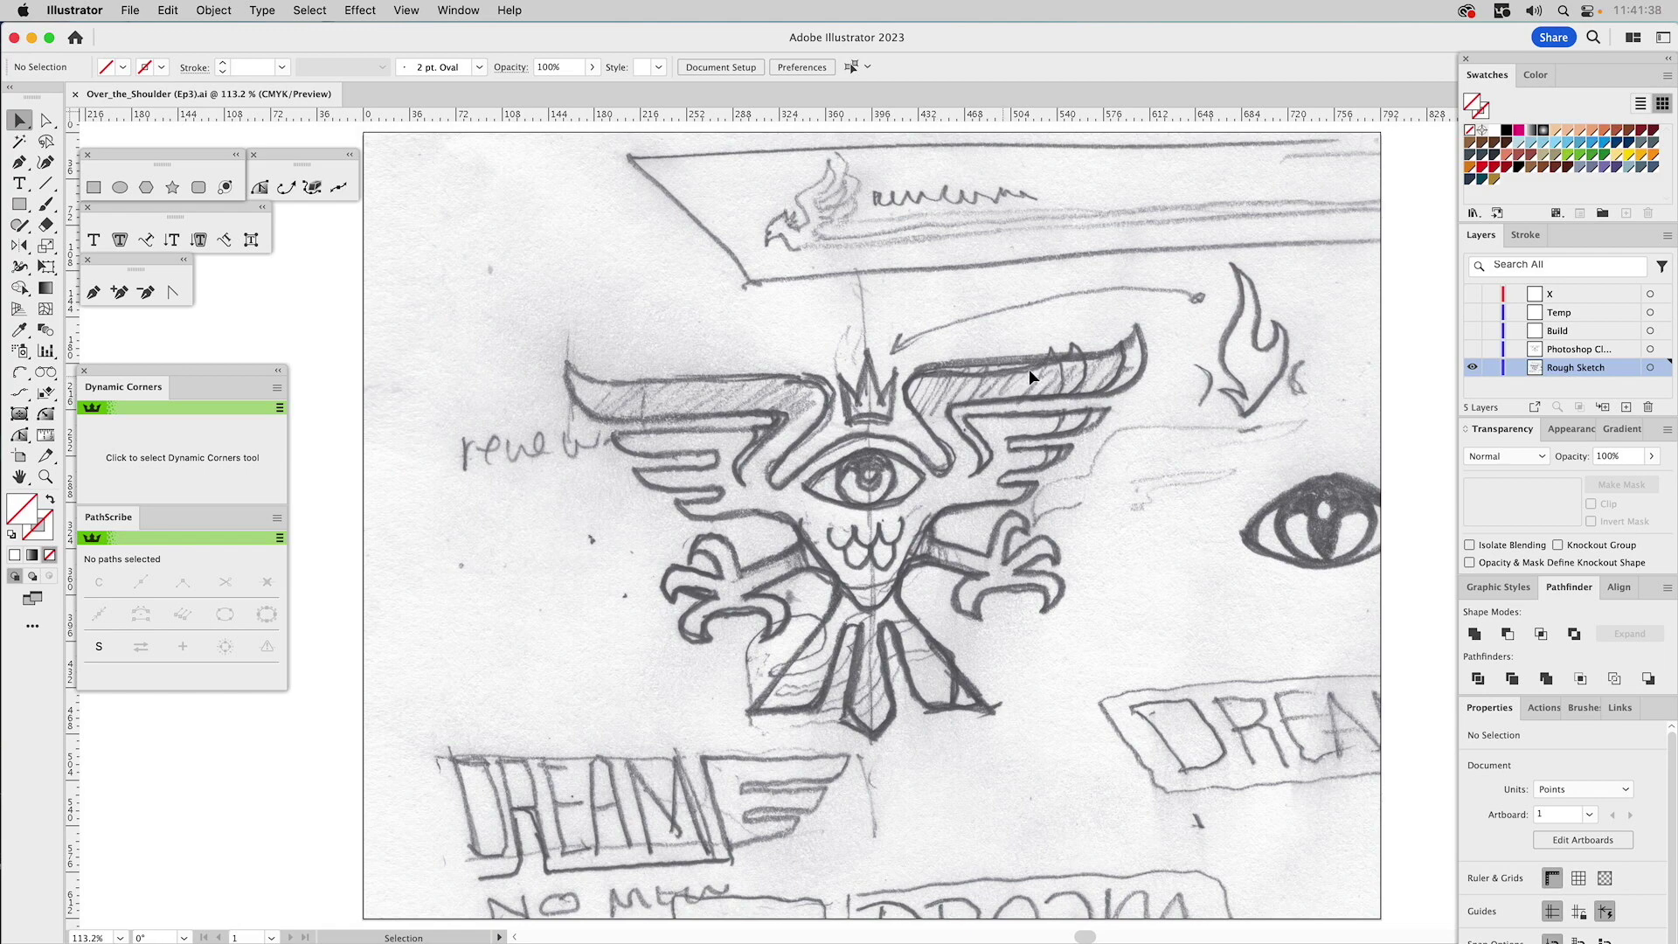
# - Show the Photoshop cleanup layer and hide the Rough Sketch layer
pyautogui.click(1470, 349)
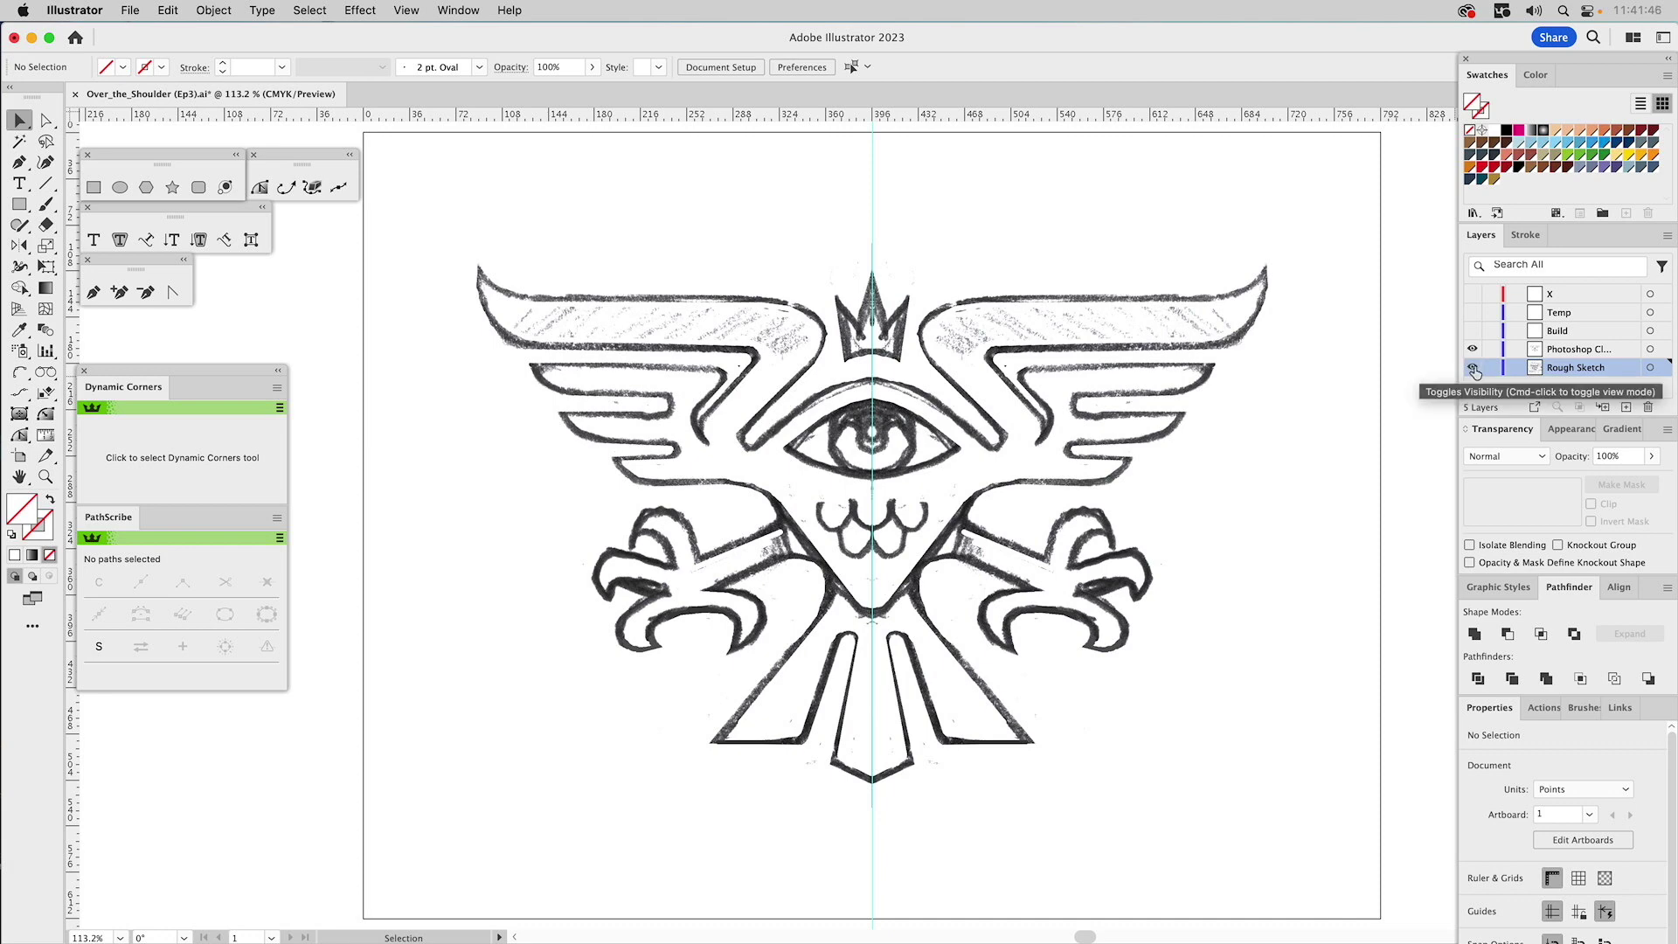
pyautogui.click(1472, 367)
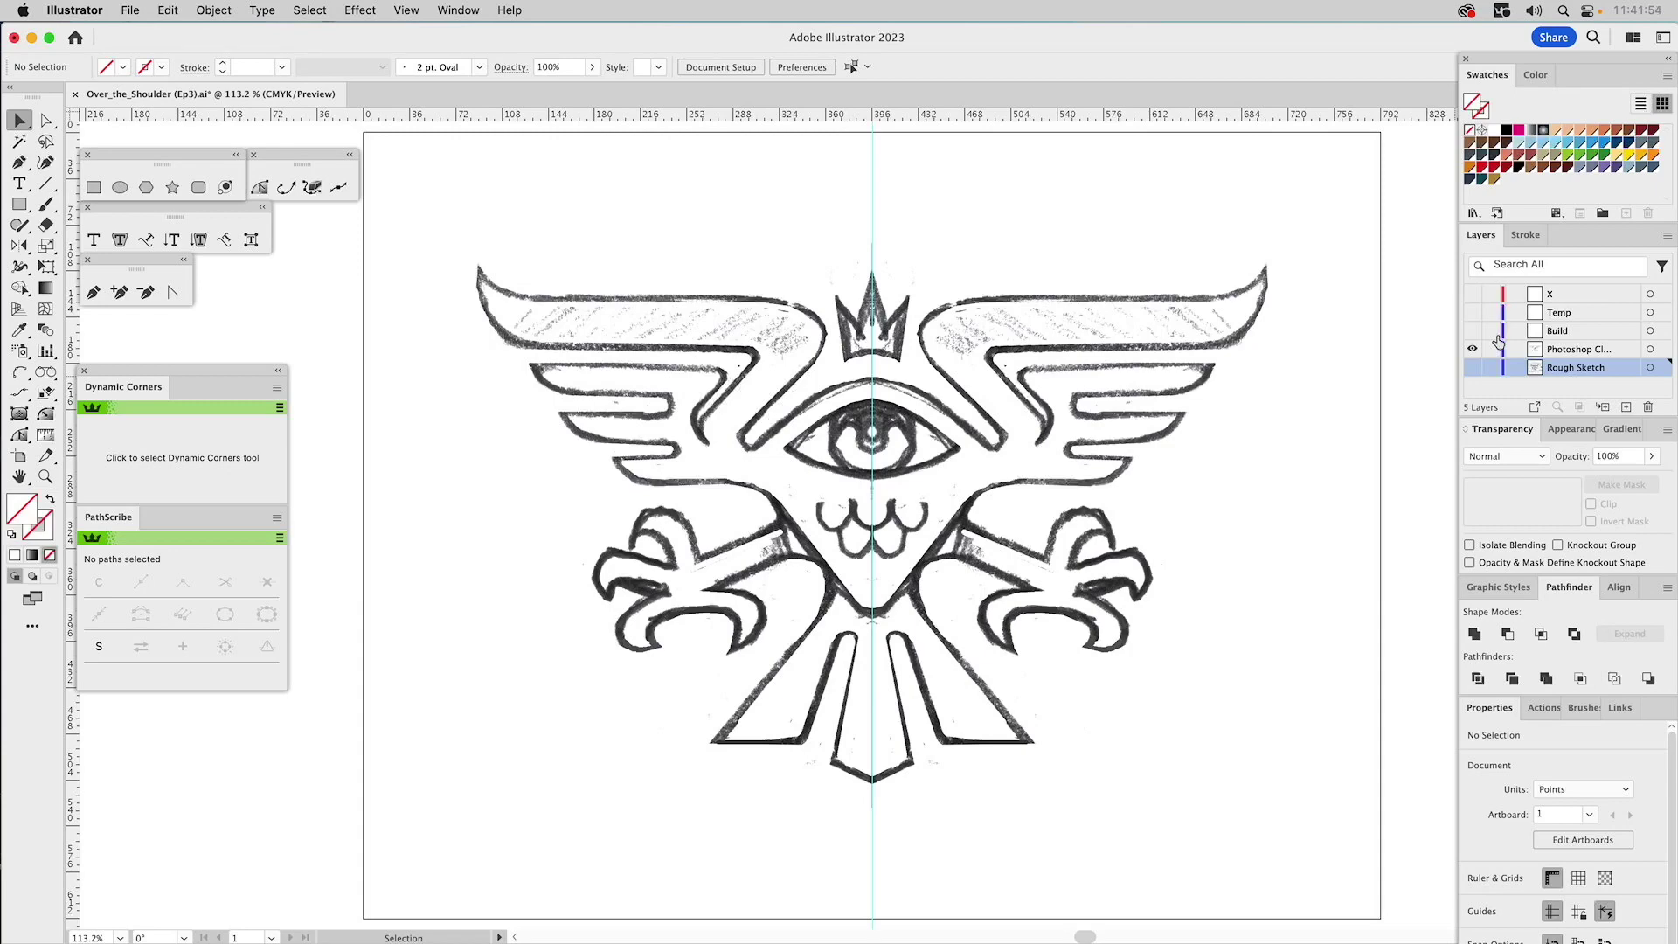
# - Fade the cleaned-up eagle sketch to 20% opacity and lock its layer
pyautogui.click(1229, 336)
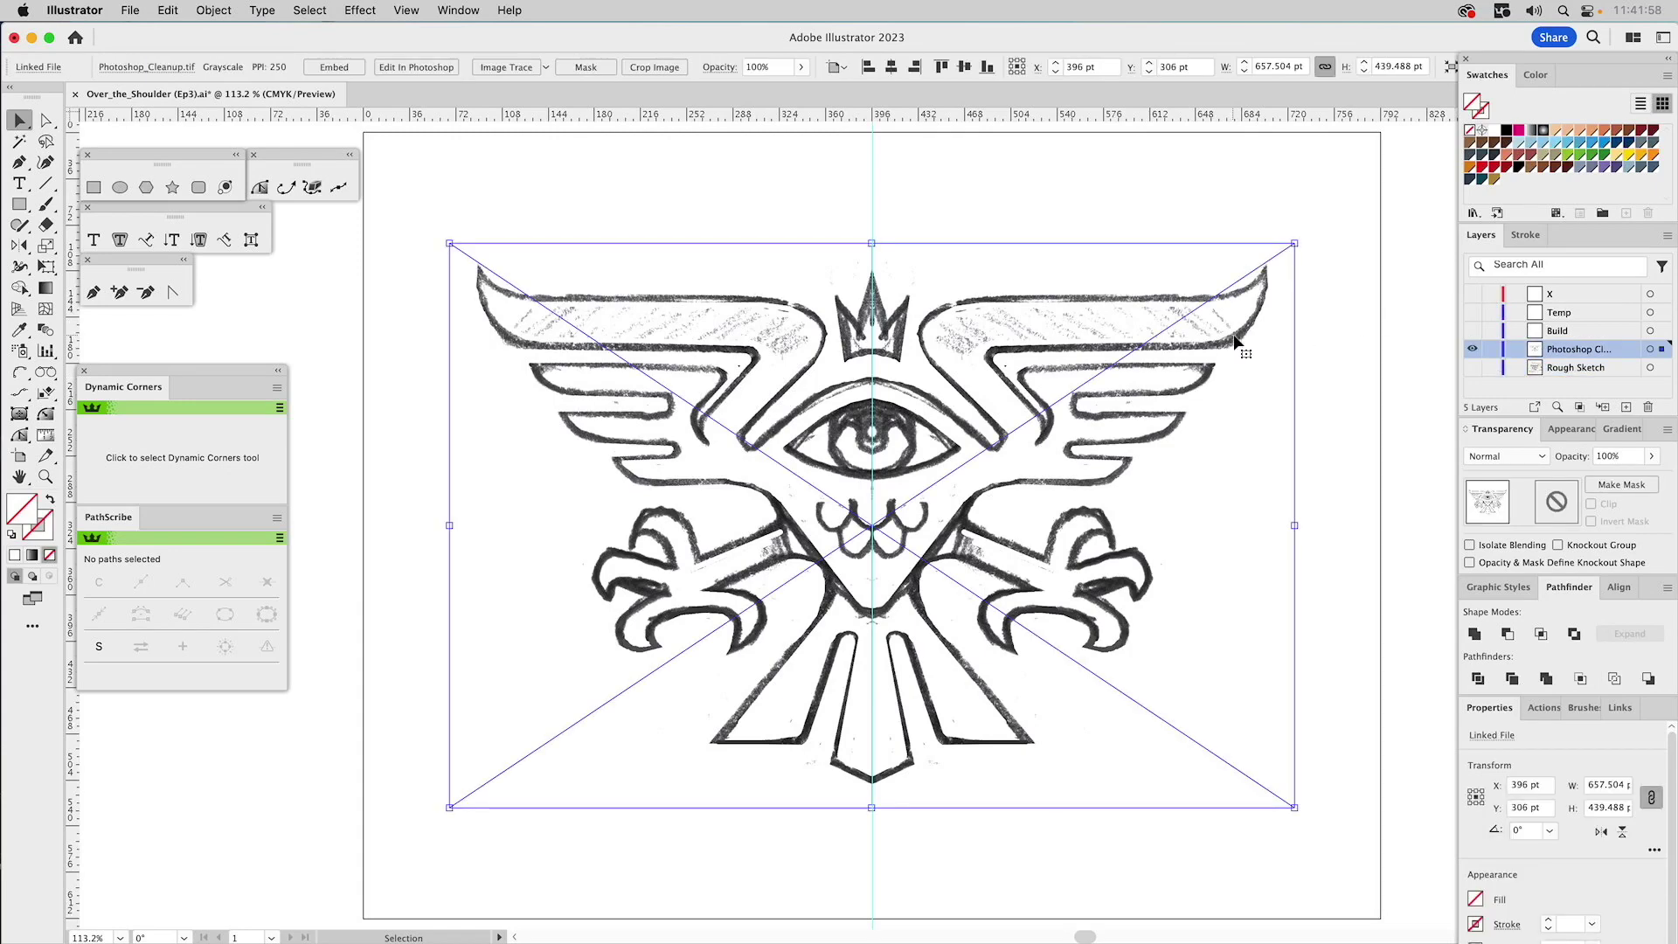
pyautogui.click(1607, 454)
pyautogui.write('20')
pyautogui.press('Return')
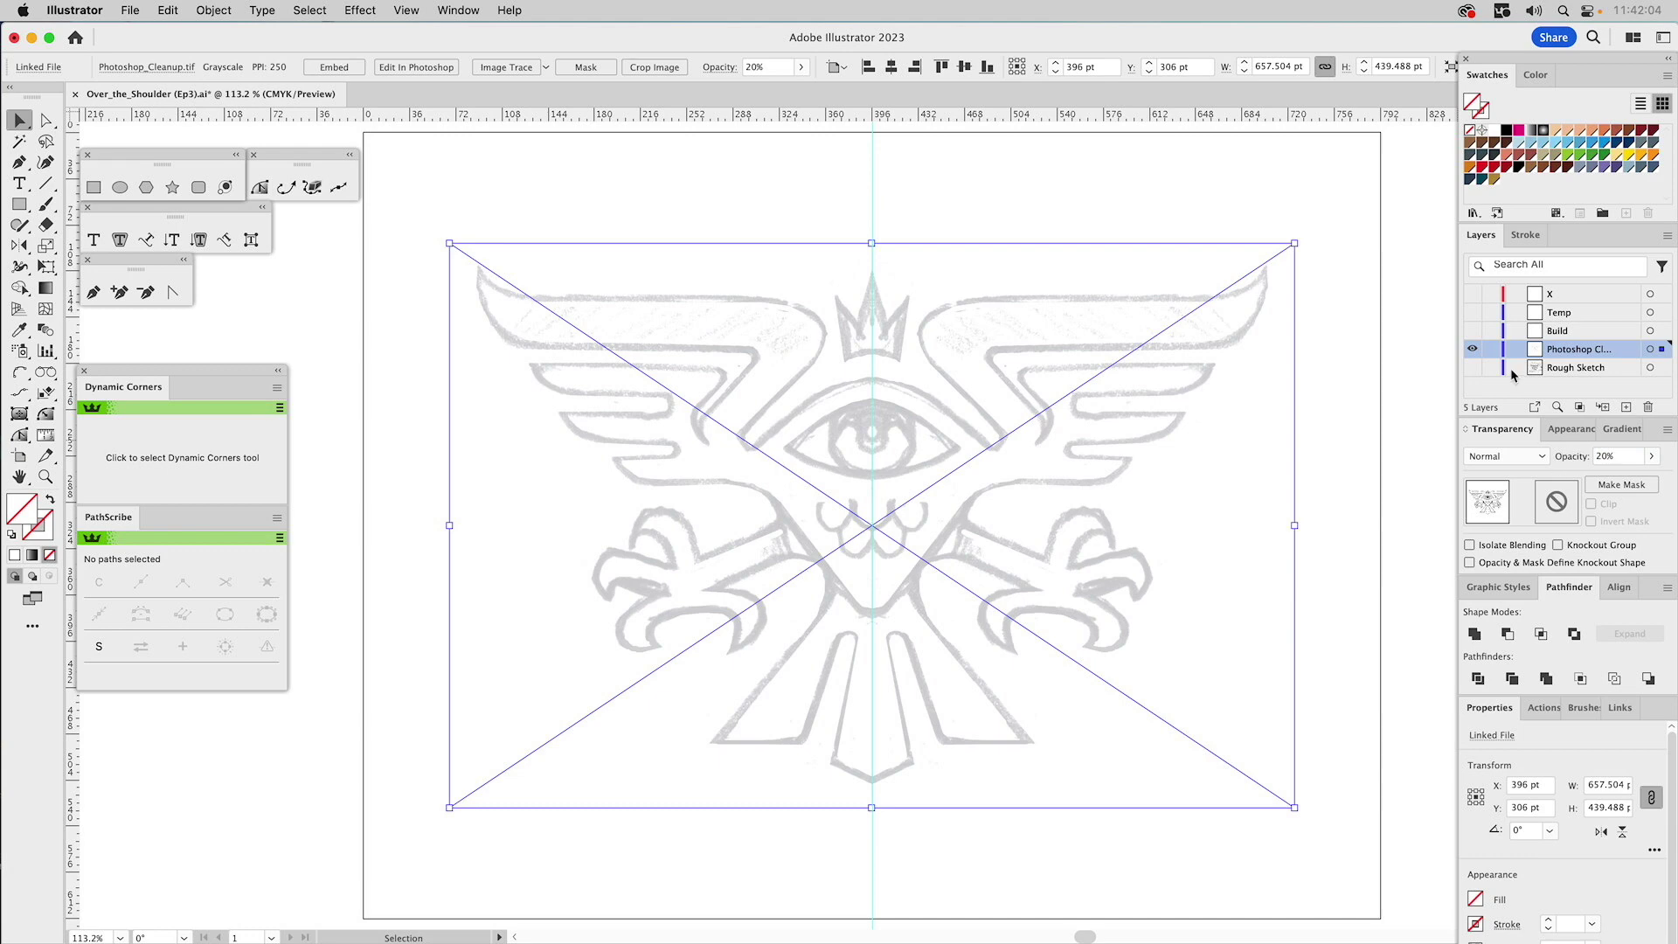
pyautogui.click(1490, 348)
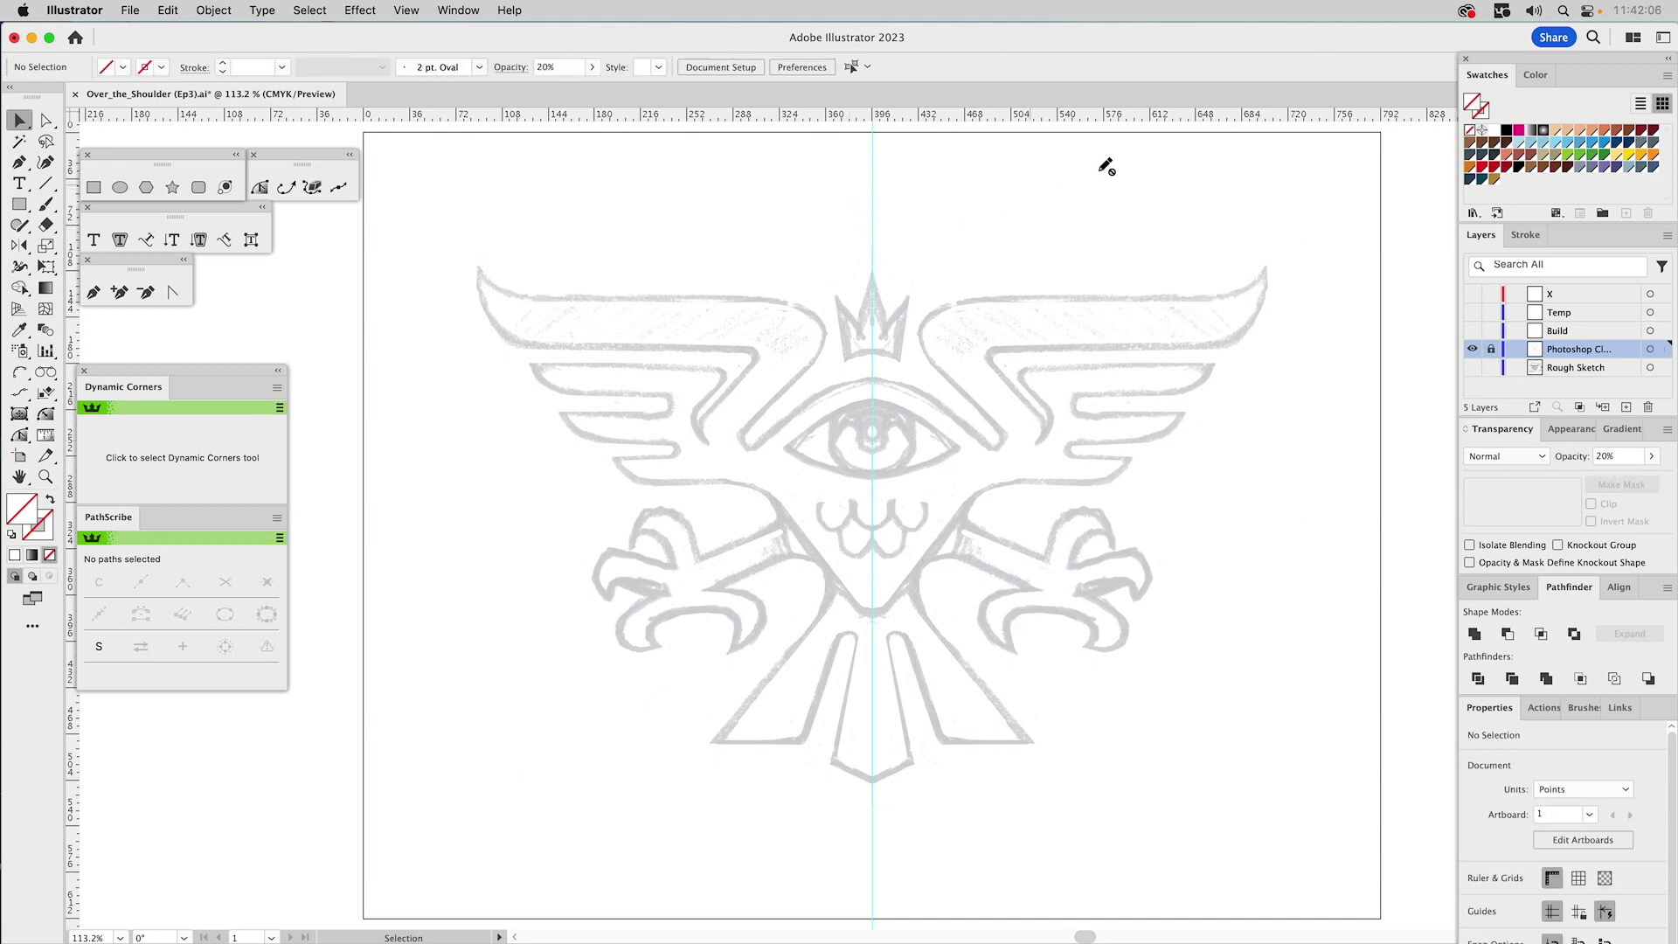
# - Show the Build layer and draw on it a rectangle about 224 × 38 pt with a 0.75 pt magenta stroke over the right wing's top feather
pyautogui.click(1572, 328)
pyautogui.click(1471, 330)
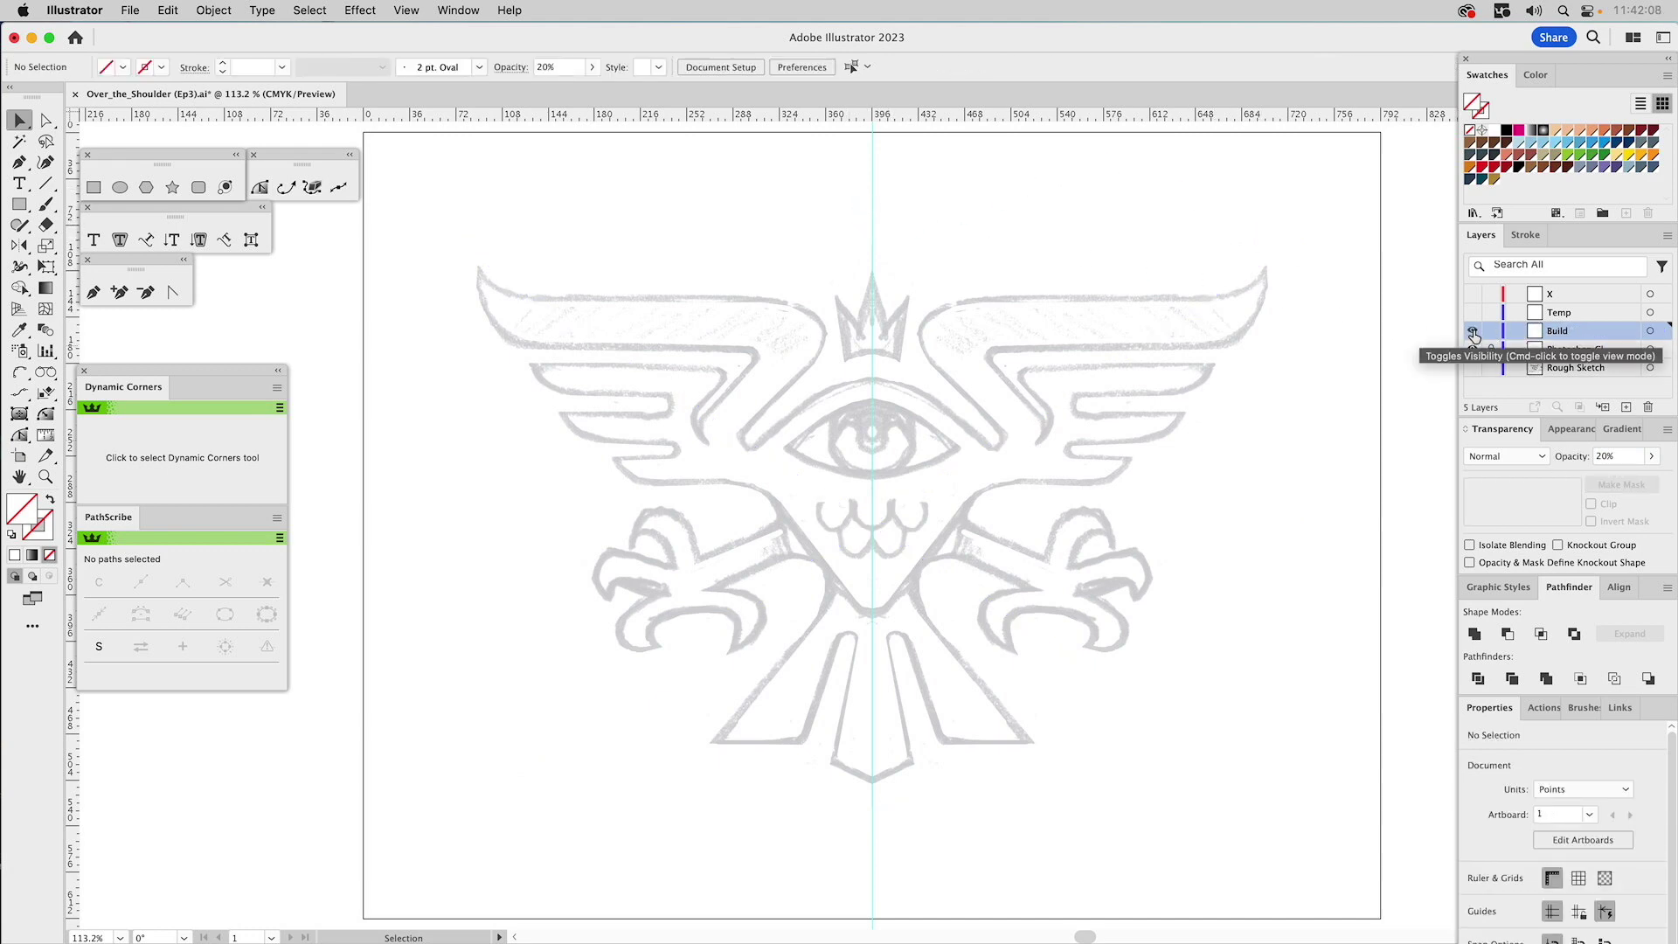
pyautogui.click(1512, 590)
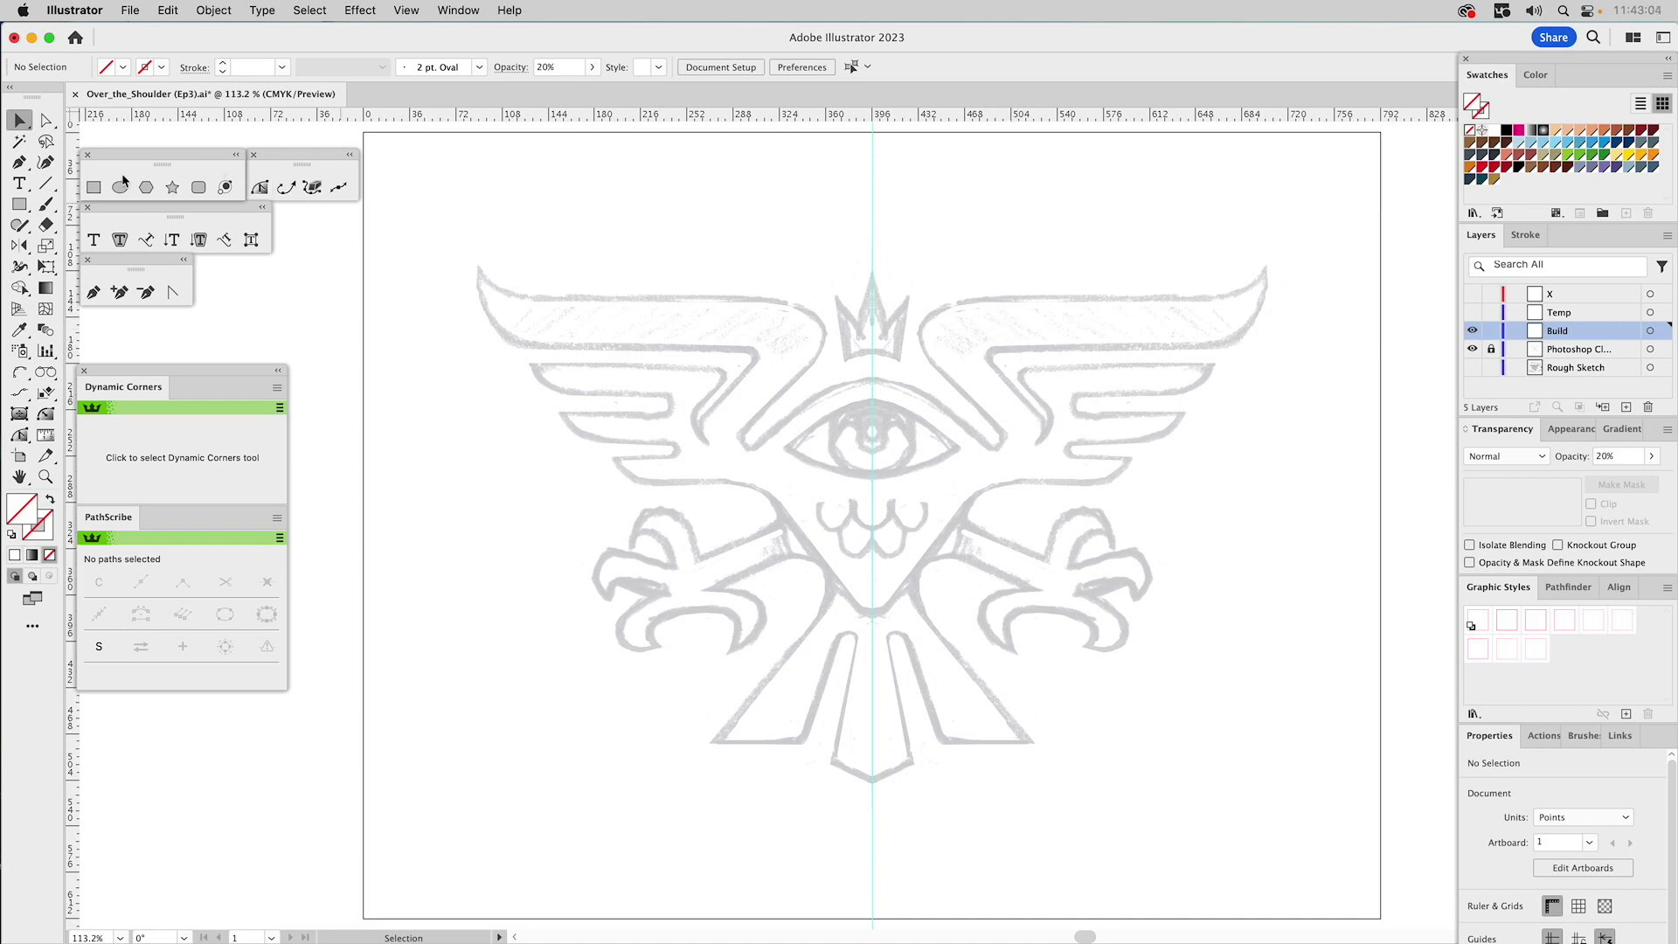
pyautogui.click(94, 187)
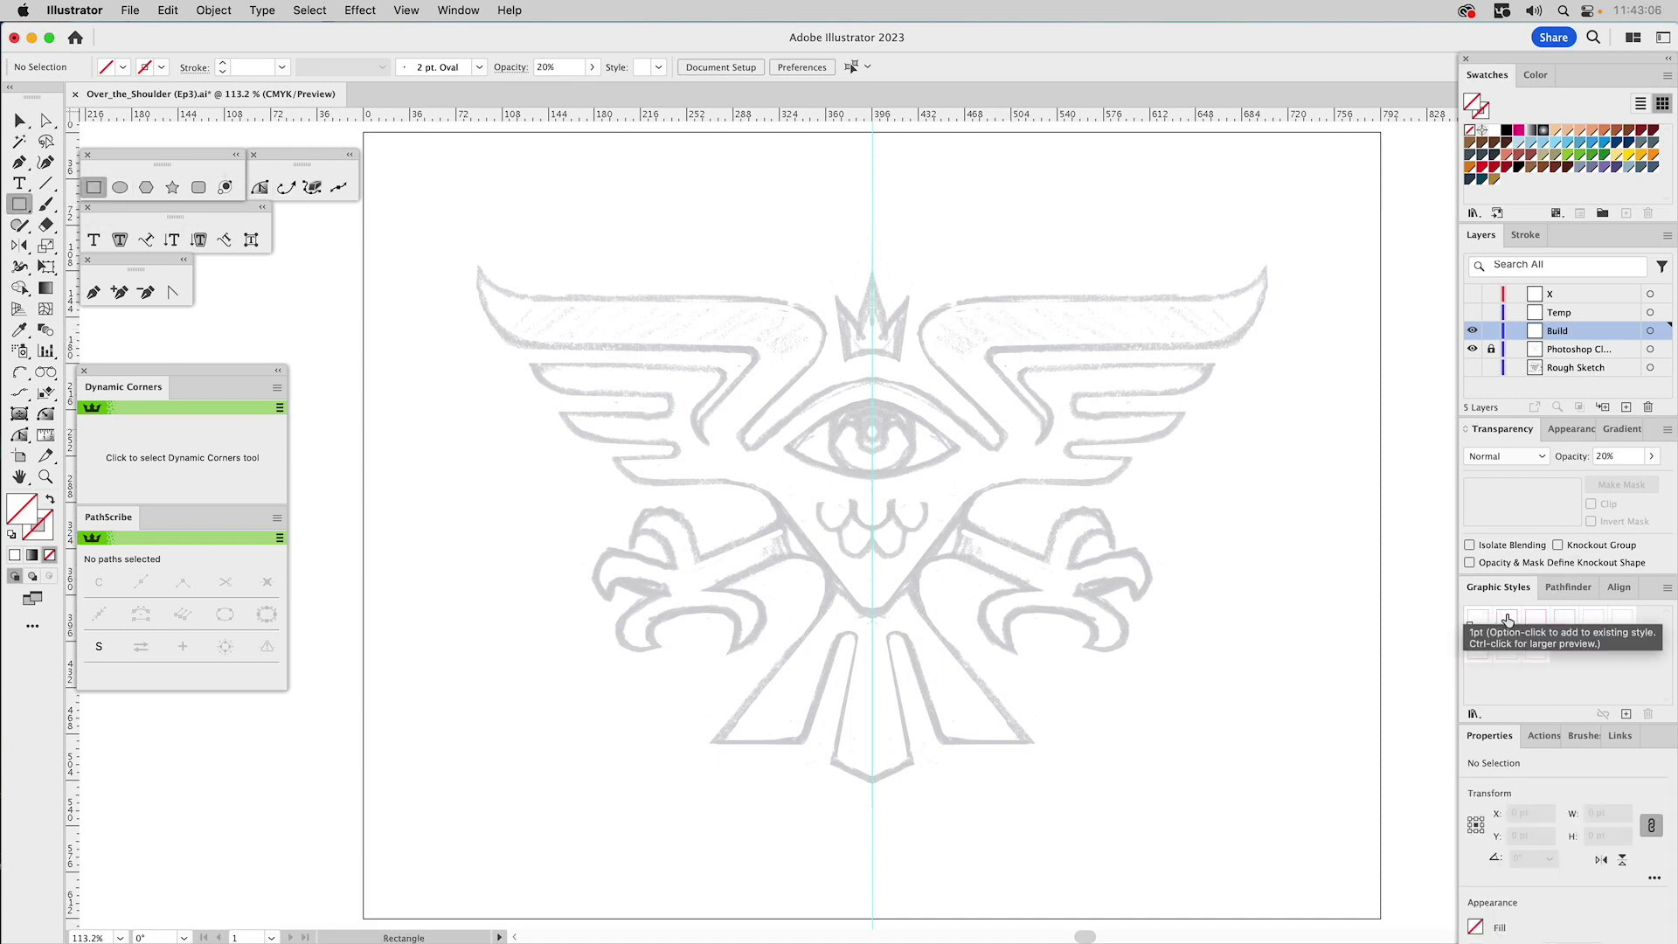
pyautogui.click(1535, 619)
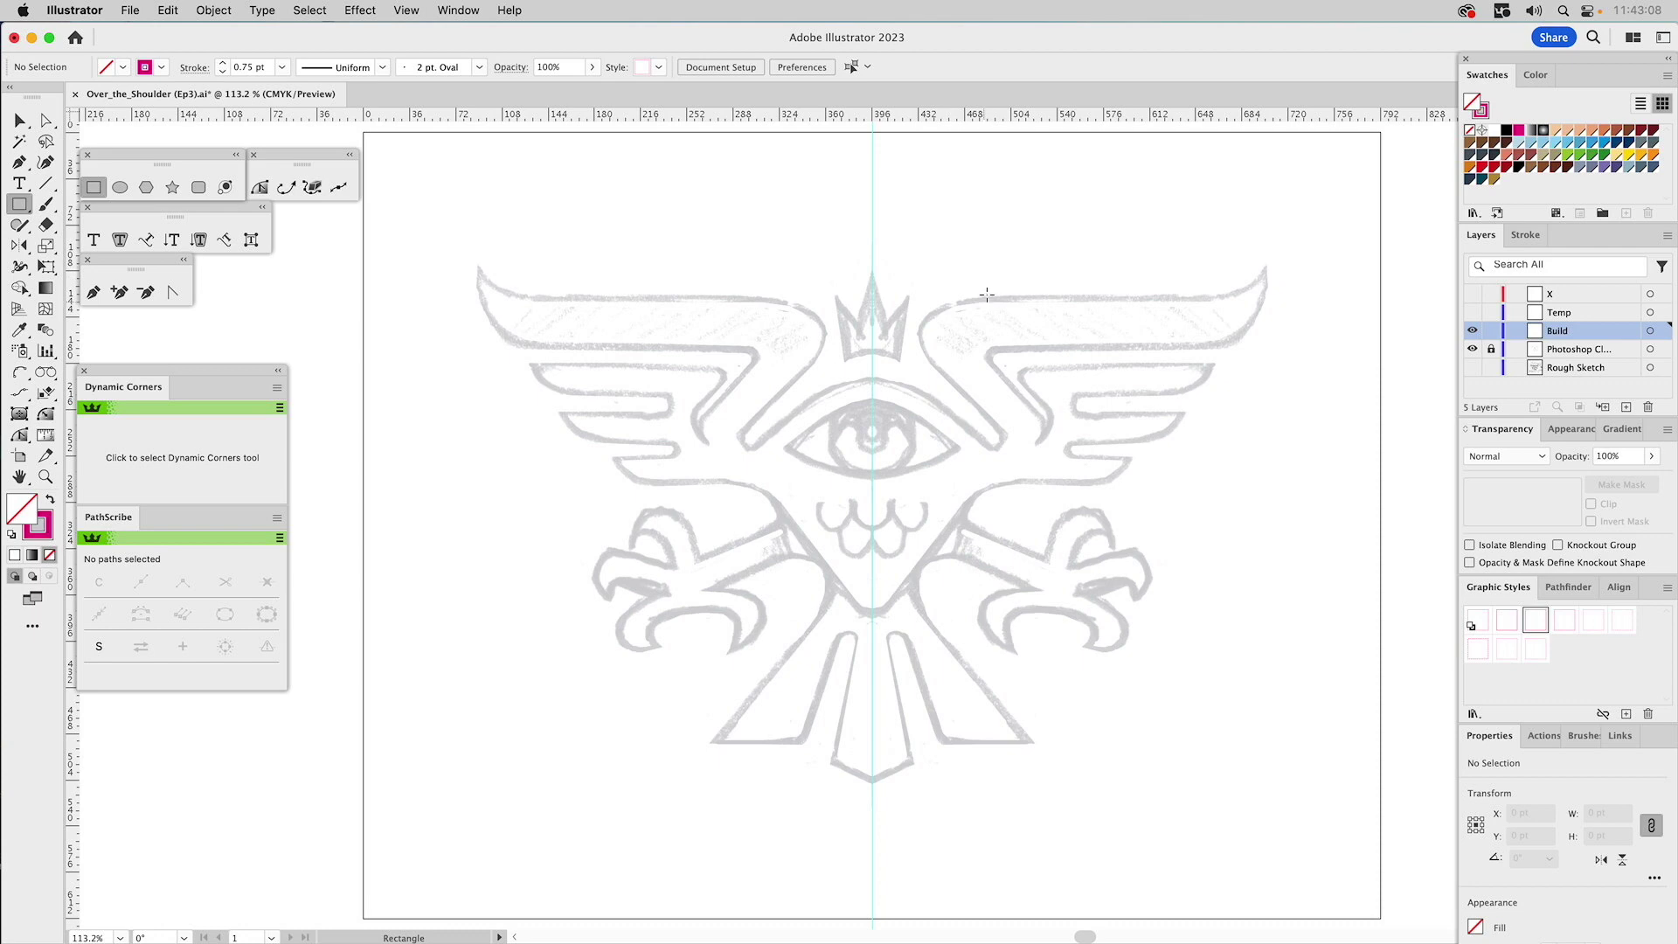
pyautogui.moveTo(976, 299); pyautogui.dragTo(1264, 347)
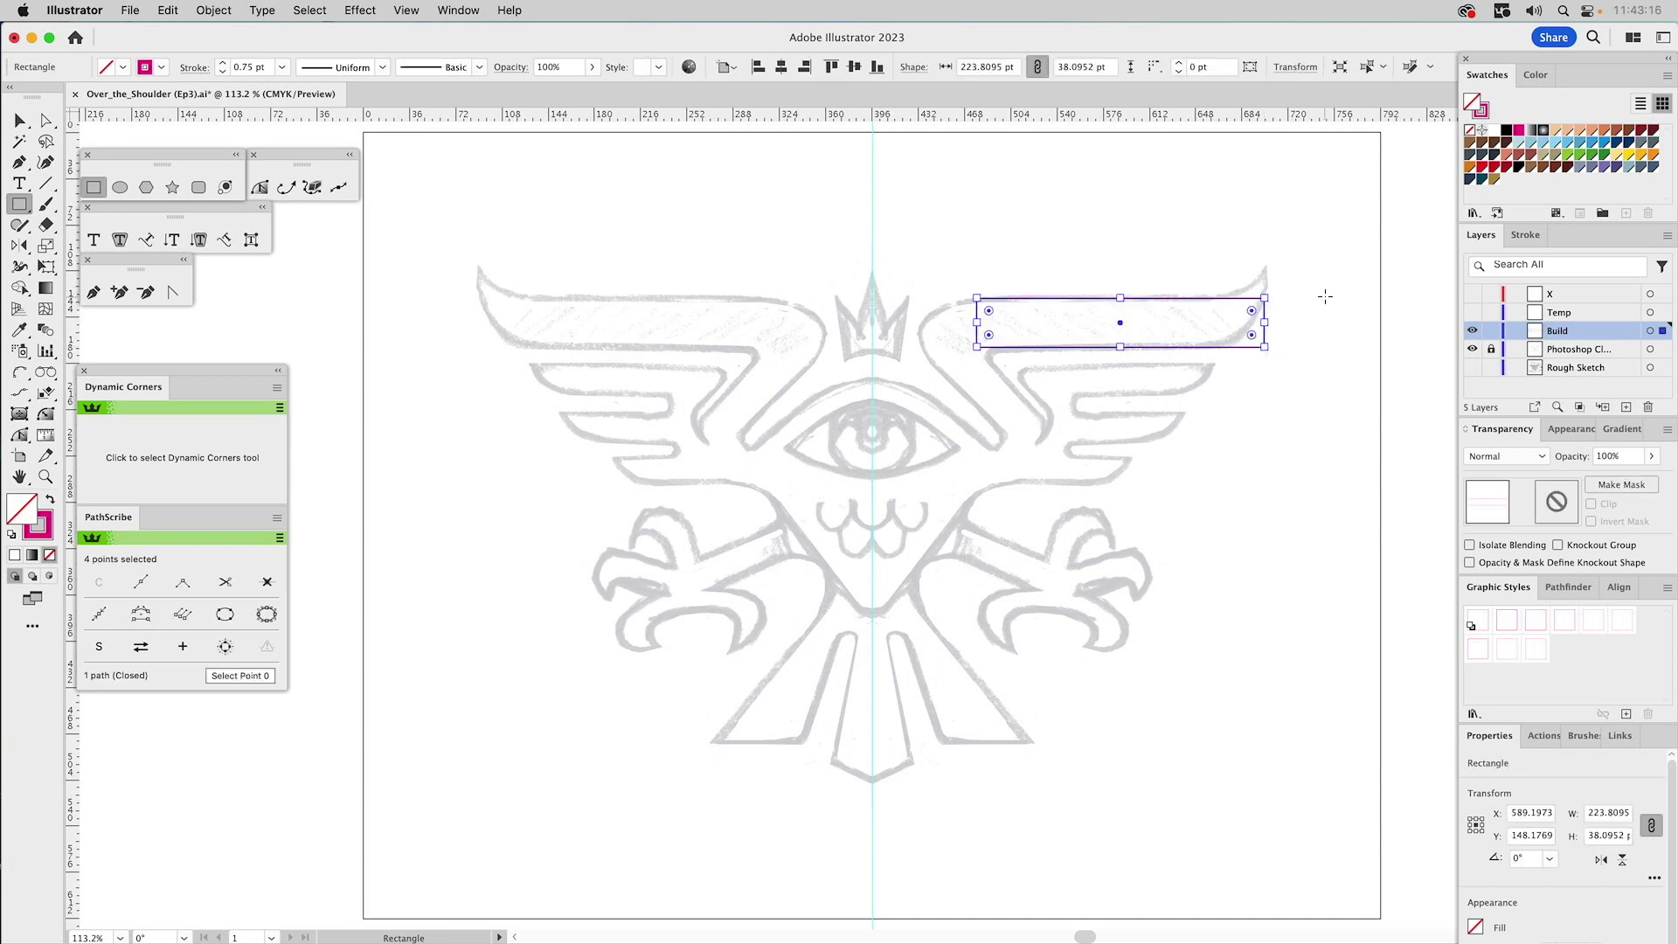
# - Enlarge the rectangle to about 226 × 63 pt, widening it to the outer wing tip and raising its top edge
pyautogui.moveTo(1268, 324); pyautogui.dragTo(1268, 414)
pyautogui.click(52, 417)
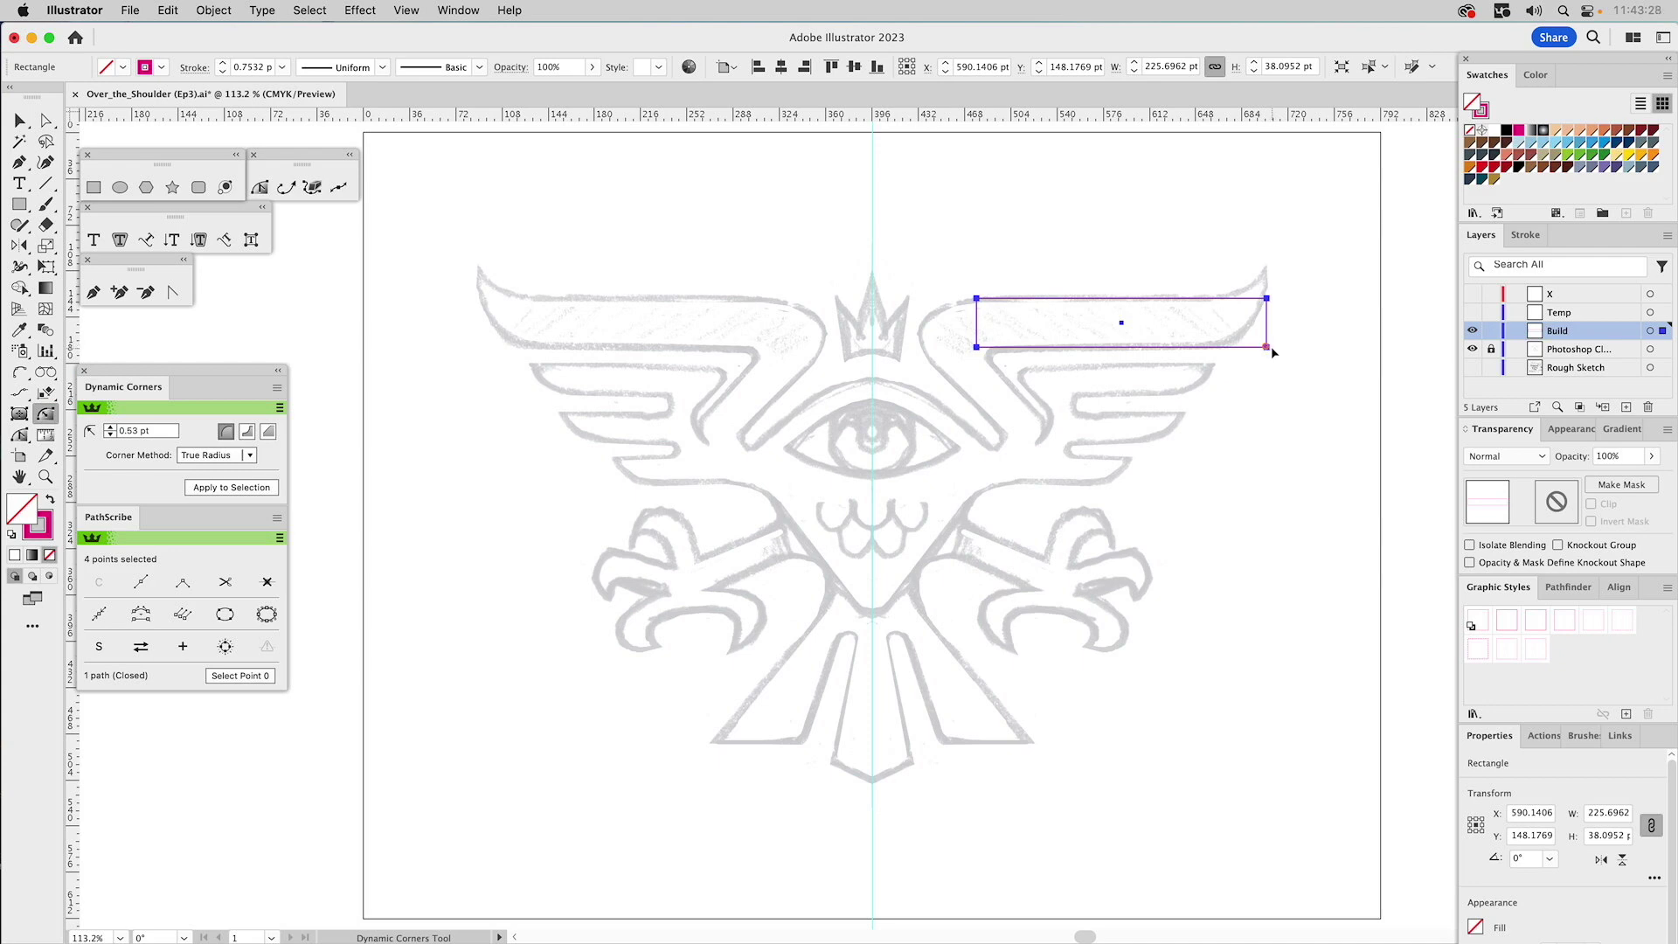
pyautogui.press('v')
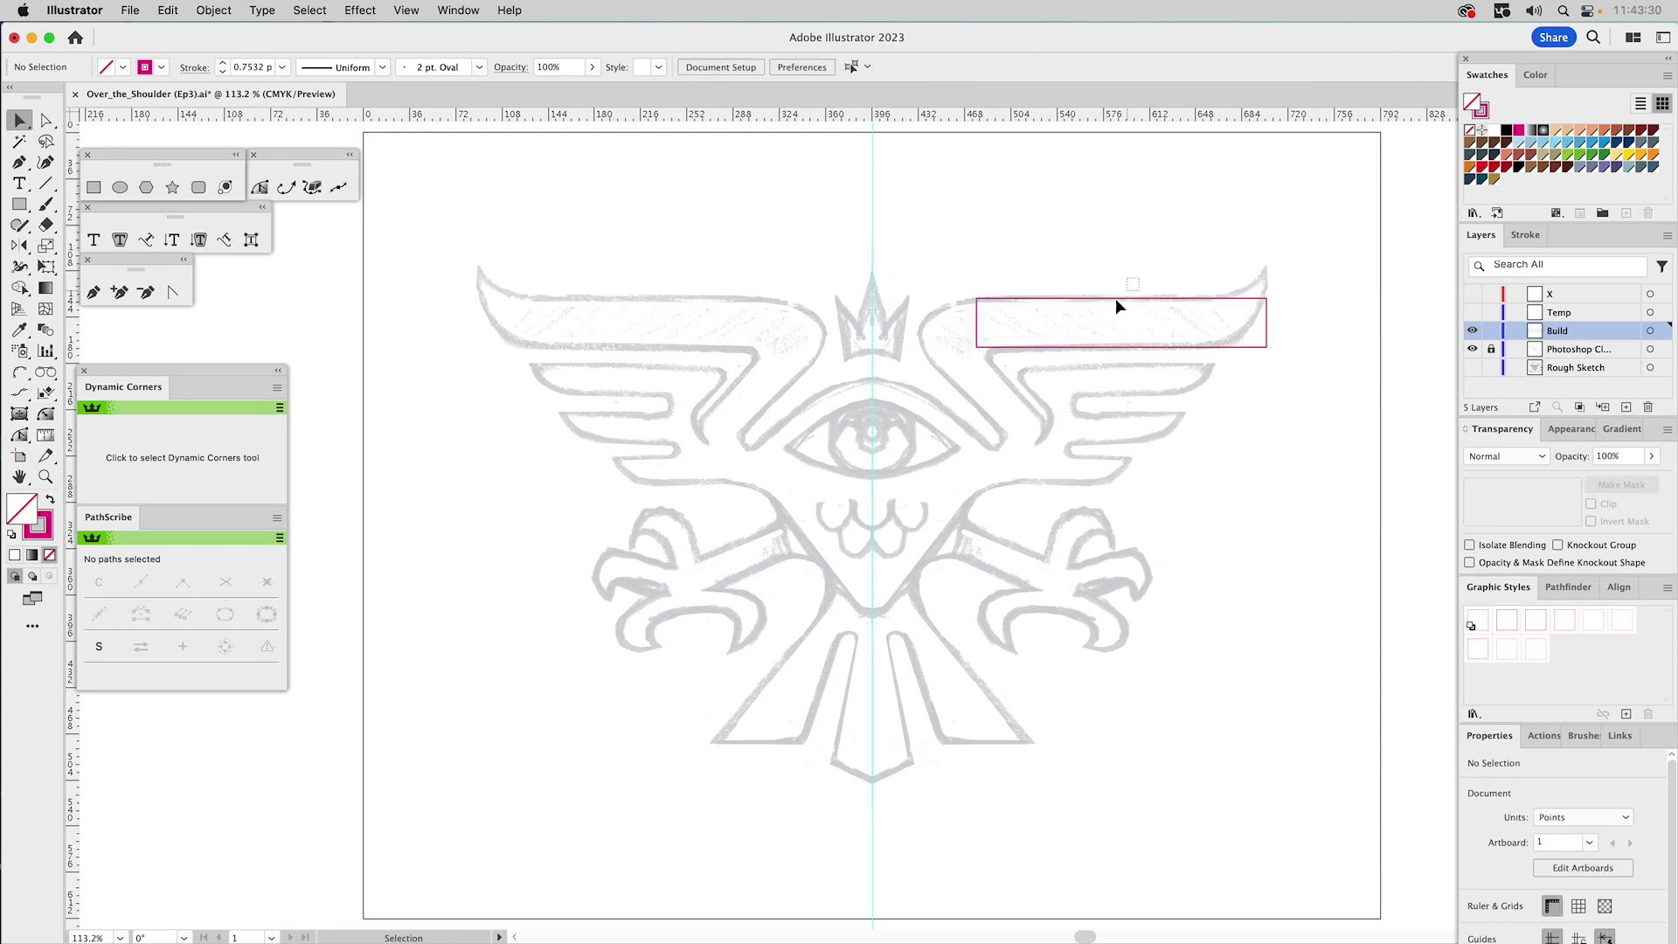
pyautogui.moveTo(1121, 298); pyautogui.dragTo(1125, 266)
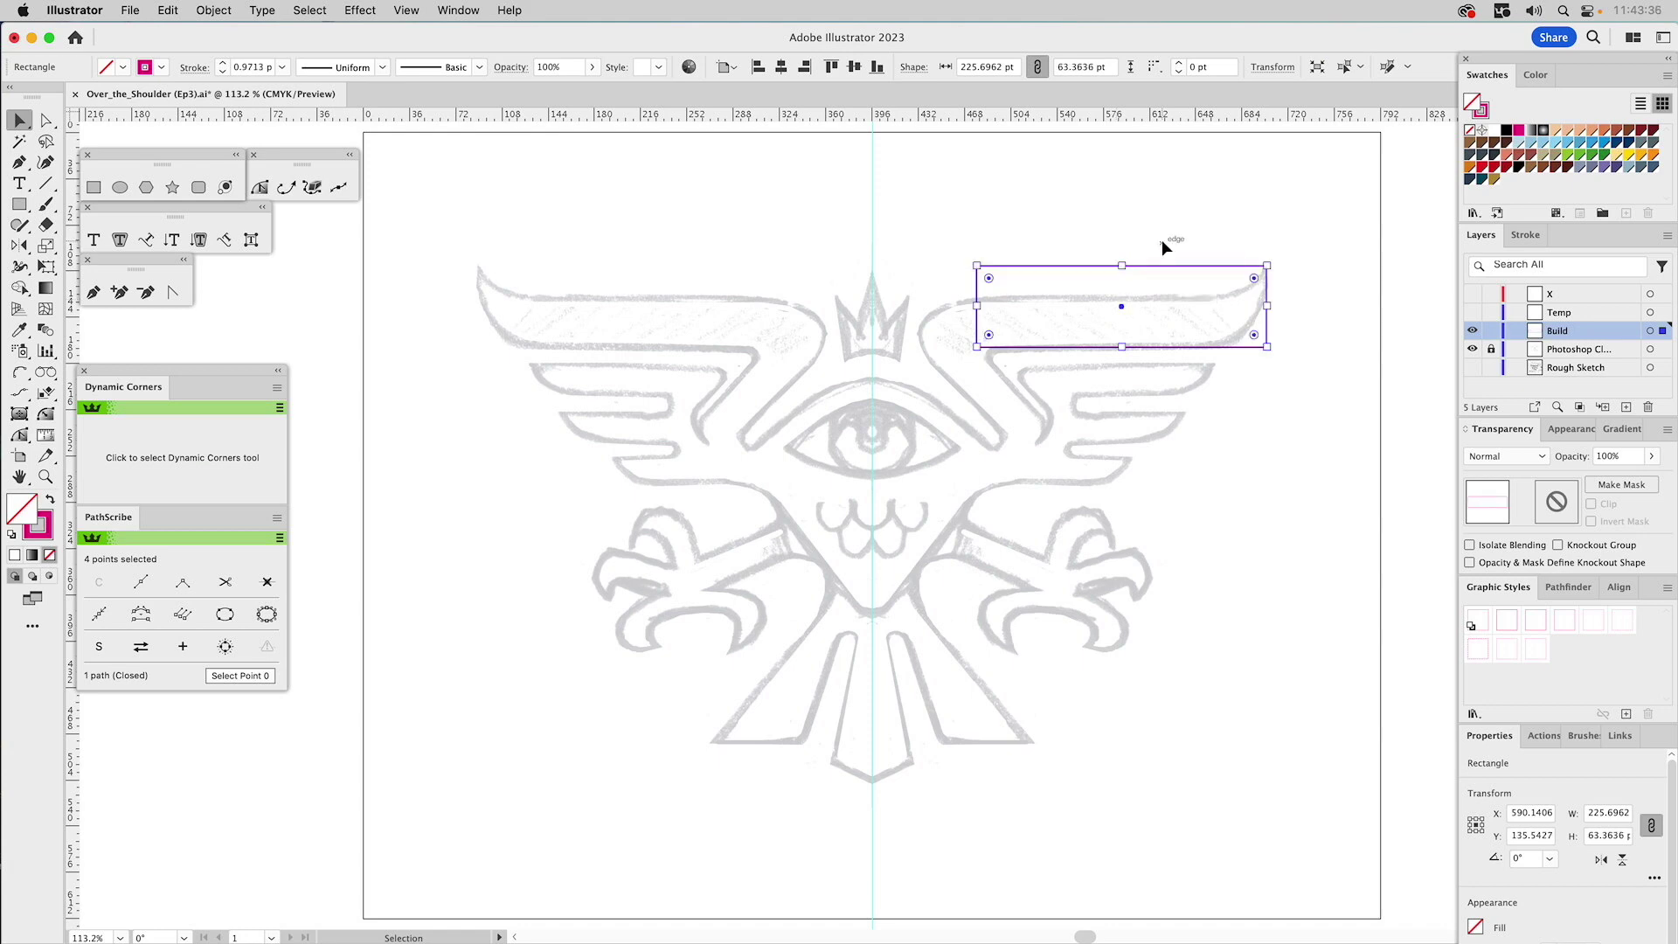
pyautogui.click(1161, 241)
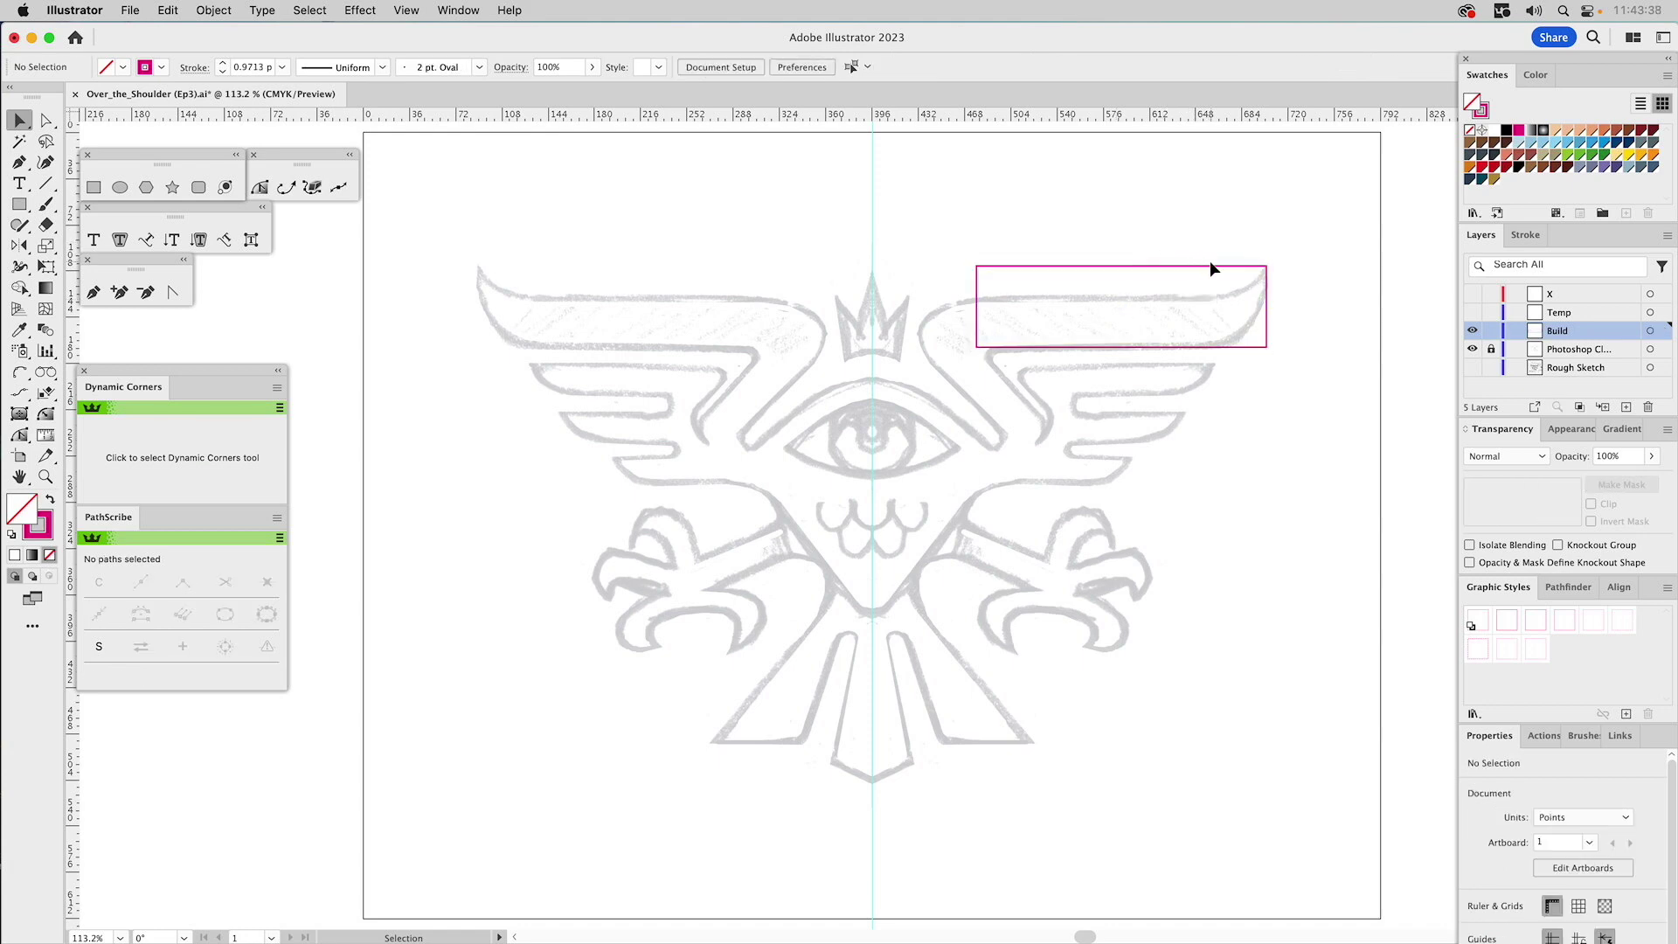
pyautogui.click(1223, 268)
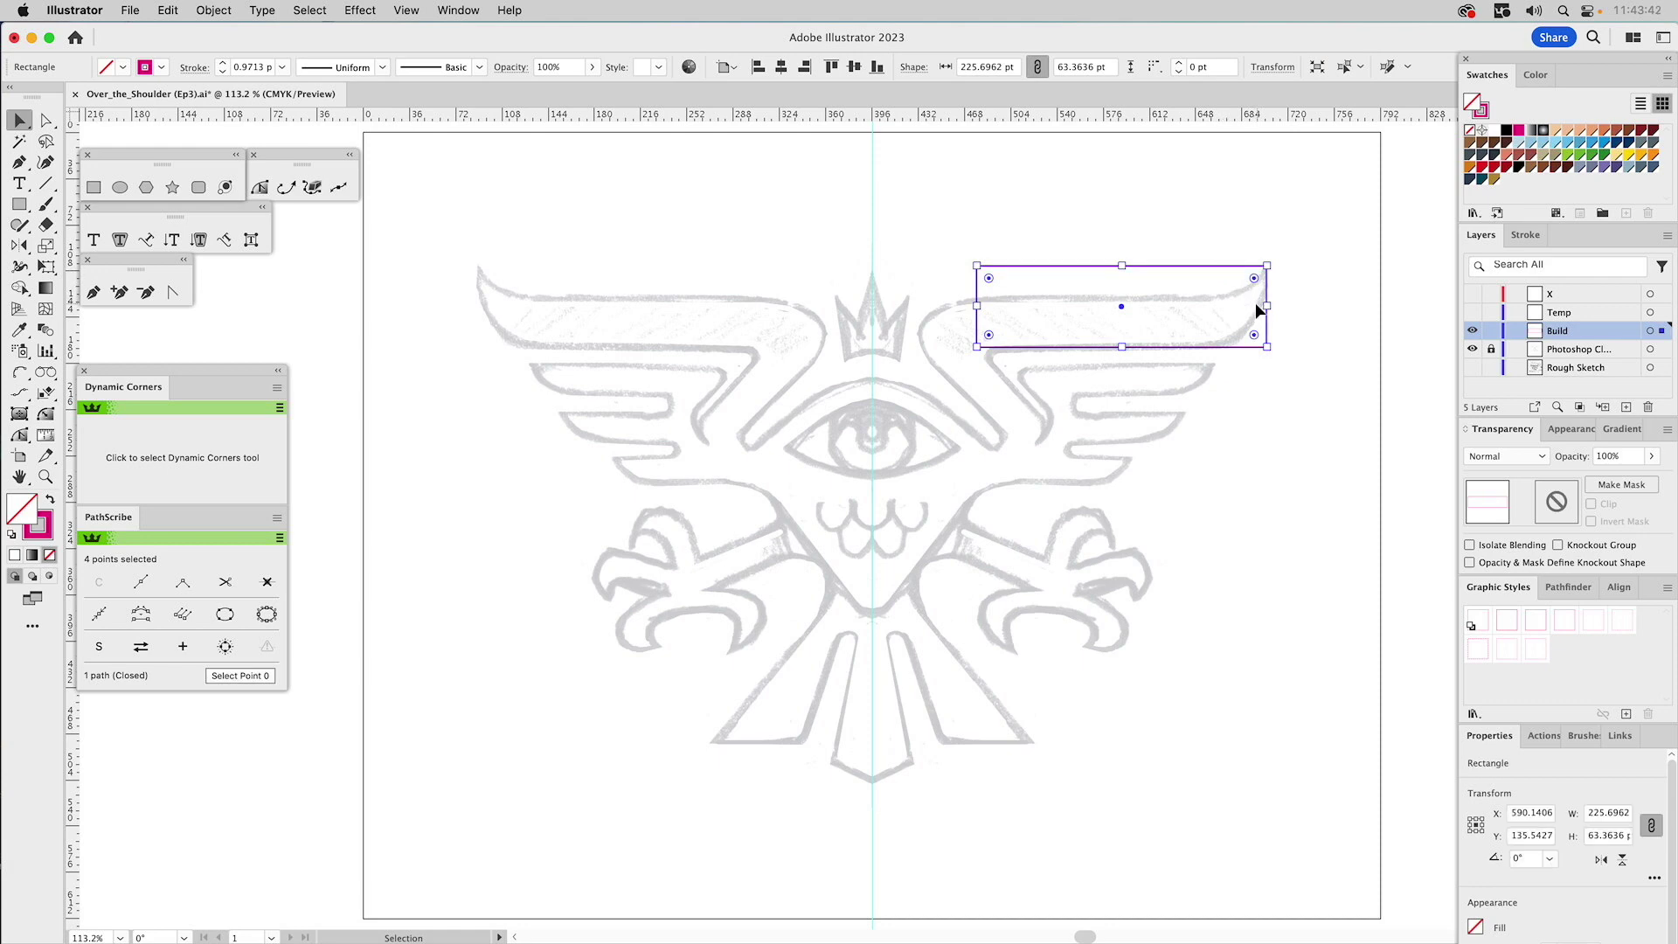
pyautogui.click(48, 417)
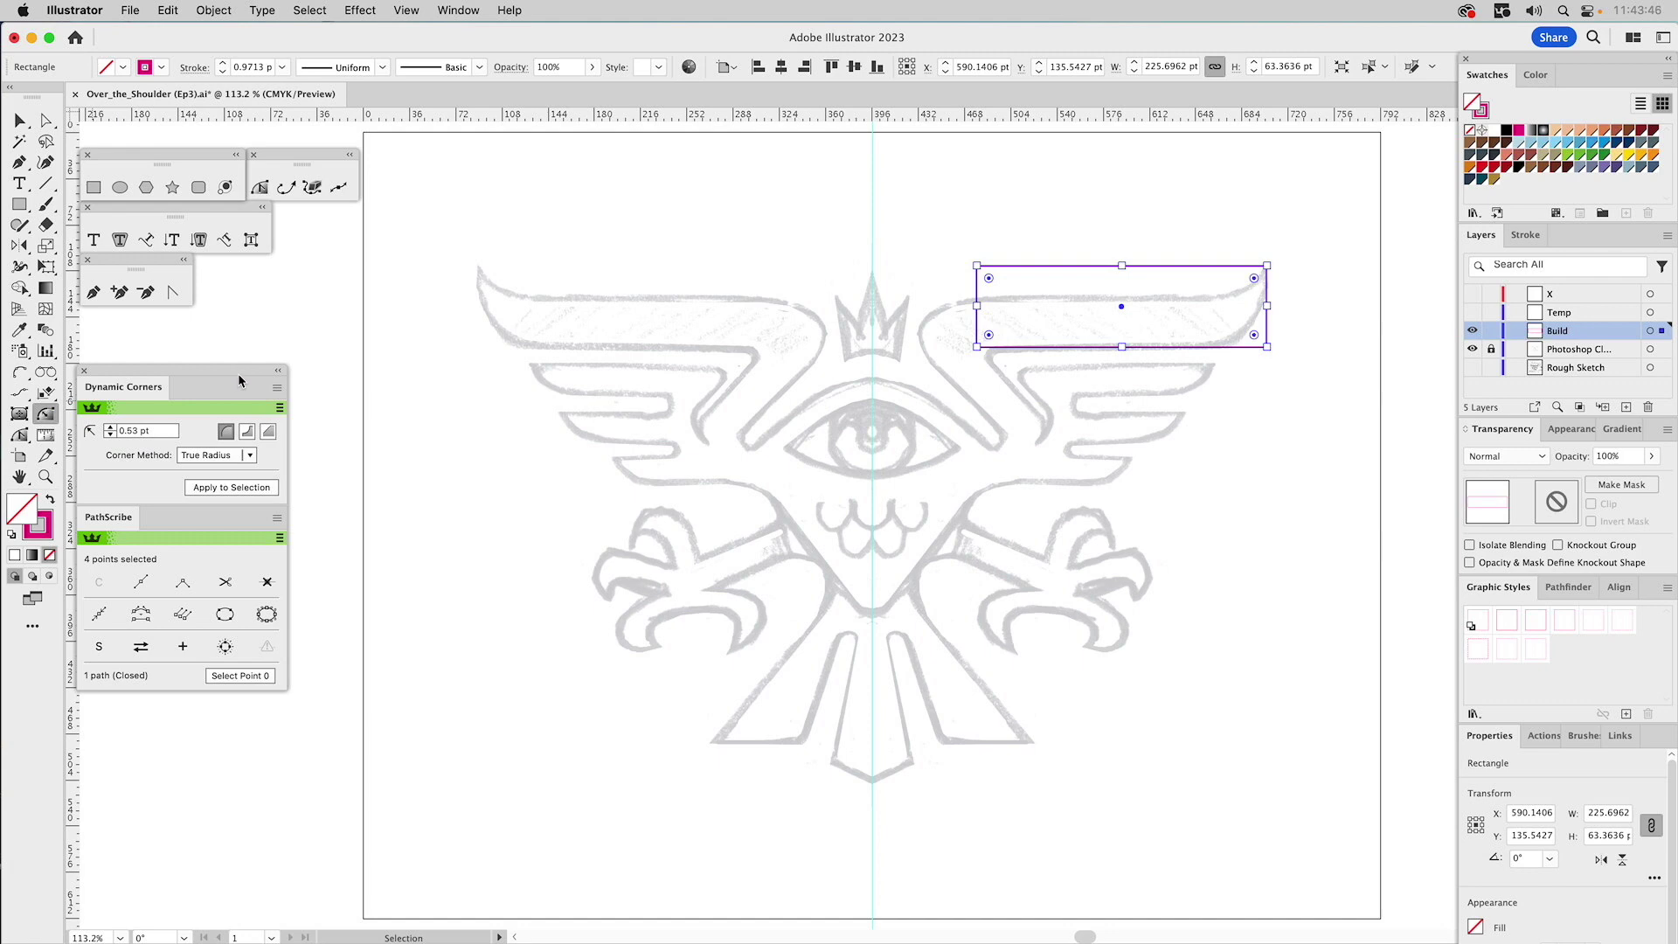
pyautogui.press('a')
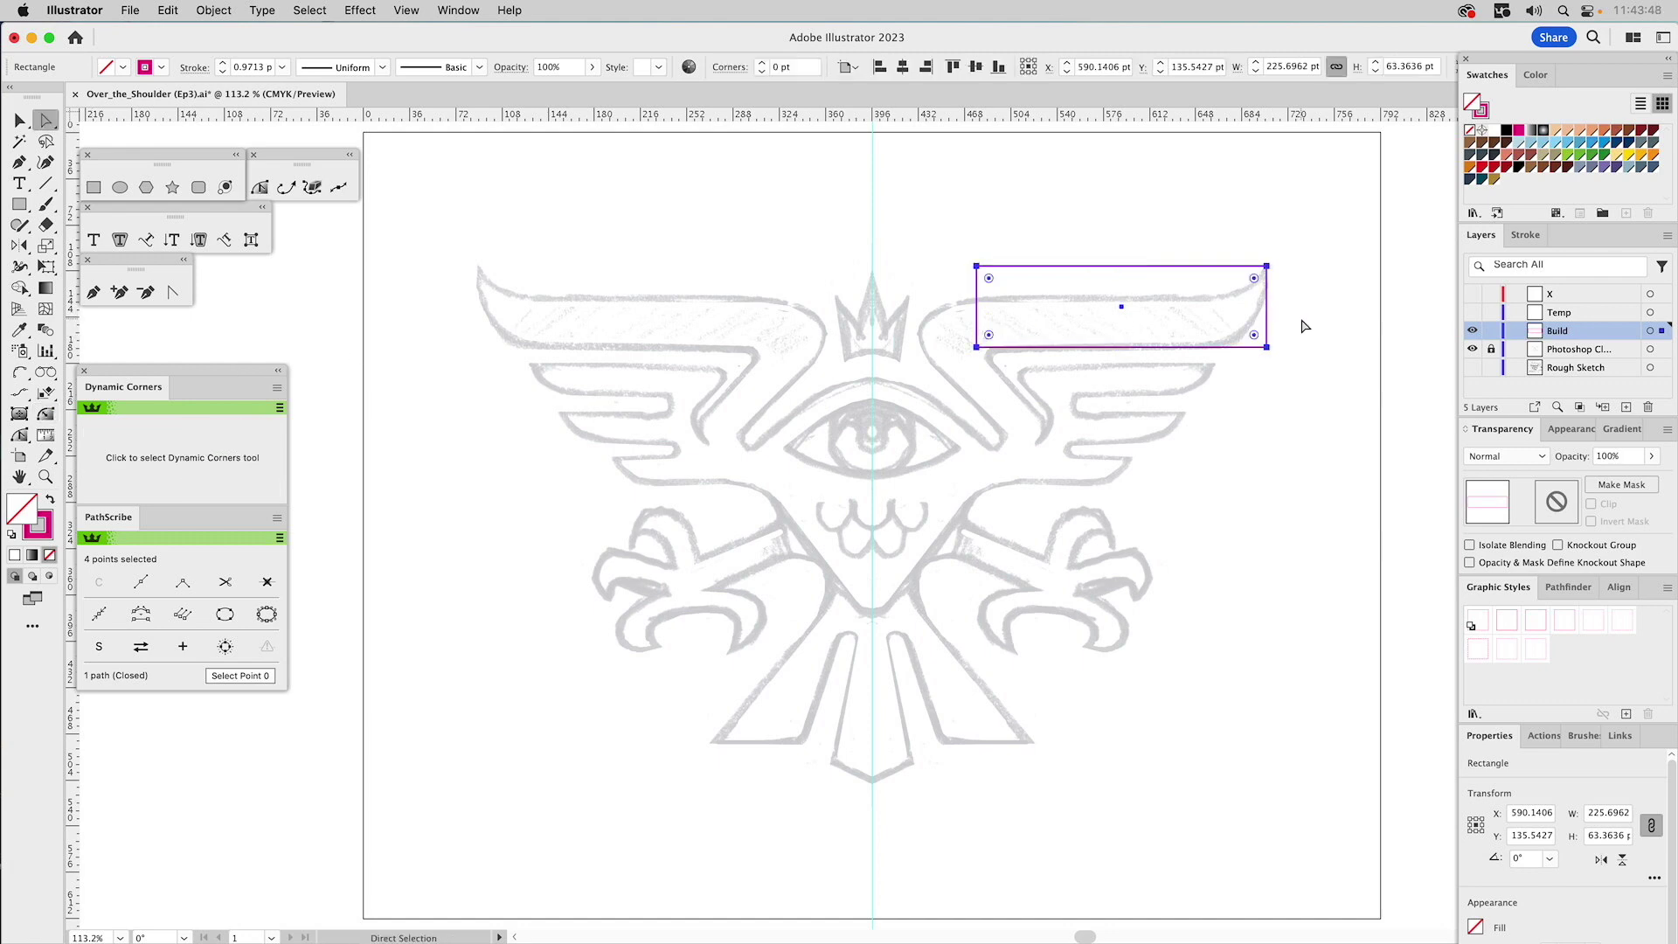
pyautogui.click(1266, 347)
pyautogui.moveTo(1254, 335); pyautogui.dragTo(1115, 251)
pyautogui.press('super+z')
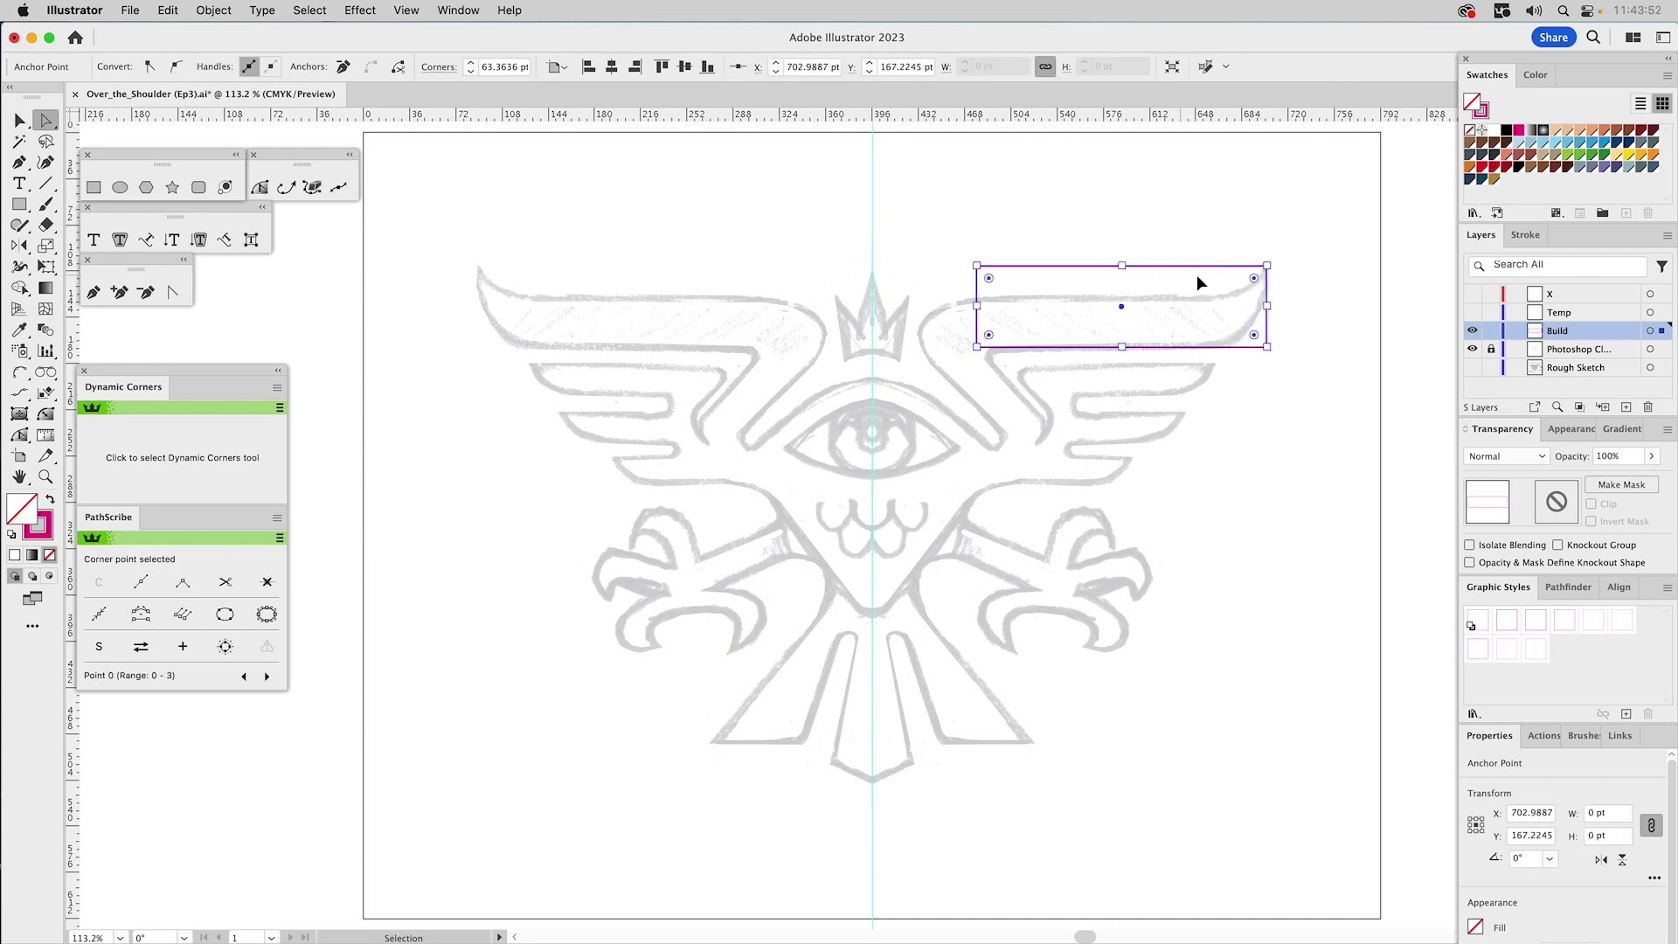
# - Round the rectangle's lower outer corner to a radius of about 48 pt with the Dynamic Corners tool
pyautogui.click(47, 416)
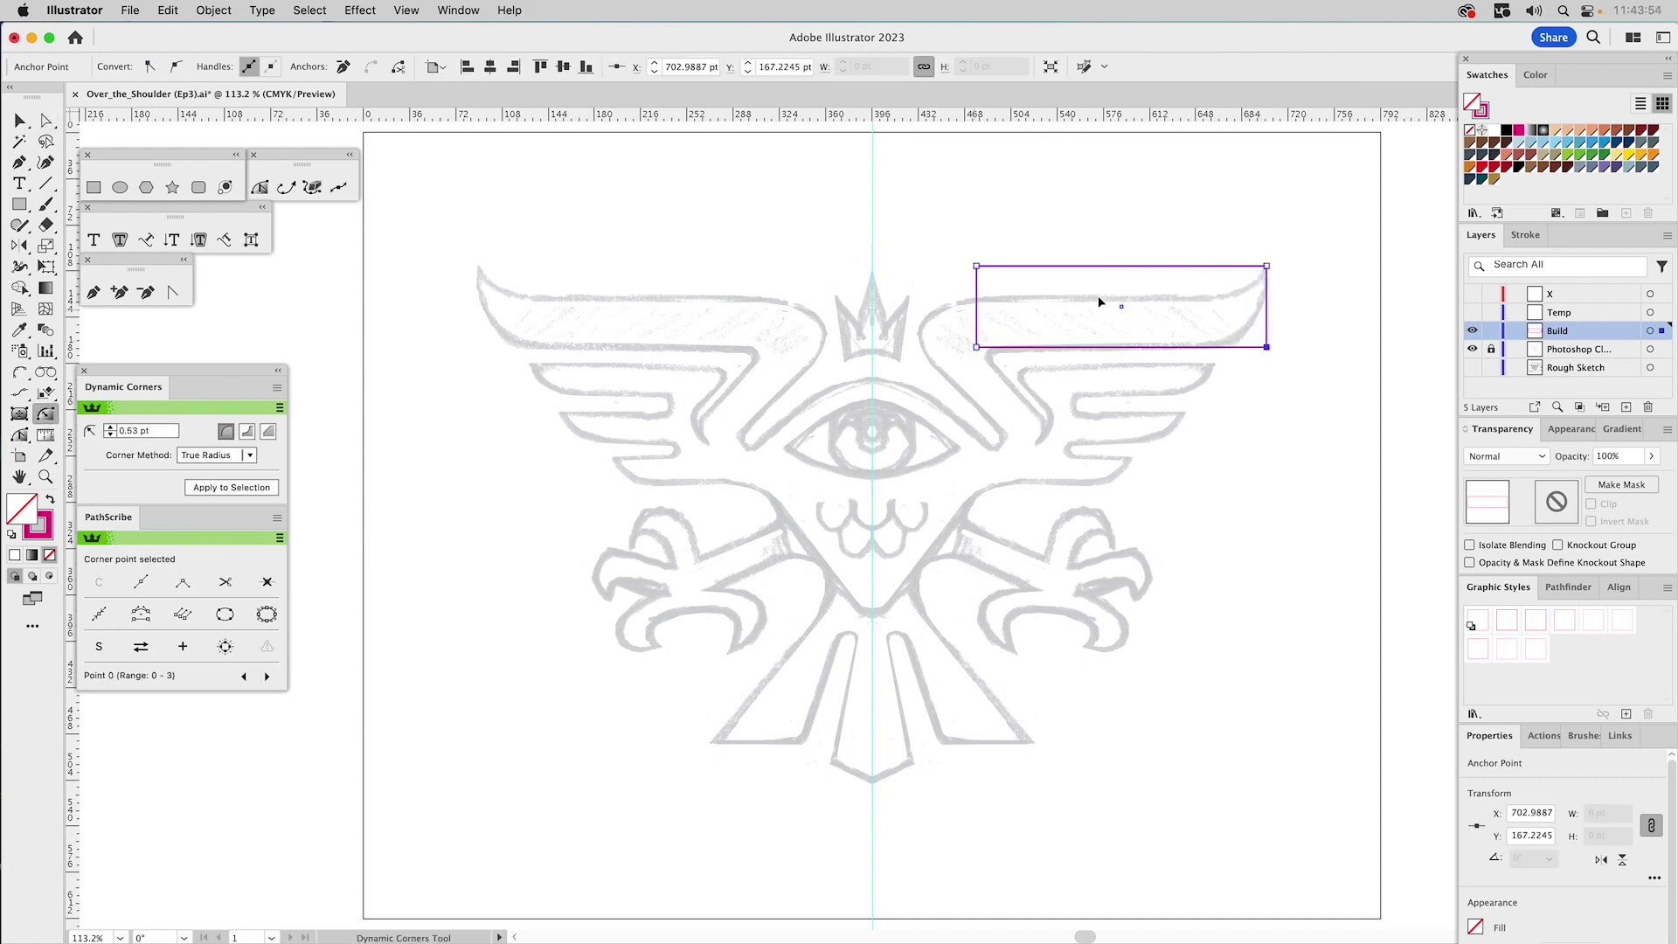
pyautogui.moveTo(1268, 349); pyautogui.dragTo(1193, 293)
pyautogui.press('v')
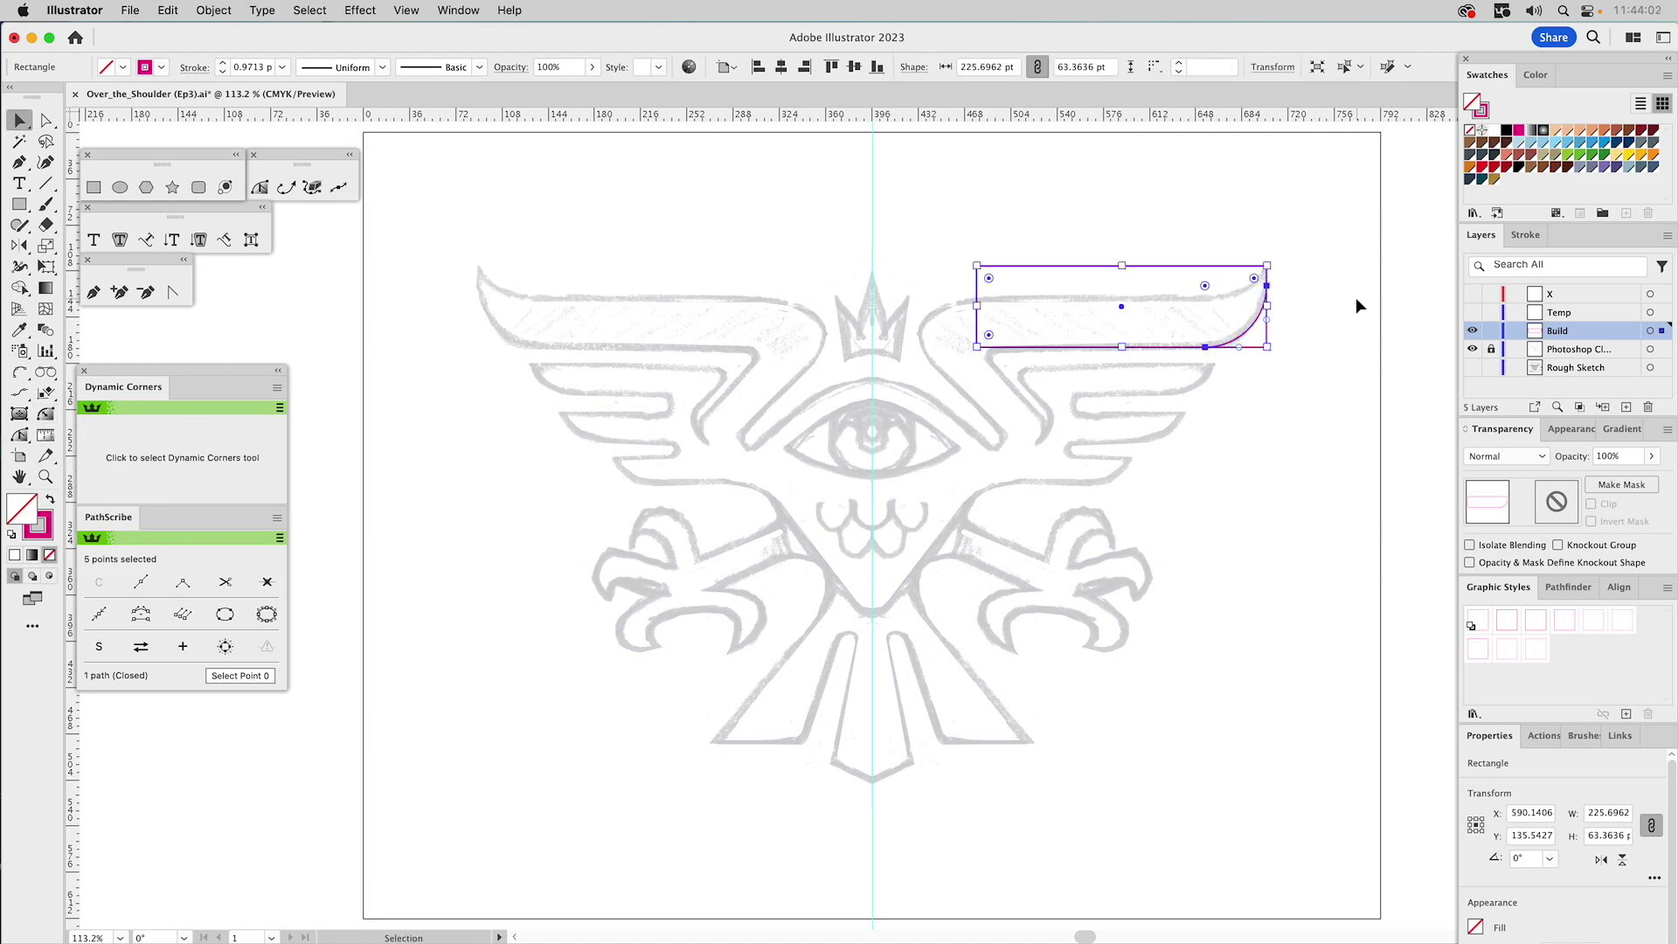
# - Move the rounded rectangle up onto the feather's upper outline and extend its inner end past the square rectangle, to about 250 pt wide
pyautogui.click(1355, 303)
pyautogui.moveTo(1257, 322); pyautogui.dragTo(1258, 284)
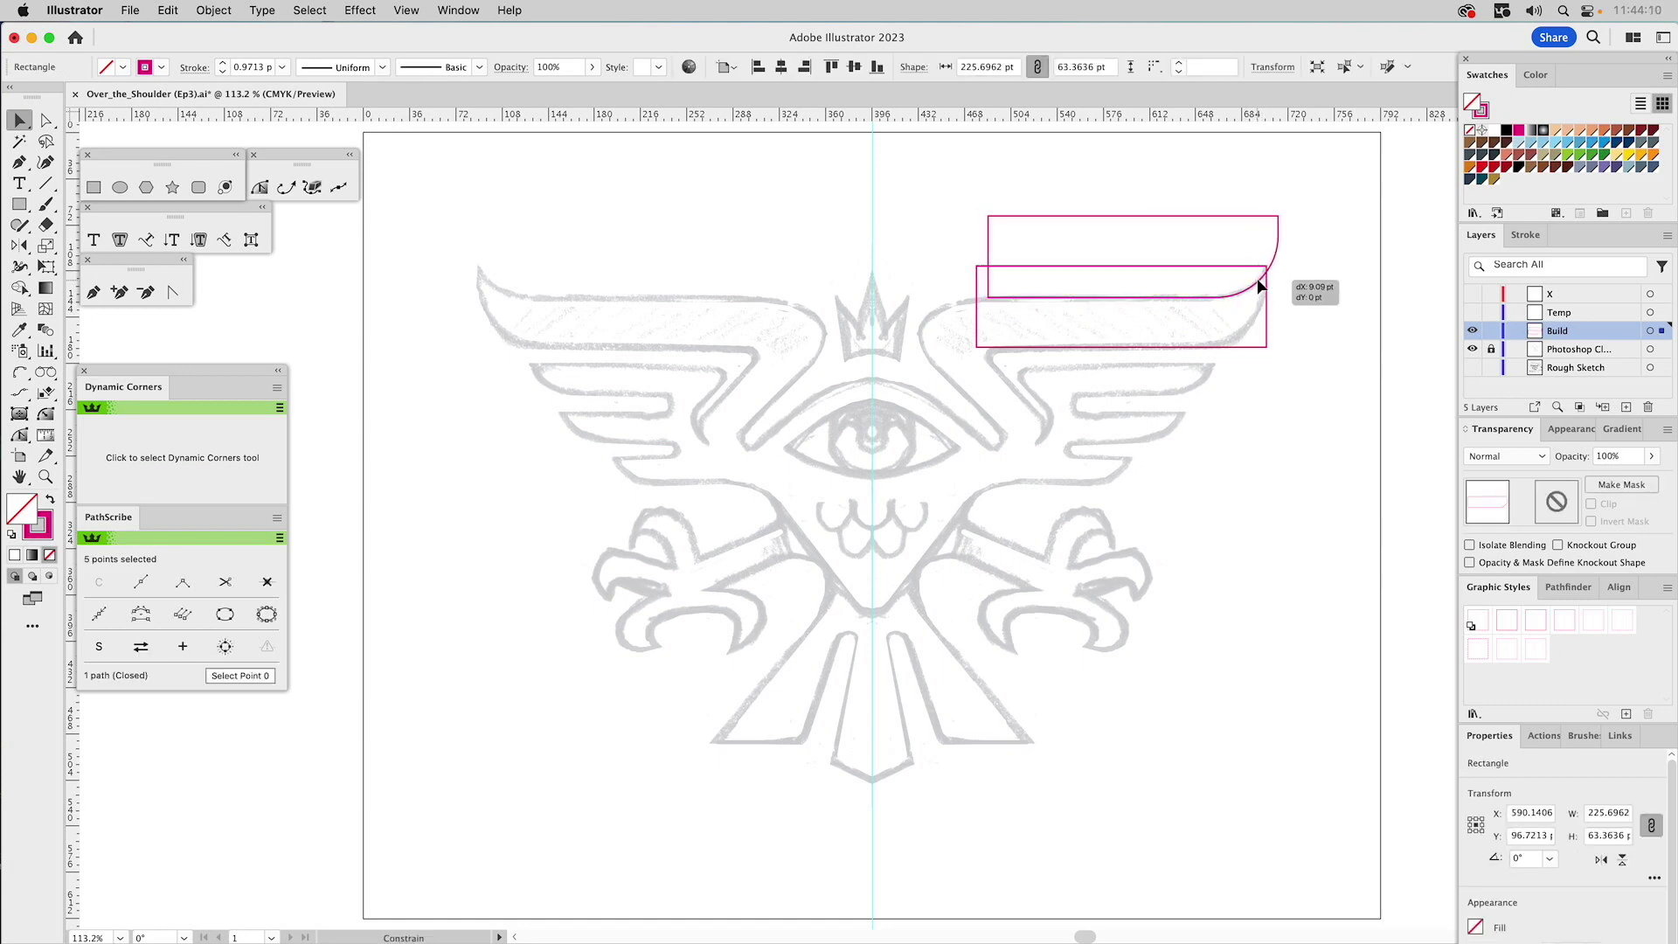
pyautogui.moveTo(1259, 284); pyautogui.dragTo(1259, 283)
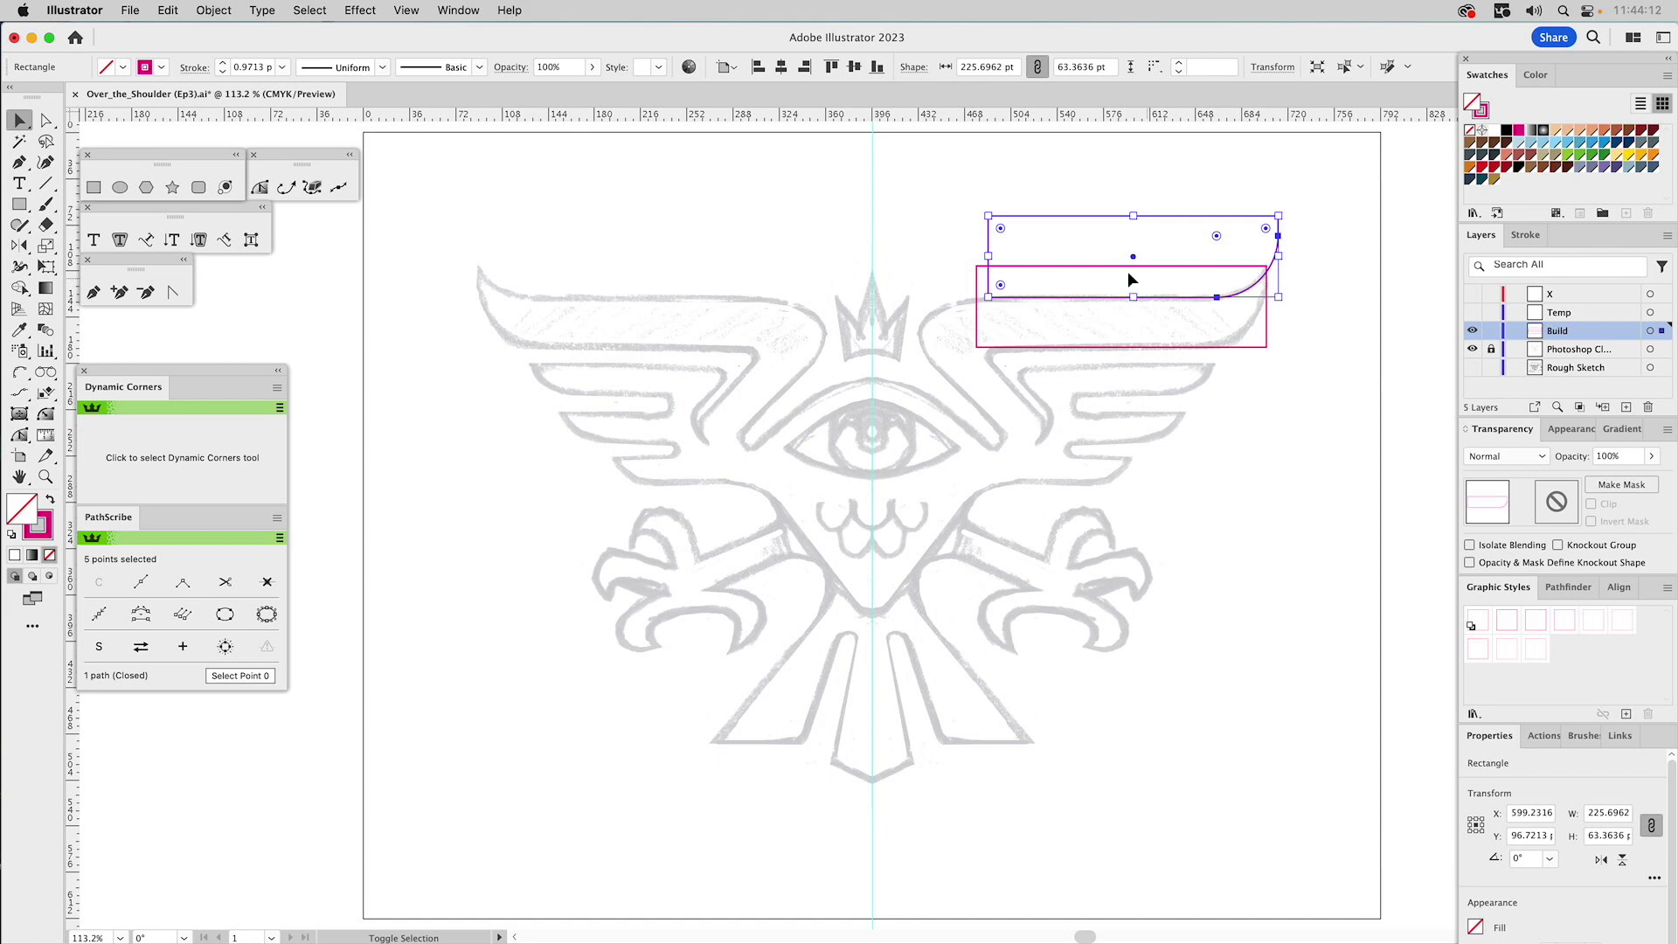
pyautogui.press('a')
pyautogui.click(989, 216)
pyautogui.keyDown('shift'); pyautogui.click(988, 298); pyautogui.keyUp('shift')
pyautogui.moveTo(986, 297); pyautogui.dragTo(957, 298)
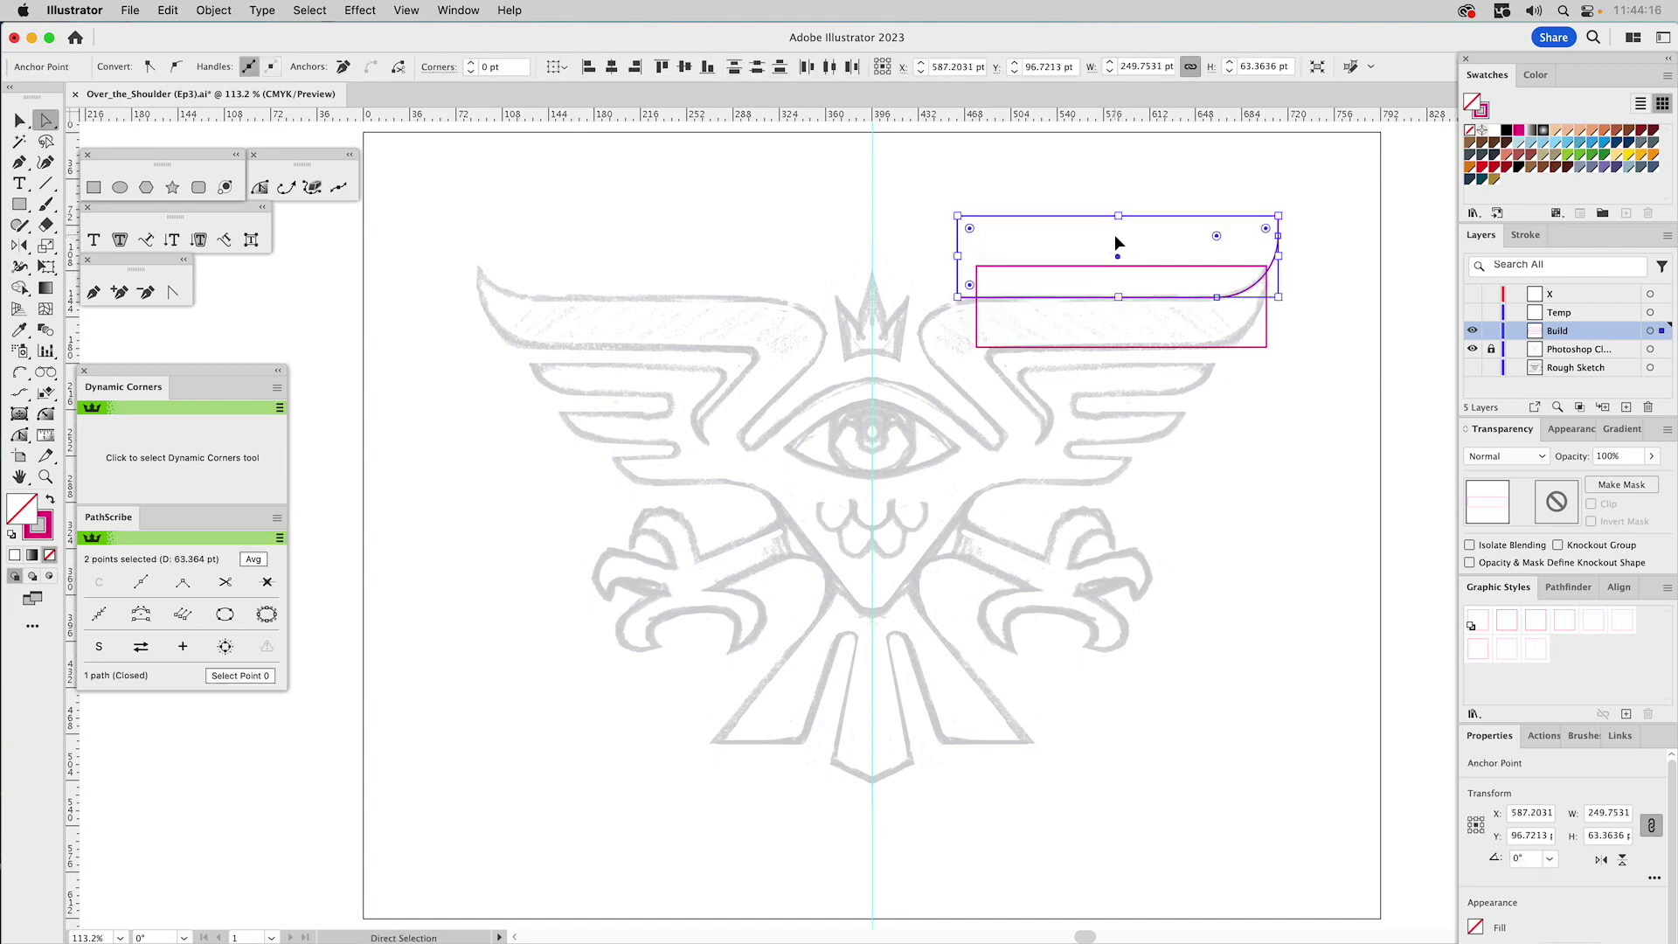
# - Subtract the rounded rectangle from the square one to form the feather's curved upper edge
pyautogui.keyDown('shift'); pyautogui.click(1127, 264); pyautogui.keyUp('shift')
pyautogui.press('v')
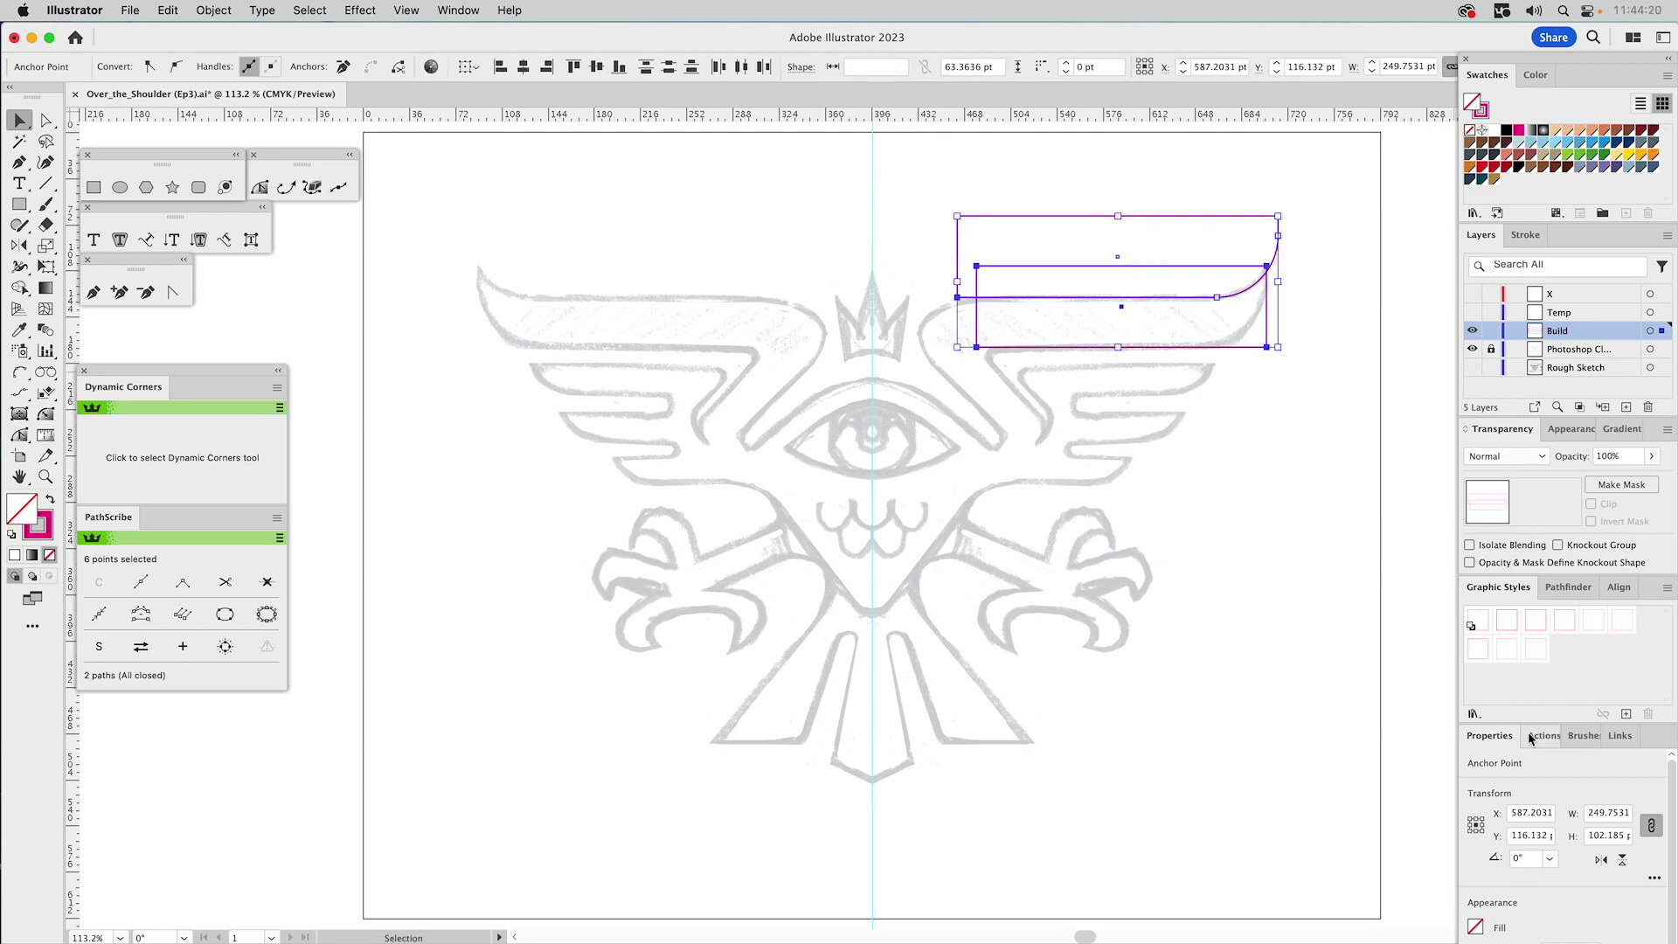
pyautogui.click(1569, 586)
pyautogui.click(1506, 633)
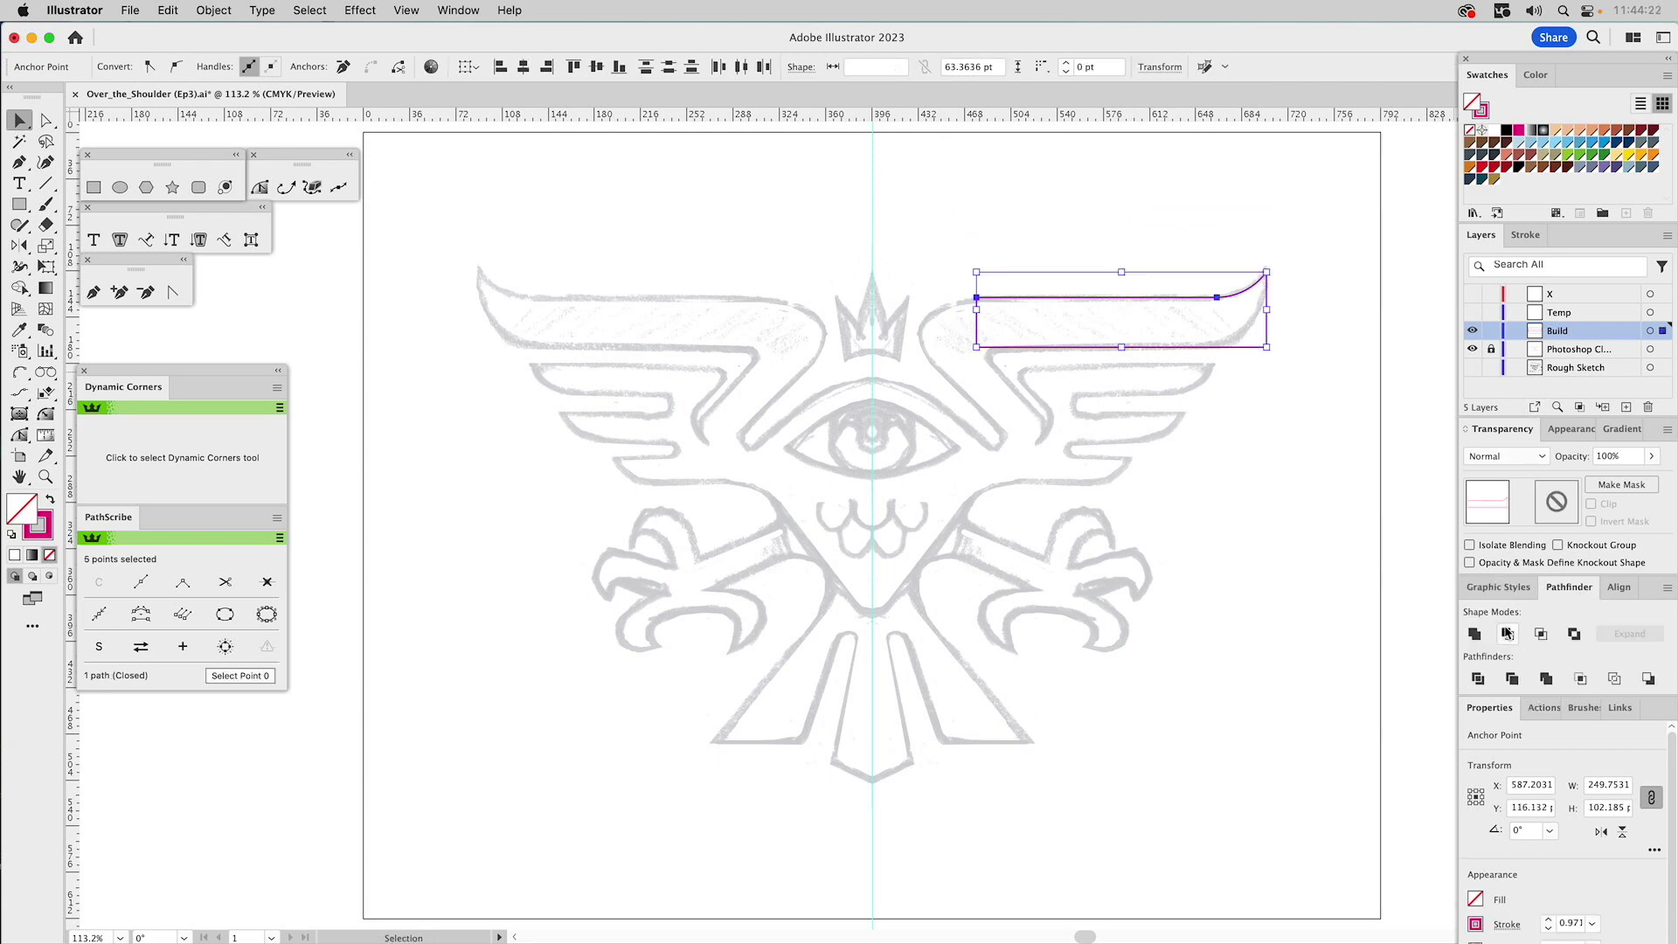
pyautogui.click(1312, 325)
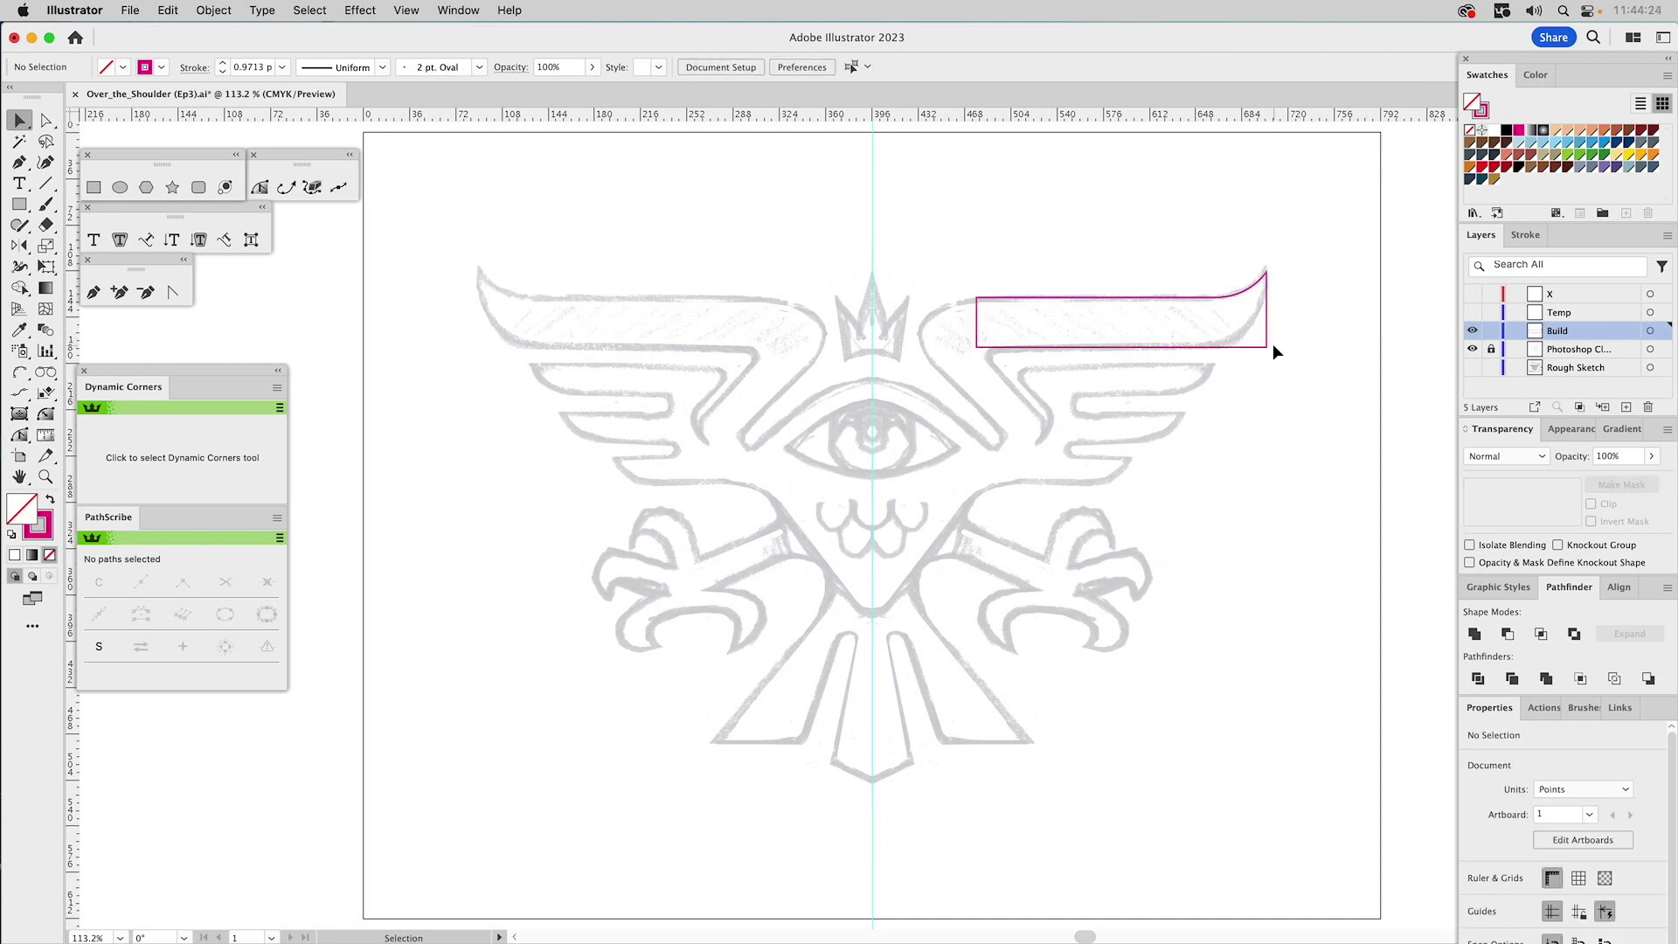
pyautogui.click(45, 414)
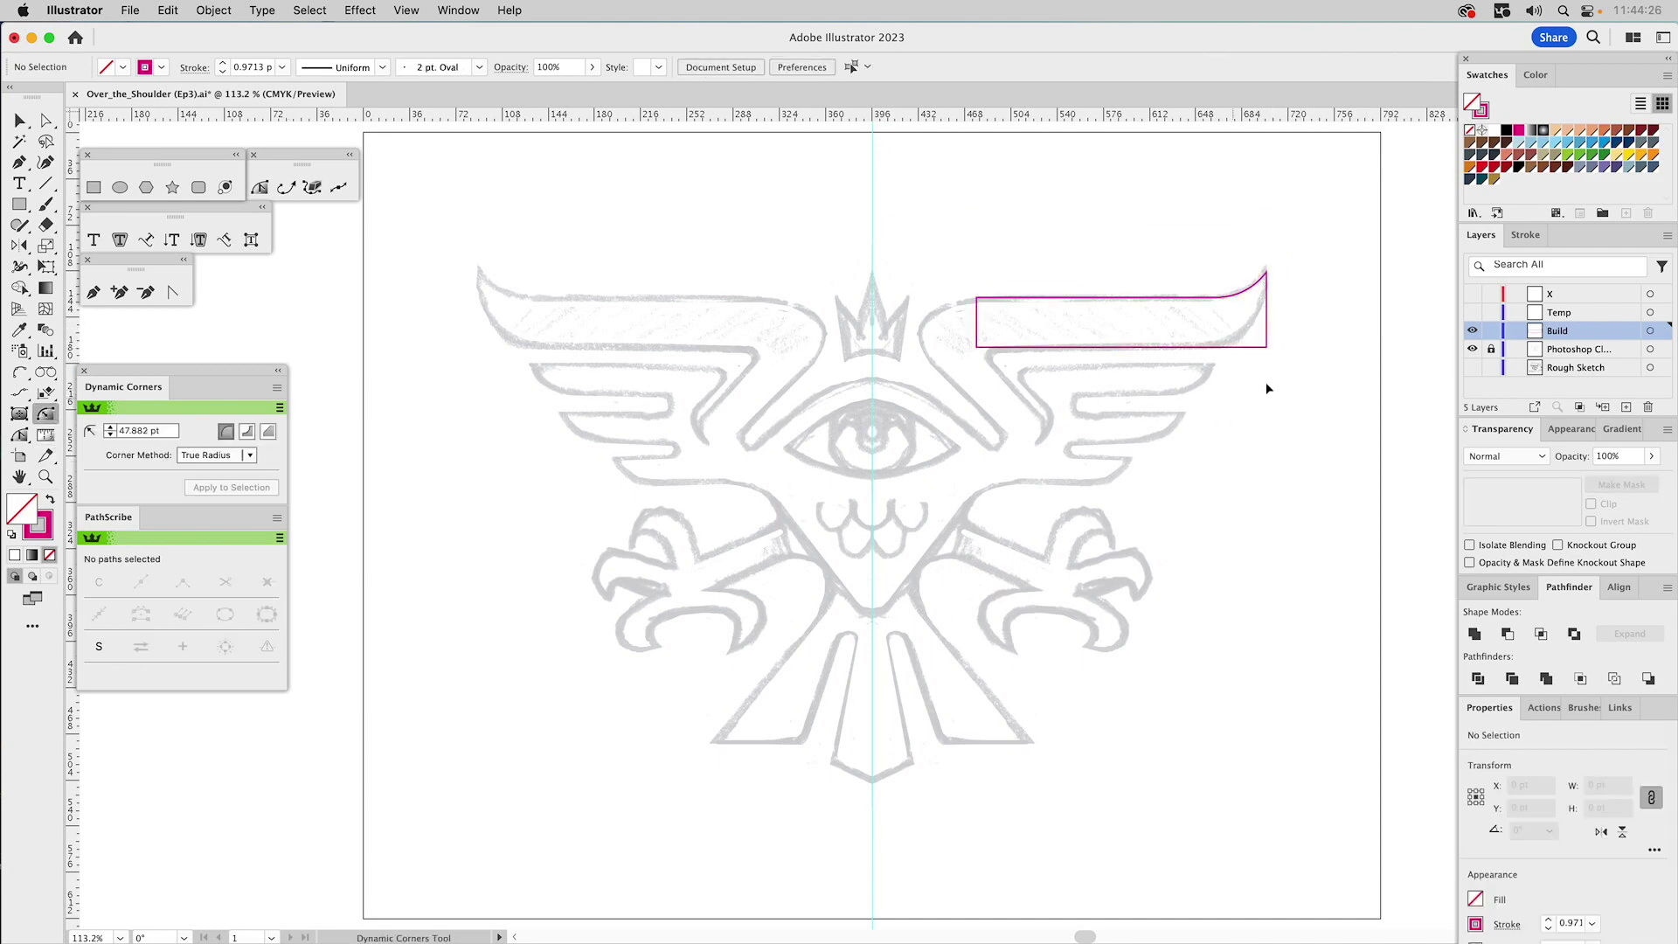
pyautogui.click(1266, 345)
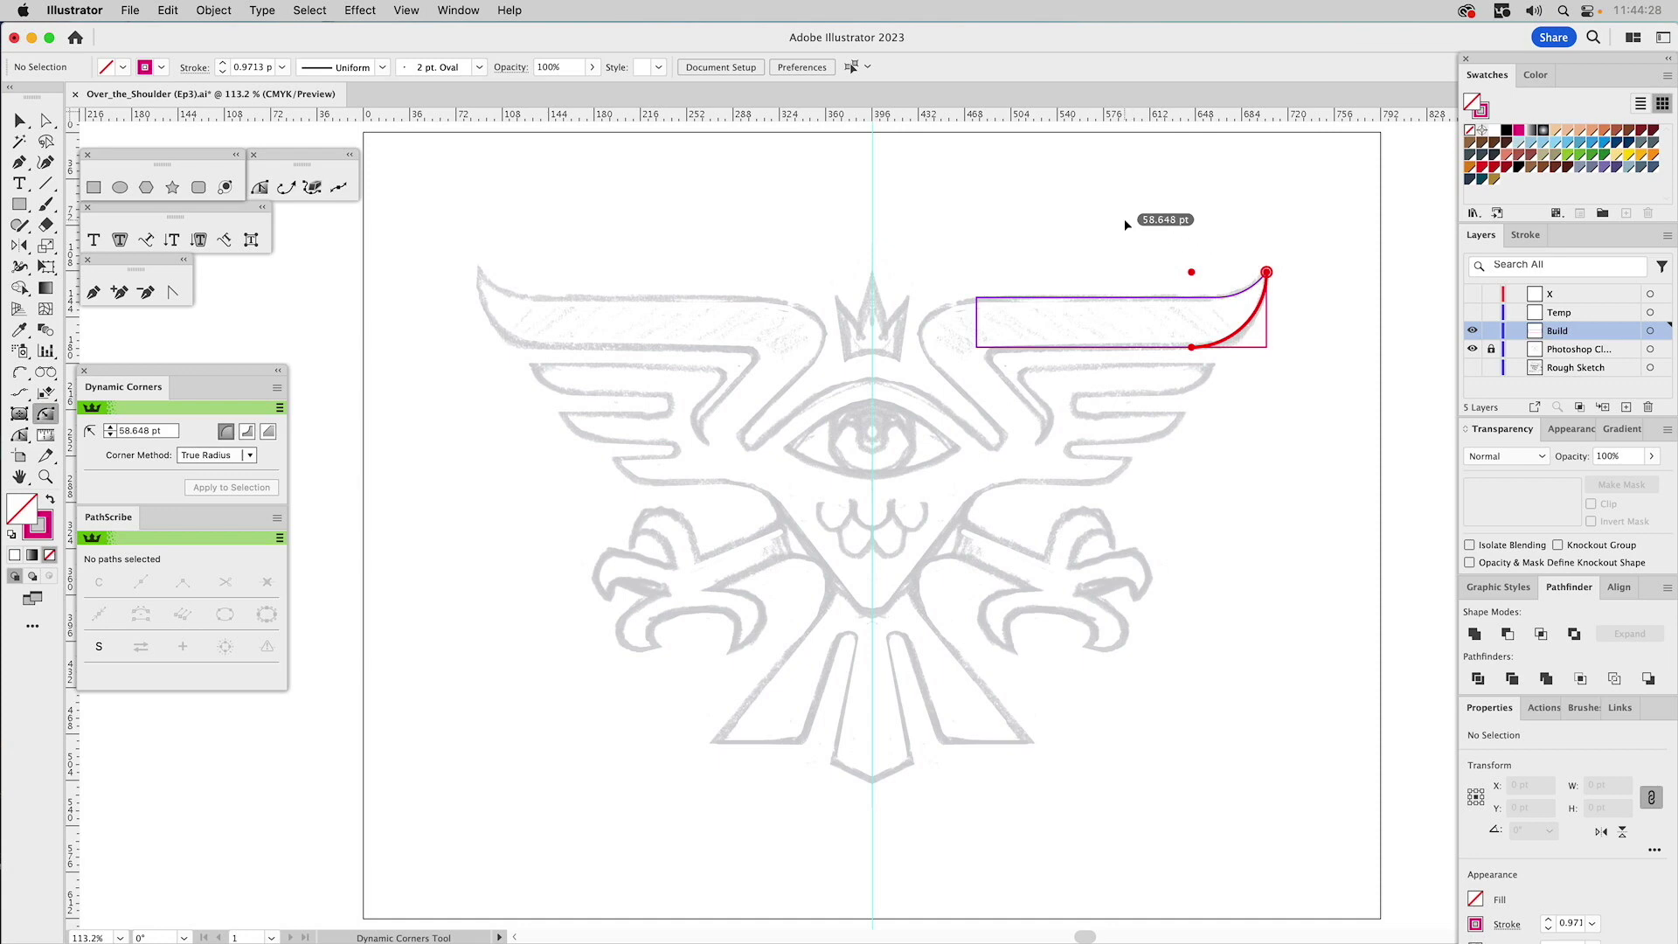
pyautogui.click(1127, 221)
# - Move the feather shape's lower outer corner about 9 pt outward and round it to follow the sketched wing tip
pyautogui.press('a')
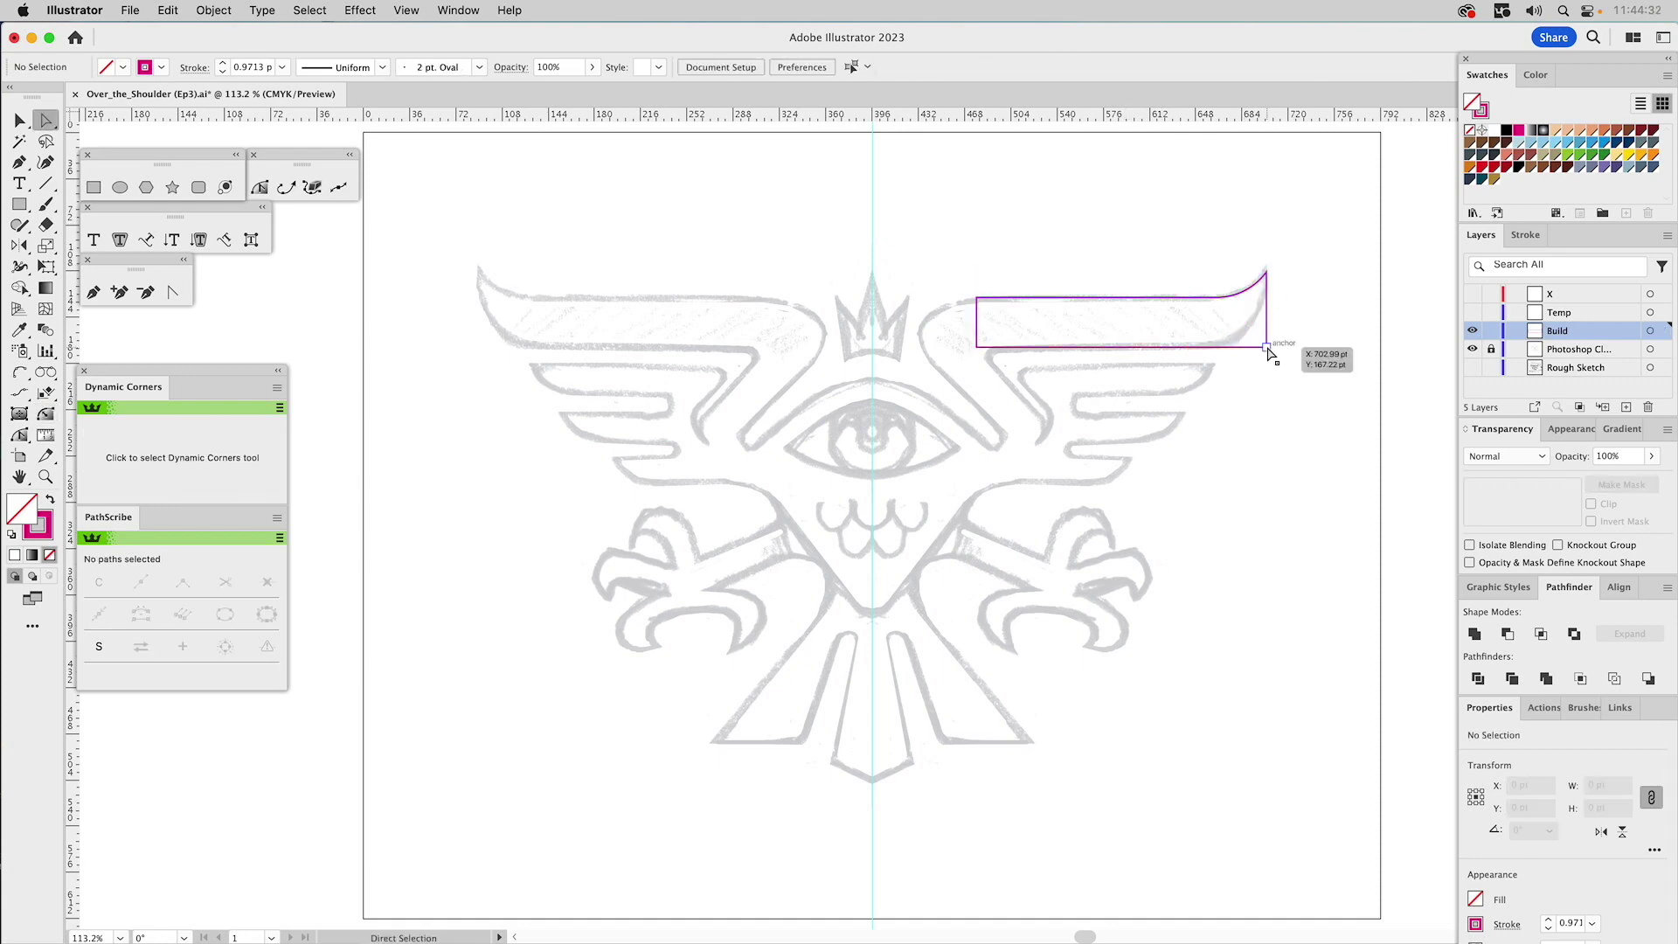
pyautogui.click(1266, 347)
pyautogui.moveTo(1267, 346); pyautogui.dragTo(1278, 348)
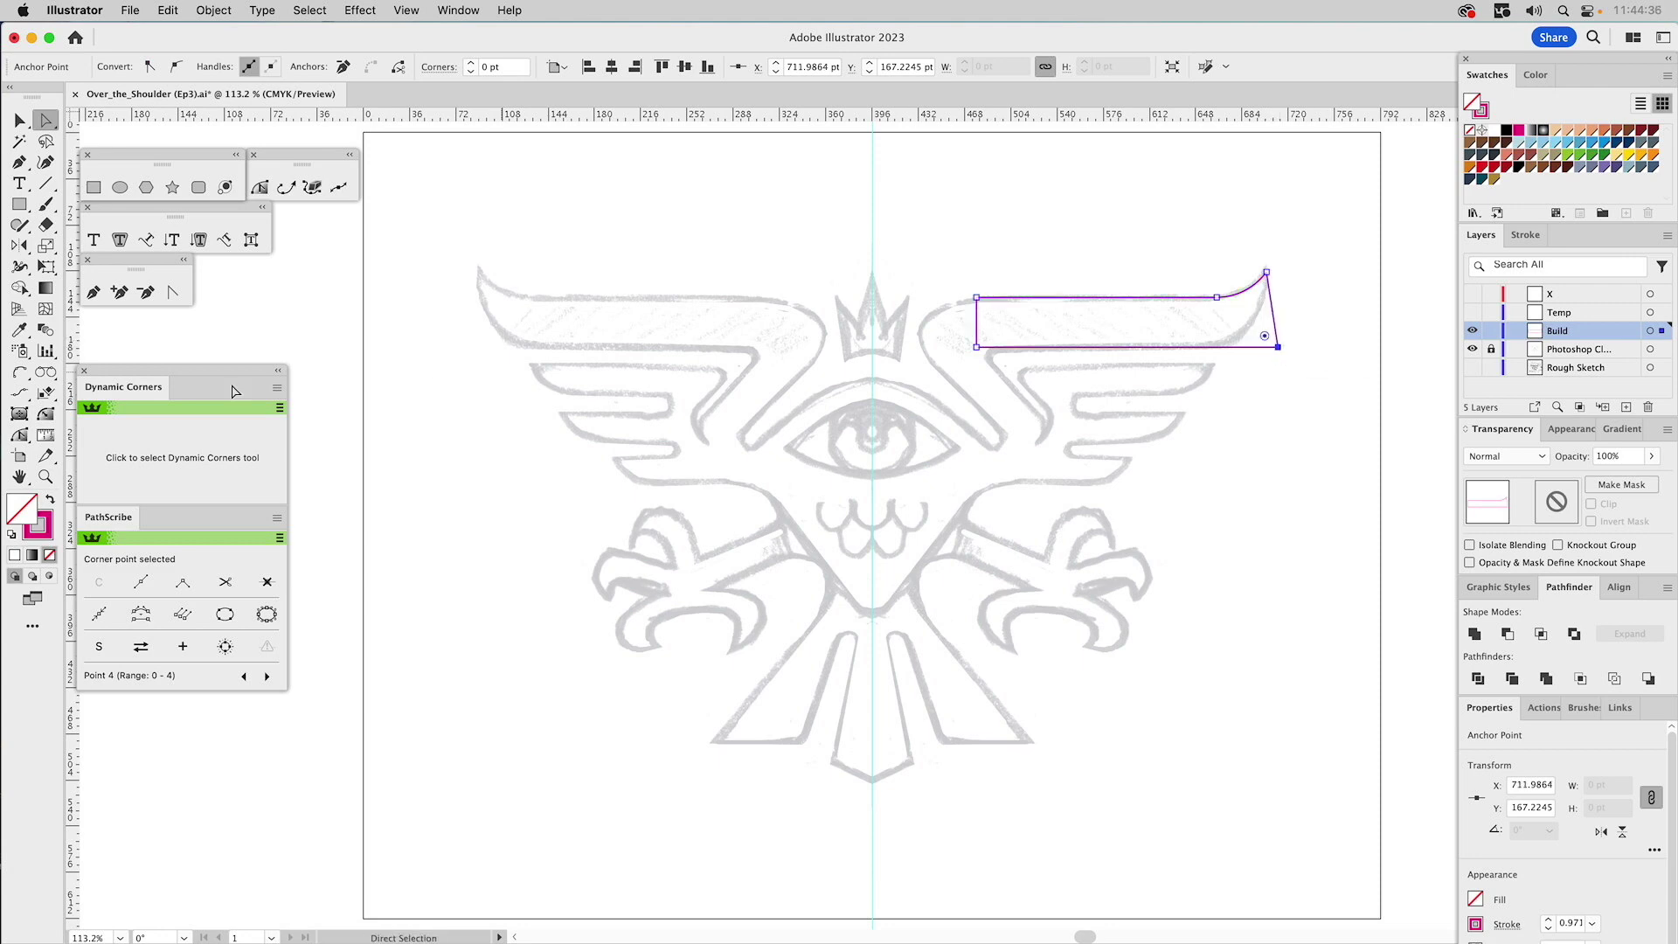
pyautogui.click(45, 413)
pyautogui.click(1277, 347)
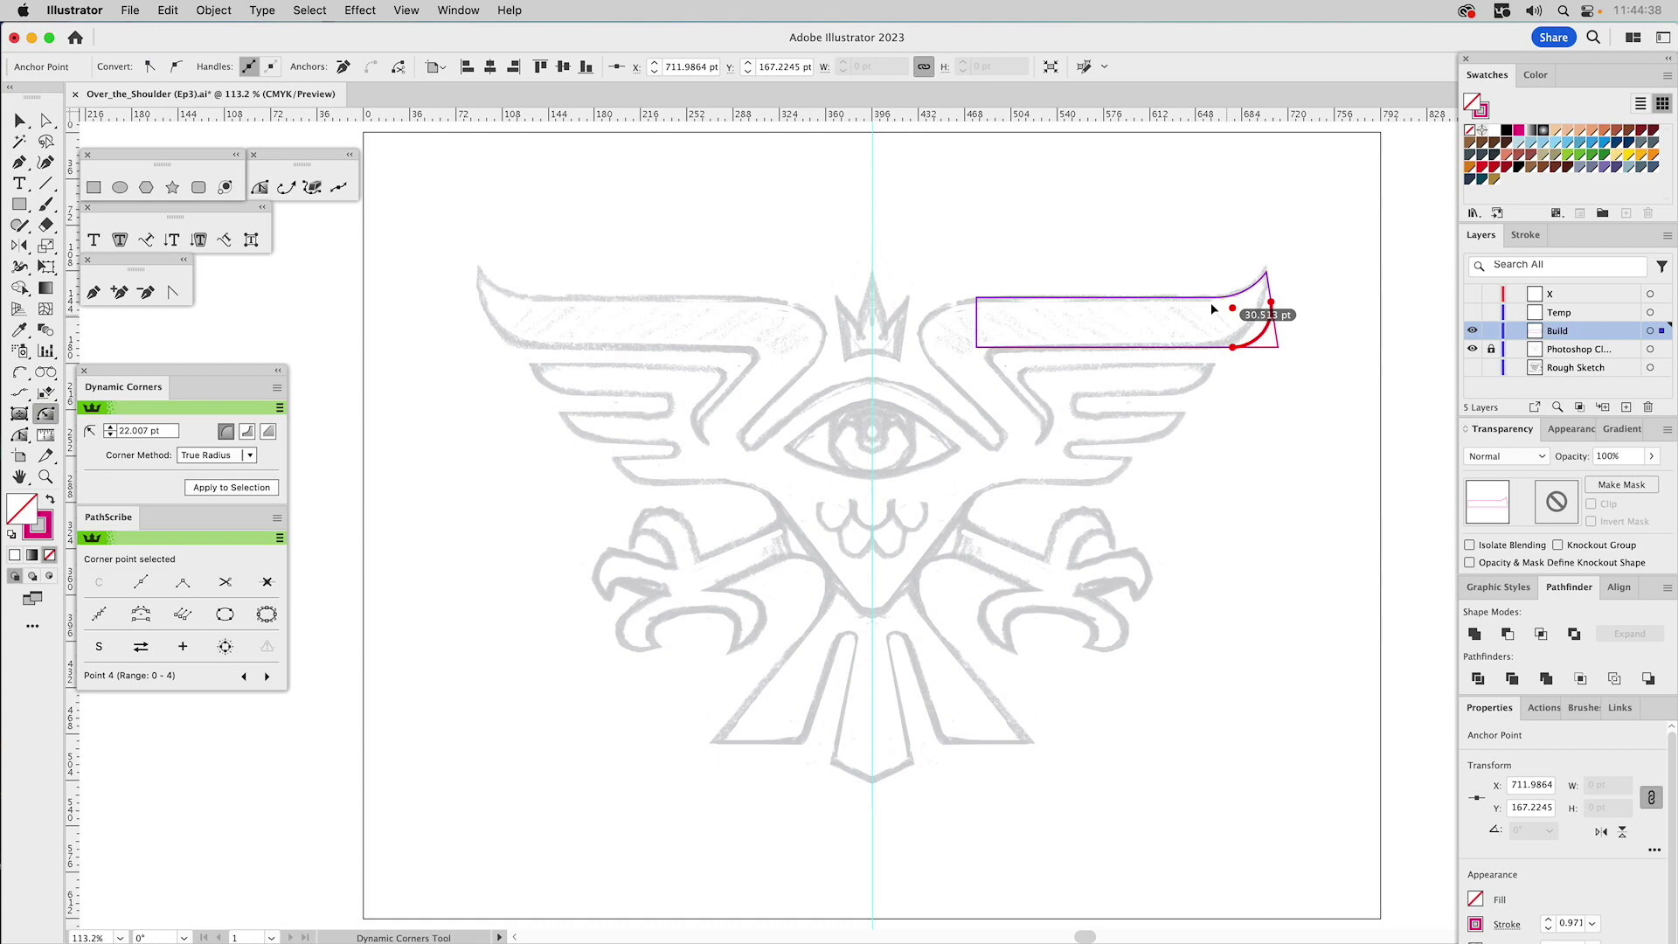
pyautogui.press('v')
pyautogui.click(1322, 308)
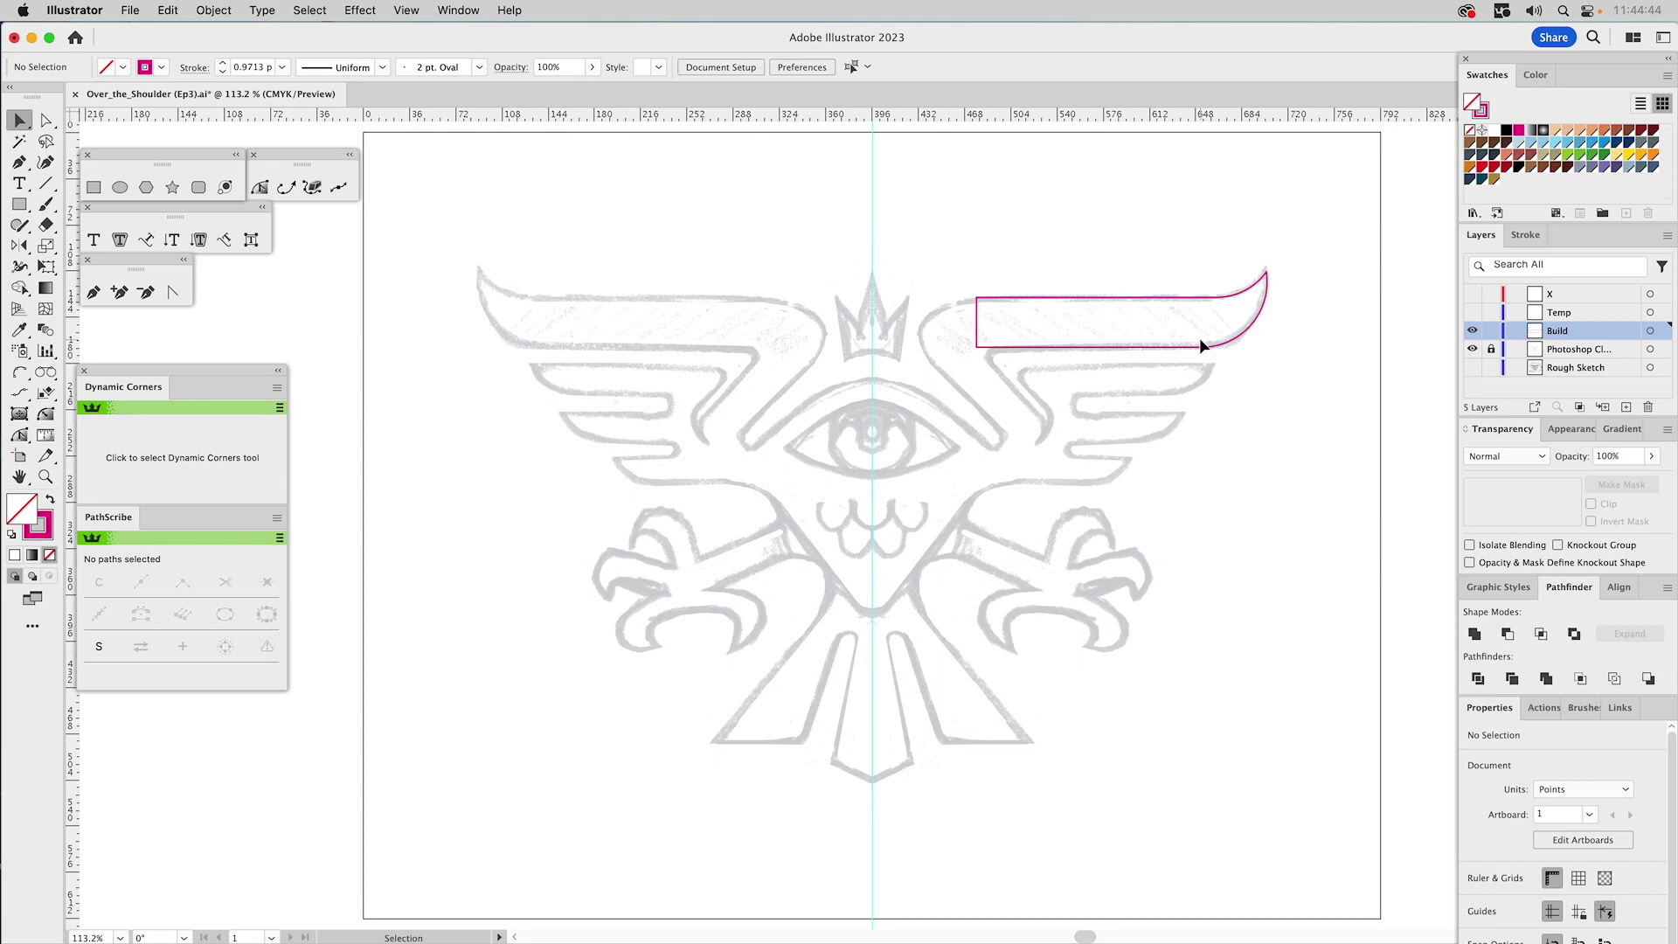
# - Extend the feather shape's inner end toward the crown and slant it by pulling its upper corner just past the centre guide
pyautogui.press('a')
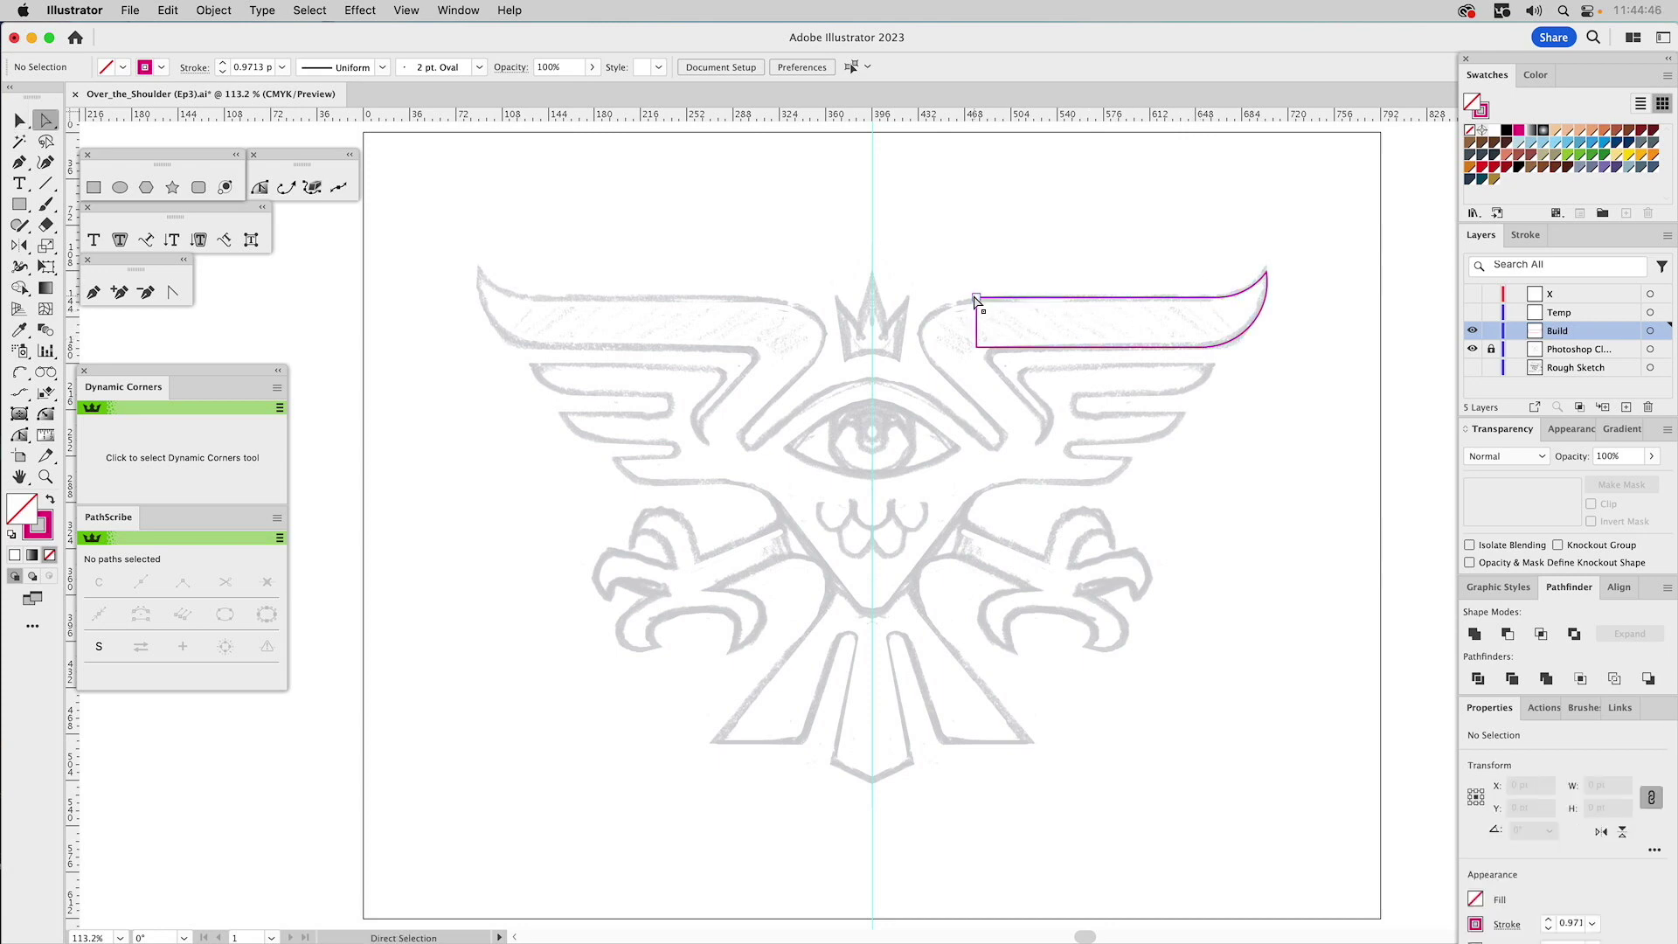
pyautogui.click(976, 298)
pyautogui.moveTo(977, 347); pyautogui.dragTo(905, 348)
pyautogui.click(991, 267)
pyautogui.moveTo(906, 298); pyautogui.dragTo(866, 298)
pyautogui.click(378, 180)
# - Draw a narrow rectangle about 12 × 180 pt beside the eye and rotate it about 42° to match the wing's diagonal inner bar
pyautogui.click(94, 187)
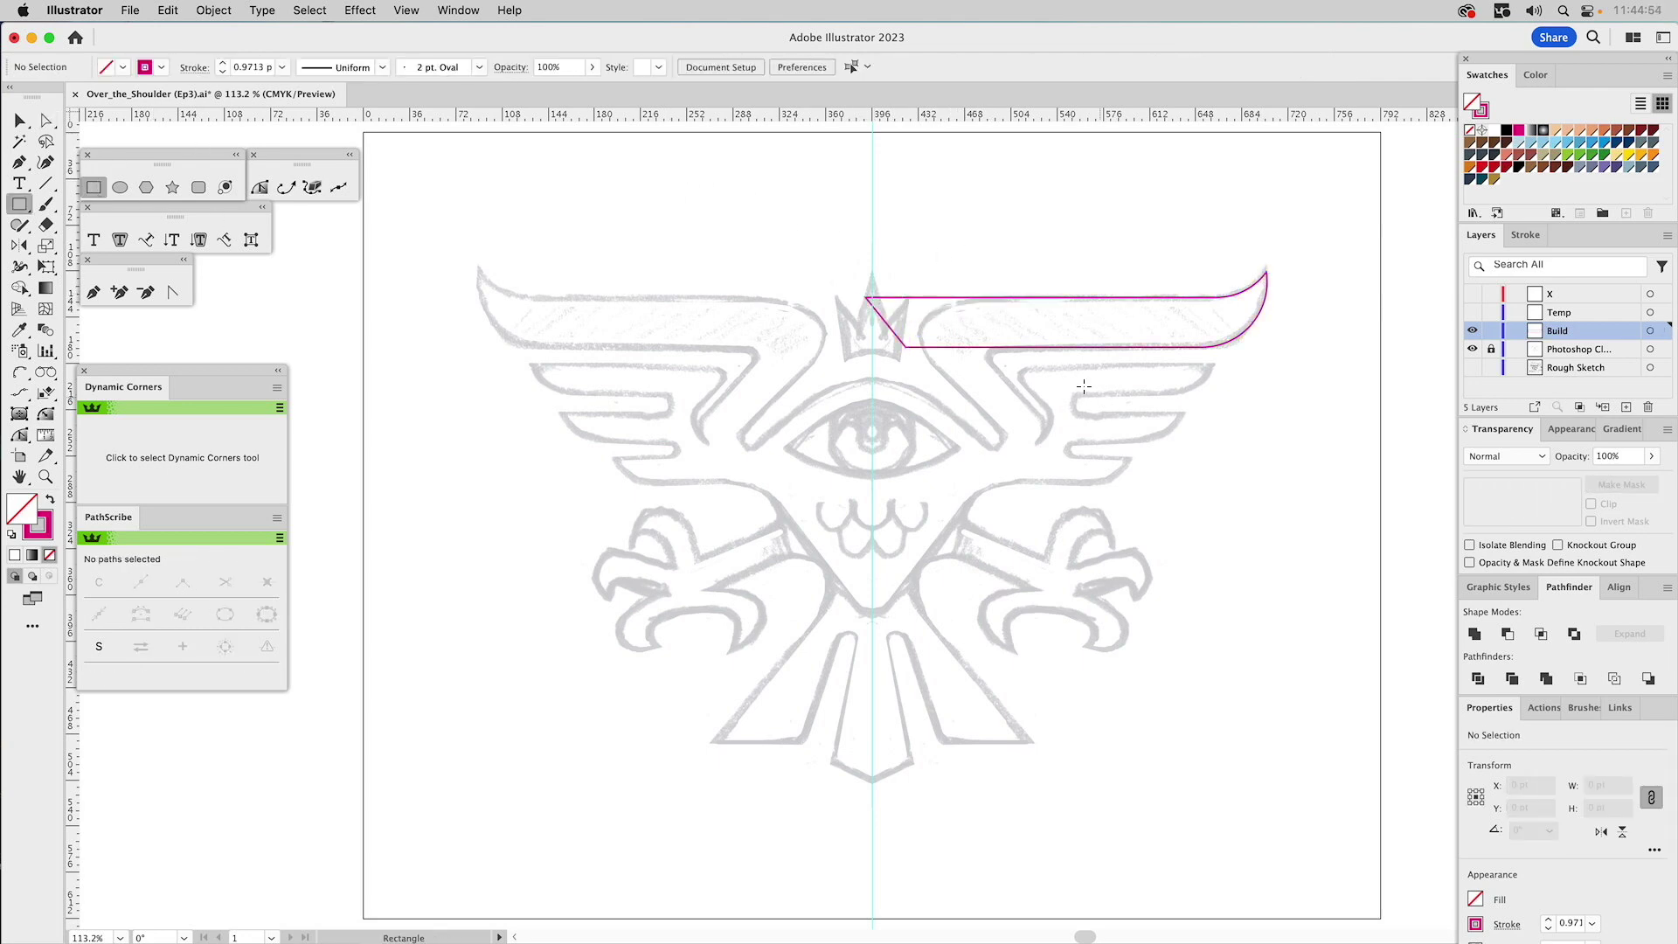
pyautogui.moveTo(1005, 326); pyautogui.dragTo(1045, 557)
pyautogui.press('v')
pyautogui.moveTo(1005, 315); pyautogui.dragTo(892, 343)
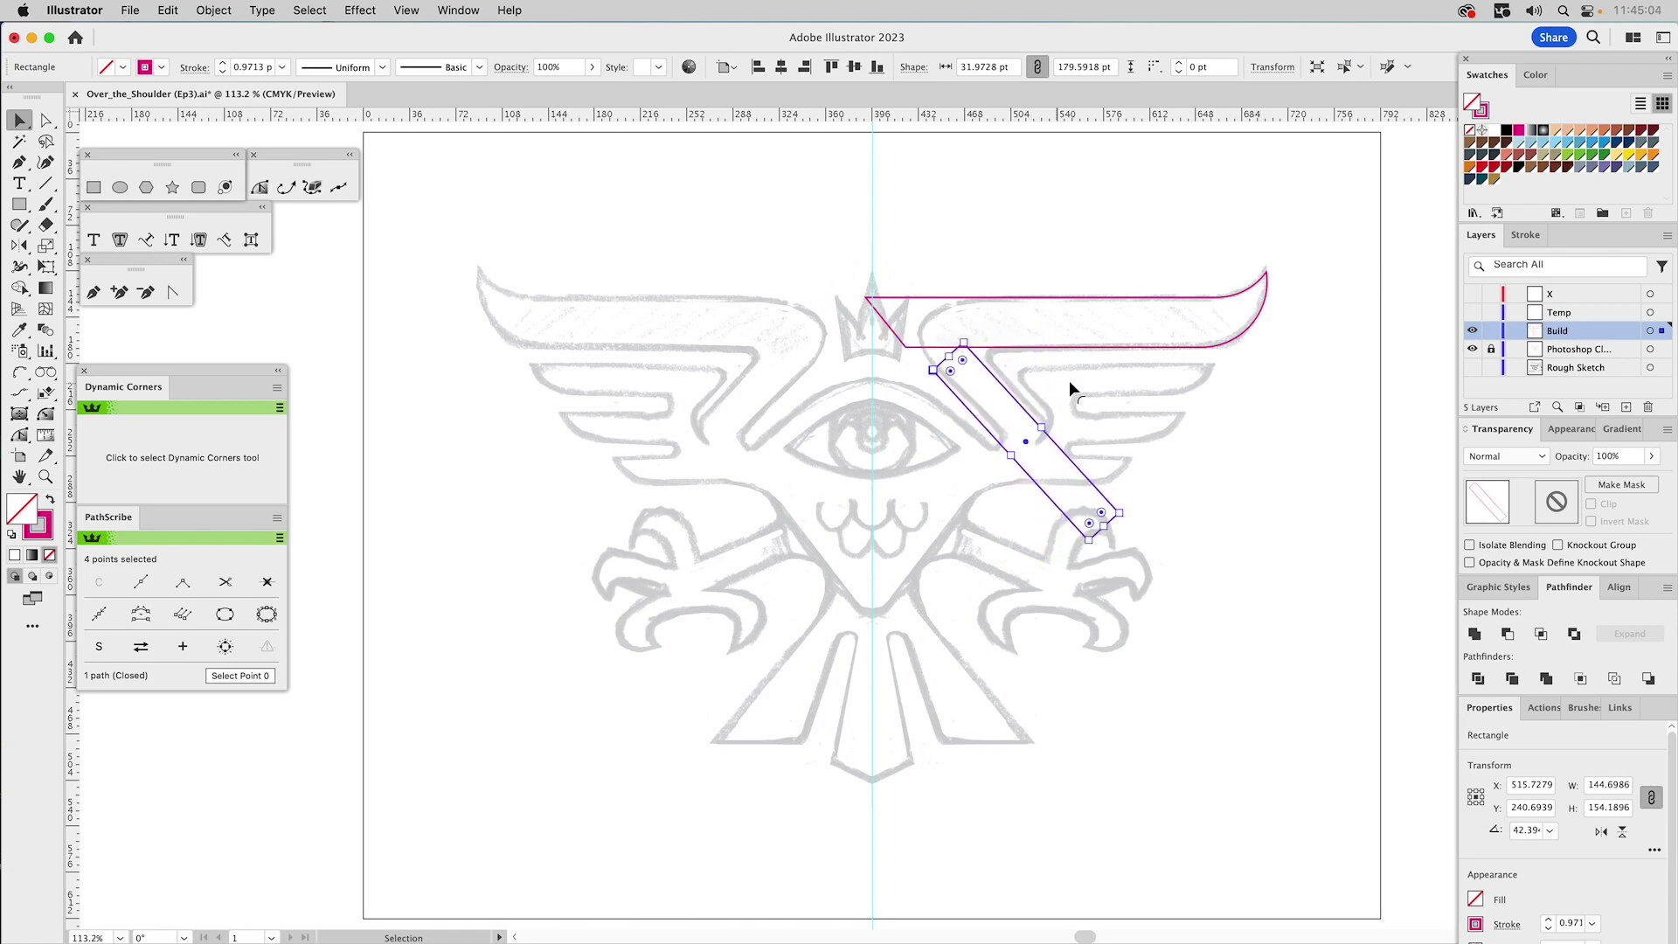
# - Move the rotated bar about 41 pt toward the crown and 52 pt up so it crosses the feather's inner end
pyautogui.click(1079, 382)
pyautogui.moveTo(1061, 454); pyautogui.dragTo(1010, 384)
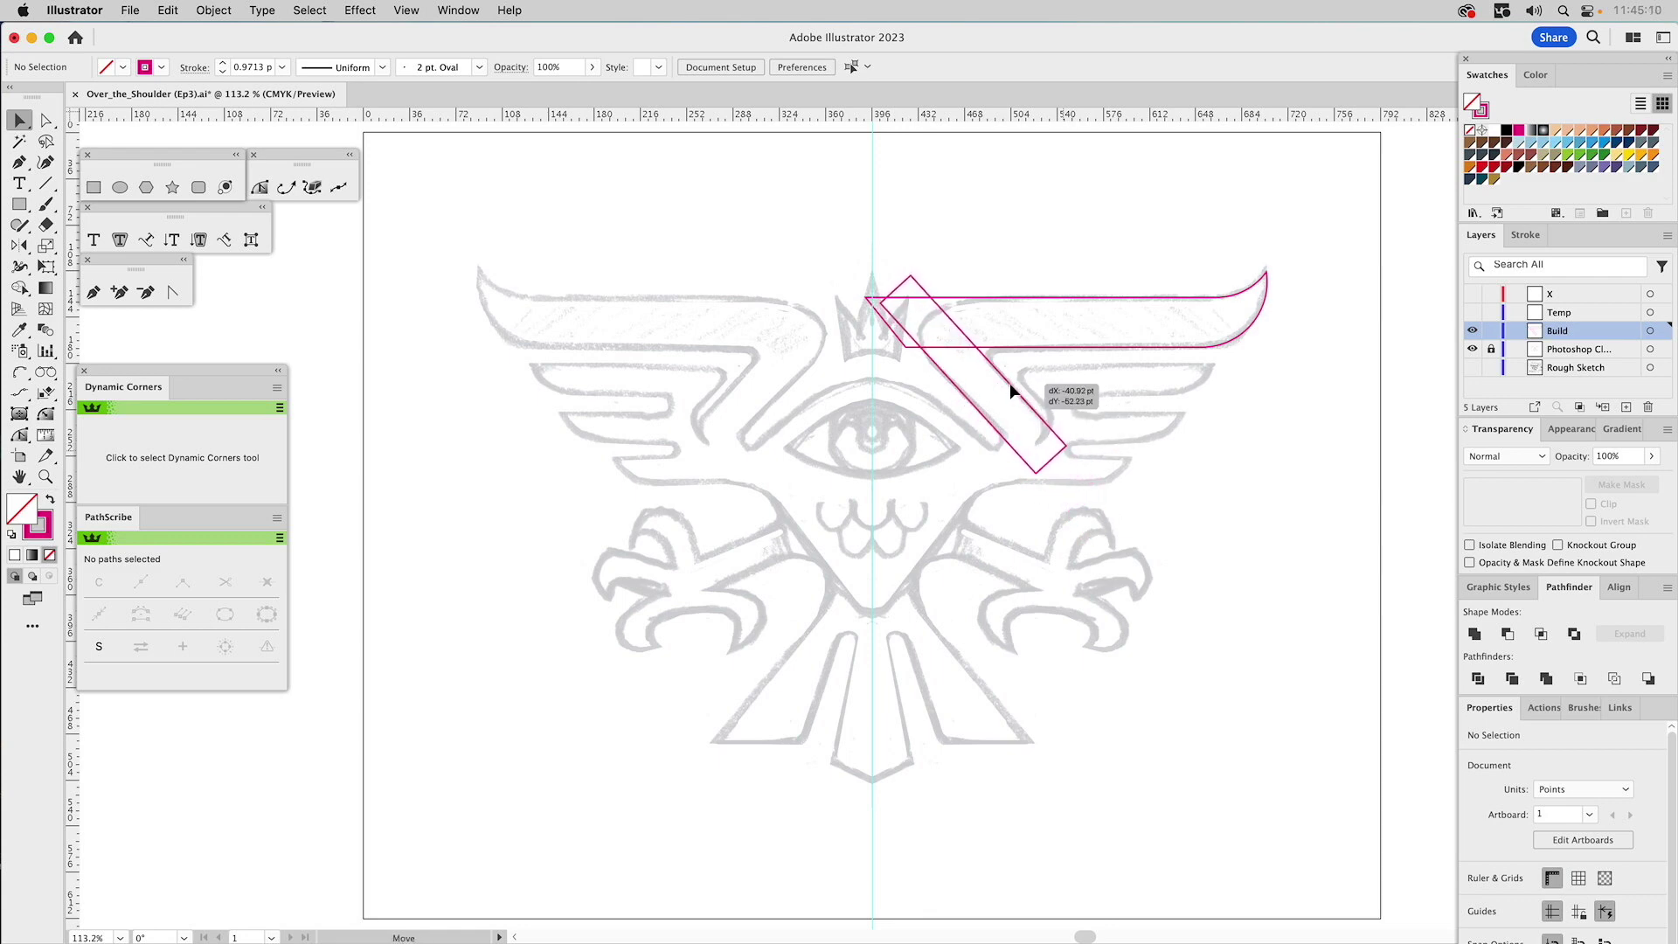
pyautogui.moveTo(1009, 384); pyautogui.dragTo(1009, 385)
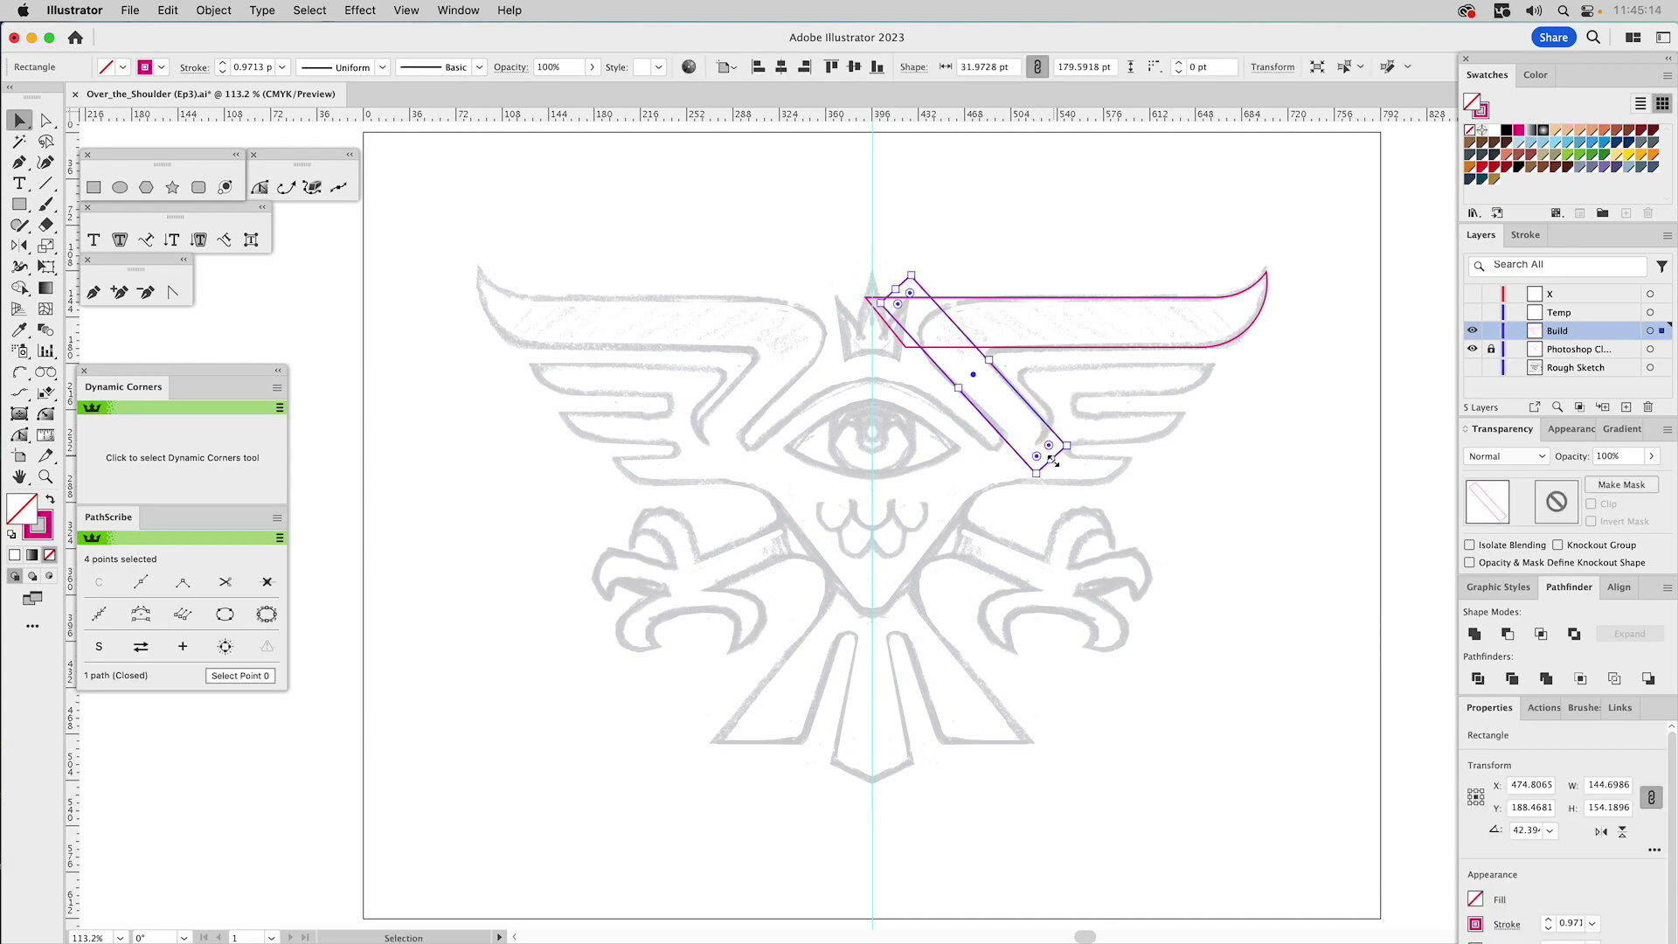
# - Adjust the rotated bar to about 207 pt long, running from above the crown to the lower tip of the sketched inner bar
pyautogui.moveTo(1052, 463); pyautogui.dragTo(1107, 517)
pyautogui.click(1087, 440)
pyautogui.moveTo(1062, 441); pyautogui.dragTo(1027, 401)
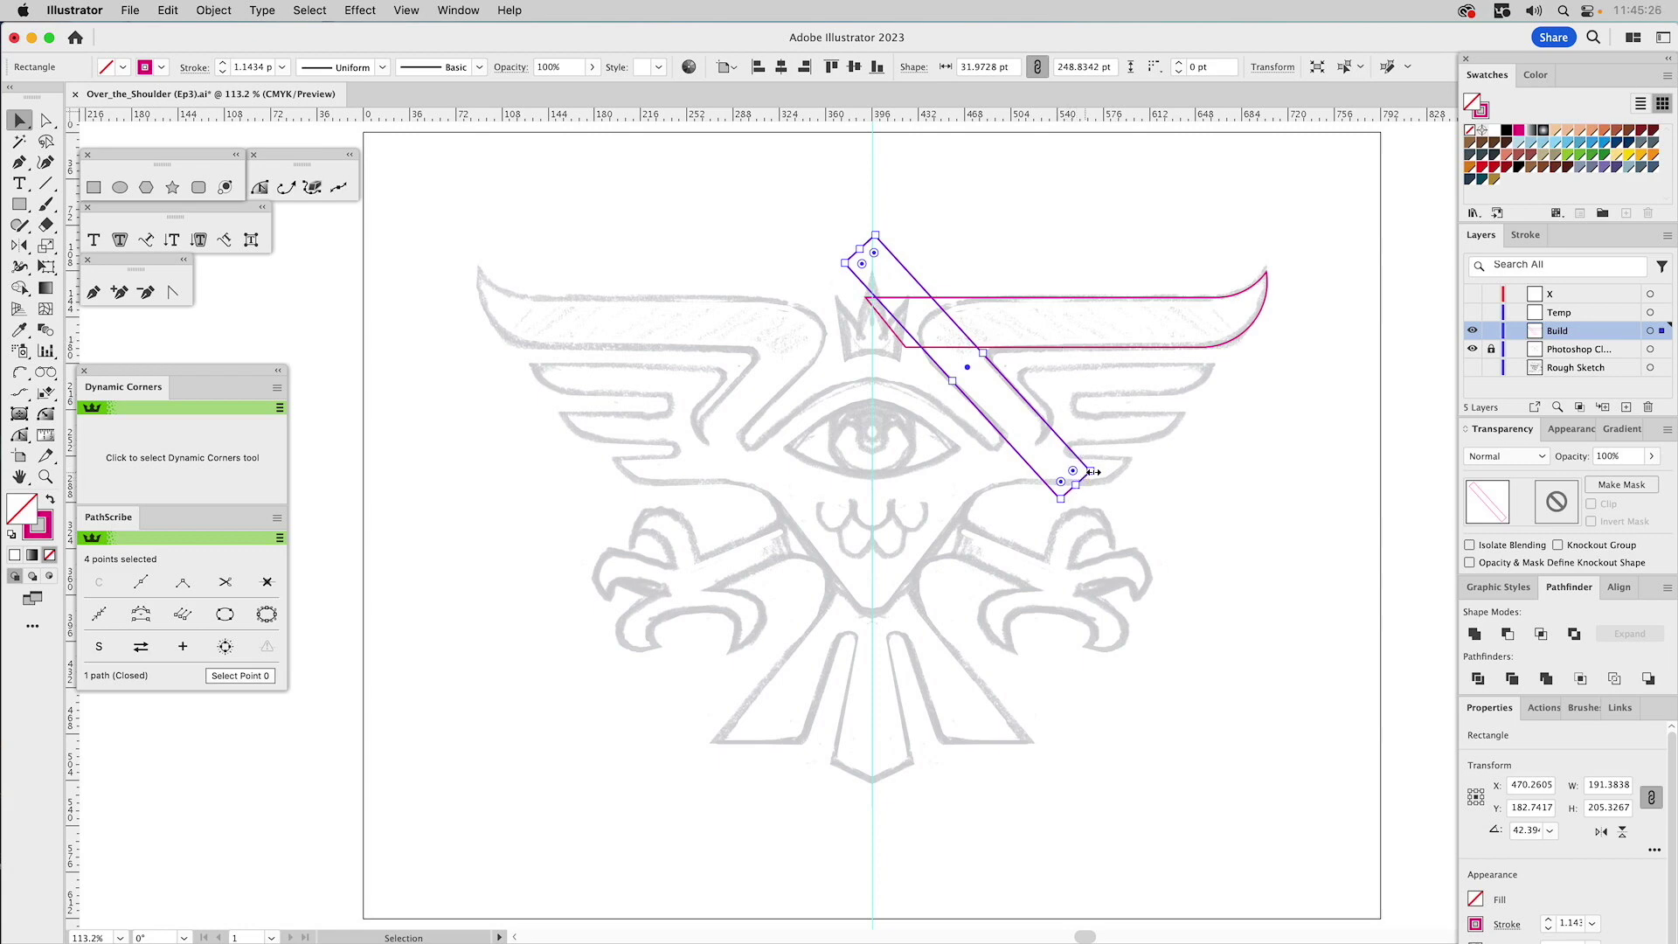
pyautogui.press('a')
pyautogui.click(1158, 475)
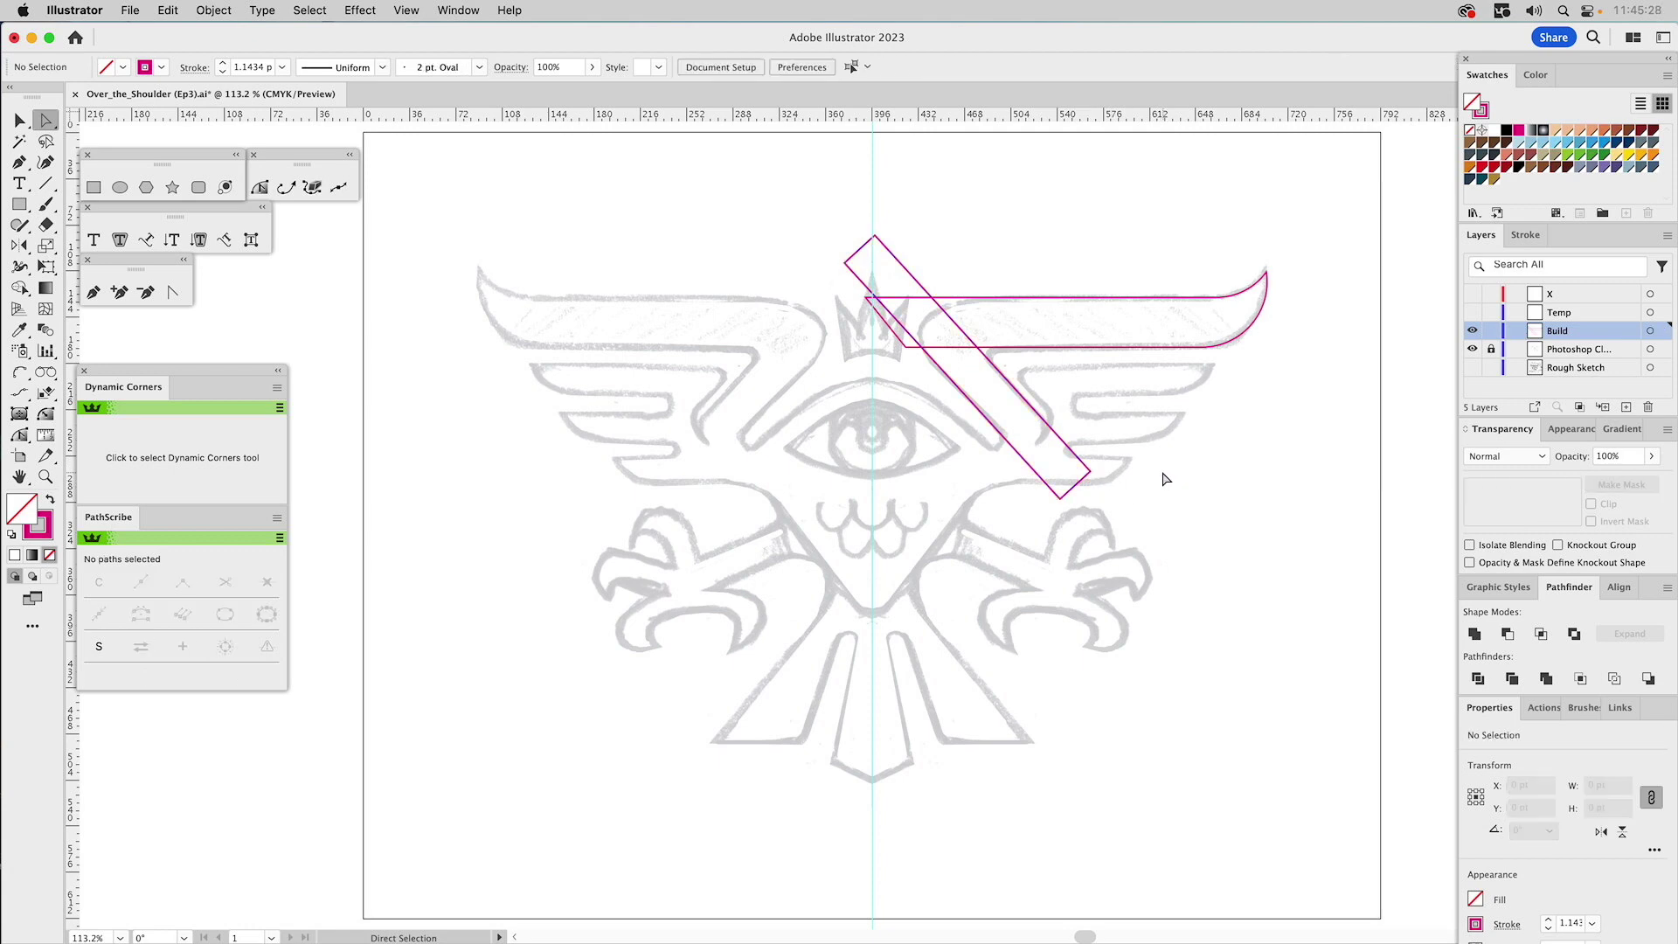
pyautogui.press('v')
pyautogui.click(1080, 466)
pyautogui.moveTo(1072, 486); pyautogui.dragTo(1035, 451)
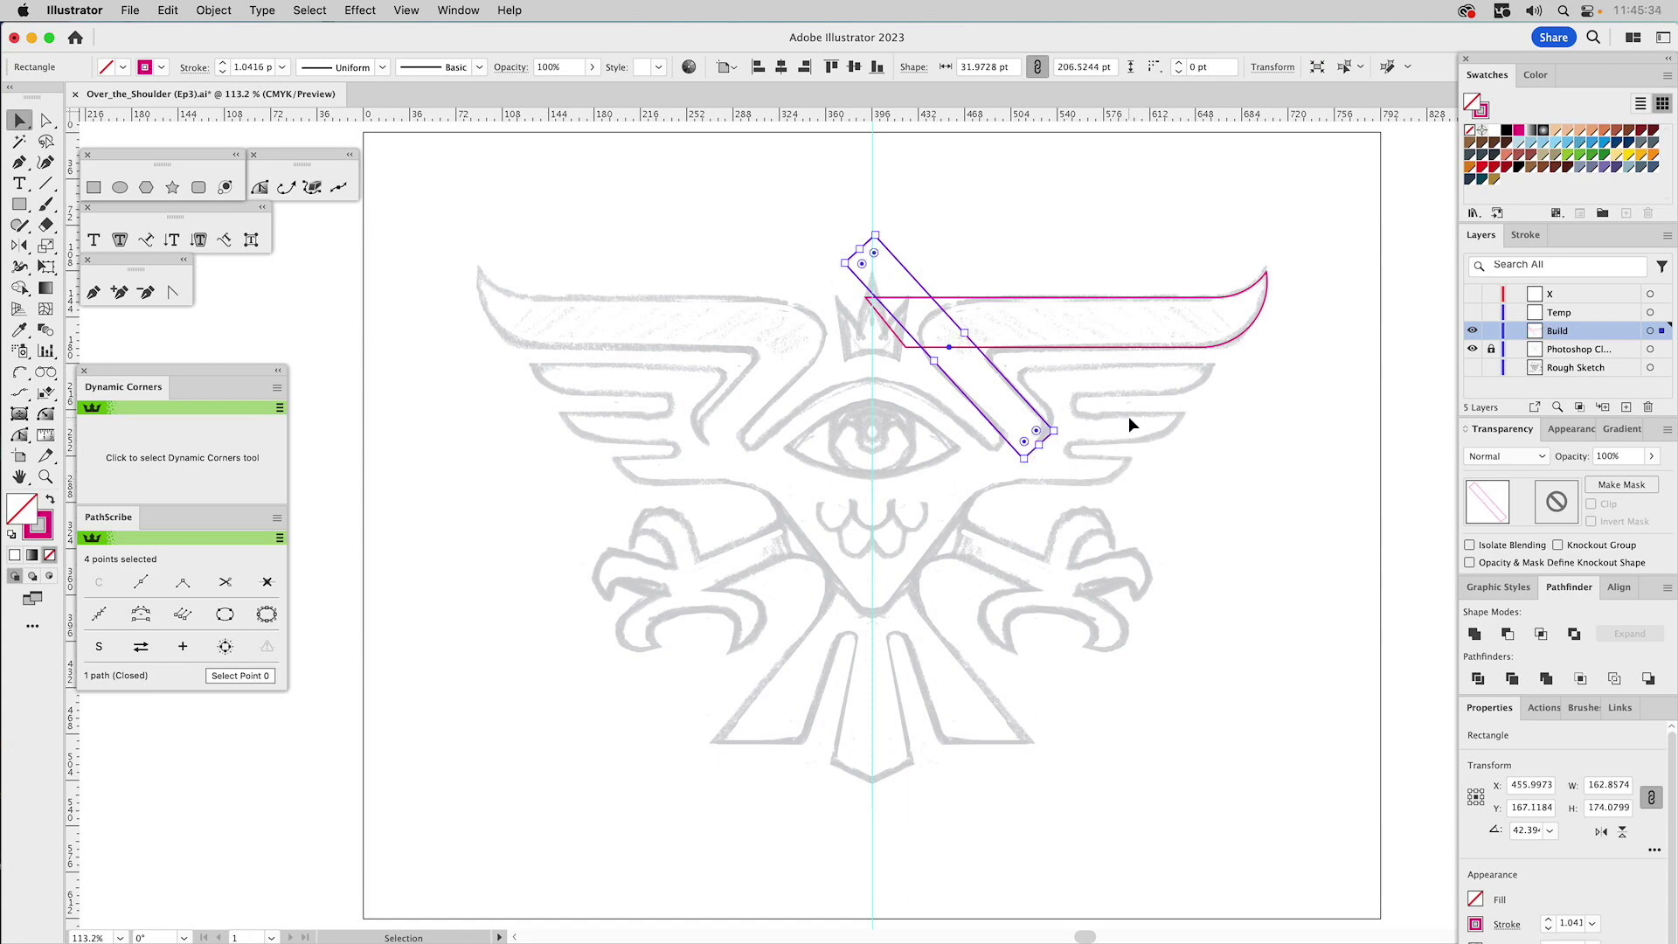
# - Unite the bar with the feather and remove the excess anchor points around the crown, leaving one sharp corner at the inner end
pyautogui.keyDown('shift'); pyautogui.click(943, 325); pyautogui.keyUp('shift')
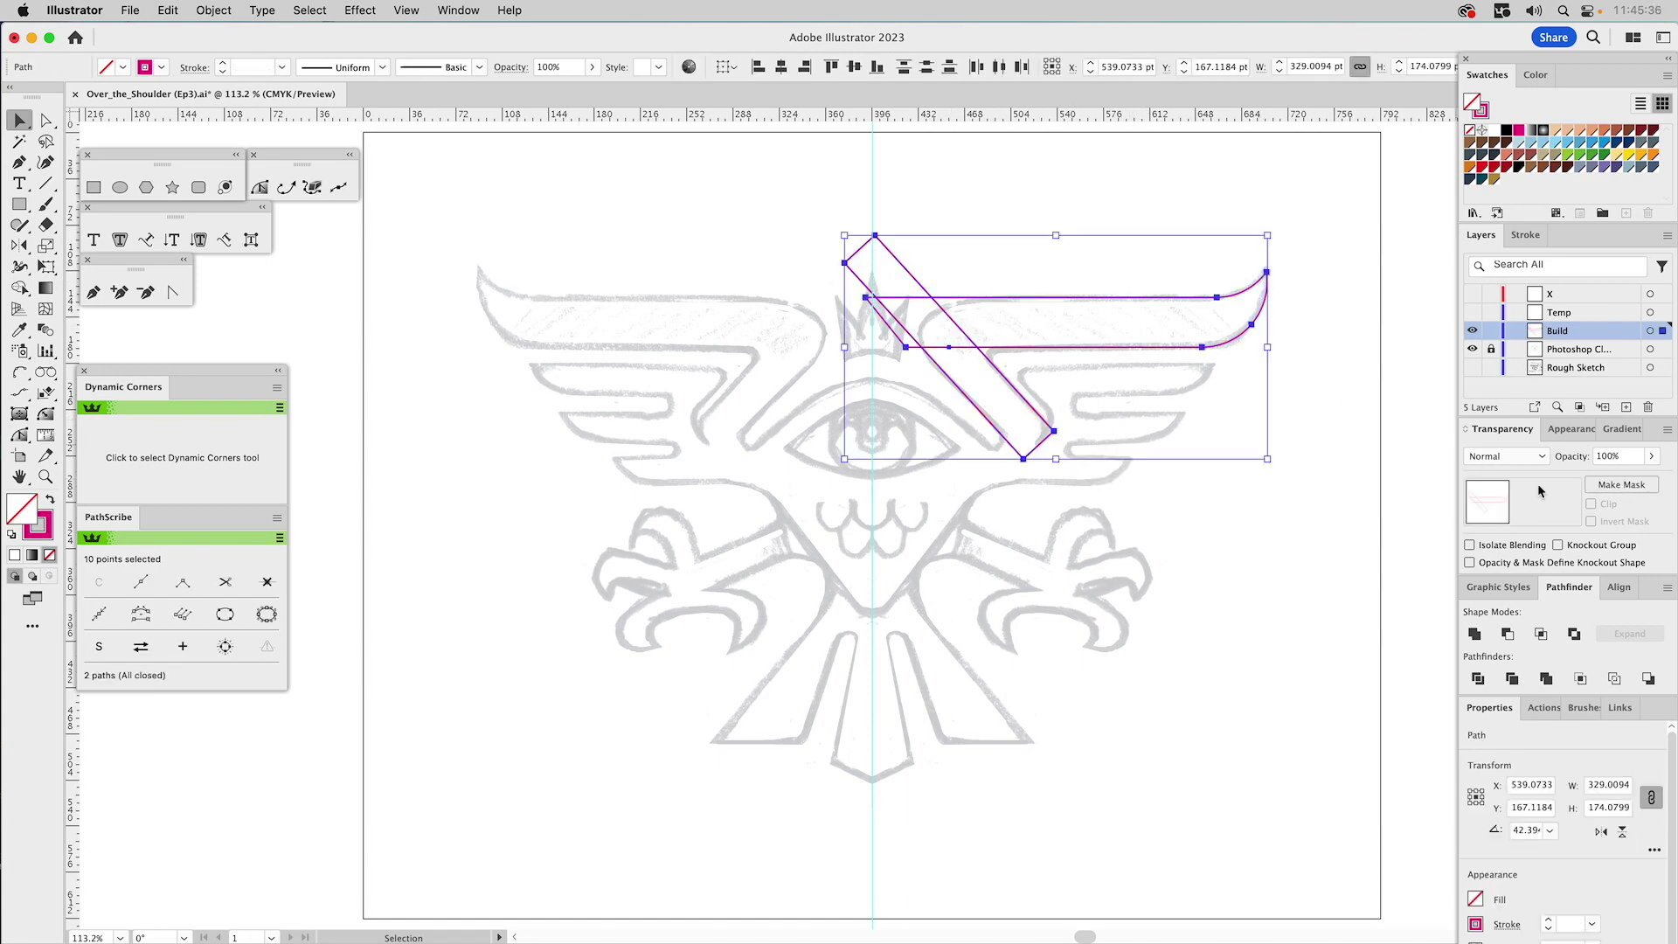
pyautogui.click(1474, 634)
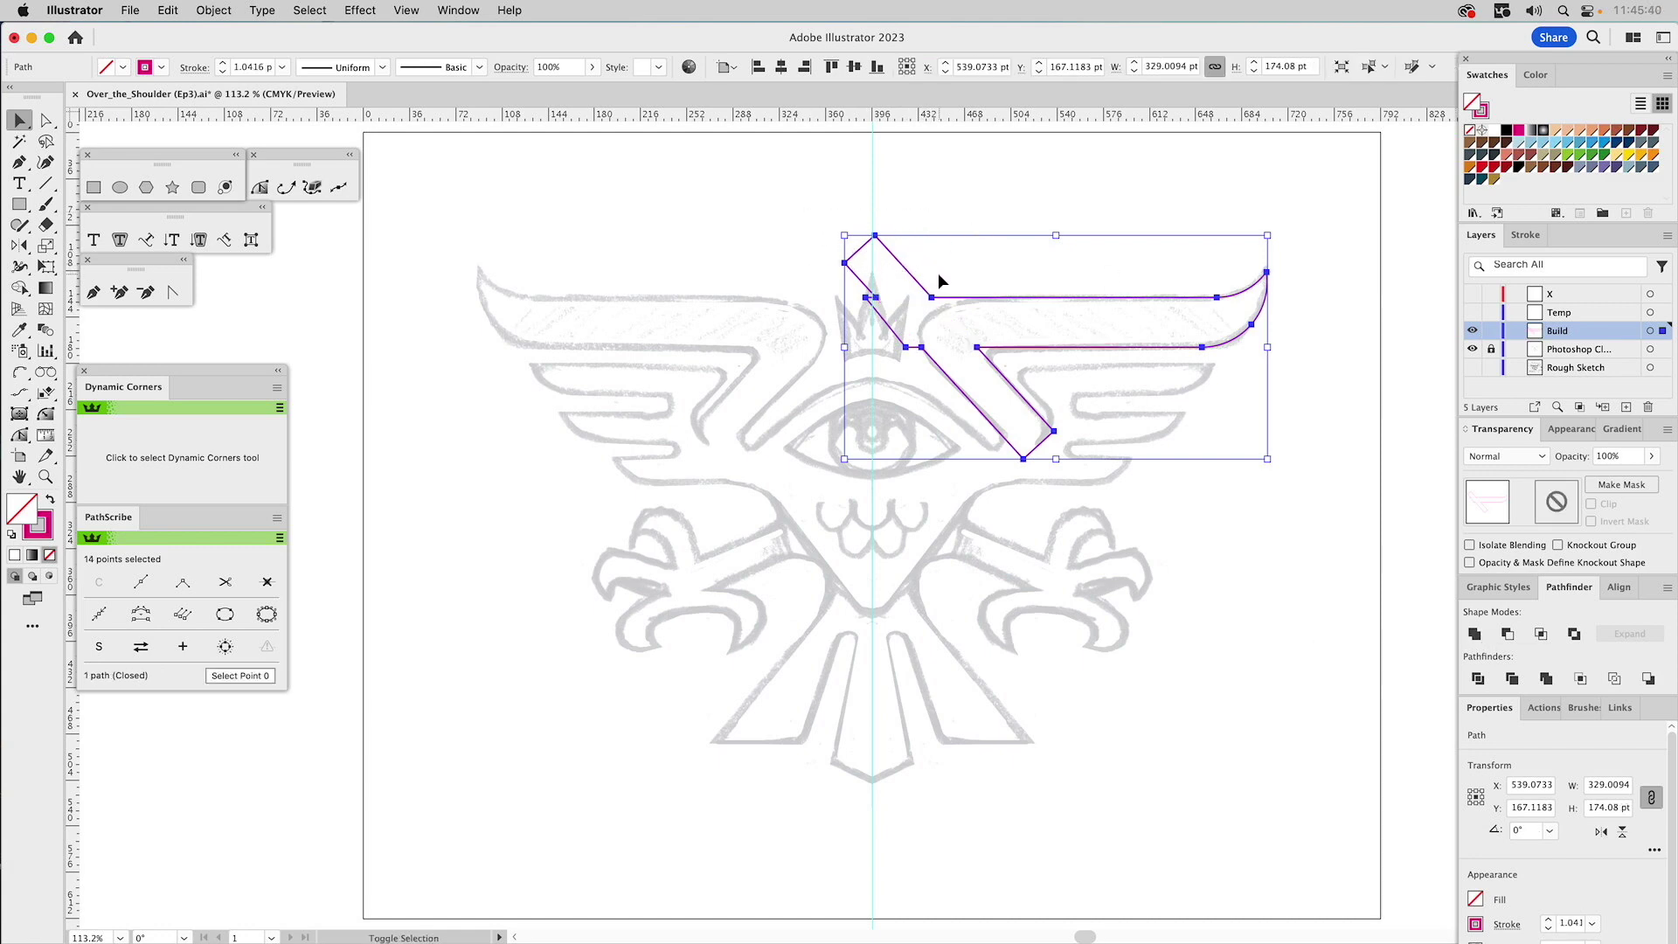
pyautogui.press('a')
pyautogui.moveTo(923, 195); pyautogui.dragTo(826, 278)
pyautogui.moveTo(961, 325); pyautogui.dragTo(861, 290)
pyautogui.moveTo(931, 338); pyautogui.dragTo(898, 366)
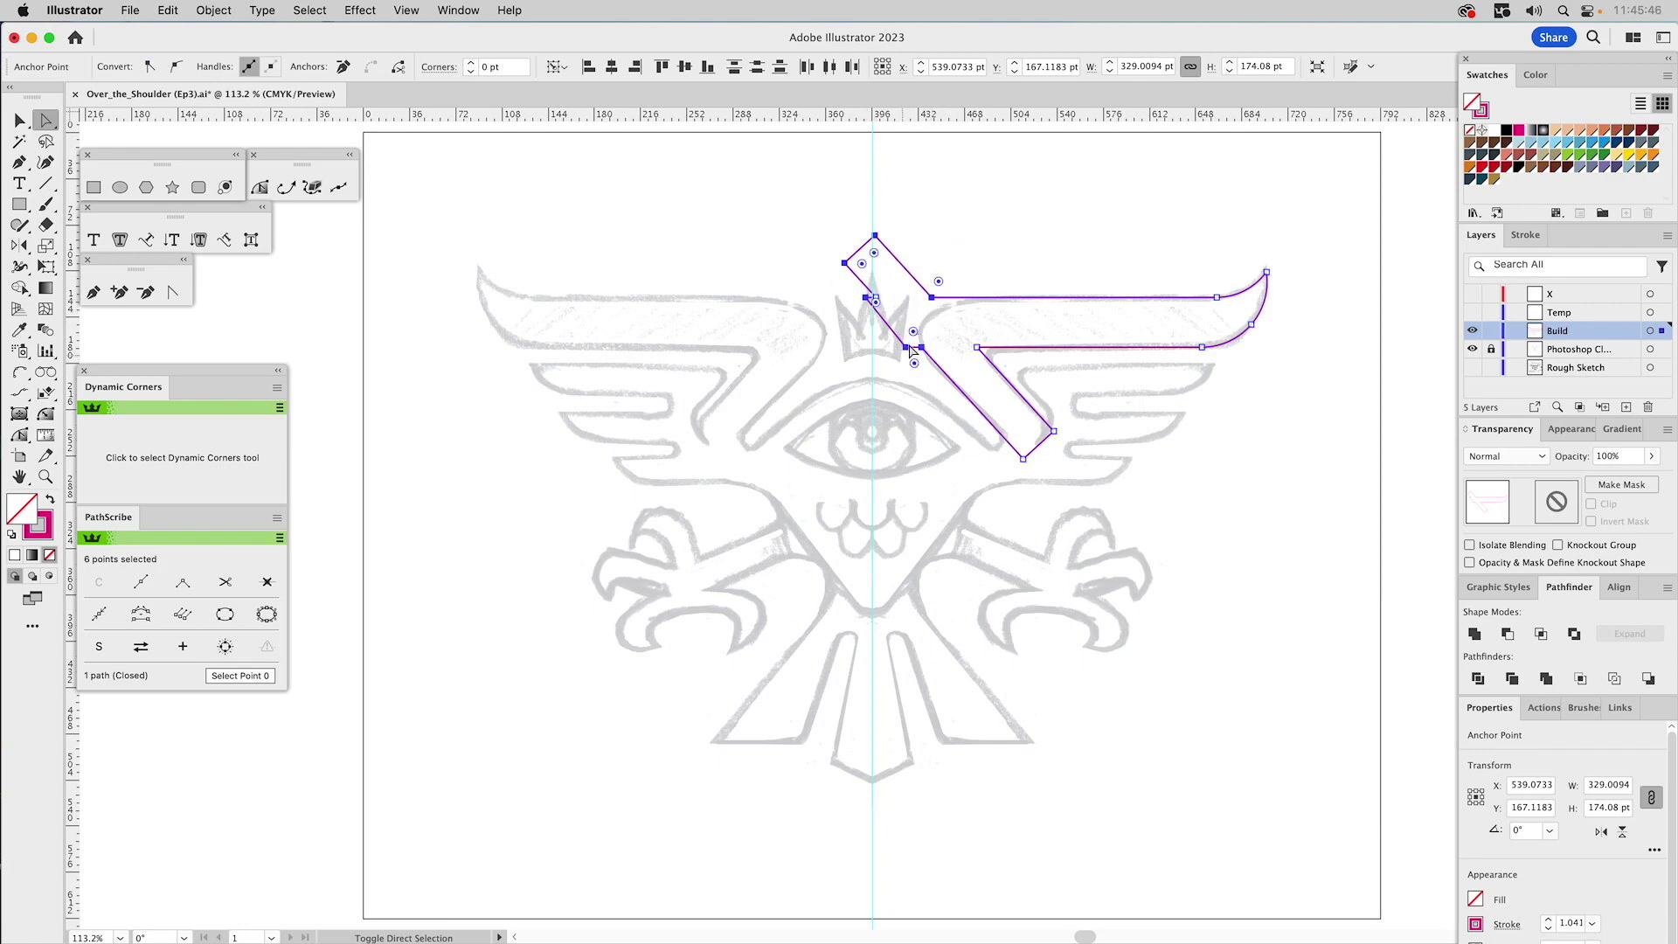
pyautogui.click(343, 68)
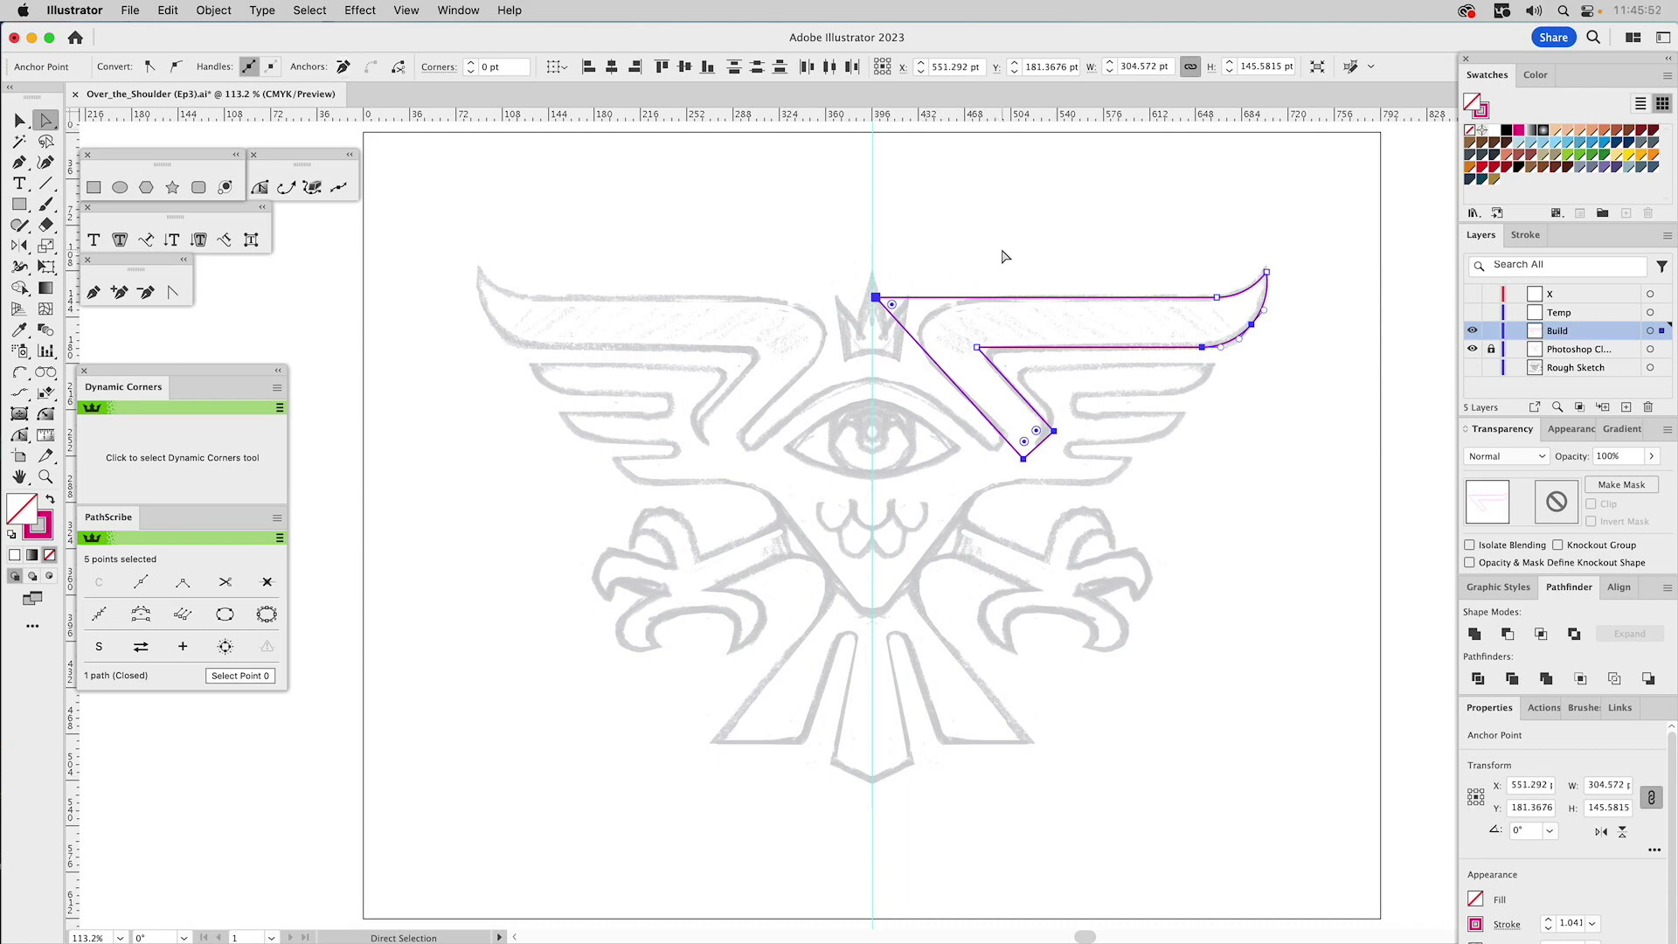
pyautogui.click(1003, 257)
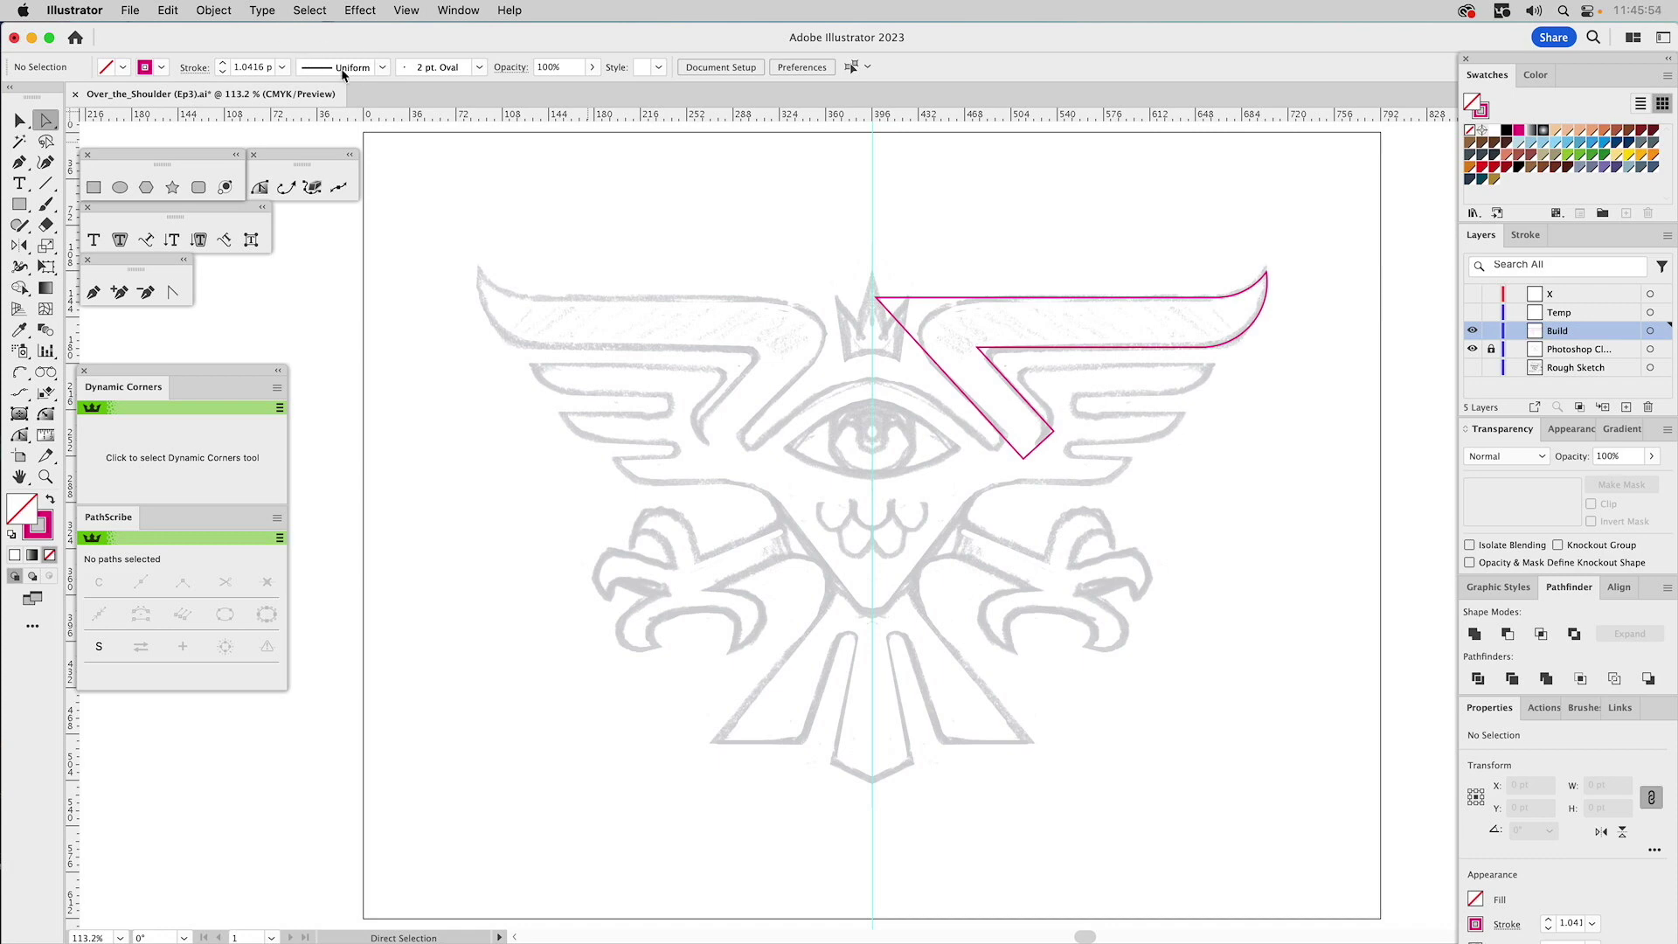
pyautogui.click(875, 298)
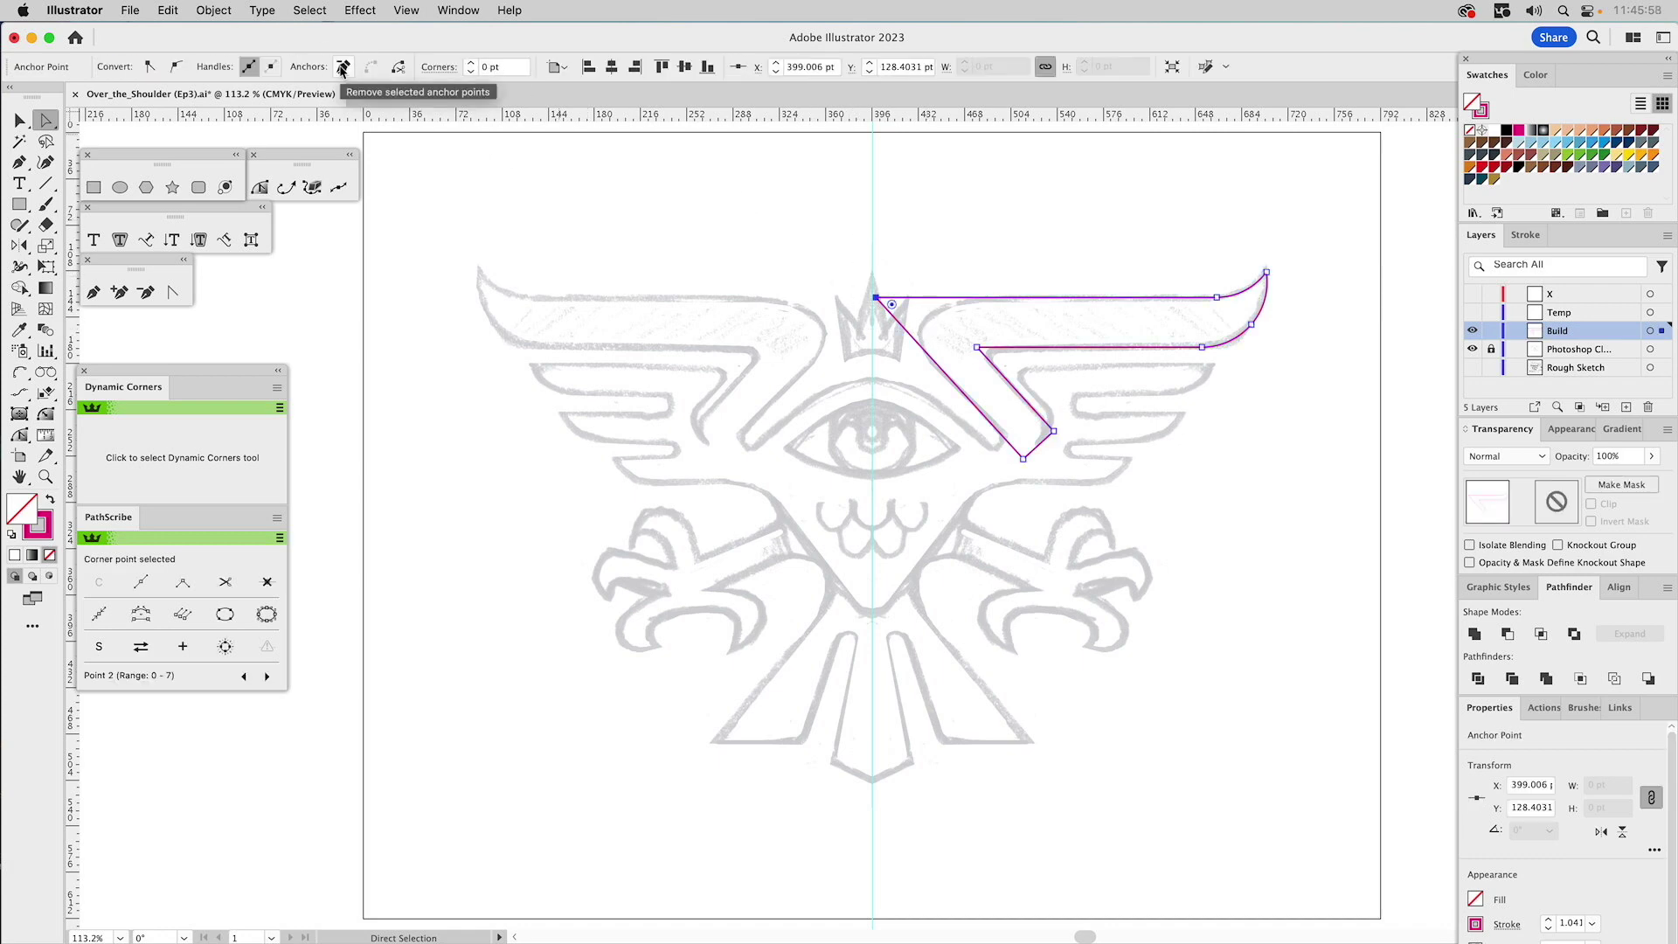
pyautogui.click(672, 177)
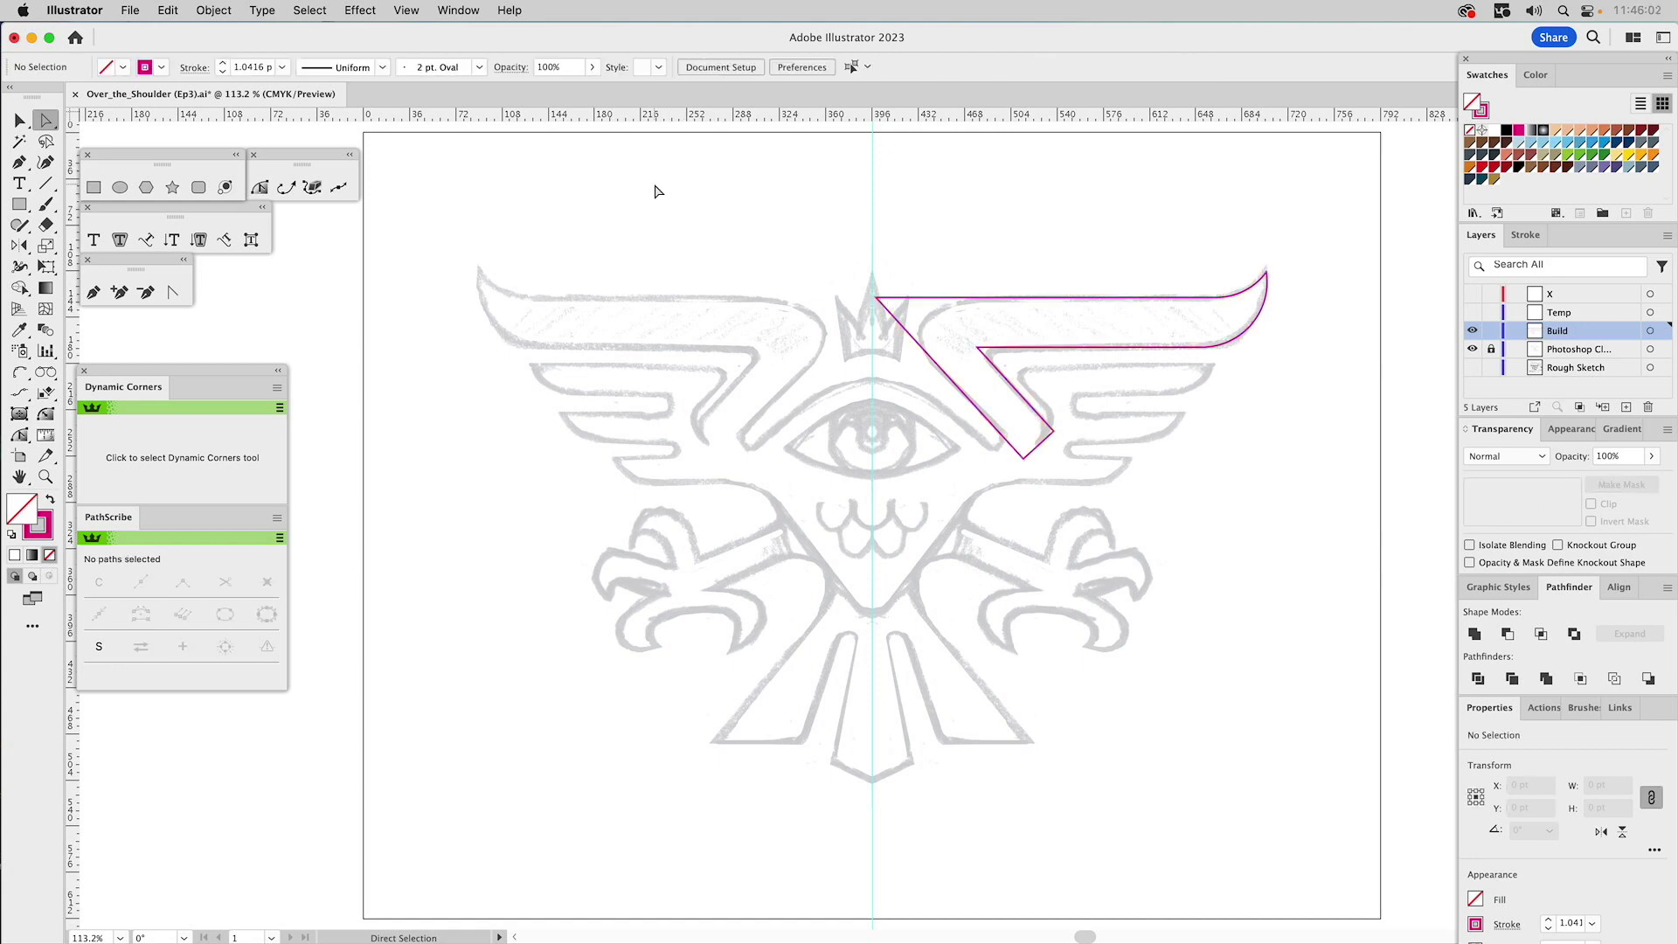
# - Round the bar's lower outer corner to about 17.5 pt, and round the wing's crown-side corner and inner bend to match the sketch
pyautogui.click(46, 413)
pyautogui.moveTo(1056, 431); pyautogui.dragTo(1028, 450)
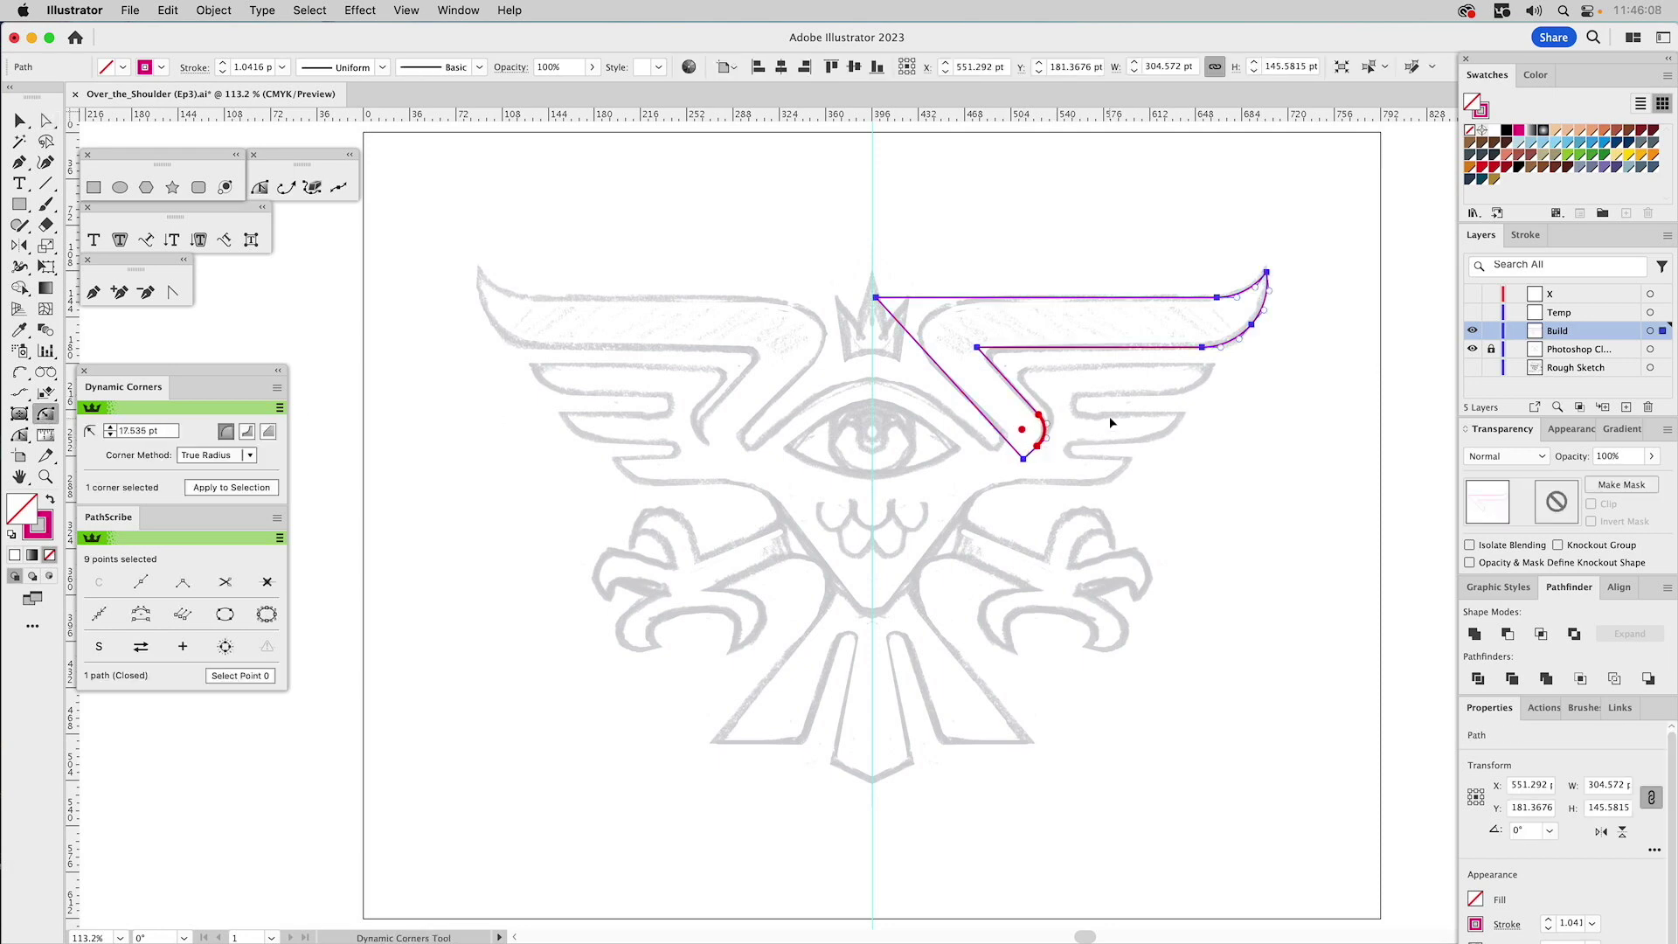
pyautogui.moveTo(881, 303)
pyautogui.moveTo(926, 318); pyautogui.dragTo(1000, 363)
pyautogui.press('v')
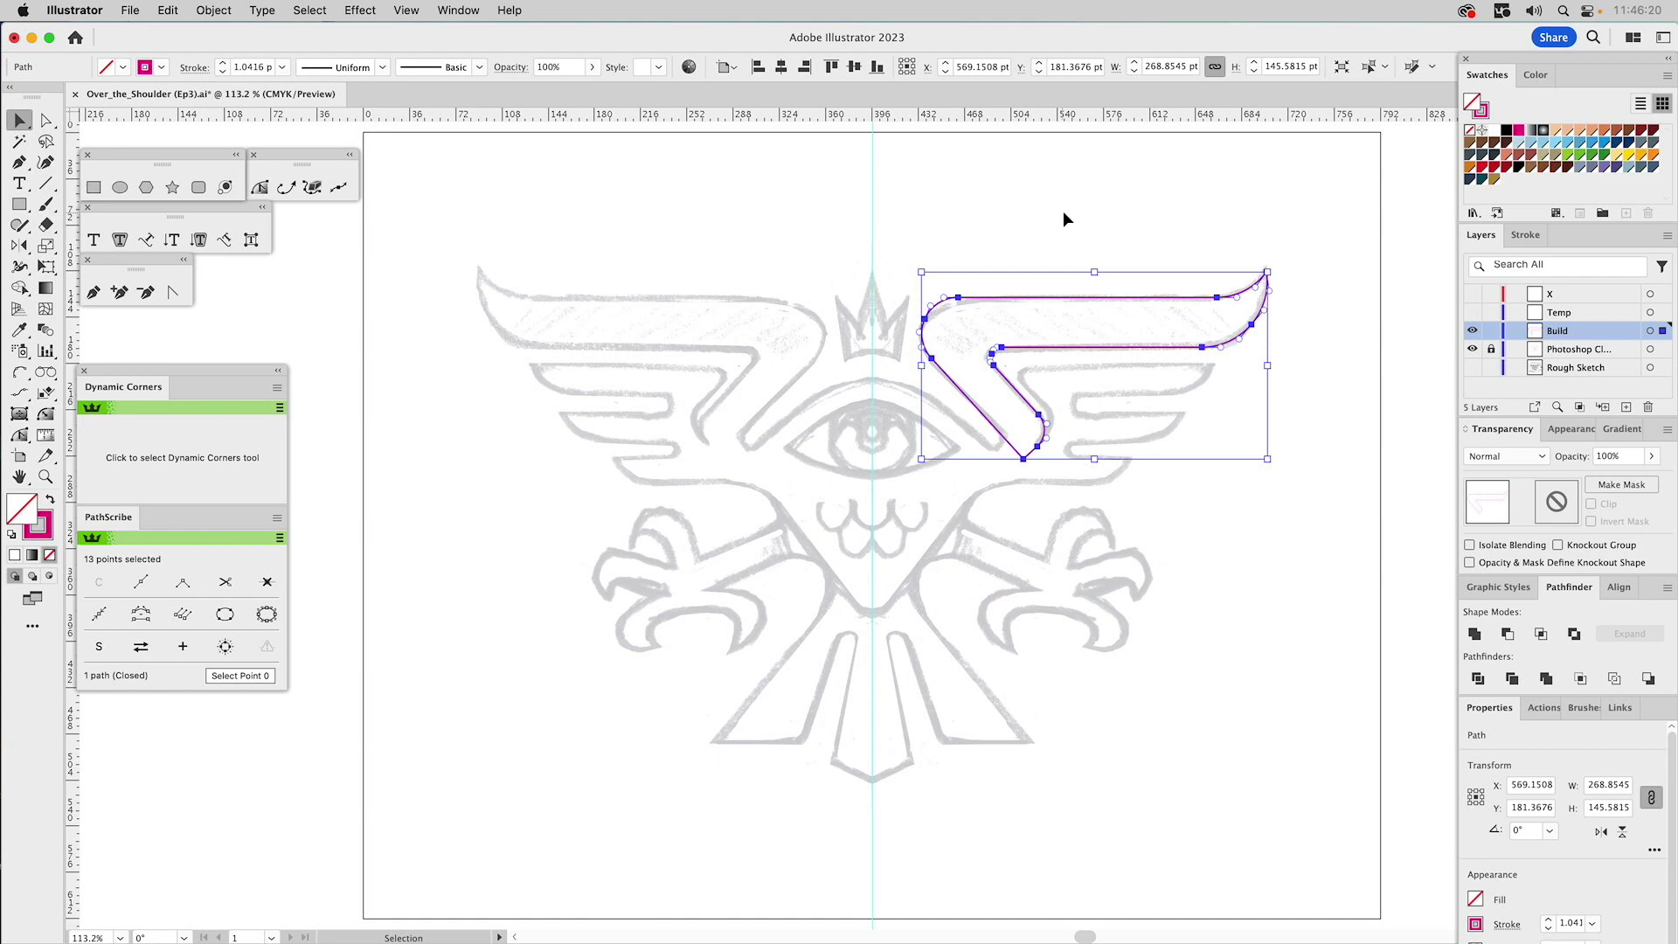
pyautogui.click(1065, 217)
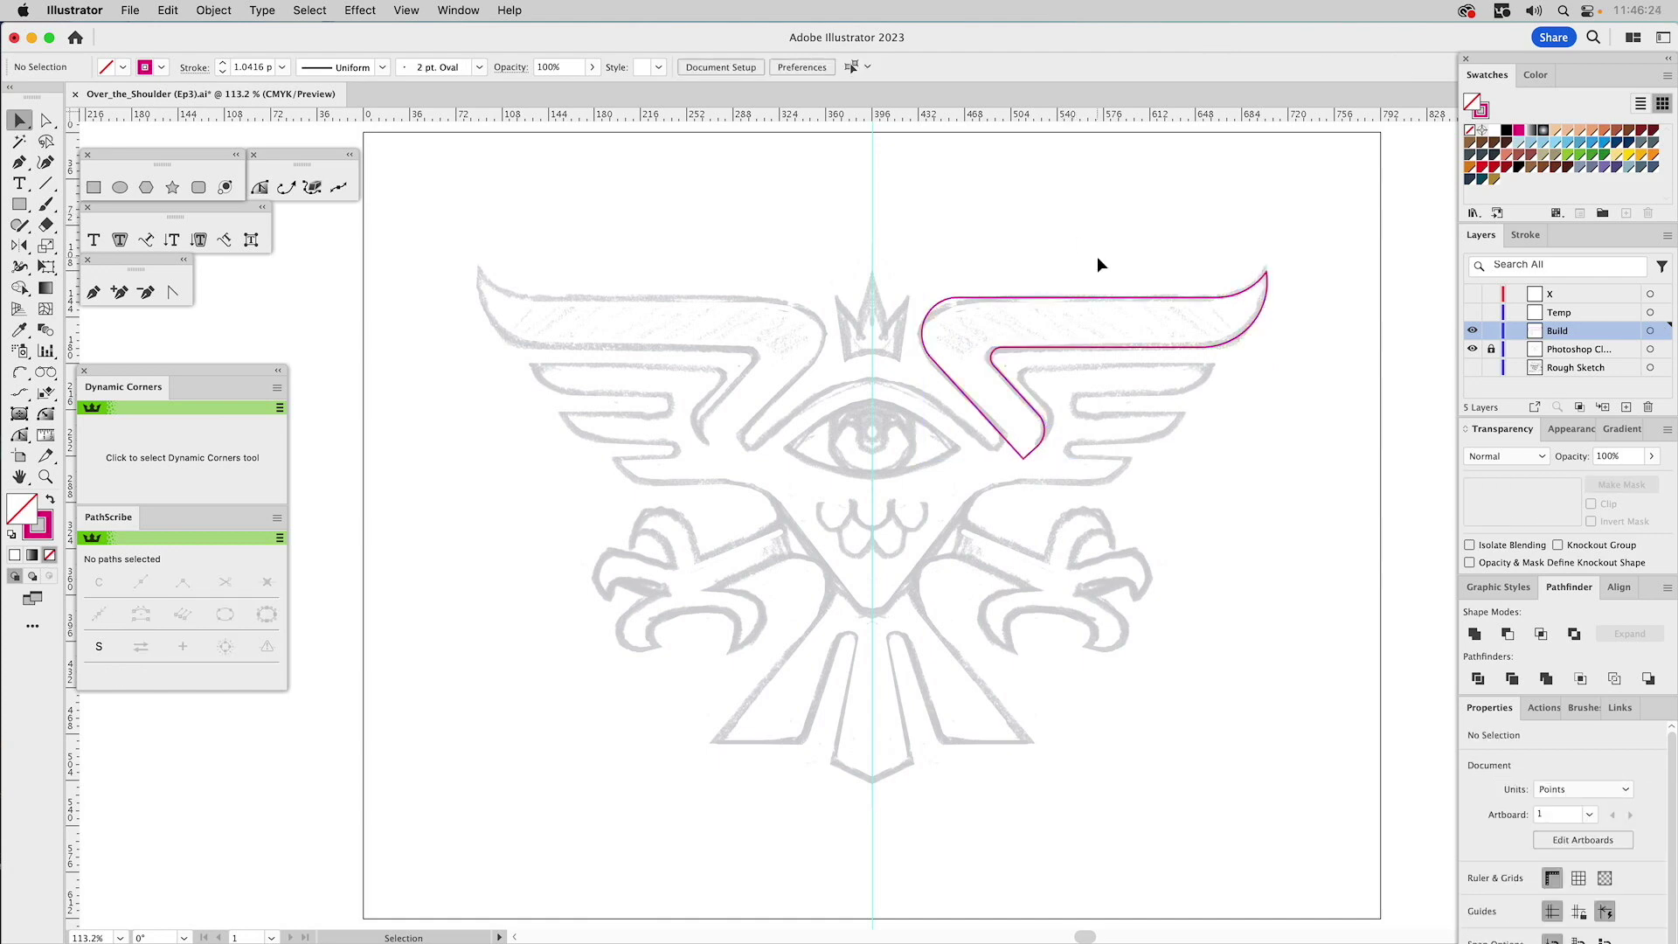
# - Offset the wing shape's path by 12 pt to create a larger outline around it
pyautogui.click(1009, 389)
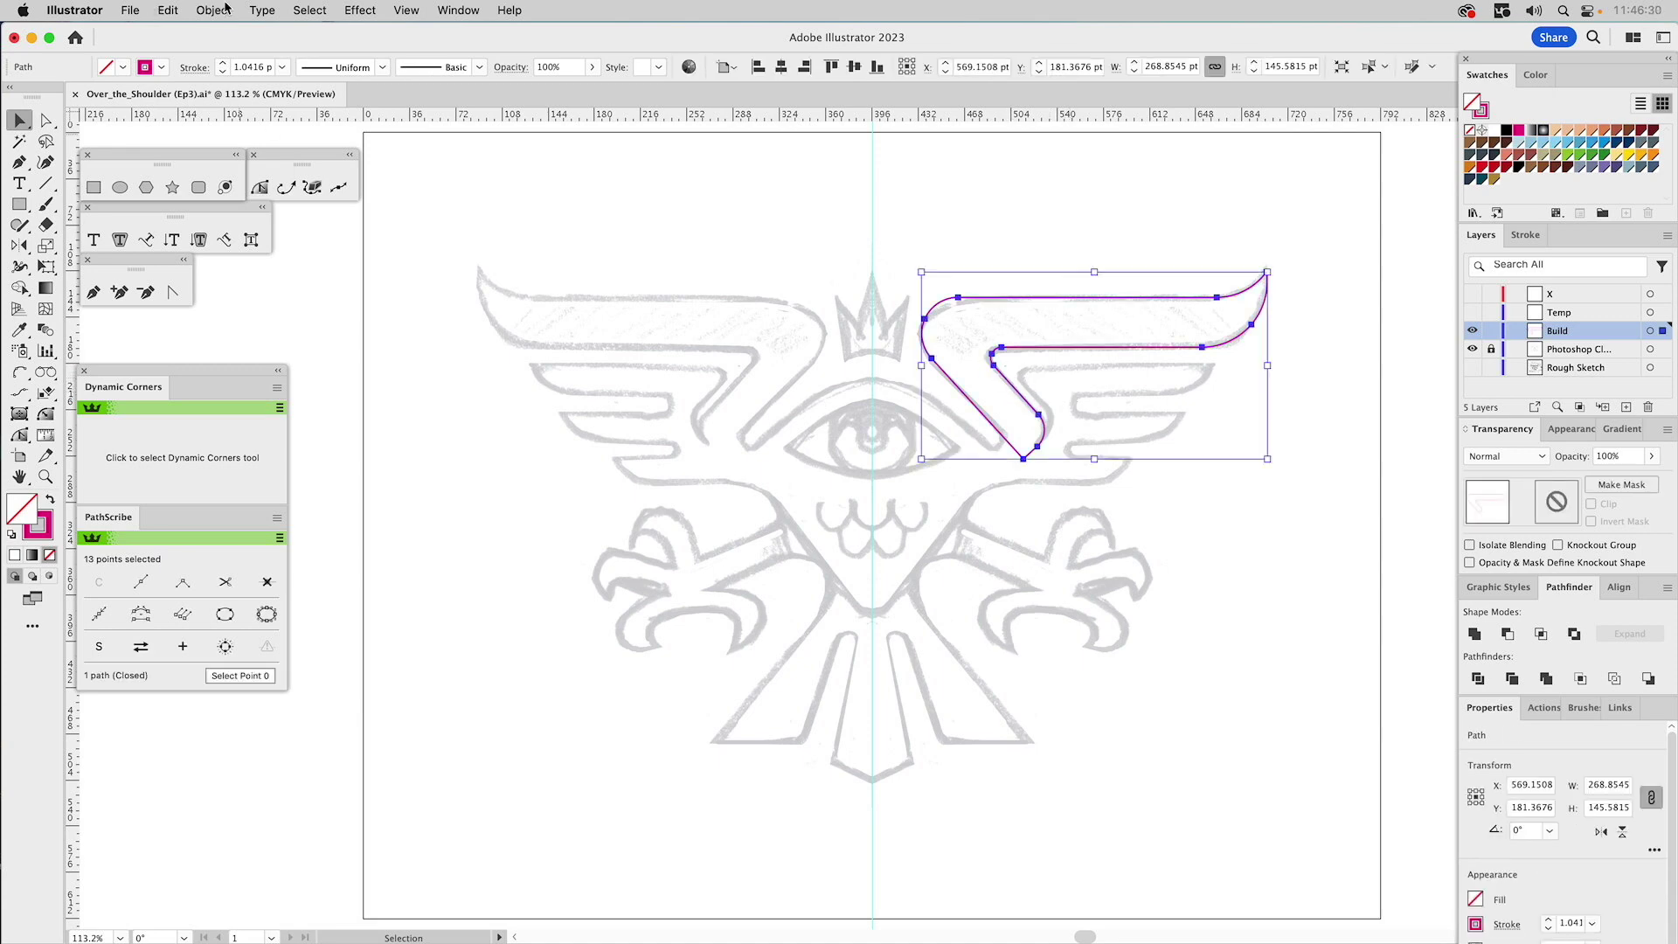
pyautogui.click(218, 10)
pyautogui.moveTo(246, 469)
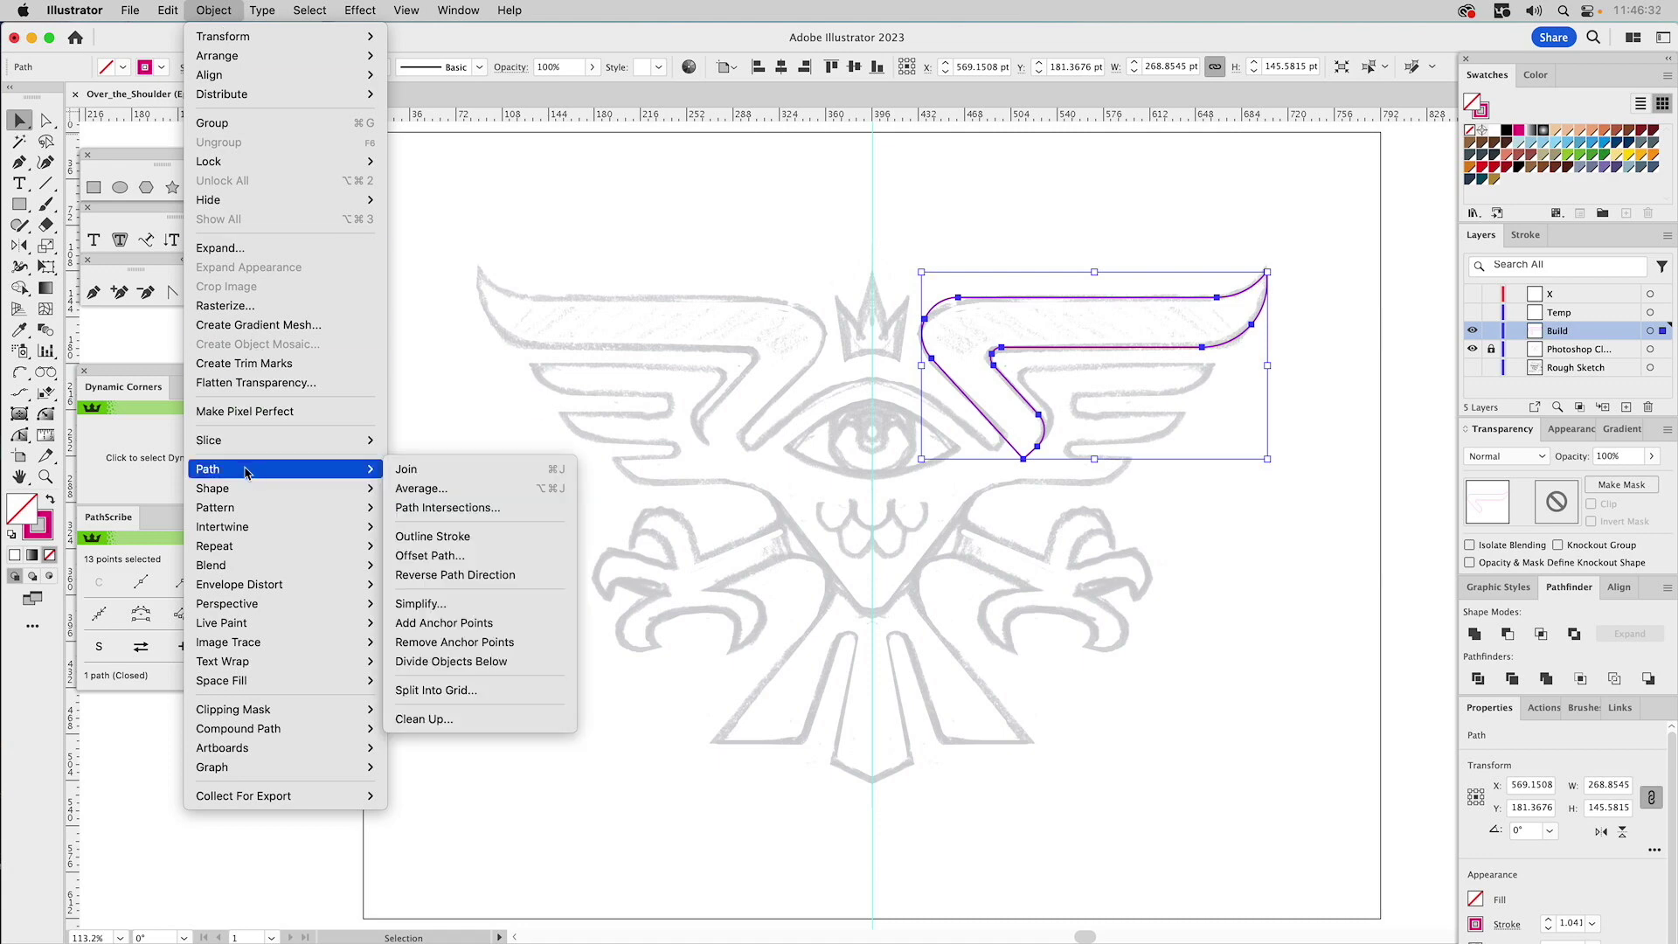
pyautogui.click(429, 558)
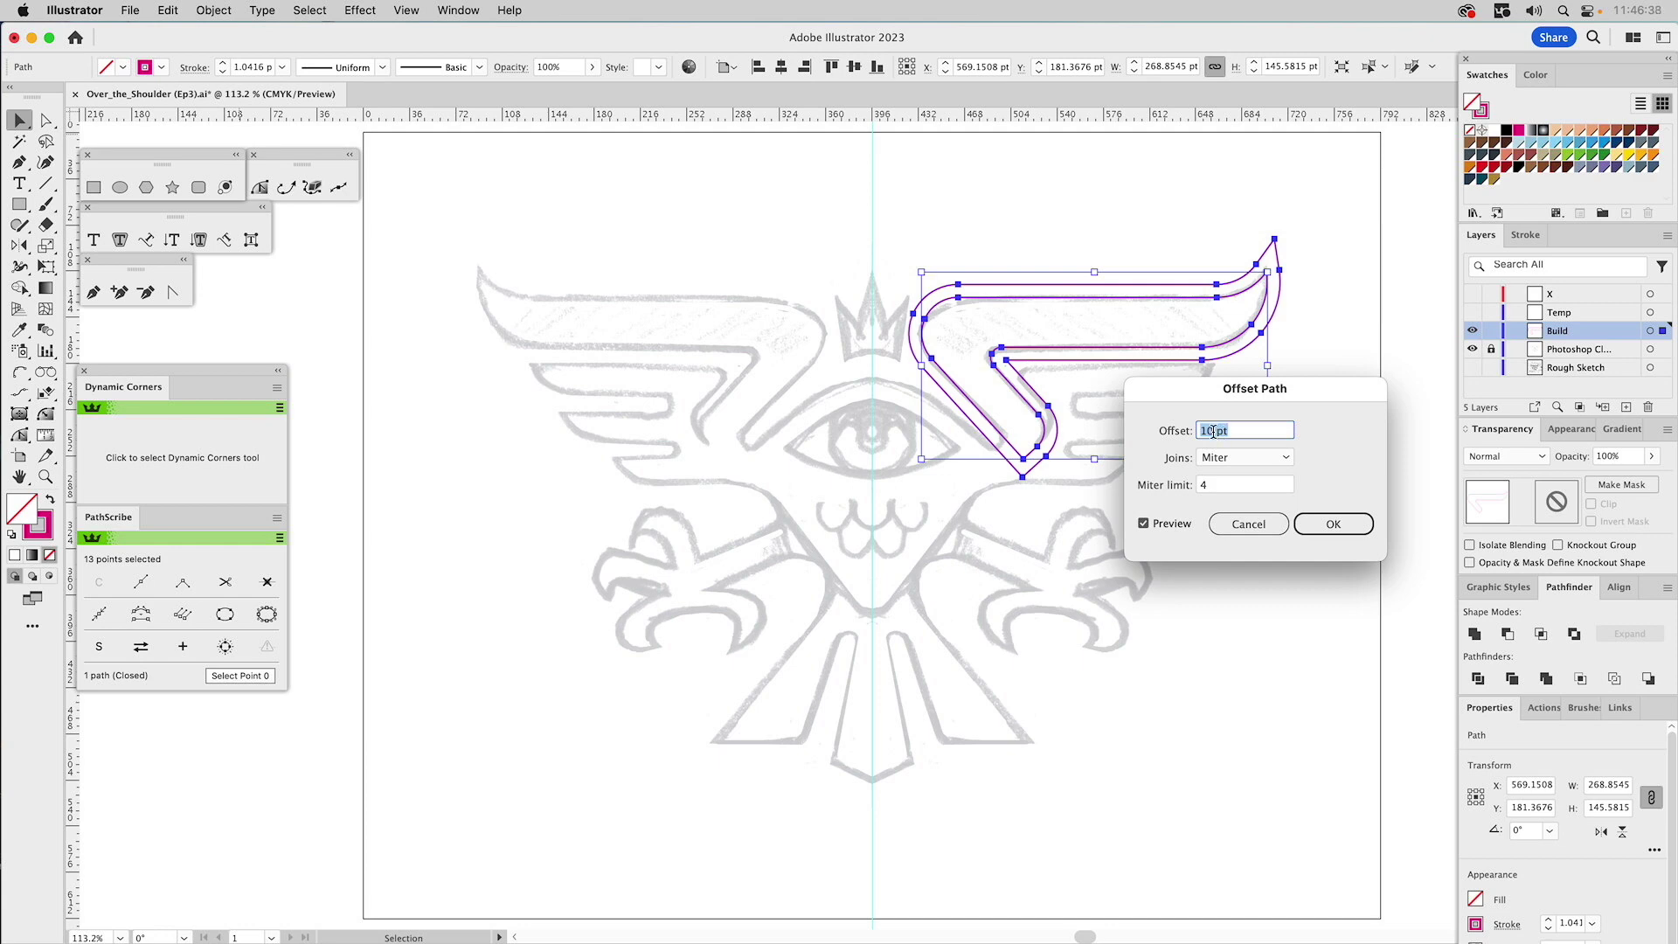
pyautogui.moveTo(1213, 431); pyautogui.dragTo(1204, 433)
pyautogui.write('12')
pyautogui.click(1167, 523)
pyautogui.click(1168, 524)
pyautogui.click(1168, 524)
pyautogui.click(1167, 524)
pyautogui.click(1324, 527)
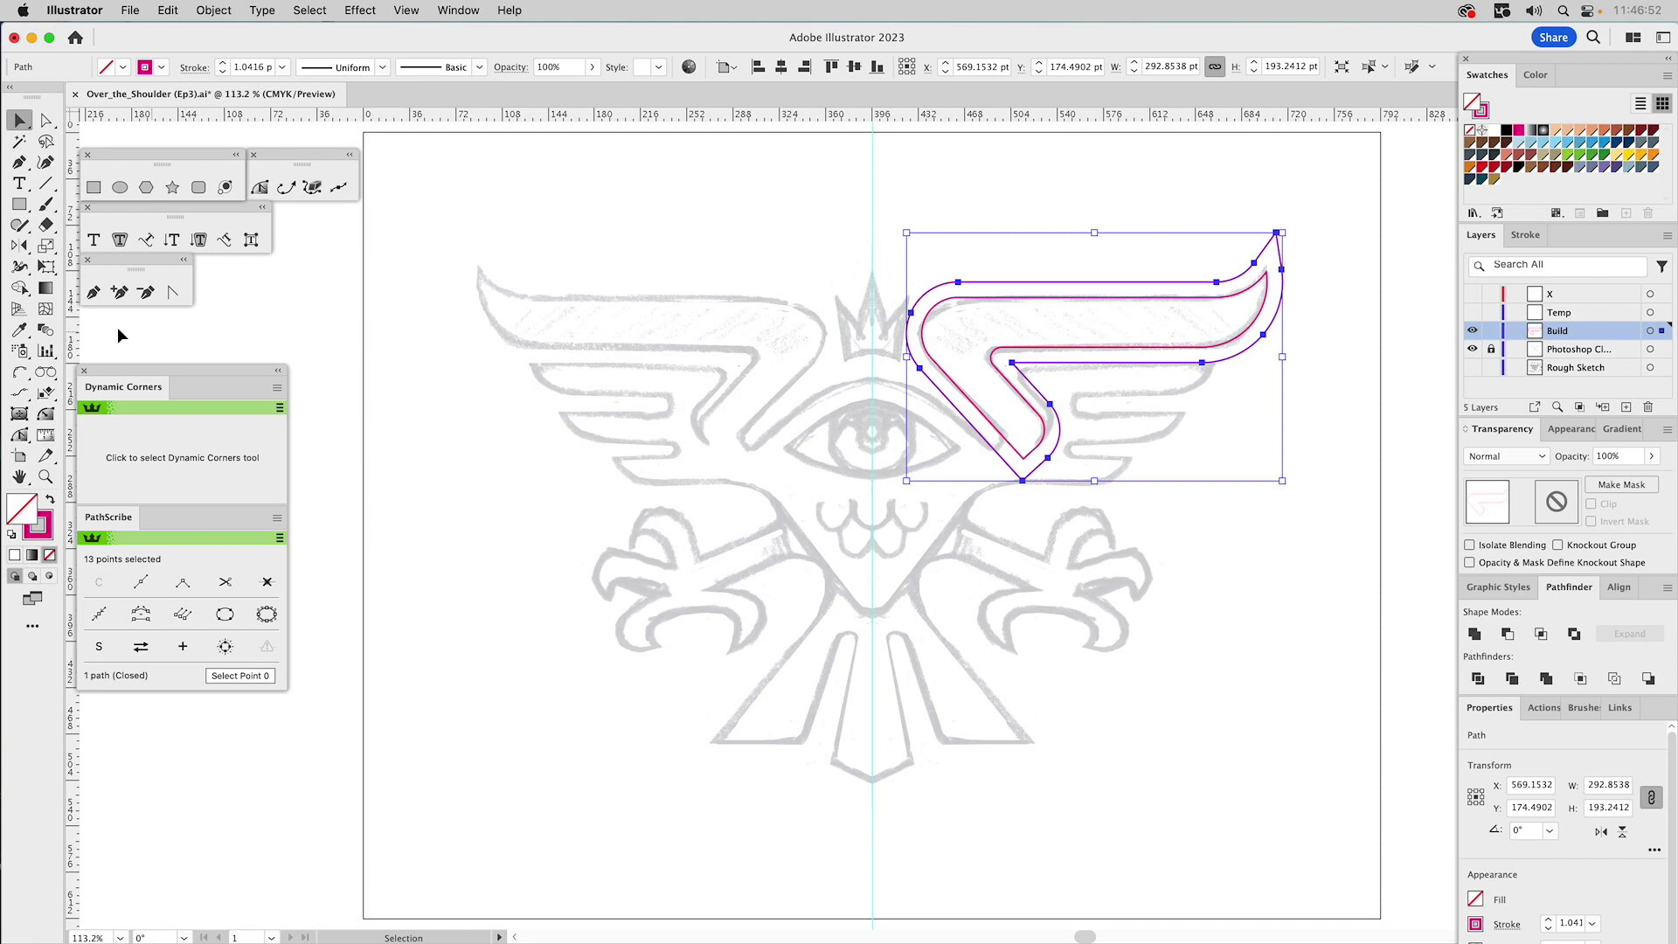
# - Round the sharp inner bend of the offset outline with the Dynamic Corners tool
pyautogui.click(47, 414)
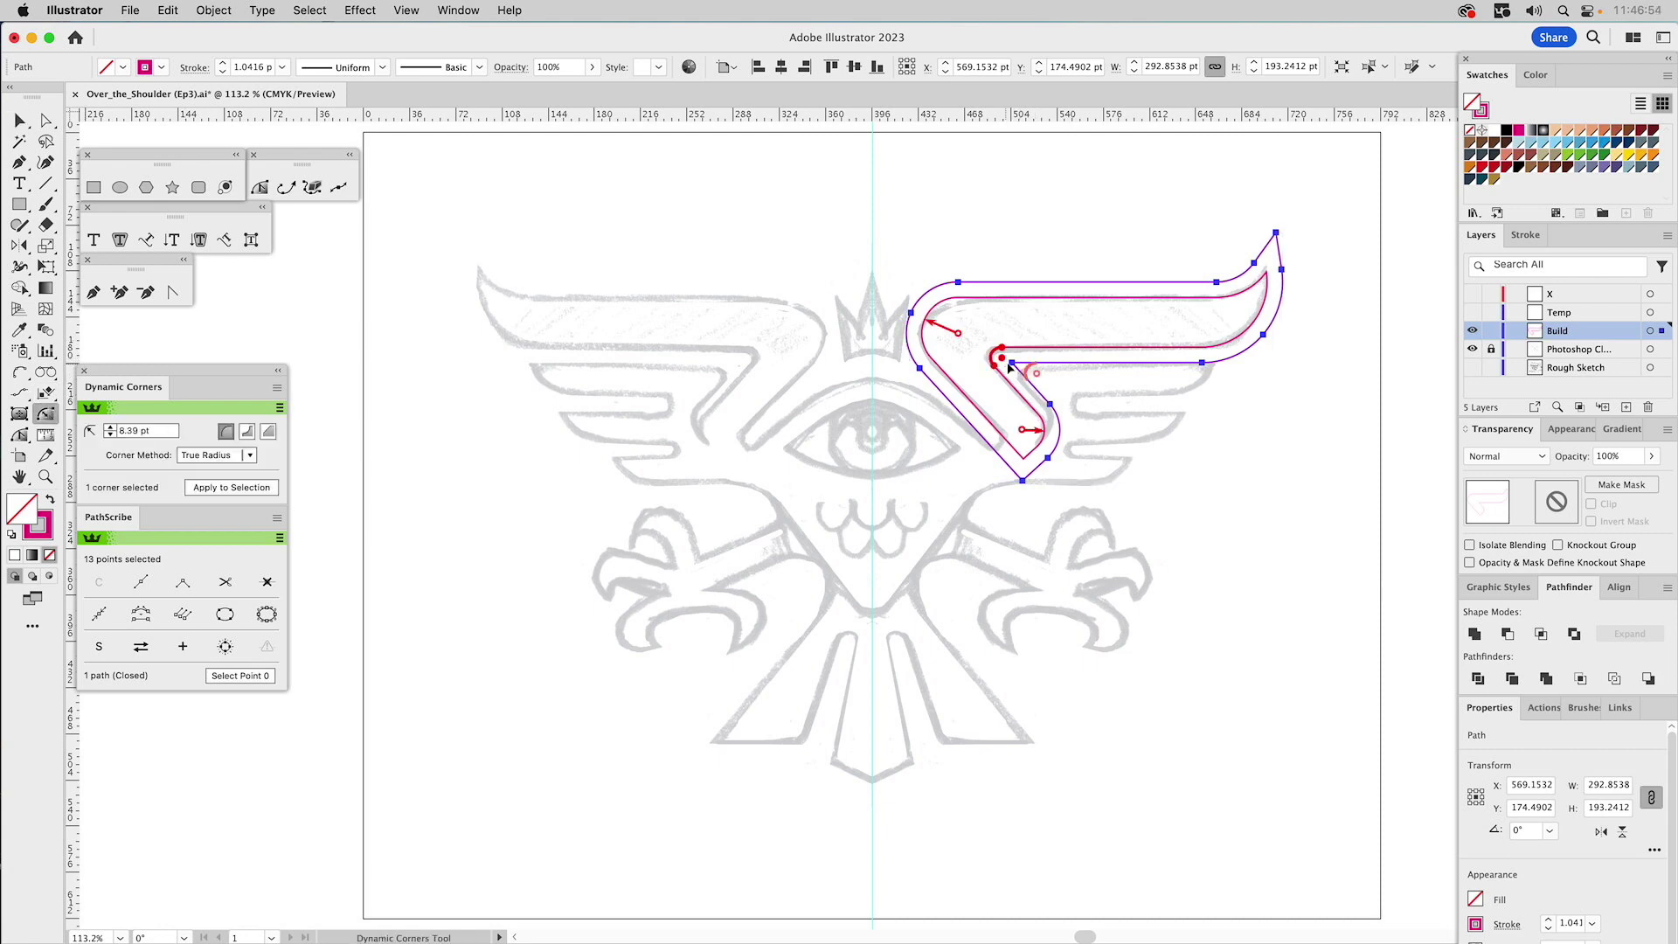
pyautogui.moveTo(1012, 367); pyautogui.dragTo(1029, 373)
pyautogui.keyDown('super'); pyautogui.click(1125, 397); pyautogui.keyUp('super')
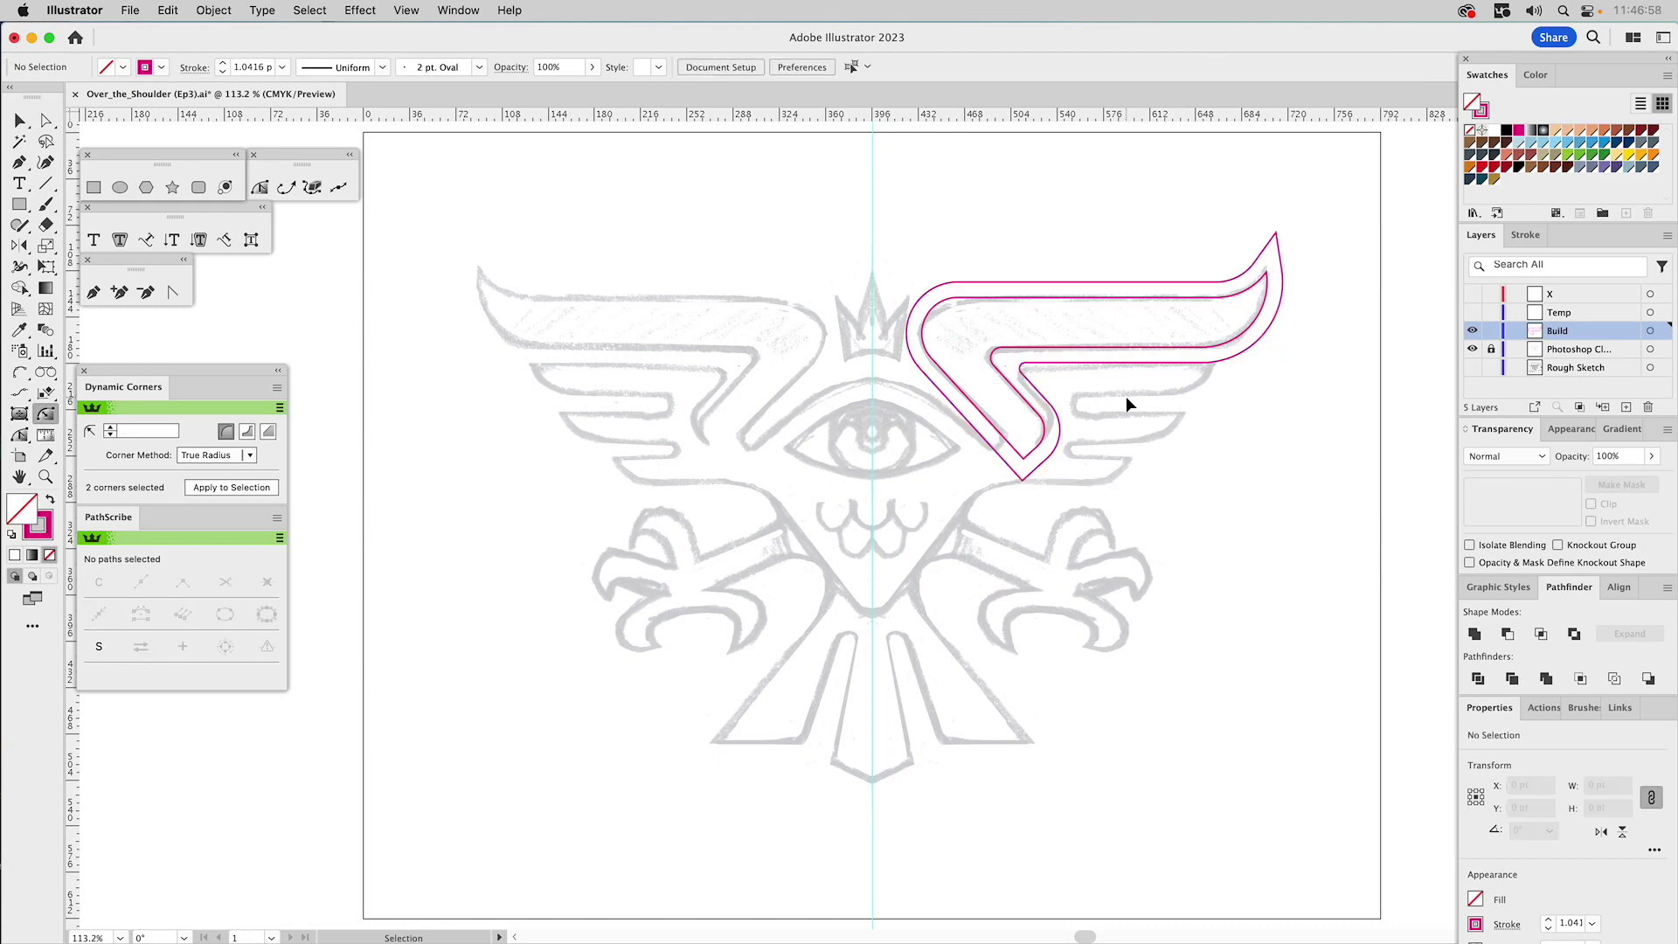
# - Try to slide the three anchor points at the offset outline's lower end up along the wing's diagonal bar
pyautogui.press('a')
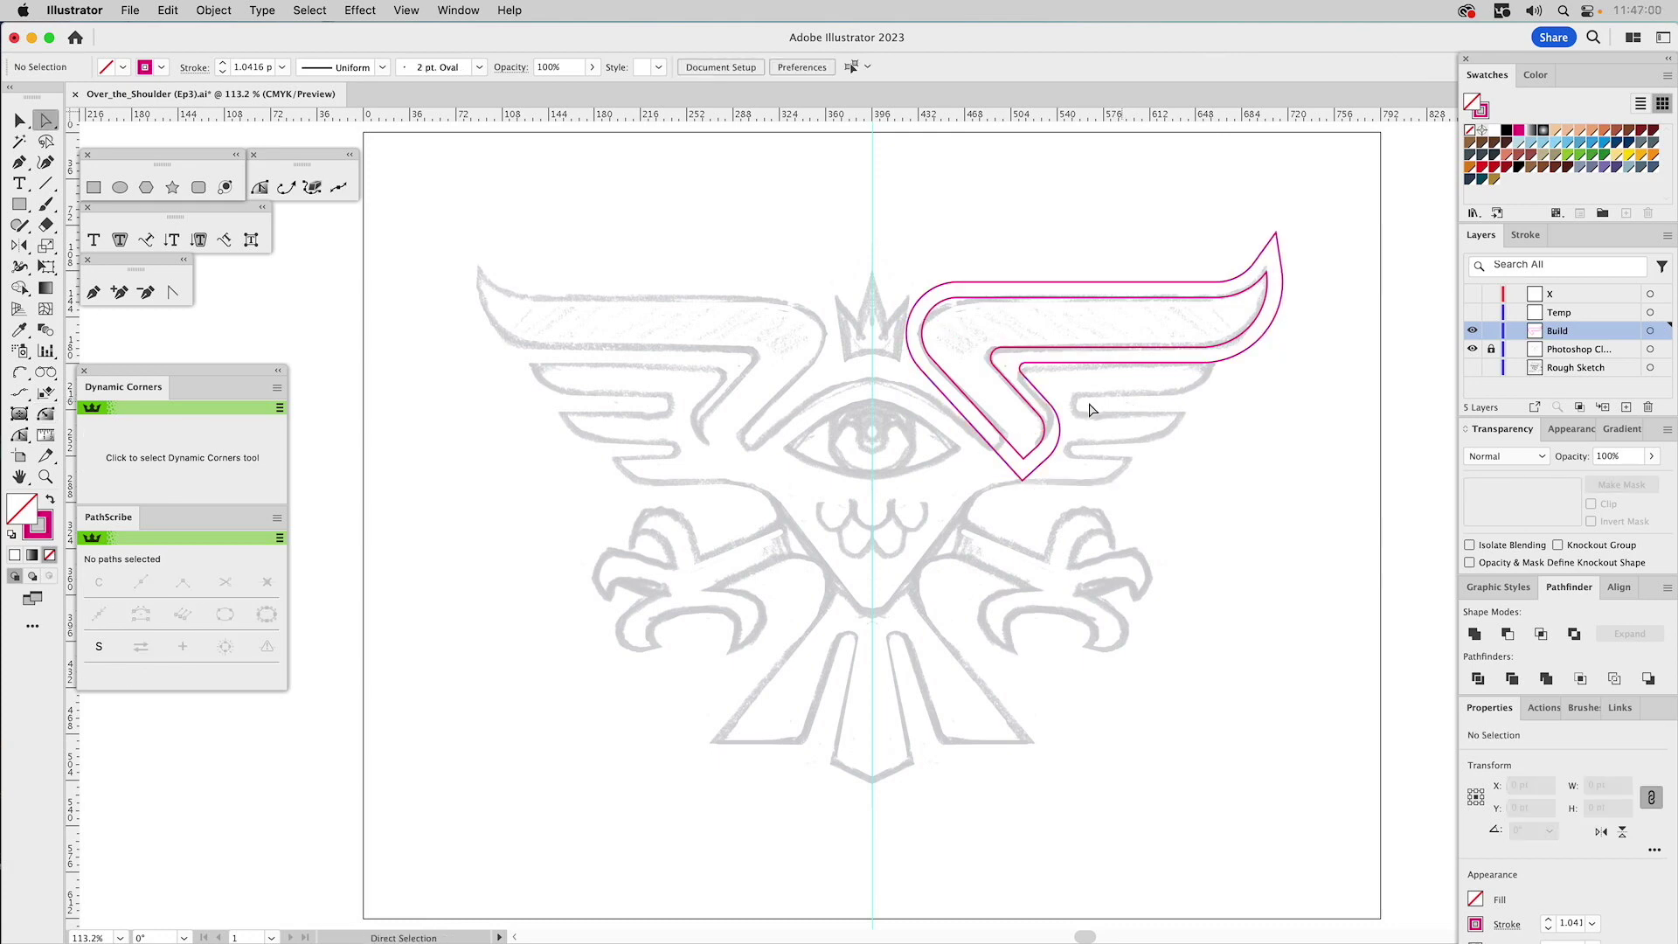
pyautogui.moveTo(1071, 397); pyautogui.dragTo(1051, 418)
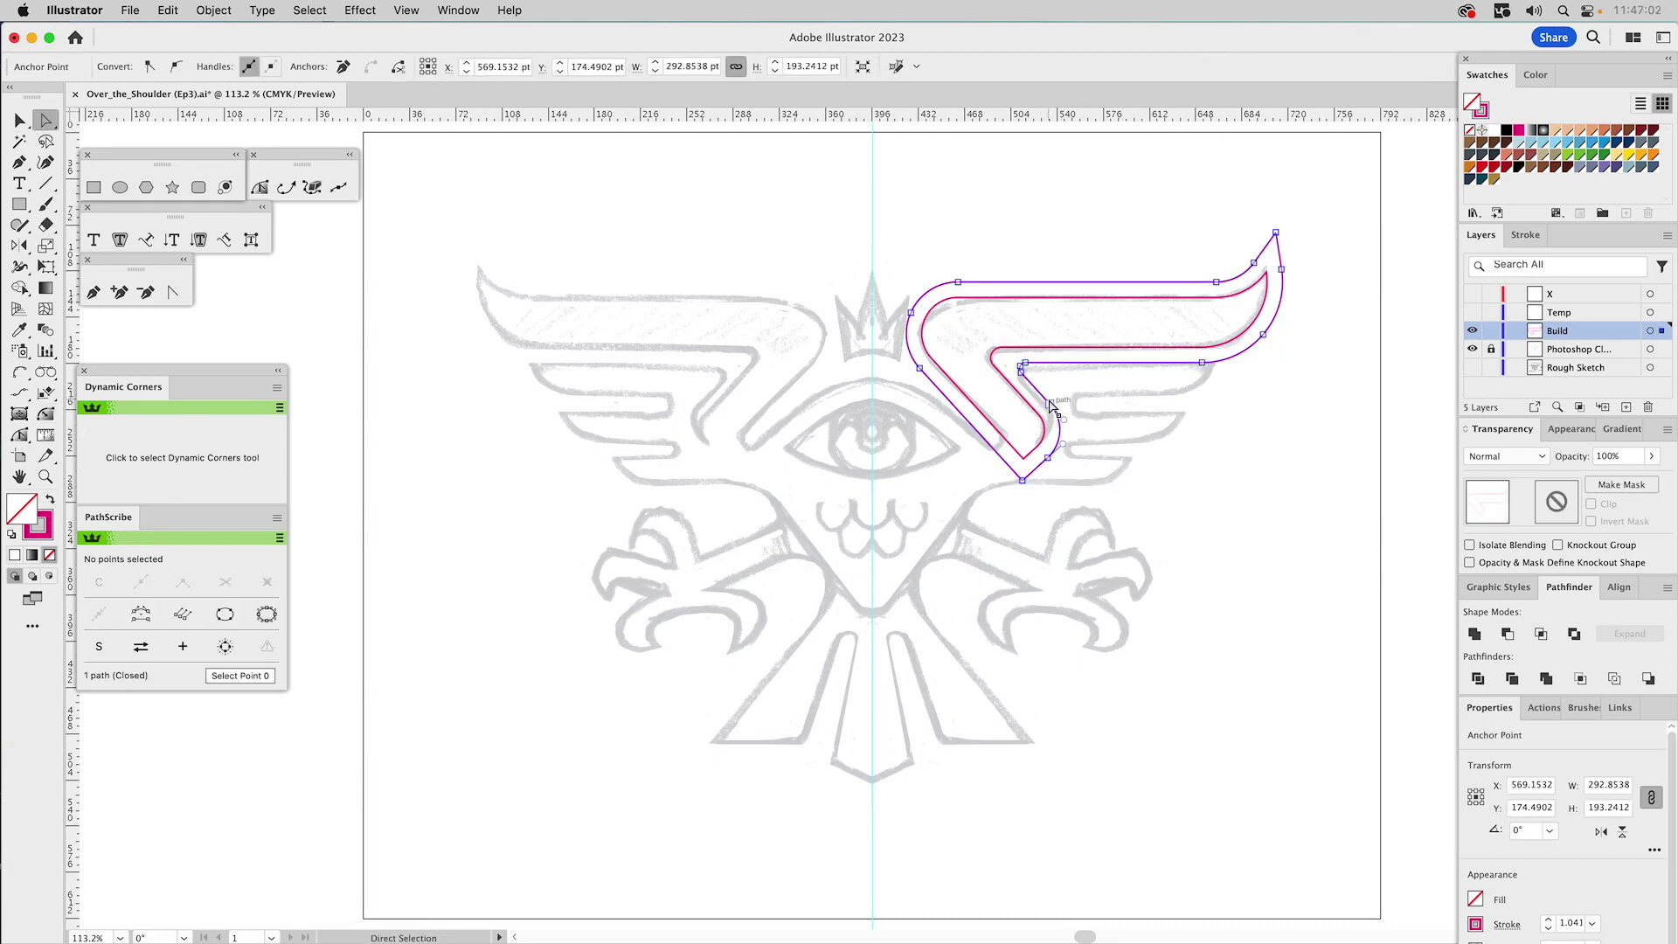
pyautogui.keyDown('shift'); pyautogui.click(1048, 457); pyautogui.keyUp('shift')
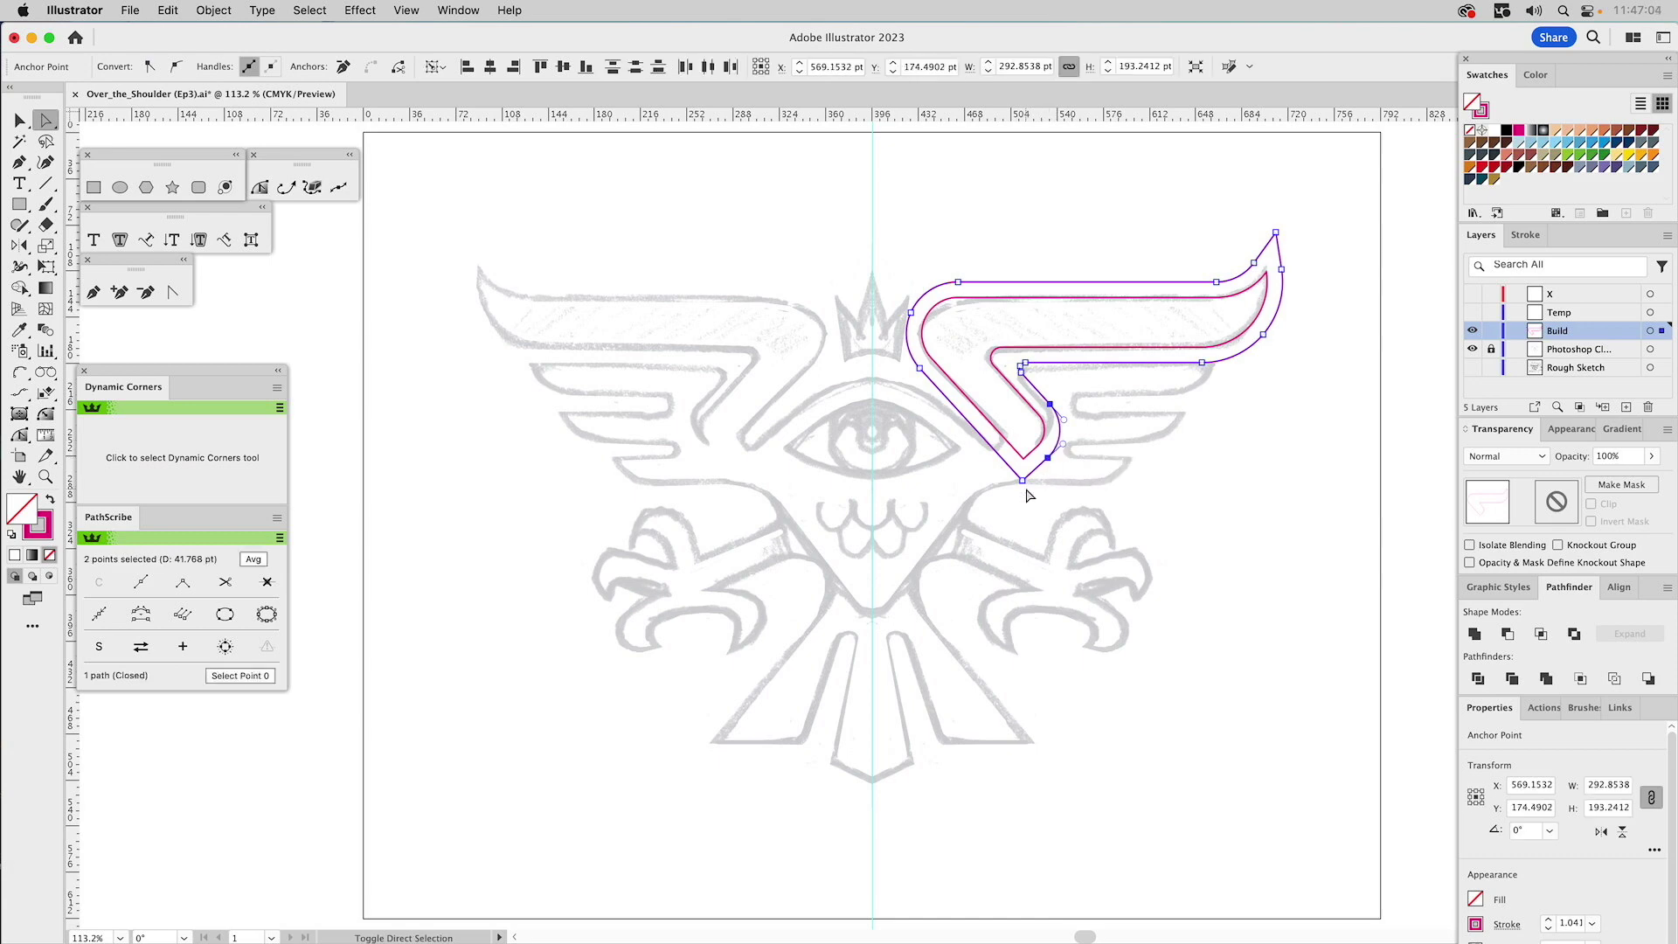
pyautogui.keyDown('shift'); pyautogui.click(1022, 480); pyautogui.keyUp('shift')
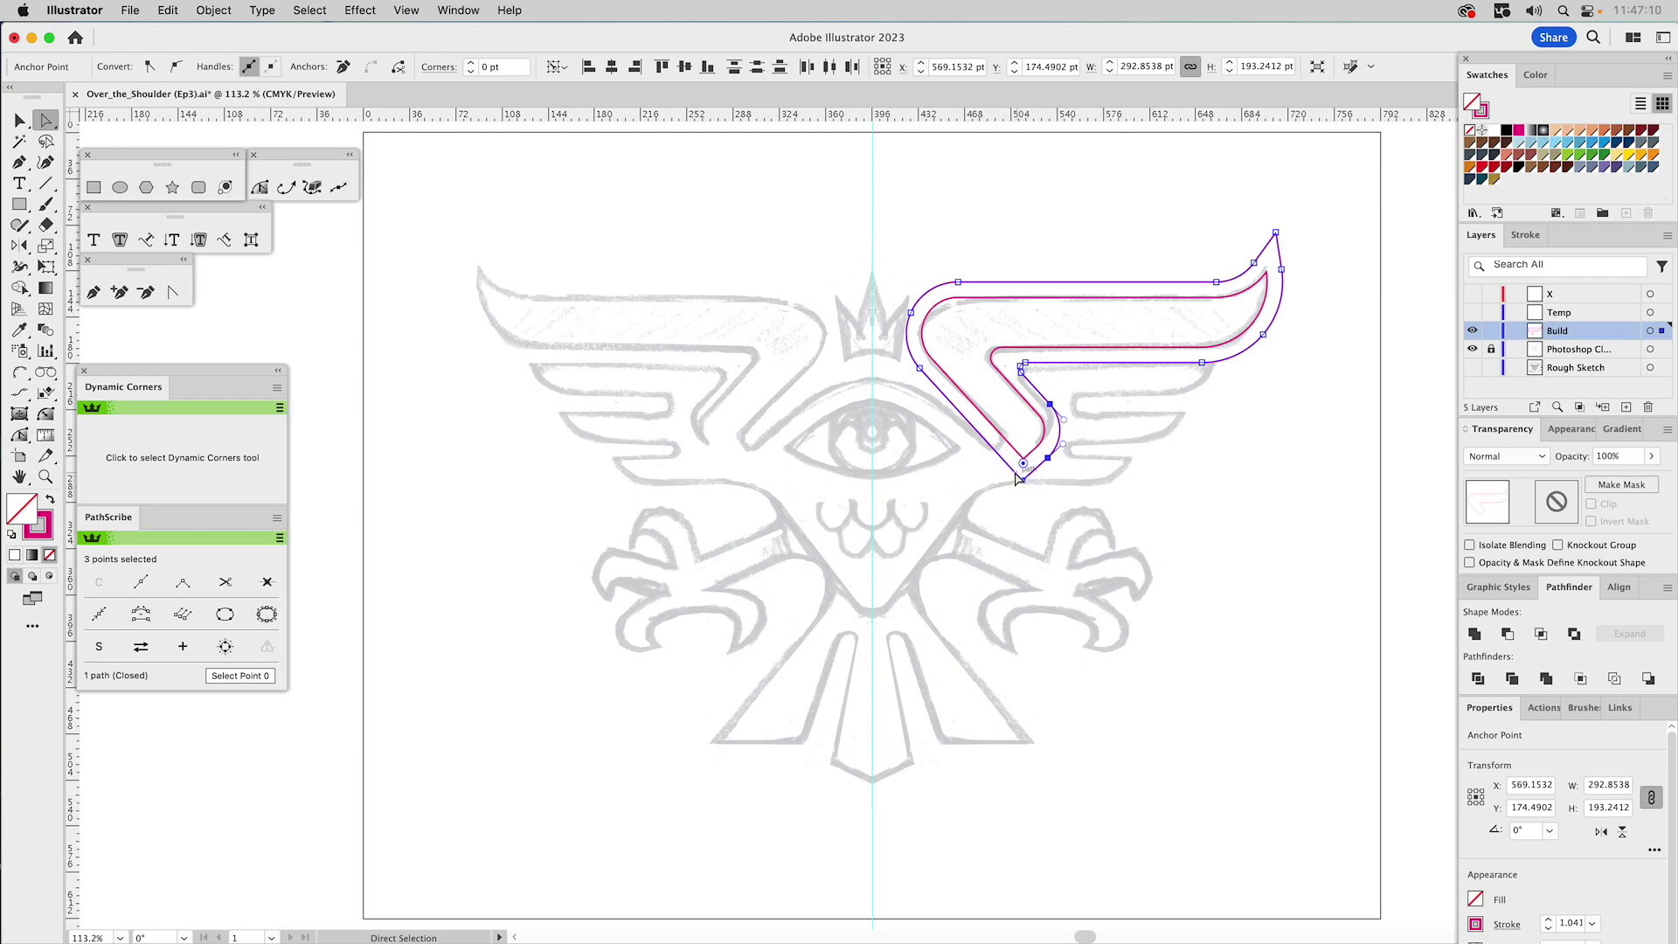
pyautogui.moveTo(1022, 481); pyautogui.dragTo(1020, 475)
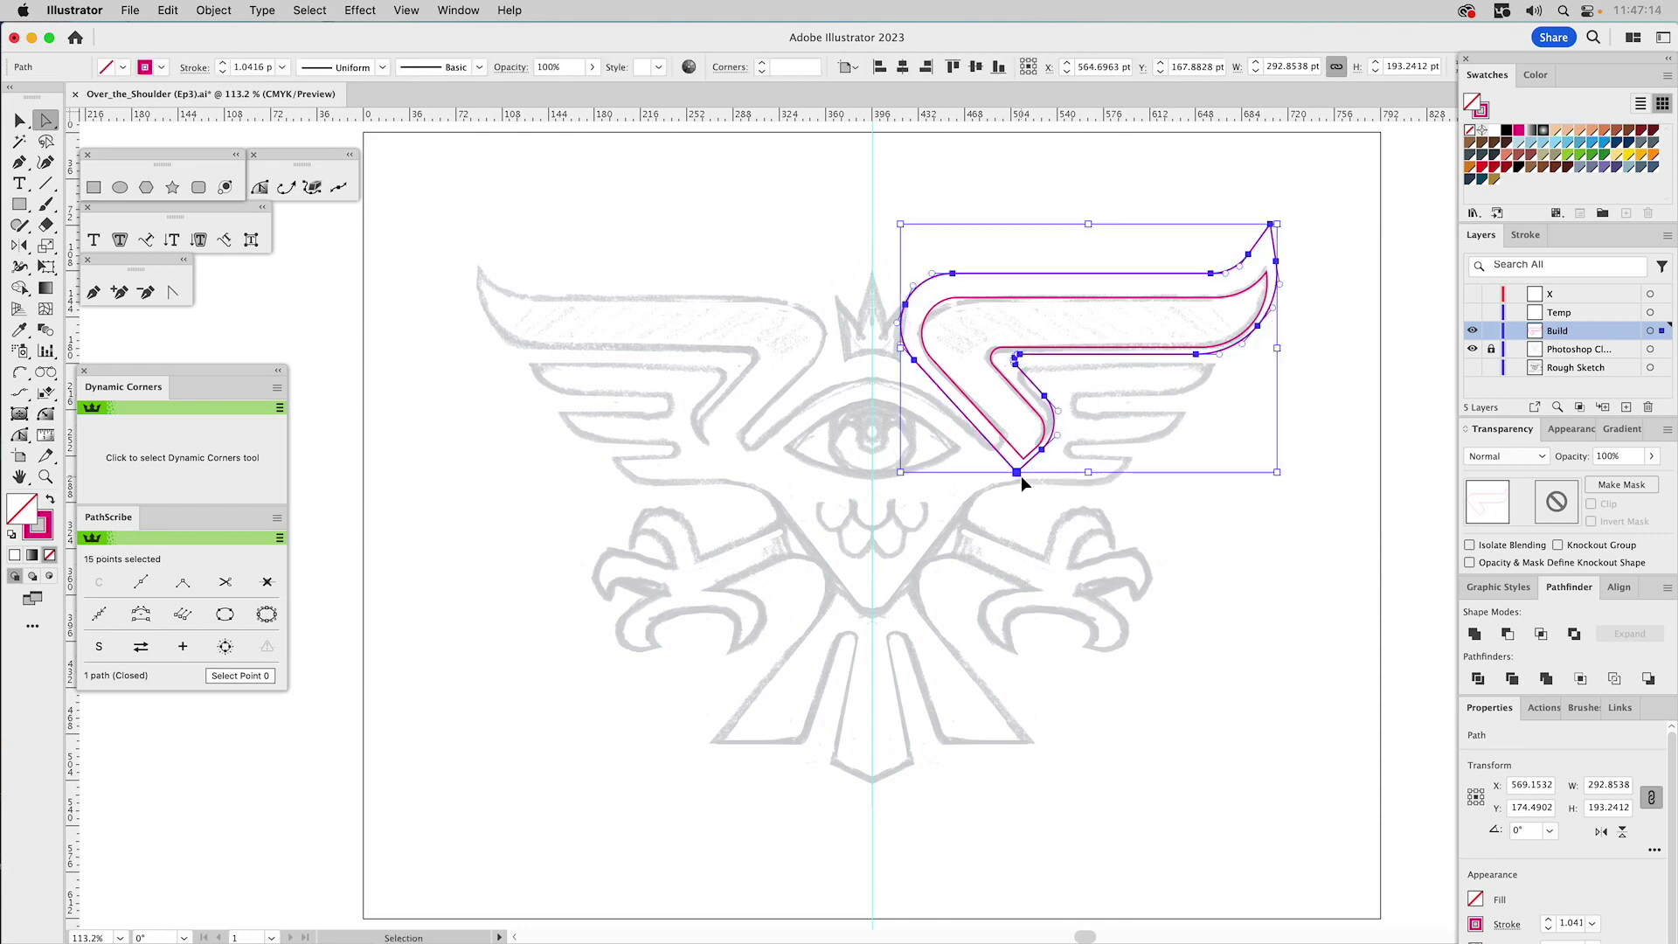
pyautogui.click(1022, 480)
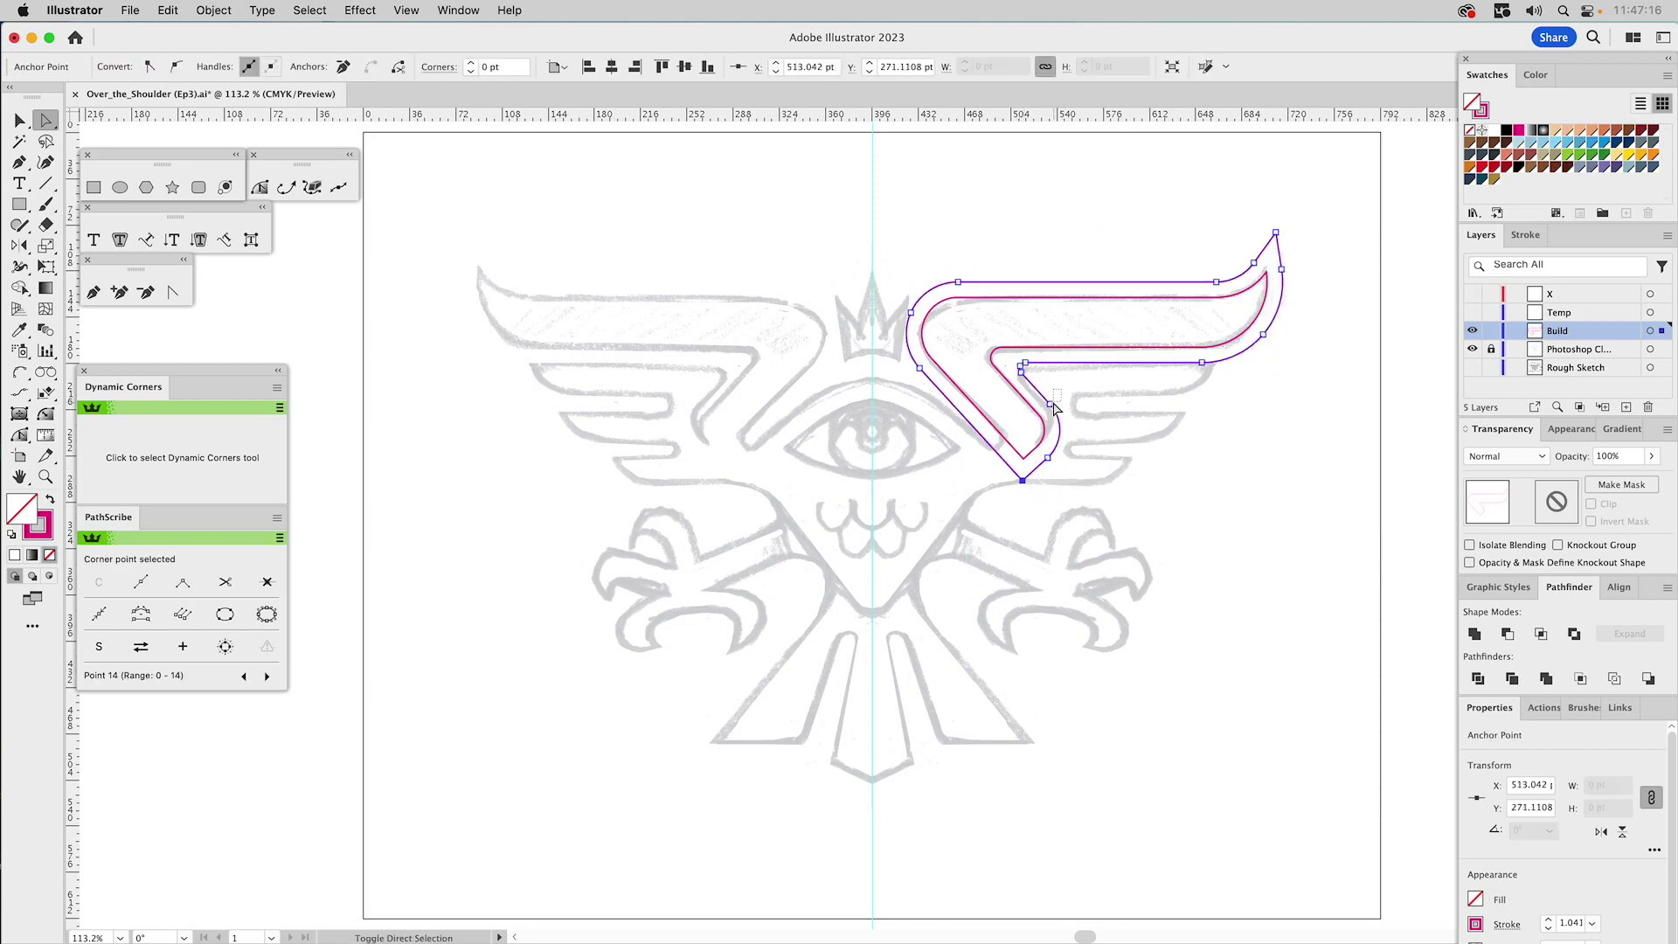
pyautogui.keyDown('shift'); pyautogui.click(1049, 404); pyautogui.keyUp('shift')
pyautogui.keyDown('shift'); pyautogui.click(1047, 456); pyautogui.keyUp('shift')
pyautogui.moveTo(1021, 478); pyautogui.dragTo(1014, 465)
pyautogui.press('super+z')
pyautogui.click(1097, 422)
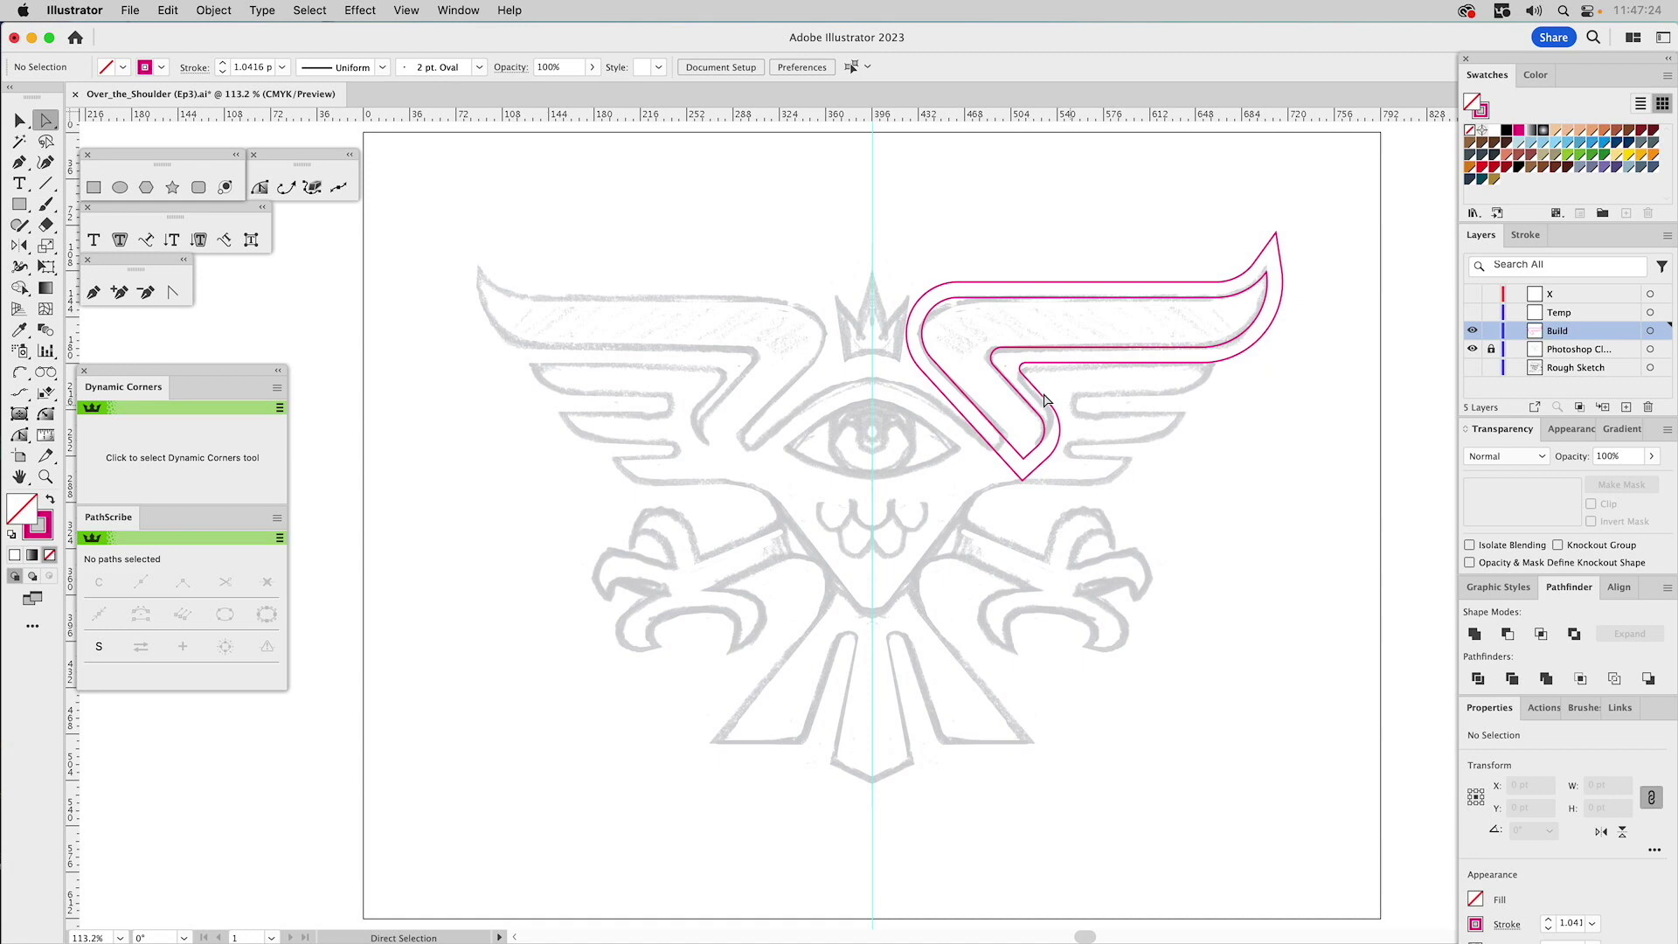
# - Try again, in a close view, to shift the offset outline's lower-end anchor points along the diagonal
pyautogui.click(45, 476)
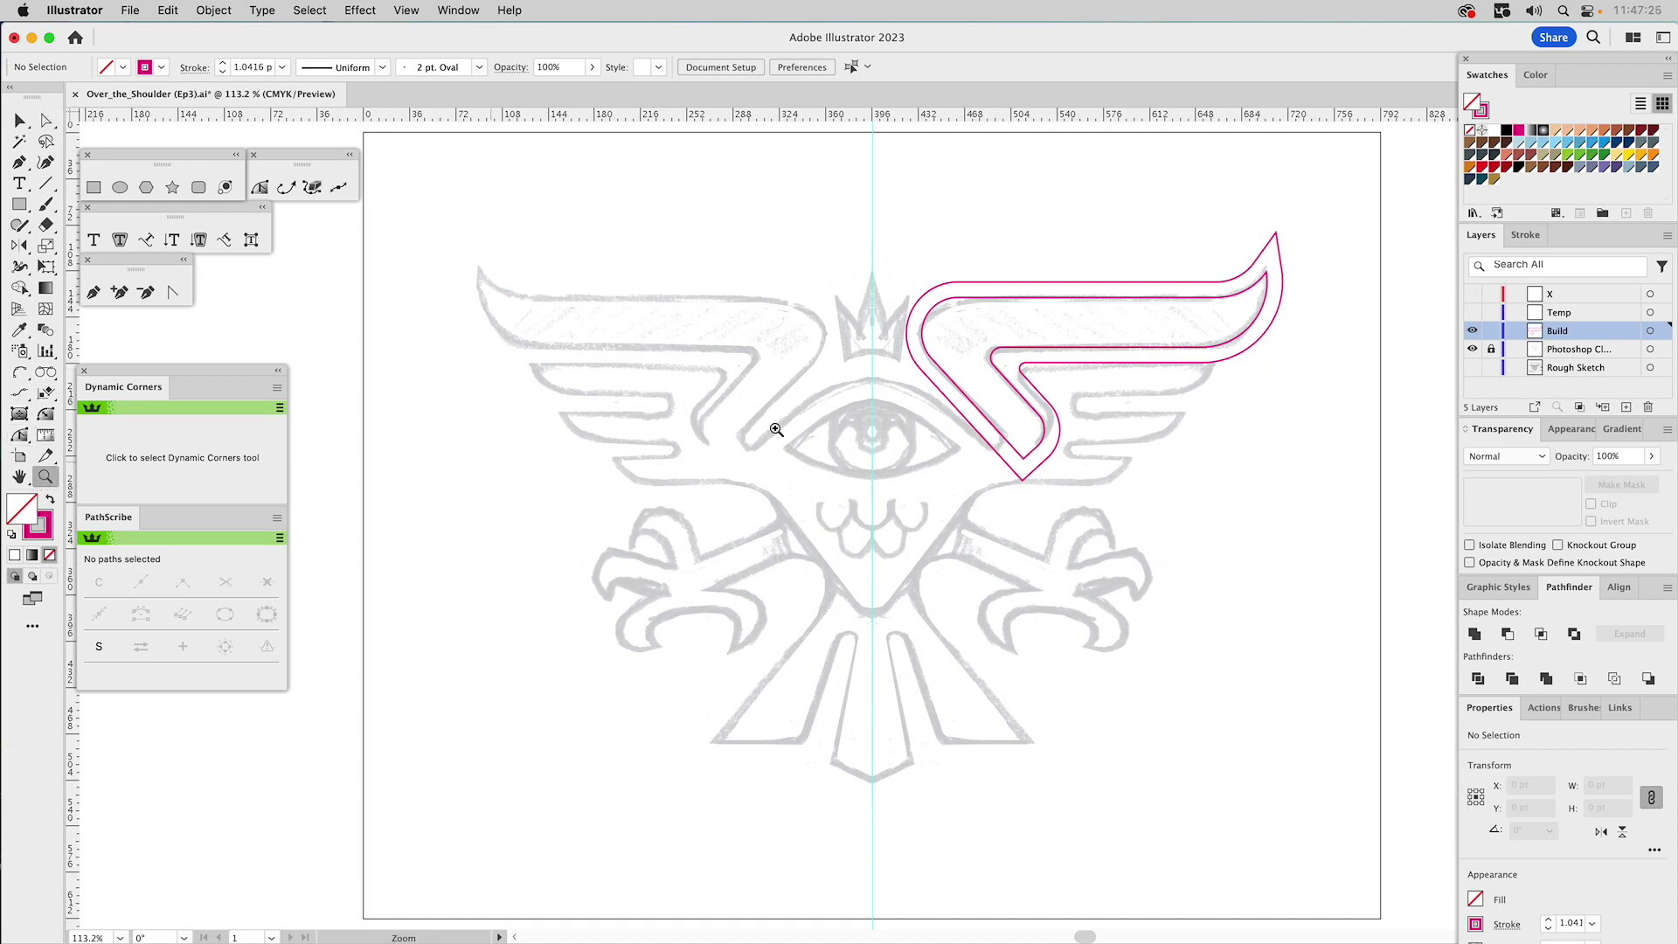
pyautogui.moveTo(955, 367); pyautogui.dragTo(1131, 548)
pyautogui.press('a')
pyautogui.click(951, 375)
pyautogui.keyDown('shift'); pyautogui.click(940, 587); pyautogui.keyUp('shift')
pyautogui.keyDown('shift'); pyautogui.click(839, 677); pyautogui.keyUp('shift')
pyautogui.moveTo(839, 677); pyautogui.dragTo(827, 659)
pyautogui.press('super+z')
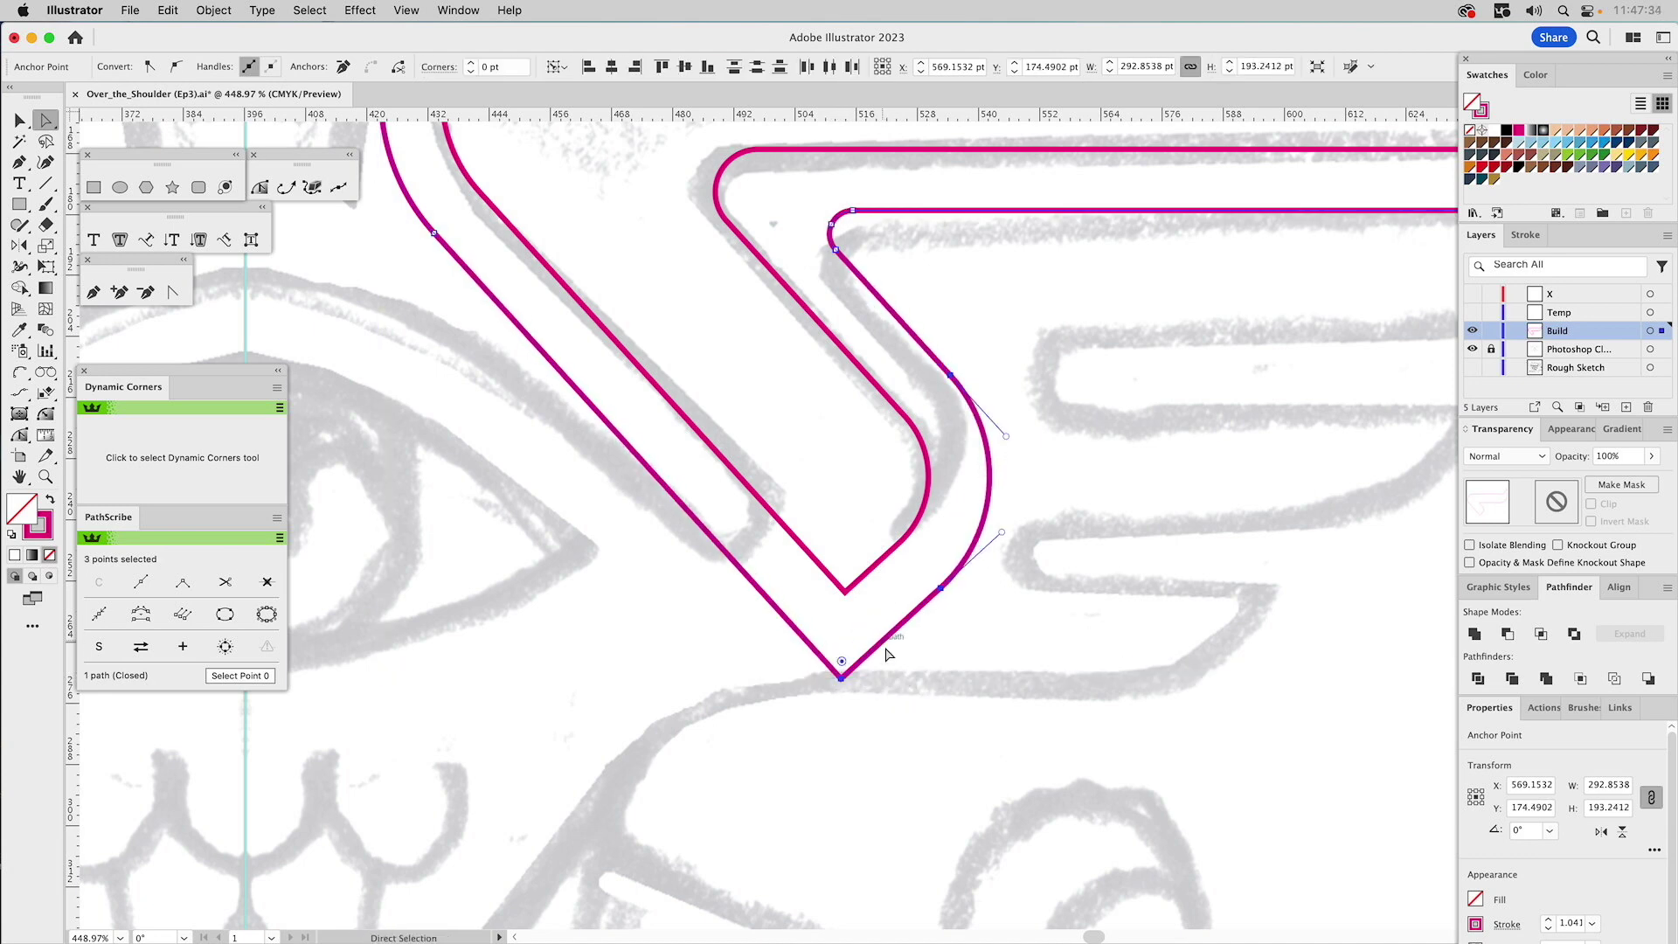
pyautogui.moveTo(841, 678); pyautogui.dragTo(797, 629)
pyautogui.press('super+z')
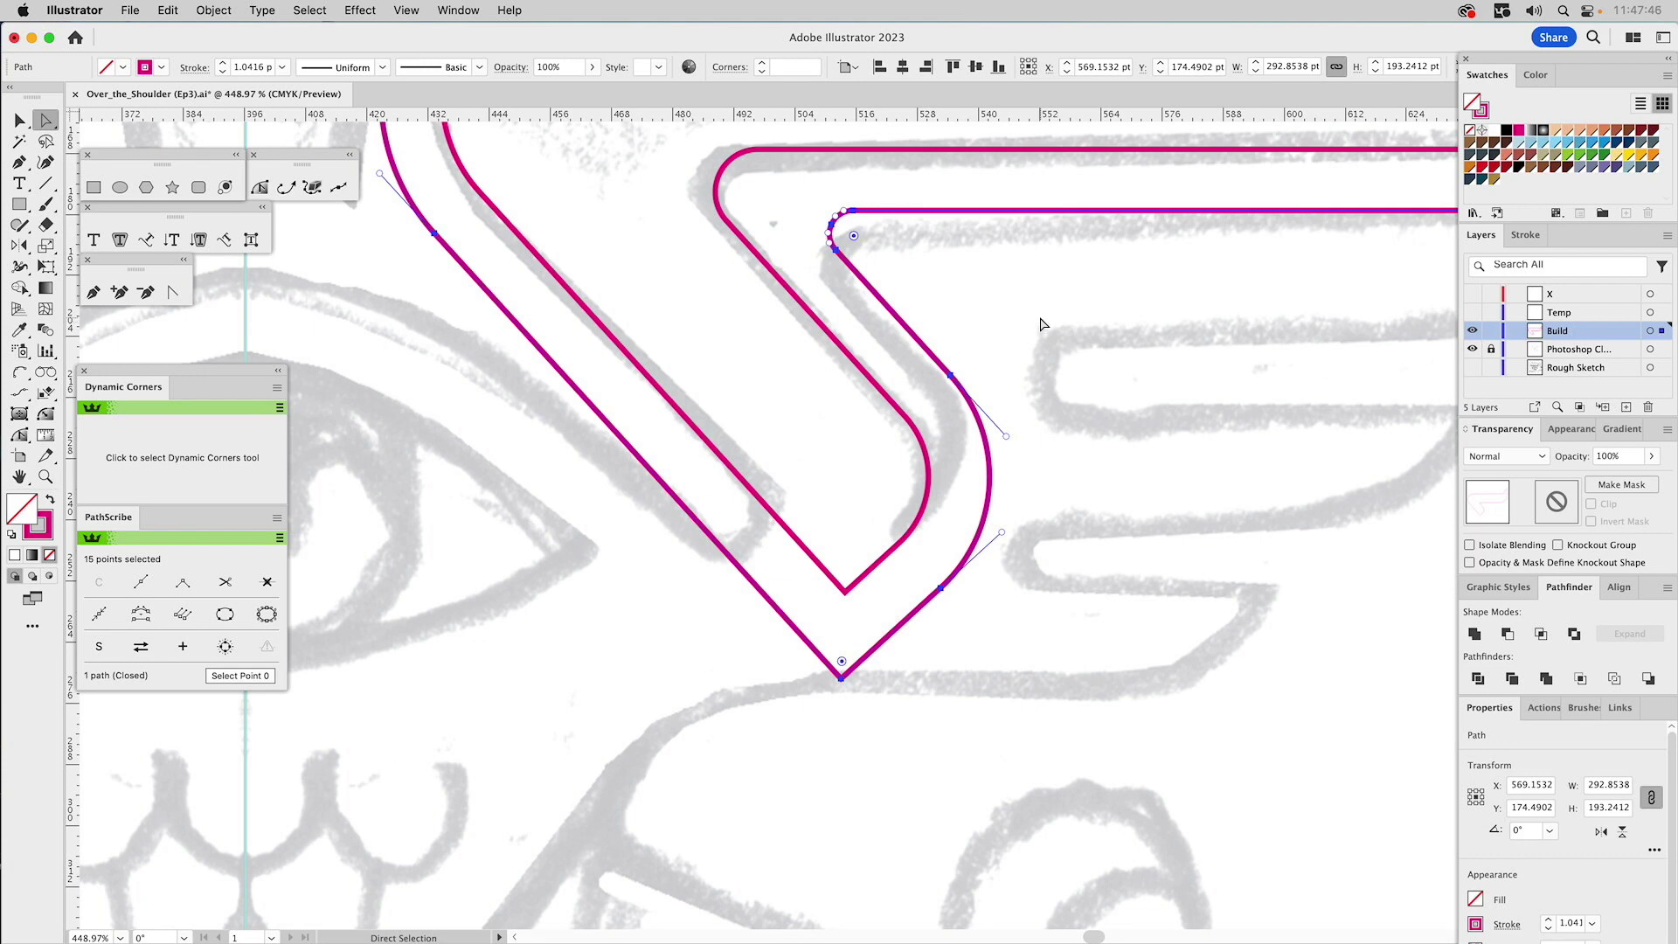
# - Place a duplicate of the offset outline about 9 pt toward the crown and 10 pt up, following the bar's diagonal edge
pyautogui.press('v')
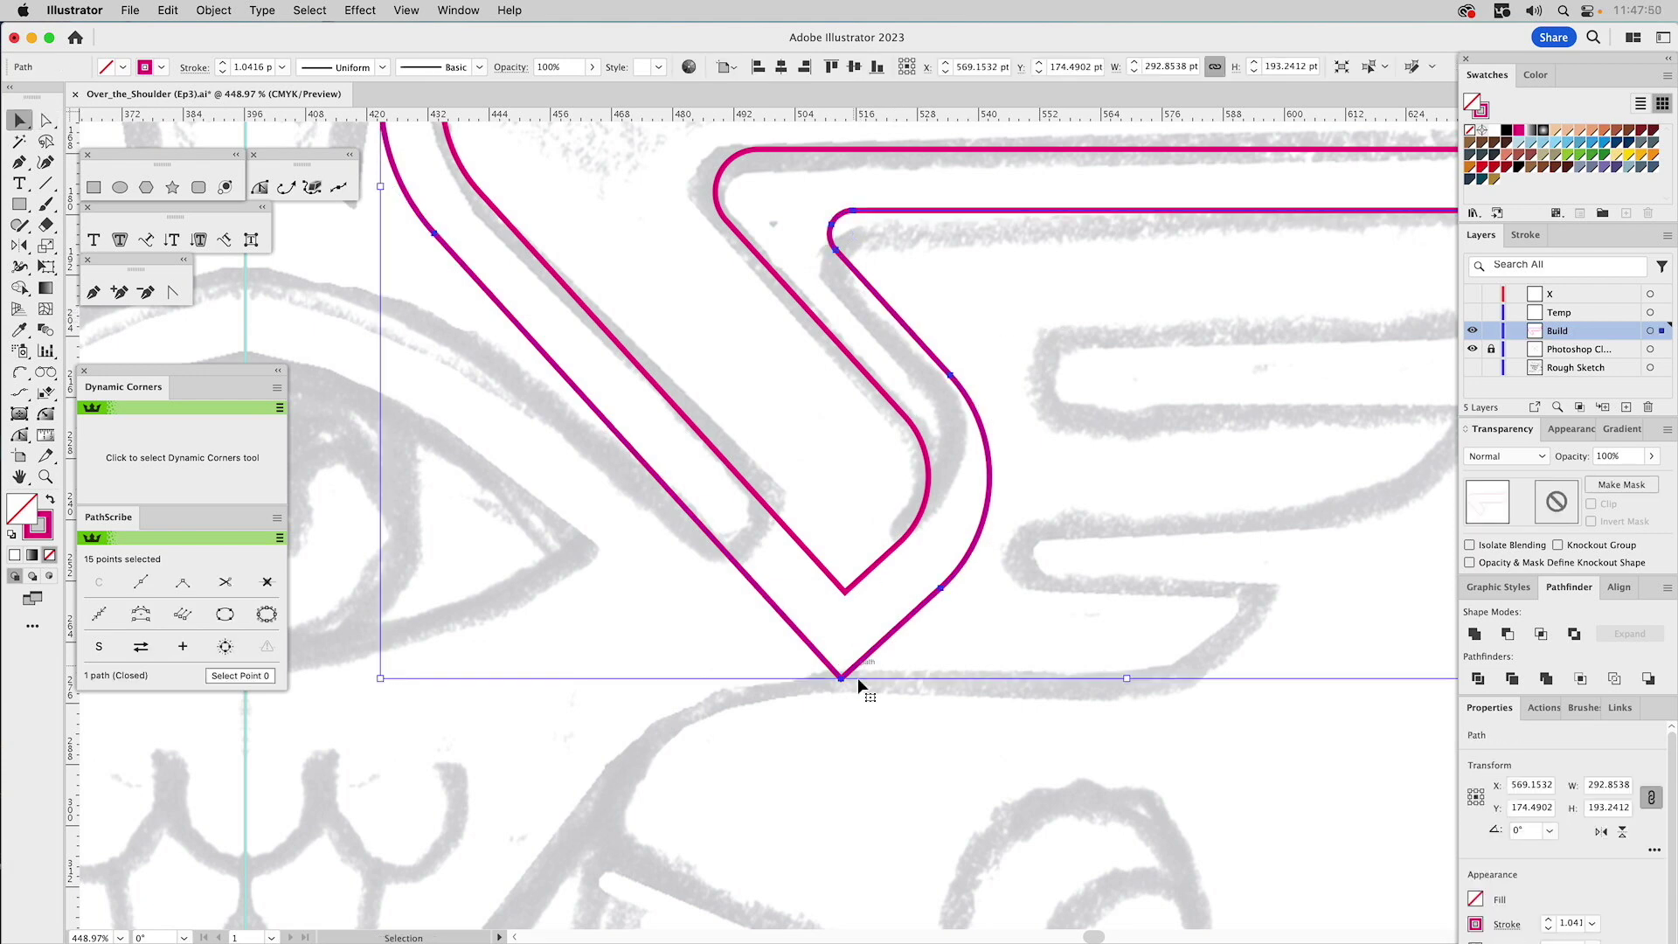
pyautogui.moveTo(842, 680); pyautogui.dragTo(797, 631)
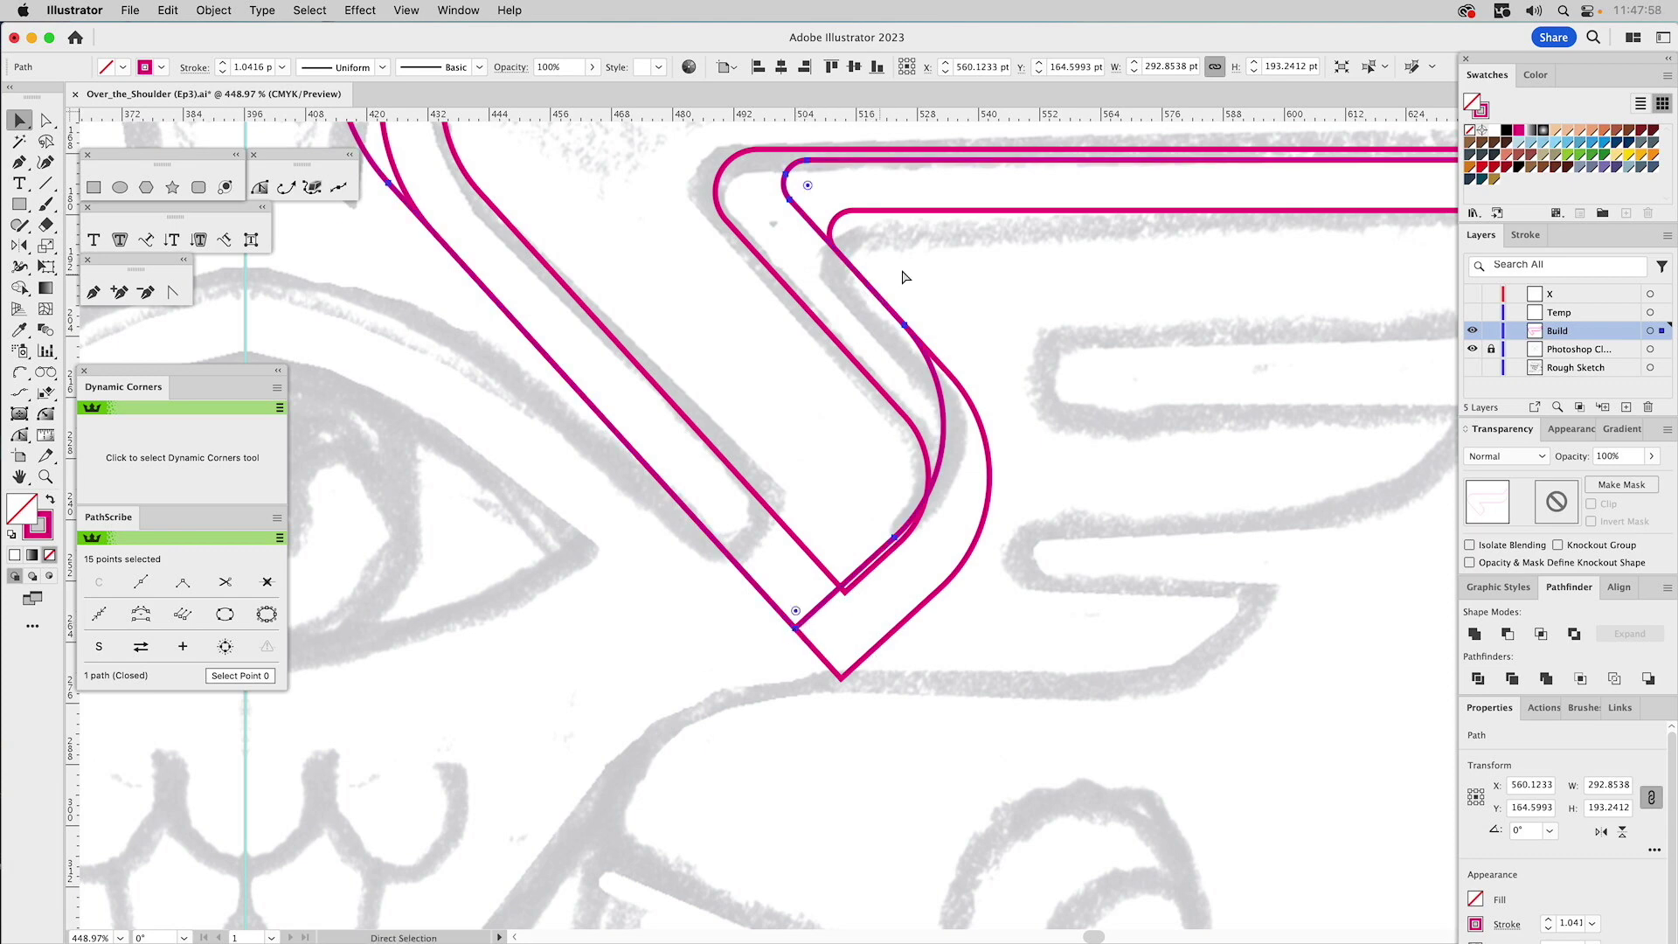
pyautogui.hscroll(5, 748, 416)
pyautogui.scroll(3, 749, 416)
pyautogui.click(93, 187)
pyautogui.moveTo(473, 238)
pyautogui.mouseDown()
pyautogui.moveTo(1180, 385)
pyautogui.moveTo(1262, 382)
pyautogui.mouseUp()
pyautogui.press('super+z')
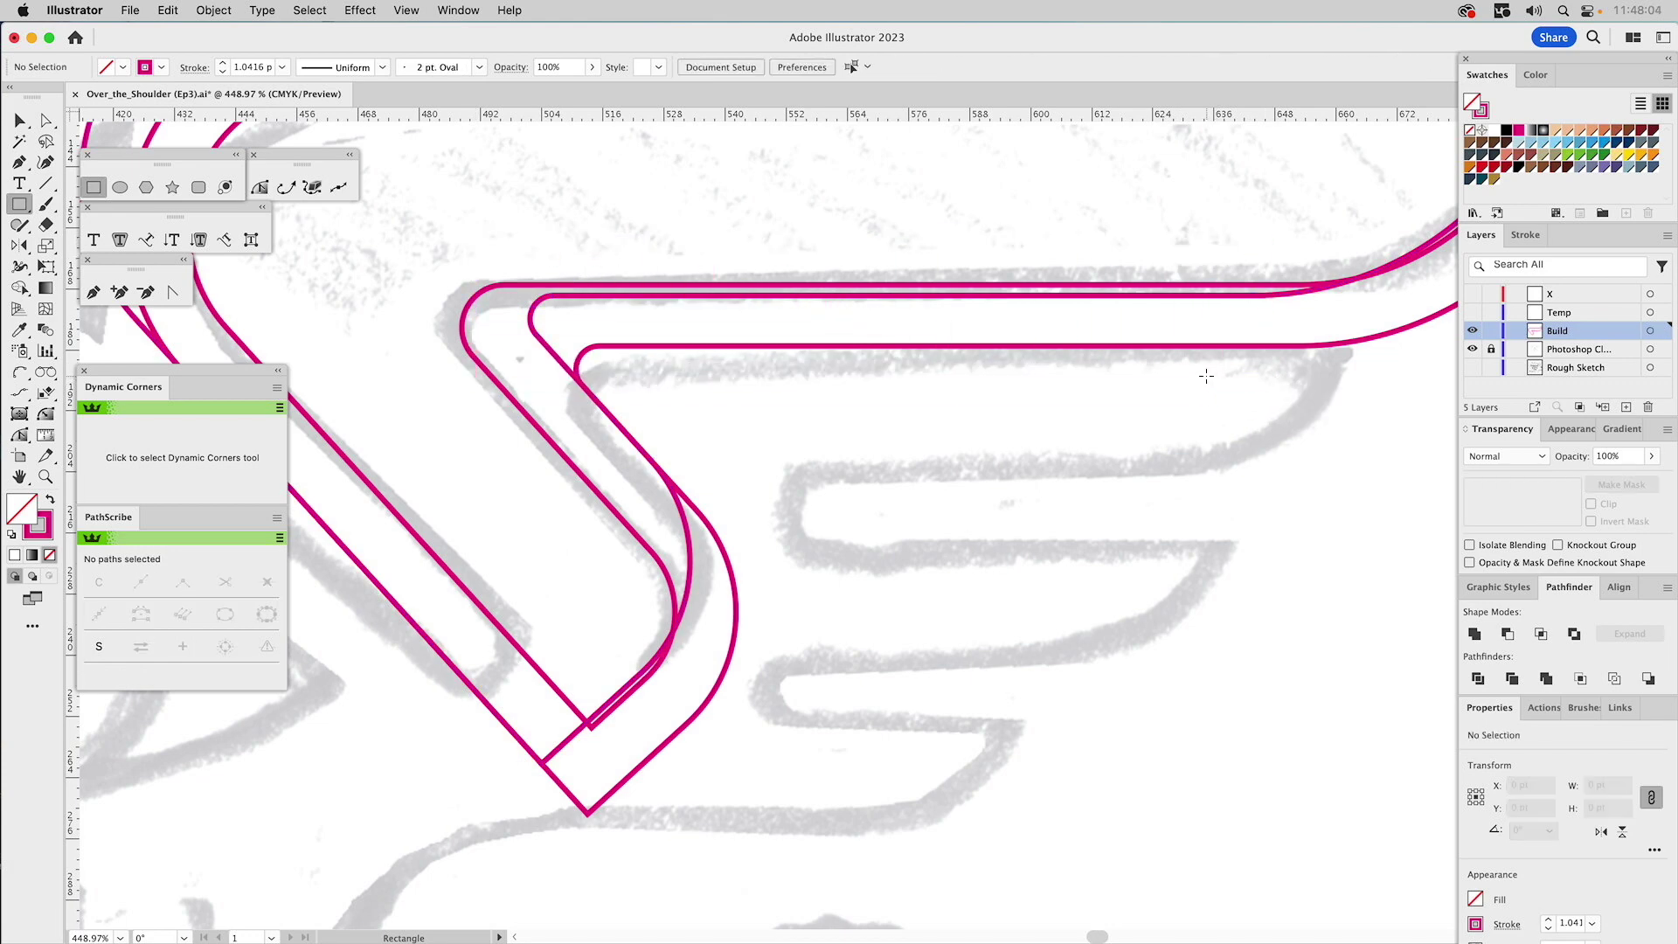
pyautogui.press('super+0')
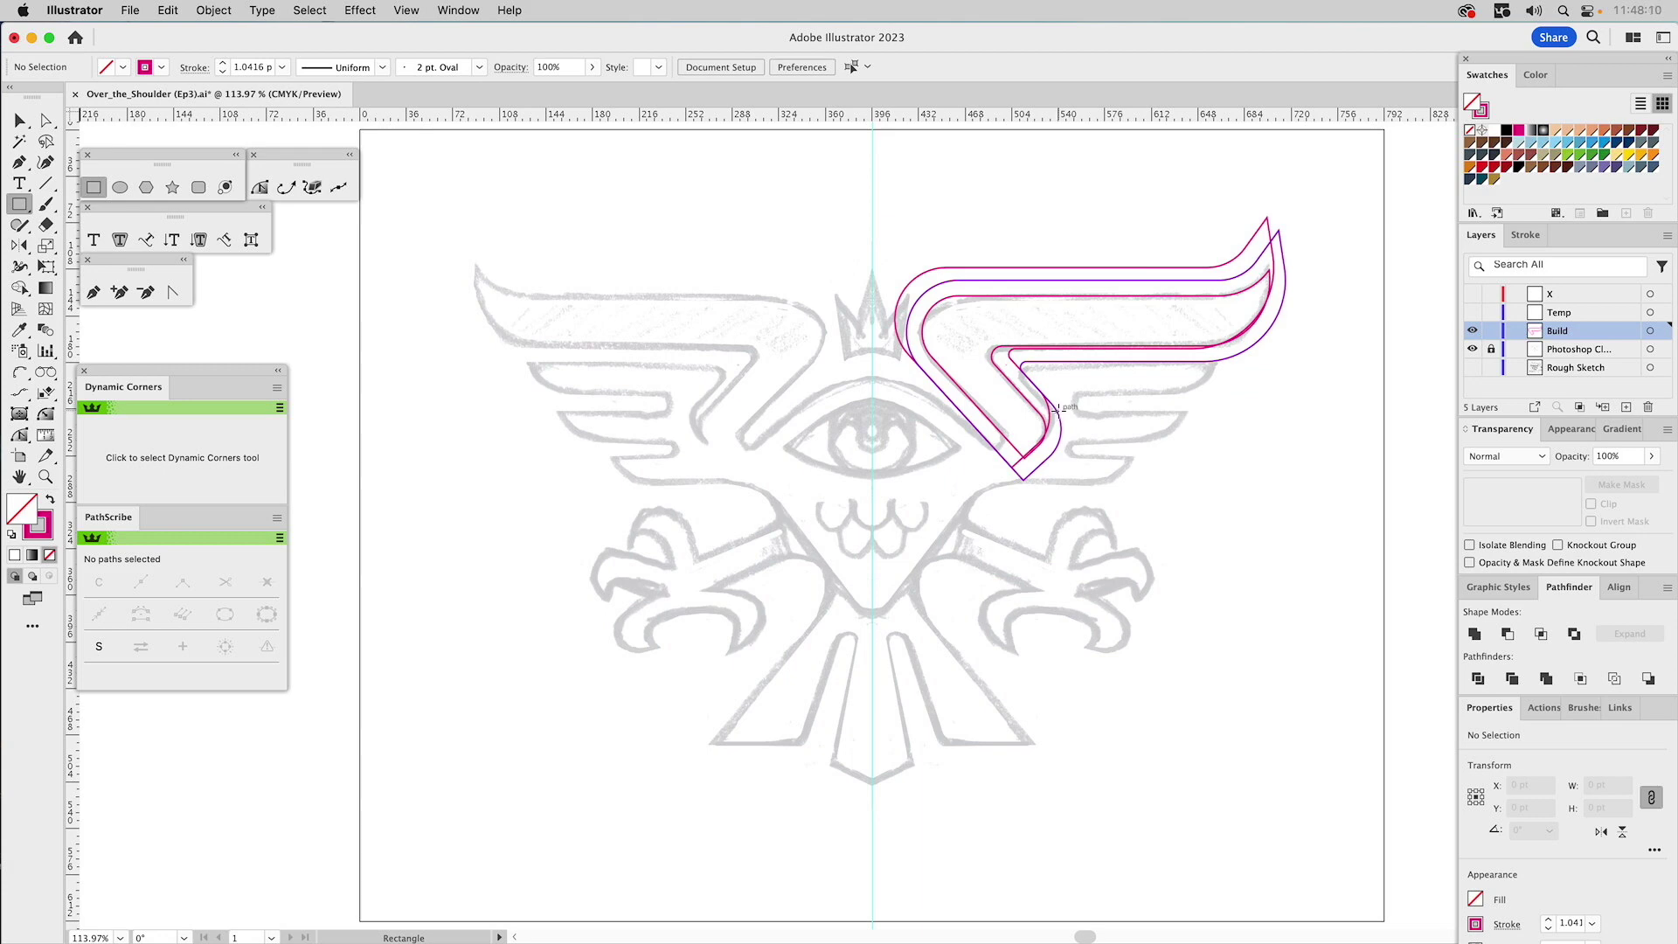
# - Move the duplicate outline's inner bend anchor points down along the diagonal, past the first offset outline's bend
pyautogui.press('a')
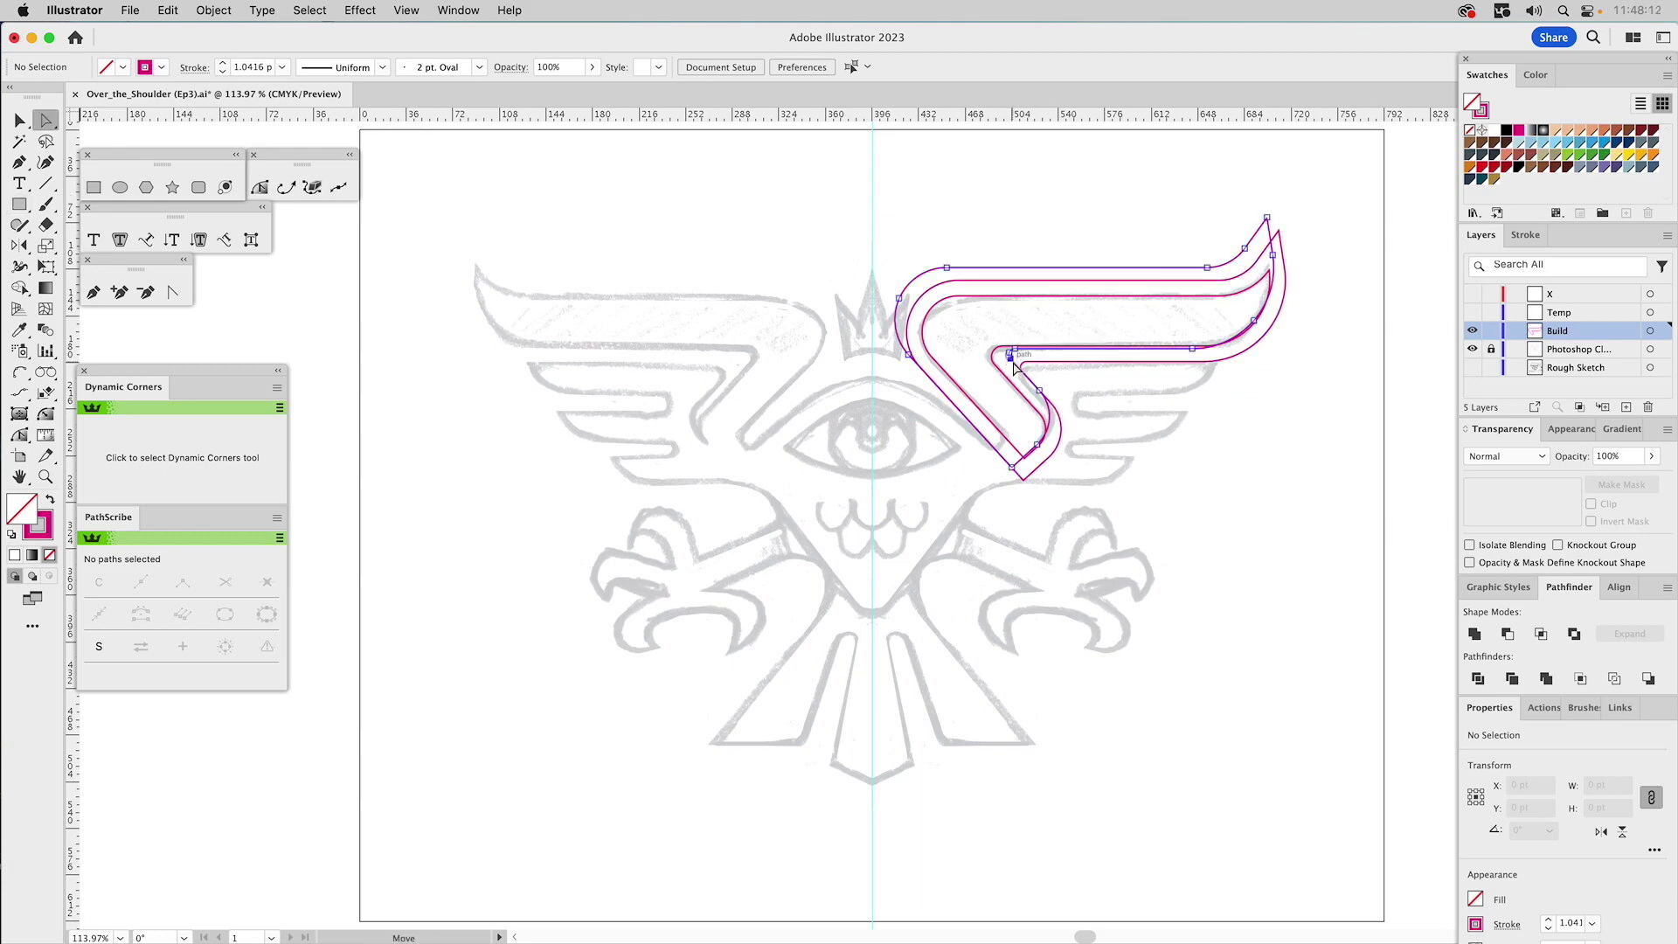
pyautogui.click(1012, 360)
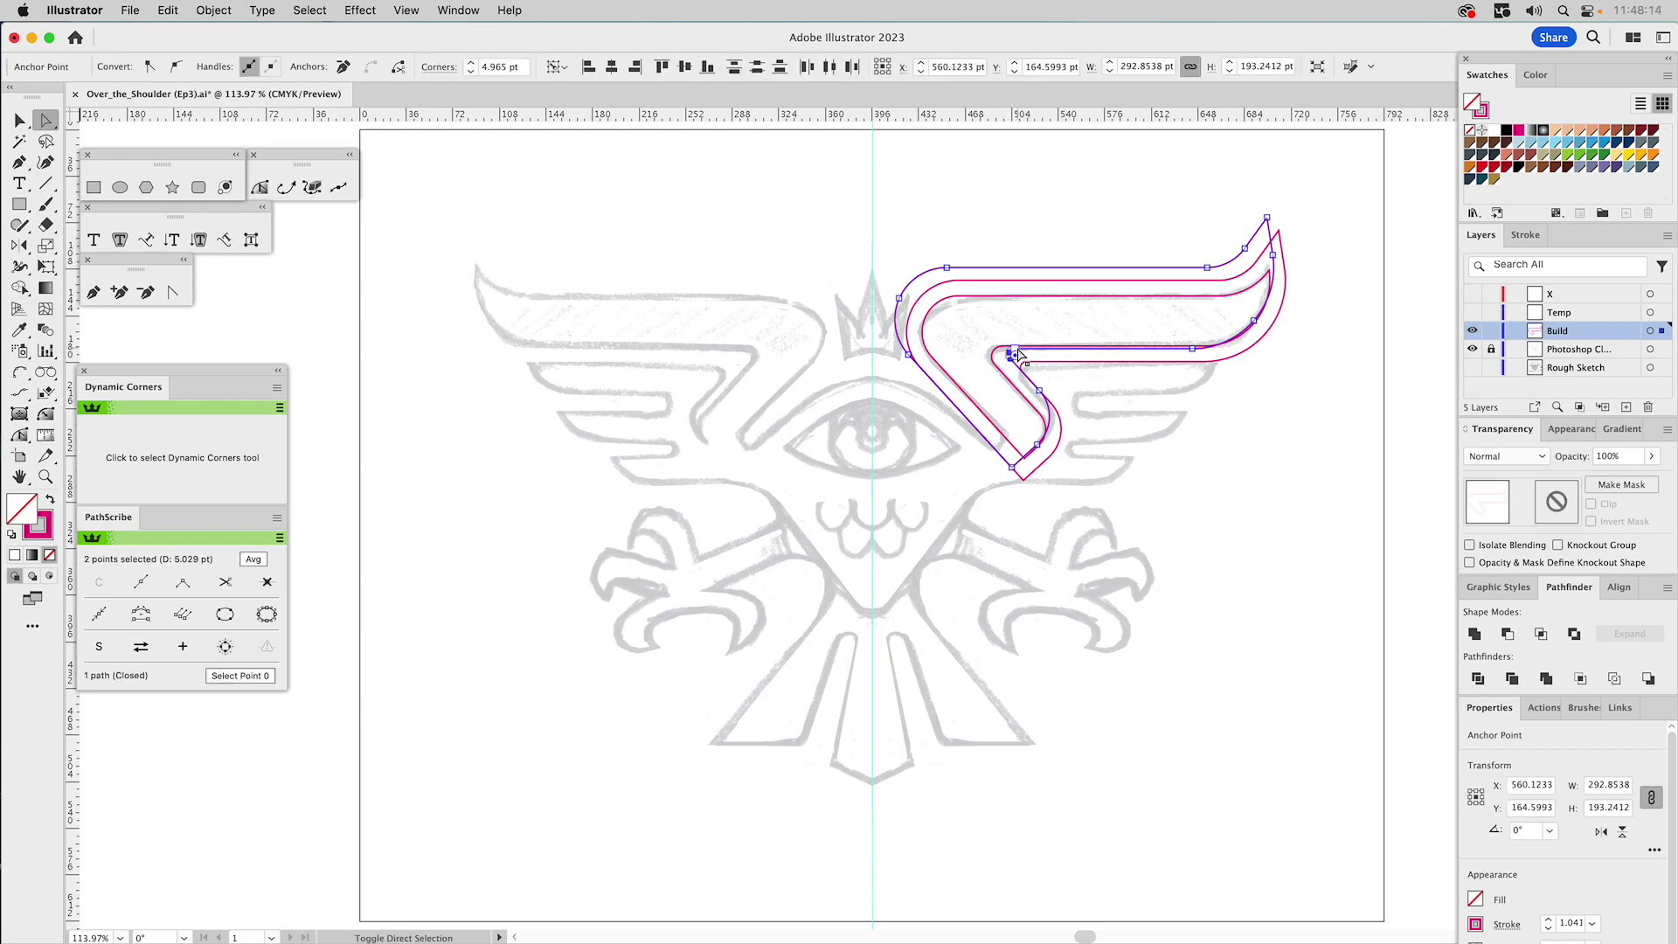
pyautogui.moveTo(1014, 354); pyautogui.dragTo(1016, 361)
pyautogui.keyDown('super'); pyautogui.click(1070, 377); pyautogui.keyUp('super')
pyautogui.click(46, 477)
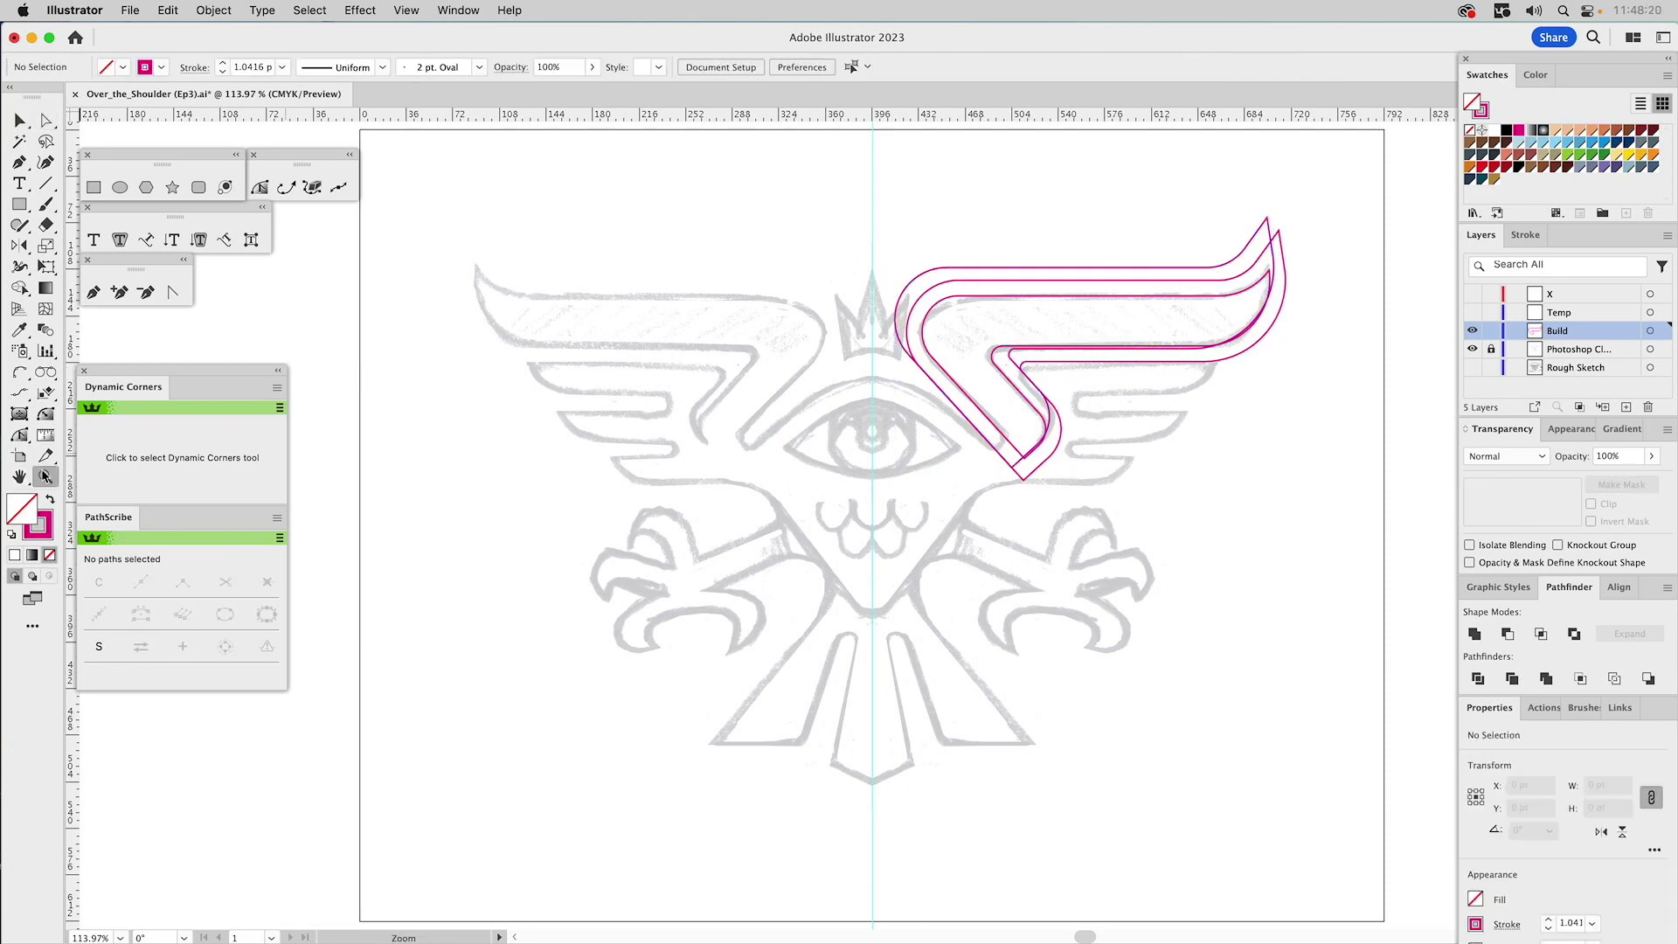
pyautogui.moveTo(931, 308); pyautogui.dragTo(1129, 515)
pyautogui.press('a')
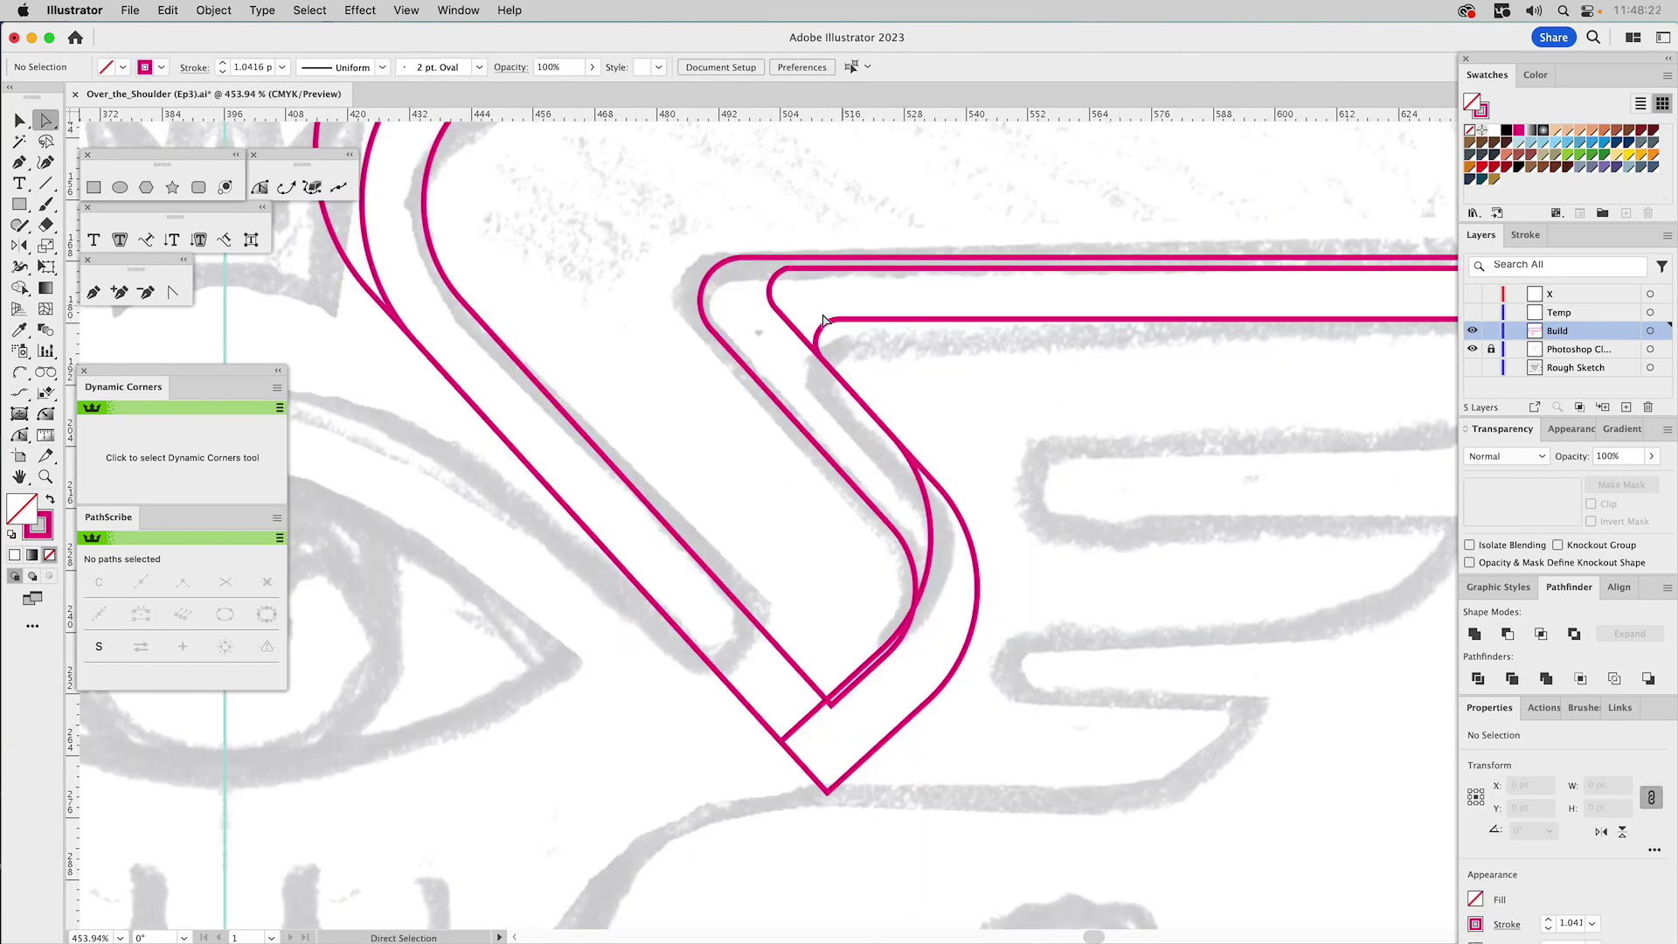
pyautogui.click(786, 269)
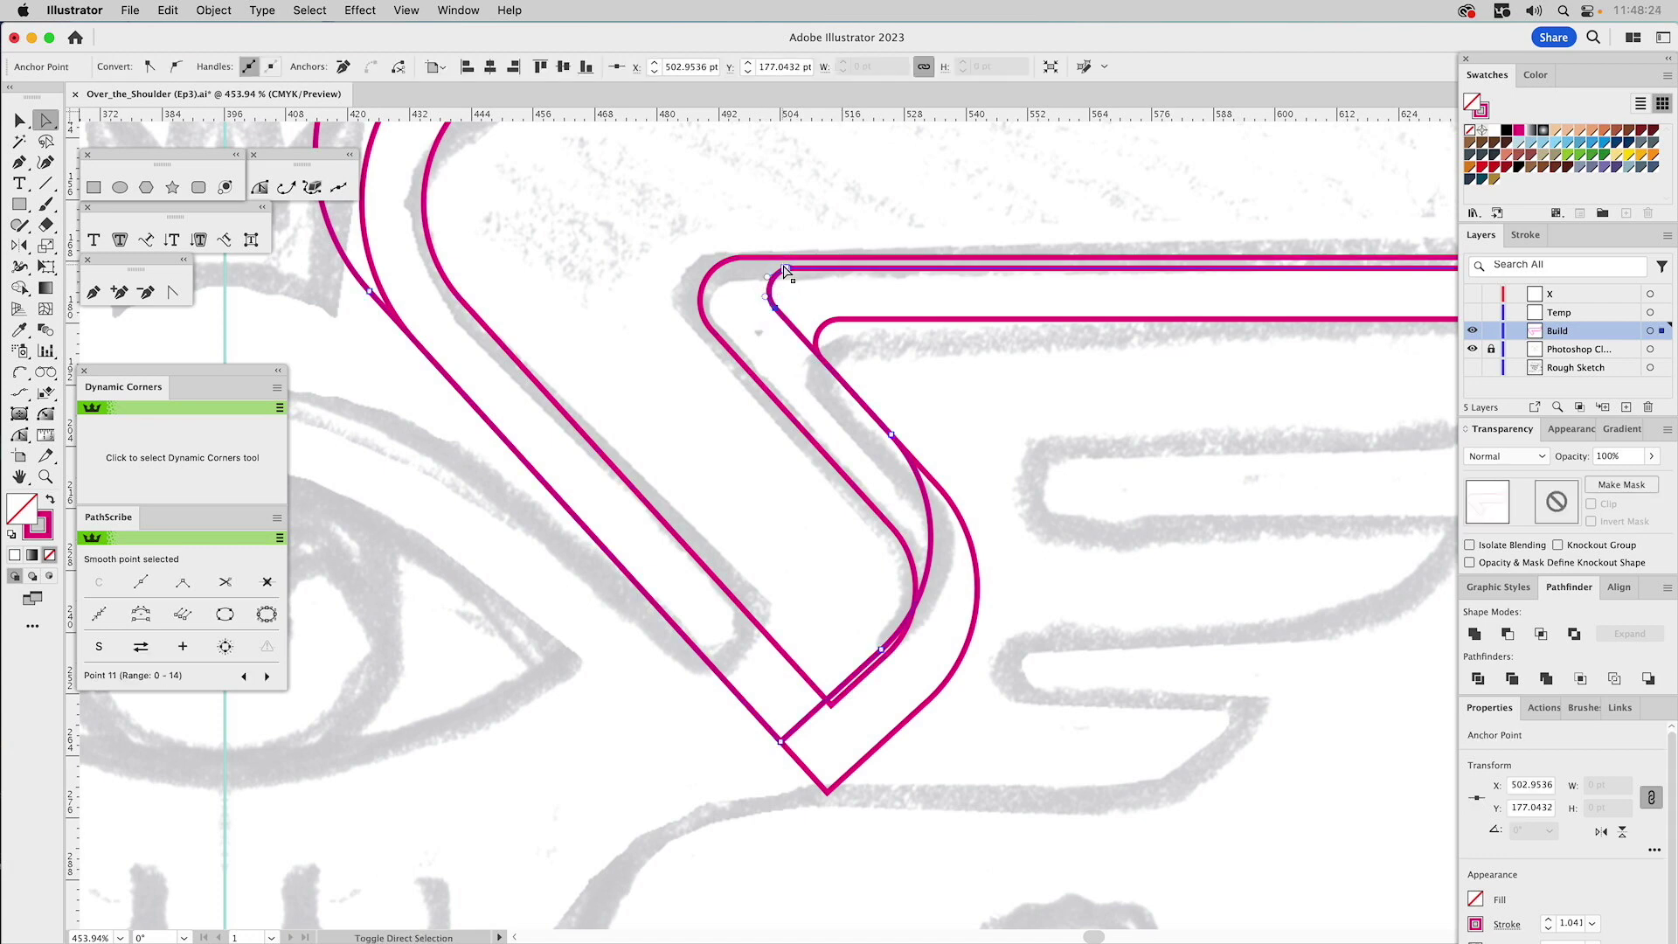
pyautogui.keyDown('shift'); pyautogui.click(791, 271); pyautogui.keyUp('shift')
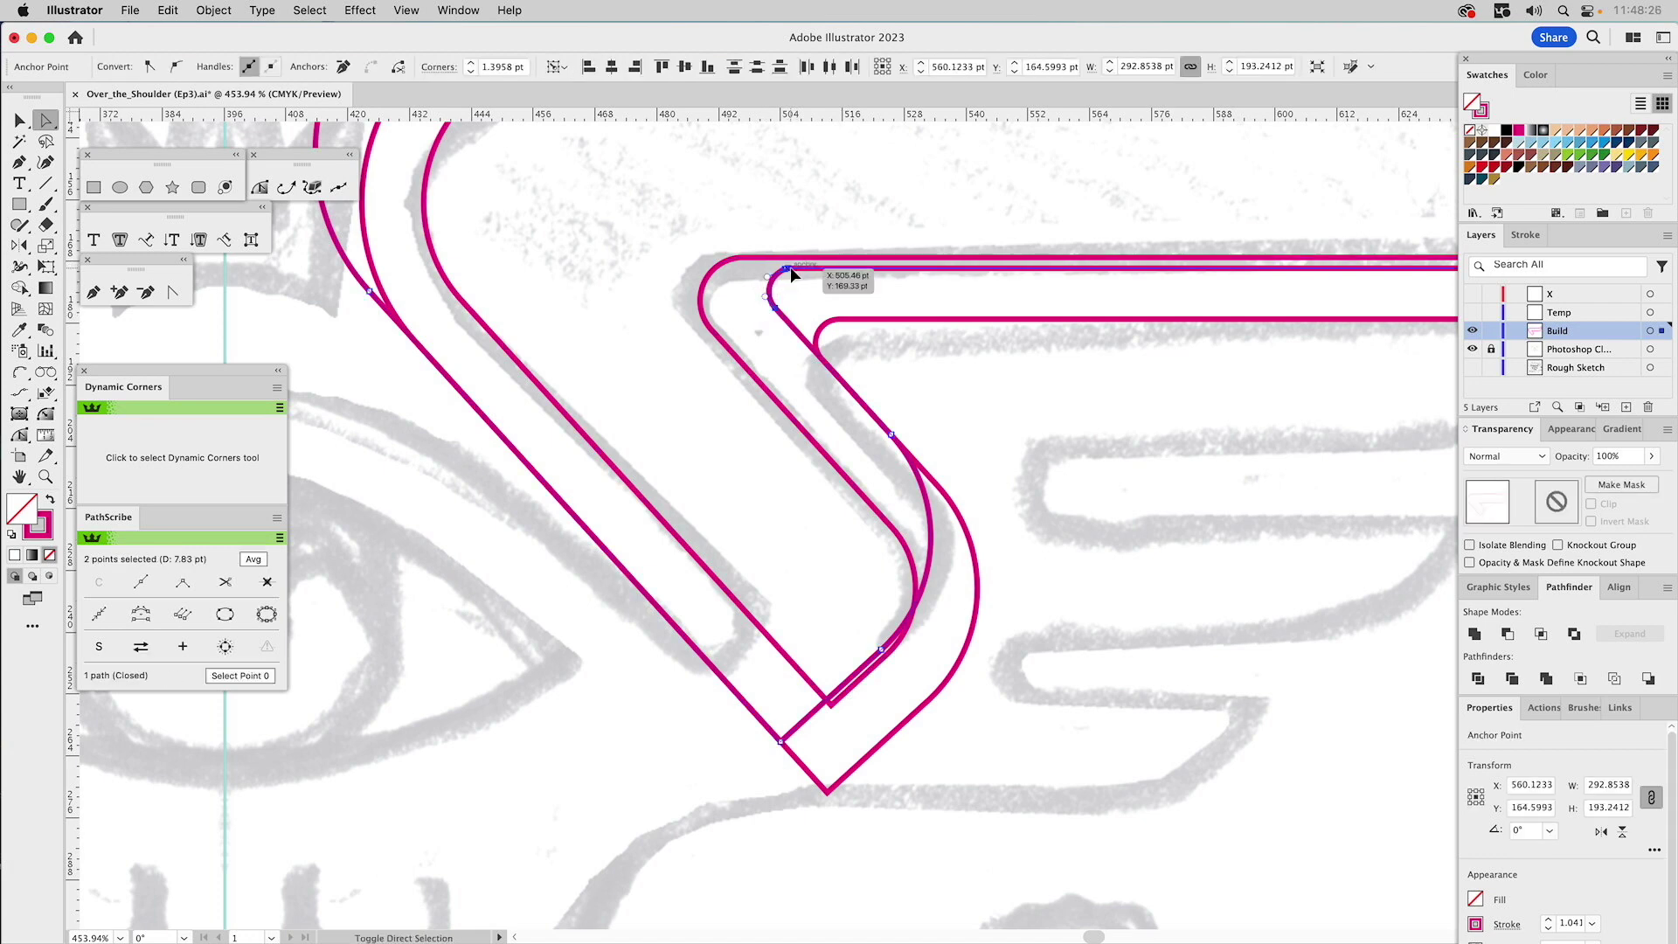
pyautogui.moveTo(786, 322); pyautogui.dragTo(863, 403)
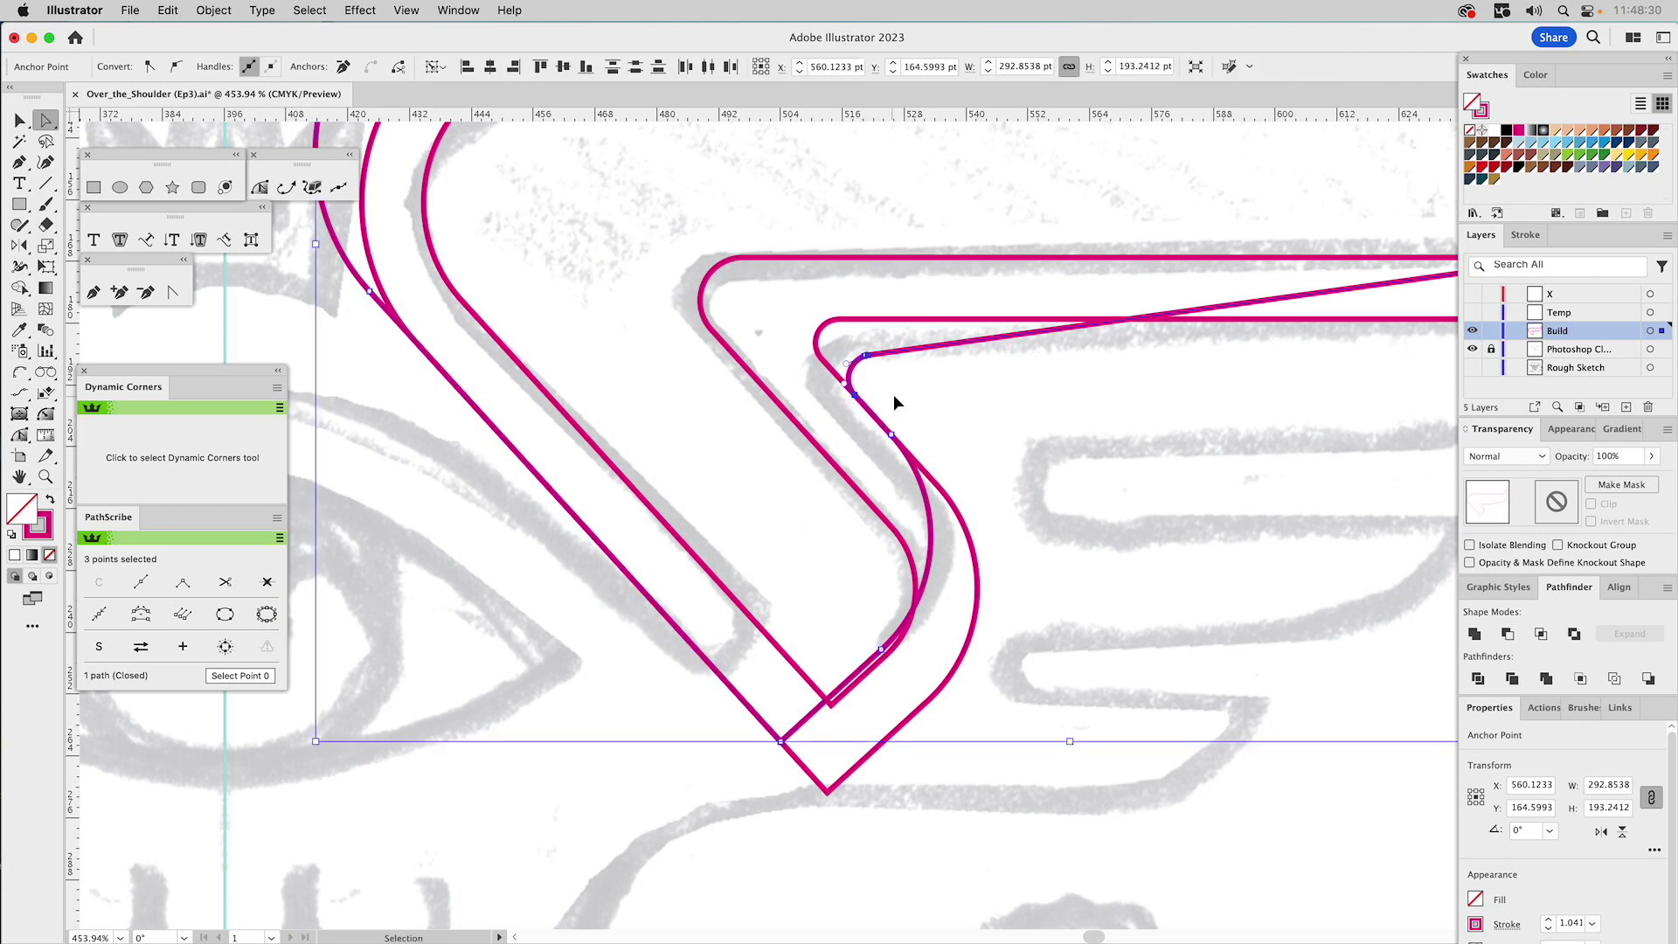
# - Move the anchor at the outer end of the duplicate's lower edge down and outward until the edge runs roughly level
pyautogui.press('super')
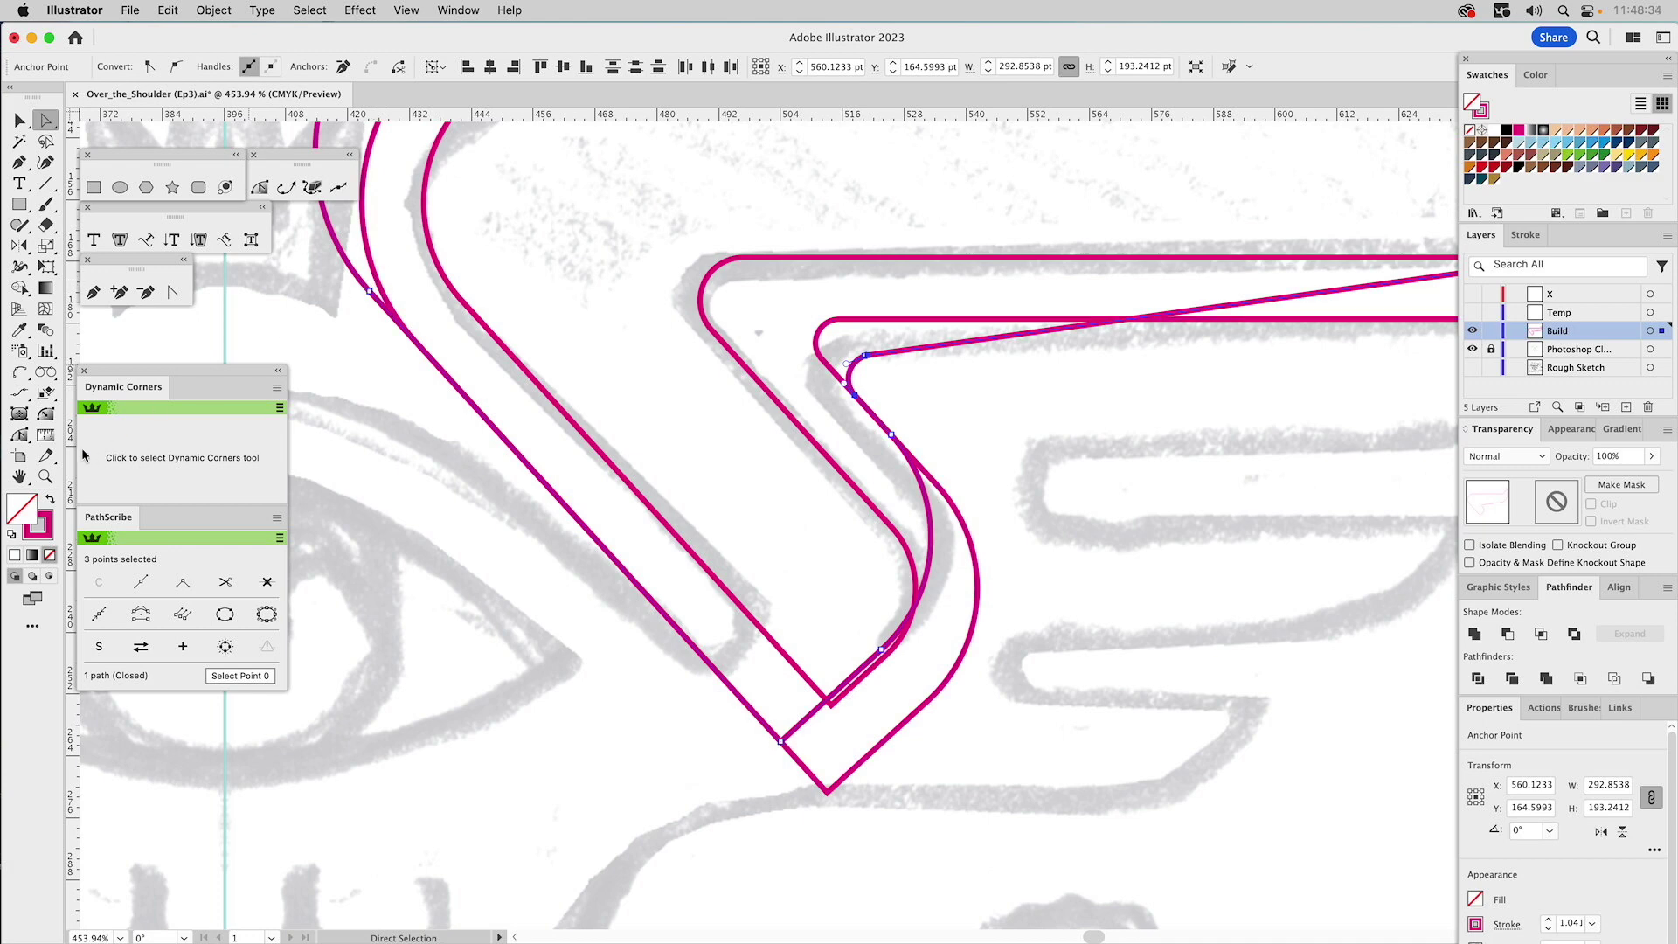
pyautogui.click(43, 477)
pyautogui.keyDown('alt'); pyautogui.click(1019, 480); pyautogui.keyUp('alt')
pyautogui.keyDown('alt'); pyautogui.click(1018, 480); pyautogui.keyUp('alt')
pyautogui.keyDown('alt'); pyautogui.click(1019, 480); pyautogui.keyUp('alt')
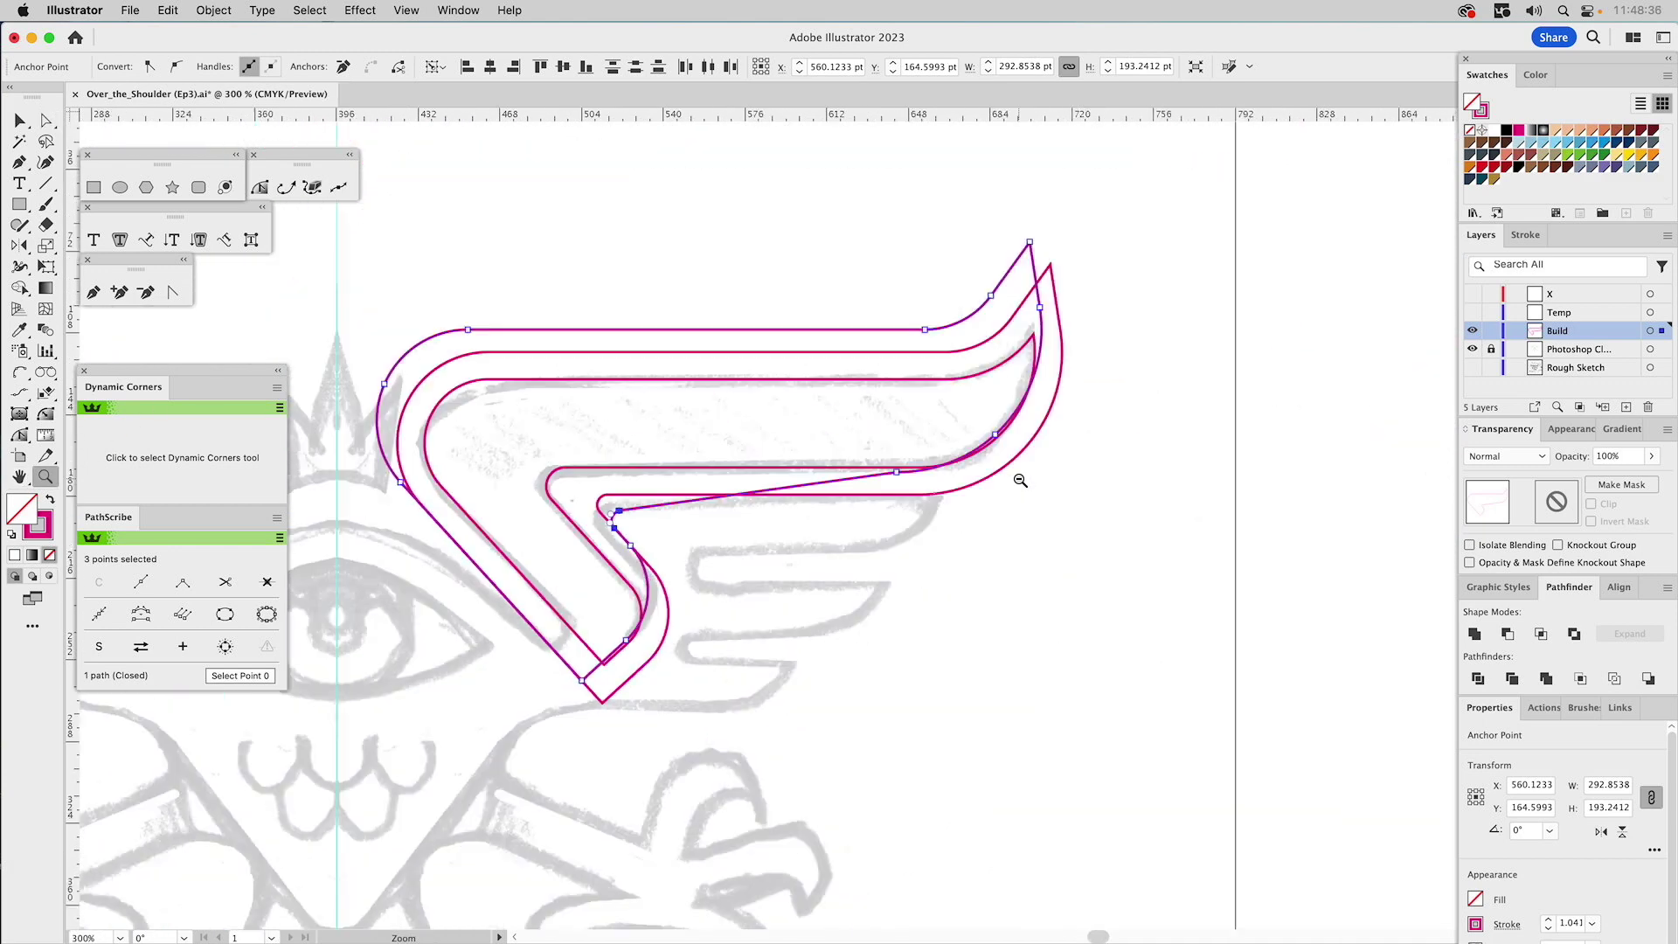
pyautogui.press('a')
pyautogui.moveTo(895, 471); pyautogui.dragTo(924, 512)
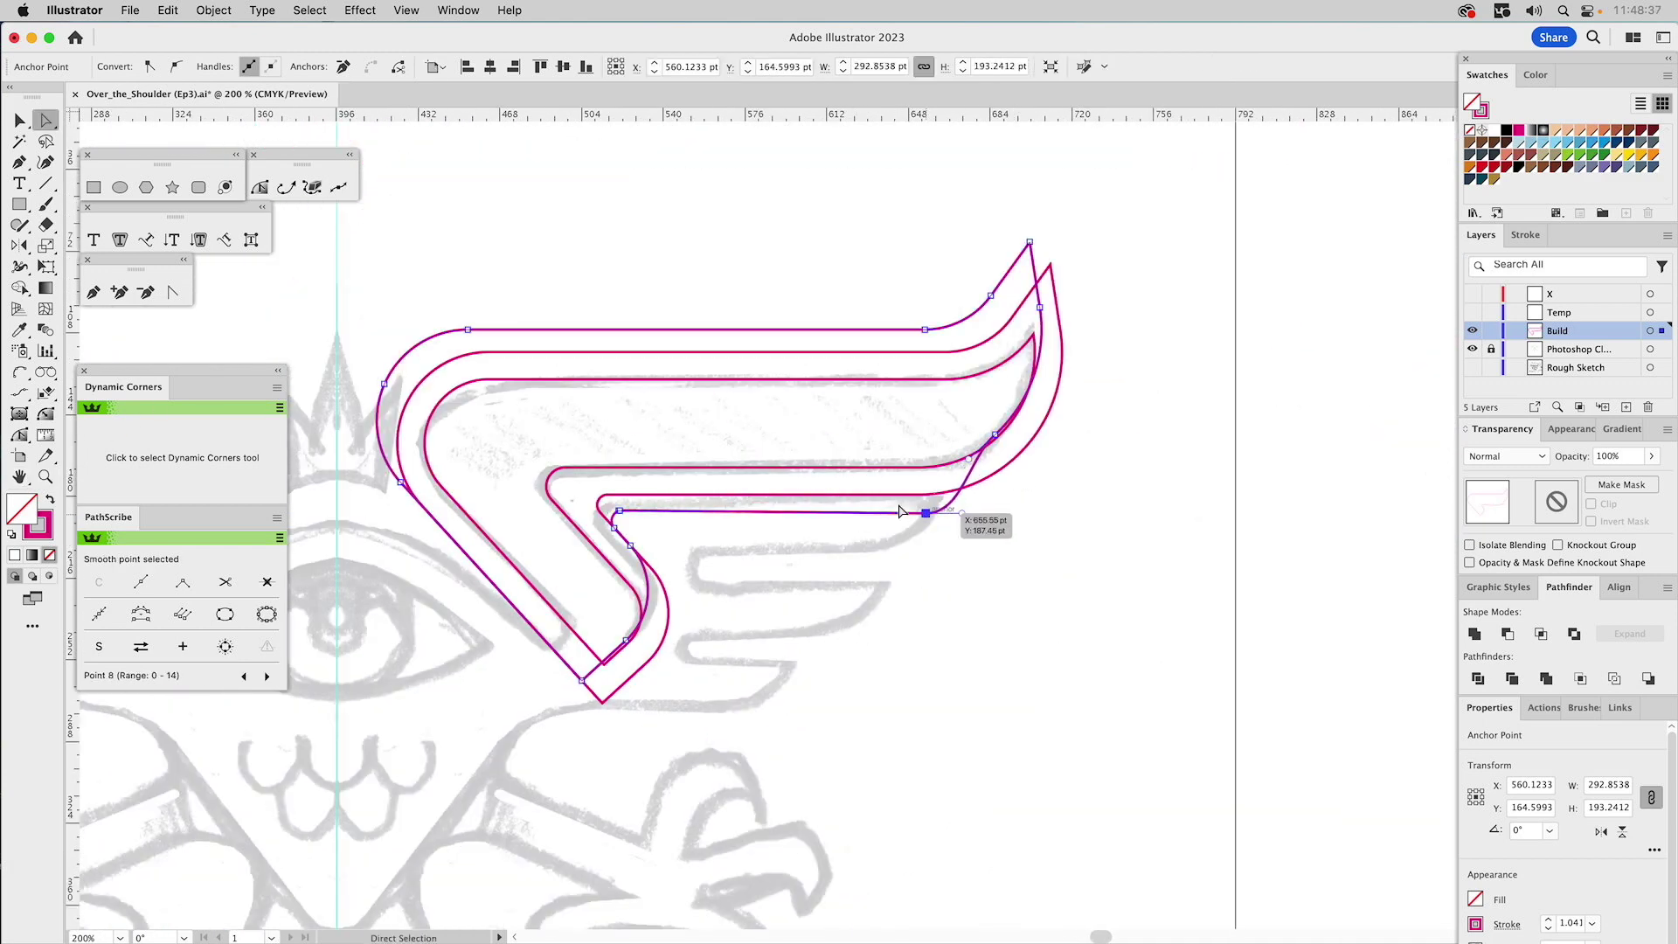
# - Pull the duplicate's shoulder anchor points and the outer anchor of its top edge down, clear of the main wing
pyautogui.click(399, 481)
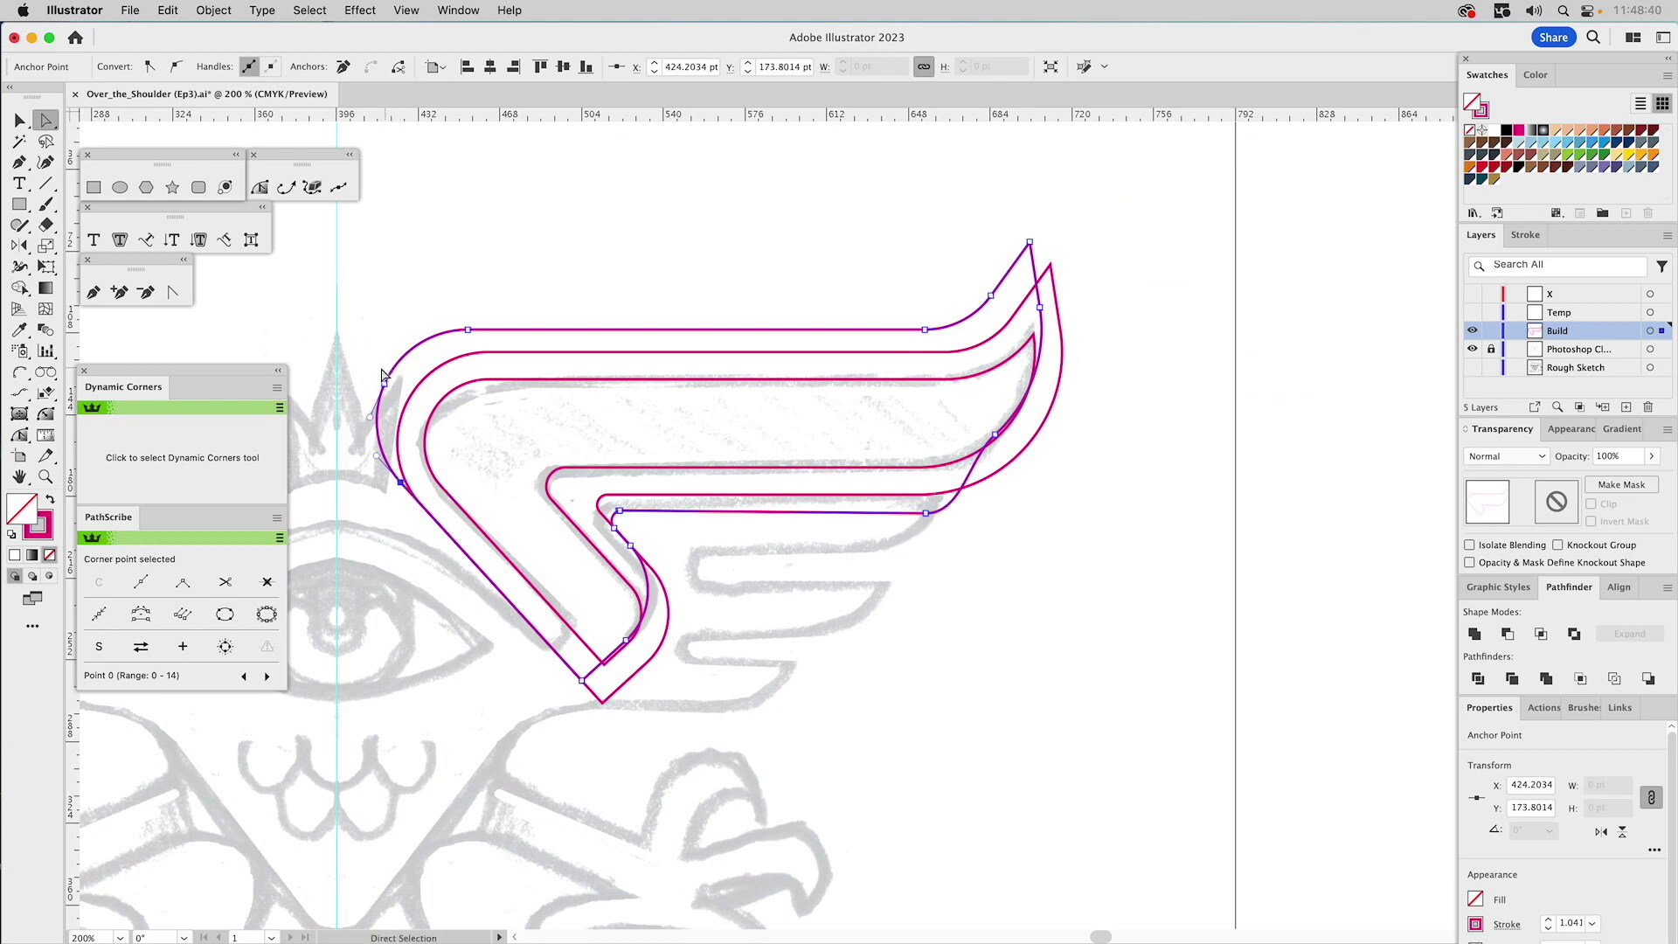
pyautogui.keyDown('shift'); pyautogui.click(468, 331); pyautogui.keyUp('shift')
pyautogui.moveTo(468, 330); pyautogui.dragTo(825, 664)
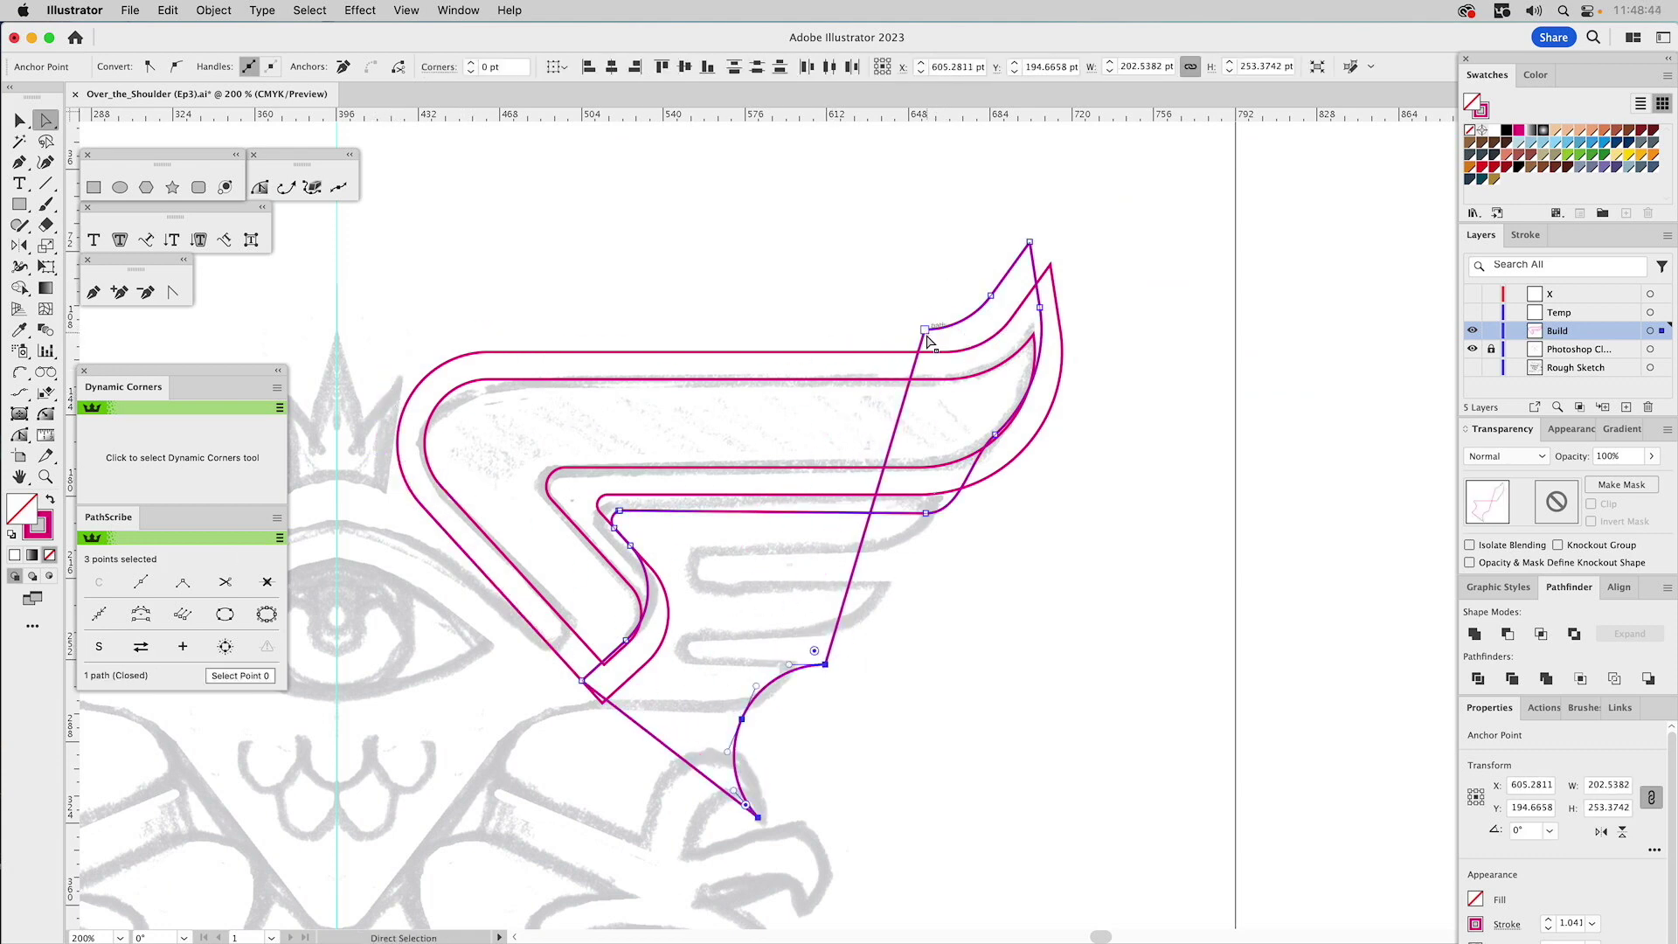
pyautogui.moveTo(925, 330); pyautogui.dragTo(1104, 615)
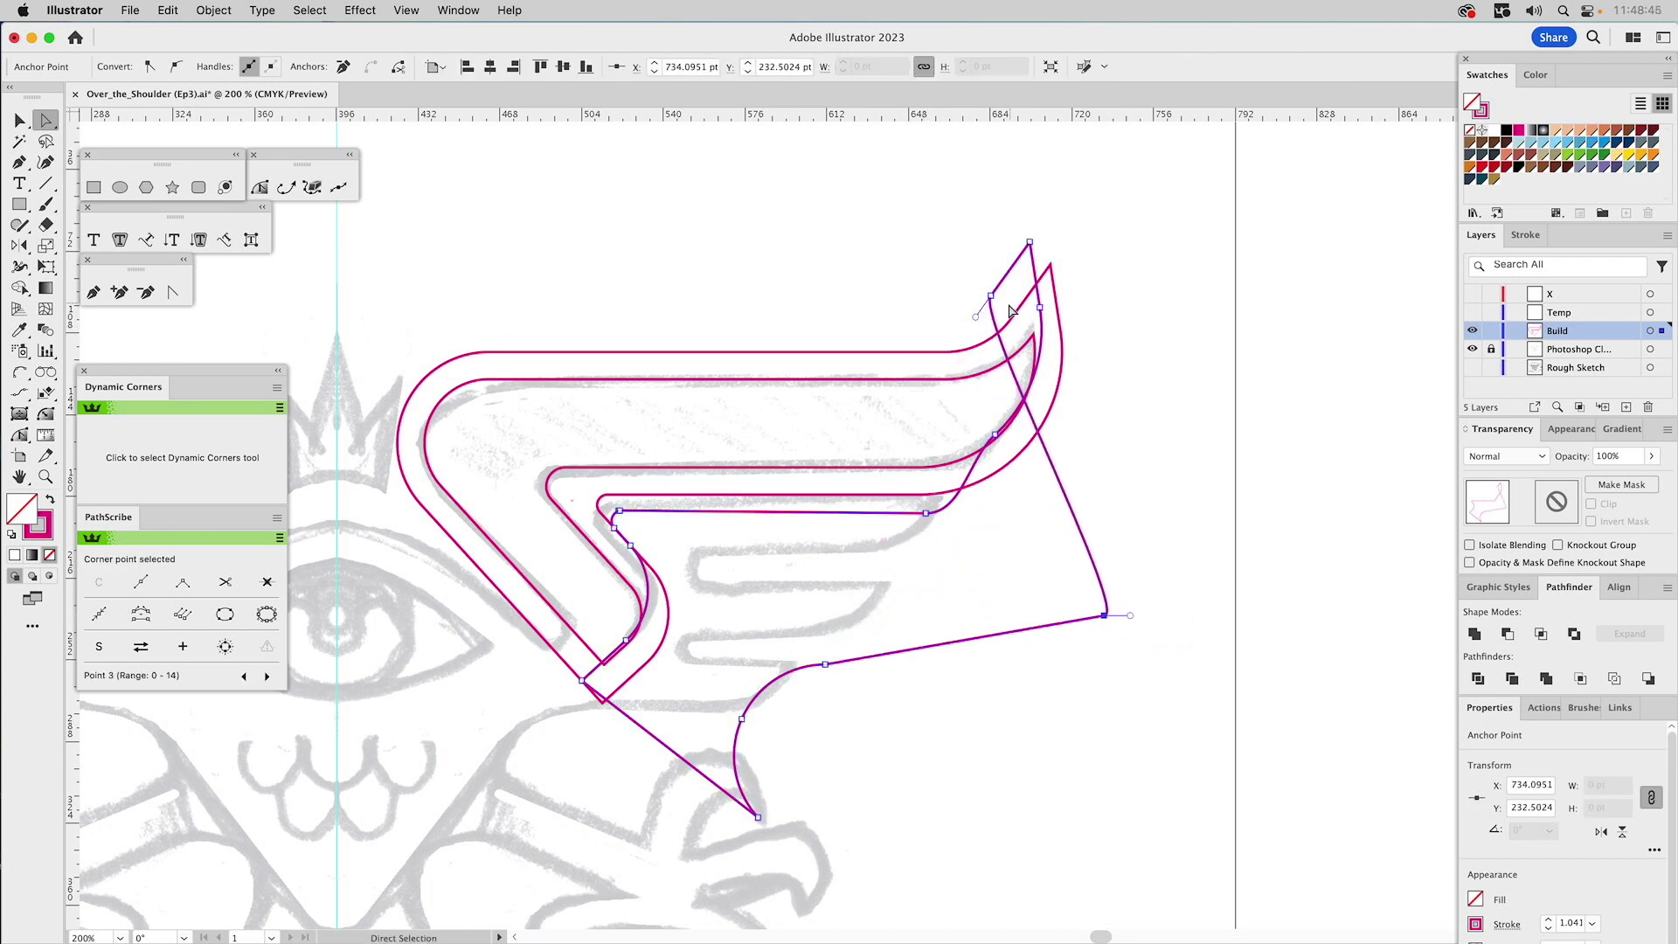
# - Shift the duplicate's four wing-tip anchor points outward and down, beyond the main wing's tip
pyautogui.keyDown('shift'); pyautogui.click(1039, 307); pyautogui.keyUp('shift')
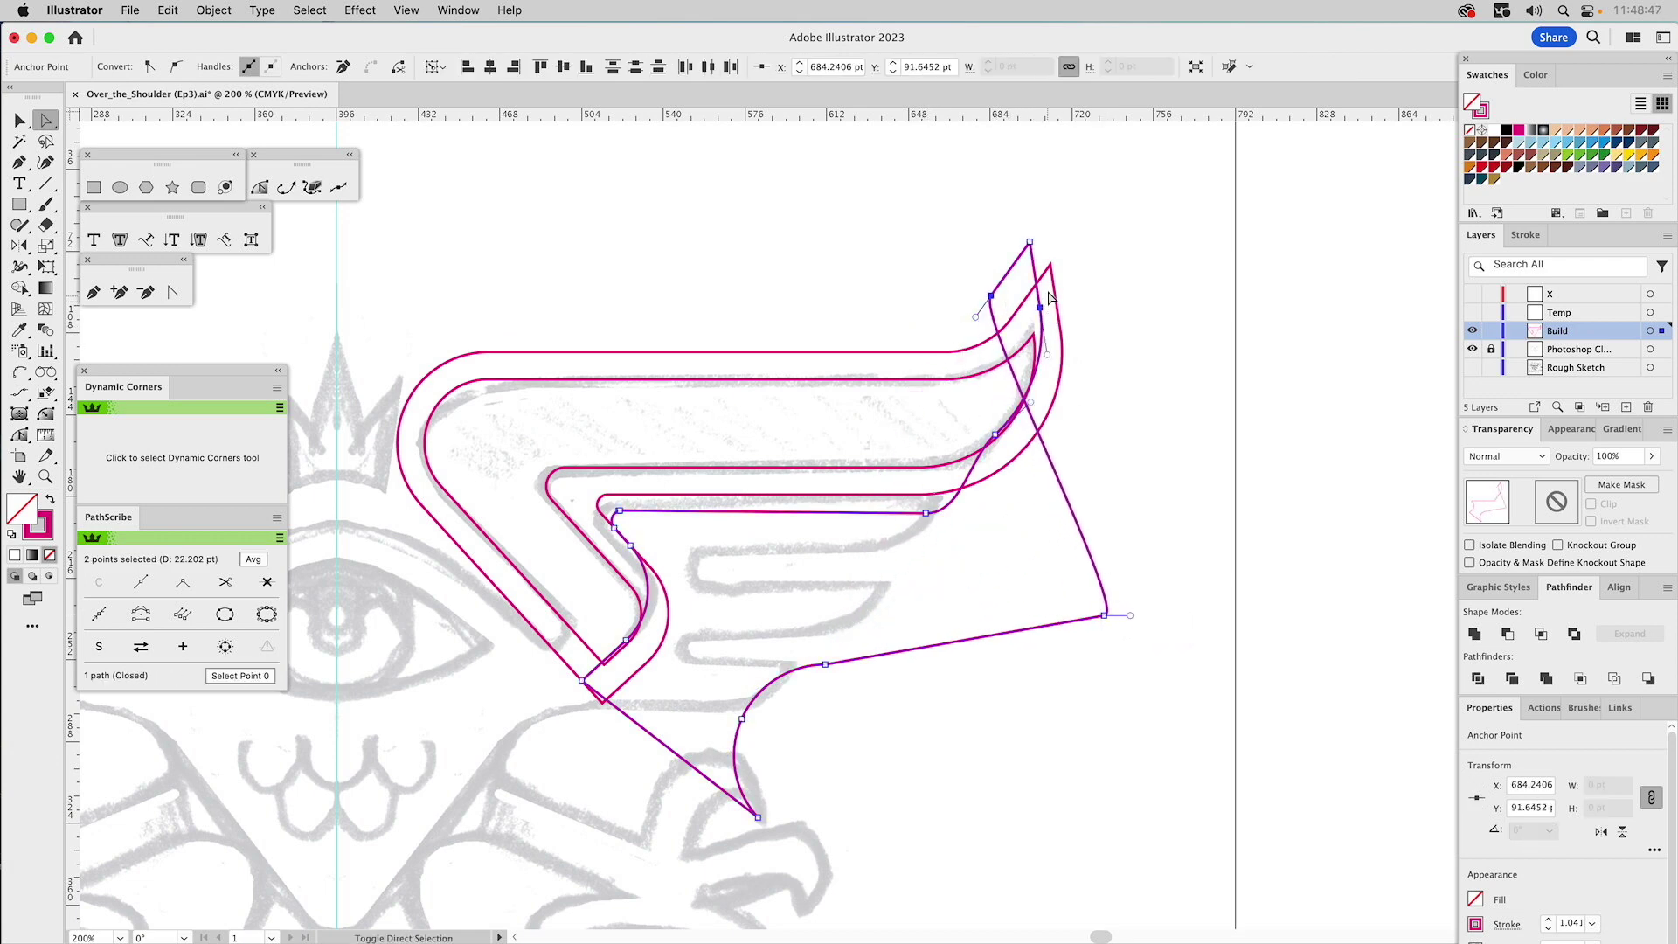
pyautogui.keyDown('shift'); pyautogui.click(1030, 243); pyautogui.keyUp('shift')
pyautogui.moveTo(992, 434); pyautogui.dragTo(1116, 485)
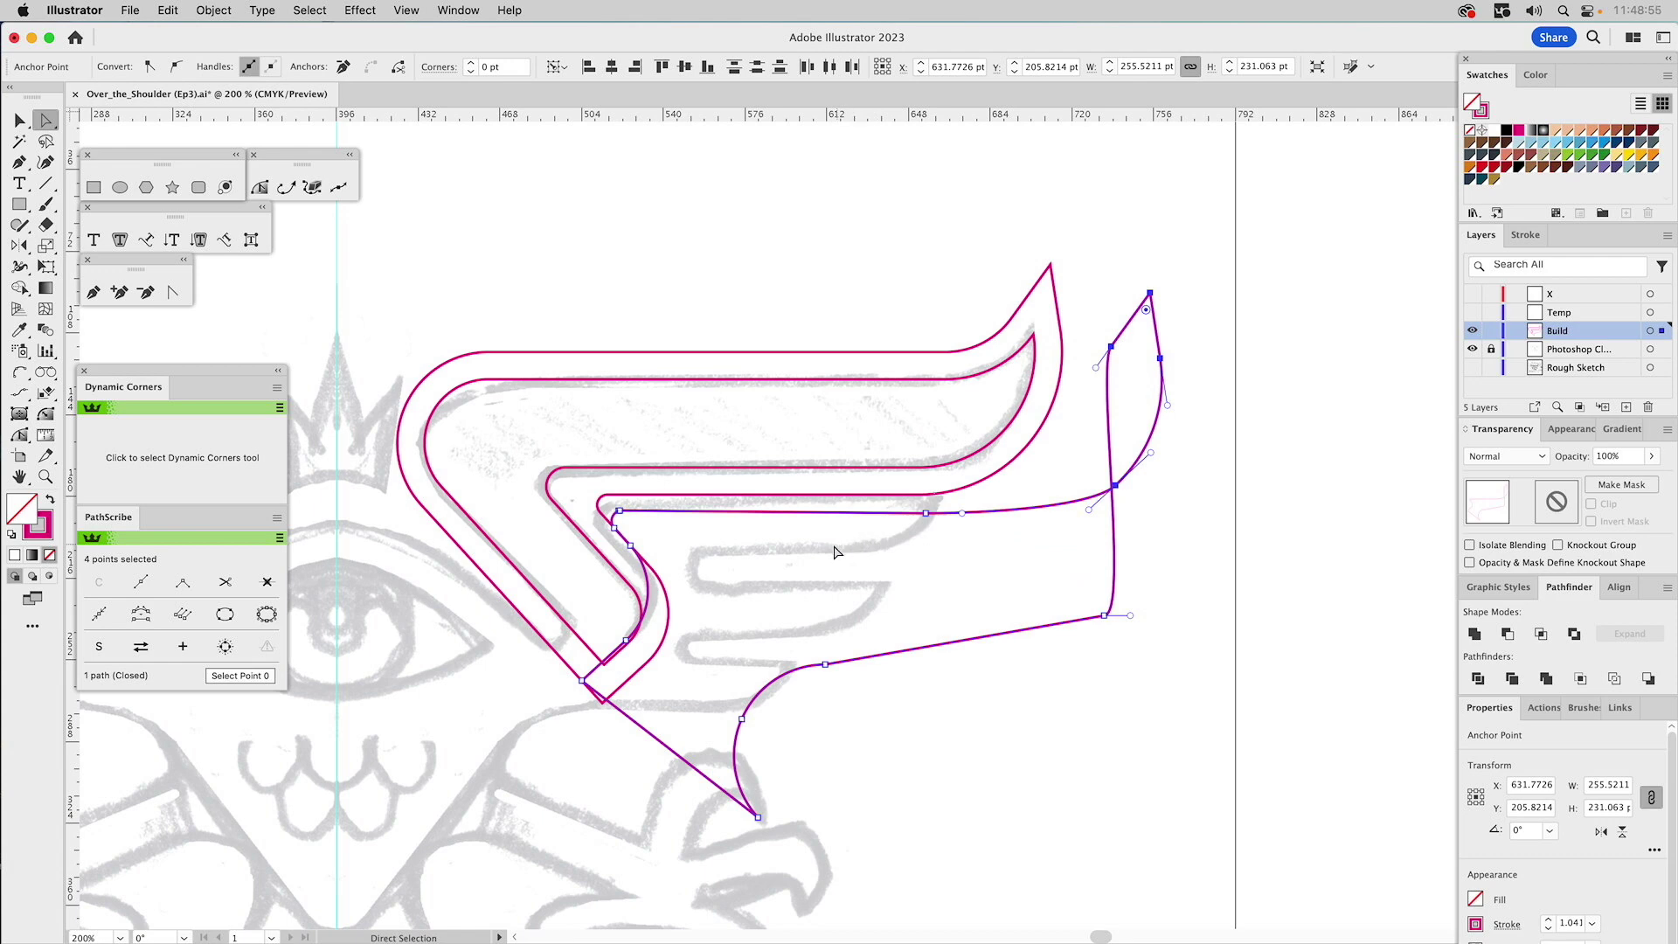
# - Move the first offset outline's shoulder, top-edge and wing-tip anchor points together down and outward, clear of the main wing
pyautogui.press('v')
pyautogui.click(800, 547)
pyautogui.click(616, 497)
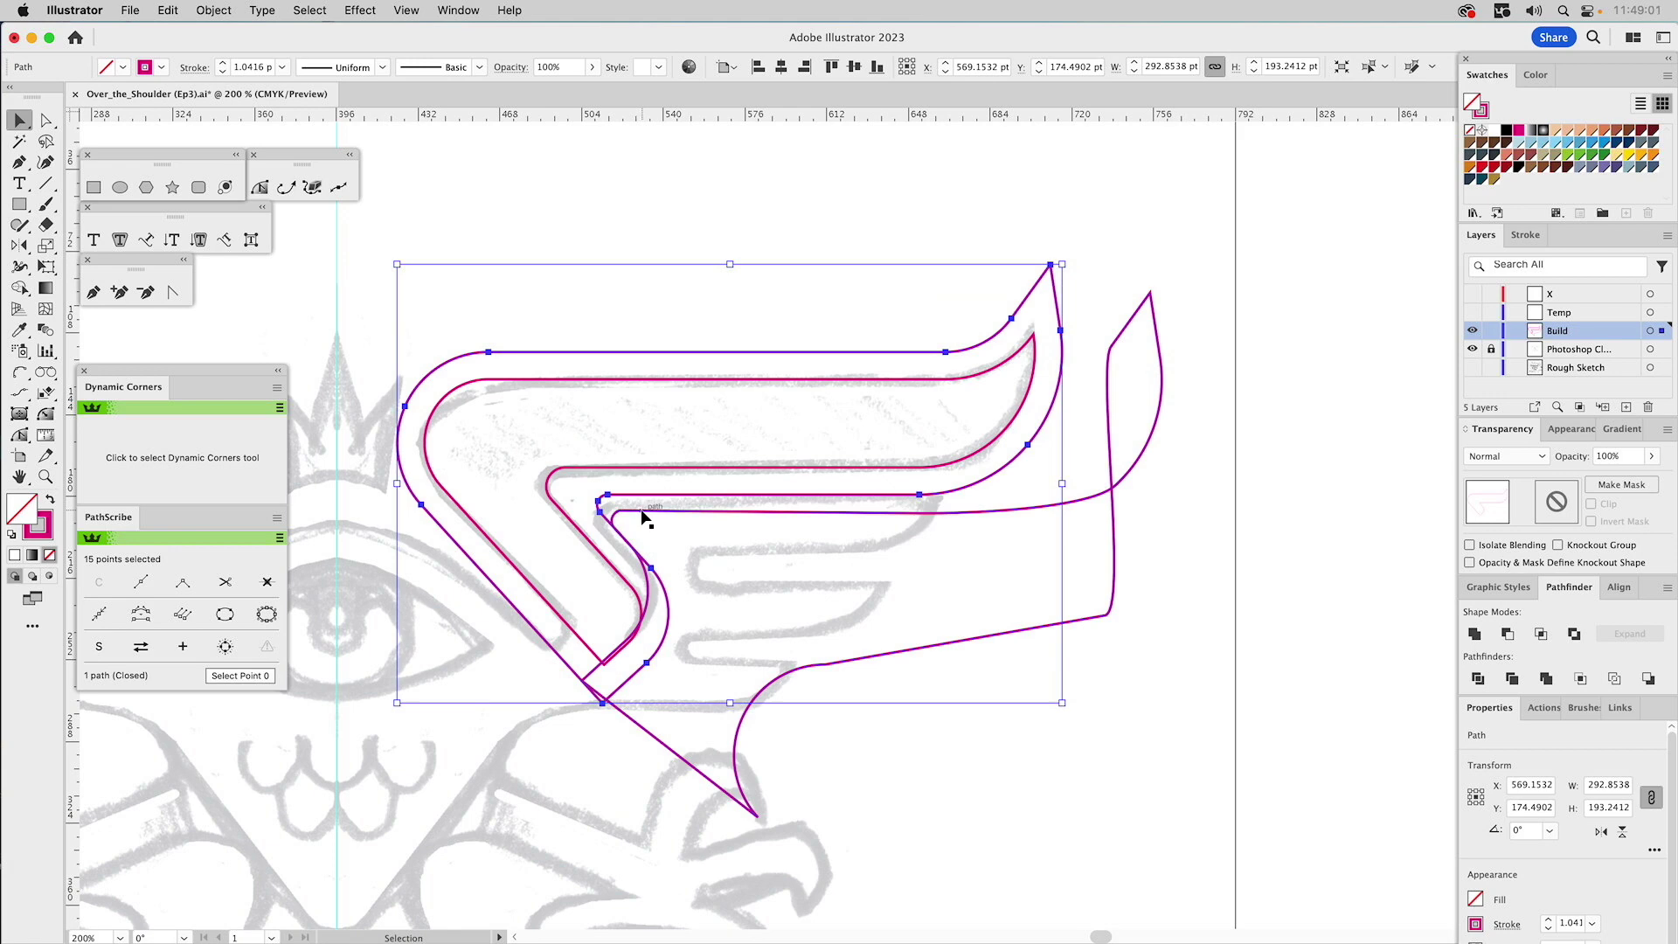
pyautogui.keyDown('super'); pyautogui.click(422, 505); pyautogui.keyUp('super')
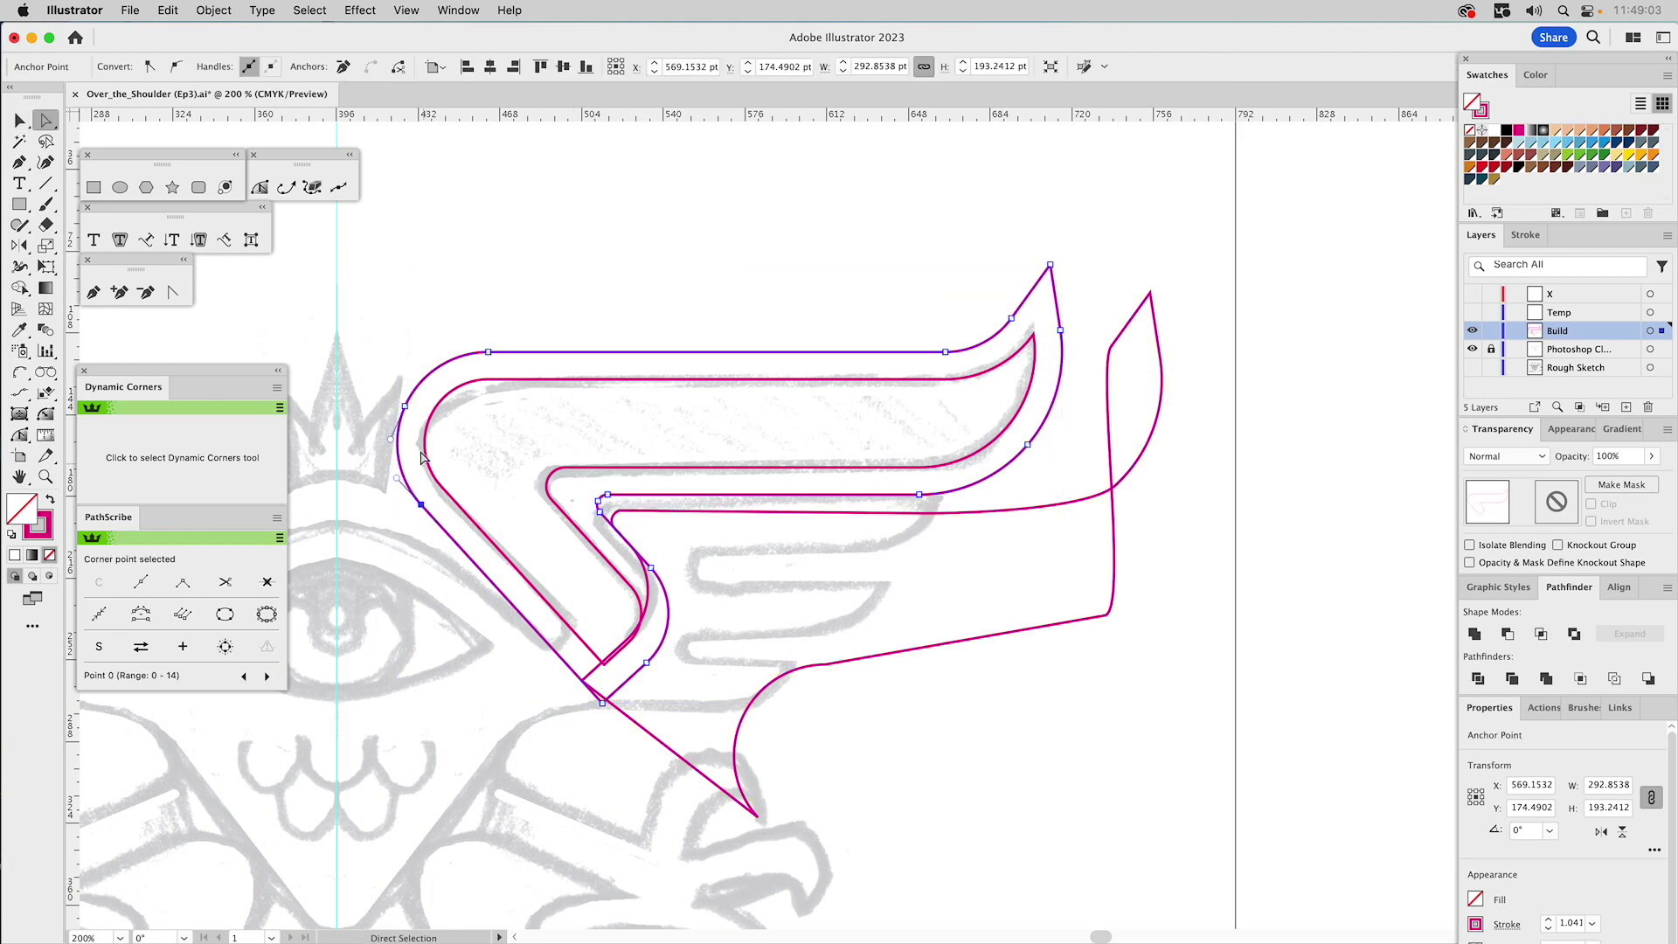
pyautogui.keyDown('shift'); pyautogui.keyDown('super'); pyautogui.click(406, 408); pyautogui.keyUp('super'); pyautogui.keyUp('shift')
pyautogui.keyDown('shift'); pyautogui.keyDown('super'); pyautogui.click(943, 350); pyautogui.keyUp('super'); pyautogui.keyUp('shift')
pyautogui.moveTo(1076, 336); pyautogui.dragTo(1078, 338)
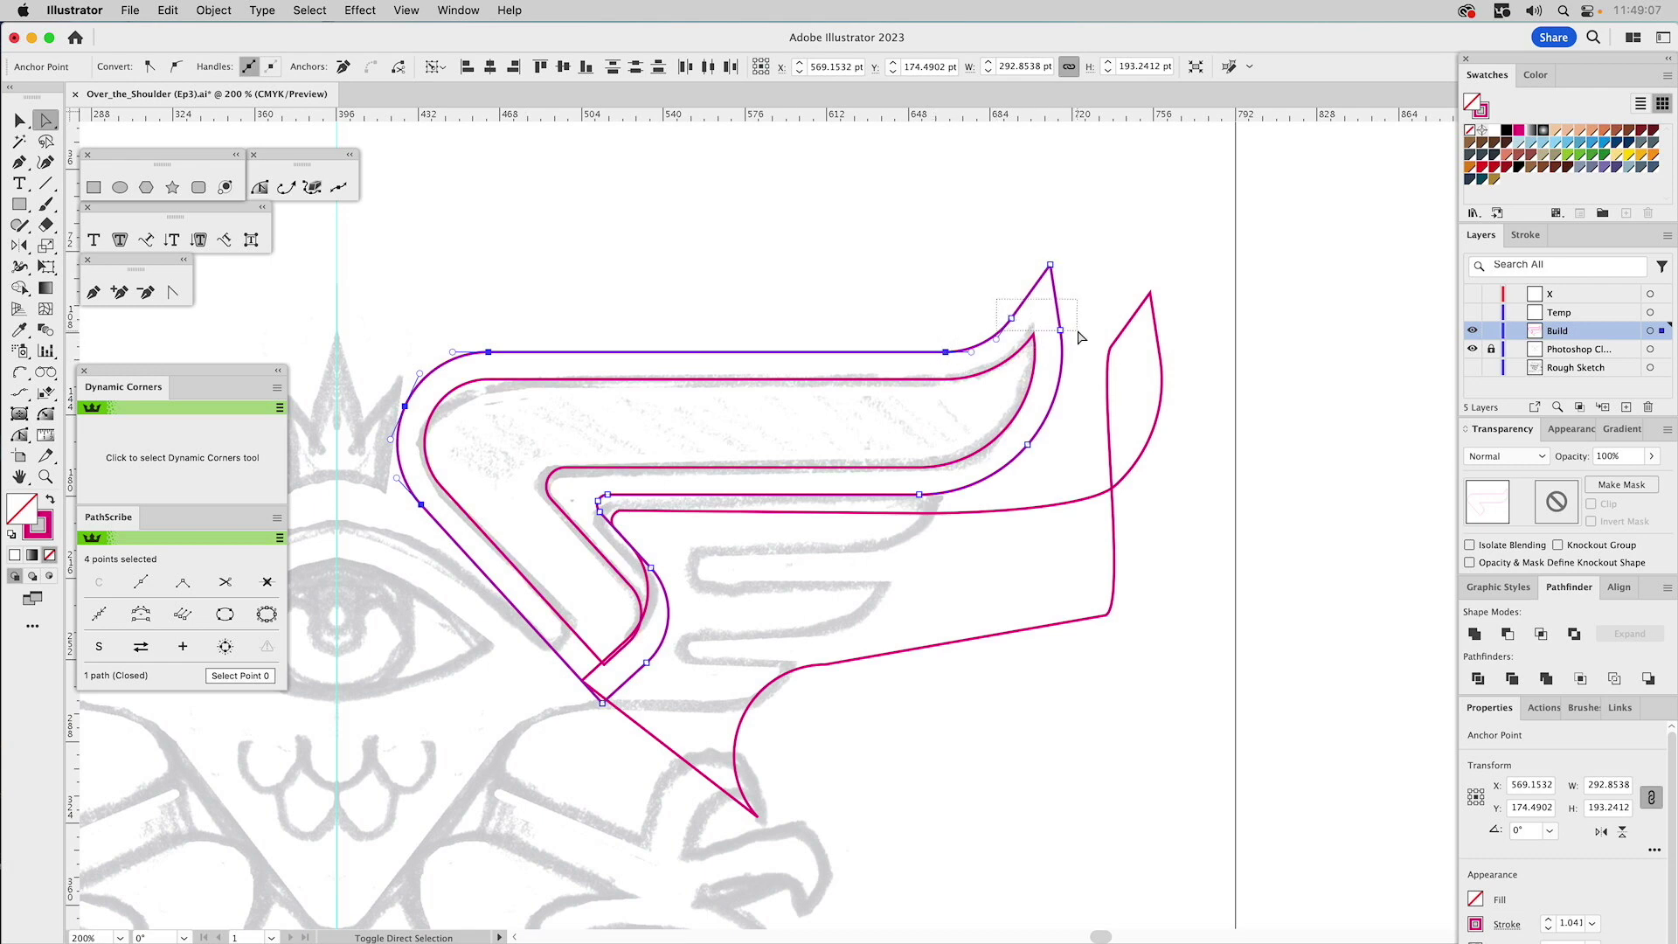
pyautogui.click(1051, 265)
pyautogui.moveTo(1054, 275); pyautogui.dragTo(1398, 601)
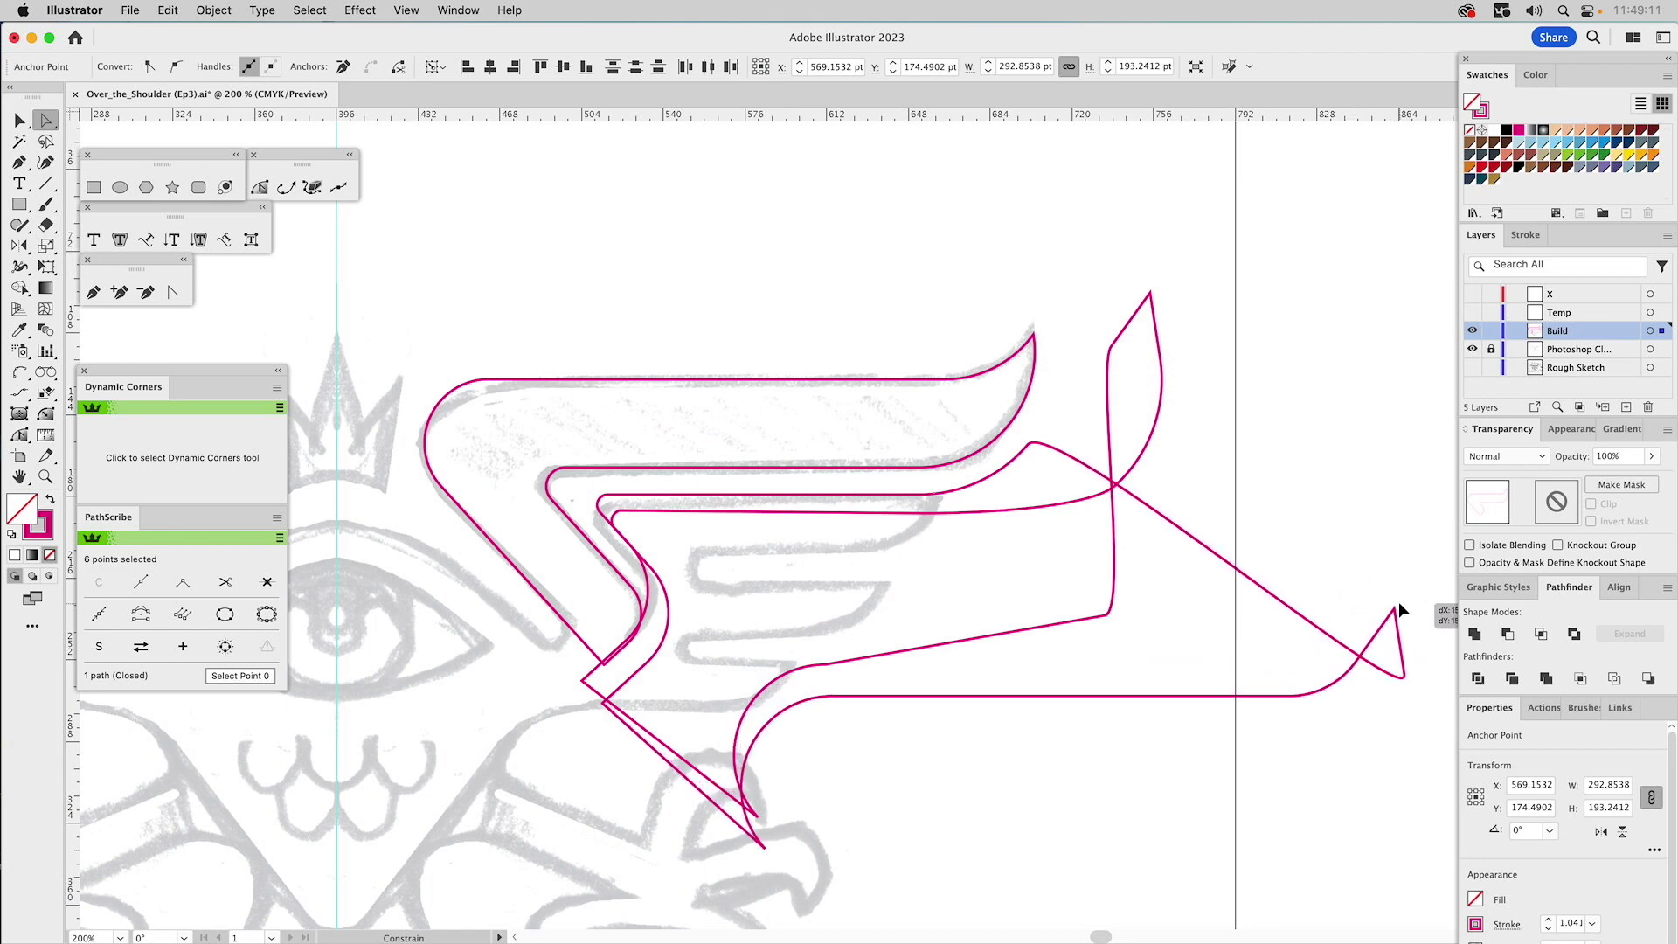
# - Unite the two reshaped offset outlines with the Pathfinder, leaving the original wing separate
pyautogui.press('v')
pyautogui.moveTo(1207, 475); pyautogui.dragTo(1030, 539)
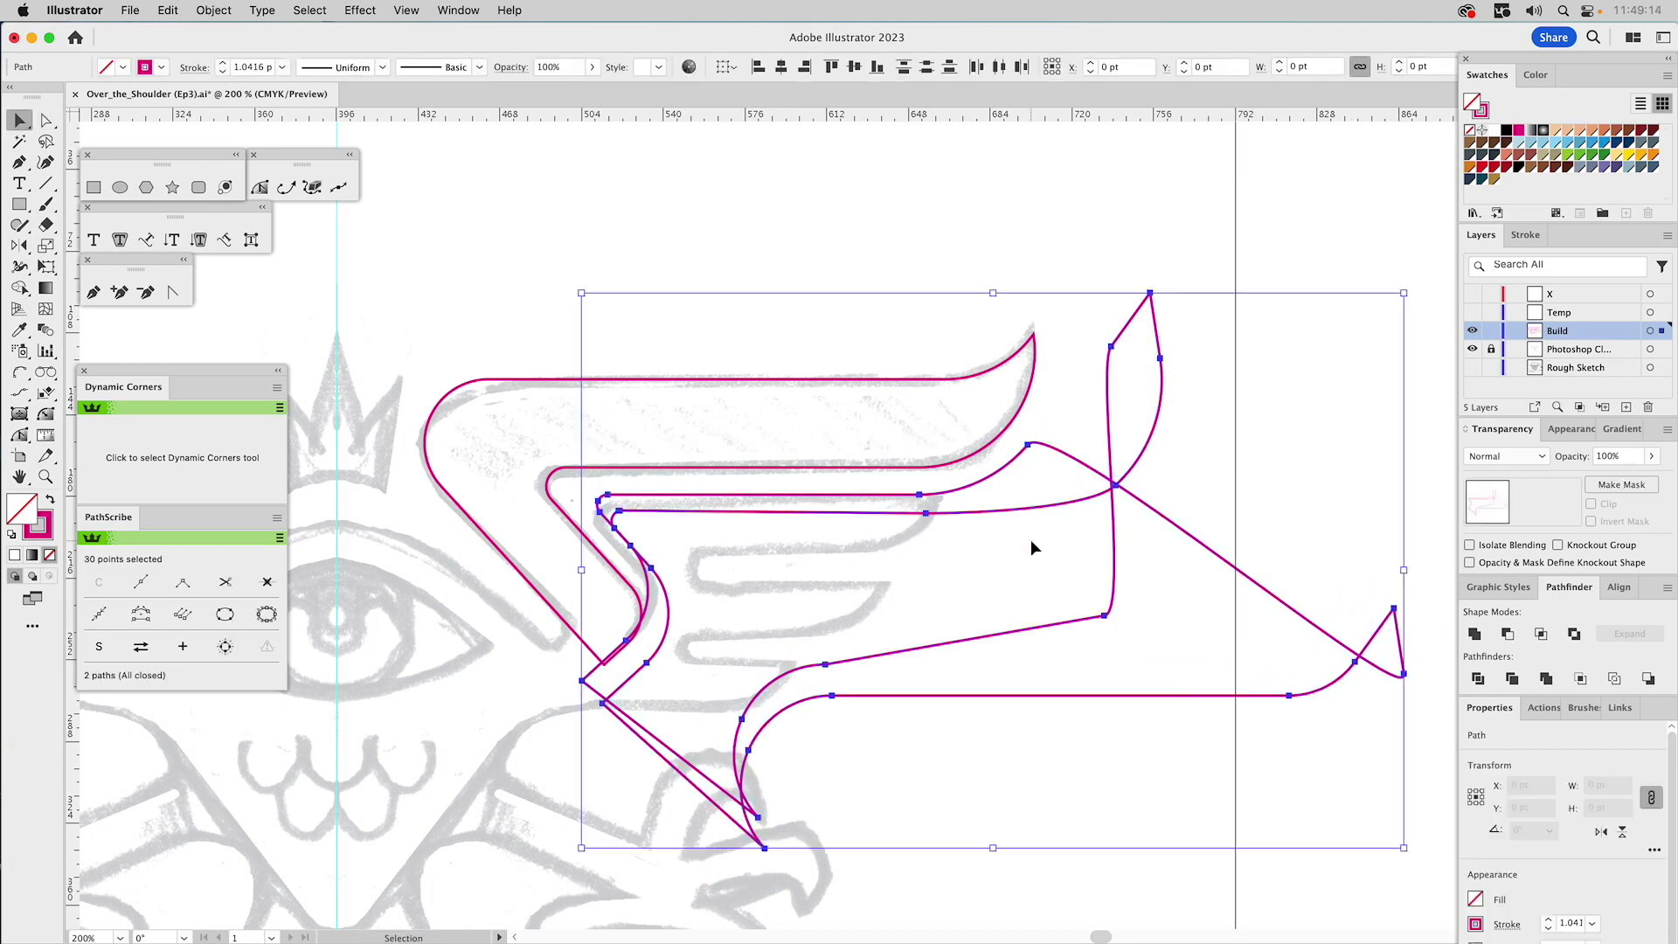
pyautogui.click(1474, 633)
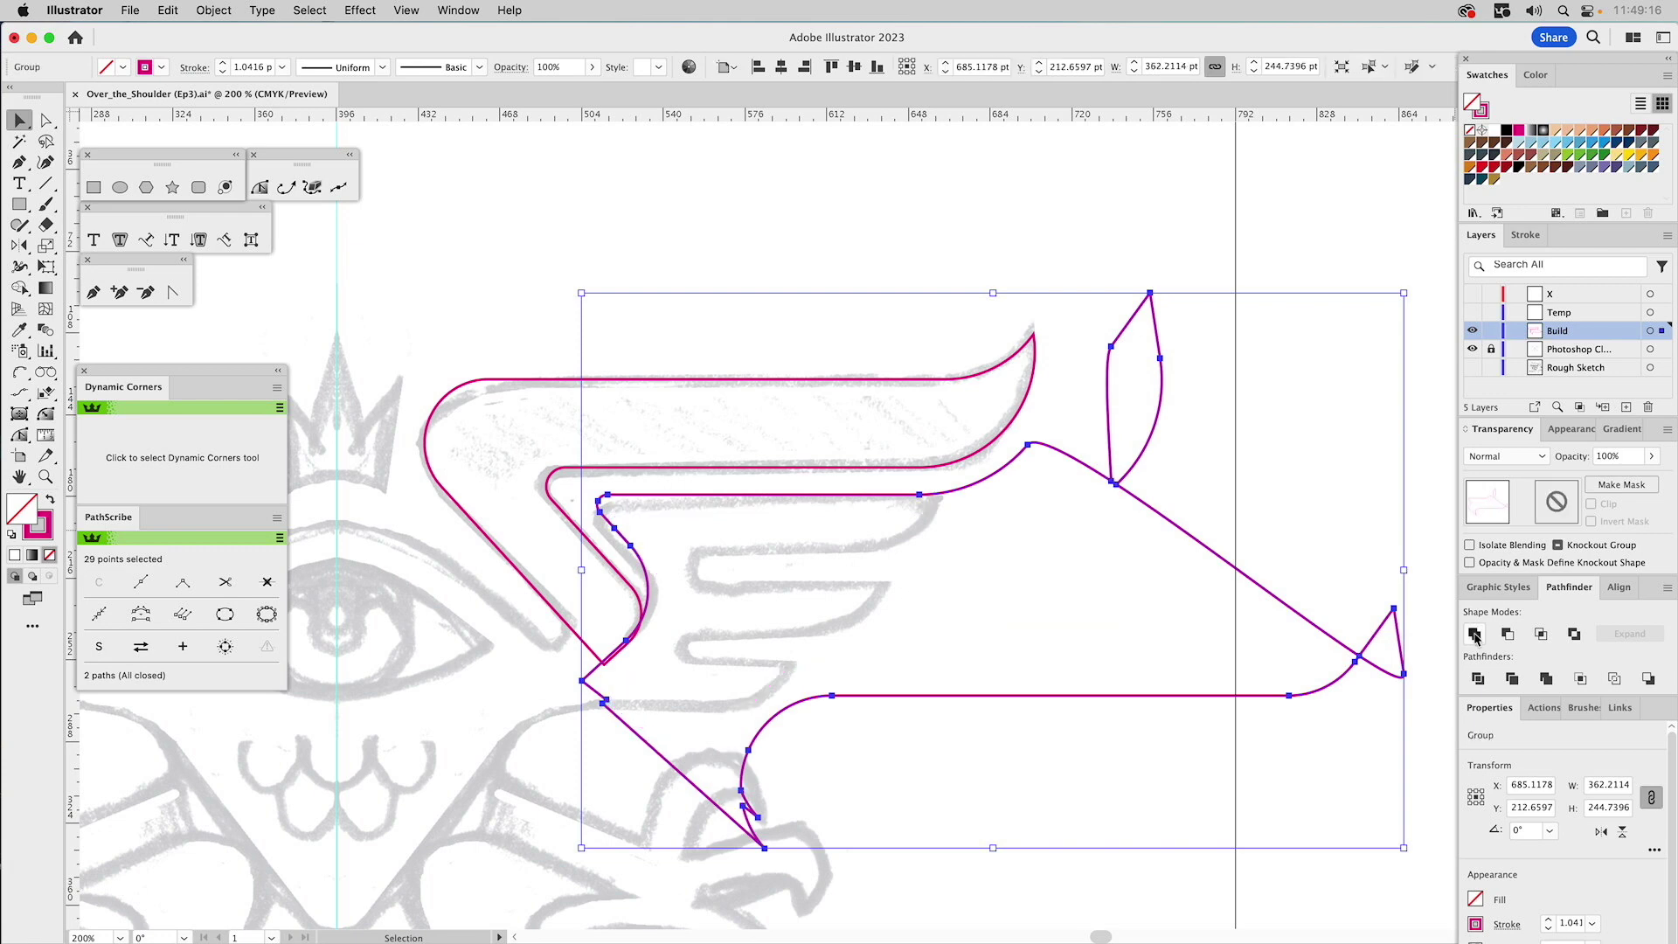
pyautogui.click(799, 559)
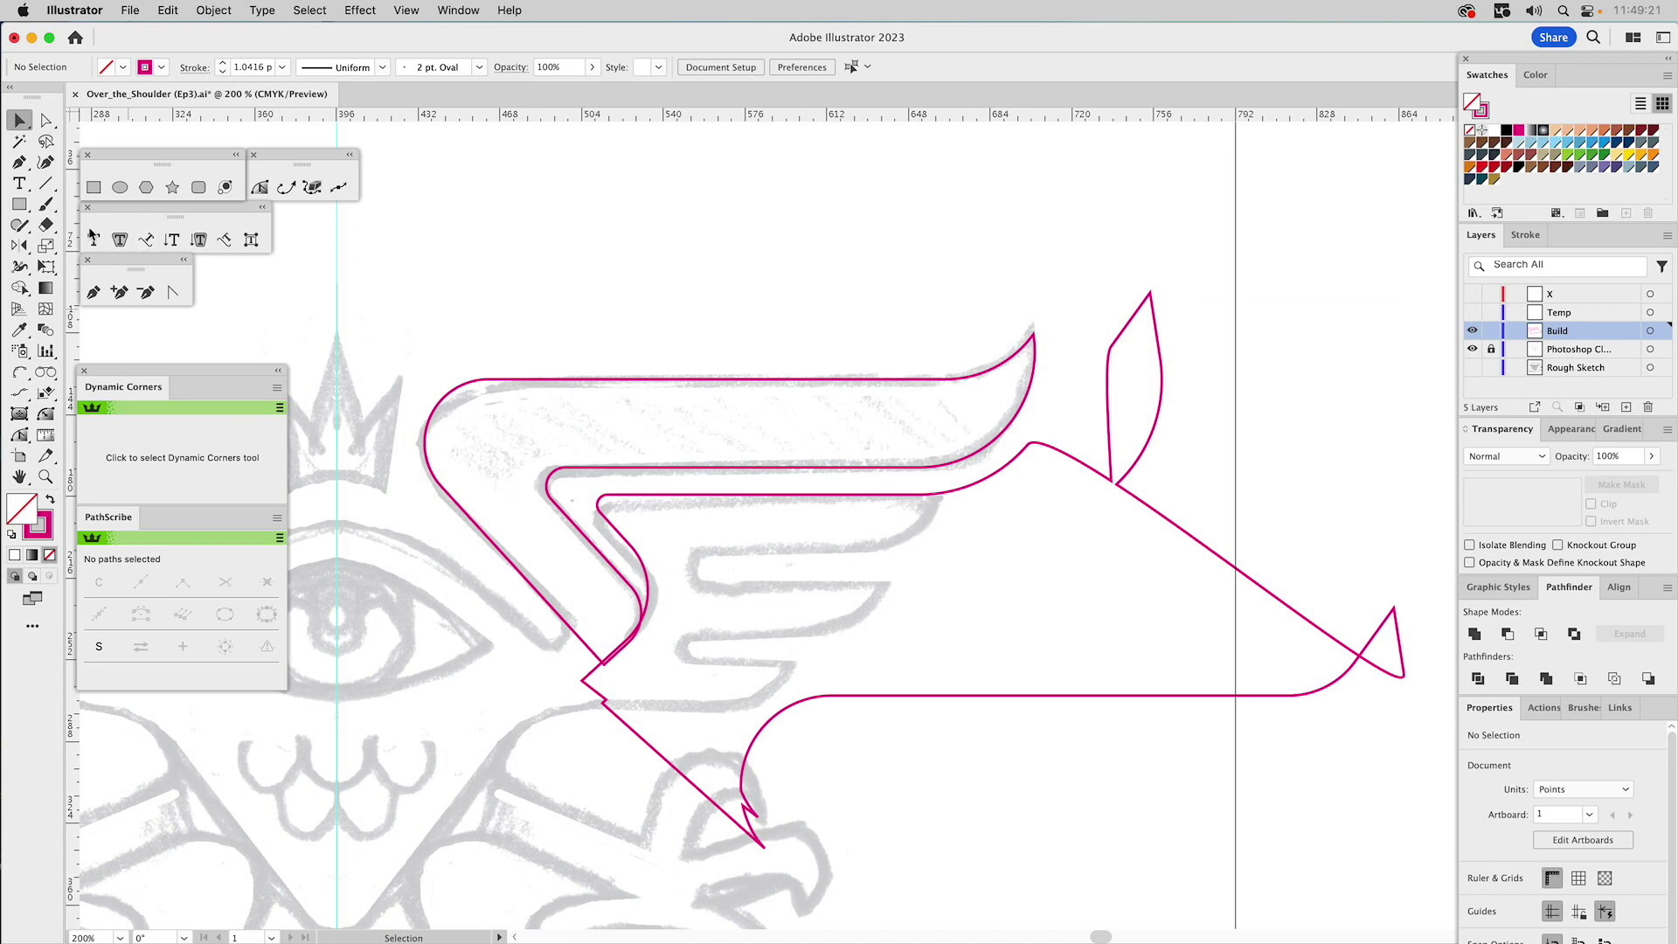
# - Remove the anchor points forming the small notch near the united shape's inner lower corner, undoing any accidental shifts
pyautogui.click(93, 291)
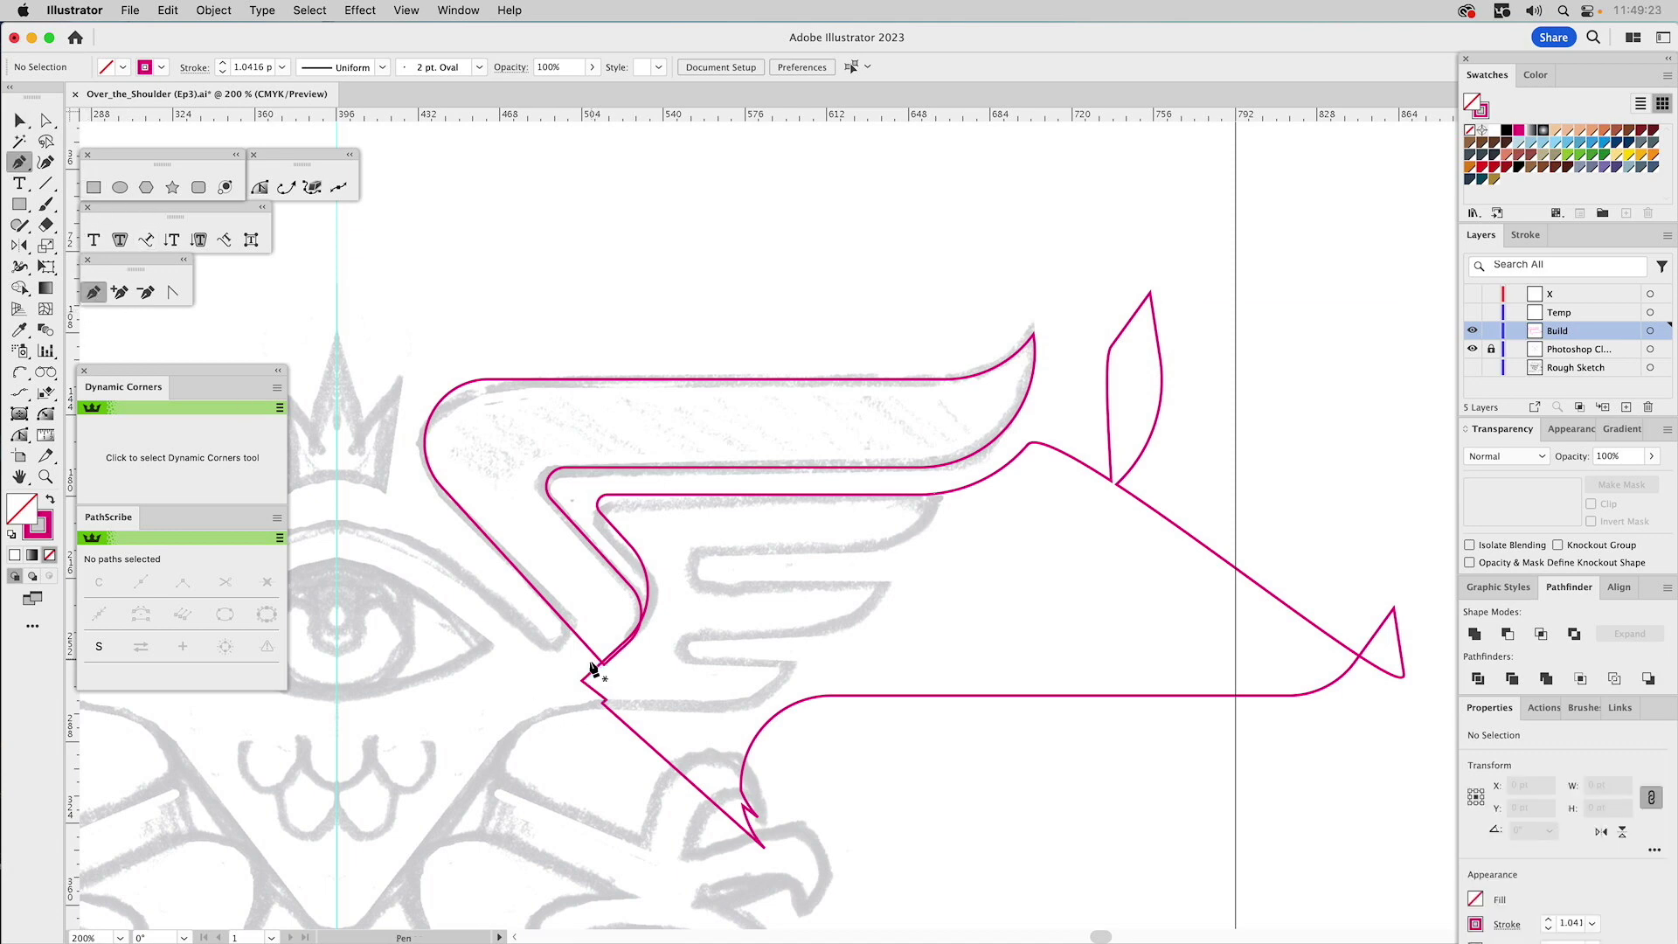
pyautogui.press('a')
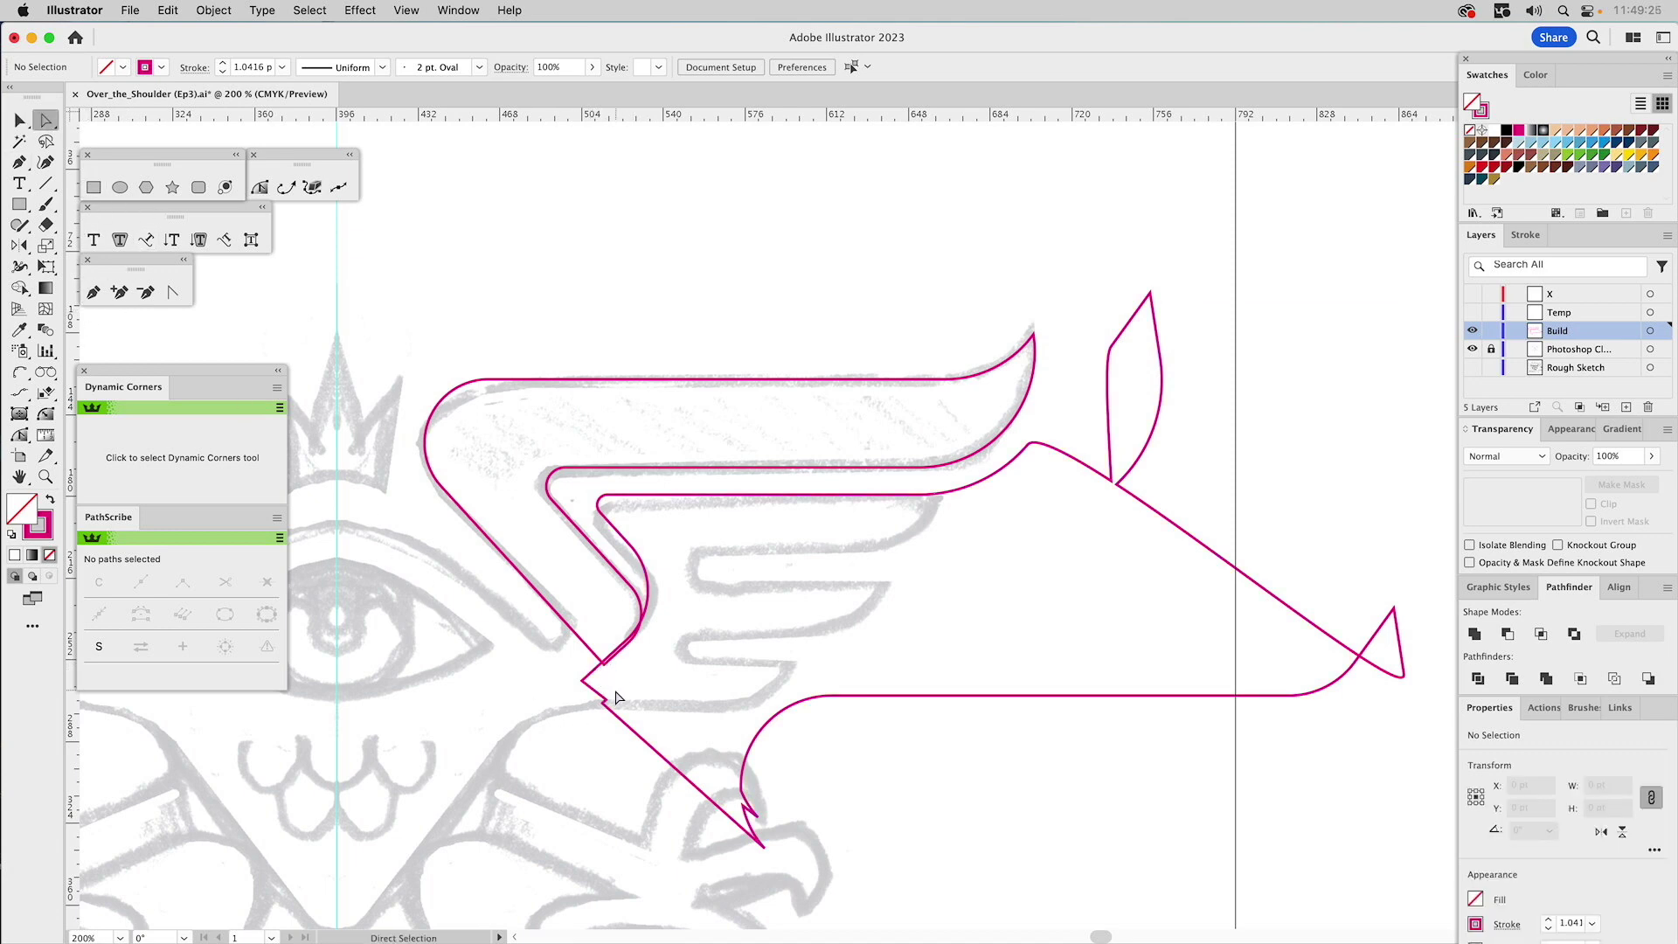
pyautogui.click(603, 700)
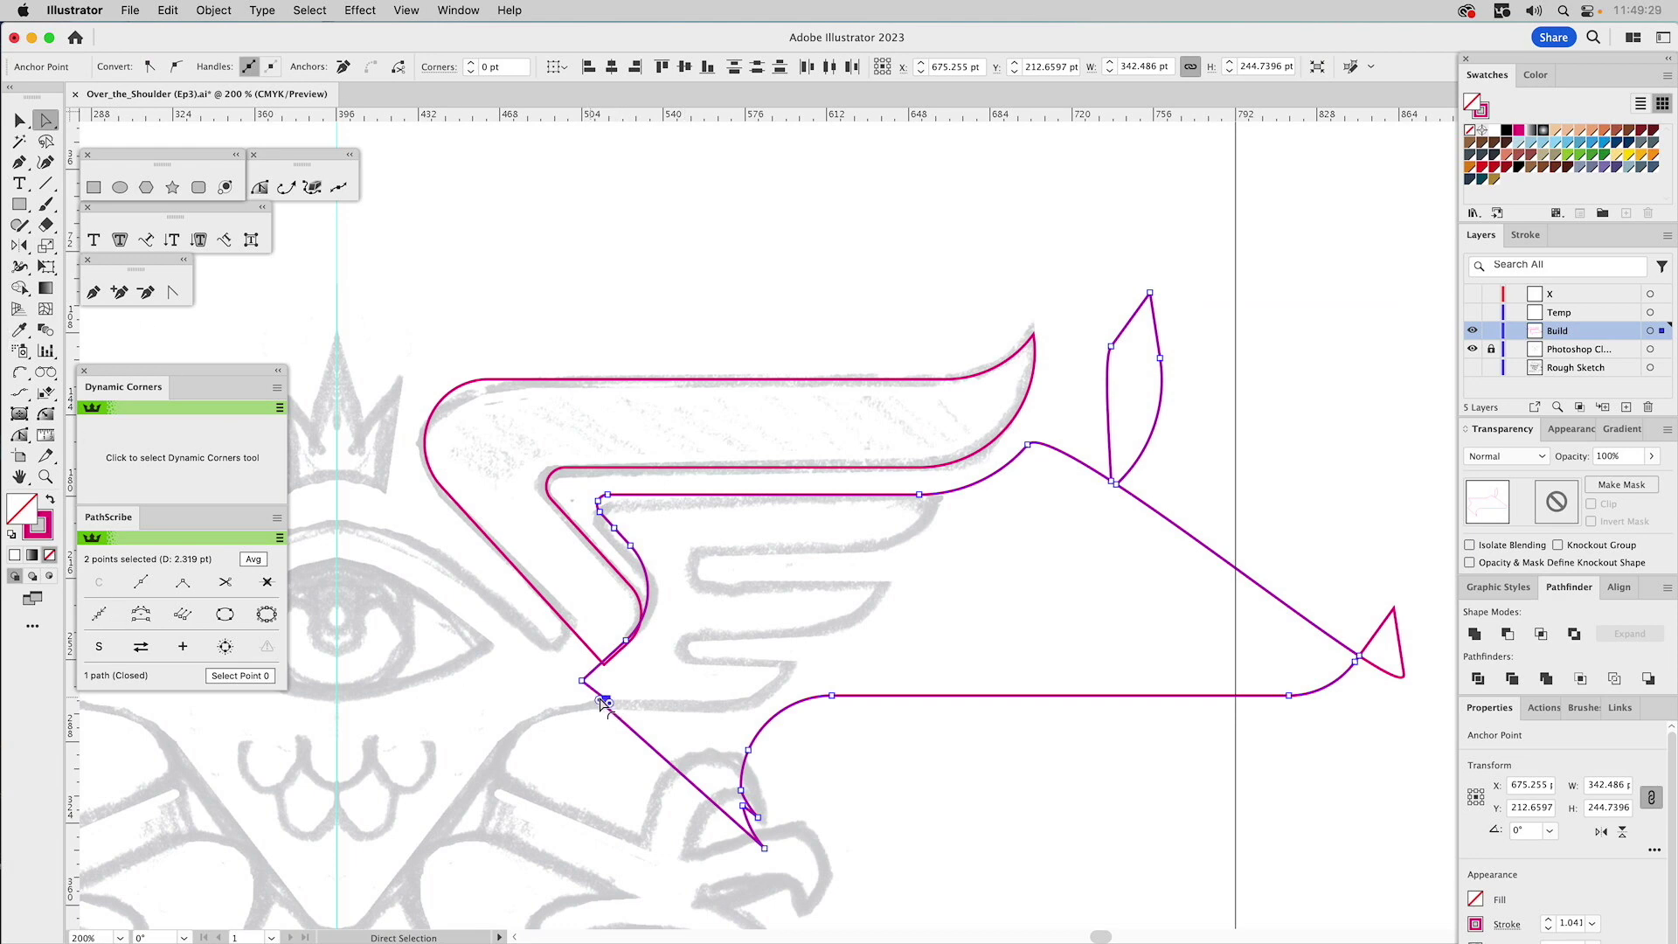
pyautogui.moveTo(609, 706); pyautogui.dragTo(614, 696)
pyautogui.press('super+z')
pyautogui.press('super+z')
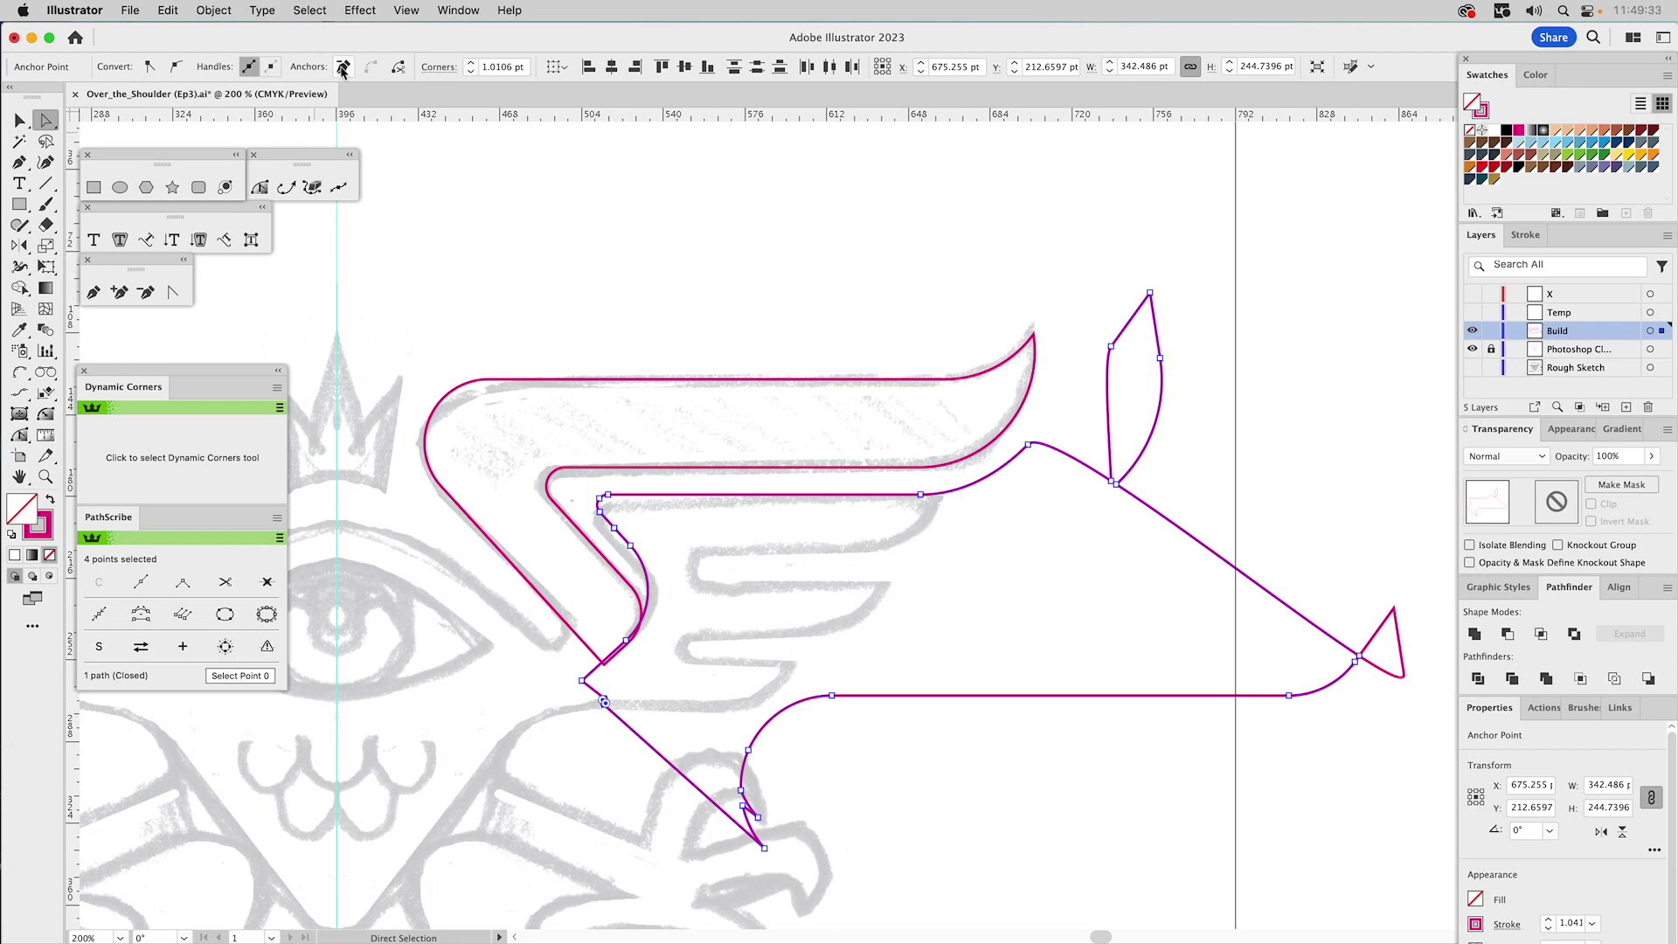
# - Place the bottom corner anchor directly beneath the united shape's inner corner with its handles retracted, and pull the long lower edge's inner anchor down
pyautogui.click(764, 849)
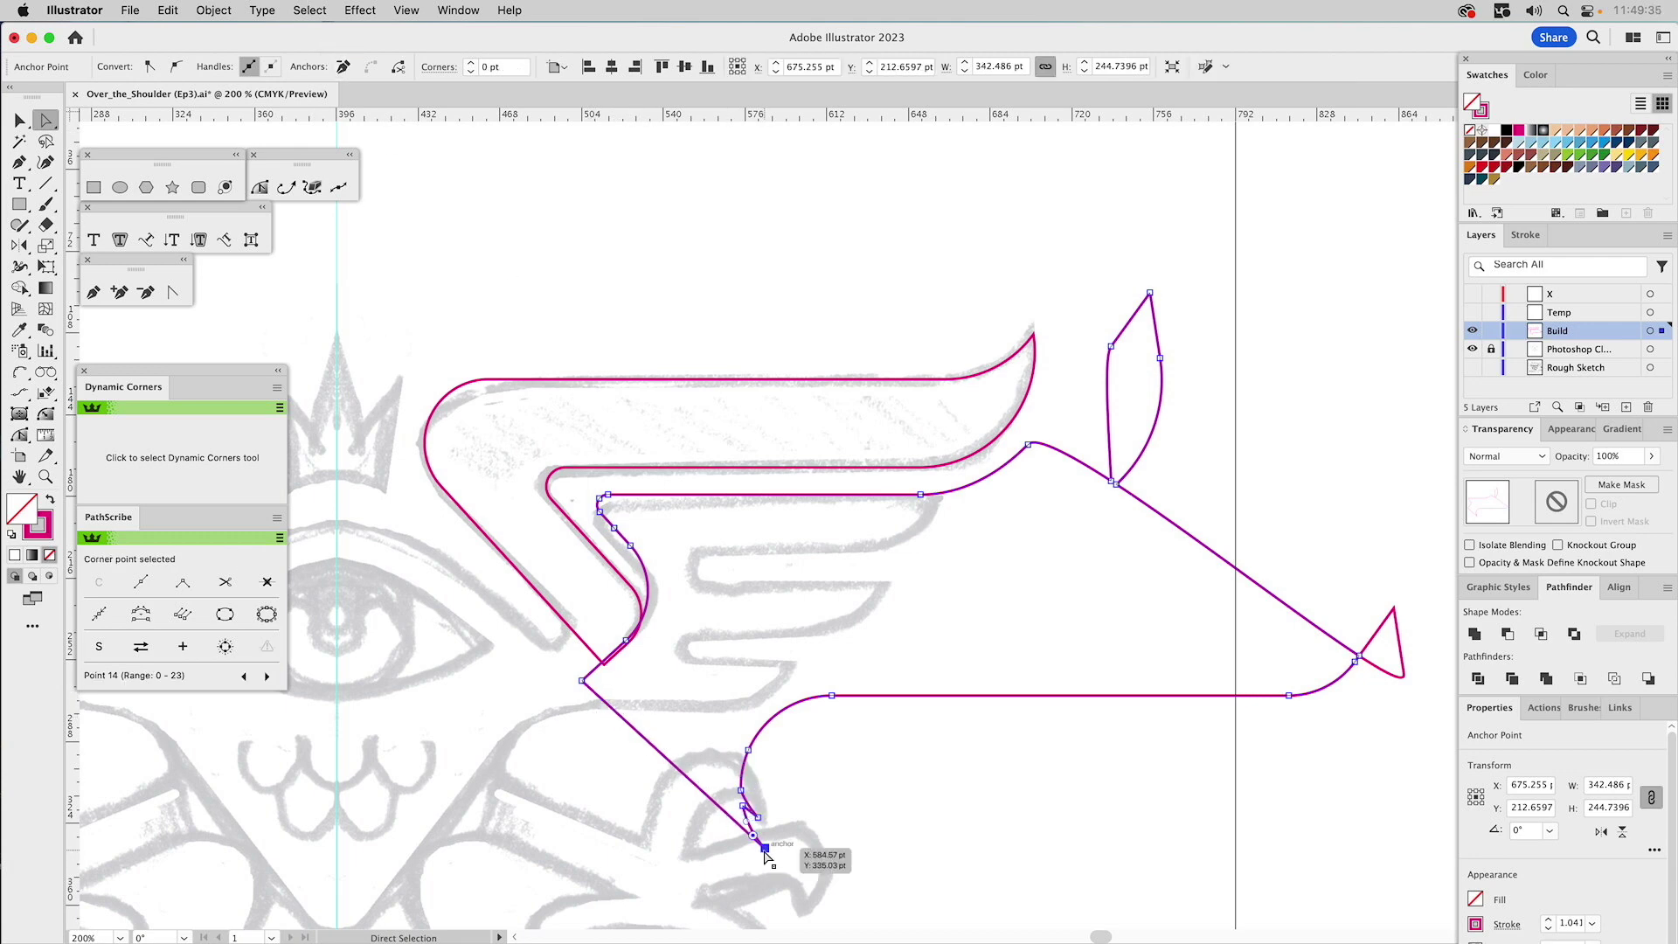
pyautogui.moveTo(762, 852); pyautogui.dragTo(591, 789)
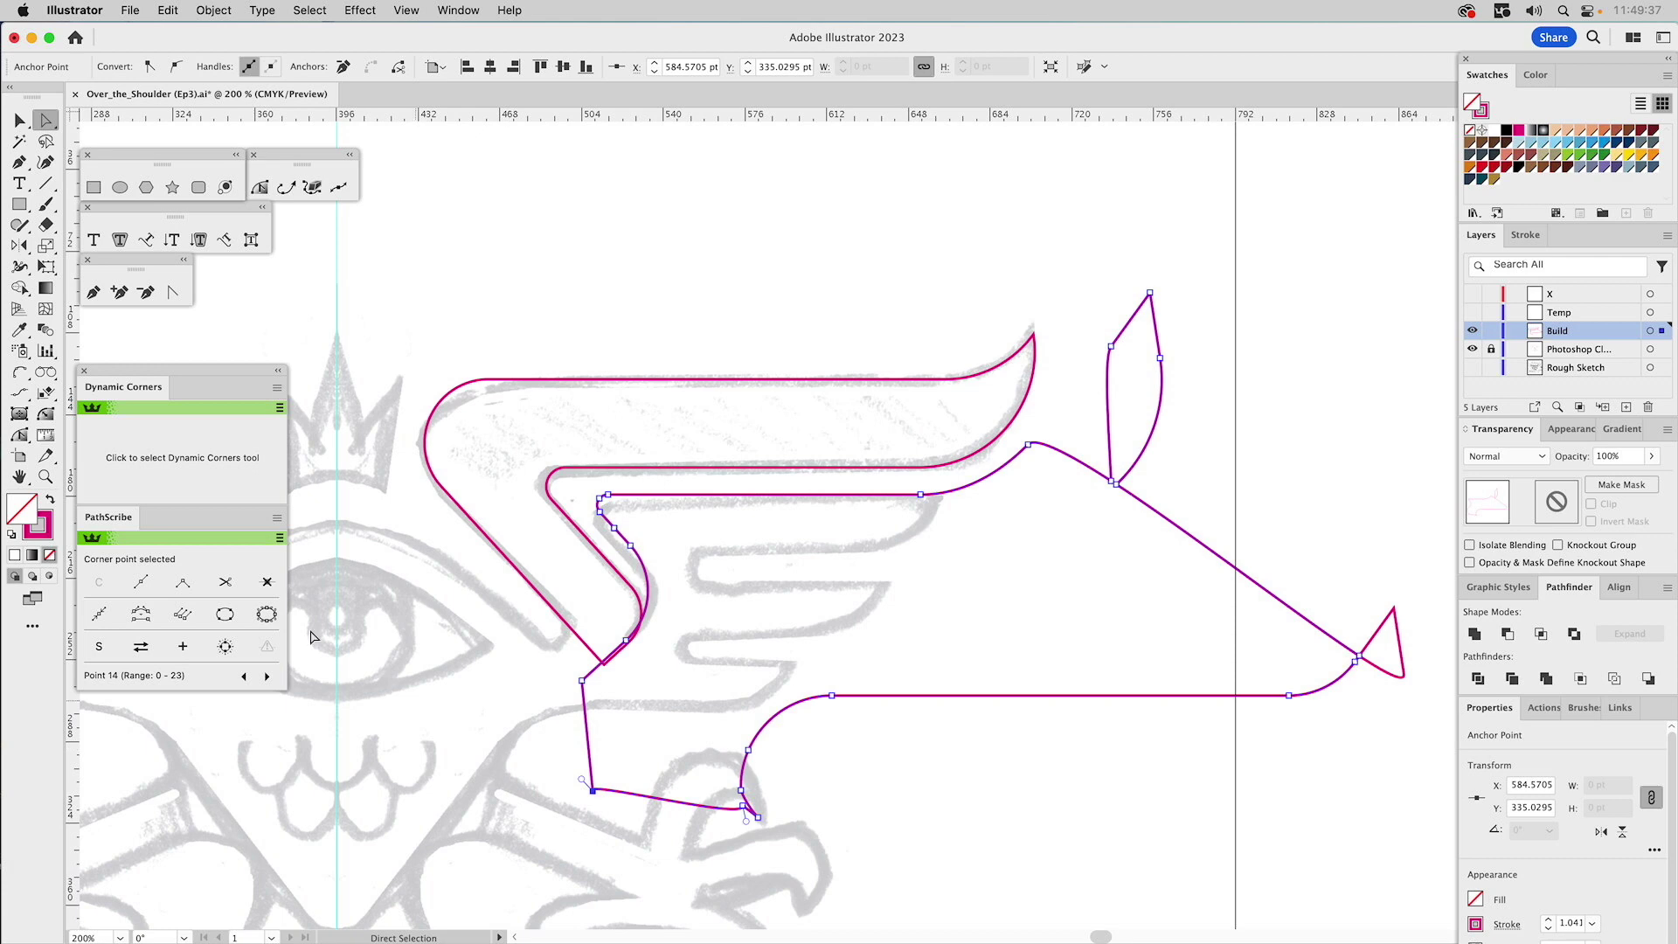
pyautogui.click(100, 615)
pyautogui.moveTo(599, 799)
pyautogui.mouseDown()
pyautogui.moveTo(613, 698)
pyautogui.moveTo(585, 684)
pyautogui.moveTo(584, 778)
pyautogui.mouseUp()
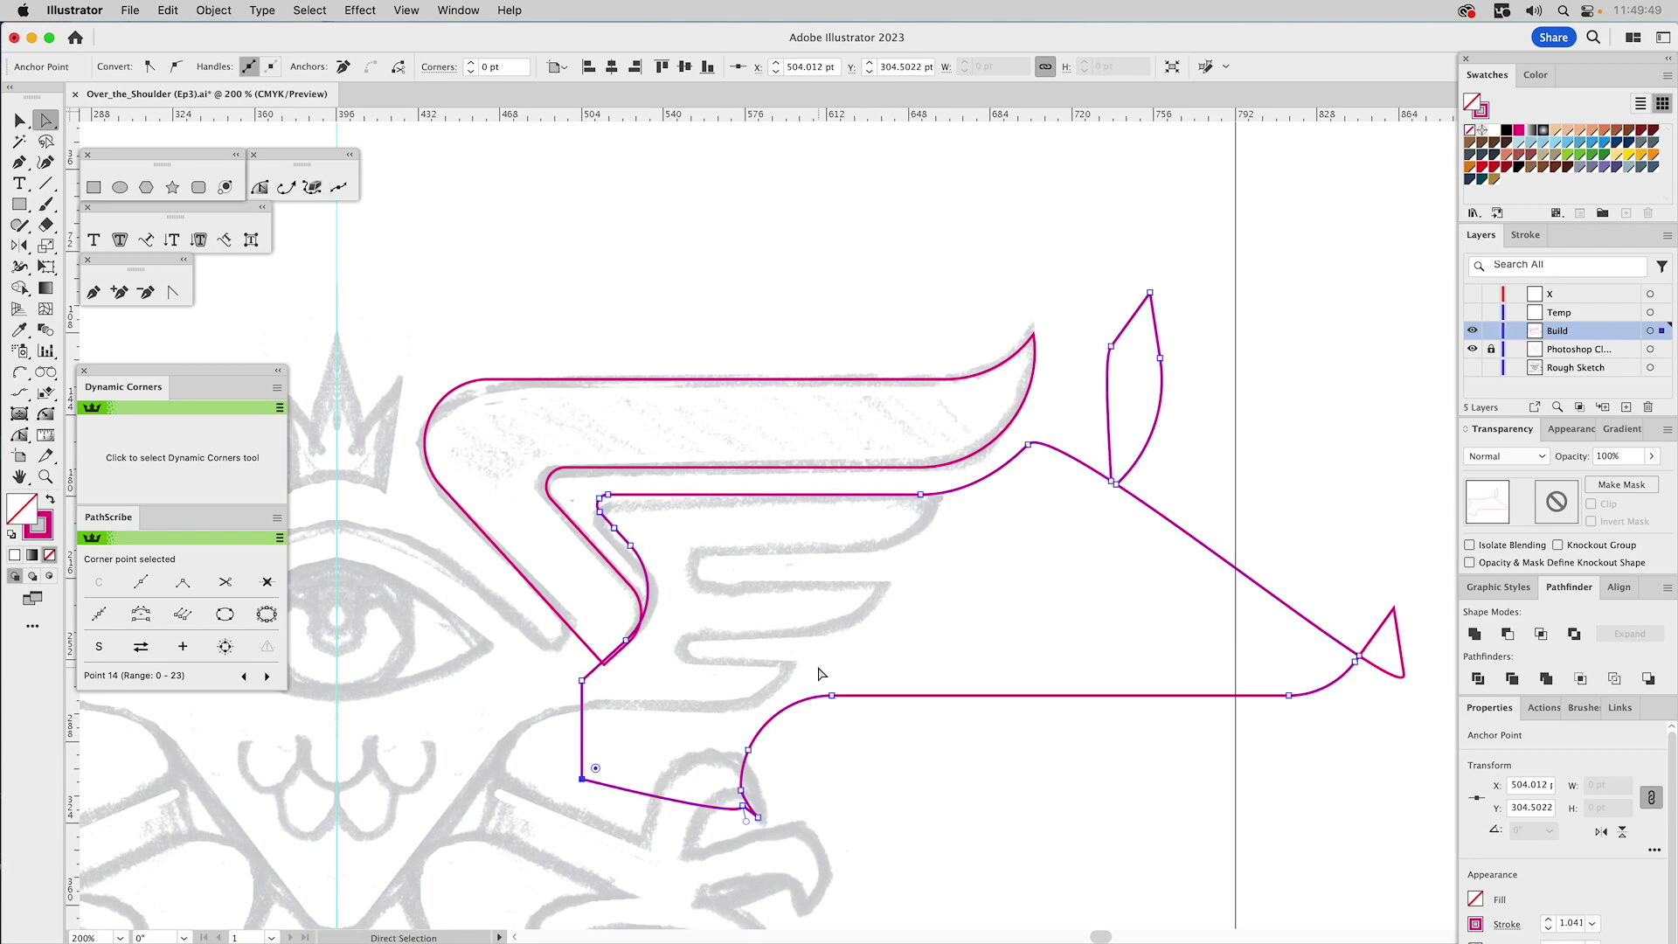
pyautogui.click(831, 695)
pyautogui.moveTo(831, 697); pyautogui.dragTo(892, 801)
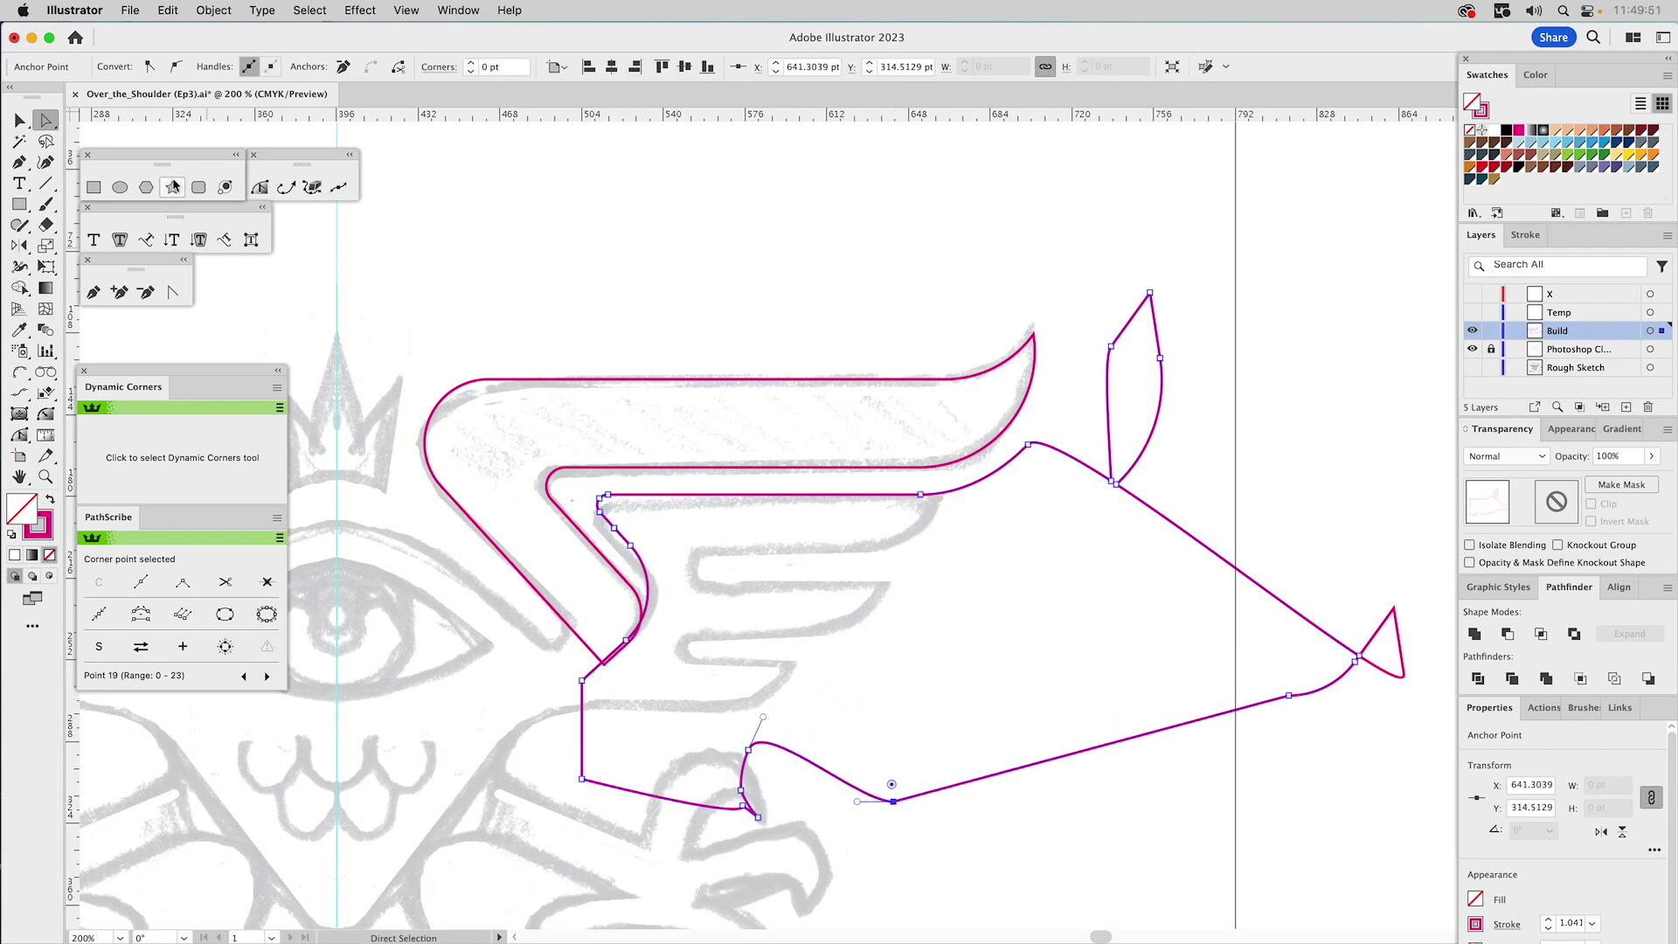
# - Draw two overlapping rectangles, a wide one below the feathers and one about 200 × 263 pt over the outer excess, and unite them
pyautogui.click(93, 187)
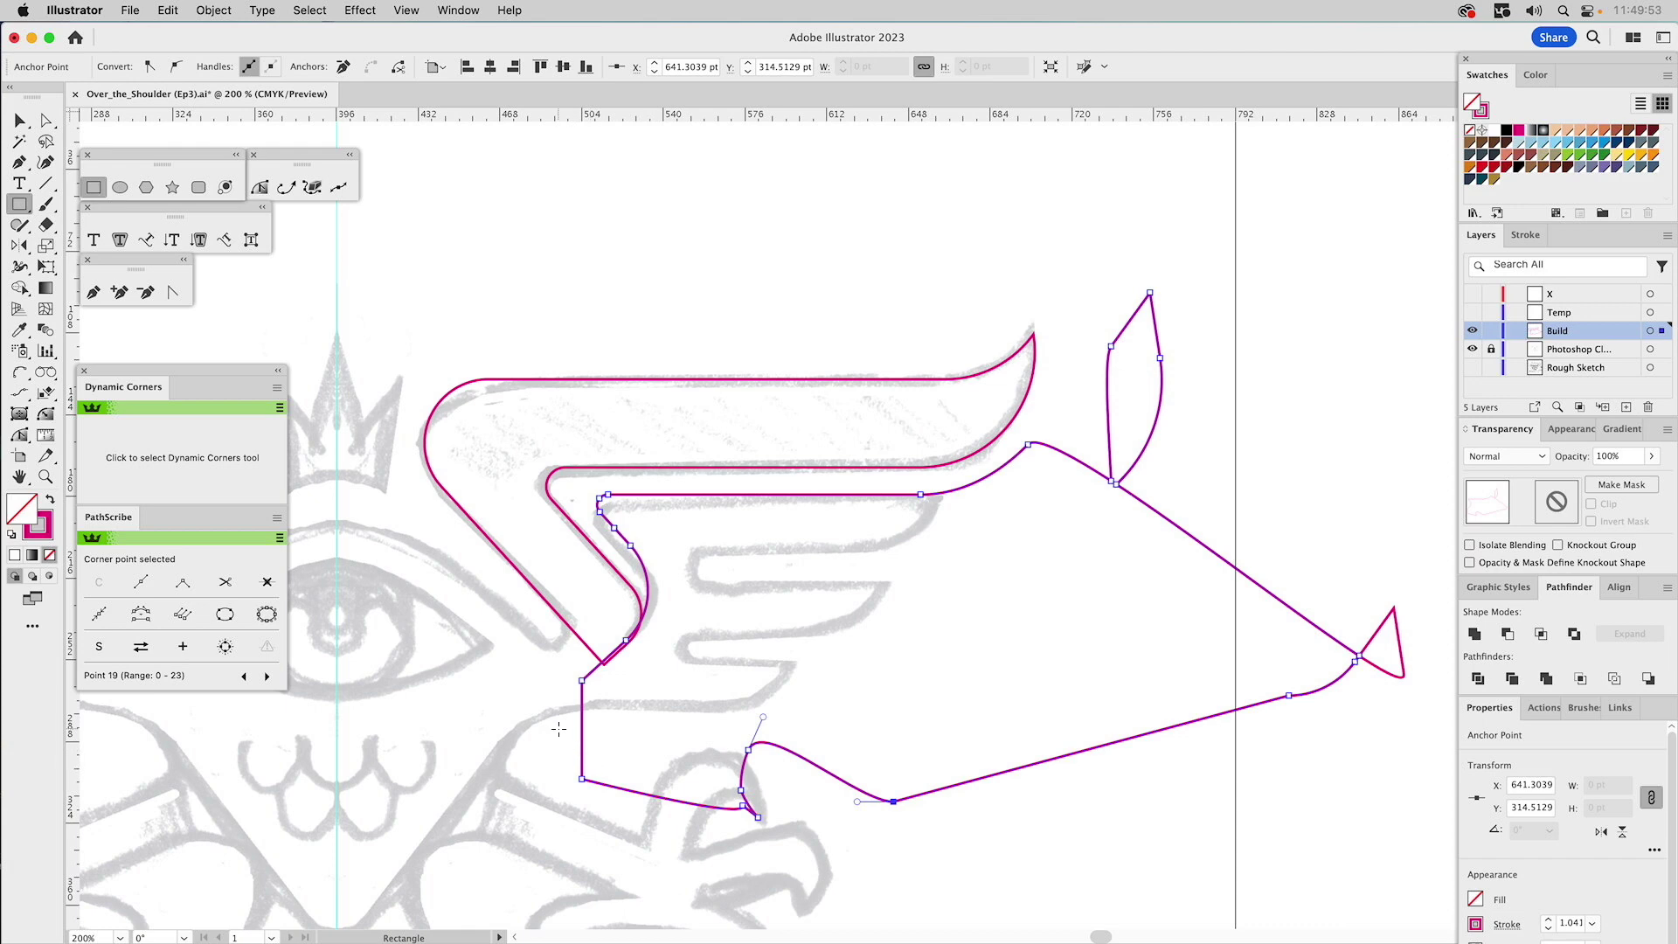
pyautogui.moveTo(561, 739); pyautogui.dragTo(1306, 881)
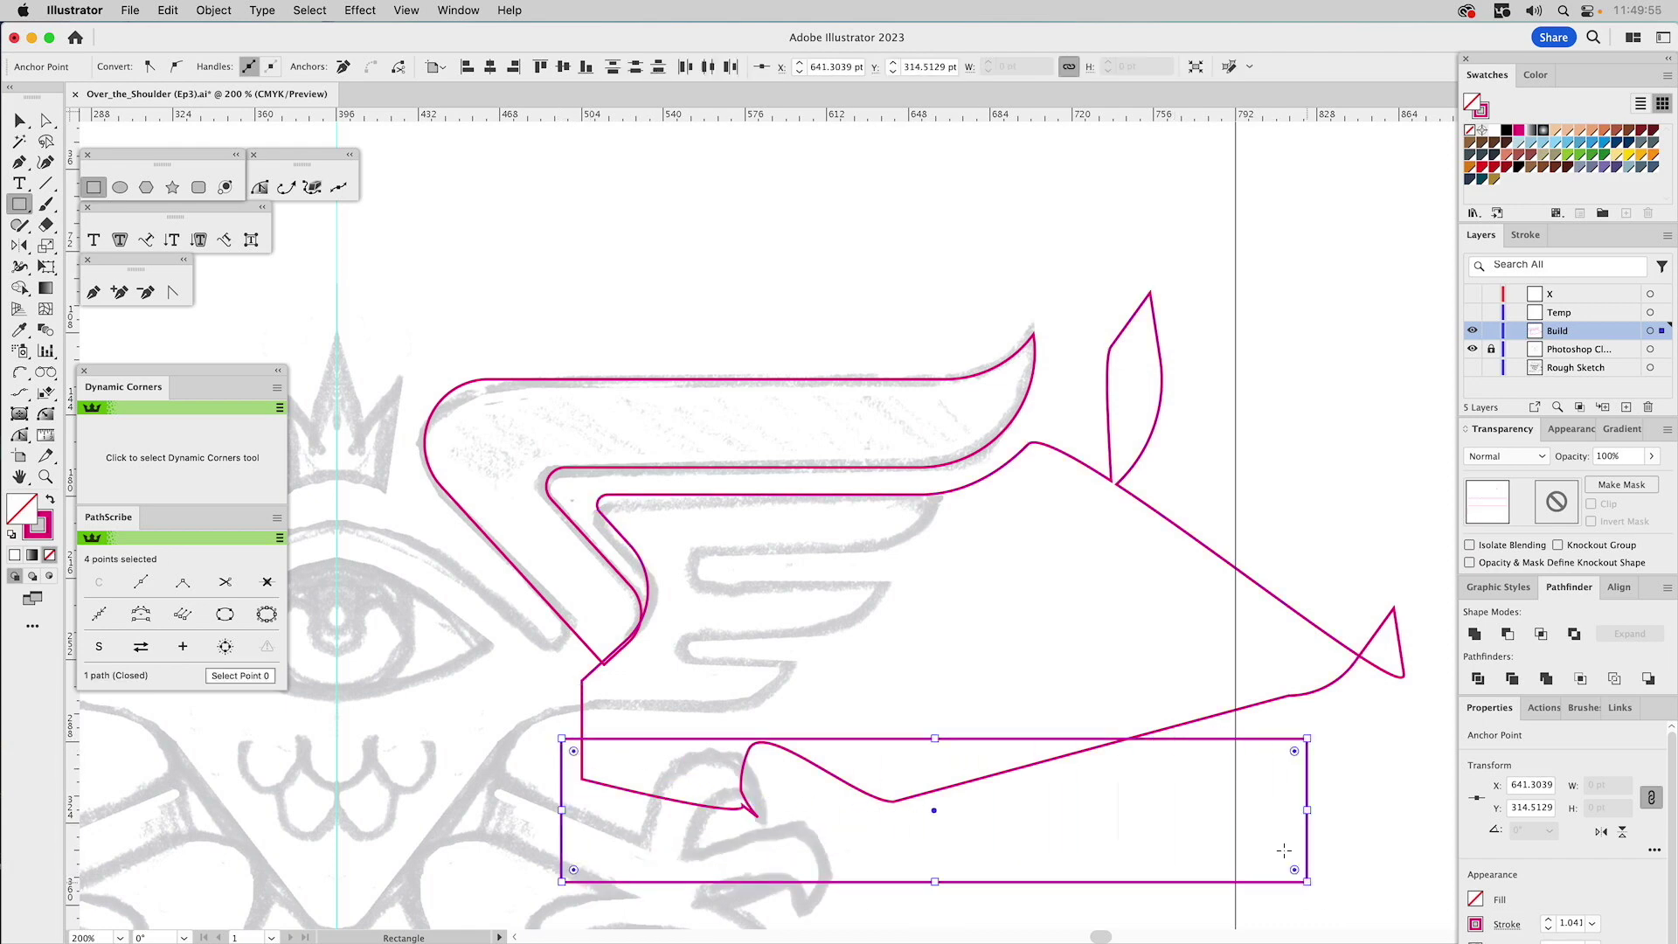
pyautogui.moveTo(967, 240); pyautogui.dragTo(1422, 837)
pyautogui.press('v')
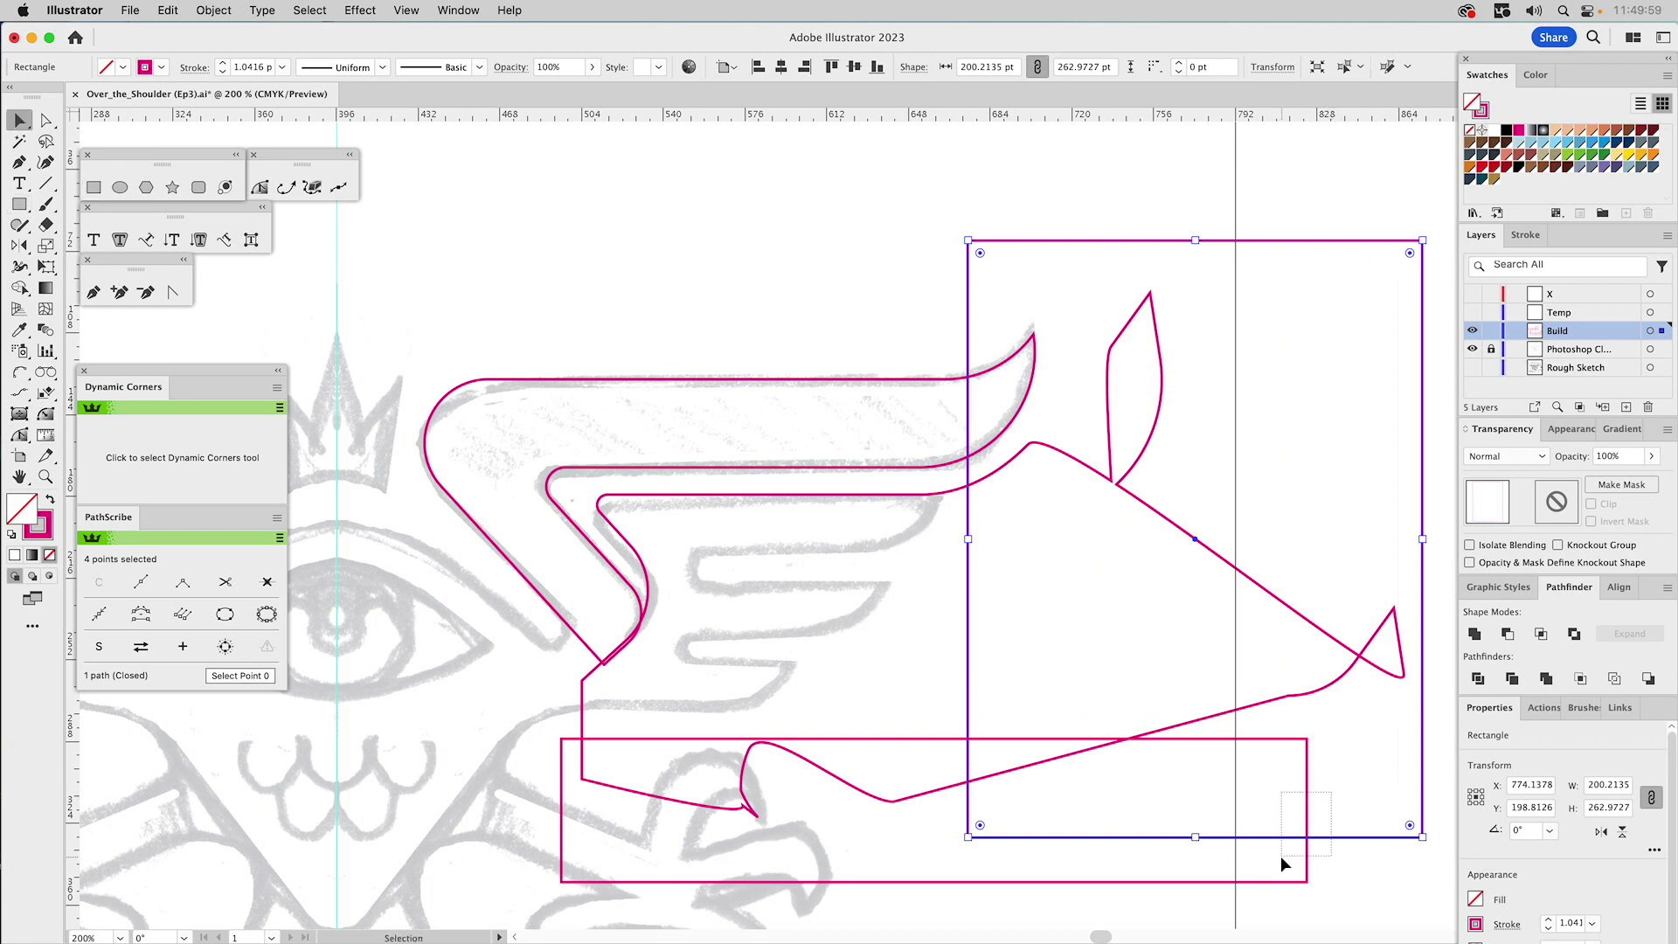
pyautogui.keyDown('shift'); pyautogui.click(1281, 880); pyautogui.keyUp('shift')
pyautogui.click(1473, 635)
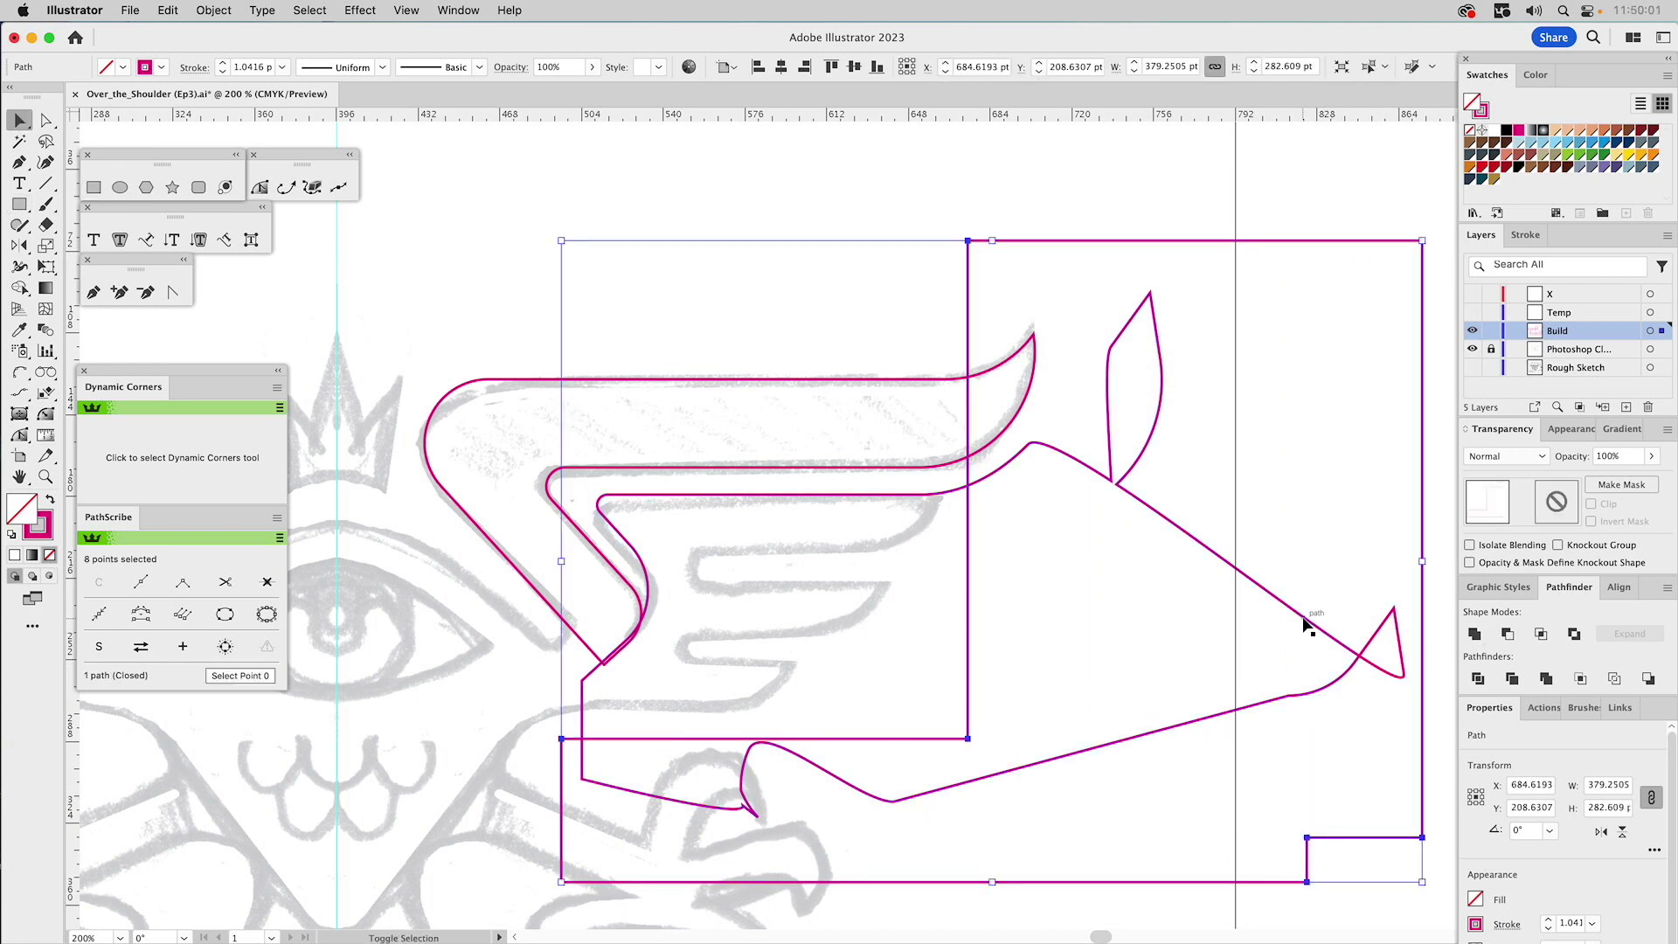
# - Try to subtract the united rectangles from the feather shape with Minus Front
pyautogui.keyDown('shift'); pyautogui.click(1303, 622); pyautogui.keyUp('shift')
pyautogui.click(1509, 636)
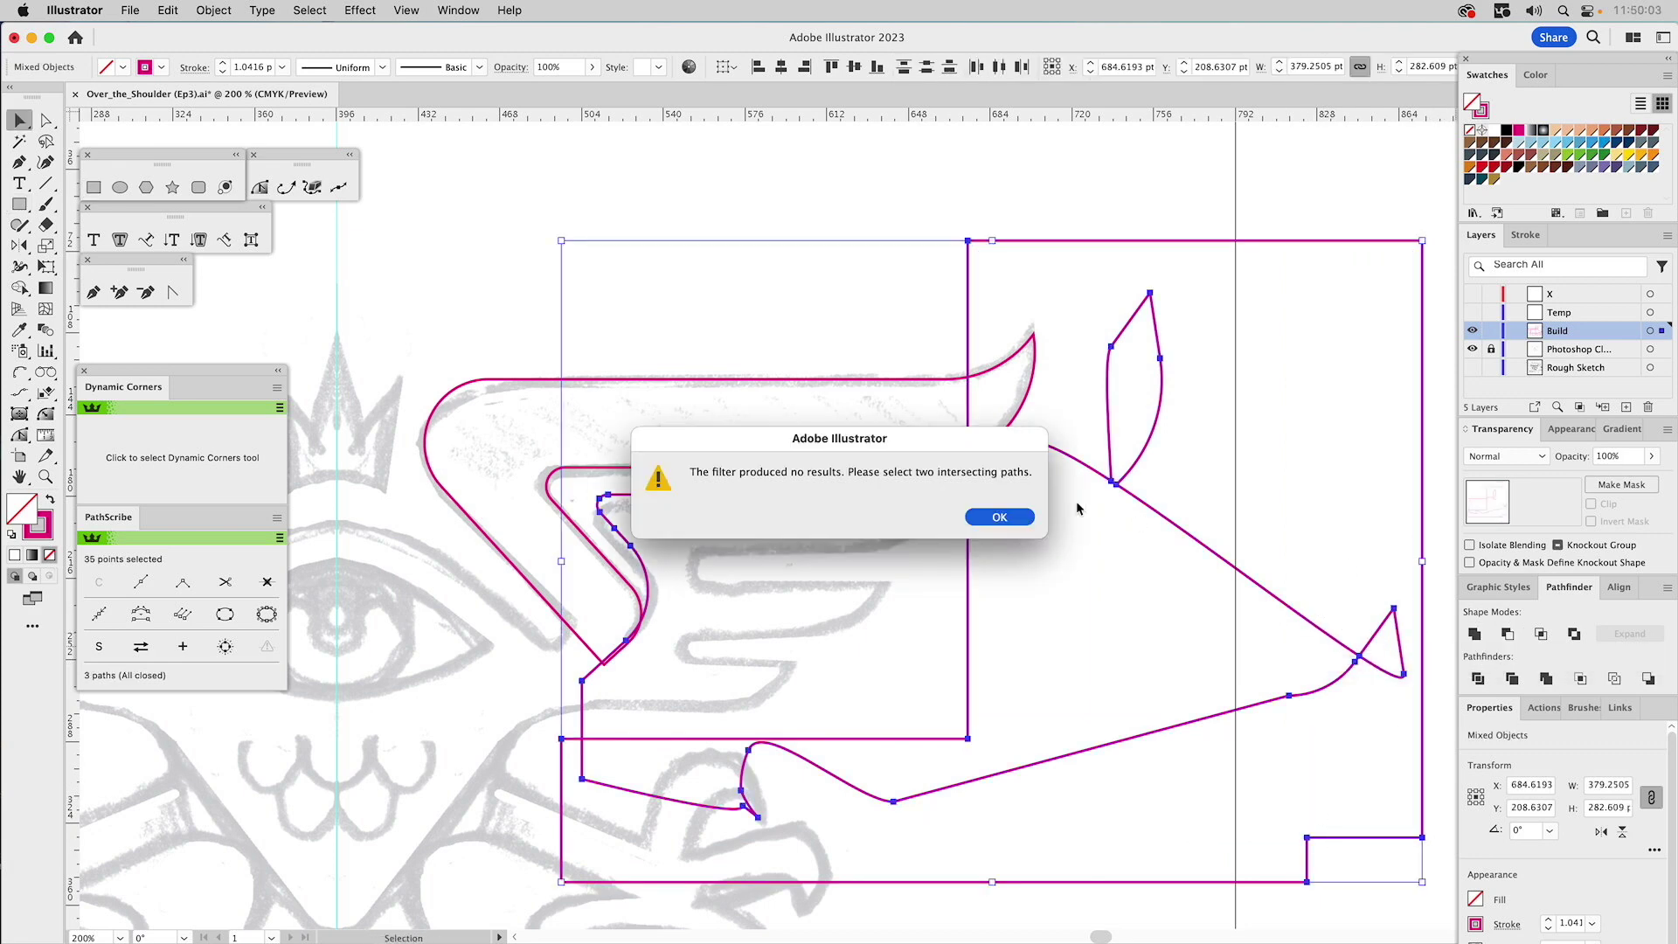
pyautogui.click(998, 517)
pyautogui.click(1180, 486)
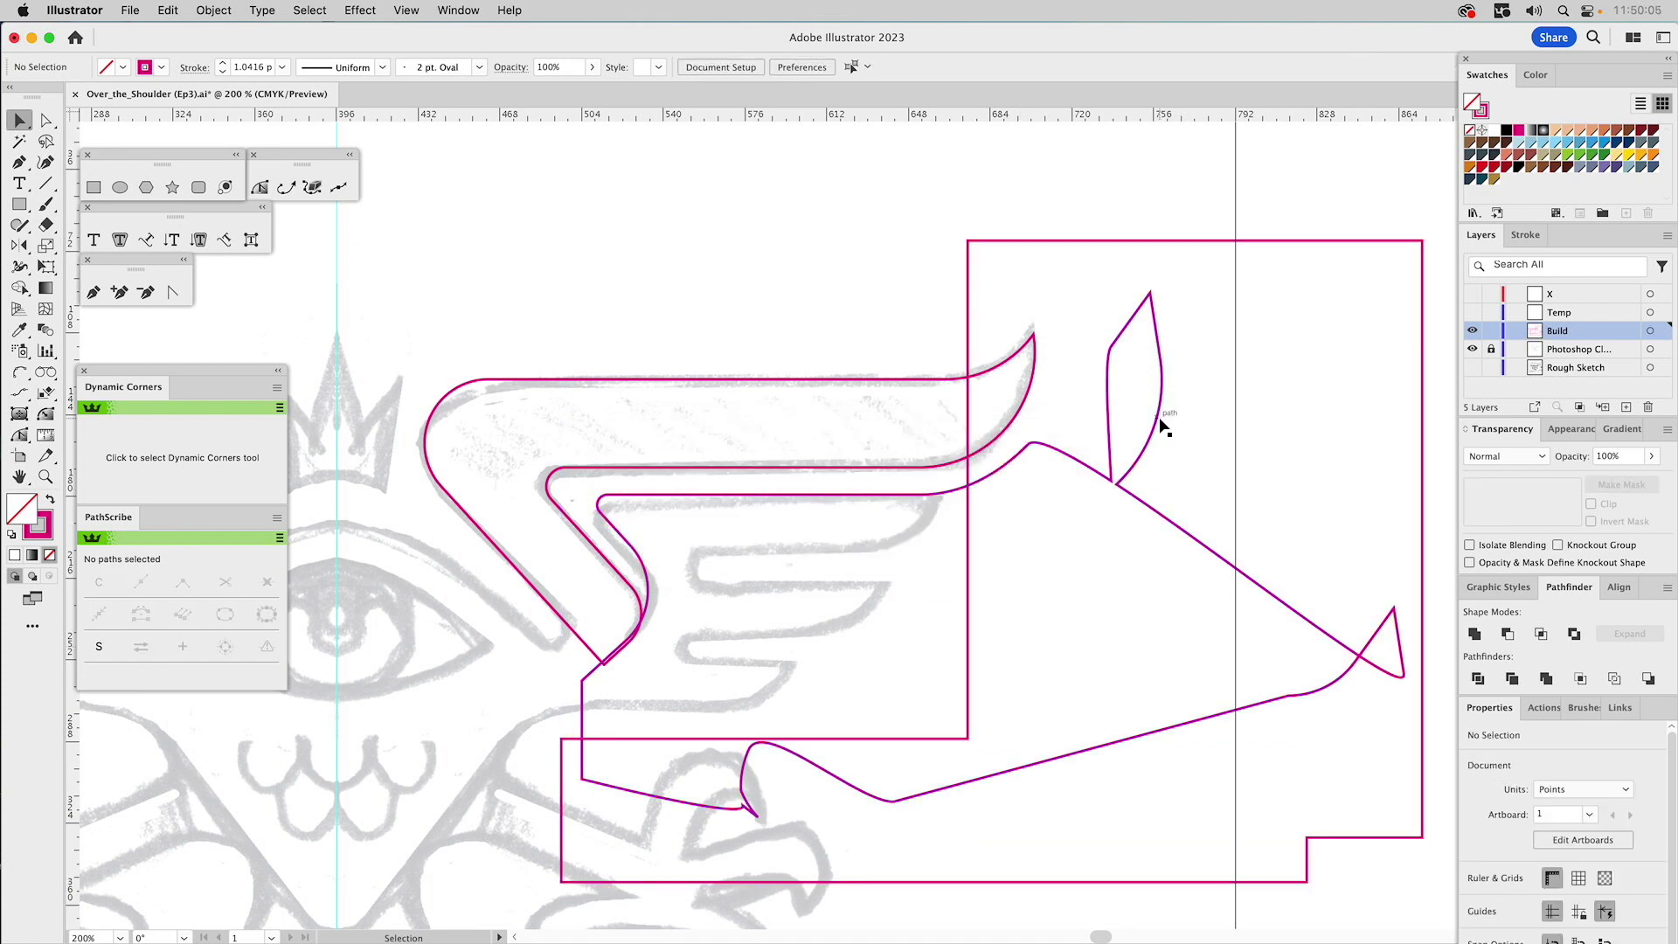
# - Convert the feather shape group to a compound path and subtract the united rectangles from it with Minus Front
pyautogui.click(1162, 418)
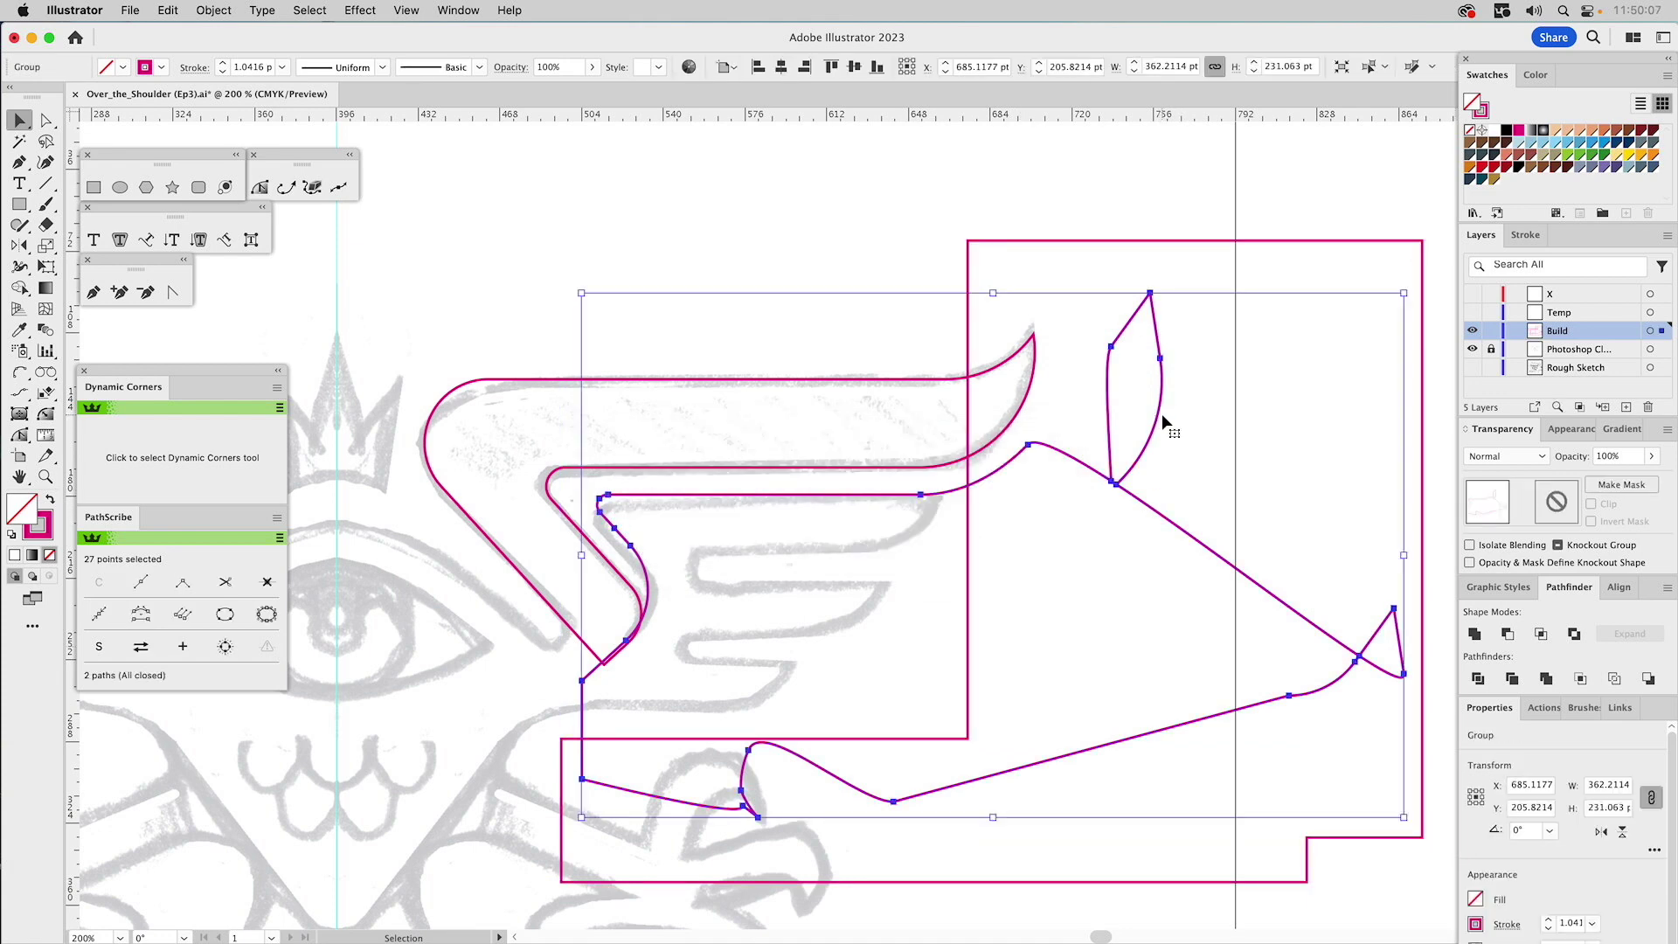
pyautogui.click(971, 509)
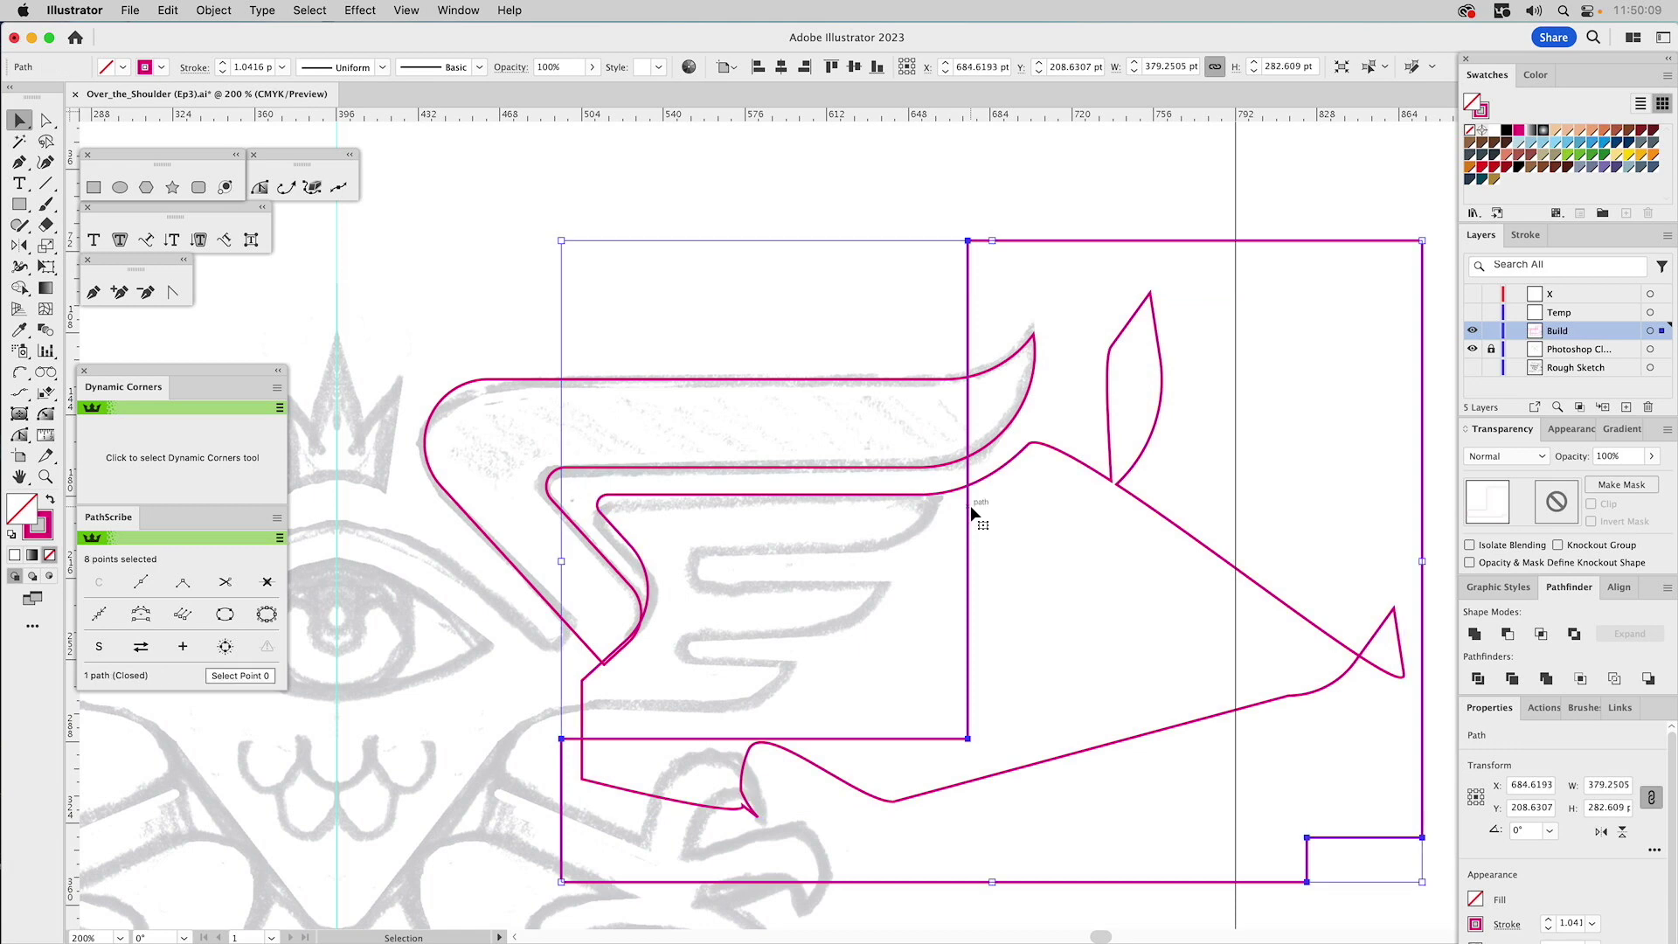
pyautogui.moveTo(1141, 536); pyautogui.dragTo(1140, 543)
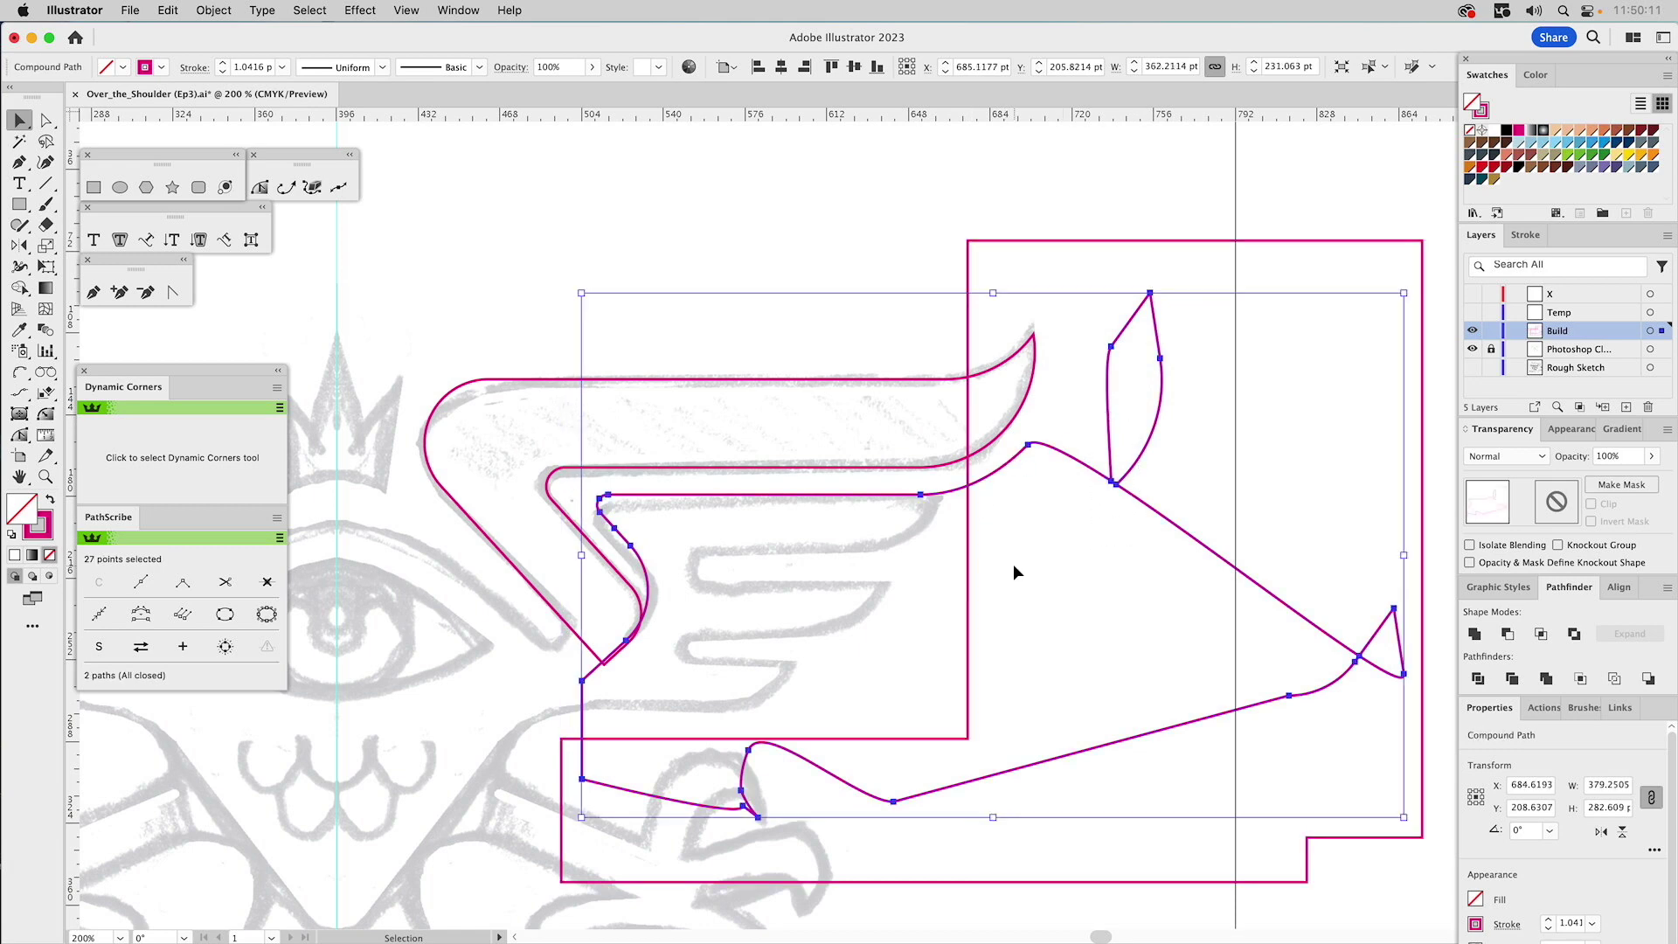
pyautogui.click(1506, 635)
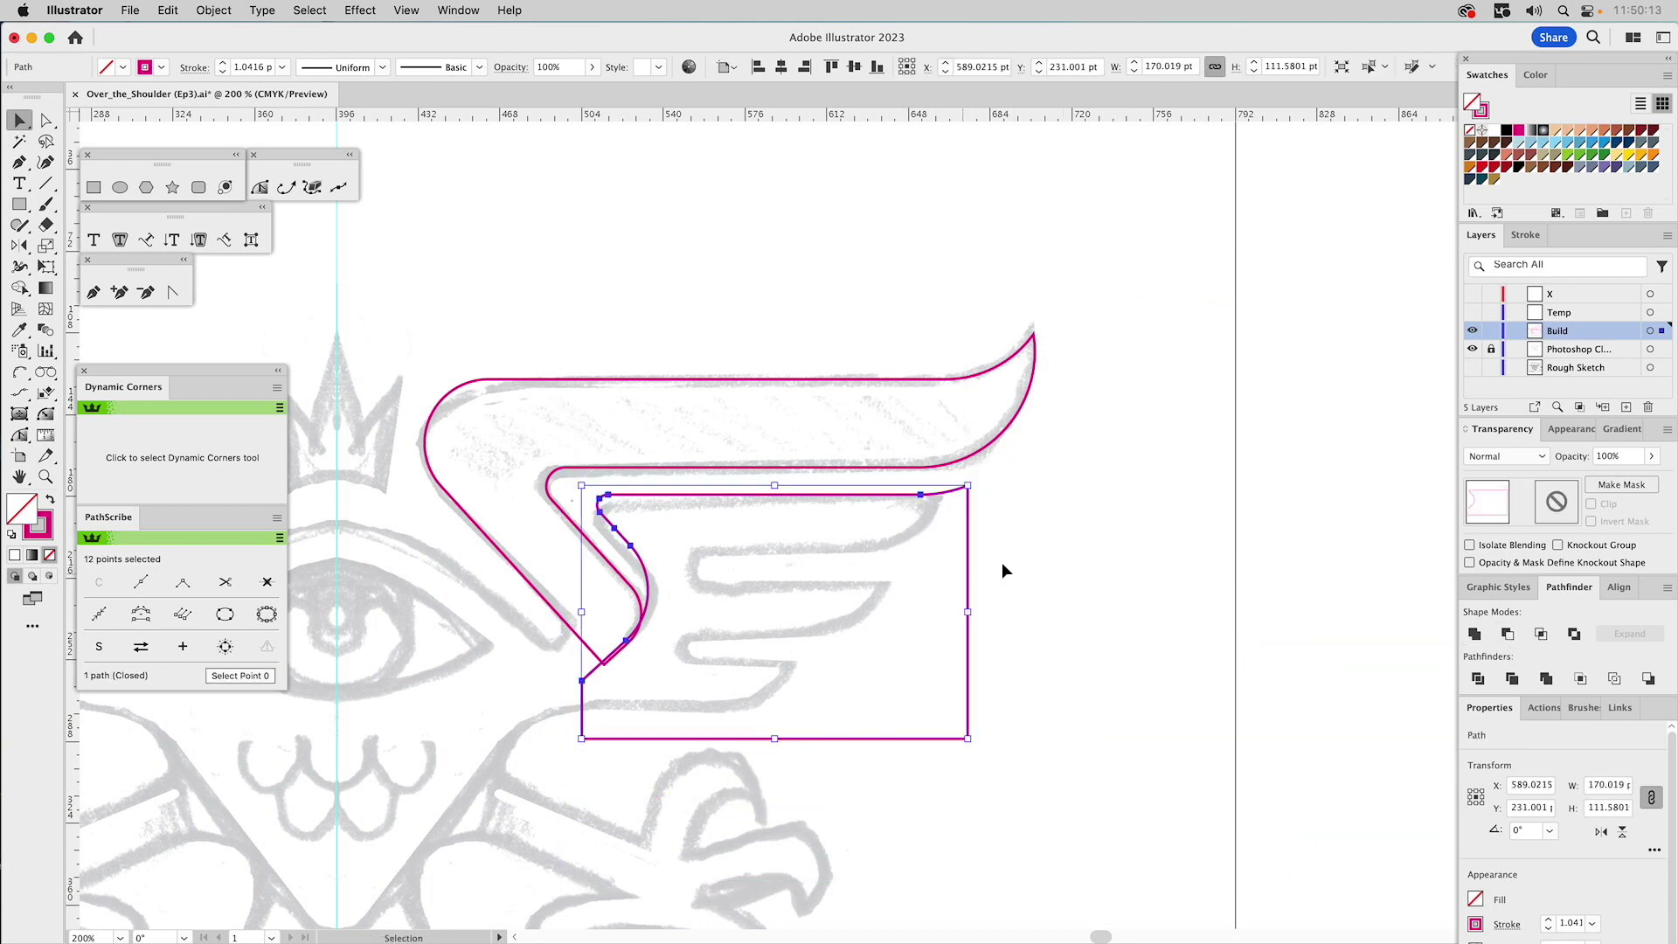
pyautogui.click(1073, 552)
# - Remove the redundant overlapping anchor points on the straight diagonal below the feather shape's upper inner corner
pyautogui.click(678, 499)
pyautogui.press('a')
pyautogui.click(616, 529)
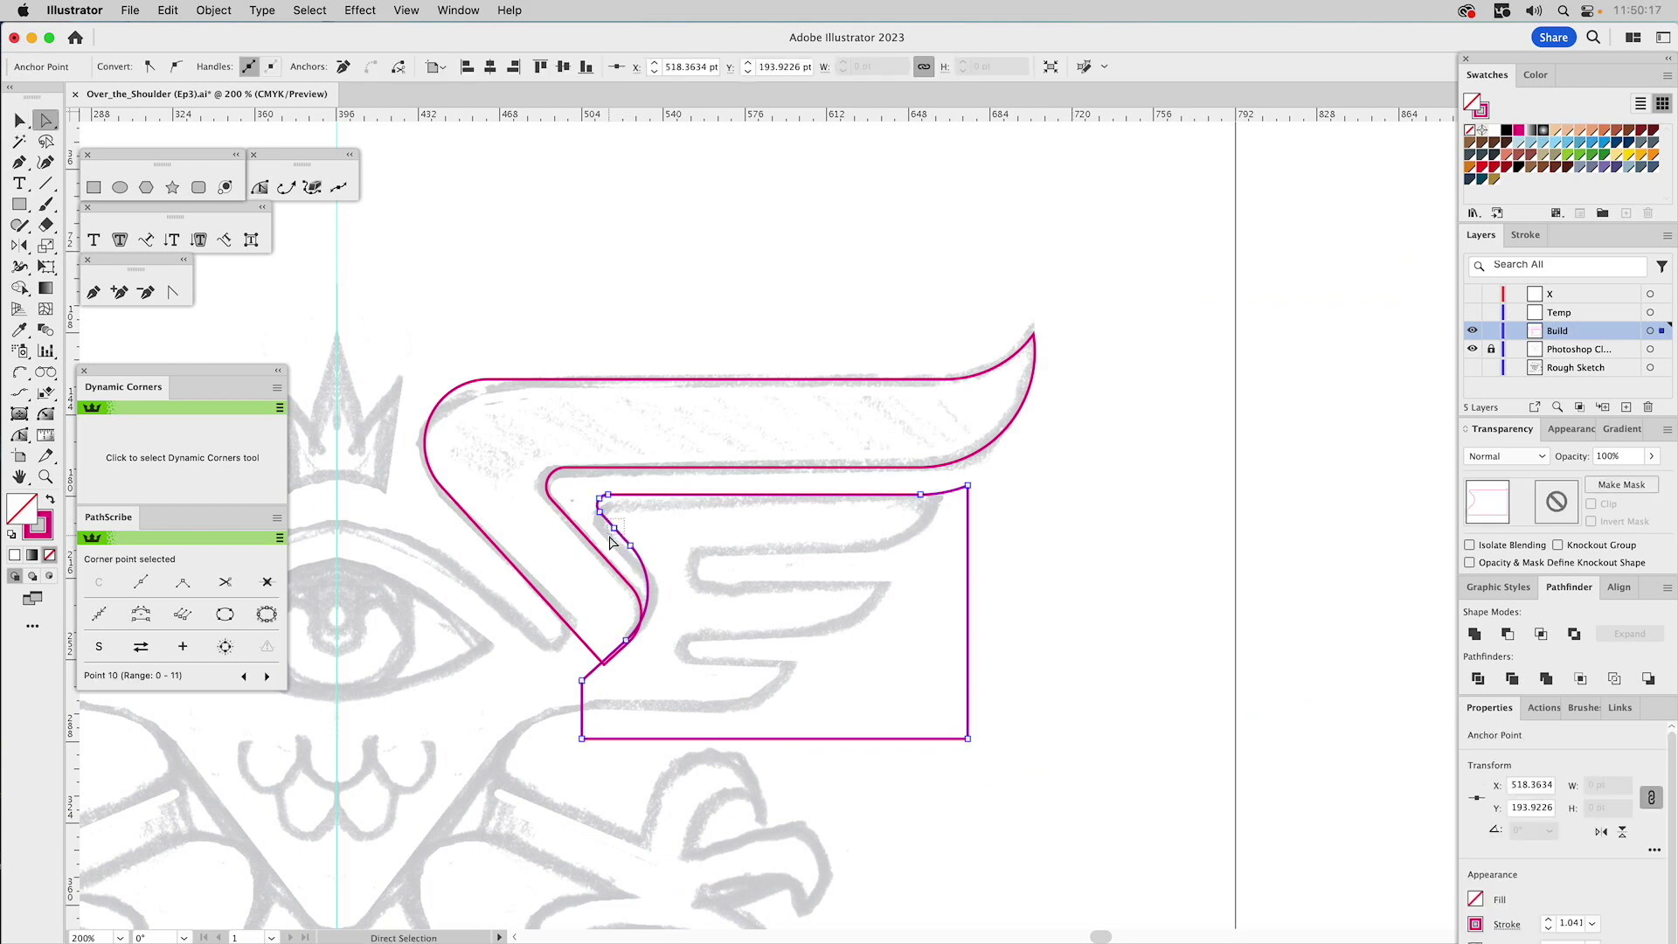
pyautogui.moveTo(610, 542); pyautogui.dragTo(615, 554)
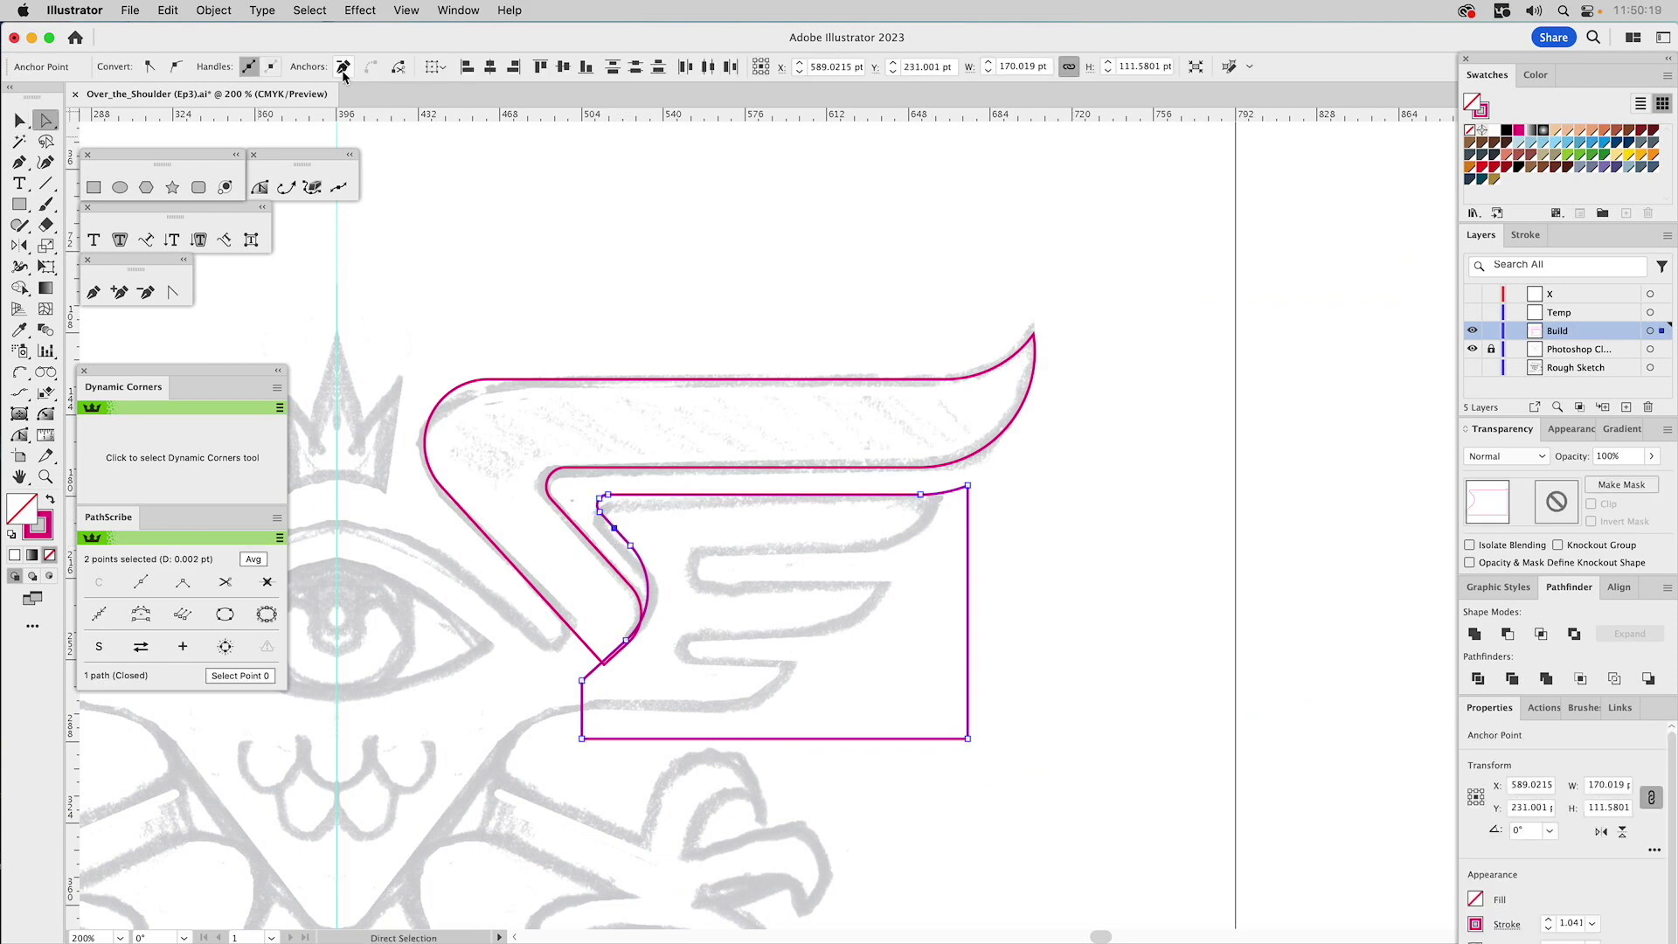
pyautogui.click(657, 259)
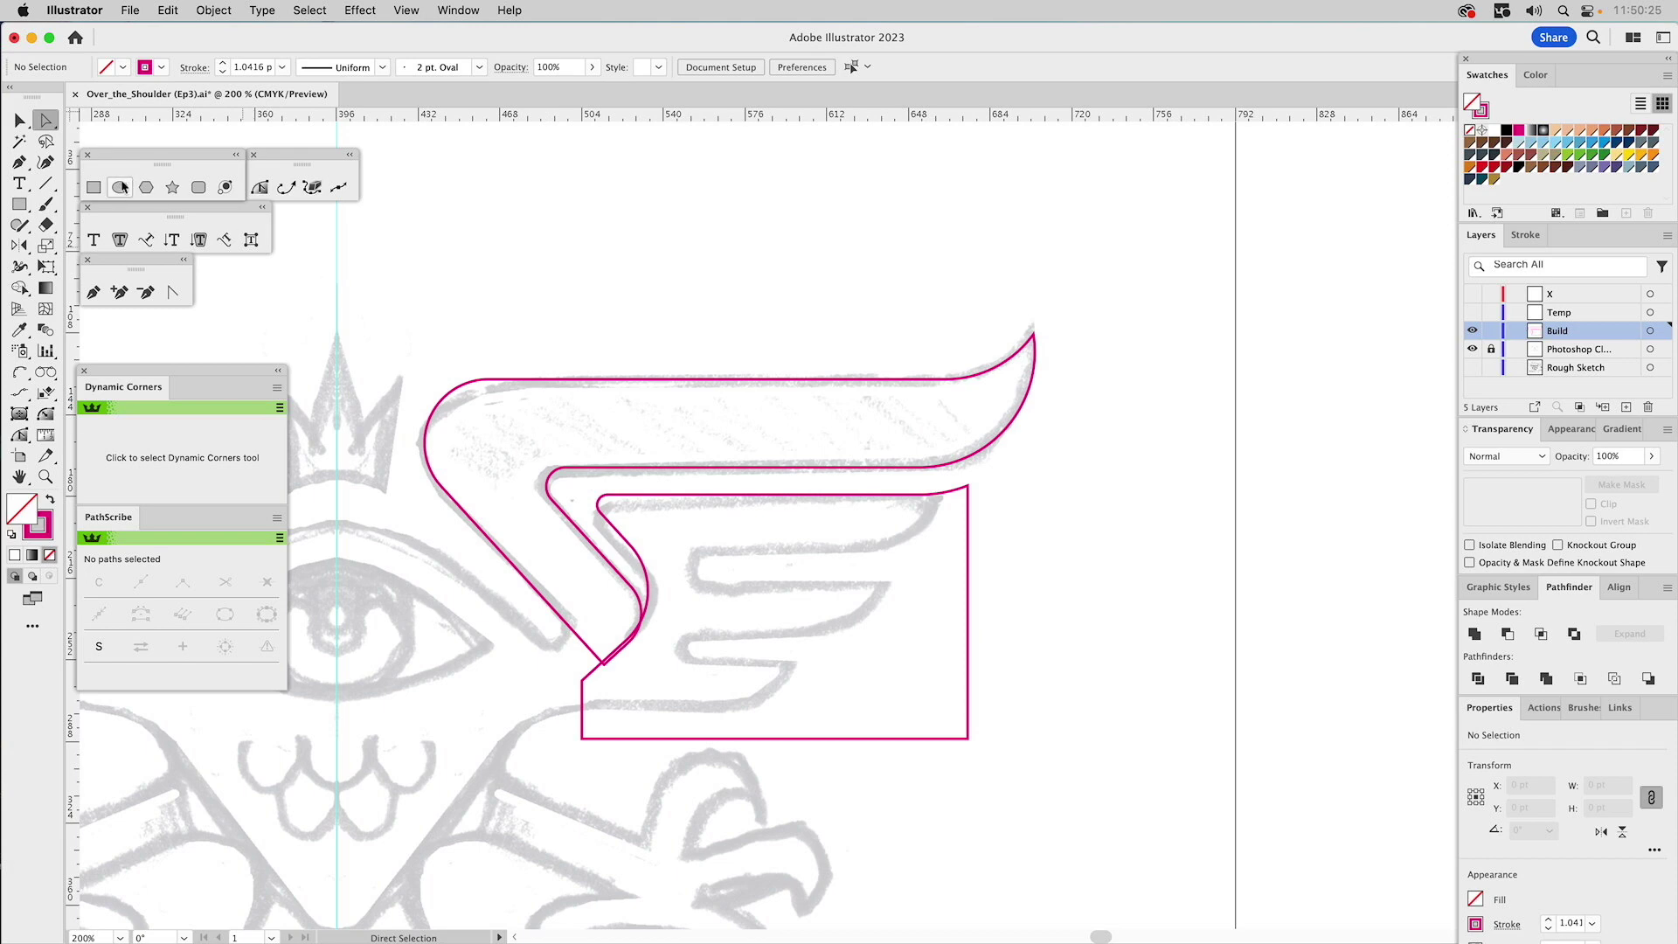
# - Draw a rectangle about 115 × 26 pt over the uppermost lower feather and copy it straight down over the middle one
pyautogui.click(93, 187)
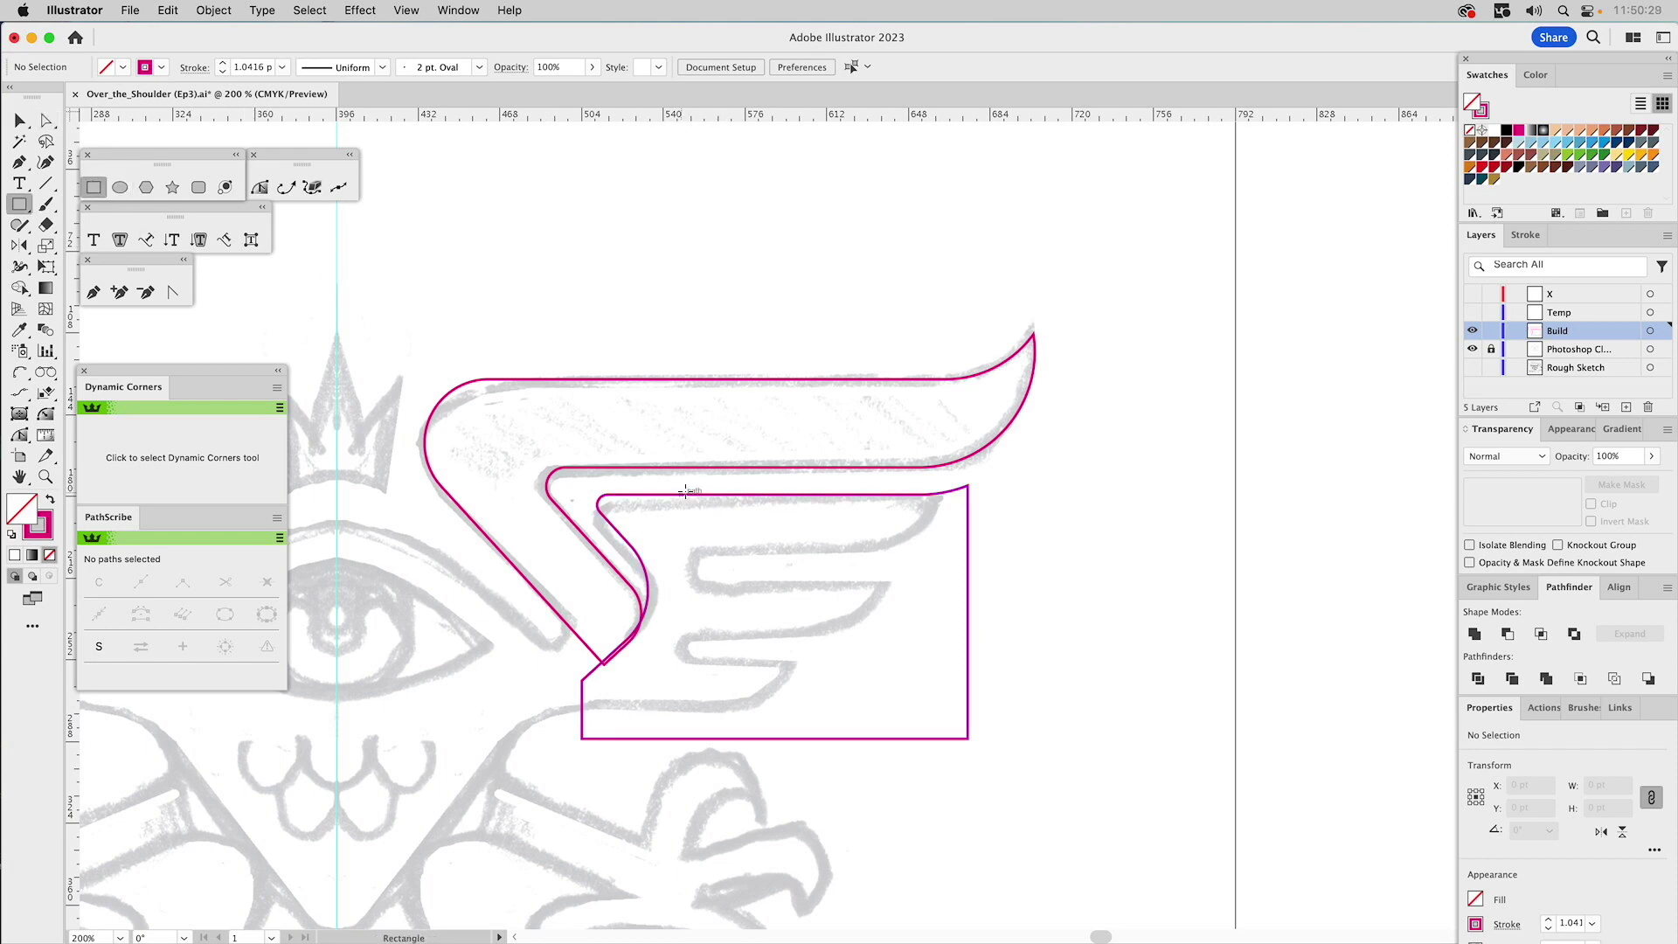
pyautogui.moveTo(685, 494); pyautogui.dragTo(945, 552)
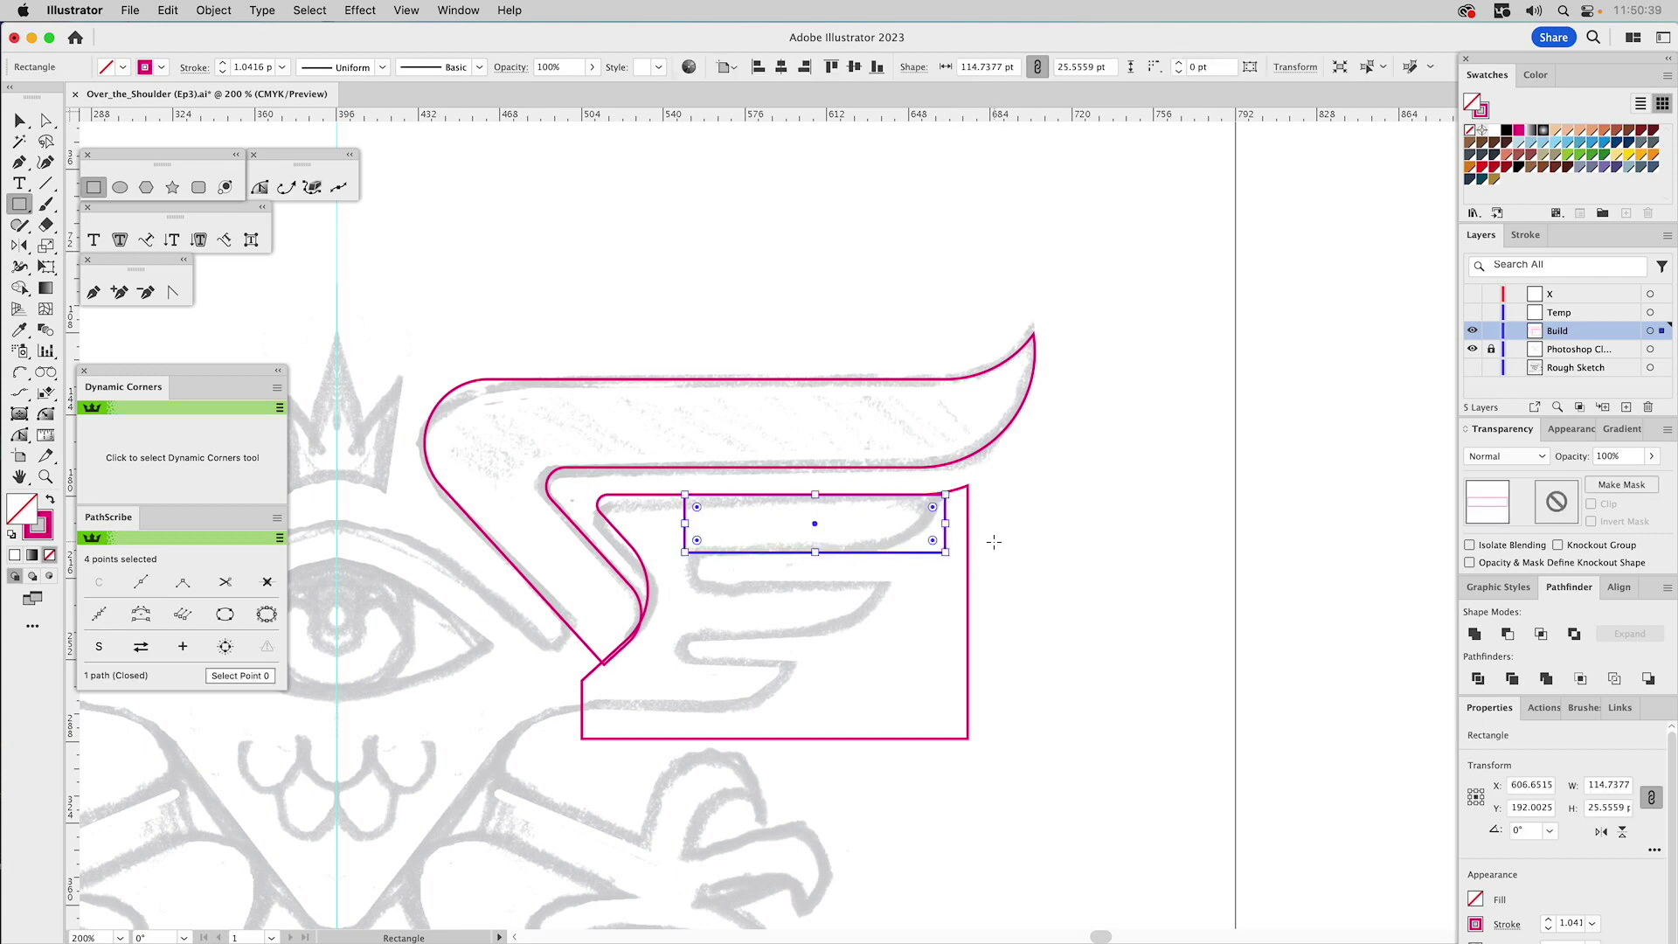
pyautogui.press('v')
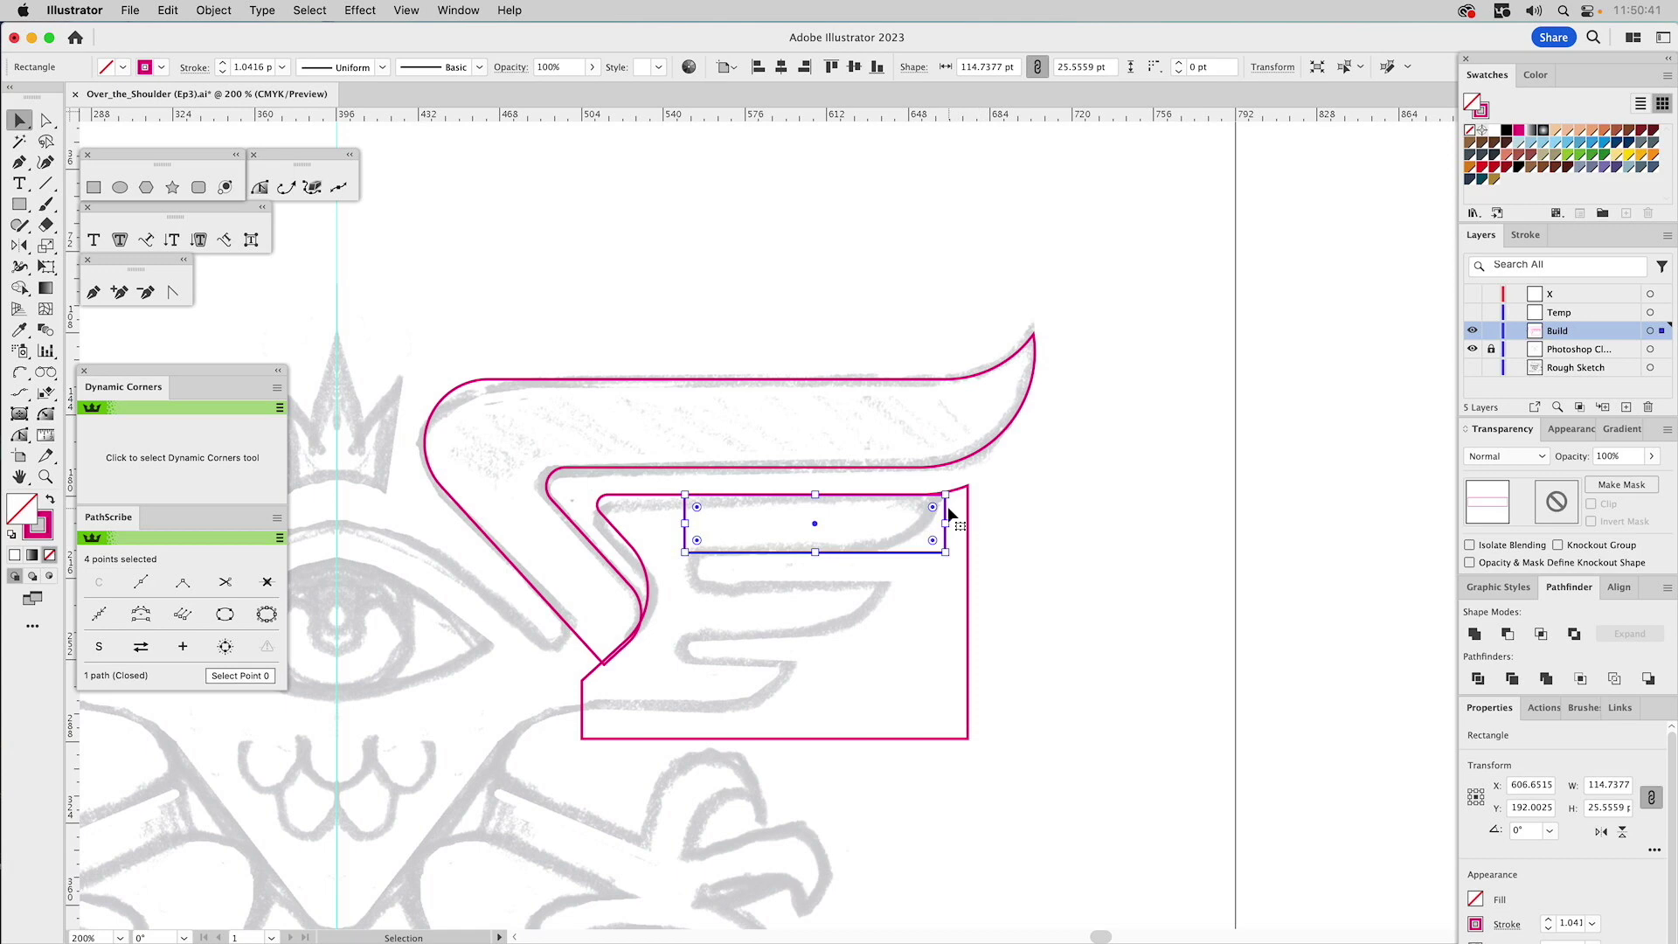
pyautogui.moveTo(946, 515); pyautogui.dragTo(948, 597)
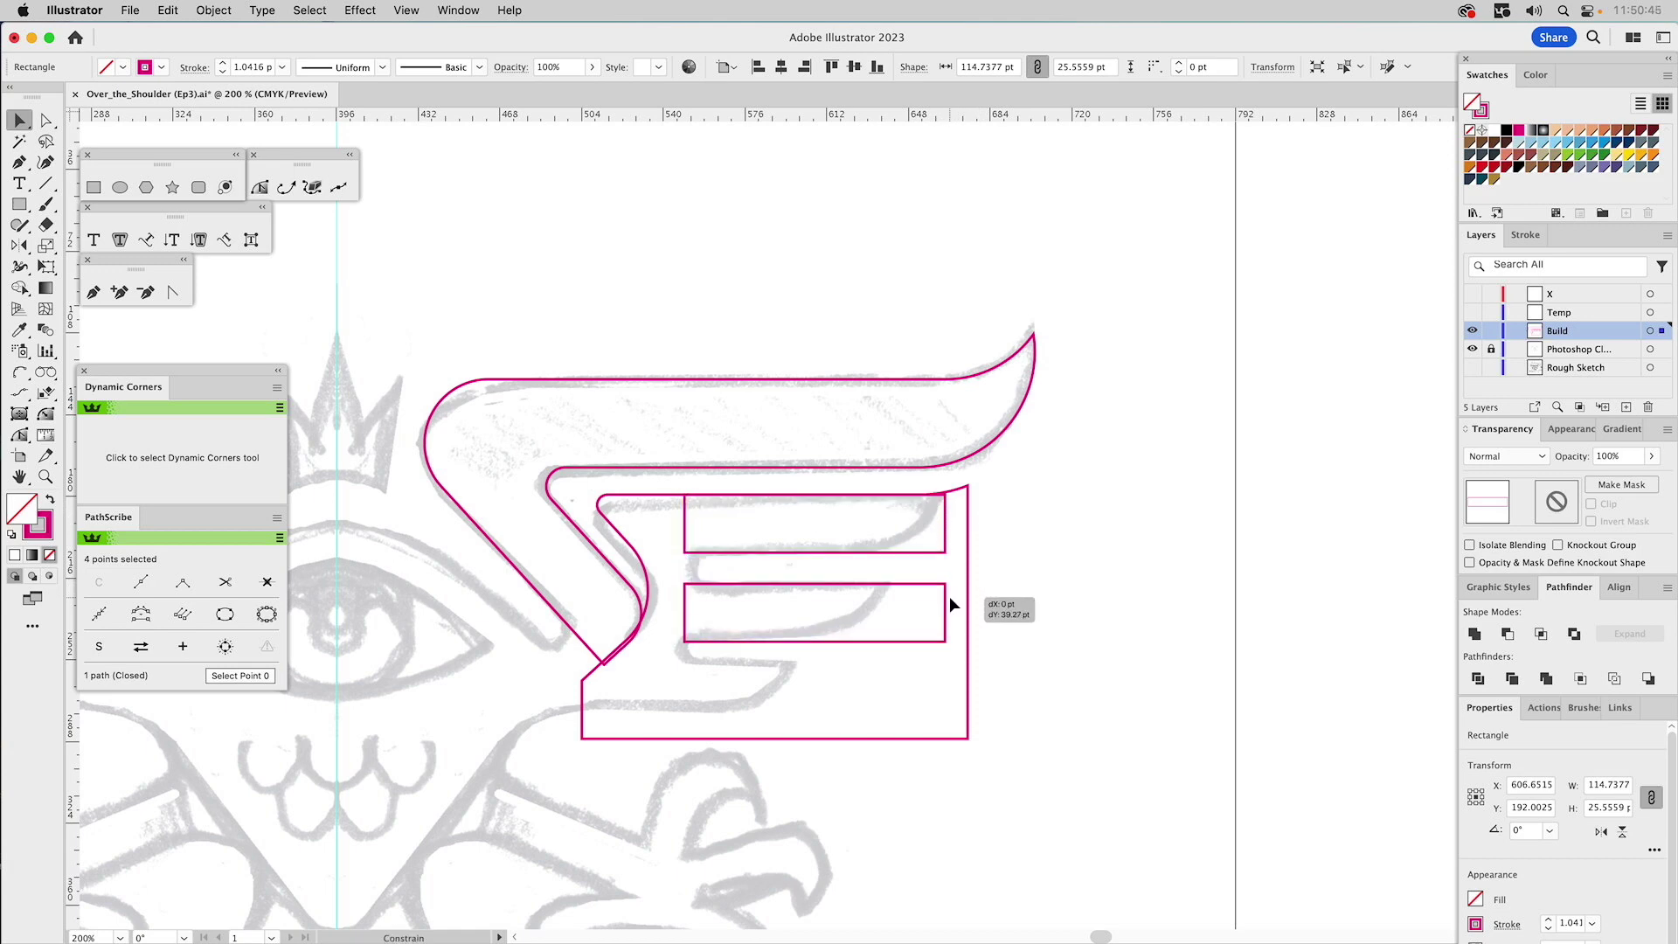
# - Offset the upper rectangle's path as a spacing guide, align the copy's upper edge with the guide, and delete the guide
pyautogui.click(860, 551)
pyautogui.click(212, 10)
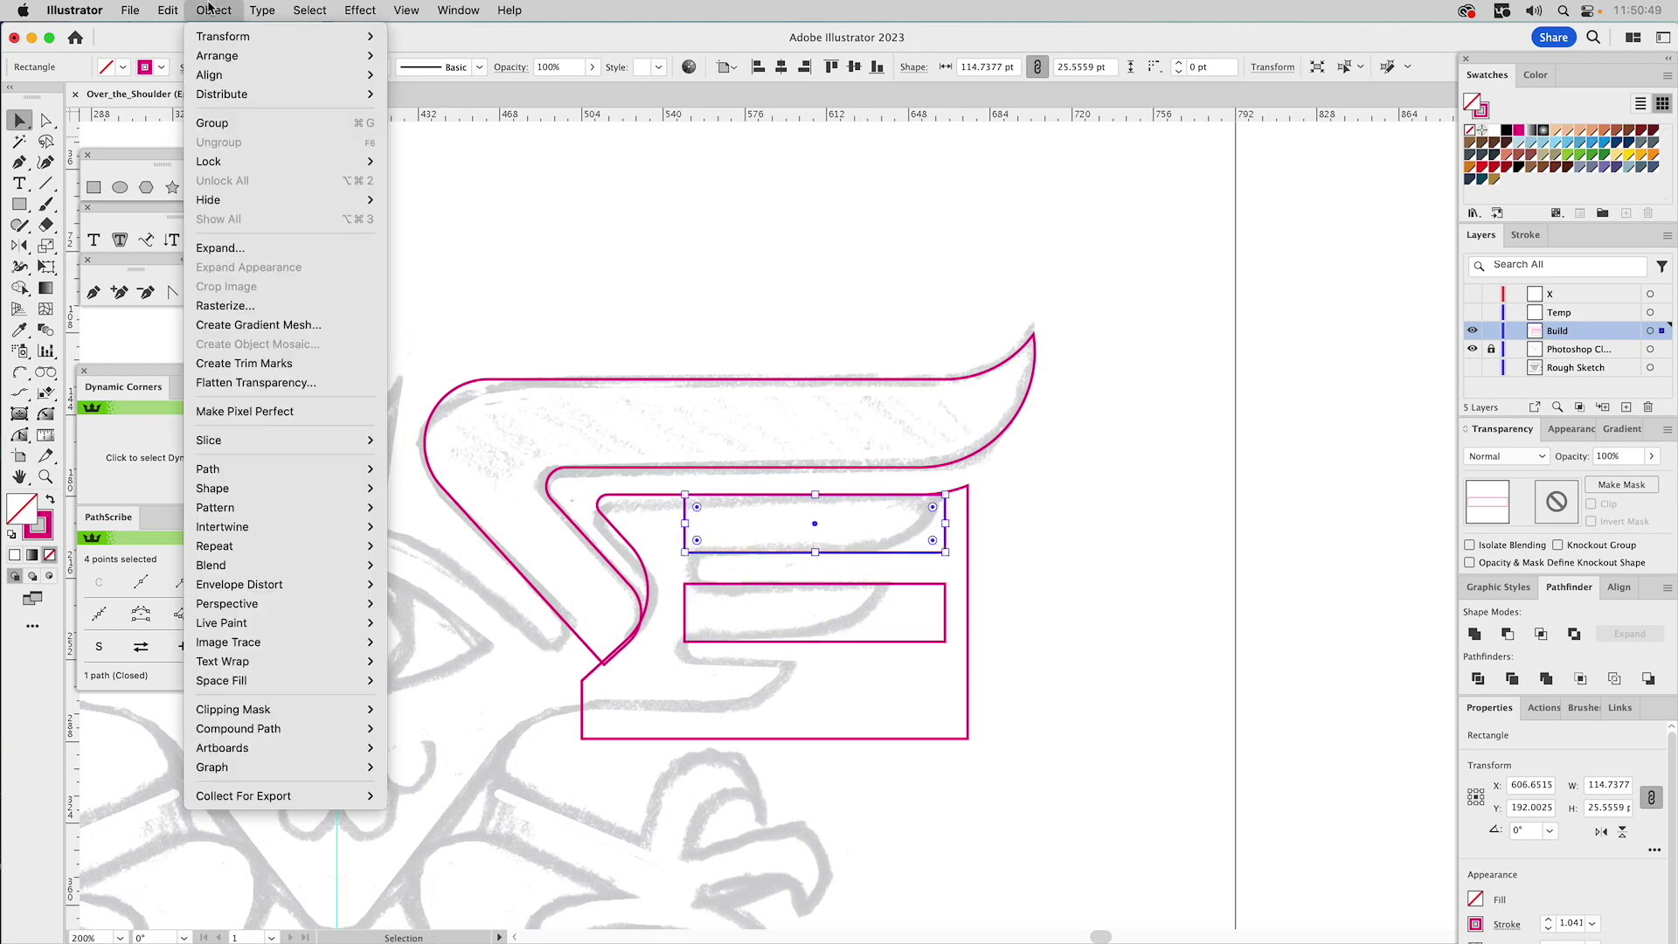
pyautogui.click(412, 555)
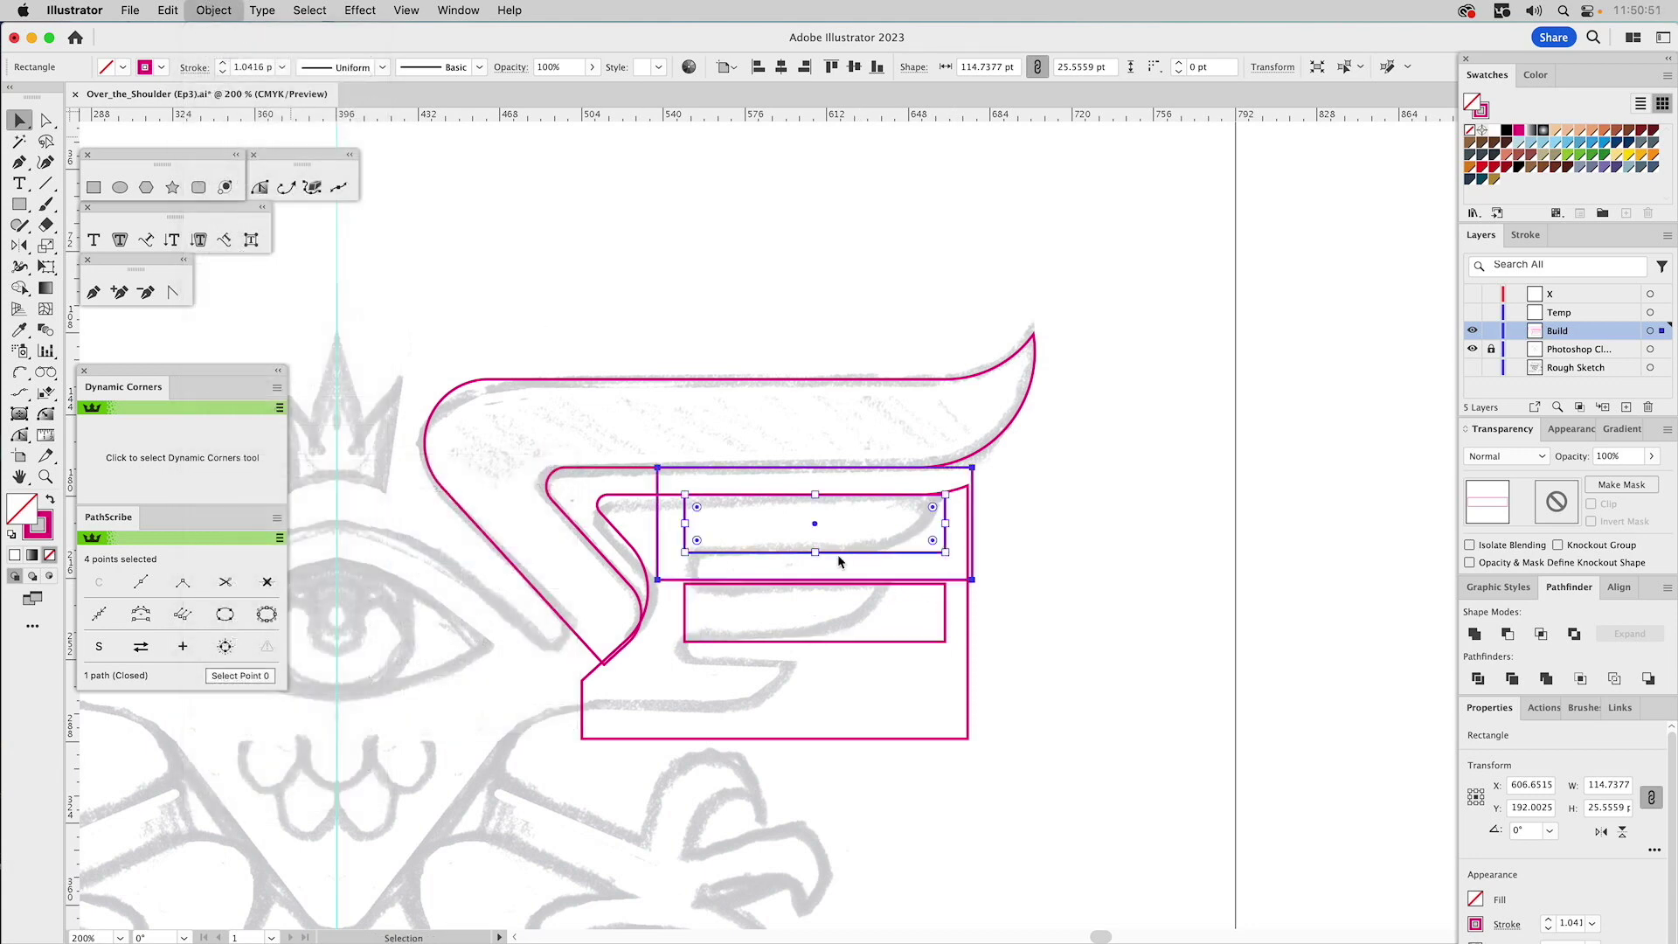
pyautogui.click(1332, 523)
pyautogui.click(963, 594)
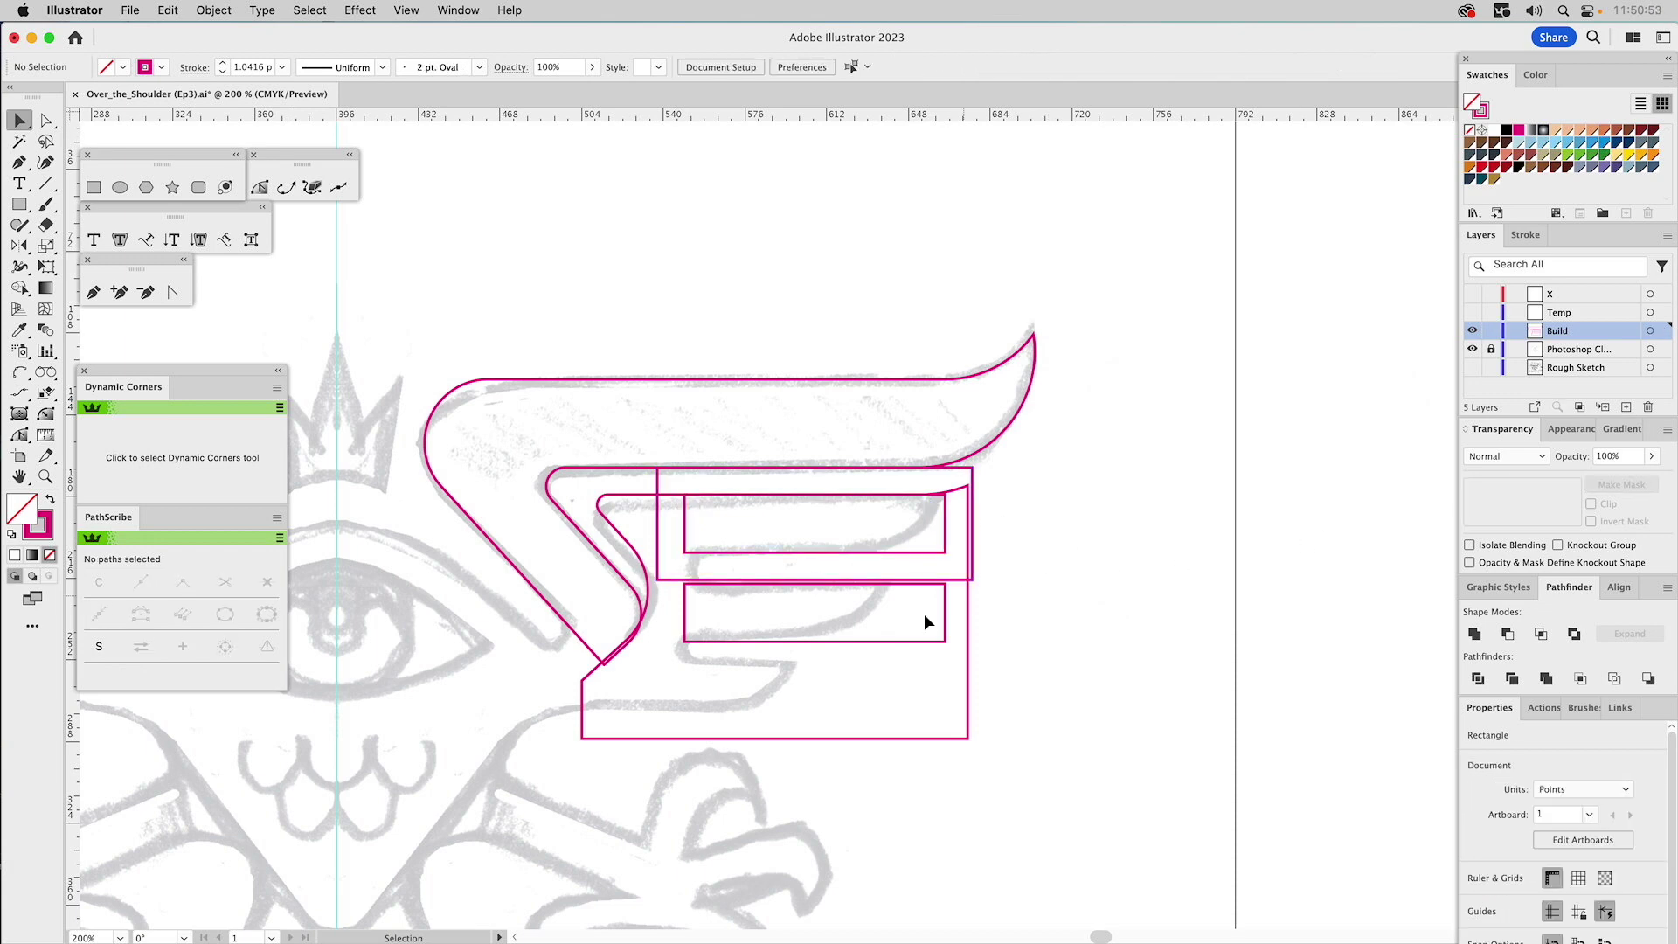
pyautogui.moveTo(948, 590)
pyautogui.mouseDown()
pyautogui.moveTo(942, 615)
pyautogui.moveTo(950, 587)
pyautogui.mouseUp()
pyautogui.click(958, 579)
pyautogui.press('Delete')
# - Add a third rectangle of the same size over the lowest feather, keeping the gap between the upper two
pyautogui.moveTo(902, 536); pyautogui.dragTo(915, 597)
pyautogui.moveTo(948, 499); pyautogui.dragTo(948, 587)
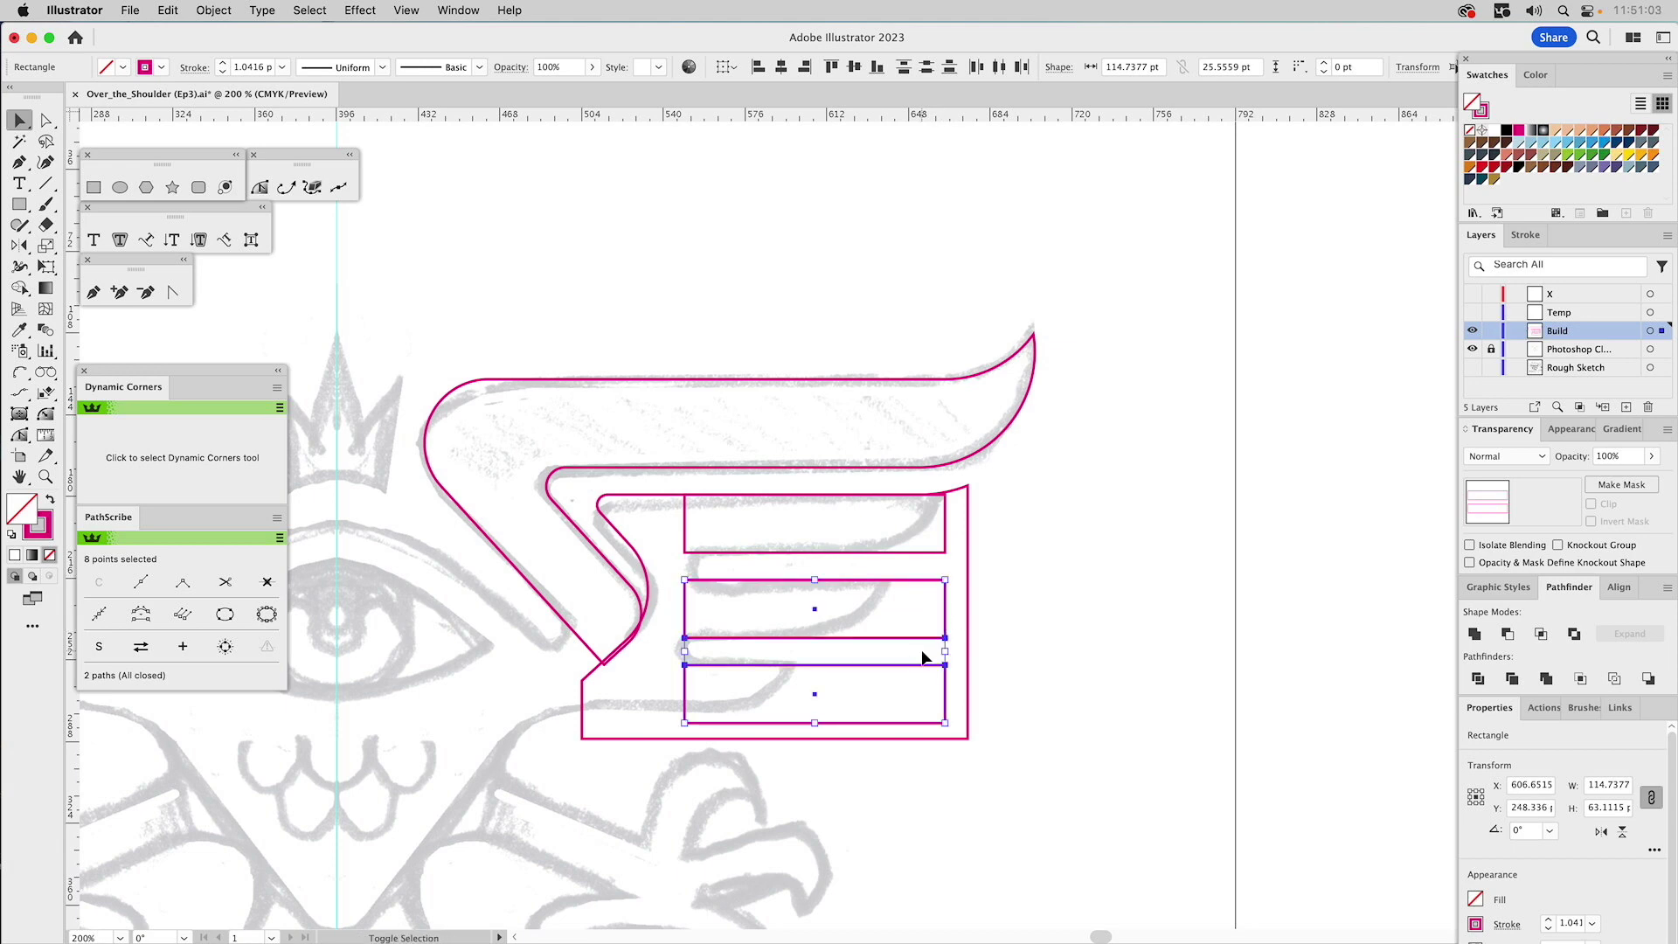
pyautogui.keyDown('shift'); pyautogui.click(913, 664); pyautogui.keyUp('shift')
pyautogui.click(905, 682)
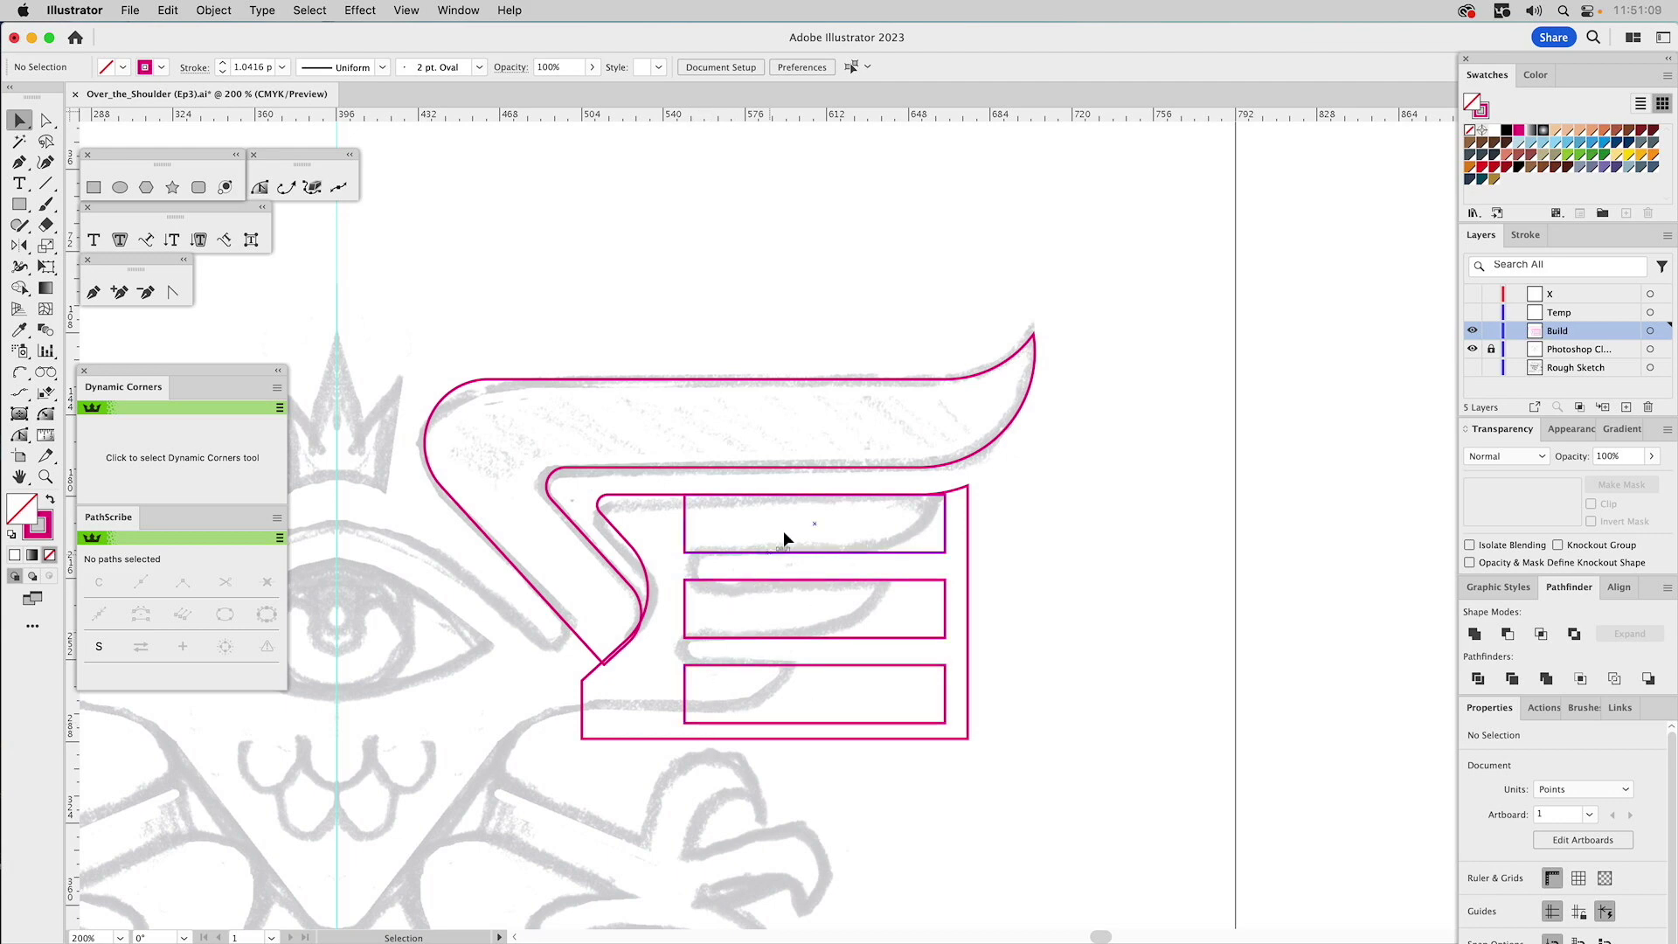
# - Raise the feather shape's bottom edge until it lines up with the lowest rectangle's bottom edge
pyautogui.click(968, 515)
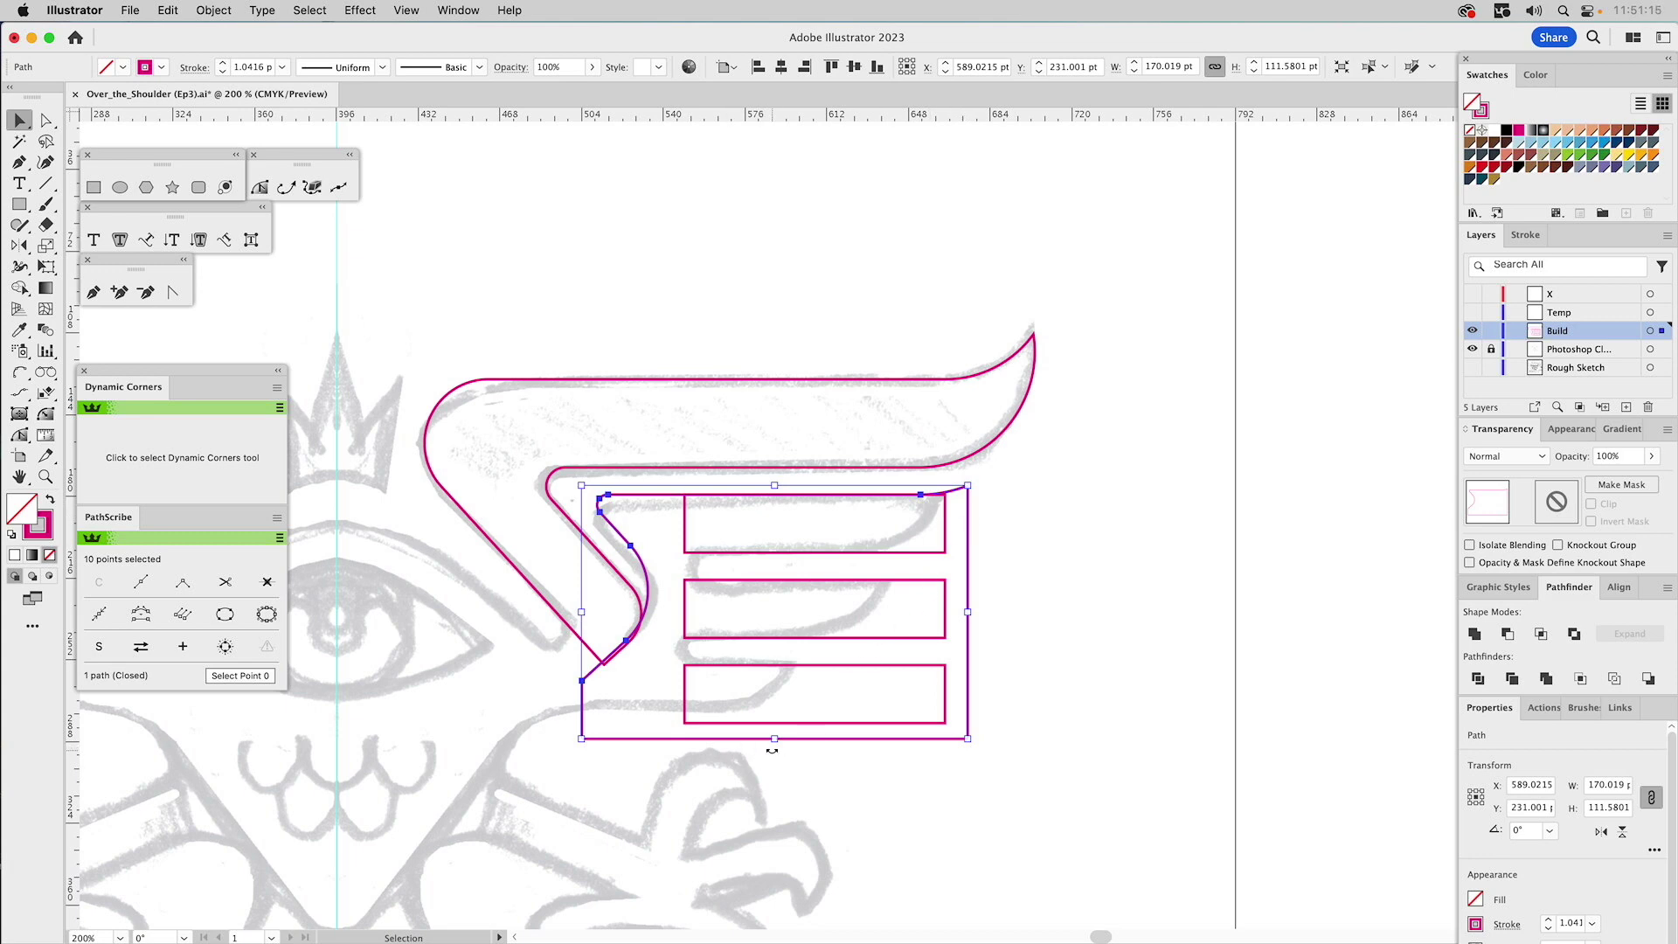
pyautogui.press('a')
pyautogui.moveTo(569, 731); pyautogui.dragTo(980, 772)
pyautogui.moveTo(849, 741); pyautogui.dragTo(847, 722)
pyautogui.click(854, 729)
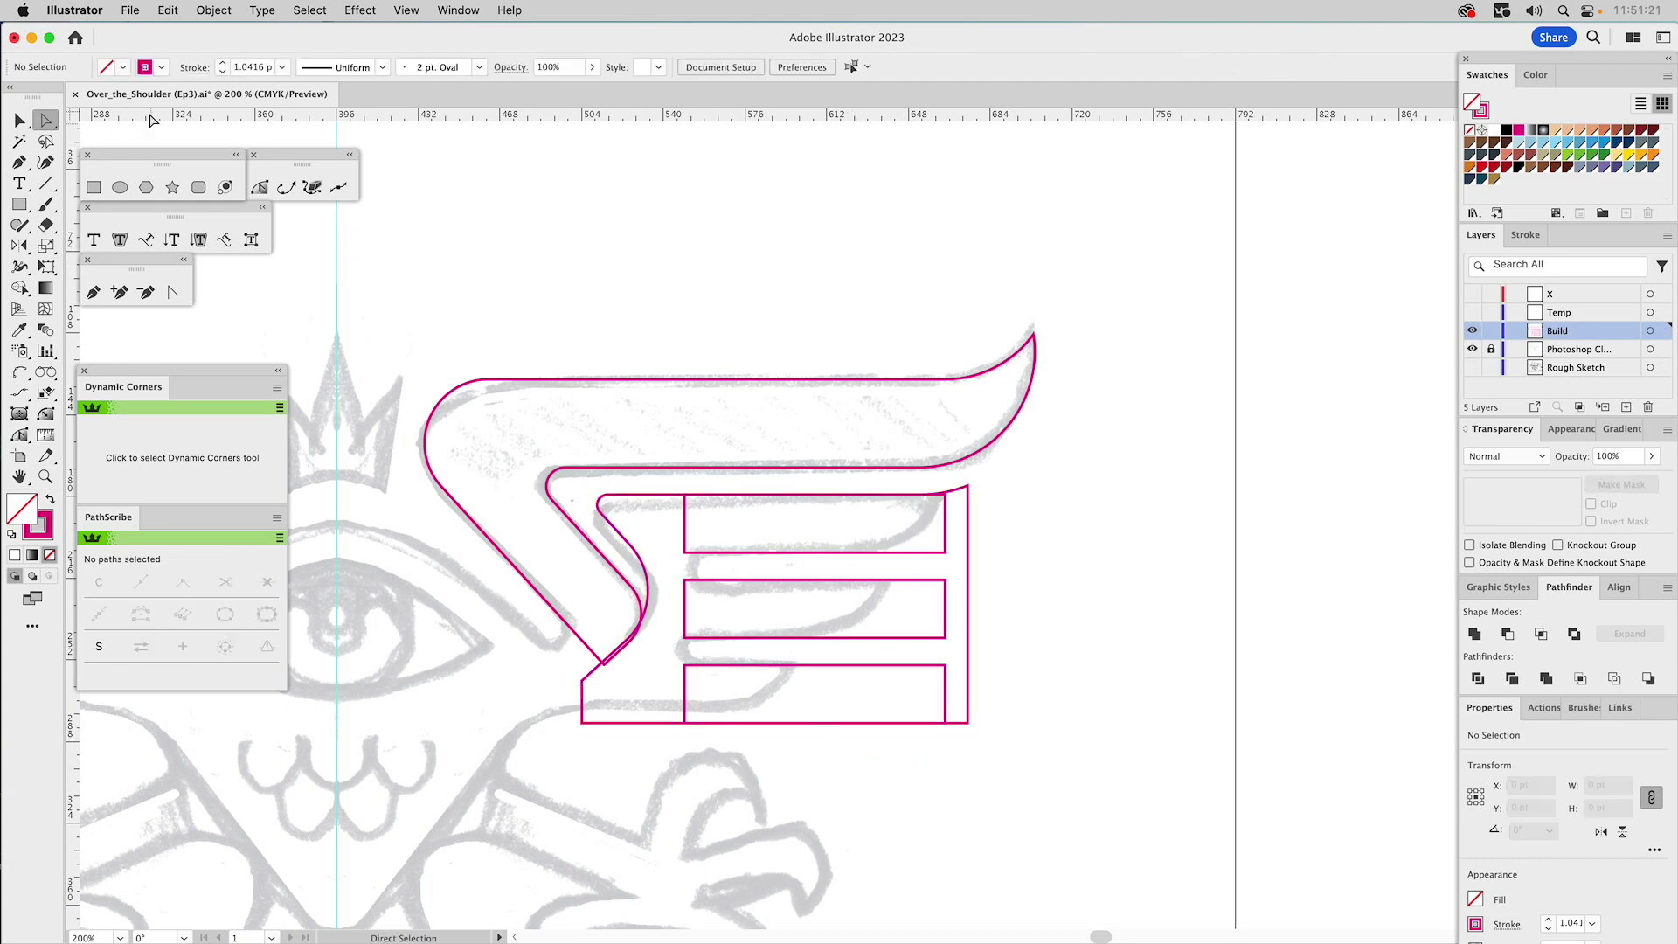
# - Draw a square about 142 pt wide over the feather shape's outer part, raise its upper outer corner, and subtract it
pyautogui.click(94, 187)
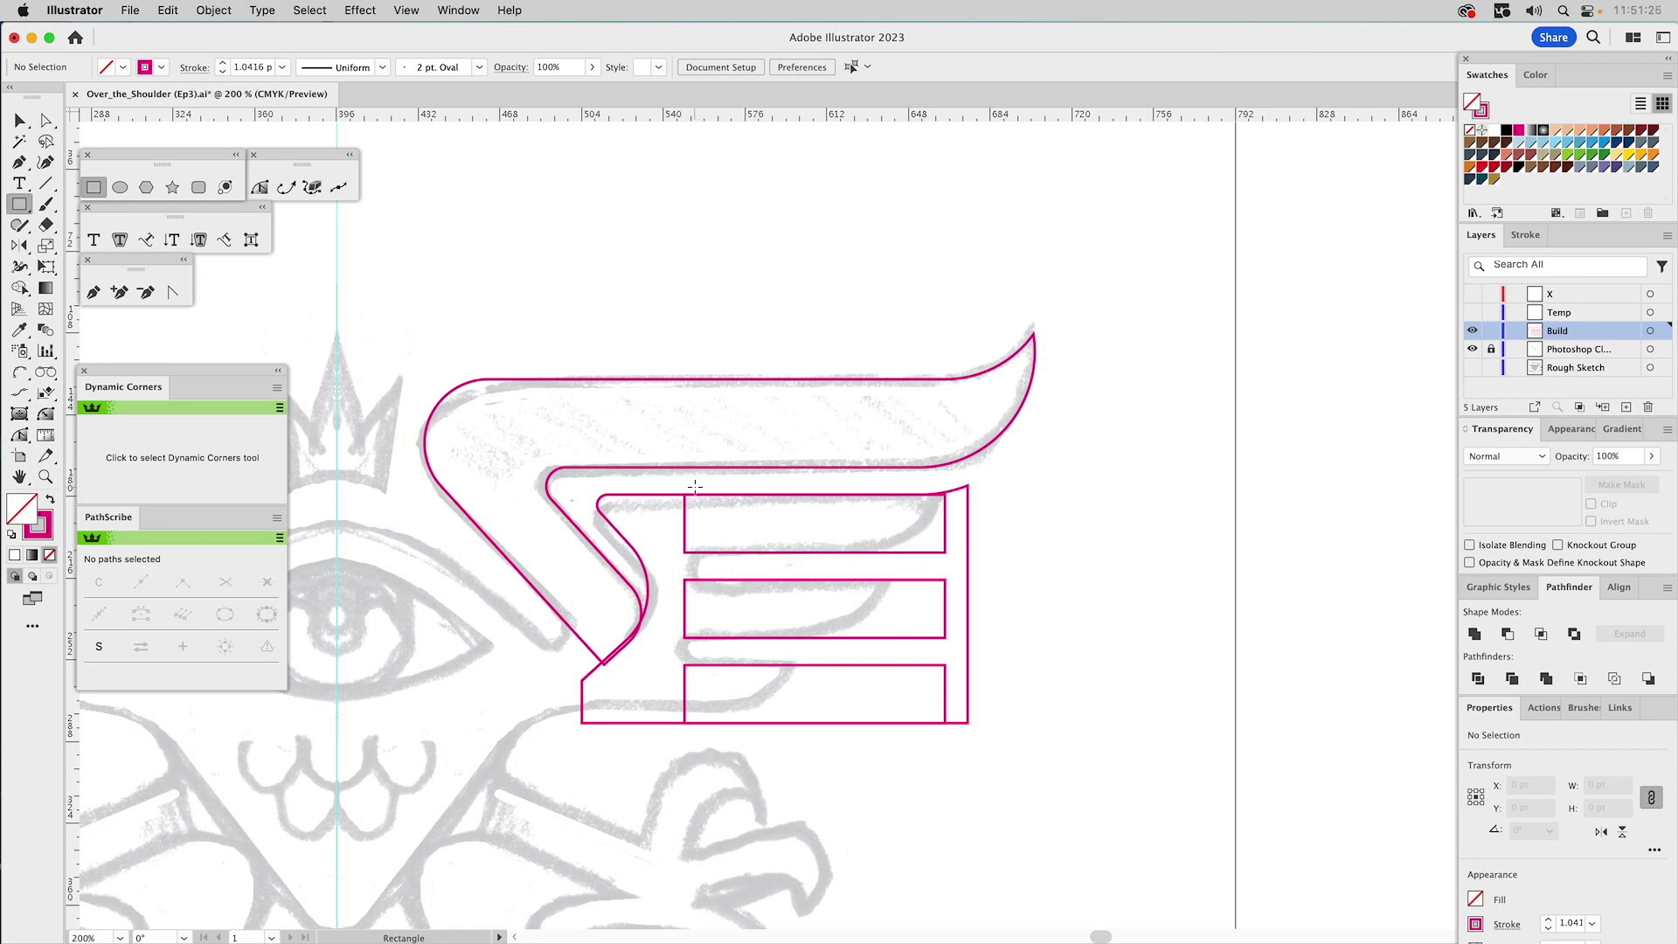
pyautogui.moveTo(694, 487); pyautogui.dragTo(1015, 809)
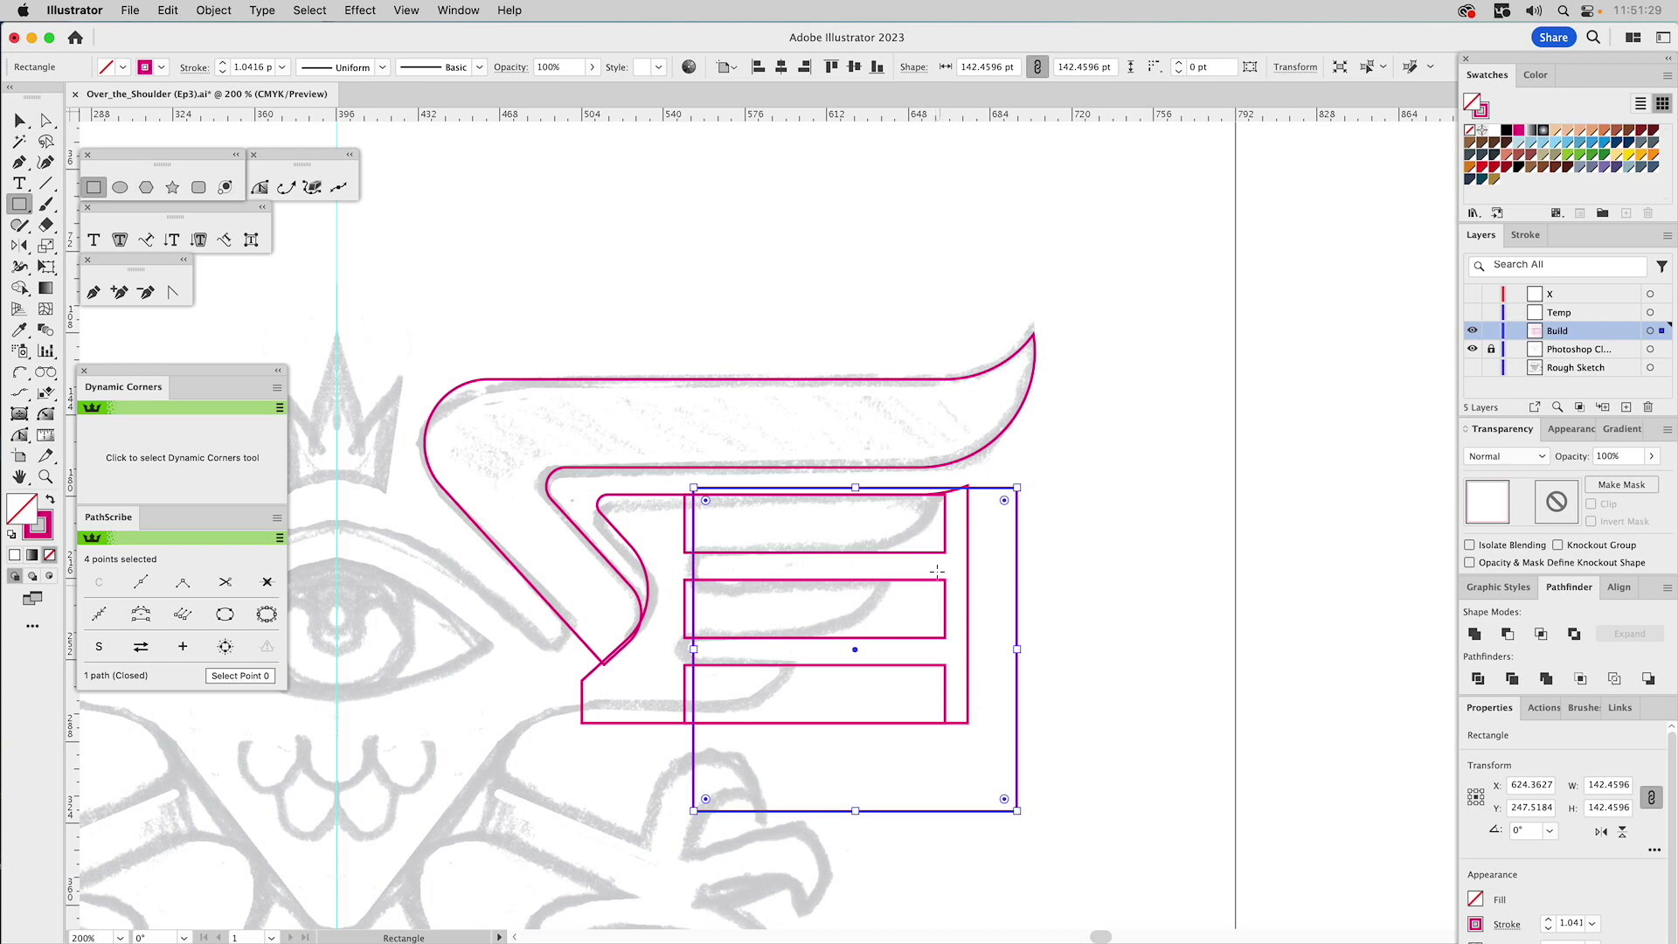
pyautogui.press('a')
pyautogui.moveTo(1016, 488); pyautogui.dragTo(1017, 479)
pyautogui.press('v')
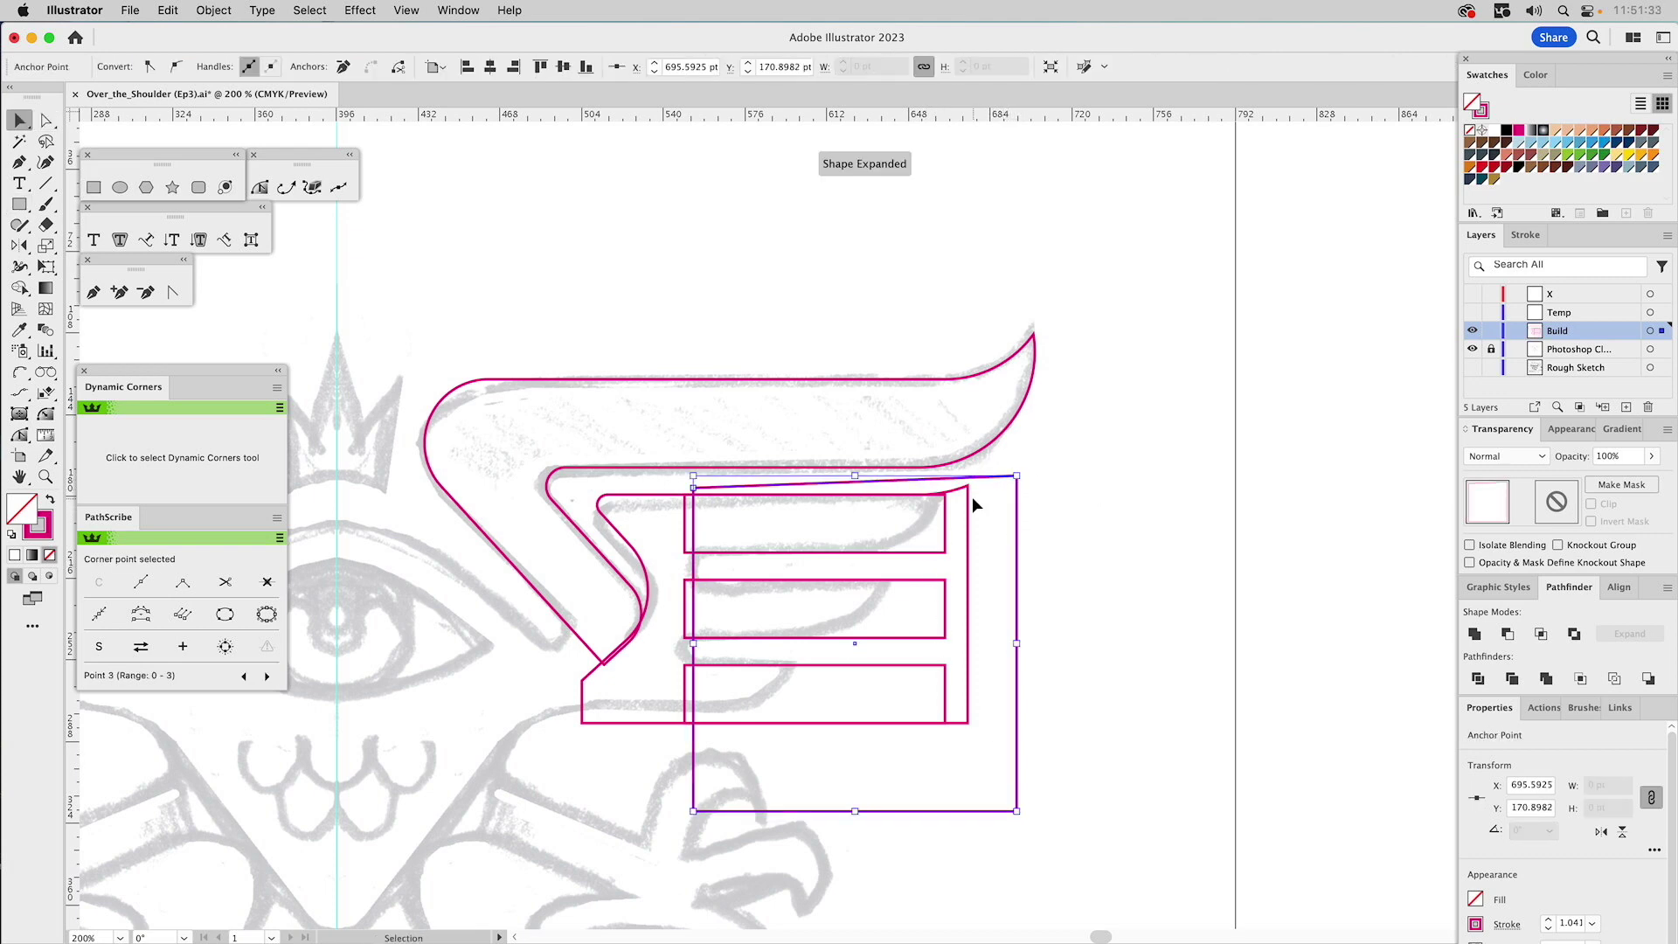
pyautogui.keyDown('shift'); pyautogui.click(967, 488); pyautogui.keyUp('shift')
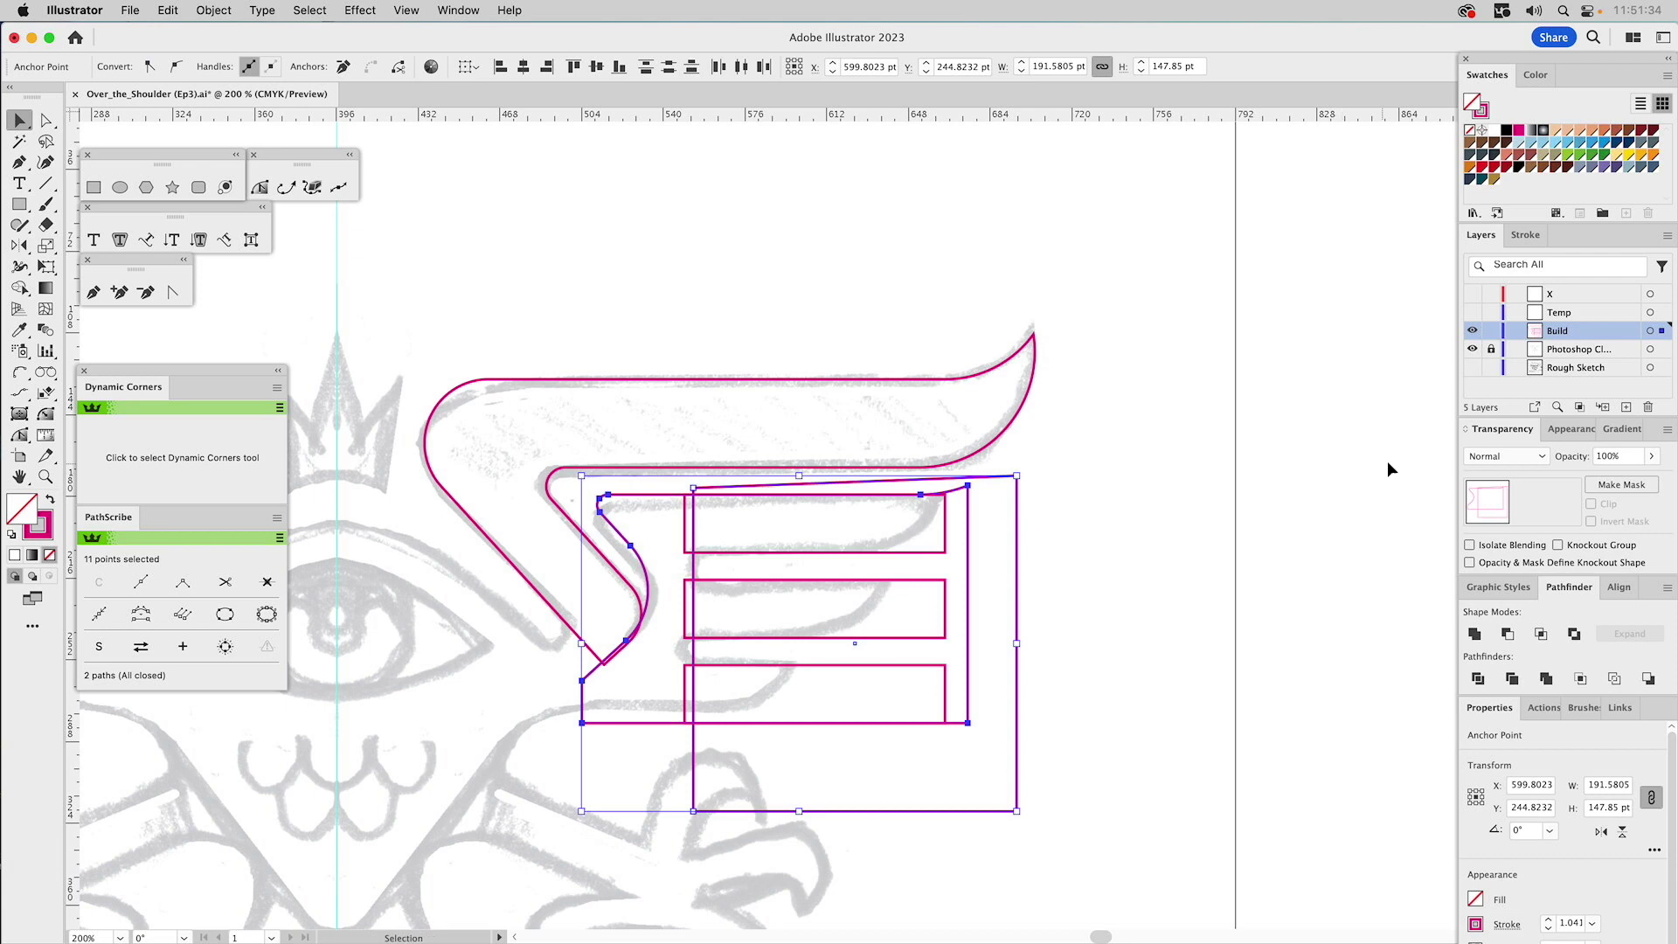
pyautogui.click(1507, 637)
pyautogui.click(1031, 607)
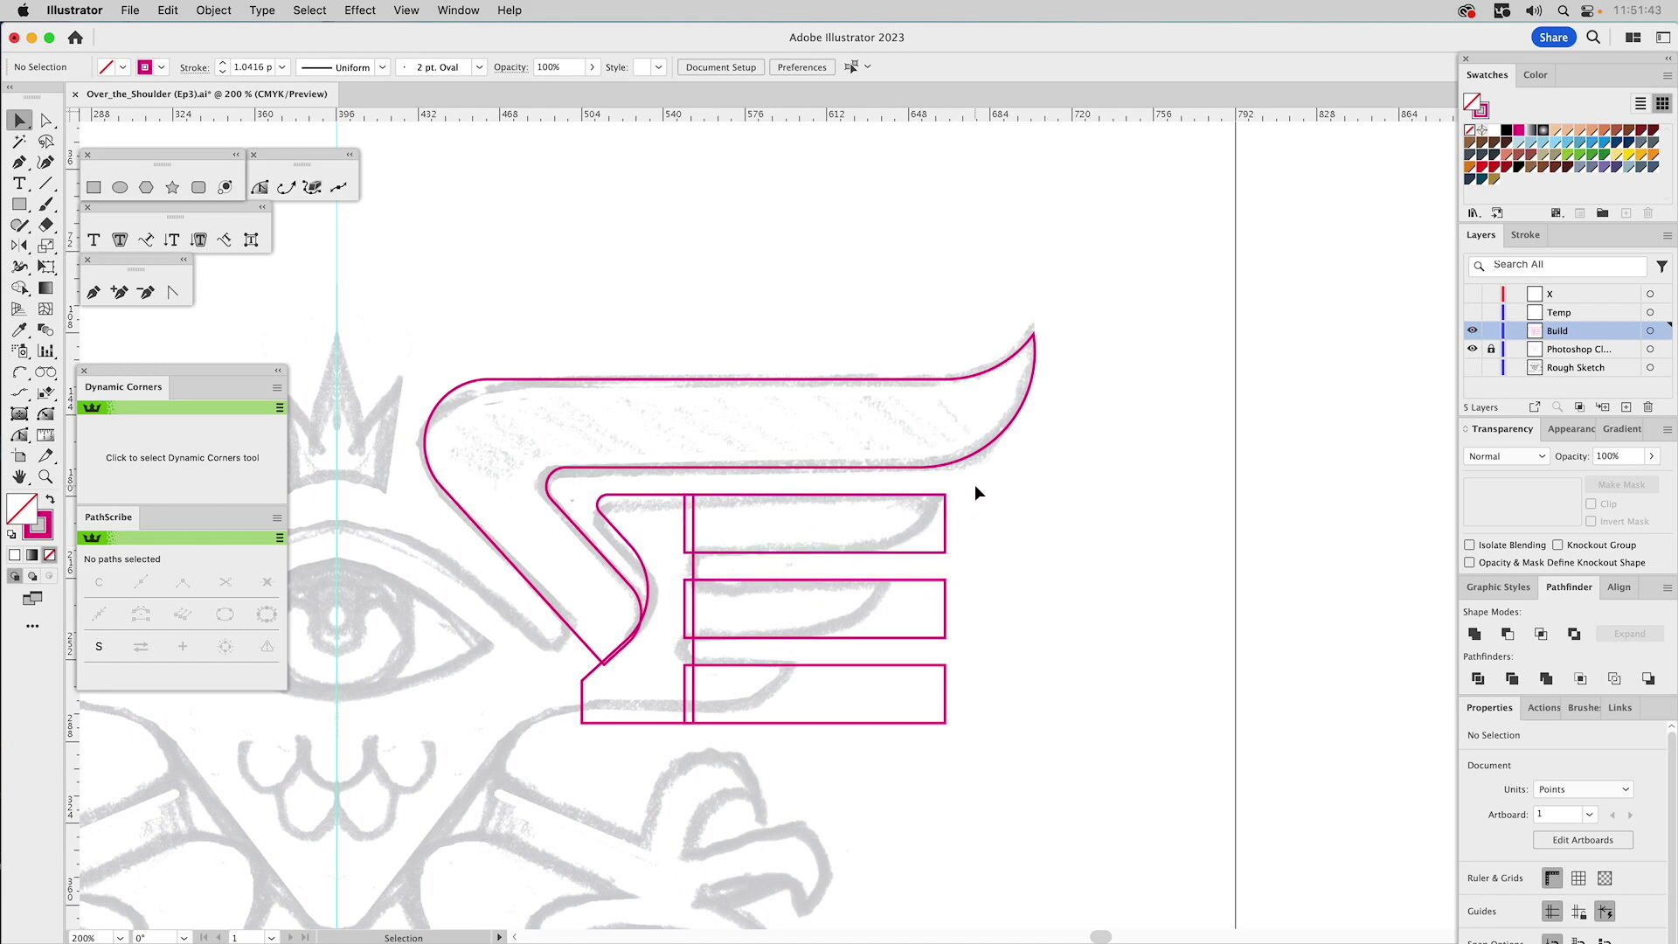
# - Unite the three feather rectangles, the trimmed inner shape and the upper wing into one outline
pyautogui.moveTo(973, 484); pyautogui.dragTo(662, 747)
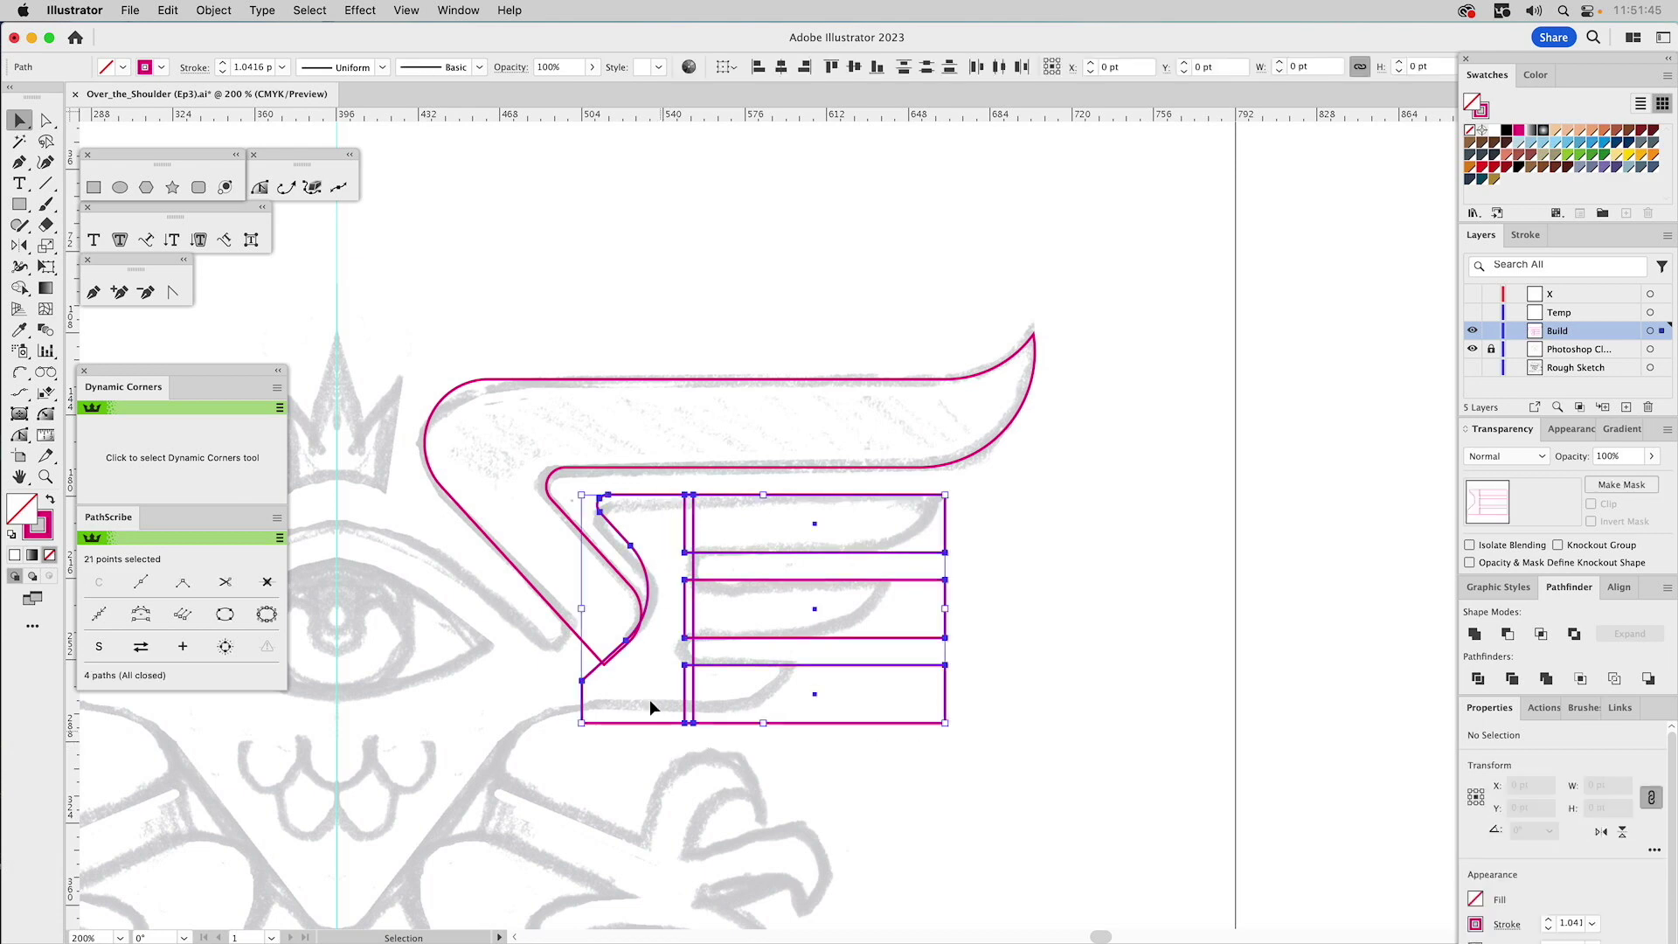
pyautogui.keyDown('shift'); pyautogui.click(594, 549); pyautogui.keyUp('shift')
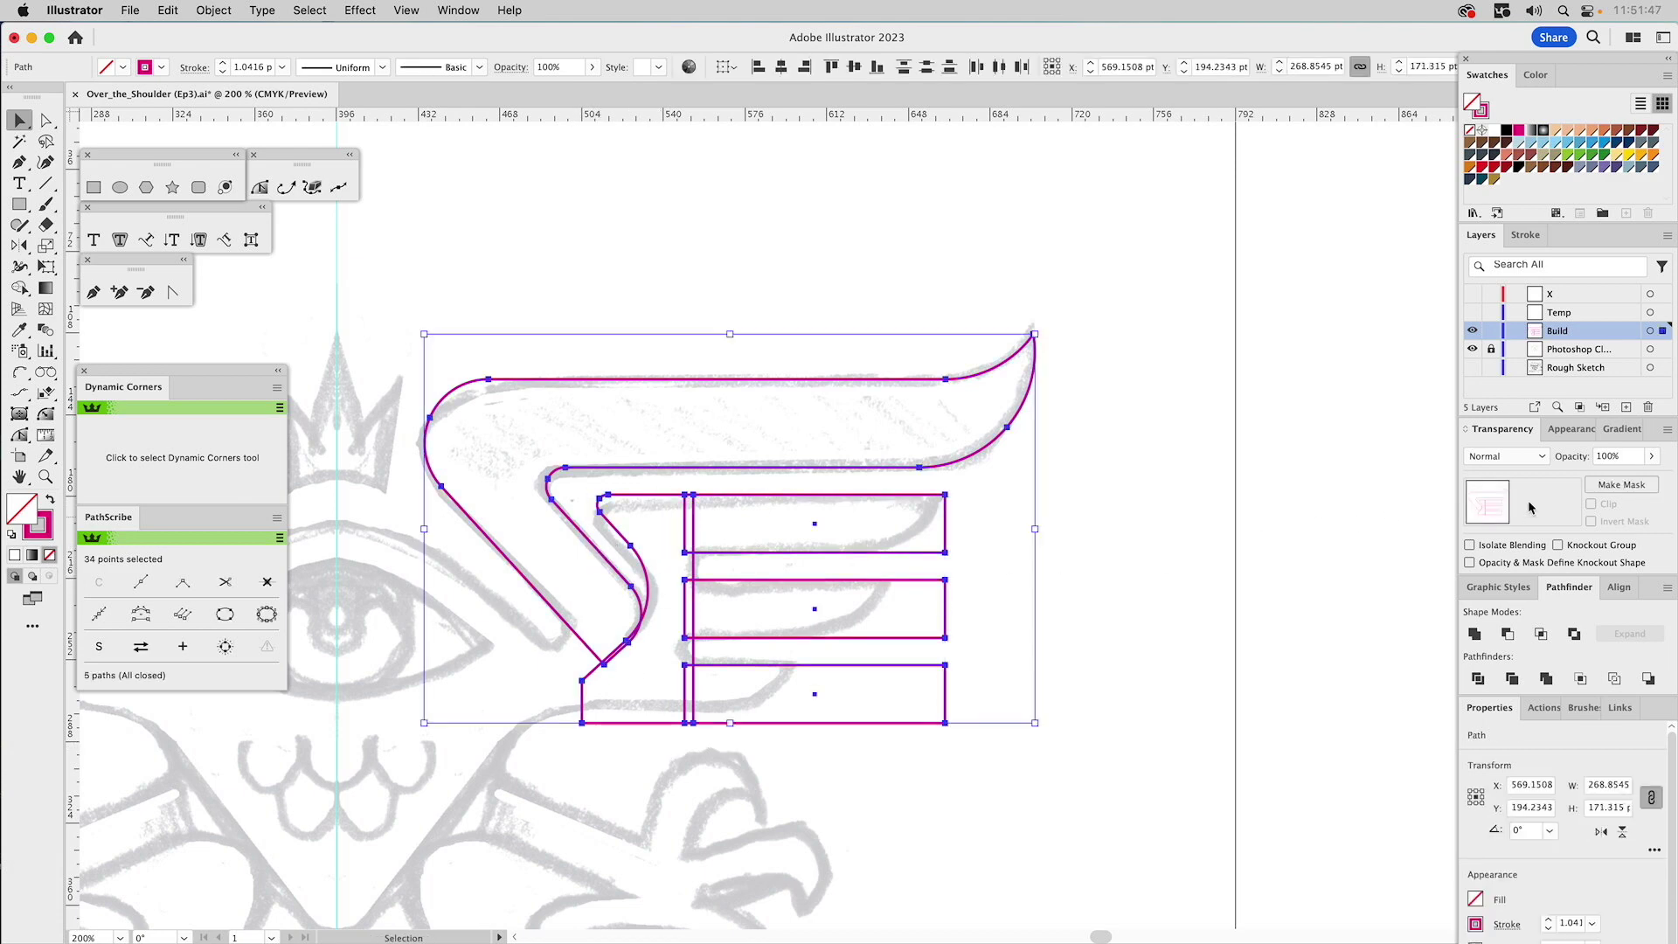
pyautogui.click(1475, 635)
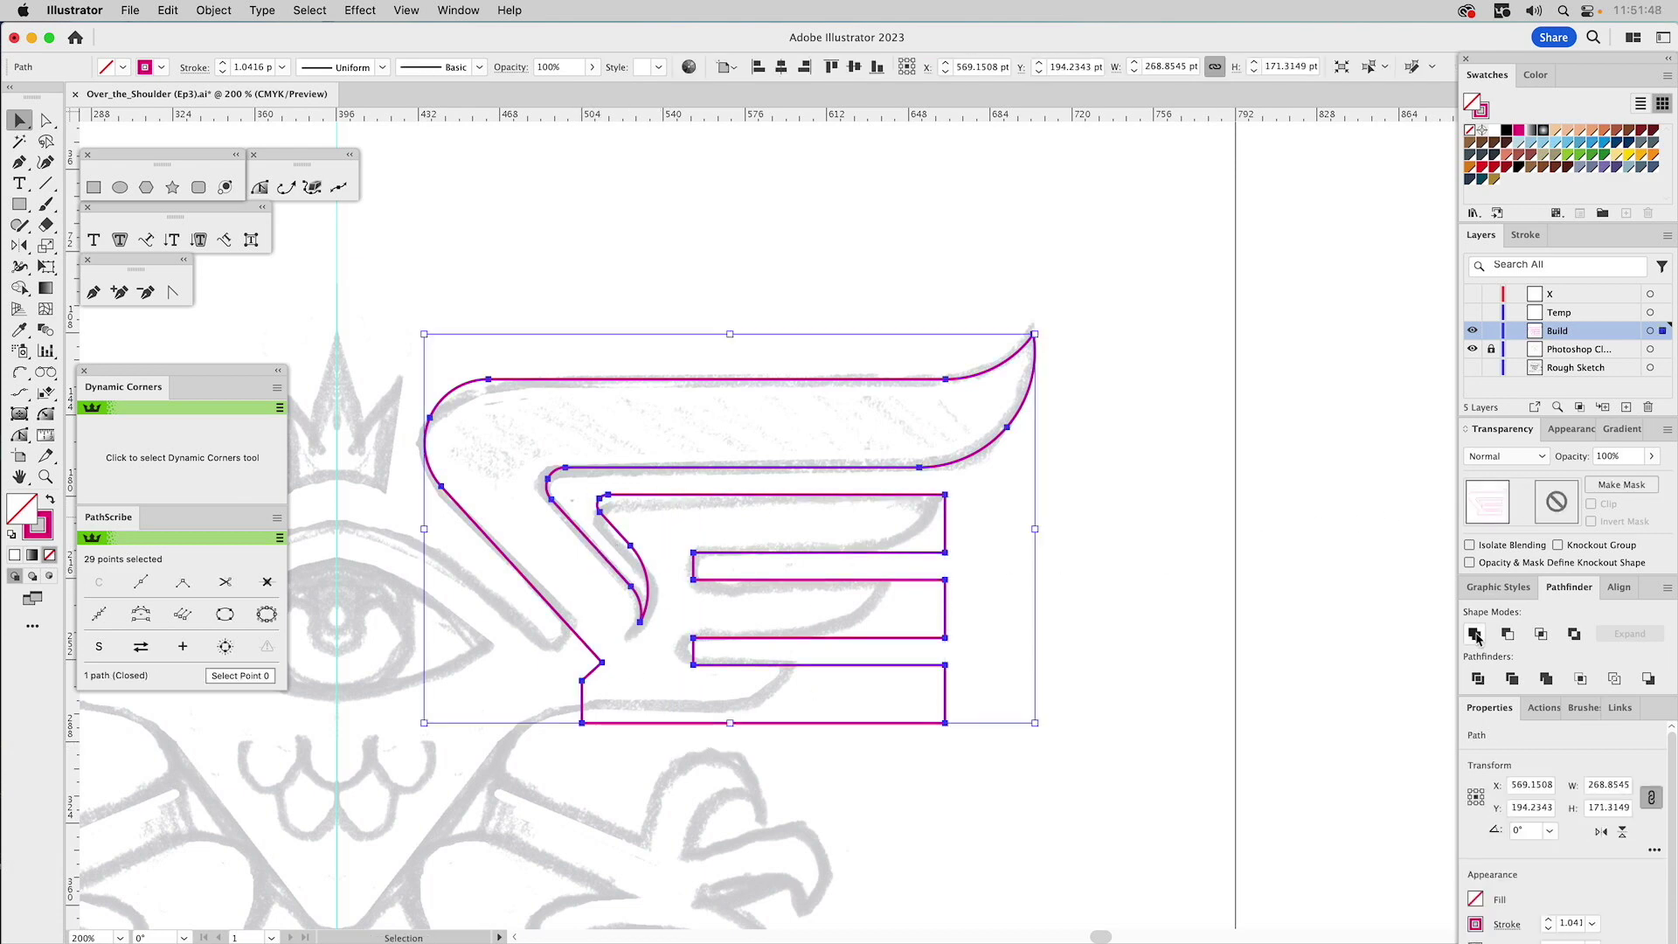
pyautogui.click(1197, 603)
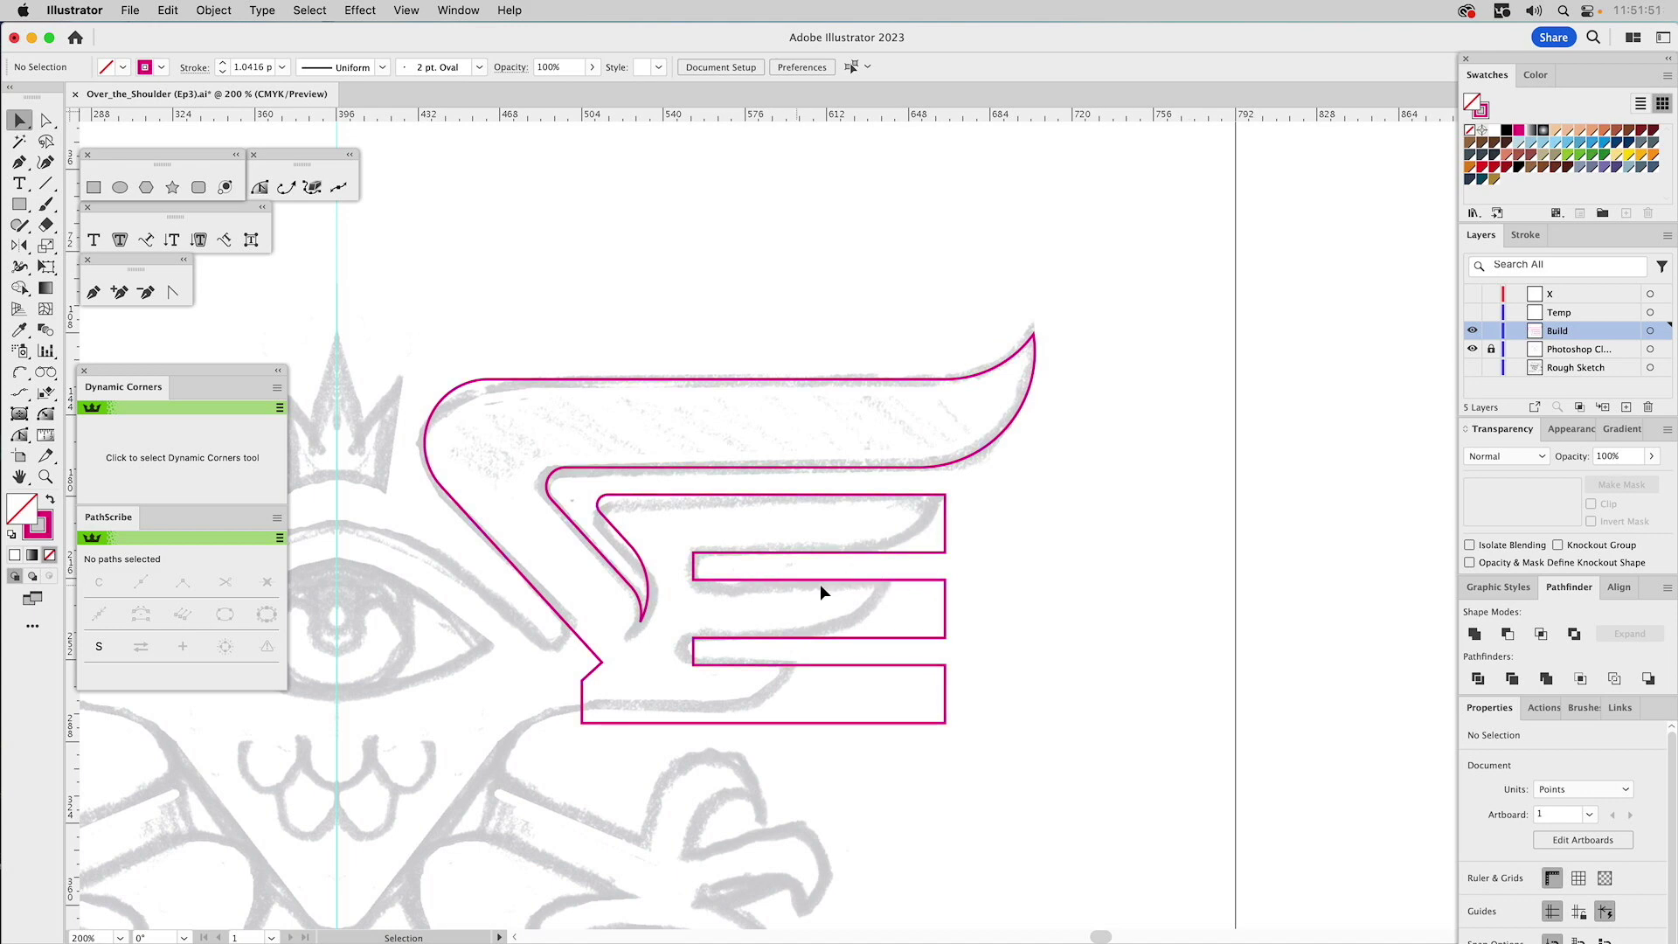
# - Round the four inner corners of the two gaps between the feathers to a 6 pt radius
pyautogui.press('a')
pyautogui.moveTo(678, 544); pyautogui.dragTo(819, 662)
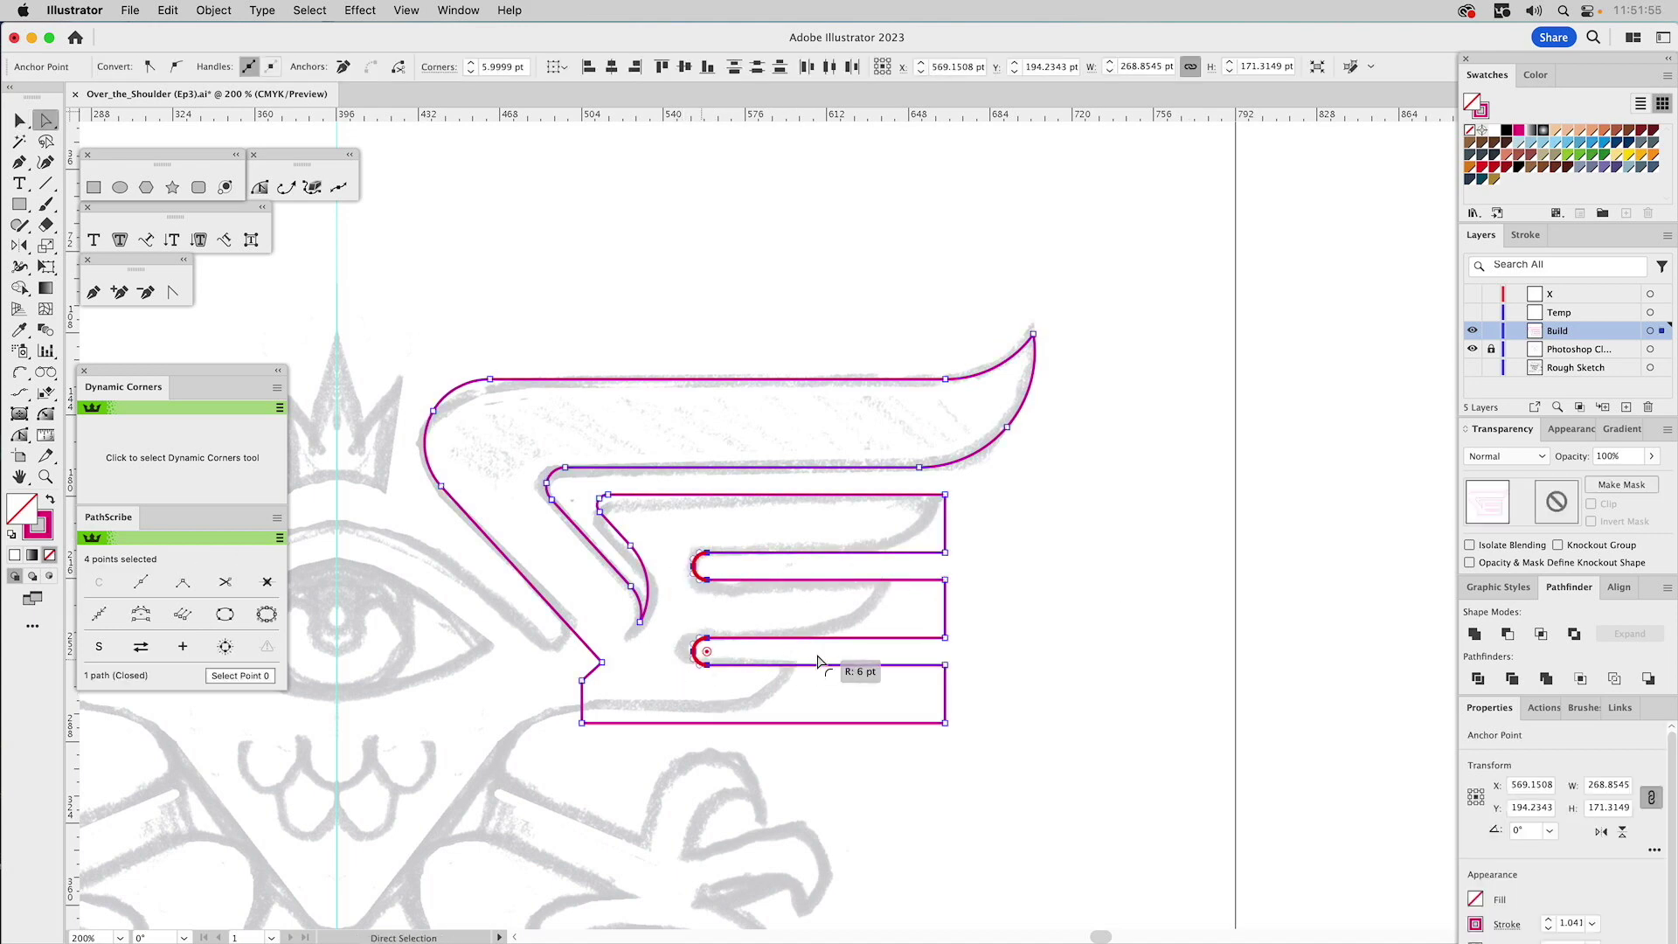
pyautogui.click(1086, 607)
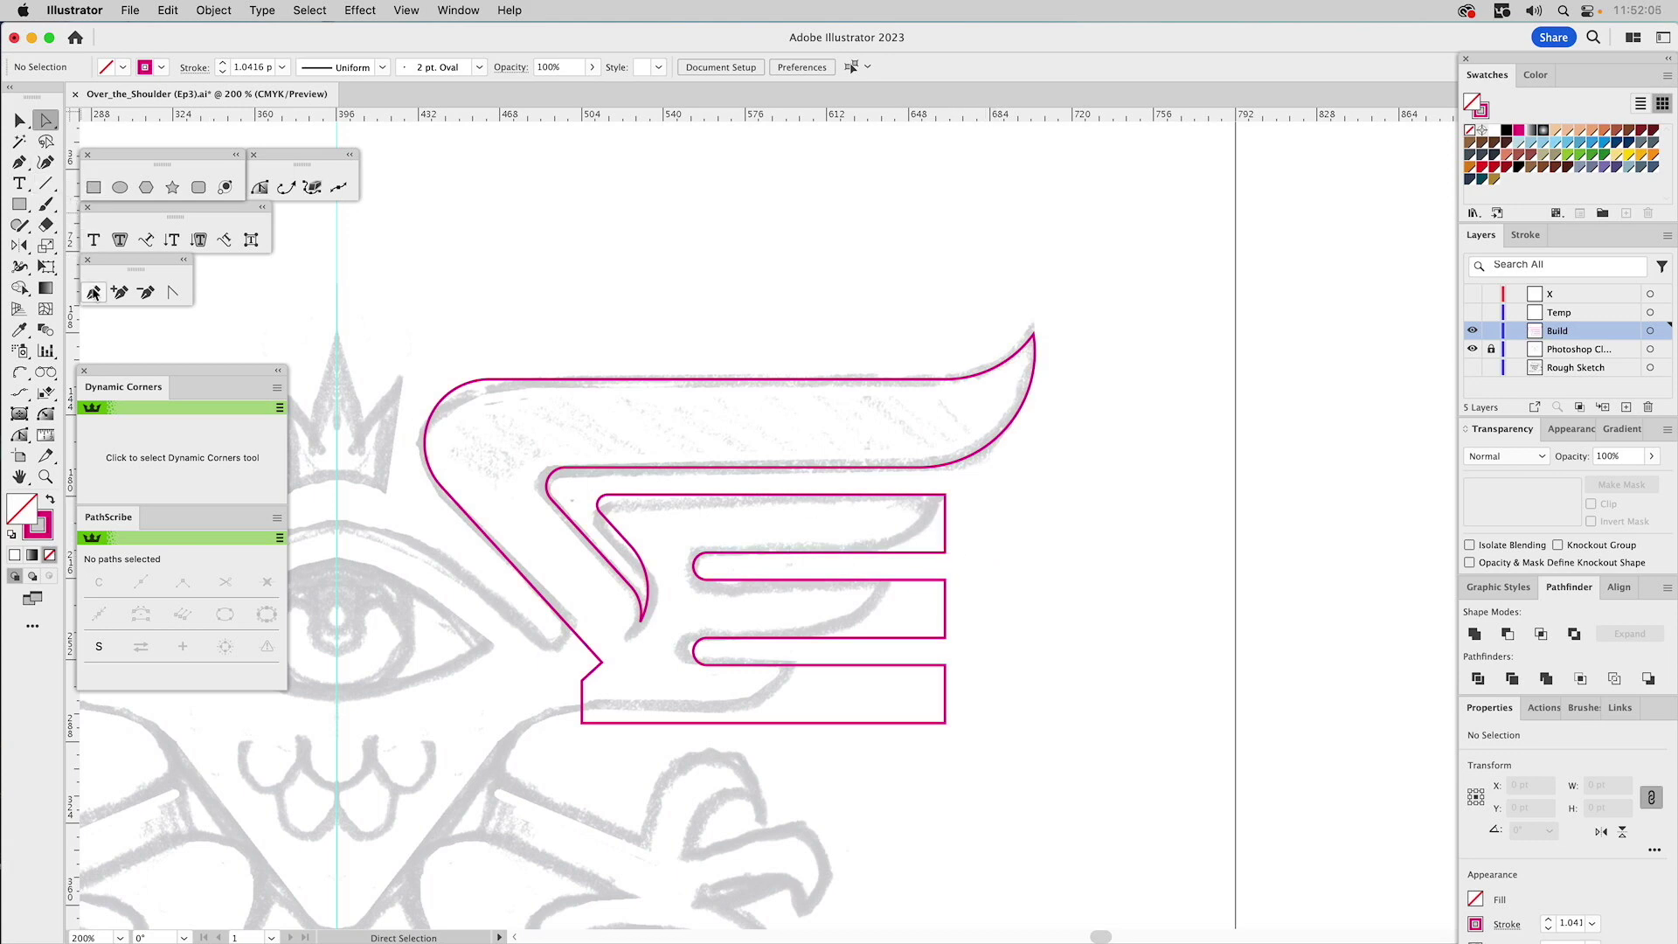
# - Draw a closed four-point Pen shape over the feathers' outer ends, its inner edge slanting inward from the uppermost tip to below the lowest feather
pyautogui.click(94, 292)
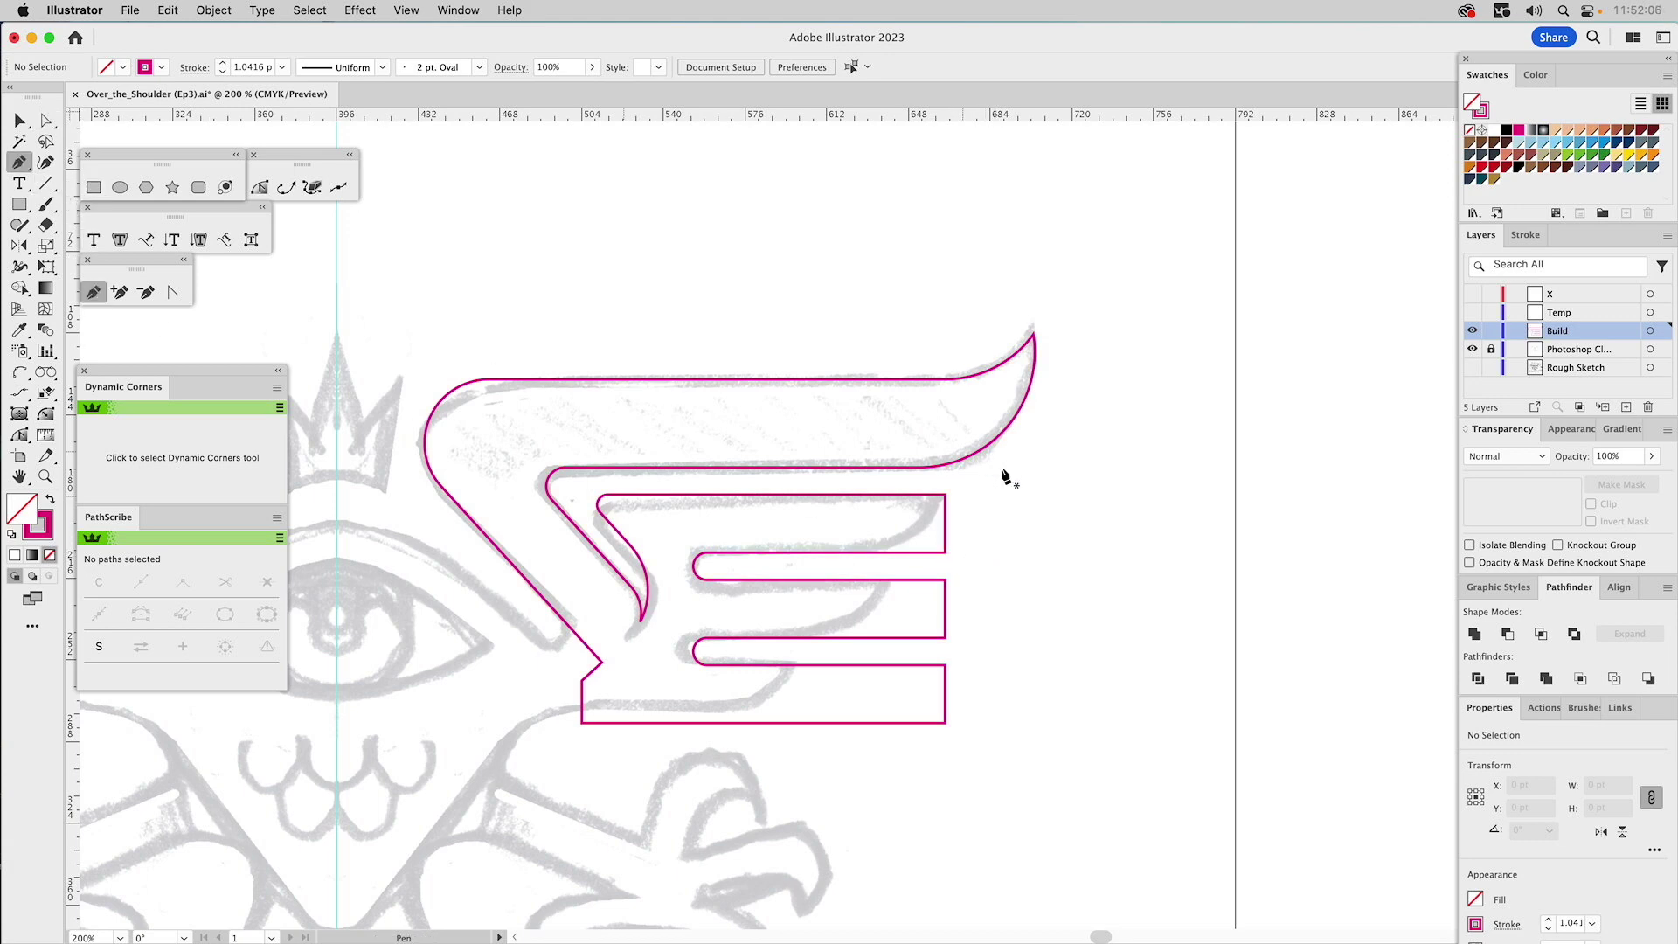
pyautogui.click(945, 486)
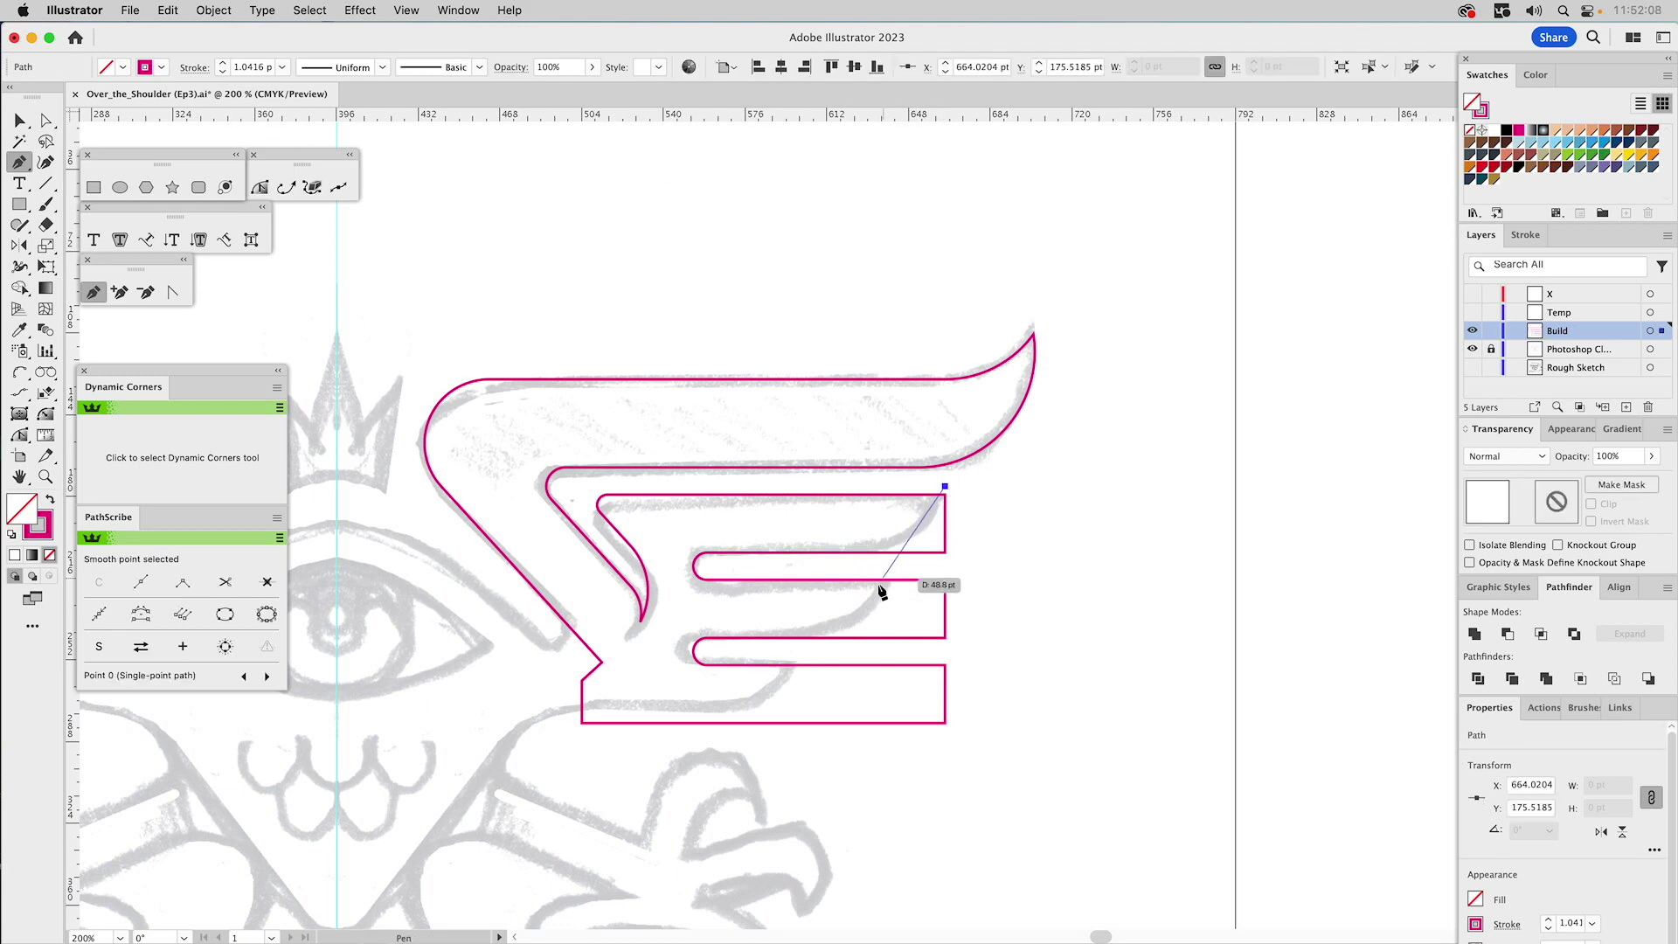
pyautogui.click(765, 760)
pyautogui.click(991, 763)
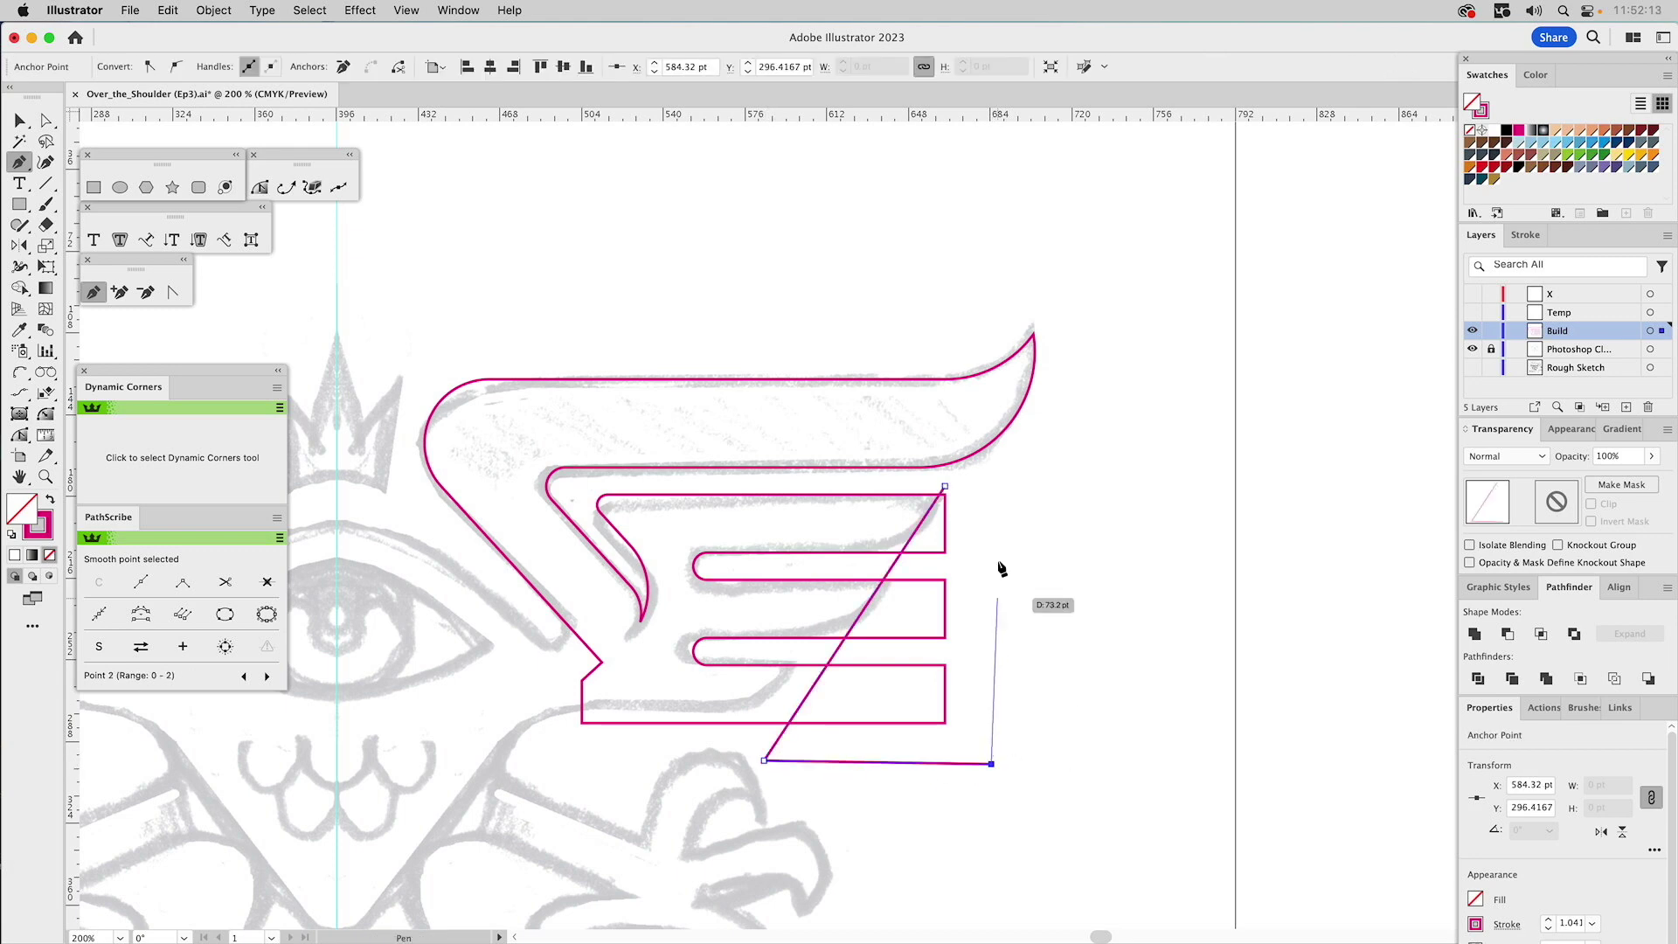
pyautogui.click(974, 479)
pyautogui.click(945, 487)
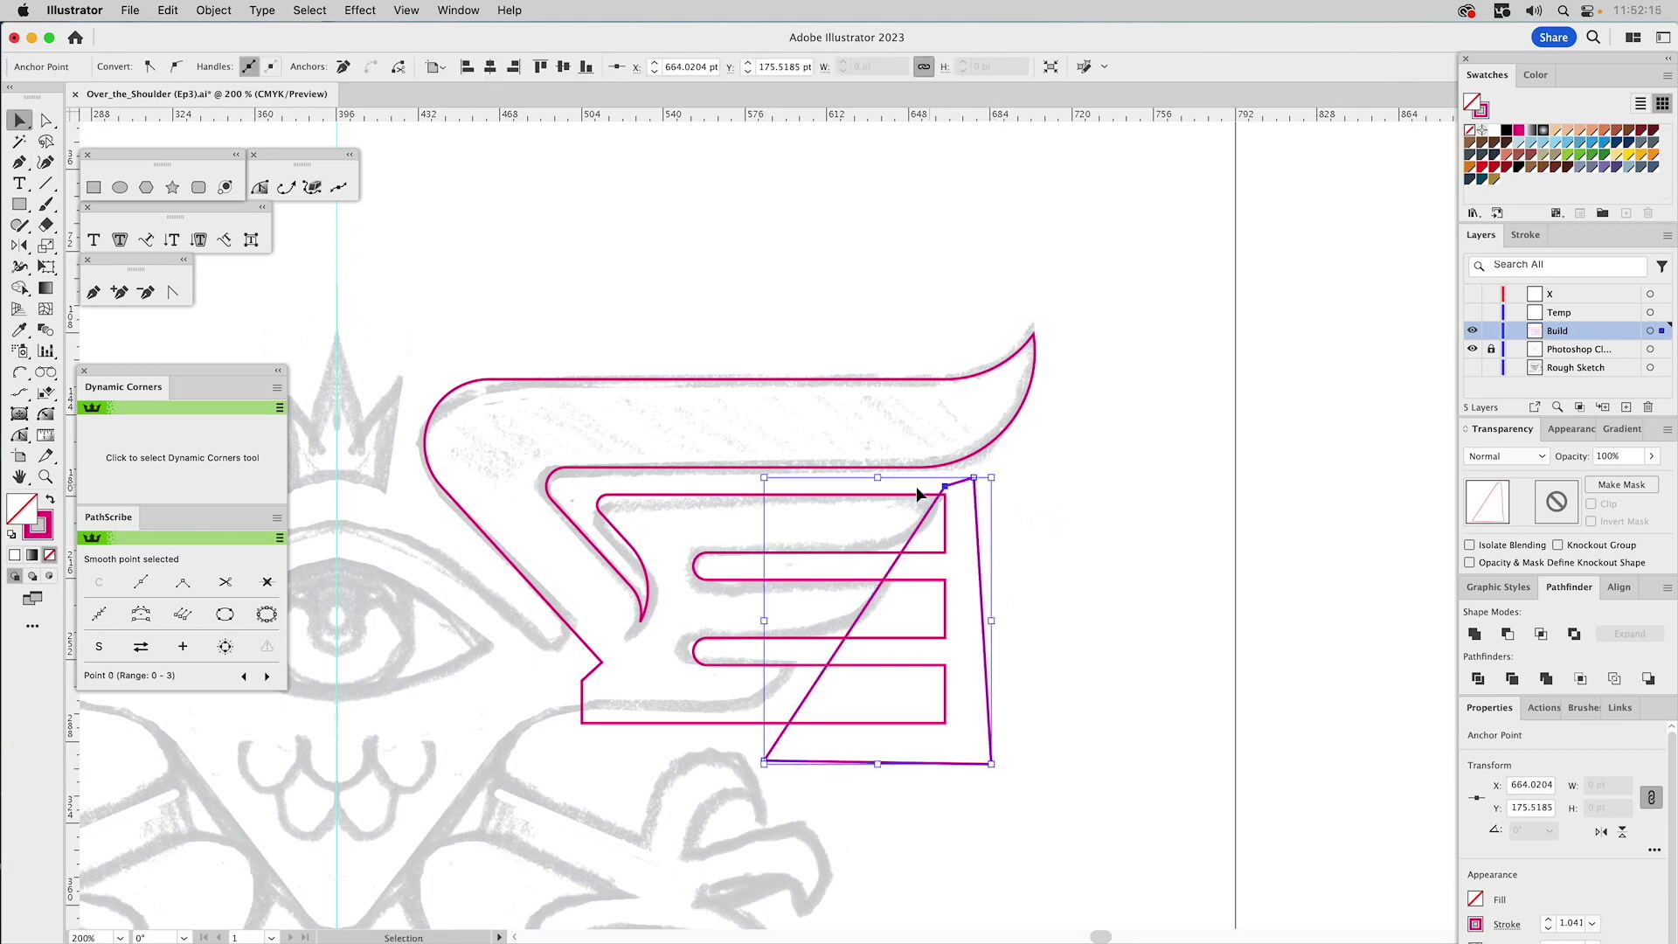
# - Subtract the four-point Pen shape from the wing outline to cut the three lower feather ends at a slant
pyautogui.press('v')
pyautogui.press('super+a')
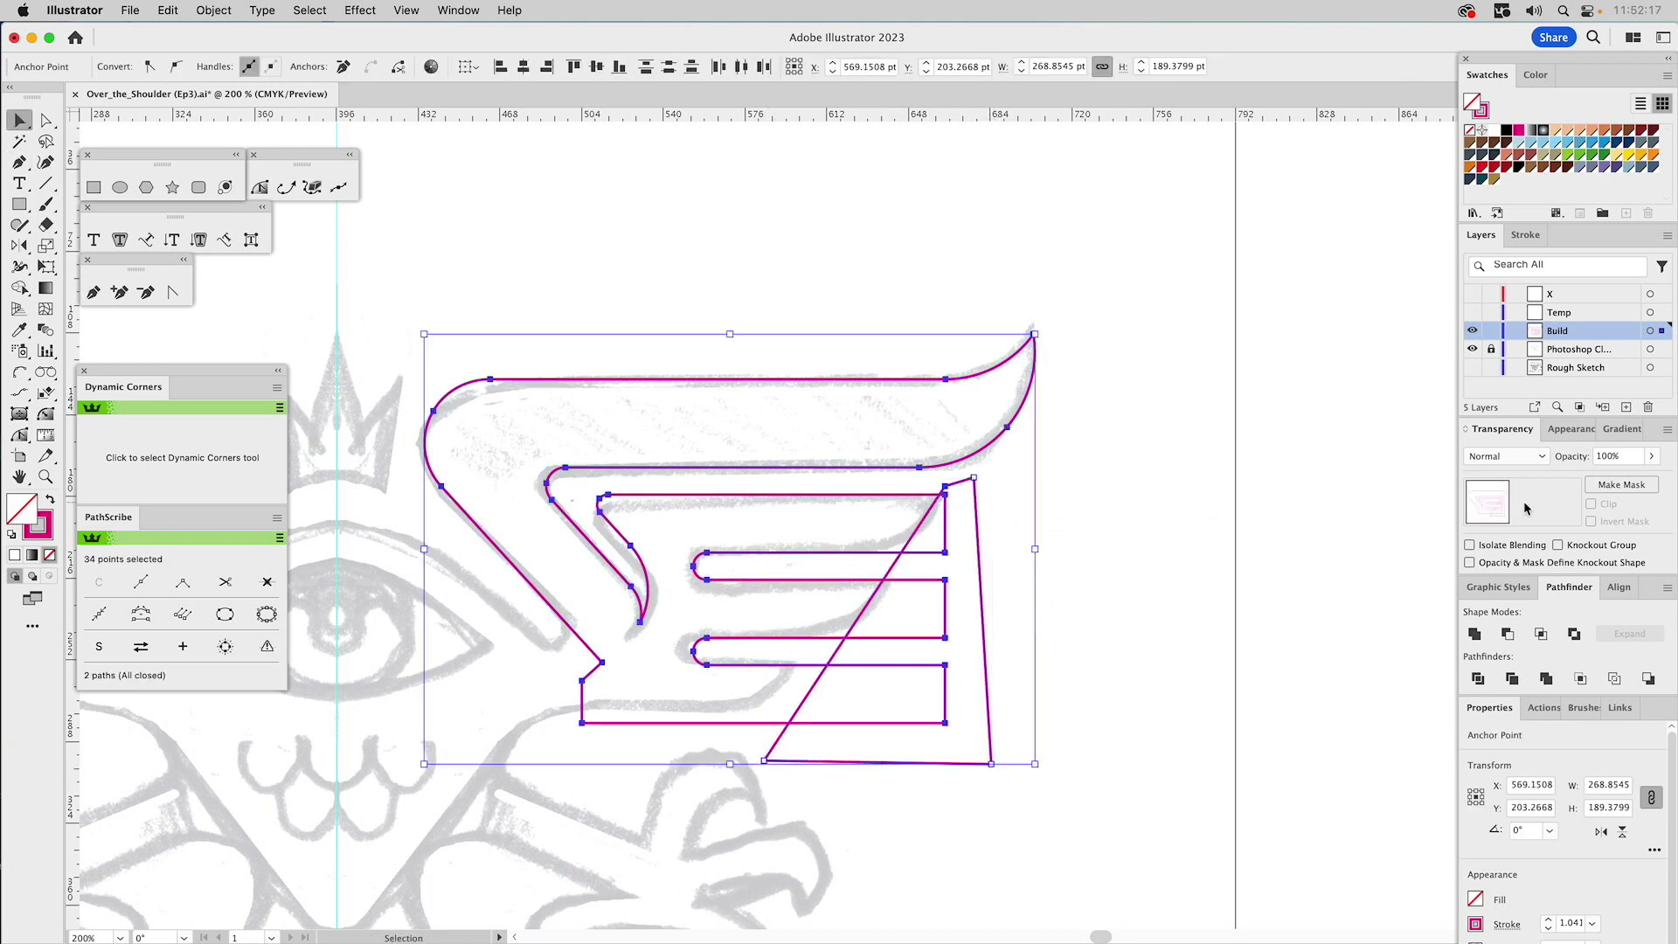
pyautogui.click(1508, 634)
pyautogui.click(1120, 547)
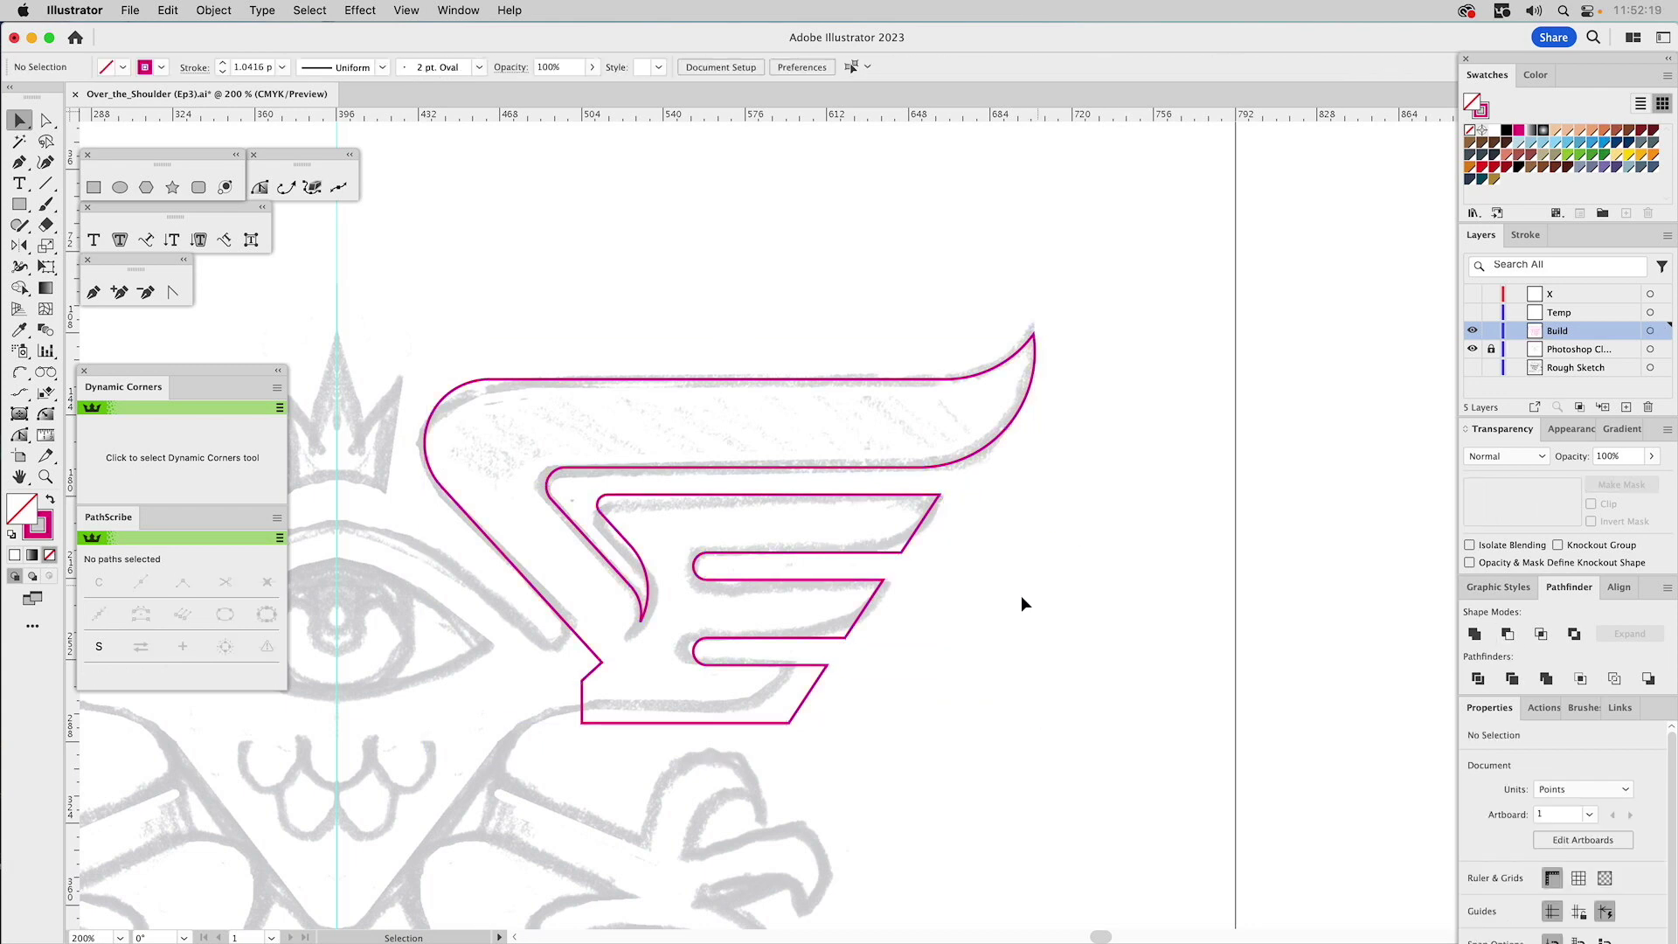
# - Move the lower outer corner points of the three lower feathers horizontally outward together to steepen their slanted ends
pyautogui.press('a')
pyautogui.click(902, 554)
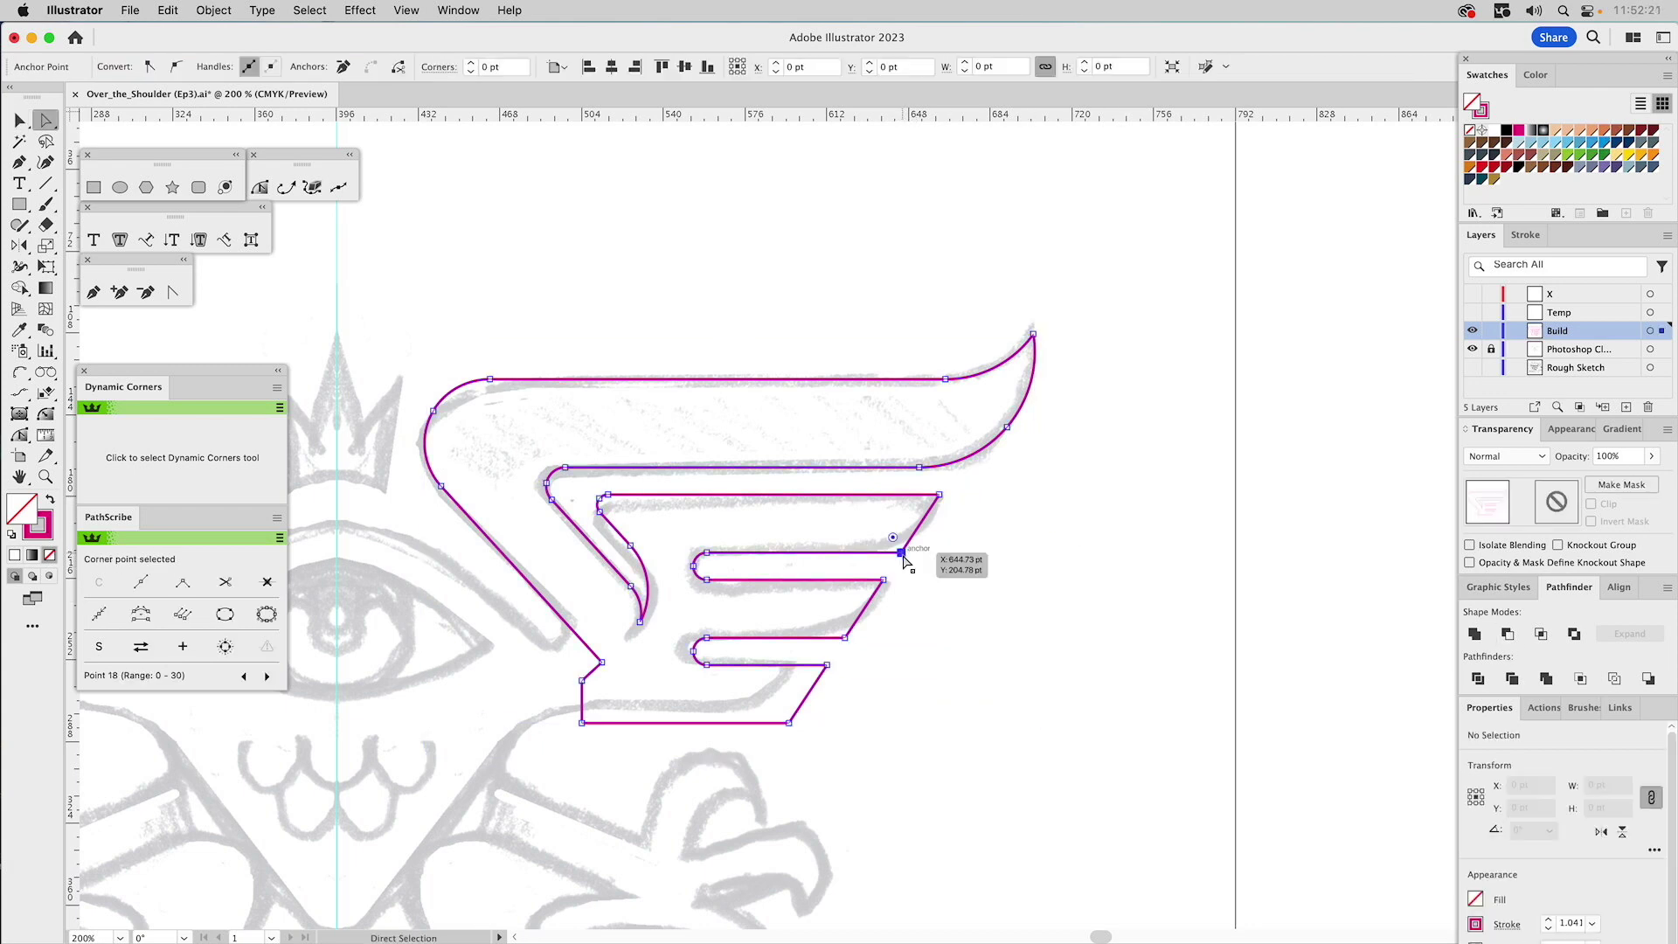
pyautogui.keyDown('shift'); pyautogui.click(844, 638); pyautogui.keyUp('shift')
pyautogui.keyDown('shift'); pyautogui.click(793, 724); pyautogui.keyUp('shift')
pyautogui.moveTo(794, 724); pyautogui.dragTo(813, 724)
pyautogui.click(930, 670)
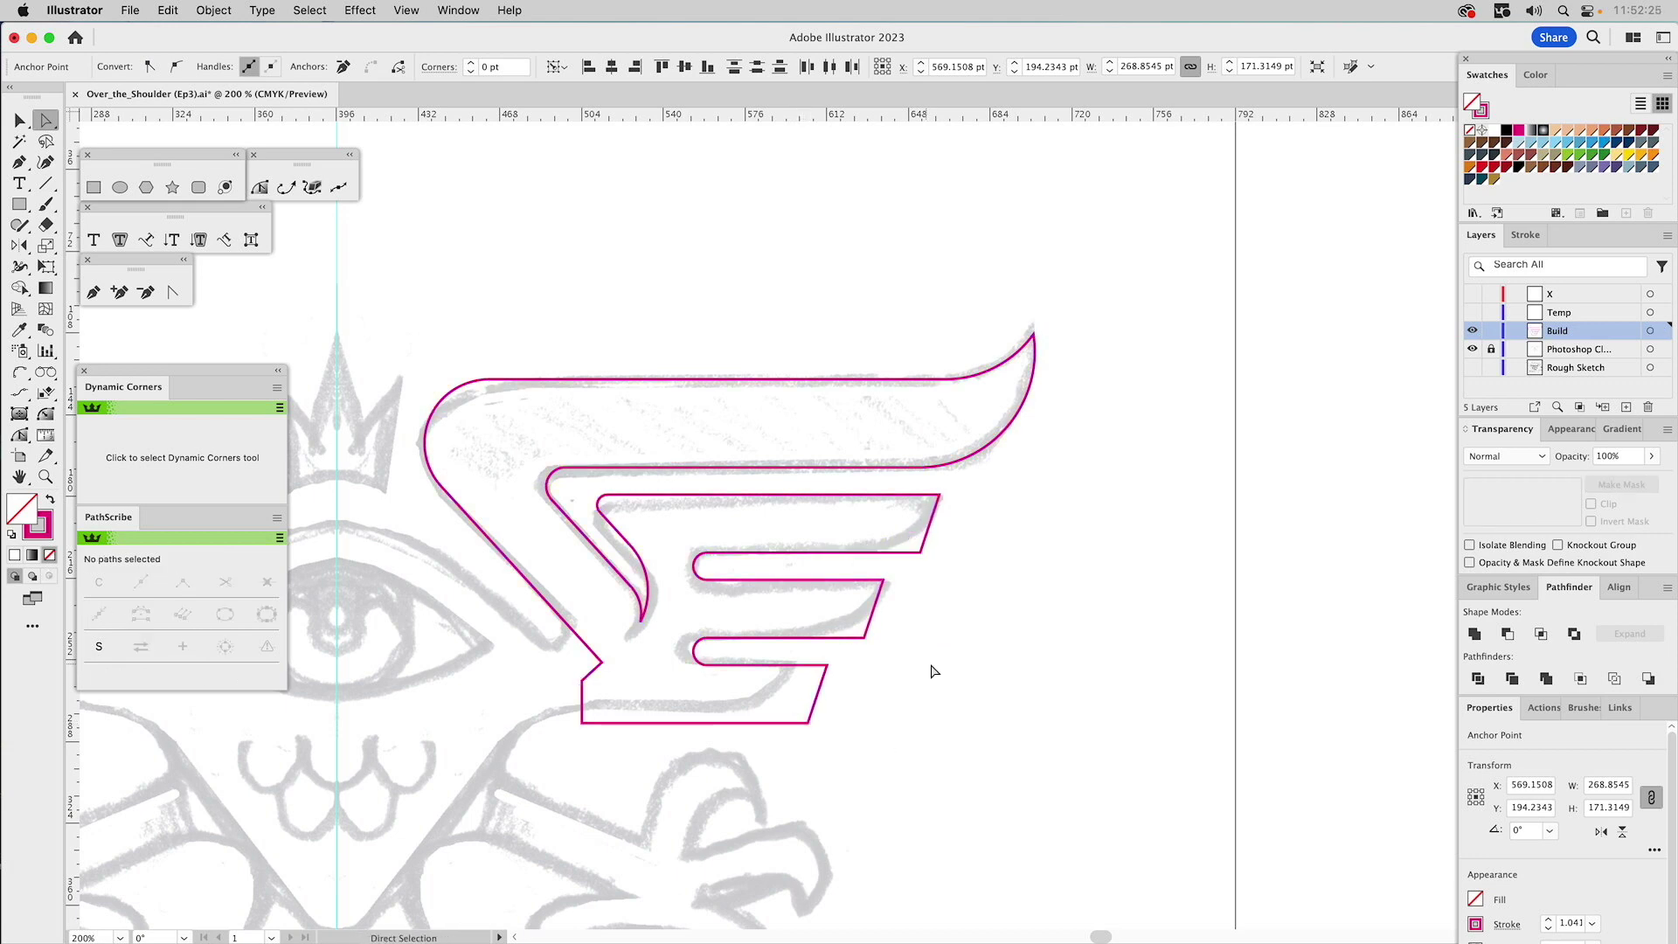
# - Round the lower outer corners of the three lower feathers into sweeping curves, with a radius of about 37 pt on the lowest
pyautogui.click(48, 414)
pyautogui.moveTo(920, 553); pyautogui.dragTo(832, 415)
pyautogui.moveTo(867, 639); pyautogui.dragTo(778, 505)
pyautogui.moveTo(812, 727); pyautogui.dragTo(790, 688)
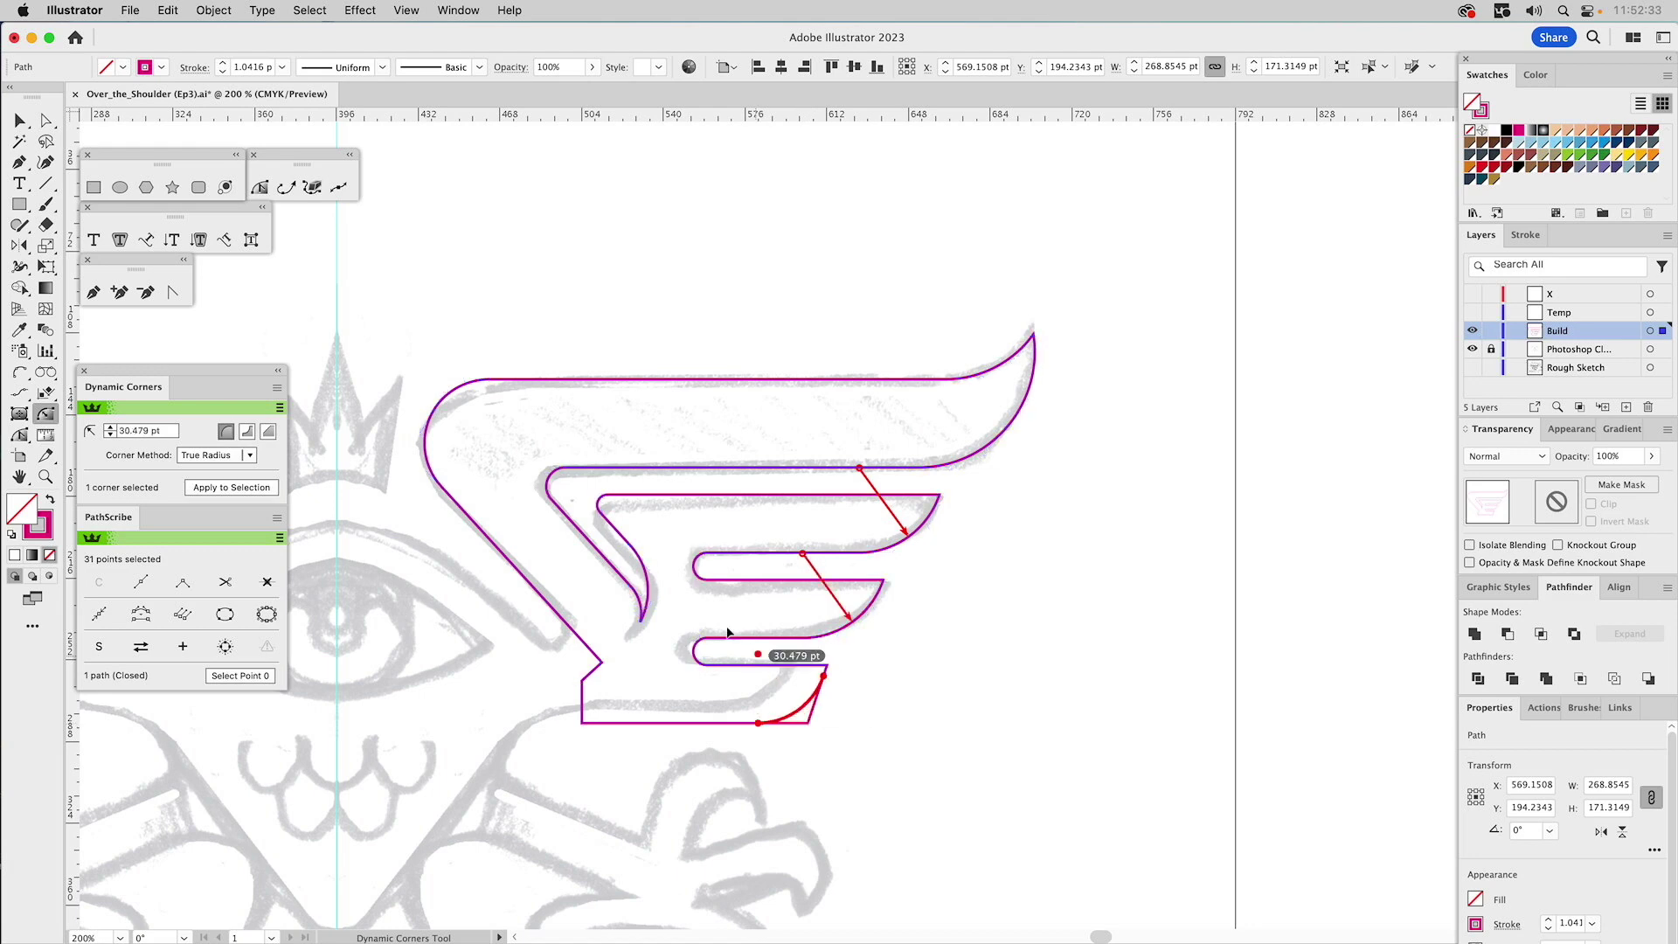
pyautogui.keyDown('super'); pyautogui.click(869, 689); pyautogui.keyUp('super')
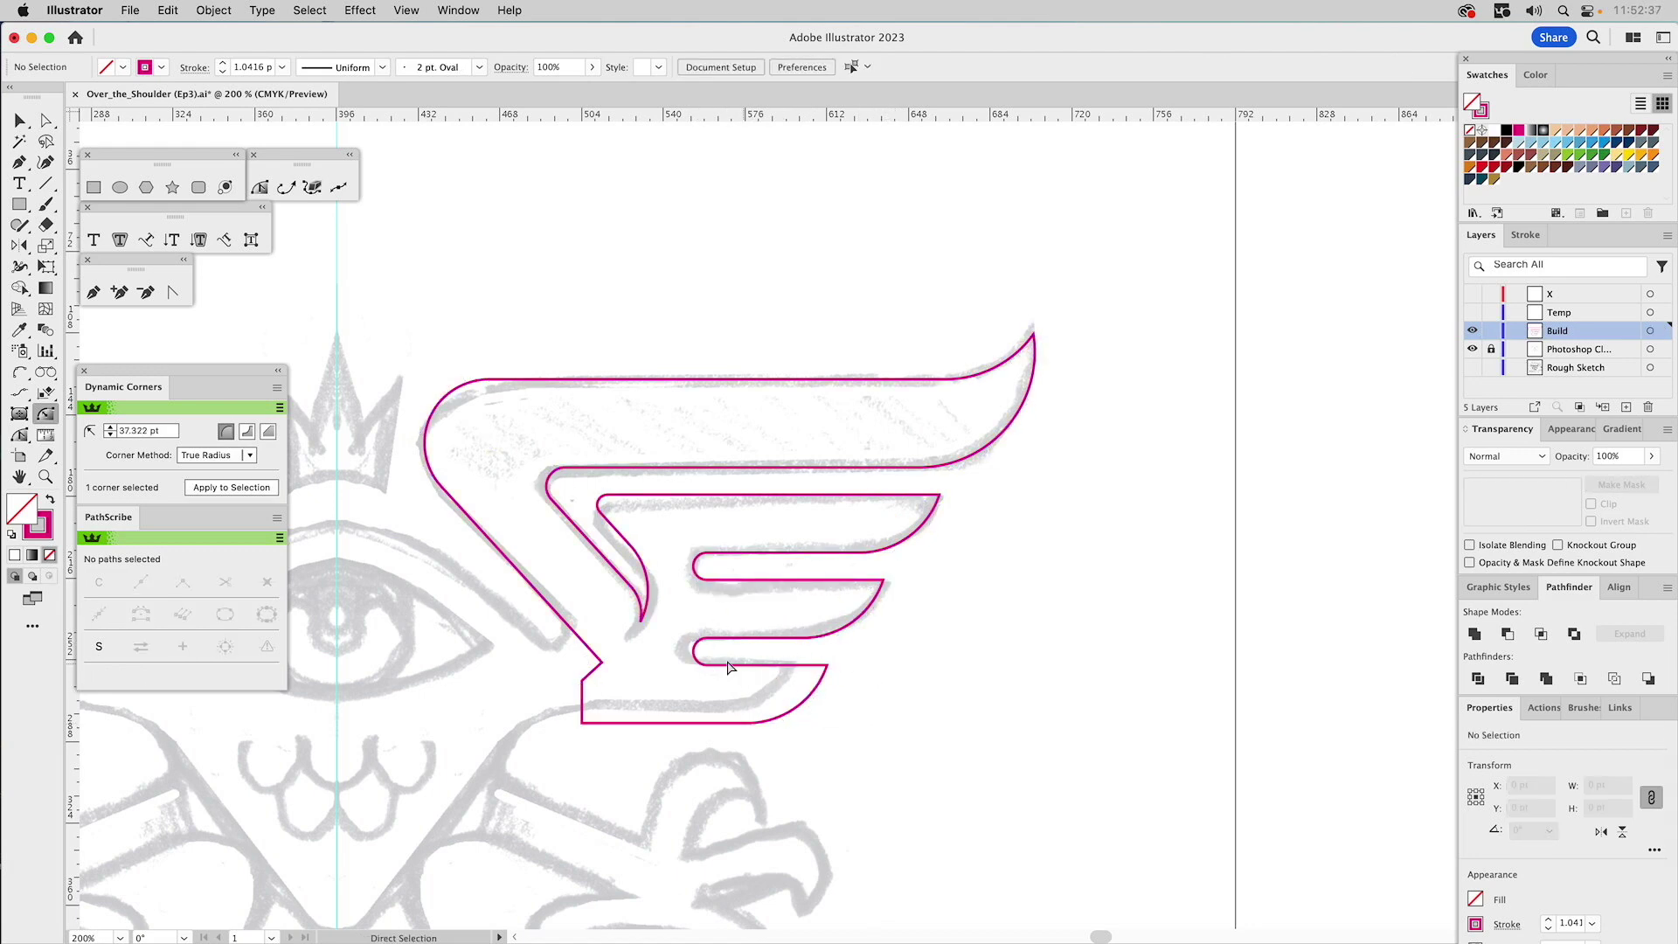
pyautogui.moveTo(846, 662)
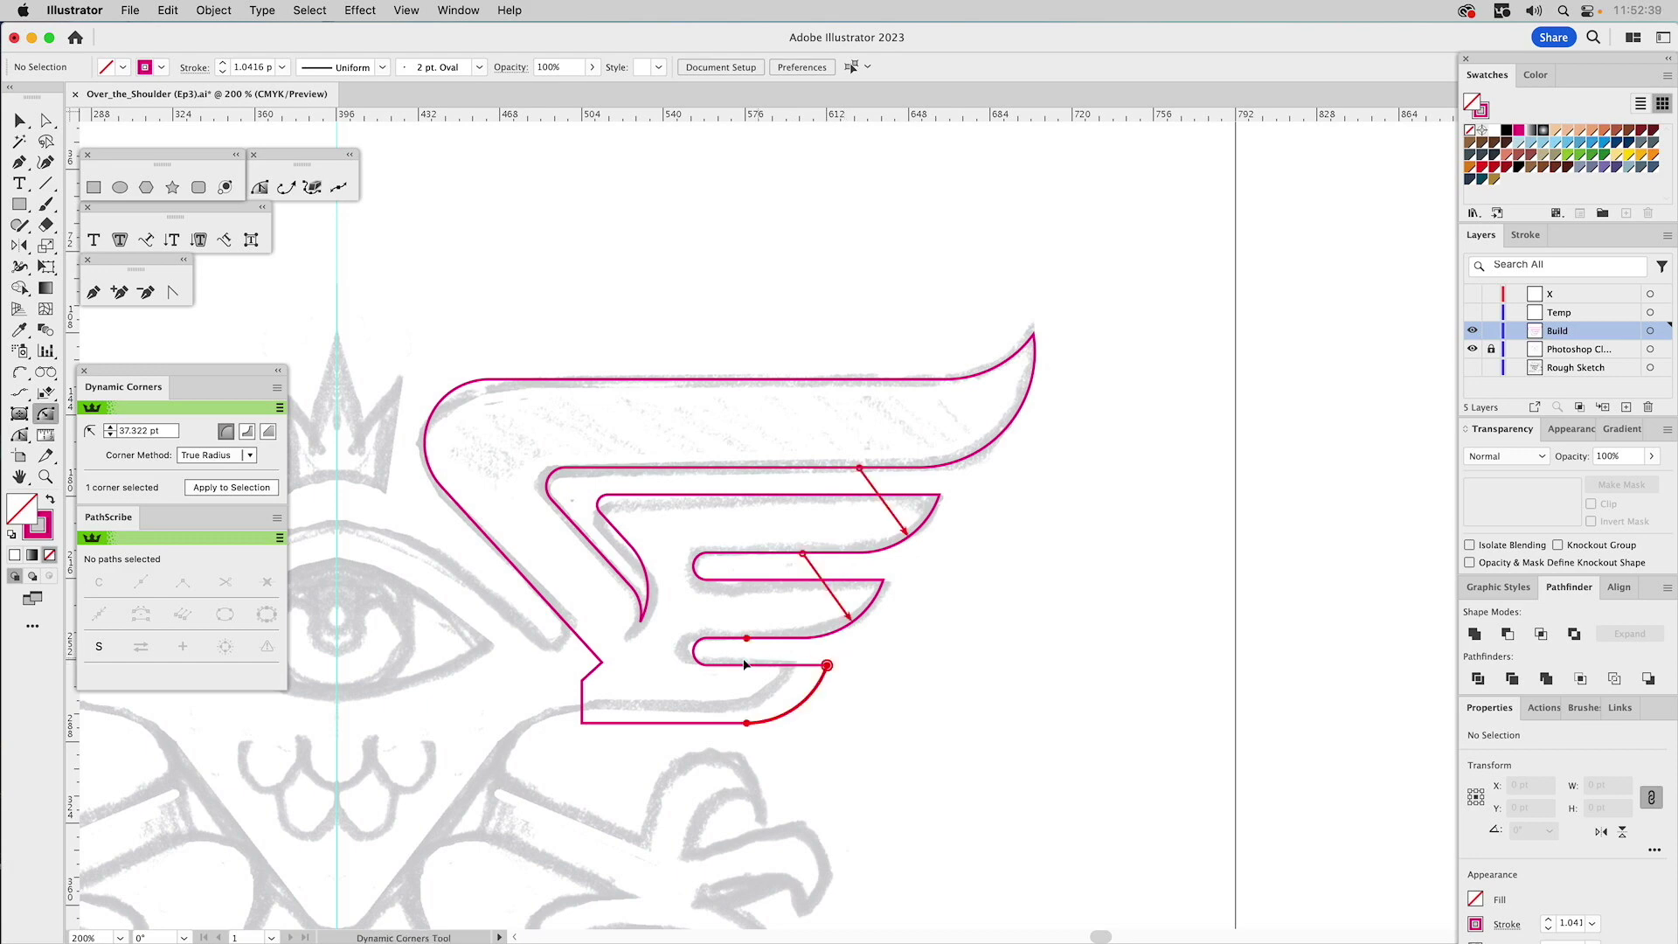
pyautogui.press('a')
# - Draw a circle about 66 pt wide for the iris, centred on the vertical guide over the sketched eye
pyautogui.press('space')
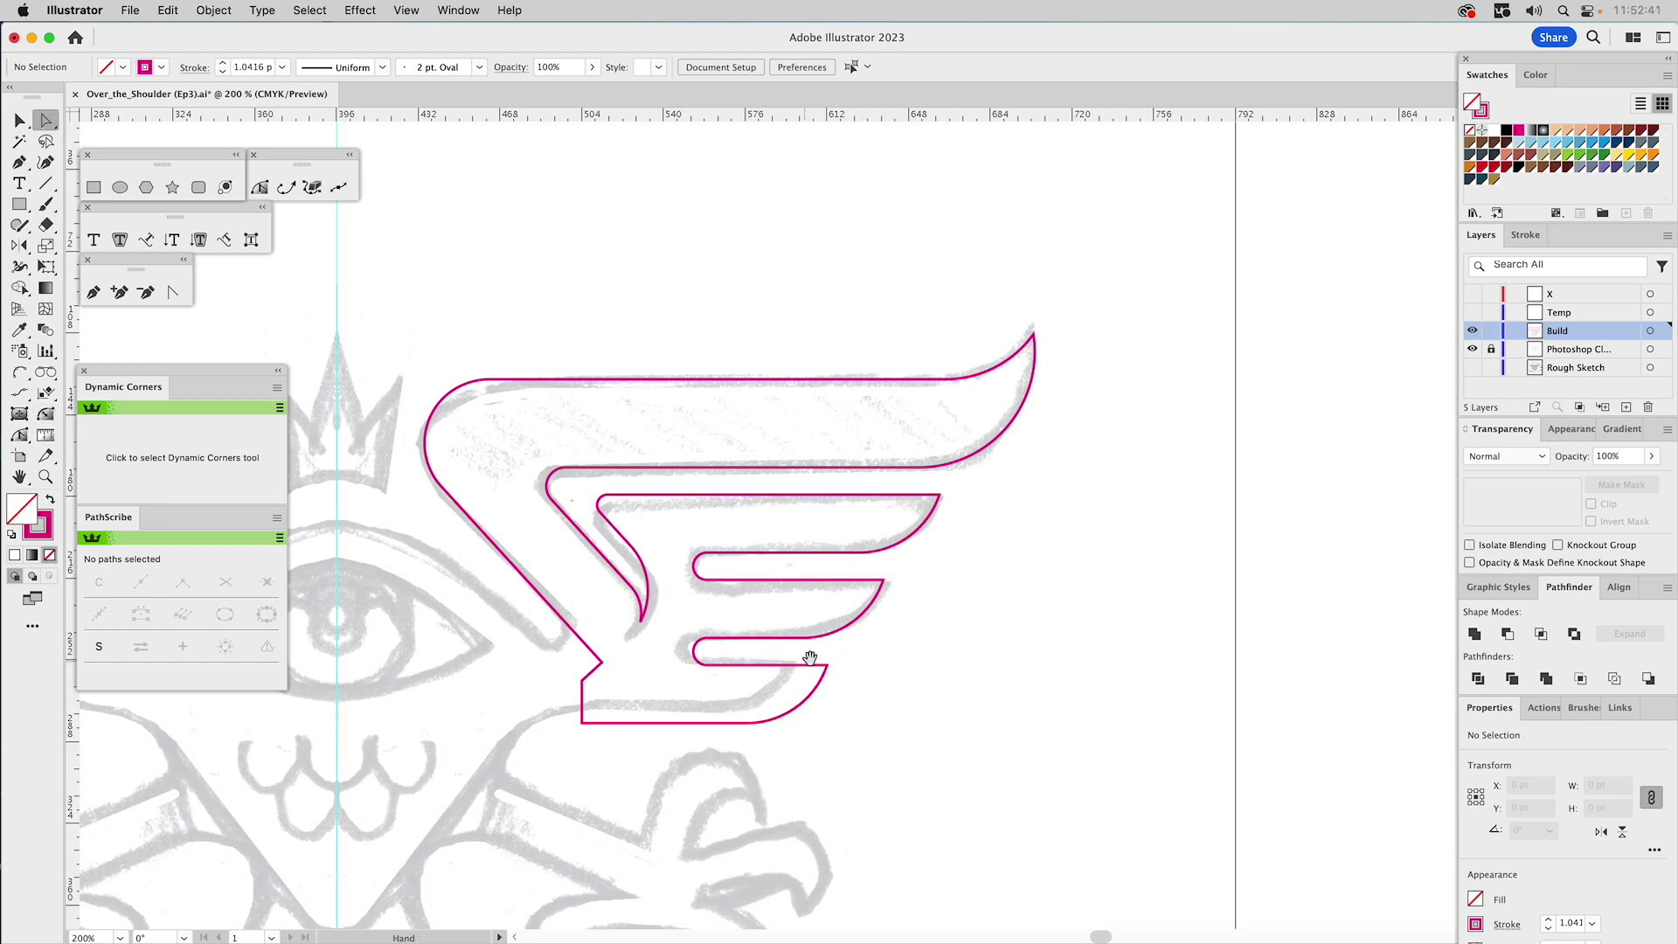
pyautogui.moveTo(865, 659); pyautogui.dragTo(1231, 589)
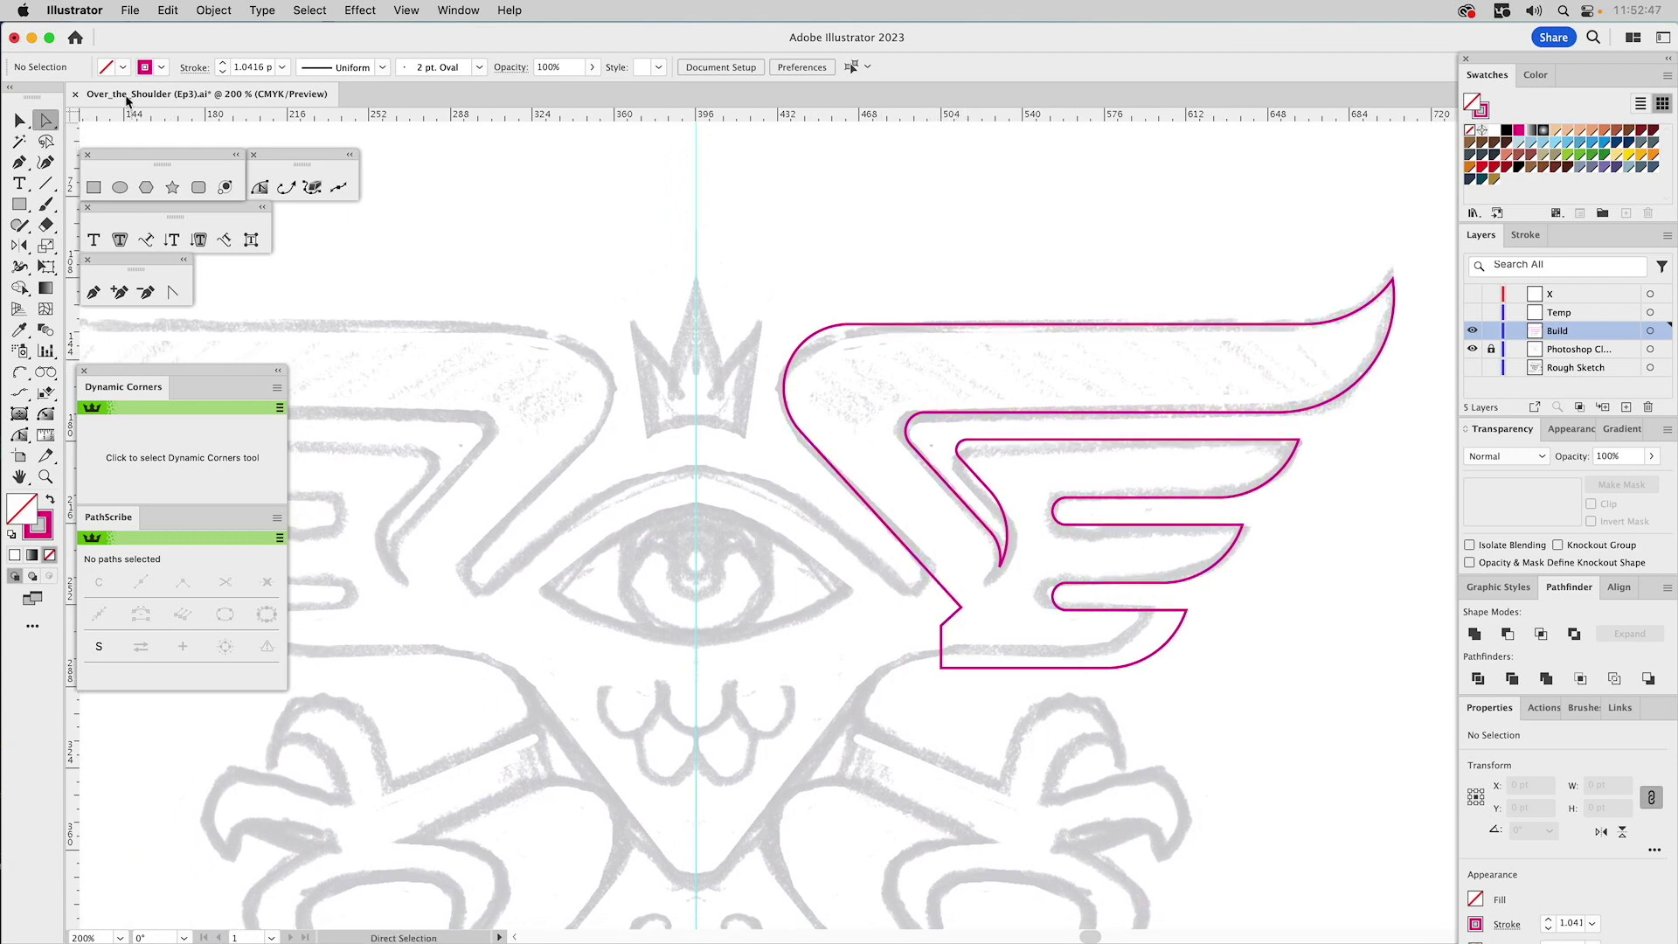
pyautogui.click(119, 187)
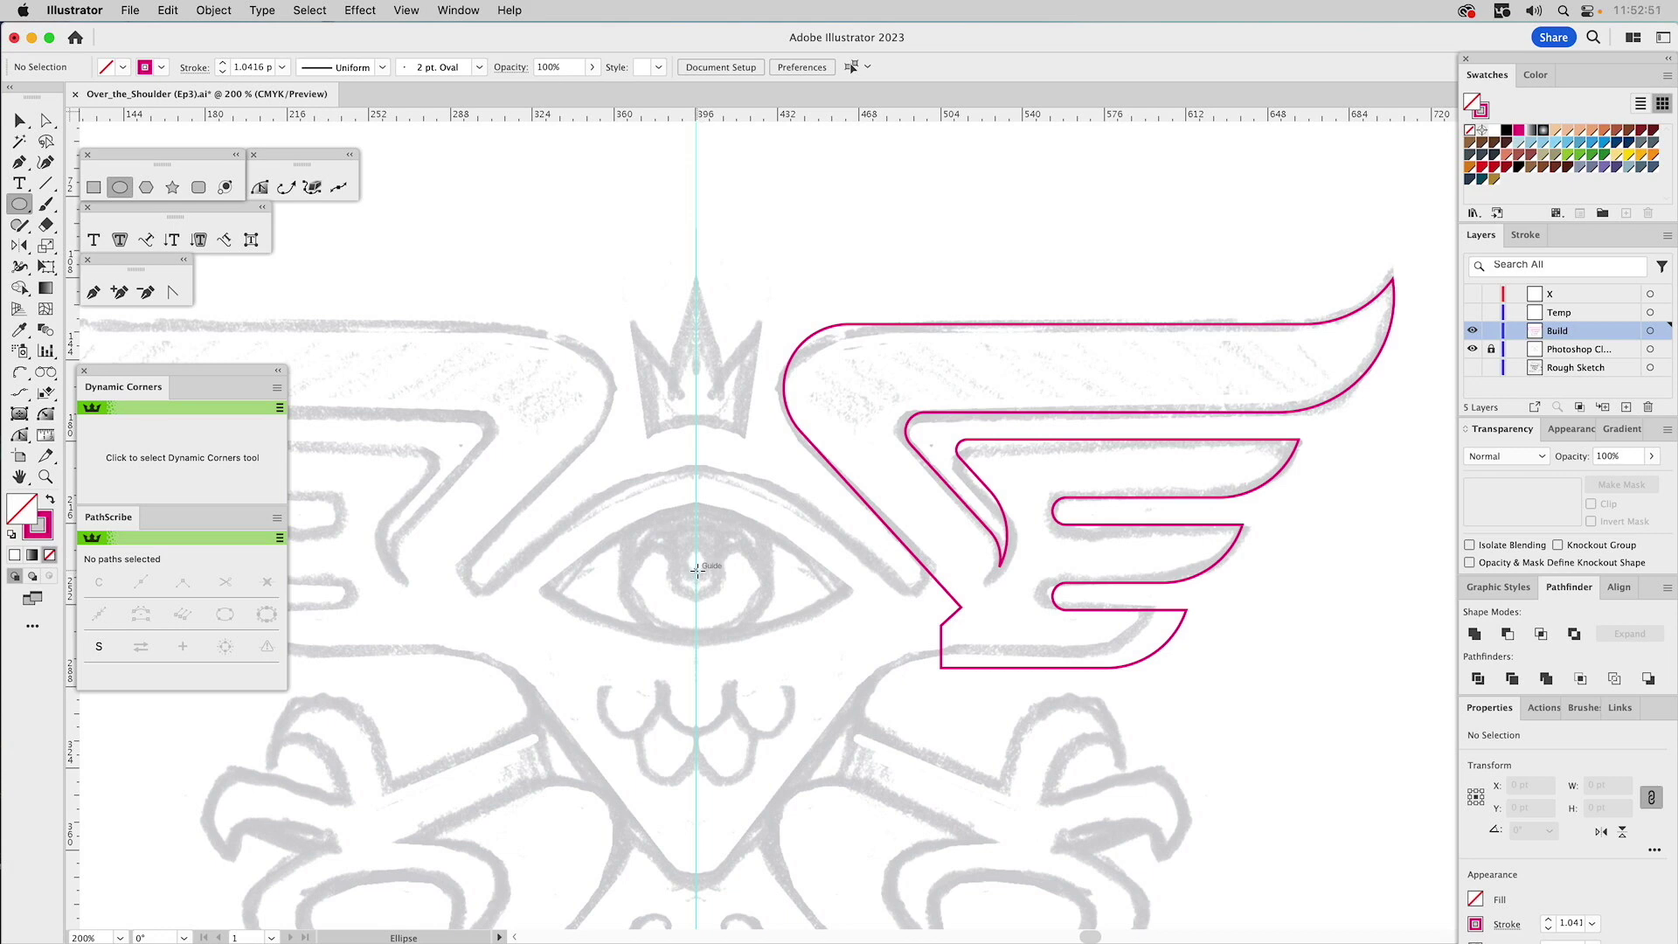
pyautogui.moveTo(696, 571); pyautogui.dragTo(770, 603)
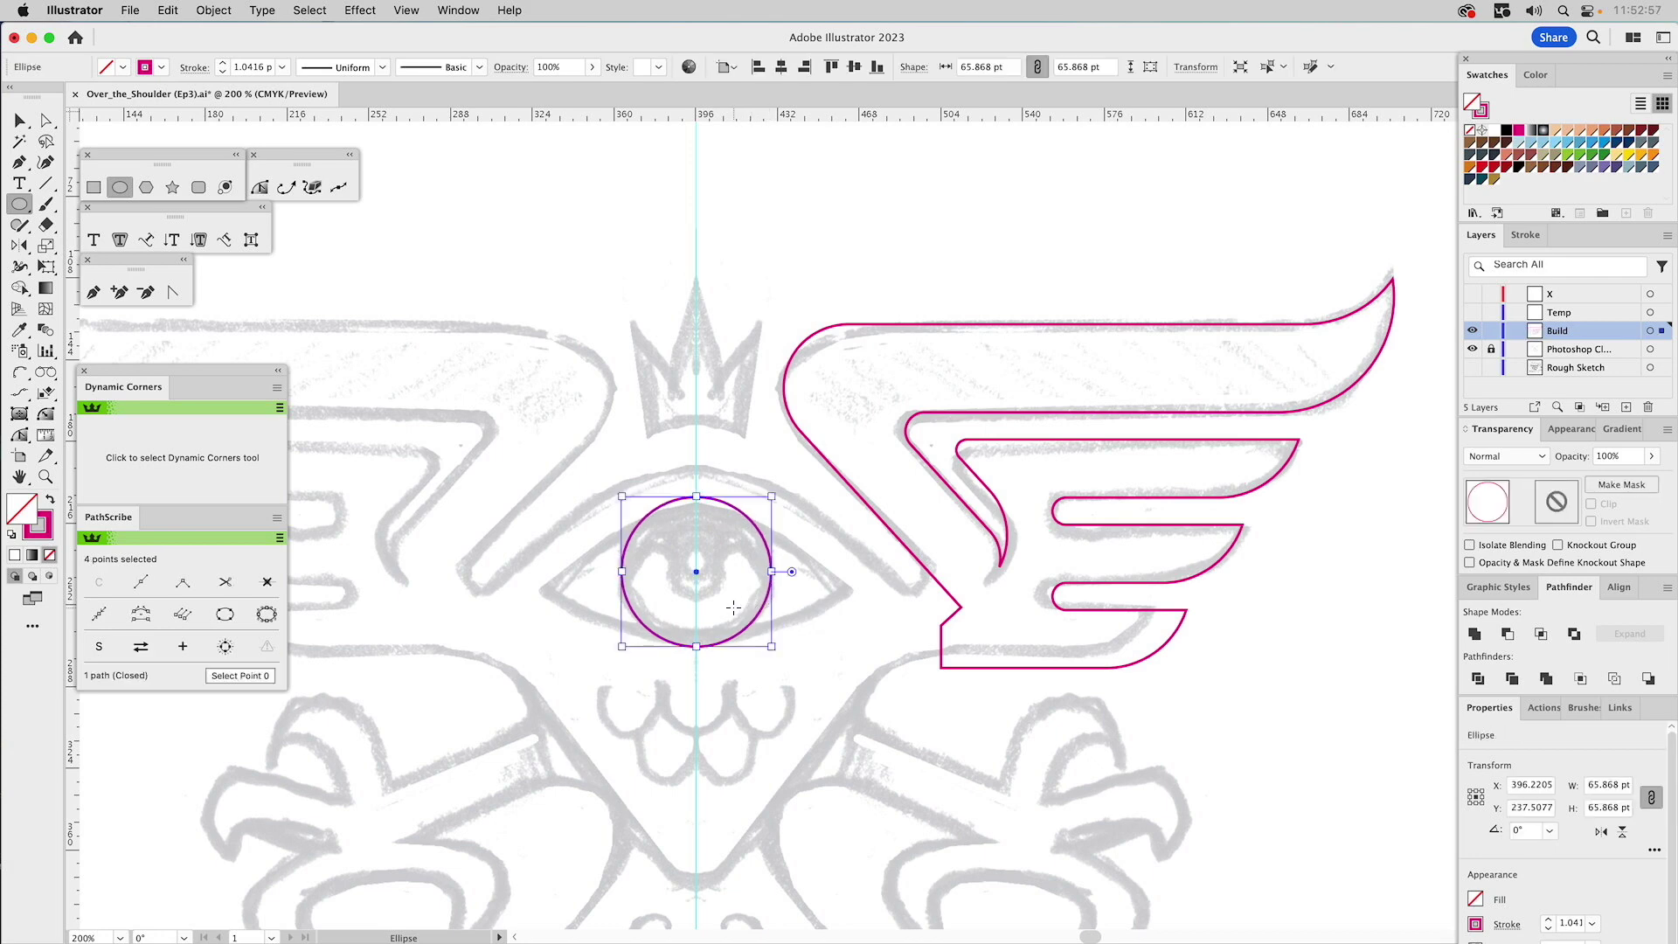
# - Create a concentric copy of the iris circle about 27 pt wide for the pupil, and match its stroke to the original
pyautogui.press('v')
pyautogui.moveTo(774, 498); pyautogui.dragTo(730, 540)
pyautogui.press('i')
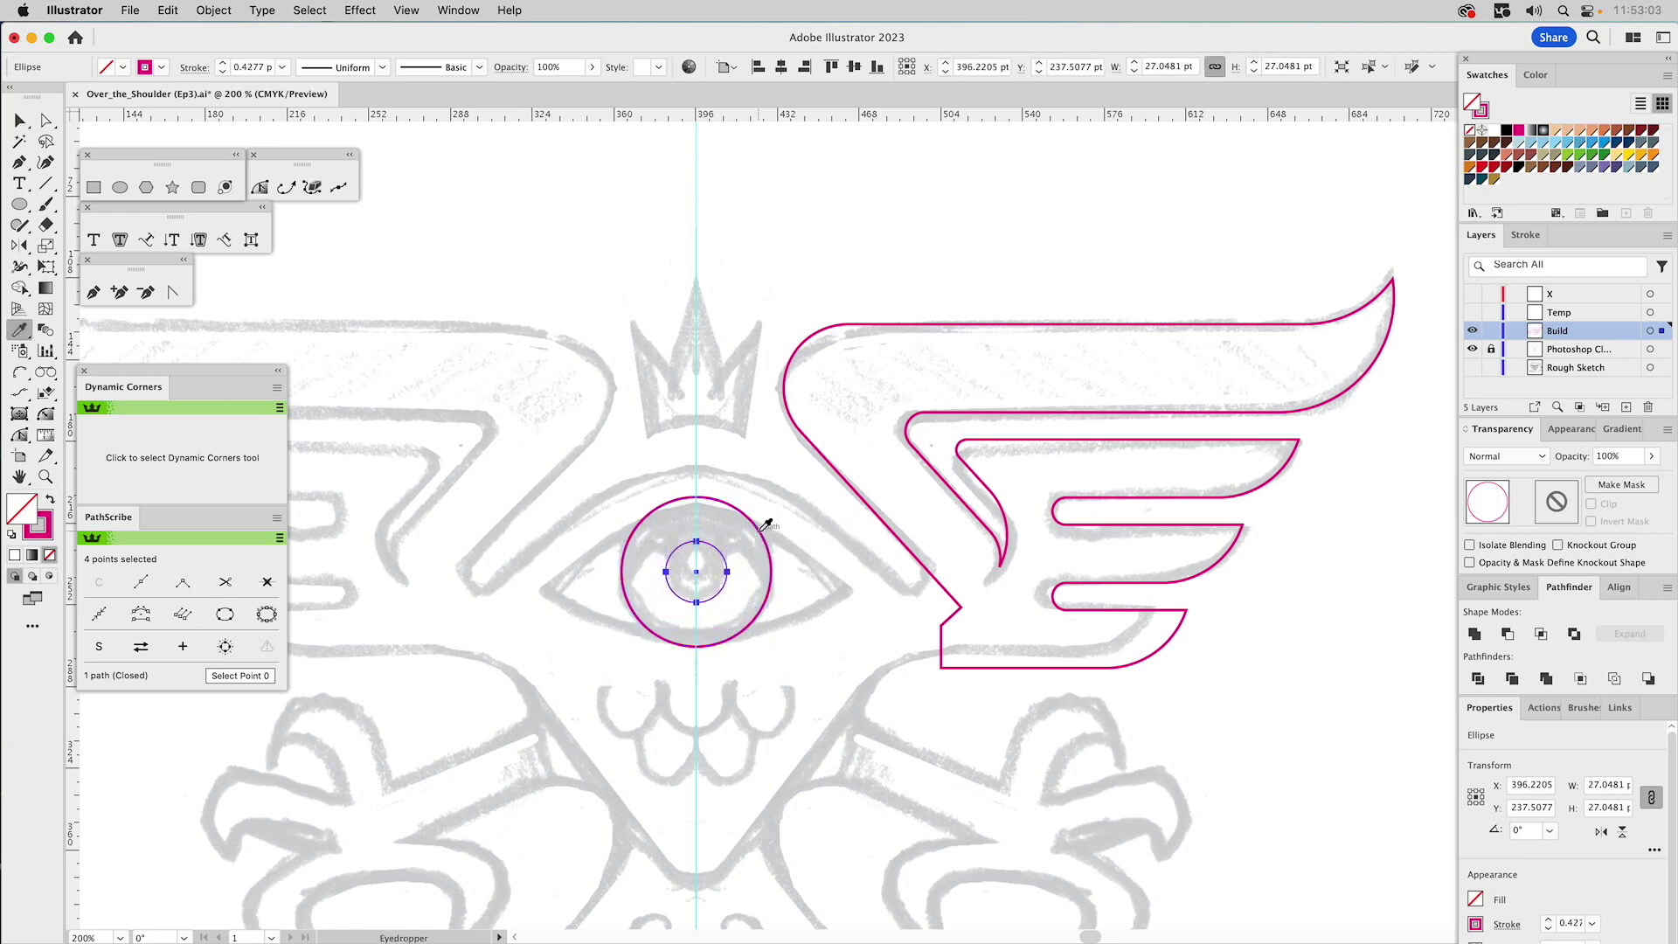
pyautogui.click(766, 524)
pyautogui.press('v')
# - Copy the iris circle straight down along the guide, and enlarge the pupil circle to about 30 pt wide
pyautogui.click(752, 521)
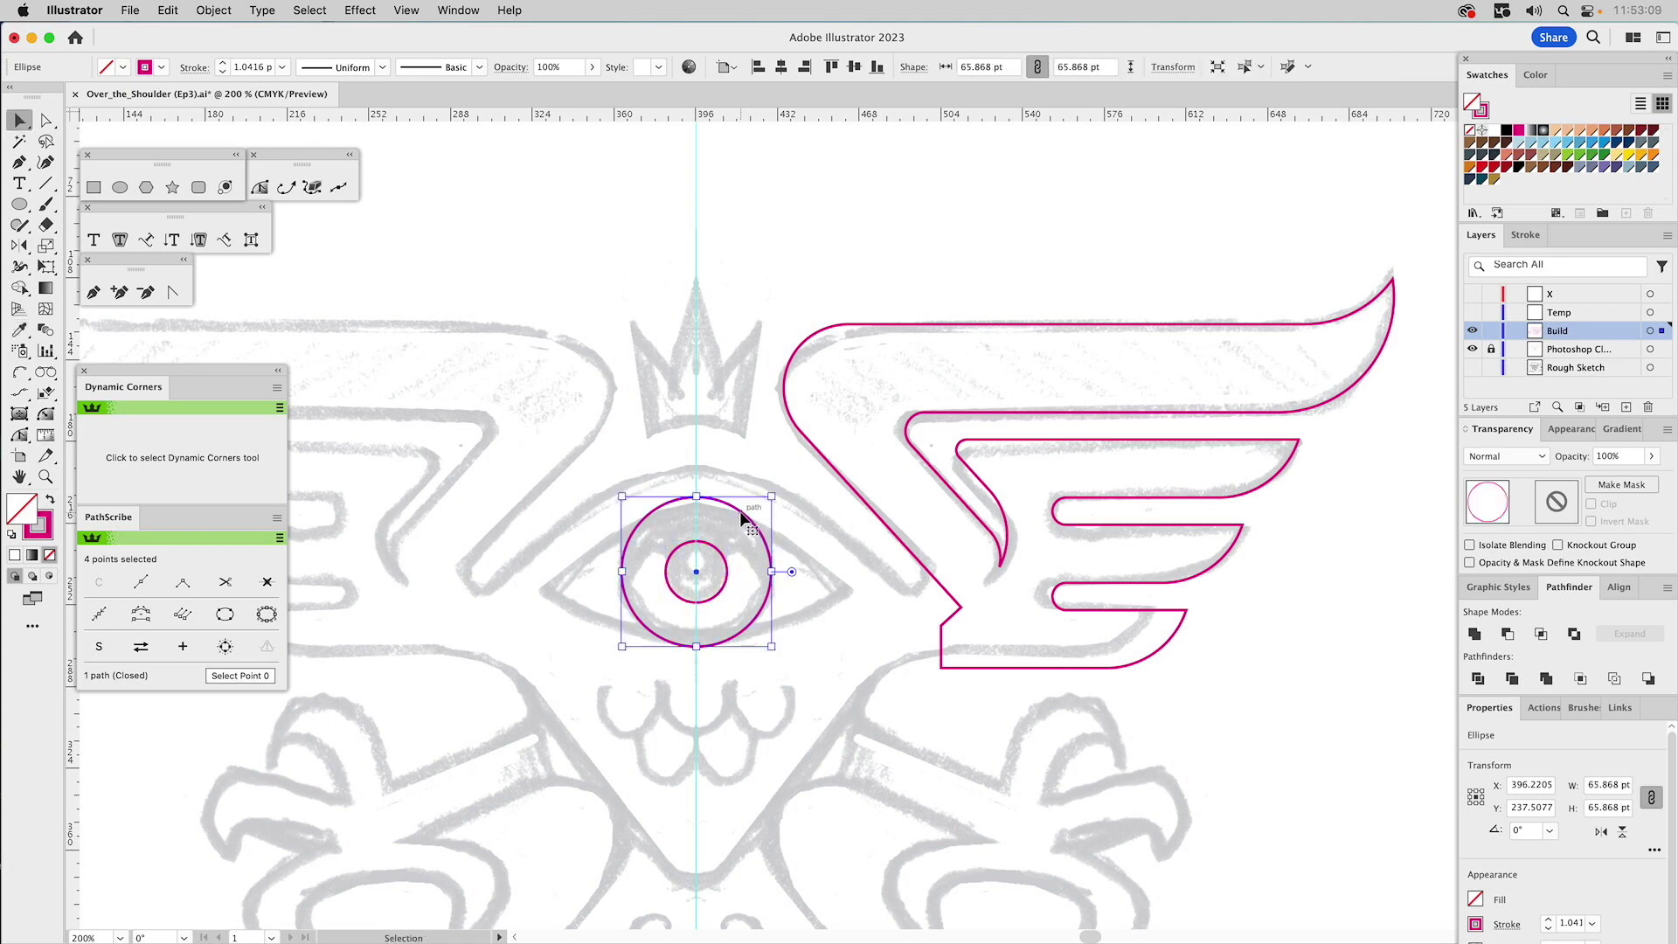
pyautogui.moveTo(741, 512); pyautogui.dragTo(699, 537)
pyautogui.click(726, 568)
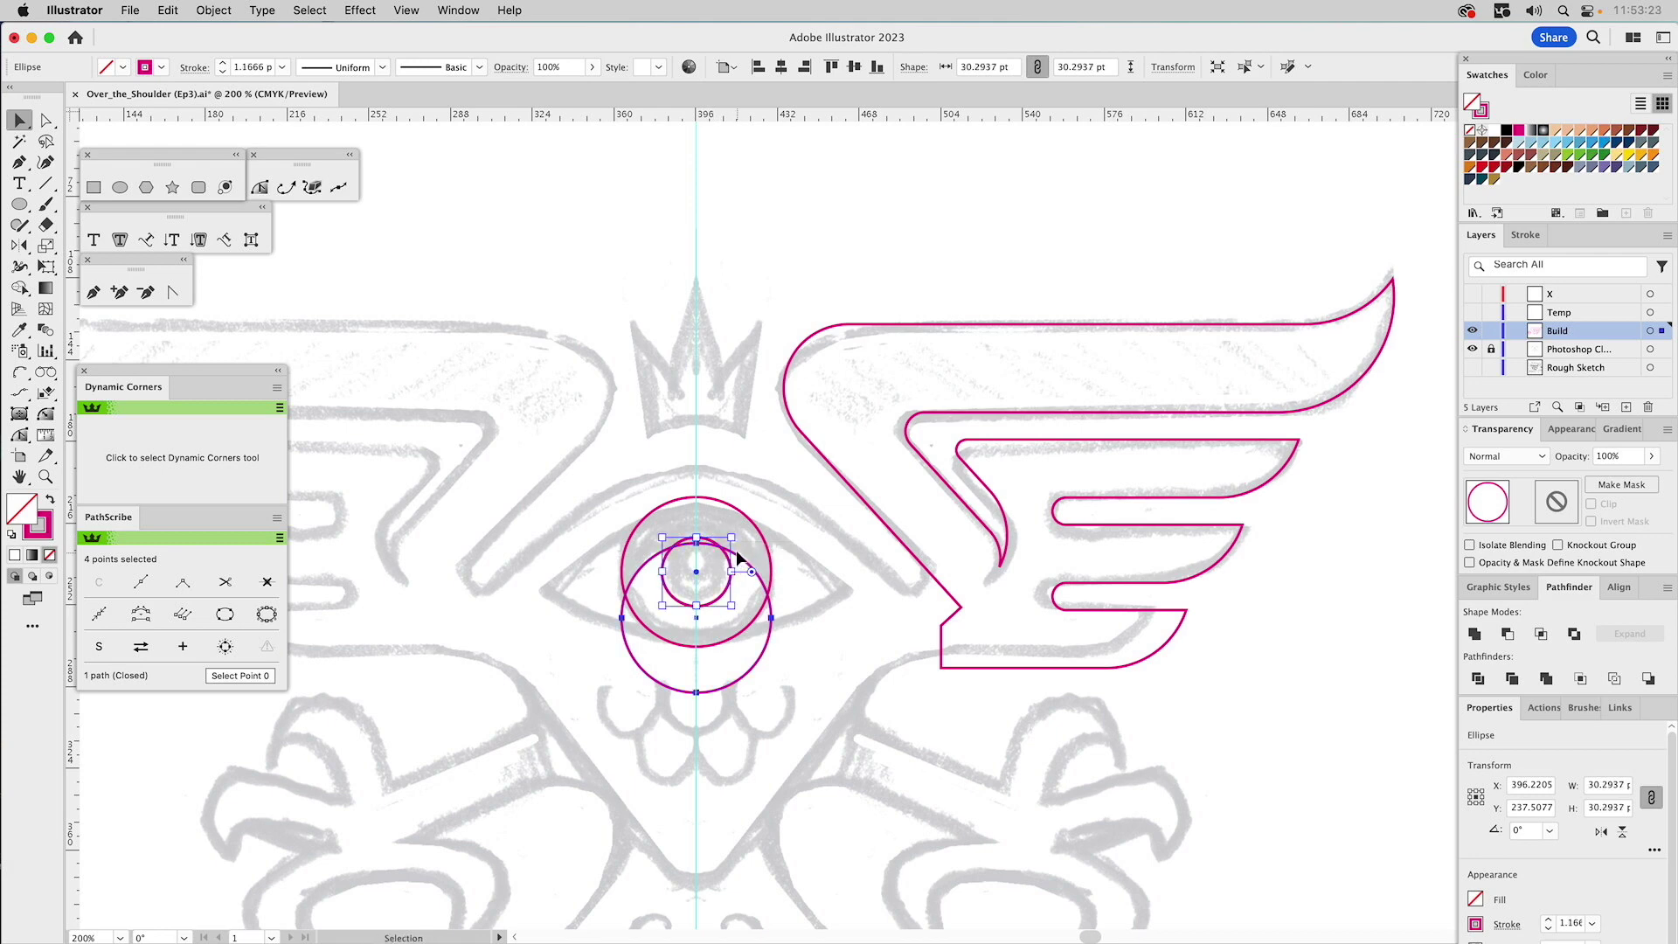
# - Shrink the lowered circle proportionally to about 61 pt wide, keeping its upper edge at the pupil's top
pyautogui.click(744, 564)
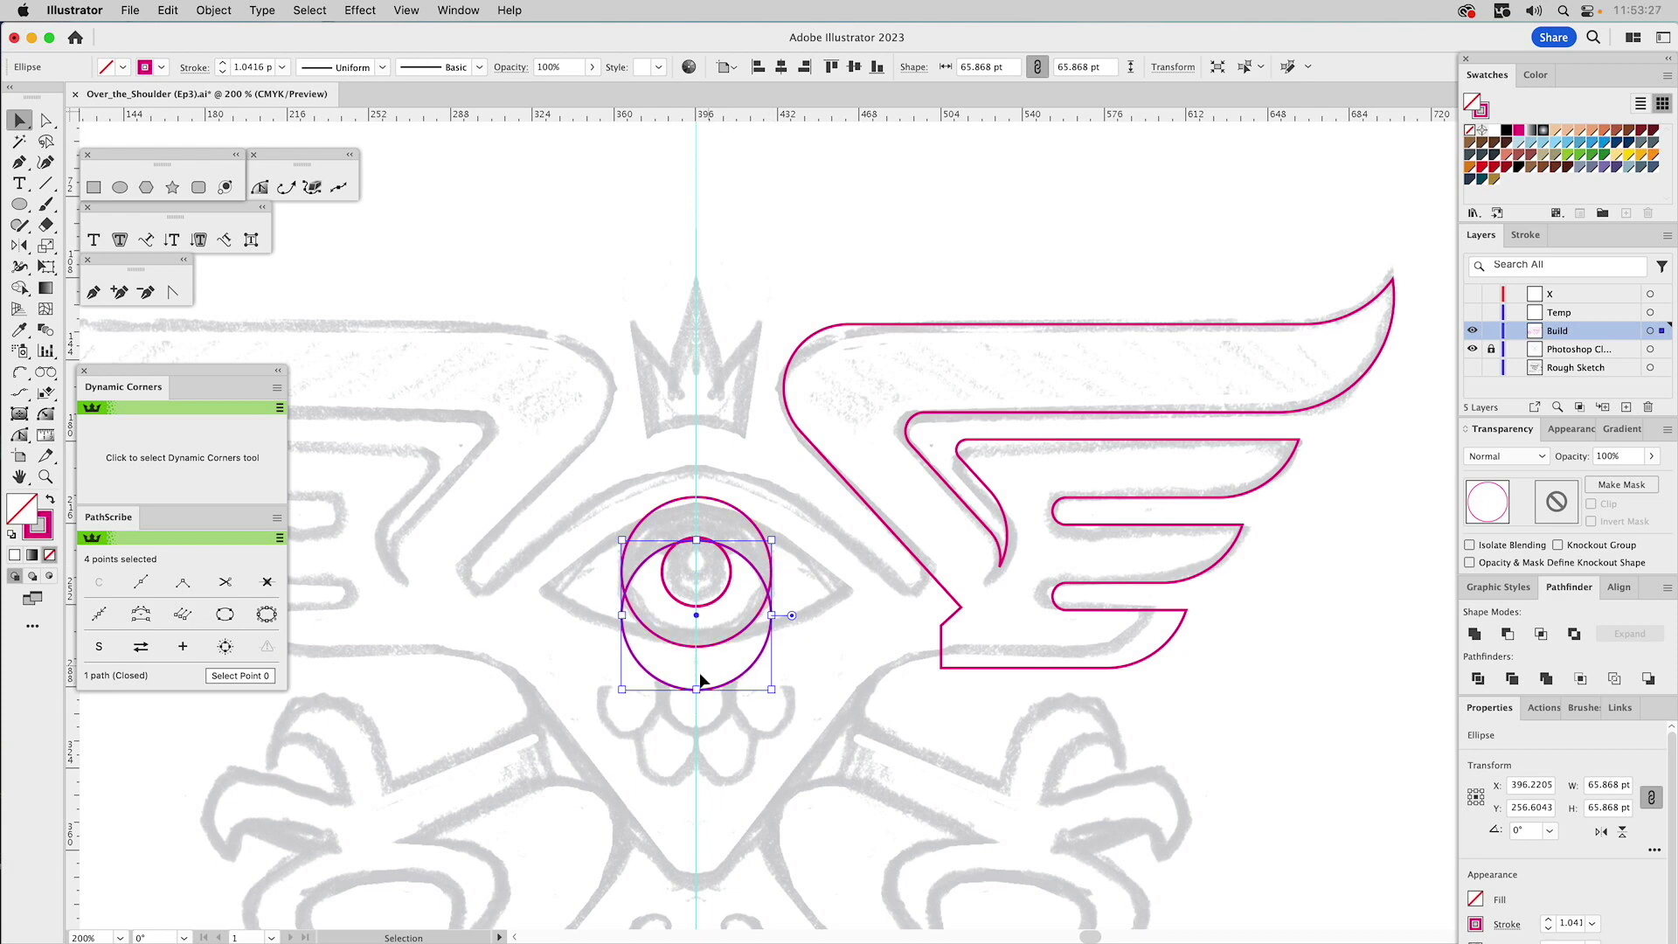
pyautogui.moveTo(698, 688); pyautogui.dragTo(701, 678)
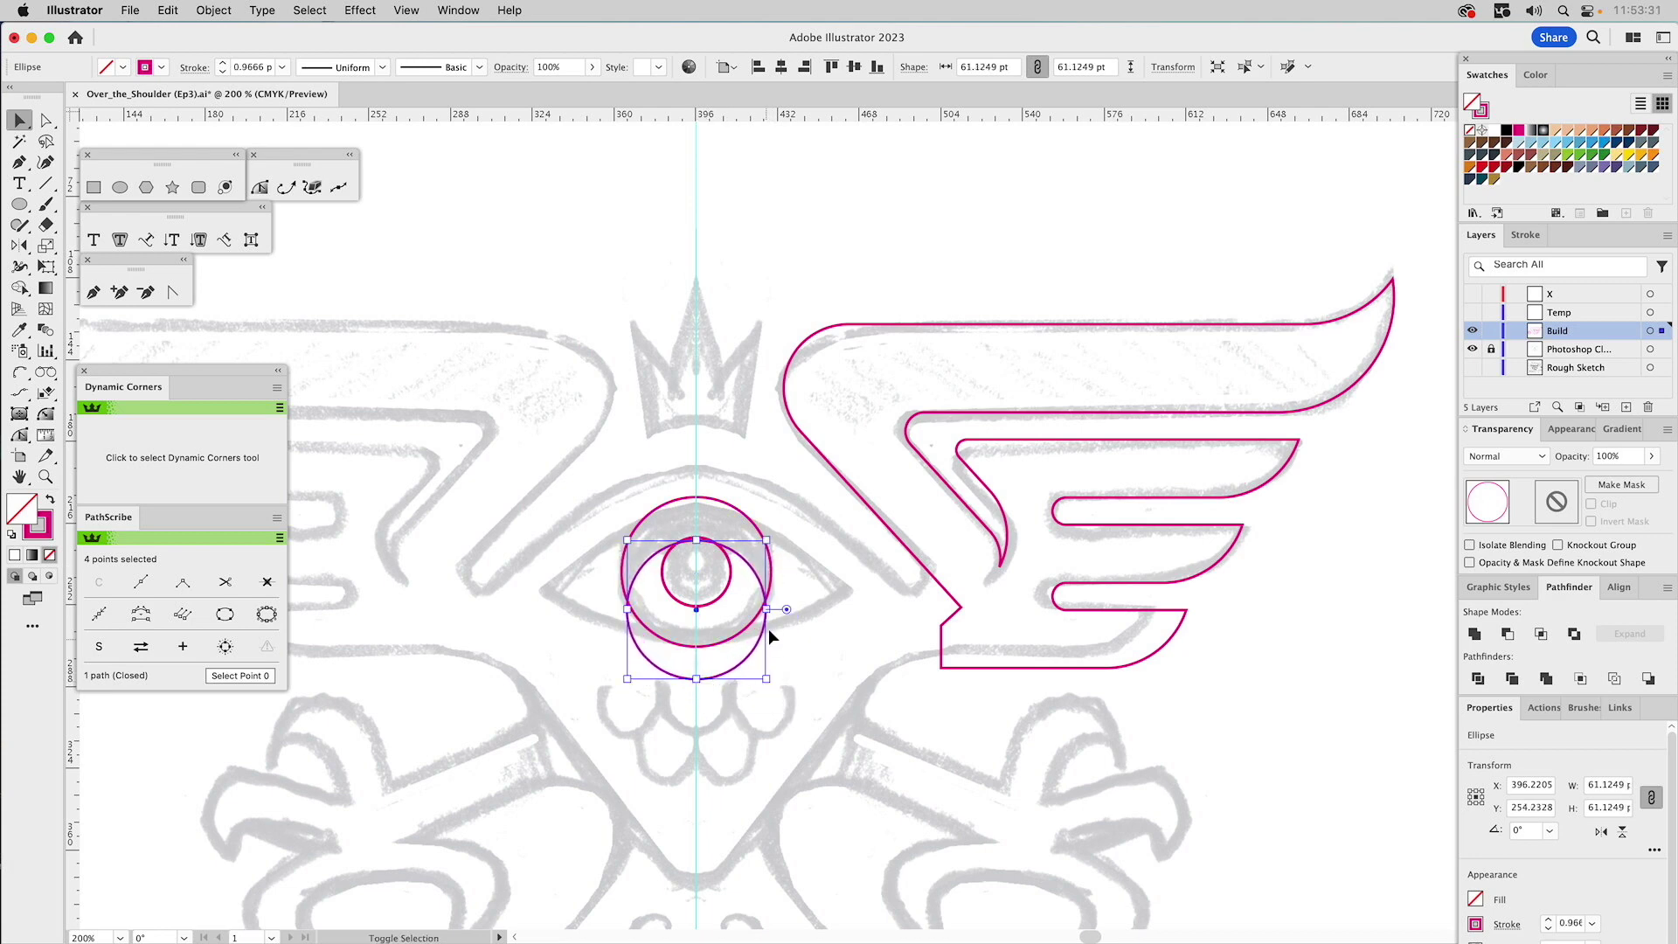
pyautogui.click(814, 573)
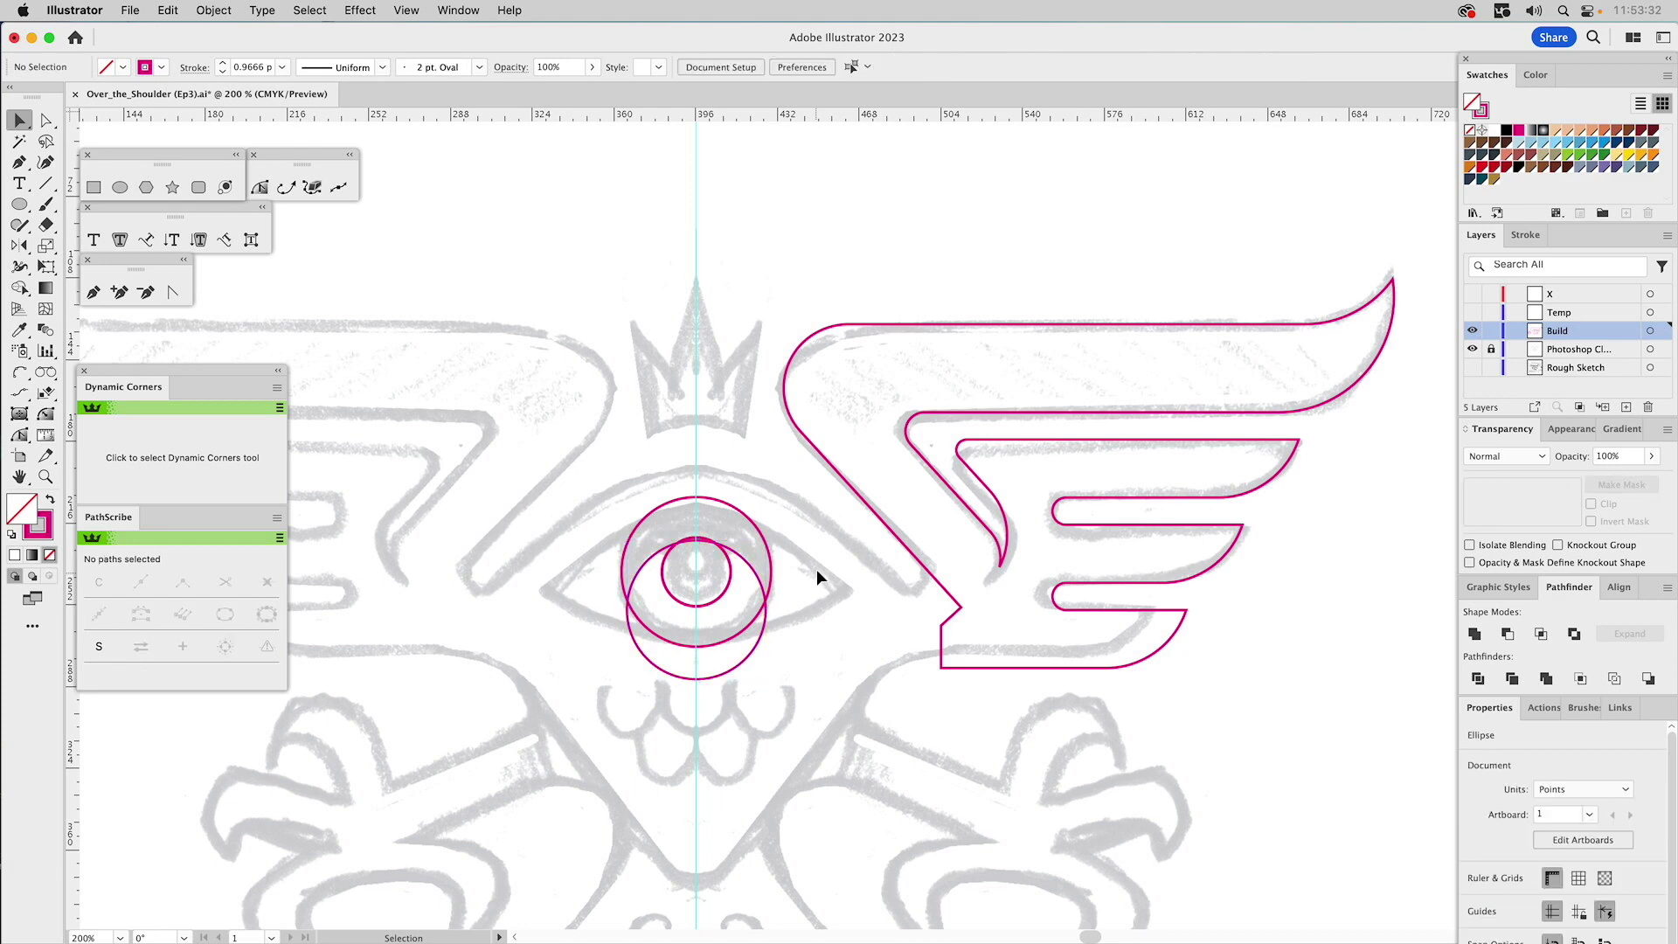
# - Make an enlarged copy of the iris circle about 165 pt wide, match its stroke to the original, and lower it about 7 pt
pyautogui.click(752, 521)
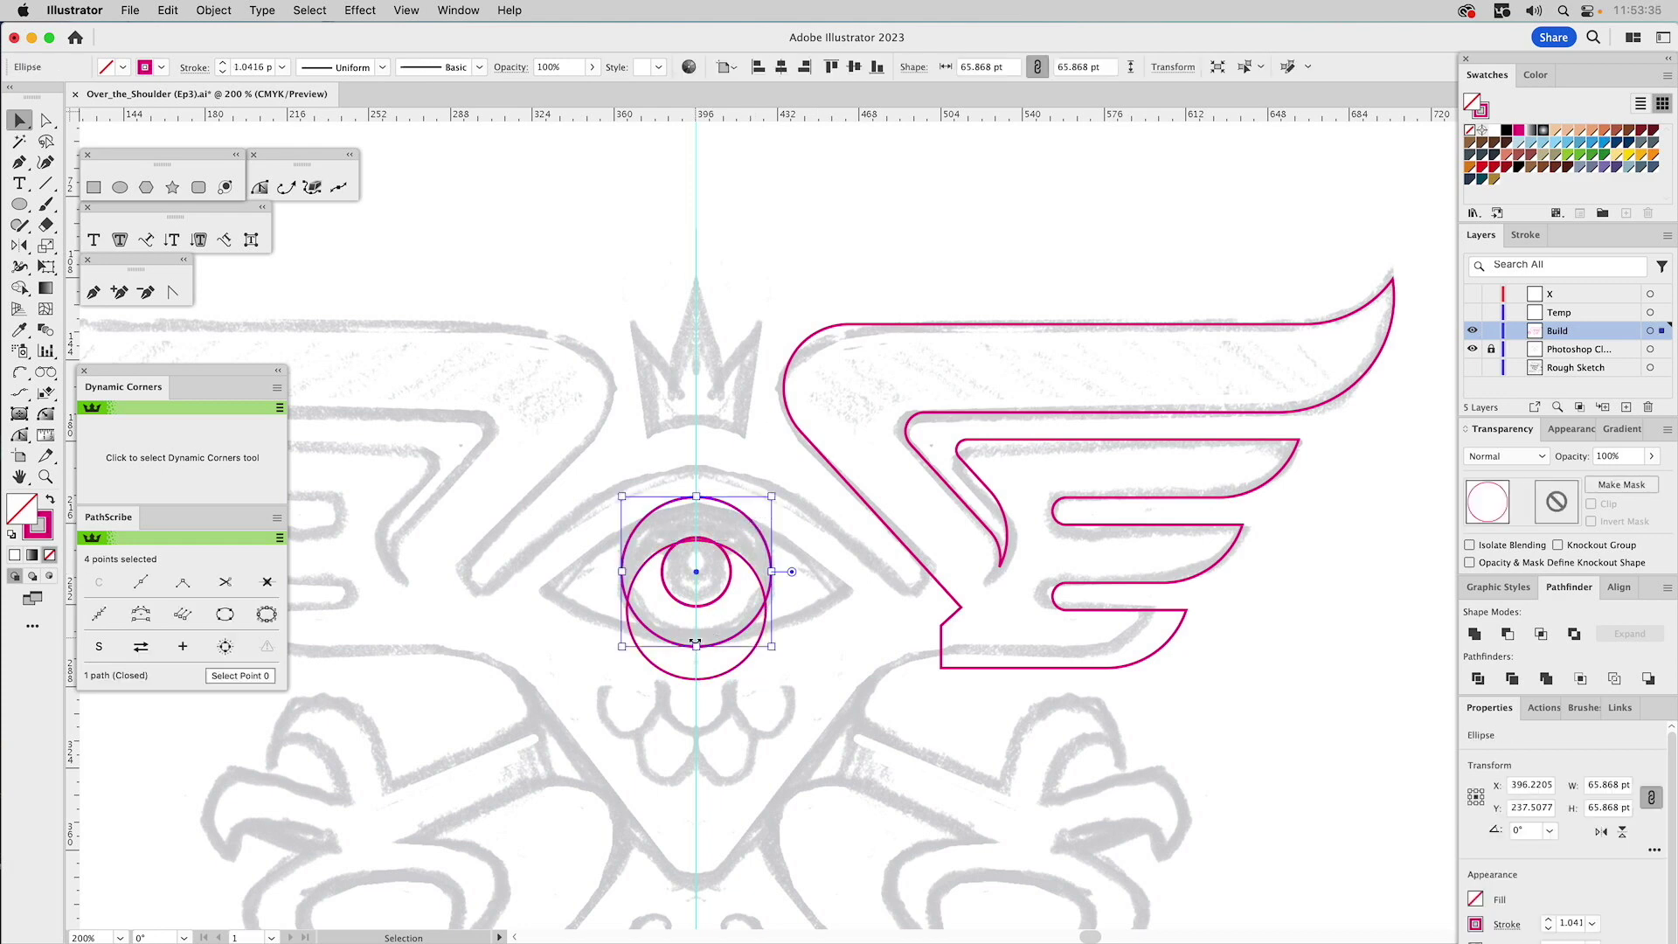
pyautogui.moveTo(696, 646); pyautogui.dragTo(947, 872)
pyautogui.press('i')
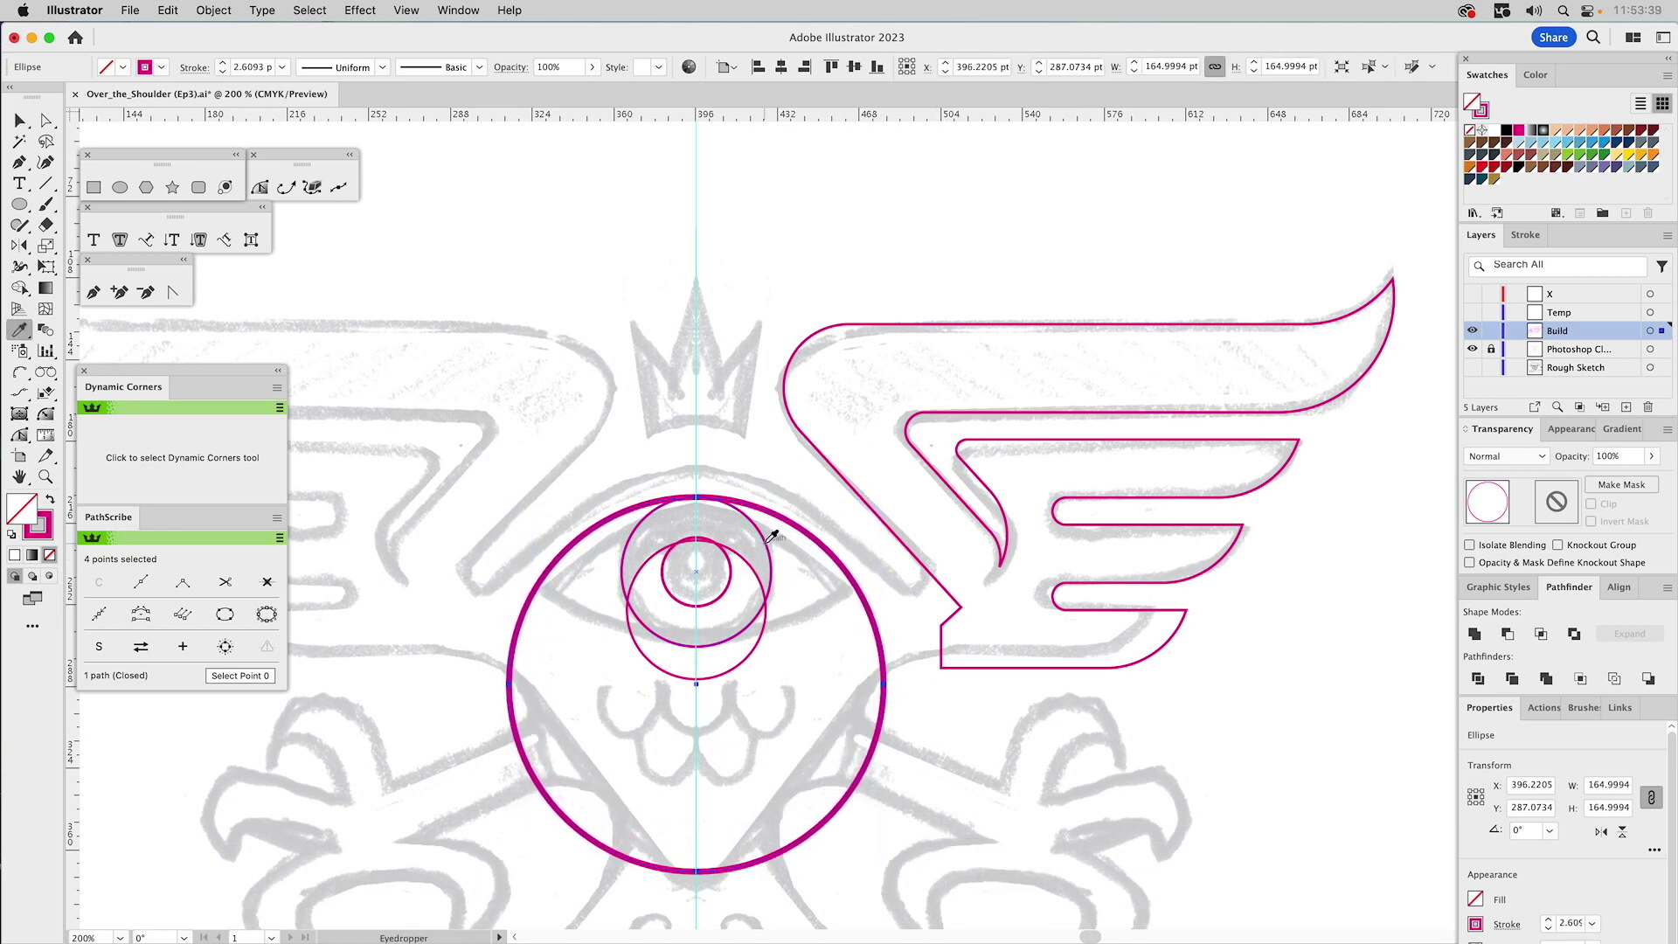
pyautogui.click(769, 535)
pyautogui.press('v')
pyautogui.click(786, 513)
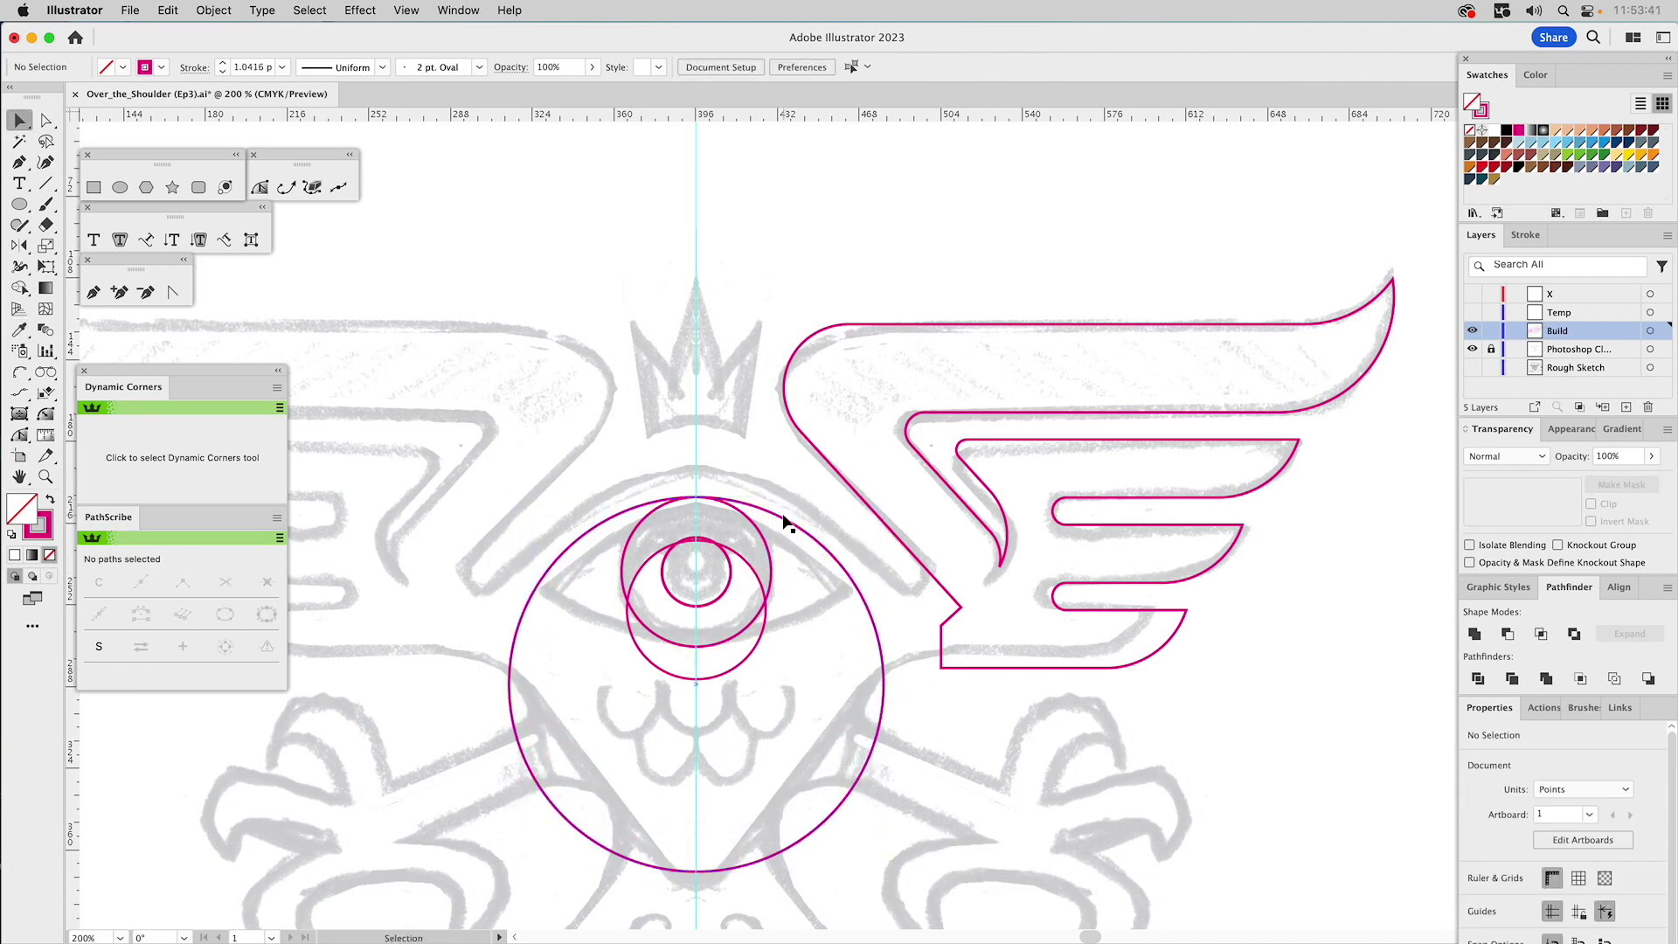
pyautogui.moveTo(783, 517); pyautogui.dragTo(779, 533)
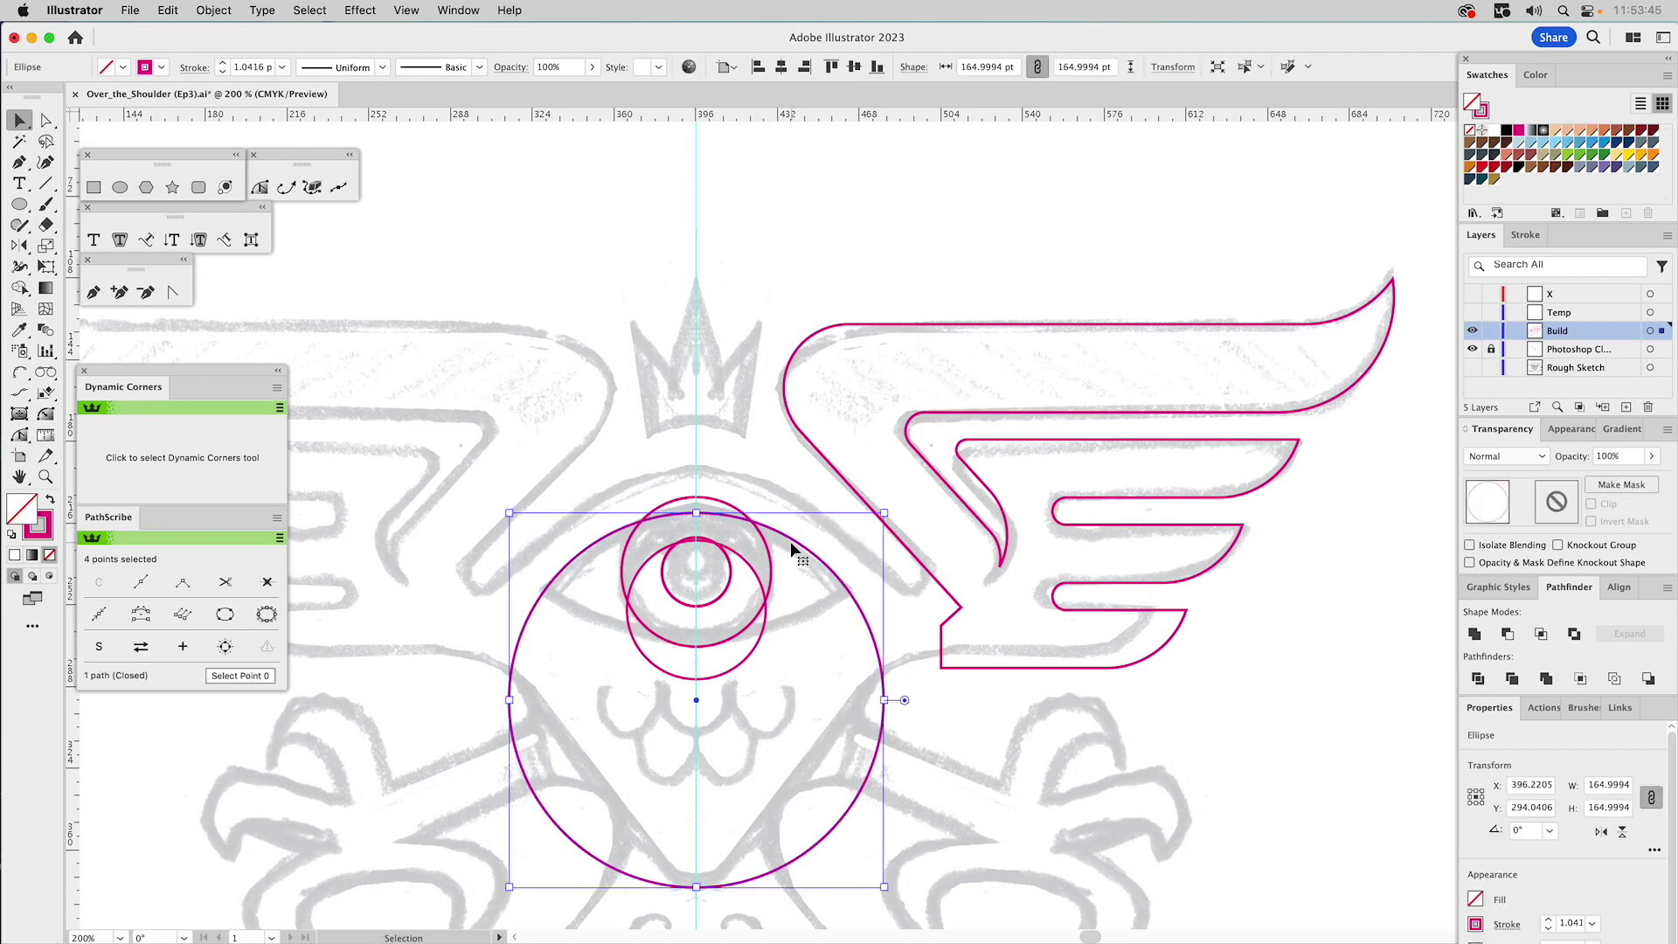
# - Reflect a copy of the 165 pt circle upward about the eye's centre, and move the copy down about 5.3 pt
pyautogui.click(19, 246)
pyautogui.click(730, 572)
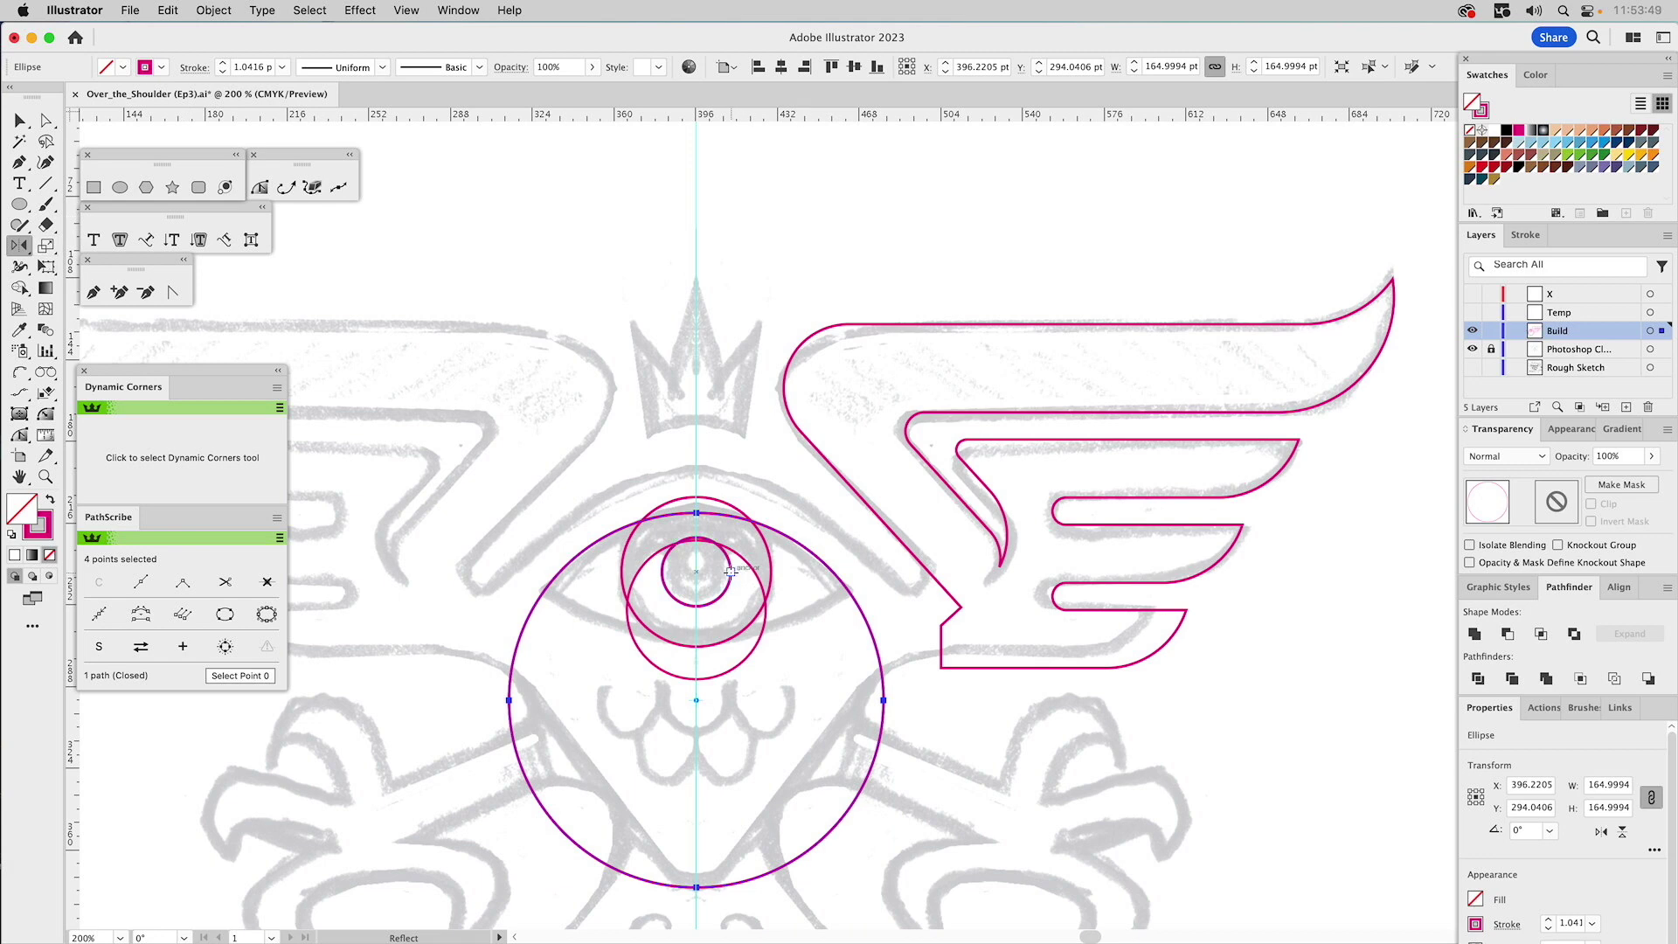
pyautogui.moveTo(779, 569); pyautogui.dragTo(935, 568)
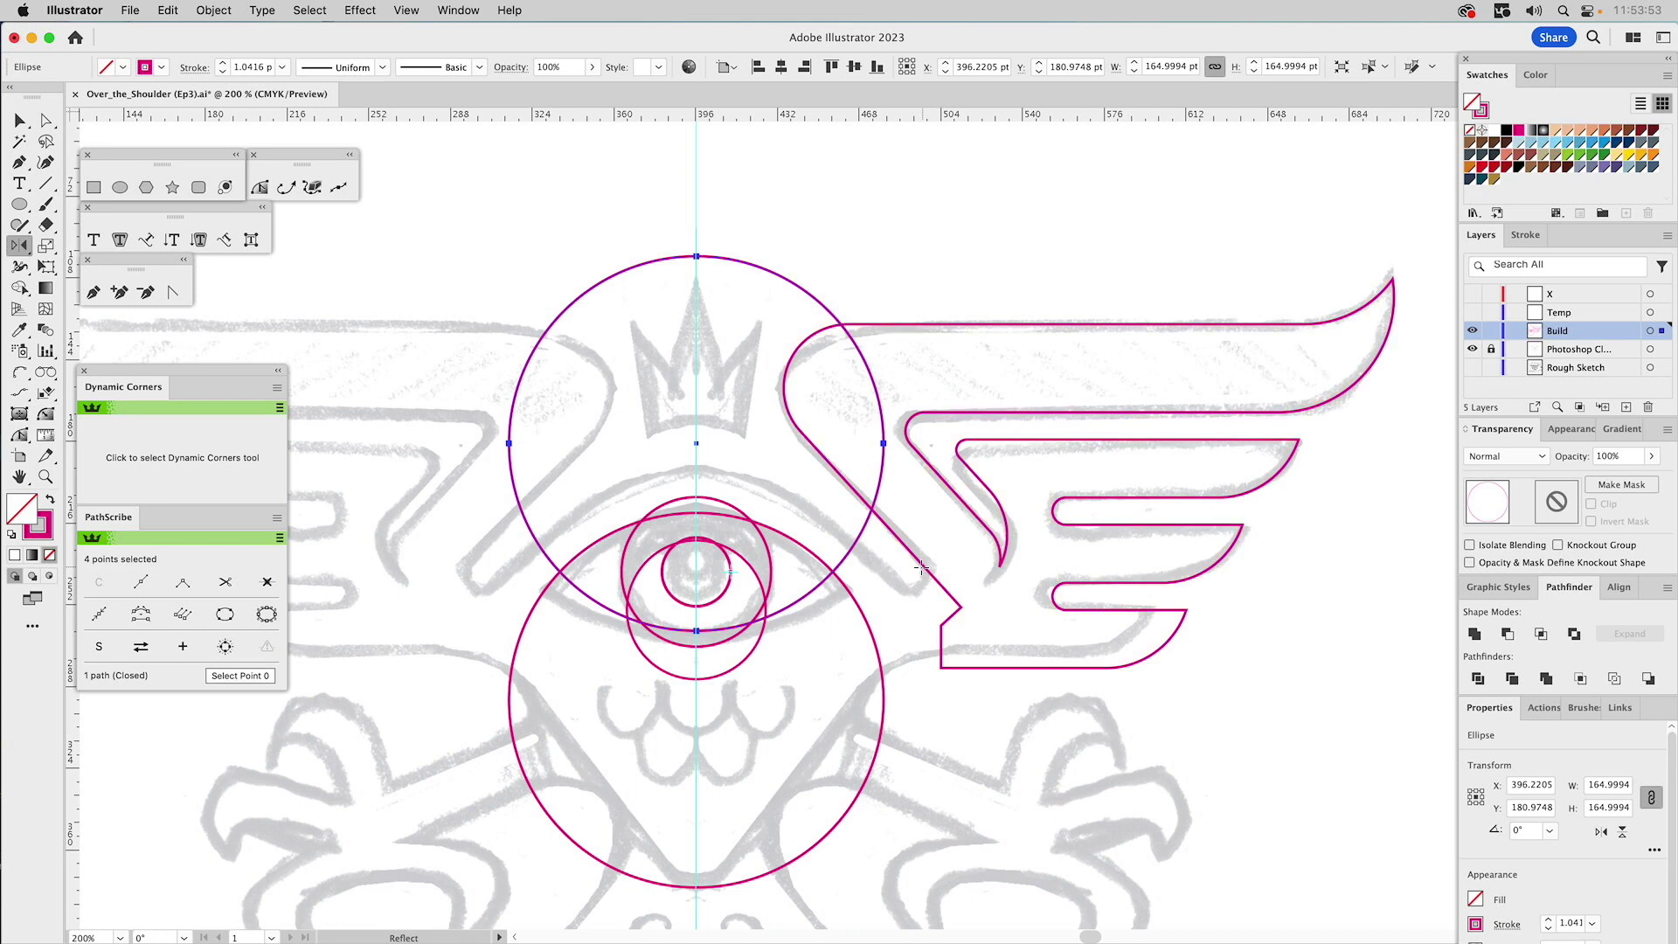
pyautogui.press('v')
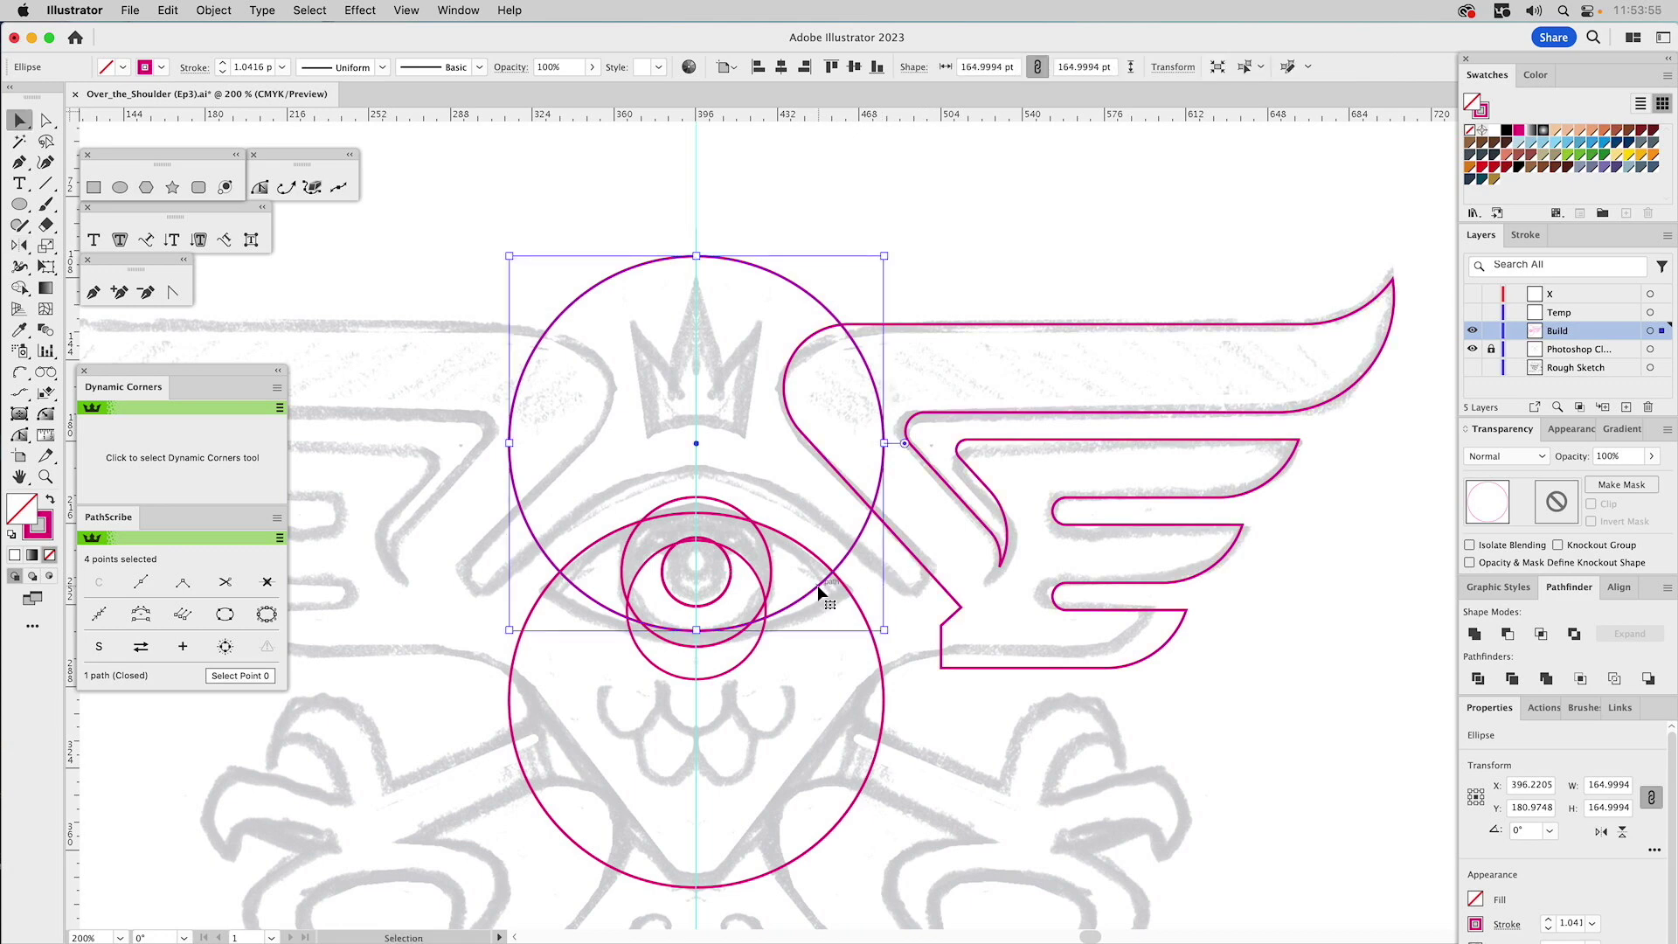
pyautogui.moveTo(819, 592); pyautogui.dragTo(818, 602)
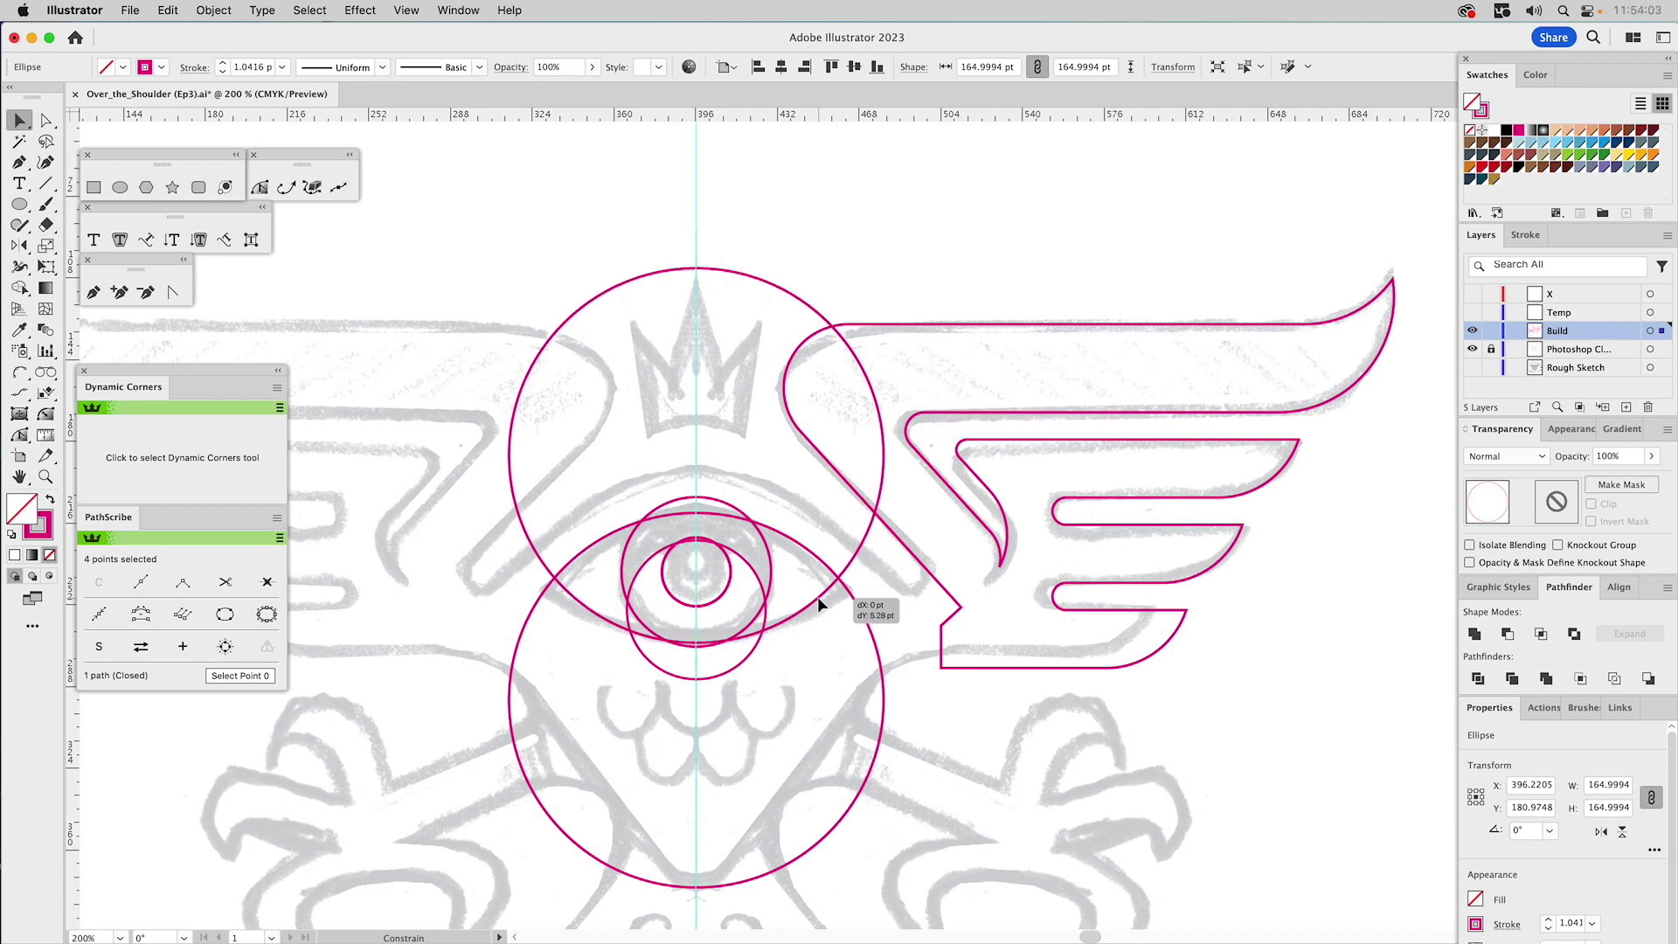
pyautogui.moveTo(818, 602); pyautogui.dragTo(819, 602)
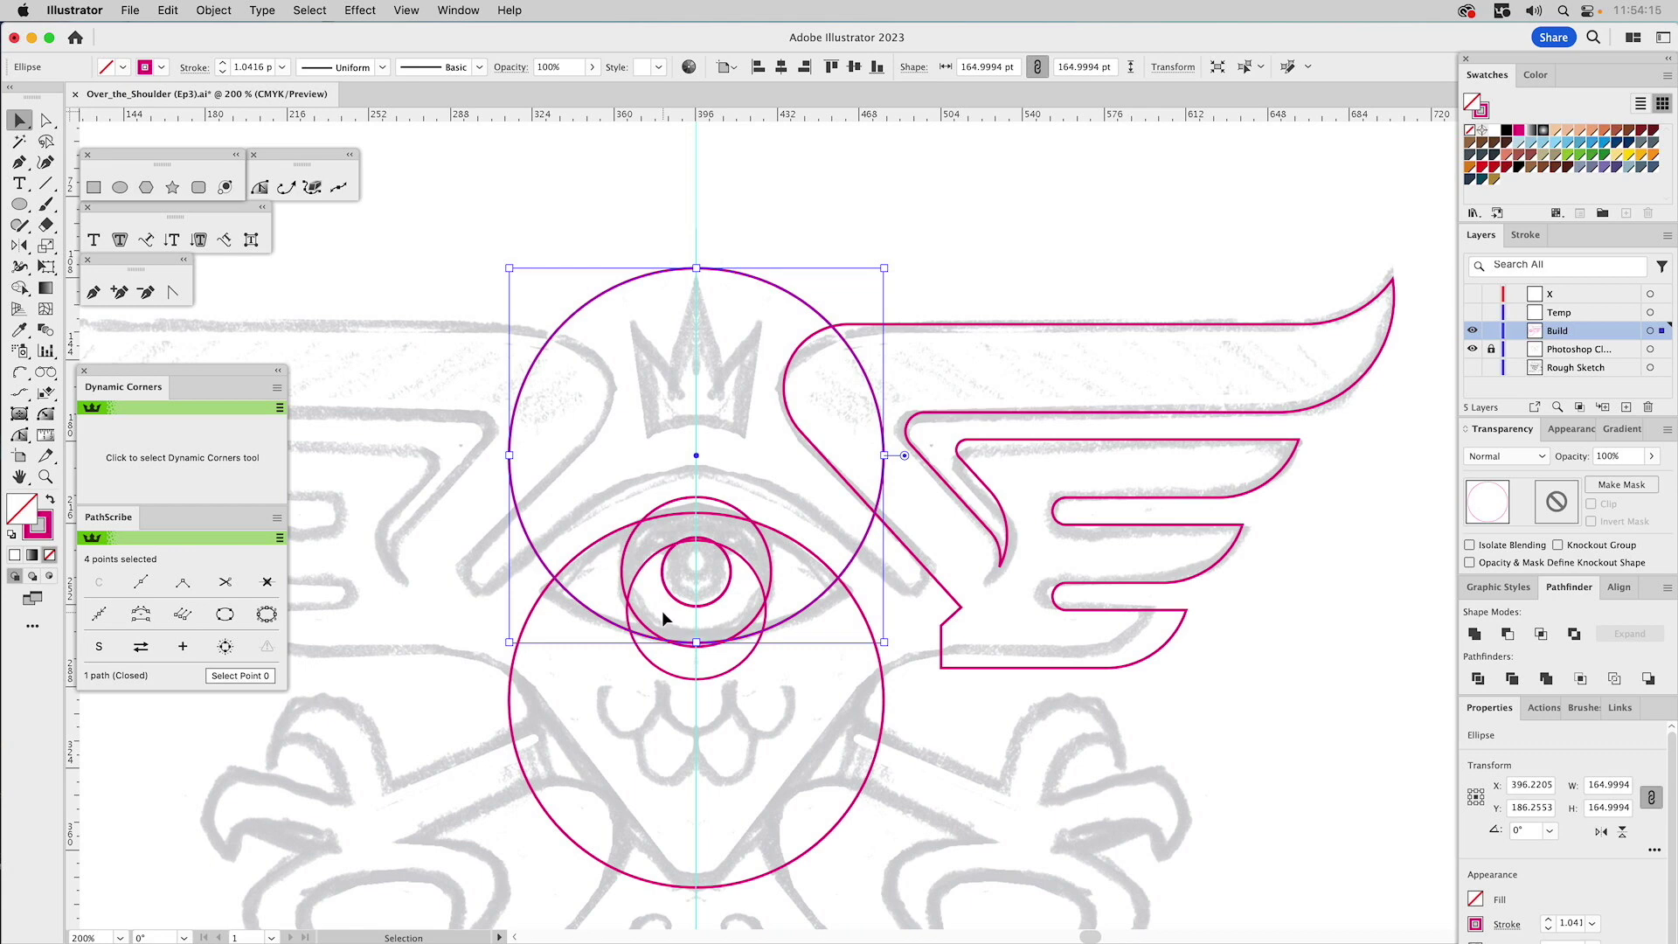
# - Create two concentric scaled copies of the iris circle inside it, about 59 pt and 62 pt wide
pyautogui.click(644, 625)
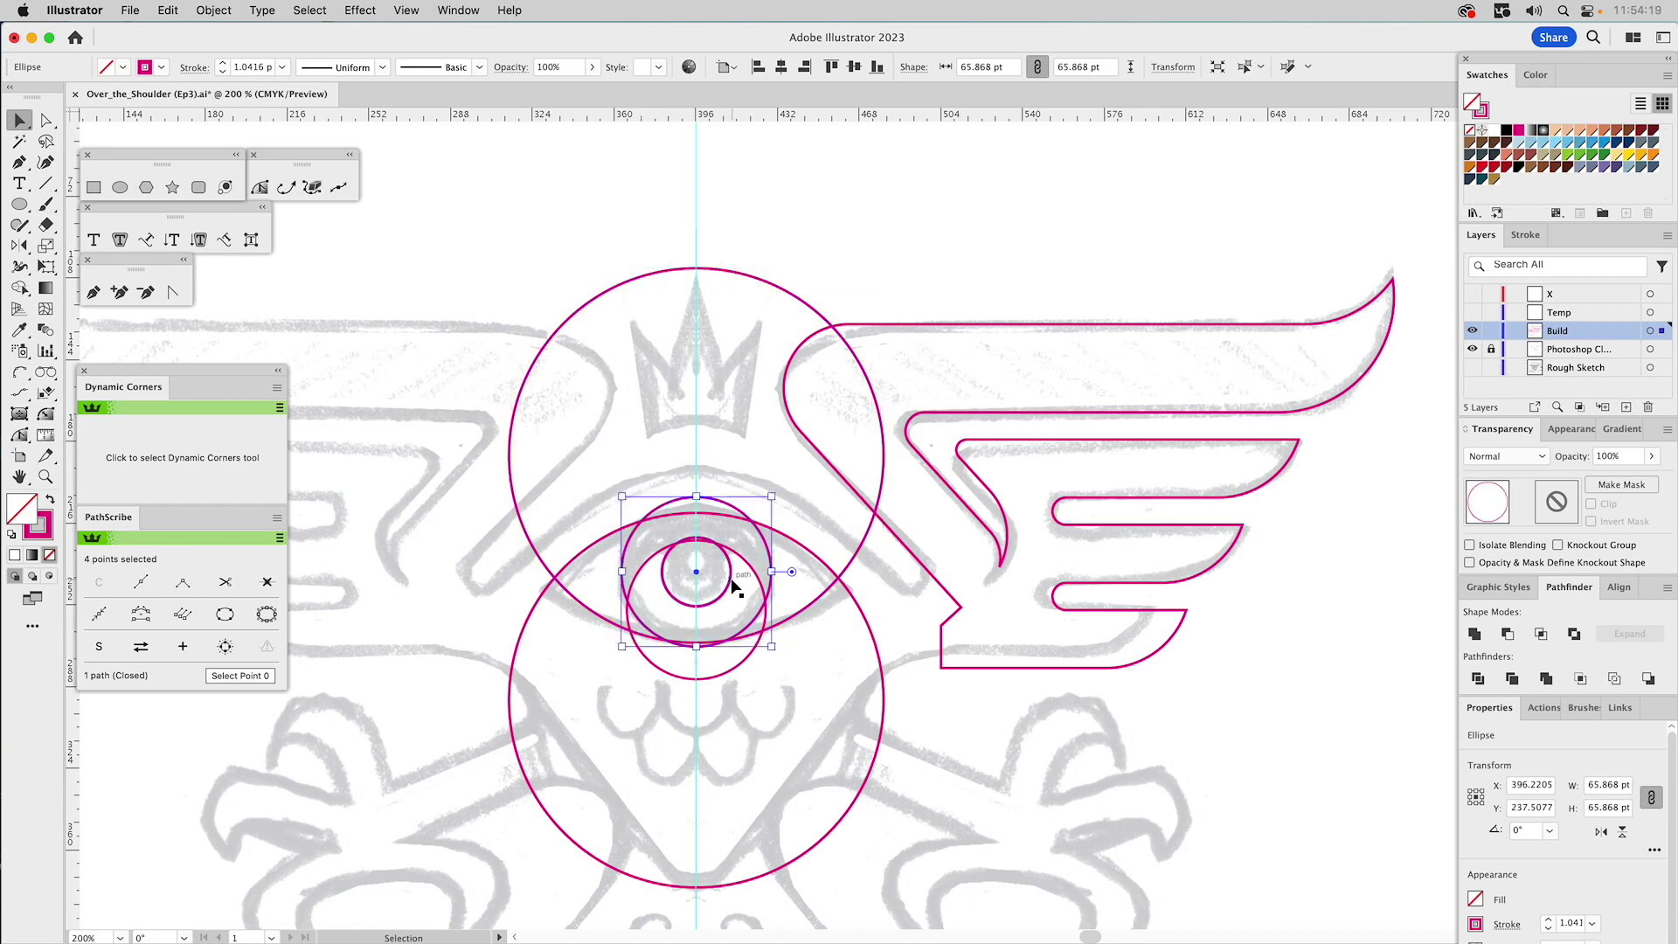
pyautogui.moveTo(771, 571); pyautogui.dragTo(763, 570)
pyautogui.click(822, 465)
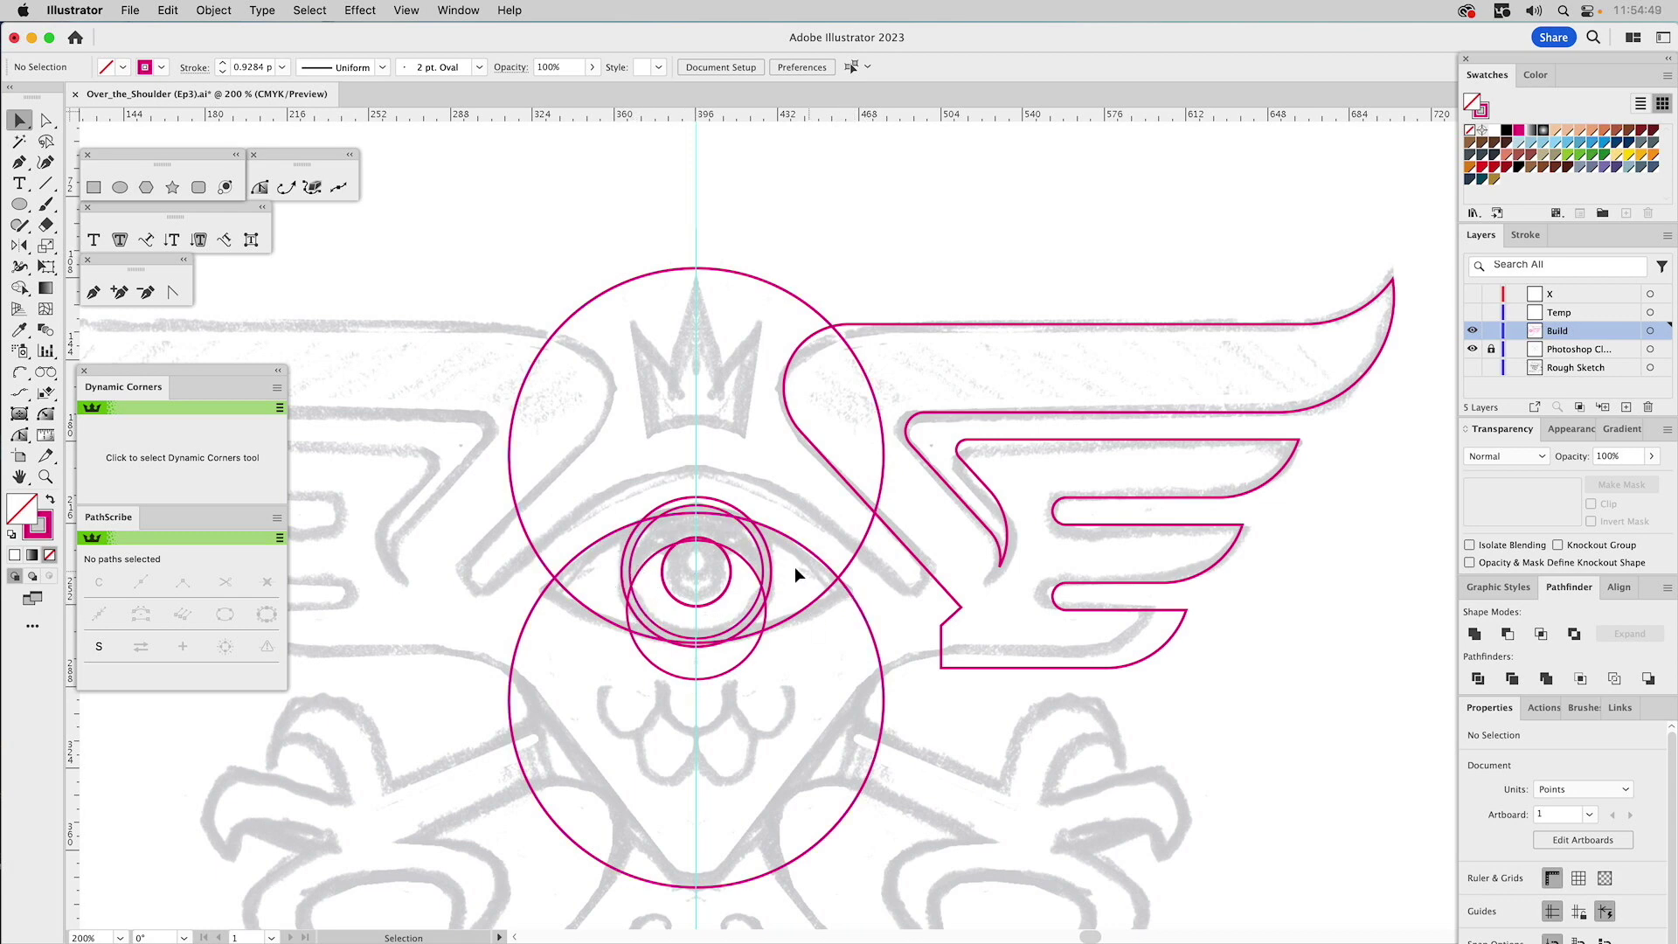
pyautogui.click(759, 547)
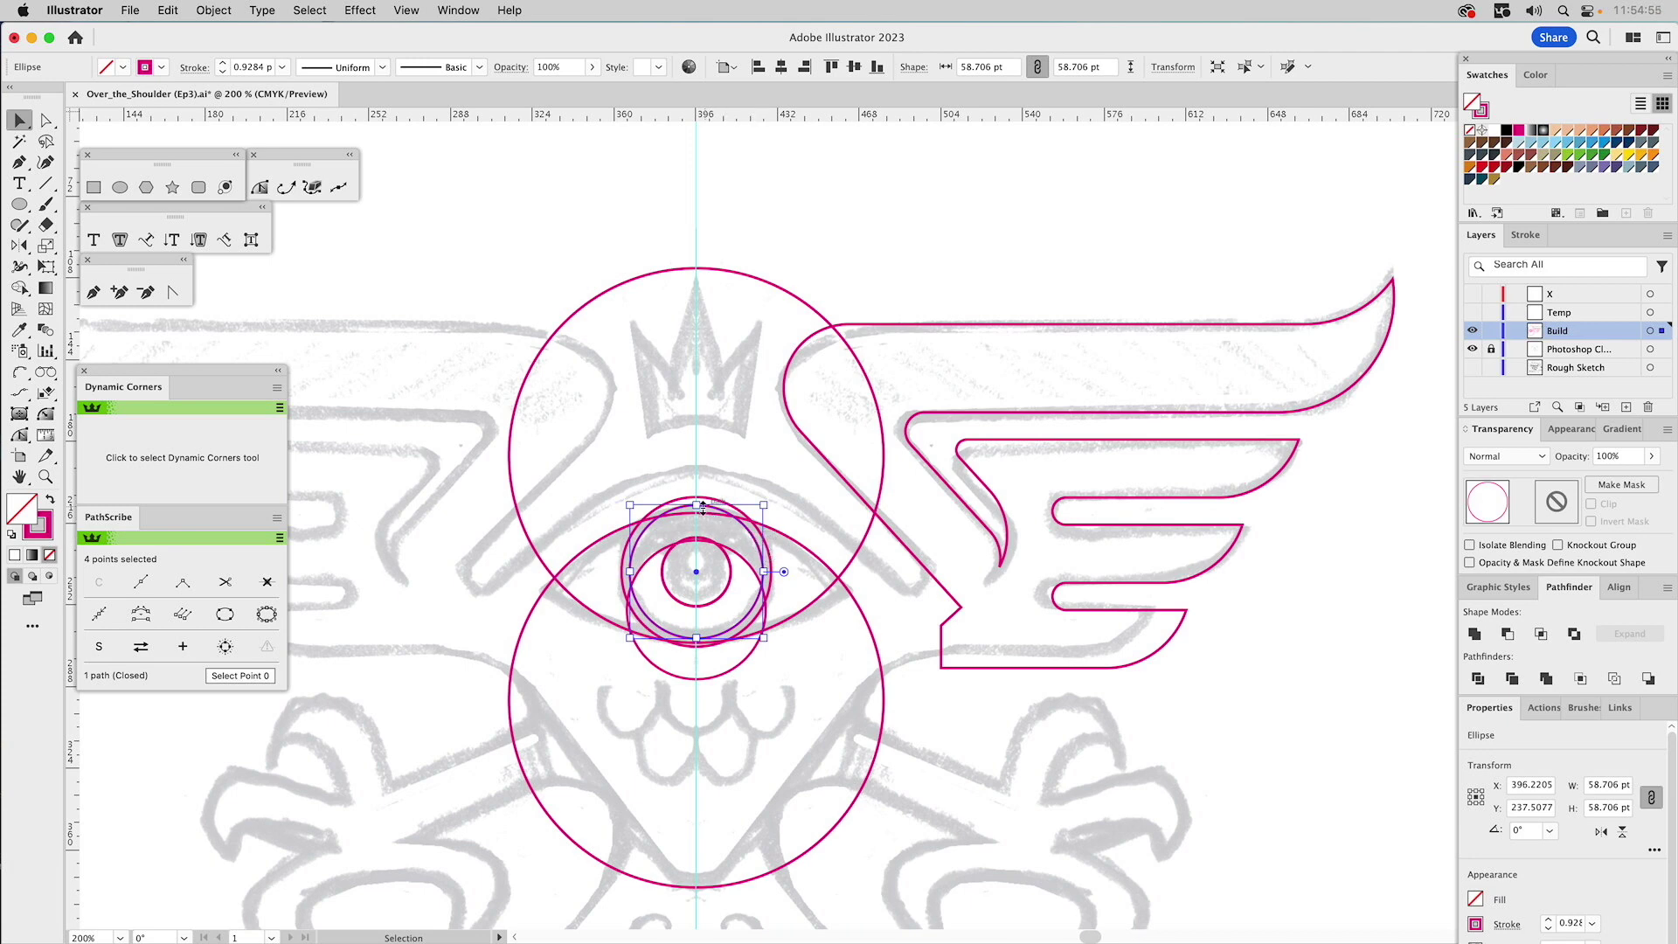
pyautogui.moveTo(696, 504); pyautogui.dragTo(748, 502)
# - Subtract the lowered 61 pt circle from the 62 pt circle to leave a crescent over the upper iris
pyautogui.click(731, 551)
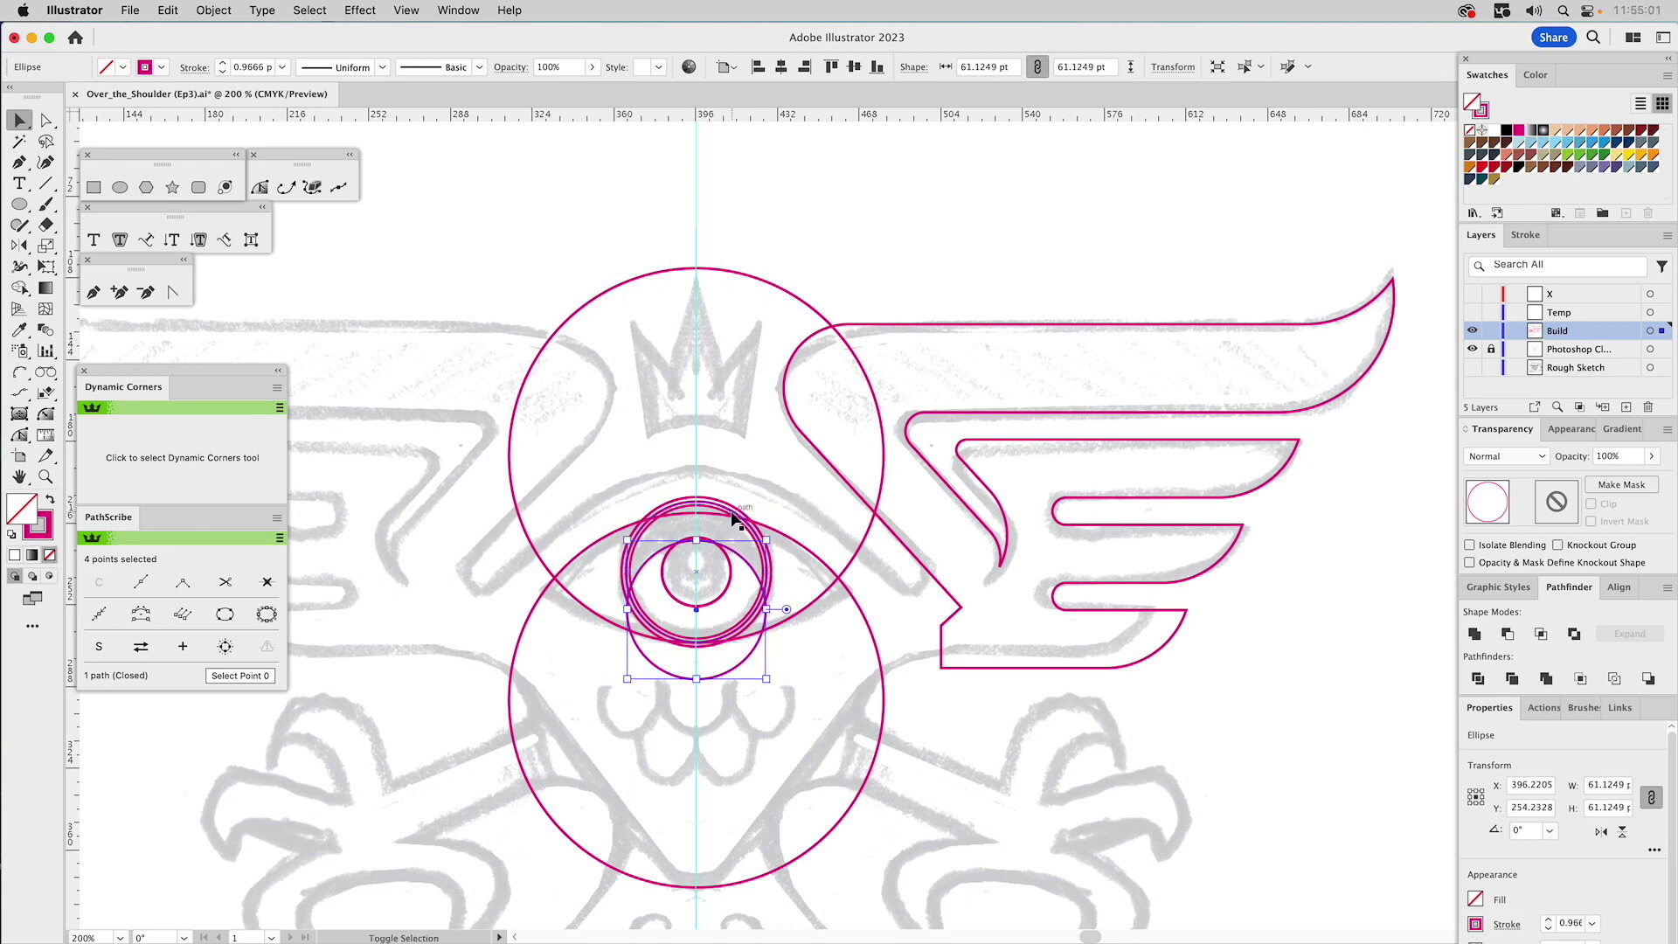
pyautogui.keyDown('shift'); pyautogui.click(742, 508); pyautogui.keyUp('shift')
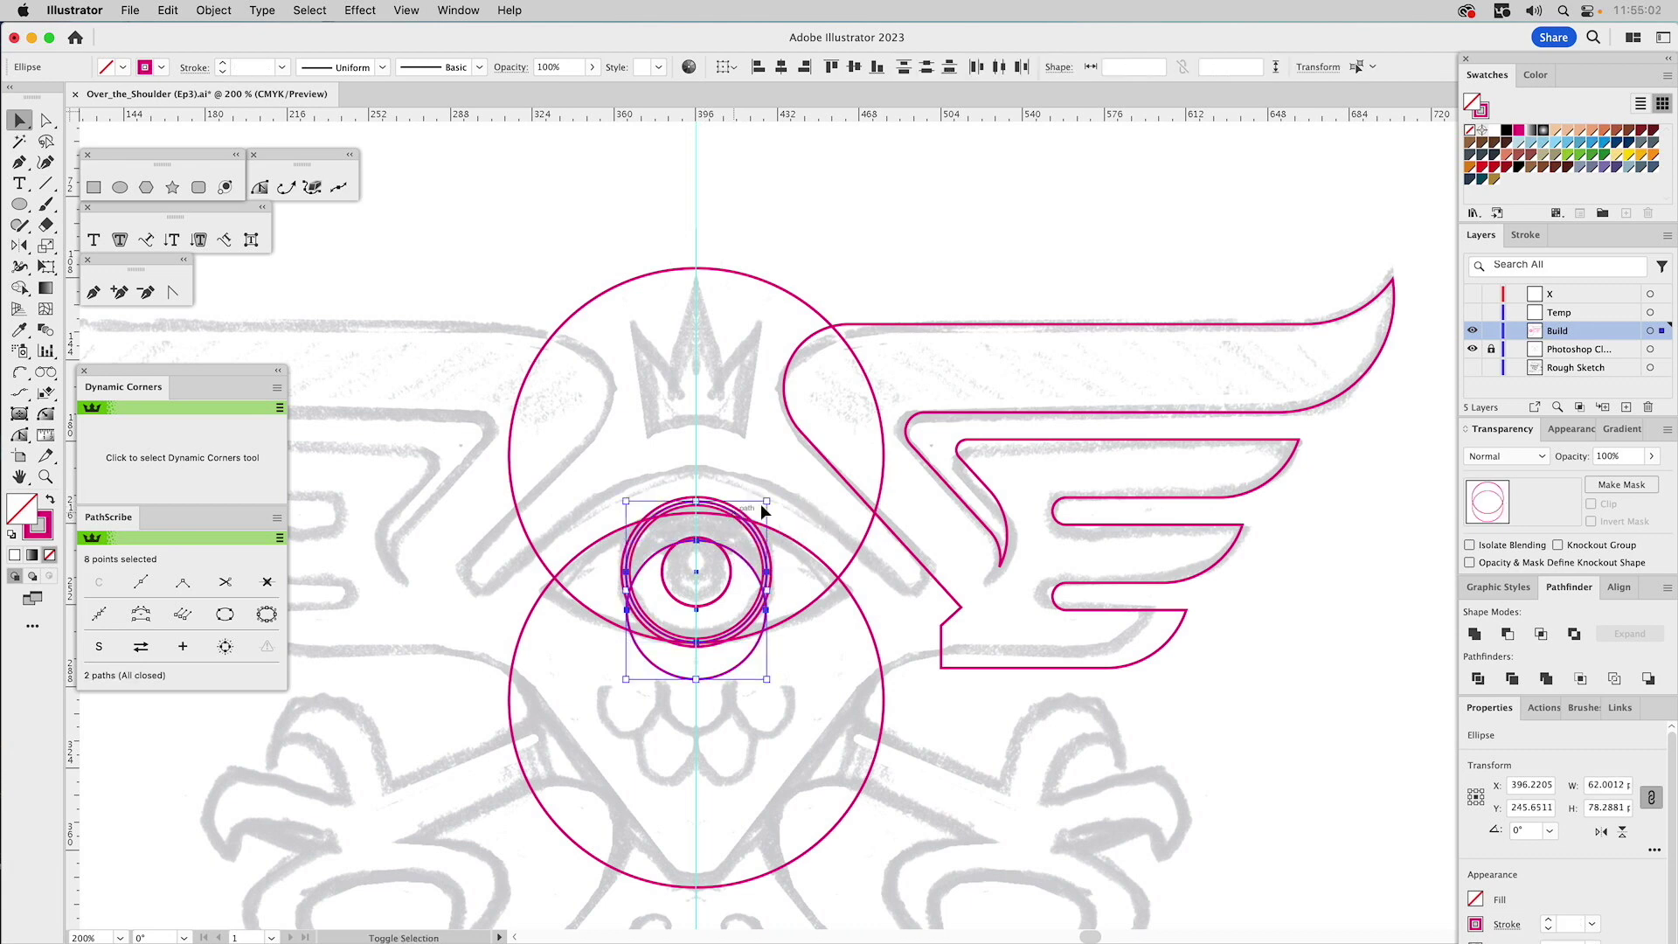
pyautogui.click(1507, 633)
pyautogui.click(1054, 244)
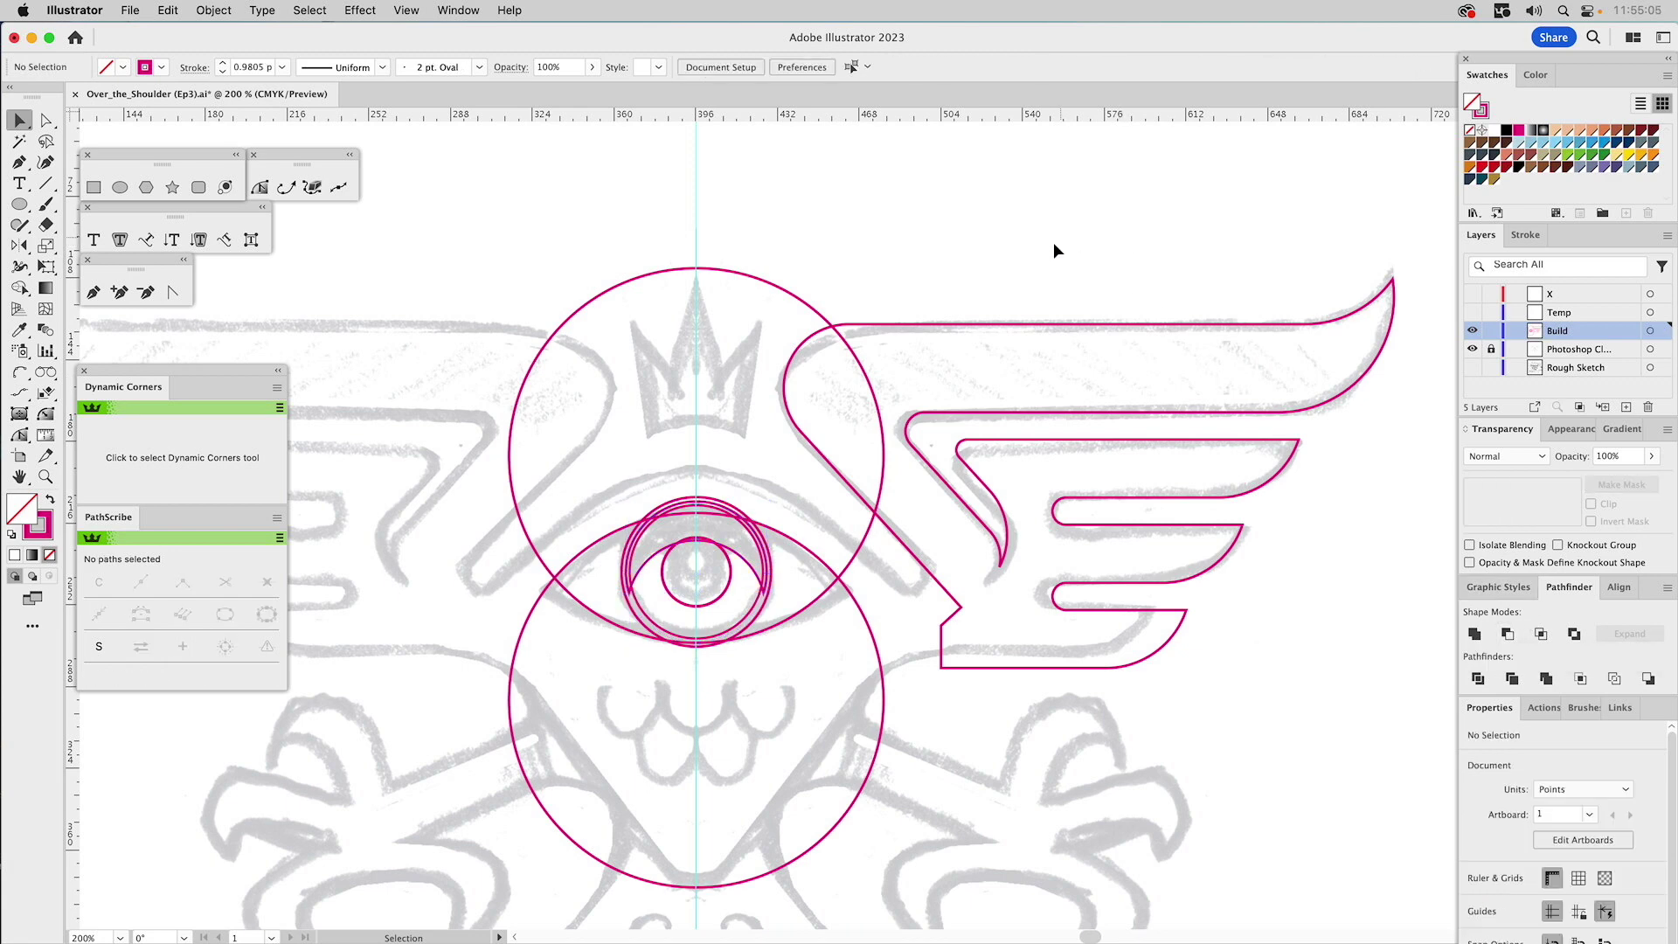
# - Make a copy of the pupil circle about 11 pt wide, match its stroke to the existing shapes, and move it up to the pupil's top edge
pyautogui.click(731, 566)
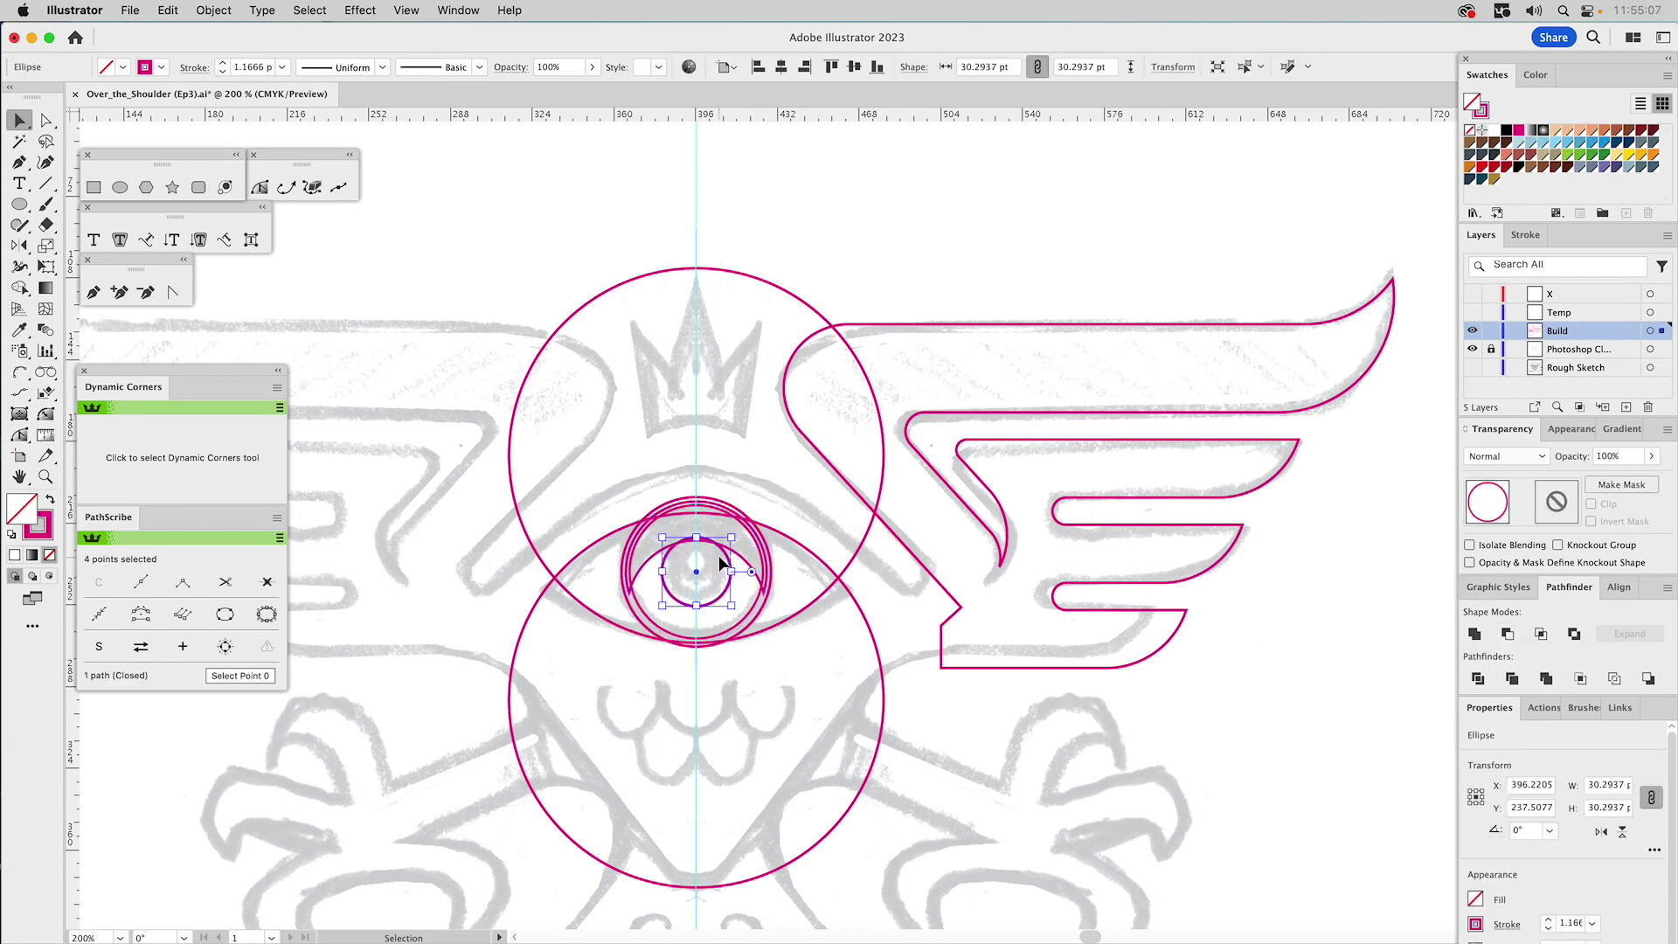
pyautogui.moveTo(733, 536); pyautogui.dragTo(710, 560)
pyautogui.press('i')
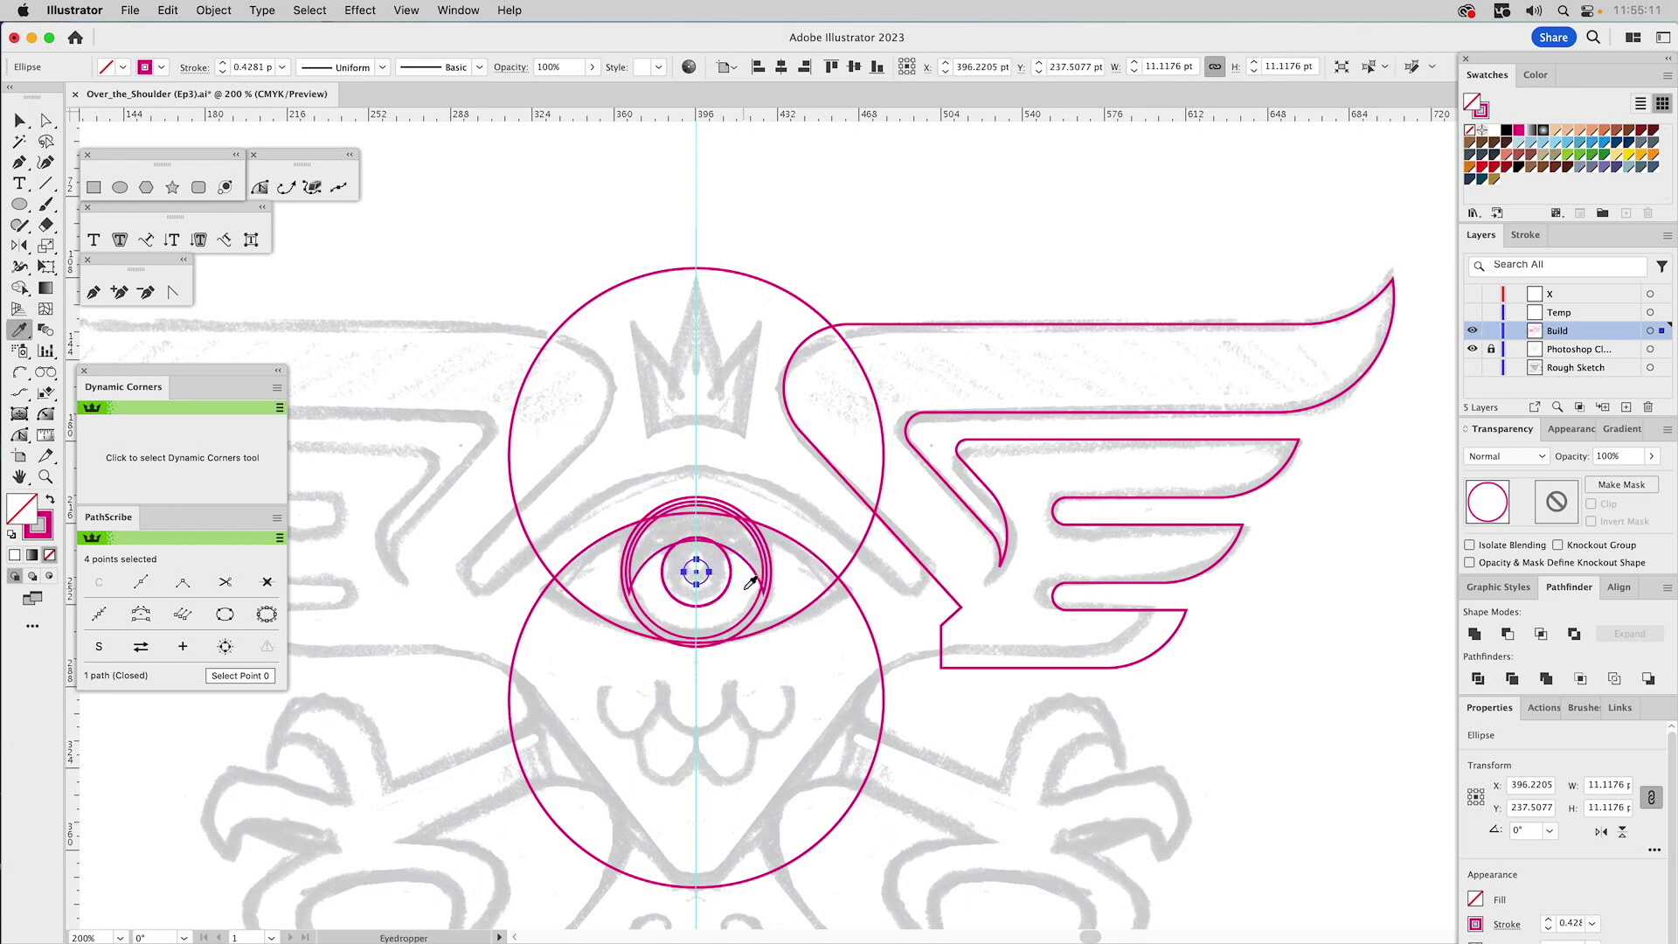
pyautogui.click(745, 571)
pyautogui.press('v')
pyautogui.click(784, 642)
pyautogui.moveTo(707, 569); pyautogui.dragTo(698, 550)
pyautogui.click(732, 437)
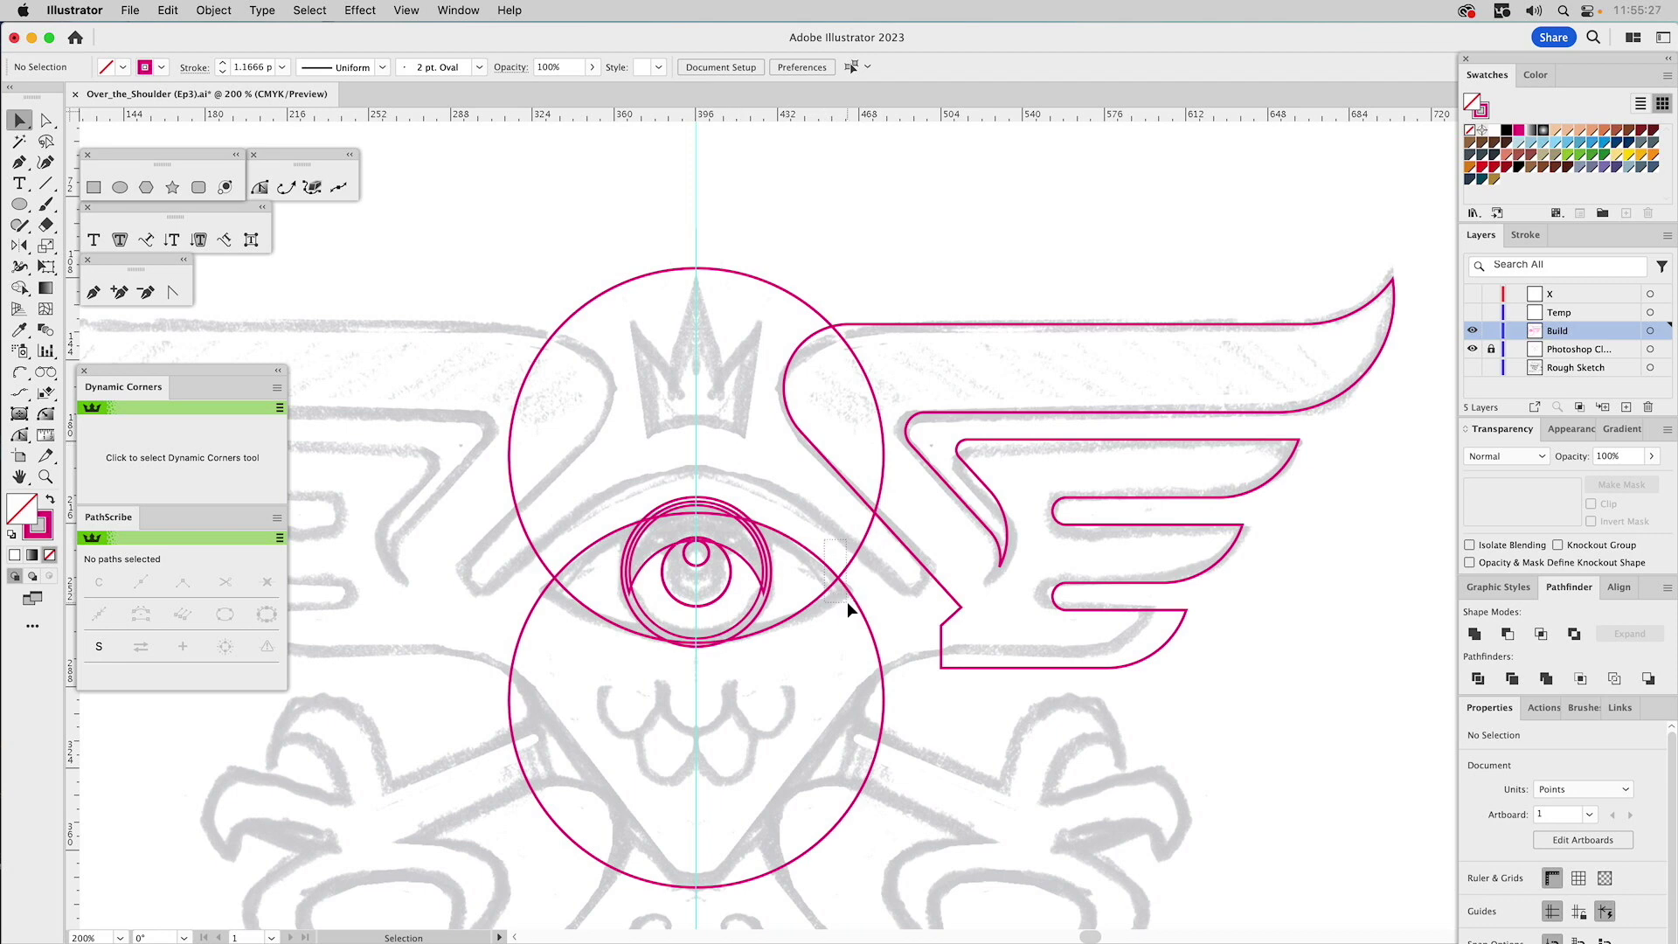
# - Group the two 165 pt circles with the iris and pupil shapes, and put a copy of the group on the X layer
pyautogui.moveTo(846, 601); pyautogui.dragTo(791, 611)
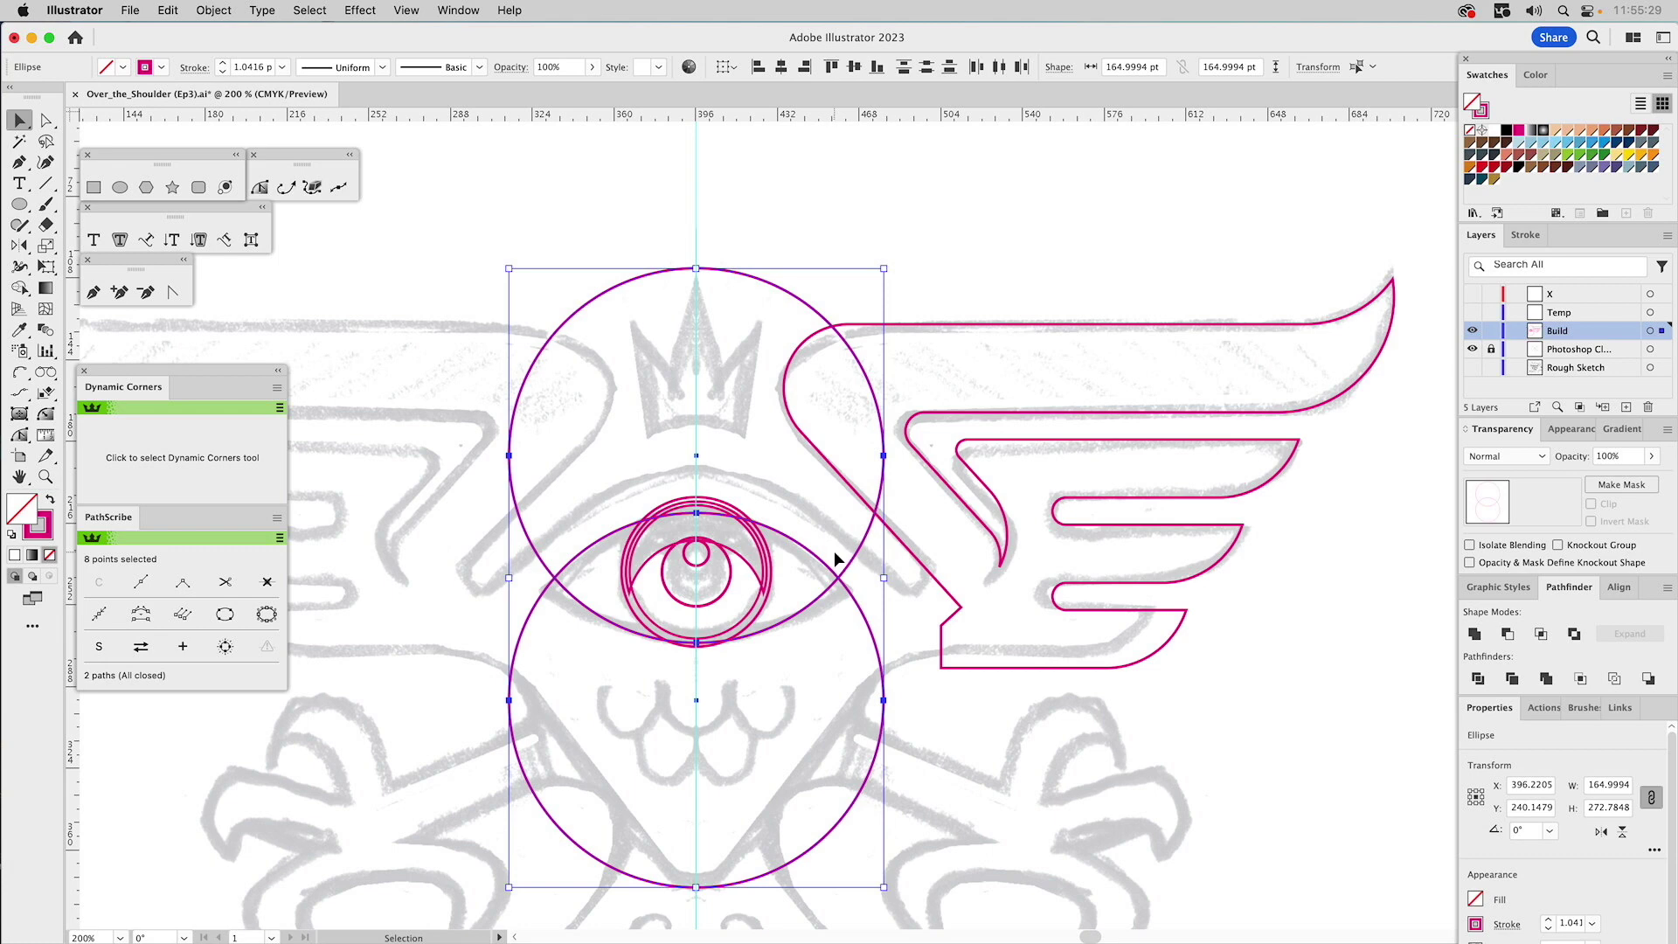
pyautogui.moveTo(790, 496); pyautogui.dragTo(603, 710)
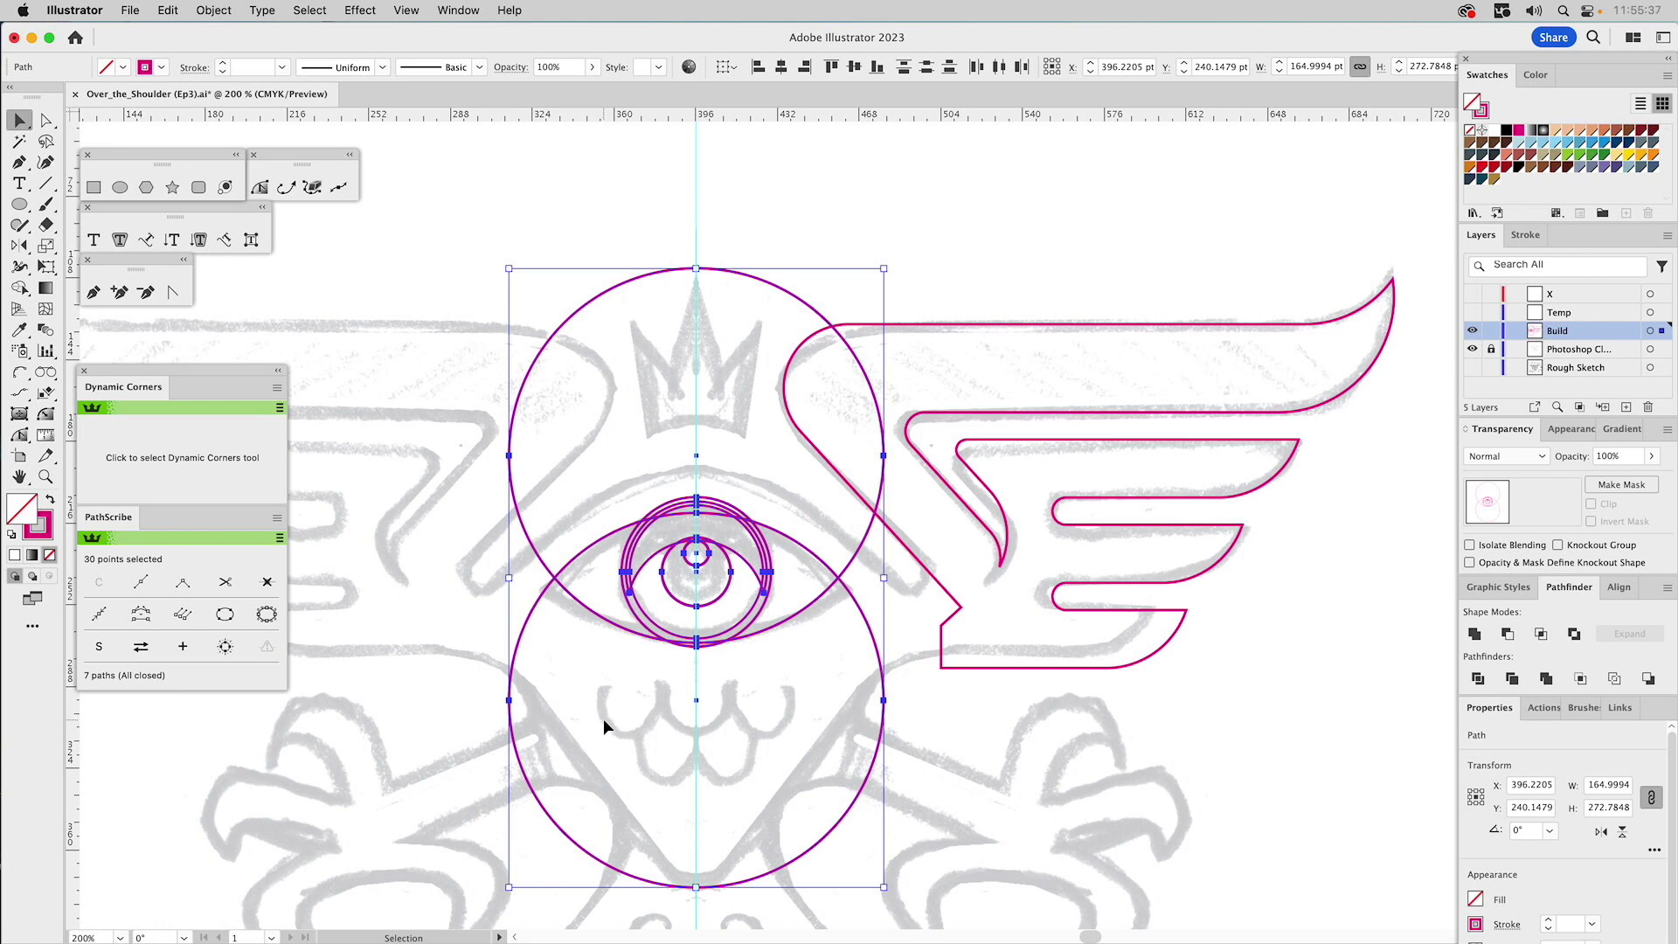
pyautogui.press('super+g')
pyautogui.moveTo(1661, 330); pyautogui.dragTo(1654, 297)
pyautogui.press('super+shift+a')
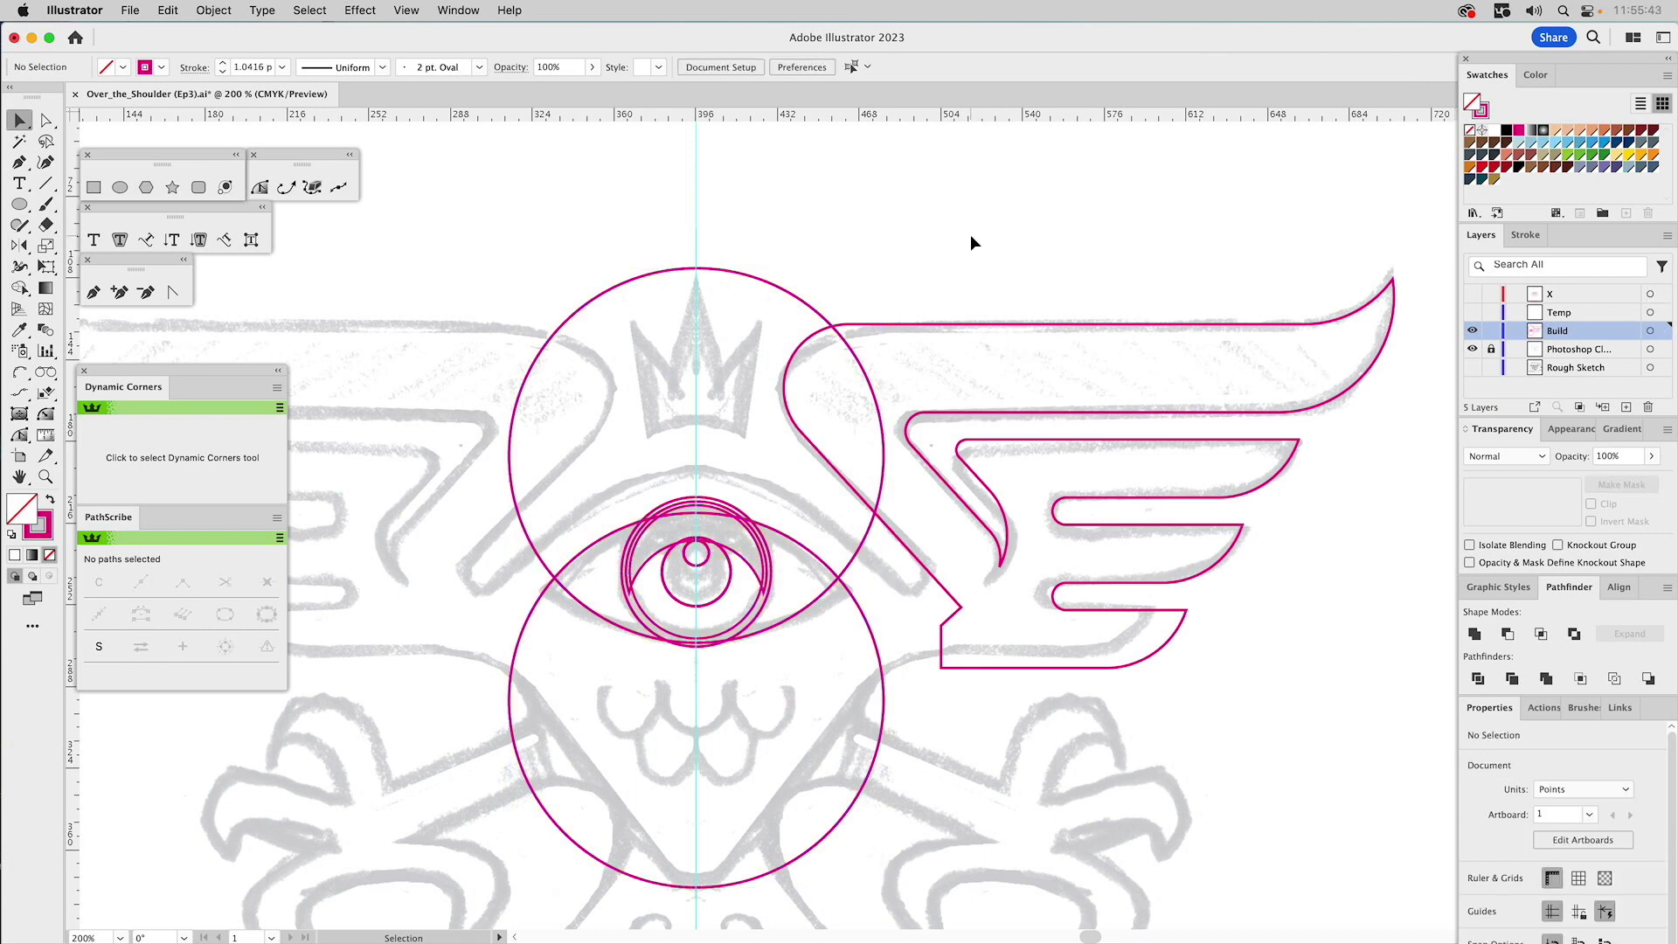
# - Intersect the two overlapping 165 pt circles into an almond-shaped eye outline about 125 pt wide and 57 pt high
pyautogui.click(821, 565)
pyautogui.keyDown('shift'); pyautogui.click(820, 590); pyautogui.keyUp('shift')
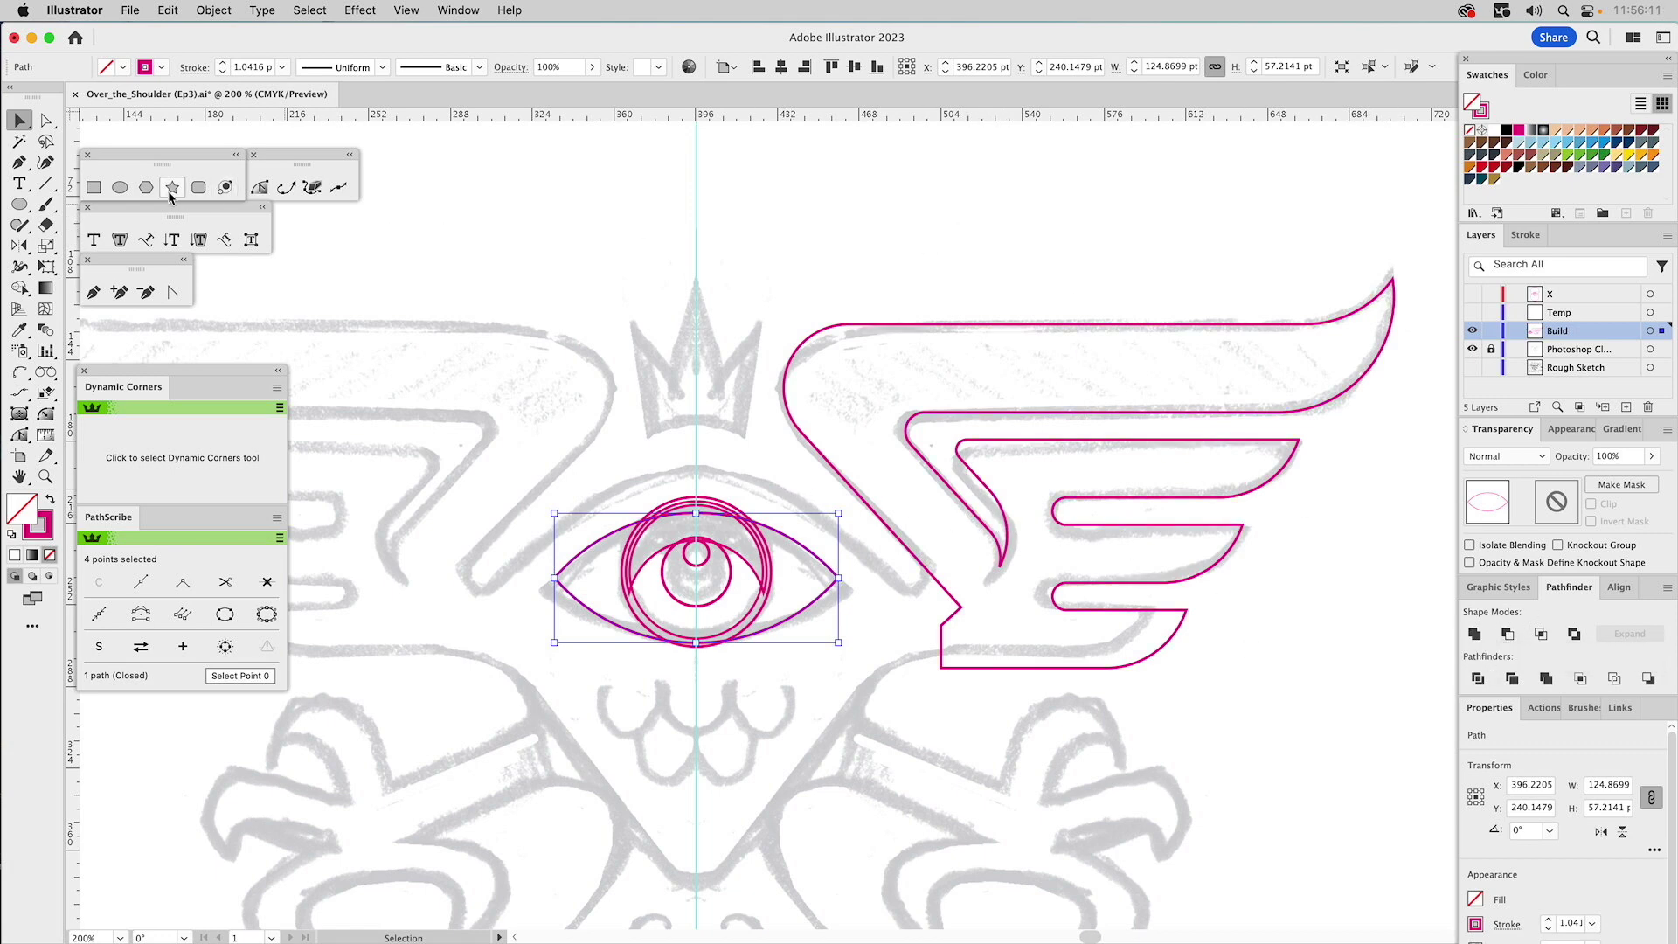
# - Draw a circle about 84 pt wide over the crown and a five-pointed star about 56 pt wide overlapping its side
pyautogui.click(121, 188)
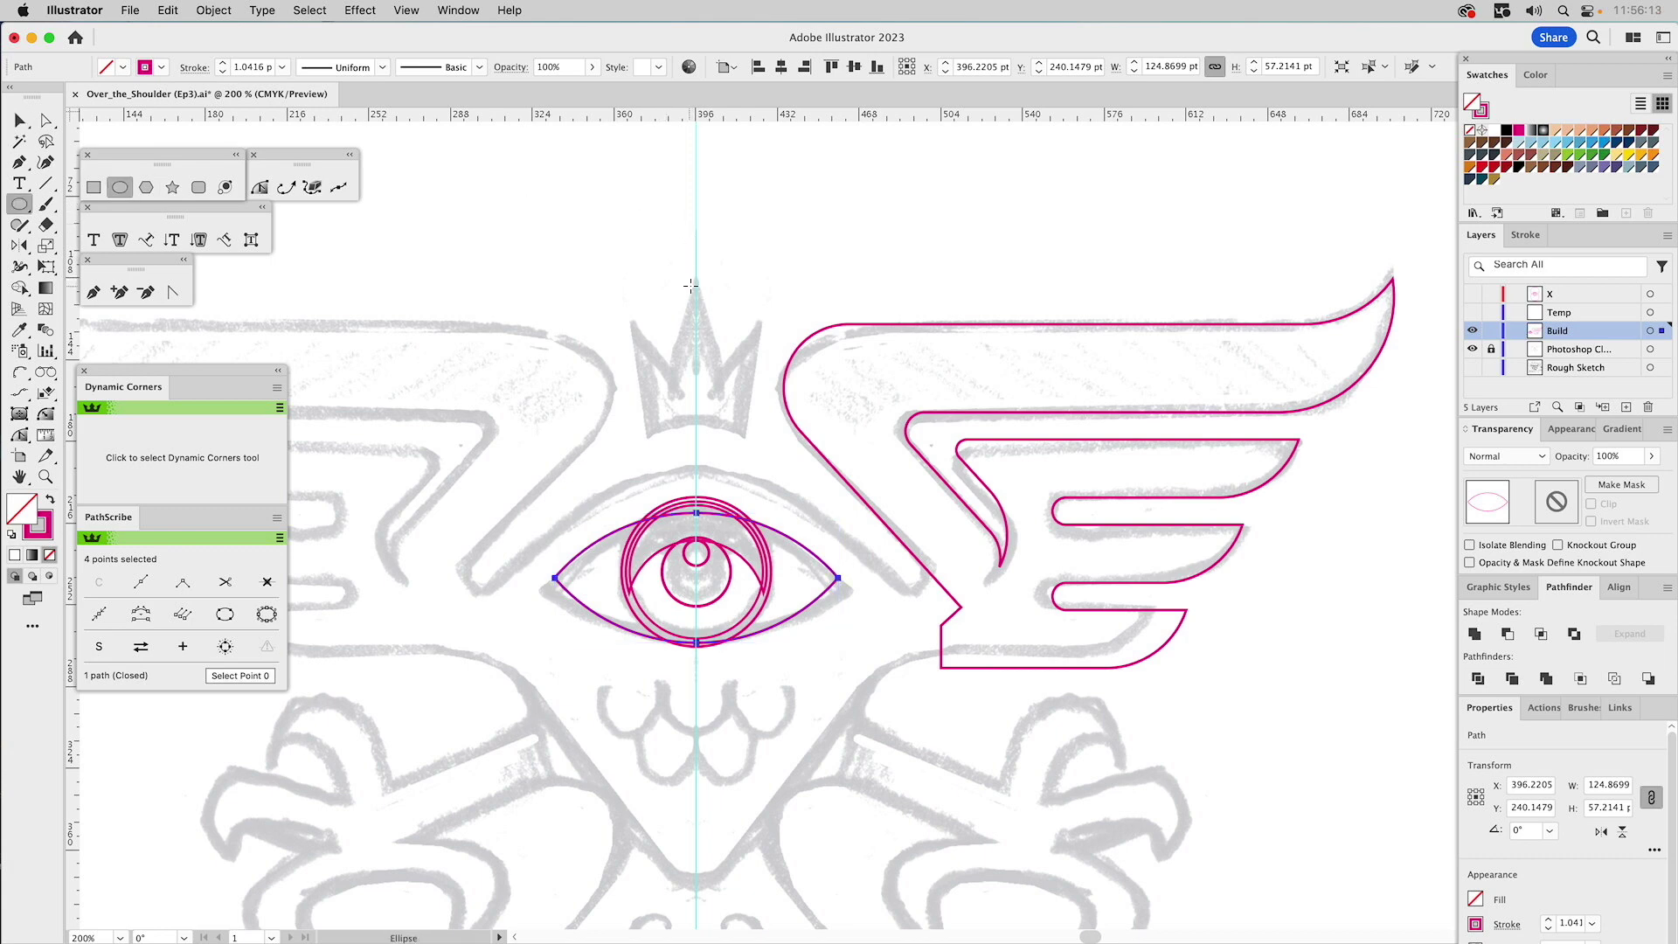
pyautogui.moveTo(696, 283); pyautogui.dragTo(792, 378)
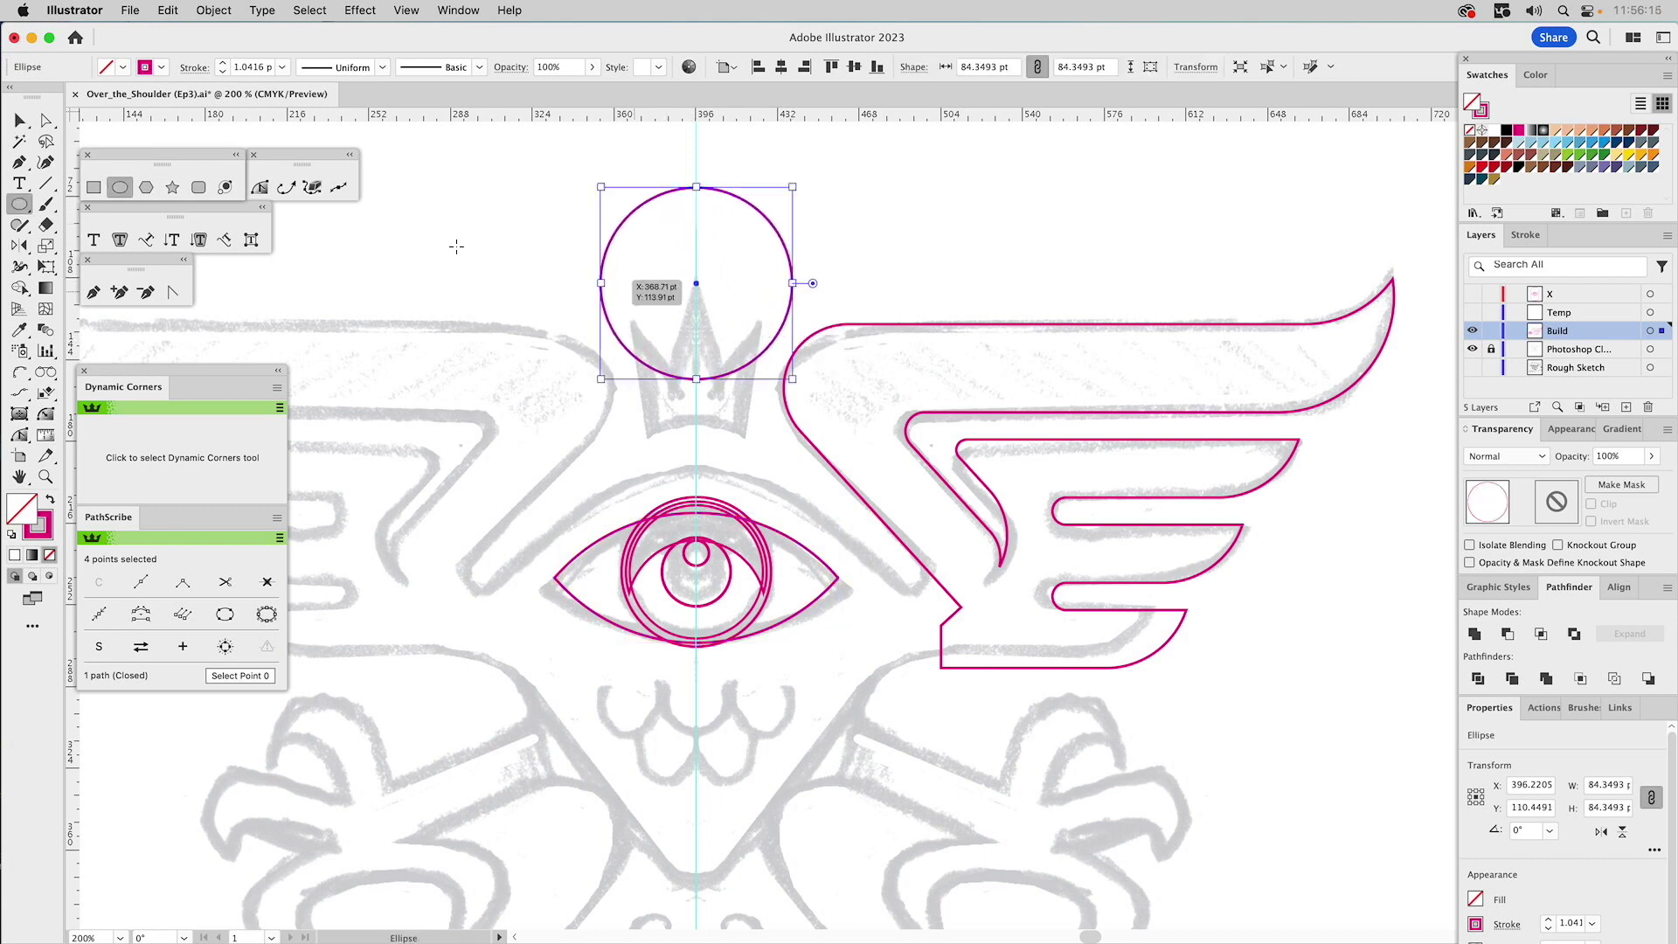
pyautogui.click(172, 187)
pyautogui.moveTo(652, 291); pyautogui.dragTo(704, 331)
pyautogui.press('v')
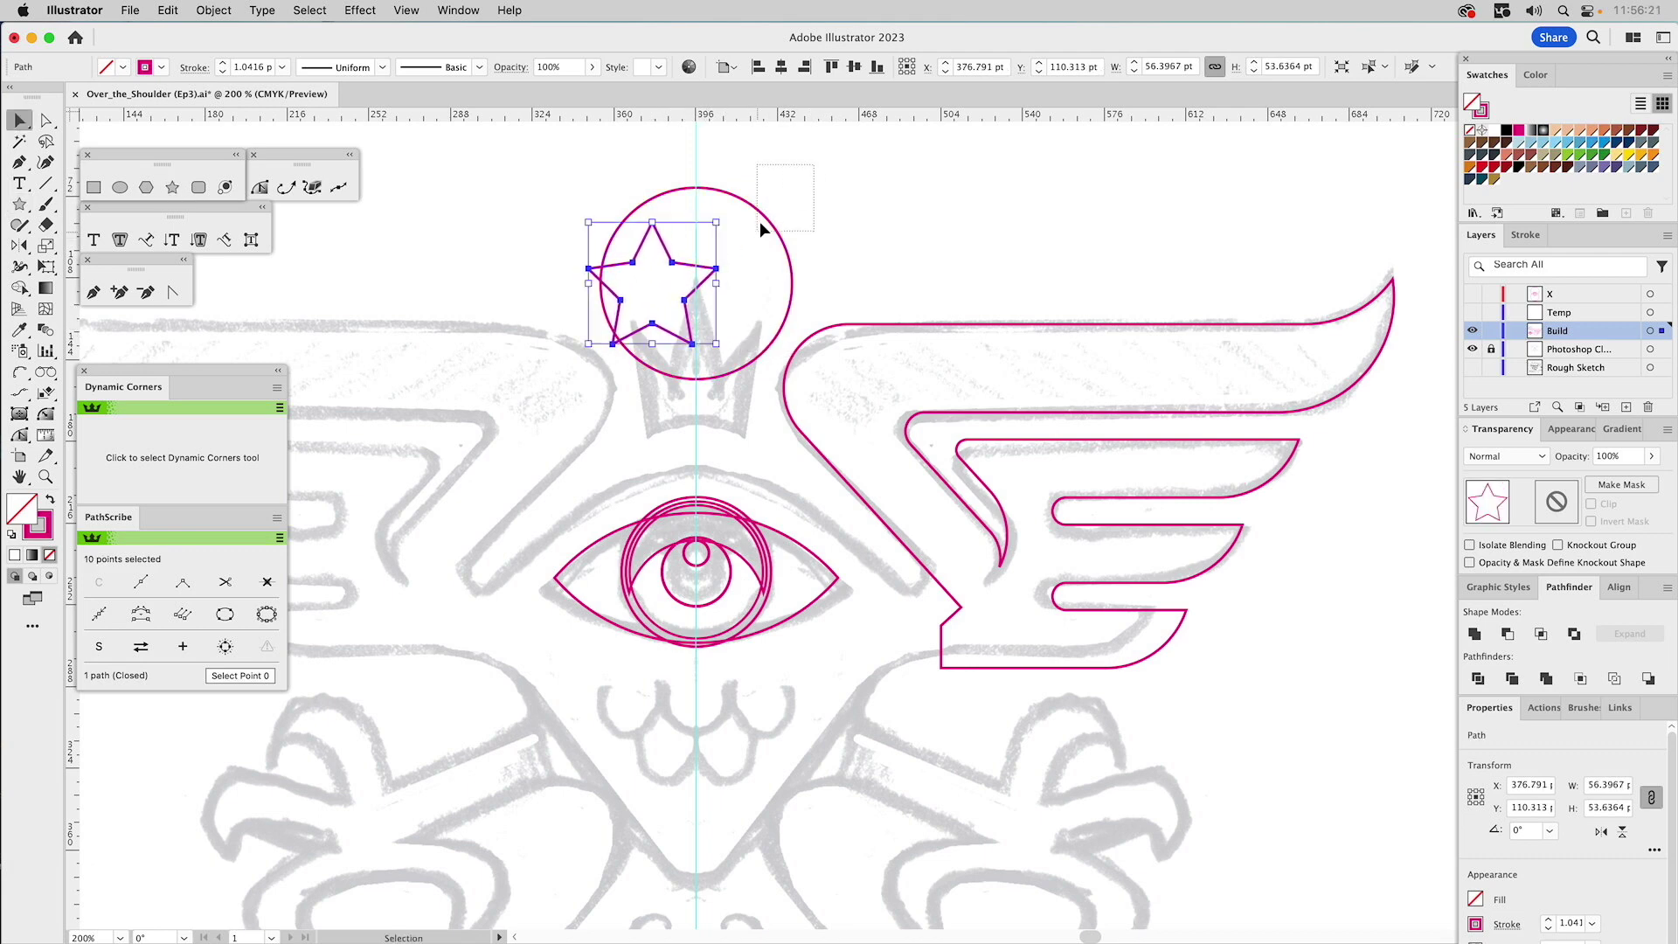
# - Fill the circle with blue and the star with white, and remove the stroke from both
pyautogui.moveTo(753, 234); pyautogui.dragTo(747, 243)
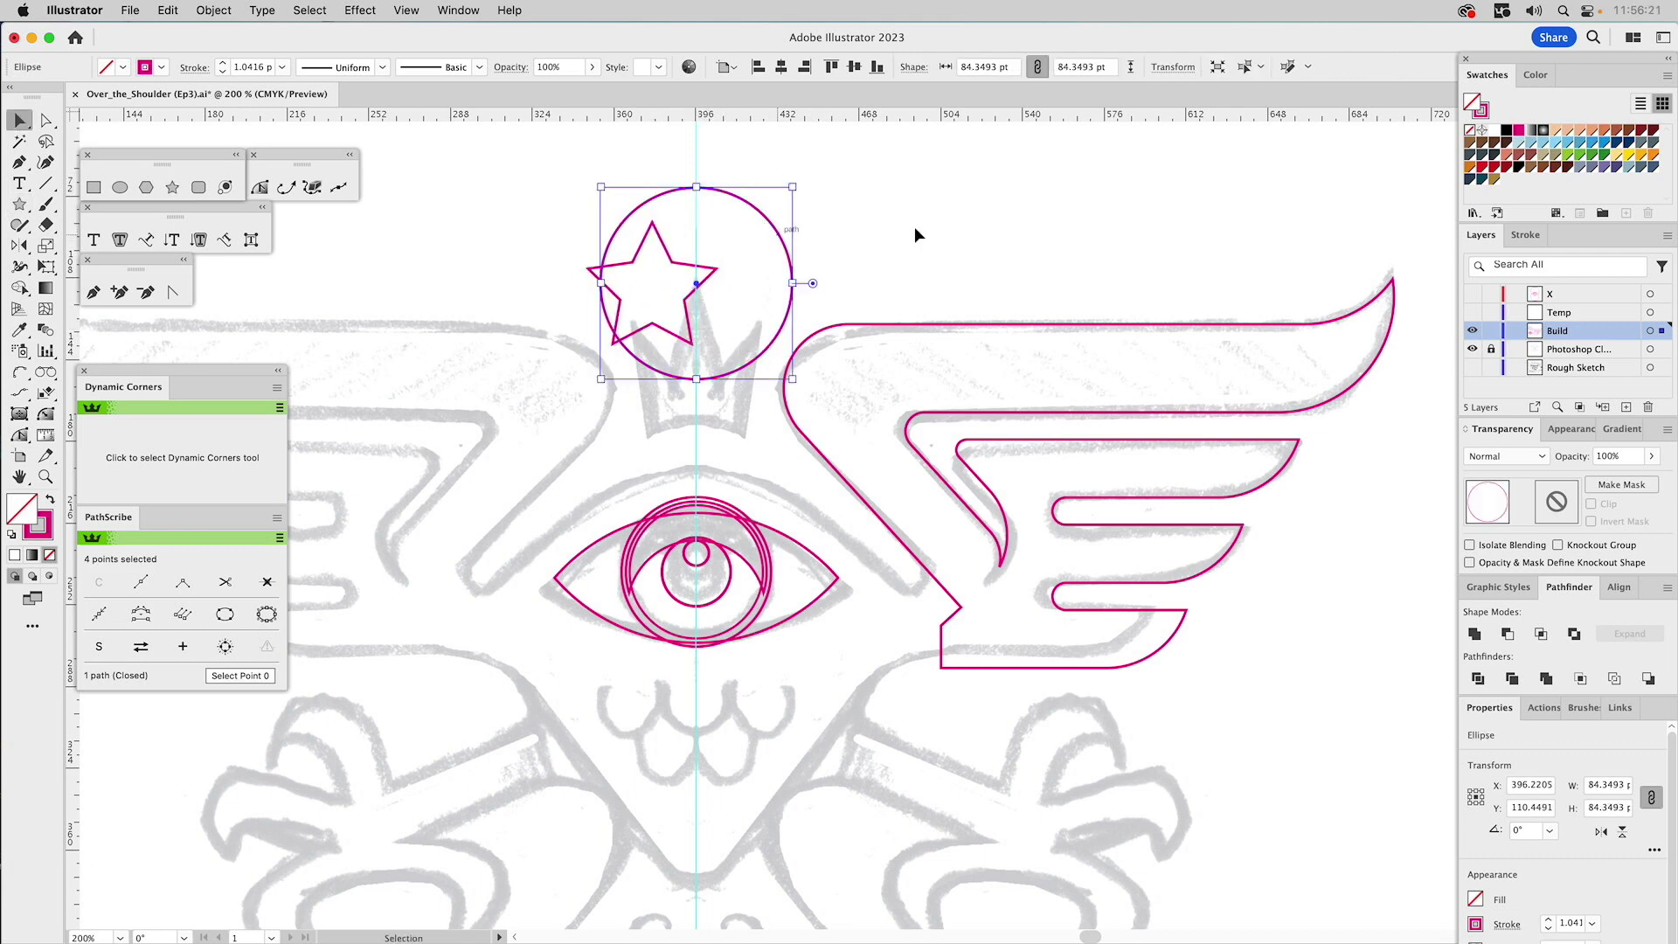
pyautogui.press('x')
pyautogui.click(1602, 142)
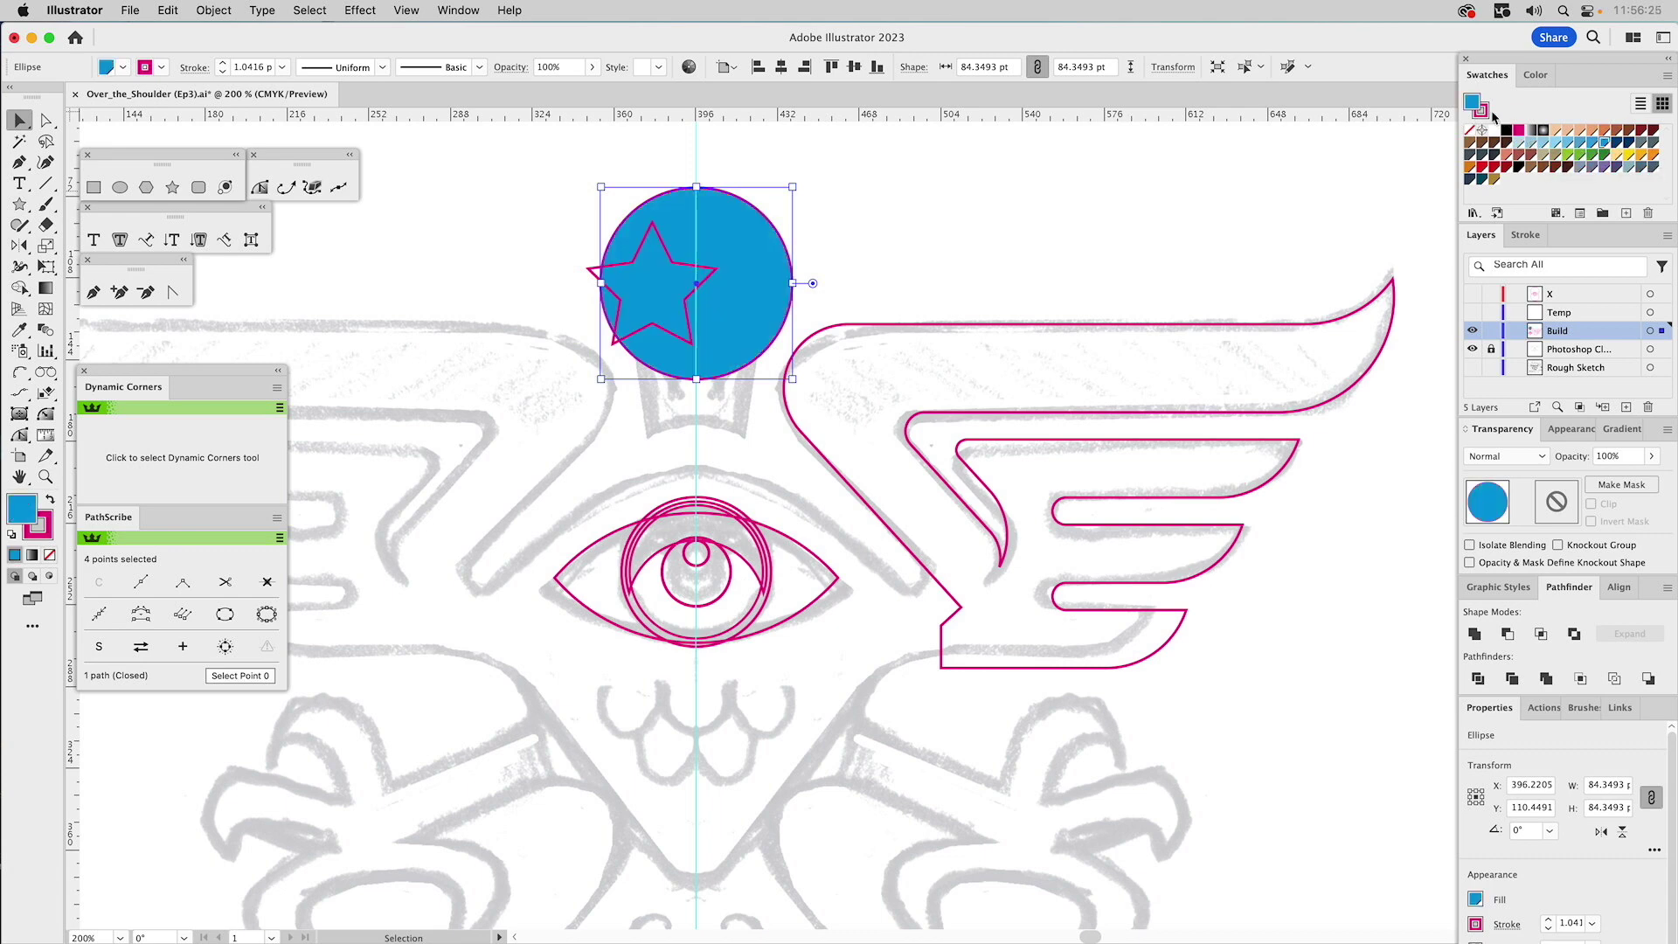
pyautogui.press('x')
pyautogui.press('/')
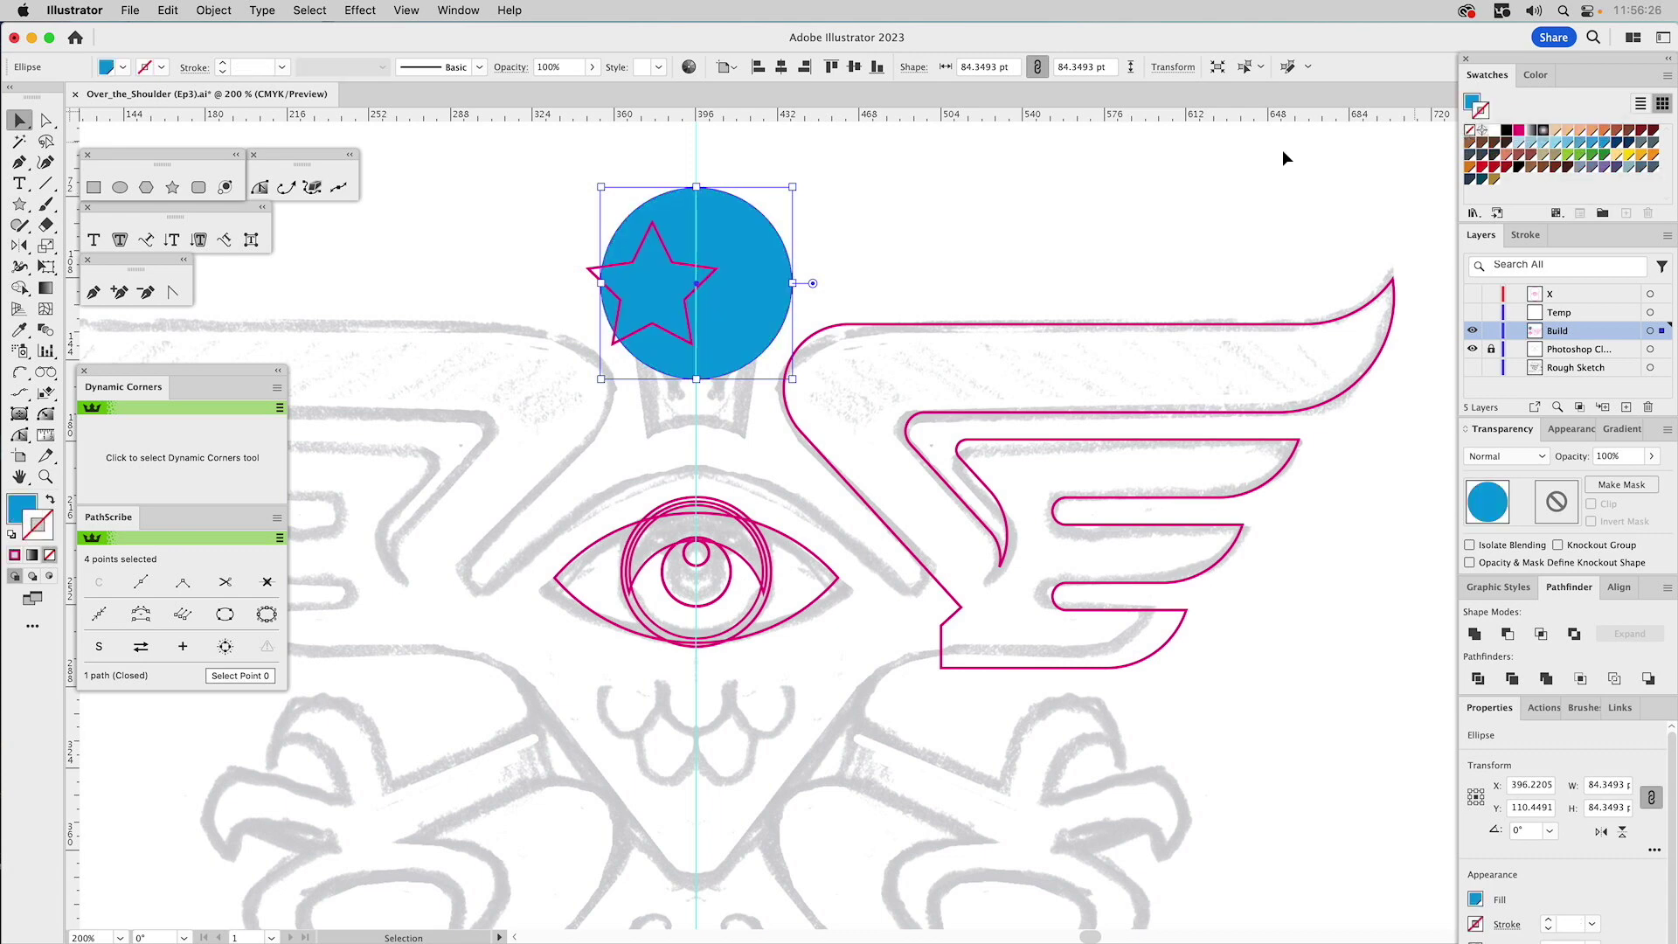
pyautogui.click(670, 253)
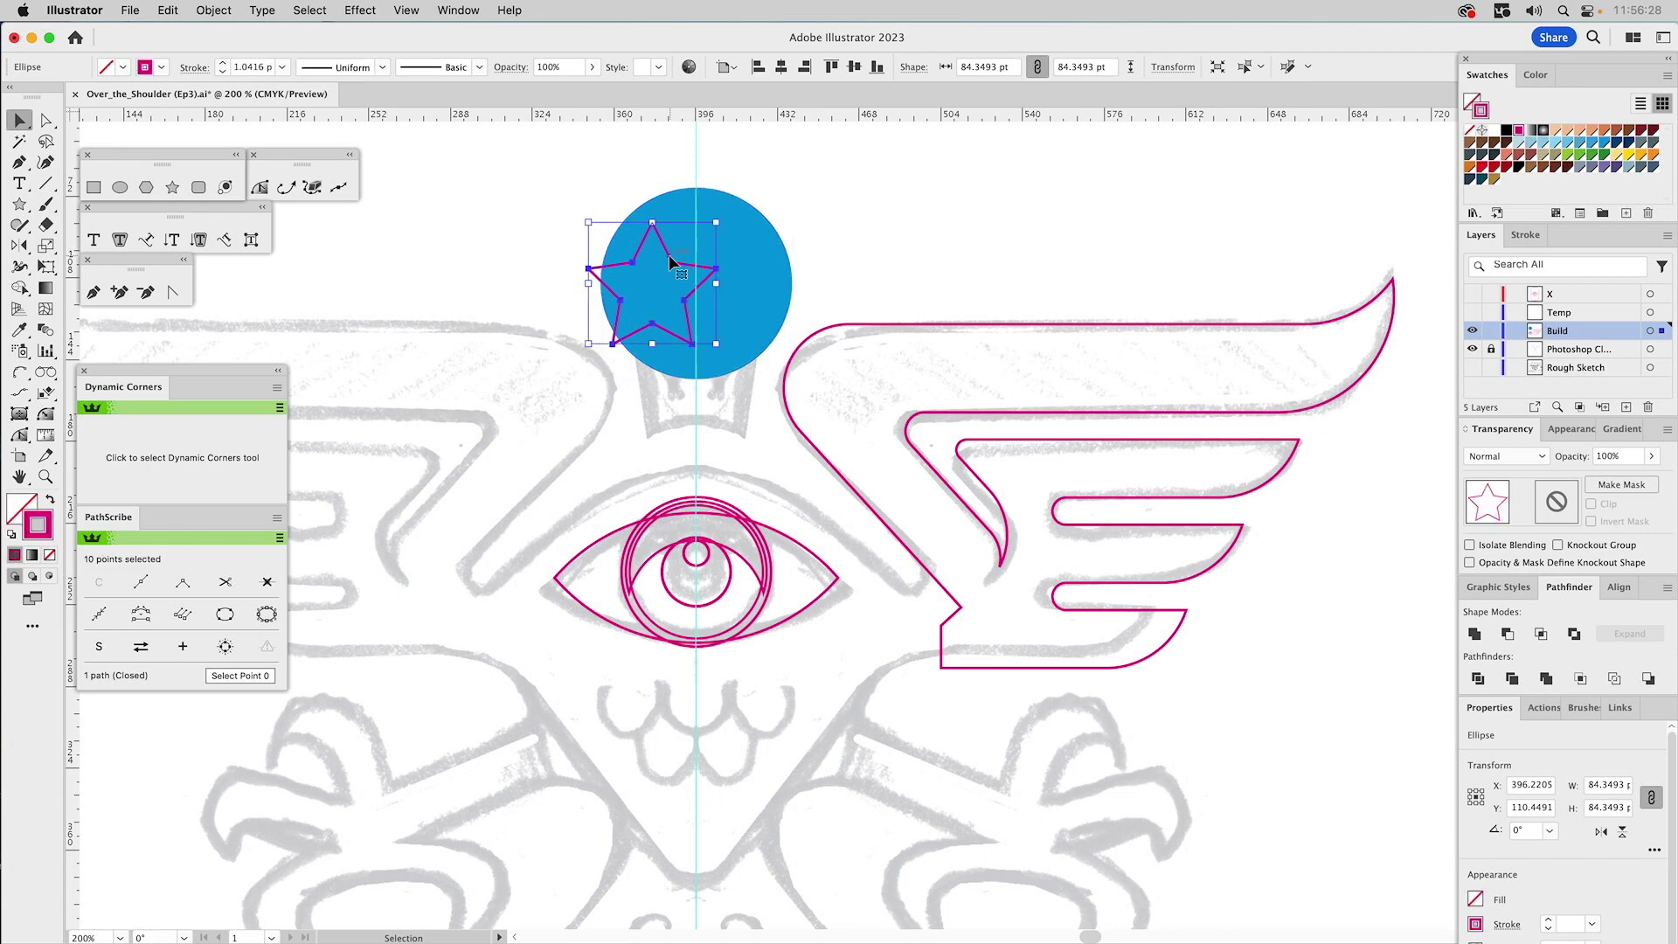
pyautogui.click(1493, 130)
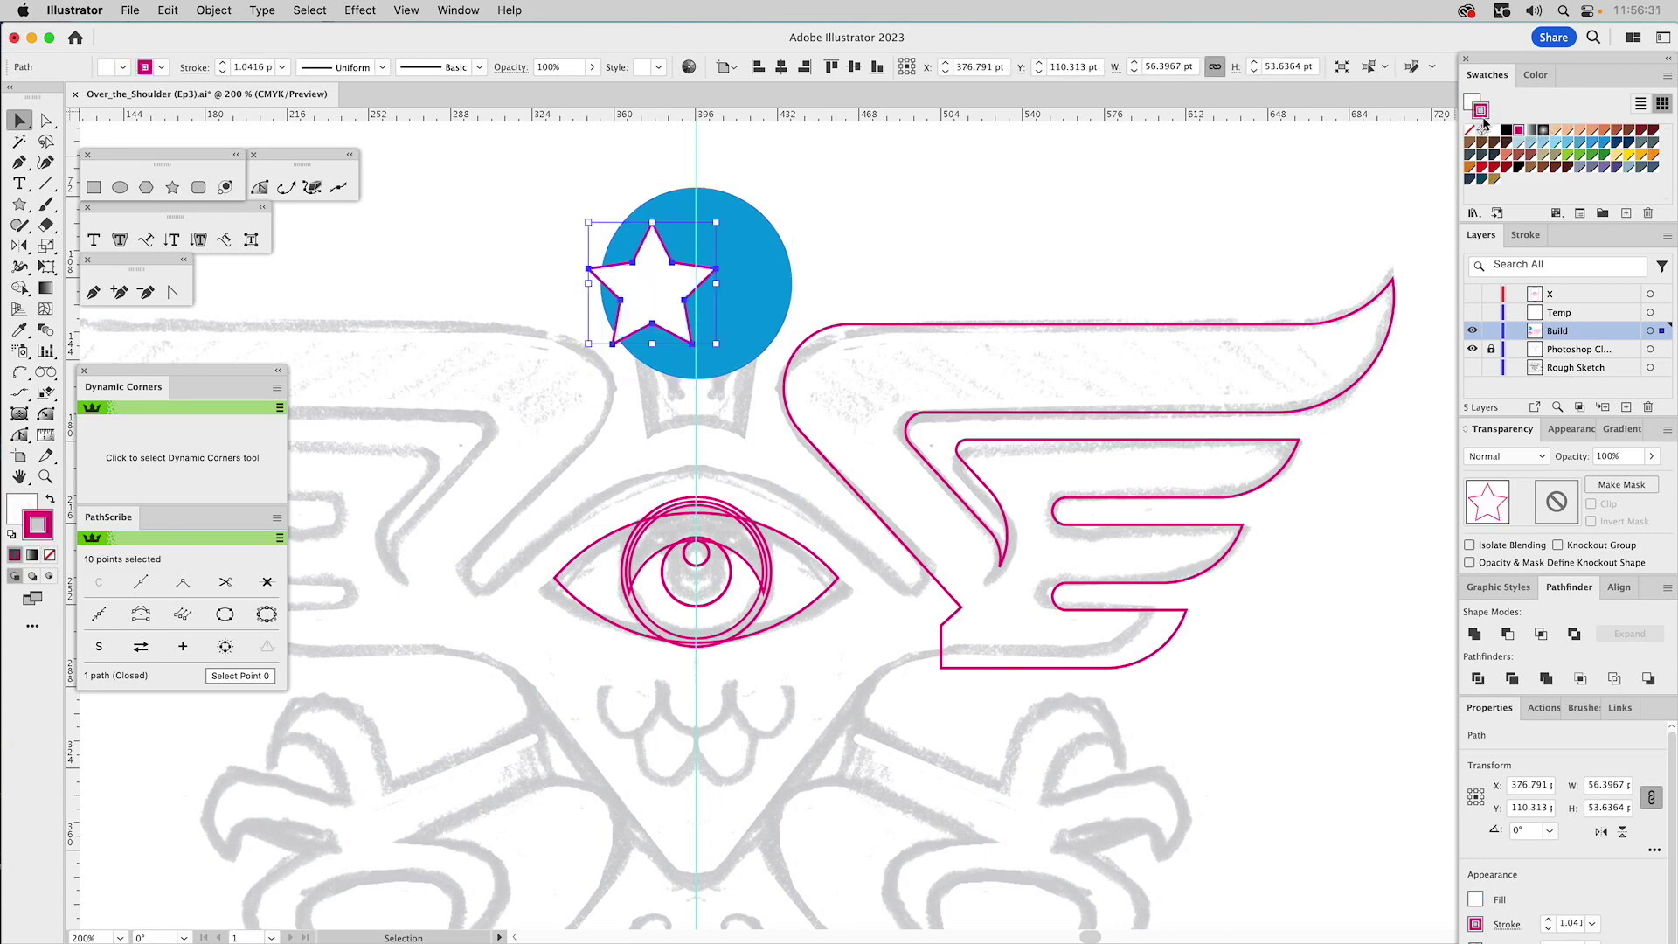
pyautogui.click(789, 186)
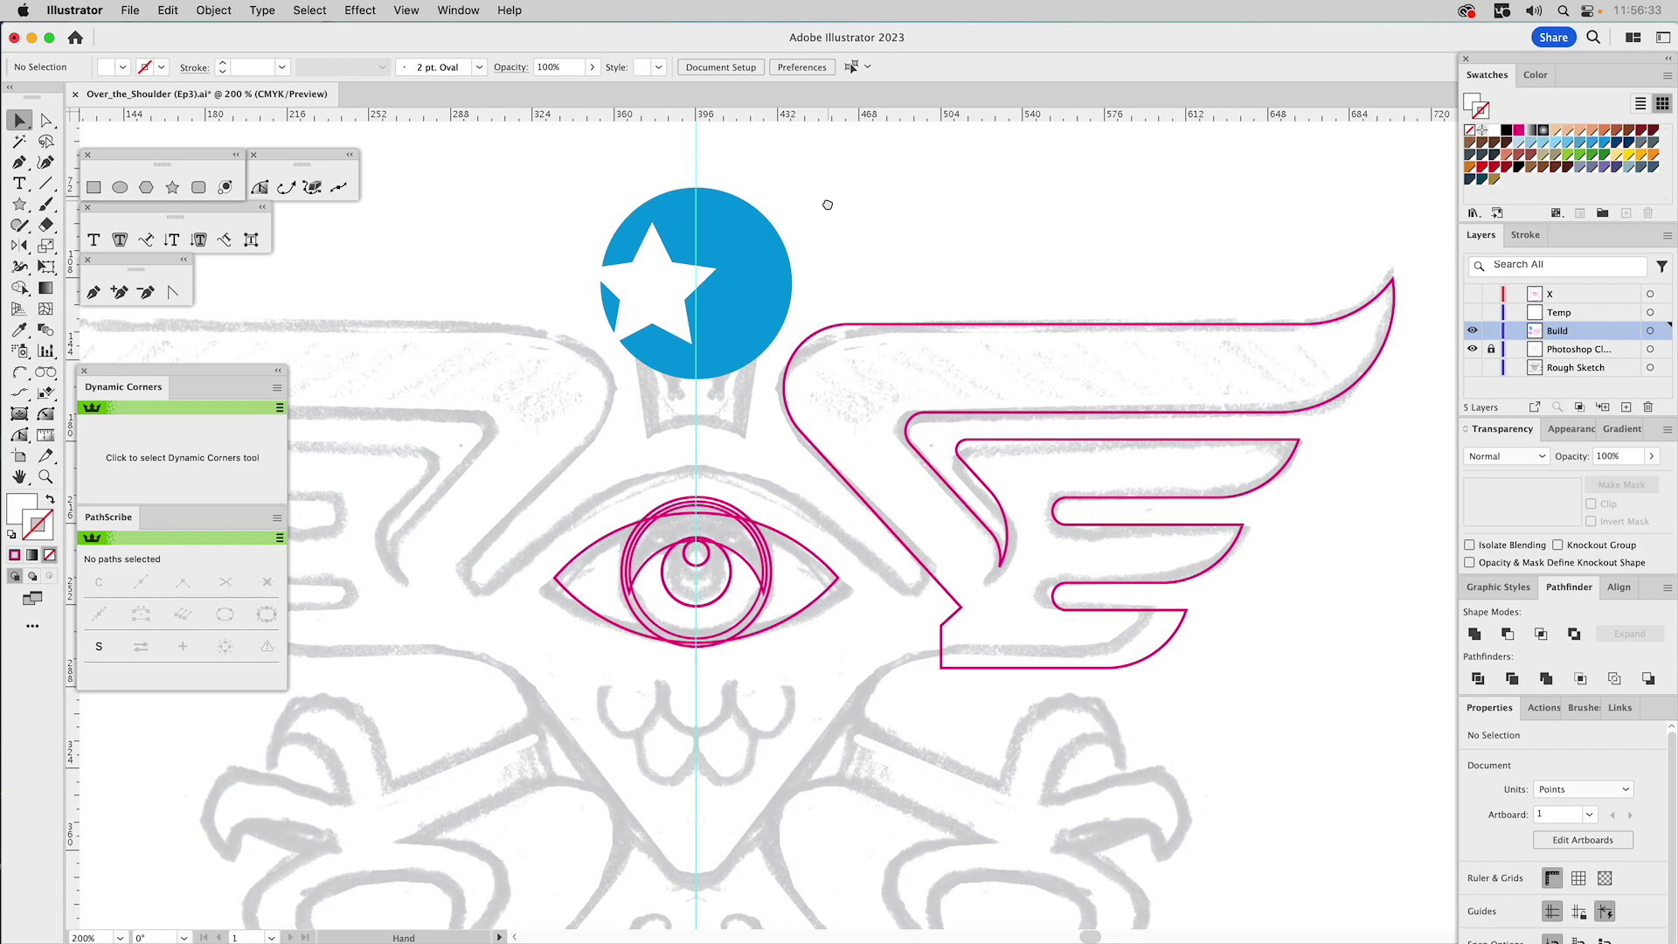
# - Move the blue circle and white star above the artboard, and place a duplicate of the pair to their right
pyautogui.moveTo(827, 194); pyautogui.dragTo(816, 604)
pyautogui.moveTo(735, 683); pyautogui.dragTo(916, 284)
pyautogui.scroll(5, 1026, 303)
pyautogui.hscroll(3, 1026, 303)
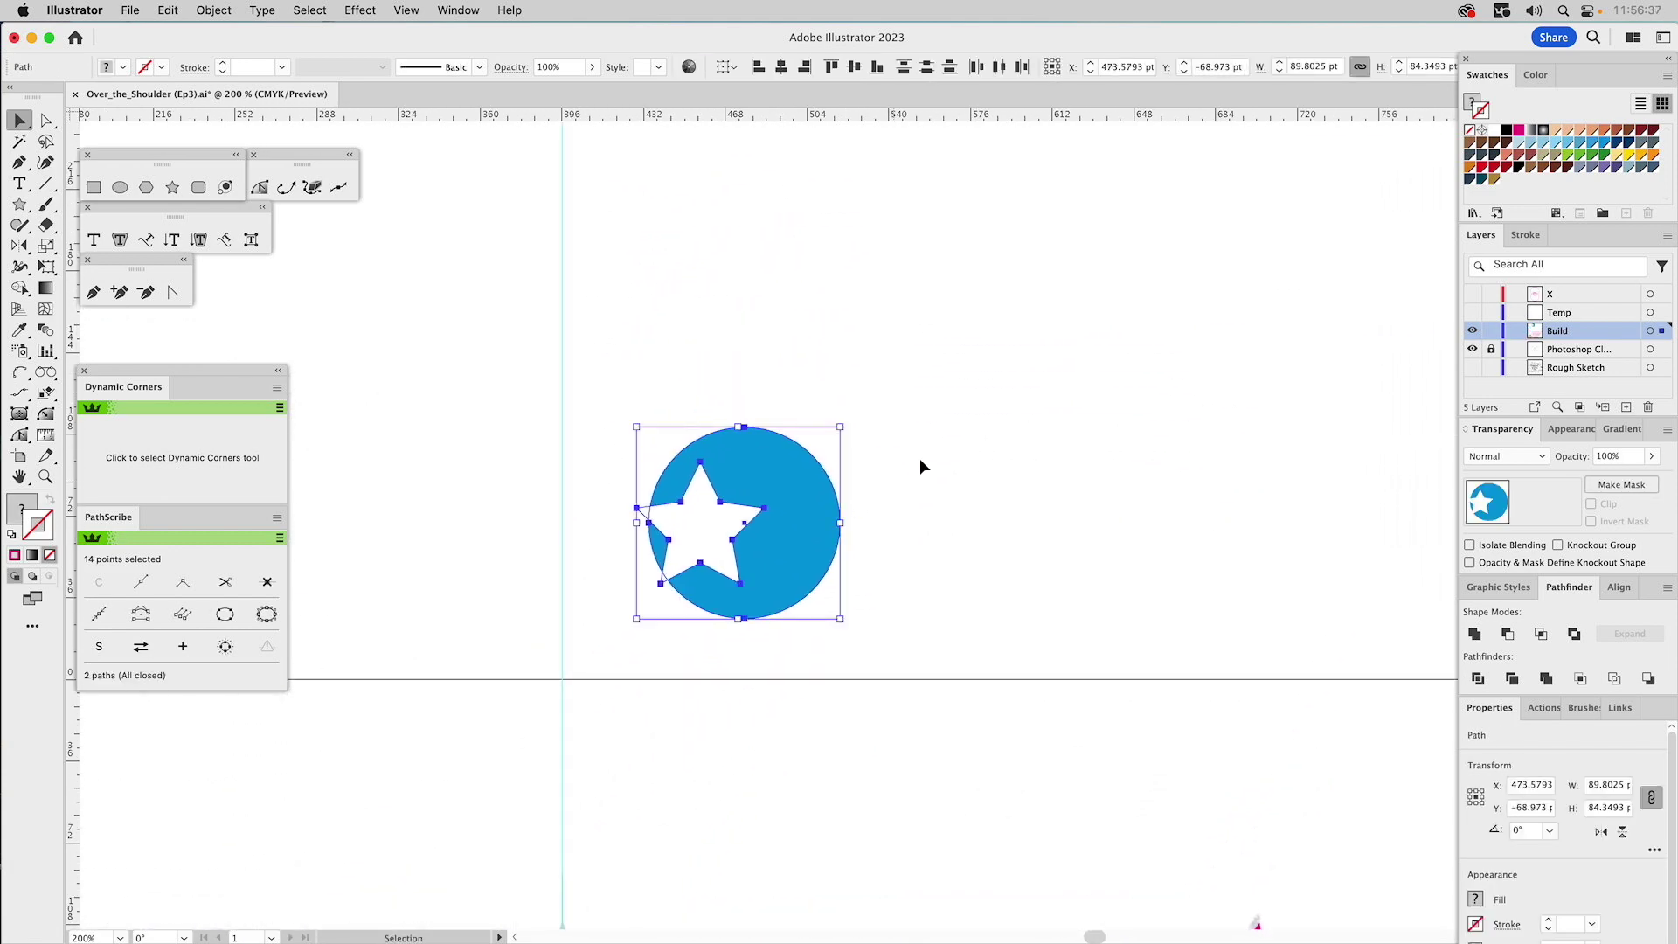
pyautogui.press('z')
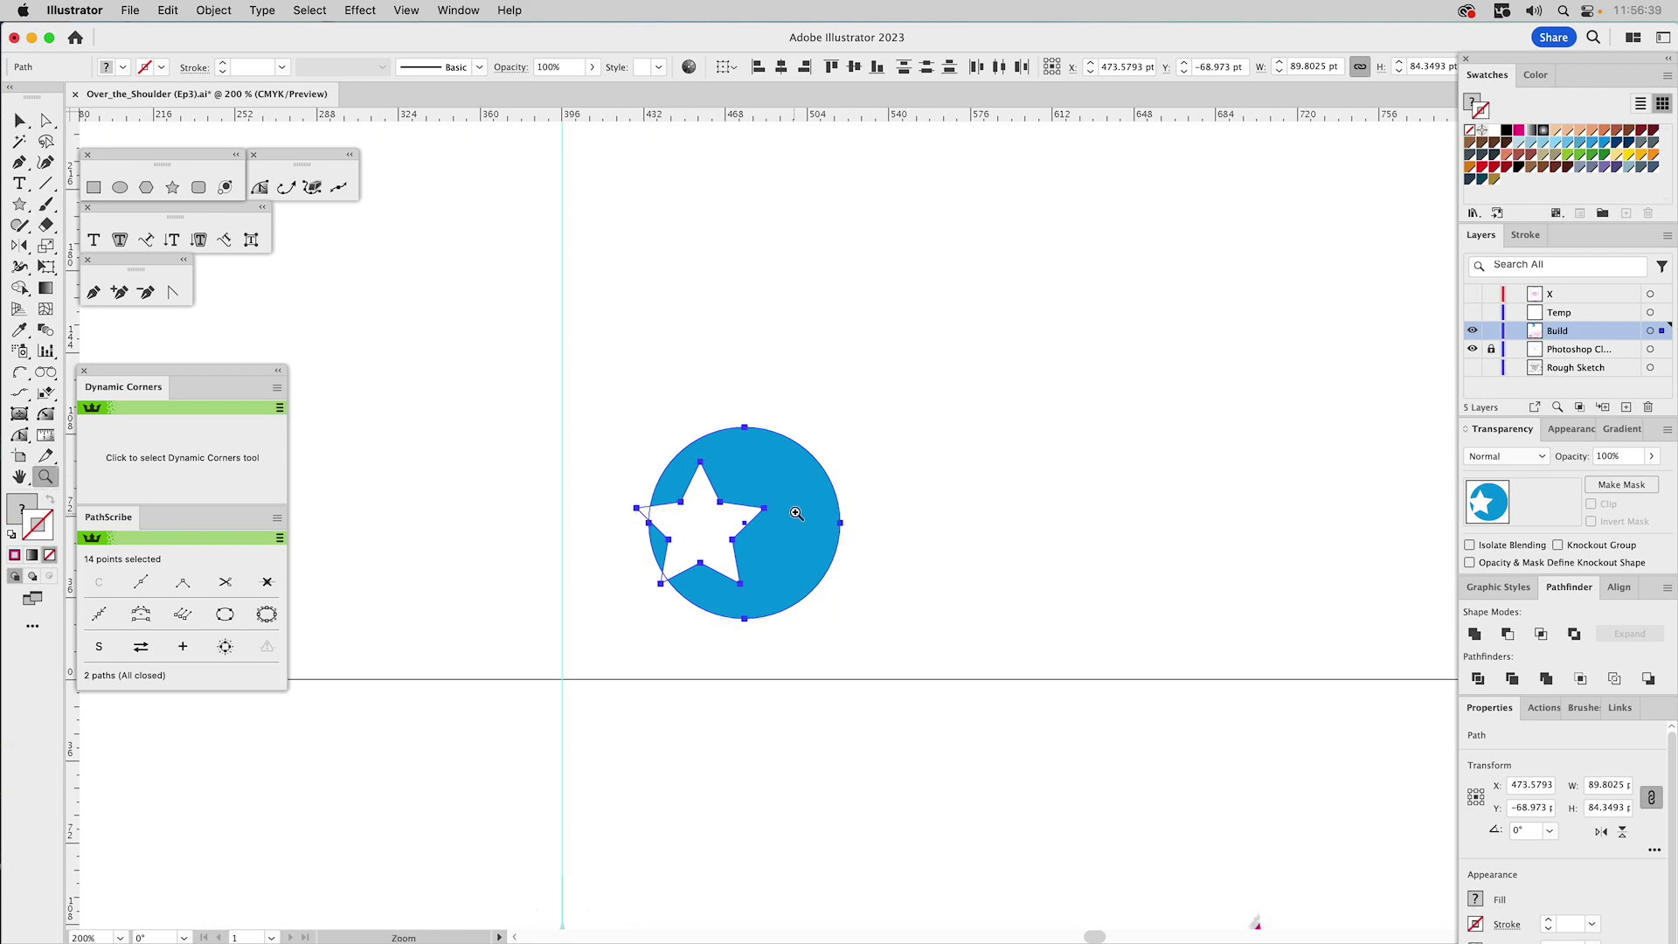
pyautogui.click(795, 514)
pyautogui.press('v')
pyautogui.moveTo(935, 443); pyautogui.dragTo(804, 340)
pyautogui.hscroll(4, 865, 393)
pyautogui.moveTo(863, 410); pyautogui.dragTo(825, 413)
pyautogui.moveTo(648, 390); pyautogui.dragTo(1113, 401)
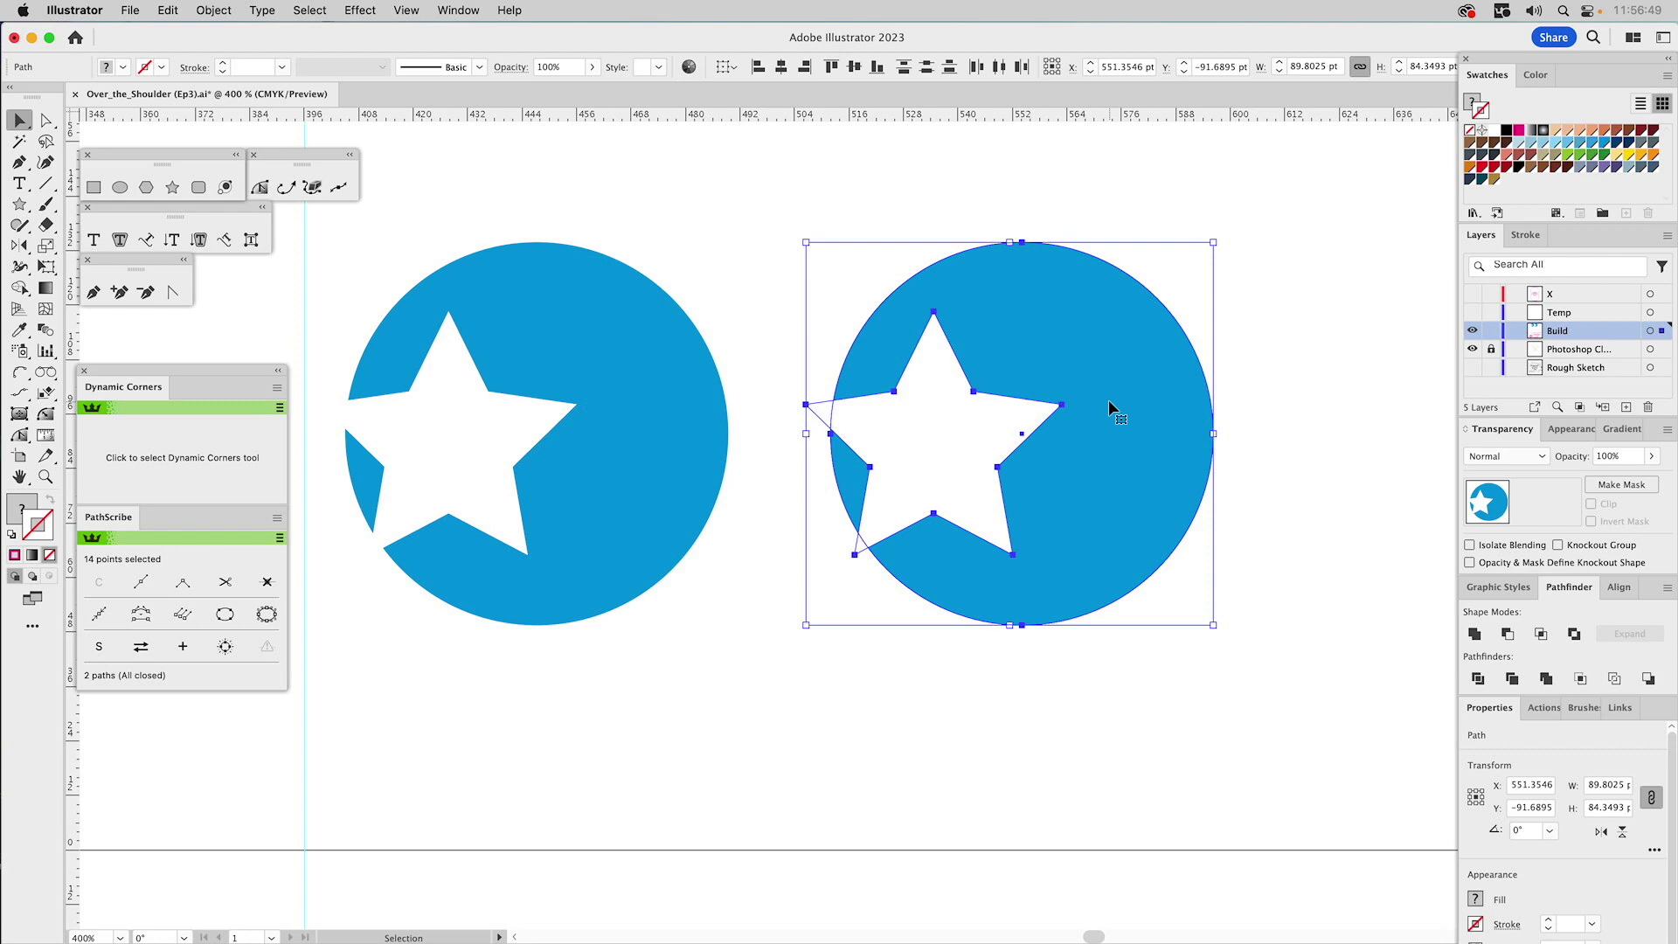
# - Cut the star permanently out of the left circle with Minus Front, and subtract it from the right circle as a live compound shape
pyautogui.click(460, 458)
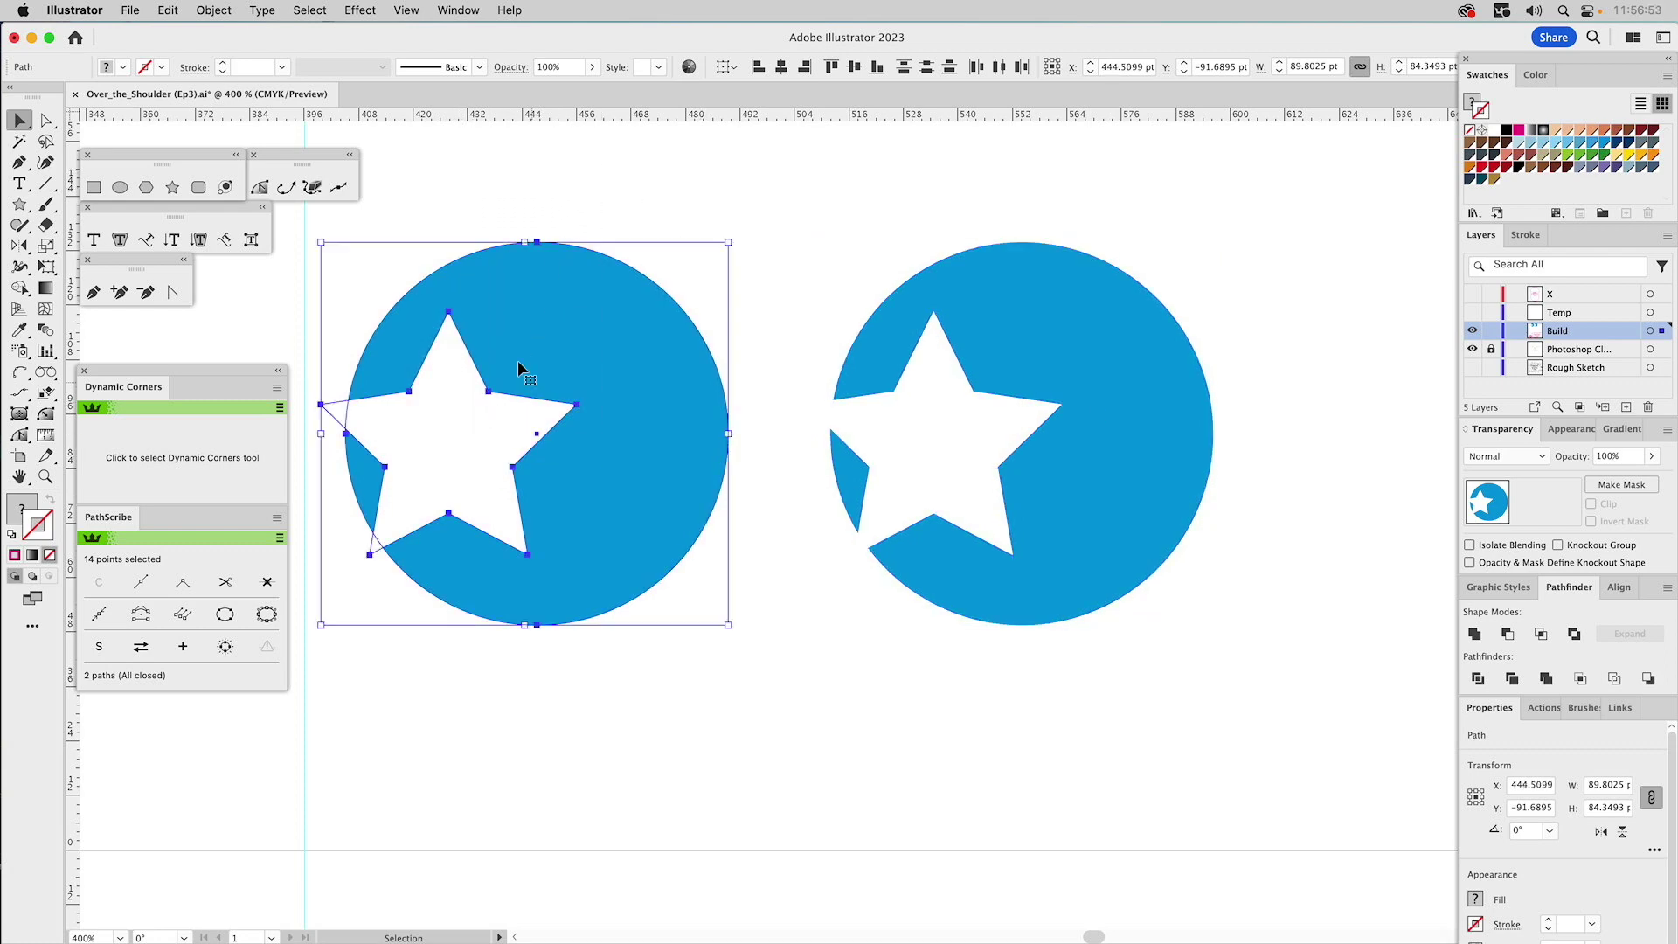
pyautogui.click(1511, 635)
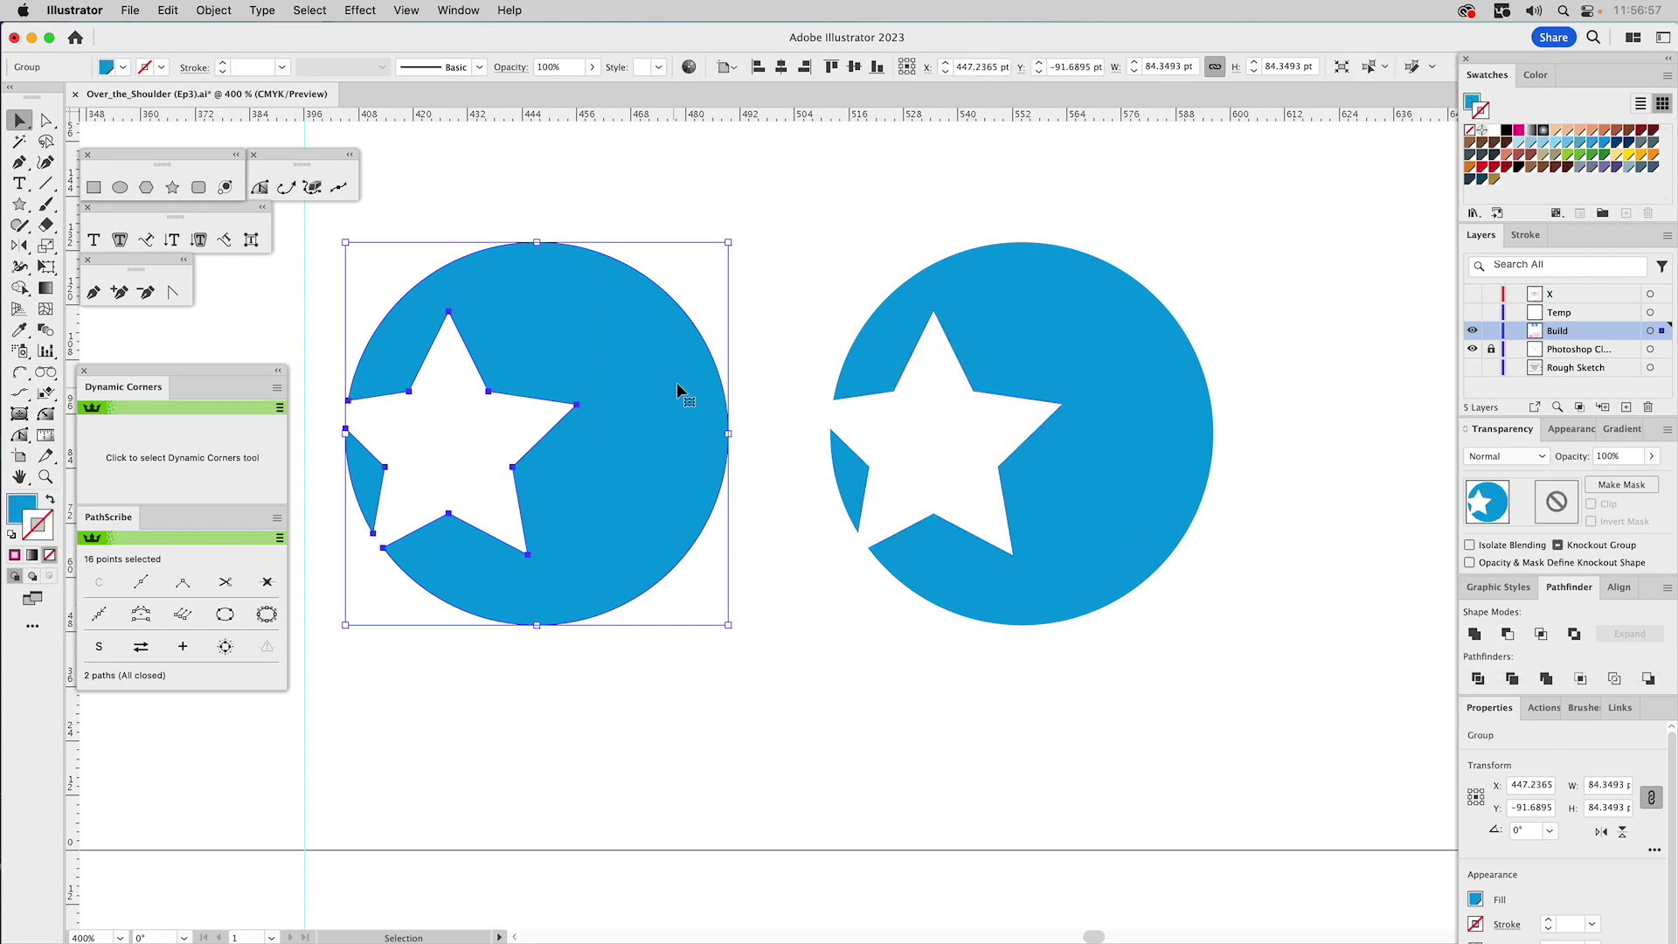
pyautogui.click(917, 400)
pyautogui.keyDown('shift'); pyautogui.click(1027, 350); pyautogui.keyUp('shift')
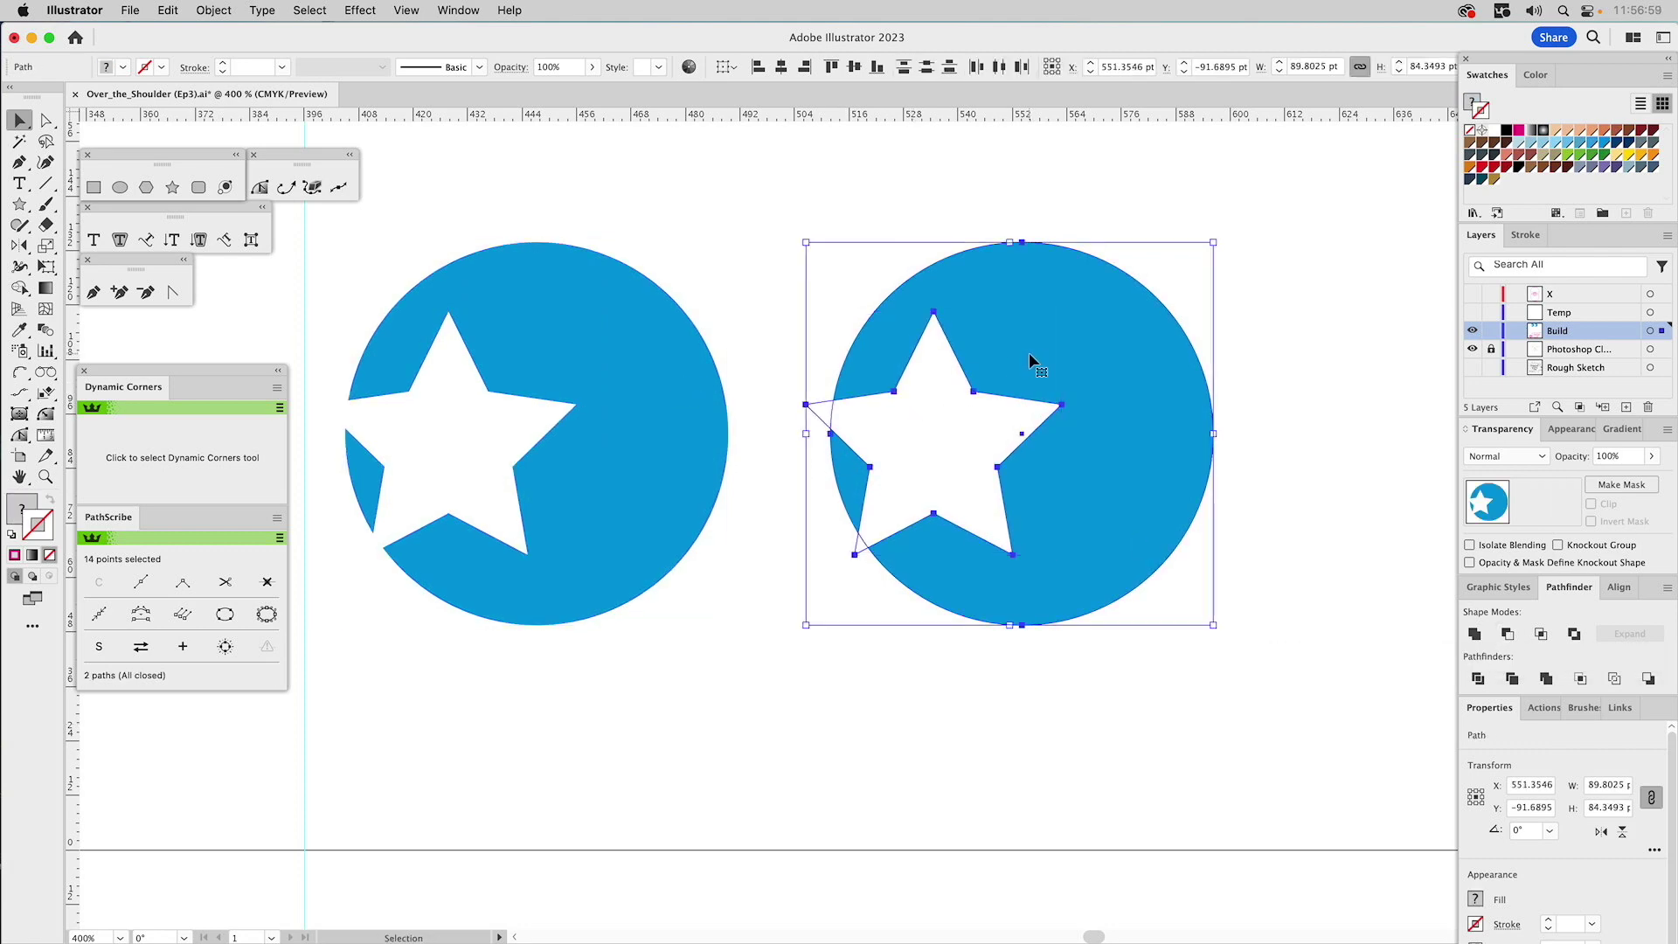
pyautogui.keyDown('alt'); pyautogui.click(1508, 636); pyautogui.keyUp('alt')
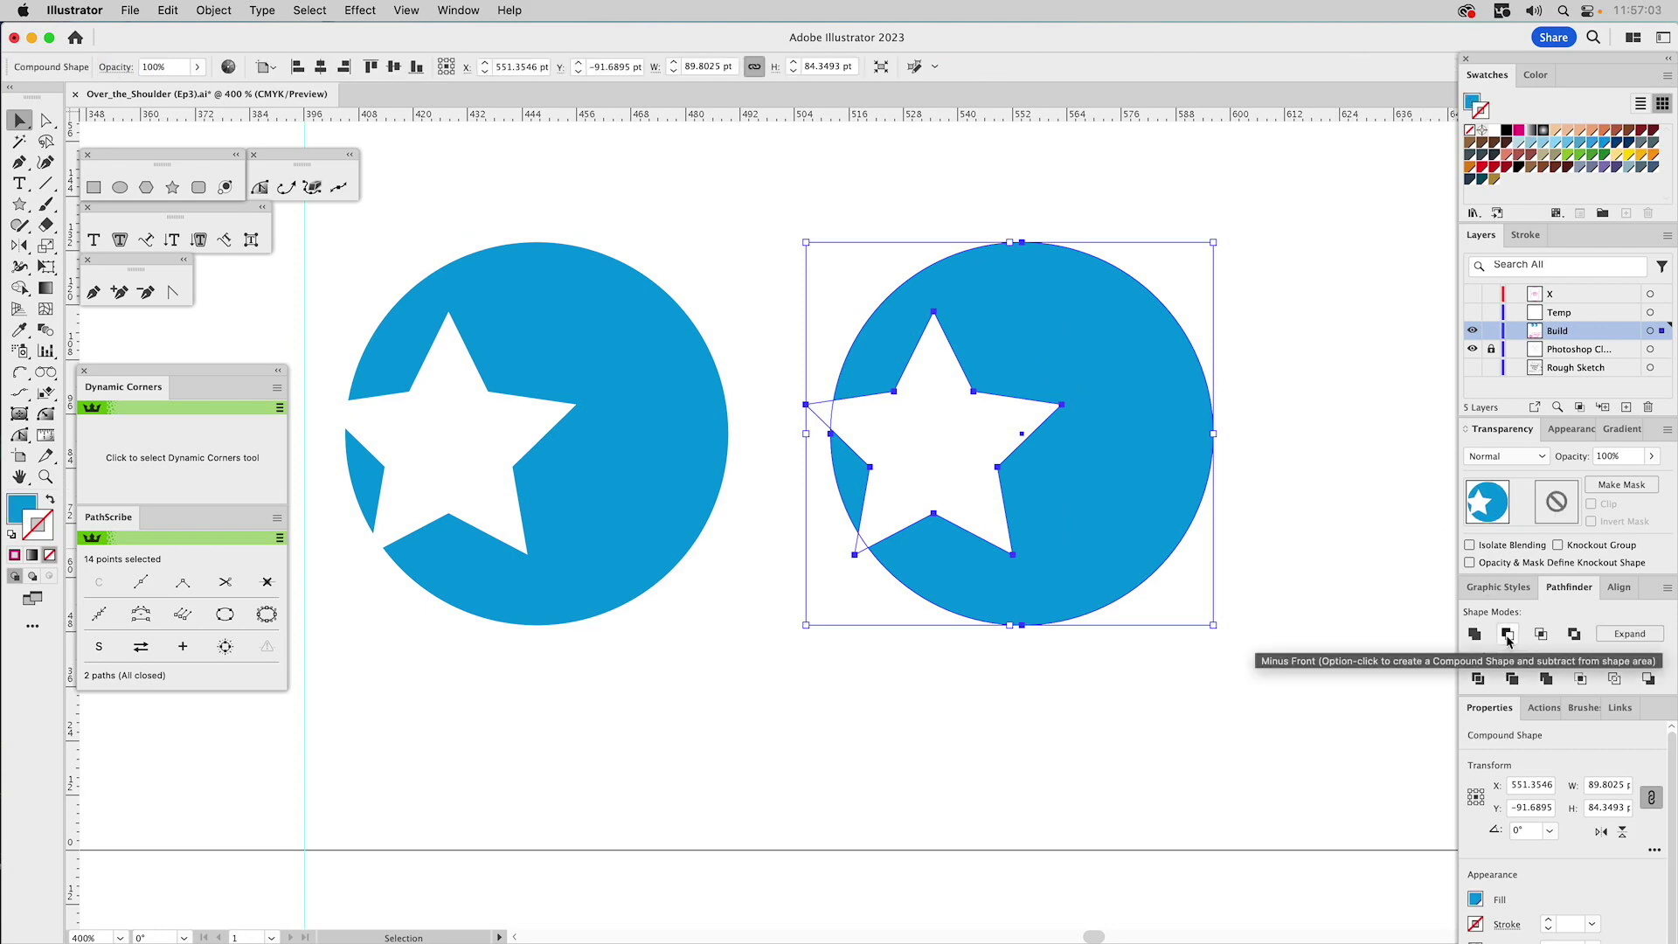
# - Isolate the right compound shape and move its star to the circle's upper-right edge
pyautogui.click(1235, 508)
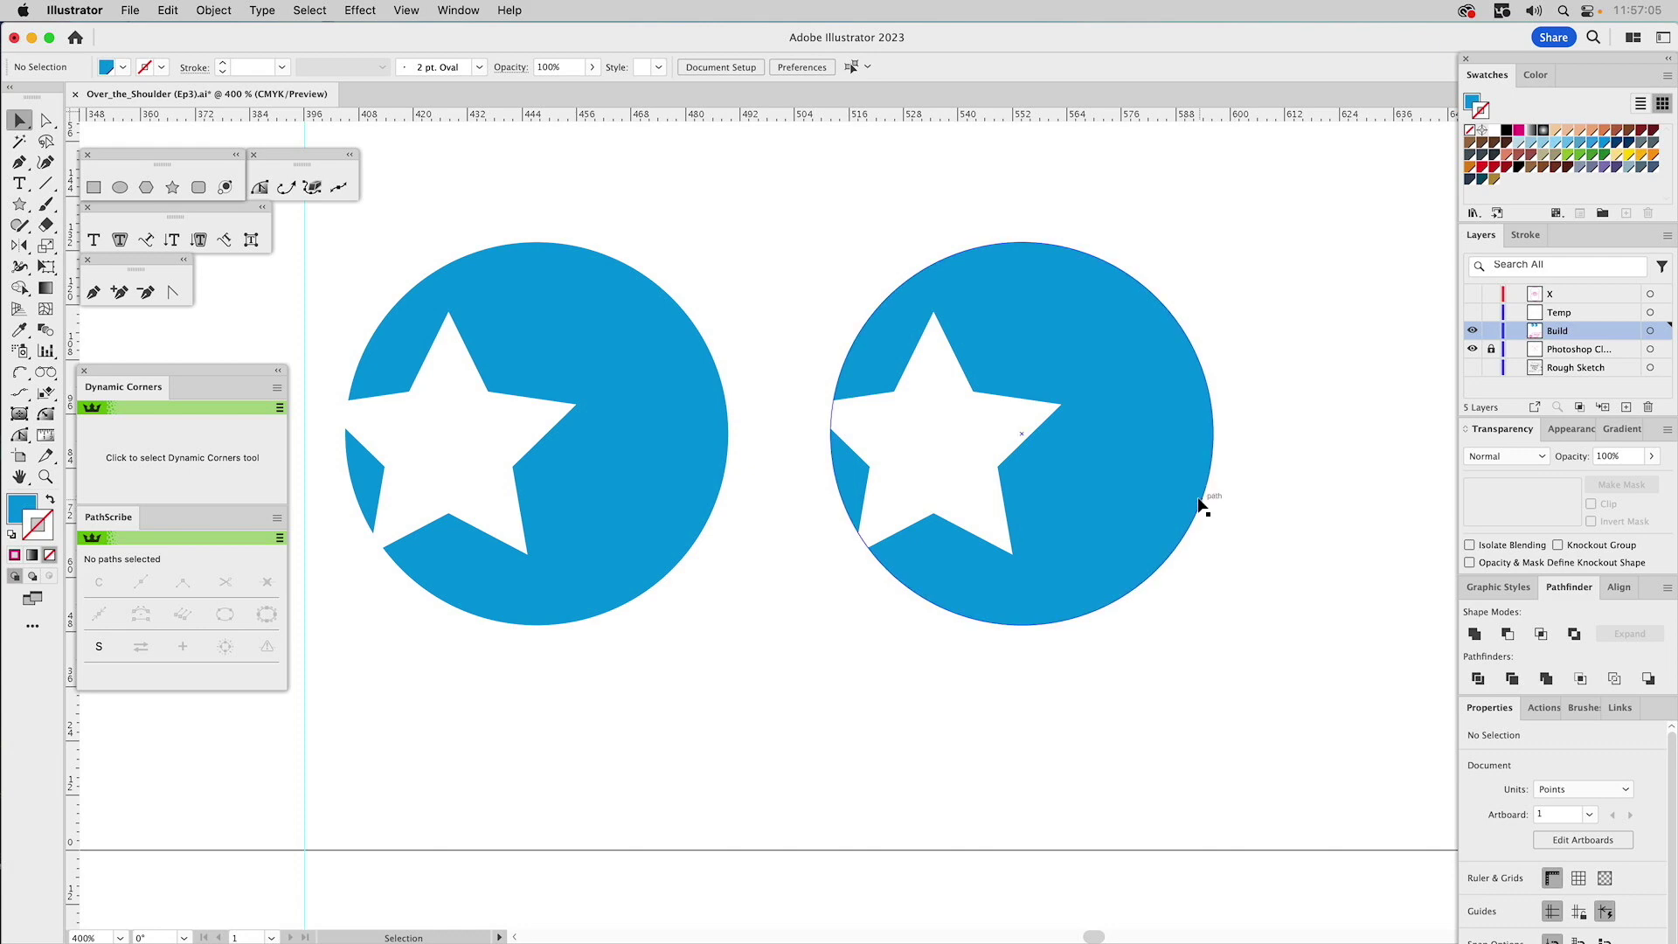
pyautogui.click(1161, 485)
pyautogui.click(1272, 497)
pyautogui.click(823, 417)
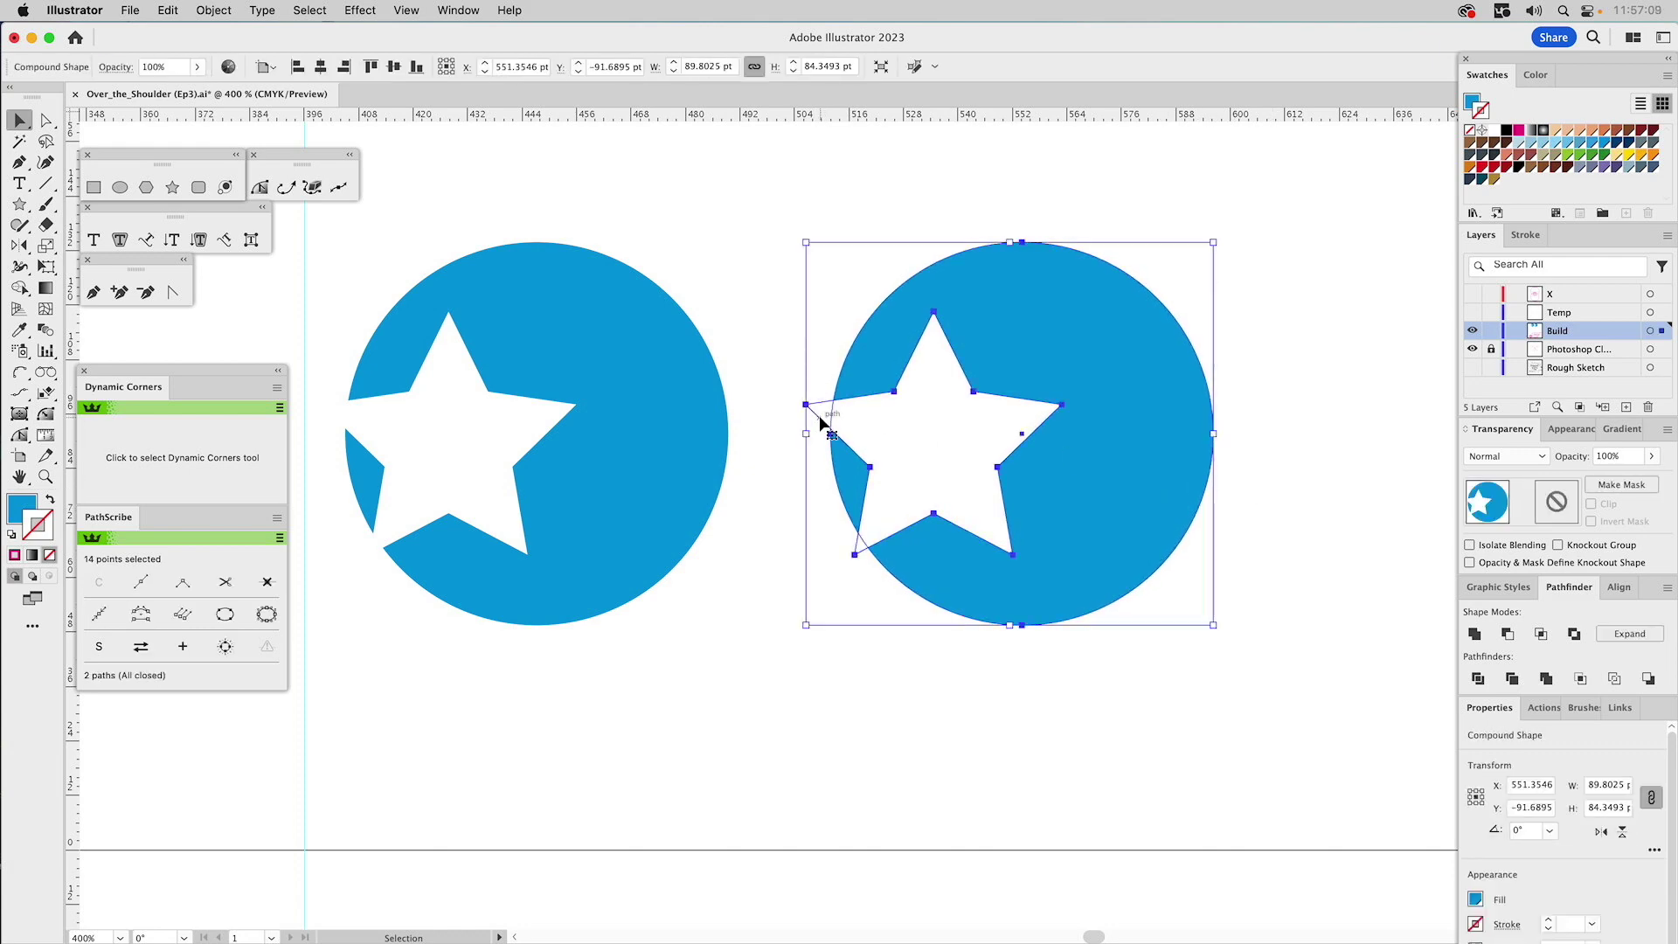
pyautogui.click(836, 322)
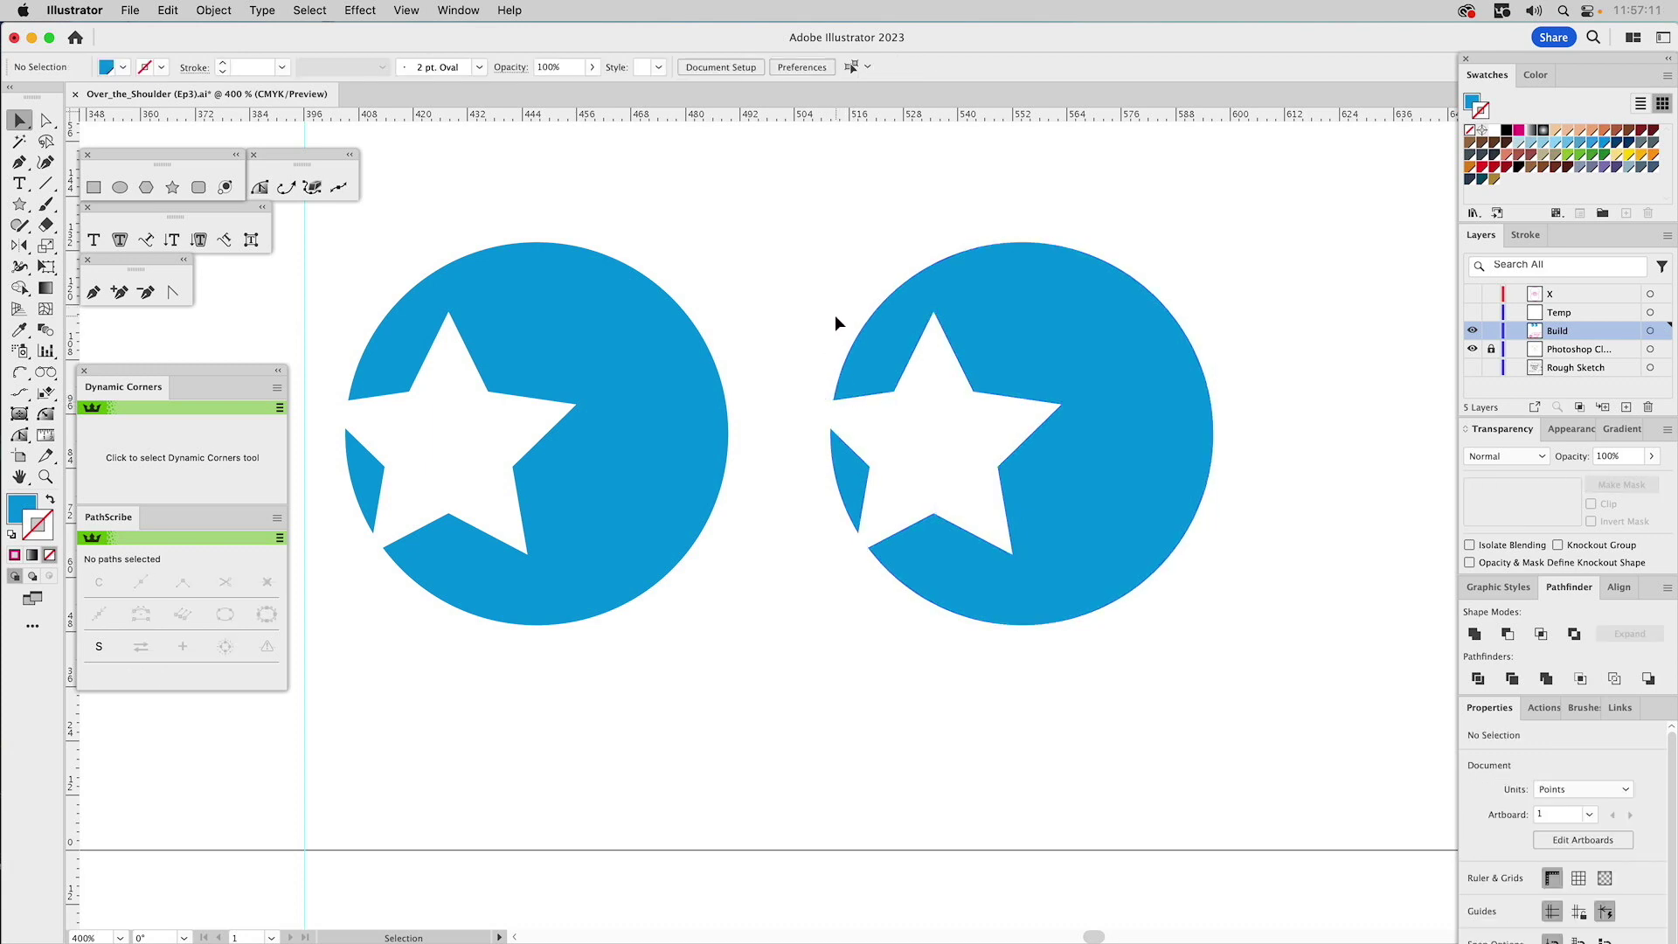
pyautogui.doubleClick(909, 381)
pyautogui.moveTo(903, 372); pyautogui.dragTo(1066, 294)
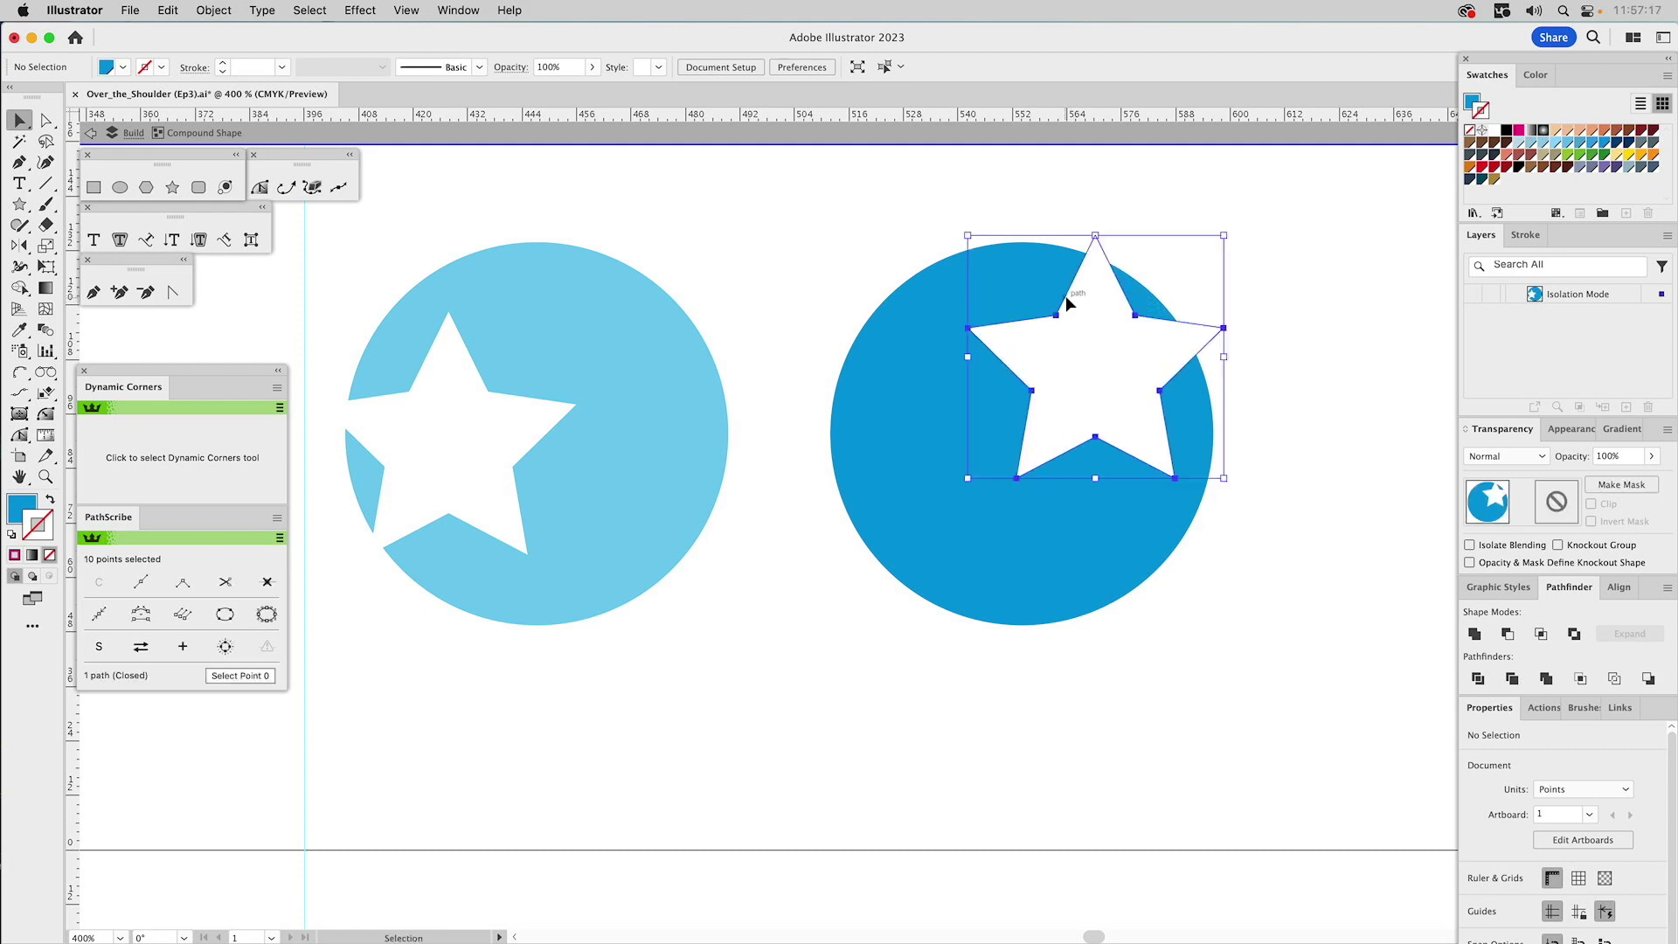
pyautogui.click(1281, 376)
pyautogui.press('Escape')
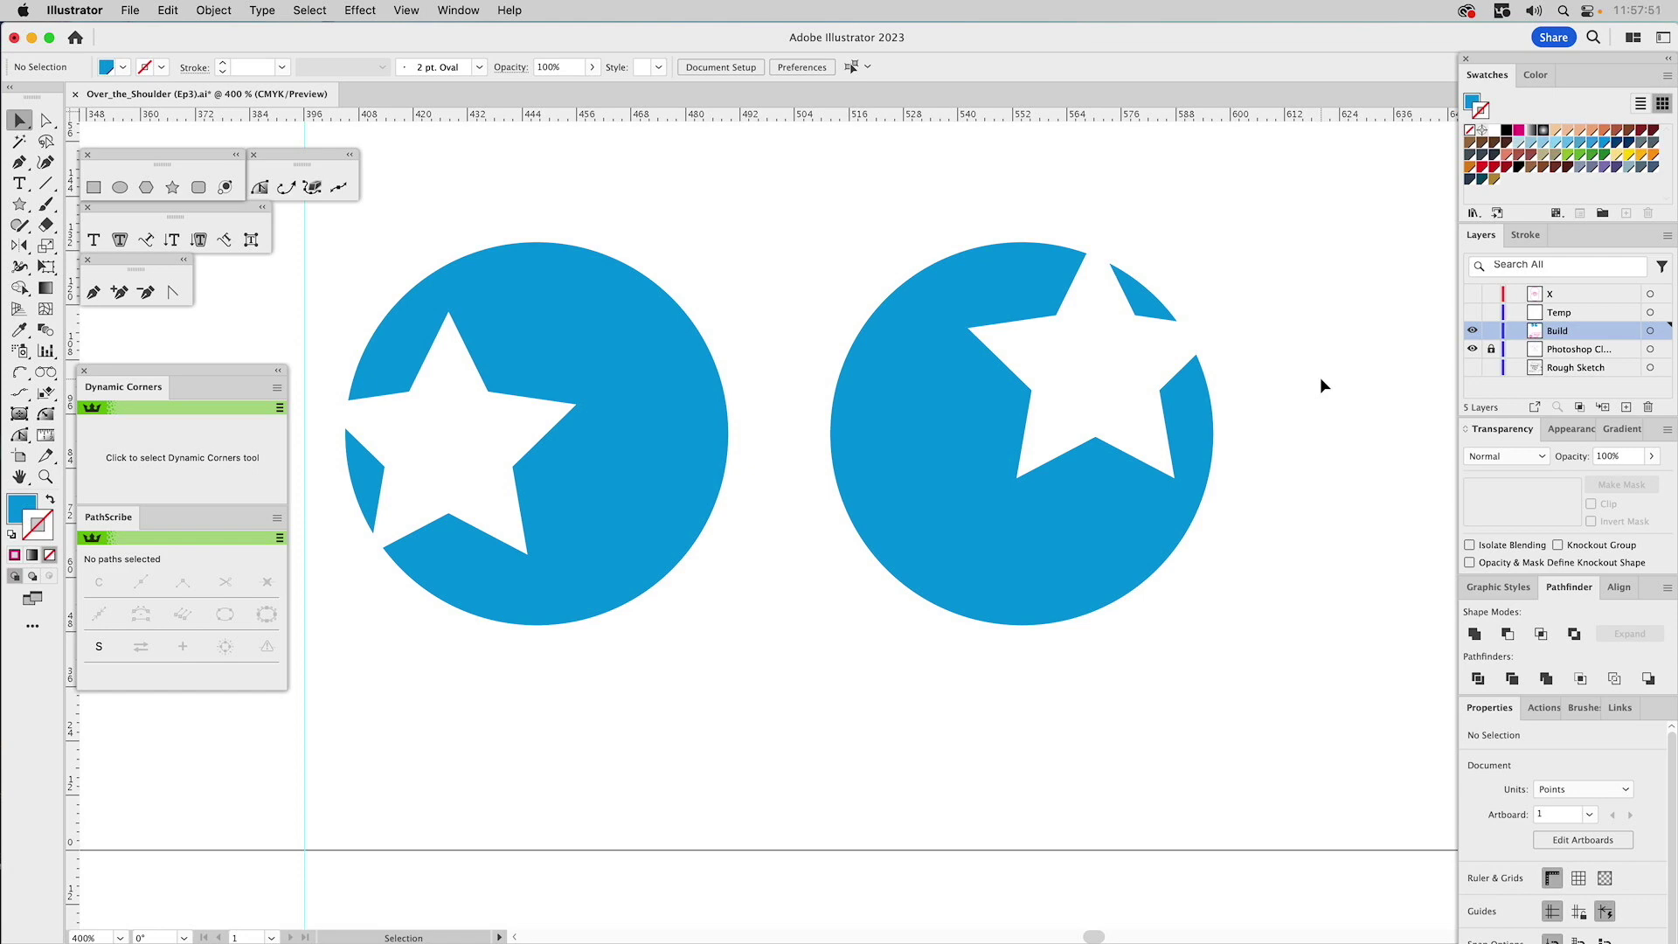
# - Delete both circle-and-star demonstration shapes
pyautogui.moveTo(412, 206); pyautogui.dragTo(1159, 613)
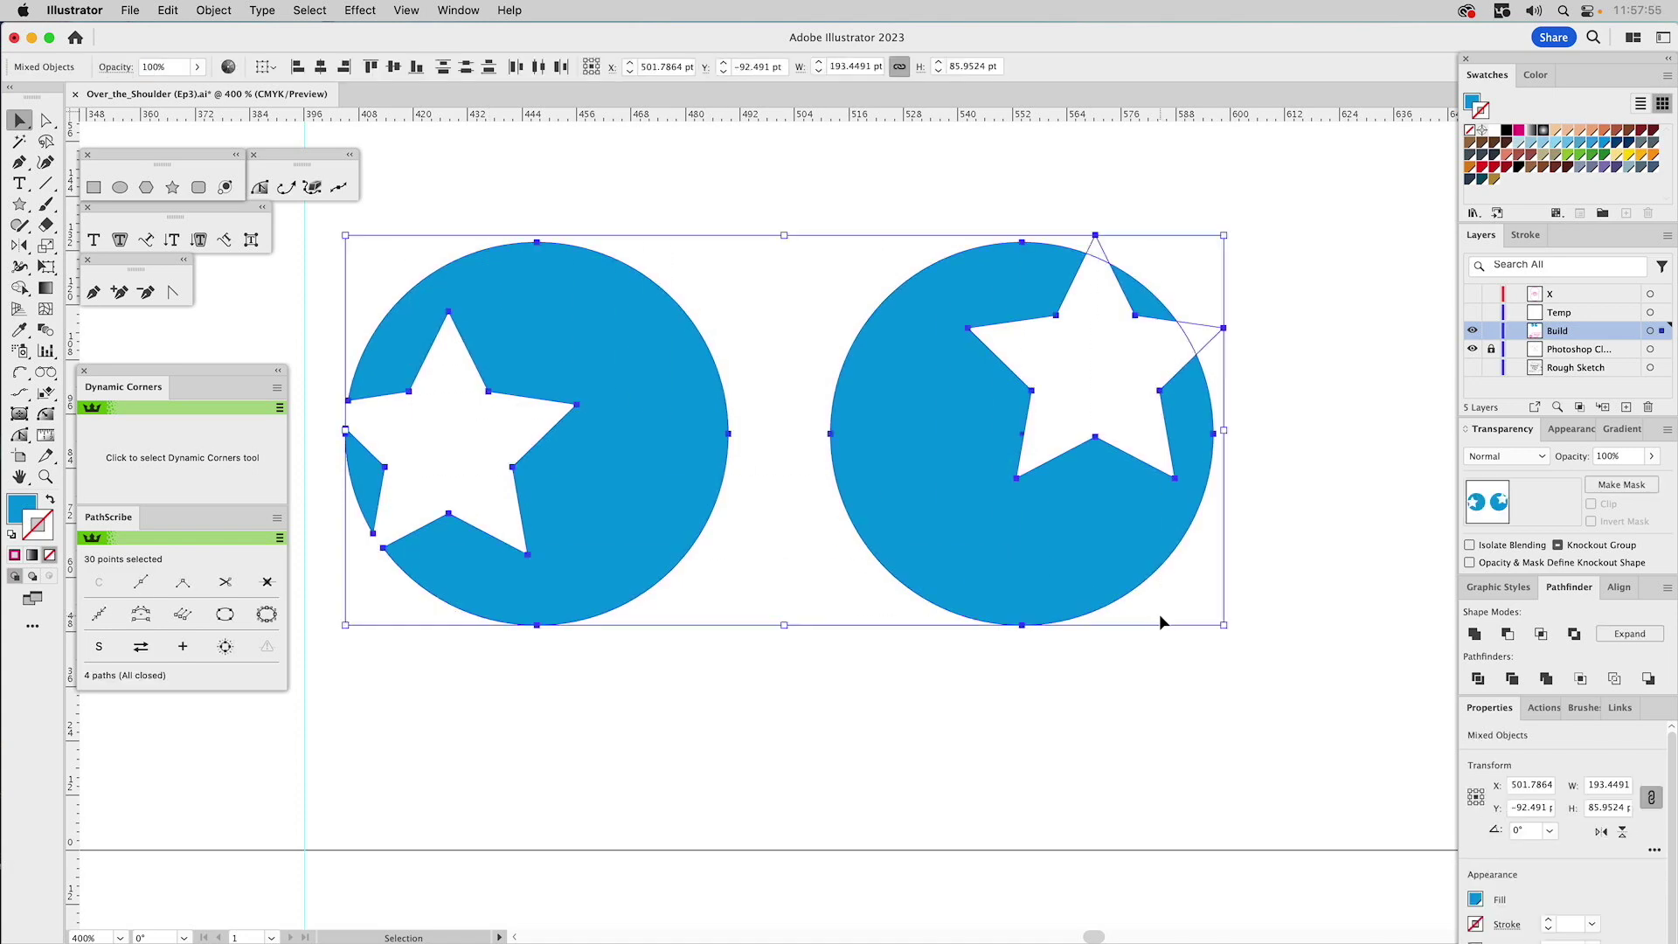
pyautogui.press('Delete')
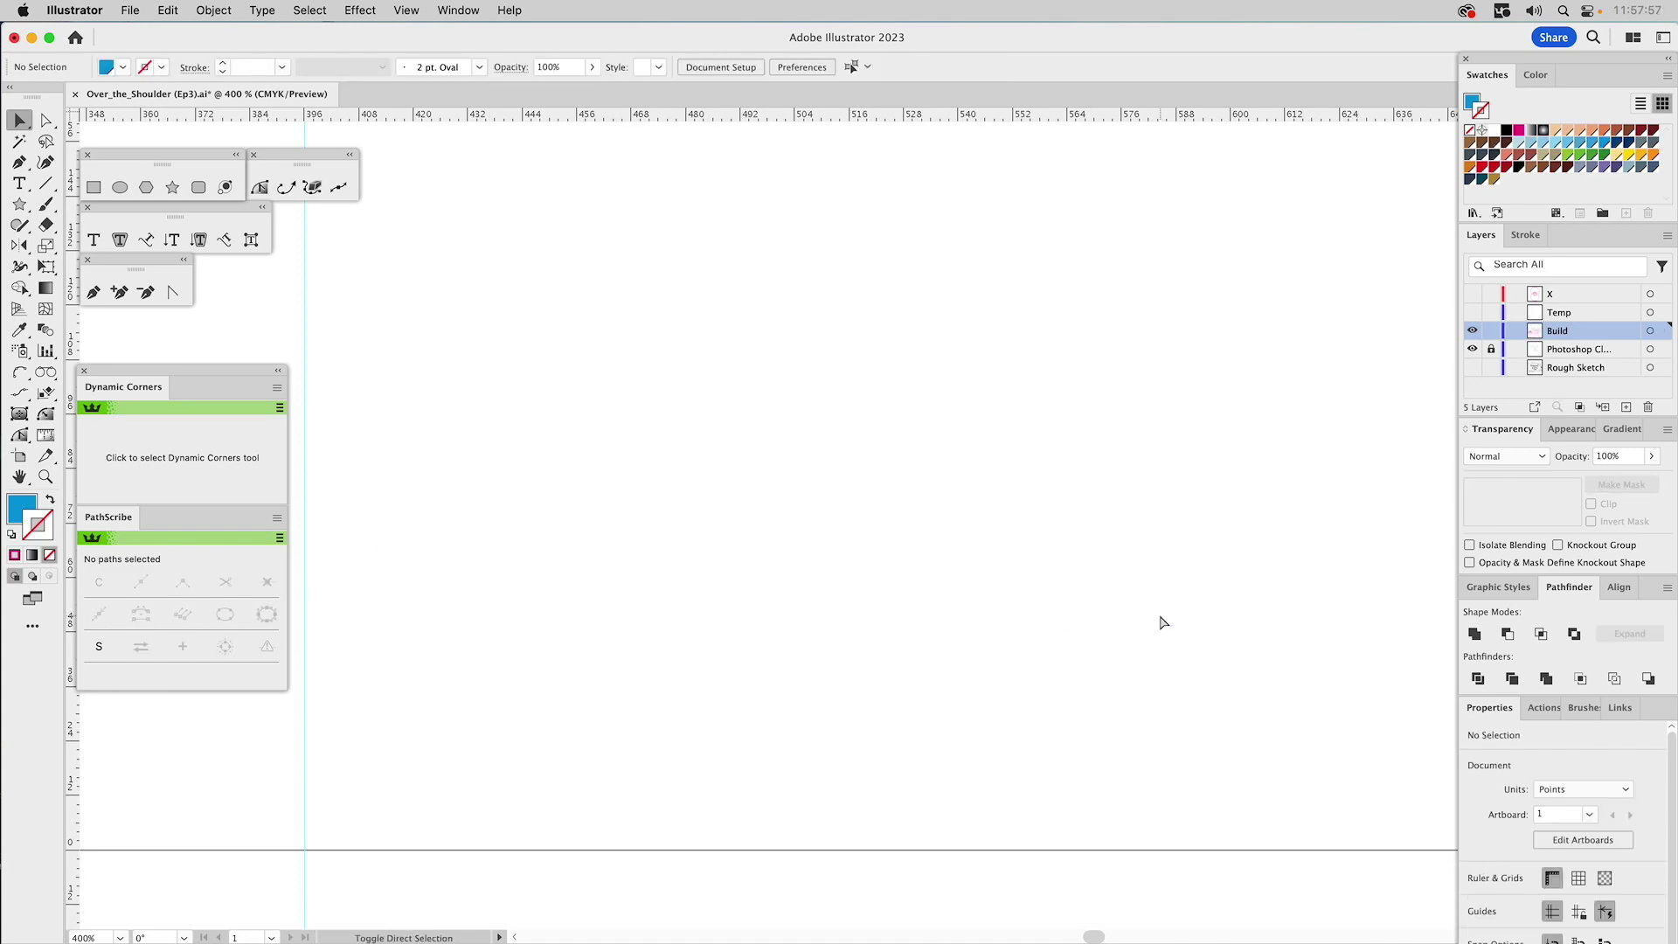
# - Show the X layer and copy the lower 165 pt circle from its eye construction group
pyautogui.press('super+0')
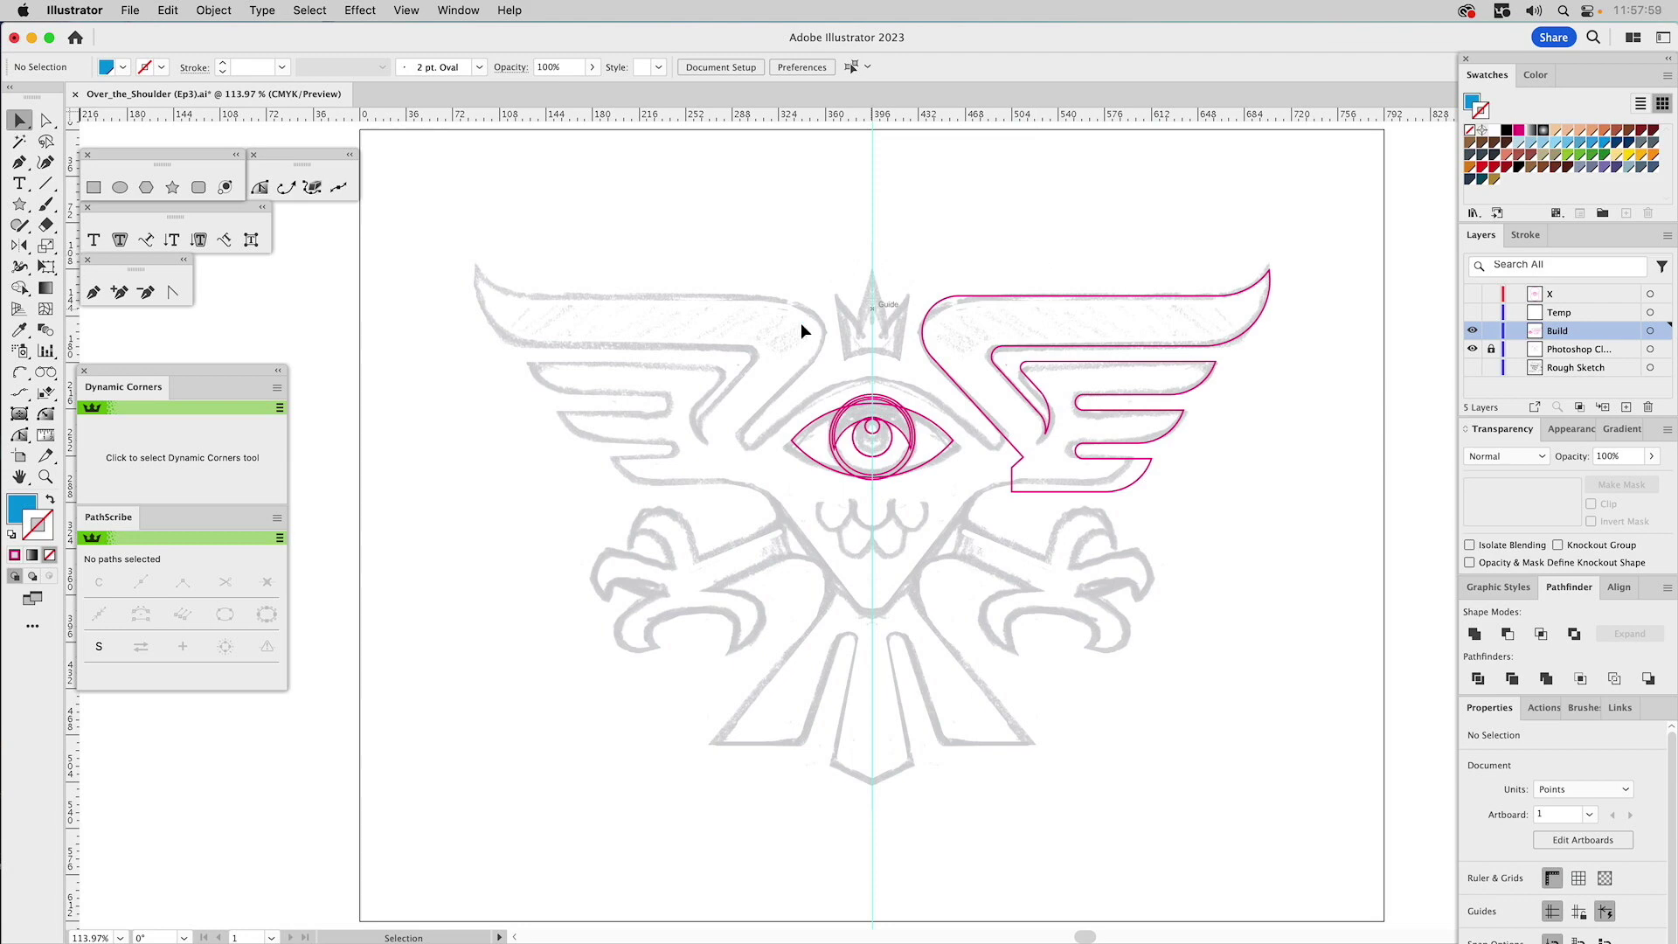
pyautogui.click(46, 476)
pyautogui.moveTo(700, 318); pyautogui.dragTo(1151, 603)
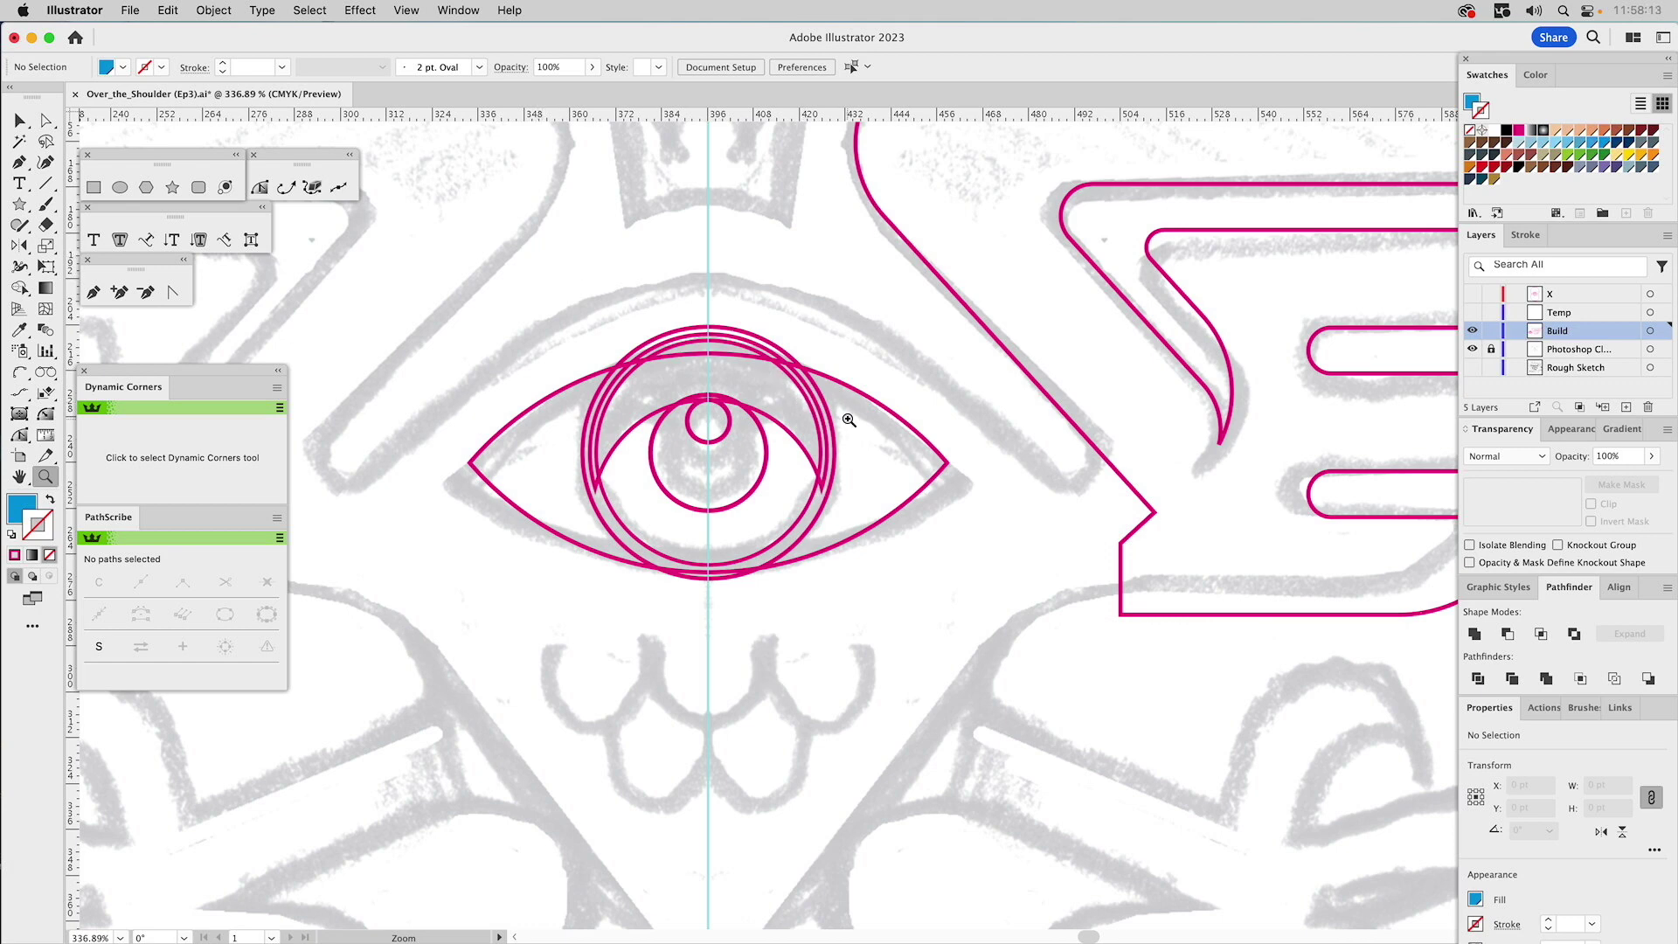
pyautogui.press('v')
pyautogui.click(873, 402)
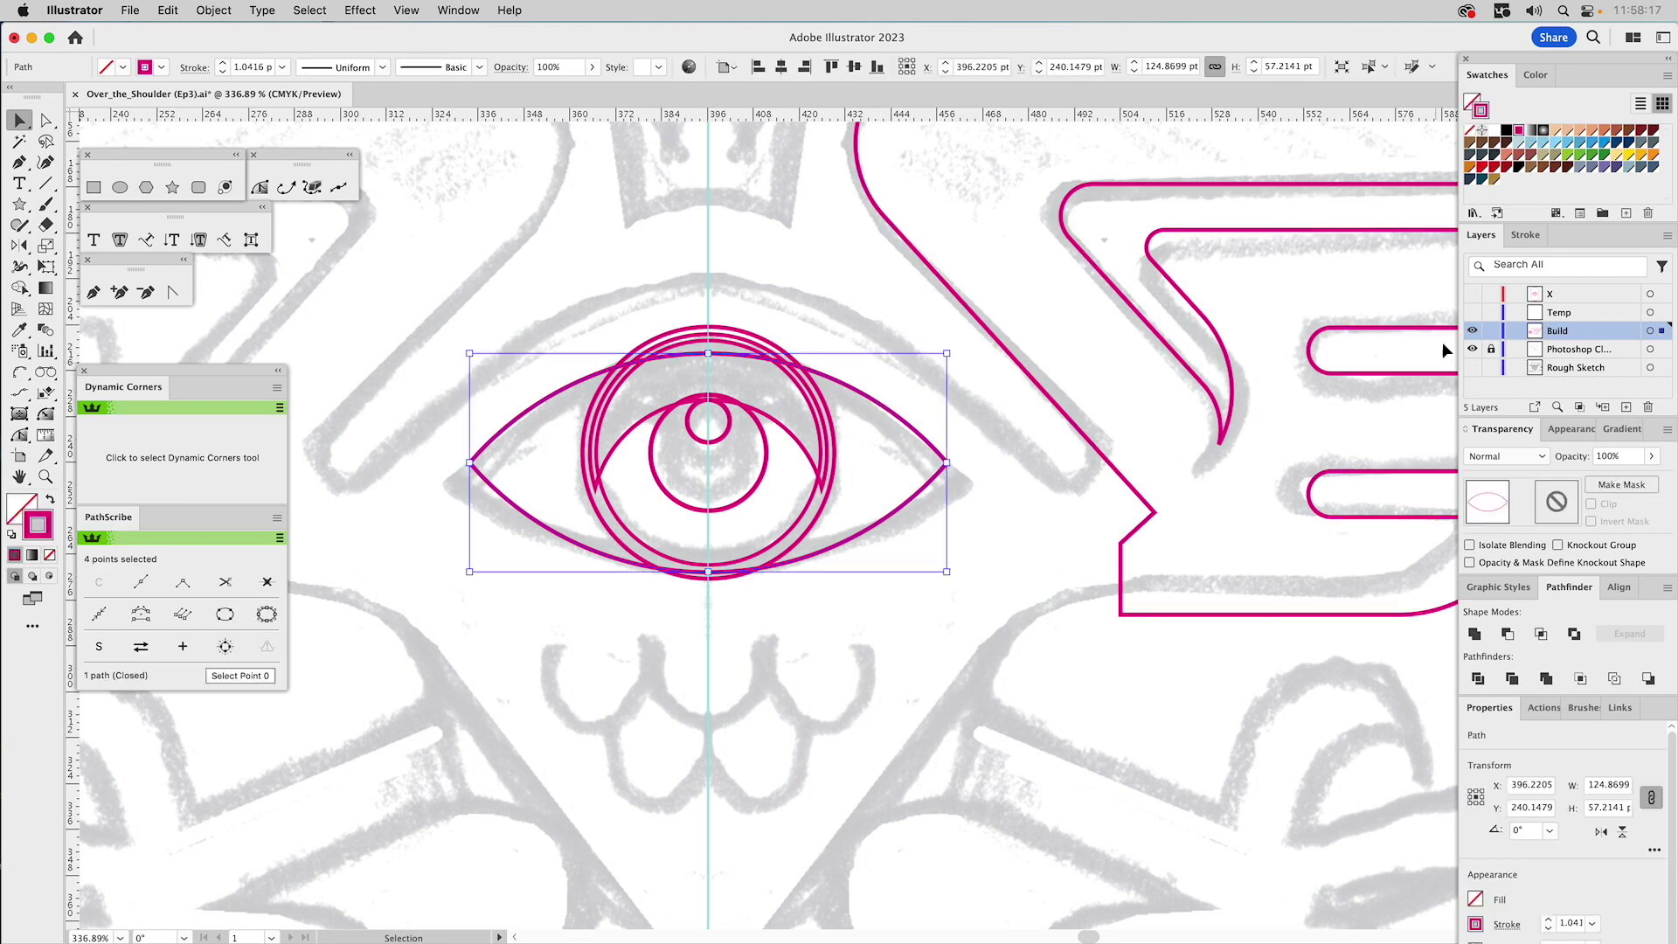
pyautogui.click(1471, 294)
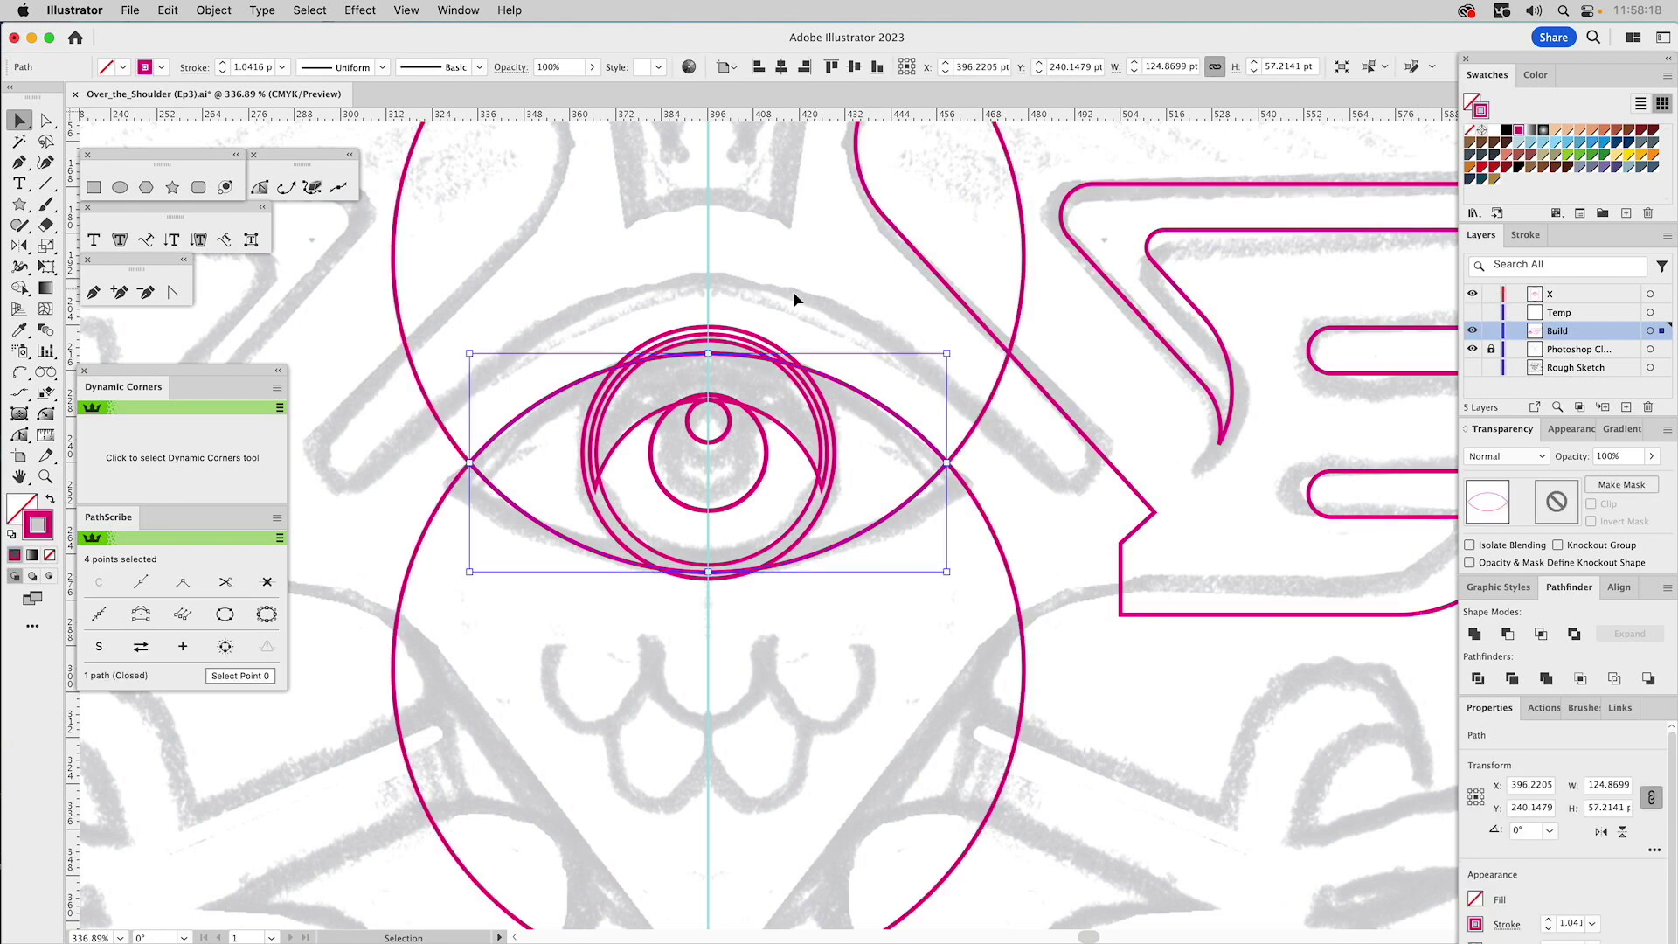
pyautogui.click(1020, 512)
pyautogui.doubleClick(984, 520)
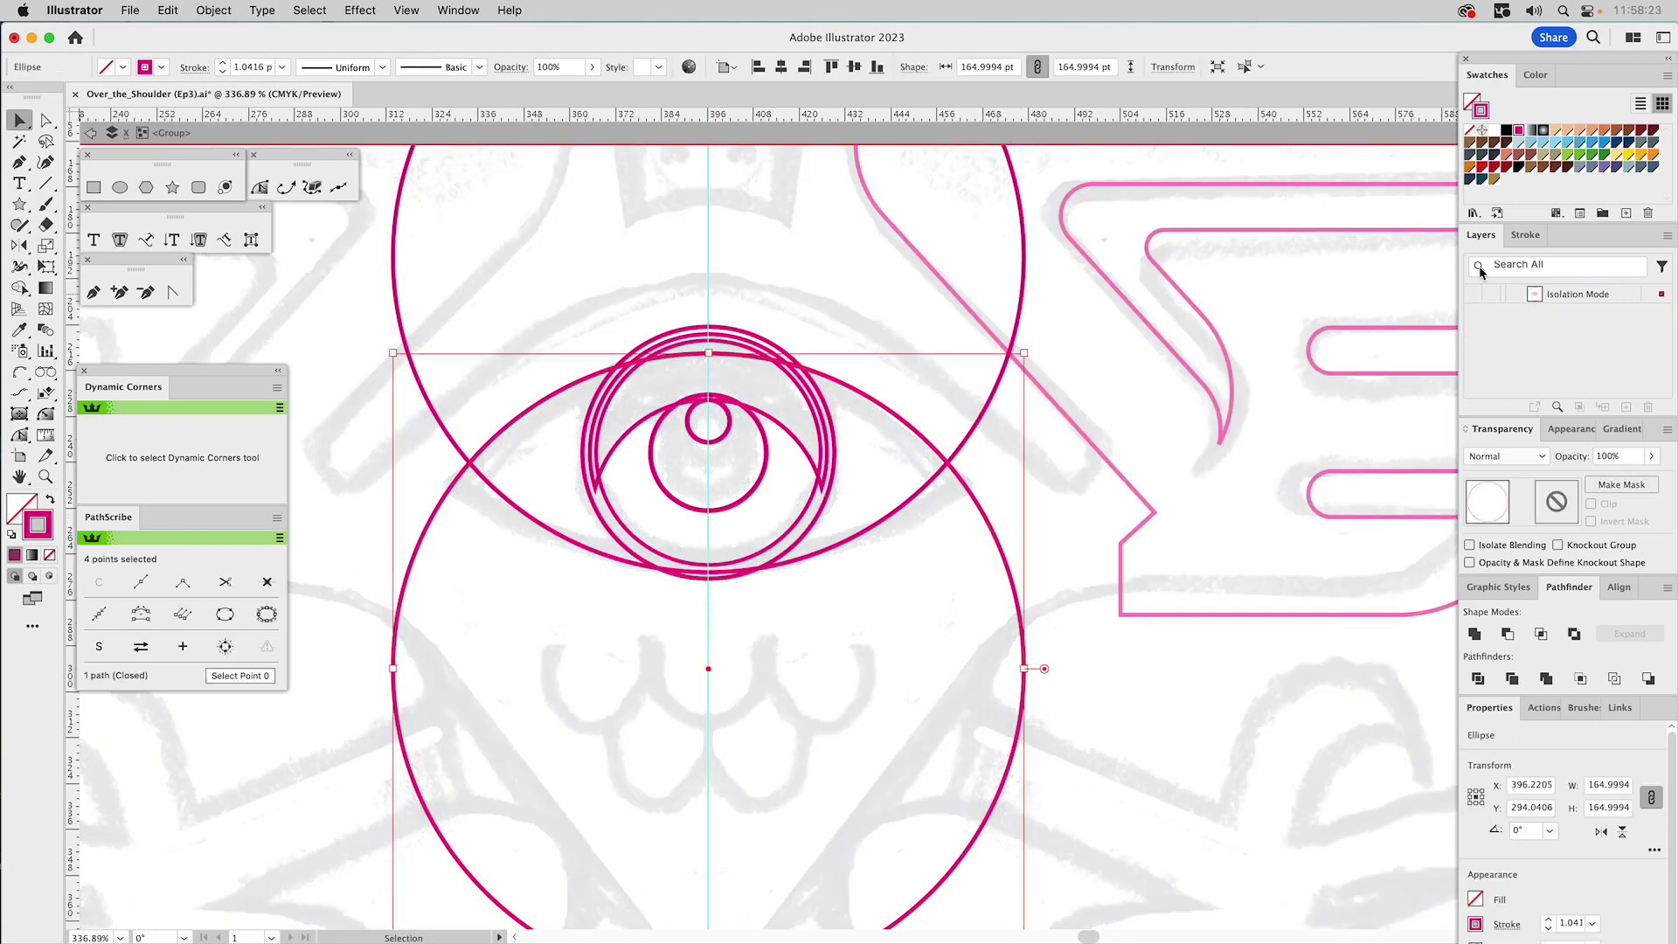
pyautogui.doubleClick(1366, 280)
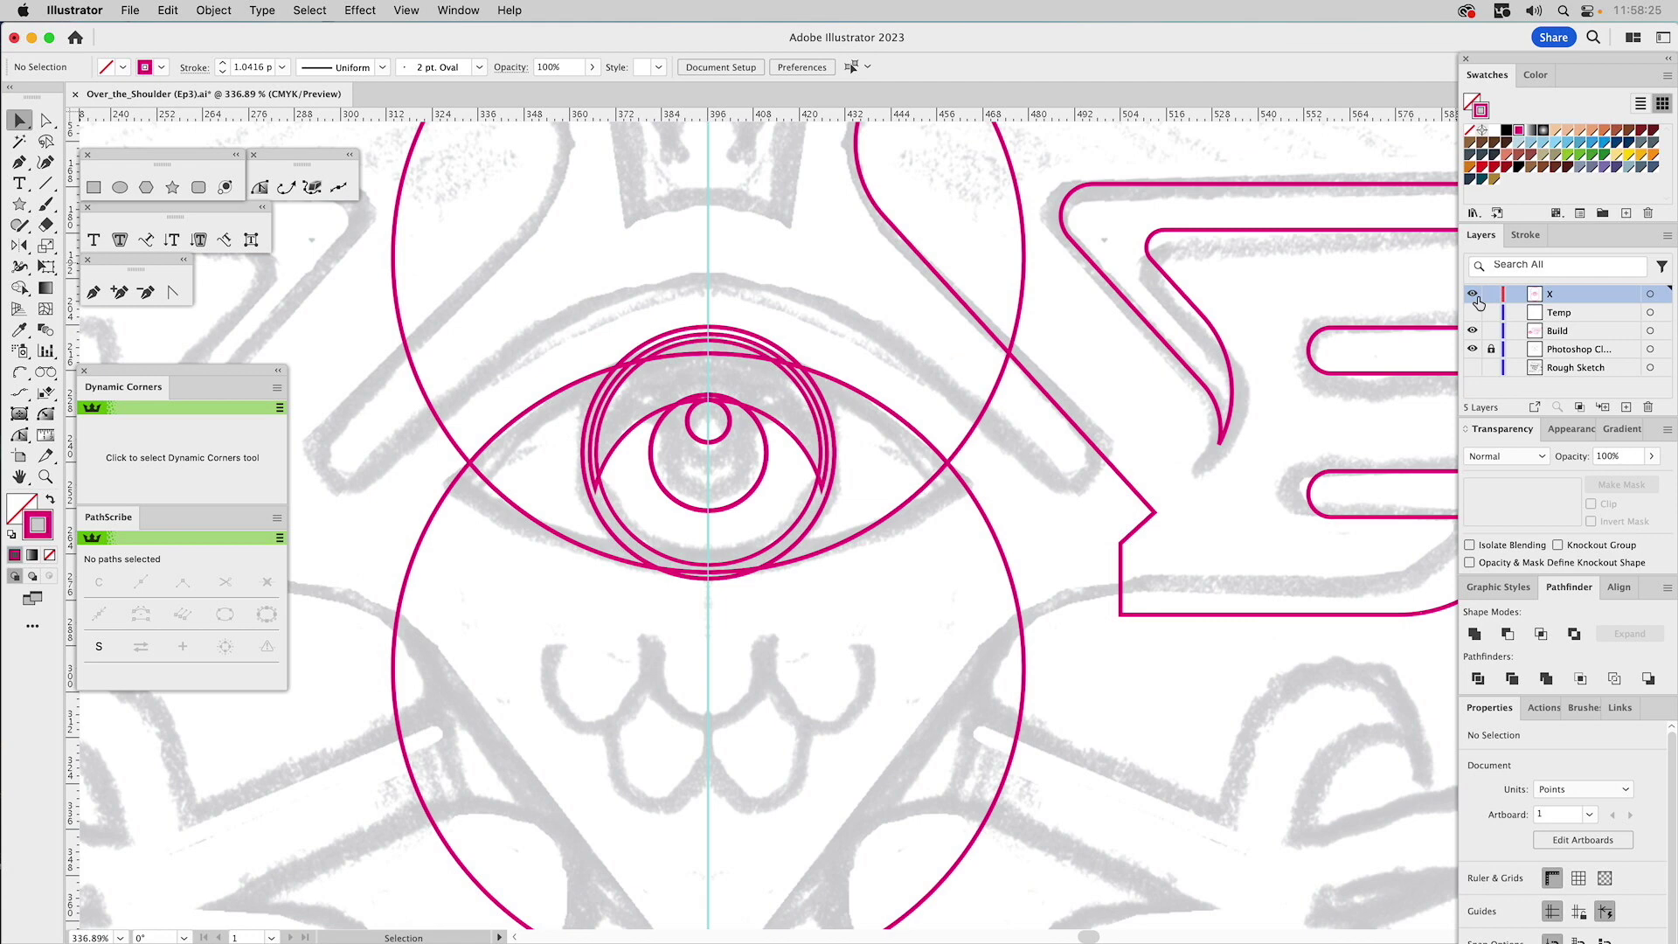
# - Hide the X layer, paste the circle in place on the Build layer, and enlarge it from its centre to about 200 pt
pyautogui.click(1471, 293)
pyautogui.click(1561, 336)
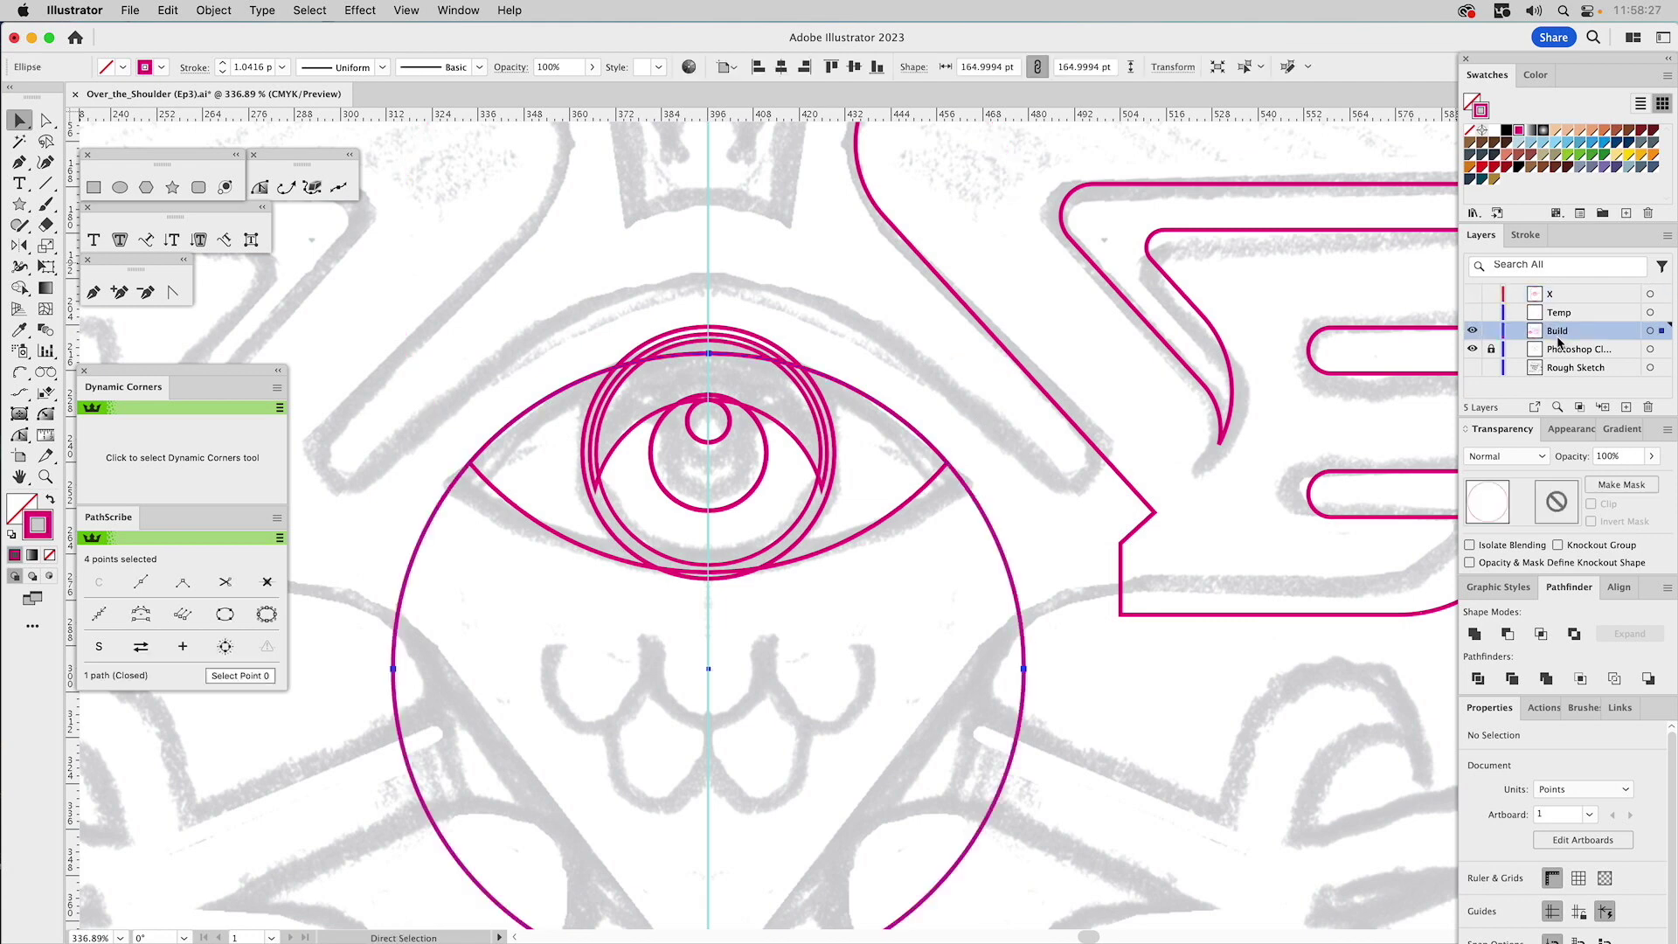
pyautogui.press('super+f')
pyautogui.moveTo(1034, 667); pyautogui.dragTo(1091, 658)
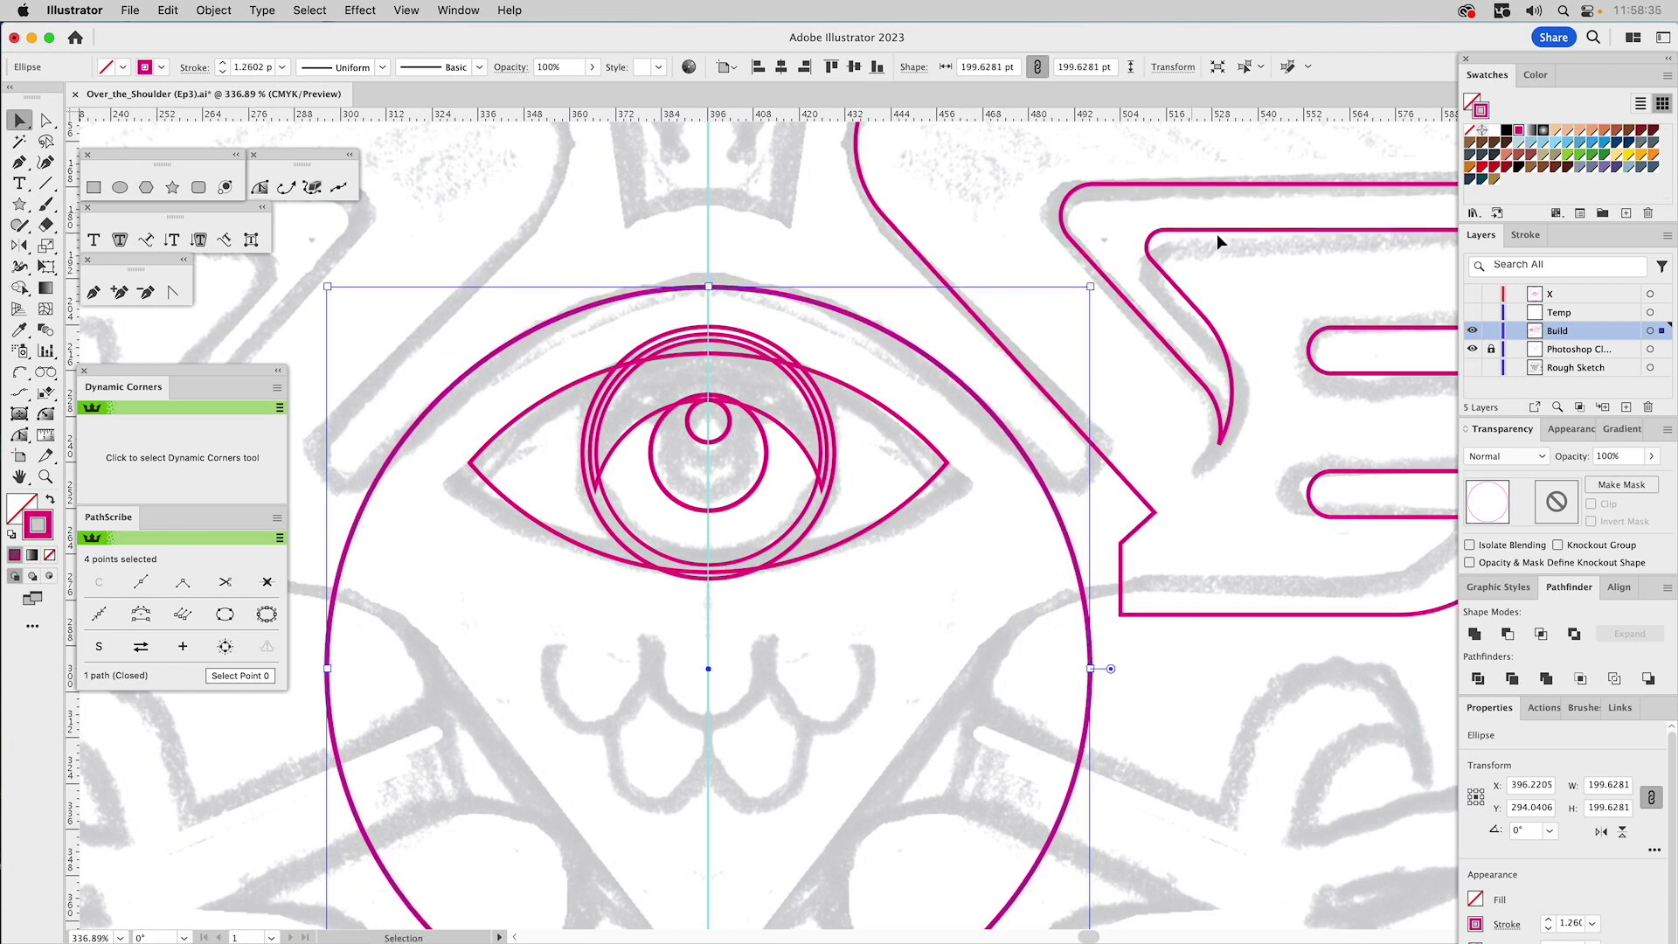
# - Offset the right wing outline by 12 pt with mitre joins
pyautogui.click(907, 243)
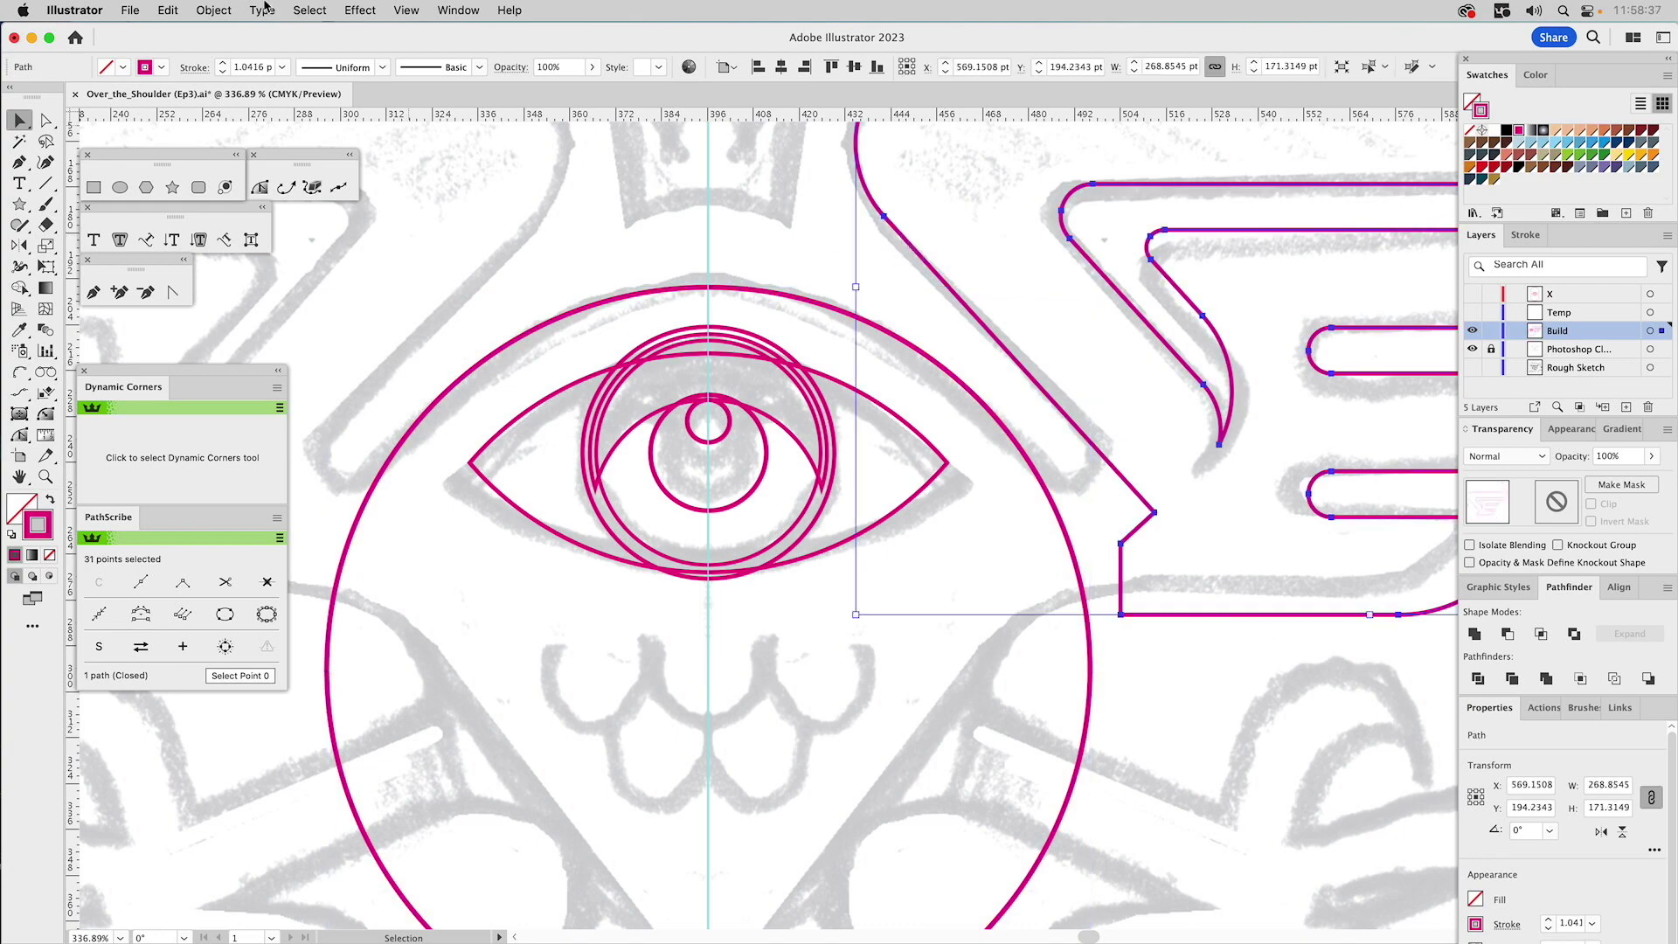
pyautogui.click(214, 9)
pyautogui.moveTo(218, 472)
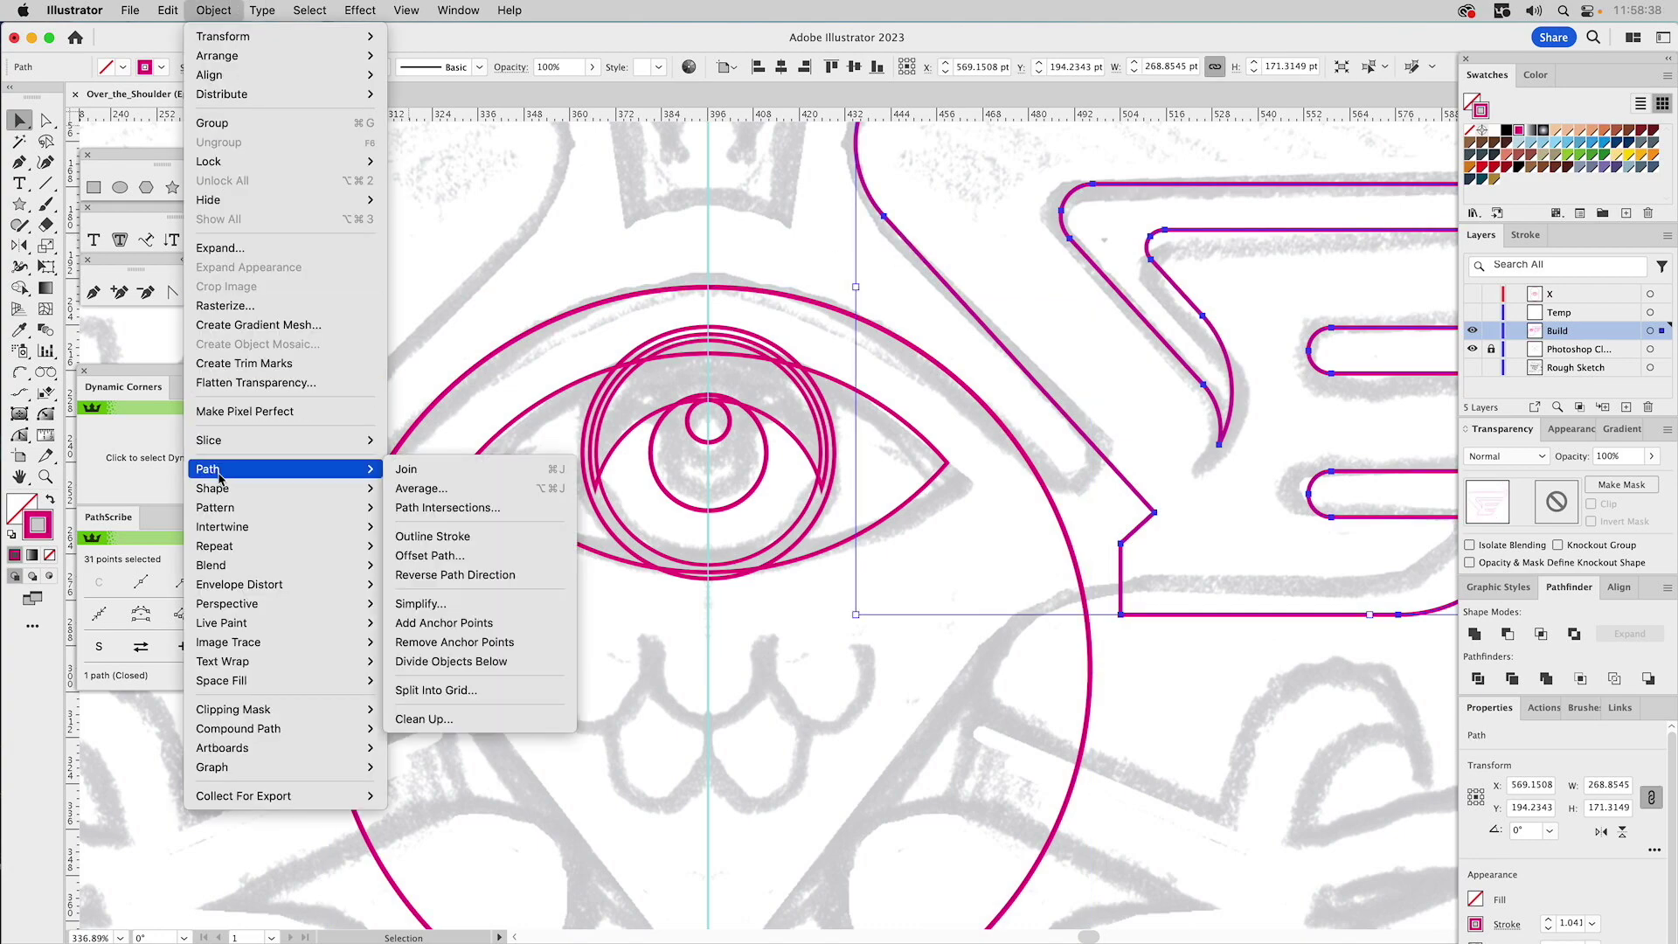
pyautogui.click(472, 557)
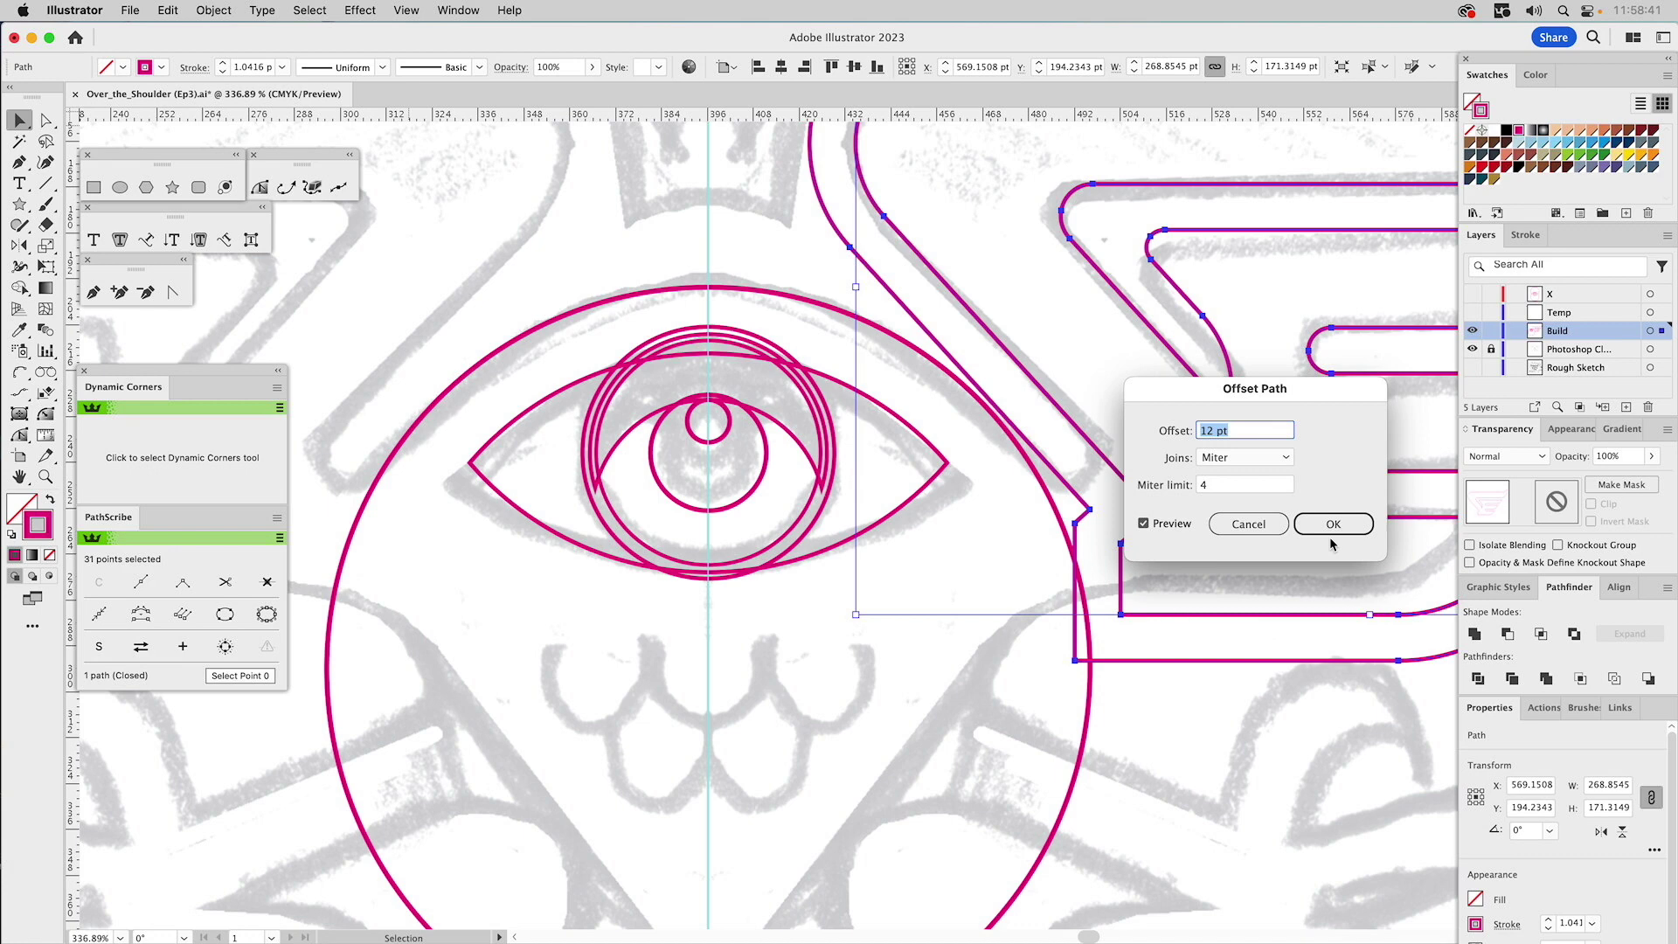
pyautogui.click(1329, 523)
# - Shrink the large brow circle from its centre to about 196 pt and detach the selection and collision tools as a floating group
pyautogui.click(931, 360)
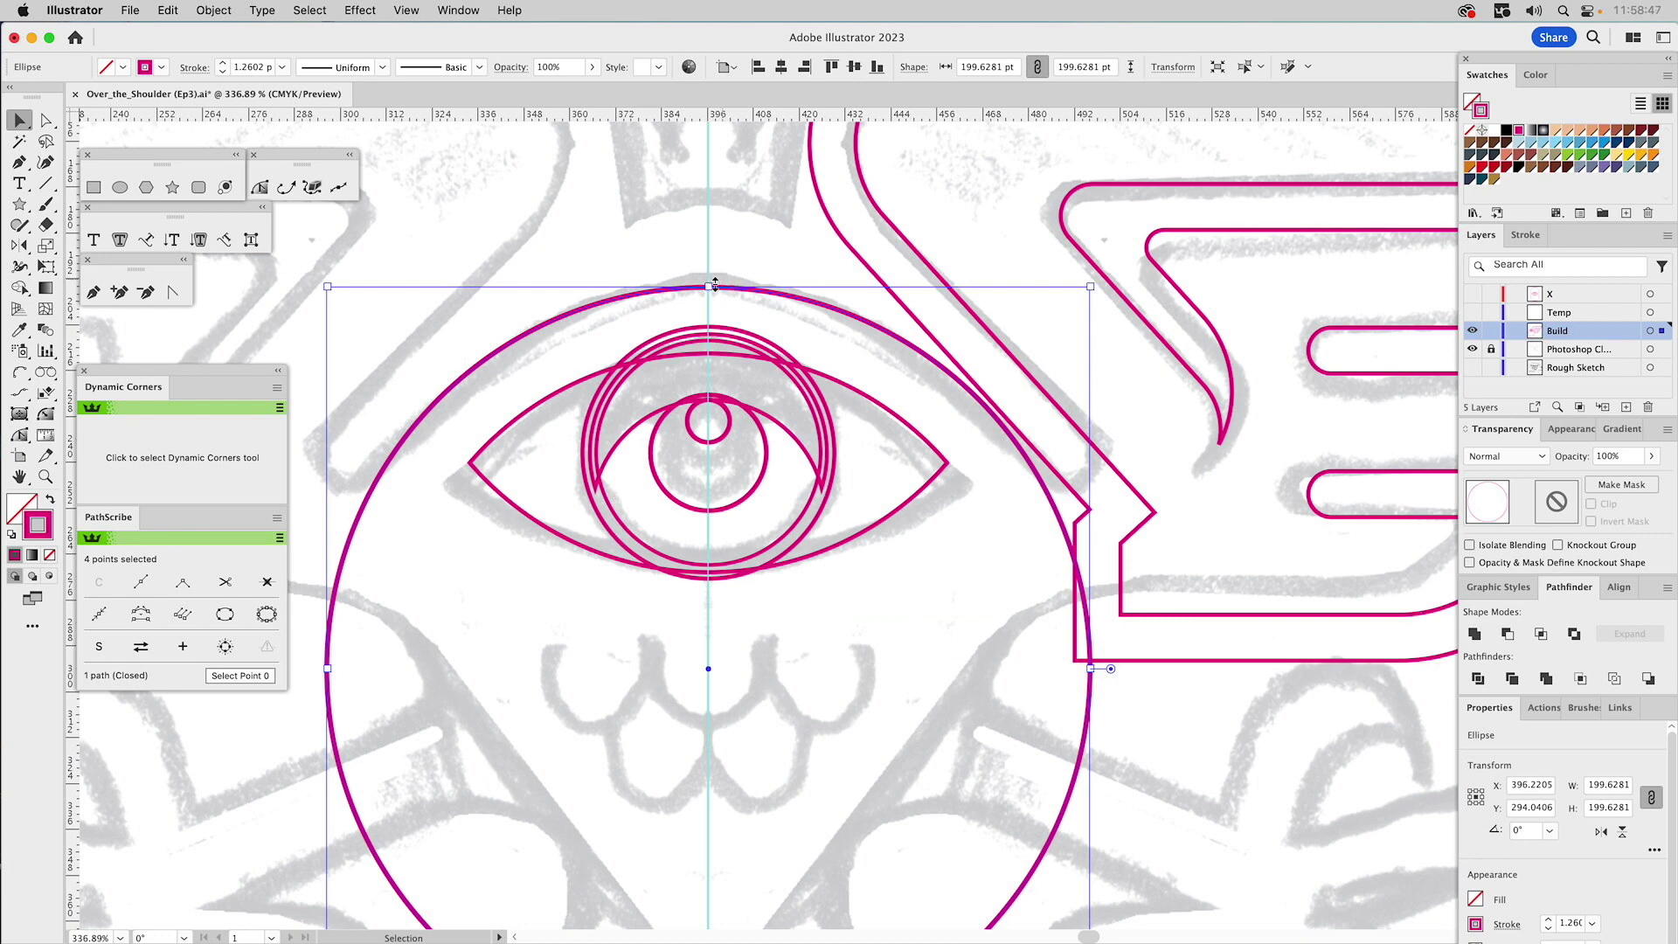
pyautogui.moveTo(1093, 669); pyautogui.dragTo(1083, 676)
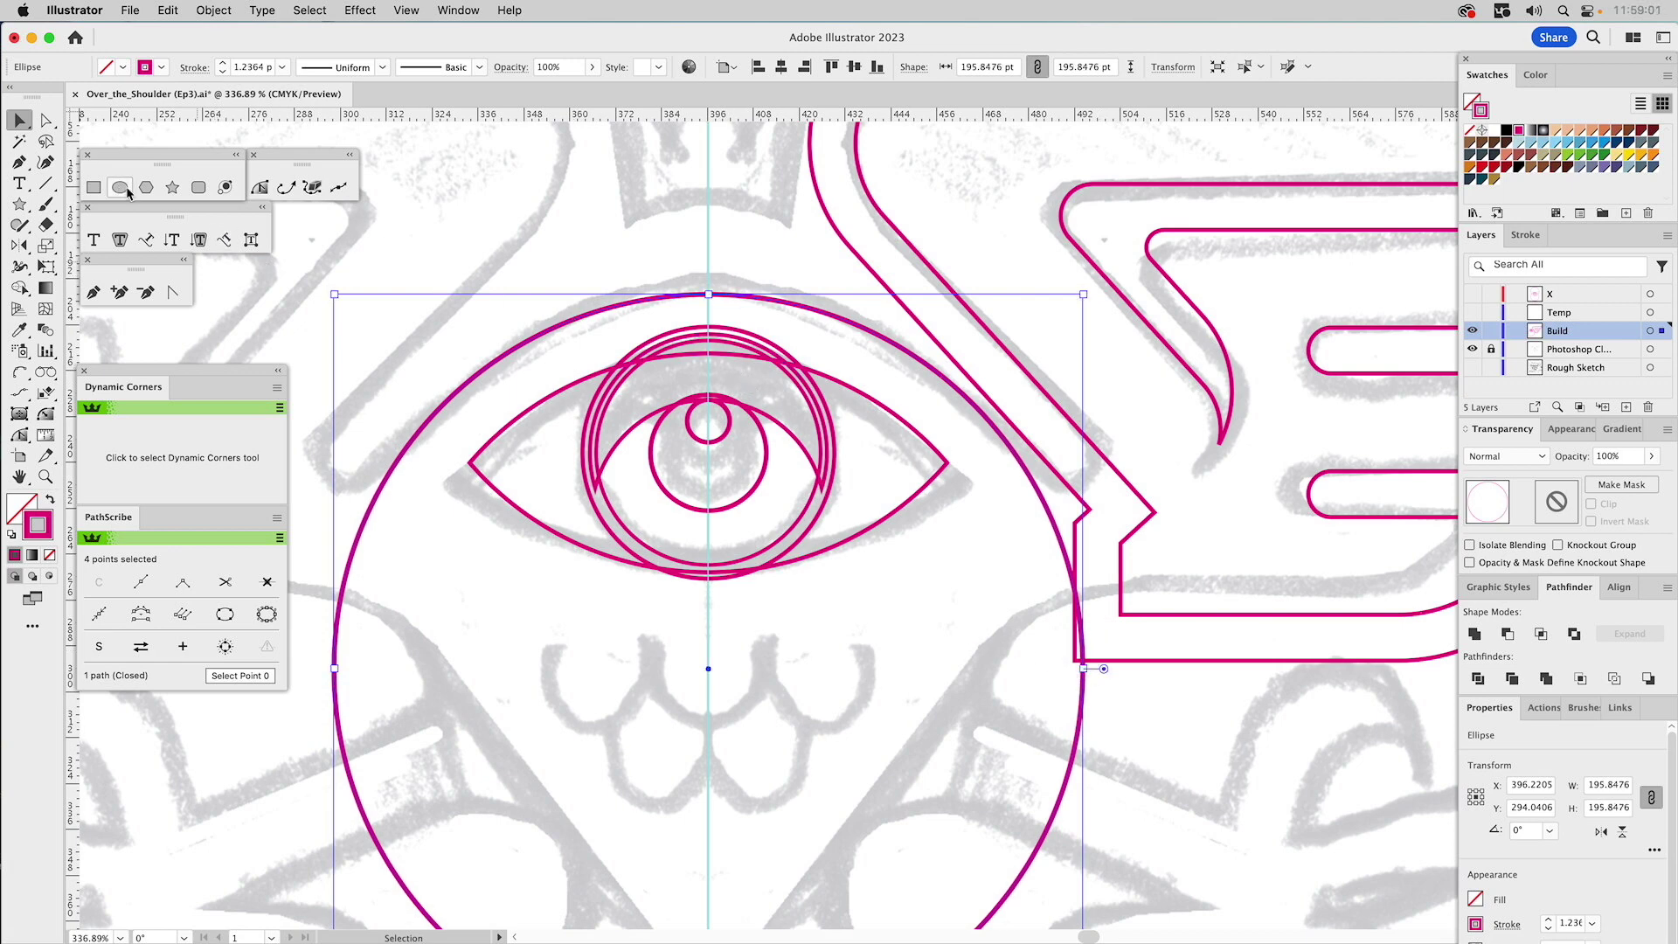
pyautogui.click(47, 119)
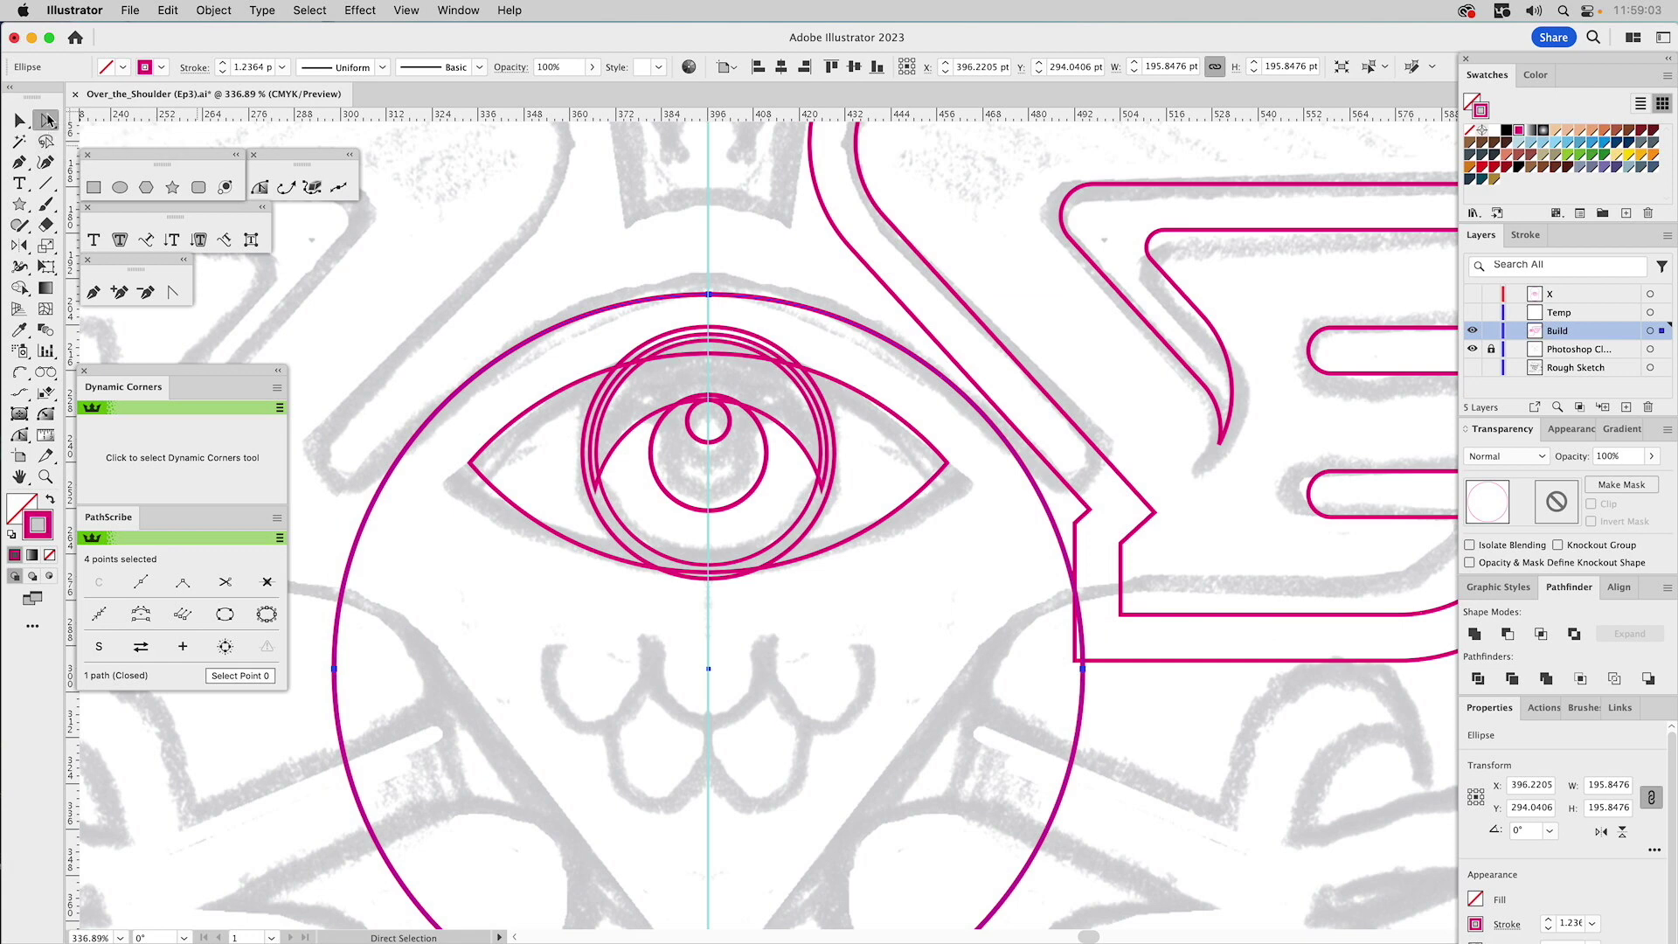
pyautogui.click(21, 121)
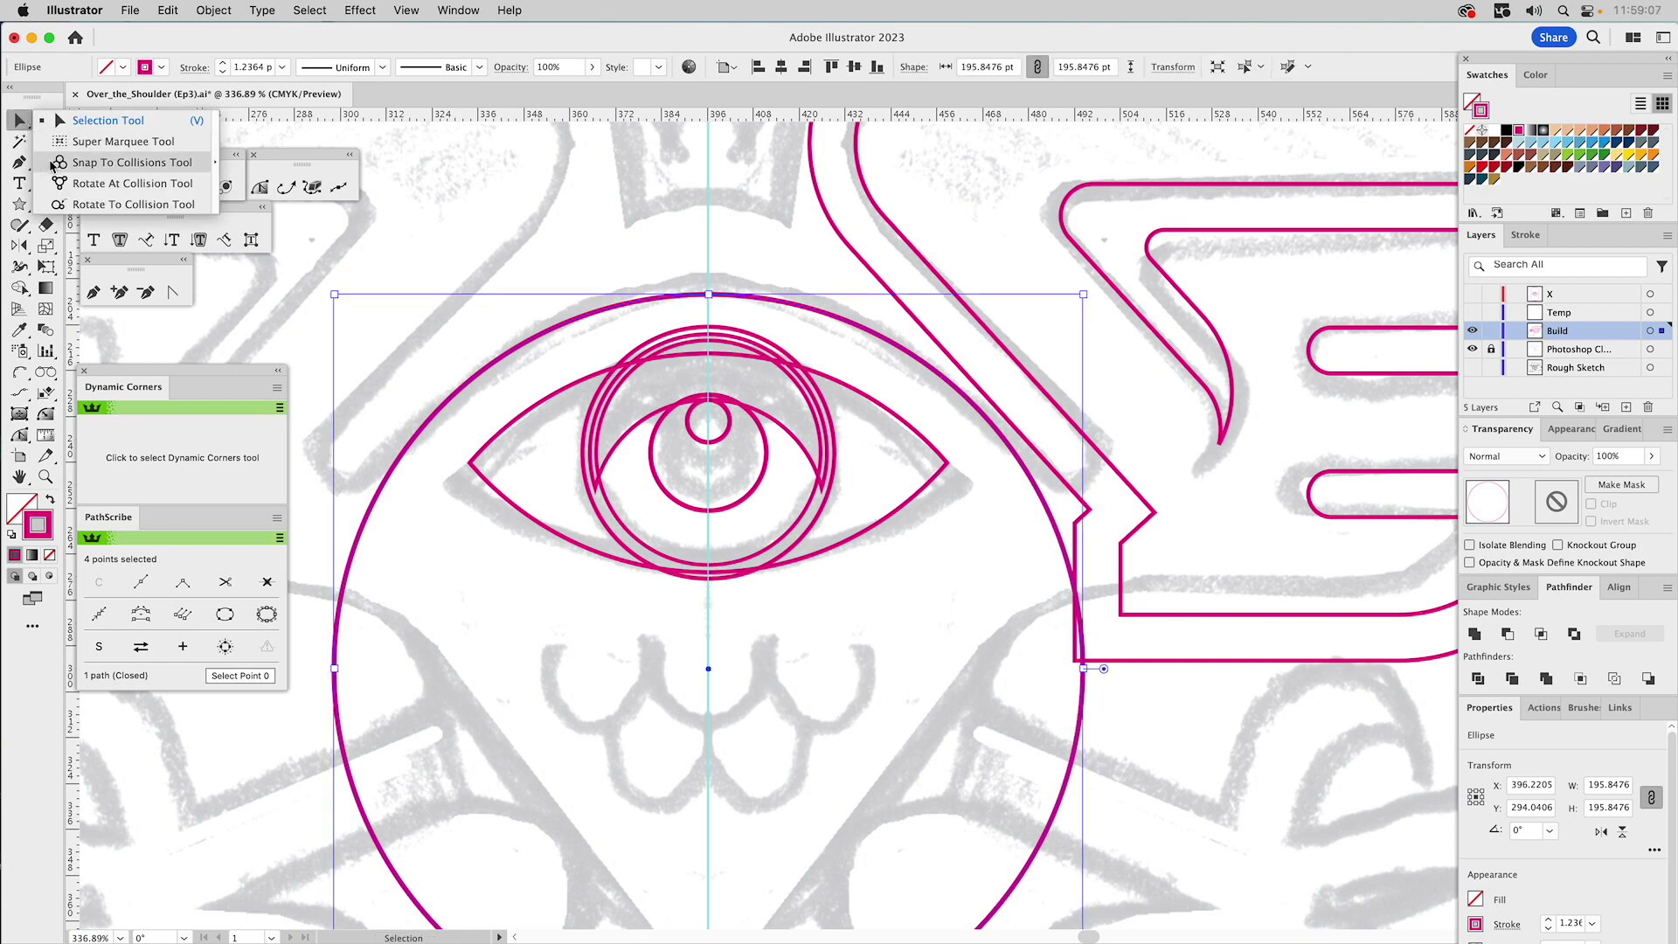
pyautogui.moveTo(53, 164); pyautogui.dragTo(573, 192)
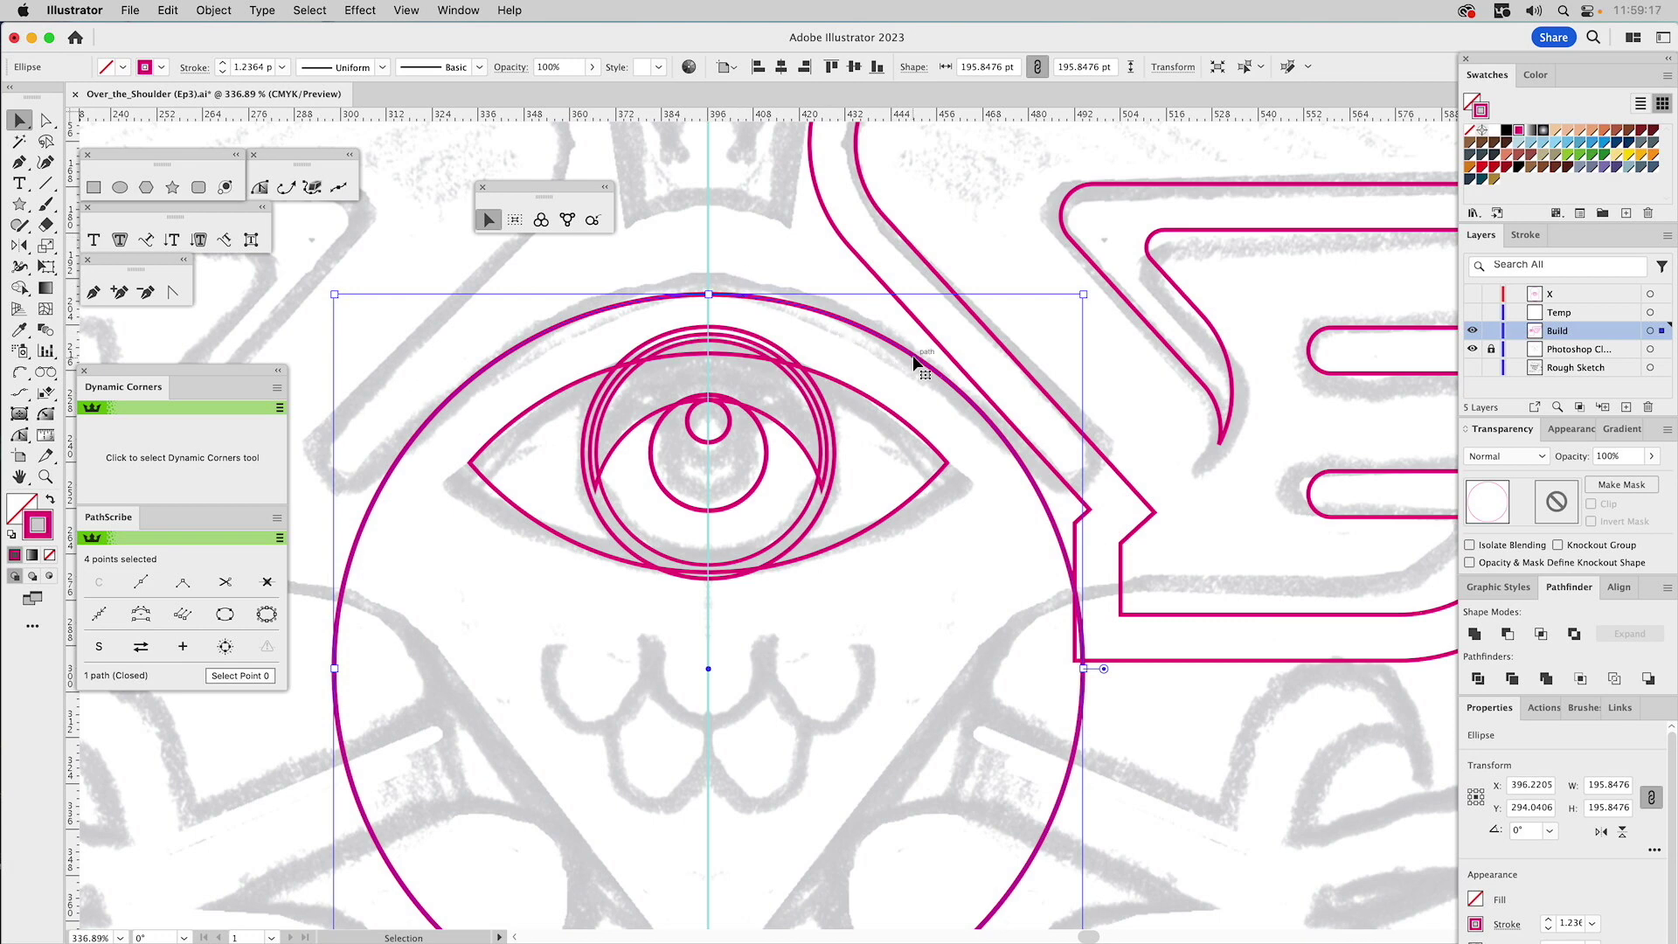
# - Enlarge the brow circle from its centre to about 203 pt and sample the offset wing path's stroke onto it
pyautogui.click(788, 238)
pyautogui.click(837, 320)
pyautogui.moveTo(1083, 667); pyautogui.dragTo(1096, 664)
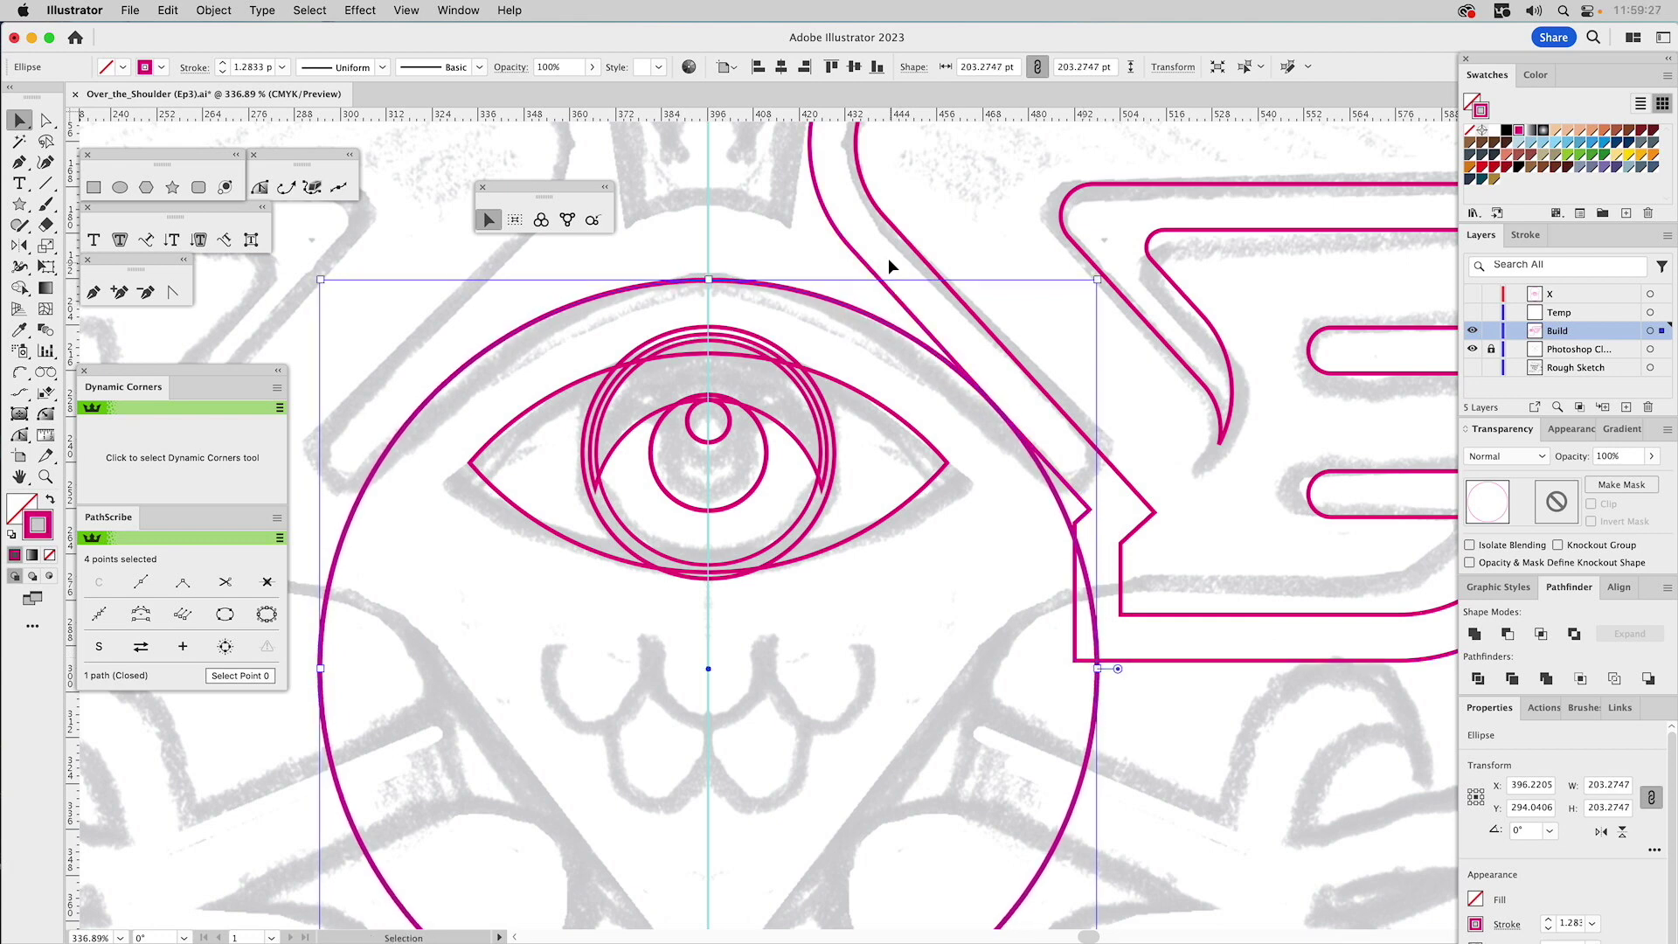
pyautogui.press('i')
pyautogui.click(867, 248)
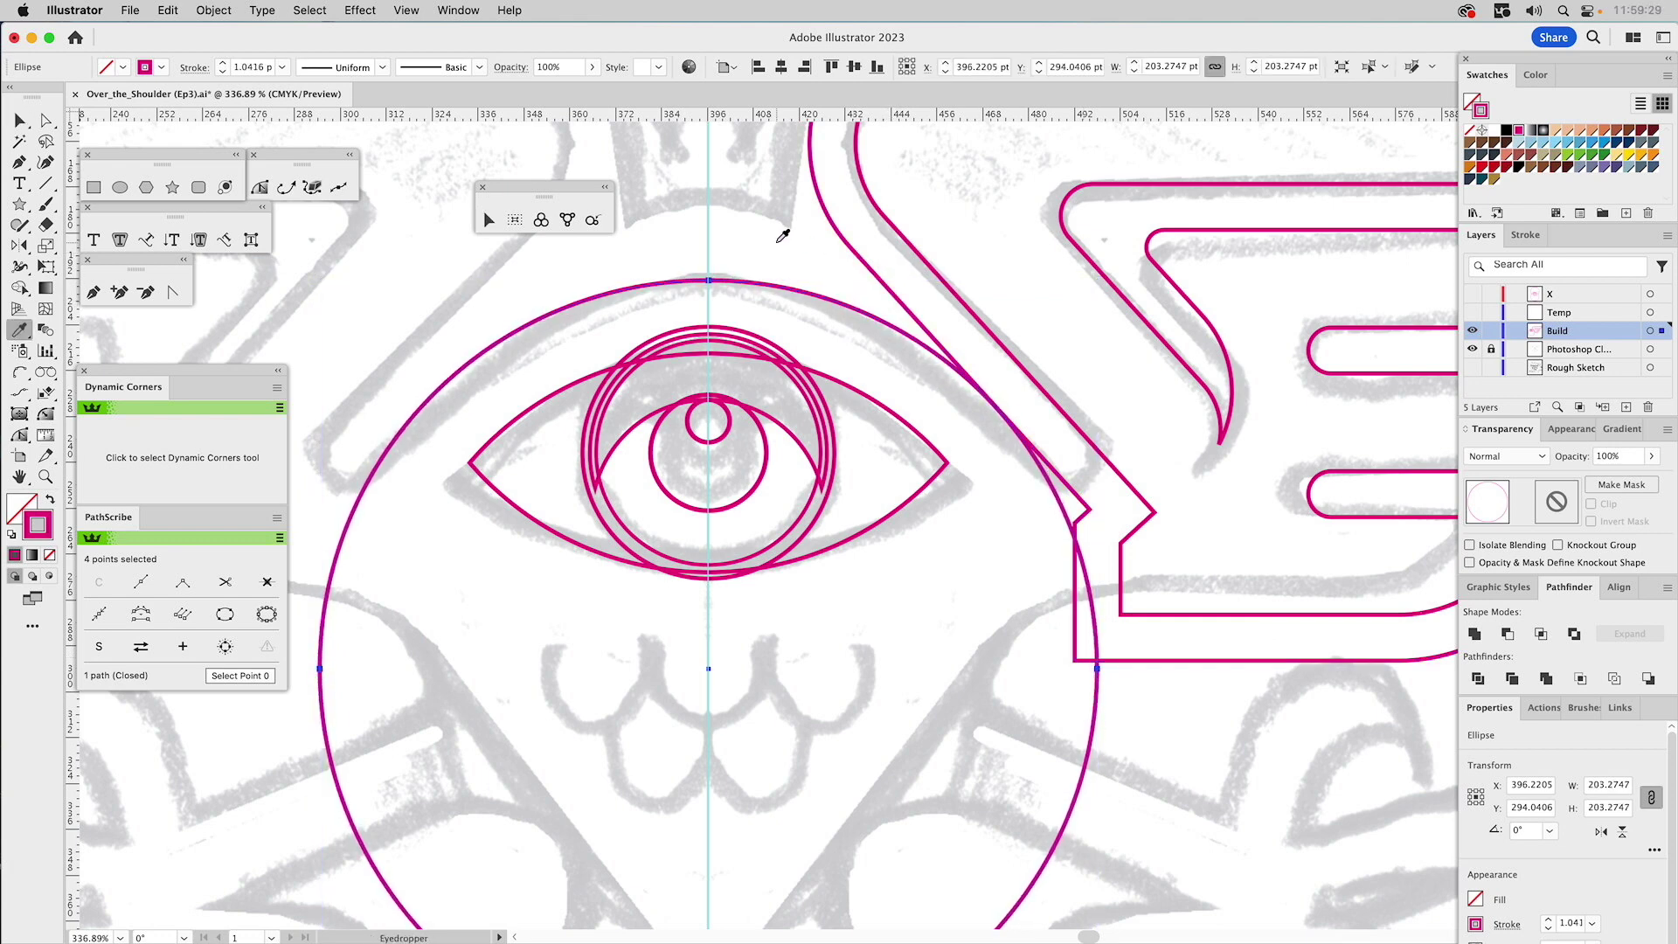
# - Lower the brow circle slightly, and snap it upward against the diagonal edge of the offset wing path with Snap To Collisions
pyautogui.press('v')
pyautogui.click(760, 276)
pyautogui.moveTo(757, 278); pyautogui.dragTo(753, 311)
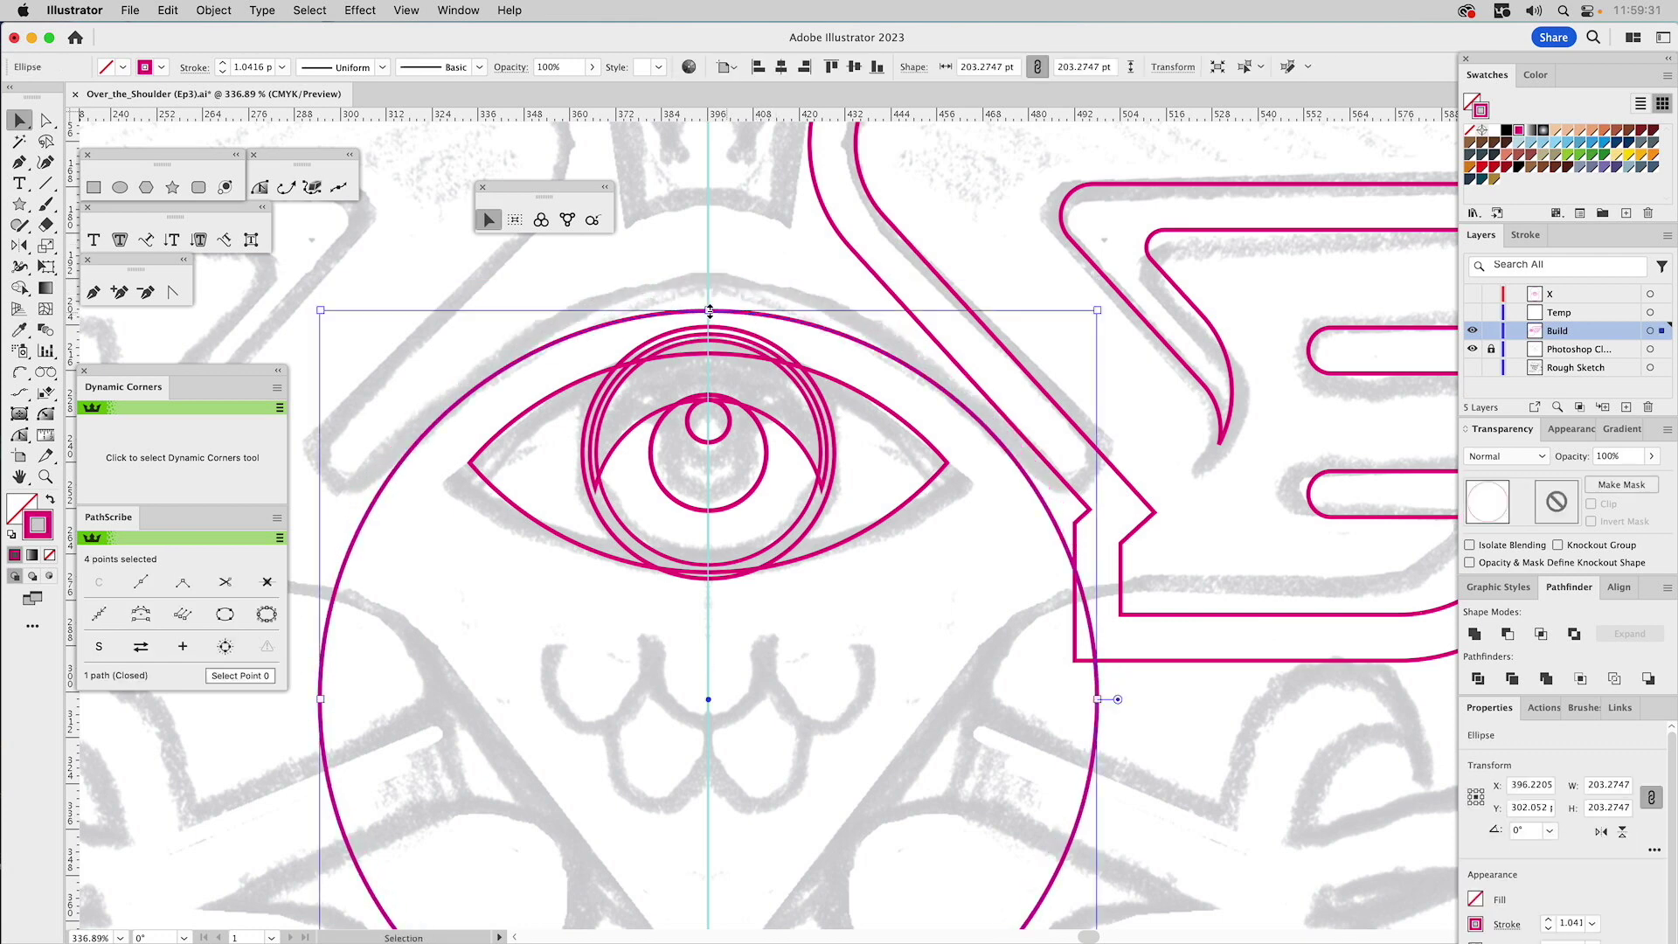
pyautogui.click(542, 220)
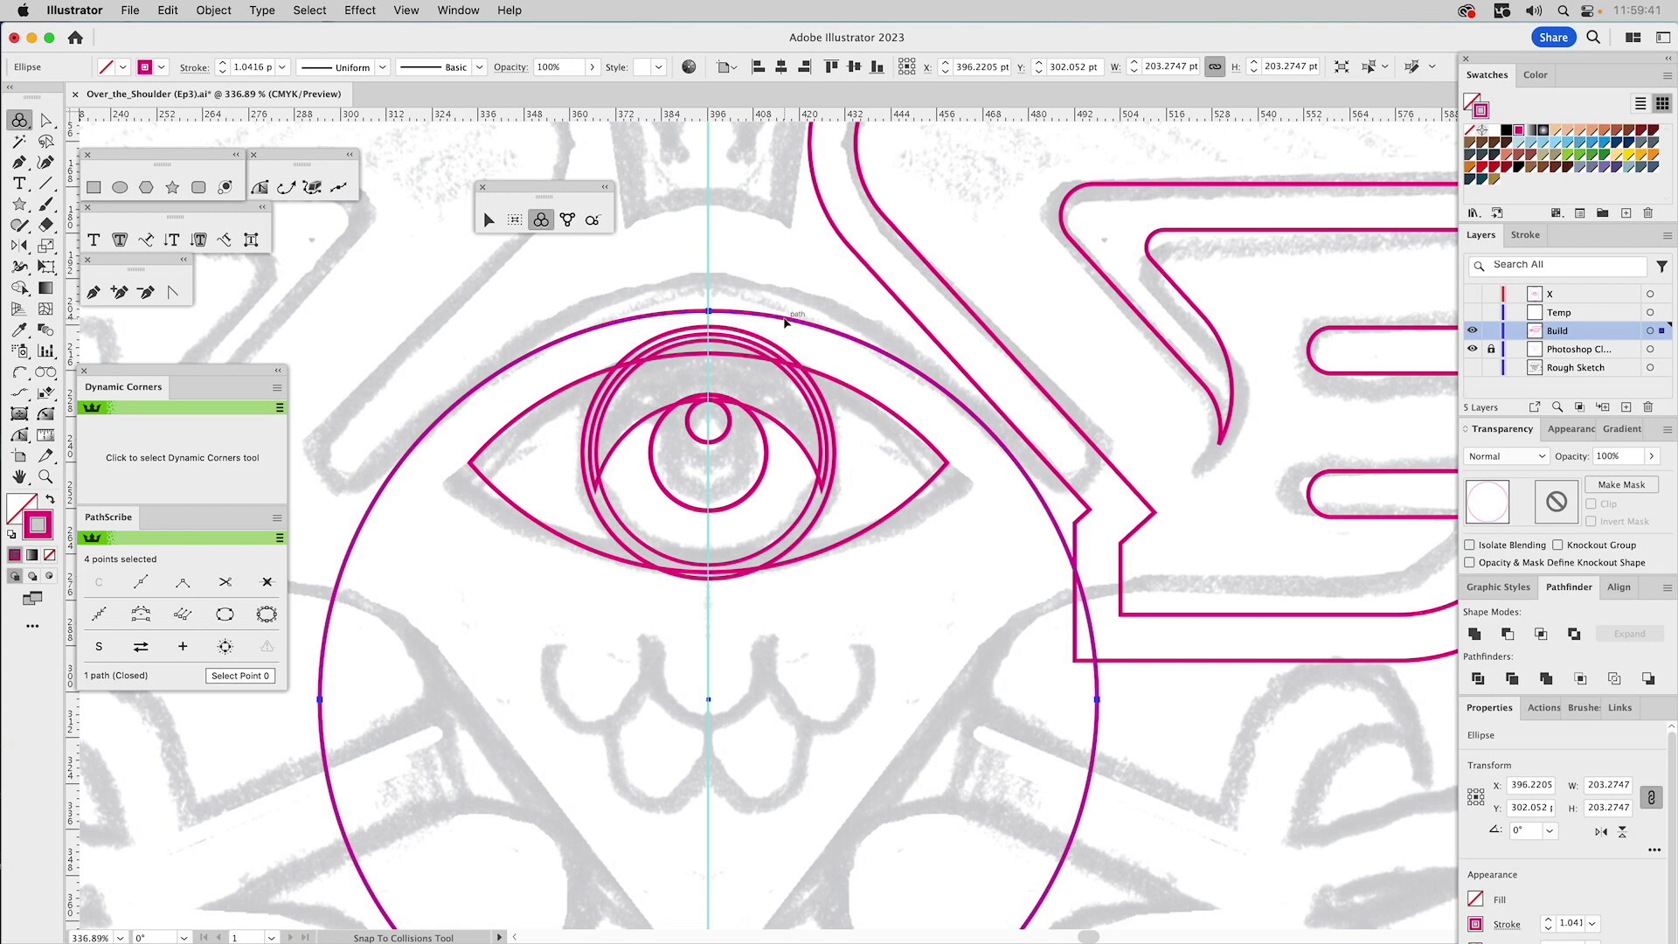
pyautogui.moveTo(784, 323); pyautogui.dragTo(784, 296)
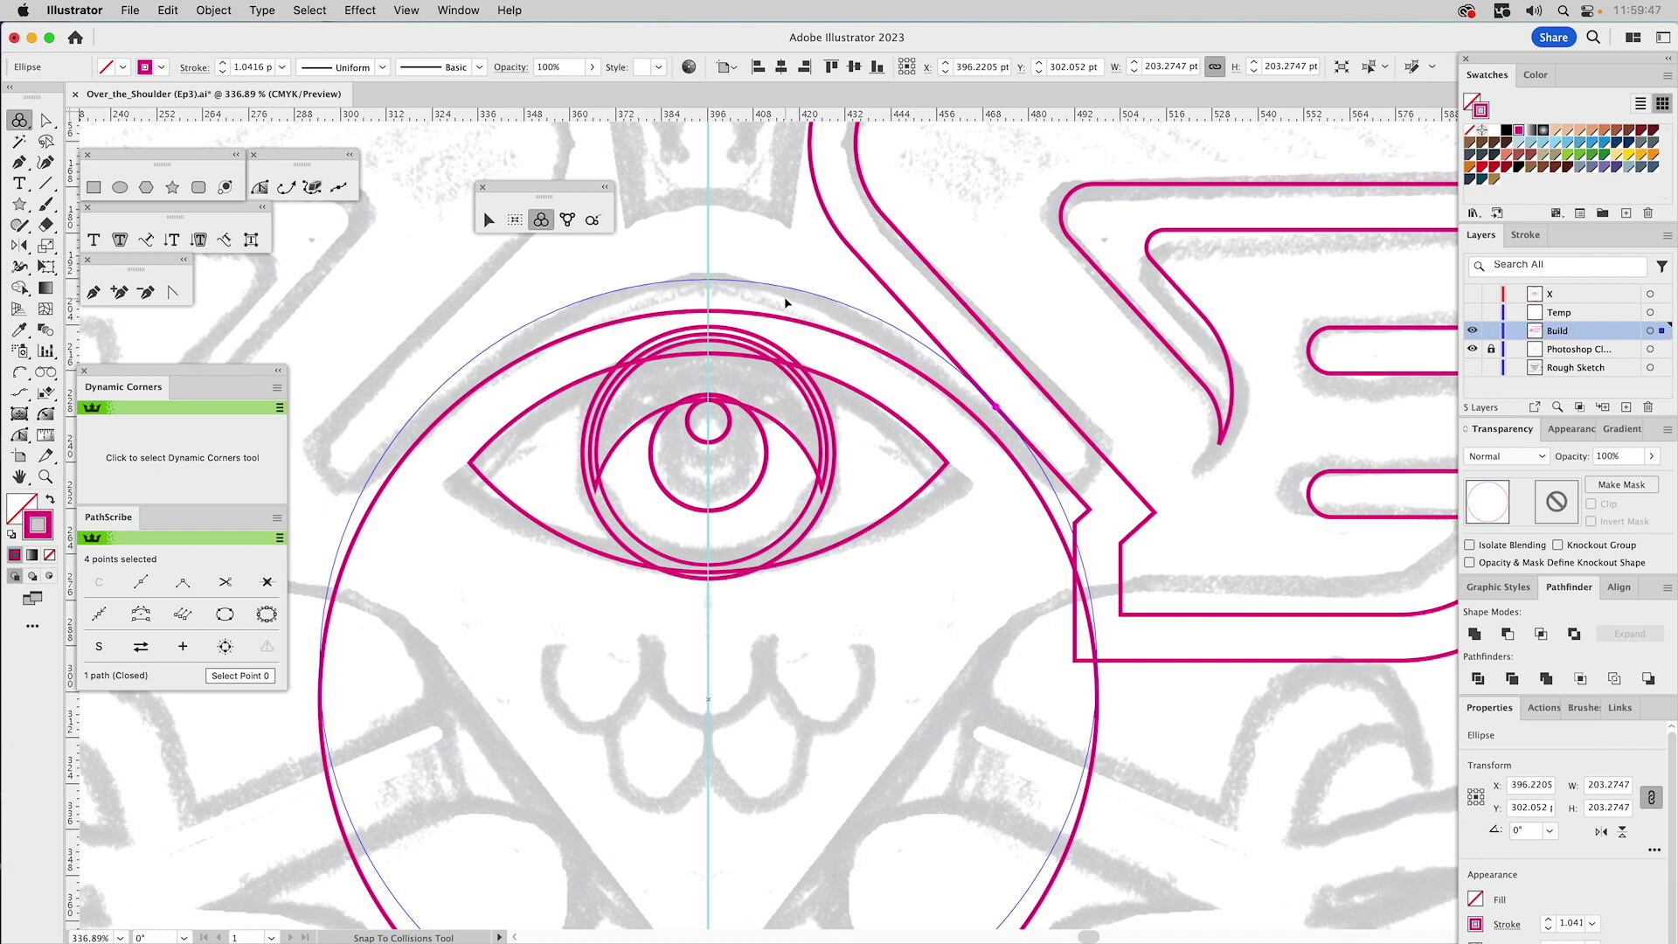
pyautogui.moveTo(784, 297); pyautogui.dragTo(785, 298)
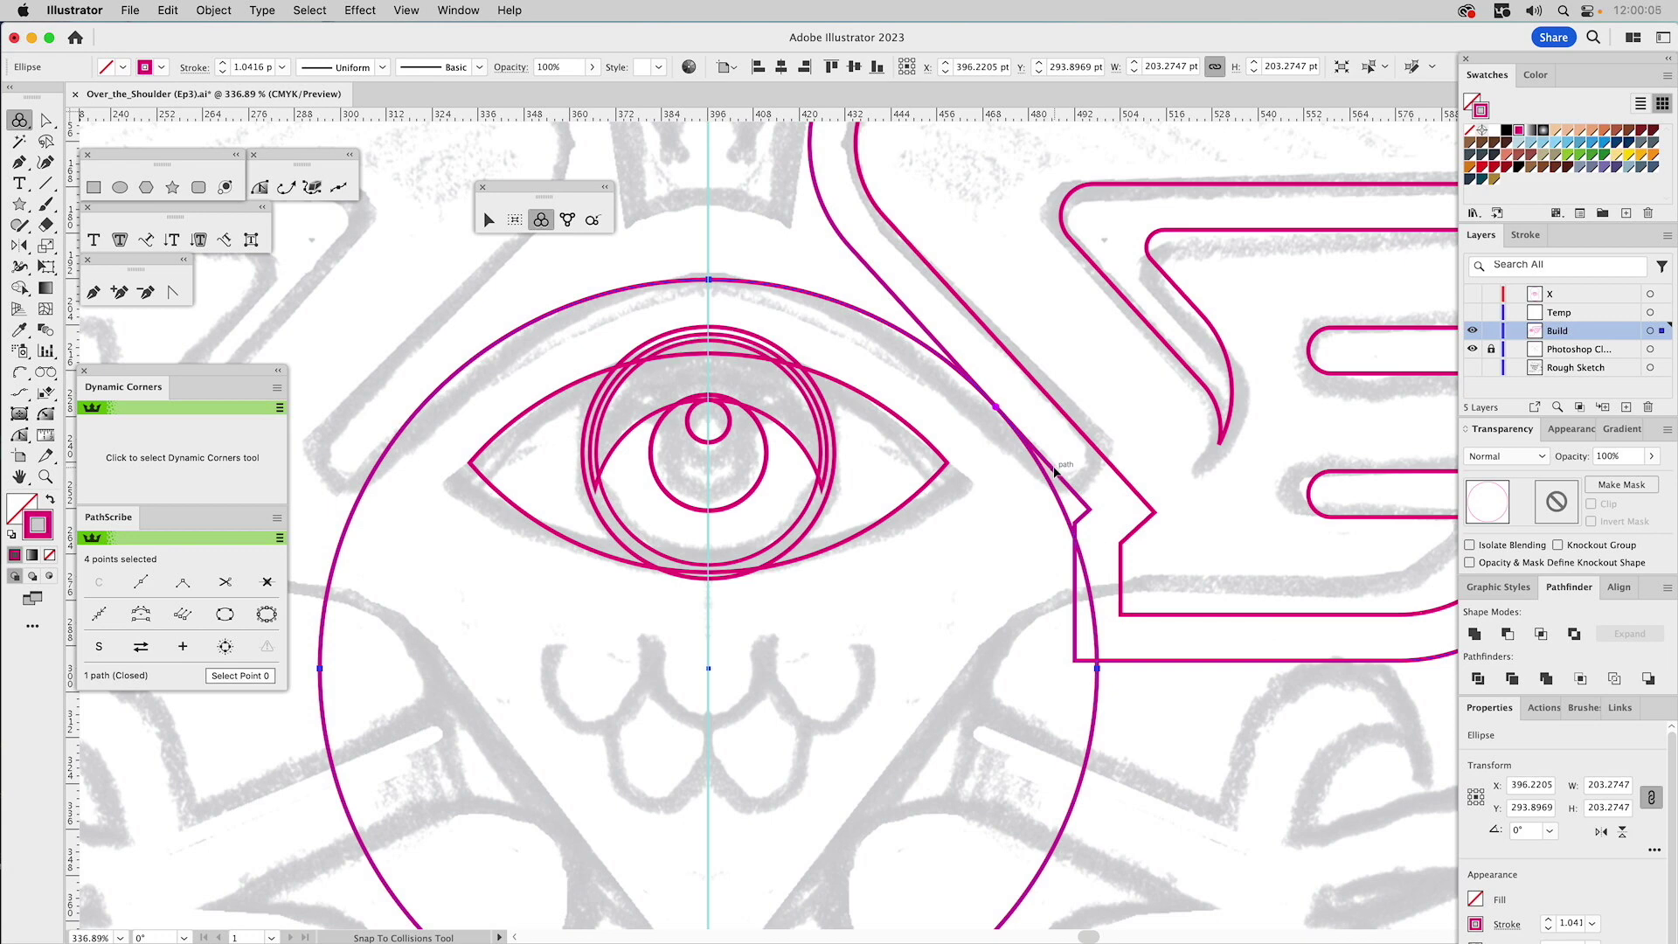
# - Draw a closed six-point Pen shape around the offset path's diagonal end, starting just above its contact point with the circle
pyautogui.click(1053, 469)
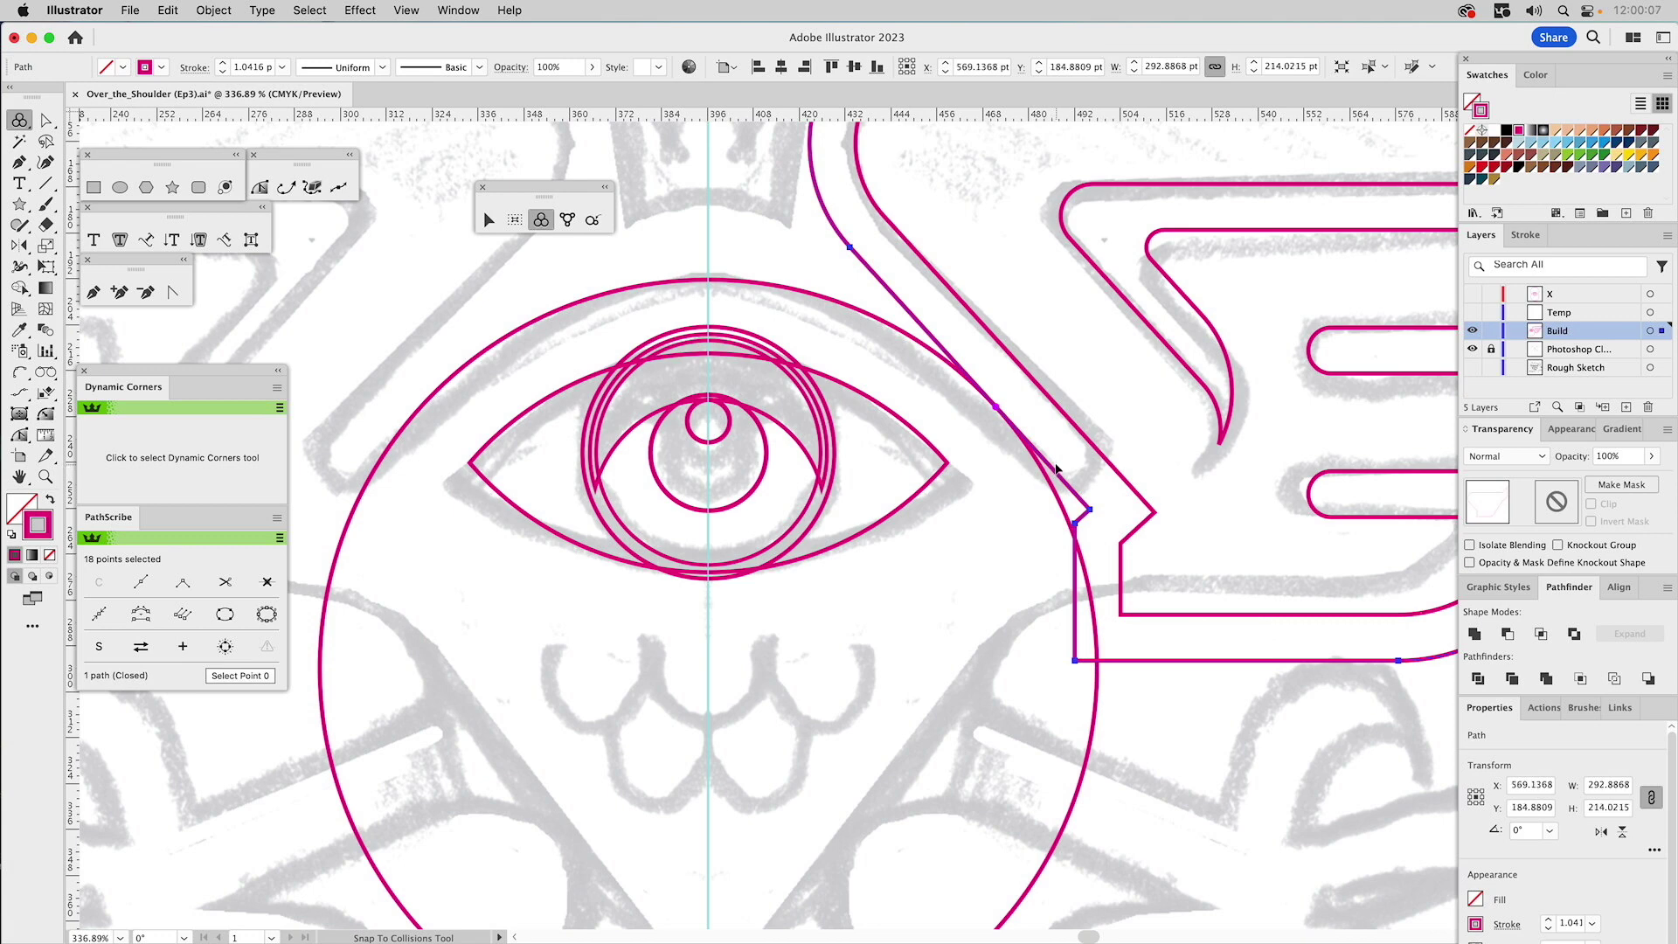
pyautogui.click(94, 293)
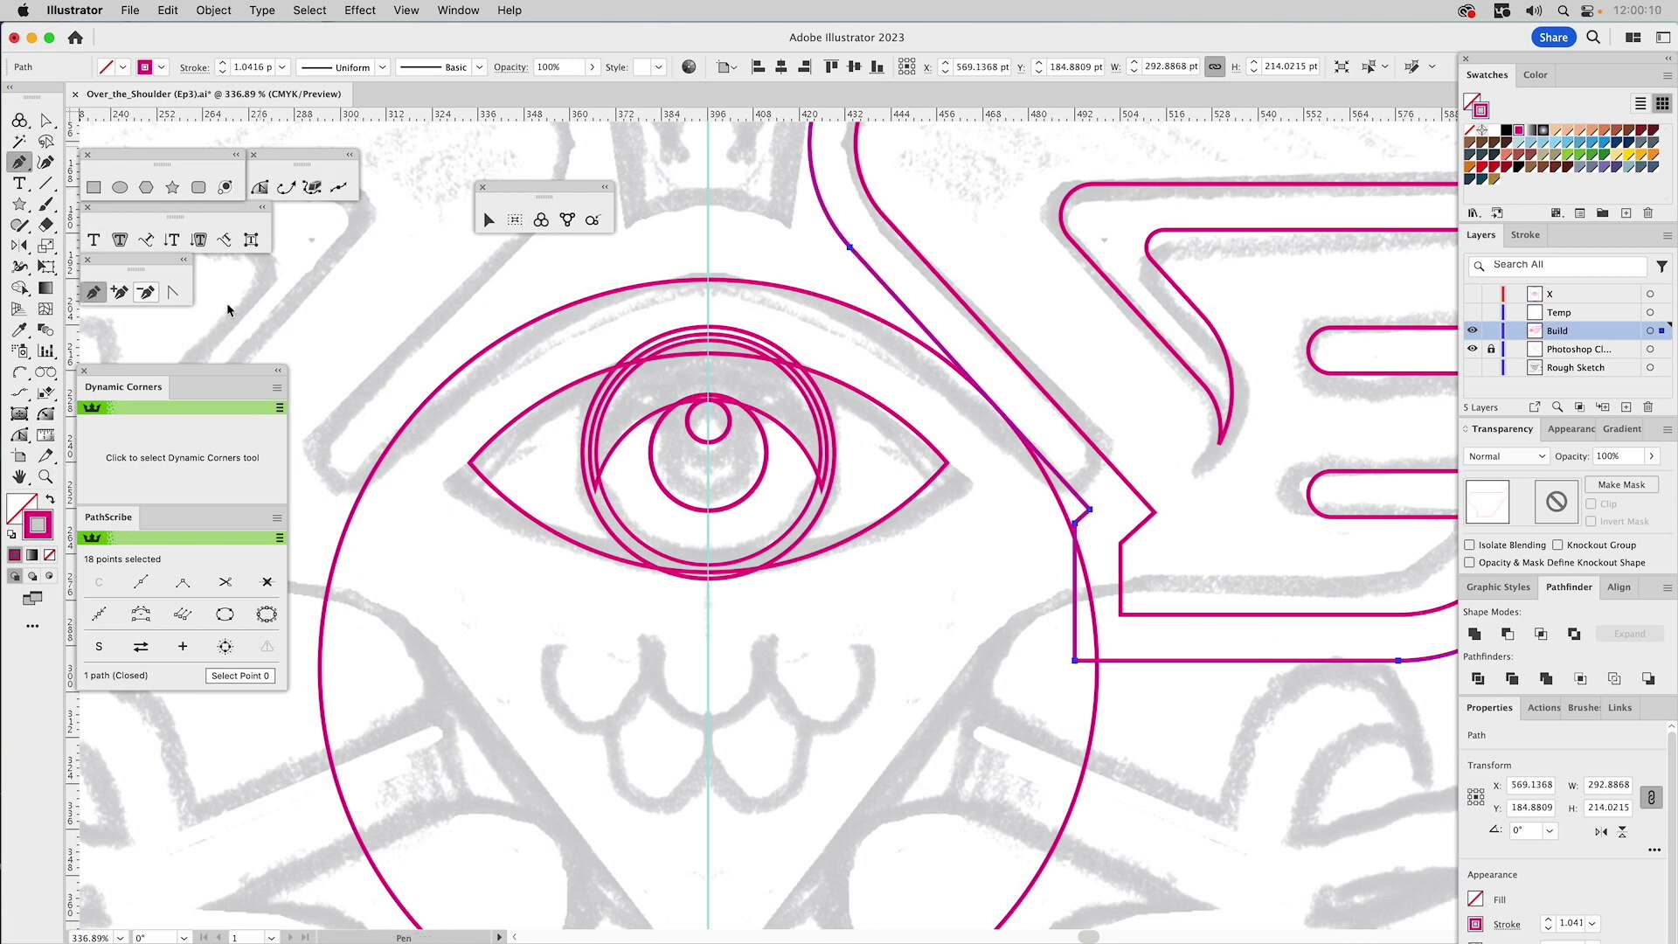
pyautogui.click(1014, 385)
pyautogui.moveTo(985, 413); pyautogui.dragTo(976, 443)
pyautogui.click(972, 433)
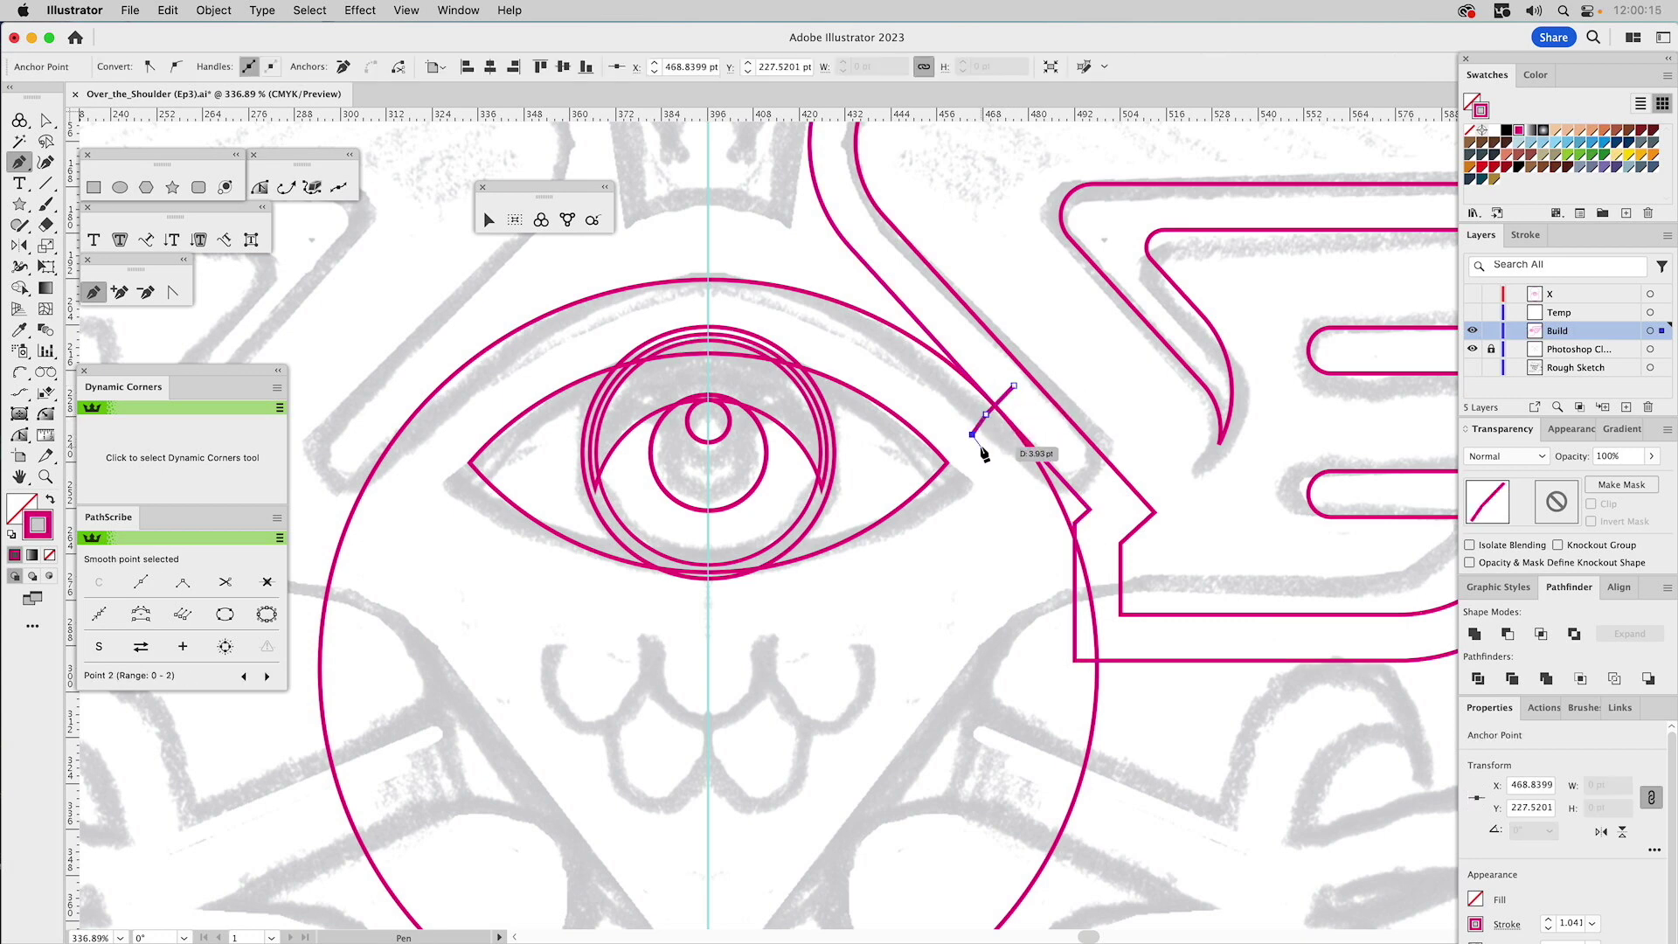
pyautogui.click(1074, 523)
pyautogui.click(1101, 536)
pyautogui.click(1115, 502)
pyautogui.click(1013, 385)
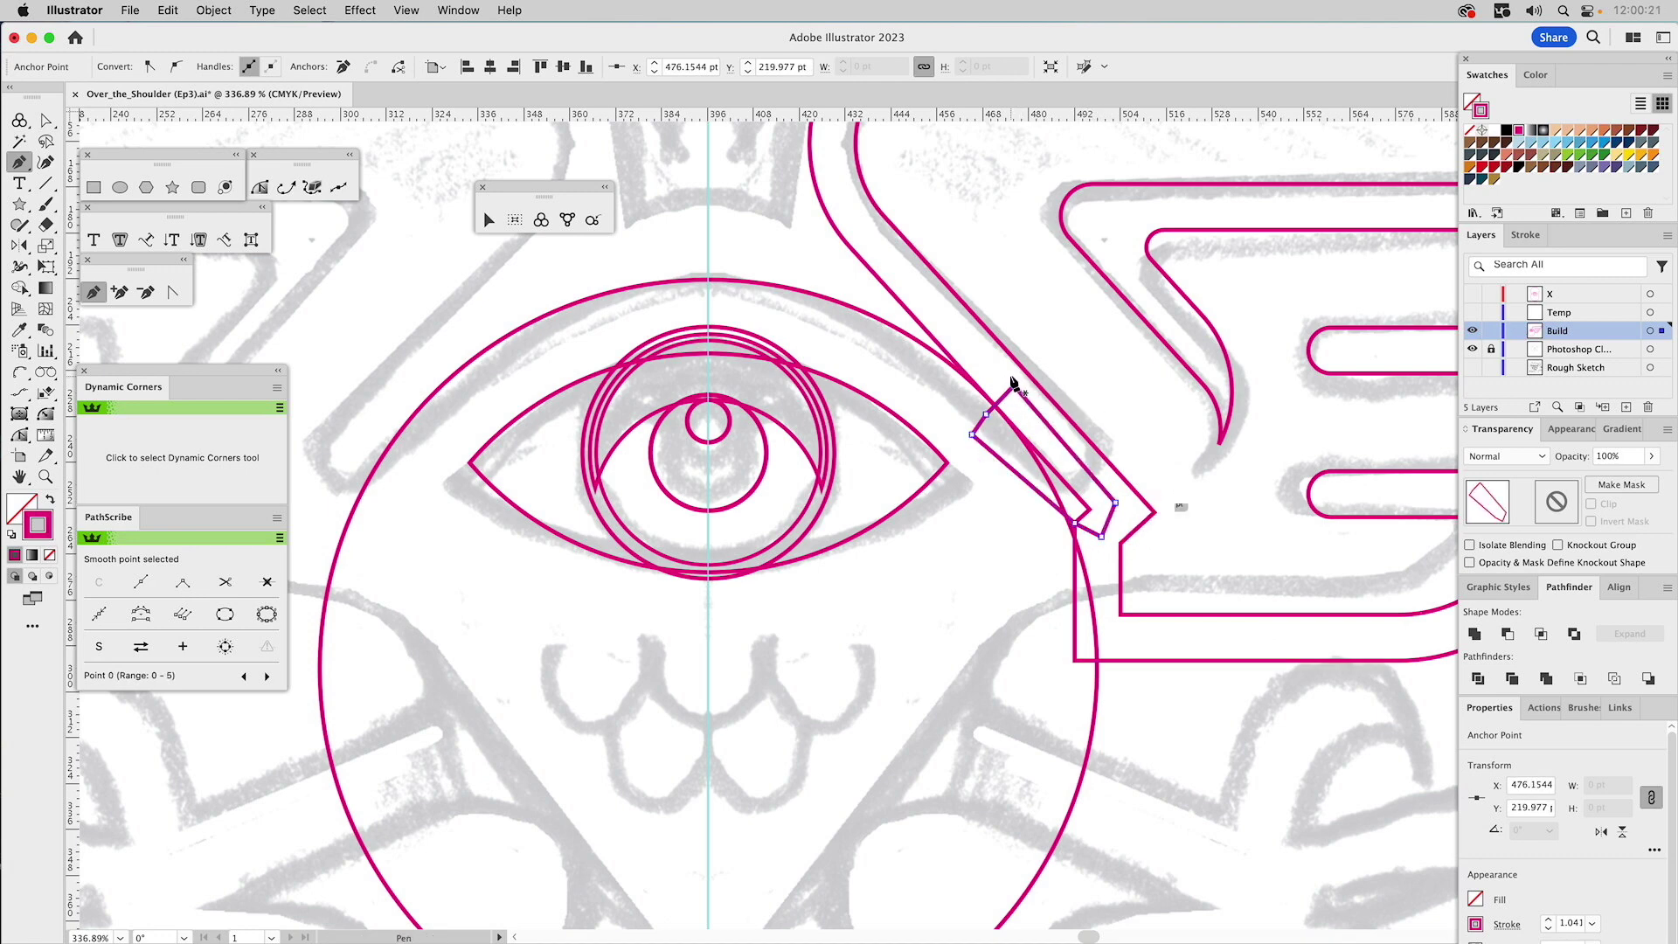
# - Intersect the Pen shape with the offset wing path to keep only their overlapping piece
pyautogui.press('v')
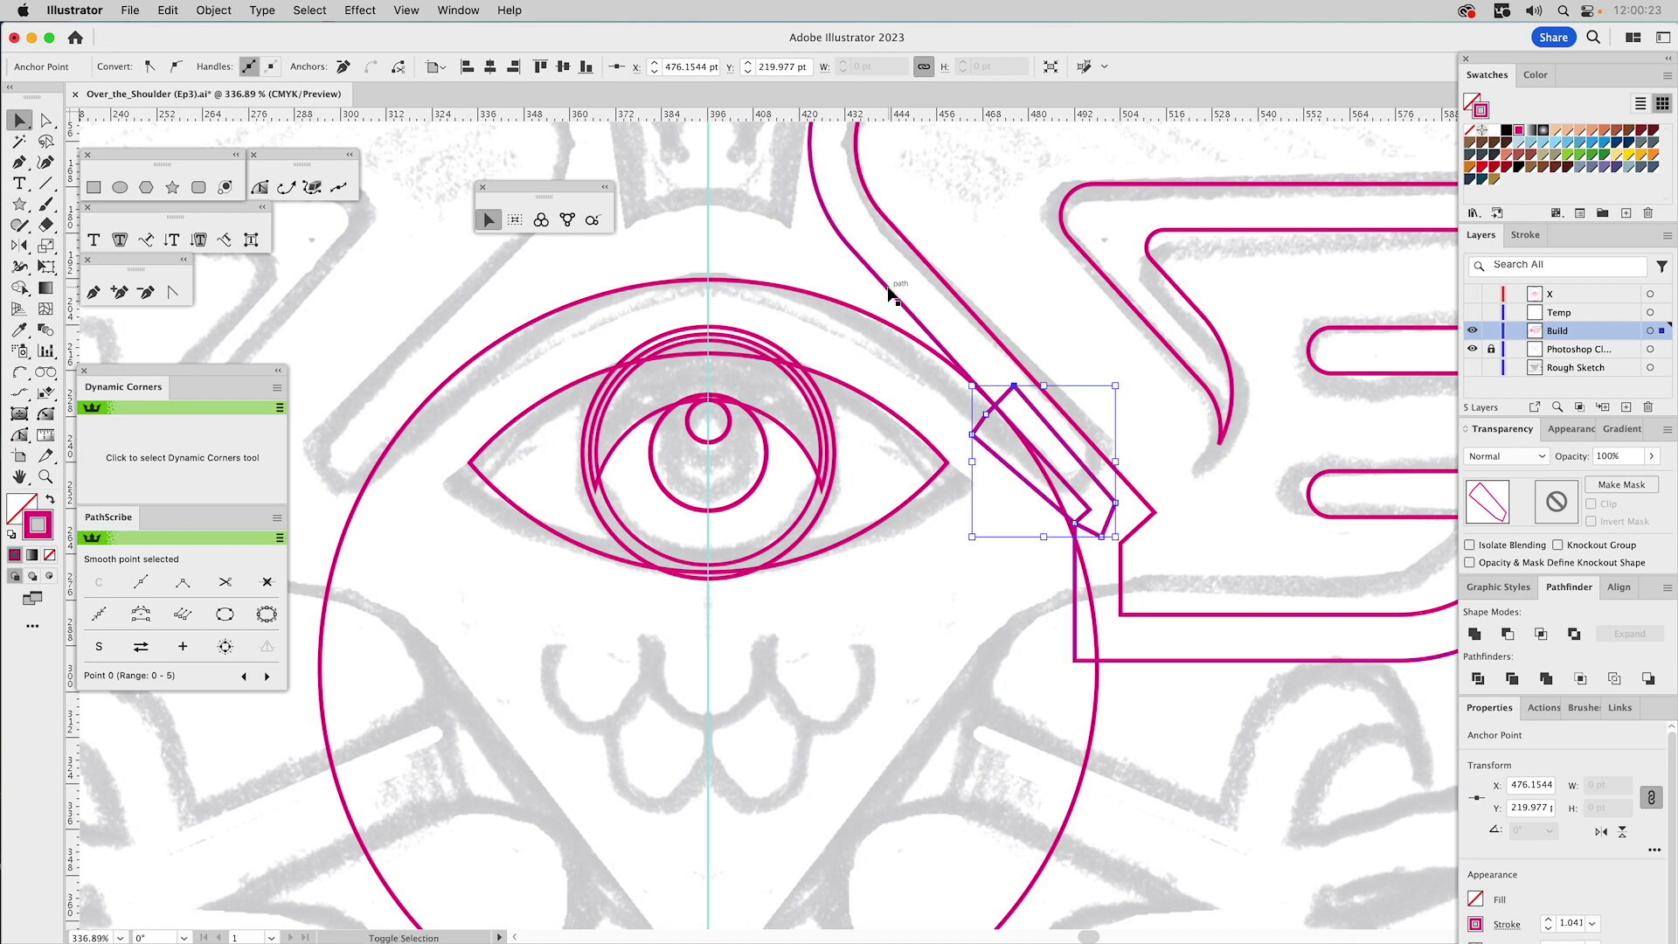
pyautogui.keyDown('shift'); pyautogui.click(888, 287); pyautogui.keyUp('shift')
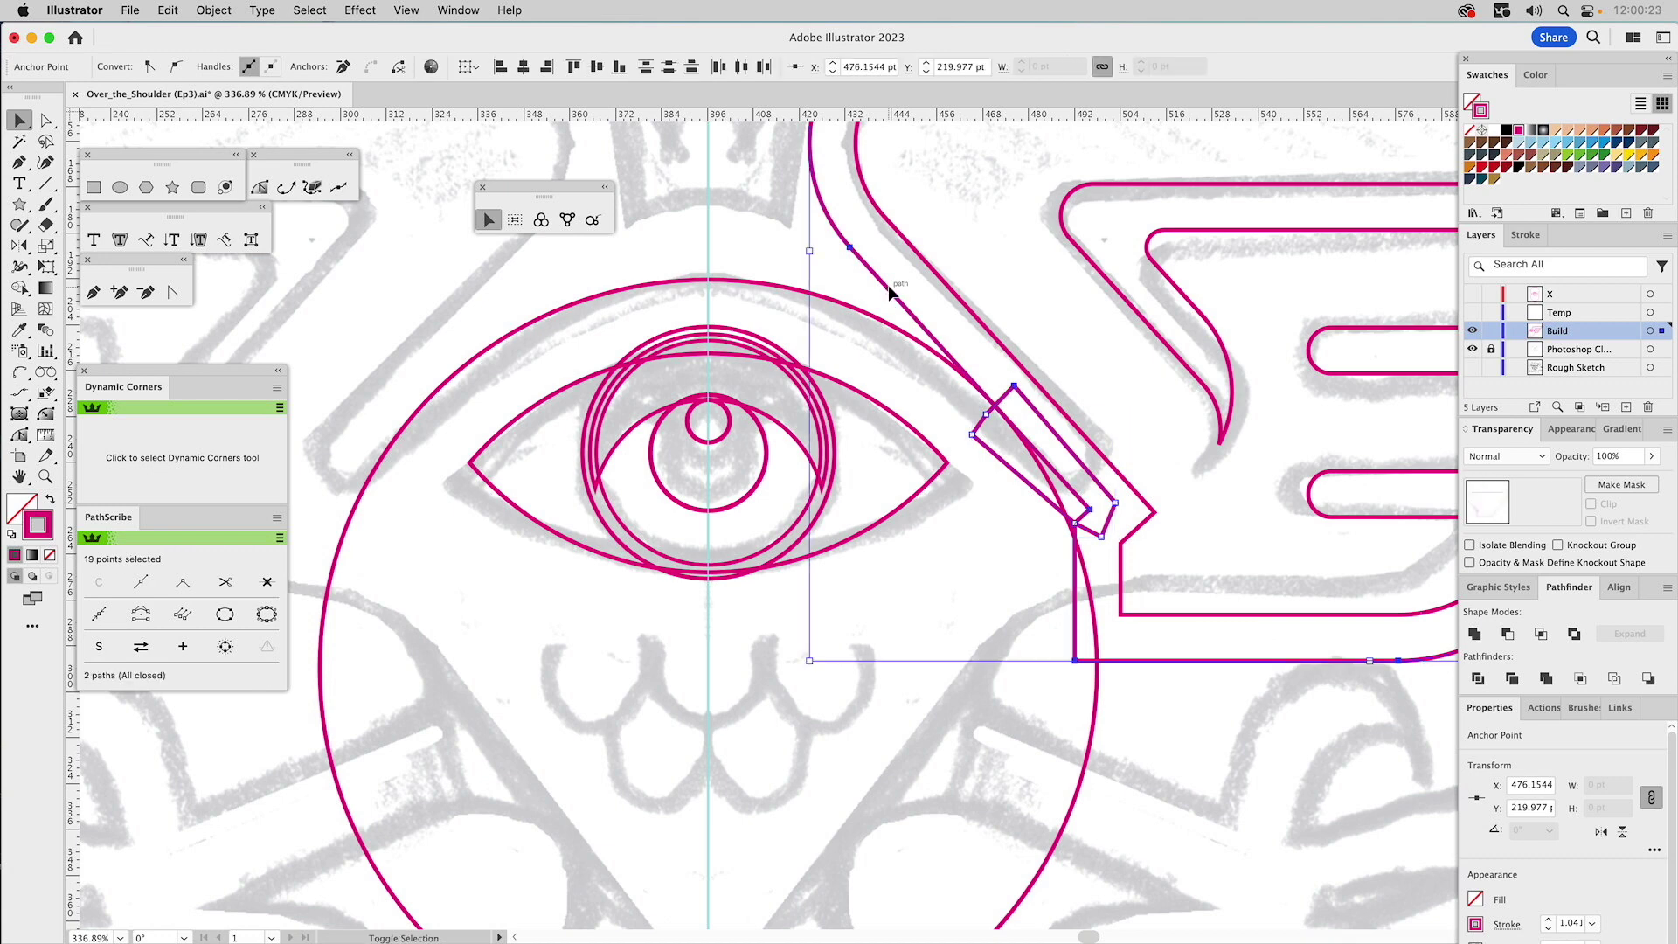
pyautogui.click(970, 368)
pyautogui.moveTo(920, 318); pyautogui.dragTo(1009, 395)
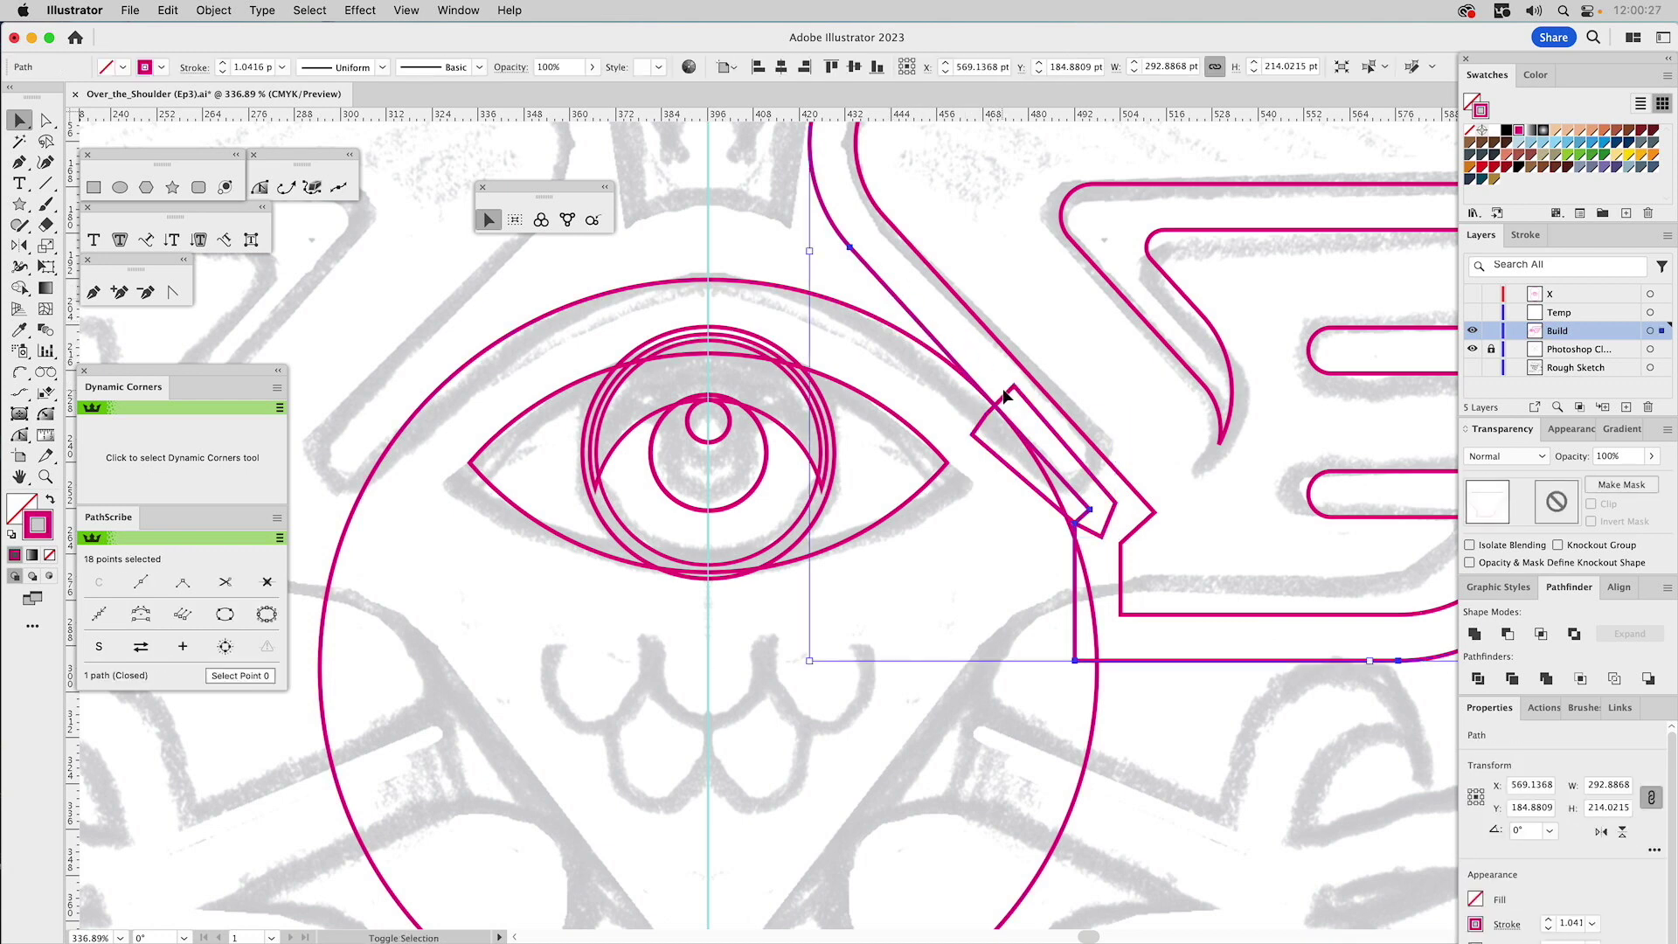
pyautogui.click(1540, 632)
pyautogui.click(1107, 341)
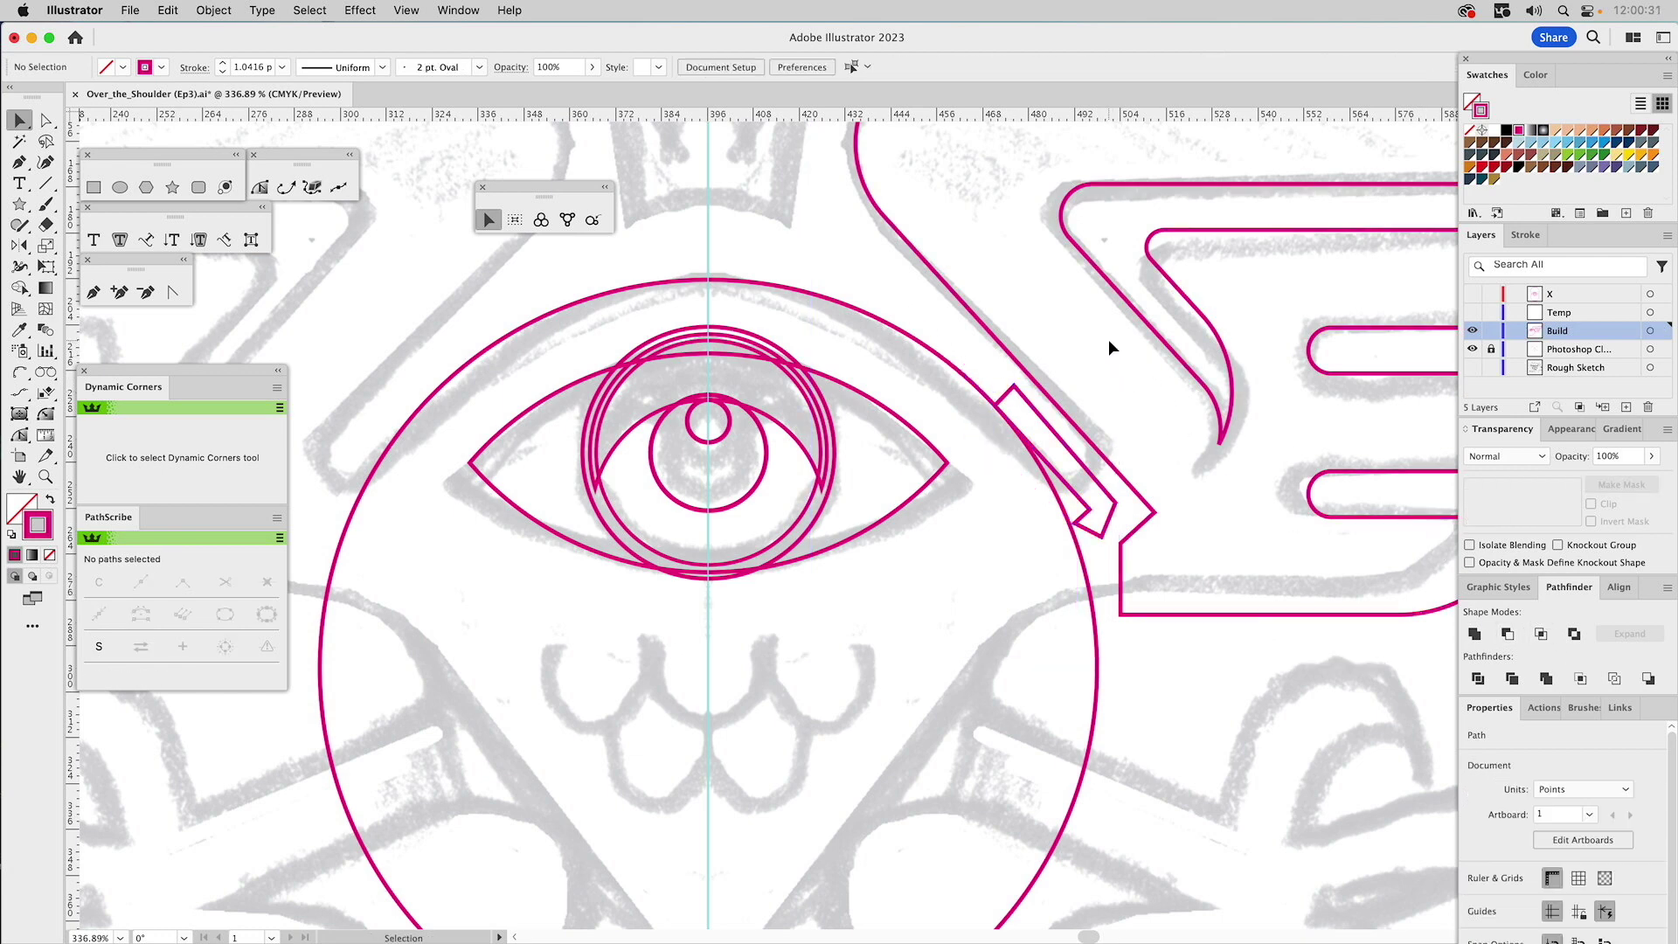
# - Move the piece's two outer corners inside the circle and remove the two surplus anchor points at its lower end
pyautogui.press('a')
pyautogui.moveTo(1012, 387); pyautogui.dragTo(960, 437)
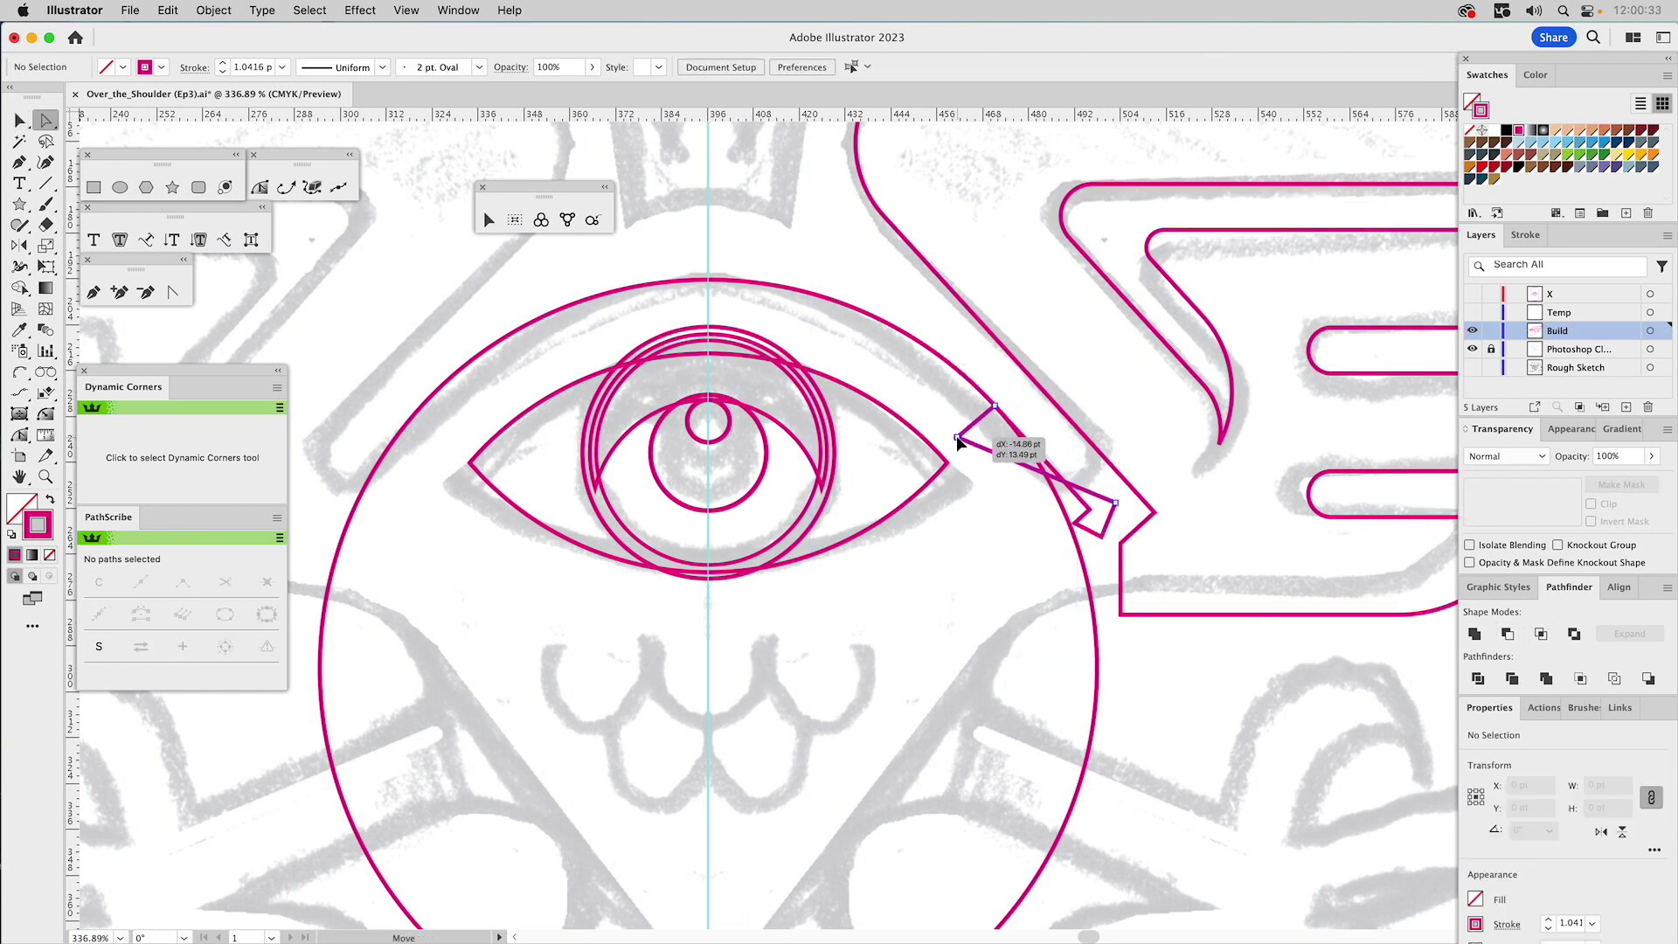
pyautogui.moveTo(1112, 505); pyautogui.dragTo(1029, 577)
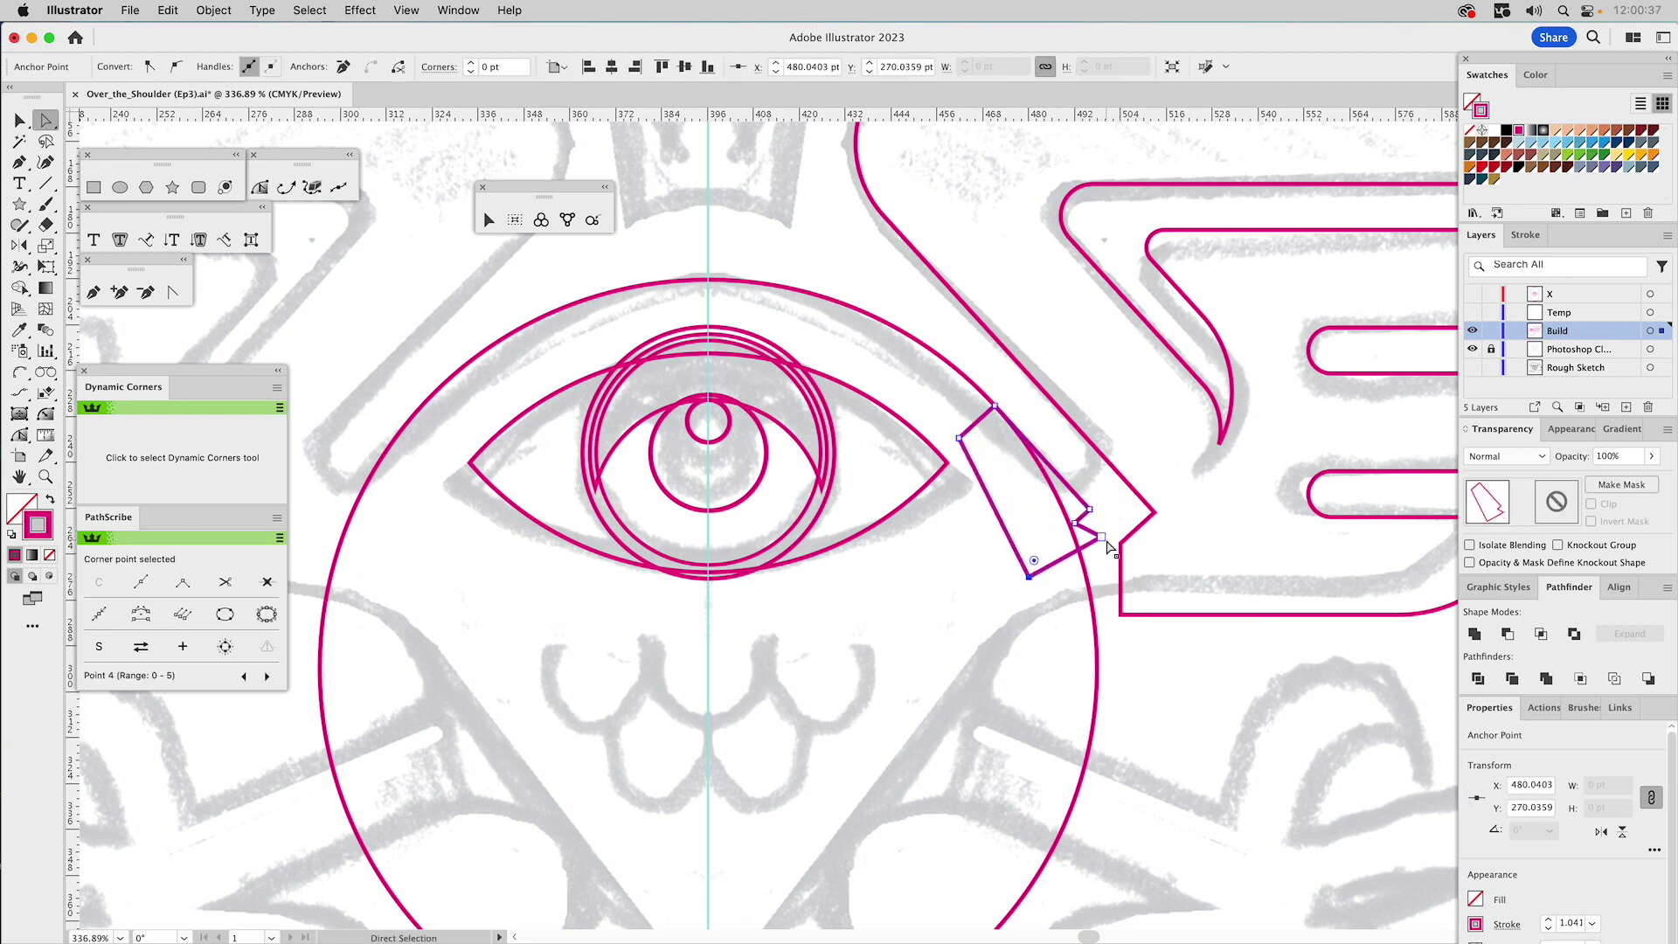
pyautogui.click(1082, 523)
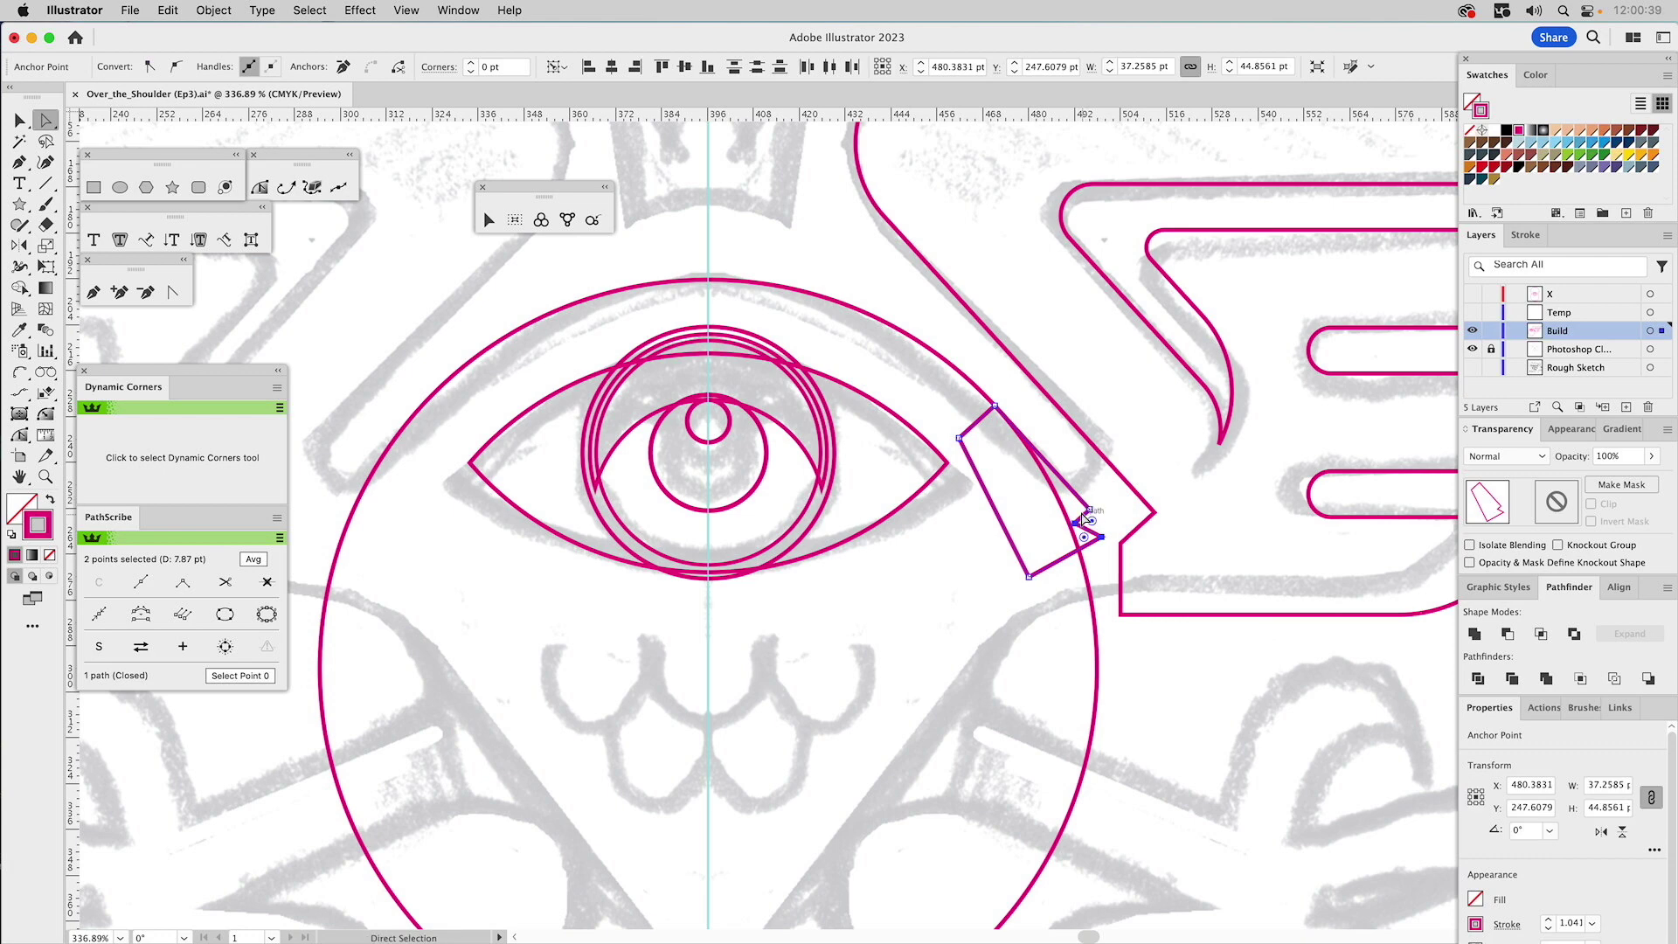
pyautogui.click(344, 66)
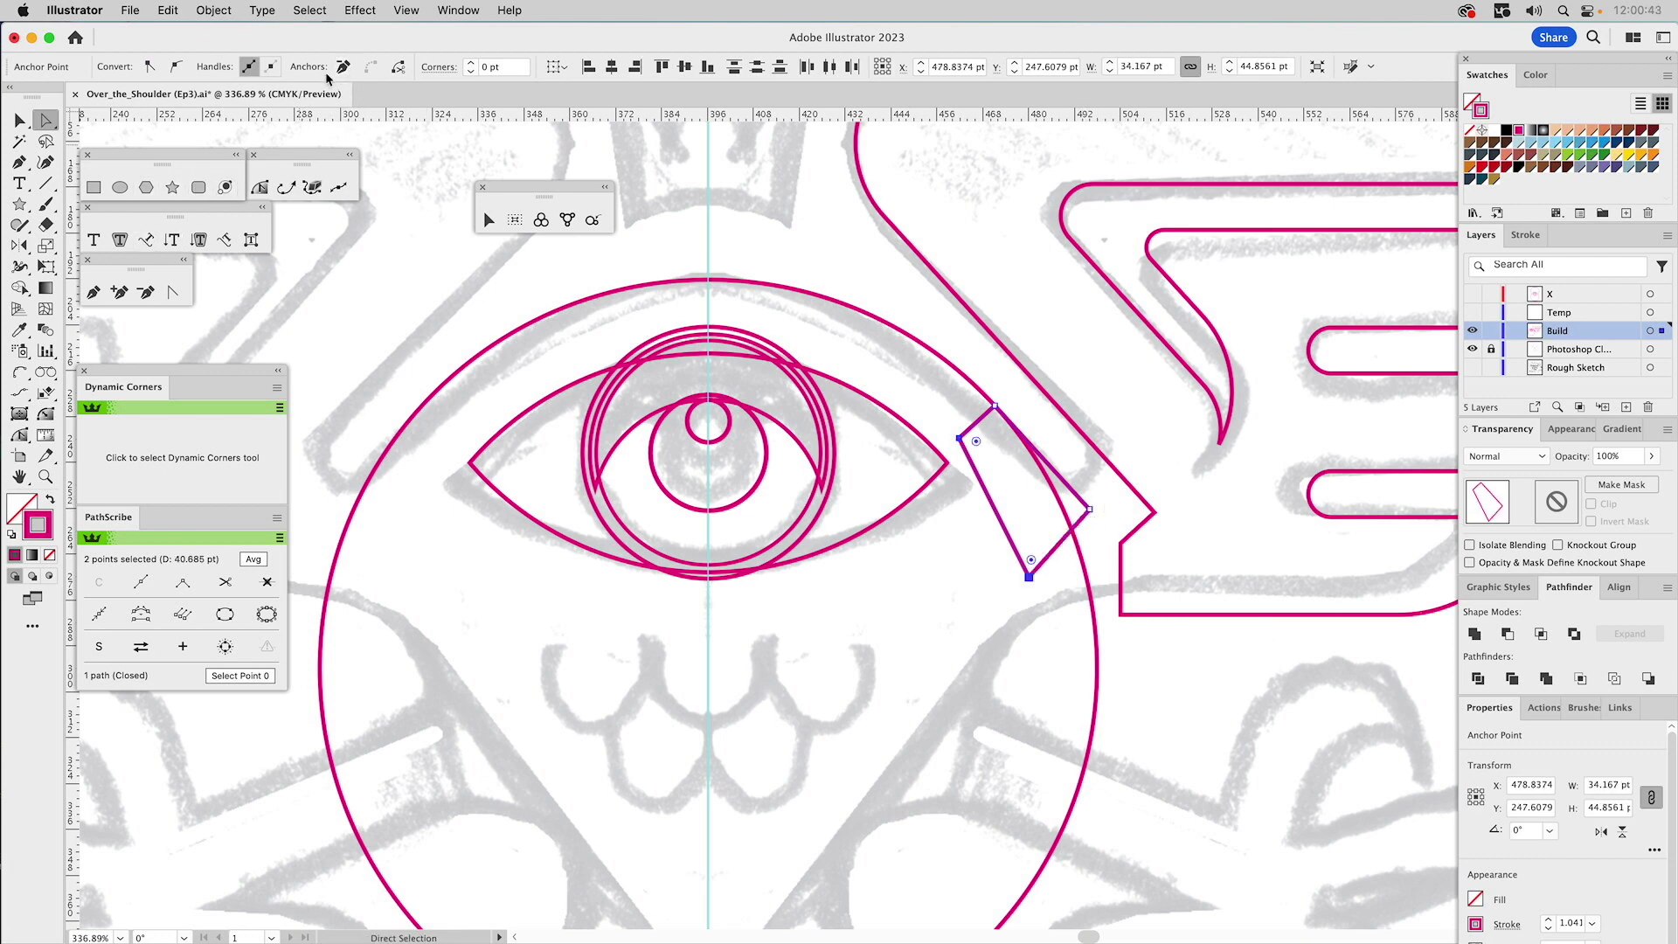
# - Extend the piece down along its diagonal using a temporary anchor point as a guide, and lower its bottom corner to match
pyautogui.click(96, 292)
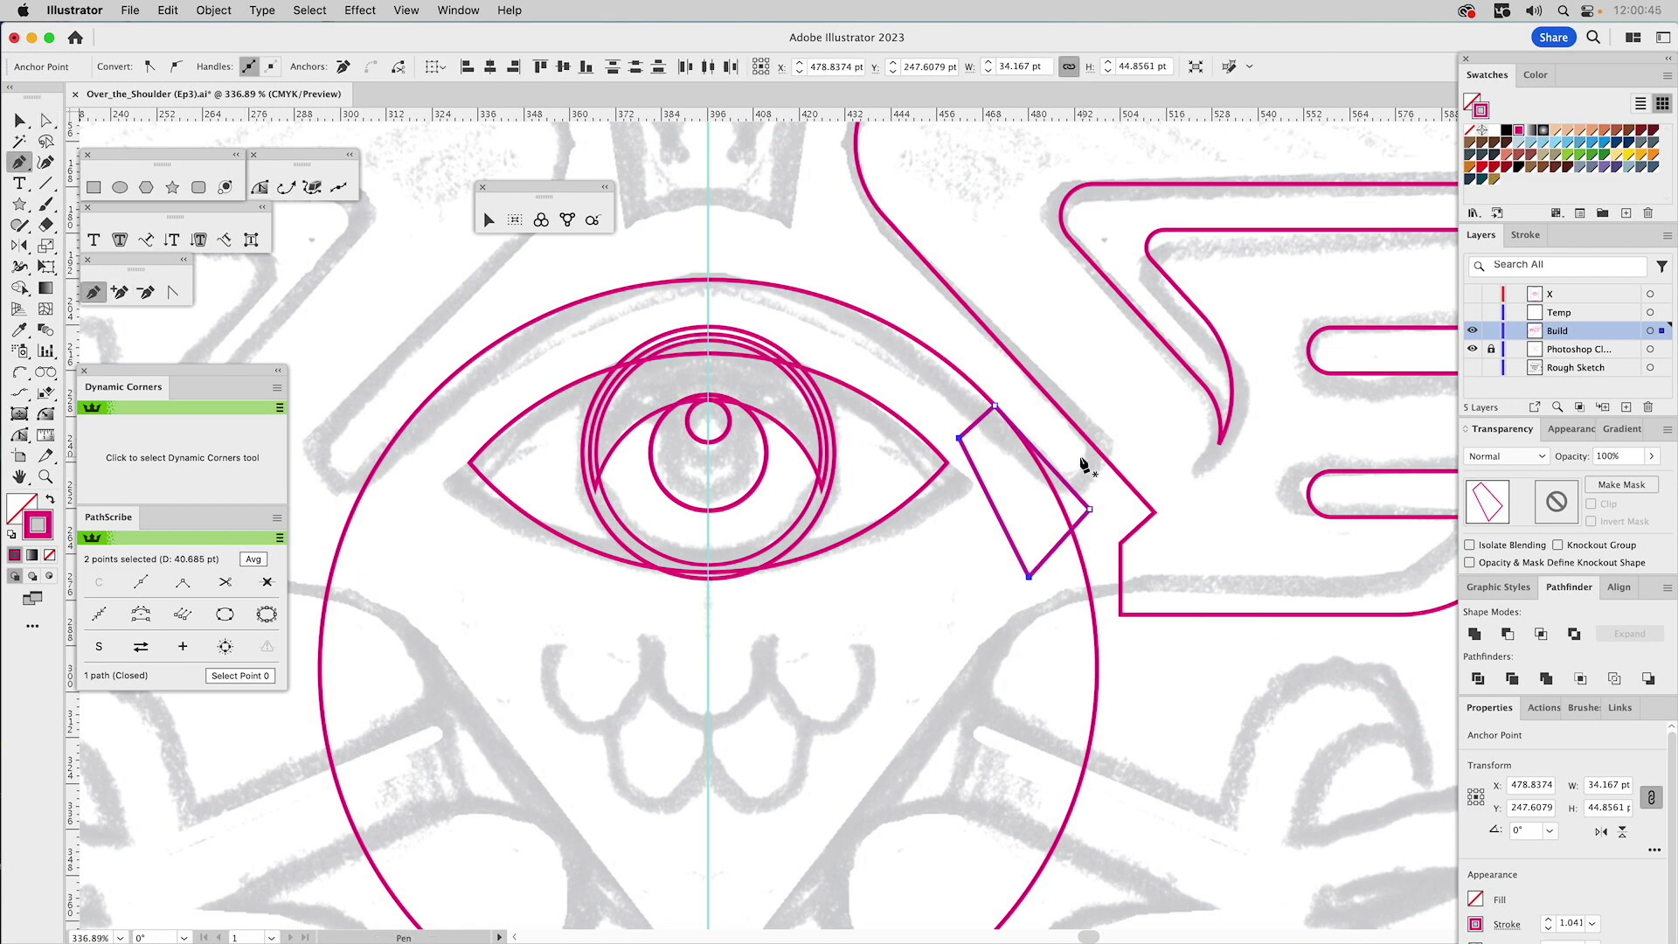
pyautogui.click(1048, 467)
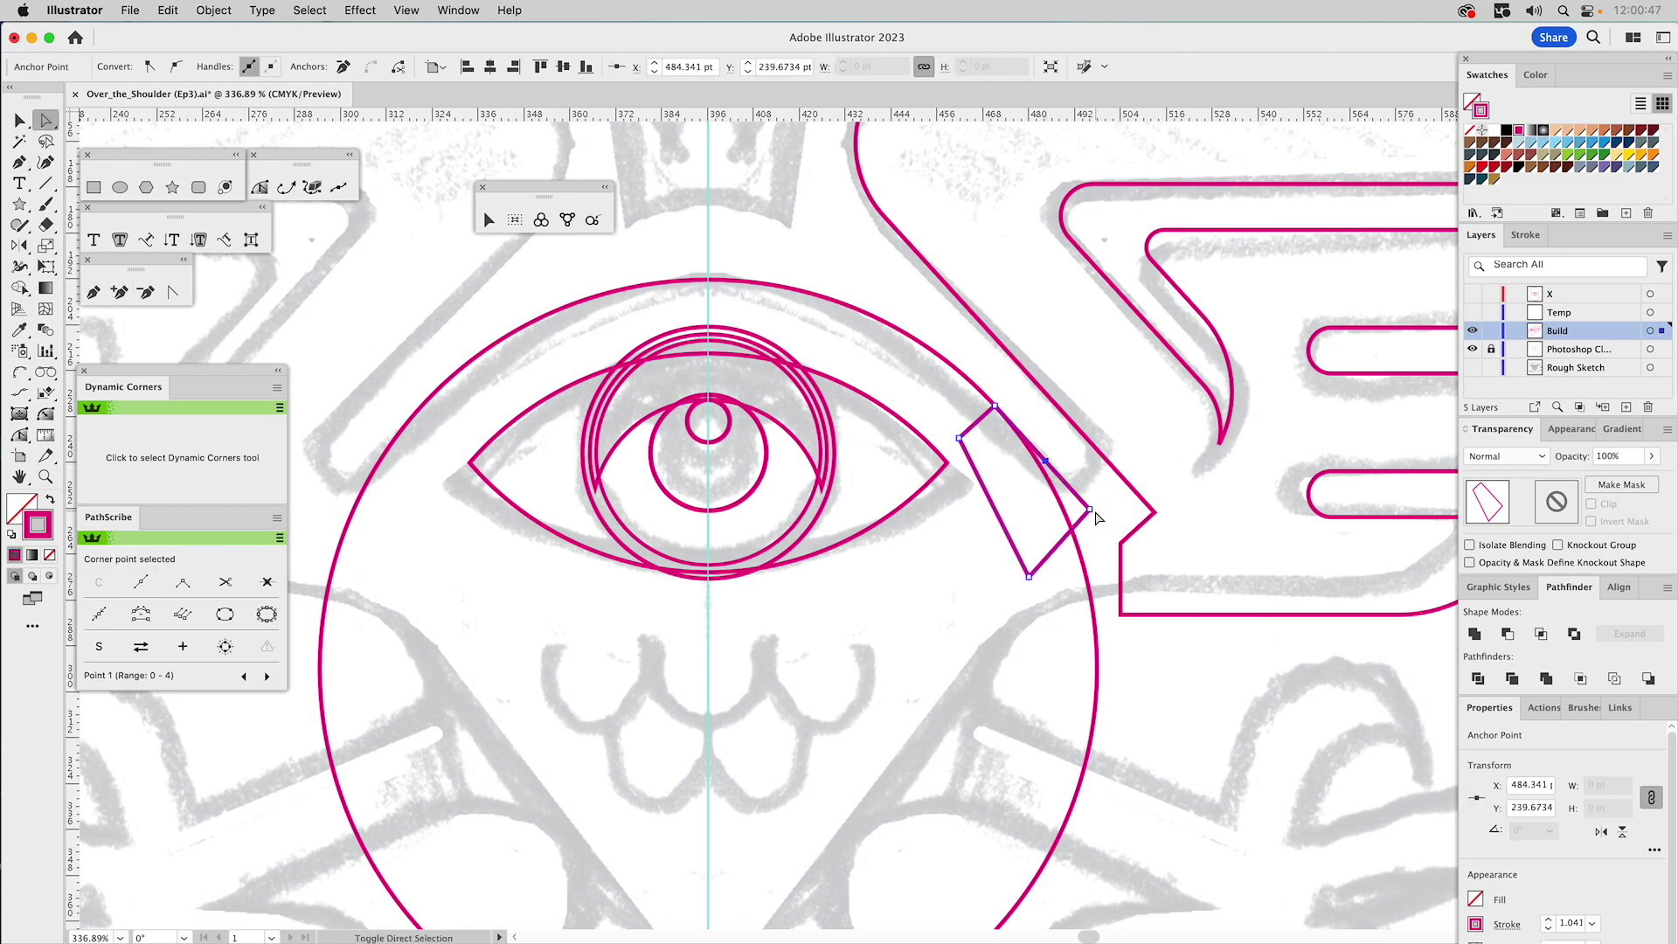
pyautogui.moveTo(1046, 465); pyautogui.dragTo(1090, 510)
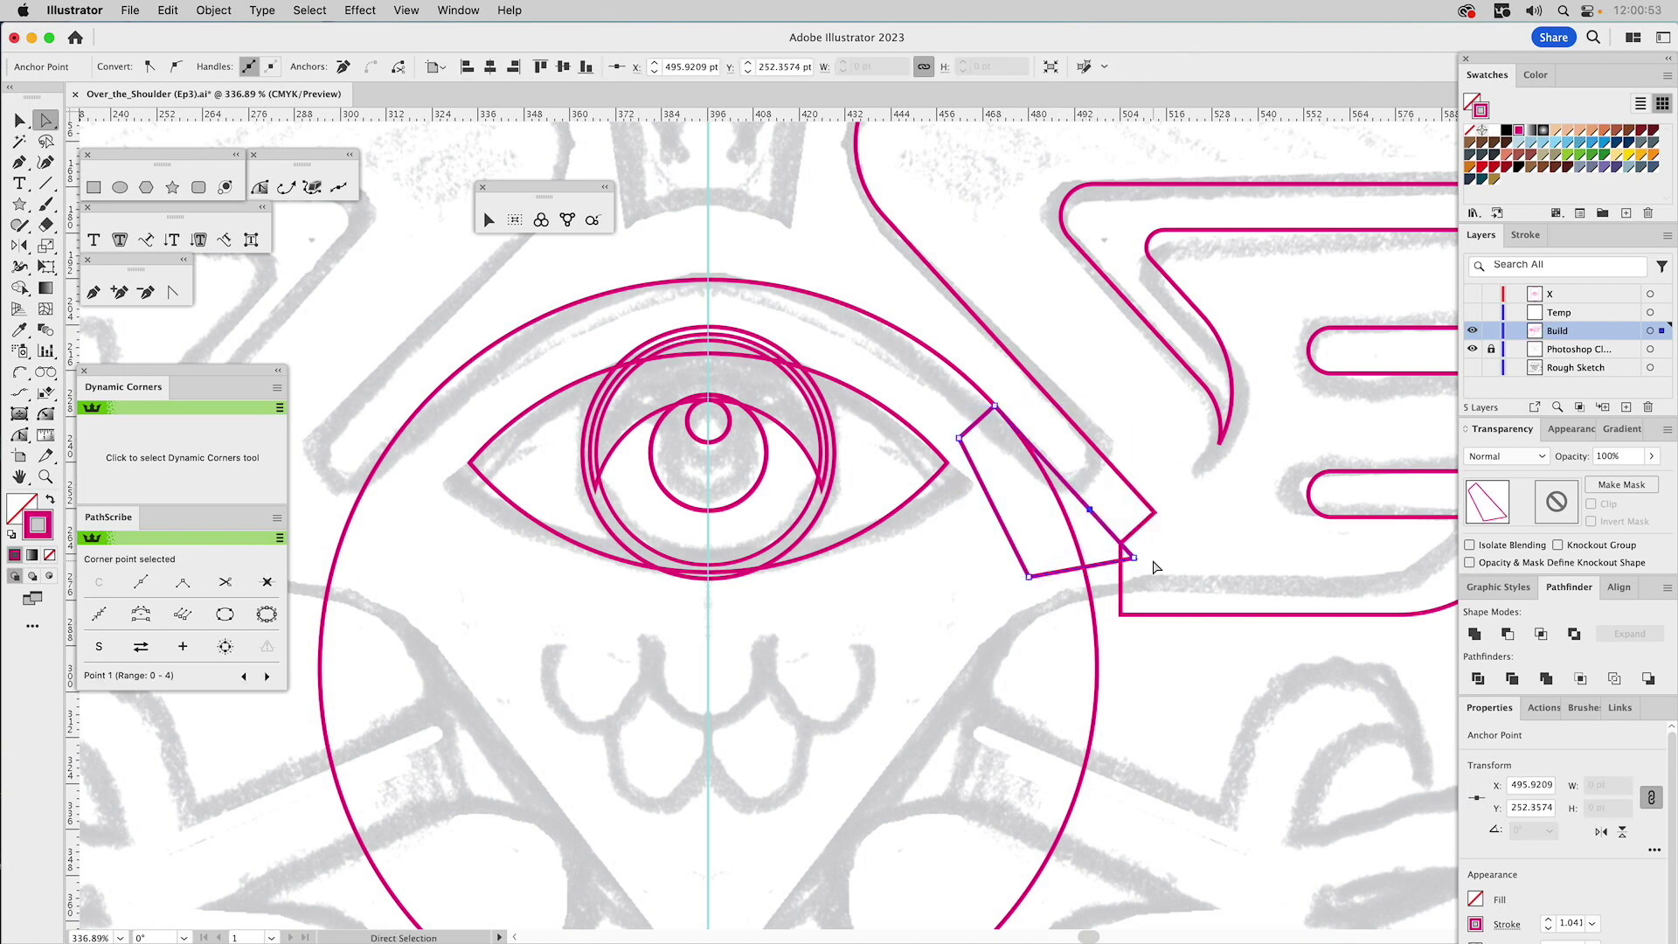
pyautogui.click(371, 68)
pyautogui.moveTo(1028, 576); pyautogui.dragTo(1068, 635)
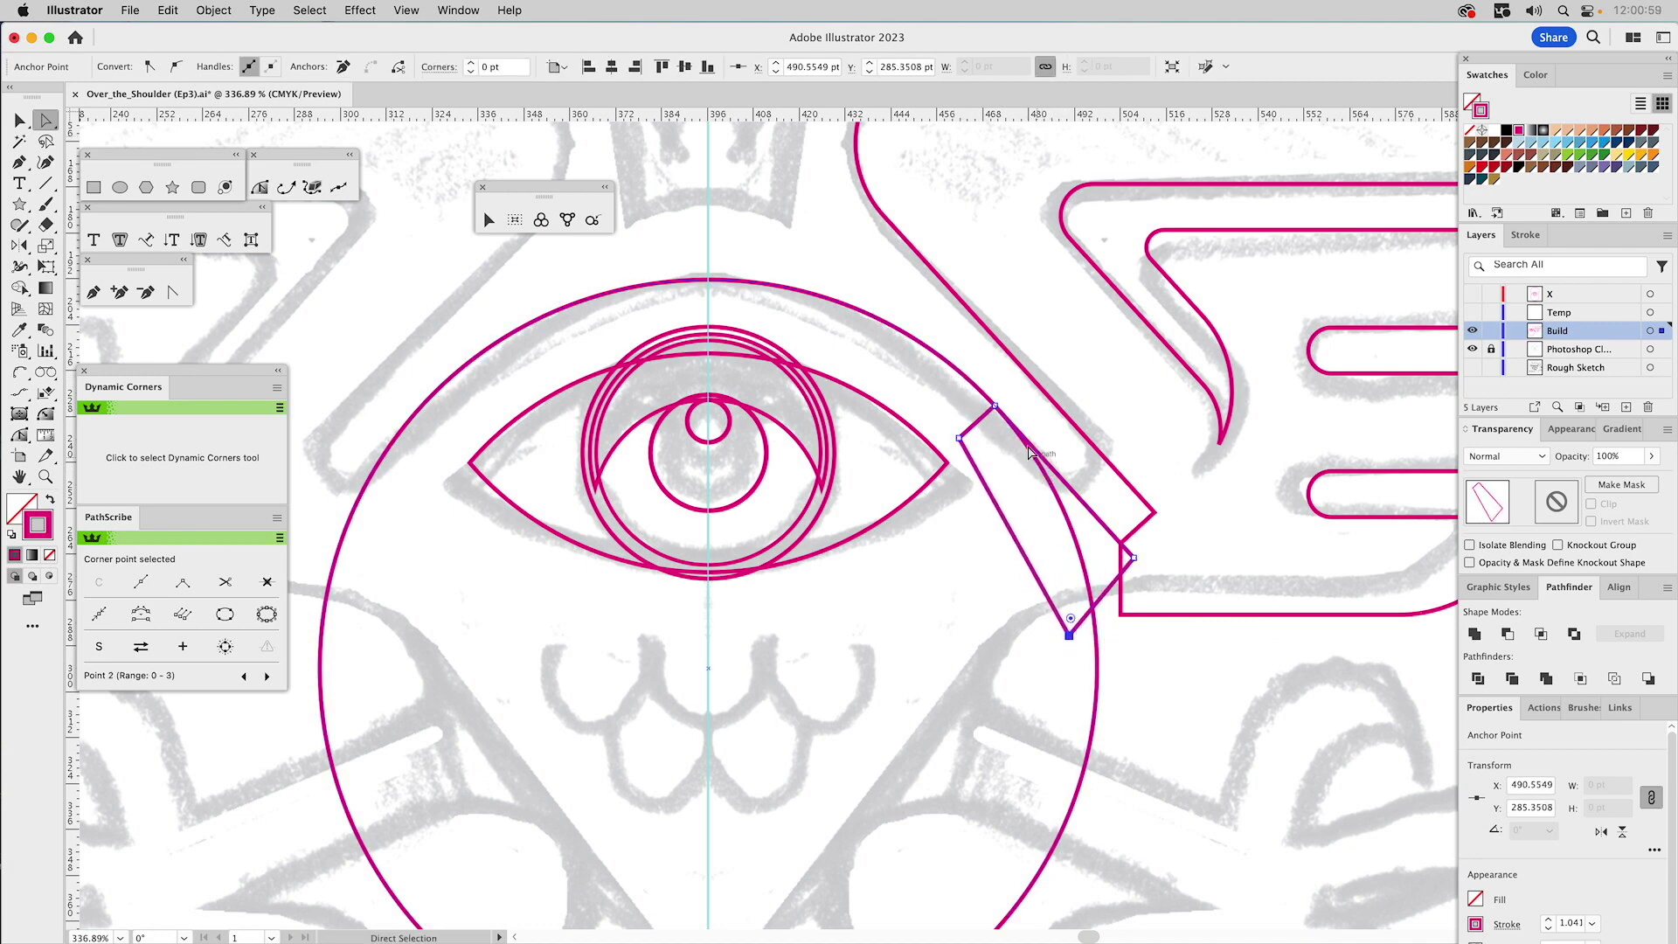
# - Unite the brow circle with the diagonal extension piece into one shape
pyautogui.click(967, 378)
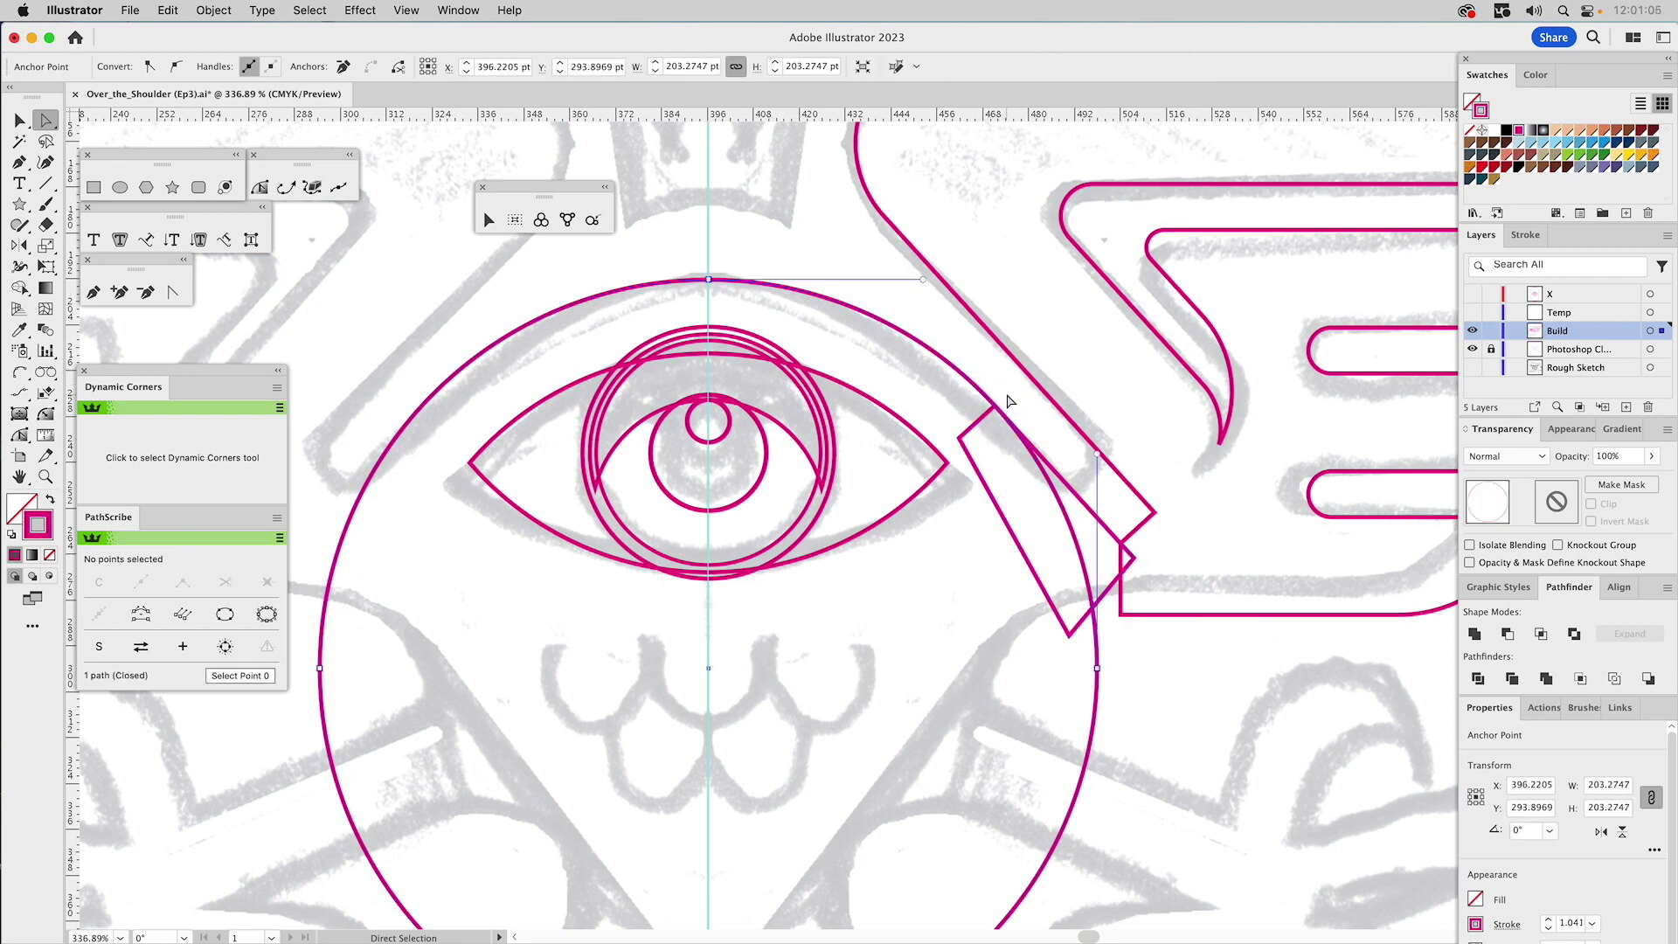
pyautogui.press('v')
pyautogui.keyDown('shift'); pyautogui.click(996, 407); pyautogui.keyUp('shift')
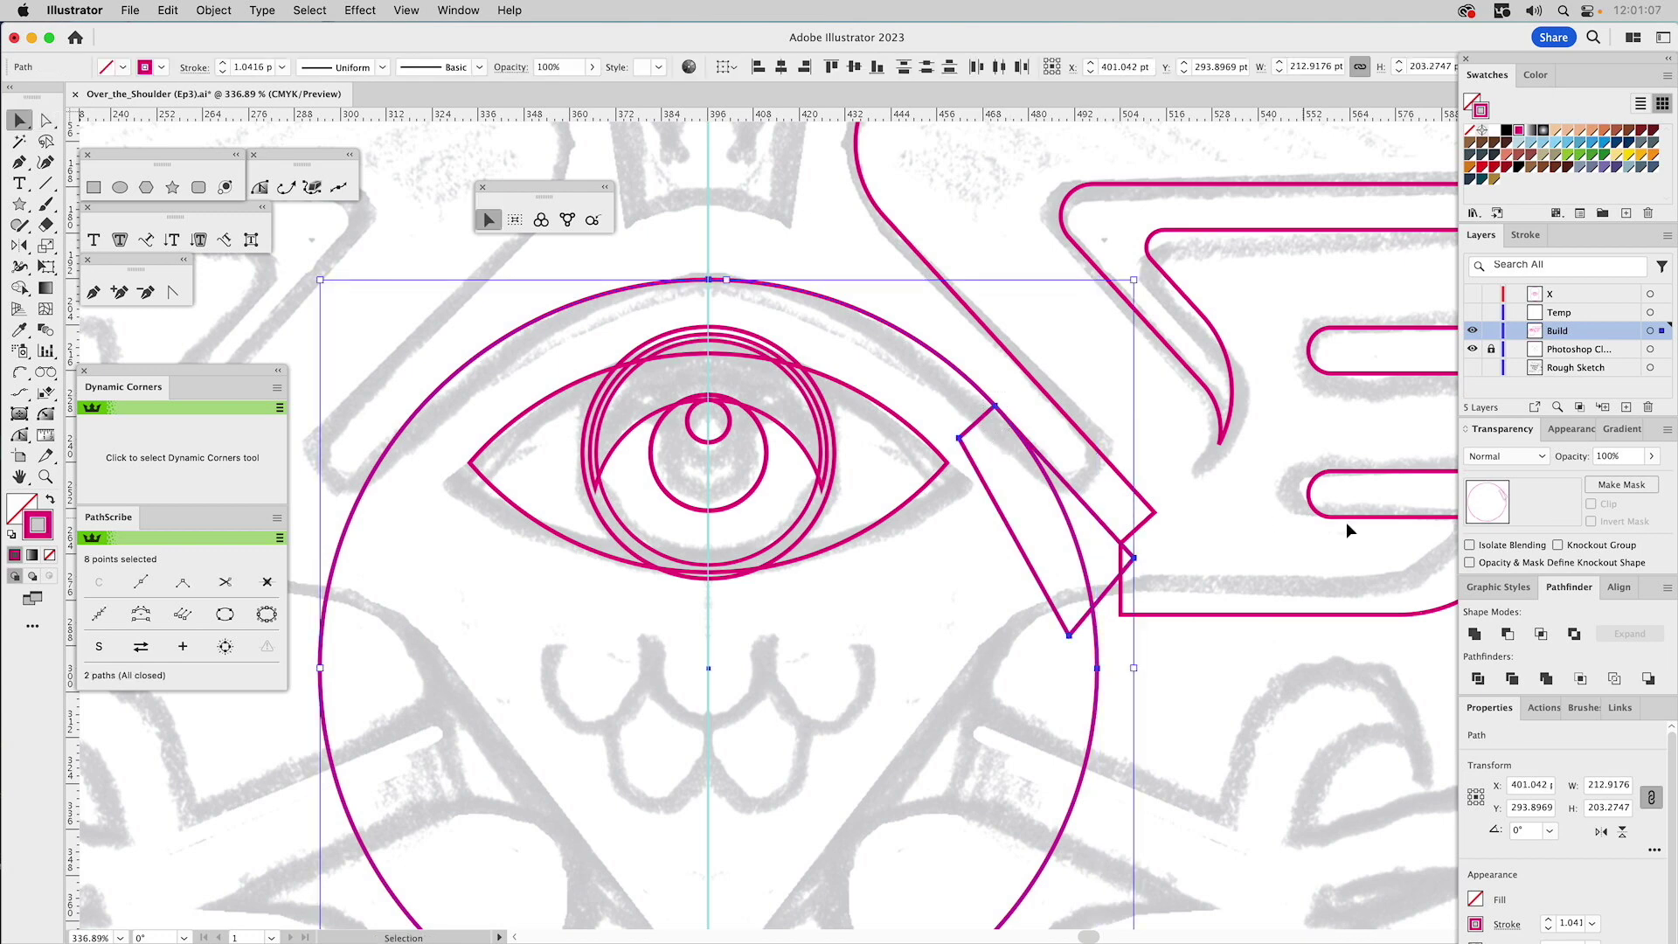
pyautogui.click(1474, 632)
pyautogui.click(1042, 312)
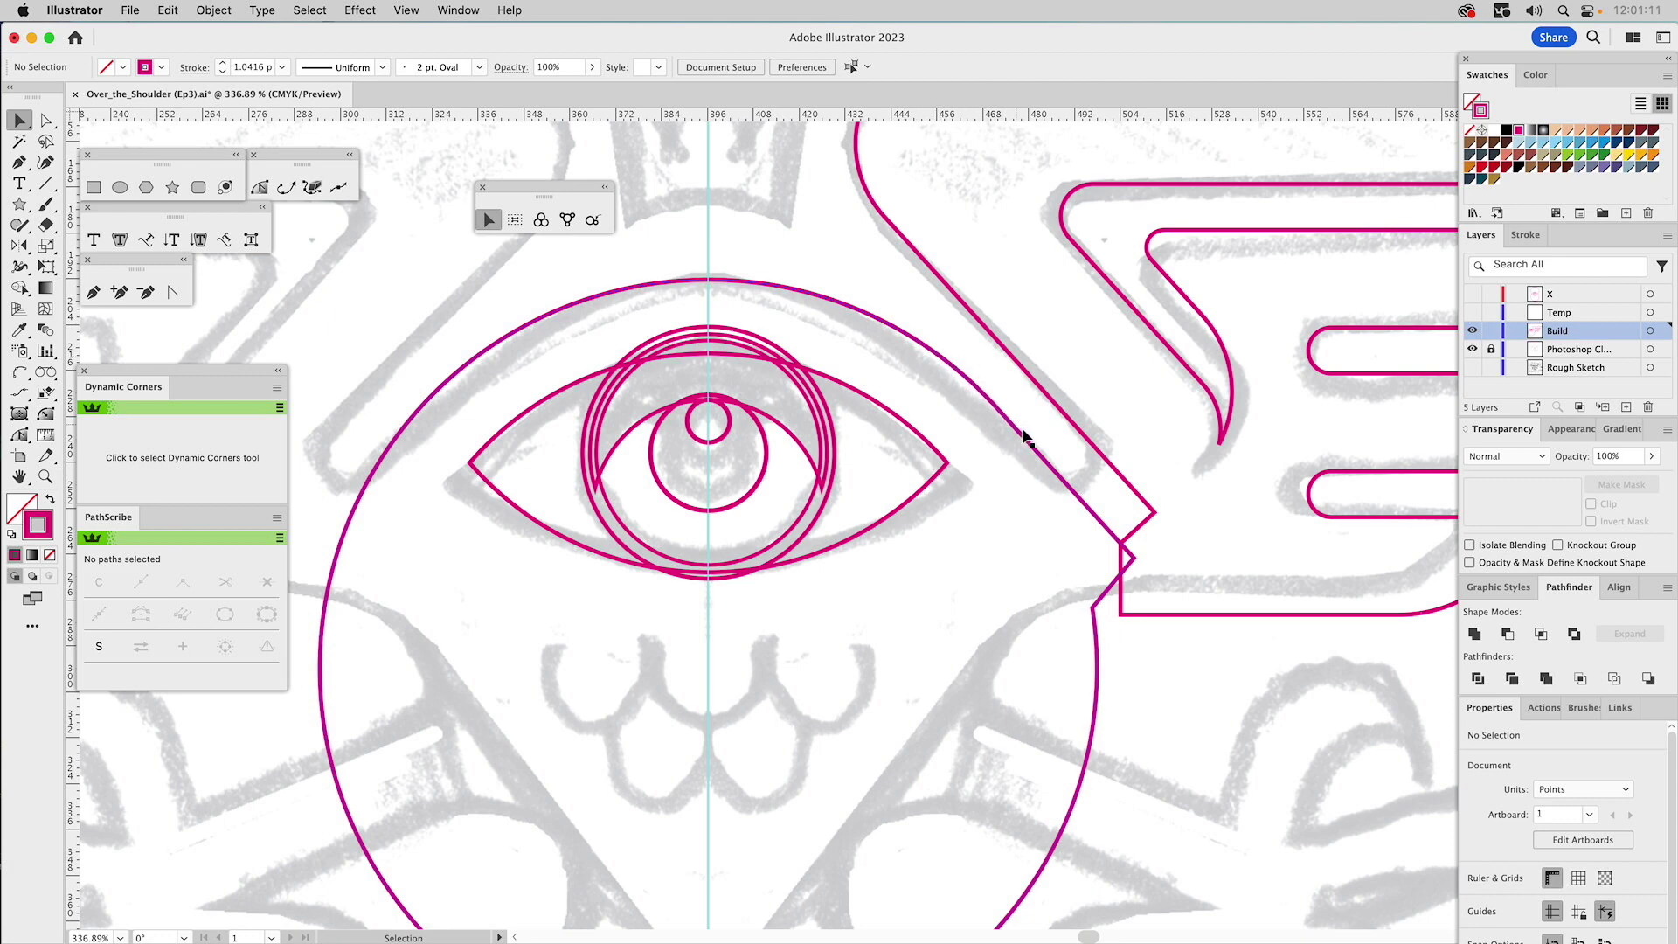
# - Move the notch corner beneath the diagonal's lower end outward, and draw a rectangle about 250 by 125 pt over the circle's lower part
pyautogui.press('a')
pyautogui.moveTo(1093, 610); pyautogui.dragTo(1134, 643)
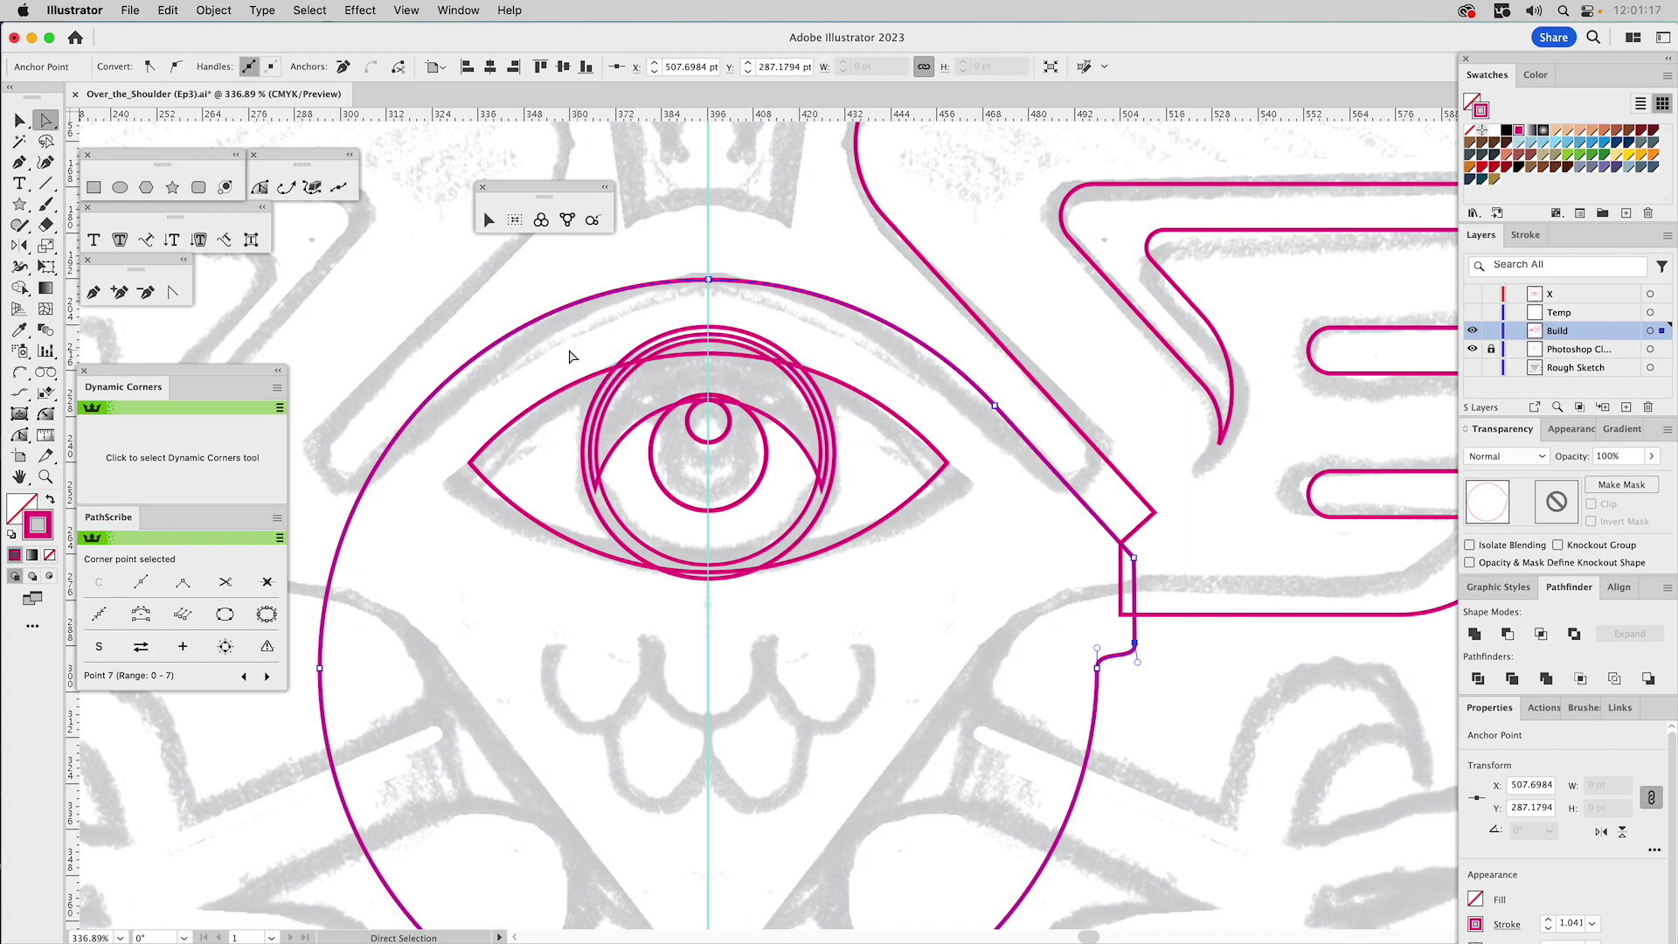
pyautogui.click(93, 186)
pyautogui.scroll(-5, 1189, 351)
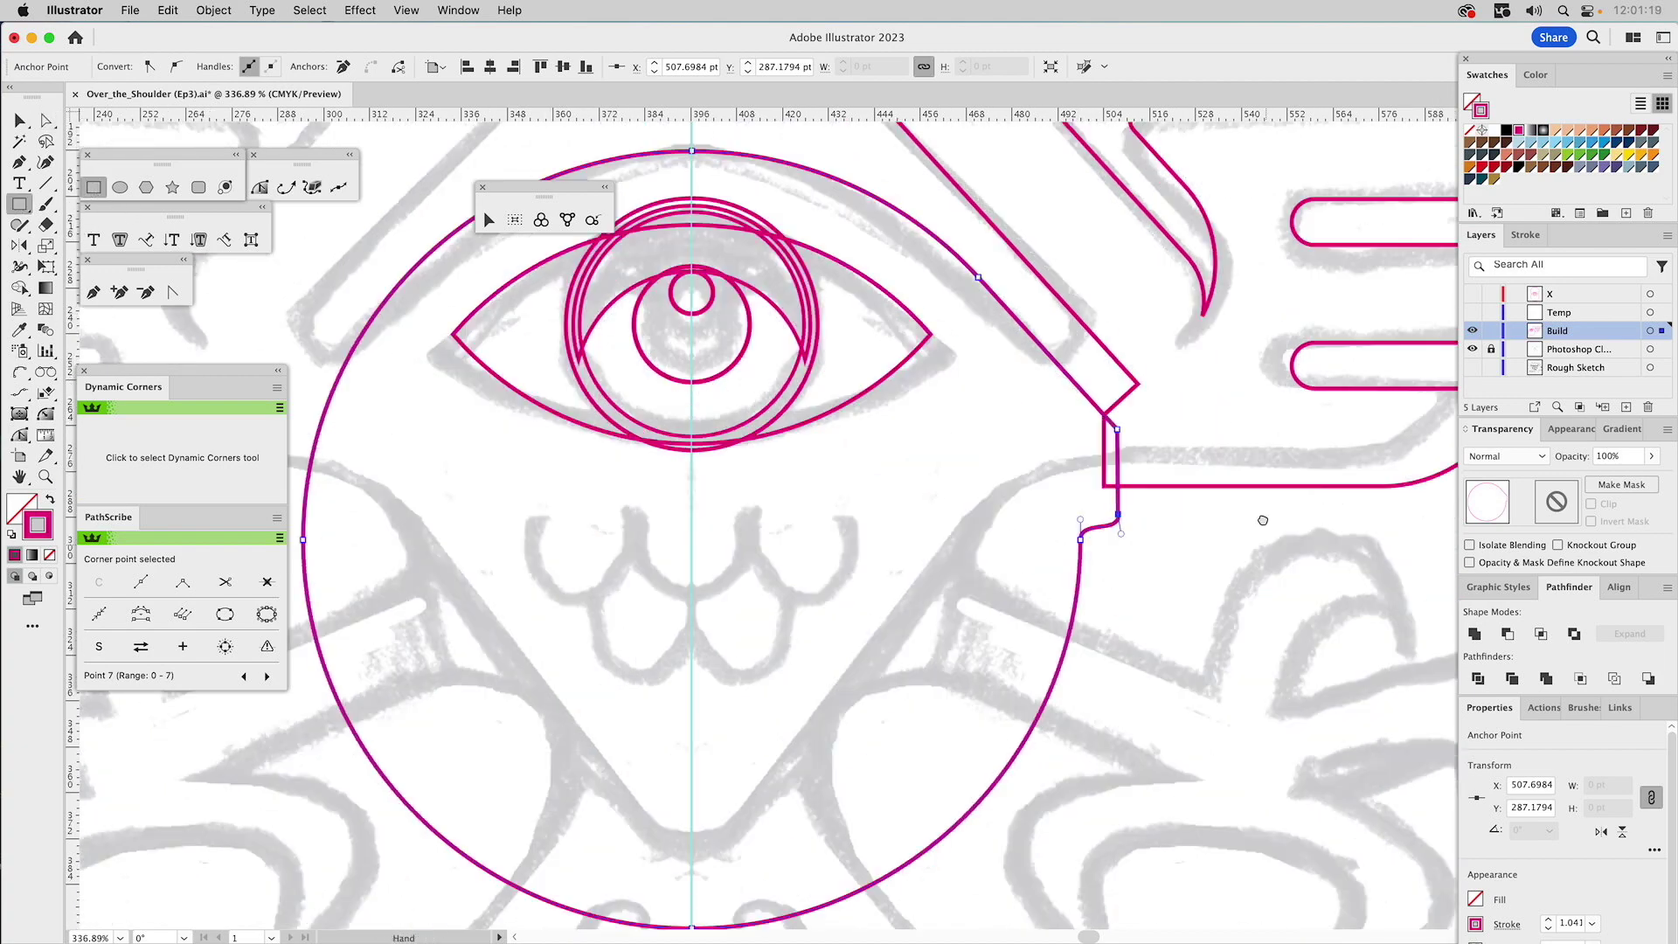
pyautogui.moveTo(1138, 340); pyautogui.dragTo(186, 813)
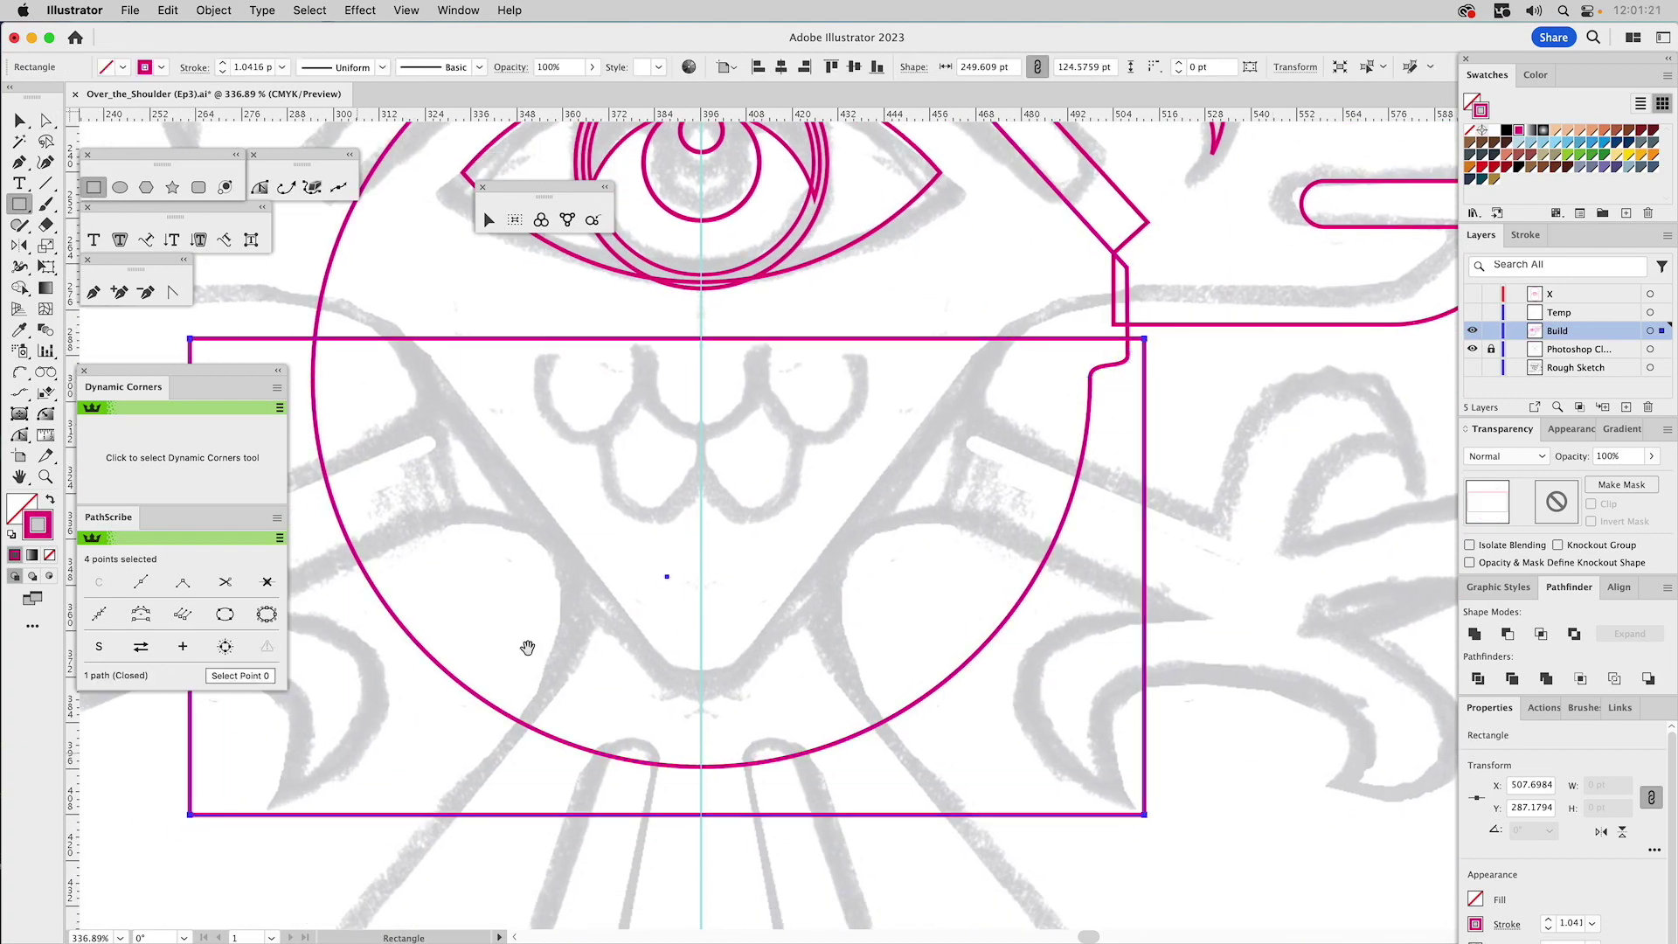
# - Draw a second rectangle about 126 by 134 pt from the center guide over the circle's left half, overlapping the first rectangle
pyautogui.scroll(5, 422, 712)
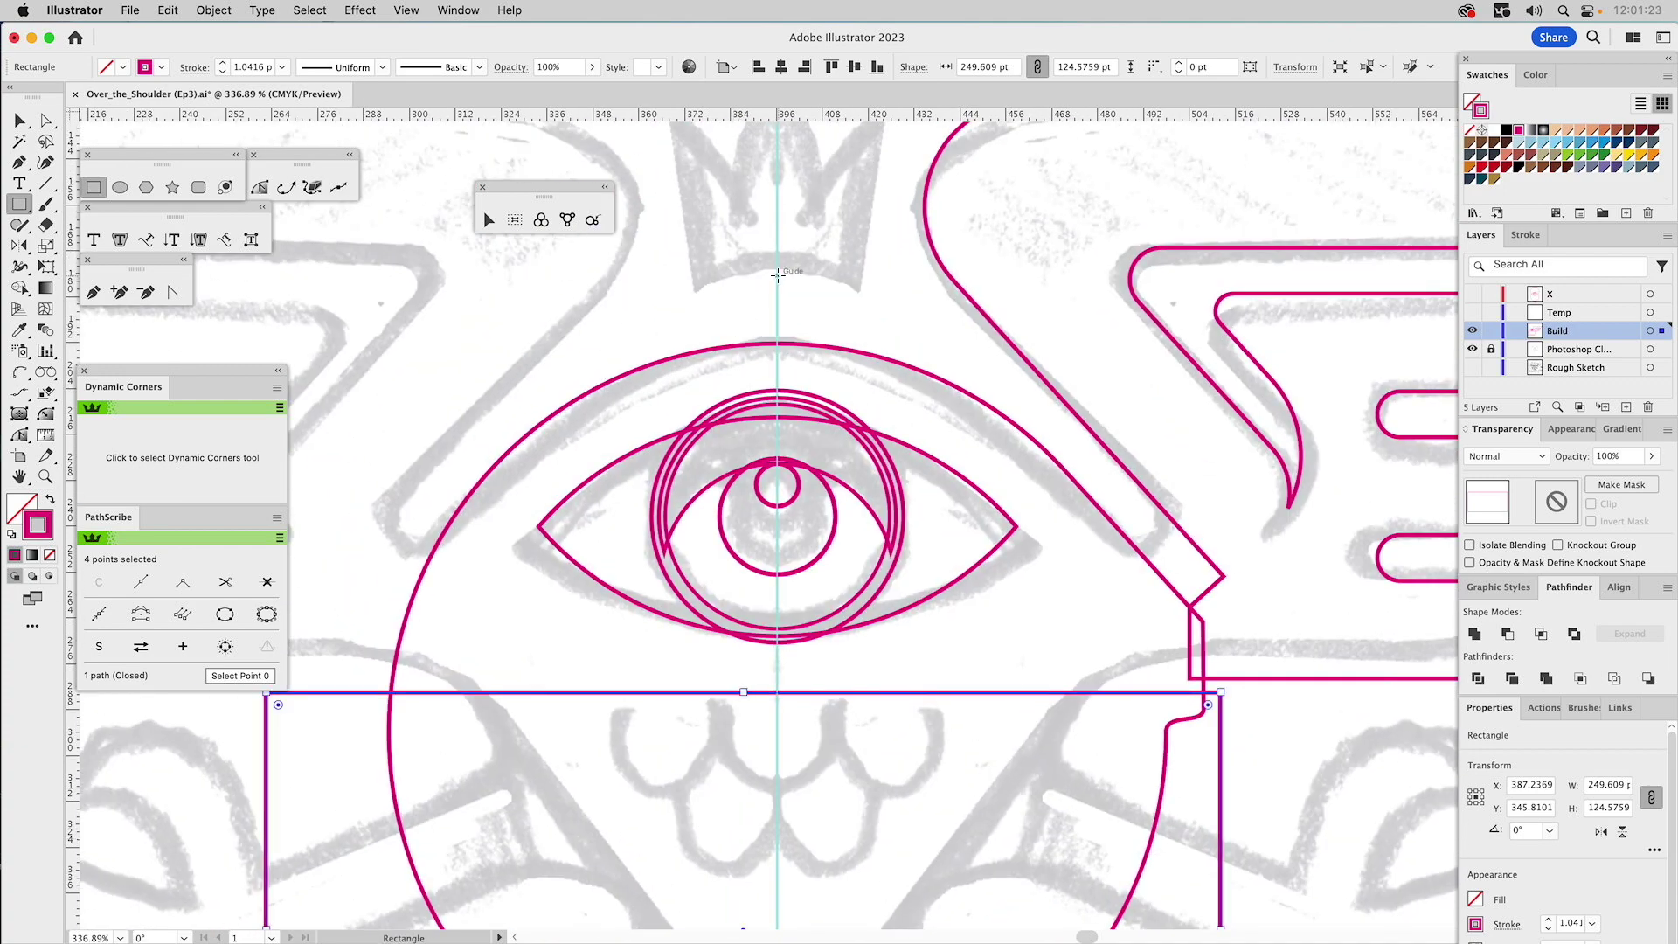
pyautogui.moveTo(777, 274); pyautogui.dragTo(297, 788)
pyautogui.press('v')
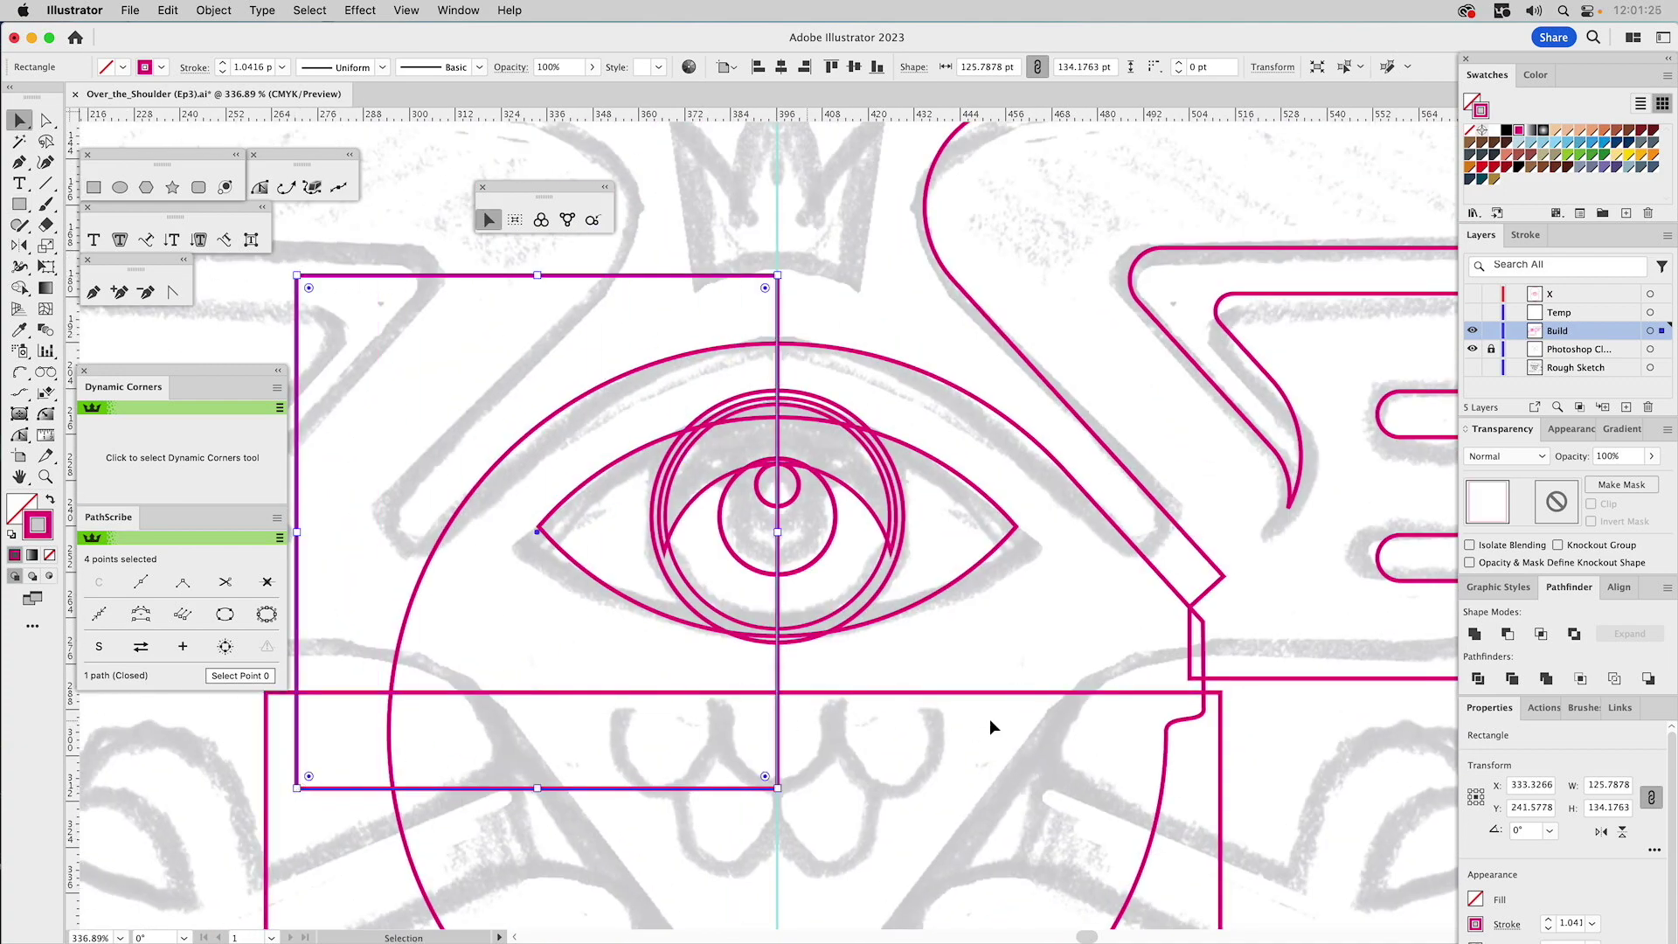
# - Unite the two rectangles and subtract them from the brow shape, keeping only its upper right part
pyautogui.keyDown('shift'); pyautogui.click(989, 691); pyautogui.keyUp('shift')
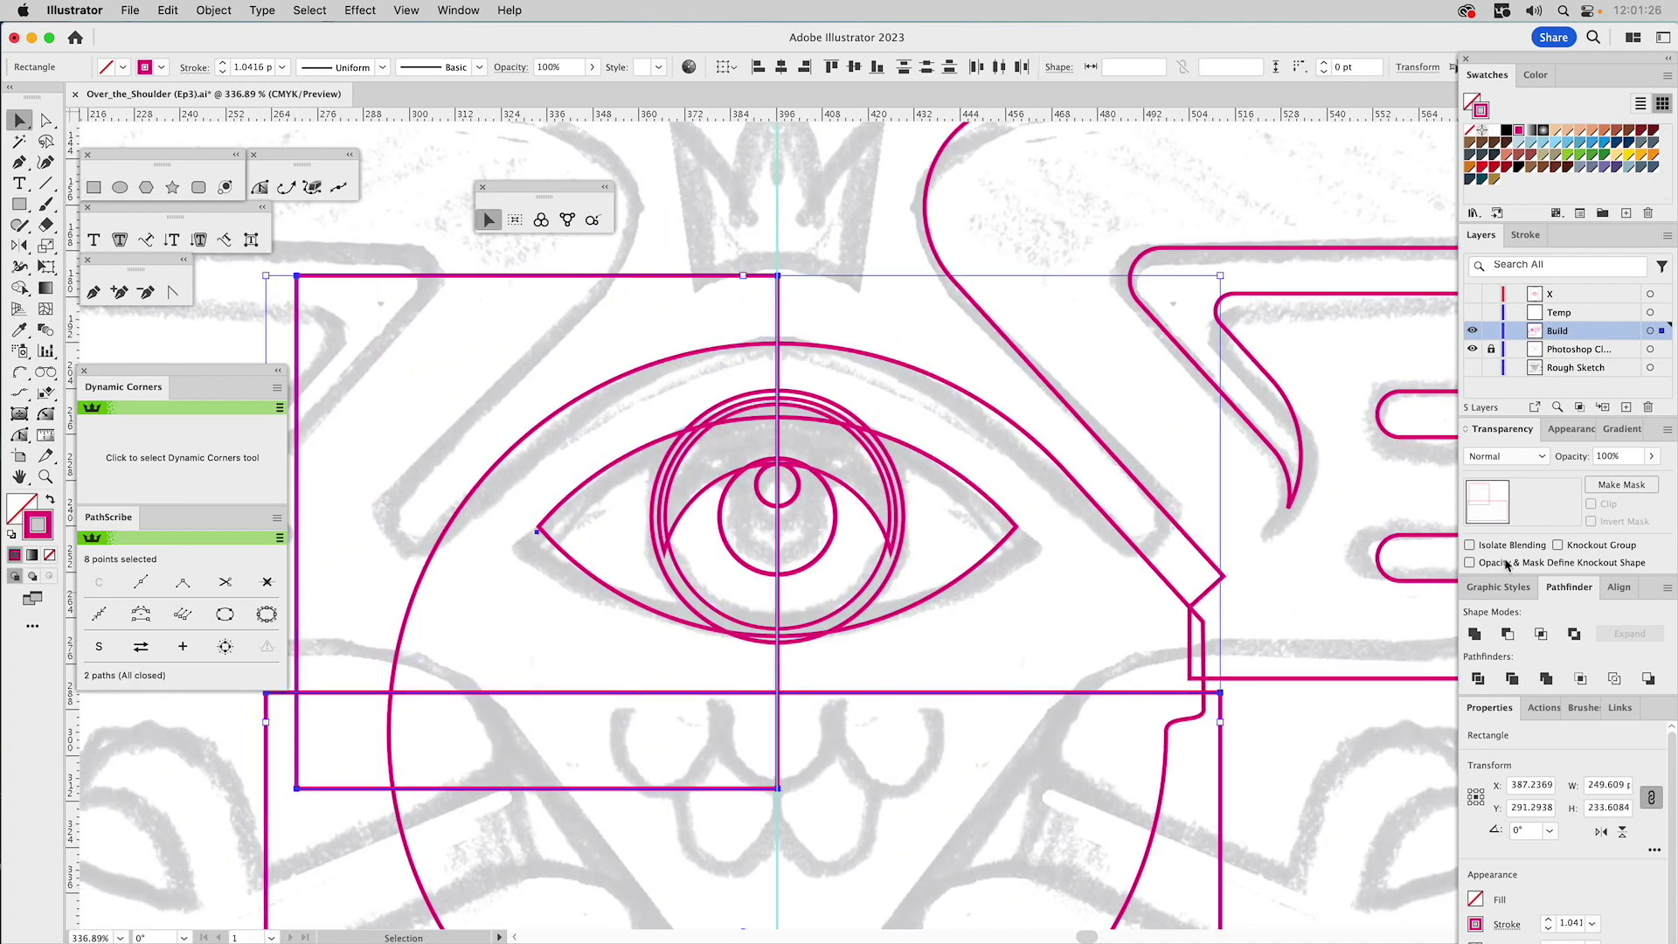
pyautogui.click(1474, 634)
pyautogui.keyDown('shift'); pyautogui.click(1144, 562); pyautogui.keyUp('shift')
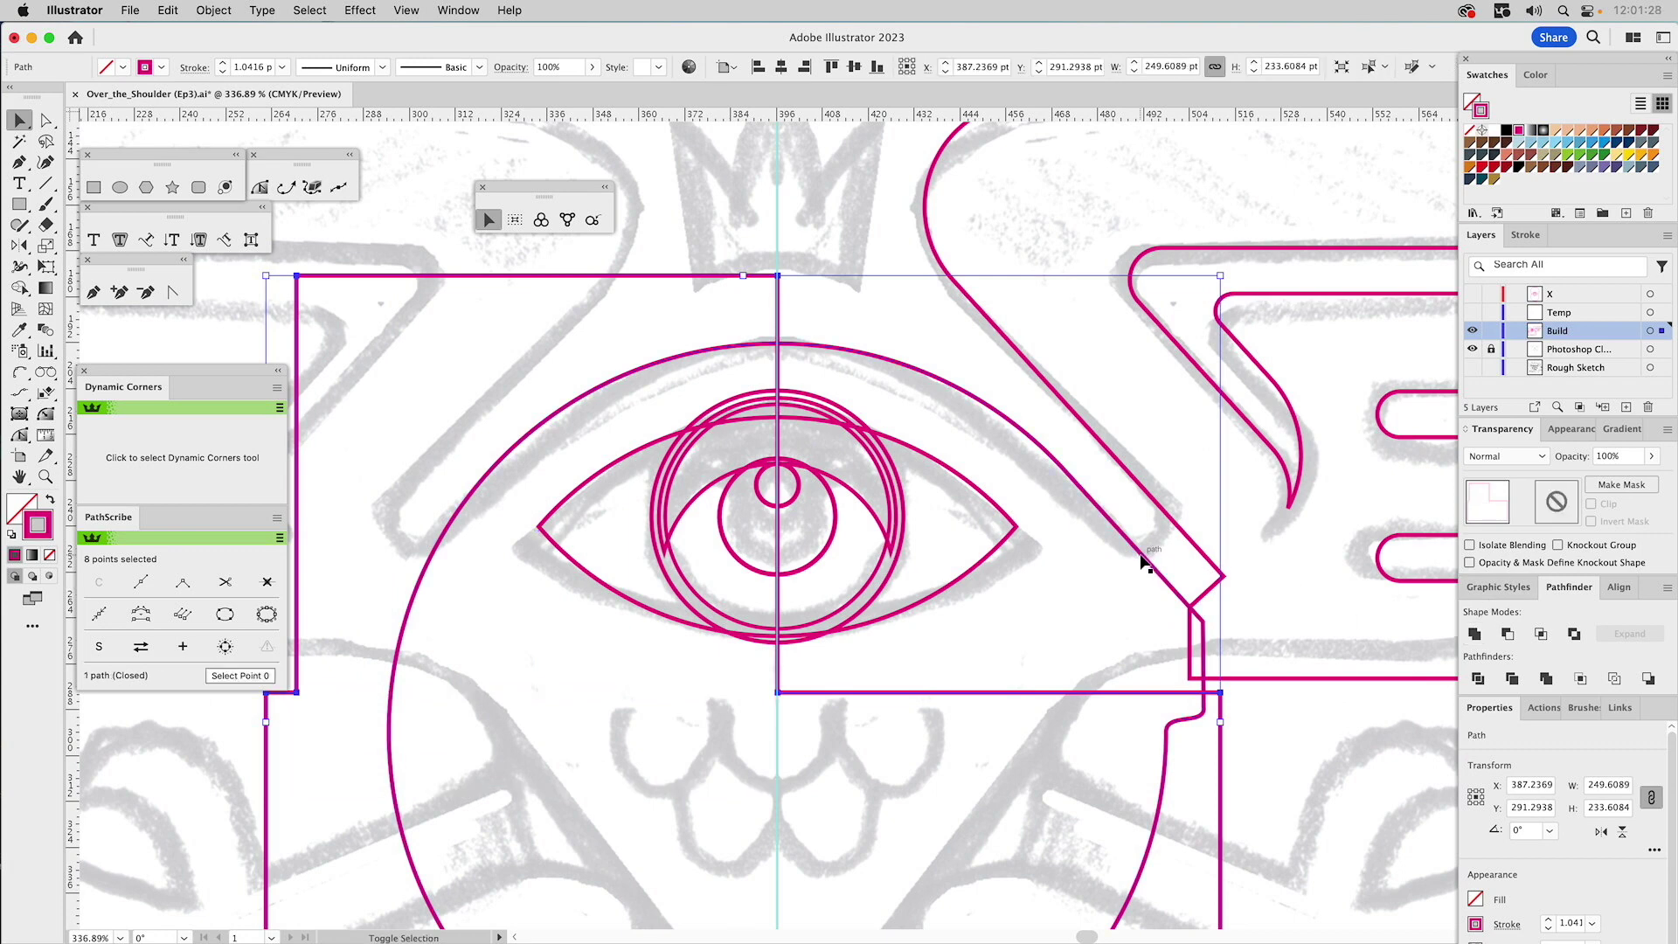
pyautogui.click(1507, 633)
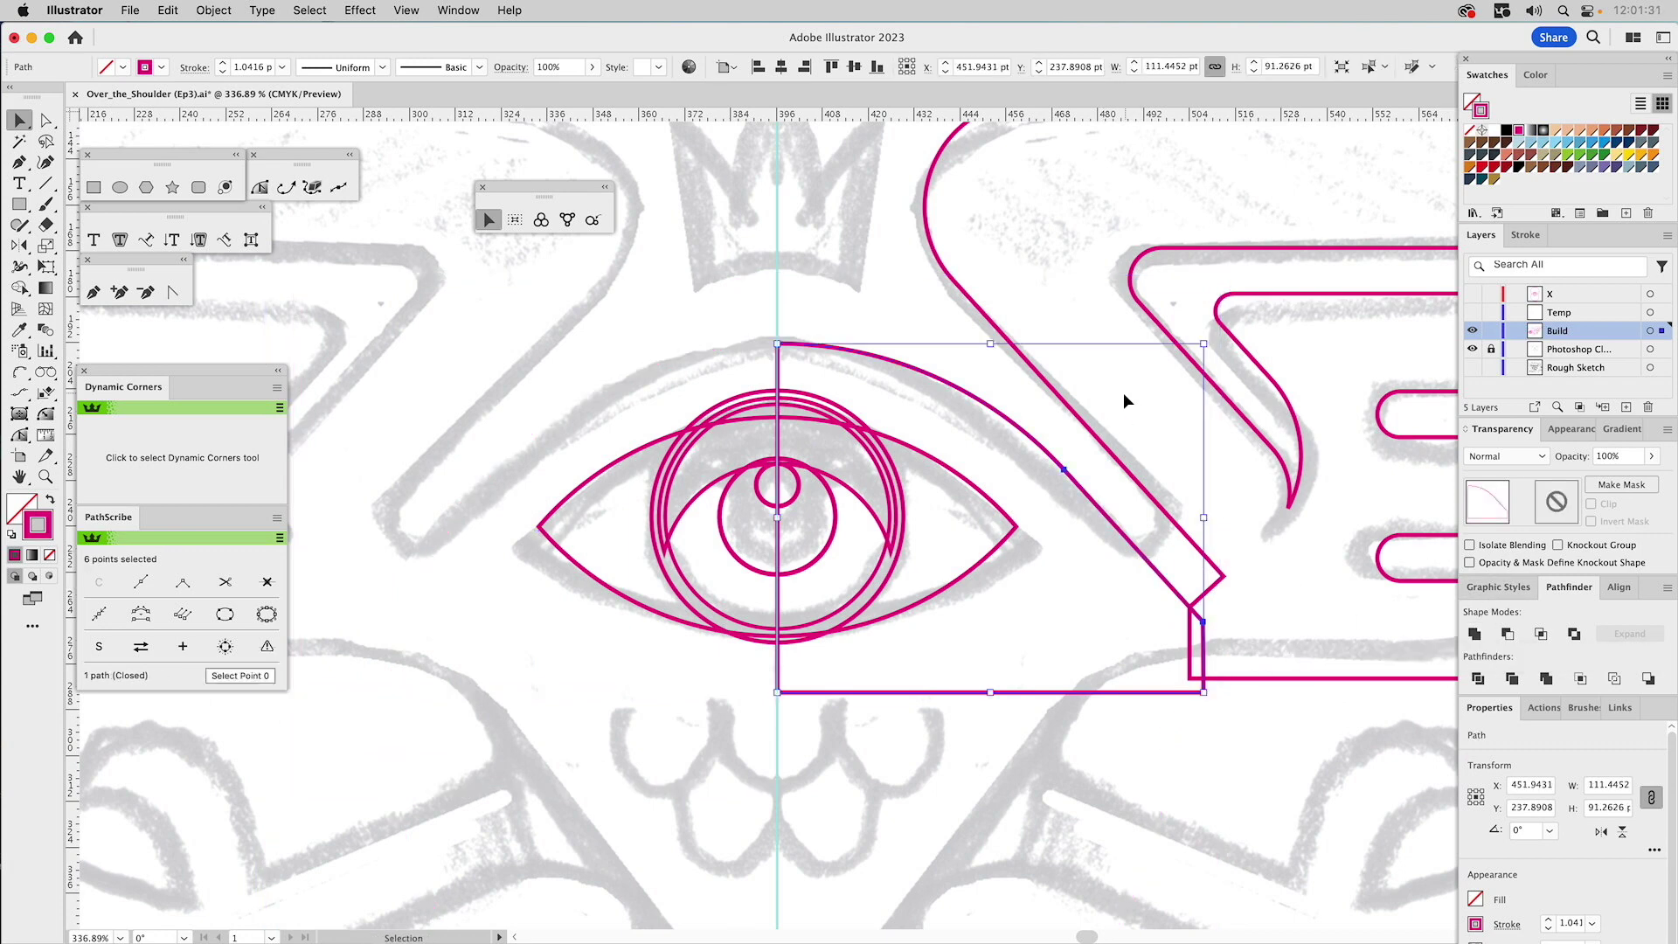
pyautogui.click(833, 271)
# - Extend the wing's short angled end into the brow shape, using a temporary anchor point as a guide and removing the surplus one
pyautogui.scroll(-3, 1066, 395)
pyautogui.hscroll(3, 1066, 395)
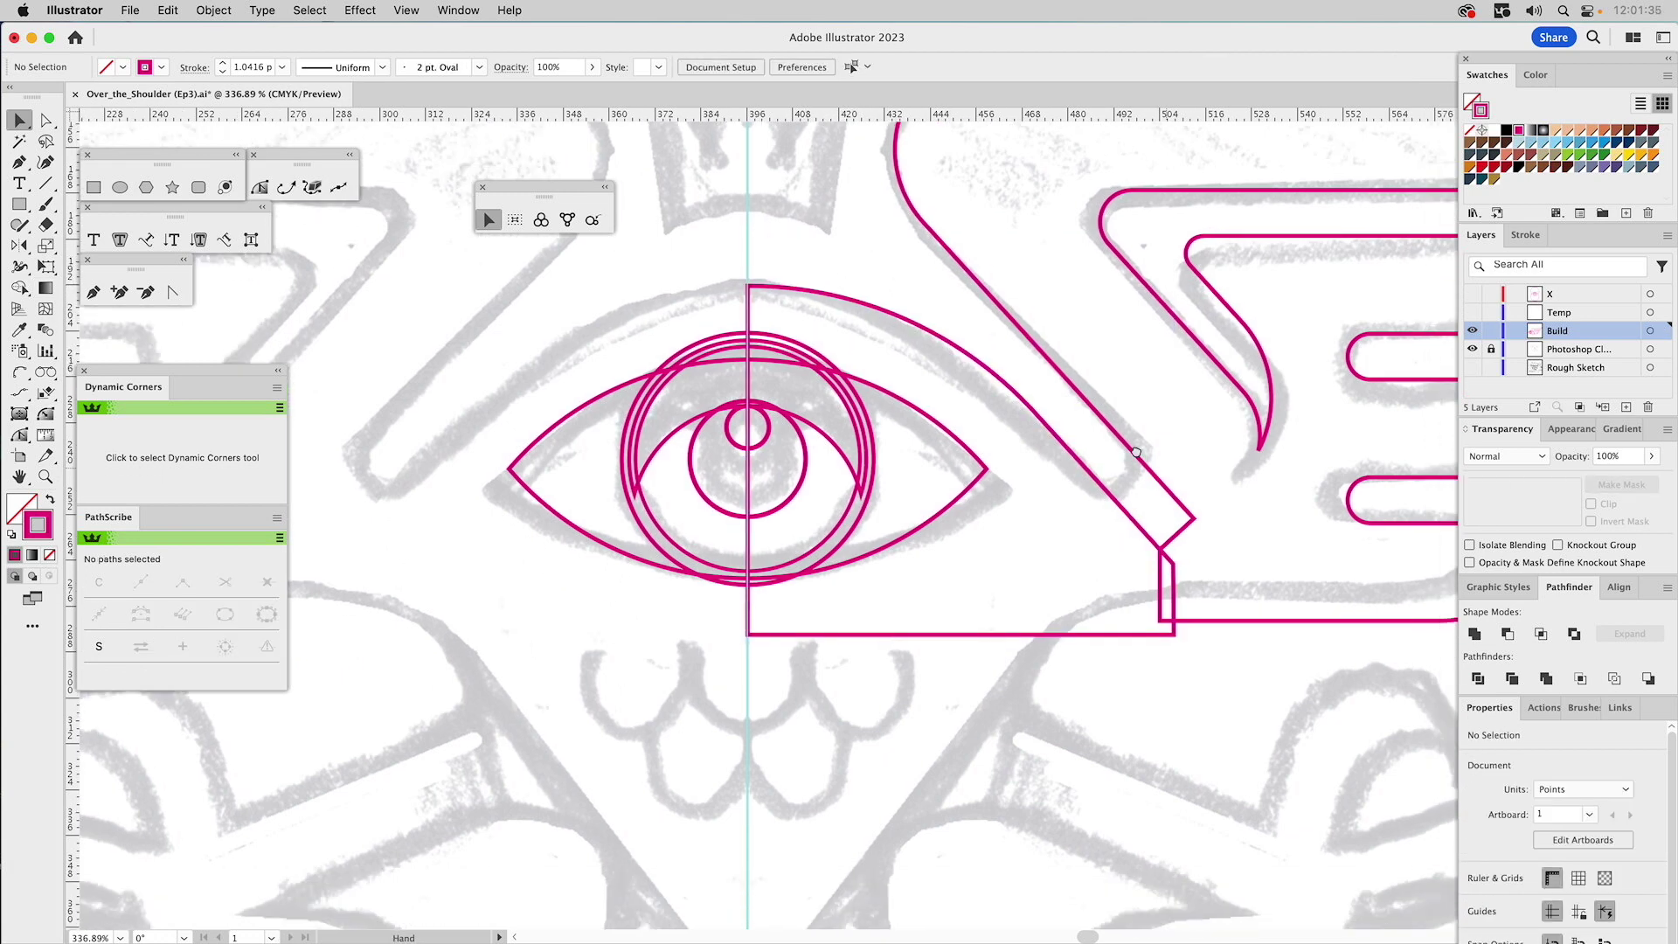
pyautogui.click(1110, 510)
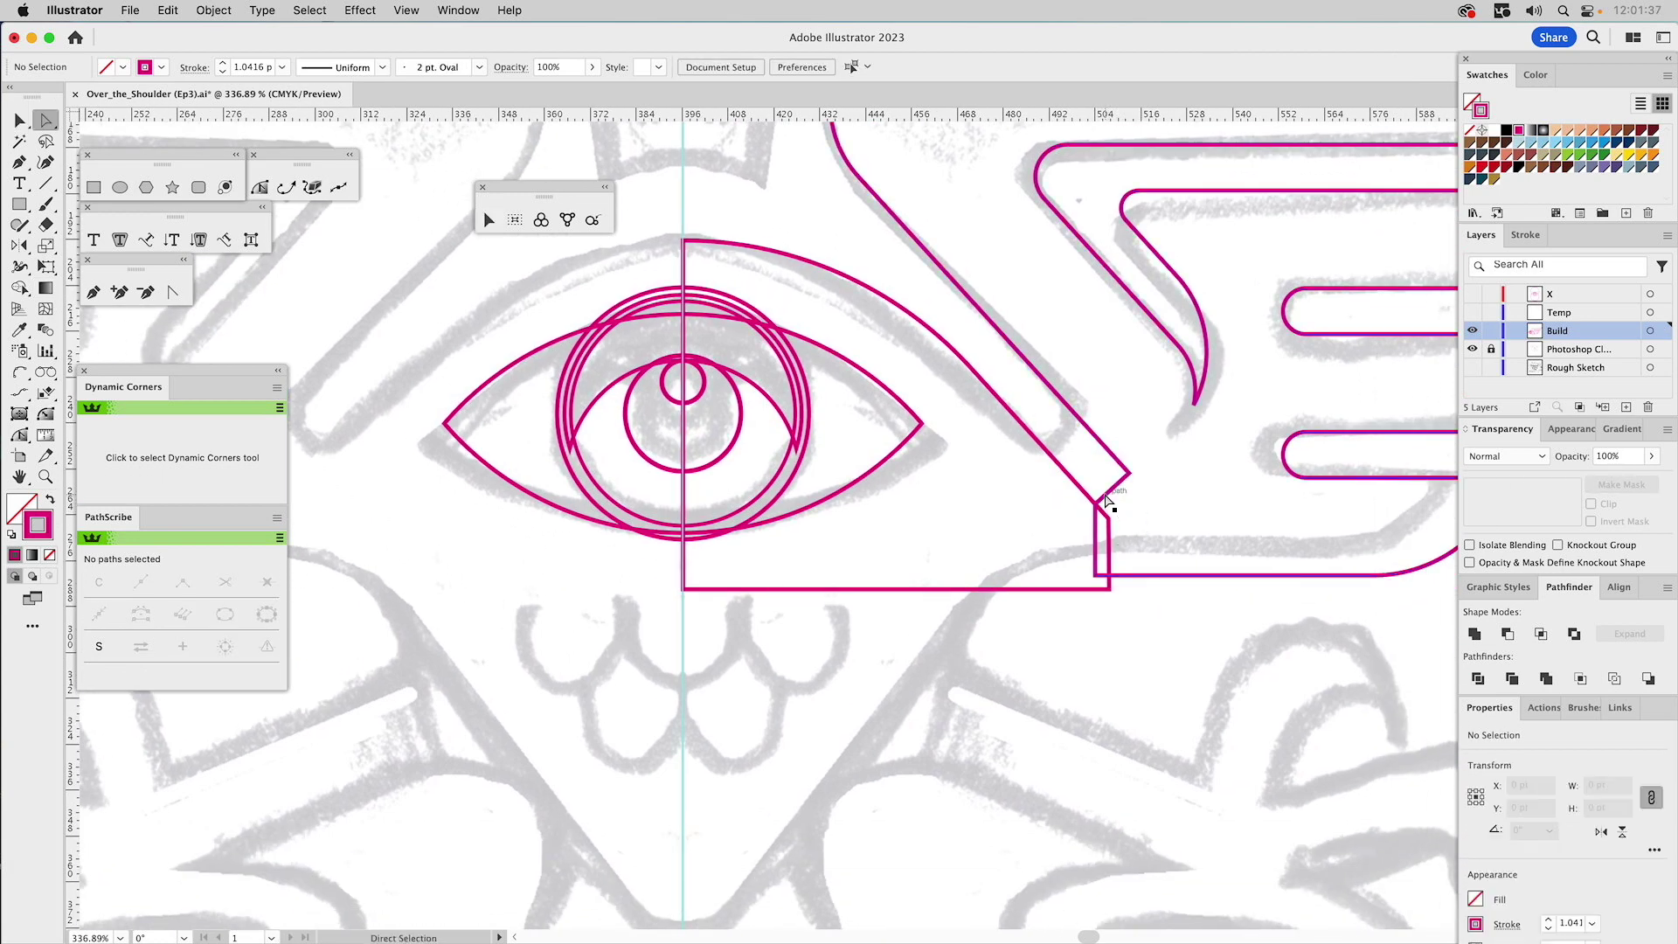
pyautogui.press('a')
pyautogui.click(124, 292)
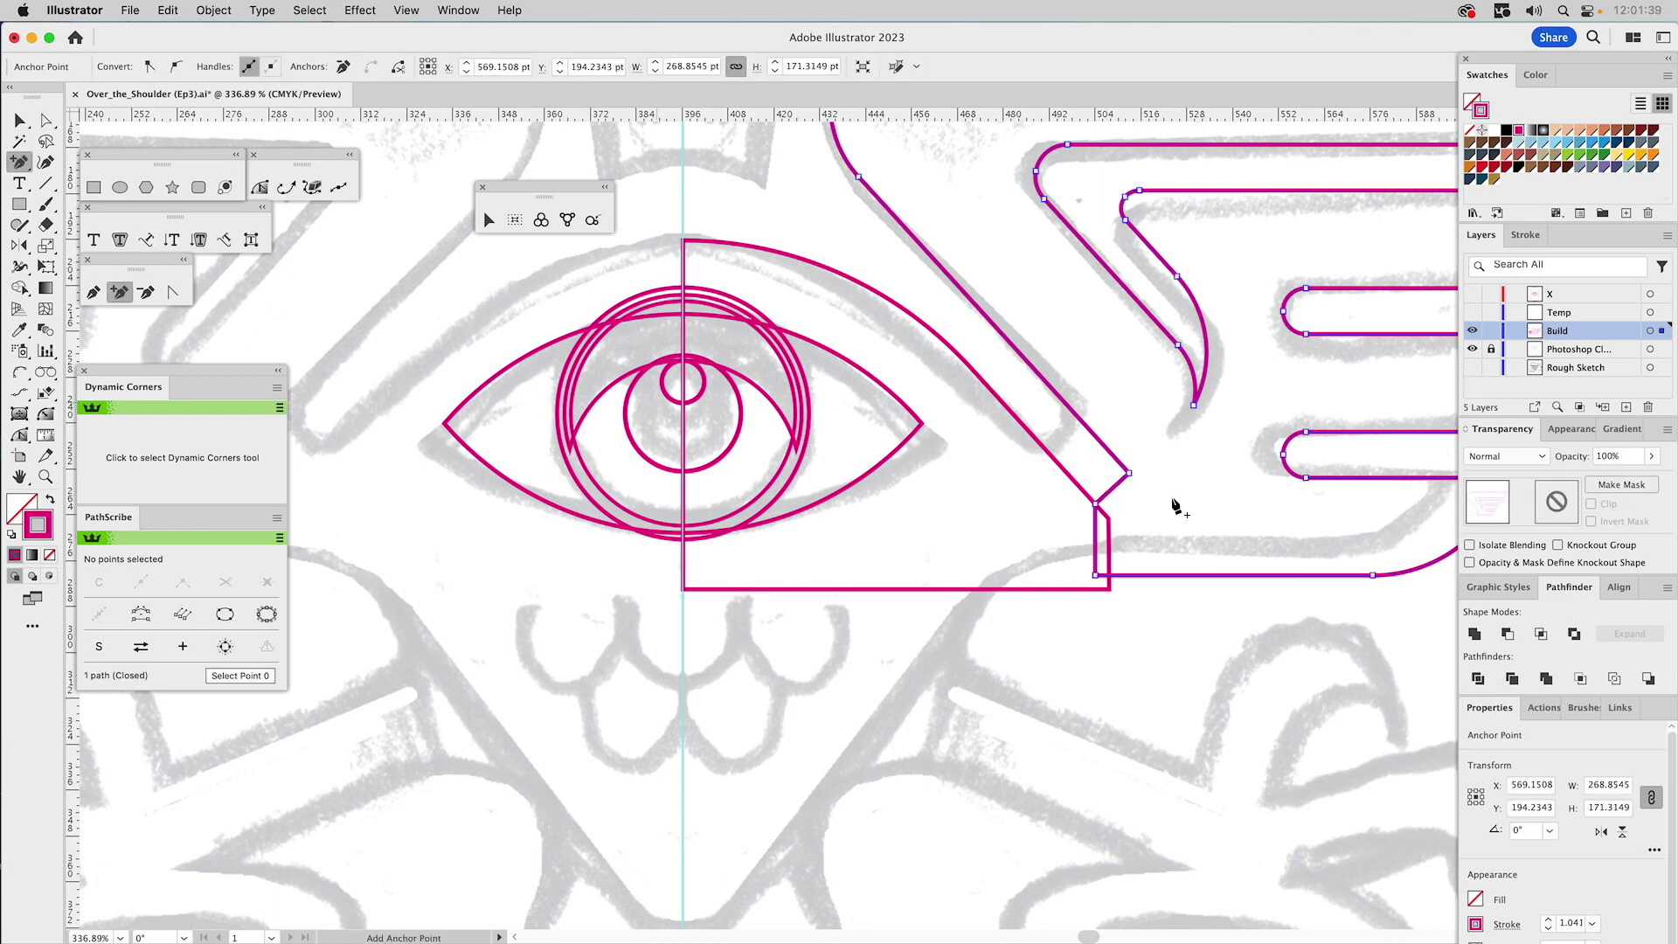
pyautogui.click(1107, 495)
pyautogui.press('a')
pyautogui.moveTo(1123, 485); pyautogui.dragTo(1099, 510)
pyautogui.press('super+j')
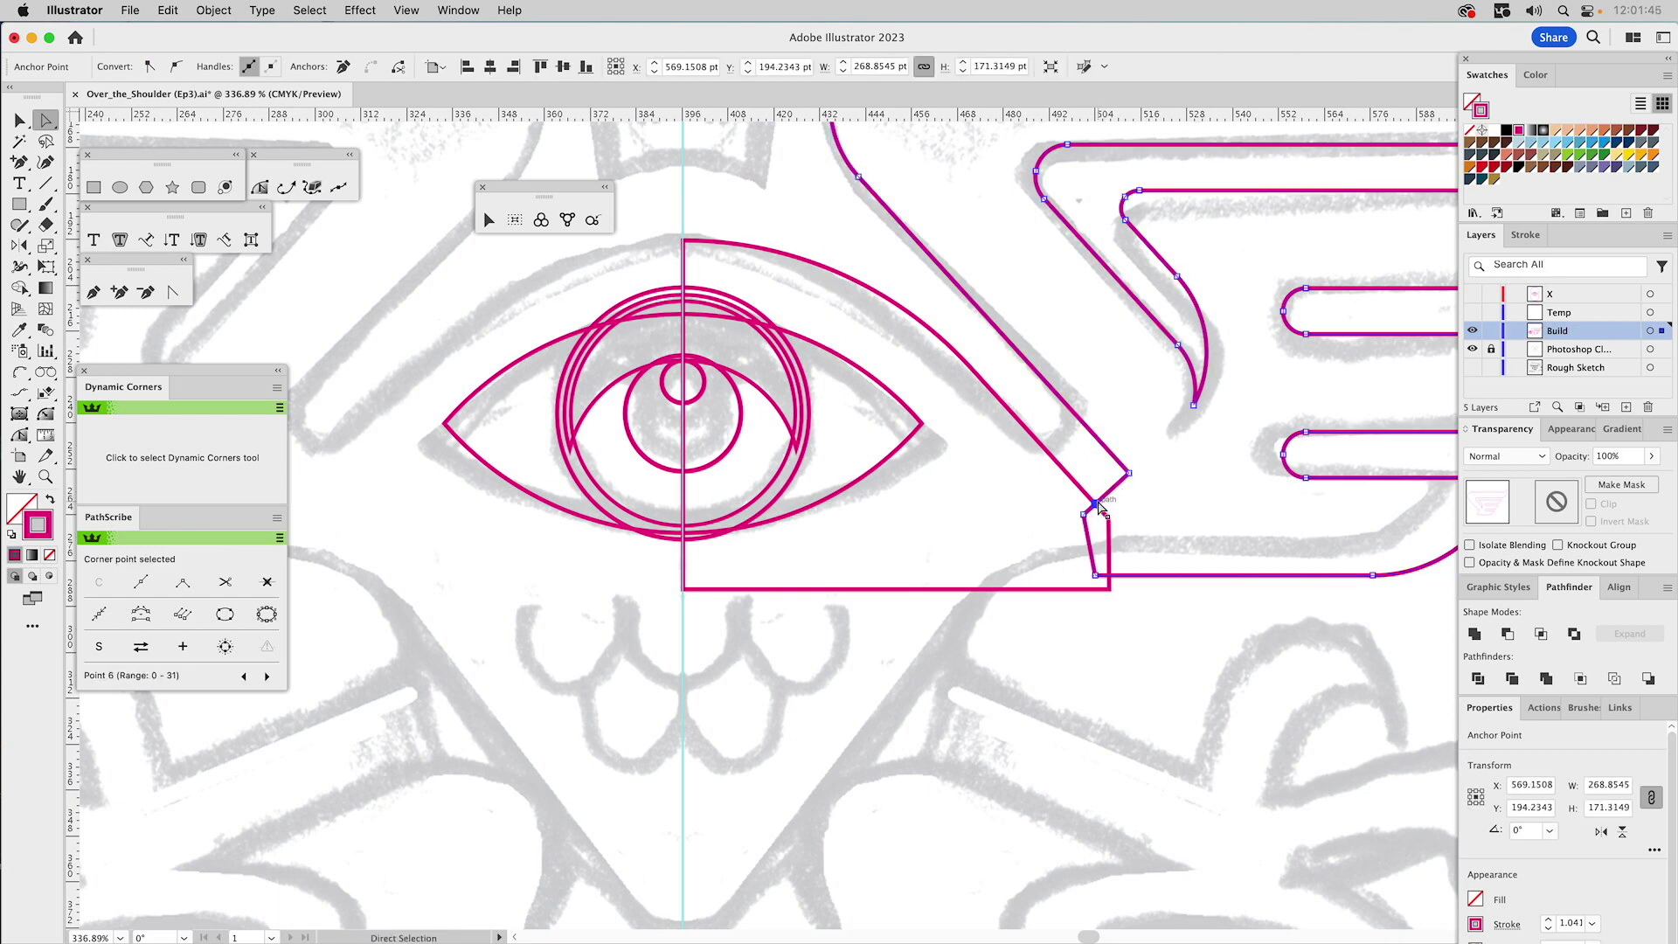
pyautogui.click(343, 67)
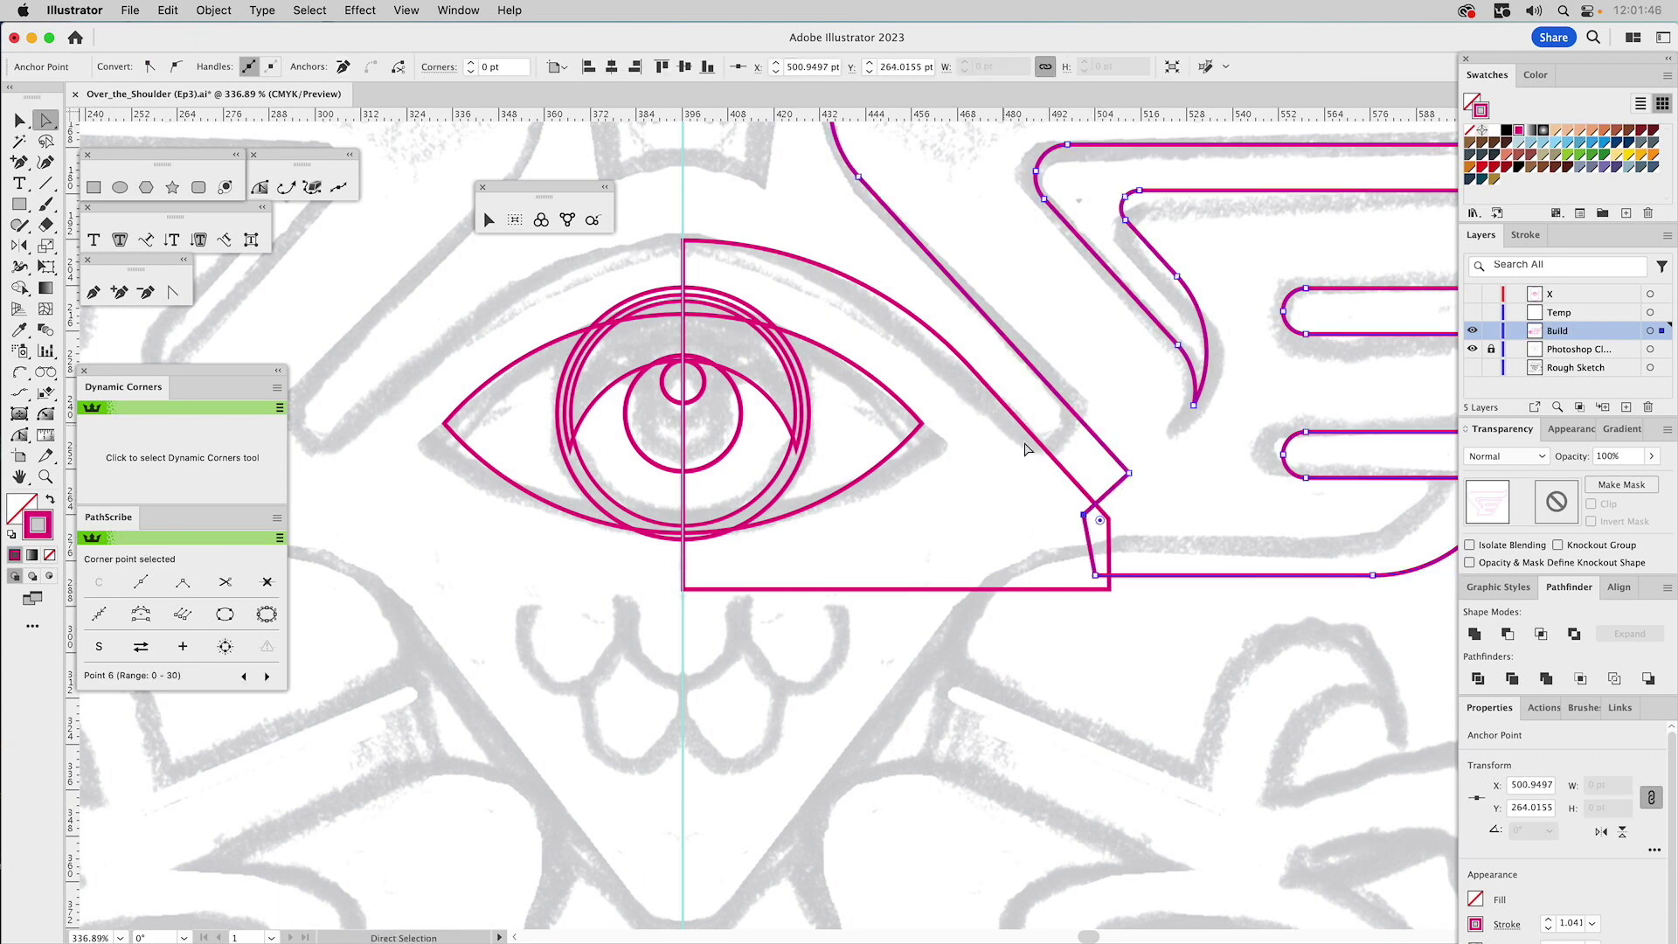
pyautogui.press('v')
pyautogui.click(1197, 521)
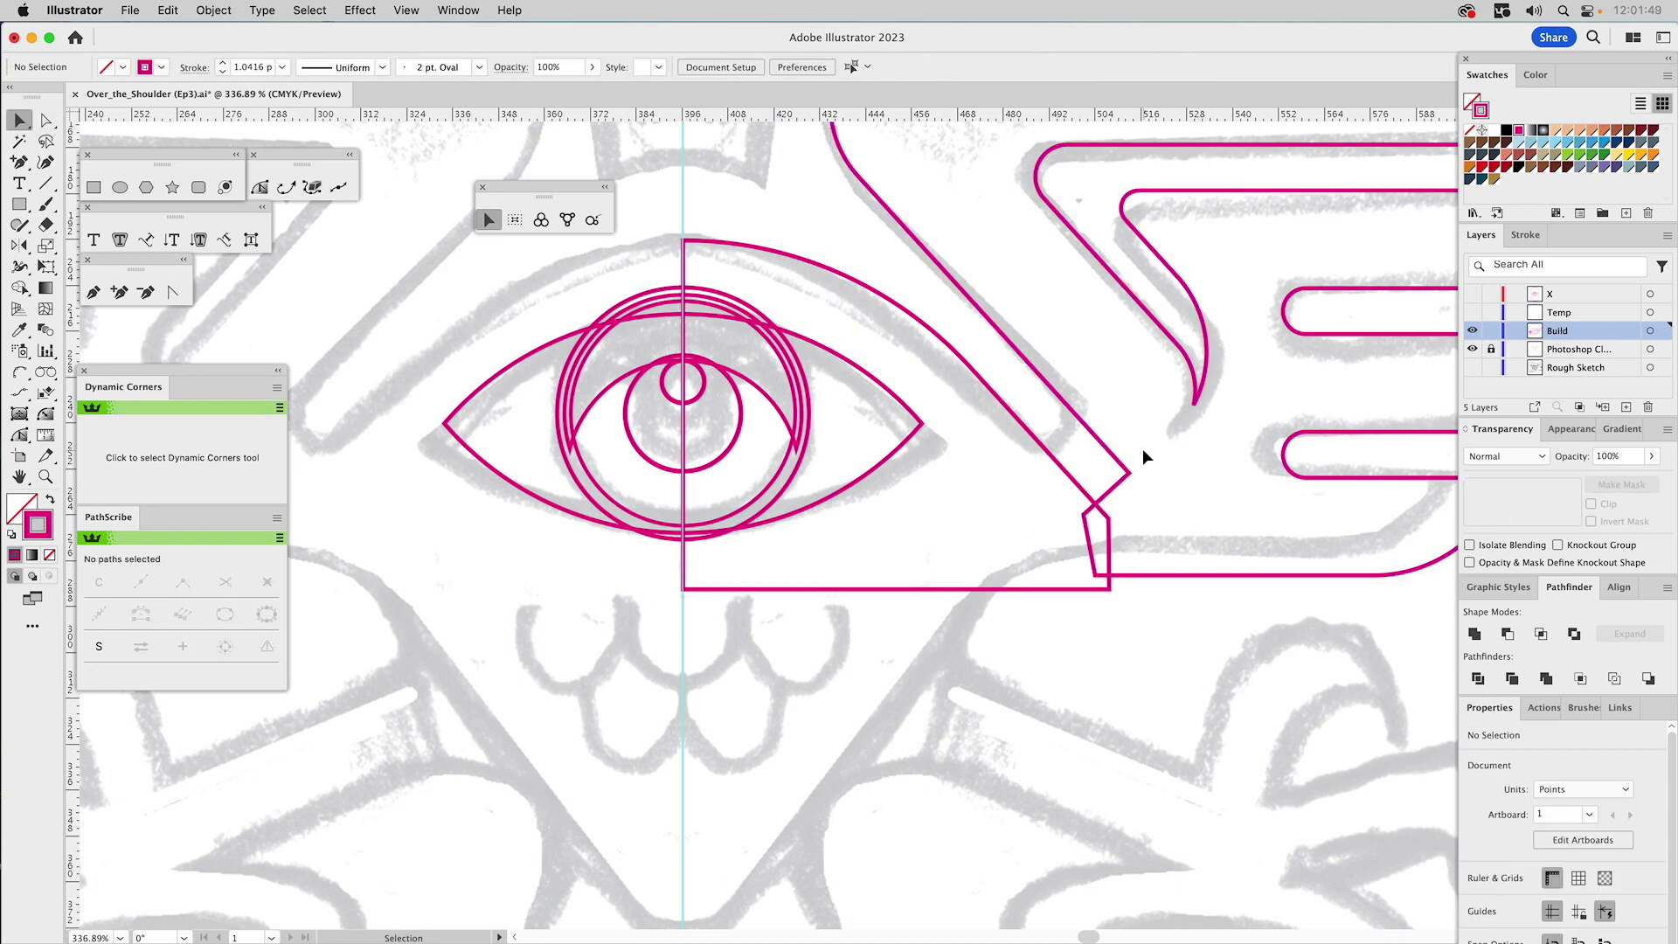
# - Raise the brow shape's two bottom corners to line up with the wing's bottom edge
pyautogui.press('a')
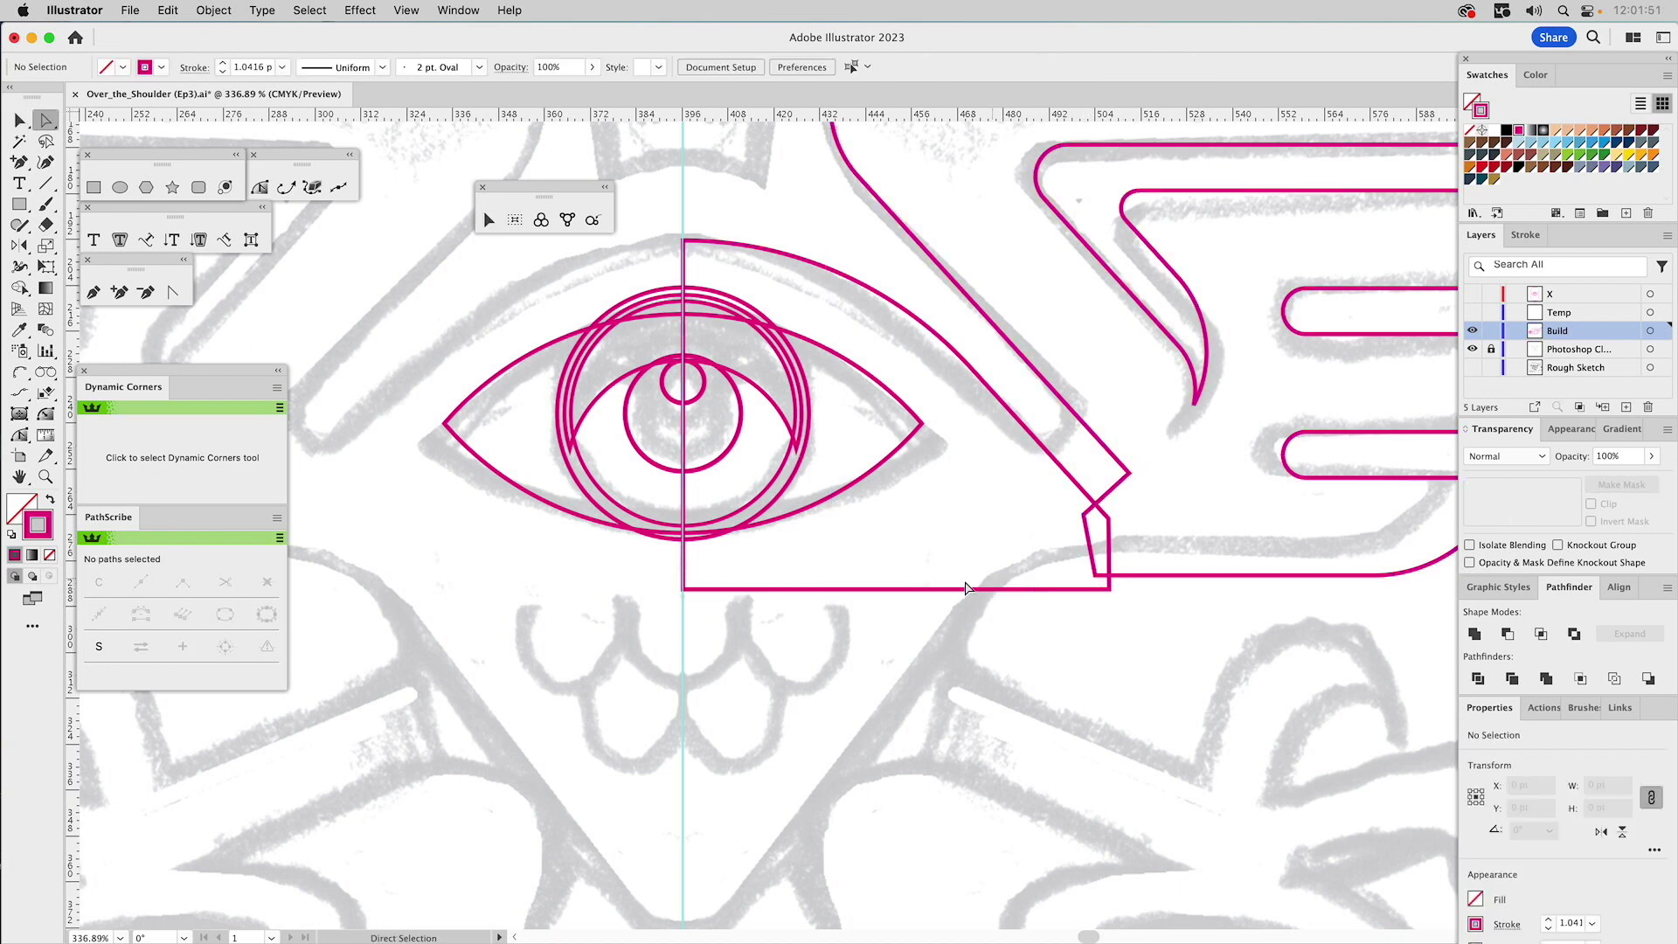
pyautogui.click(688, 590)
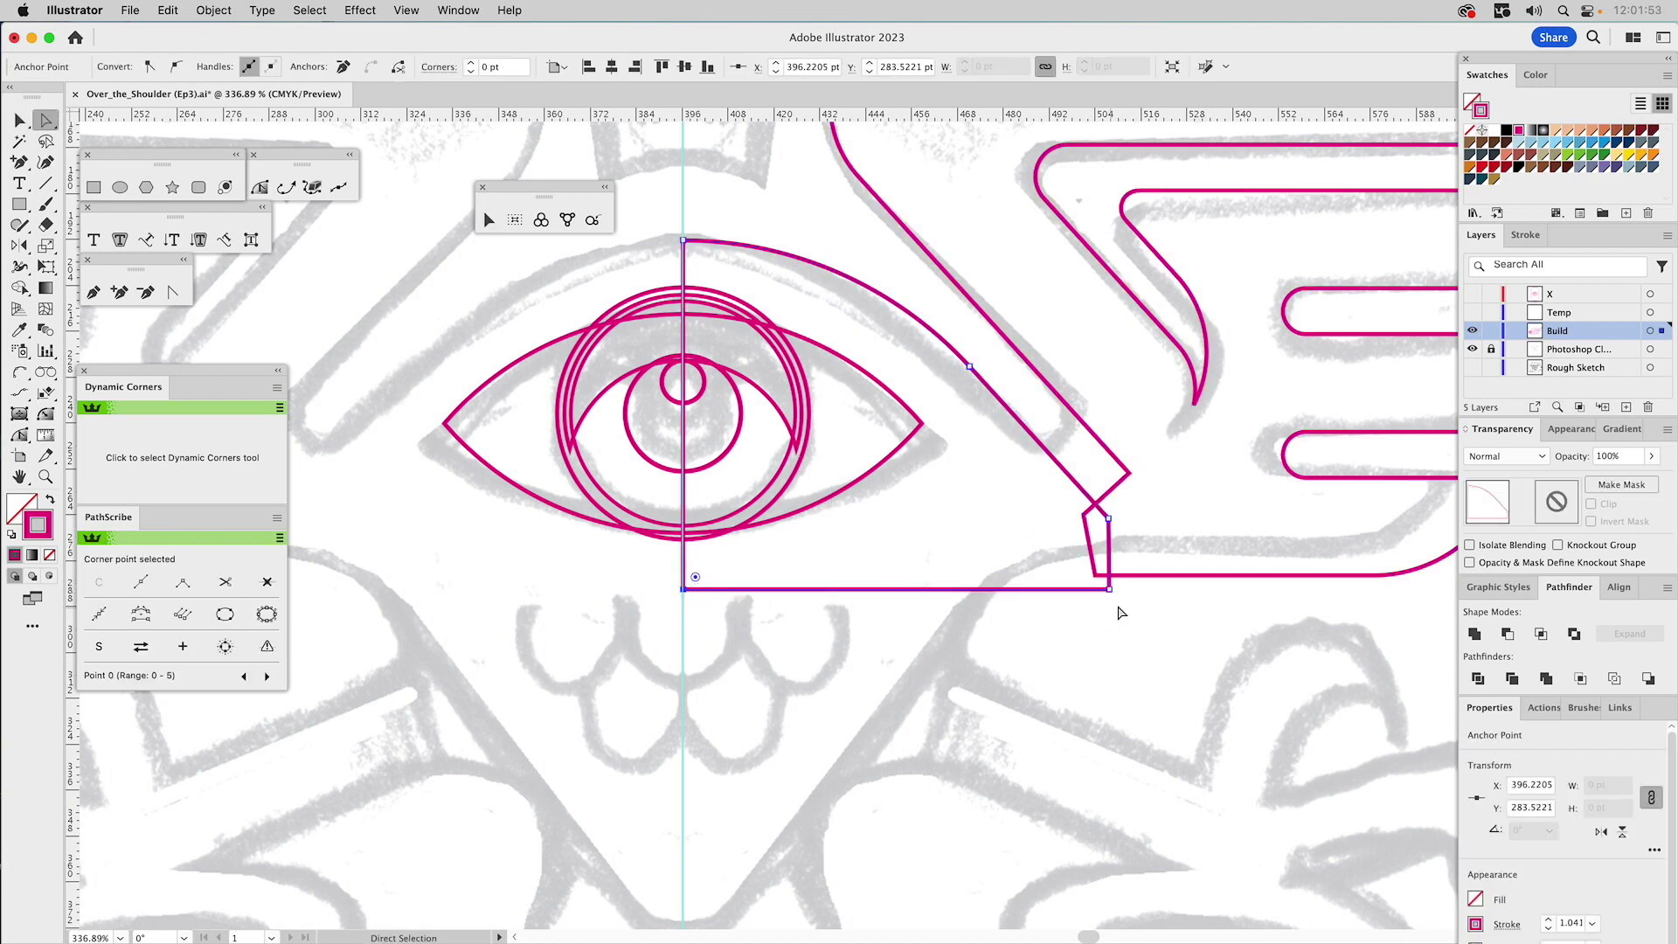
pyautogui.moveTo(1109, 590)
pyautogui.mouseDown()
pyautogui.moveTo(1110, 606)
pyautogui.moveTo(1108, 573)
pyautogui.mouseUp()
pyautogui.press('v')
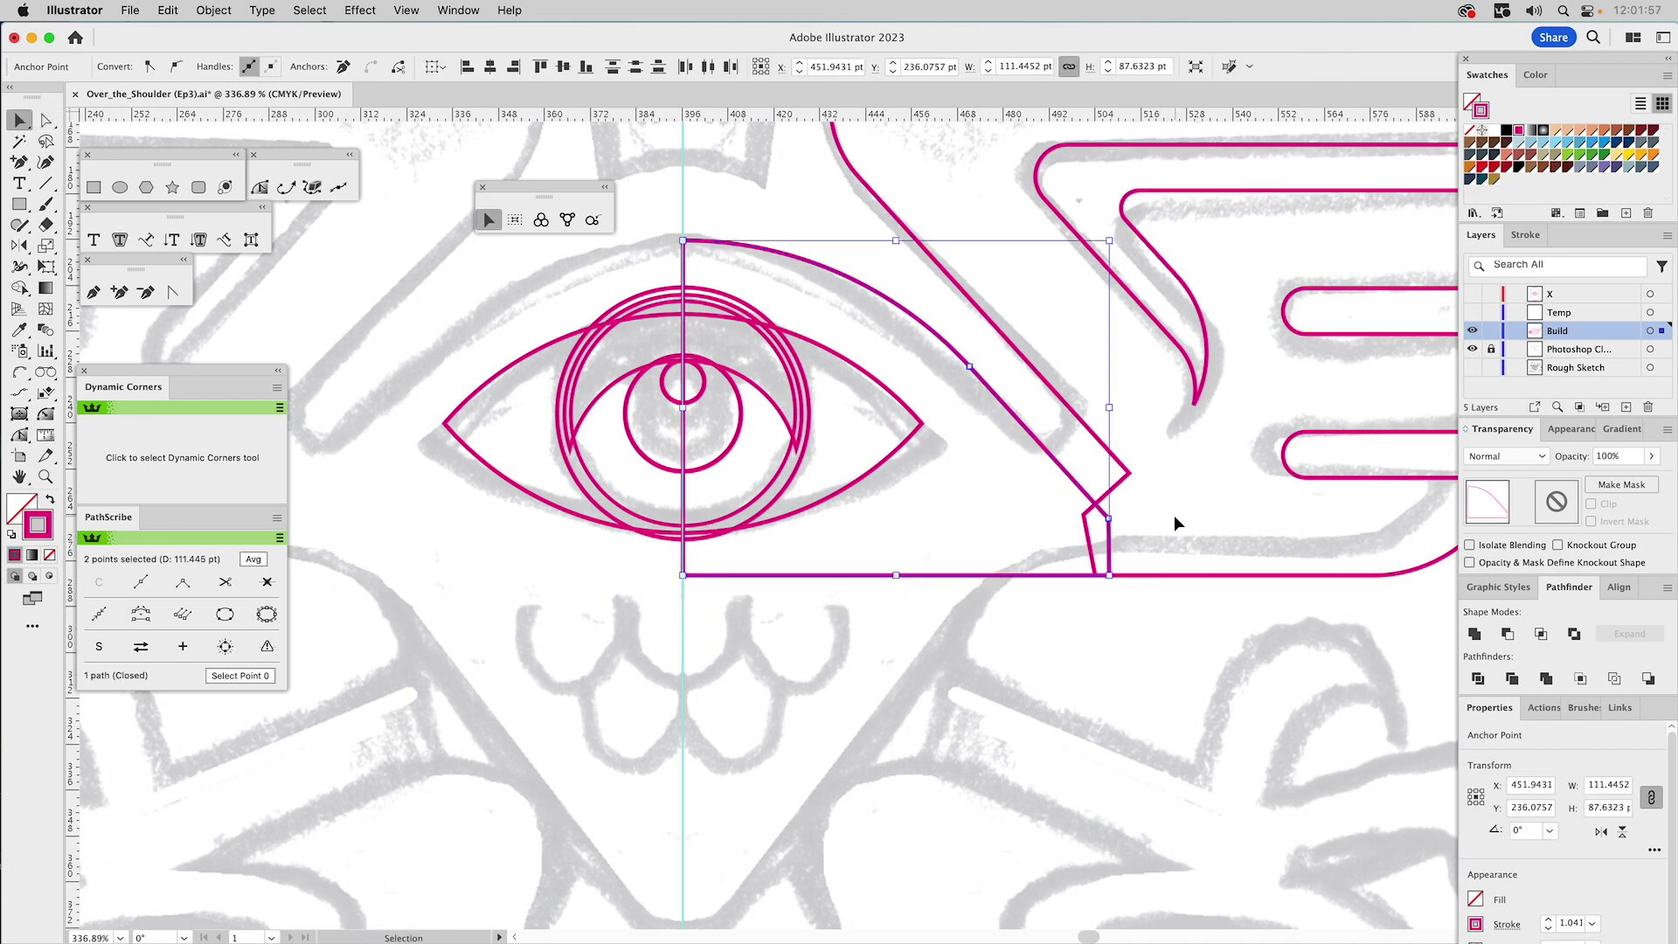
# - Unite the brow shape with the wing path
pyautogui.click(1171, 516)
pyautogui.moveTo(1169, 519); pyautogui.dragTo(1036, 590)
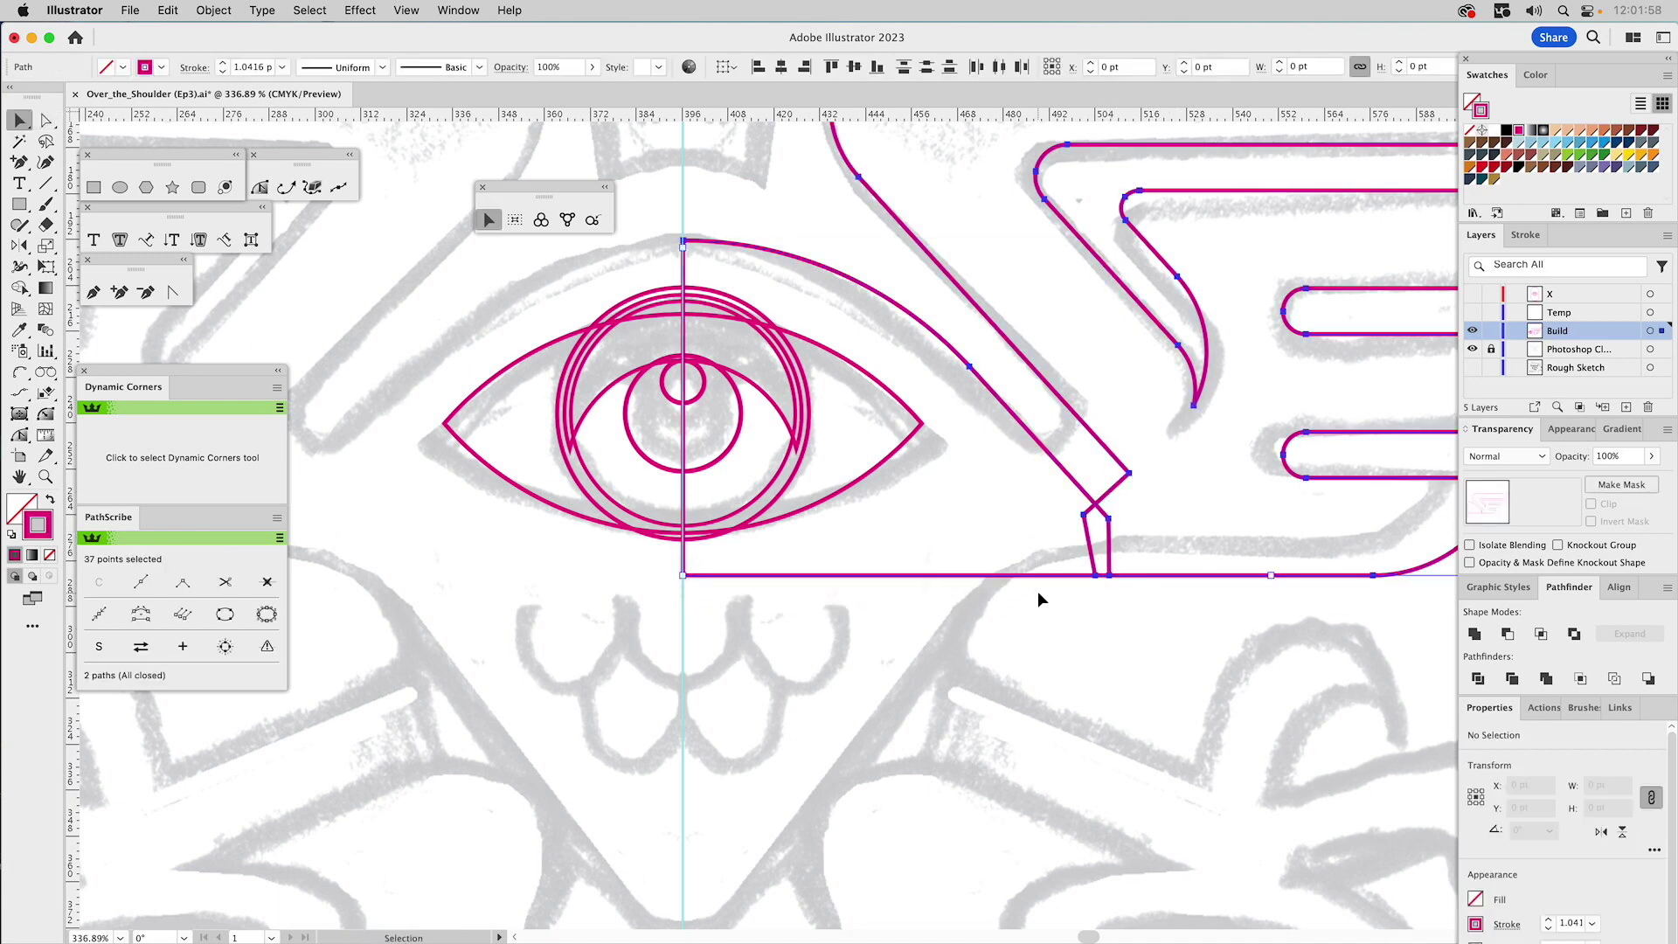
pyautogui.click(1485, 637)
# - Slide the two corners of the gap between wing and brow up the diagonal to match the sketch, and round them to 6 pt
pyautogui.press('a')
pyautogui.moveTo(1158, 457); pyautogui.dragTo(1083, 419)
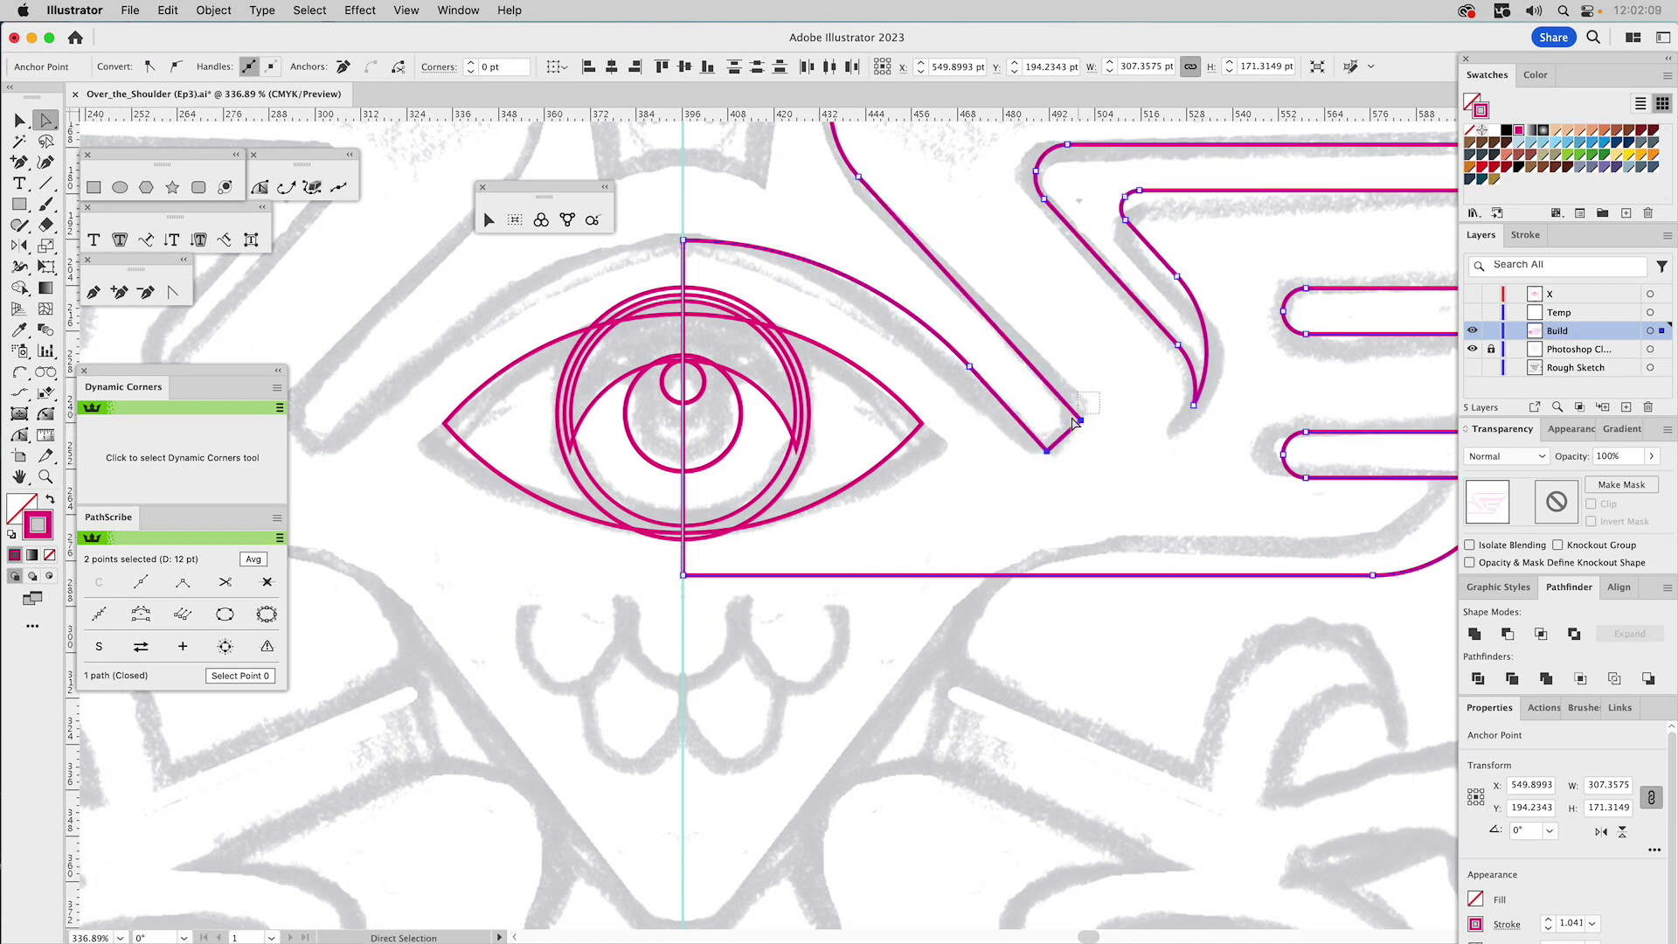
pyautogui.moveTo(1064, 423); pyautogui.dragTo(1011, 355)
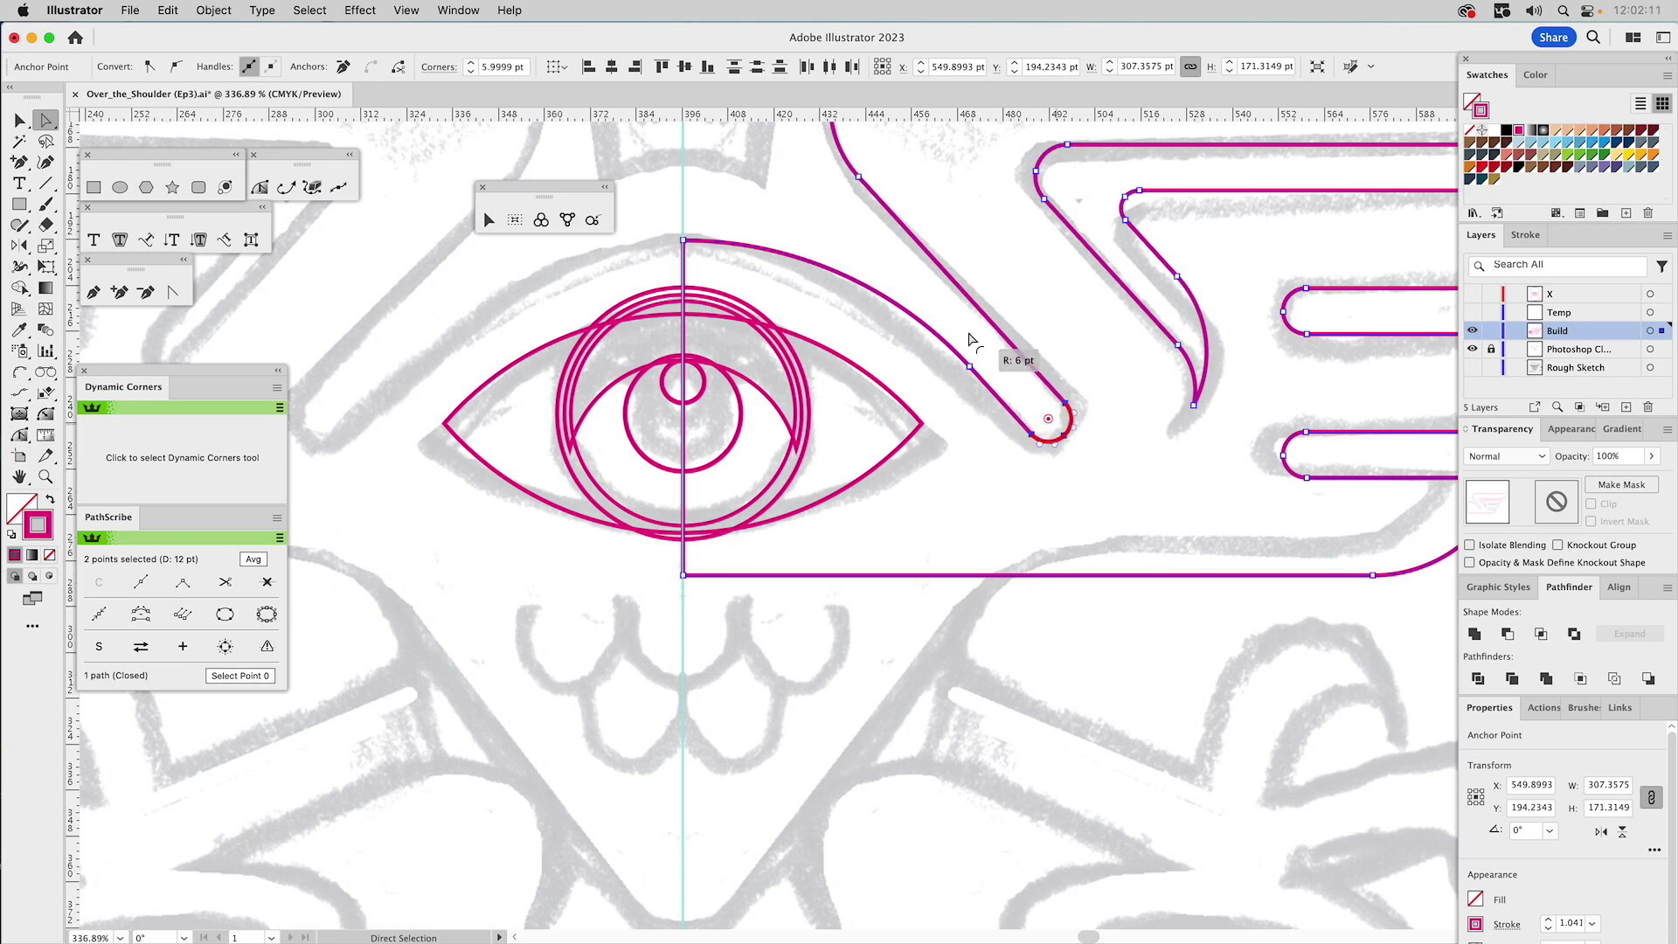
pyautogui.click(1045, 323)
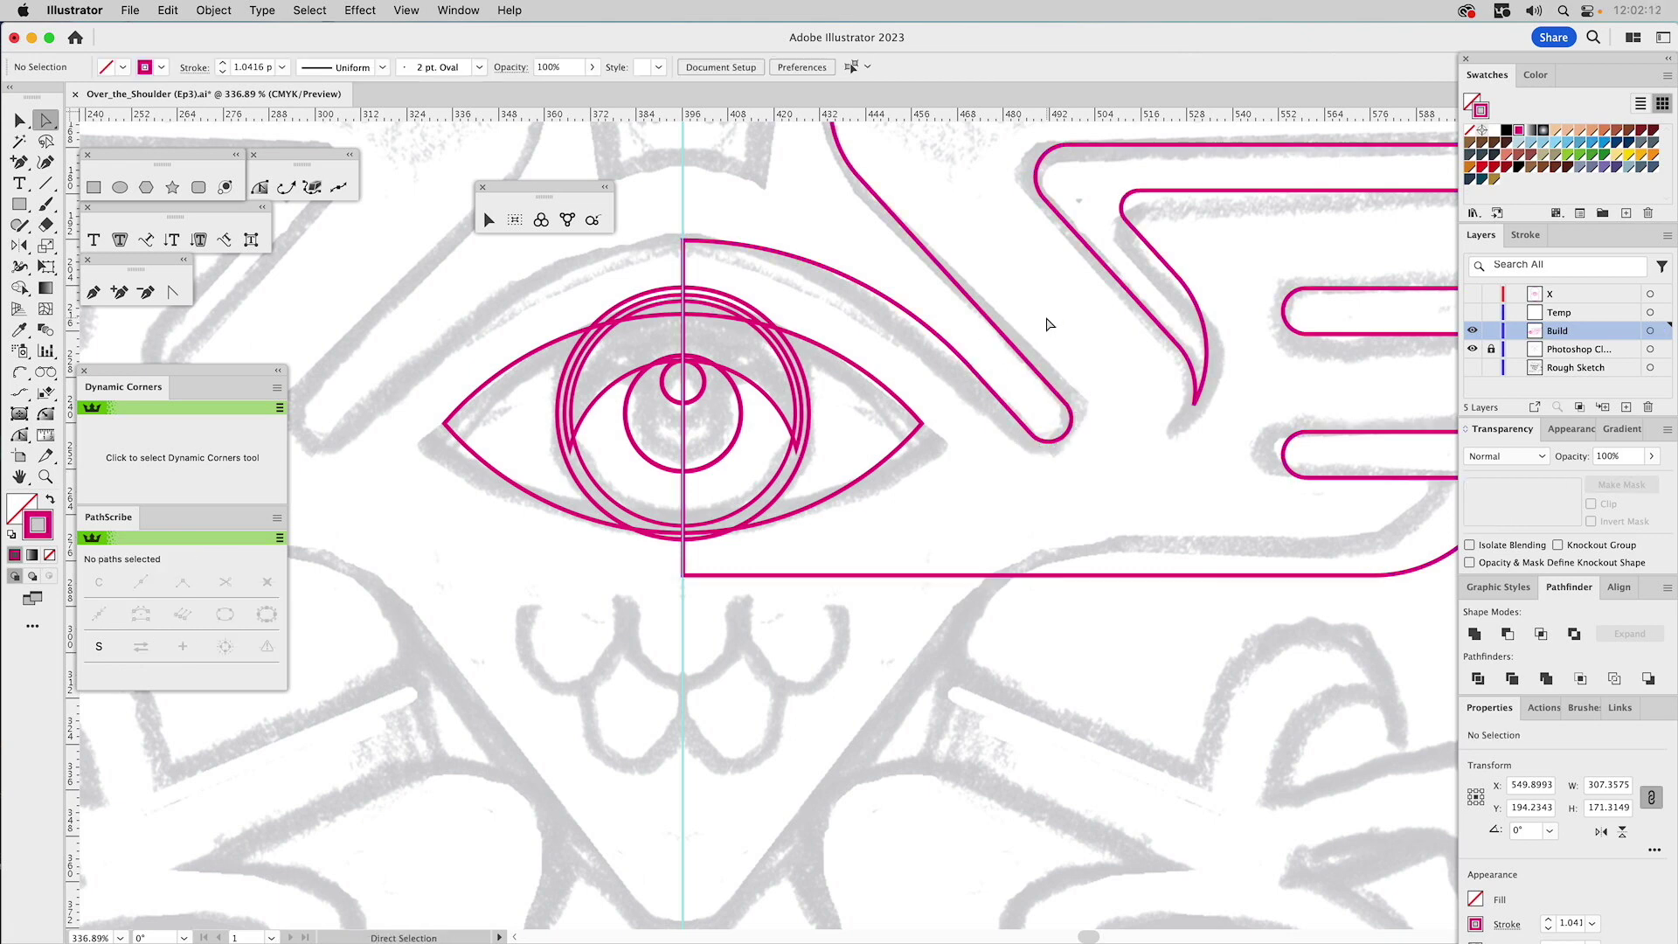
# - Draw a closed Pen shape from below the eye down the center guide to the body's tip and diagonally up past the wing's bottom edge
pyautogui.click(45, 476)
pyautogui.keyDown('alt'); pyautogui.click(1092, 505); pyautogui.keyUp('alt')
pyautogui.keyDown('alt'); pyautogui.click(1092, 505); pyautogui.keyUp('alt')
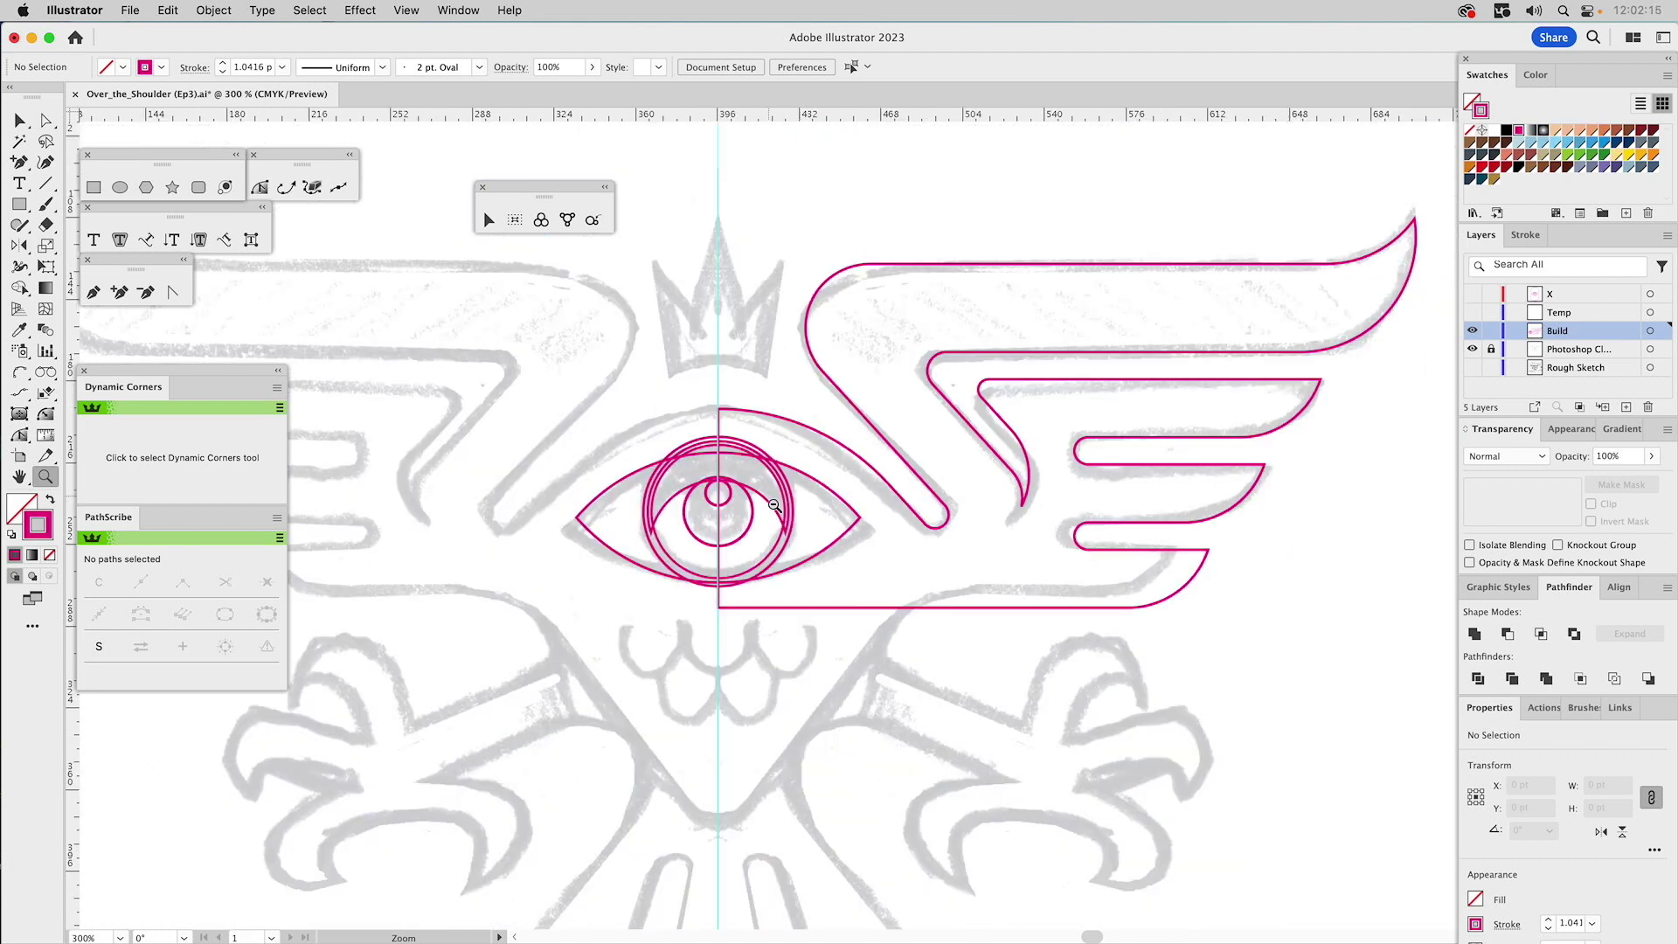
pyautogui.moveTo(961, 561); pyautogui.dragTo(1034, 468)
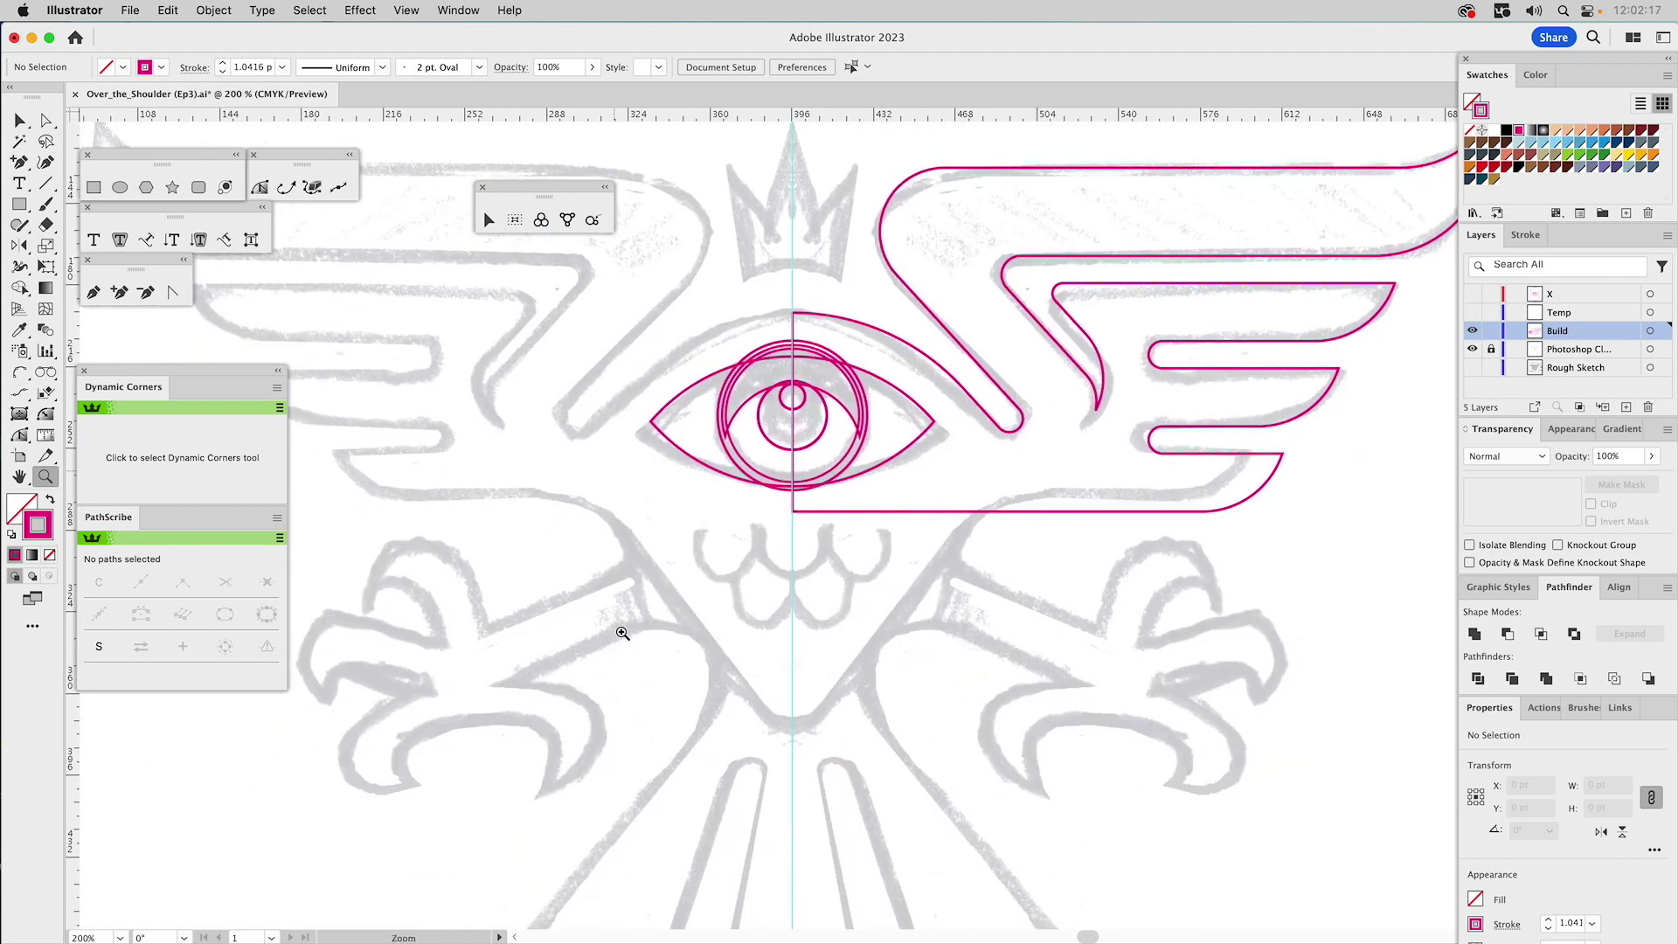
pyautogui.click(93, 292)
pyautogui.click(812, 500)
pyautogui.moveTo(812, 503); pyautogui.dragTo(795, 502)
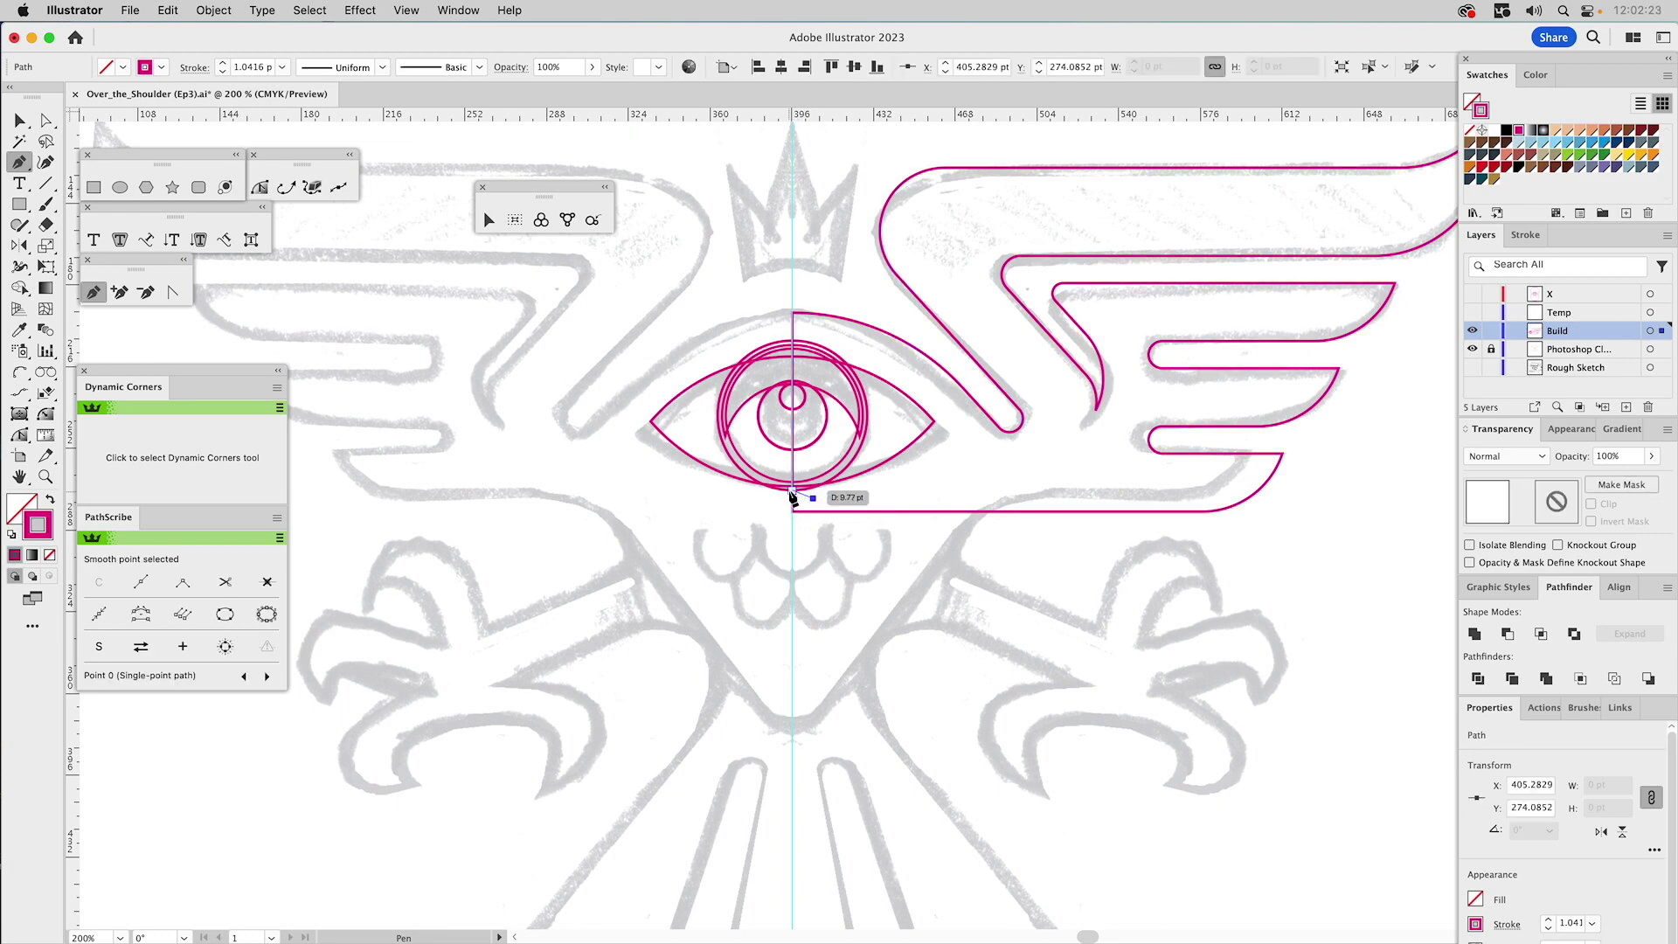
pyautogui.click(792, 488)
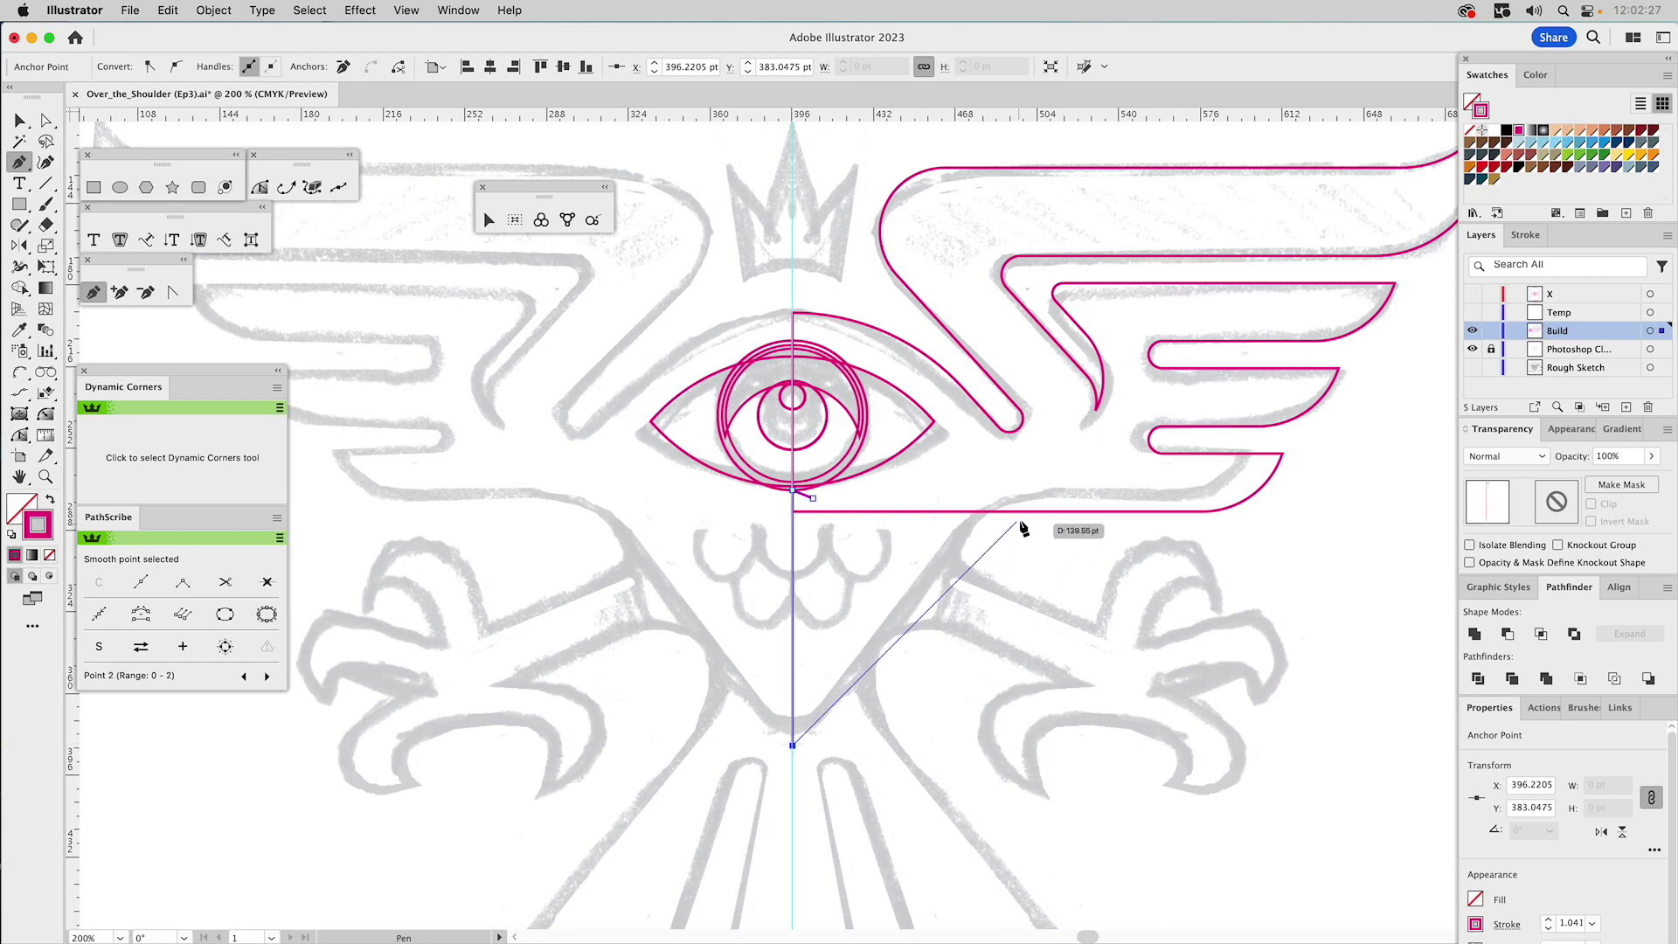
pyautogui.click(1029, 464)
pyautogui.click(813, 499)
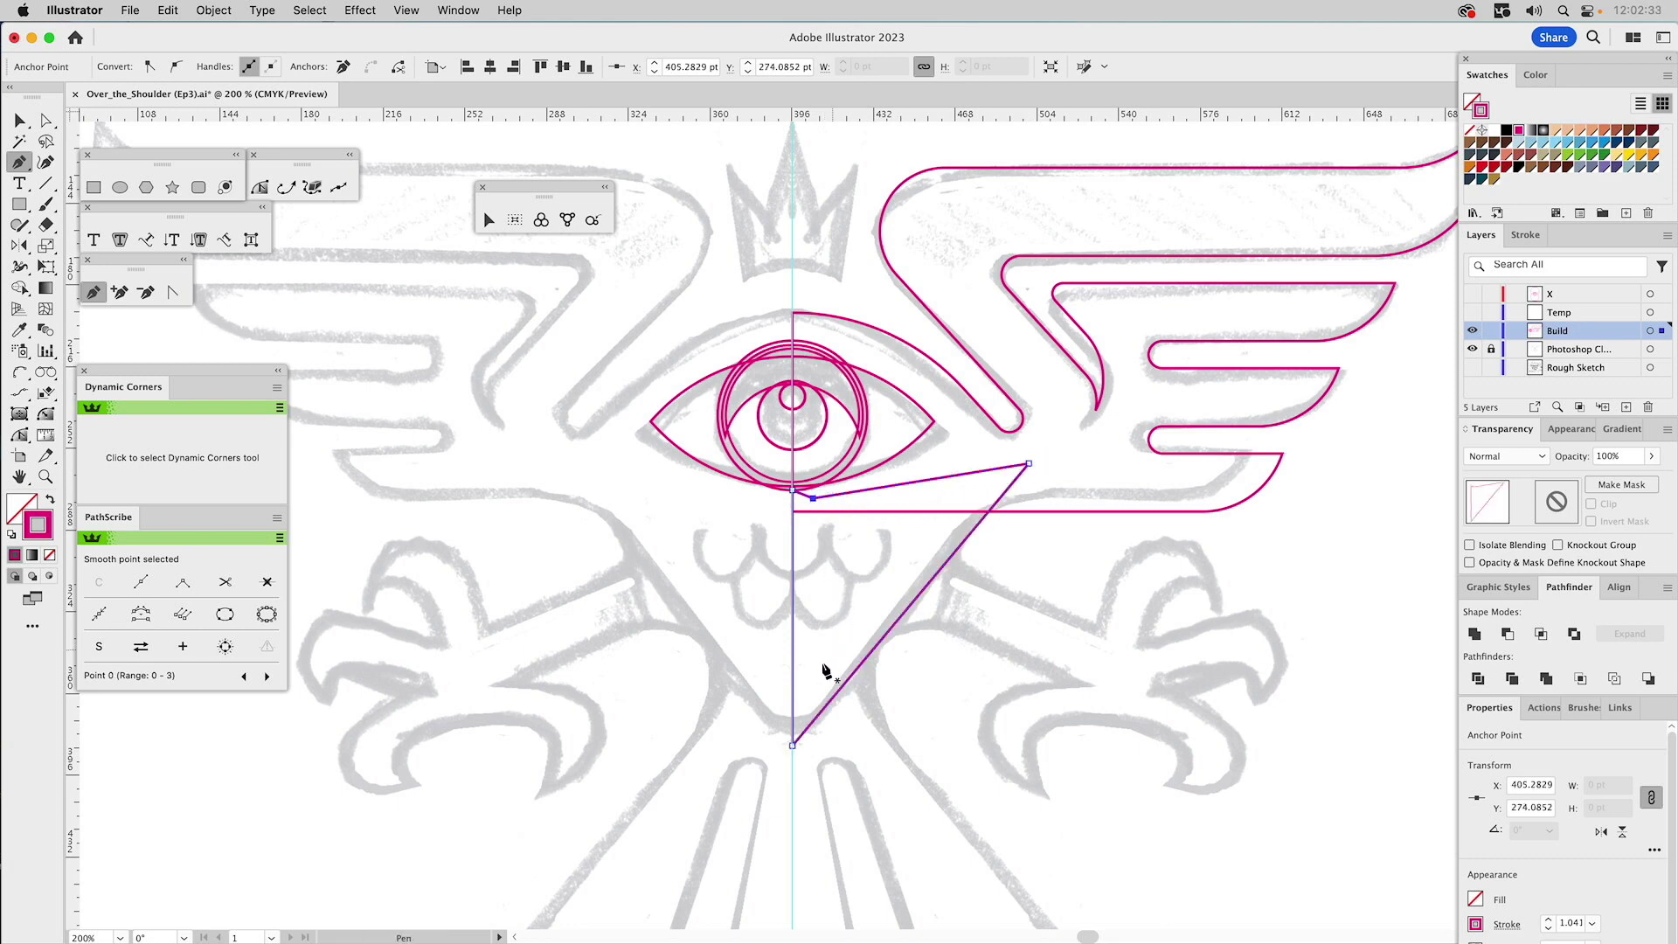
# - Lower the body shape's bottom corner slightly along the center guide and unite the shape with the wing
pyautogui.press('a')
pyautogui.moveTo(792, 744); pyautogui.dragTo(792, 755)
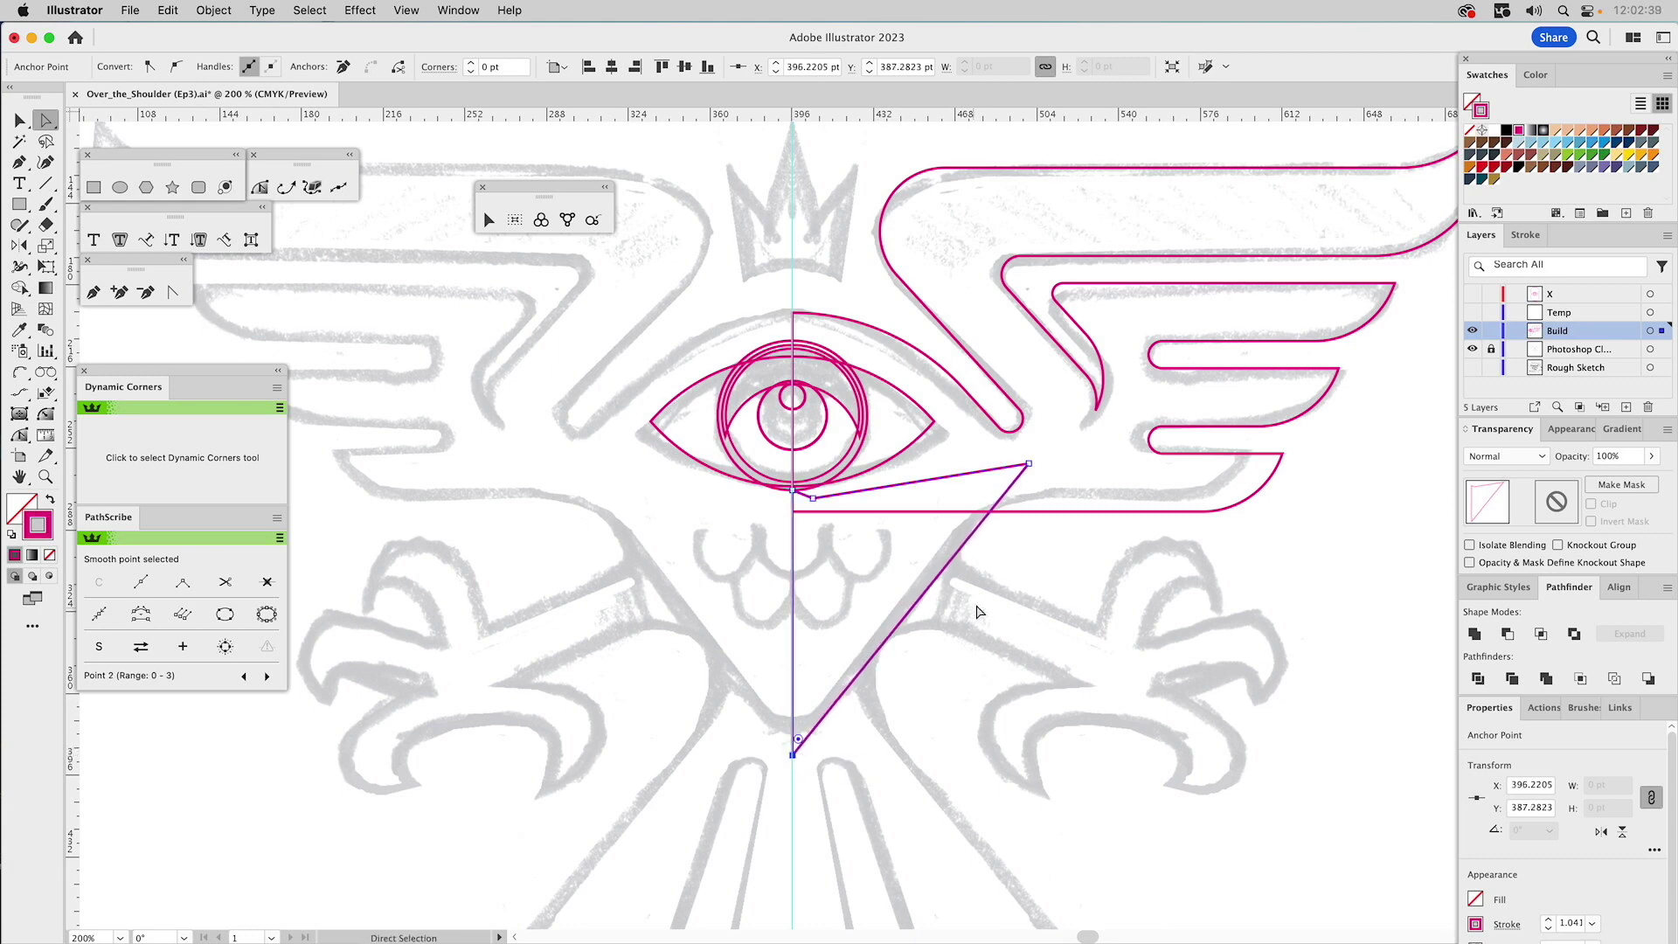
pyautogui.press('v')
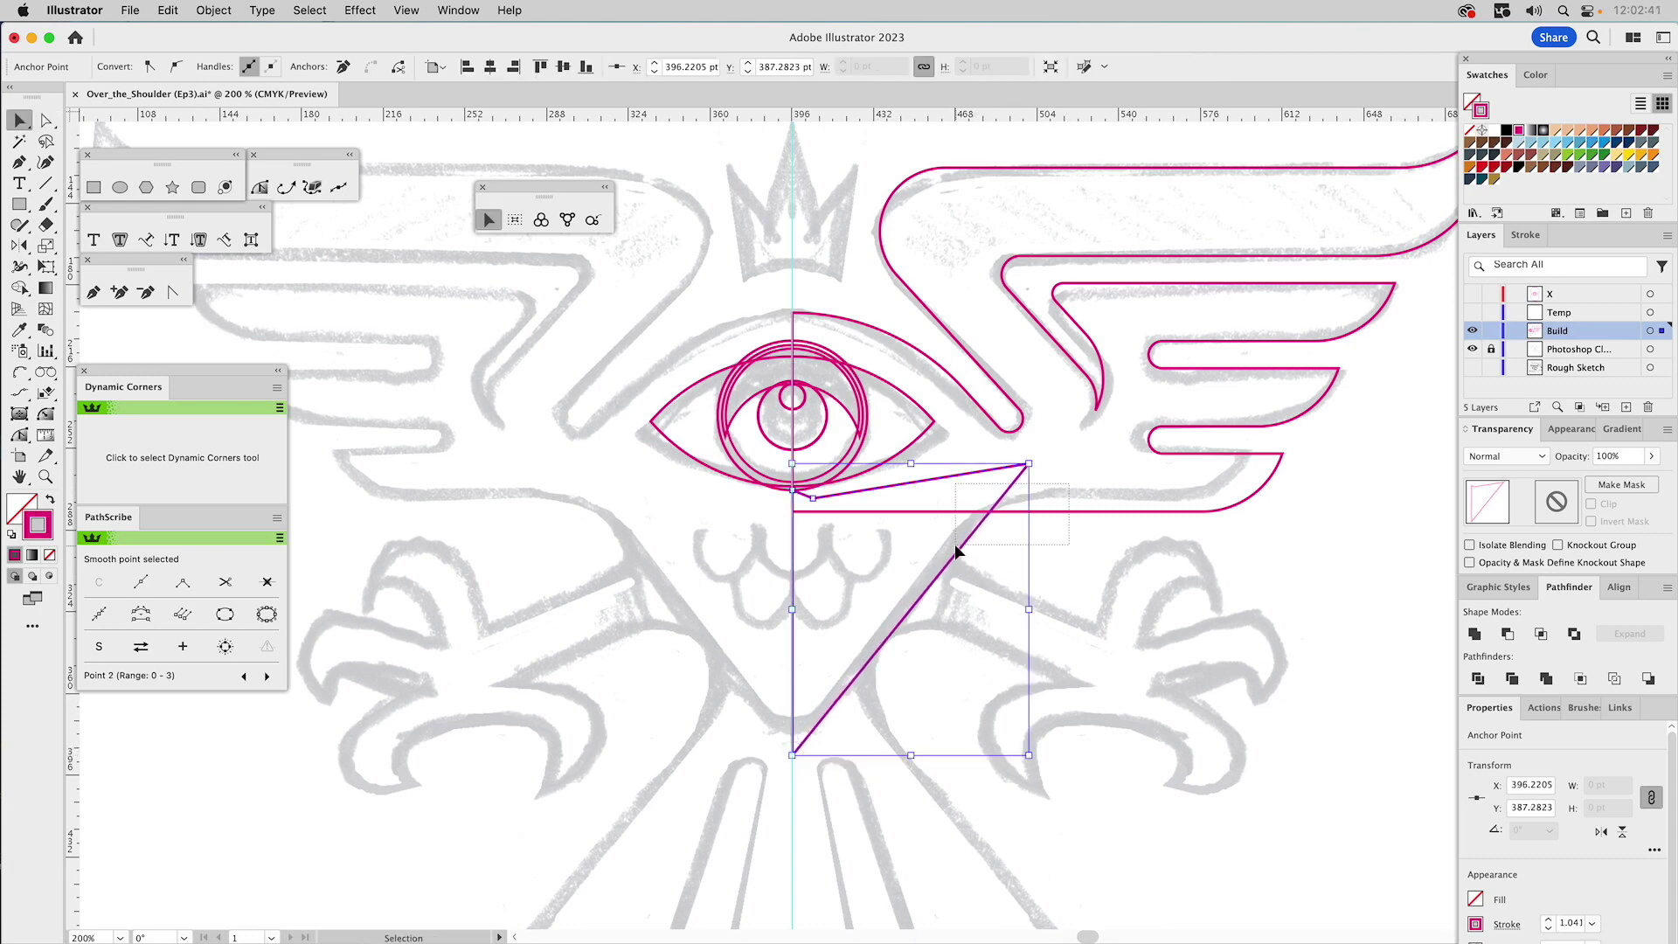
pyautogui.moveTo(954, 543); pyautogui.dragTo(998, 584)
pyautogui.click(1474, 633)
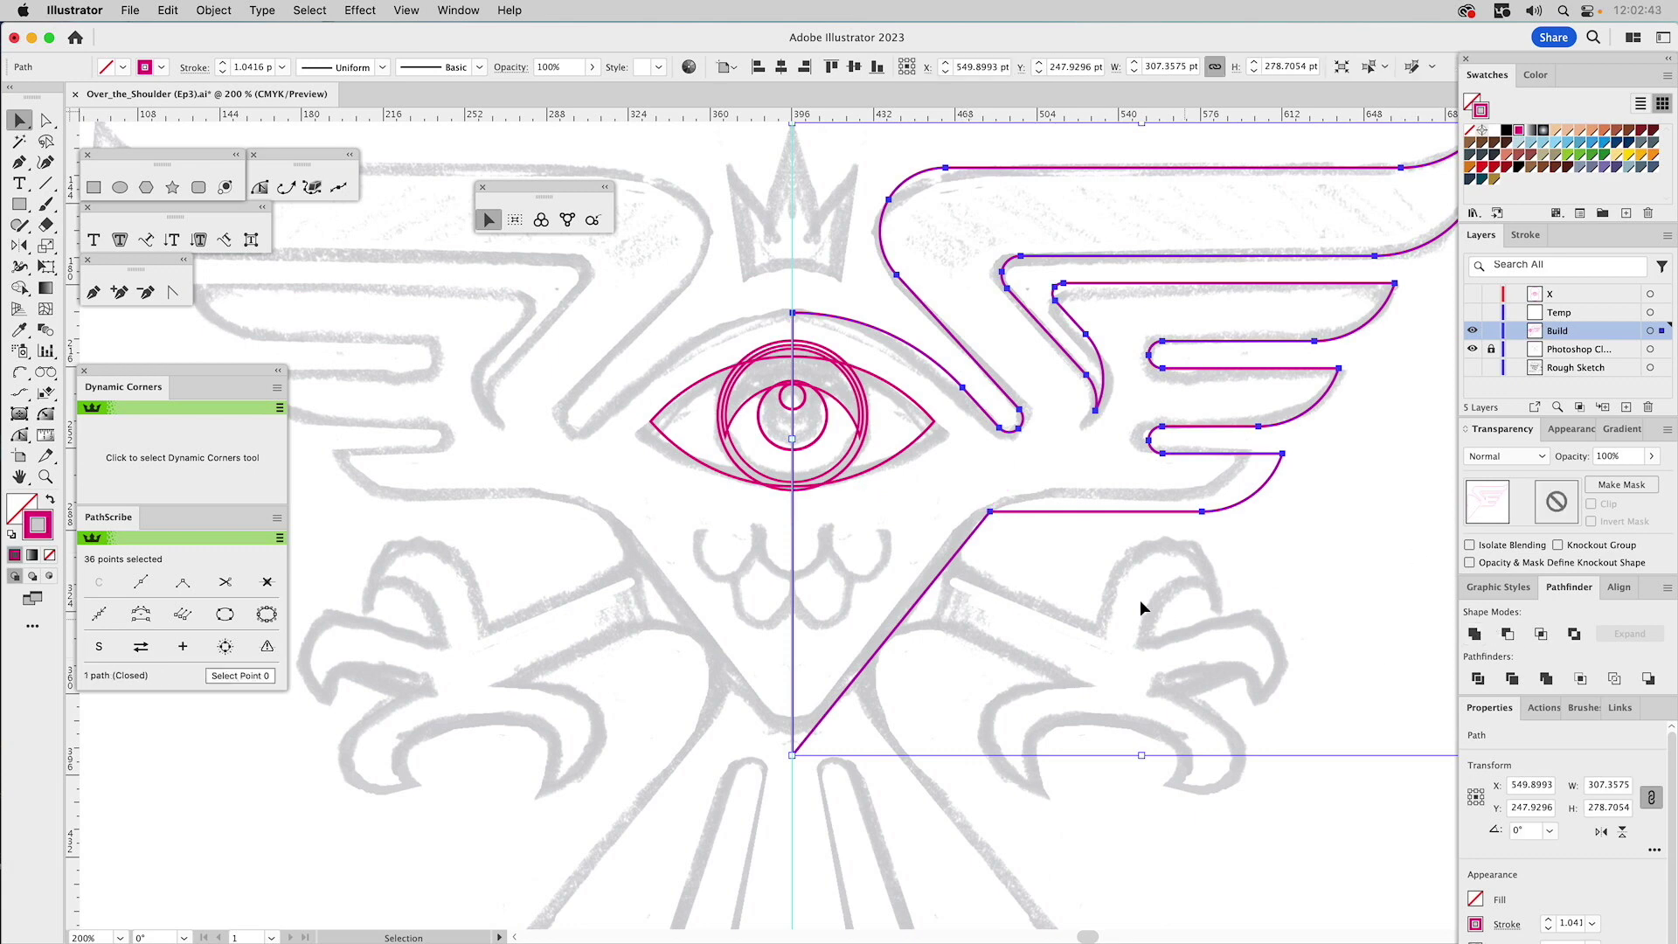
# - Round the corner where the wing's bottom edge meets the body's diagonal with the Dynamic Corners tool
pyautogui.click(44, 415)
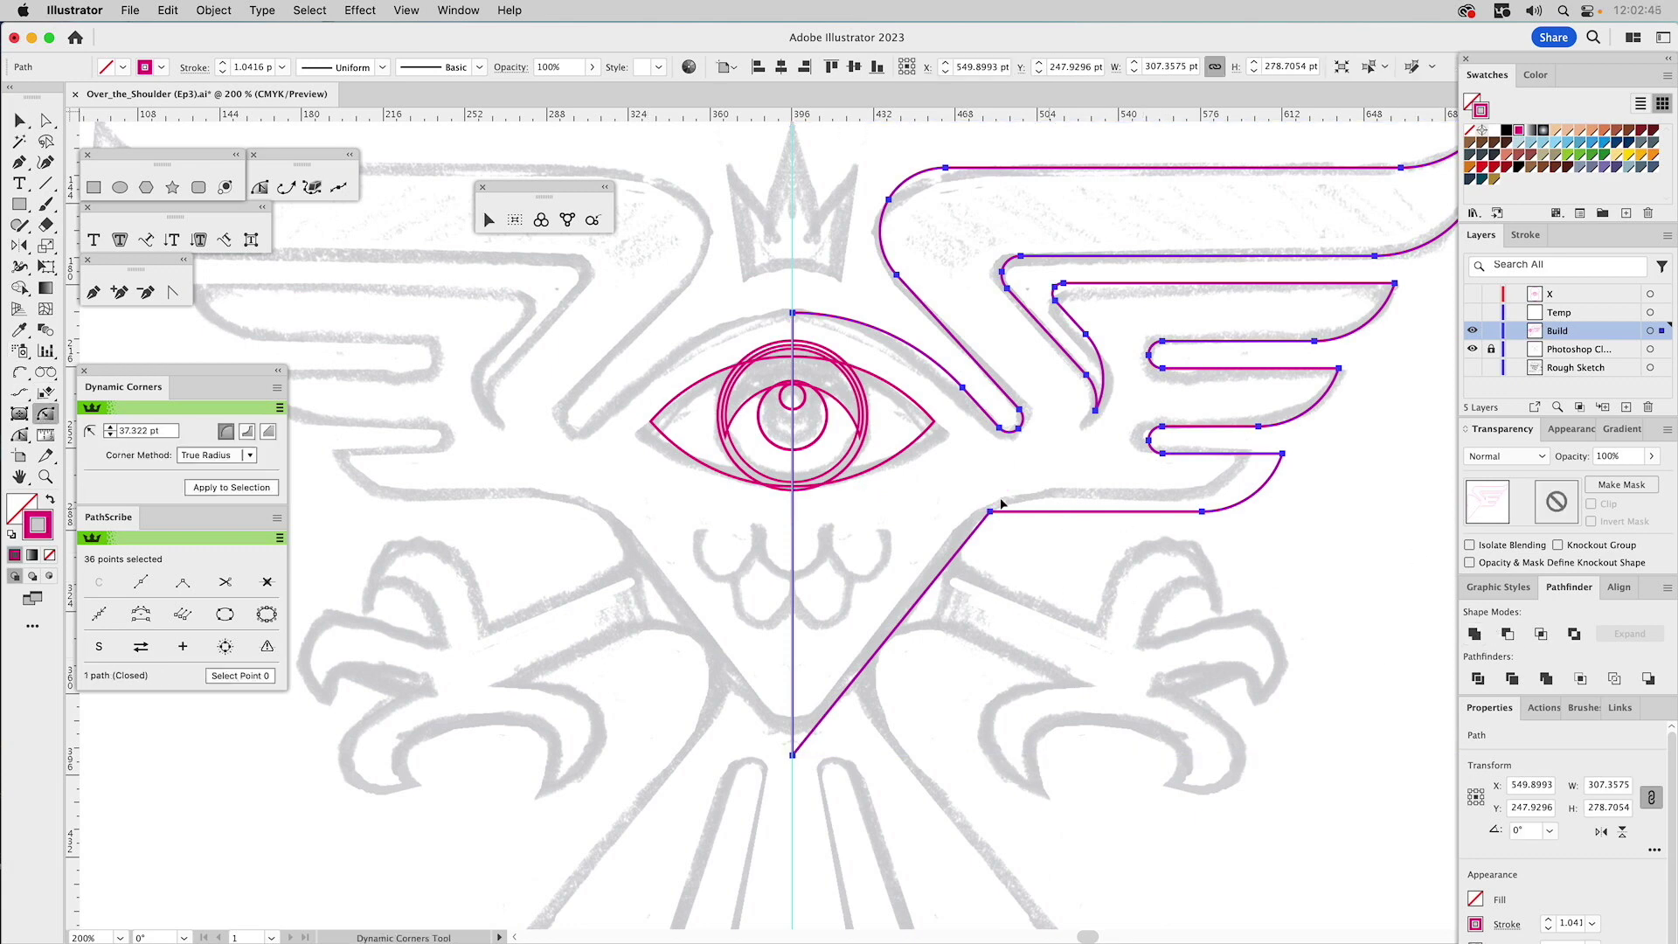
# - Round the corner where the right wing's lower edge meets the body to a radius of about 34 pt
pyautogui.moveTo(992, 519); pyautogui.dragTo(1055, 574)
pyautogui.press('v')
pyautogui.click(1078, 463)
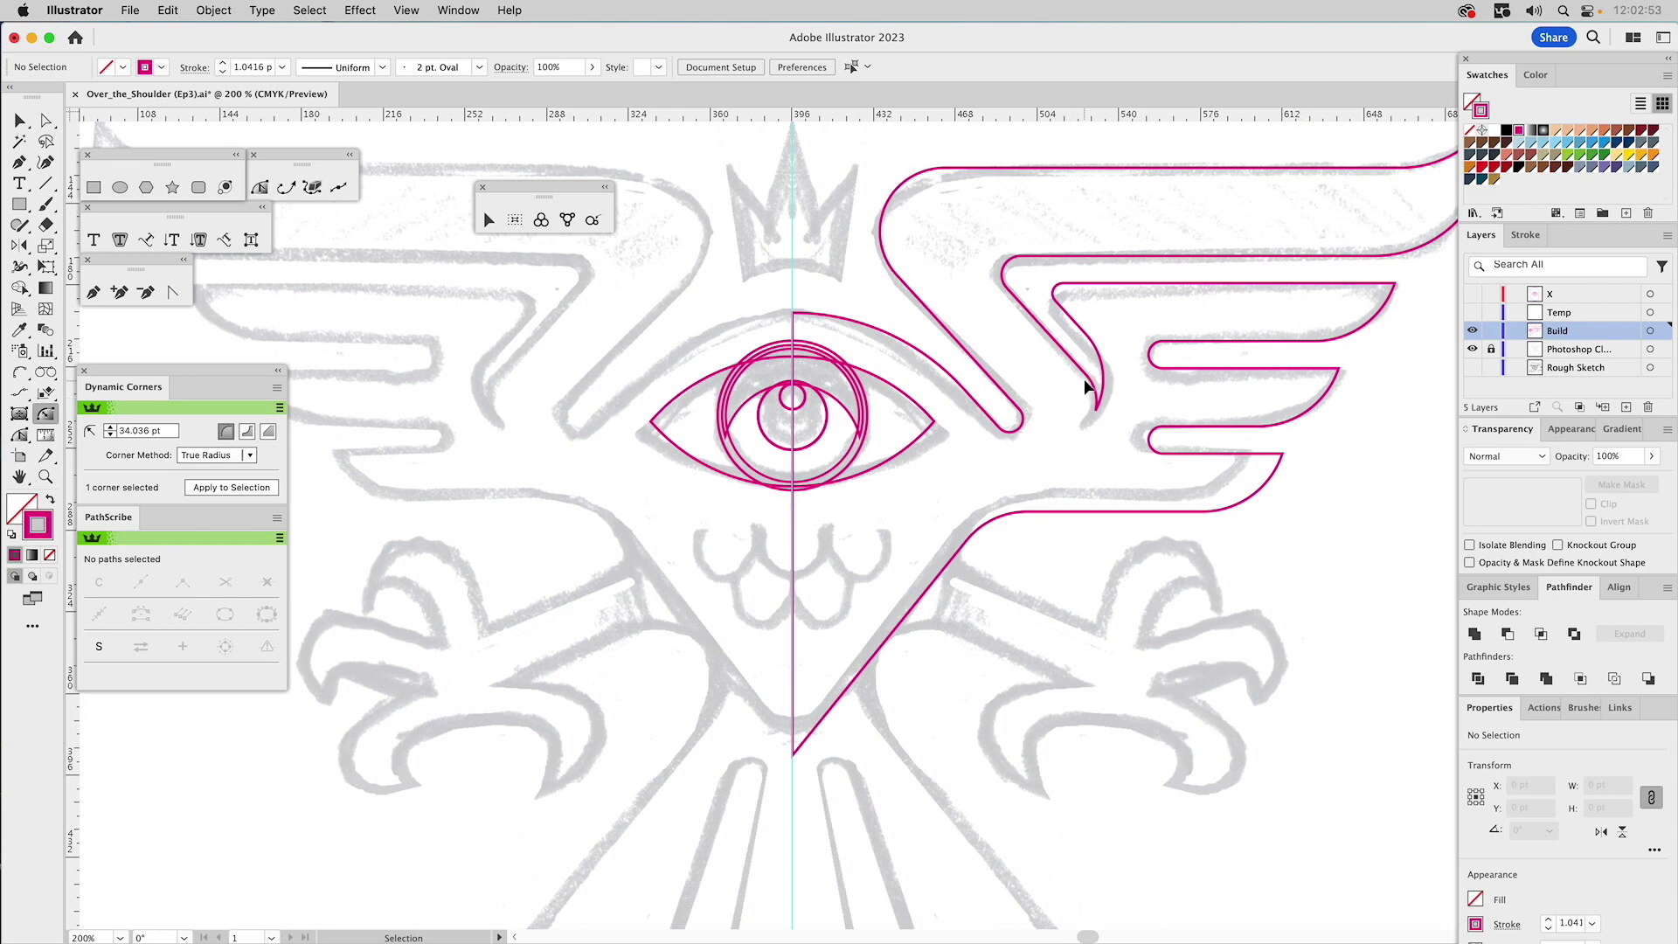
# - Draw a circle about 44.7 pt in diameter over the sketched foot's inner talon and nudge it up to fit the curve
pyautogui.scroll(-4, 865, 517)
pyautogui.hscroll(8, 865, 516)
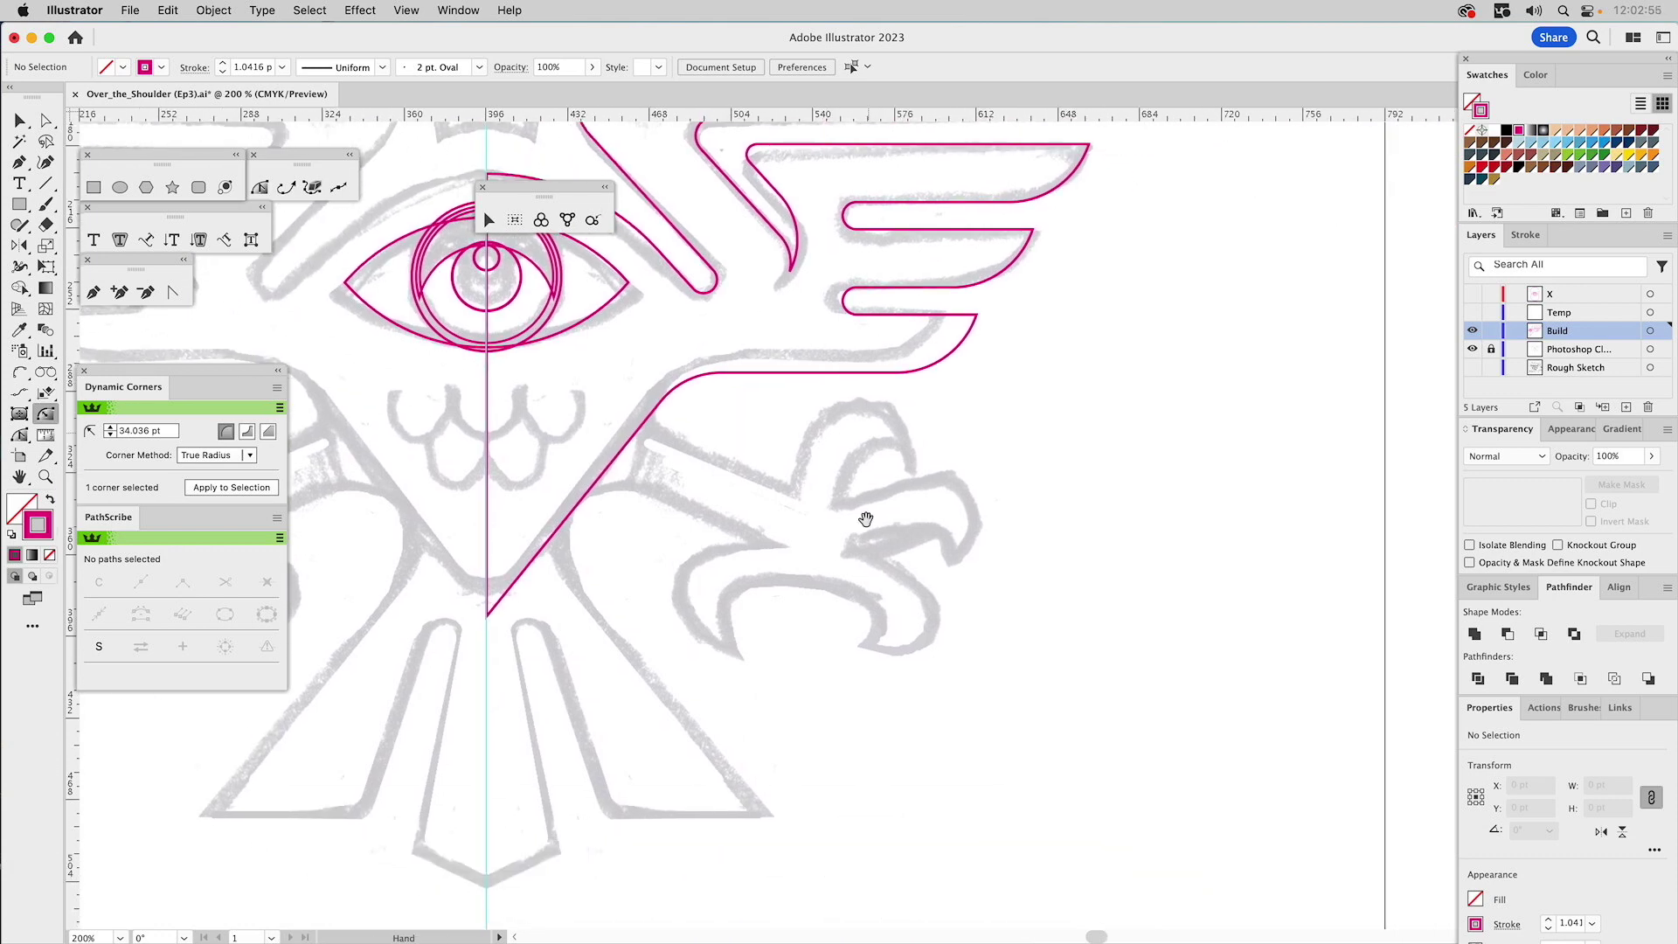
pyautogui.click(119, 187)
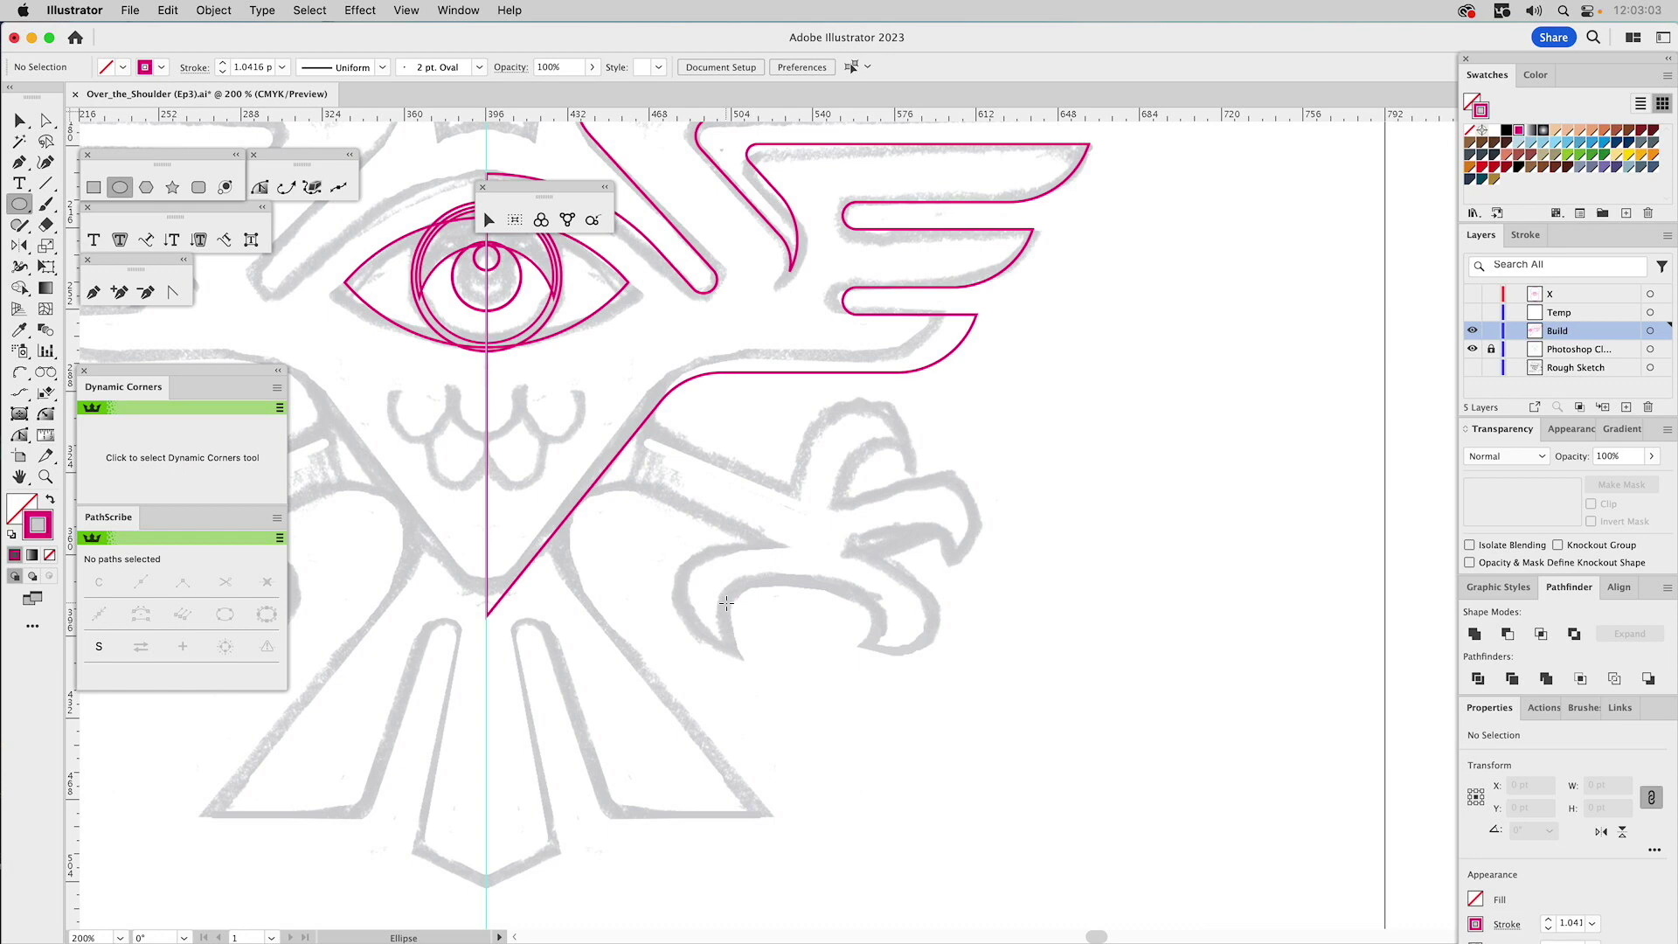
pyautogui.moveTo(725, 603); pyautogui.dragTo(777, 629)
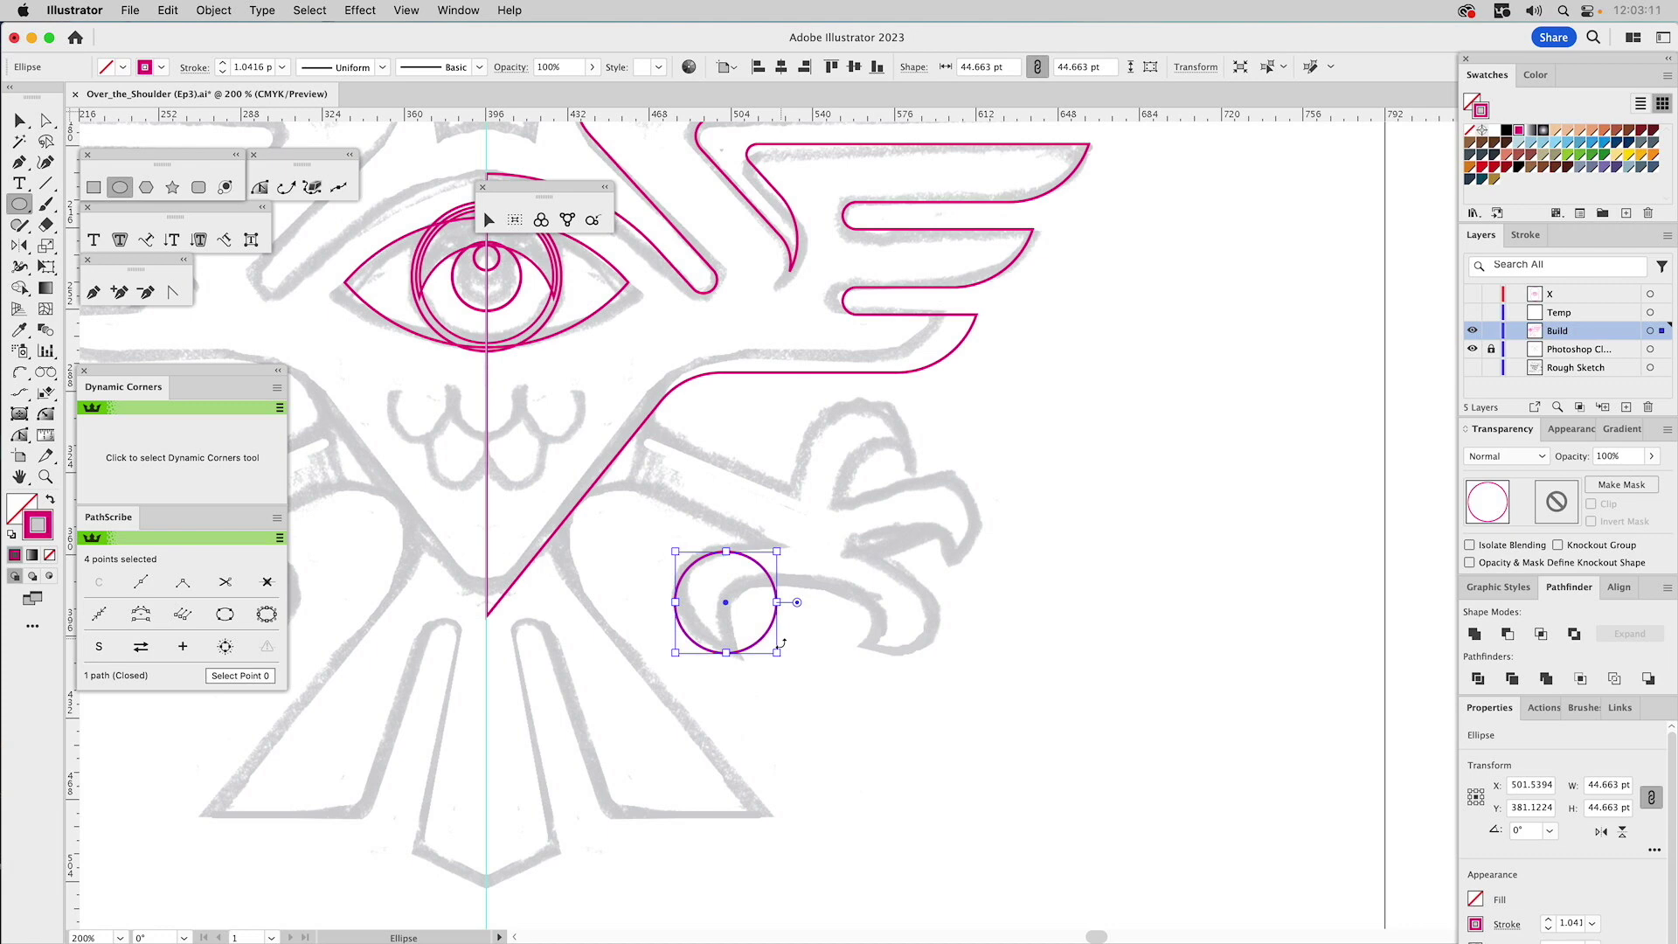
pyautogui.press('v')
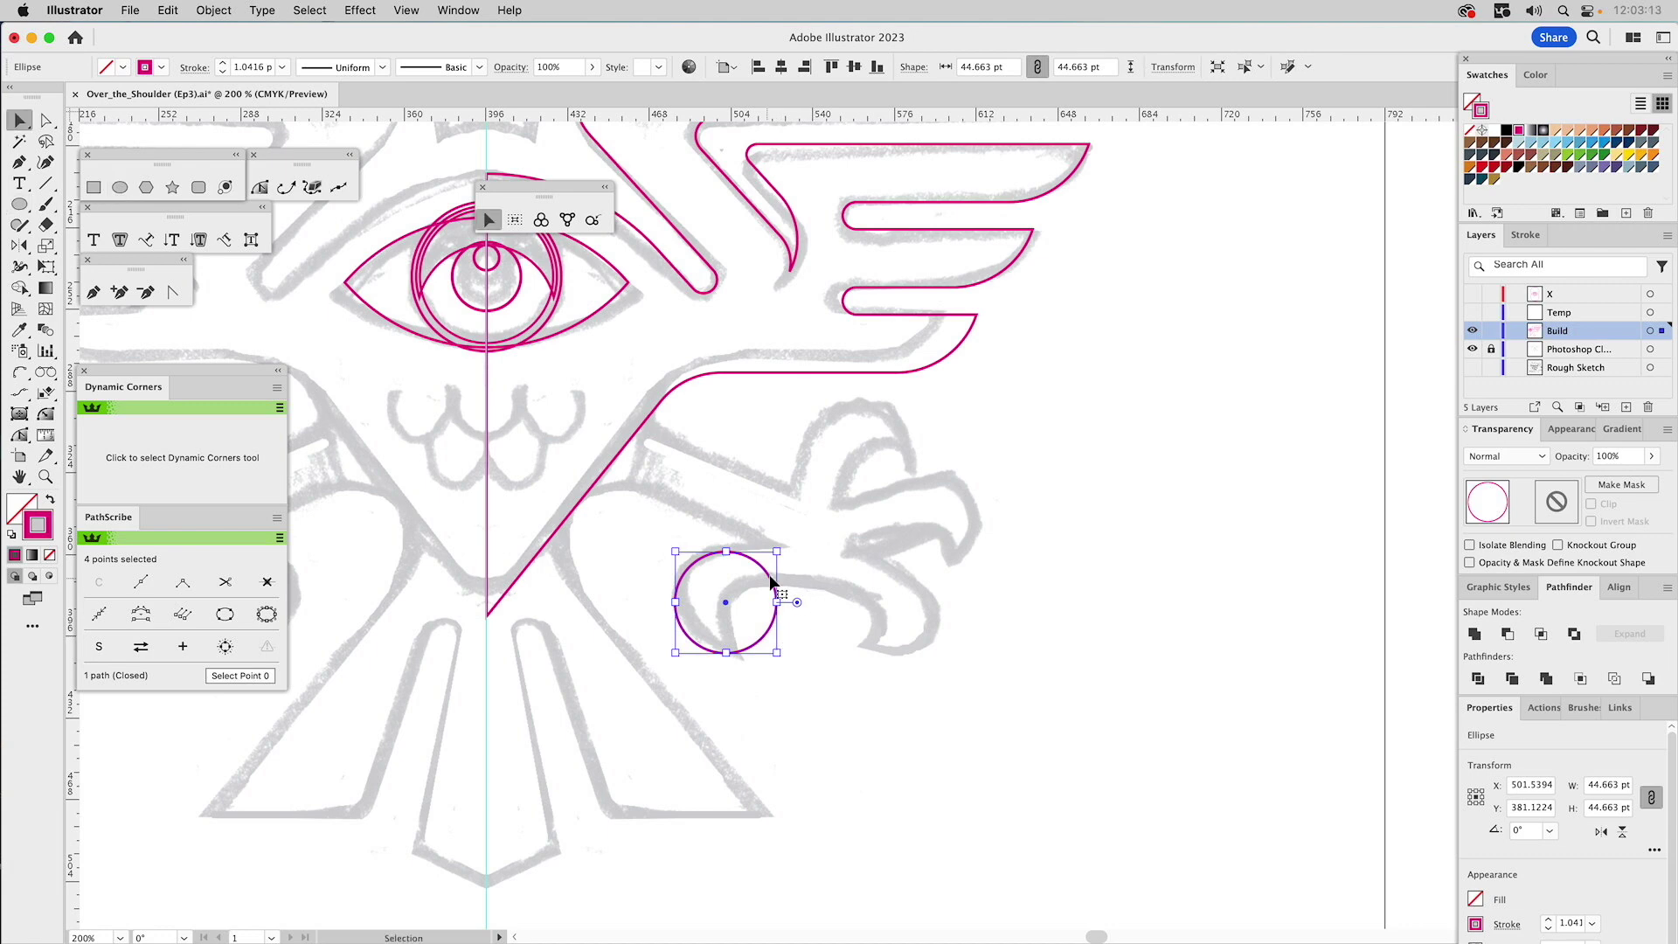
pyautogui.moveTo(753, 561); pyautogui.dragTo(764, 557)
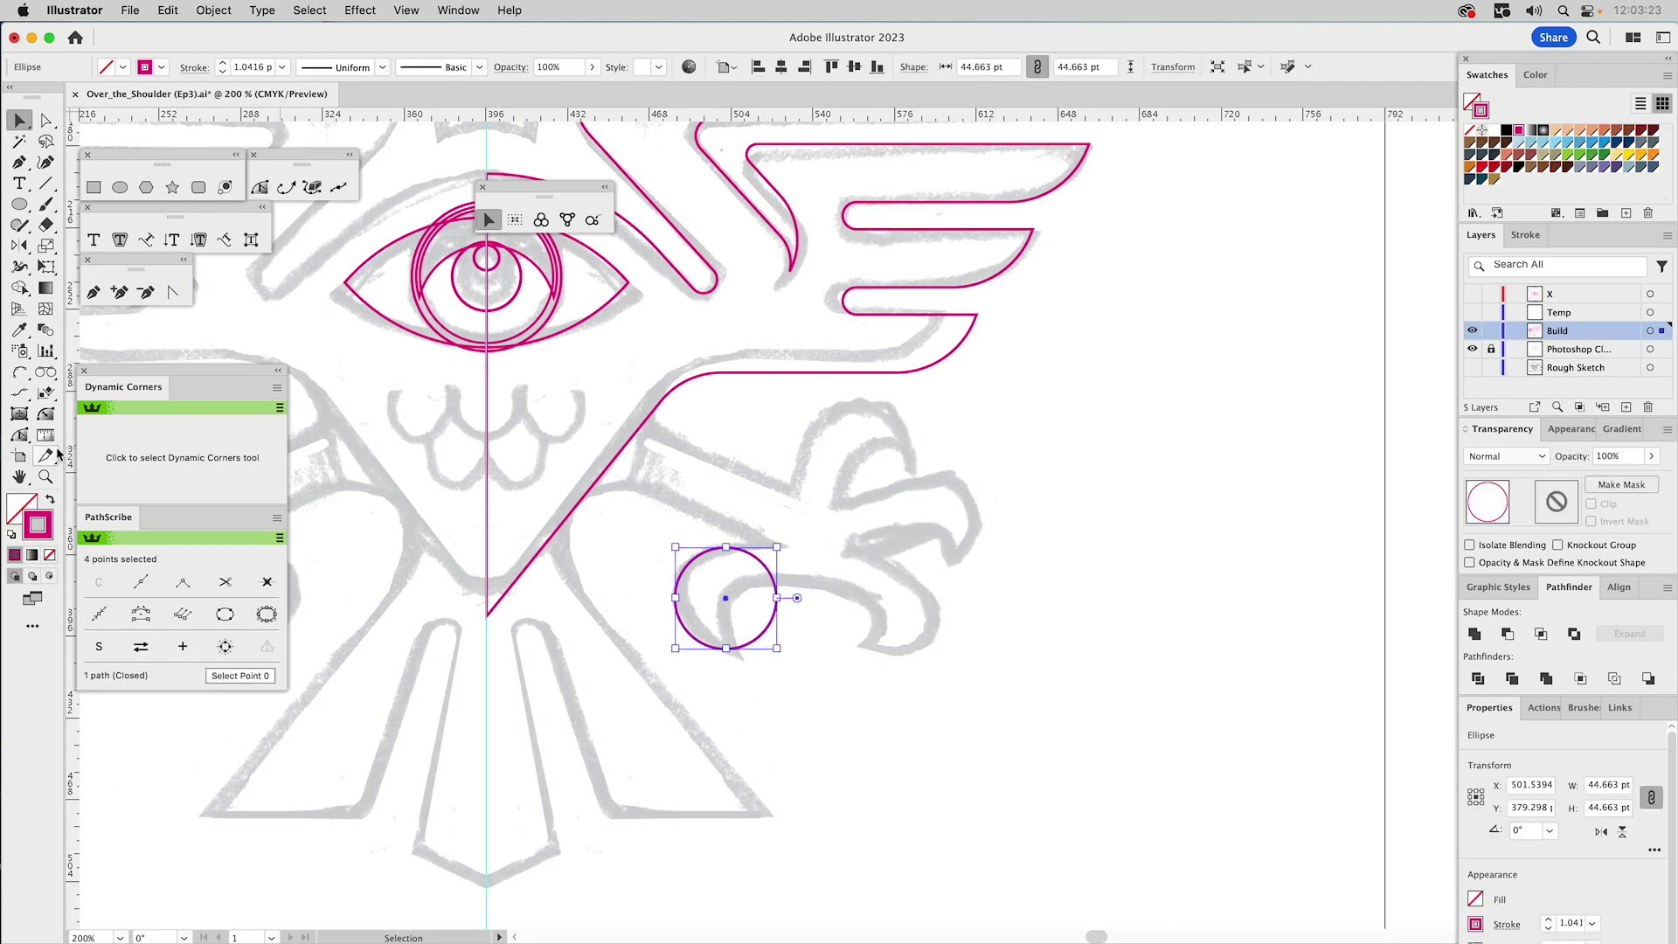
# - Turn the circle's two rounded quadrants facing away from the body into square corners with the Dynamic Corners tool
pyautogui.click(45, 415)
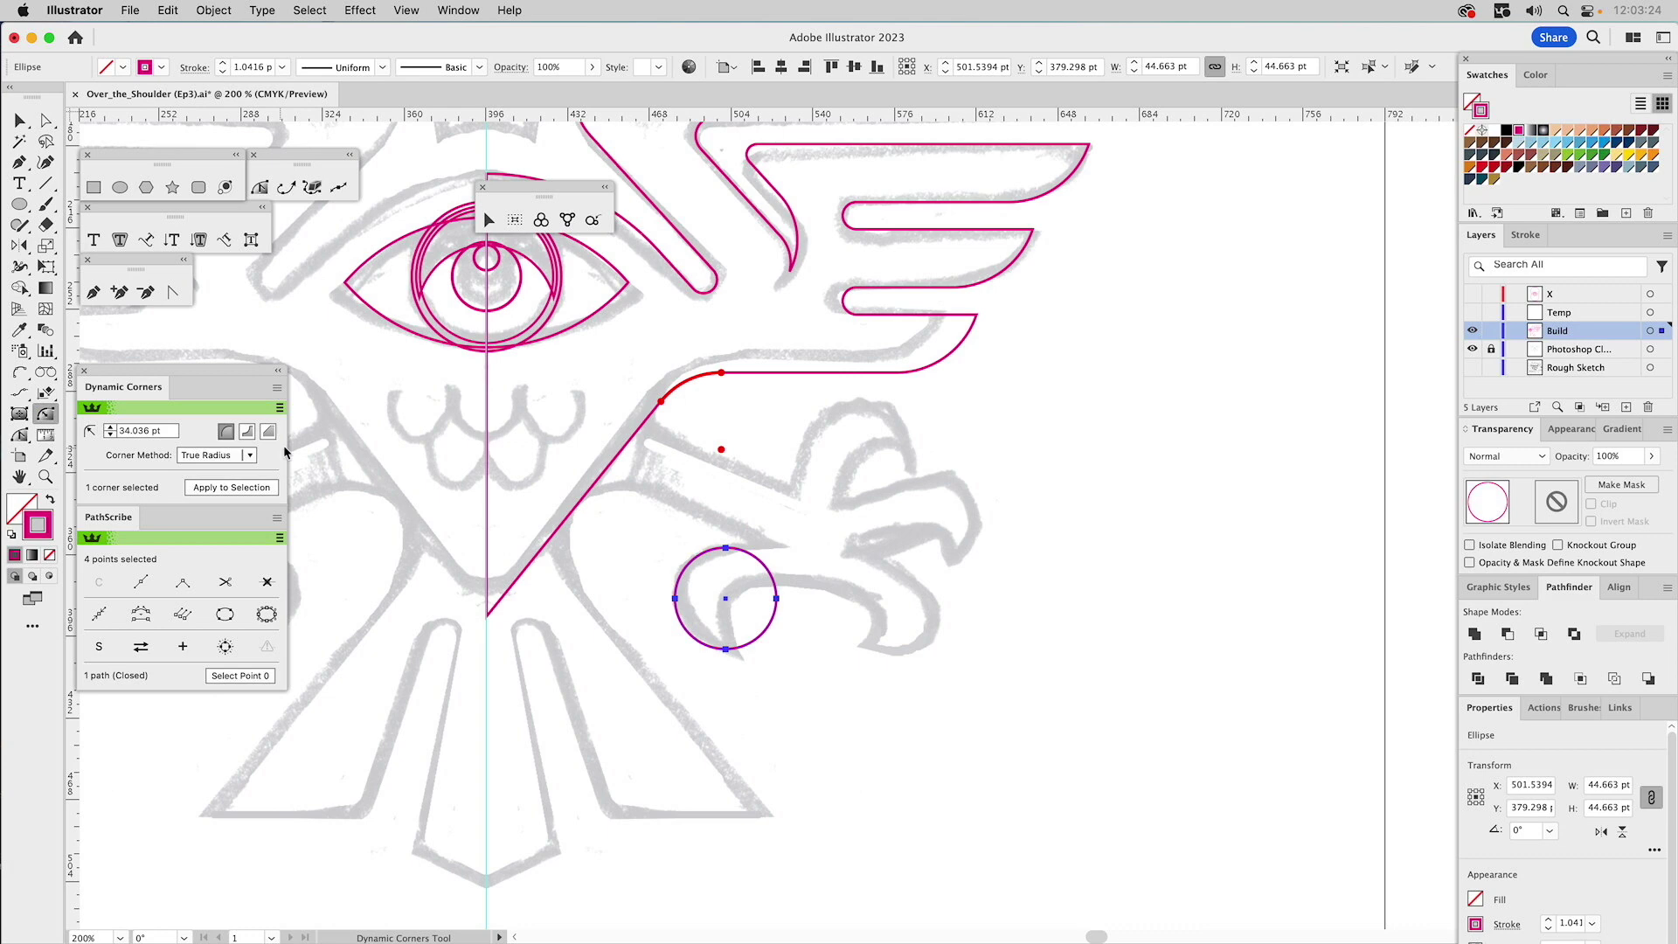
pyautogui.click(754, 558)
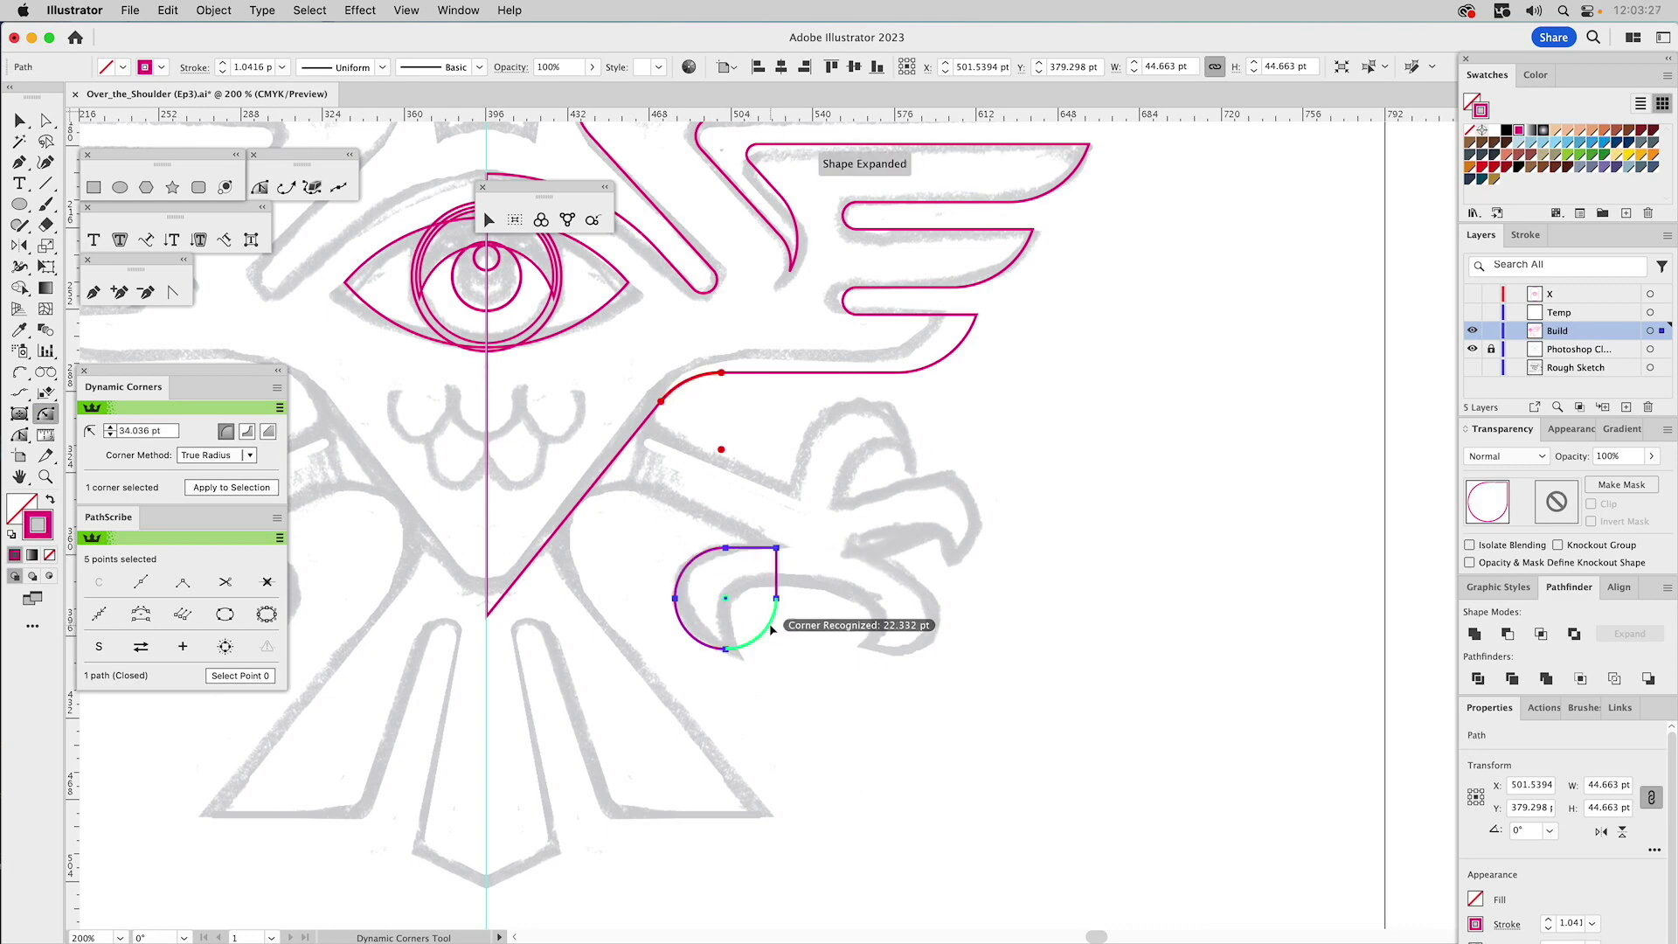
pyautogui.click(767, 624)
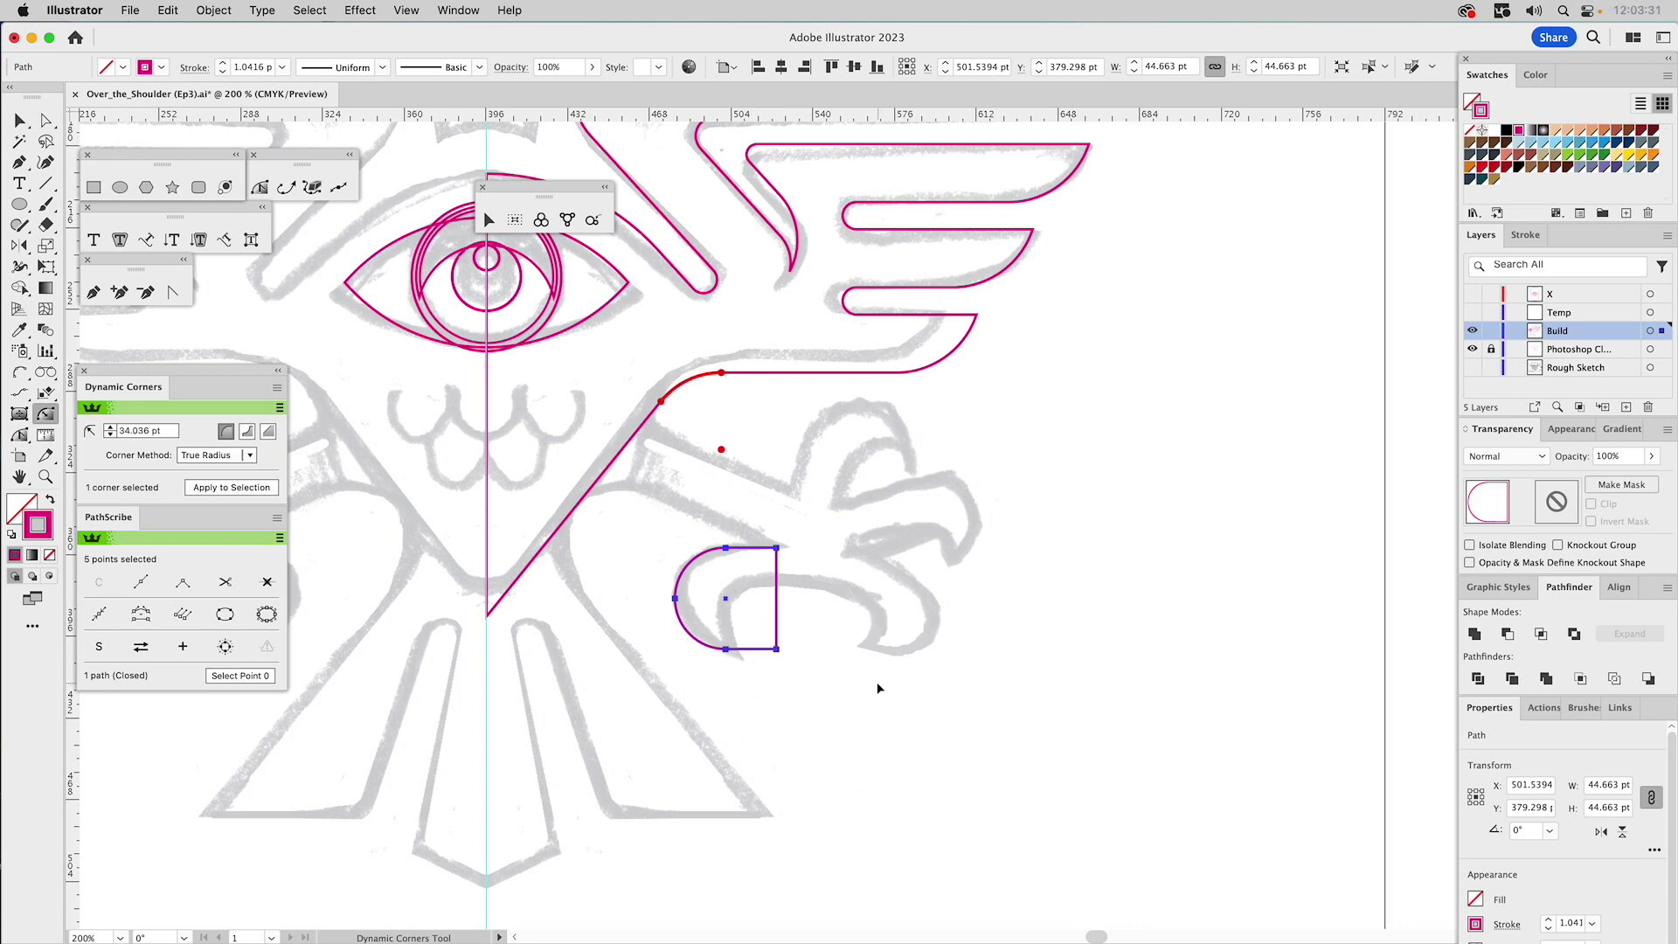
# - Stretch the squared end of the talon shape outward to an overall width of about 126 pt
pyautogui.press('v')
pyautogui.click(811, 545)
pyautogui.click(776, 559)
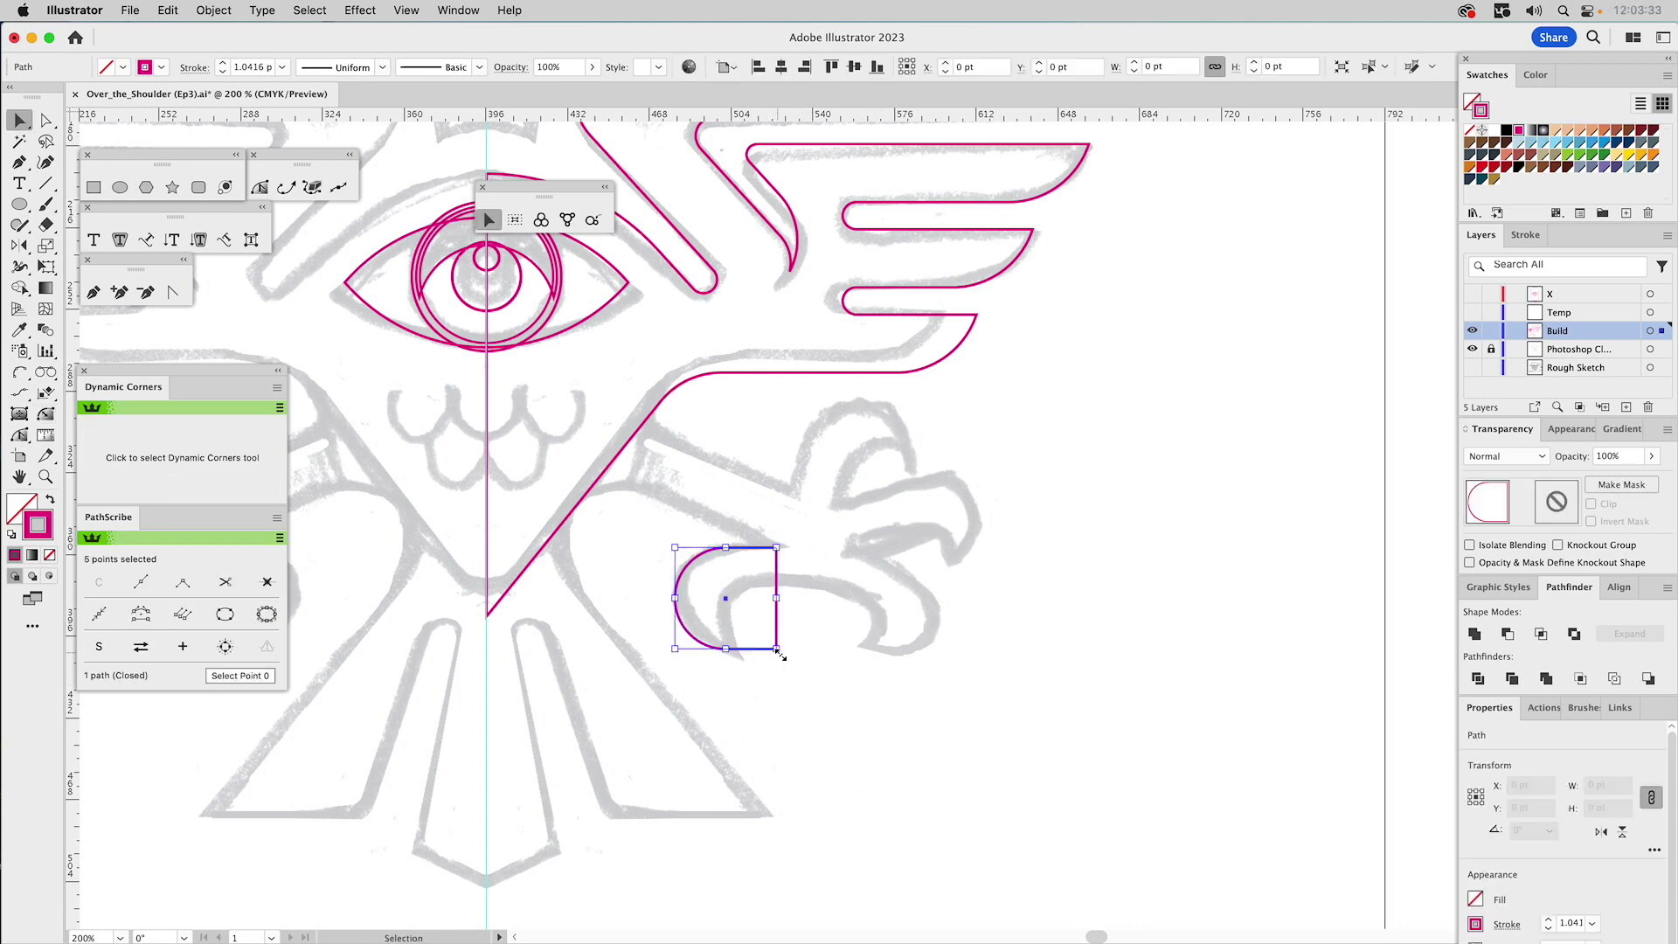
pyautogui.press('a')
pyautogui.moveTo(764, 652); pyautogui.dragTo(965, 652)
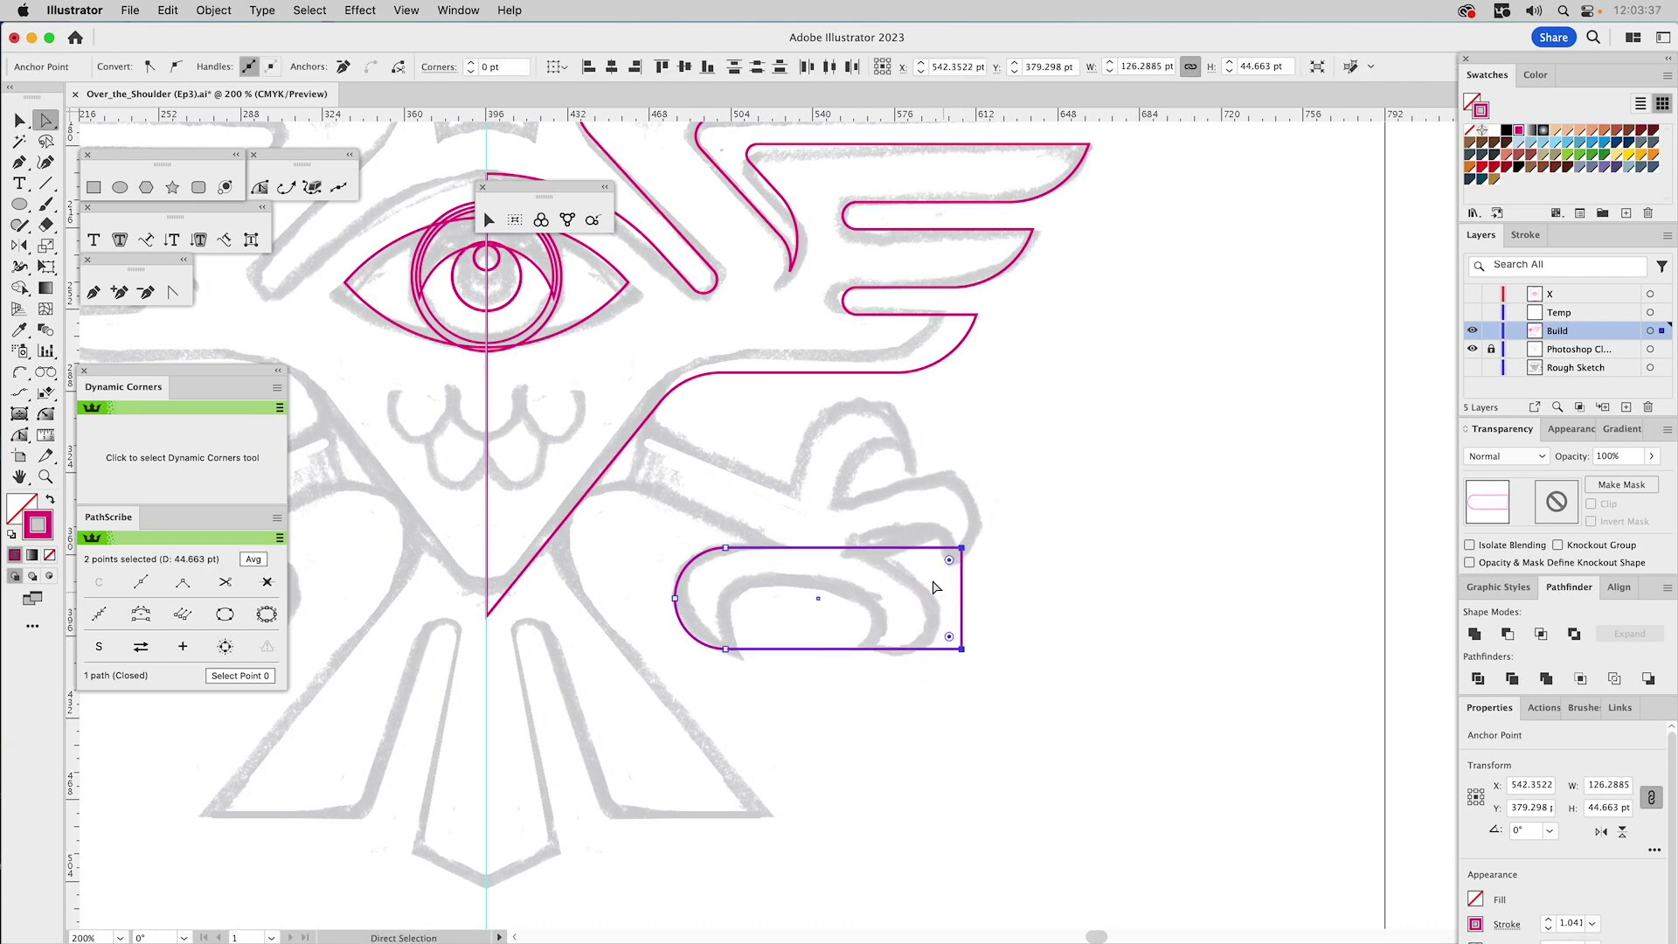
# - Scale the talon shape to about 119 by 42 pt, match its stroke to the wing outline, and realign it with the sketched talon
pyautogui.press('v')
pyautogui.click(824, 560)
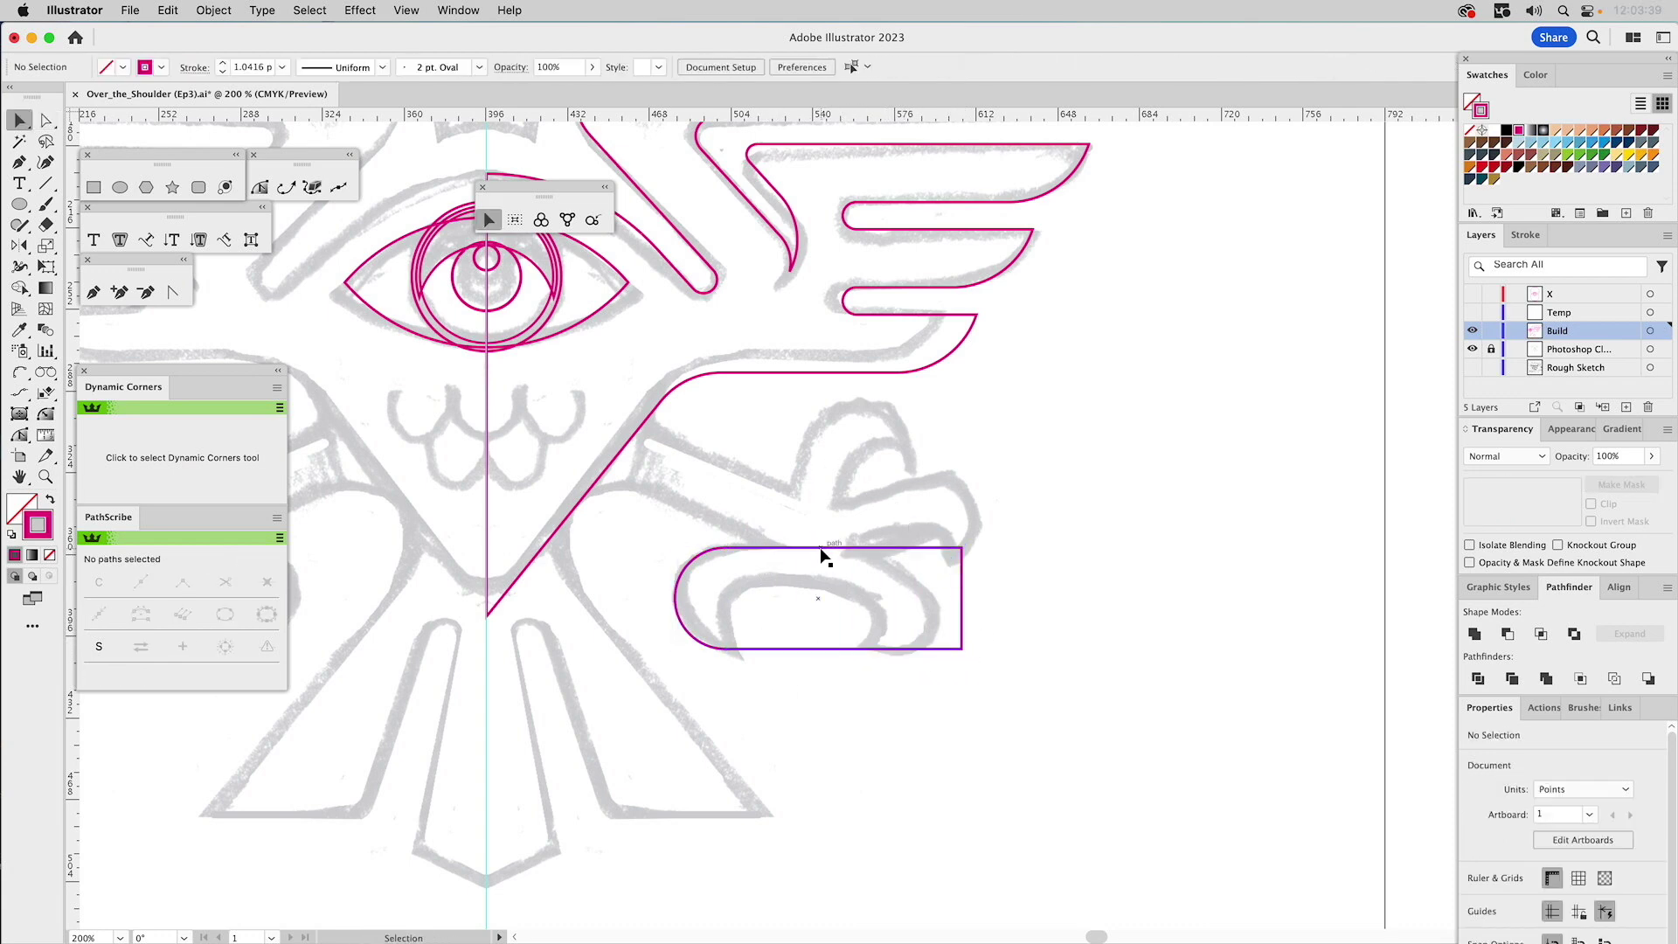
pyautogui.click(824, 559)
pyautogui.moveTo(675, 648); pyautogui.dragTo(690, 643)
pyautogui.press('i')
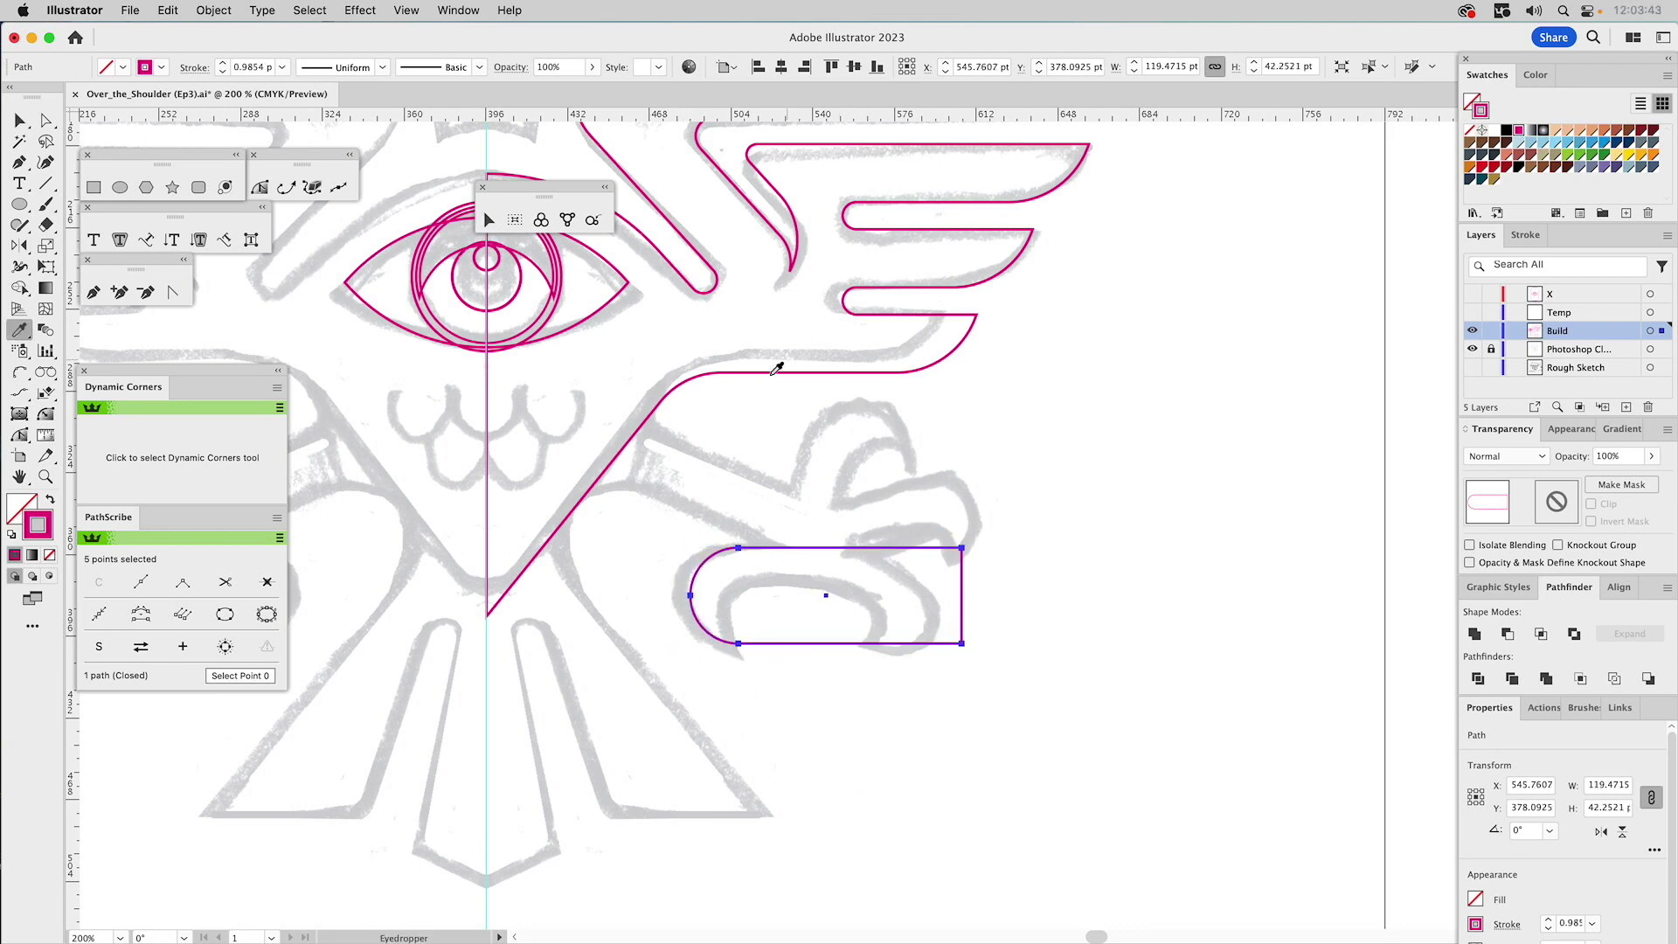
pyautogui.click(777, 367)
pyautogui.moveTo(866, 545); pyautogui.dragTo(856, 547)
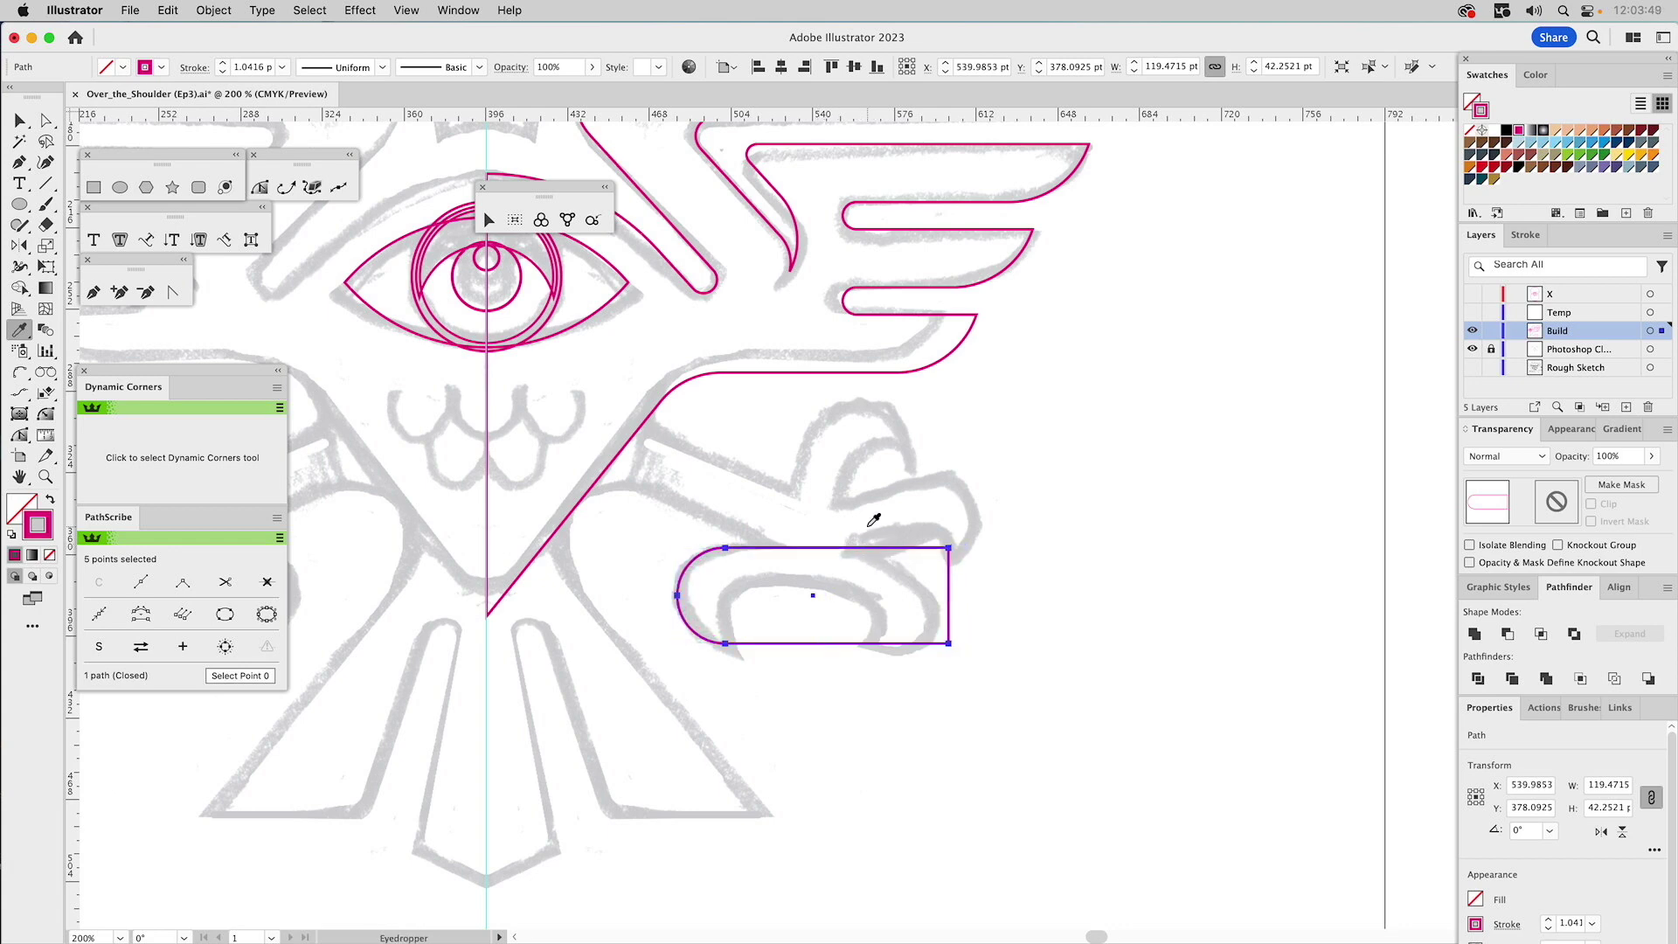
# - Duplicate the talon shape onto the inner curve, scale it down to about 28 pt high, and extend its square end to about 121 pt wide
pyautogui.press('v')
pyautogui.moveTo(776, 549); pyautogui.dragTo(823, 589)
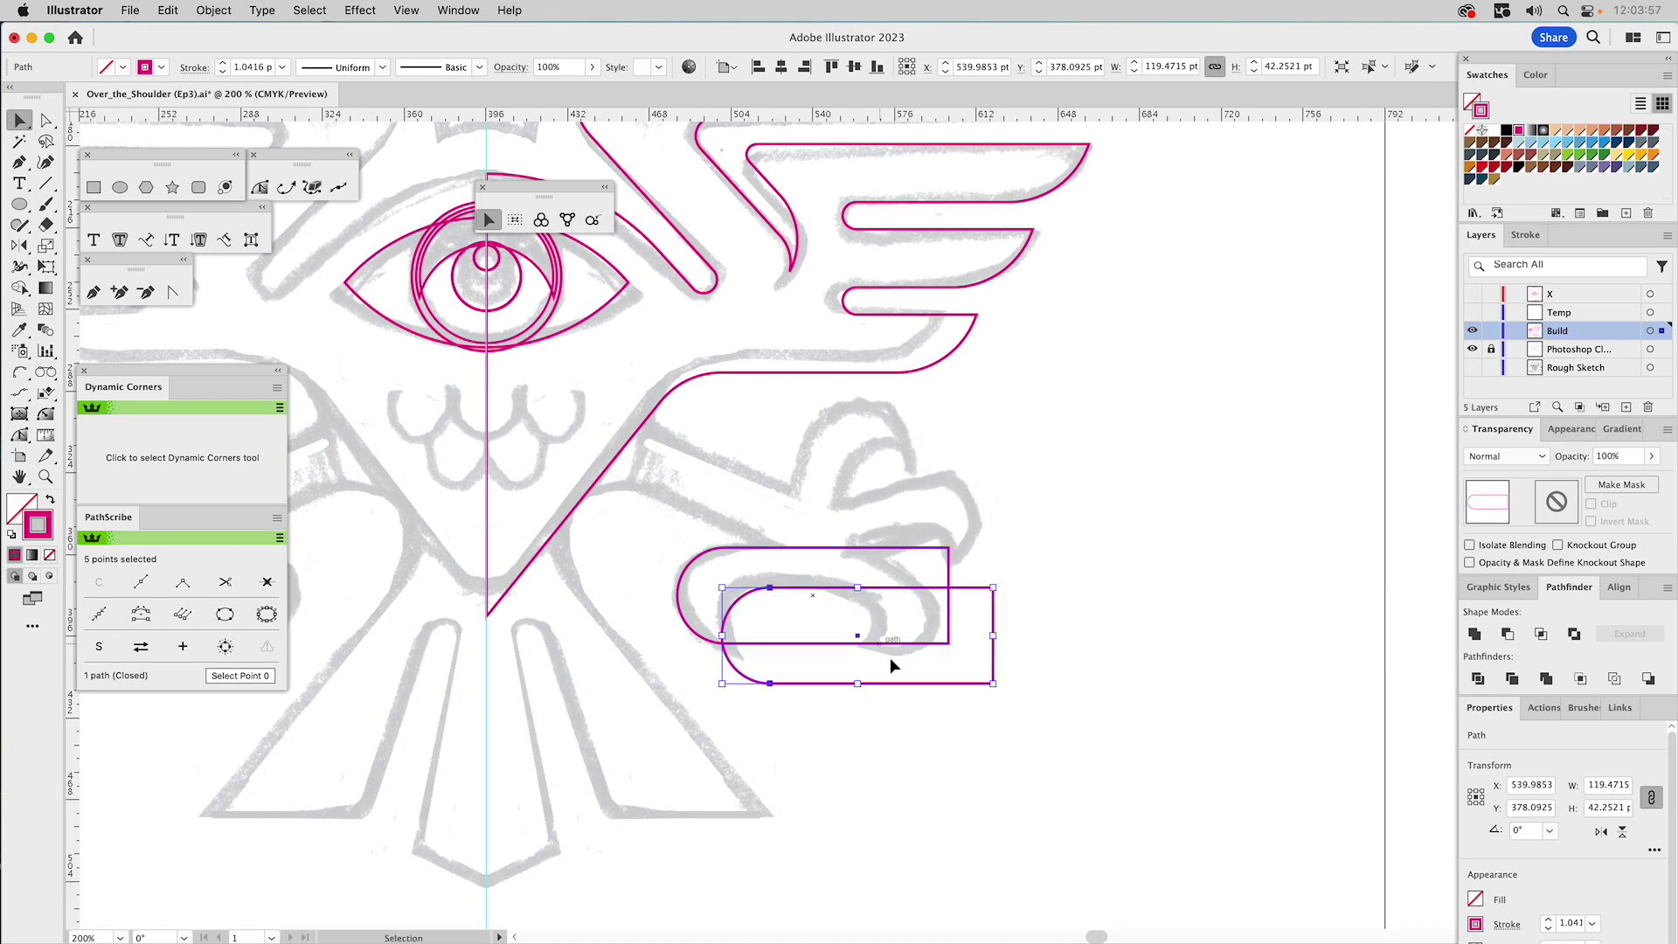
pyautogui.moveTo(994, 682); pyautogui.dragTo(955, 650)
pyautogui.press('a')
pyautogui.click(901, 588)
pyautogui.keyDown('shift'); pyautogui.click(901, 650); pyautogui.keyUp('shift')
pyautogui.moveTo(904, 649); pyautogui.dragTo(997, 651)
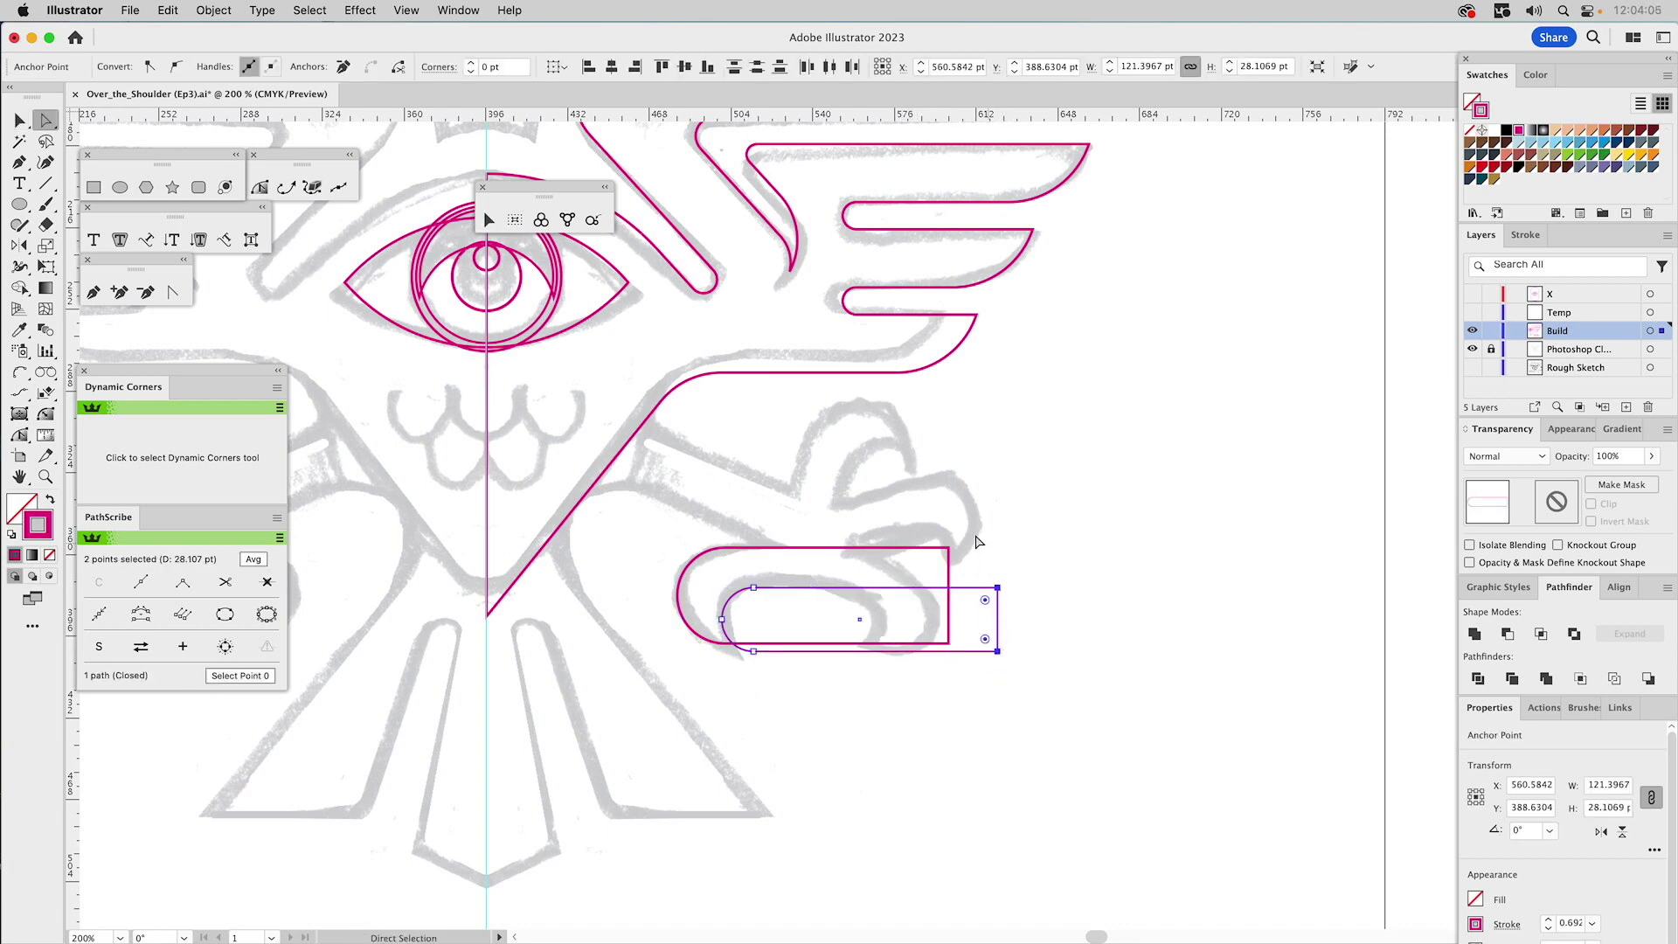
# - Fill the smaller shape yellow and subtract it from the larger one with Minus Front to form the hooked talon
pyautogui.press('v')
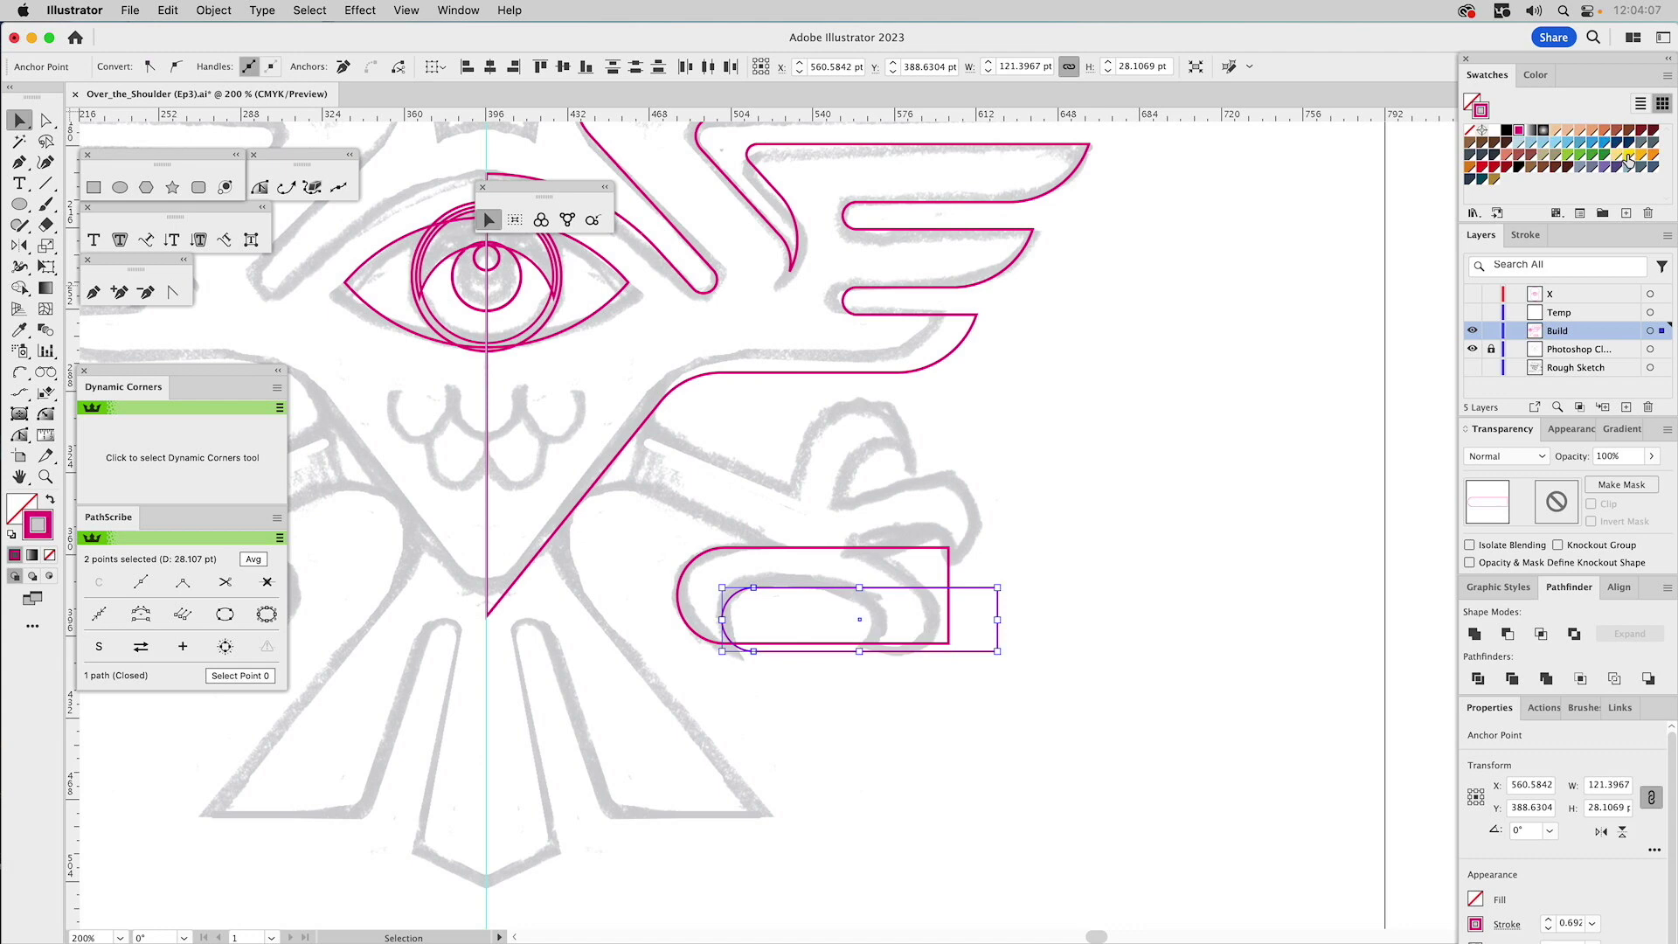
pyautogui.moveTo(1627, 158); pyautogui.dragTo(961, 612)
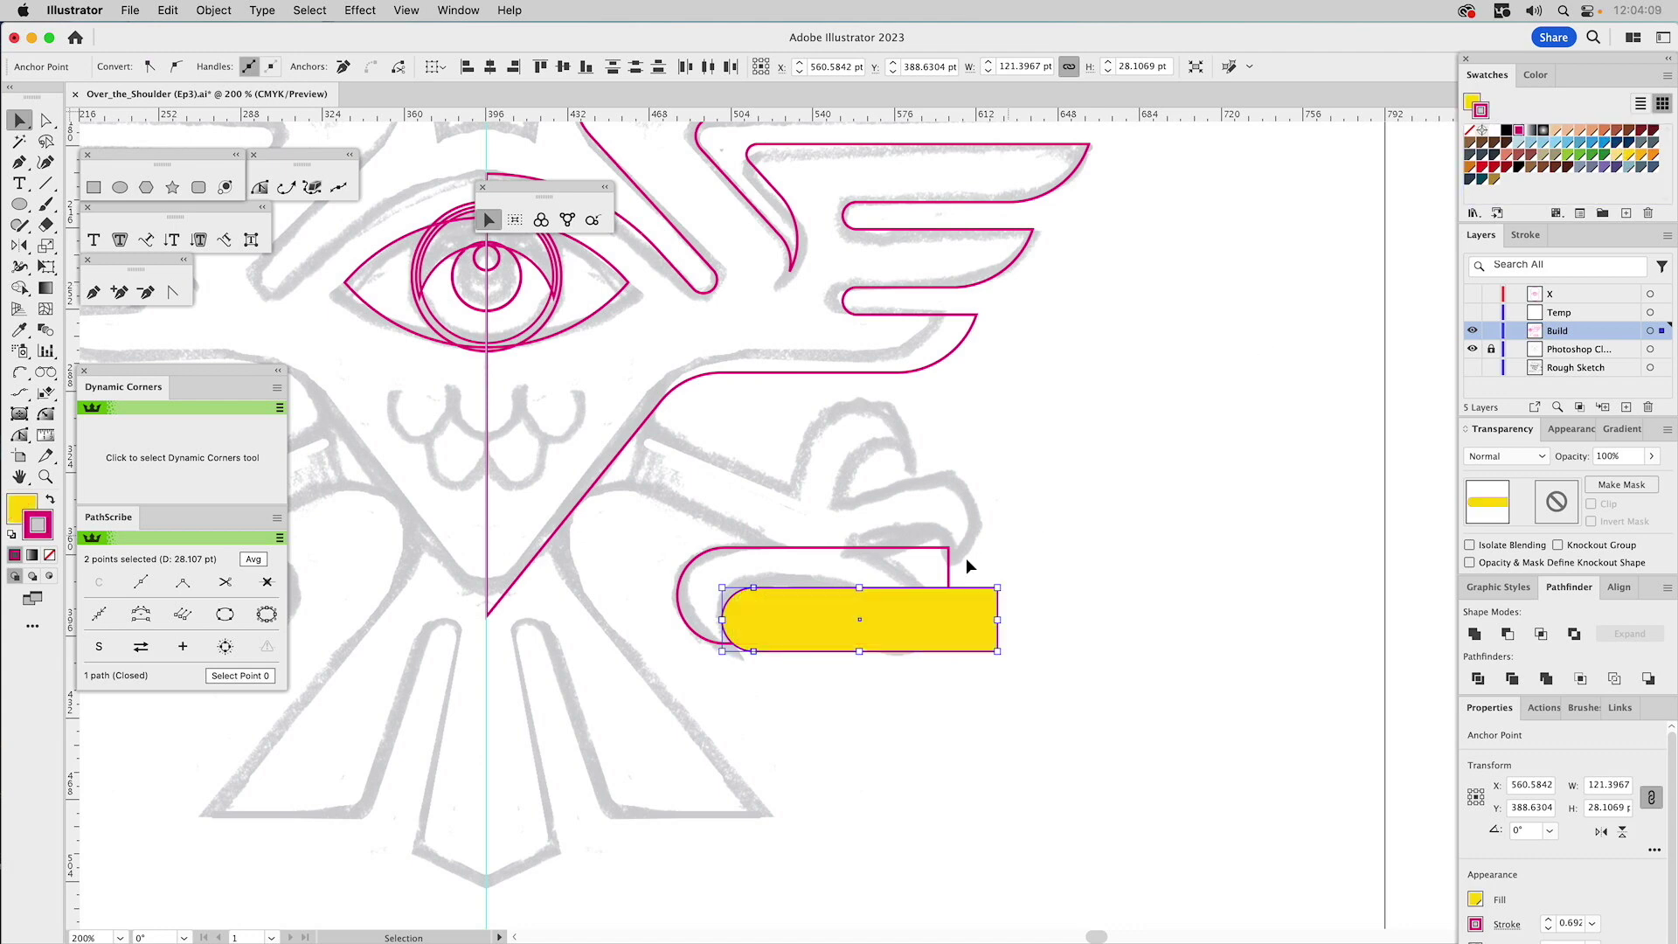
pyautogui.keyDown('shift'); pyautogui.click(816, 644); pyautogui.keyUp('shift')
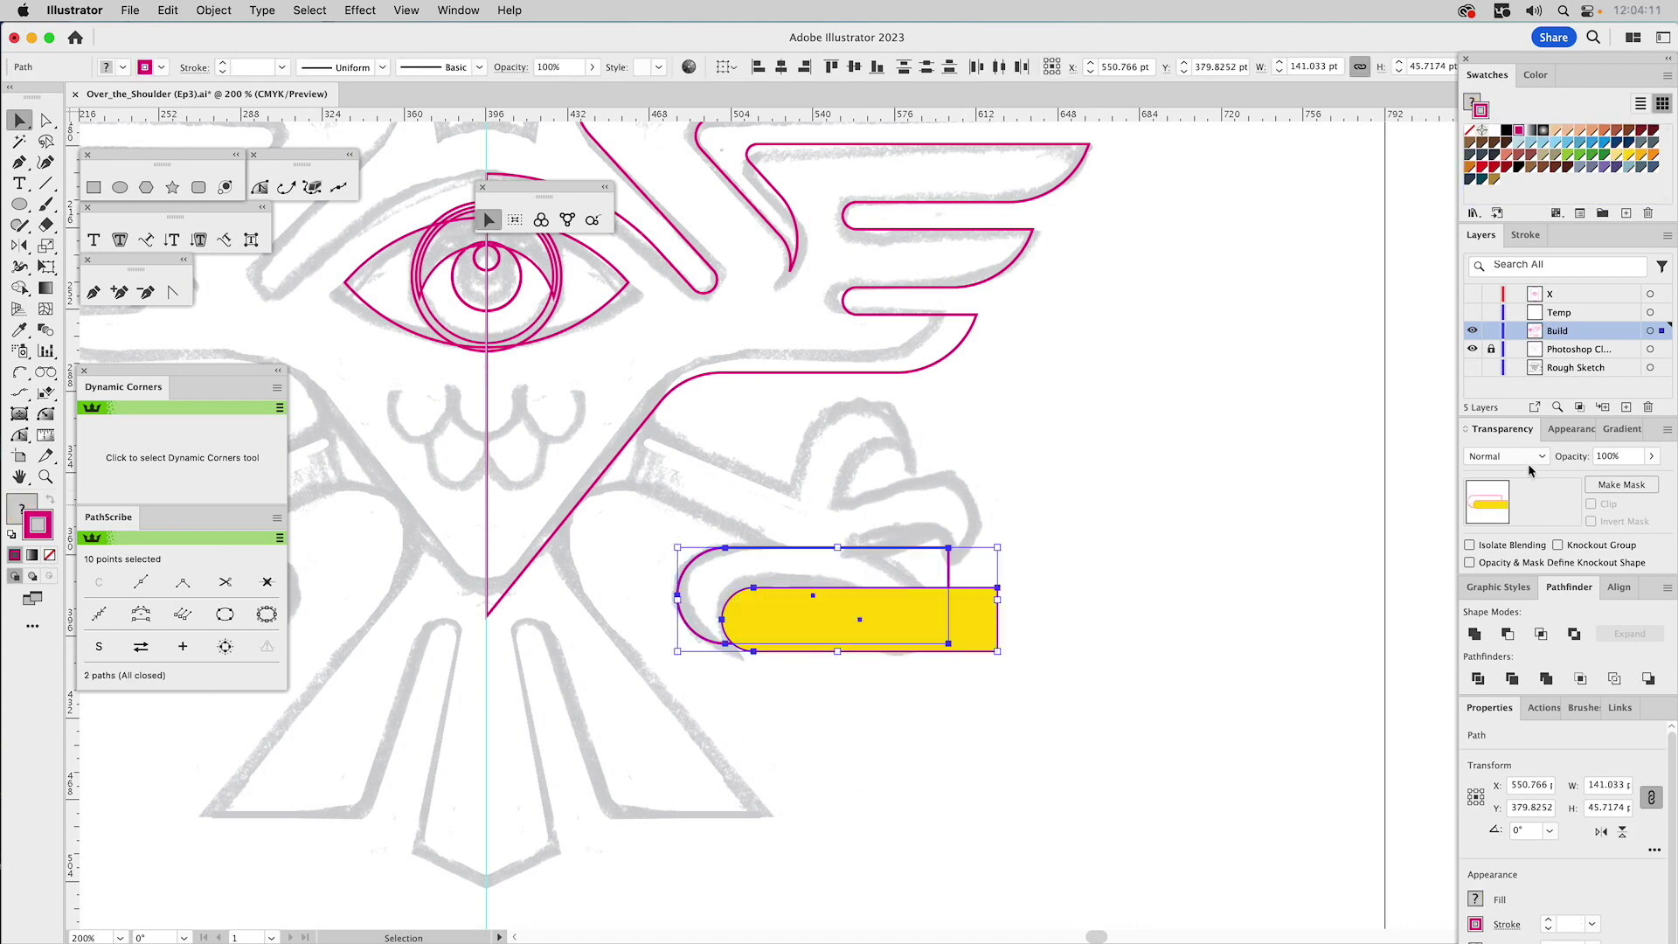
pyautogui.click(1508, 632)
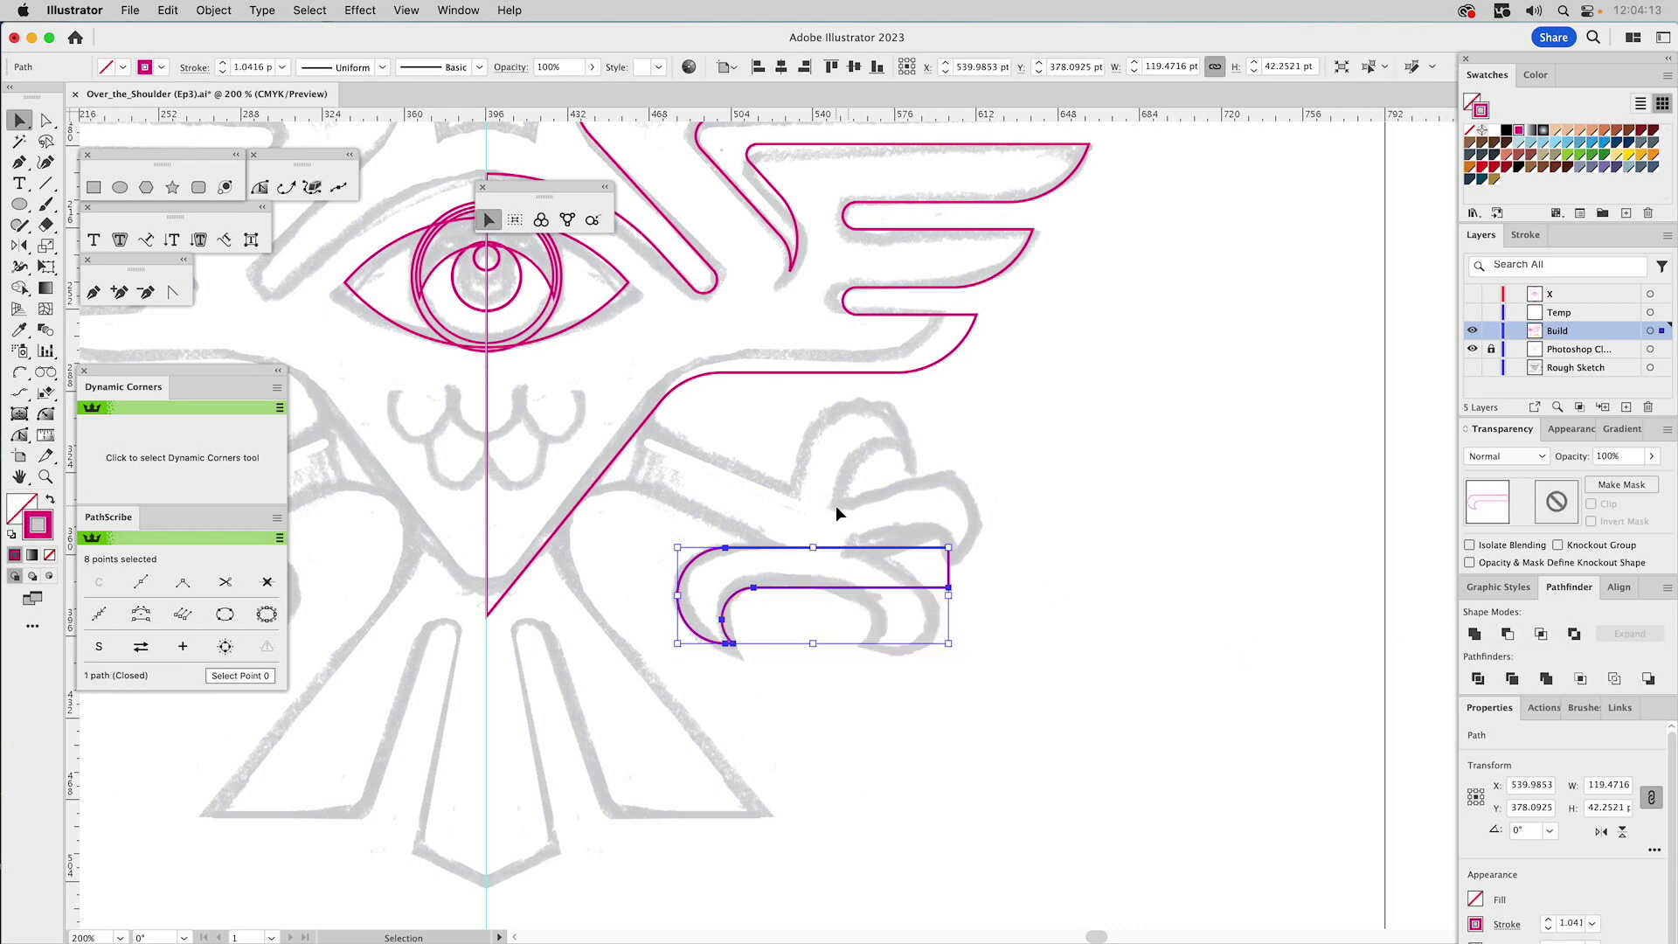
# - Place a spare copy of the hooked talon in the empty area below the sketched foot
pyautogui.click(756, 519)
pyautogui.click(748, 549)
pyautogui.moveTo(751, 548); pyautogui.dragTo(937, 716)
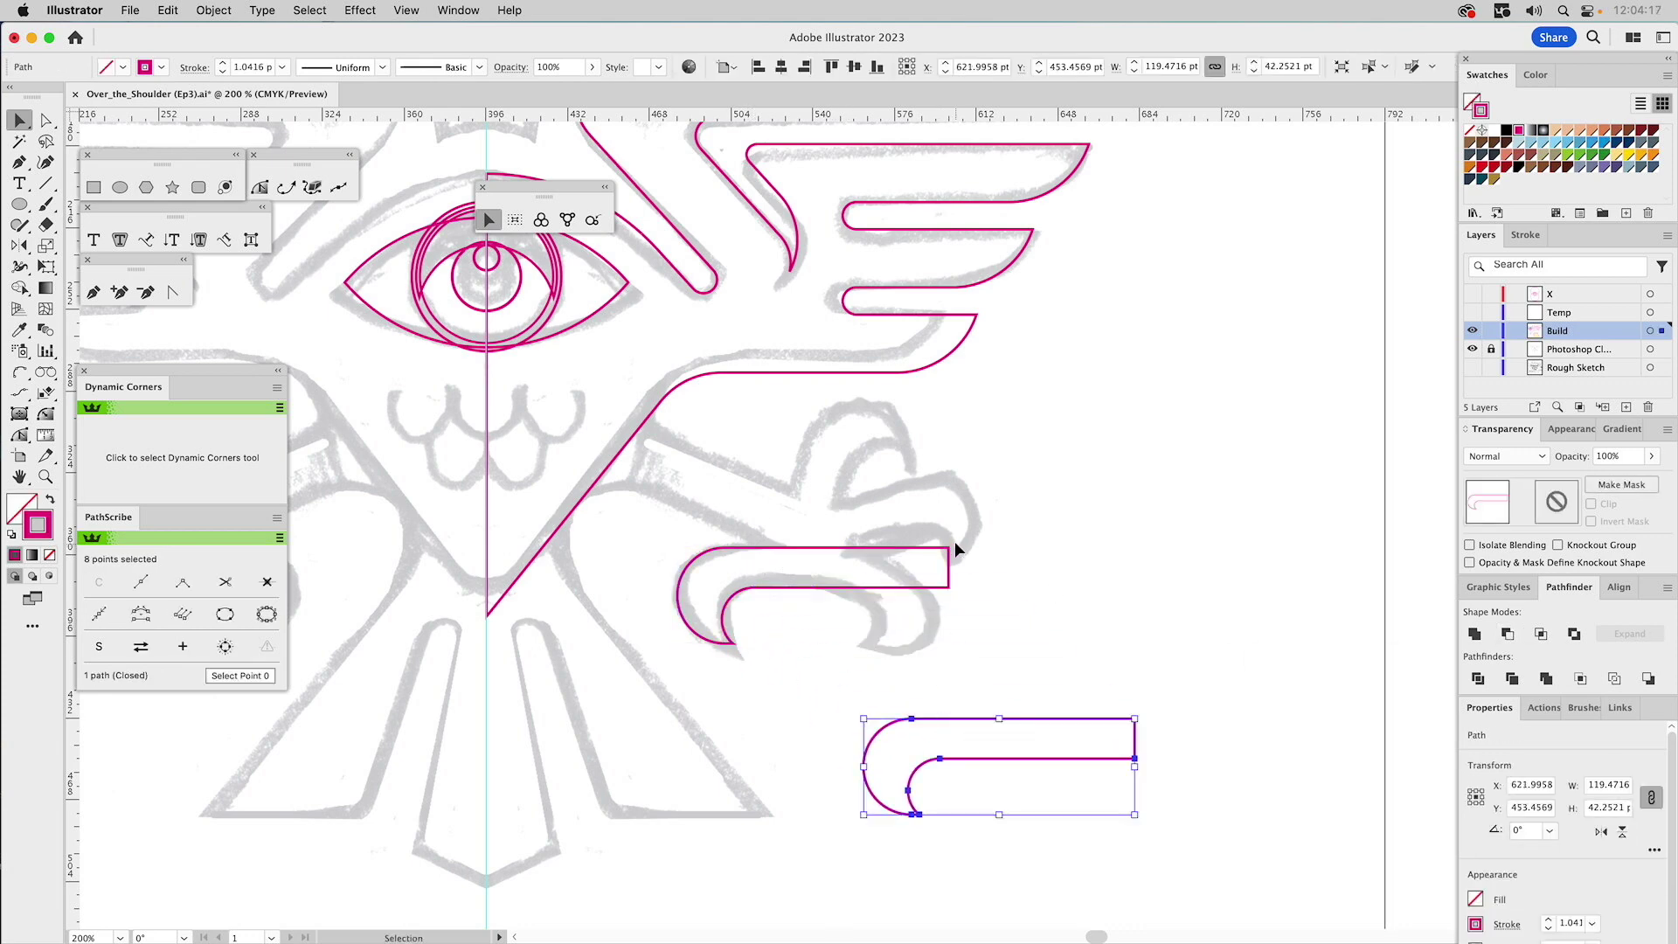
# - Shorten the straight end of the original talon so the shape is about 67.5 pt wide
pyautogui.press('a')
pyautogui.moveTo(958, 535); pyautogui.dragTo(830, 578)
pyautogui.press('v')
pyautogui.click(906, 584)
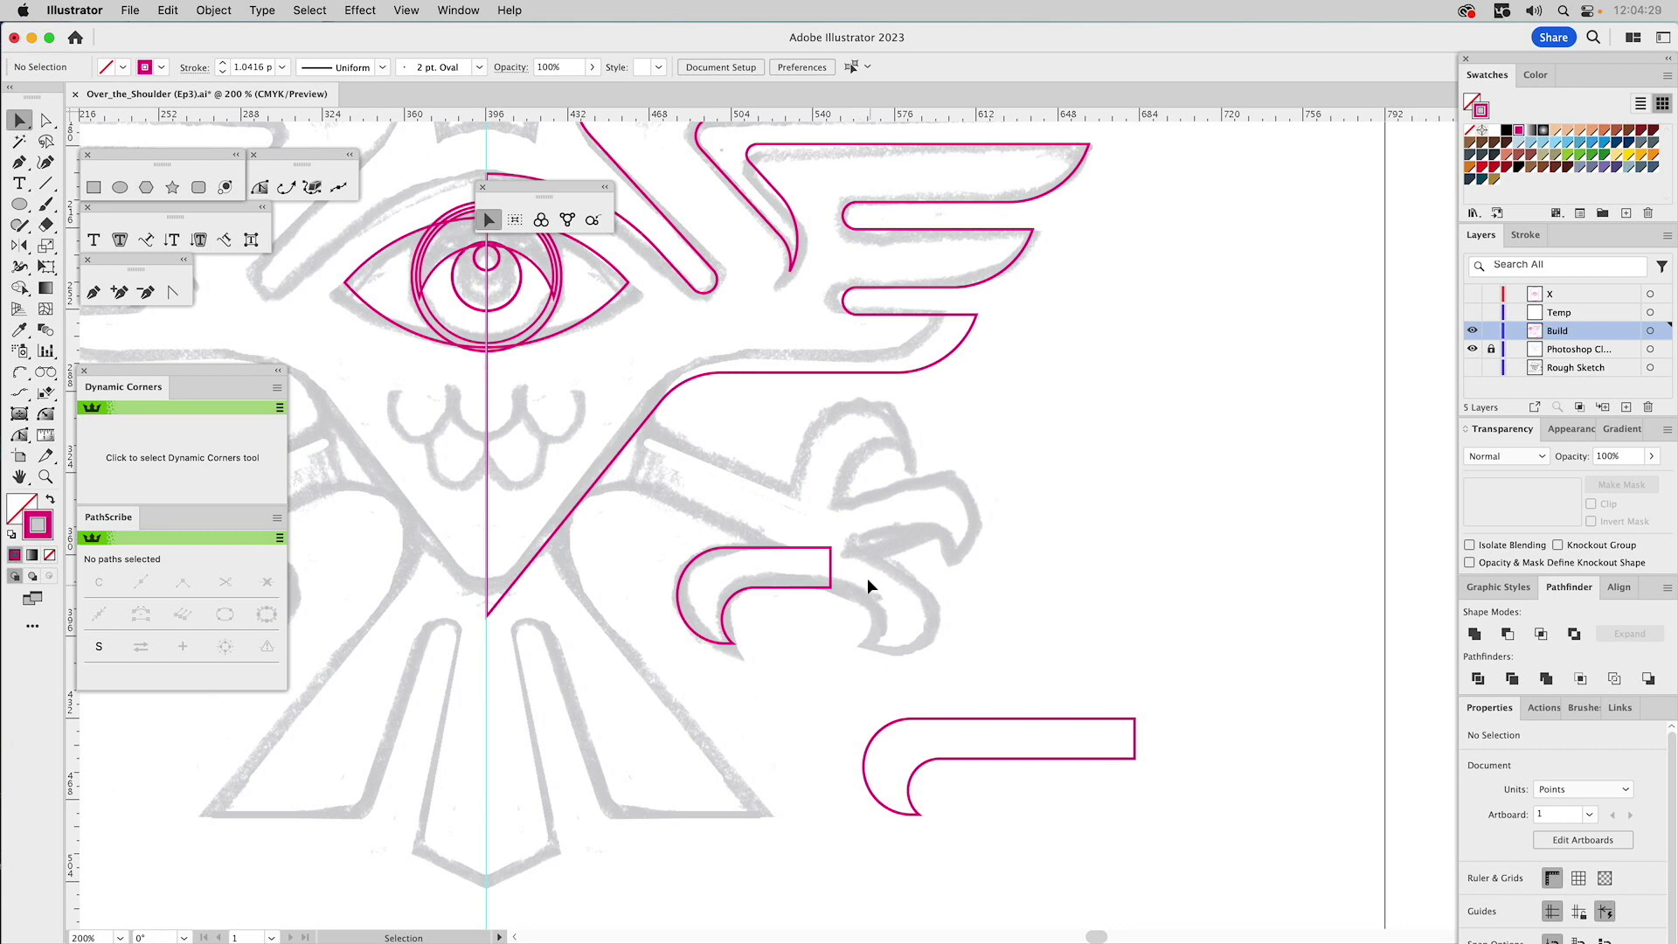
# - Duplicate the spare talon to the area beside the foot and reflect the copy so its hook faces the opposite way
pyautogui.click(976, 719)
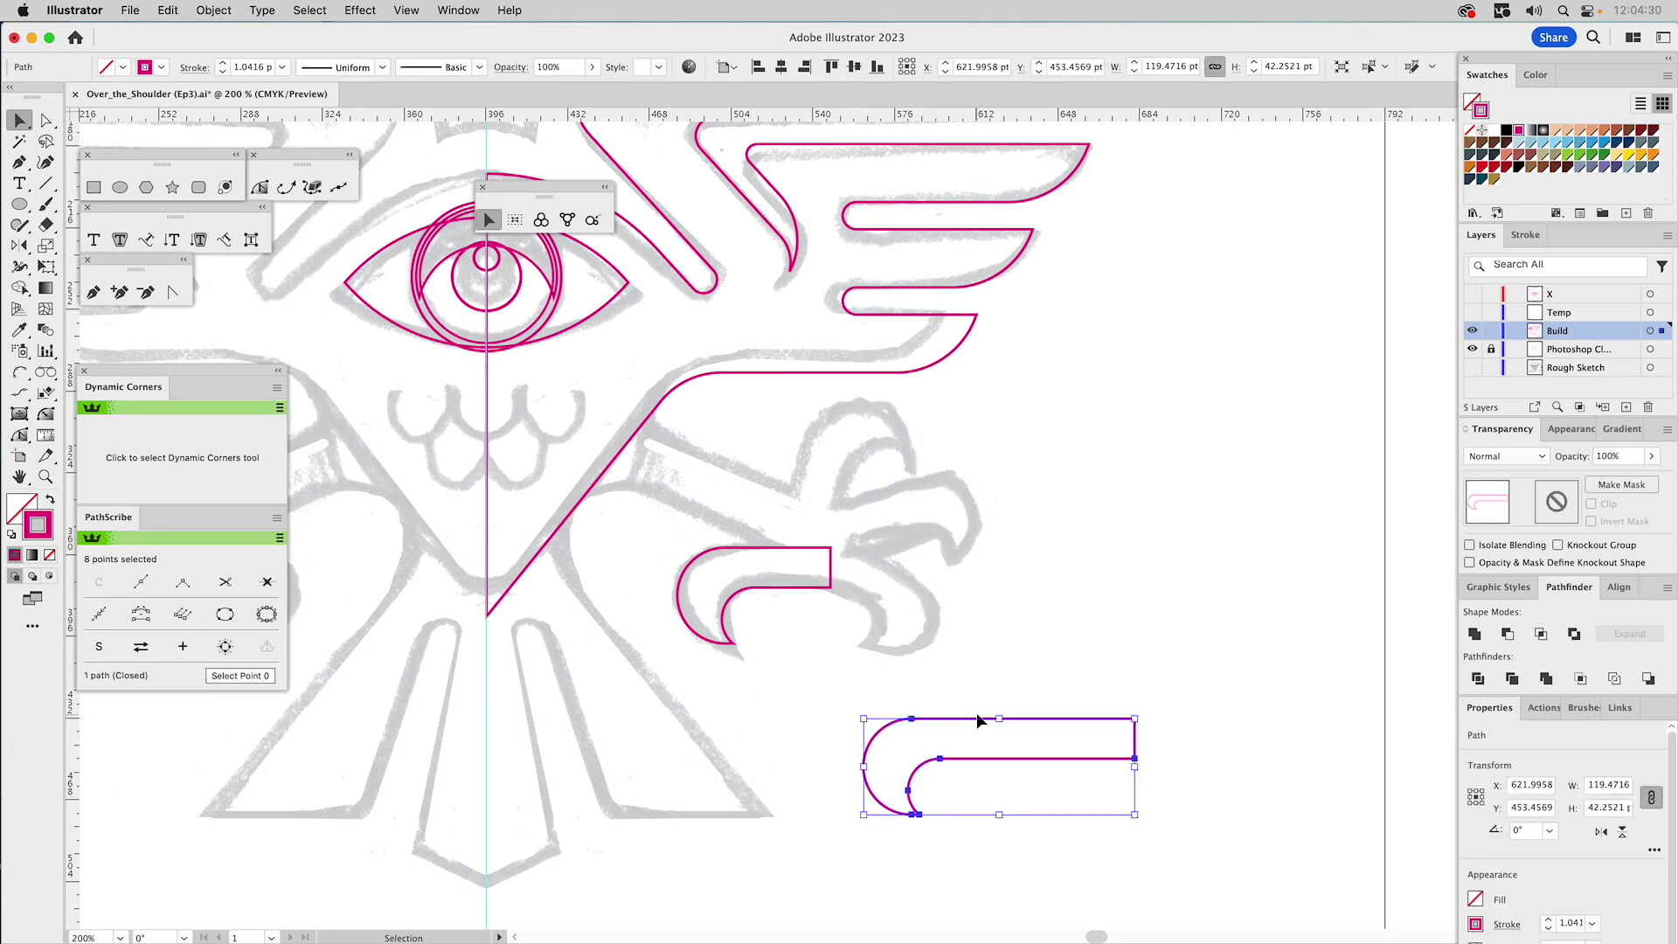
pyautogui.moveTo(1022, 724); pyautogui.dragTo(1069, 554)
pyautogui.click(22, 248)
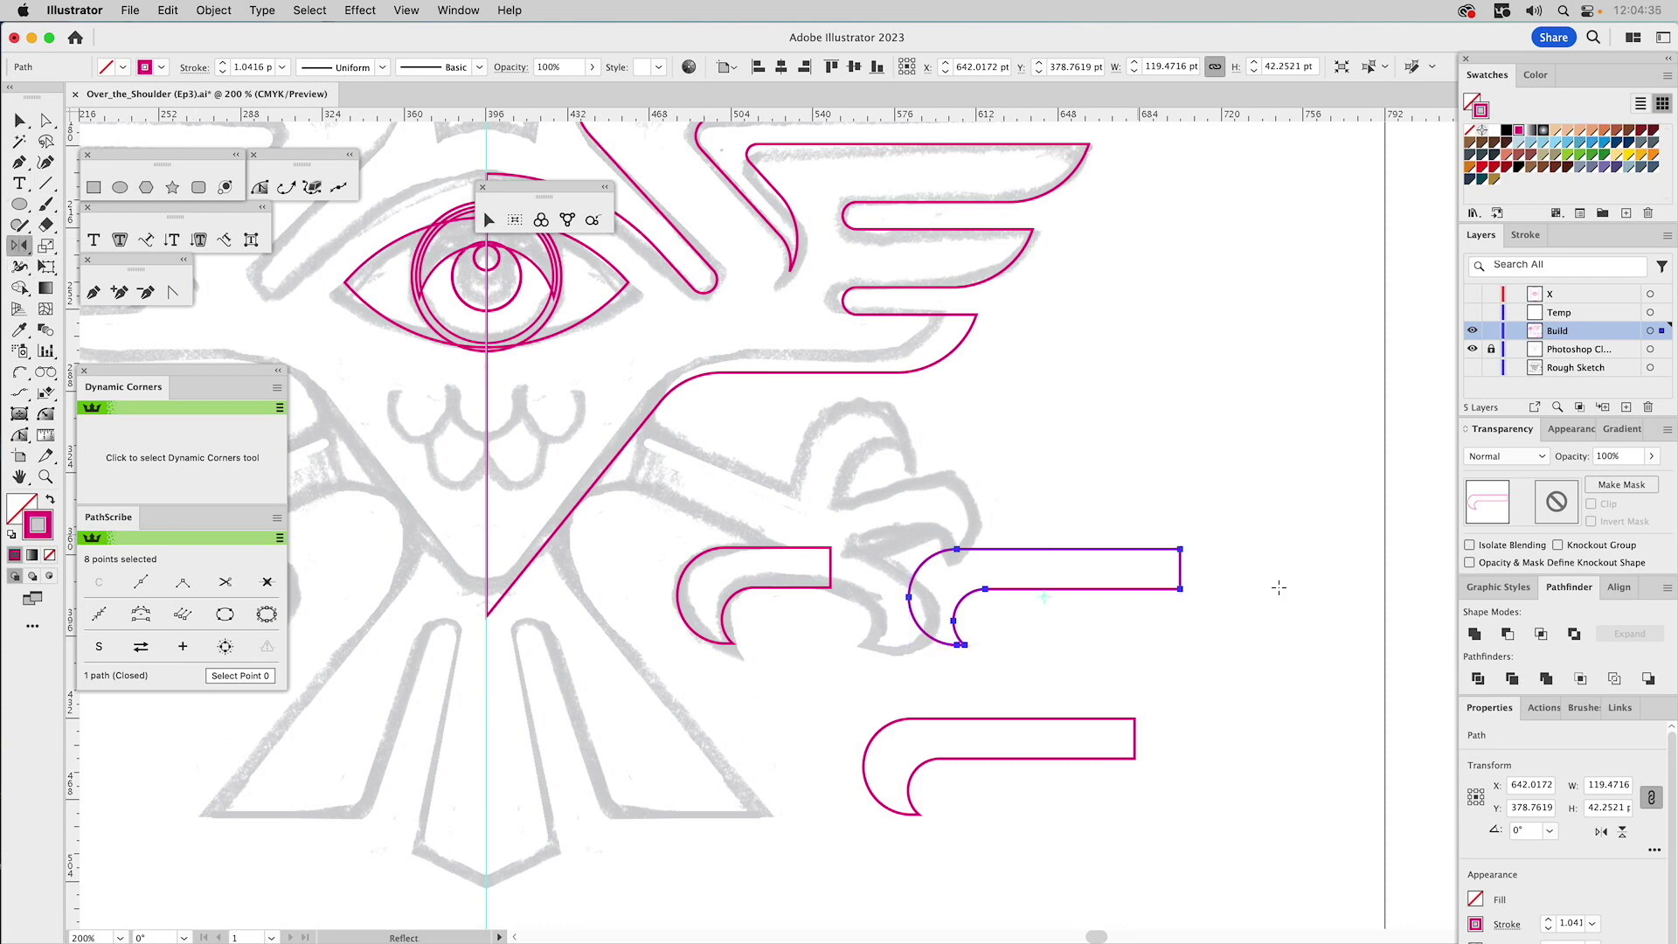
pyautogui.moveTo(1108, 591); pyautogui.dragTo(1116, 645)
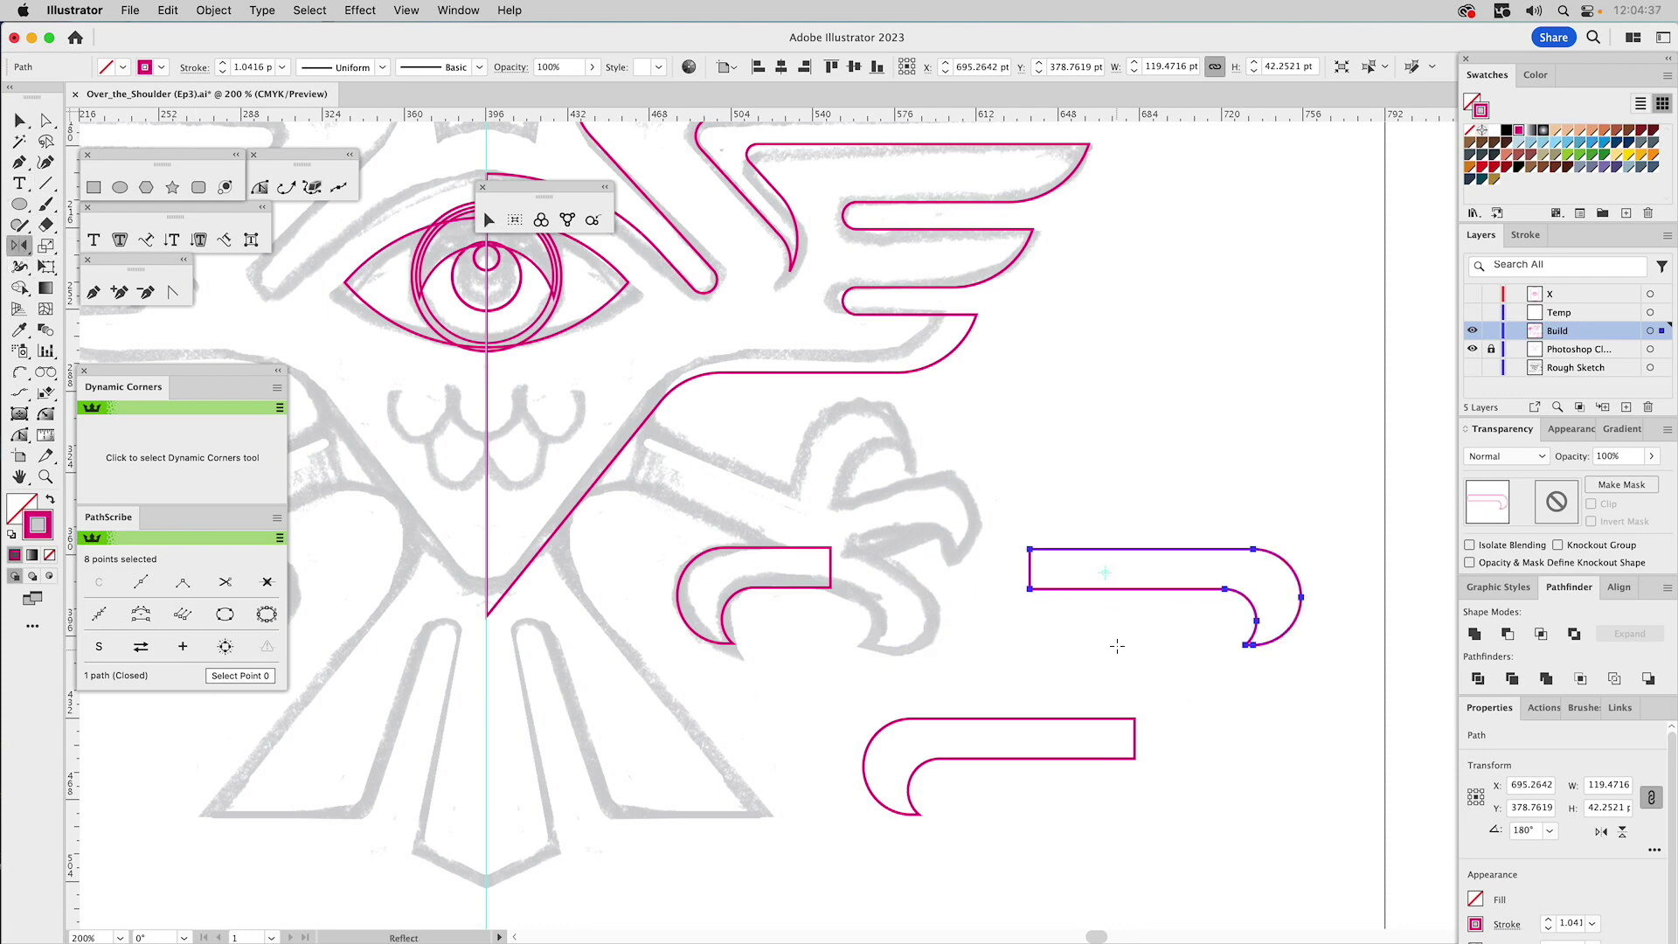
# - Rotate the reflected talon to about 156.7° and position it over the sketch's outer lower talon
pyautogui.press('v')
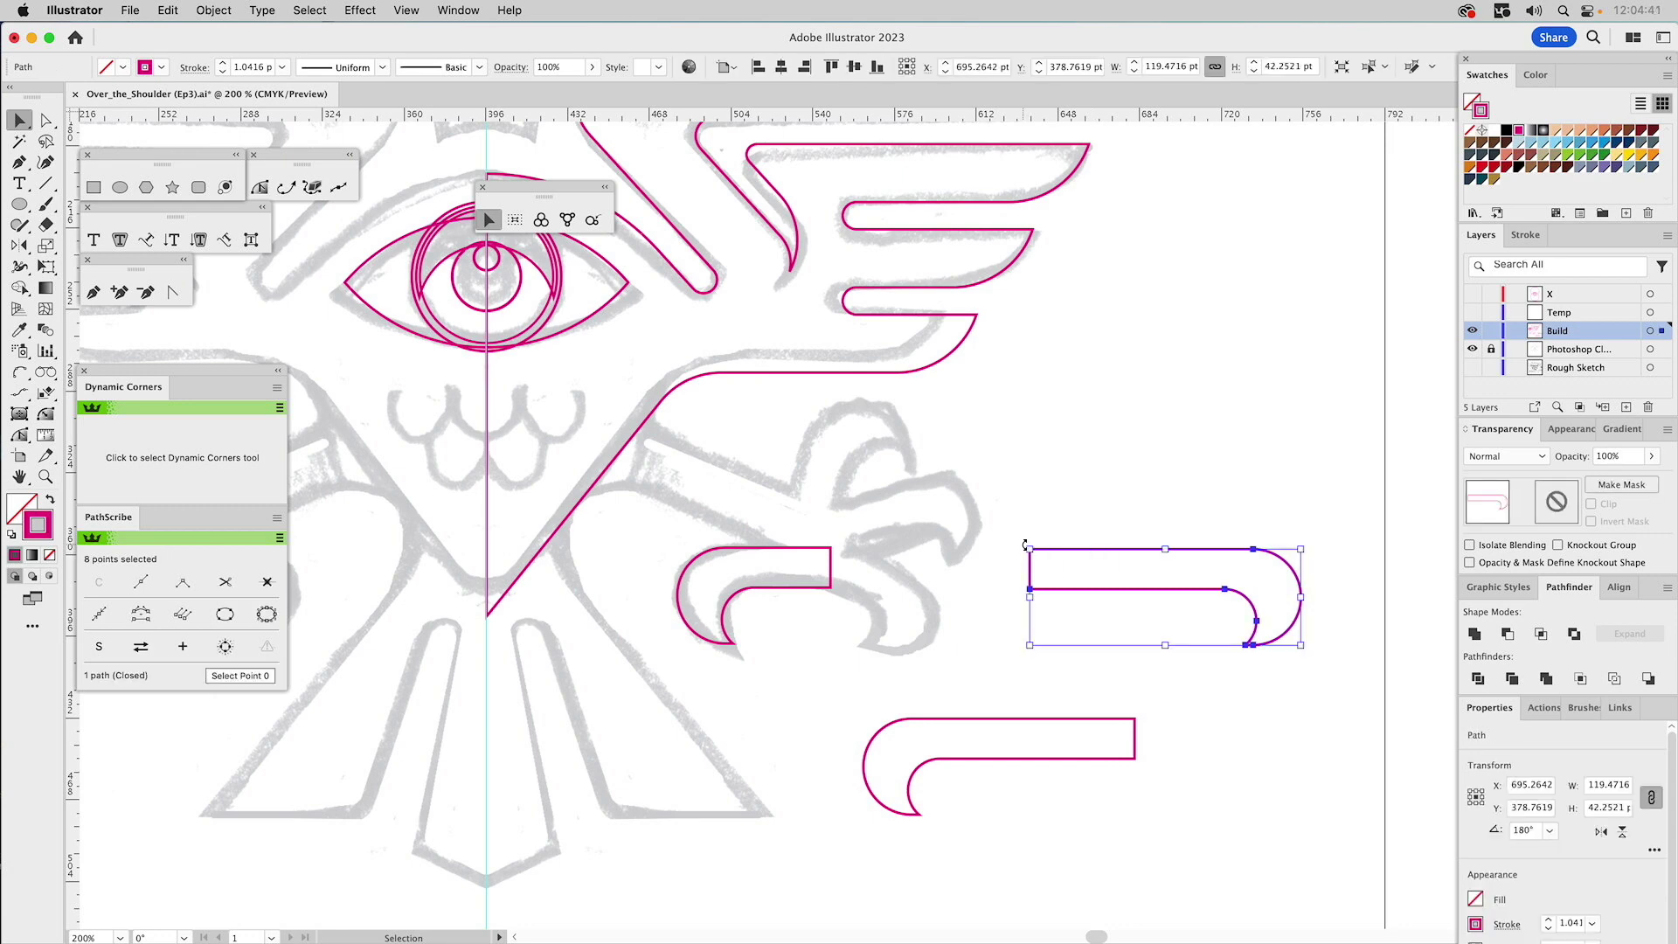
pyautogui.moveTo(1026, 545); pyautogui.dragTo(1043, 495)
pyautogui.moveTo(1161, 551); pyautogui.dragTo(763, 478)
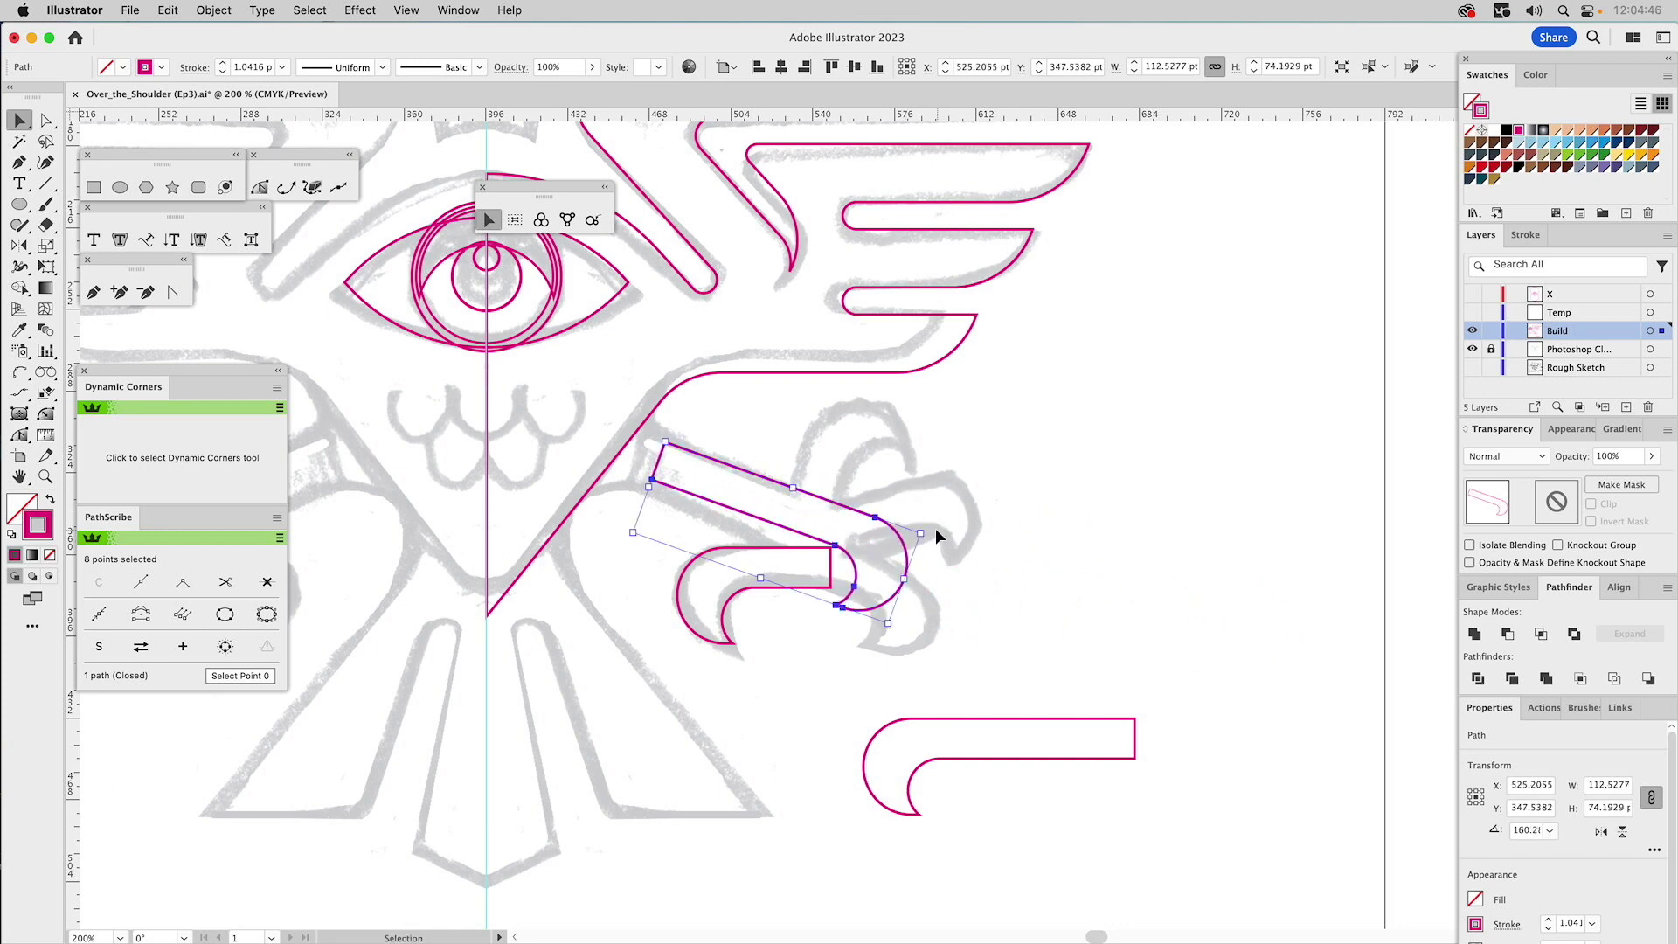
pyautogui.moveTo(937, 529); pyautogui.dragTo(883, 558)
pyautogui.click(1001, 489)
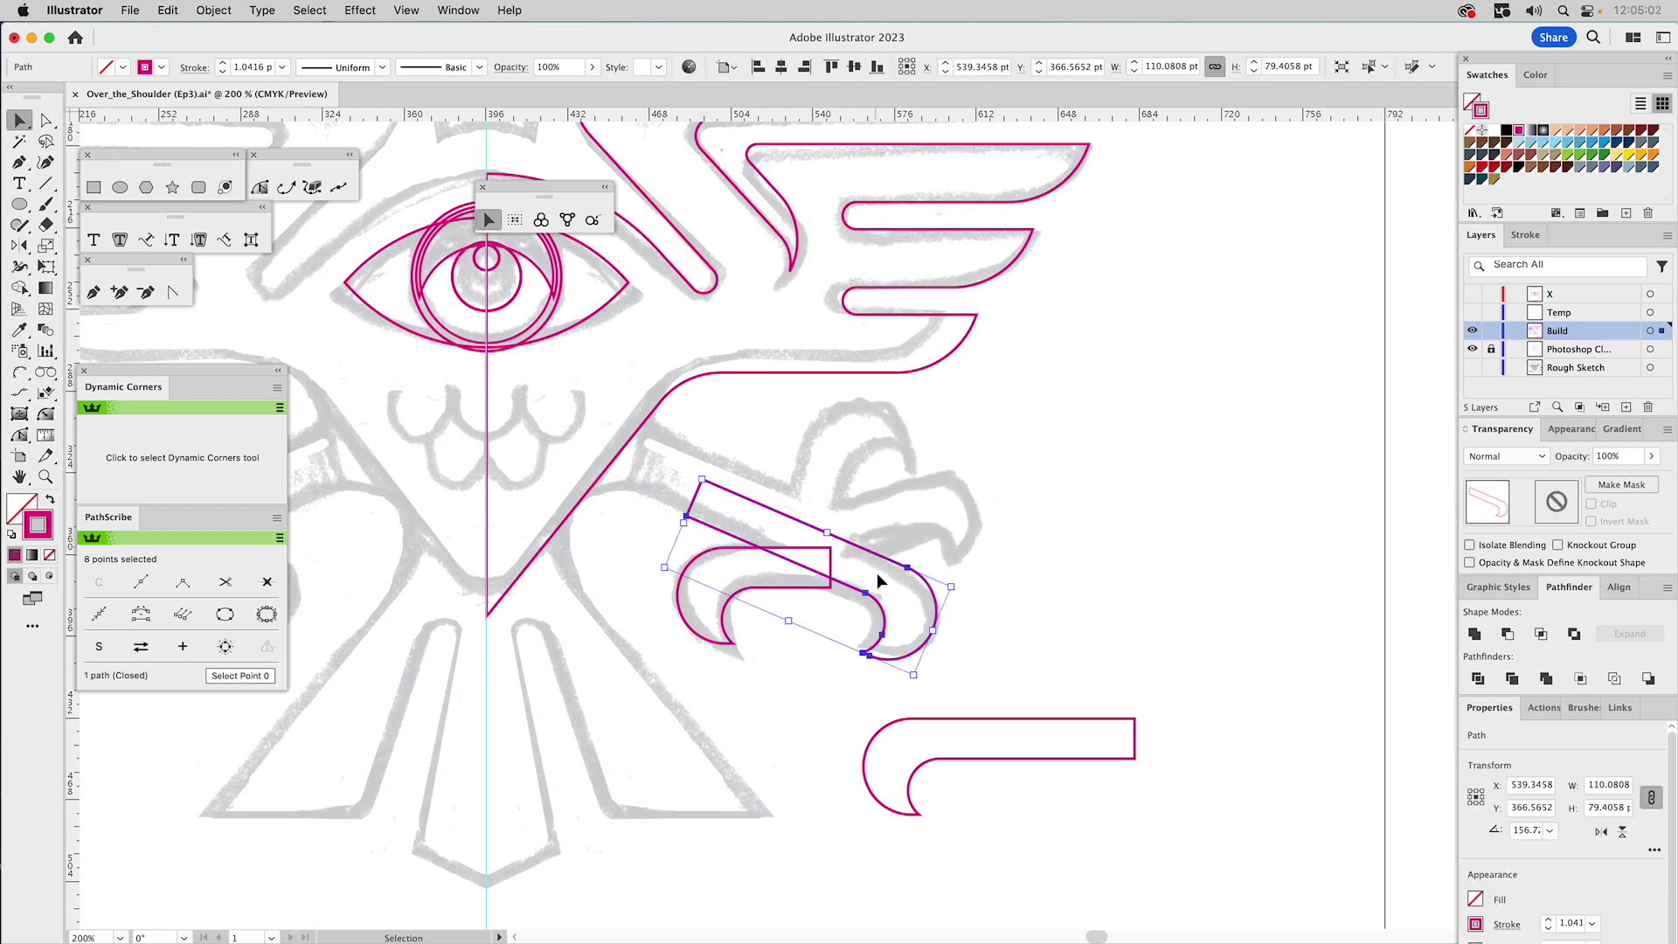
# - Nudge the inner talon up and extend the lower corner of its straight end to meet the angled talon
pyautogui.click(783, 587)
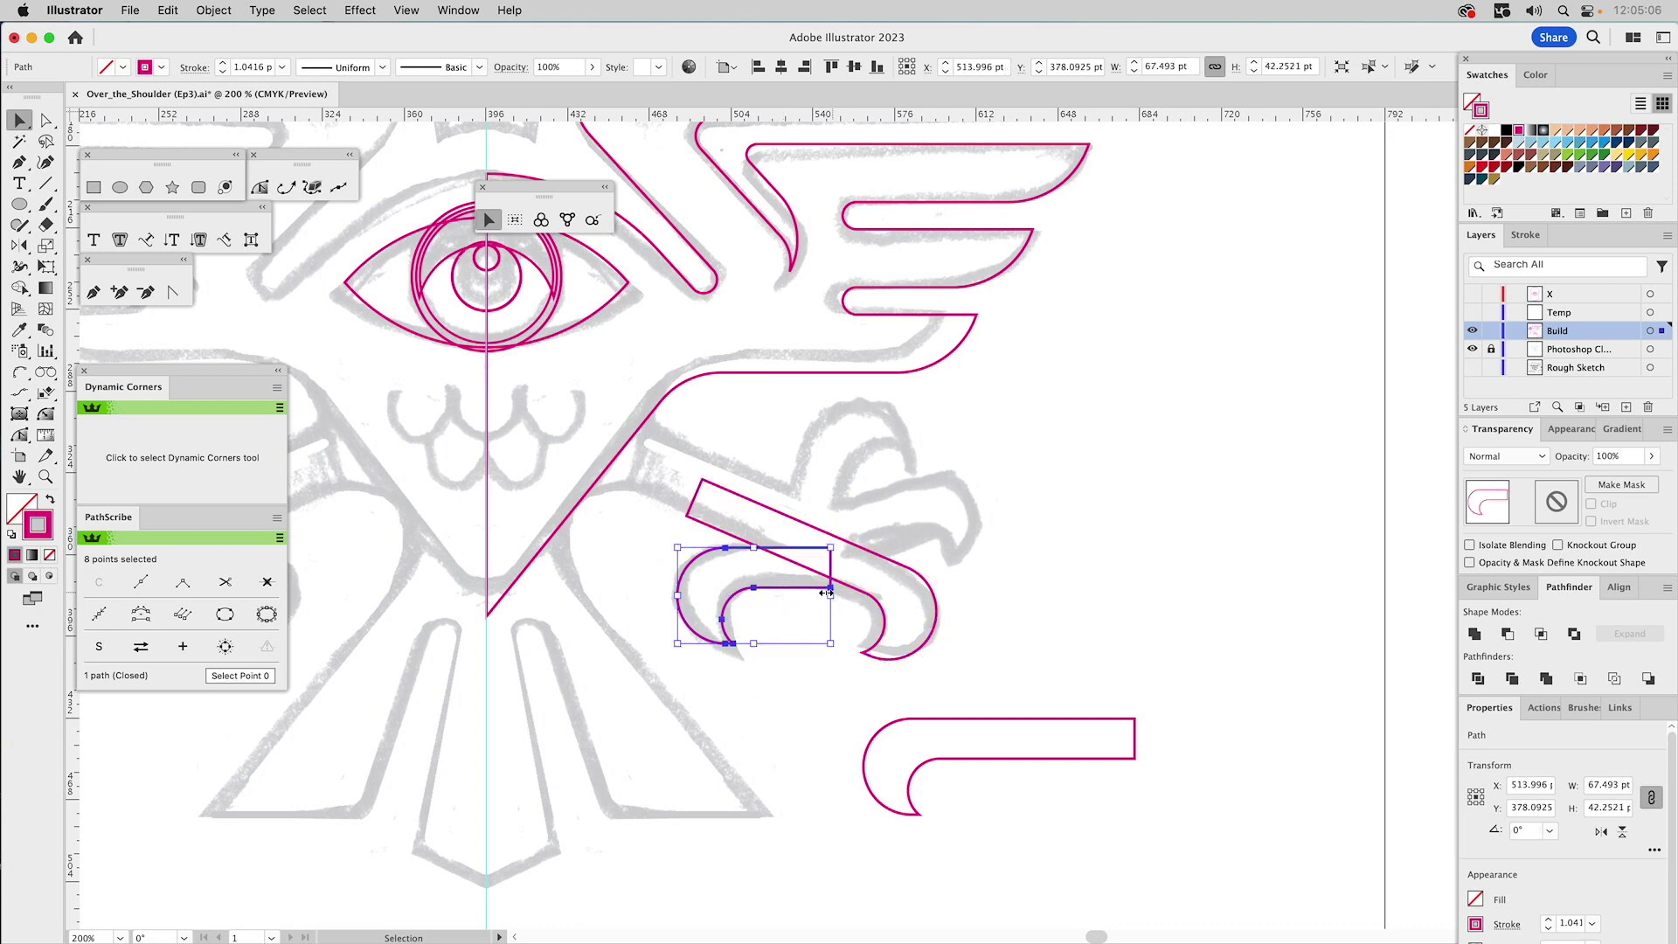
pyautogui.moveTo(805, 588); pyautogui.dragTo(859, 588)
pyautogui.press('a')
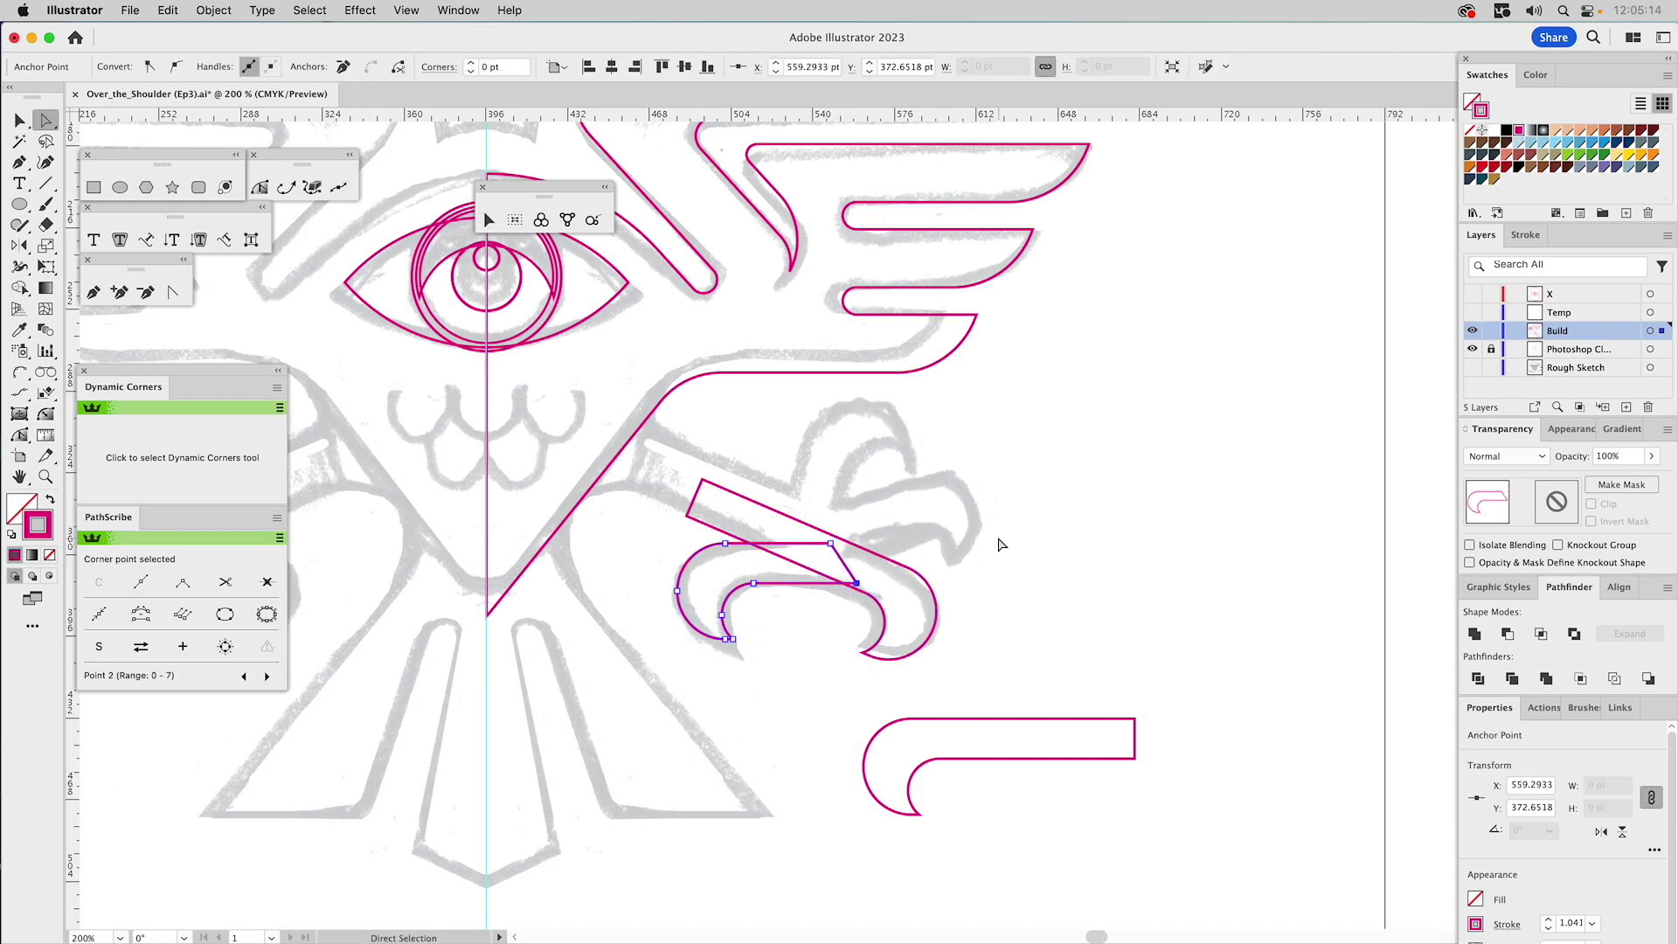
pyautogui.click(996, 542)
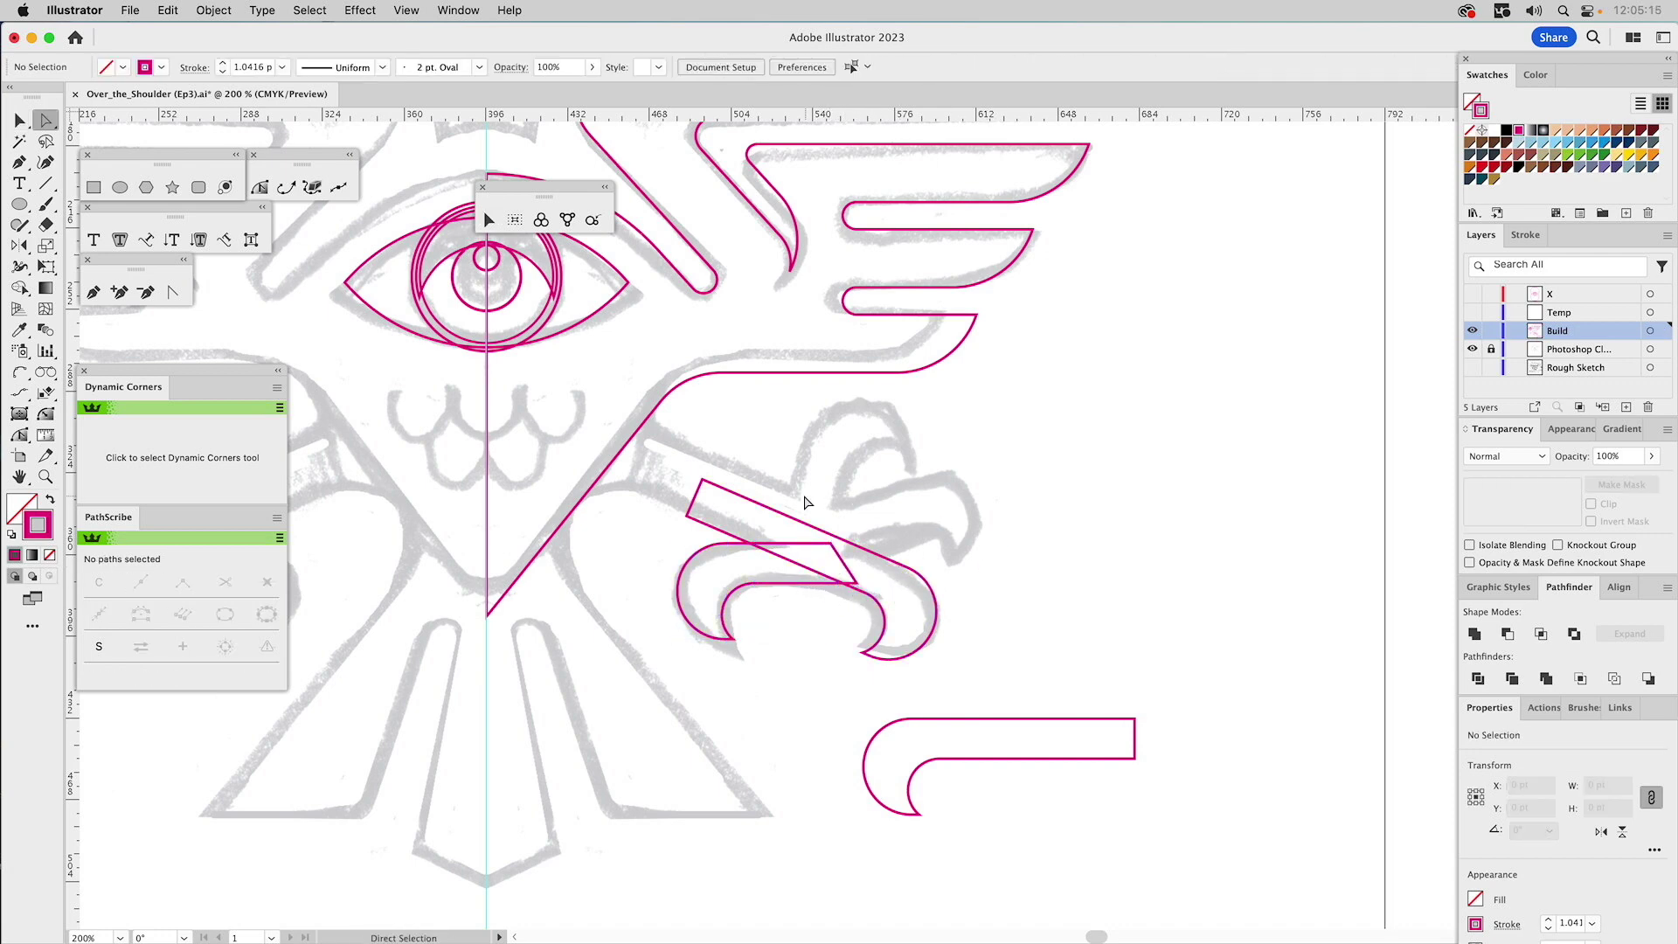
# - Add an anchor point on the angled talon's upper edge and extend its straight end to the body, making it about 154 pt wide
pyautogui.click(714, 478)
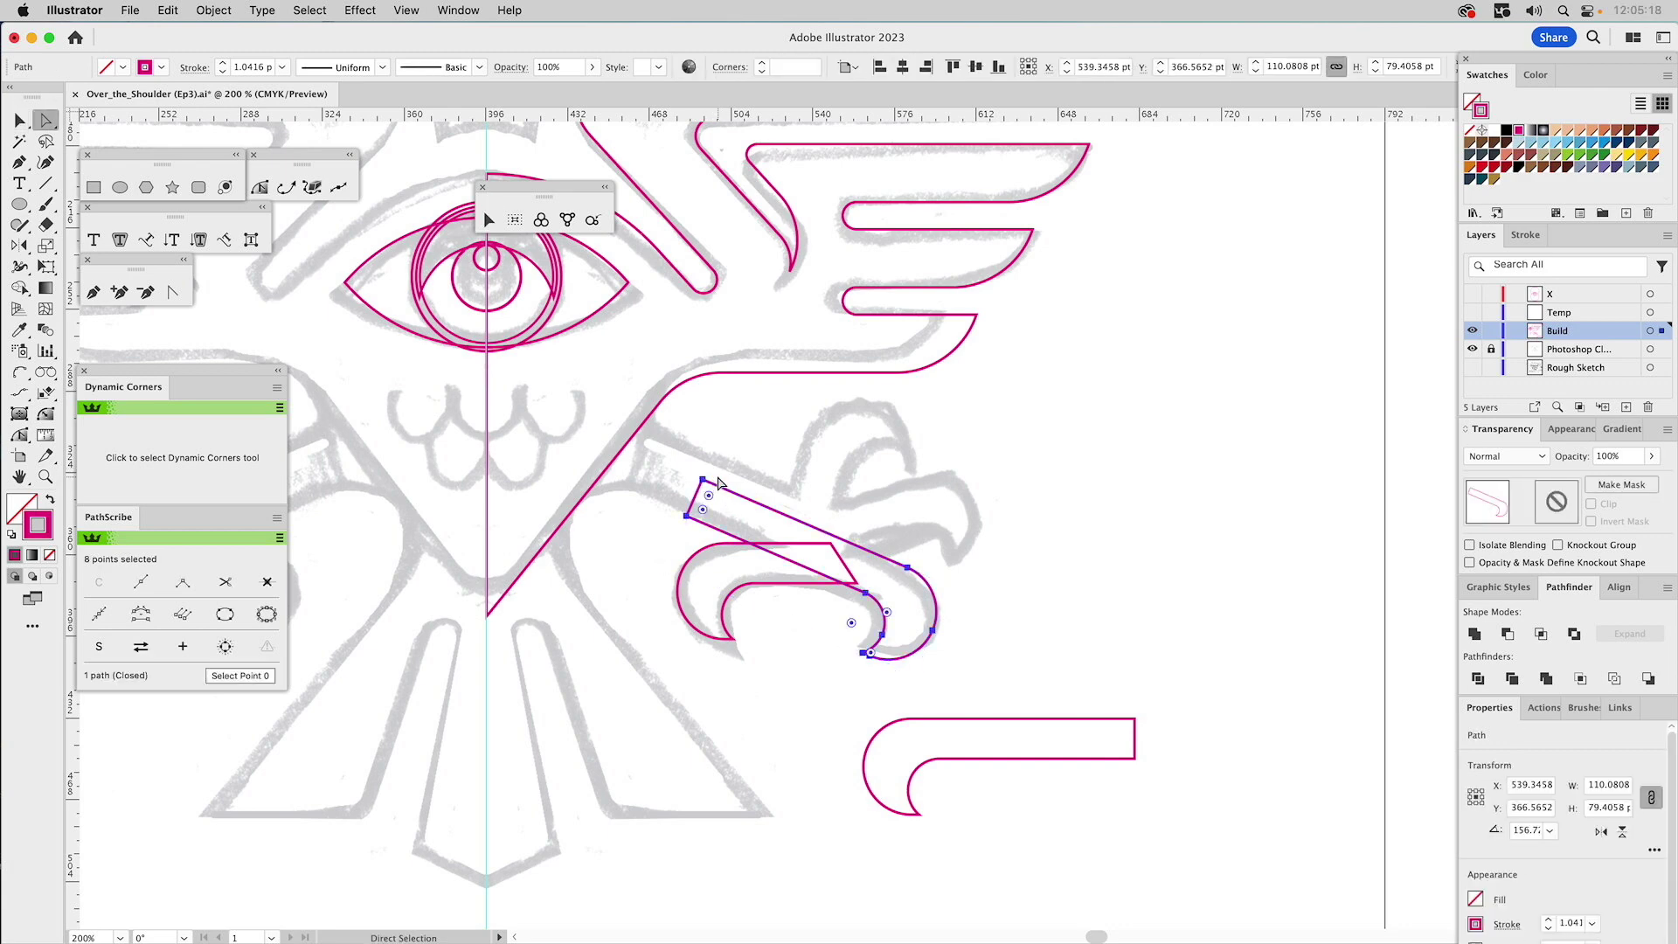
pyautogui.click(756, 472)
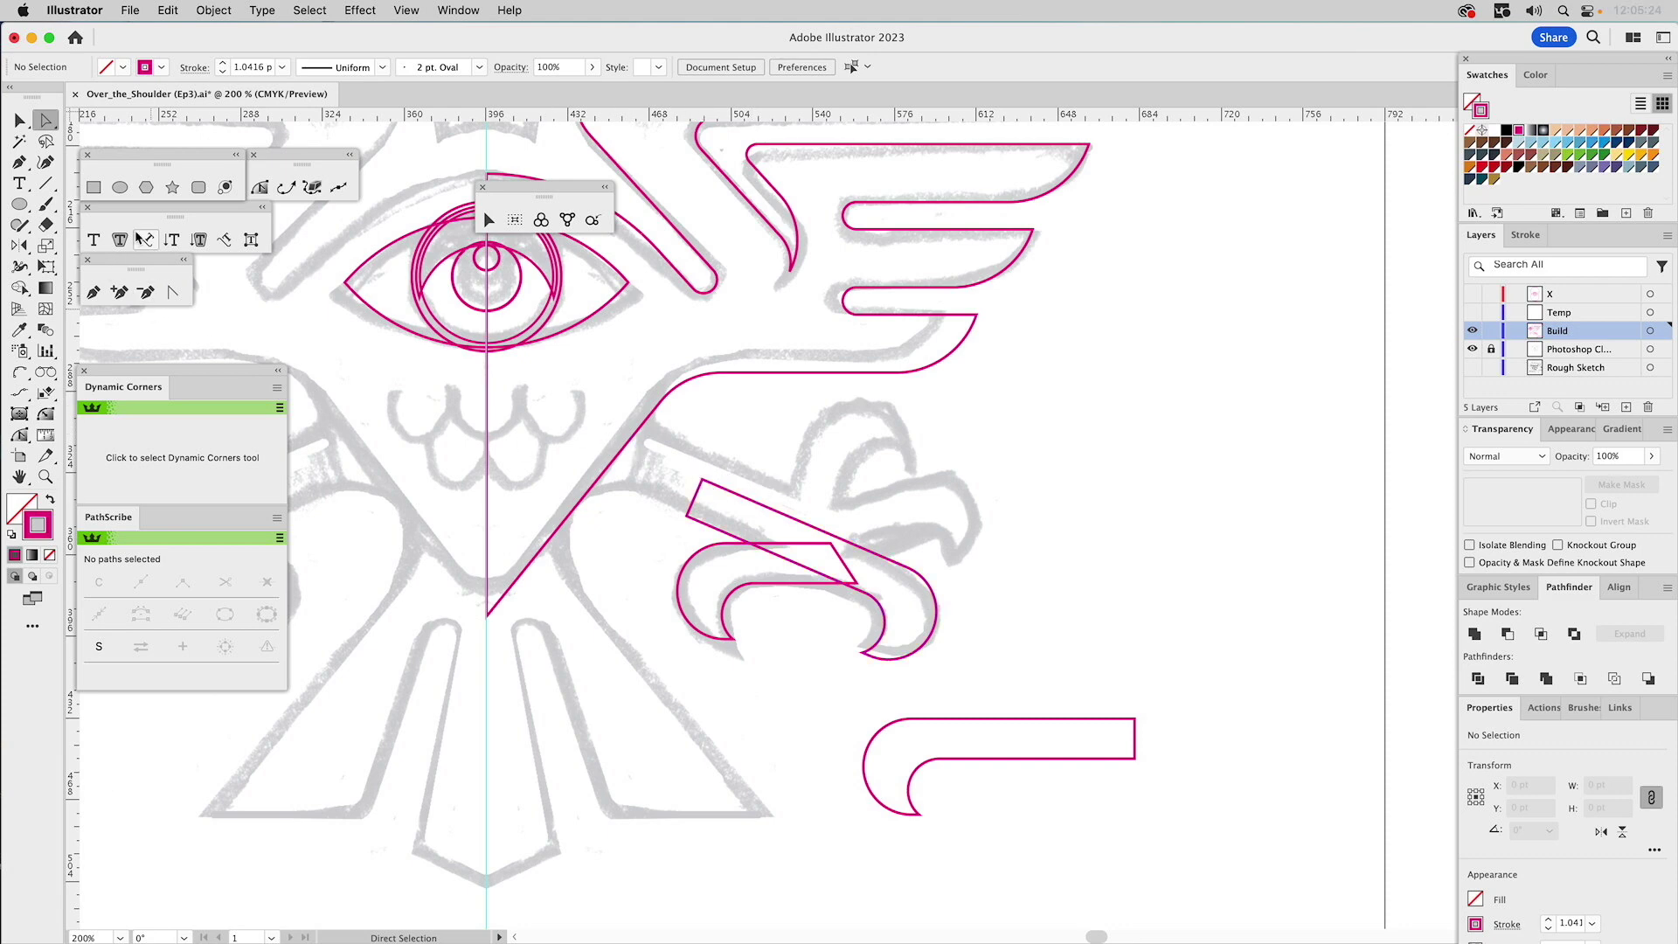
pyautogui.click(120, 292)
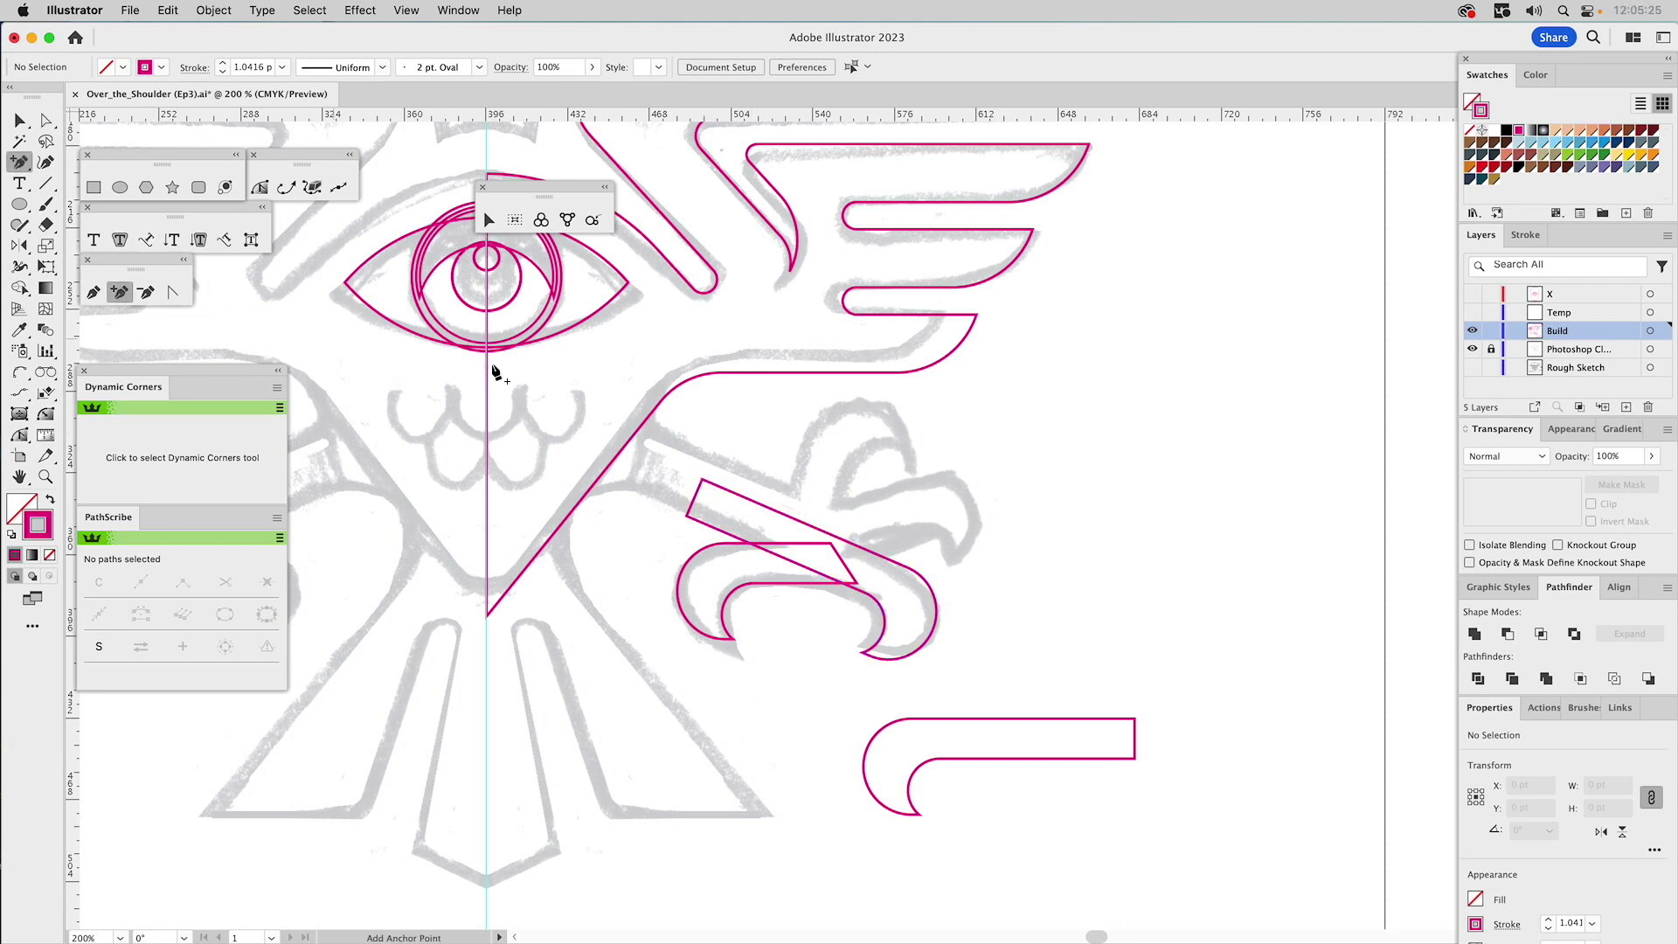
pyautogui.click(802, 521)
pyautogui.press('super')
pyautogui.moveTo(707, 476); pyautogui.dragTo(674, 526)
pyautogui.moveTo(802, 522); pyautogui.dragTo(707, 482)
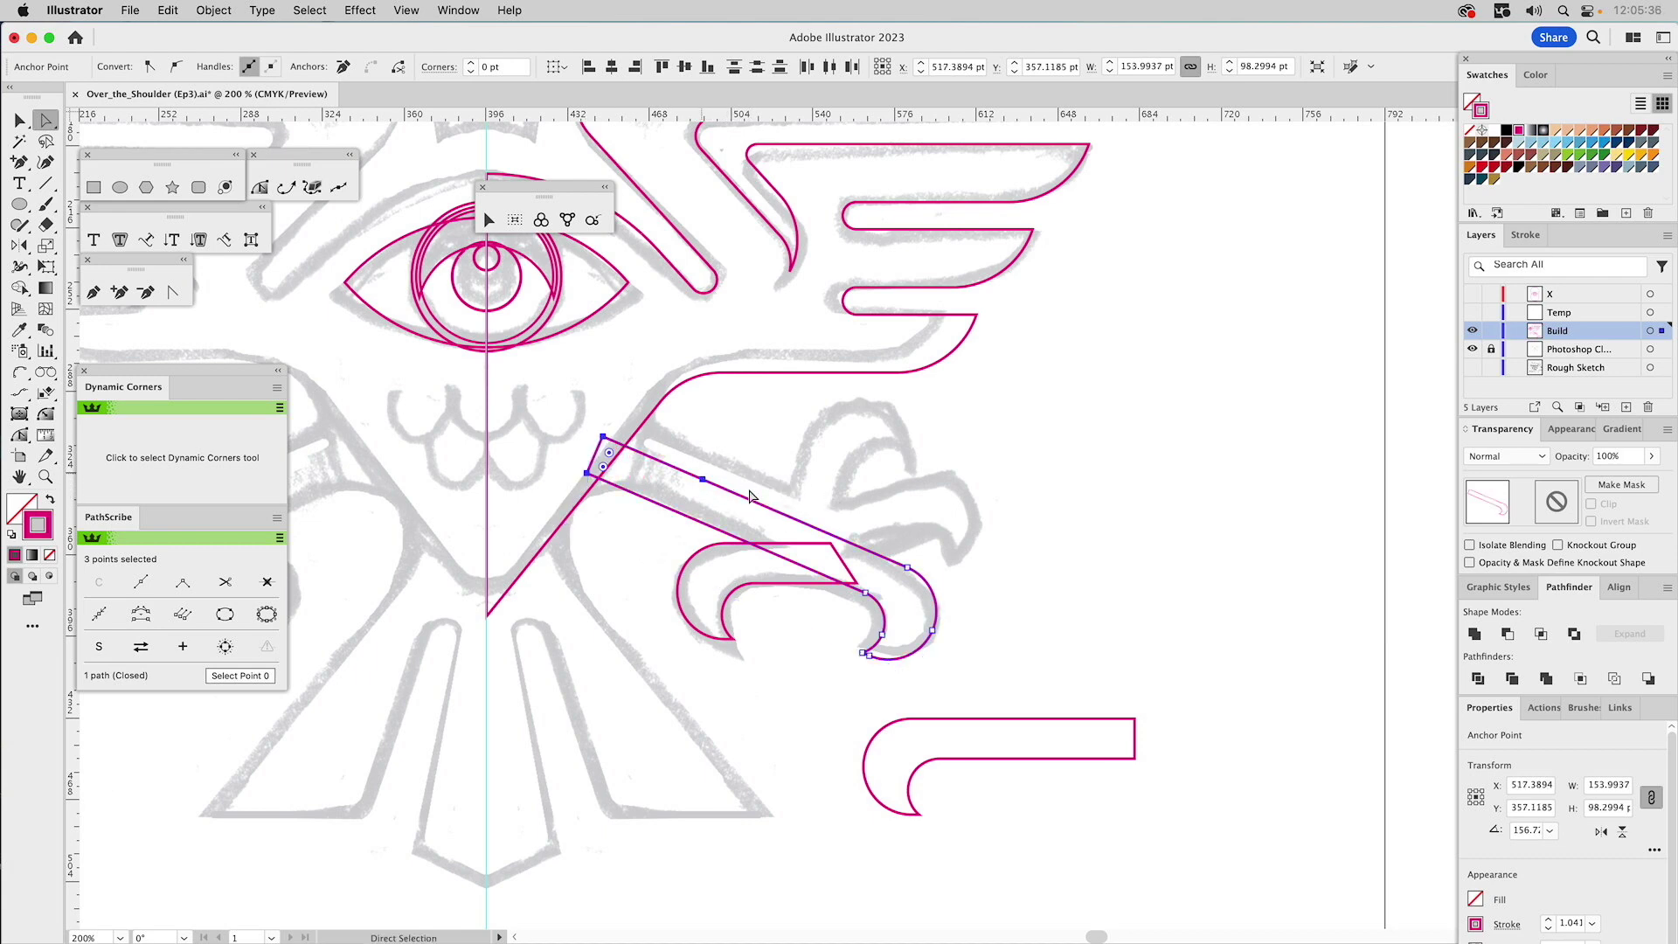
# - Remove the extra anchor point from the angled talon's upper edge
pyautogui.click(702, 479)
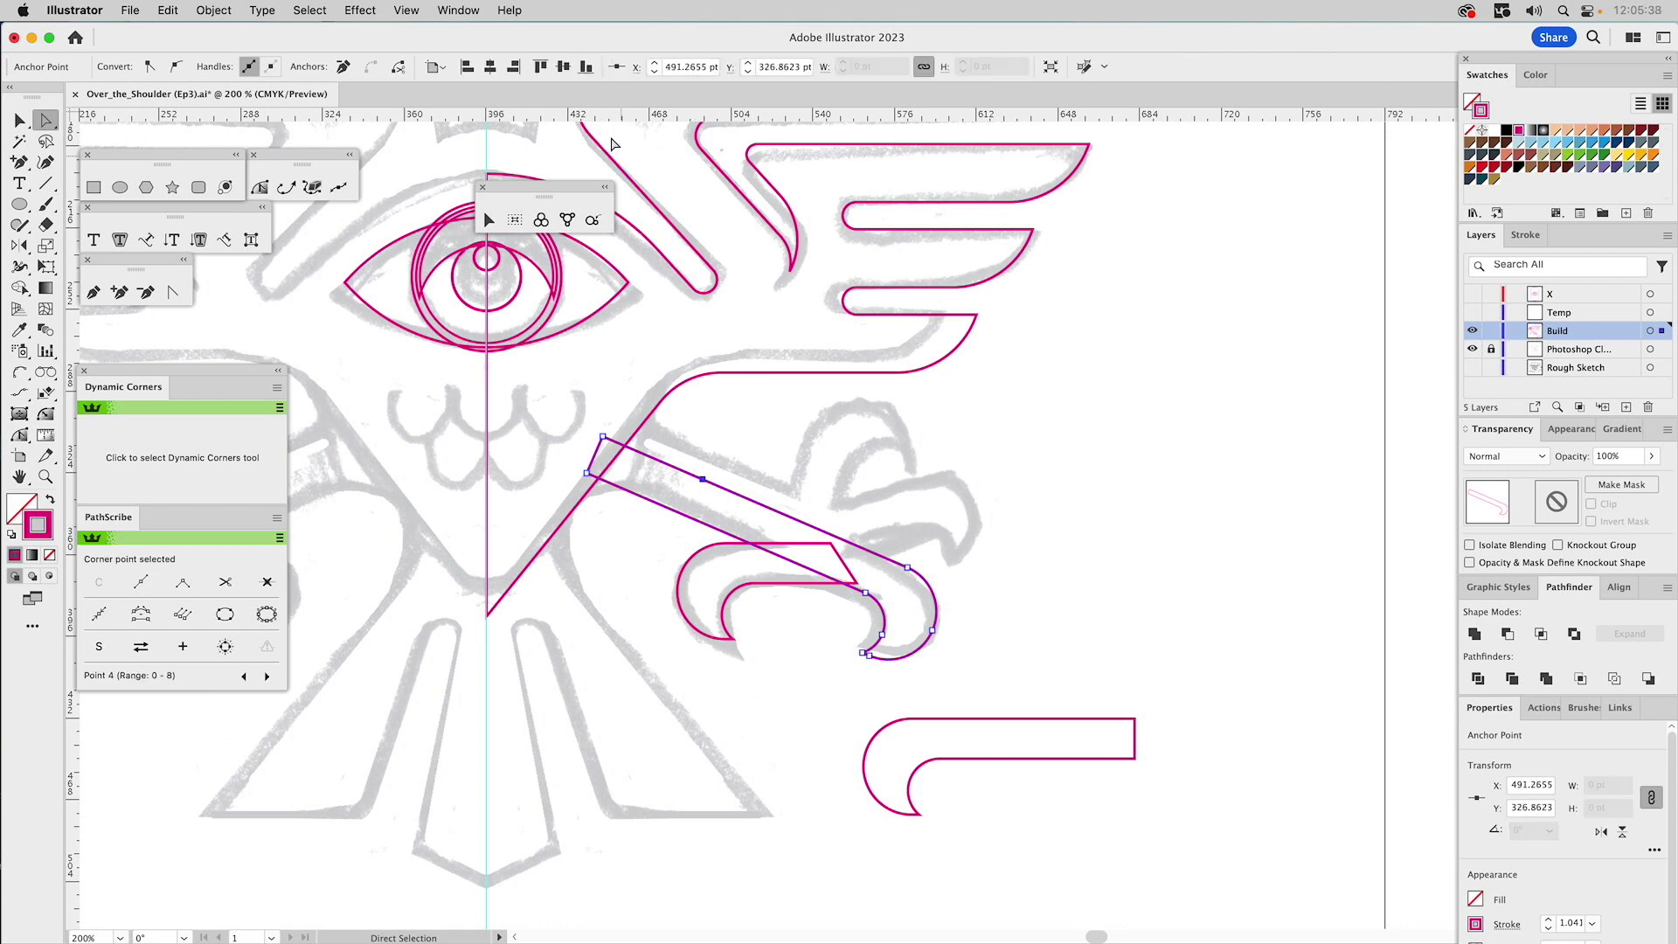
pyautogui.click(343, 67)
pyautogui.click(738, 422)
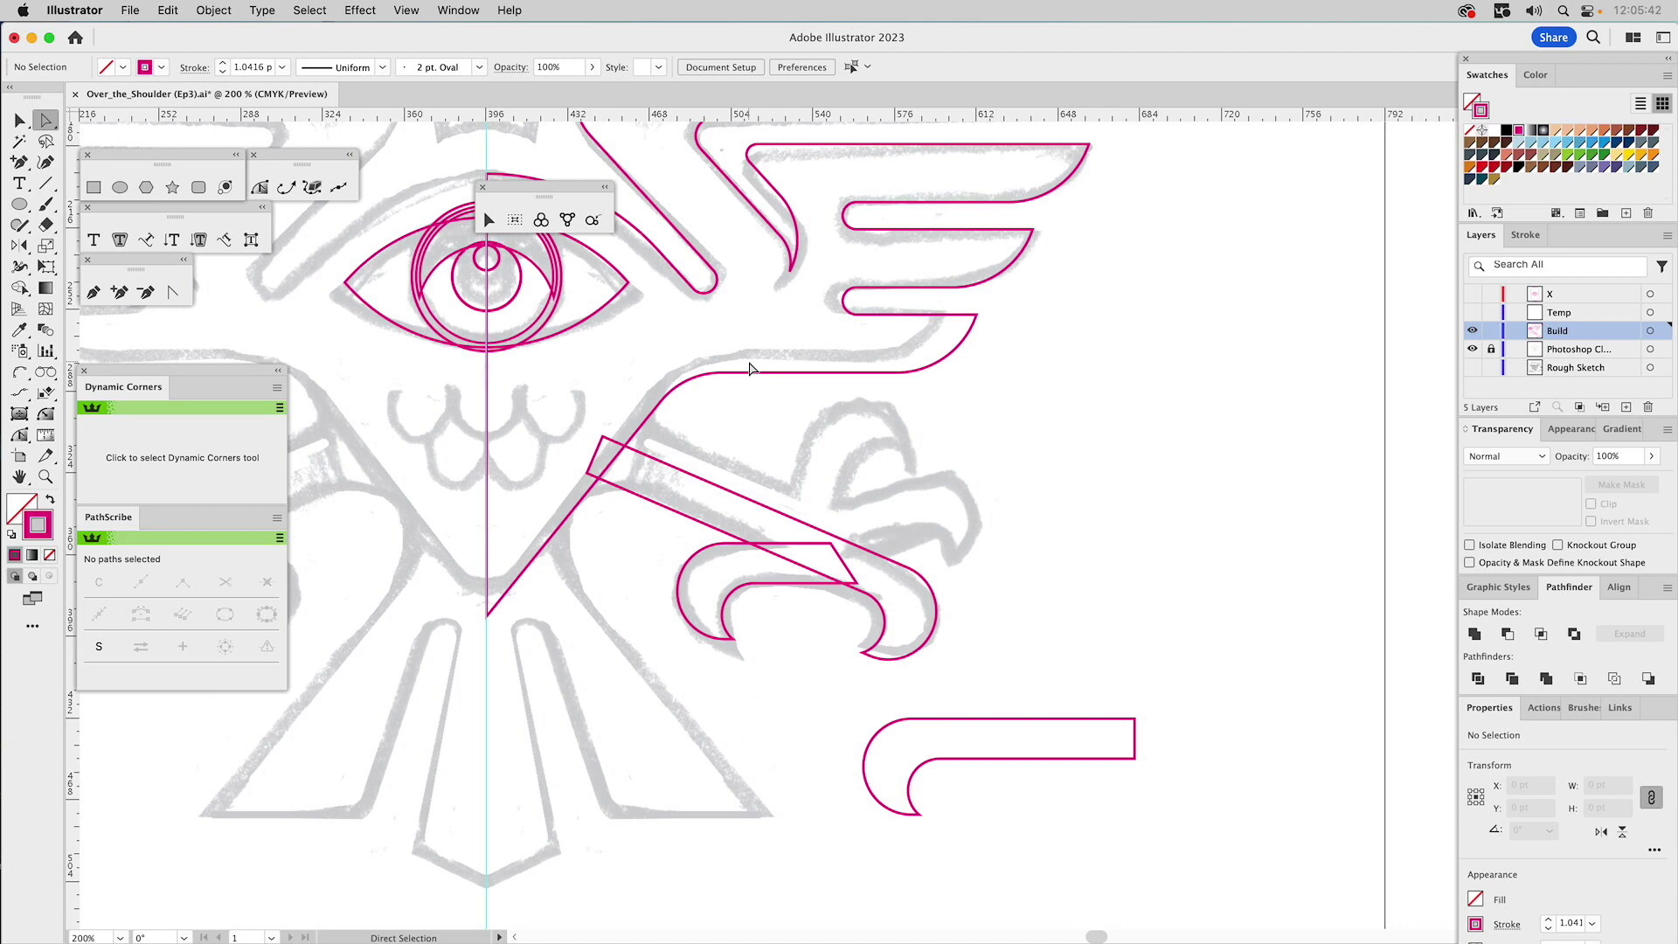
# - Duplicate the angled talon slightly up and outward, and draw a closed five-sided cutting shape over the copy's hooked end with the Pen tool
pyautogui.click(724, 492)
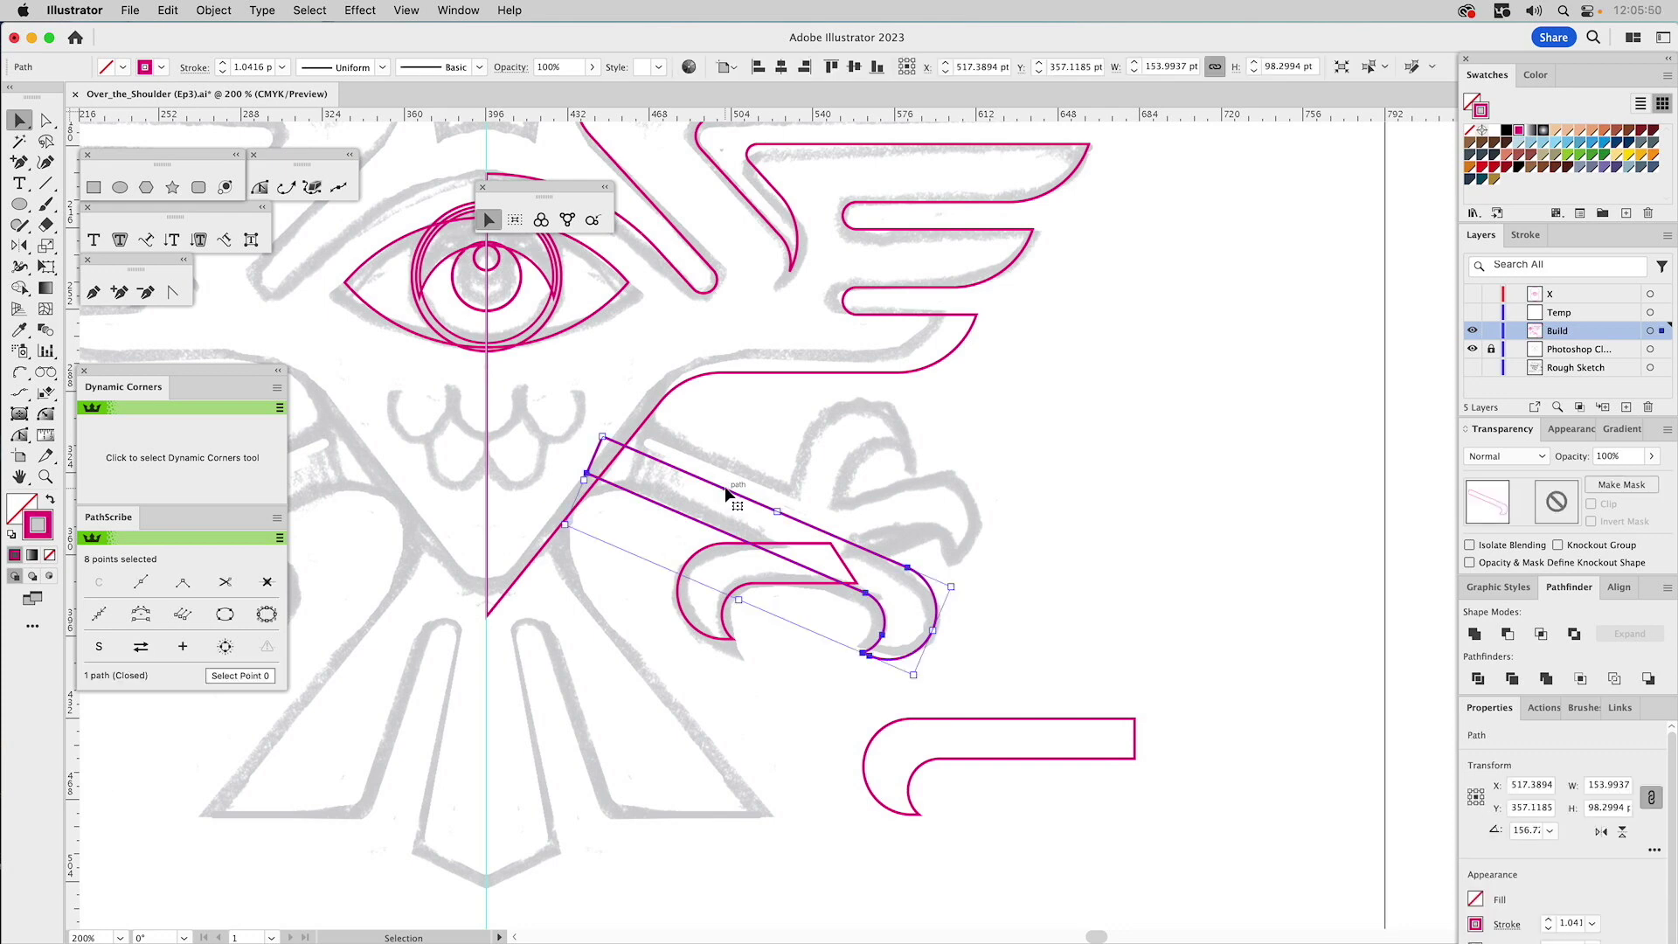
pyautogui.moveTo(723, 492)
pyautogui.mouseDown()
pyautogui.moveTo(756, 476)
pyautogui.moveTo(733, 472)
pyautogui.mouseUp()
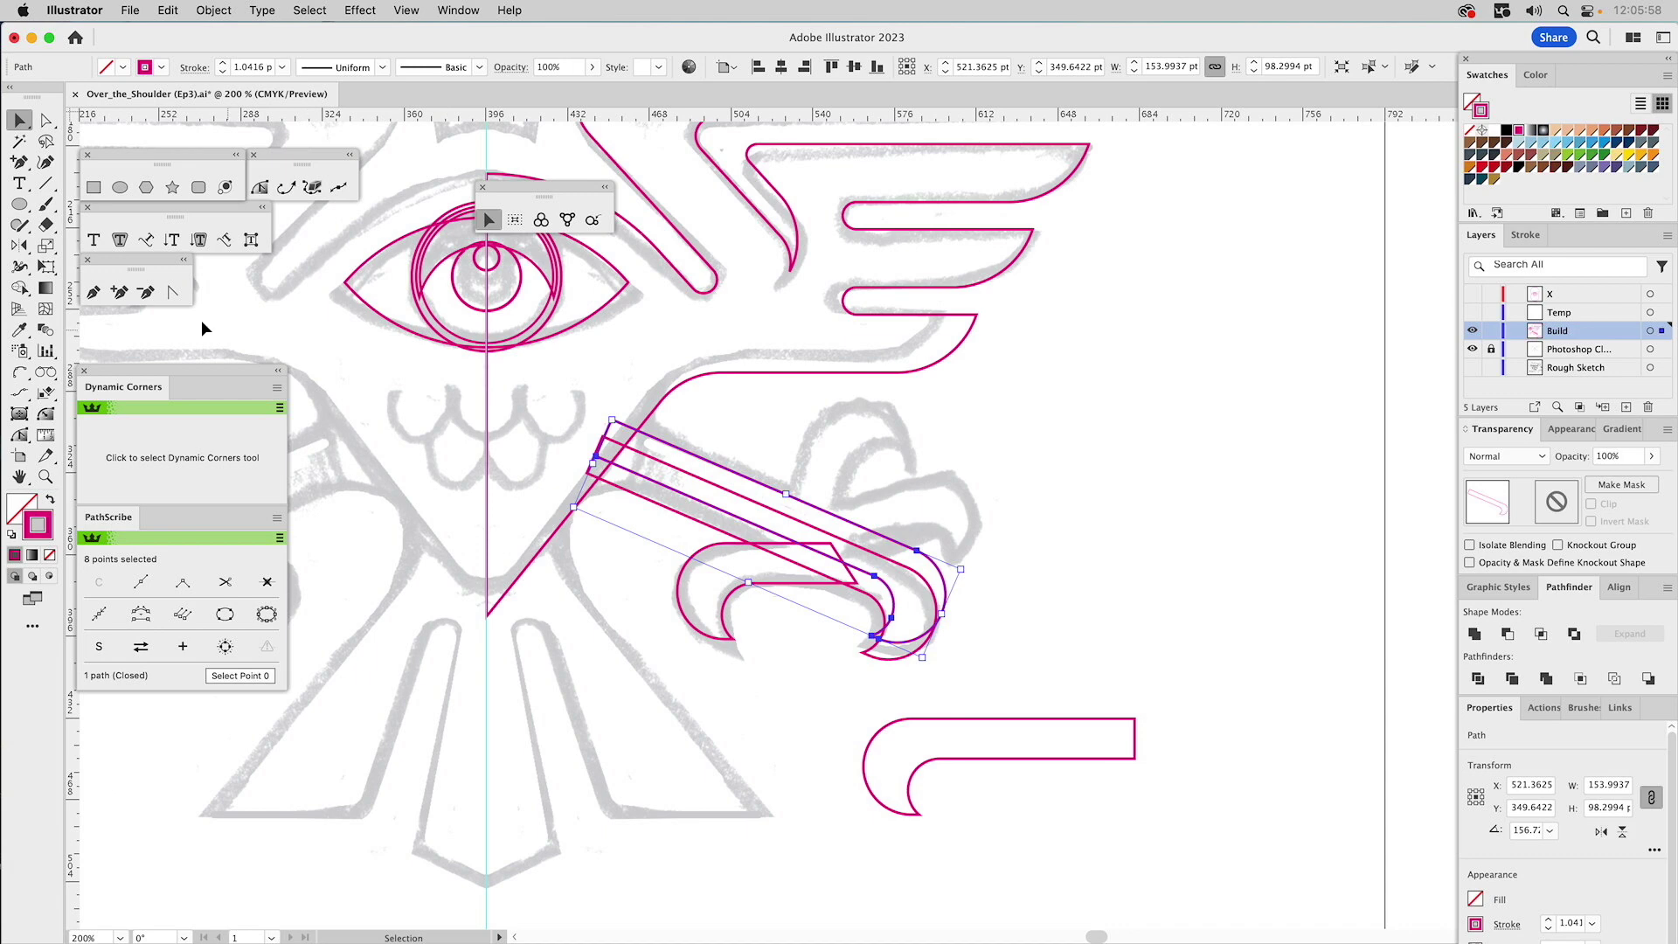
pyautogui.click(93, 292)
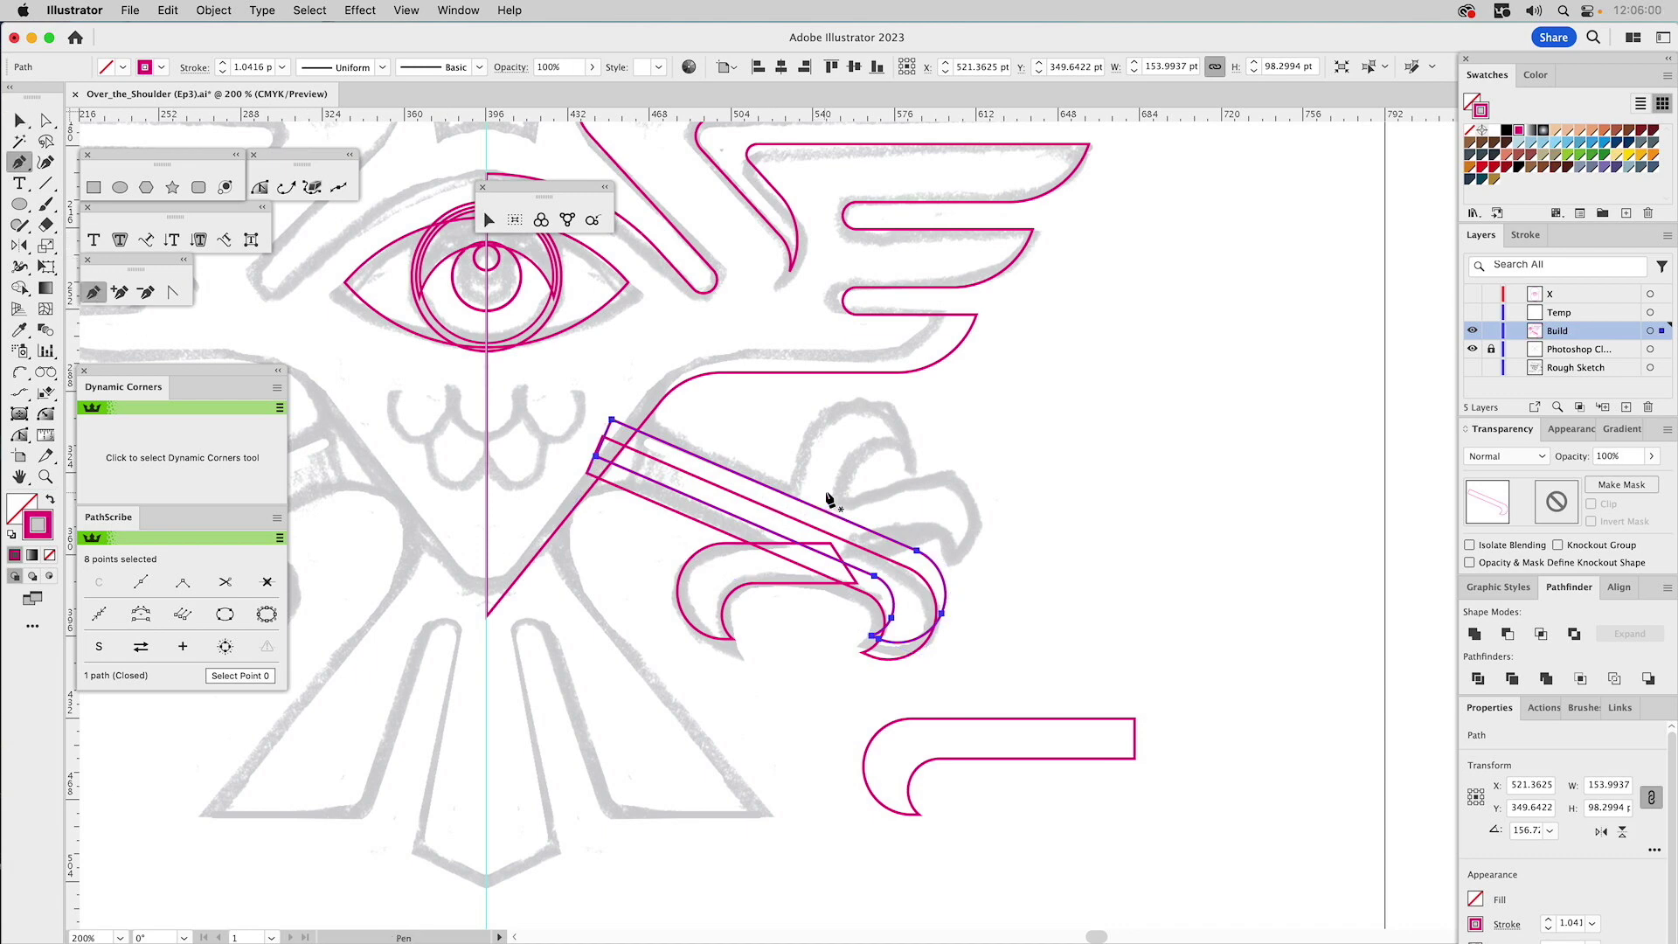
pyautogui.moveTo(789, 570); pyautogui.dragTo(855, 680)
pyautogui.click(854, 674)
pyautogui.click(1019, 648)
pyautogui.click(965, 525)
pyautogui.click(823, 494)
# - Subtract the five-sided shape from the copied talon with Minus Front so only the straight leg bar is left
pyautogui.press('v')
pyautogui.keyDown('shift'); pyautogui.click(749, 480); pyautogui.keyUp('shift')
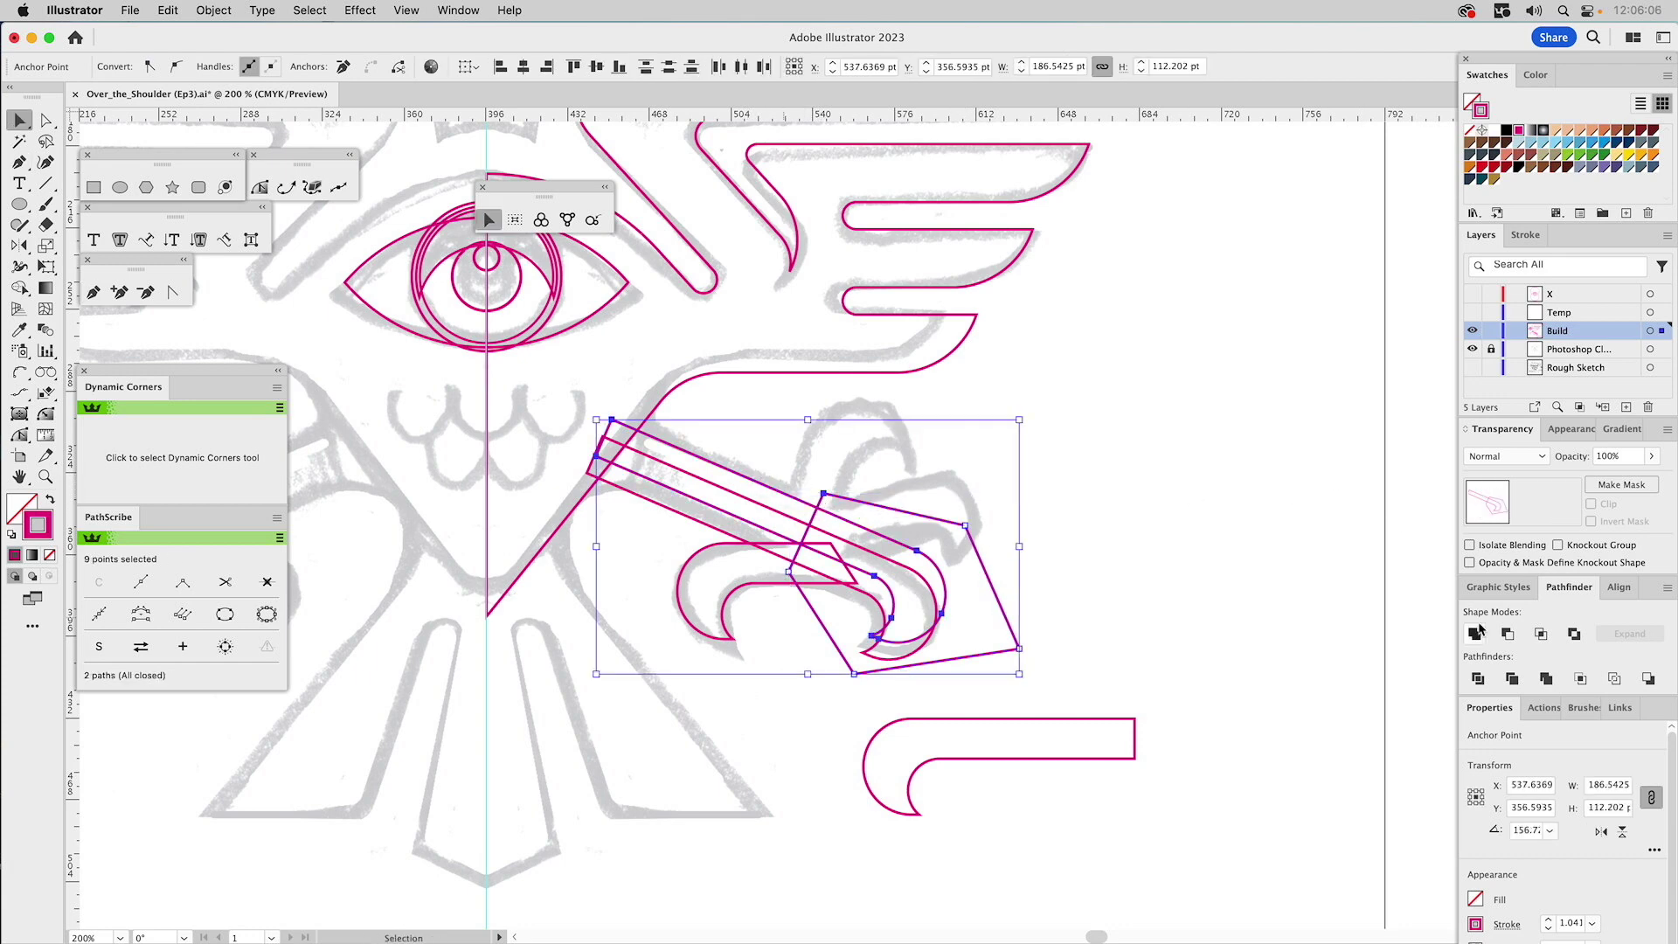
pyautogui.click(1507, 632)
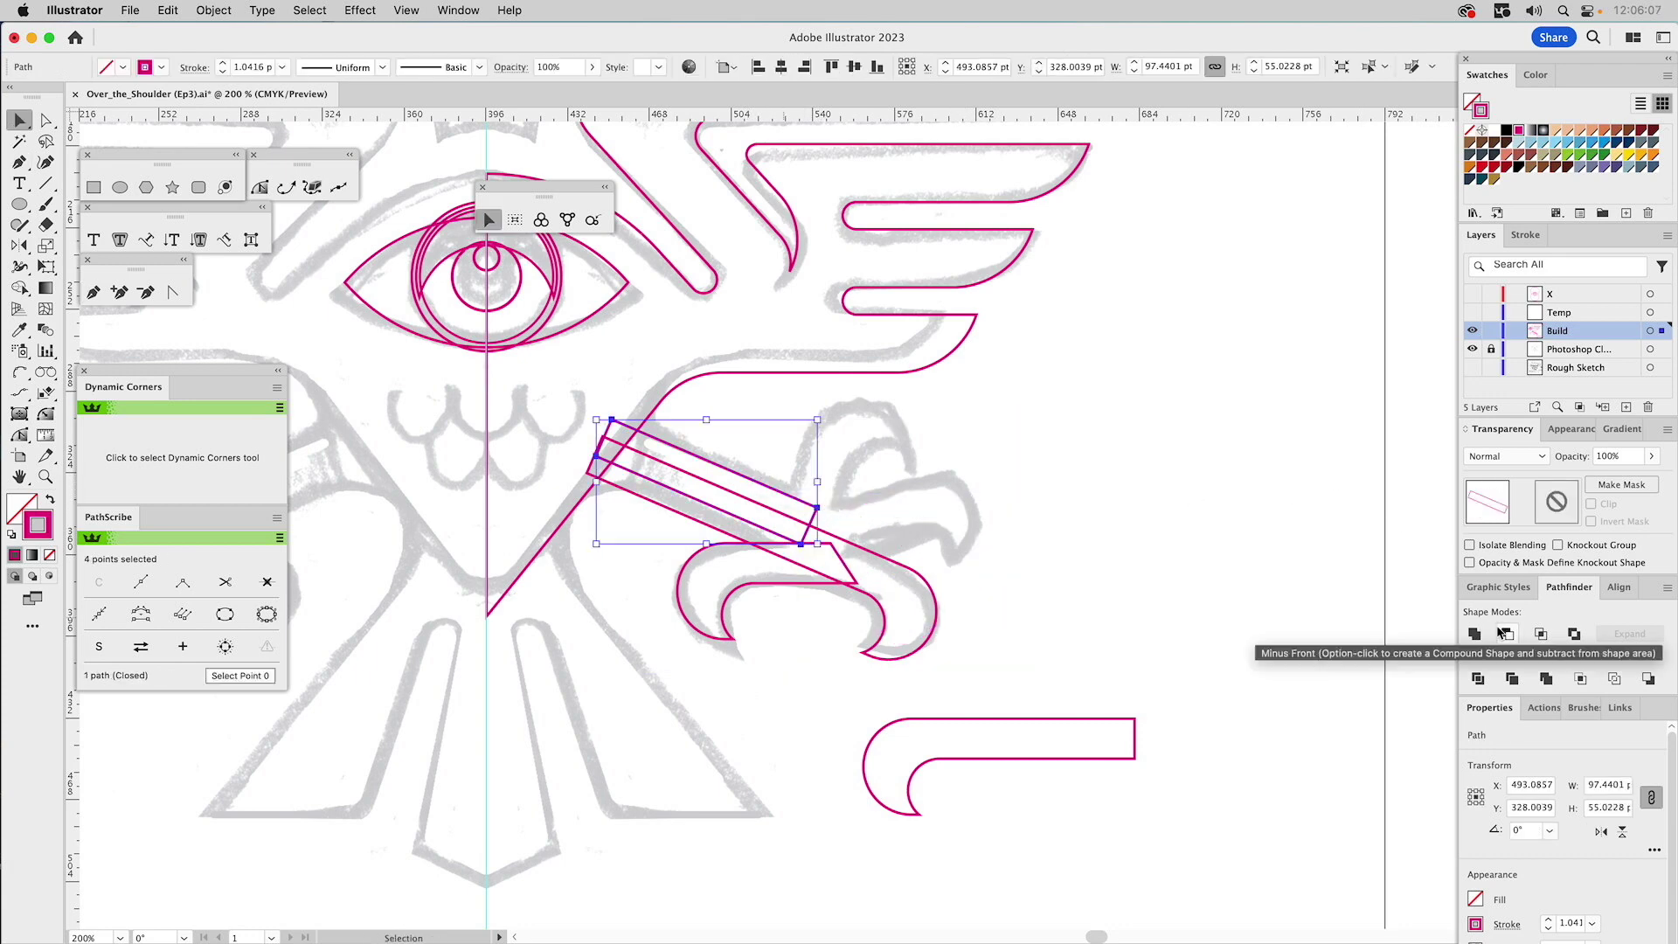
pyautogui.click(993, 507)
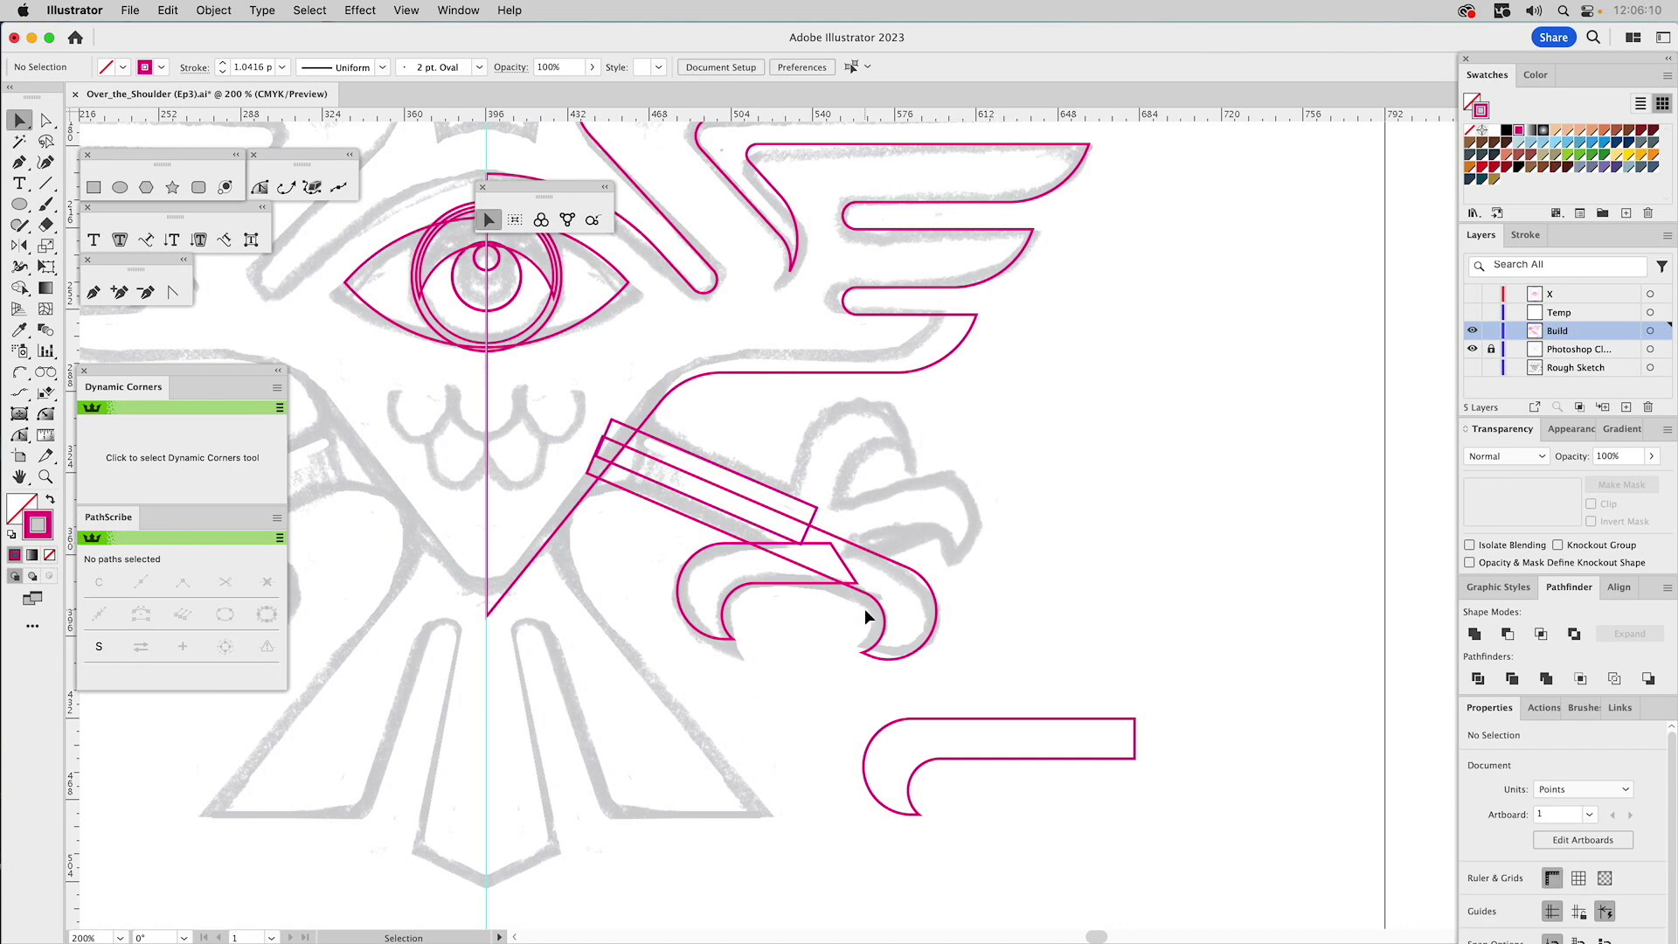
# - Make a copy of the inner talon reflected so its hook faces outward, and place it over the sketch's middle outer talon
pyautogui.click(749, 585)
pyautogui.moveTo(784, 586); pyautogui.dragTo(1088, 649)
pyautogui.click(20, 244)
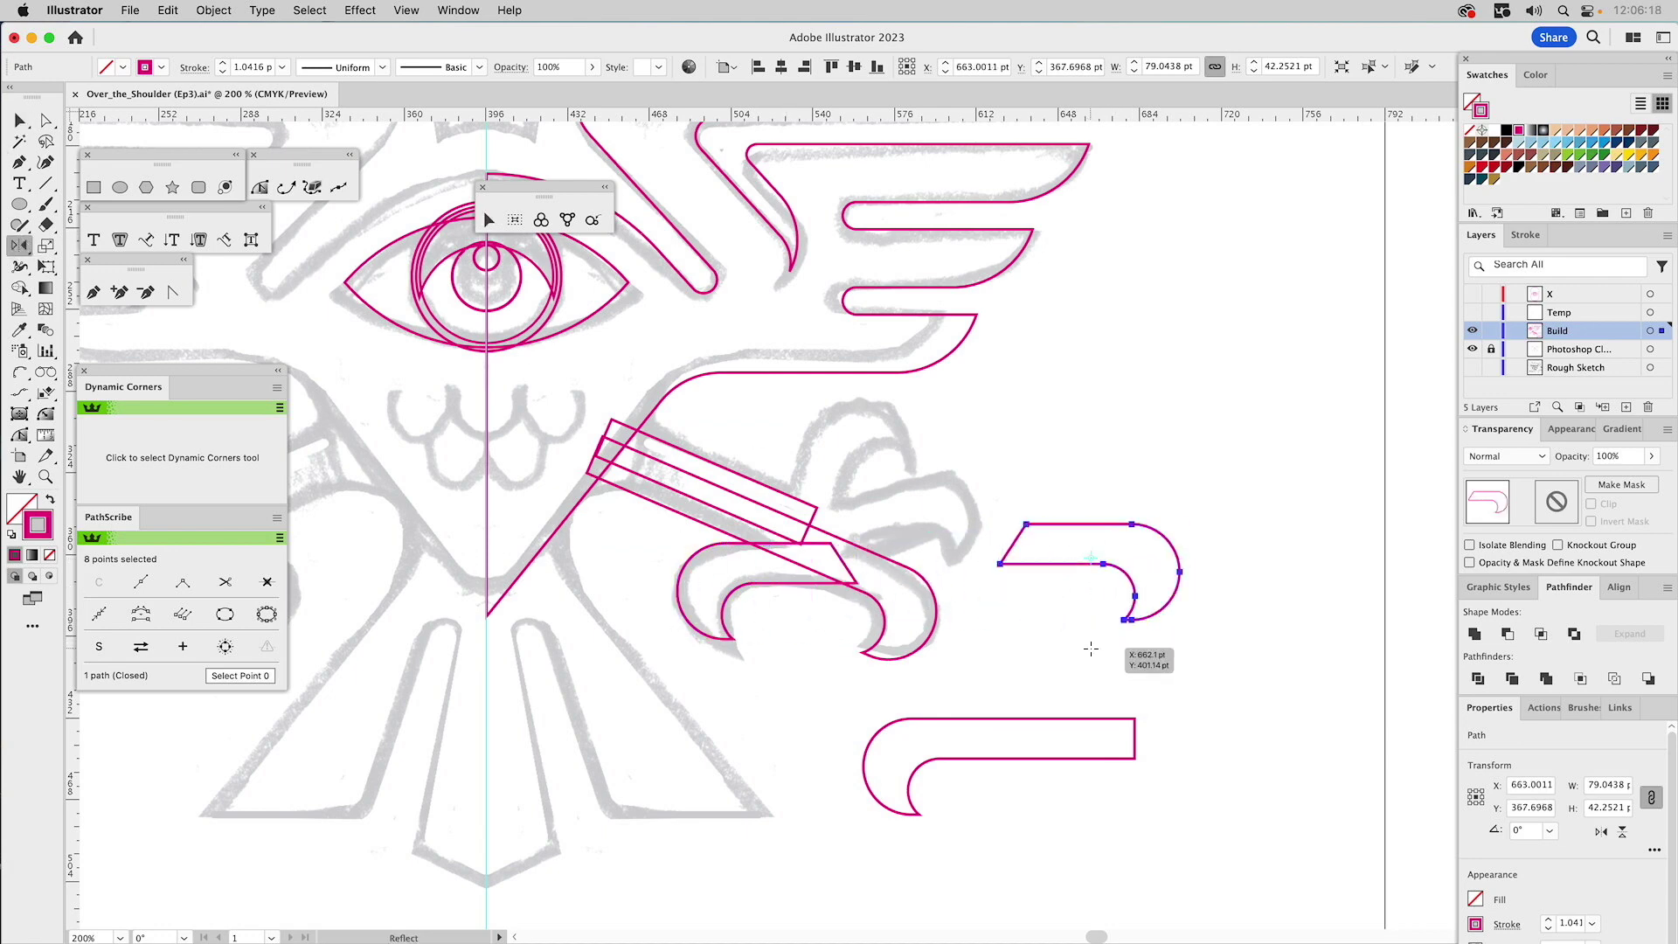
pyautogui.press('v')
pyautogui.click(1147, 446)
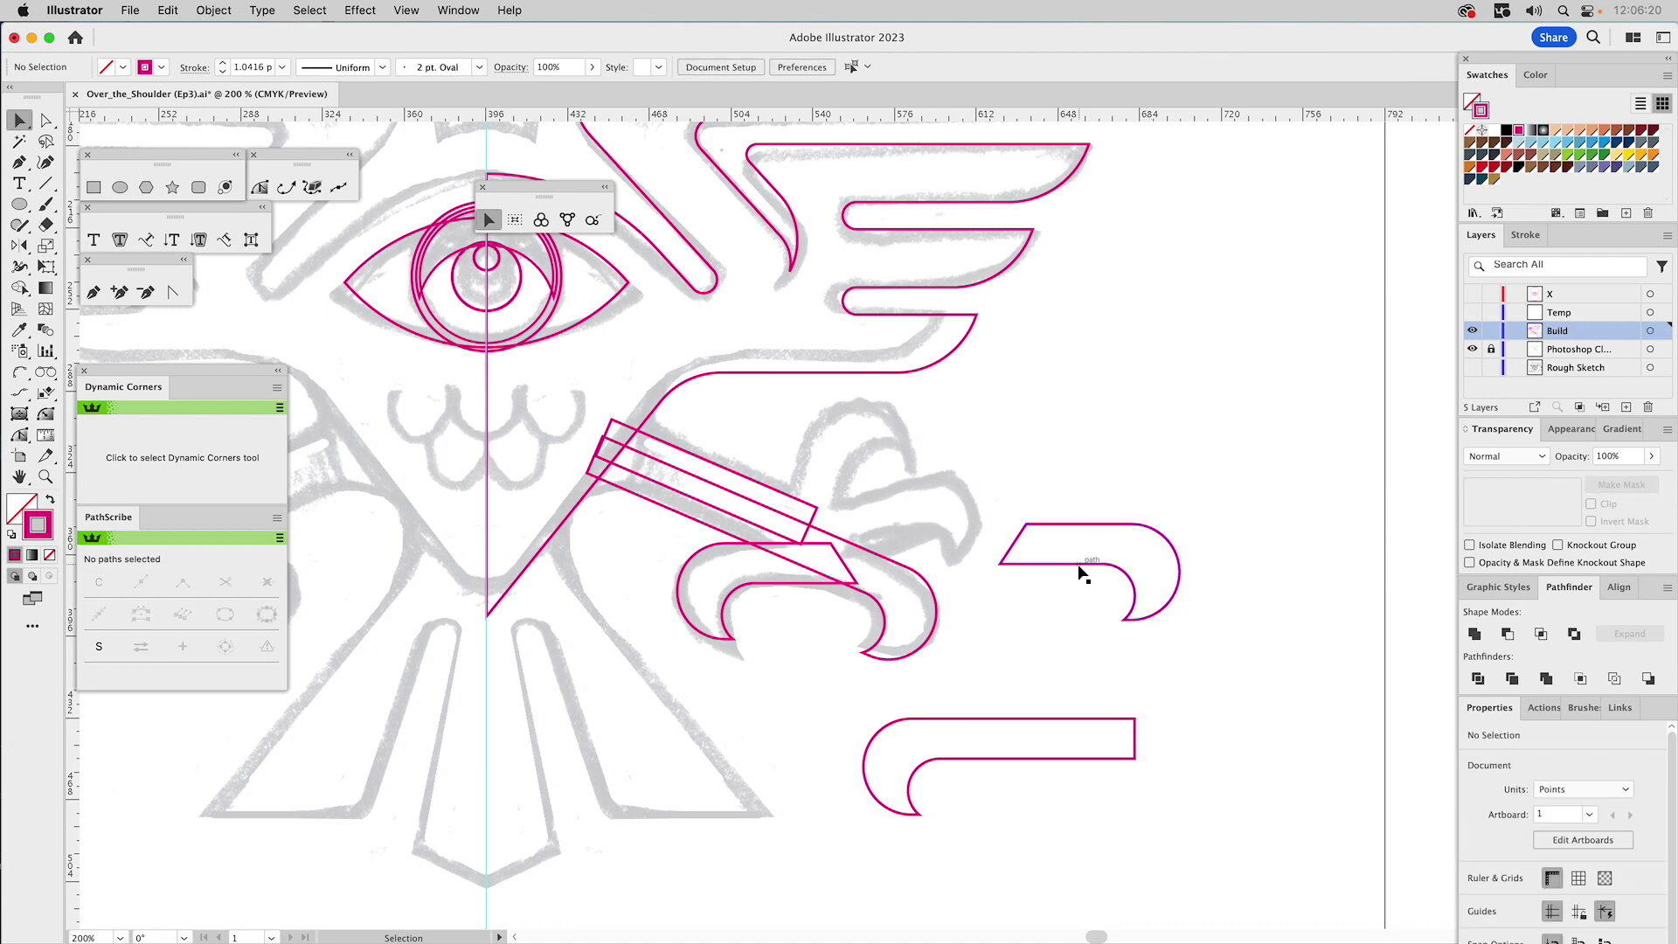
pyautogui.moveTo(1071, 569); pyautogui.dragTo(888, 526)
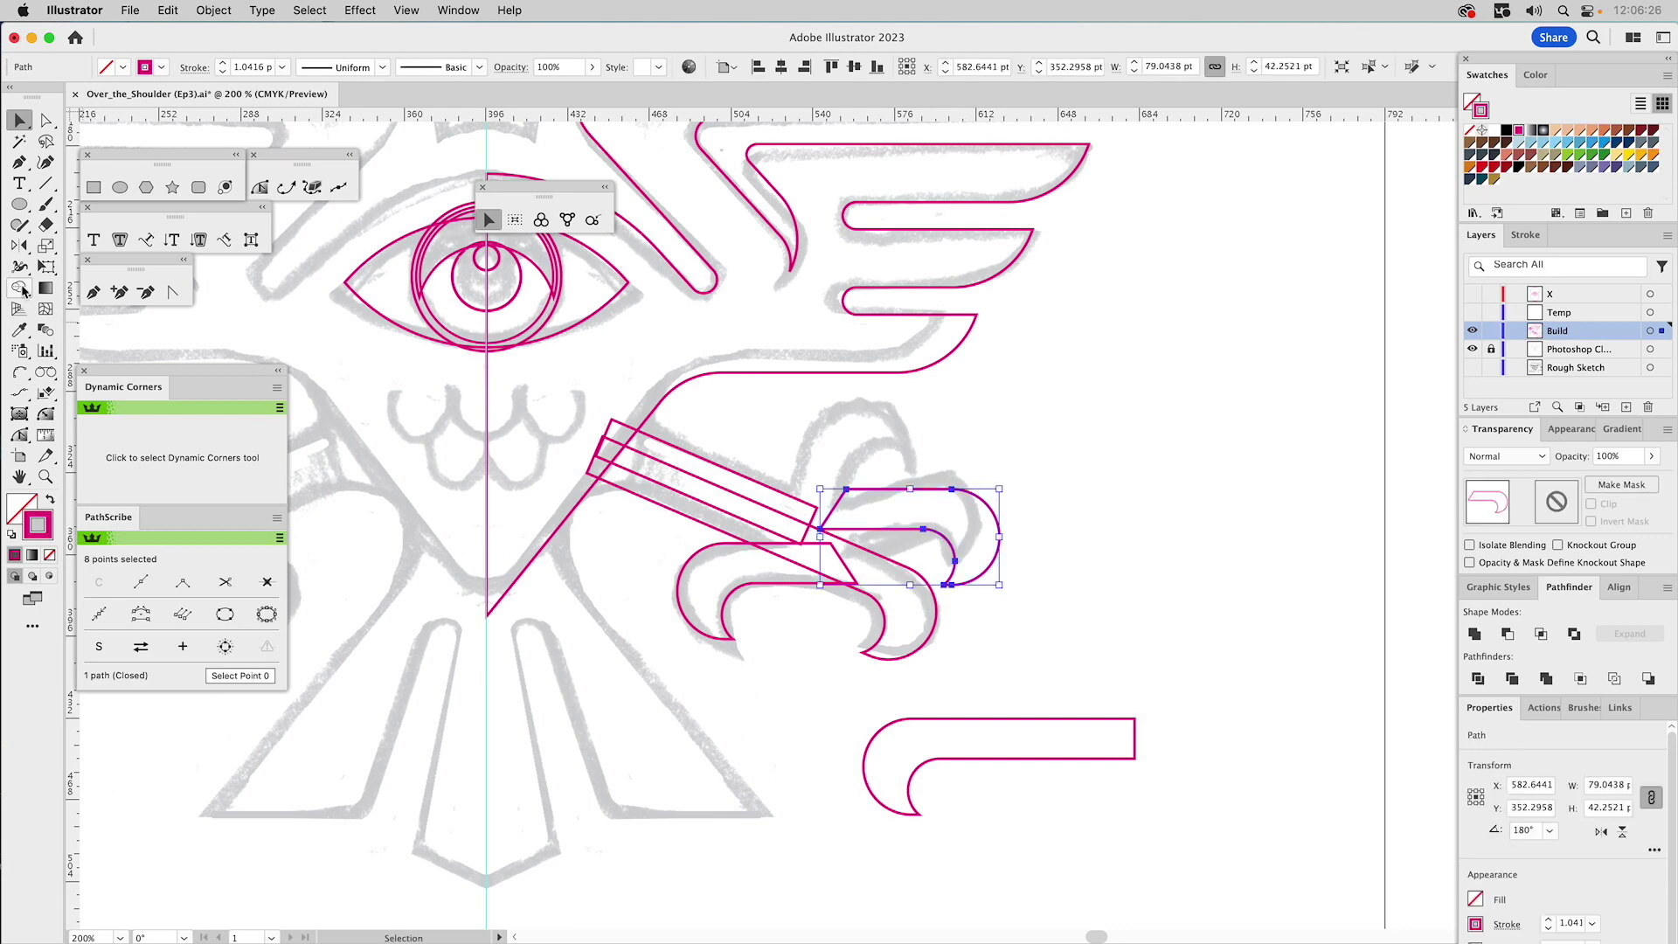
# - Rotate the reflected talon about 20° counterclockwise and shift it to align with the sketch's middle outer talon
pyautogui.click(24, 249)
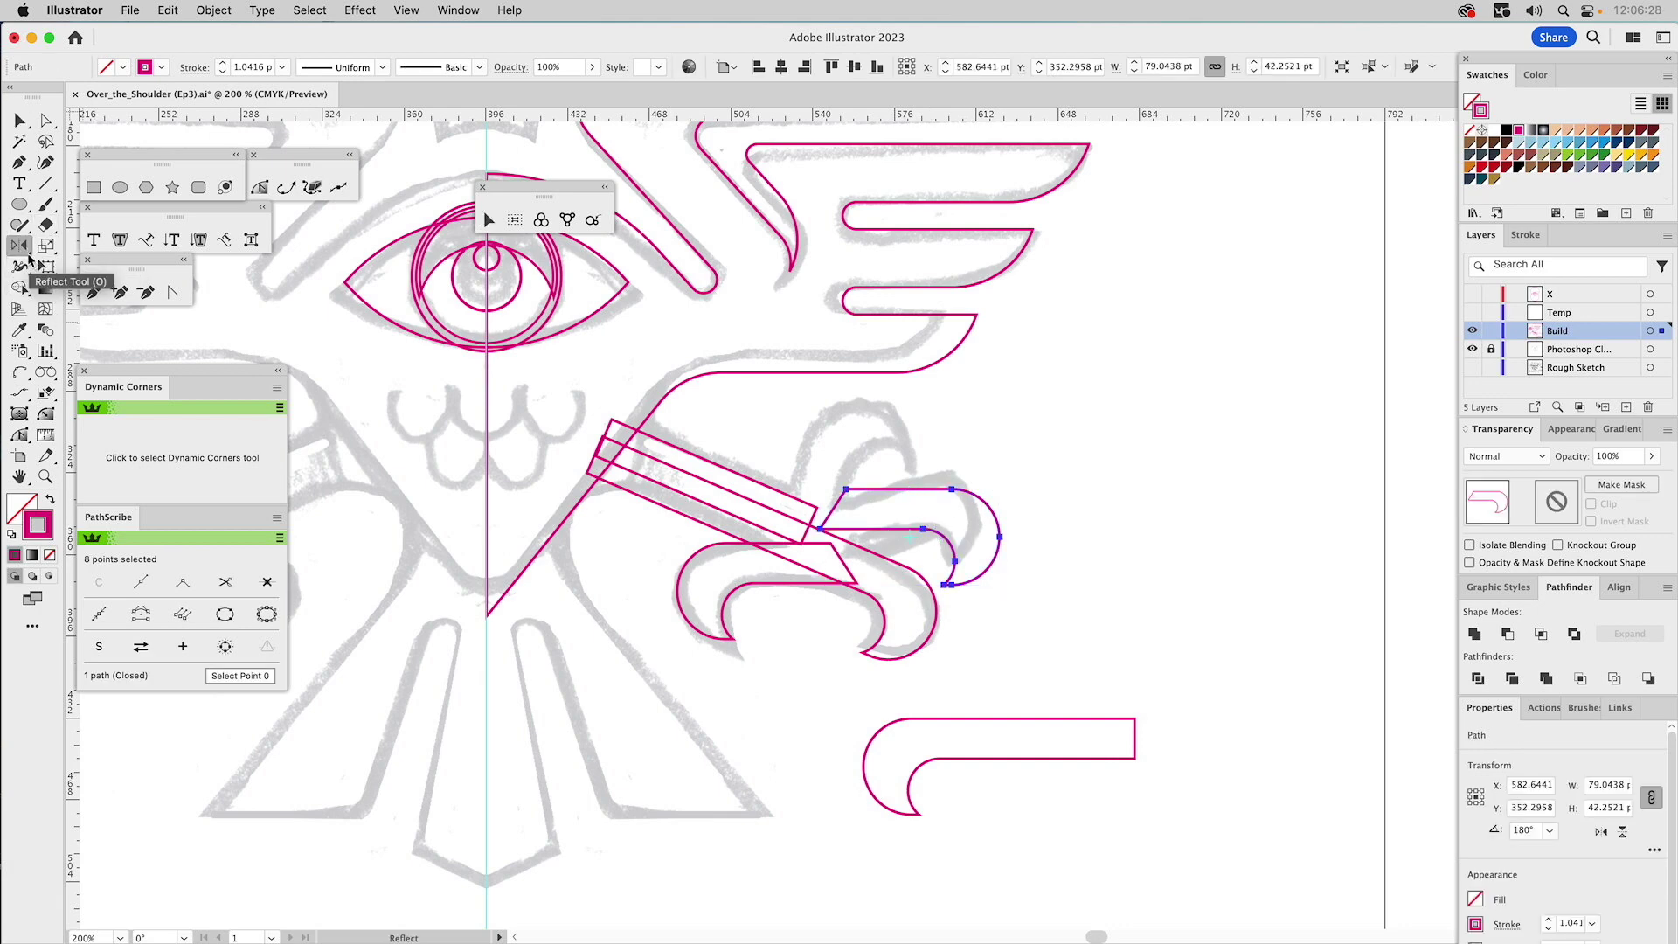
pyautogui.moveTo(24, 249); pyautogui.dragTo(39, 249)
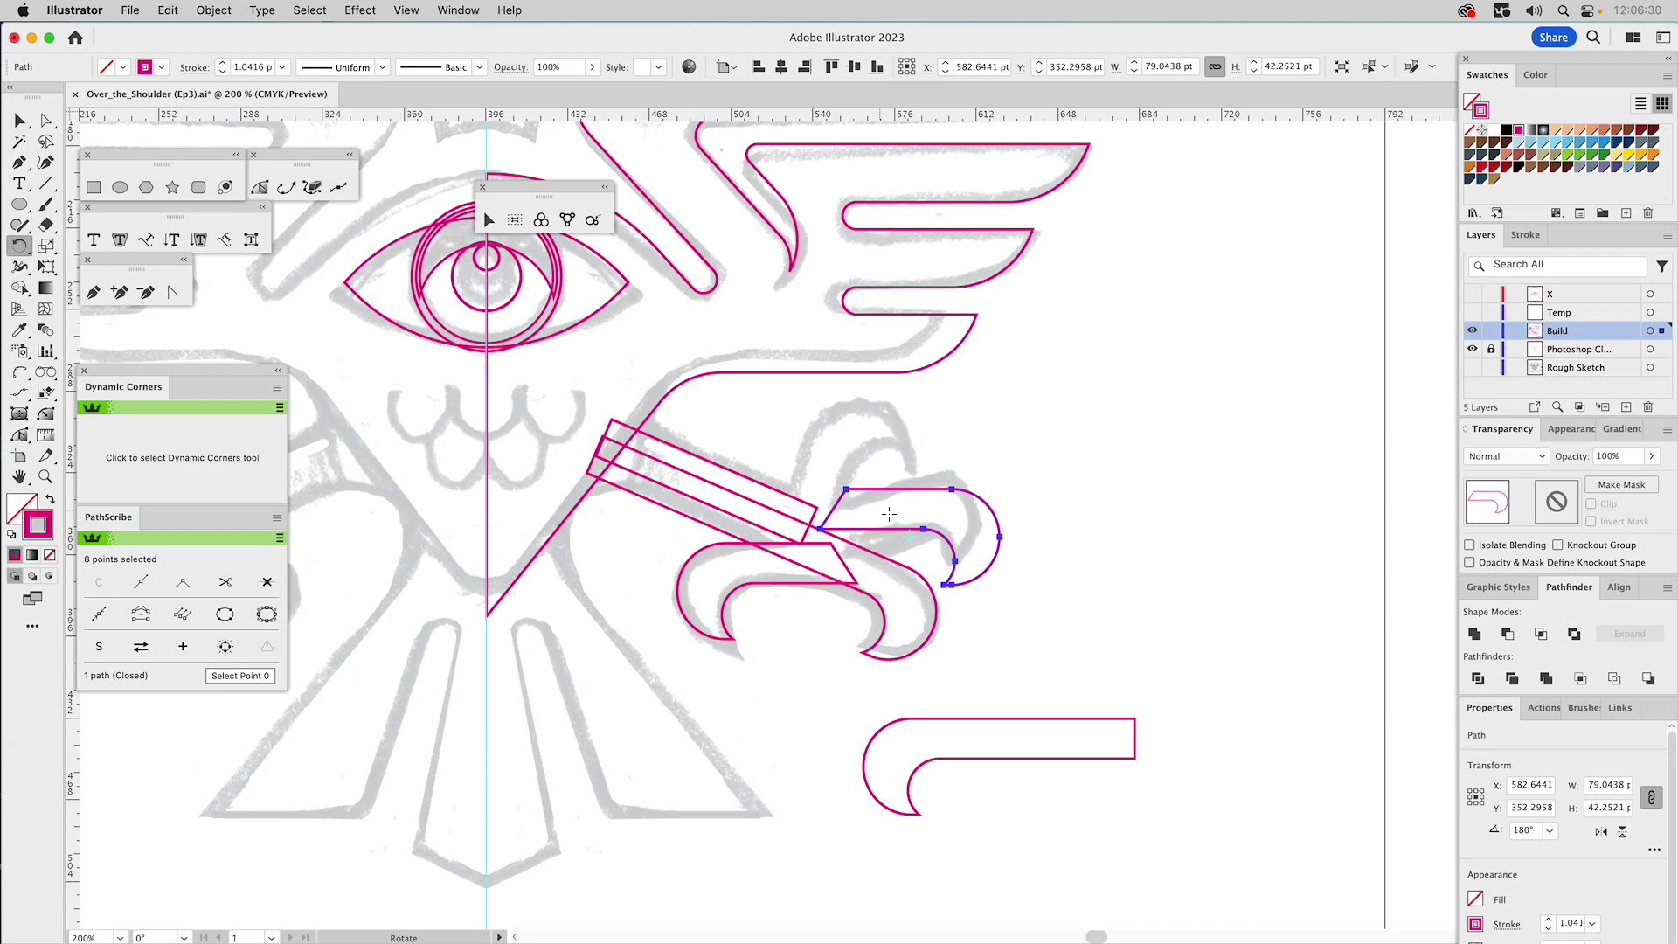
pyautogui.click(924, 528)
pyautogui.moveTo(1129, 548); pyautogui.dragTo(1130, 479)
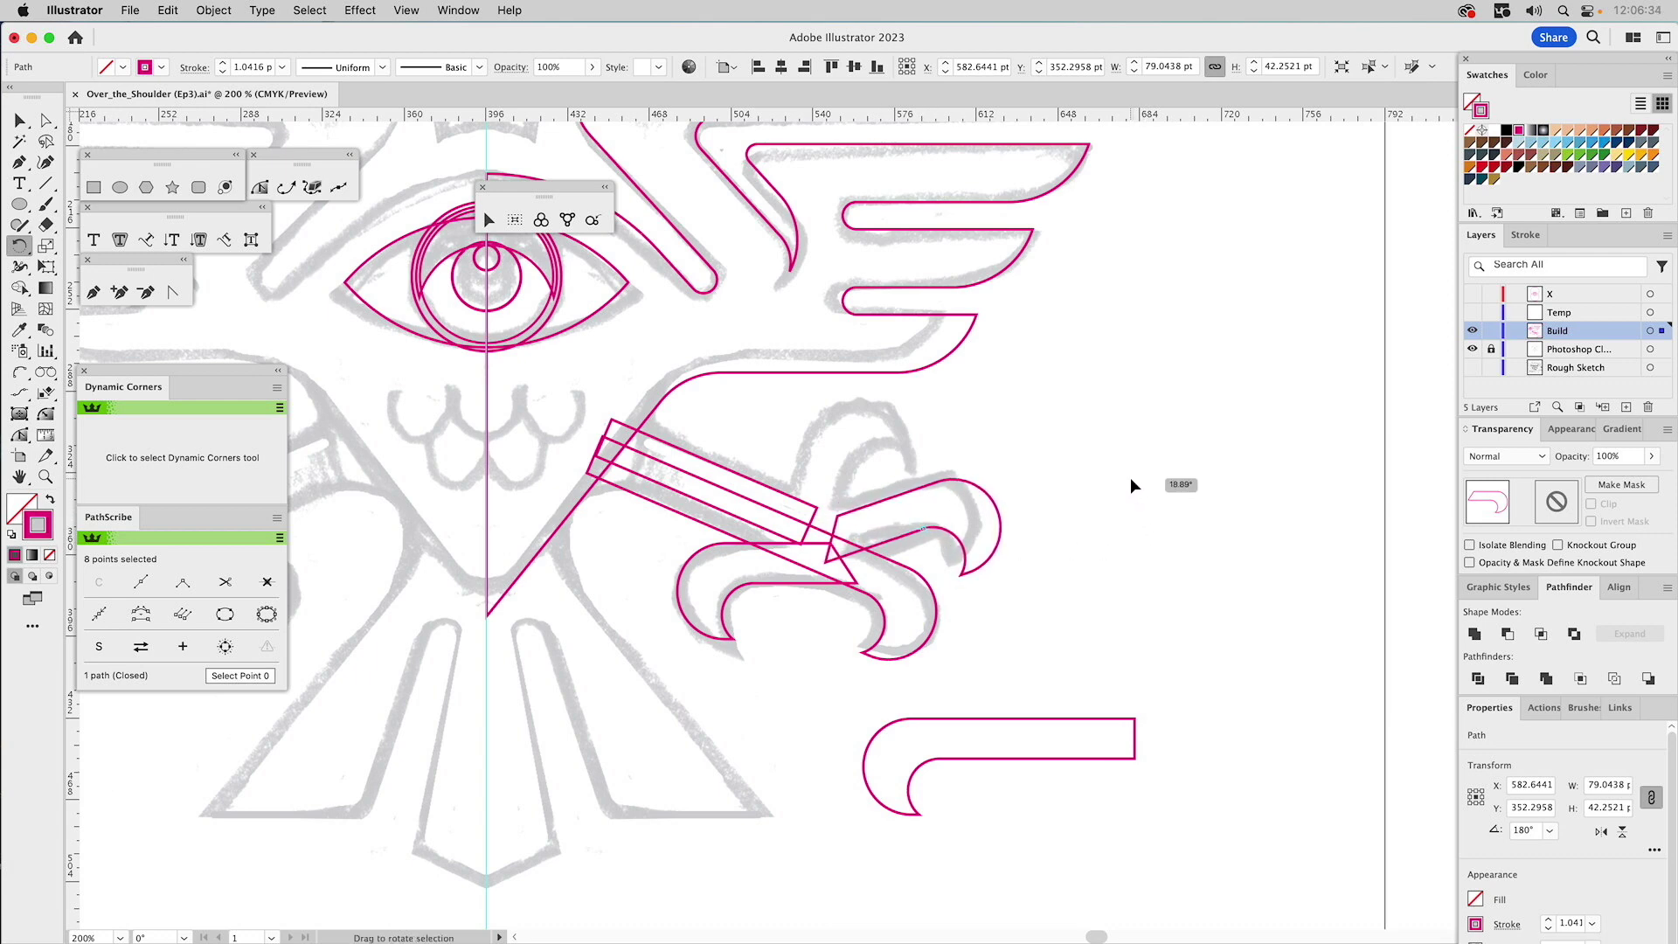
pyautogui.moveTo(1130, 477); pyautogui.dragTo(1129, 476)
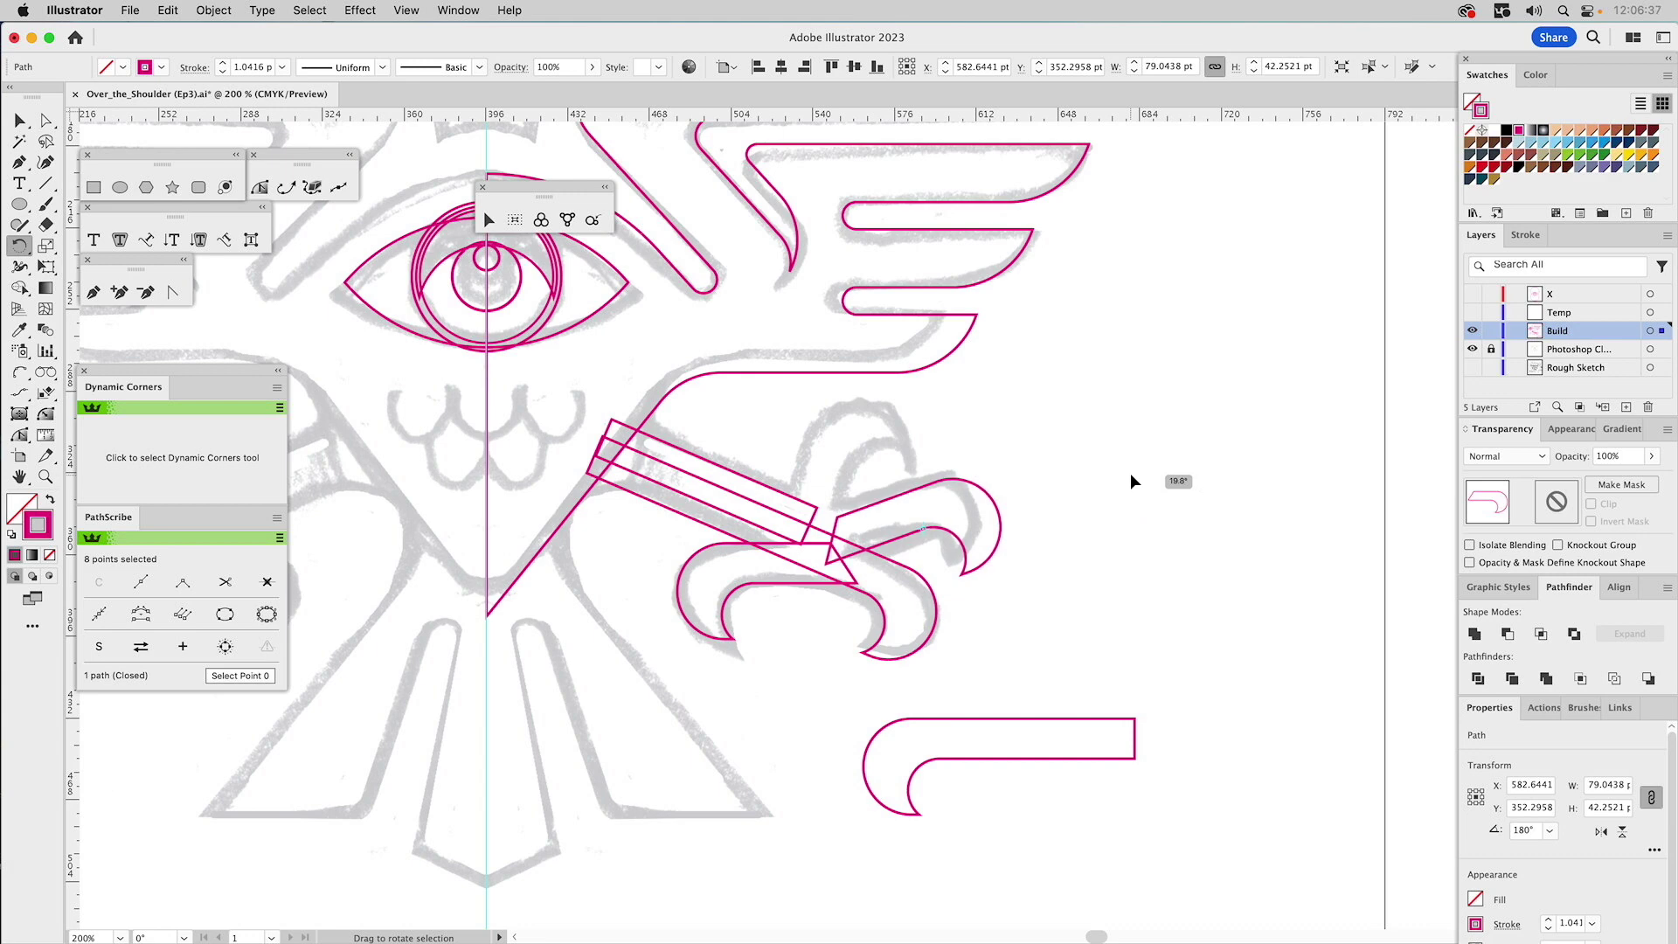
pyautogui.press('v')
pyautogui.click(1125, 428)
pyautogui.moveTo(966, 484)
pyautogui.mouseDown()
pyautogui.moveTo(945, 495)
pyautogui.moveTo(965, 496)
pyautogui.mouseUp()
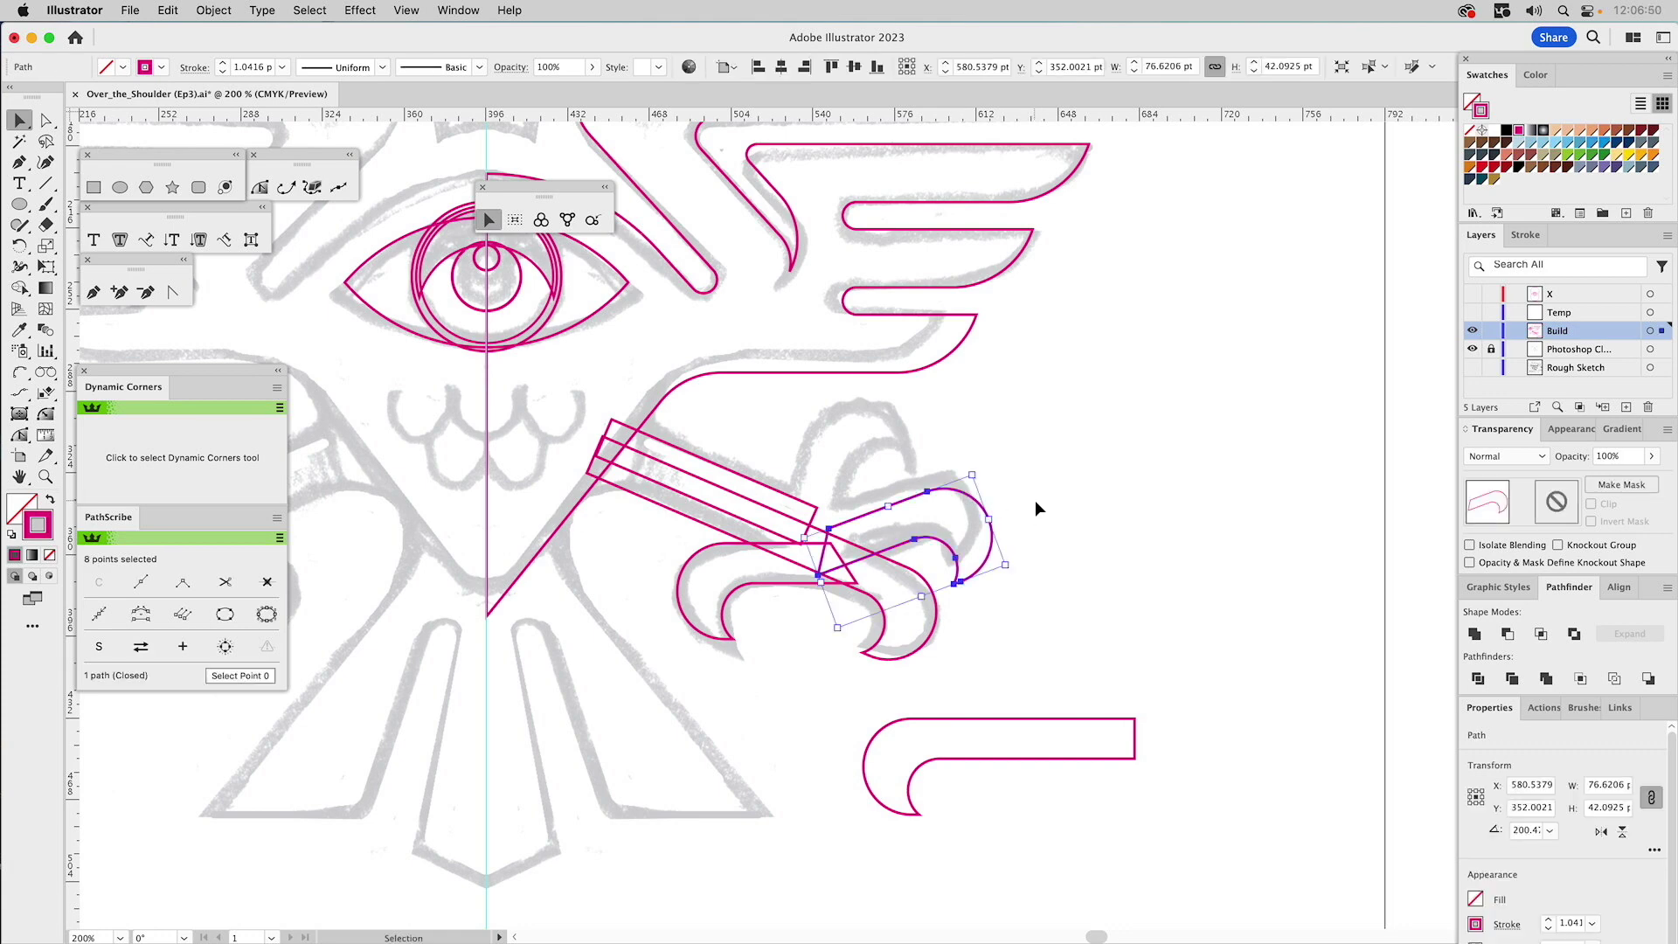
# - Duplicate the middle and long lower talons together, and snap the copied long talon's hook tip onto the middle talon's tip
pyautogui.keyDown('shift'); pyautogui.click(913, 574); pyautogui.keyUp('shift')
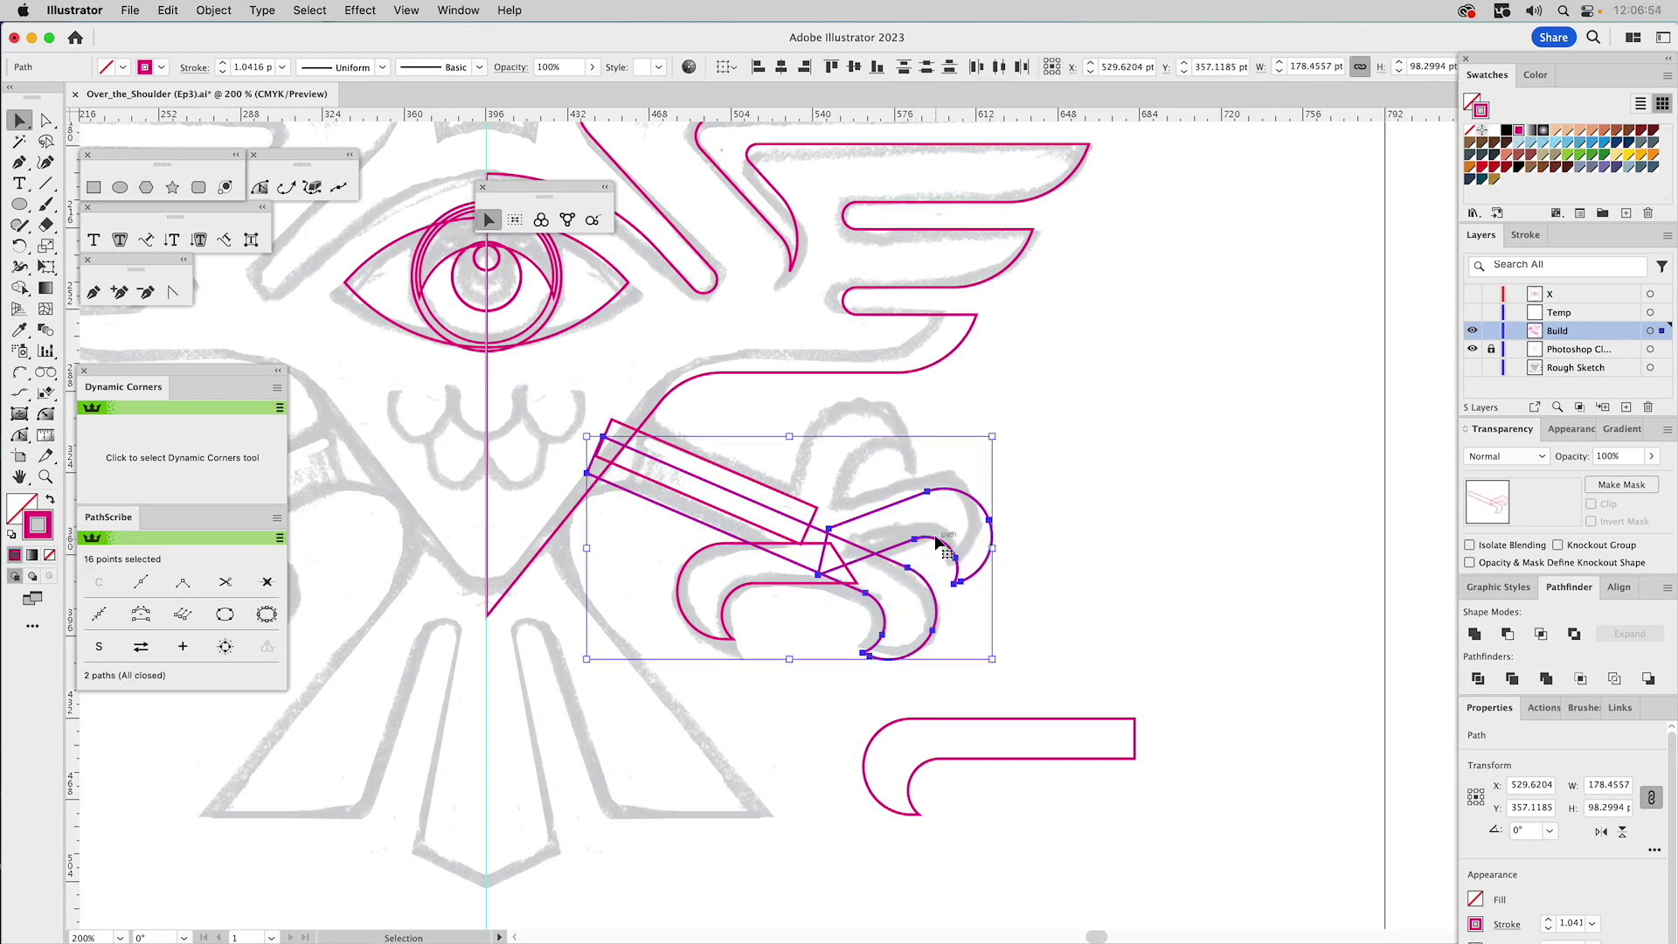
pyautogui.moveTo(915, 570); pyautogui.dragTo(1273, 553)
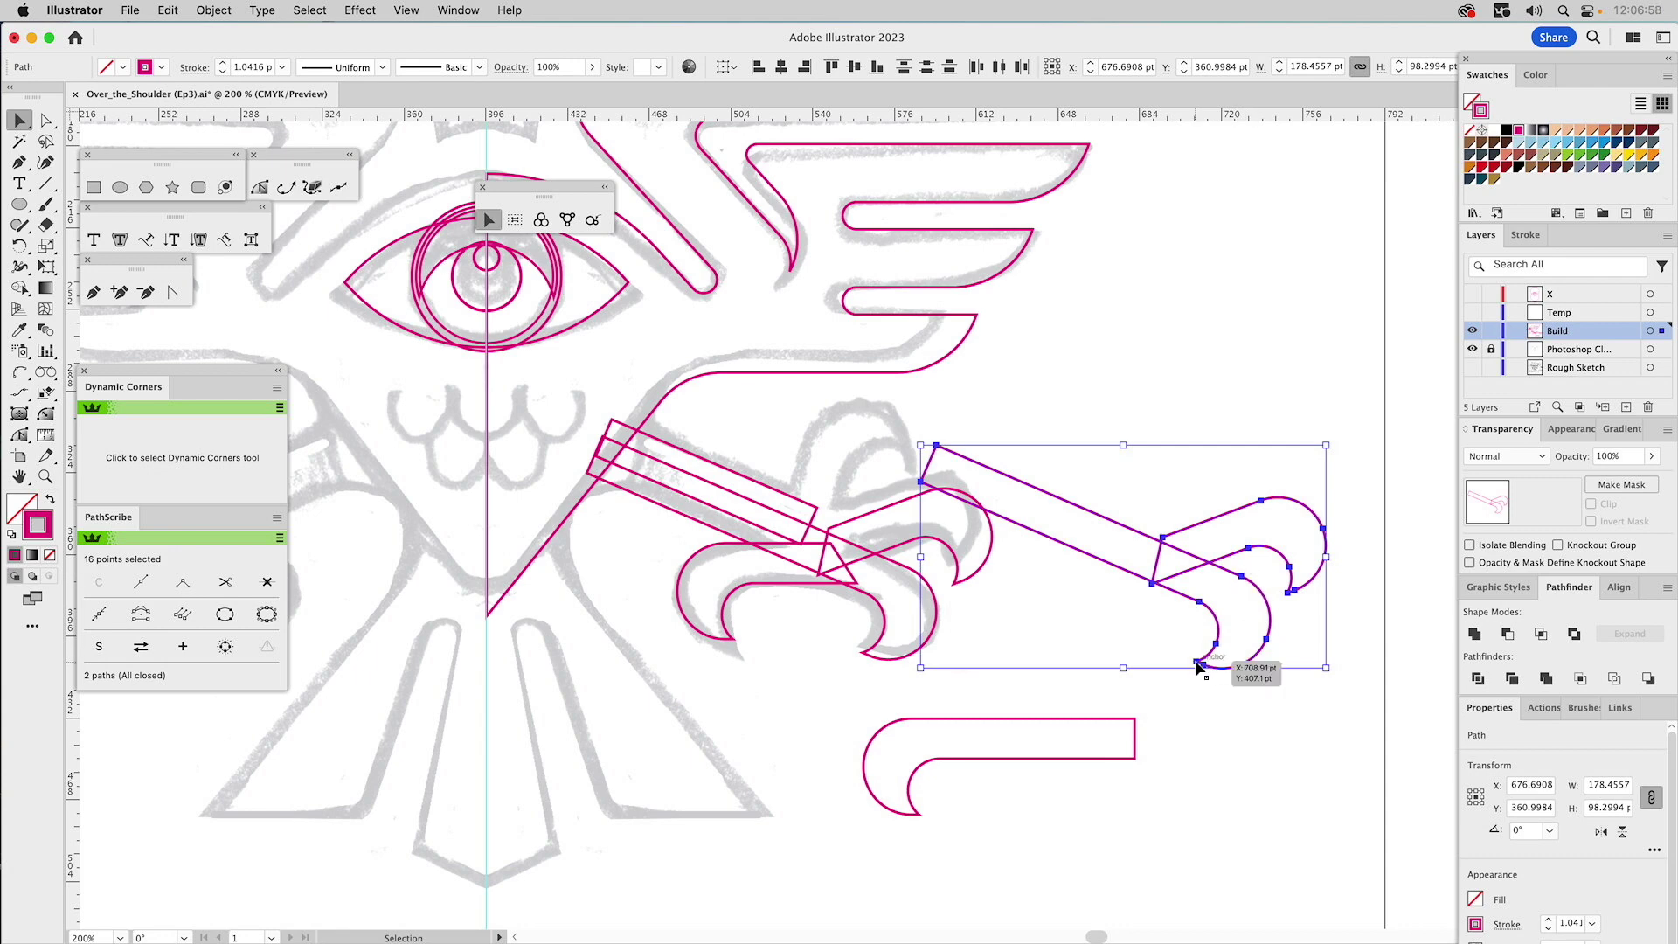
pyautogui.moveTo(1197, 666)
pyautogui.mouseDown()
pyautogui.moveTo(947, 561)
pyautogui.moveTo(975, 566)
pyautogui.mouseUp()
pyautogui.press('v')
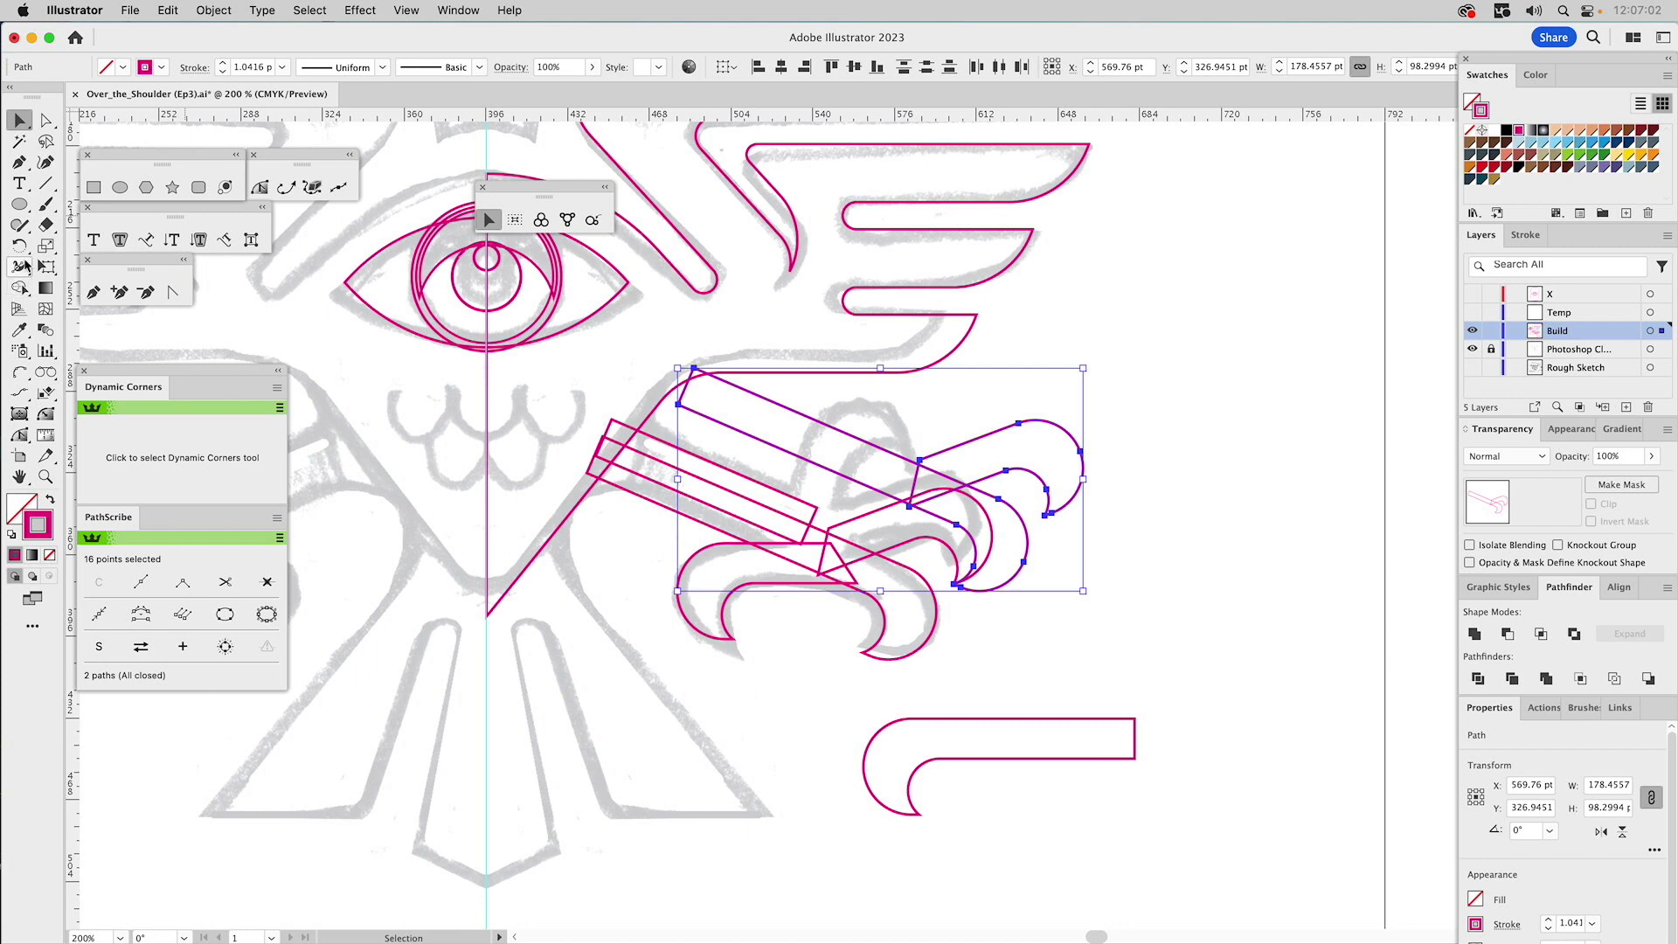
# - Rotate the copied pair around the shared tip until its long talon matches the middle talon, and delete that long copy
pyautogui.click(21, 245)
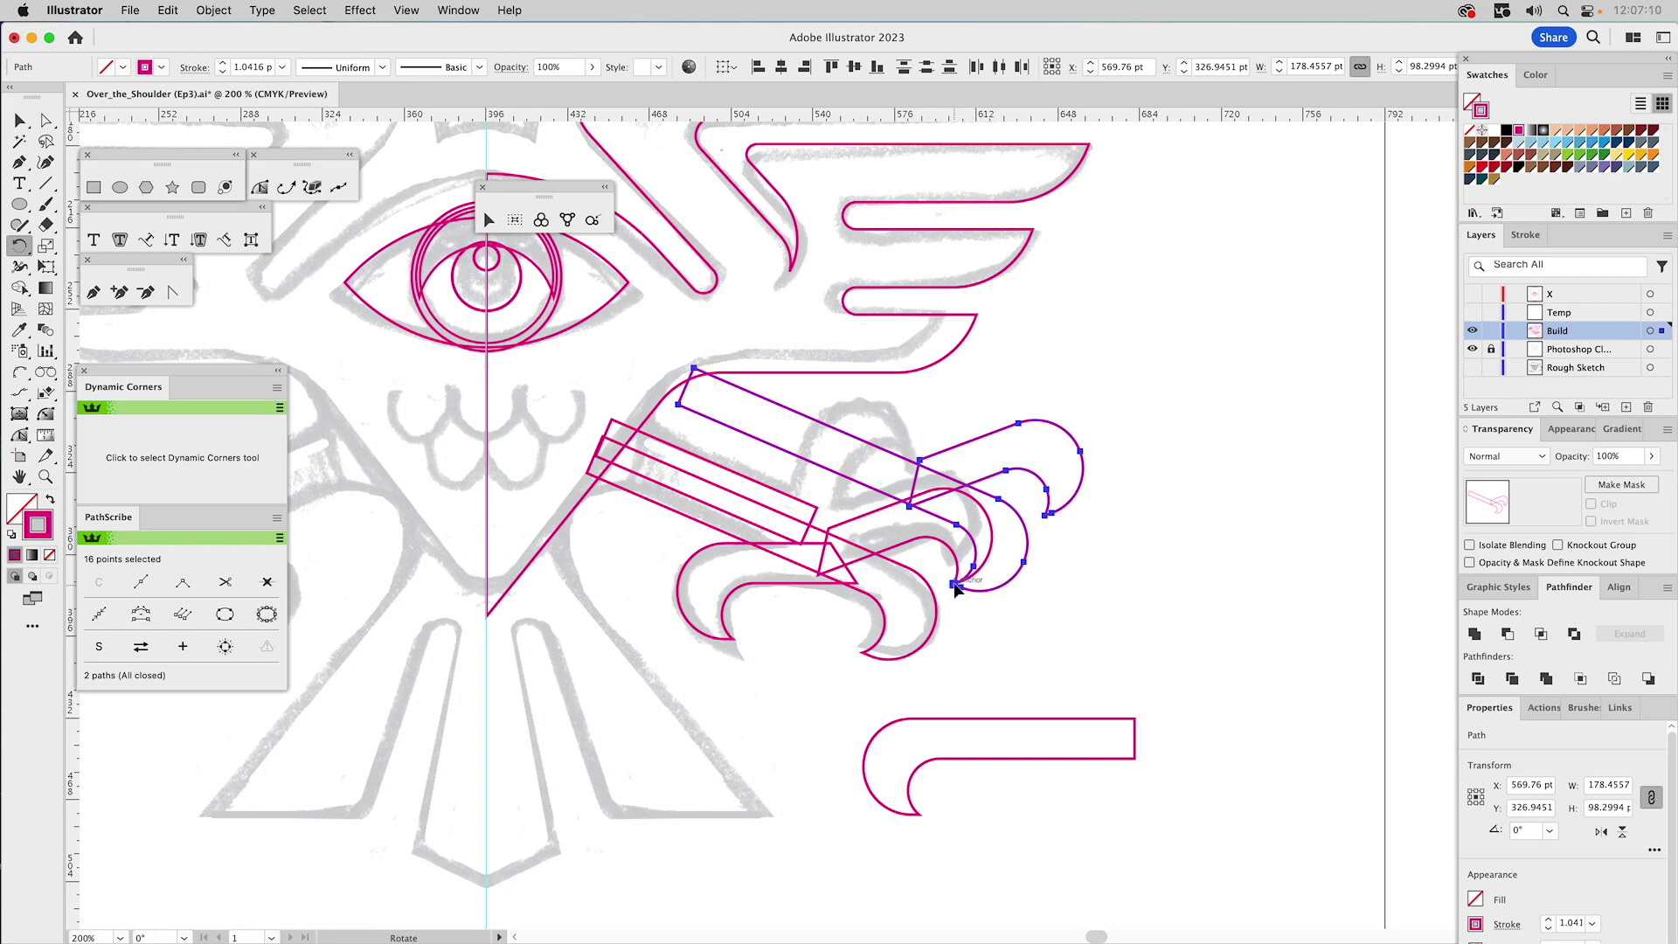
pyautogui.moveTo(975, 570)
pyautogui.mouseDown()
pyautogui.moveTo(954, 573)
pyautogui.moveTo(959, 560)
pyautogui.mouseUp()
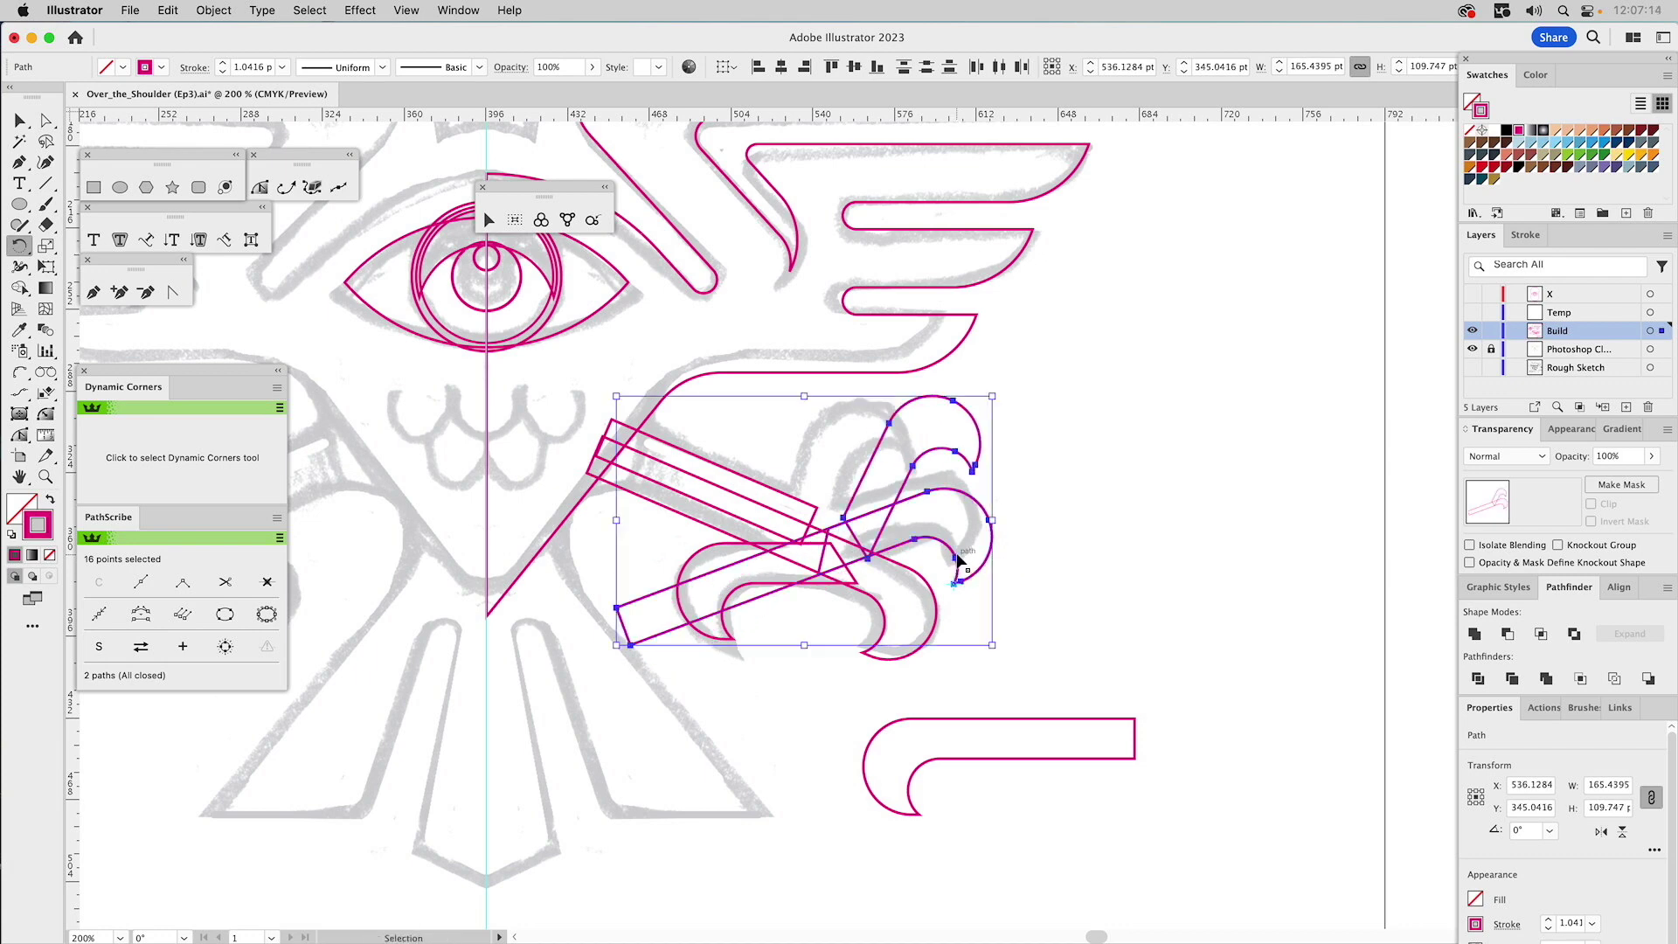
pyautogui.press('v')
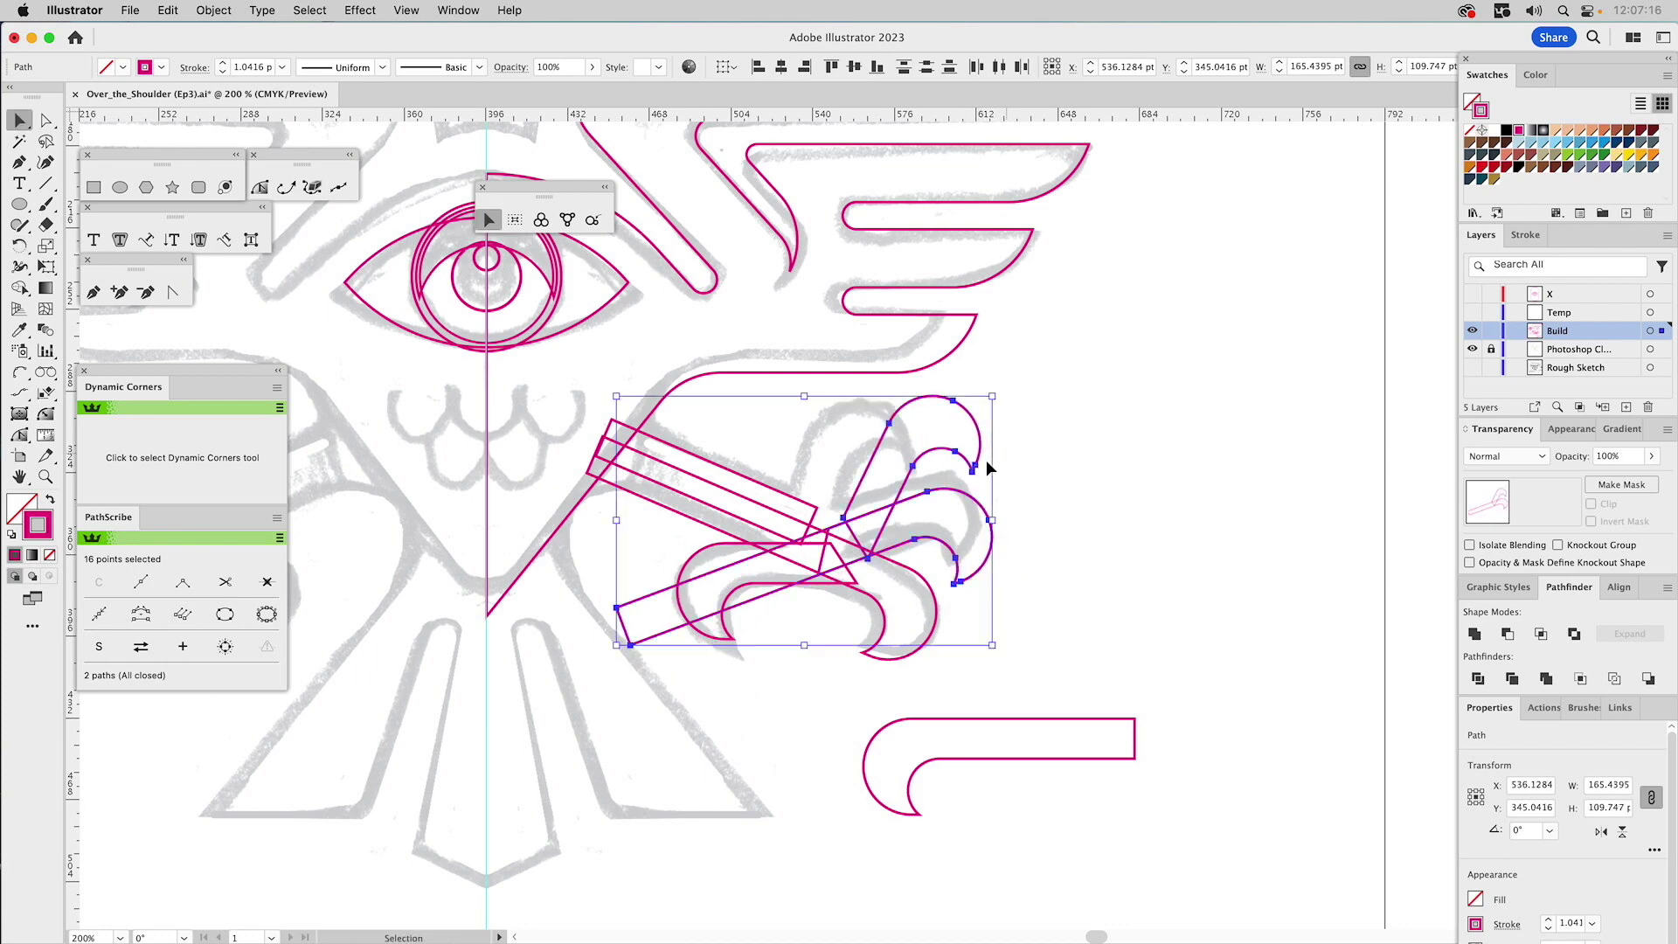
pyautogui.keyDown('shift'); pyautogui.click(945, 451); pyautogui.keyUp('shift')
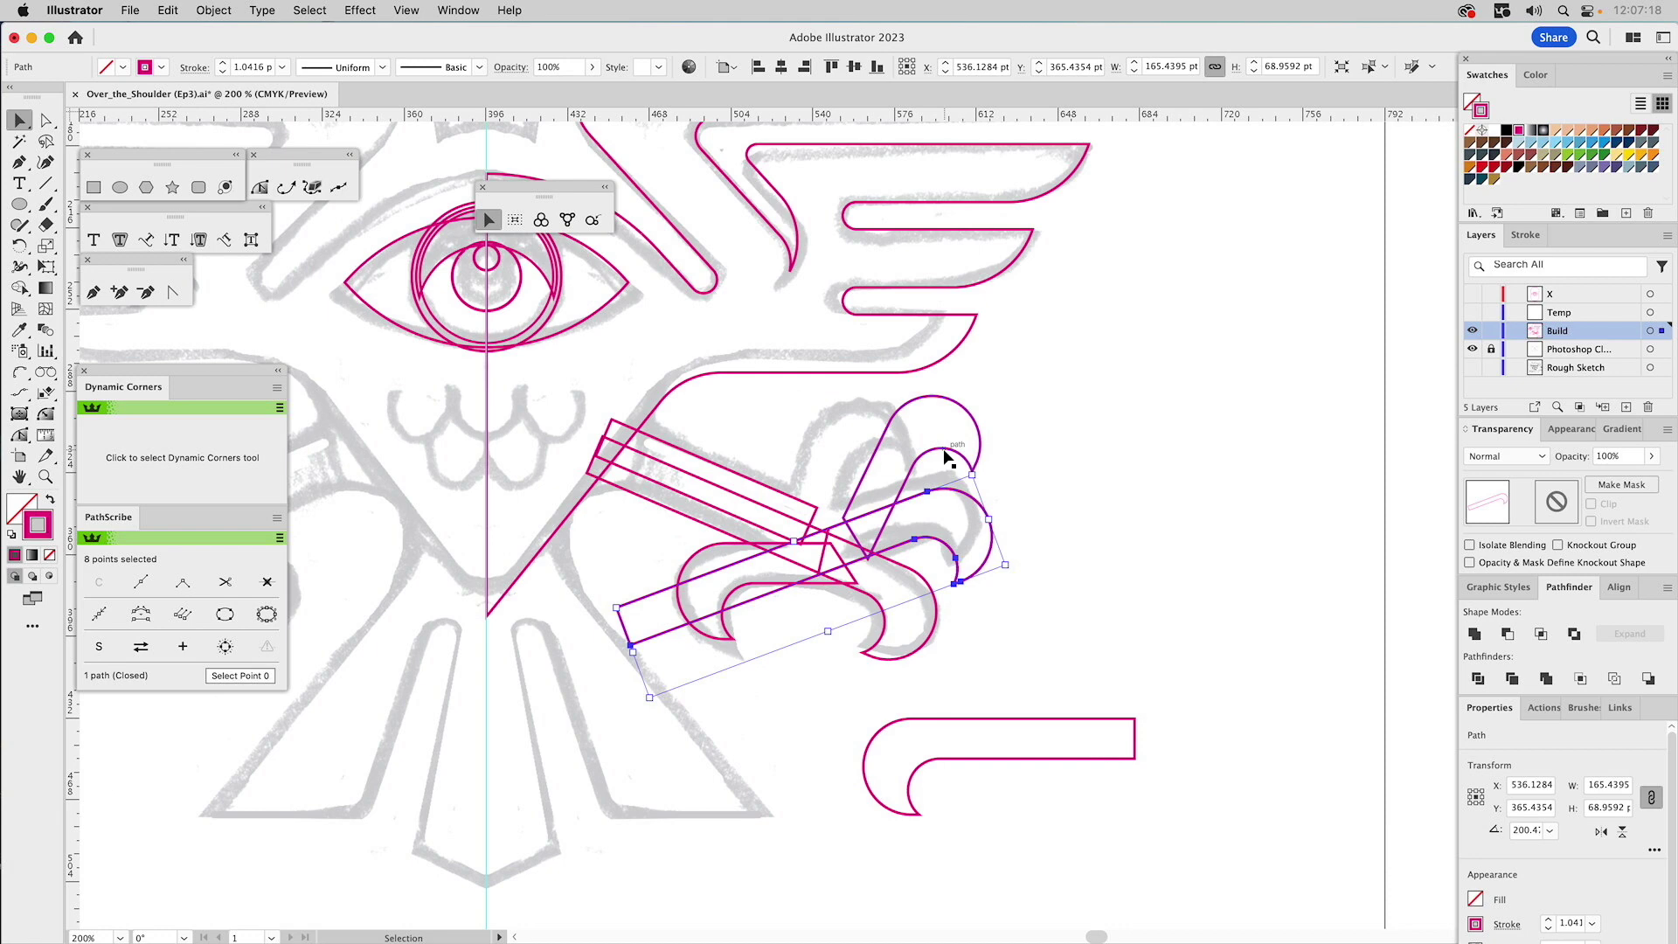
pyautogui.press('super+shift+a')
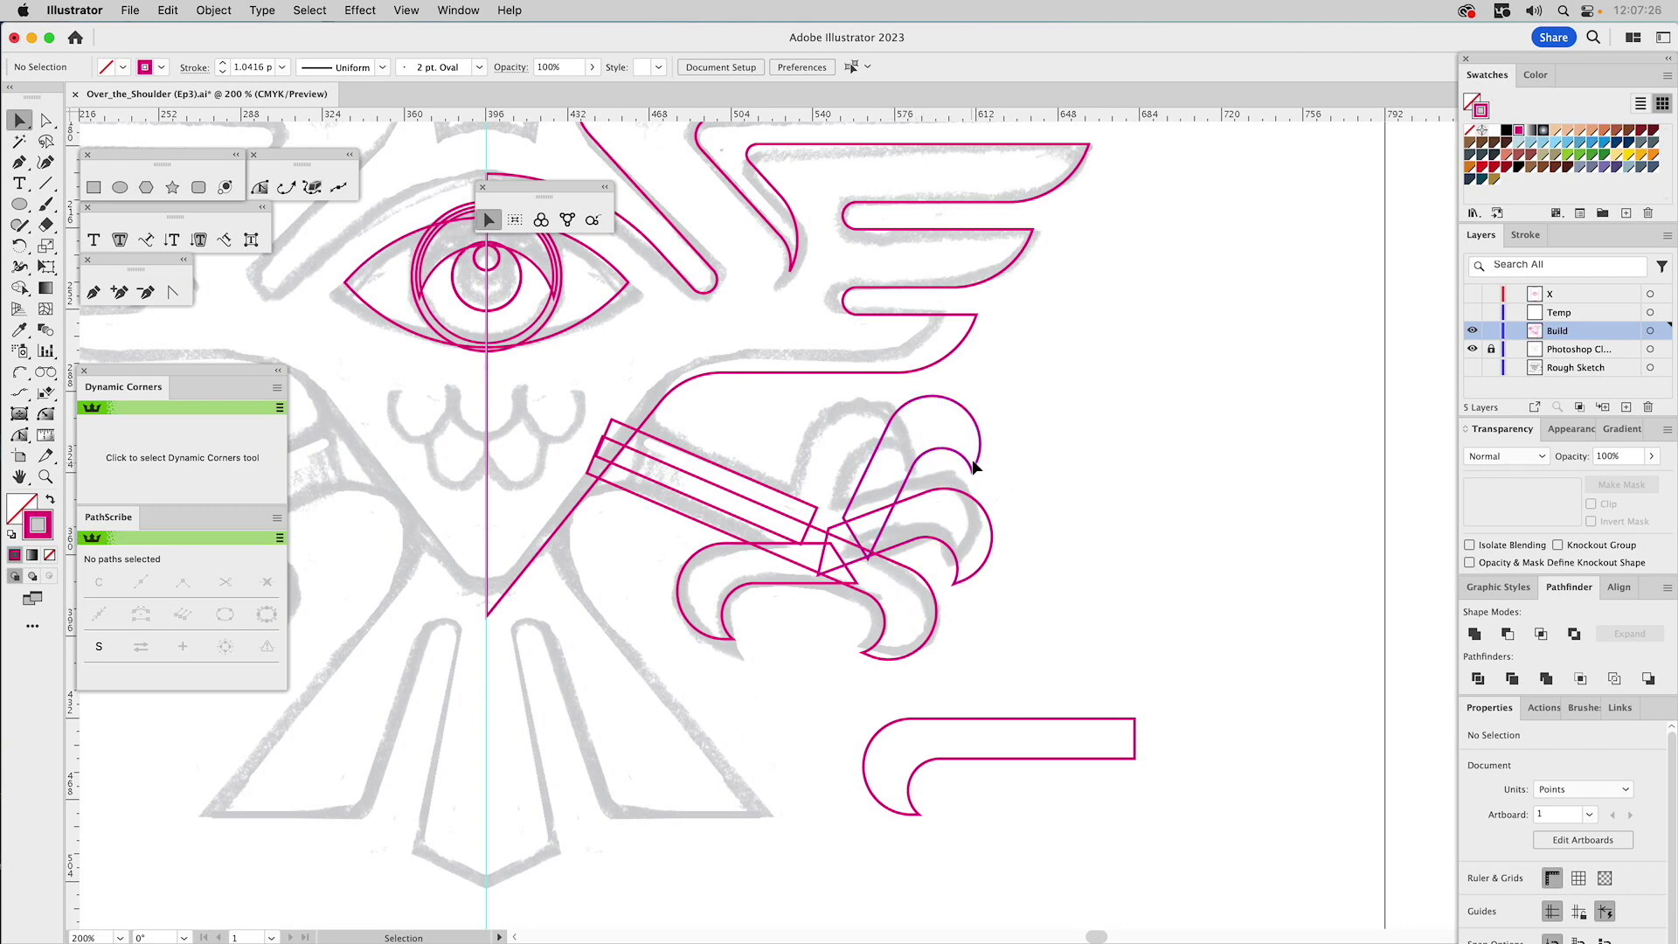
# - Add an anchor point on the leg bar's lower edge and extend its foot end into the talons, making it about 120 pt wide
pyautogui.press('a')
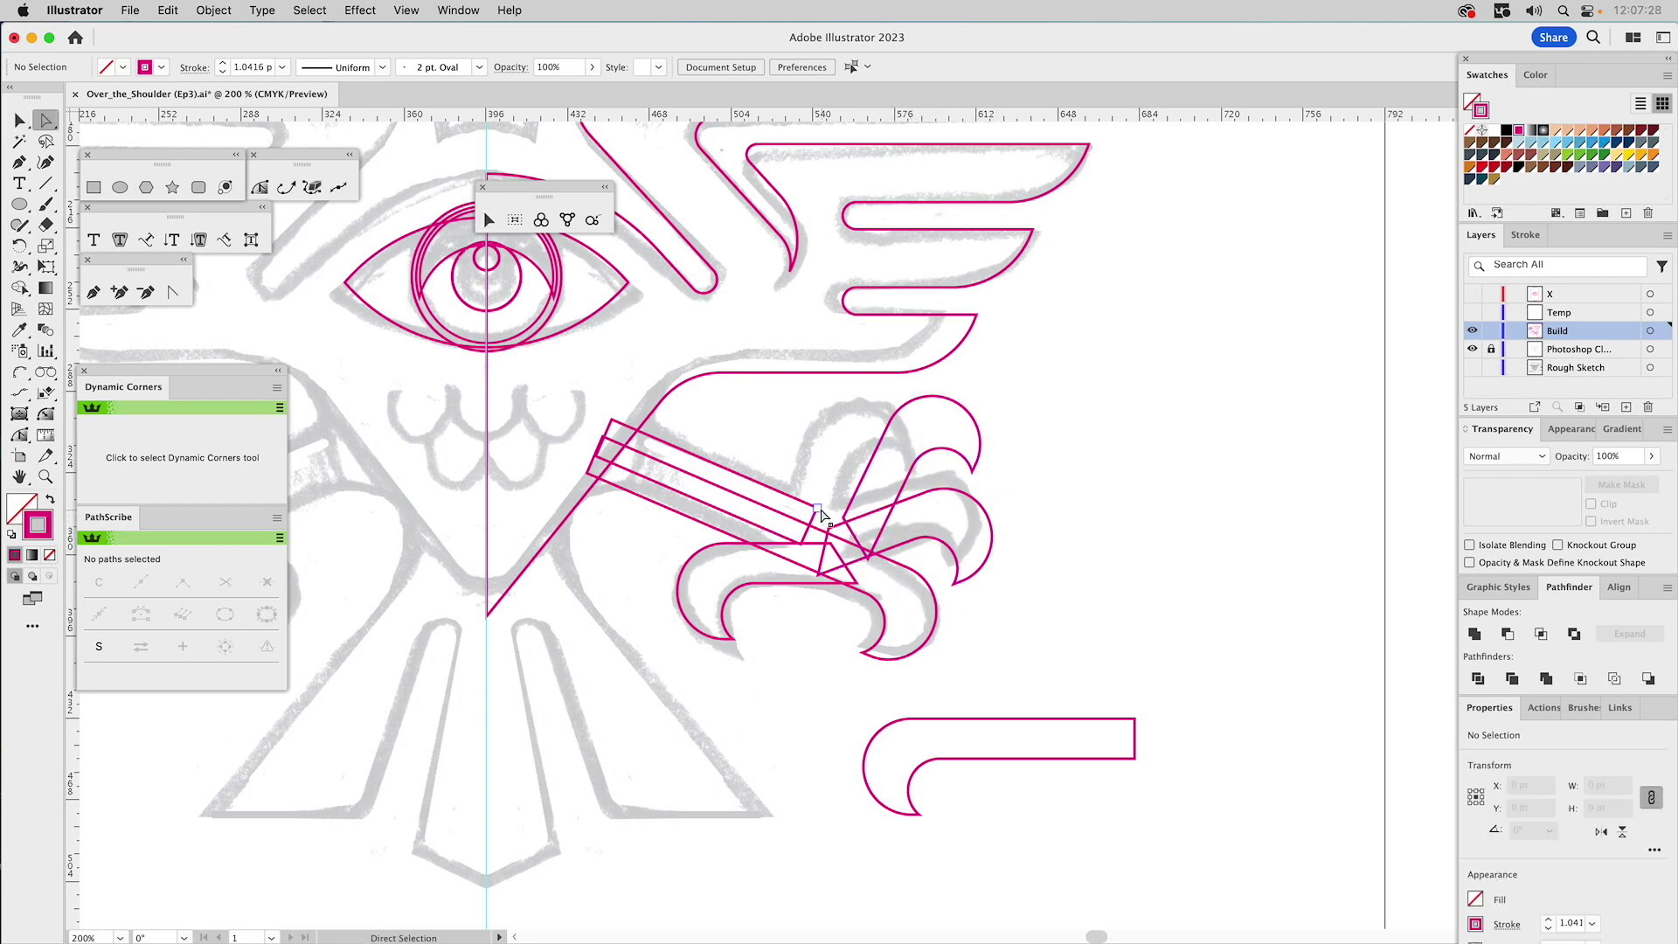
pyautogui.click(817, 508)
pyautogui.click(120, 292)
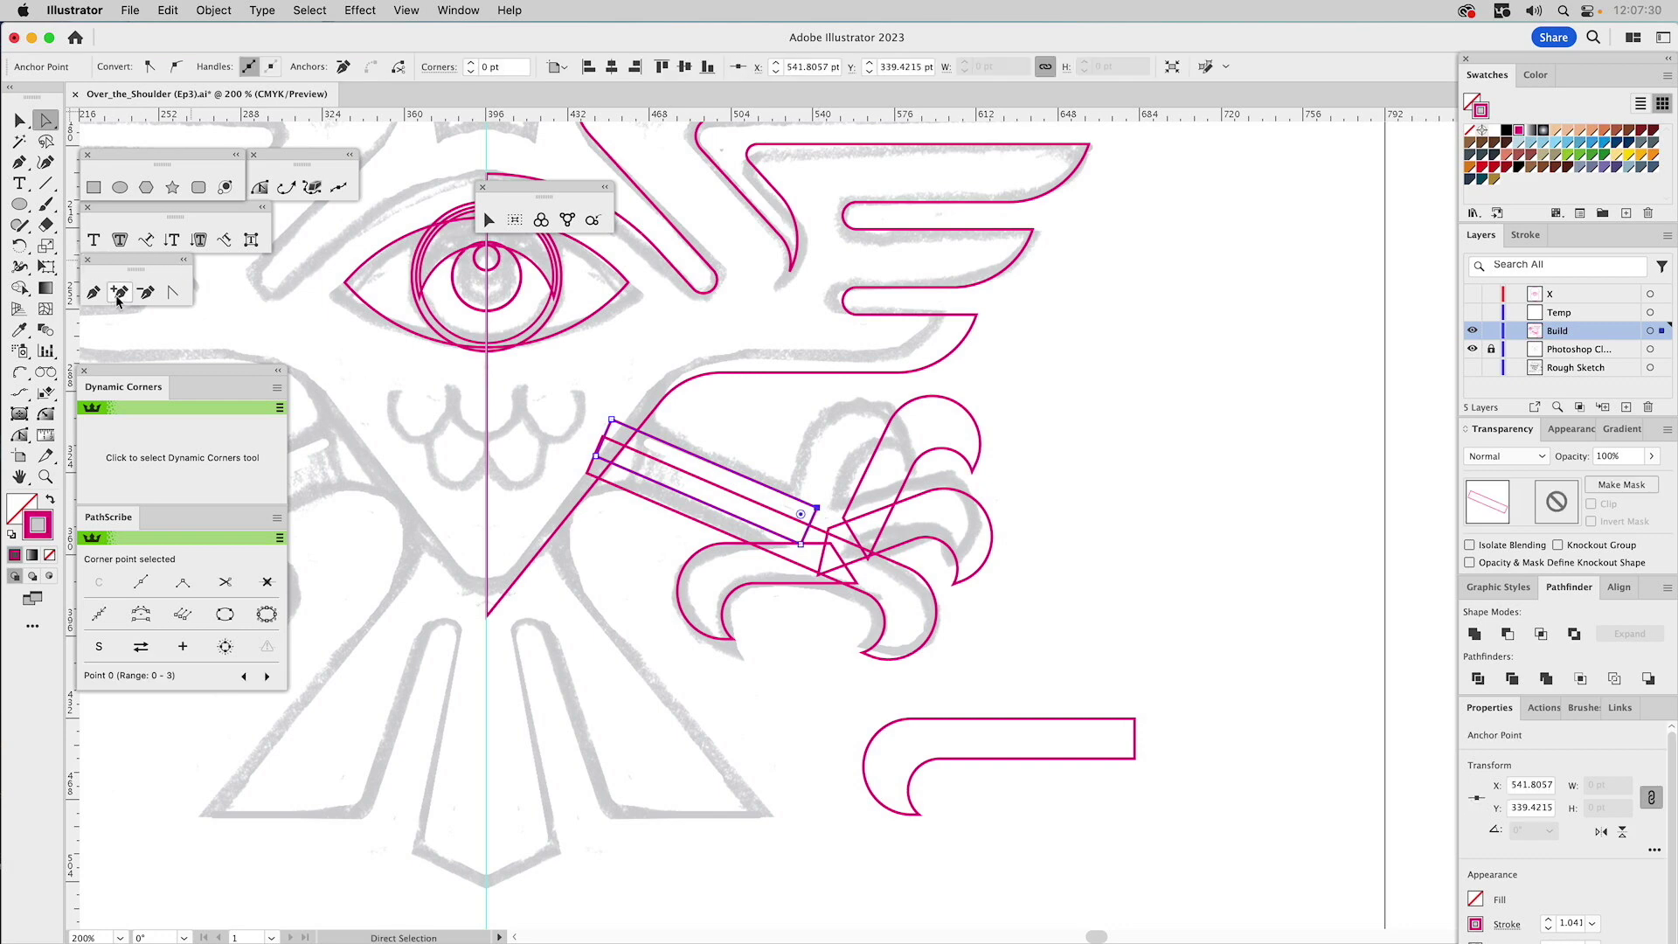
pyautogui.click(714, 507)
pyautogui.press('a')
pyautogui.moveTo(895, 505); pyautogui.dragTo(786, 559)
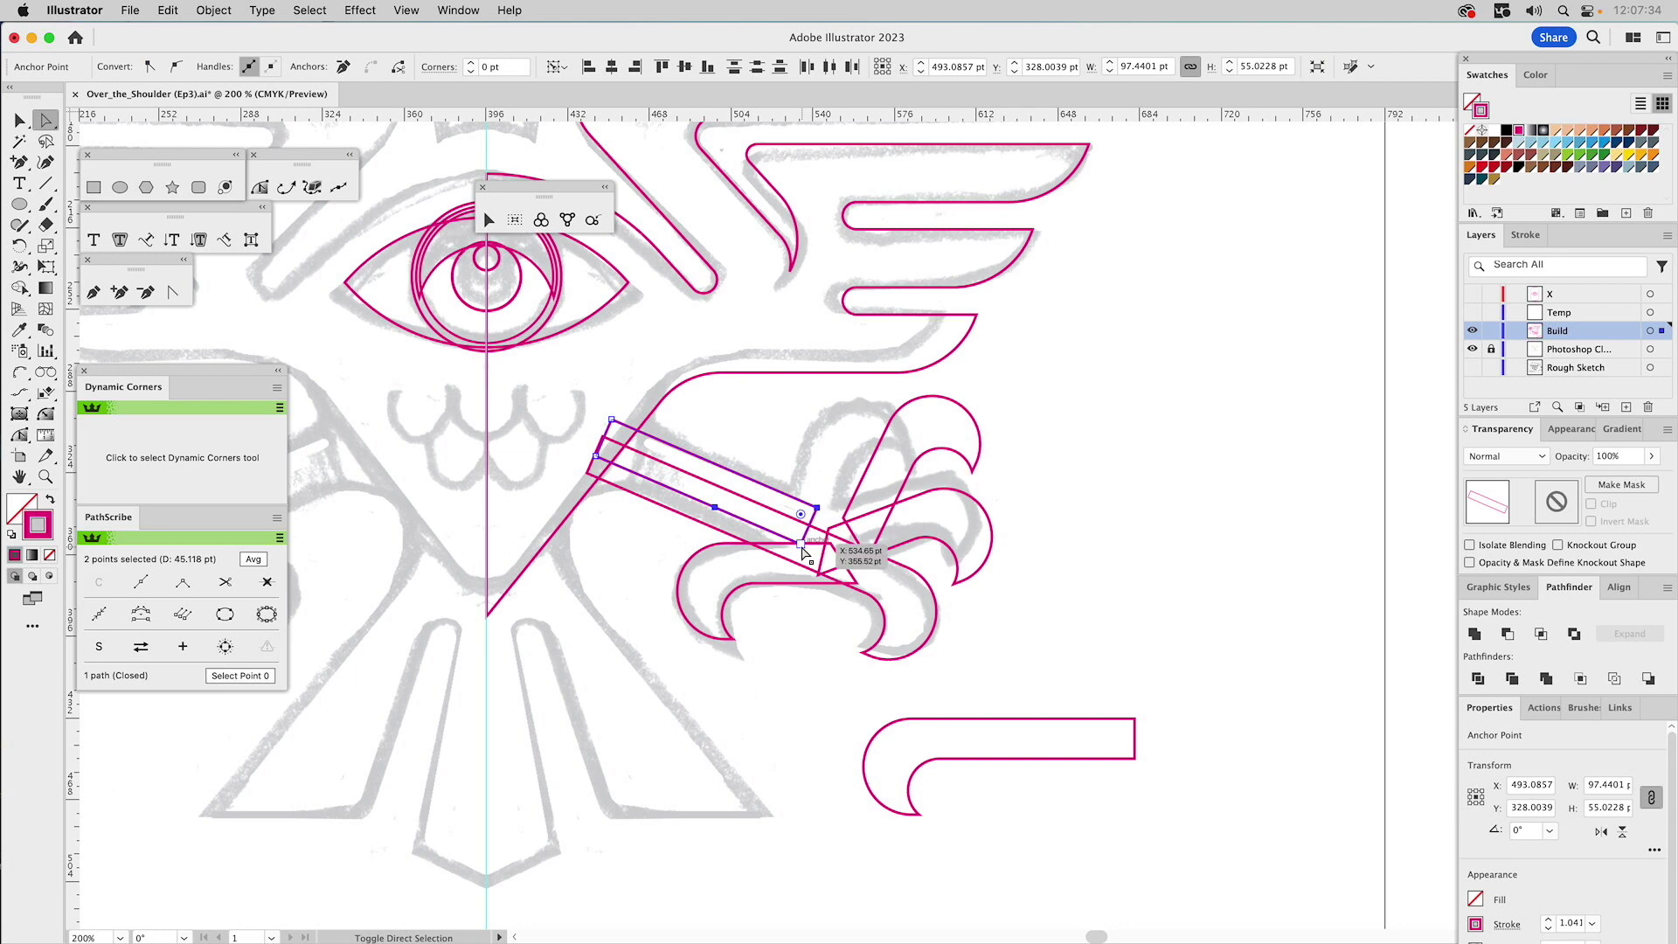
pyautogui.moveTo(723, 511); pyautogui.dragTo(763, 526)
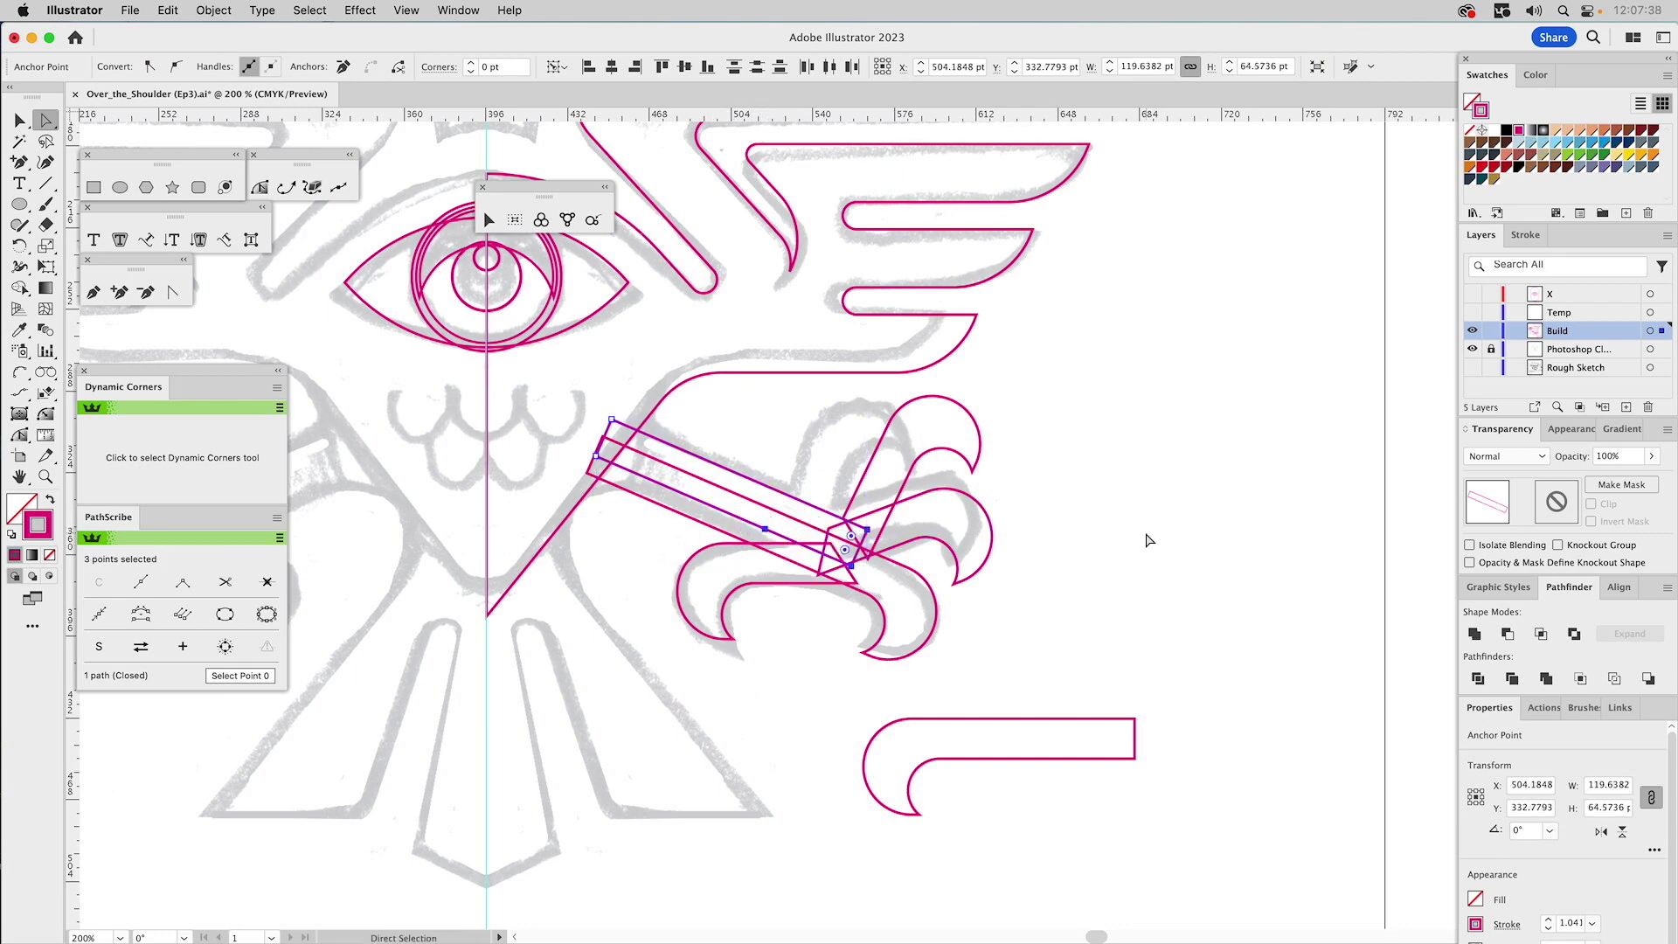
# - Extend the top talon's inner base corner using an added anchor point, making it about 63.5 pt wide, and remove the extra point
pyautogui.click(931, 517)
pyautogui.click(854, 504)
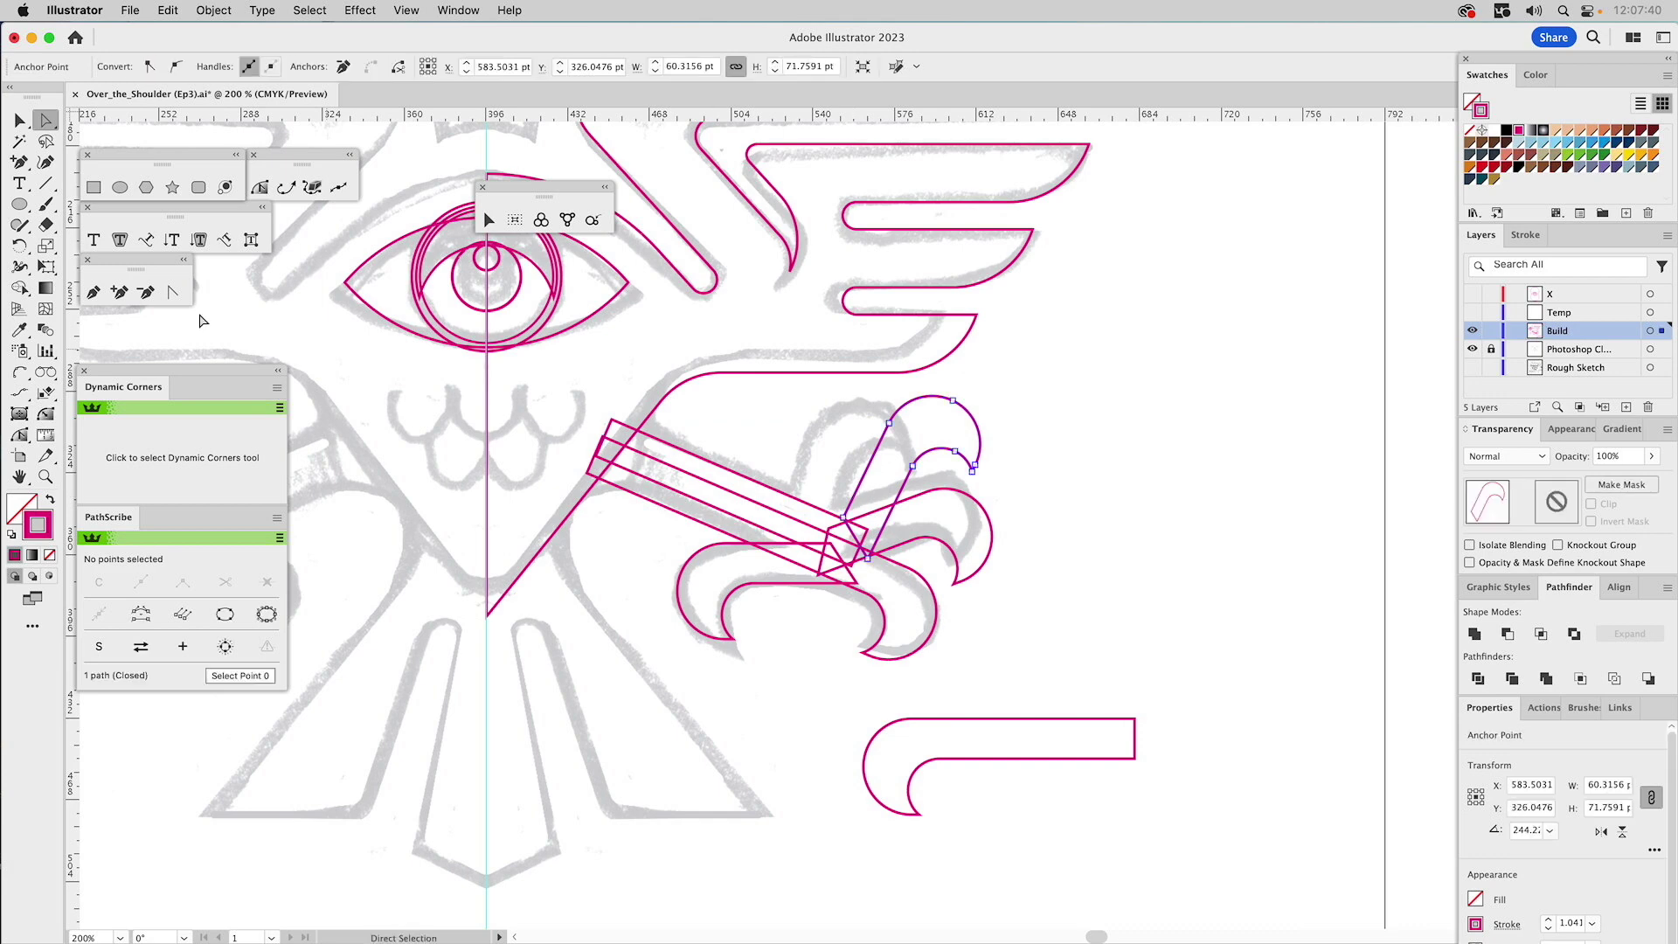
pyautogui.click(120, 294)
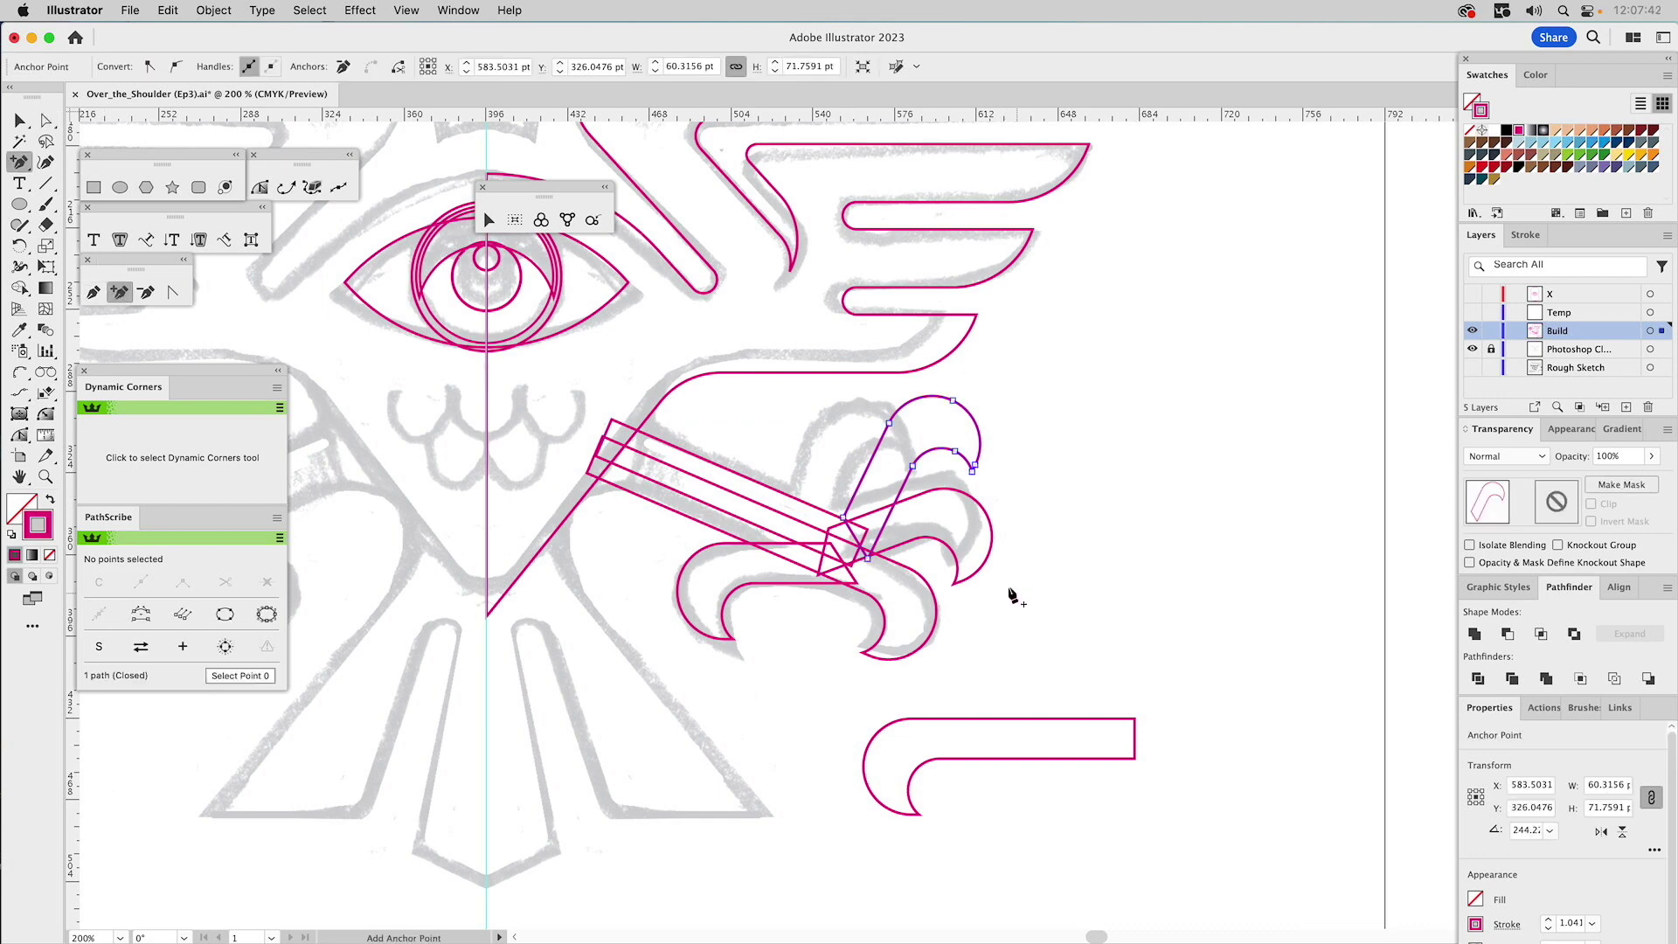
pyautogui.click(850, 504)
pyautogui.keyDown('shift'); pyautogui.click(846, 517); pyautogui.keyUp('shift')
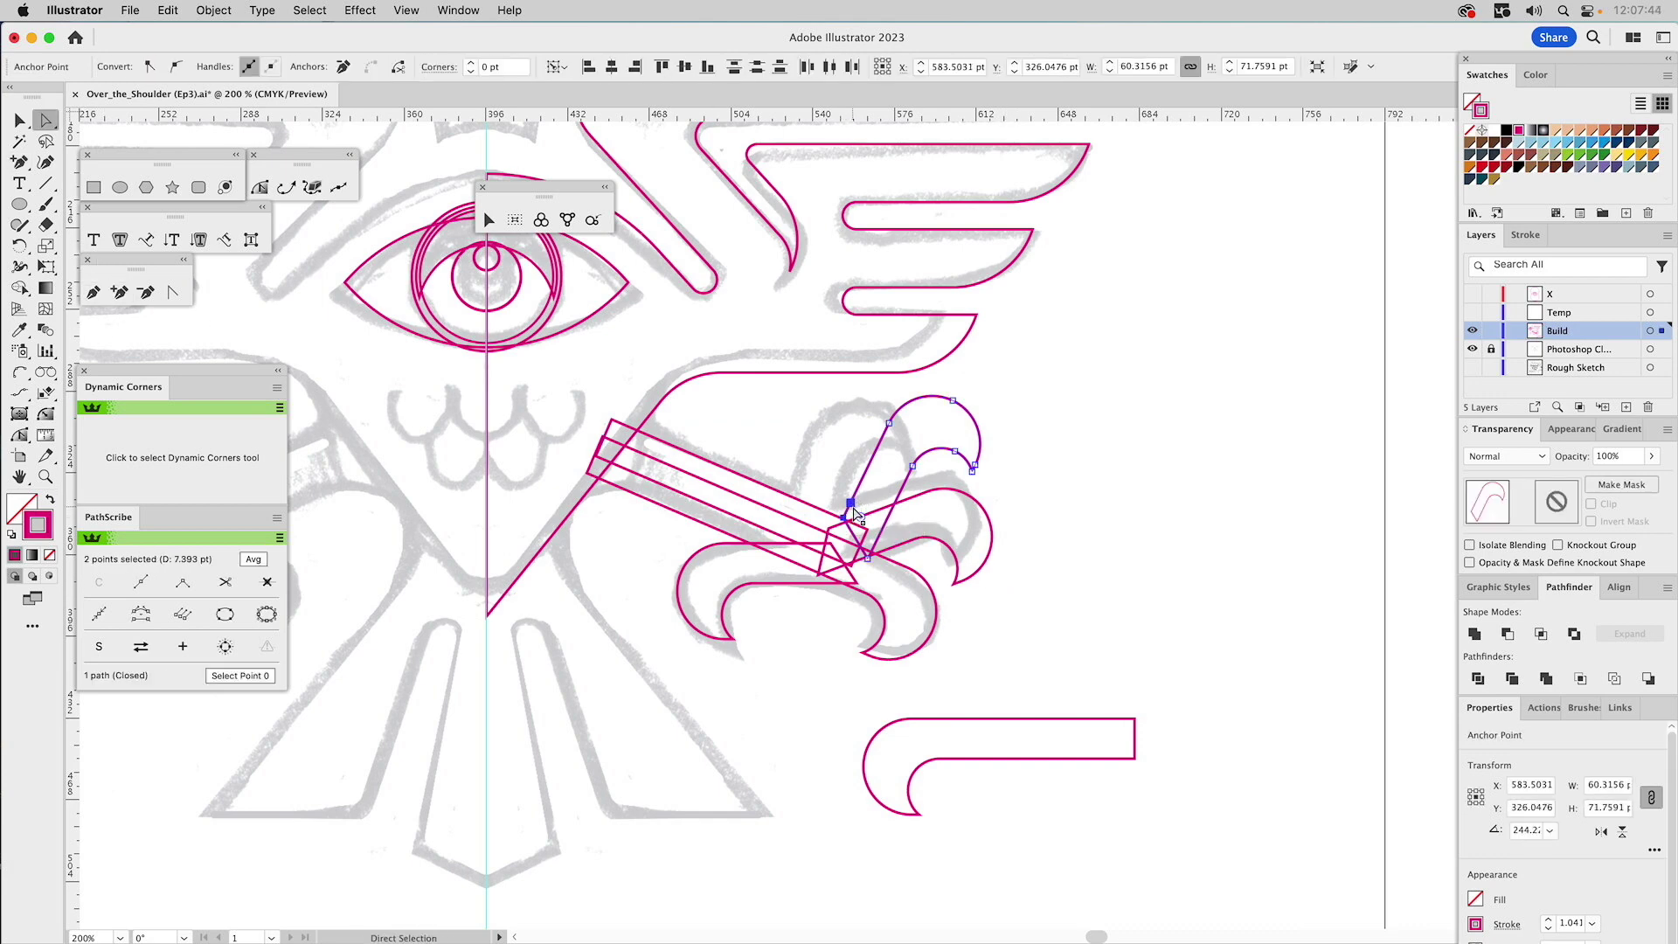
pyautogui.moveTo(852, 511); pyautogui.dragTo(844, 519)
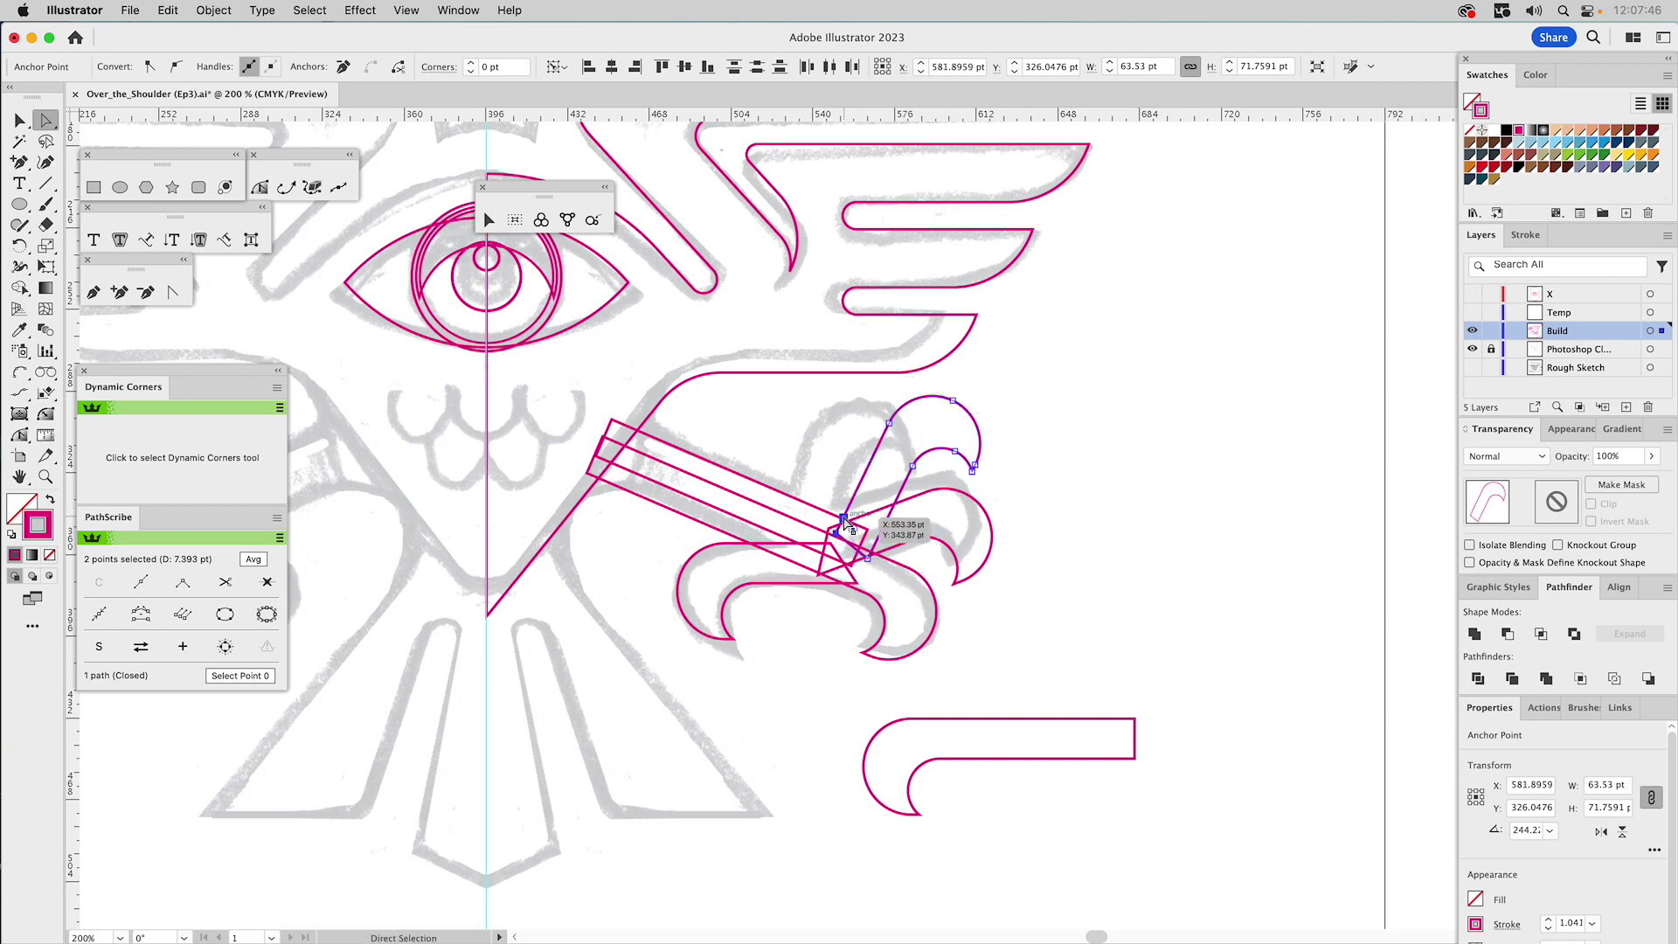
pyautogui.click(842, 519)
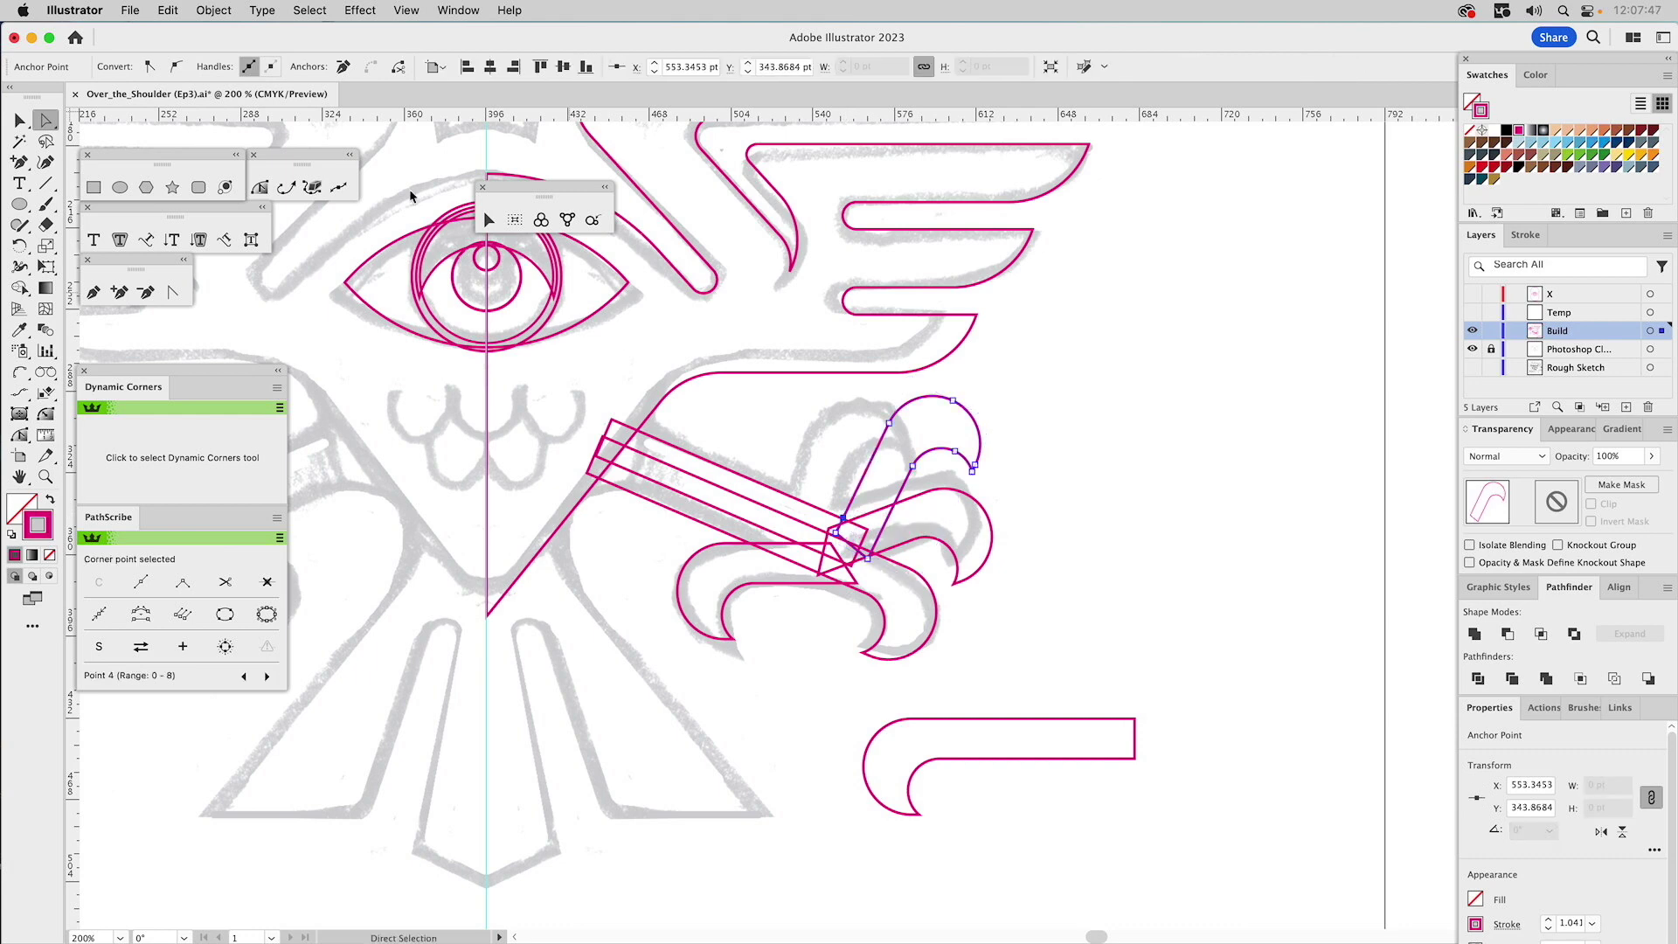
pyautogui.click(1165, 527)
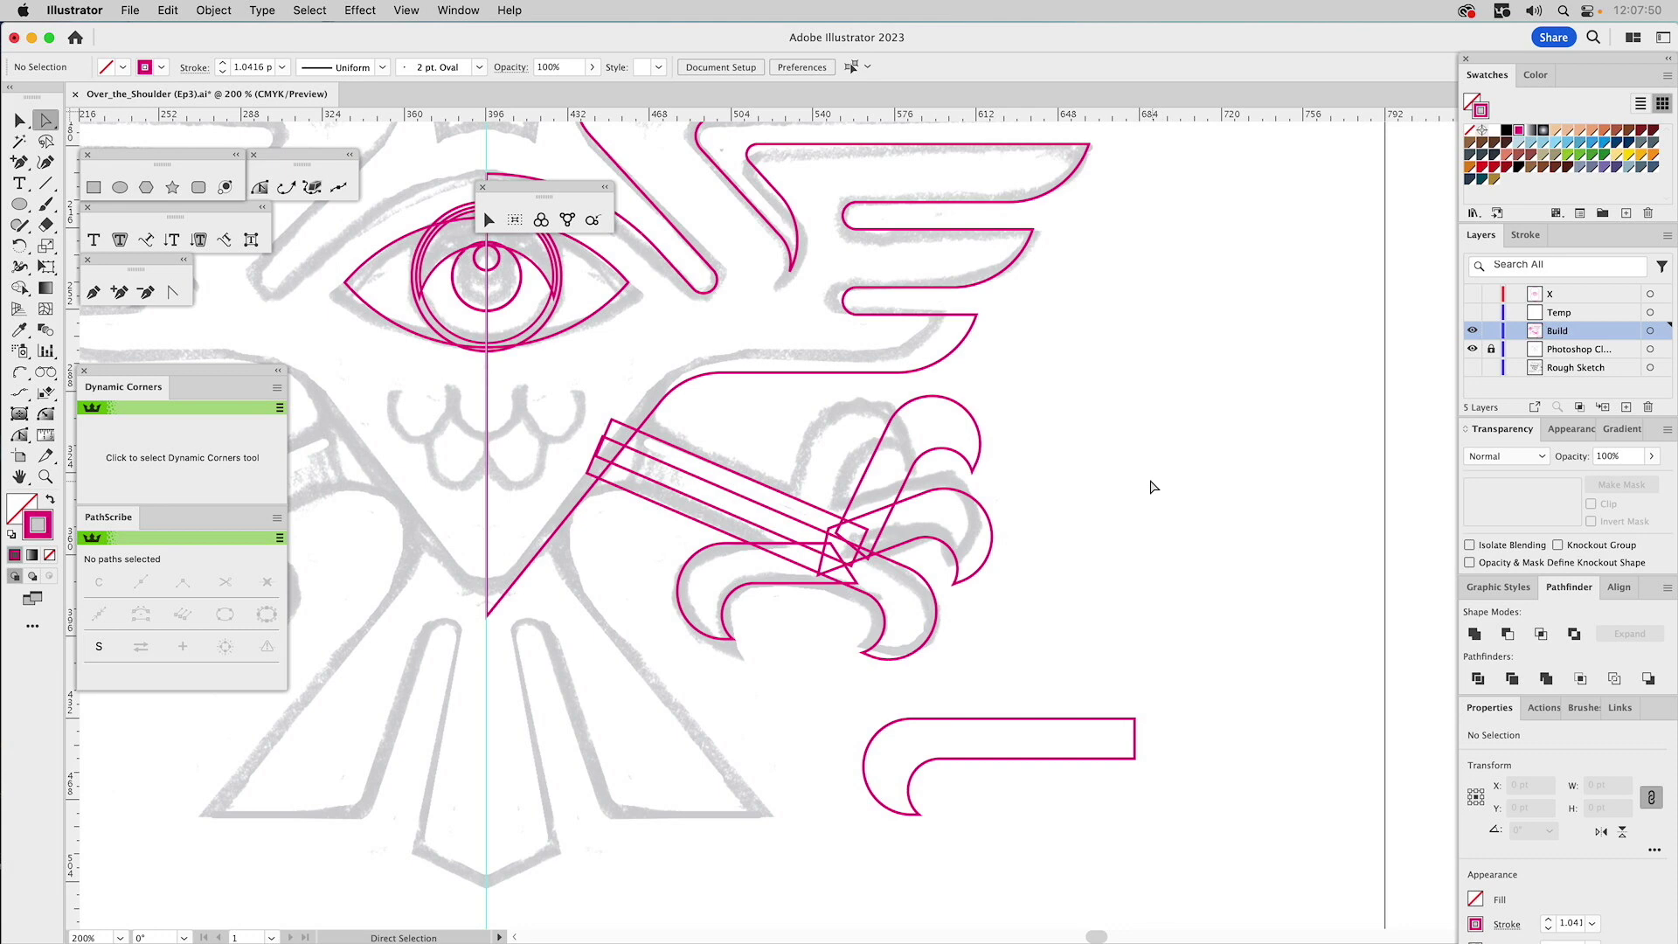
# - Fill the leg bar and all four talon shapes with solid black and remove their strokes
pyautogui.press('v')
pyautogui.moveTo(1032, 459); pyautogui.dragTo(748, 600)
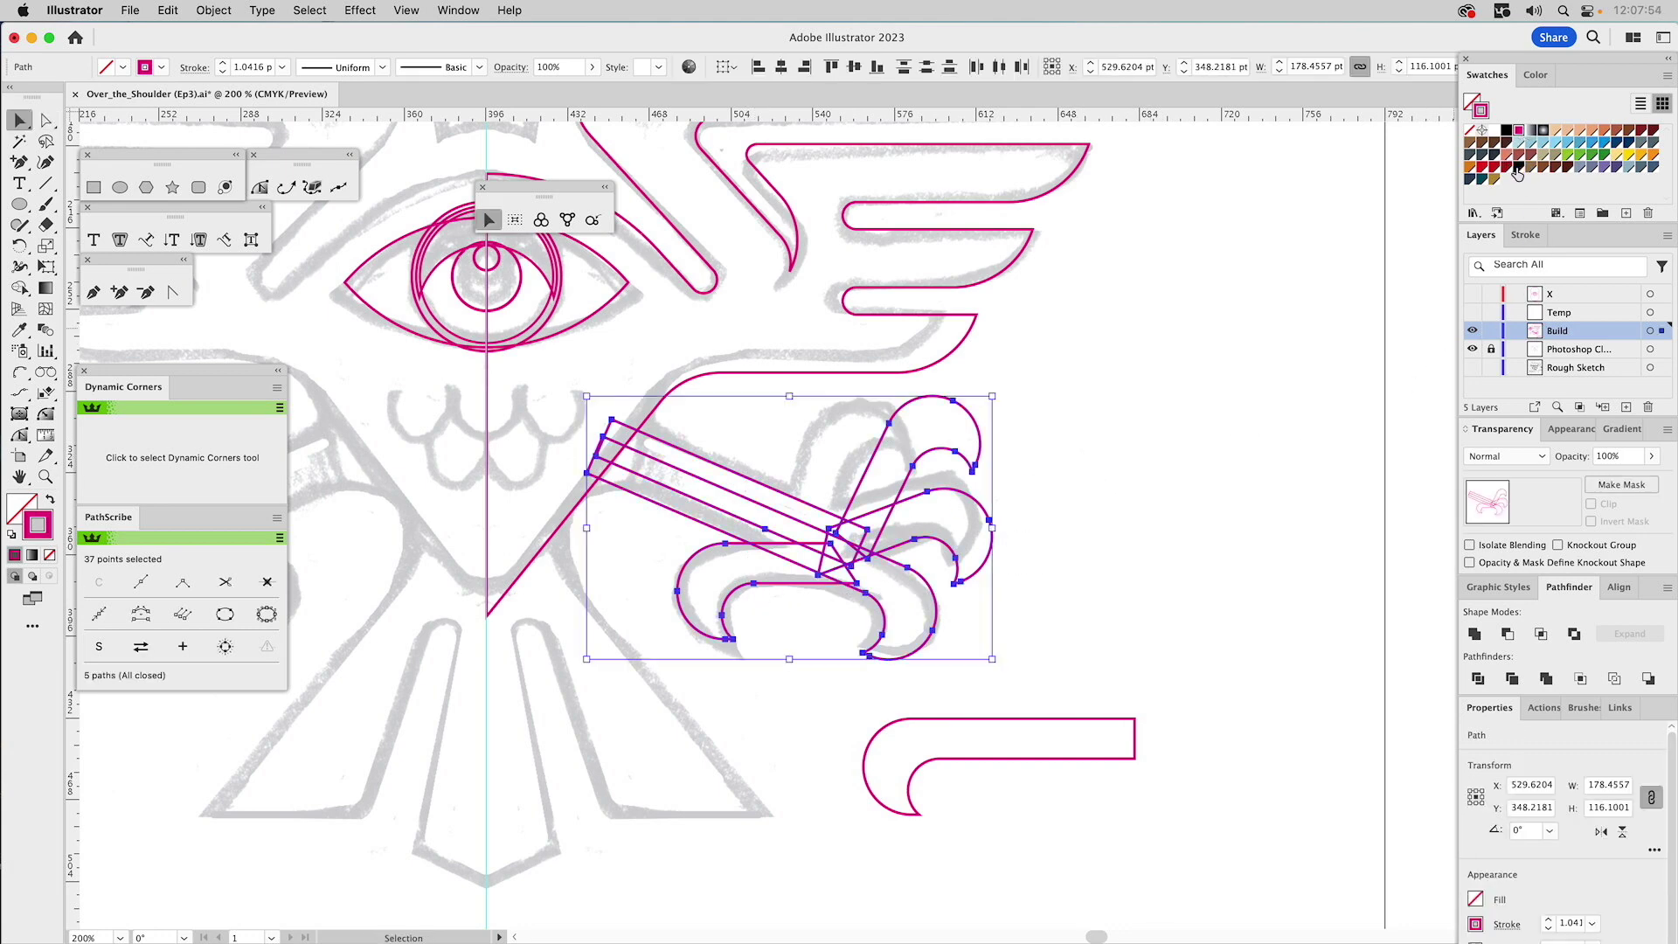
pyautogui.moveTo(1518, 172); pyautogui.dragTo(1482, 110)
pyautogui.click(1470, 131)
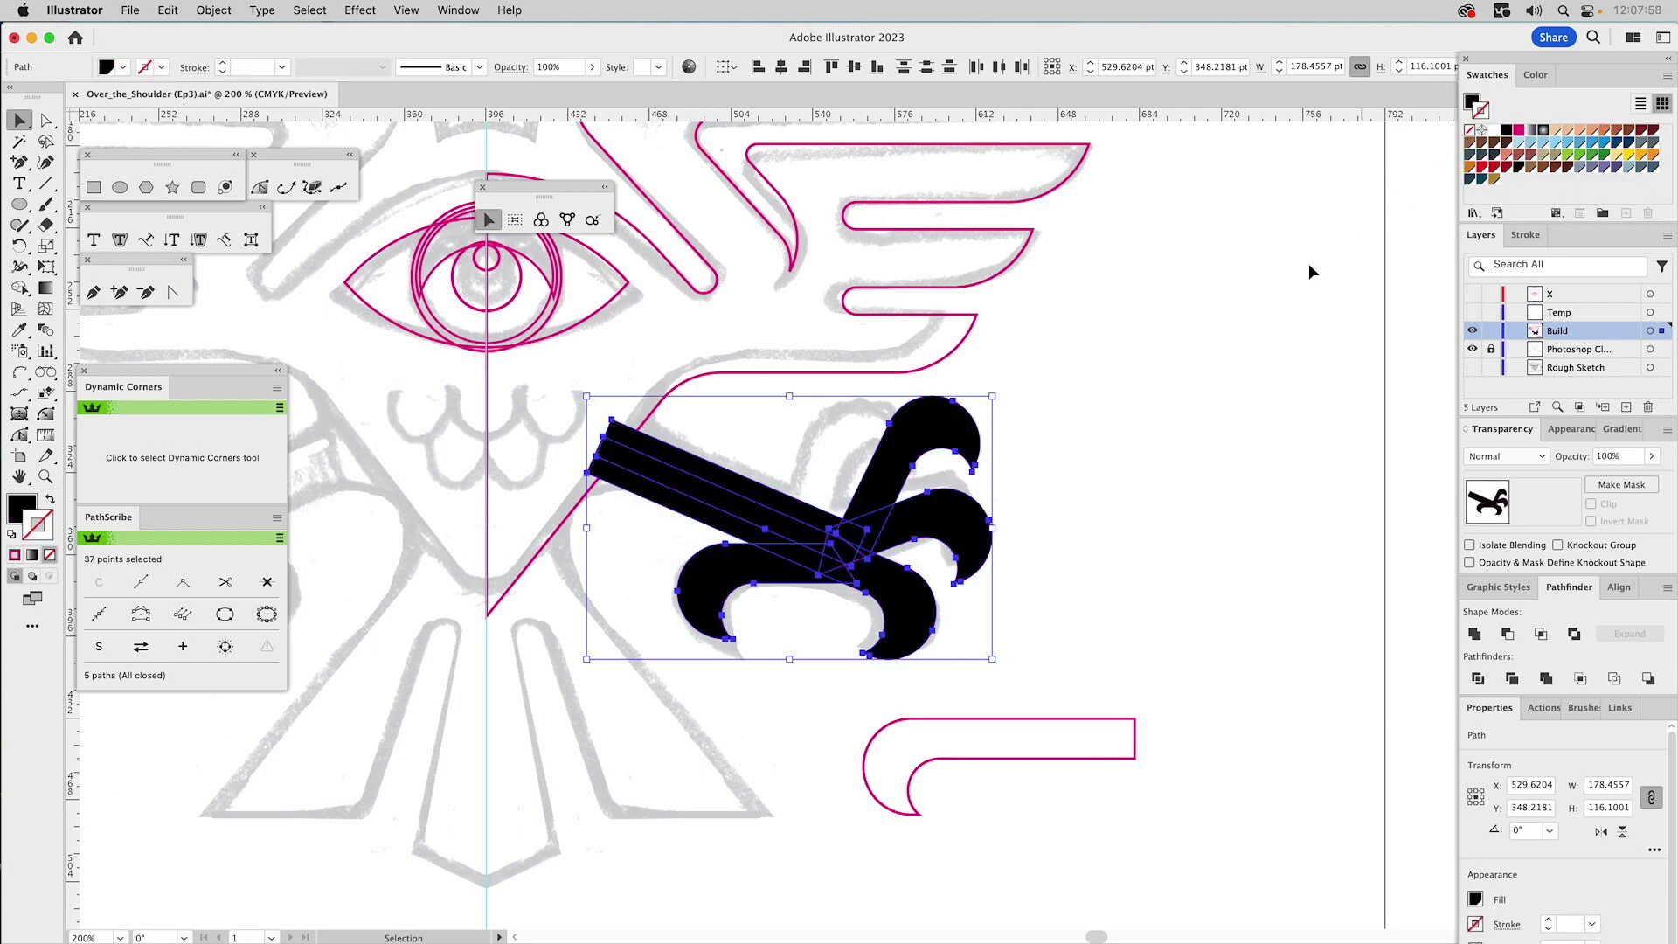
pyautogui.click(1170, 430)
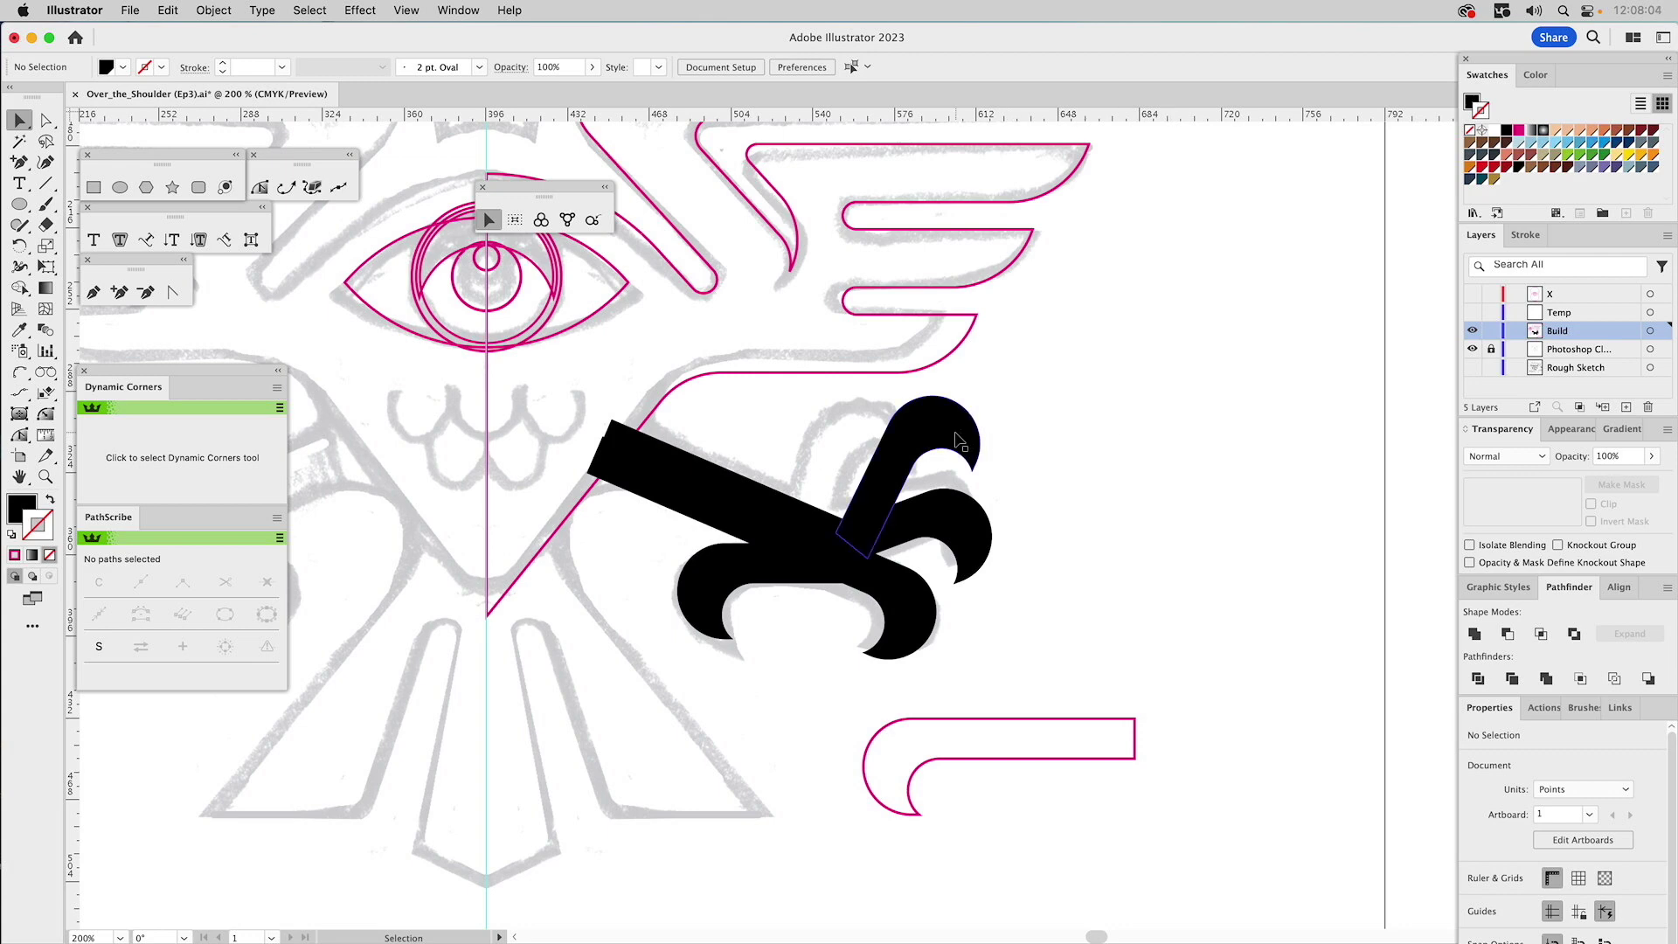
# - Move the top talon about 17 pt inward and 2 pt down, and shift the middle talon slightly inward
pyautogui.moveTo(959, 441); pyautogui.dragTo(918, 445)
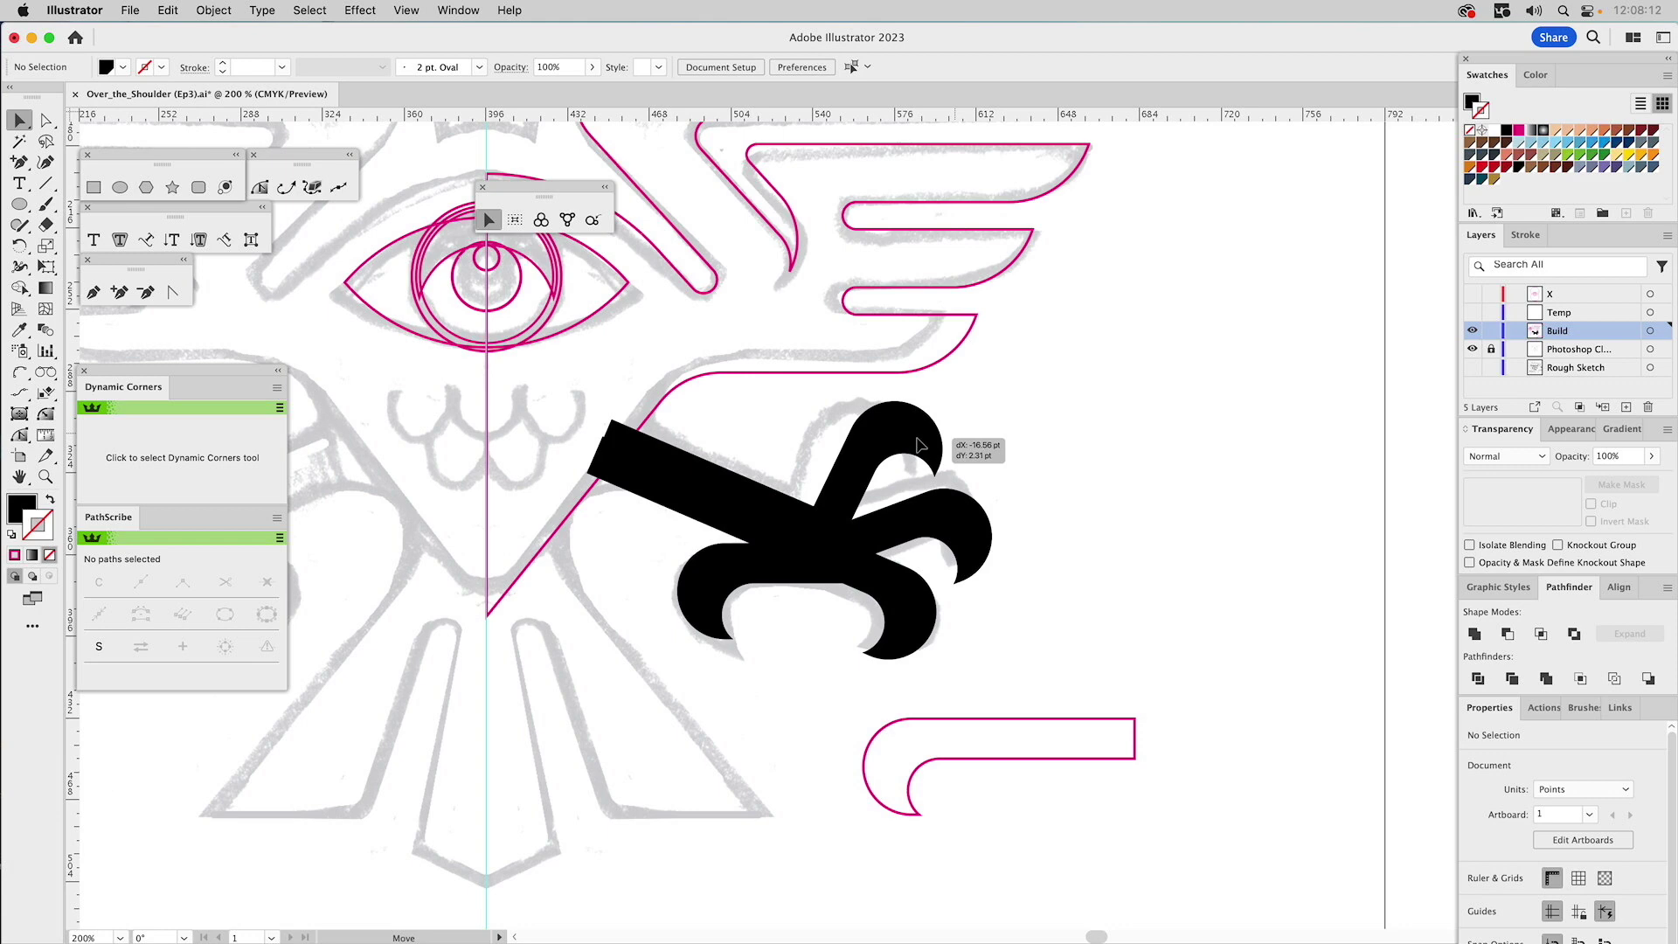
pyautogui.moveTo(919, 445); pyautogui.dragTo(918, 444)
pyautogui.click(923, 539)
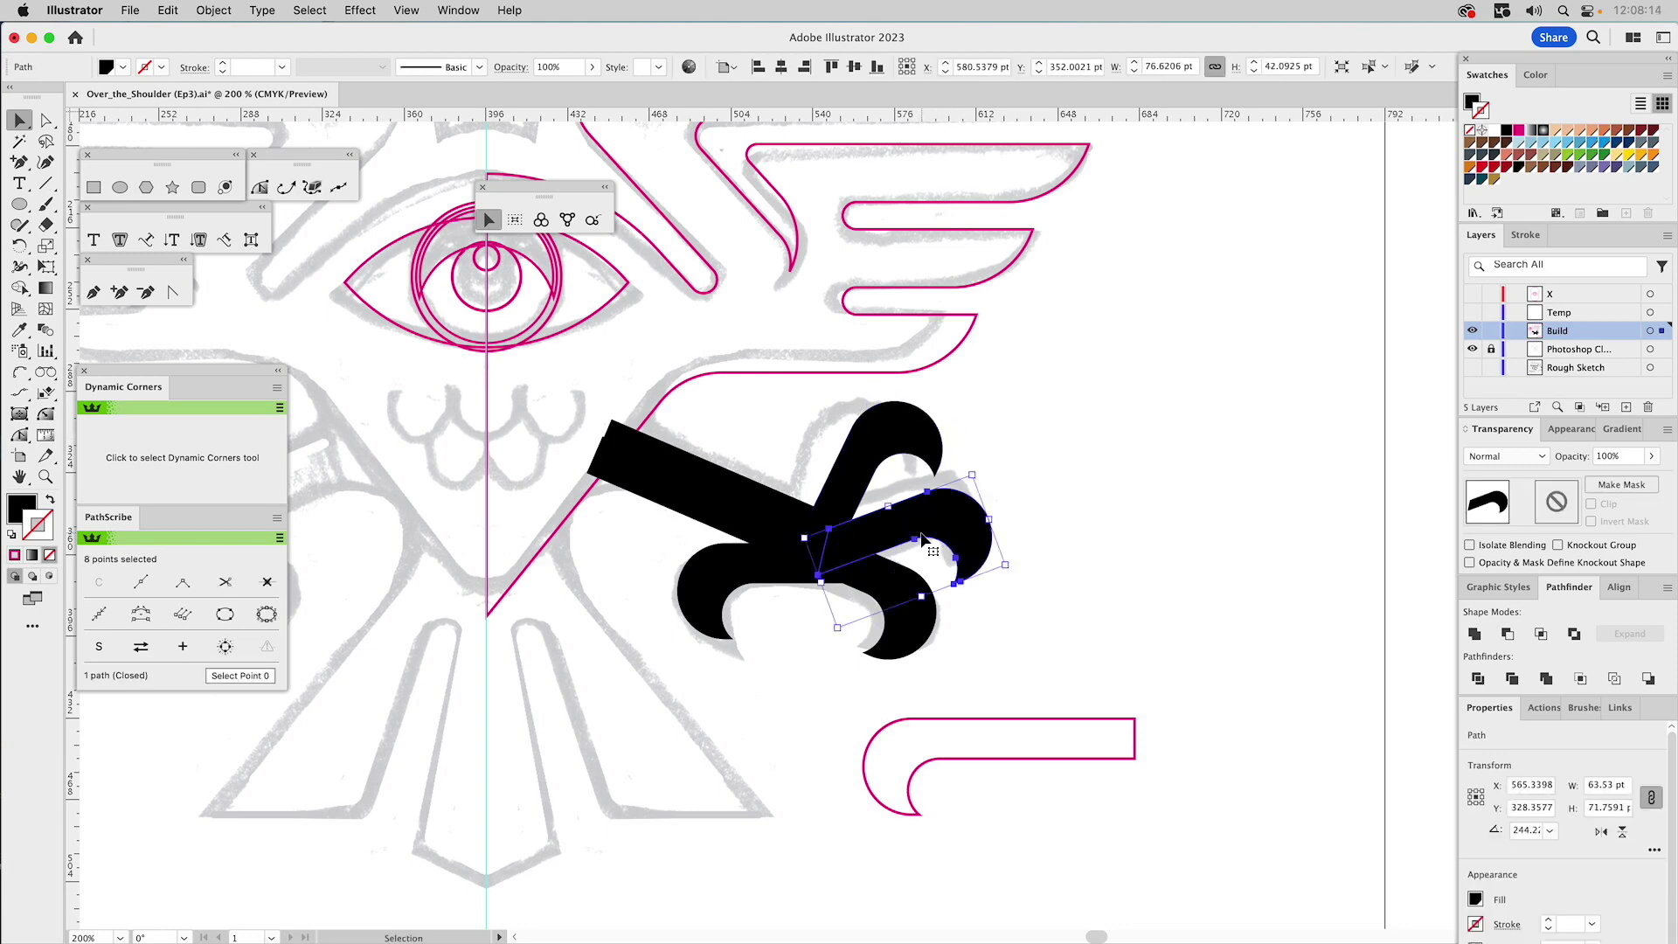
pyautogui.moveTo(924, 539); pyautogui.dragTo(905, 543)
pyautogui.press('a')
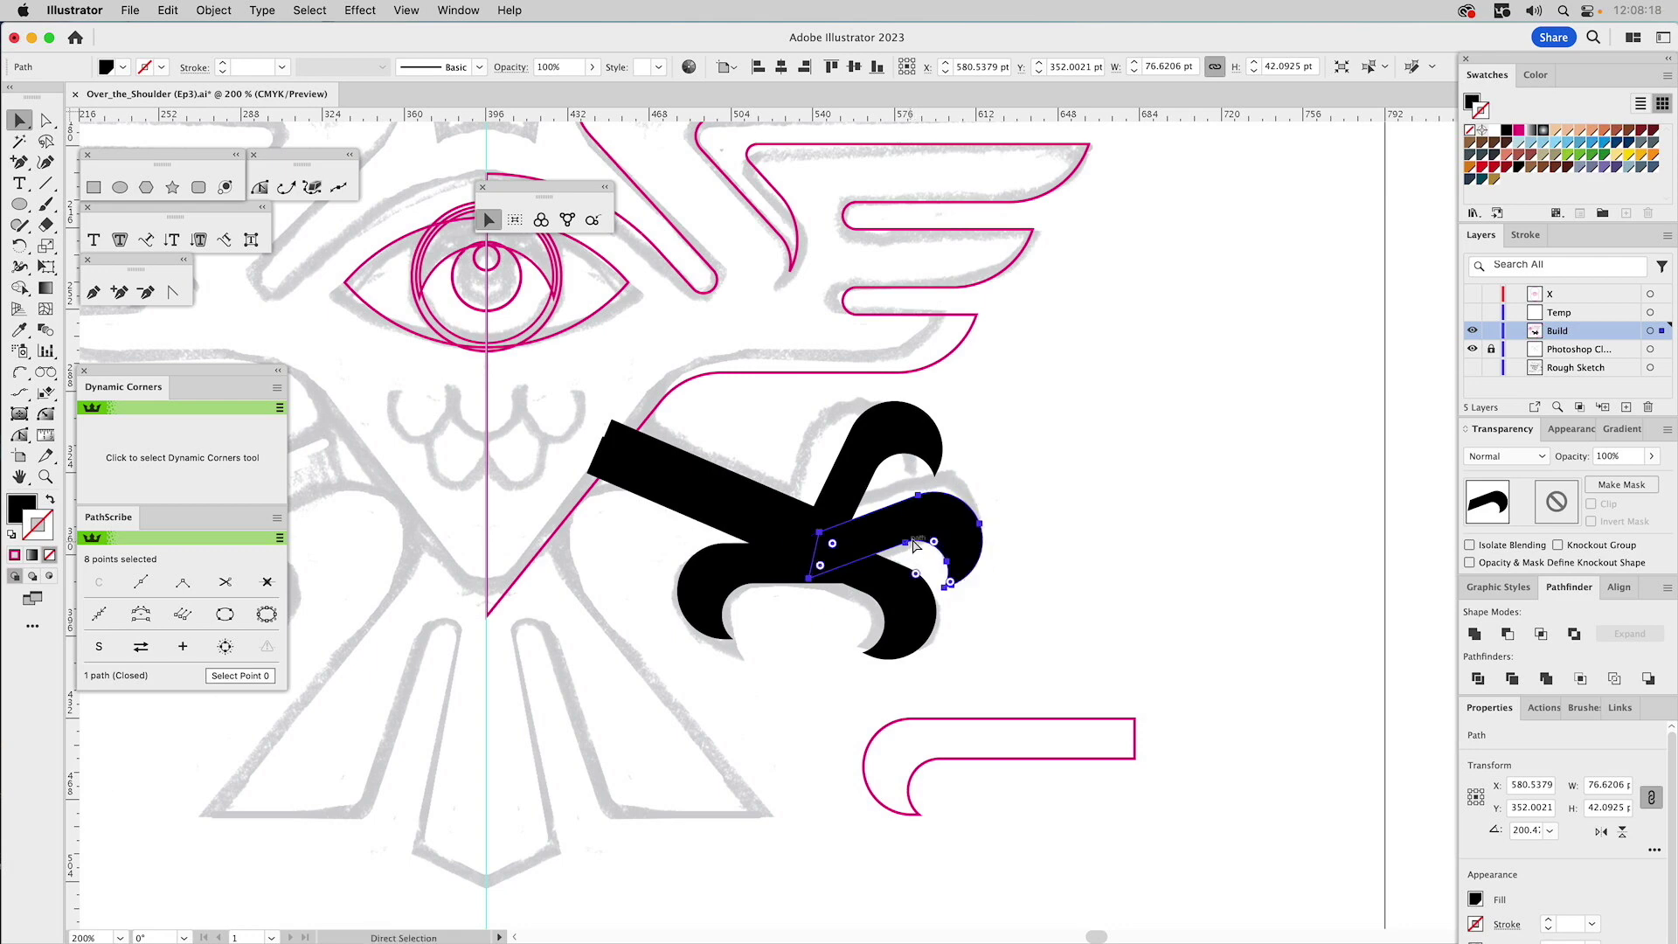
pyautogui.click(983, 474)
# - Try lowering the top talon slightly toward the middle talon
pyautogui.click(876, 474)
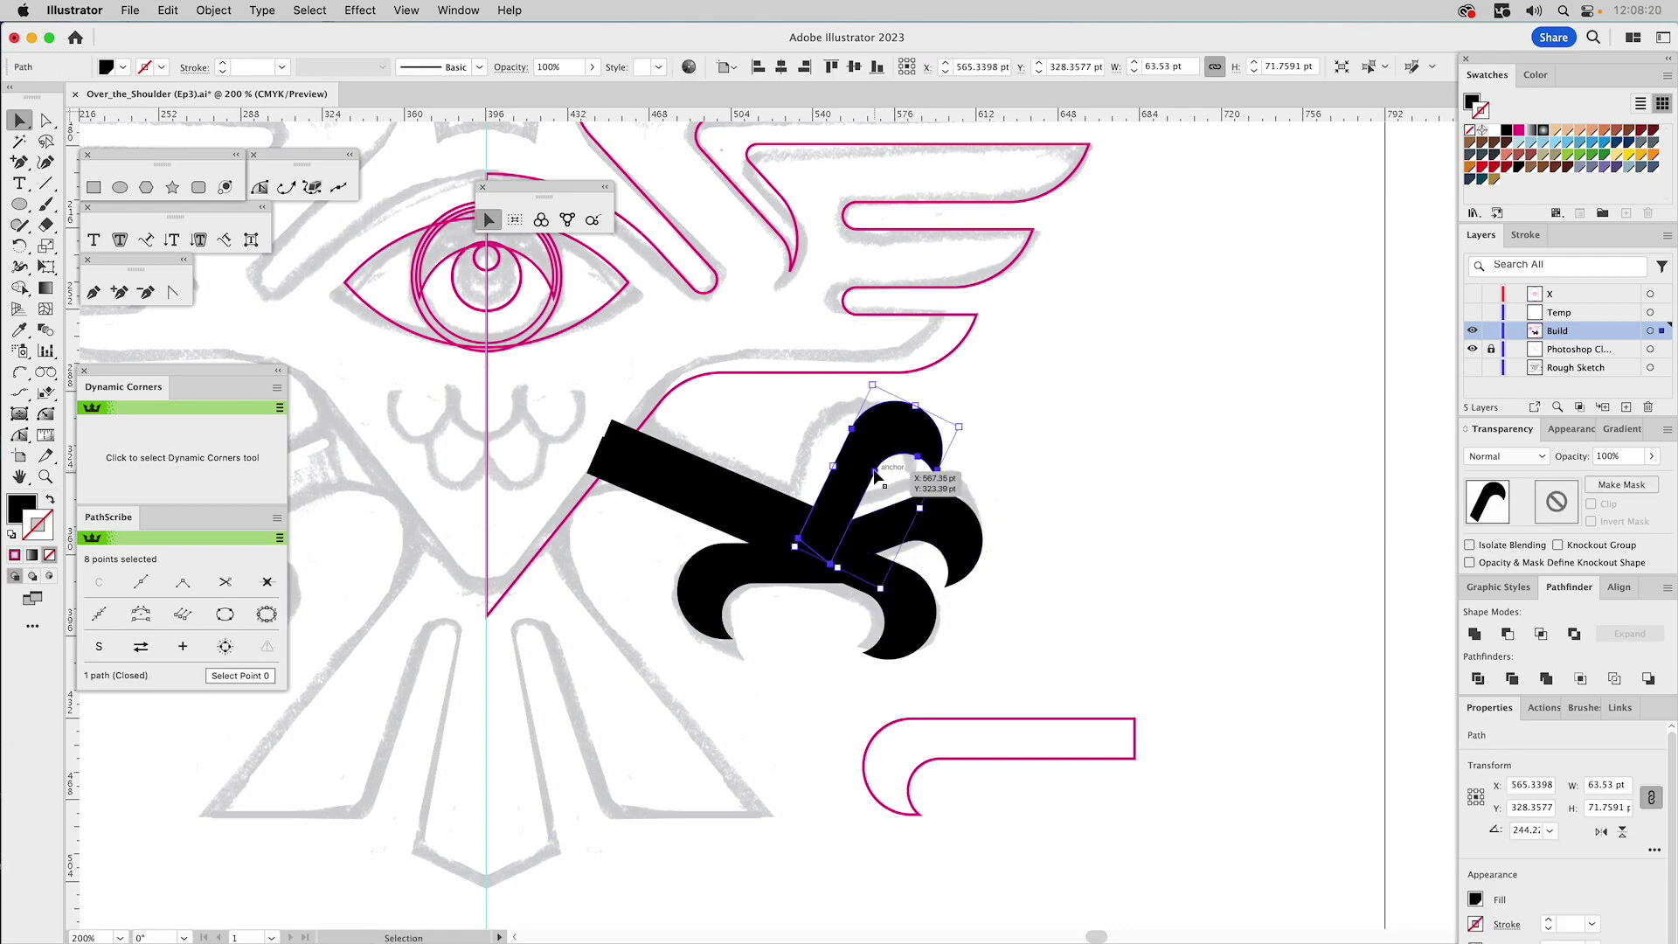
pyautogui.moveTo(873, 470); pyautogui.dragTo(870, 475)
pyautogui.click(1010, 447)
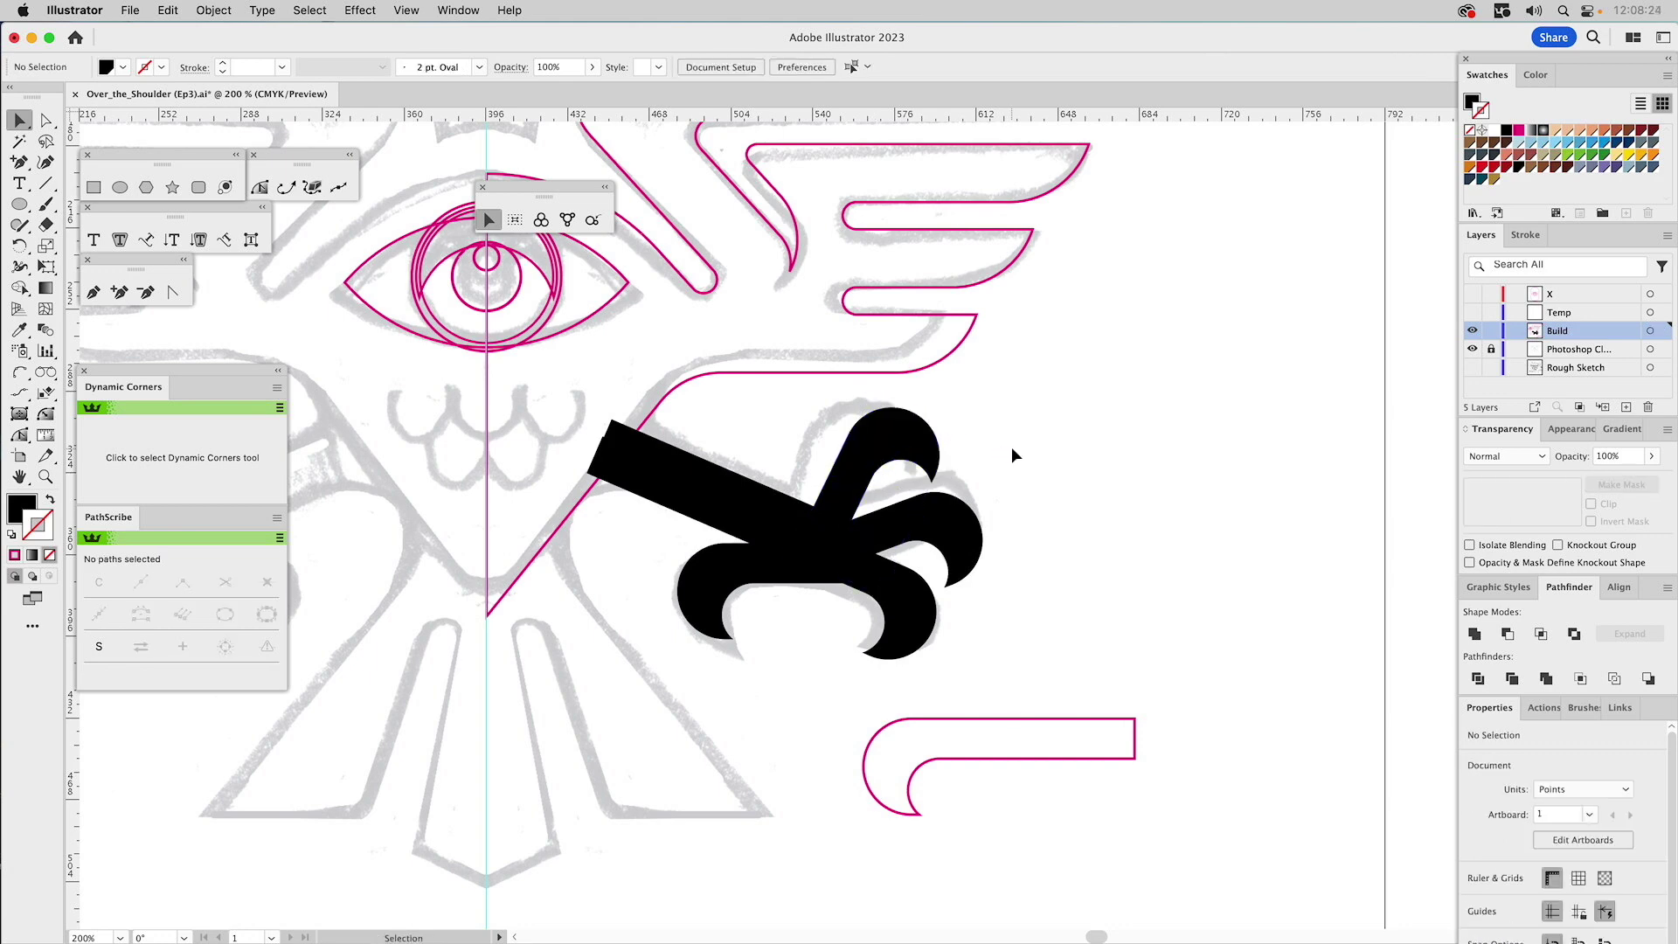
pyautogui.click(876, 488)
pyautogui.click(1008, 468)
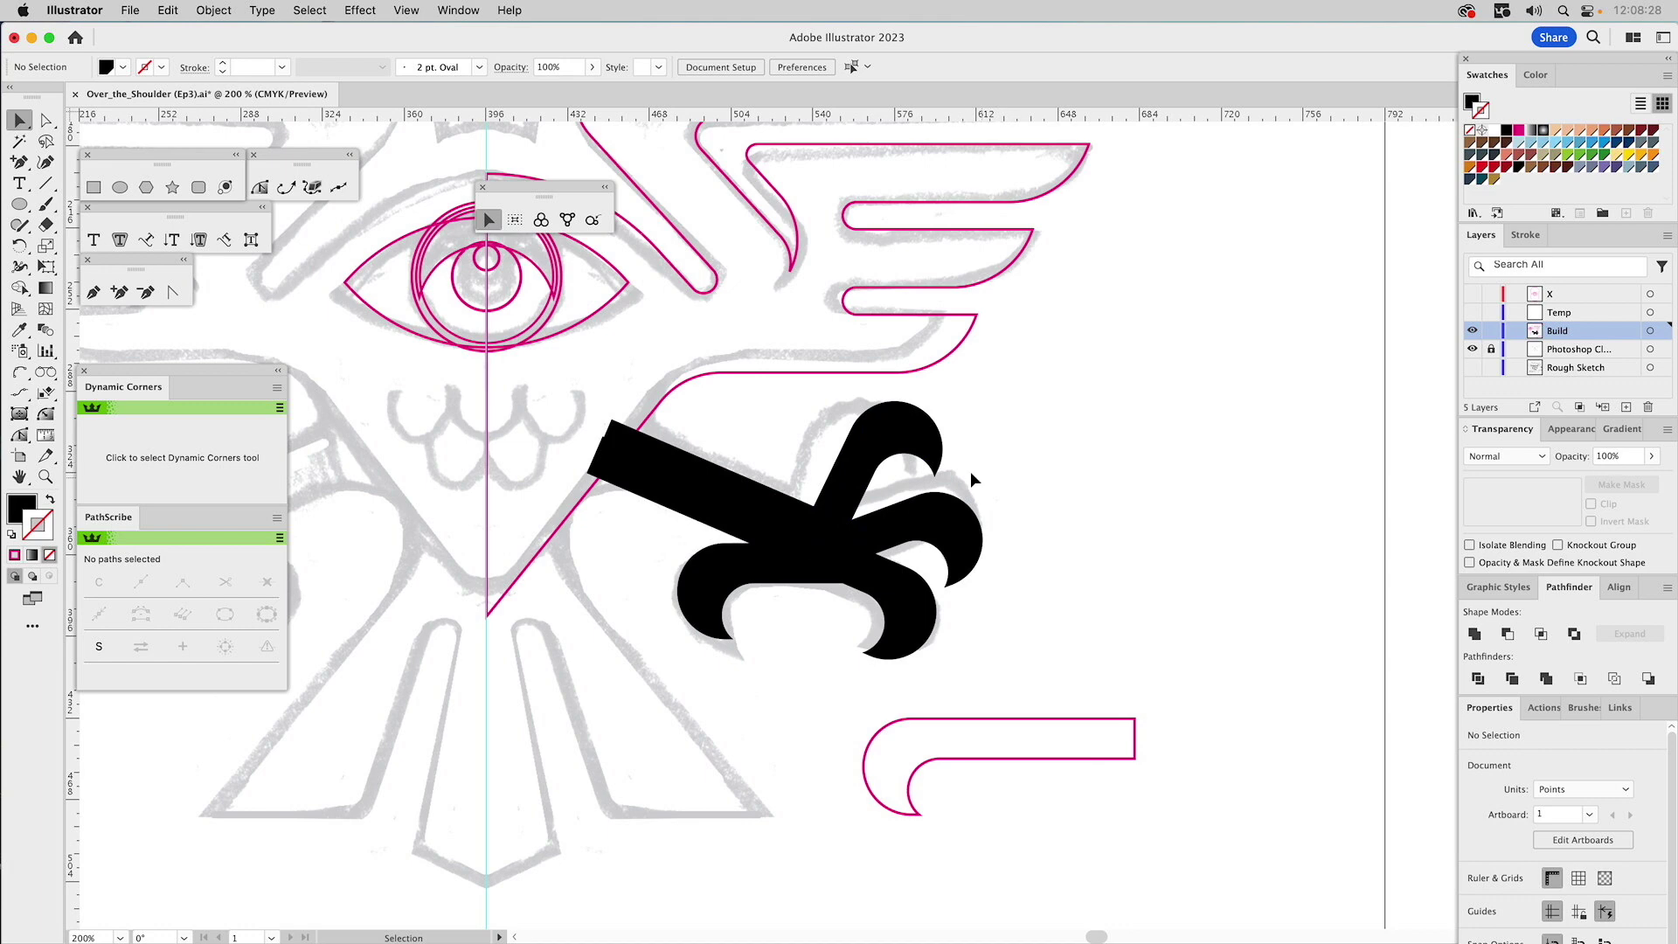
pyautogui.click(881, 470)
pyautogui.moveTo(874, 473); pyautogui.dragTo(874, 477)
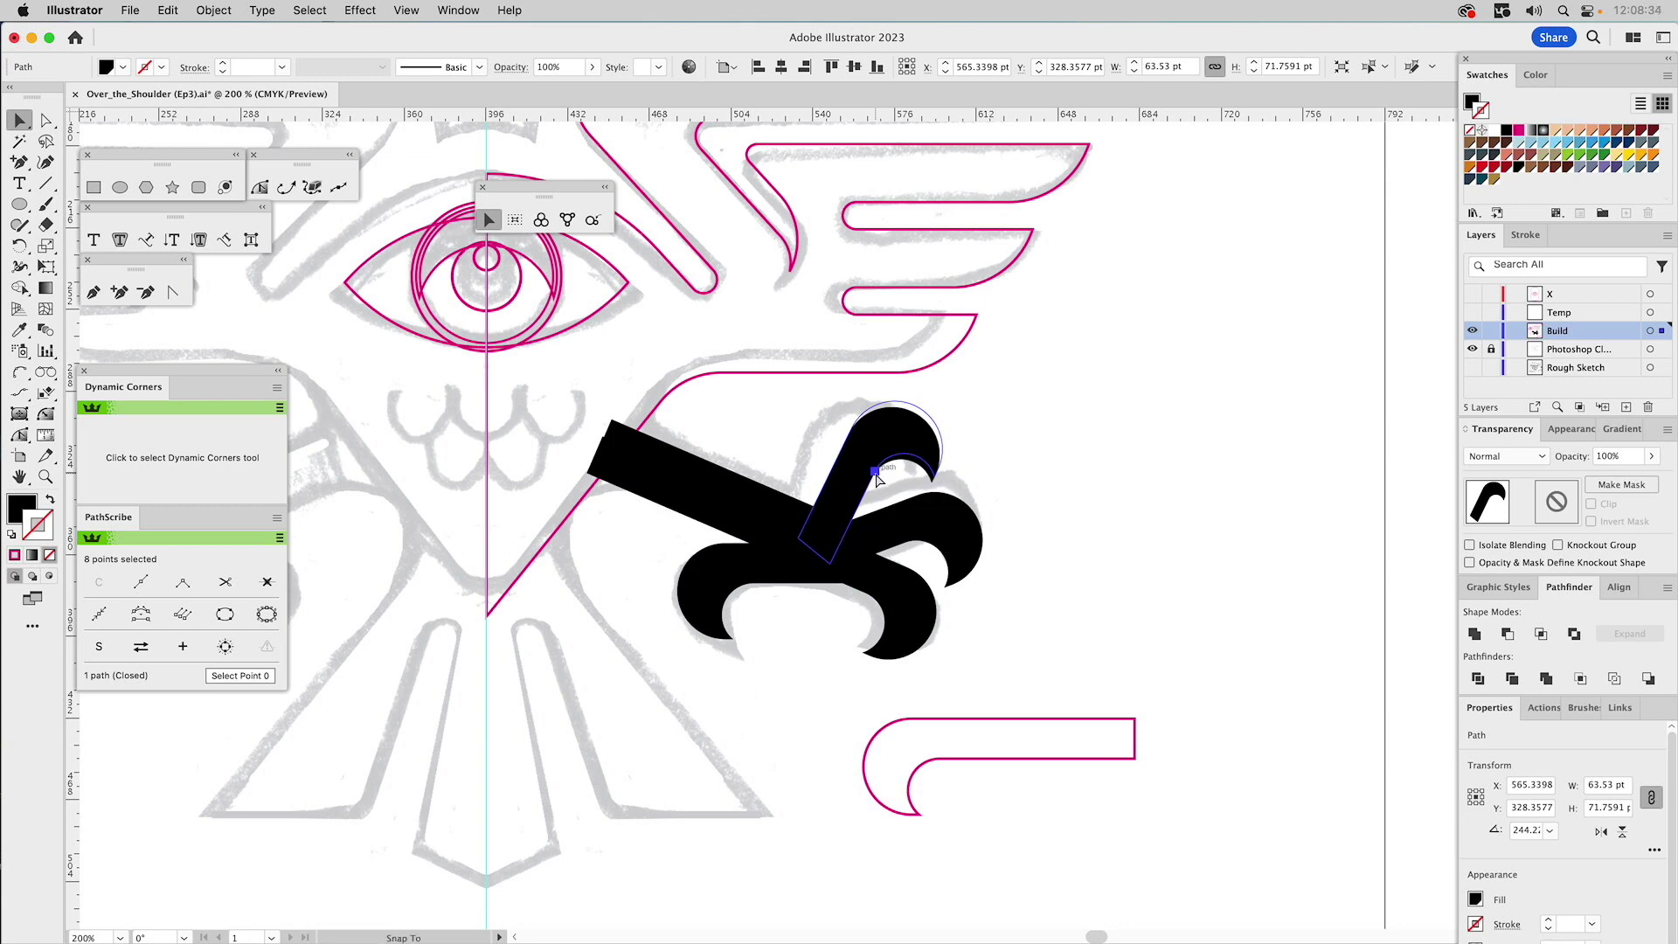
pyautogui.press('v')
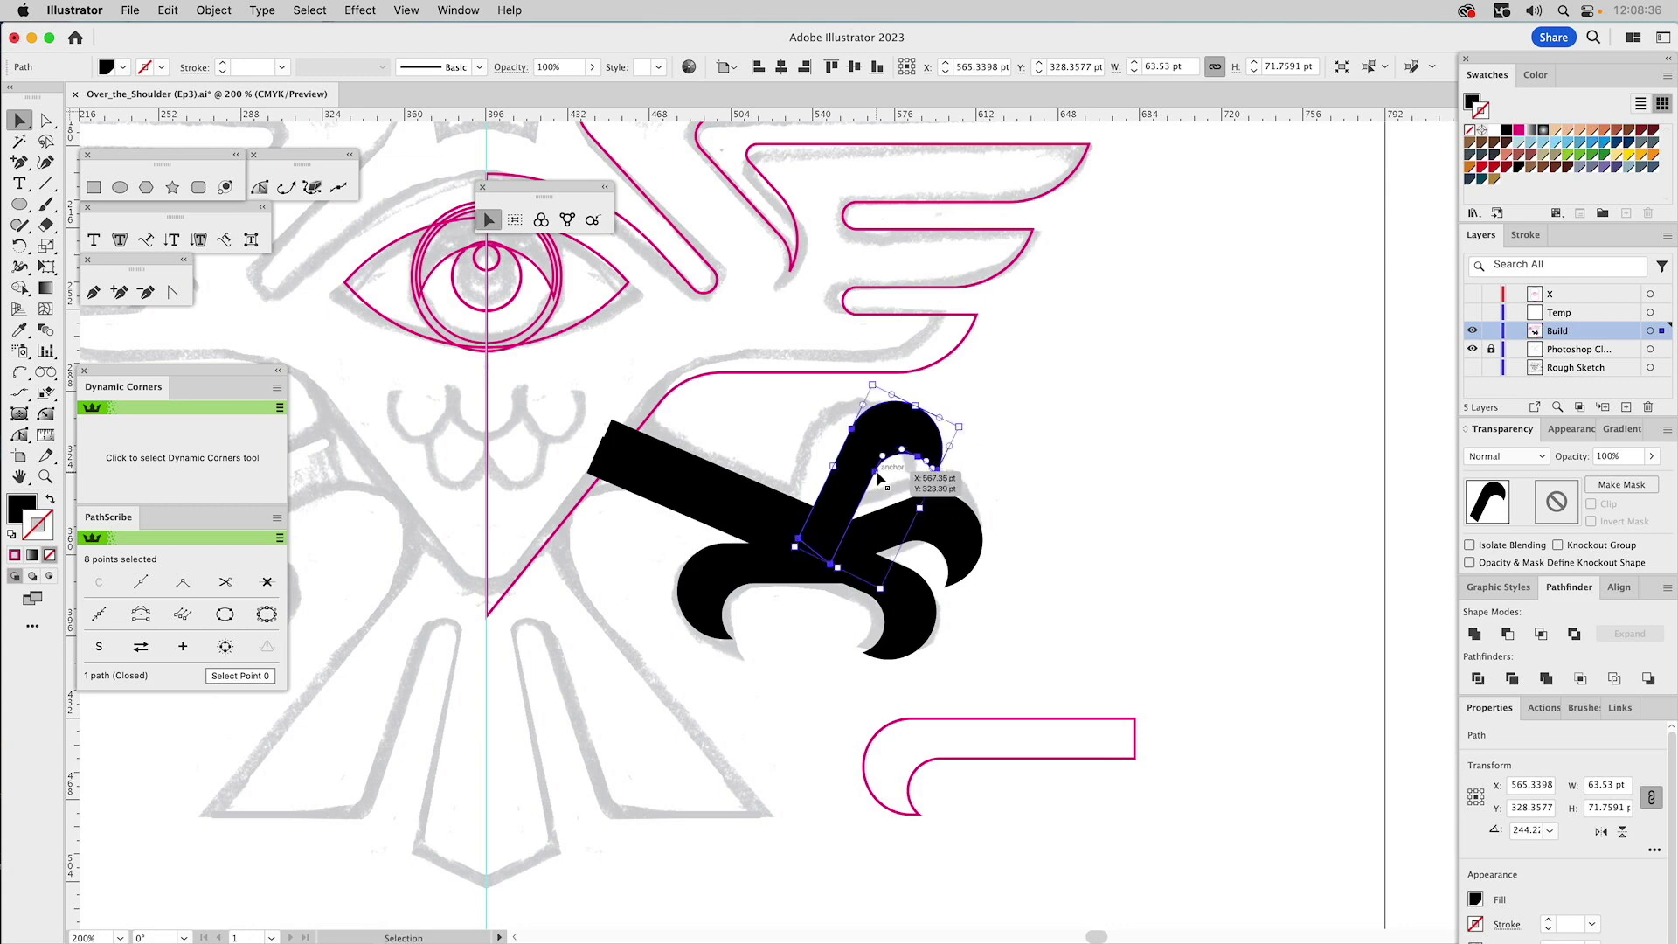
# - Nudge the top talon slightly down along the leg, keeping its base buried in the foot
pyautogui.press('z')
pyautogui.moveTo(786, 354); pyautogui.dragTo(1005, 588)
pyautogui.press('v')
pyautogui.click(1125, 481)
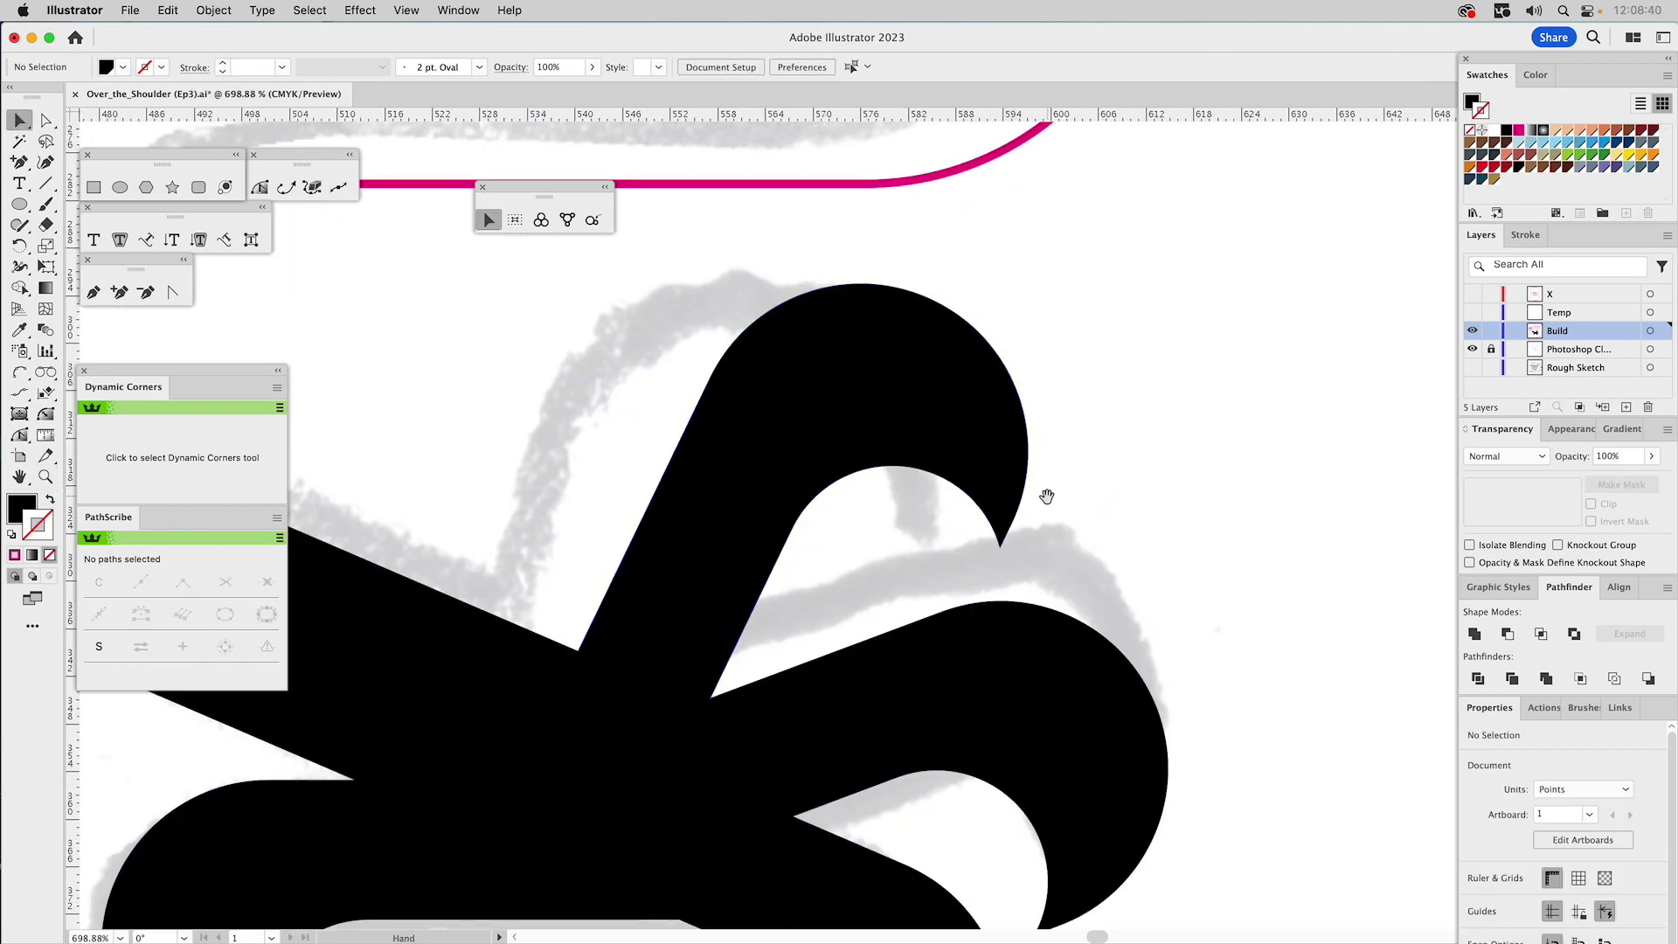
pyautogui.moveTo(1045, 487); pyautogui.dragTo(1020, 366)
pyautogui.click(767, 395)
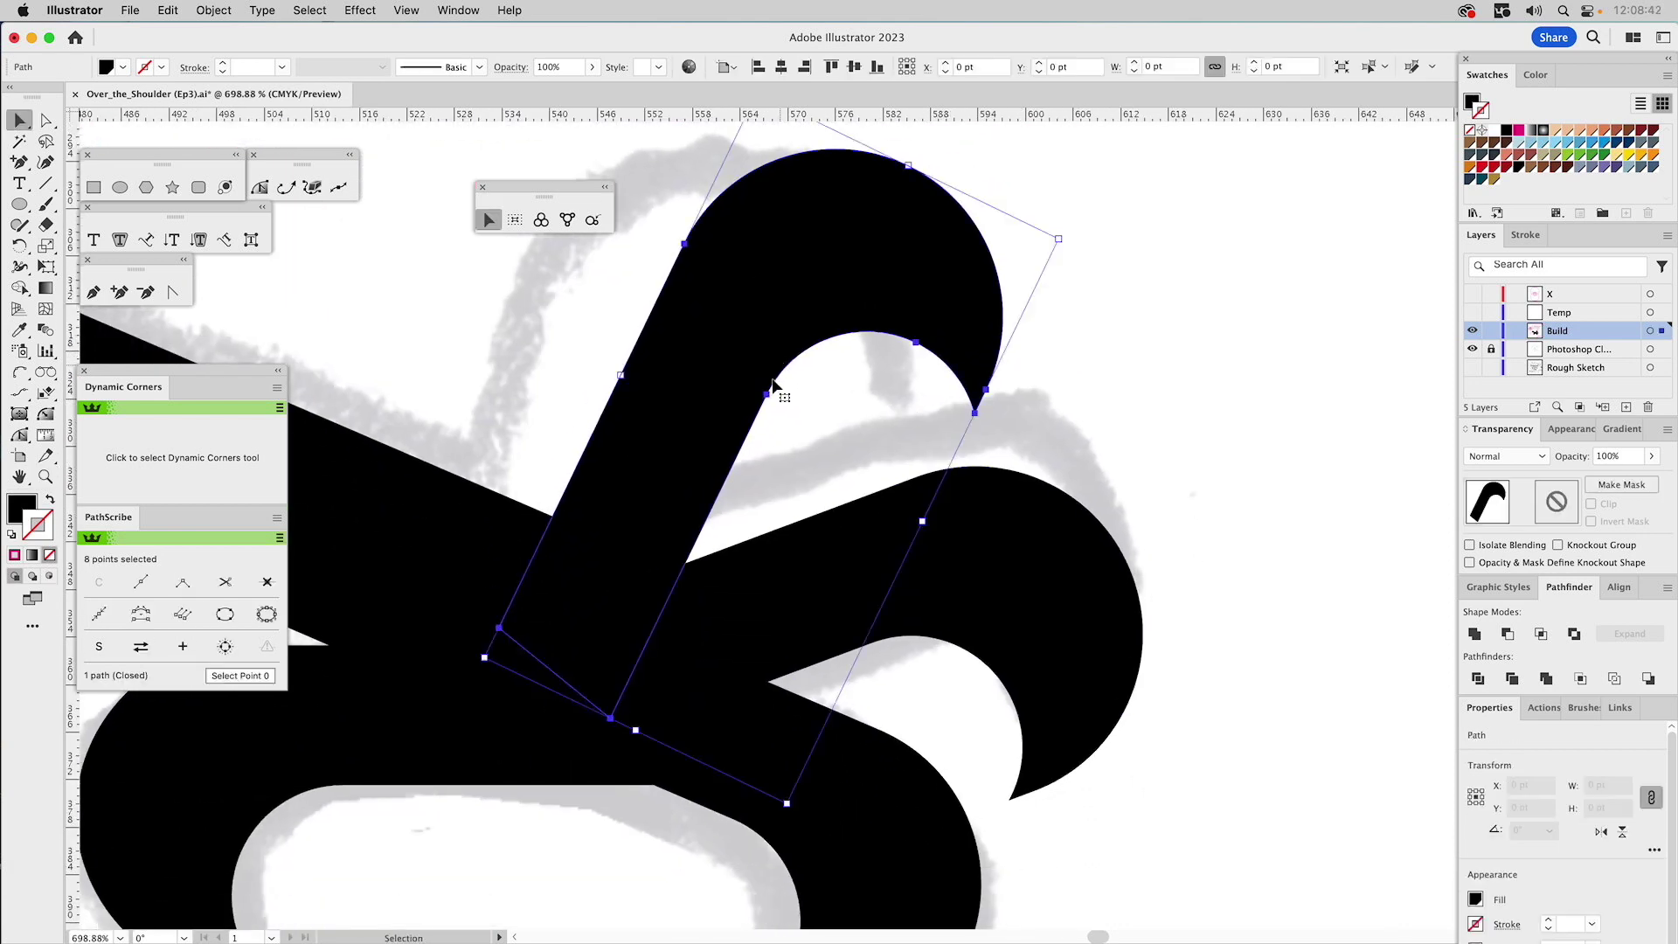
pyautogui.moveTo(766, 398); pyautogui.dragTo(770, 402)
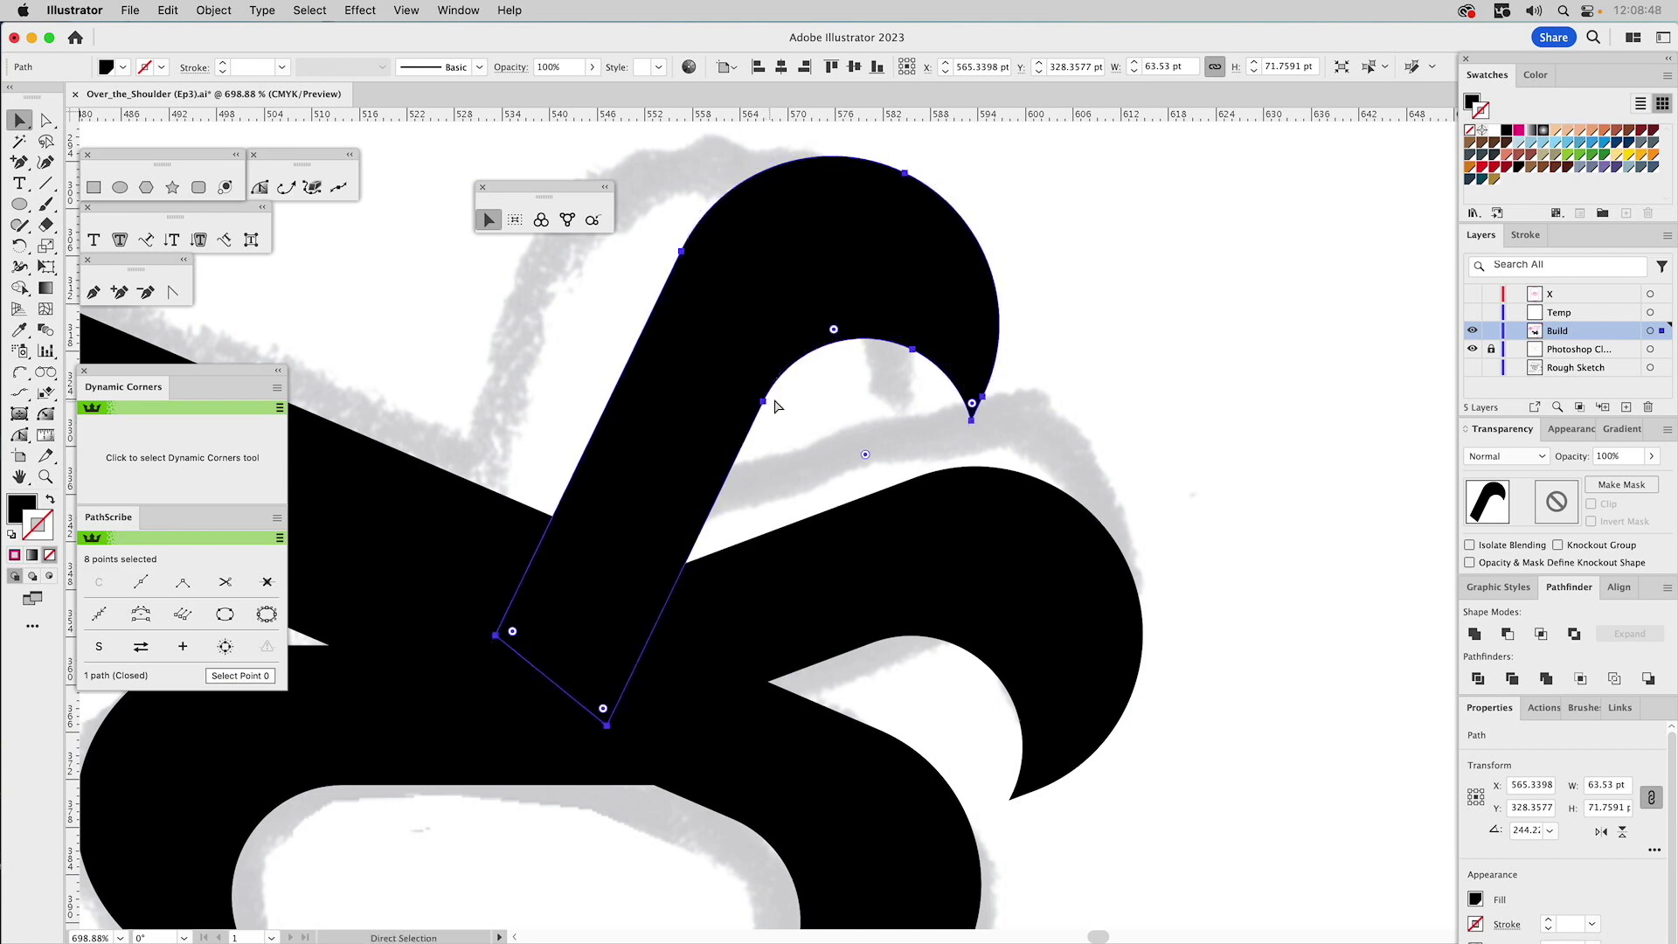
pyautogui.click(1135, 414)
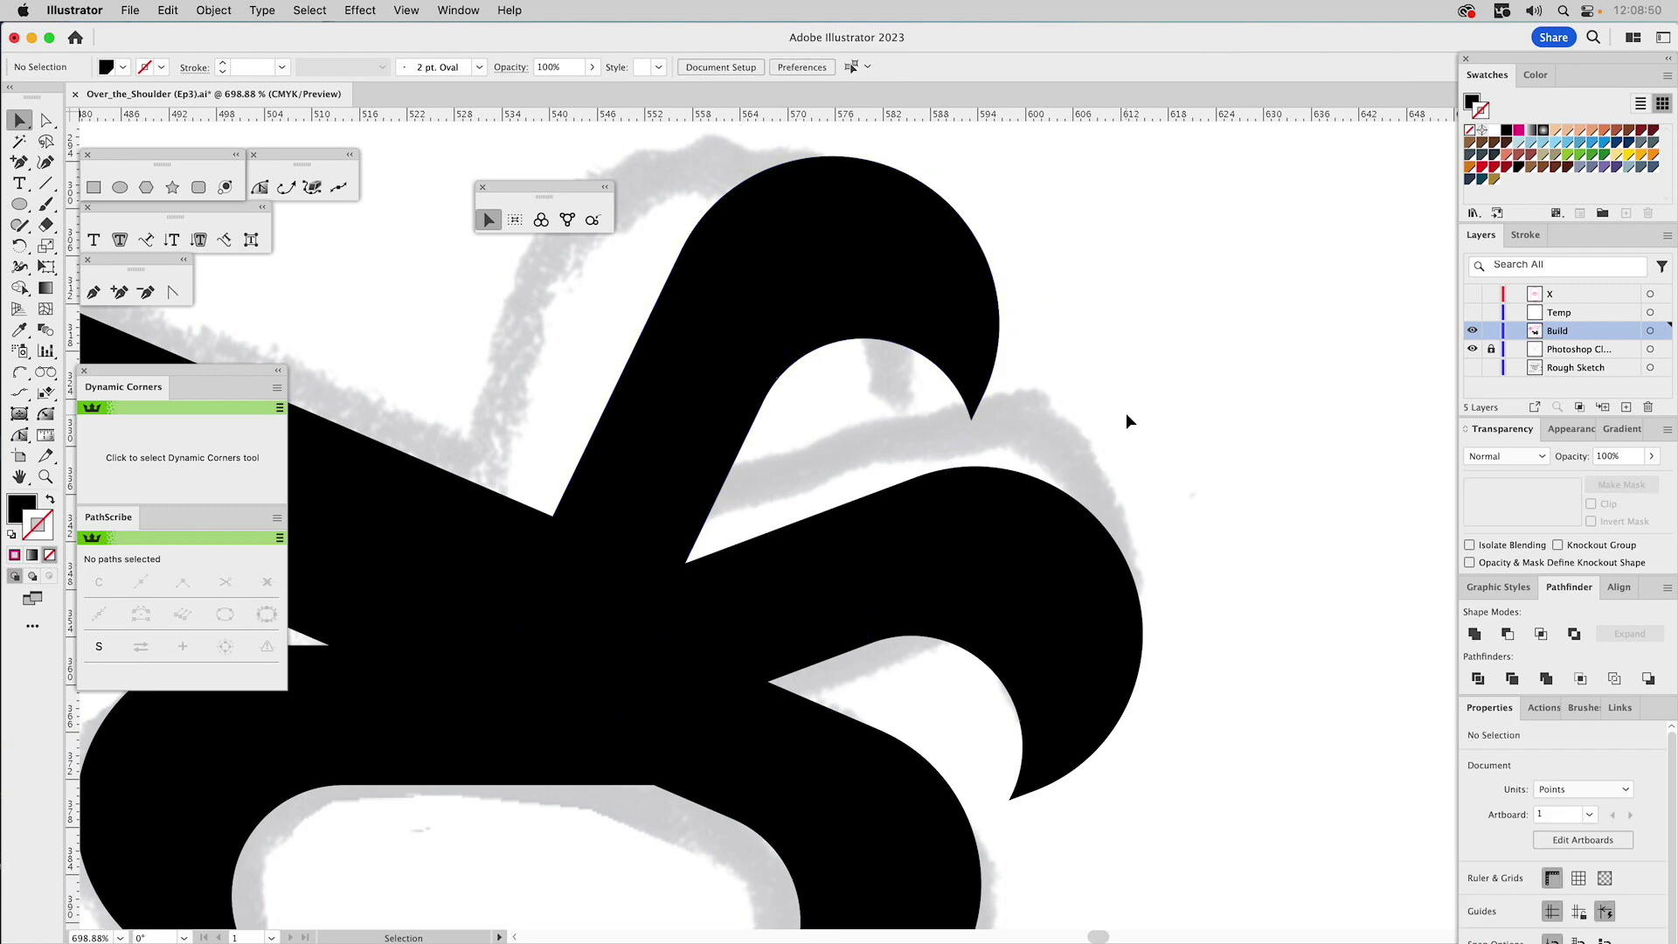
# - Shift the inner lower talon slightly outward toward the foot's centre
pyautogui.click(45, 477)
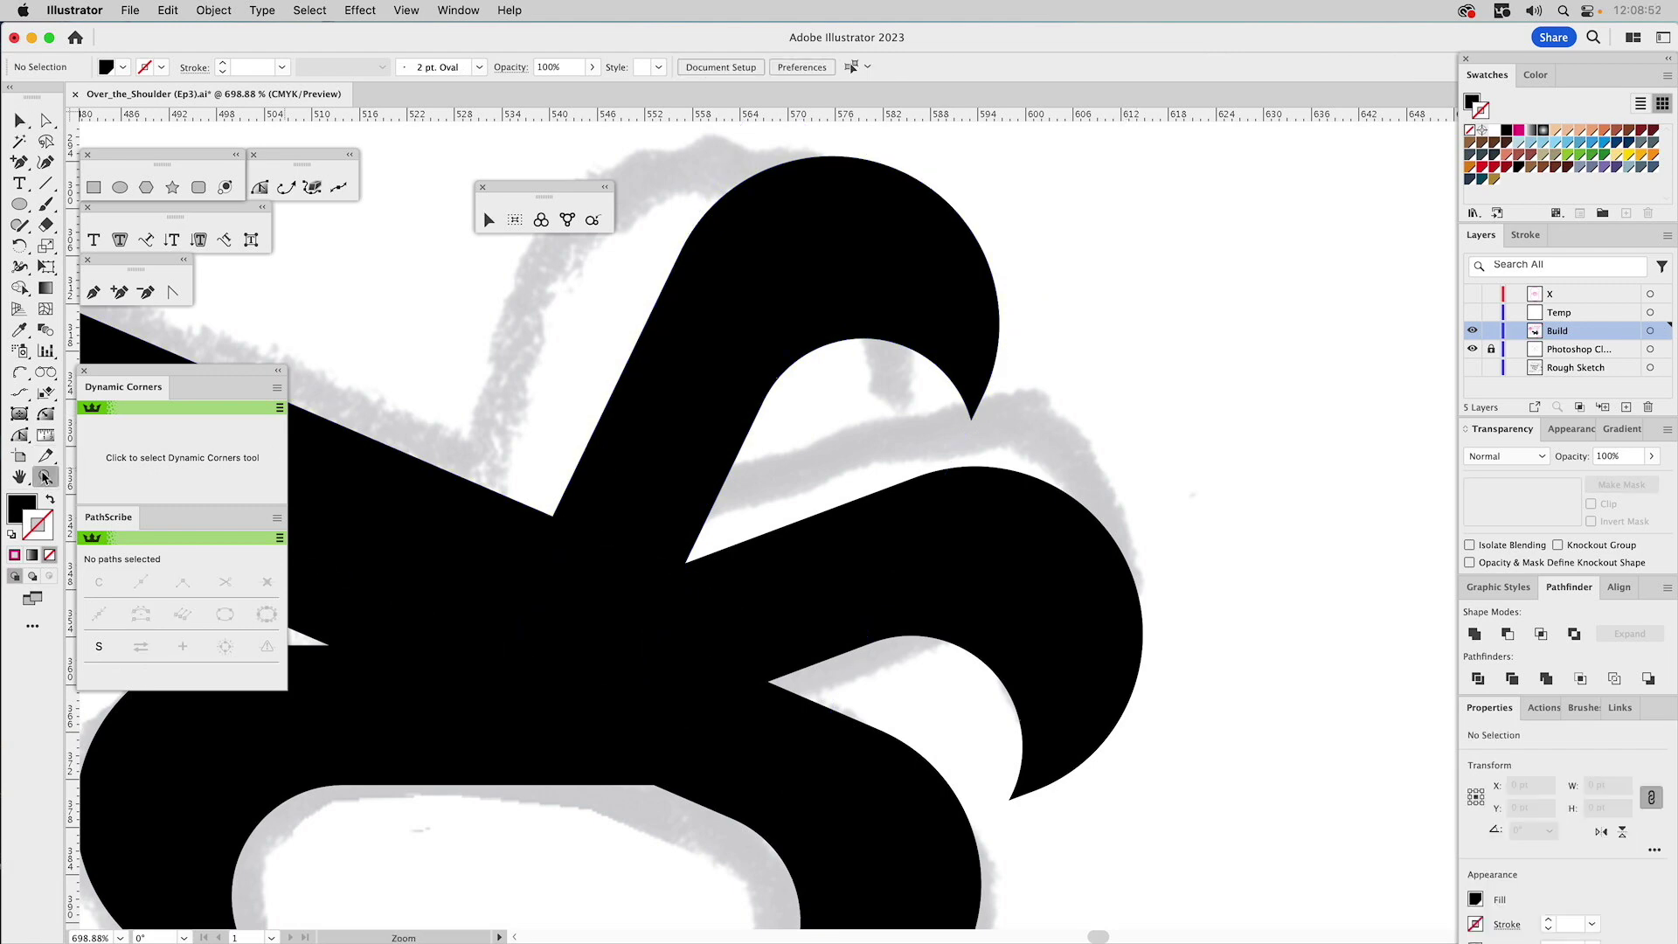
pyautogui.keyDown('alt'); pyautogui.click(873, 641); pyautogui.keyUp('alt')
pyautogui.keyDown('alt'); pyautogui.click(926, 629); pyautogui.keyUp('alt')
pyautogui.keyDown('alt'); pyautogui.click(920, 622); pyautogui.keyUp('alt')
pyautogui.keyDown('alt'); pyautogui.click(908, 583); pyautogui.keyUp('alt')
pyautogui.moveTo(833, 416); pyautogui.dragTo(1139, 654)
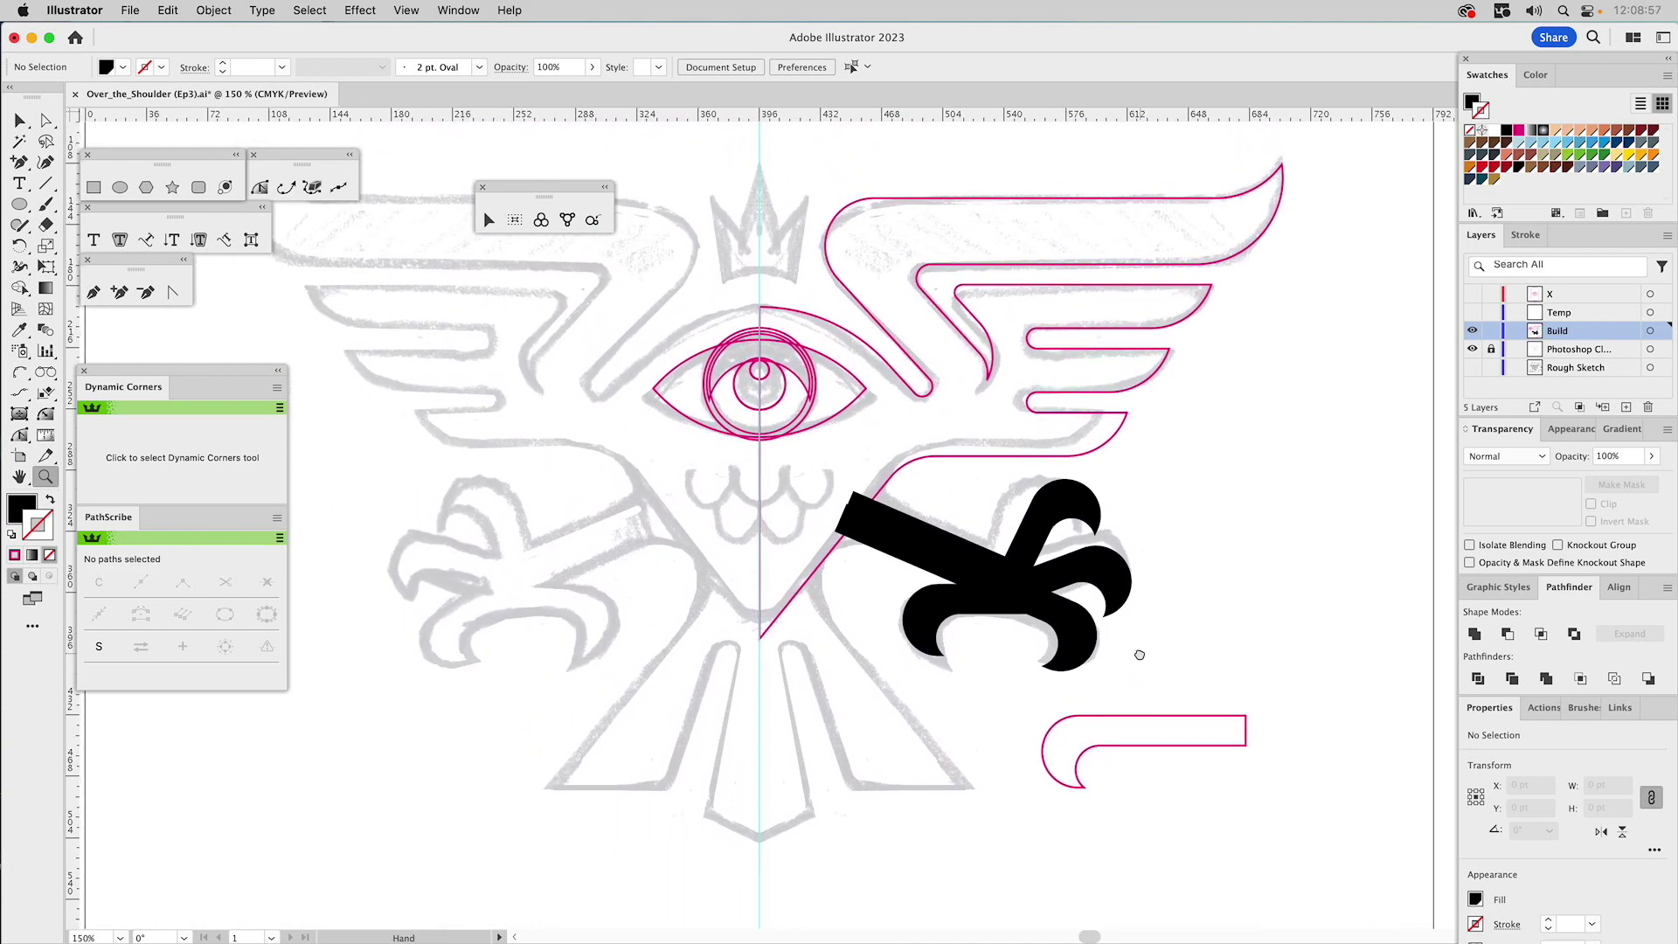
pyautogui.press('v')
pyautogui.click(948, 612)
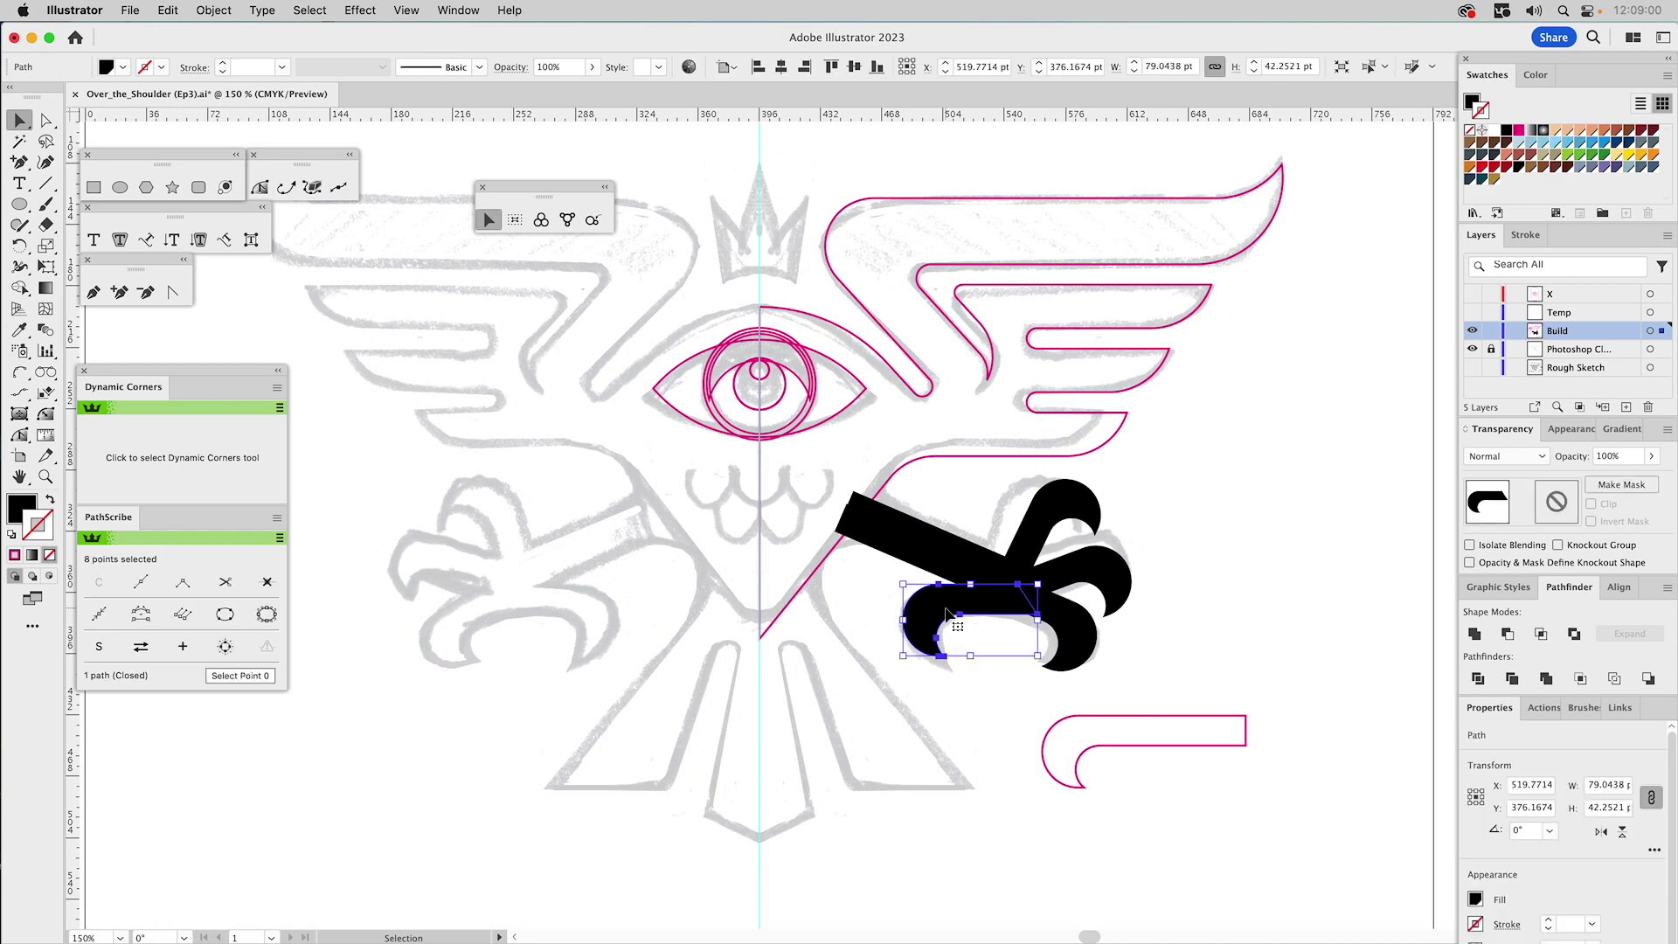
pyautogui.moveTo(948, 612); pyautogui.dragTo(953, 613)
pyautogui.click(1184, 674)
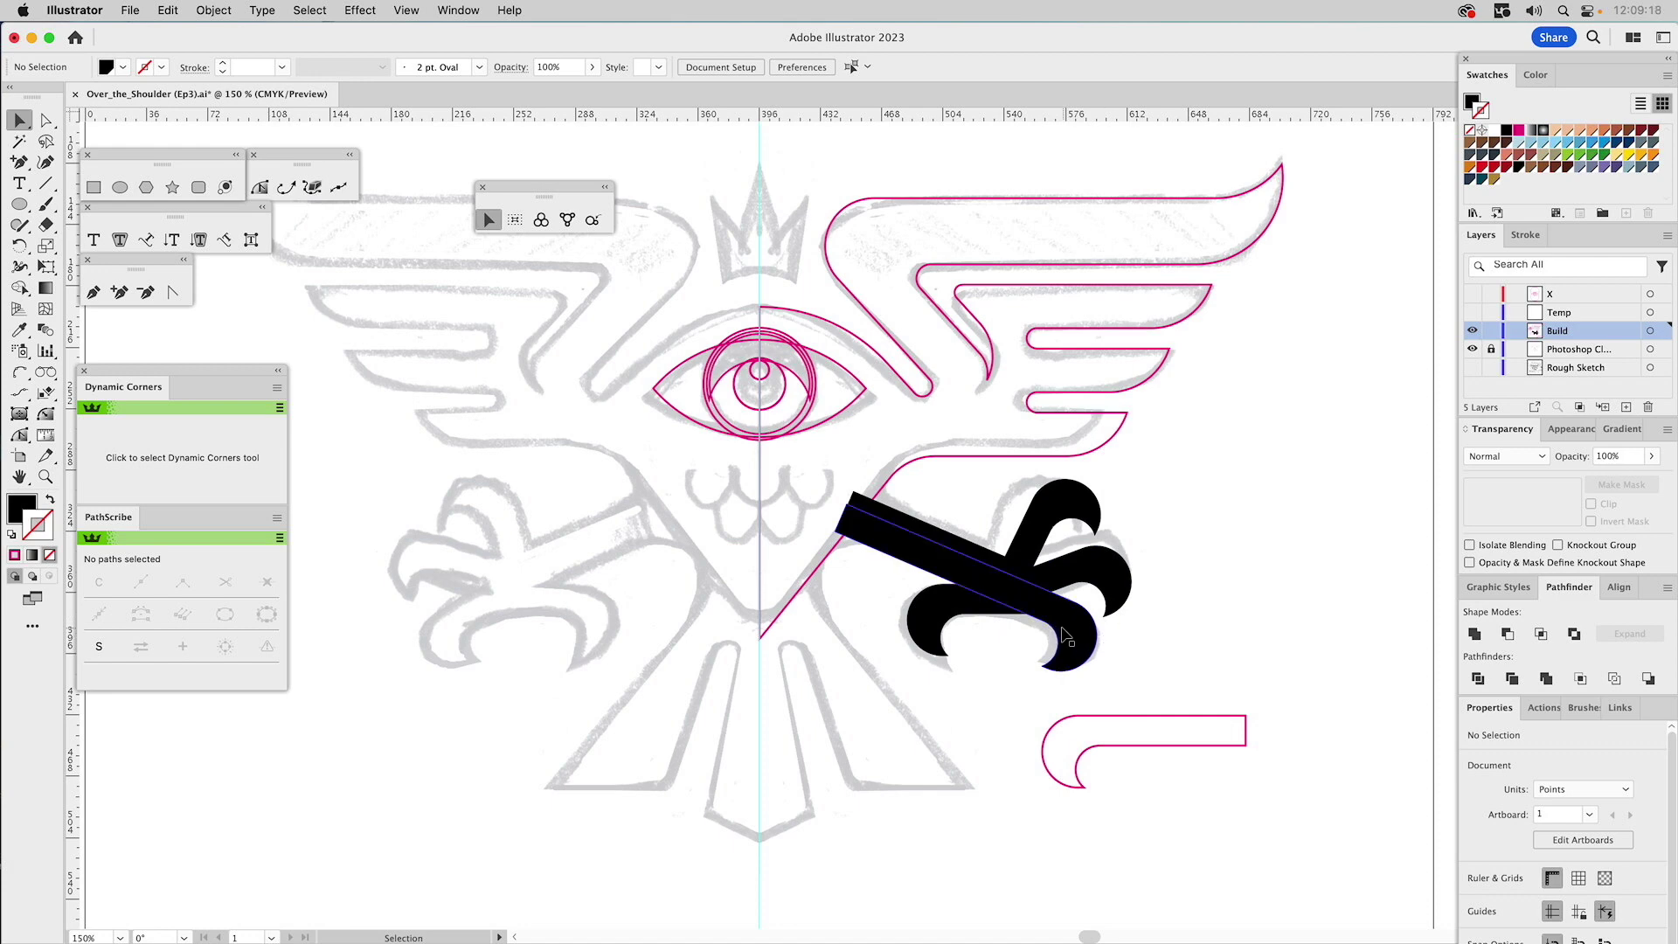
# - Group the leg bar and all talon shapes, and place a backup copy of them on the X layer
pyautogui.click(1071, 622)
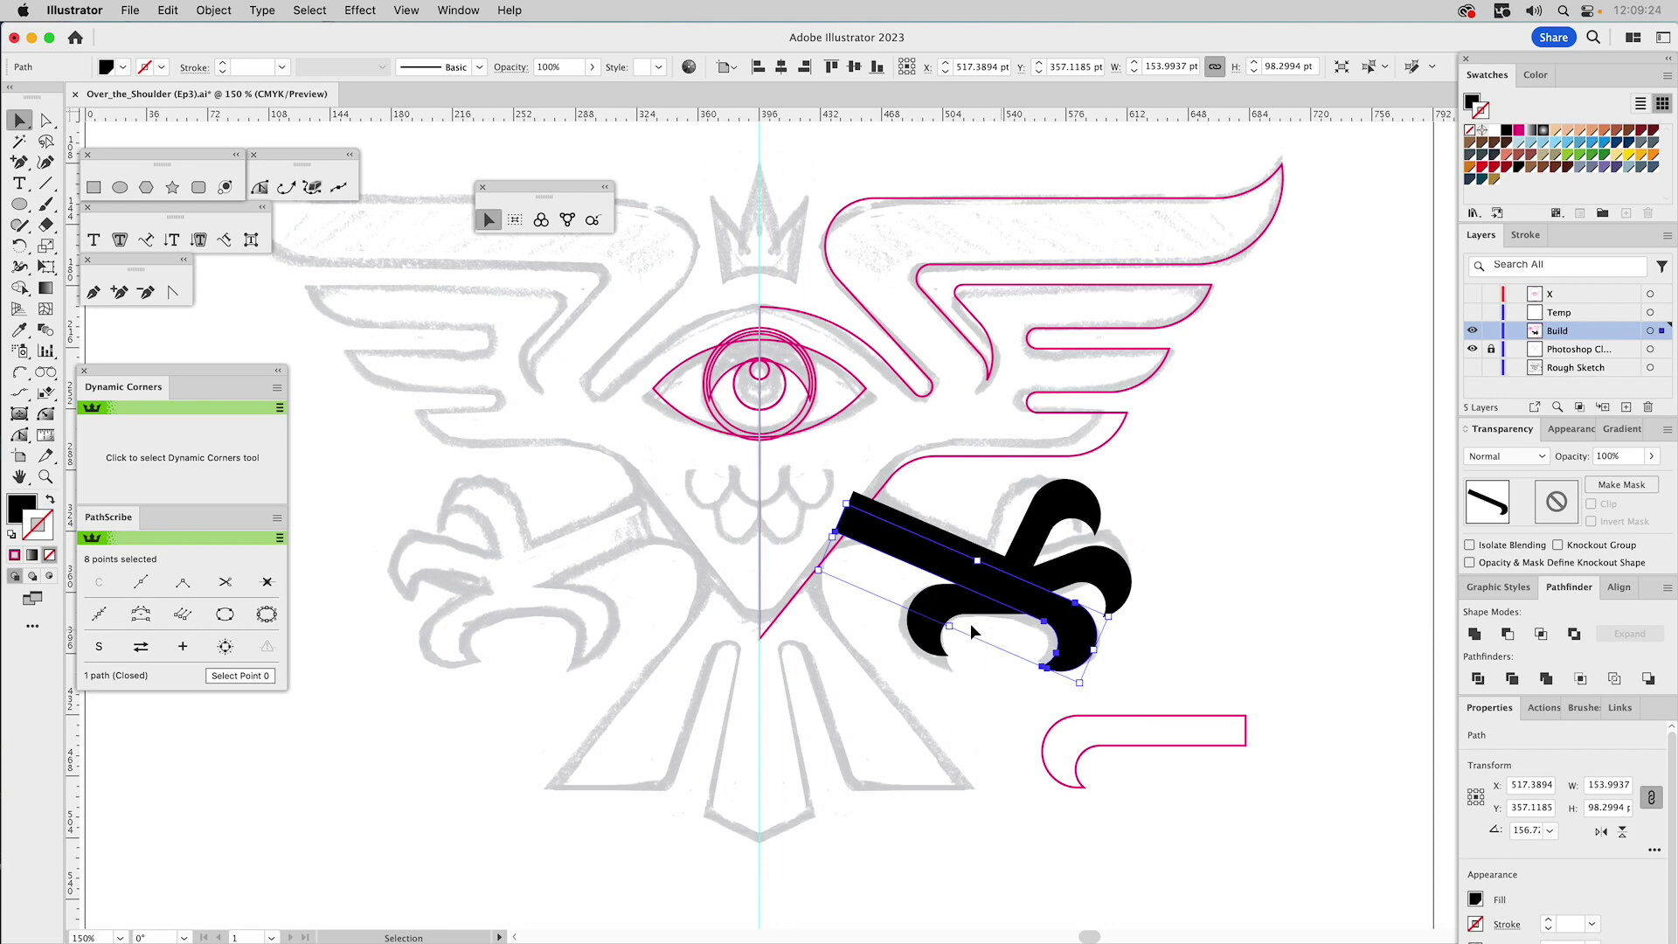
pyautogui.click(987, 692)
pyautogui.moveTo(954, 510); pyautogui.dragTo(1108, 659)
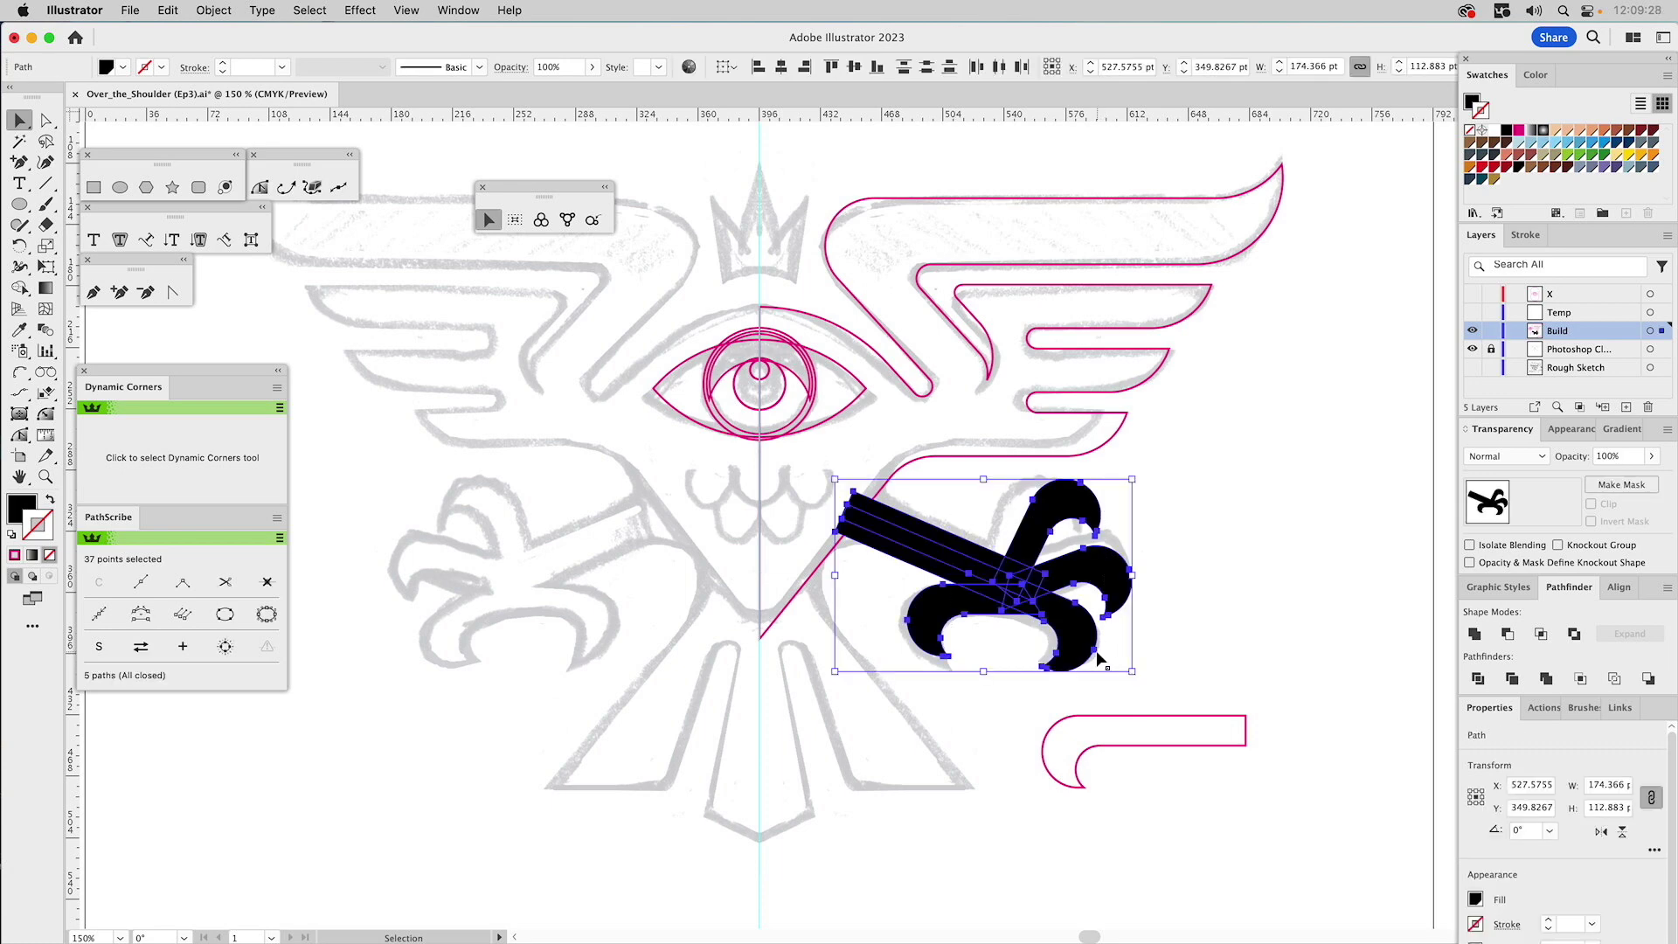
pyautogui.press('a')
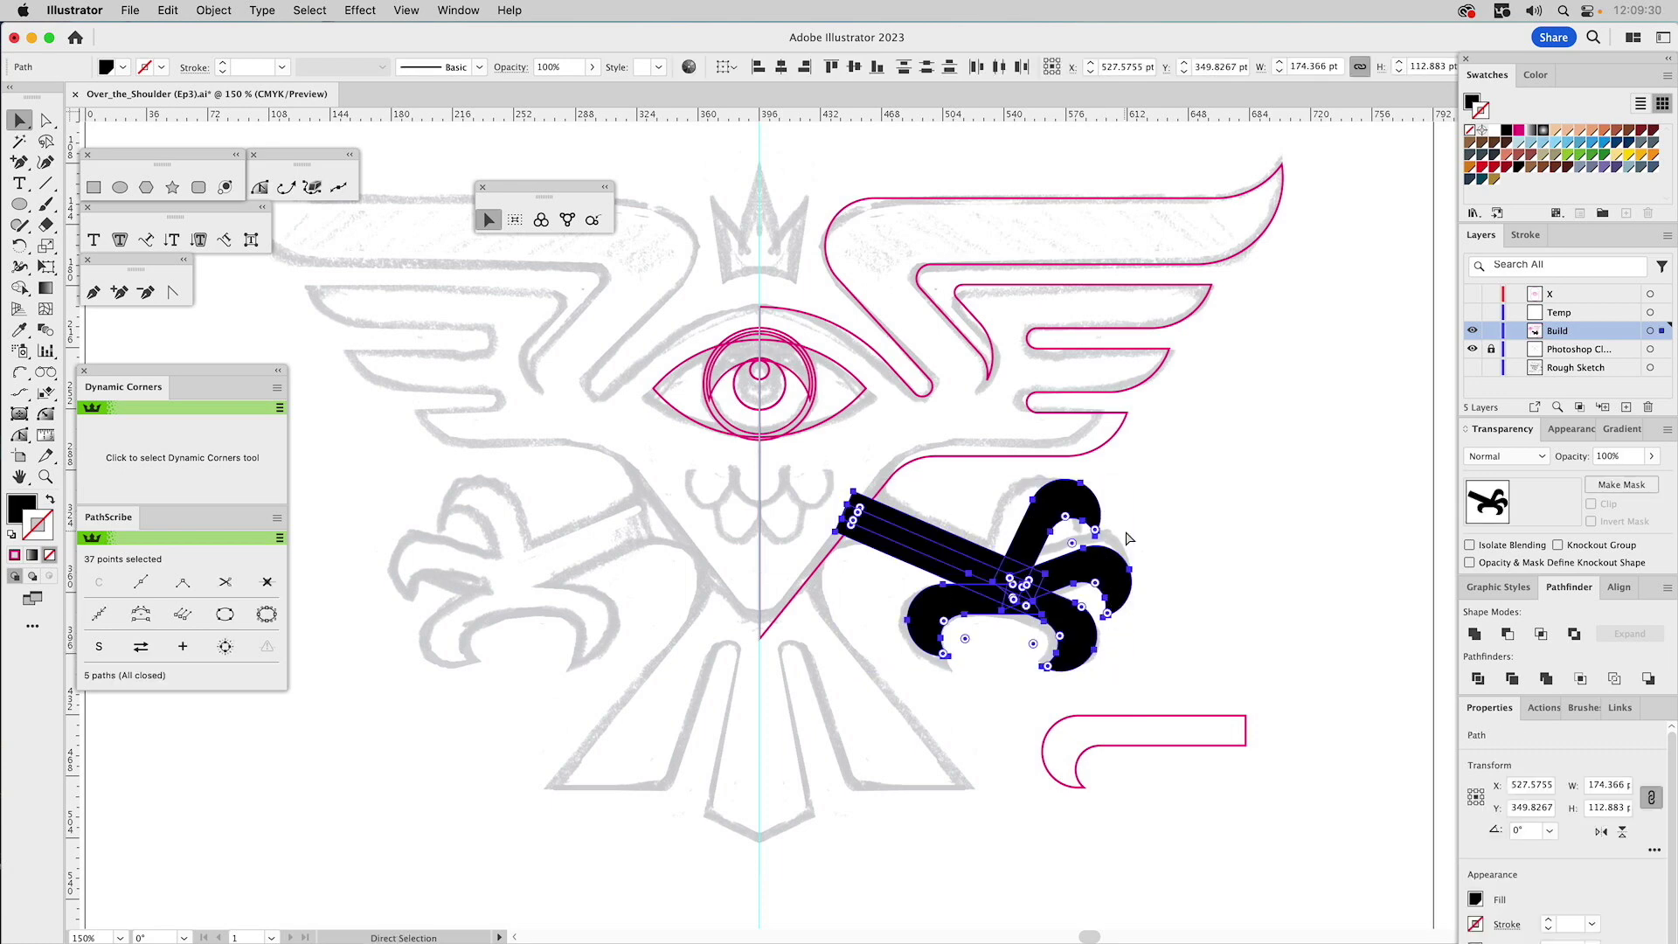
pyautogui.press('v')
pyautogui.press('super+g')
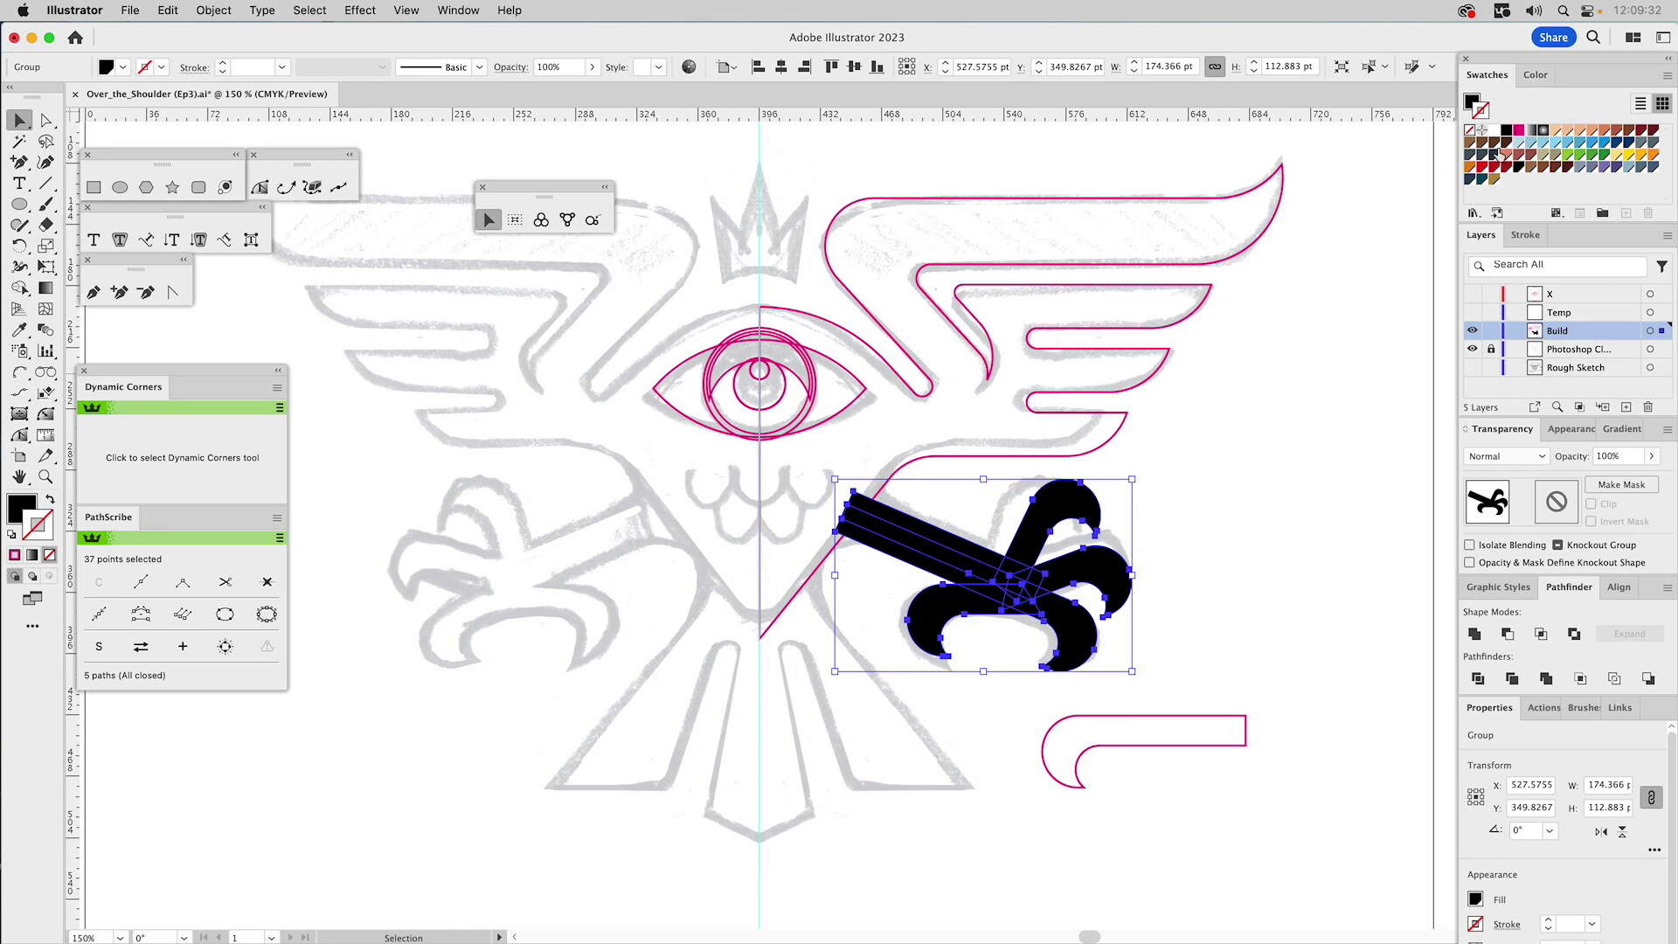
pyautogui.moveTo(1663, 331); pyautogui.dragTo(1663, 295)
# - Unite the black leg bar and talon shapes on the Build layer into one shape
pyautogui.click(1132, 533)
pyautogui.moveTo(1132, 533); pyautogui.dragTo(961, 624)
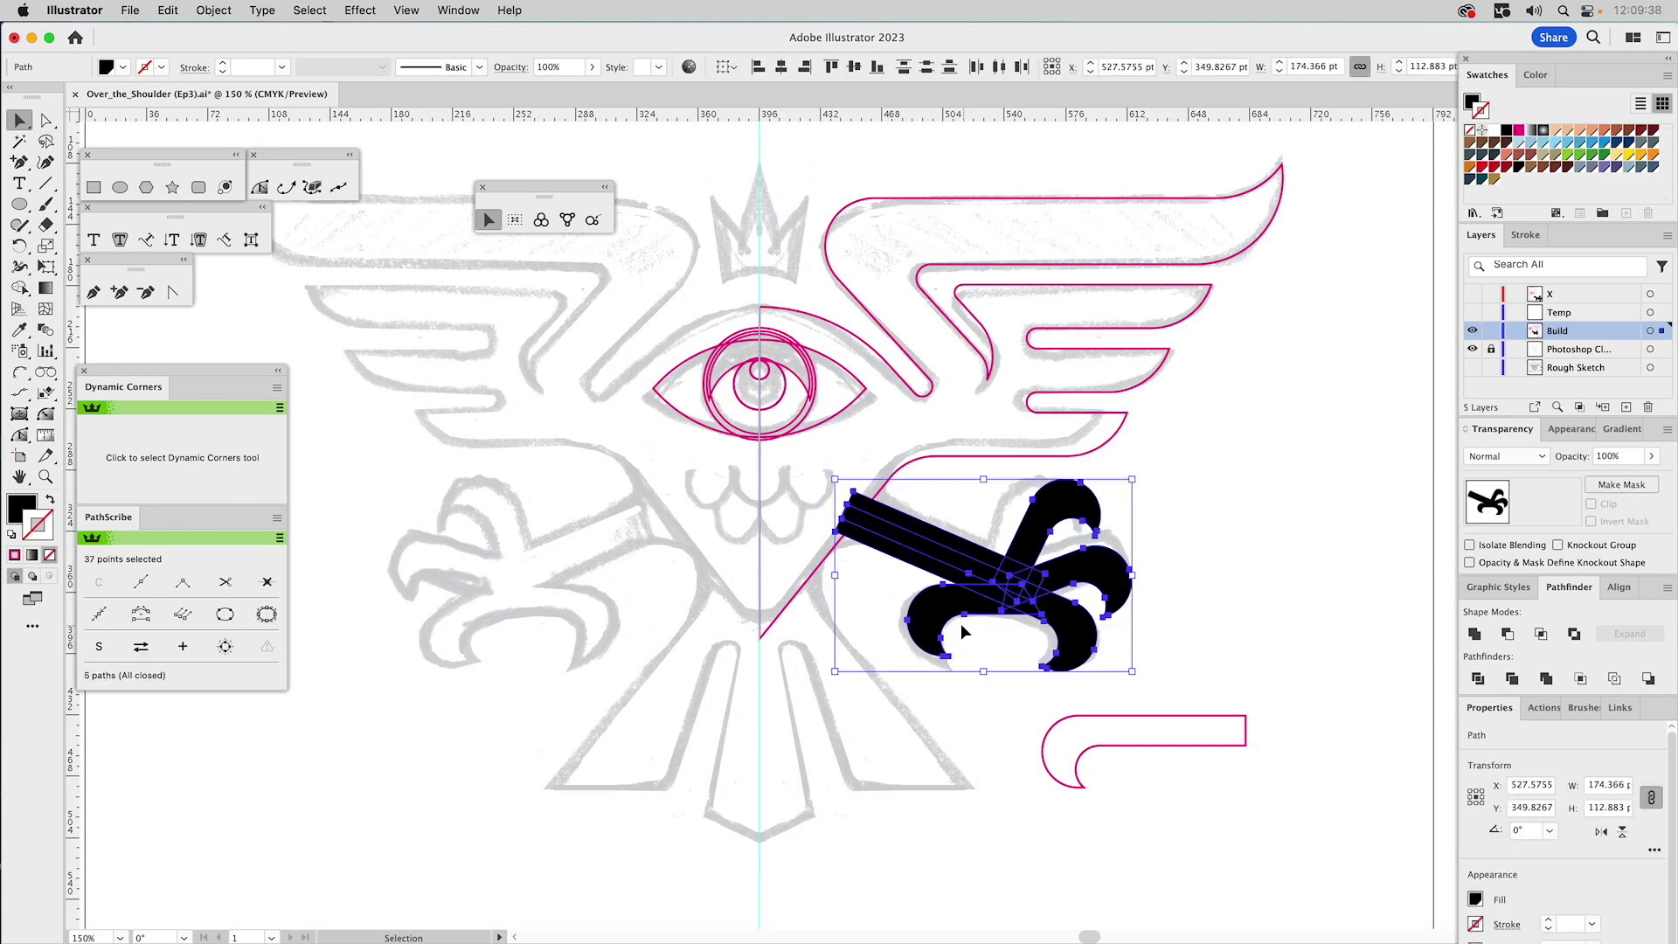
pyautogui.click(1477, 636)
pyautogui.click(1264, 568)
# - Draw a circle about 30.6 pt across between the lower talons, from the outer hook's tip up to the foot's lower edge
pyautogui.click(49, 477)
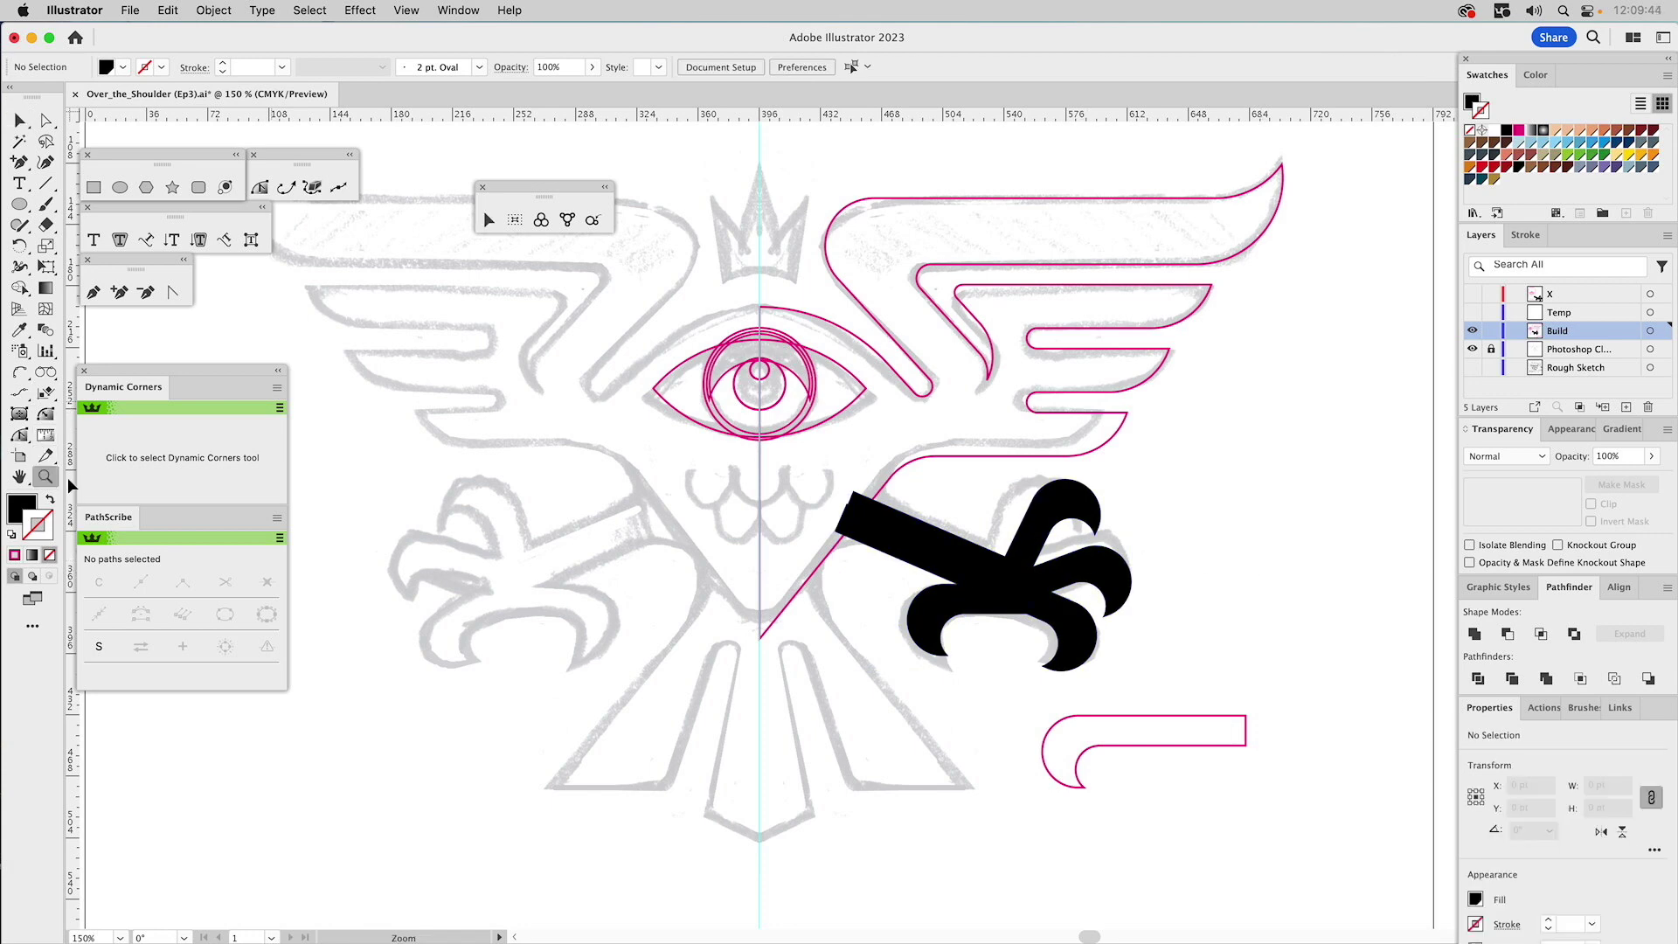
pyautogui.moveTo(895, 488); pyautogui.dragTo(1188, 711)
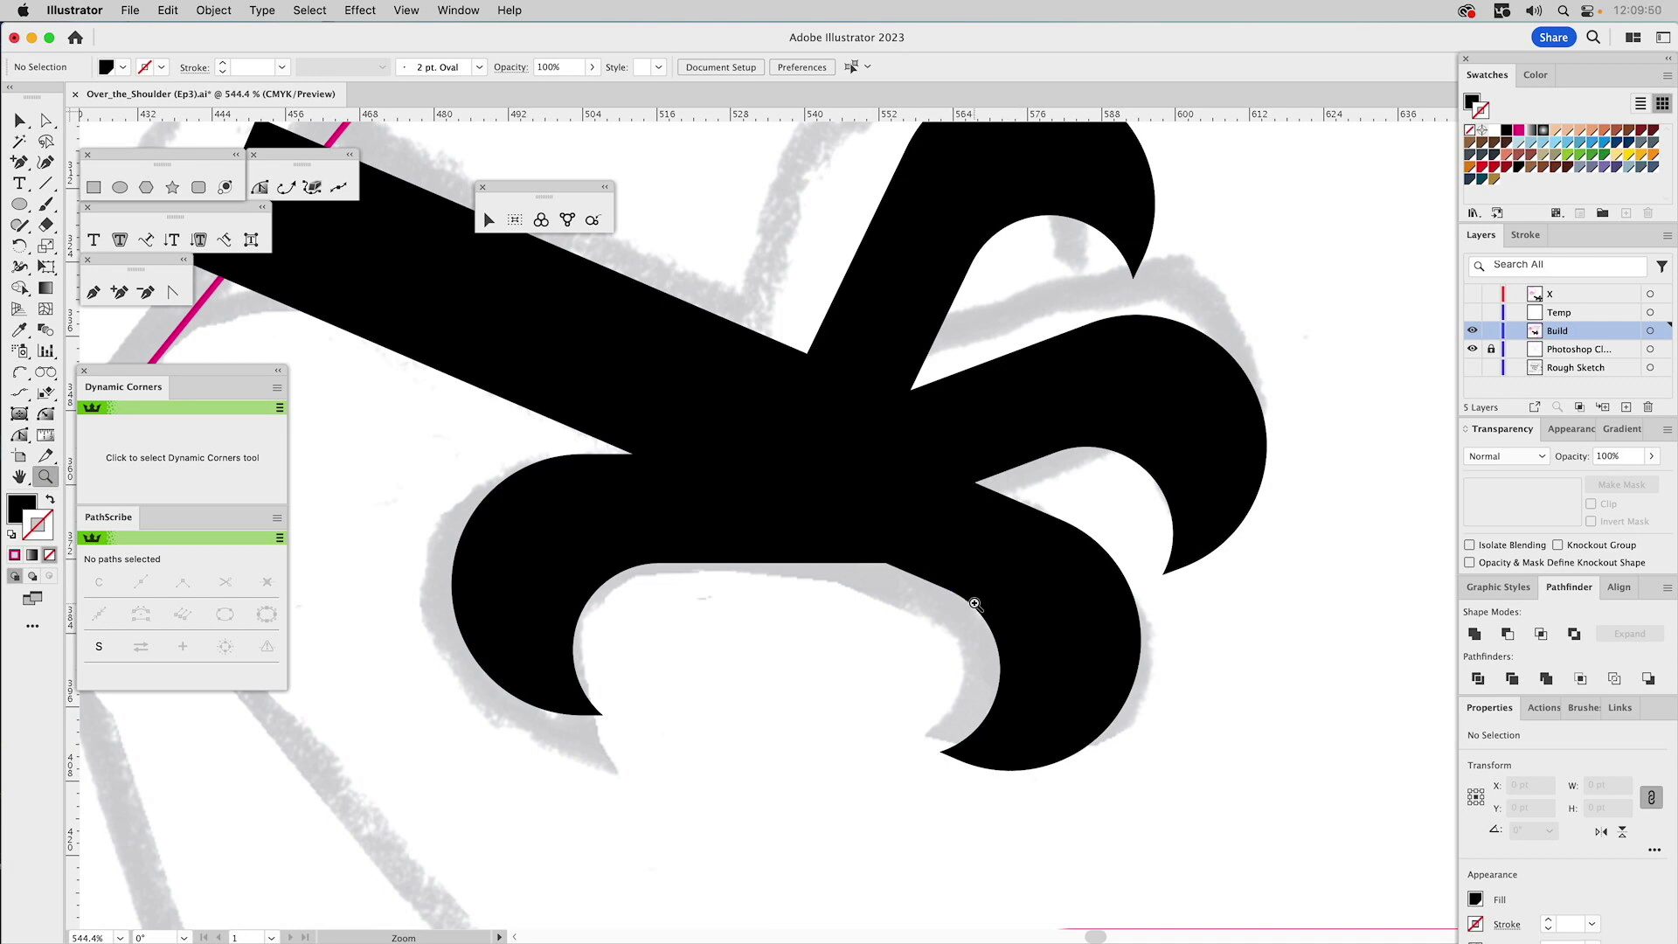
pyautogui.click(121, 187)
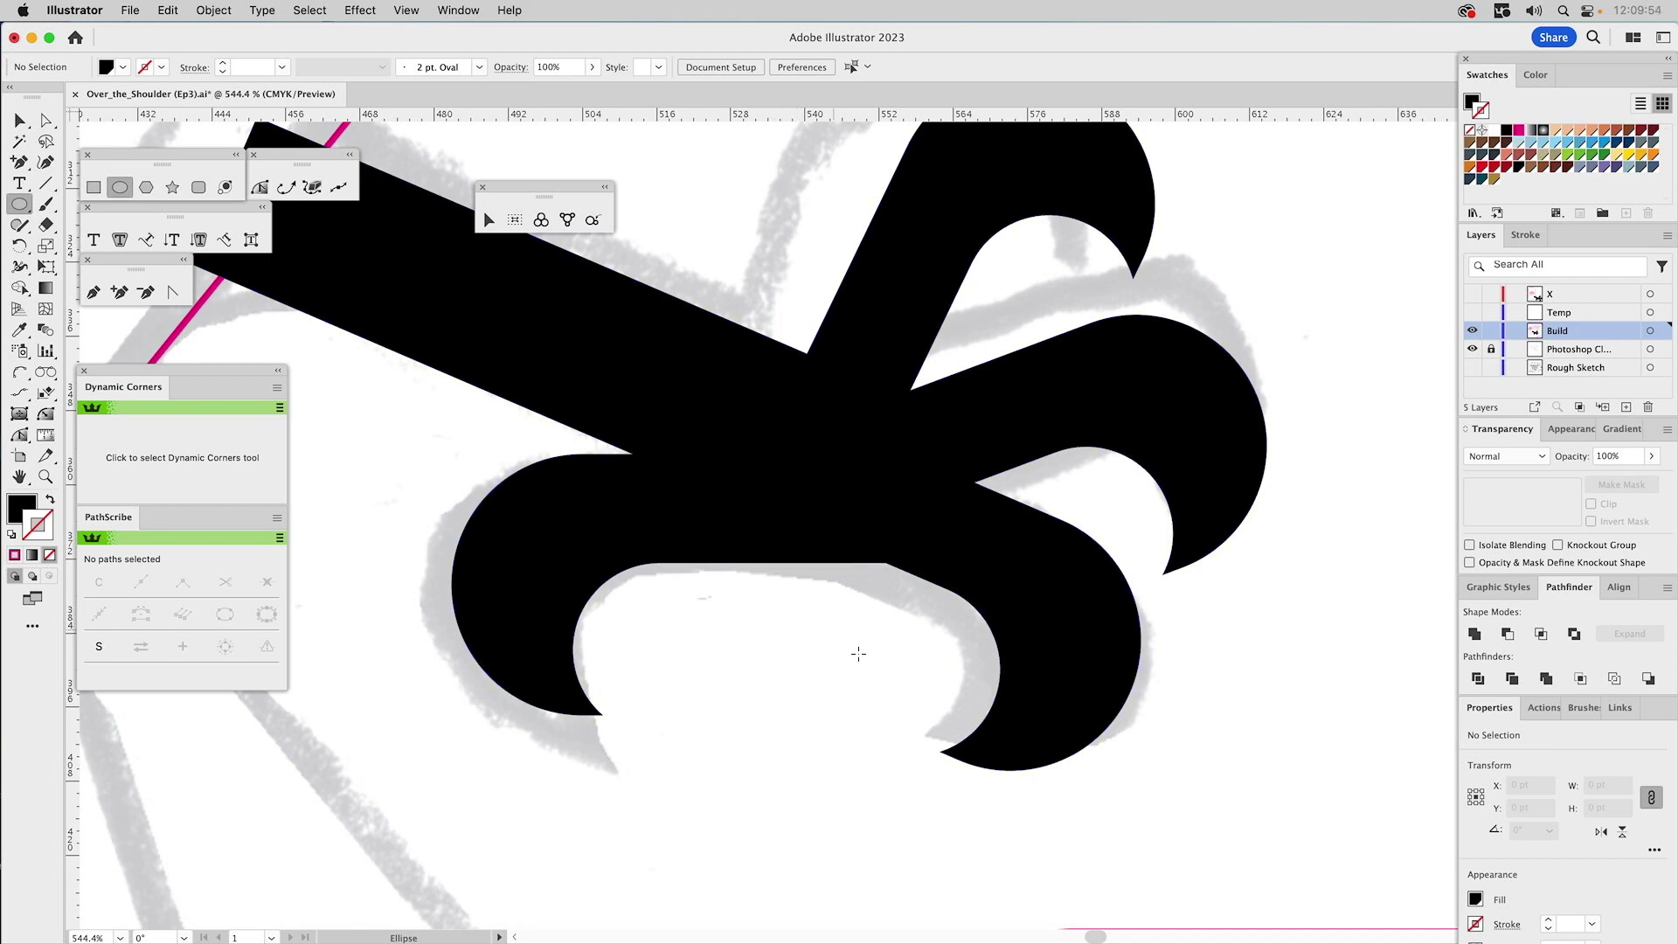
pyautogui.moveTo(940, 751); pyautogui.dragTo(751, 563)
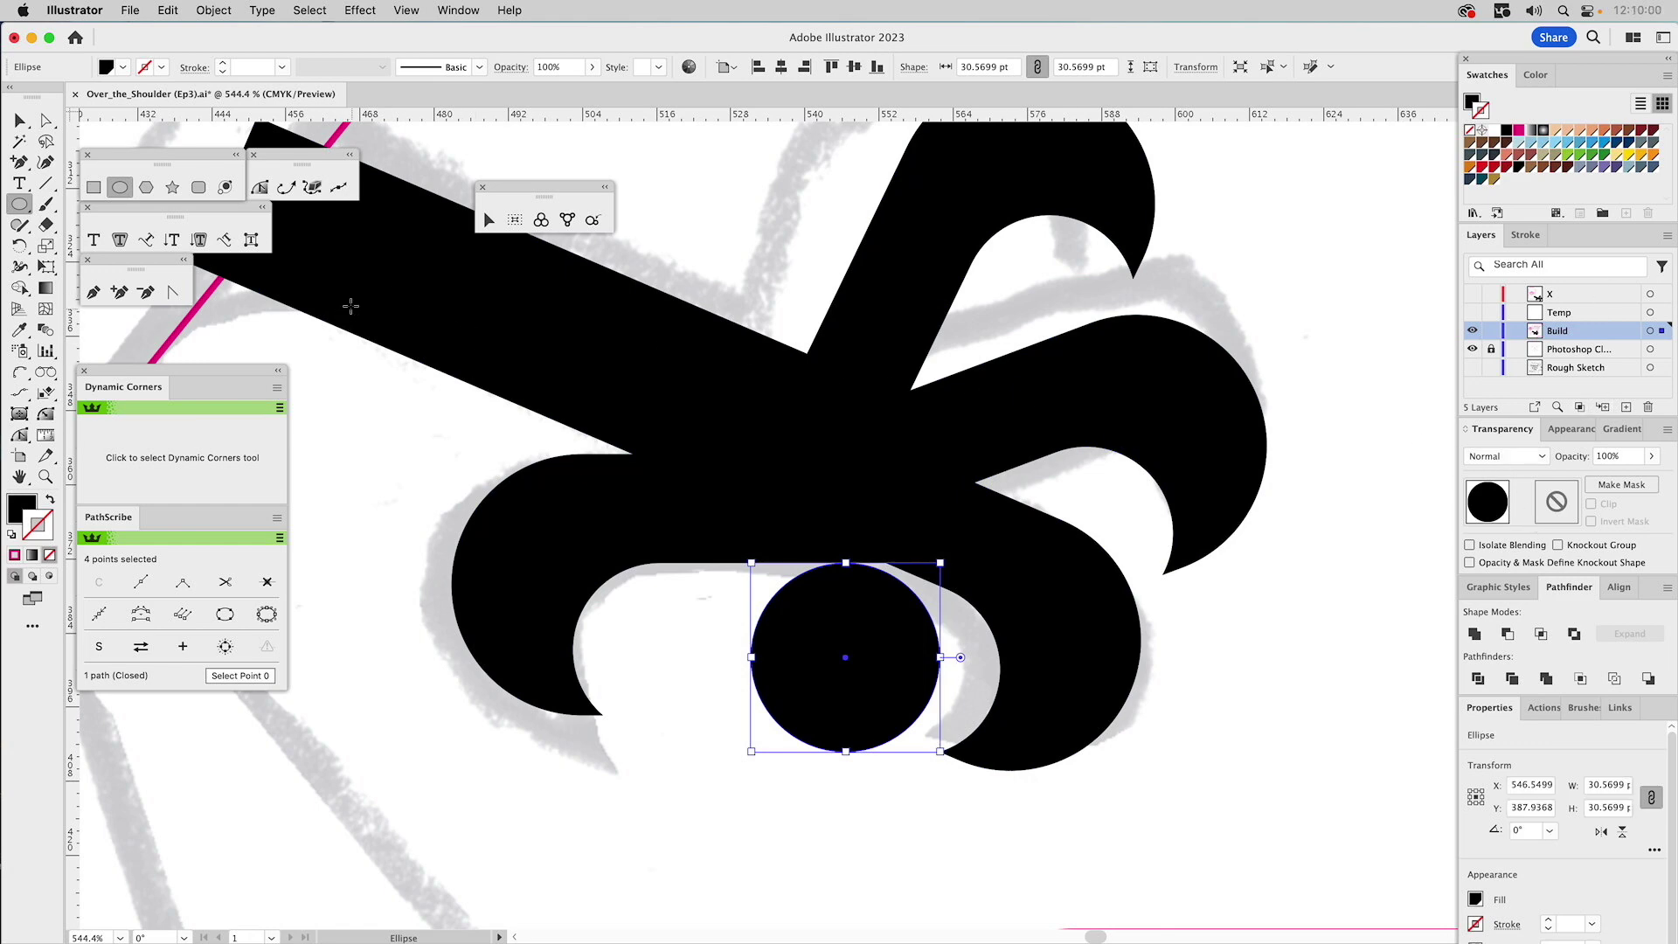
# - Give the circle no fill and a thin magenta outline using the 0.25 pt graphic style
pyautogui.press('i')
pyautogui.click(211, 291)
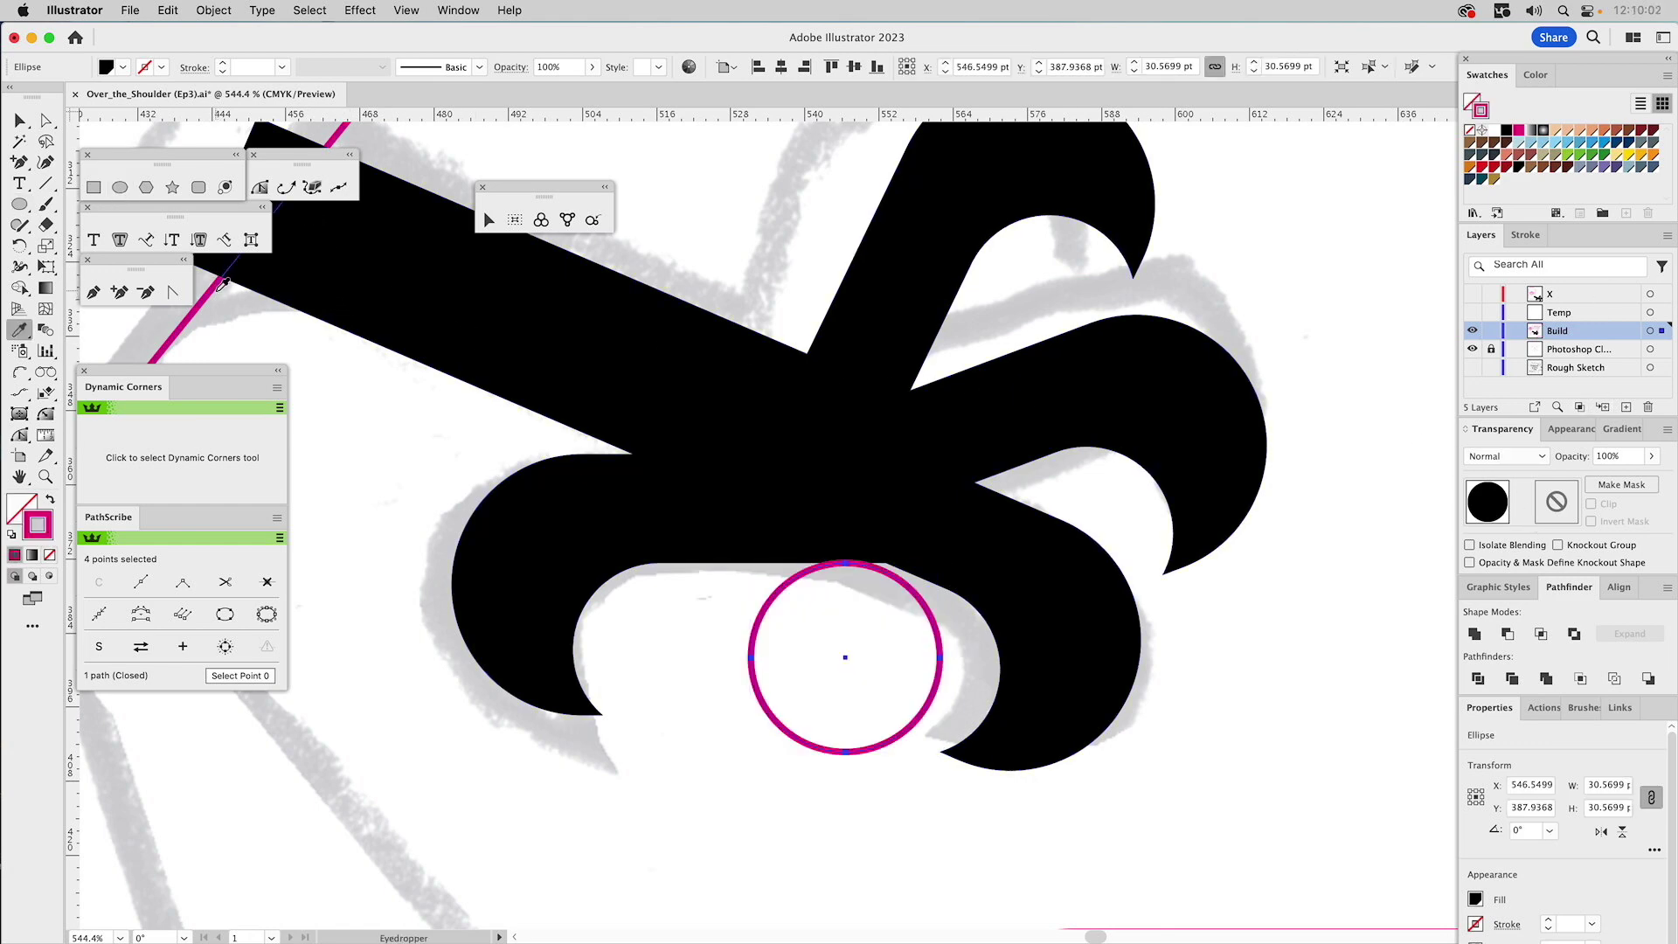
pyautogui.press('v')
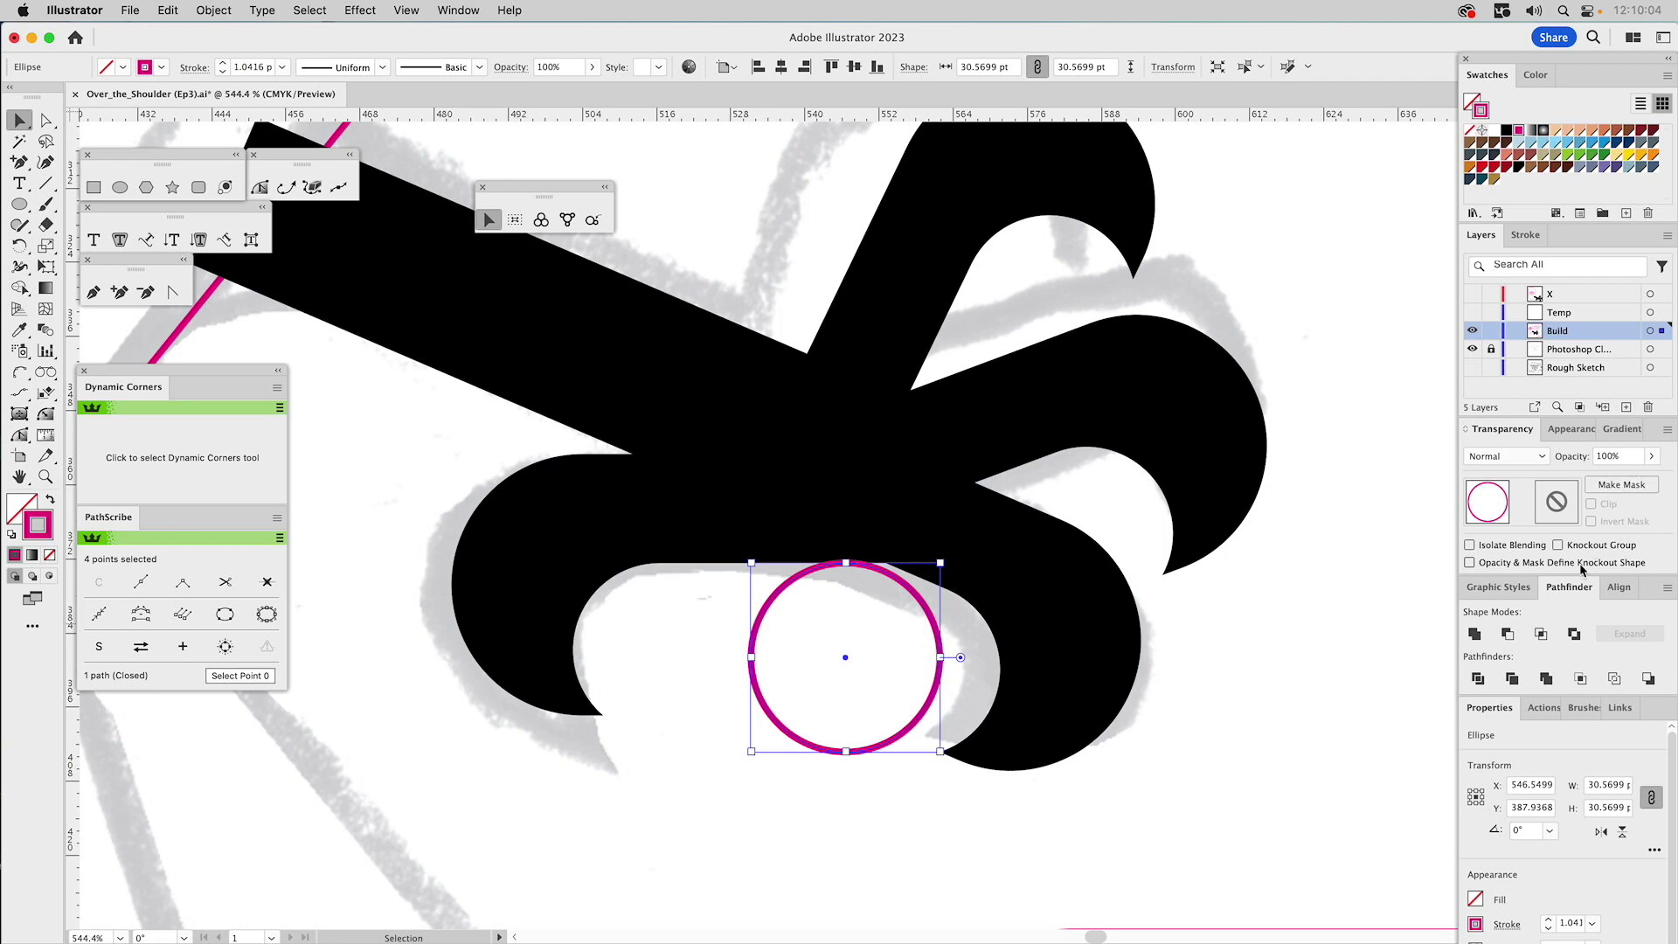
pyautogui.click(1500, 587)
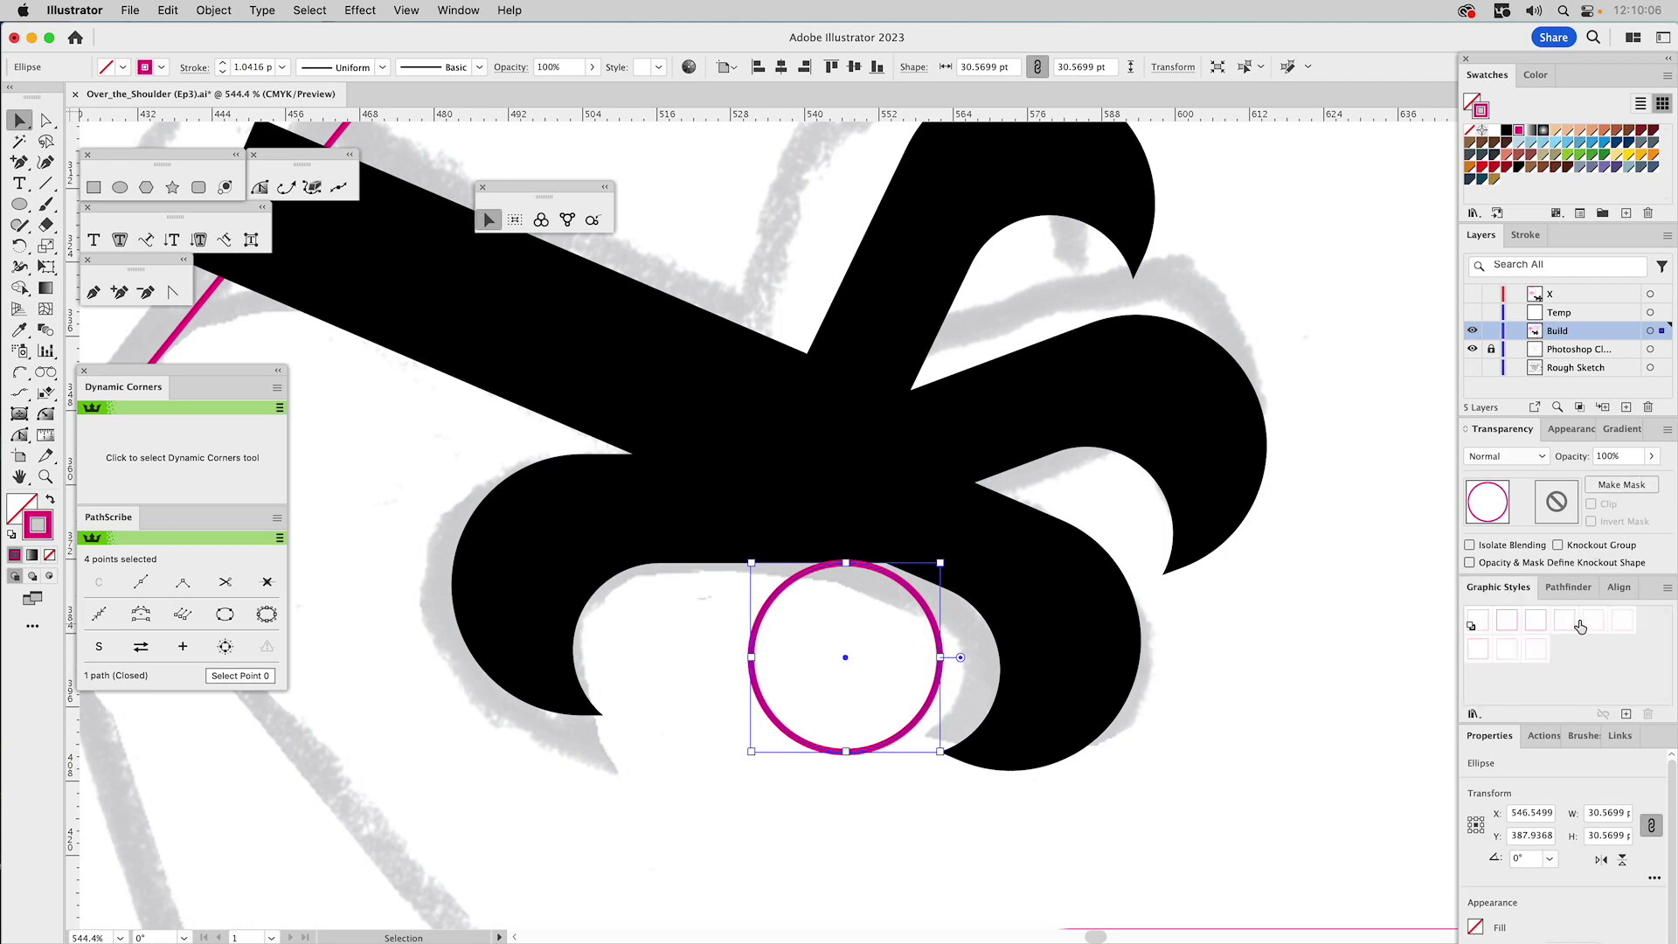
pyautogui.click(1592, 623)
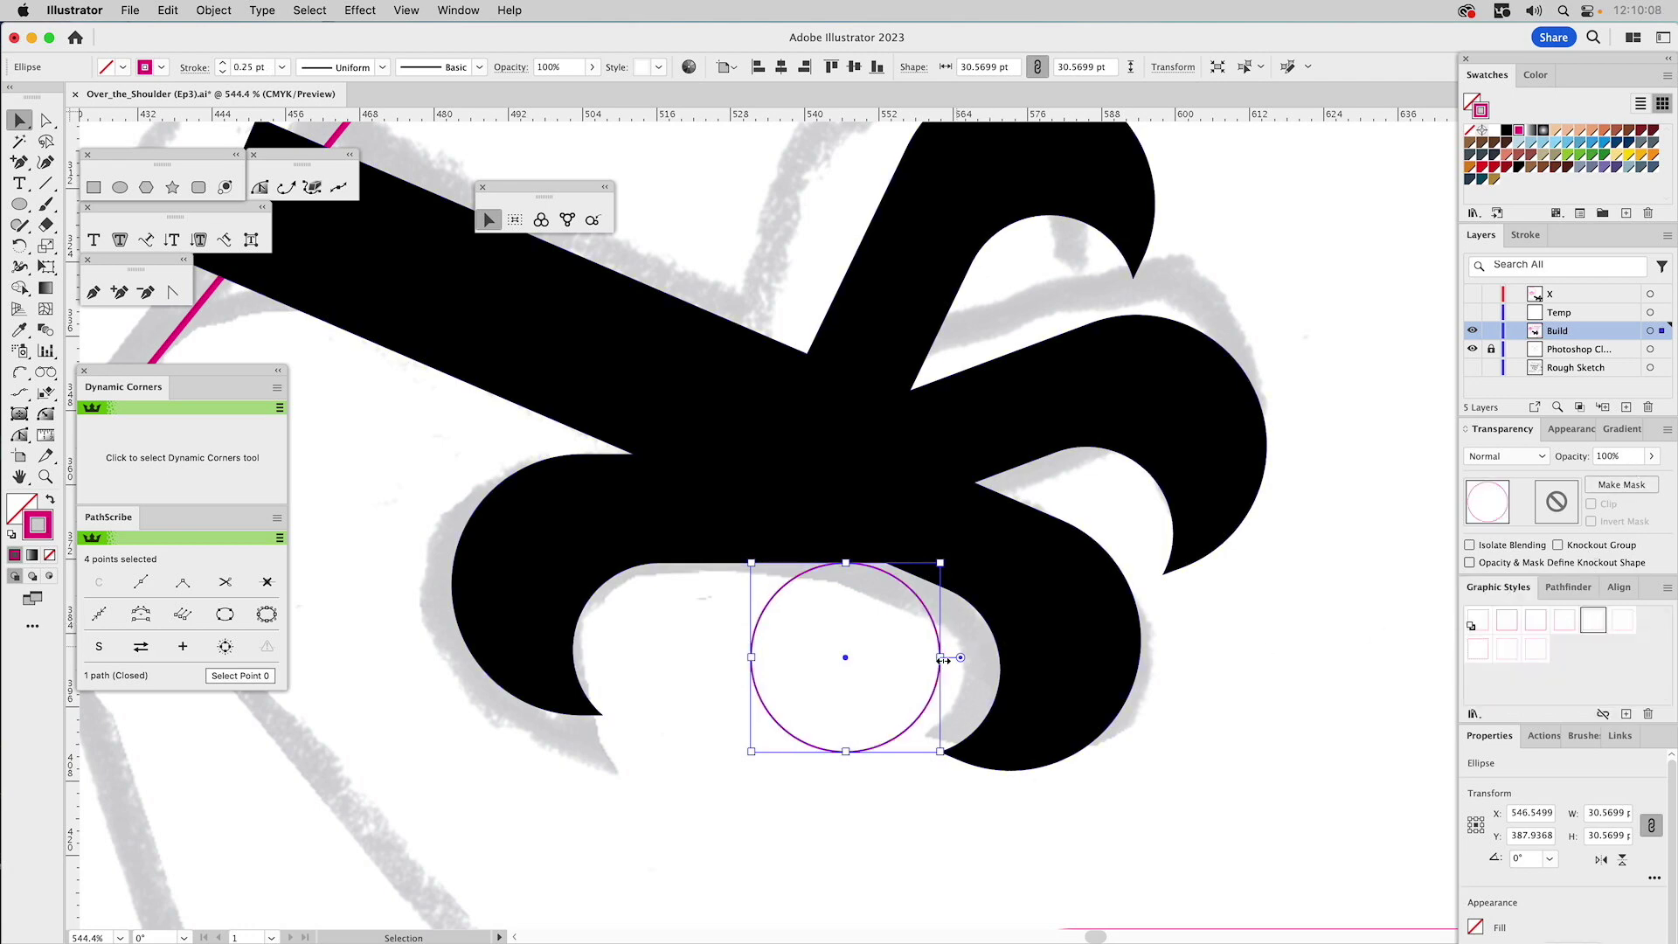
# - Enlarge the circle to about 34.25 pt and snap its outer edge to the lower outer talon's inner curve
pyautogui.moveTo(933, 641); pyautogui.dragTo(1001, 670)
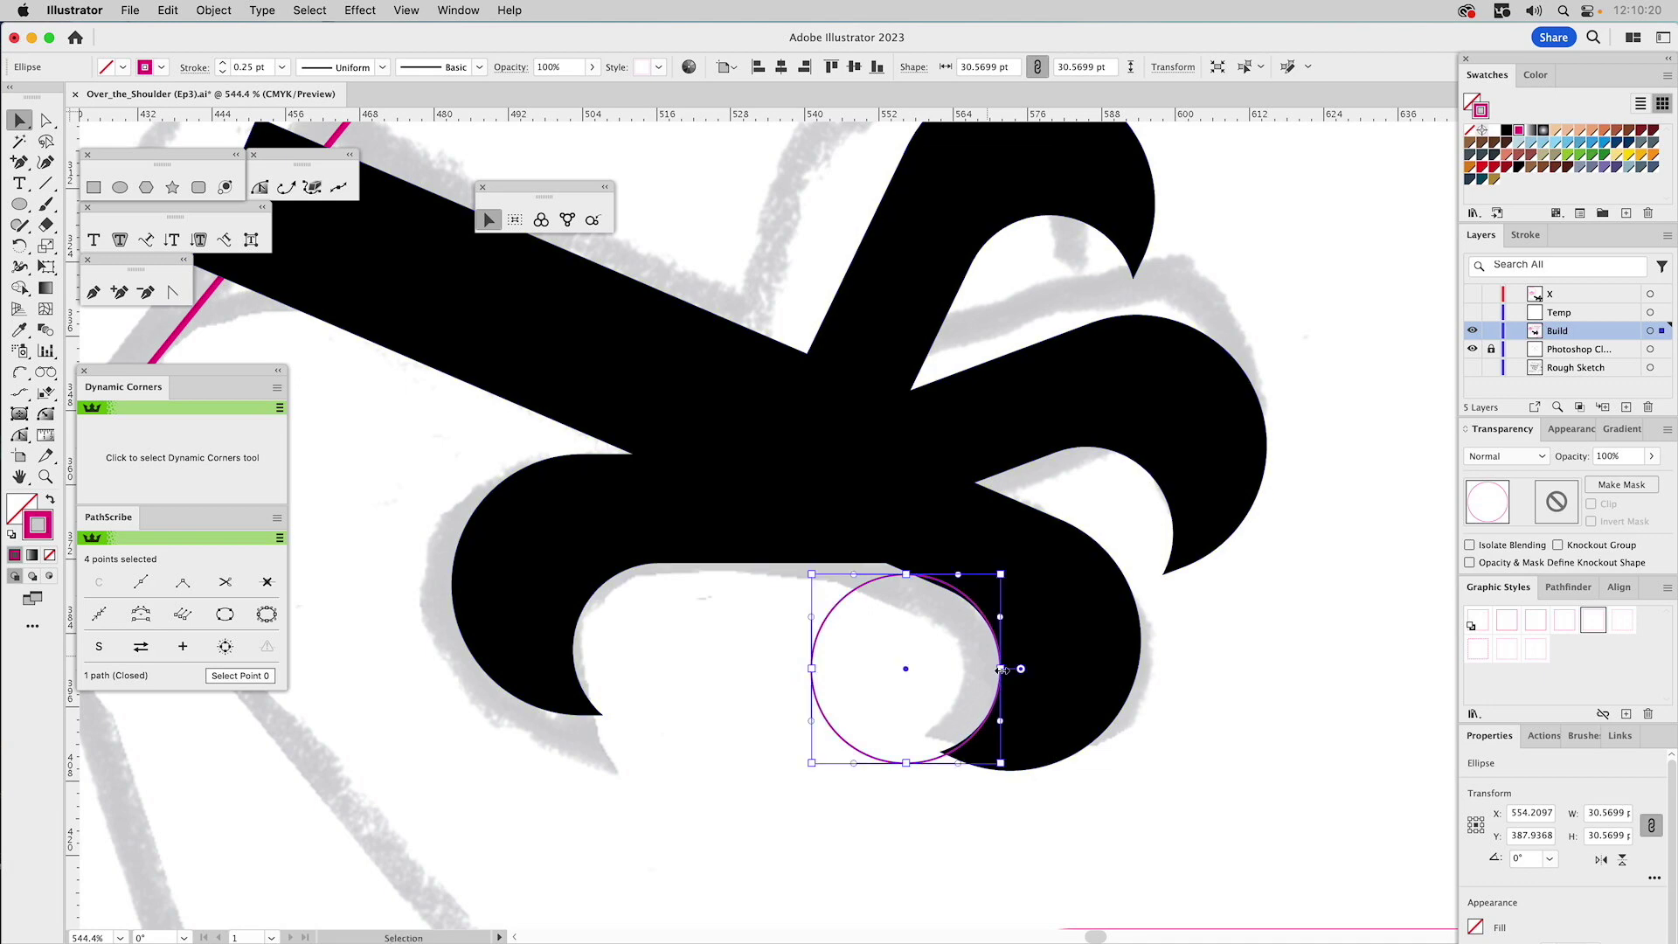
pyautogui.moveTo(906, 574); pyautogui.dragTo(867, 565)
pyautogui.press('a')
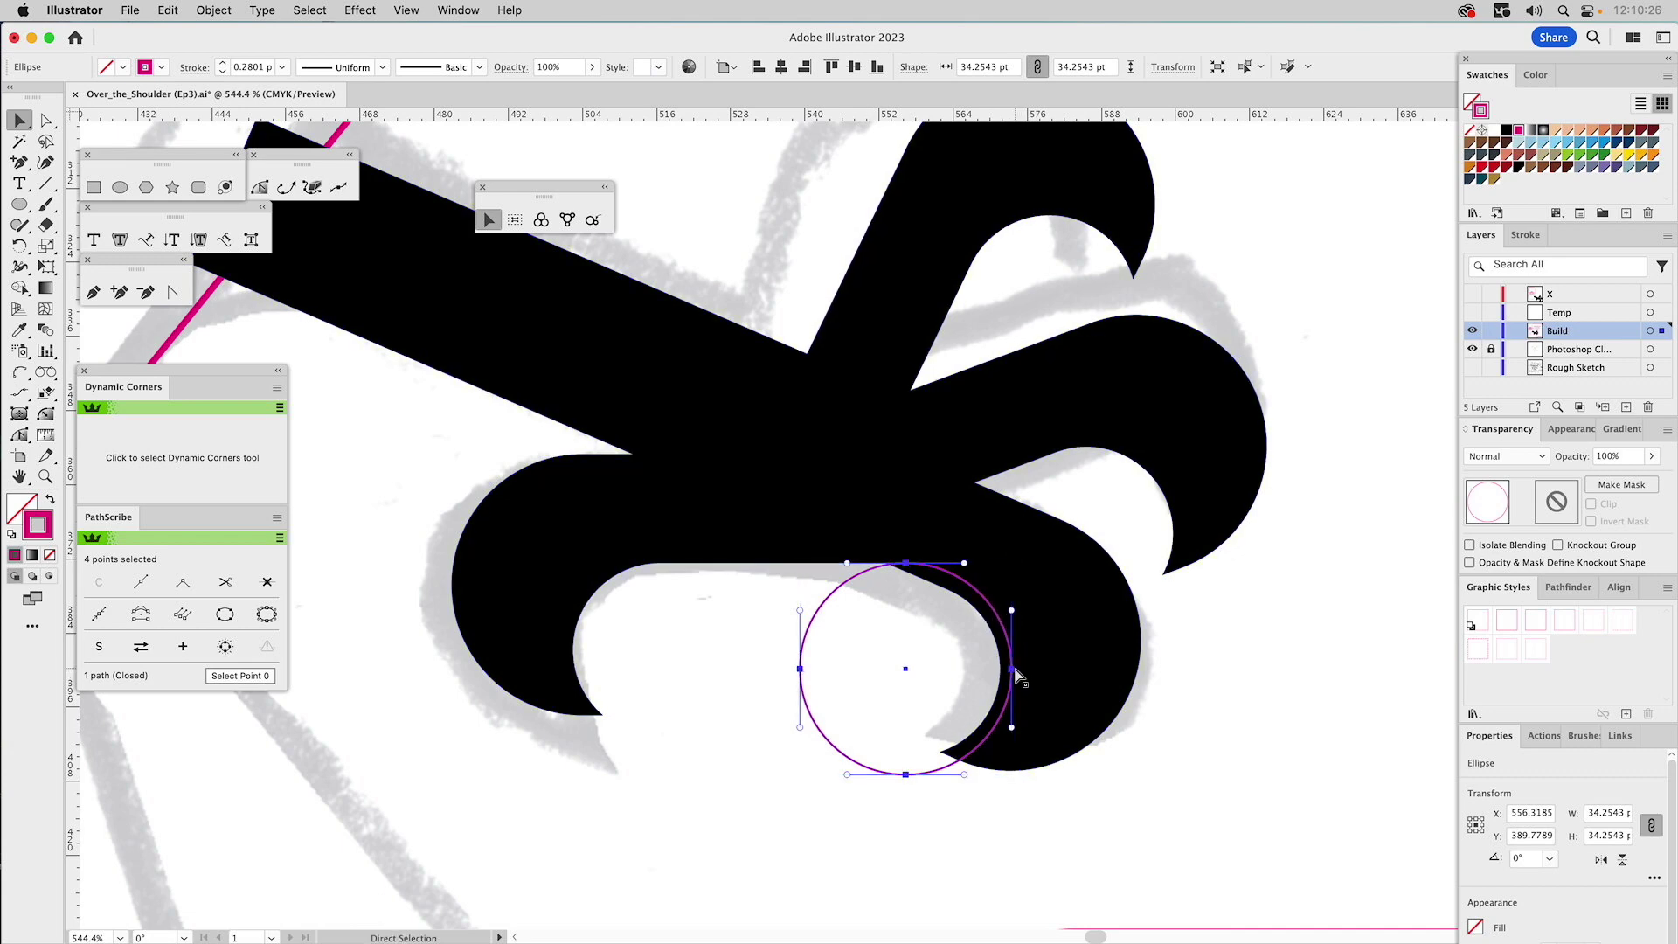
pyautogui.moveTo(1016, 672); pyautogui.dragTo(1002, 669)
pyautogui.press('v')
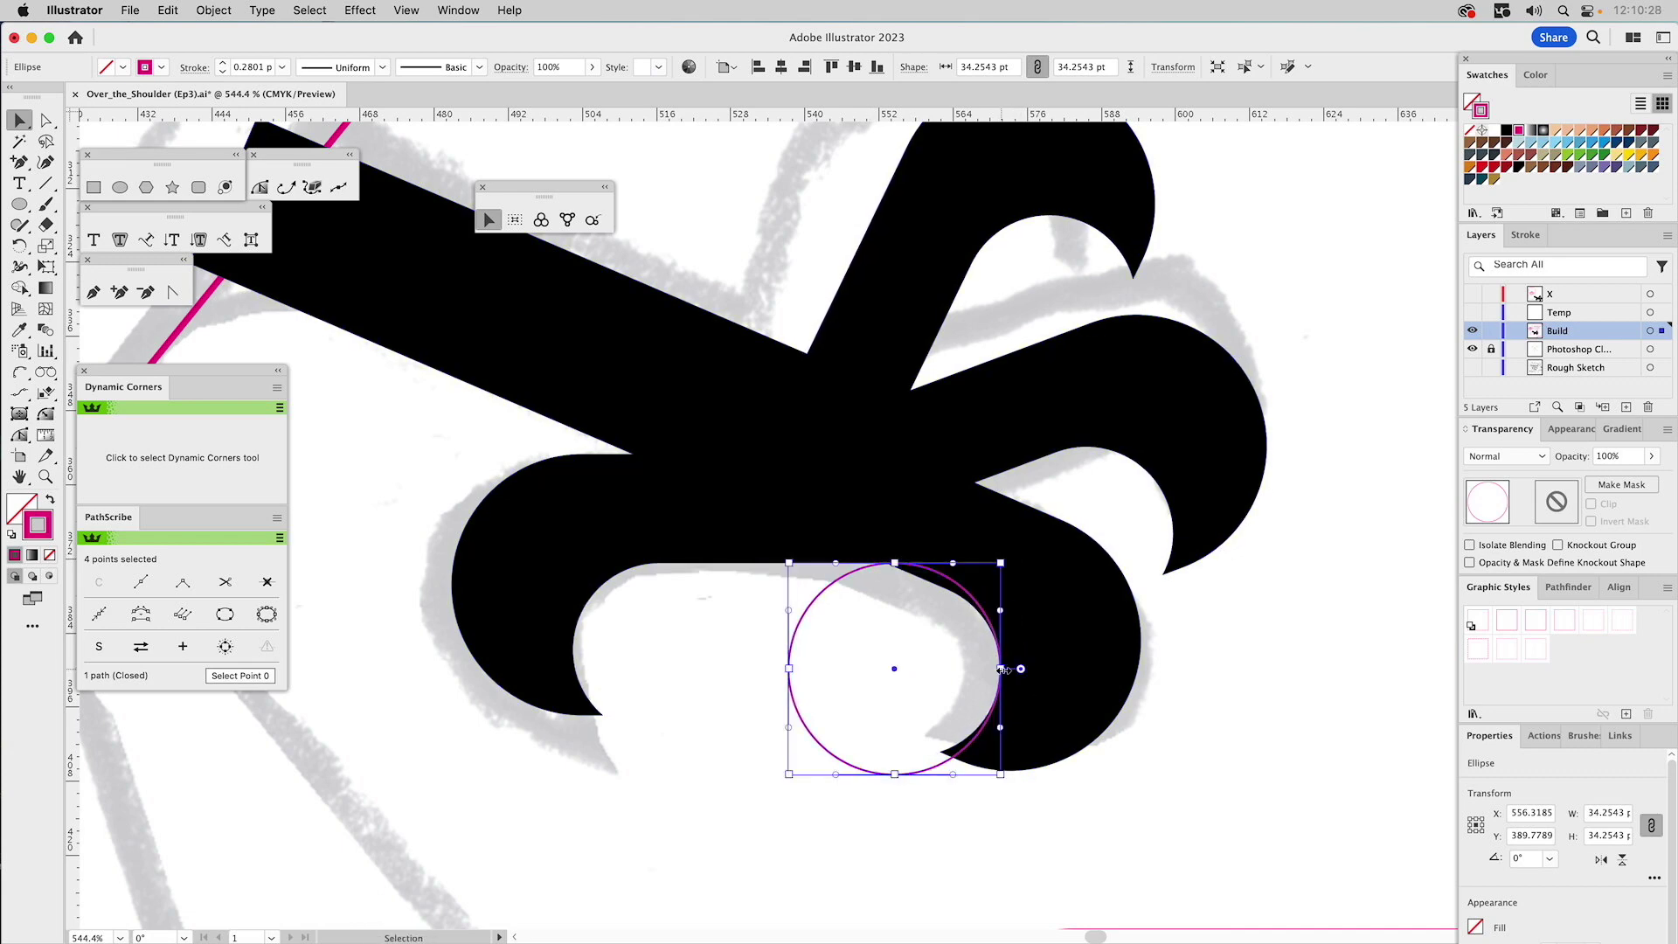
# - Shrink the circle to about 32.56 pt and pull the lower outer talon's inner-curve points inside it
pyautogui.press('super')
pyautogui.moveTo(788, 774); pyautogui.dragTo(800, 769)
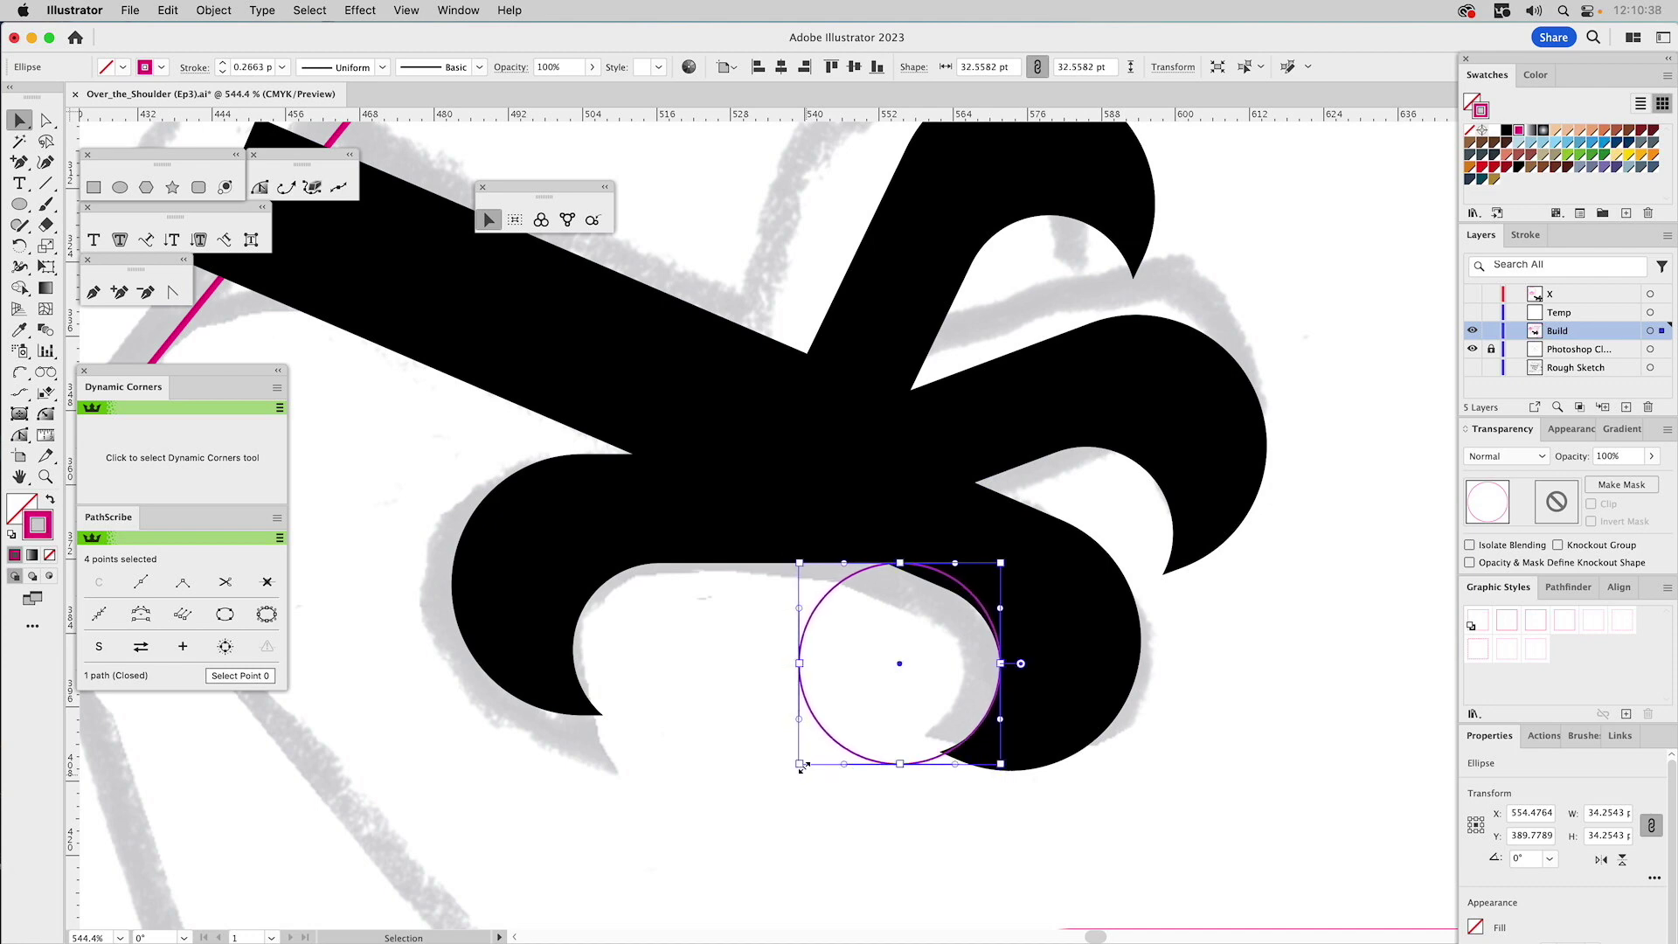
pyautogui.press('a')
pyautogui.press('super+shift+a')
pyautogui.click(935, 591)
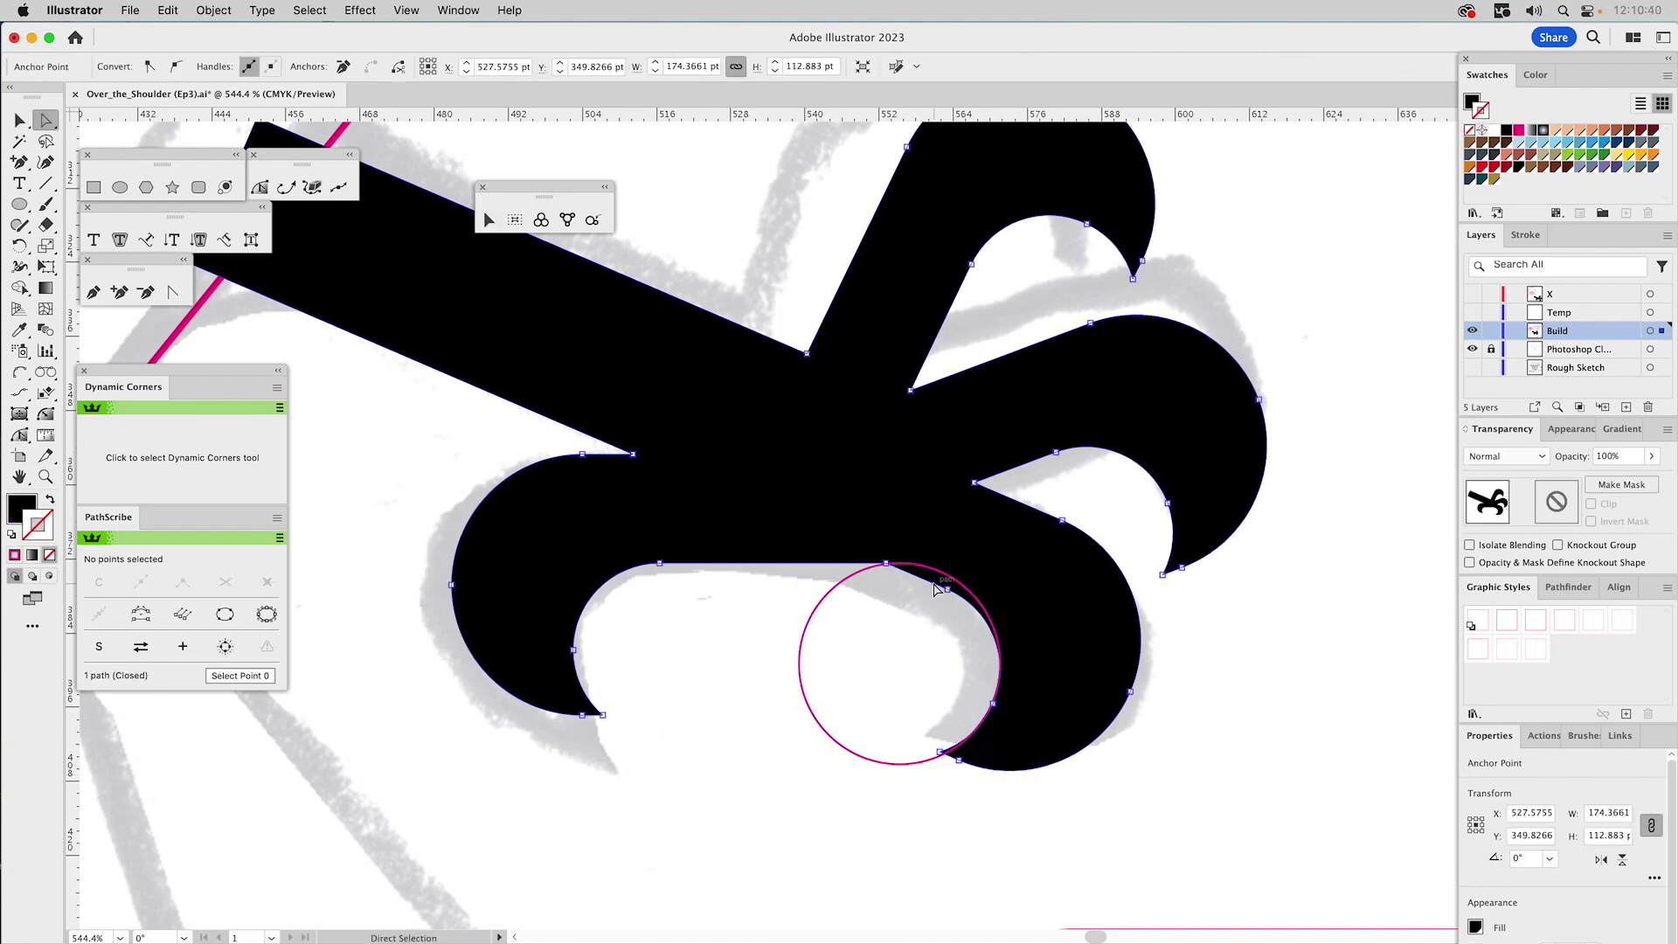
pyautogui.moveTo(888, 568); pyautogui.dragTo(913, 609)
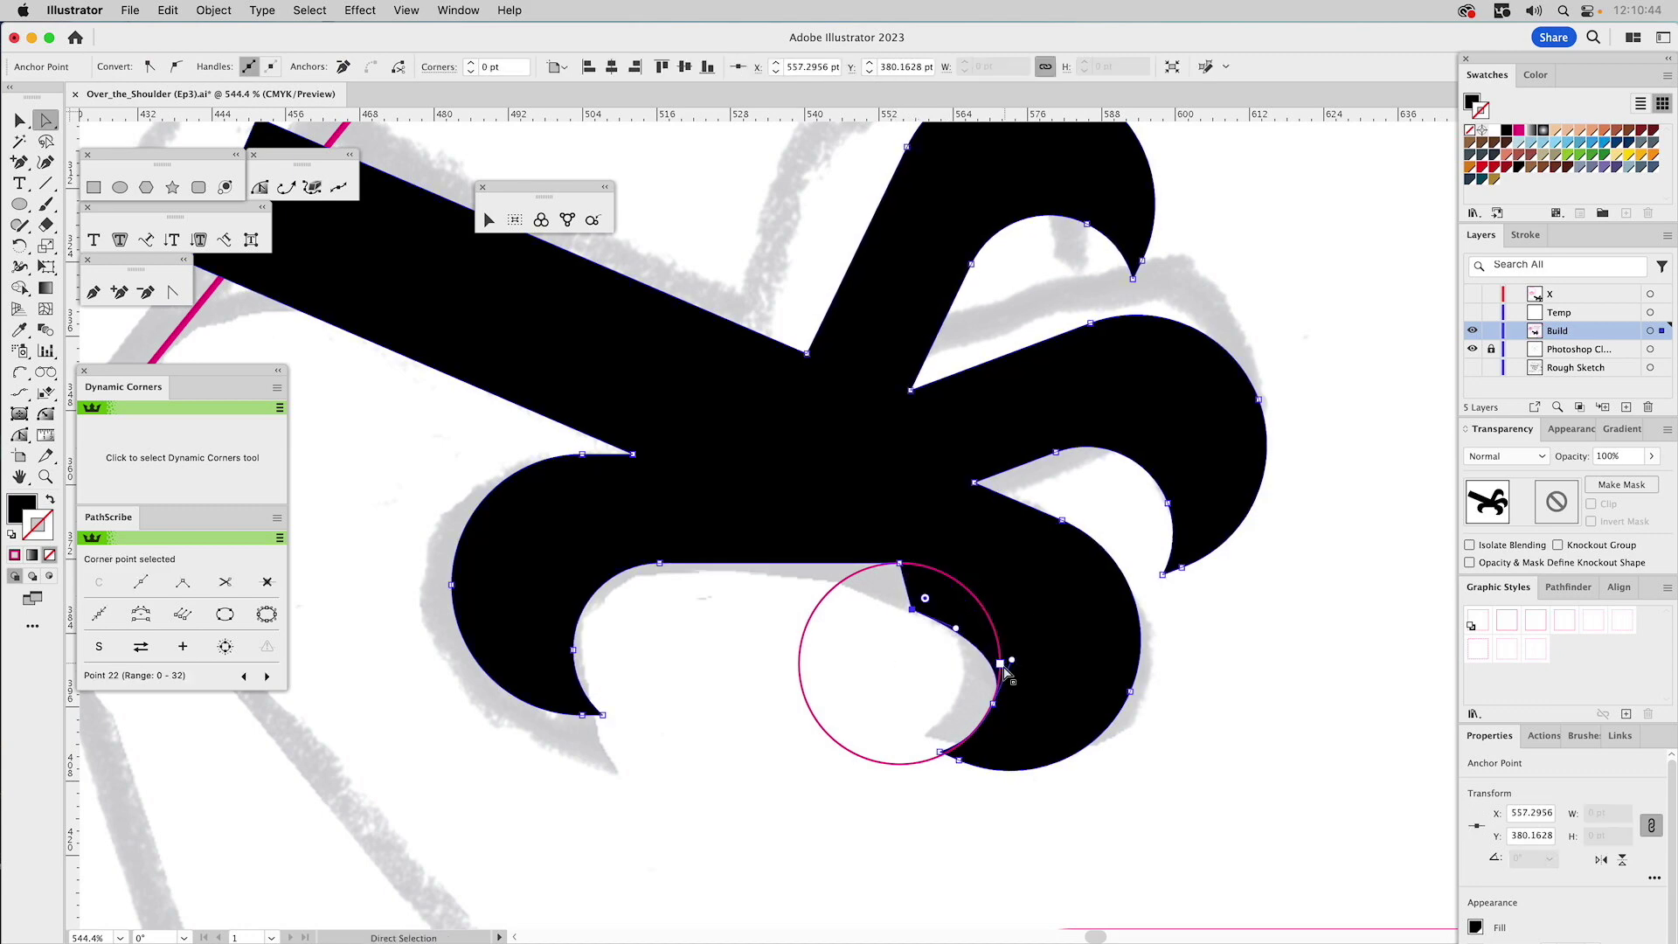
pyautogui.moveTo(996, 709); pyautogui.dragTo(928, 679)
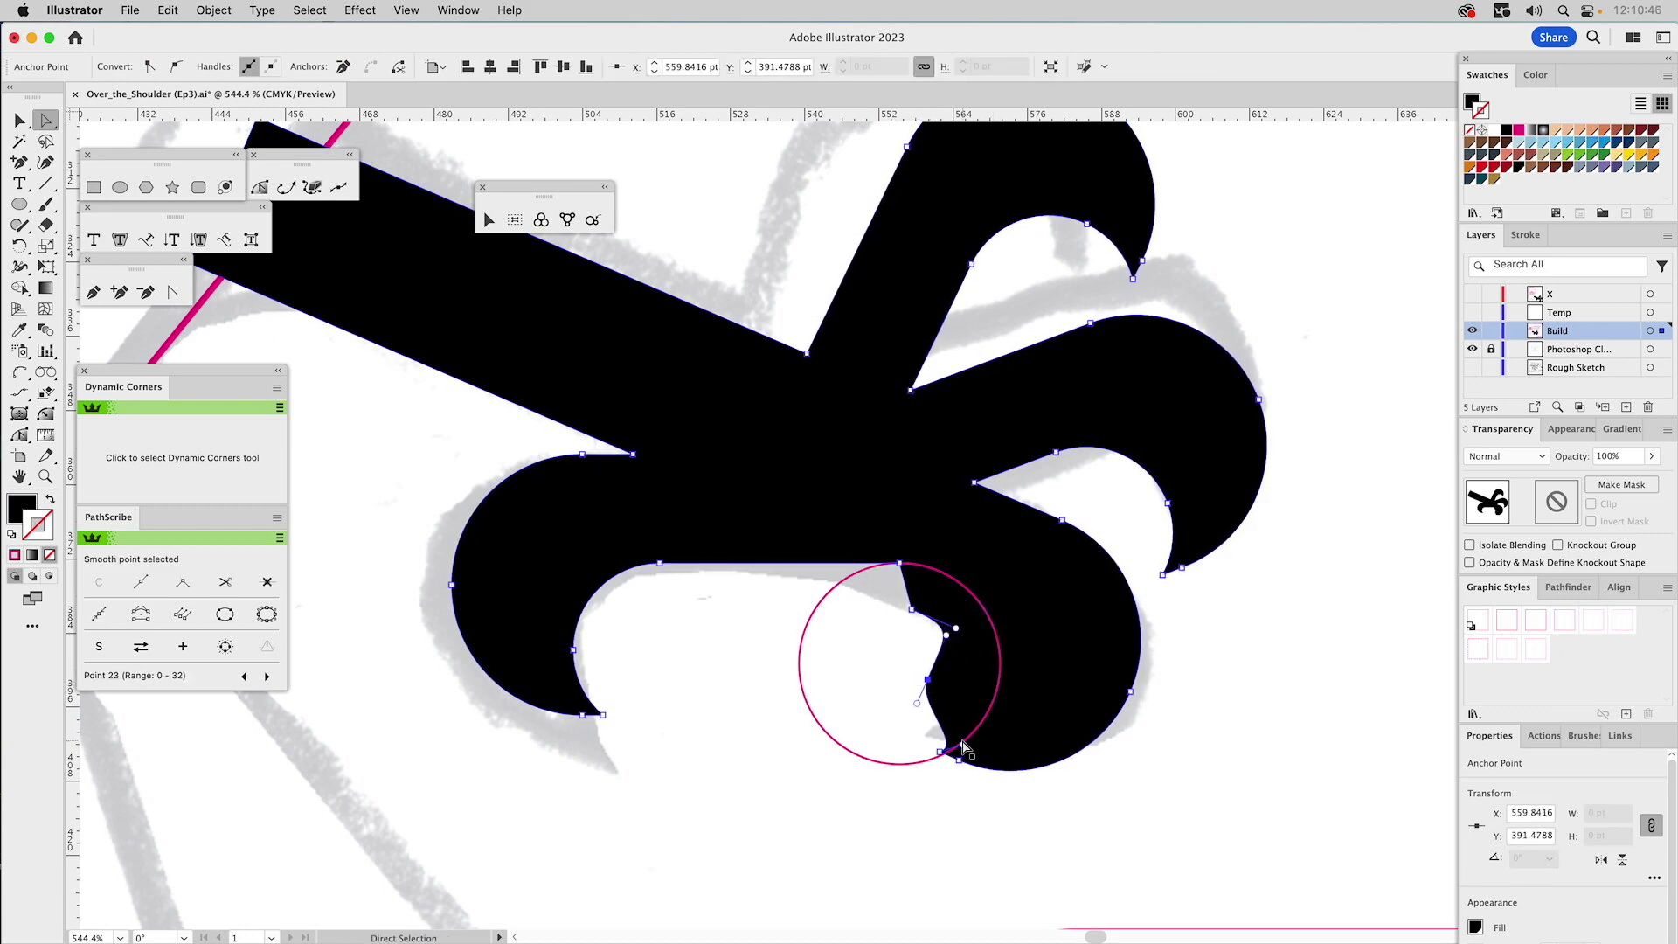
pyautogui.moveTo(961, 744); pyautogui.dragTo(889, 709)
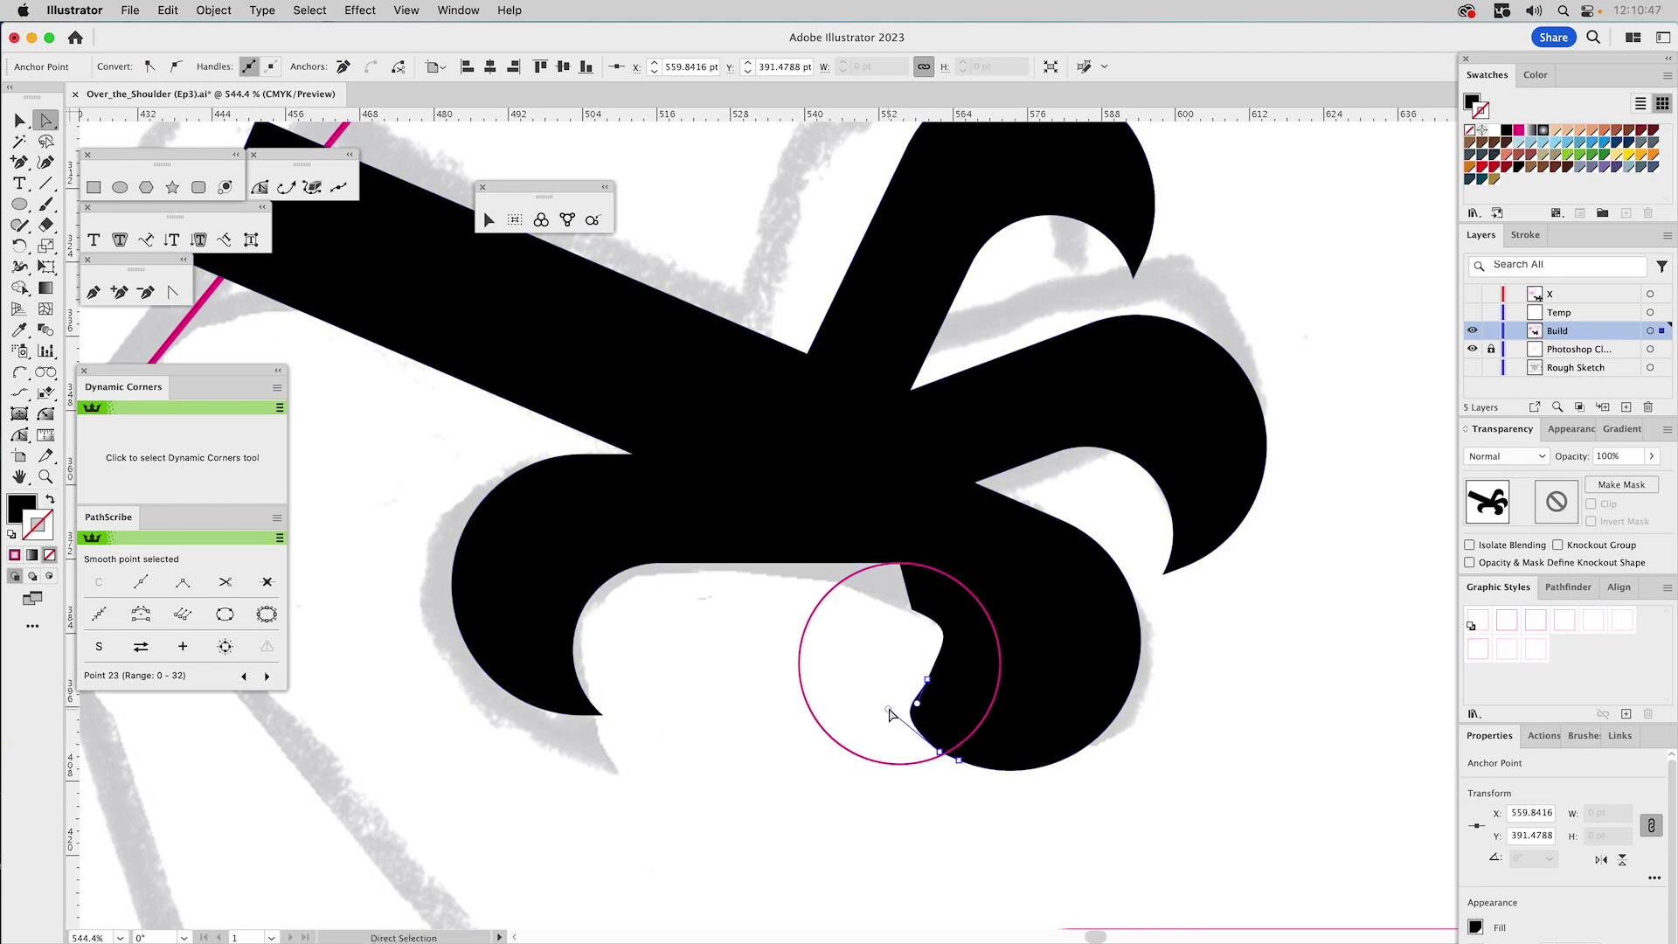
pyautogui.press('v')
pyautogui.click(939, 818)
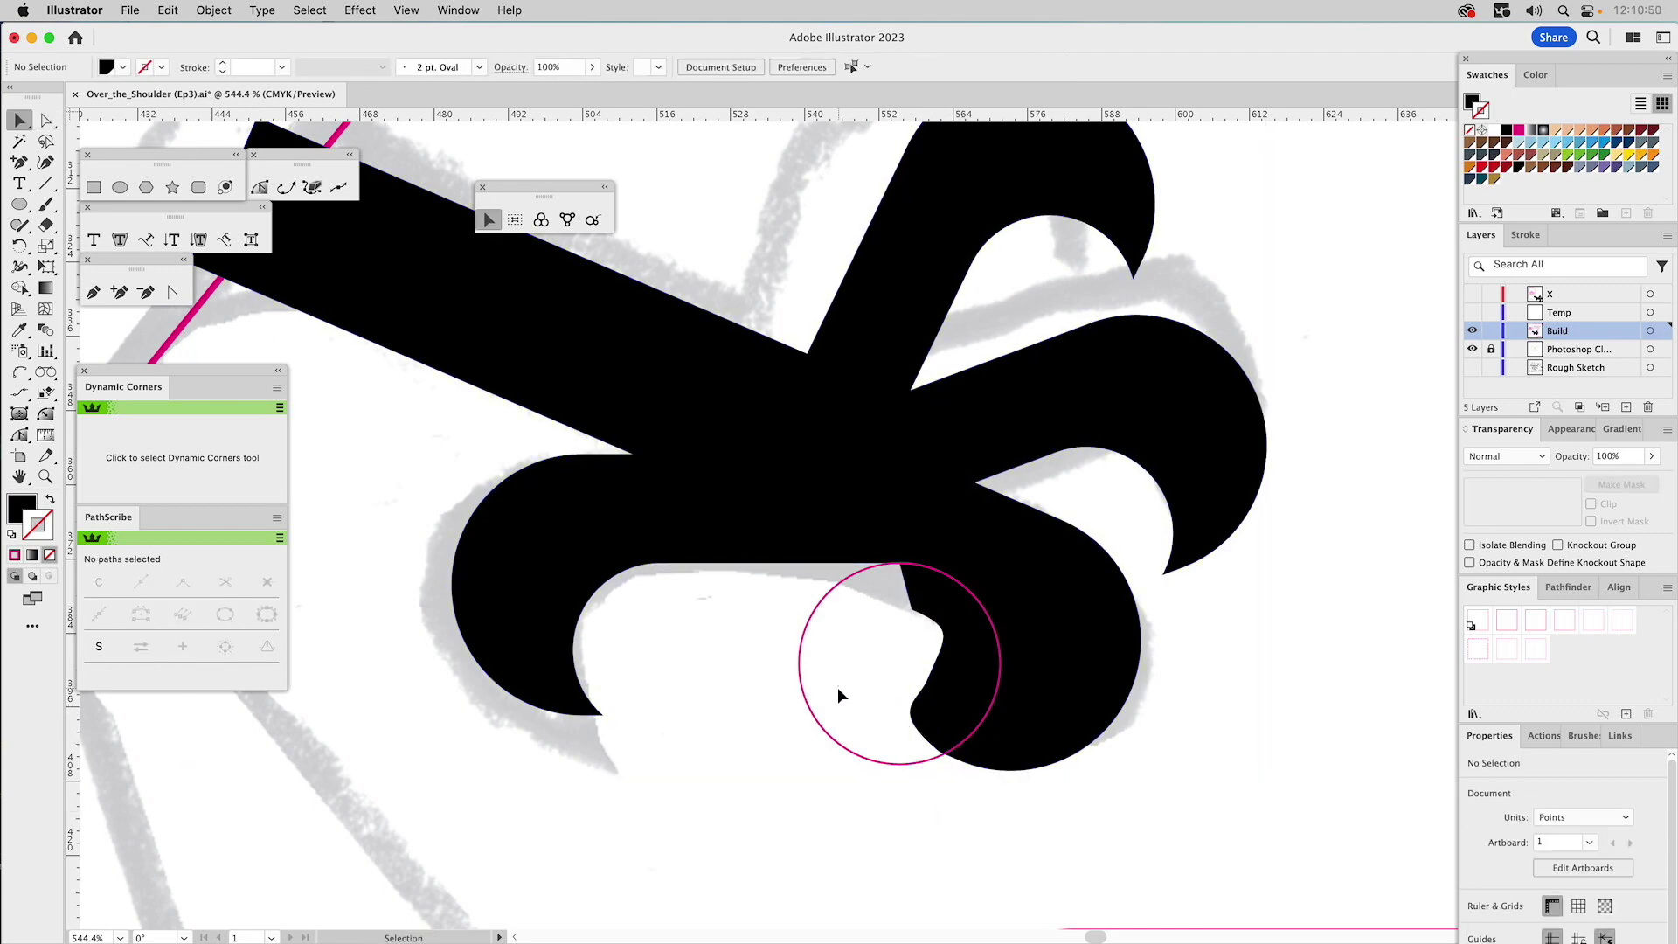
# - Square off the circle's upper-left quarter into a sharp corner with the Dynamic Corners tool
pyautogui.click(830, 590)
pyautogui.click(47, 418)
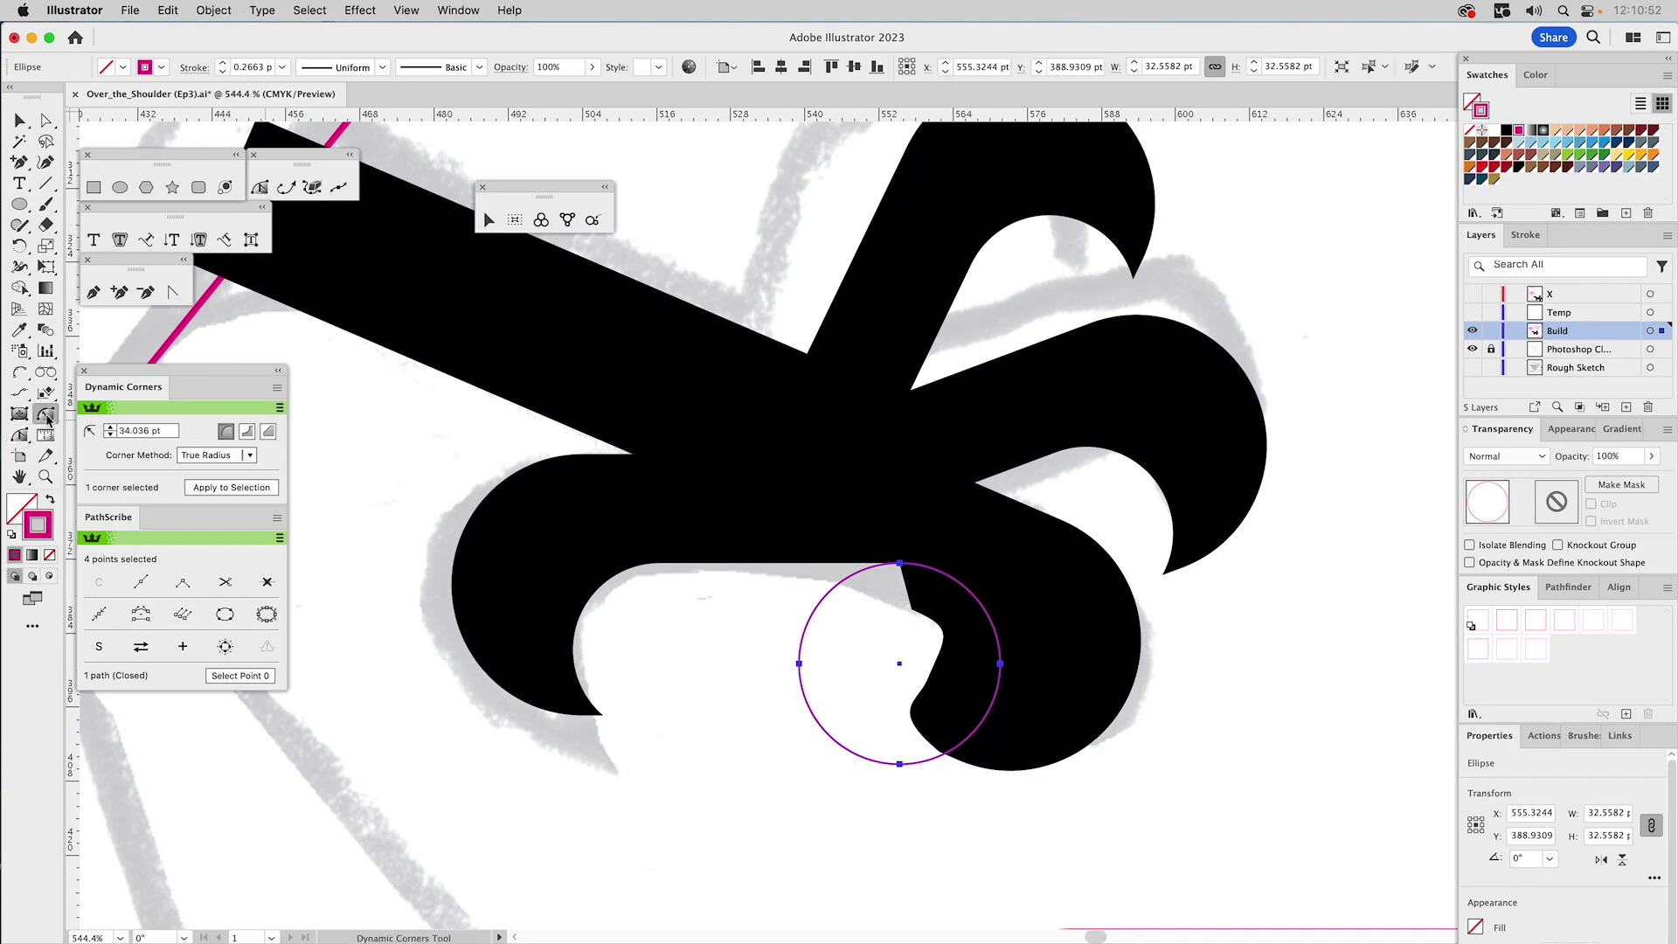
pyautogui.moveTo(830, 595); pyautogui.dragTo(767, 575)
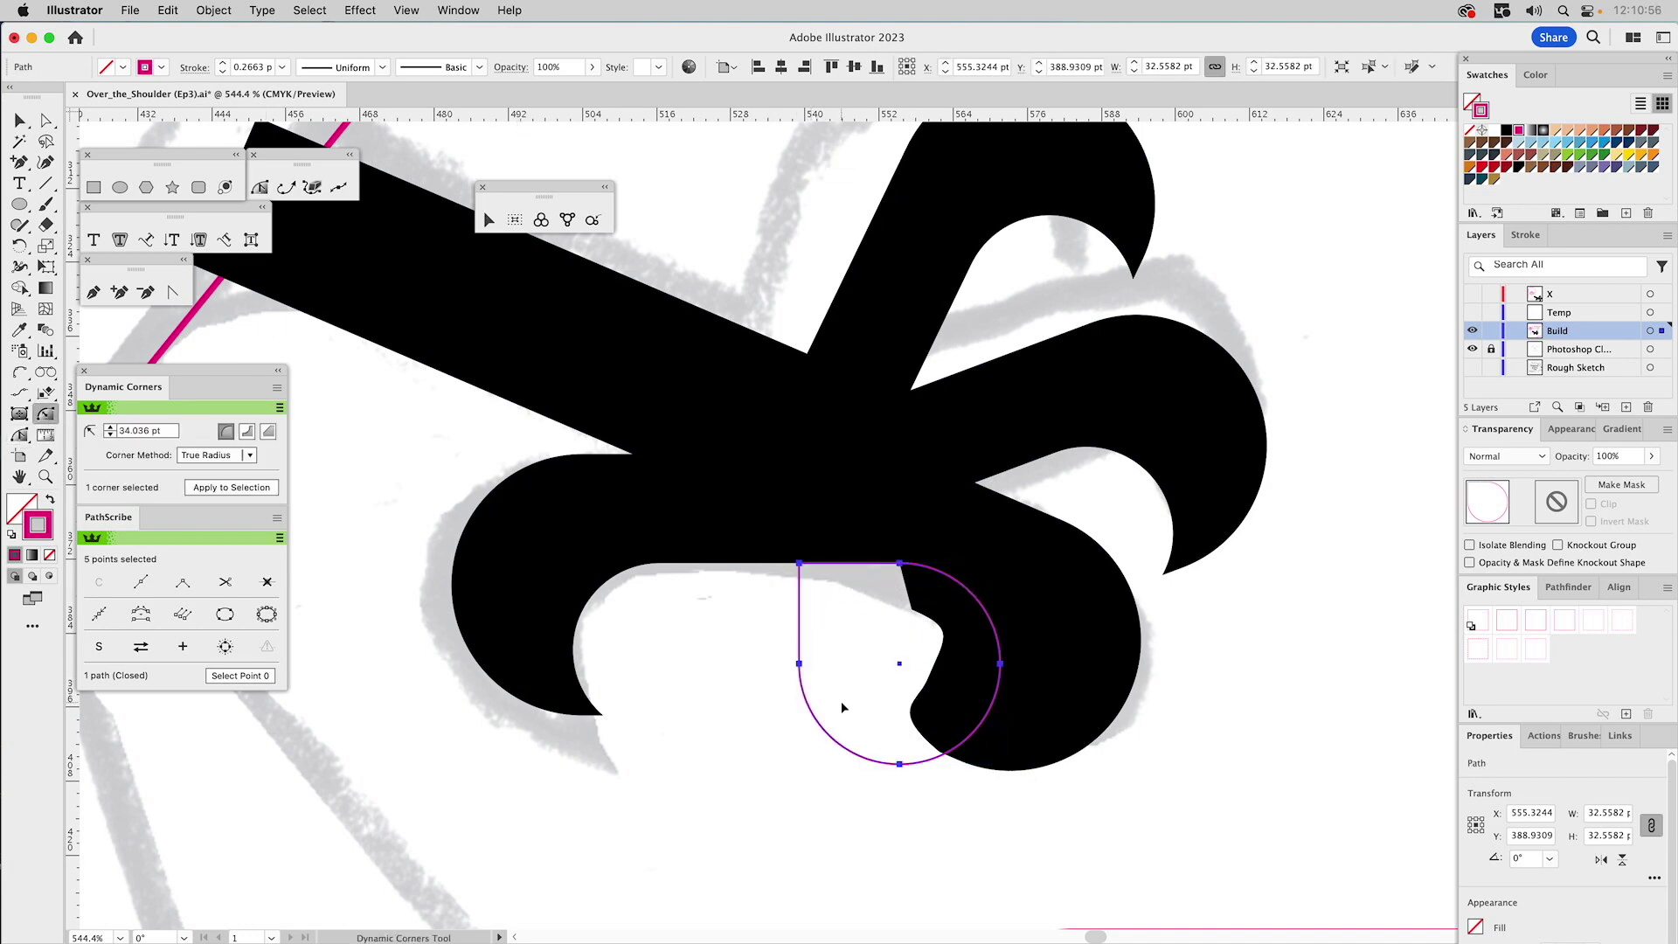
pyautogui.press('v')
# - Subtract the modified circle from the black leg shape to recut the lower outer talon's inner curve
pyautogui.press('super+a')
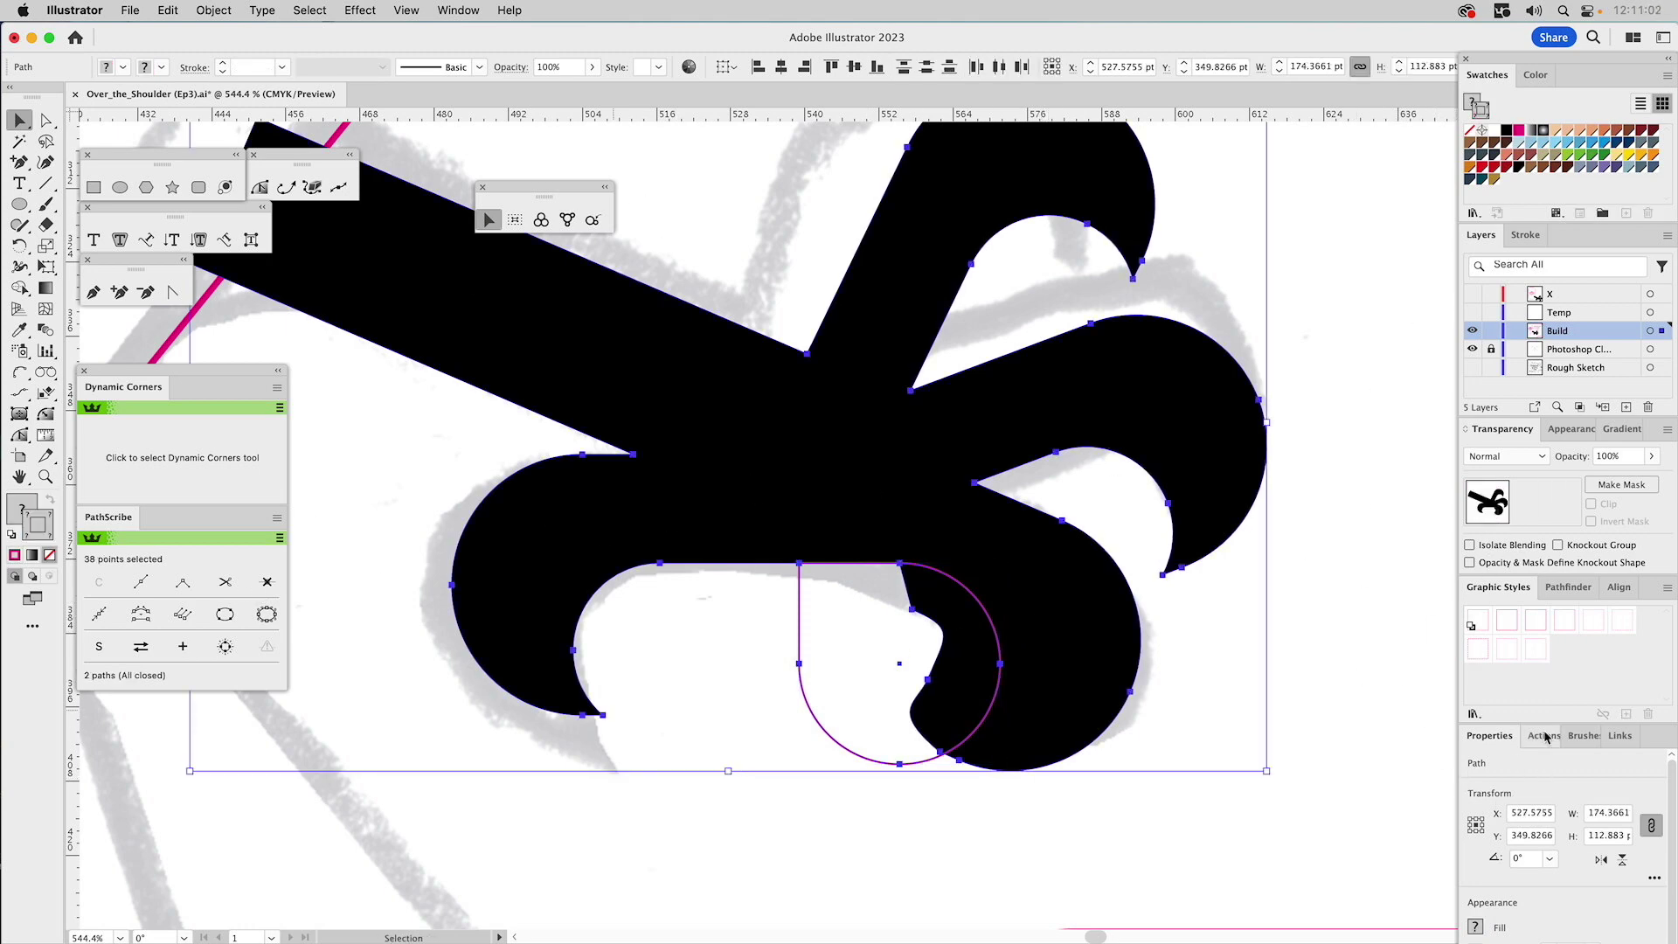
pyautogui.click(1568, 587)
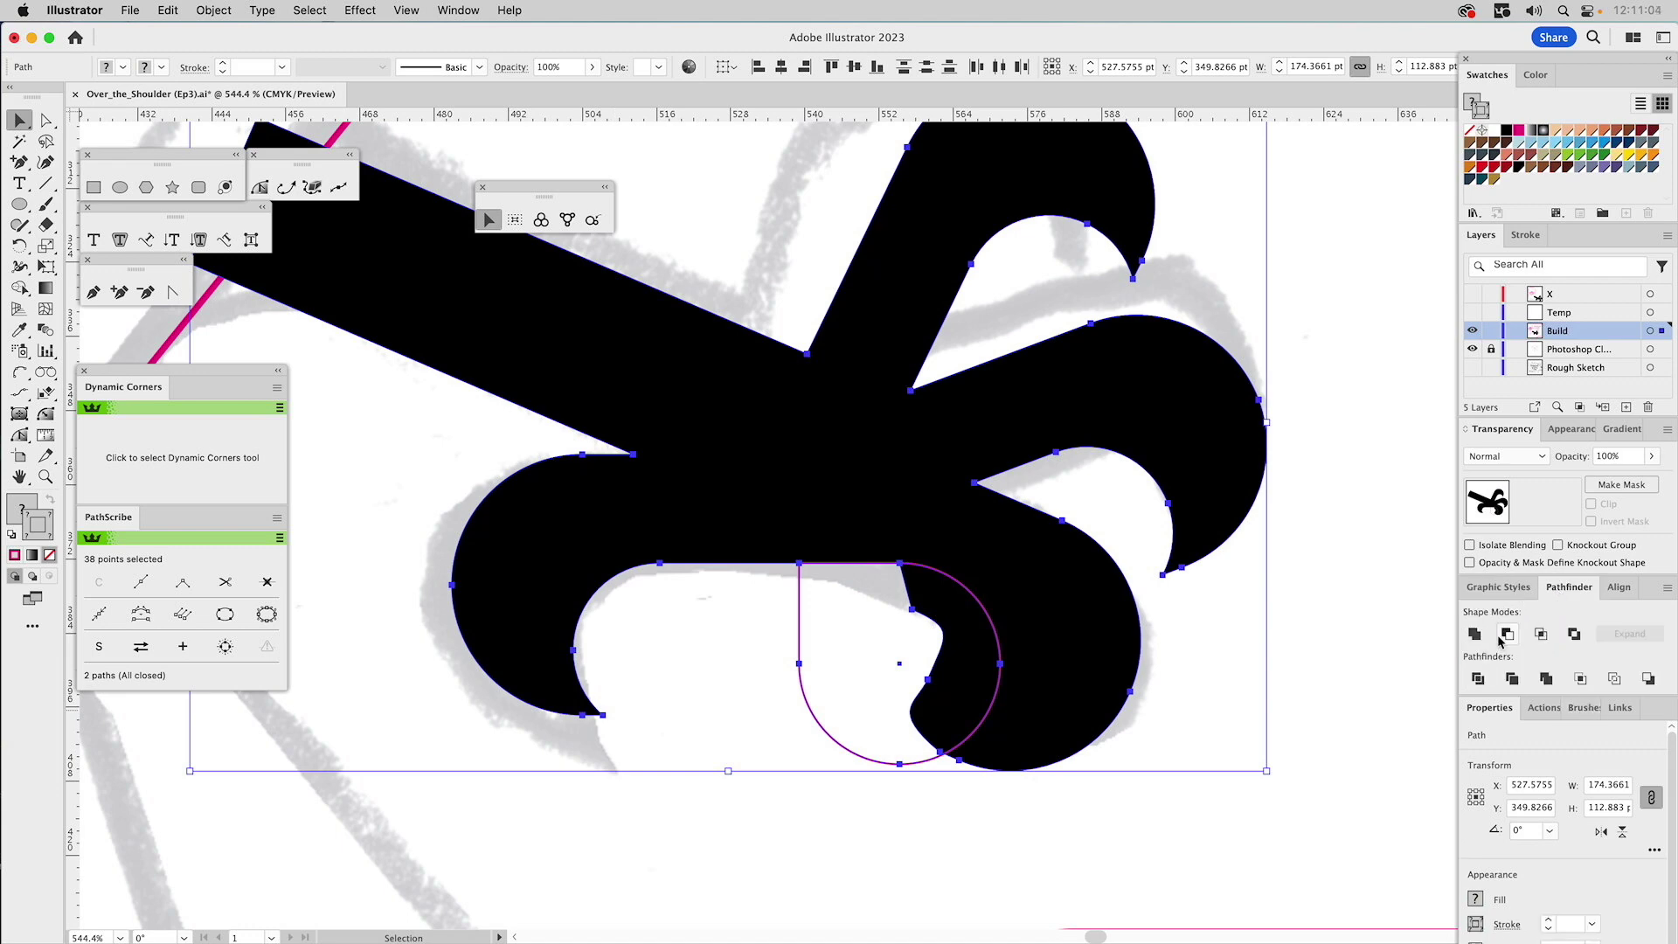
pyautogui.click(1509, 635)
pyautogui.click(897, 667)
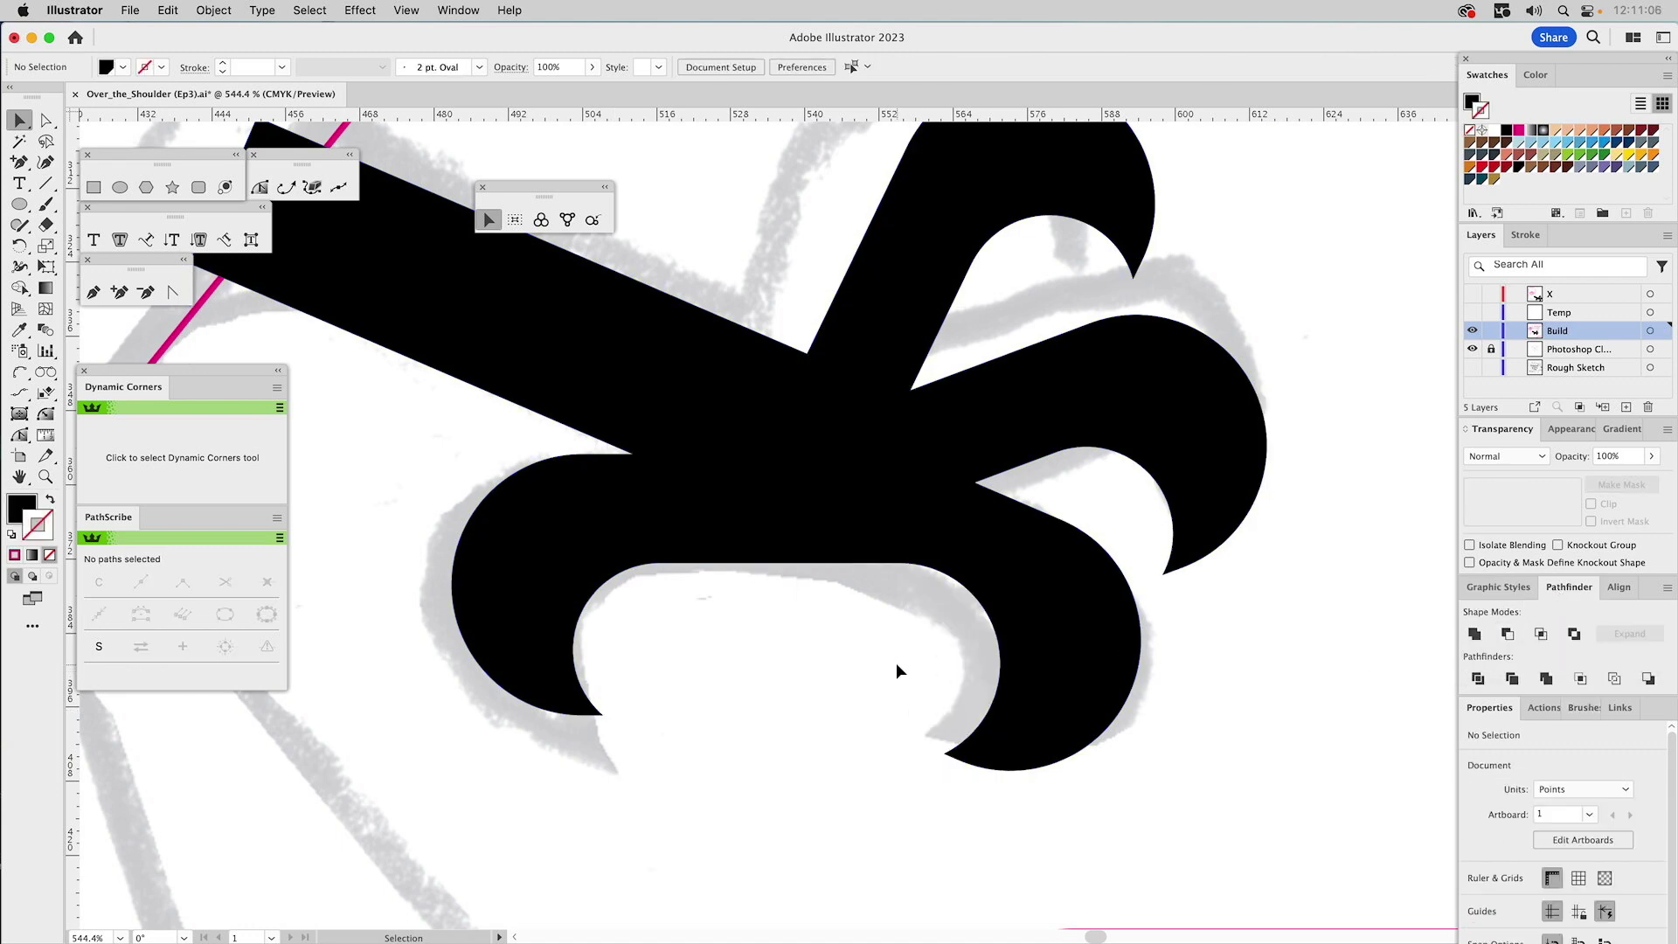
# - Draw a closed four-sided path with the Pen tool across the base of the uppermost talon, between its two straight edges
pyautogui.press('z')
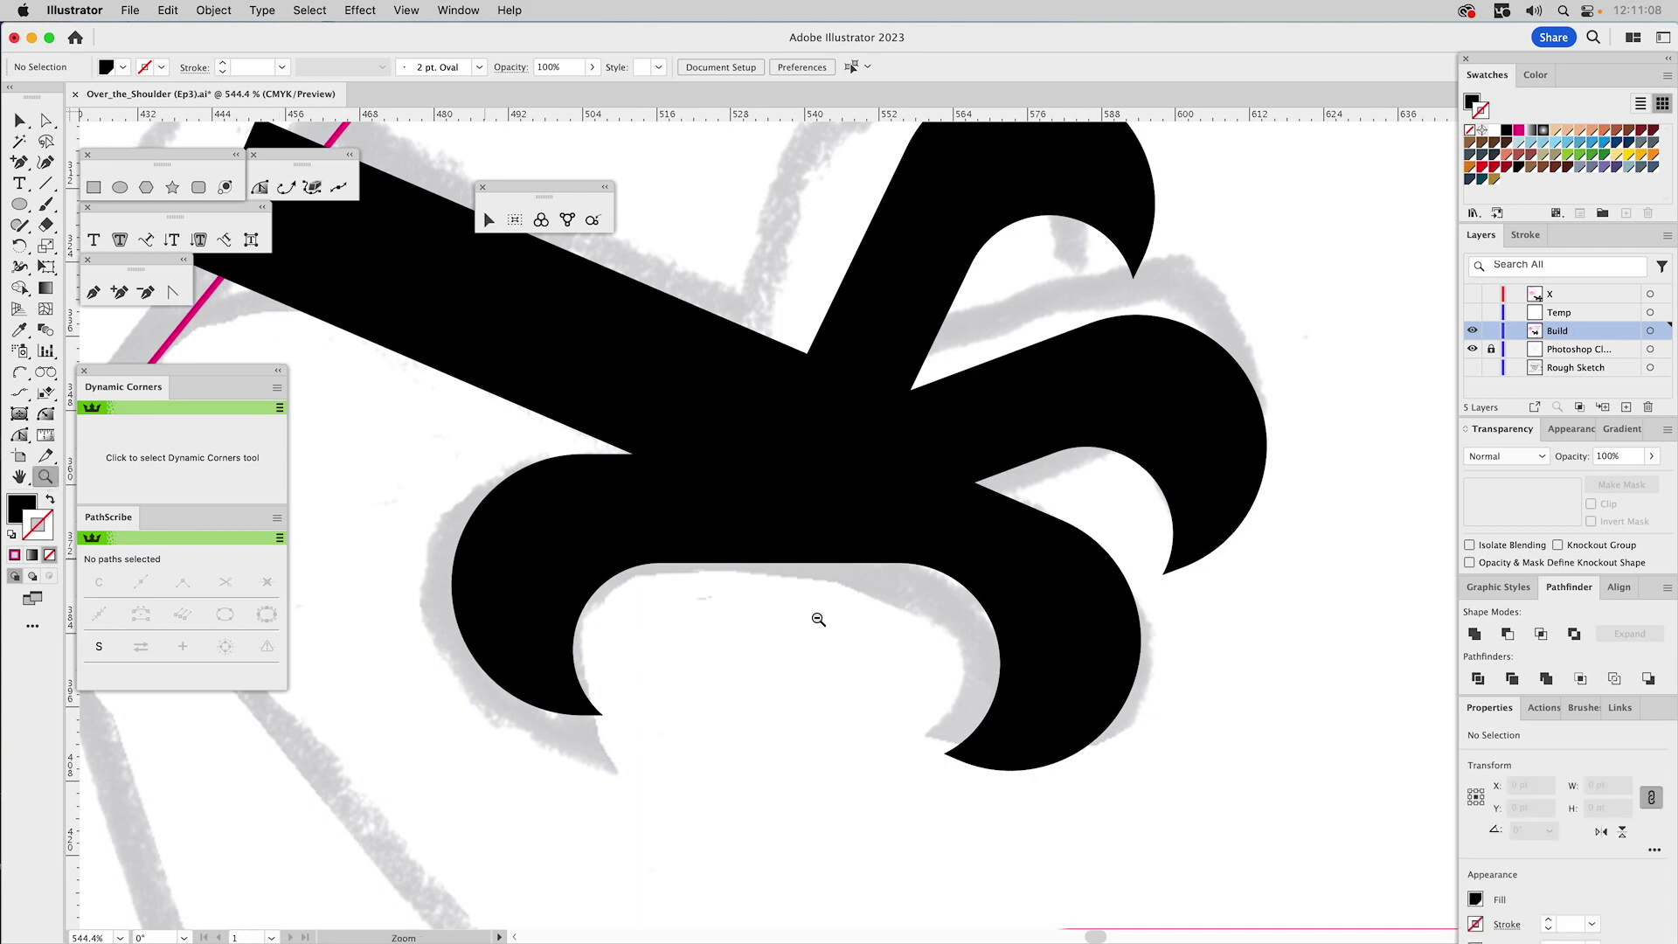
pyautogui.keyDown('alt'); pyautogui.click(959, 652); pyautogui.keyUp('alt')
pyautogui.keyDown('alt'); pyautogui.click(958, 652); pyautogui.keyUp('alt')
pyautogui.keyDown('alt'); pyautogui.click(979, 490); pyautogui.keyUp('alt')
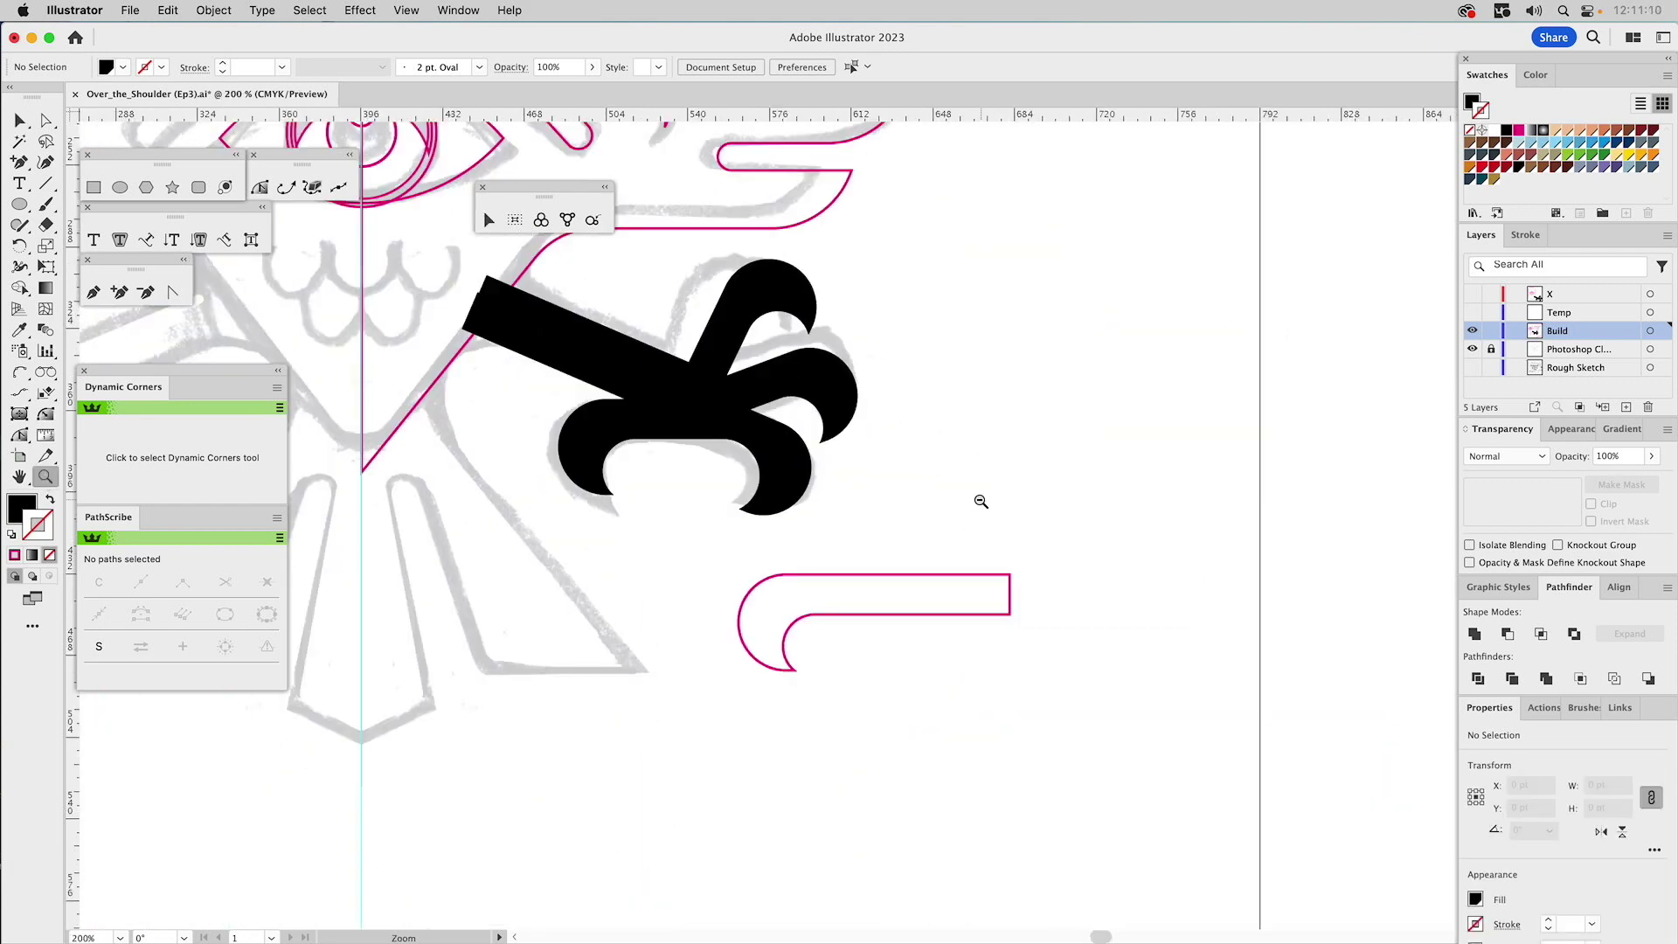
pyautogui.moveTo(953, 498); pyautogui.dragTo(1168, 592)
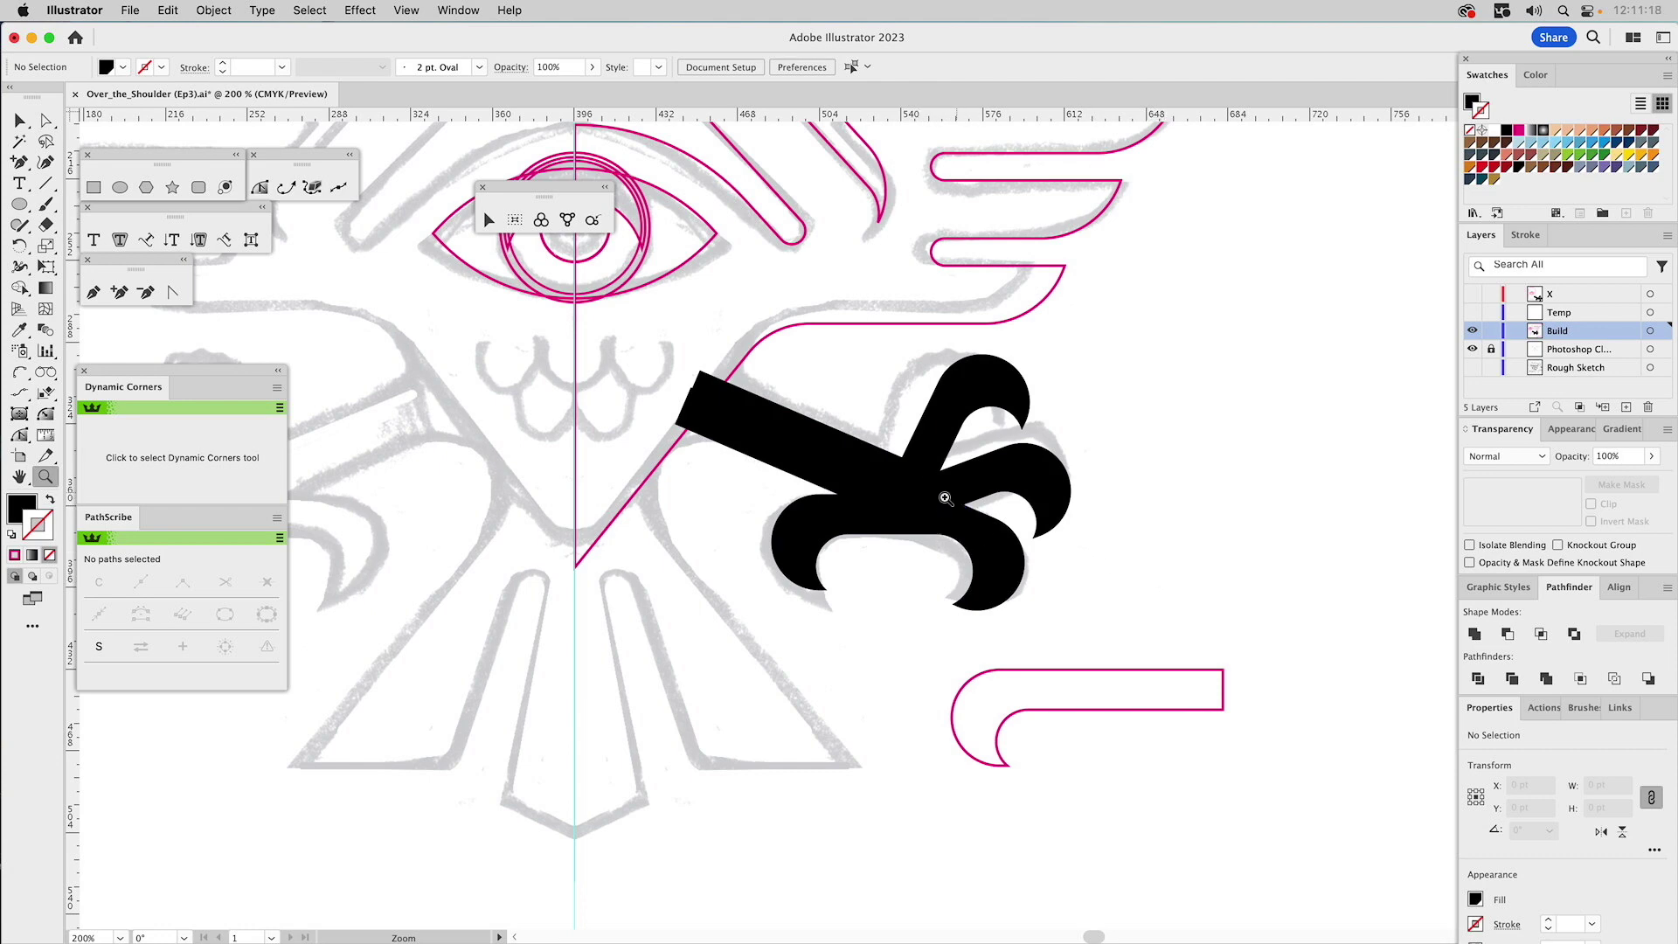
pyautogui.moveTo(825, 429); pyautogui.dragTo(1164, 796)
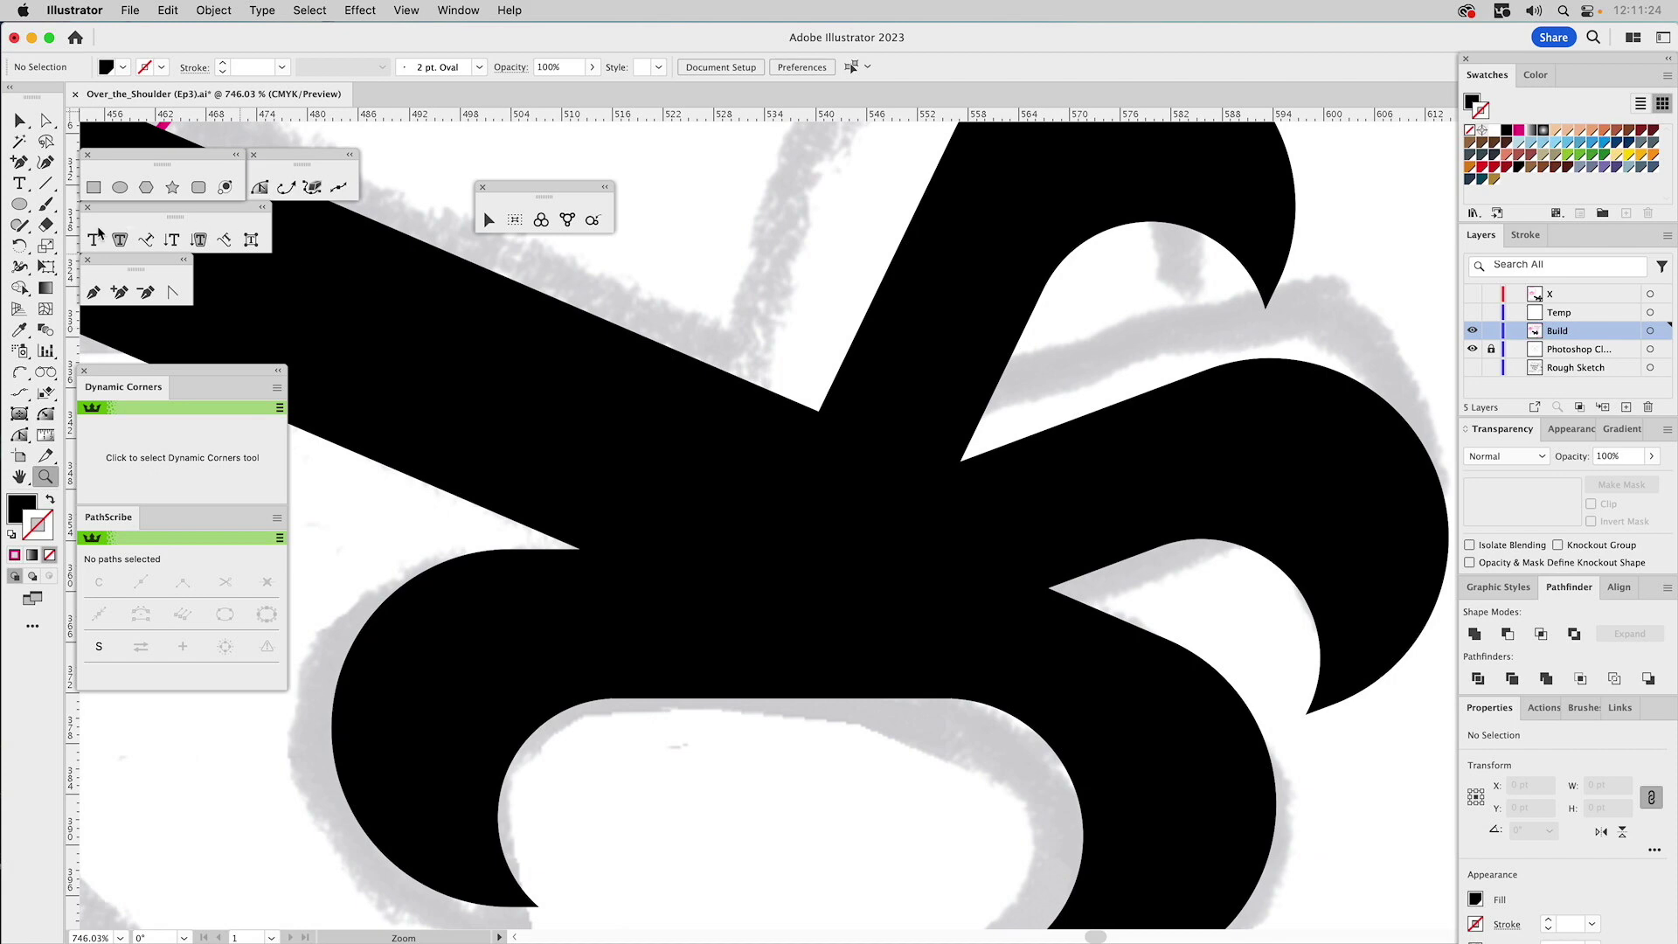
pyautogui.click(92, 291)
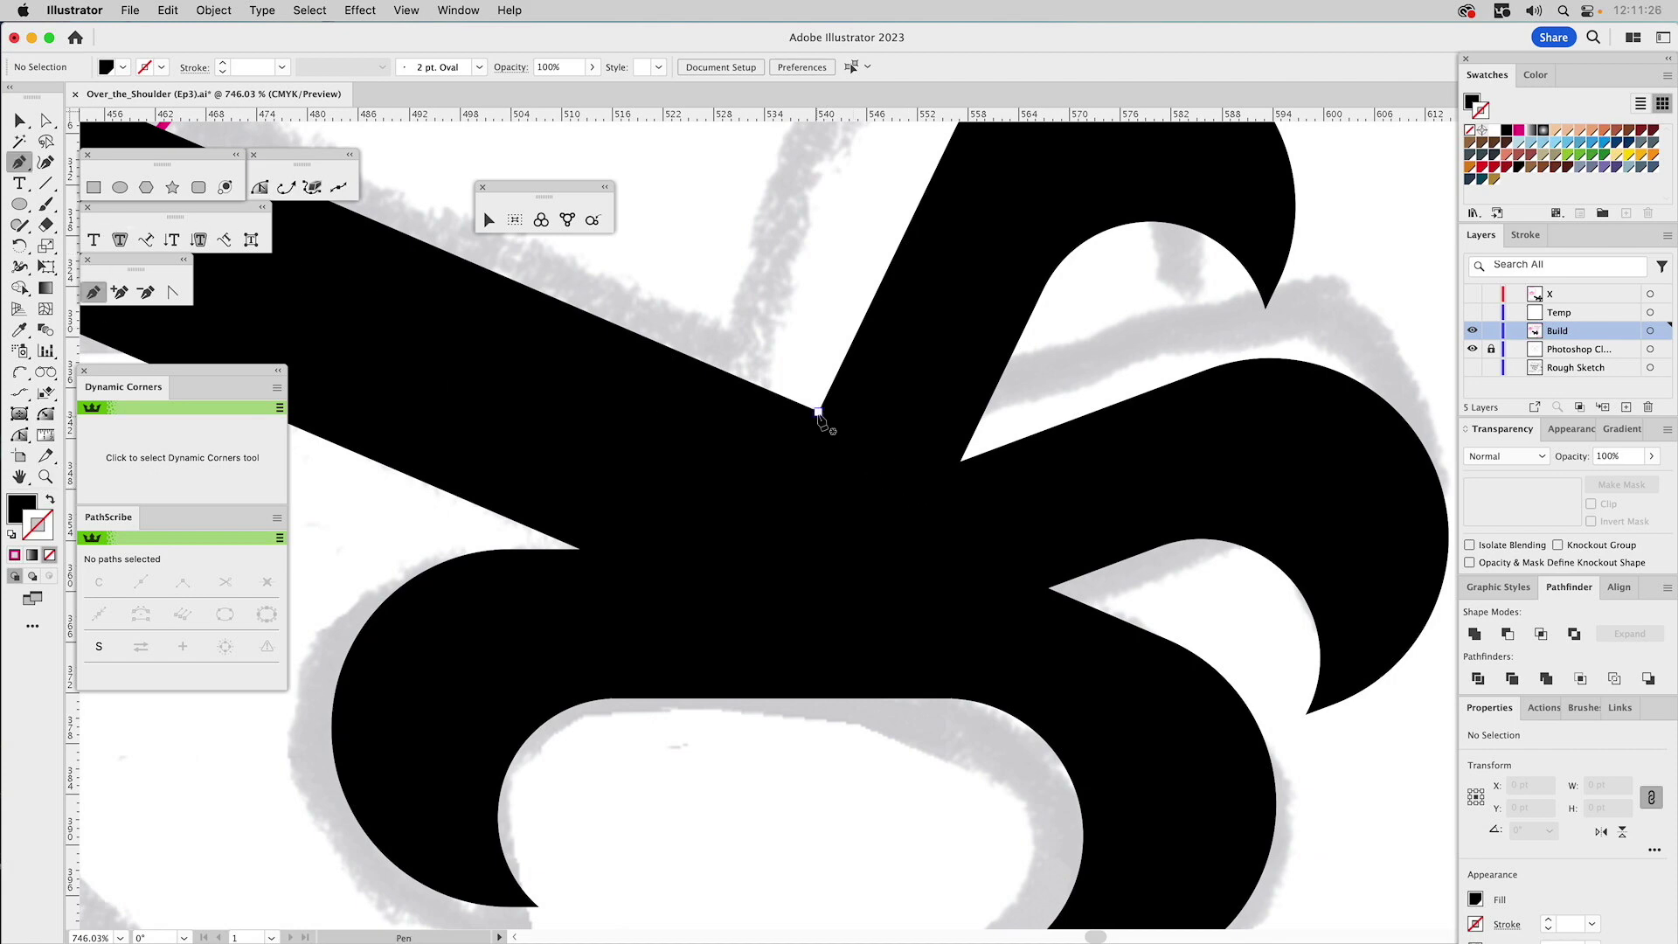
pyautogui.click(818, 413)
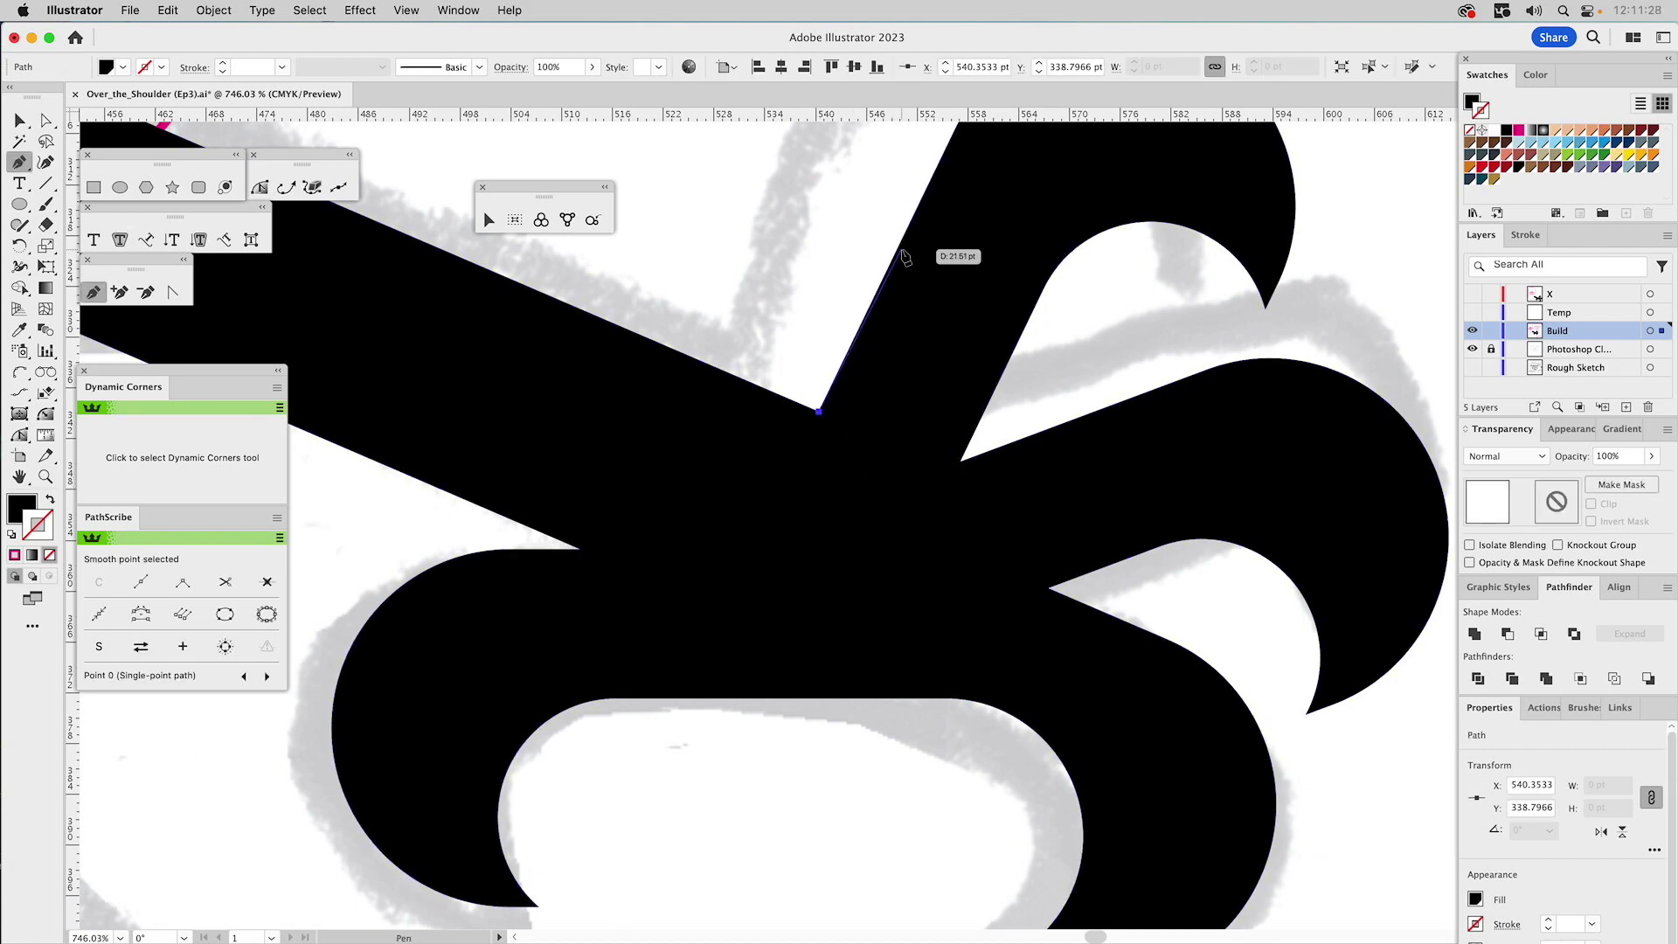
pyautogui.click(898, 248)
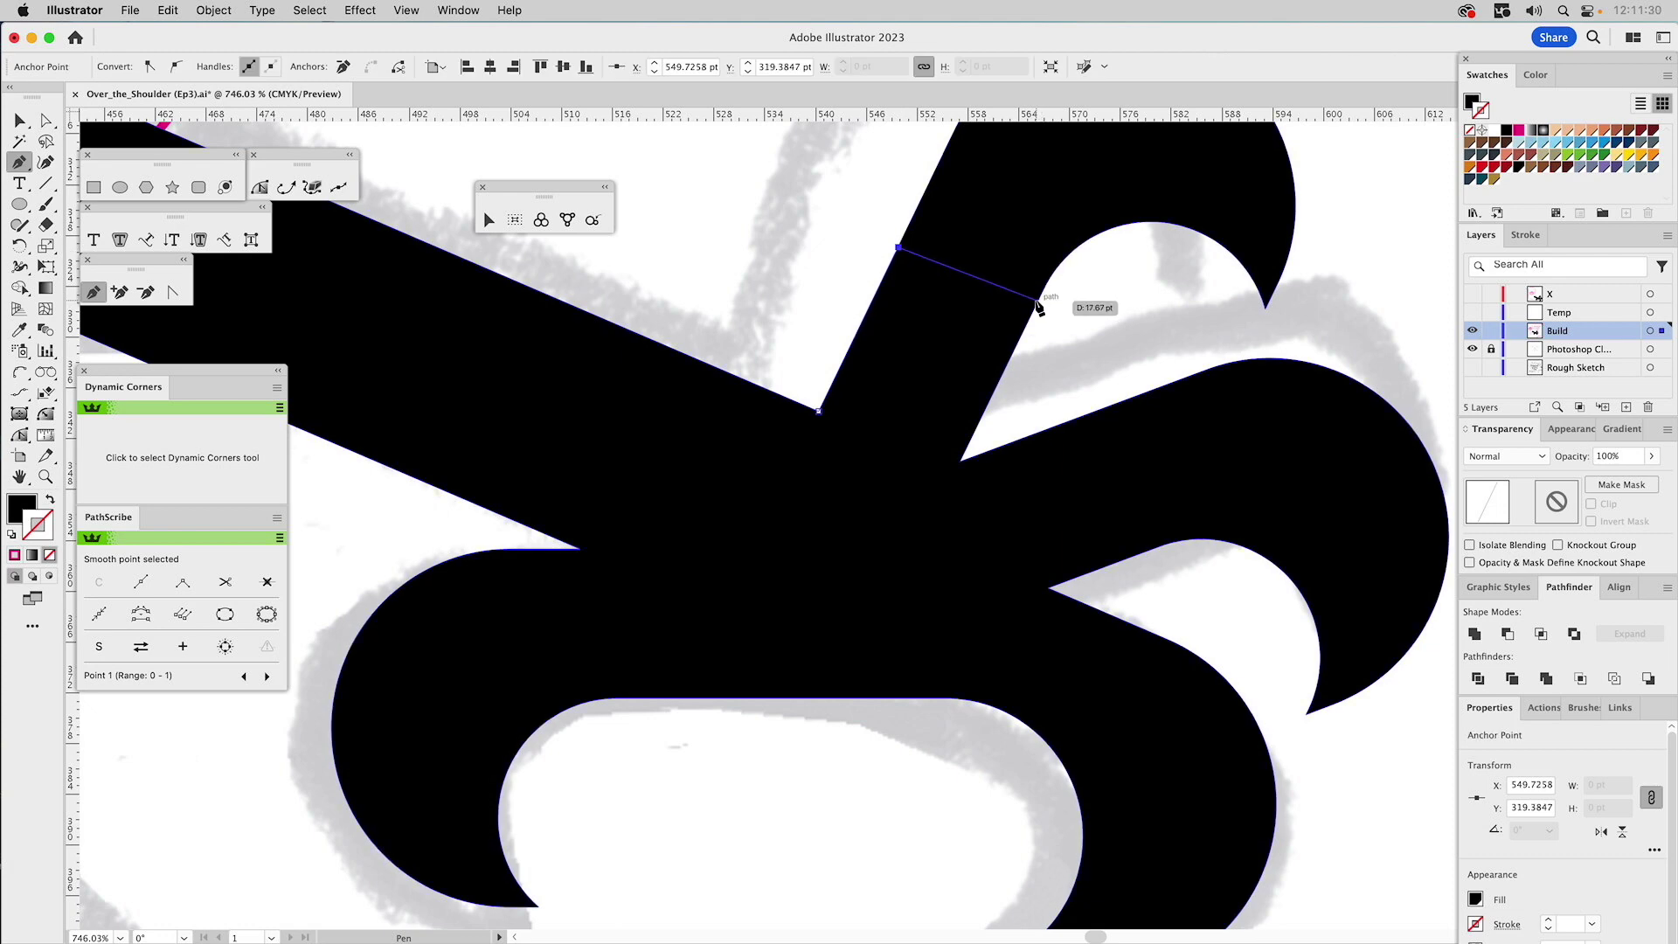
pyautogui.click(1044, 288)
pyautogui.click(960, 460)
pyautogui.click(819, 413)
pyautogui.press('v')
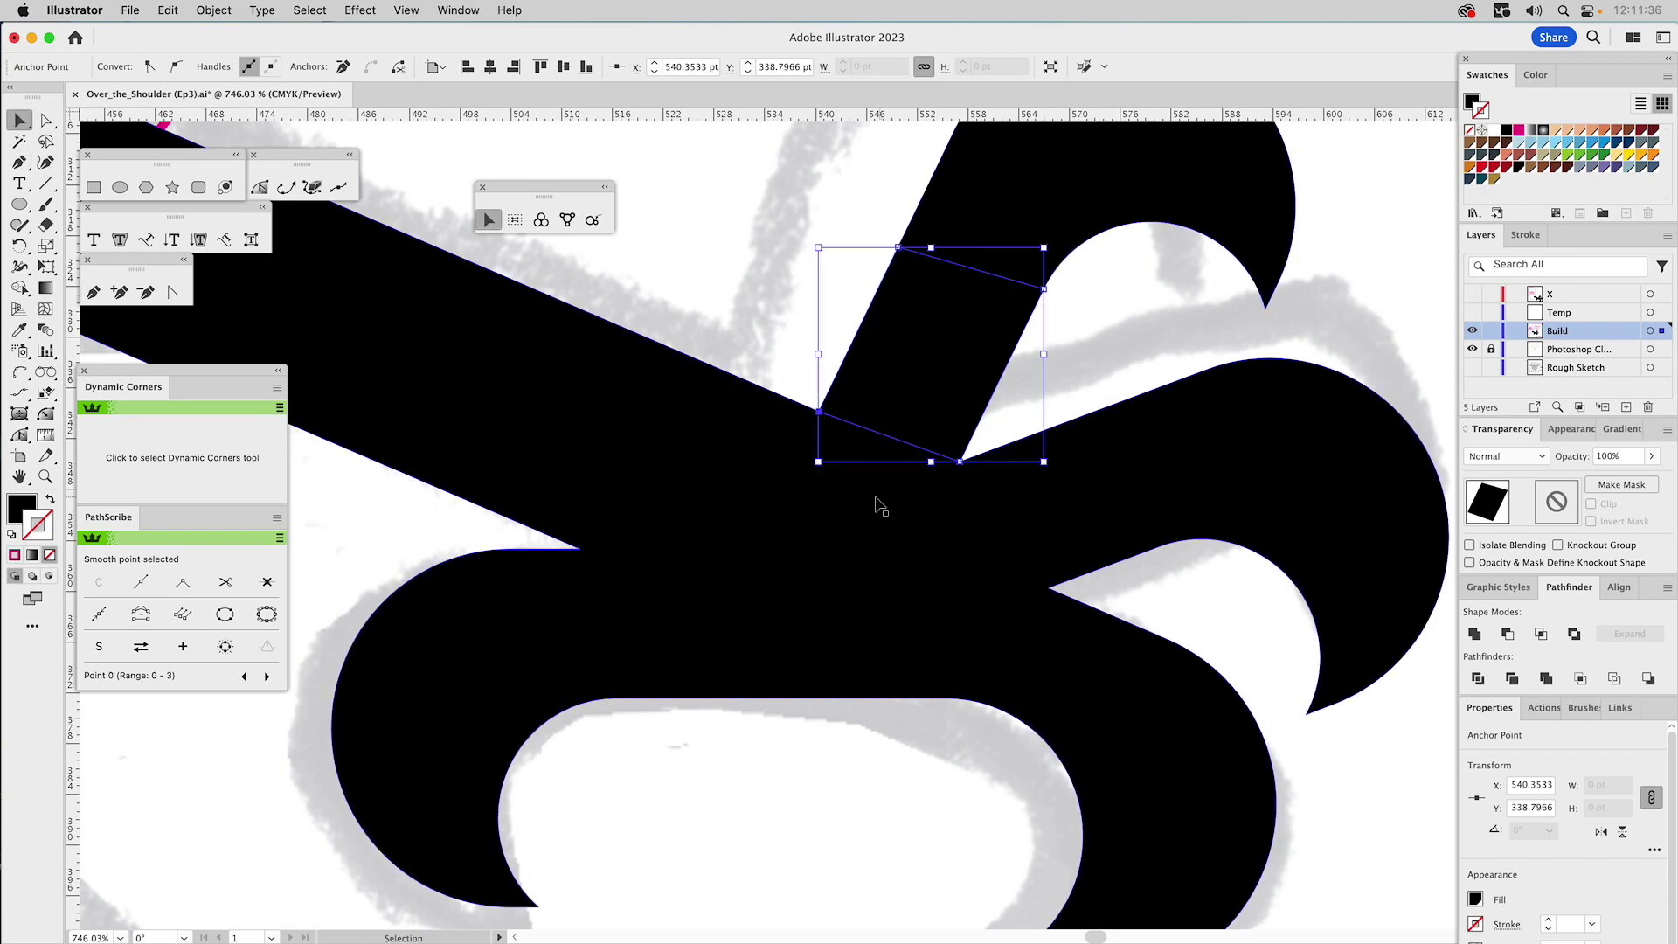
# - Give the four-sided path the body line's unfilled magenta outline with a 0.25 pt stroke weight
pyautogui.moveTo(610, 528); pyautogui.dragTo(1003, 513)
pyautogui.press('i')
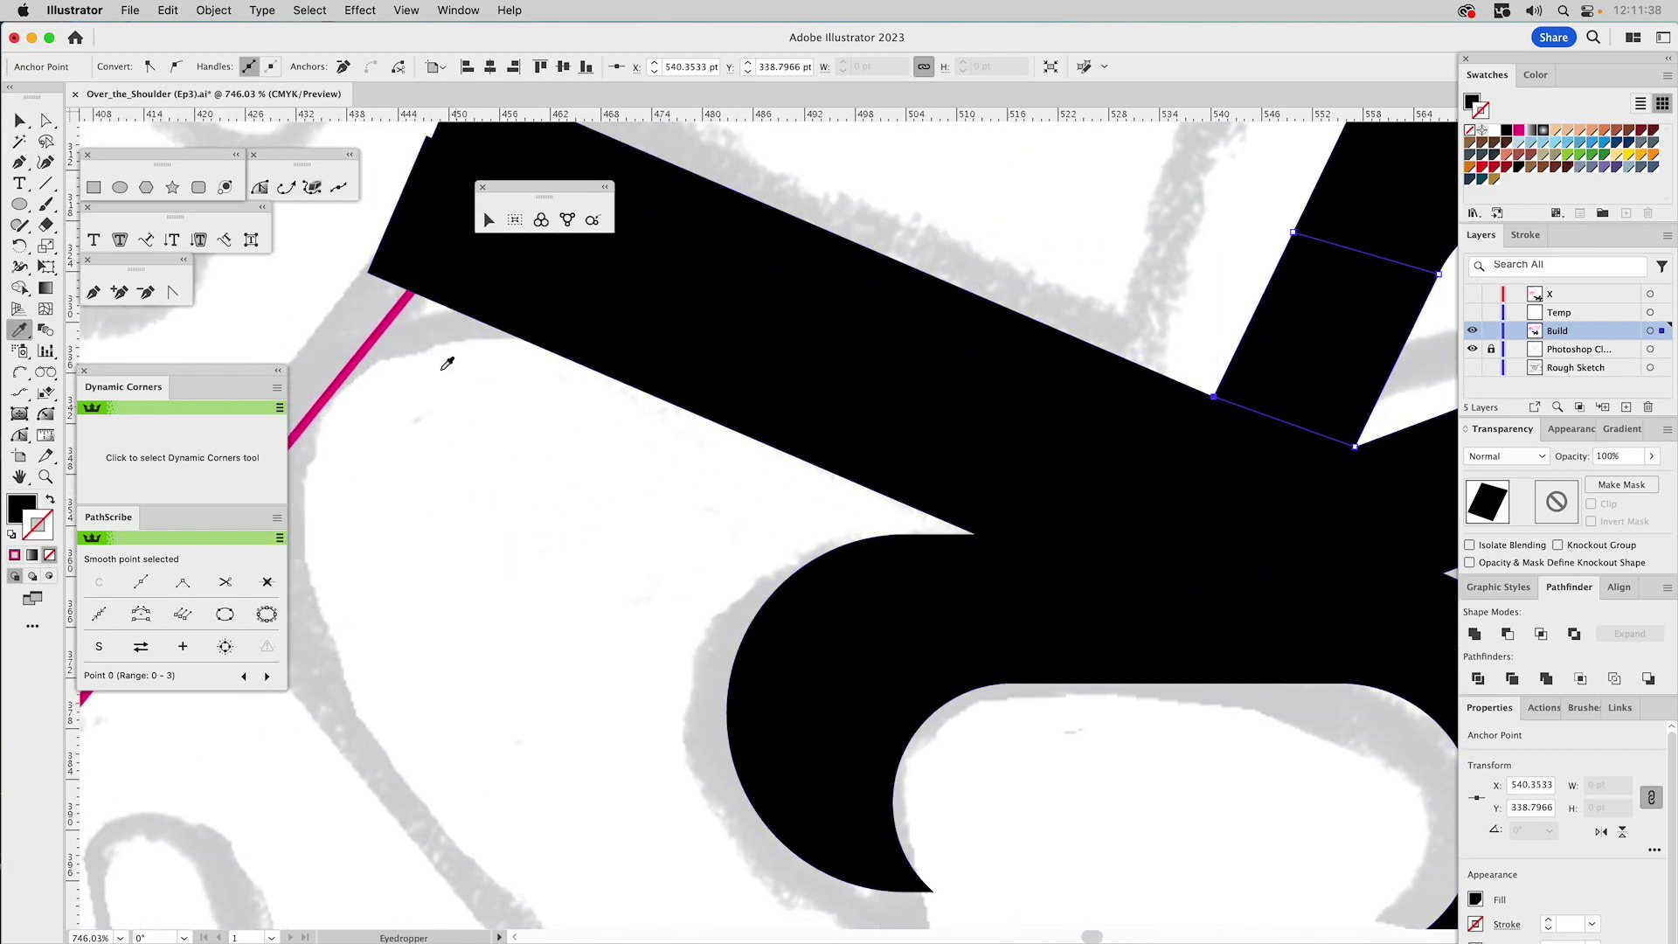
pyautogui.click(386, 325)
pyautogui.moveTo(1055, 449); pyautogui.dragTo(745, 390)
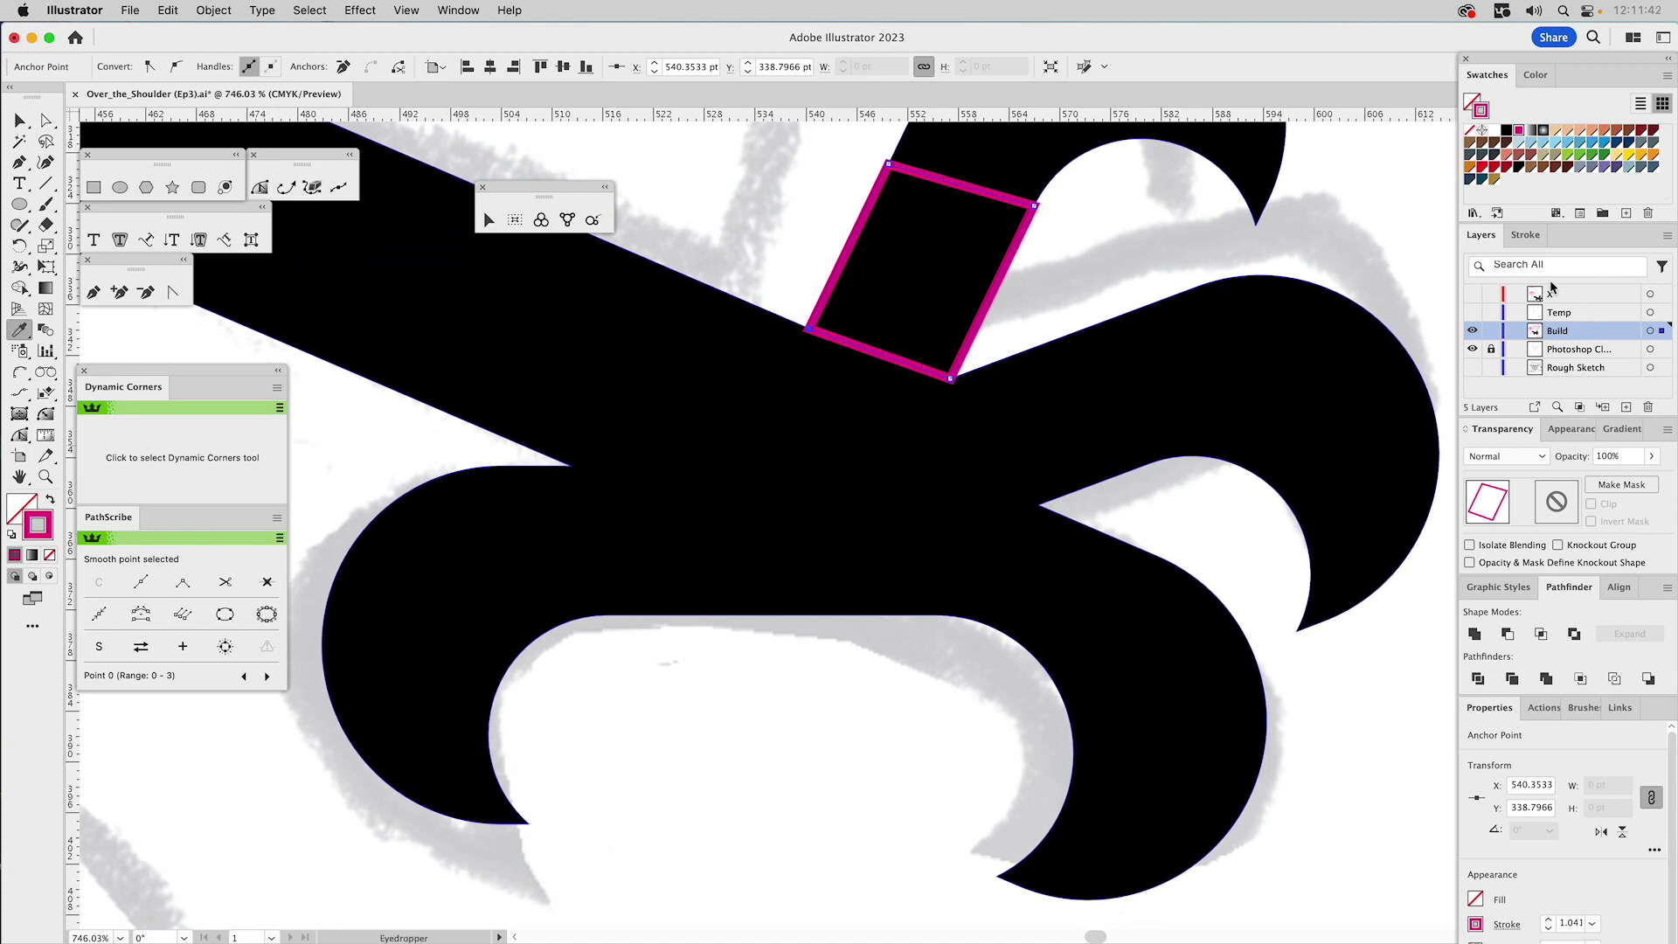
pyautogui.click(1525, 234)
pyautogui.click(1595, 262)
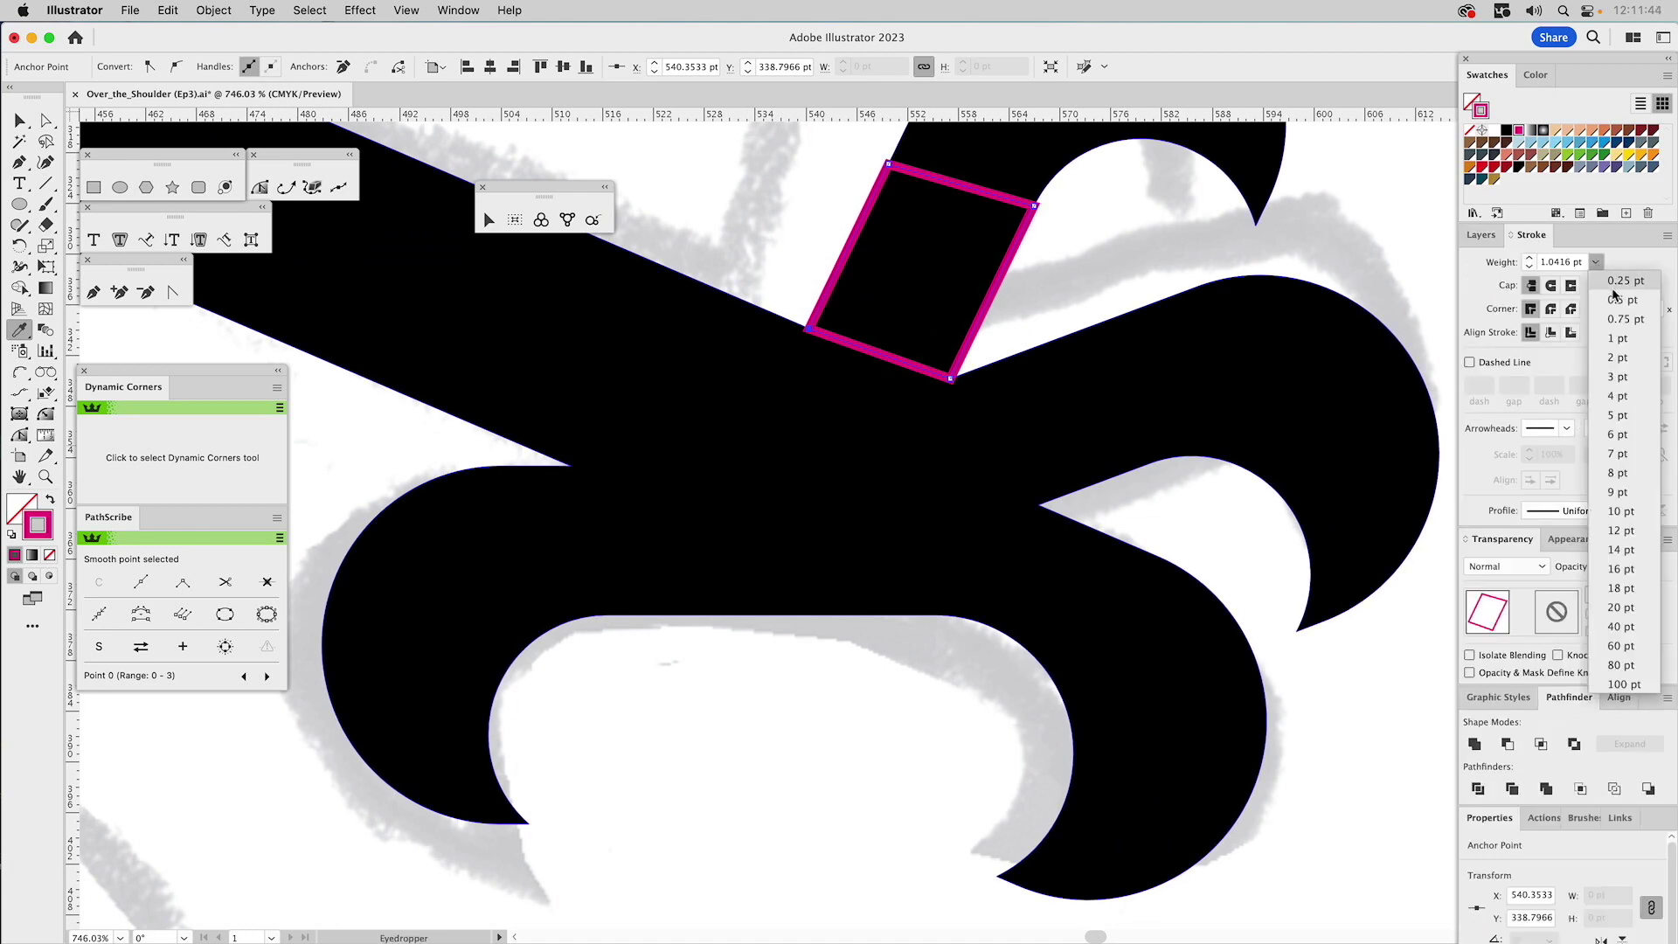
pyautogui.click(1625, 280)
pyautogui.press('v')
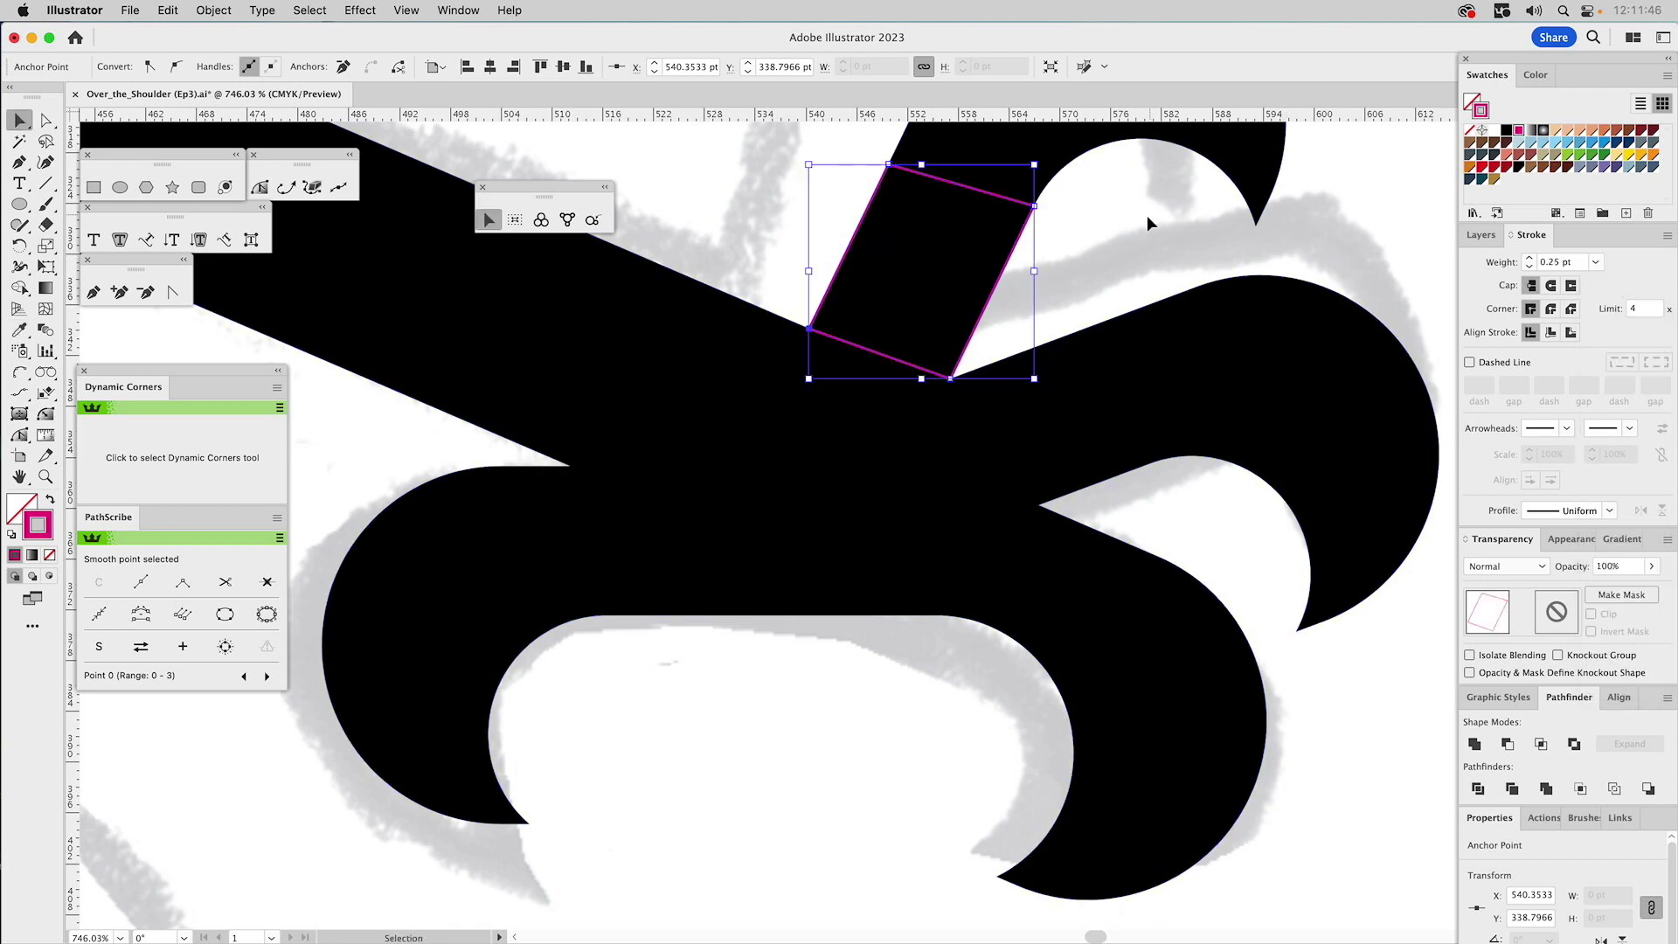
# - Rotate the four-sided outline 90° counterclockwise and snap its upper corner to the notch above the lower outer talon
pyautogui.click(1120, 222)
pyautogui.moveTo(954, 190); pyautogui.dragTo(858, 673)
pyautogui.click(858, 673)
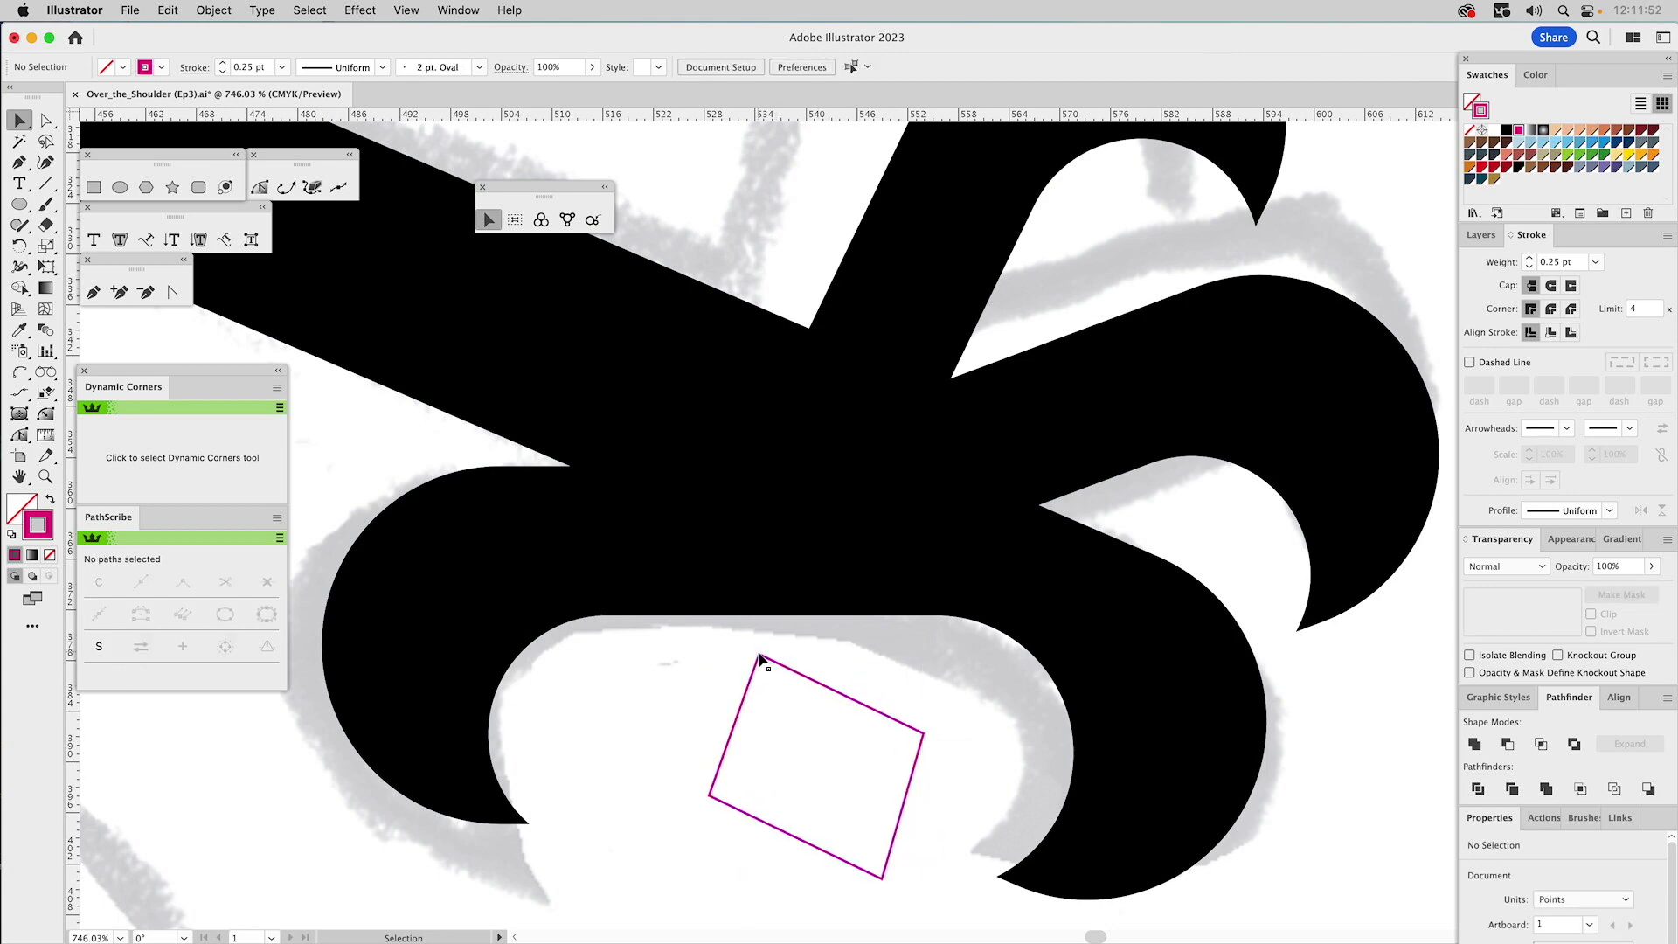
pyautogui.moveTo(759, 656); pyautogui.dragTo(1039, 506)
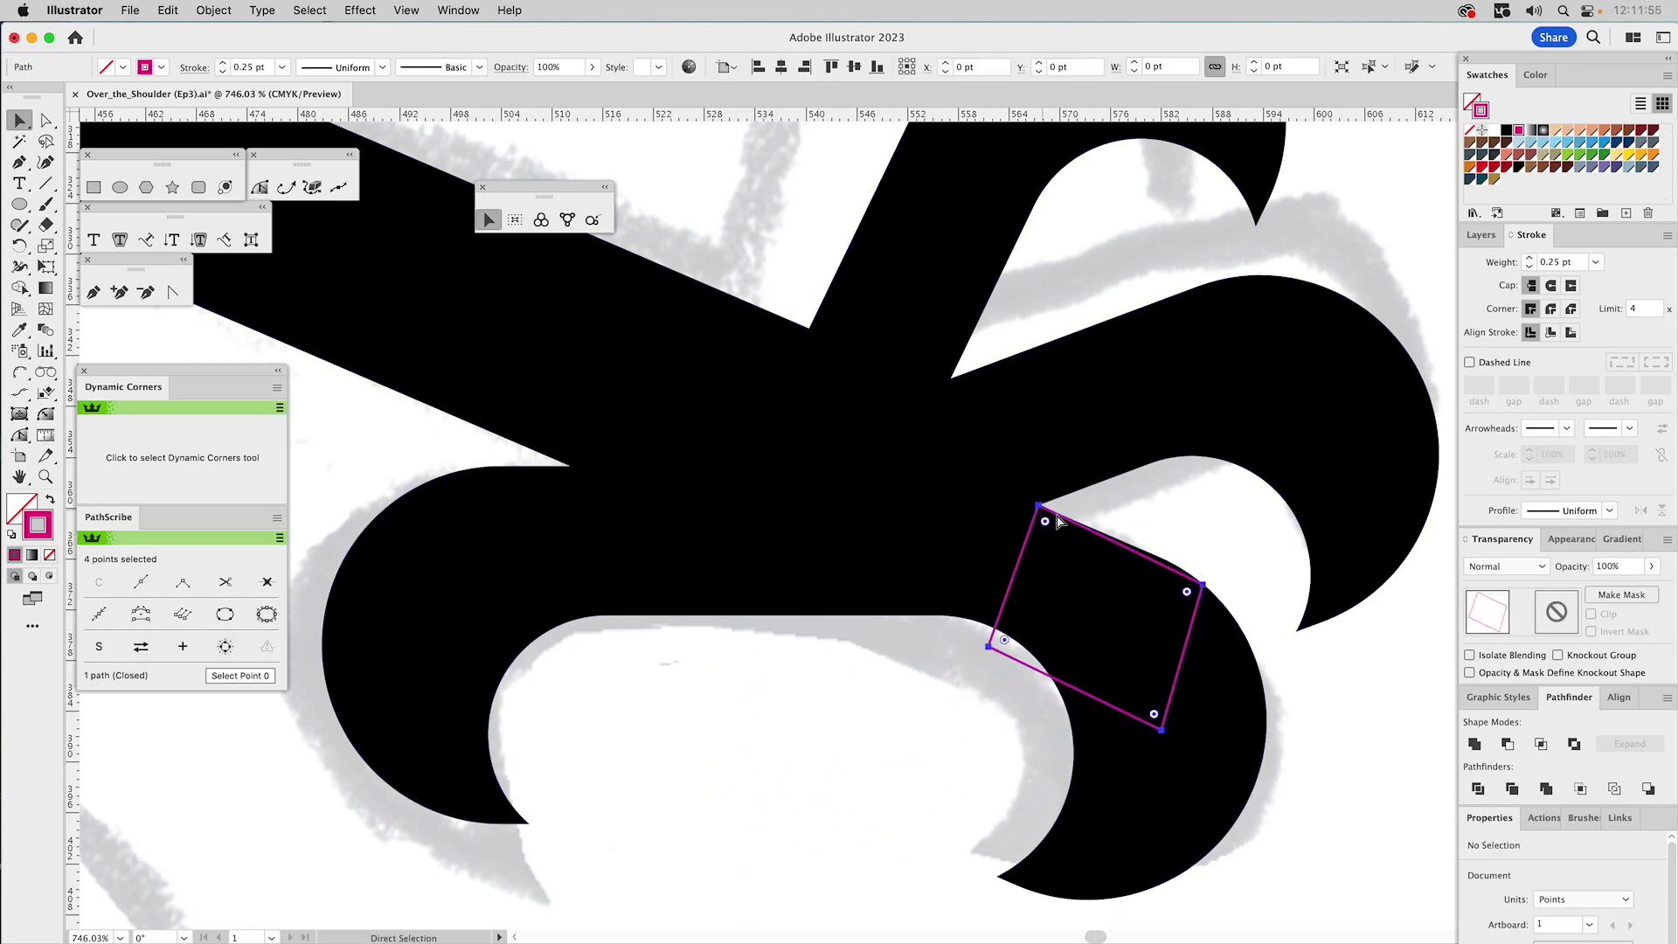
# - Rotate the outline slightly about the notch corner to align its upper edge with the lower talon's straight edge
pyautogui.click(19, 246)
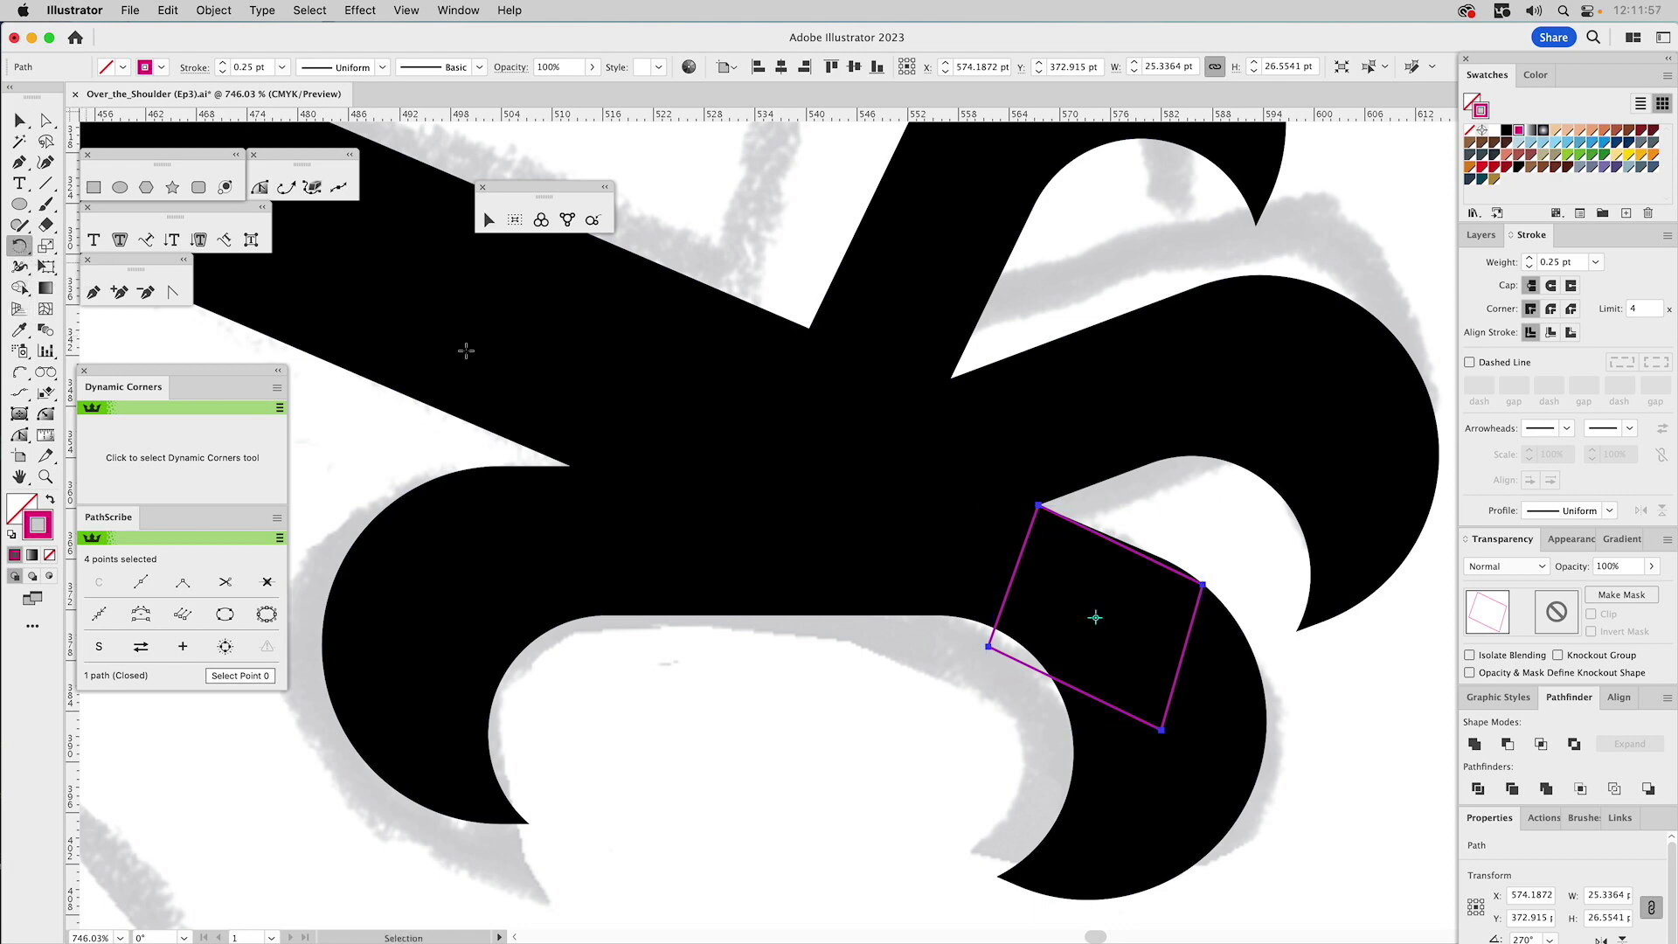
pyautogui.click(1038, 505)
pyautogui.moveTo(1203, 583); pyautogui.dragTo(1124, 547)
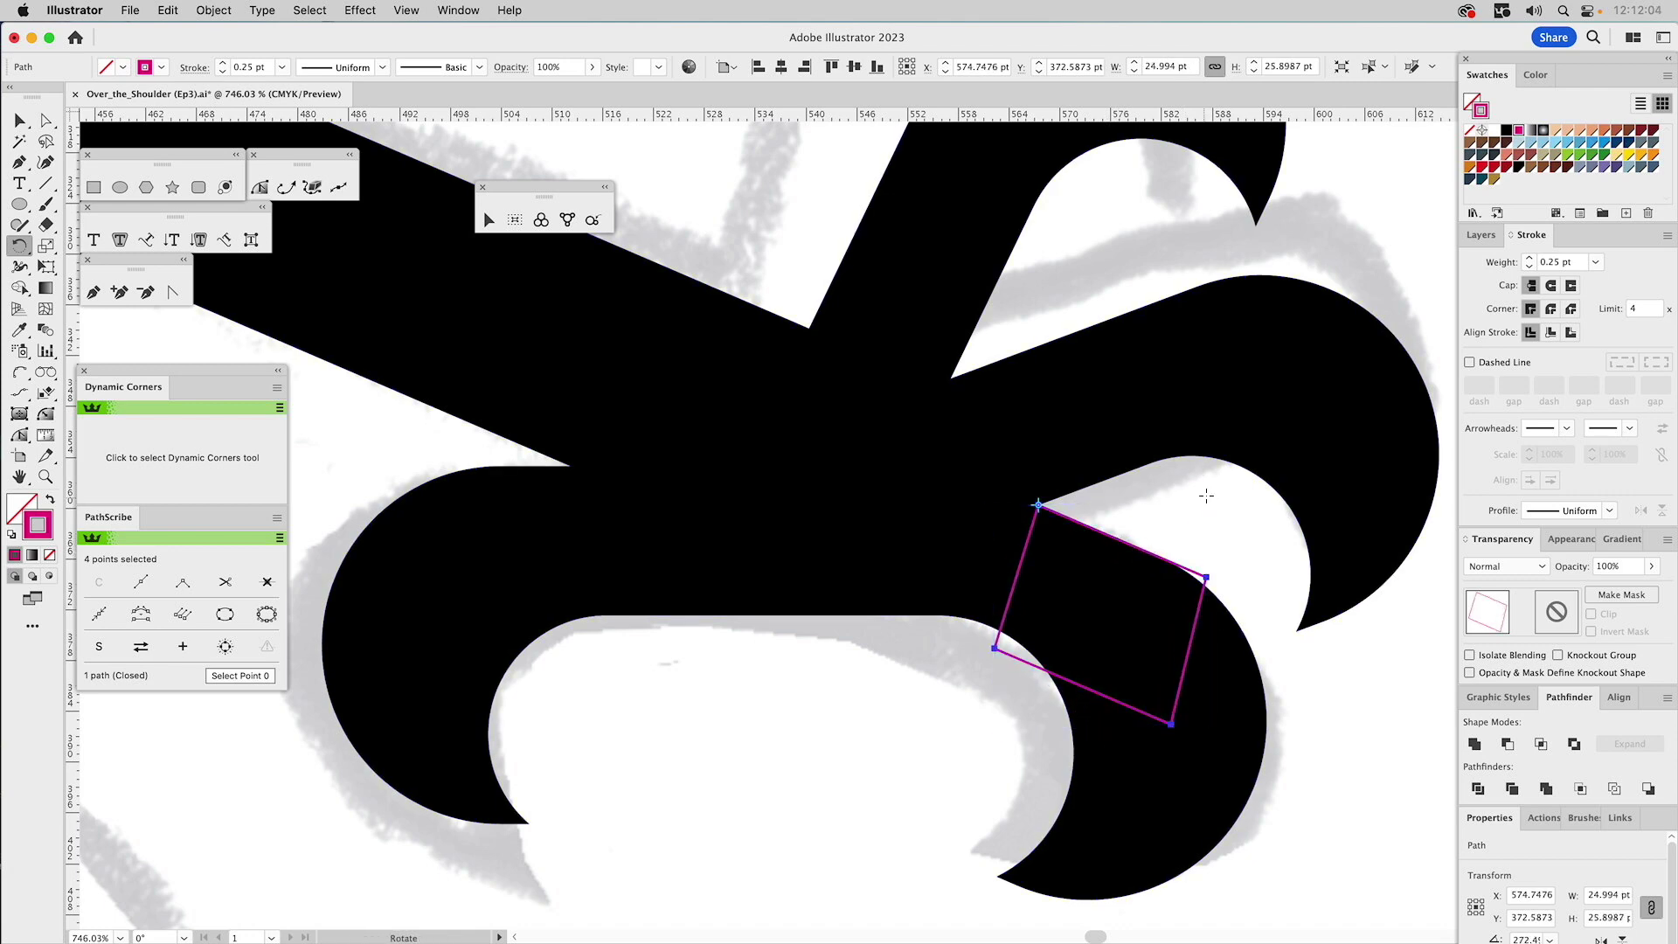
pyautogui.press('v')
pyautogui.click(1261, 537)
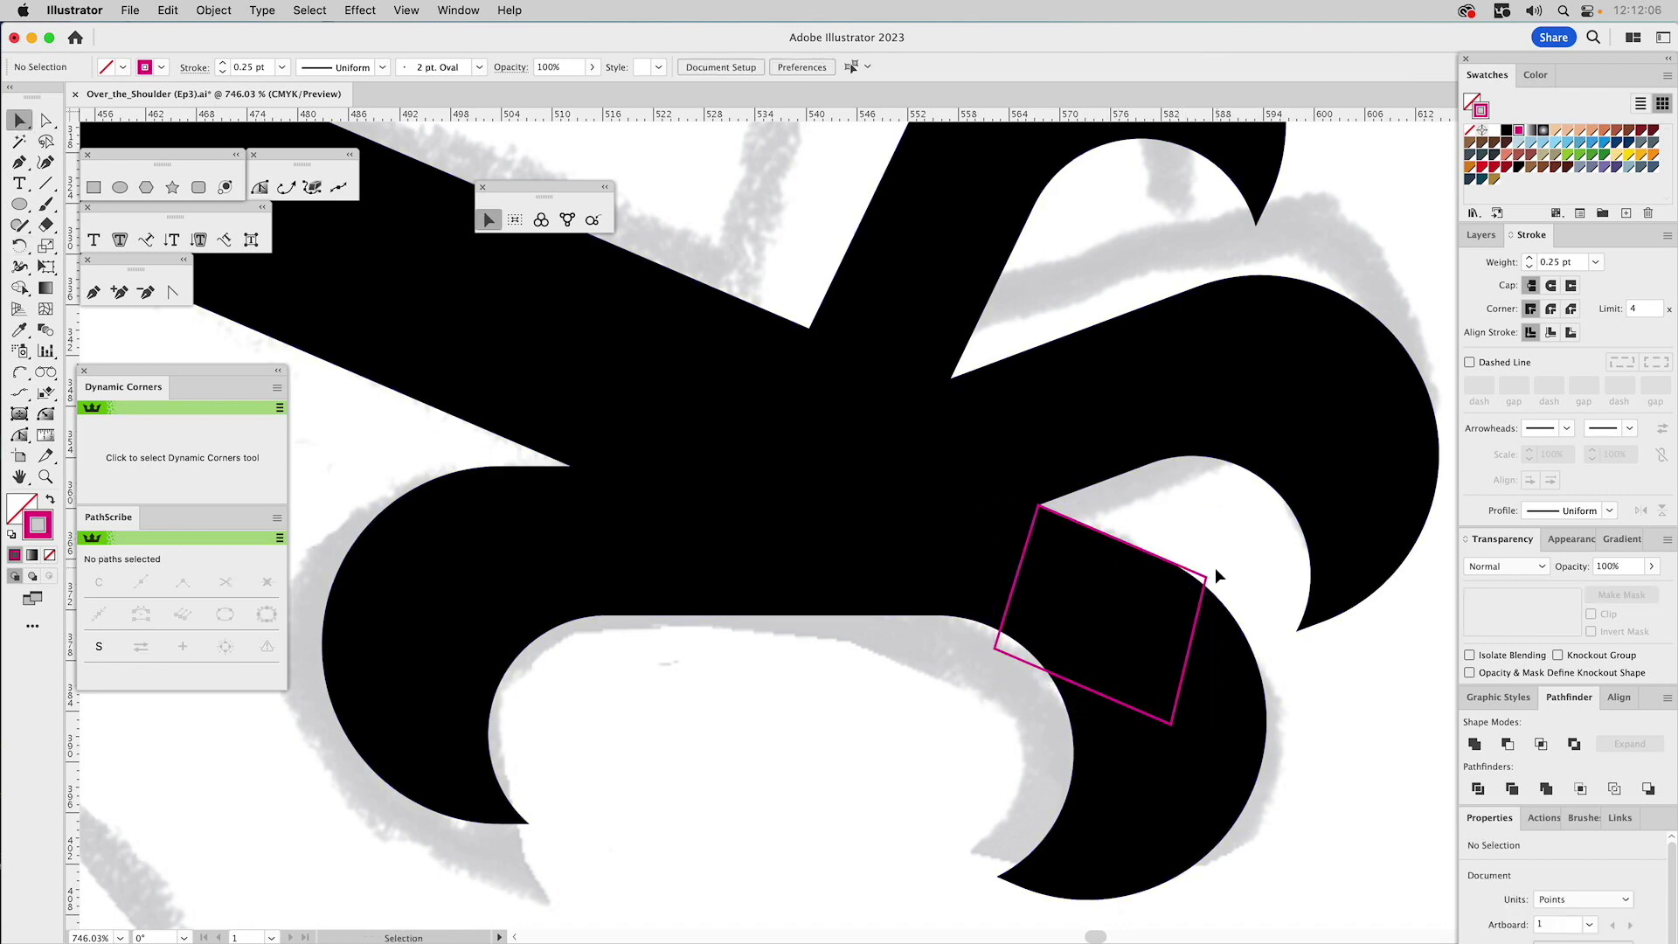
# - Slide the outline along the lower talon's straight edge toward the foot until its lower corner meets the inner curve
pyautogui.moveTo(1205, 581); pyautogui.dragTo(1157, 560)
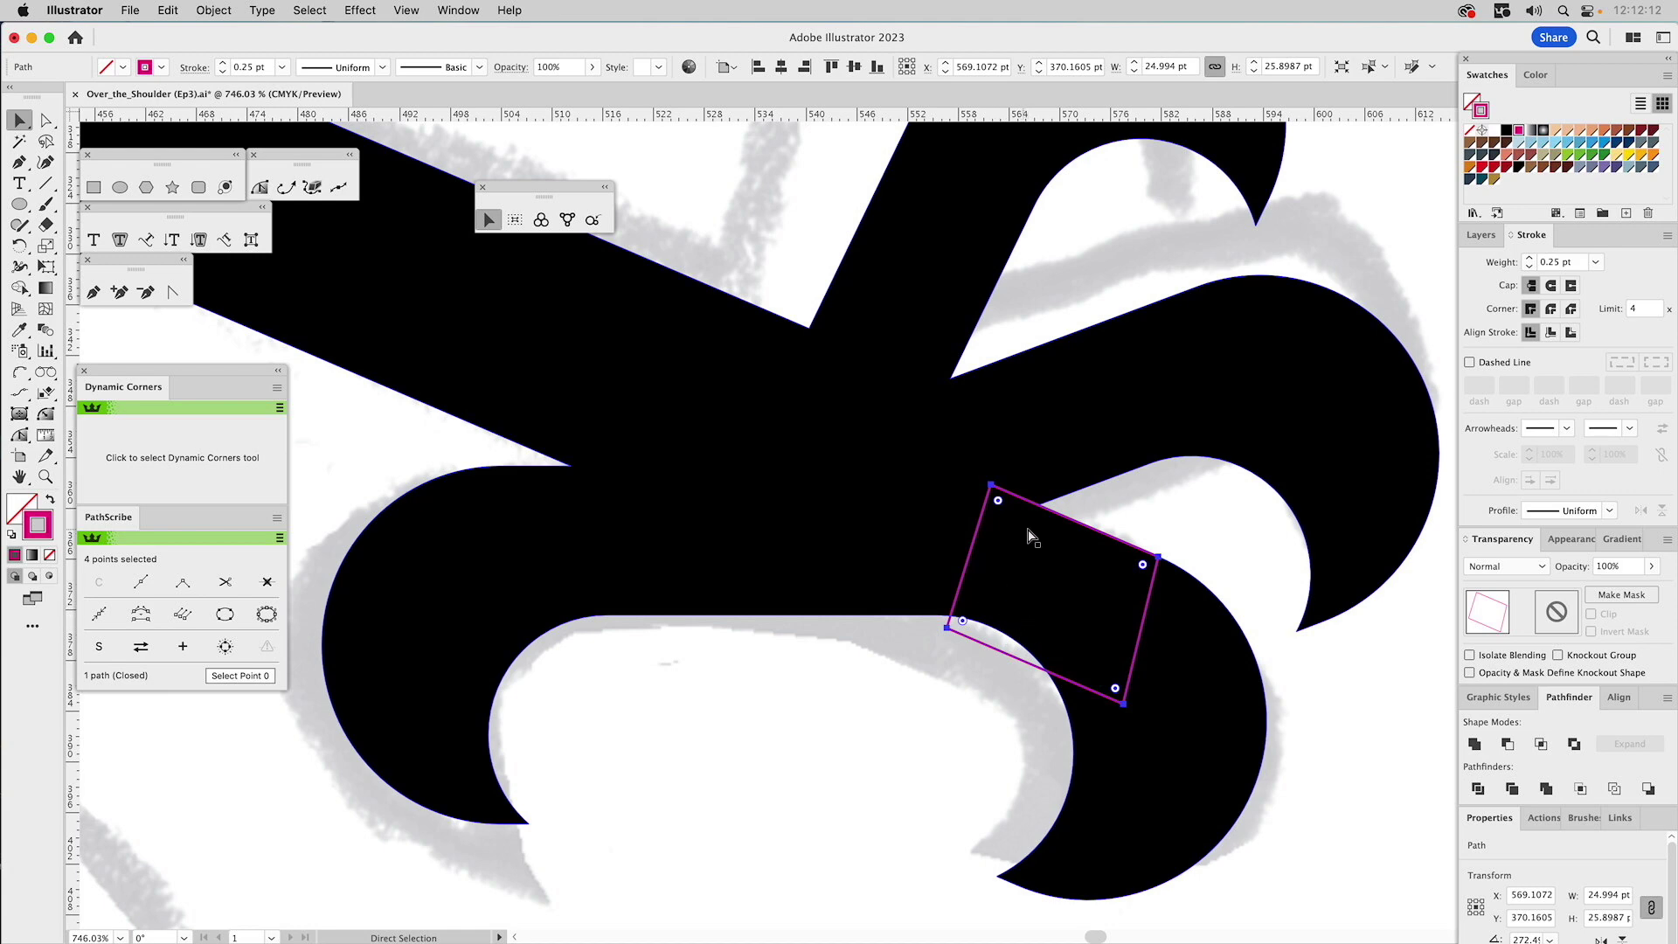
pyautogui.press('v')
pyautogui.click(1224, 548)
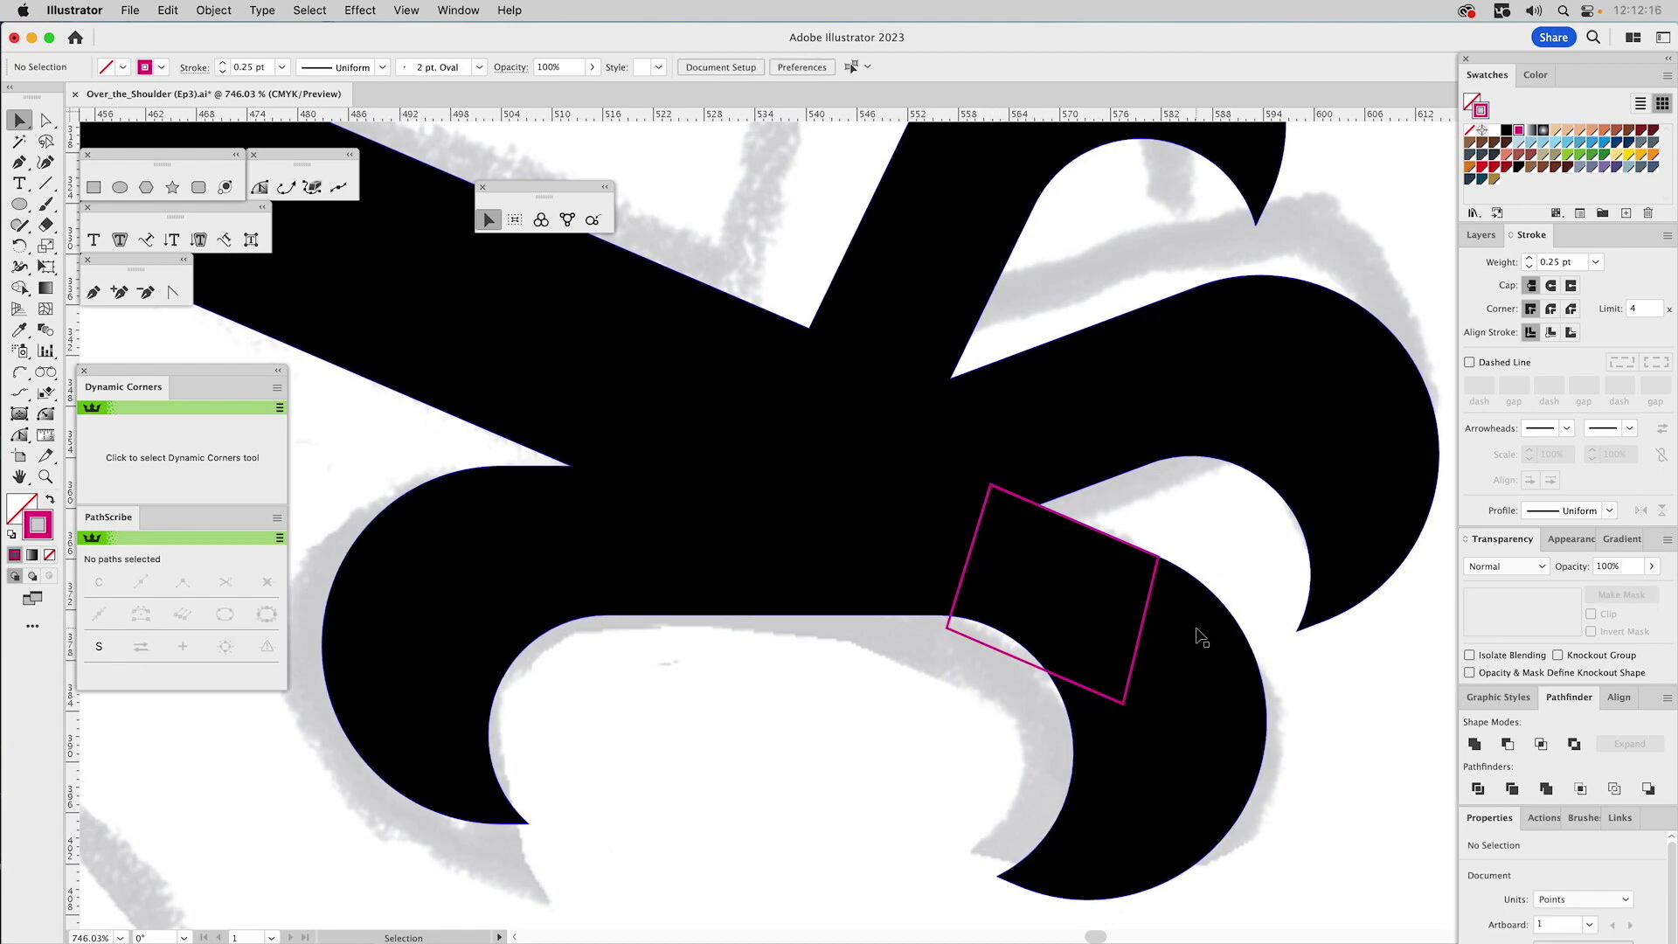
pyautogui.click(1127, 695)
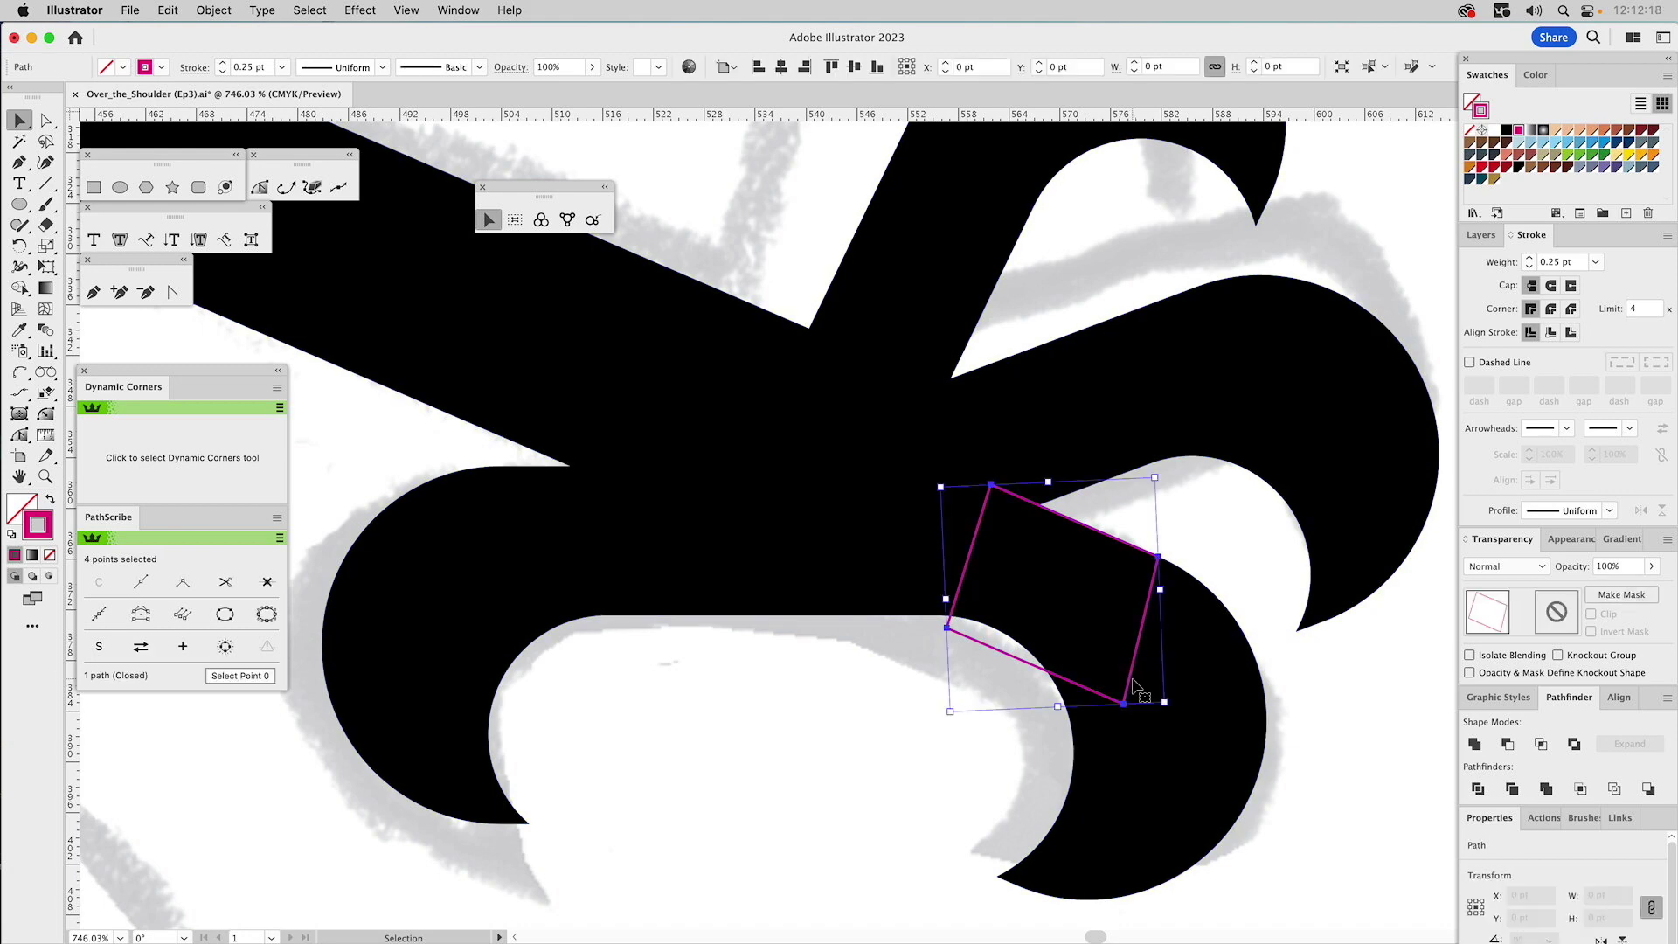
pyautogui.press('a')
pyautogui.moveTo(1125, 708); pyautogui.dragTo(1082, 689)
pyautogui.moveTo(1082, 692)
pyautogui.mouseDown()
pyautogui.moveTo(1059, 680)
pyautogui.moveTo(1057, 711)
pyautogui.mouseUp()
pyautogui.hotkey('ctrl', 'z')
pyautogui.press('a')
pyautogui.moveTo(956, 814); pyautogui.dragTo(1045, 898)
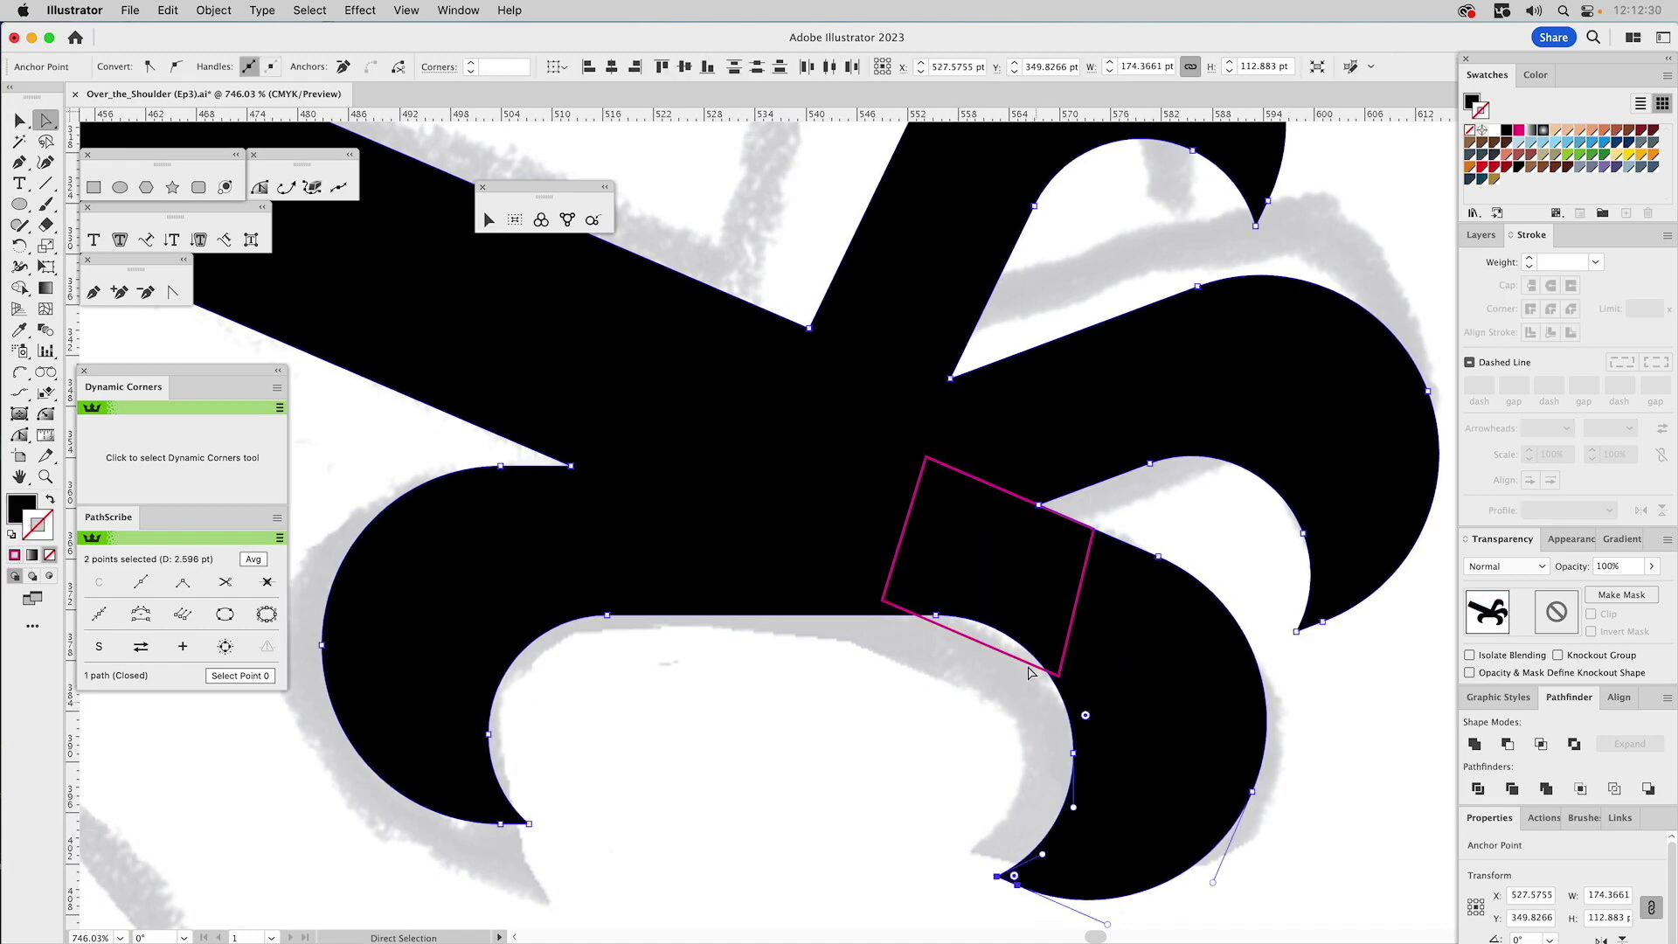
pyautogui.keyDown('shift'); pyautogui.click(935, 616); pyautogui.keyUp('shift')
pyautogui.keyDown('shift'); pyautogui.click(1074, 752); pyautogui.keyUp('shift')
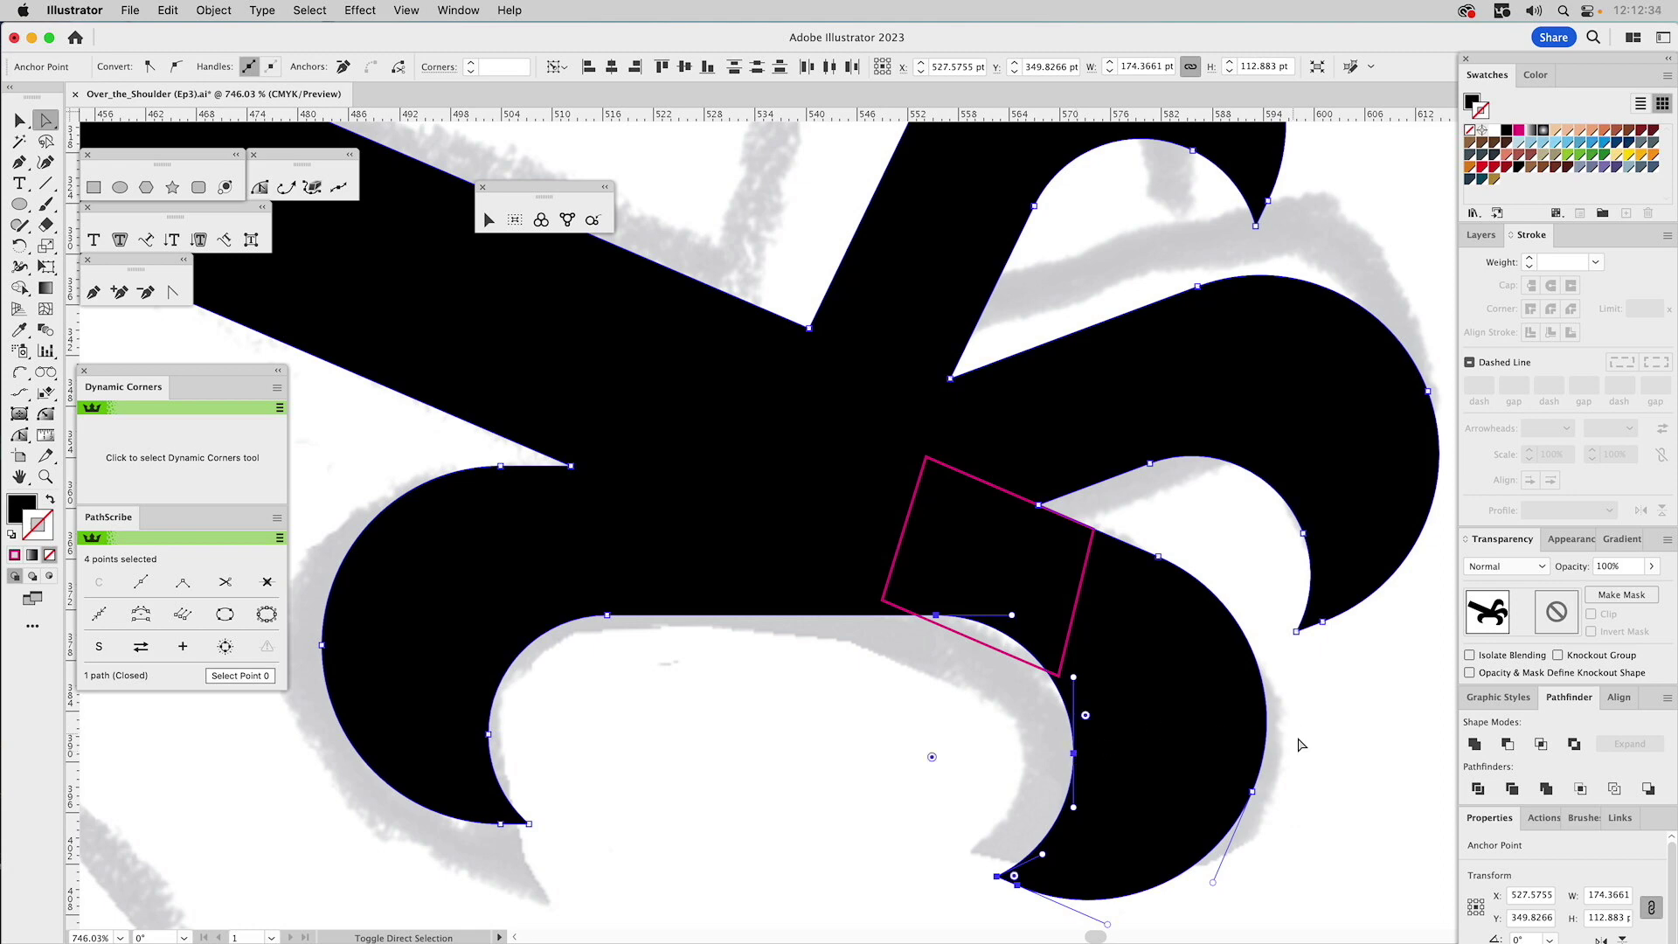
pyautogui.keyDown('shift'); pyautogui.click(1252, 790); pyautogui.keyUp('shift')
pyautogui.click(1430, 799)
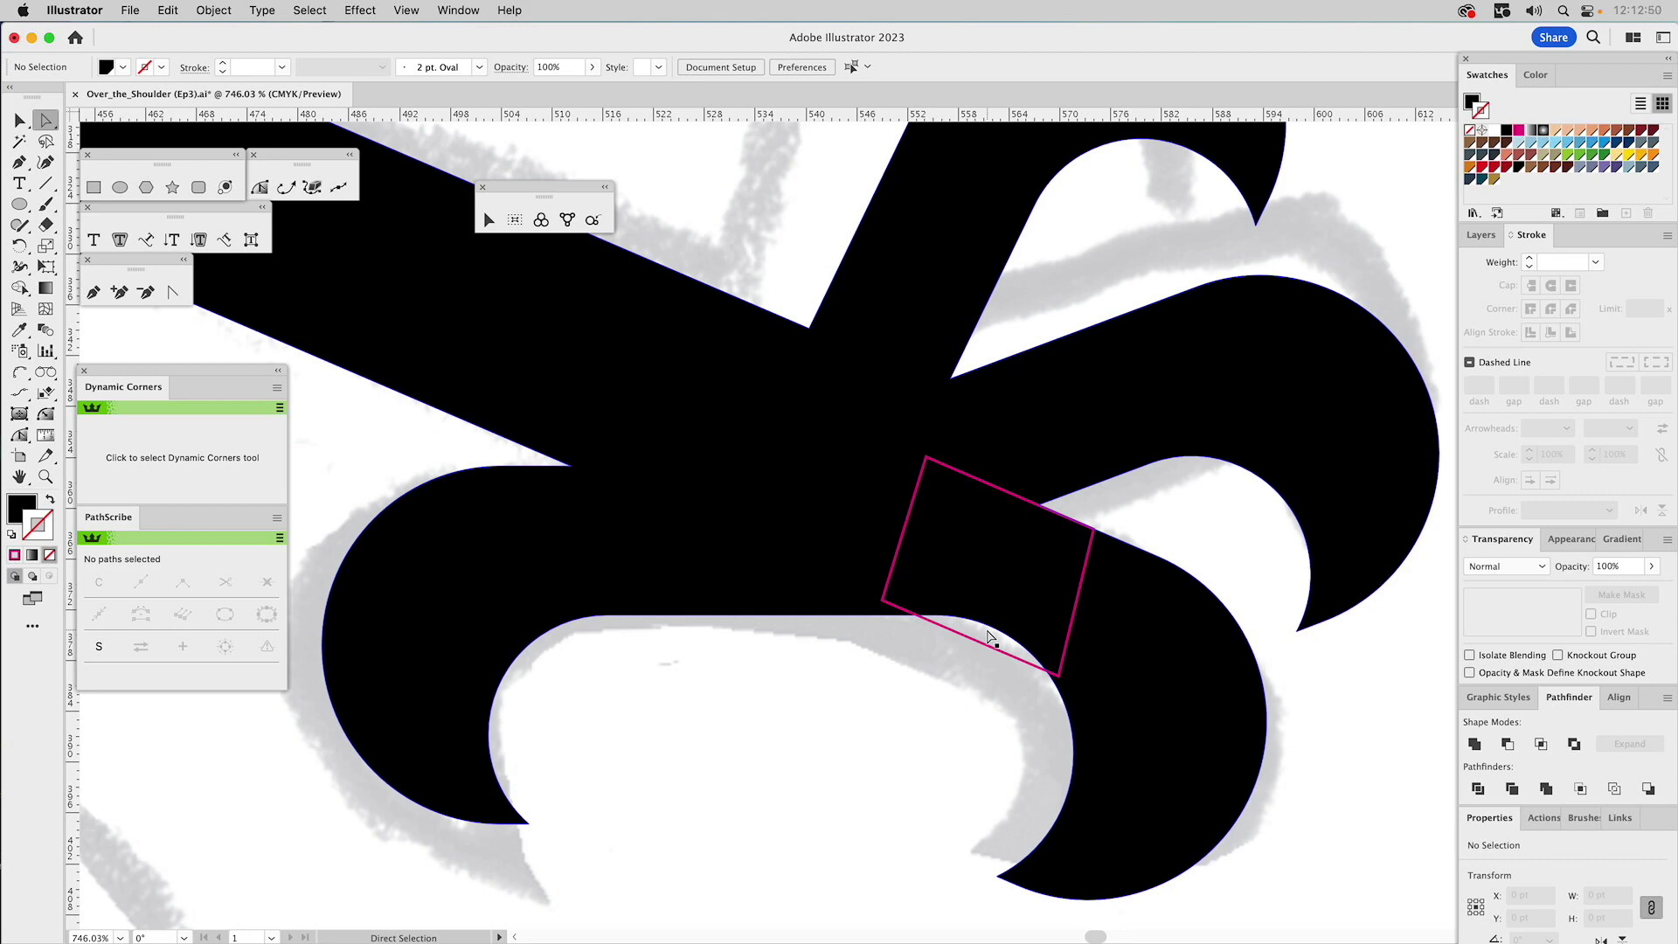
pyautogui.moveTo(989, 636); pyautogui.dragTo(987, 500)
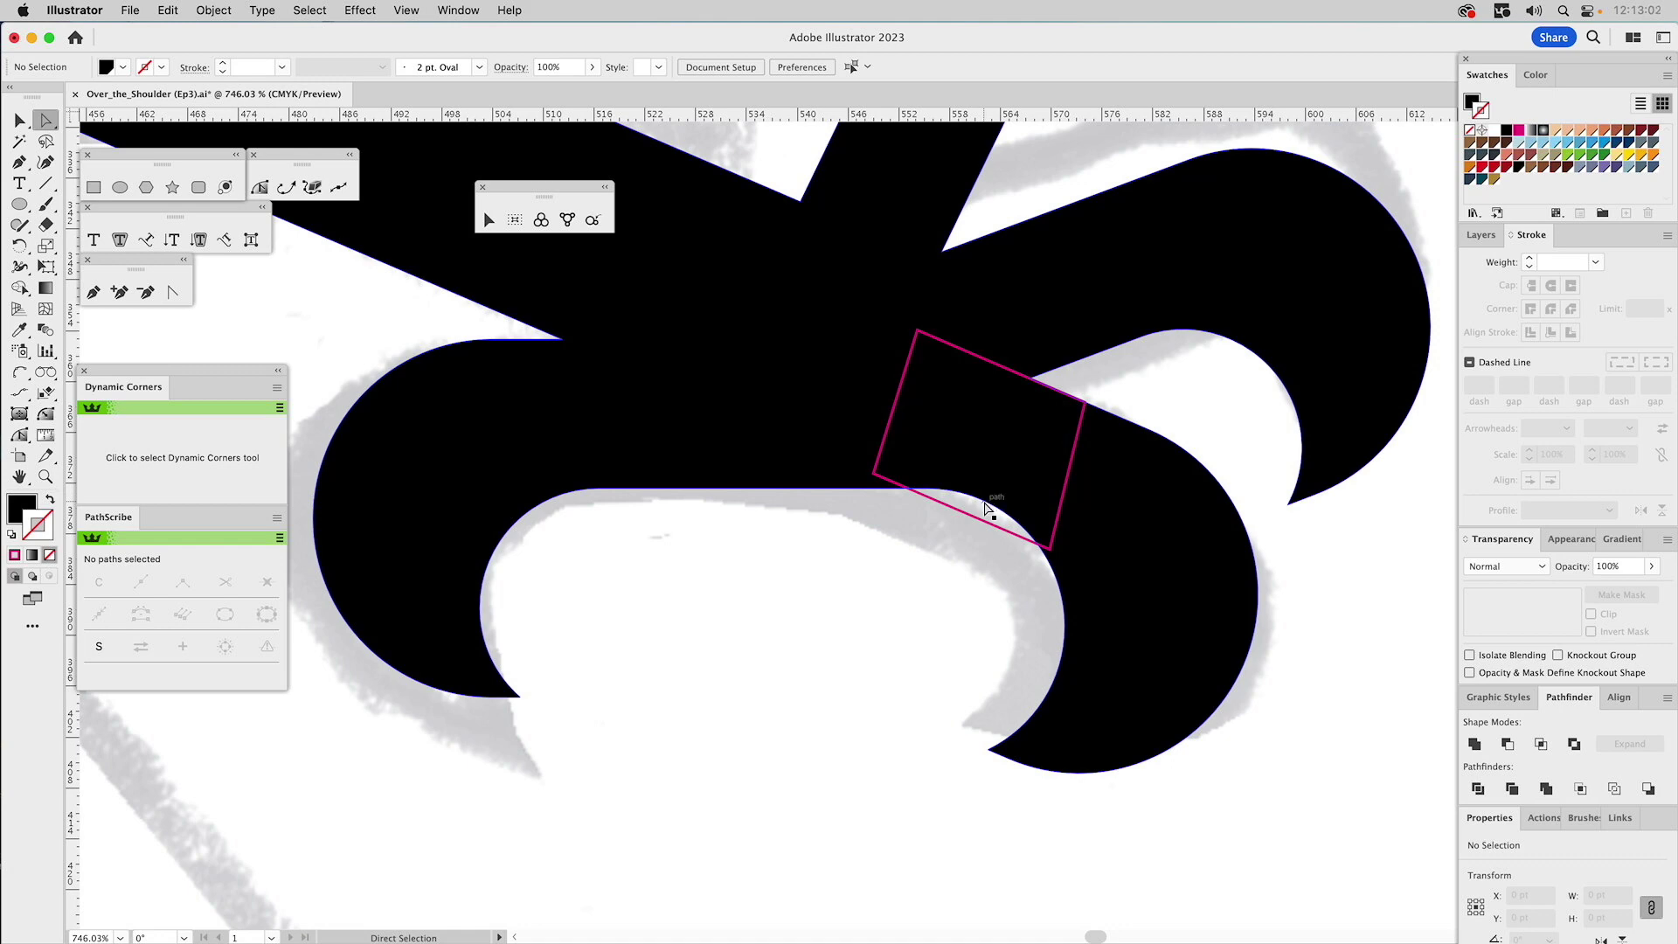
# - Duplicate the four-sided outline into the empty space beneath the foot, beside the lower talon
pyautogui.press('v')
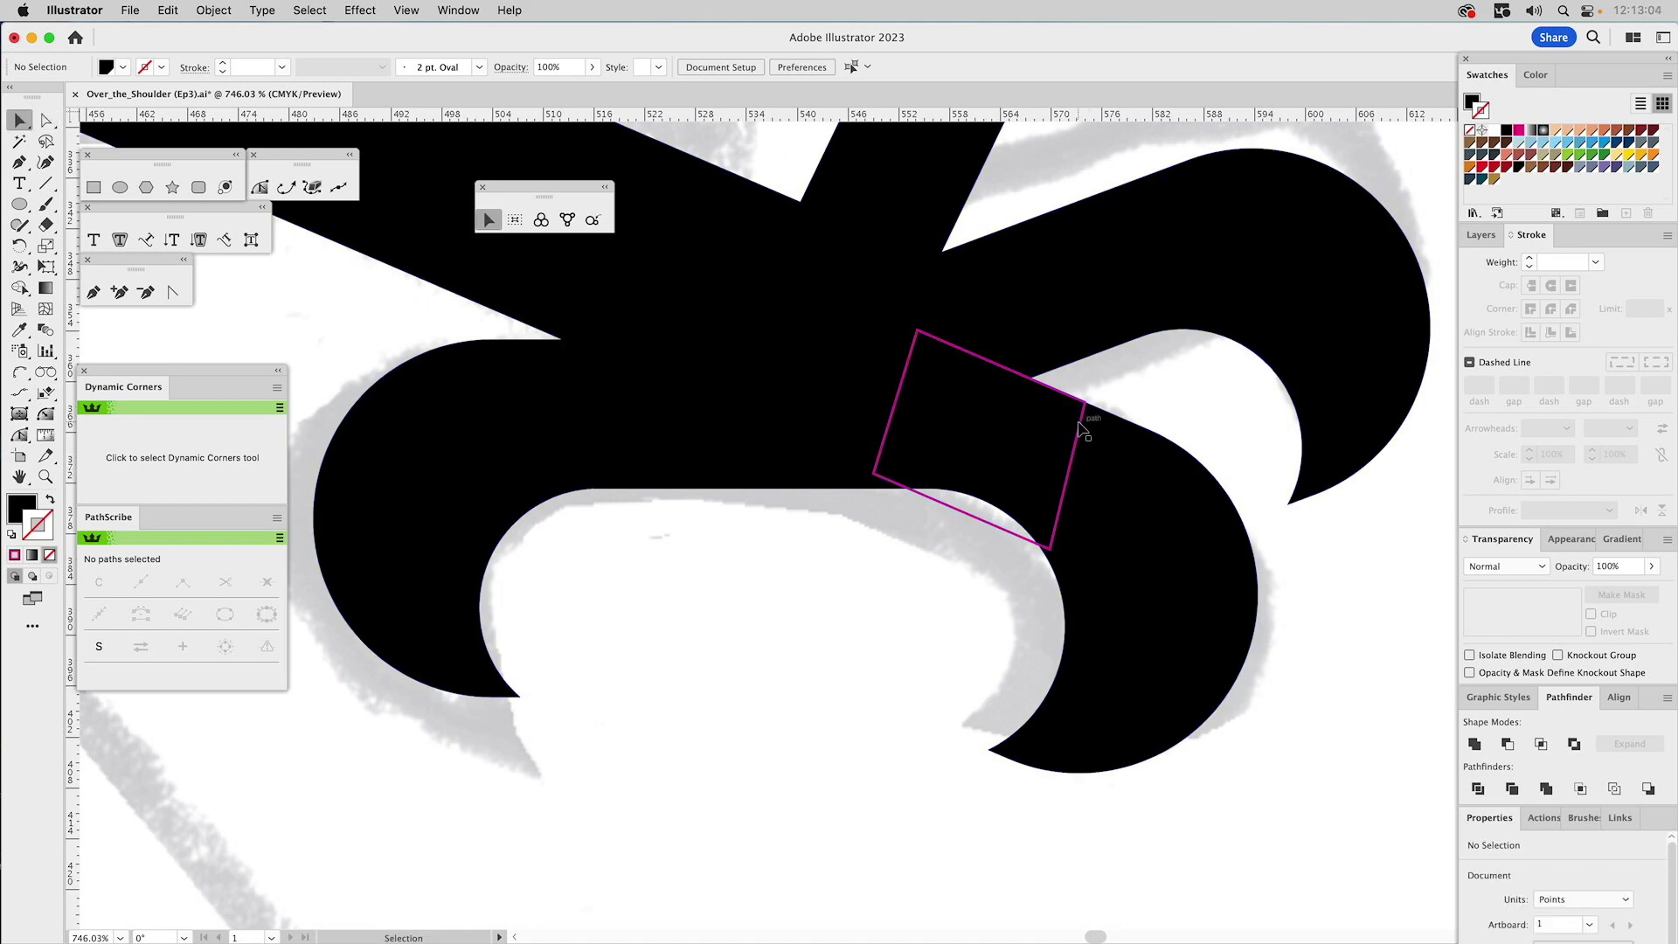
pyautogui.click(1084, 430)
pyautogui.moveTo(1086, 432); pyautogui.dragTo(909, 679)
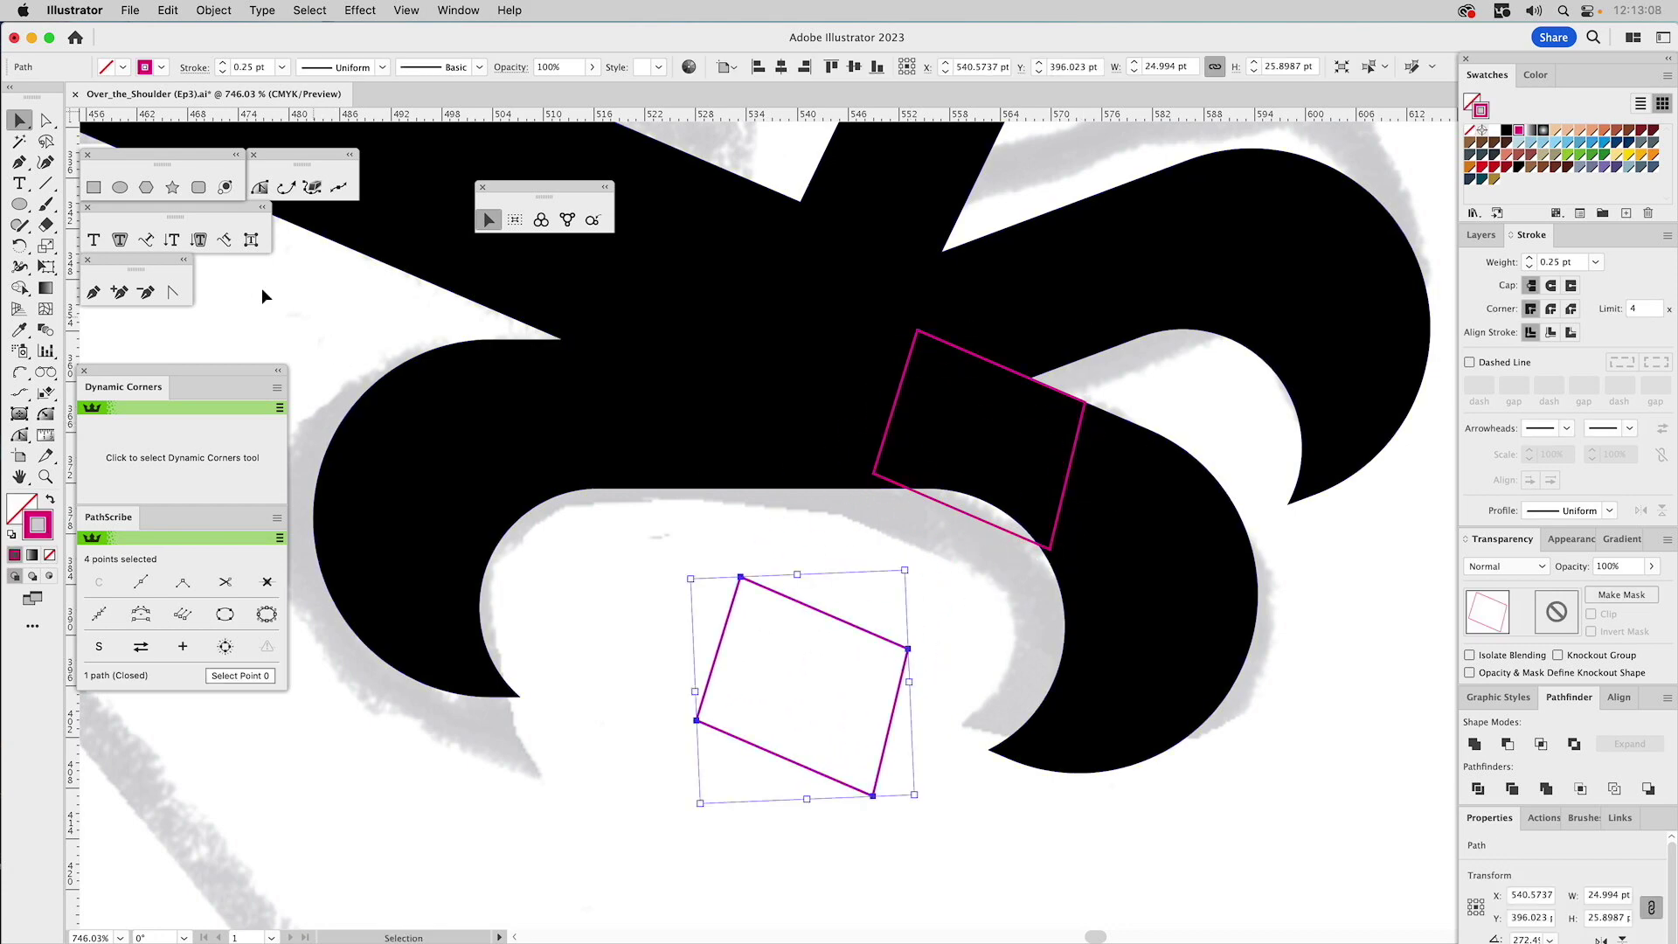
# - Draw a closed straight-edged path with the Pen tool from the outline's lower corner around the talon tip, through the upper corner, and back
pyautogui.click(94, 292)
pyautogui.click(1049, 547)
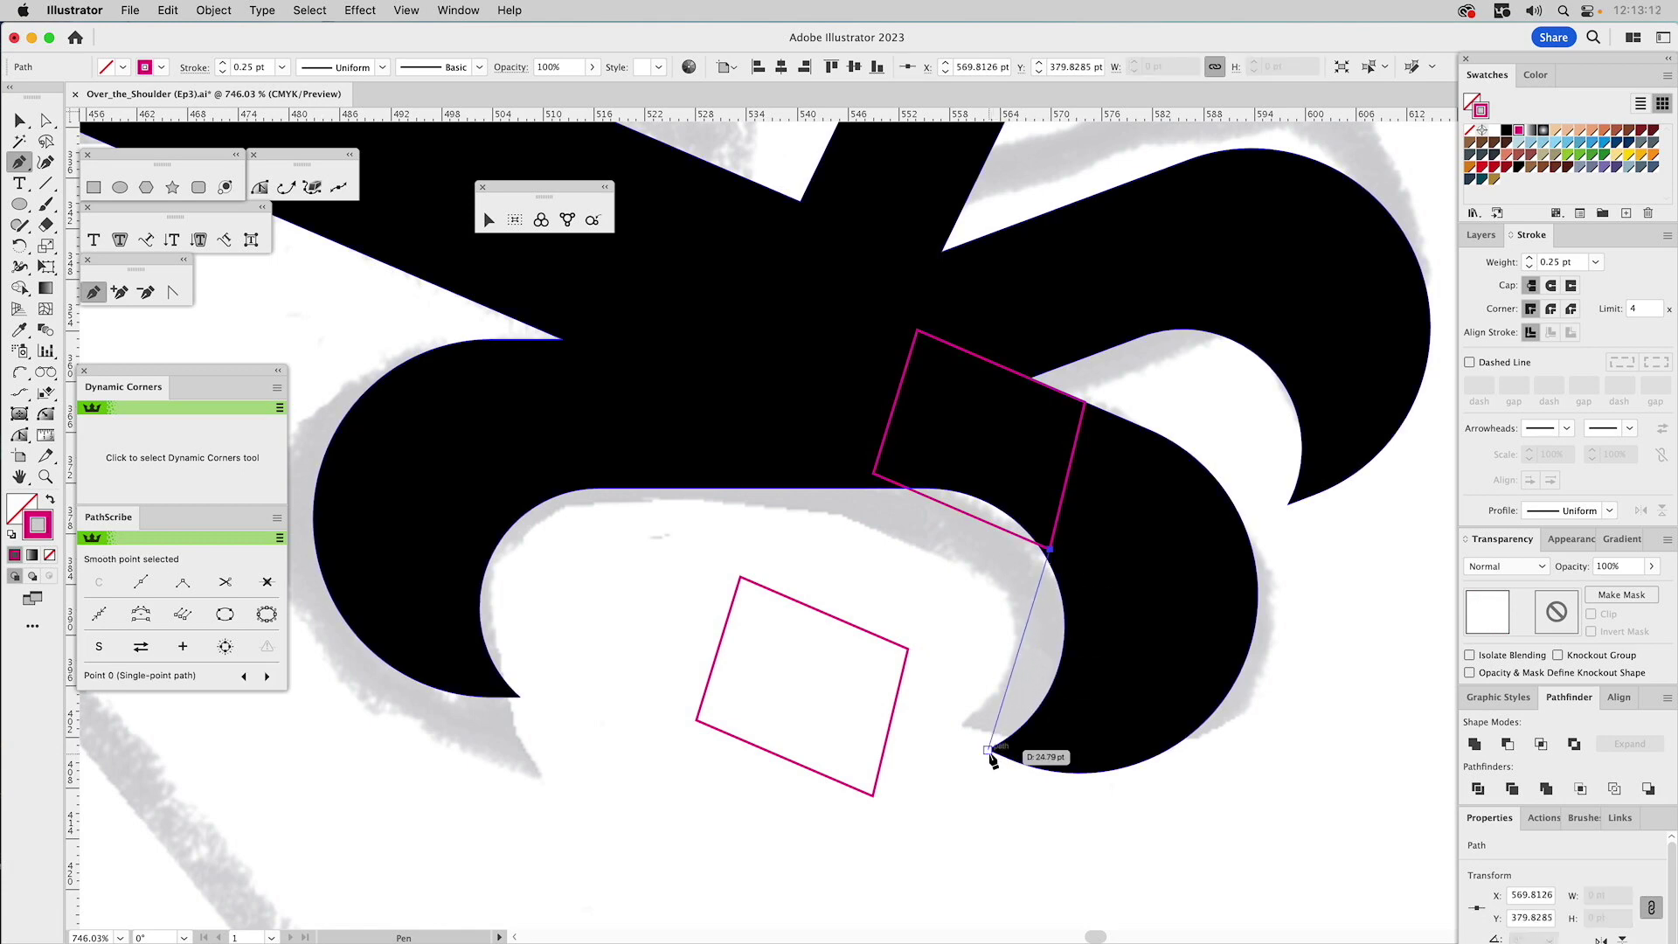
pyautogui.click(987, 749)
pyautogui.click(1120, 741)
pyautogui.click(1178, 519)
pyautogui.click(1083, 402)
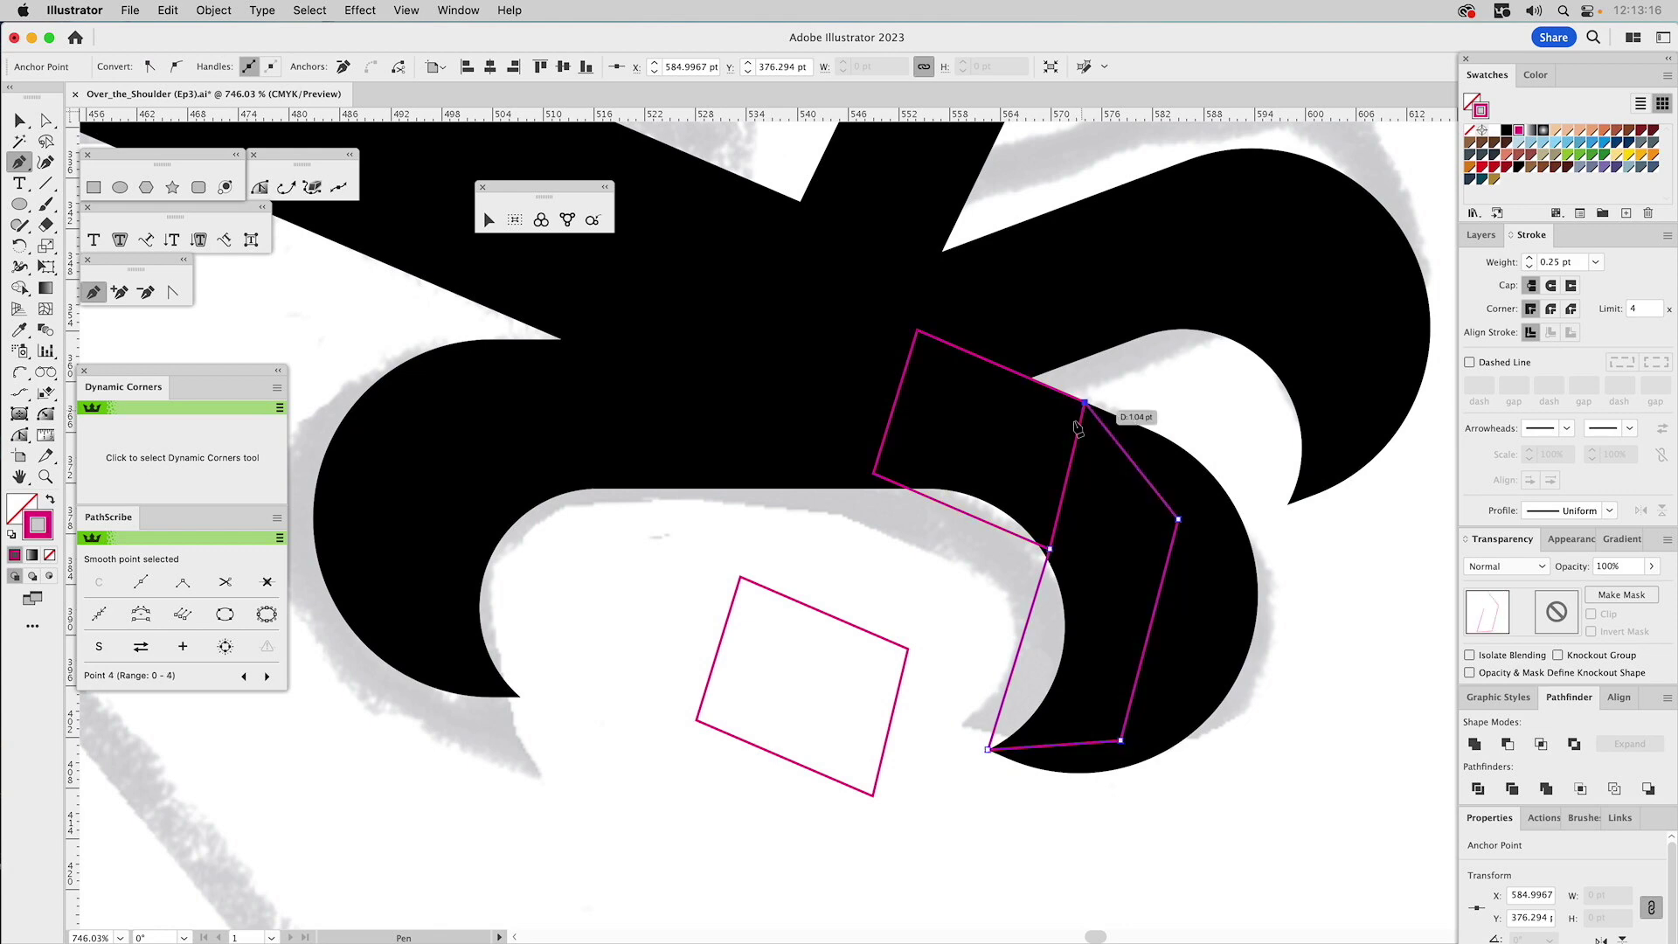
pyautogui.click(1025, 466)
pyautogui.click(1049, 548)
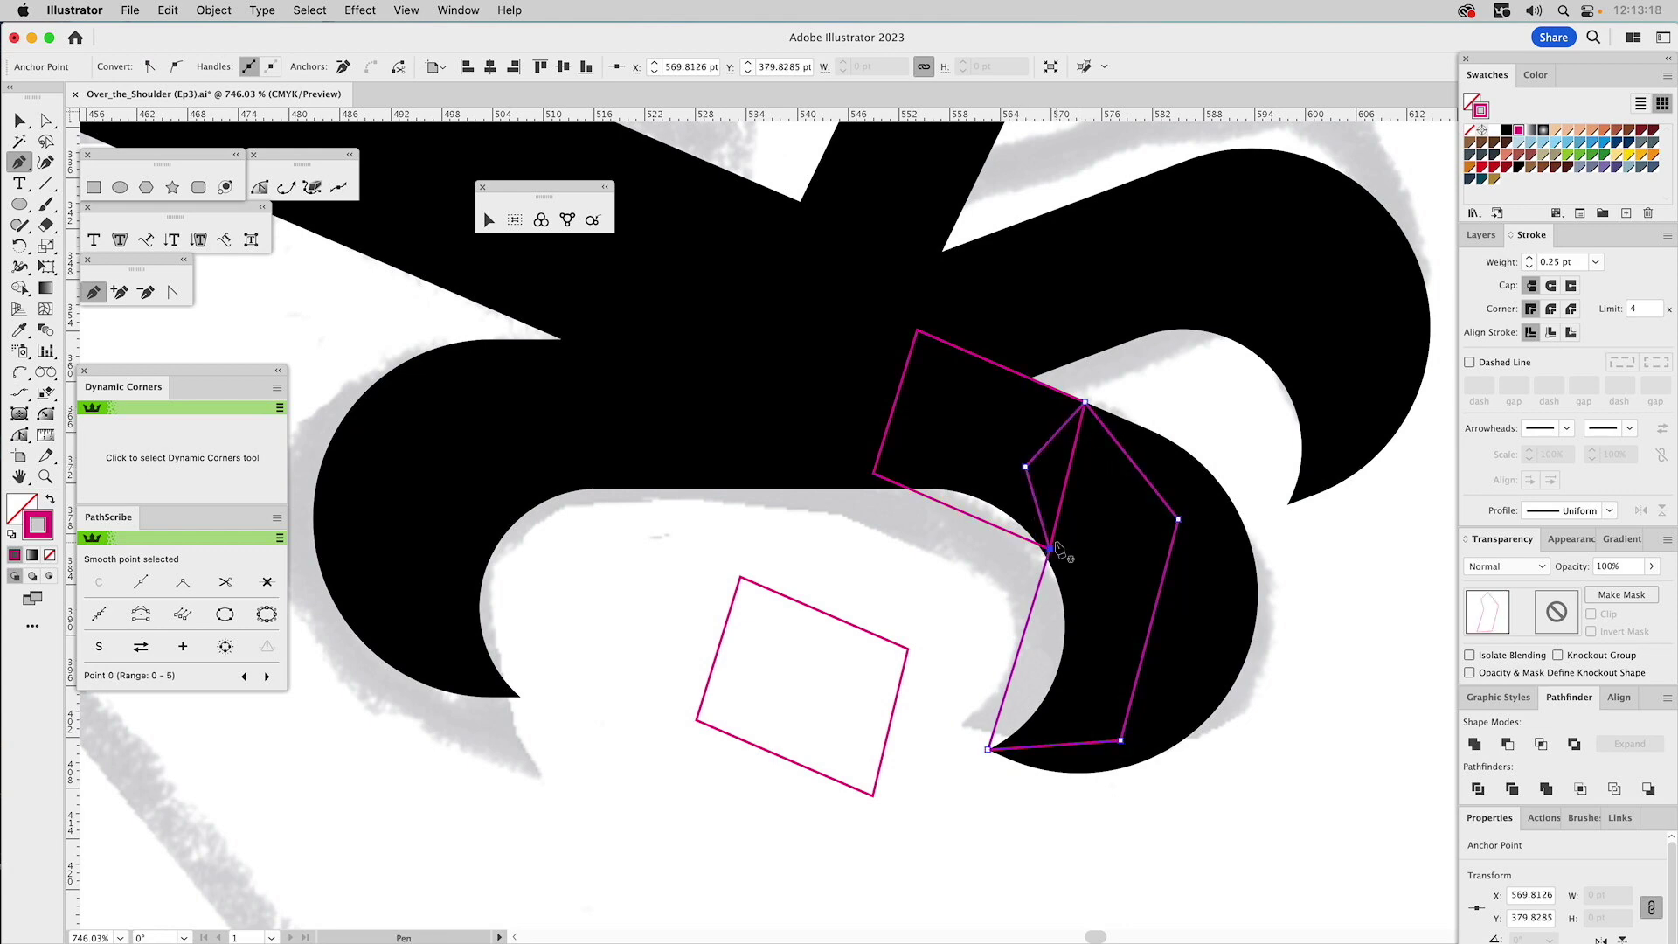
# - Unite the four-sided outline and the new pen path into a single shape
pyautogui.press('v')
pyautogui.keyDown('shift'); pyautogui.click(1021, 539); pyautogui.keyUp('shift')
pyautogui.click(1474, 743)
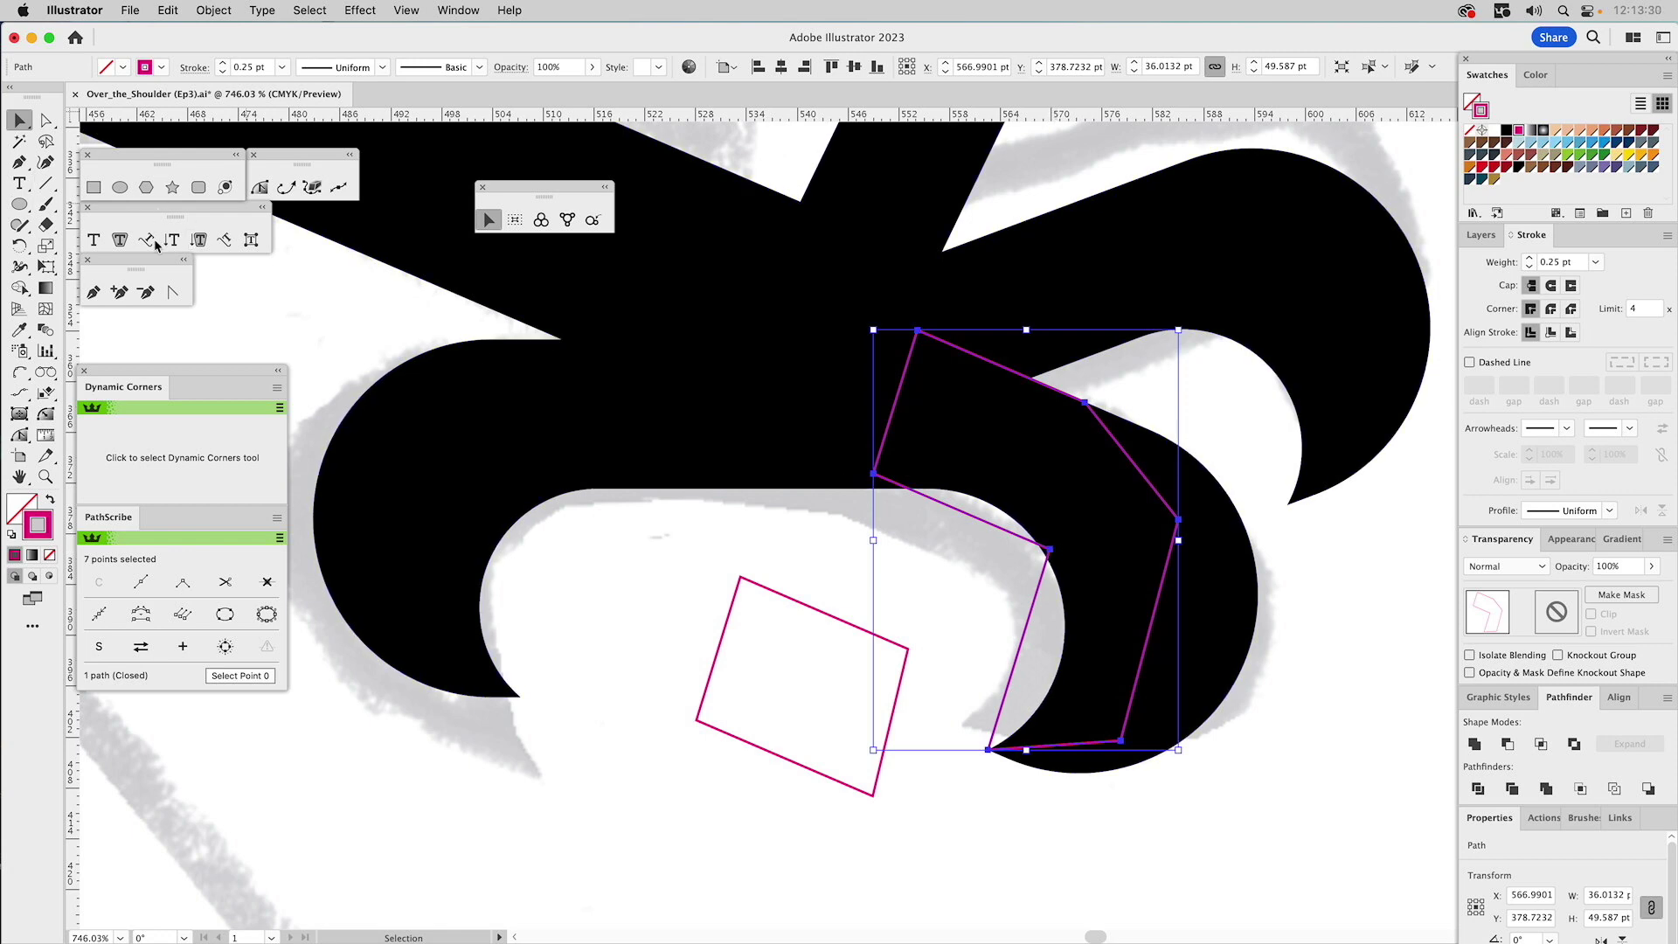
# - Add an anchor on the united shape's inner straight edge, extend its corner along that edge into the lower talon, and remove the leftover anchor
pyautogui.click(119, 292)
pyautogui.click(970, 516)
pyautogui.keyDown('shift'); pyautogui.keyDown('super'); pyautogui.click(1049, 549); pyautogui.keyUp('super'); pyautogui.keyUp('shift')
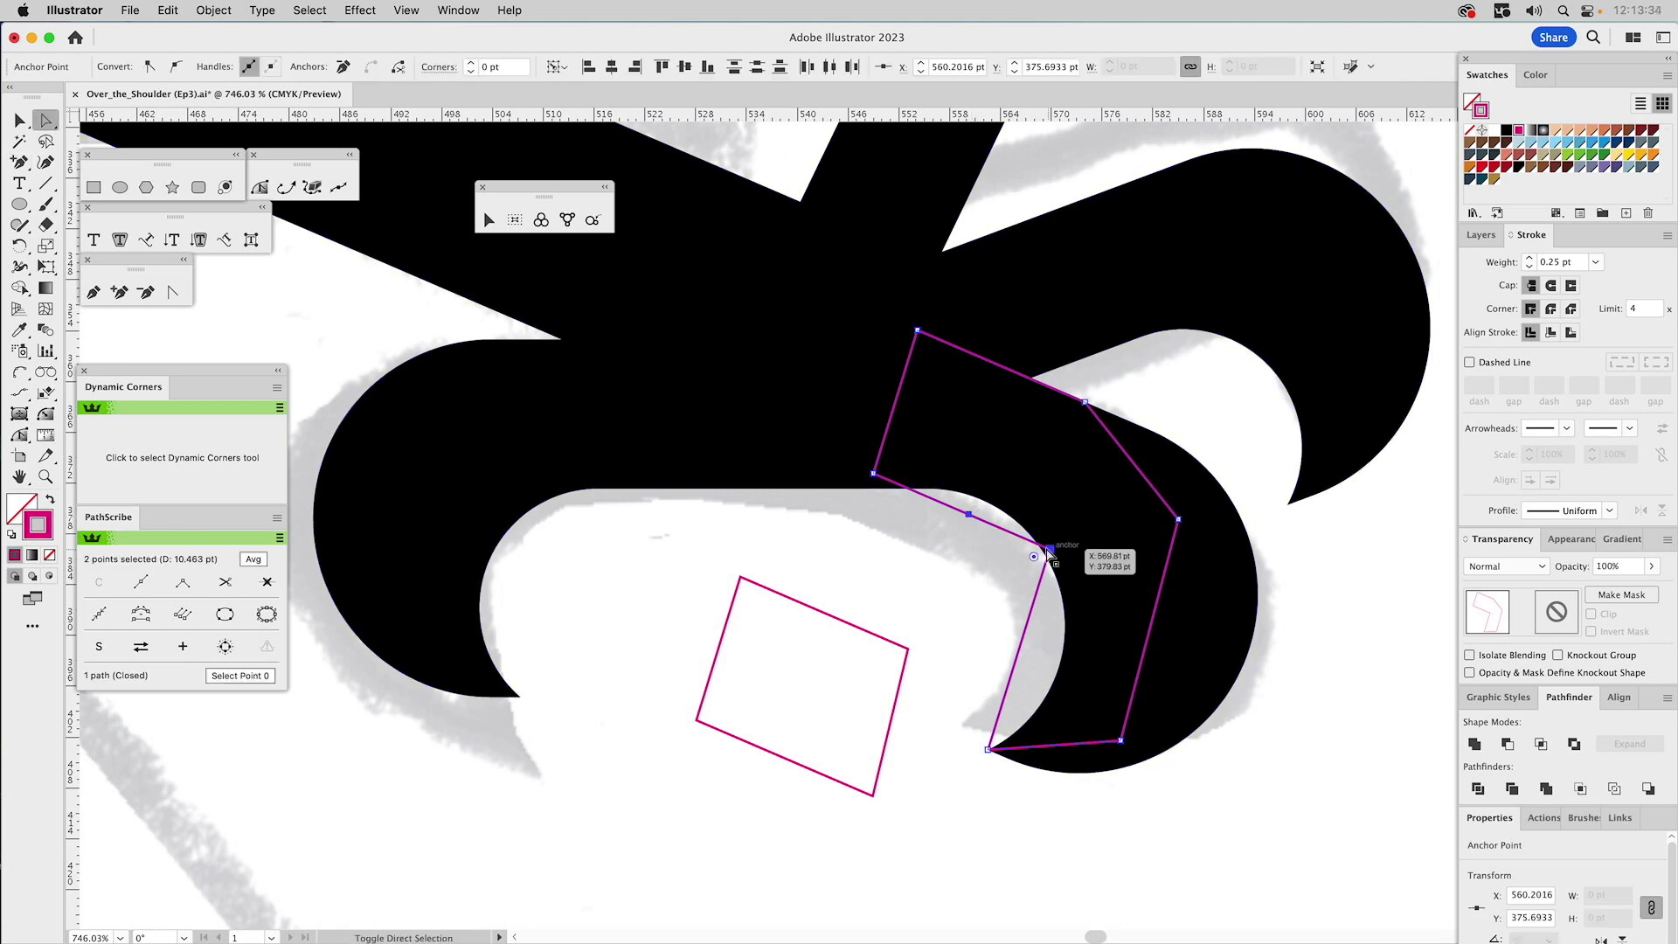
pyautogui.moveTo(968, 515); pyautogui.dragTo(1052, 550)
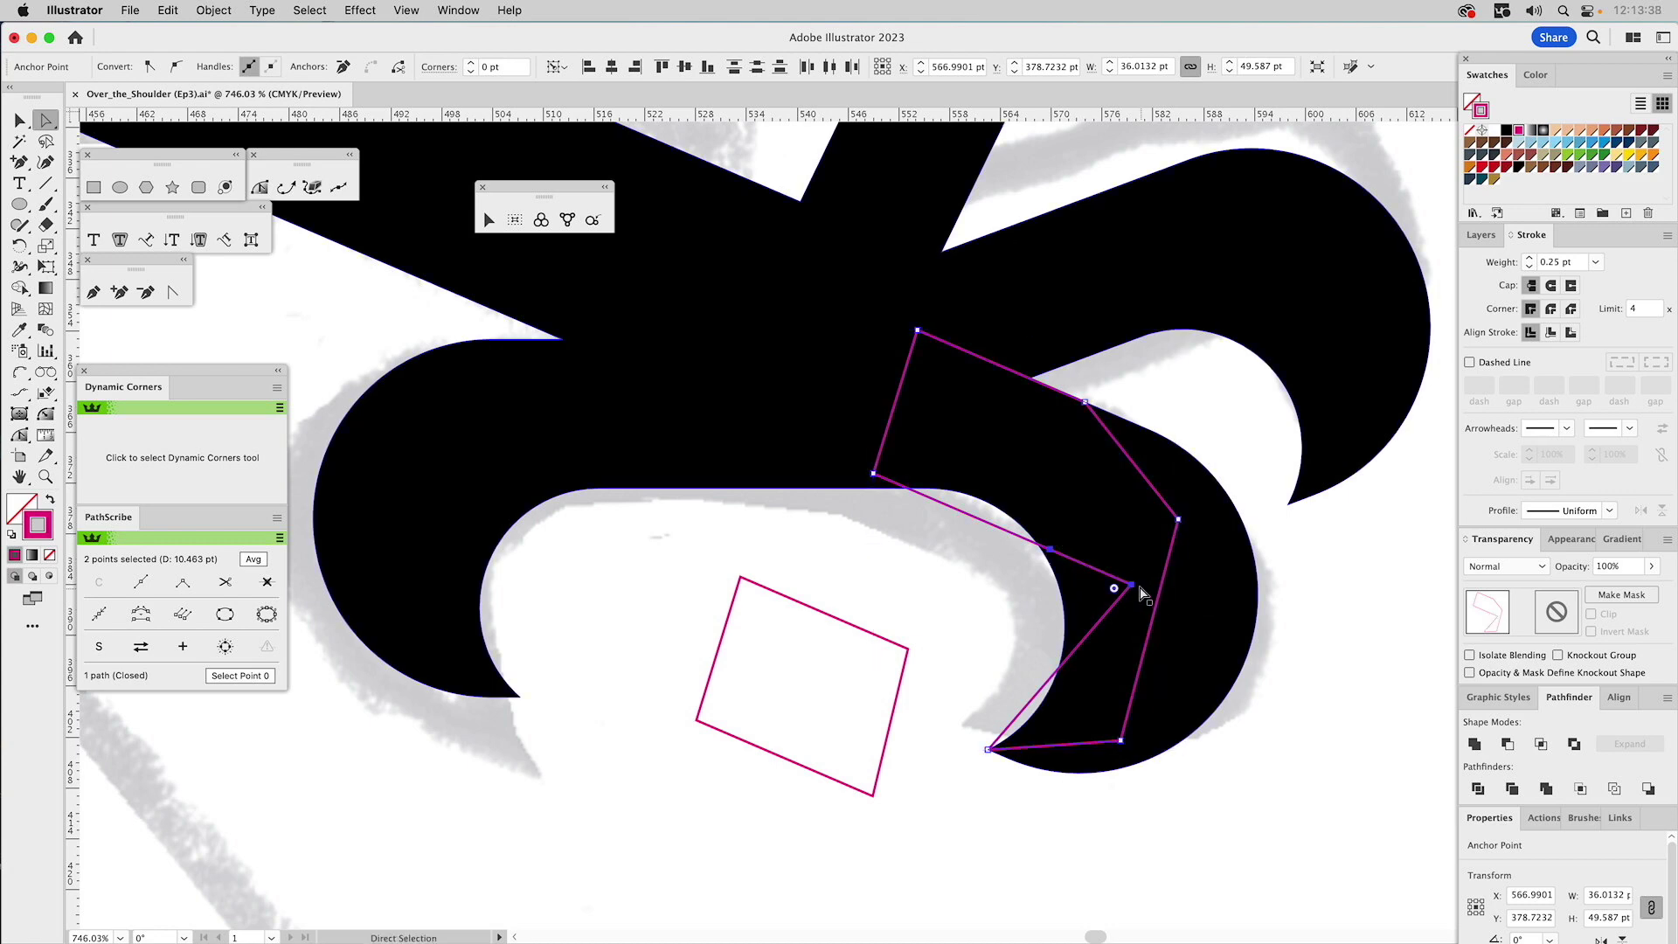
pyautogui.keyDown('shift'); pyautogui.click(1131, 584); pyautogui.keyUp('shift')
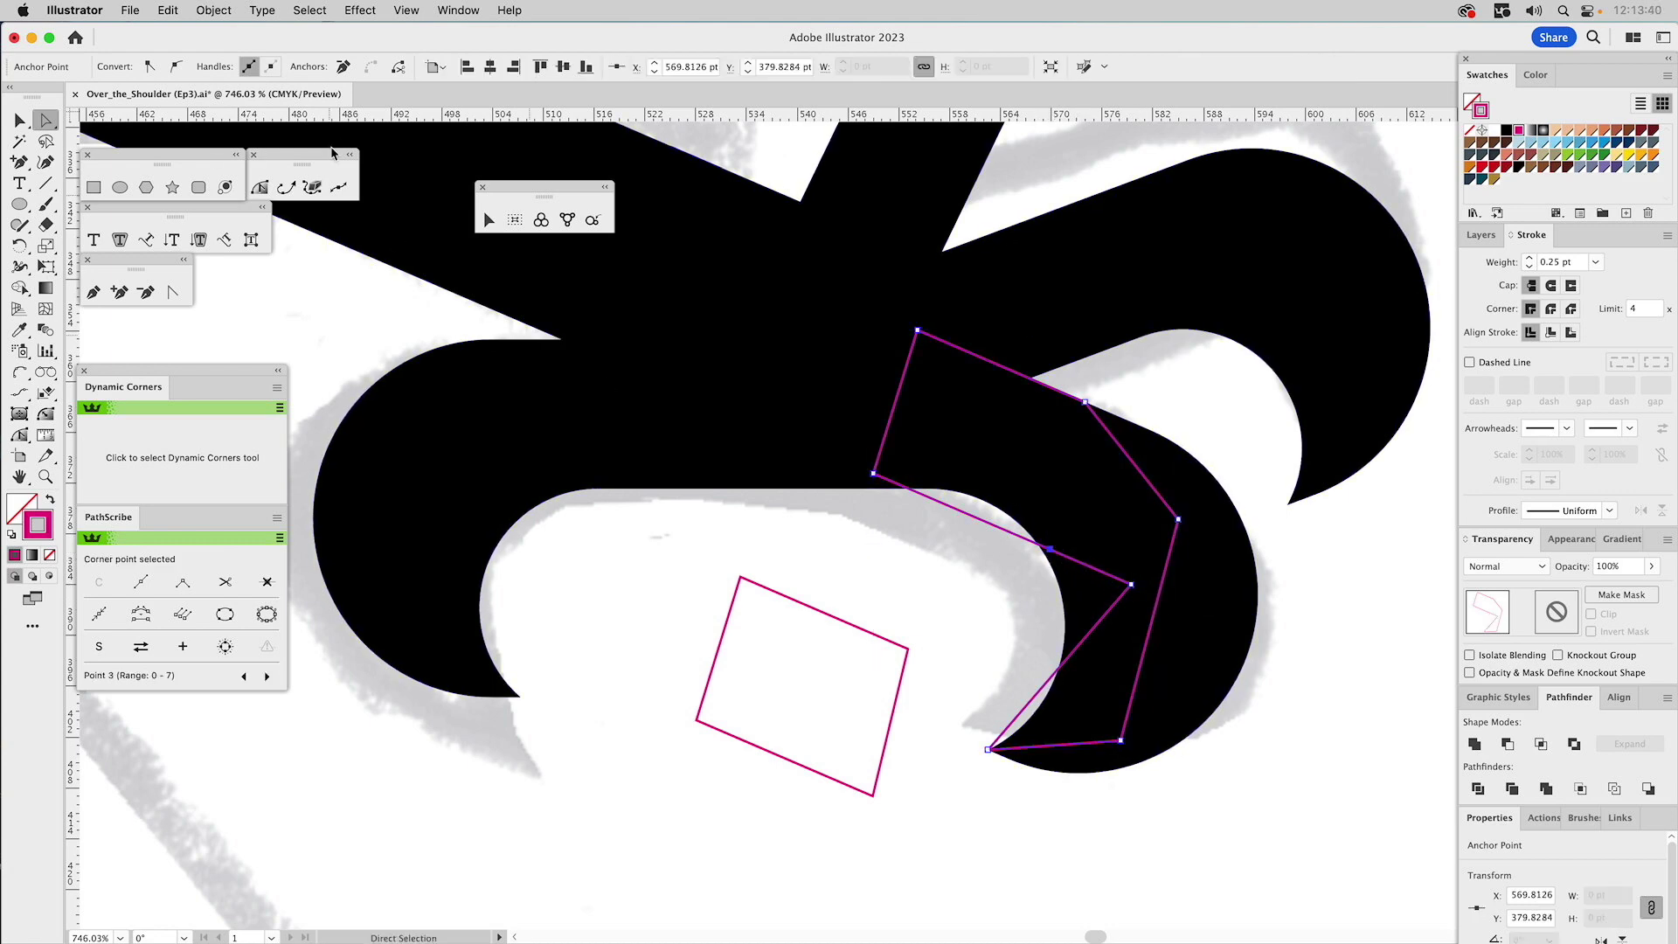
pyautogui.click(343, 66)
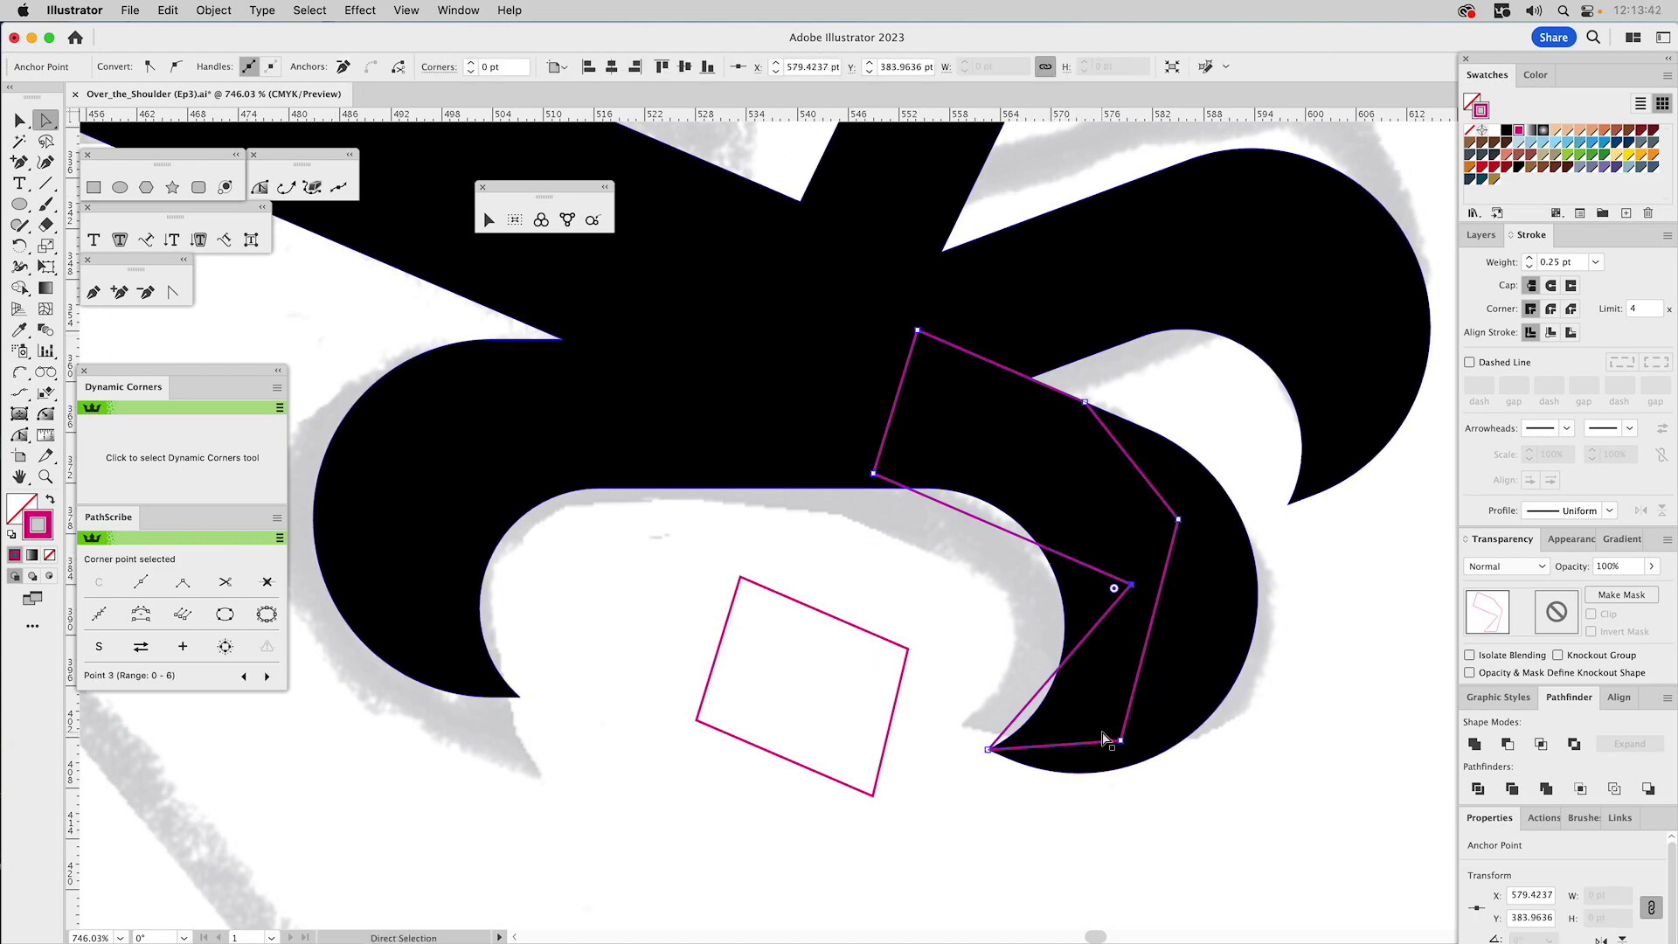
# - Lower the corner beside the talon tip slightly and round the extended inner corner into a wide curve with Dynamic Corners
pyautogui.moveTo(1120, 740); pyautogui.dragTo(1115, 755)
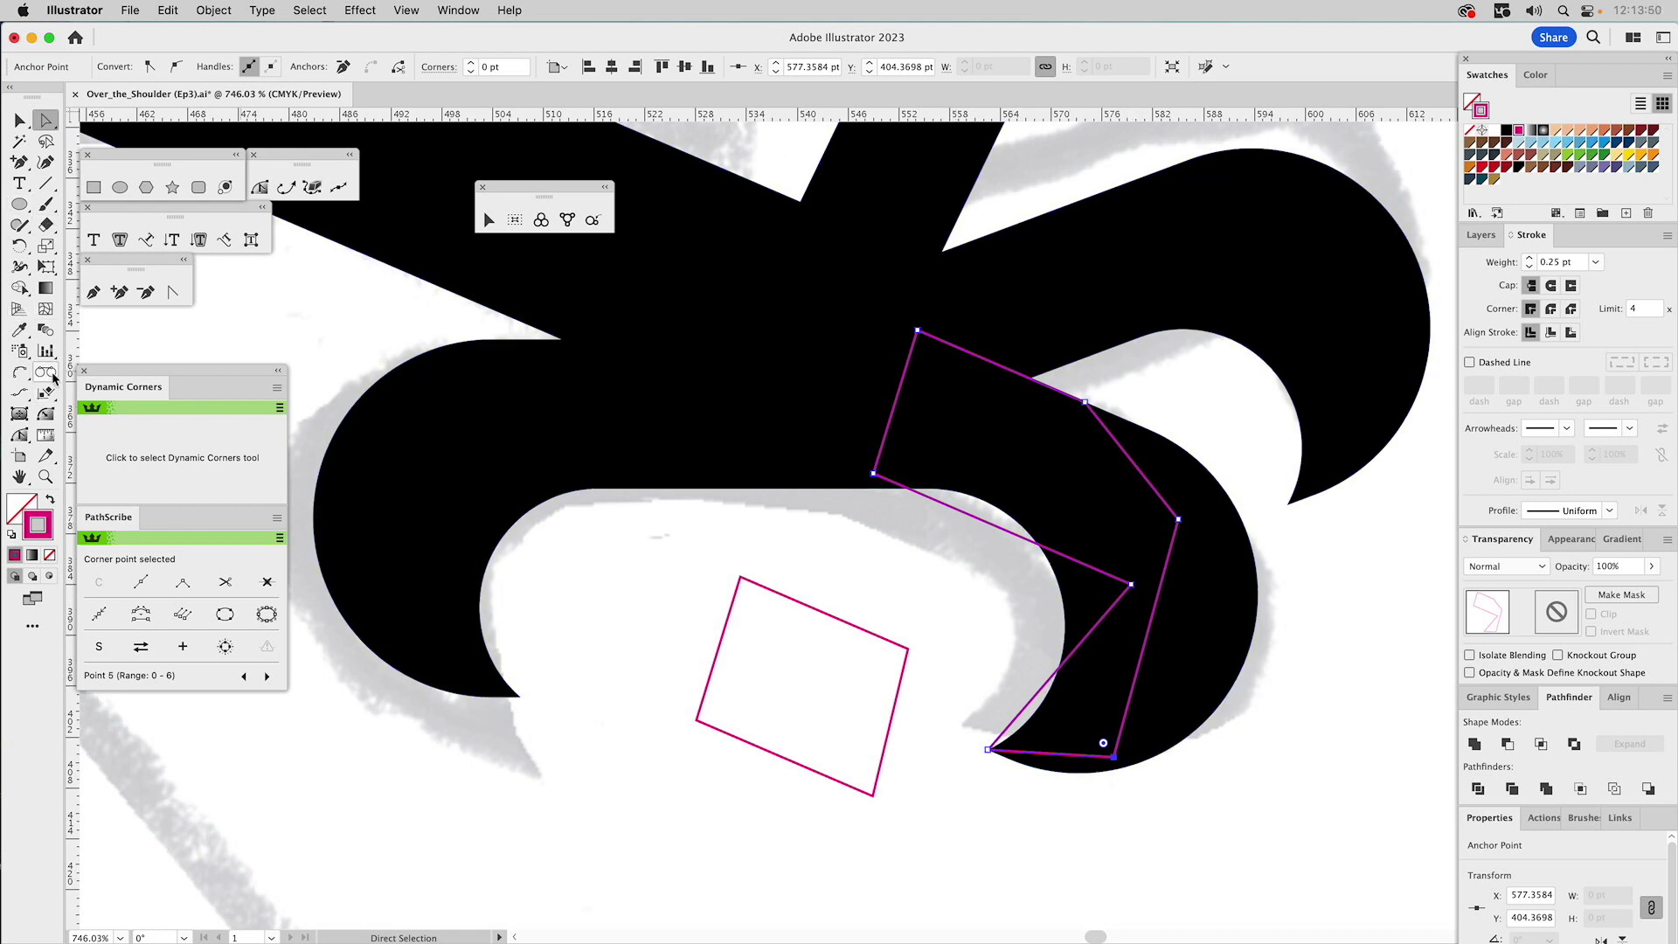
pyautogui.click(45, 413)
pyautogui.moveTo(1133, 583); pyautogui.dragTo(588, 659)
pyautogui.press('v')
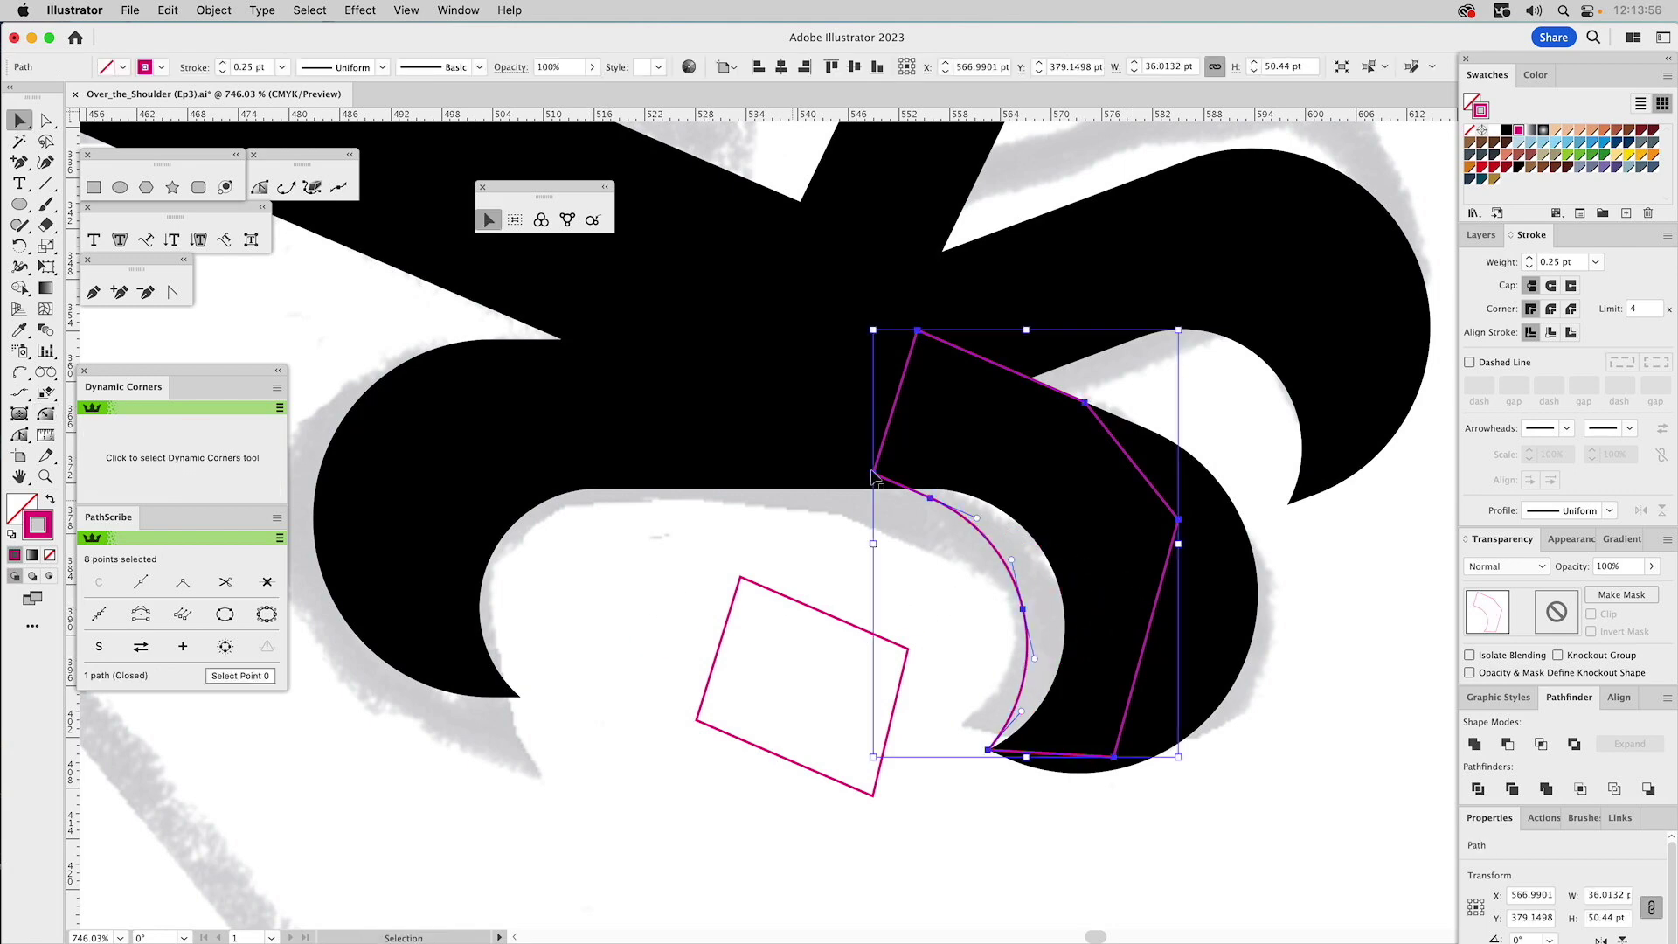
# - Delete the merged black leg together with the two magenta correction outlines
pyautogui.click(1120, 374)
pyautogui.press('super+0')
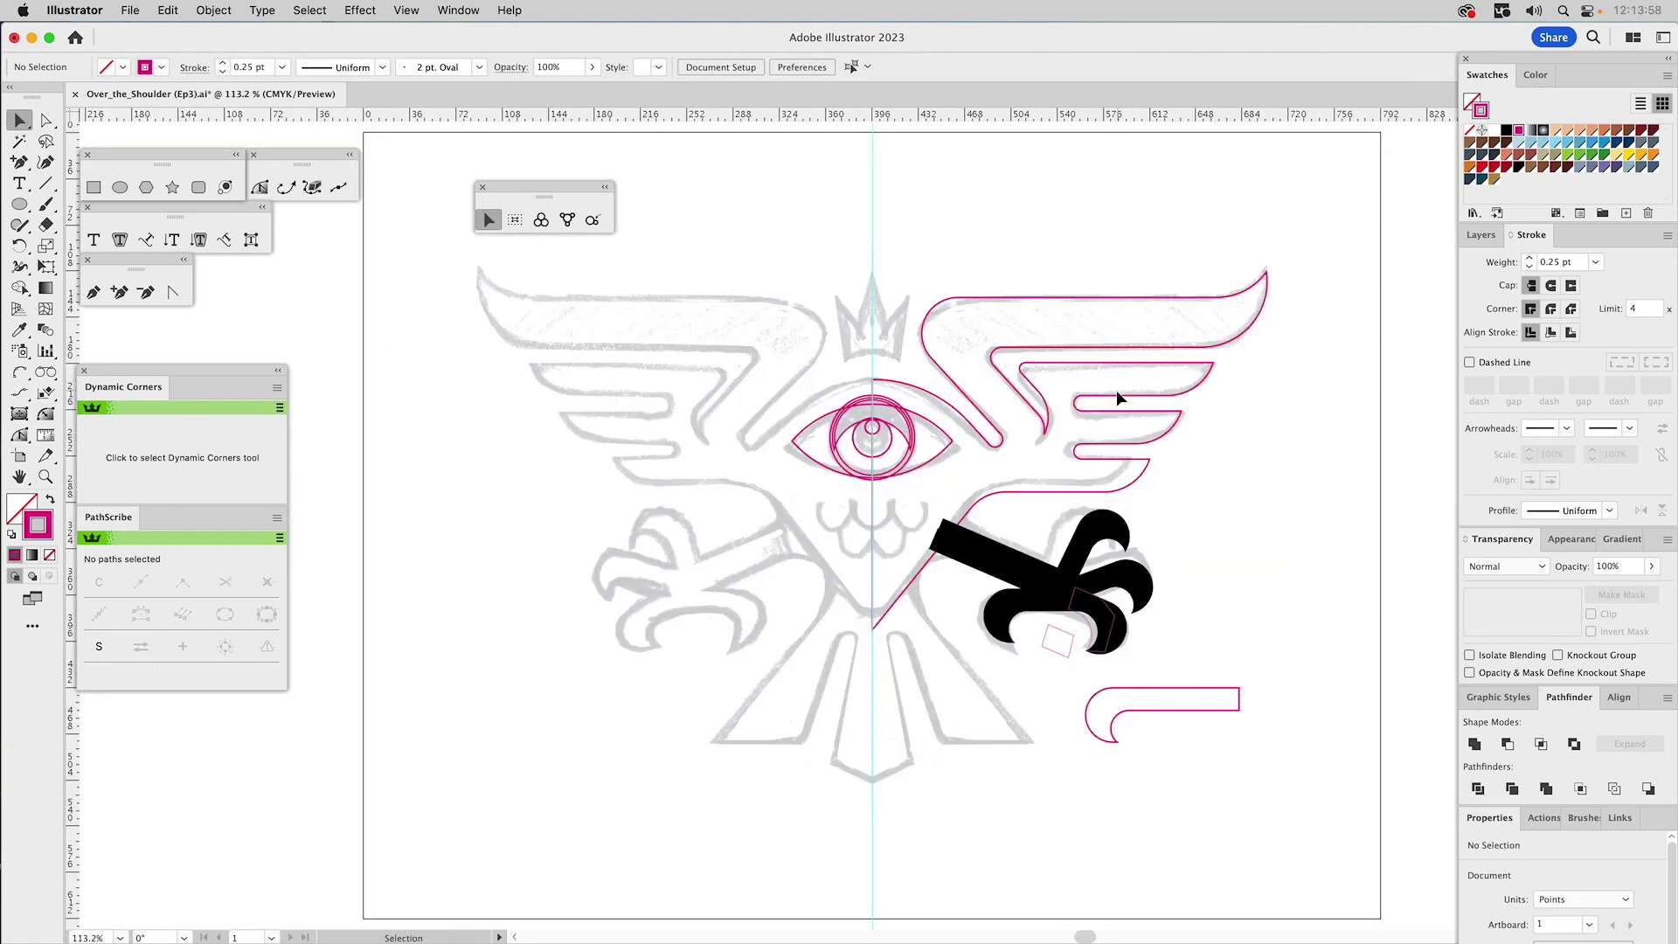
pyautogui.moveTo(1167, 541); pyautogui.dragTo(1028, 648)
pyautogui.press('Delete')
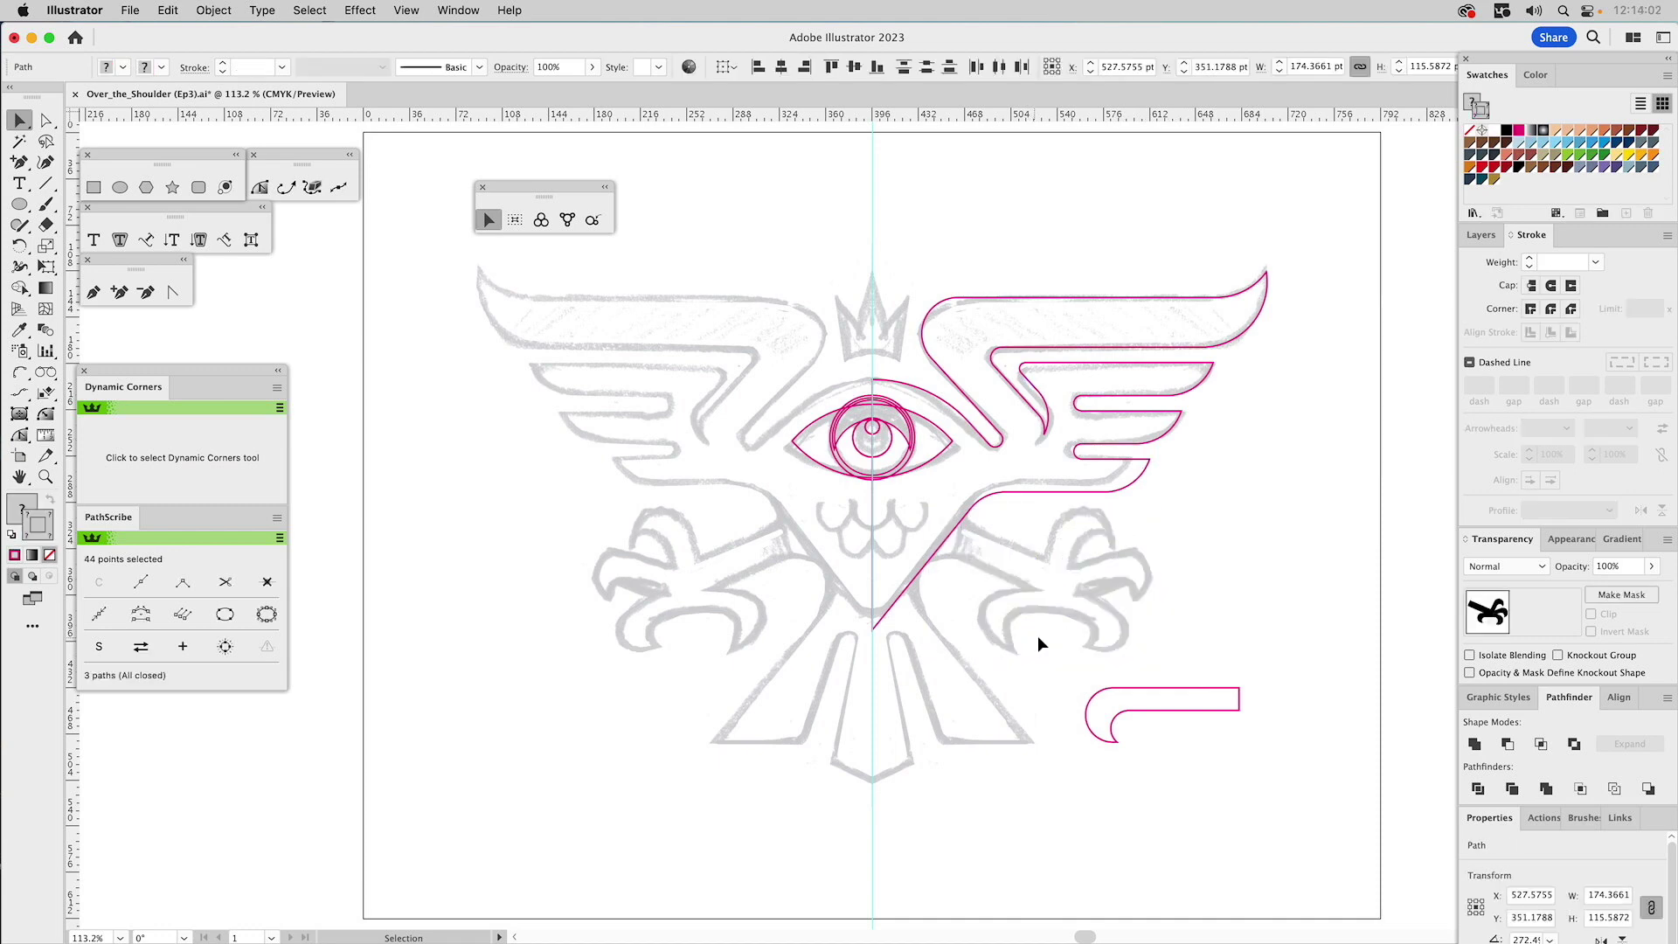
# - Copy the black five-piece leg group from the hidden X layer and paste it in place on the Build layer
pyautogui.click(1480, 236)
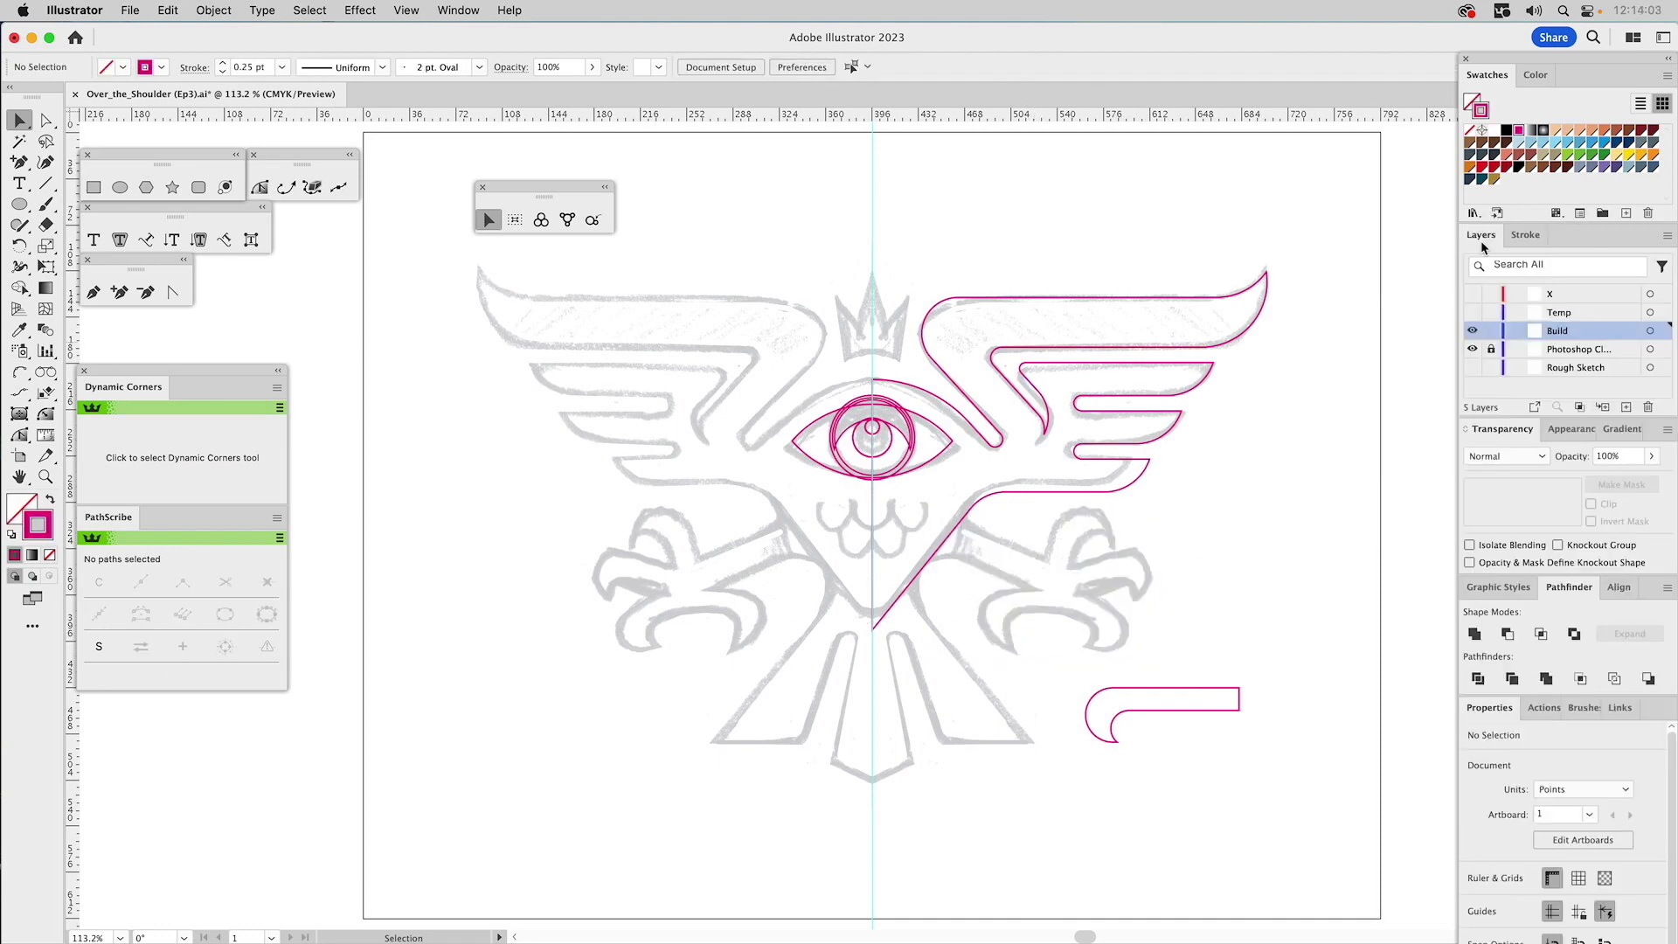
pyautogui.click(1473, 293)
pyautogui.click(1084, 593)
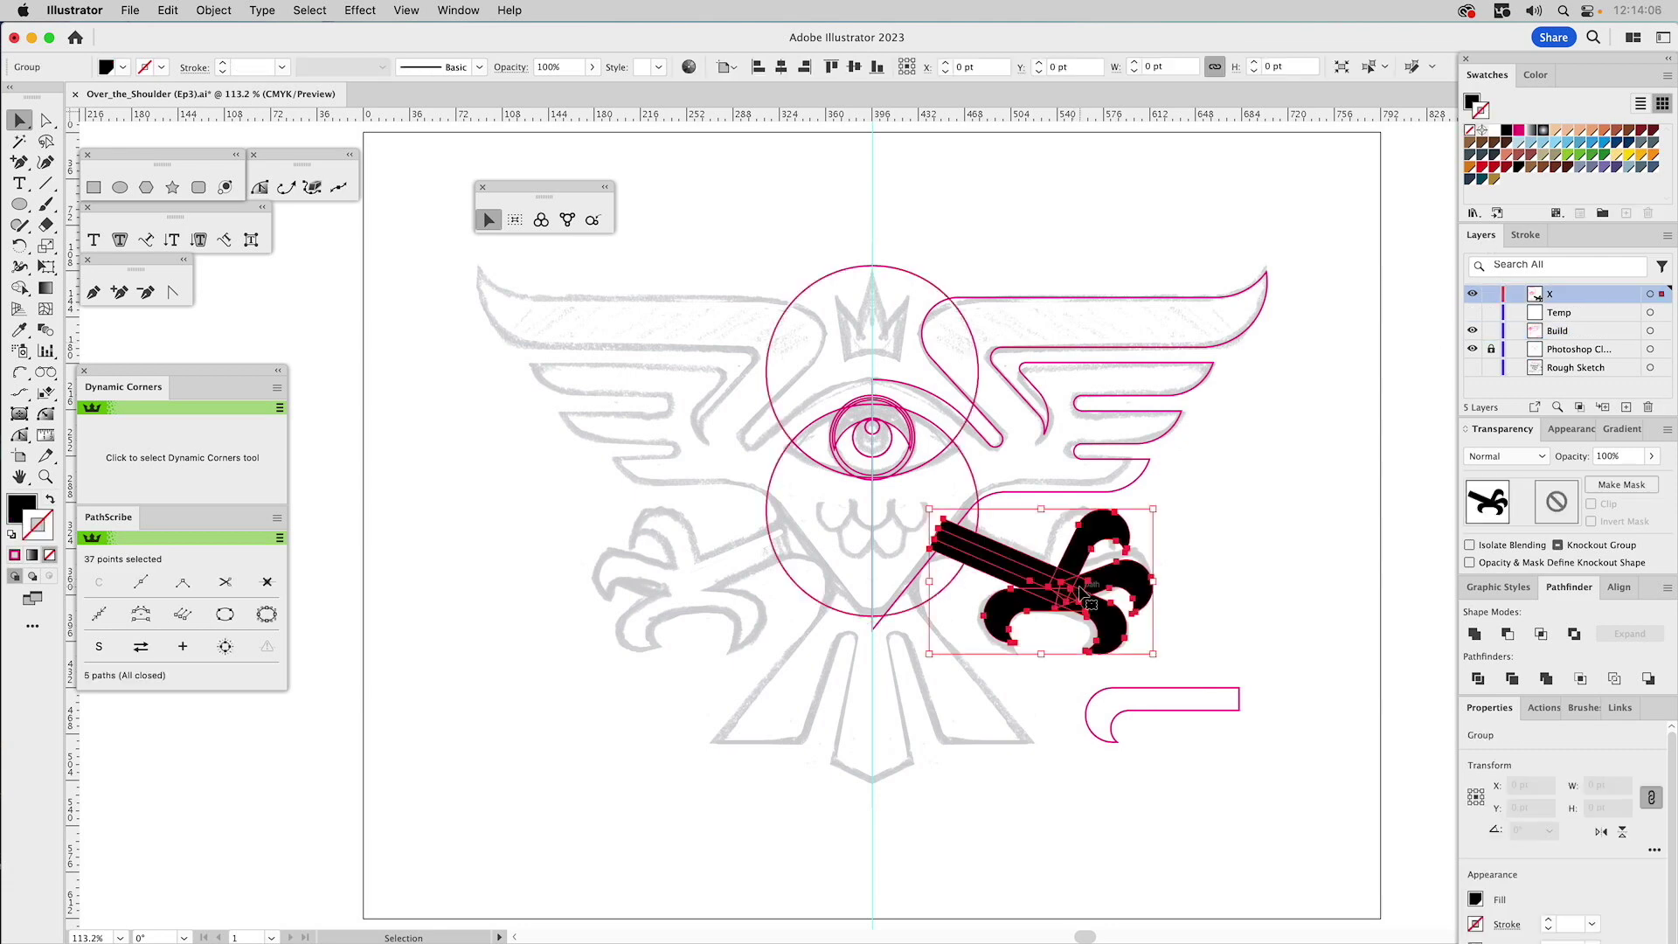
pyautogui.click(1471, 295)
pyautogui.click(1549, 332)
pyautogui.press('super+f')
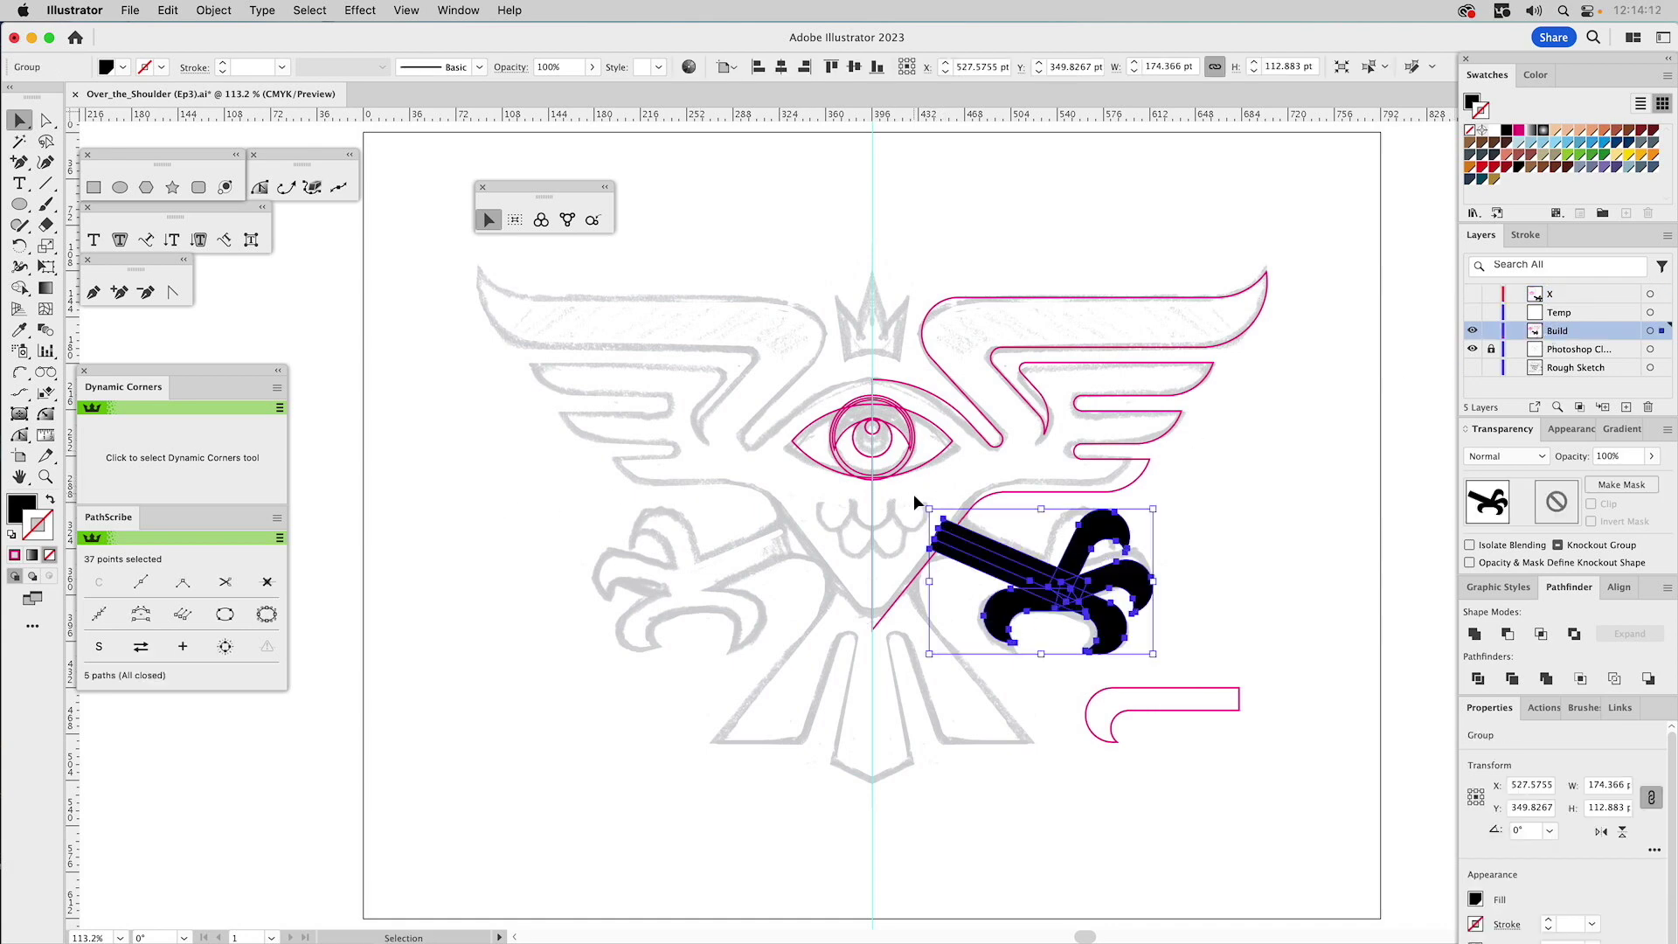
# - Give the pasted leg group the unfilled magenta outline sampled from the wing's lower line
pyautogui.click(46, 476)
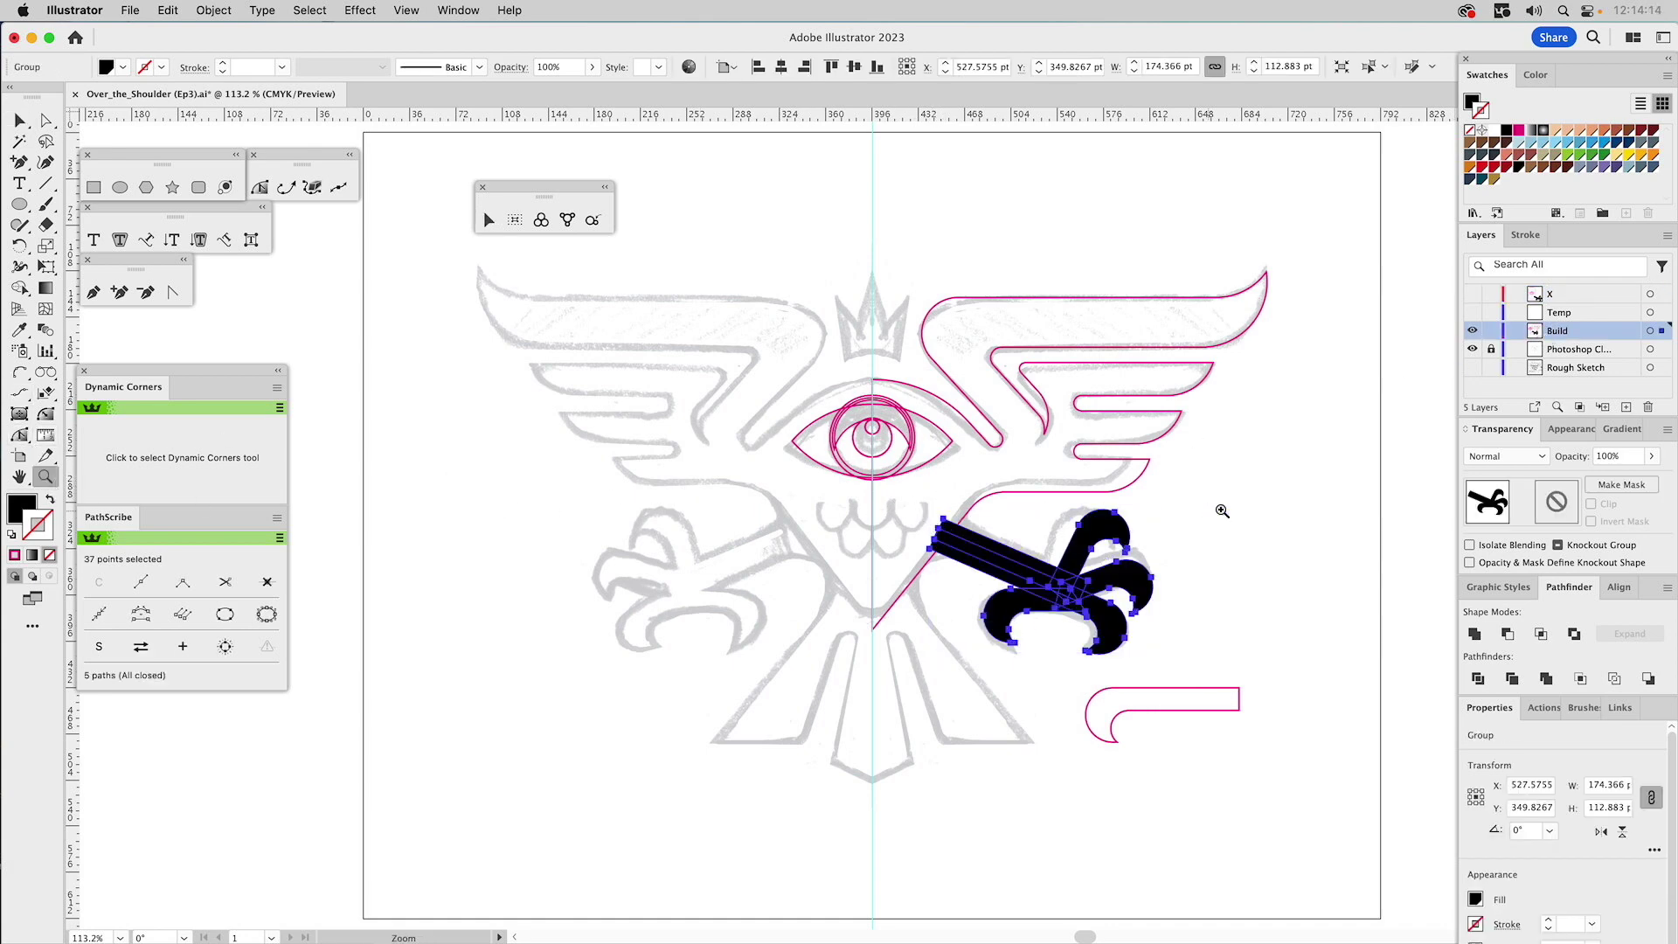
pyautogui.moveTo(992, 519); pyautogui.dragTo(1274, 742)
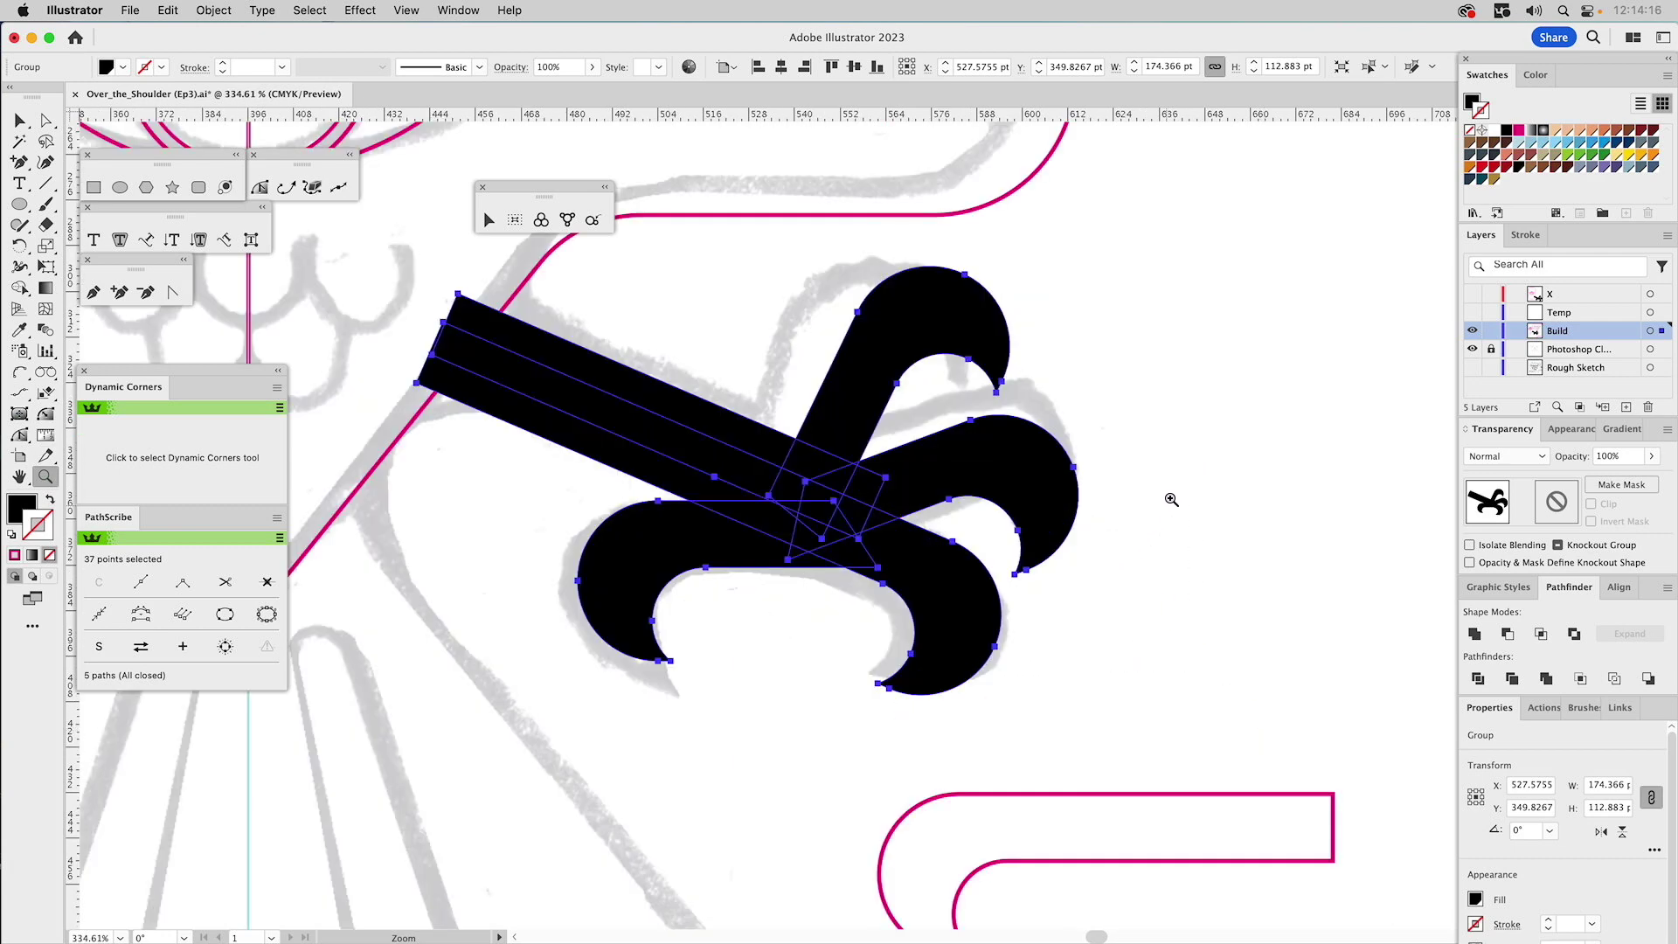
pyautogui.press('v')
pyautogui.press('i')
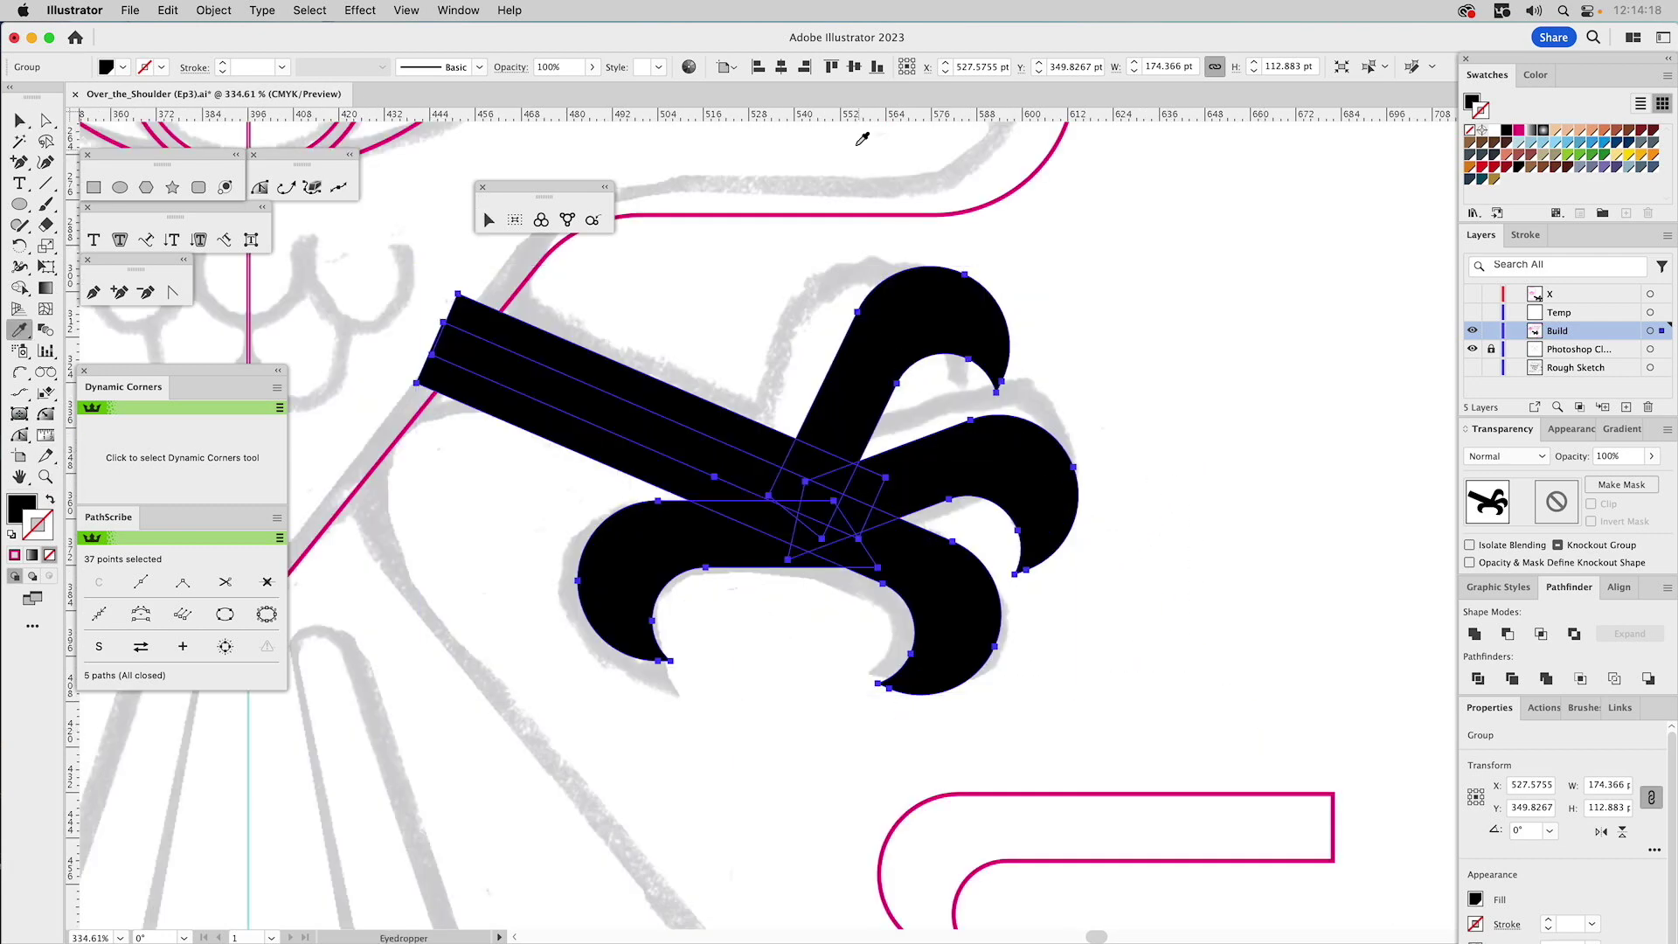
pyautogui.click(816, 210)
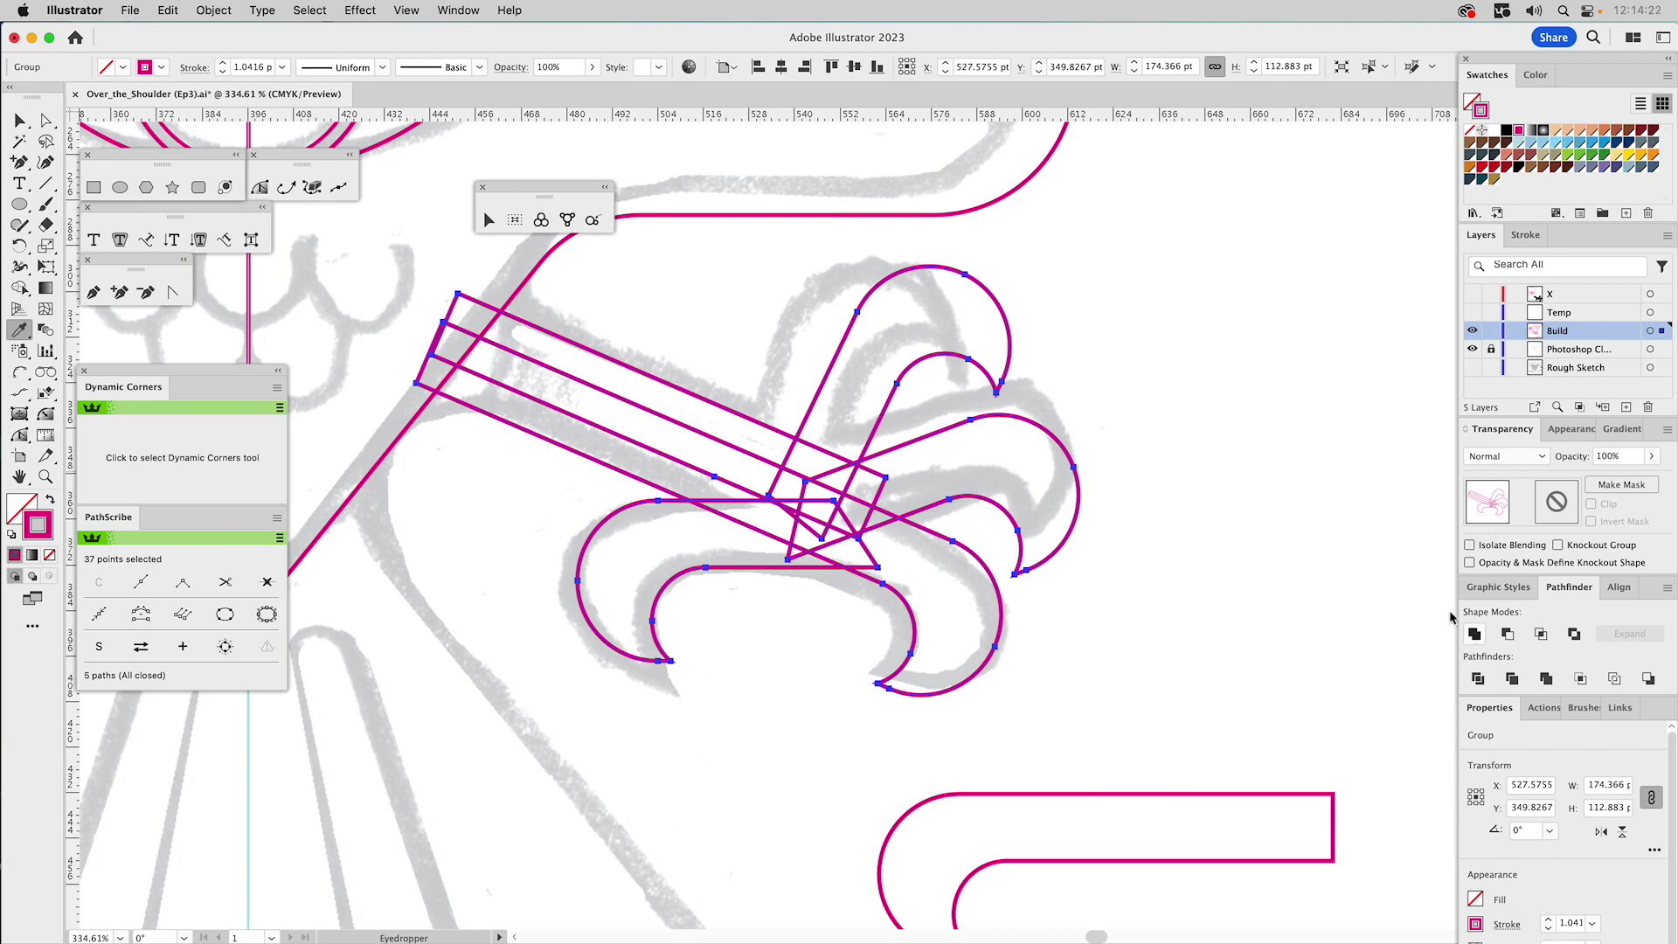
pyautogui.press('v')
pyautogui.click(1239, 452)
pyautogui.press('super+0')
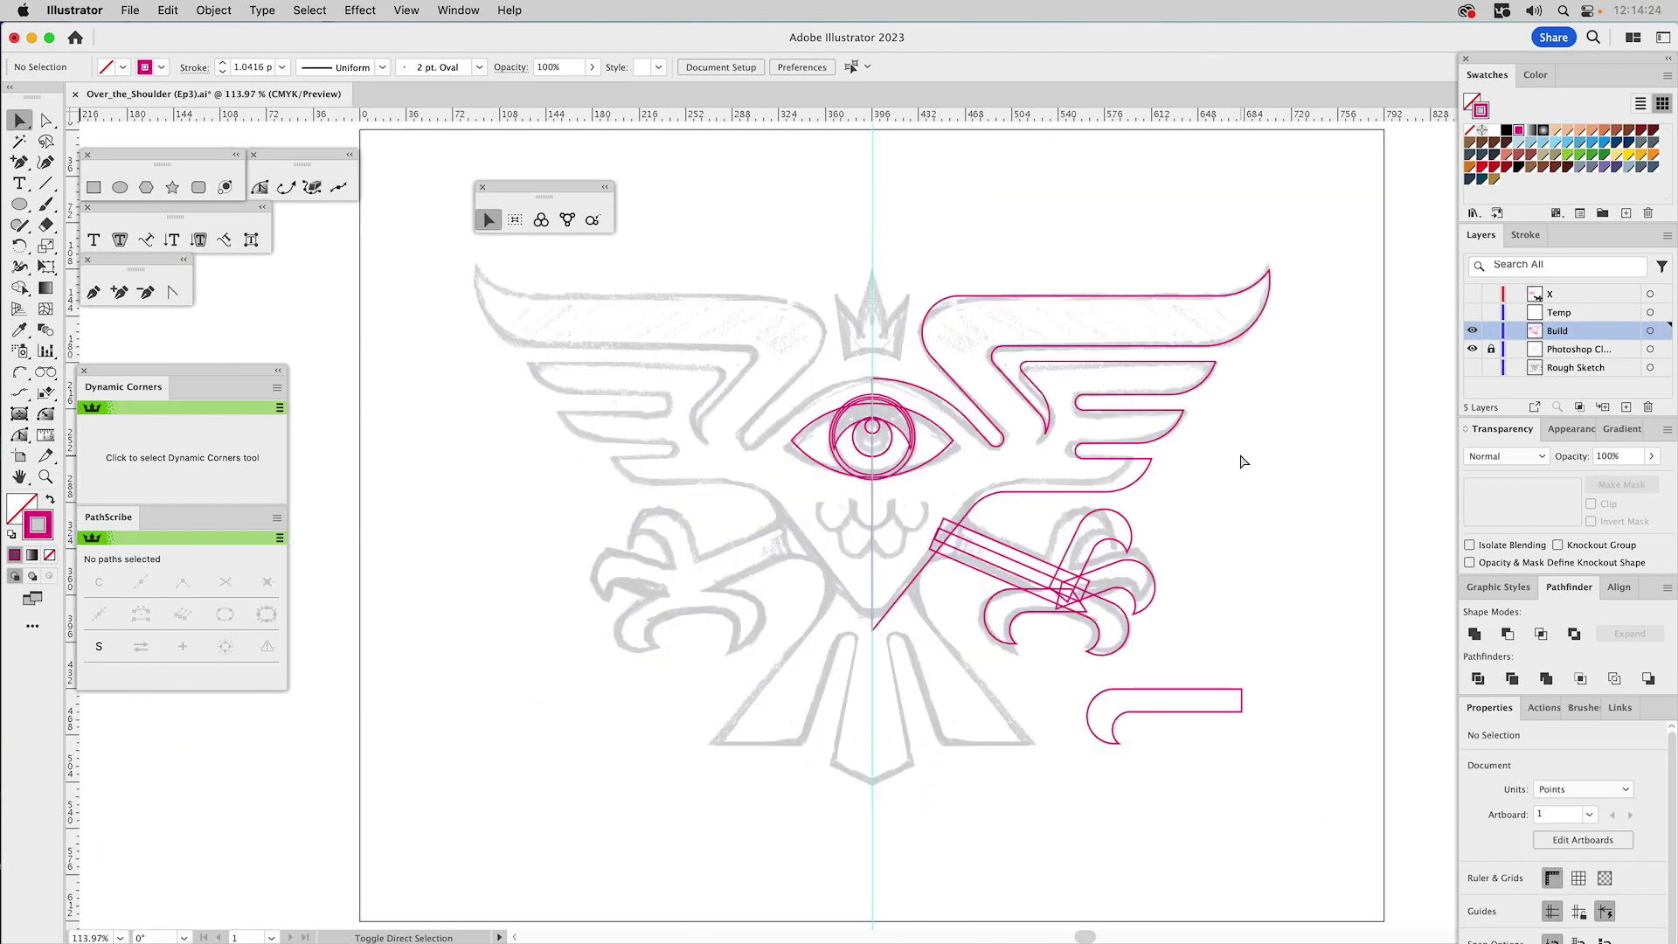
# - Group all the magenta artwork on the Build layer and place a backup copy on the X layer
pyautogui.moveTo(736, 253); pyautogui.dragTo(1324, 816)
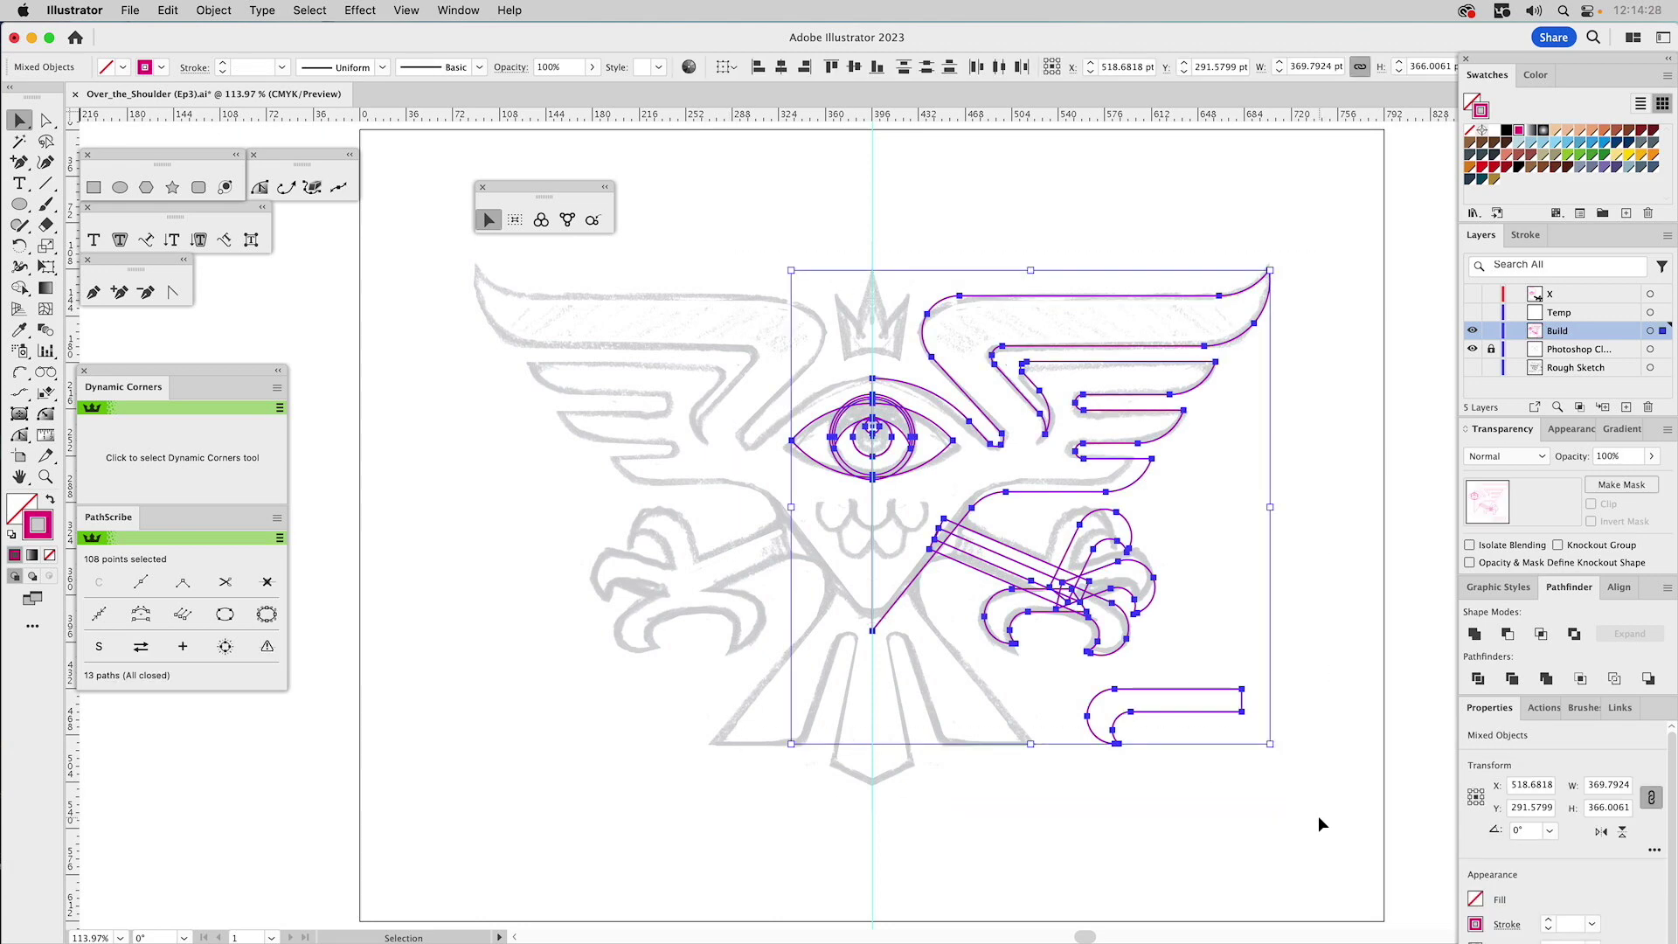
pyautogui.press('super+g')
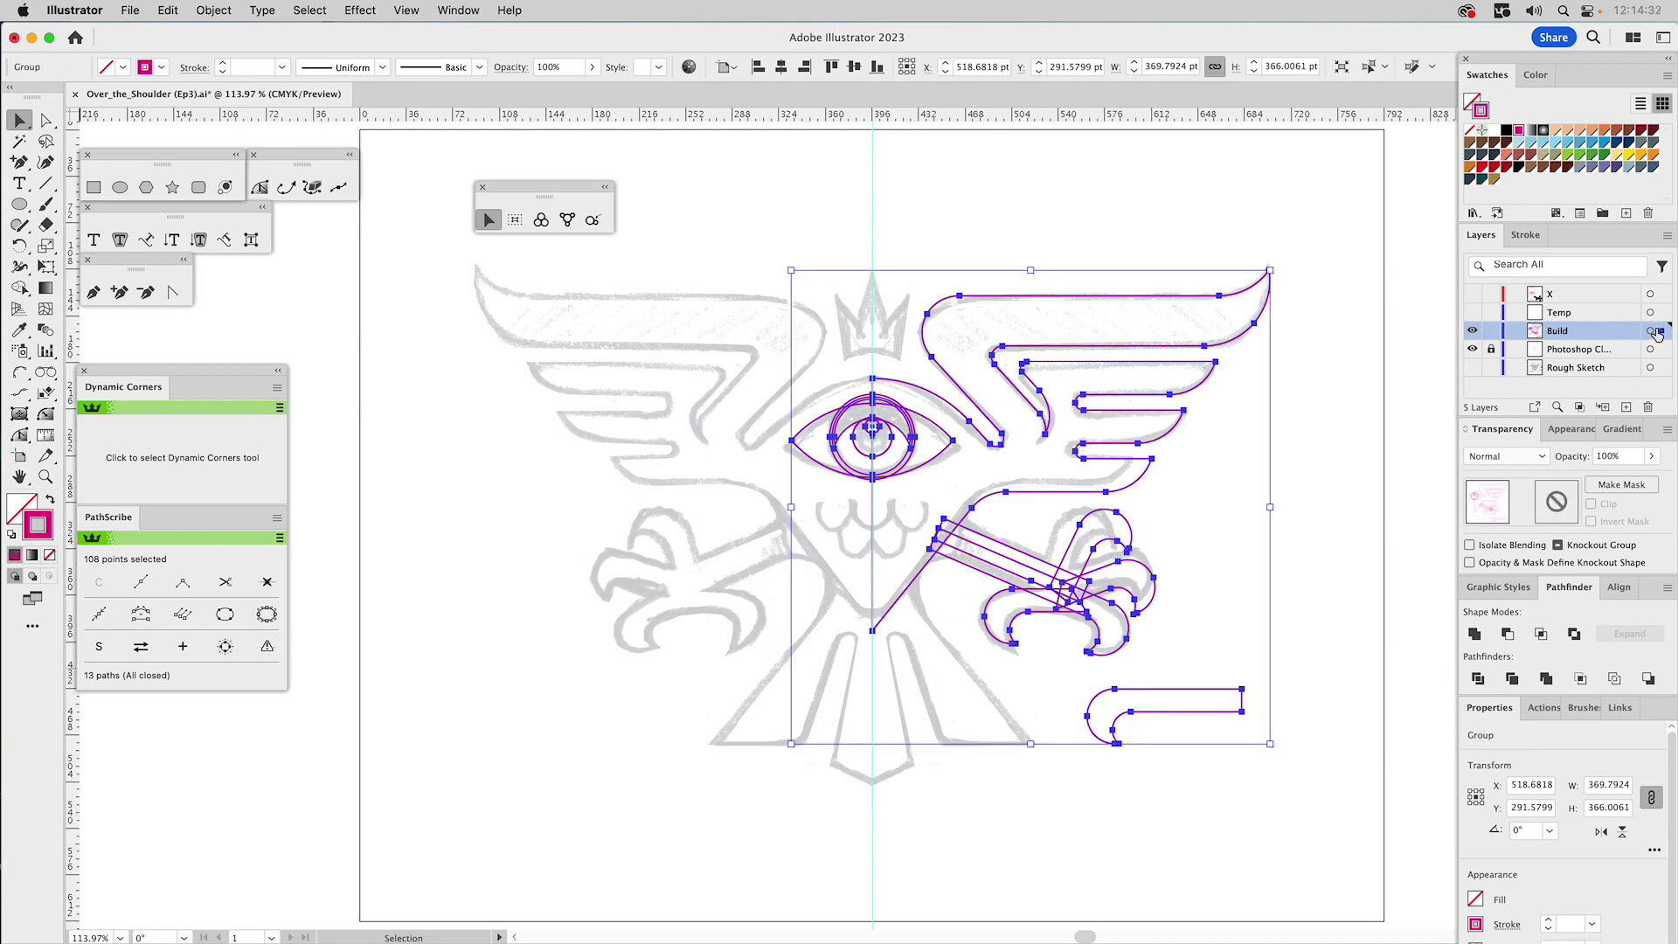
pyautogui.moveTo(1657, 333); pyautogui.dragTo(1656, 297)
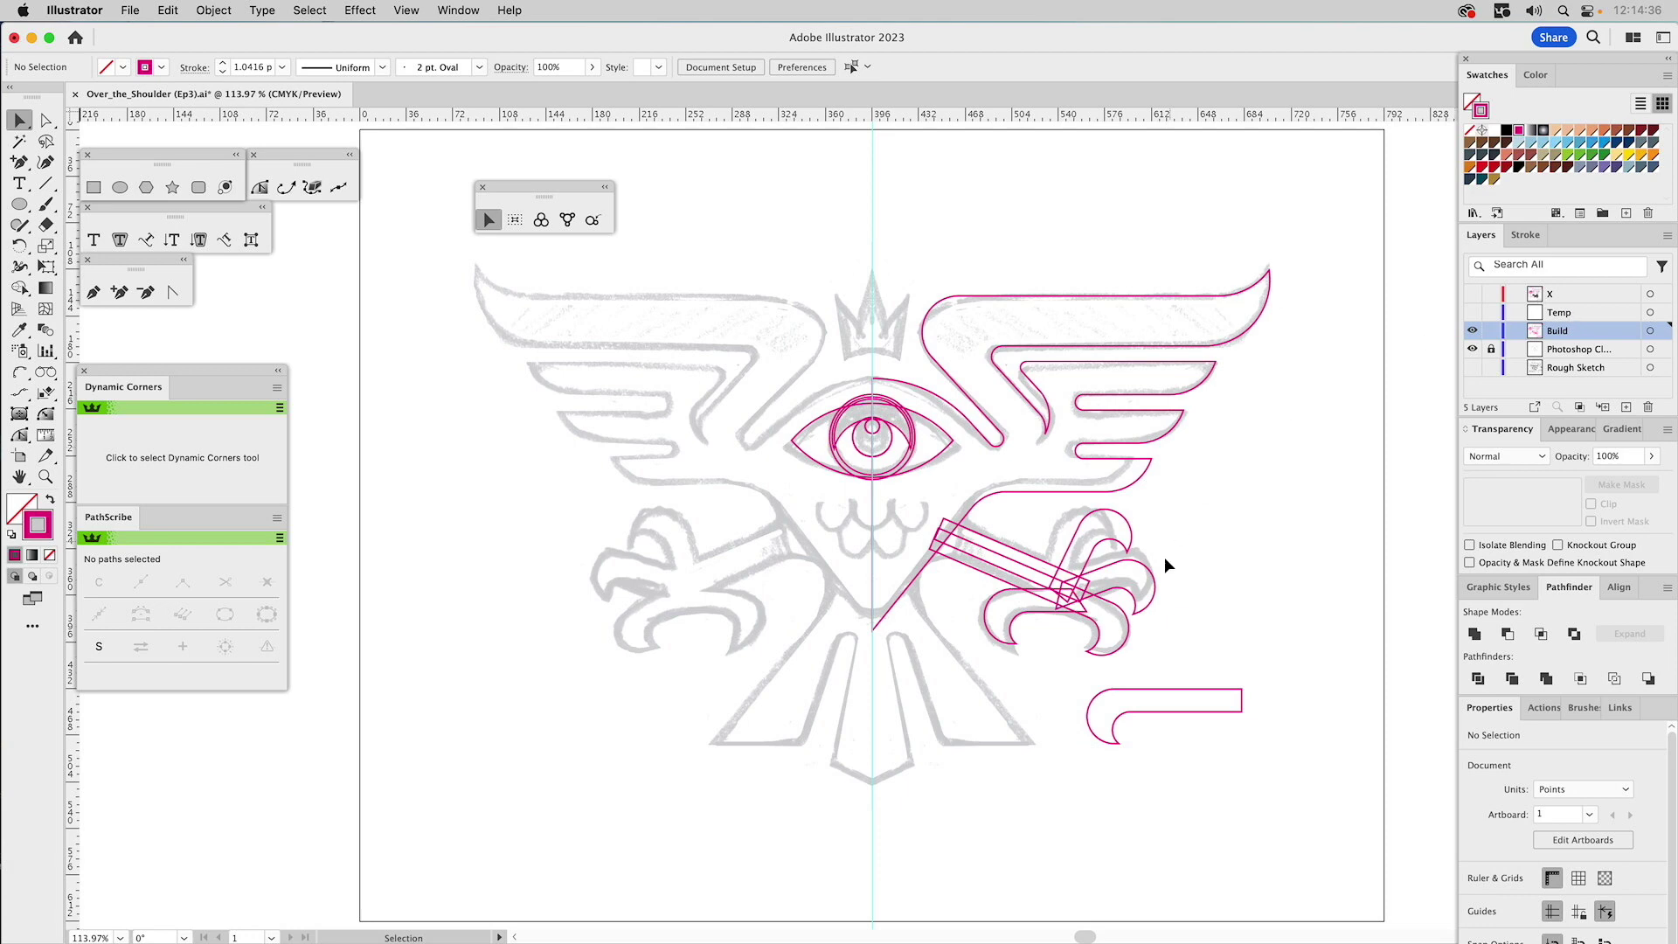
# - Unite the overlapping leg and talon shapes into one continuous outline
pyautogui.click(1044, 624)
pyautogui.press('super+shift+u')
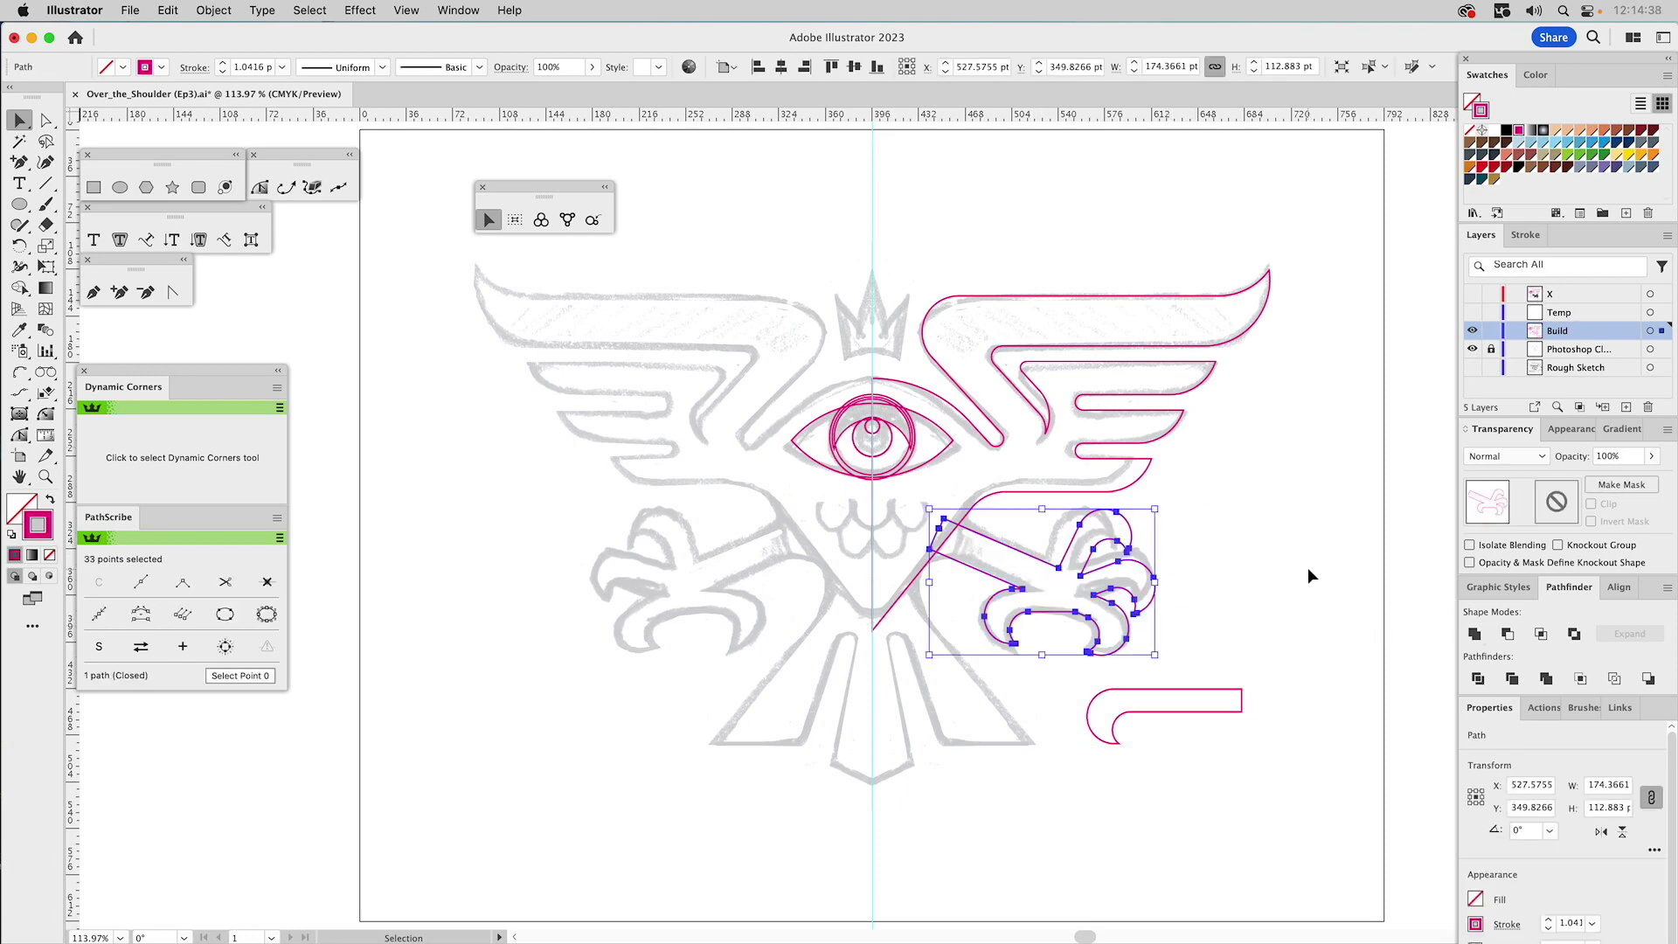
pyautogui.click(1307, 570)
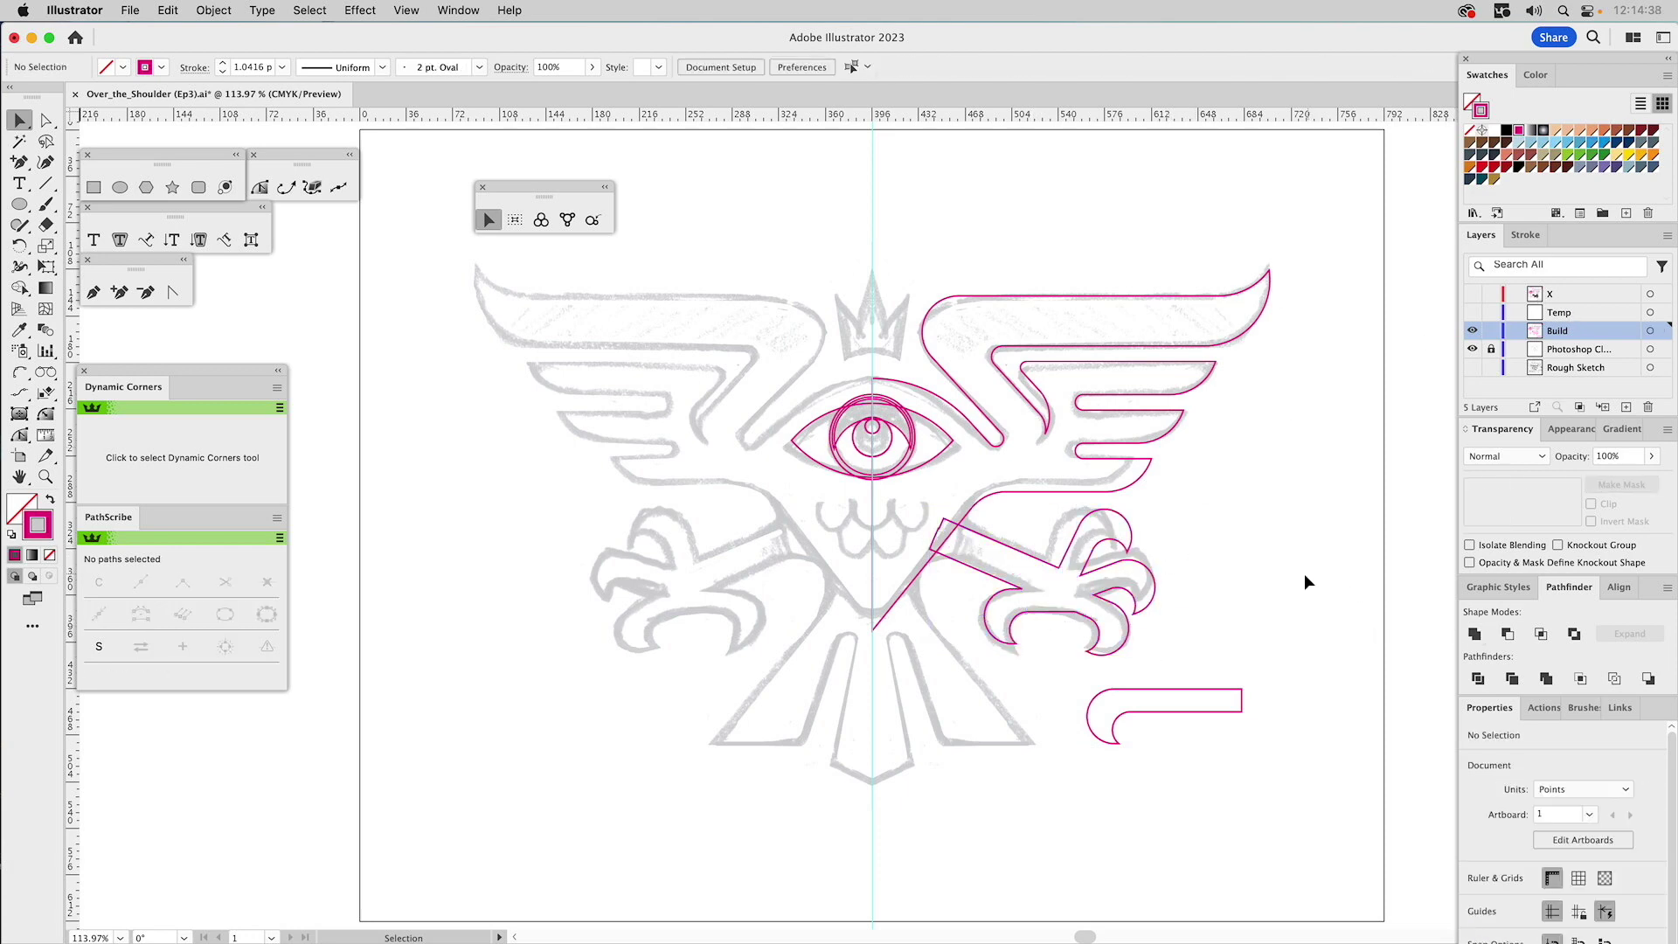
# - Move the anchor on the lower talon's inner curve up to the curve's outermost point with the Reposition Point tool, keeping the curve's shape
pyautogui.press('a')
pyautogui.click(1087, 621)
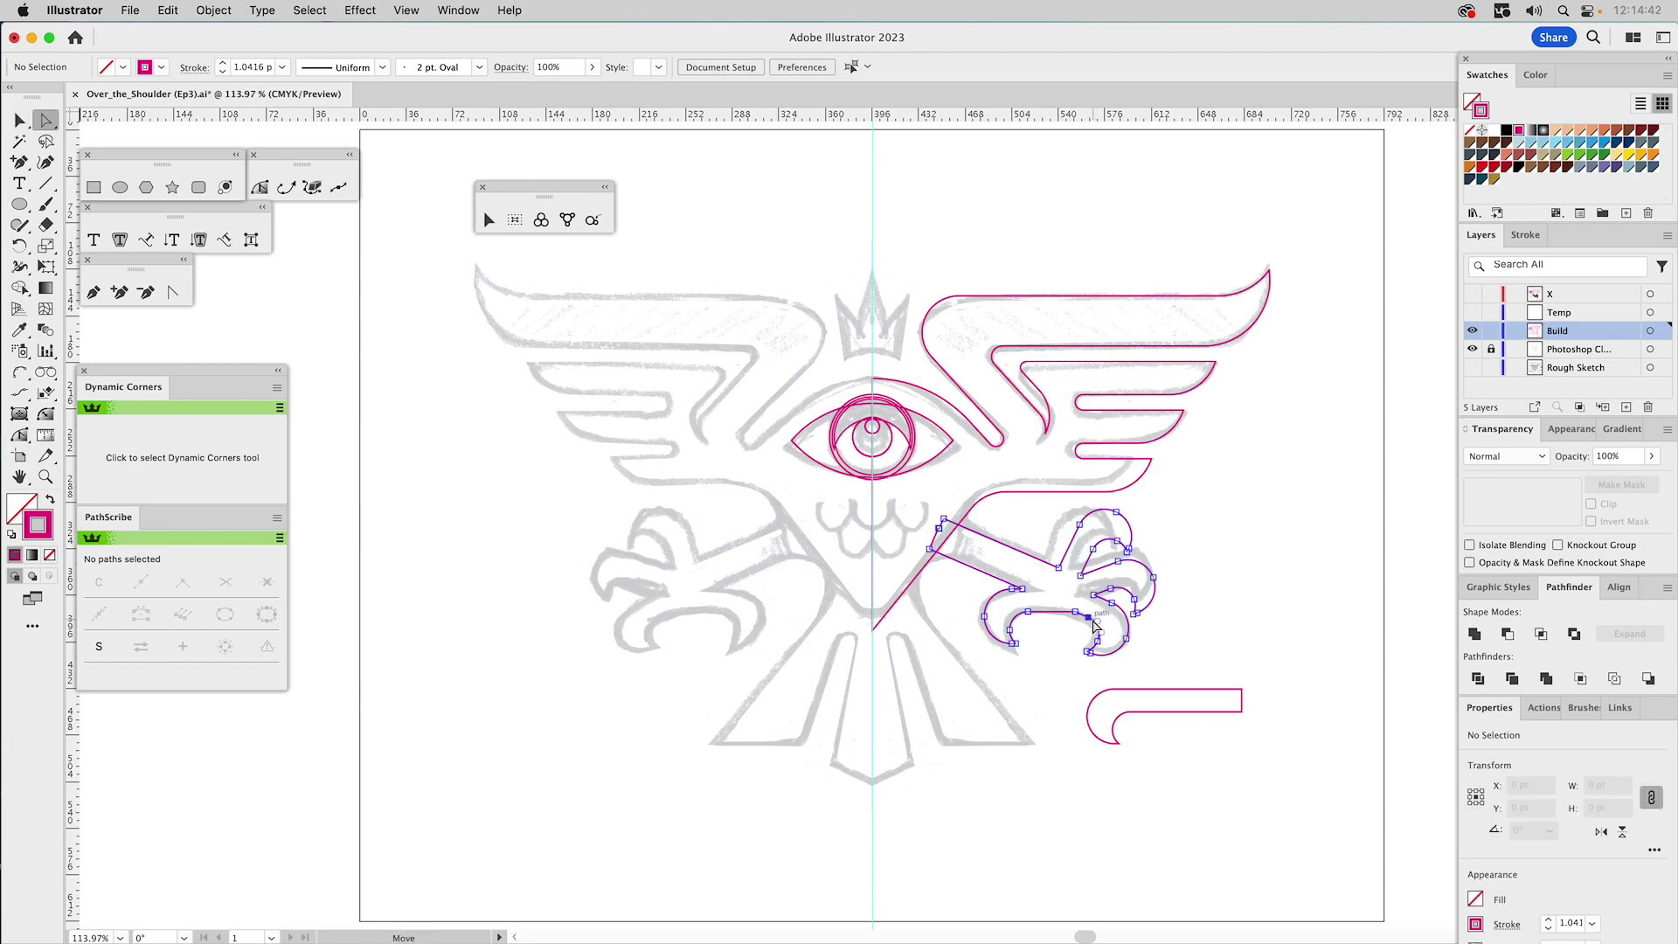
pyautogui.click(46, 476)
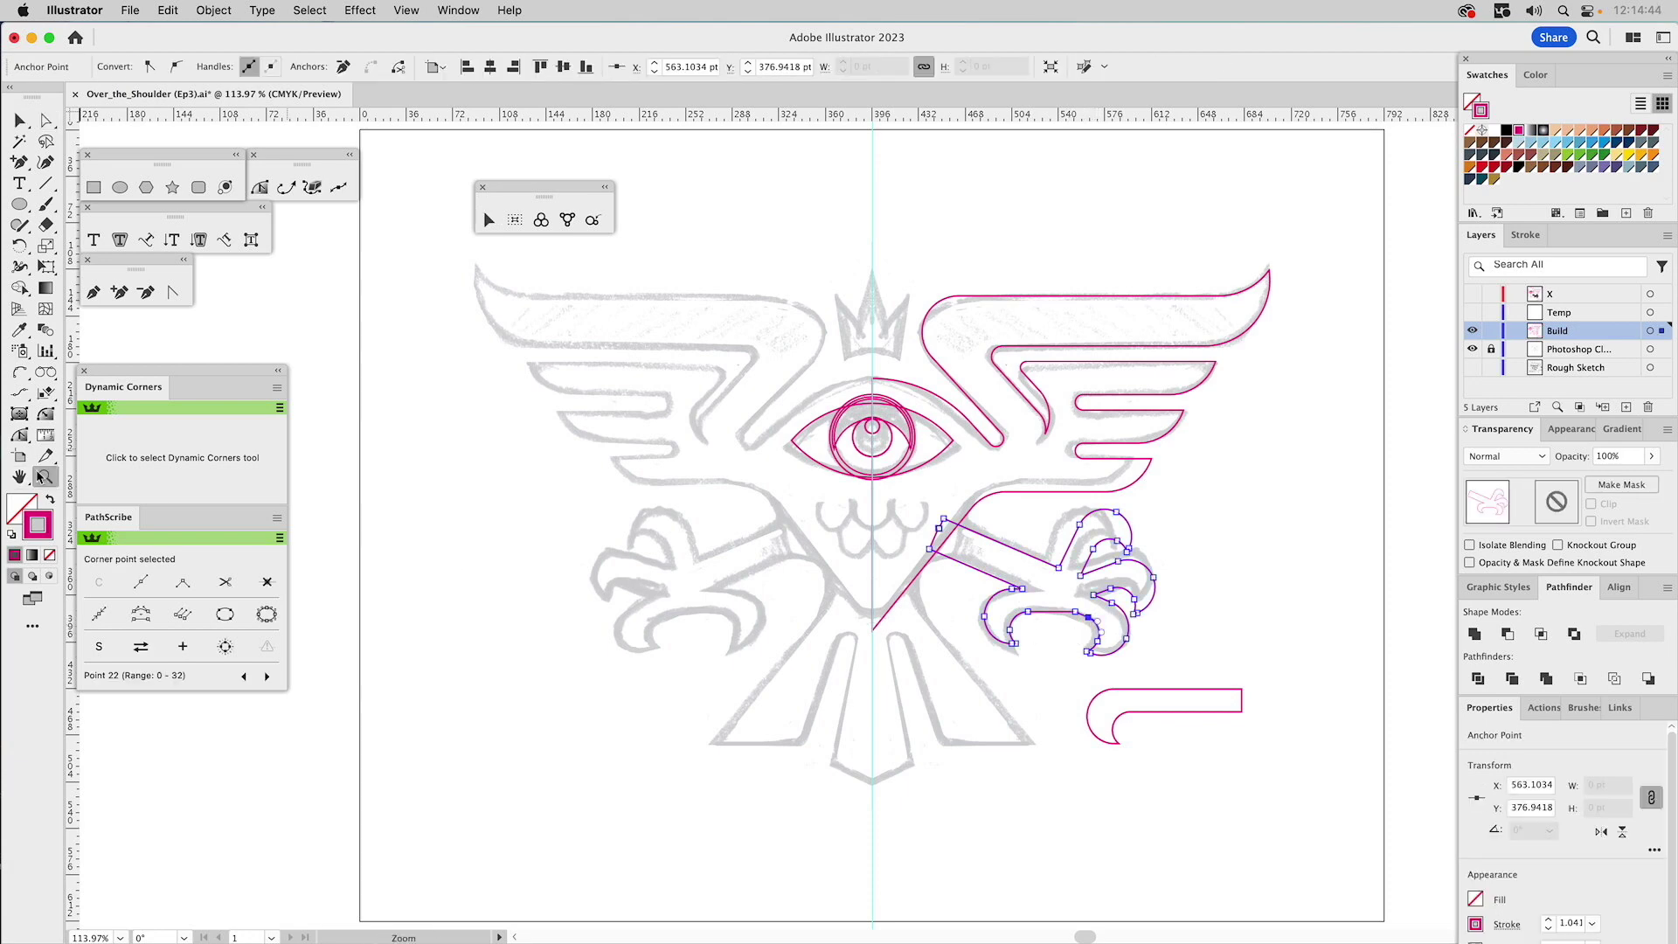
pyautogui.moveTo(1005, 566); pyautogui.dragTo(1174, 714)
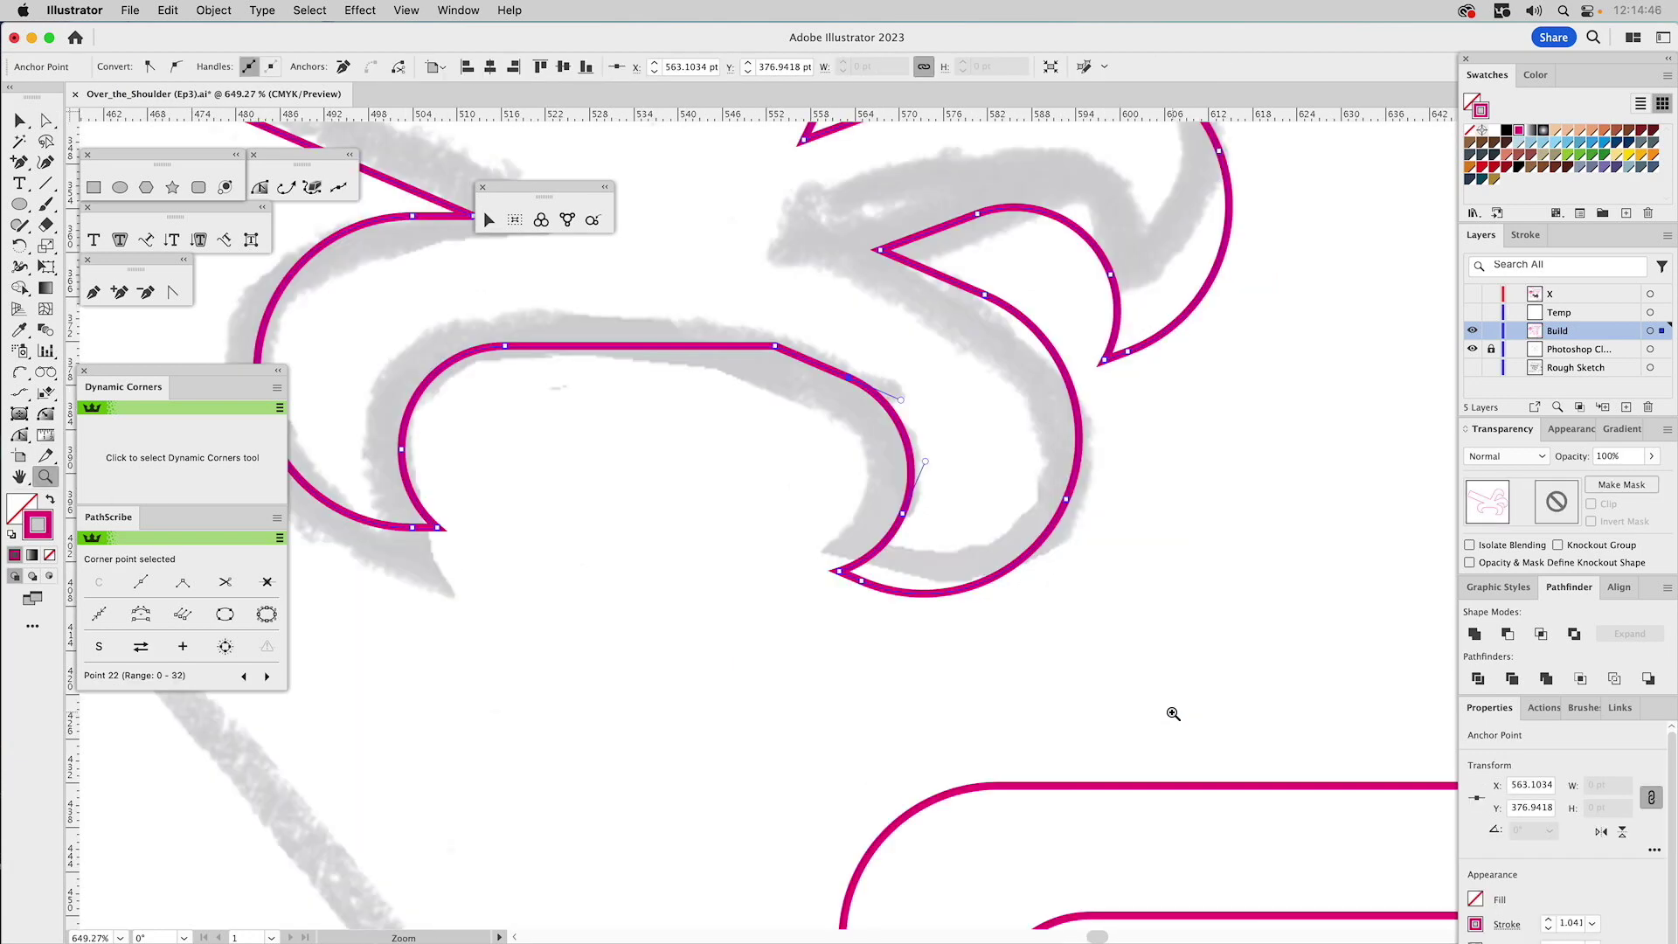
pyautogui.press('a')
pyautogui.click(902, 515)
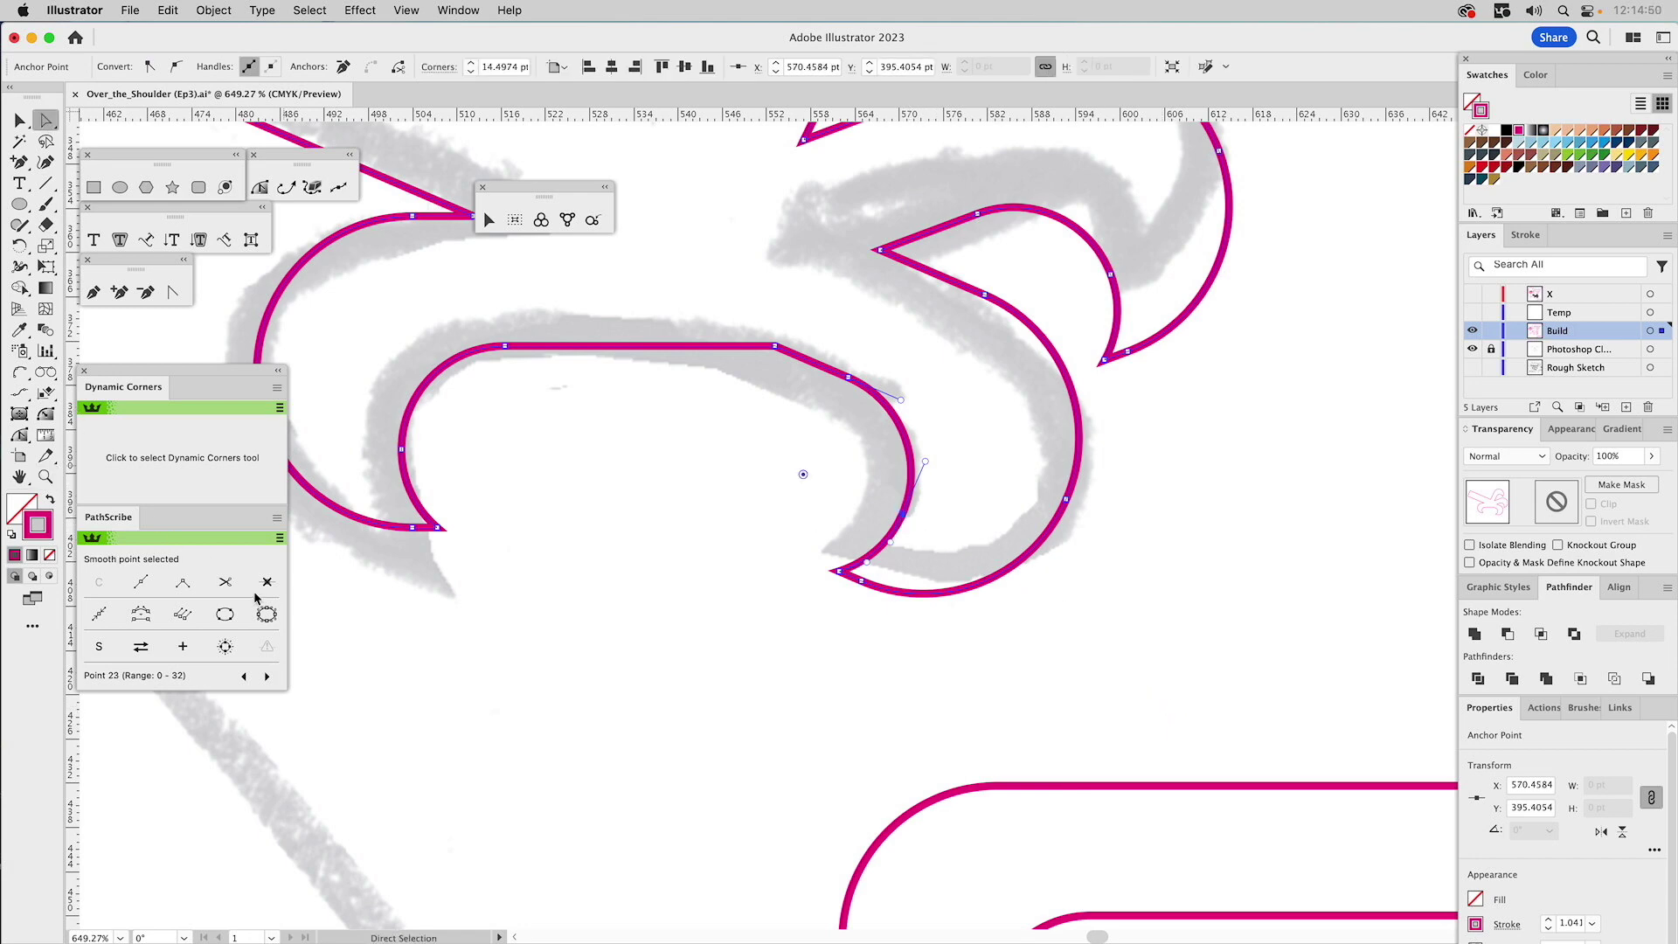
pyautogui.moveTo(21, 434); pyautogui.dragTo(61, 496)
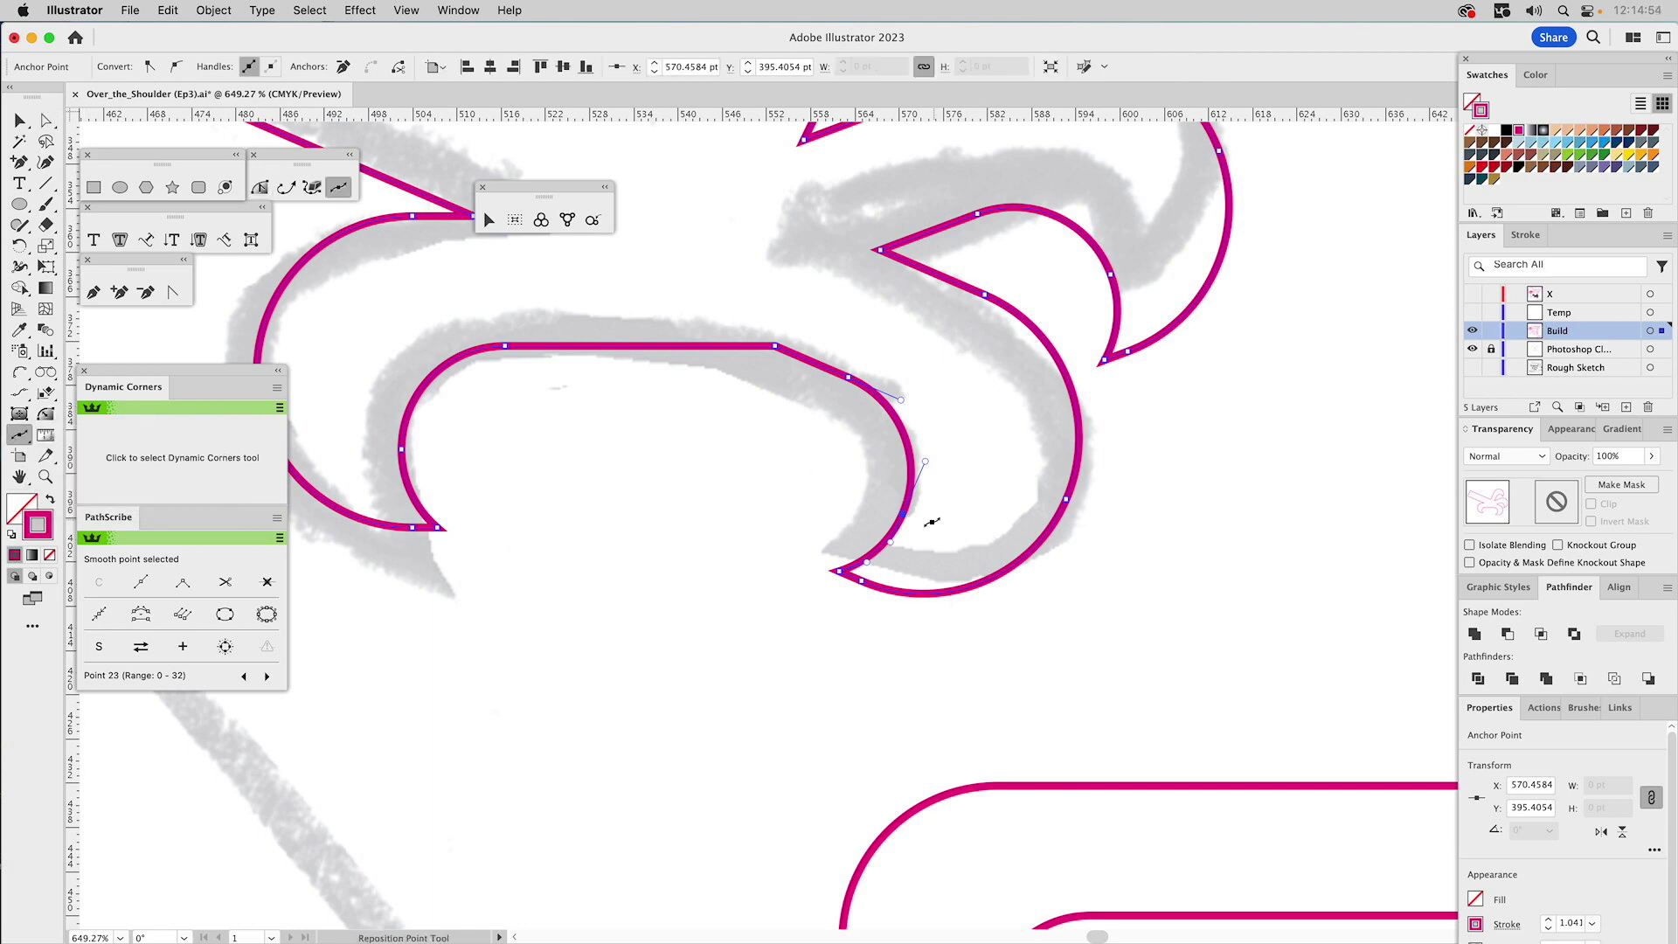
pyautogui.moveTo(904, 516); pyautogui.dragTo(913, 473)
# - Try to round the corner between the foot's horizontal inner edge and the lower talon with Dynamic Corners, and undo it
pyautogui.click(775, 346)
pyautogui.click(48, 412)
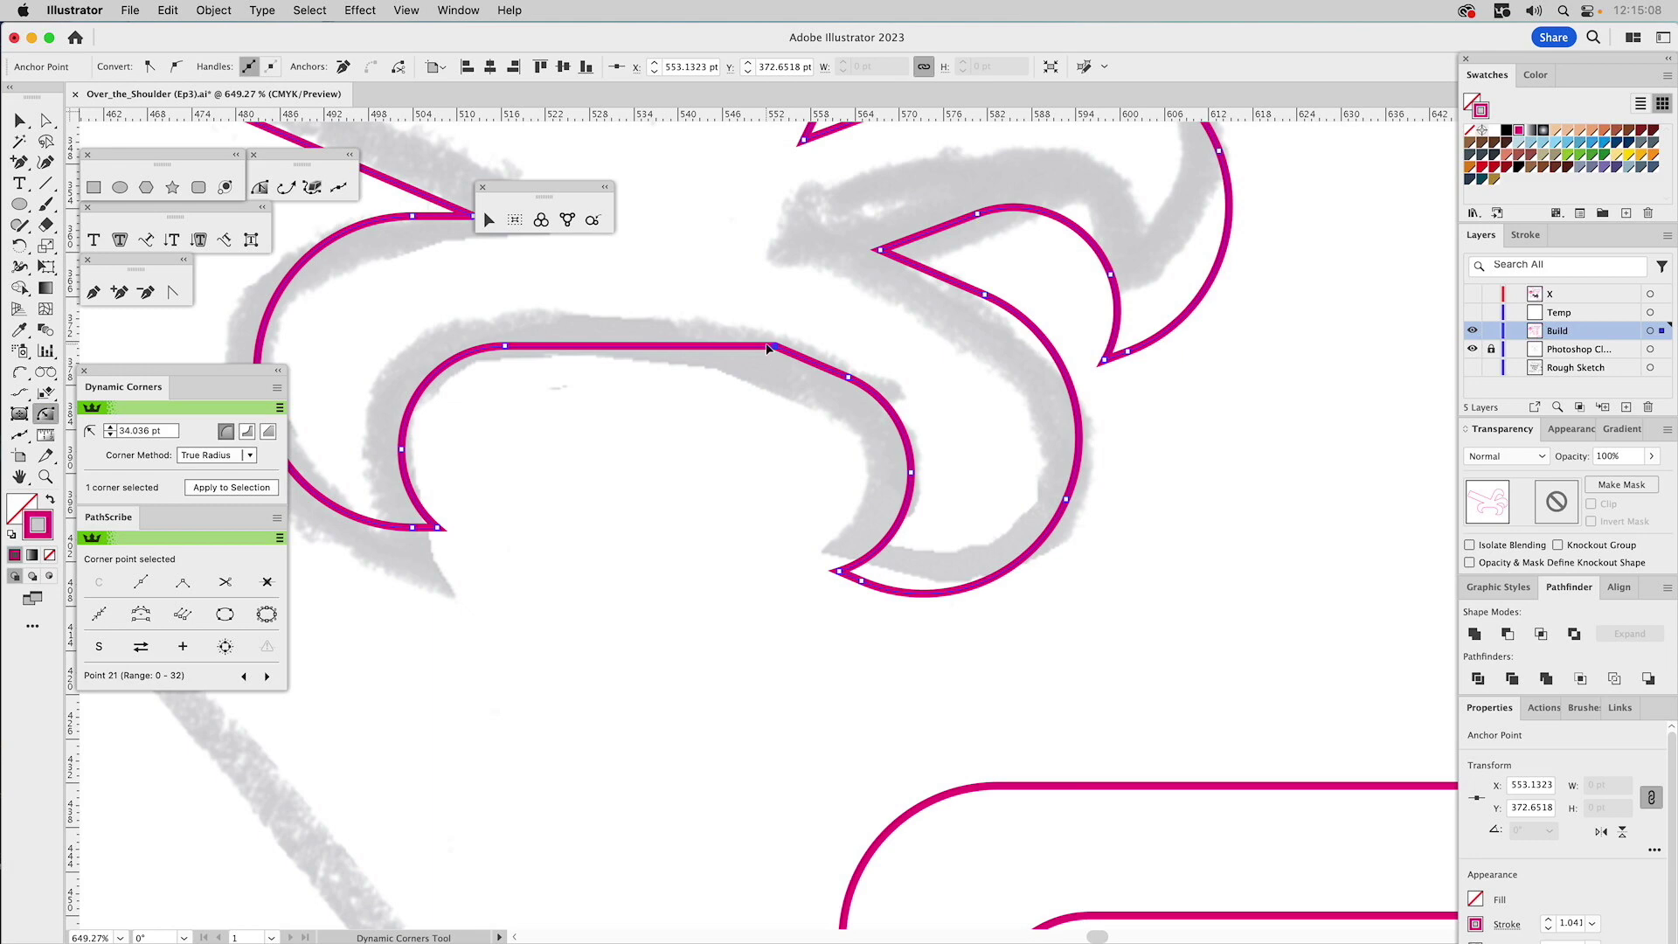
pyautogui.moveTo(769, 349); pyautogui.dragTo(512, 936)
pyautogui.click(738, 539)
pyautogui.moveTo(738, 539); pyautogui.dragTo(799, 759)
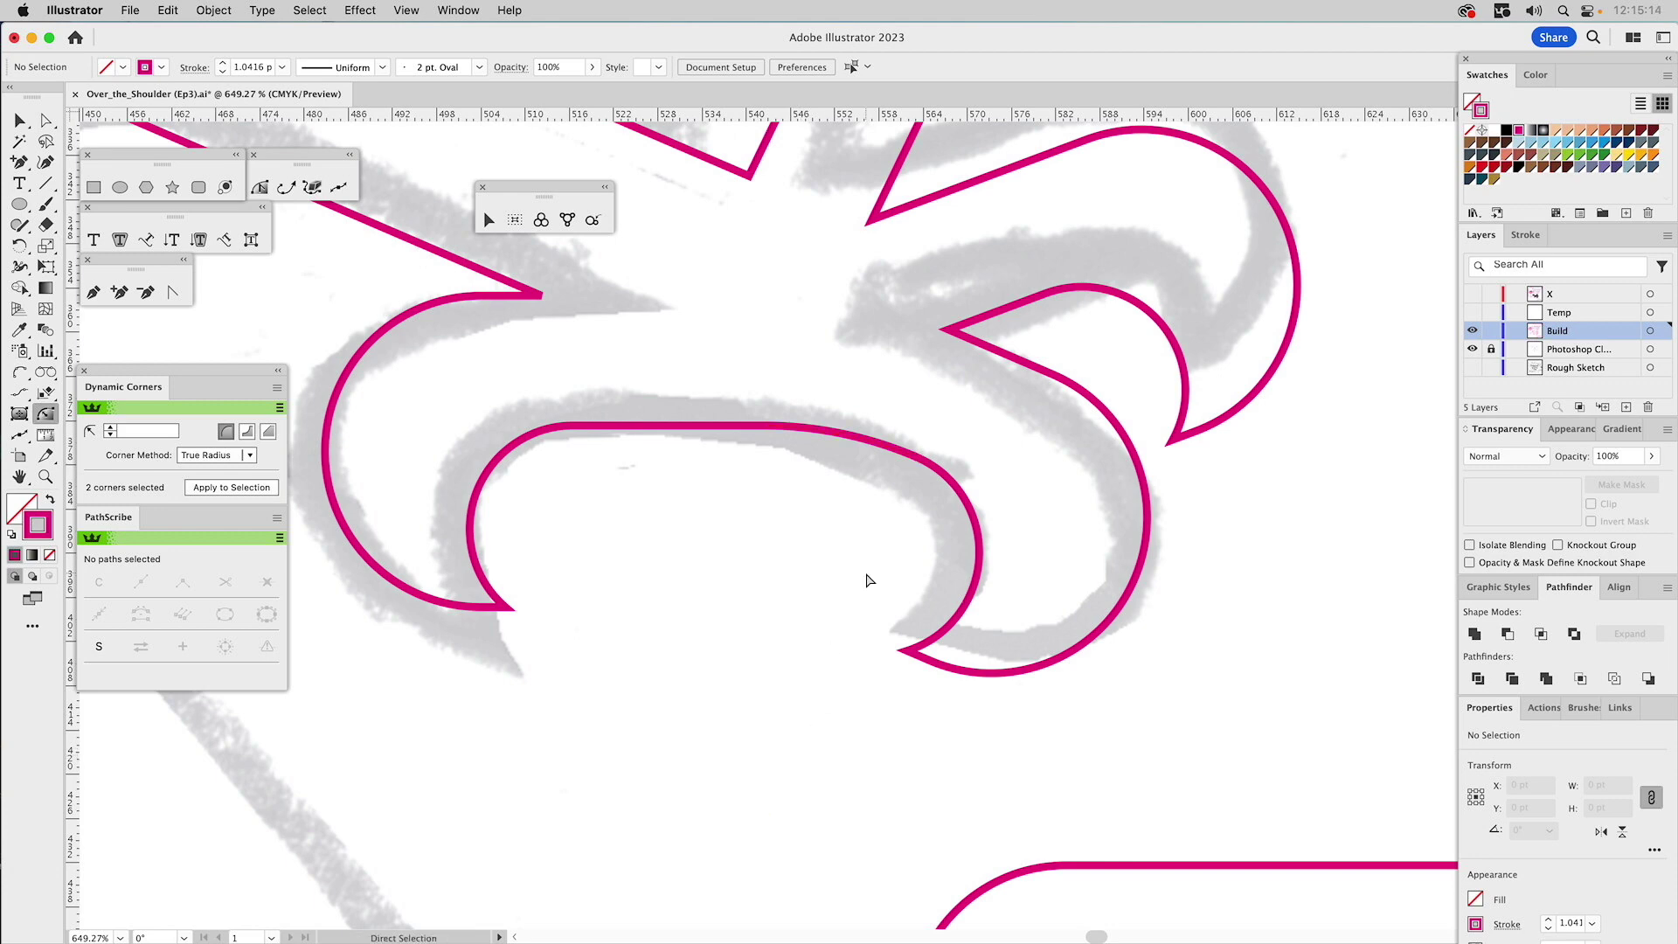
pyautogui.press('super+z')
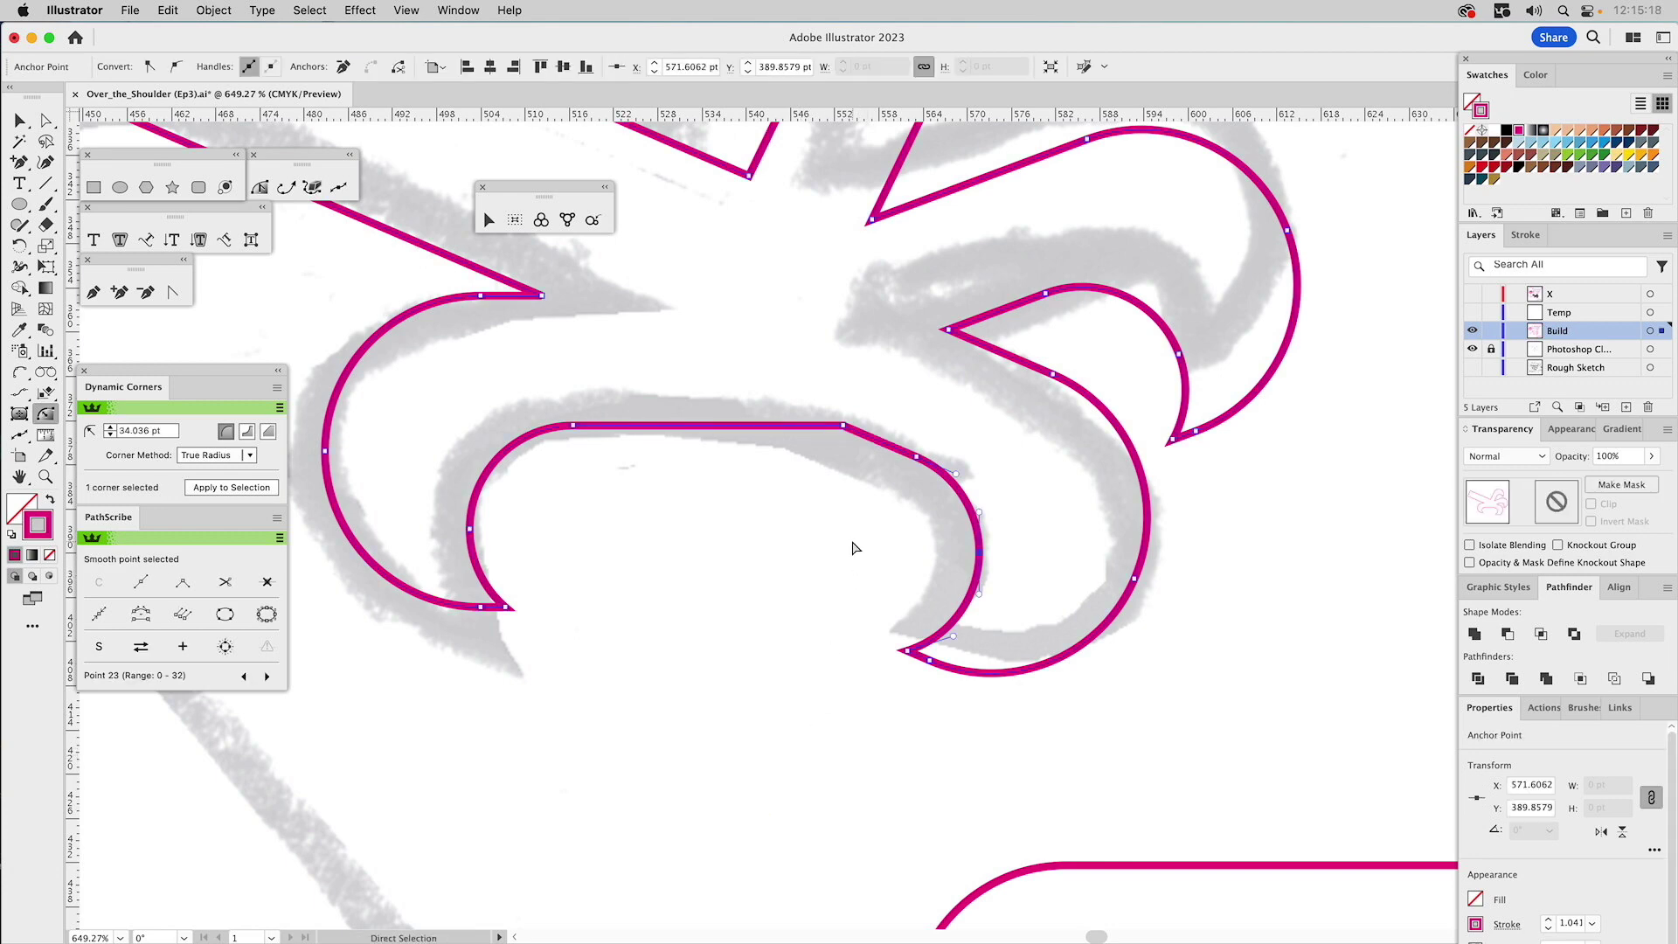
# - Remove the stray anchor point from the short inner end of the right leg's outline
pyautogui.click(855, 547)
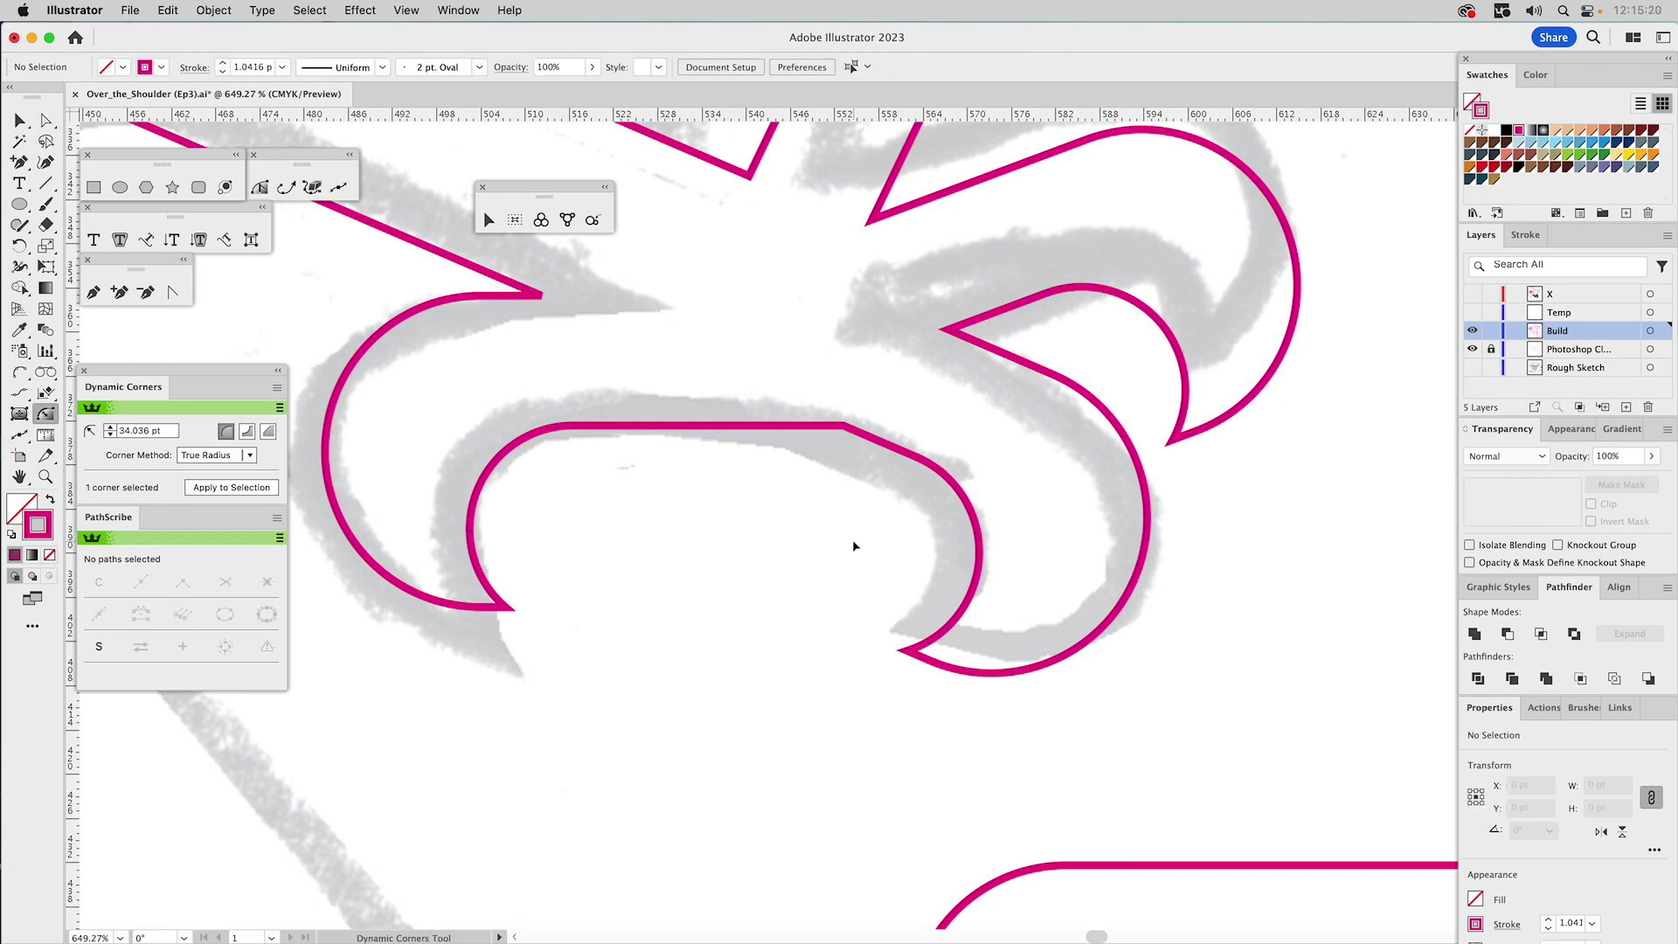
pyautogui.click(46, 476)
pyautogui.keyDown('alt'); pyautogui.click(837, 481); pyautogui.keyUp('alt')
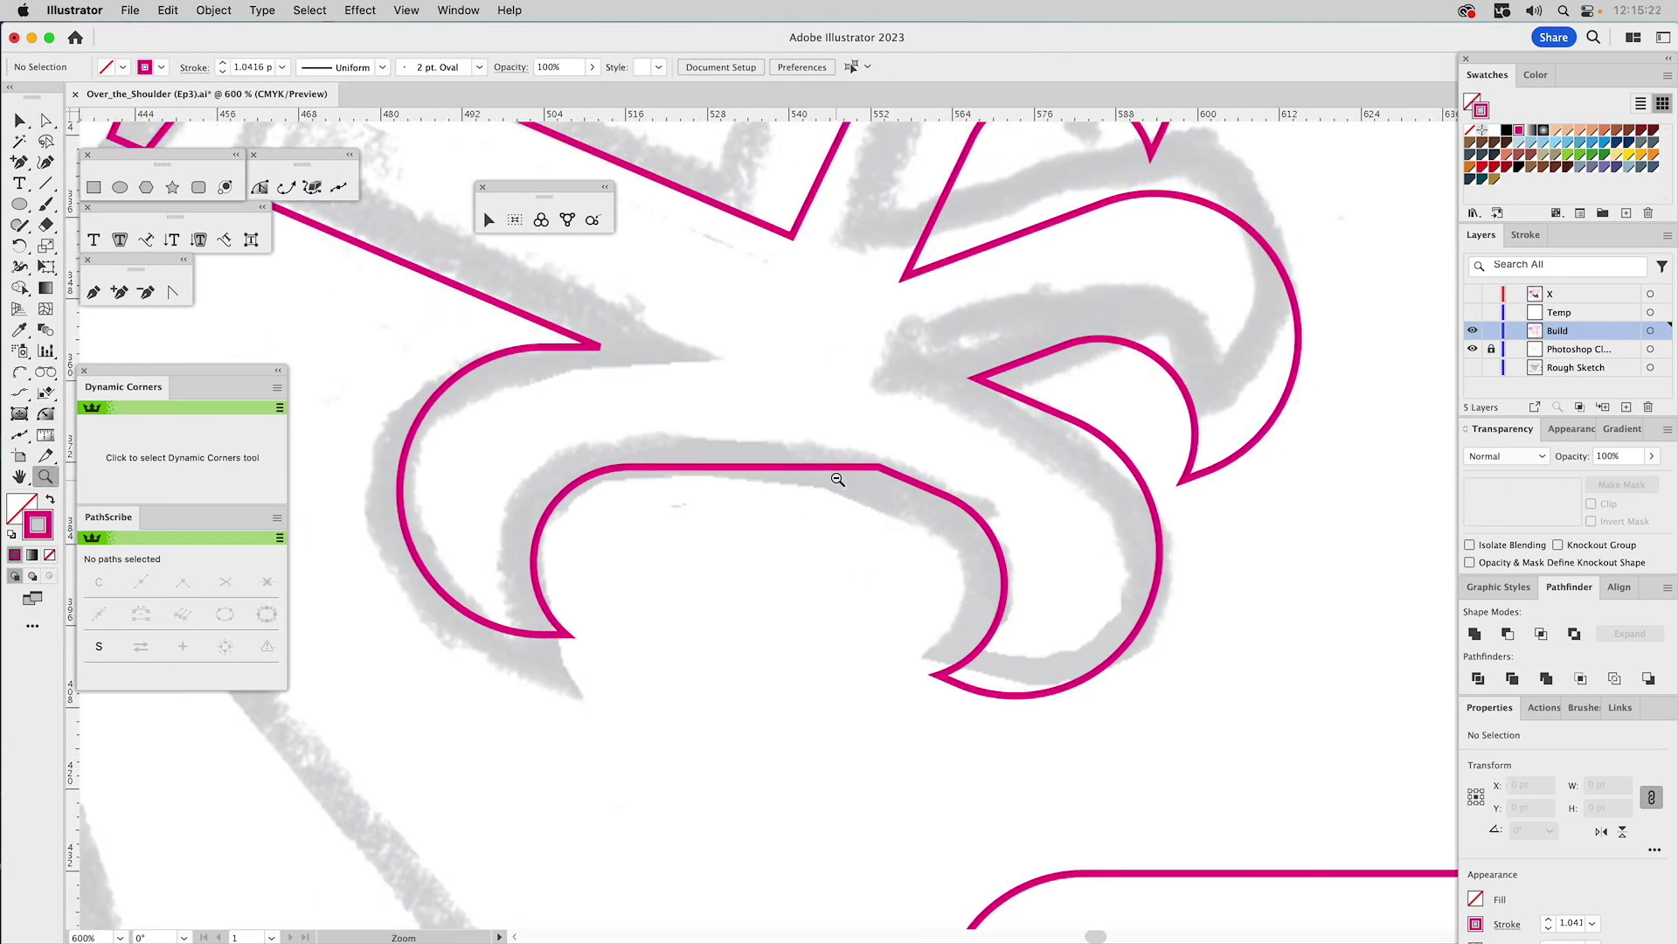
pyautogui.keyDown('alt'); pyautogui.click(837, 480); pyautogui.keyUp('alt')
pyautogui.keyDown('alt'); pyautogui.click(837, 481); pyautogui.keyUp('alt')
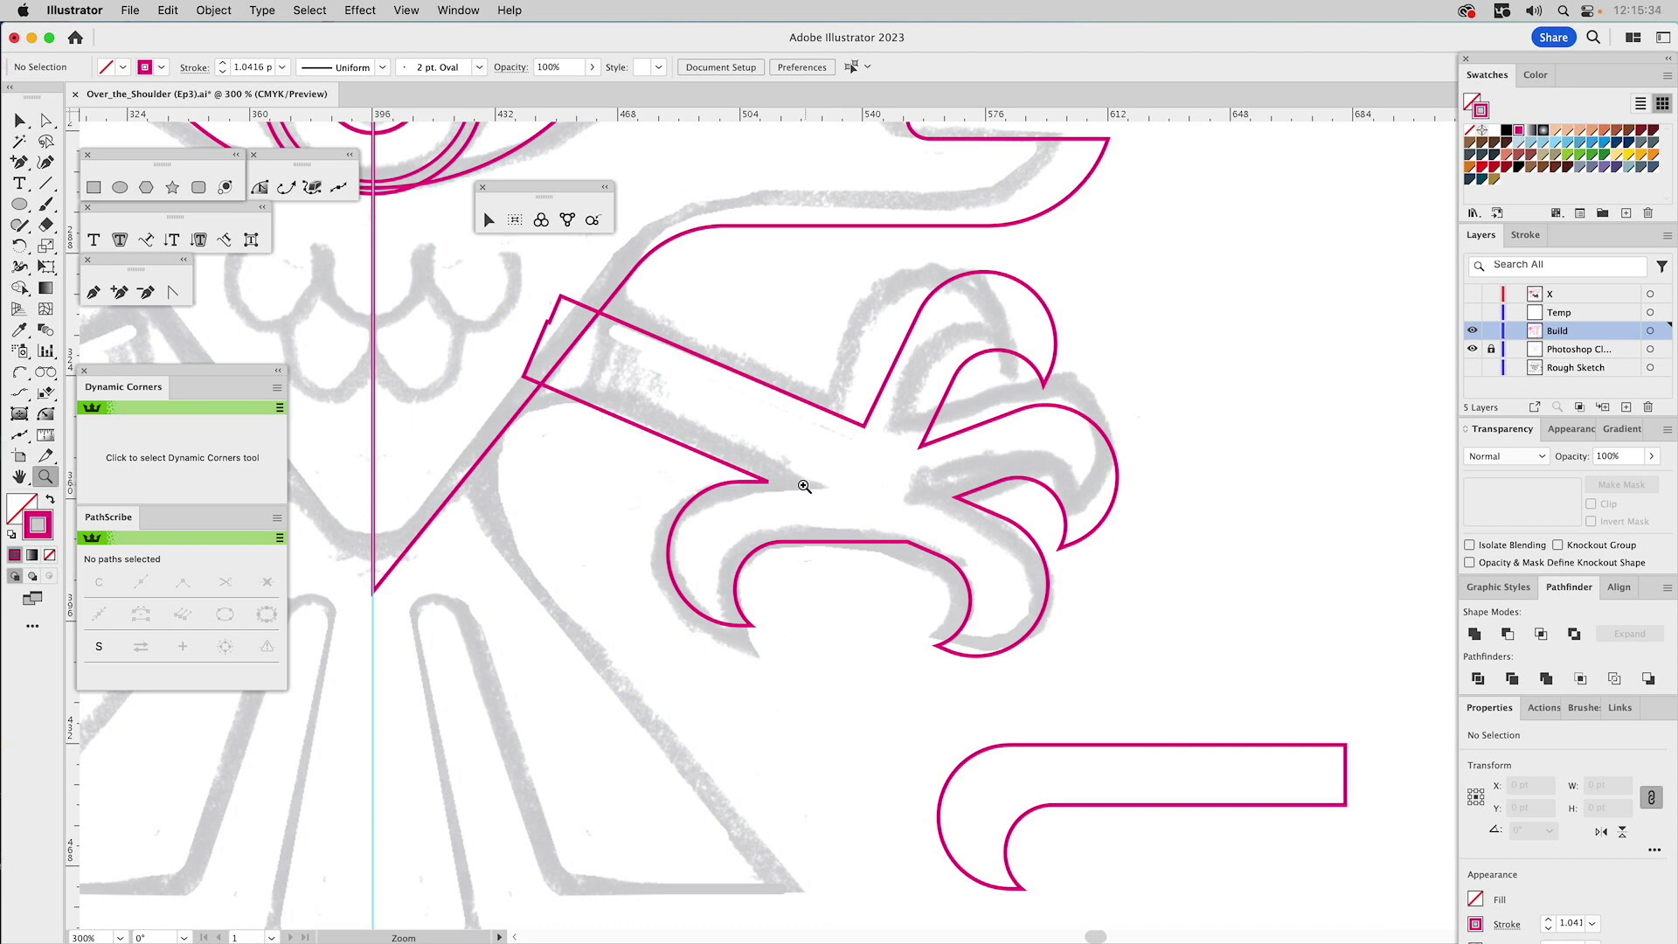
pyautogui.keyDown('alt'); pyautogui.click(798, 482); pyautogui.keyUp('alt')
pyautogui.keyDown('alt'); pyautogui.click(799, 483); pyautogui.keyUp('alt')
pyautogui.keyDown('alt'); pyautogui.click(801, 484); pyautogui.keyUp('alt')
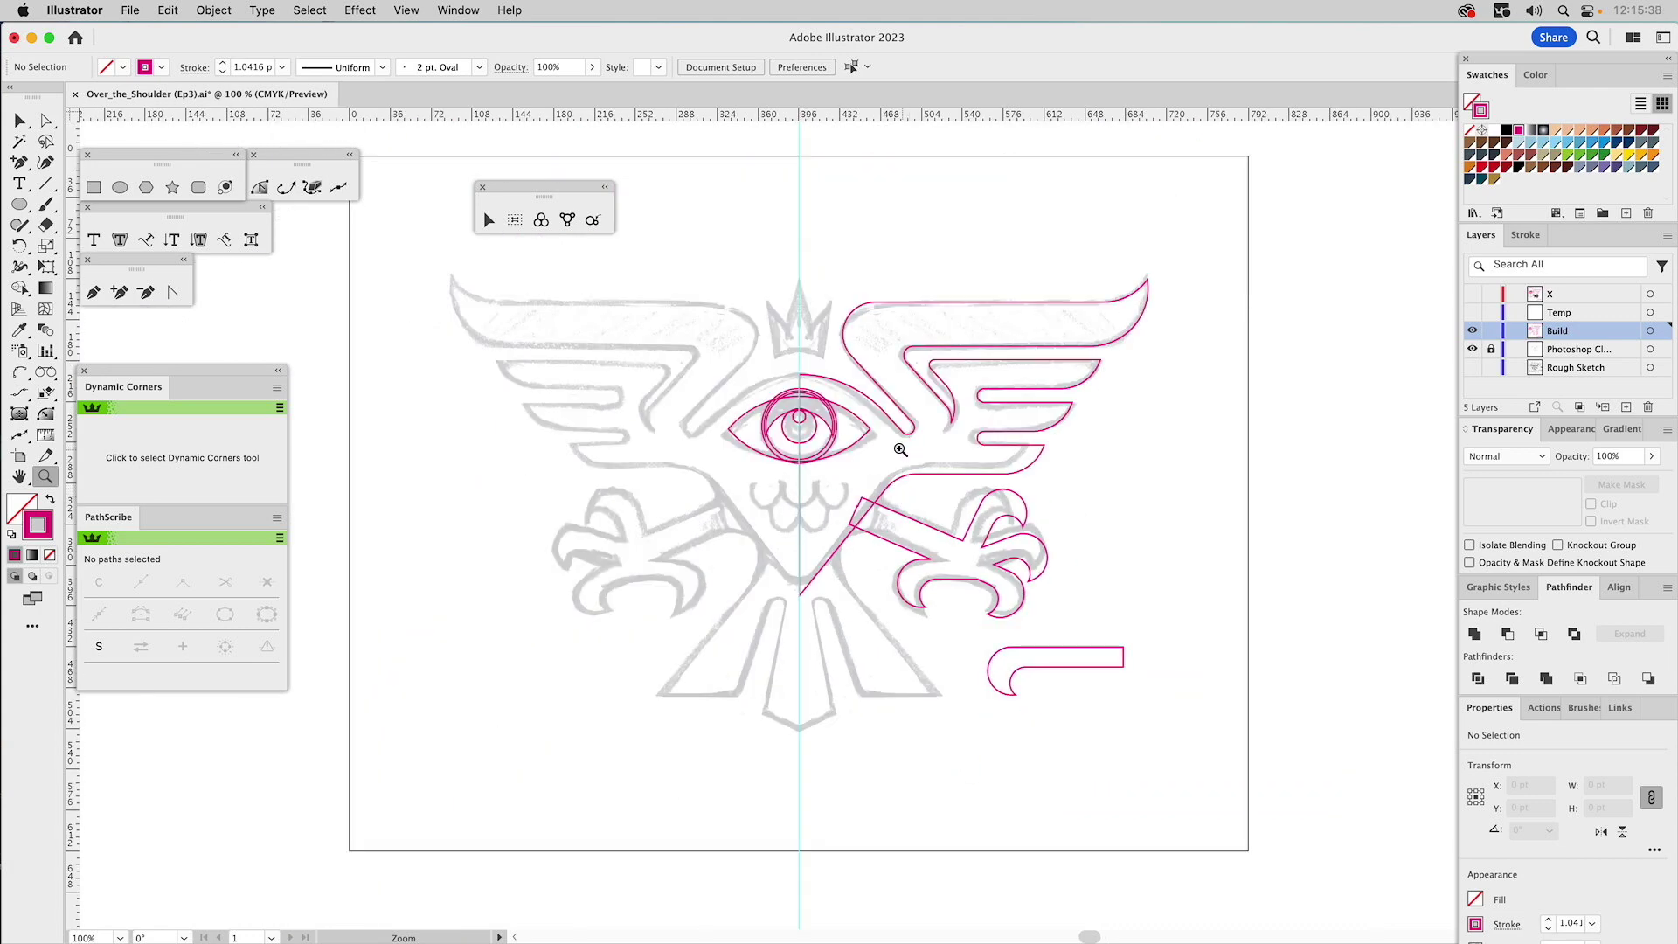
pyautogui.press('a')
pyautogui.moveTo(841, 502); pyautogui.dragTo(863, 517)
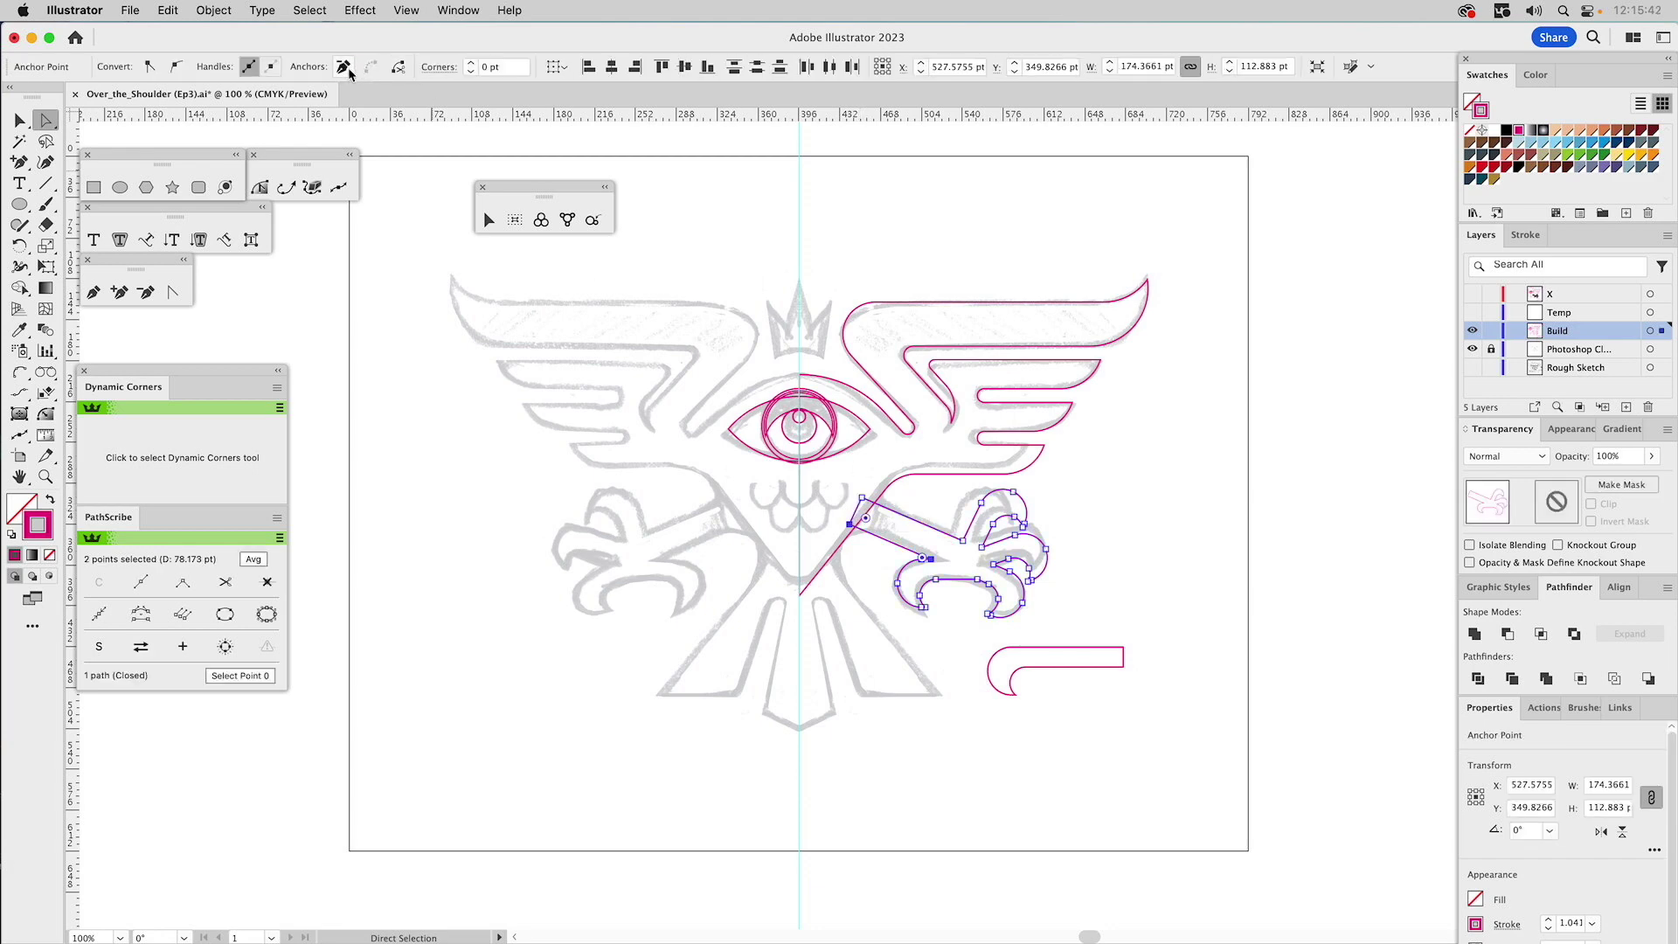
pyautogui.click(999, 240)
# - Scale a copy of the eye's outer circle about its centre to about 90.5 pt, reaching the peak of the body outline
pyautogui.press('space')
pyautogui.moveTo(917, 446); pyautogui.dragTo(913, 376)
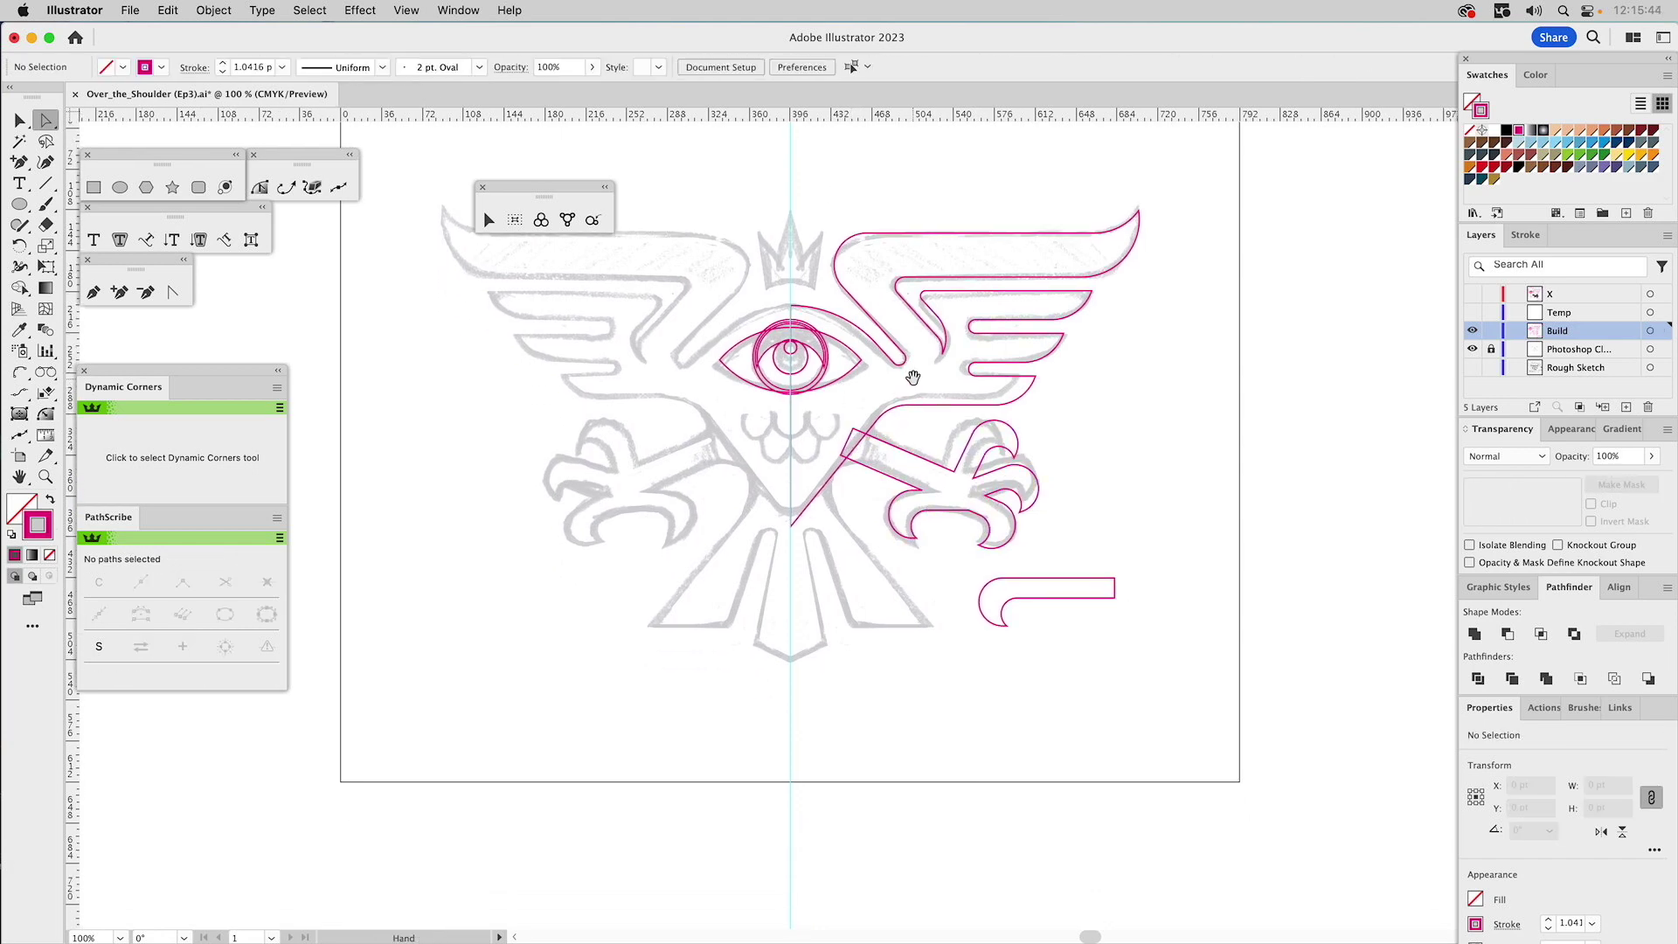
pyautogui.click(49, 476)
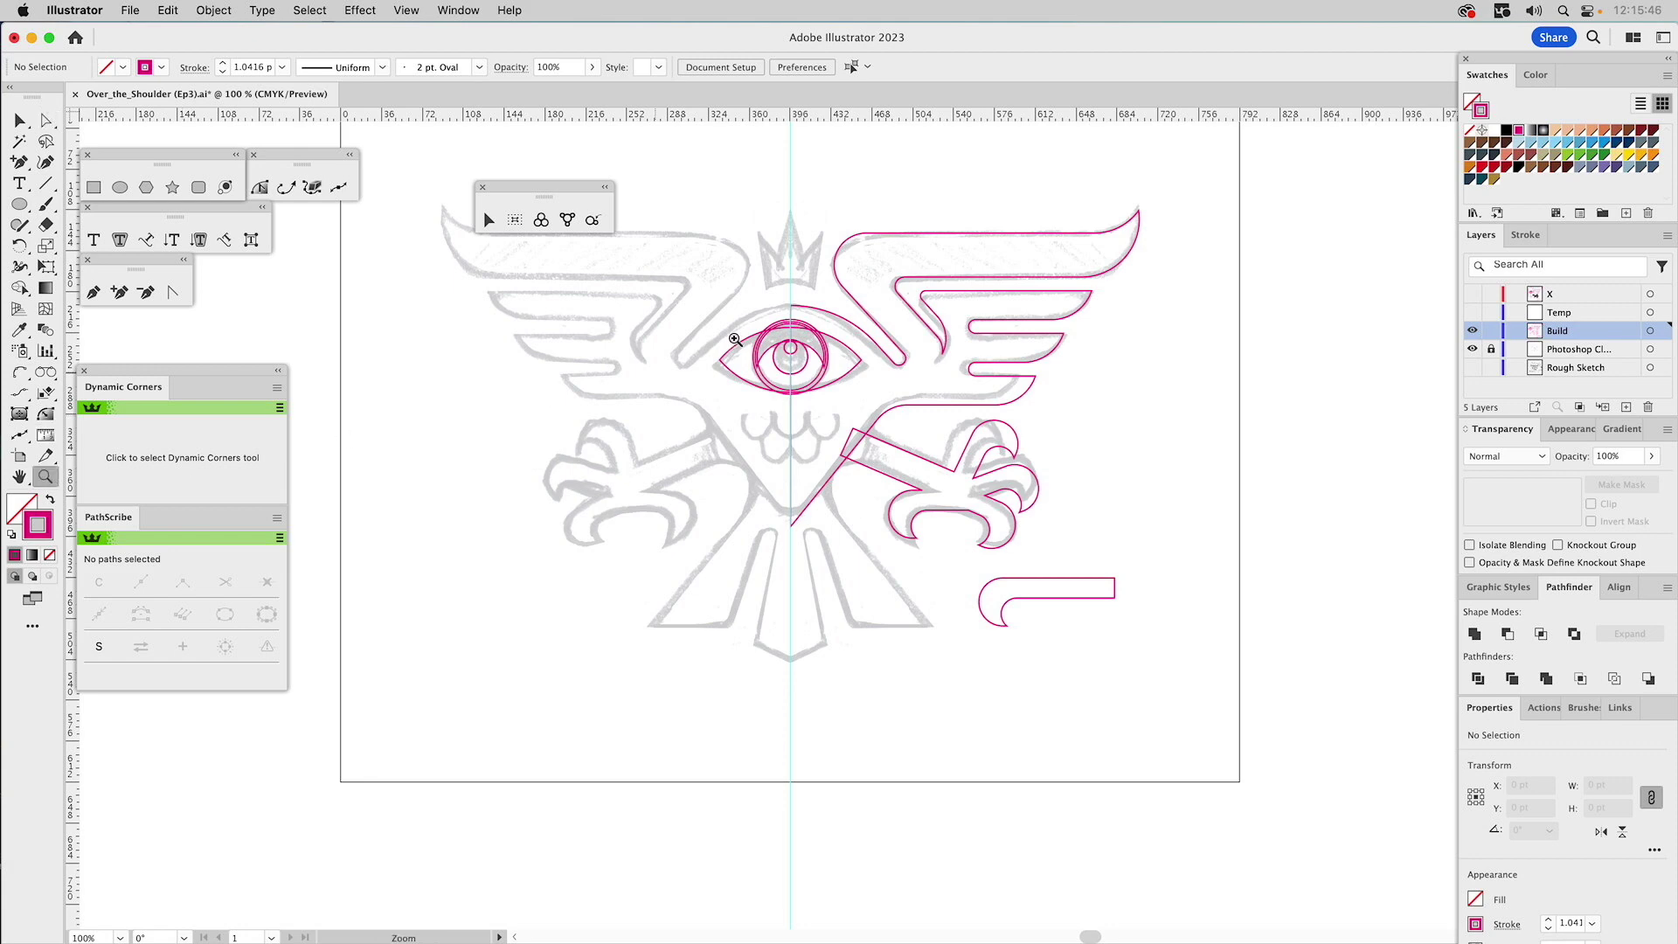
pyautogui.moveTo(664, 201); pyautogui.dragTo(961, 530)
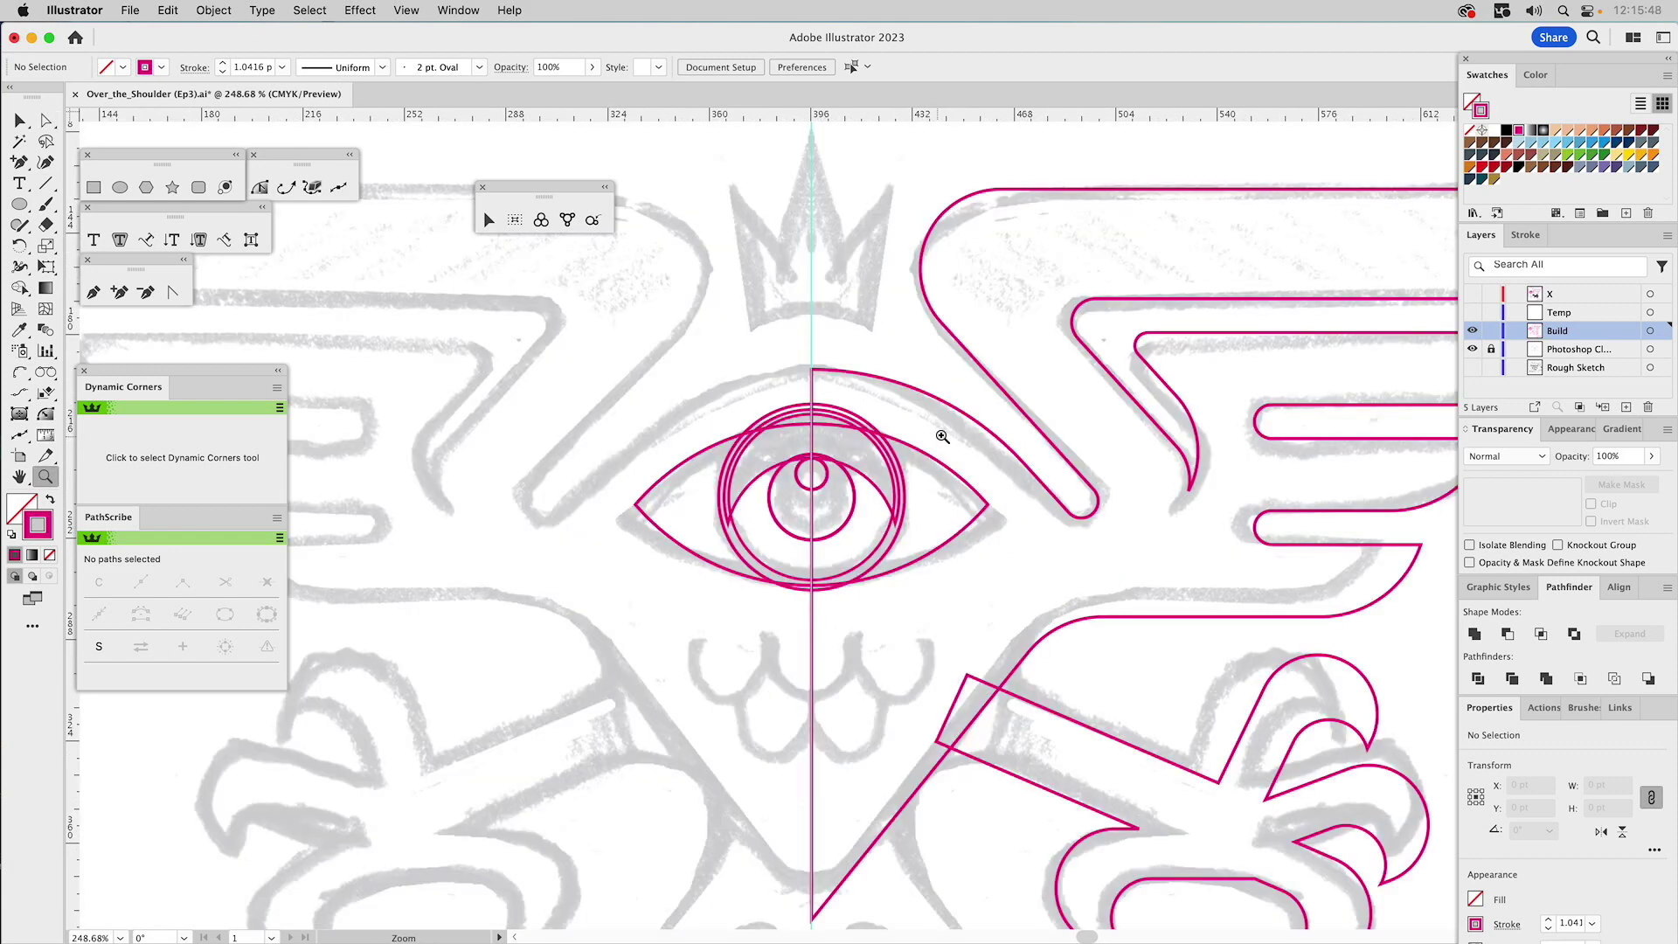
pyautogui.press('v')
pyautogui.click(900, 541)
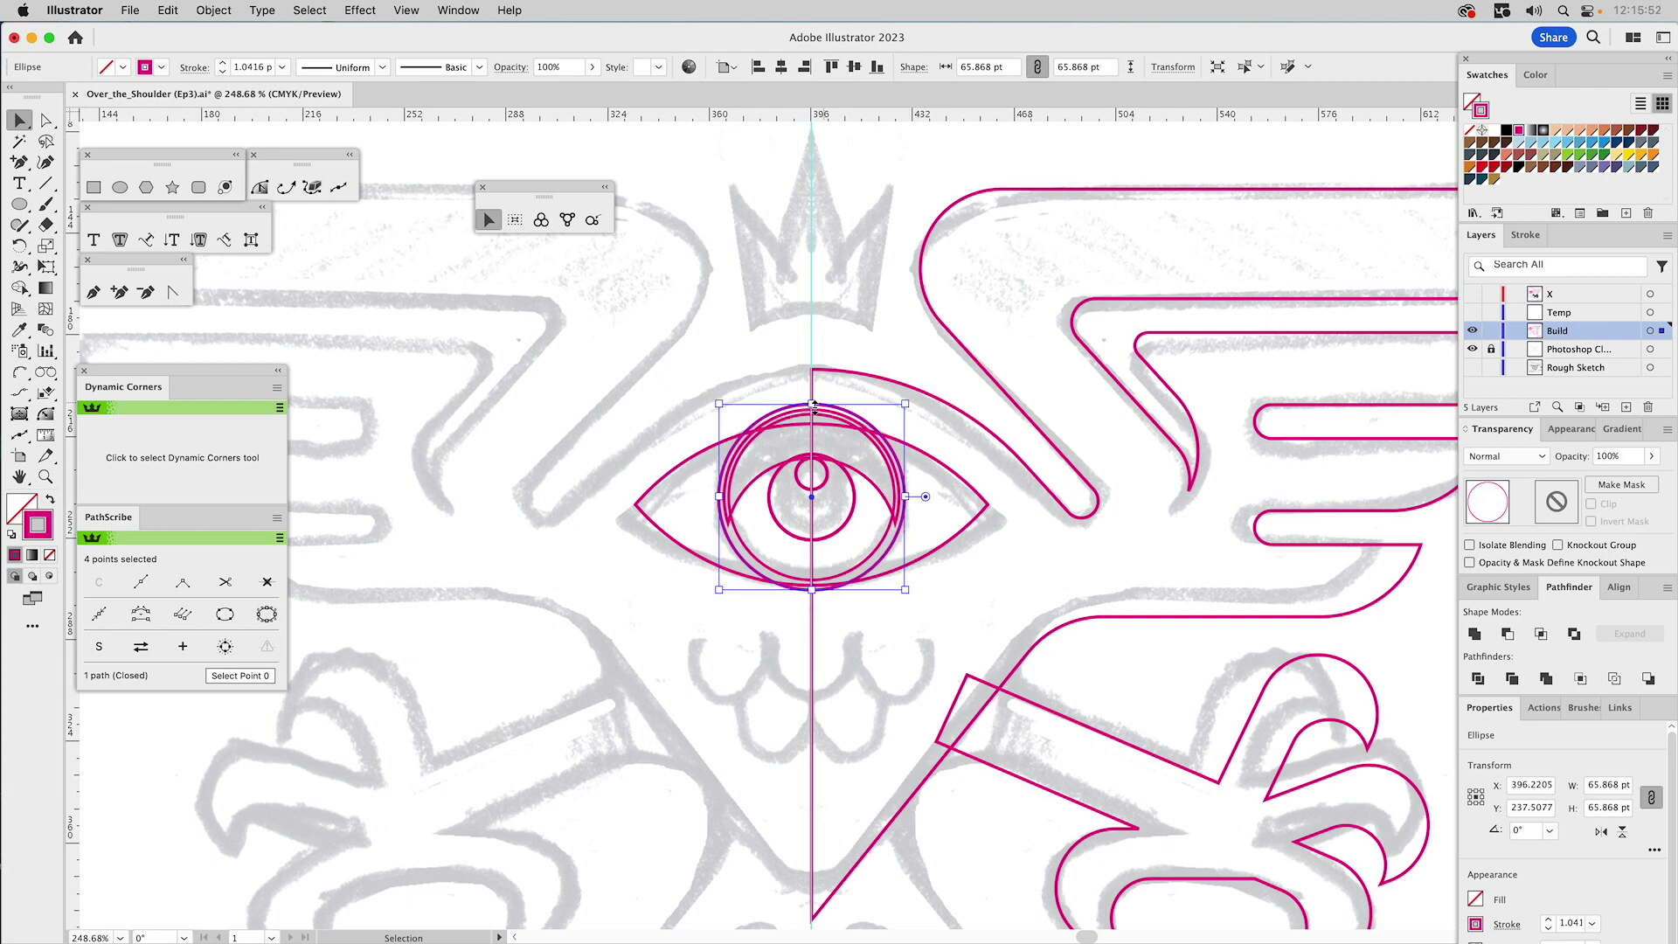
pyautogui.moveTo(812, 405); pyautogui.dragTo(813, 369)
# - Offset the enlarged circle outward by 12 pt with mitered joins, and delete the enlarged circle itself
pyautogui.click(214, 10)
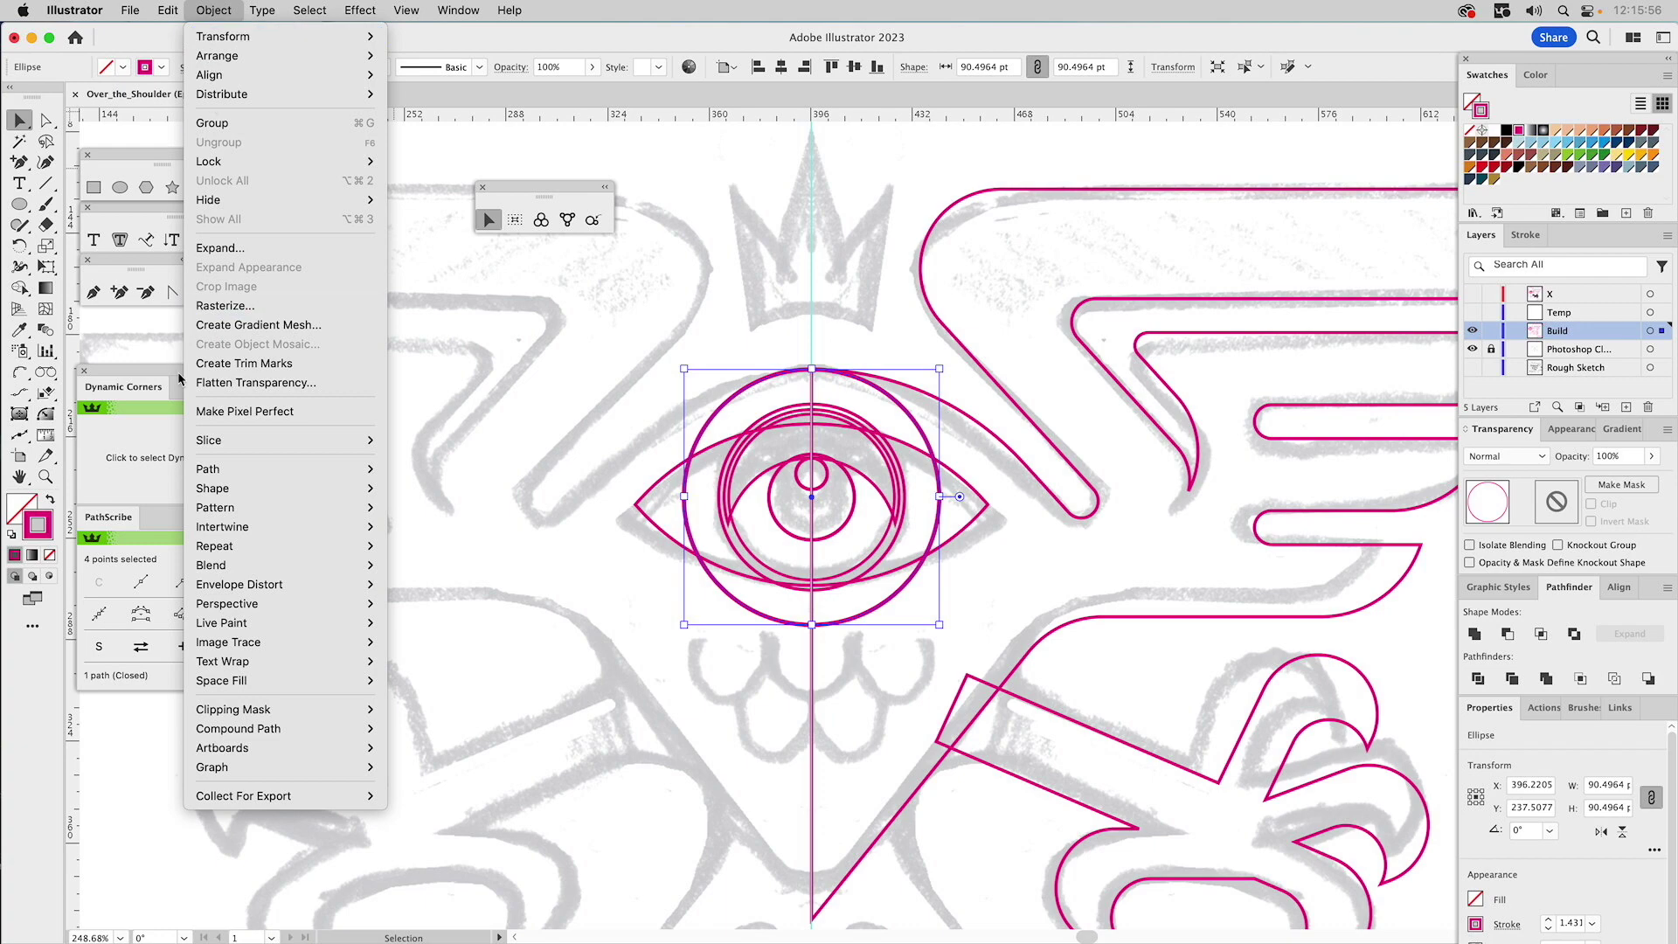
pyautogui.moveTo(371, 470)
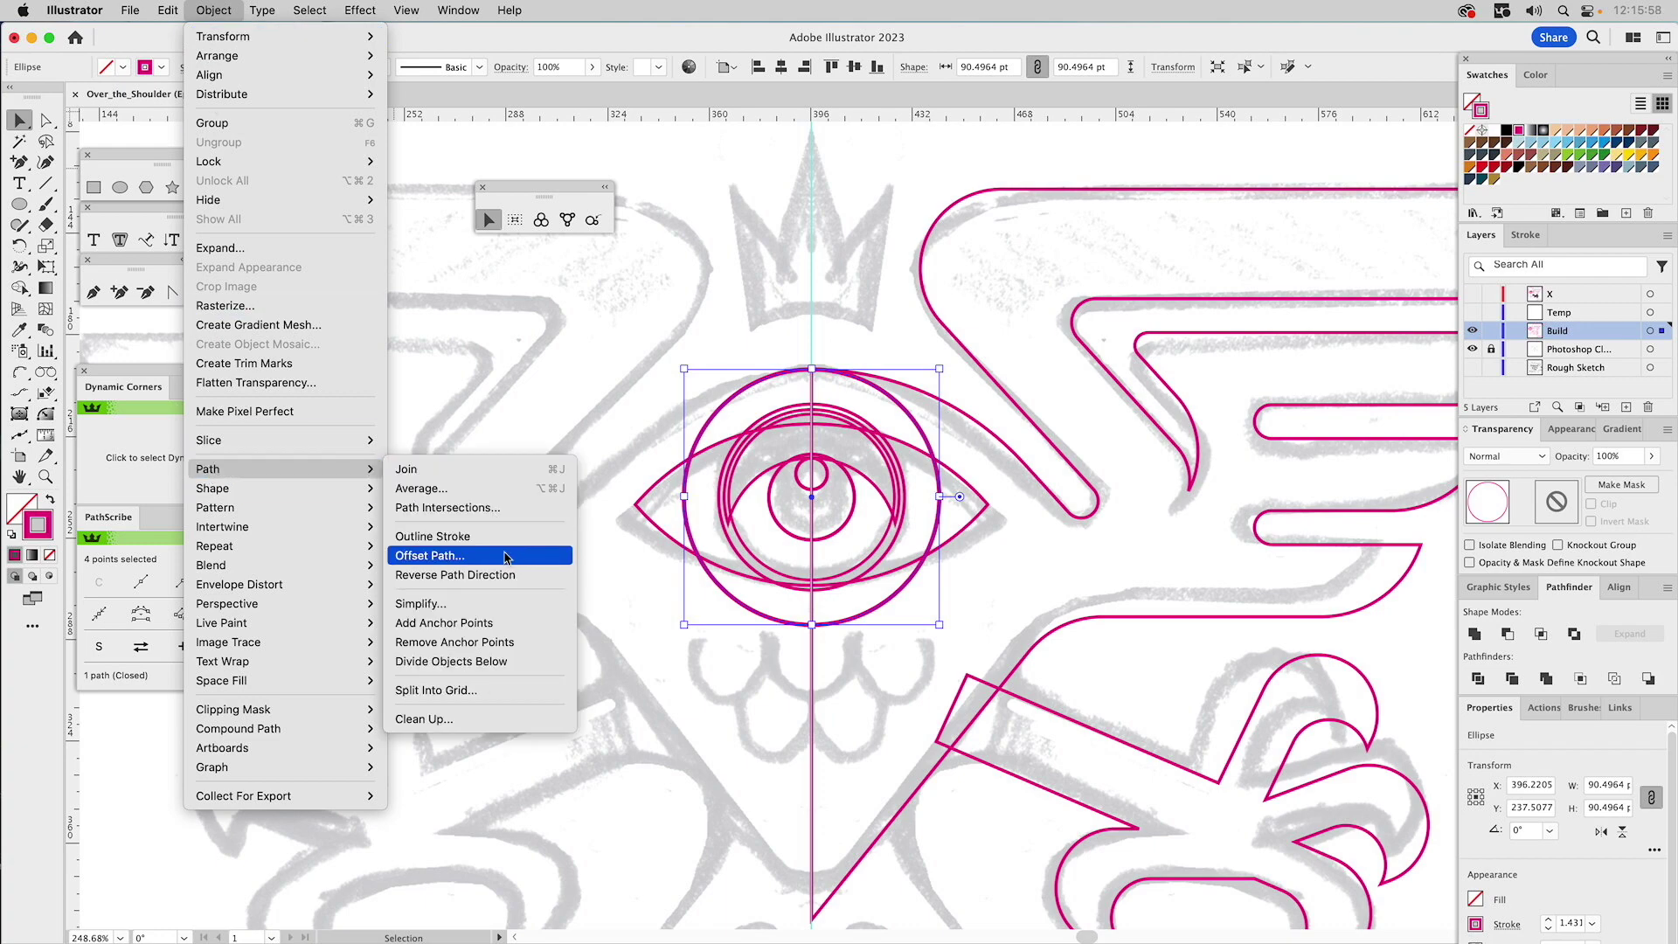
pyautogui.click(507, 556)
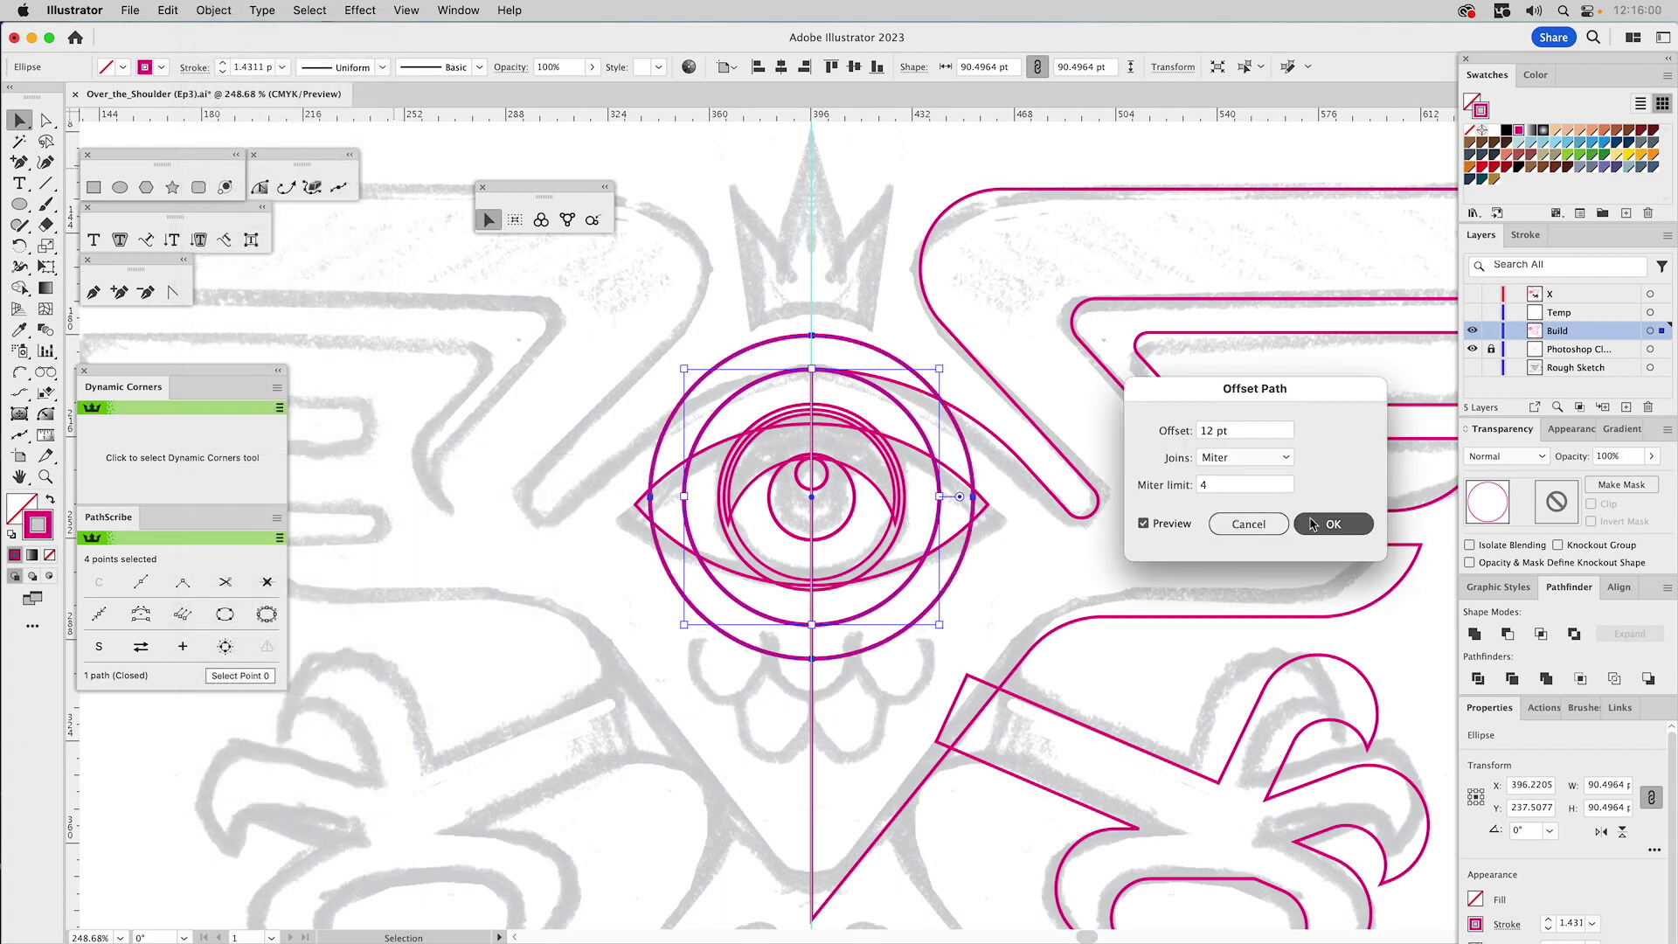
pyautogui.click(1331, 523)
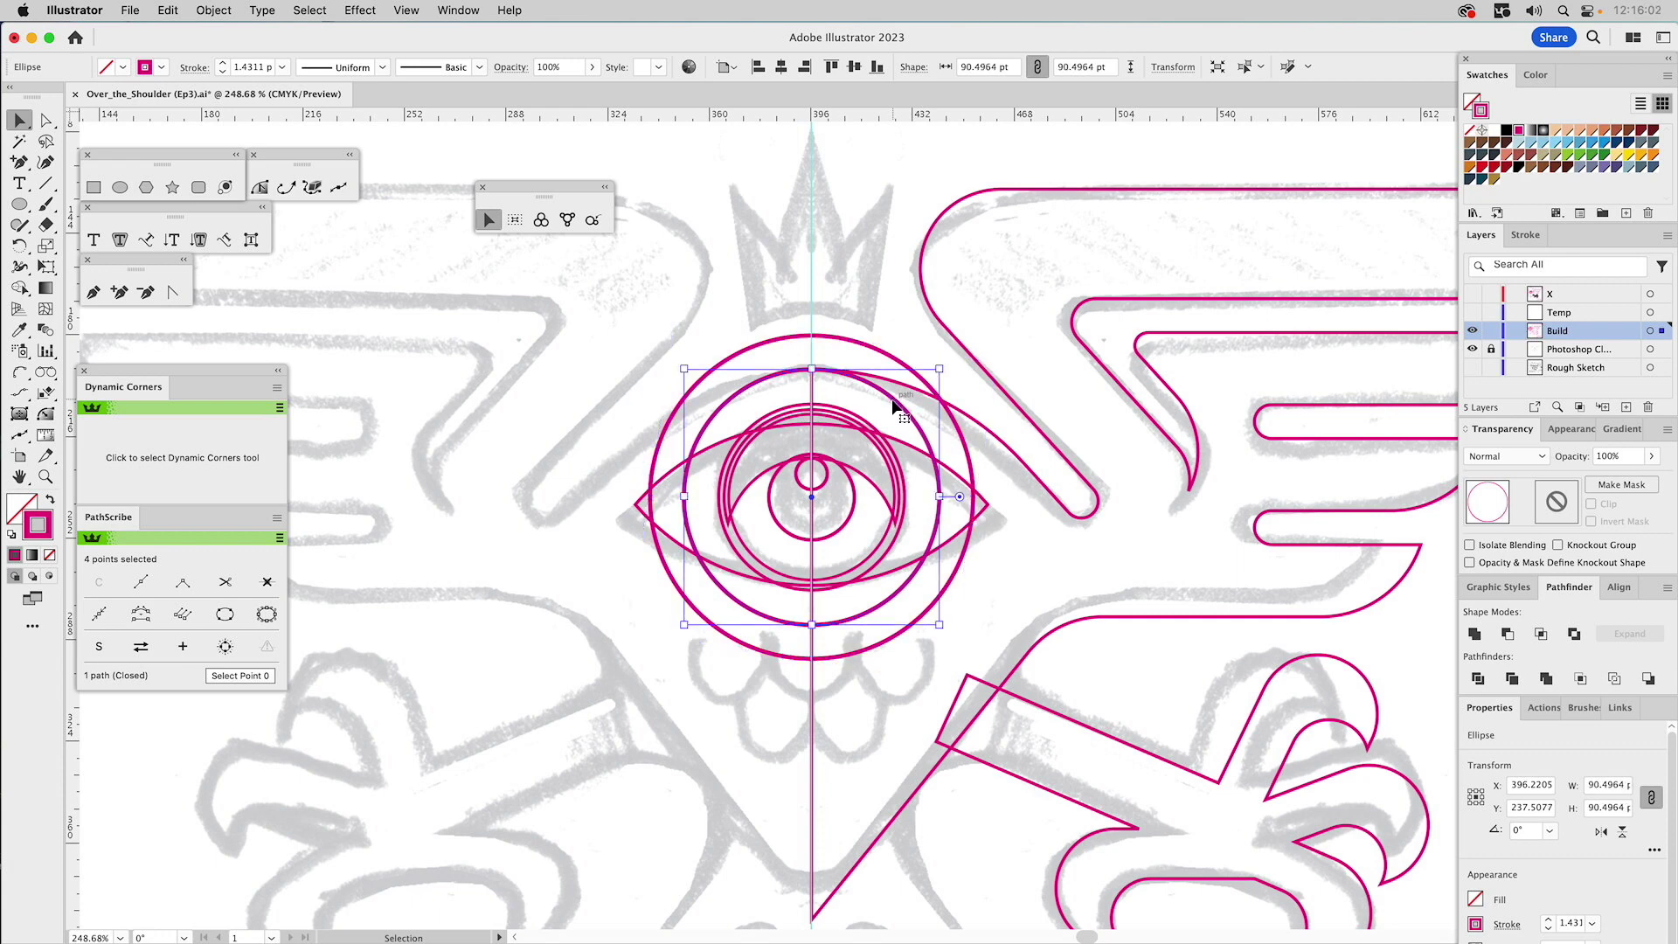
pyautogui.click(826, 311)
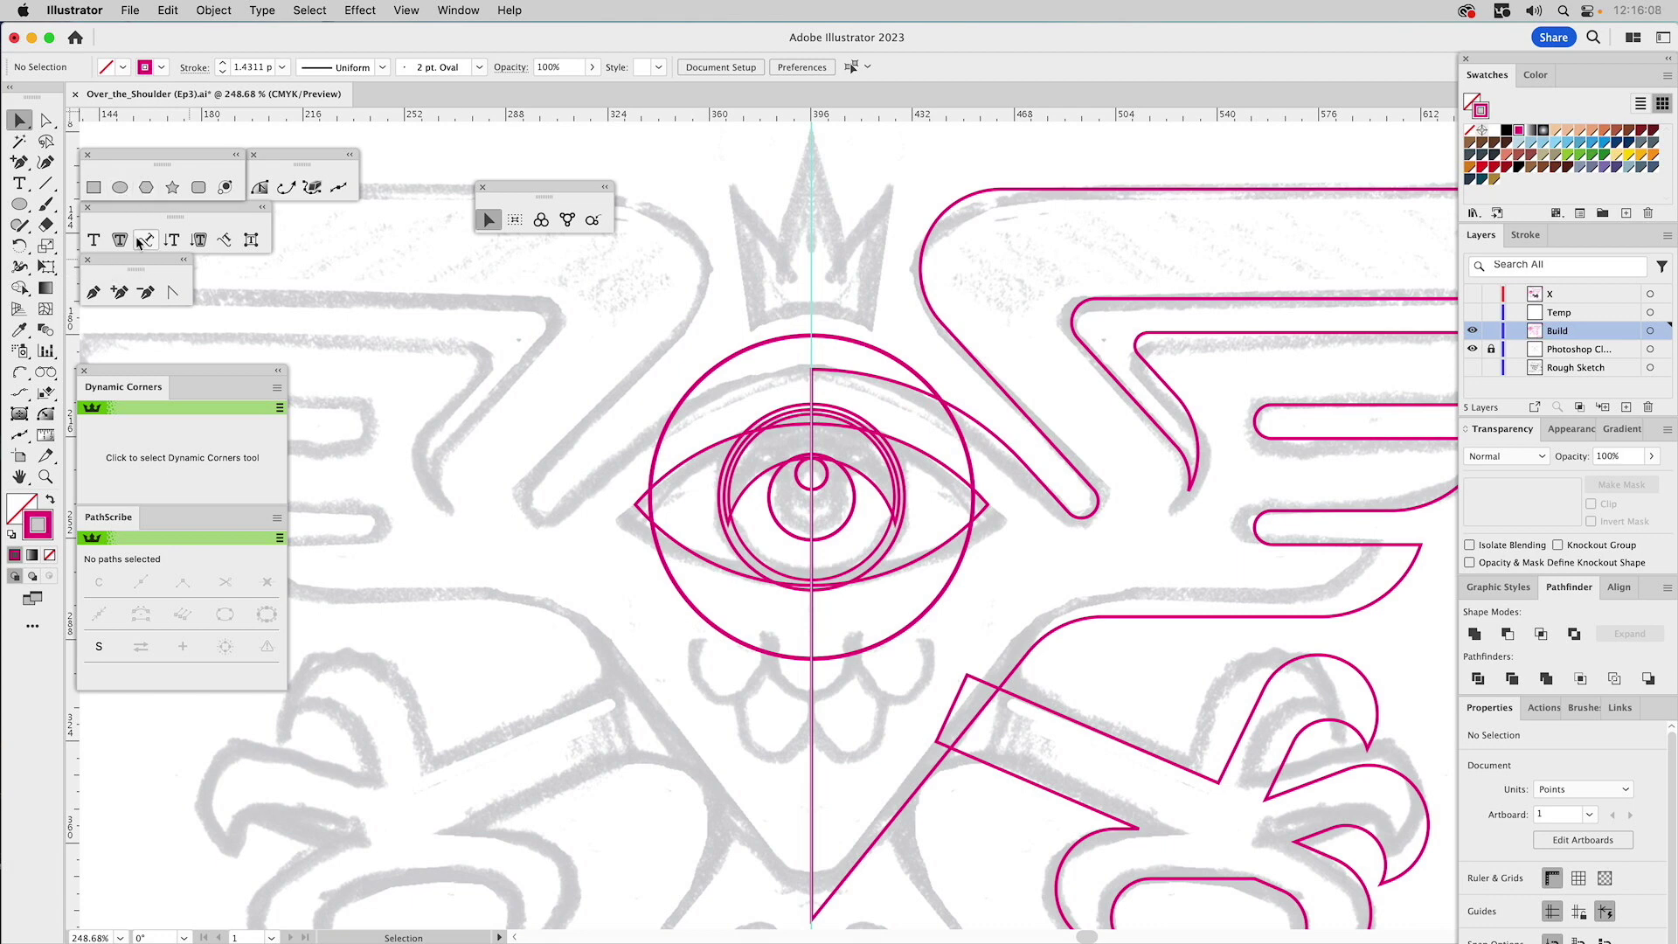
# - Draw the crown's right half as a closed straight-edged Pen path, overlapping the centre line and extending into the offset circle below
pyautogui.click(94, 292)
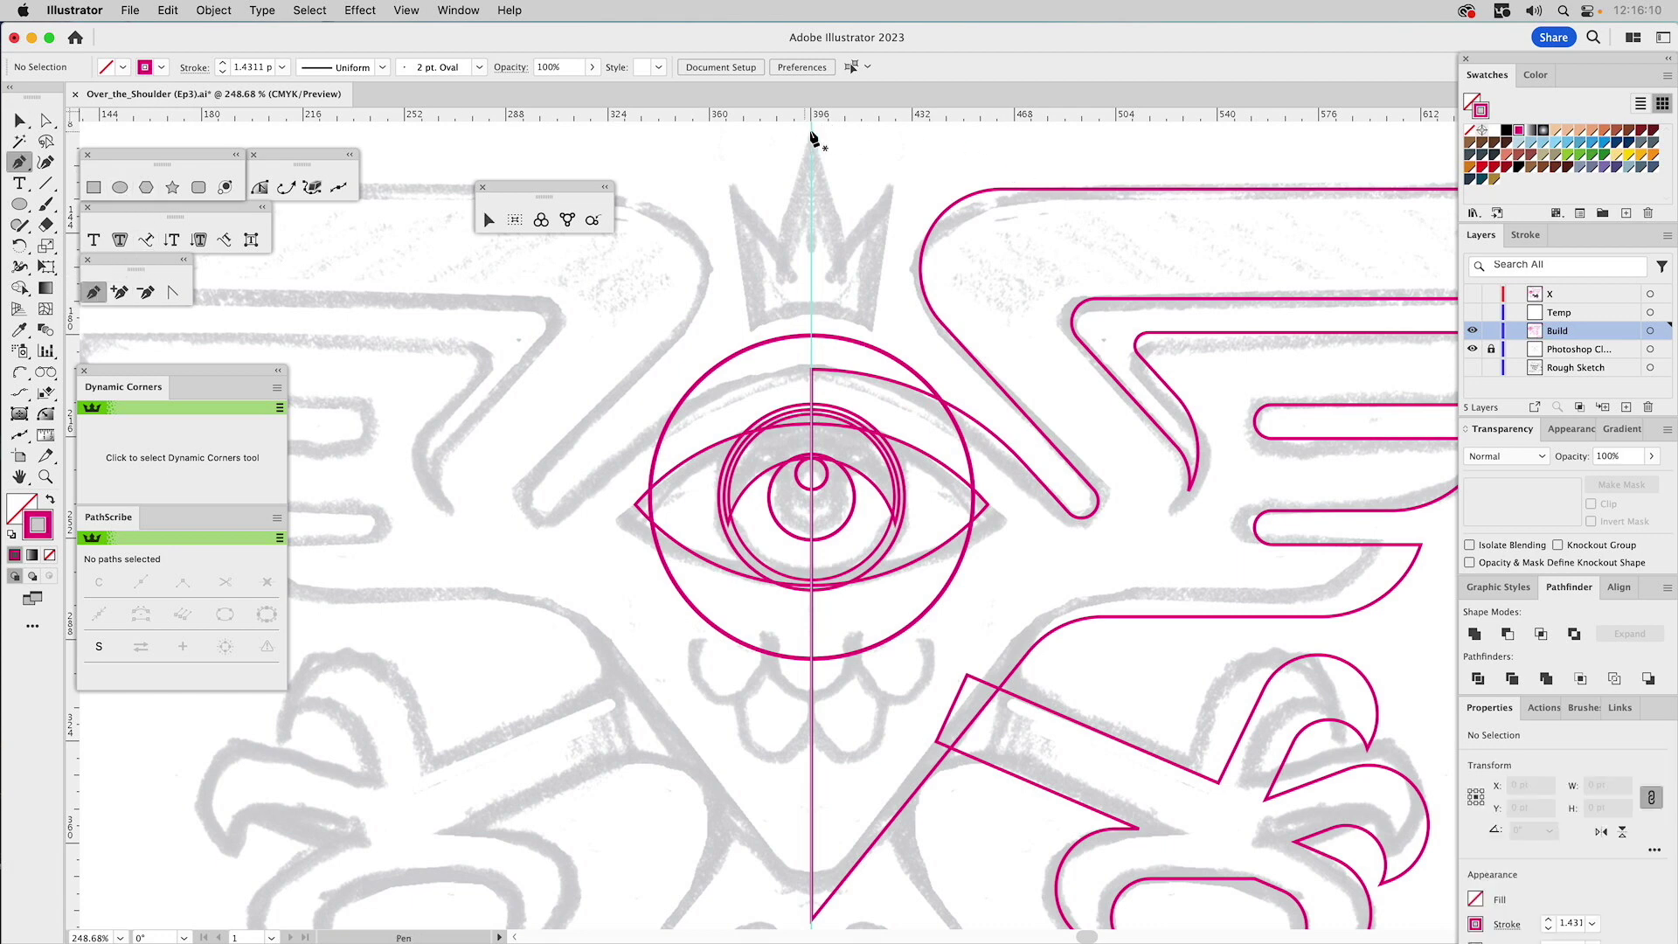
pyautogui.moveTo(811, 131); pyautogui.dragTo(795, 247)
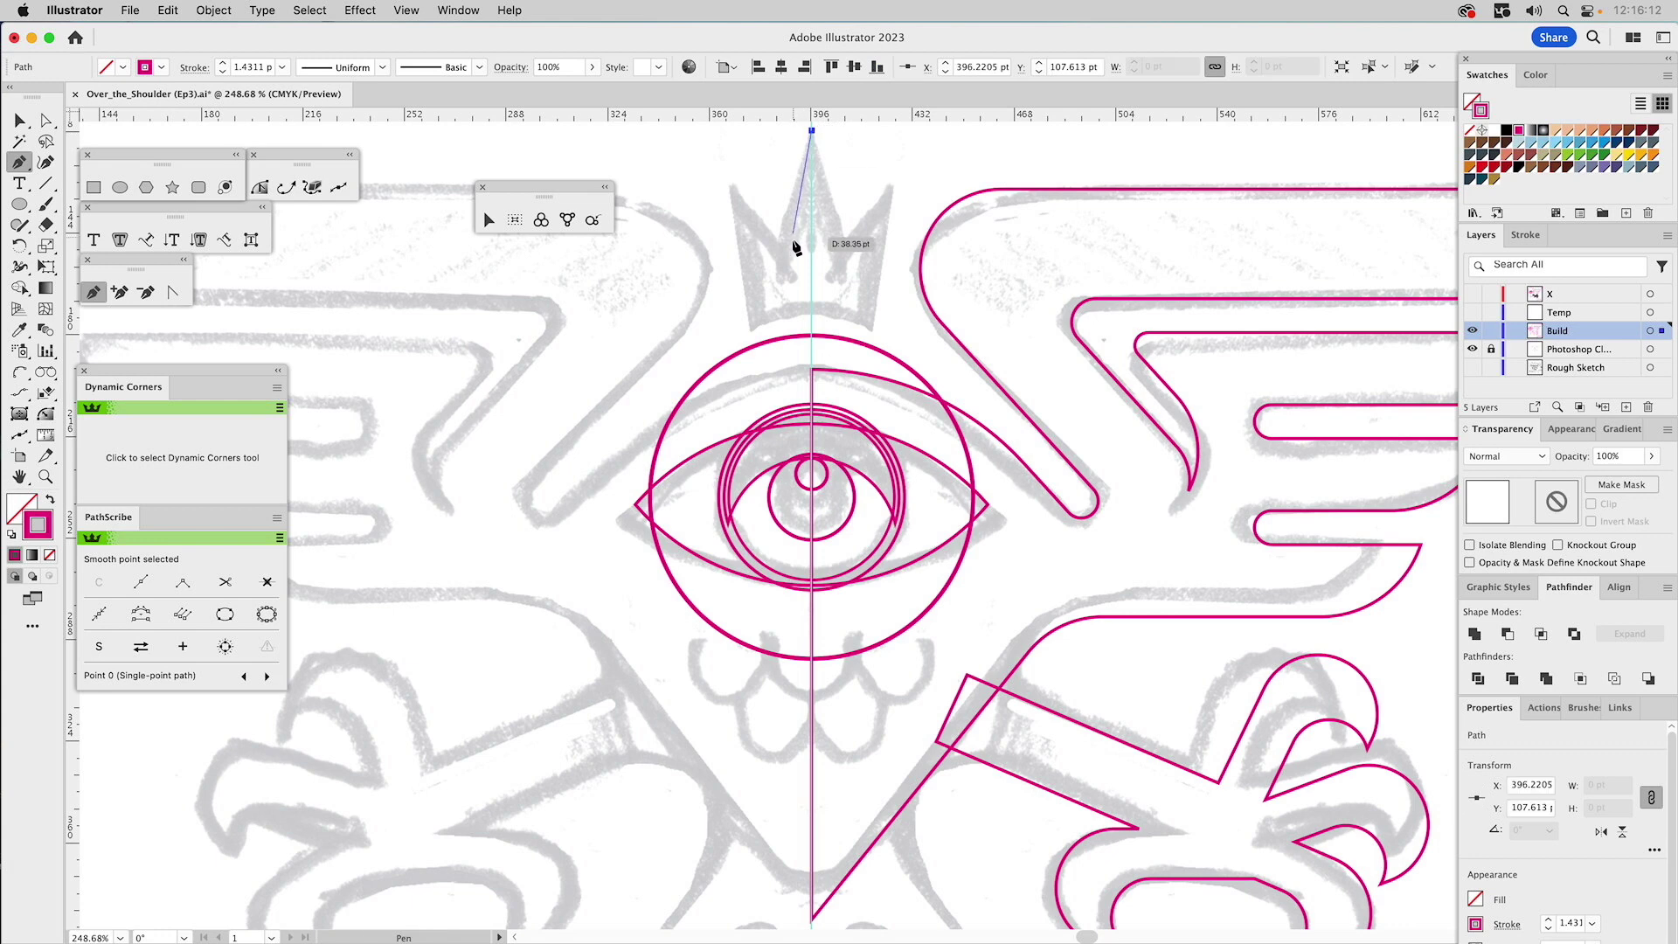
pyautogui.click(800, 254)
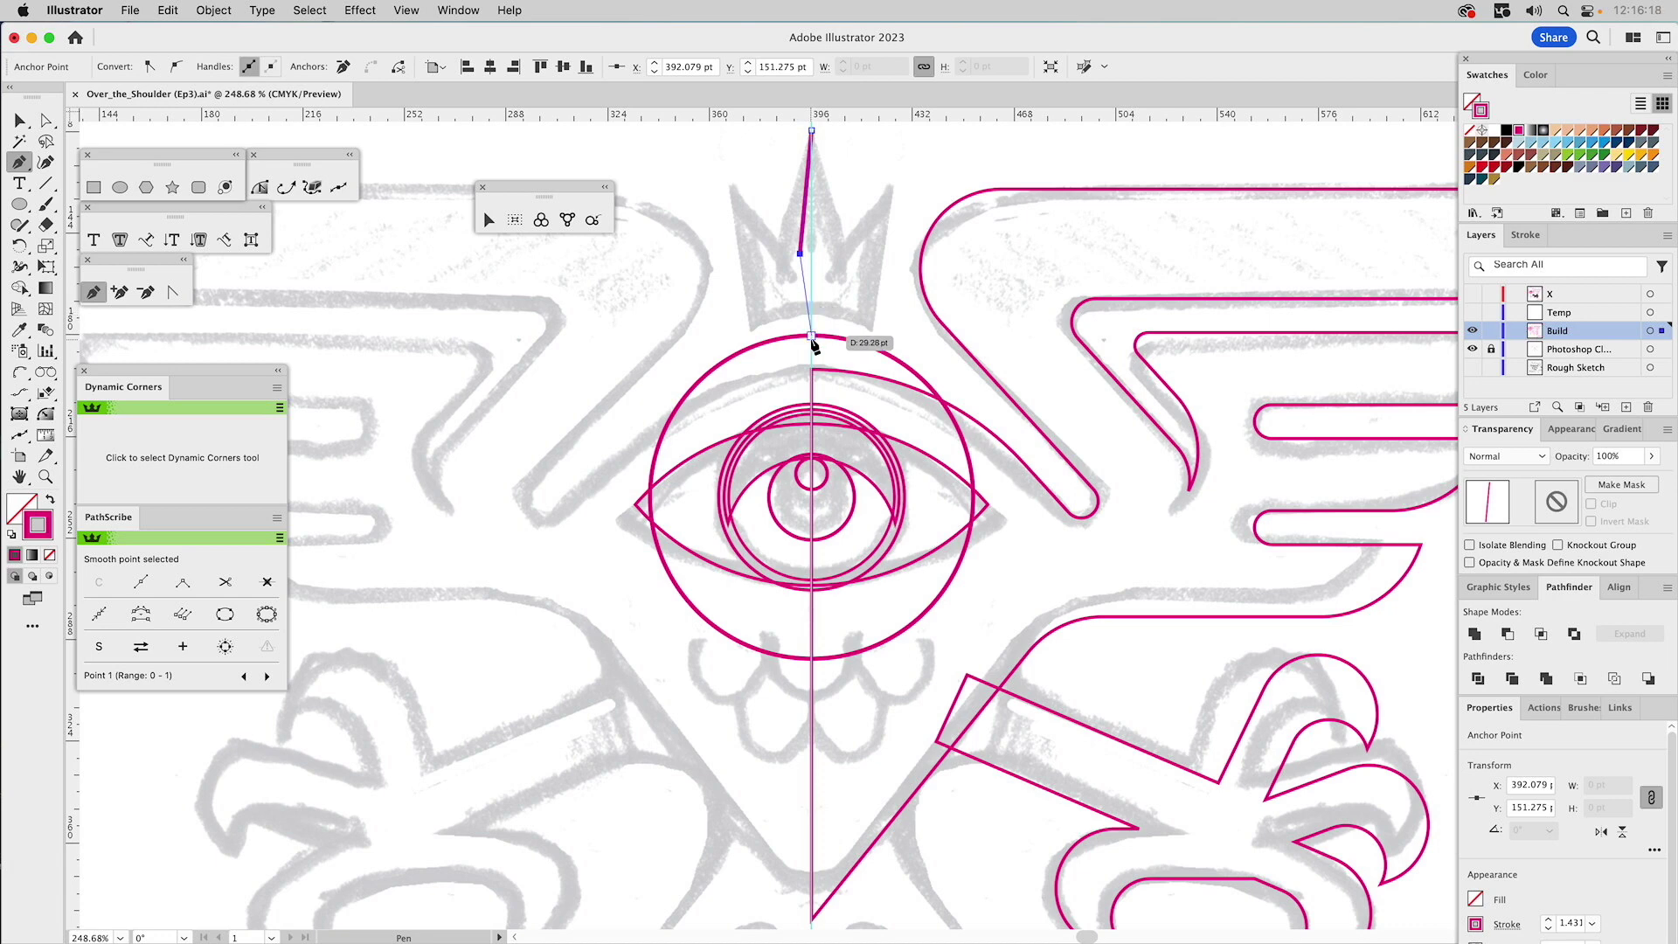
pyautogui.click(811, 334)
pyautogui.click(837, 359)
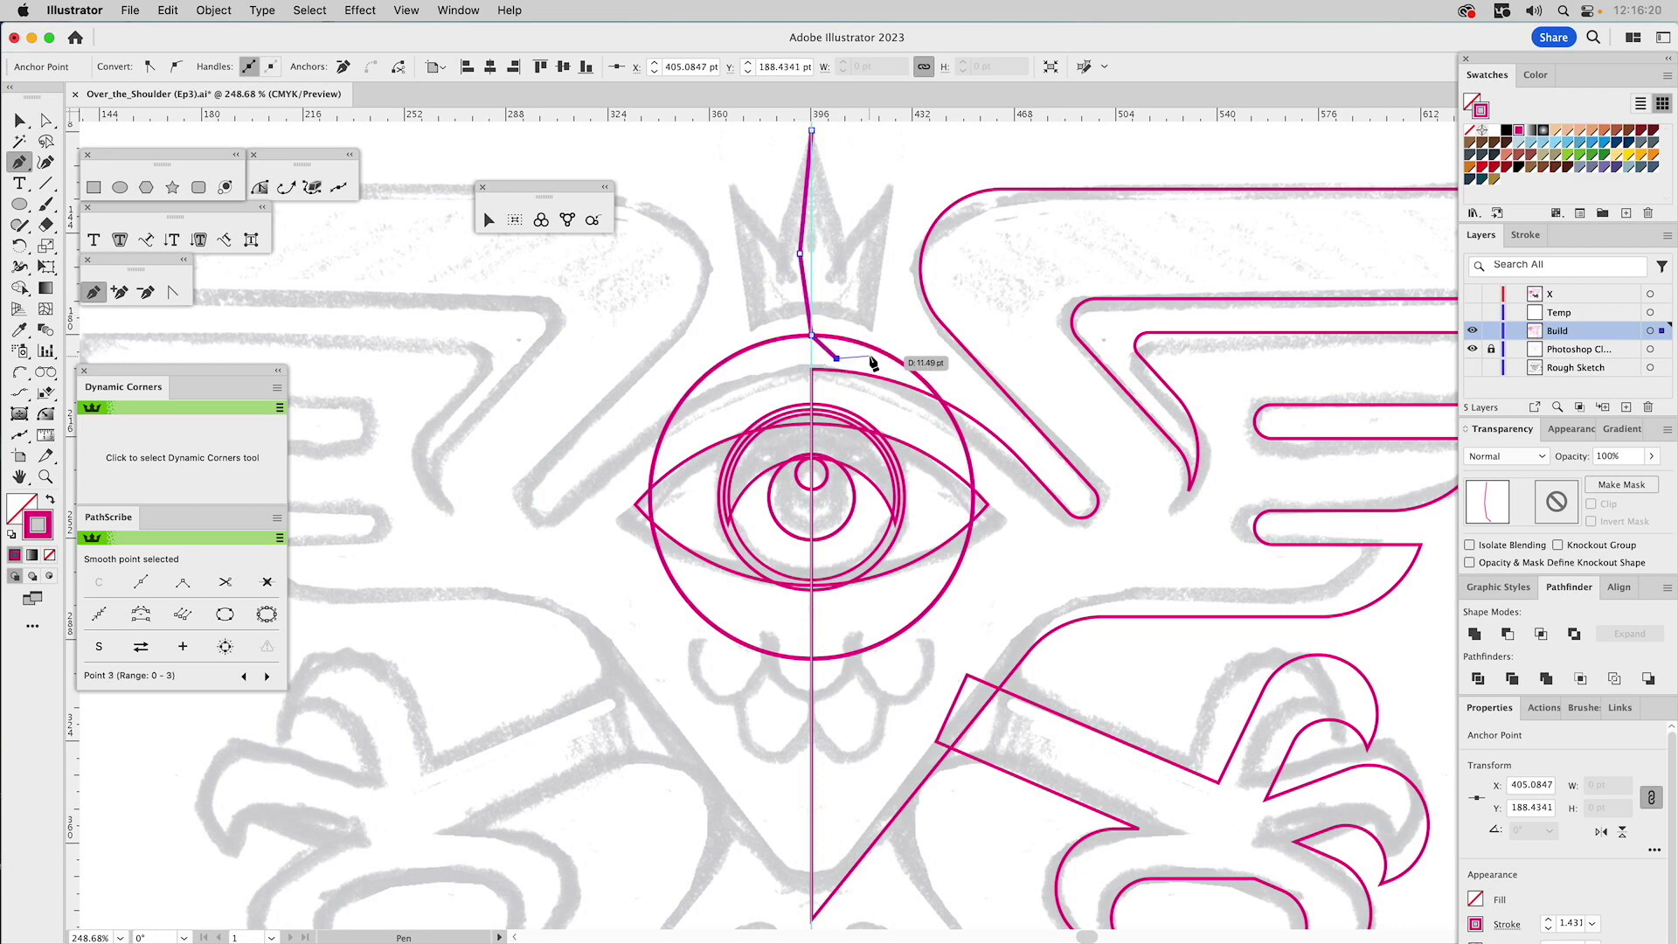
pyautogui.click(870, 355)
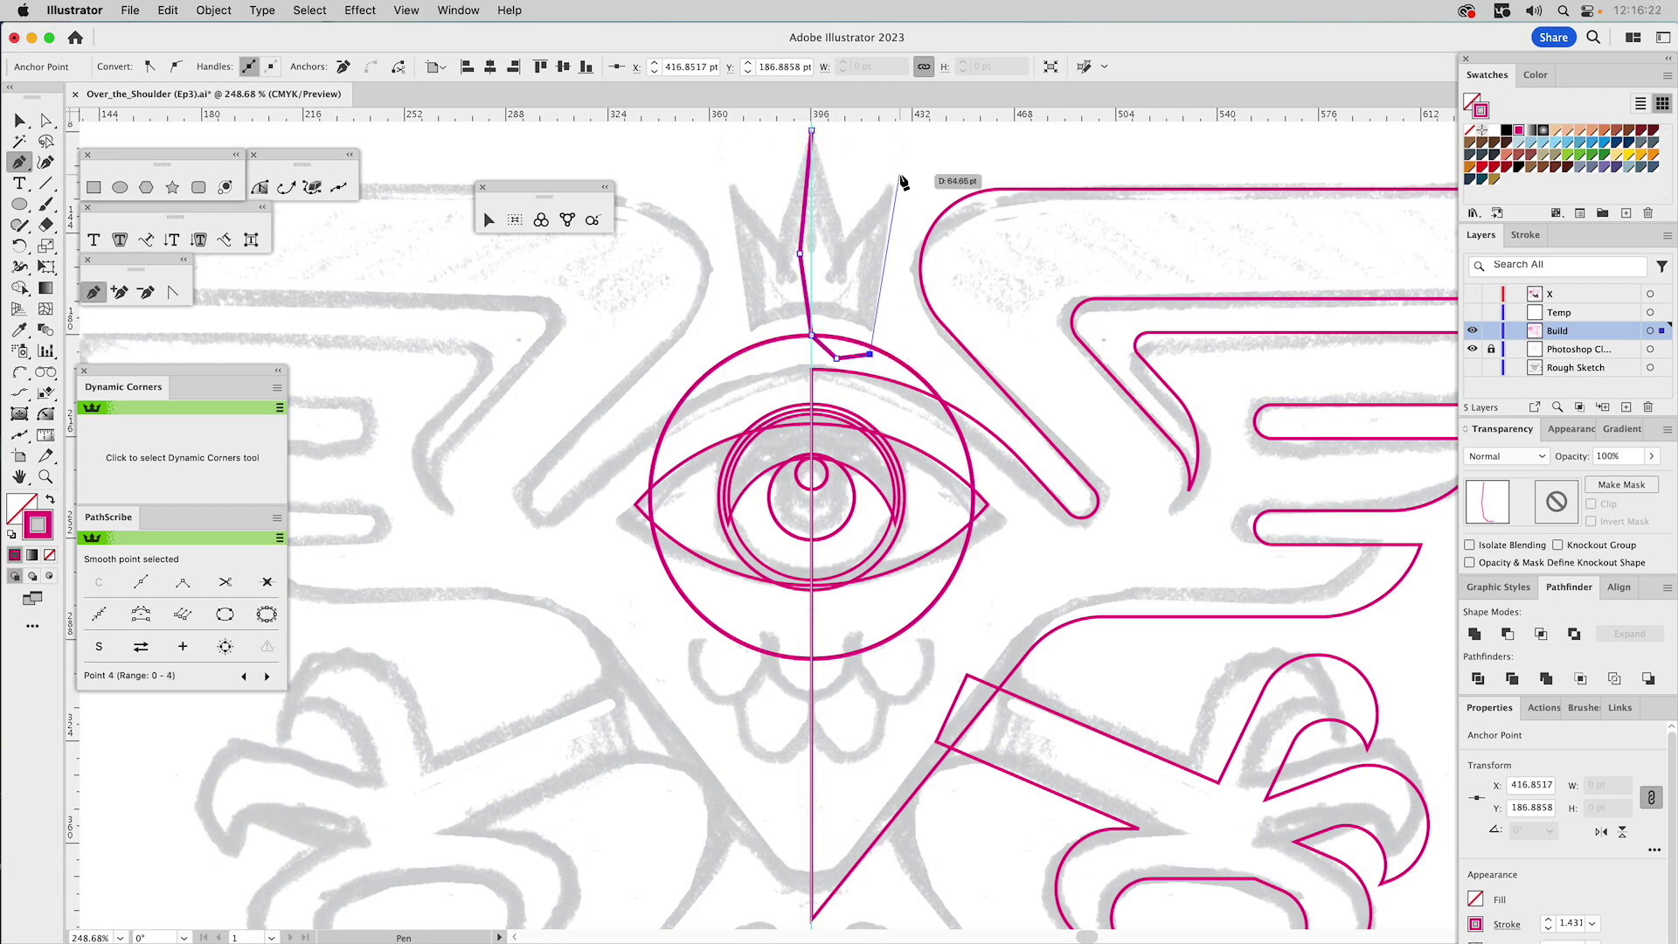
pyautogui.click(900, 178)
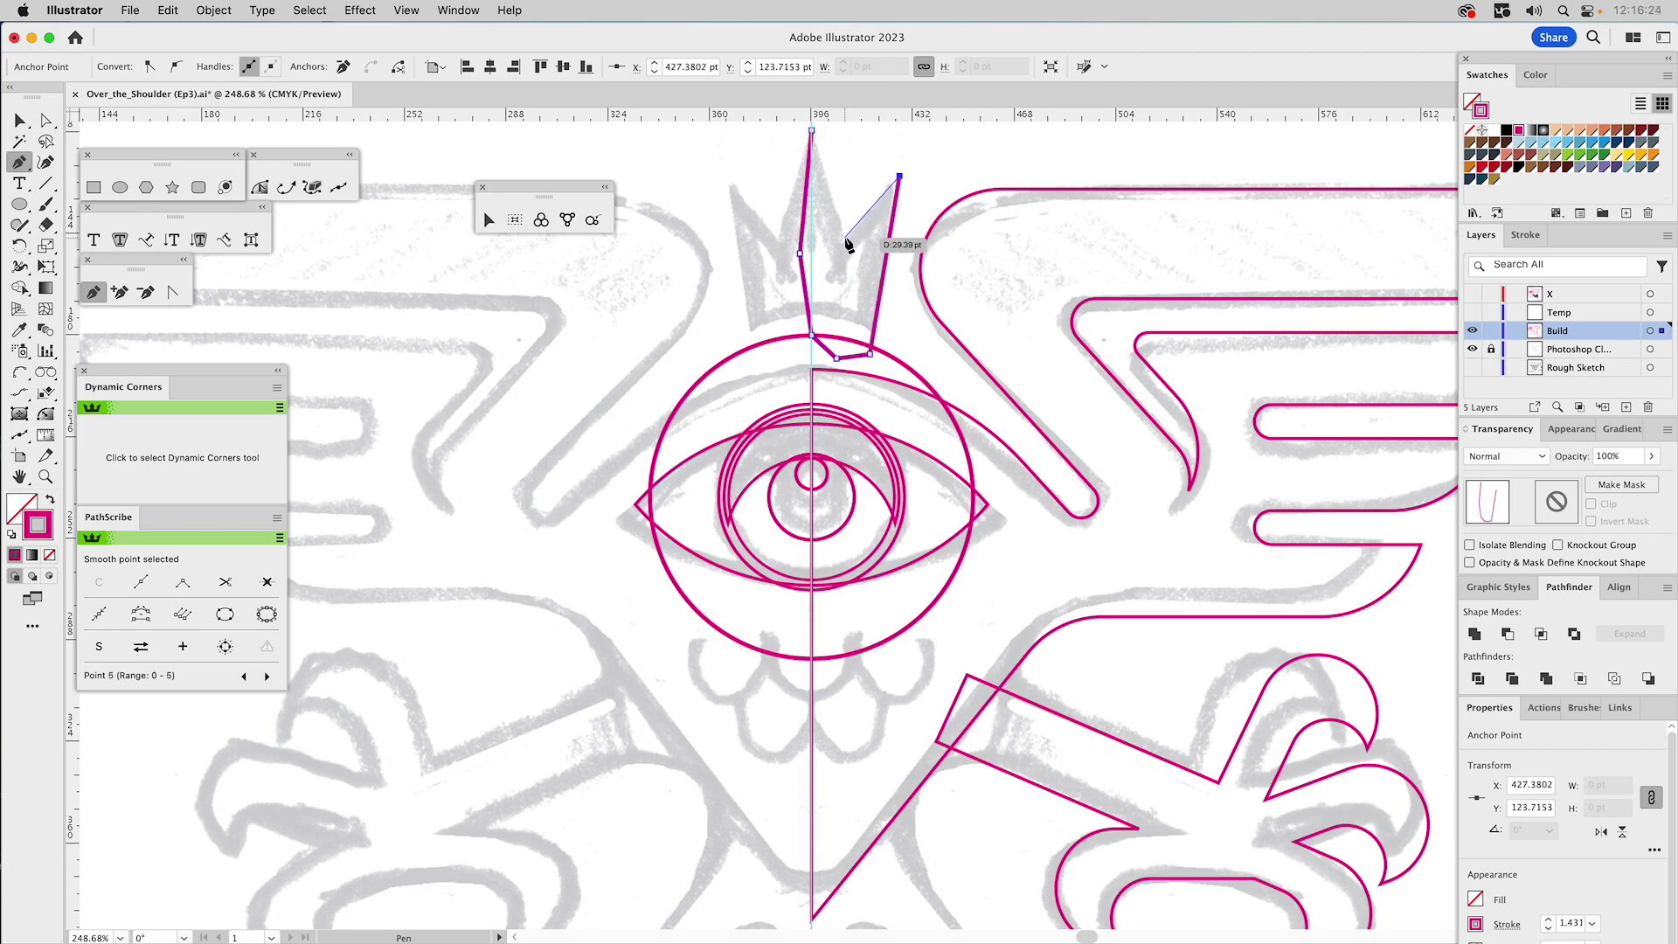
pyautogui.click(845, 237)
pyautogui.click(810, 131)
# - Subtract the offset circle from the half crown with Minus Front to give its base a curved edge
pyautogui.press('v')
pyautogui.click(915, 372)
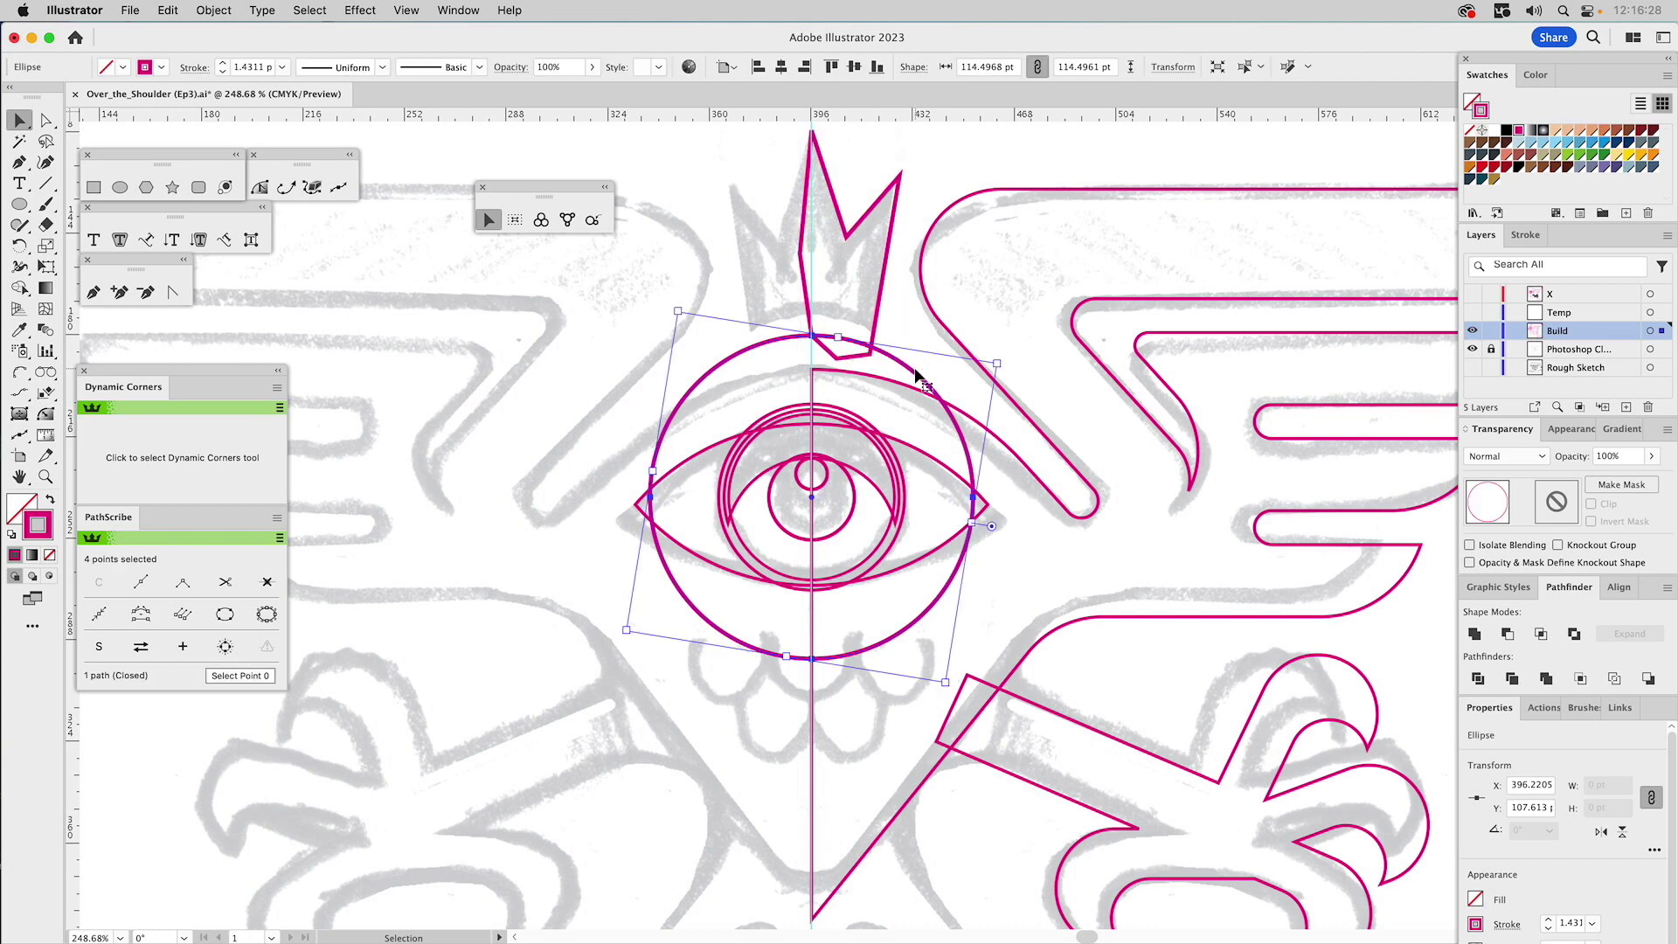
pyautogui.keyDown('shift'); pyautogui.click(884, 281); pyautogui.keyUp('shift')
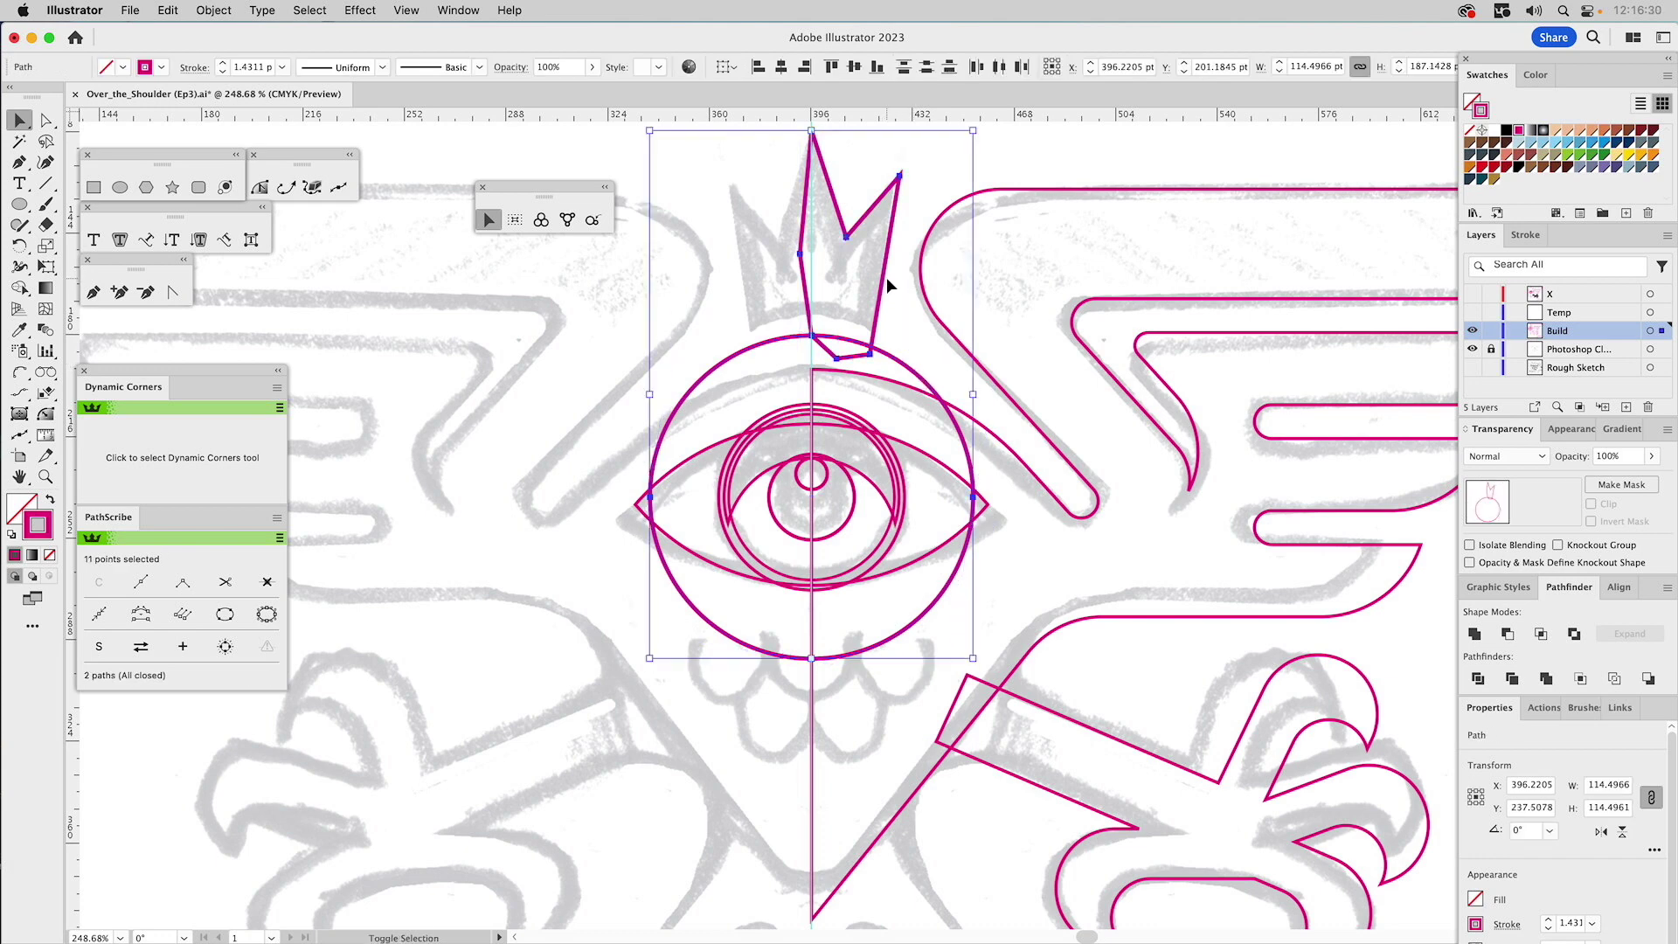
pyautogui.click(1507, 633)
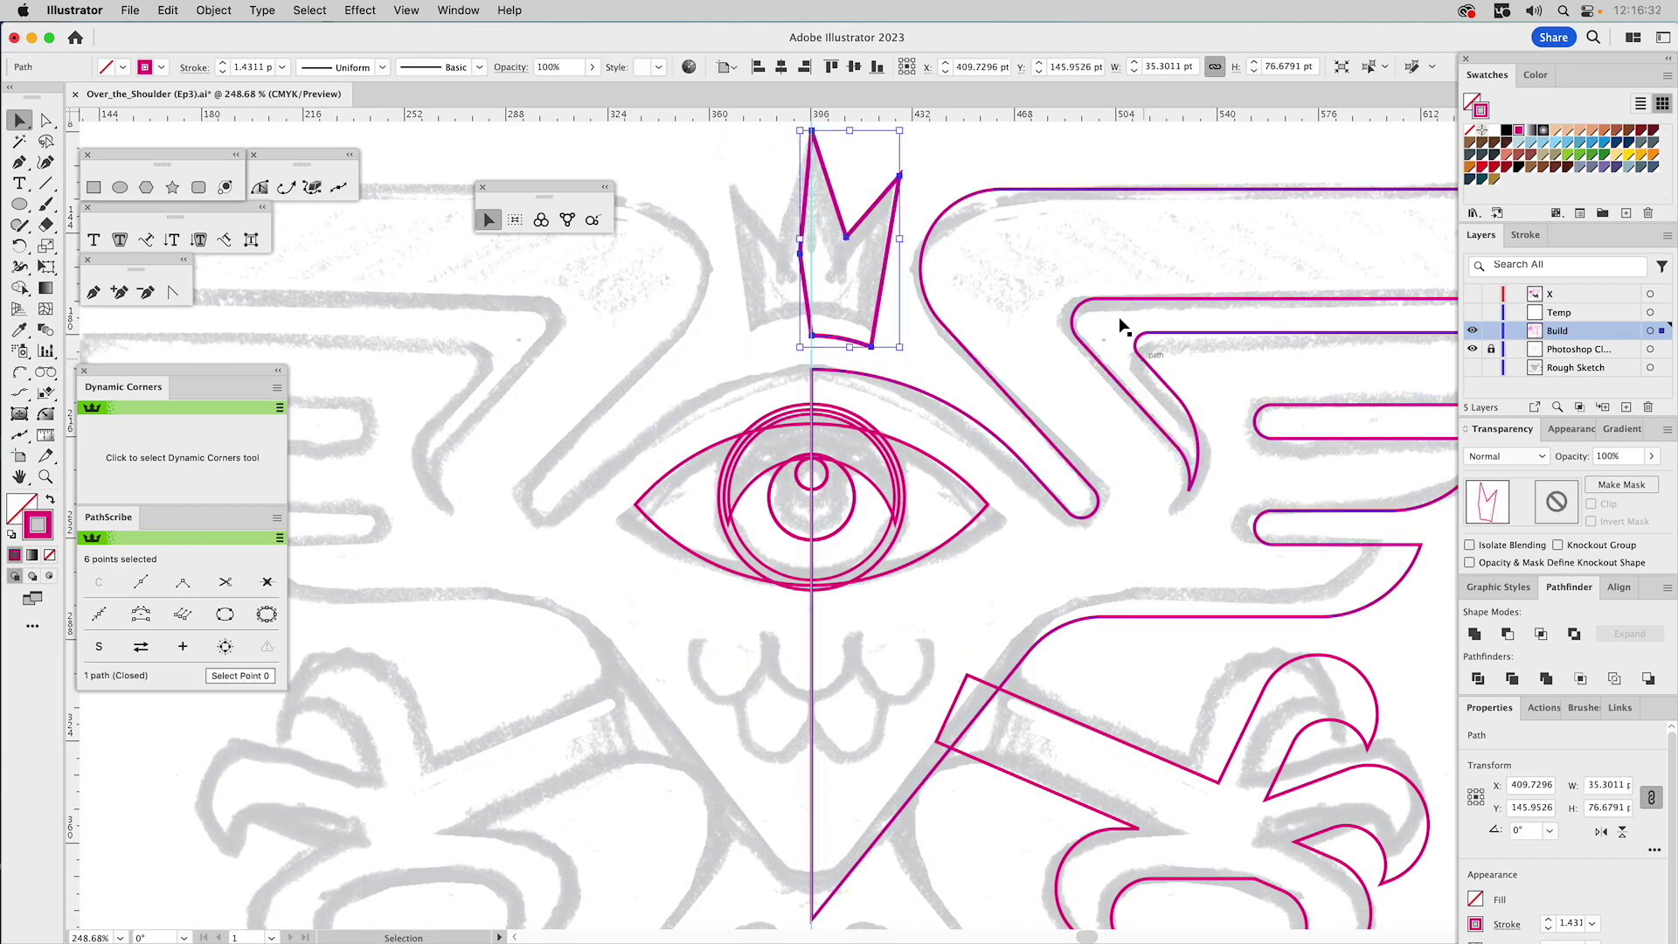
pyautogui.click(964, 157)
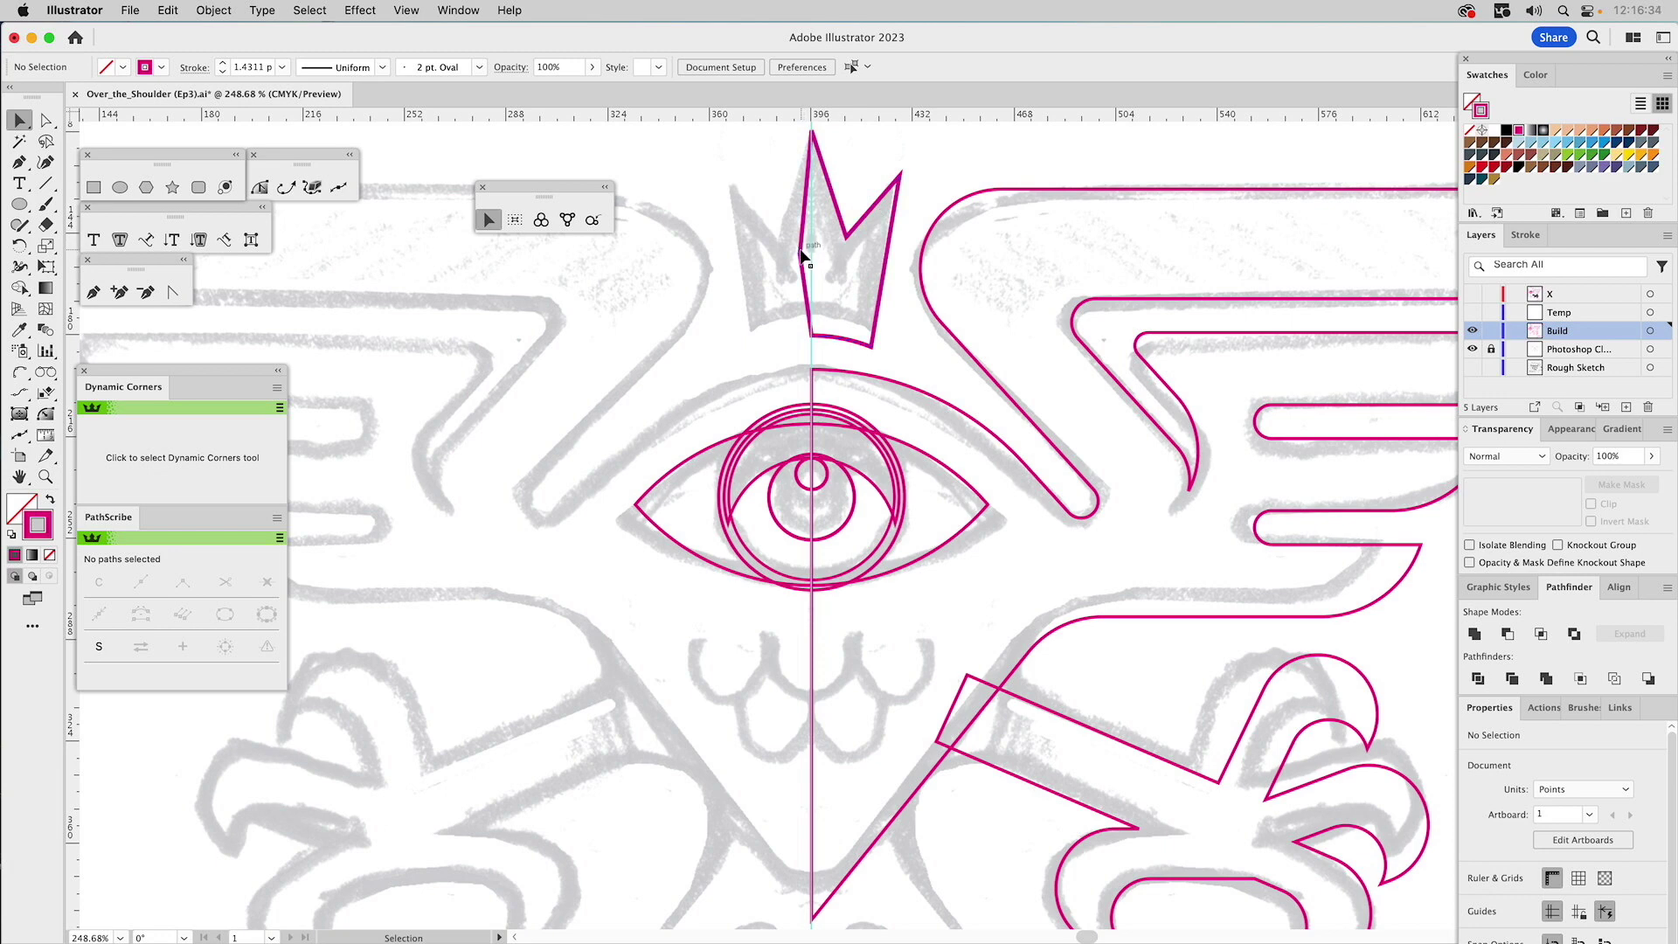
# - Reflect a copy of the half crown across the vertical centre line from its top point
pyautogui.click(841, 225)
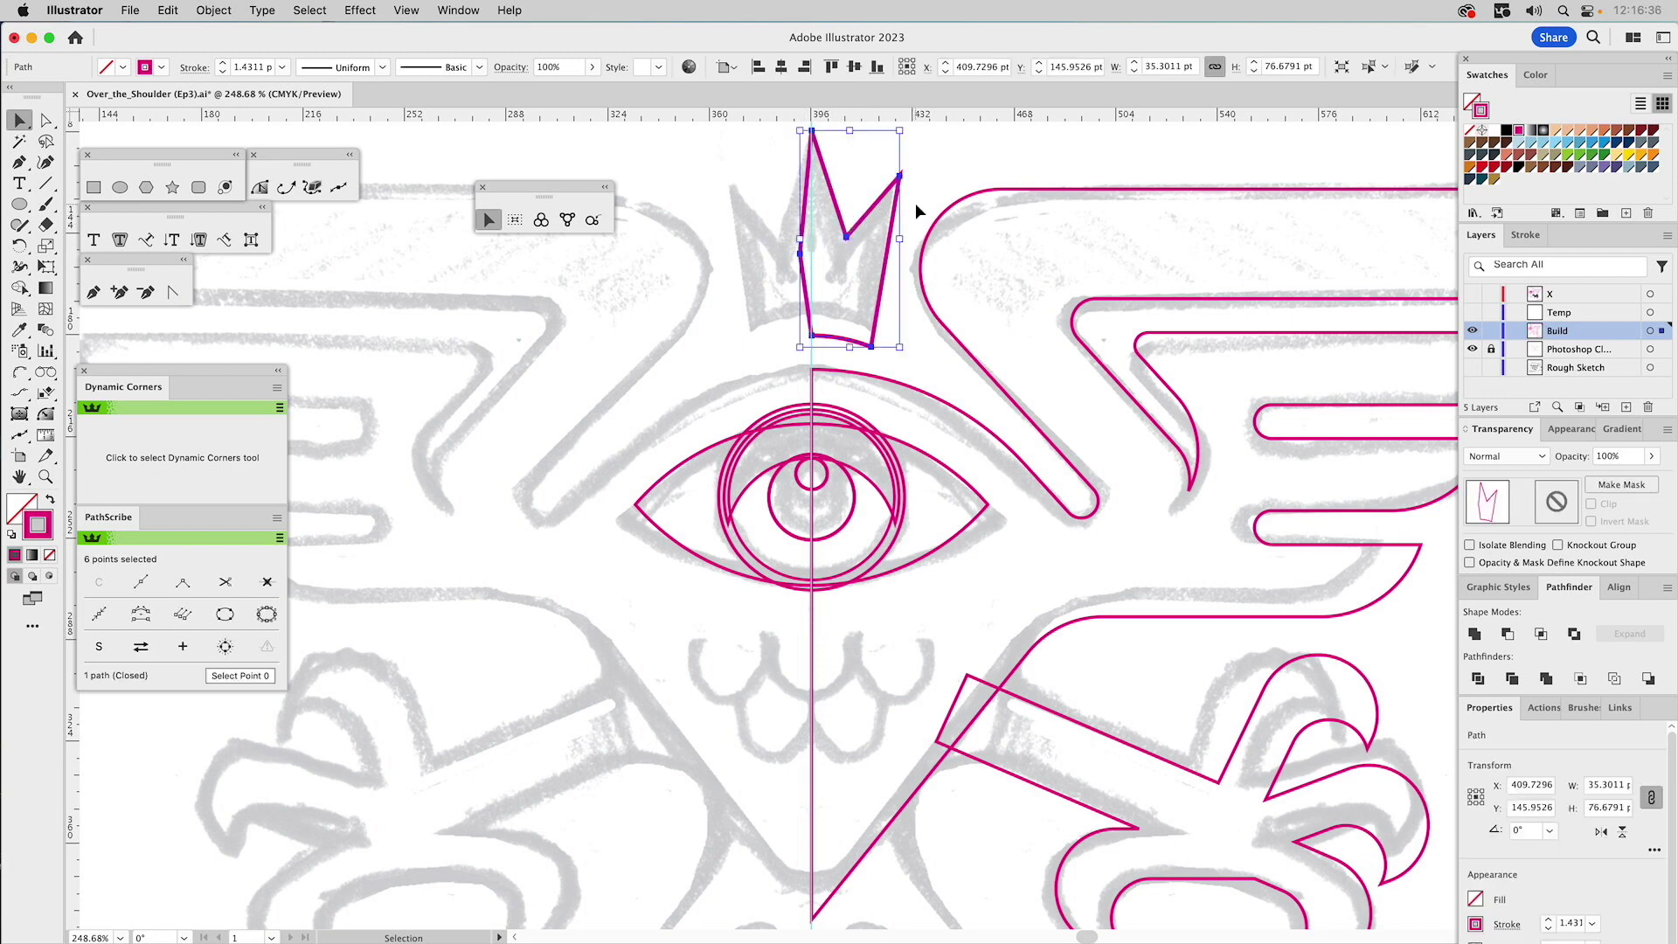
pyautogui.scroll(2, 664, 253)
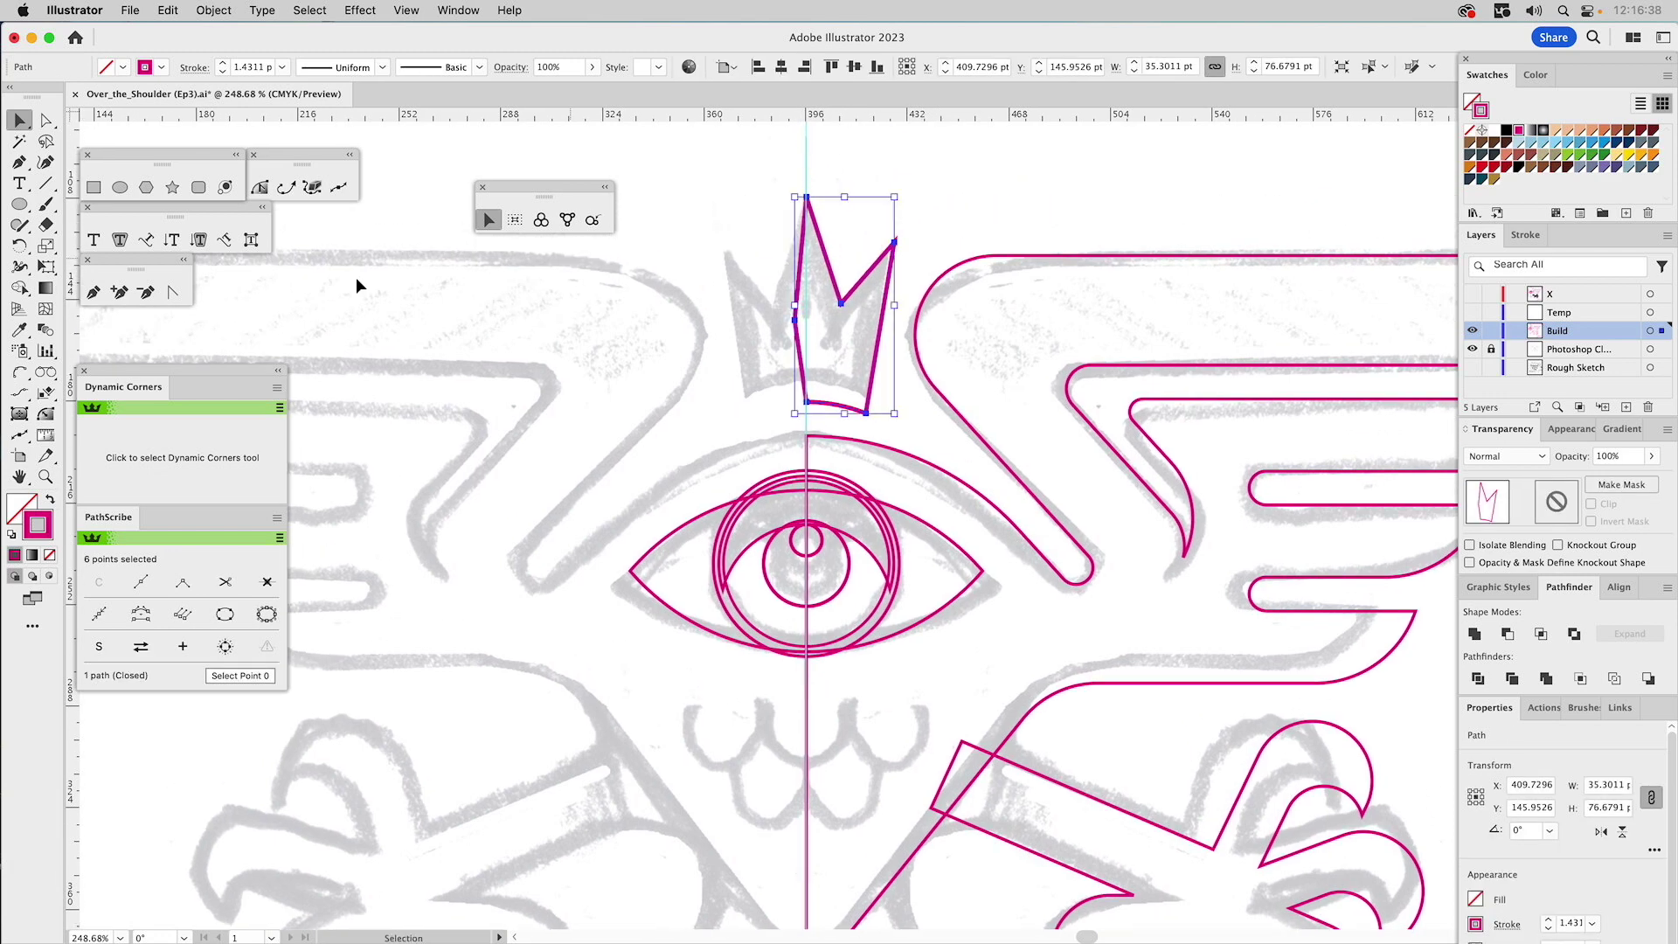
pyautogui.click(21, 248)
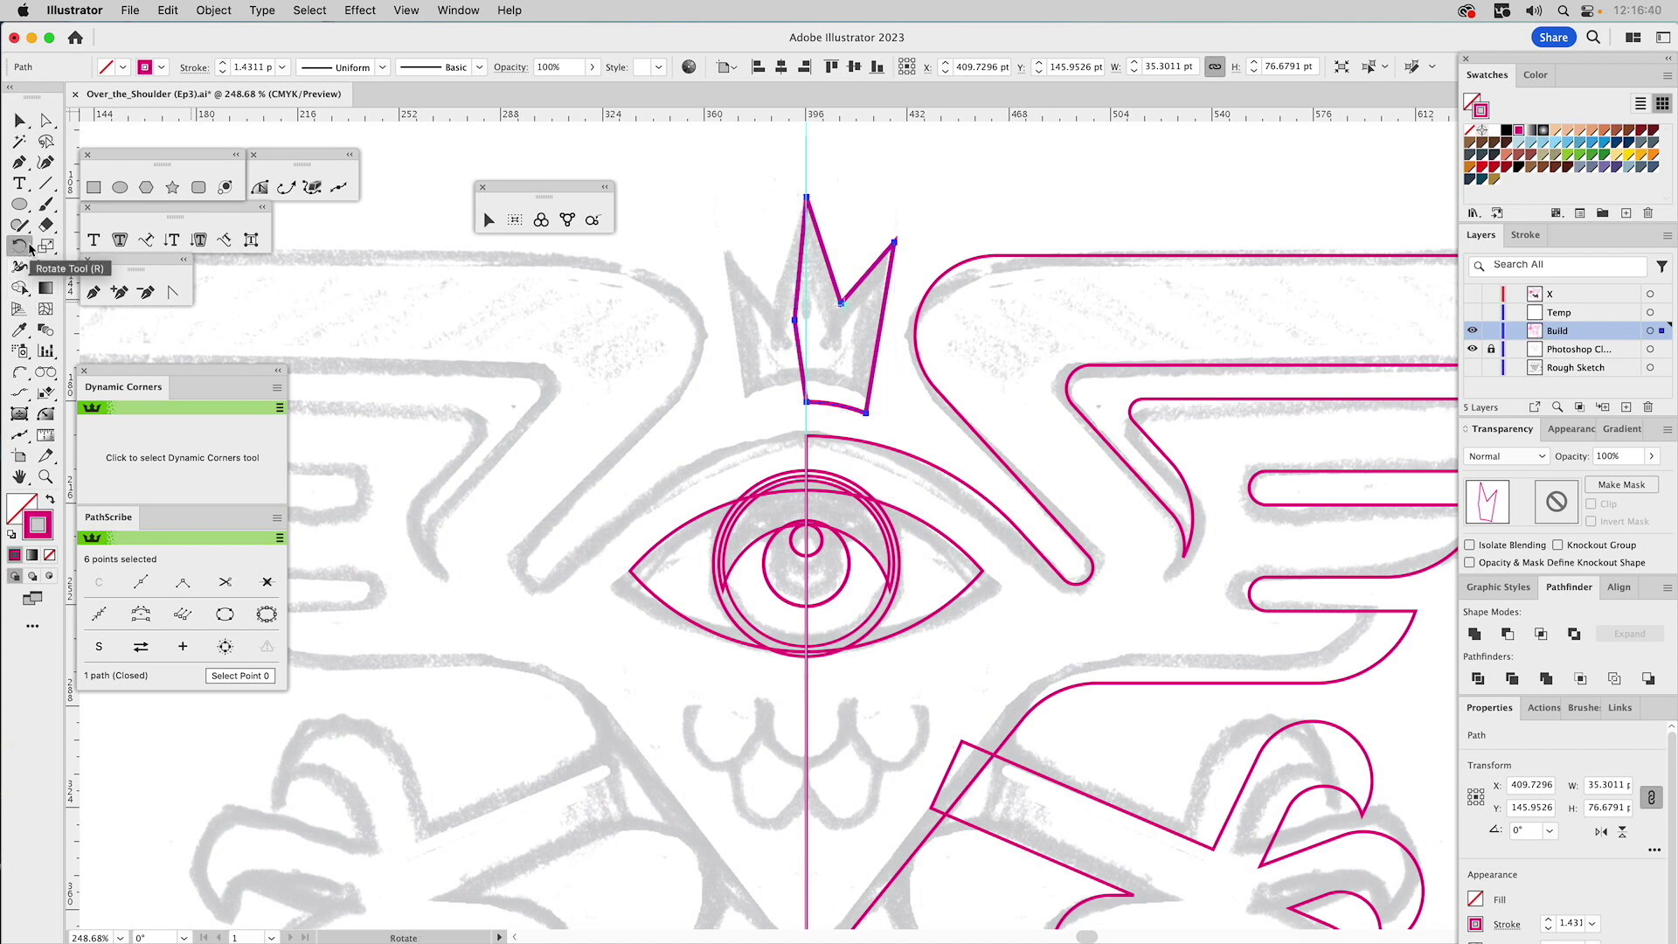
pyautogui.click(32, 252)
pyautogui.click(101, 267)
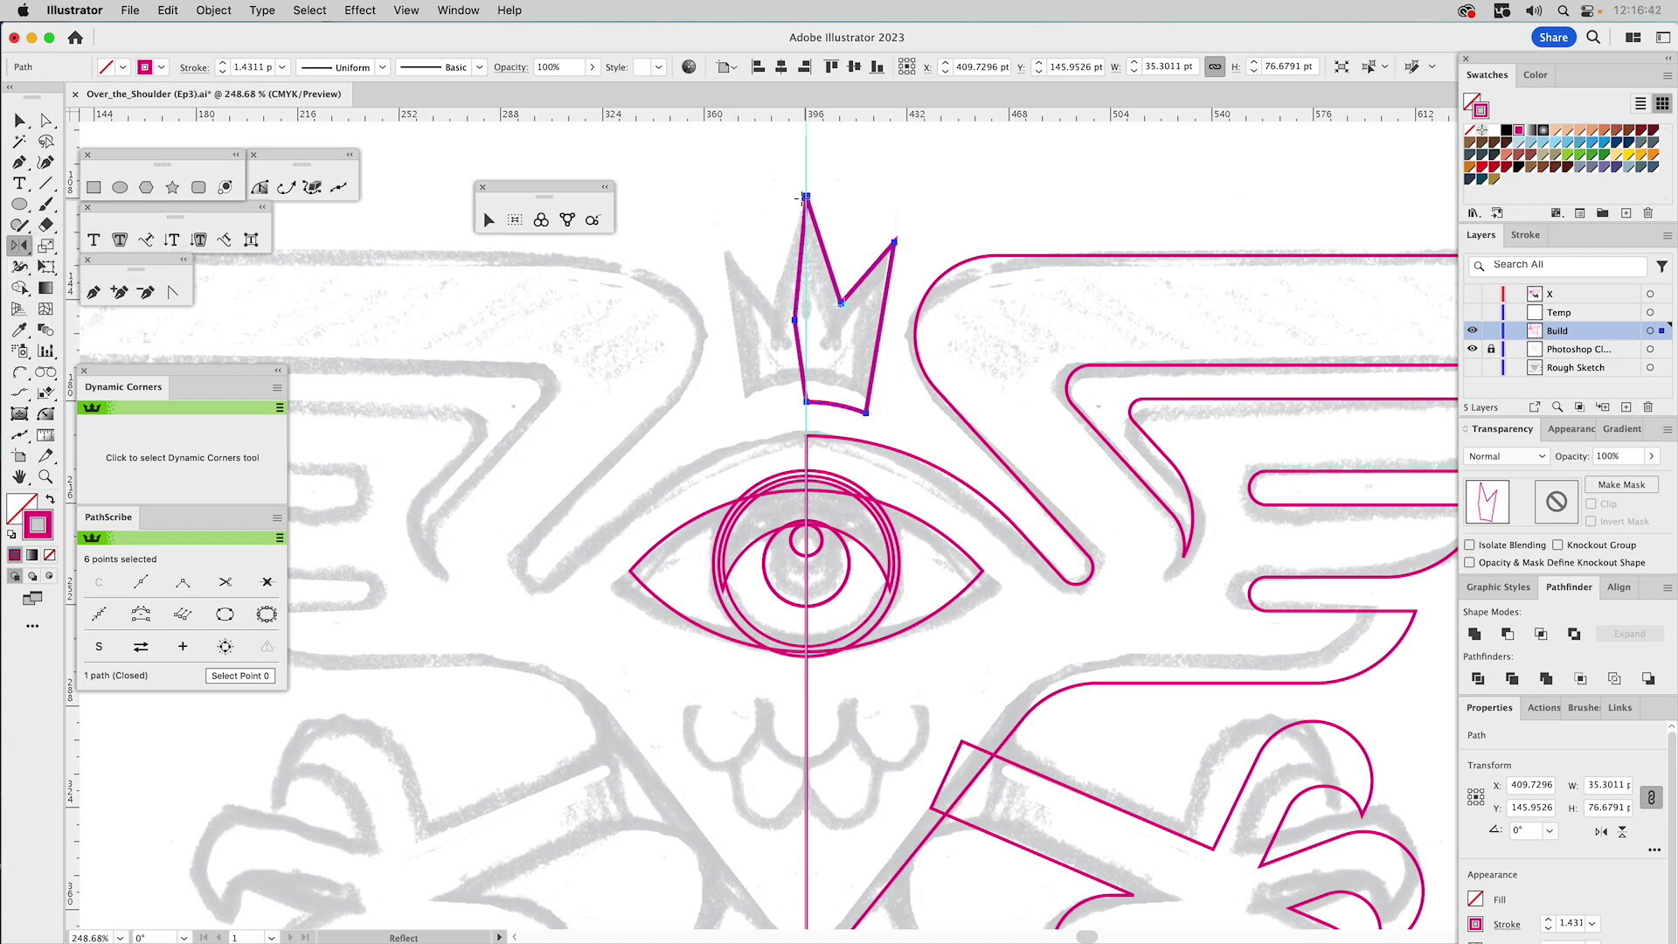
pyautogui.click(806, 197)
pyautogui.moveTo(870, 260); pyautogui.dragTo(848, 264)
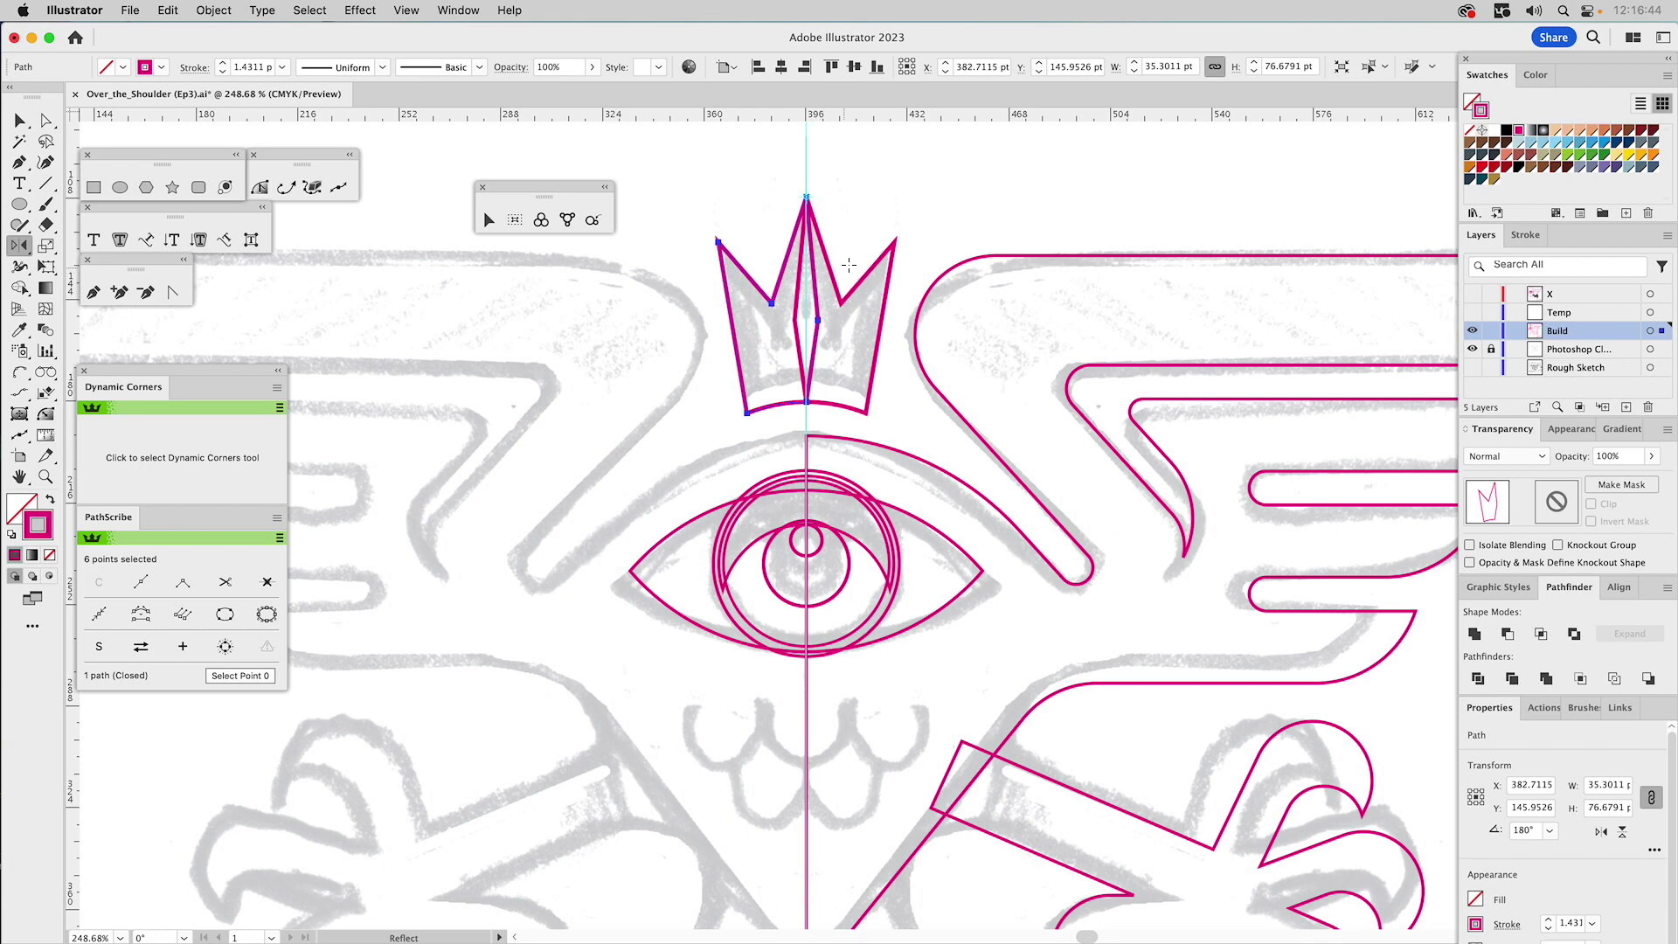
# - Unite the two crown halves into one shape and match its stroke to the wing outline with the Eyedropper
pyautogui.press('v')
pyautogui.keyDown('shift'); pyautogui.click(792, 300); pyautogui.keyUp('shift')
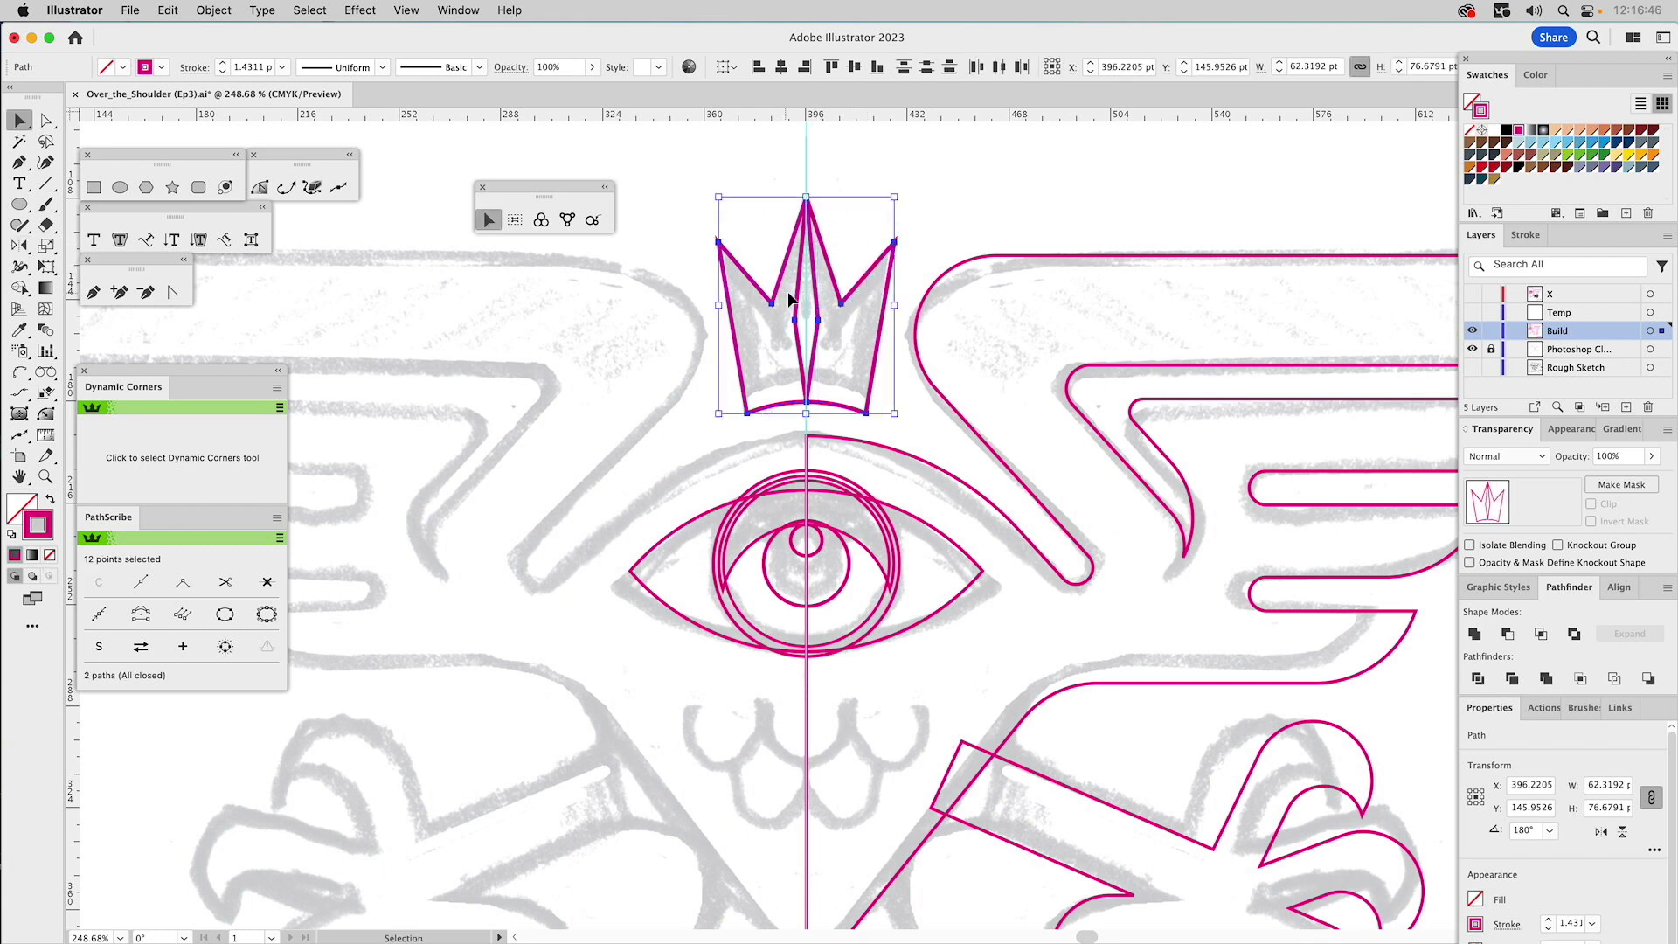
pyautogui.click(1473, 633)
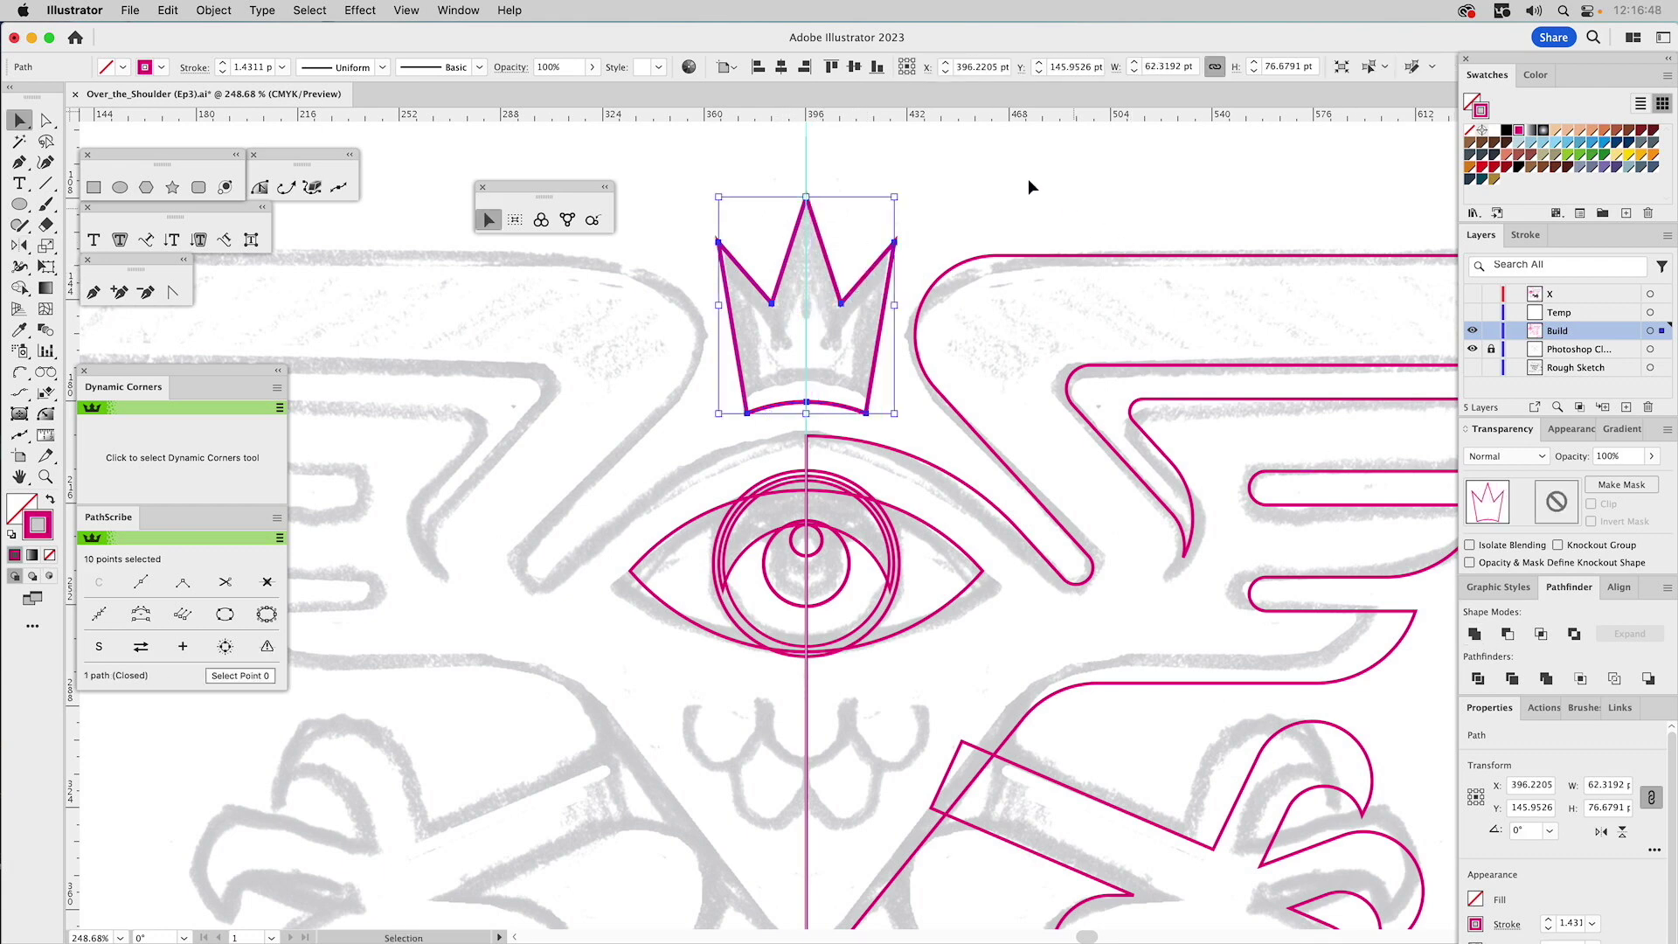
pyautogui.press('i')
pyautogui.click(1008, 255)
pyautogui.press('super+shift+a')
# - Draw a circle about 29.7 pt in diameter over the upper middle chest scallop, centred on the centre line
pyautogui.press('space')
pyautogui.moveTo(1020, 437); pyautogui.dragTo(1022, 360)
pyautogui.scroll(-5, 857, 533)
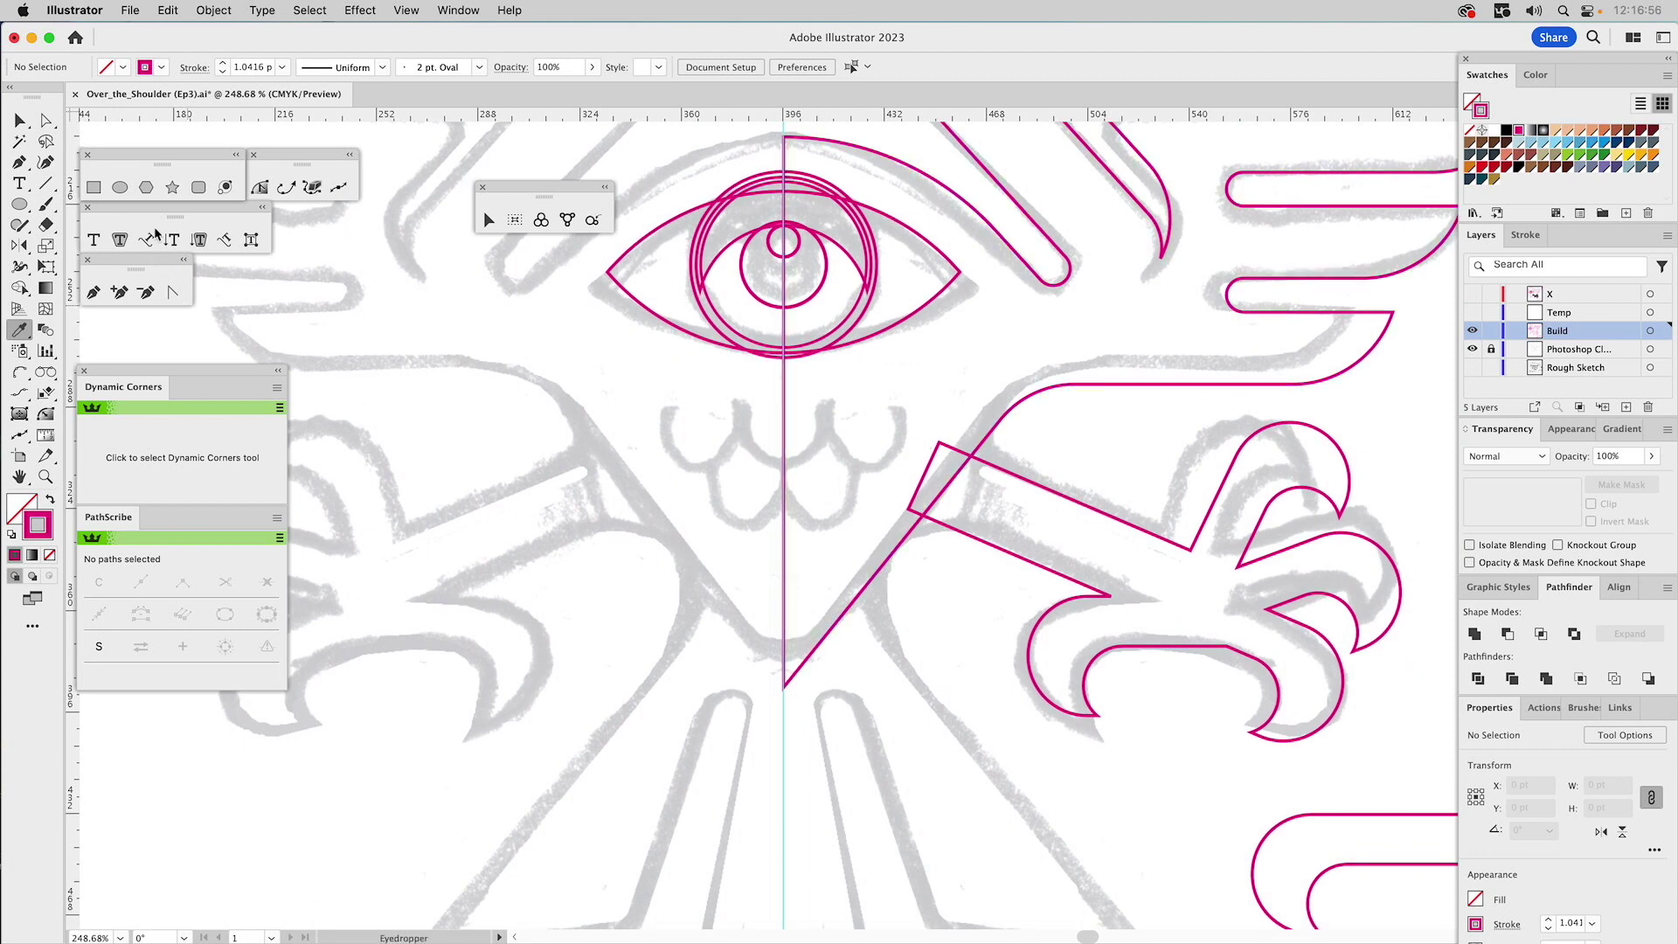
pyautogui.click(121, 187)
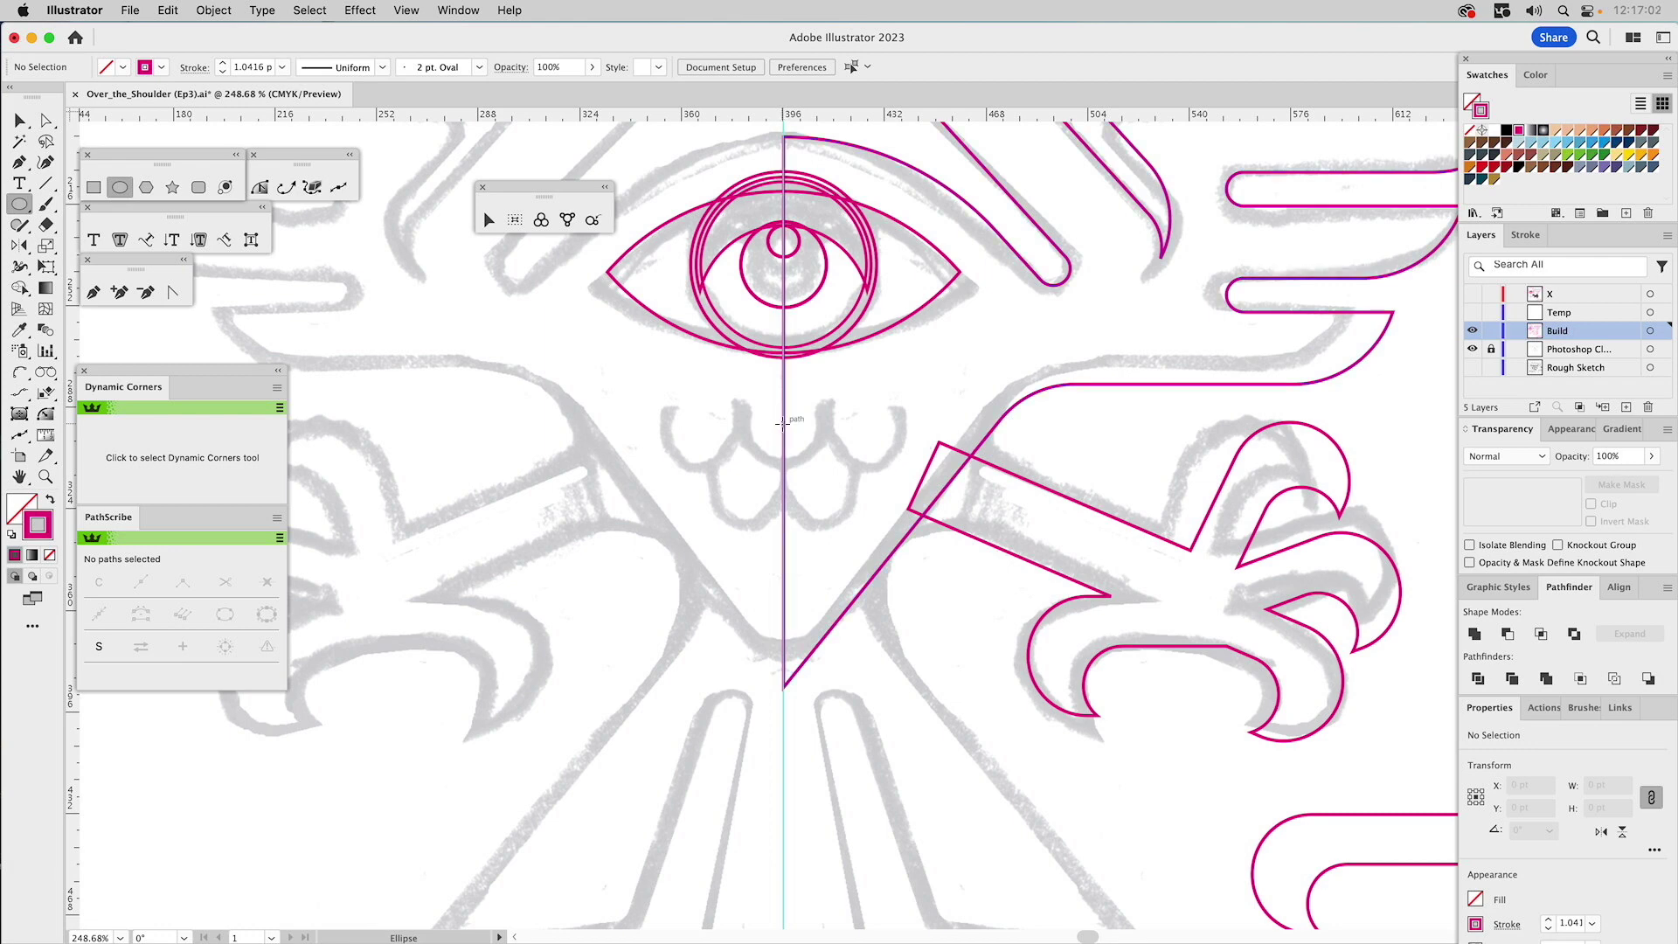
pyautogui.moveTo(780, 423); pyautogui.dragTo(826, 463)
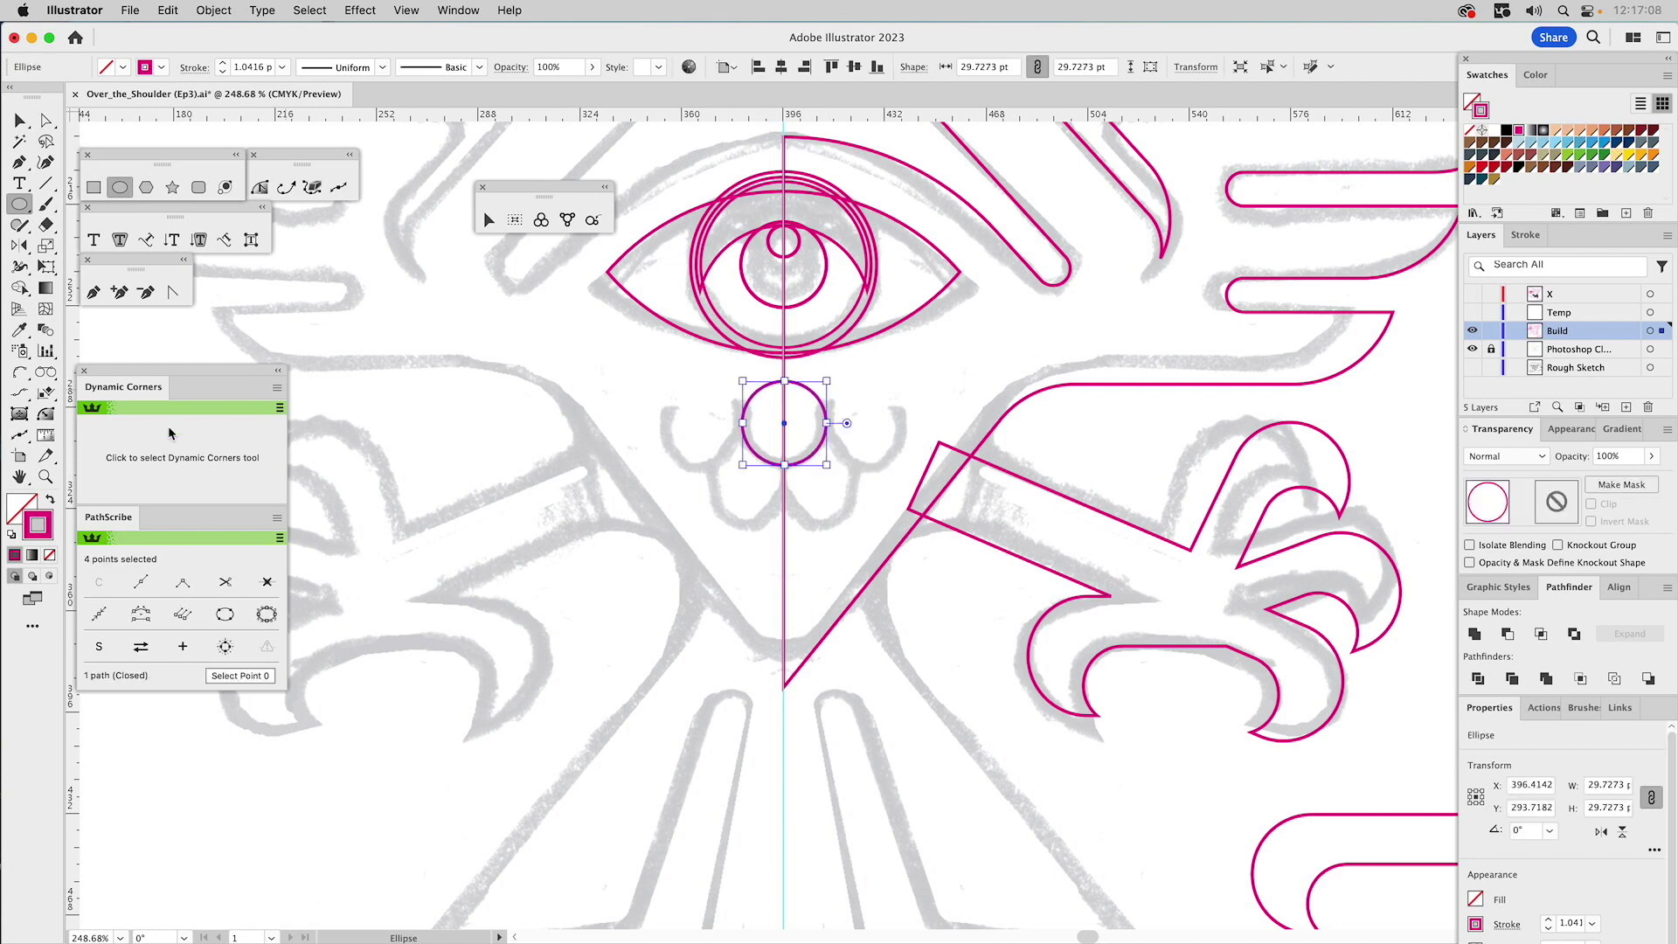
# - Square off both upper curves of the middle scallop circle with Dynamic Corners to form a flat-topped U shape
pyautogui.click(46, 413)
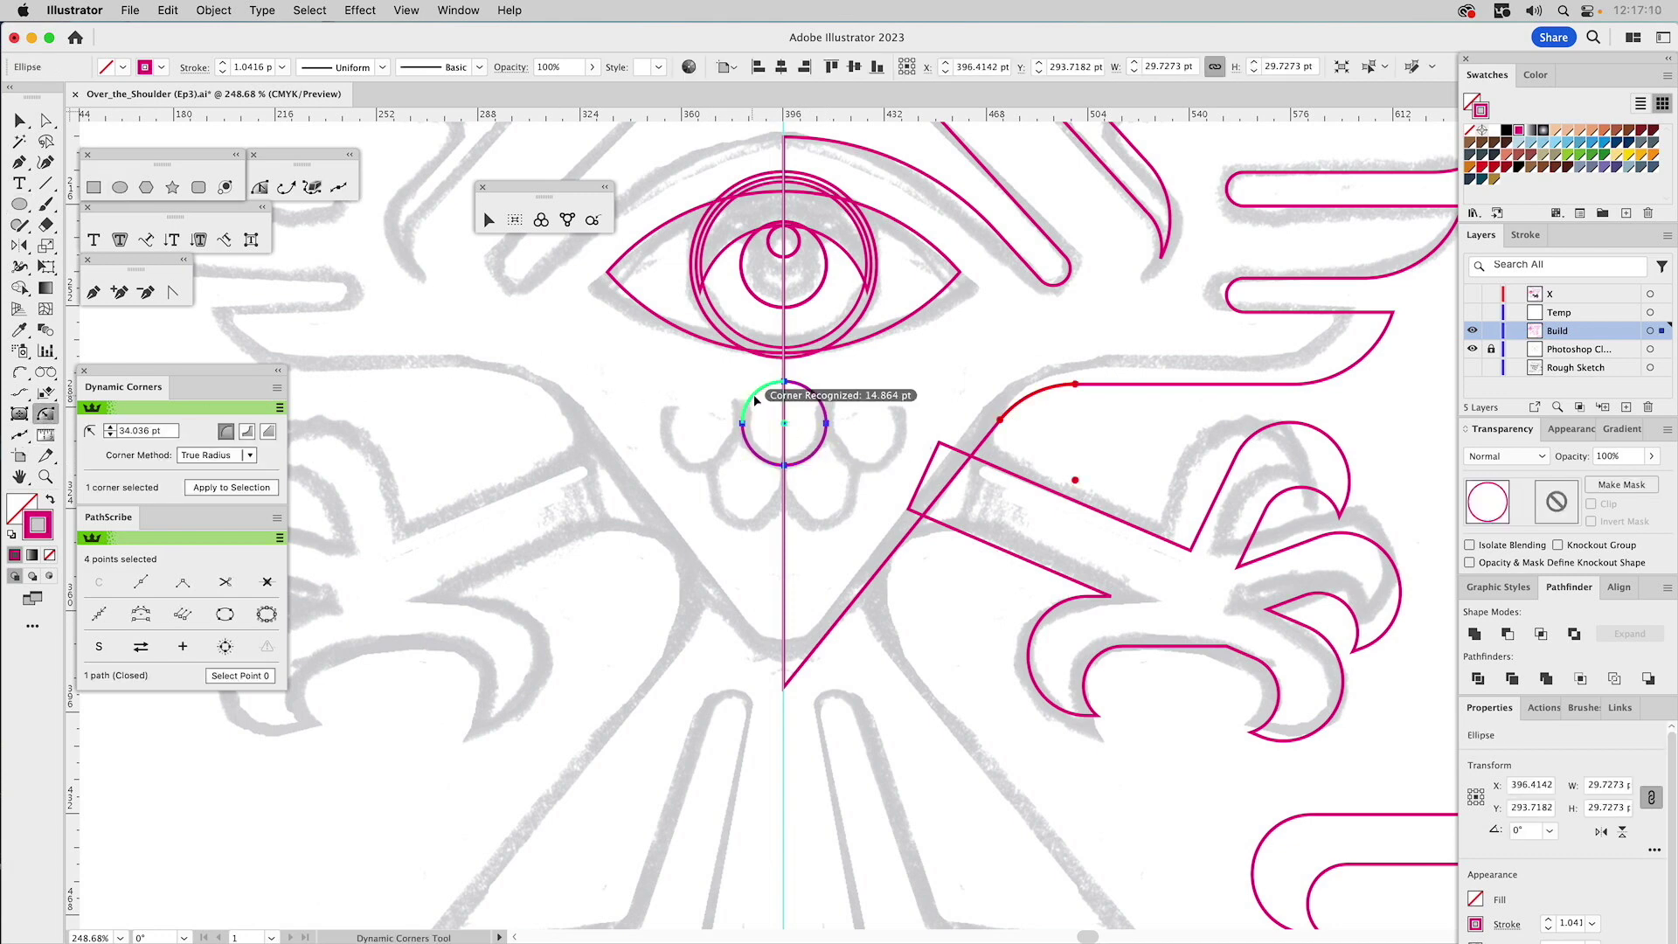
pyautogui.moveTo(753, 400); pyautogui.dragTo(738, 351)
pyautogui.moveTo(812, 394); pyautogui.dragTo(834, 360)
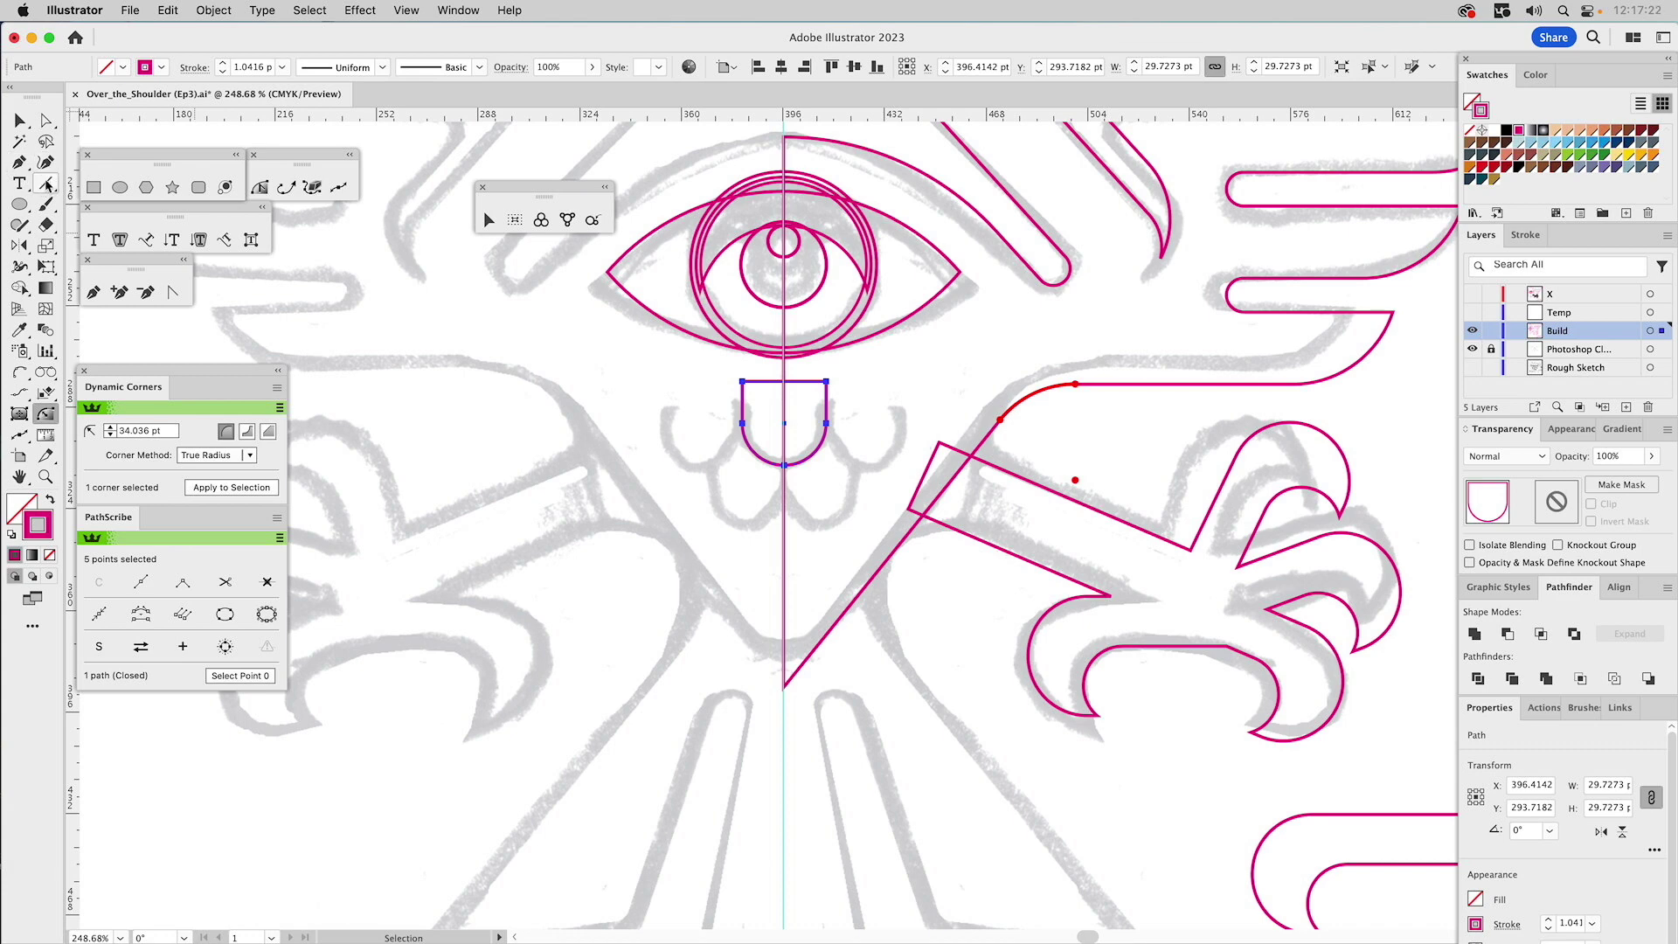
# - Cut the U shape at its two upper corners with the Scissors tool and remove the straight top segment
pyautogui.moveTo(46, 224); pyautogui.dragTo(105, 245)
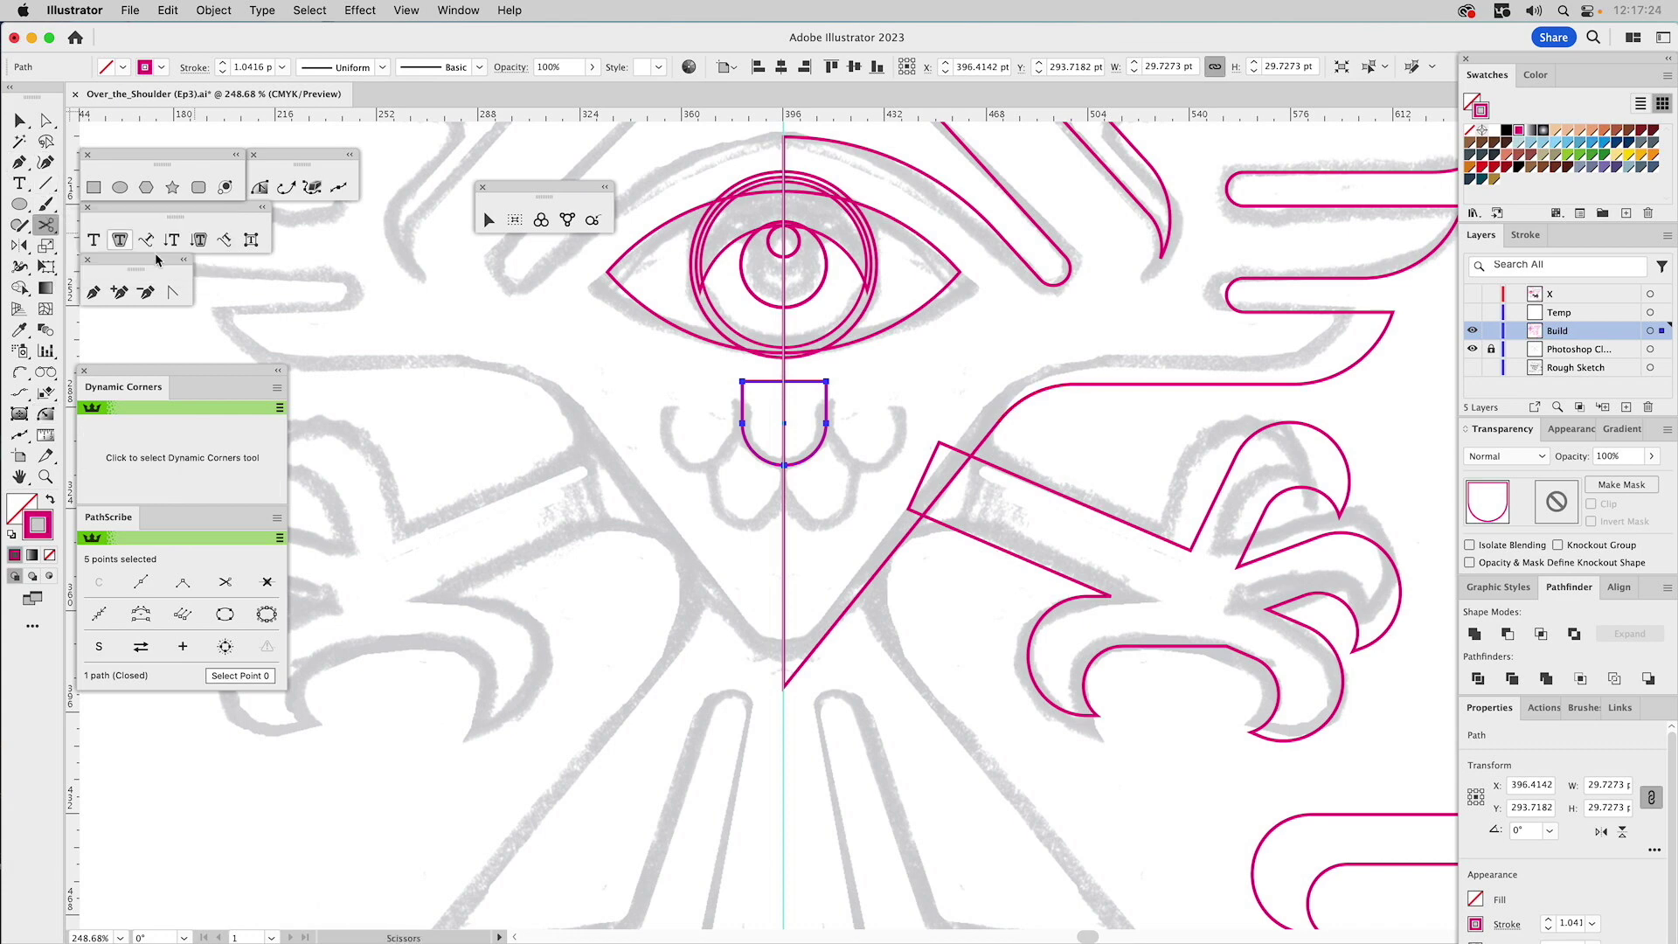
pyautogui.click(742, 381)
pyautogui.click(826, 381)
pyautogui.press('a')
pyautogui.click(804, 382)
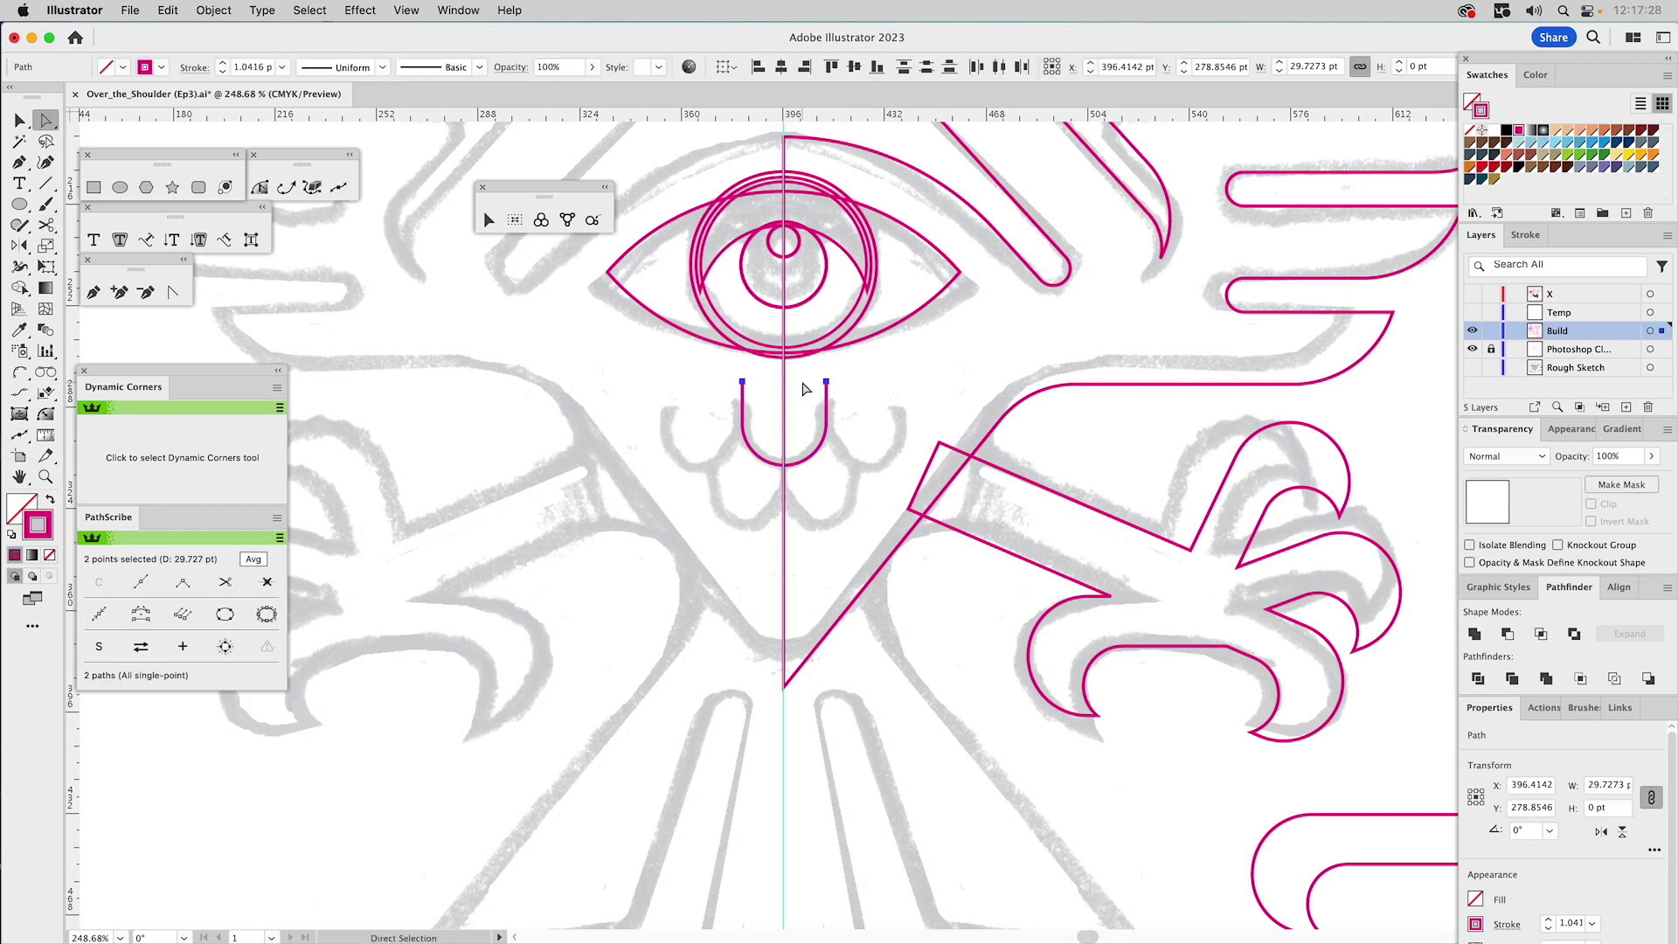
# - Lower both open end points of the U together so the scallop is about 23.2 pt tall
pyautogui.click(826, 381)
pyautogui.keyDown('shift'); pyautogui.click(742, 381); pyautogui.keyUp('shift')
pyautogui.moveTo(797, 383); pyautogui.dragTo(798, 401)
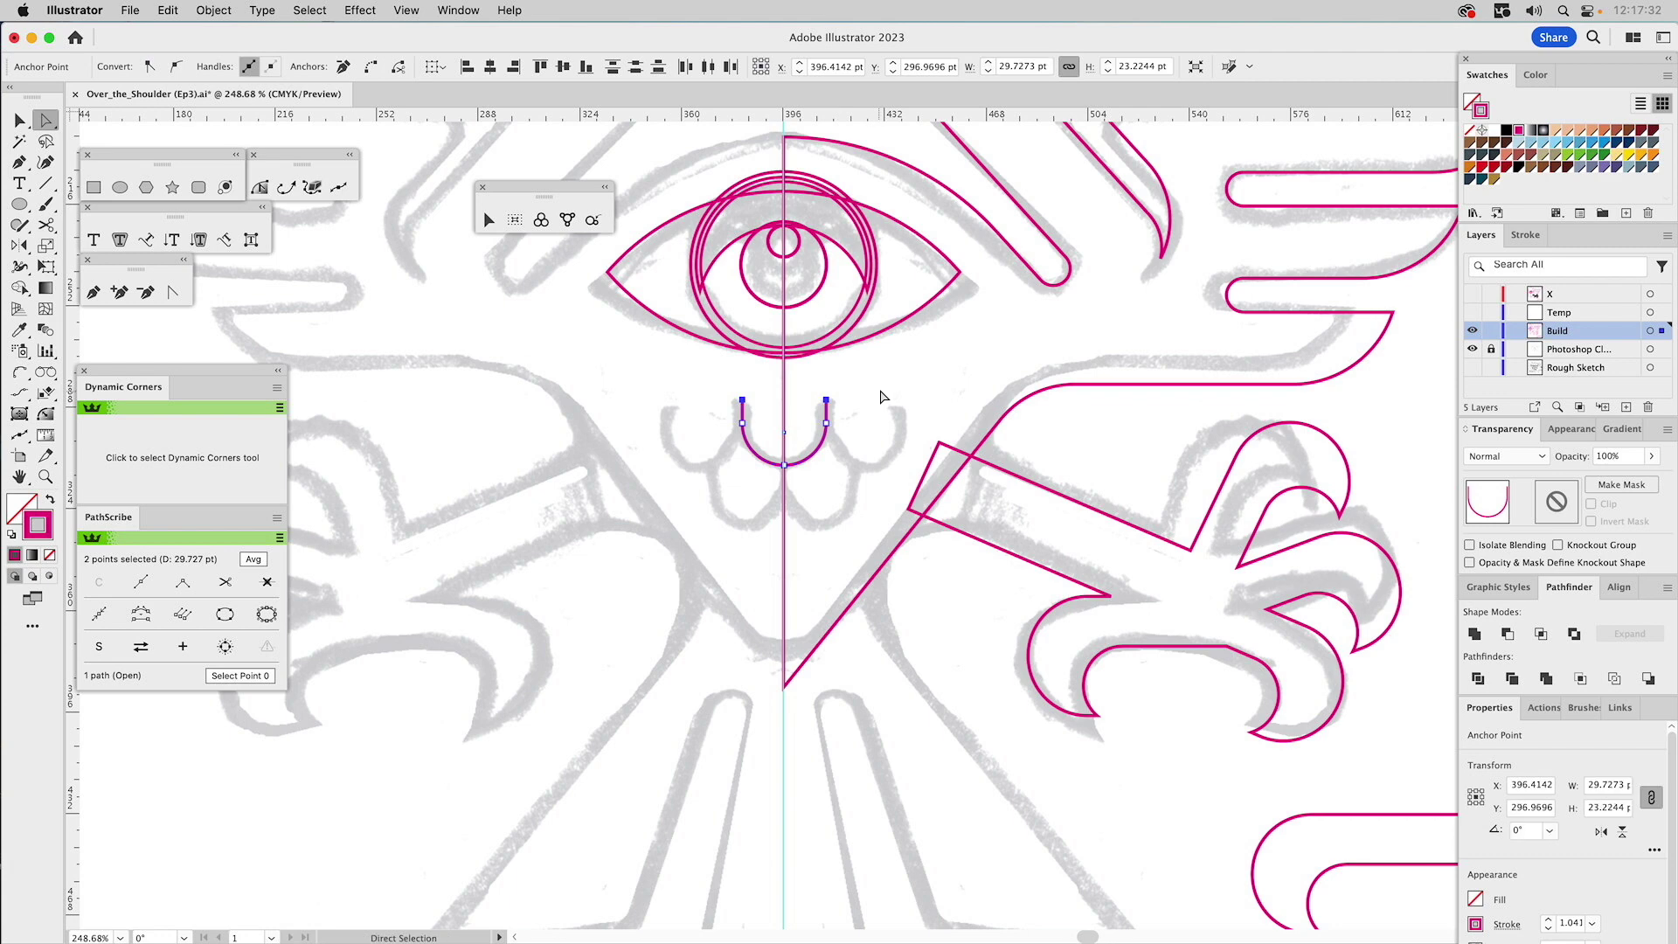
# - Copy the U-shaped scallop to either side so three scallops sit edge to edge across the chest
pyautogui.press('v')
pyautogui.click(827, 411)
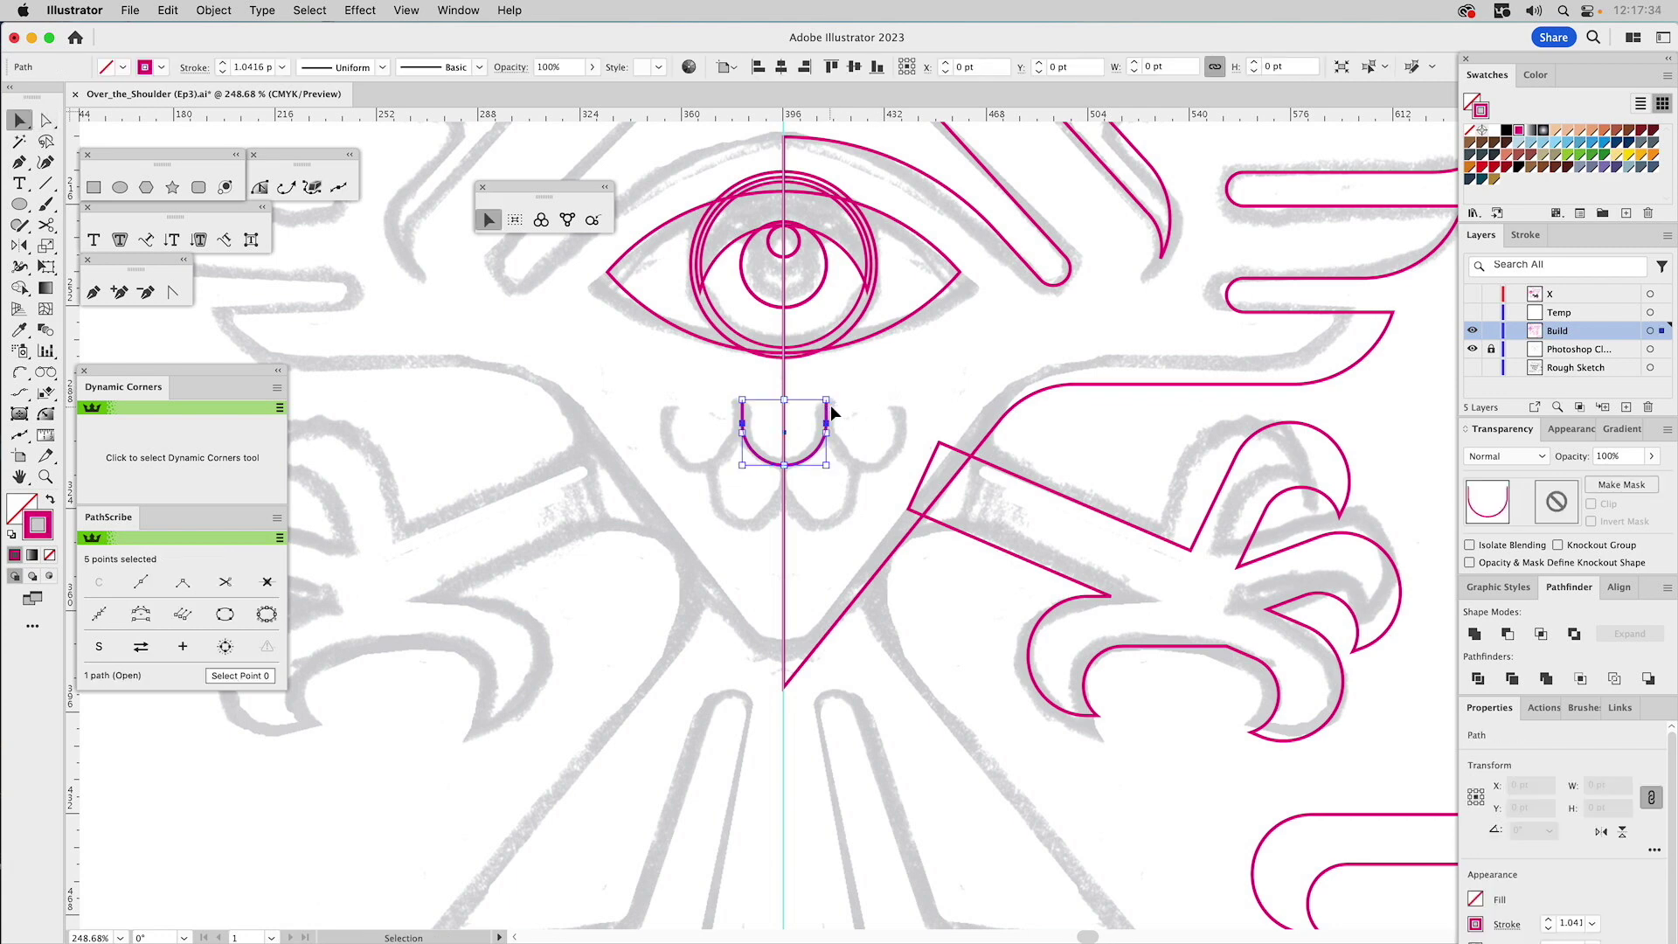
pyautogui.moveTo(826, 404); pyautogui.dragTo(744, 406)
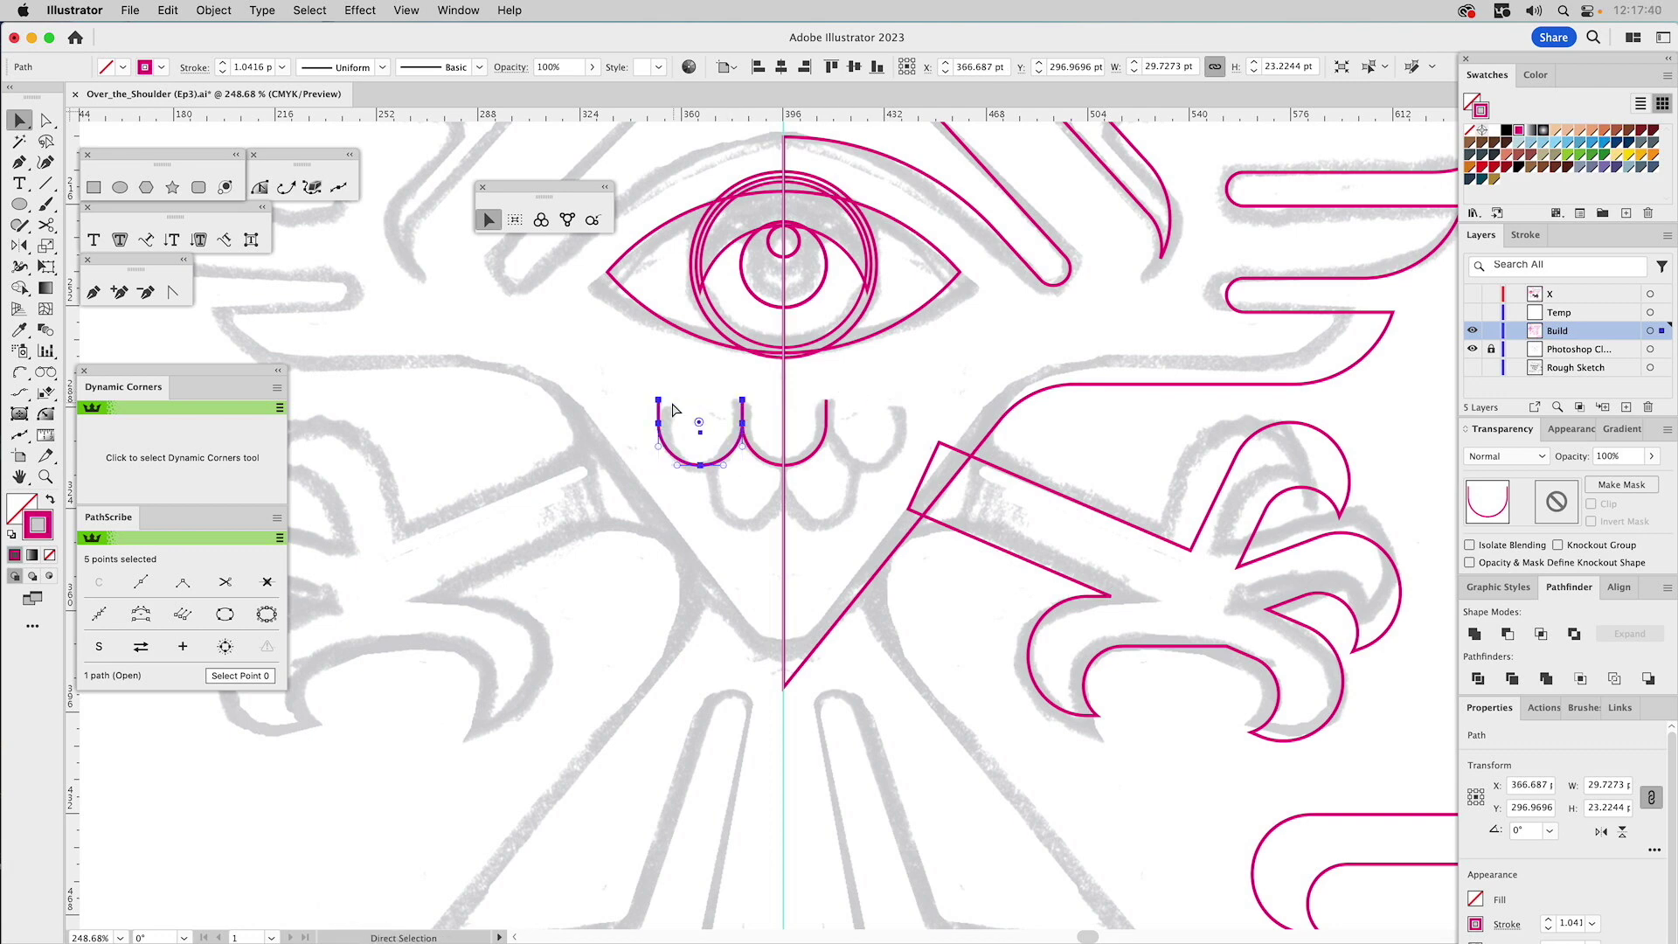
pyautogui.moveTo(672, 404); pyautogui.dragTo(813, 450)
pyautogui.click(870, 419)
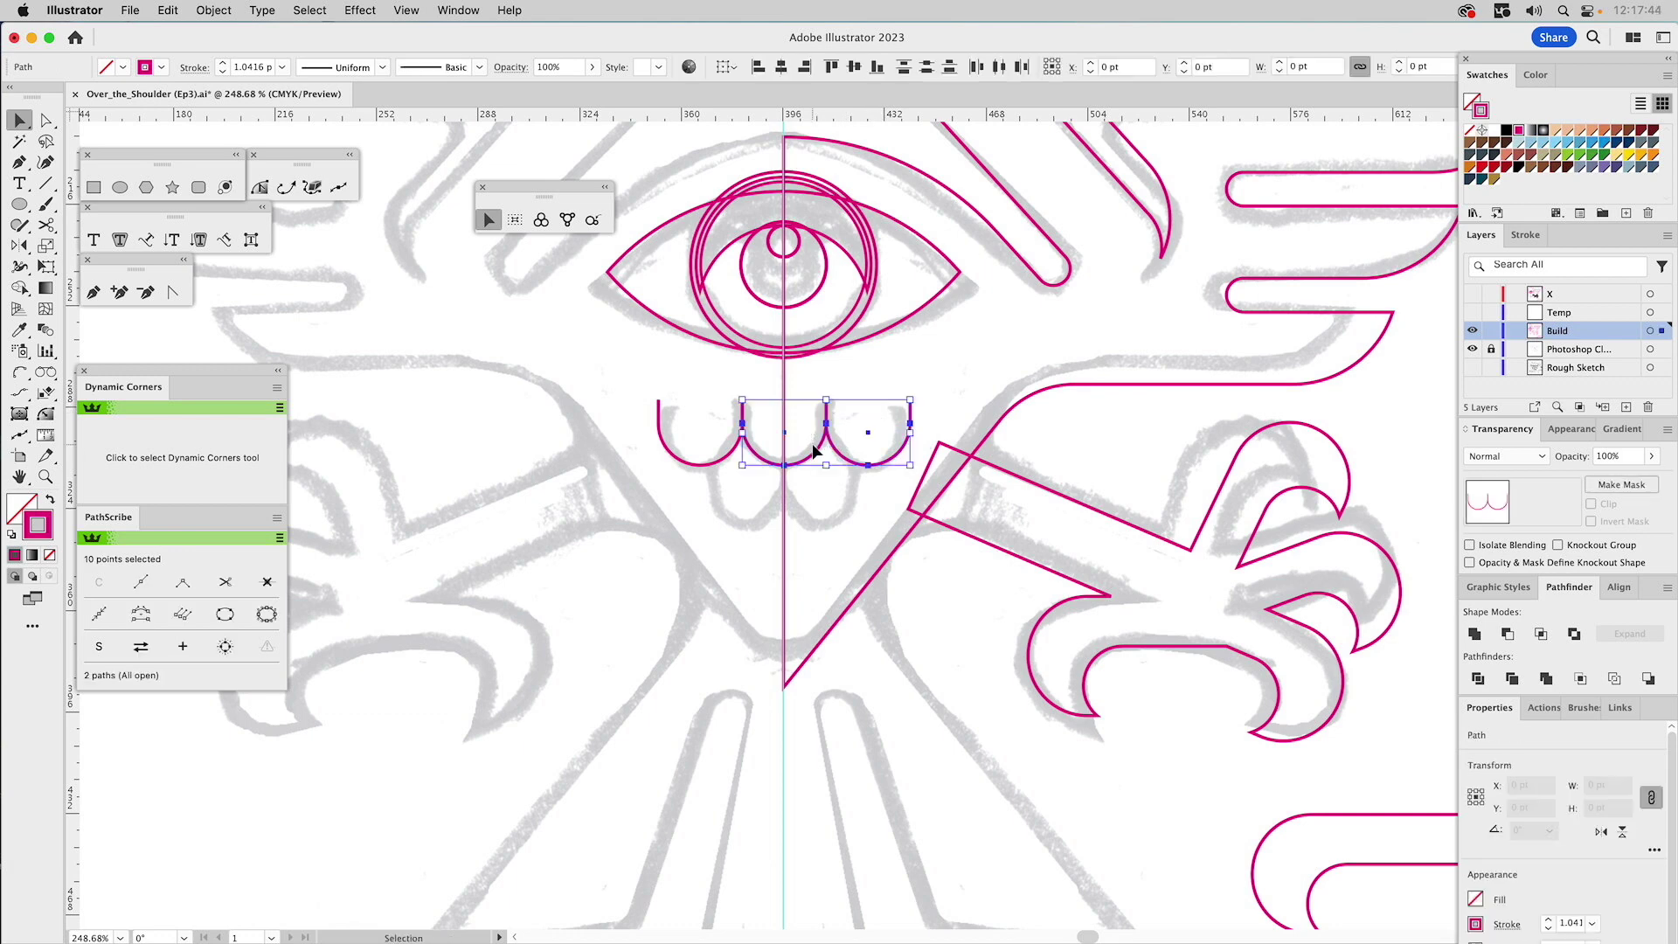
# - Copy the middle and right scallops down, offset by half a scallop, to form a centred second row
pyautogui.press('super')
pyautogui.moveTo(911, 404); pyautogui.dragTo(869, 471)
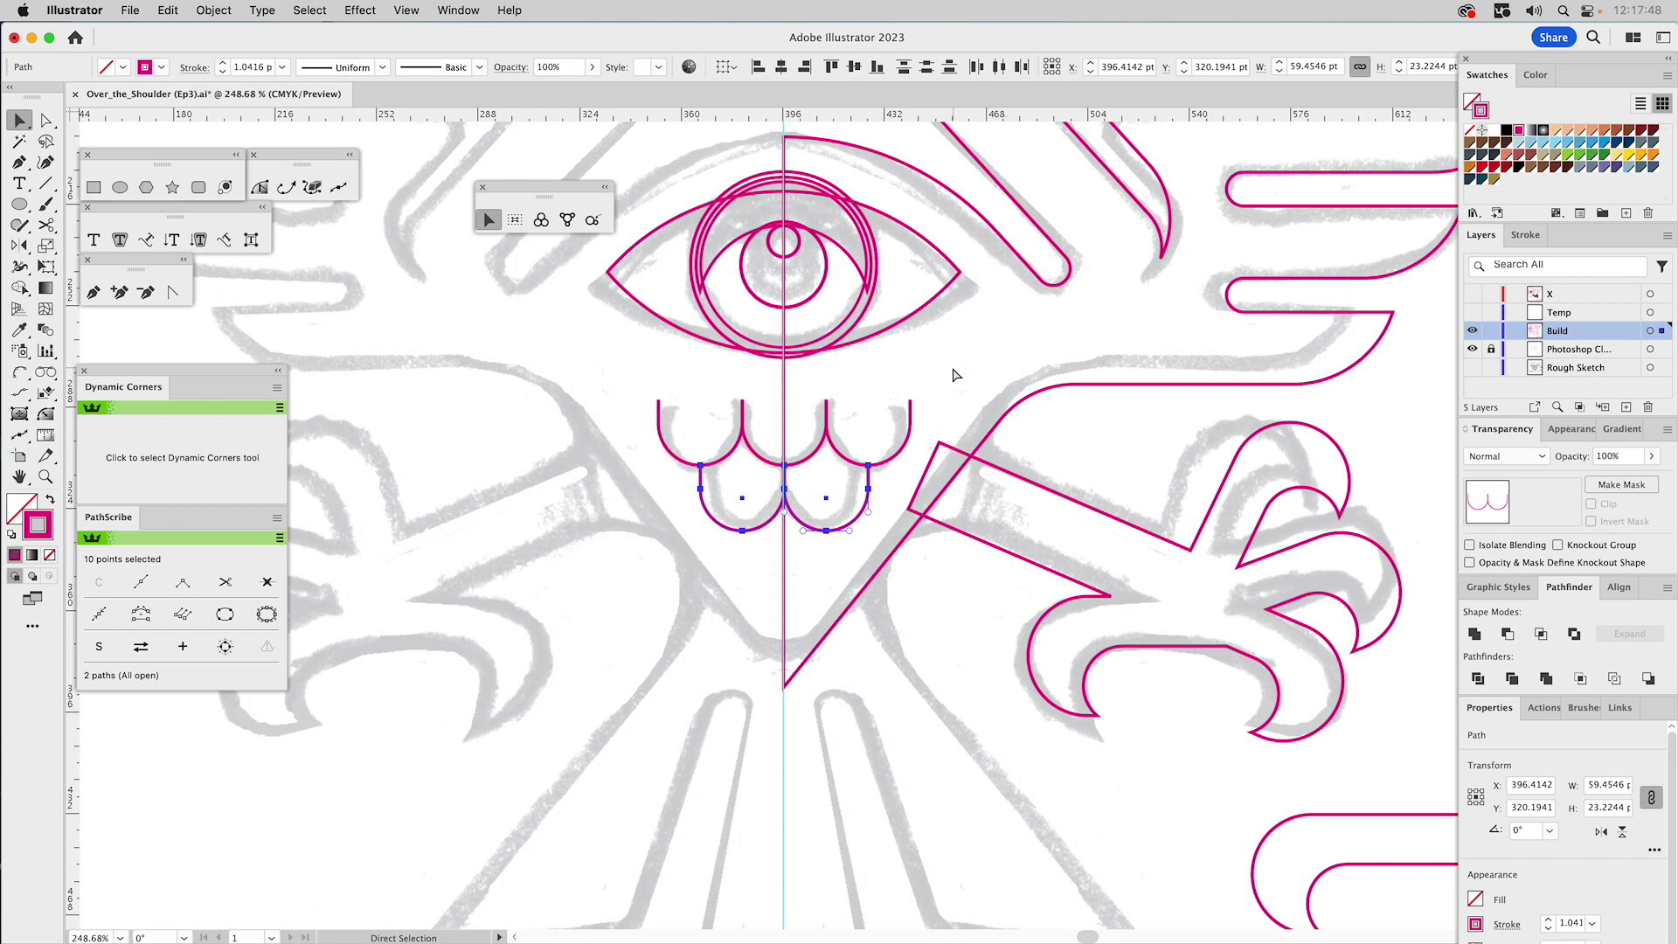
pyautogui.click(957, 373)
# - Scale all five scallops down about their centre to about 83.6 by 43.5 pt to fit the sketch
pyautogui.moveTo(714, 430); pyautogui.dragTo(765, 530)
pyautogui.moveTo(873, 441); pyautogui.dragTo(902, 470)
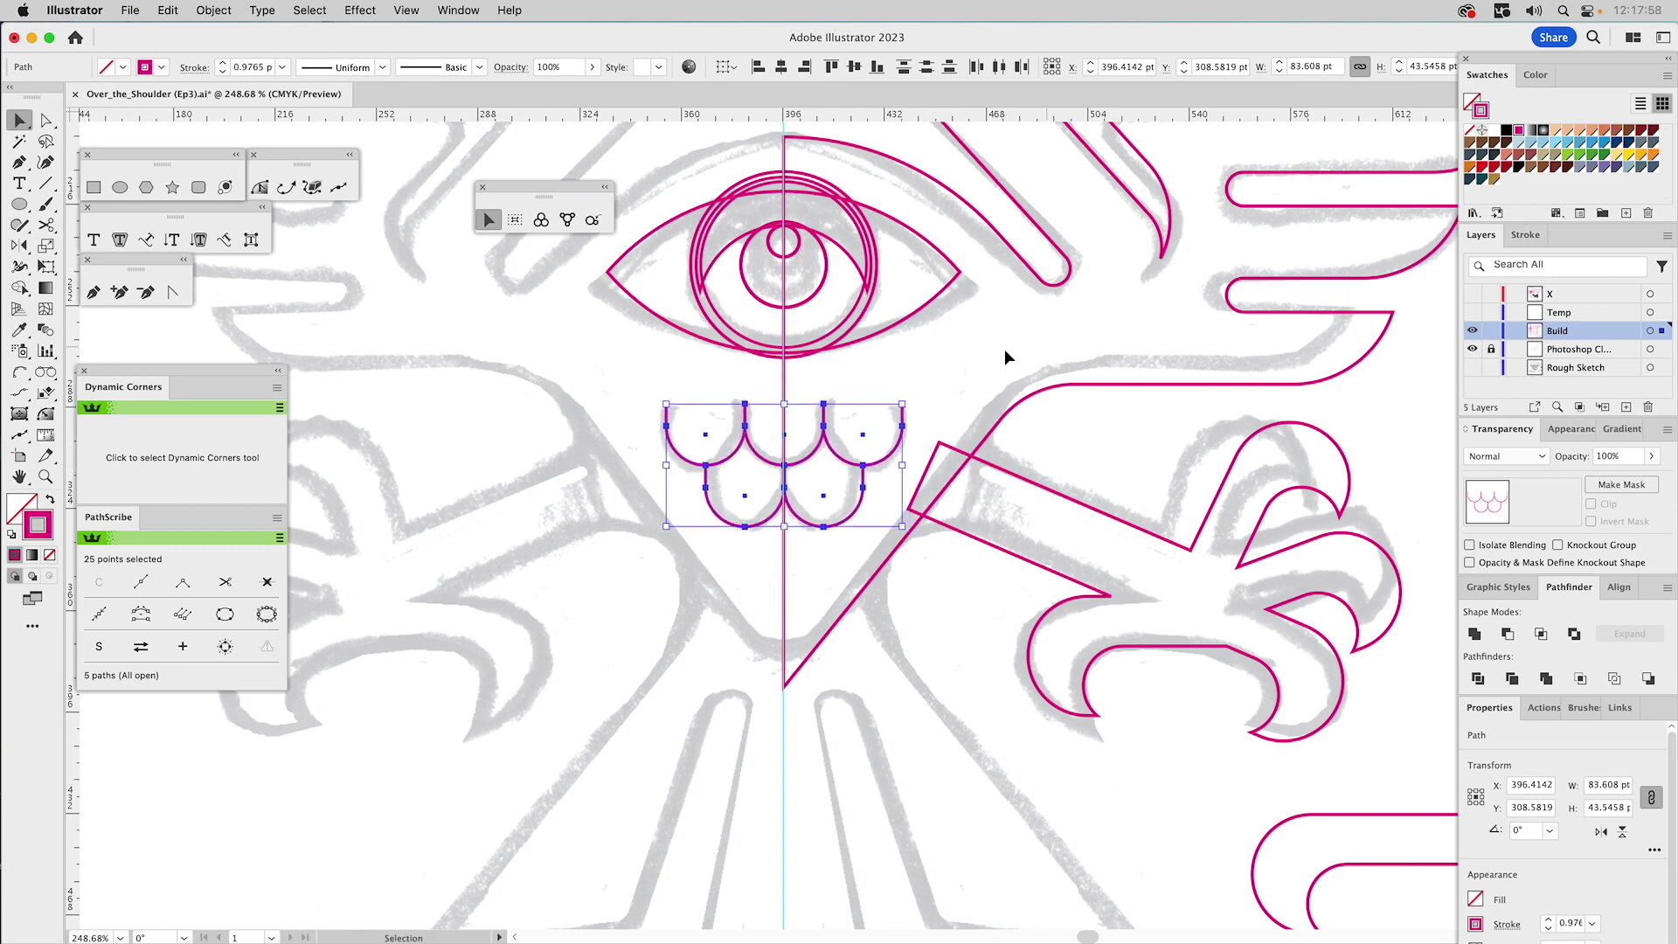
pyautogui.click(844, 327)
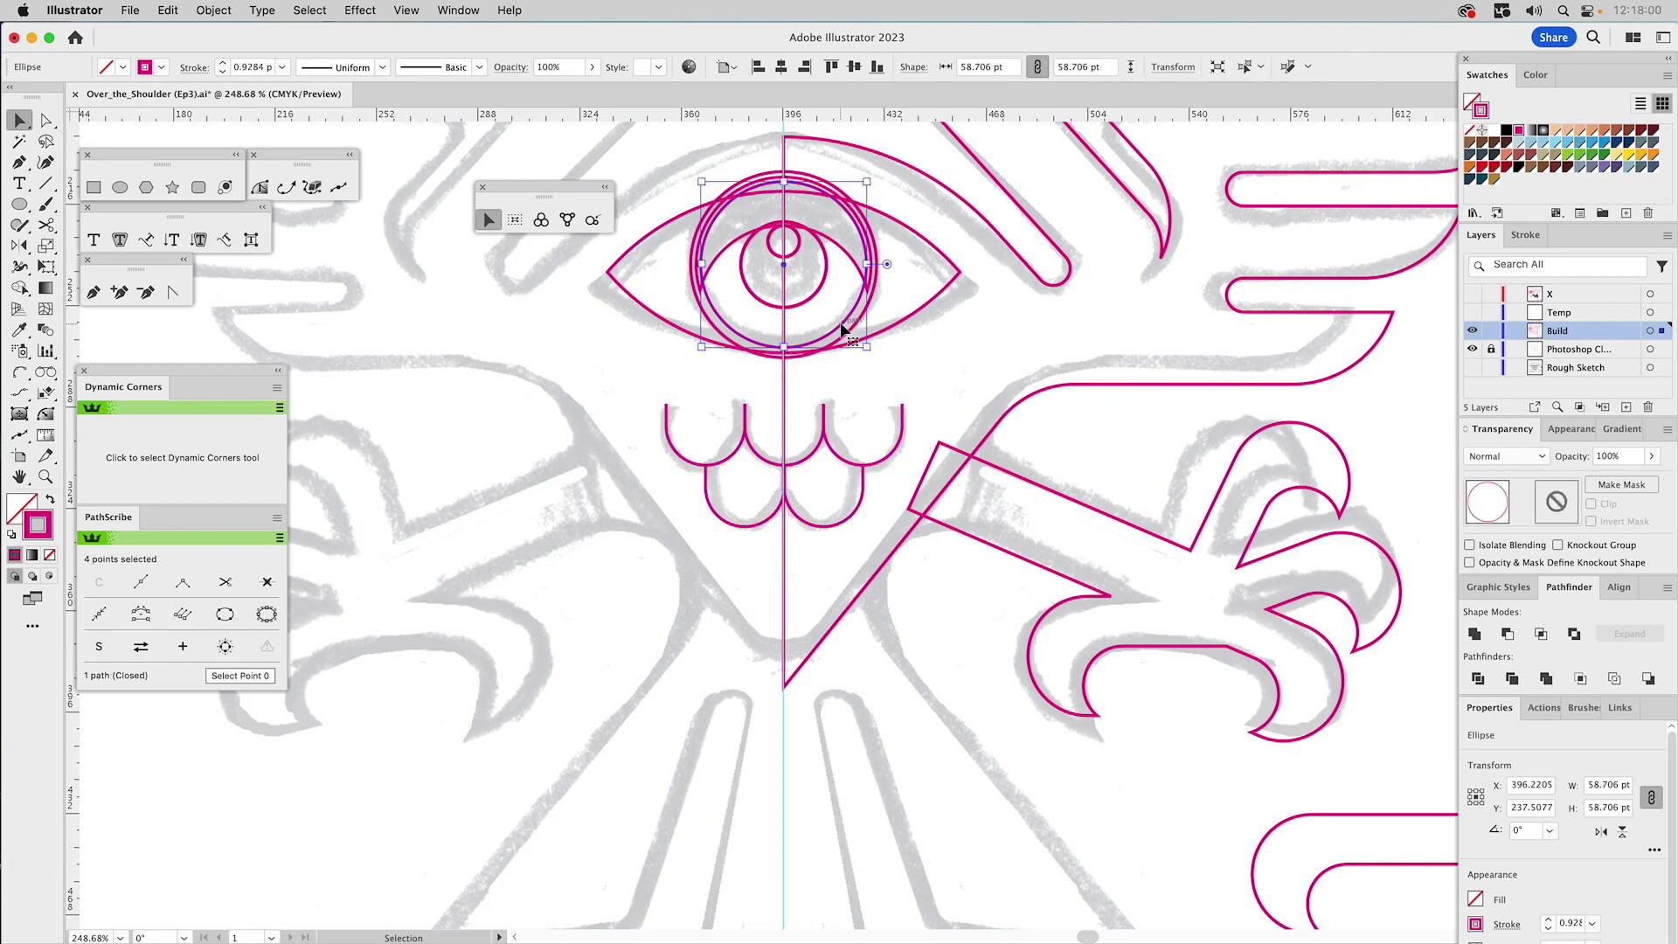
# - Draw a rectangle about 11.9 pt wide below the inner iris circle and shorten it to span the gap to the outer circle
pyautogui.press('z')
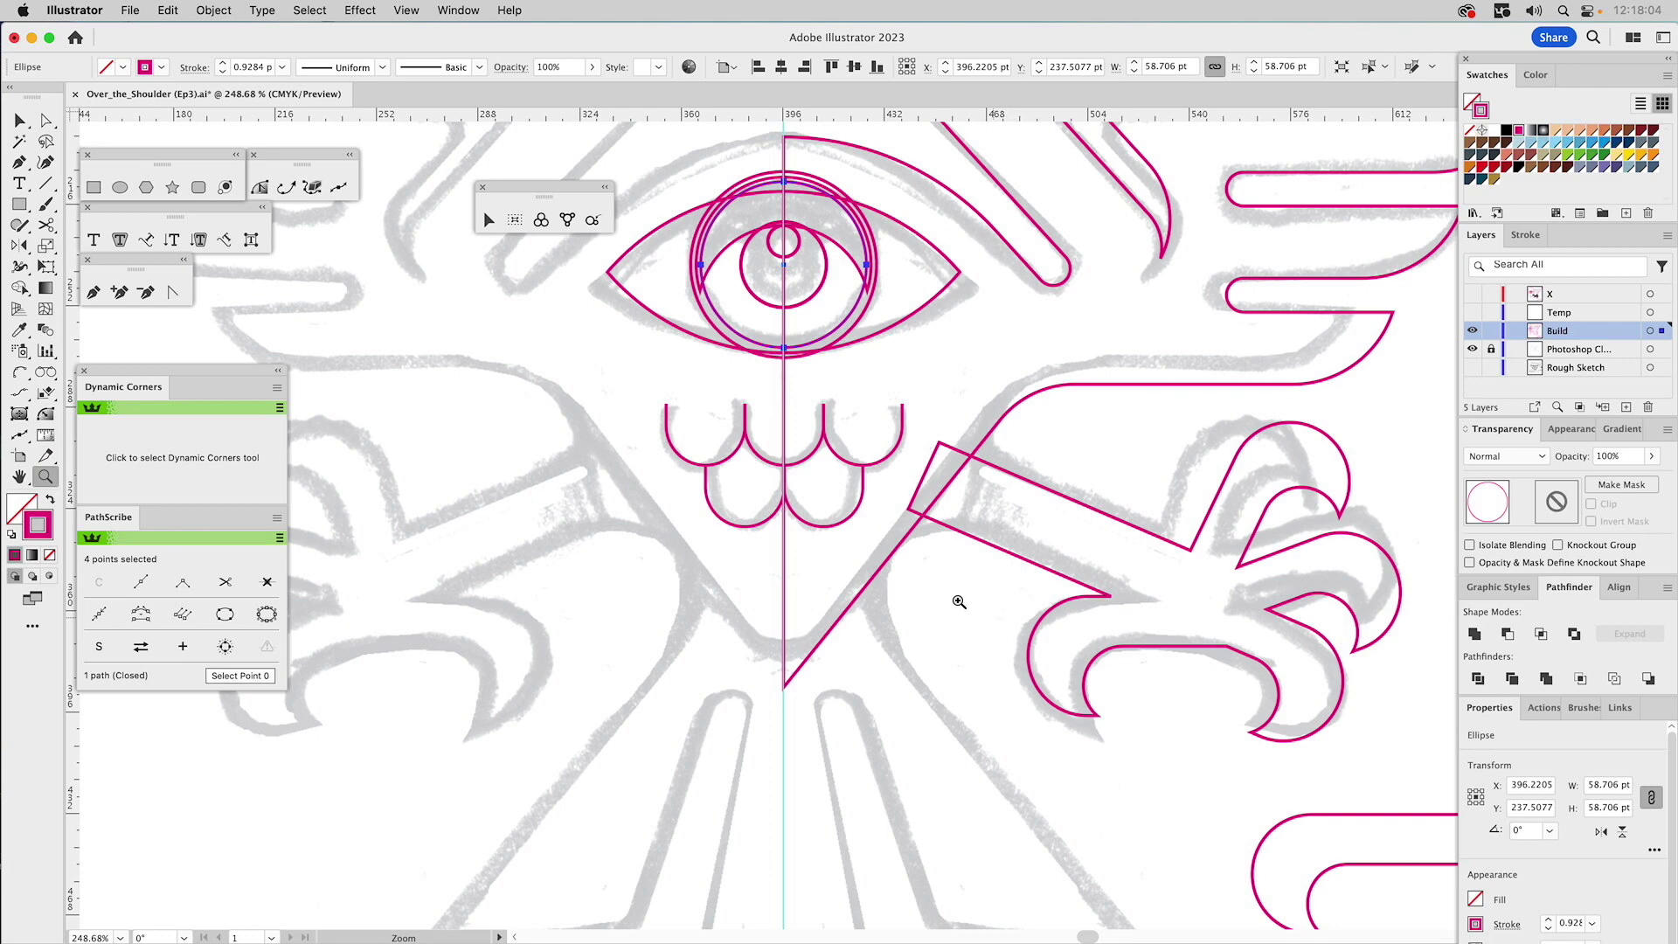
pyautogui.click(797, 385)
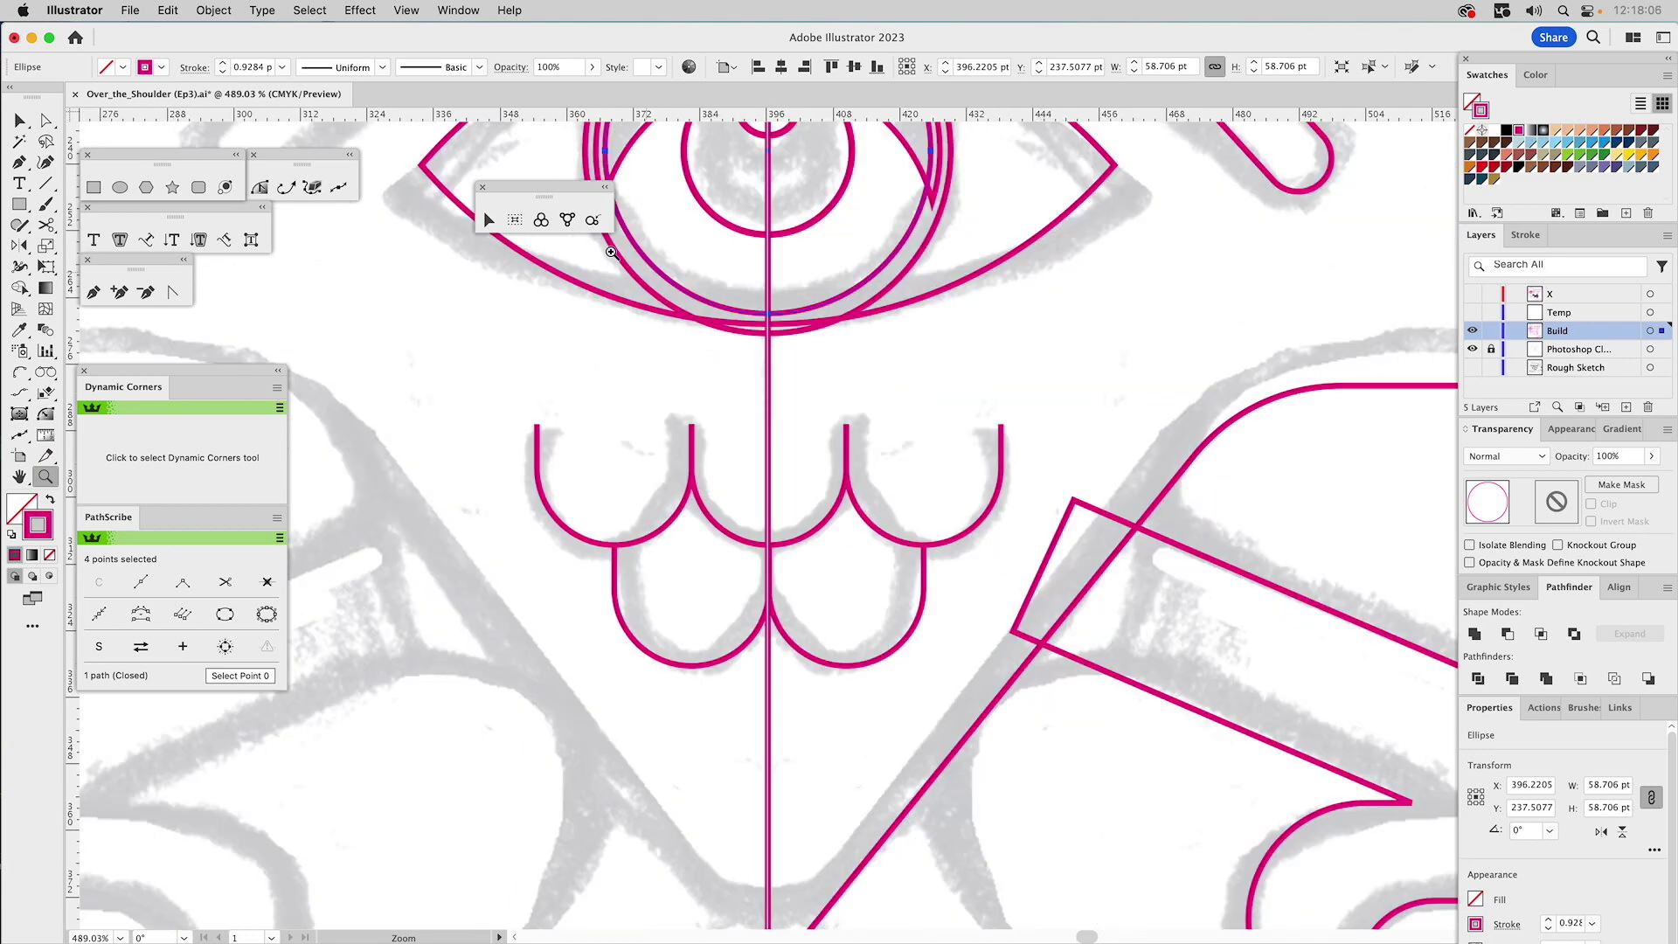
pyautogui.click(482, 187)
pyautogui.press('v')
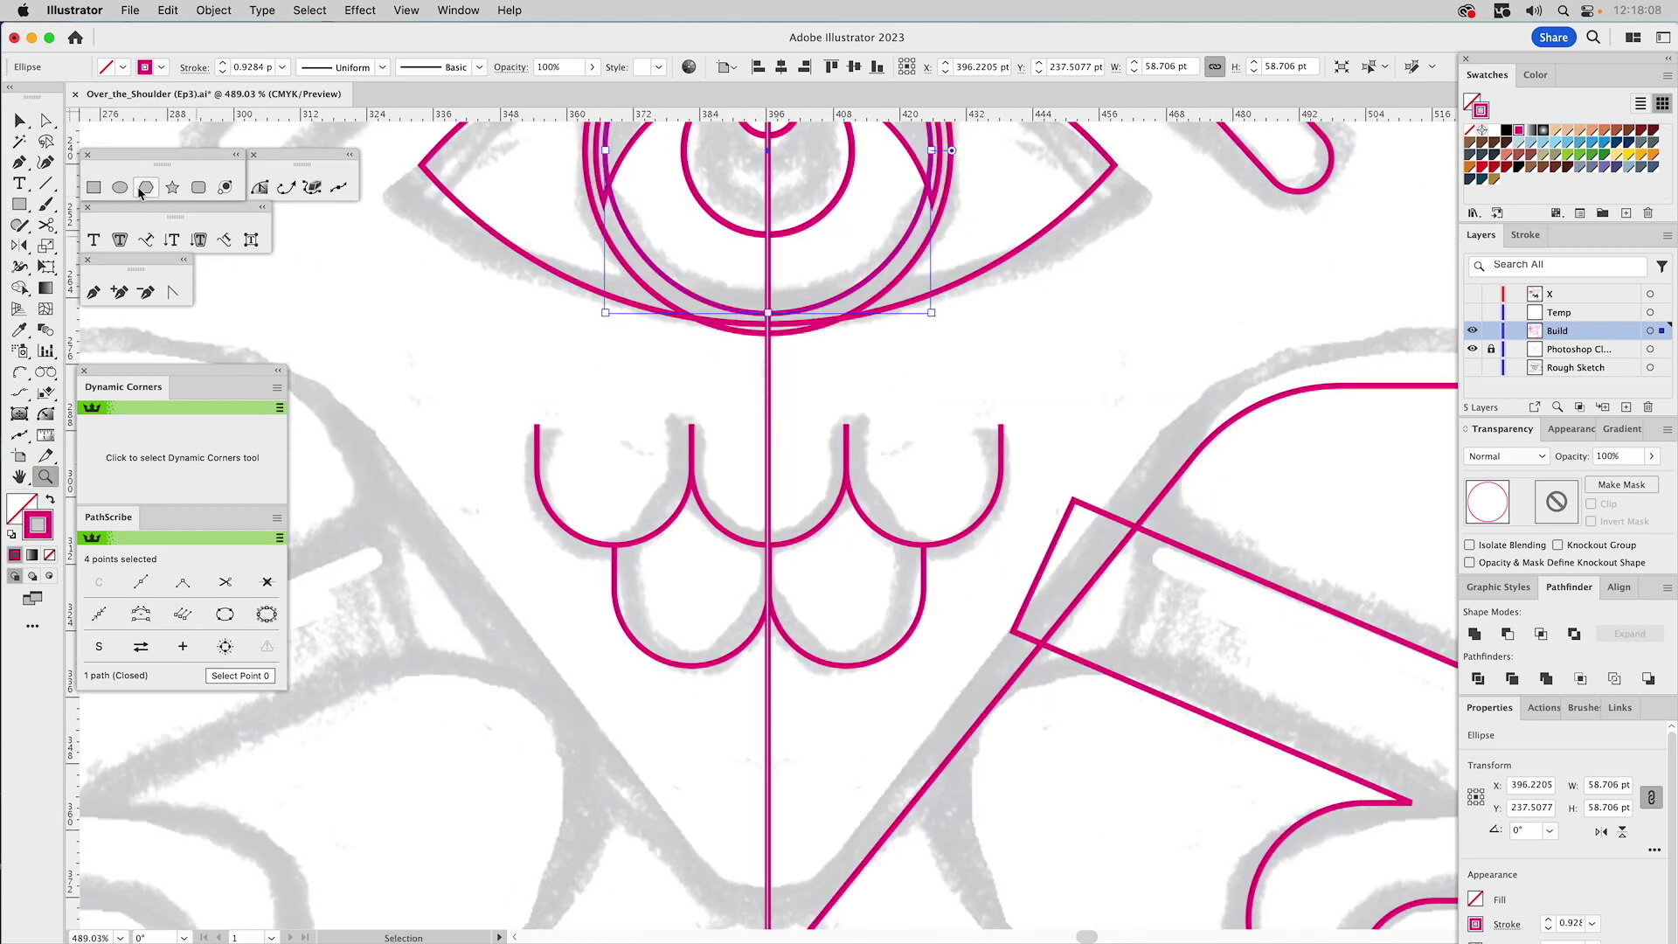
pyautogui.click(100, 190)
pyautogui.press('super+shift+a')
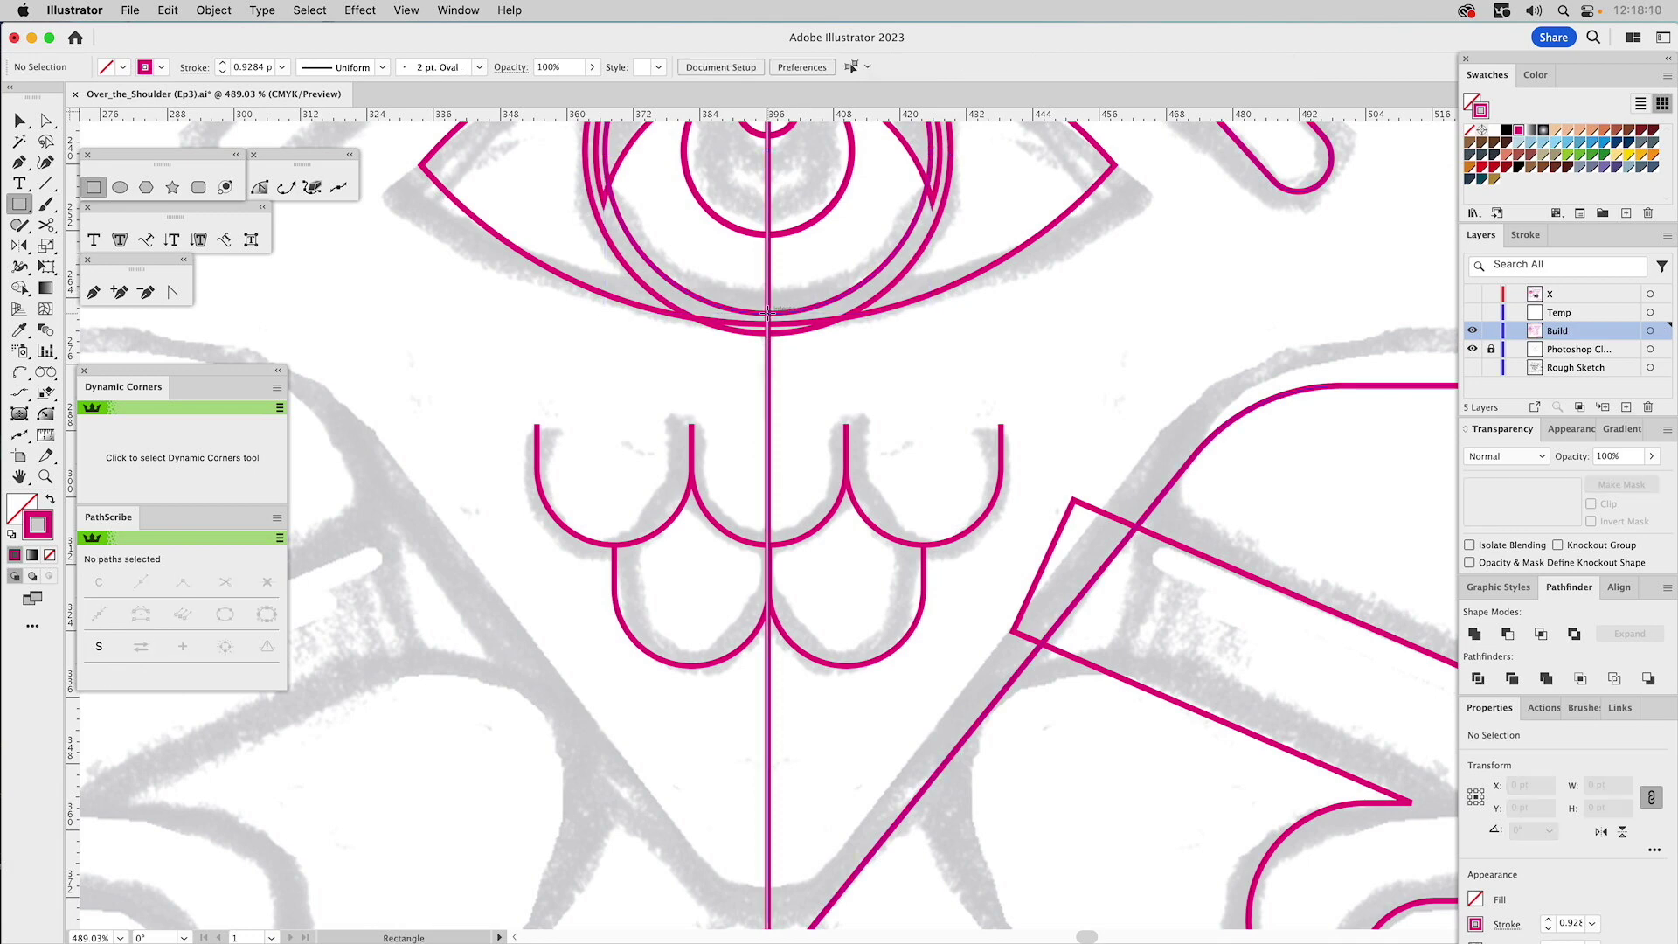
pyautogui.moveTo(767, 312); pyautogui.dragTo(834, 364)
pyautogui.press('a')
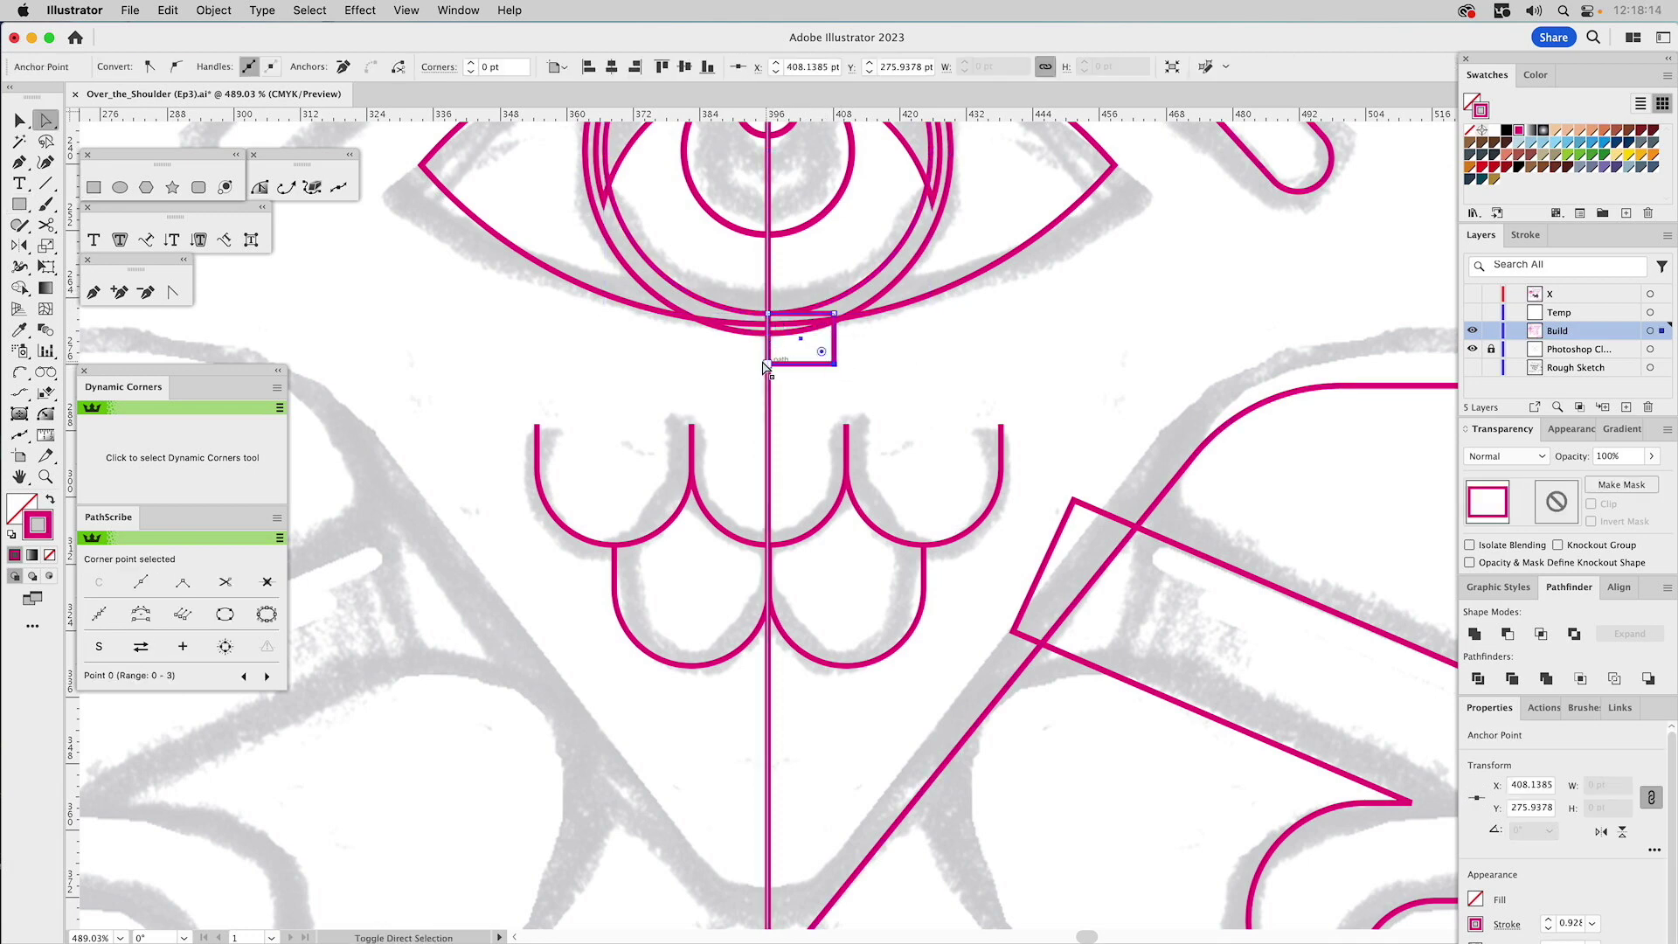
pyautogui.moveTo(772, 364); pyautogui.dragTo(771, 333)
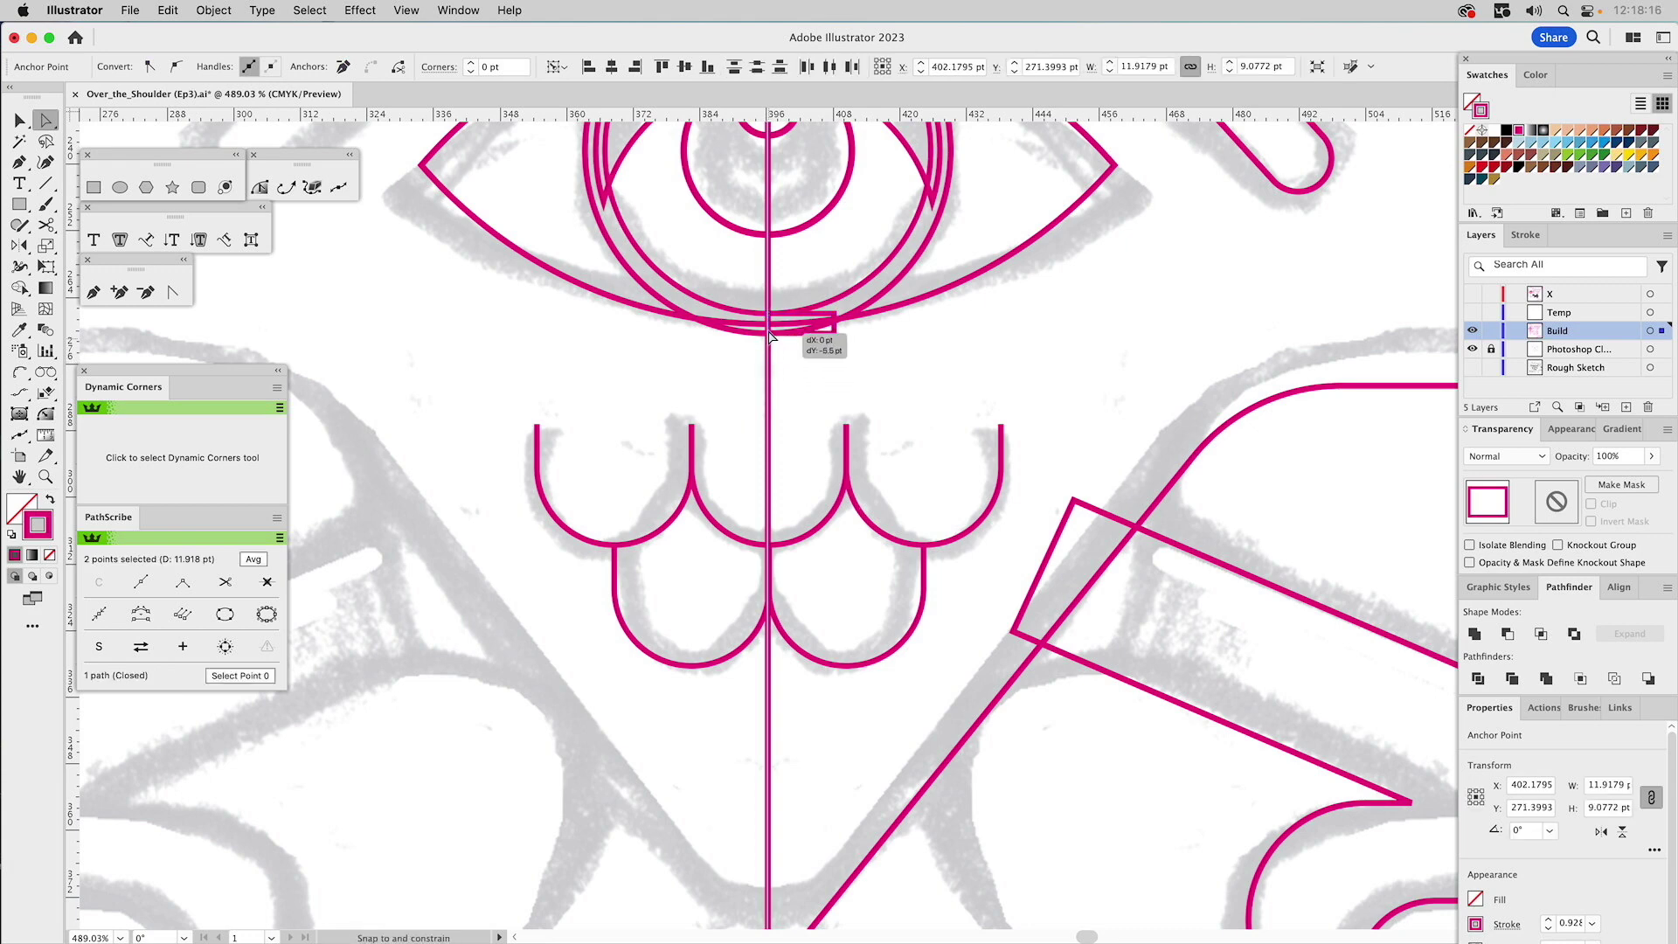
# - Move the gap-measuring rectangle clear of the eye and select its height value for reuse
pyautogui.press('v')
pyautogui.press('super+shift+a')
pyautogui.moveTo(829, 332); pyautogui.dragTo(939, 392)
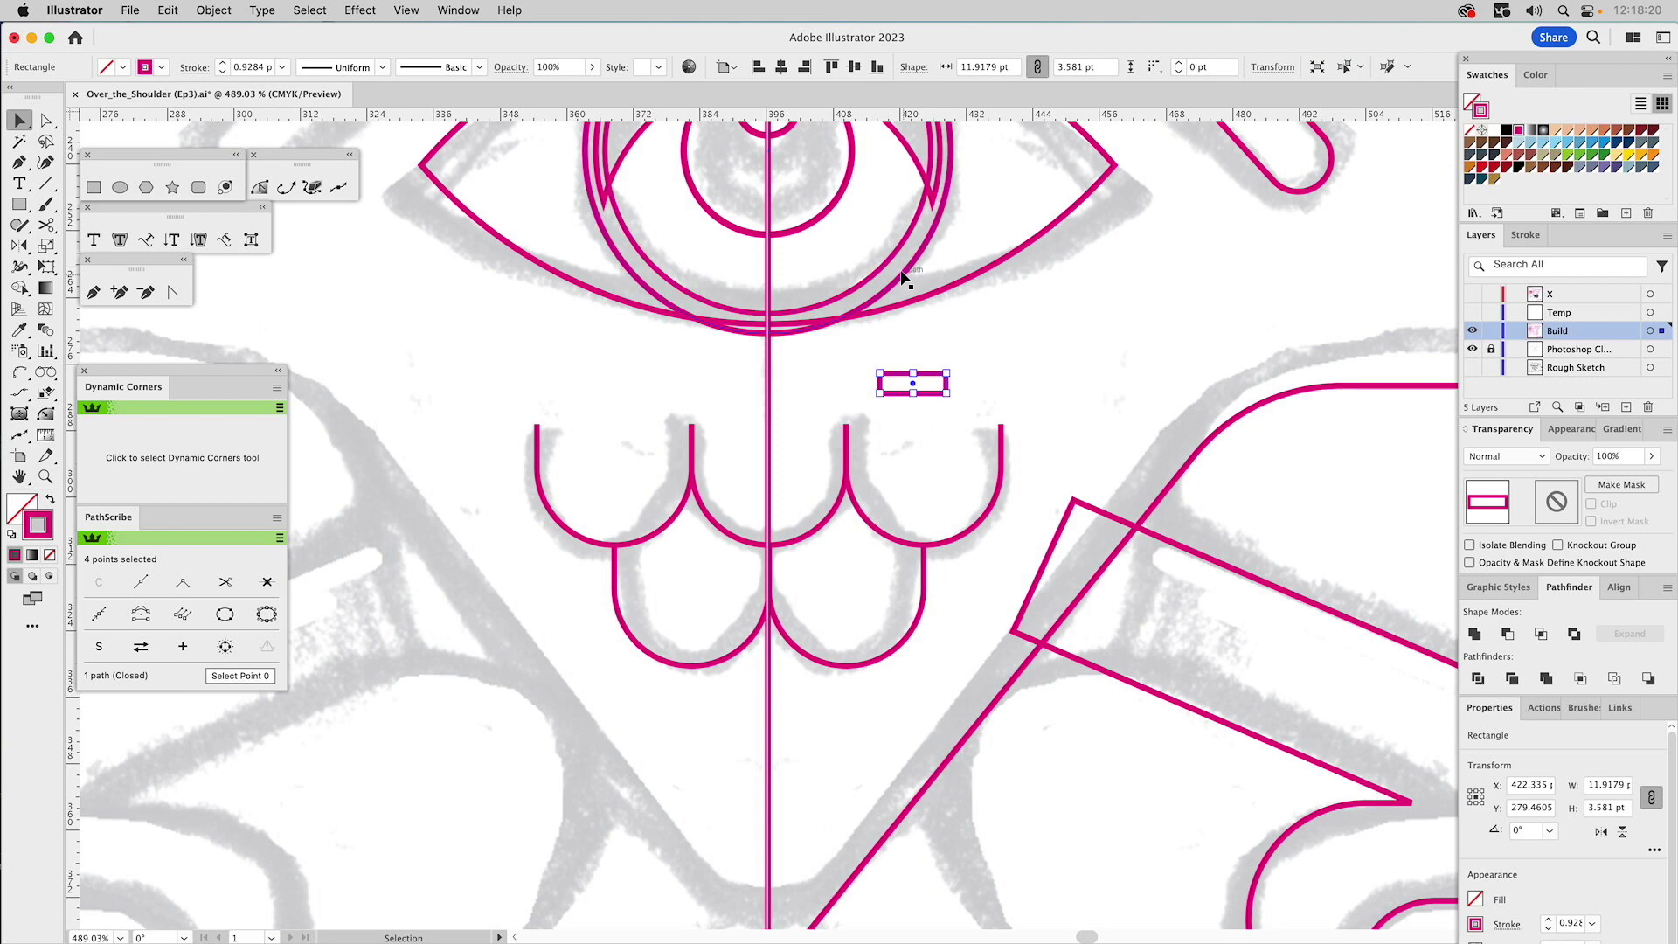
pyautogui.doubleClick(1064, 66)
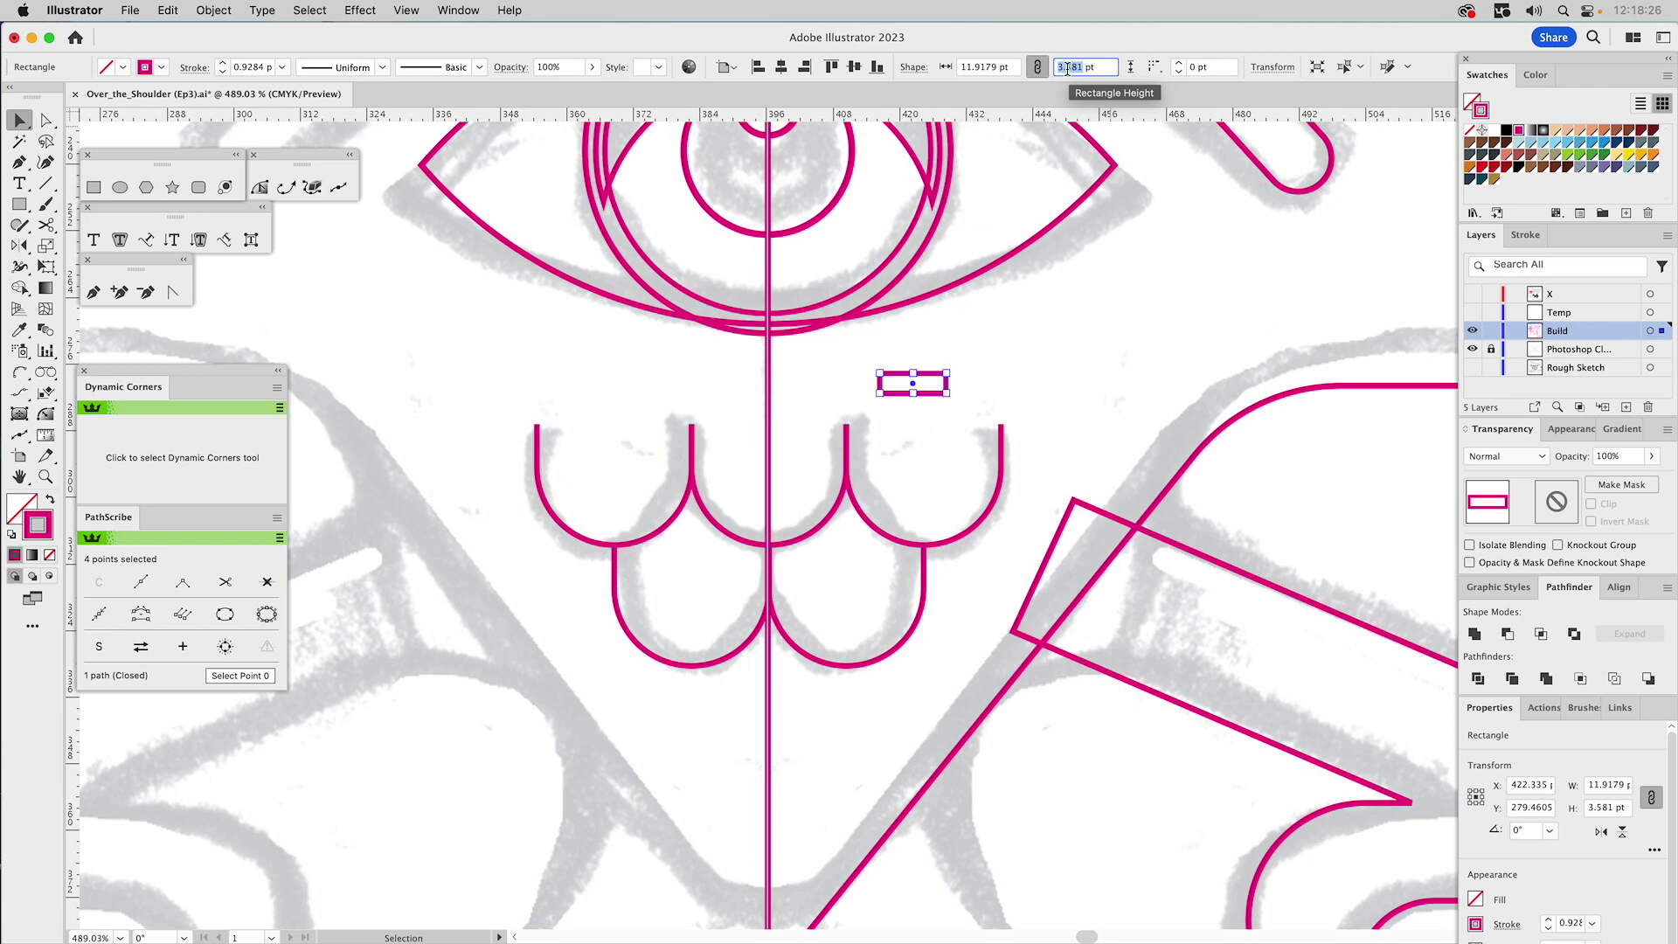
# - Set the stroke weight of the five chest scallops to 3.581 pt and delete the measuring rectangle
pyautogui.moveTo(898, 475); pyautogui.dragTo(804, 667)
pyautogui.keyDown('shift'); pyautogui.moveTo(647, 524); pyautogui.dragTo(588, 612); pyautogui.keyUp('shift')
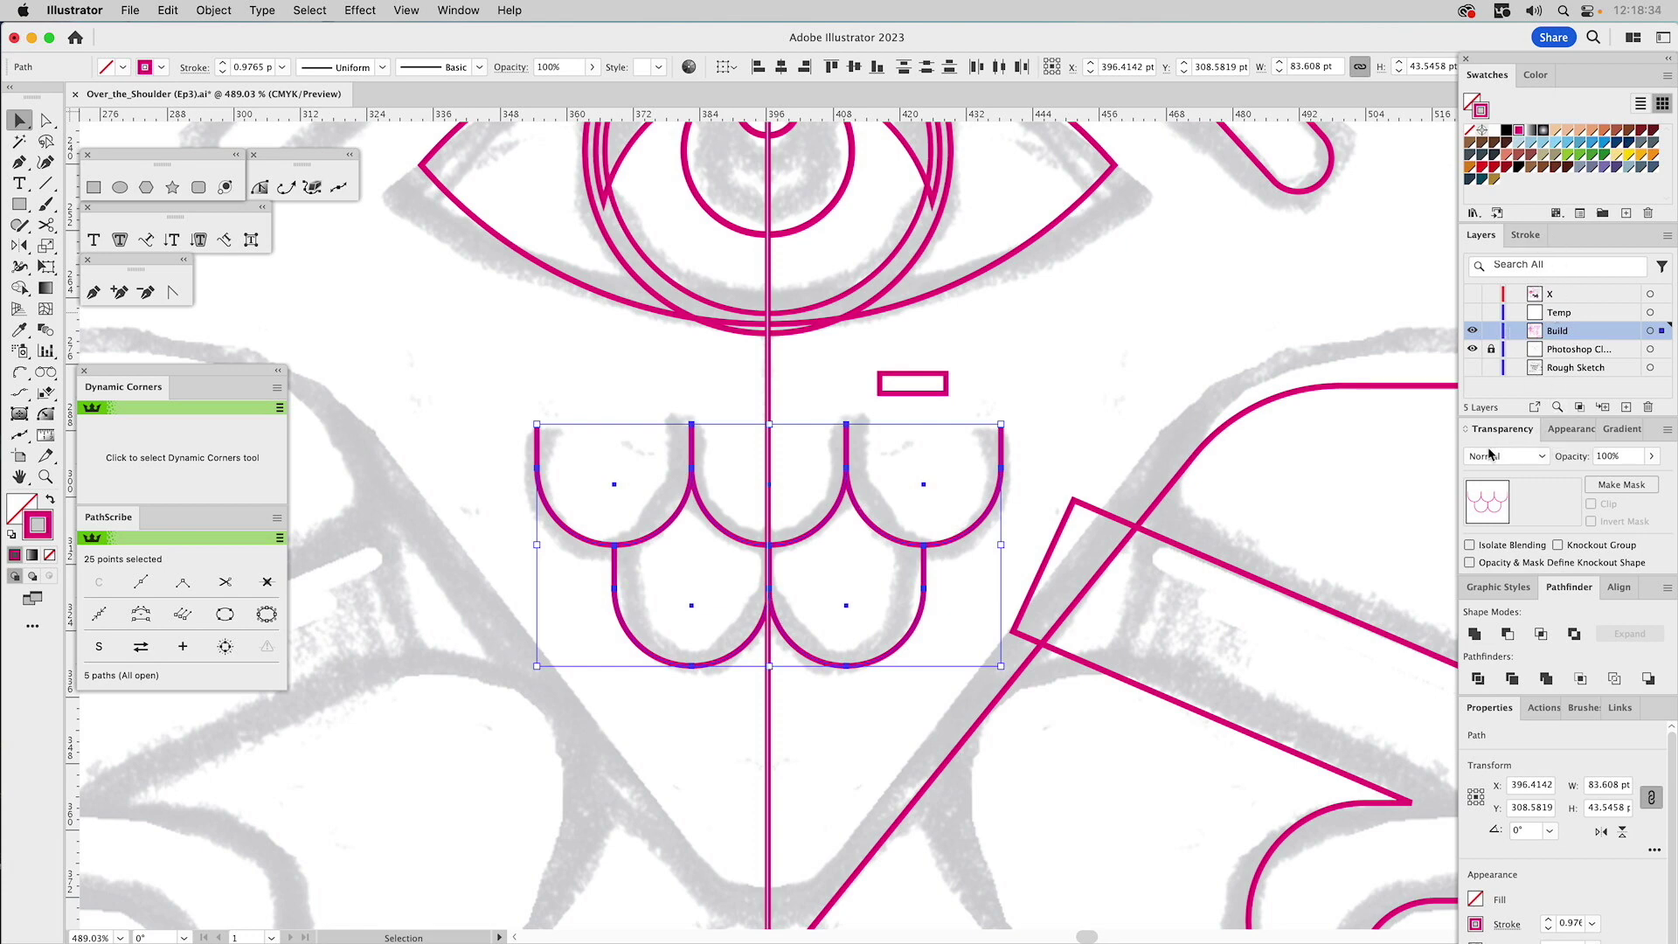
pyautogui.click(1527, 235)
pyautogui.doubleClick(1552, 262)
pyautogui.write('3.581')
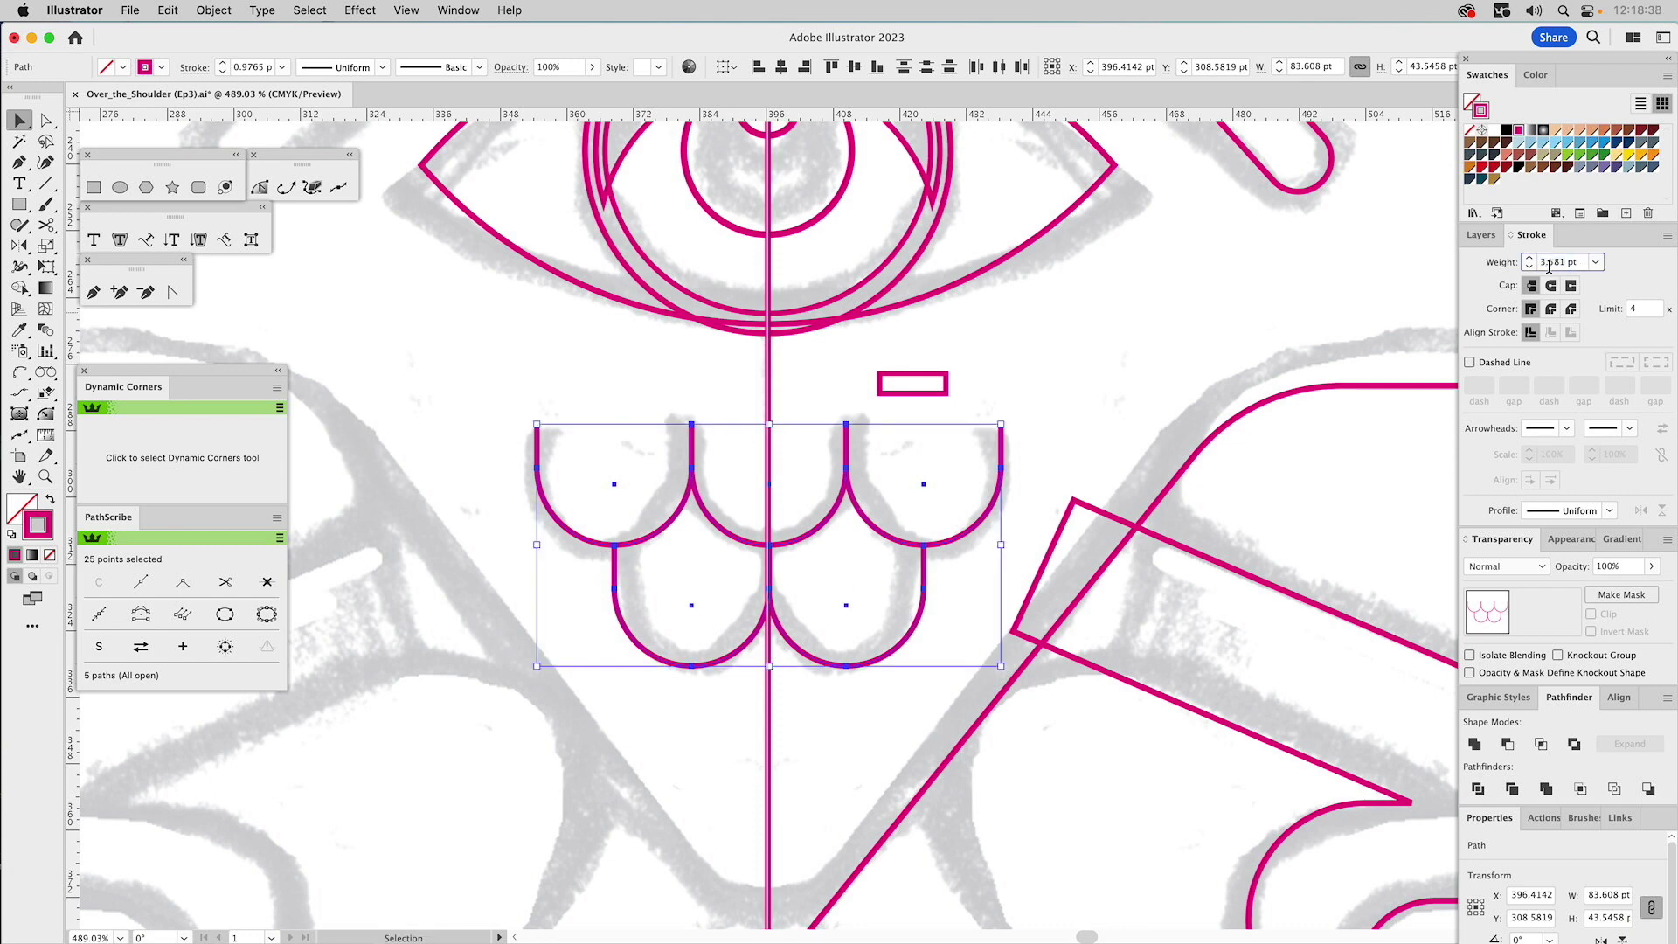
pyautogui.press('Return')
pyautogui.click(985, 391)
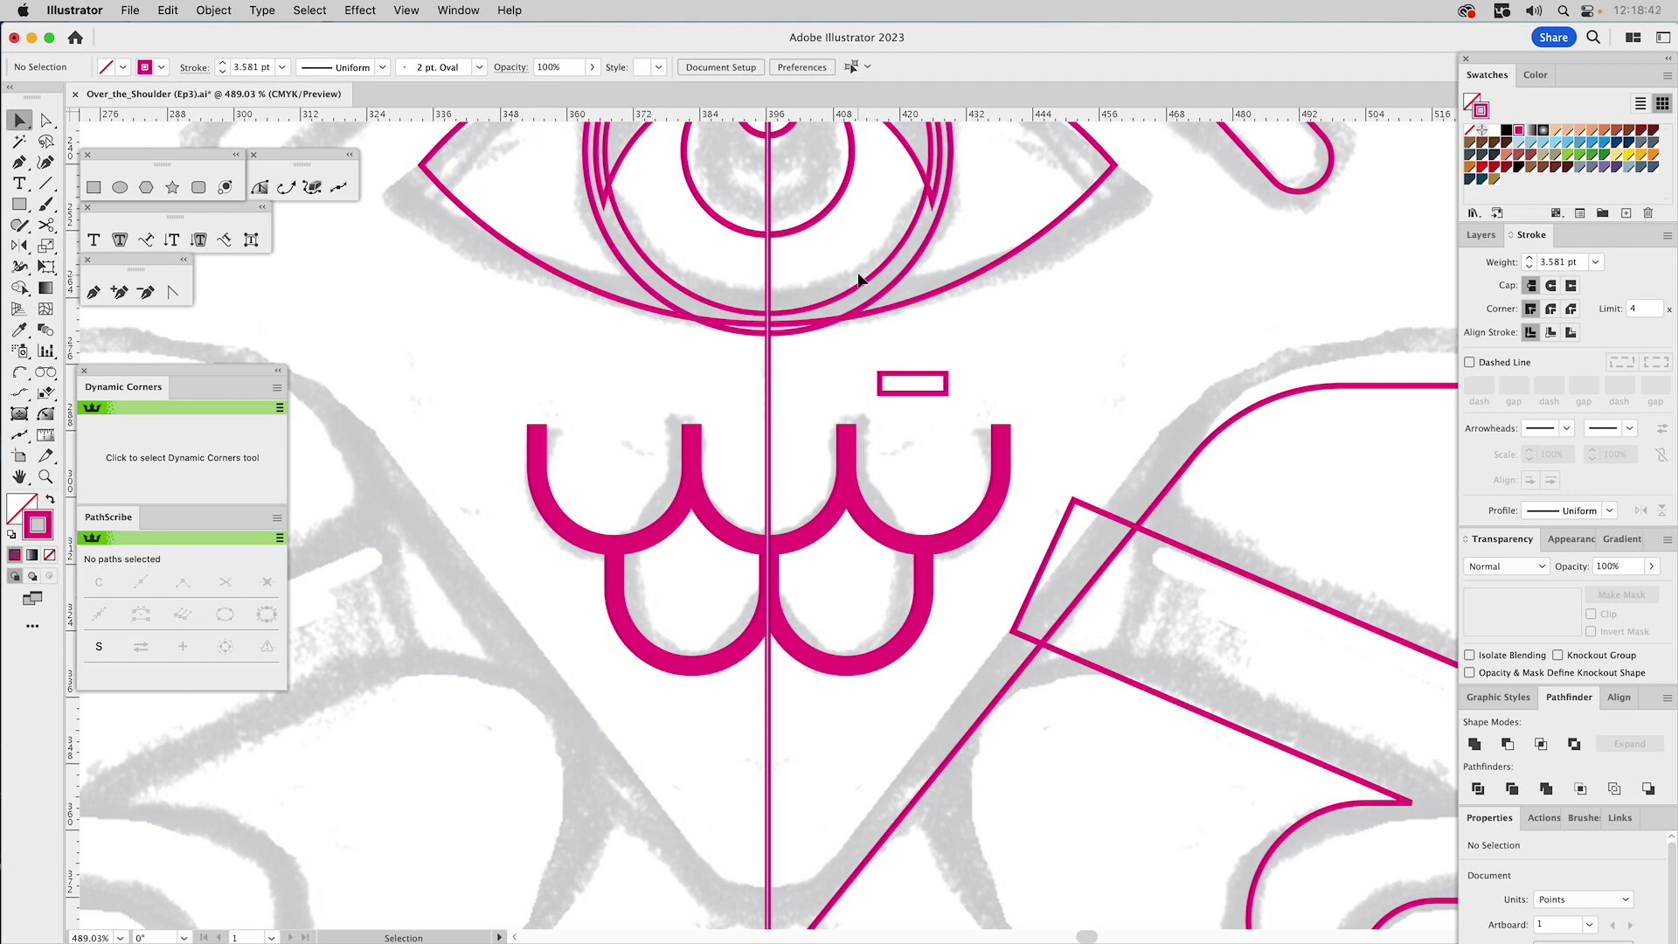
pyautogui.click(914, 392)
pyautogui.press('Delete')
# - Reflect a copy of the wing outline downward across a horizontal axis through its lowest point on the centre line
pyautogui.click(46, 476)
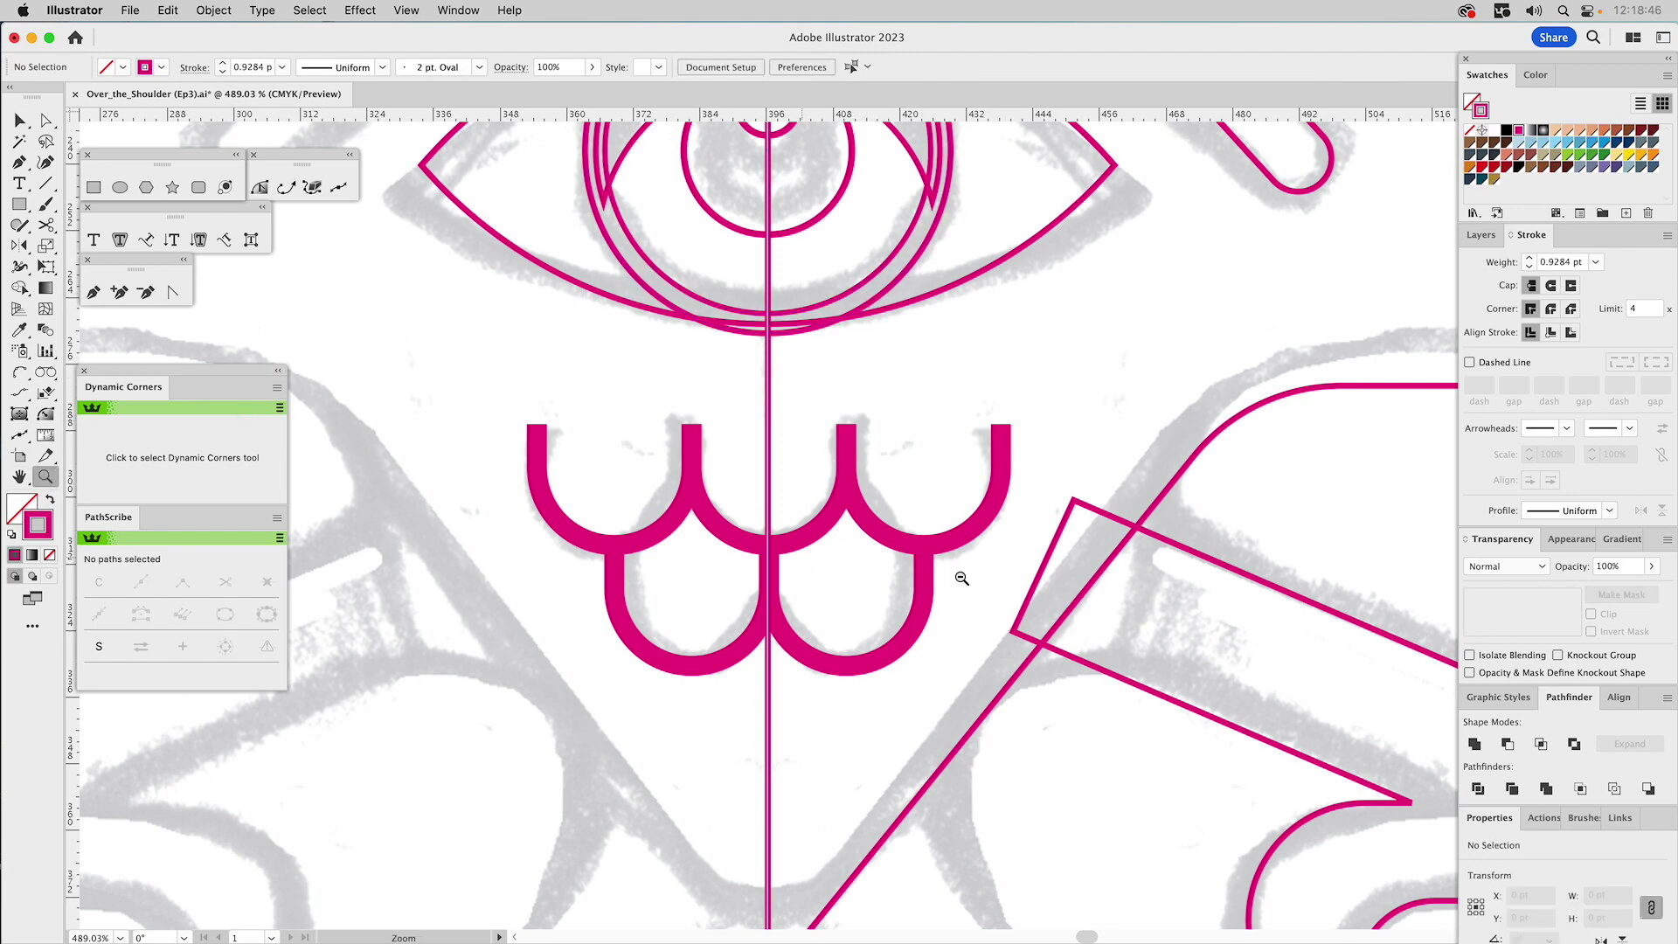
pyautogui.keyDown('alt'); pyautogui.click(998, 601); pyautogui.keyUp('alt')
pyautogui.keyDown('alt'); pyautogui.click(819, 508); pyautogui.keyUp('alt')
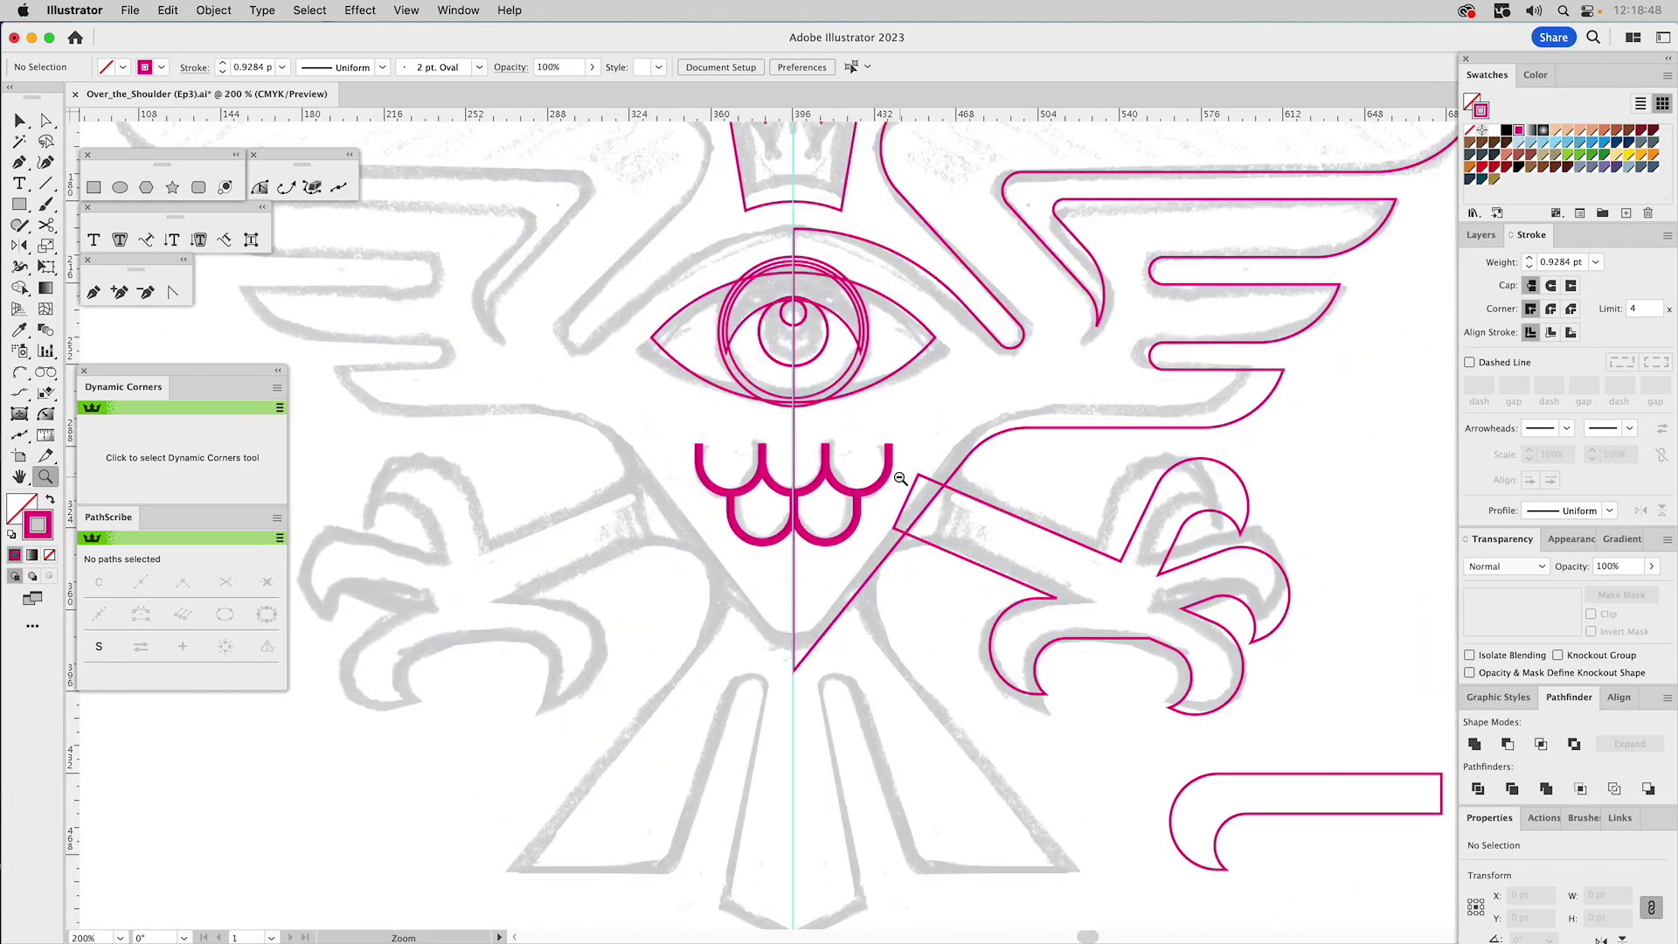
pyautogui.keyDown('alt'); pyautogui.click(902, 480); pyautogui.keyUp('alt')
pyautogui.moveTo(867, 570); pyautogui.dragTo(883, 330)
pyautogui.moveTo(676, 264); pyautogui.dragTo(1097, 714)
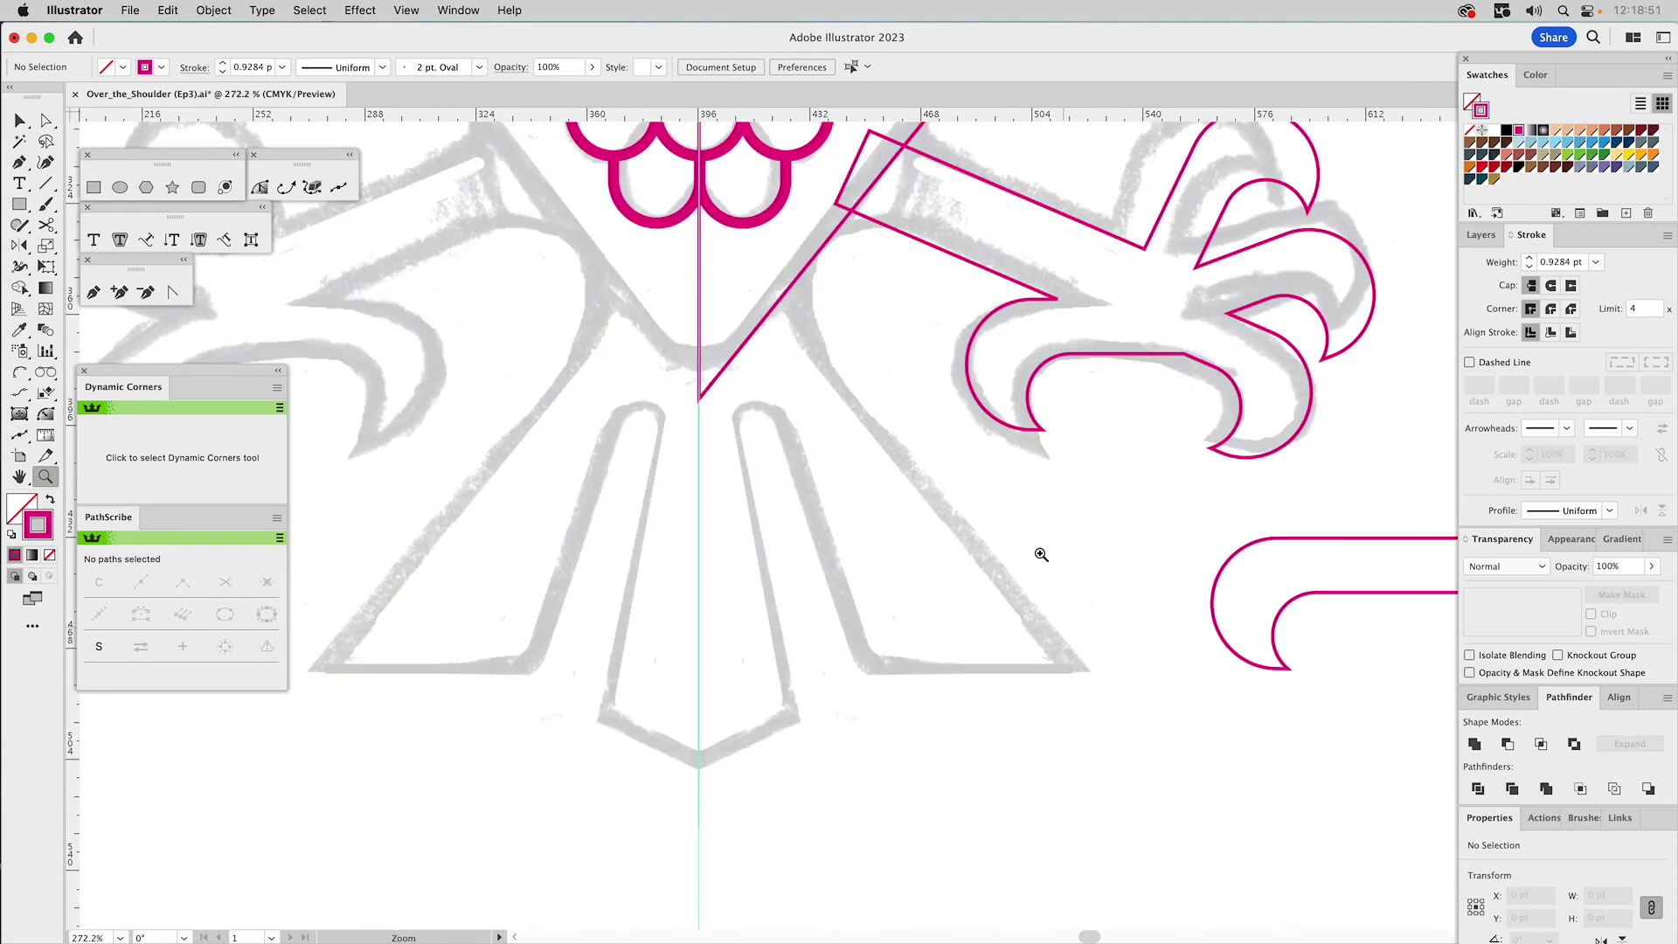
pyautogui.press('v')
pyautogui.click(800, 278)
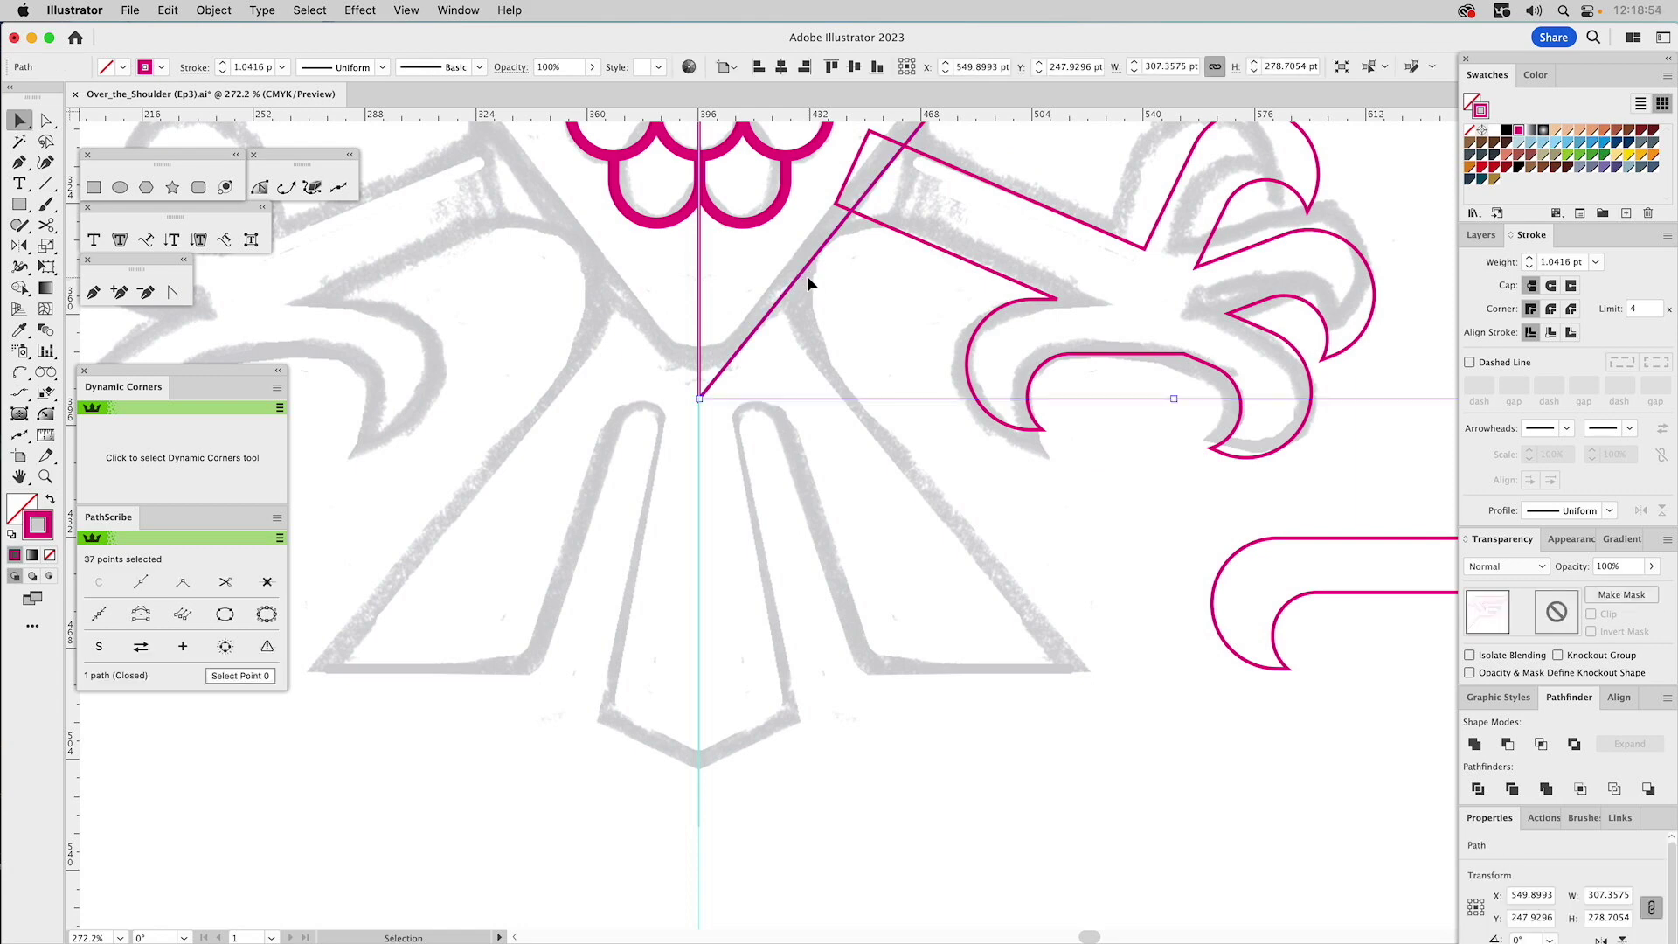
pyautogui.click(20, 245)
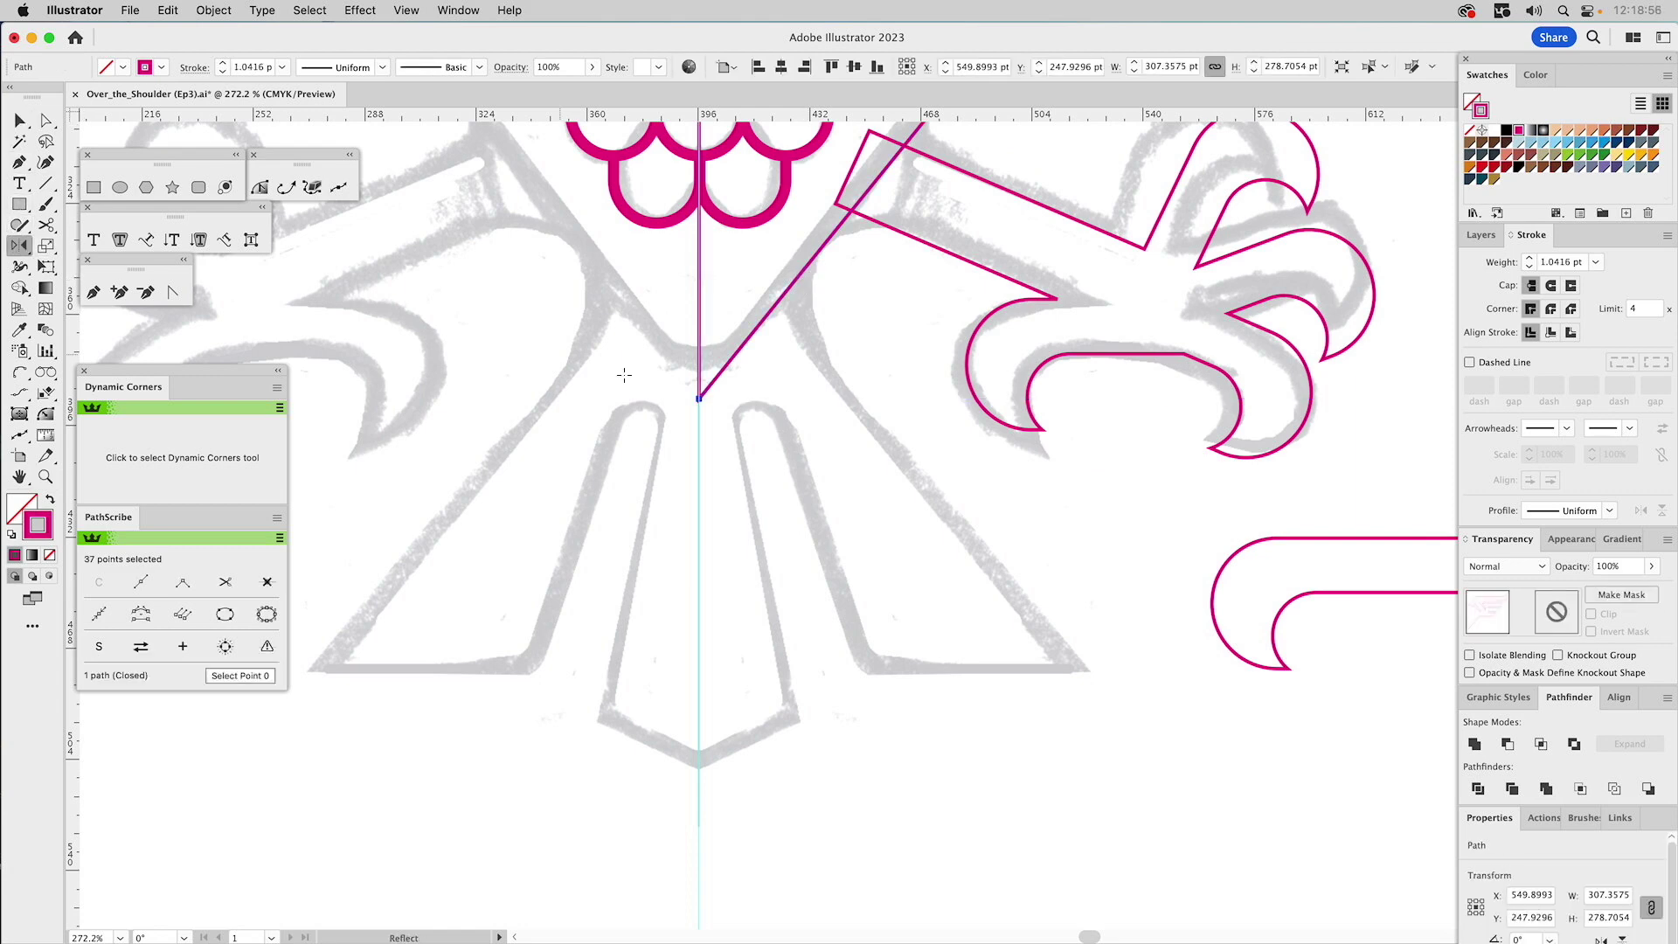
pyautogui.moveTo(701, 407); pyautogui.dragTo(956, 450)
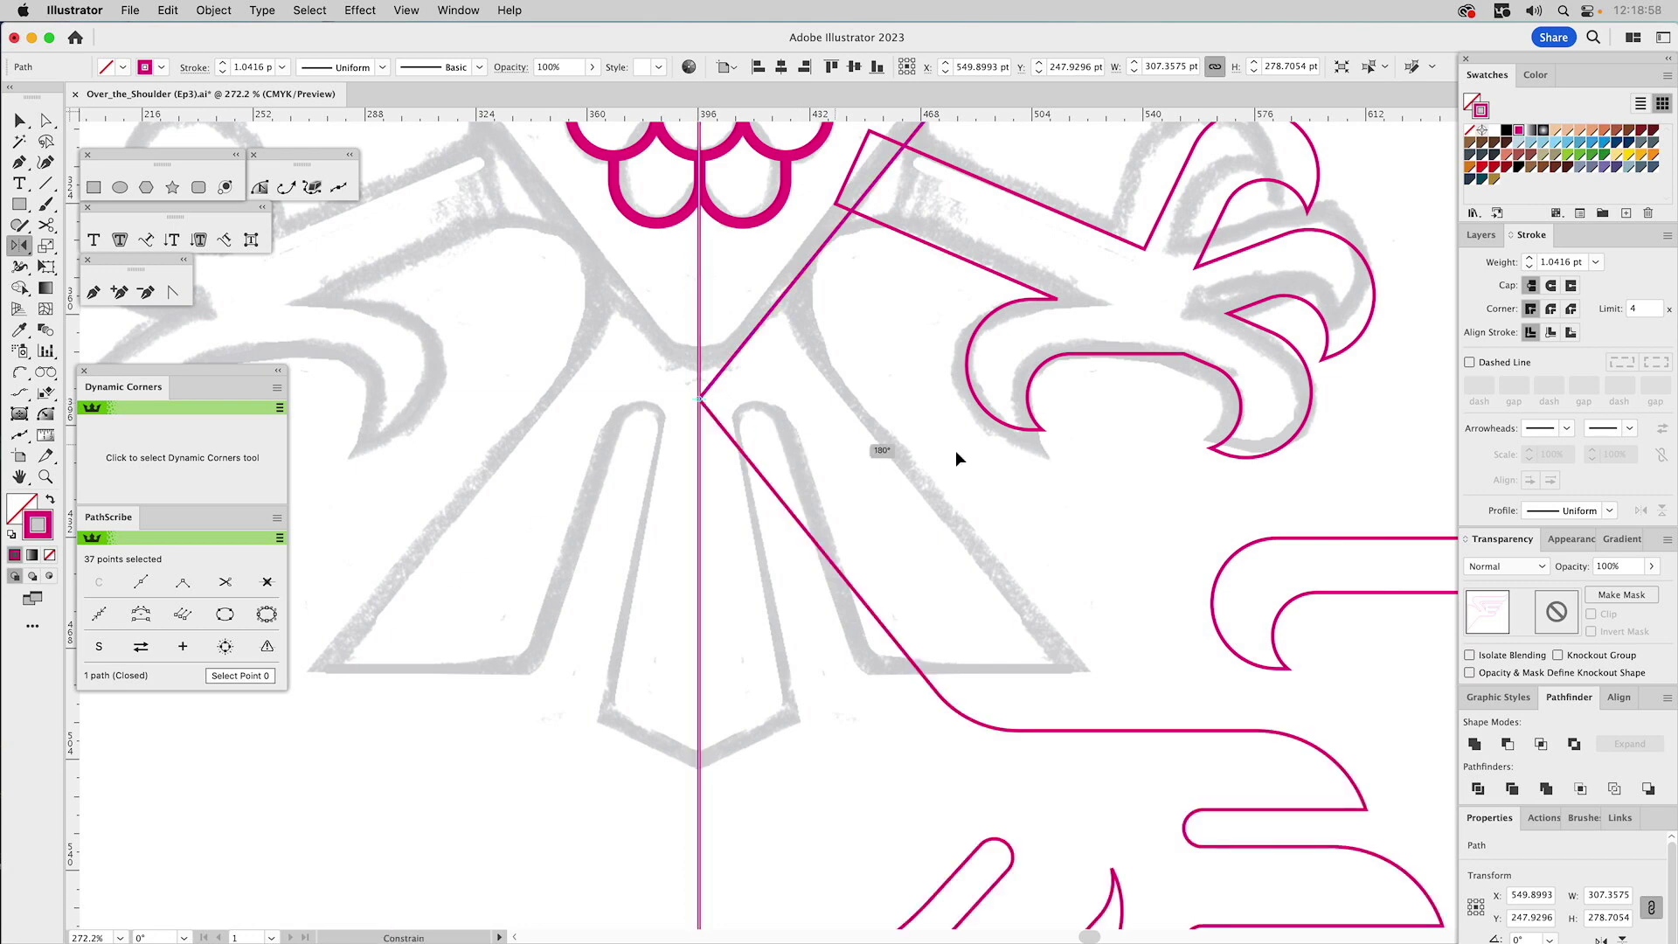
# - Restore the rounded bend at the end of the reflected wing's slanted edge to a sharp corner with Dynamic Corners
pyautogui.click(46, 415)
pyautogui.moveTo(962, 726); pyautogui.dragTo(935, 813)
pyautogui.press('v')
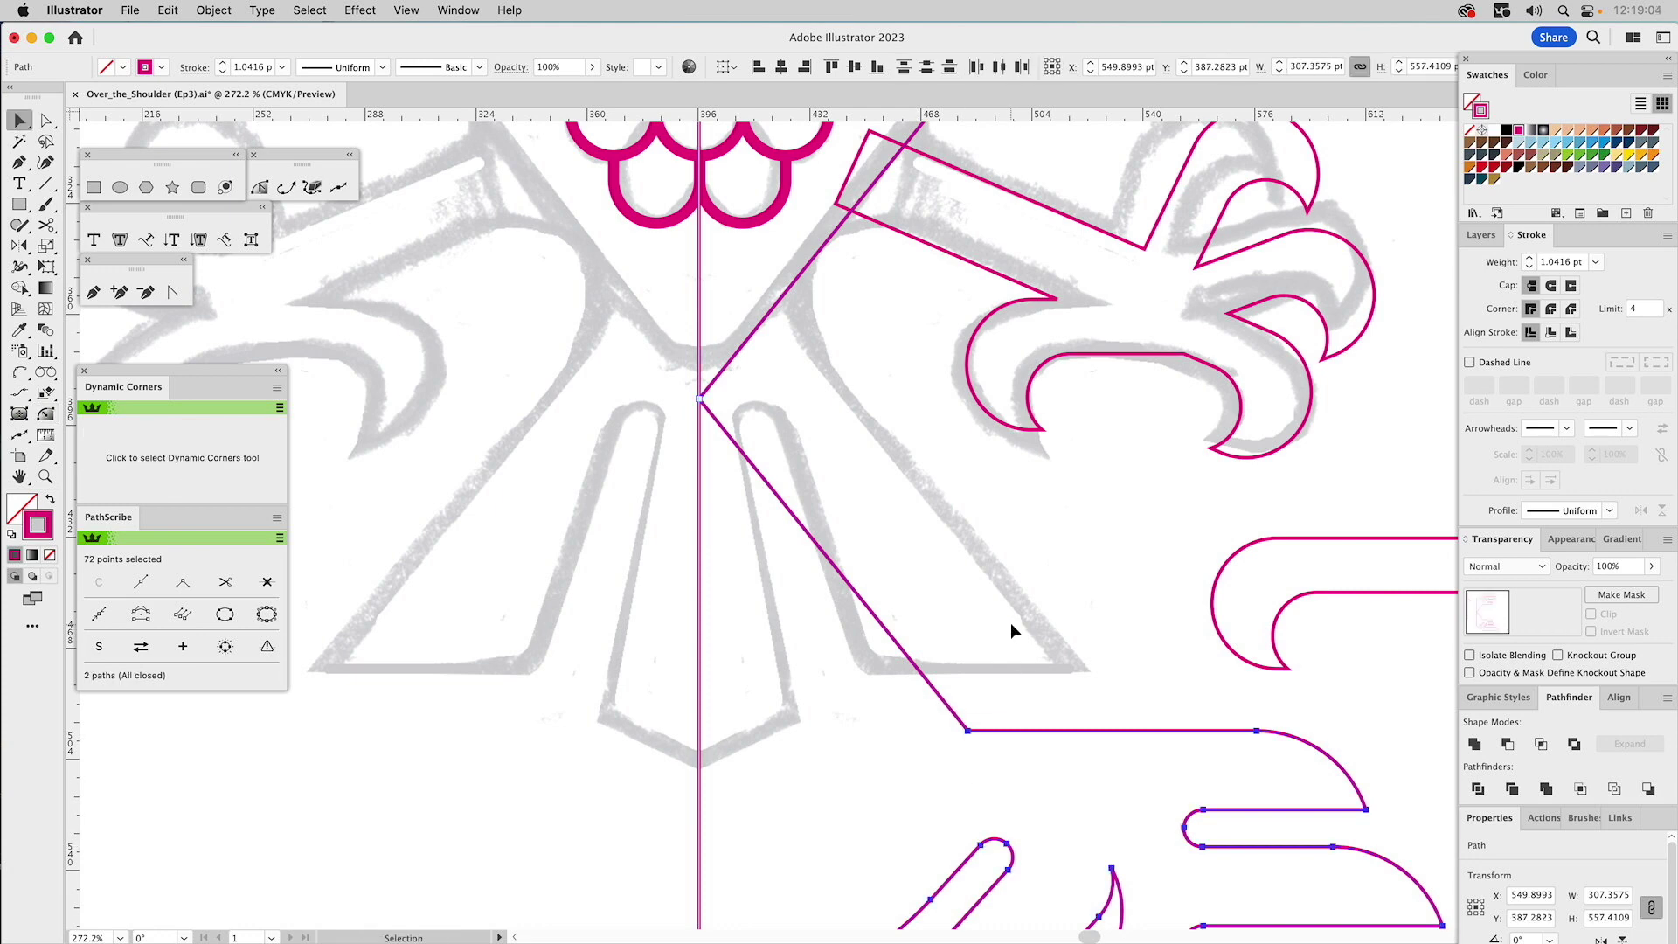
# - Draw a closed Pen shape around the reflected wing's slanted edge and intersect the two, keeping only the triangular piece
pyautogui.moveTo(967, 730); pyautogui.dragTo(732, 841)
pyautogui.click(656, 852)
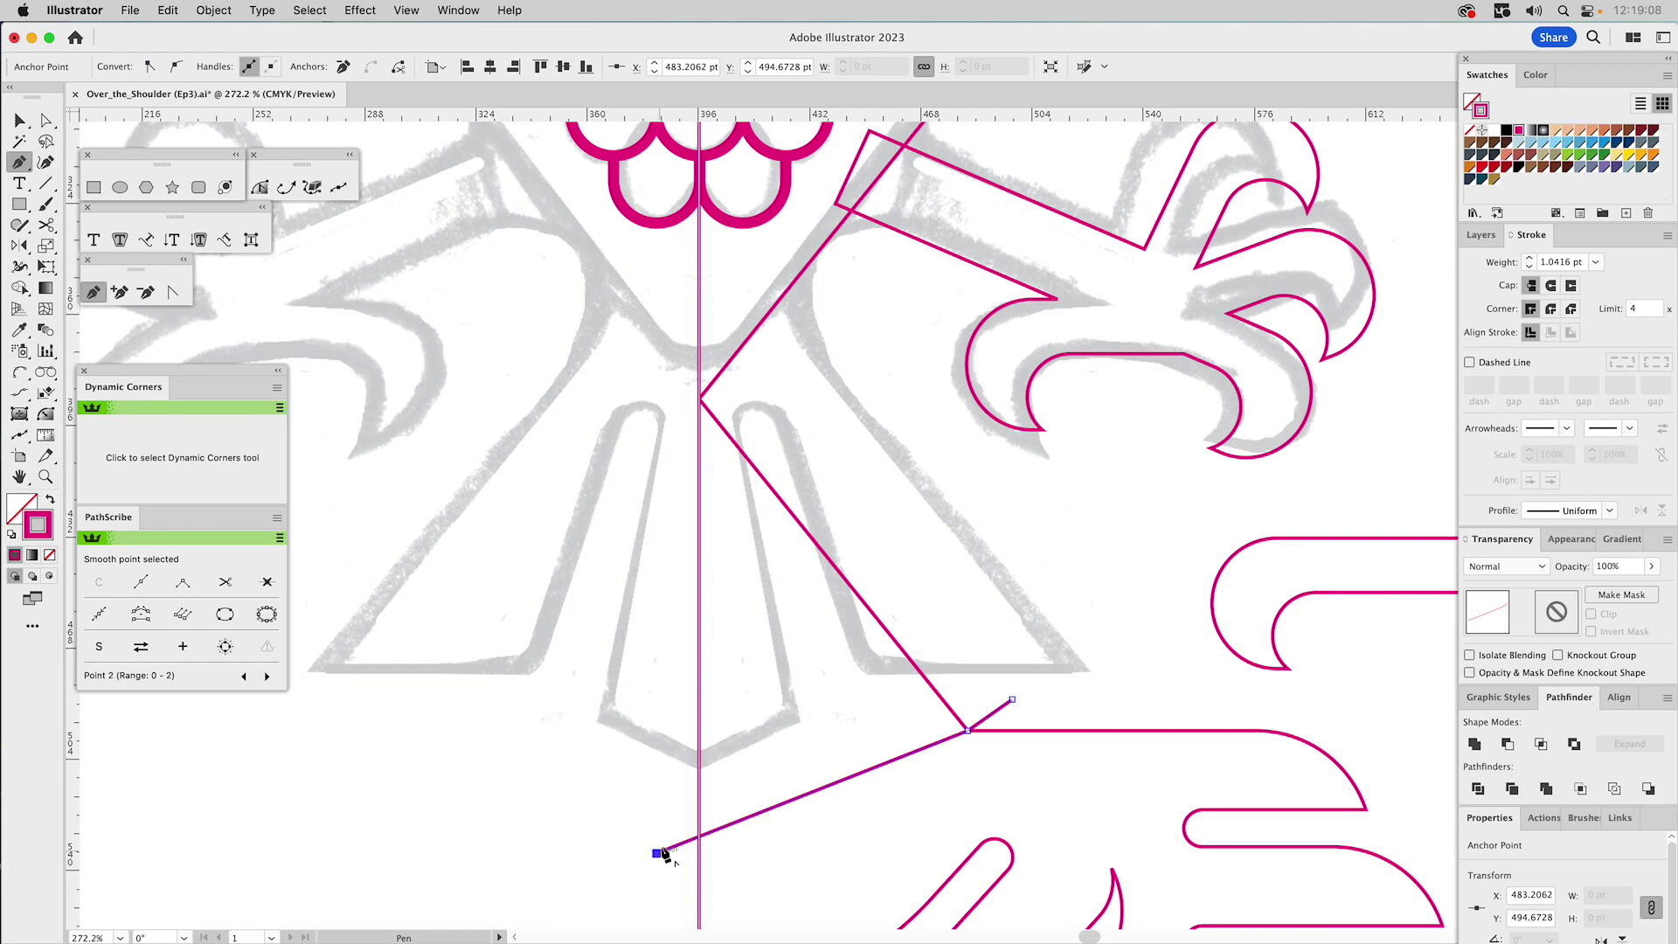
pyautogui.click(681, 363)
pyautogui.moveTo(973, 601); pyautogui.dragTo(996, 648)
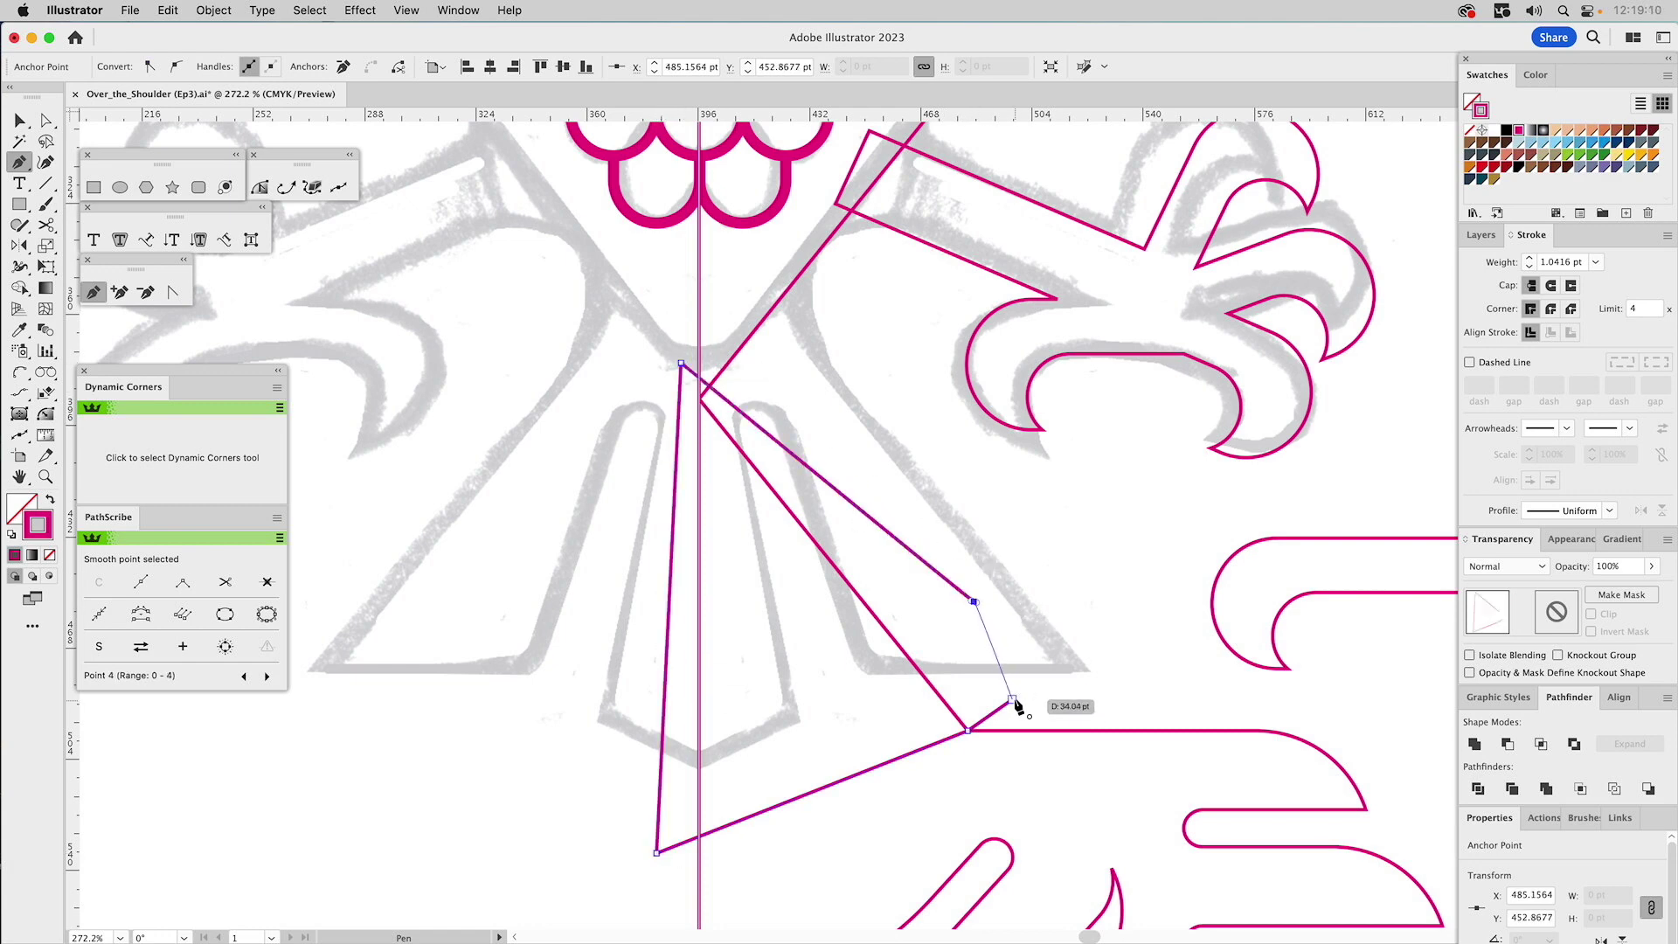
pyautogui.click(1012, 699)
pyautogui.press('v')
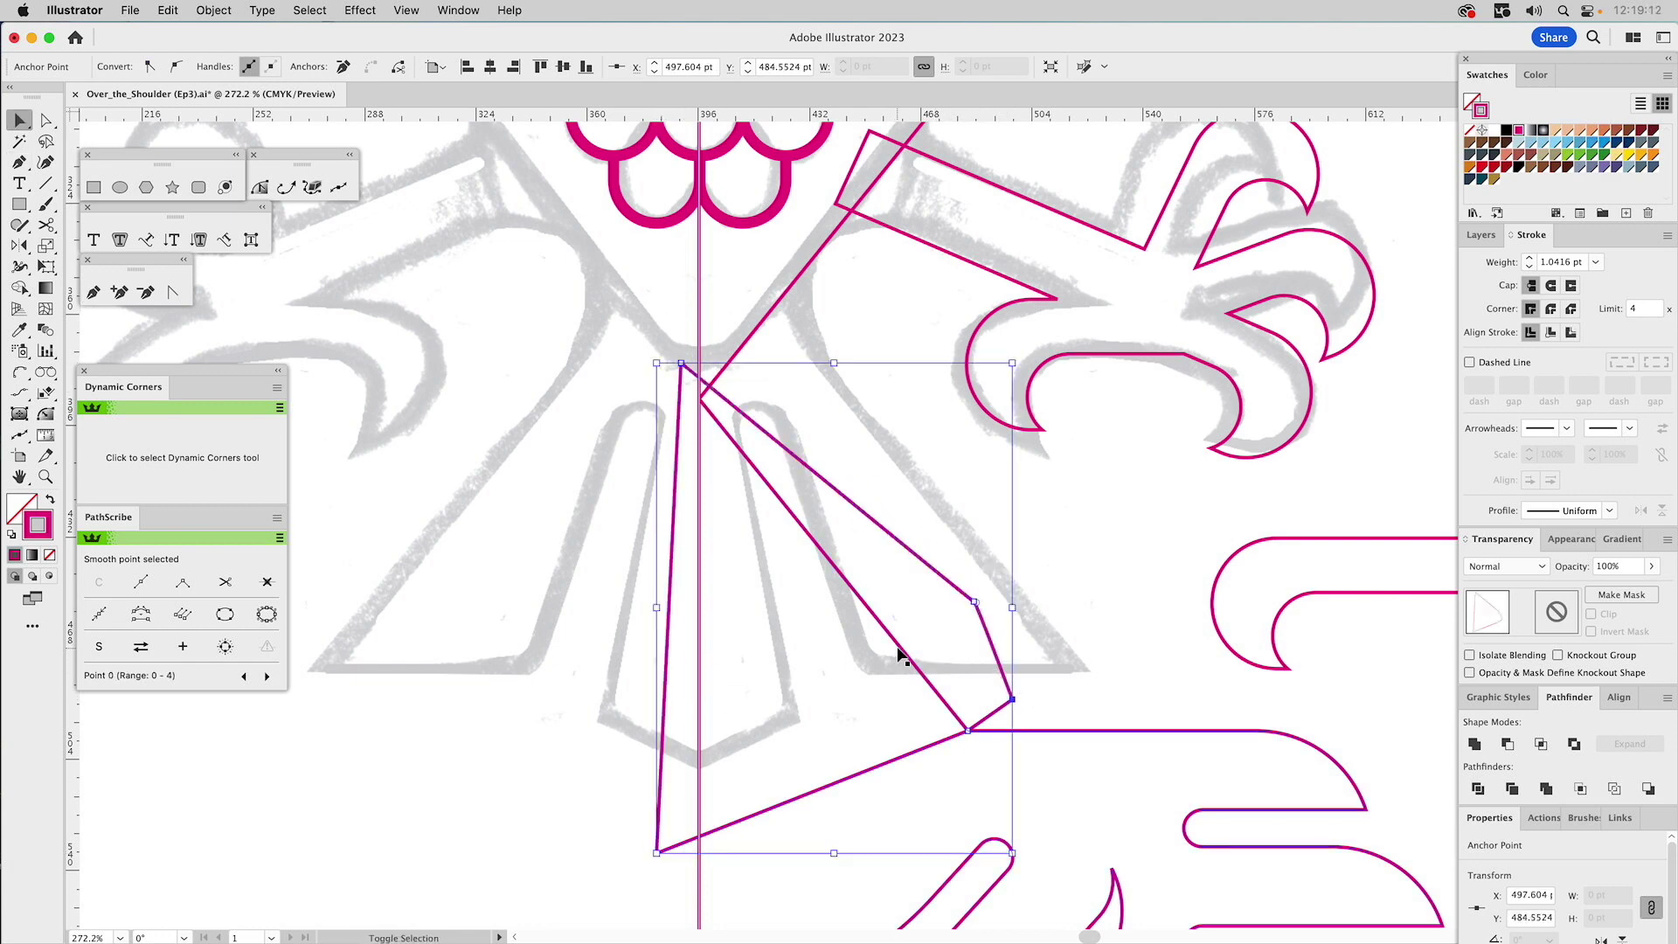
pyautogui.keyDown('shift'); pyautogui.click(1135, 730); pyautogui.keyUp('shift')
pyautogui.click(1539, 743)
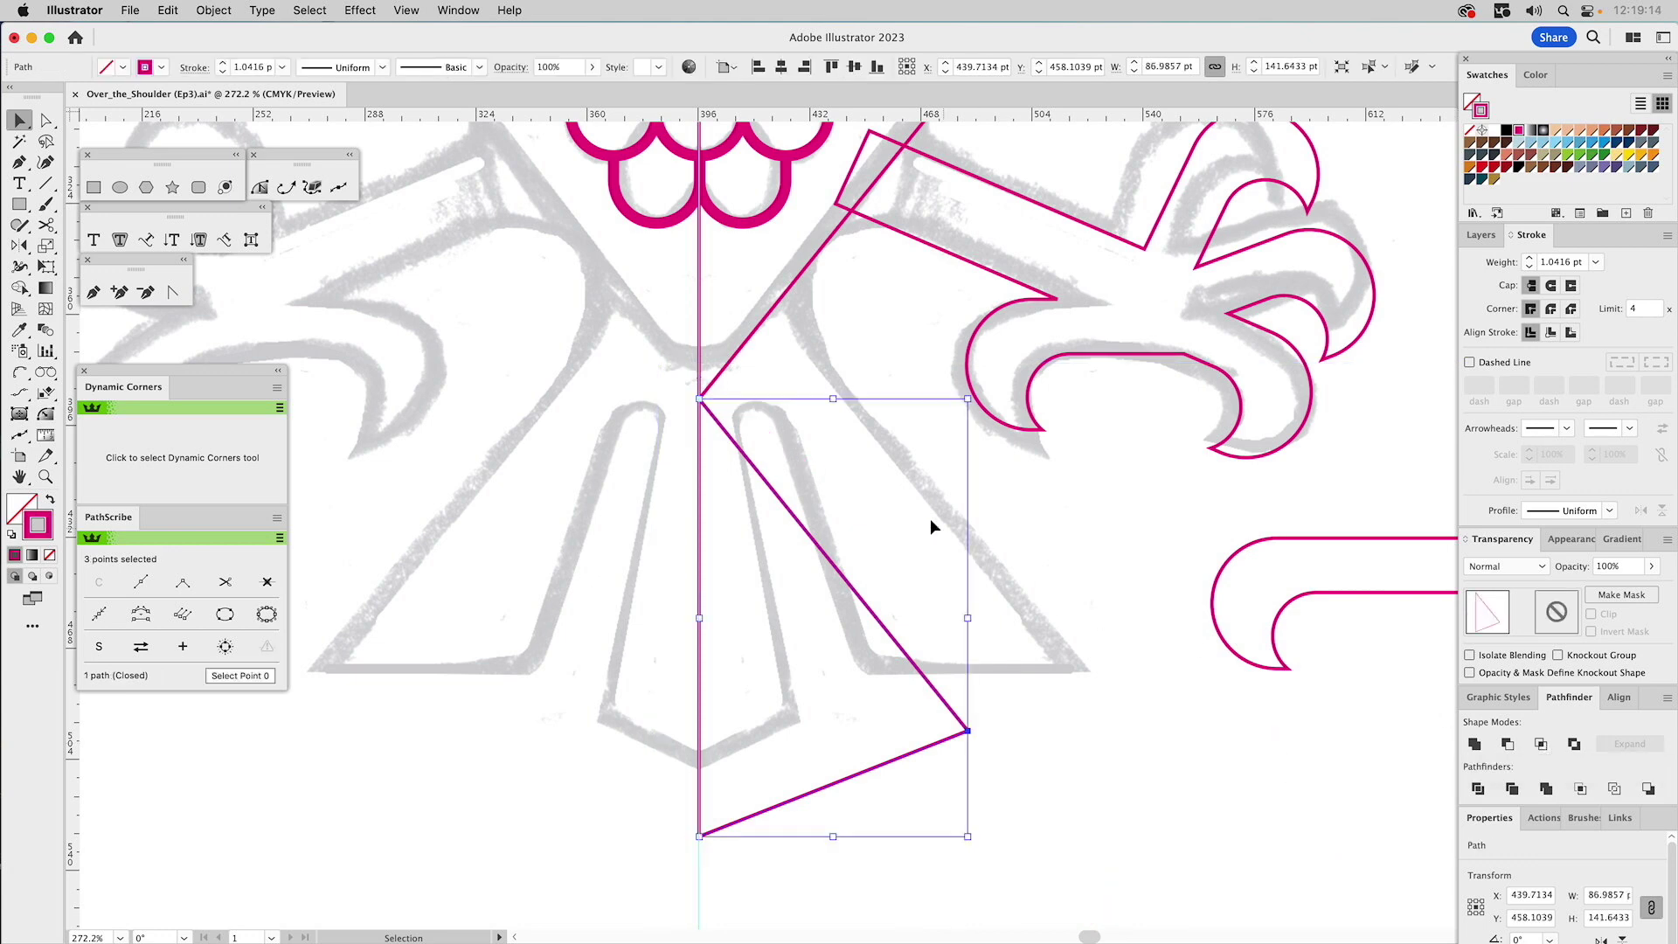
# - Move the triangle onto the sketched right tail feather and add an anchor point on its slanted edge
pyautogui.click(858, 490)
pyautogui.moveTo(768, 488); pyautogui.dragTo(840, 384)
pyautogui.click(119, 291)
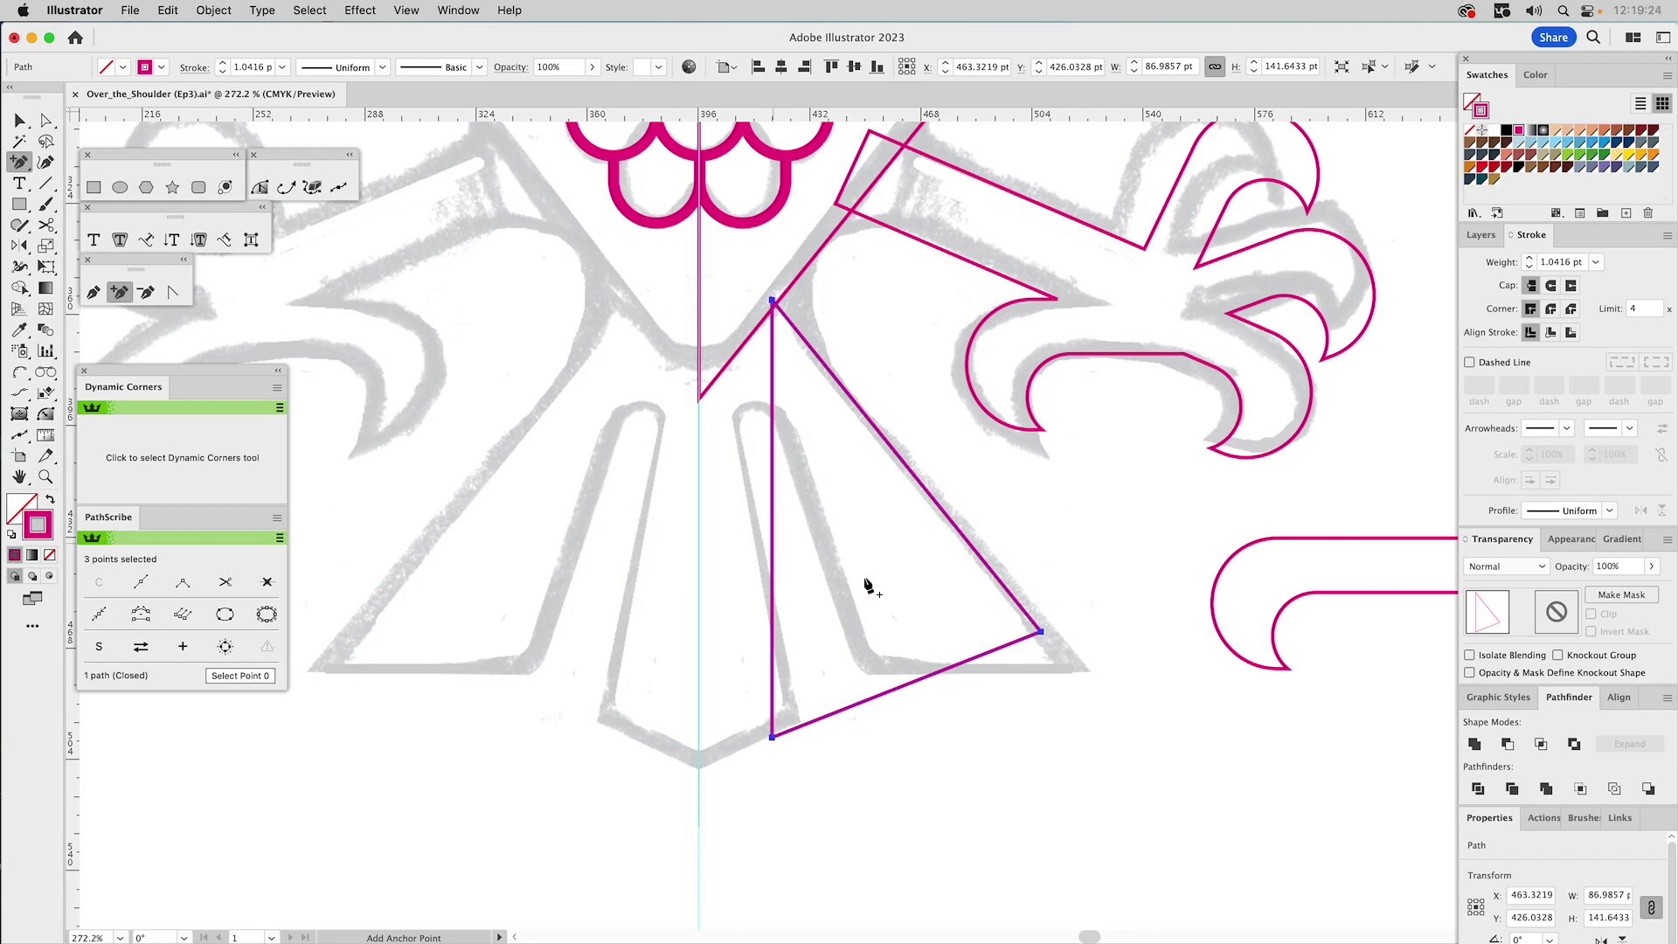
pyautogui.click(976, 554)
# - Shift the added anchor point and outer corner together along the slanted edge to extend it past the sketched tail tip
pyautogui.press('a')
pyautogui.moveTo(1103, 535); pyautogui.dragTo(926, 664)
pyautogui.moveTo(981, 556); pyautogui.dragTo(1026, 618)
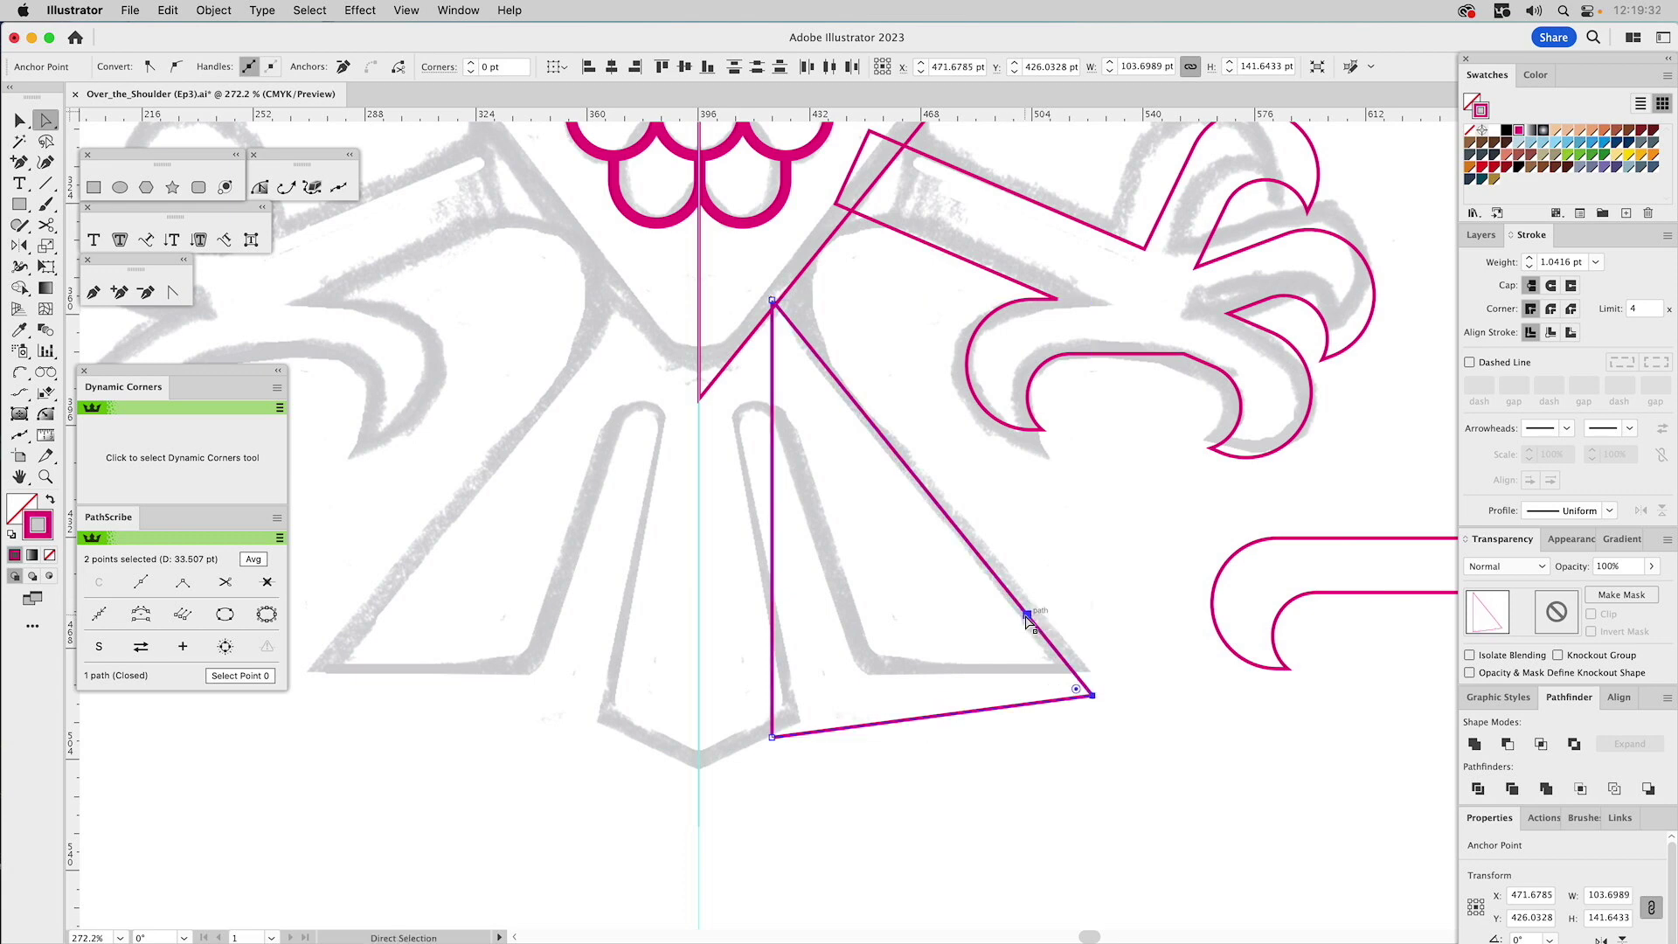
# - Remove the added anchor point from the slanted edge of the right tail feather triangle
pyautogui.click(1026, 615)
pyautogui.click(345, 66)
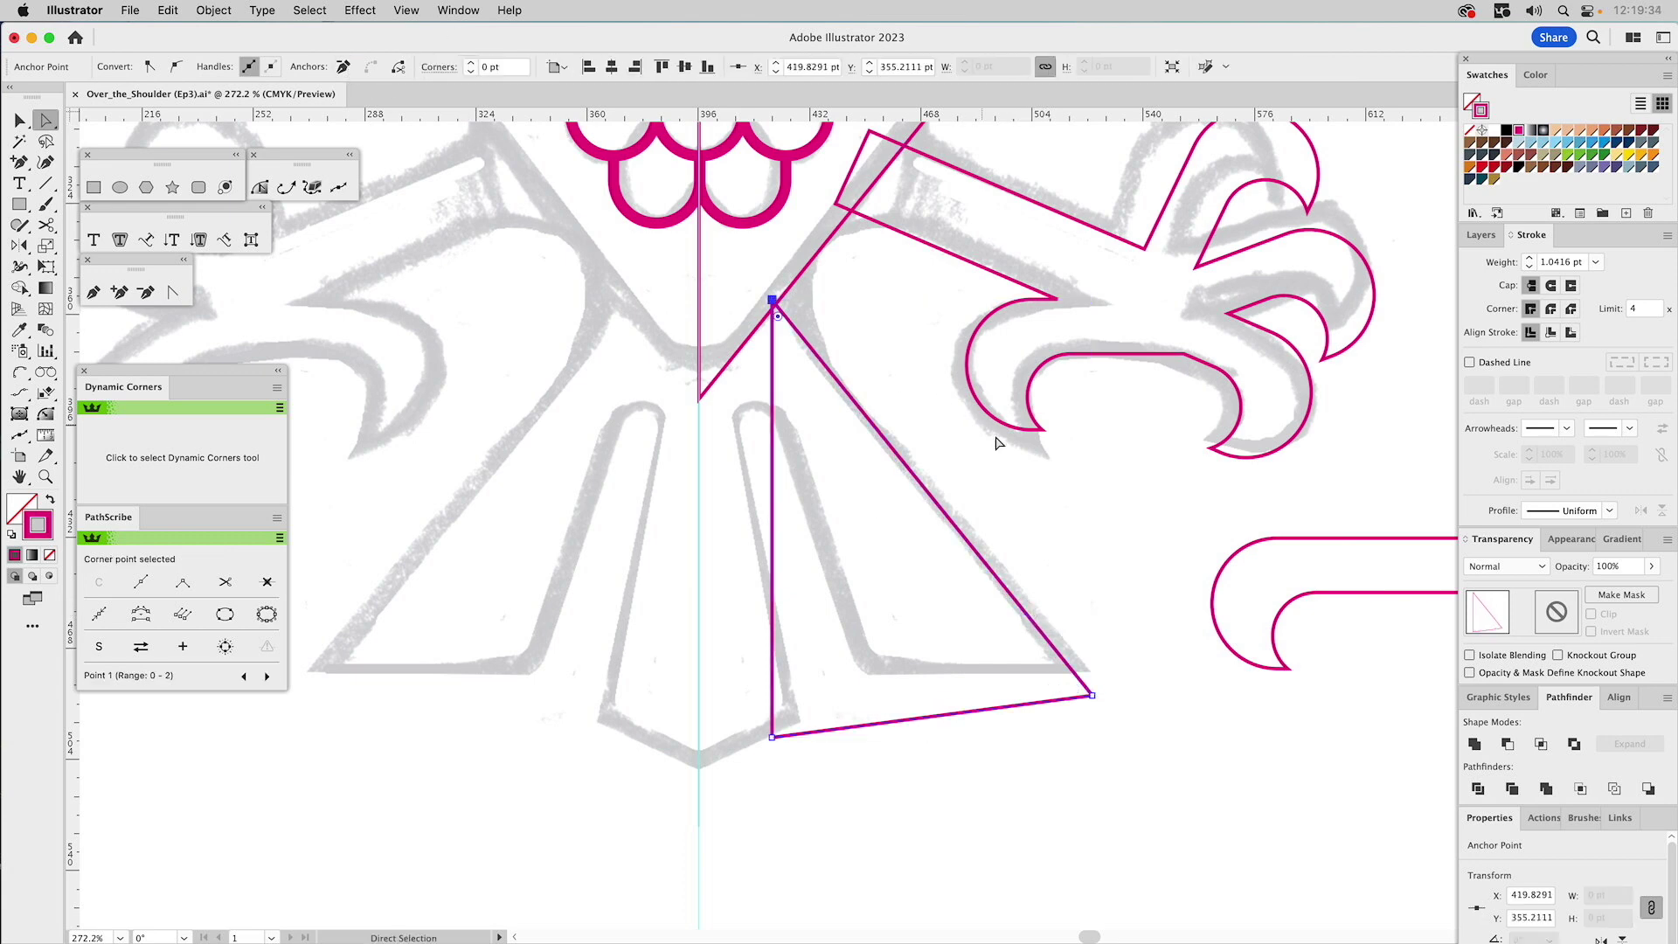
pyautogui.click(1041, 477)
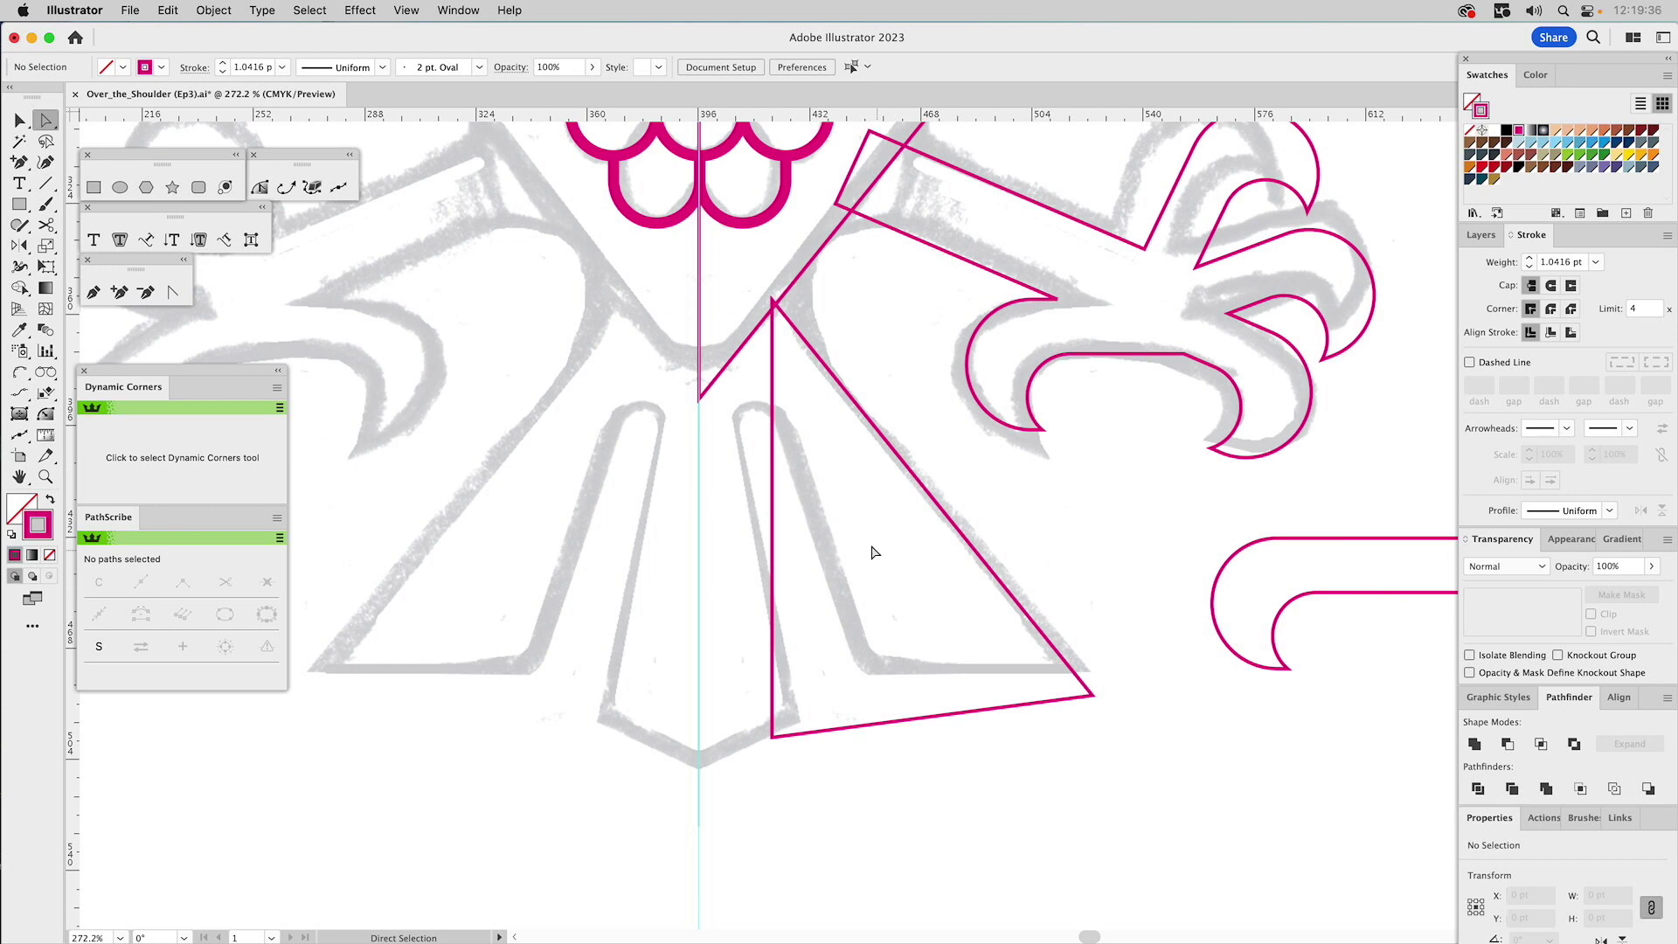
# - Add an anchor point on the feather's vertical edge, then reposition it and the lower inner corner to follow the sketched inner edge
pyautogui.click(120, 291)
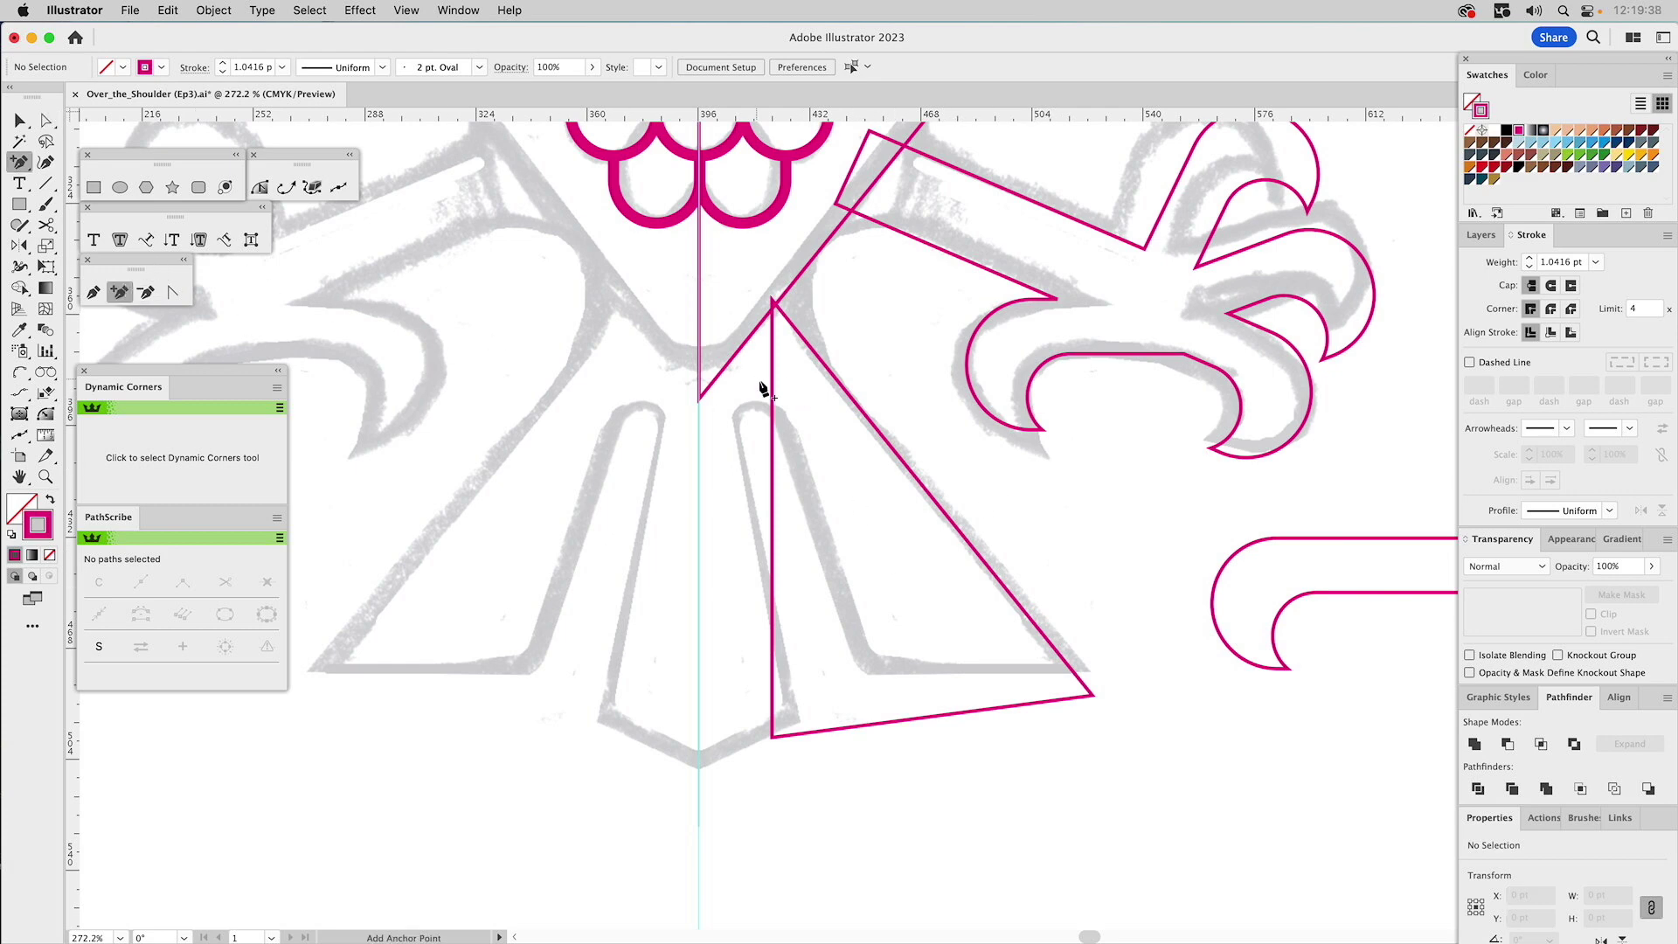
pyautogui.click(772, 375)
pyautogui.moveTo(773, 376); pyautogui.dragTo(748, 319)
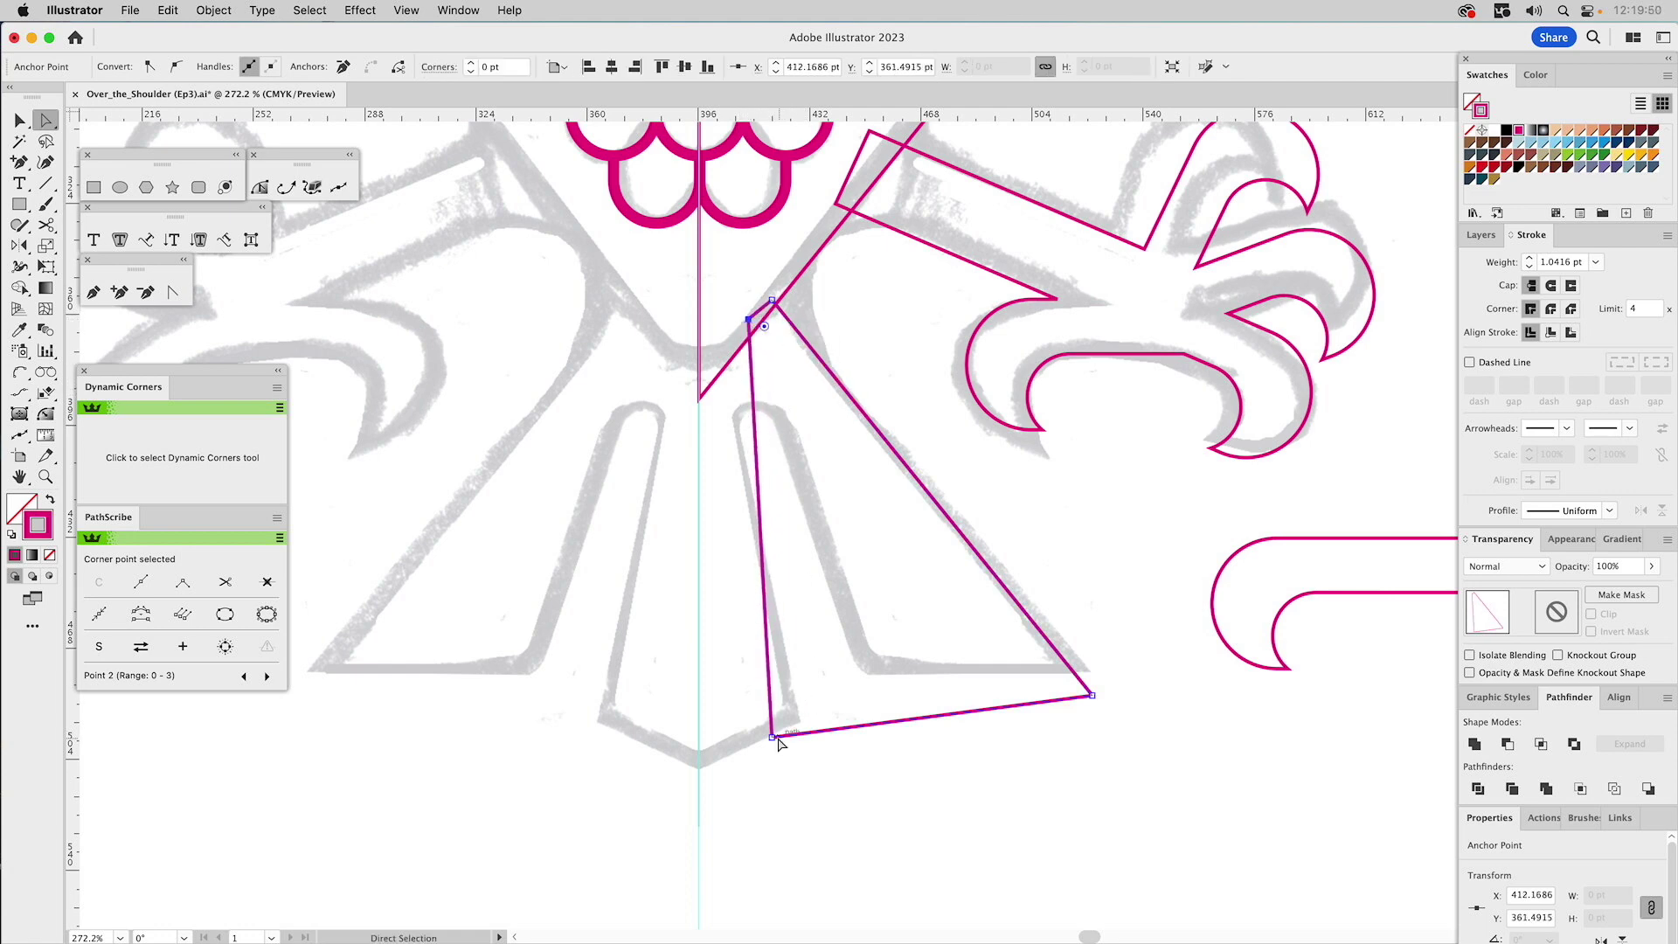
pyautogui.moveTo(778, 740); pyautogui.dragTo(883, 735)
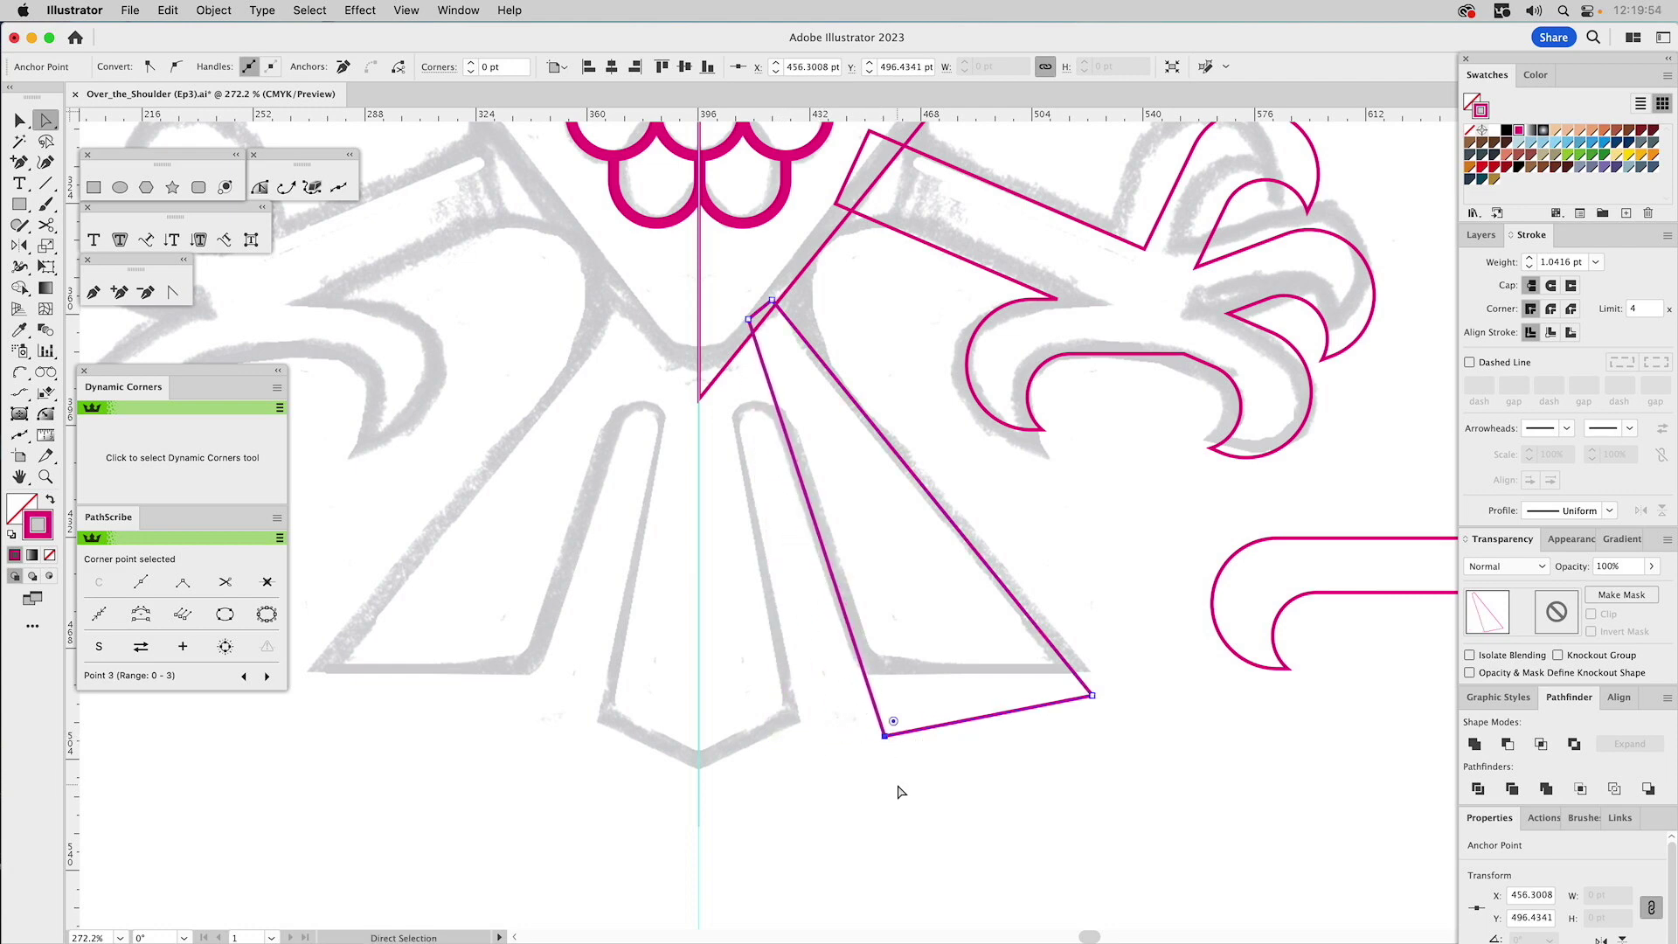
pyautogui.click(873, 527)
# - Try a 12 pt offset path with miter joins around the right tail feather, and delete the offset copy
pyautogui.press('v')
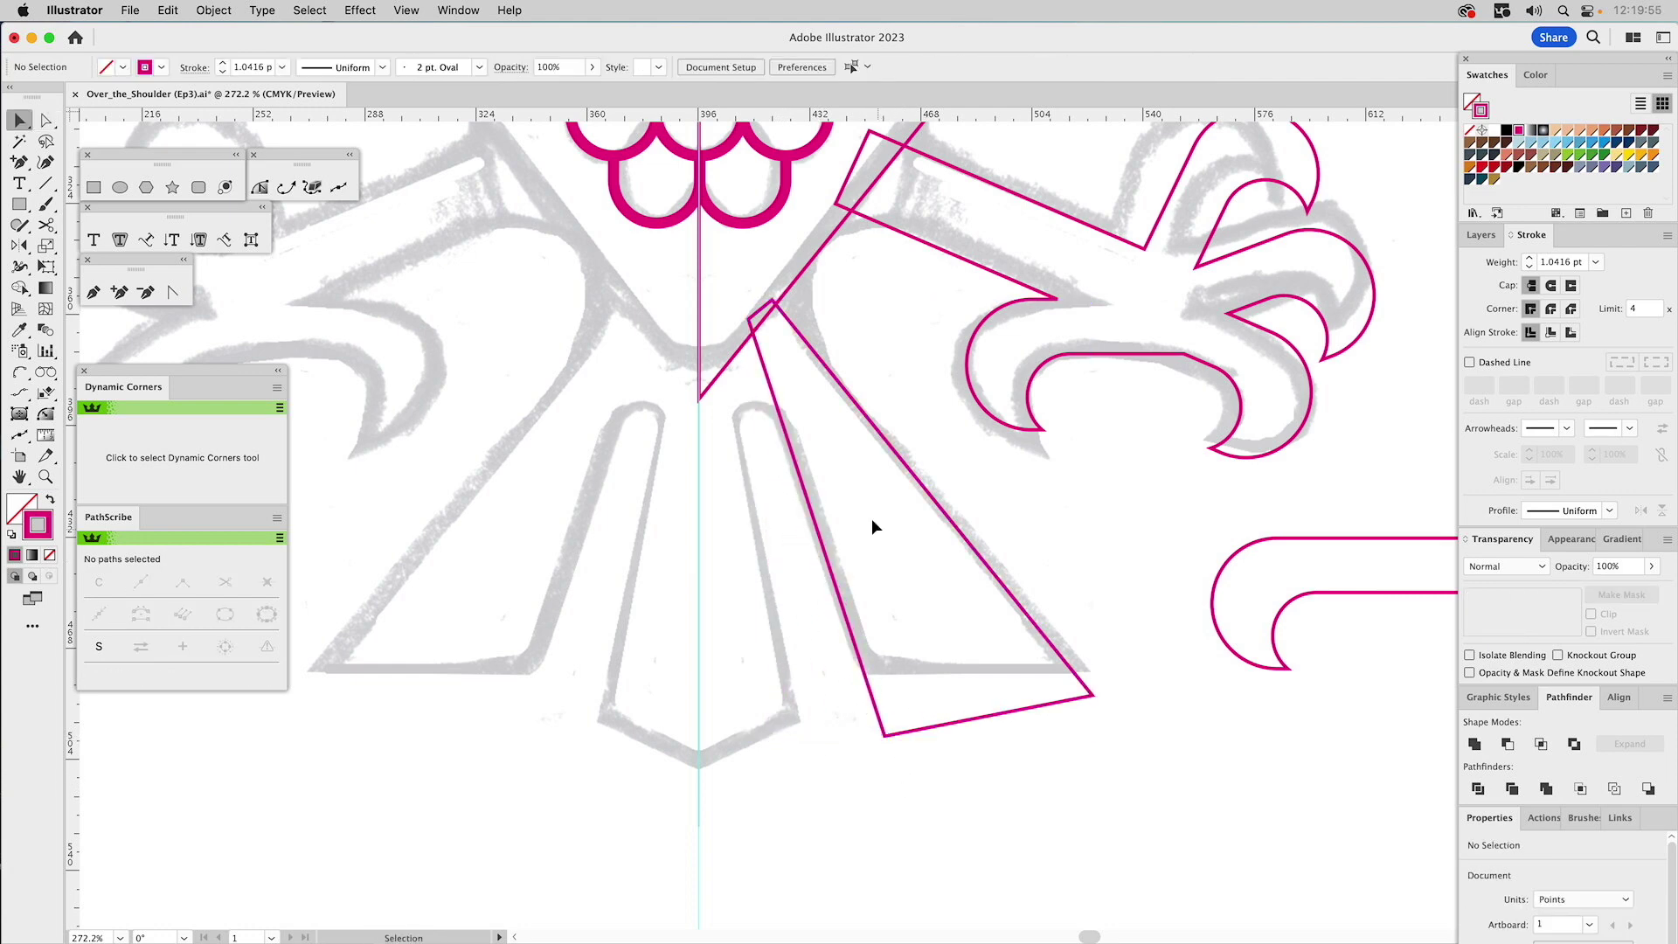
pyautogui.click(793, 461)
pyautogui.click(213, 9)
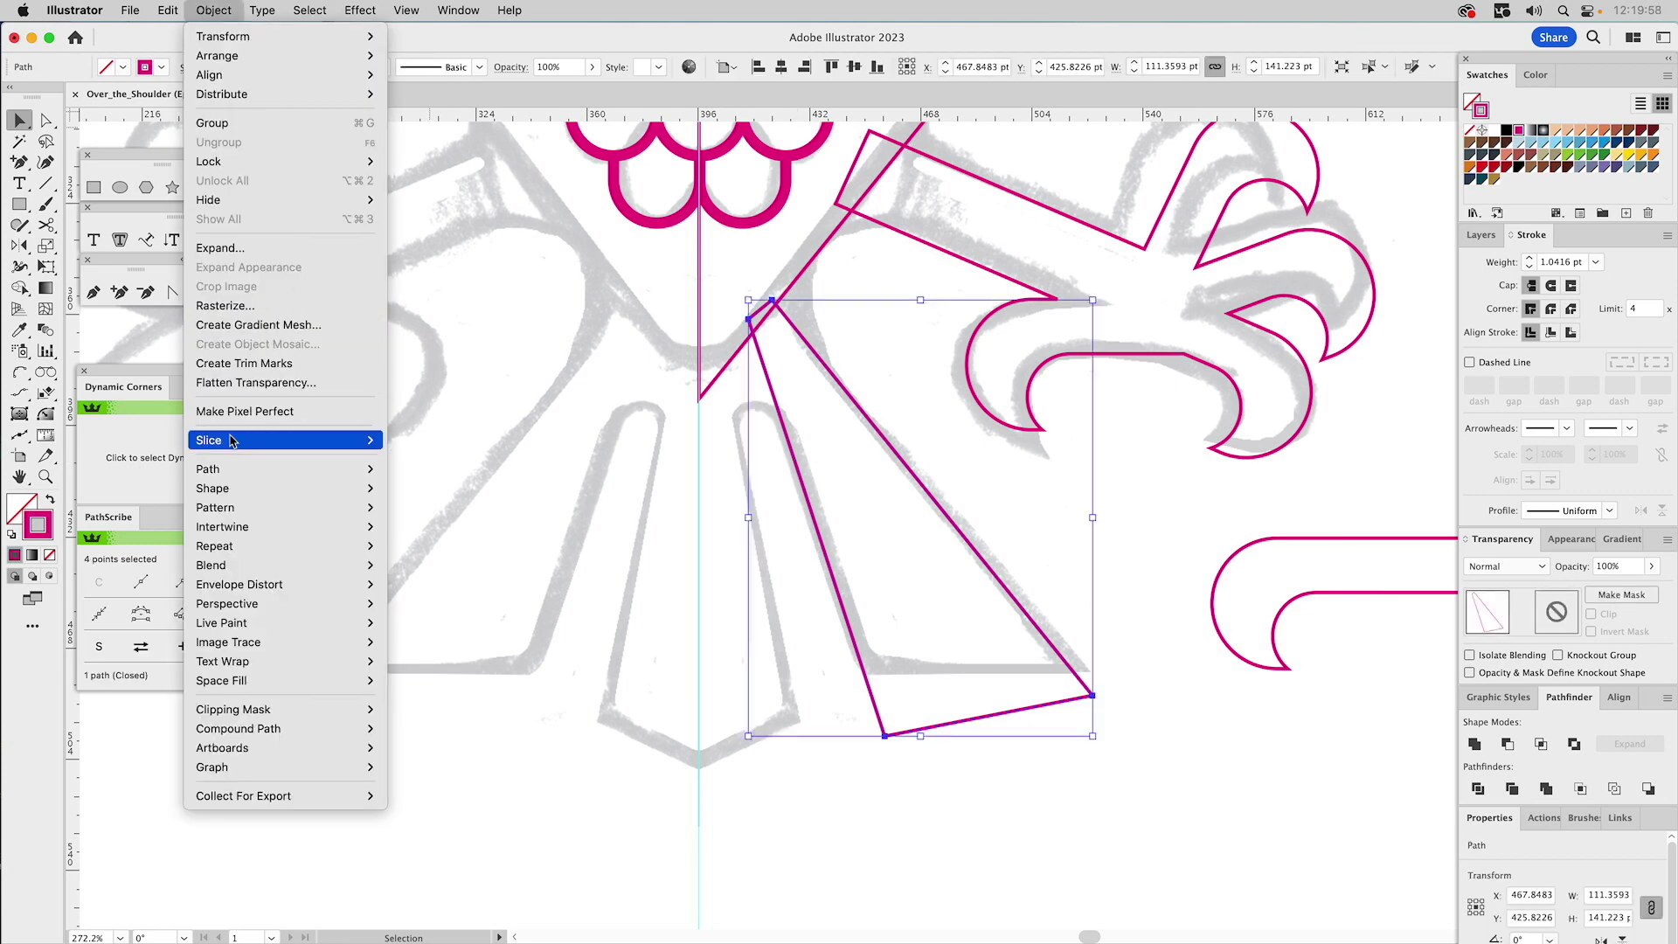
pyautogui.moveTo(230, 468)
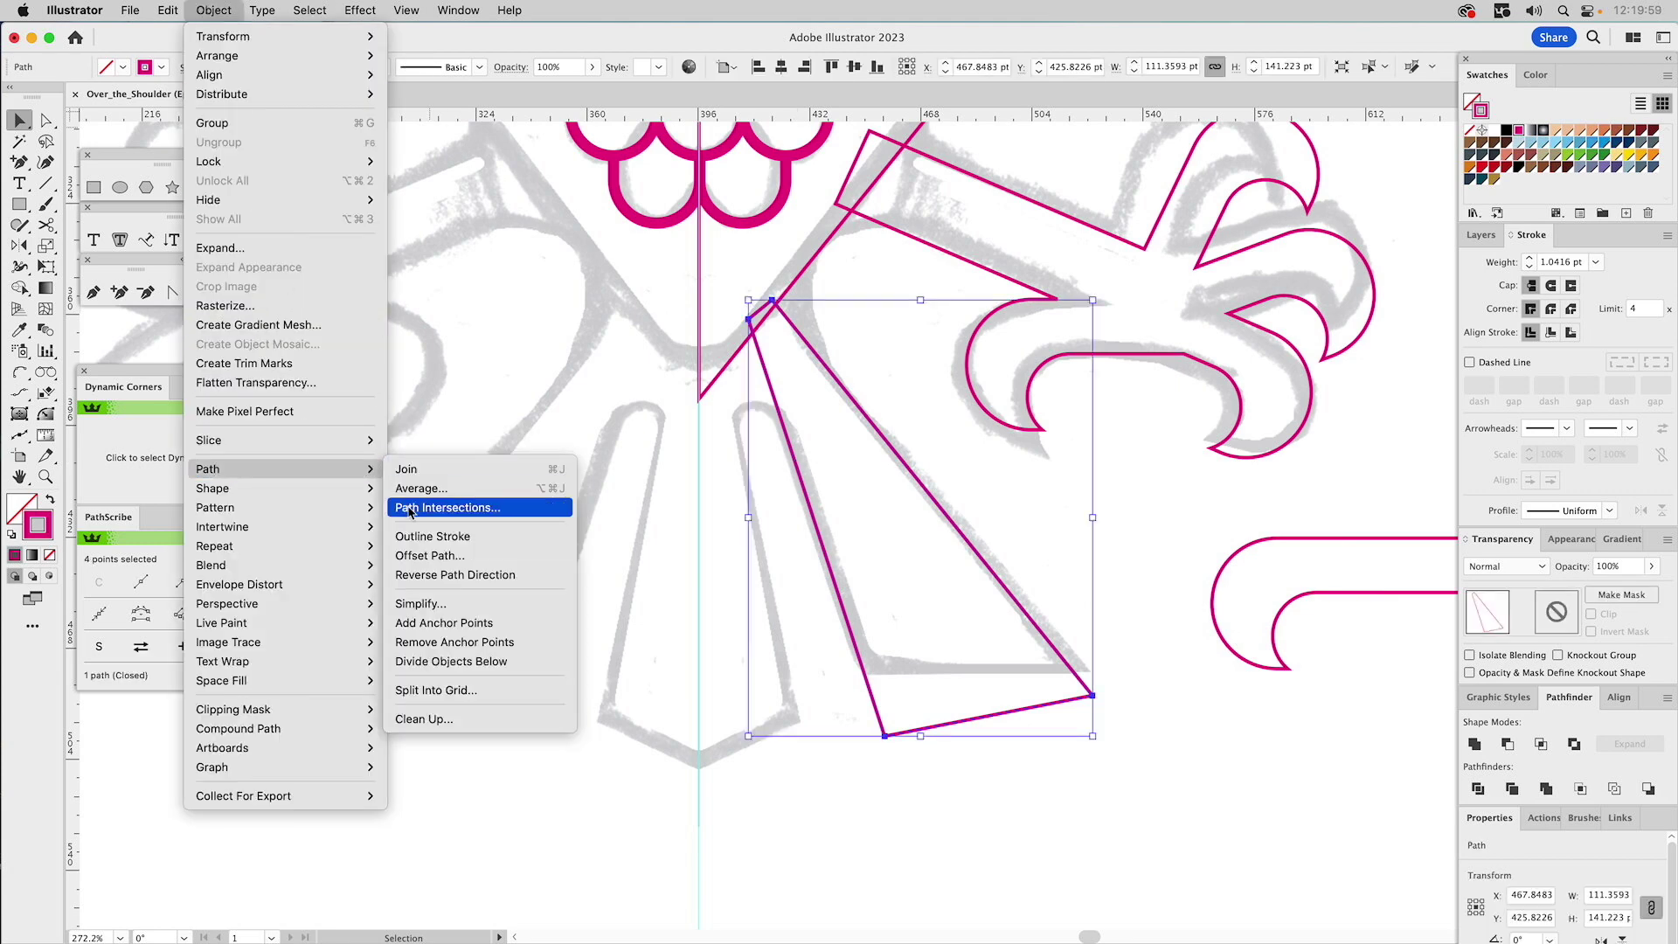
pyautogui.click(407, 556)
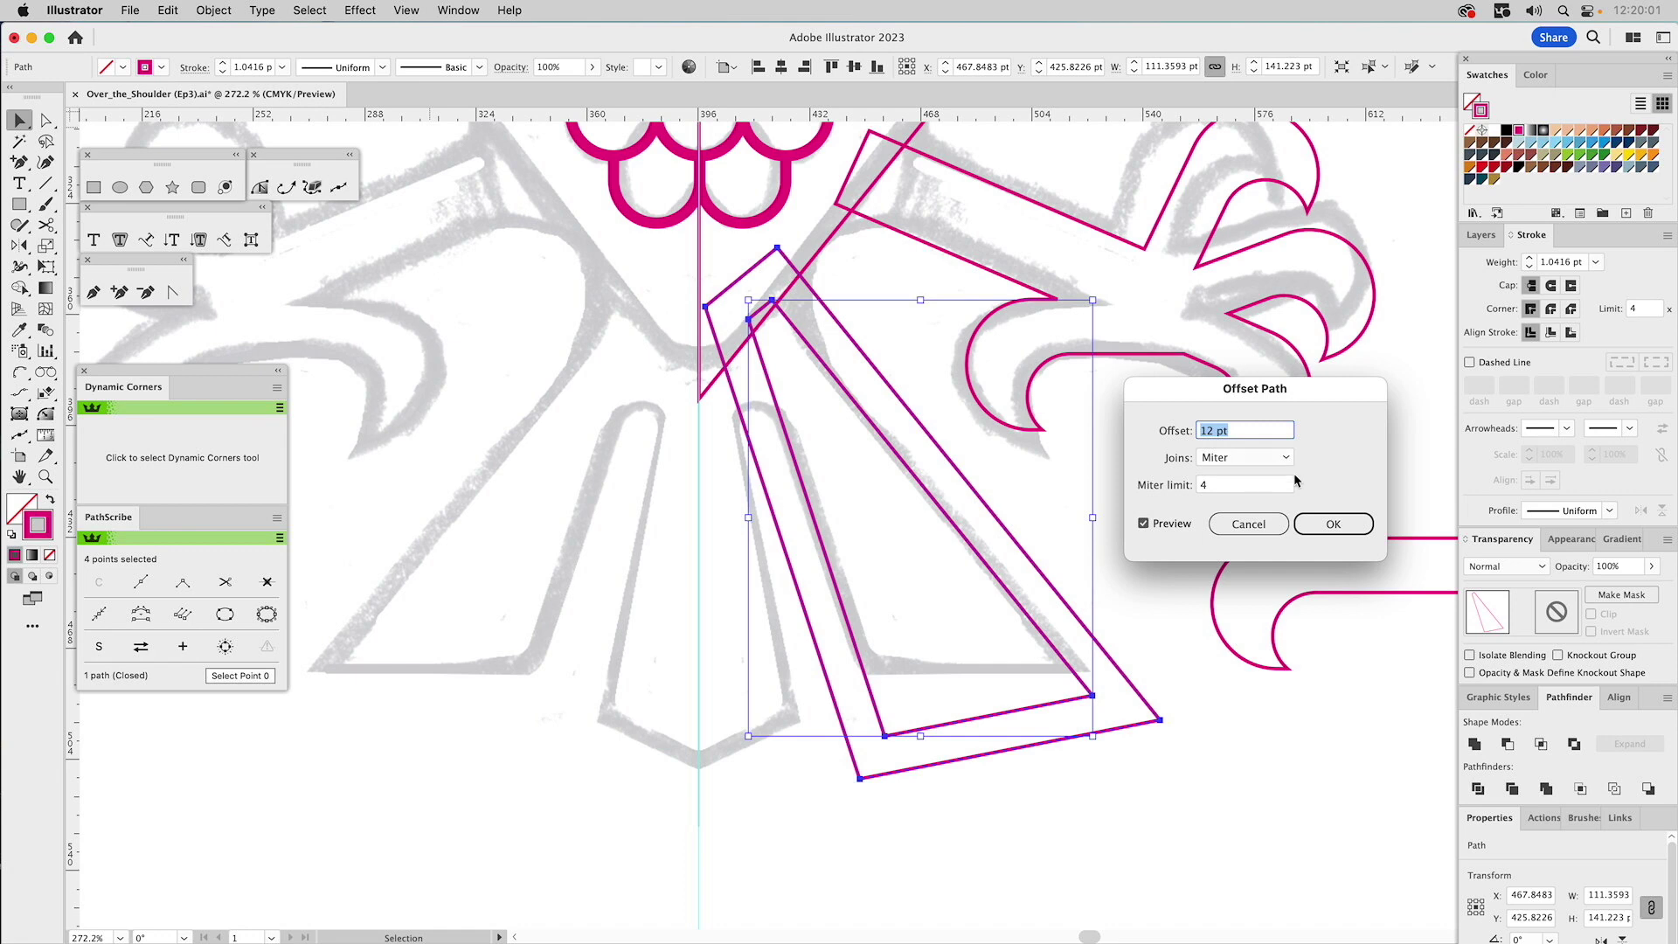
pyautogui.click(1333, 524)
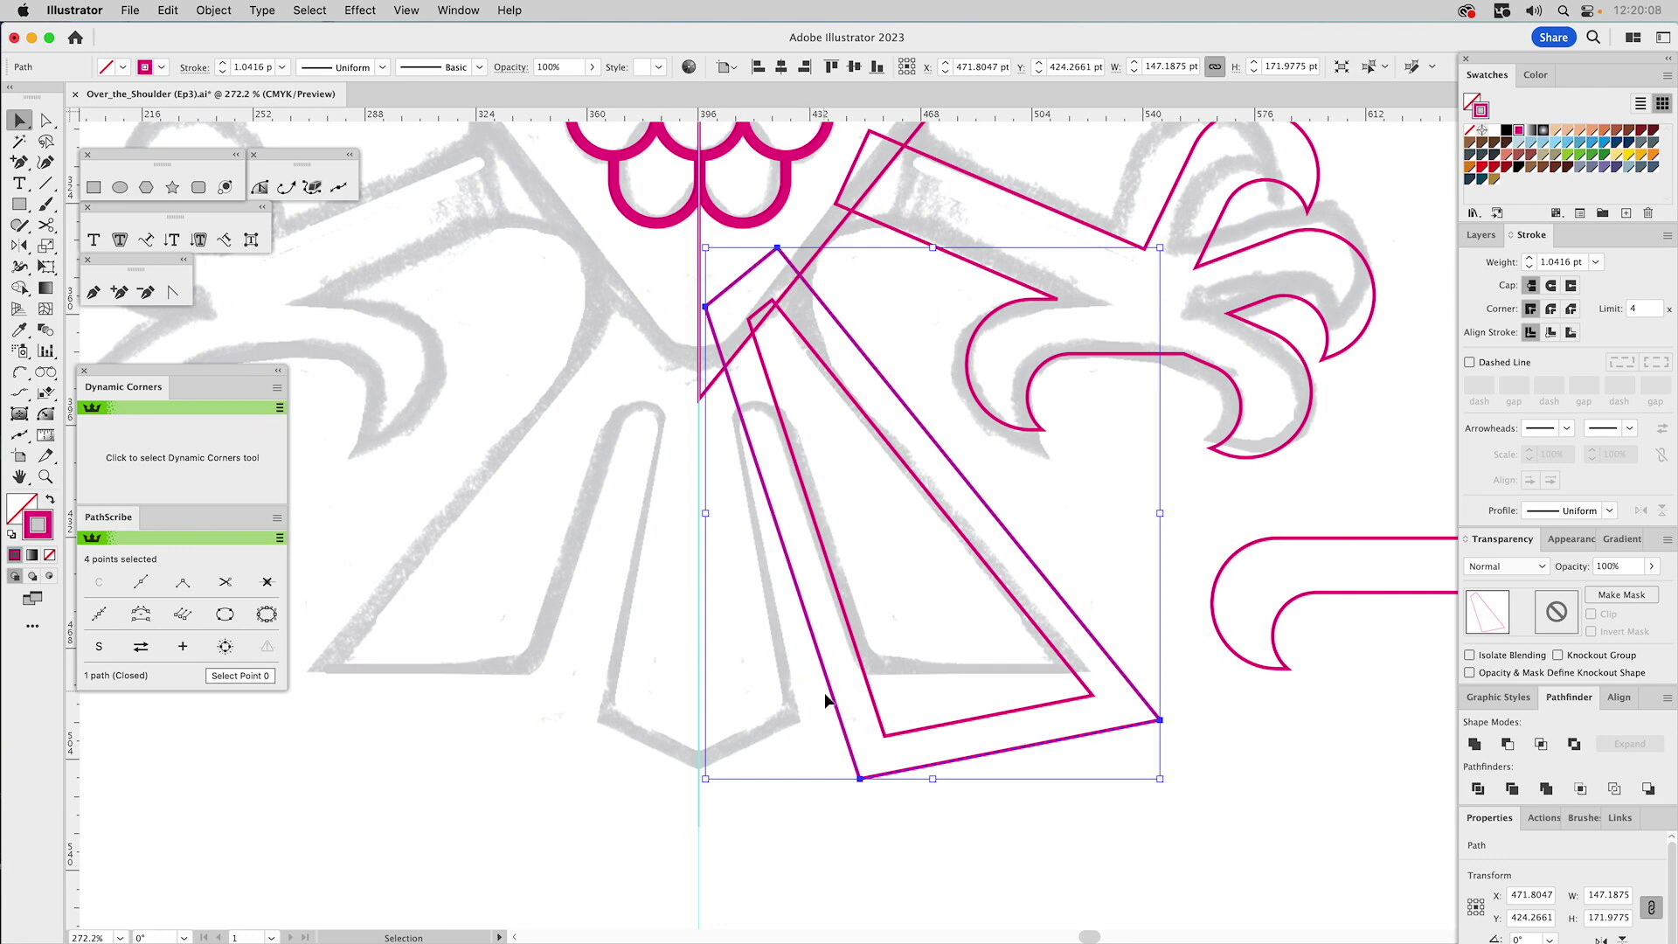
pyautogui.press('Delete')
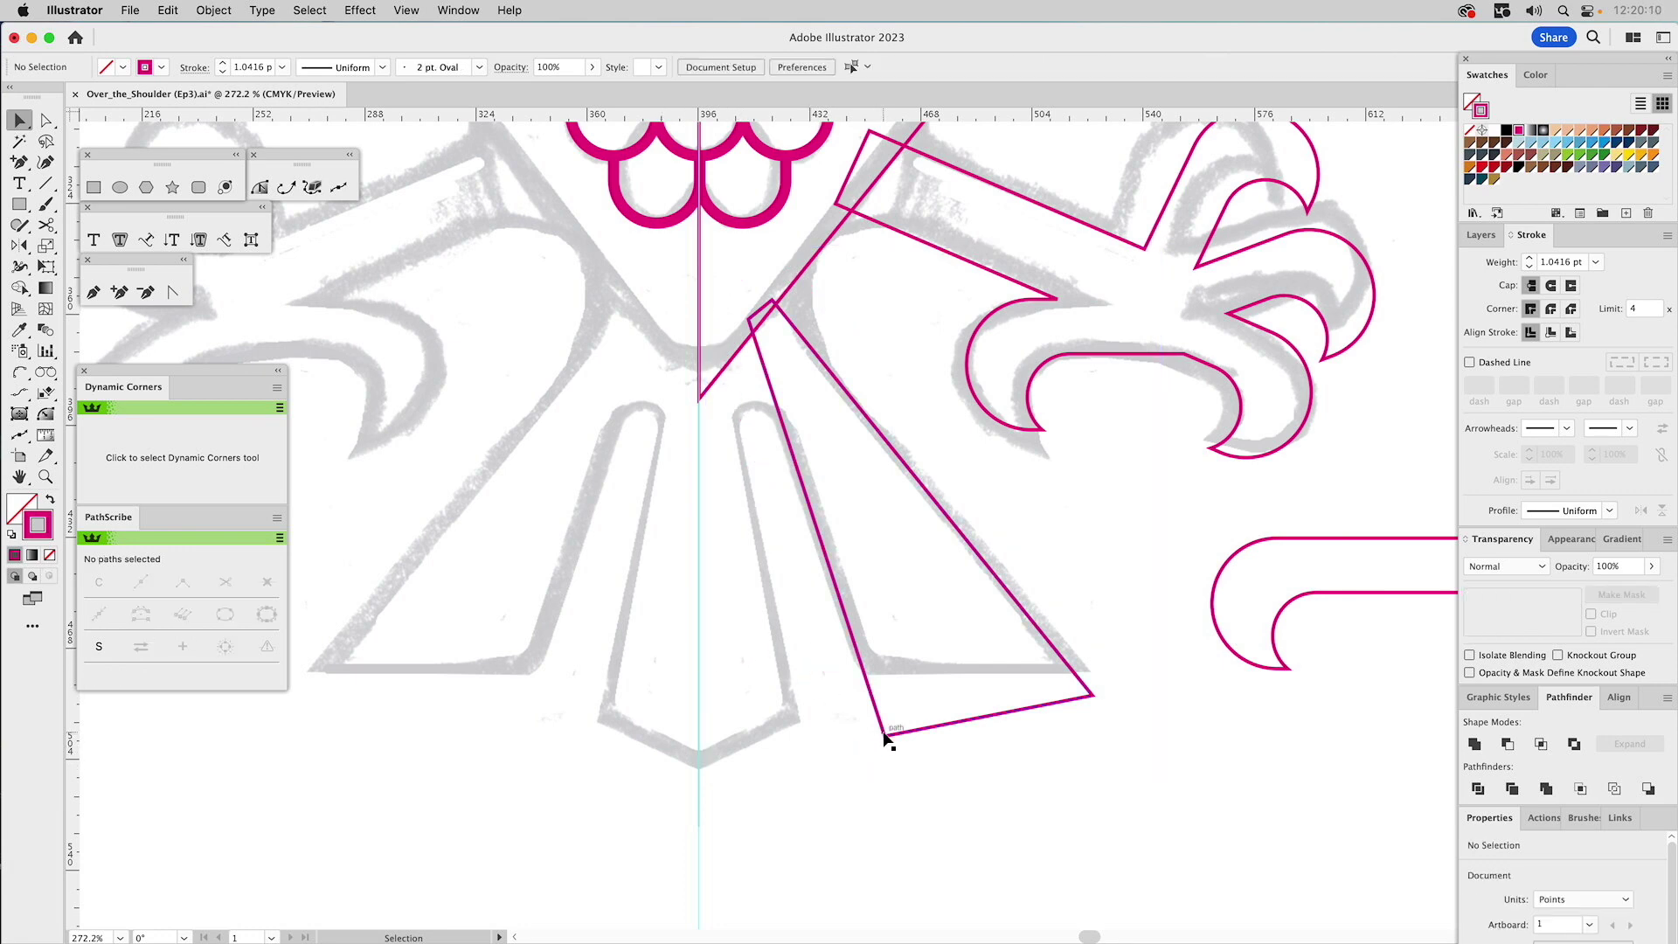
# - Try shifting the feather's lower inner corner and upper inner point slightly toward the centre feather
pyautogui.press('a')
pyautogui.click(884, 735)
pyautogui.moveTo(884, 735)
pyautogui.mouseDown()
pyautogui.moveTo(888, 755)
pyautogui.moveTo(867, 747)
pyautogui.mouseUp()
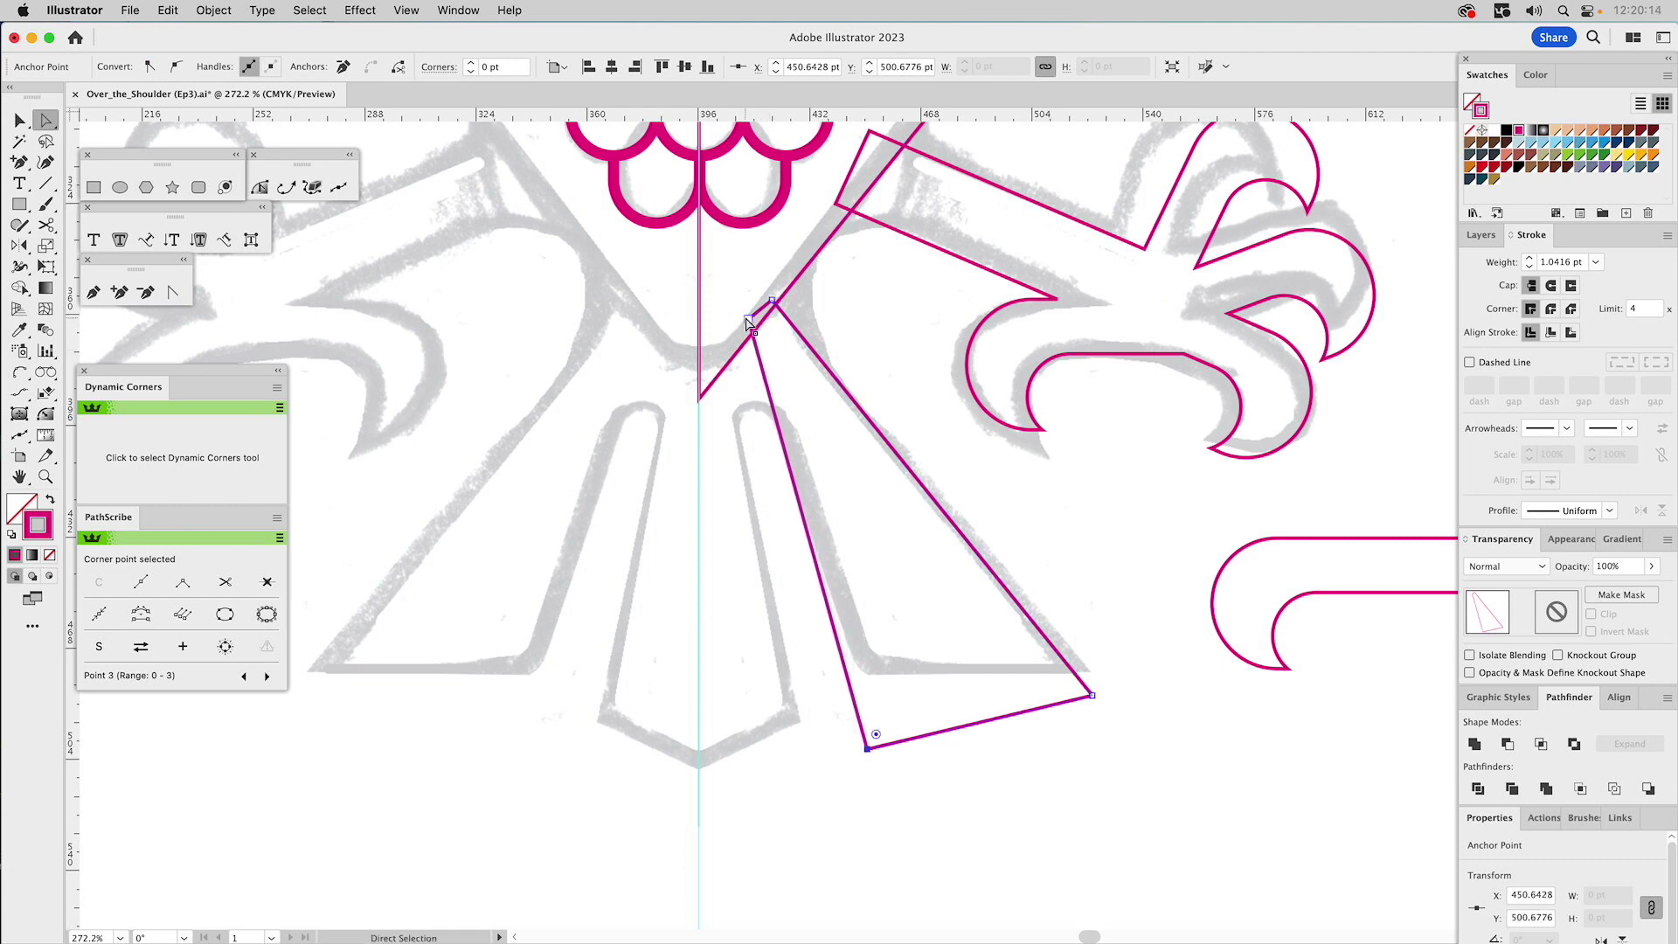
pyautogui.moveTo(748, 322); pyautogui.dragTo(735, 325)
# - Try a 12 pt mitered offset path around the adjusted tail feather
pyautogui.press('v')
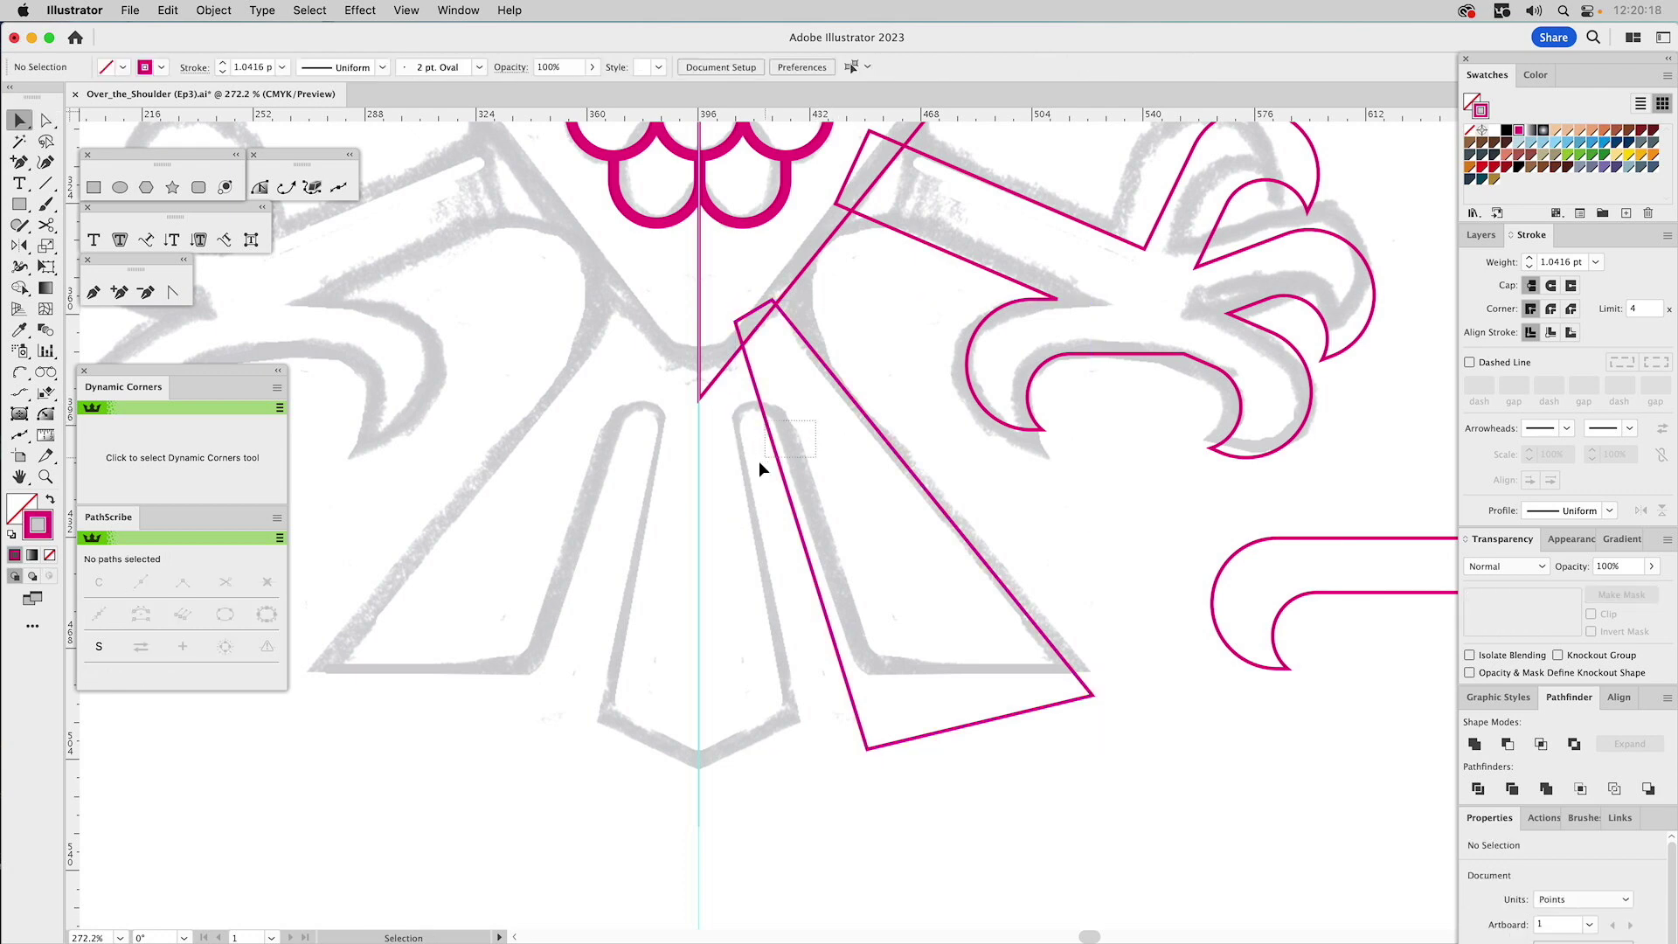
pyautogui.click(214, 10)
pyautogui.moveTo(238, 469)
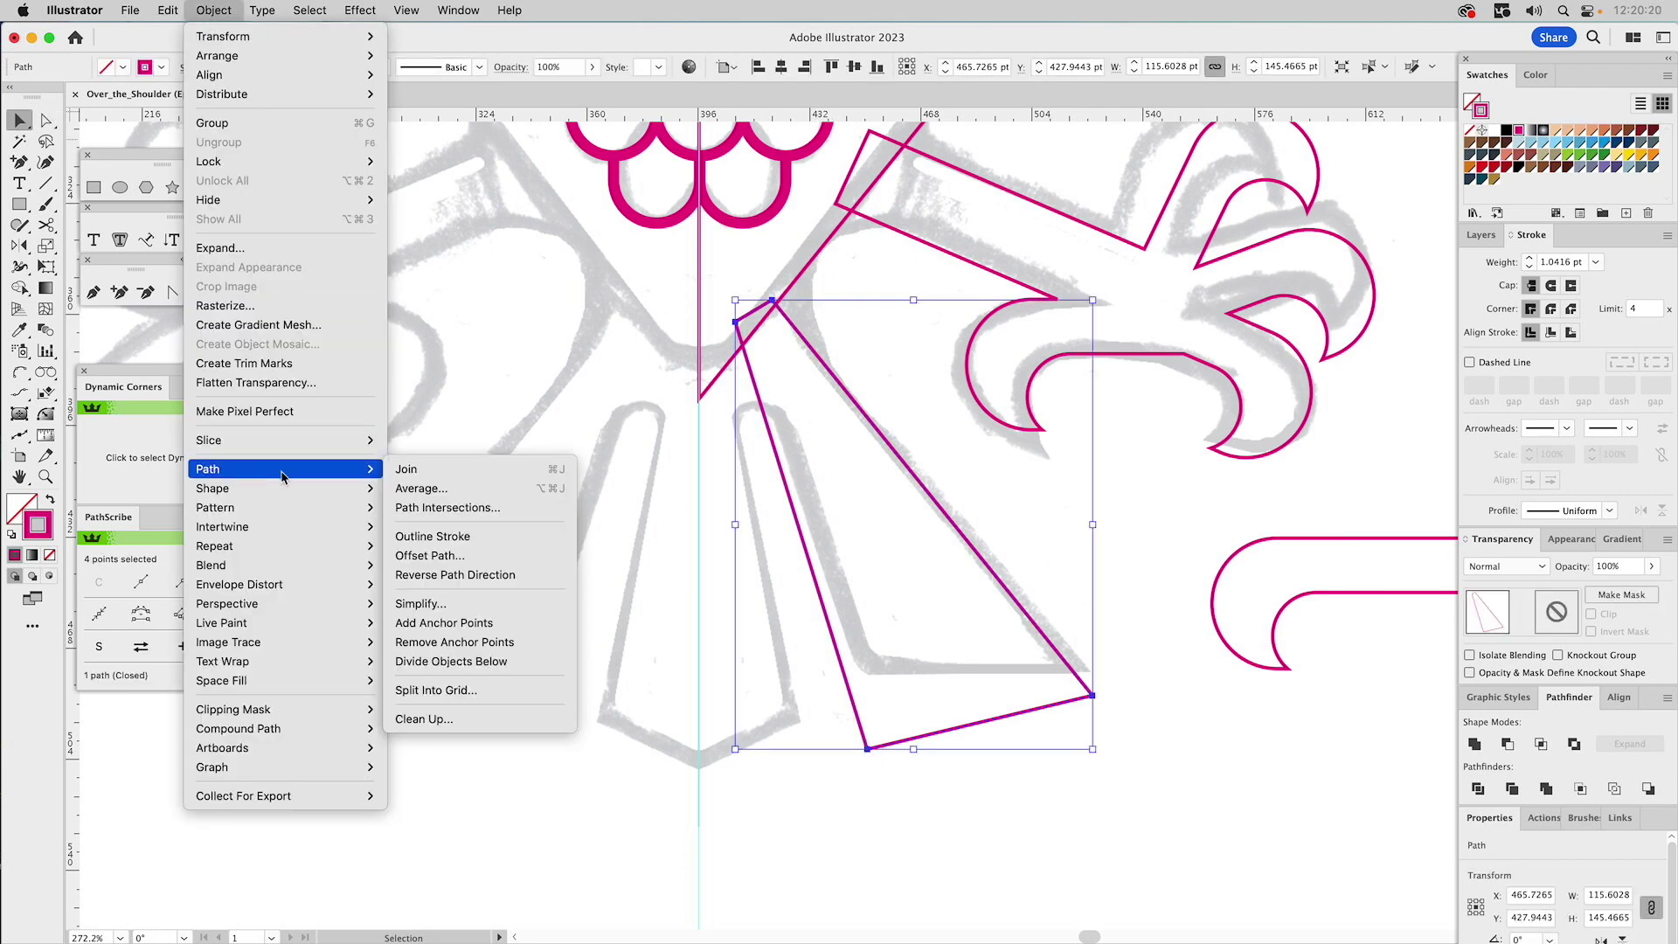
pyautogui.click(423, 556)
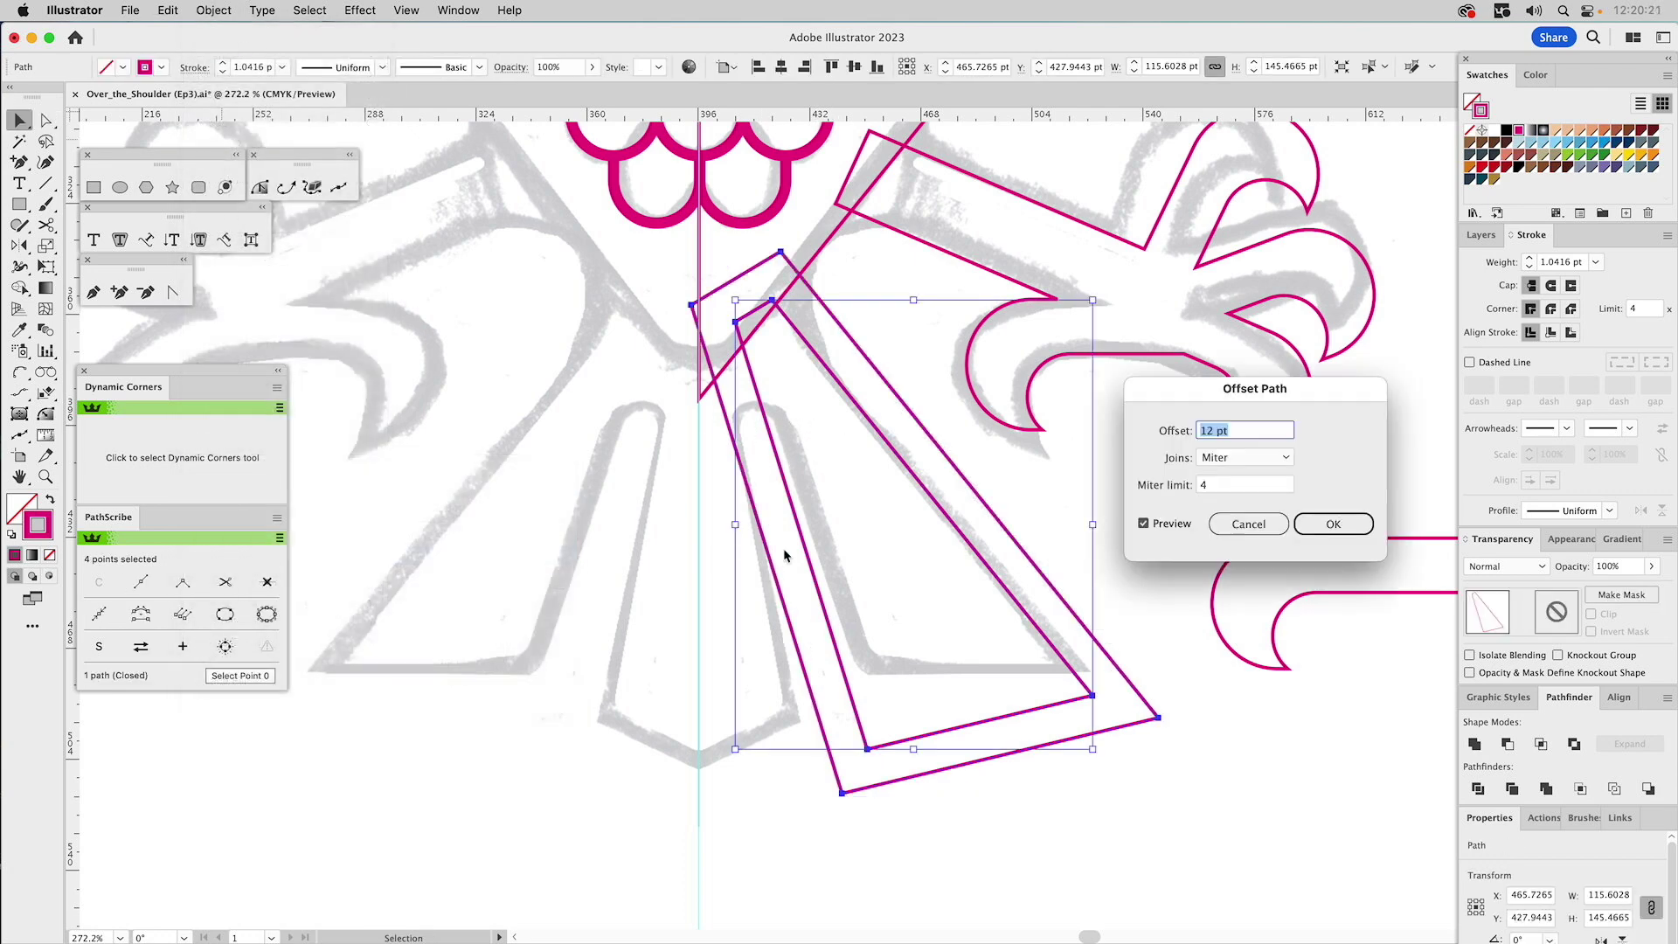
pyautogui.click(1307, 531)
pyautogui.press('Return')
# - Undo the second offset and the shifts of the feather's inner points
pyautogui.press('super+z')
pyautogui.press('super+z')
pyautogui.press('super+z')
pyautogui.press('super+z')
# - Create a 12 pt offset path with miter joins around the right tail feather as a spacing guide
pyautogui.press('v')
pyautogui.click(213, 10)
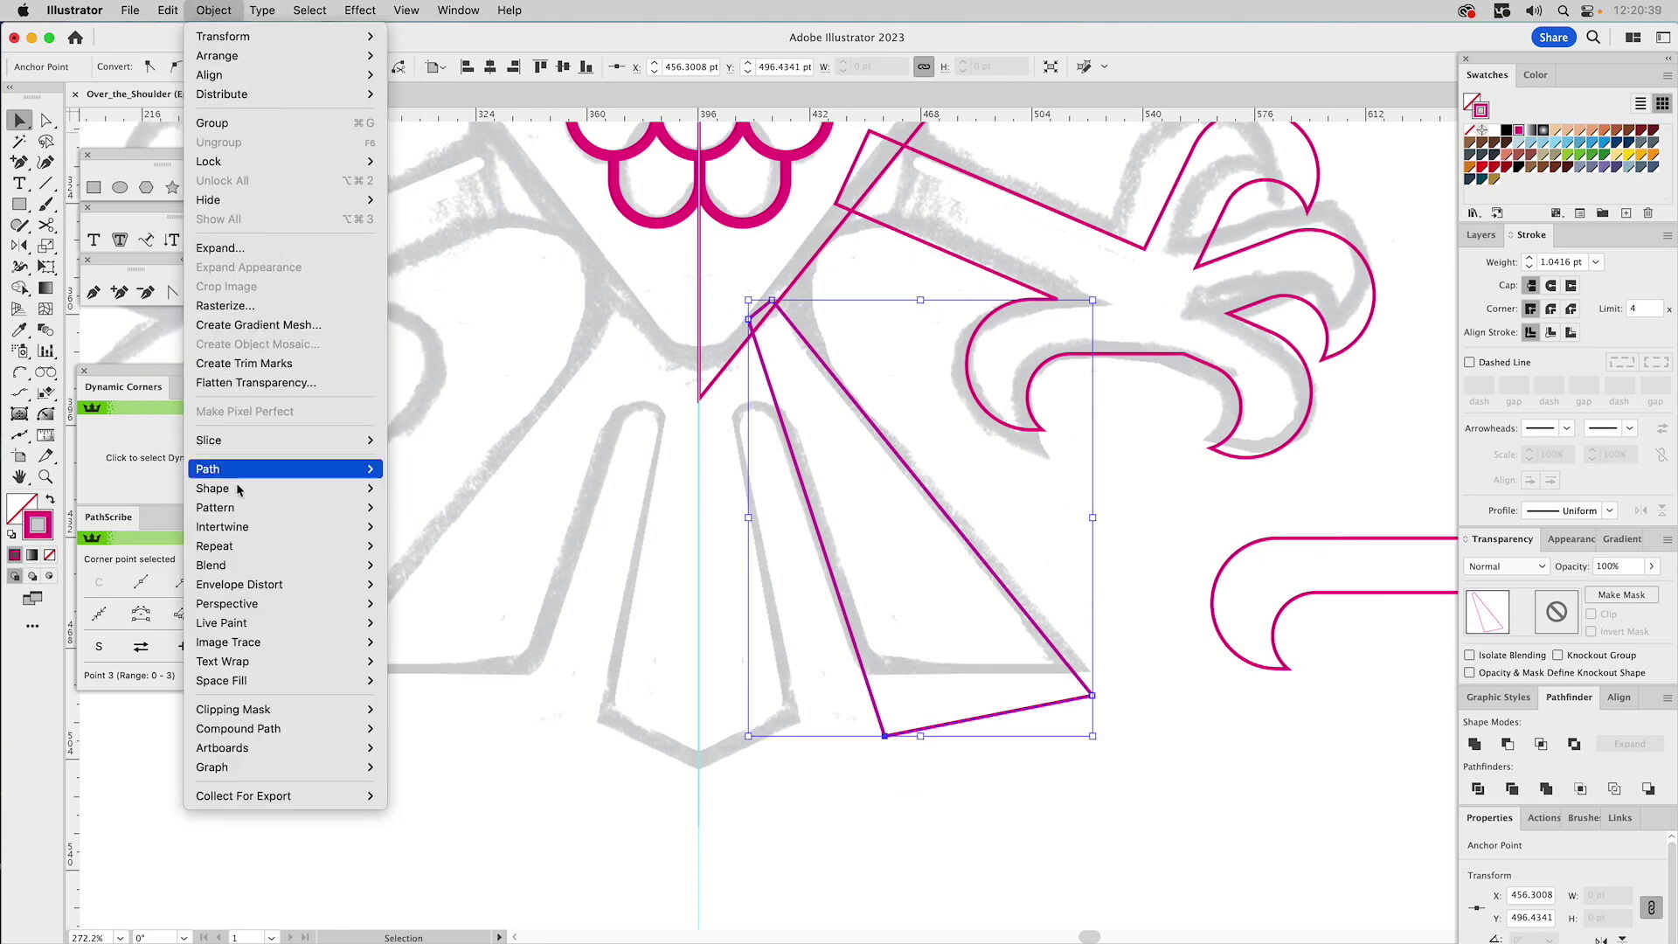
pyautogui.moveTo(242, 470)
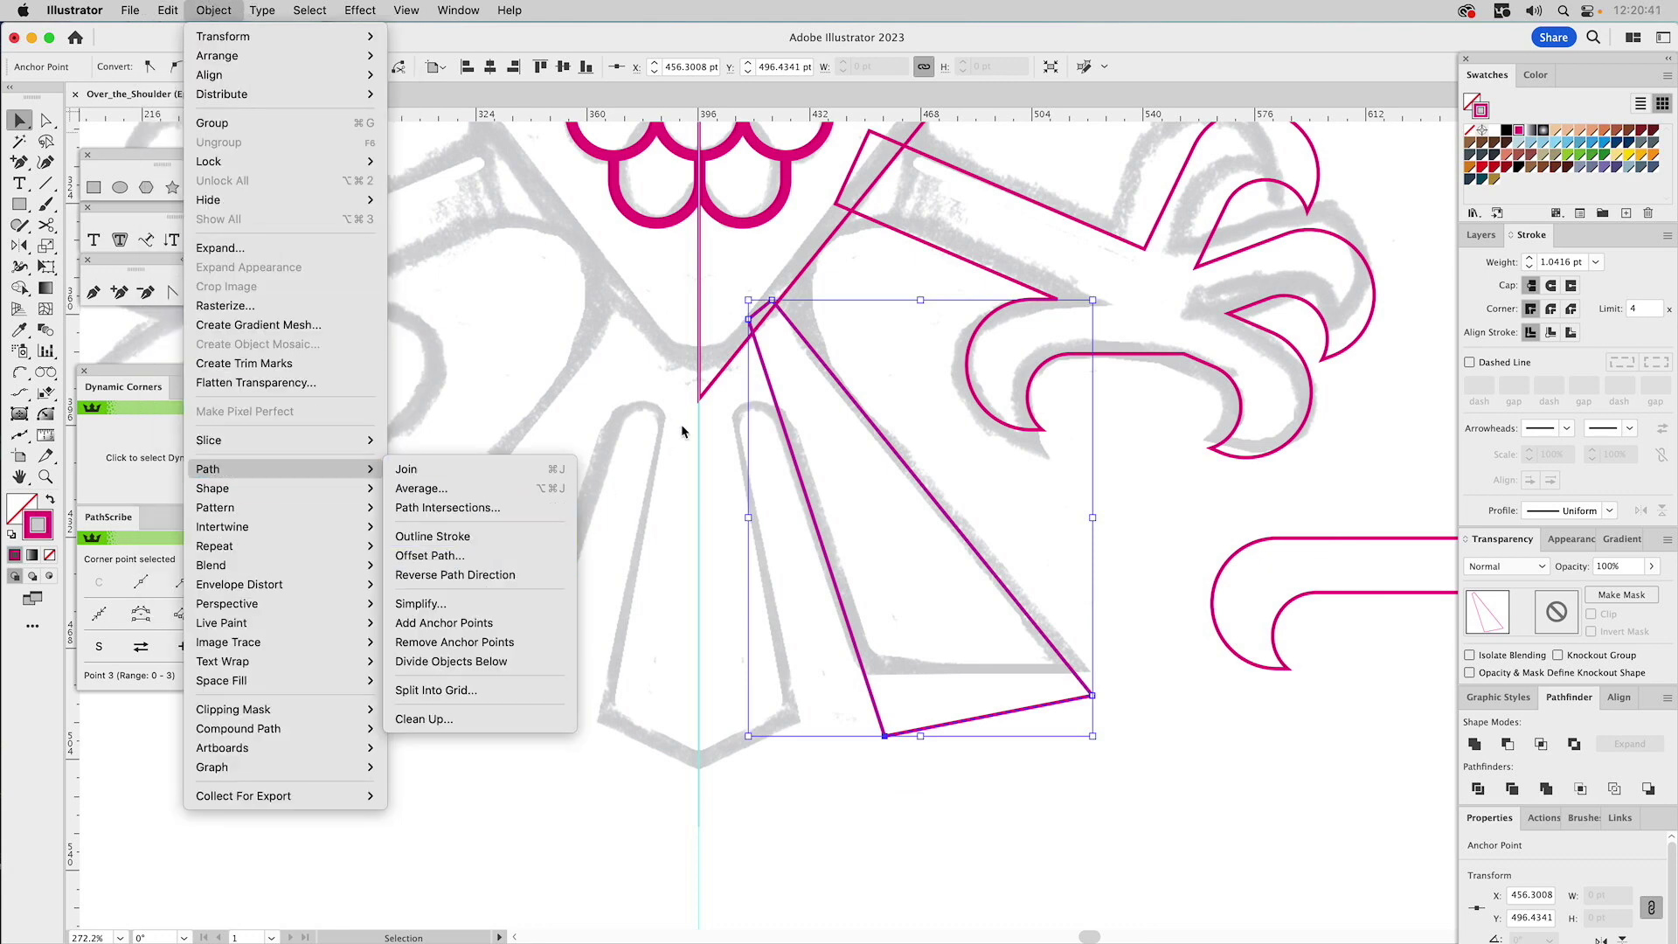
pyautogui.click(449, 557)
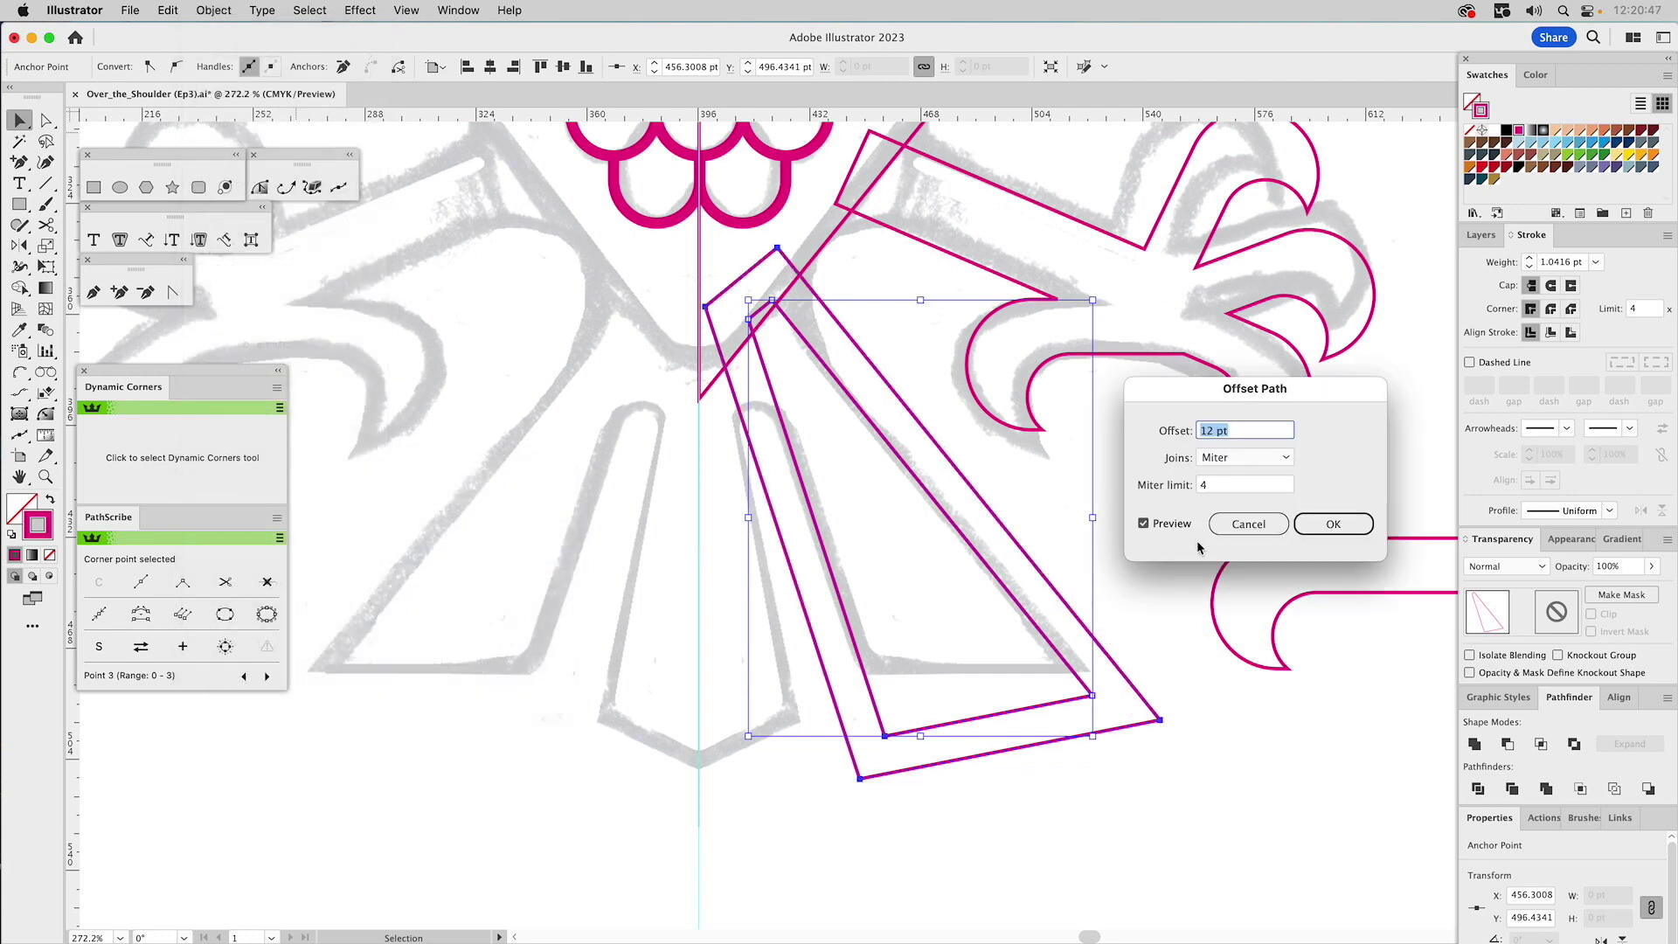
pyautogui.click(1315, 524)
pyautogui.click(874, 498)
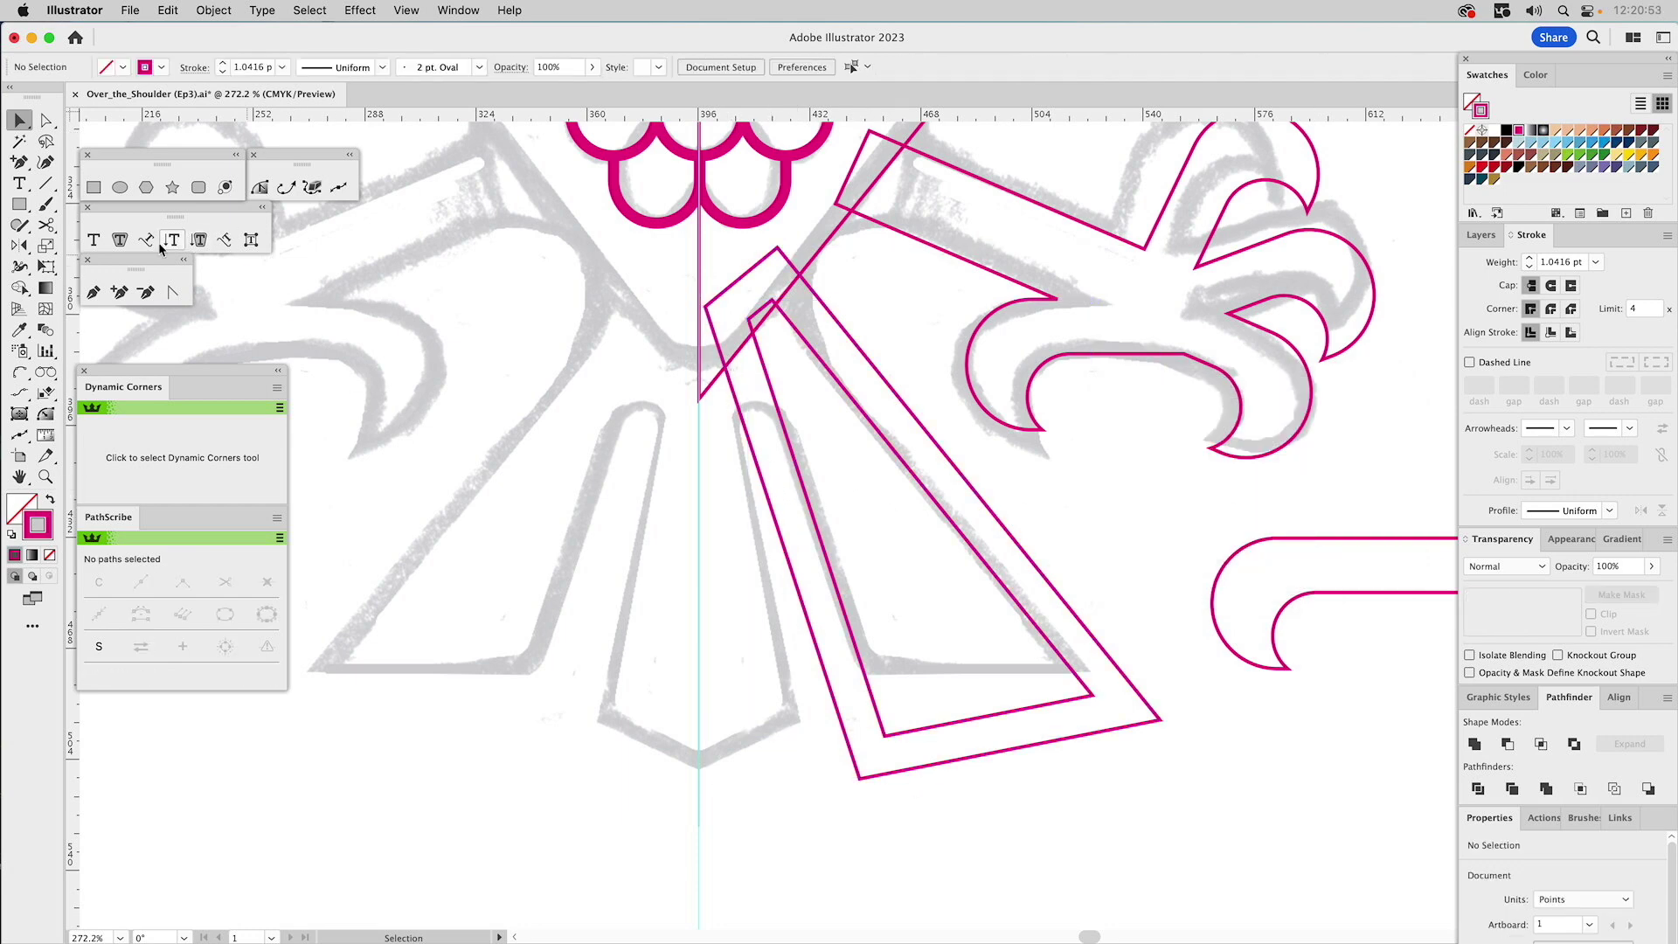
# - Draw the centre feather's right half as a closed Pen shape between the centre guide and the offset edge, and delete the offset path
pyautogui.click(93, 292)
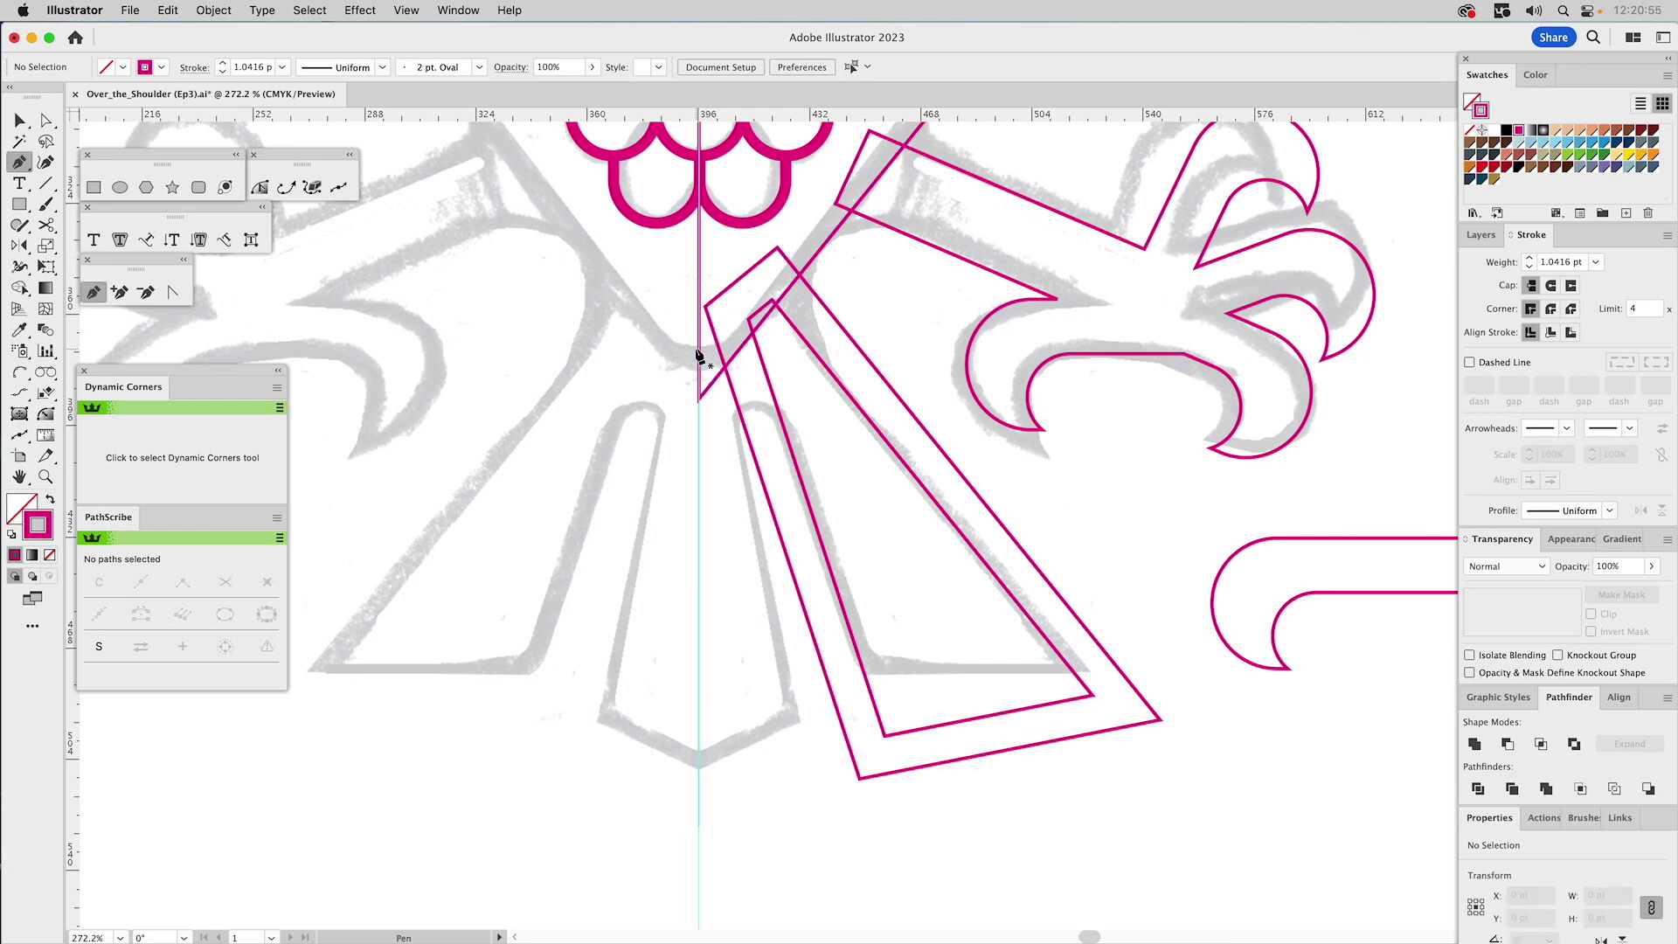
pyautogui.moveTo(699, 344); pyautogui.dragTo(717, 341)
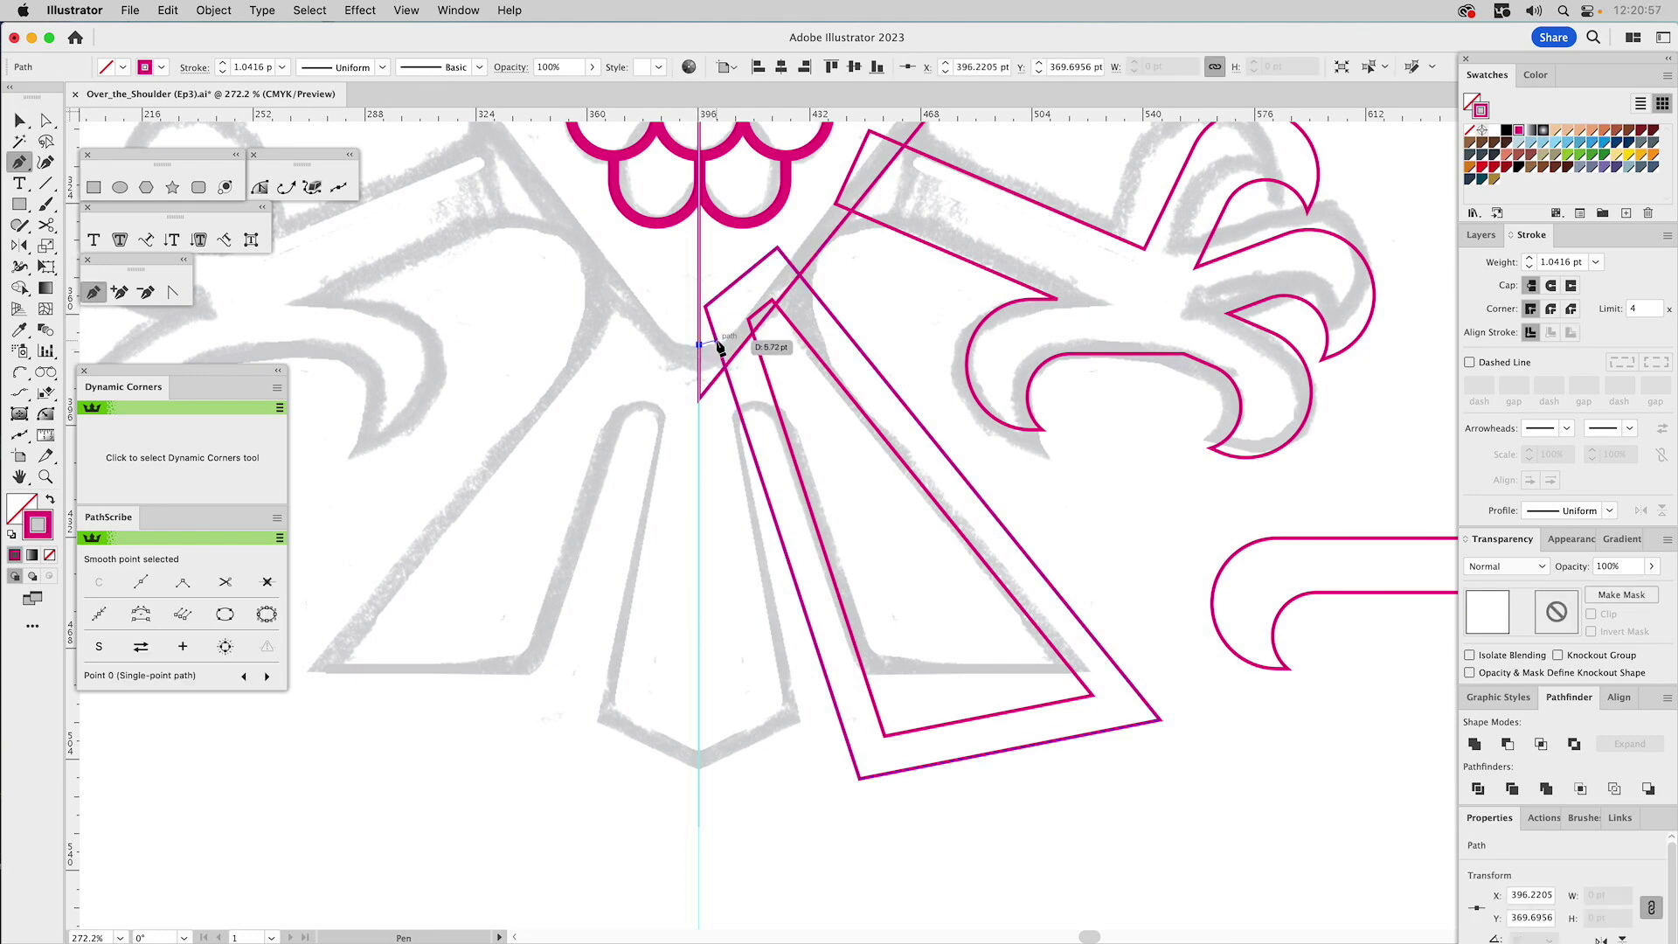
pyautogui.click(835, 704)
pyautogui.click(699, 767)
pyautogui.click(699, 343)
pyautogui.press('v')
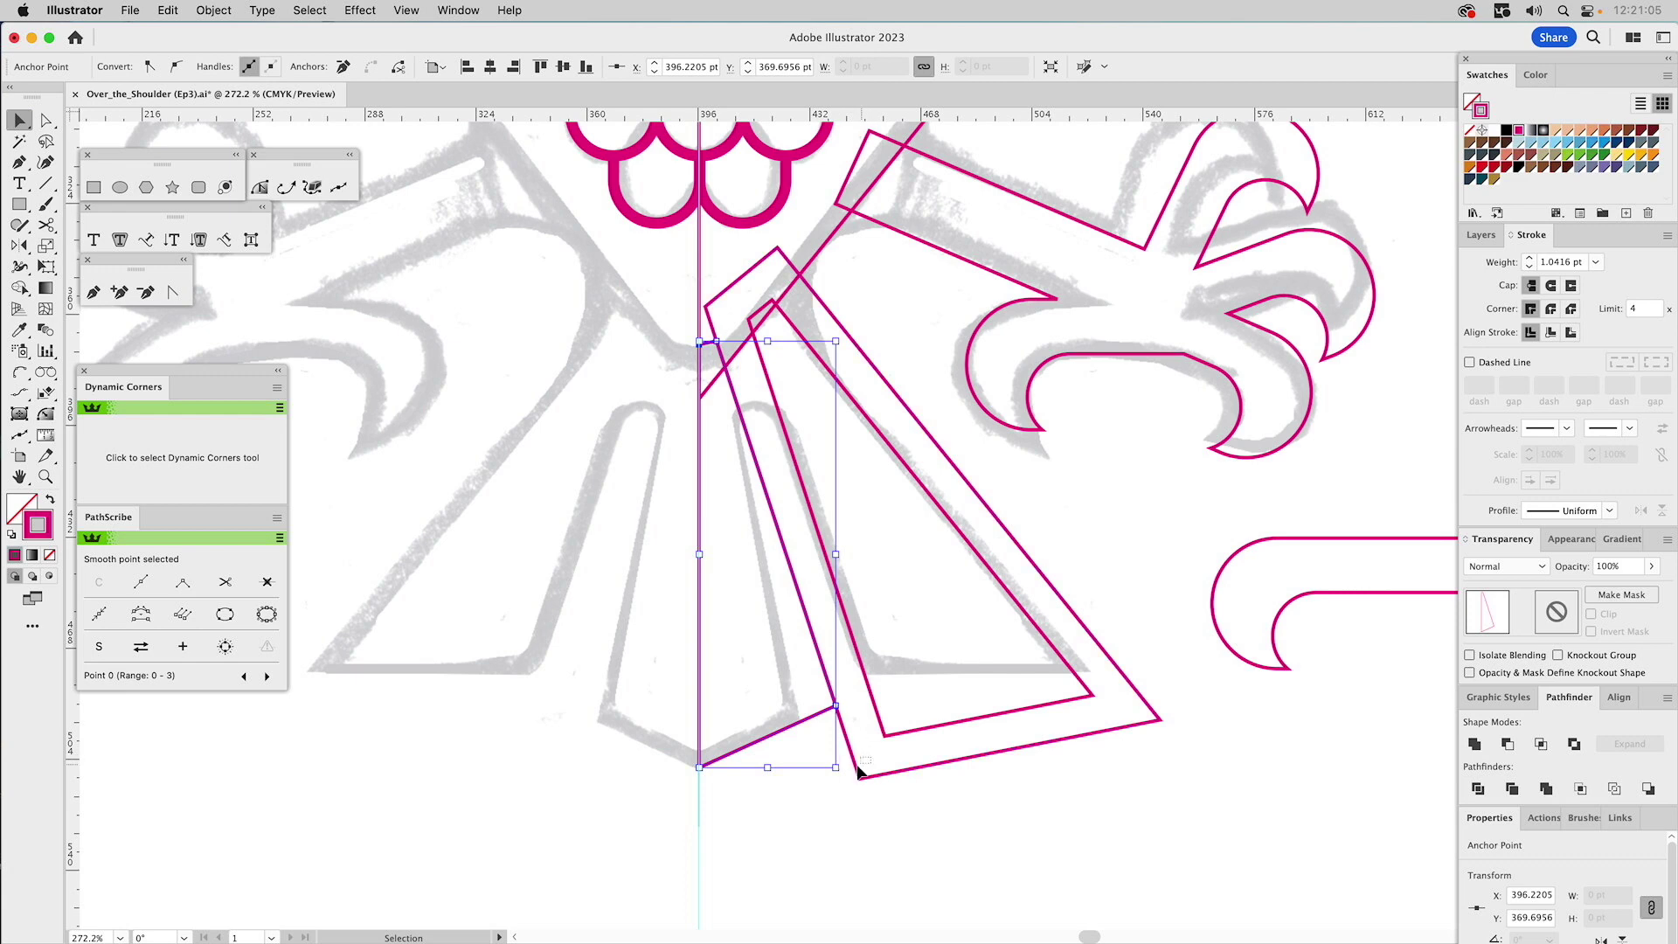
pyautogui.click(842, 770)
pyautogui.press('Delete')
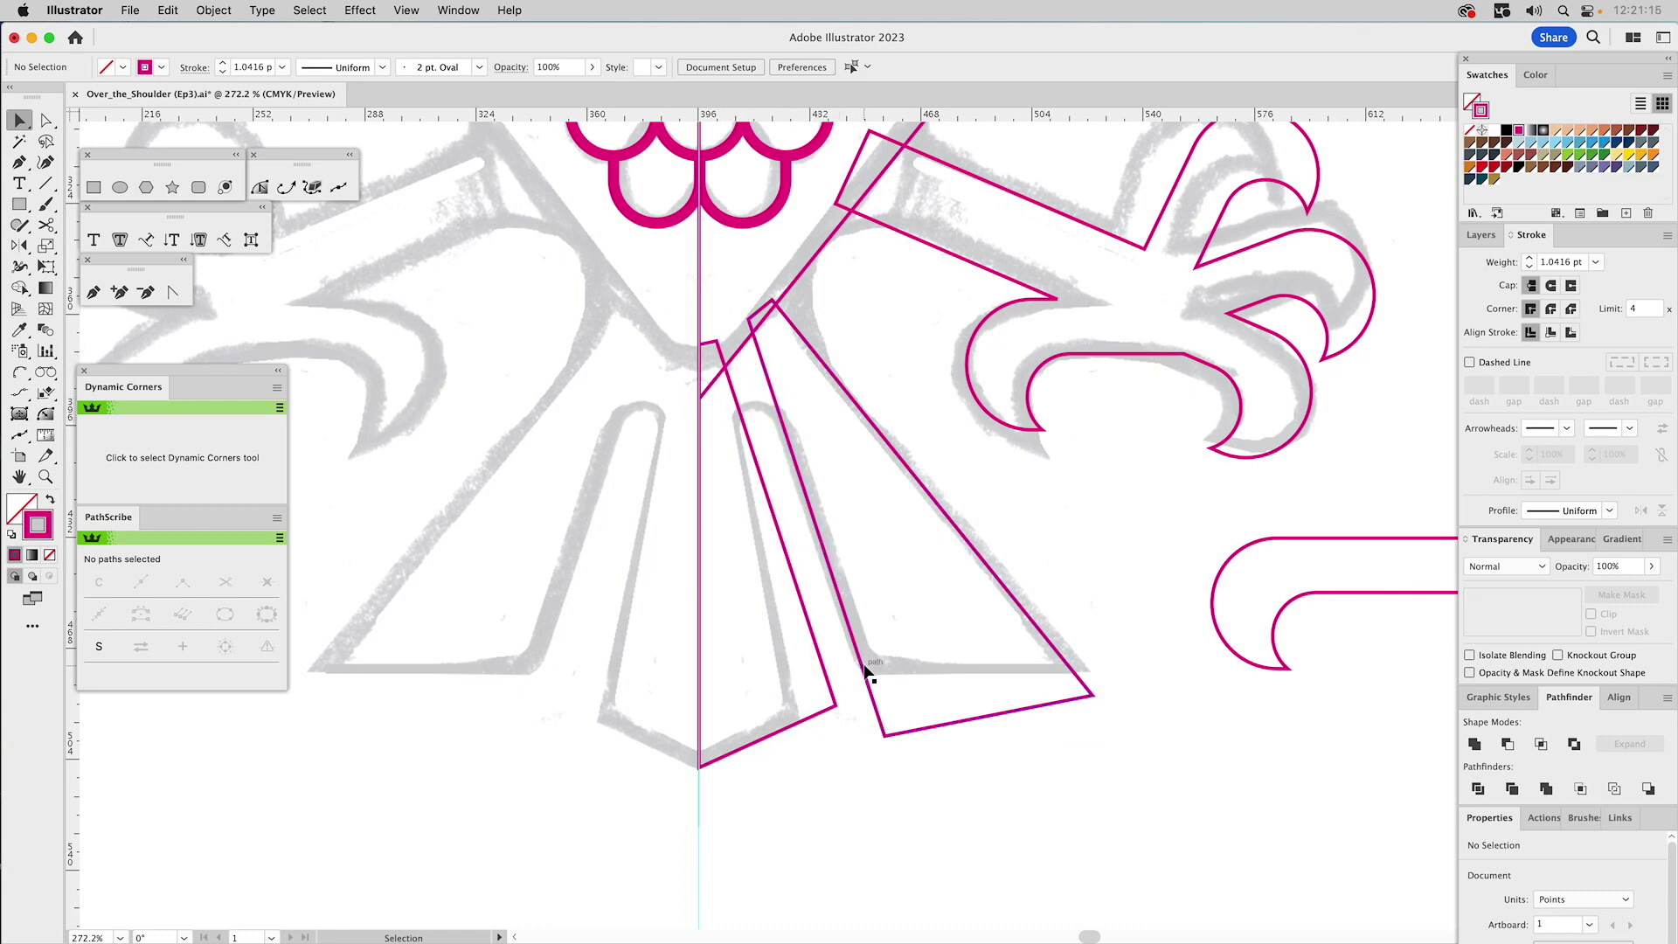
# - Cut the right tail feather's bottom flat by subtracting a rectangle of about 77 × 40 pt placed across its lower end
pyautogui.click(94, 187)
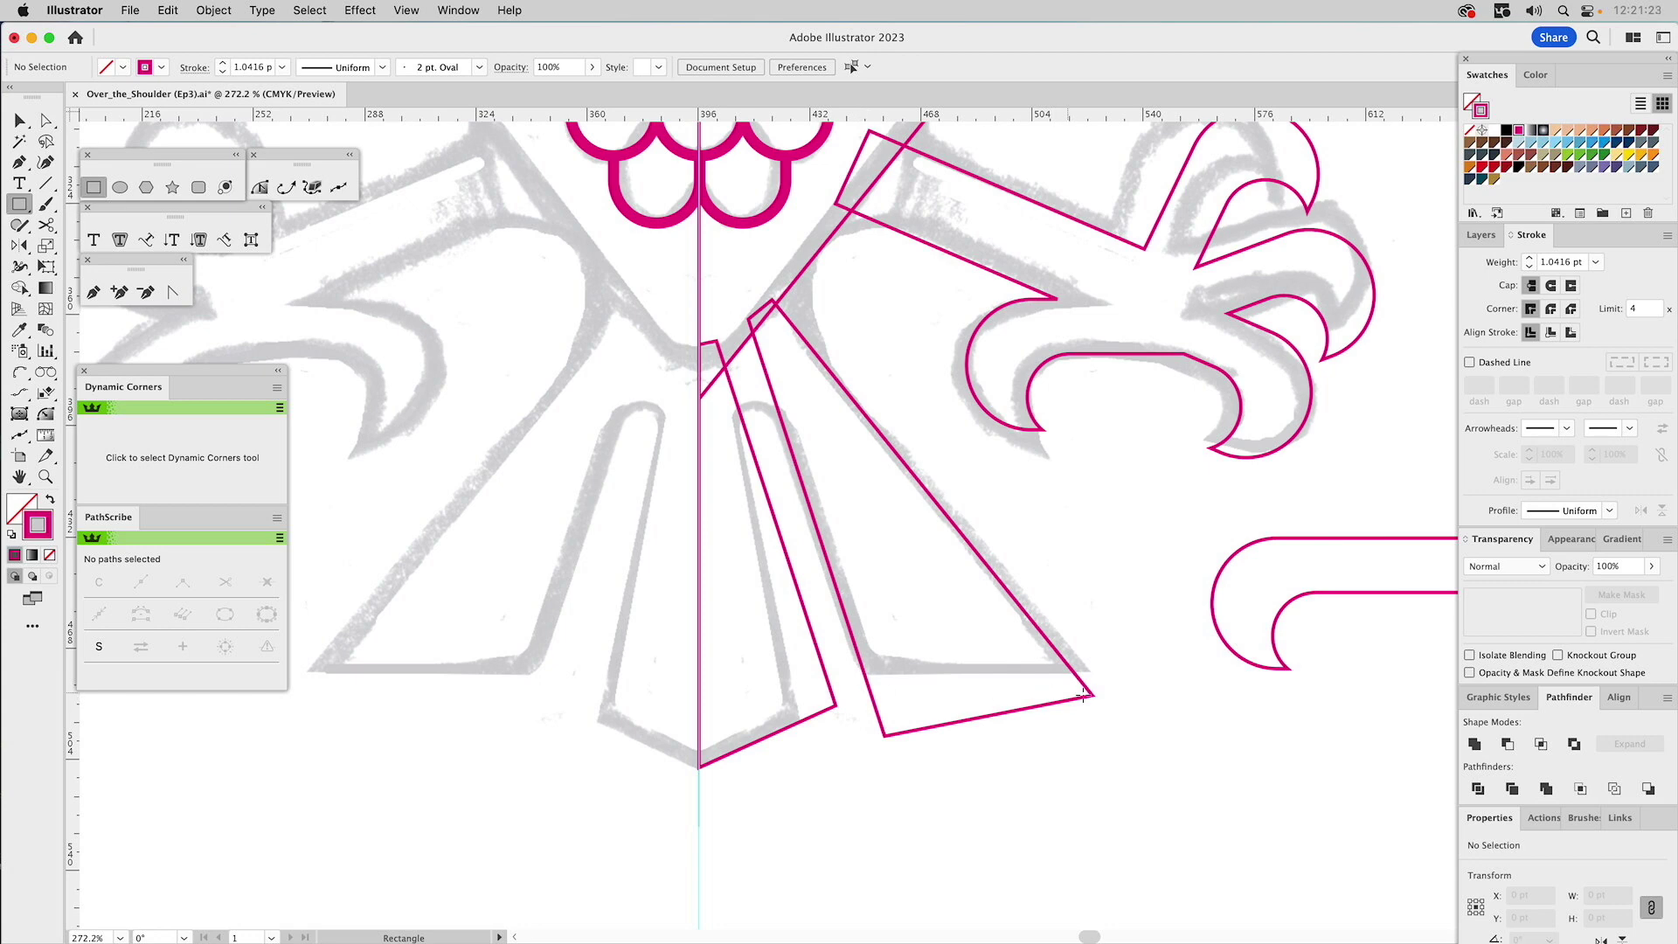
pyautogui.moveTo(1084, 699); pyautogui.dragTo(854, 816)
pyautogui.press('v')
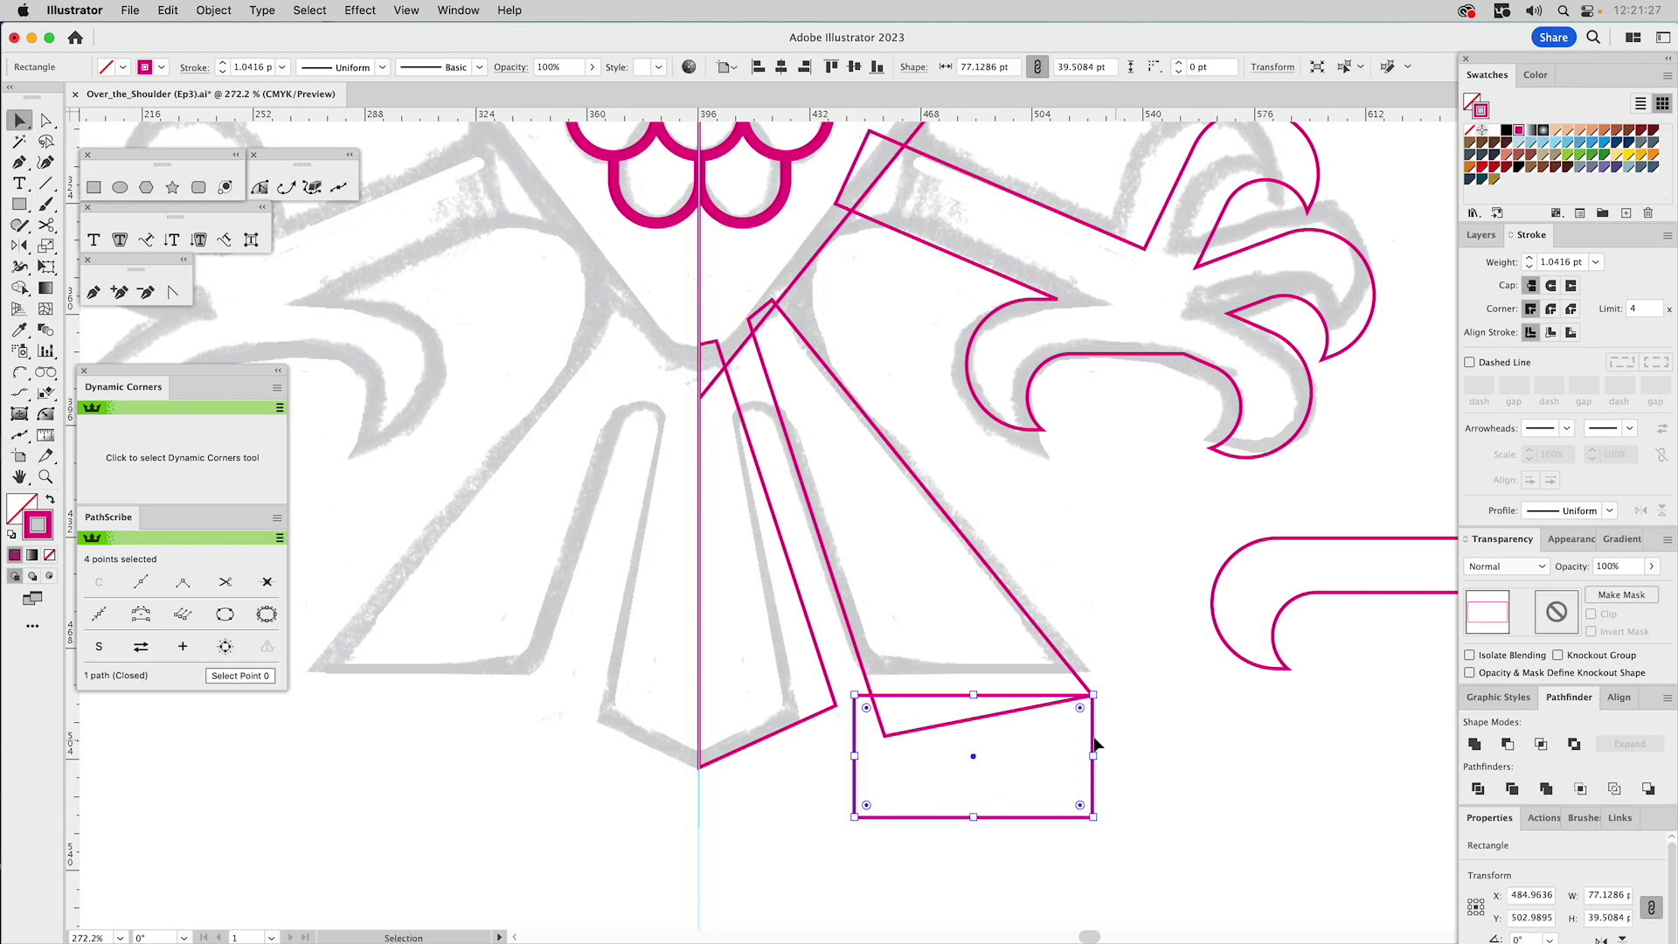
pyautogui.moveTo(1094, 732); pyautogui.dragTo(1101, 723)
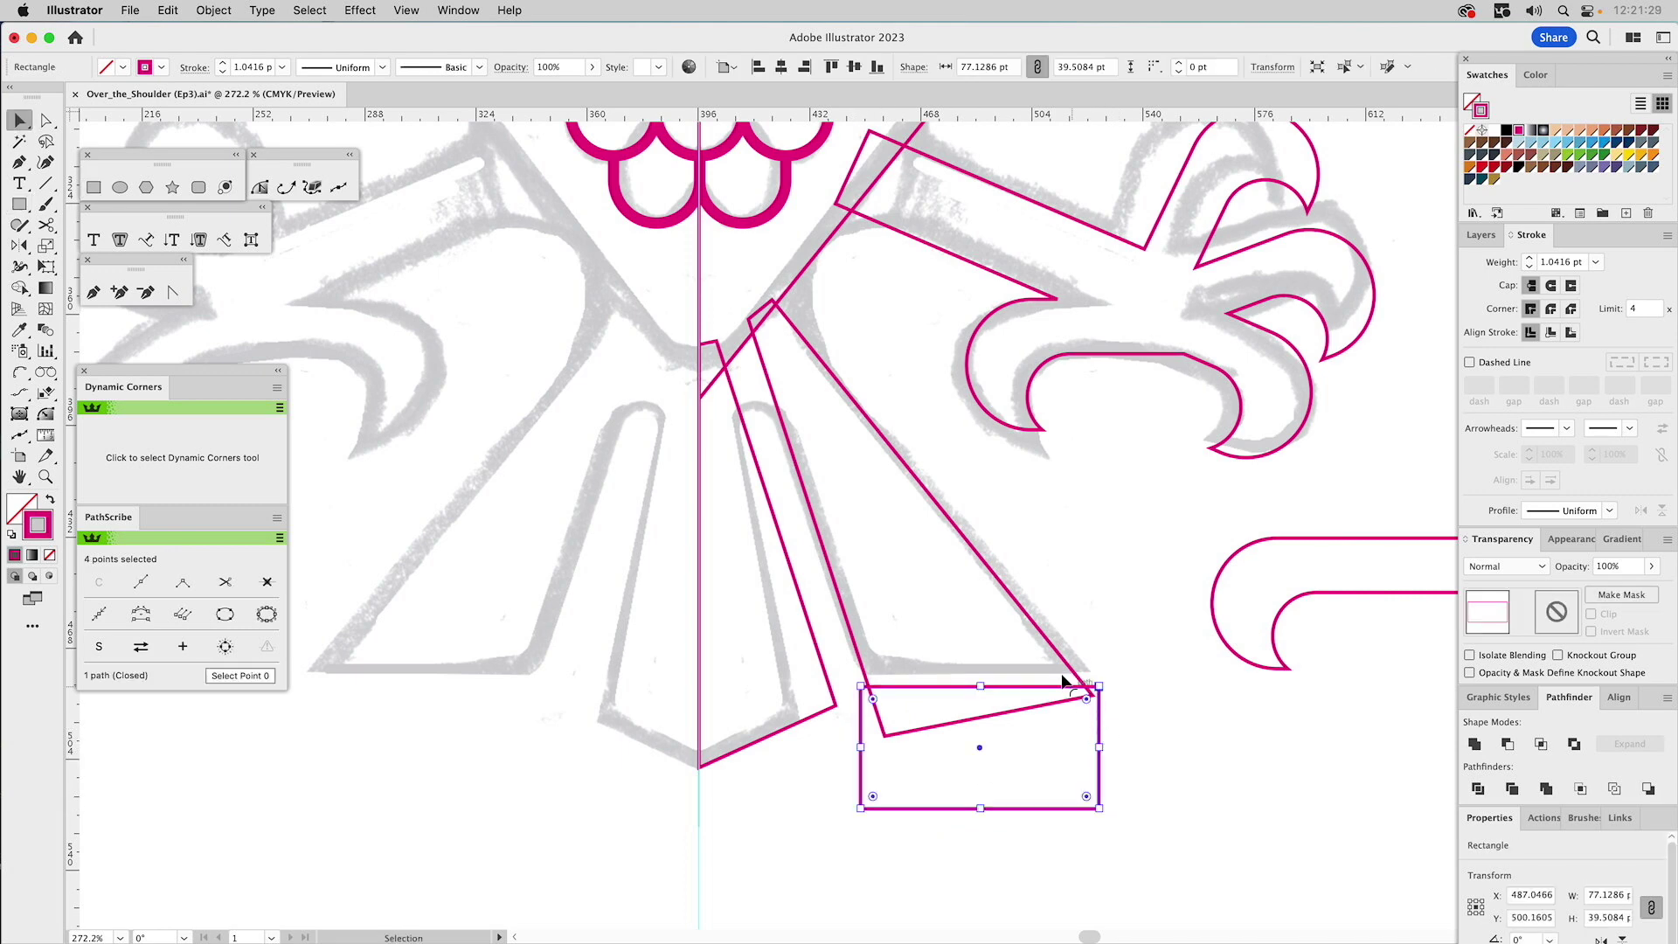
pyautogui.keyDown('shift'); pyautogui.click(1052, 645); pyautogui.keyUp('shift')
pyautogui.click(1506, 744)
pyautogui.press('super+h')
# - Move the half centre feather slightly up and just across the centre guide to fit the sketched feather tip
pyautogui.press('a')
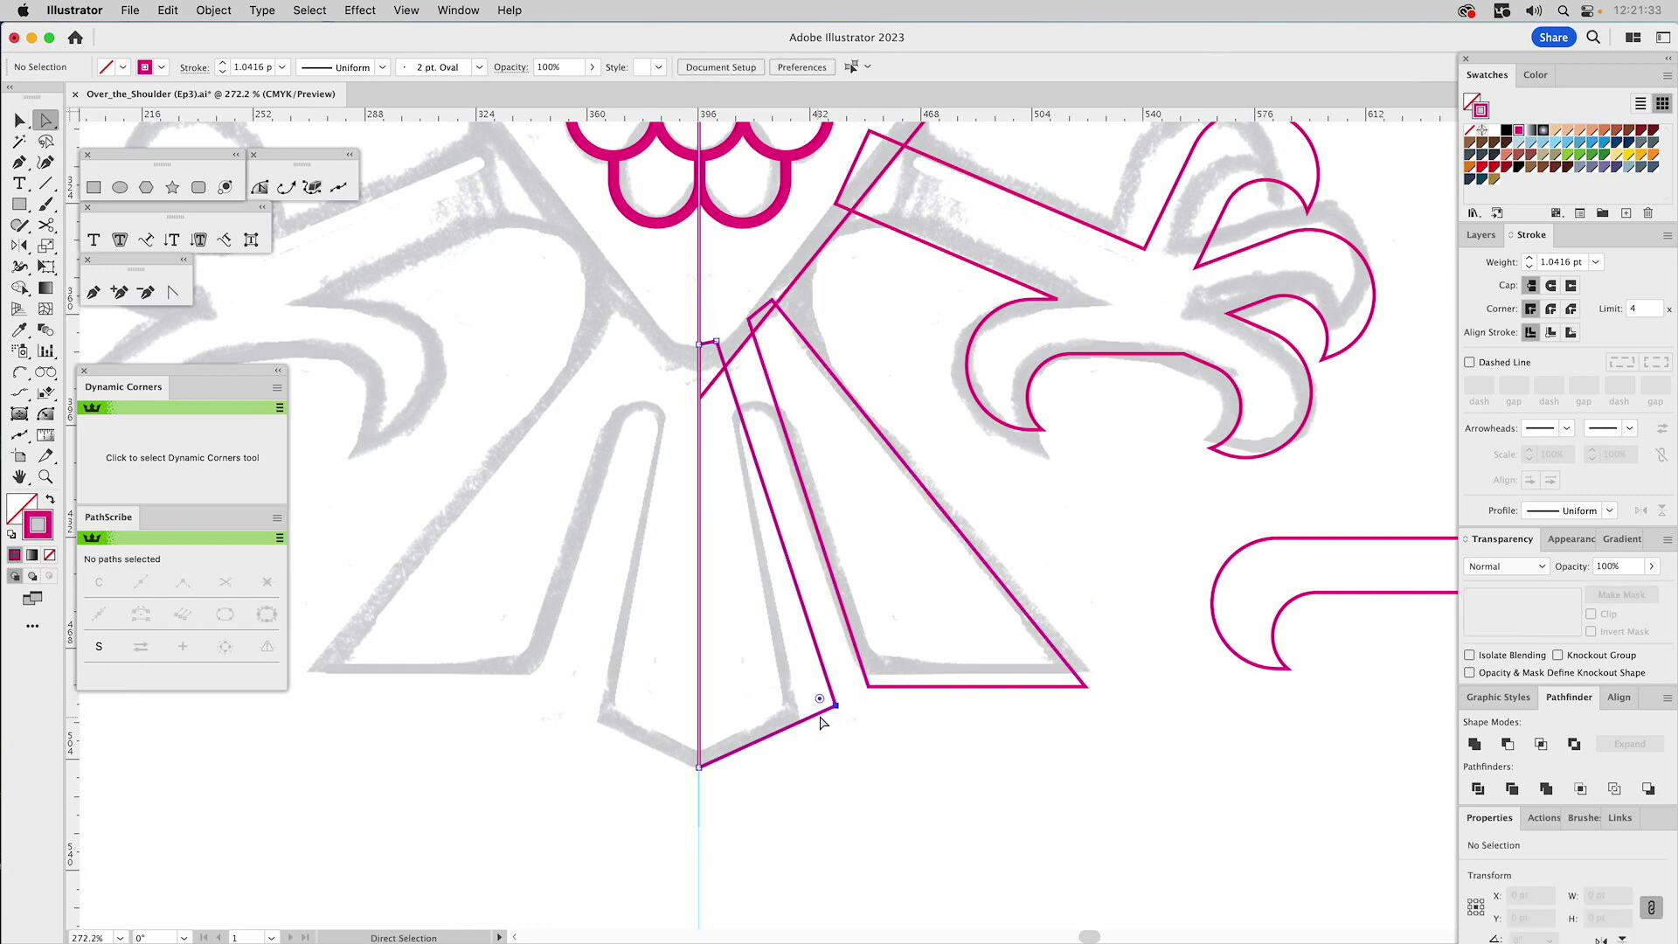
pyautogui.click(835, 705)
pyautogui.moveTo(699, 767); pyautogui.dragTo(699, 764)
pyautogui.click(851, 747)
pyautogui.press('v')
pyautogui.moveTo(834, 704); pyautogui.dragTo(831, 694)
pyautogui.press('a')
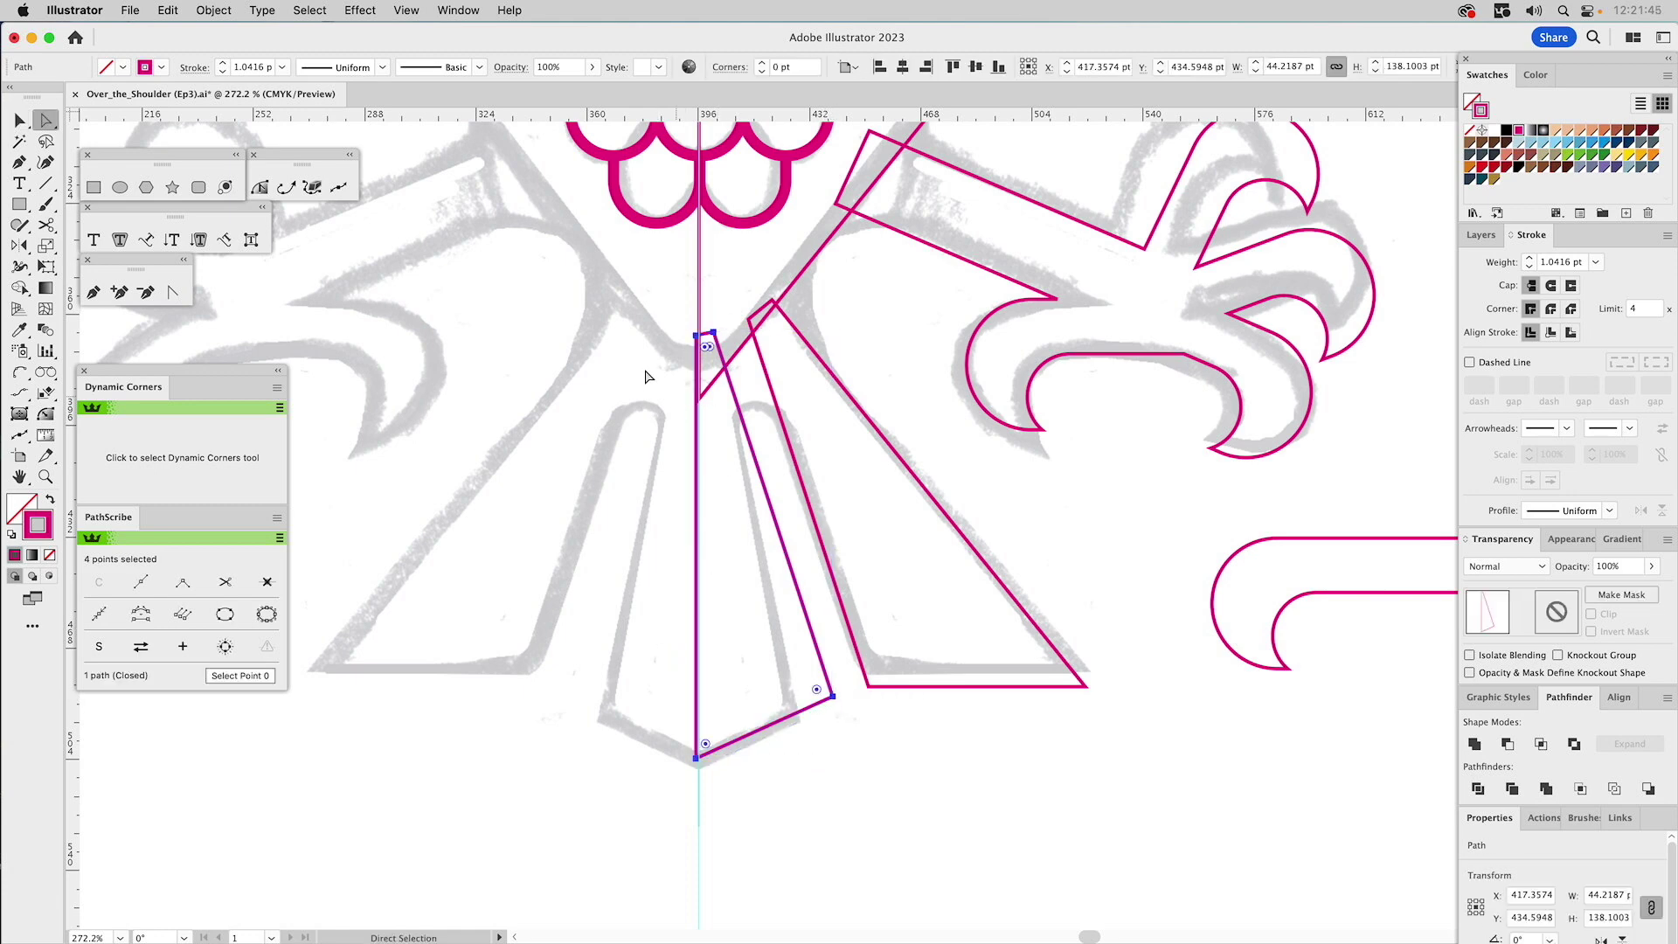
# - Draw a rectangle of about 45 × 196 pt with its edge on the centre guide, covering the half feather's overhanging sliver
pyautogui.click(93, 187)
pyautogui.moveTo(559, 867); pyautogui.dragTo(699, 260)
pyautogui.press('v')
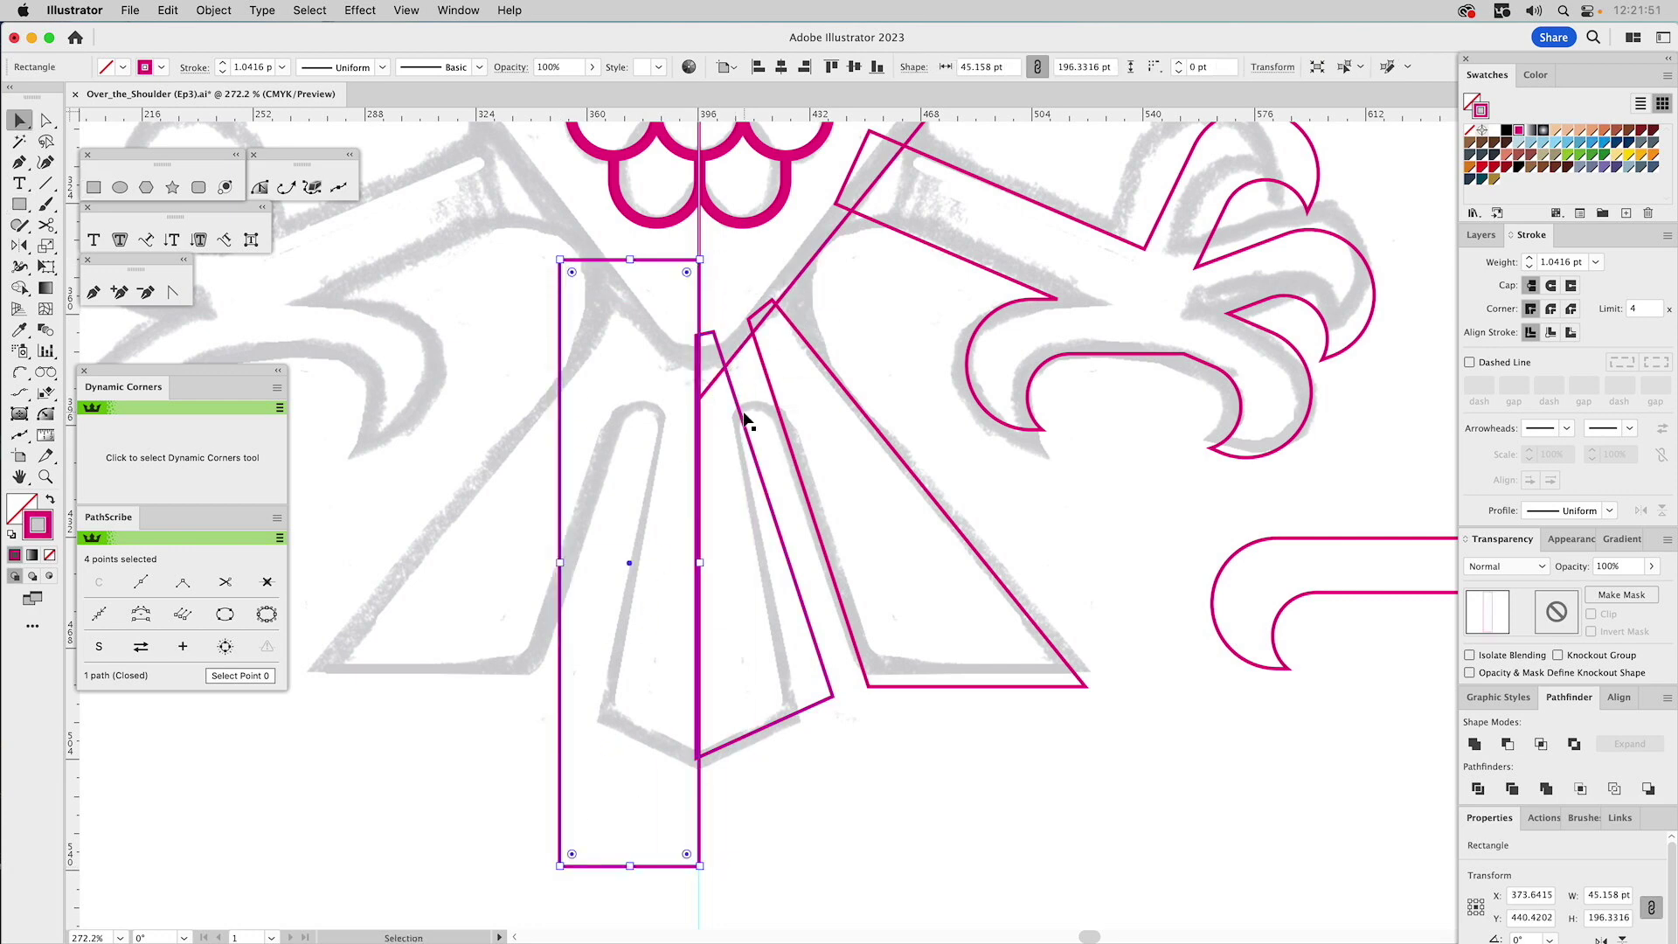
# - Subtract the tall rectangle from the central tail feather so that it is trimmed along the vertical centre guide
pyautogui.keyDown('shift'); pyautogui.click(746, 423); pyautogui.keyUp('shift')
pyautogui.click(1507, 743)
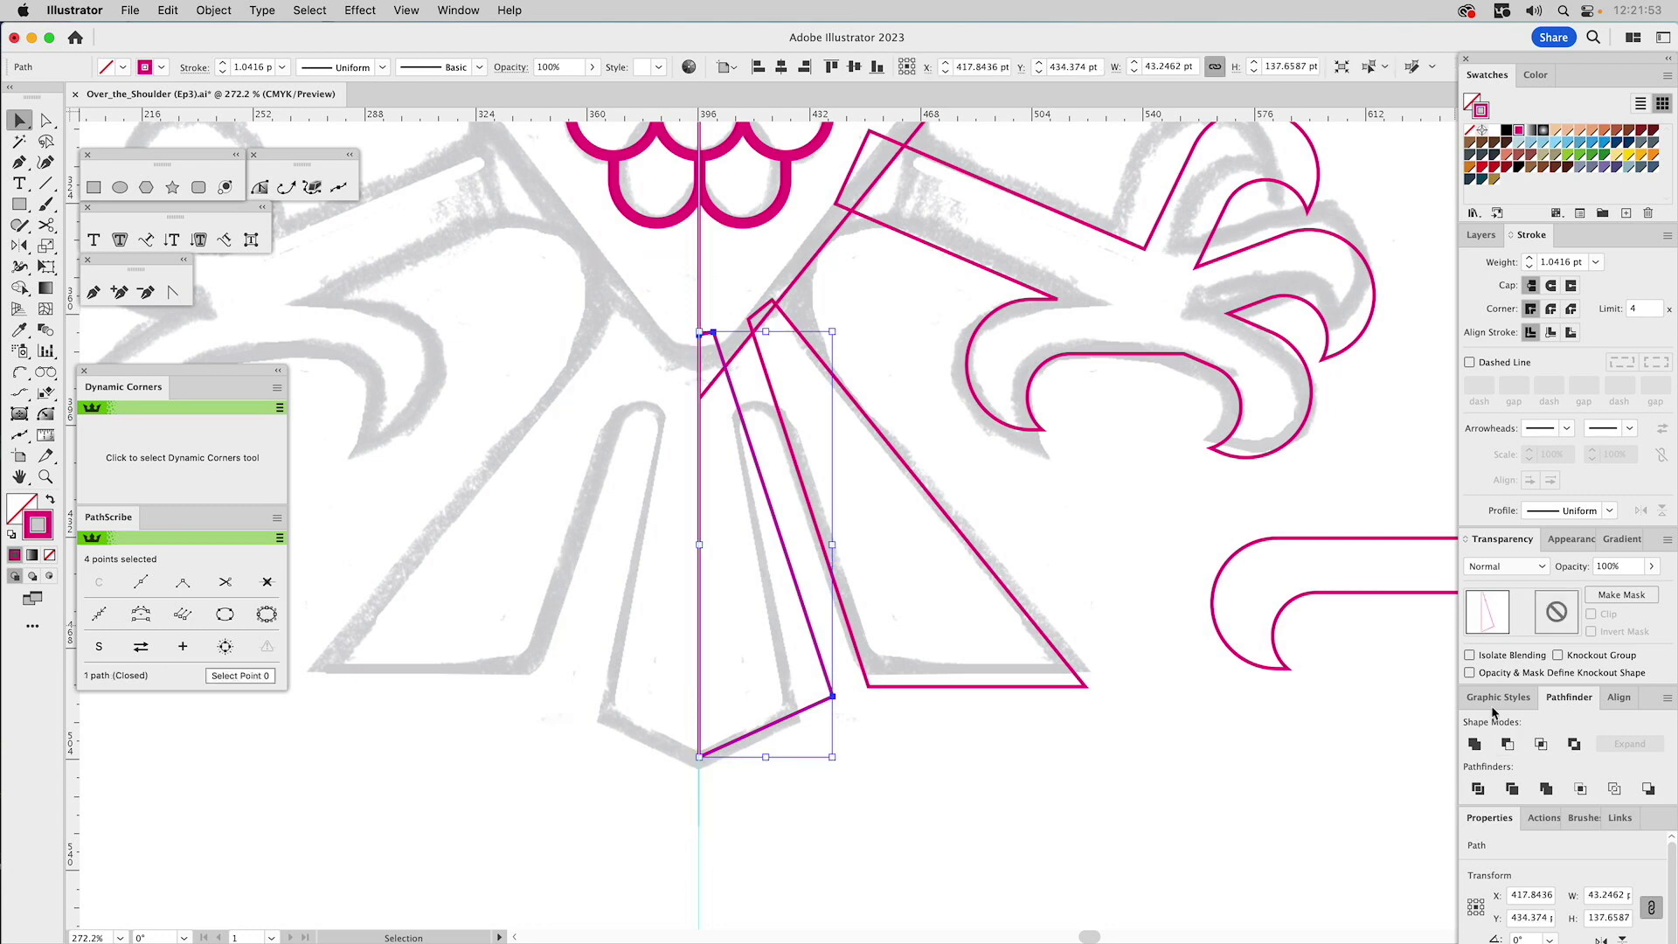
pyautogui.click(902, 332)
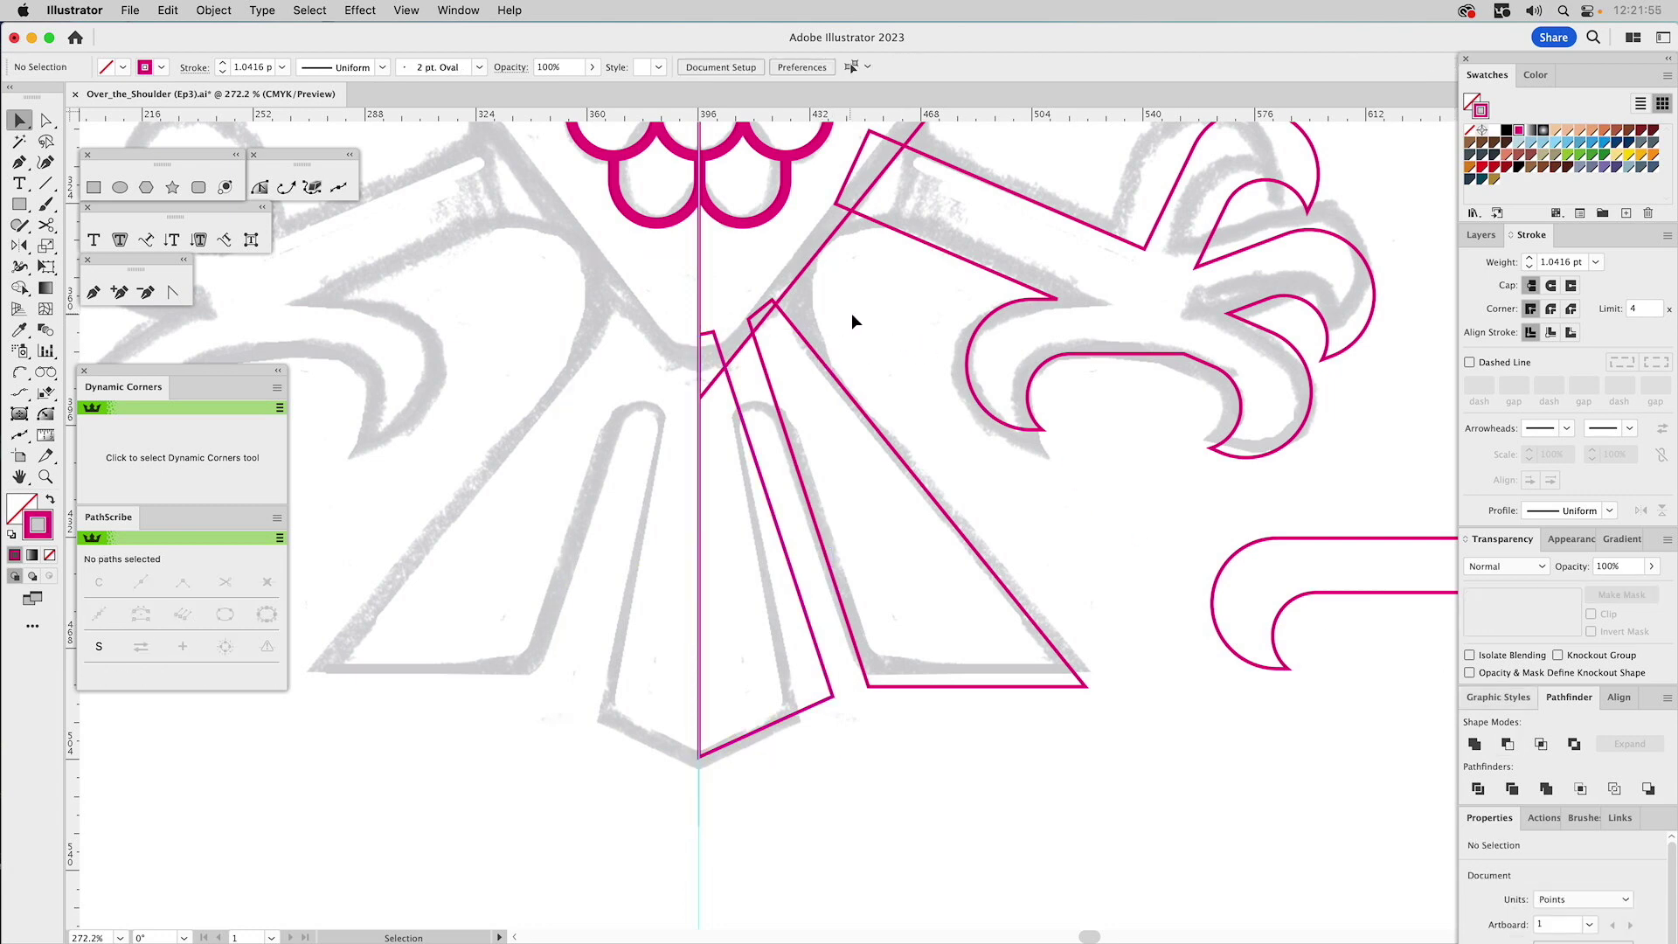
# - Move the spare claw shape beside the tail from the Build layer to the hidden X layer
pyautogui.scroll(5, 908, 393)
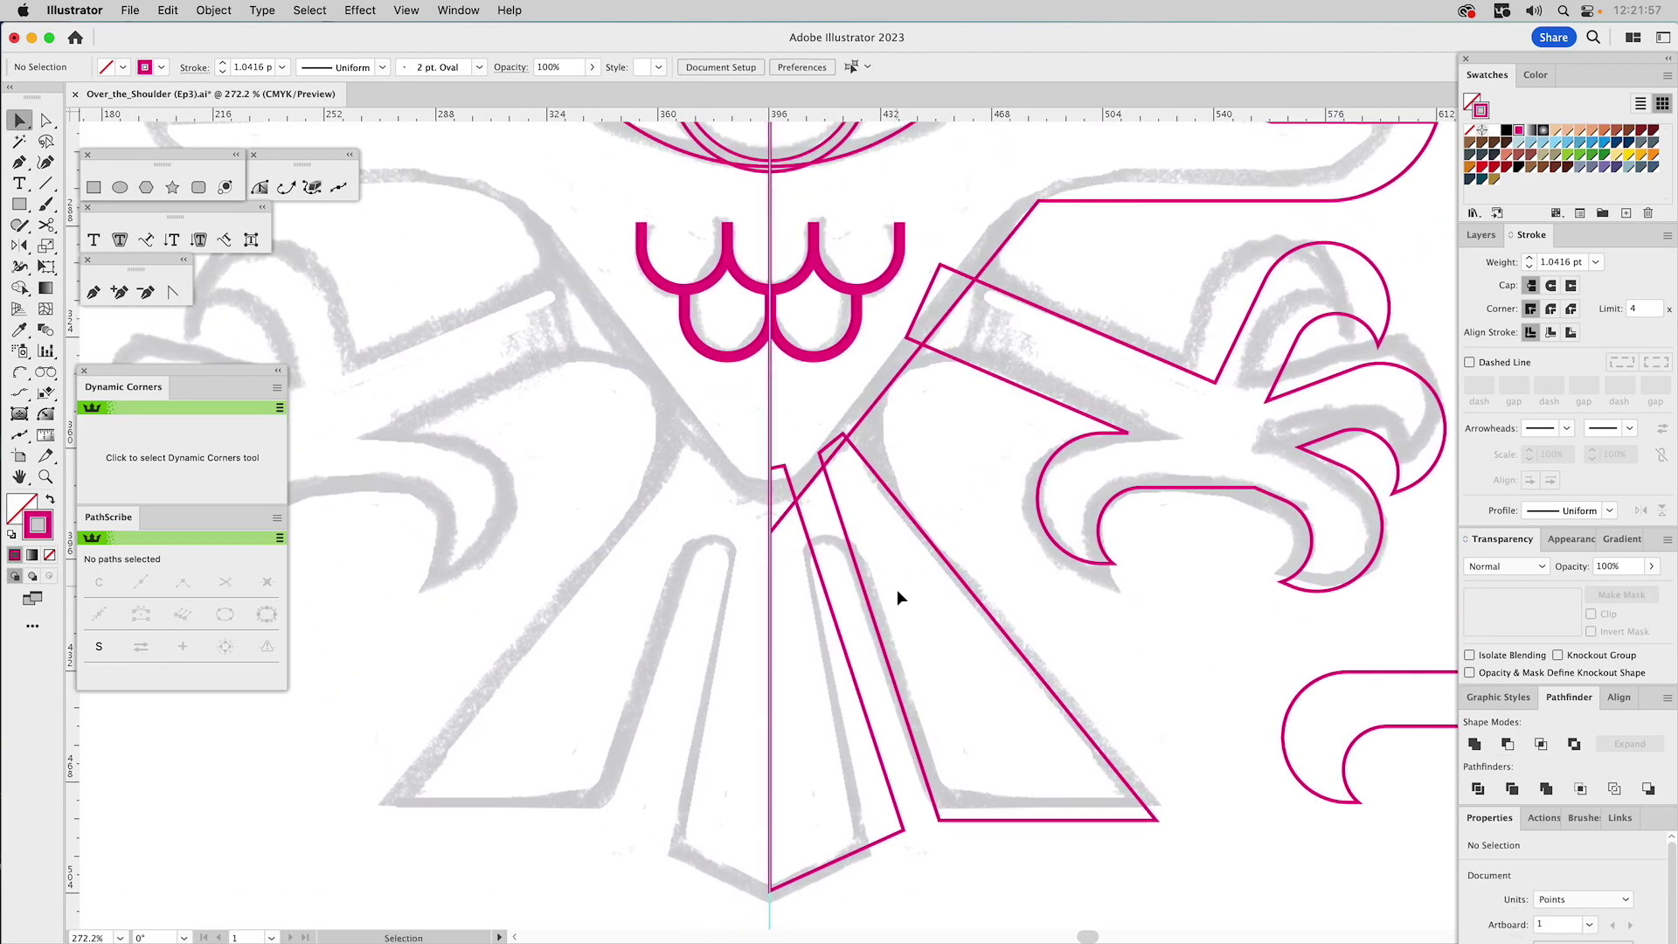
pyautogui.scroll(15, 911, 560)
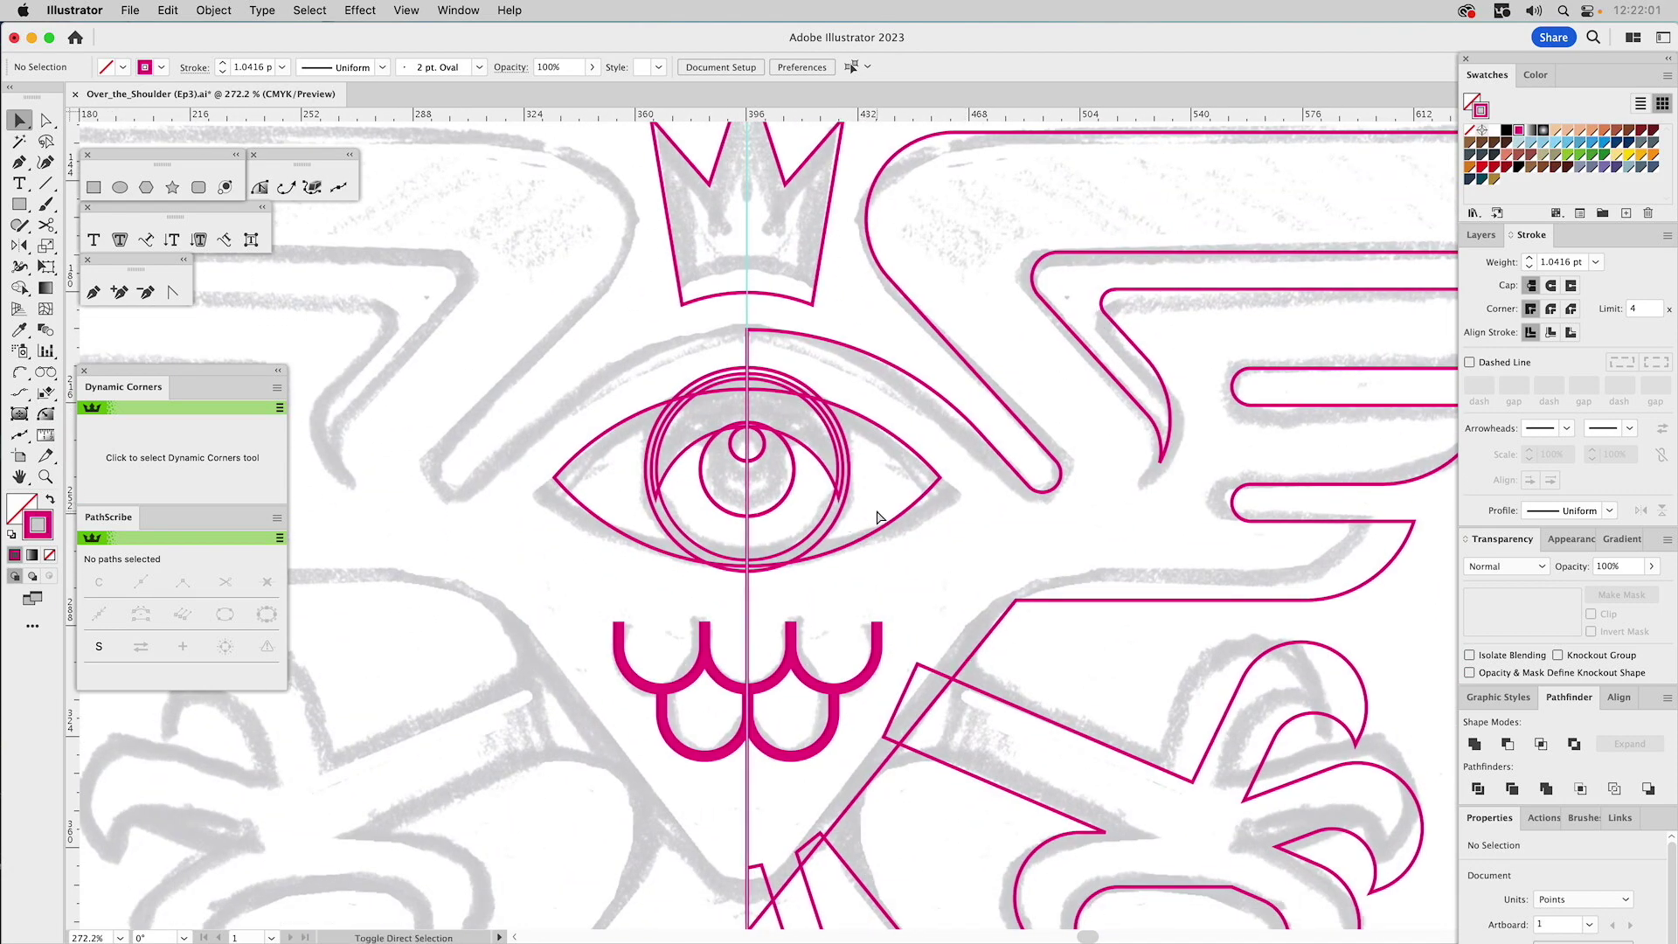
pyautogui.press('super+0')
pyautogui.click(1157, 688)
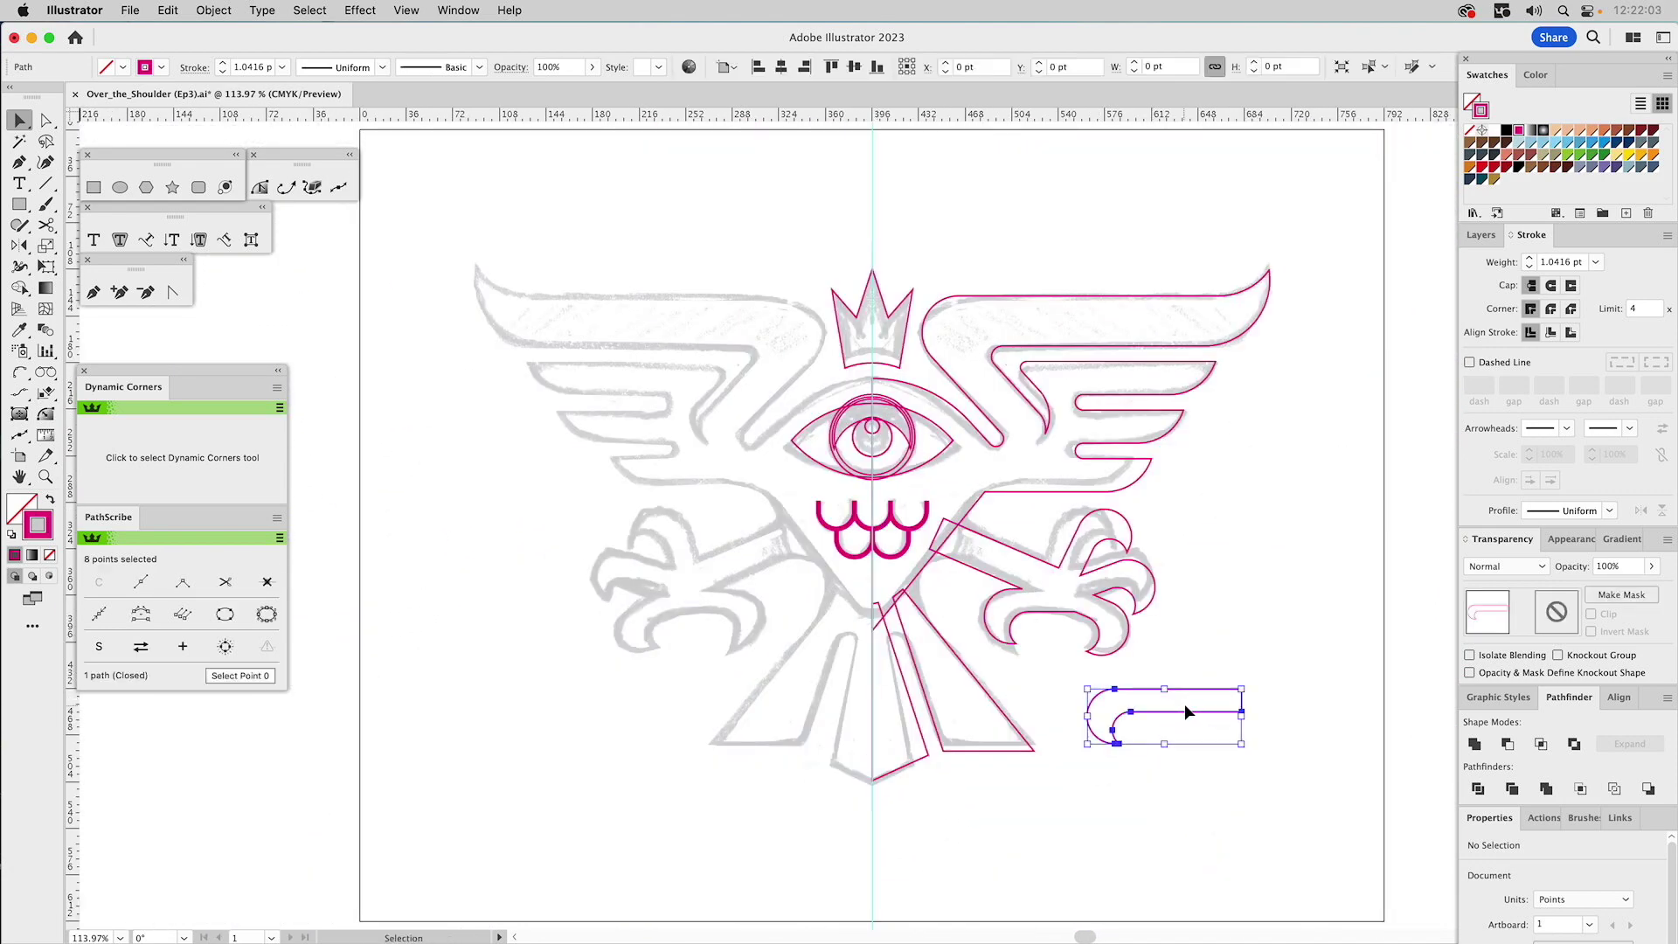
pyautogui.click(1480, 234)
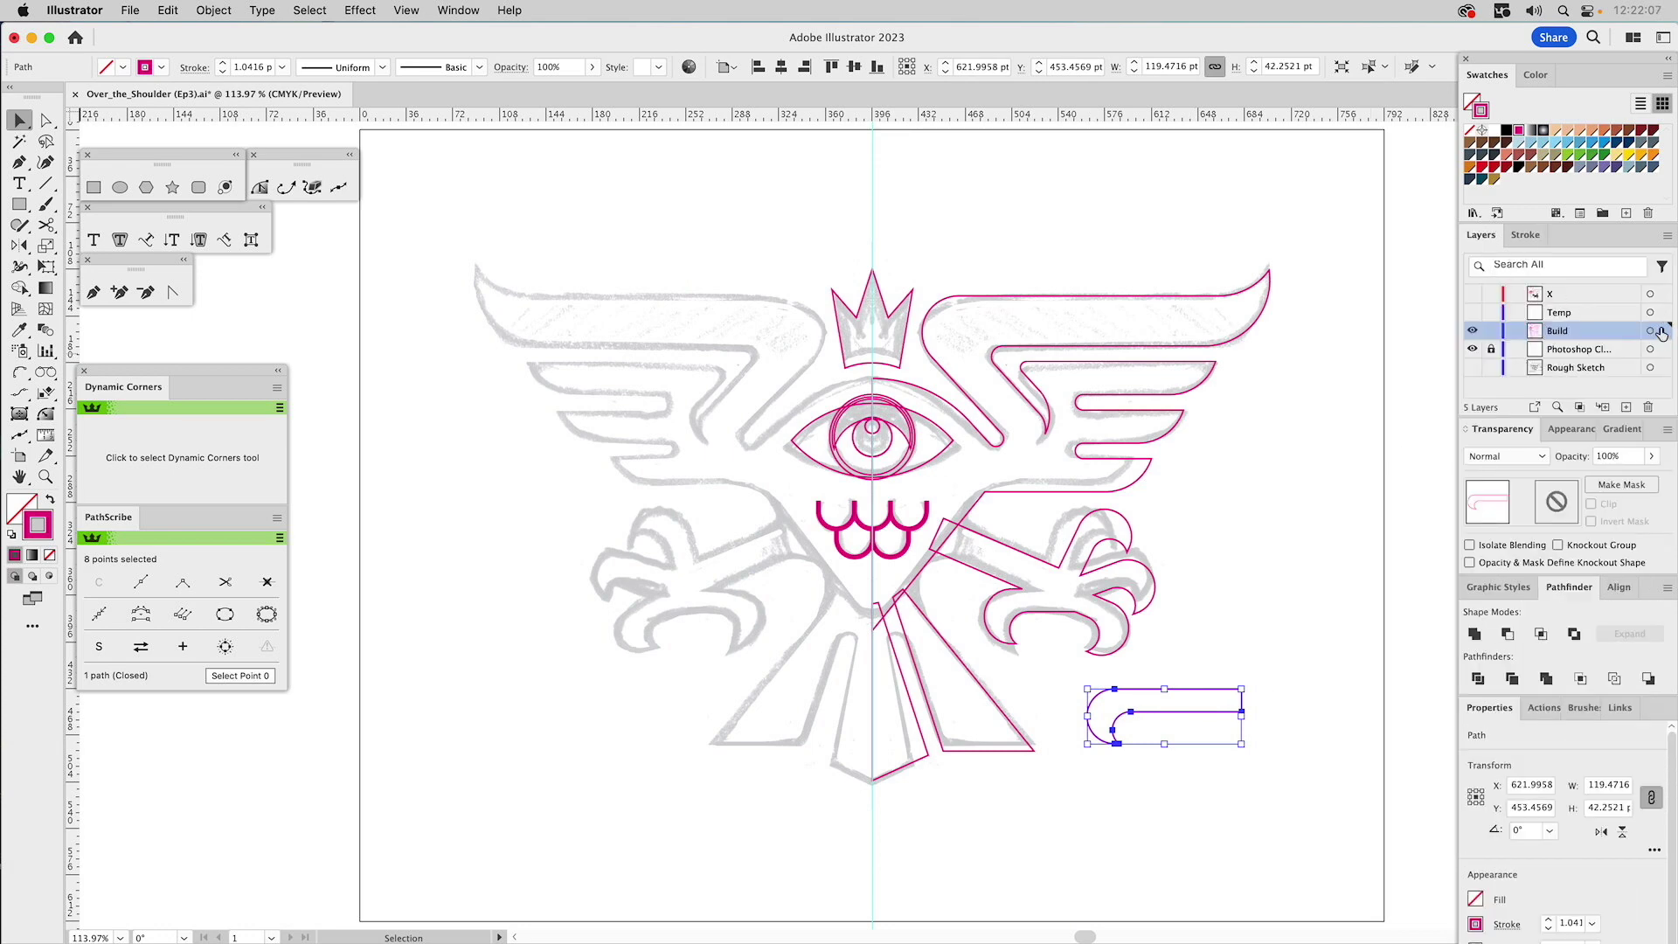
pyautogui.click(1313, 505)
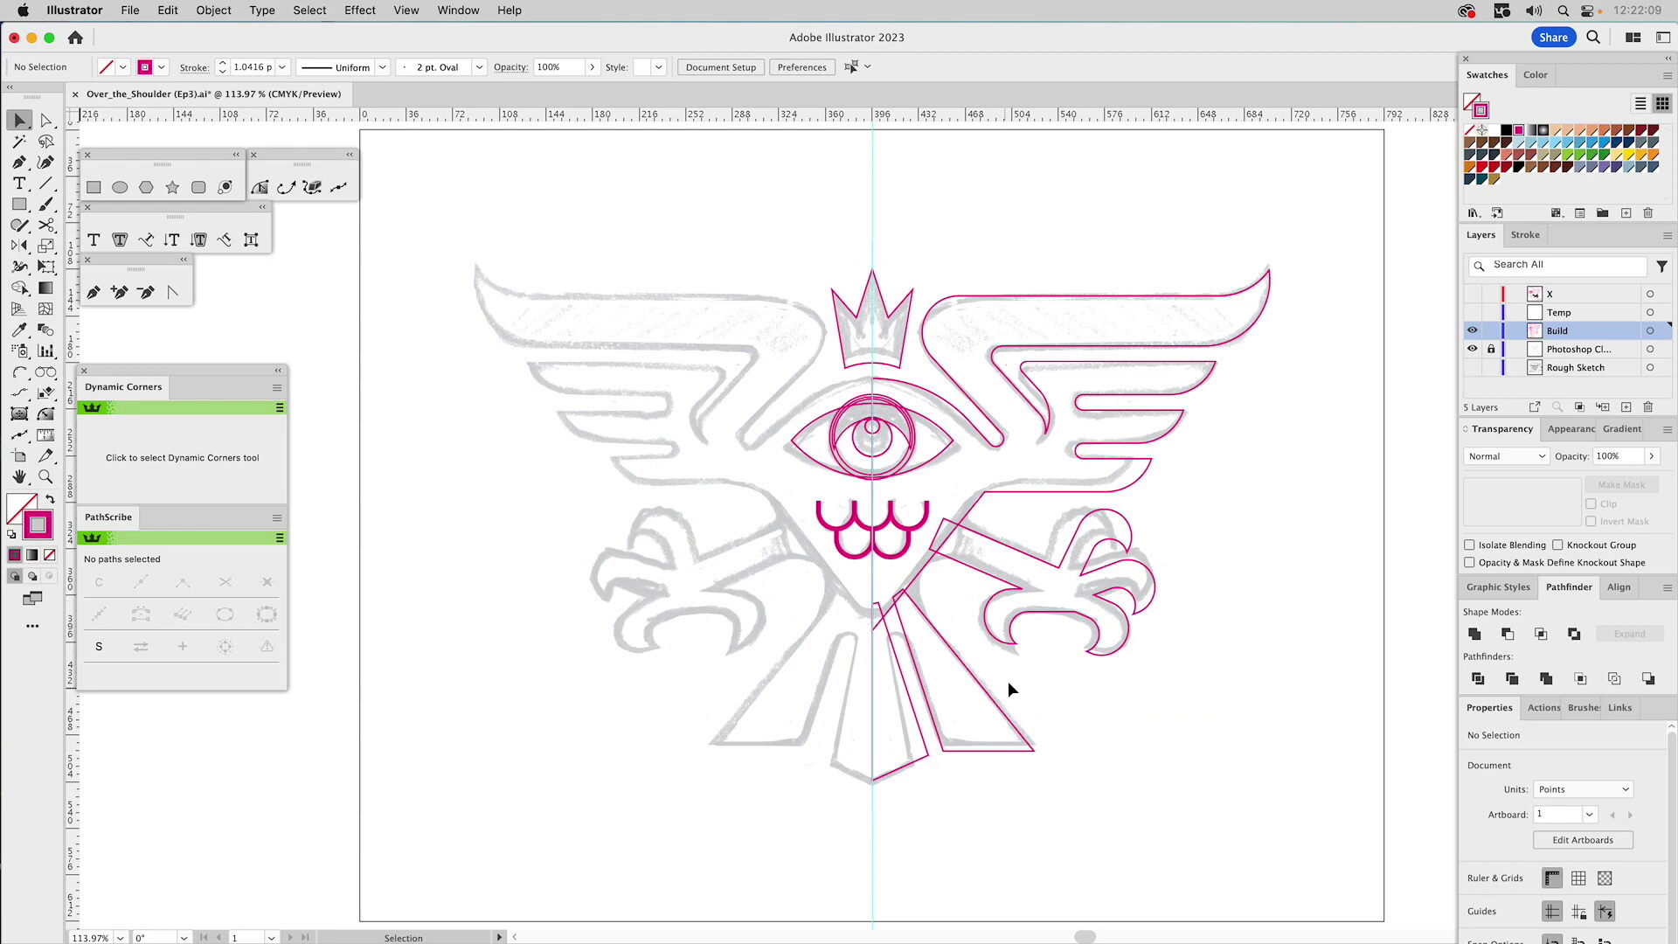
pyautogui.click(996, 751)
pyautogui.keyDown('shift'); pyautogui.click(903, 764); pyautogui.keyUp('shift')
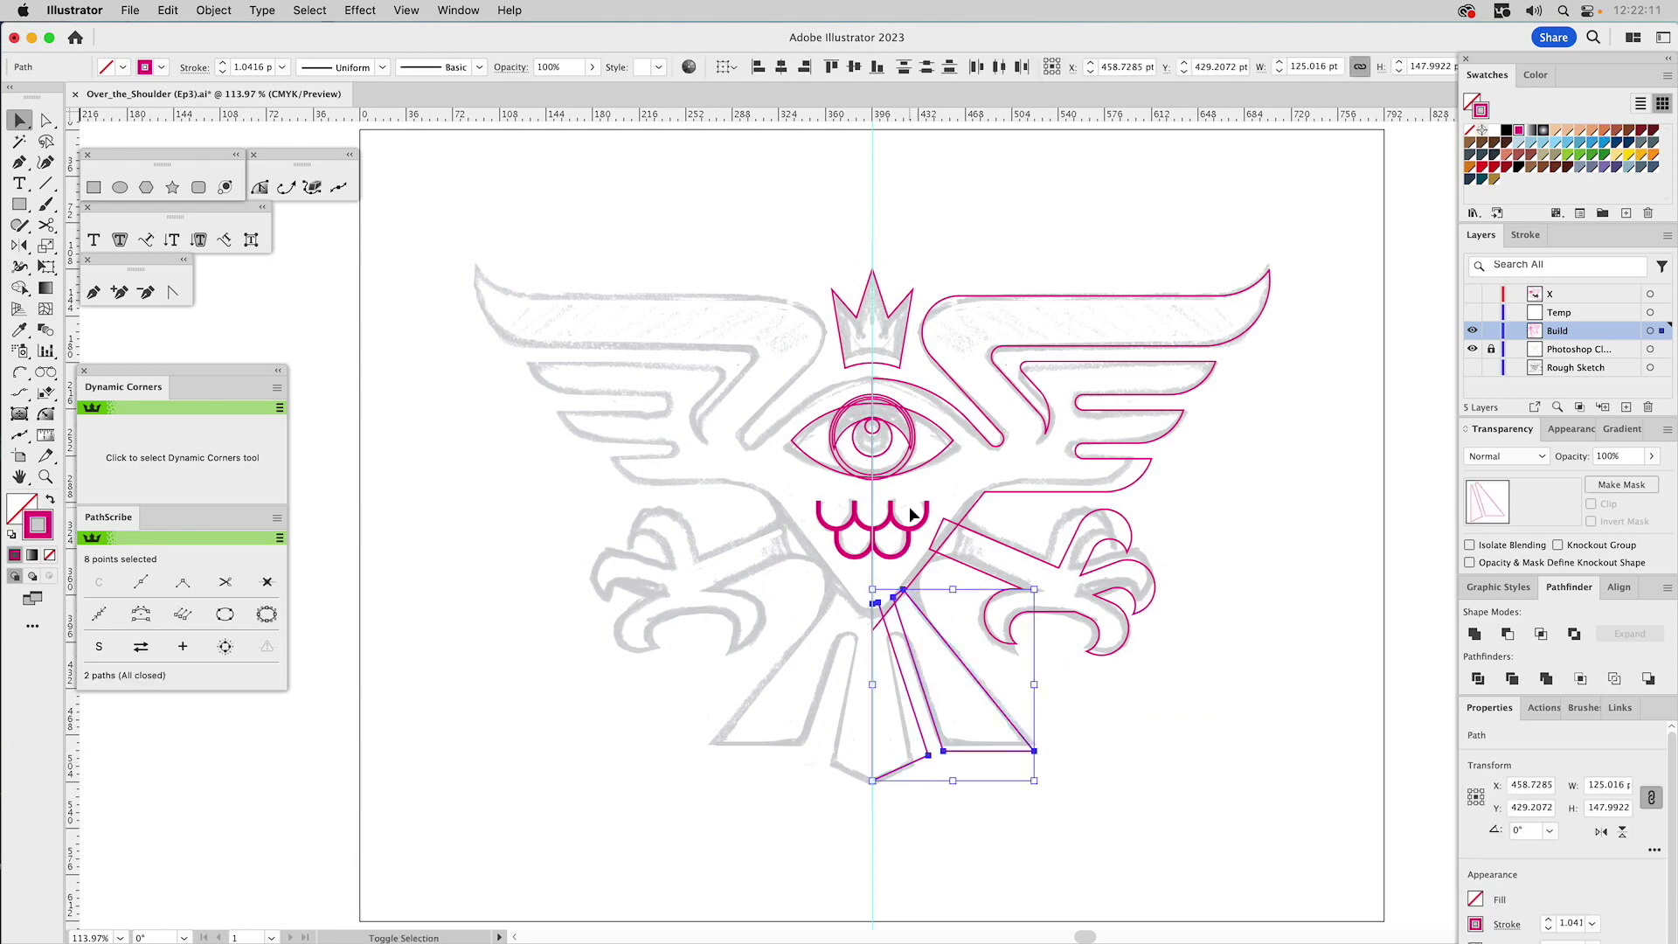
pyautogui.keyDown('shift'); pyautogui.click(819, 552); pyautogui.keyUp('shift')
pyautogui.keyDown('shift'); pyautogui.click(979, 495); pyautogui.keyUp('shift')
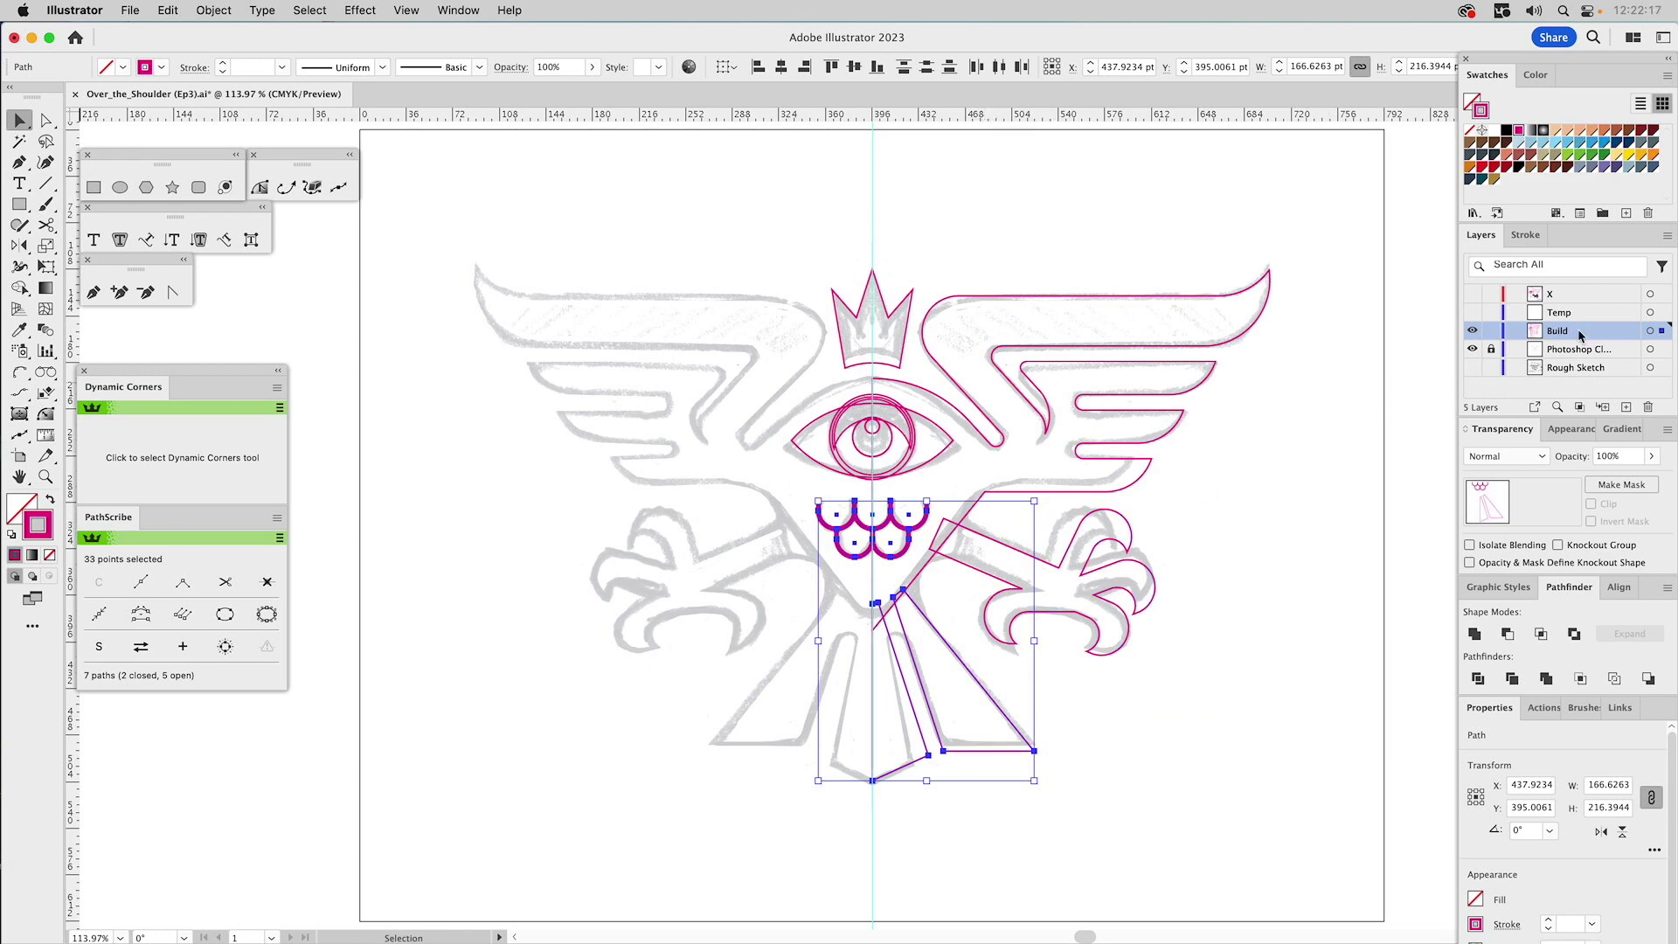
pyautogui.press('super+shift+a')
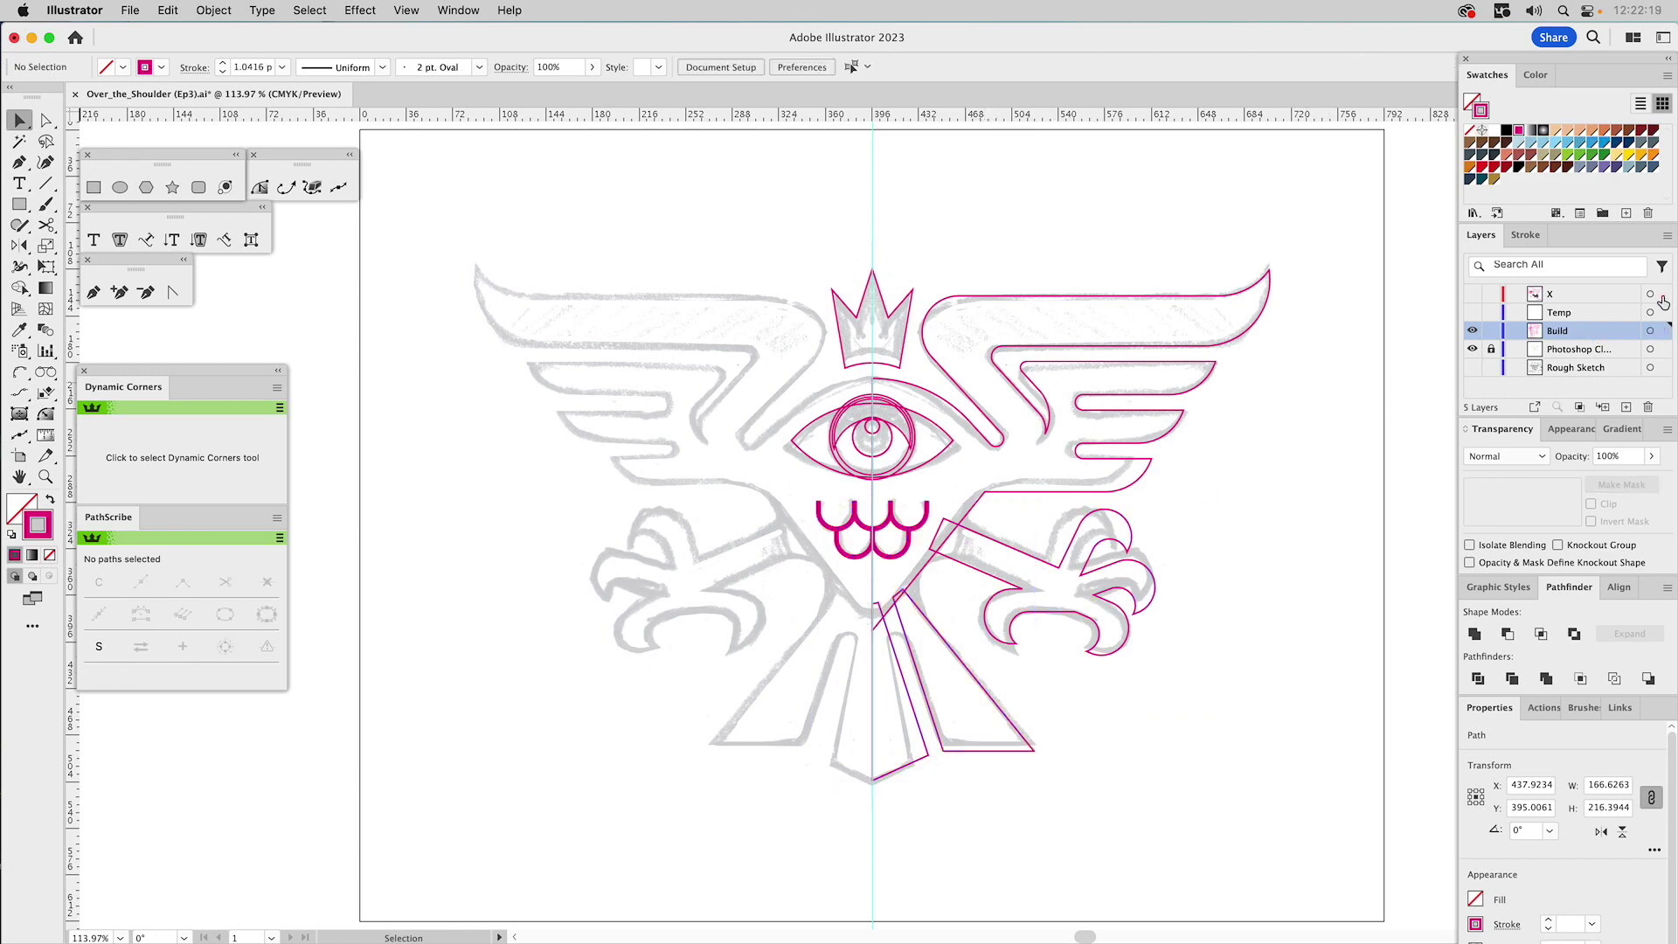
# - Unite the winged body outline, both tail feathers and the clawed arm into a single path
pyautogui.click(877, 630)
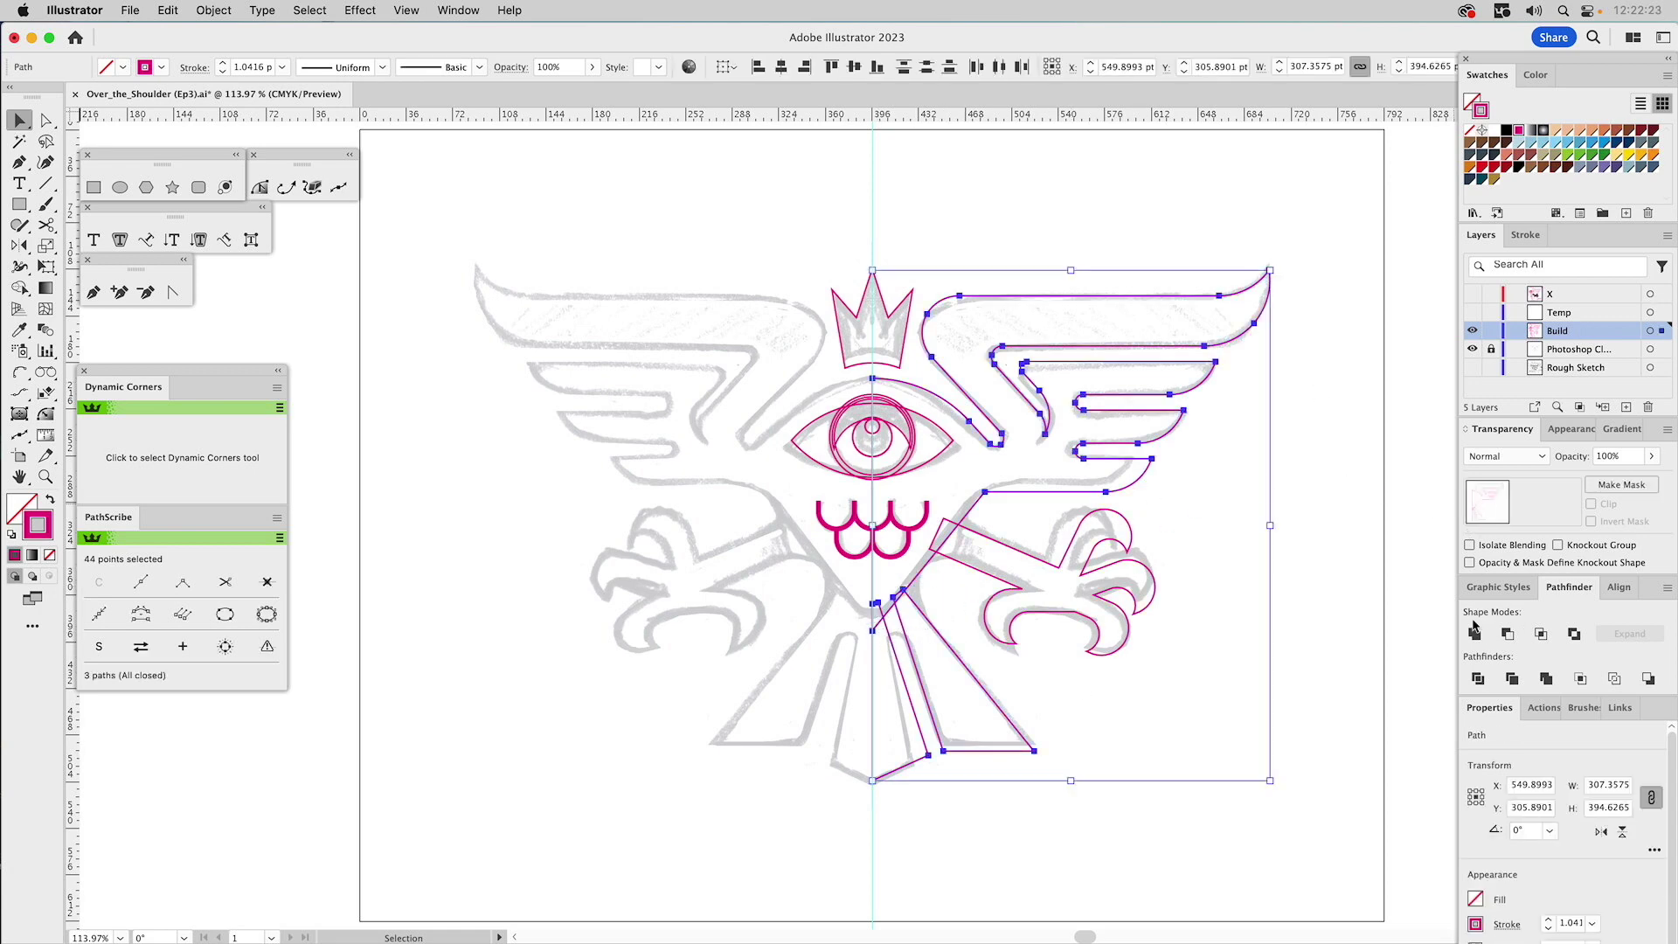
pyautogui.moveTo(1039, 542); pyautogui.dragTo(1009, 573)
pyautogui.moveTo(1009, 568); pyautogui.dragTo(1011, 578)
pyautogui.click(1474, 638)
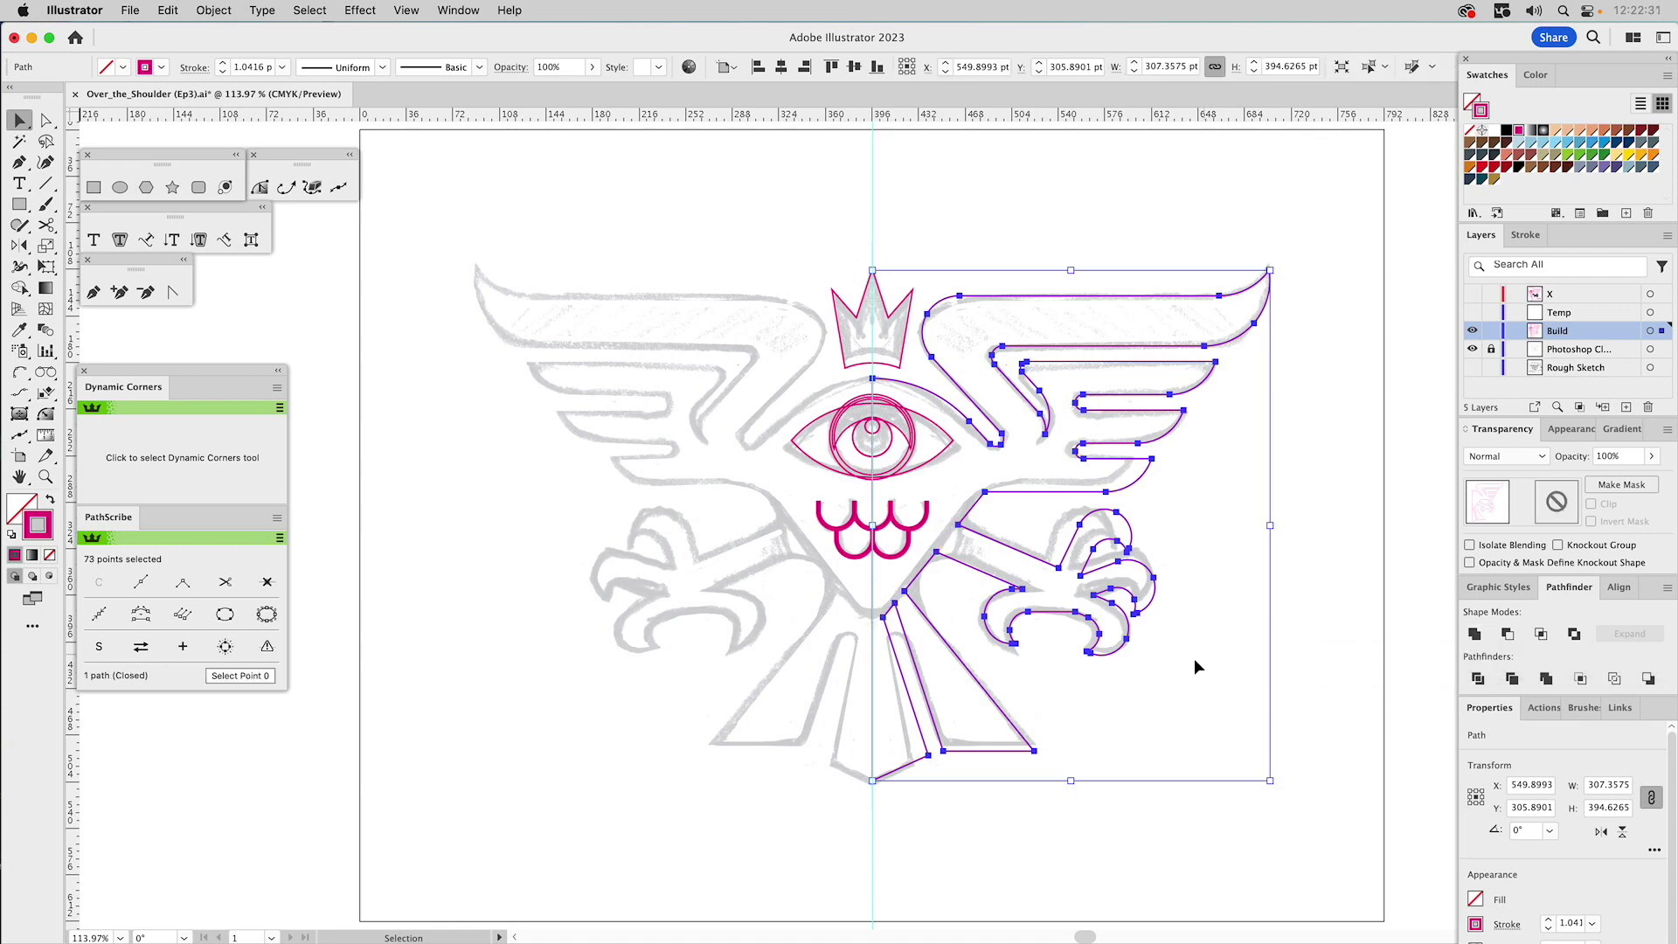
pyautogui.click(1136, 690)
pyautogui.press('a')
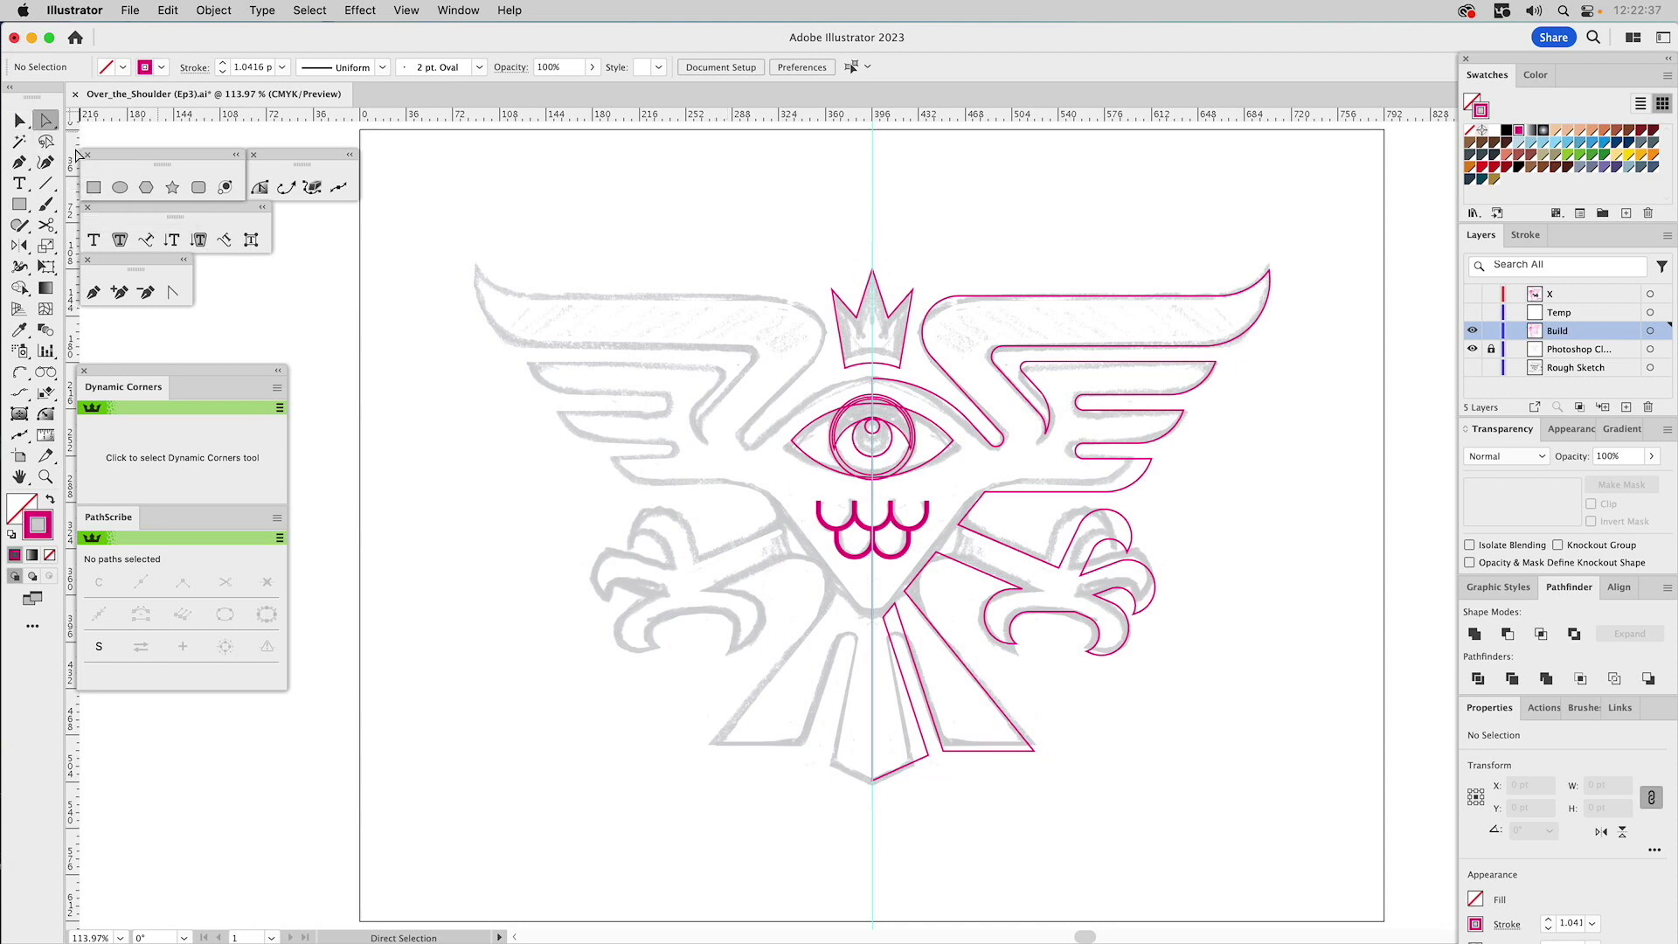
pyautogui.click(94, 292)
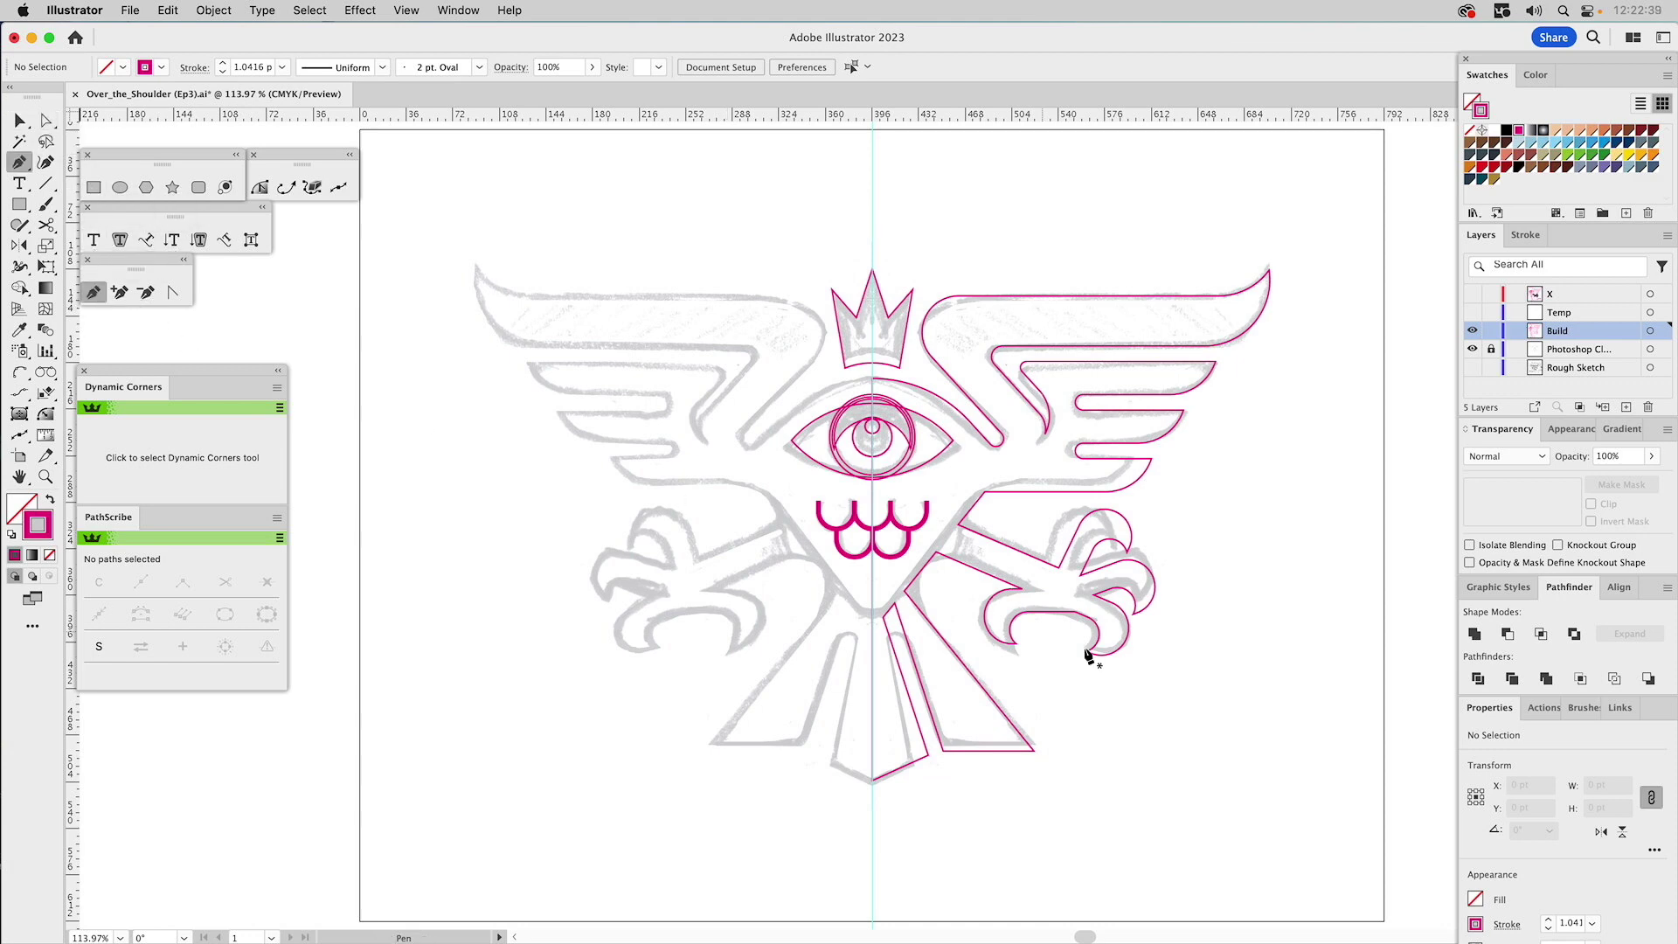
pyautogui.moveTo(924, 531); pyautogui.dragTo(935, 552)
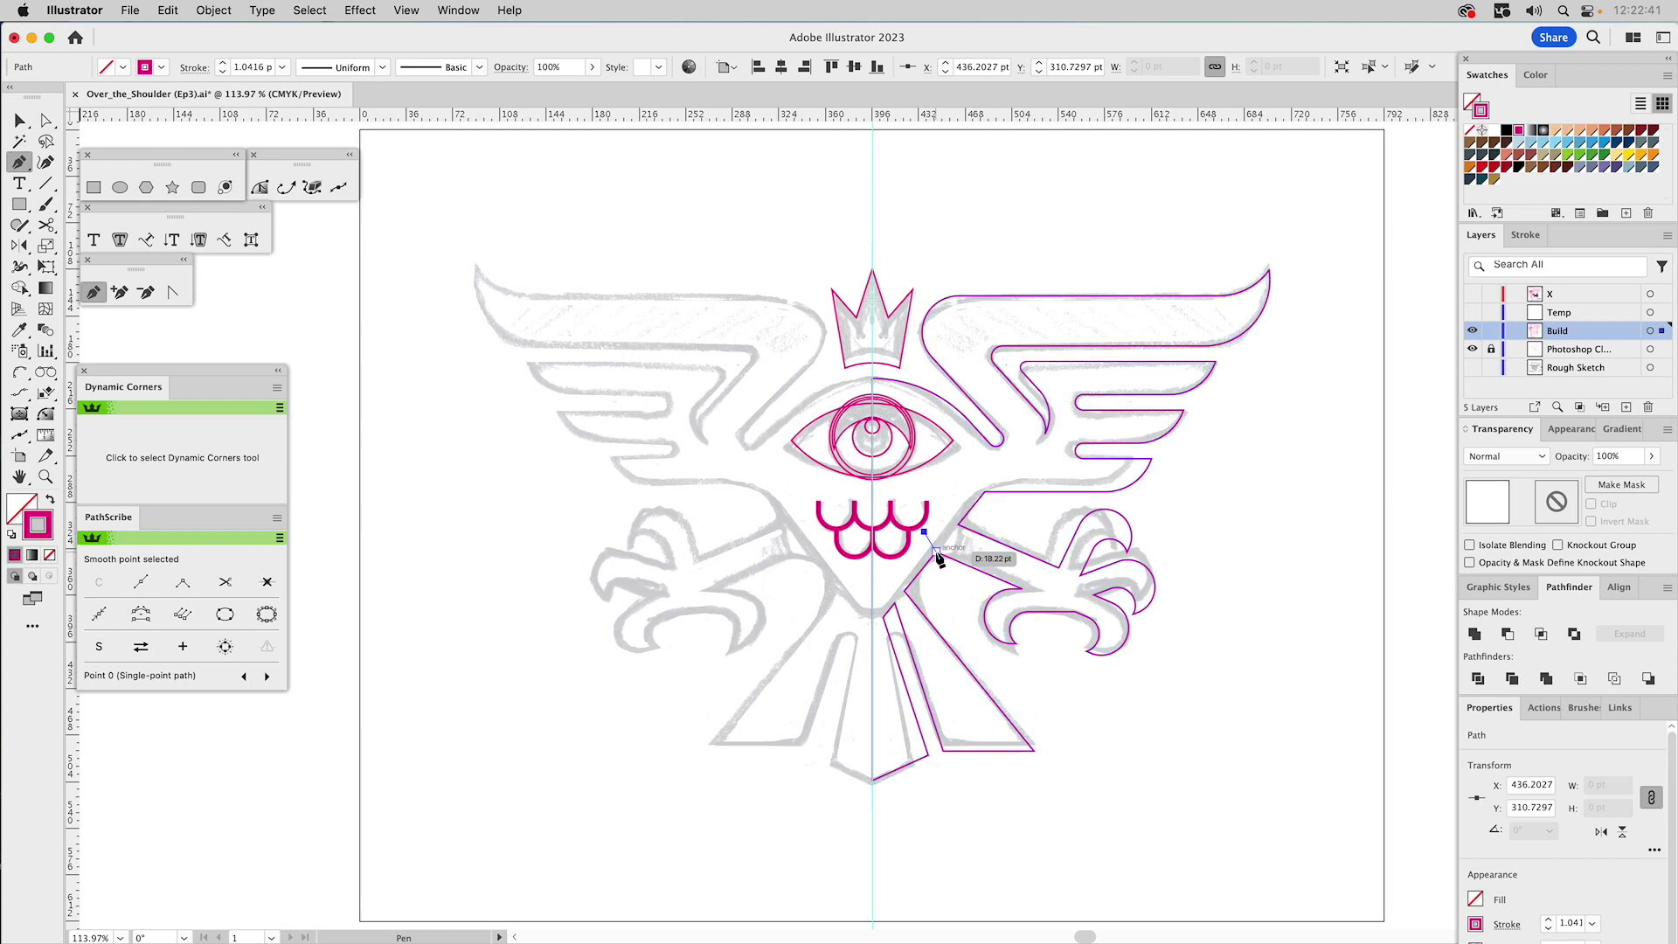
pyautogui.click(936, 552)
pyautogui.click(904, 591)
pyautogui.click(864, 562)
pyautogui.click(923, 531)
pyautogui.press('v')
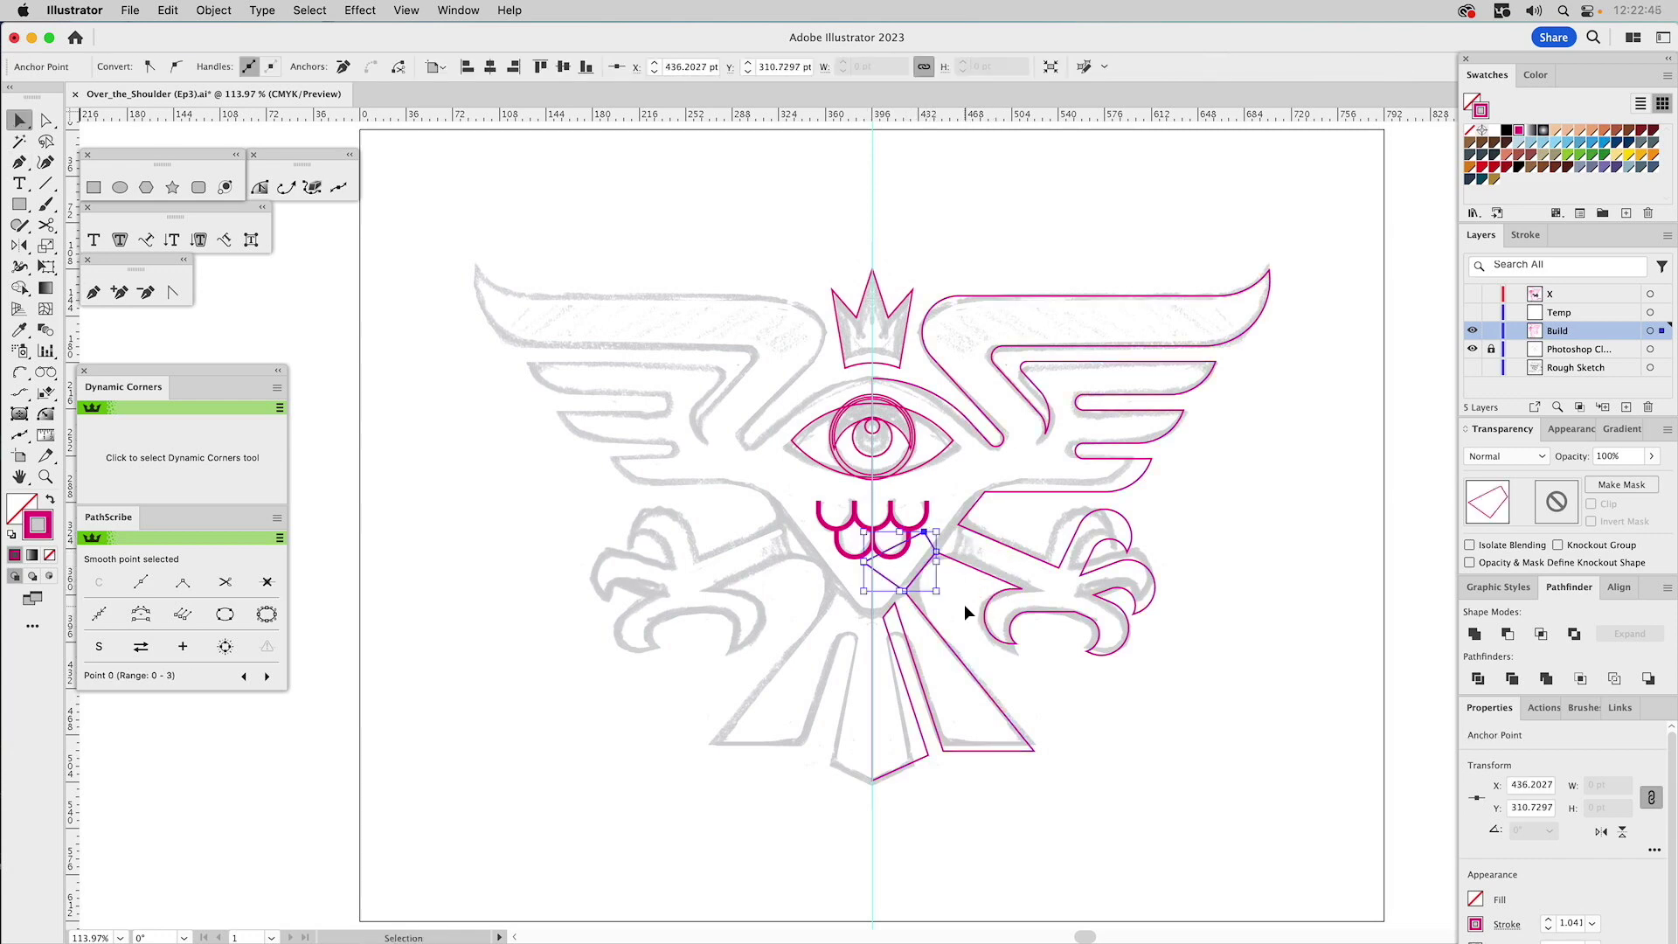
pyautogui.click(959, 602)
pyautogui.moveTo(926, 537); pyautogui.dragTo(906, 601)
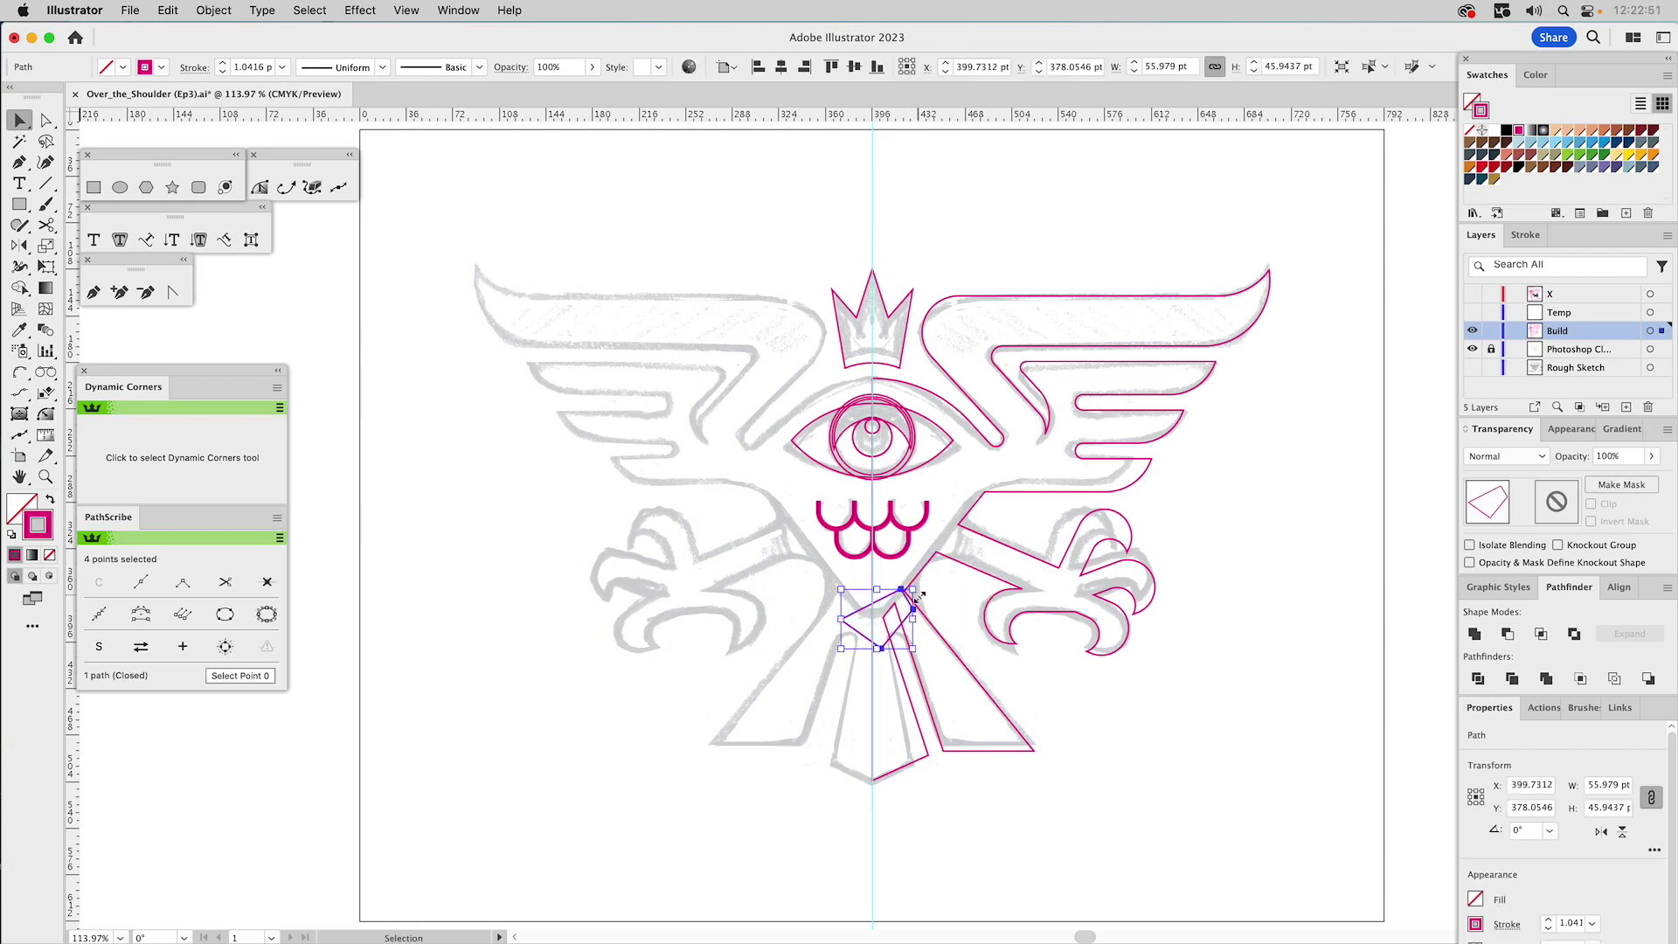
pyautogui.click(921, 595)
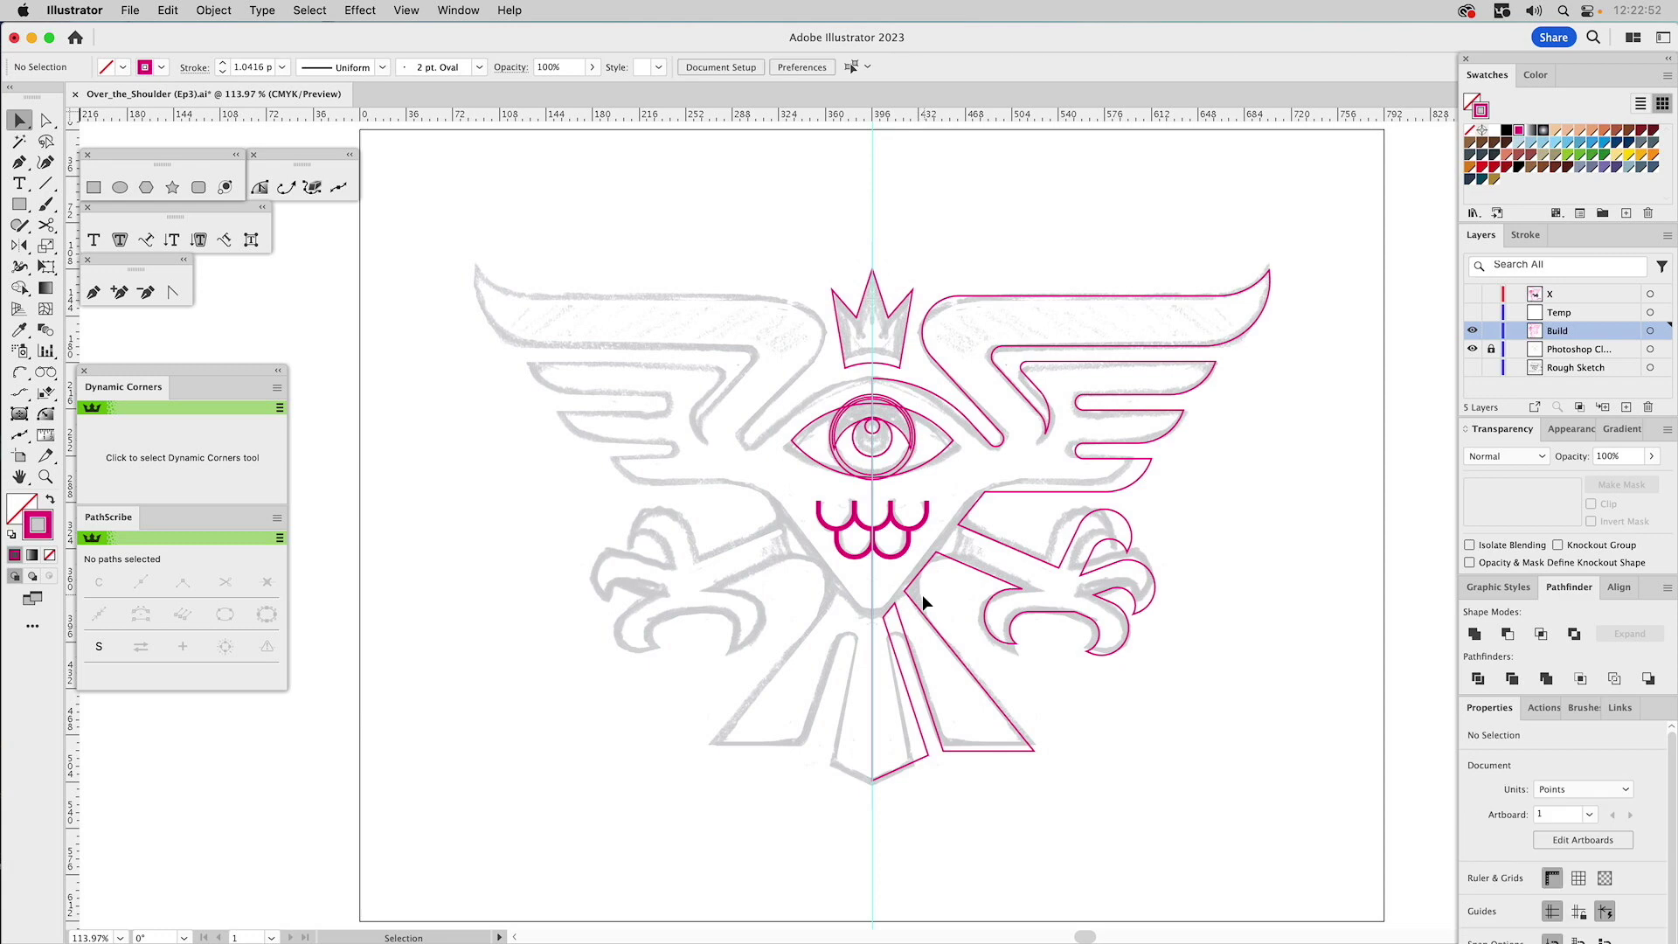
# - Draw a closed straight-sided shape with the Pen tool over the upper end of the gap between the tail feathers
pyautogui.click(93, 292)
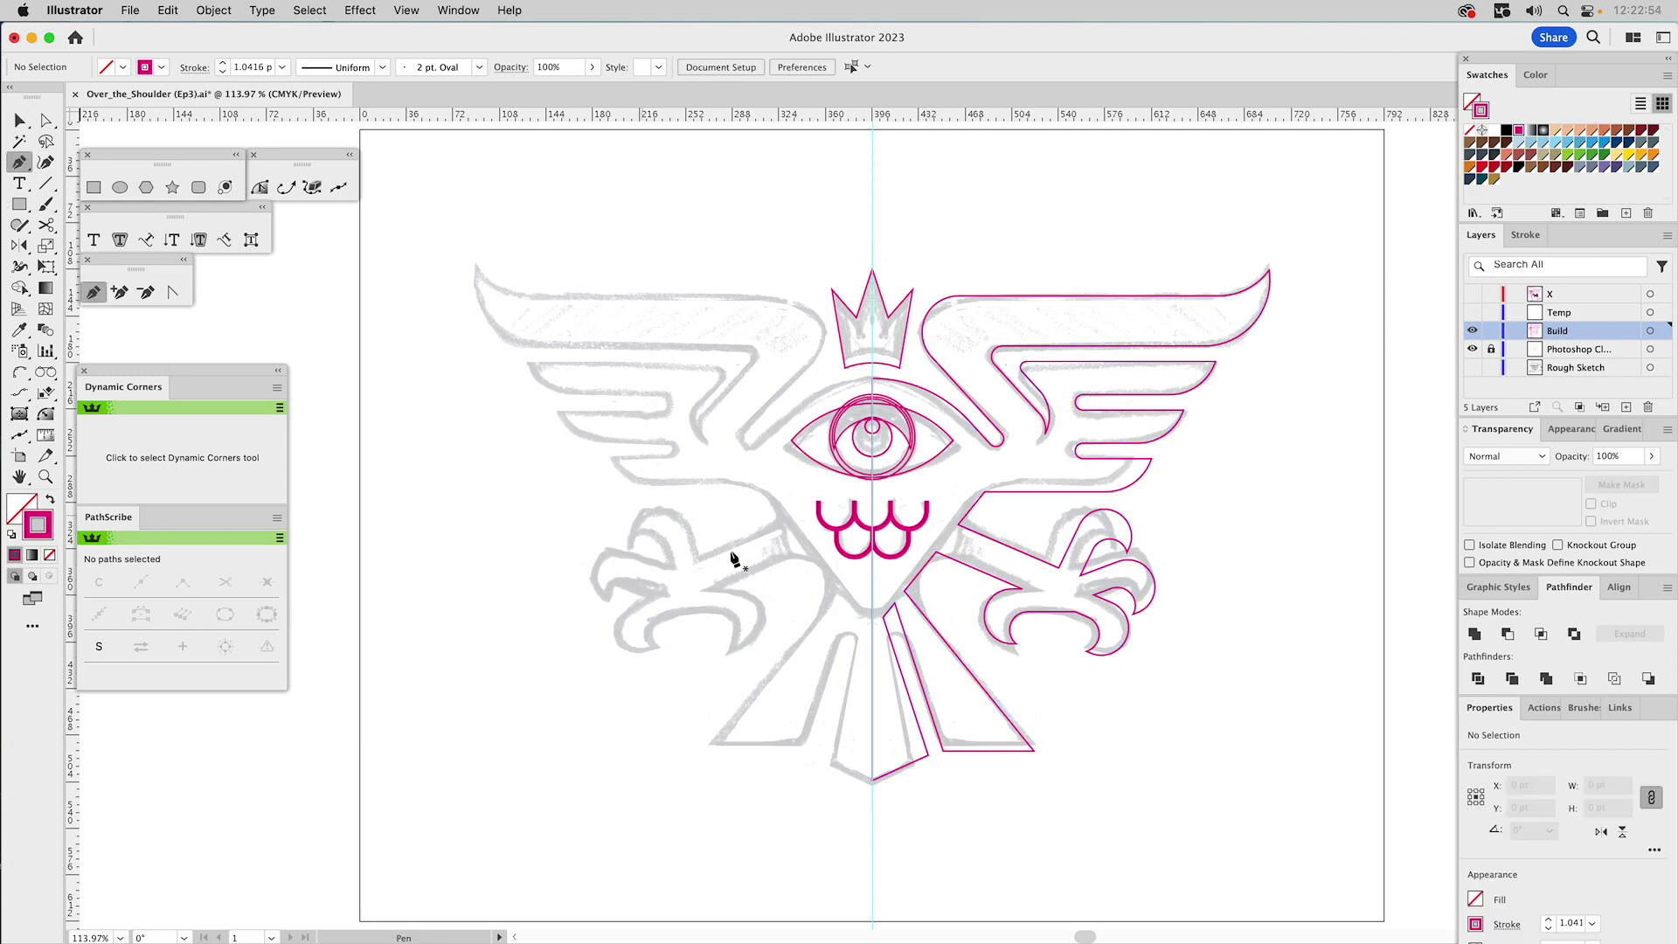
pyautogui.click(828, 634)
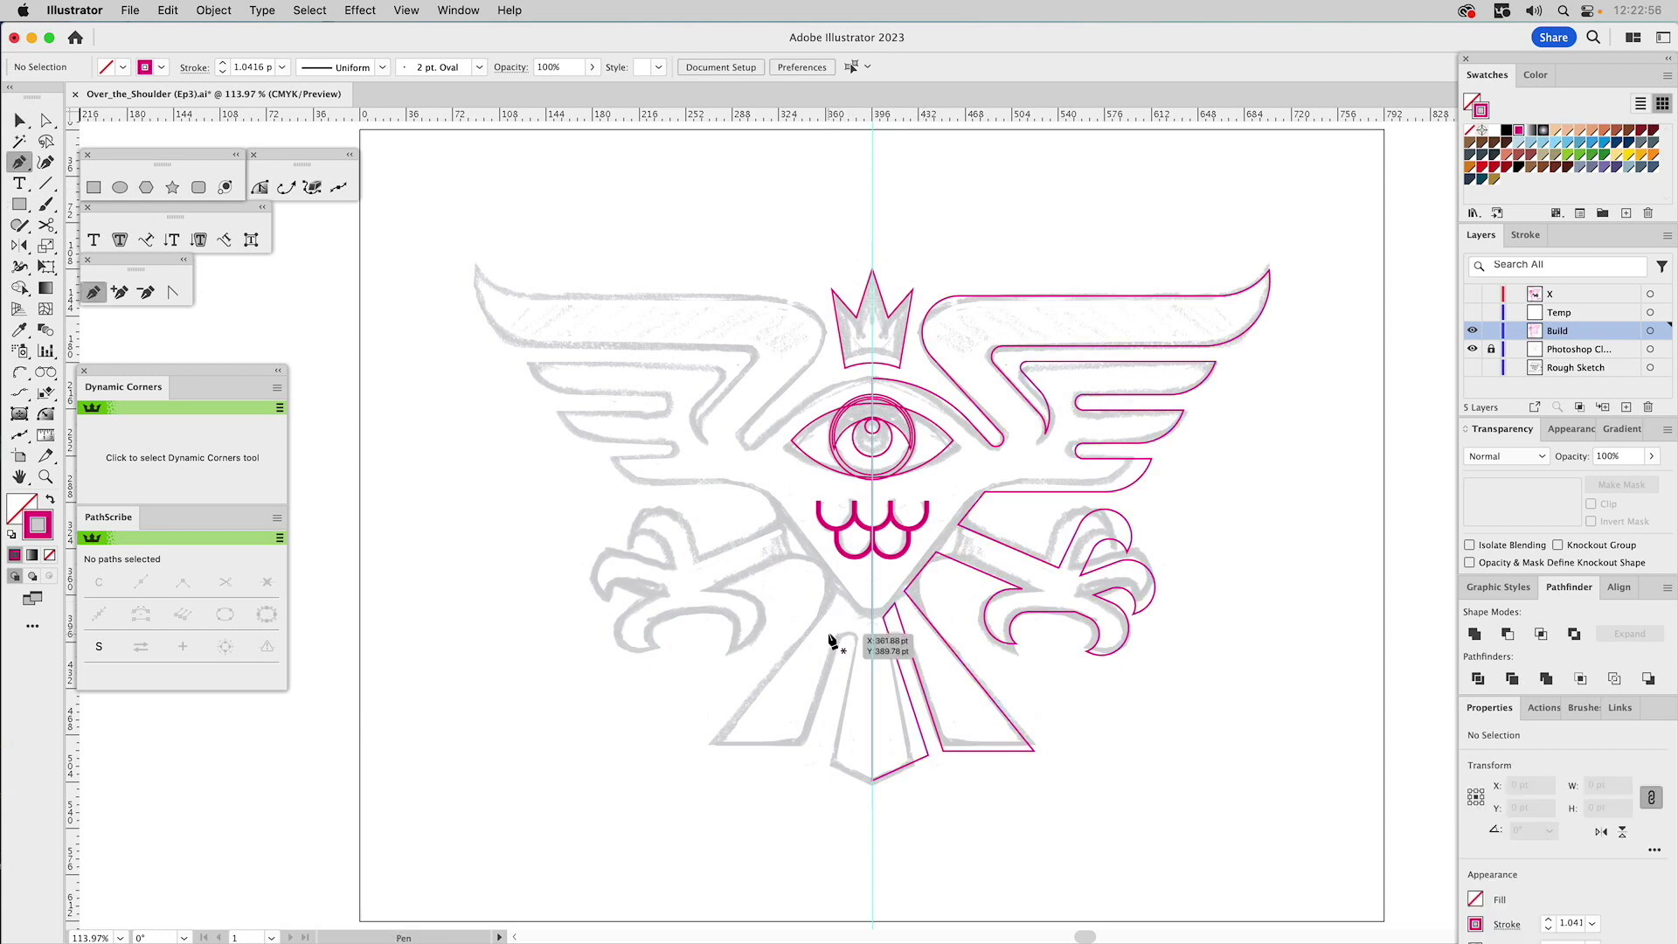
pyautogui.click(926, 632)
pyautogui.click(894, 591)
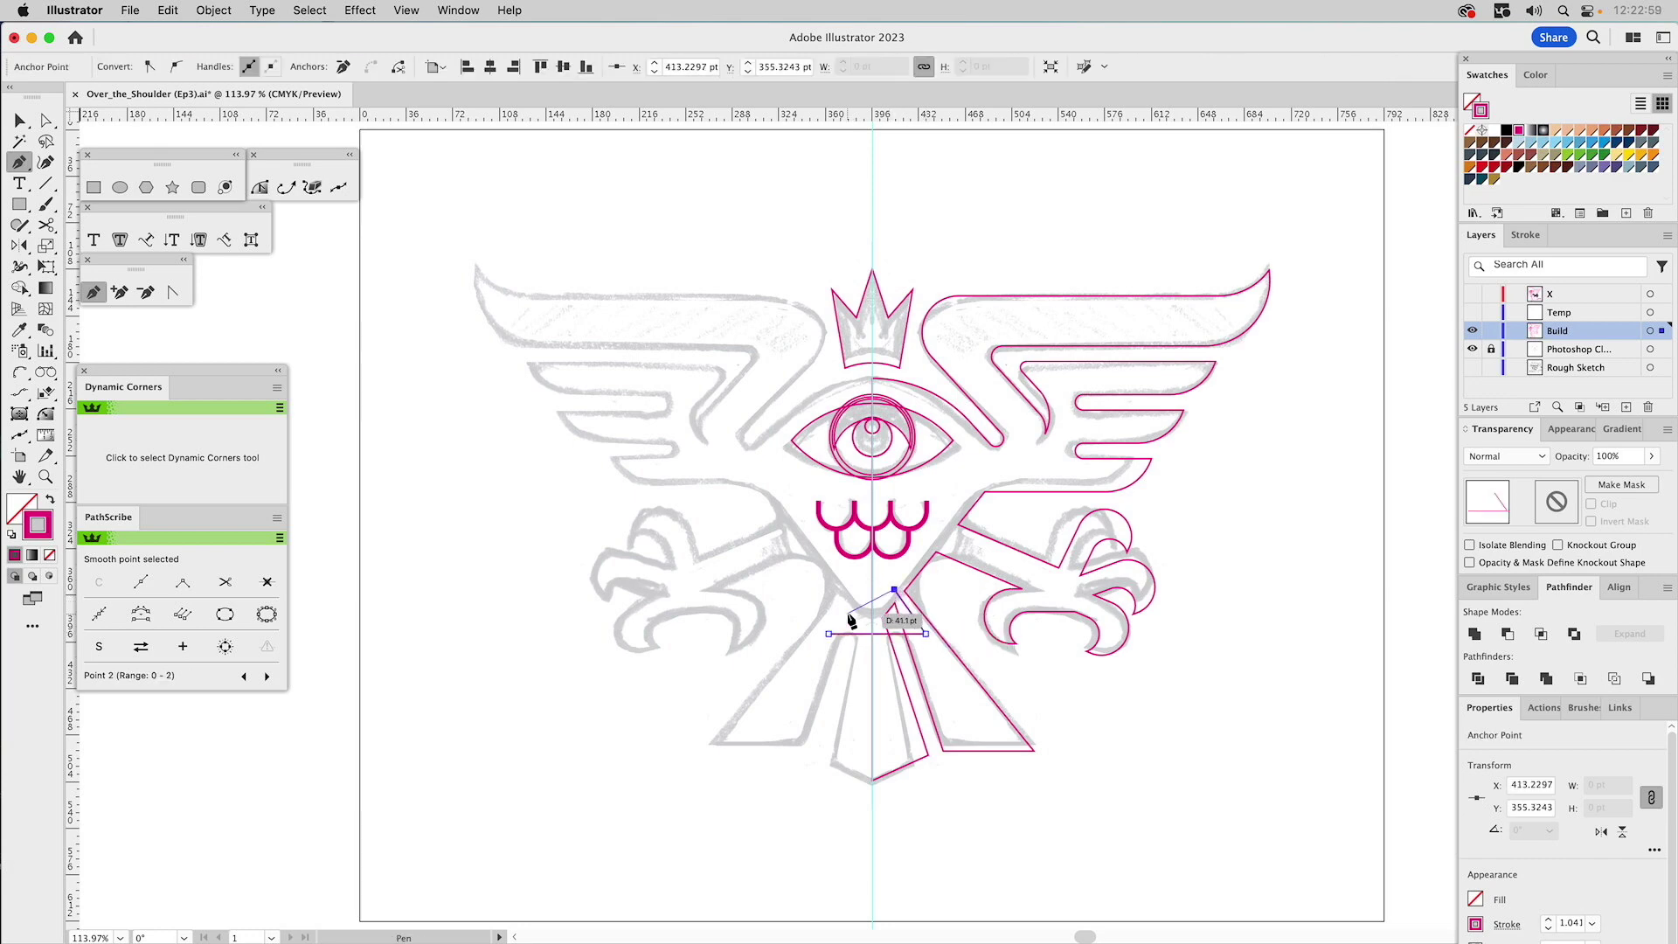
pyautogui.click(877, 608)
pyautogui.click(879, 663)
pyautogui.click(828, 634)
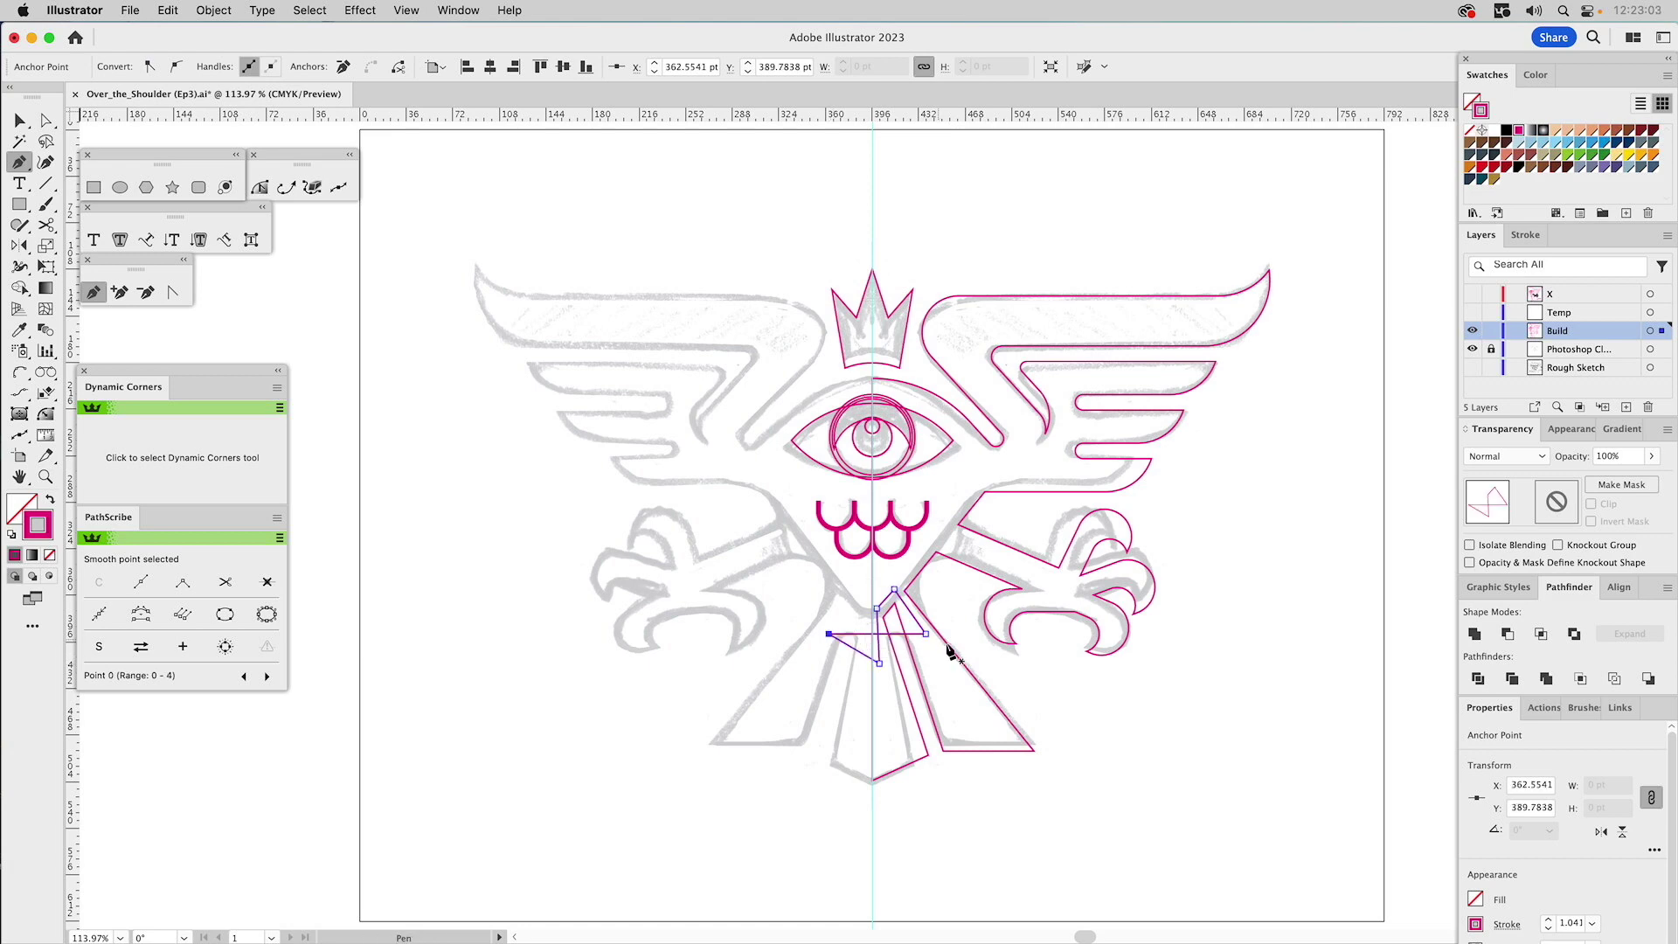
# - Delete the excess triangular piece of the pen shape that extends left of the centre guide
pyautogui.press('a')
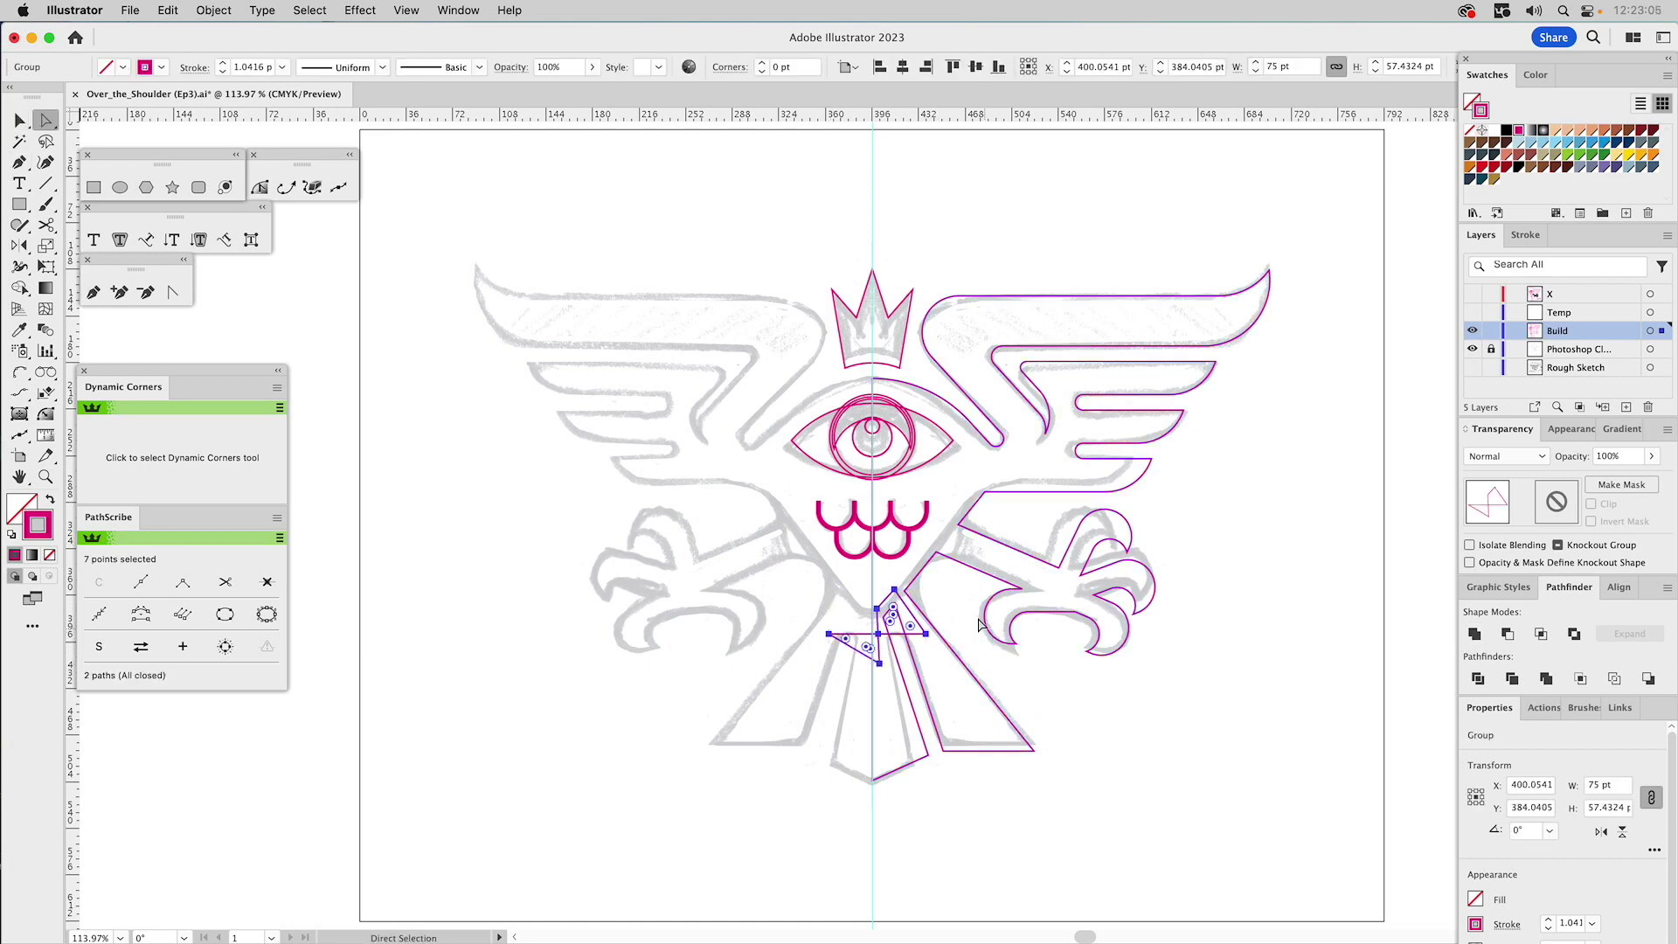
pyautogui.click(856, 642)
pyautogui.press('Delete')
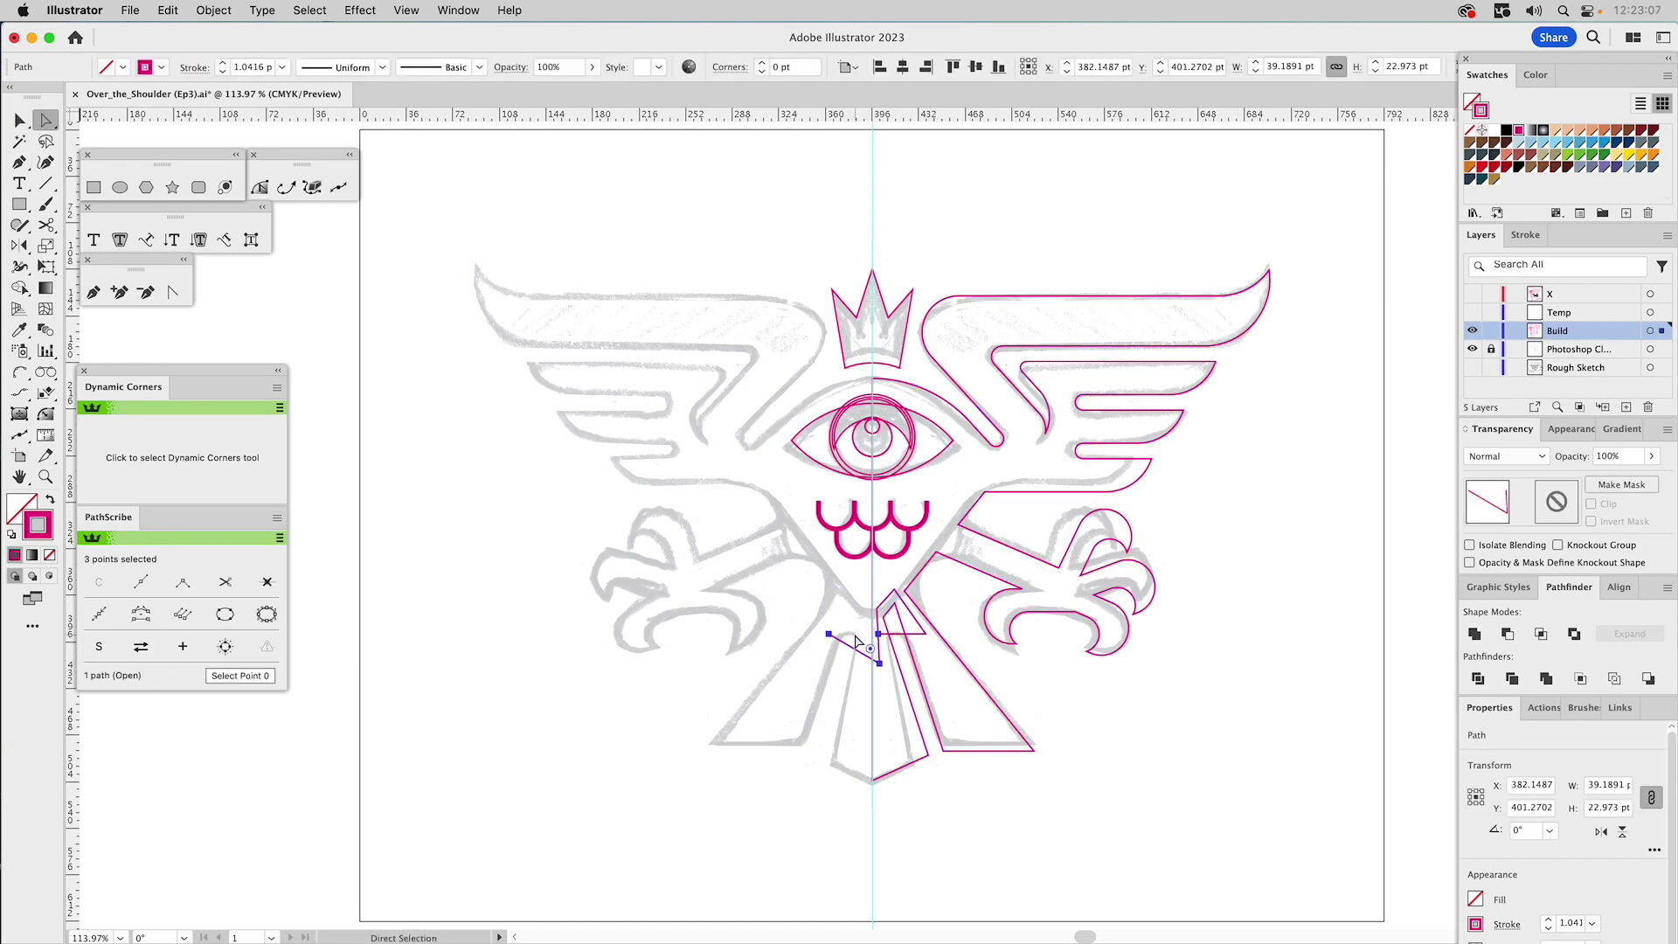
pyautogui.press('Delete')
# - Subtract the remaining pen shape from the bird outline so that the gap between the tail feathers ends in a flat edge
pyautogui.press('v')
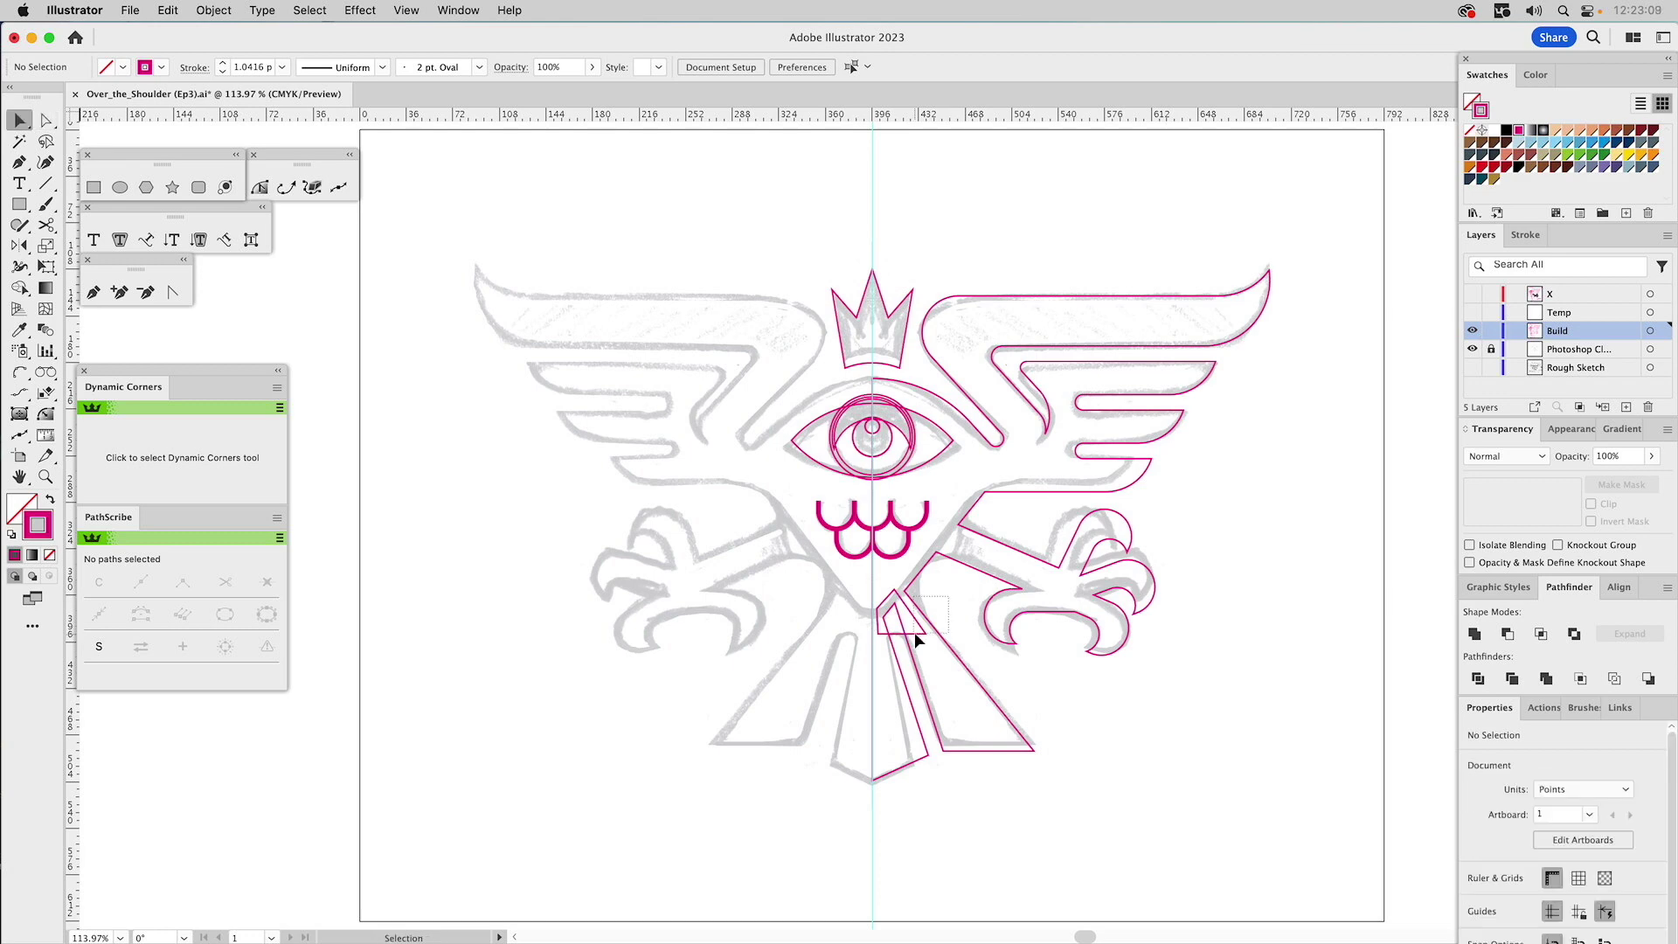
pyautogui.click(914, 632)
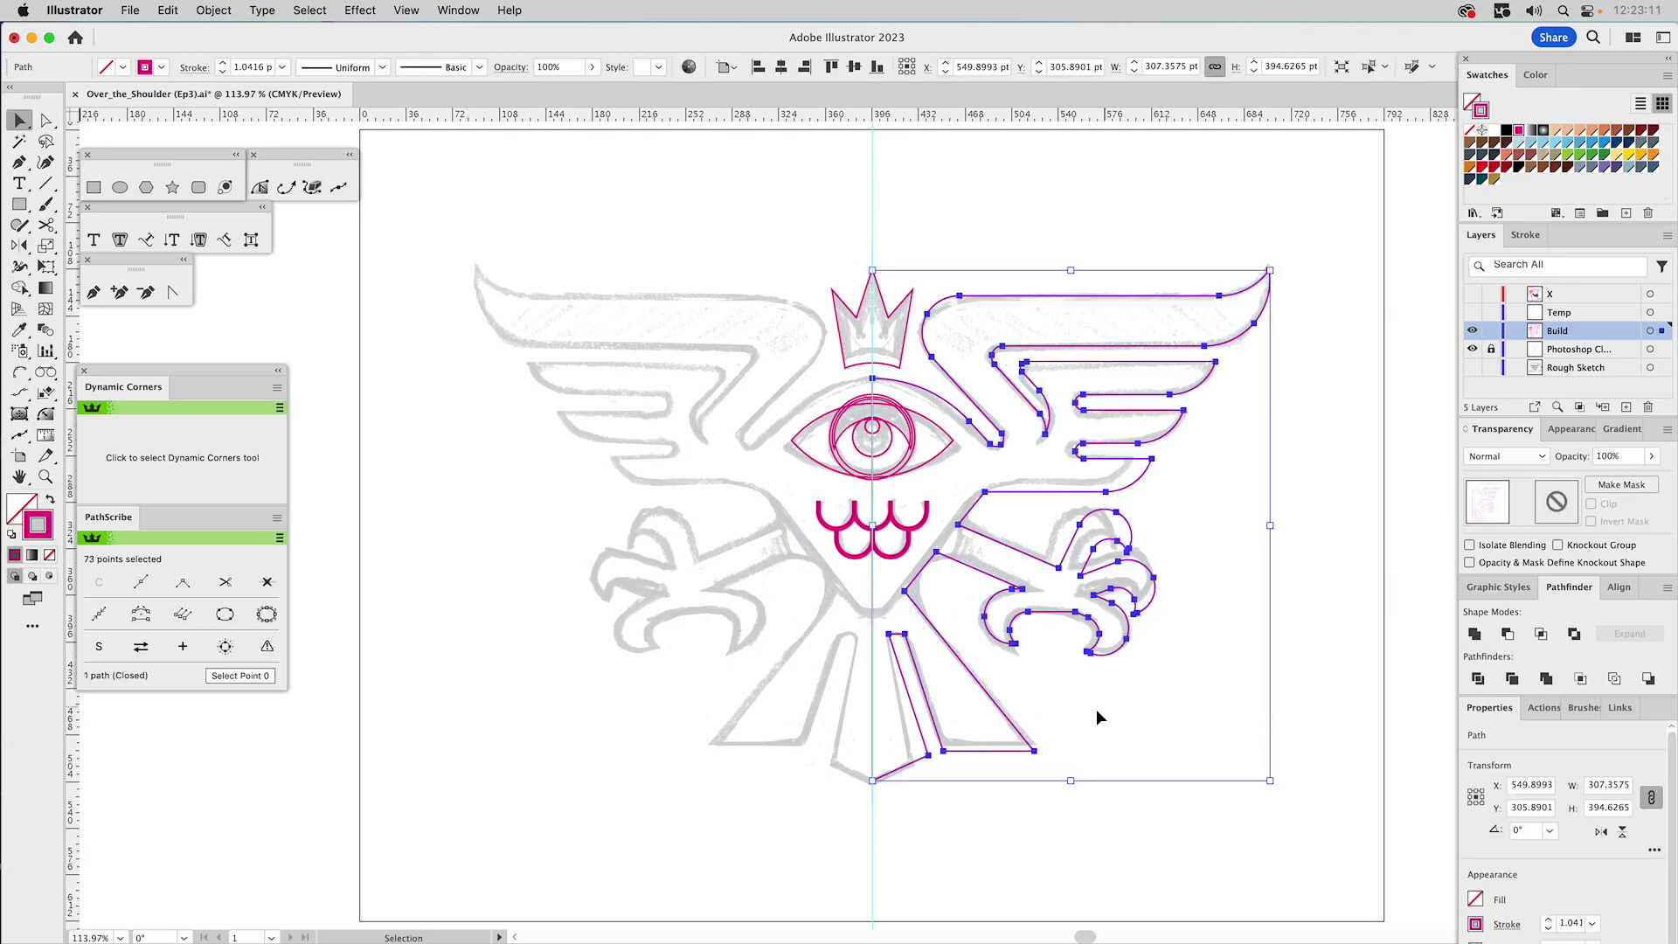
pyautogui.click(906, 625)
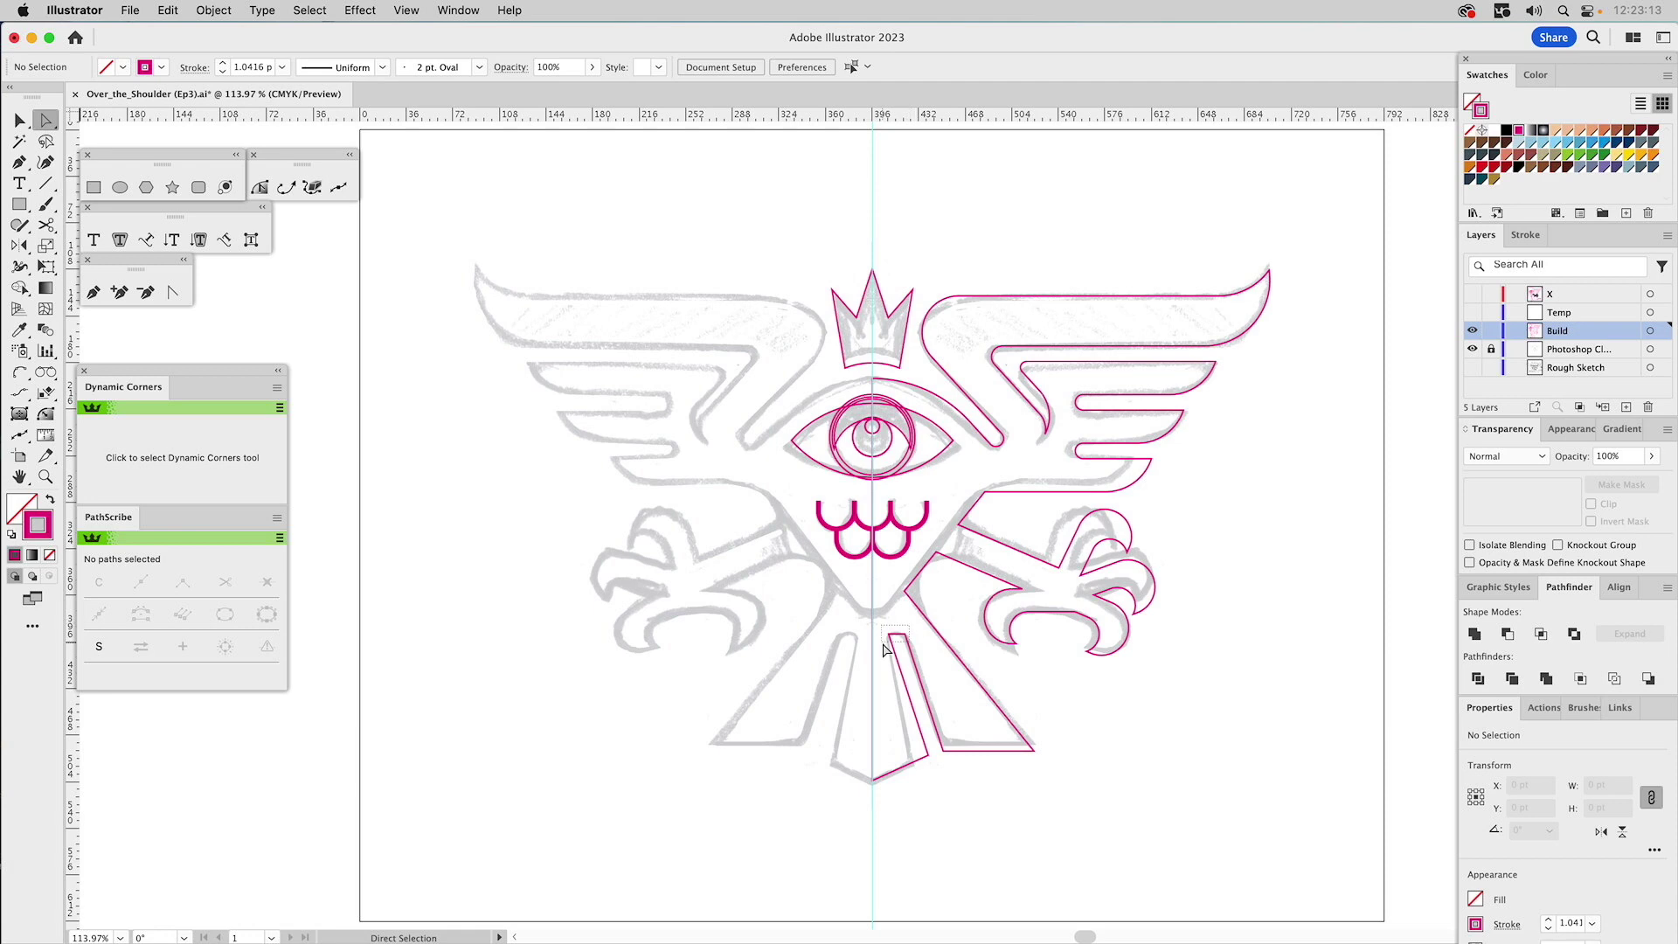
# - Round both upper corners of the gap between the tail feathers to a radius of about 6 pt
pyautogui.press('a')
pyautogui.click(895, 633)
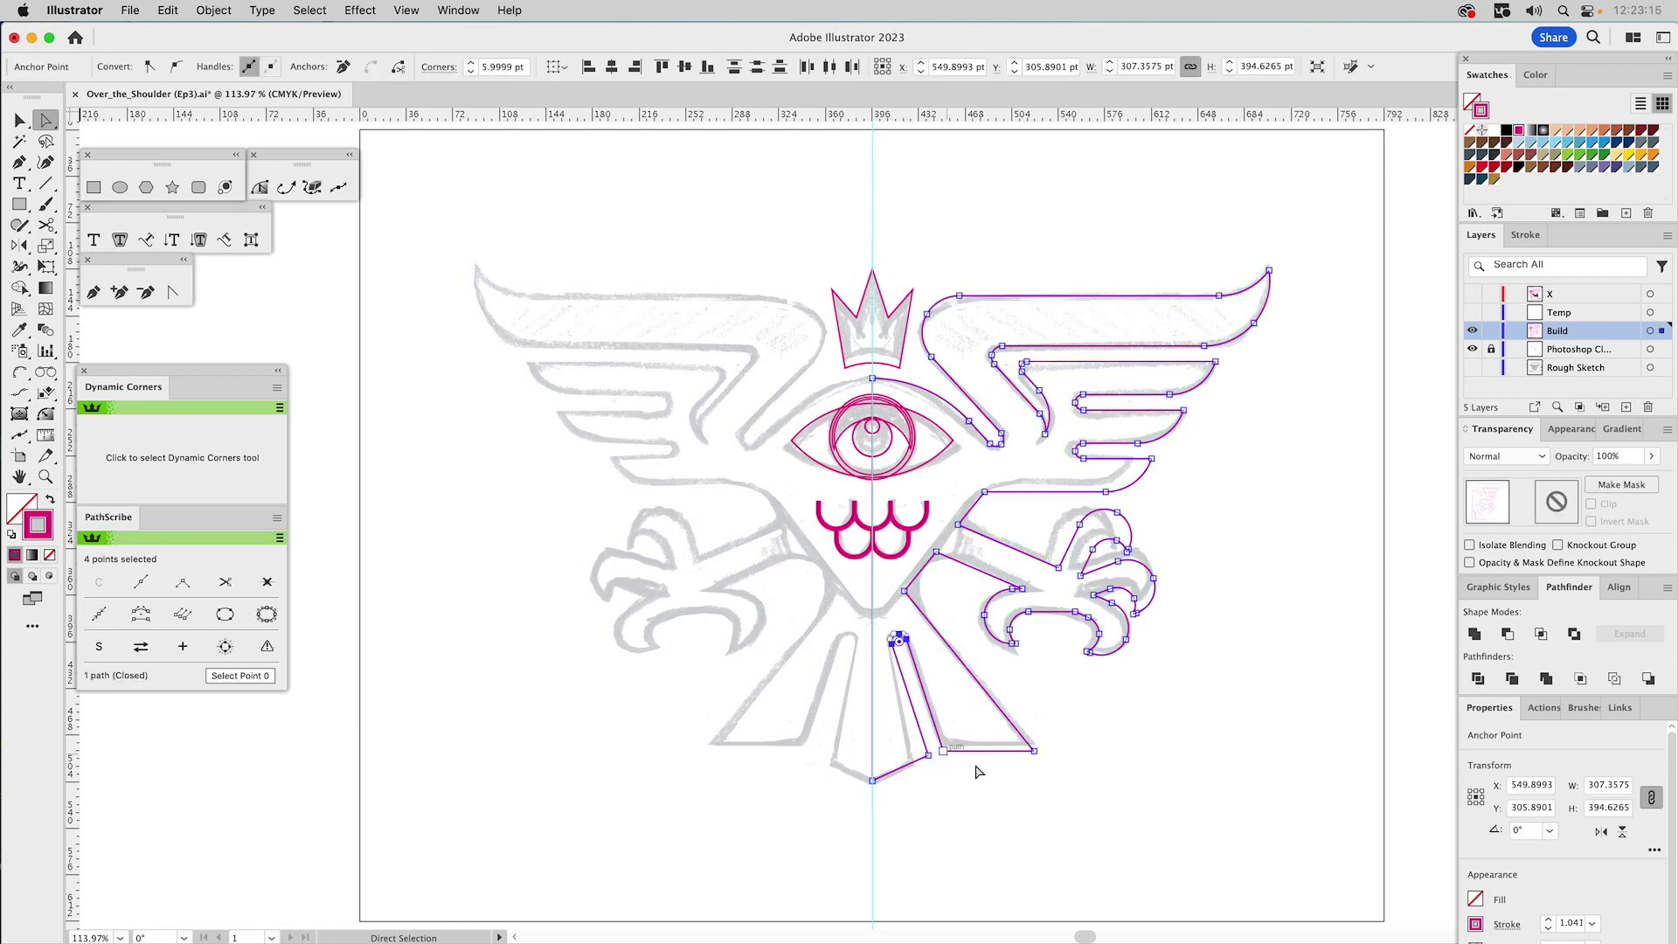
pyautogui.click(1171, 749)
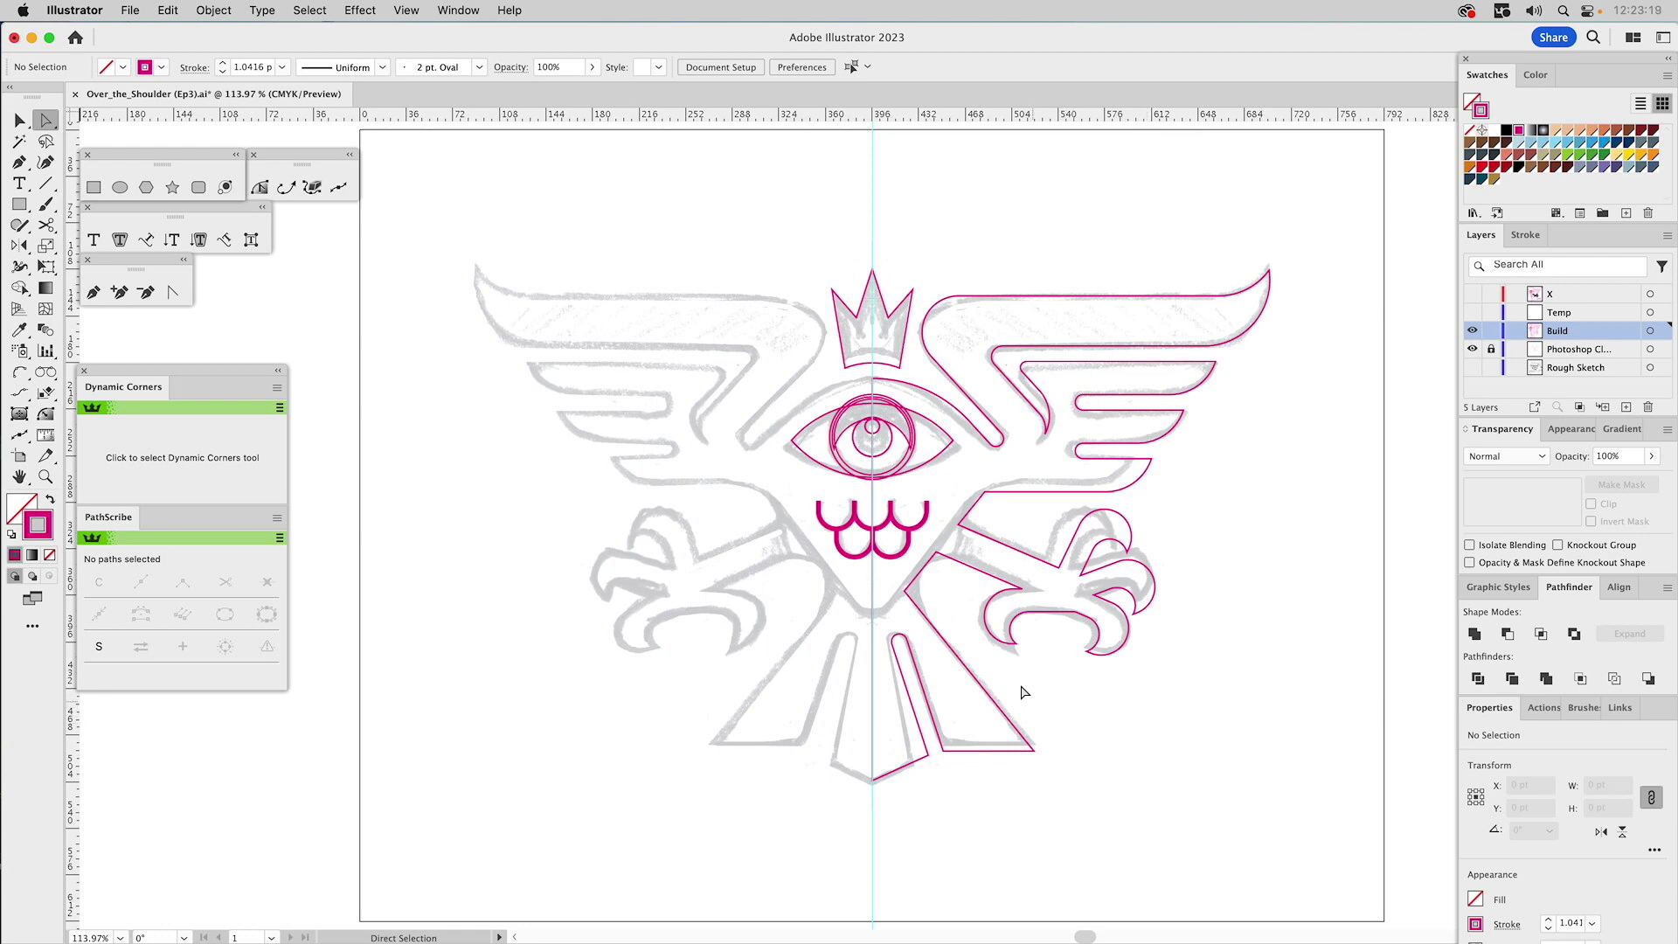
# - Round the corner pairs where the arm meets the tail and where it meets the wing, the wing pair to about 18.22 pt
pyautogui.moveTo(895, 603); pyautogui.dragTo(1027, 712)
pyautogui.click(1146, 738)
pyautogui.click(959, 524)
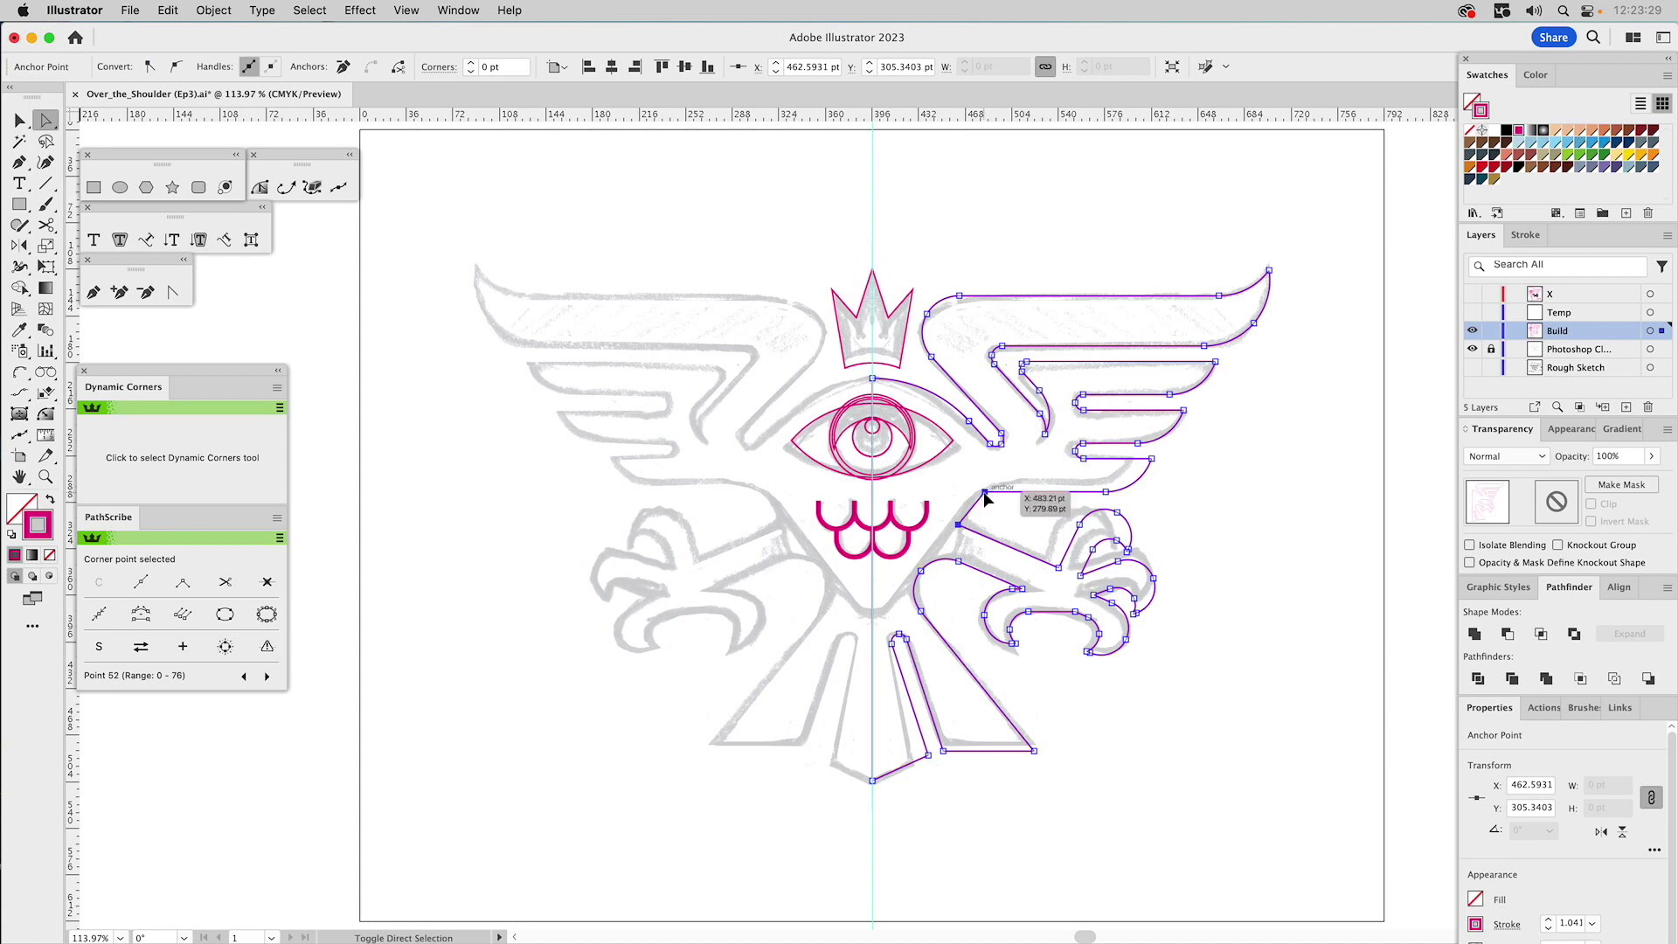
pyautogui.keyDown('shift'); pyautogui.click(985, 493); pyautogui.keyUp('shift')
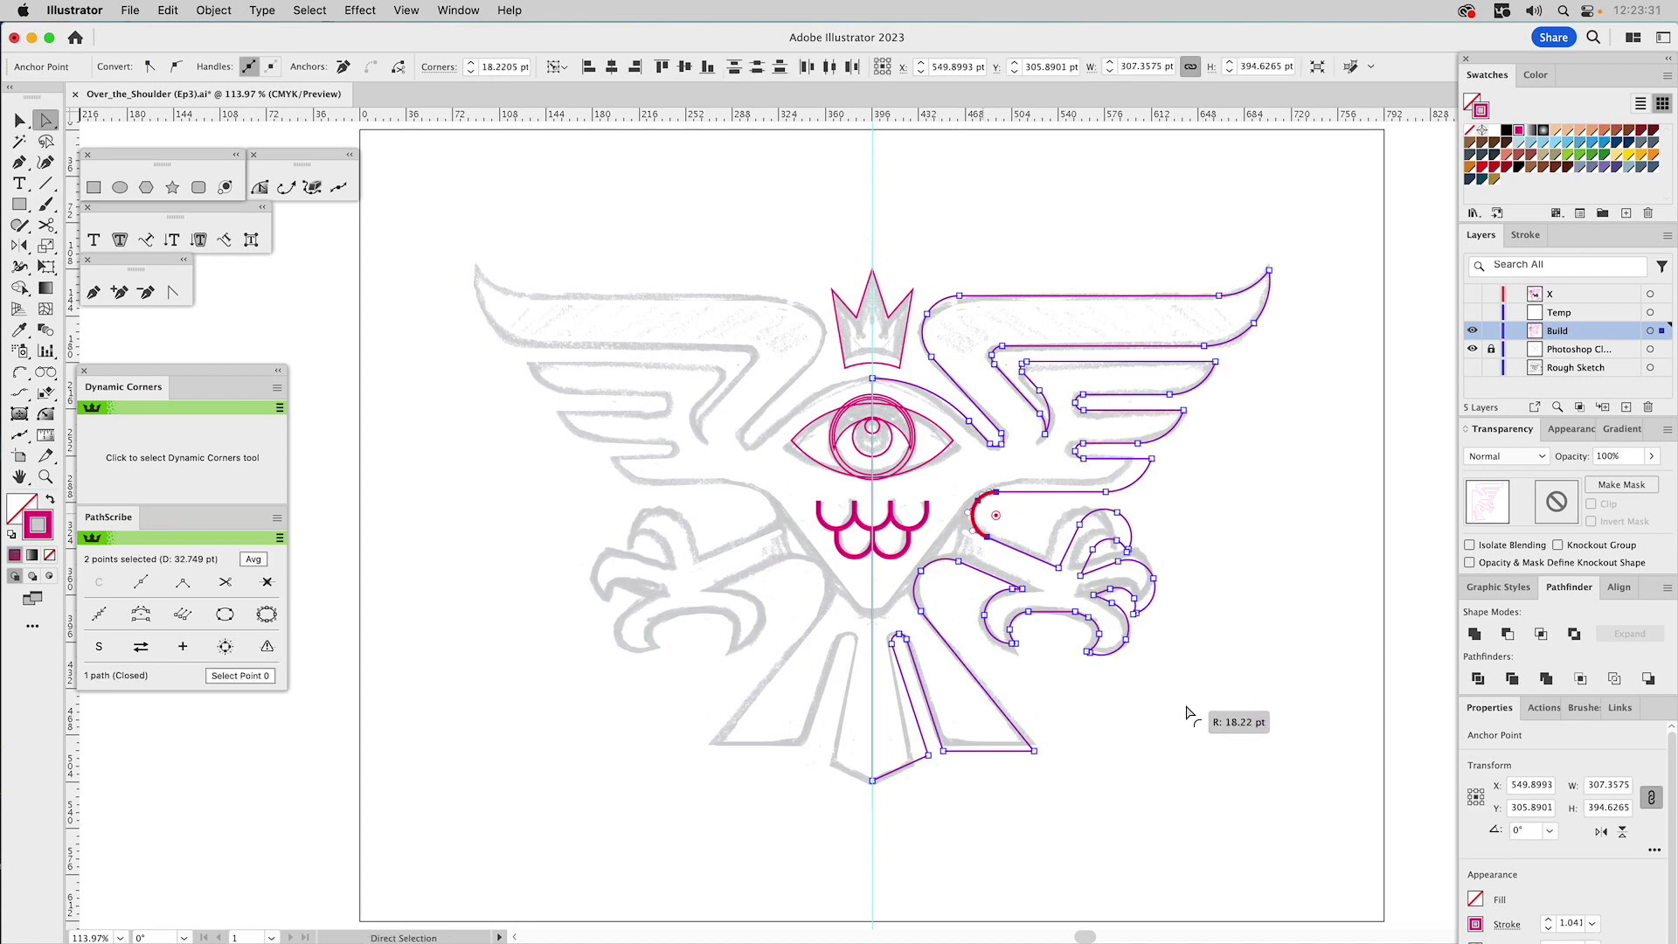
pyautogui.click(1250, 714)
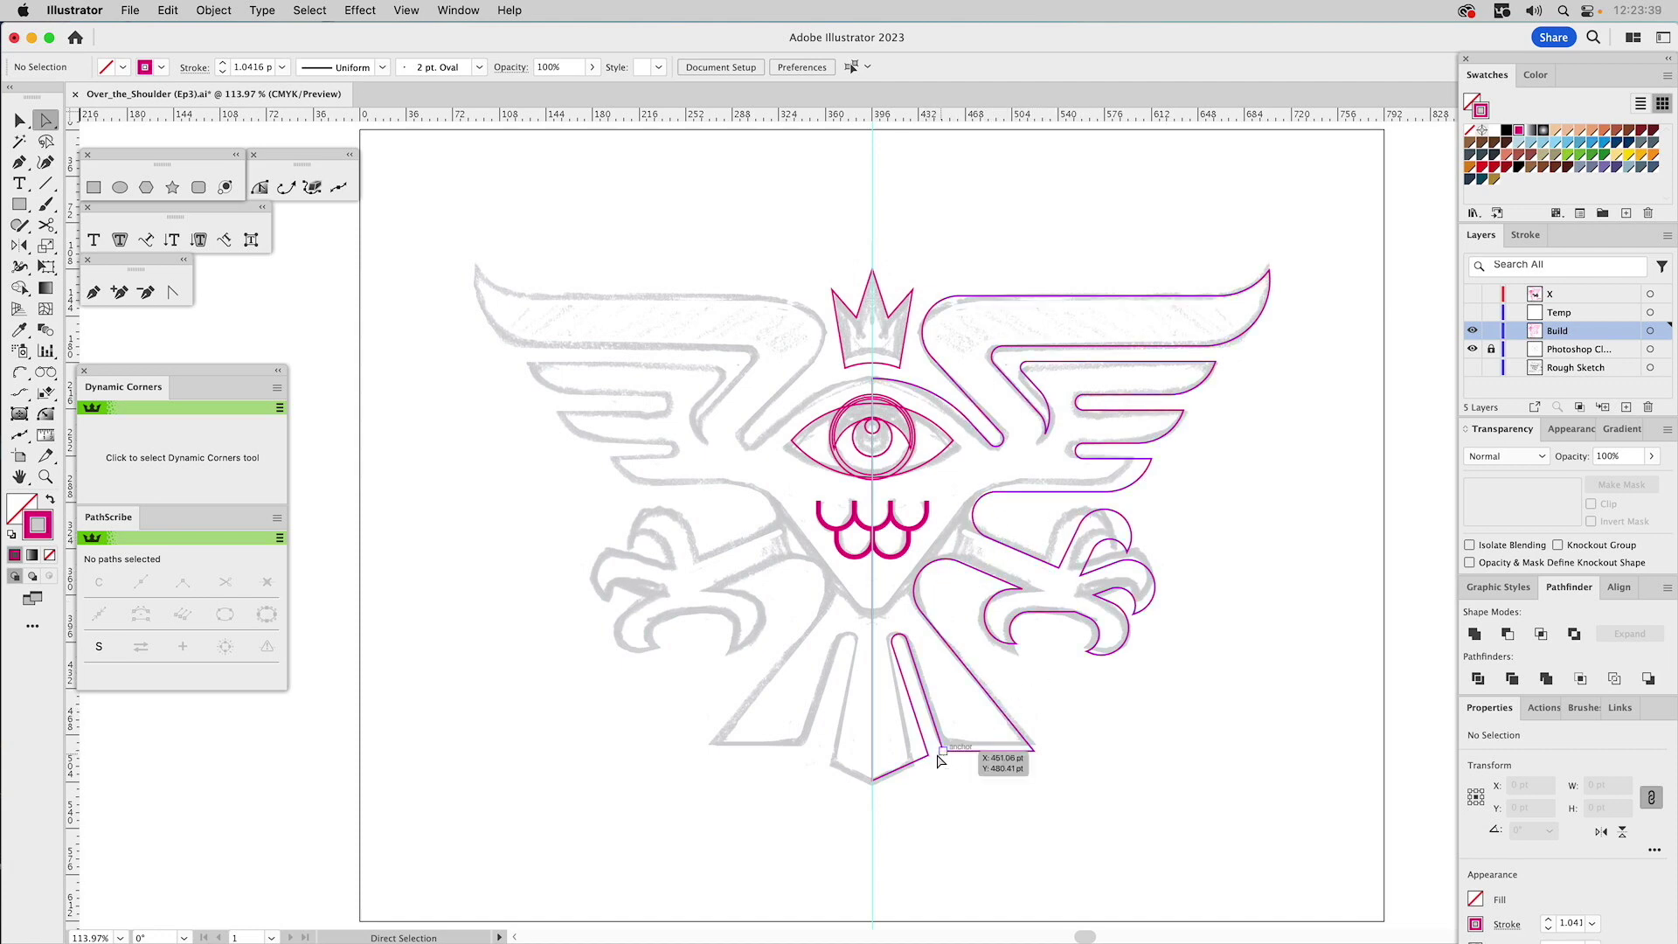
# - Round the outer tail feather's lower inner corner to a 19.323 pt true radius with the Dynamic Corners tool
pyautogui.click(45, 416)
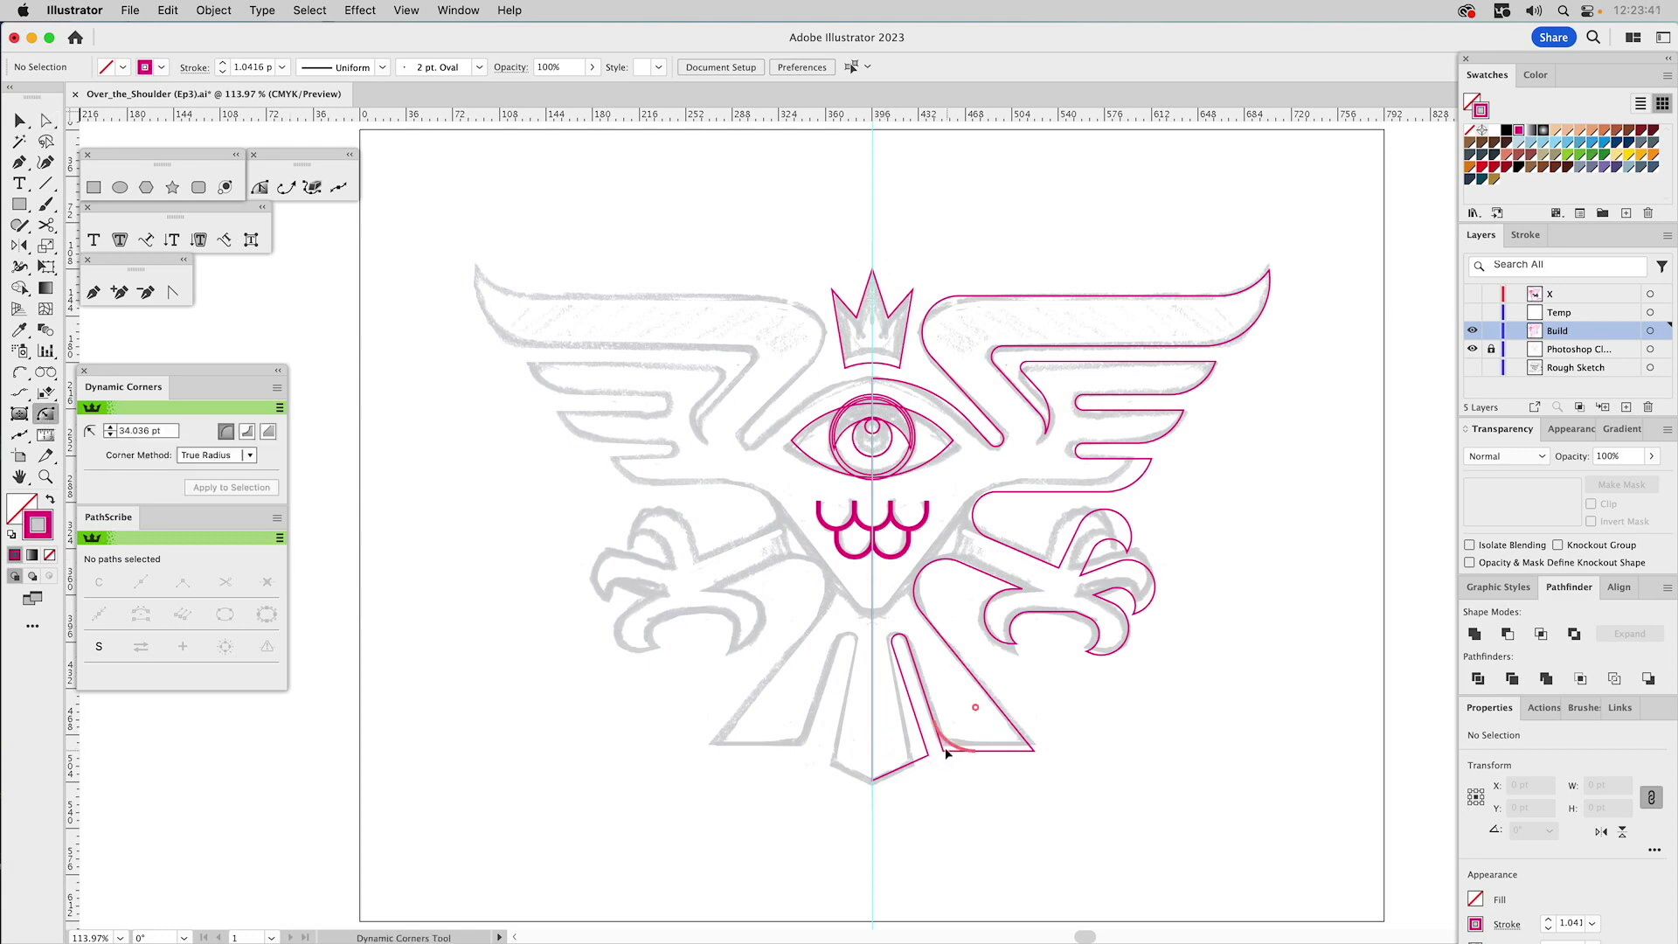
pyautogui.moveTo(944, 754); pyautogui.dragTo(961, 728)
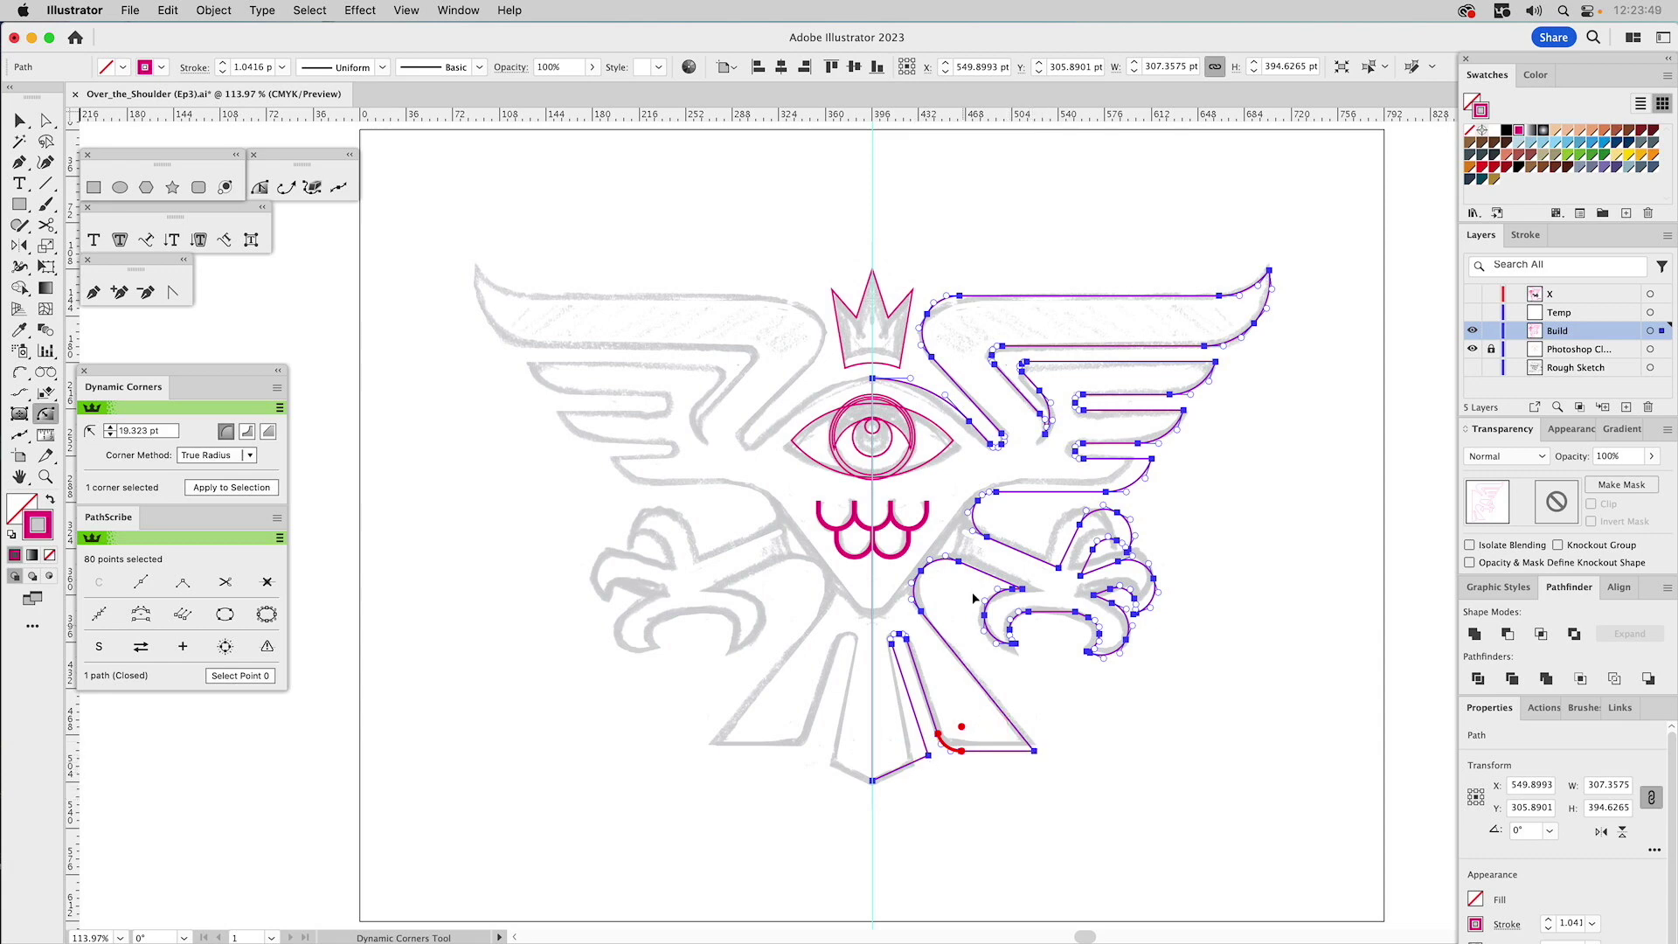
pyautogui.press('super')
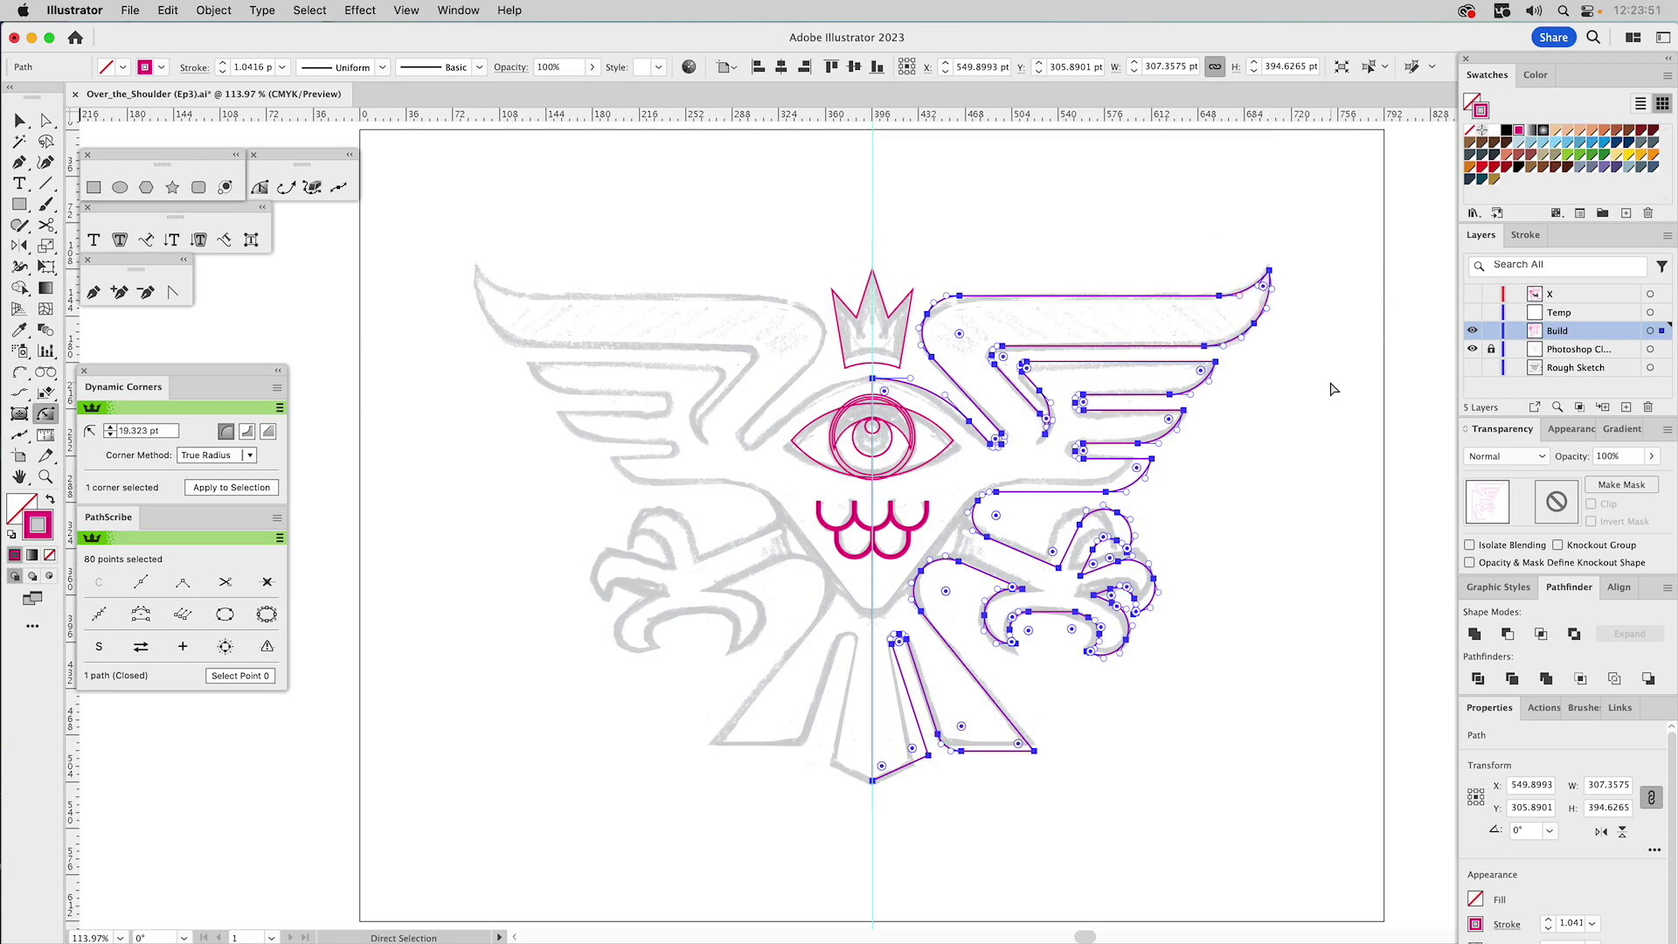
# - Try lengthening the right wing by moving its feather-tip anchor points outward about 17 pt, and undo the move
pyautogui.keyDown('super'); pyautogui.click(1331, 388); pyautogui.keyUp('super')
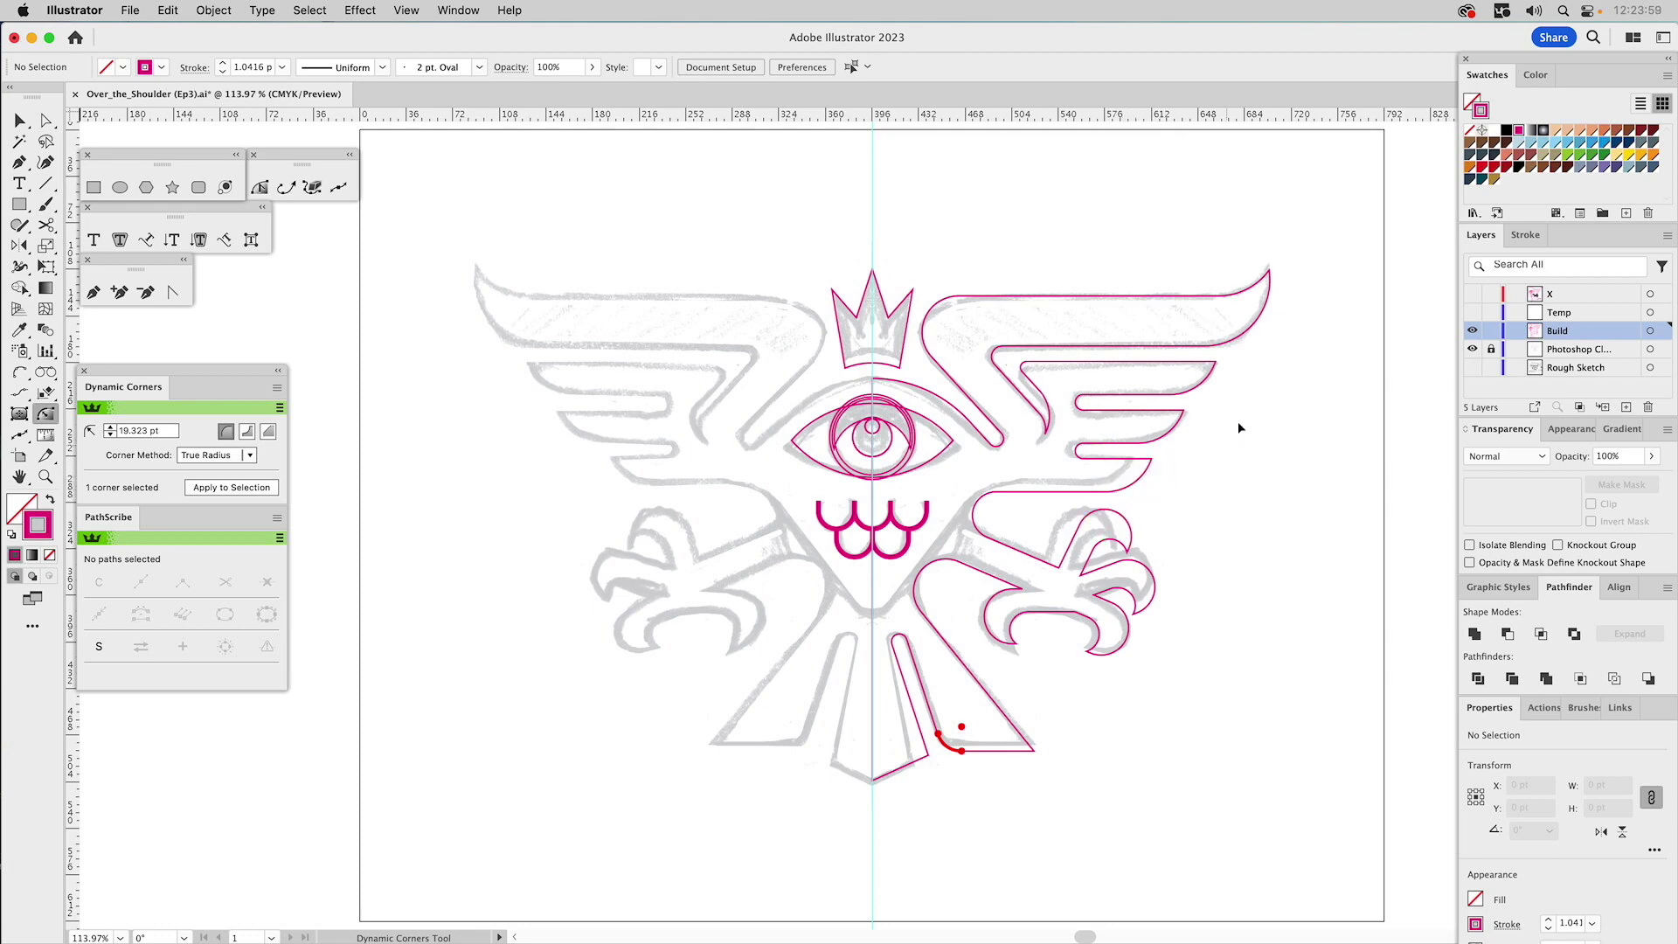
pyautogui.press('a')
pyautogui.moveTo(1305, 246); pyautogui.dragTo(1102, 502)
pyautogui.moveTo(1172, 398); pyautogui.dragTo(1193, 394)
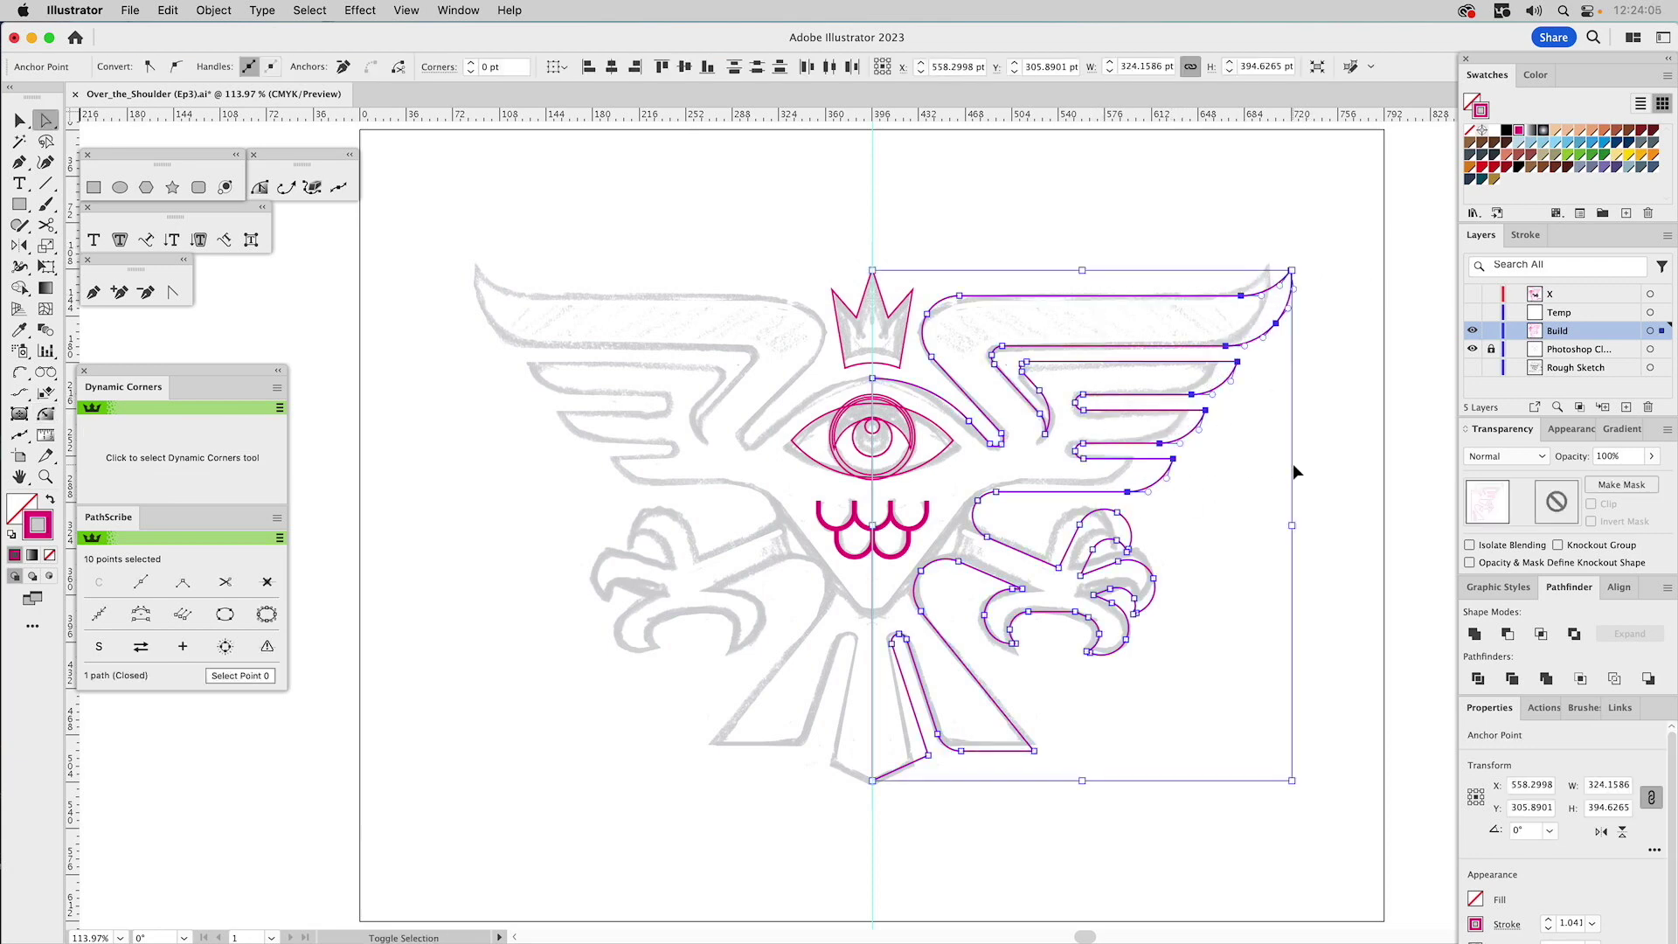
pyautogui.click(1325, 479)
pyautogui.press('super+z')
pyautogui.press('super+z')
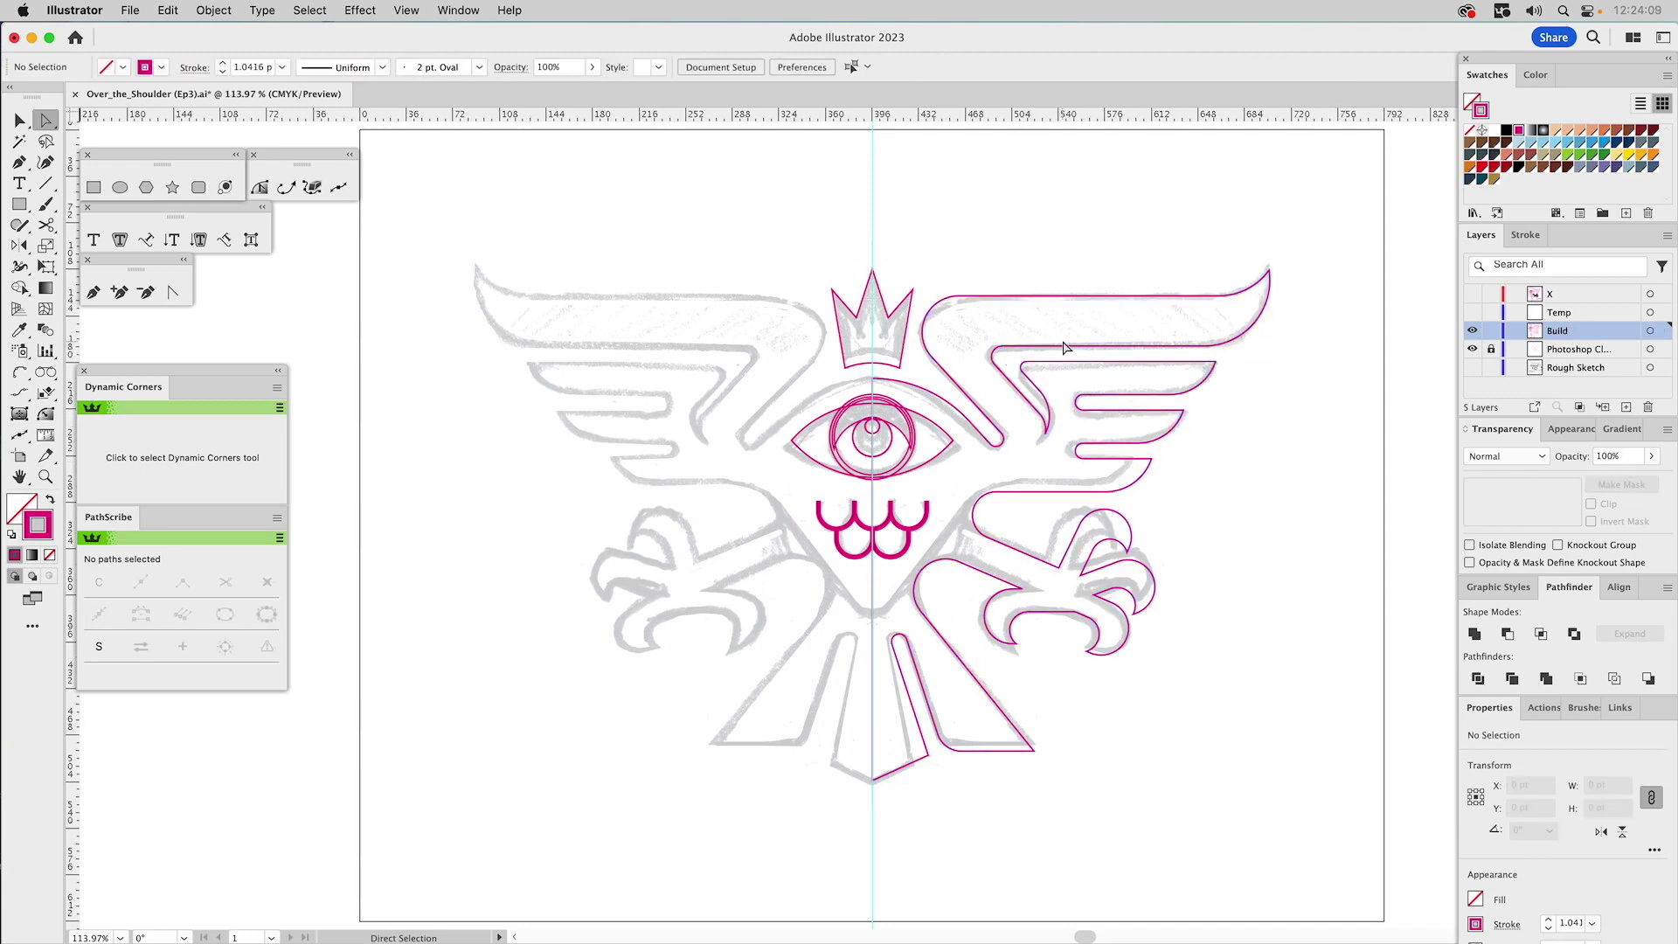
# - Reflect a copy of the right bird half across the vertical centre guide to make the left half
pyautogui.press('v')
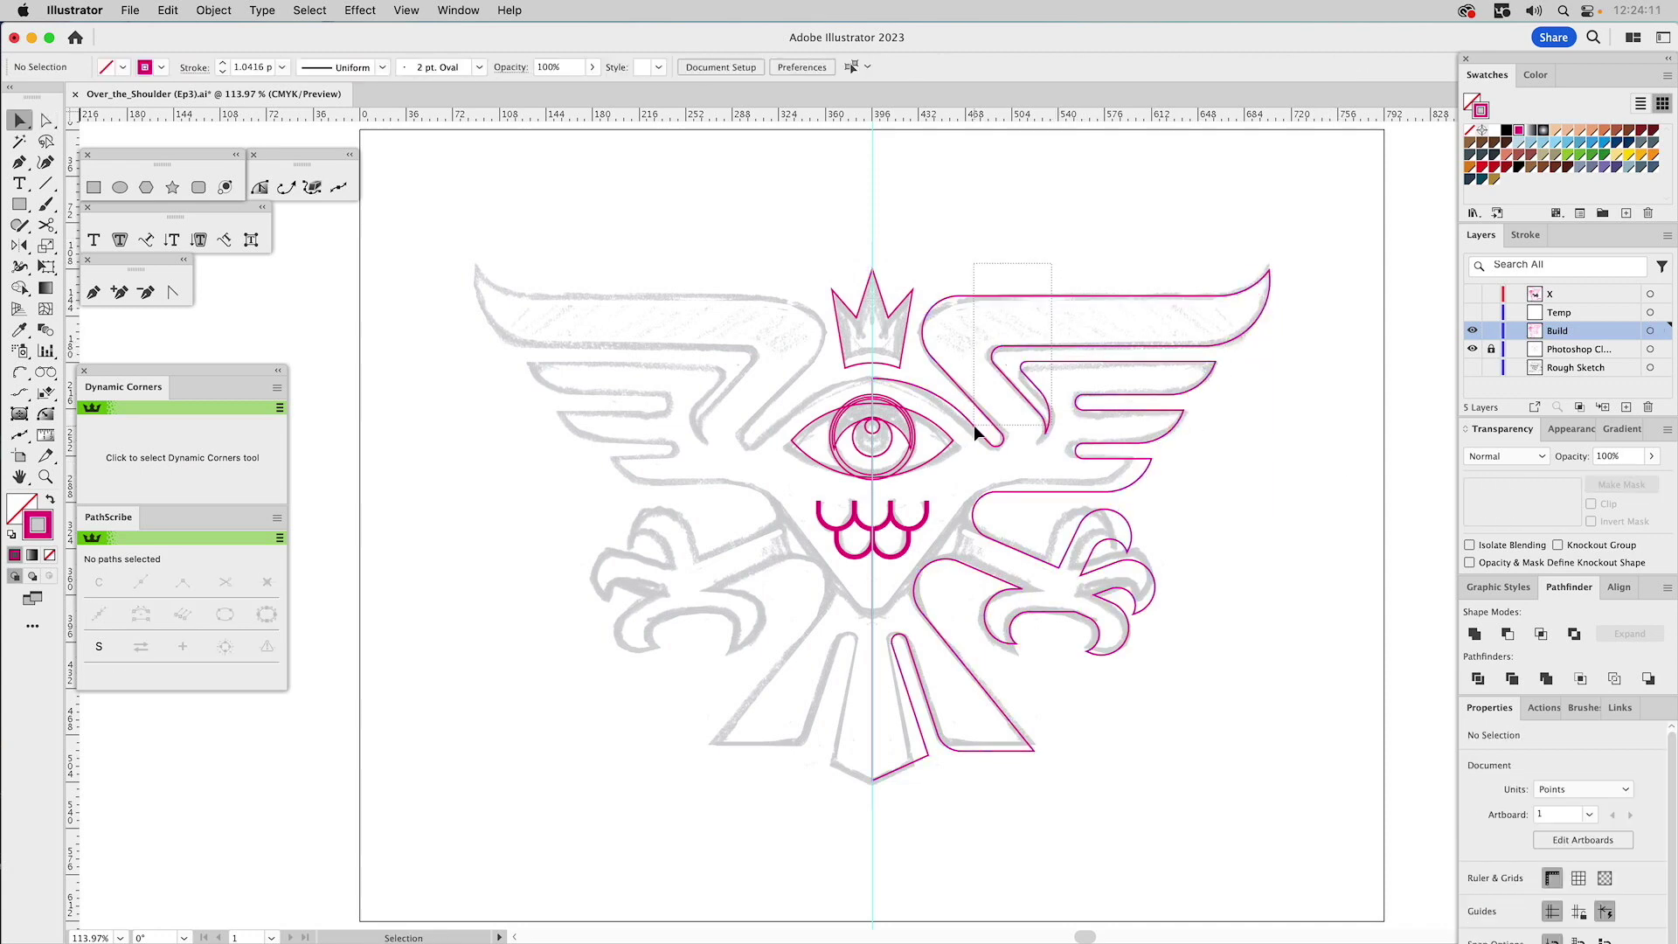
pyautogui.click(974, 425)
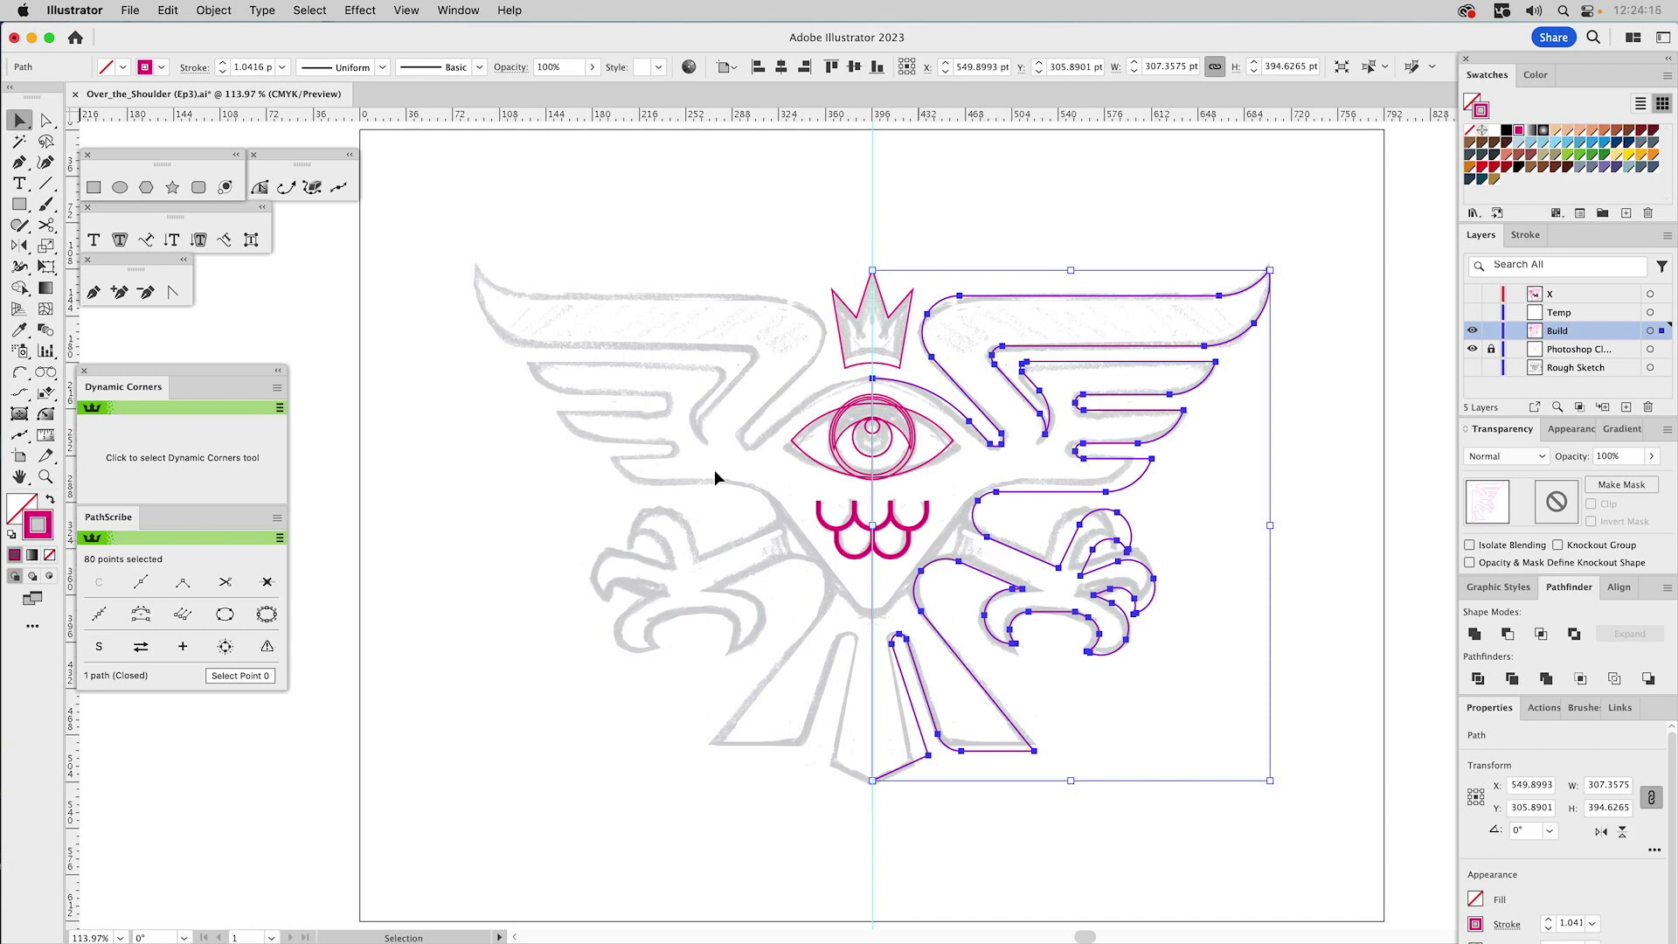
pyautogui.click(23, 246)
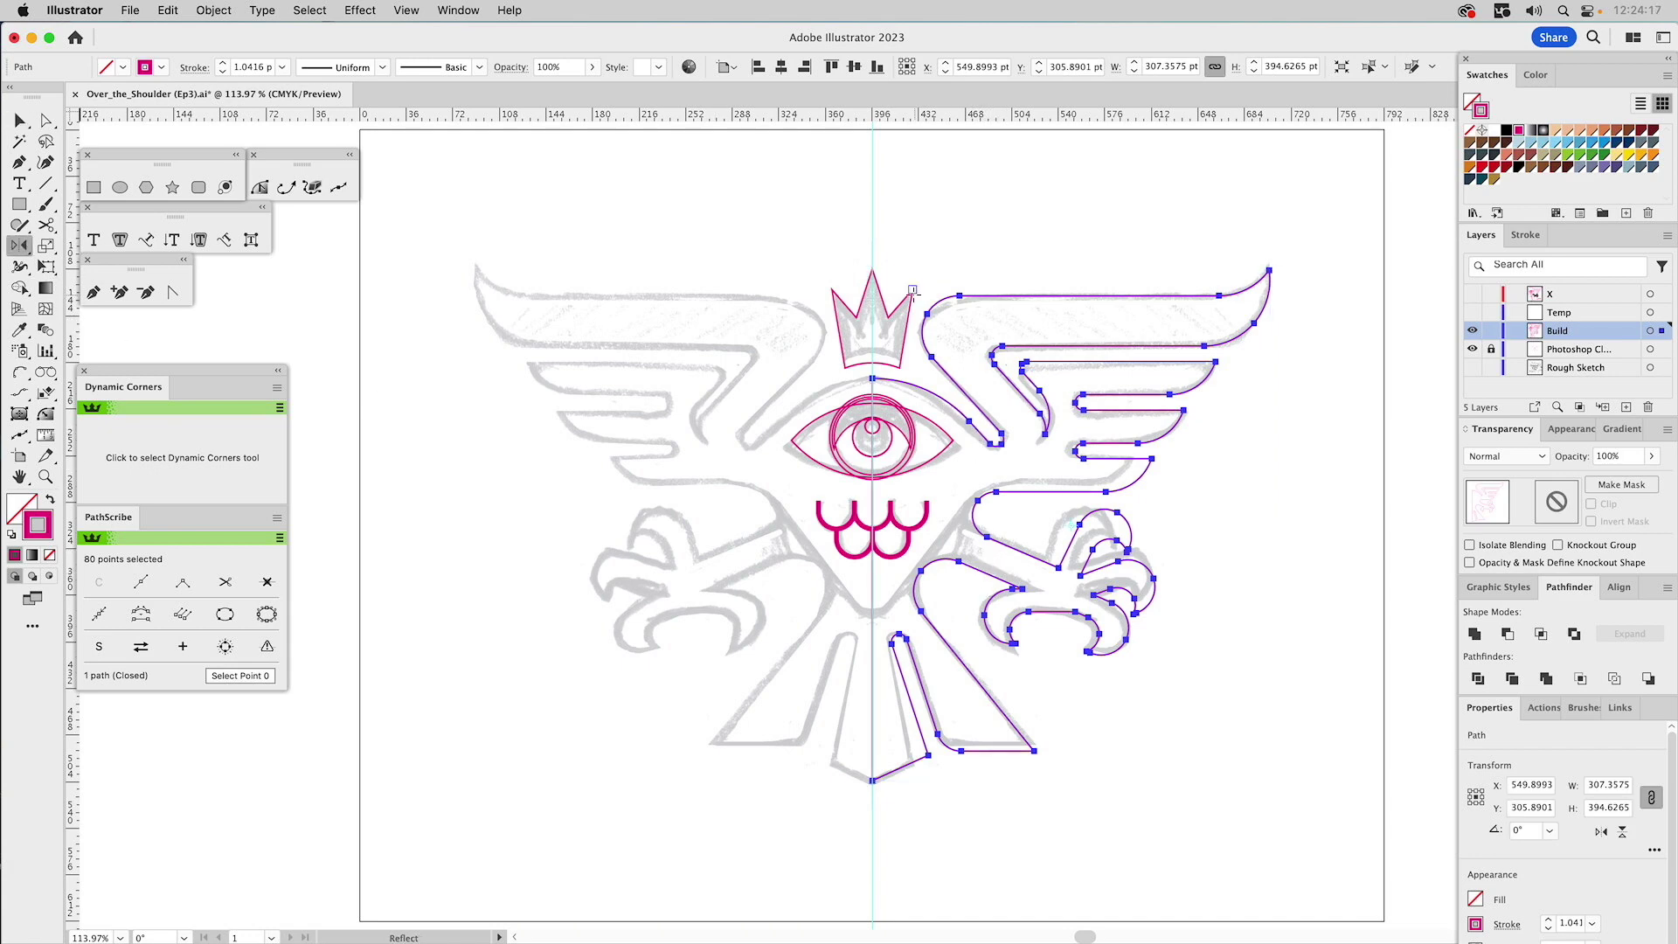
pyautogui.click(872, 267)
pyautogui.moveTo(936, 376); pyautogui.dragTo(939, 402)
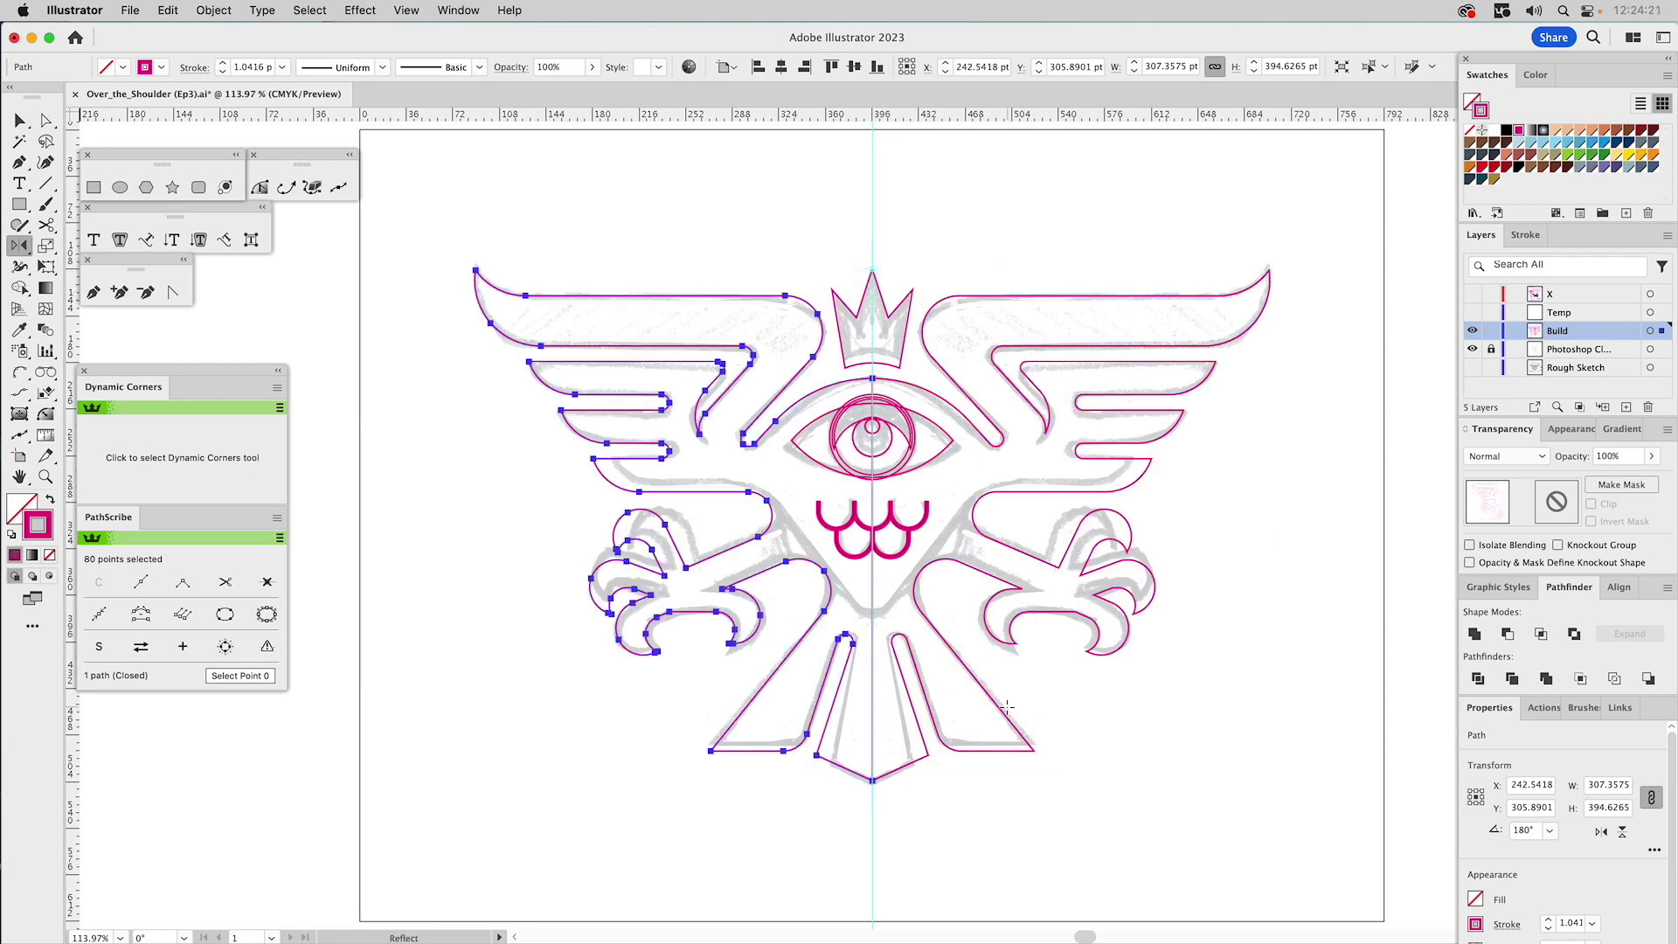
pyautogui.press('v')
pyautogui.press('a')
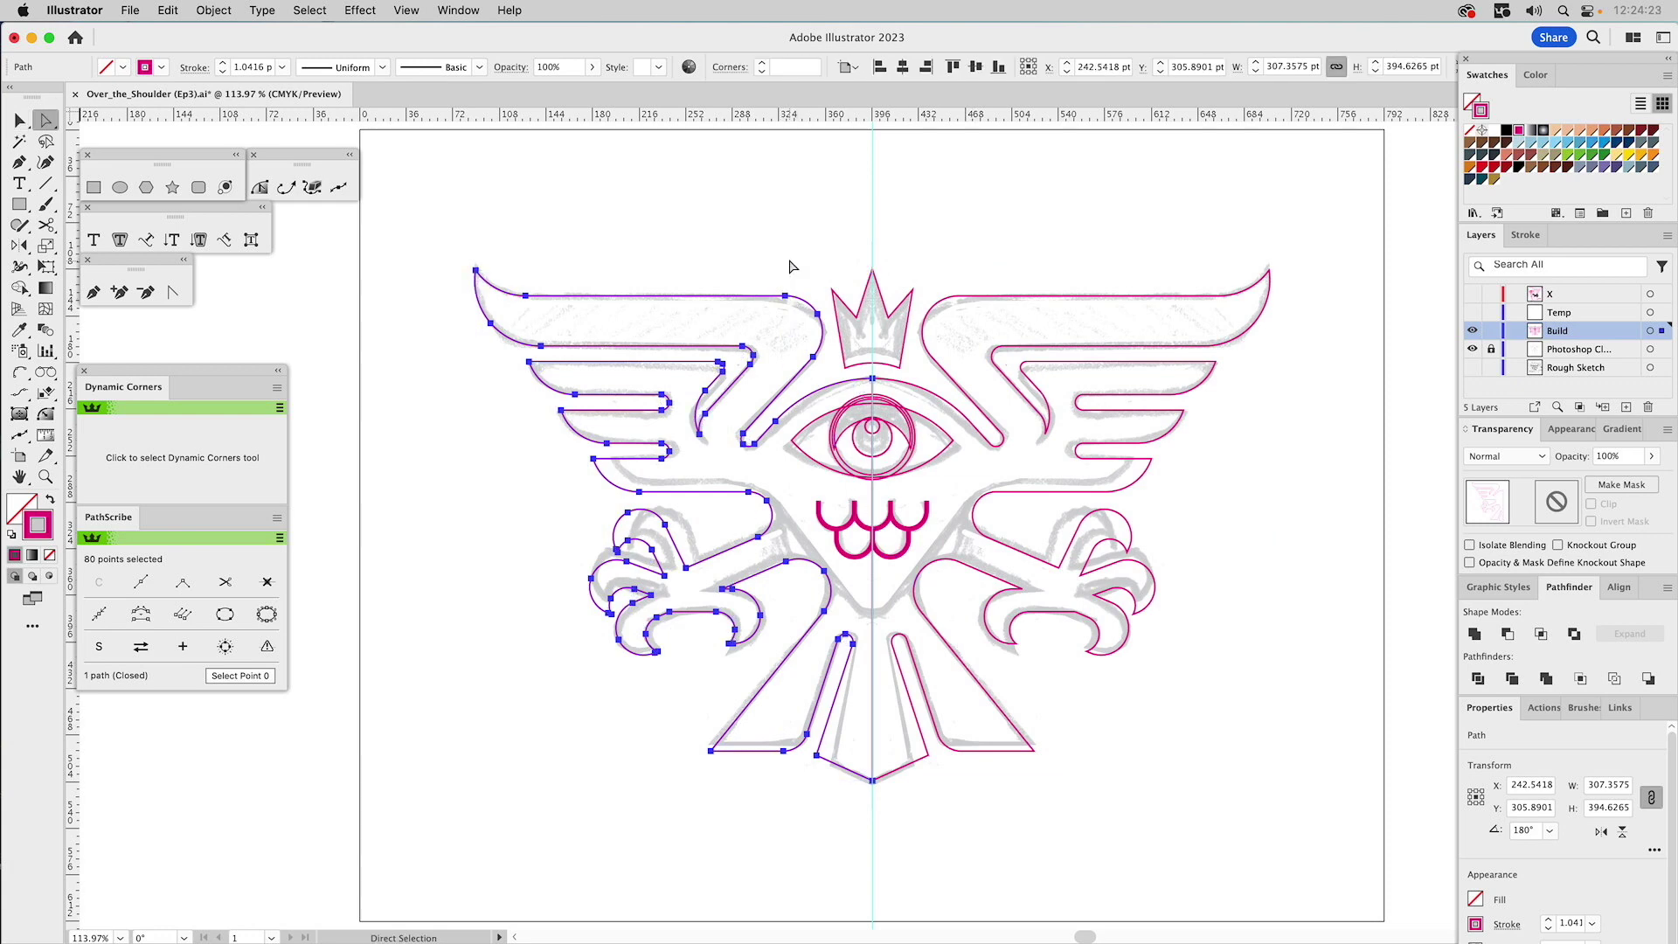
# - Isolate the left half, add an anchor point on its straight centre edge and move it slightly past the centre line to overlap the right half
pyautogui.press('v')
pyautogui.click(785, 269)
pyautogui.click(704, 295)
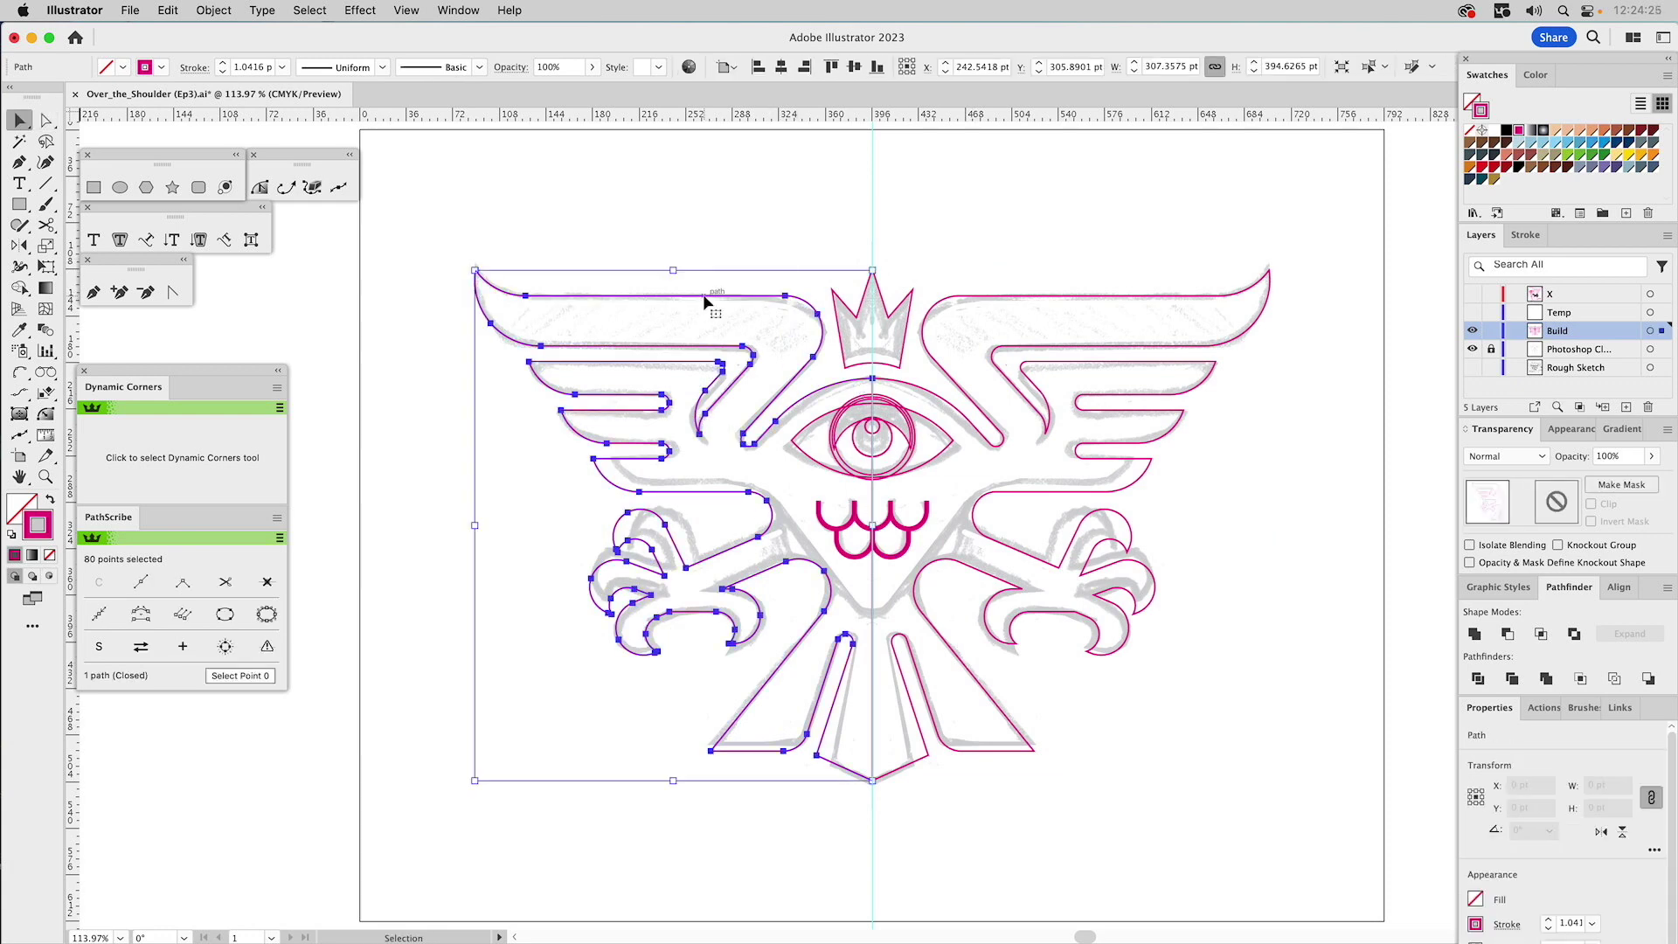
pyautogui.doubleClick(704, 295)
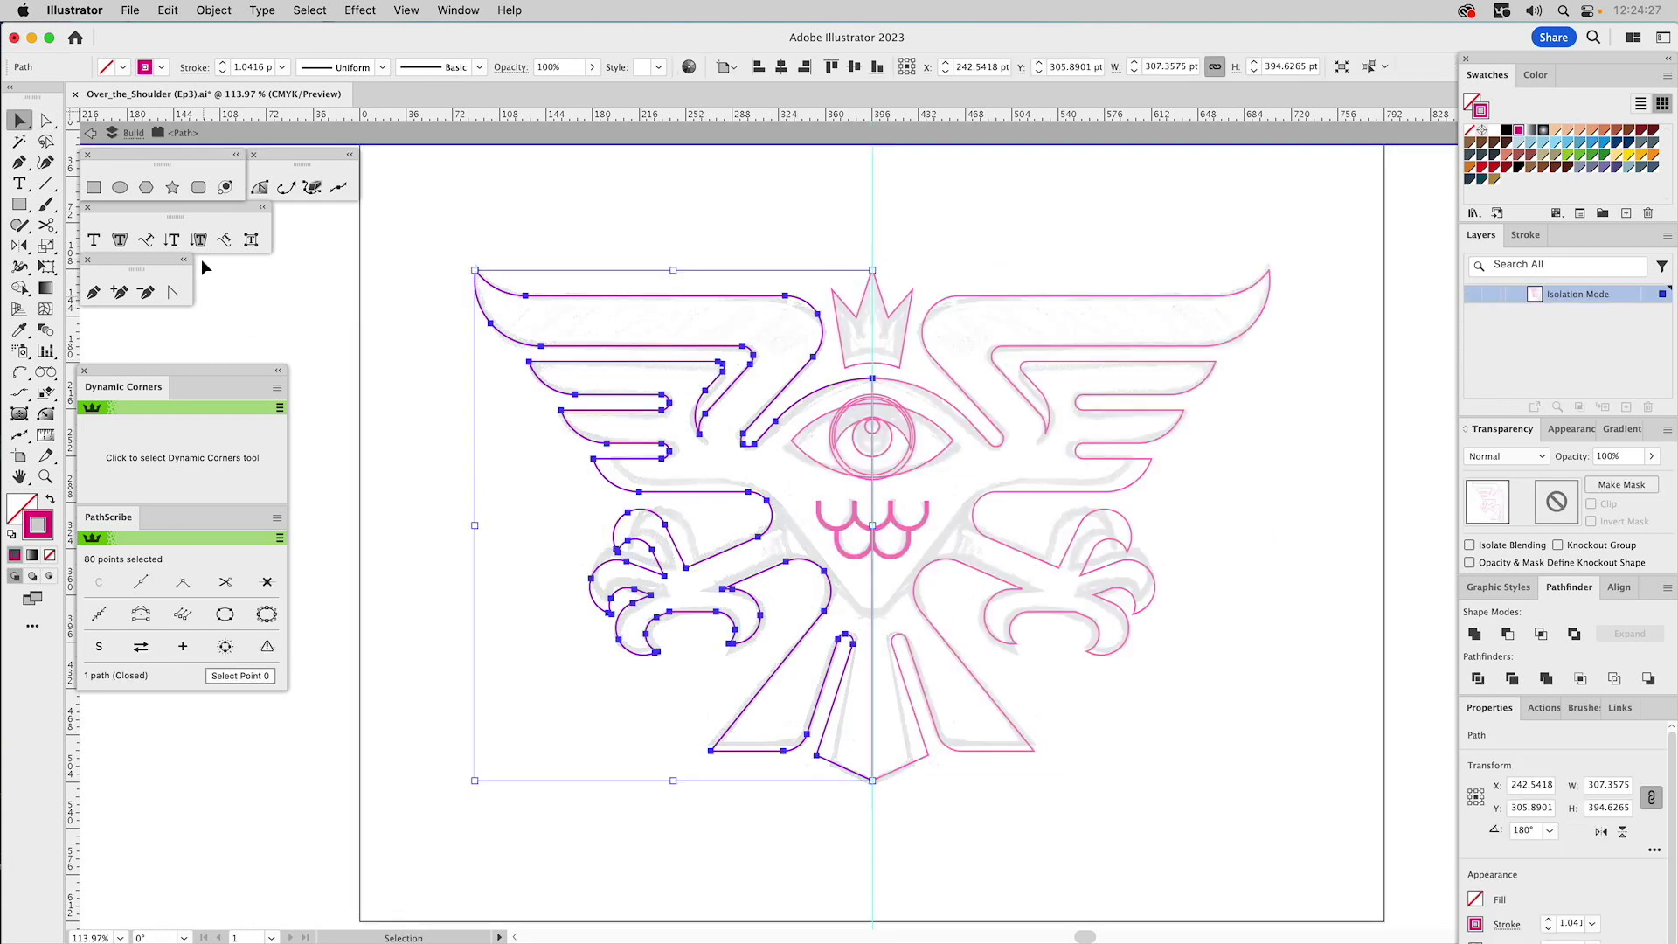
pyautogui.click(119, 292)
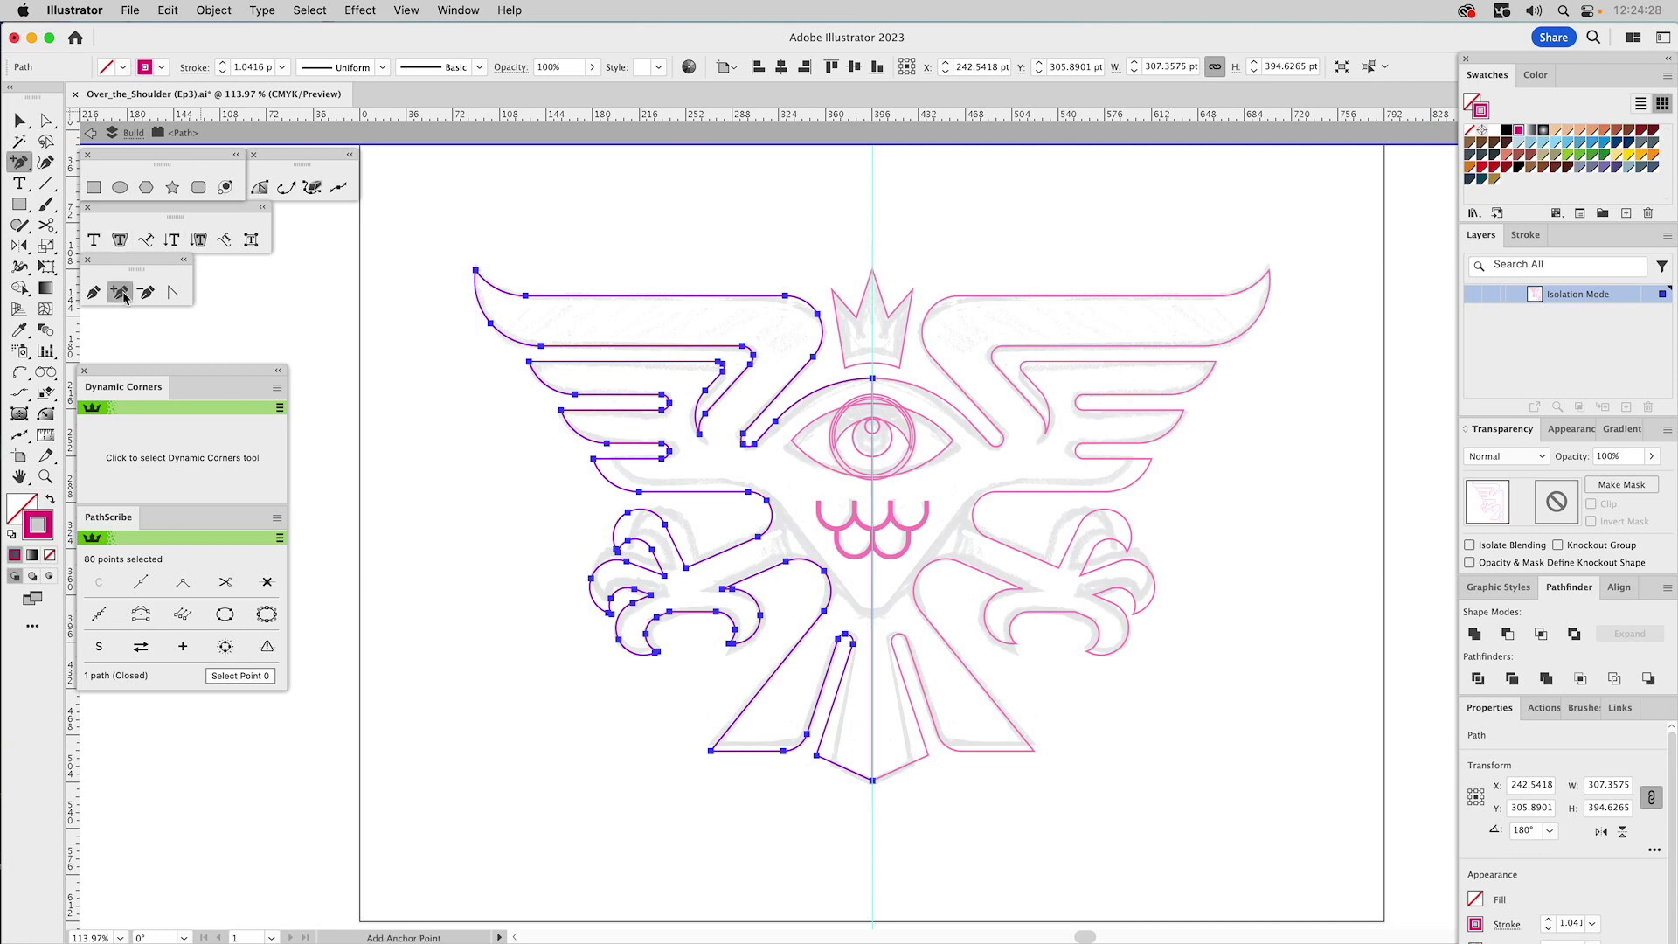
pyautogui.click(873, 581)
pyautogui.moveTo(874, 581); pyautogui.dragTo(881, 576)
pyautogui.press('v')
pyautogui.doubleClick(1033, 682)
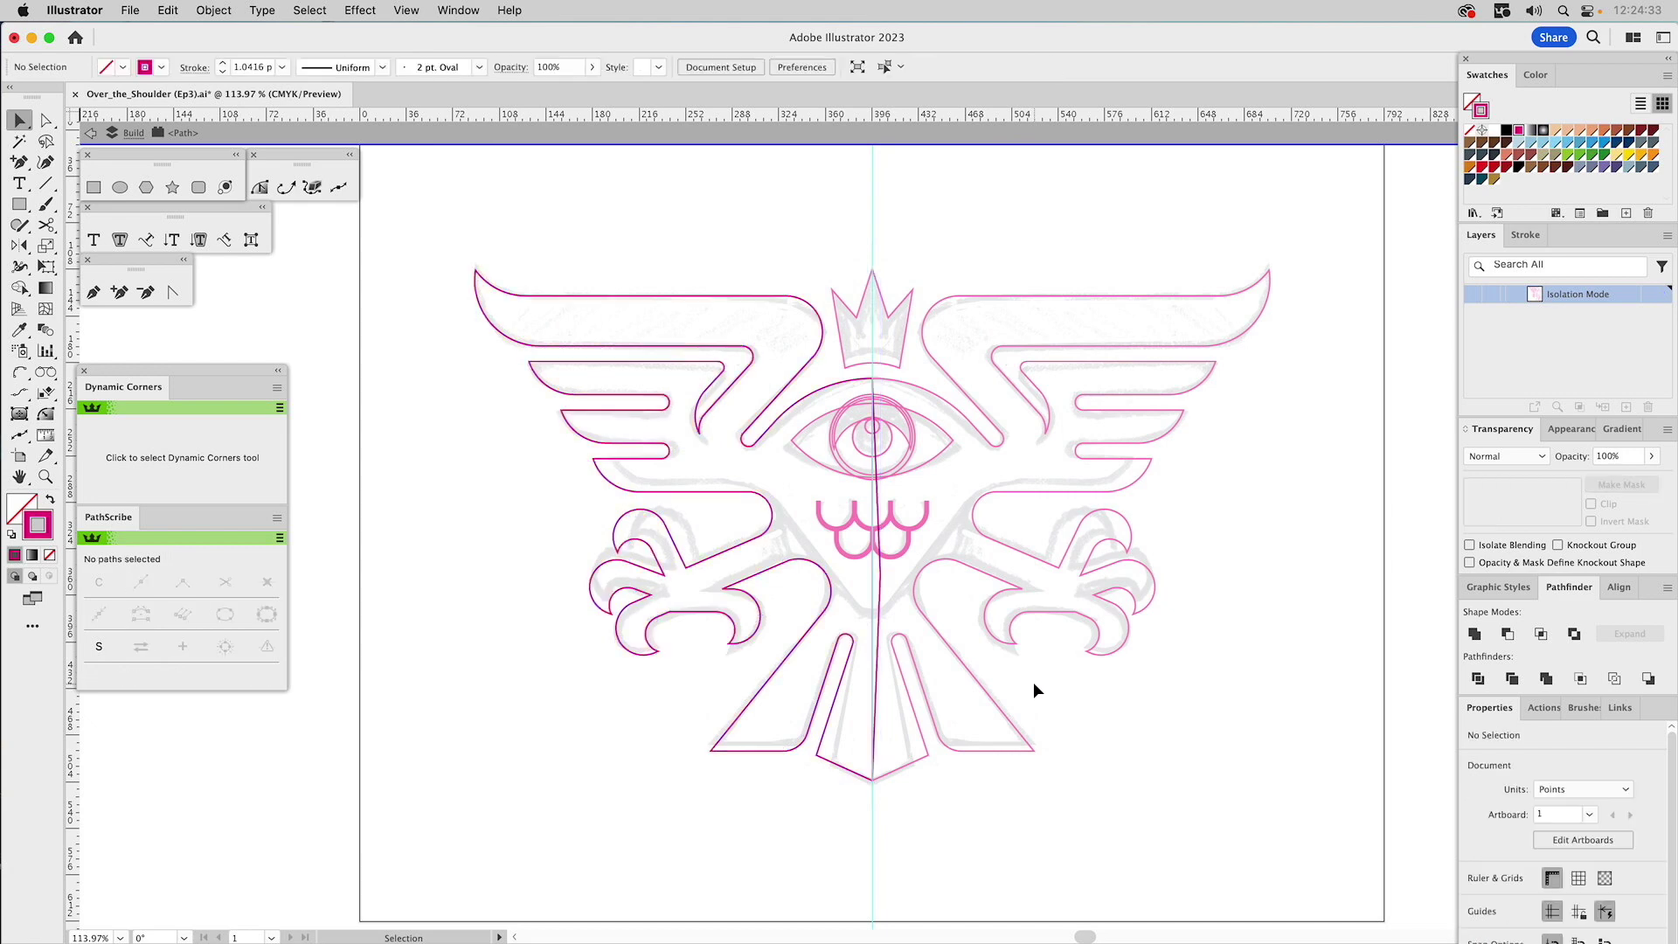
# - Unite the left and right bird halves into one closed outline
pyautogui.click(876, 657)
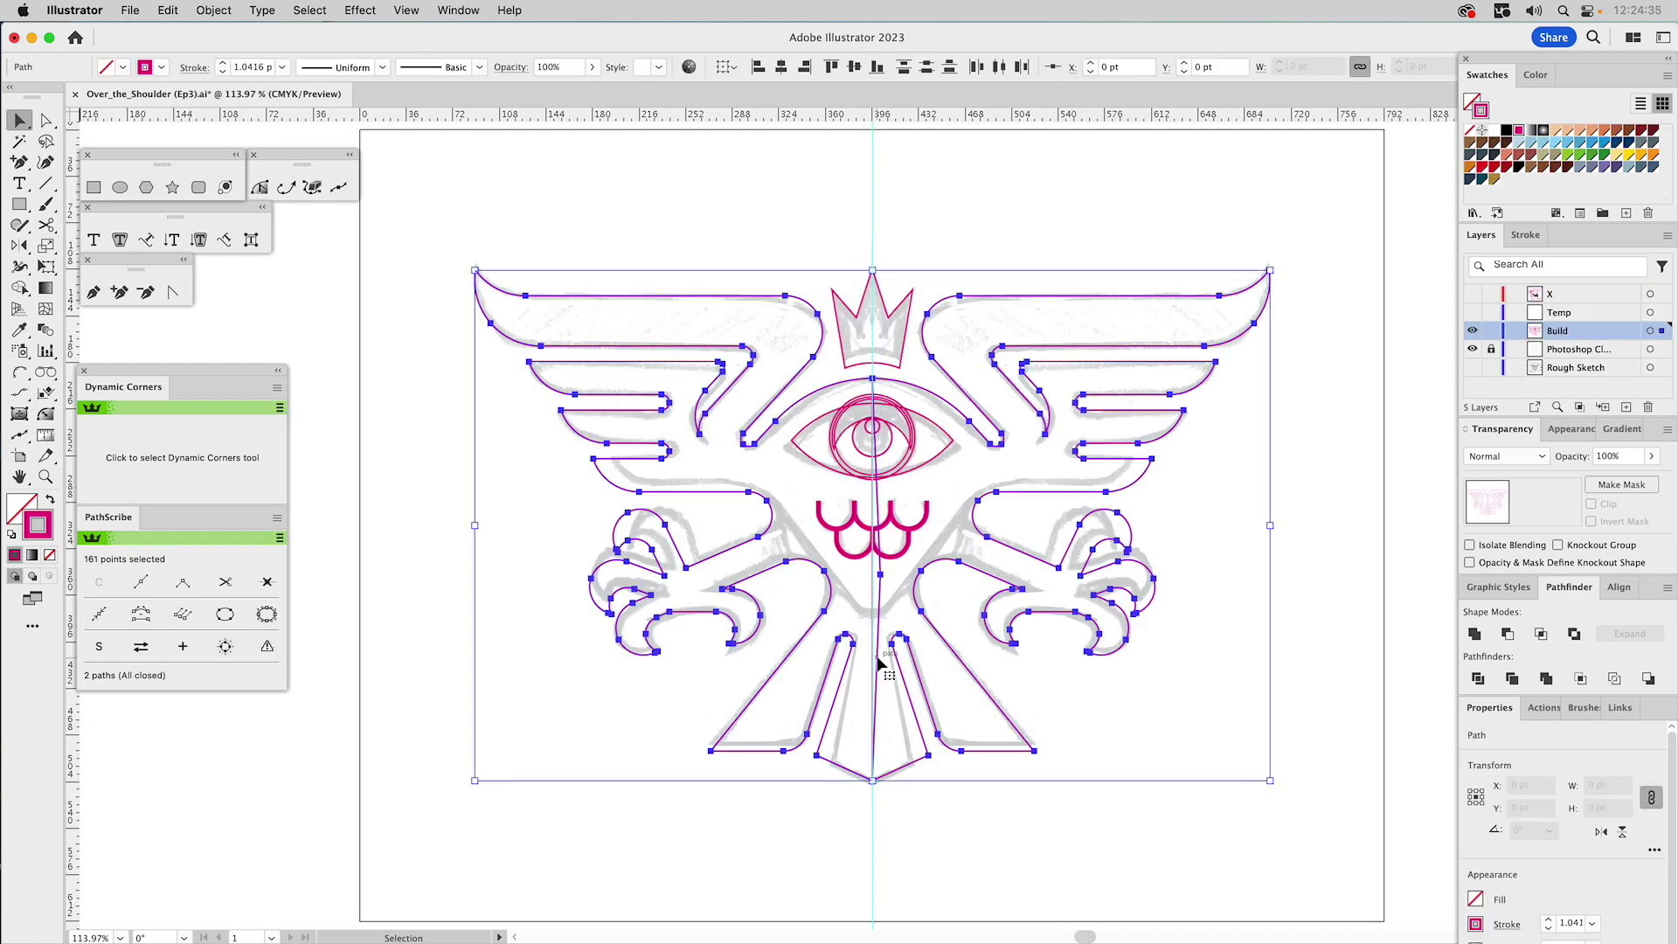
pyautogui.click(1474, 635)
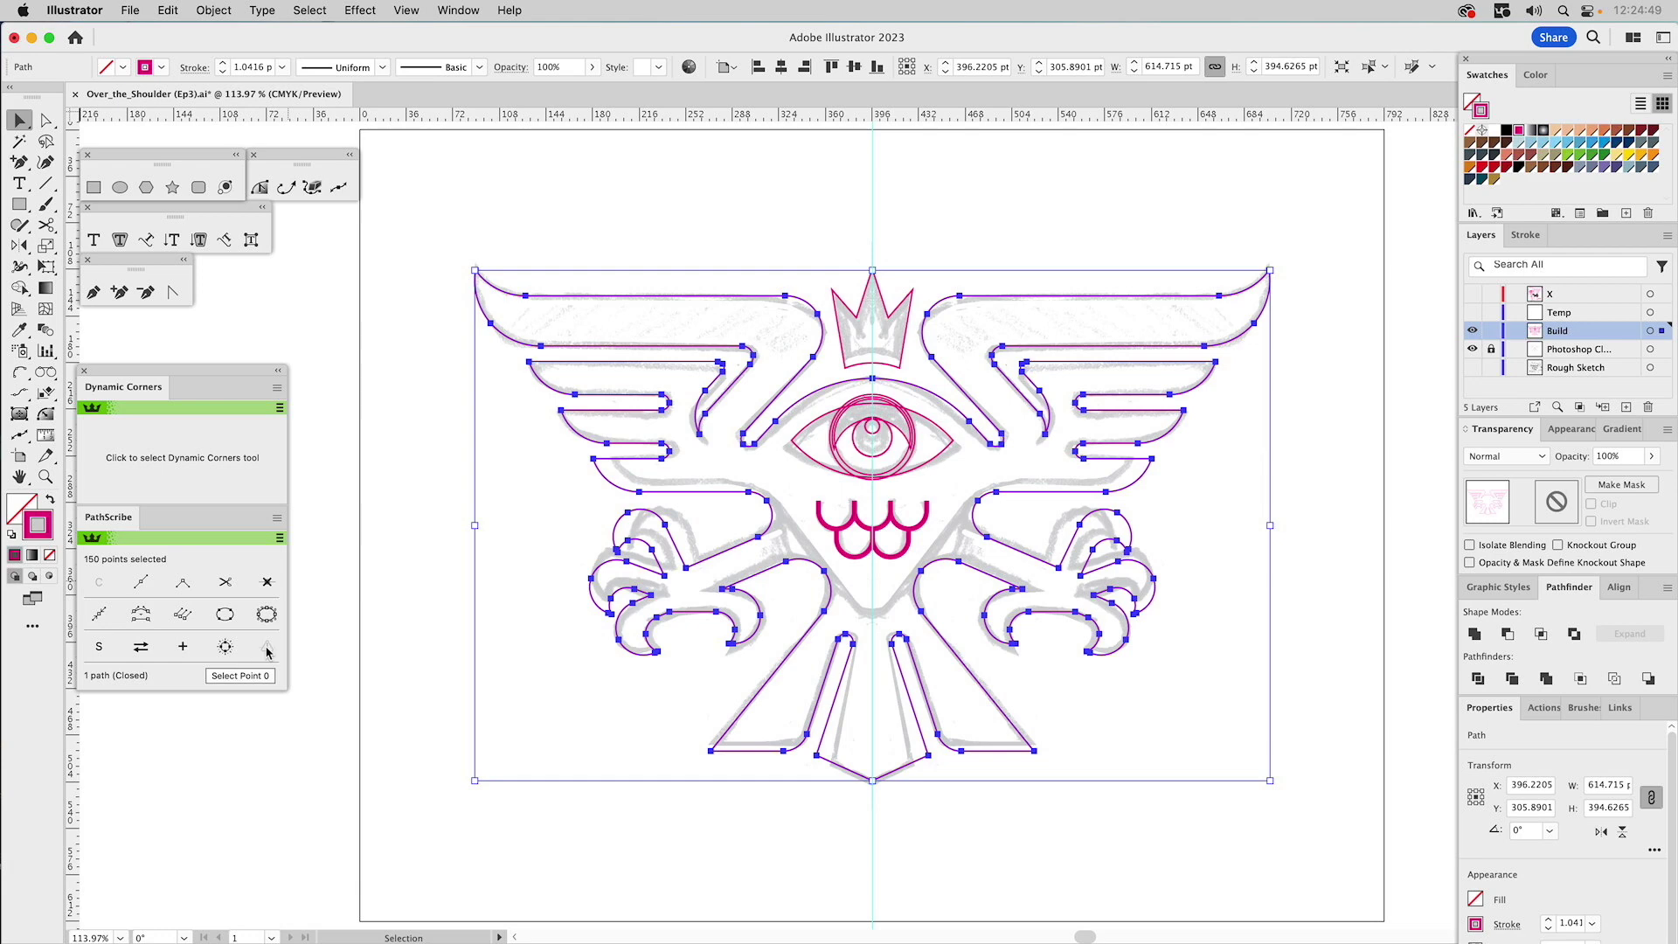
pyautogui.click(784, 207)
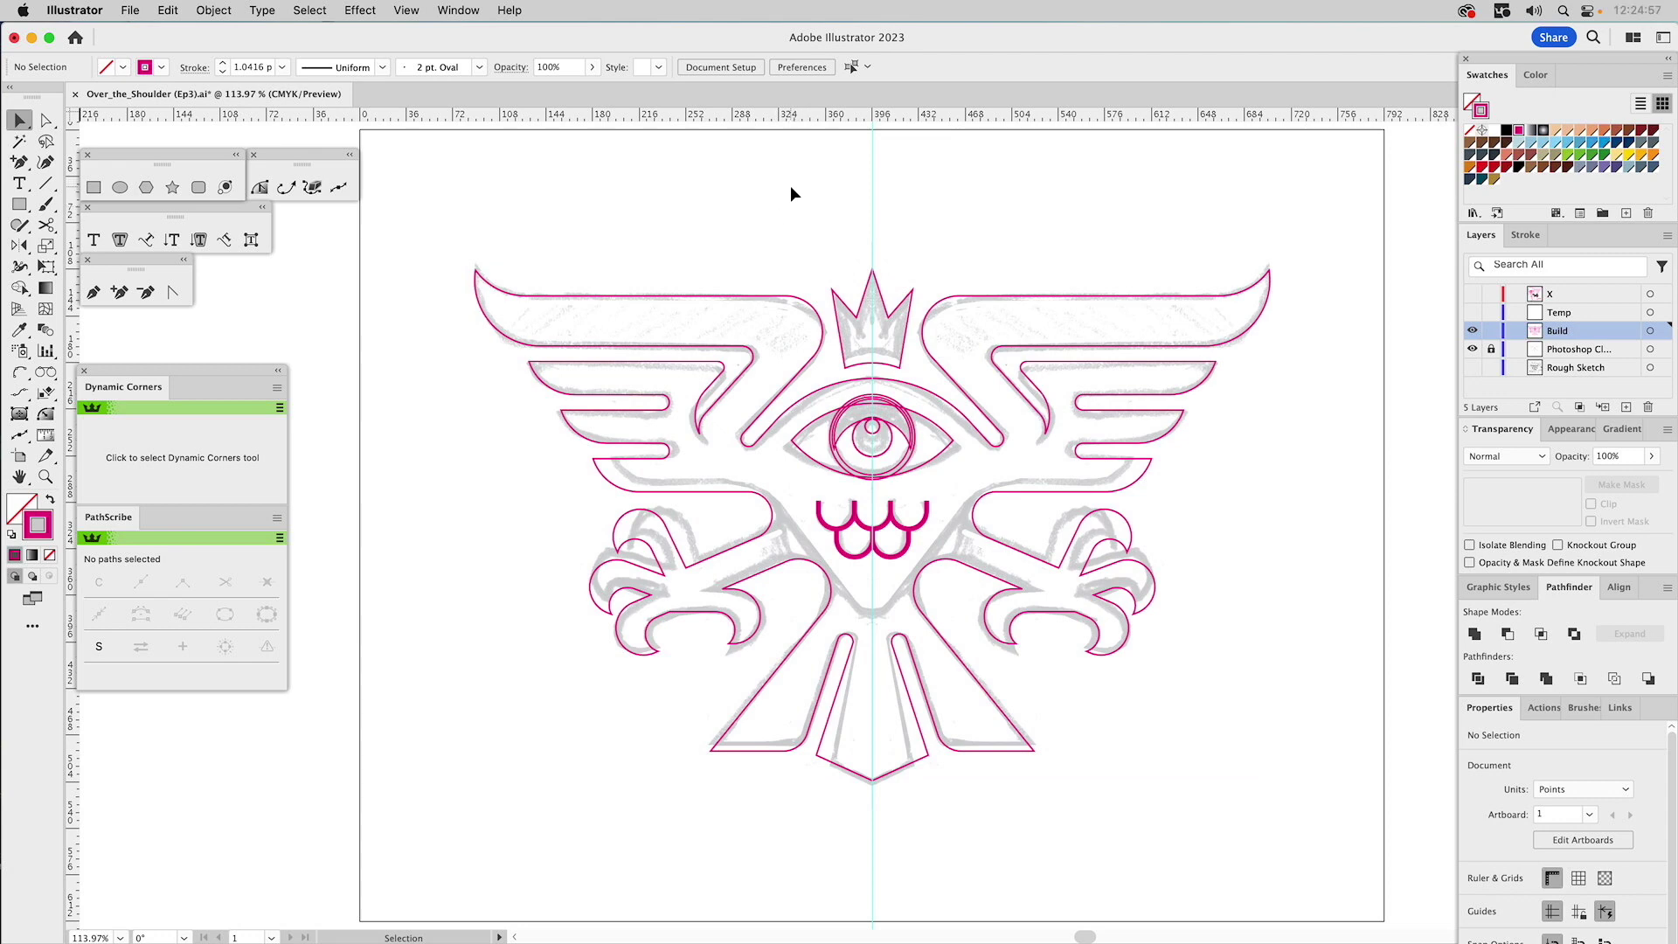
# - Hide the sketch layer and fill the bird outline with the C=40 M=20 Y=20 K=100 swatch and no stroke
pyautogui.click(1472, 350)
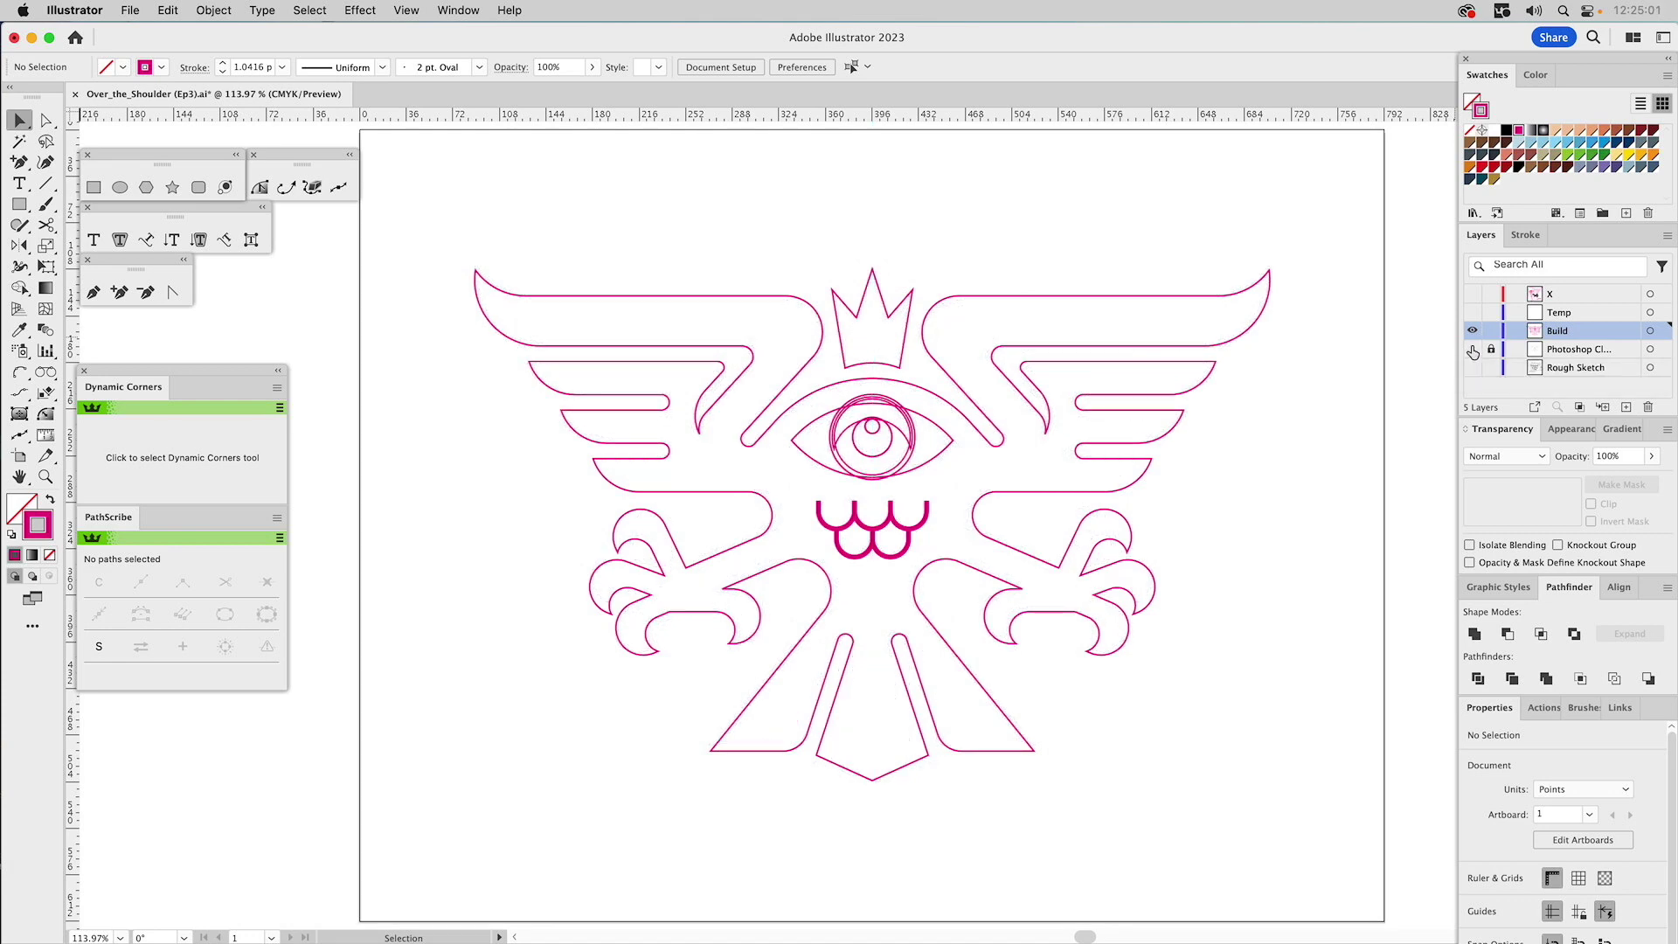
pyautogui.click(953, 297)
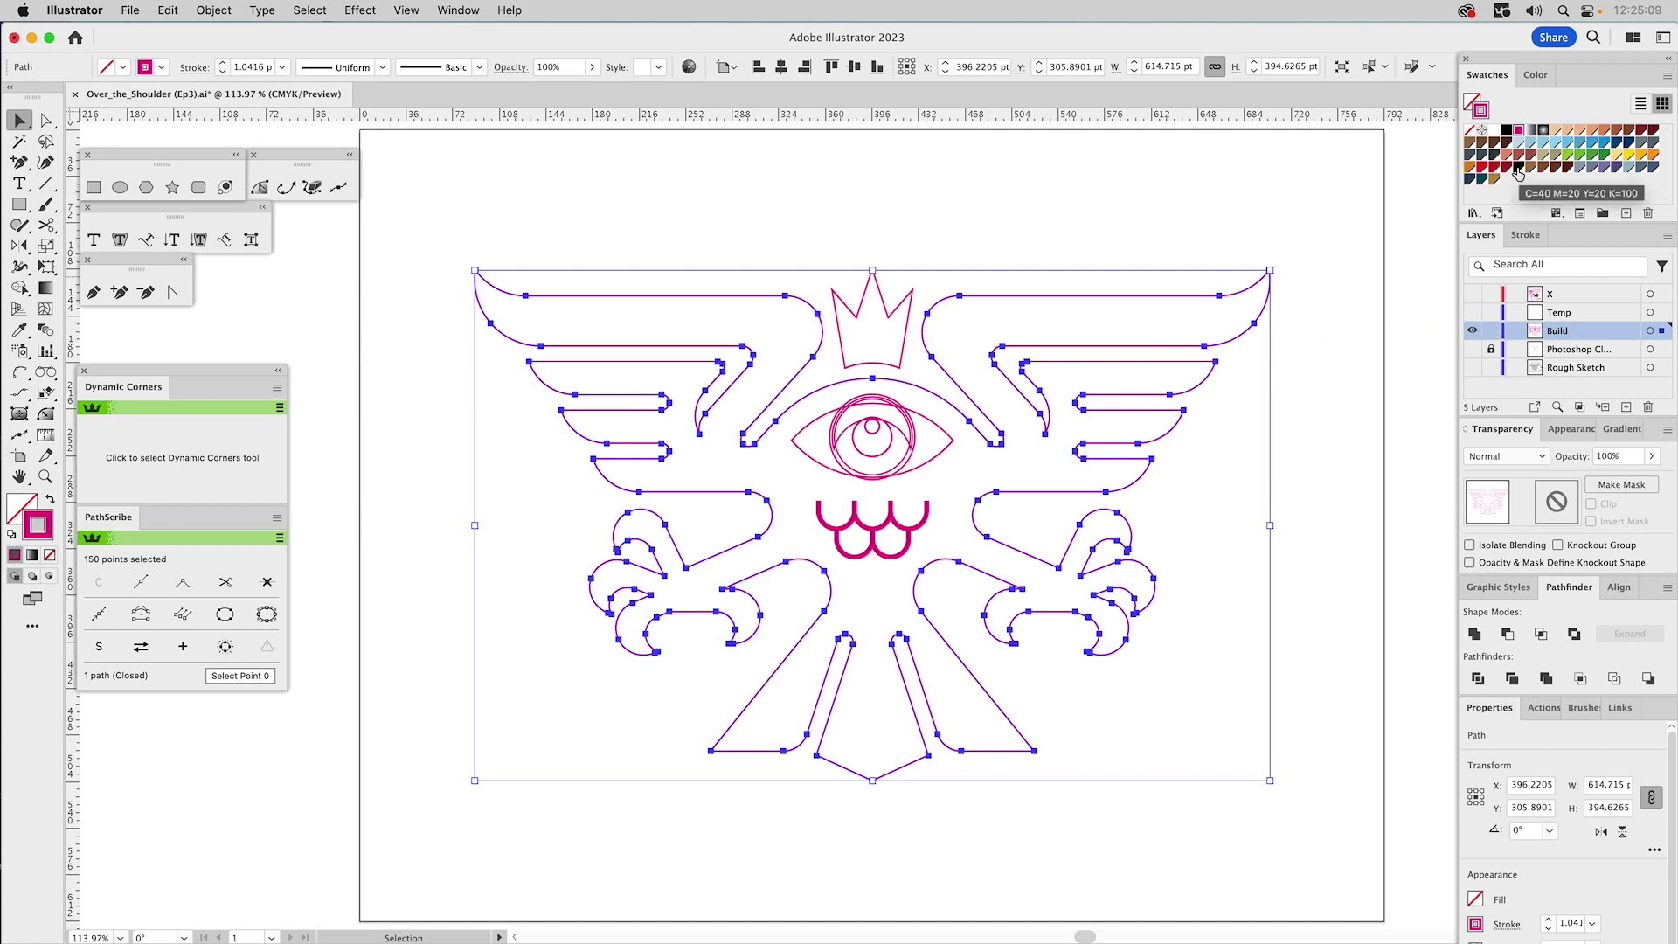
pyautogui.moveTo(1517, 169); pyautogui.dragTo(1471, 102)
pyautogui.click(1472, 130)
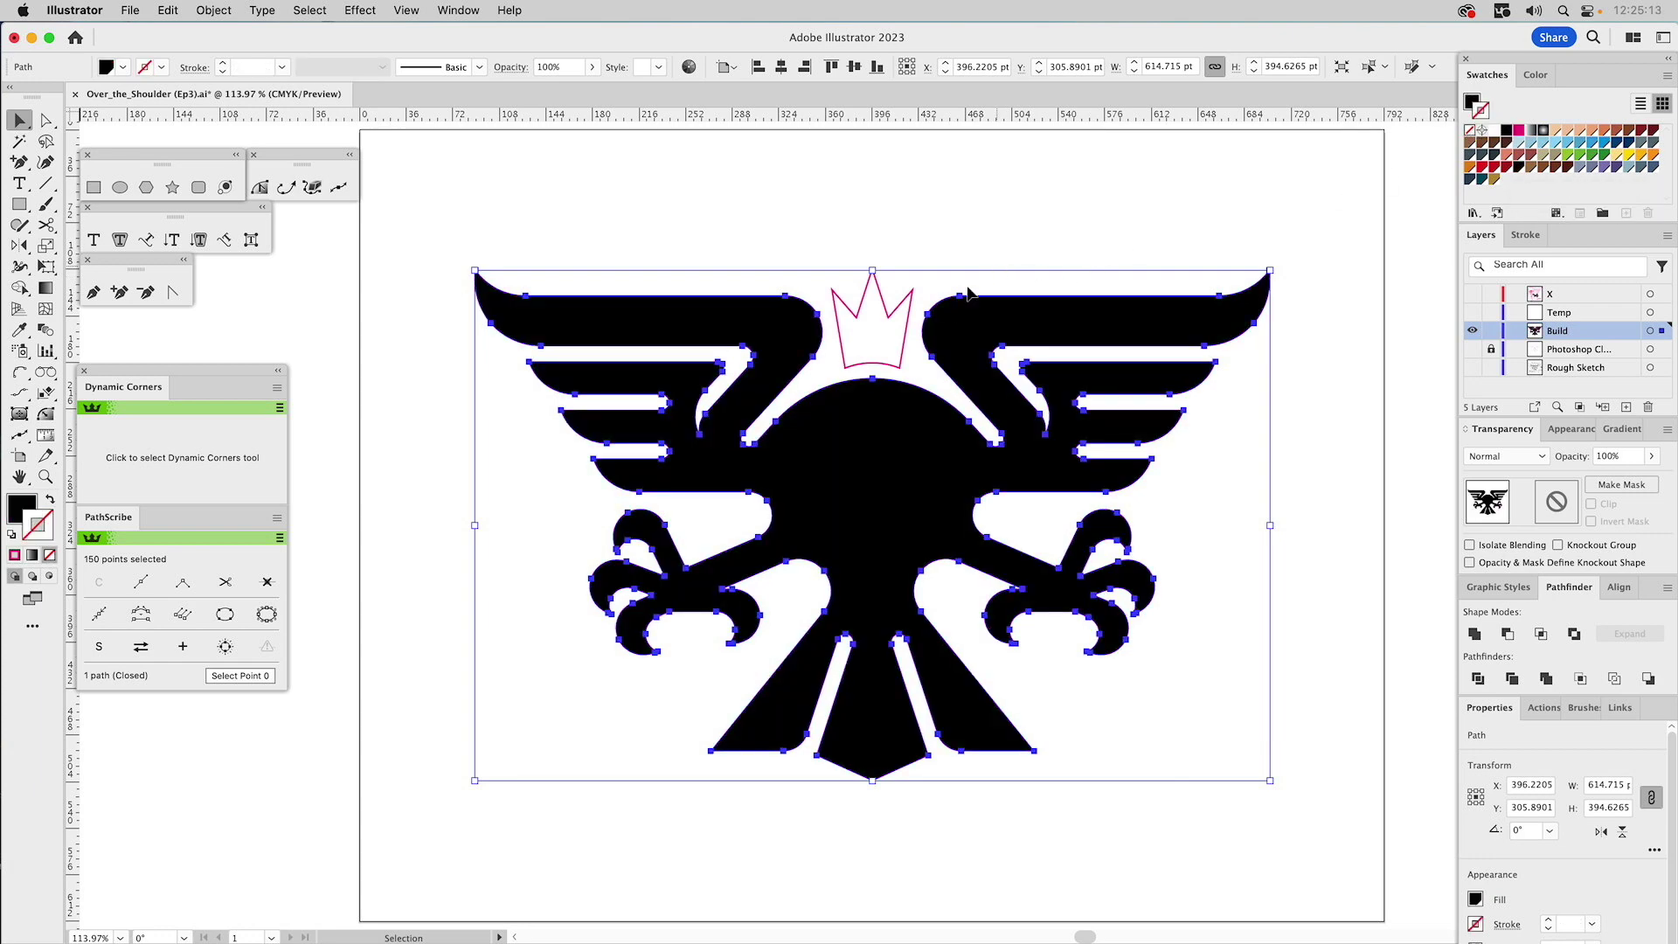
# - Copy the bird's black fill without stroke to the crown using the Eyedropper tool
pyautogui.click(909, 308)
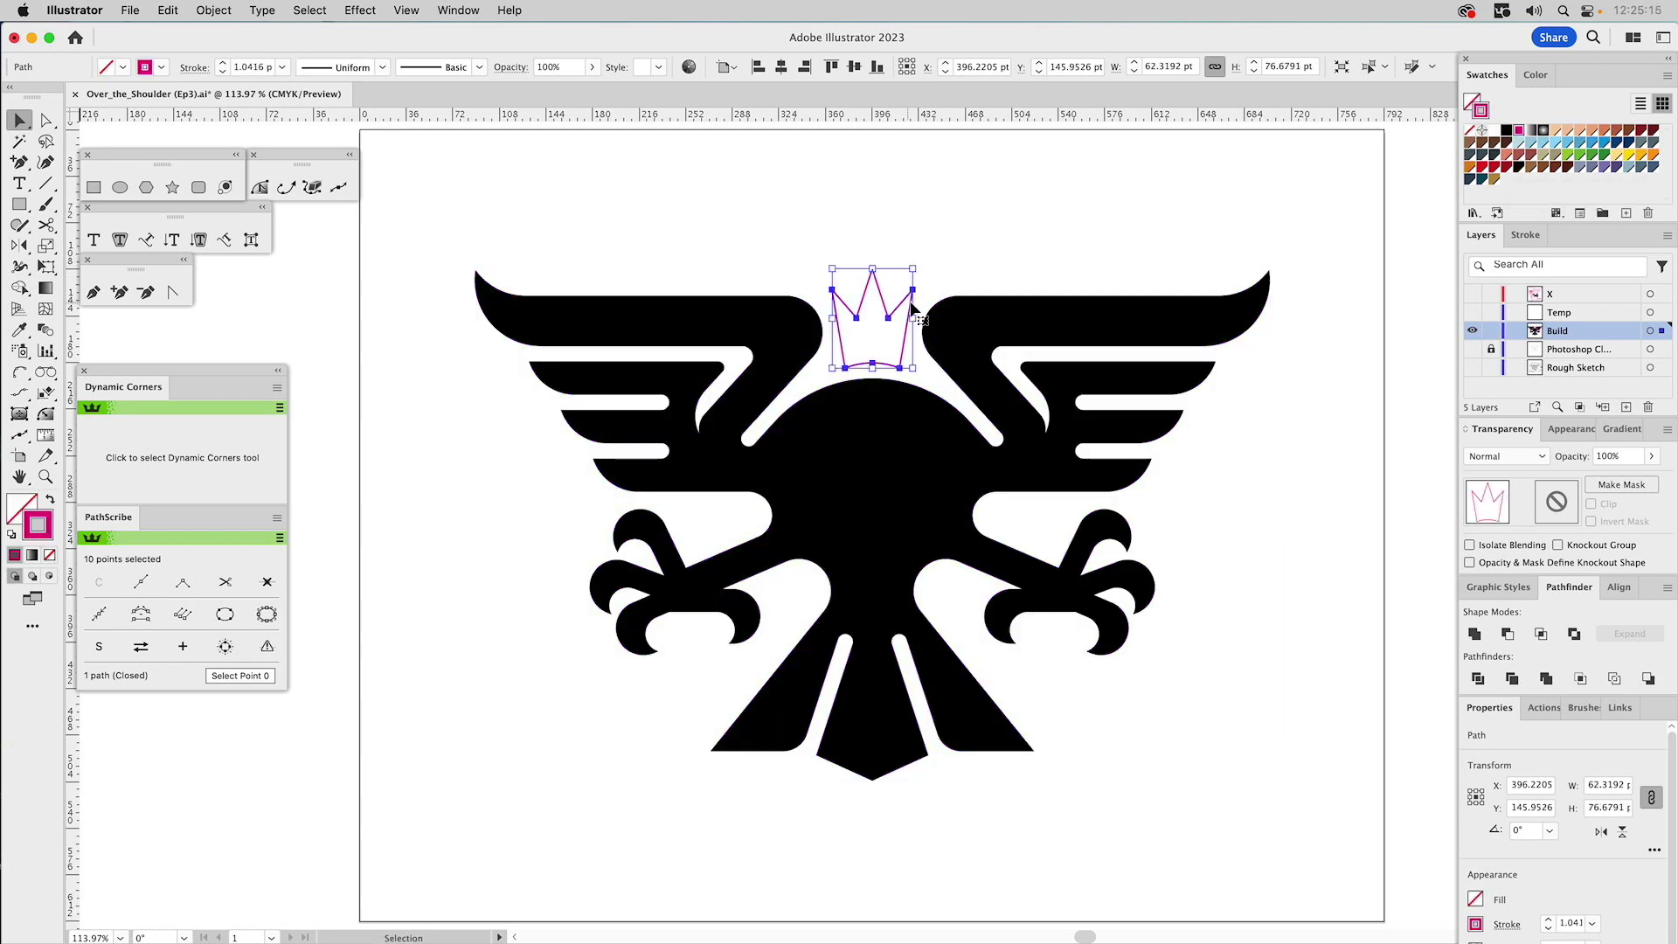
pyautogui.press('i')
pyautogui.click(952, 313)
# - Bring the eye shapes and chest scales in front of the black bird
pyautogui.press('super+a')
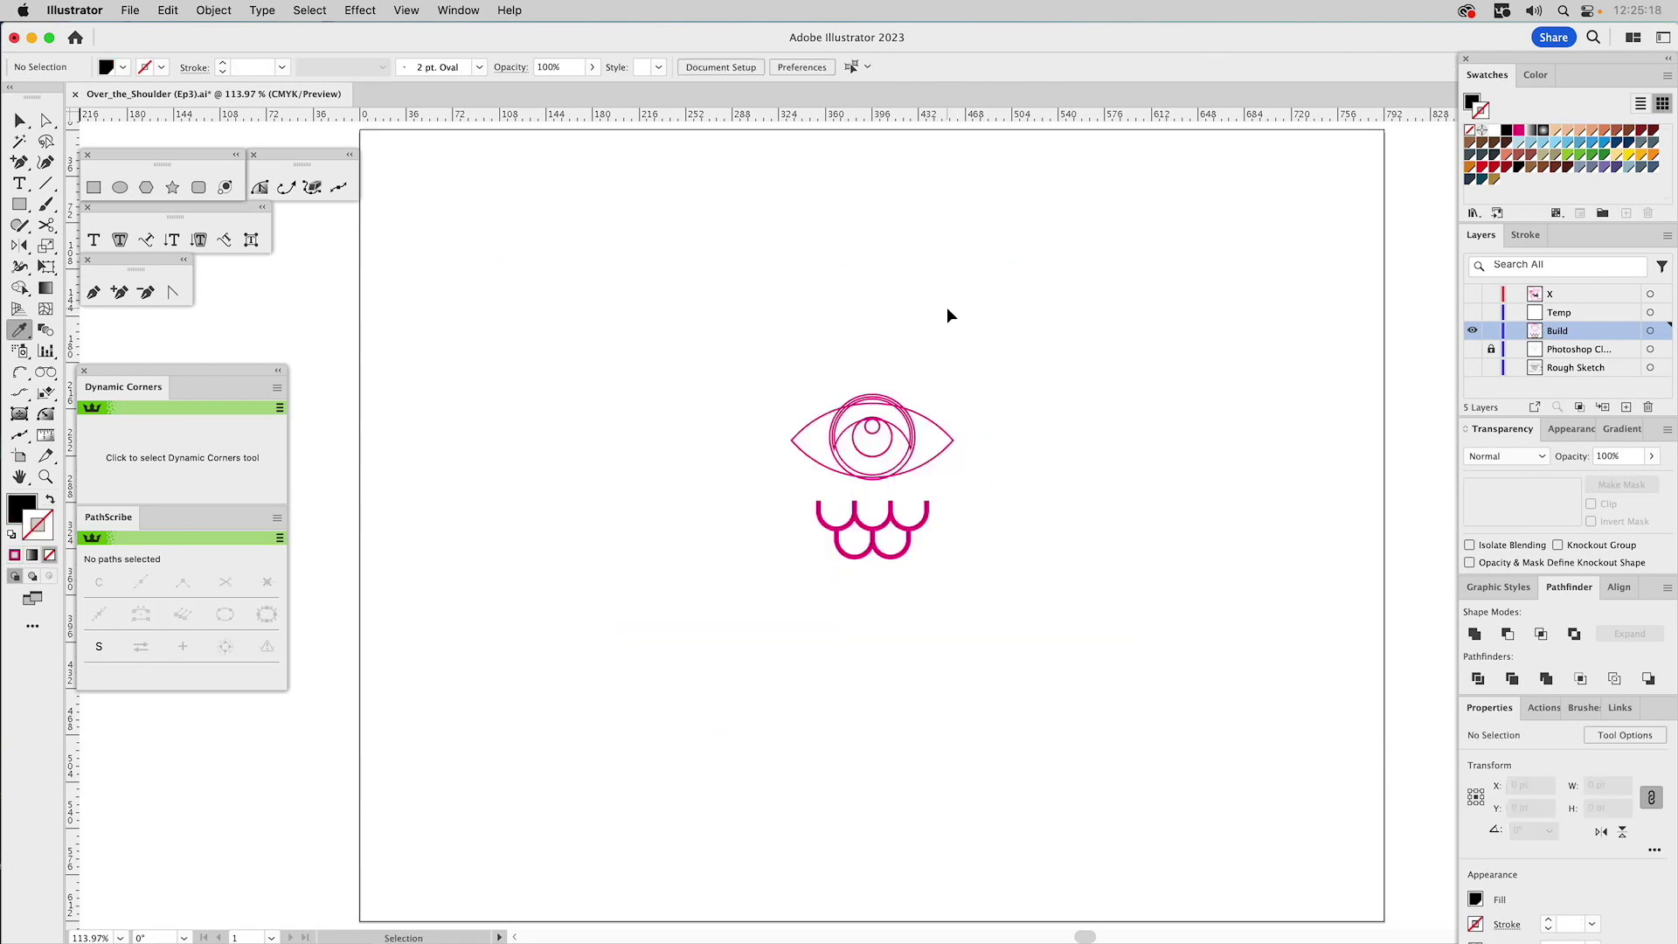
pyautogui.press('super+a')
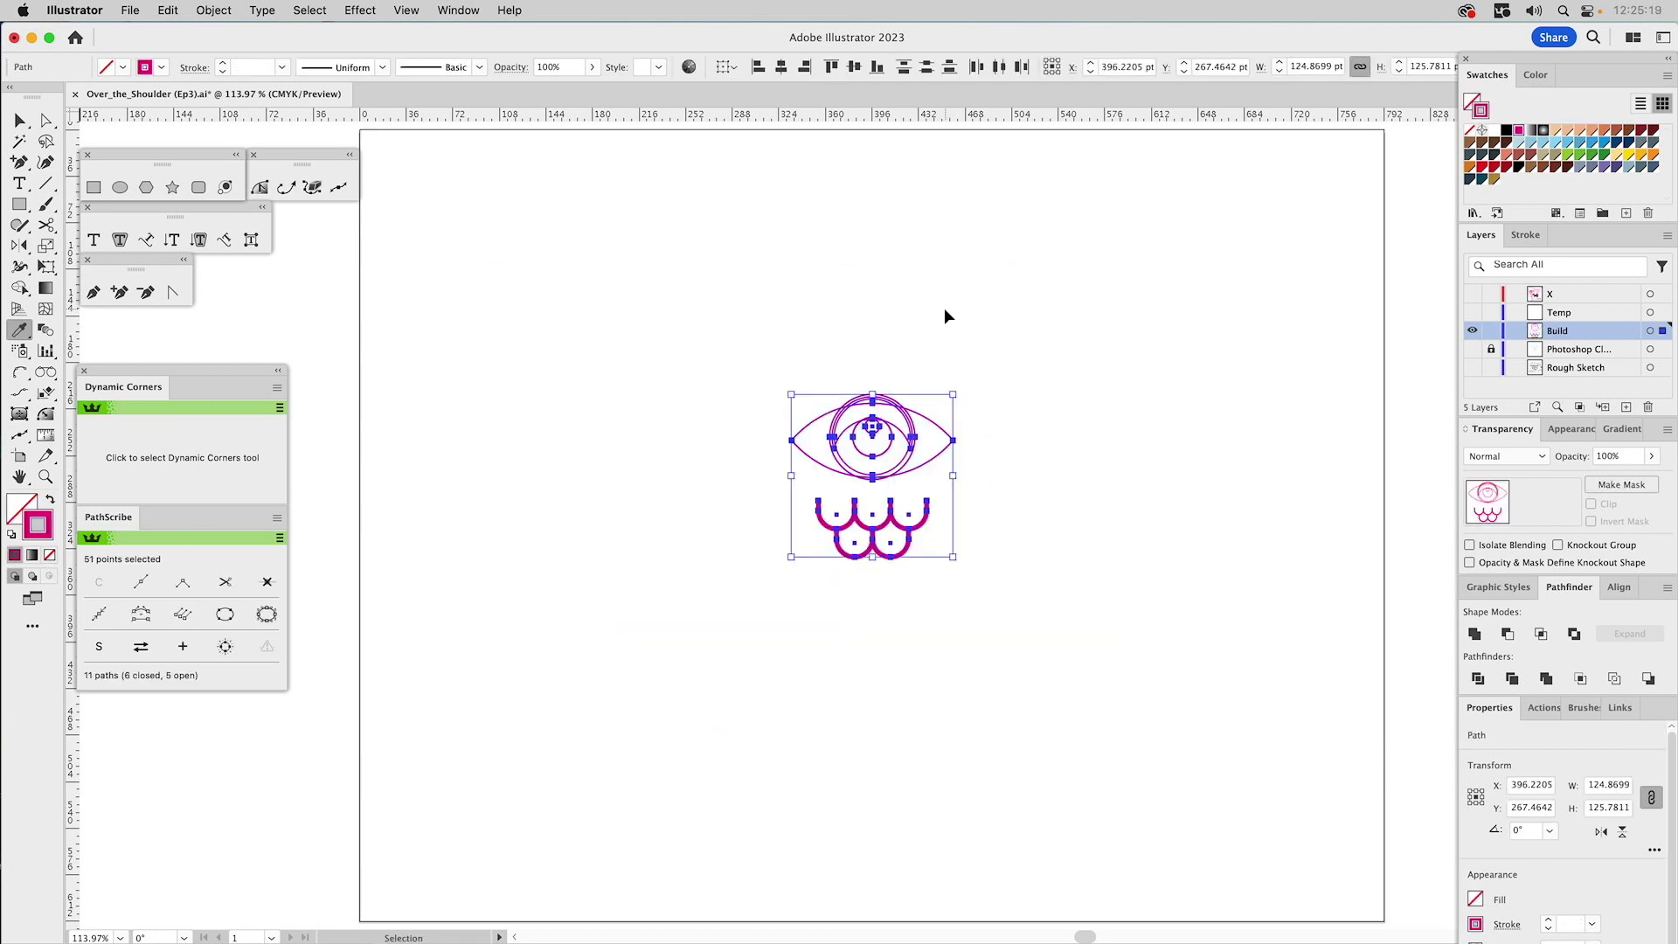
pyautogui.press('super+alt+3')
pyautogui.press('super+shift+a')
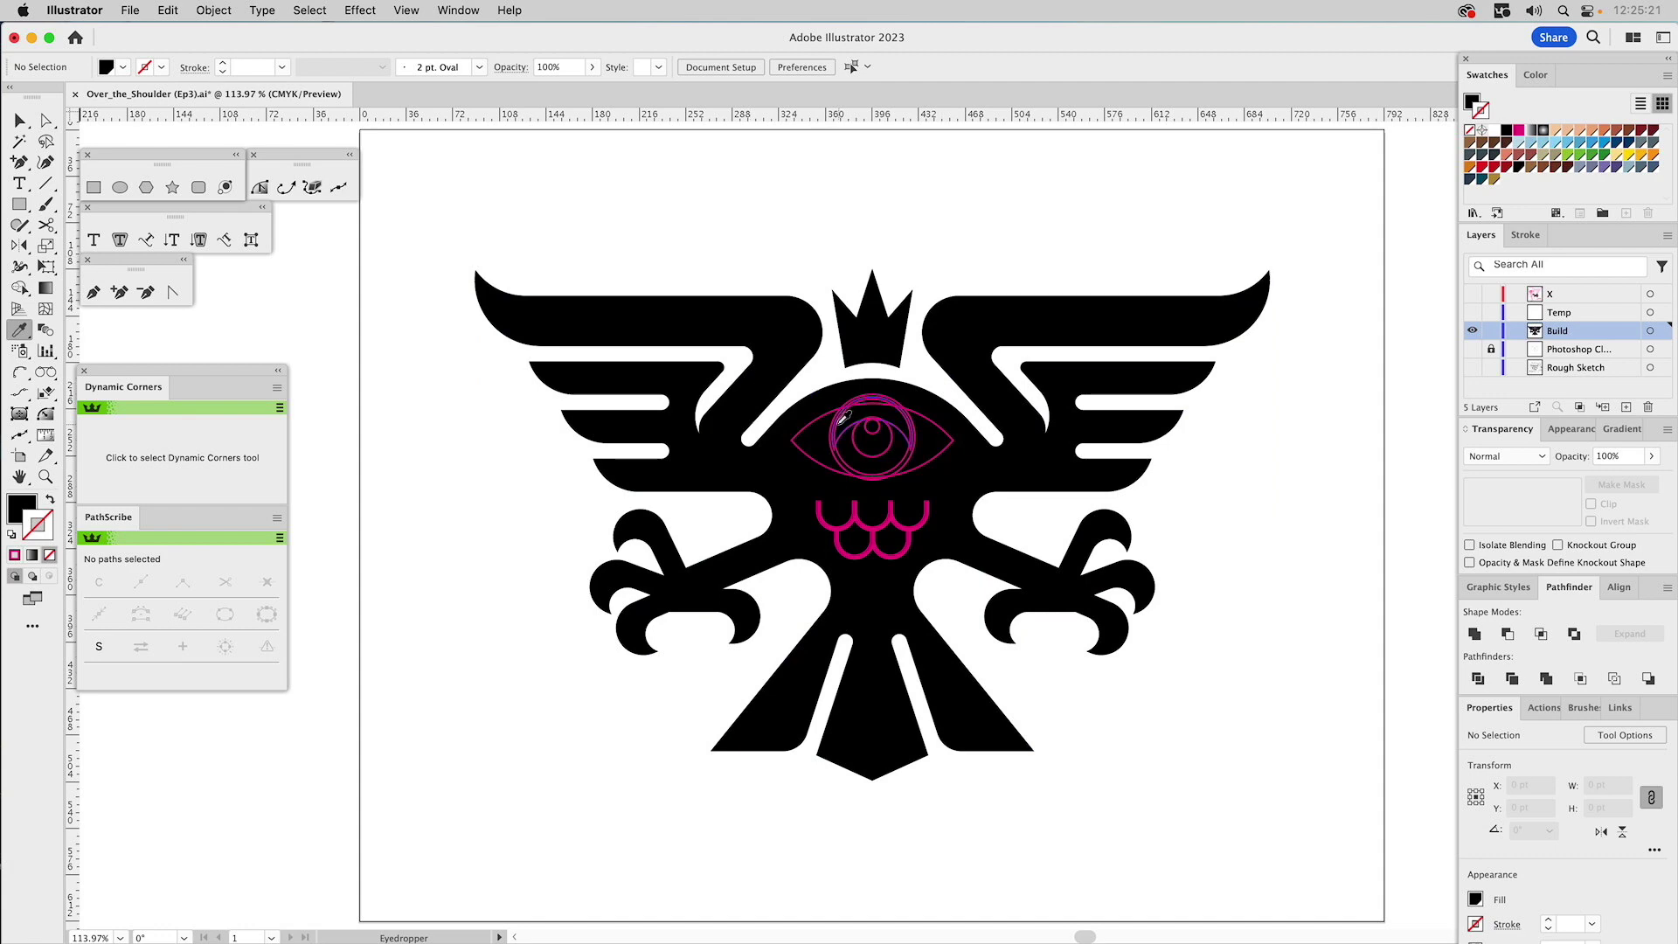
# - Fill the almond-shaped eye outline with white and remove its stroke
pyautogui.keyDown('super'); pyautogui.click(820, 428); pyautogui.keyUp('super')
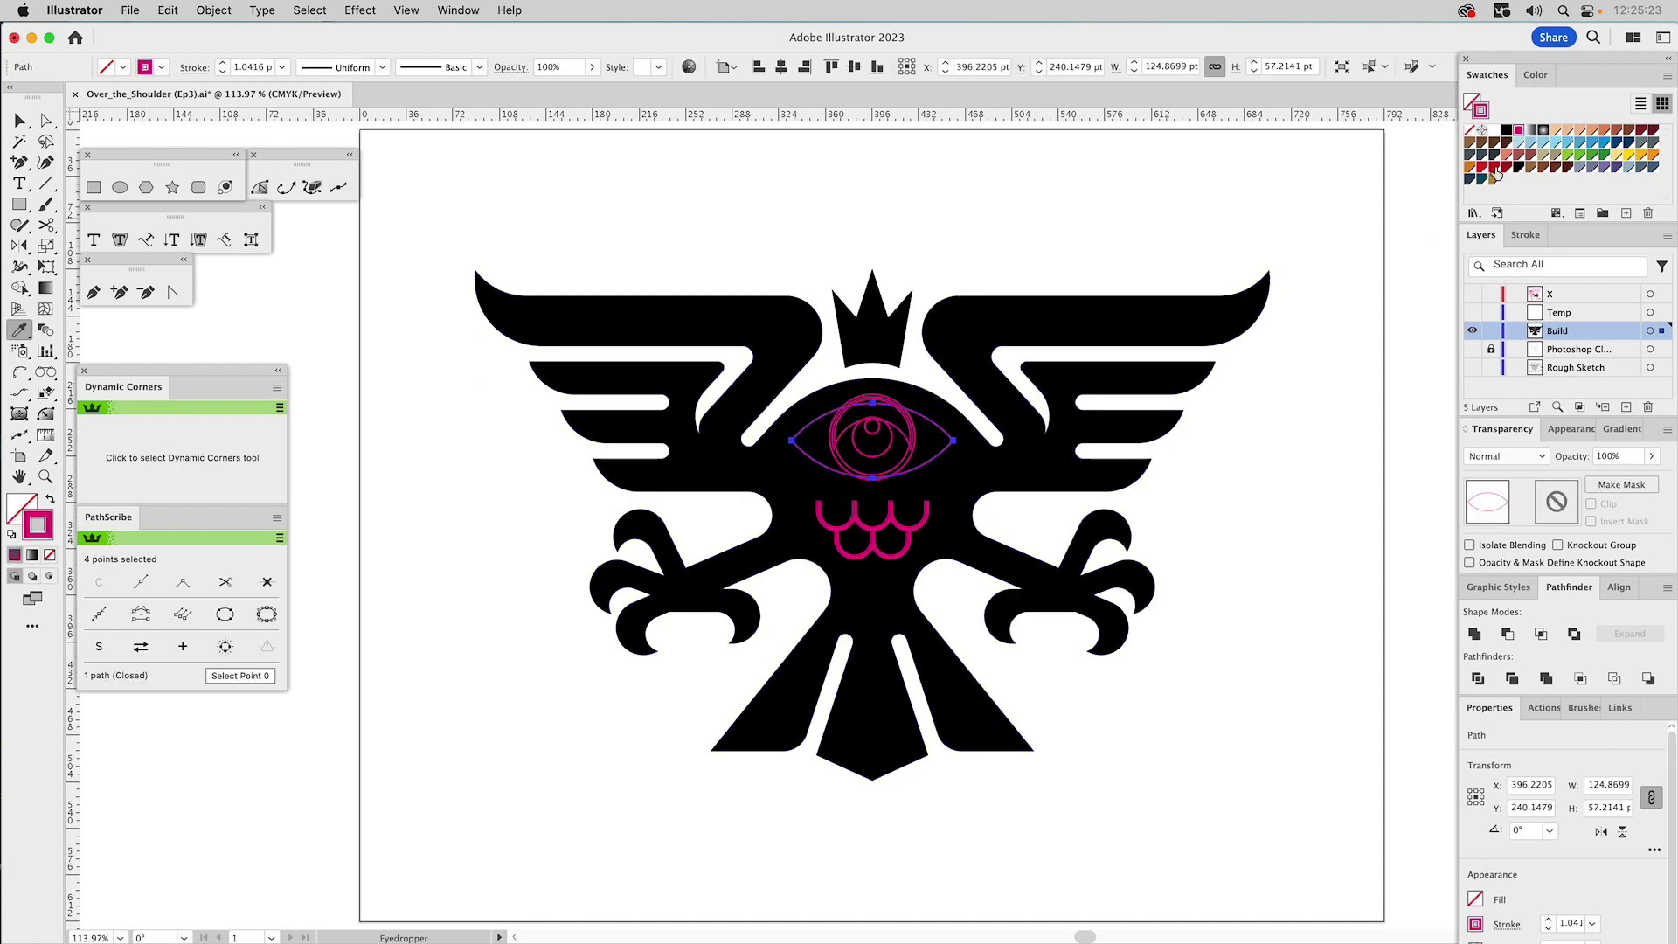
pyautogui.click(1469, 130)
pyautogui.click(1470, 104)
pyautogui.click(1494, 130)
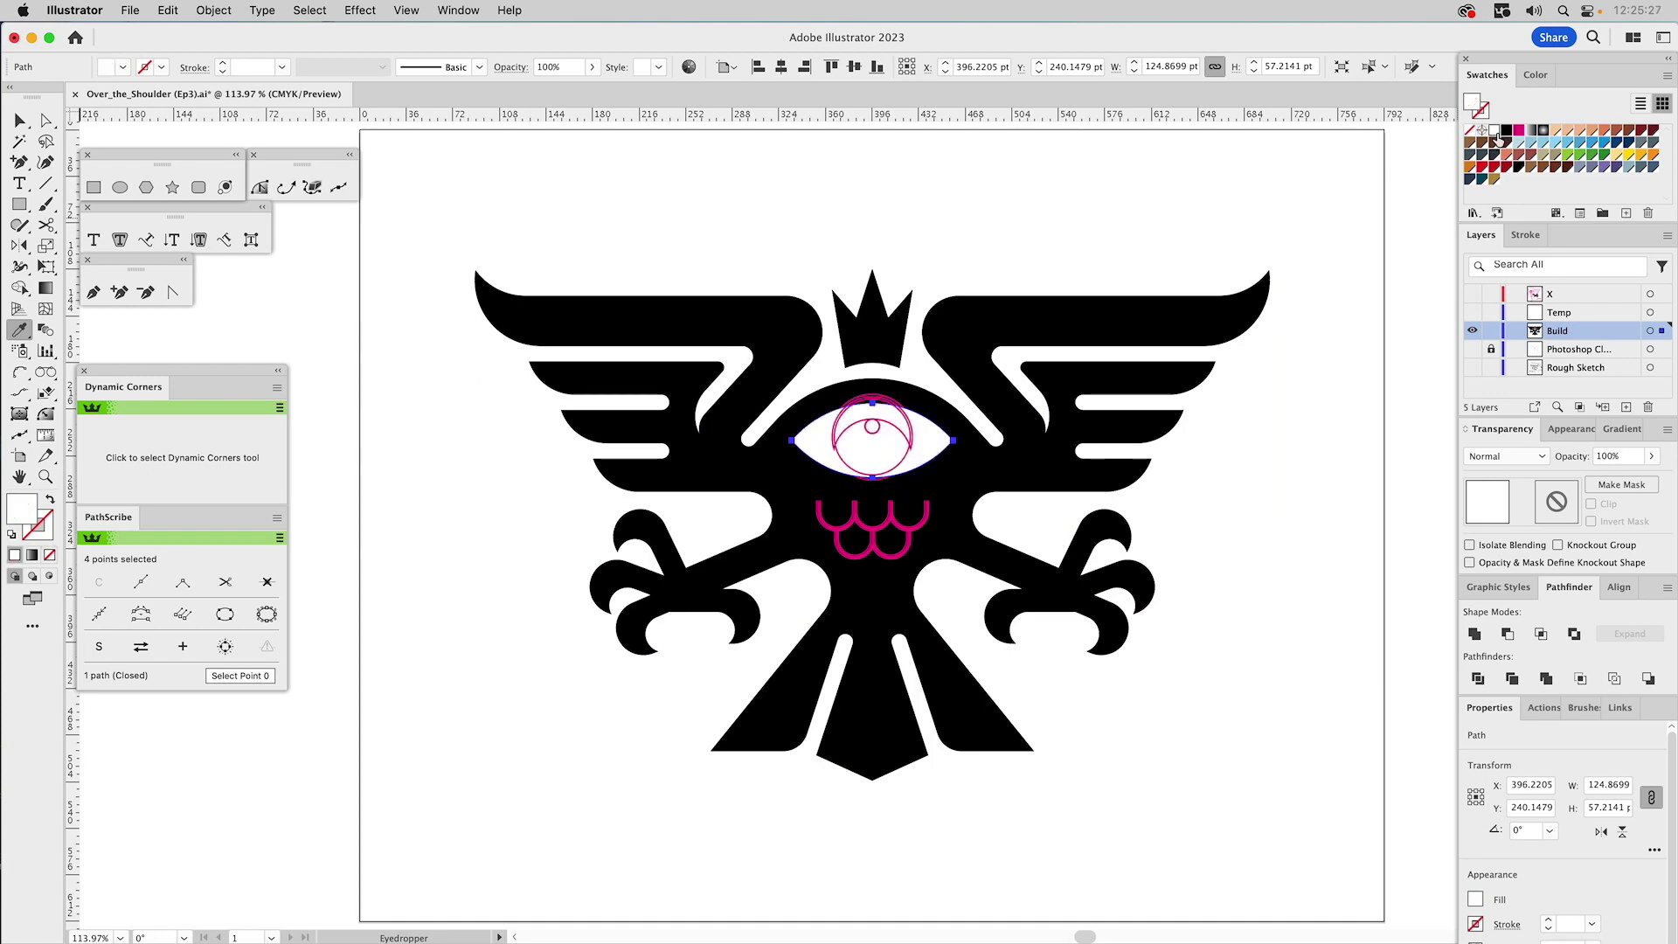
# - Bring the iris circles and the other inner eye shapes in front of the white almond shape by temporarily hiding the almond and the bird
pyautogui.press('v')
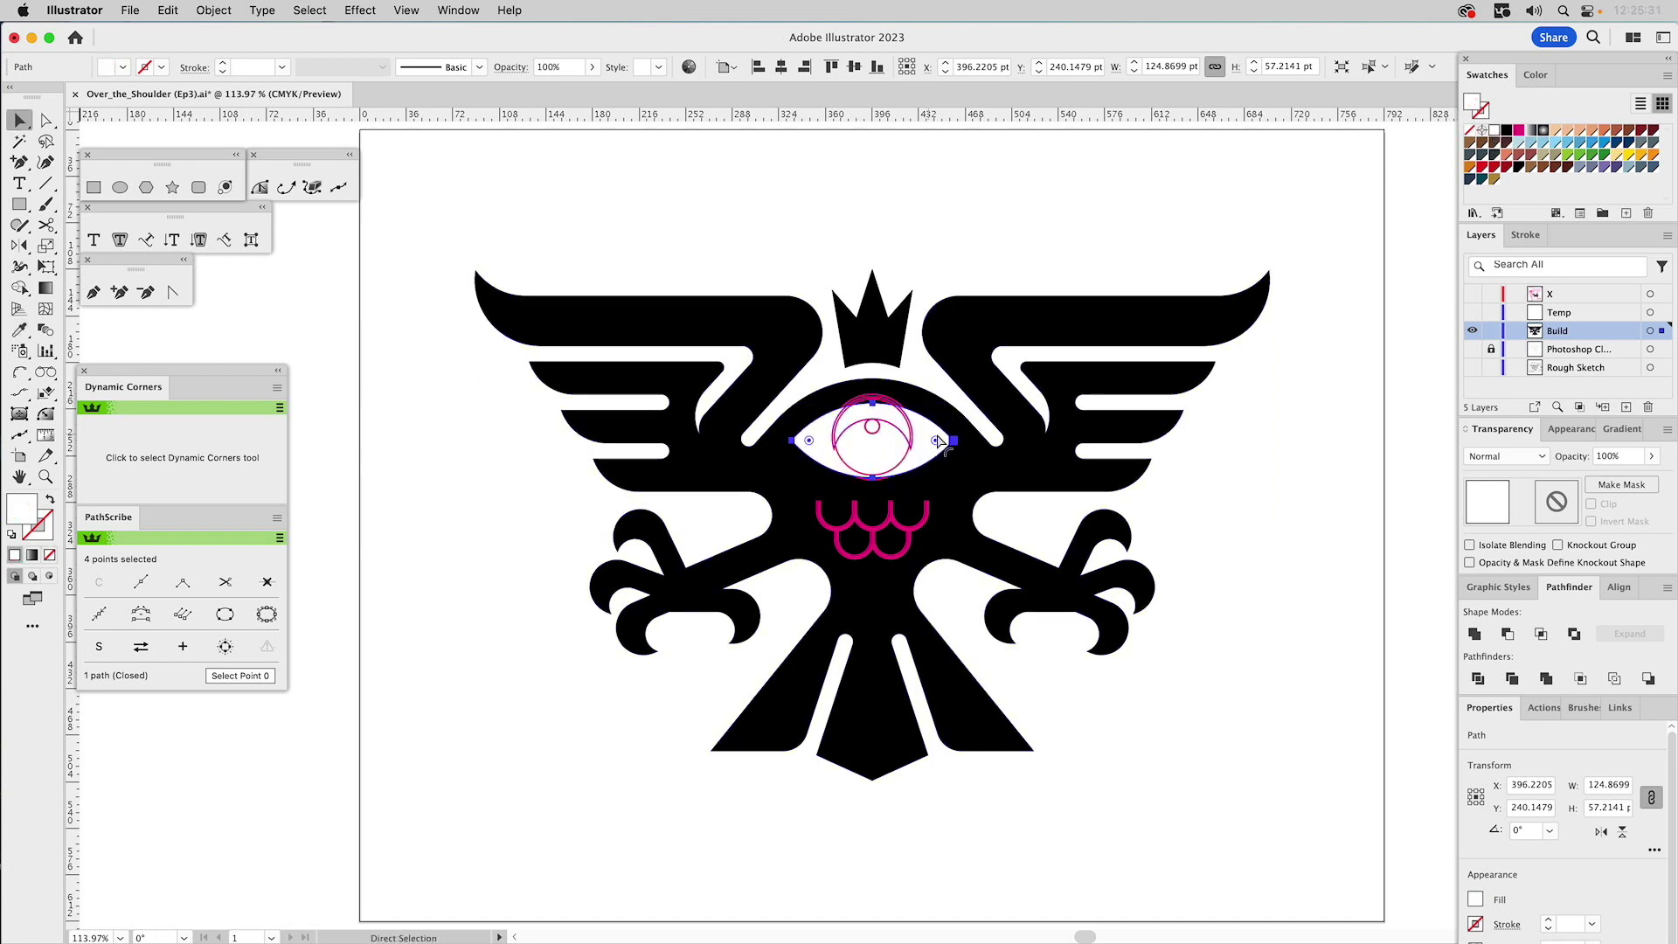
pyautogui.keyDown('shift'); pyautogui.click(992, 466); pyautogui.keyUp('shift')
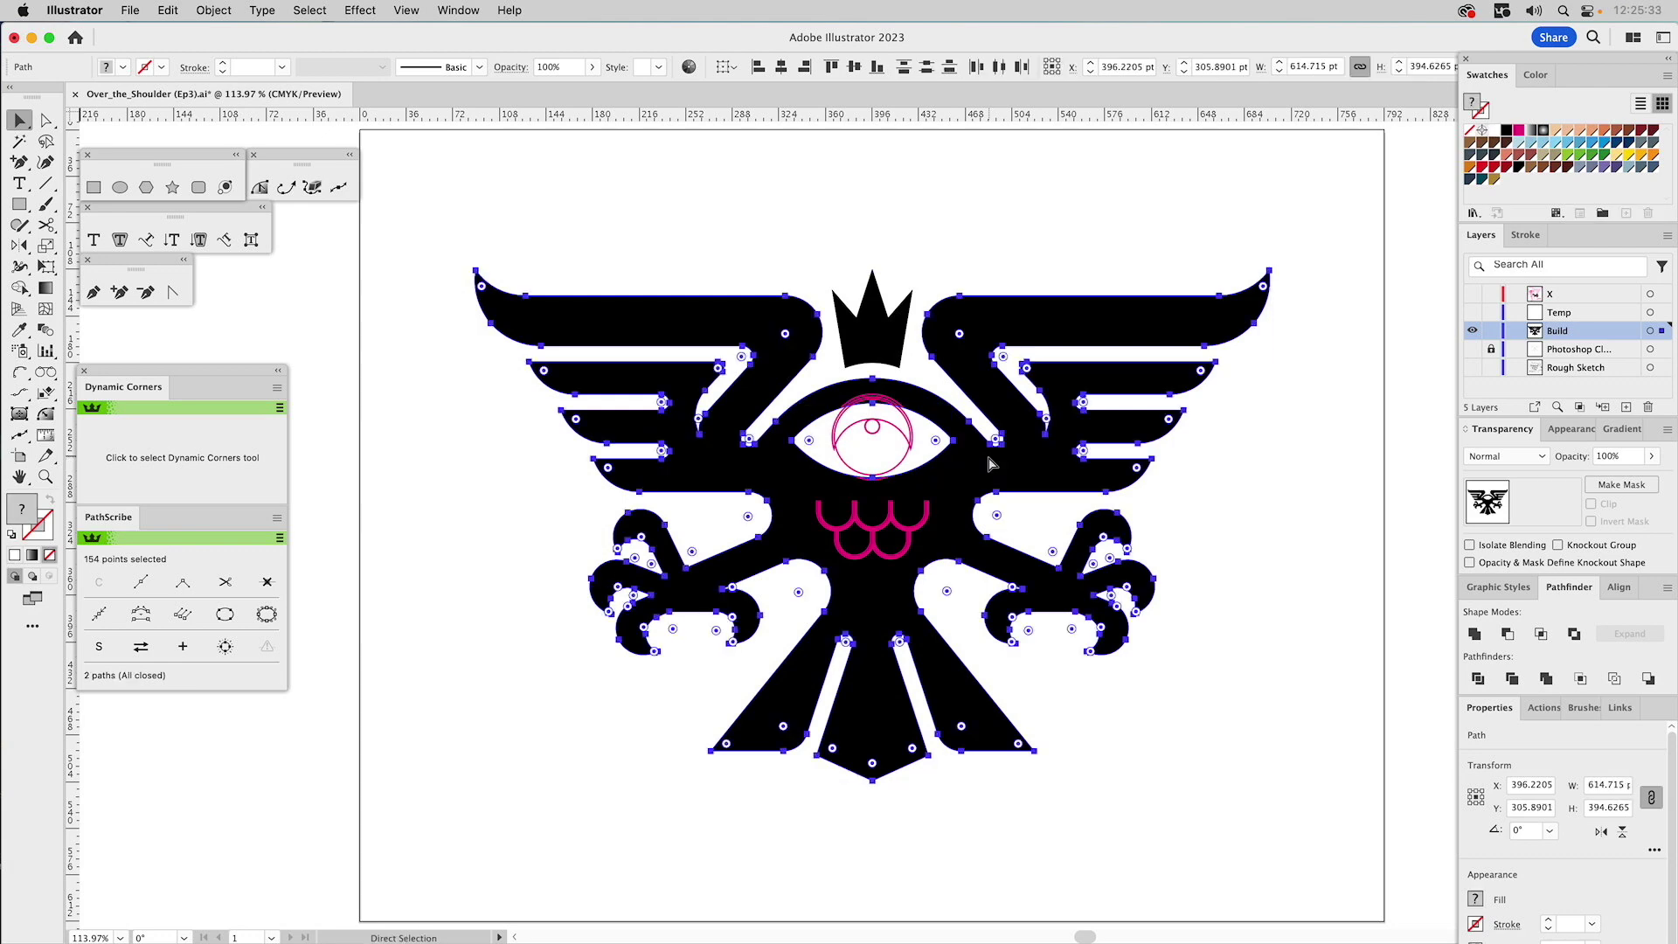
pyautogui.press('Delete')
pyautogui.moveTo(984, 260); pyautogui.dragTo(773, 610)
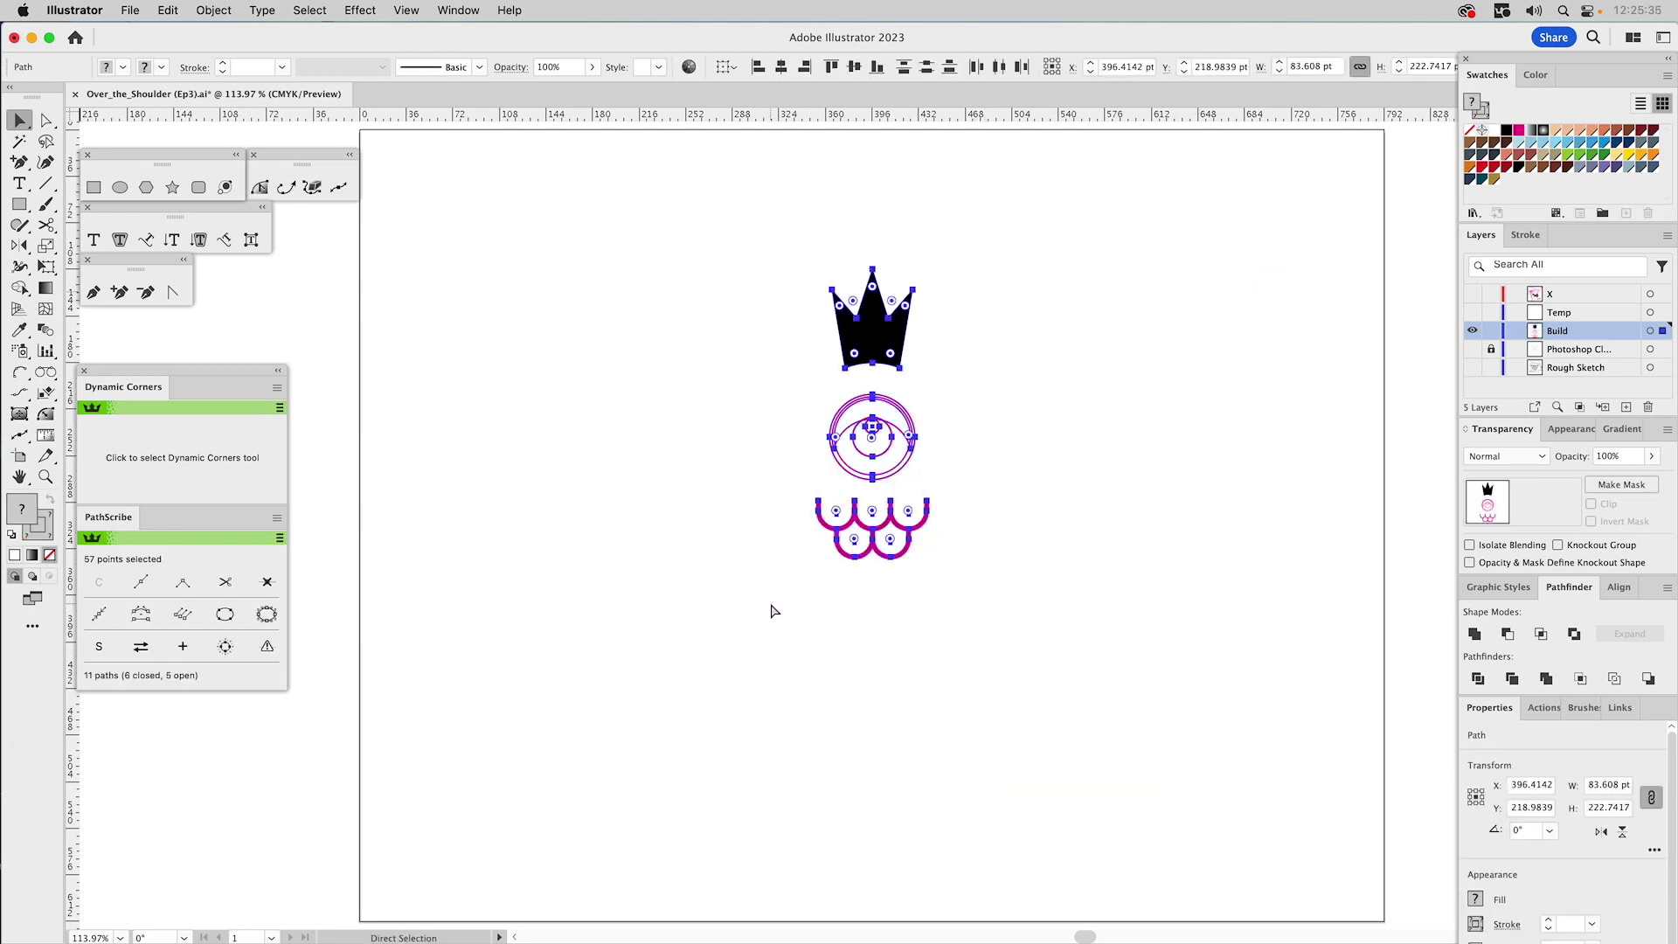
pyautogui.press('super+z')
pyautogui.click(1247, 543)
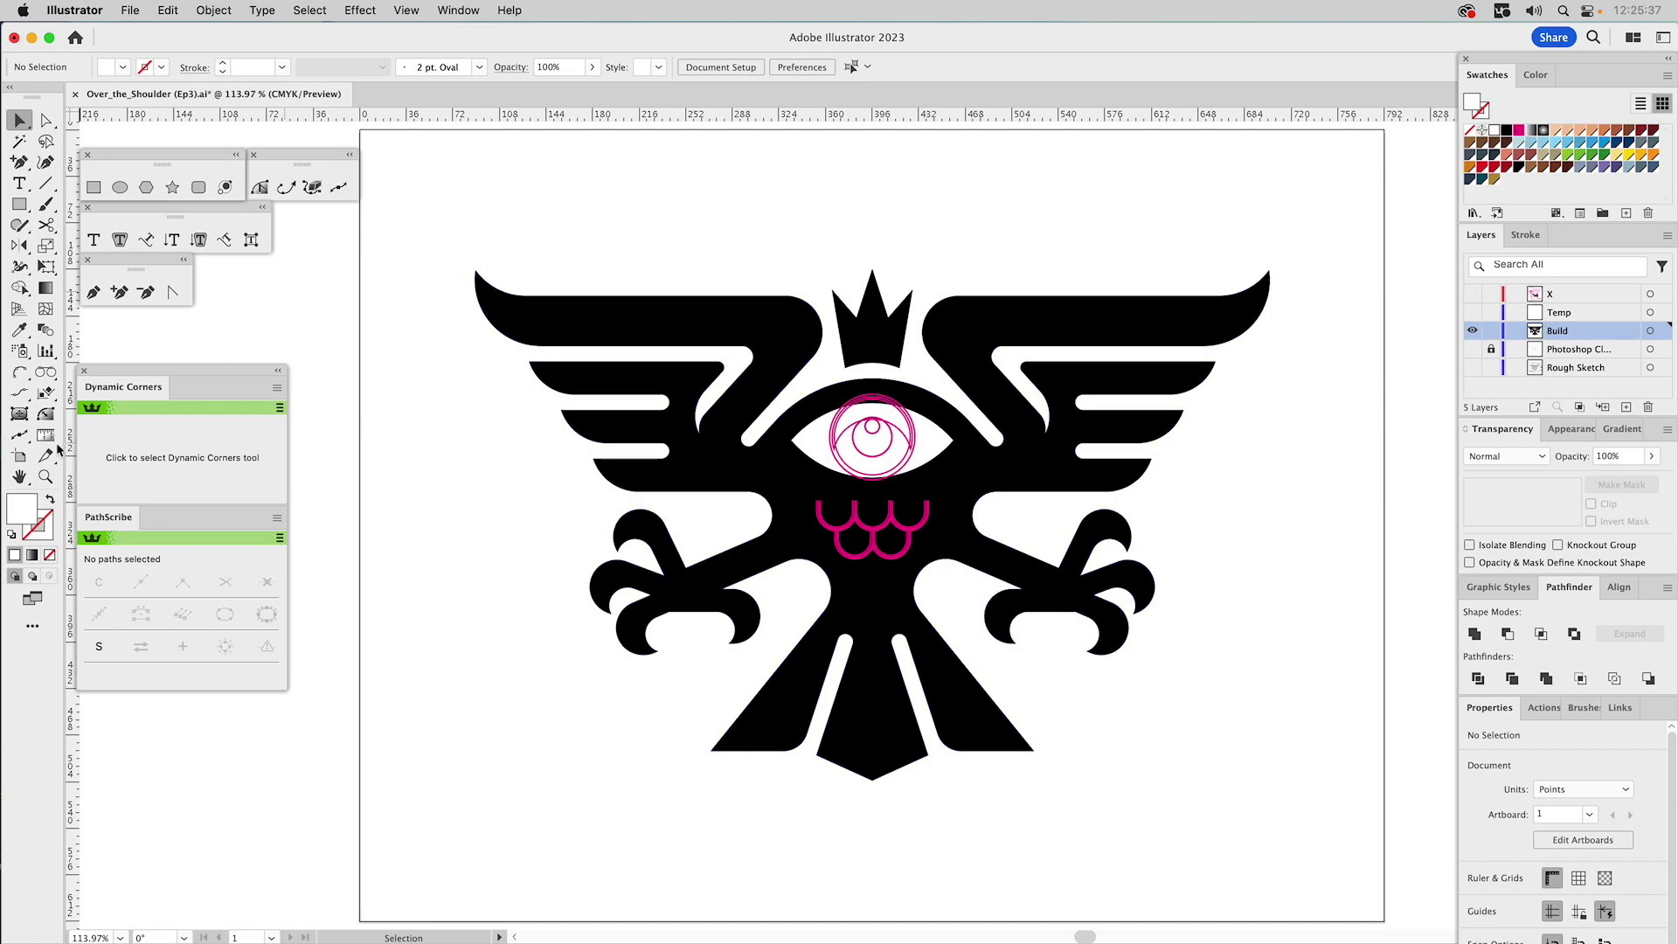
# - Subtract the 58.706 pt iris circle from the 65.868 pt circle around it to form a ring, and fill it blue
pyautogui.click(45, 476)
pyautogui.moveTo(716, 329); pyautogui.dragTo(1092, 668)
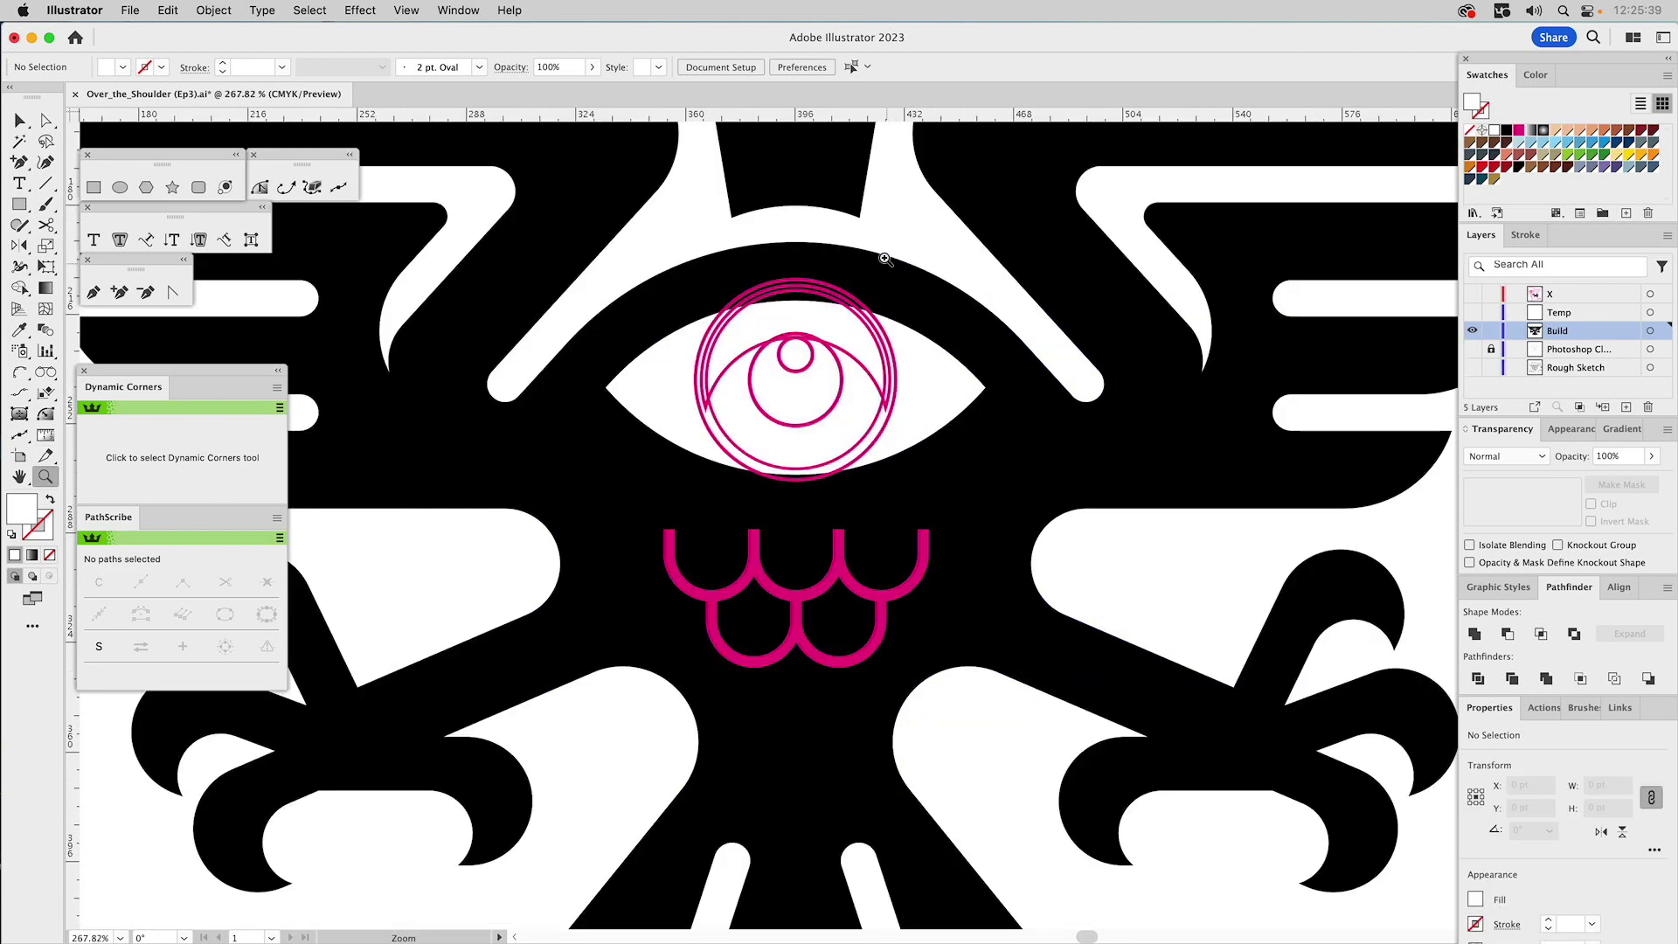
pyautogui.press('v')
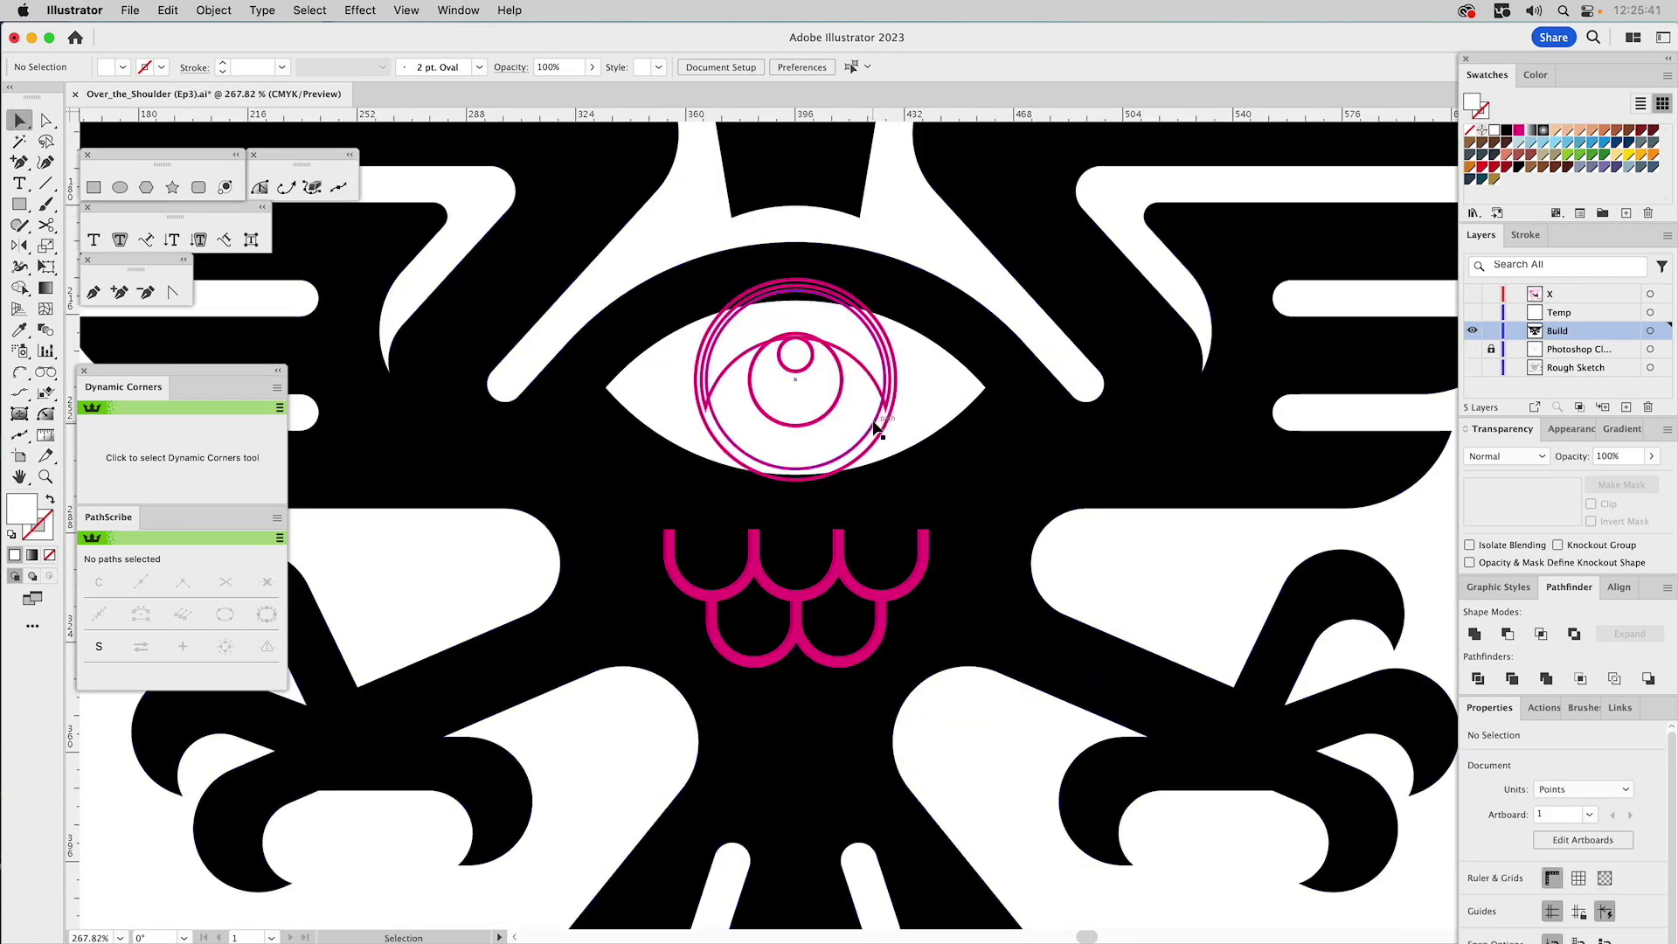
pyautogui.click(874, 427)
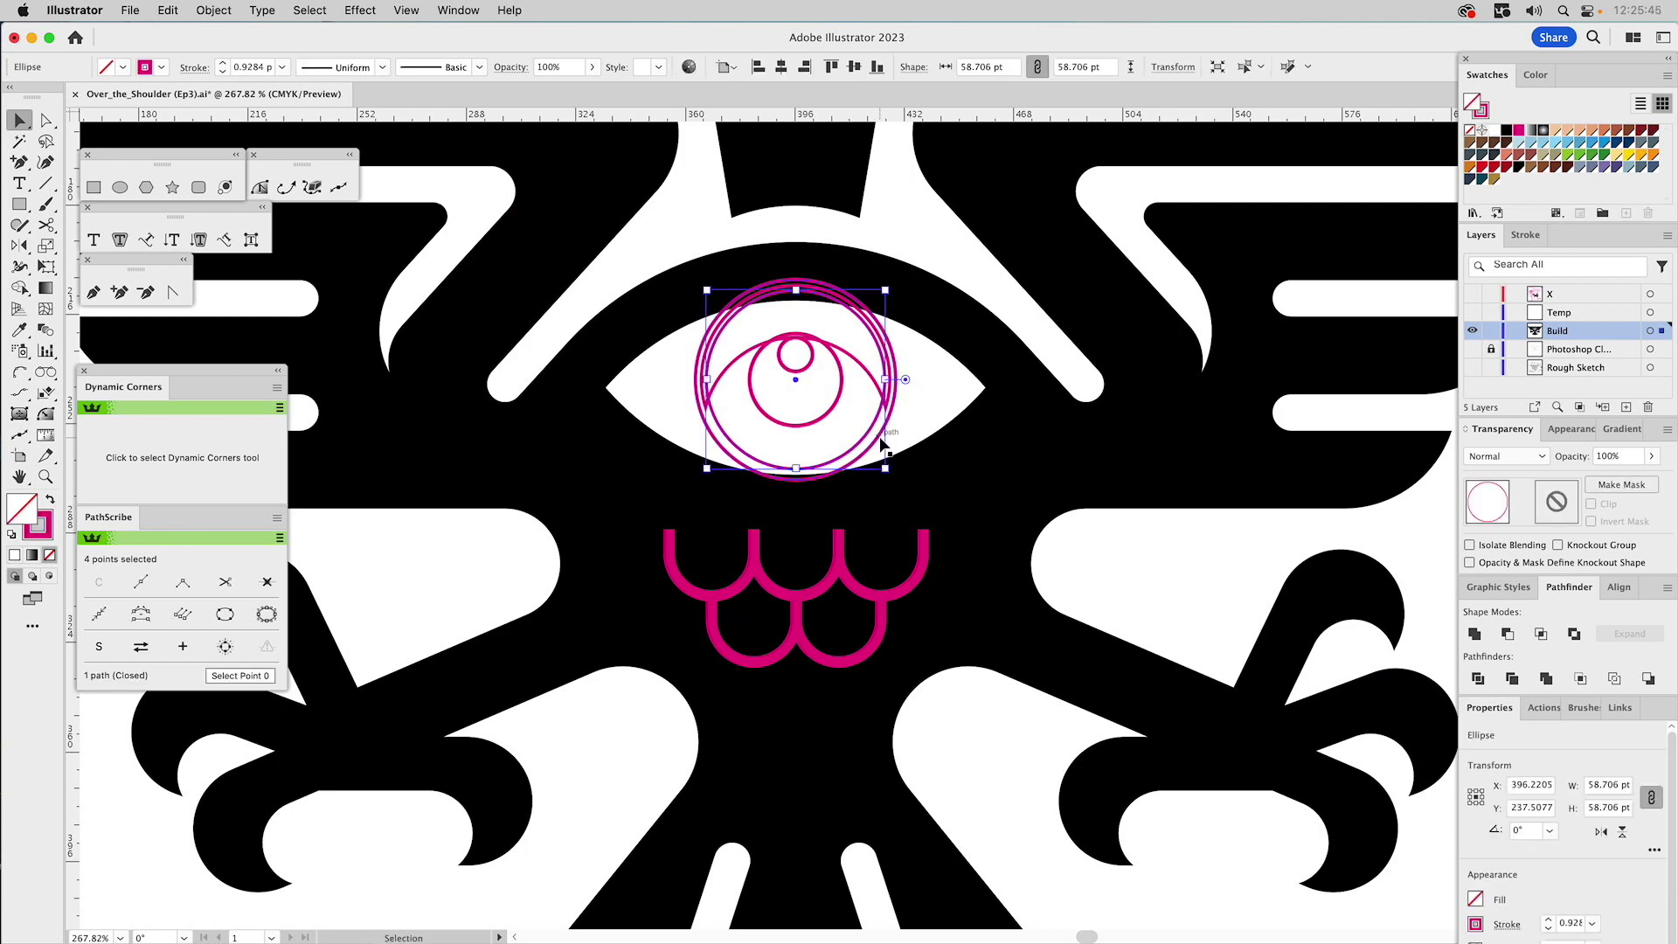
pyautogui.click(878, 445)
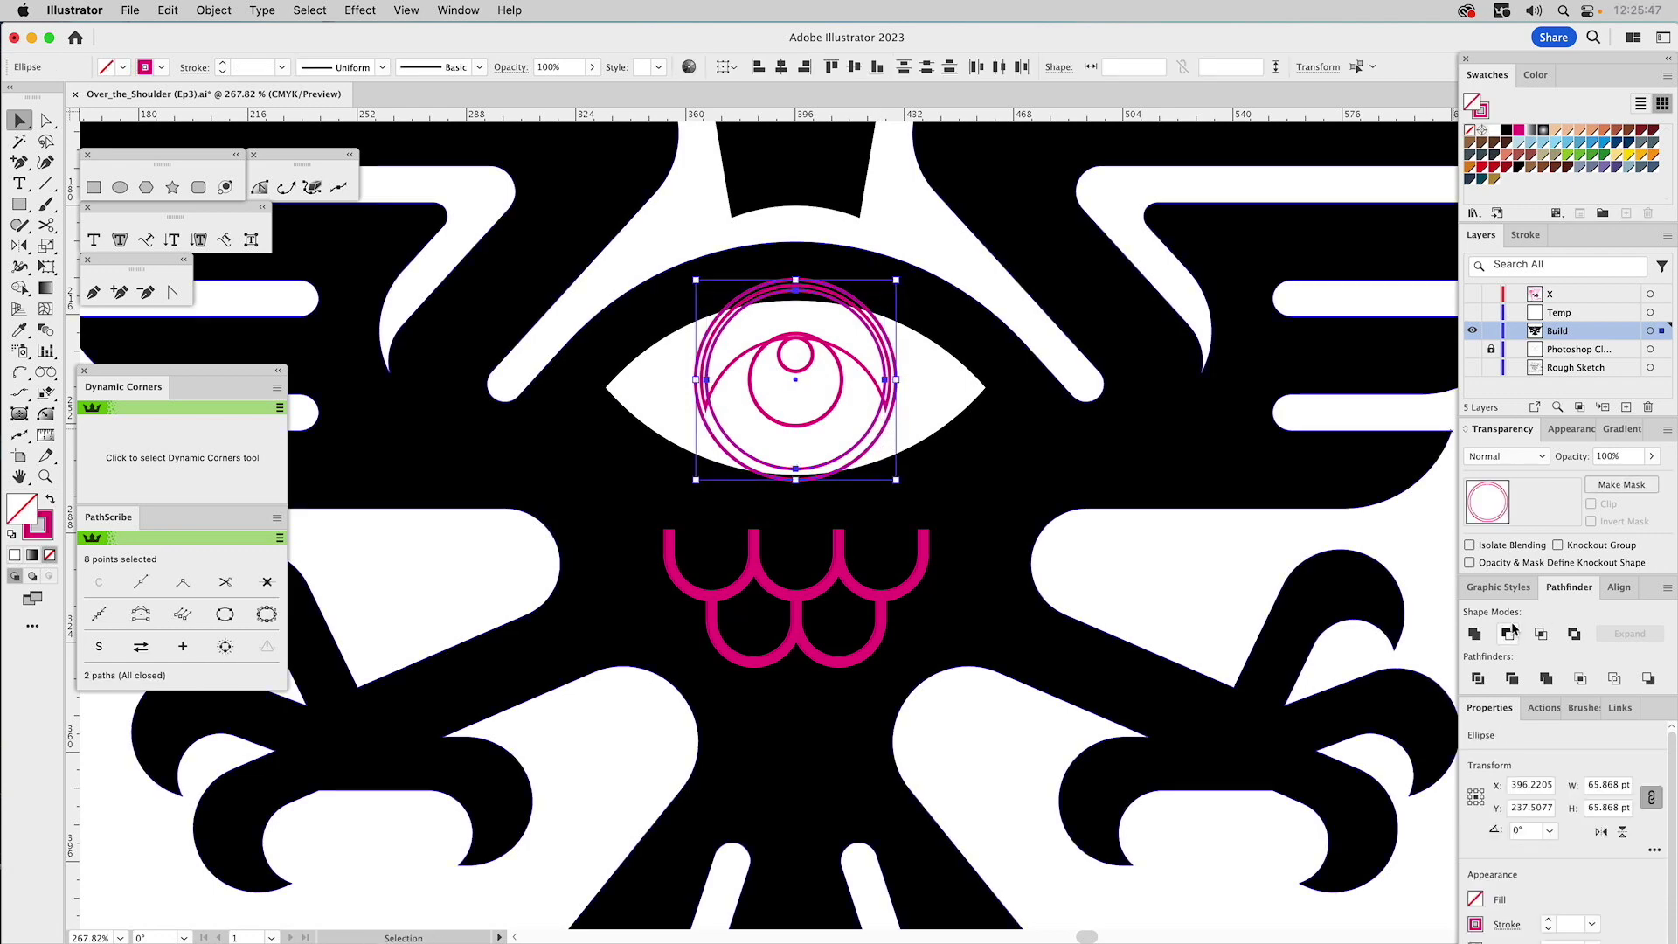
pyautogui.click(1599, 144)
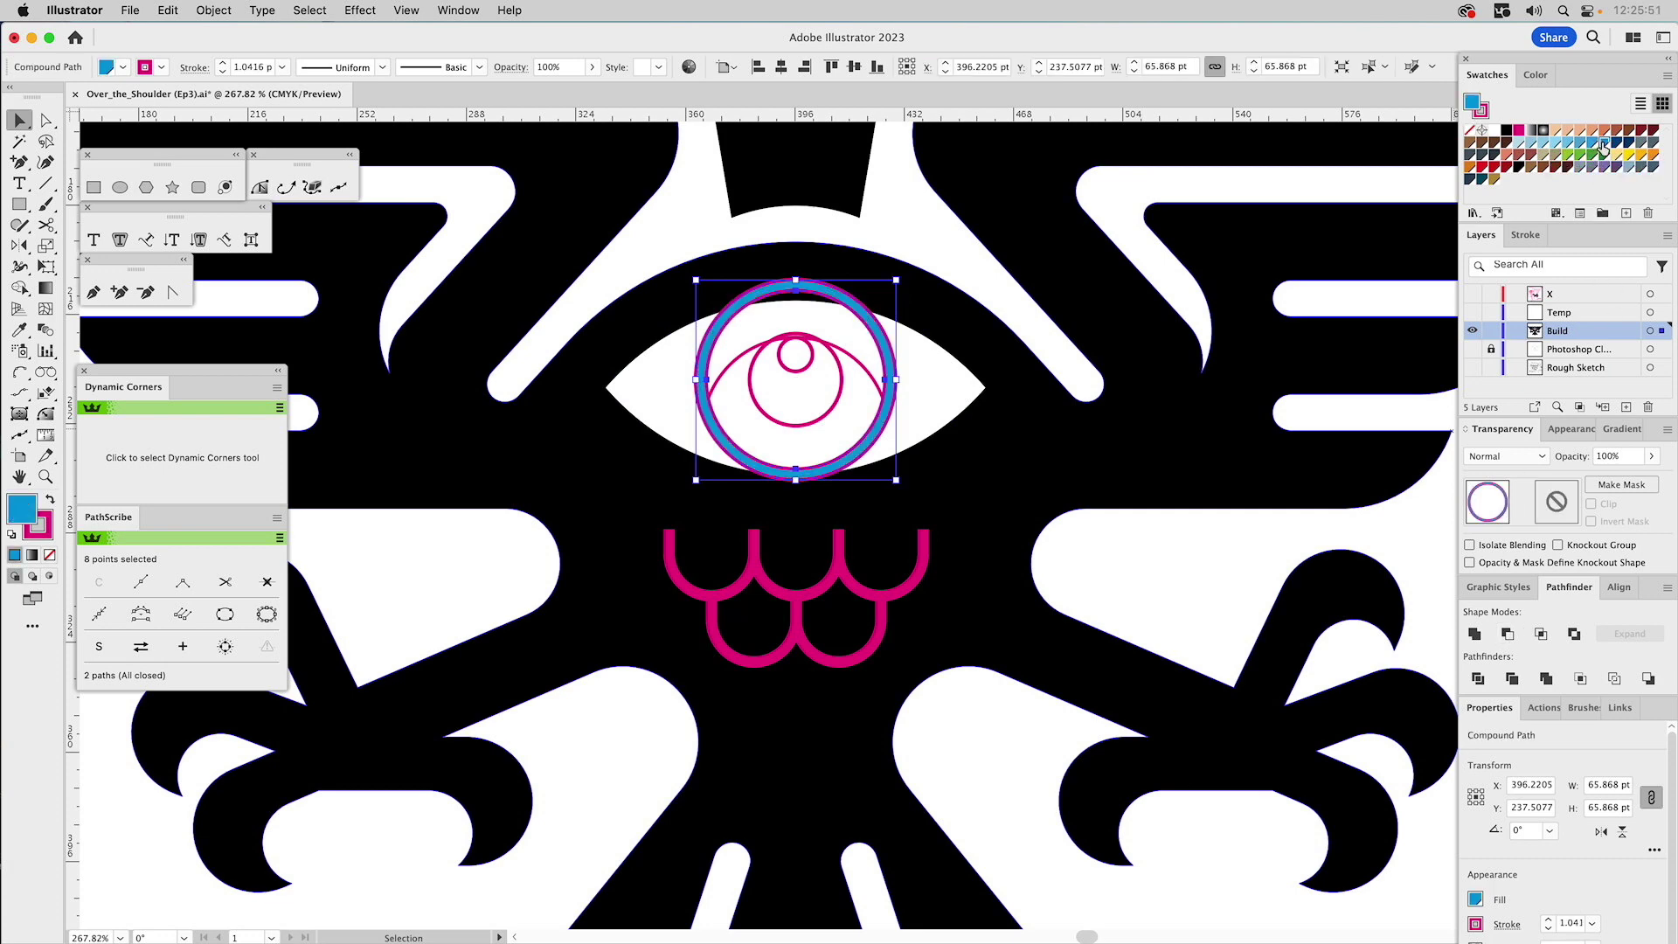
# - Apply the bird's black fill without stroke to the iris ring, the crescent in its upper part and the pupil circle
pyautogui.press('i')
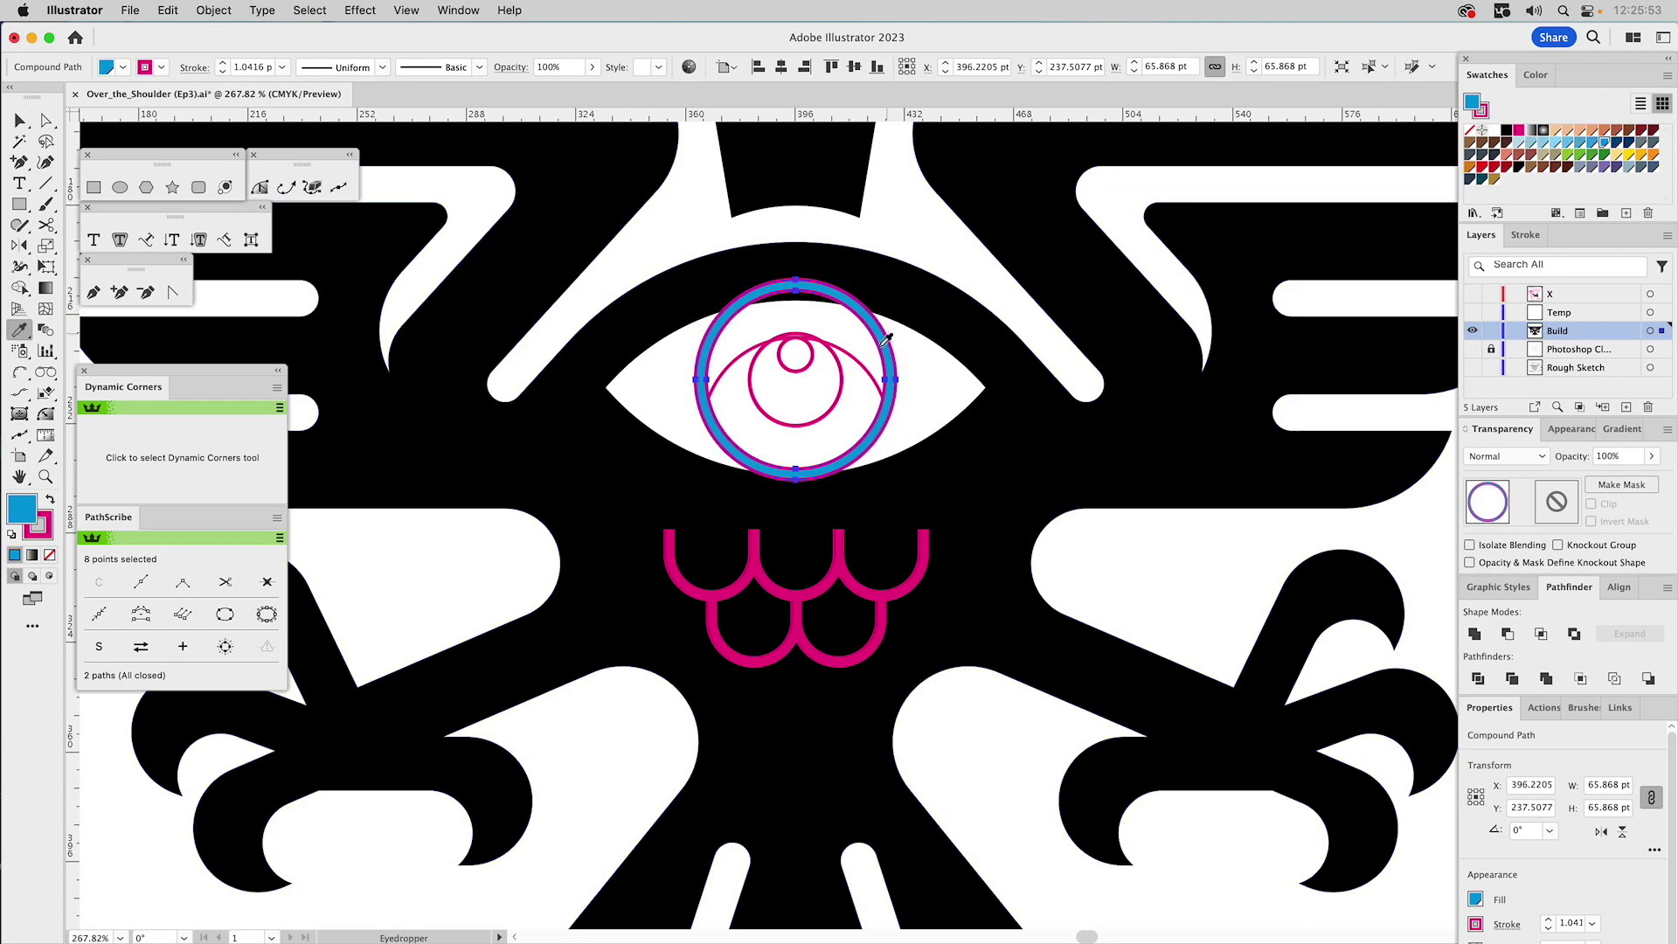
pyautogui.click(933, 306)
pyautogui.press('v')
pyautogui.click(852, 382)
pyautogui.click(840, 382)
pyautogui.press('i')
pyautogui.click(940, 318)
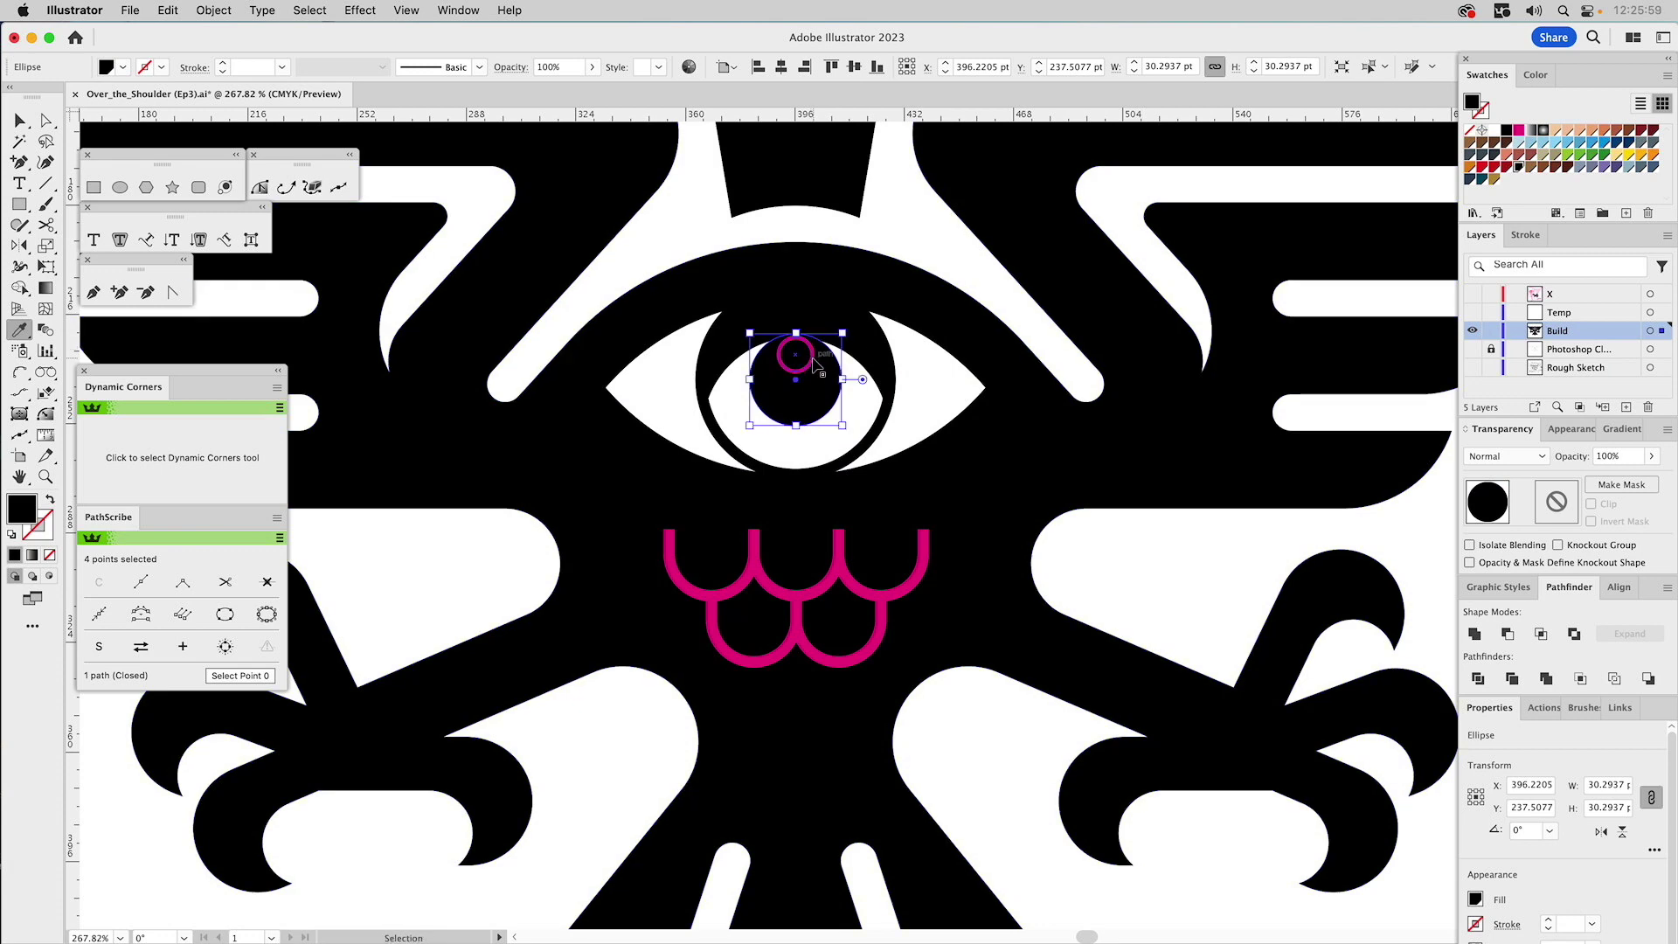
# - Give the small highlight circle in the pupil the eye's white fill without a stroke
pyautogui.keyDown('super'); pyautogui.click(802, 358); pyautogui.keyUp('super')
pyautogui.click(861, 376)
pyautogui.press('v')
pyautogui.click(912, 208)
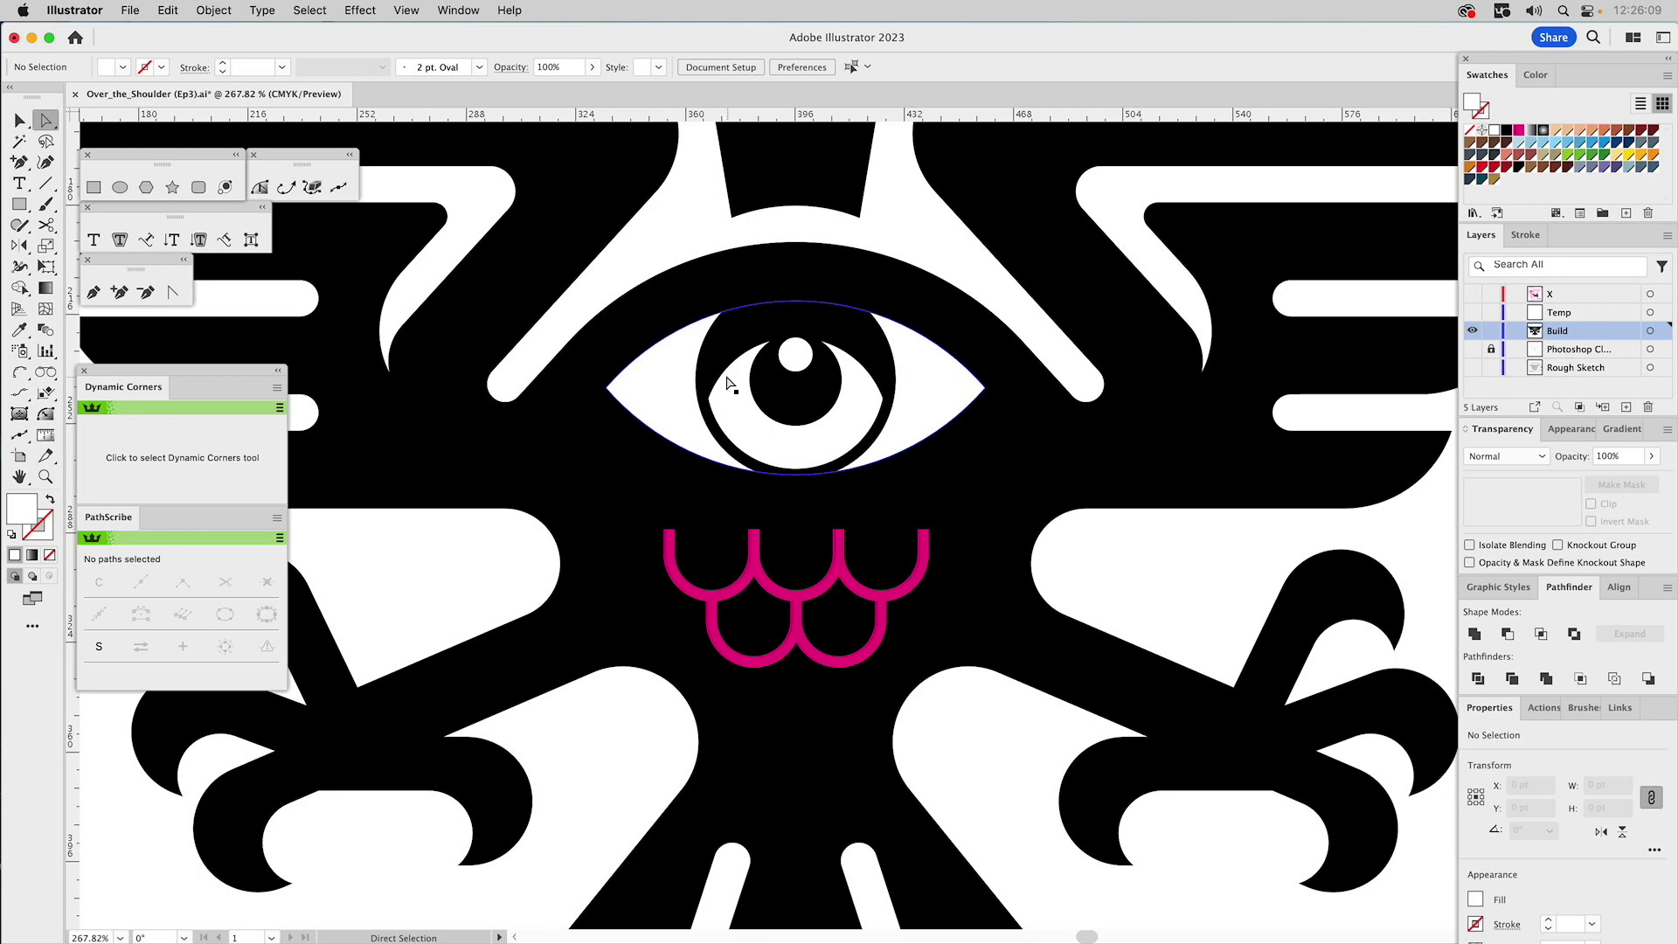
# - Try to move the black crescent in the upper part of the iris down by about 1.7 pt
pyautogui.press('a')
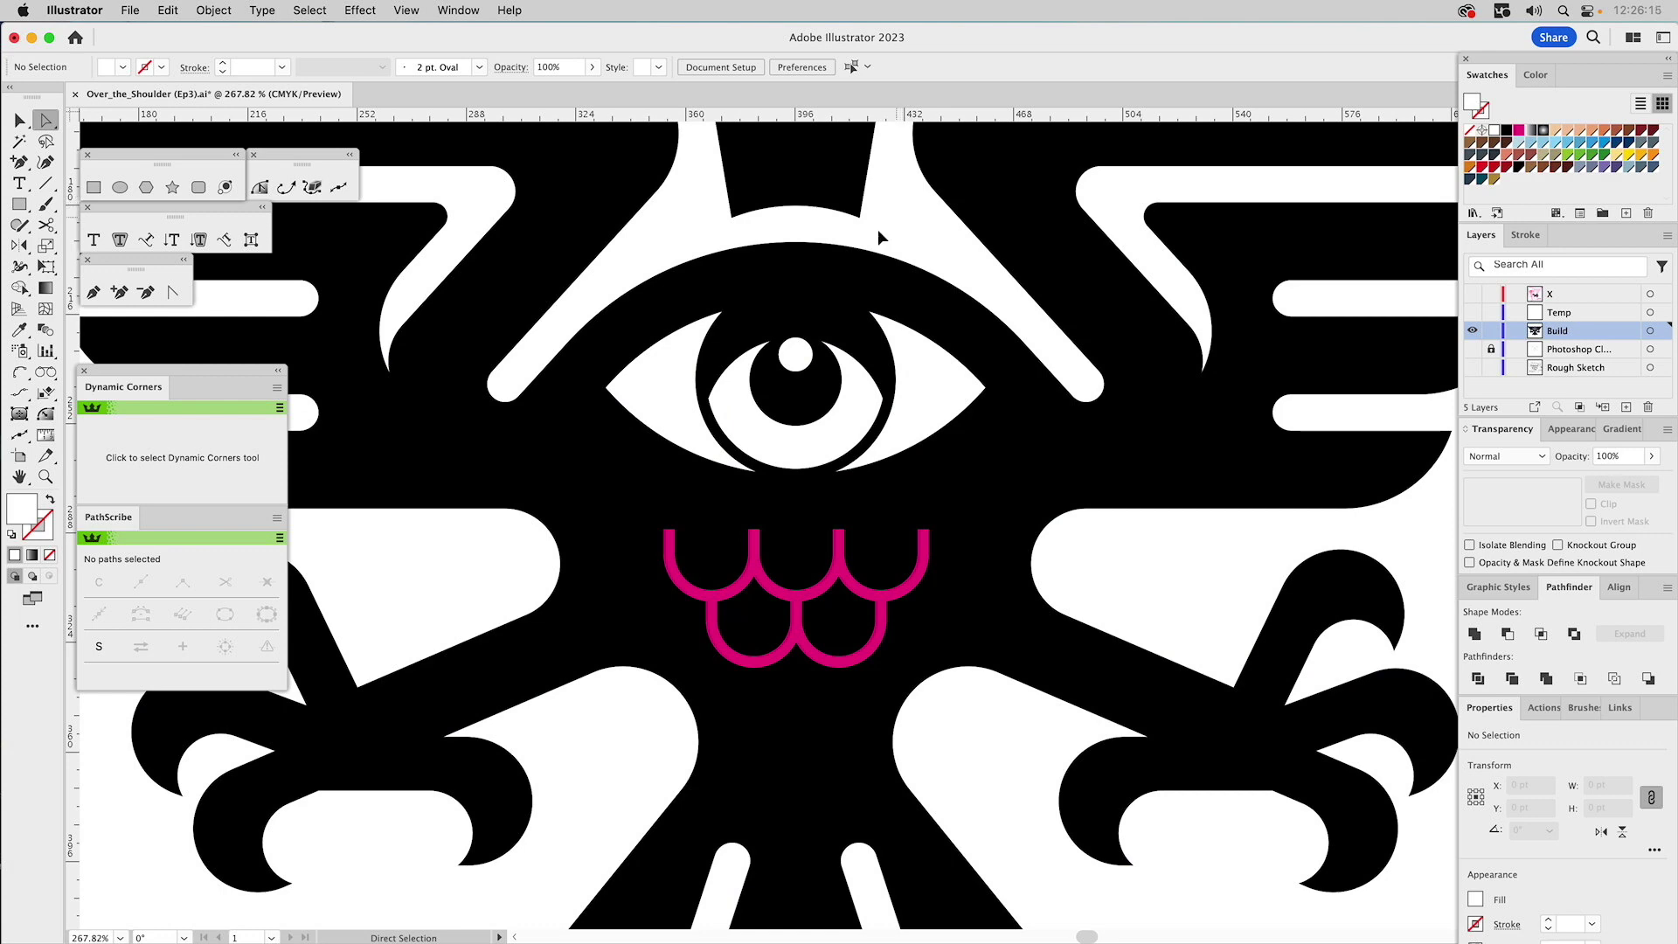
pyautogui.click(821, 313)
pyautogui.press('v')
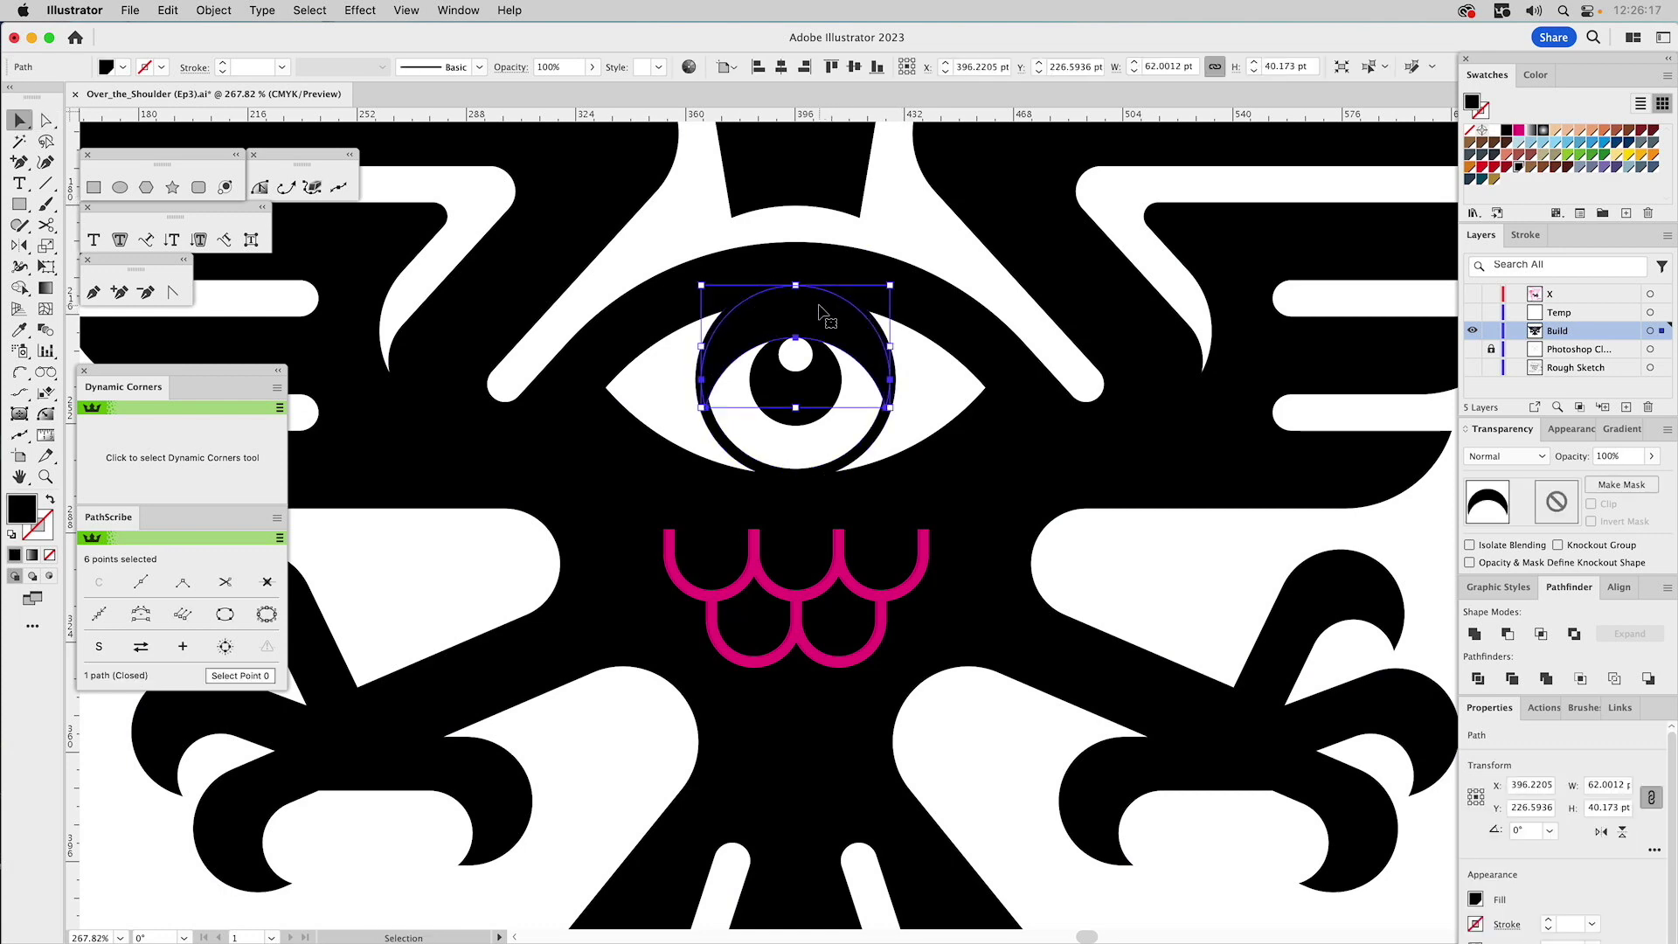
pyautogui.moveTo(819, 307); pyautogui.dragTo(819, 311)
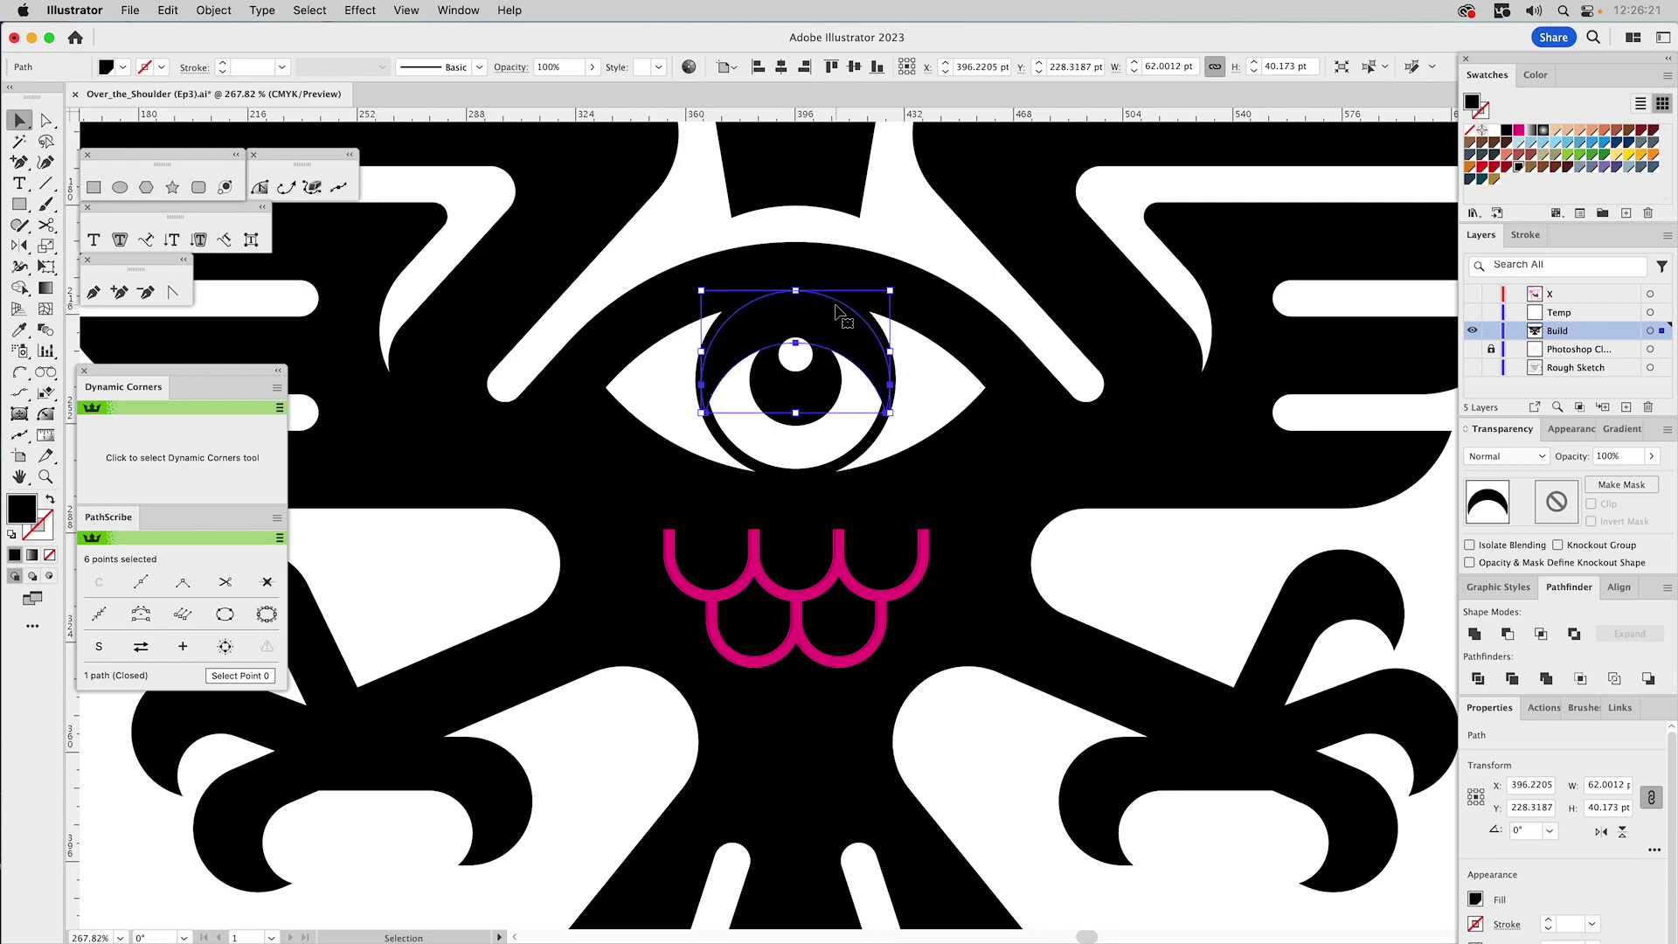
pyautogui.click(912, 213)
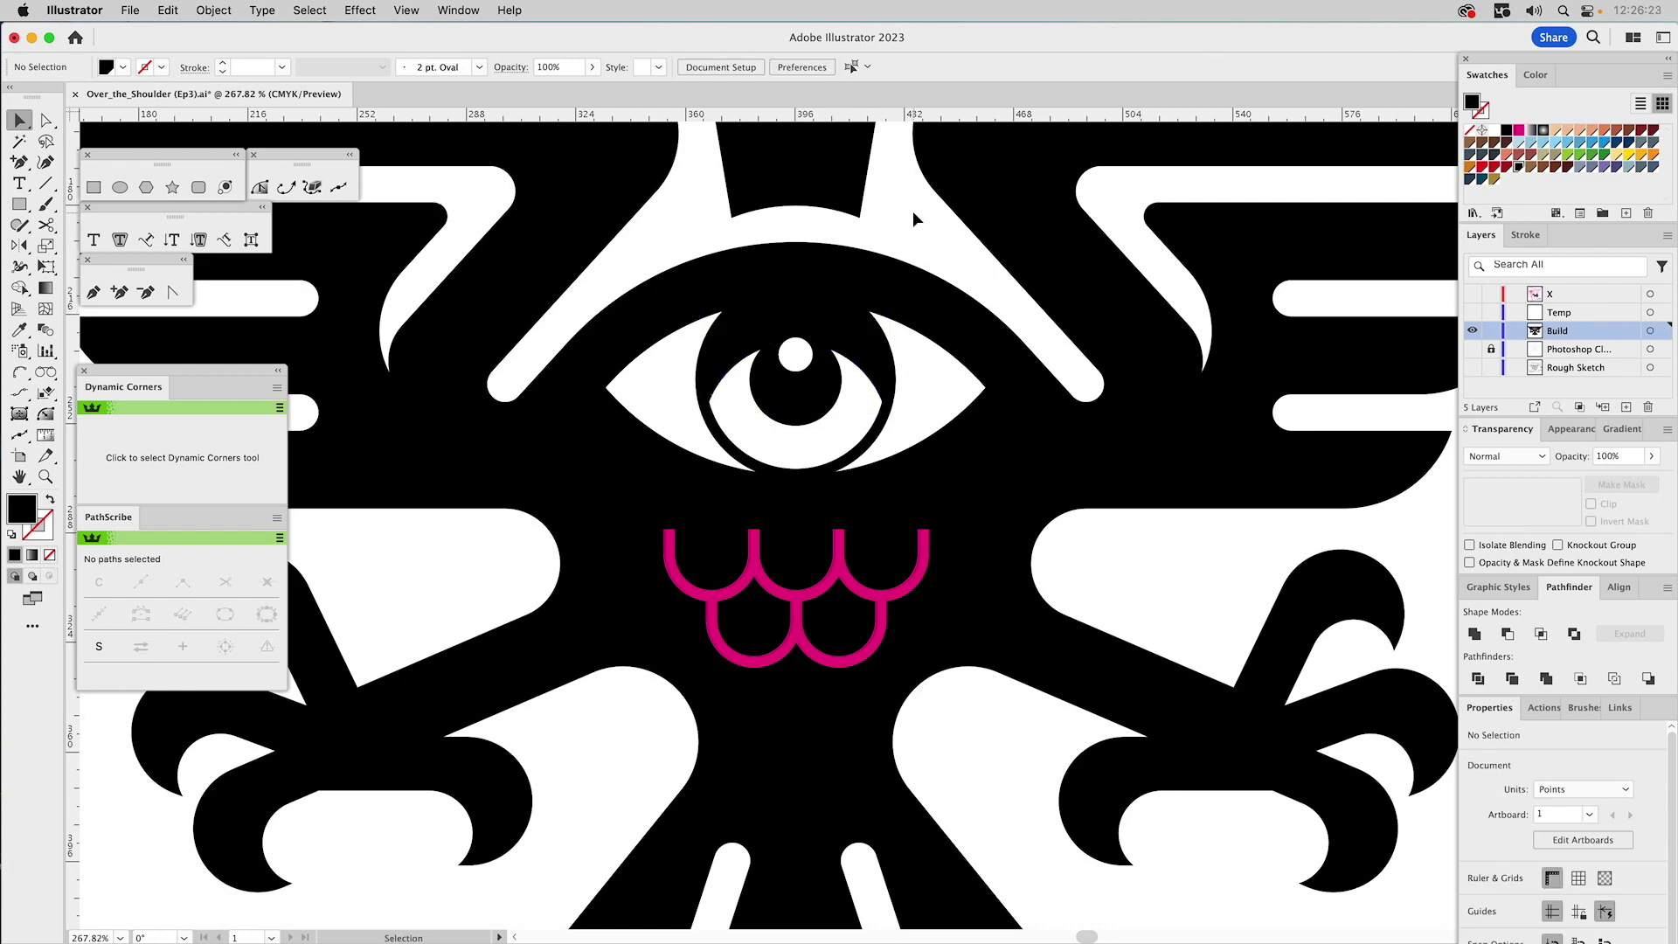
pyautogui.click(865, 321)
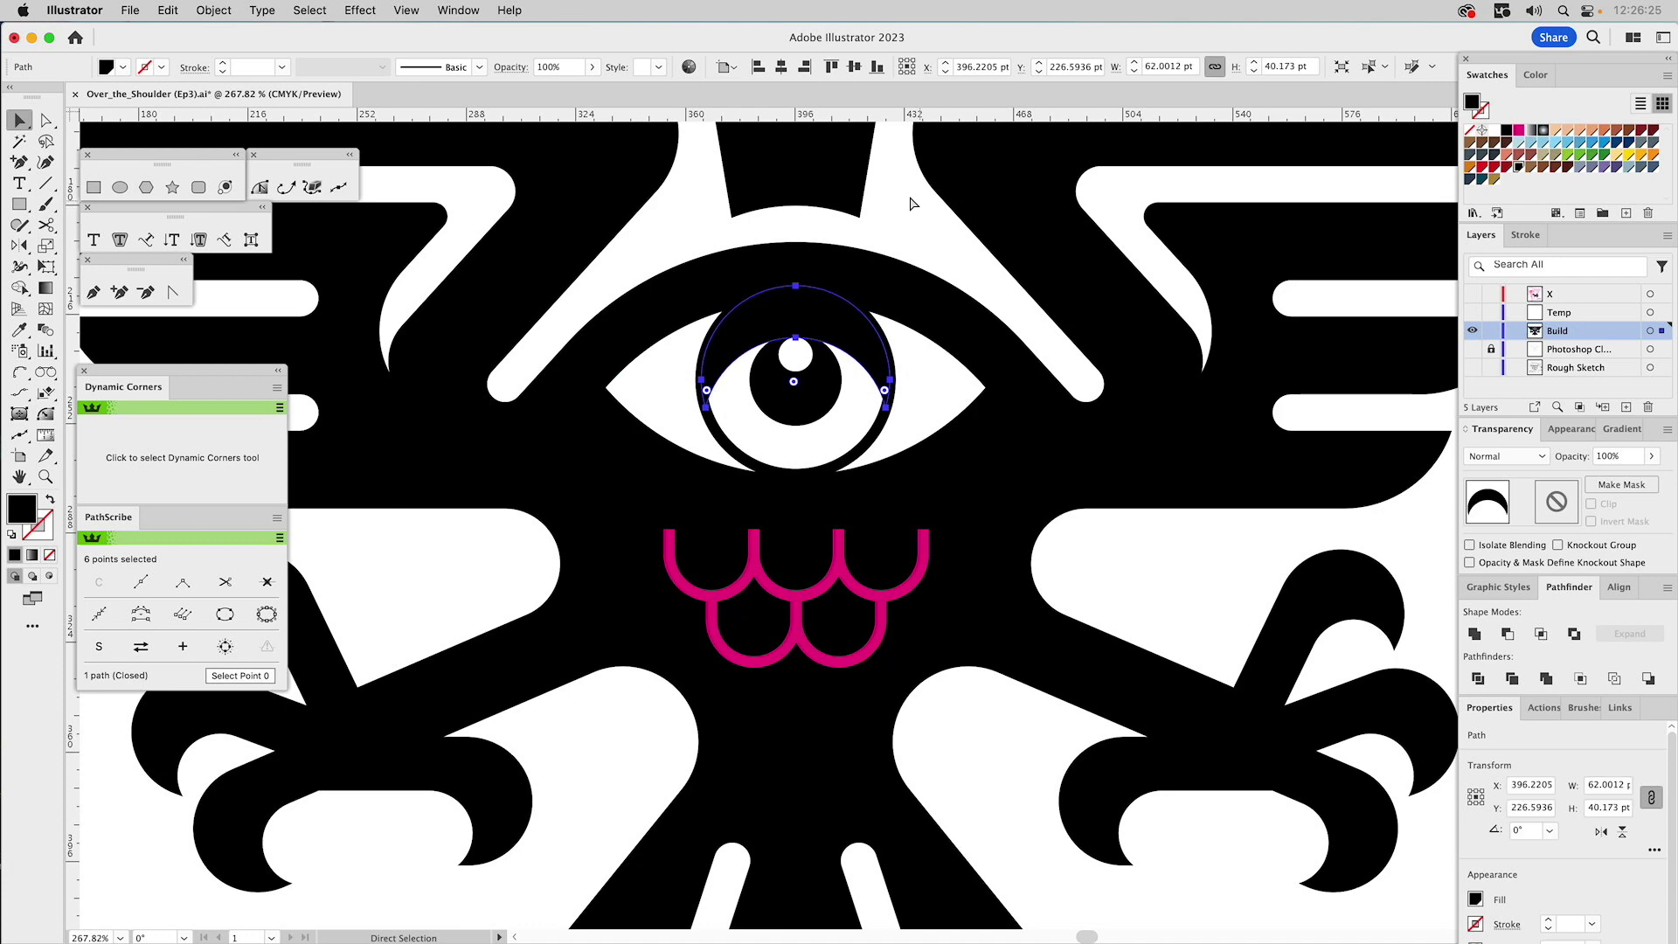
pyautogui.click(910, 196)
pyautogui.click(816, 321)
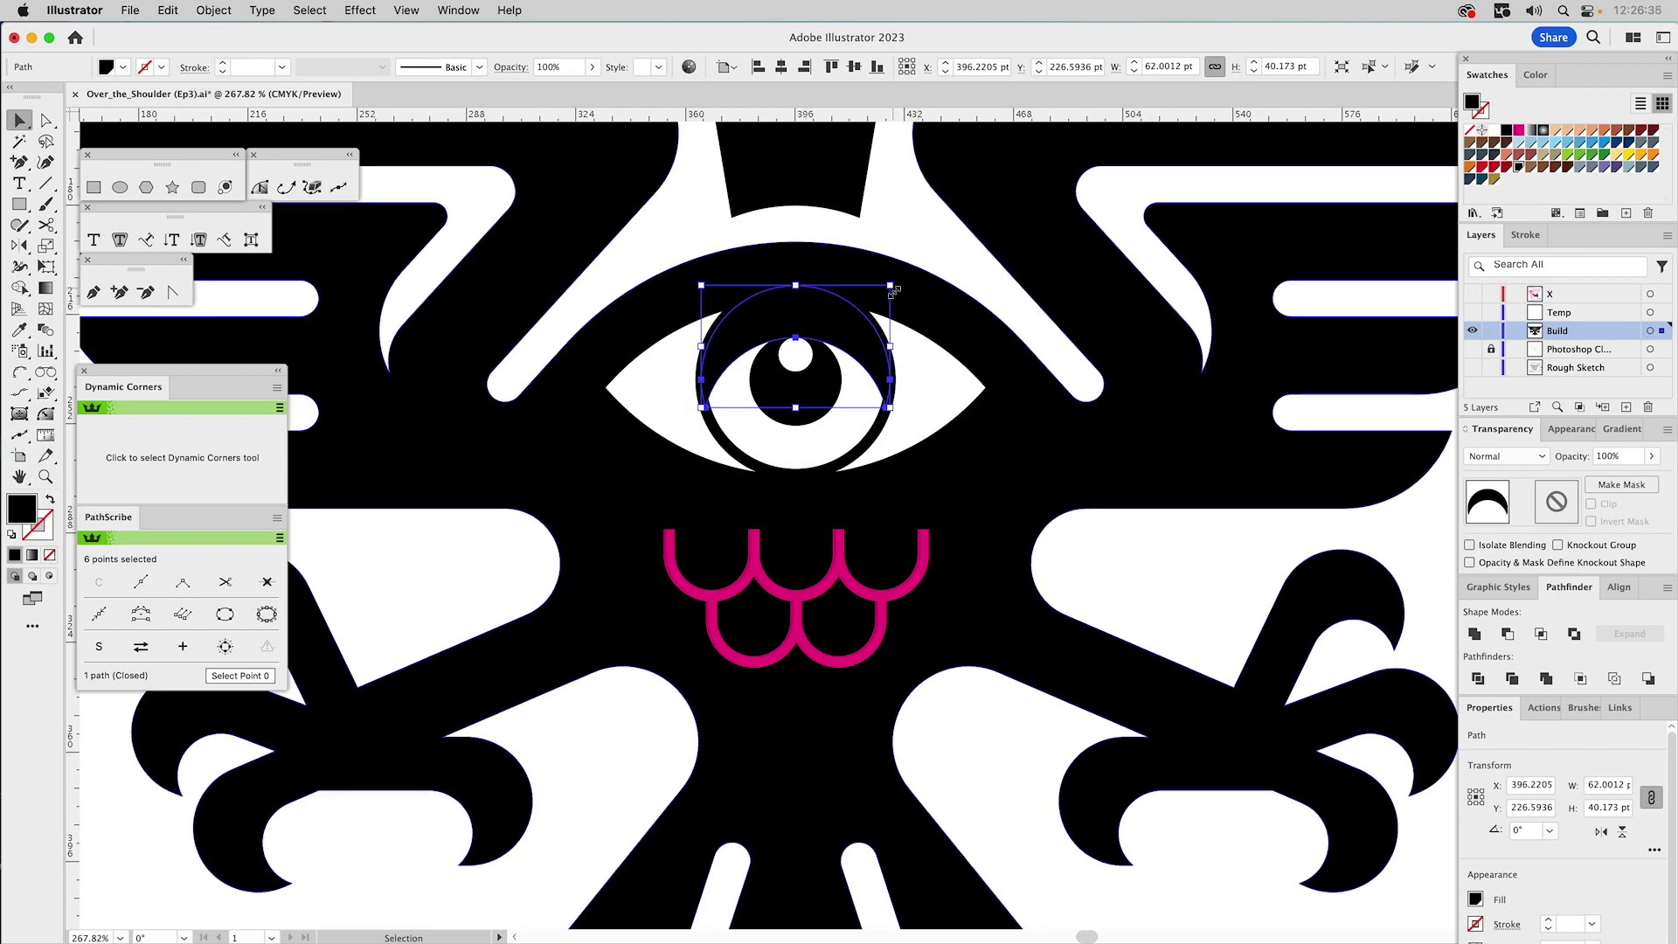
pyautogui.click(905, 216)
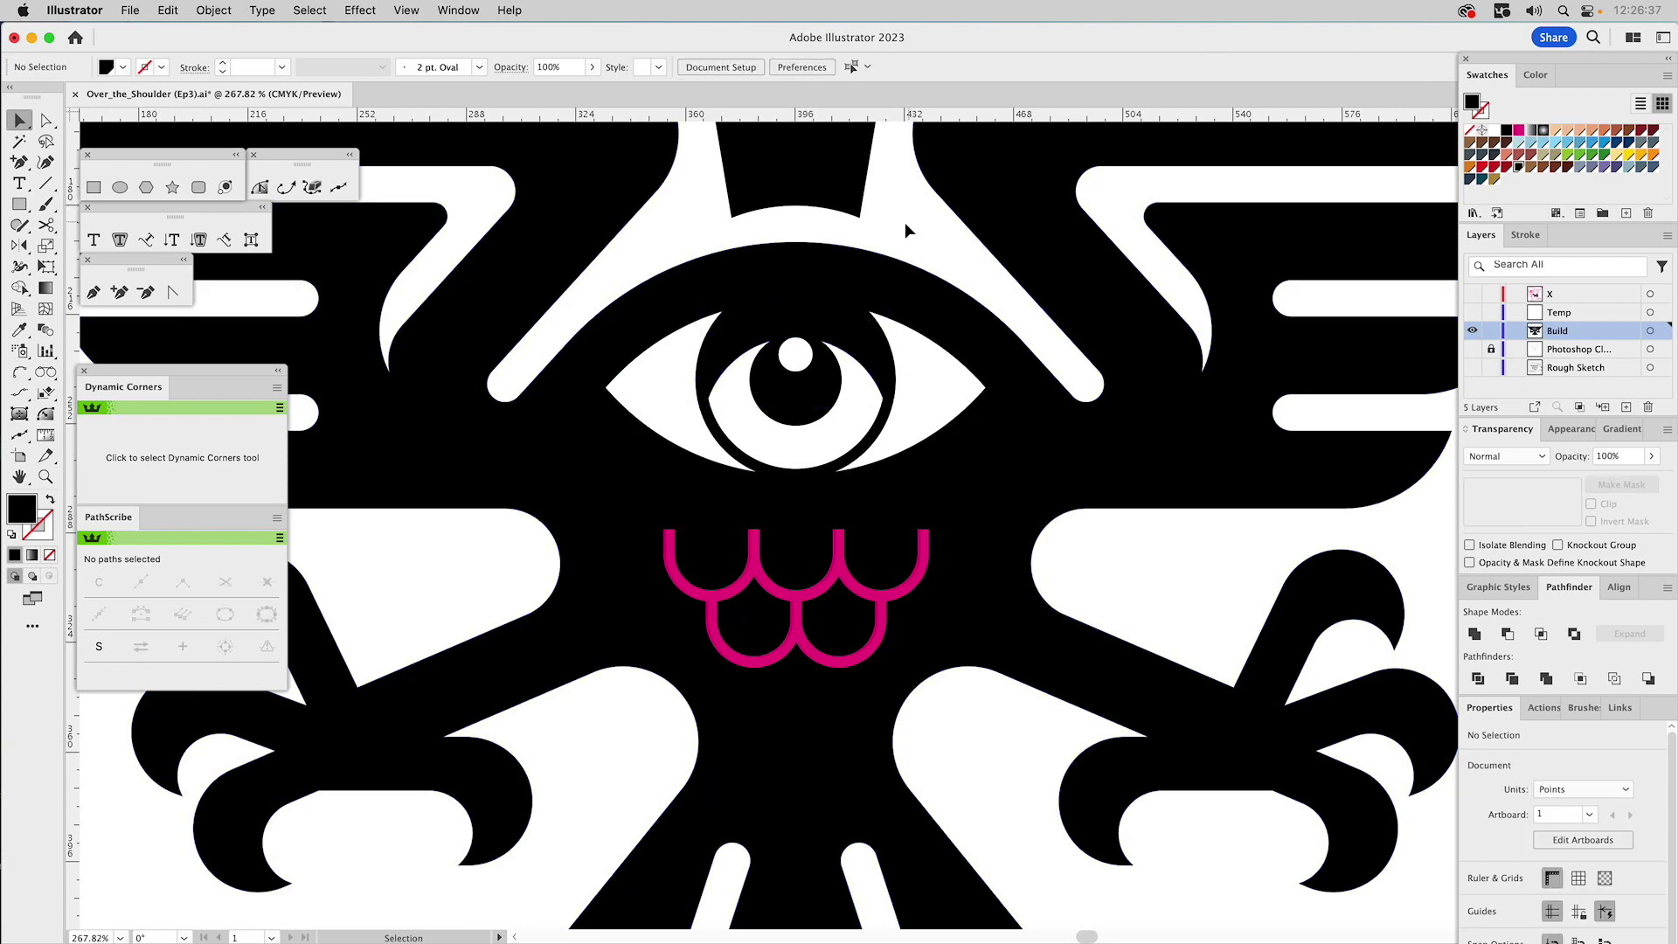
# - Nudge the black crescent in the upper part of the iris down by 1 pt
pyautogui.click(784, 336)
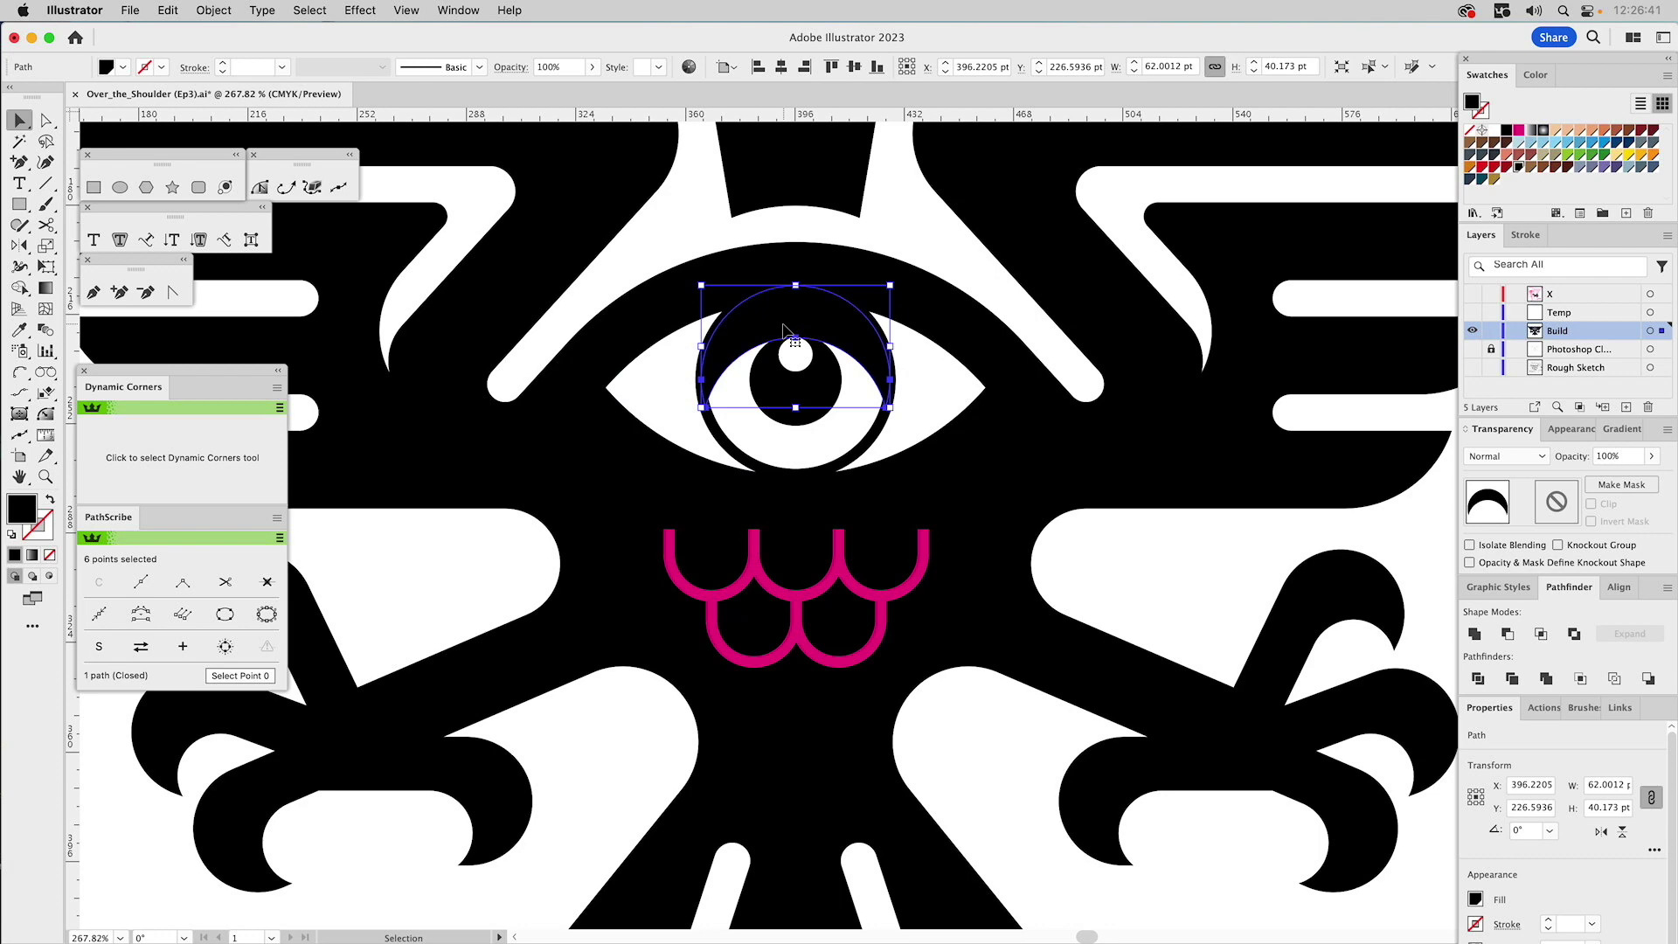
pyautogui.press('Down')
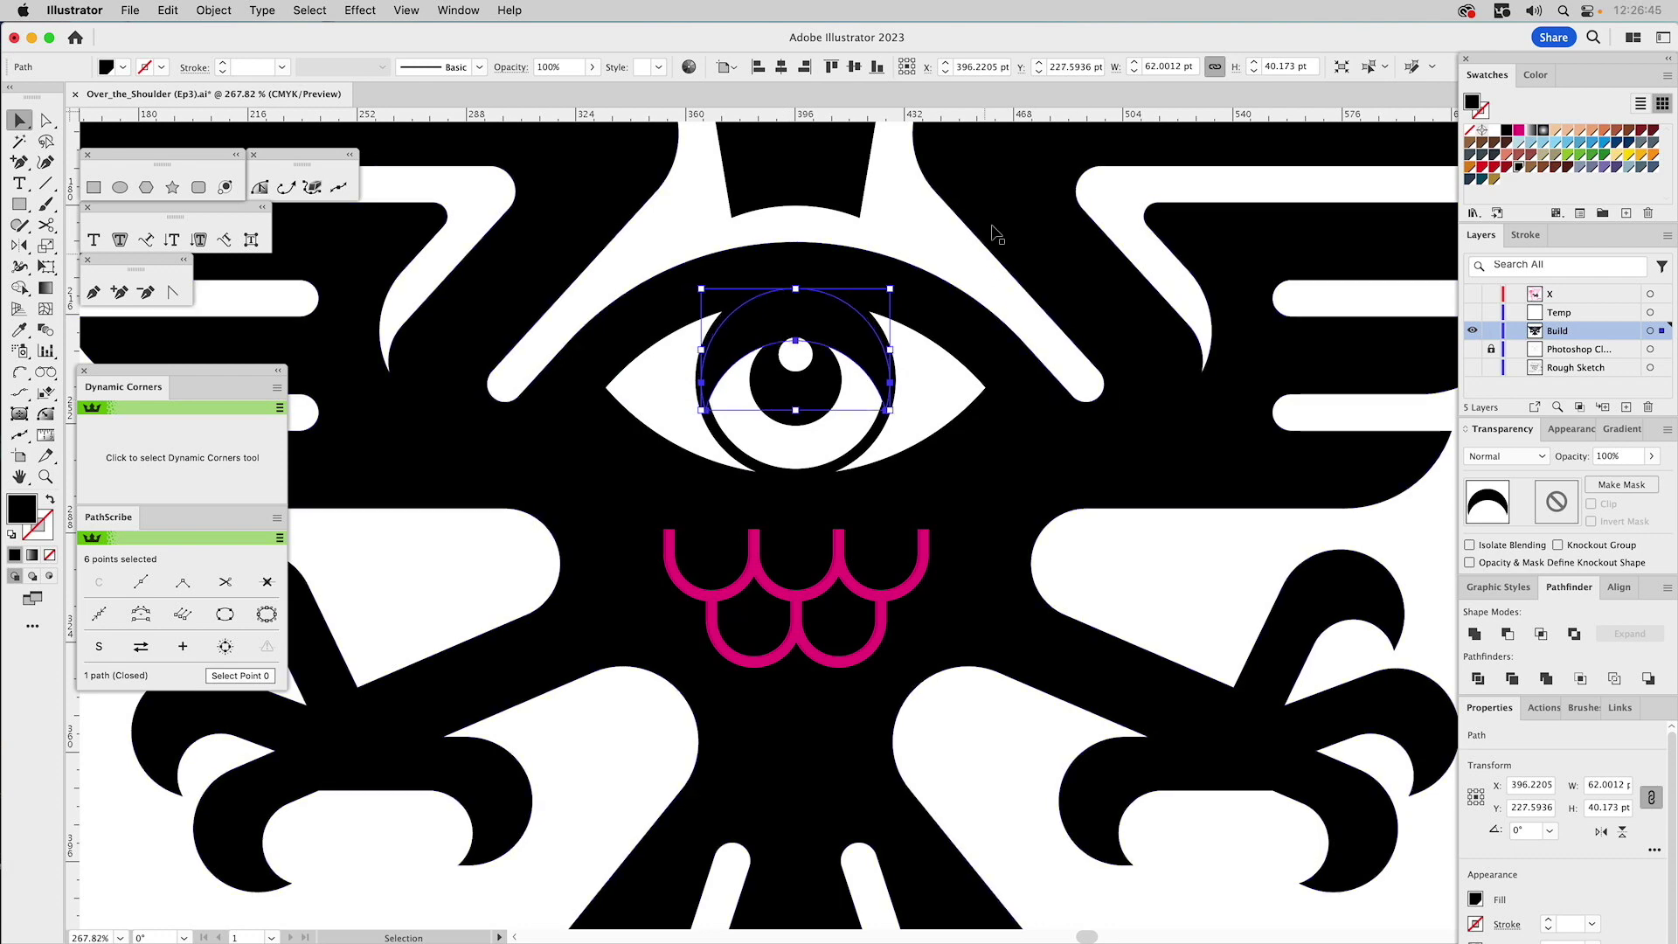
pyautogui.click(904, 223)
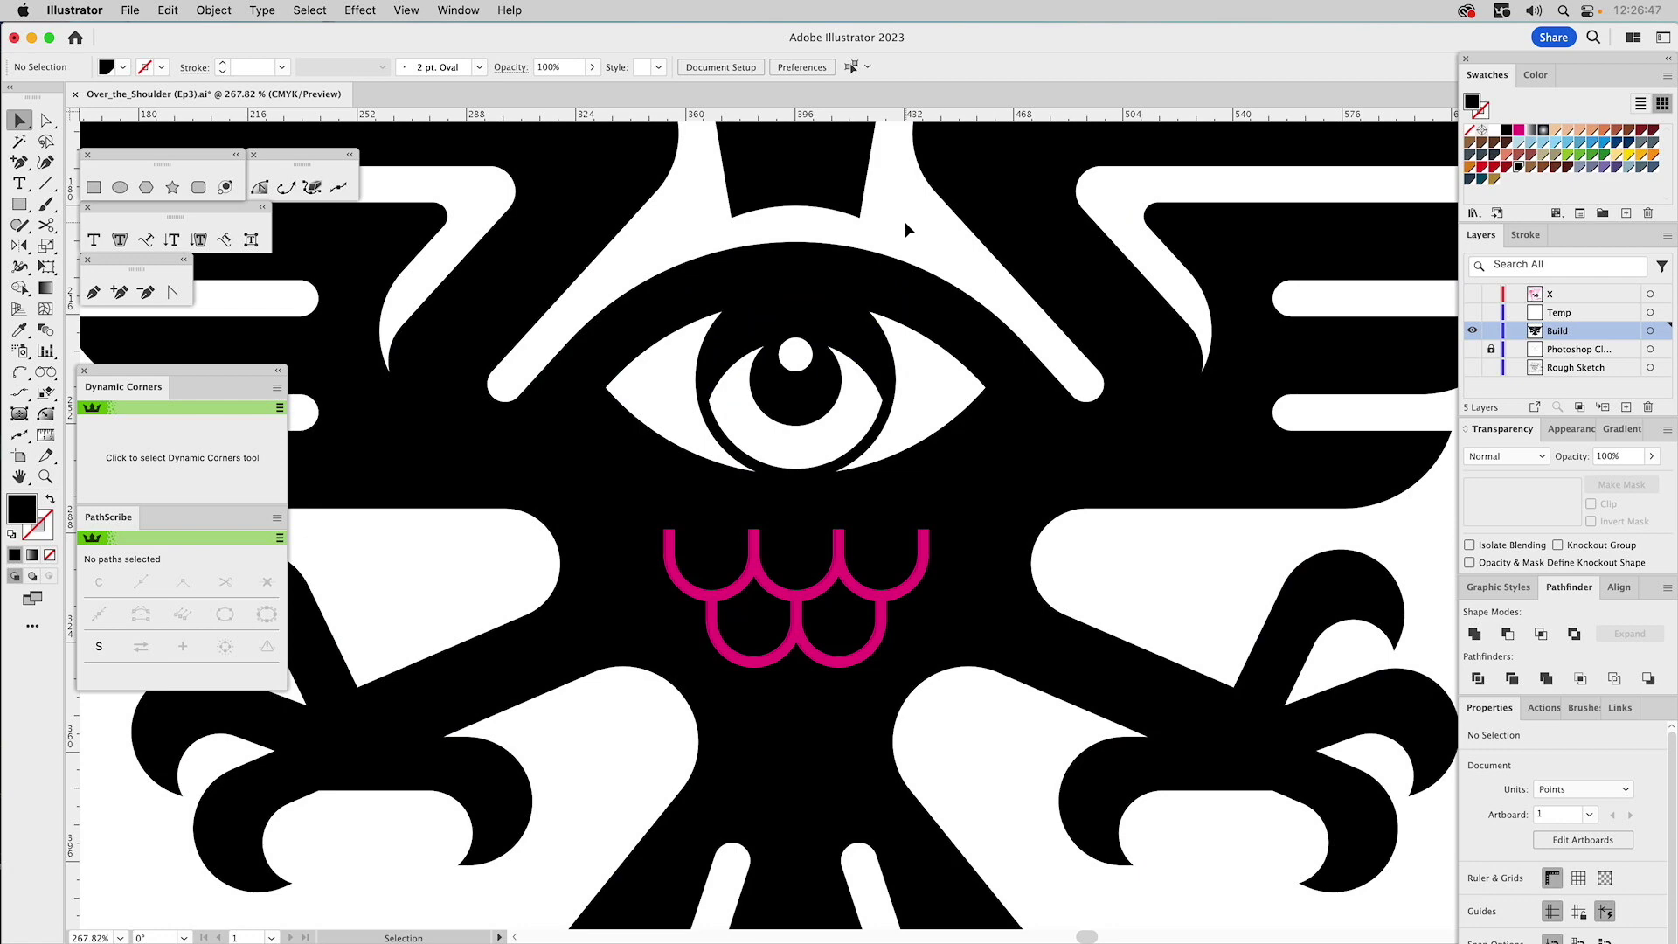
# - Convert the strokes of the five magenta scale arcs on the bird's chest to filled shapes with Outline Stroke
pyautogui.press('super+0')
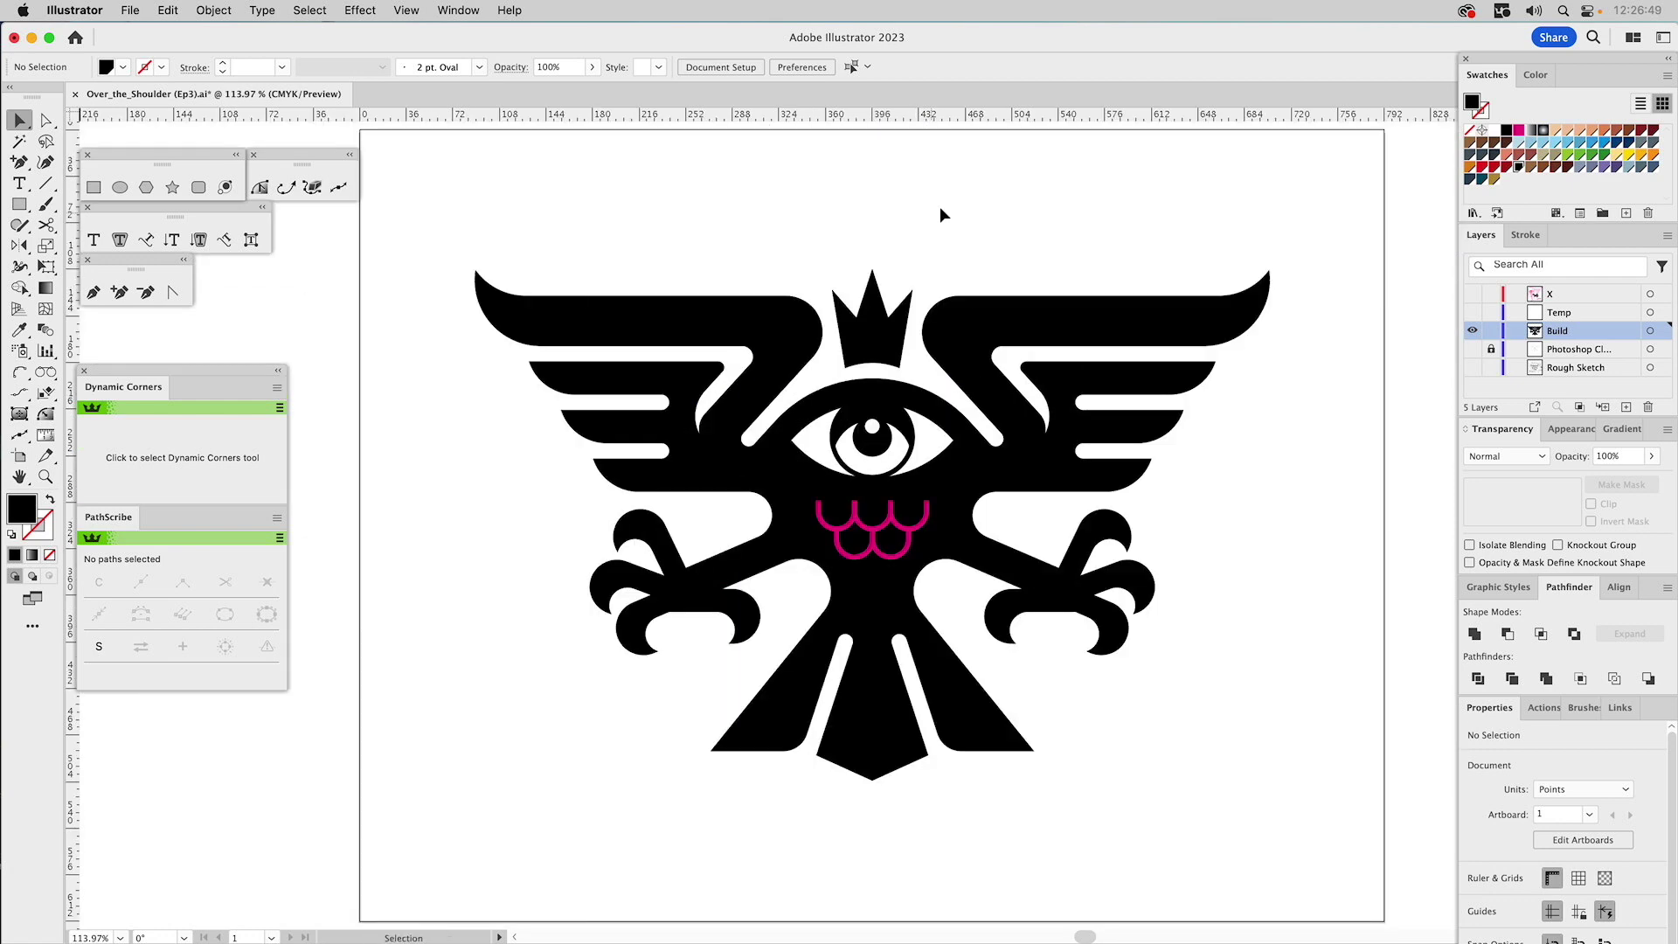
pyautogui.click(46, 476)
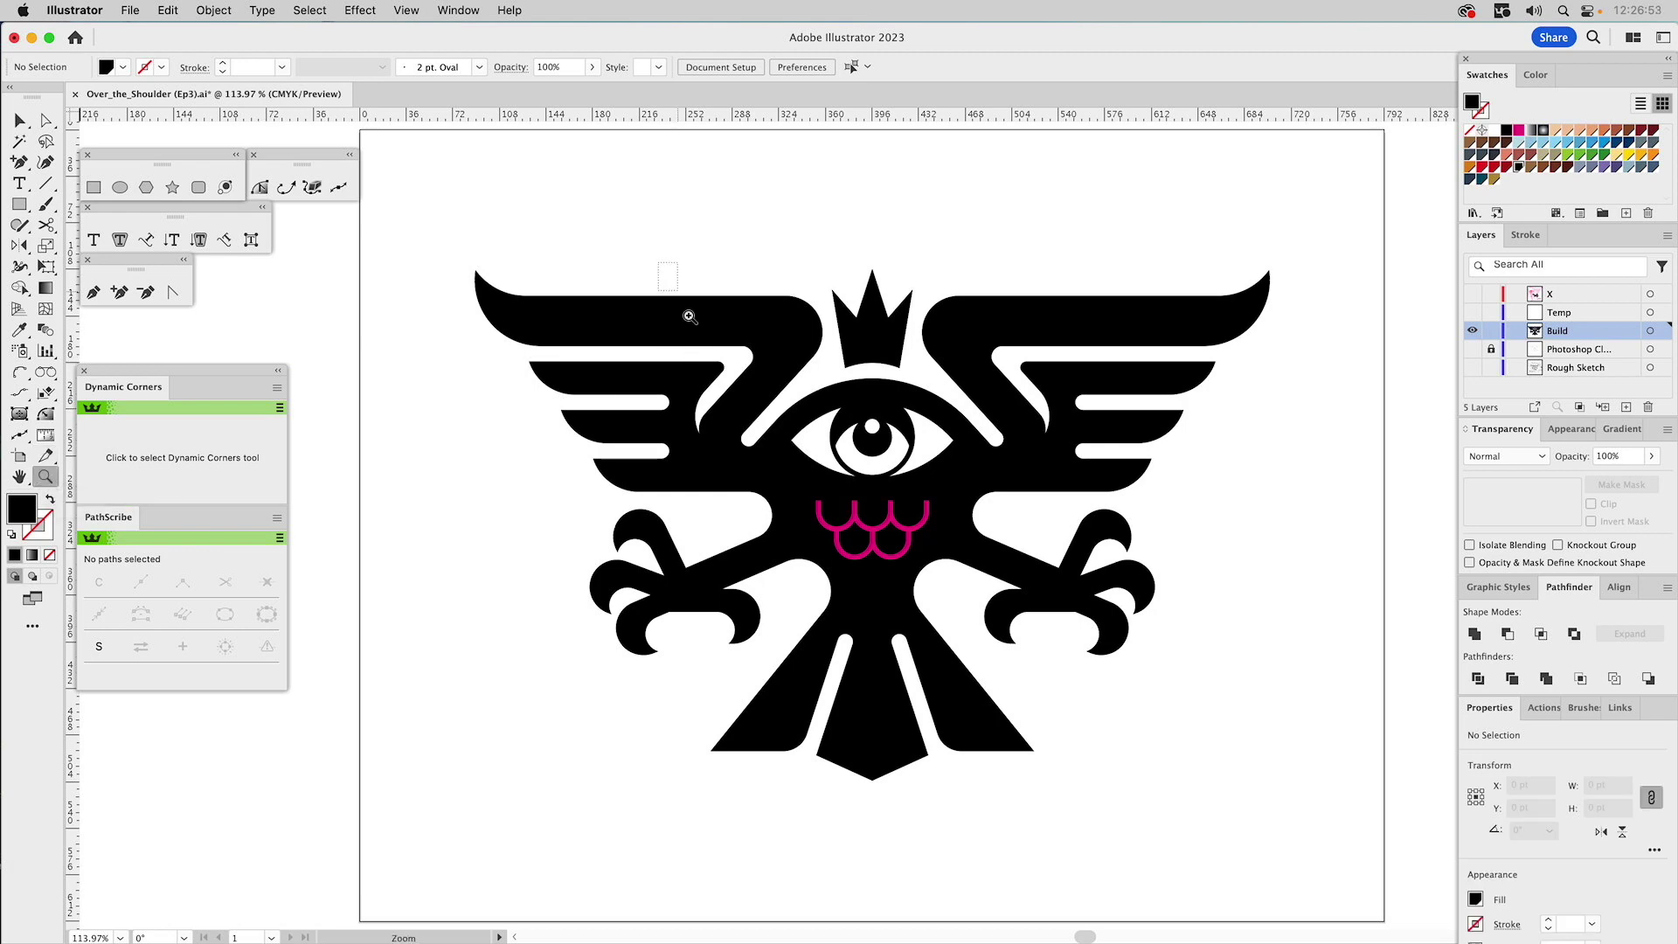
pyautogui.moveTo(668, 266); pyautogui.dragTo(1098, 696)
pyautogui.press('v')
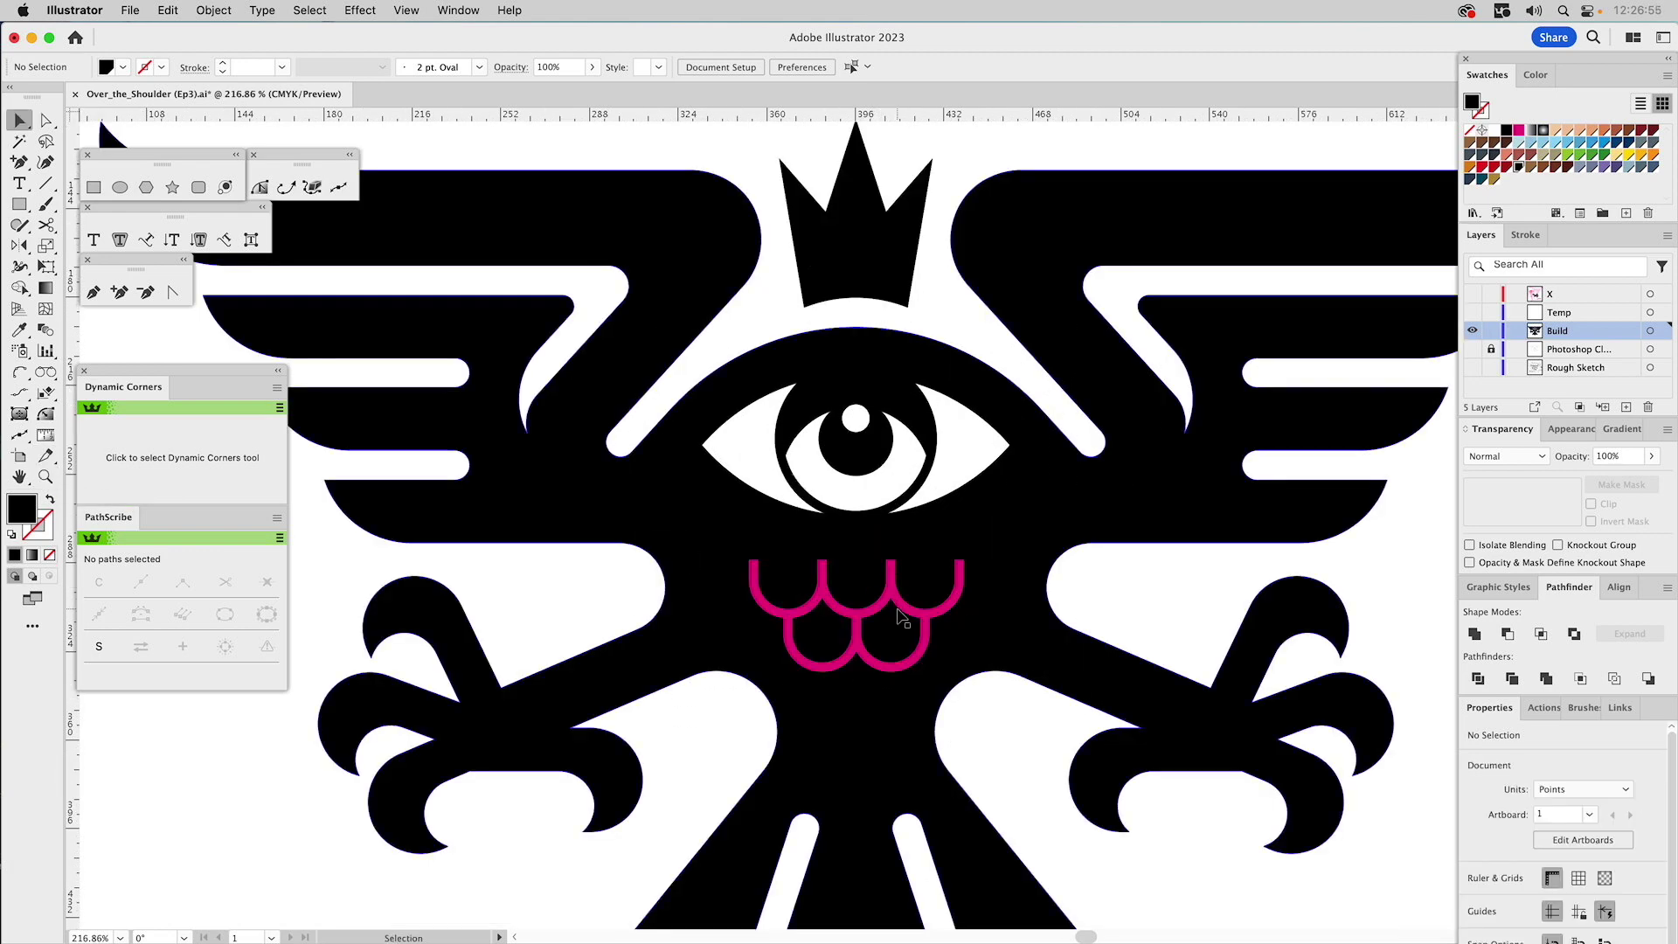
pyautogui.click(907, 610)
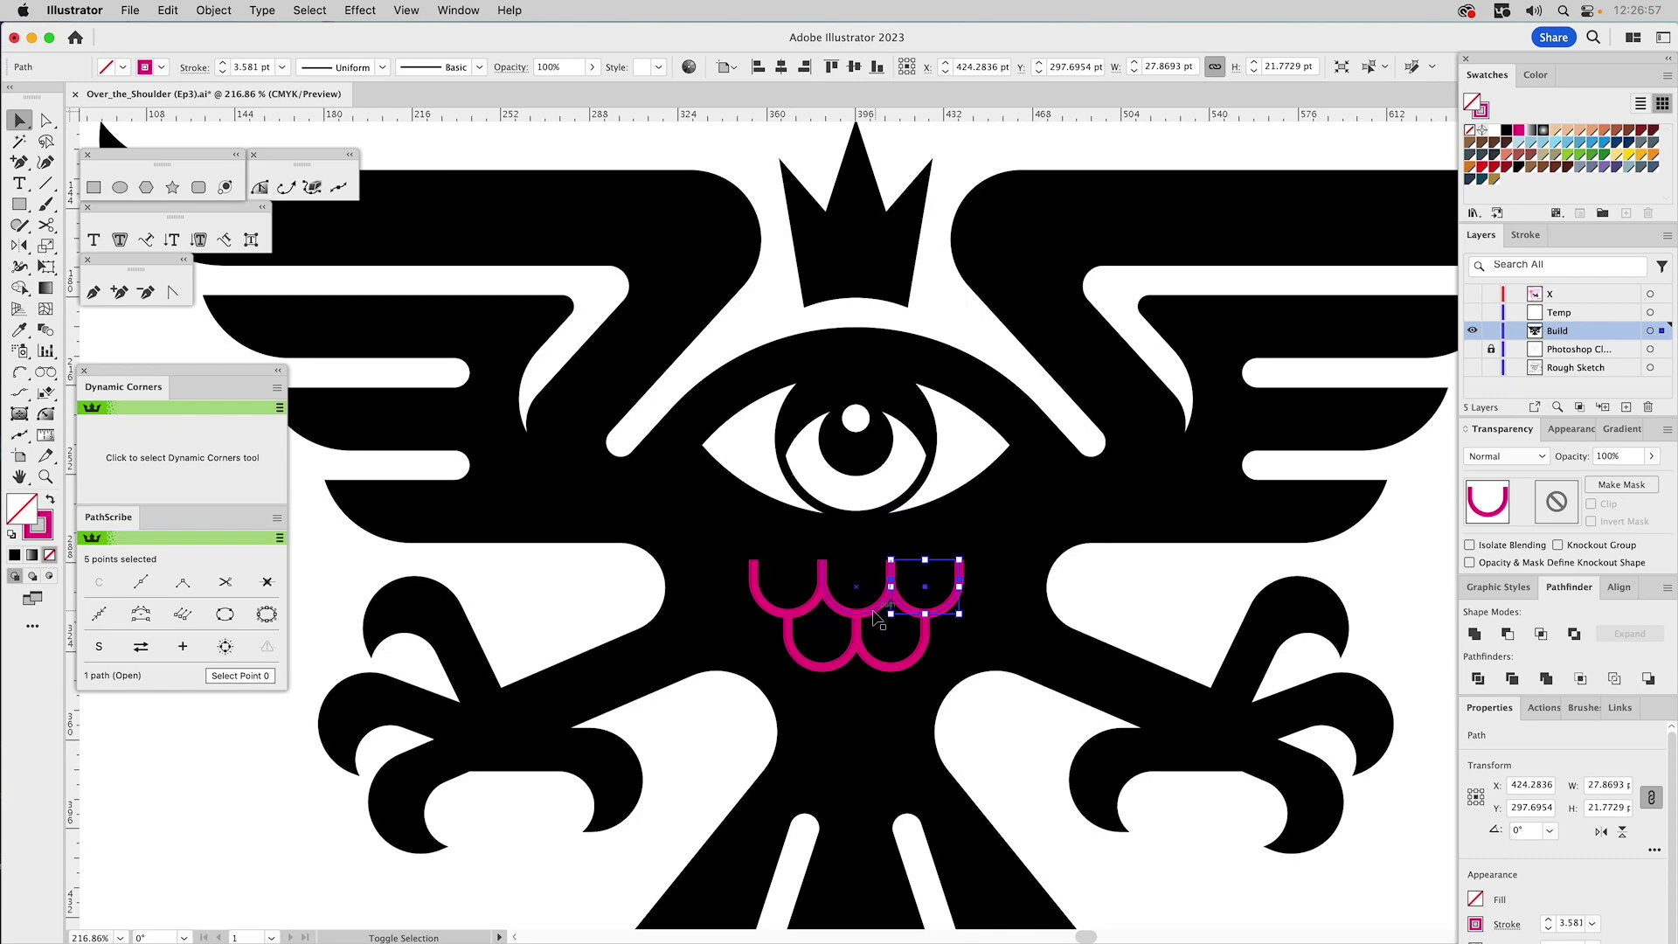
pyautogui.keyDown('shift'); pyautogui.click(872, 611); pyautogui.keyUp('shift')
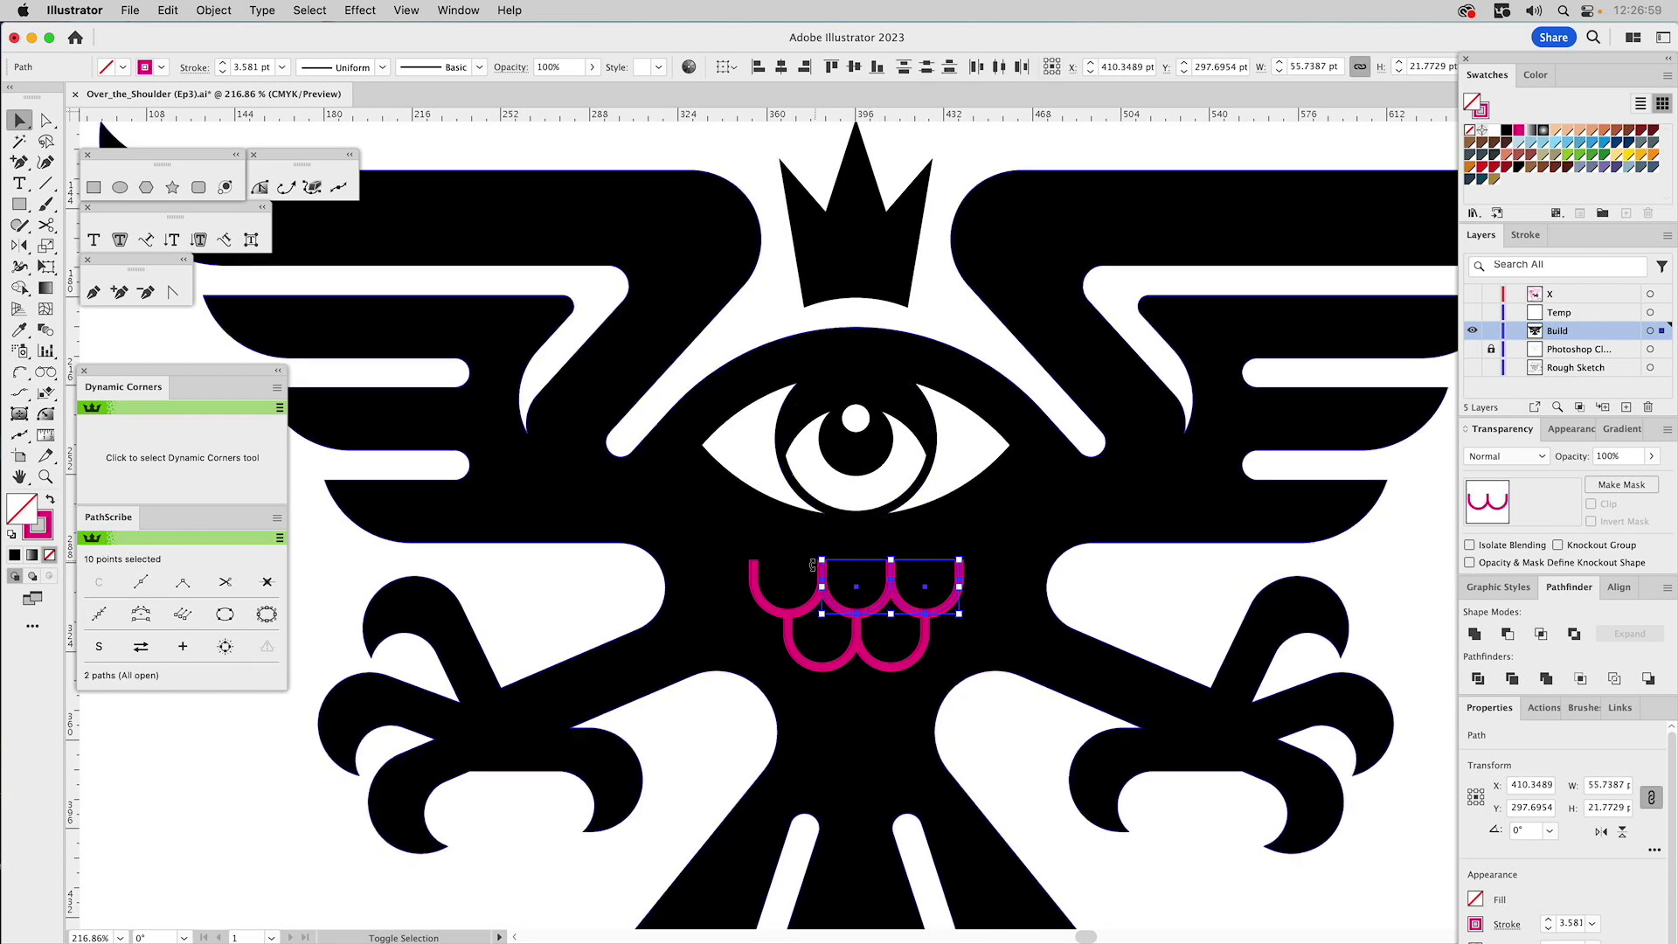
pyautogui.keyDown('shift'); pyautogui.click(808, 612); pyautogui.keyUp('shift')
pyautogui.keyDown('shift'); pyautogui.click(805, 651); pyautogui.keyUp('shift')
pyautogui.keyDown('shift'); pyautogui.click(887, 671); pyautogui.keyUp('shift')
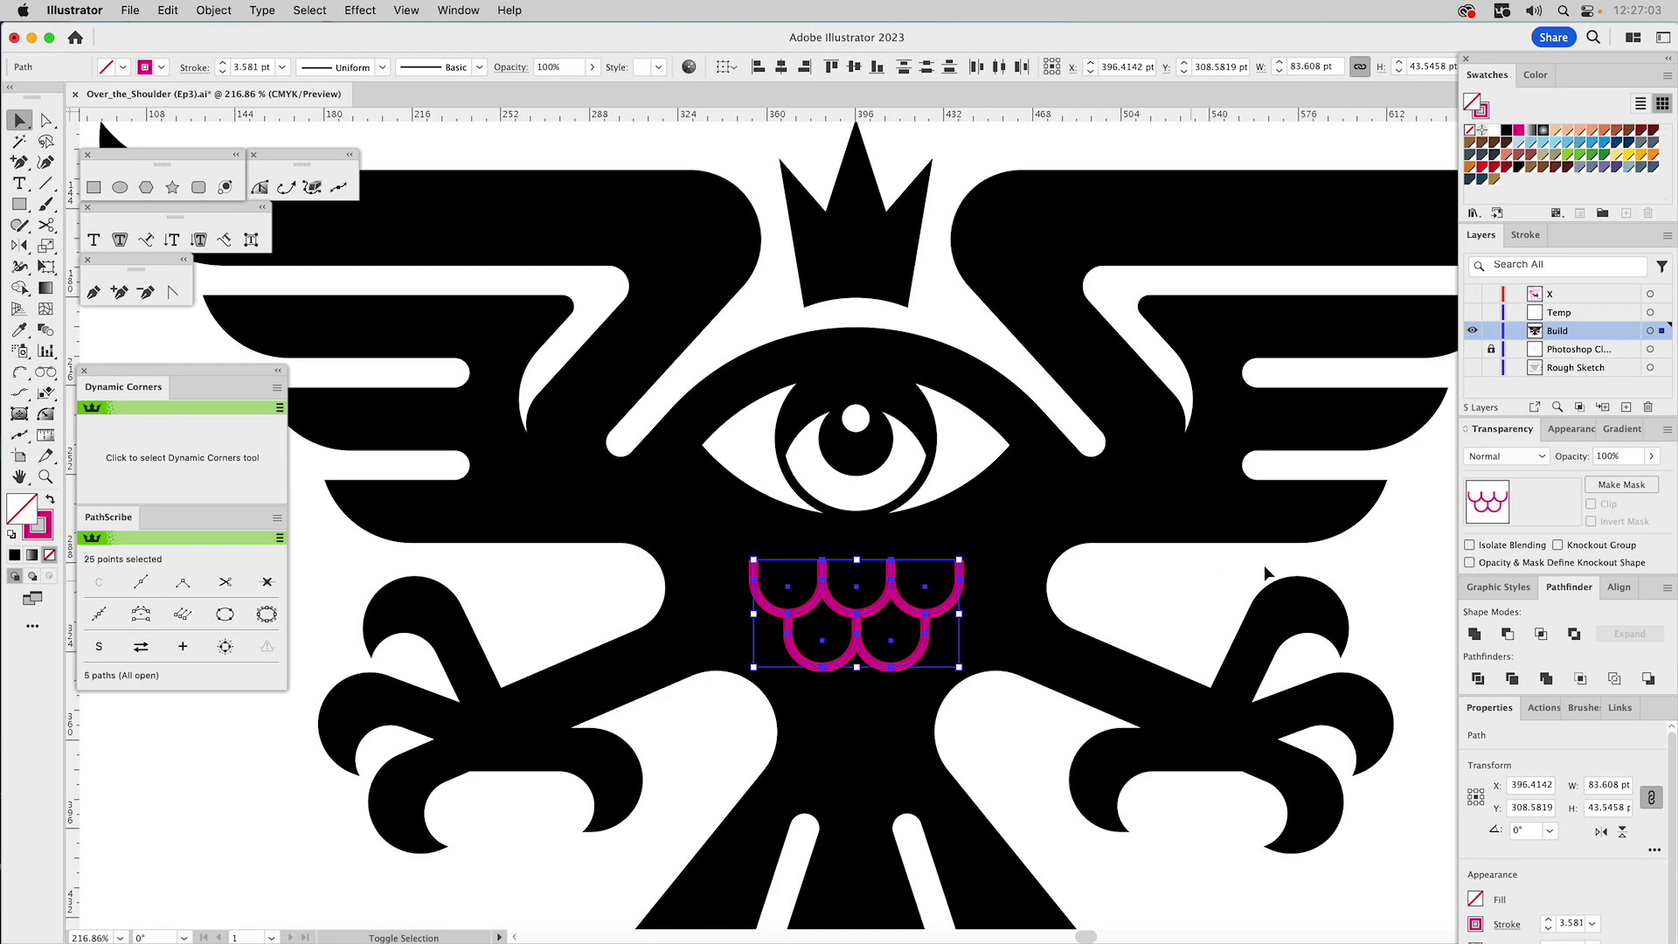
pyautogui.click(214, 9)
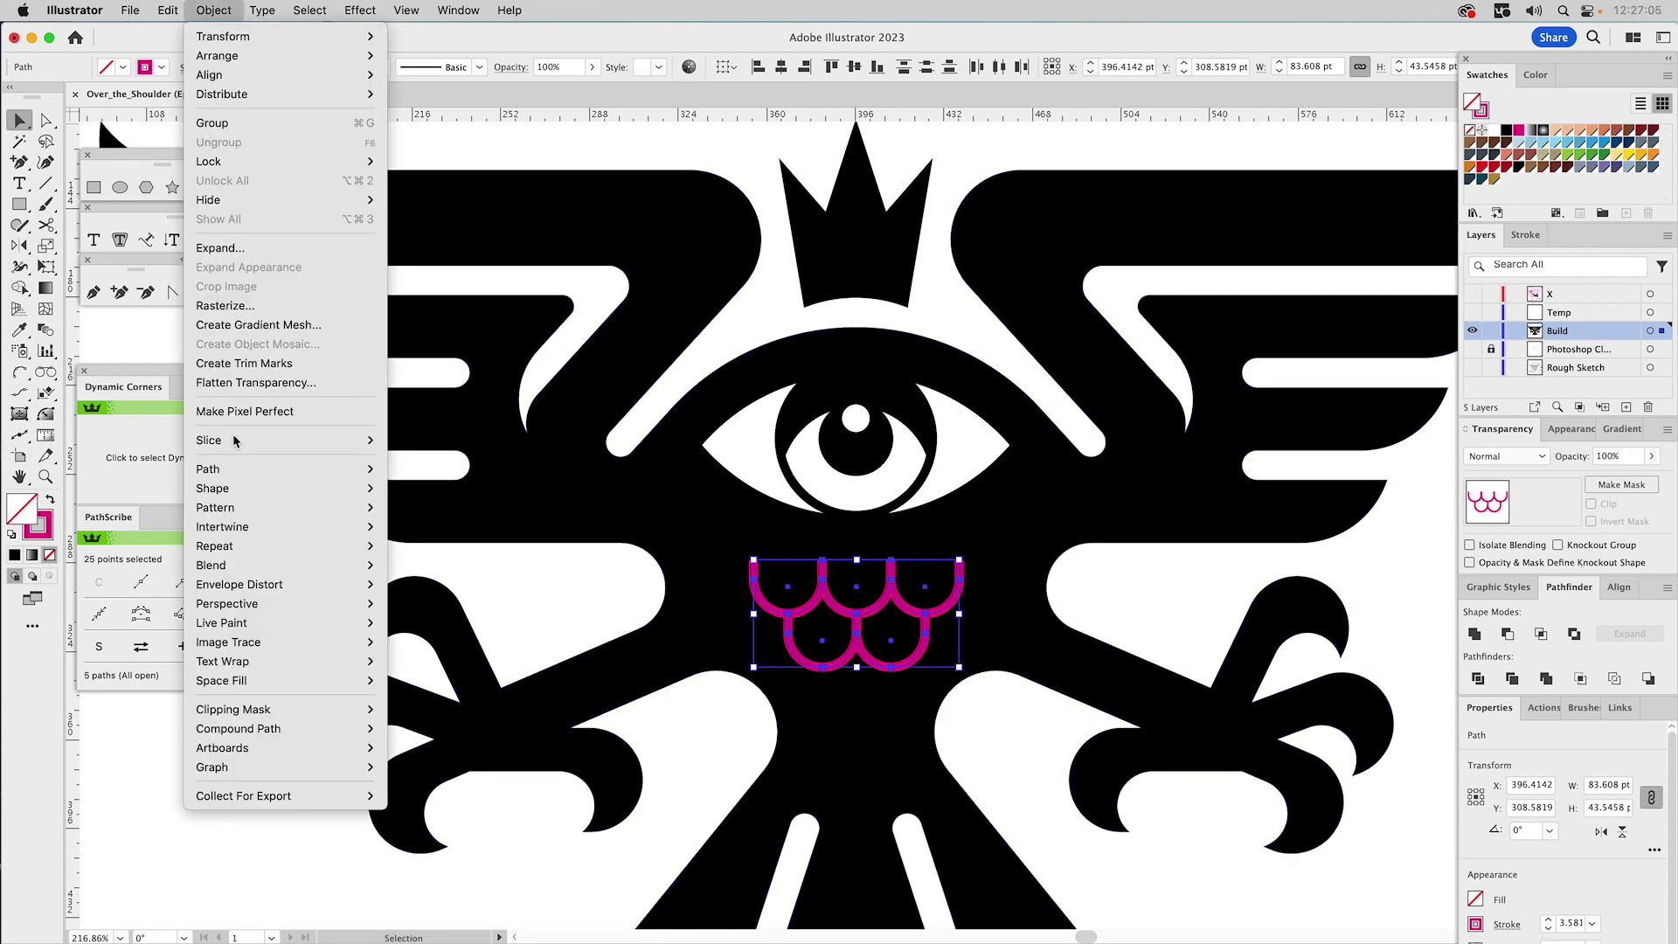
pyautogui.moveTo(229, 468)
pyautogui.click(411, 539)
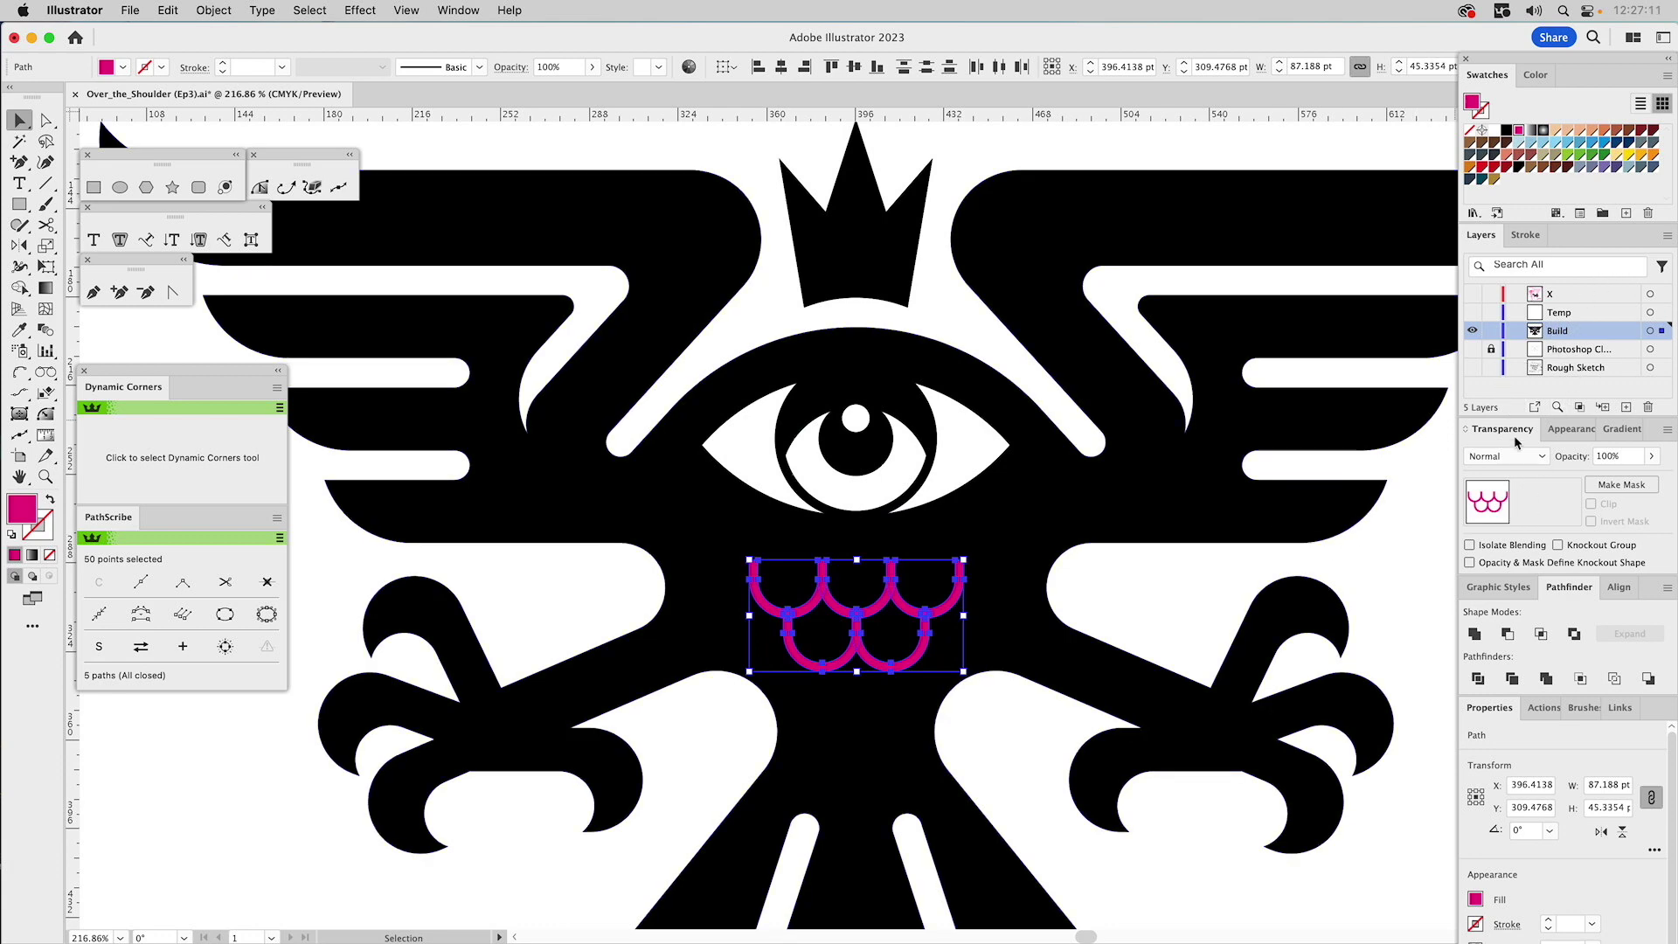
# - Unite the five outlined scale arcs into one compound shape and fill it white
pyautogui.click(1474, 634)
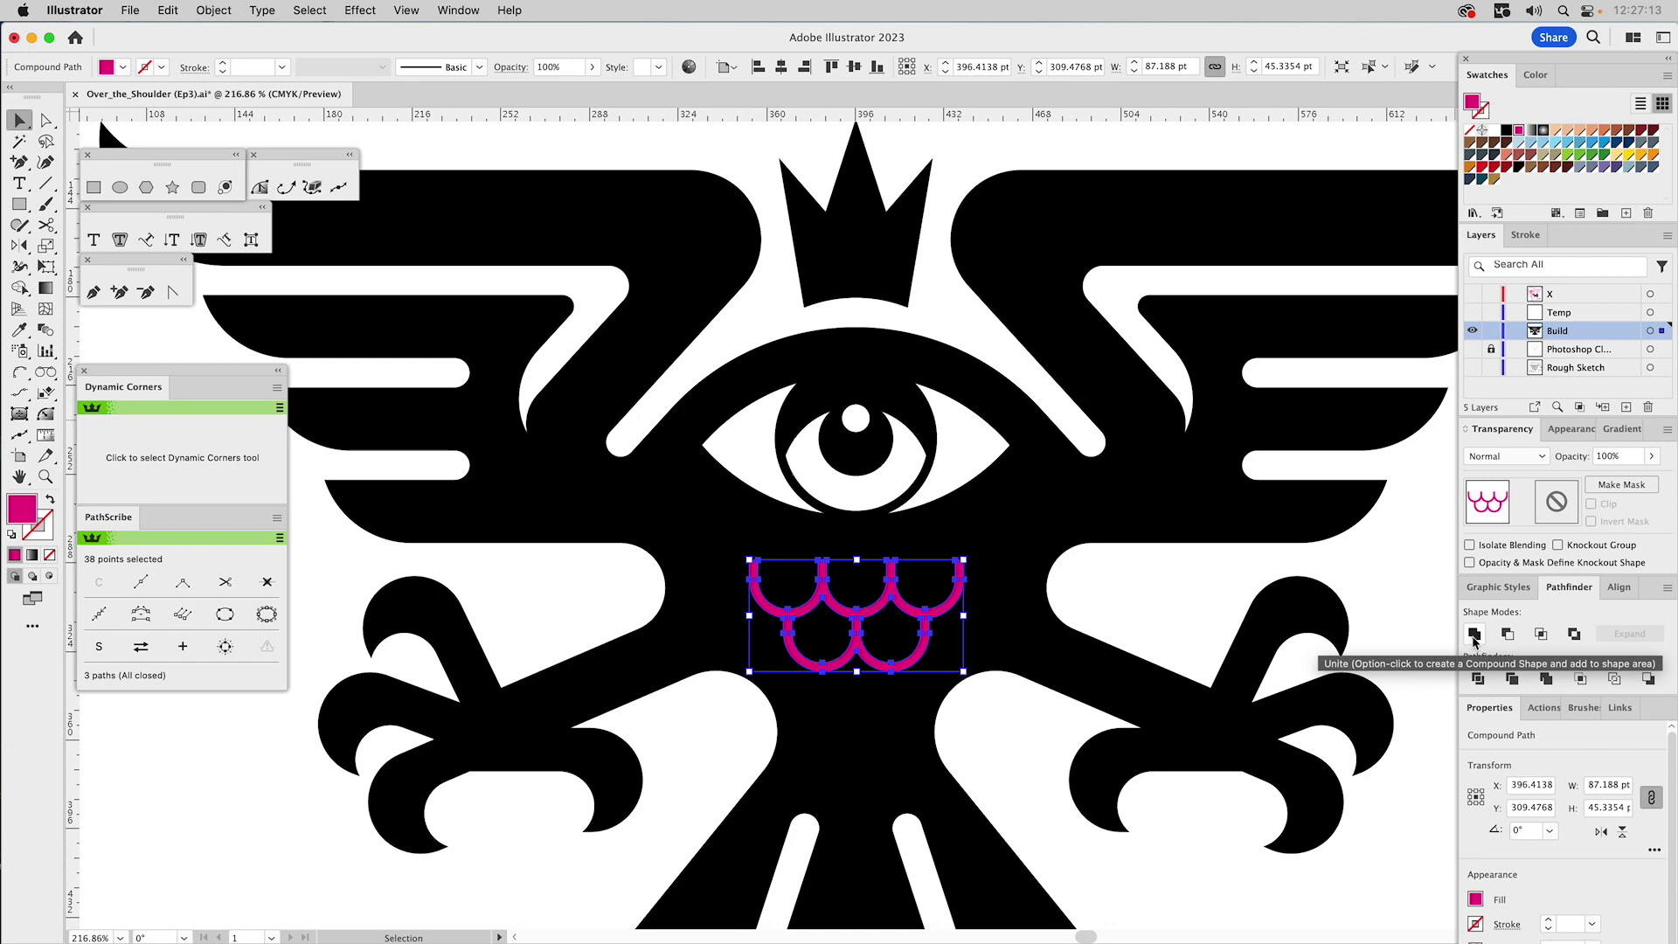
pyautogui.click(1493, 130)
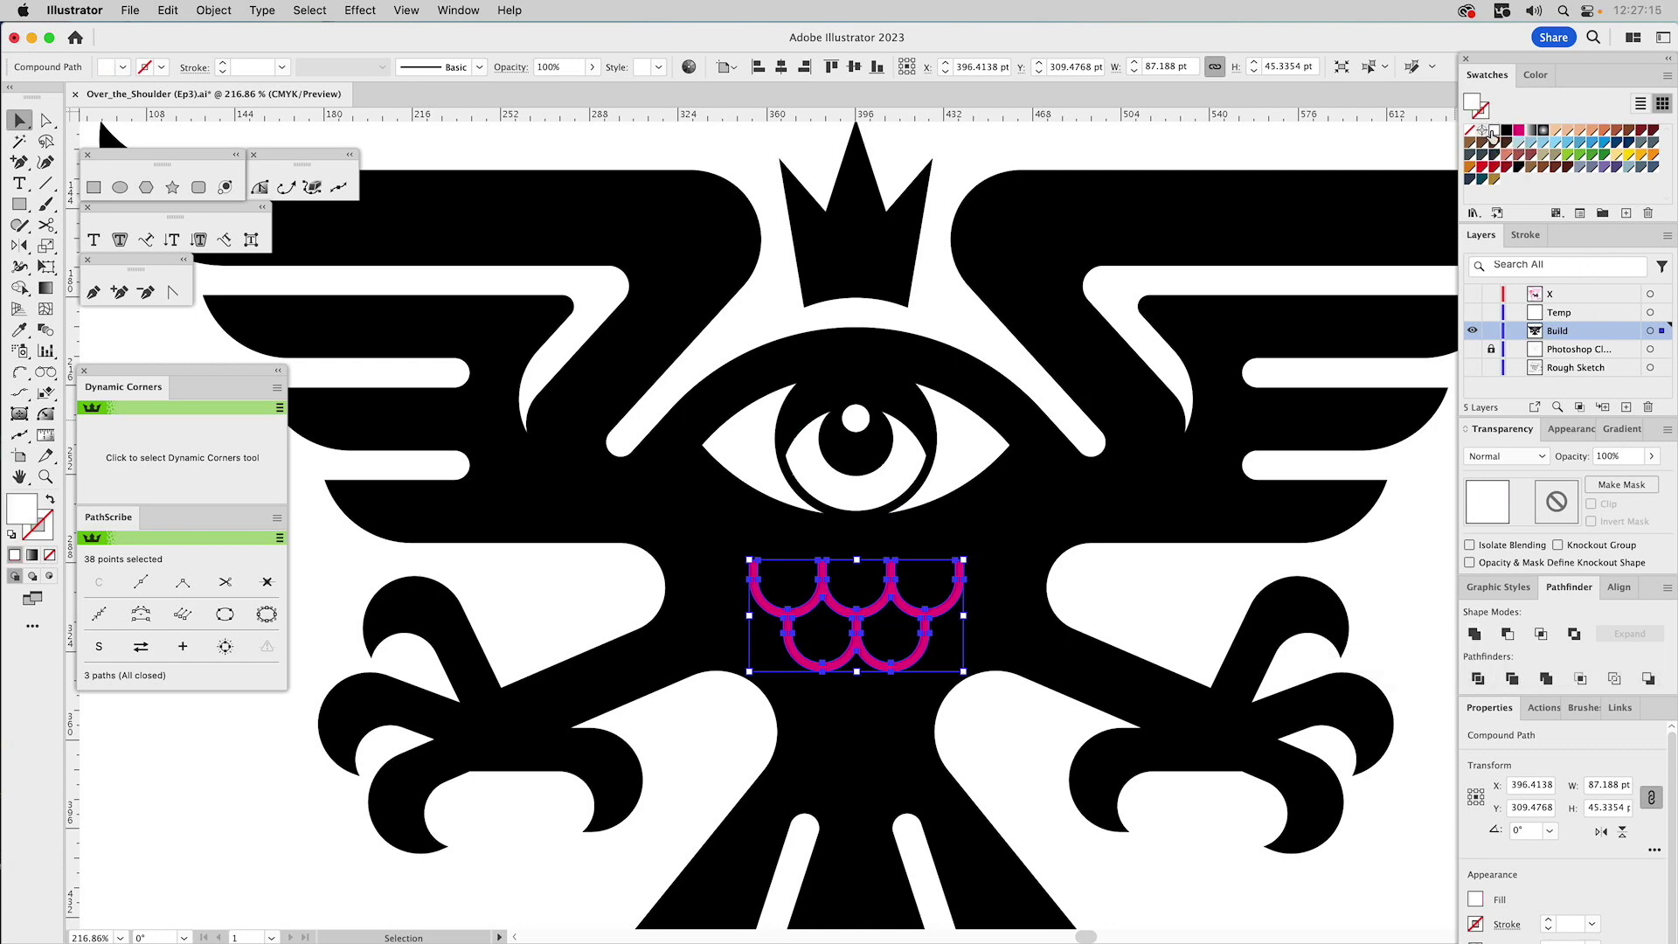
pyautogui.click(1067, 136)
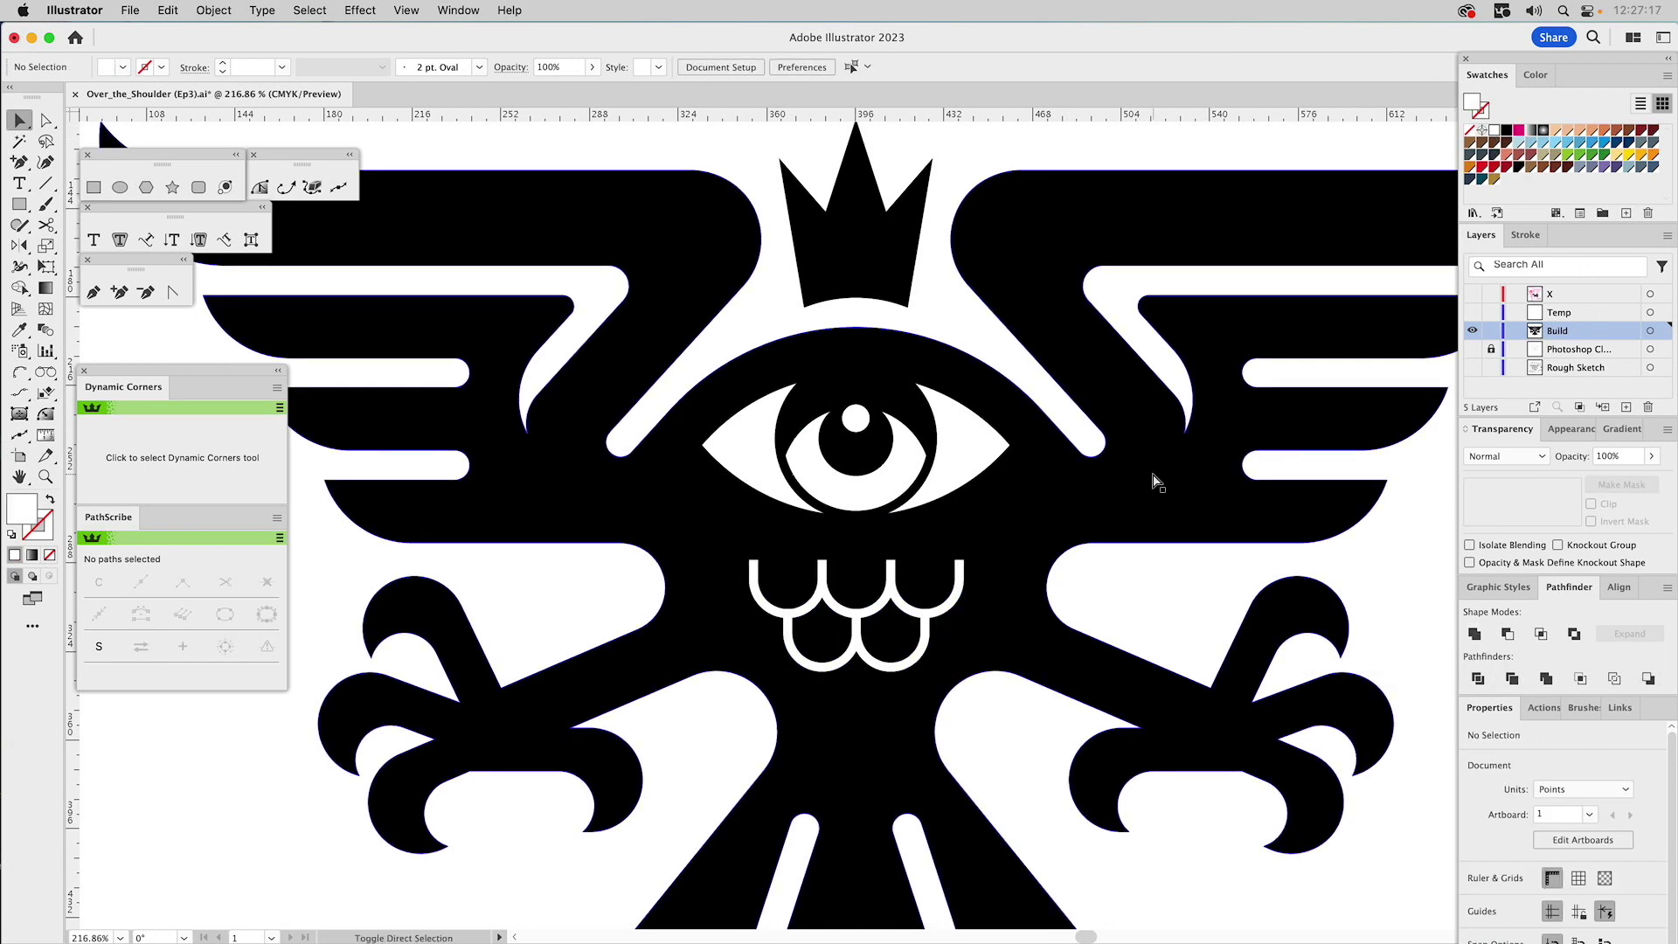
# - Thicken the white scale shape by adding a 1 pt white stroke
pyautogui.press('super+0')
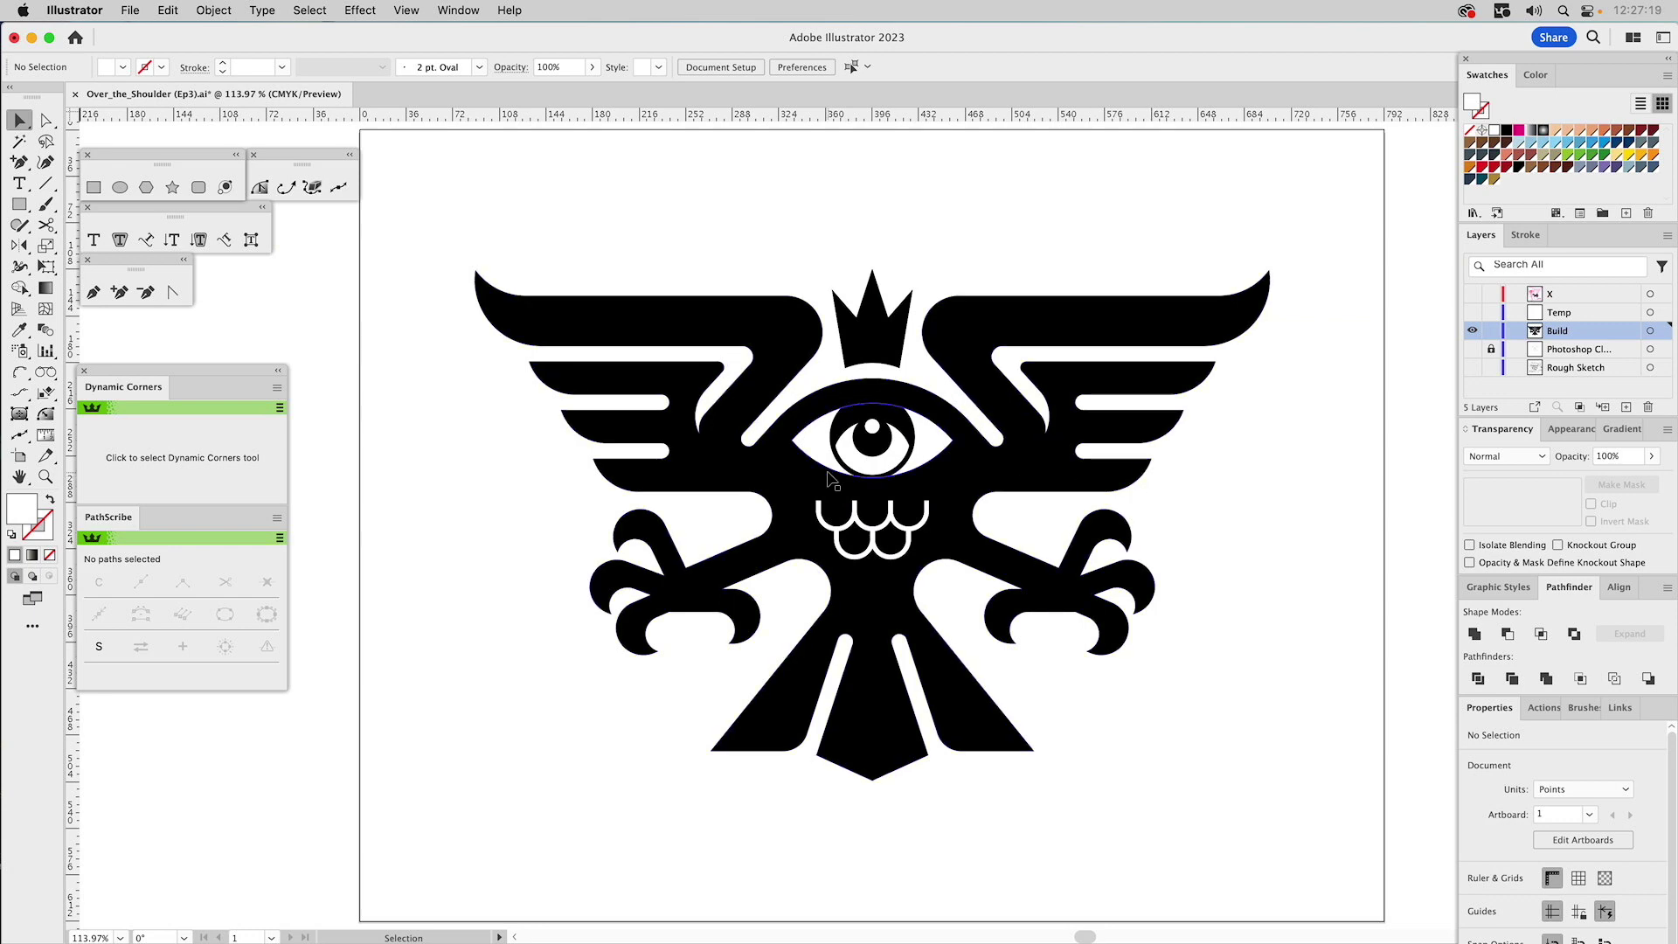
pyautogui.click(820, 523)
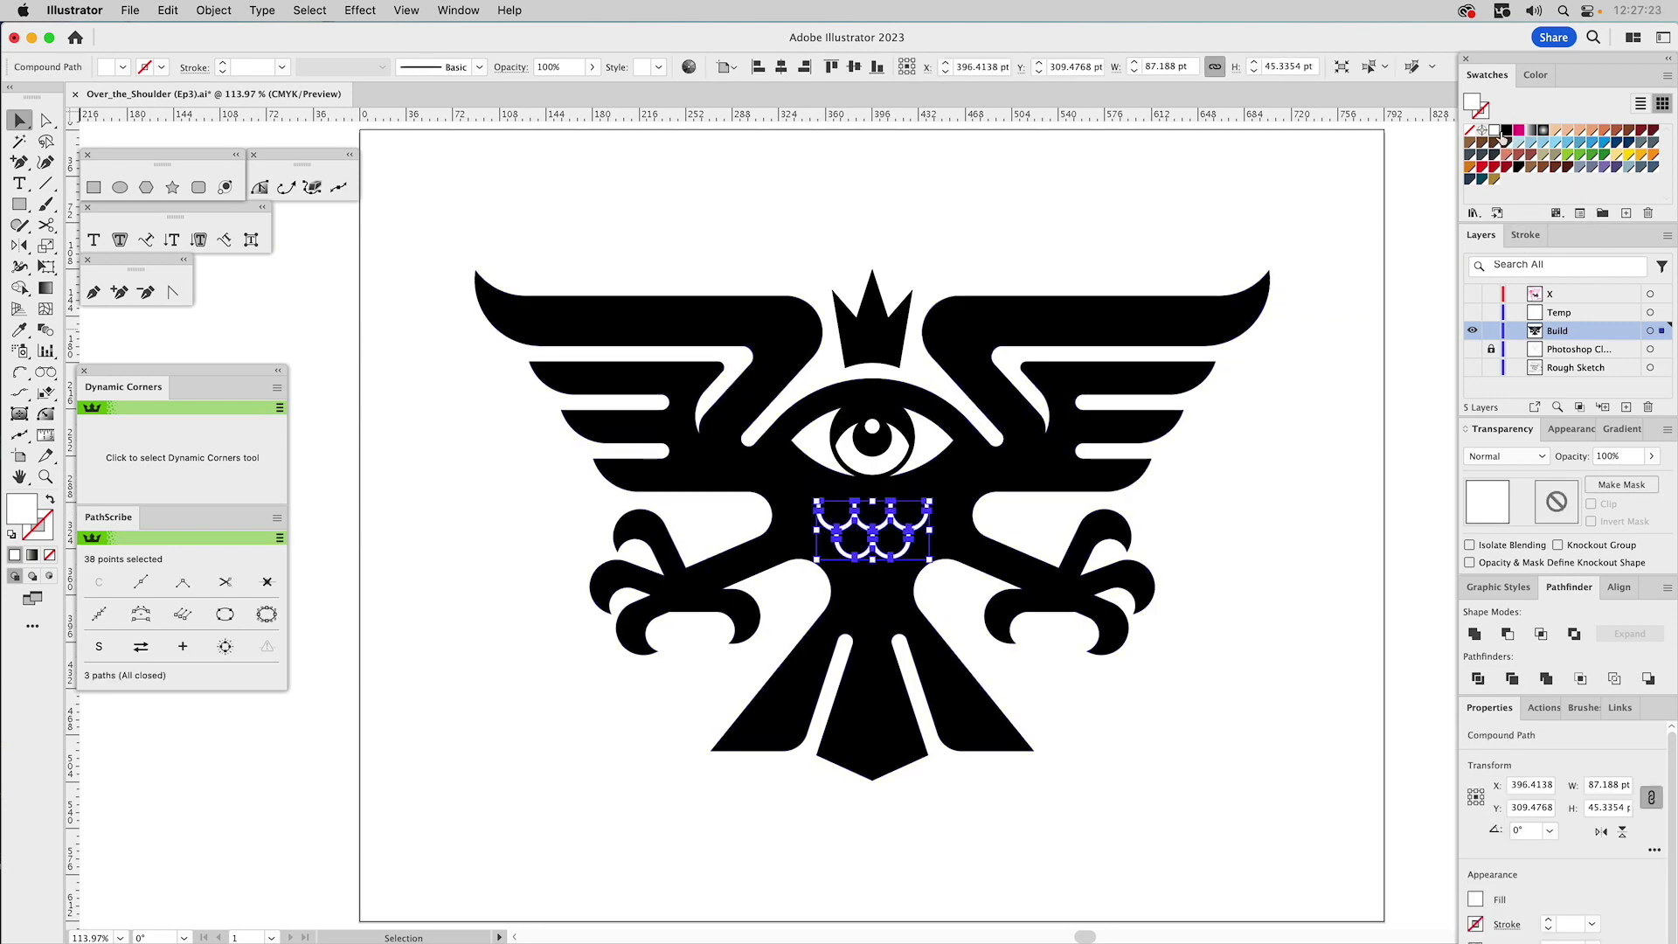
pyautogui.click(1268, 199)
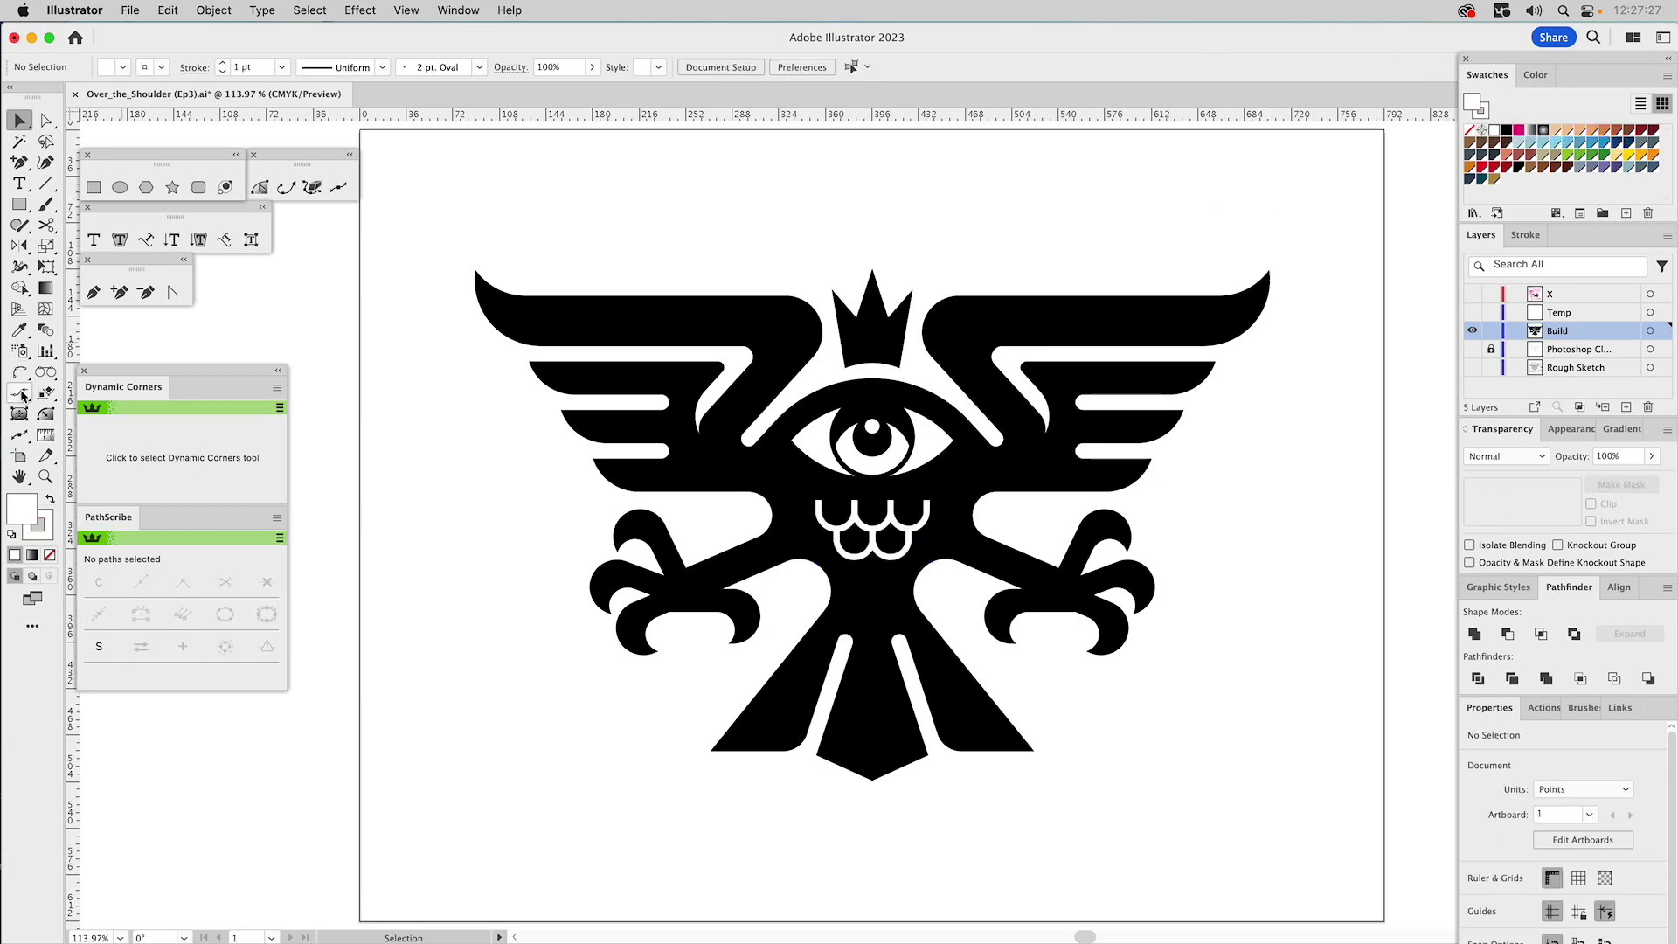
# - Convert the 1 pt white stroke around the scale shape to filled paths with Outline Stroke
pyautogui.click(46, 476)
pyautogui.moveTo(719, 344); pyautogui.dragTo(1060, 658)
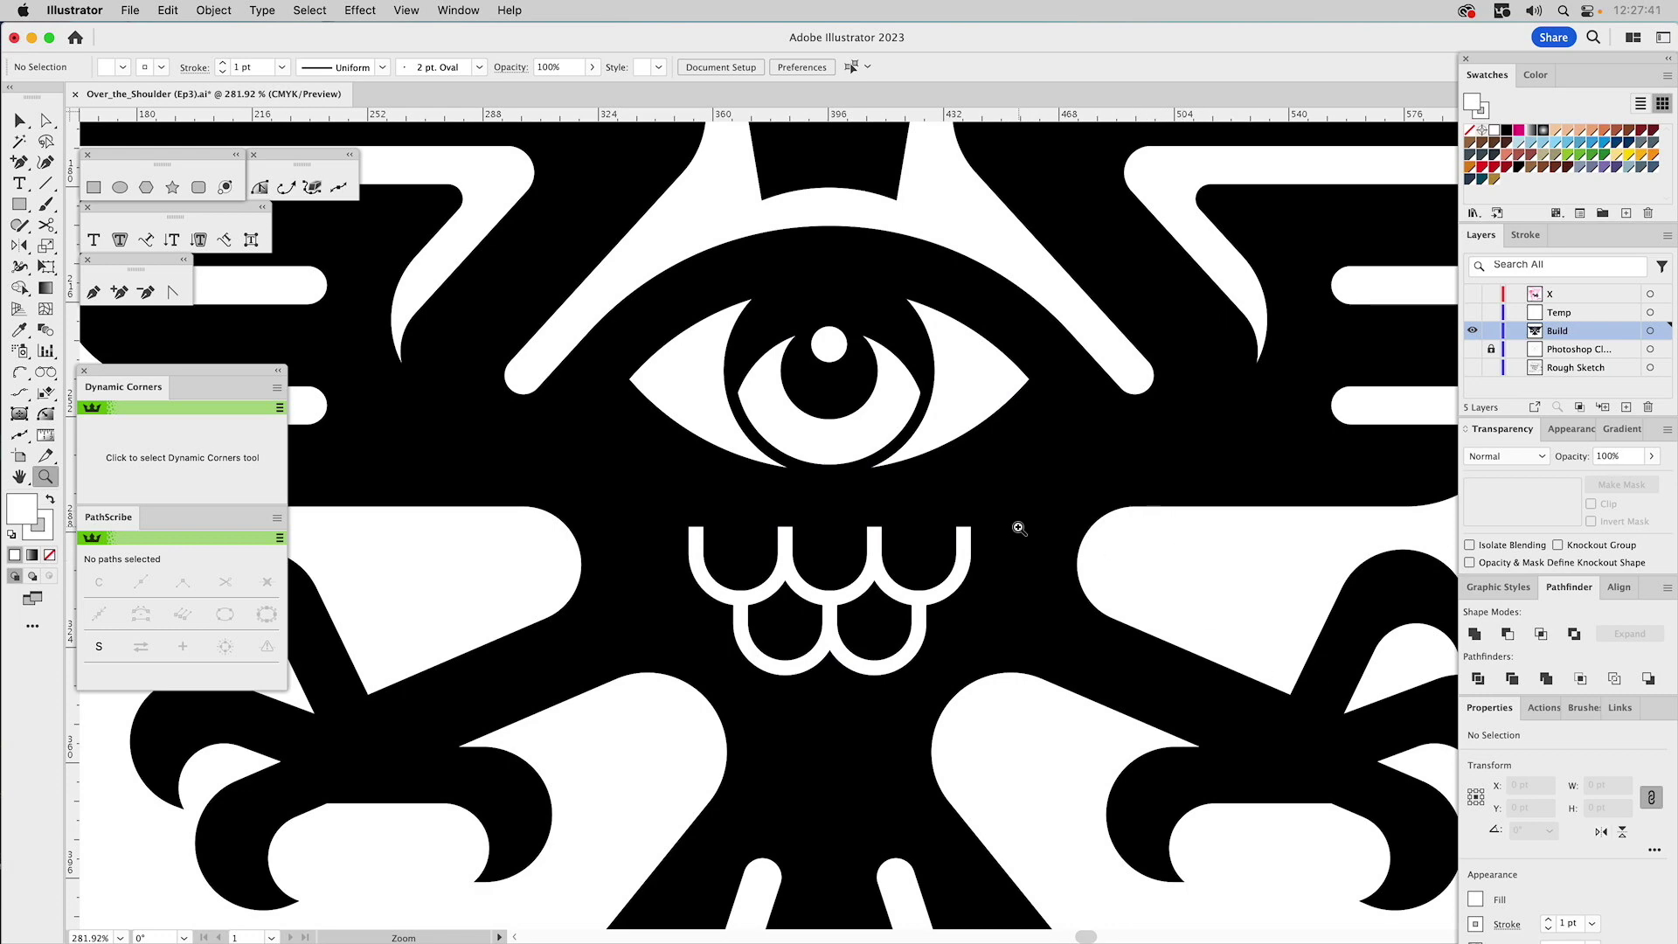
pyautogui.press('v')
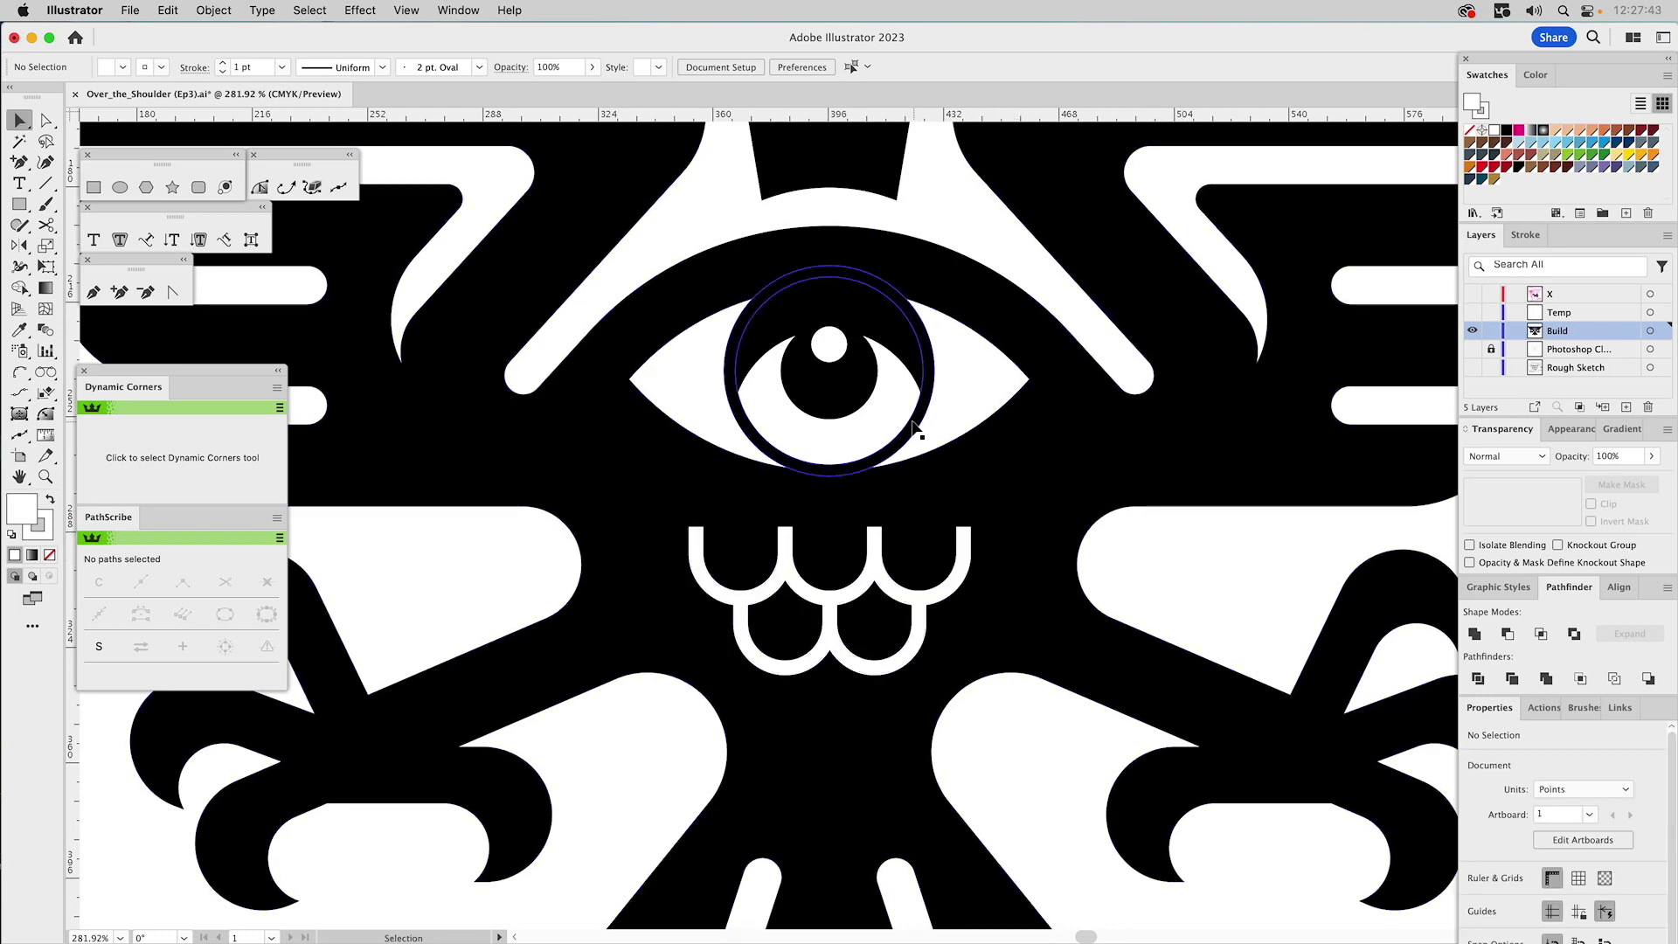
pyautogui.click(964, 552)
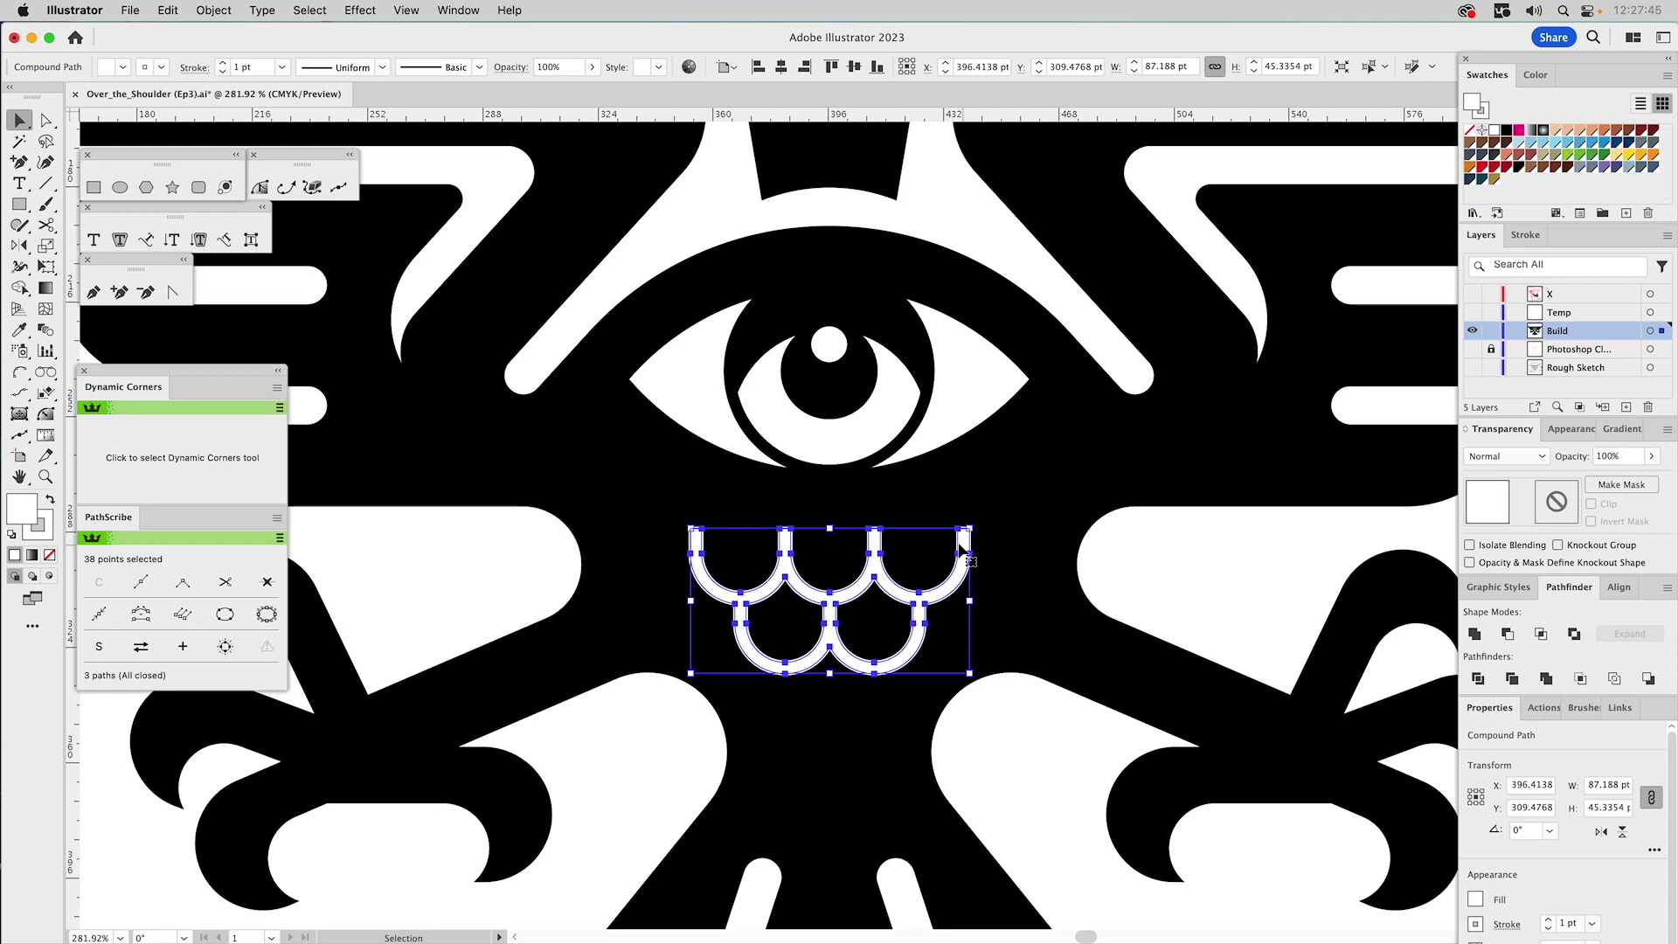
pyautogui.click(224, 10)
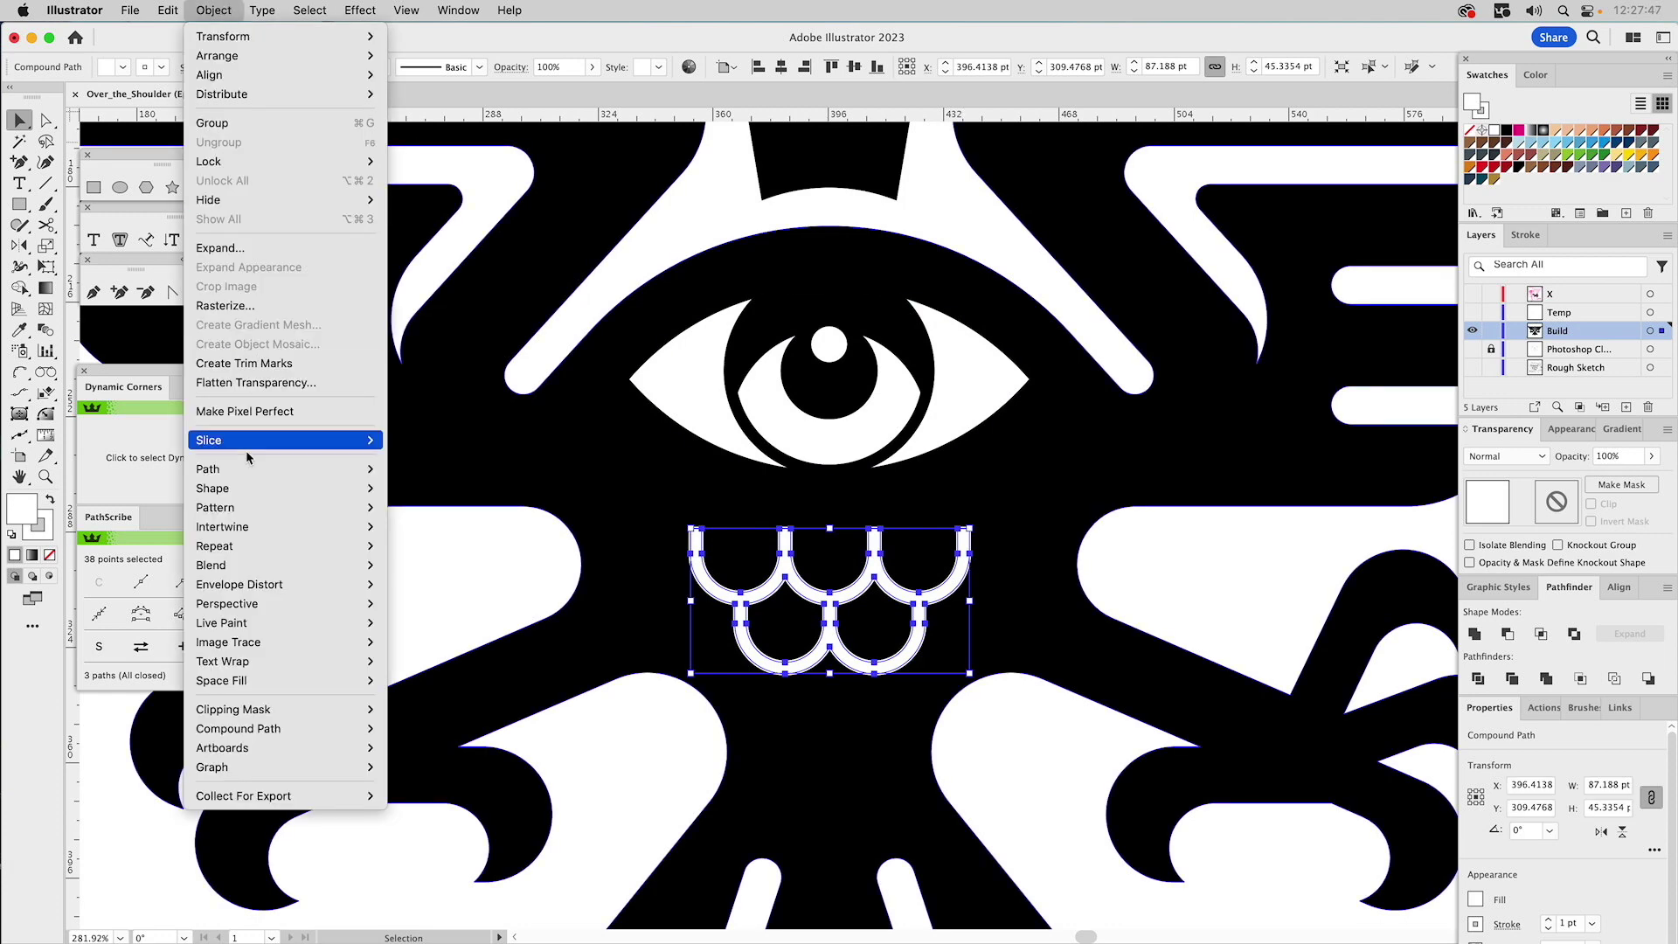
pyautogui.moveTo(247, 472)
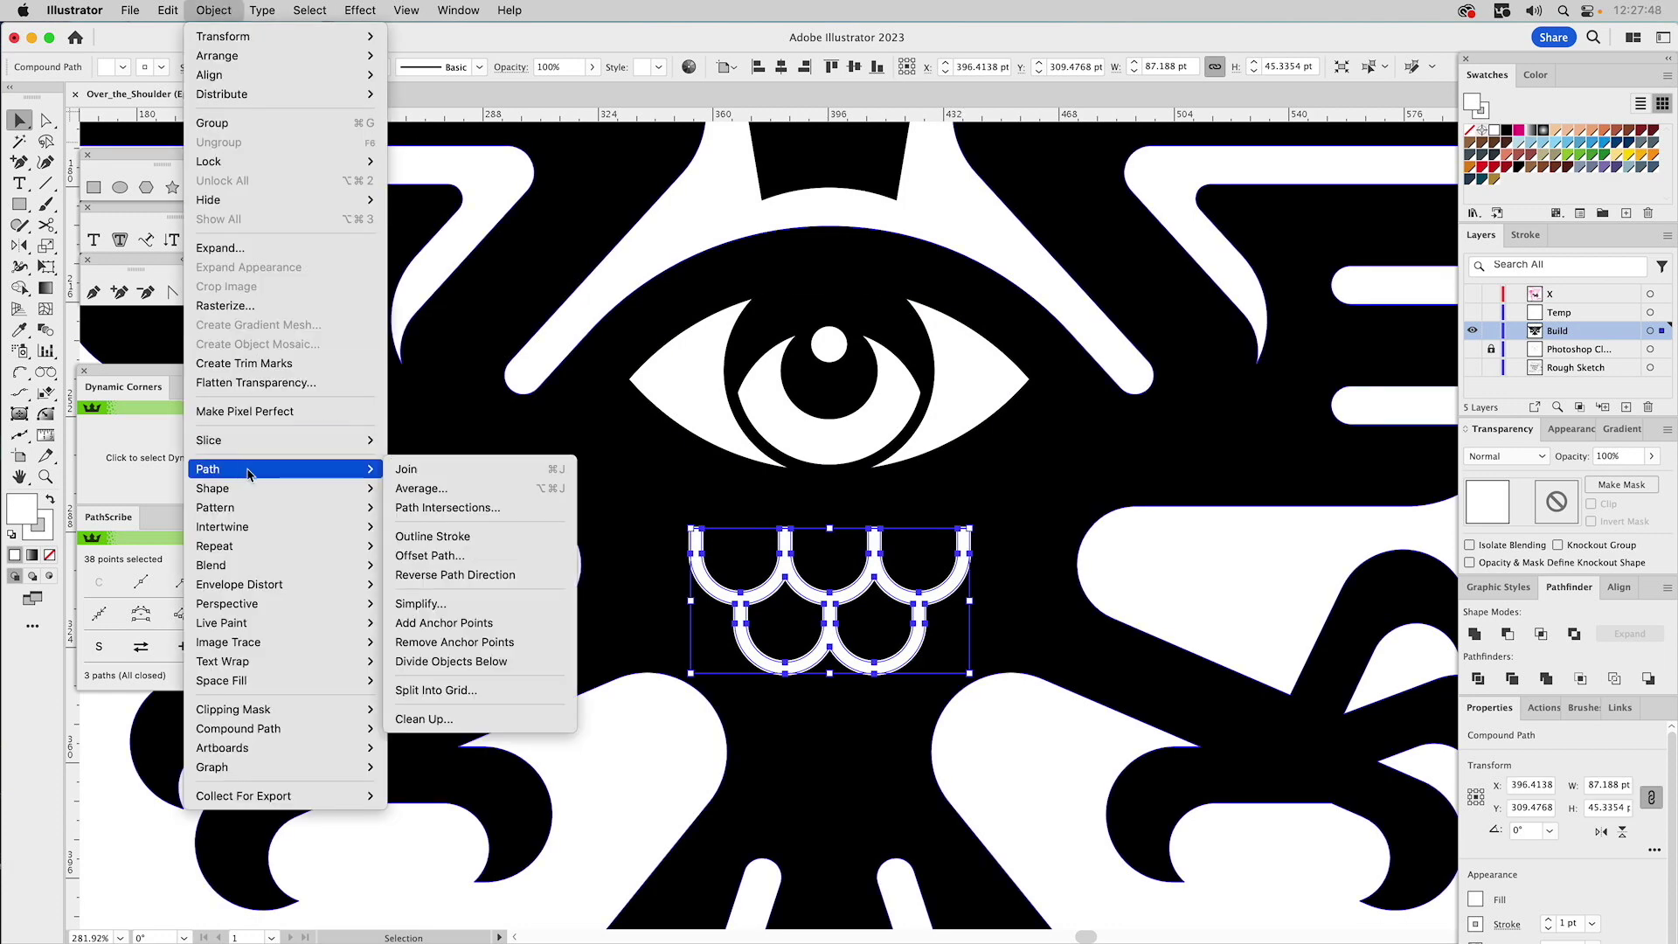
pyautogui.click(424, 537)
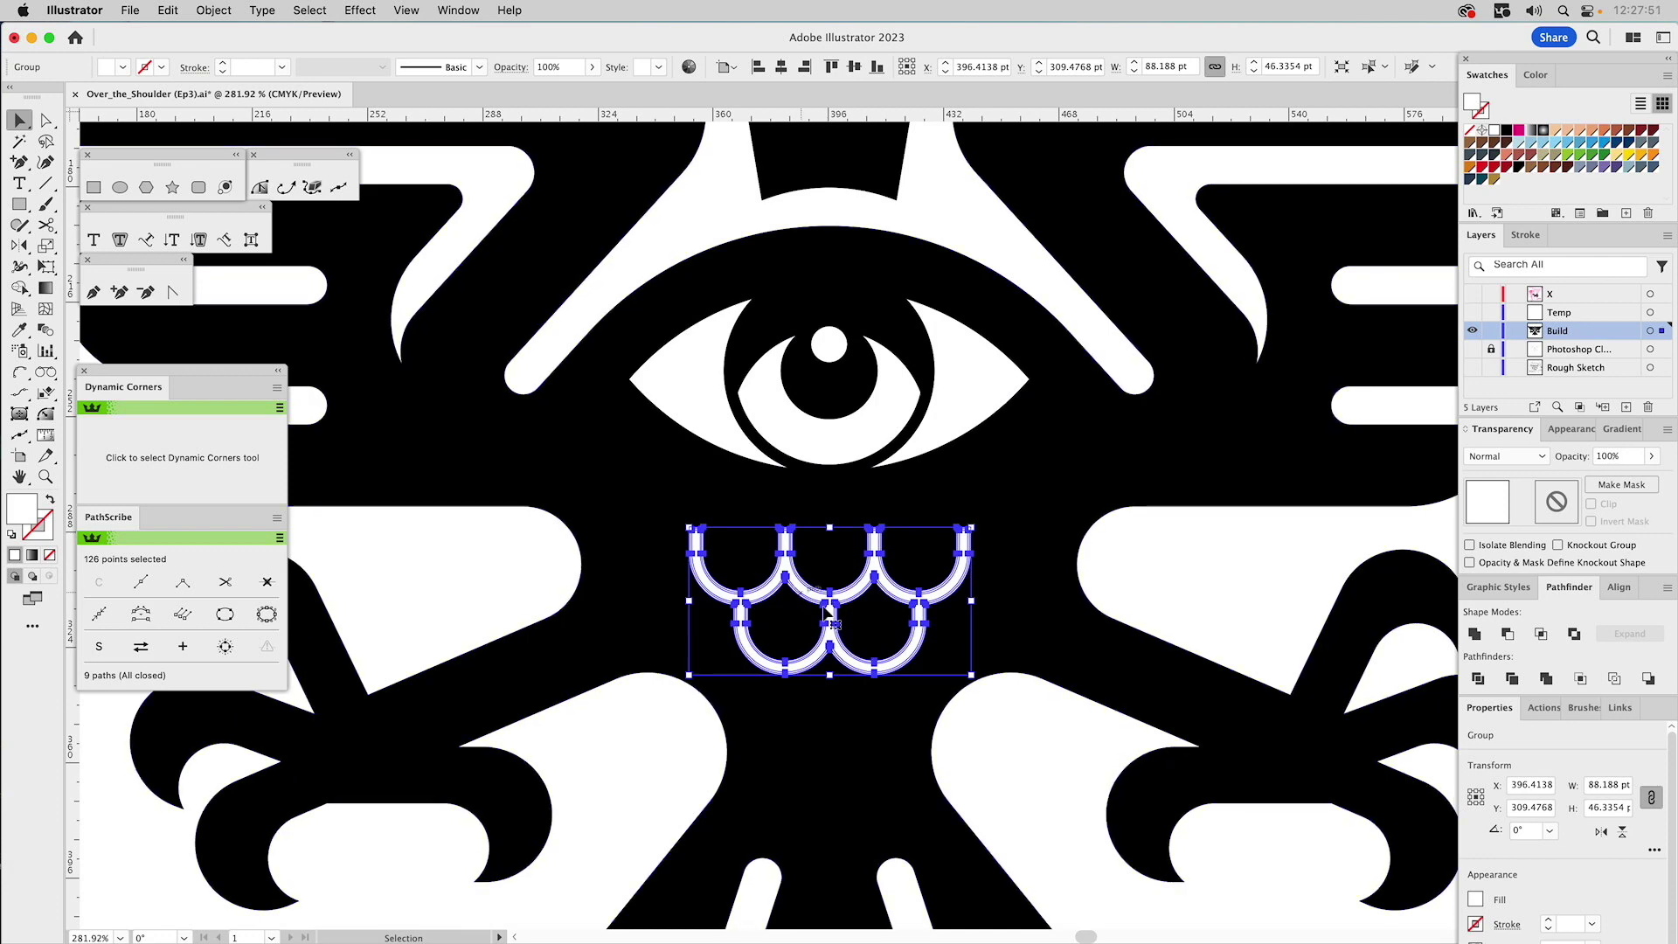
# - Check the overlapping scale paths in outline view and unite them into one compound shape
pyautogui.press('super+y')
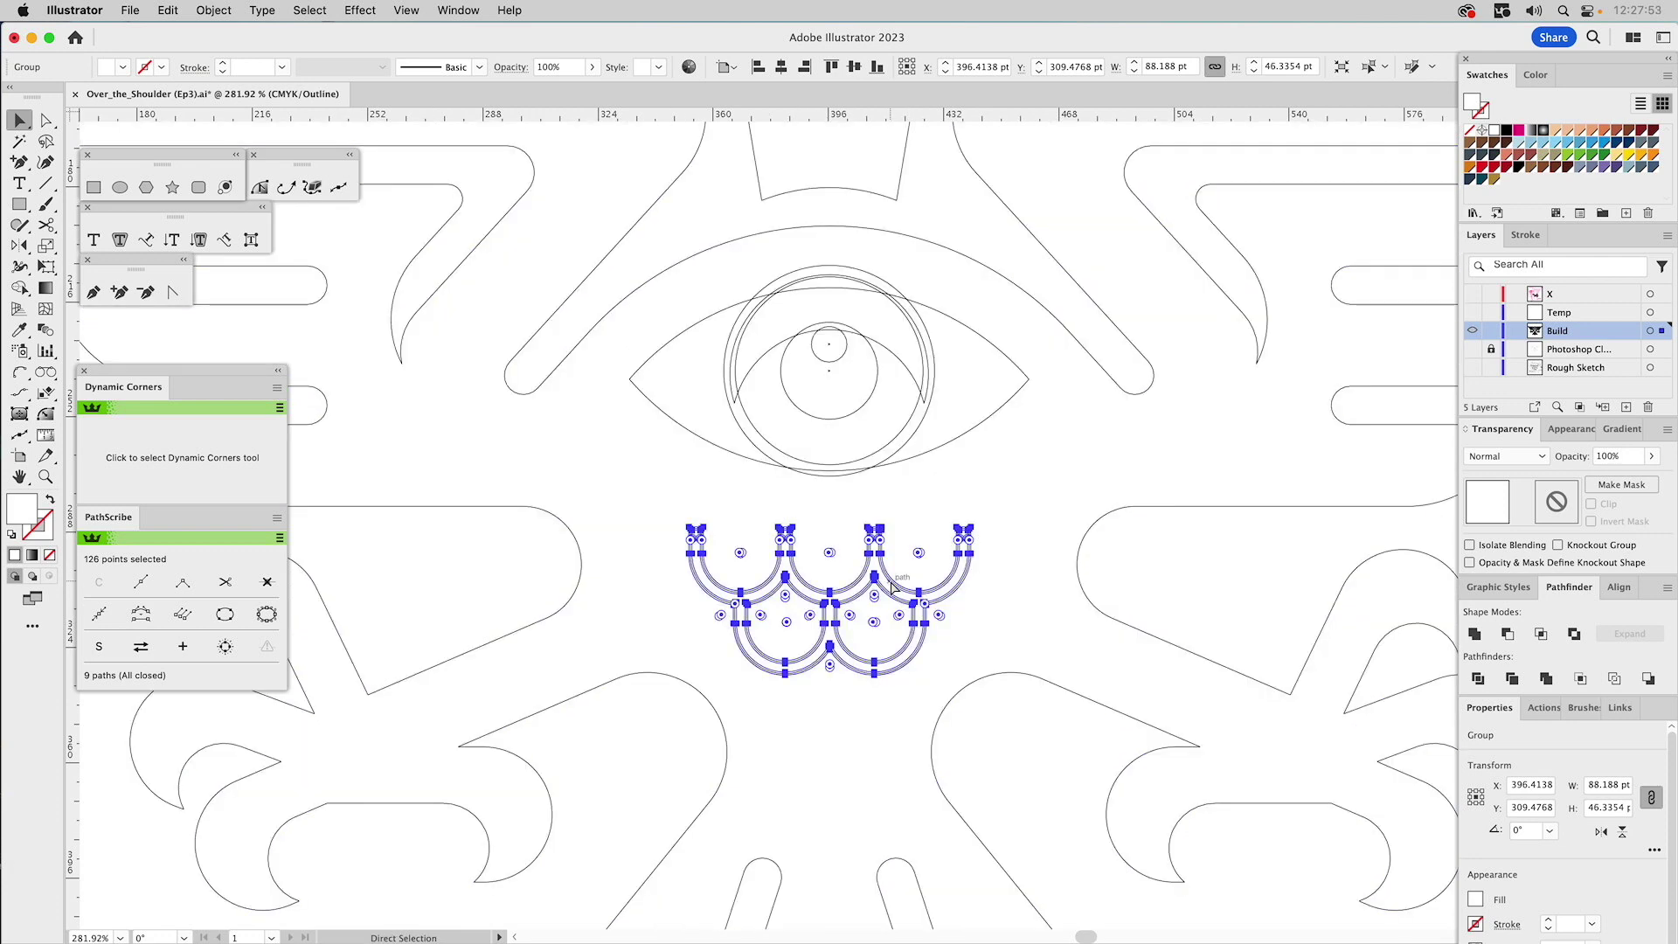
pyautogui.press('super+y')
pyautogui.click(1474, 635)
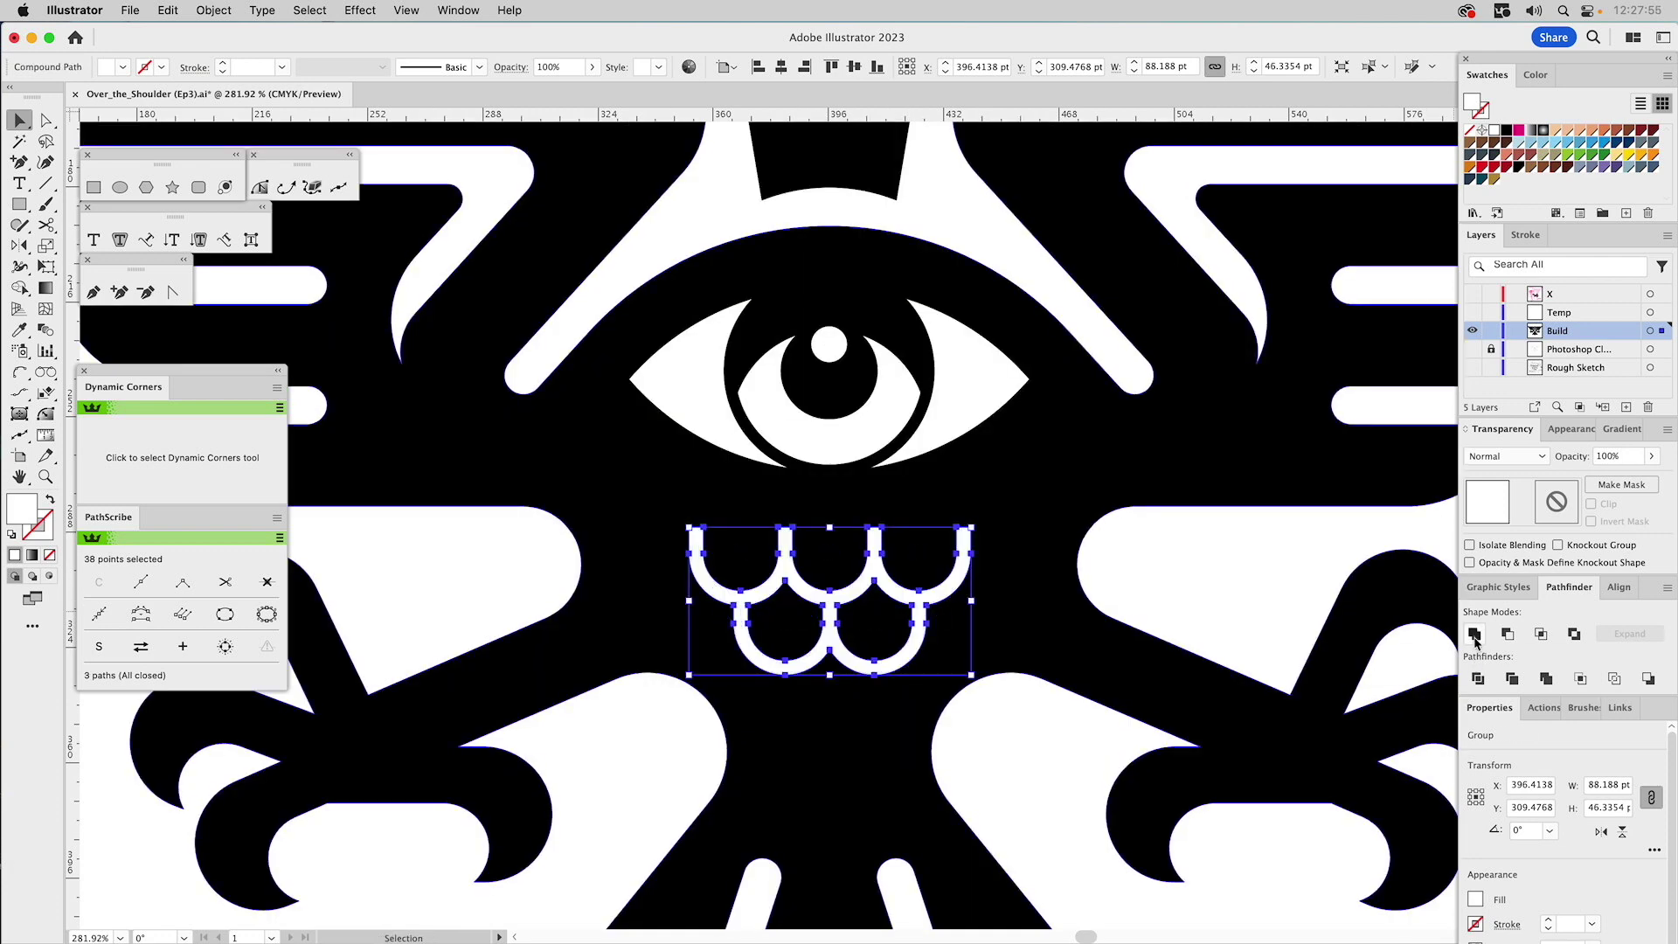
pyautogui.click(1190, 539)
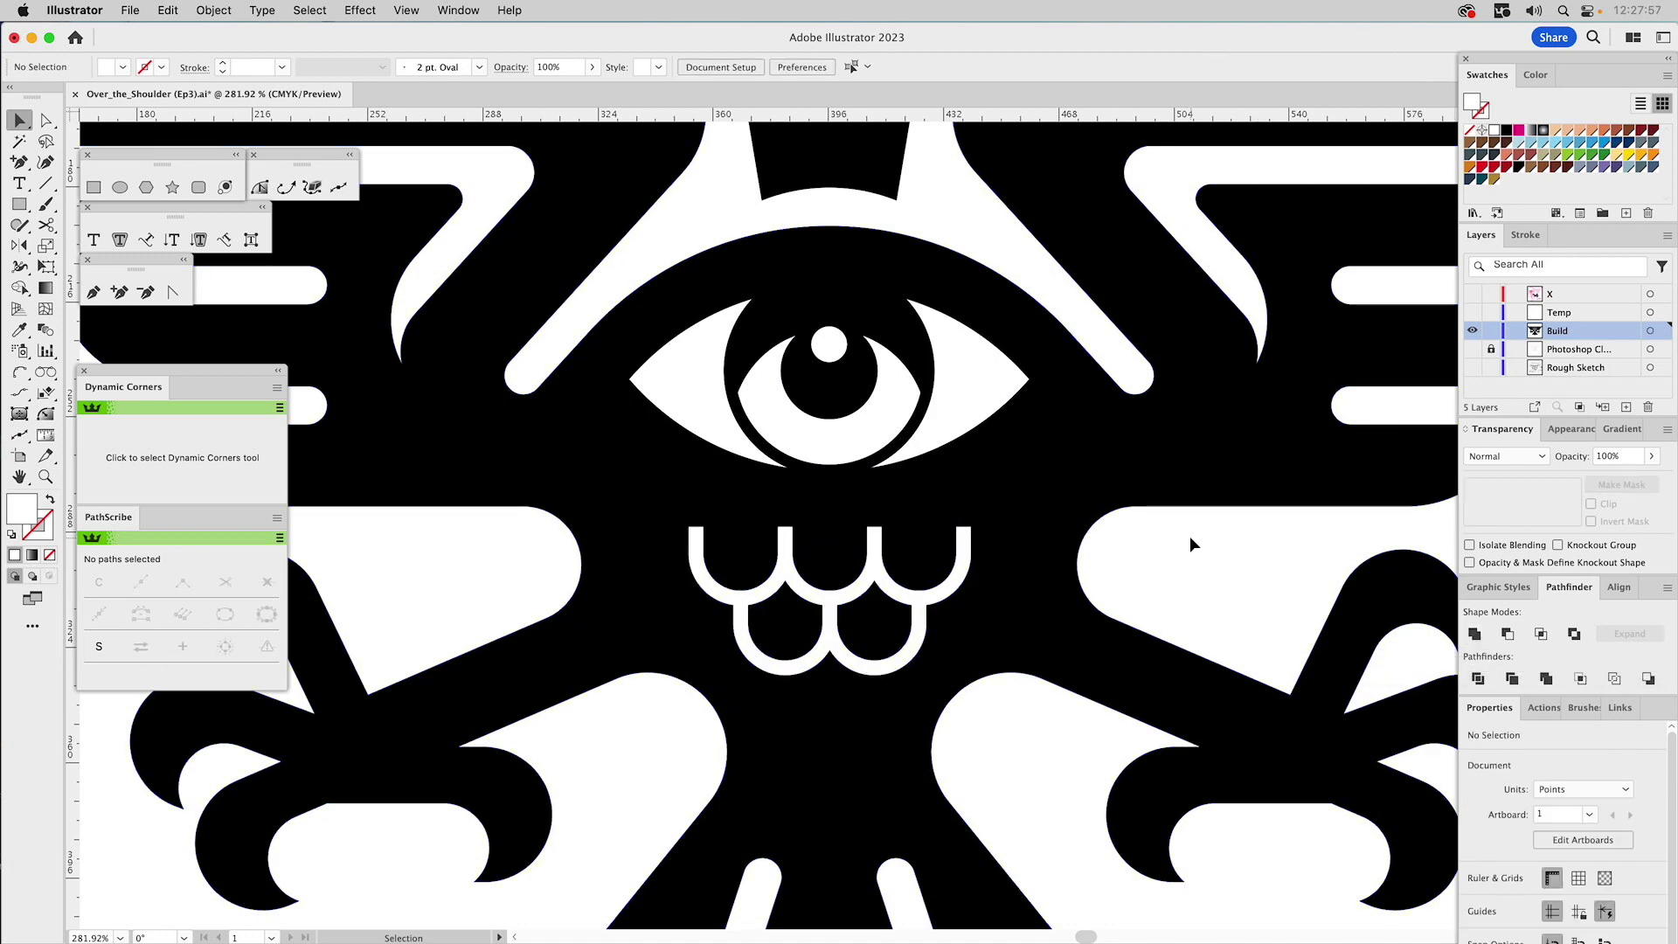
# - Subtract the circular iris ring from the white almond eye shape using Minus Front
pyautogui.click(965, 538)
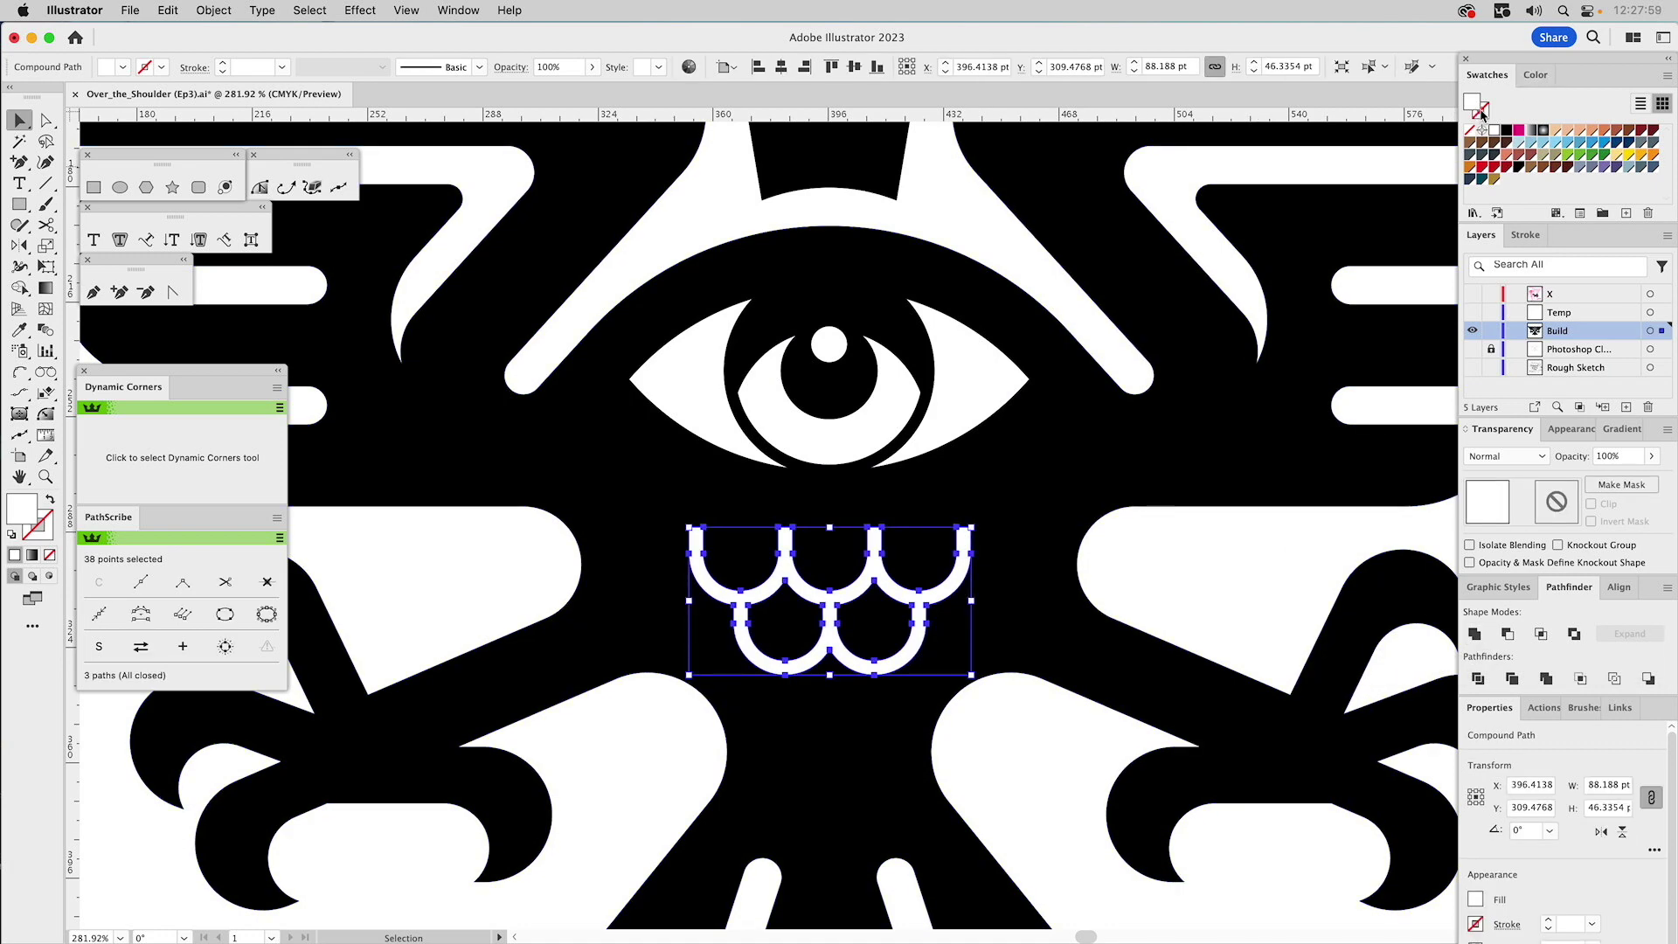
pyautogui.click(1148, 569)
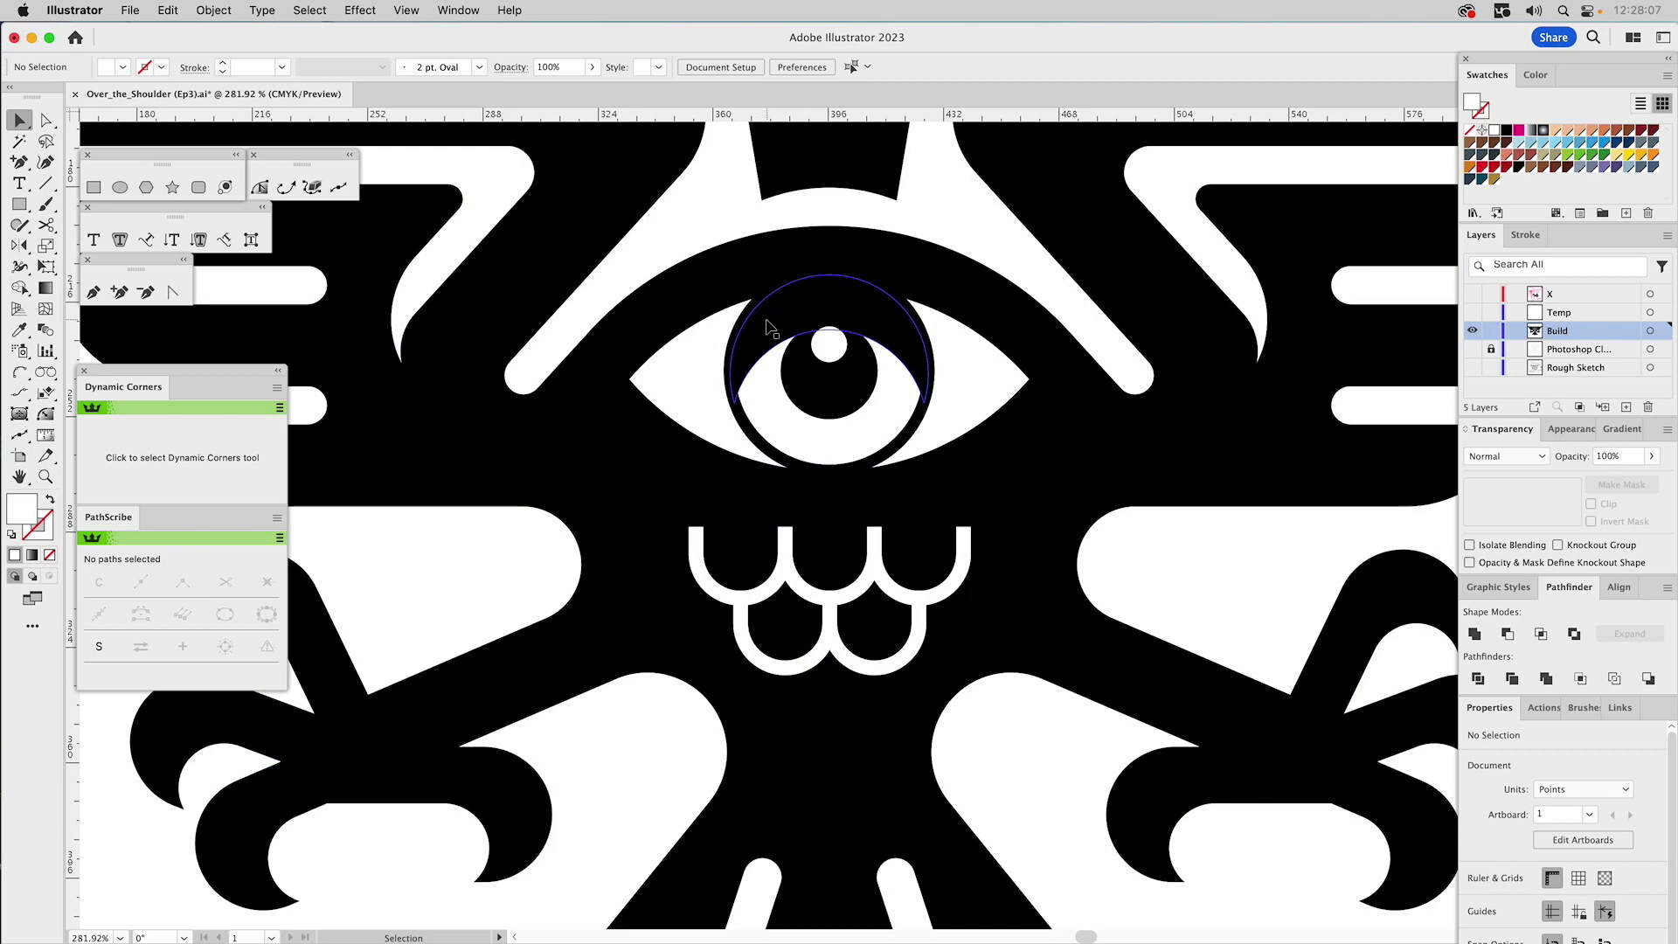
pyautogui.click(746, 432)
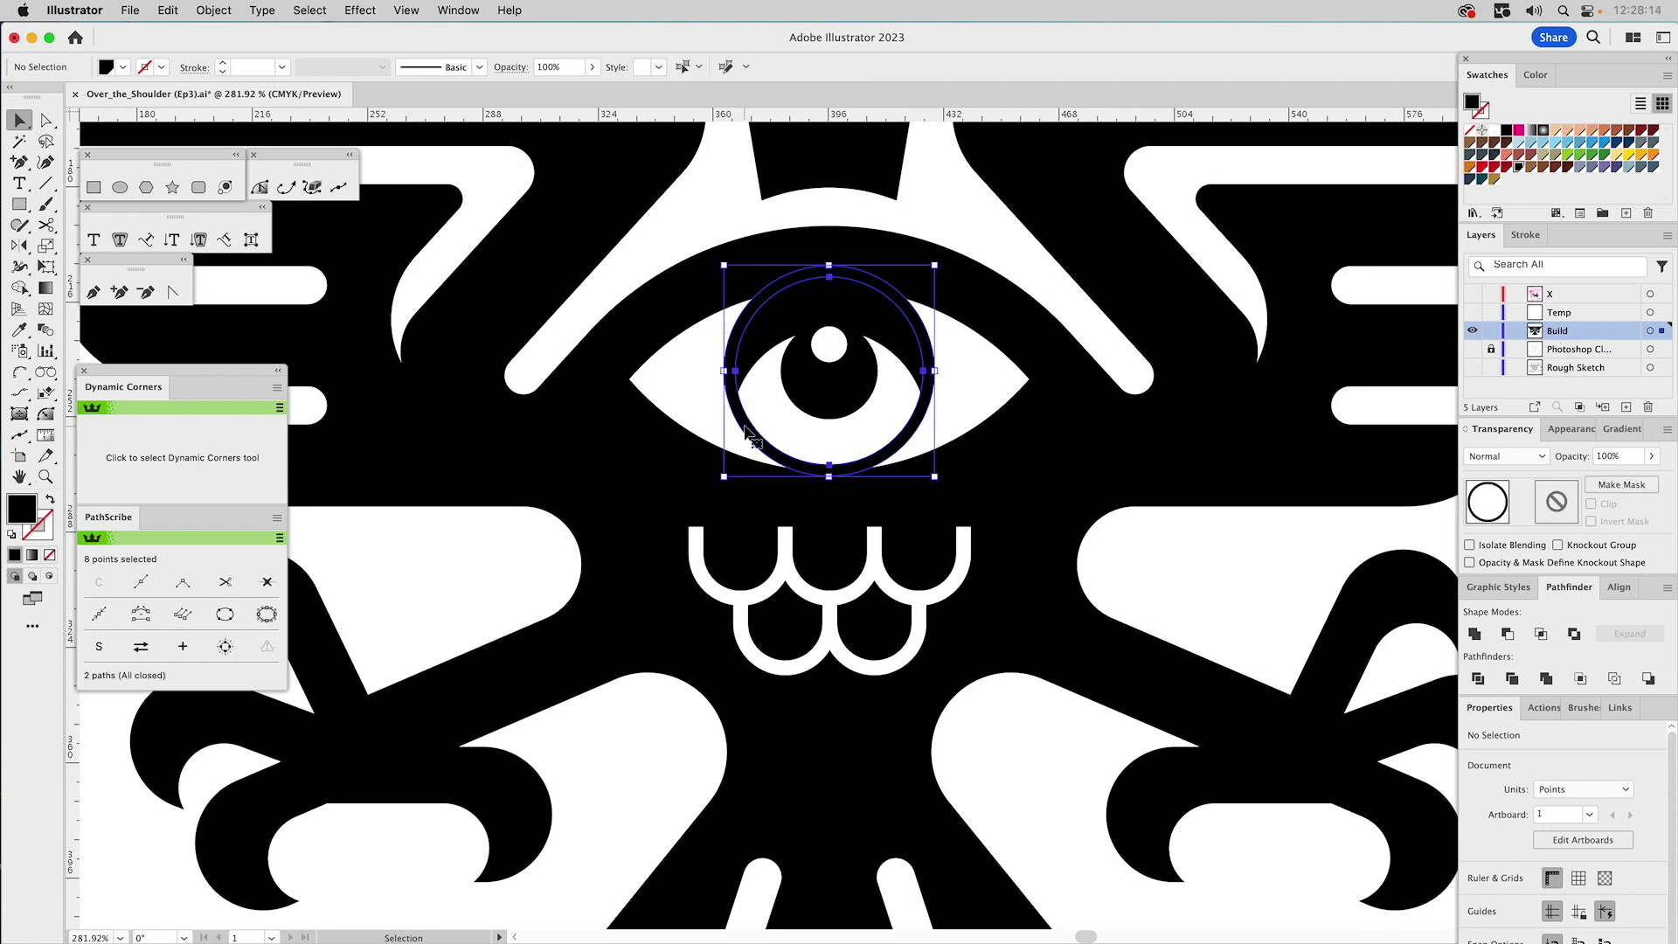
pyautogui.keyDown('shift'); pyautogui.click(958, 393); pyautogui.keyUp('shift')
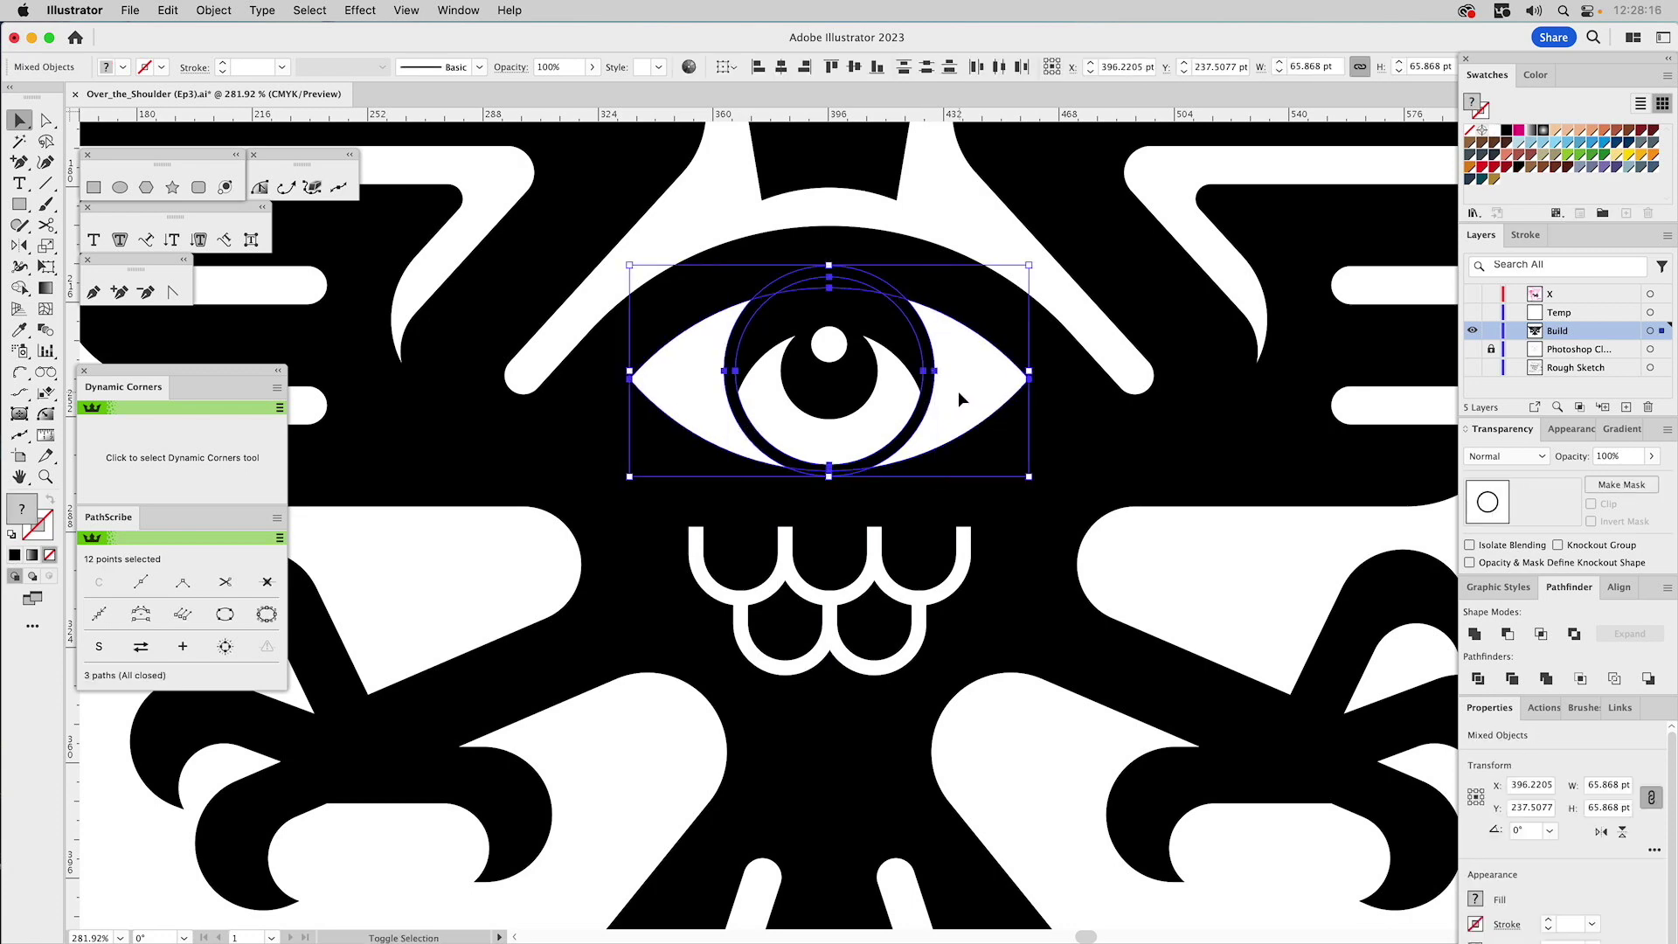
pyautogui.click(1508, 635)
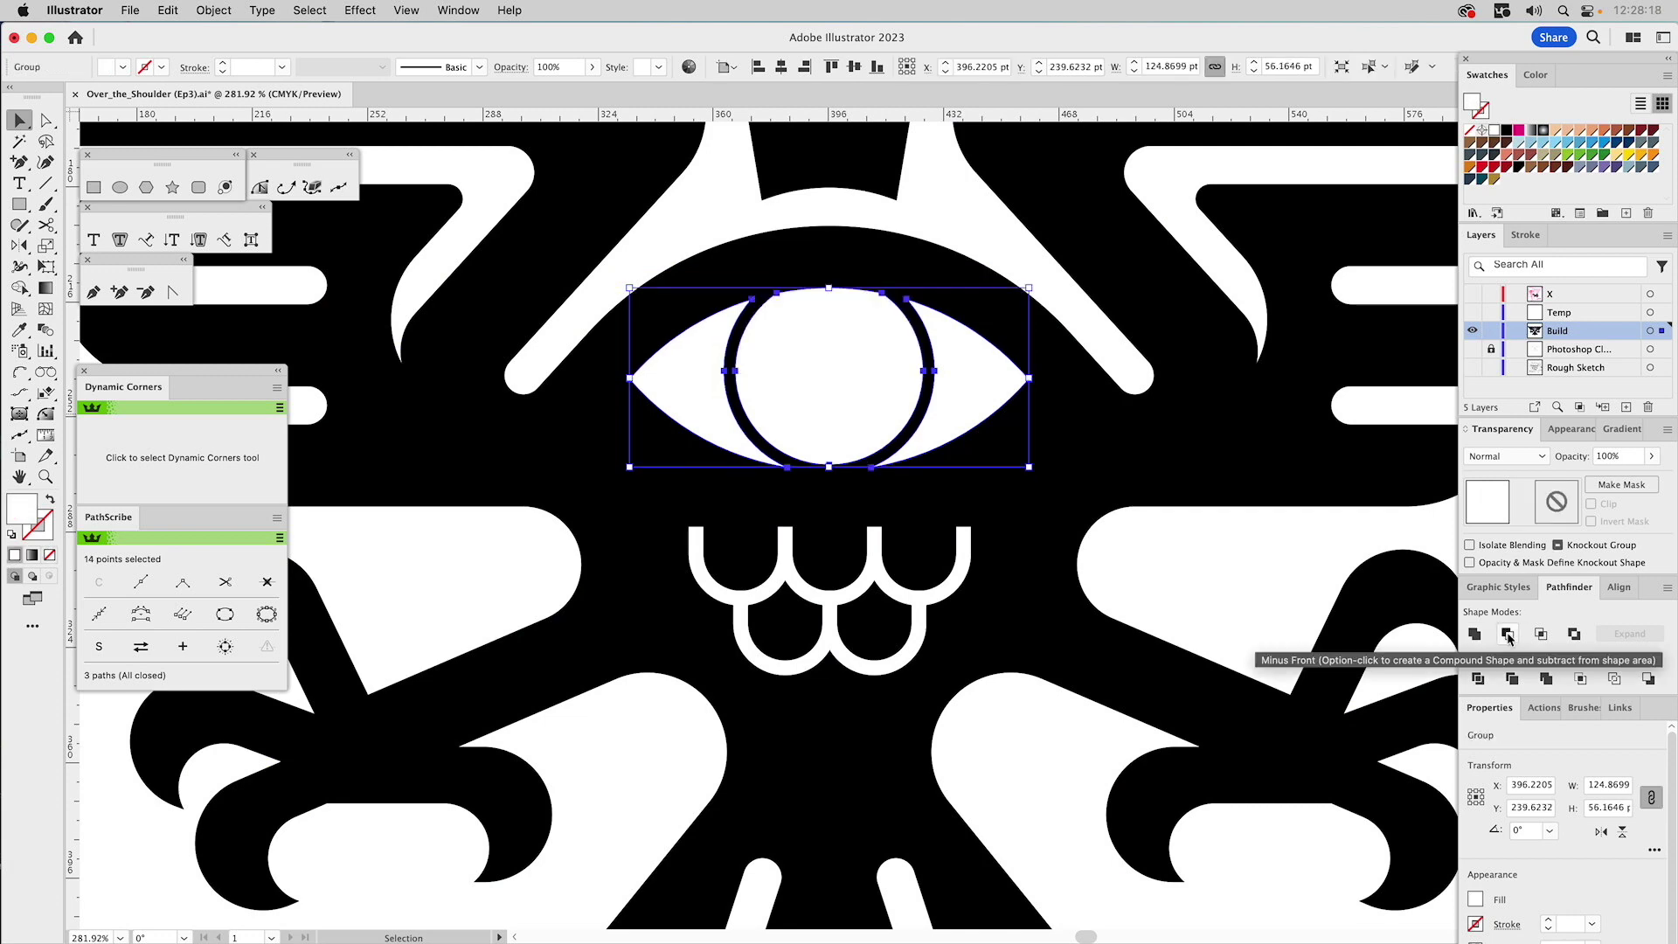
# - Cut the white iris disc out of the eye group and paste it behind the lid crescent, pupil and highlight
pyautogui.doubleClick(862, 297)
pyautogui.click(859, 301)
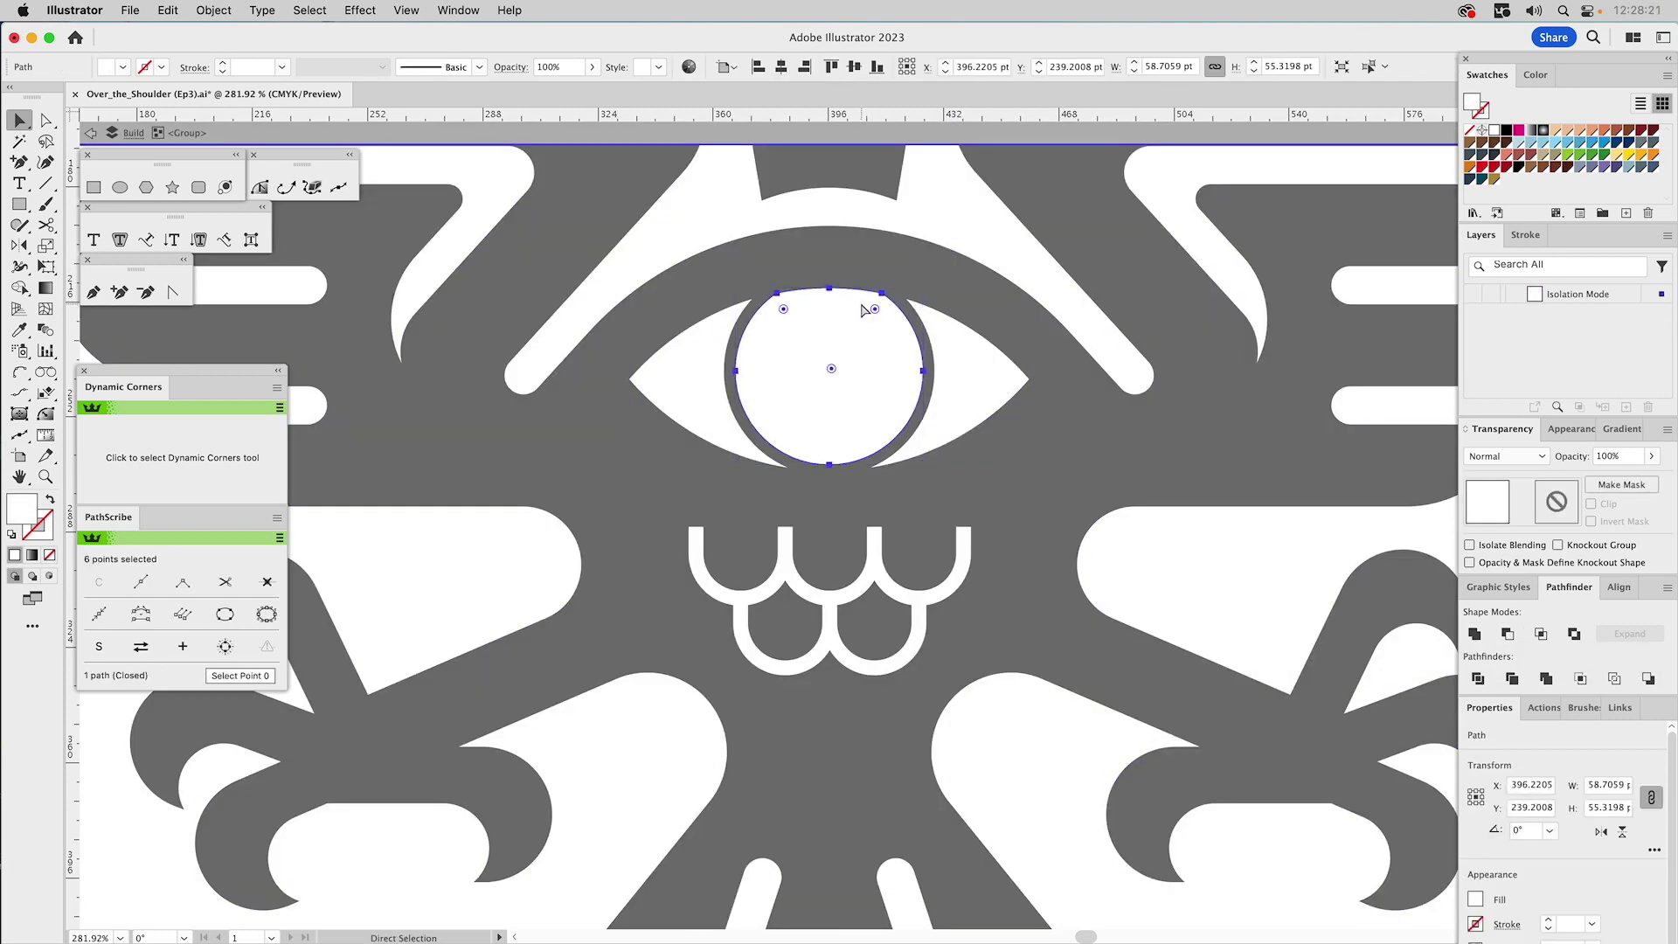
pyautogui.press('Delete')
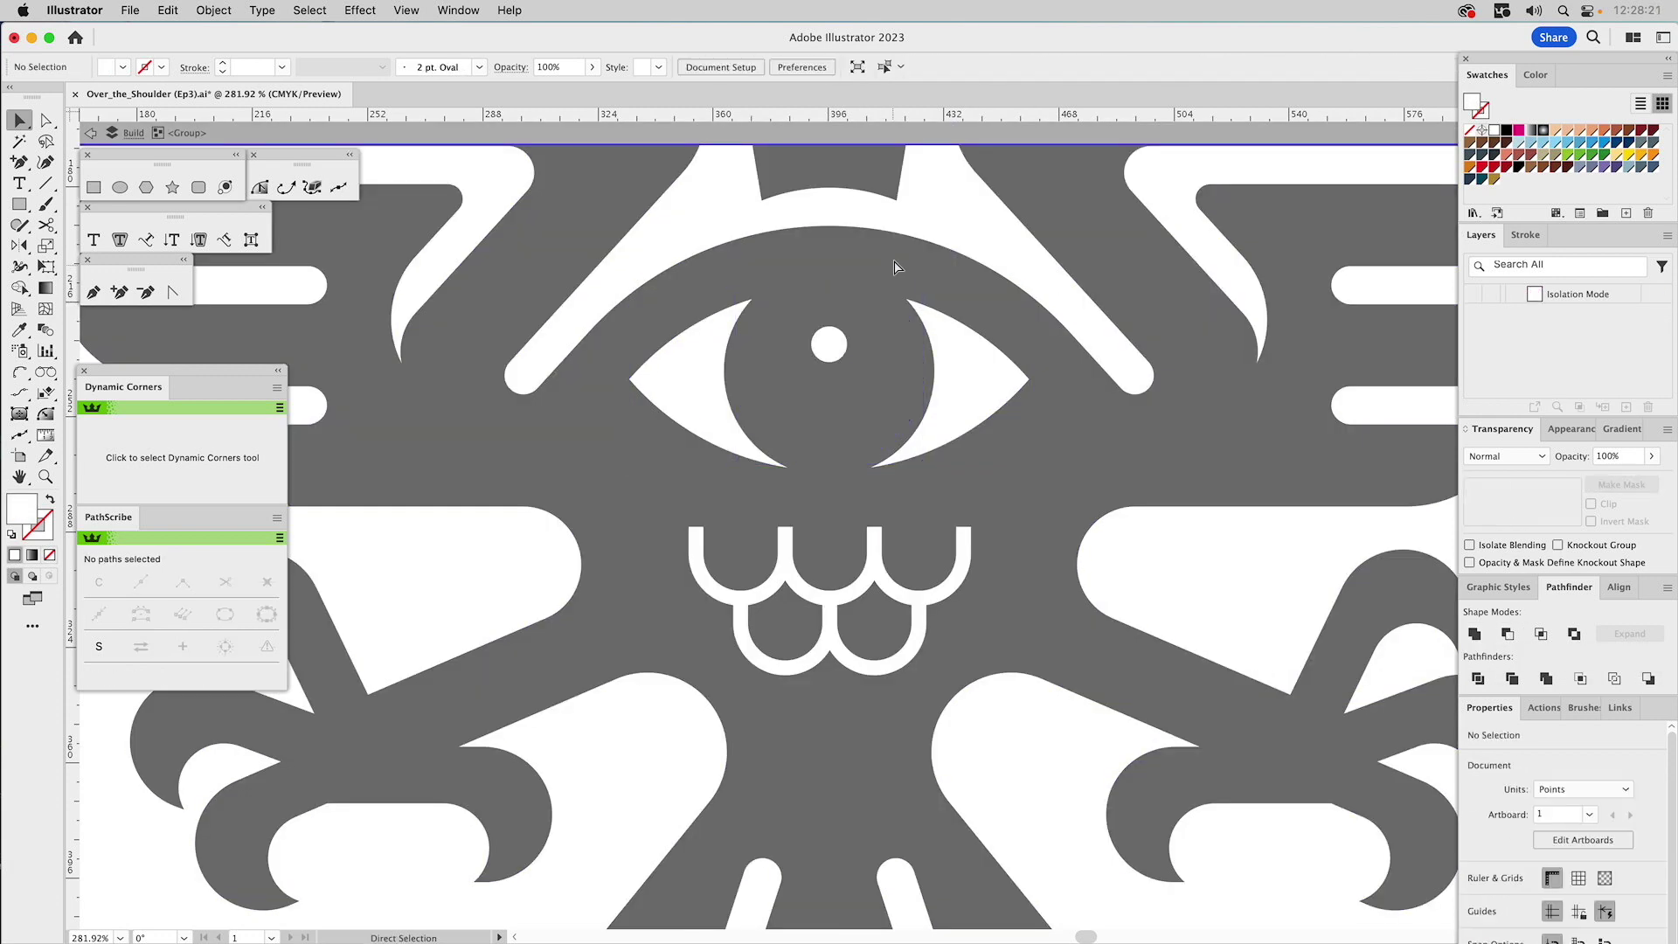
pyautogui.doubleClick(941, 229)
pyautogui.click(828, 348)
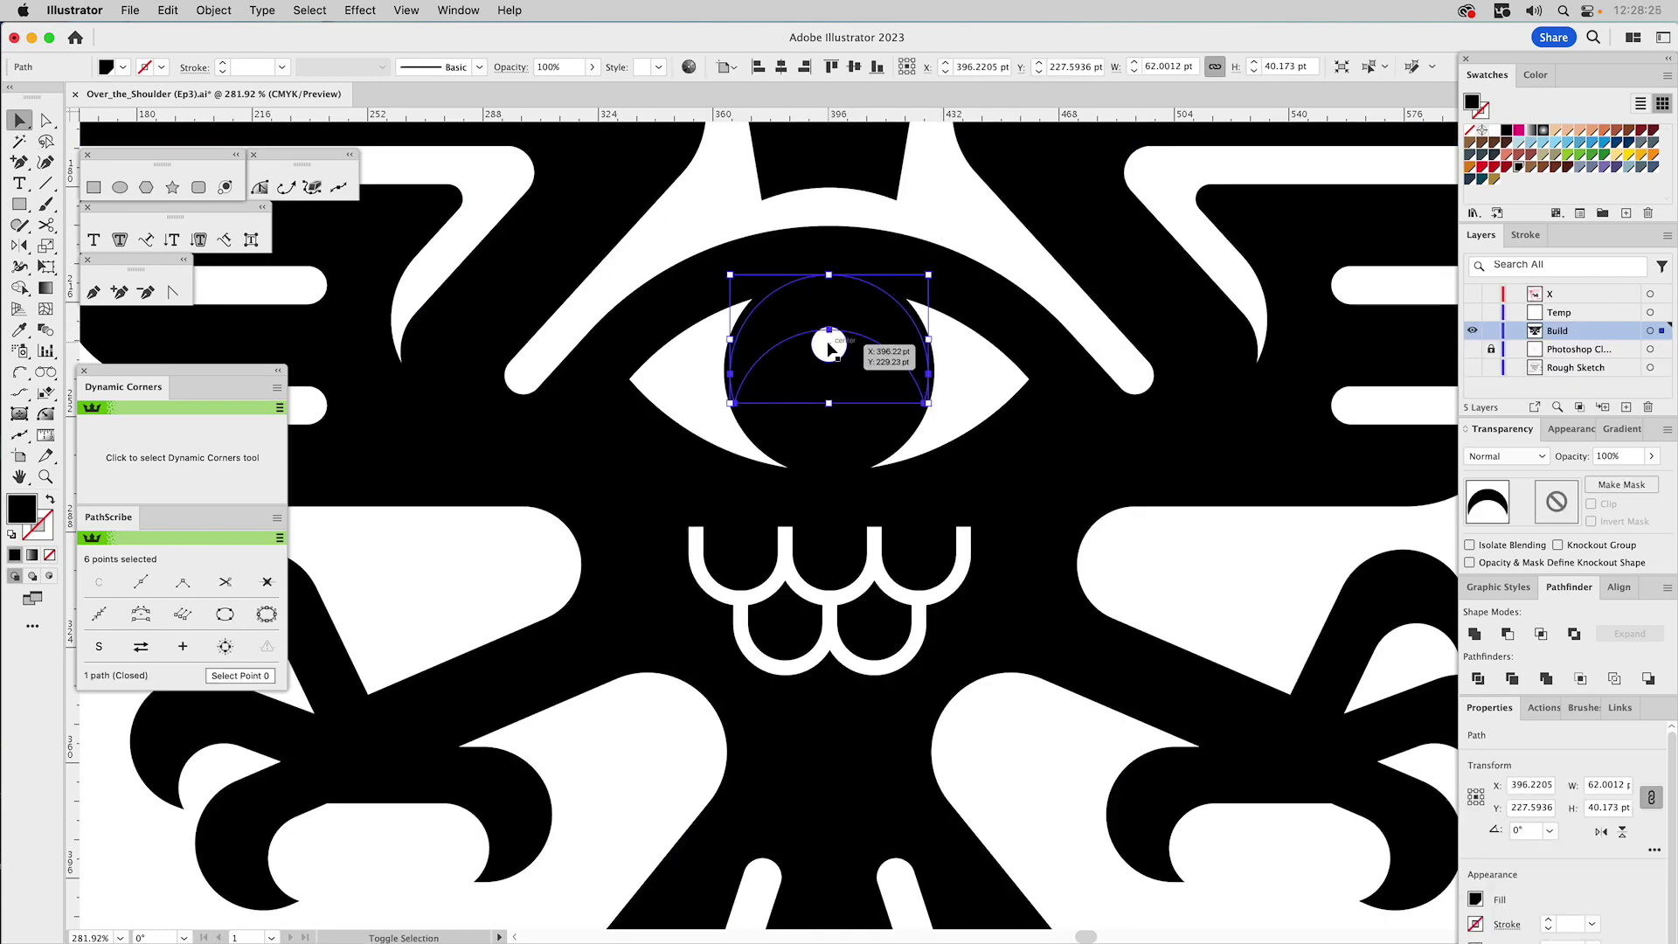
pyautogui.keyDown('shift'); pyautogui.click(859, 367); pyautogui.keyUp('shift')
pyautogui.press('a')
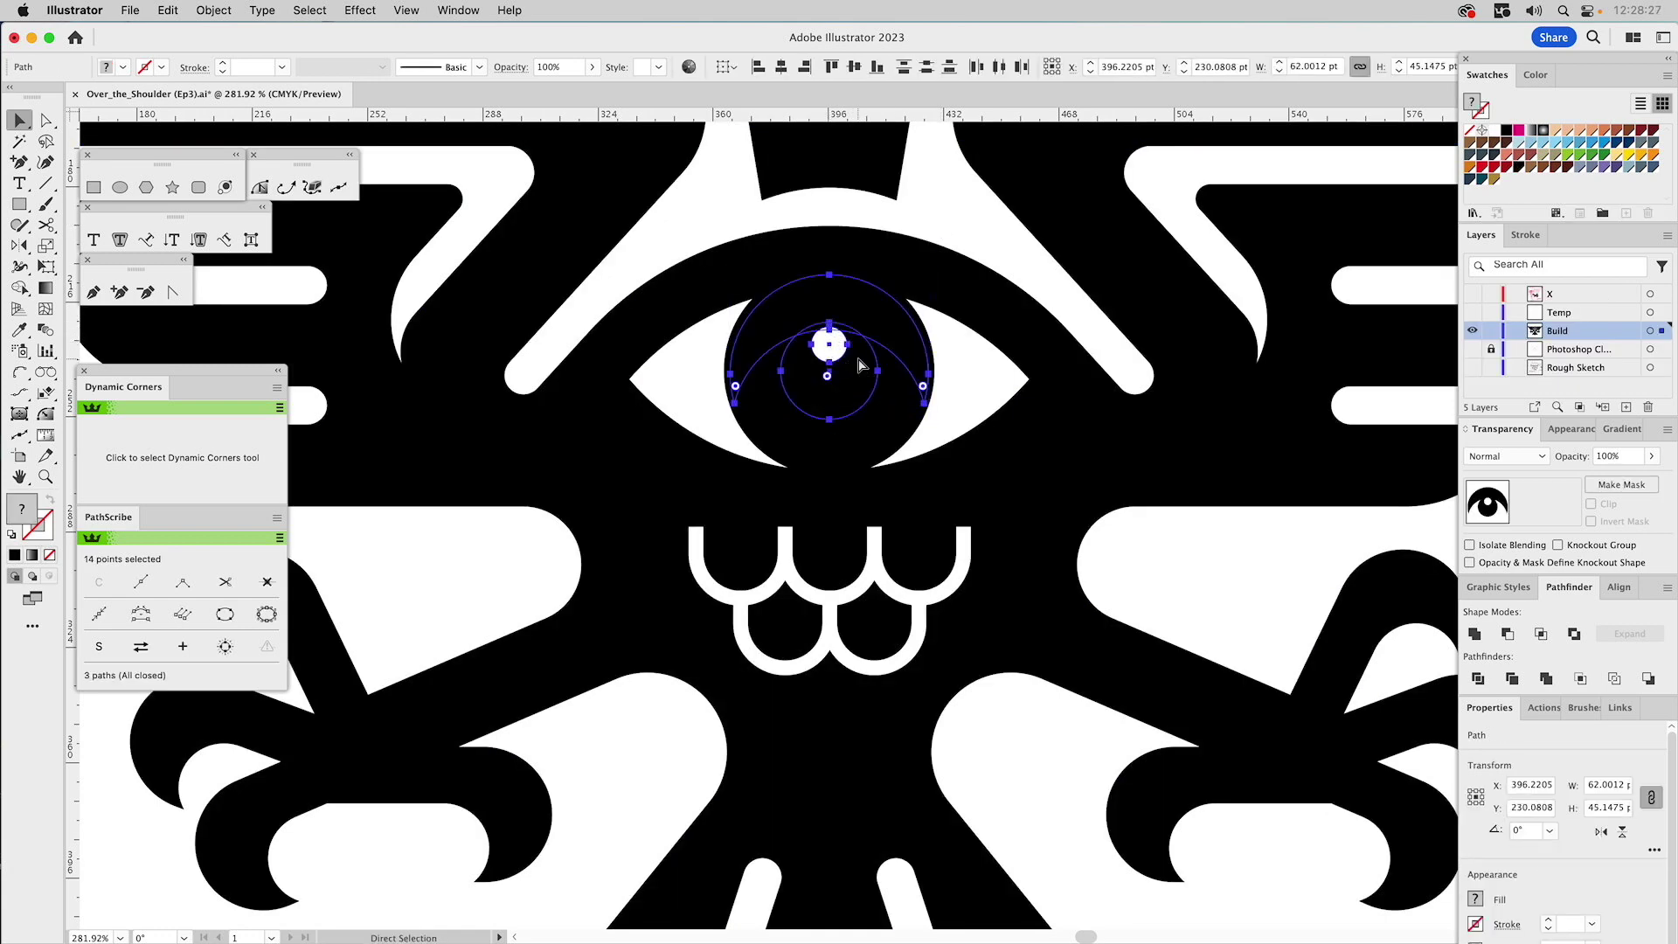
pyautogui.press('super+8')
pyautogui.press('v')
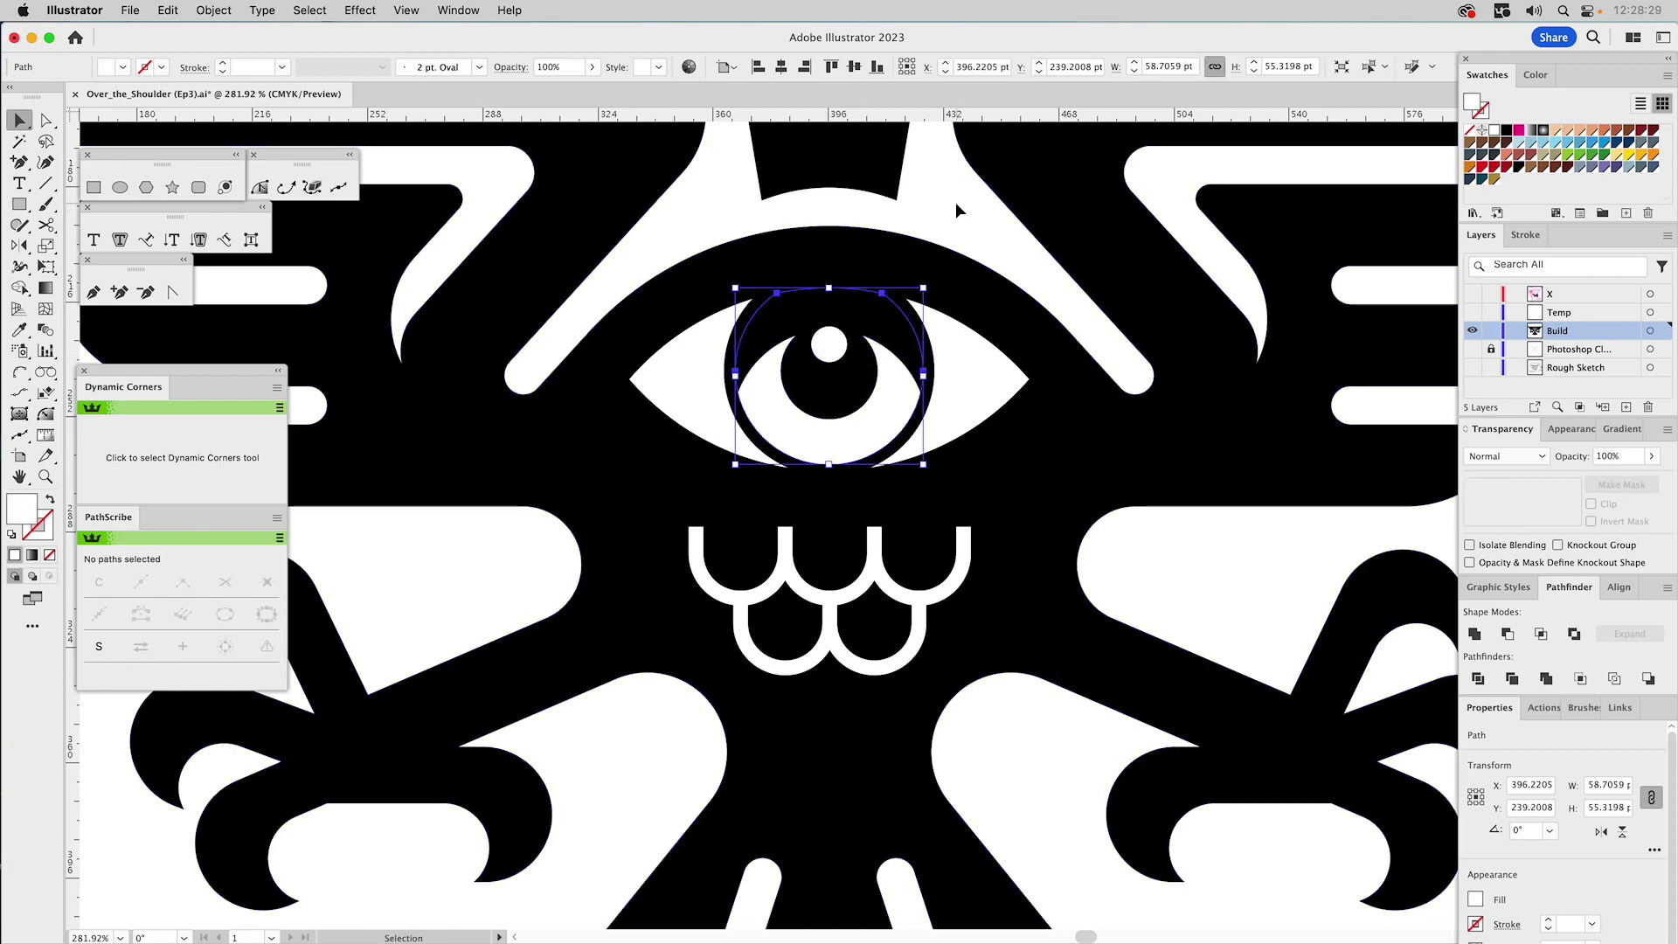
# - Unite the pupil with the black lid crescent and subtract the combined shape from the white iris disc
pyautogui.click(859, 367)
pyautogui.keyDown('shift'); pyautogui.click(858, 367); pyautogui.keyUp('shift')
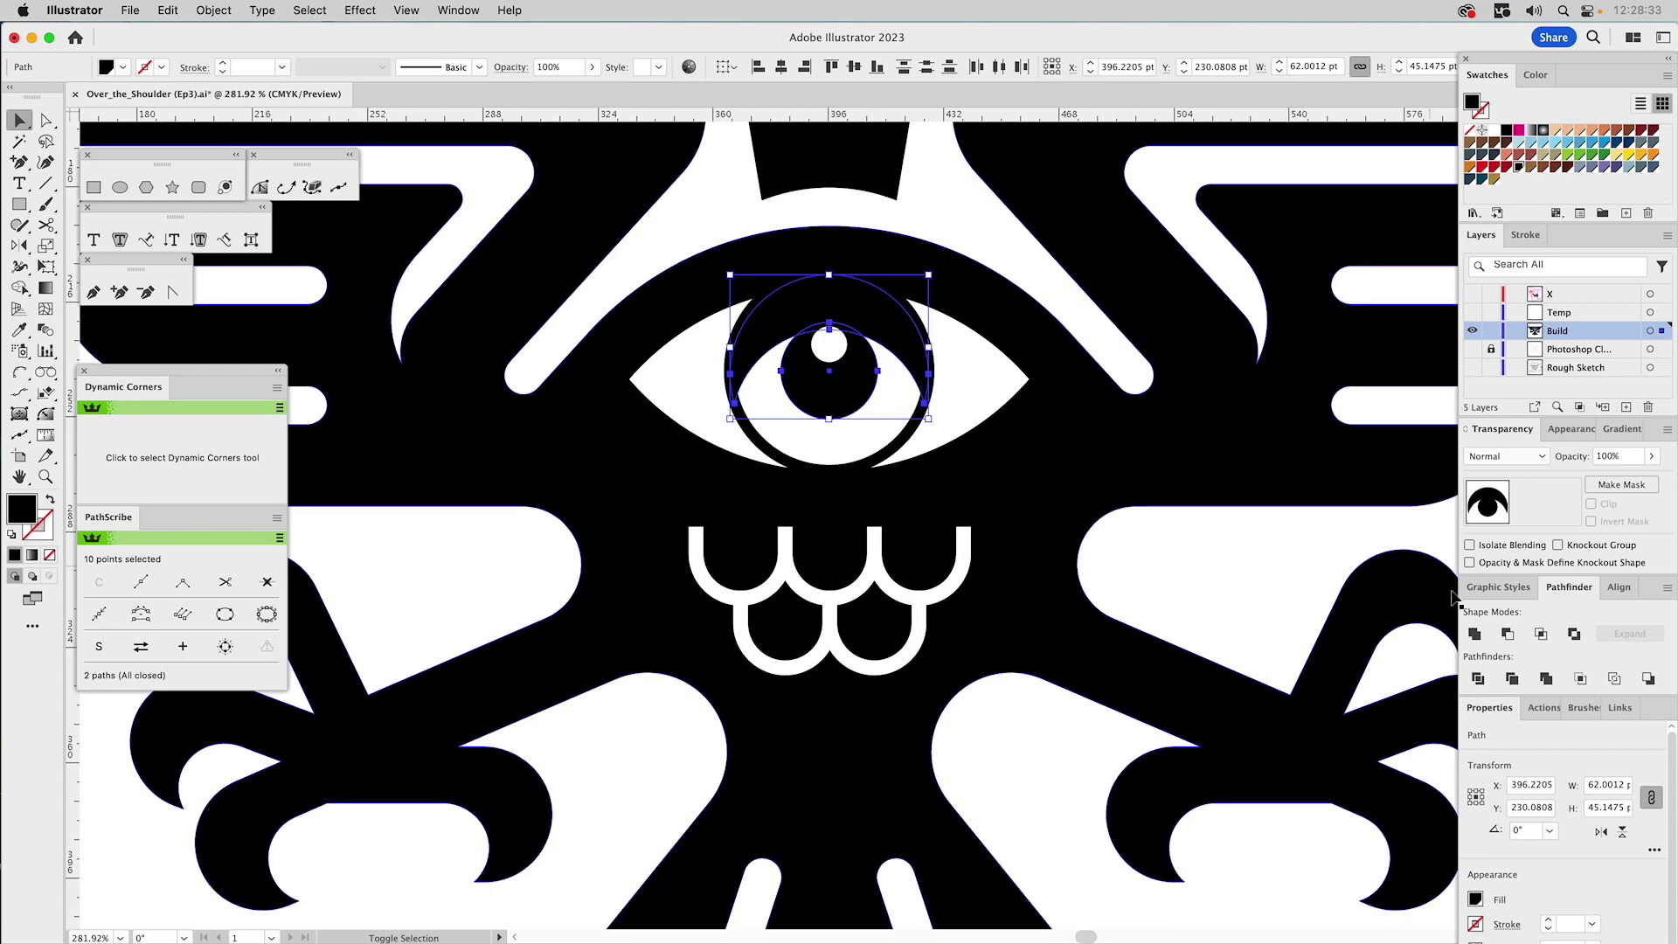
pyautogui.press('super+8')
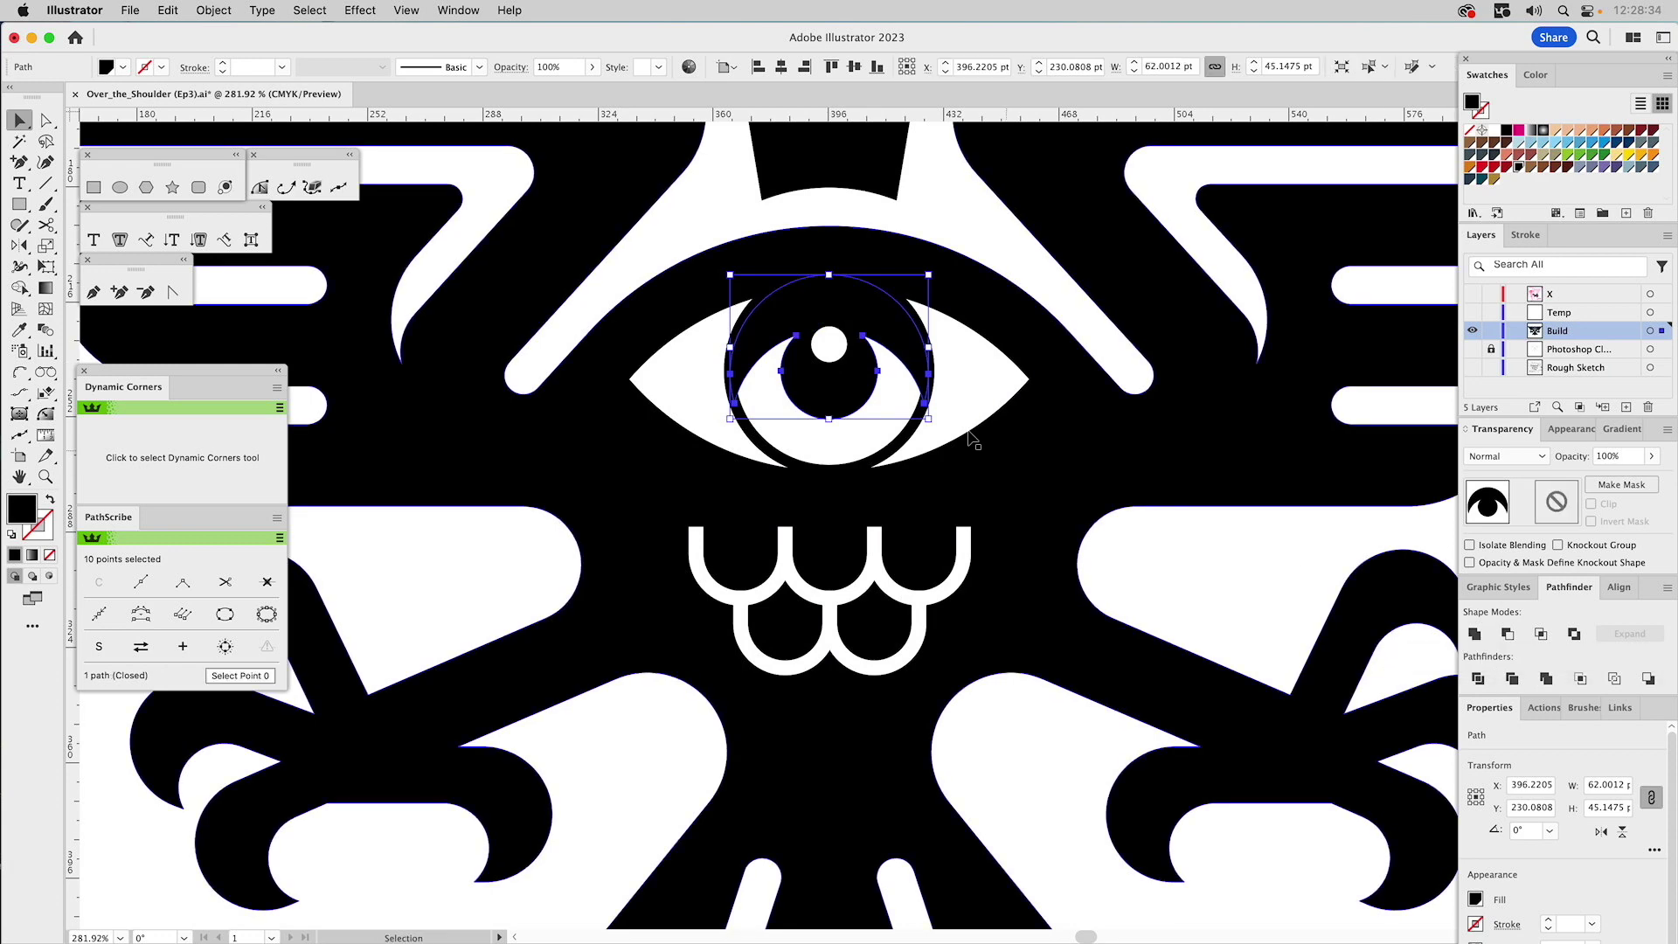
pyautogui.keyDown('shift'); pyautogui.click(902, 383); pyautogui.keyUp('shift')
pyautogui.click(1506, 633)
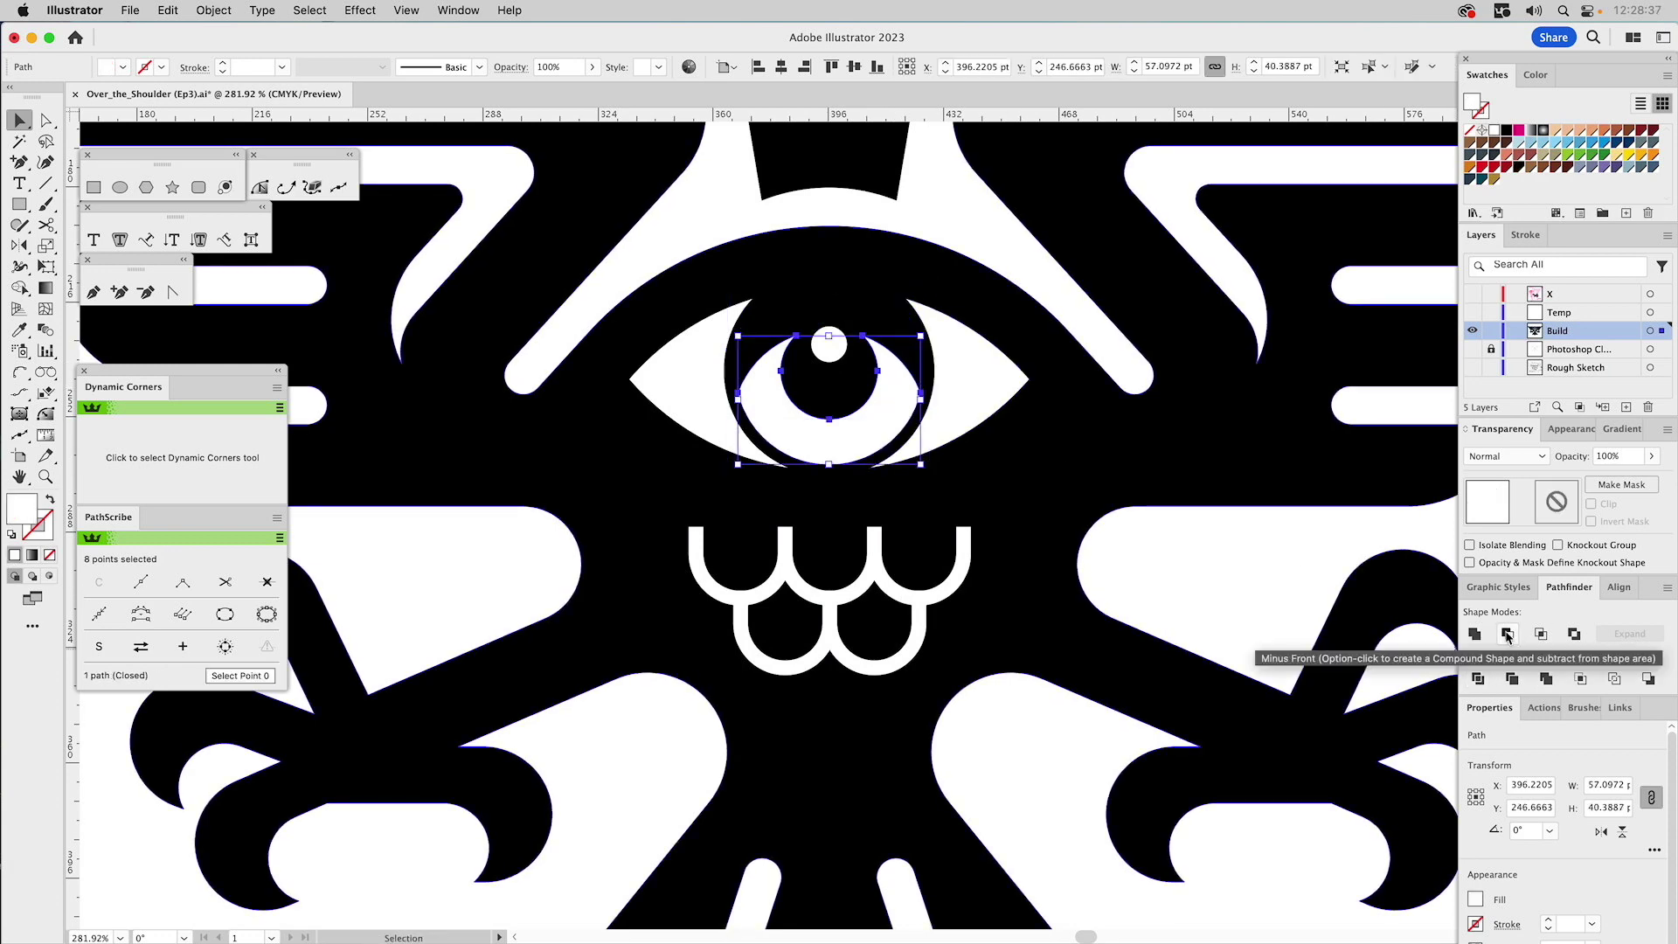
# - Try rounding the white iris shape's two side corners at about 12 pt True Radius with Dynamic Corners, and undo it
pyautogui.press('a')
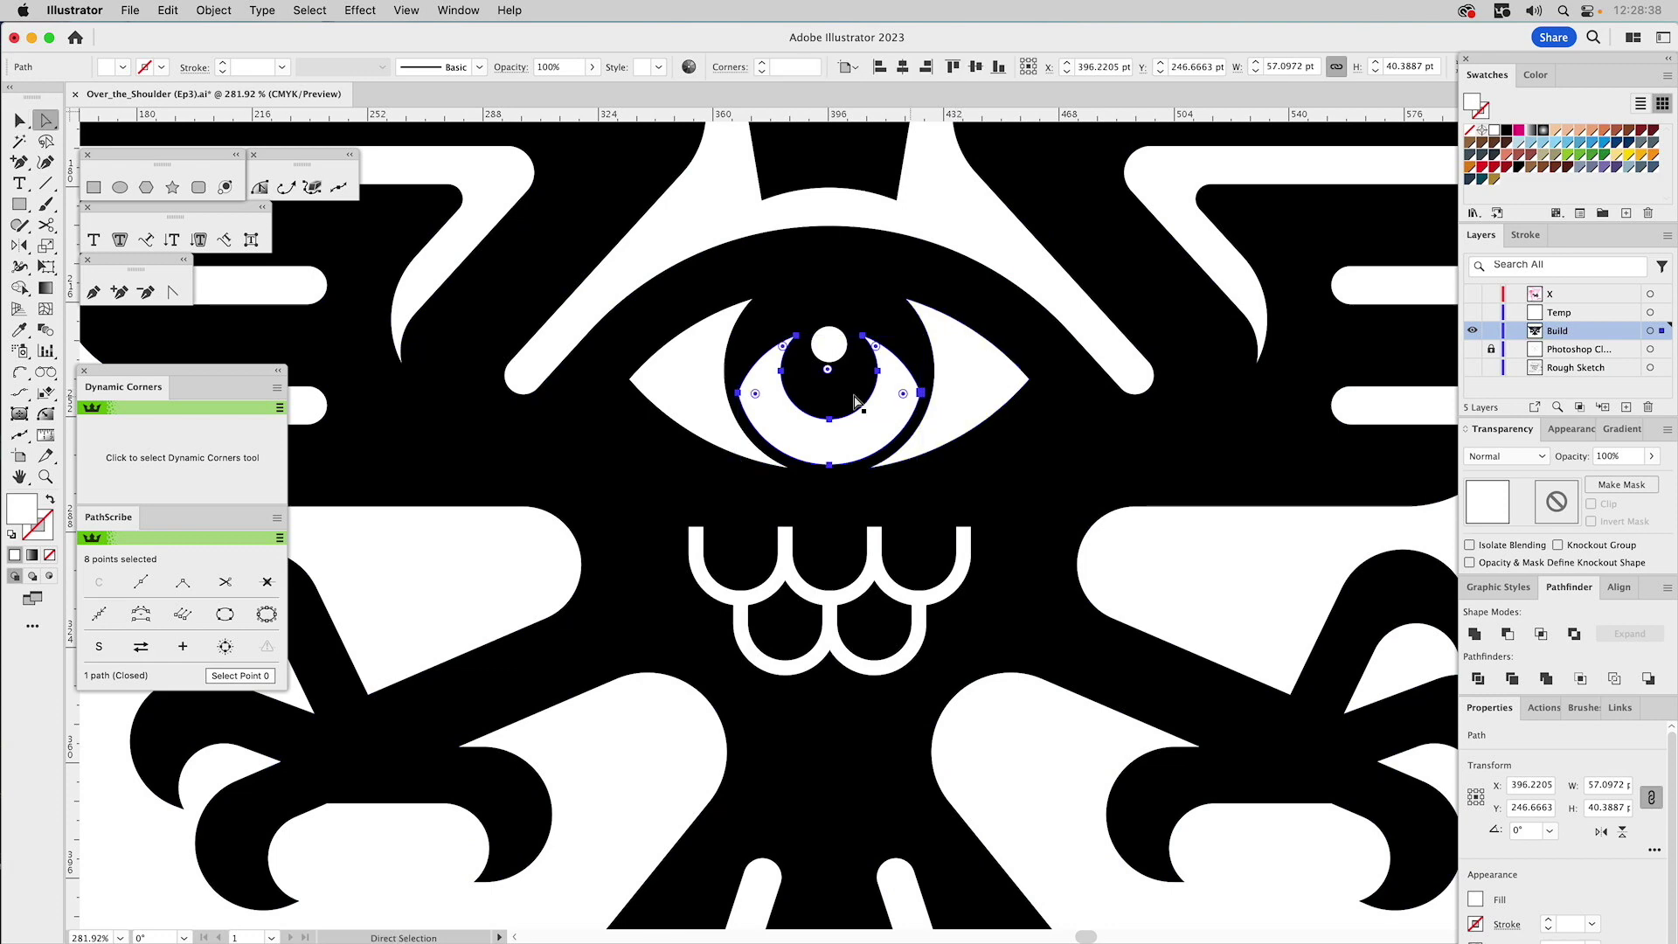
pyautogui.click(739, 393)
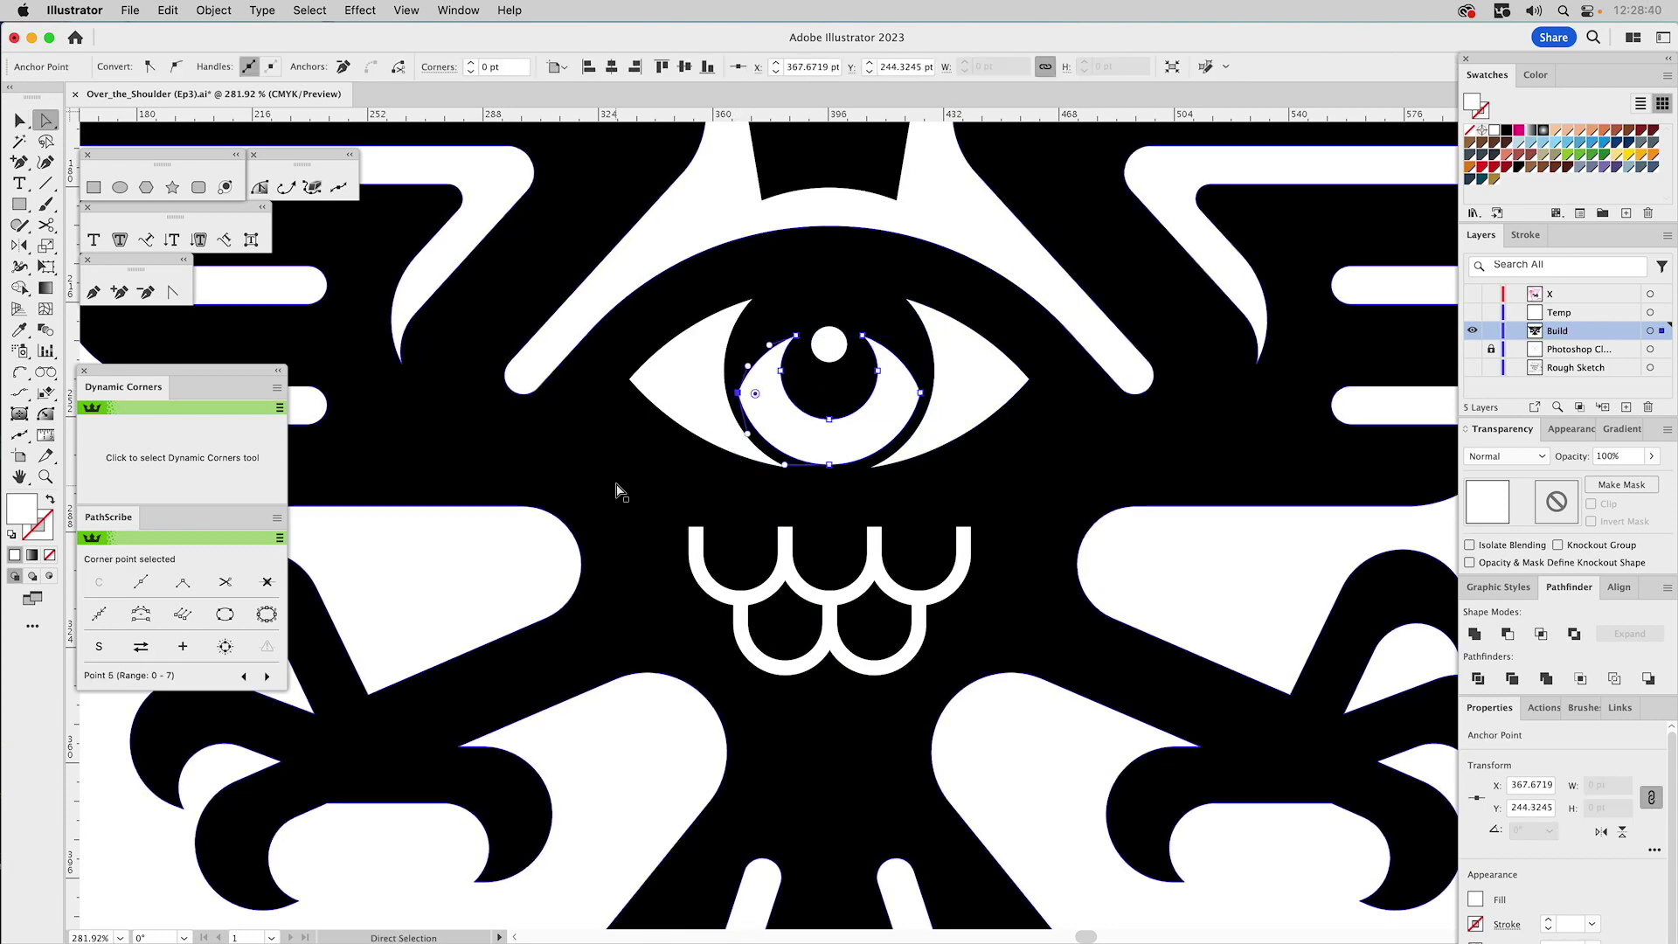
pyautogui.click(46, 417)
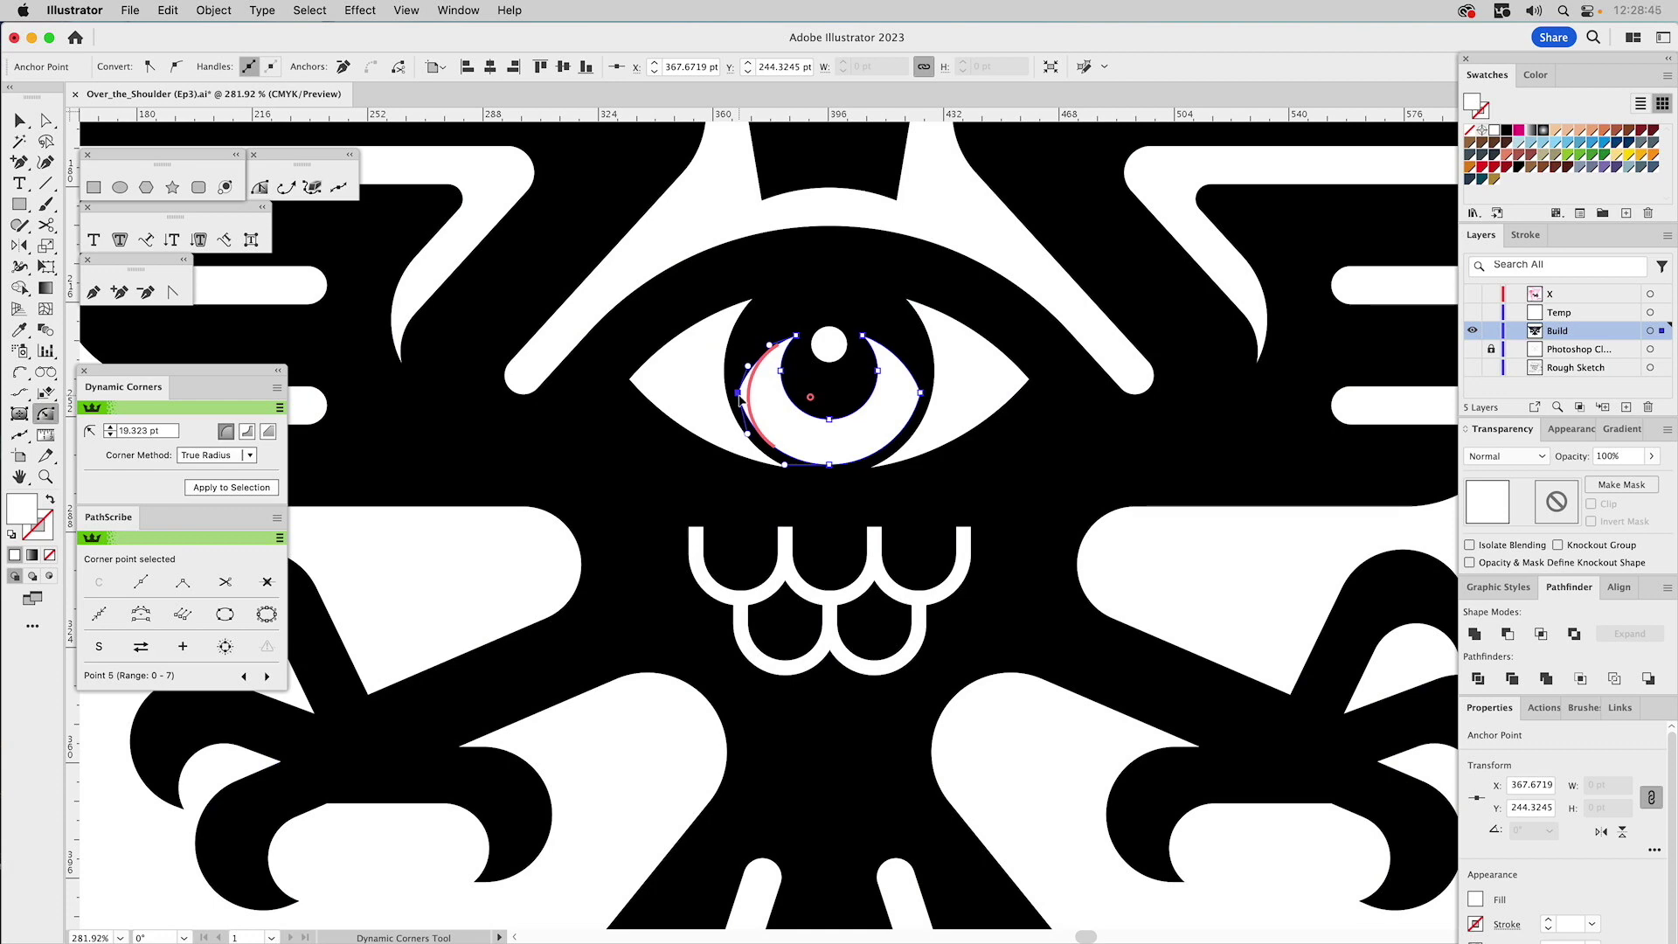
pyautogui.moveTo(740, 398); pyautogui.dragTo(783, 412)
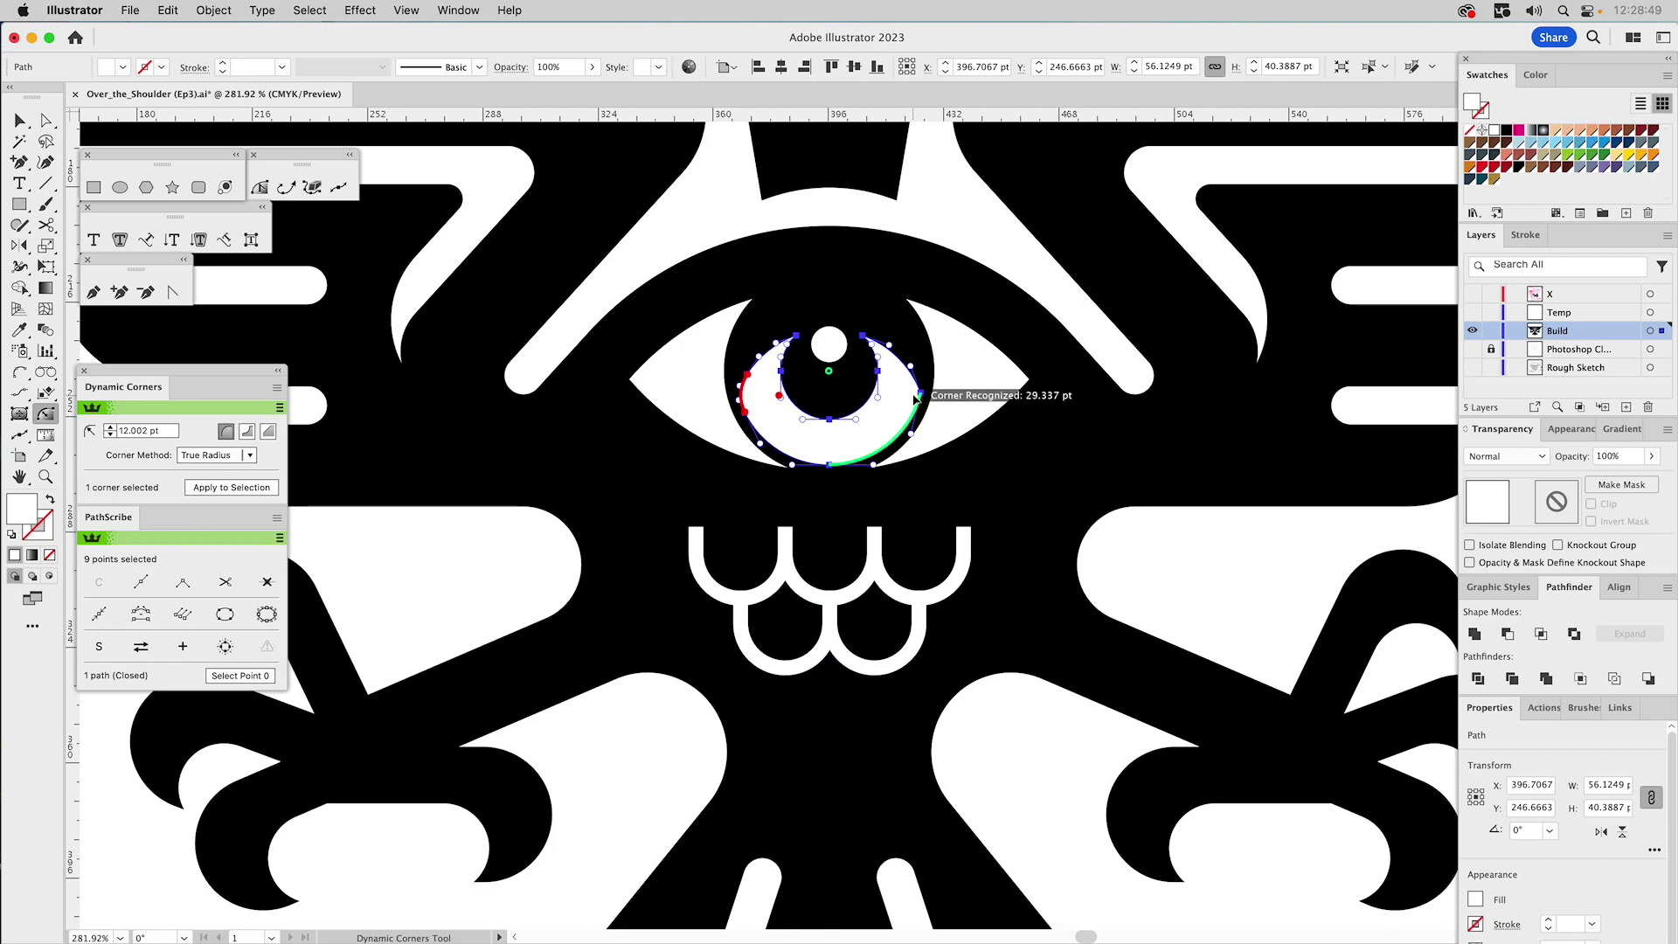
pyautogui.press('v')
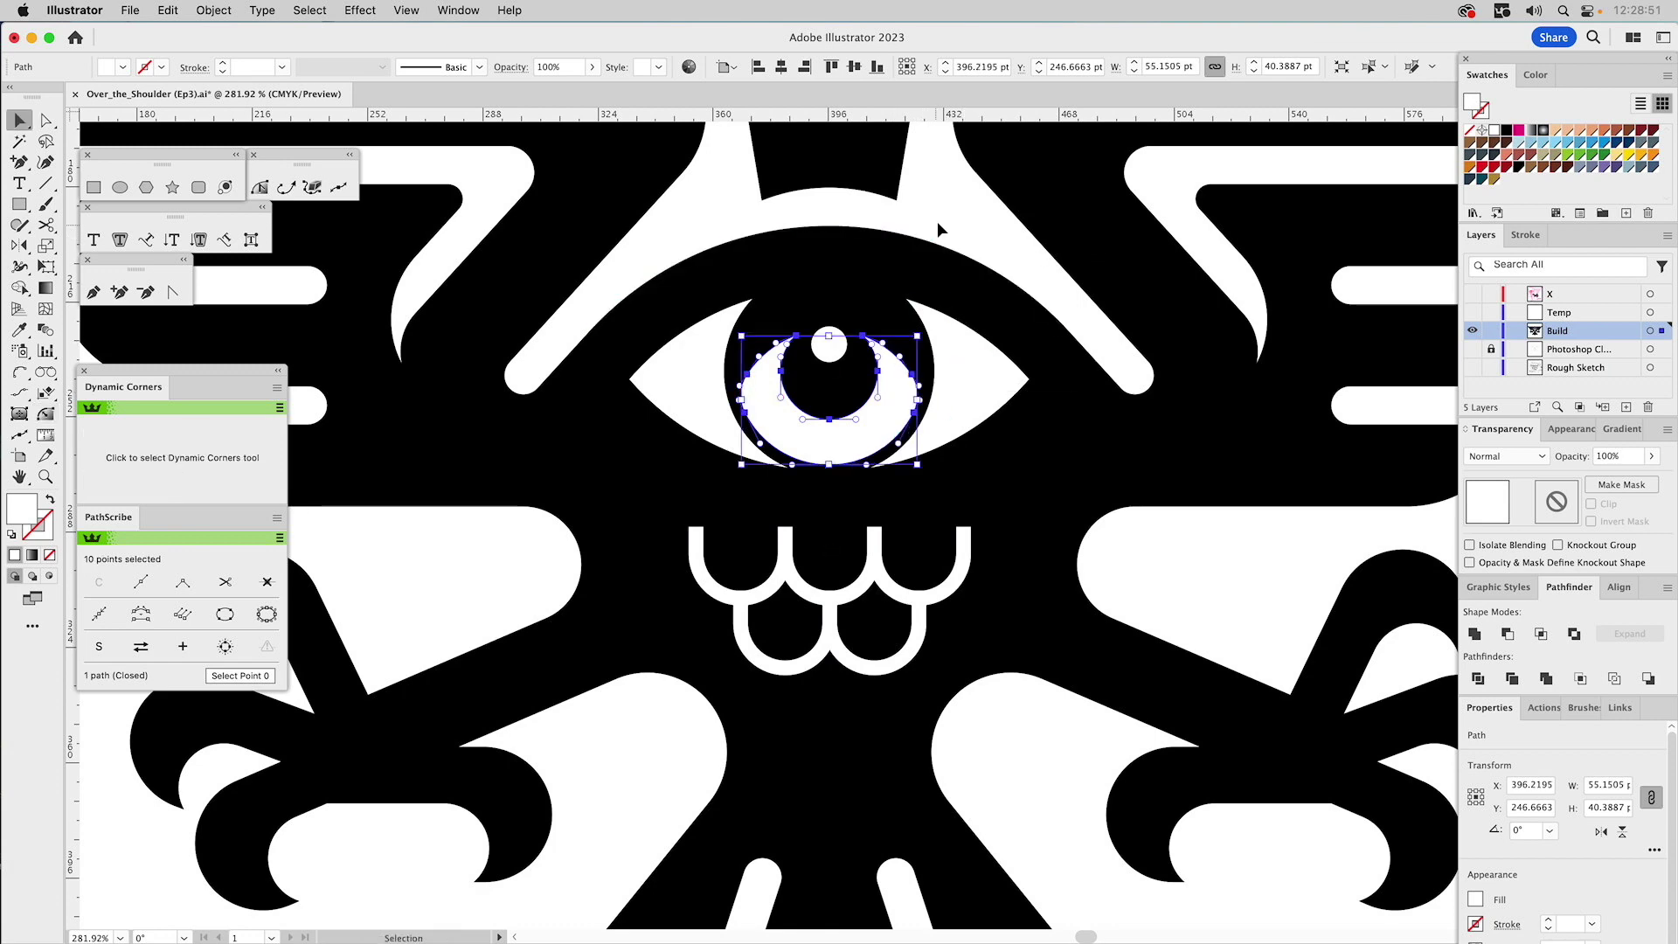
pyautogui.click(940, 224)
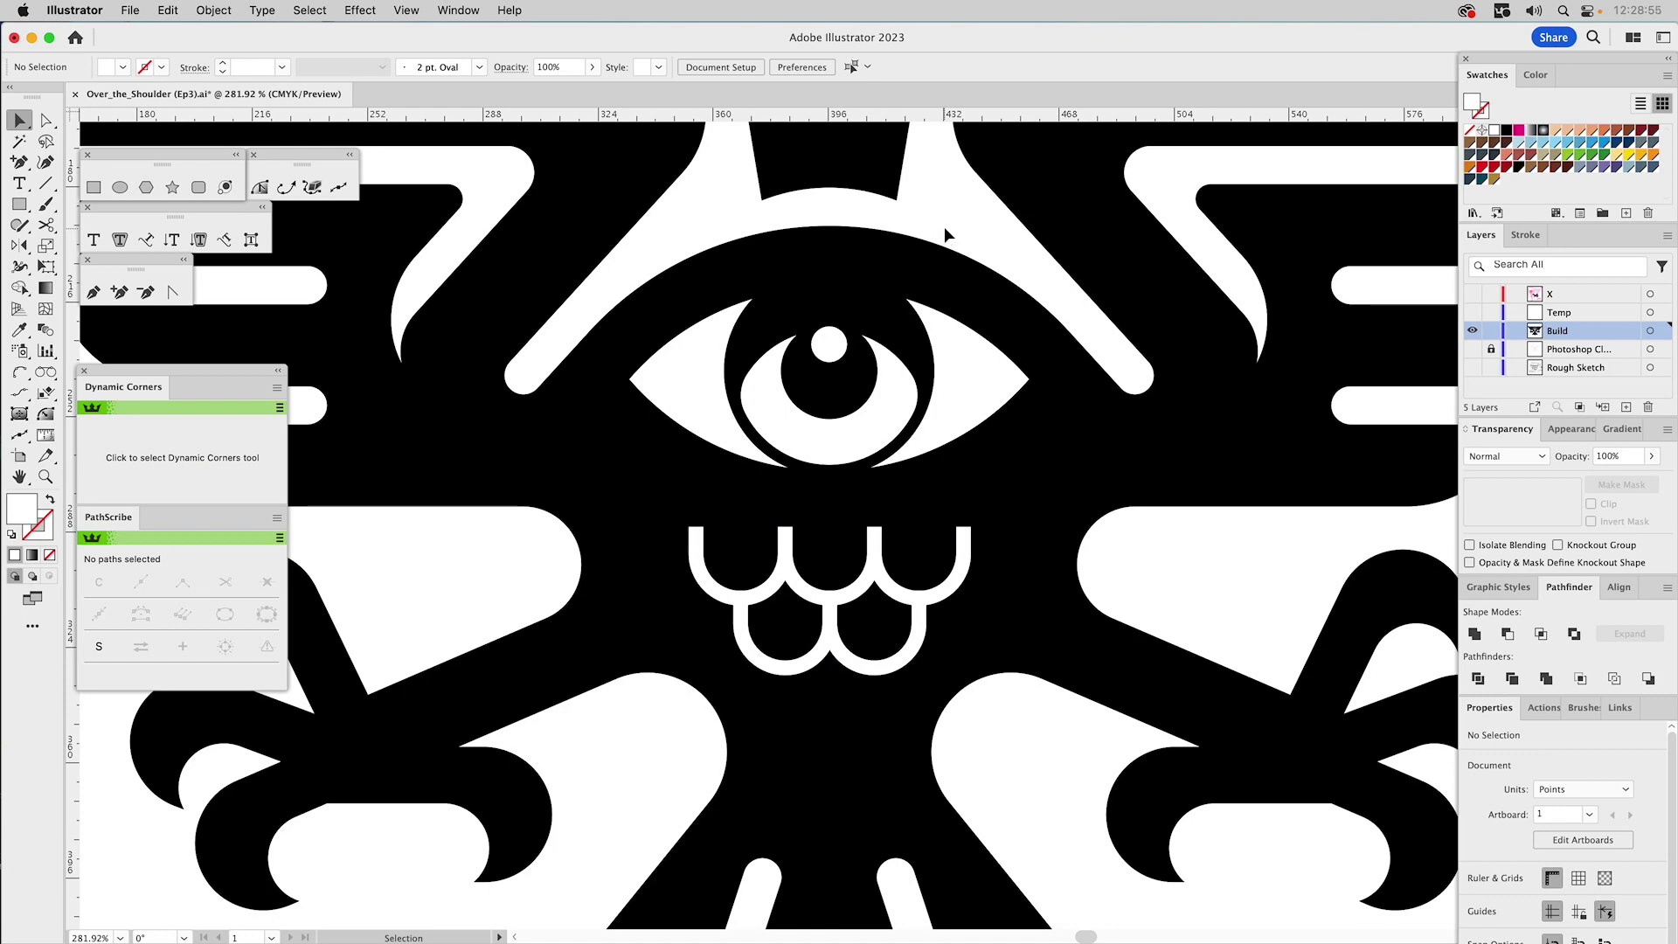
pyautogui.press('super+z')
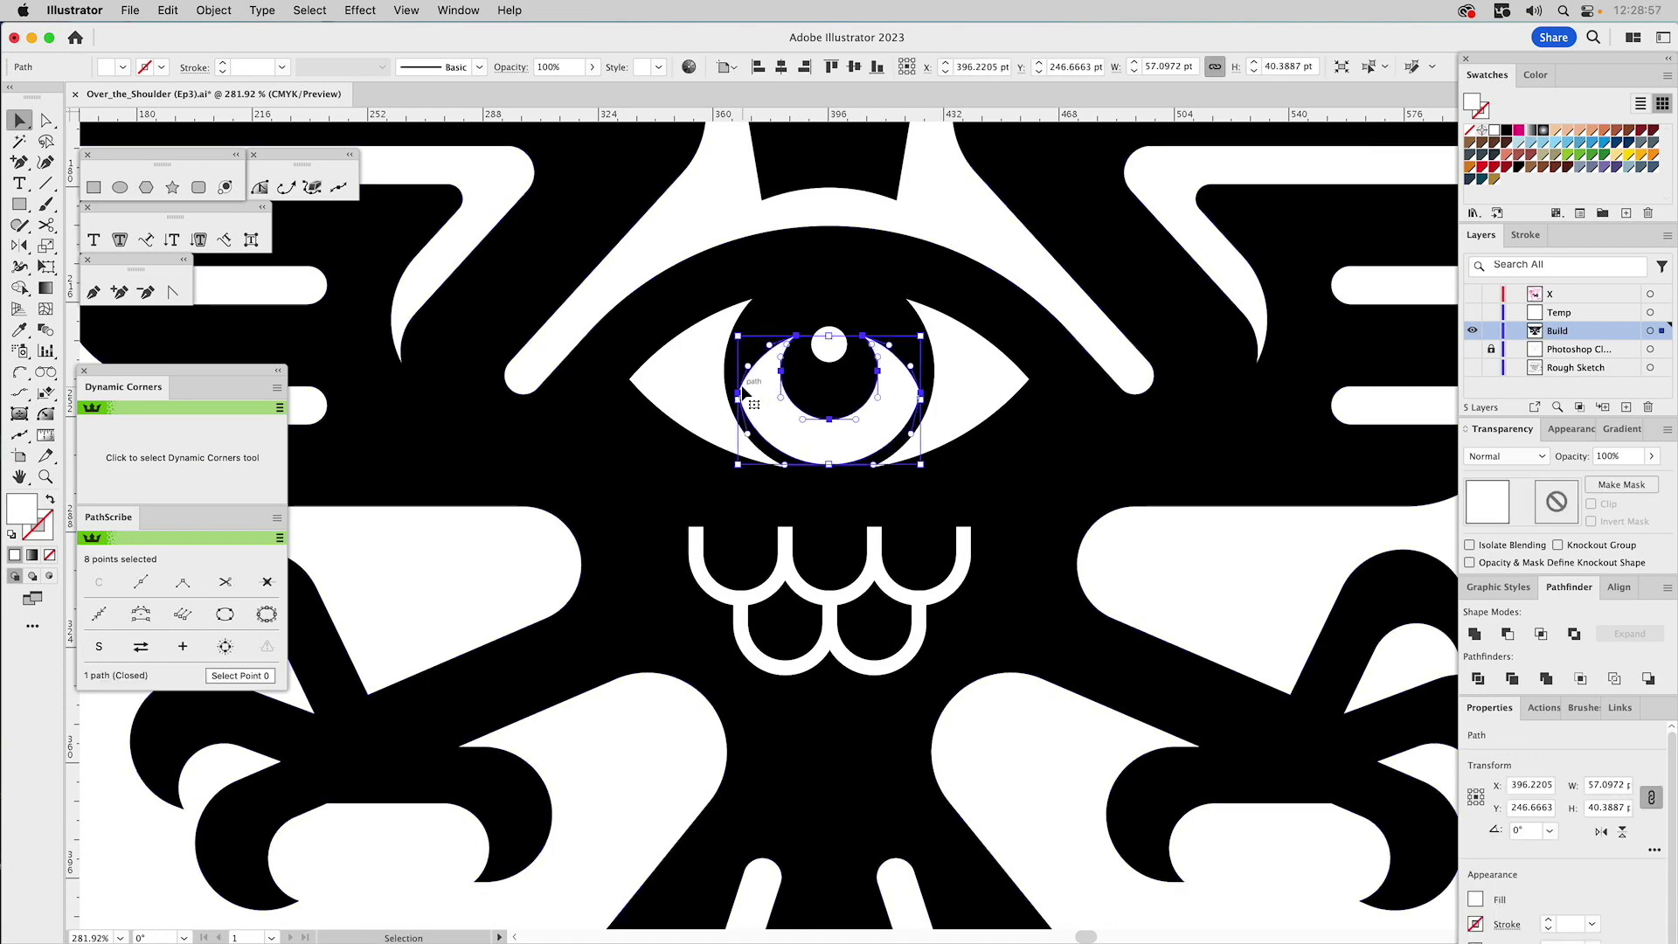
# - Try a larger True Radius of about 20.4 pt on both side corners of the white iris, and undo it
pyautogui.click(45, 413)
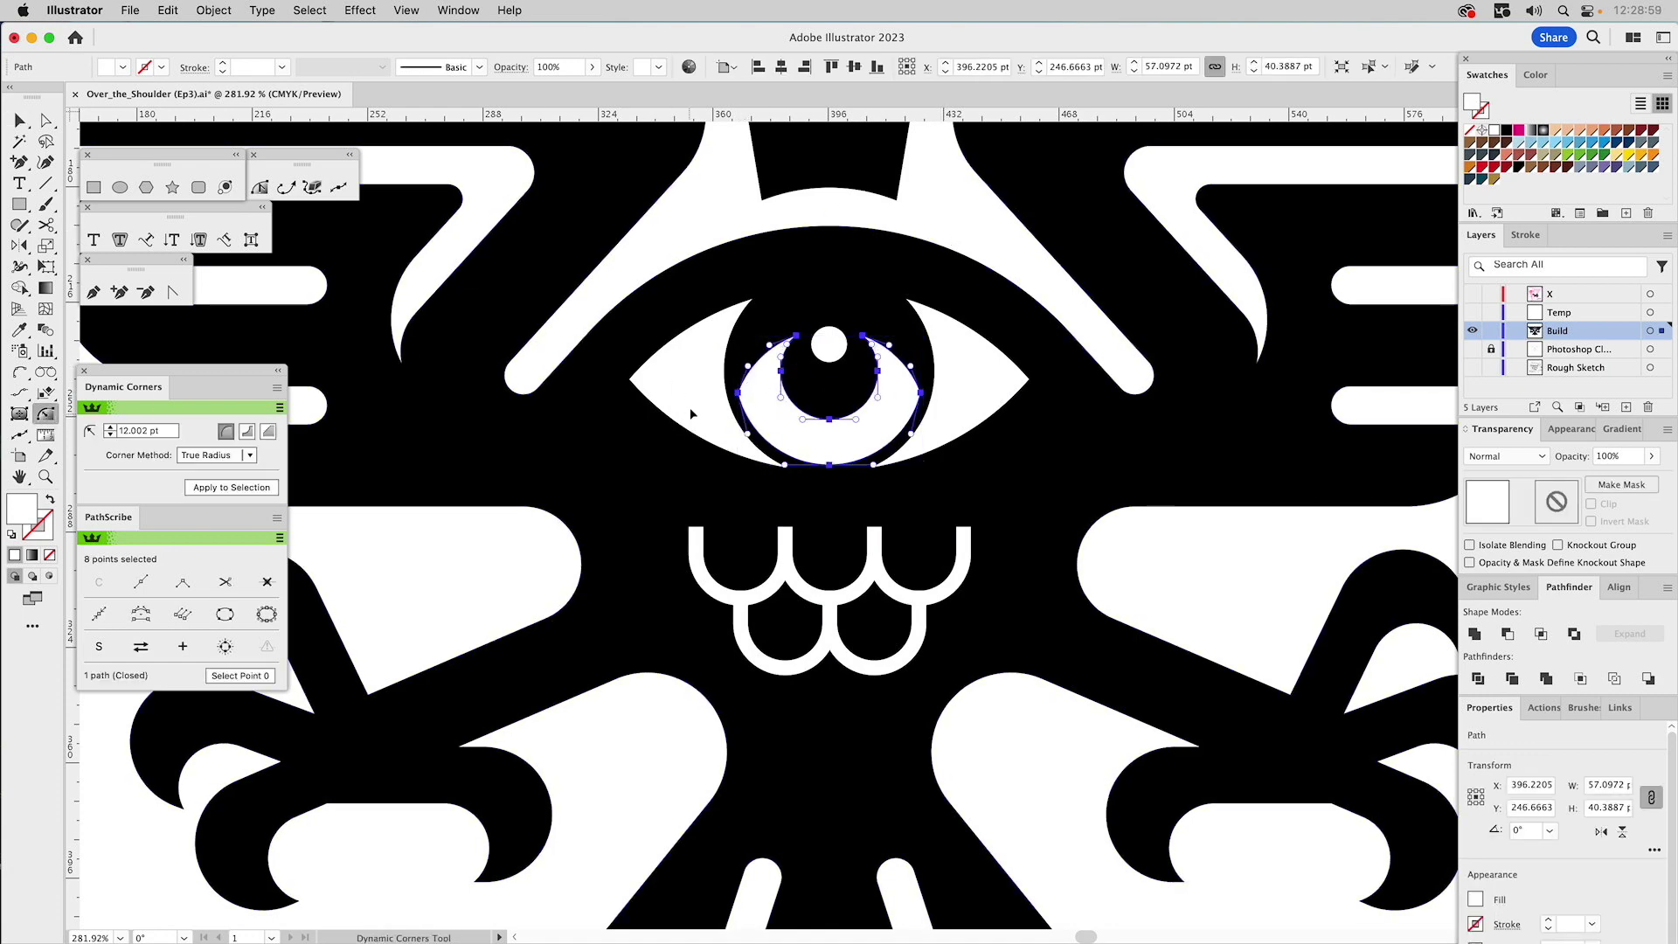
pyautogui.moveTo(743, 397); pyautogui.dragTo(927, 398)
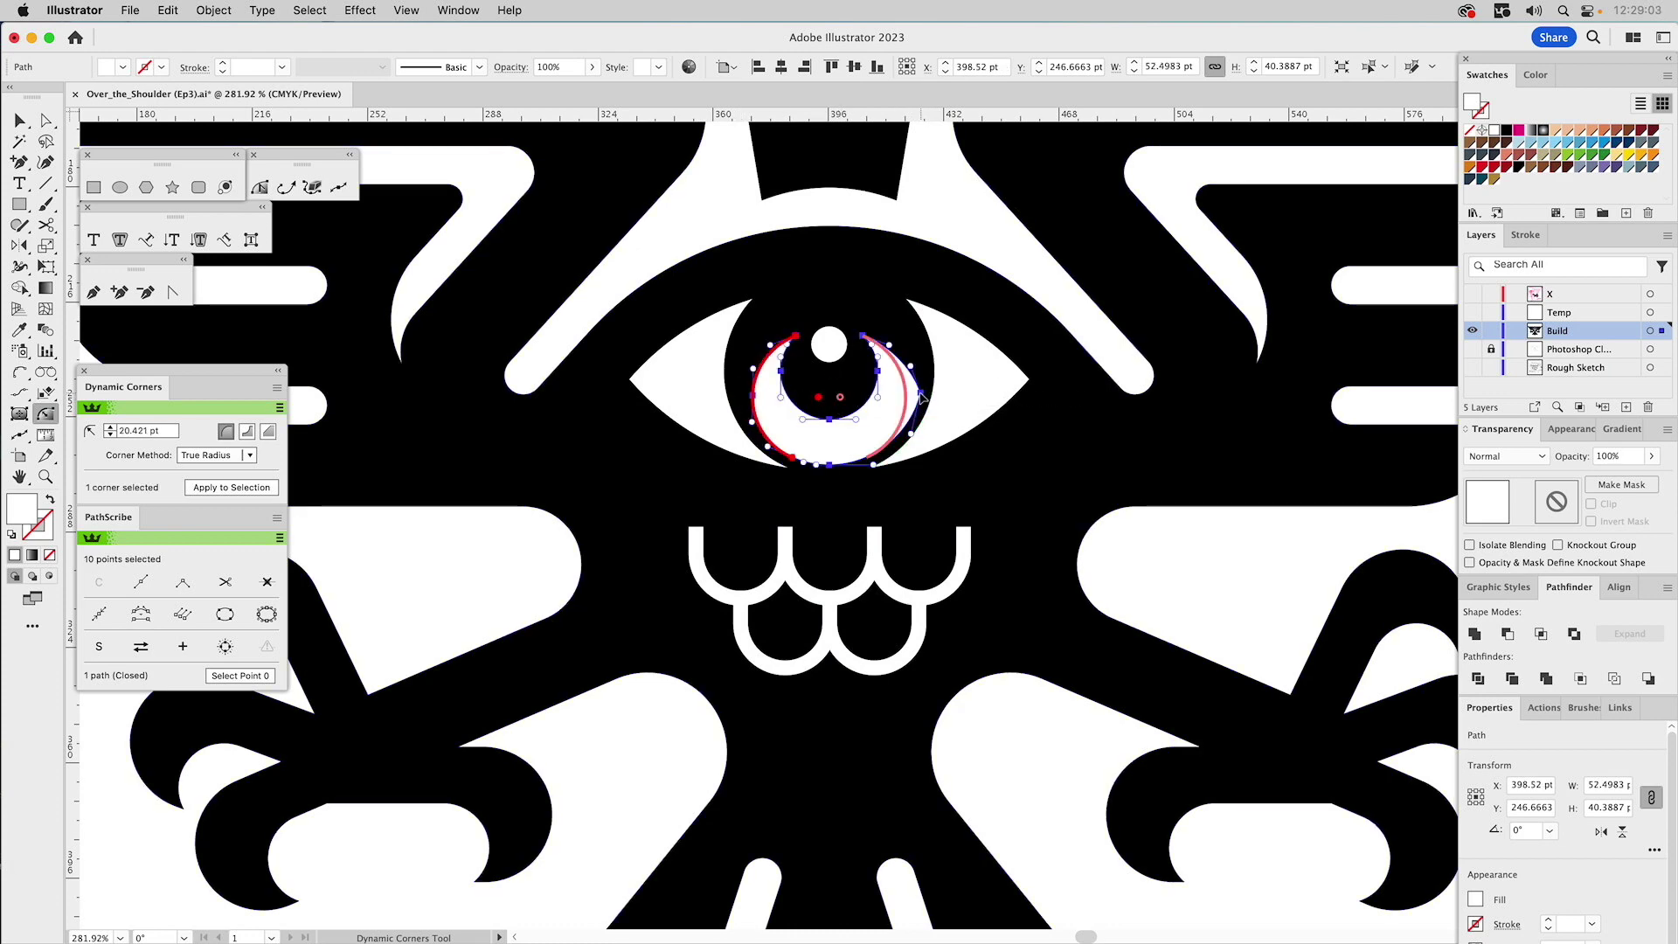
pyautogui.press('v')
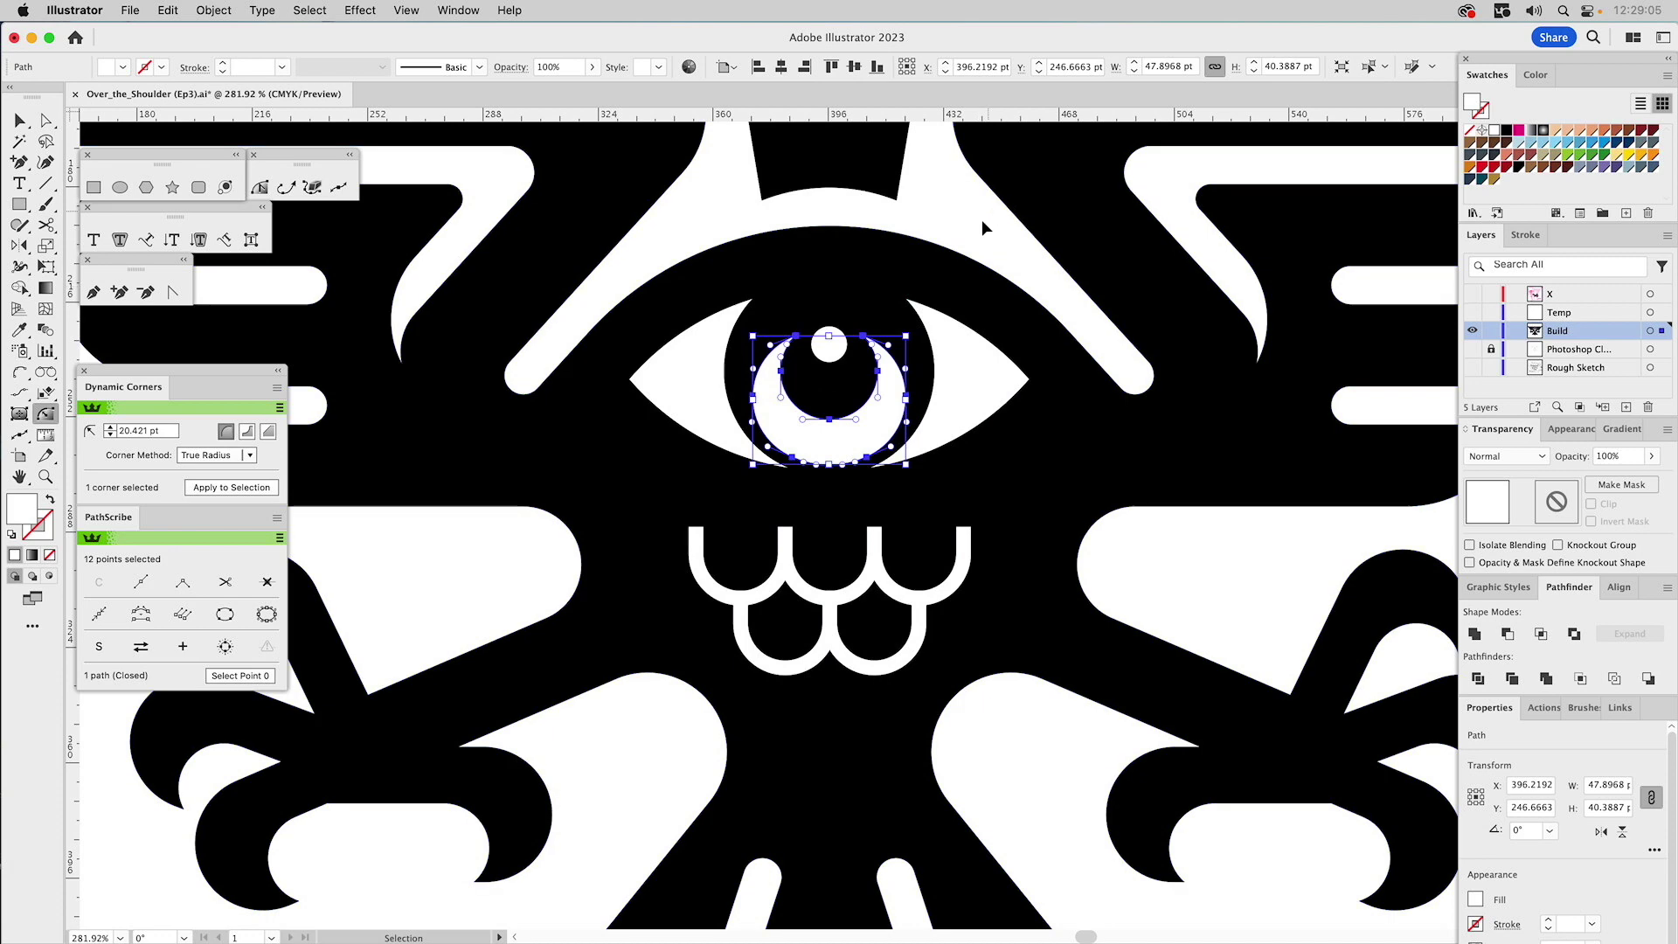
pyautogui.click(975, 232)
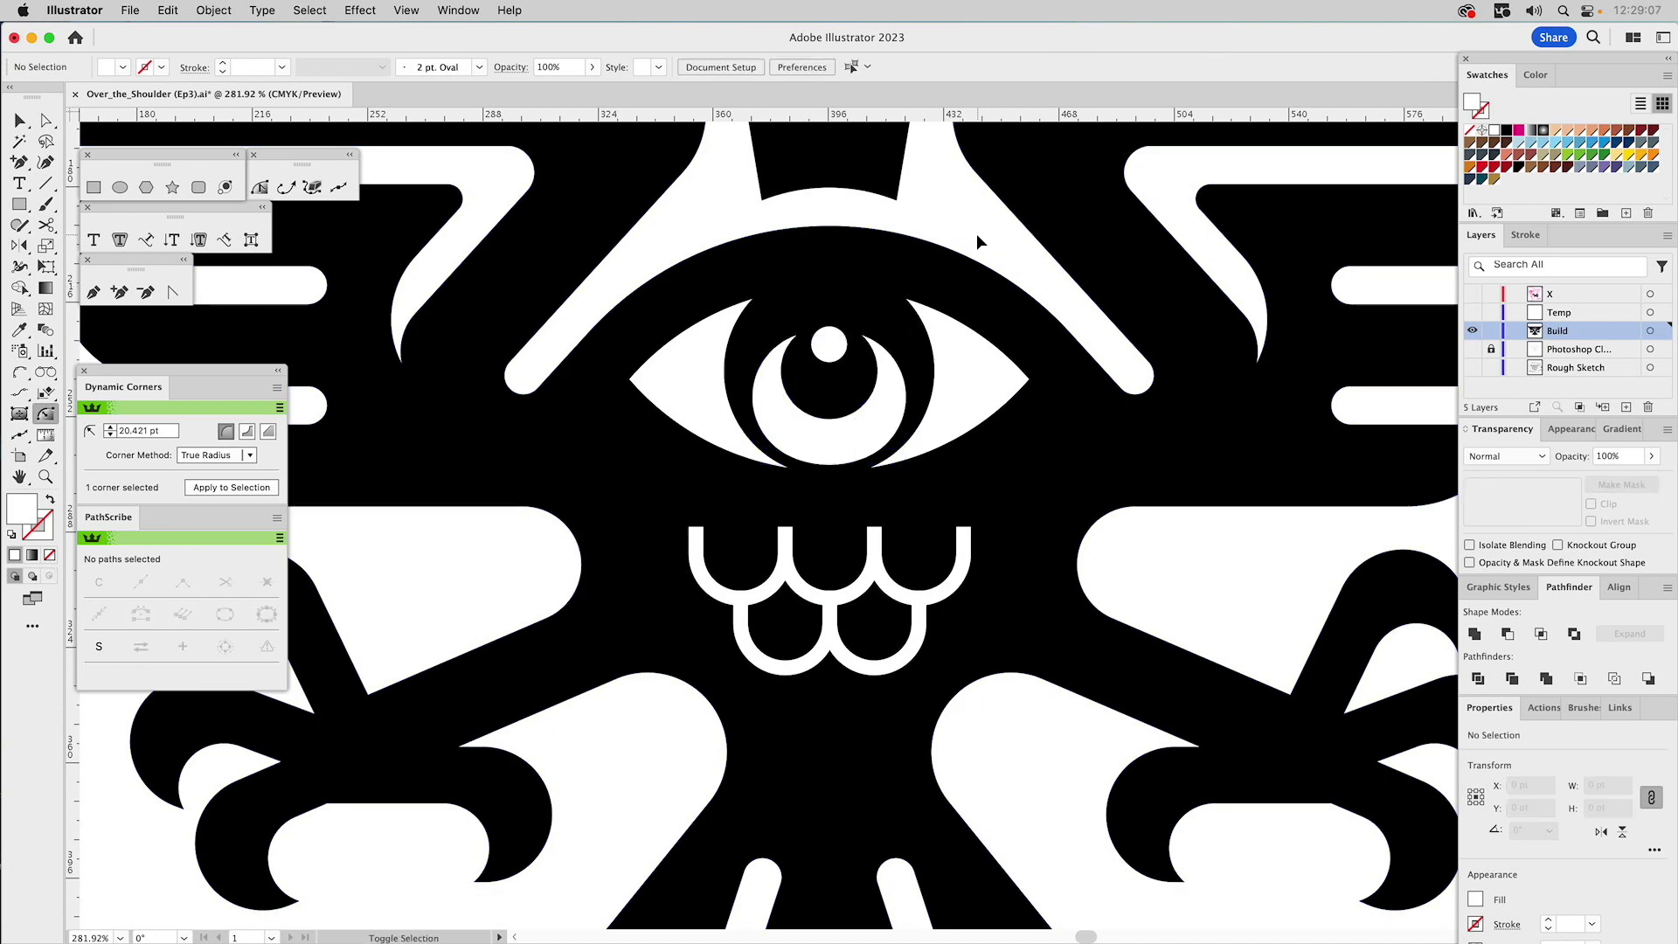
pyautogui.press('super+0')
pyautogui.press('super+z')
pyautogui.press('super+z')
pyautogui.click(50, 416)
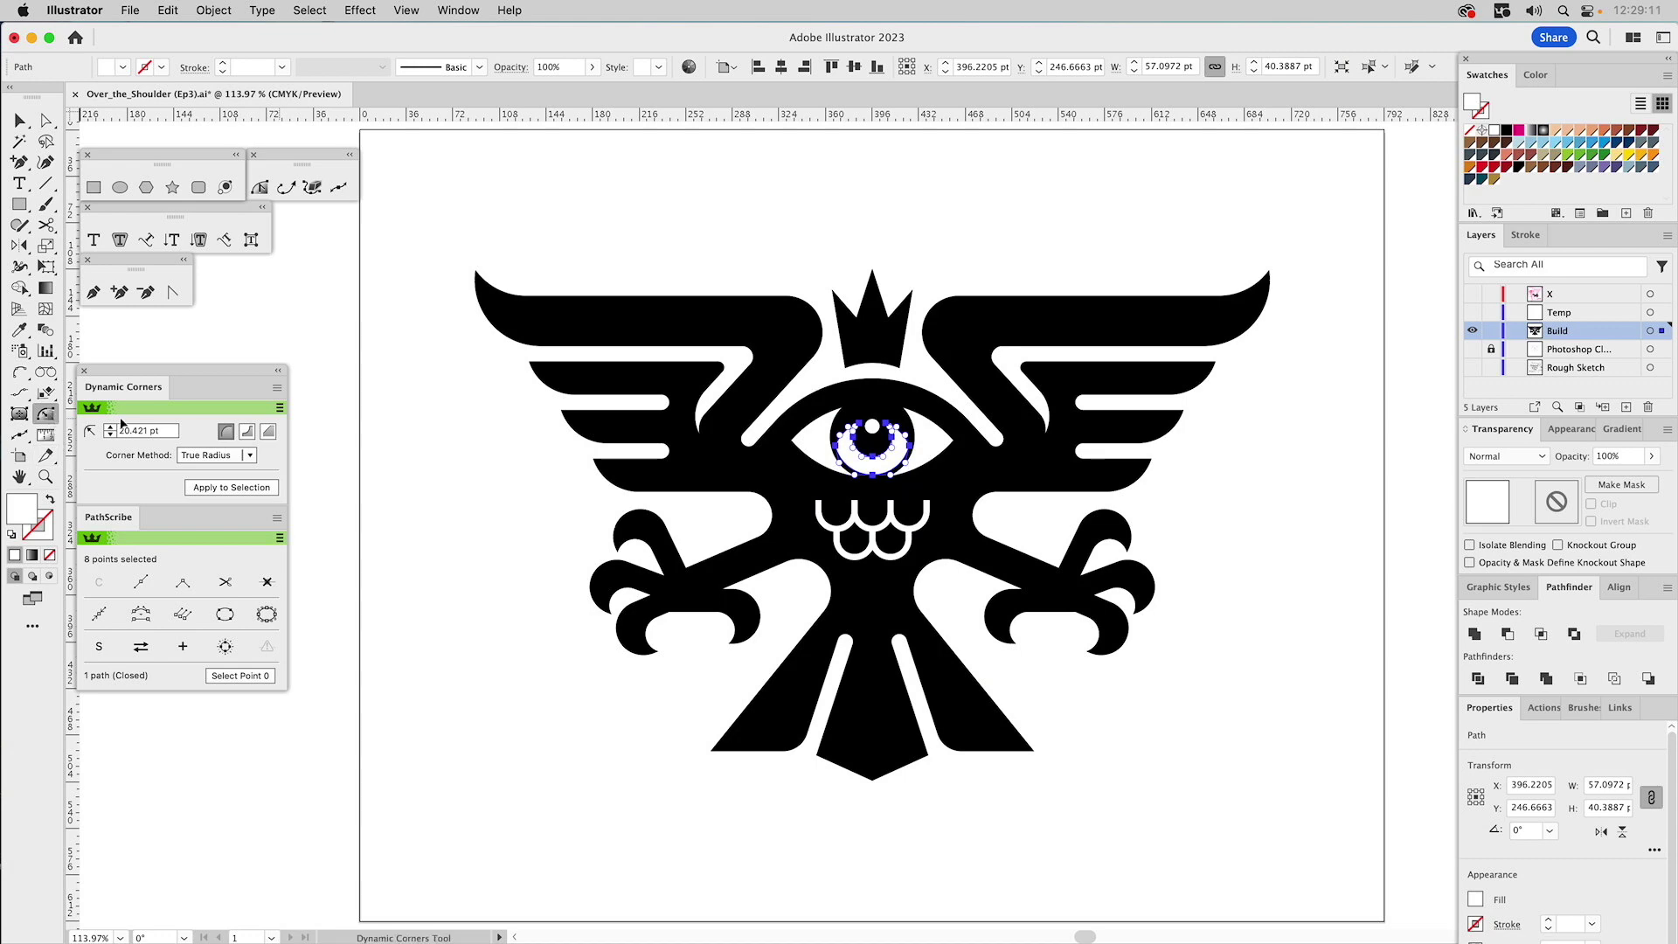
pyautogui.moveTo(774, 368); pyautogui.dragTo(984, 537)
pyautogui.press('v')
pyautogui.click(1045, 522)
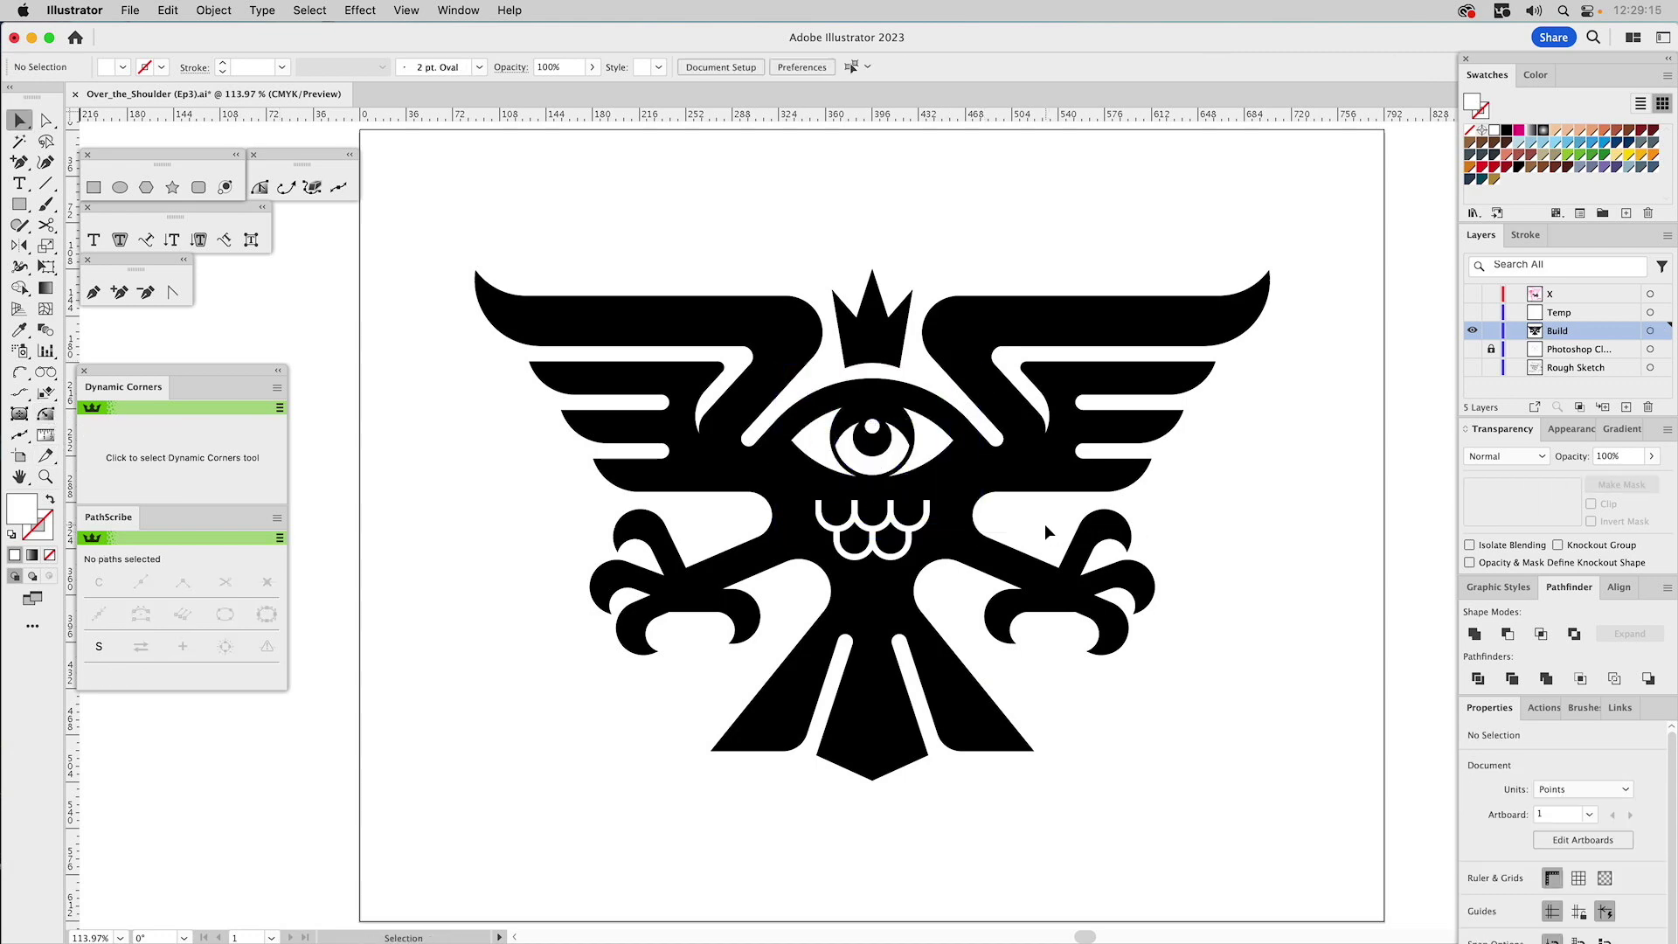
# - Round both side corners of the white iris shape at about 12.53 pt with Dynamic Corners using the Standard corner method
pyautogui.press('z')
pyautogui.moveTo(792, 342); pyautogui.dragTo(952, 528)
pyautogui.click(45, 414)
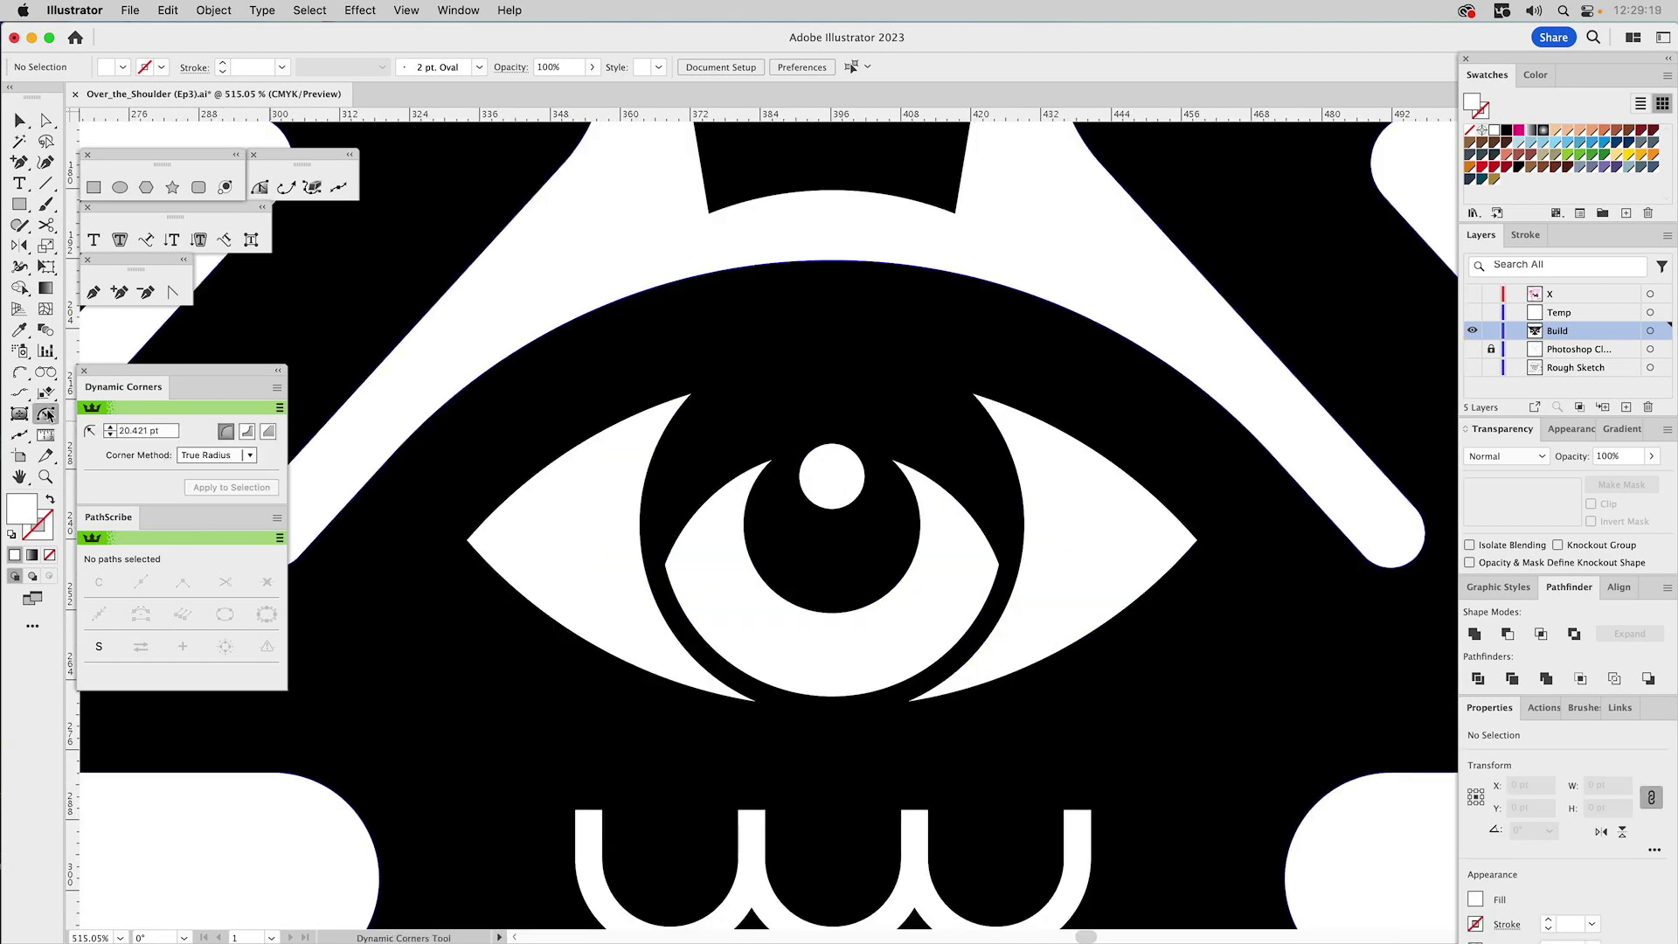
pyautogui.click(206, 456)
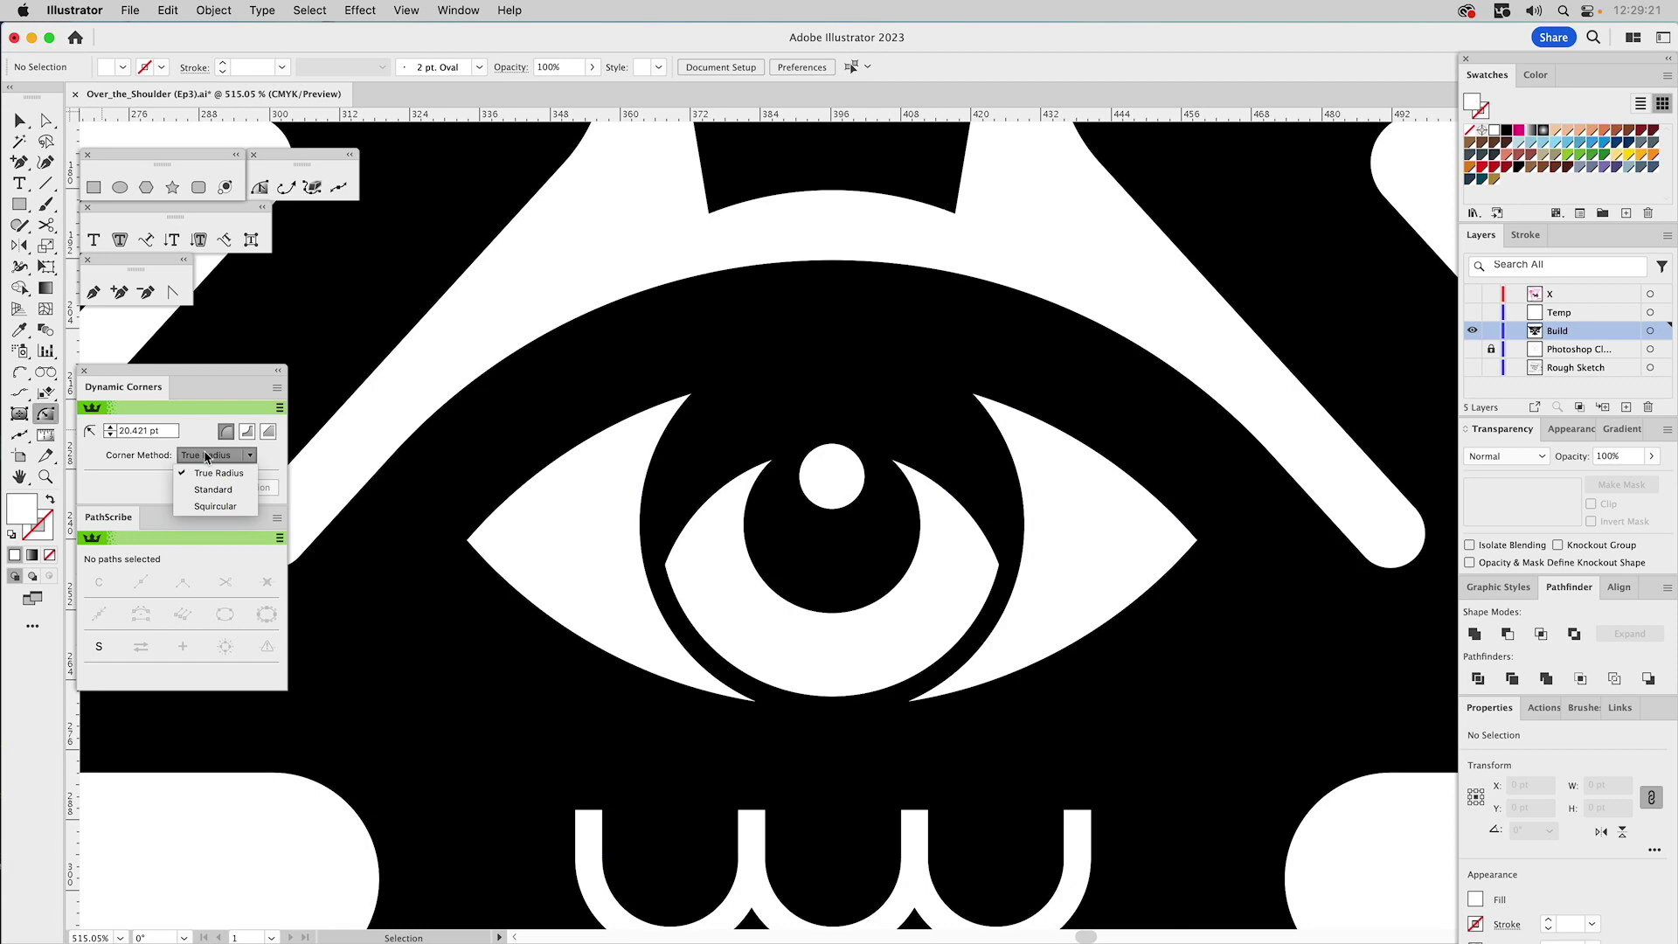
pyautogui.click(210, 490)
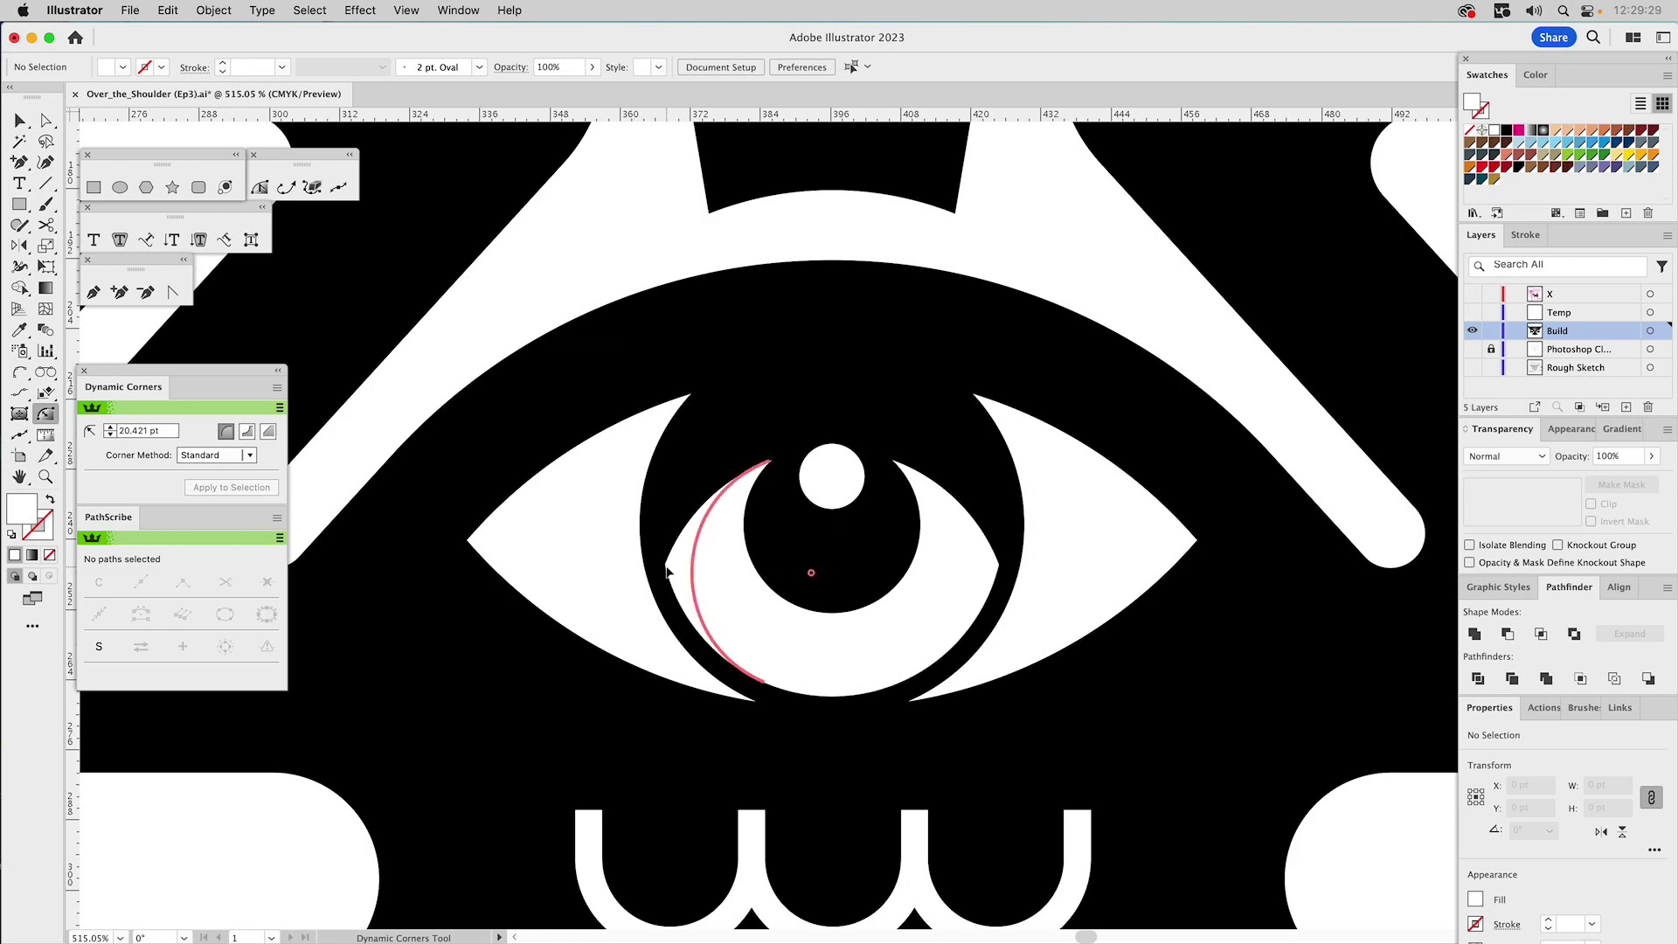
pyautogui.moveTo(666, 571); pyautogui.dragTo(749, 586)
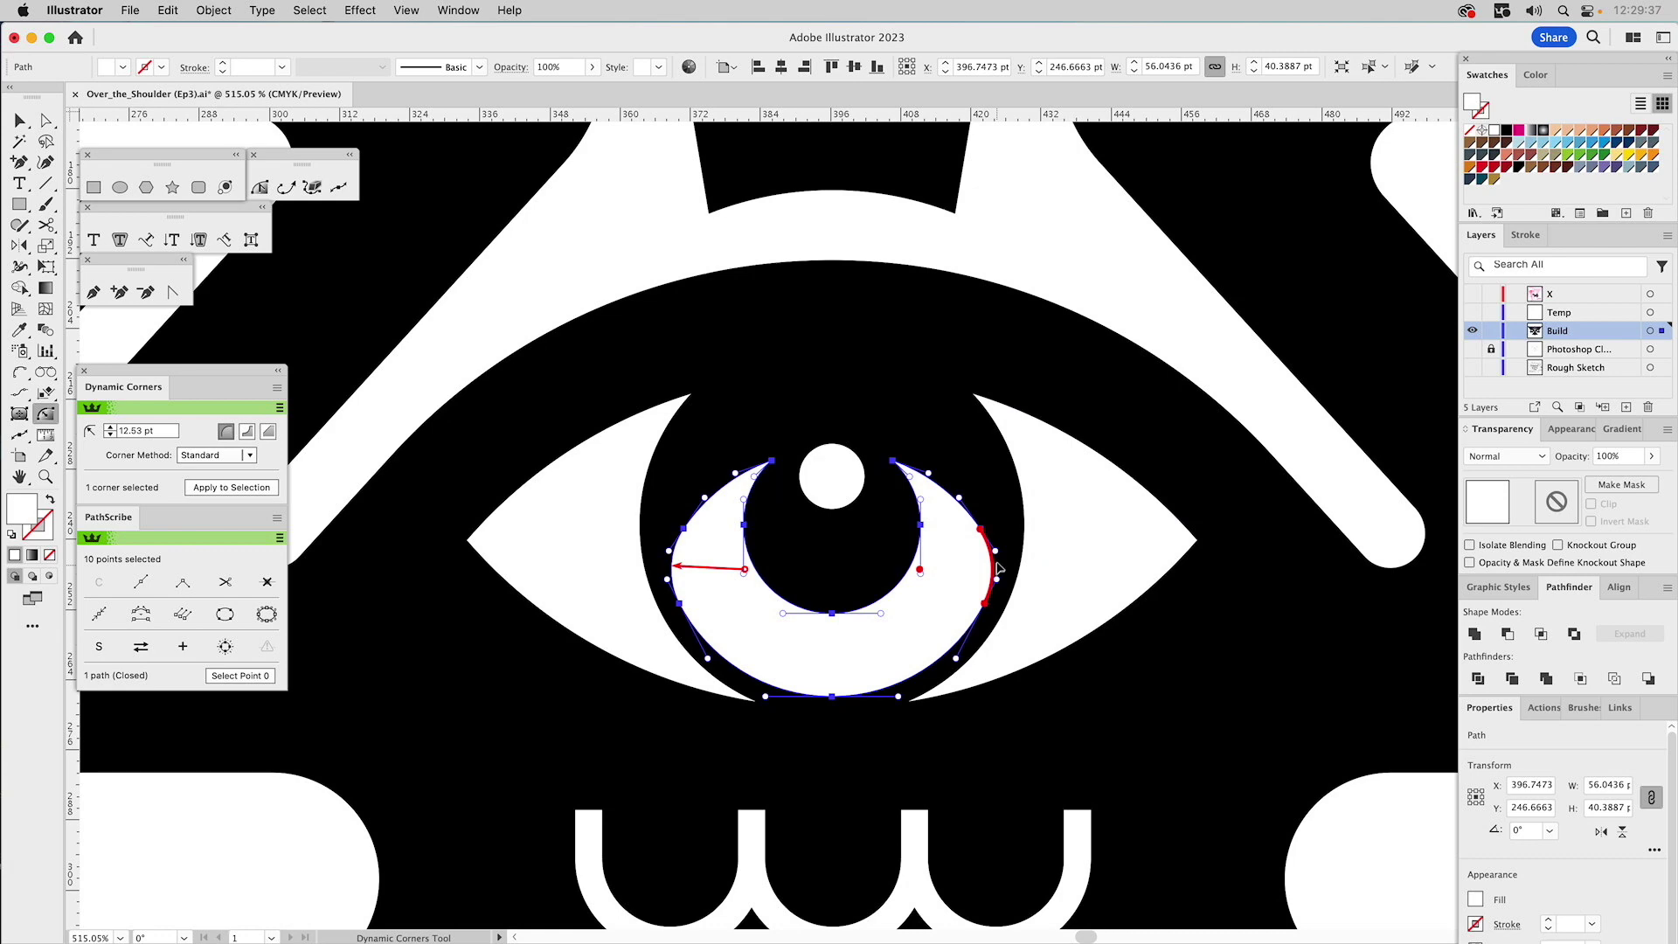
pyautogui.press('v')
pyautogui.click(1030, 222)
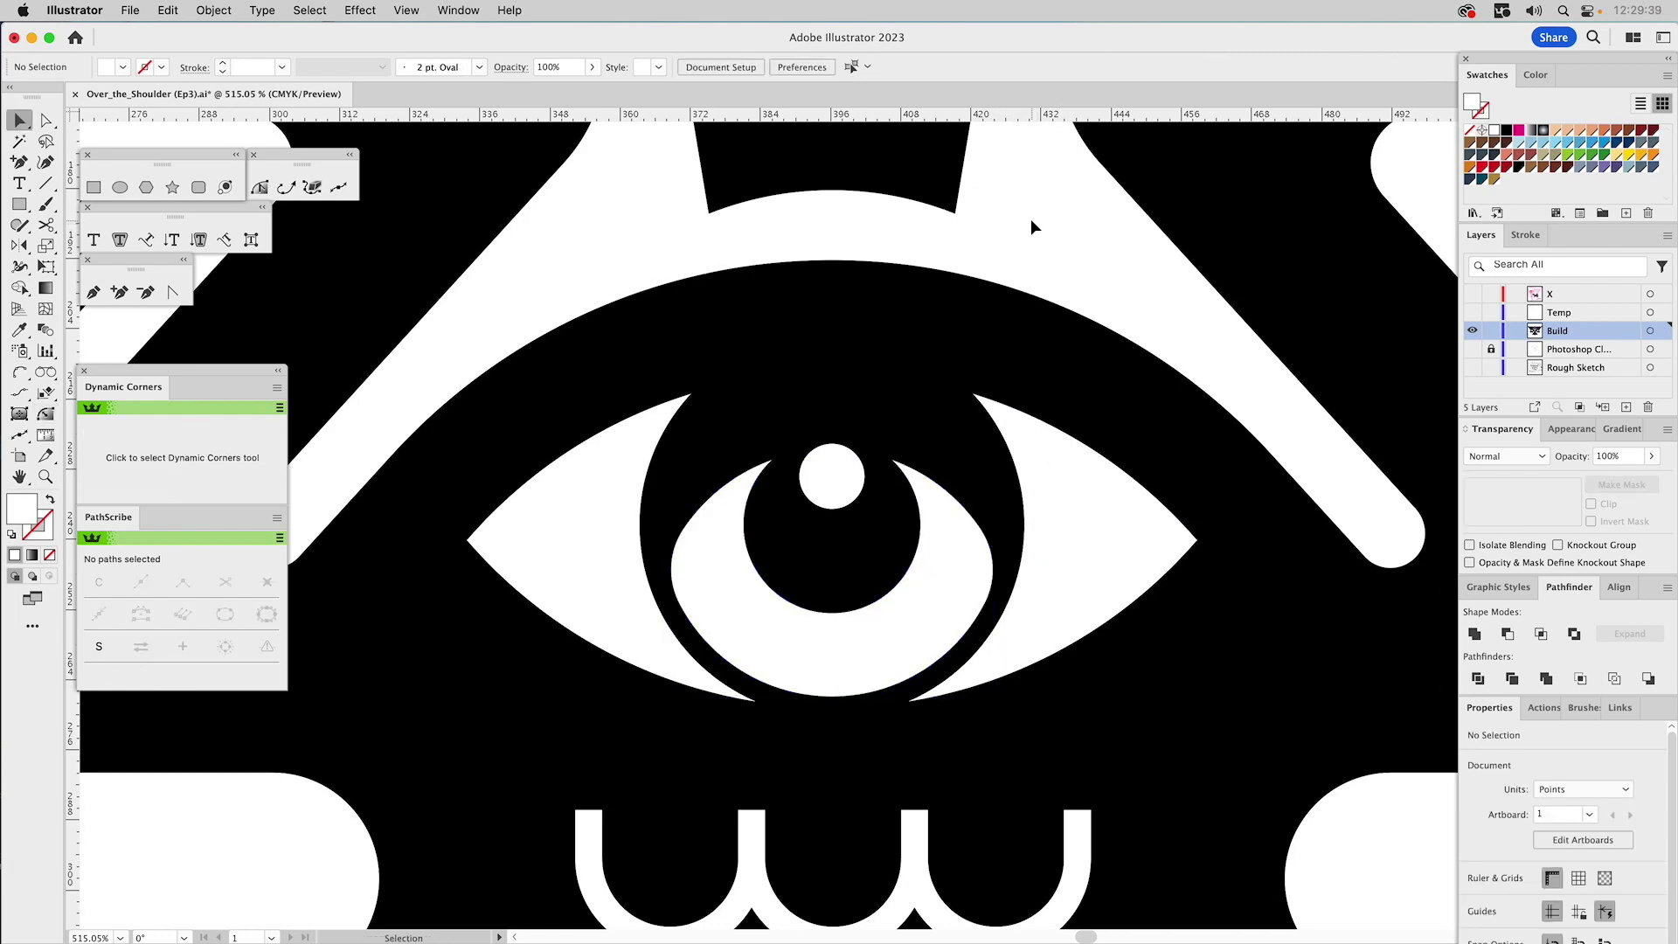
# - Round the two pointed upper tips of the white iris at about 0.47 pt using the True Radius corner method
pyautogui.click(45, 414)
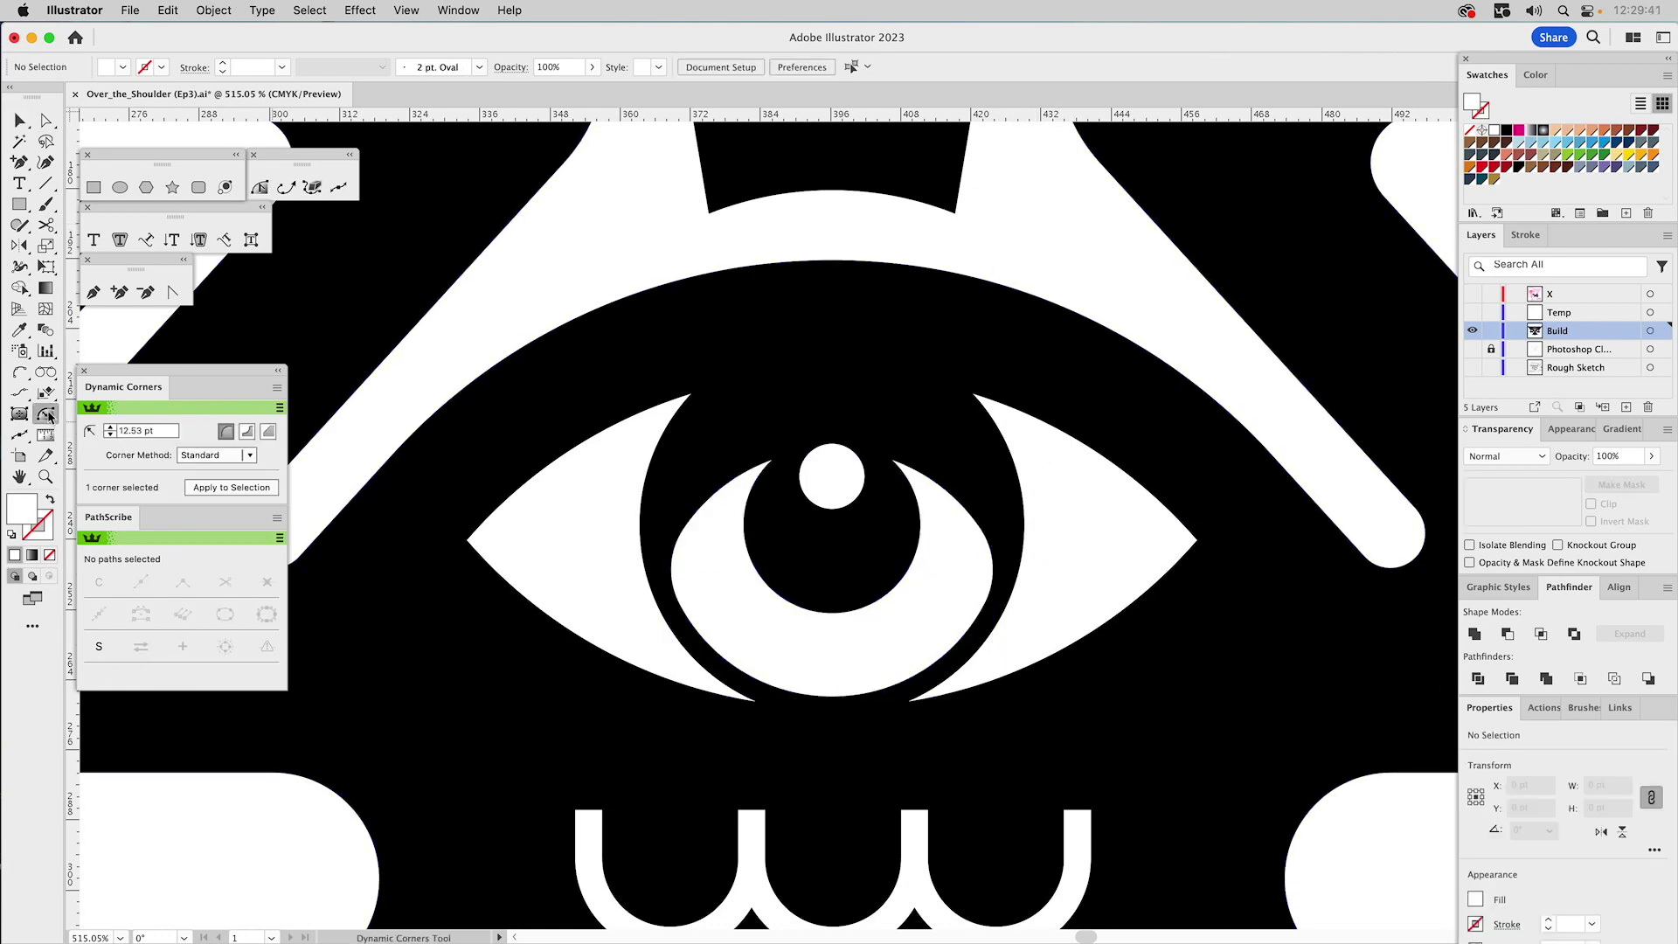
pyautogui.click(199, 455)
pyautogui.click(210, 473)
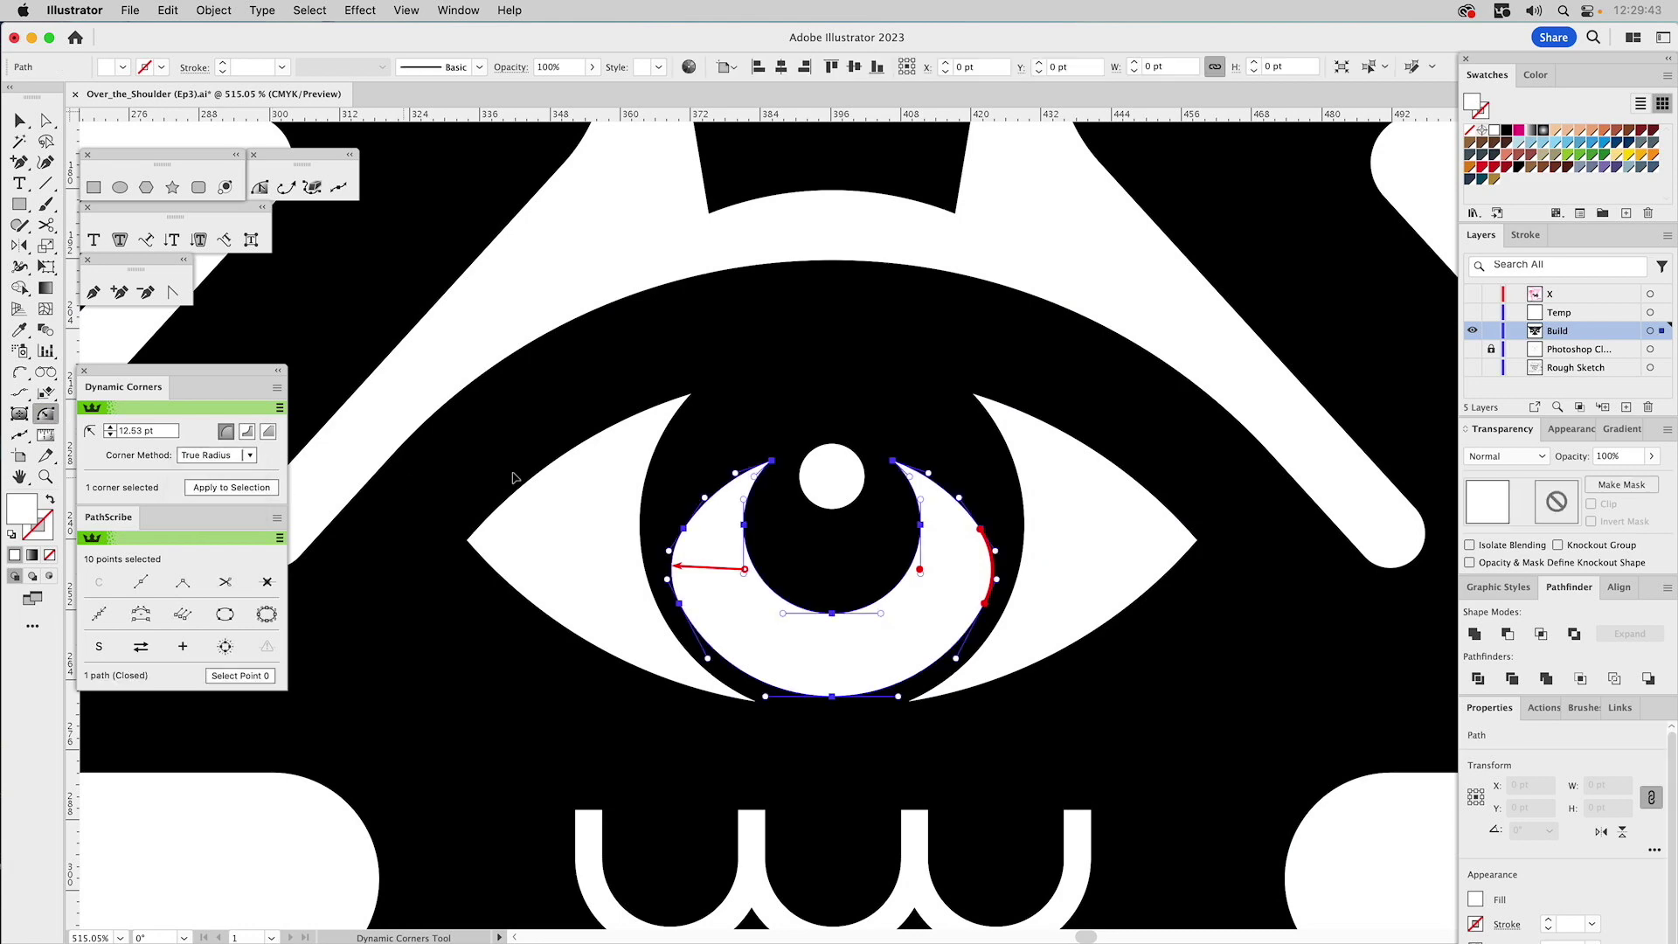
pyautogui.moveTo(772, 467); pyautogui.dragTo(774, 482)
pyautogui.click(894, 462)
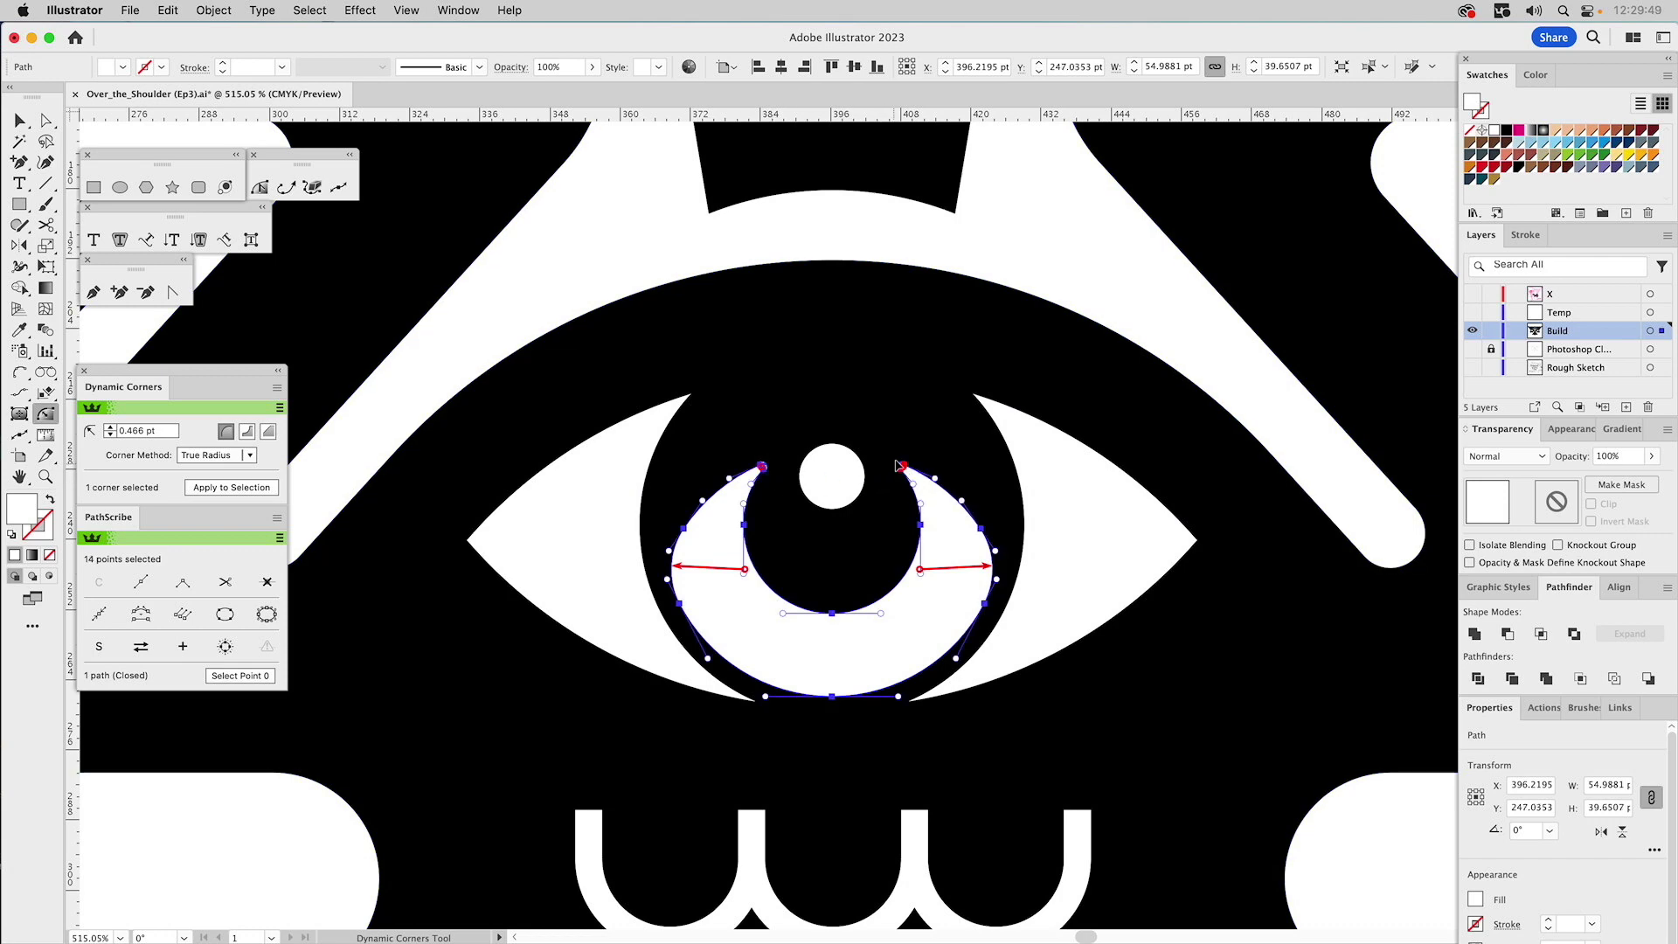
pyautogui.press('v')
pyautogui.click(1039, 249)
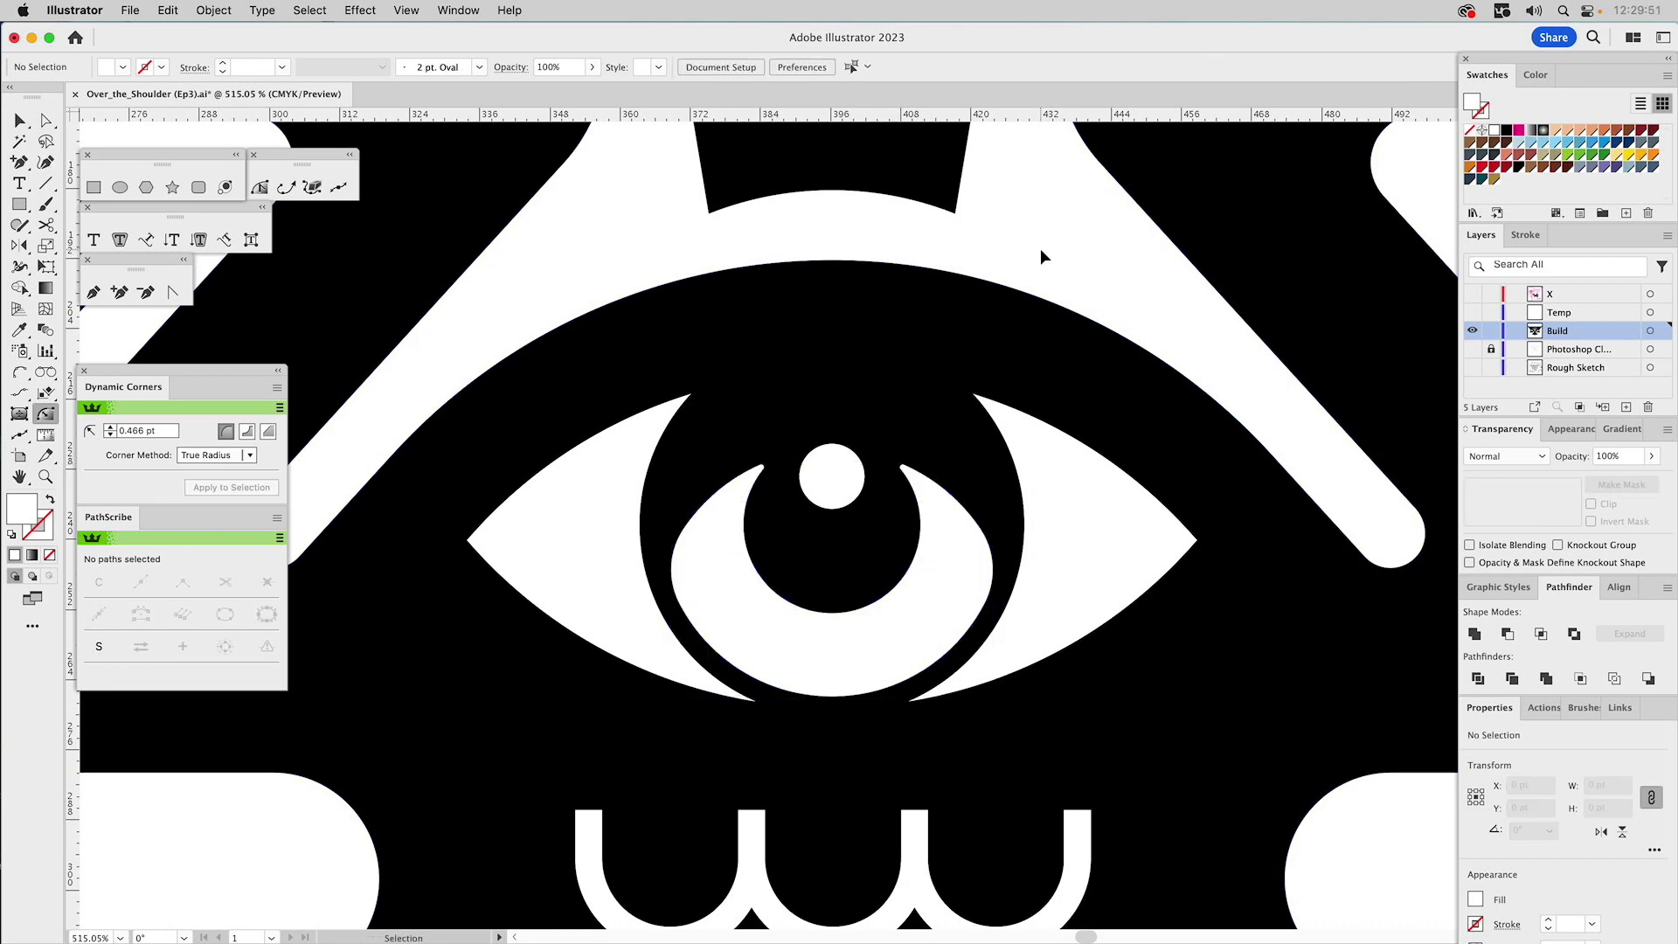
# - Round the inner tips of the two white eye shapes beside the iris at about 0.47 pt True Radius with Dynamic Corners
pyautogui.moveTo(809, 680)
pyautogui.click(752, 699)
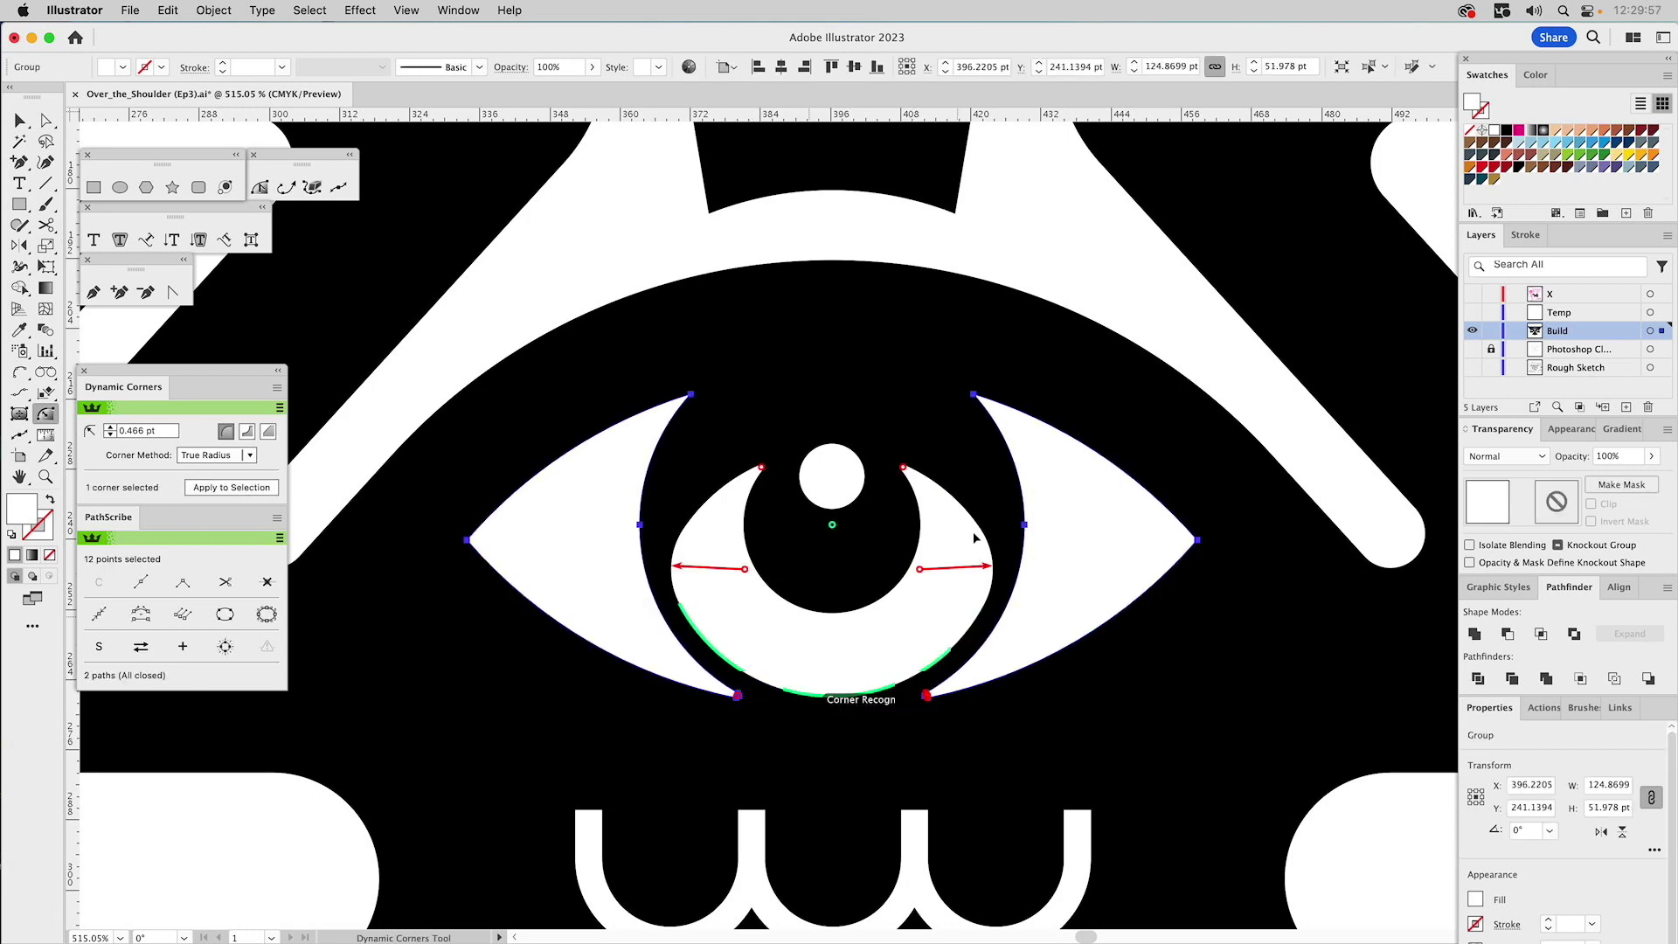
pyautogui.keyDown('shift'); pyautogui.click(980, 400); pyautogui.keyUp('shift')
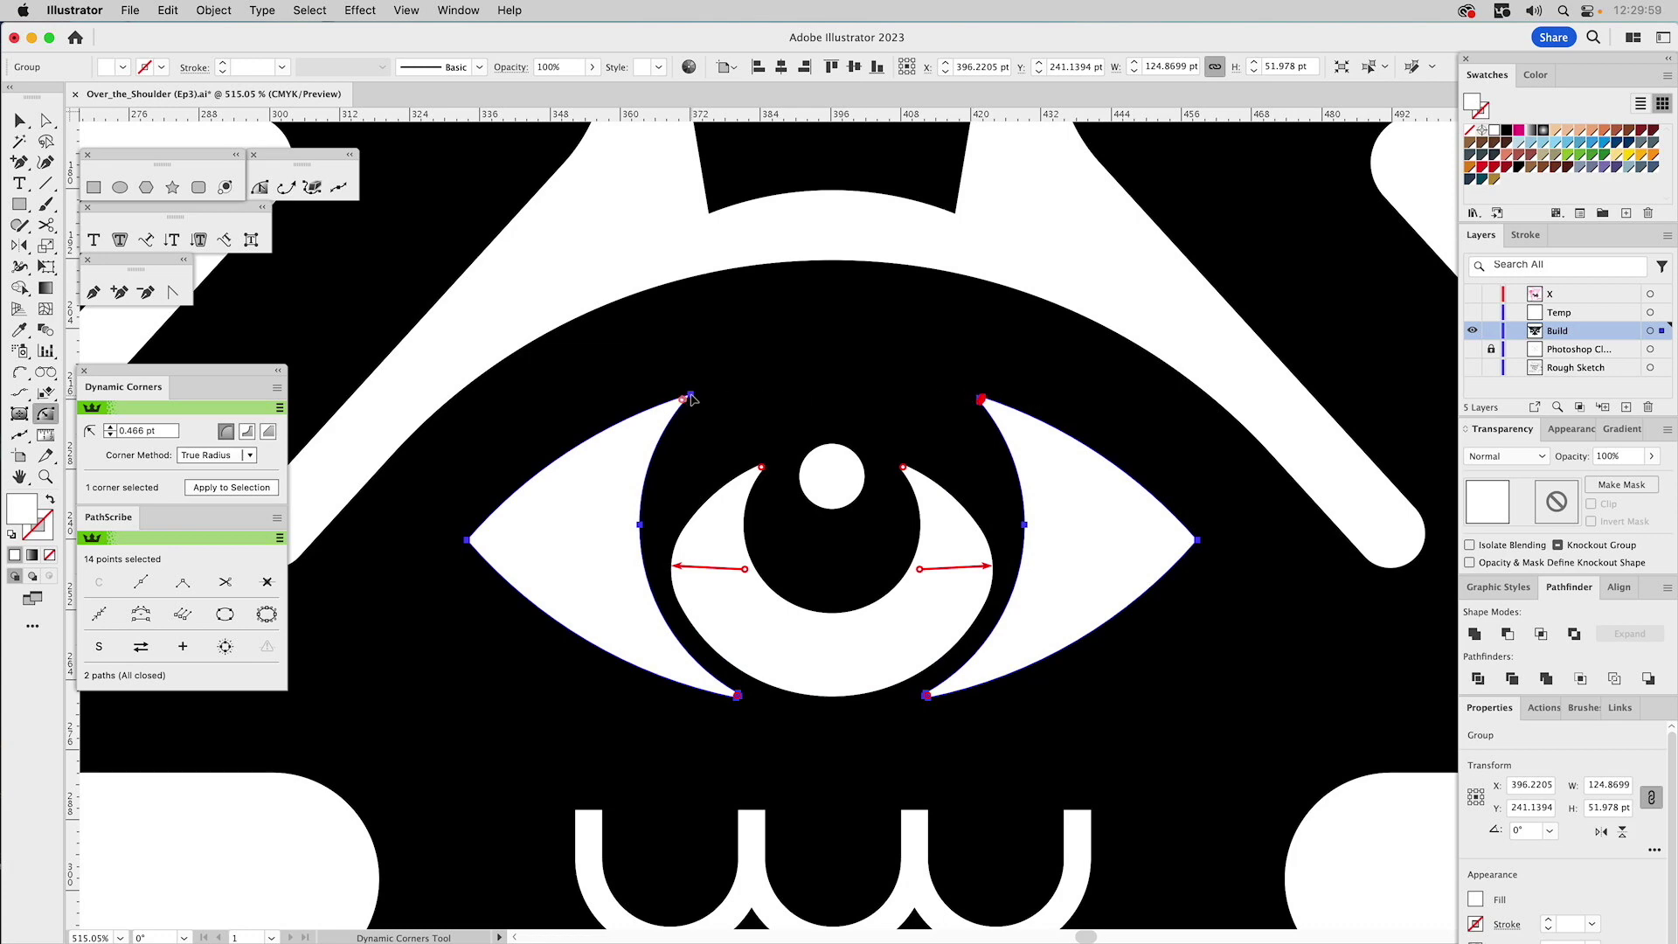
# - Round the outer side corners of both white eye shapes at about 1.8 pt using the True Radius corner method
pyautogui.keyDown('shift'); pyautogui.click(469, 540); pyautogui.keyUp('shift')
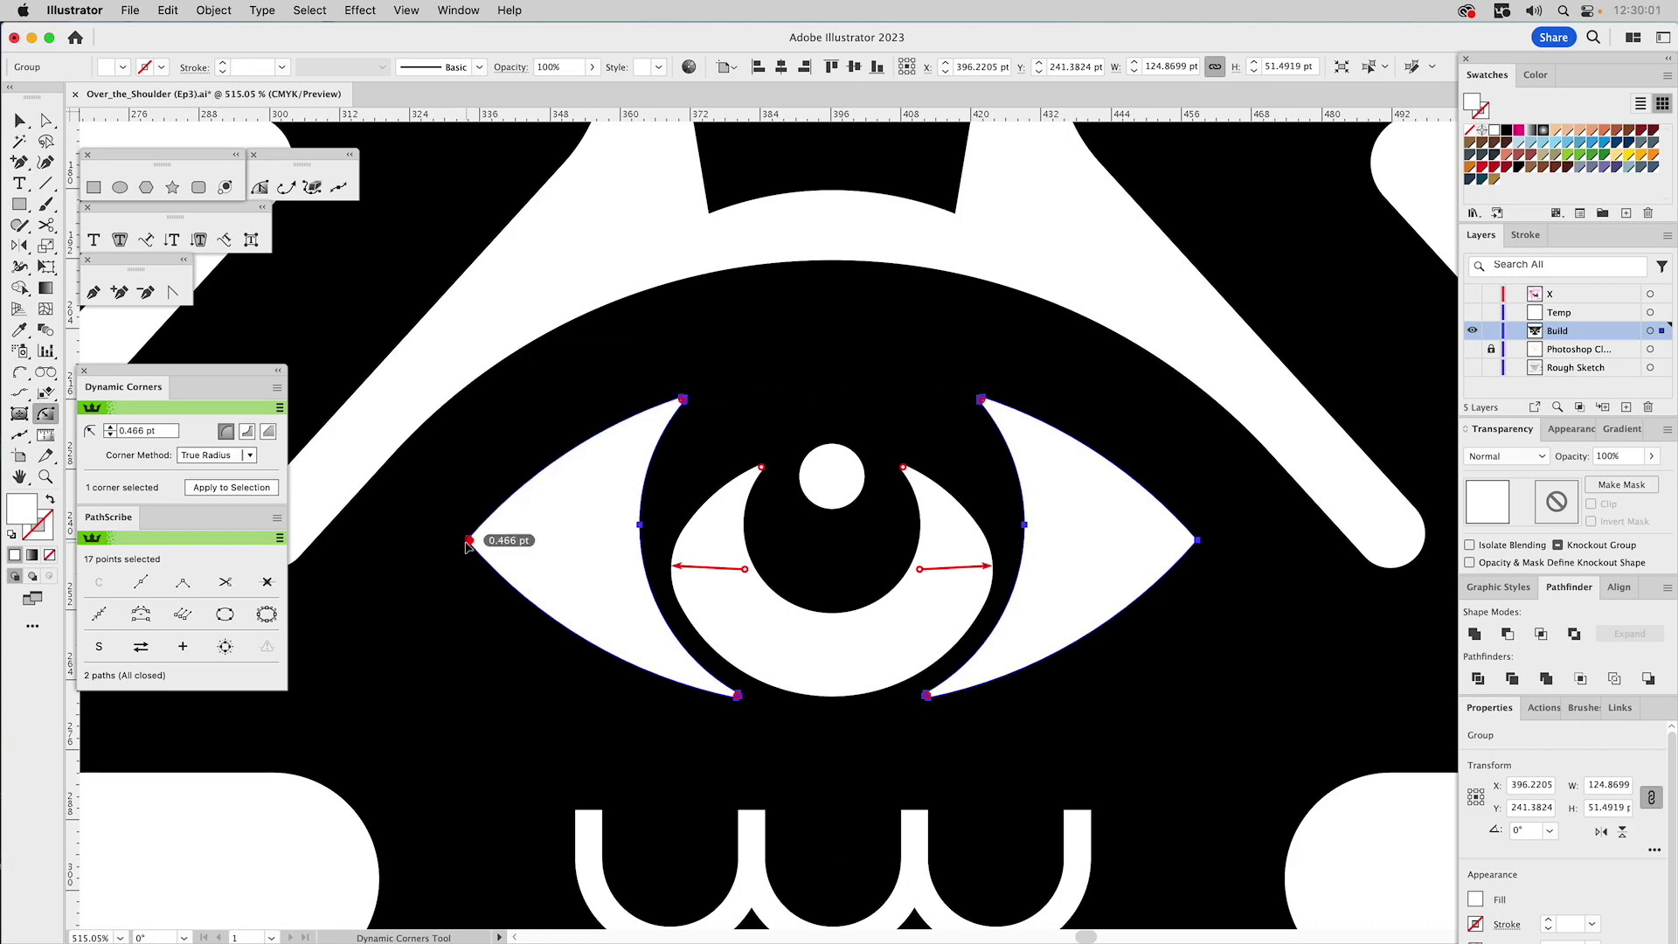
pyautogui.press('super+z')
pyautogui.keyDown('shift'); pyautogui.click(1195, 542); pyautogui.keyUp('shift')
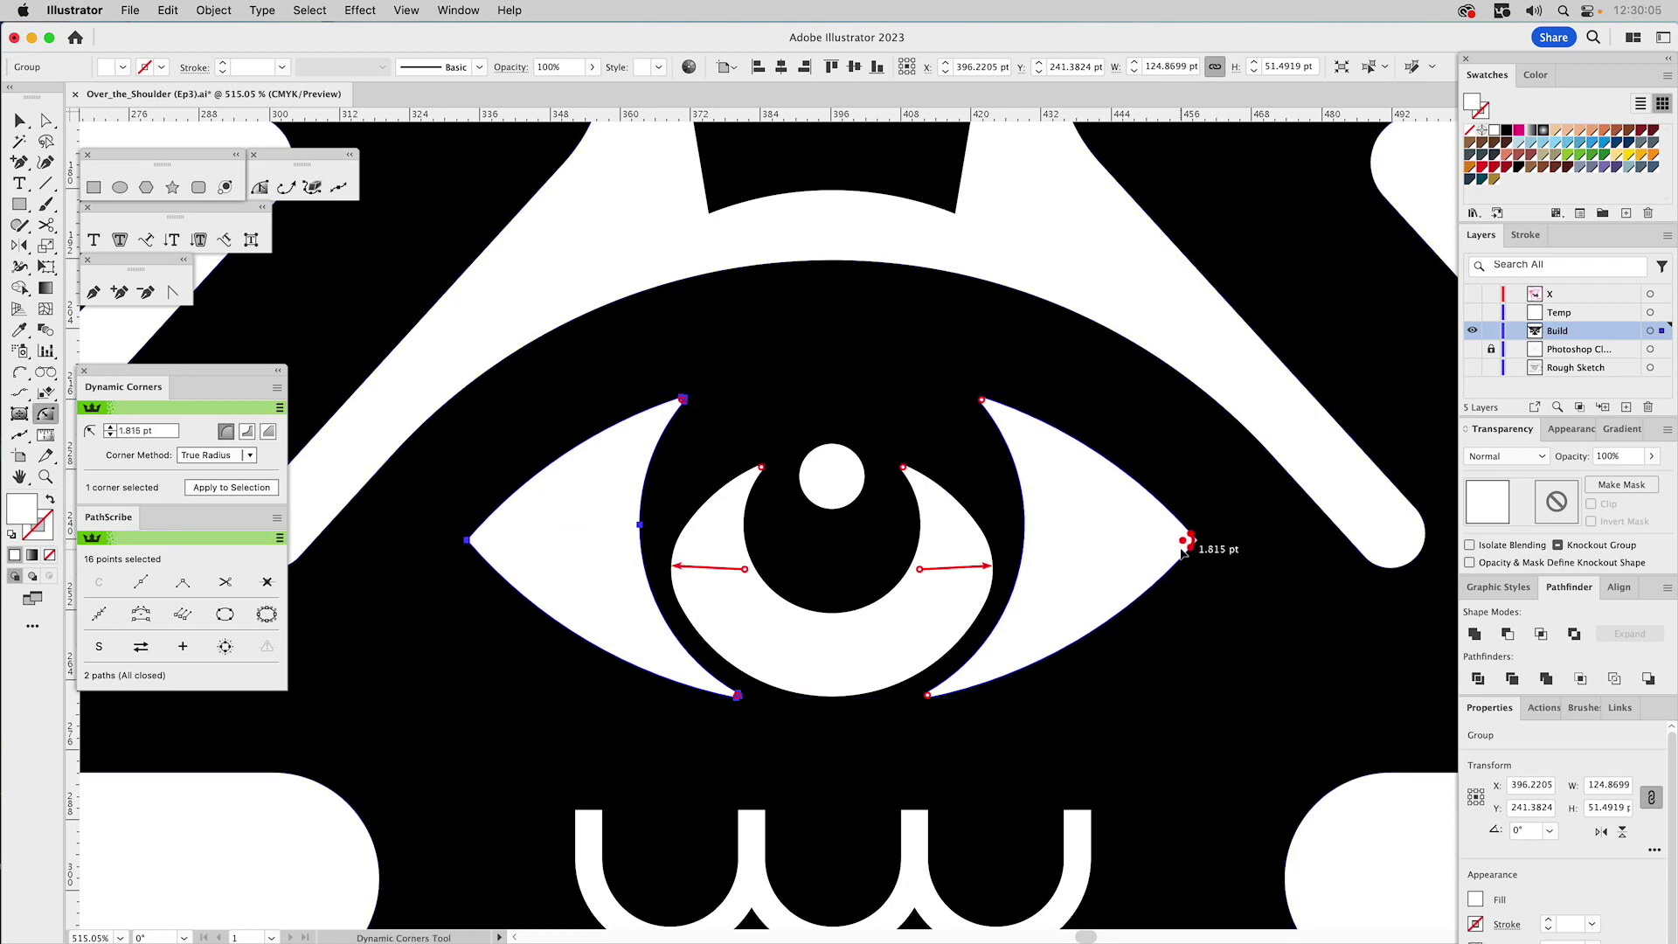
pyautogui.moveTo(469, 542)
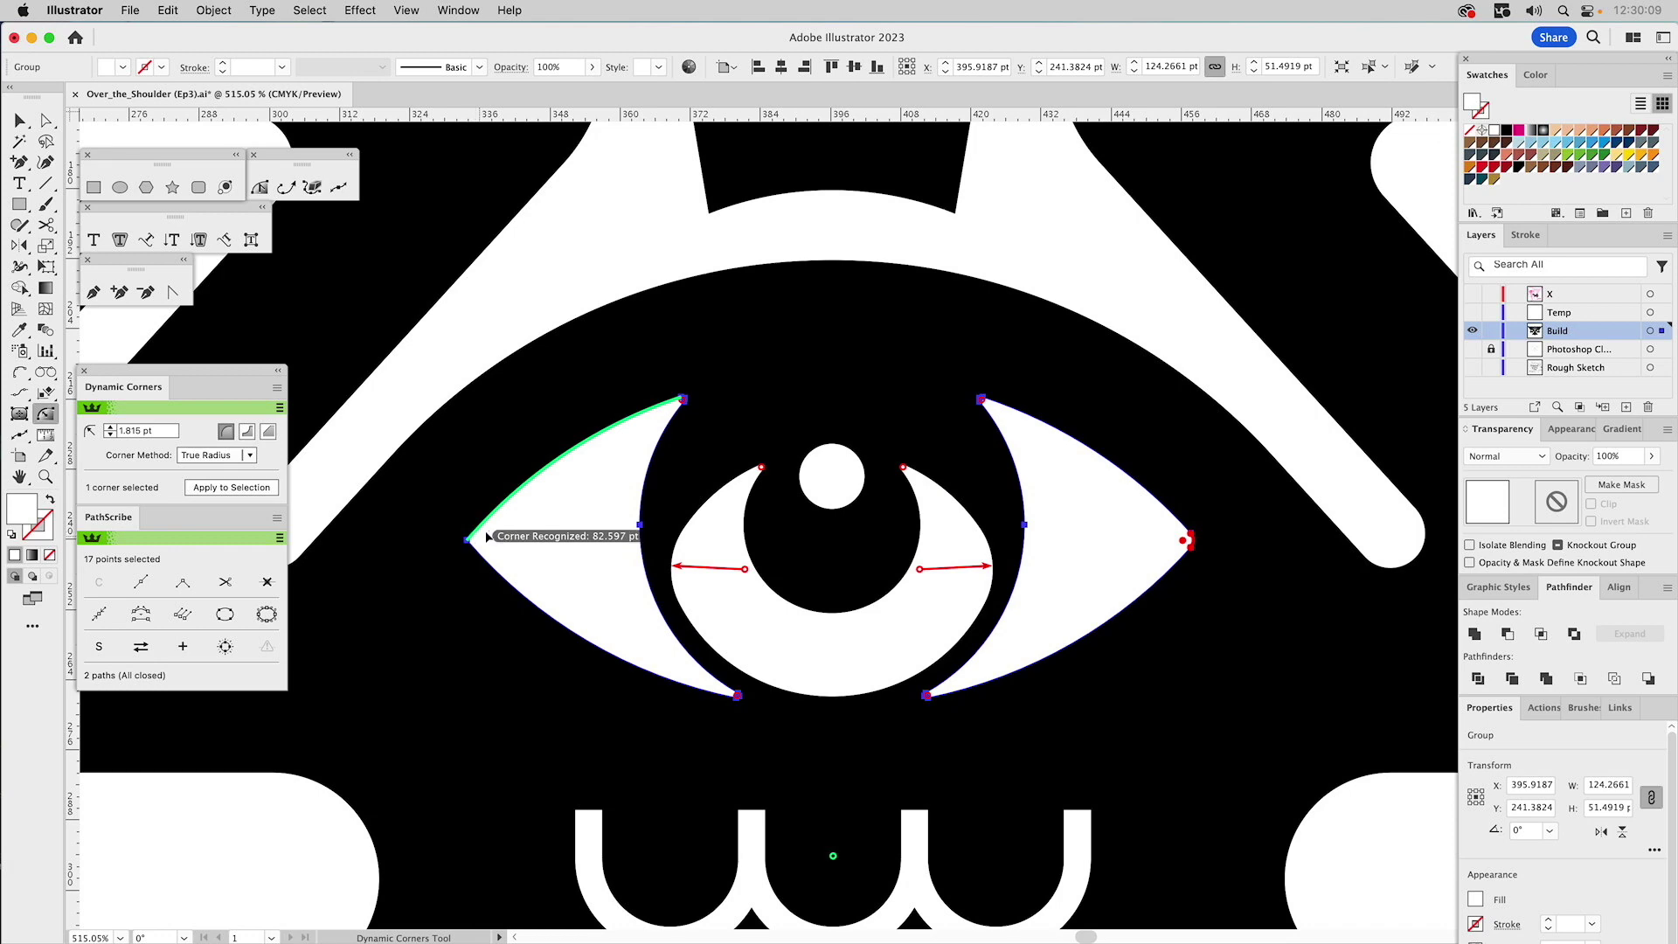
pyautogui.keyDown('shift'); pyautogui.click(469, 541); pyautogui.keyUp('shift')
# - Round the eight square top corners of the white scale pattern below the eye at about 0.47 pt True Radius
pyautogui.moveTo(814, 664); pyautogui.dragTo(862, 282)
pyautogui.keyDown('shift'); pyautogui.click(609, 457); pyautogui.keyUp('shift')
pyautogui.keyDown('shift'); pyautogui.click(631, 455); pyautogui.keyUp('shift')
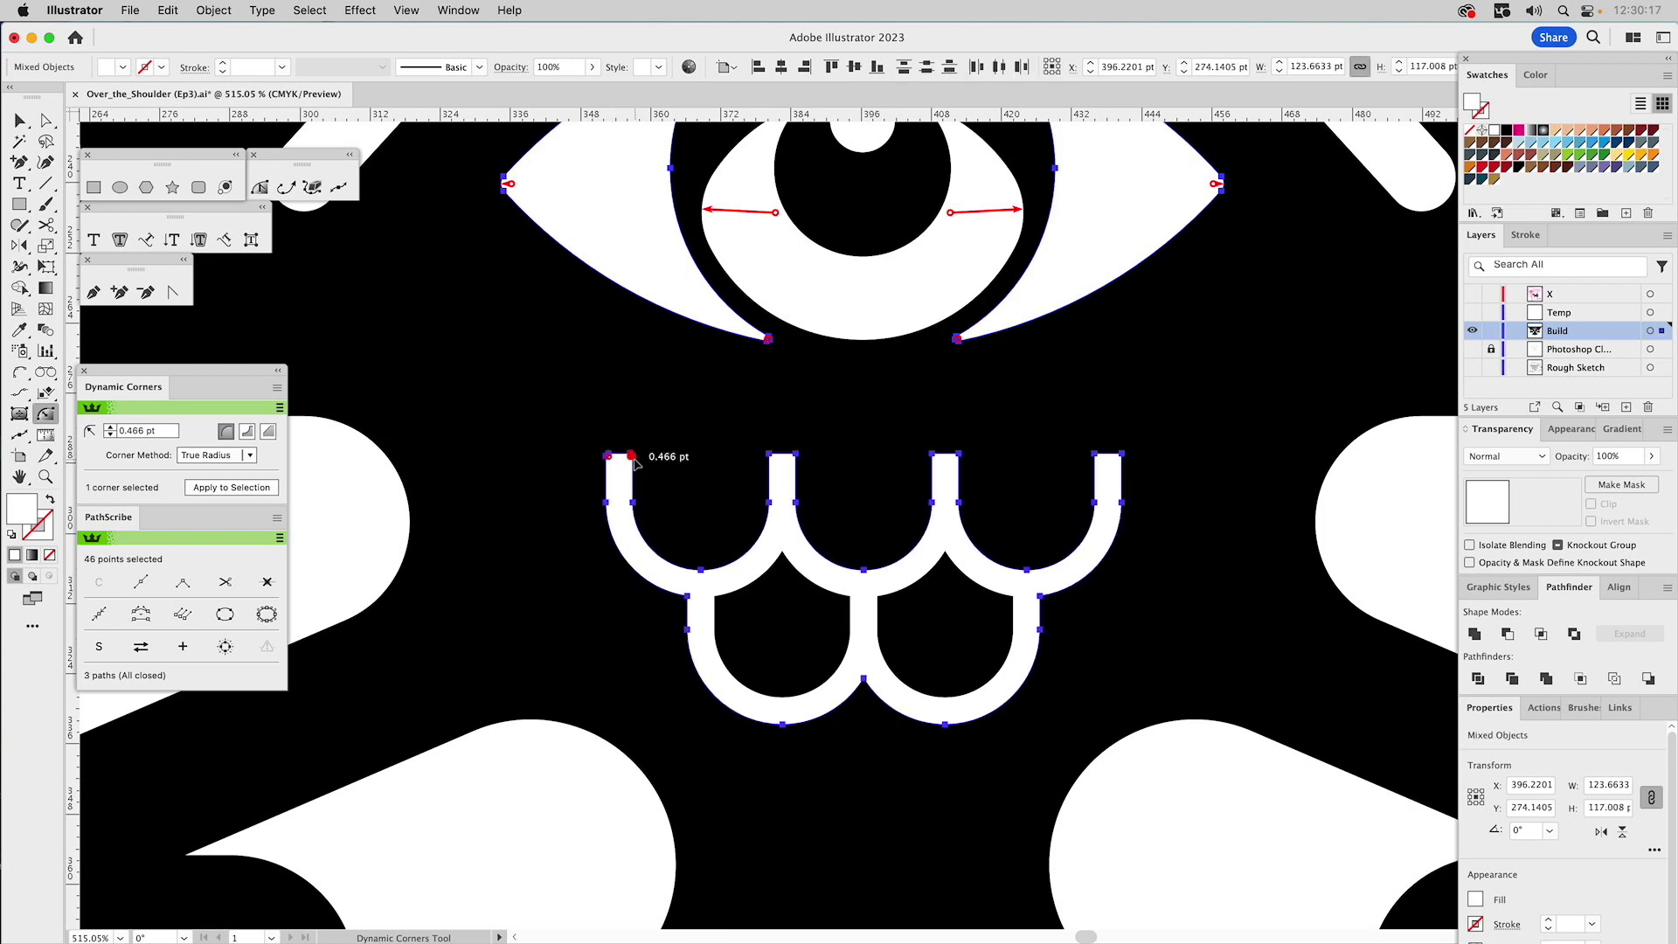
pyautogui.keyDown('shift'); pyautogui.click(771, 455); pyautogui.keyUp('shift')
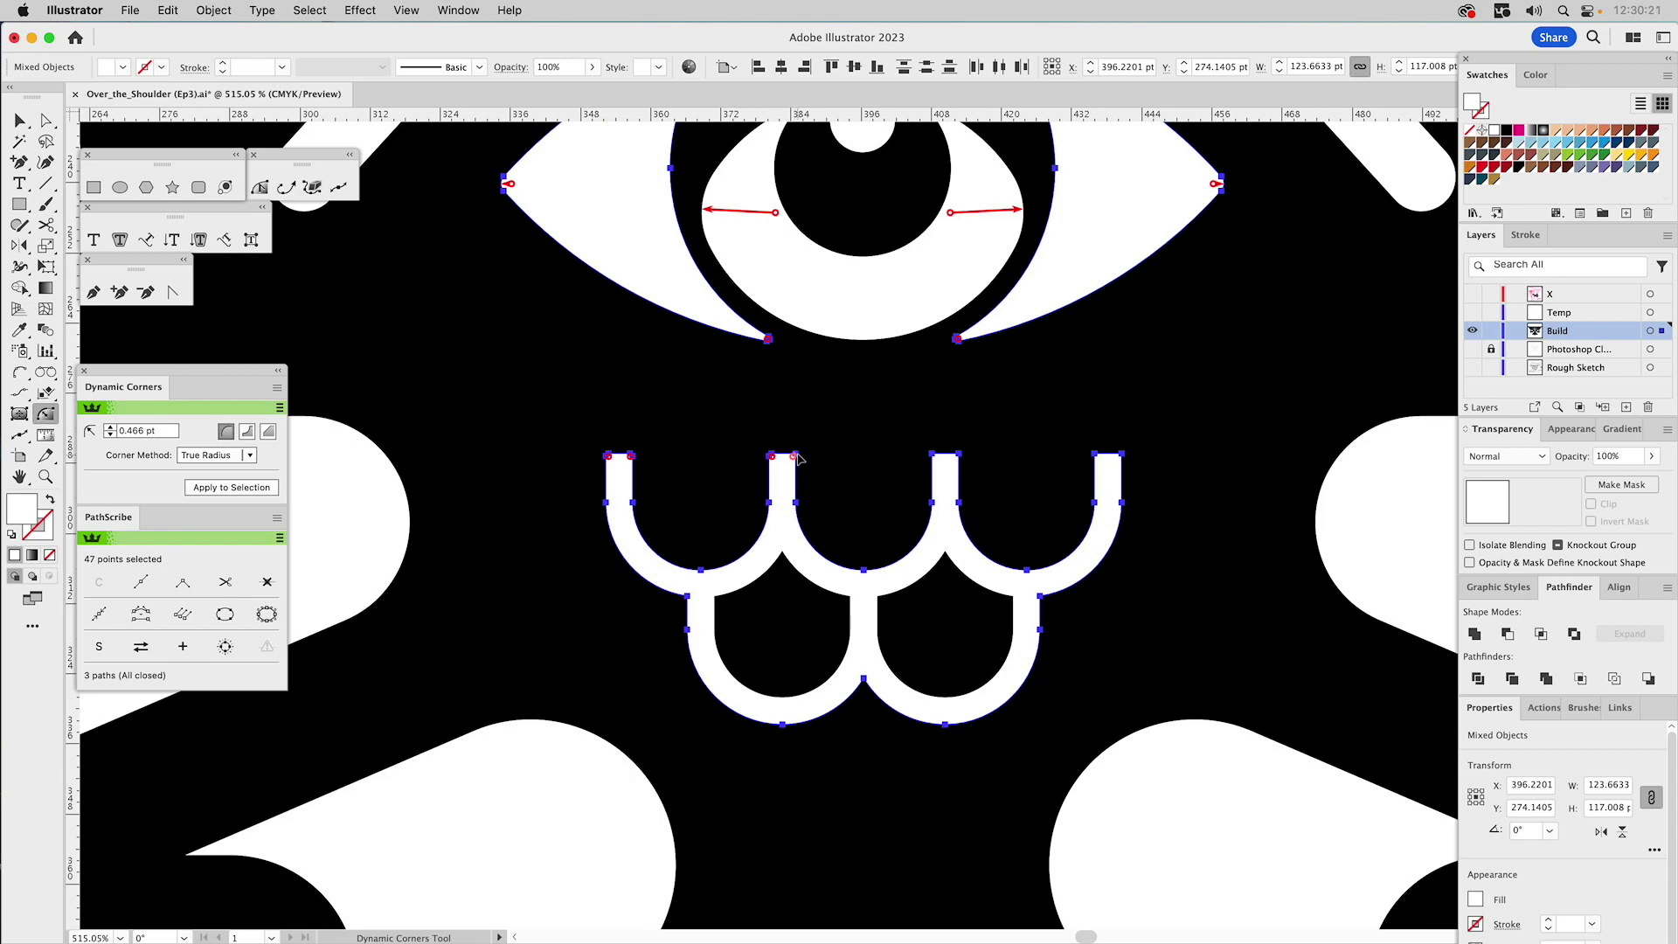
pyautogui.keyDown('shift'); pyautogui.click(934, 455); pyautogui.keyUp('shift')
pyautogui.keyDown('shift'); pyautogui.click(1096, 456); pyautogui.keyUp('shift')
pyautogui.keyDown('shift'); pyautogui.click(1120, 456); pyautogui.keyUp('shift')
pyautogui.press('v')
pyautogui.click(1066, 436)
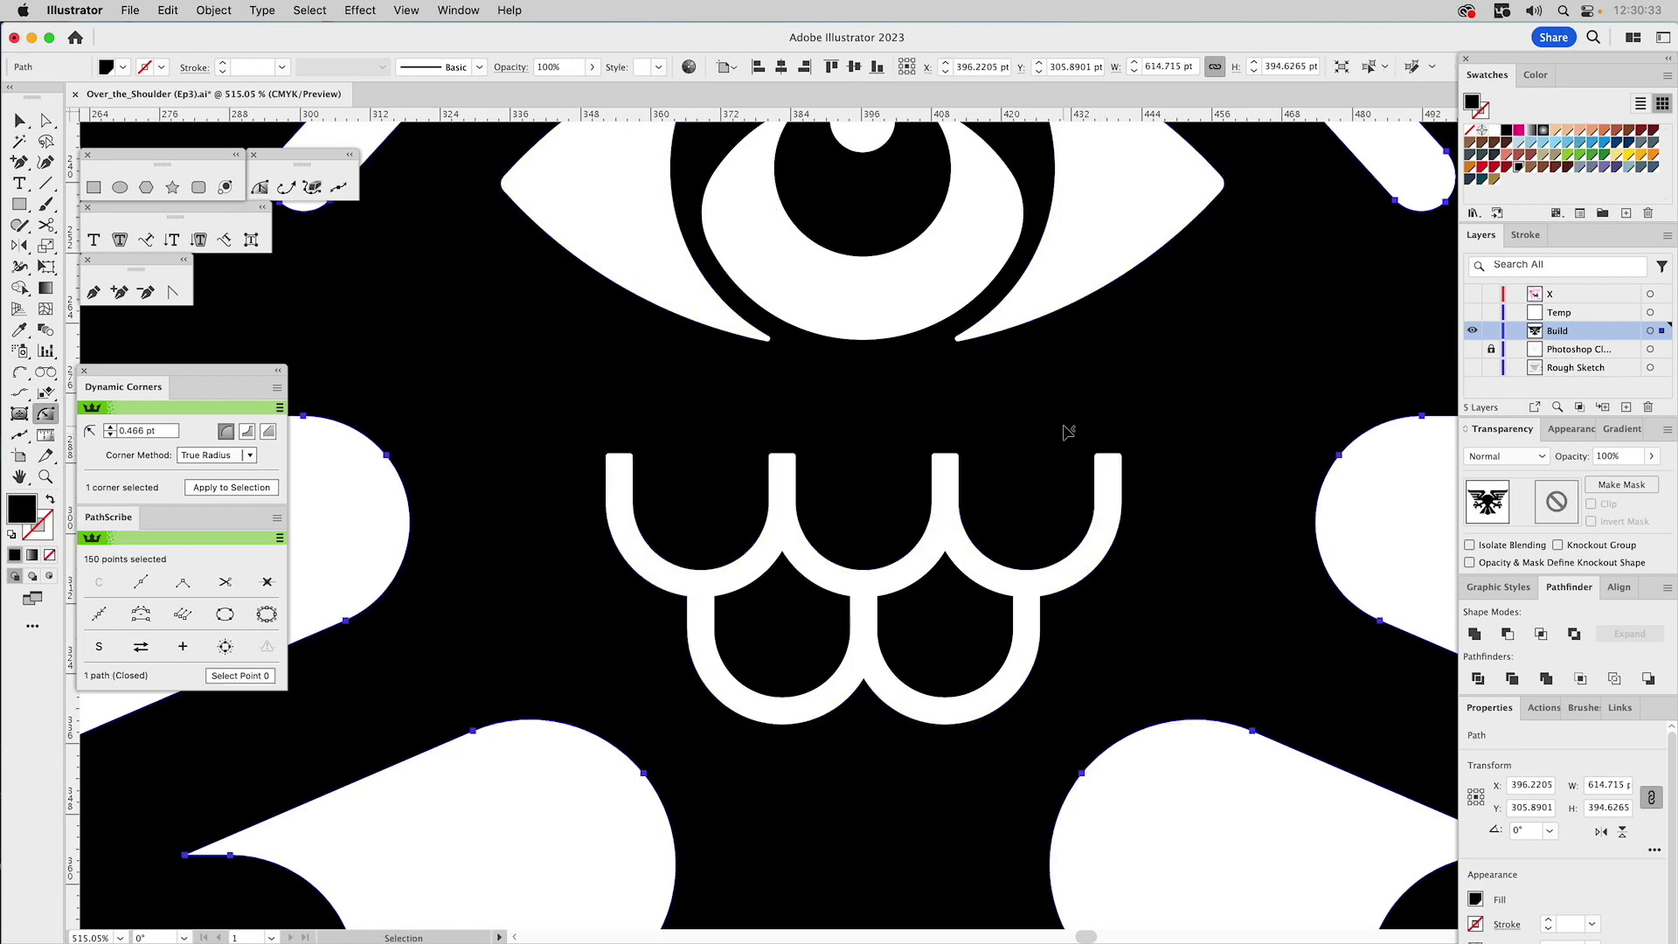
pyautogui.press('super+0')
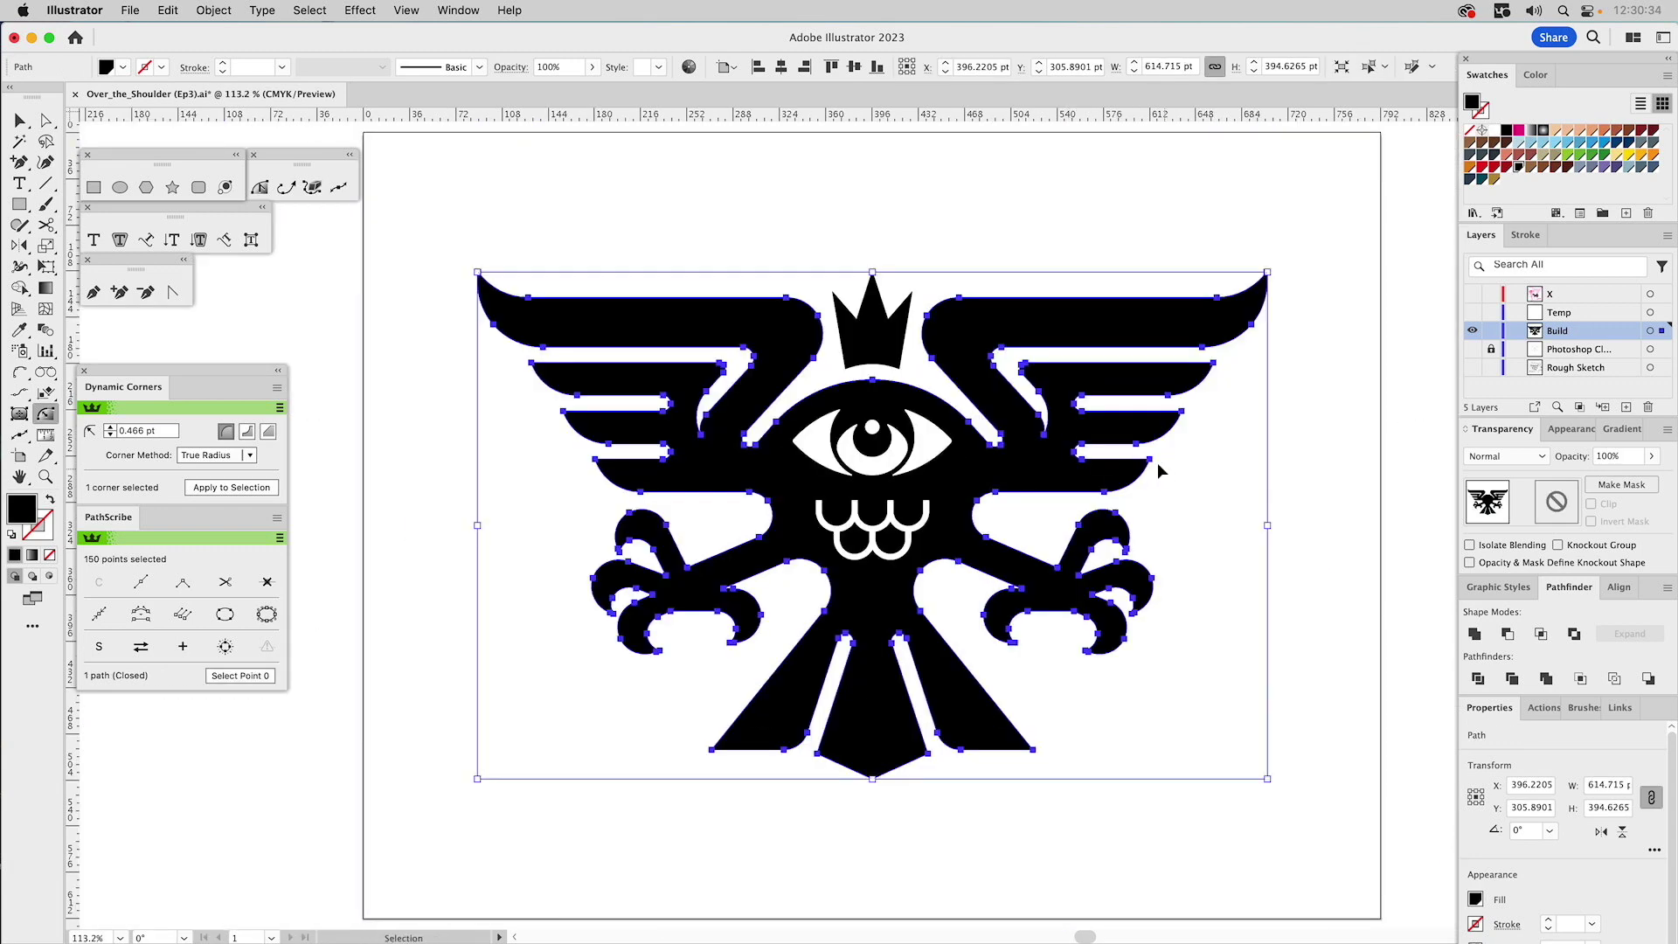
pyautogui.click(1230, 502)
pyautogui.hotkey('shift', 'c')
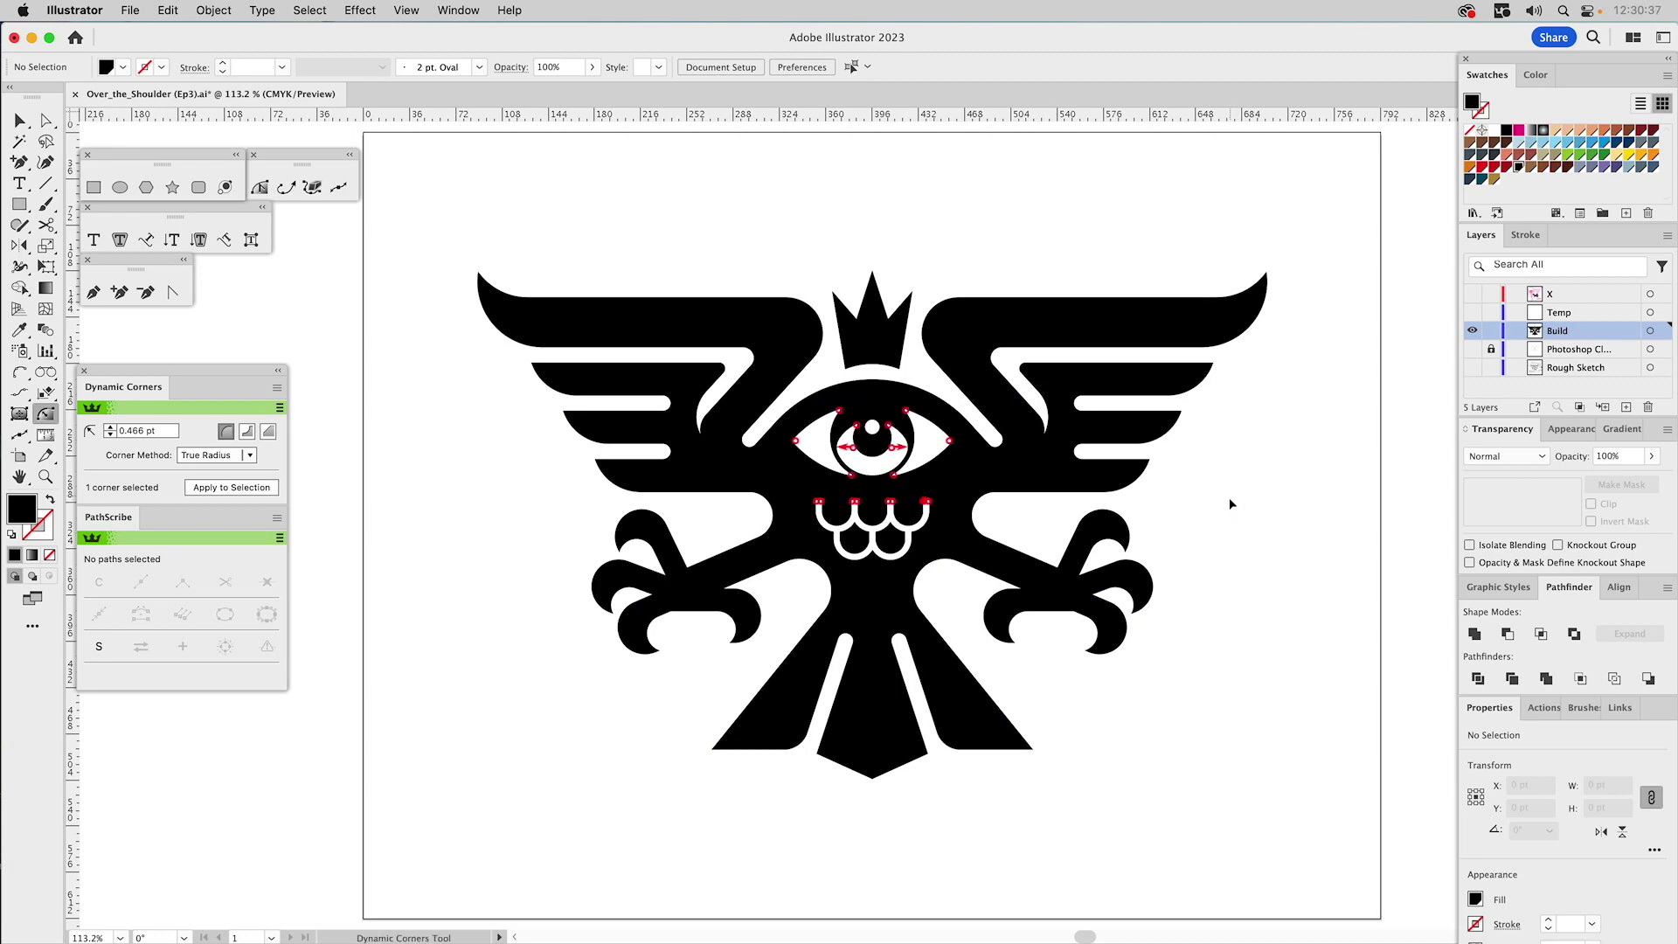
pyautogui.press('v')
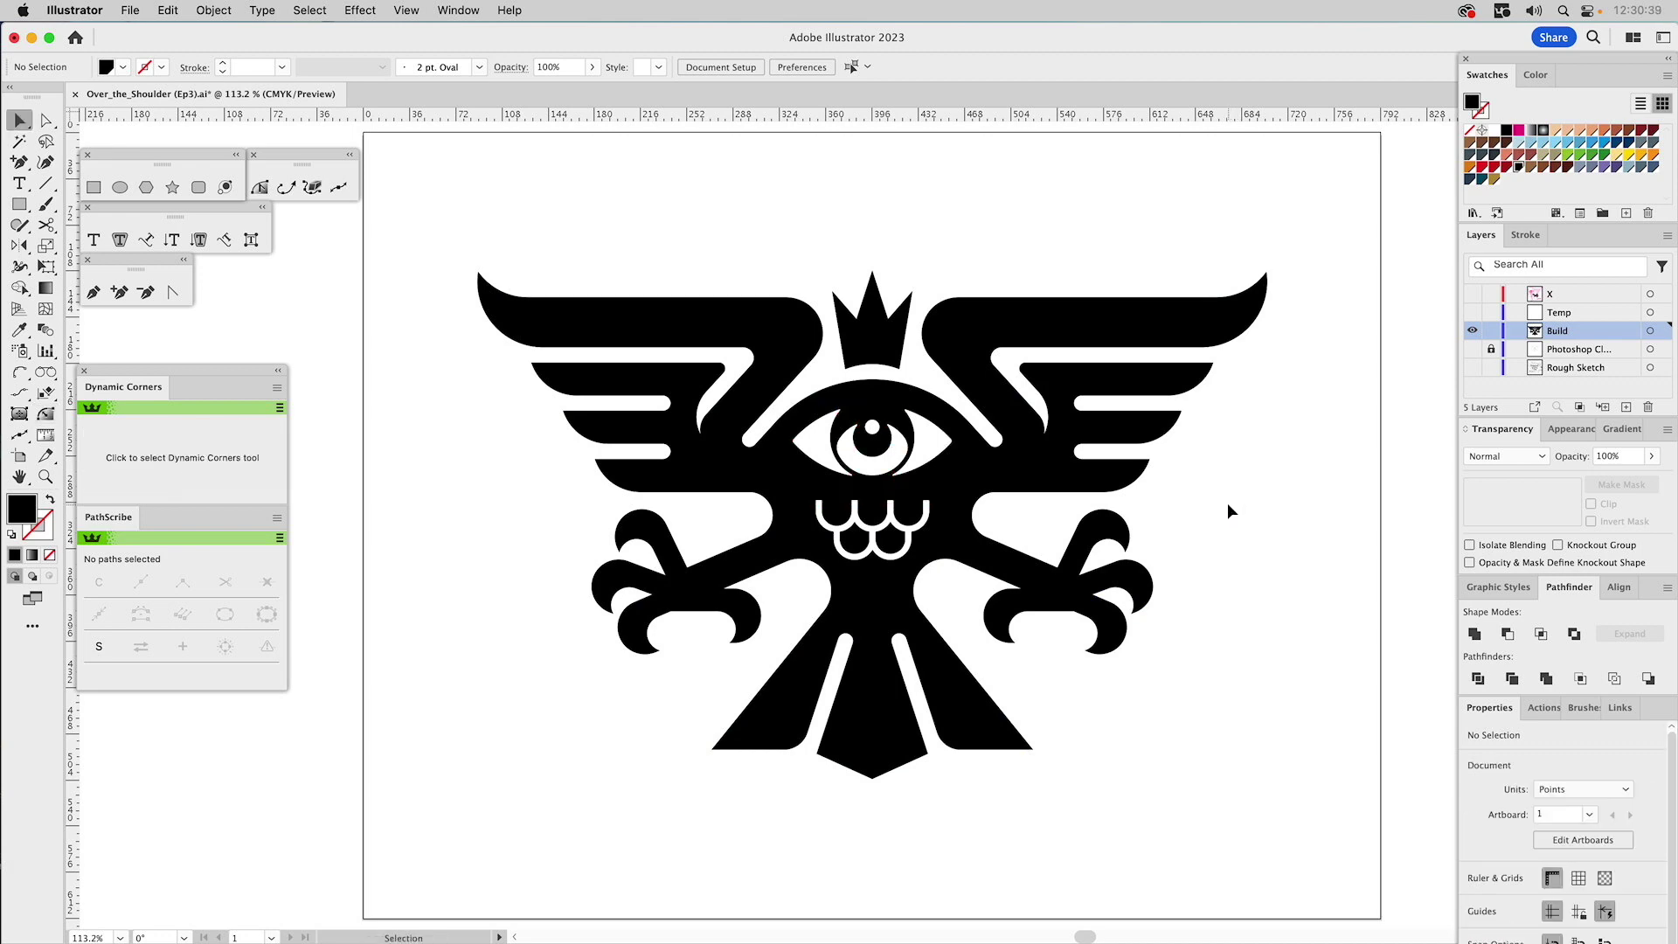
# - Draw a circle about 57.4 pt wide over the eye and apply the unfilled magenta 0.5 pt outline graphic style
pyautogui.click(46, 477)
pyautogui.moveTo(754, 344); pyautogui.dragTo(1040, 599)
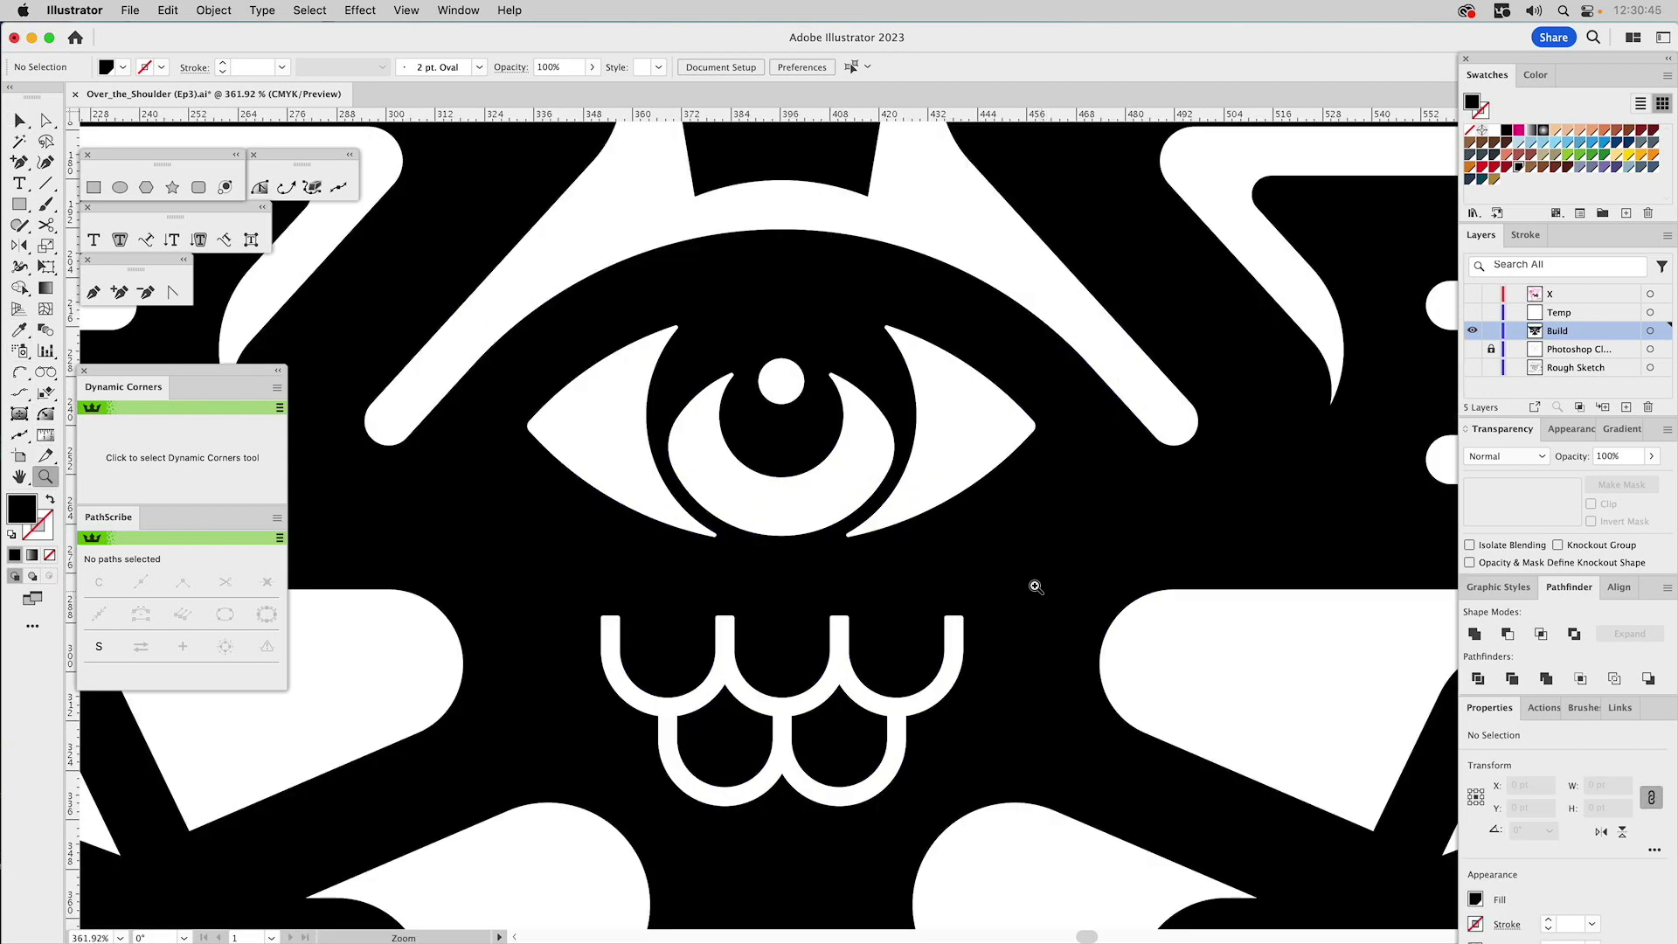
pyautogui.click(119, 189)
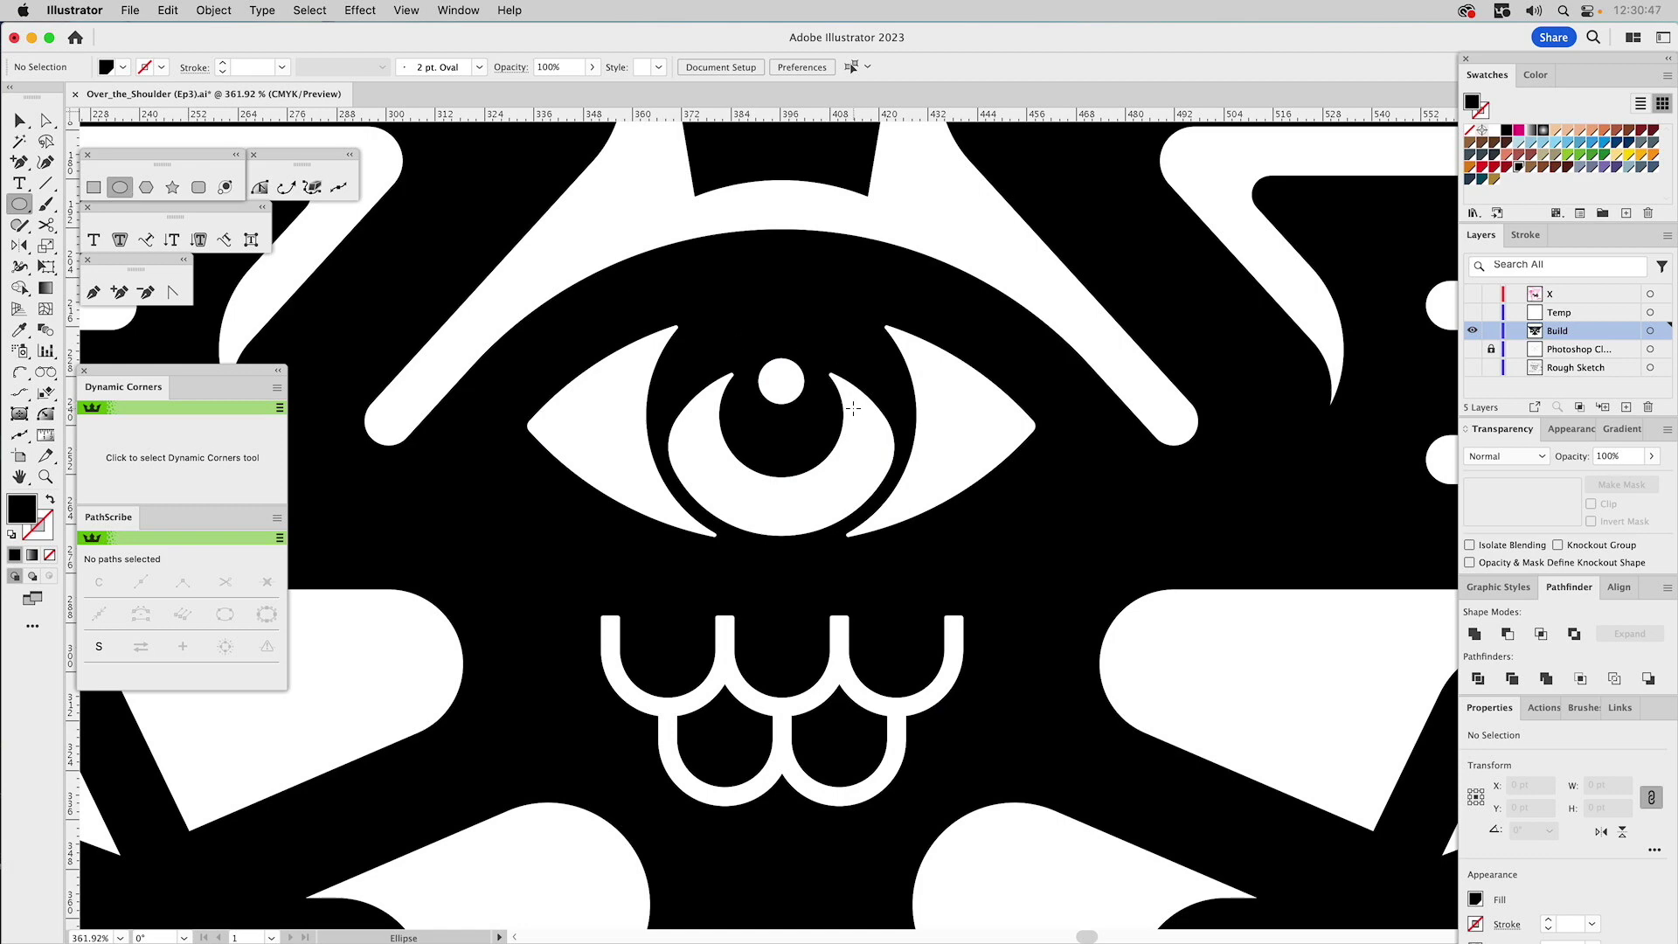
pyautogui.moveTo(852, 408)
pyautogui.mouseDown()
pyautogui.moveTo(961, 472)
pyautogui.moveTo(970, 524)
pyautogui.mouseUp()
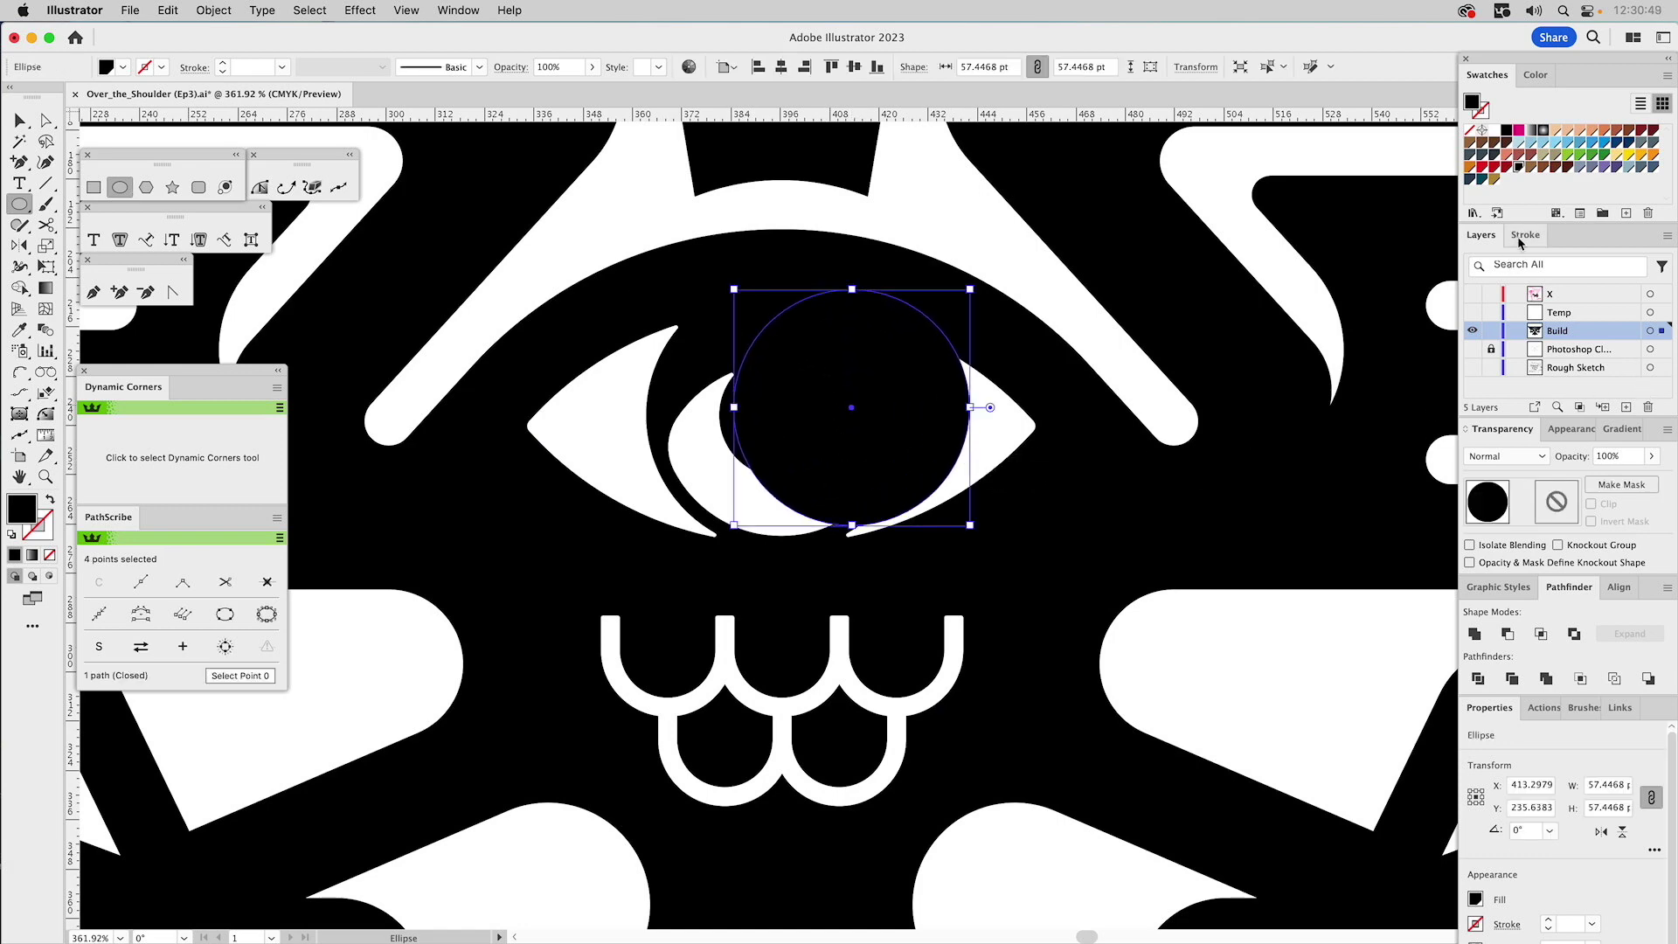
pyautogui.click(1516, 591)
pyautogui.click(1565, 620)
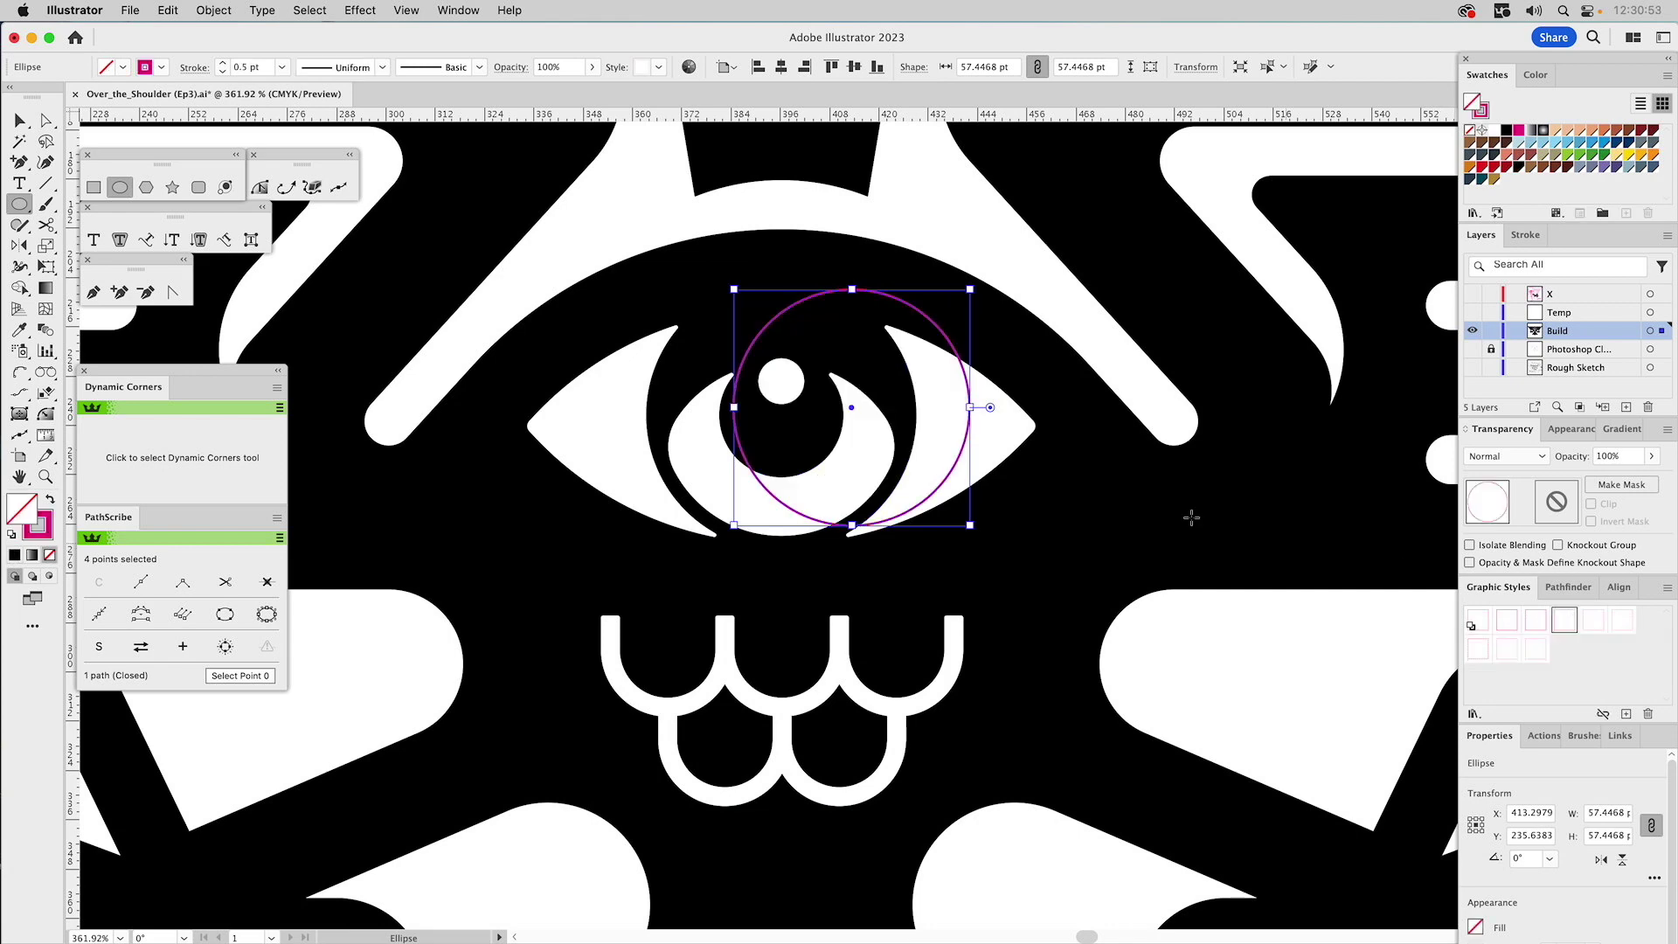
# - Center the magenta circle on the iris and scale it proportionally from its center to about 68.6 pt wide
pyautogui.press('a')
pyautogui.moveTo(736, 412); pyautogui.dragTo(646, 422)
pyautogui.press('v')
pyautogui.moveTo(884, 415); pyautogui.dragTo(924, 424)
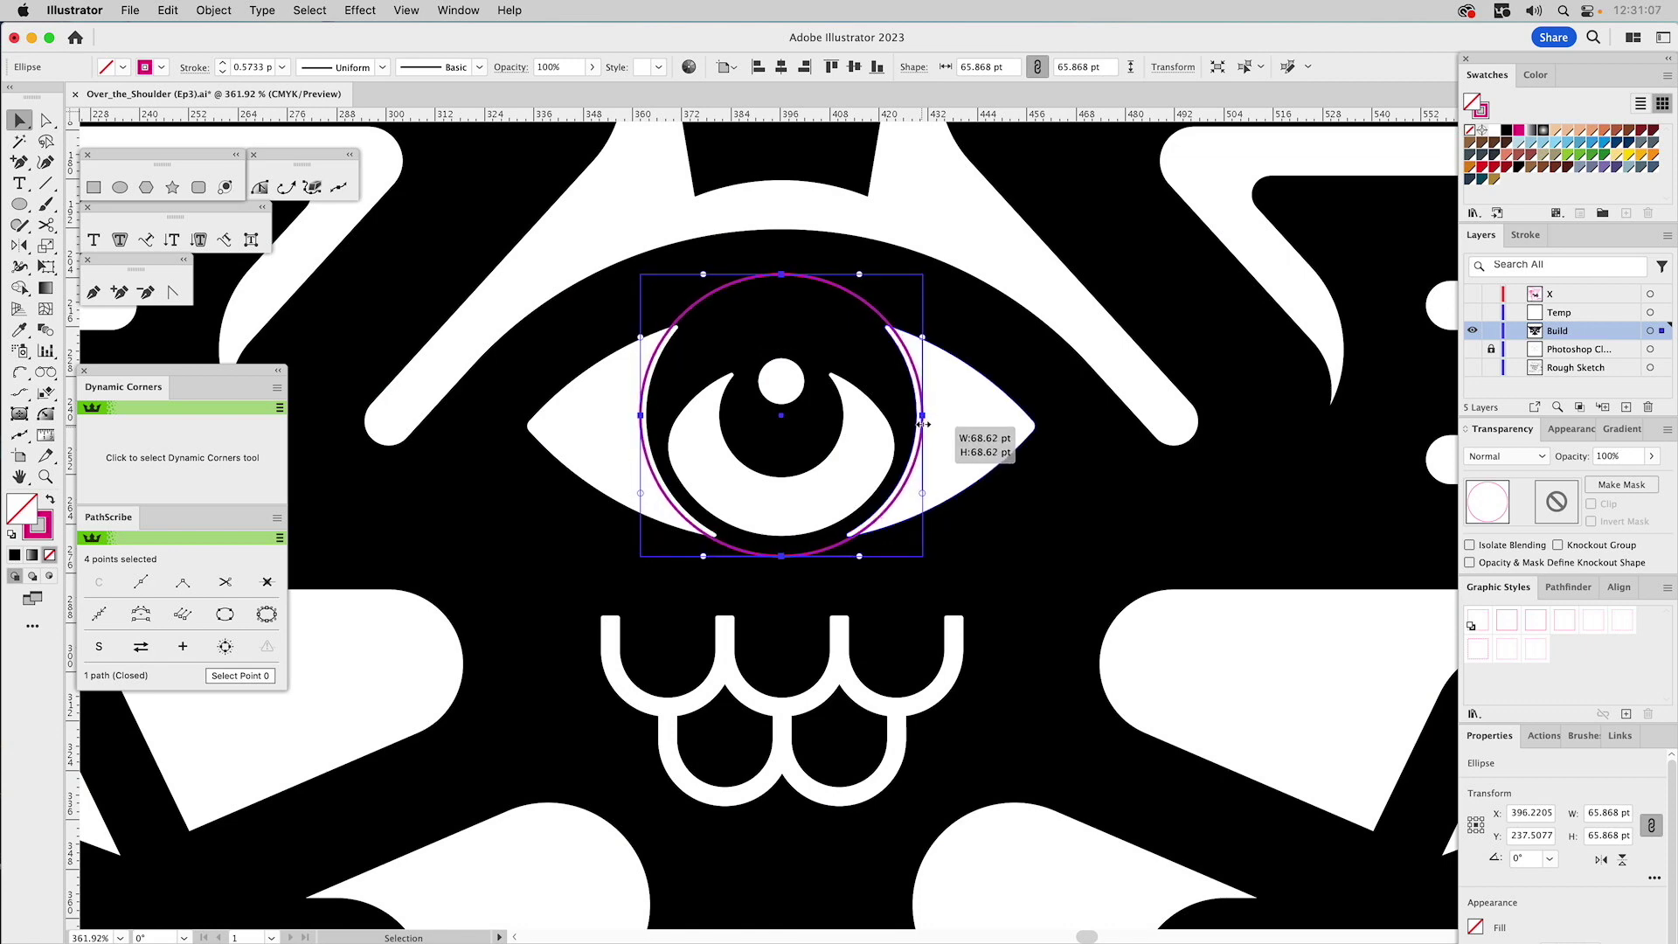
pyautogui.moveTo(923, 424); pyautogui.dragTo(924, 424)
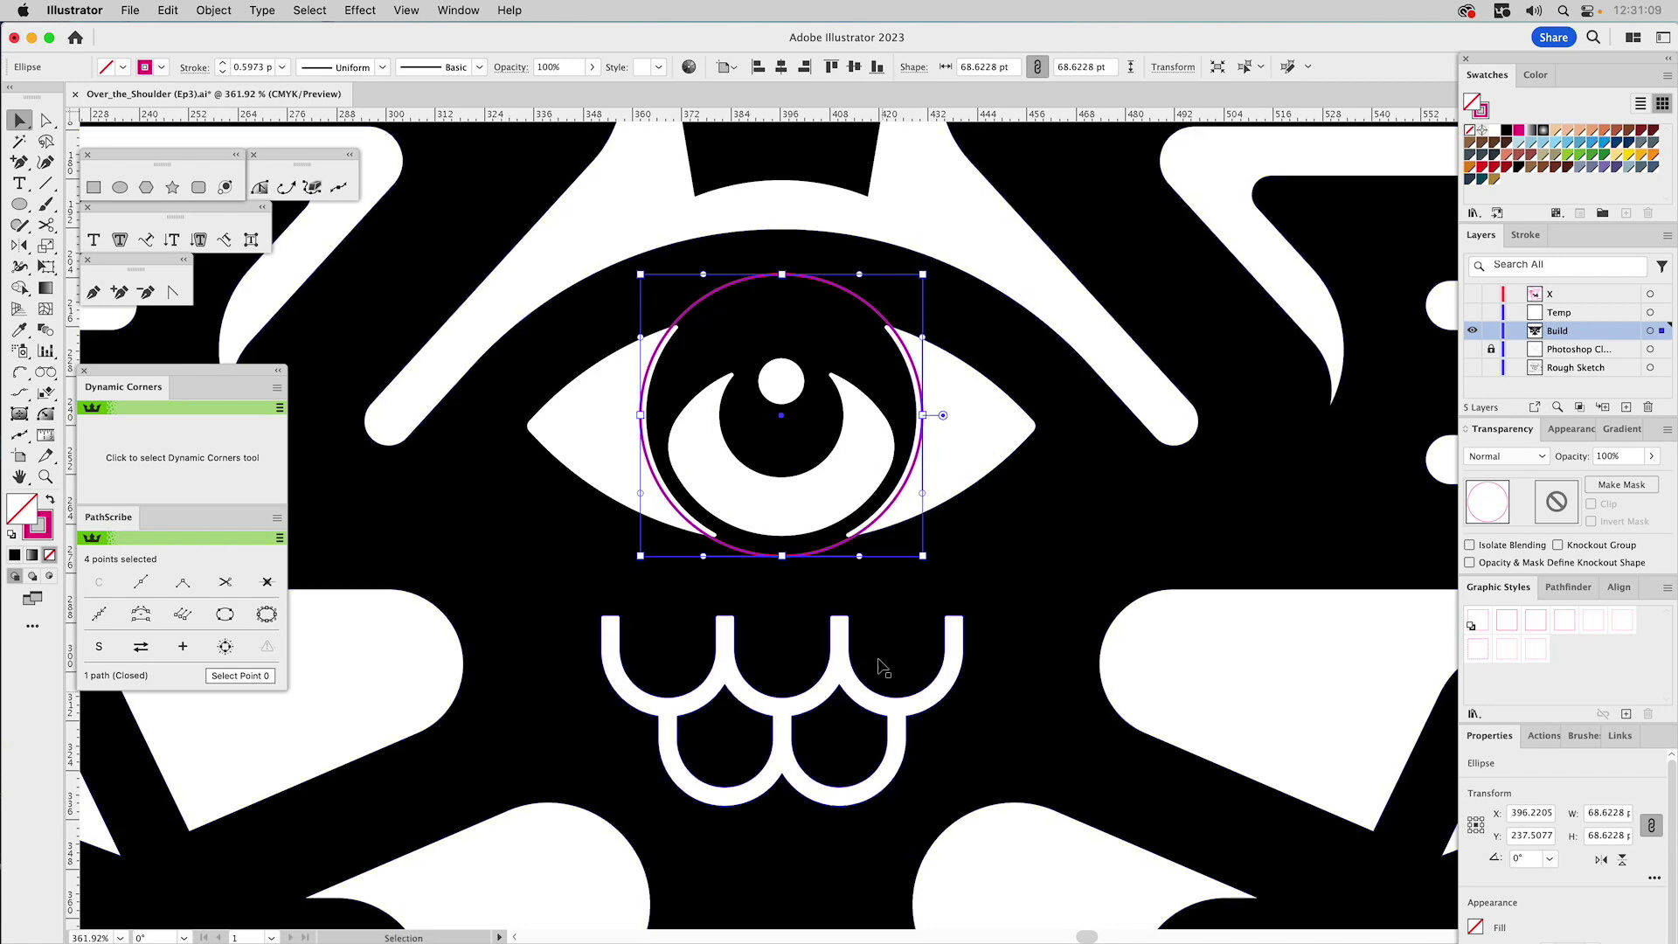
# - Try subtracting the magenta circle from the white eye shapes with Minus Front, and undo it
pyautogui.keyDown('shift'); pyautogui.click(969, 405); pyautogui.keyUp('shift')
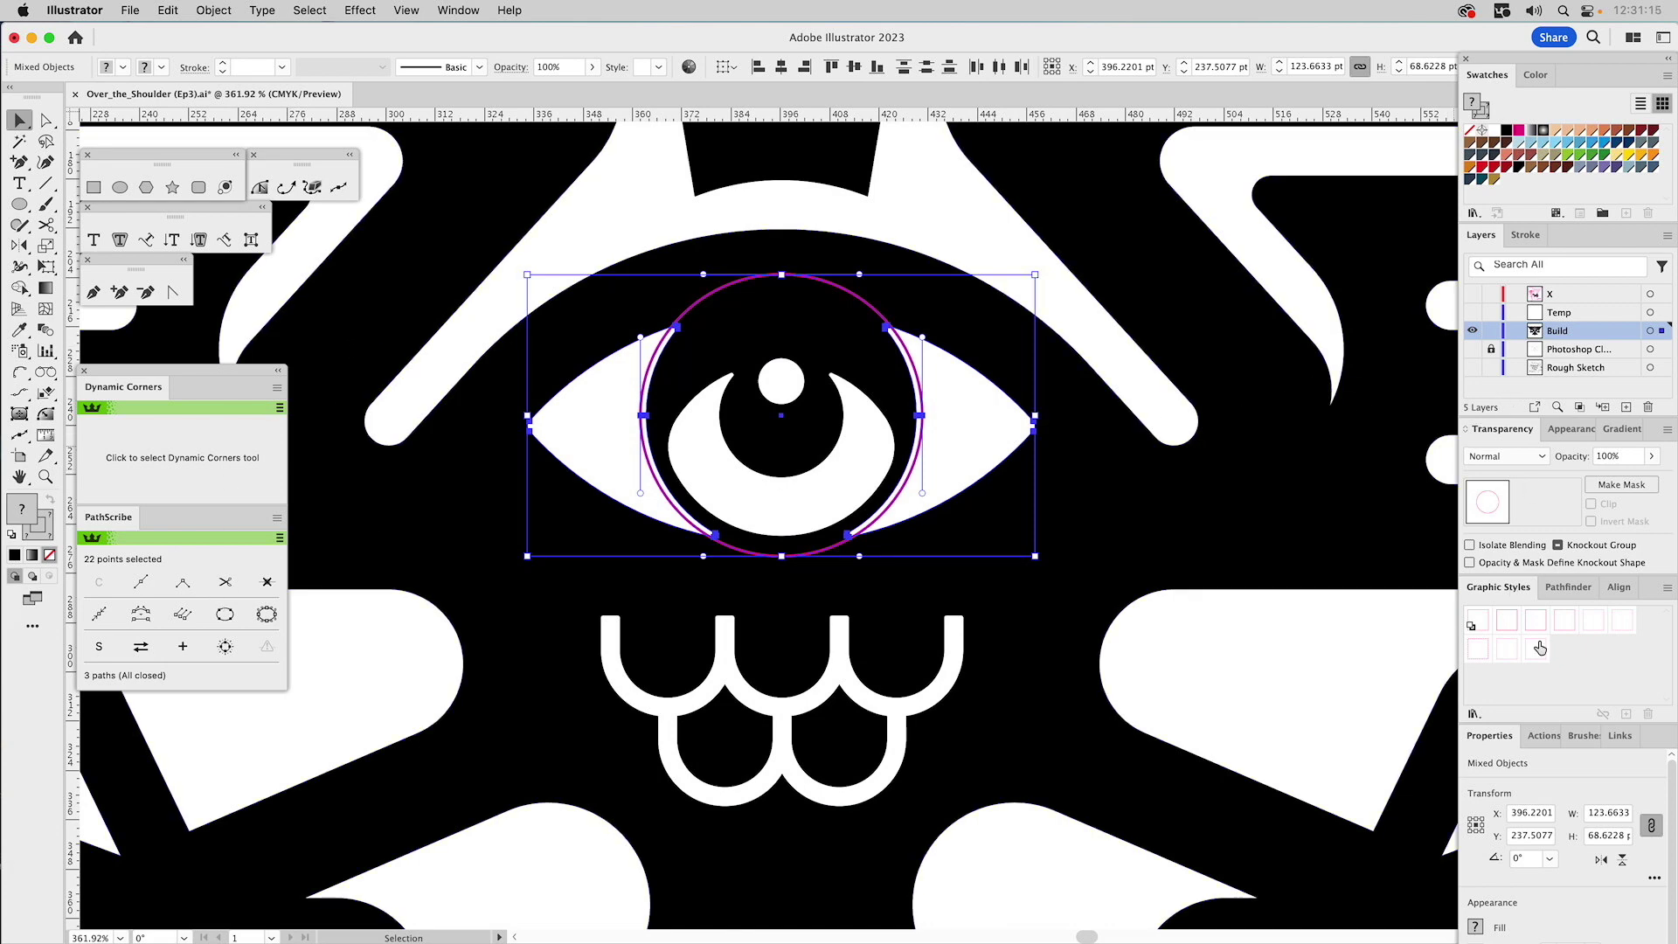
pyautogui.click(1566, 587)
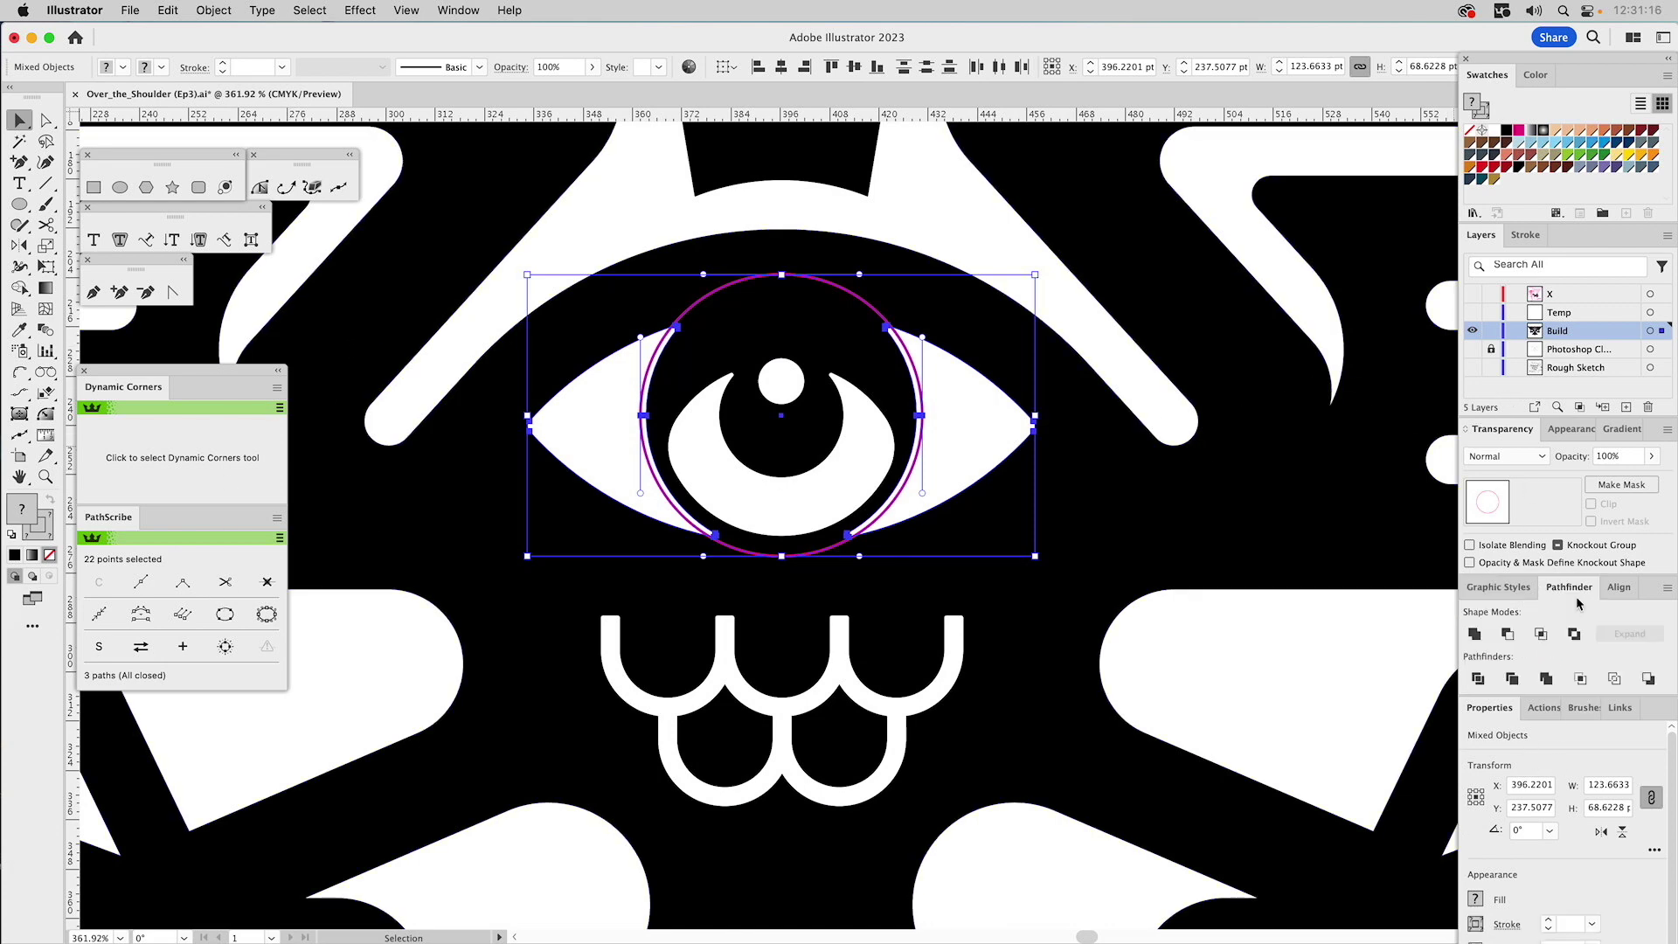
pyautogui.click(1507, 633)
pyautogui.hotkey('ctrl', 'z')
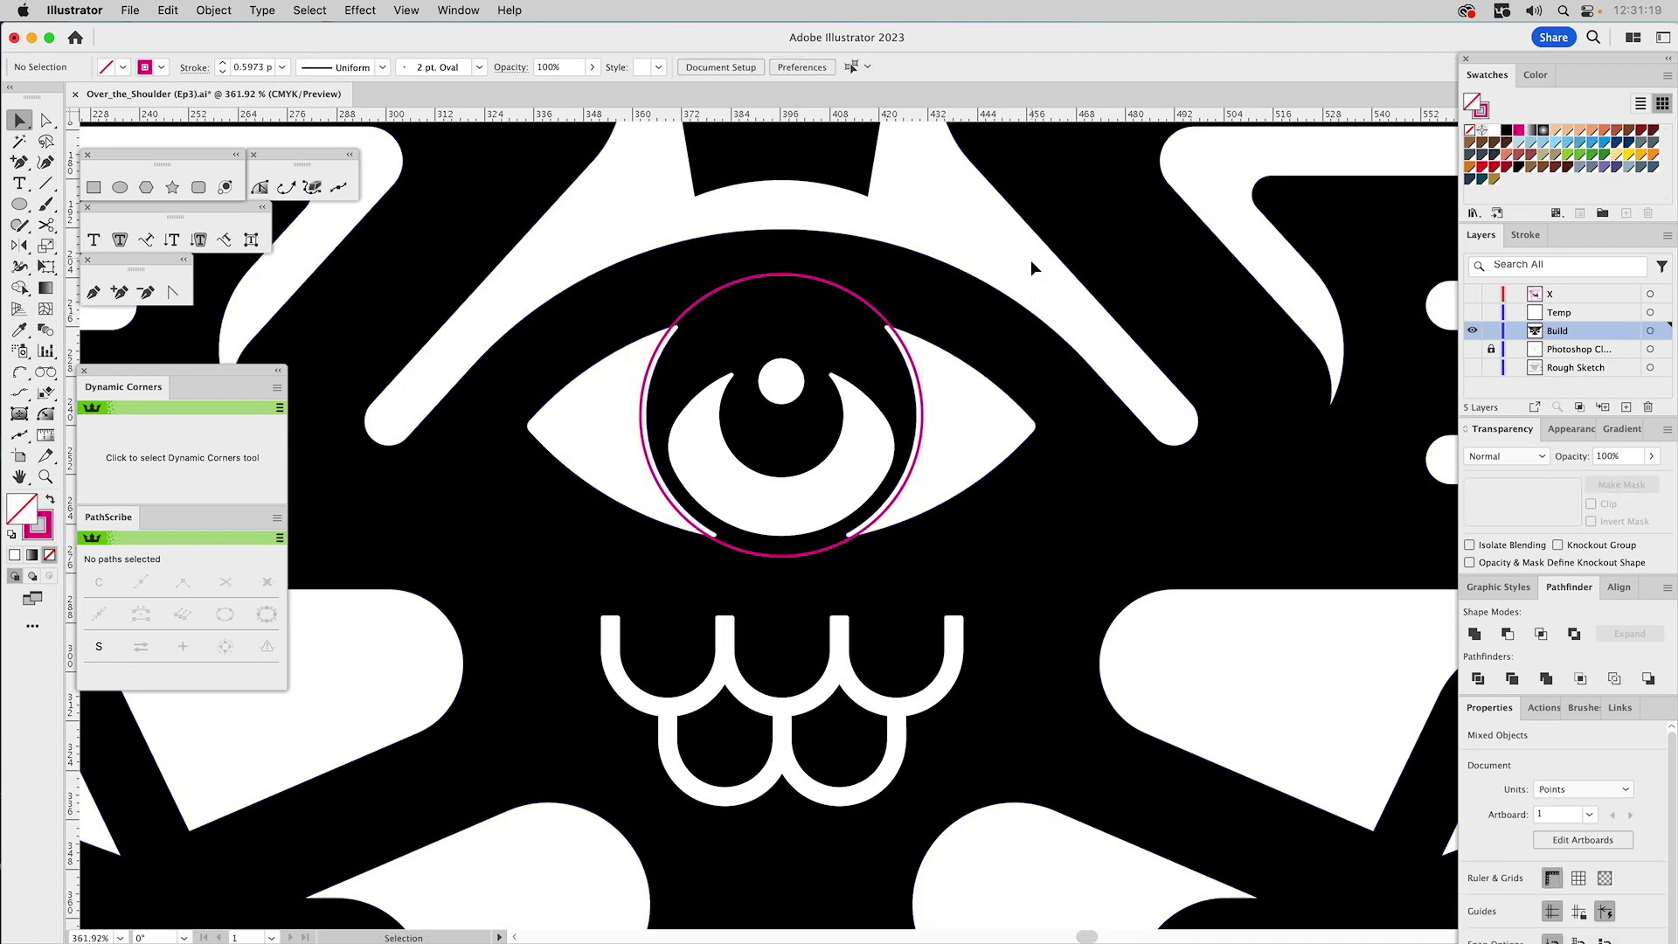
# - Trim the inner edges of both white eye shapes by subtracting the magenta circle from them with Minus Front
pyautogui.click(967, 400)
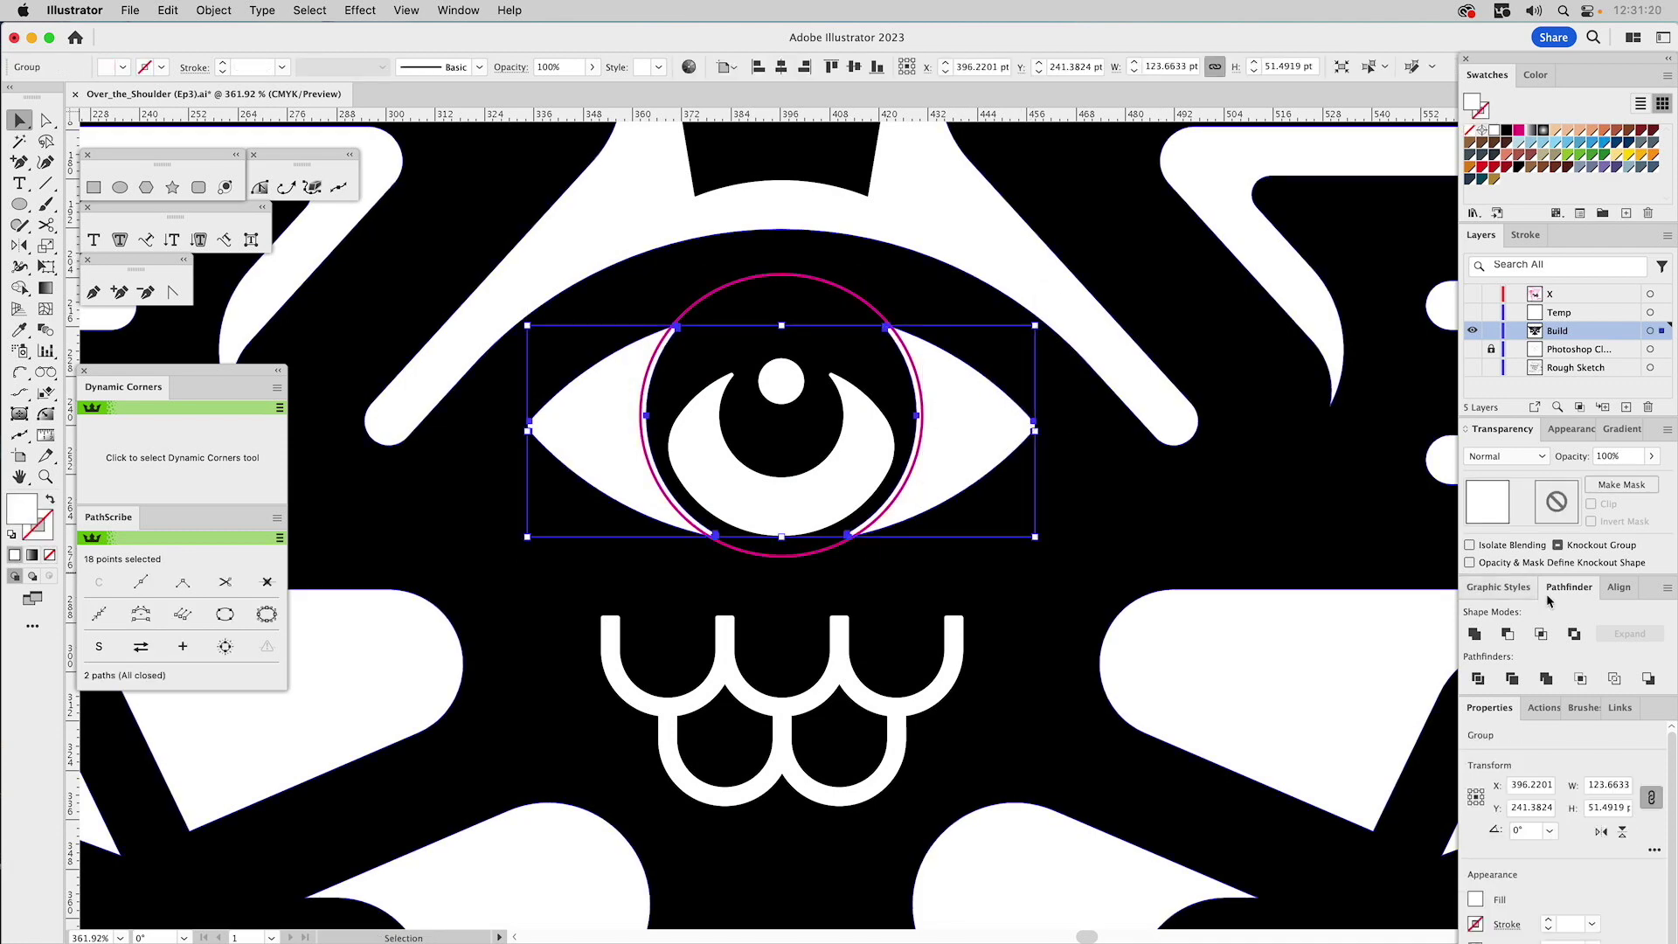
pyautogui.click(1572, 433)
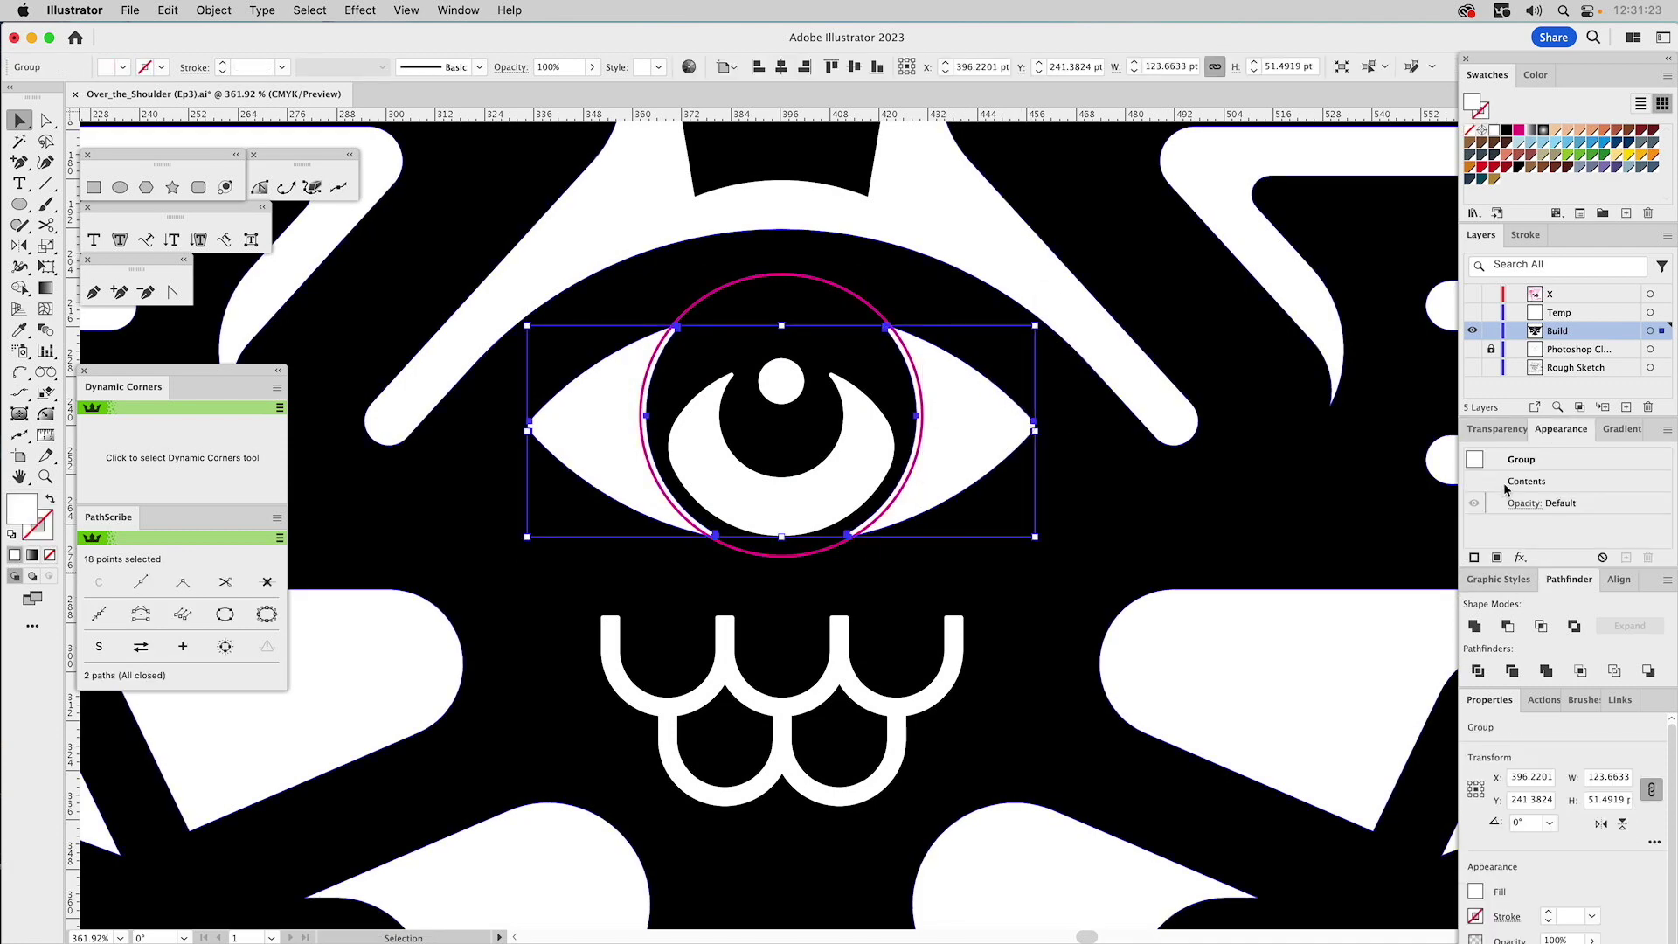
pyautogui.keyDown('shift'); pyautogui.click(920, 360); pyautogui.keyUp('shift')
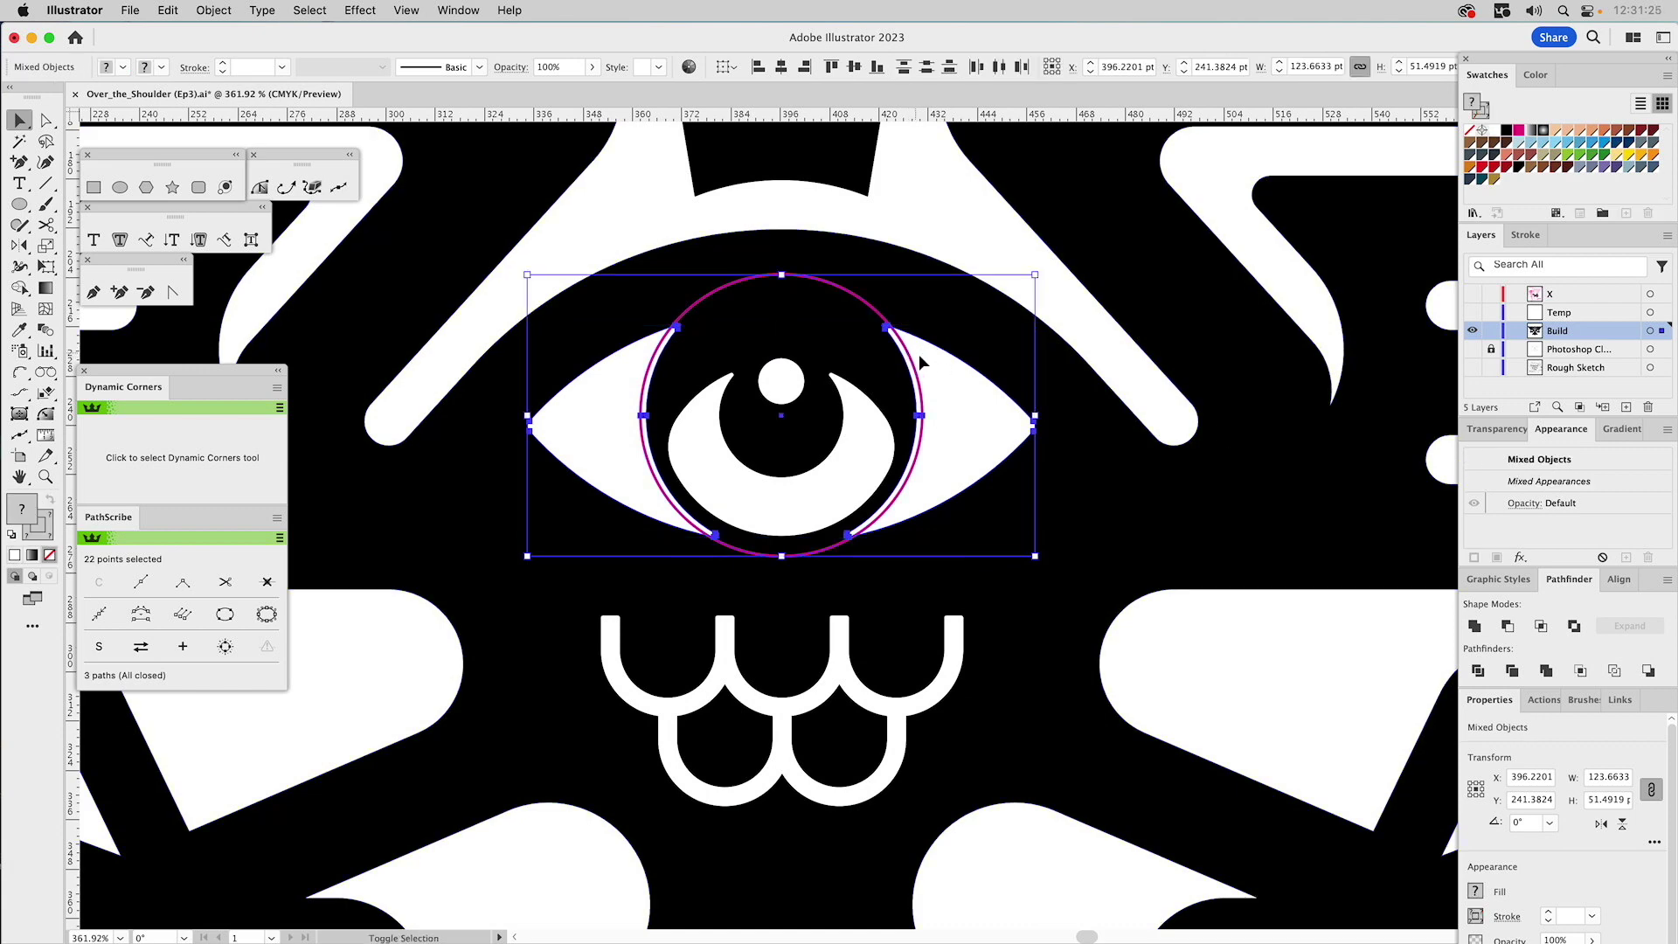
pyautogui.click(1508, 627)
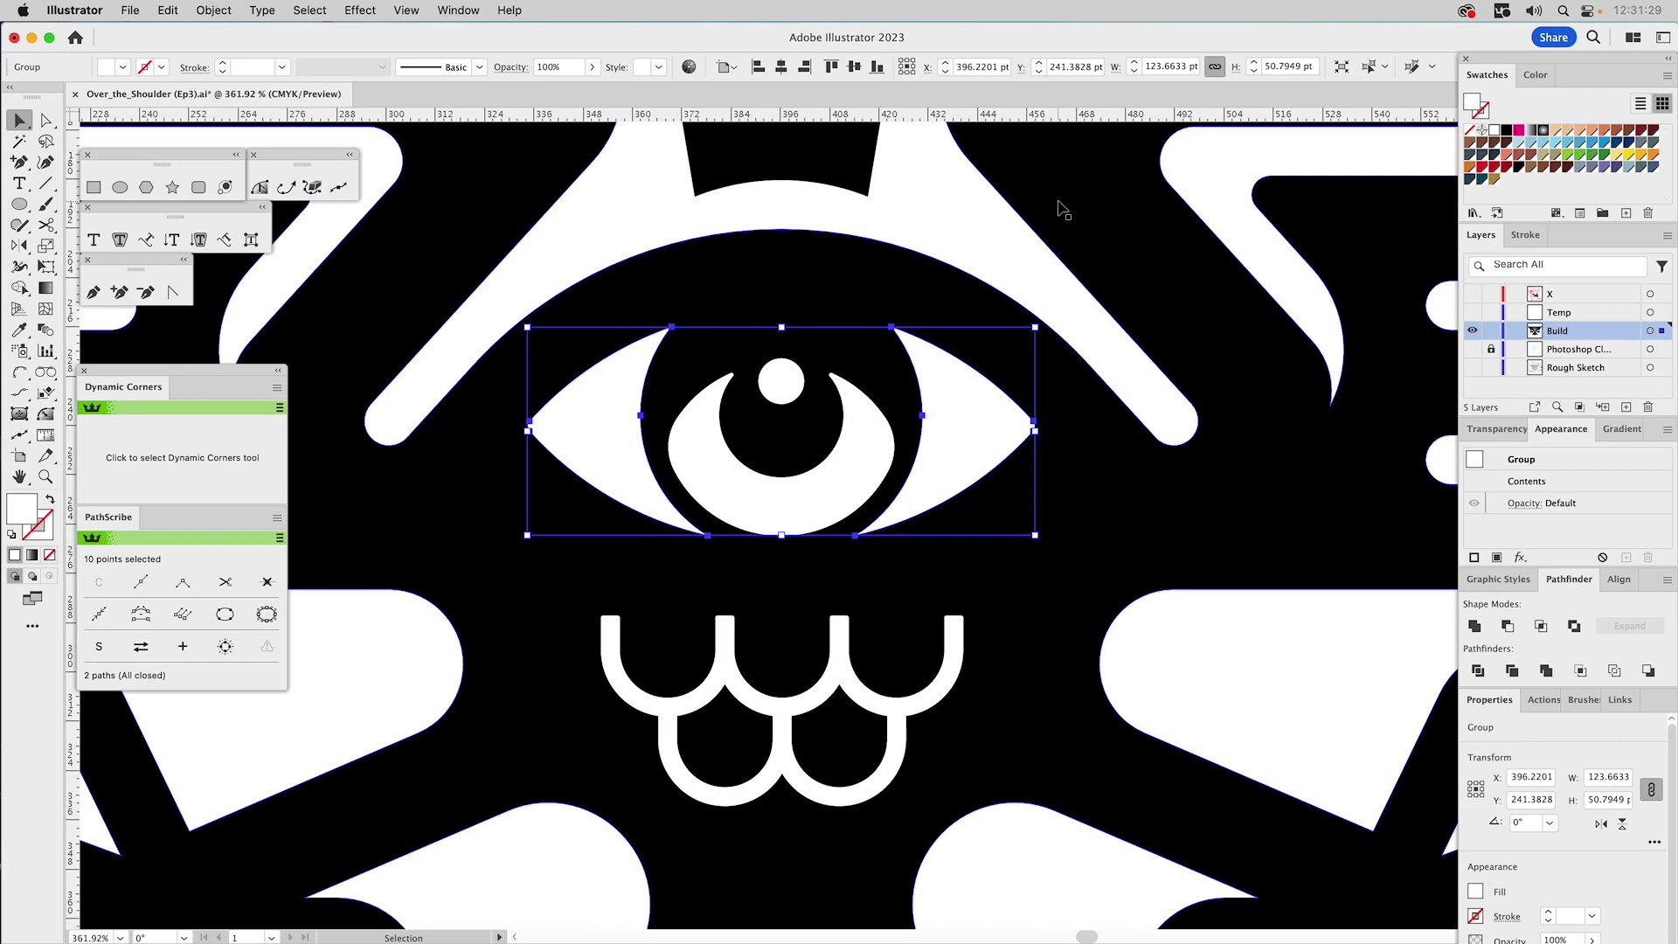
pyautogui.click(933, 180)
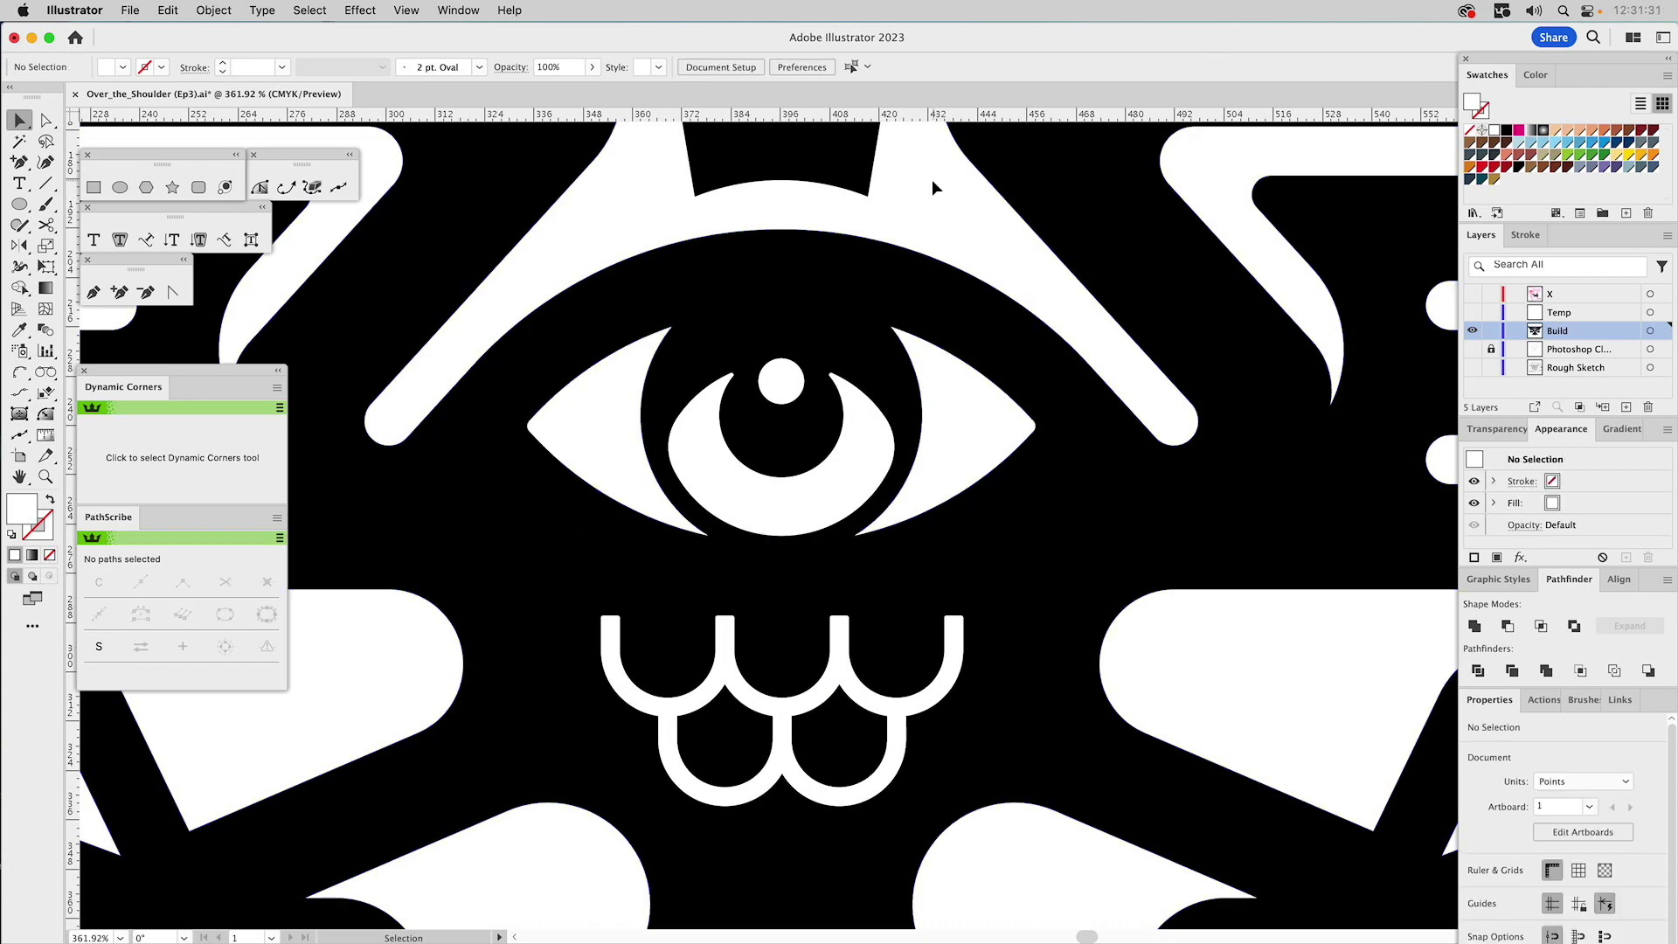
pyautogui.press('super+0')
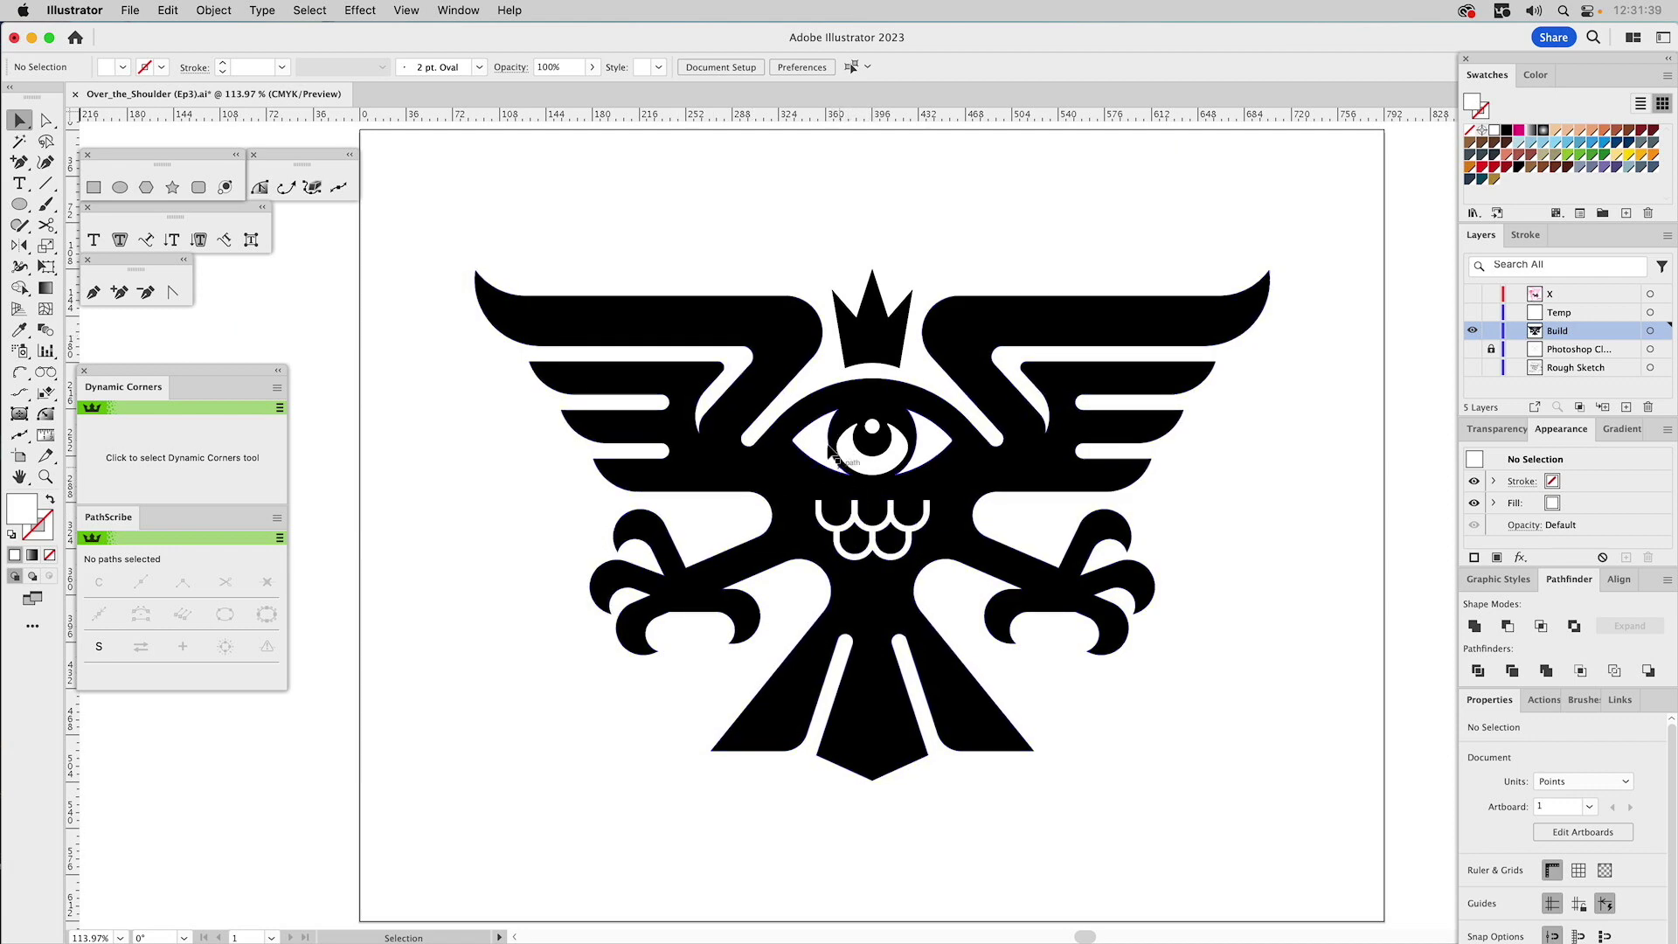
# - Round the four trimmed inner tips of the white eye shapes at about 0.47 pt True Radius, matching the scale corners
pyautogui.click(46, 476)
pyautogui.moveTo(757, 365); pyautogui.dragTo(996, 569)
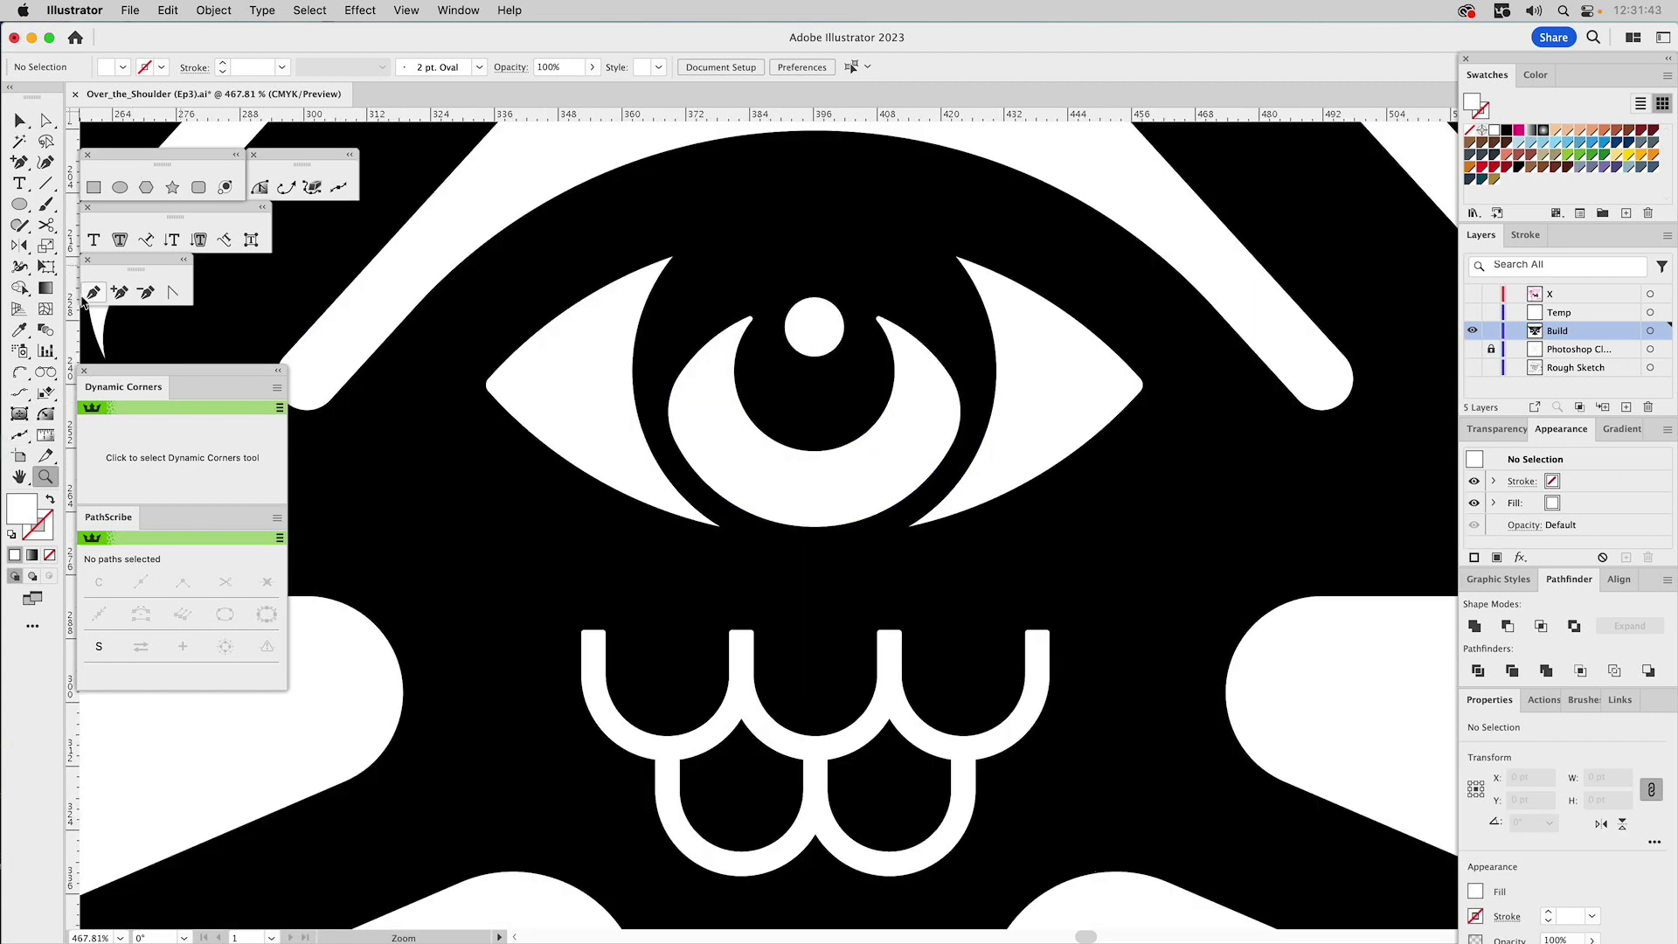
pyautogui.click(45, 413)
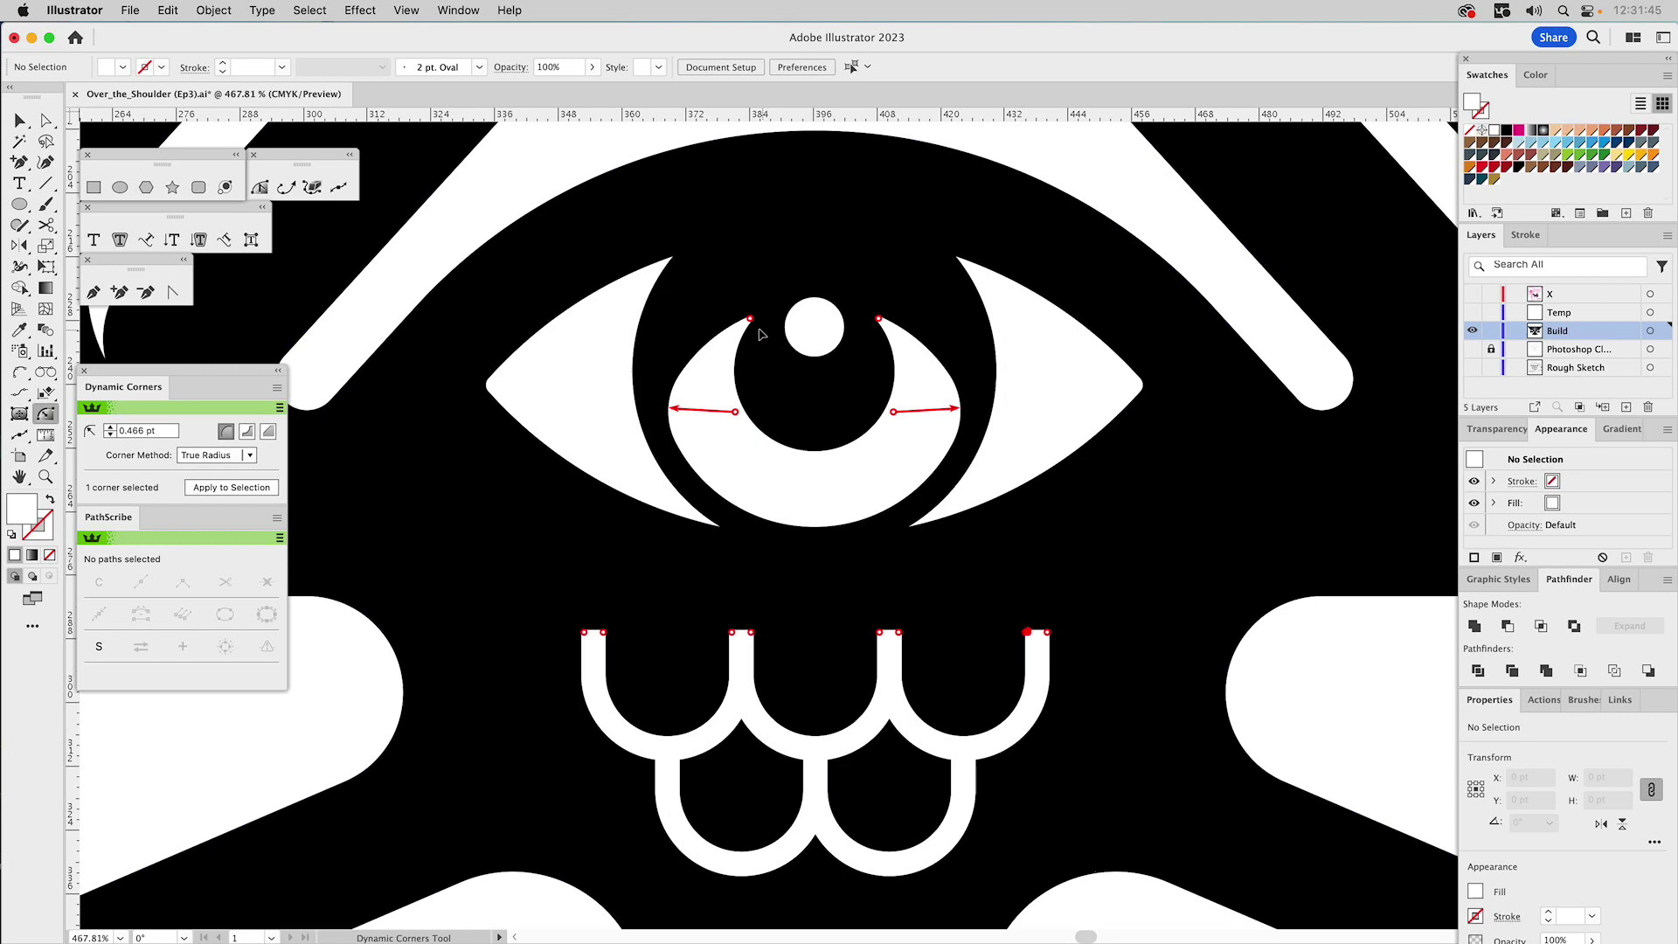
pyautogui.click(735, 638)
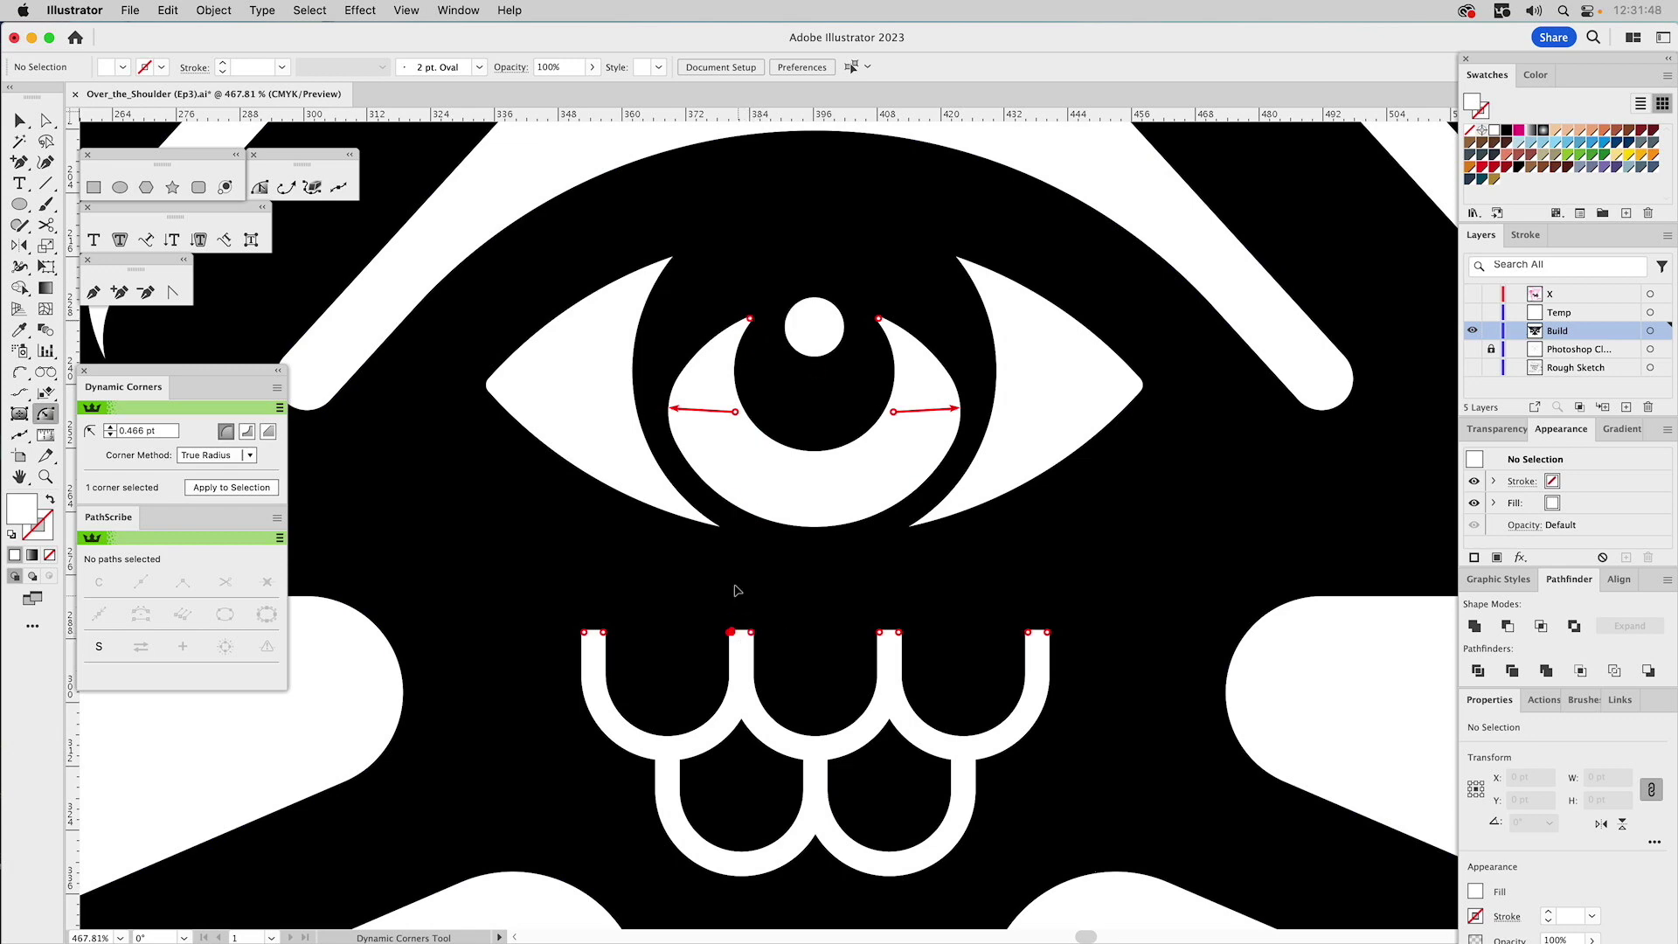
pyautogui.click(714, 524)
pyautogui.keyDown('shift'); pyautogui.click(914, 527); pyautogui.keyUp('shift')
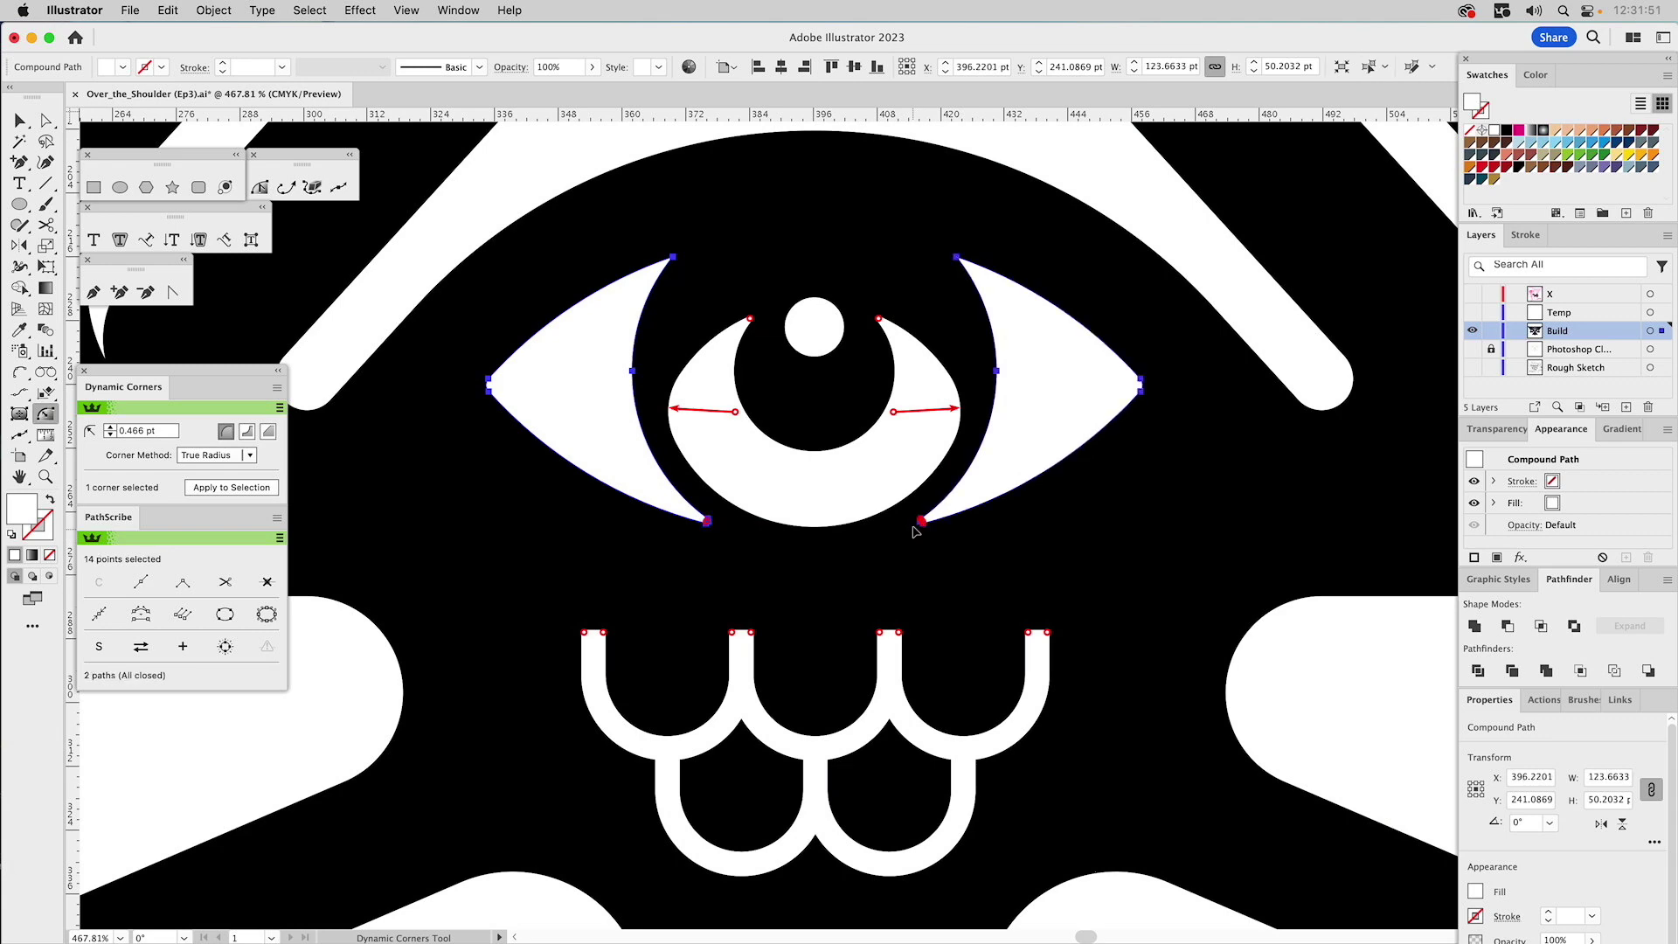
pyautogui.keyDown('shift'); pyautogui.click(960, 261); pyautogui.keyUp('shift')
pyautogui.press('super+shift+a')
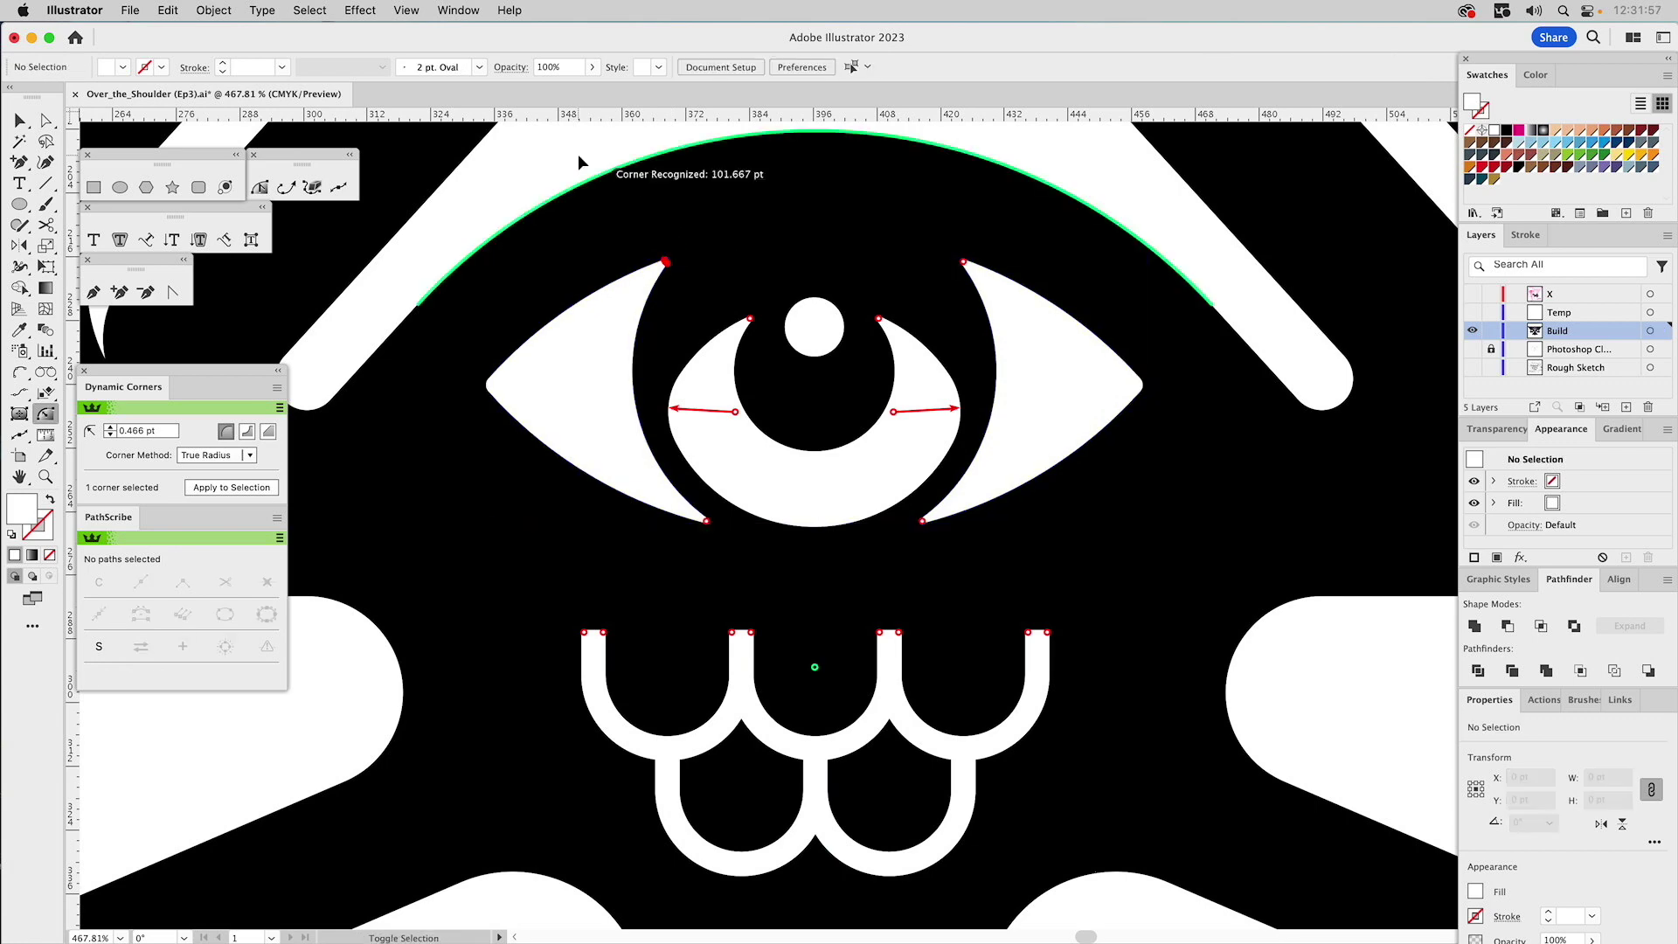
pyautogui.press('super+0')
pyautogui.press('v')
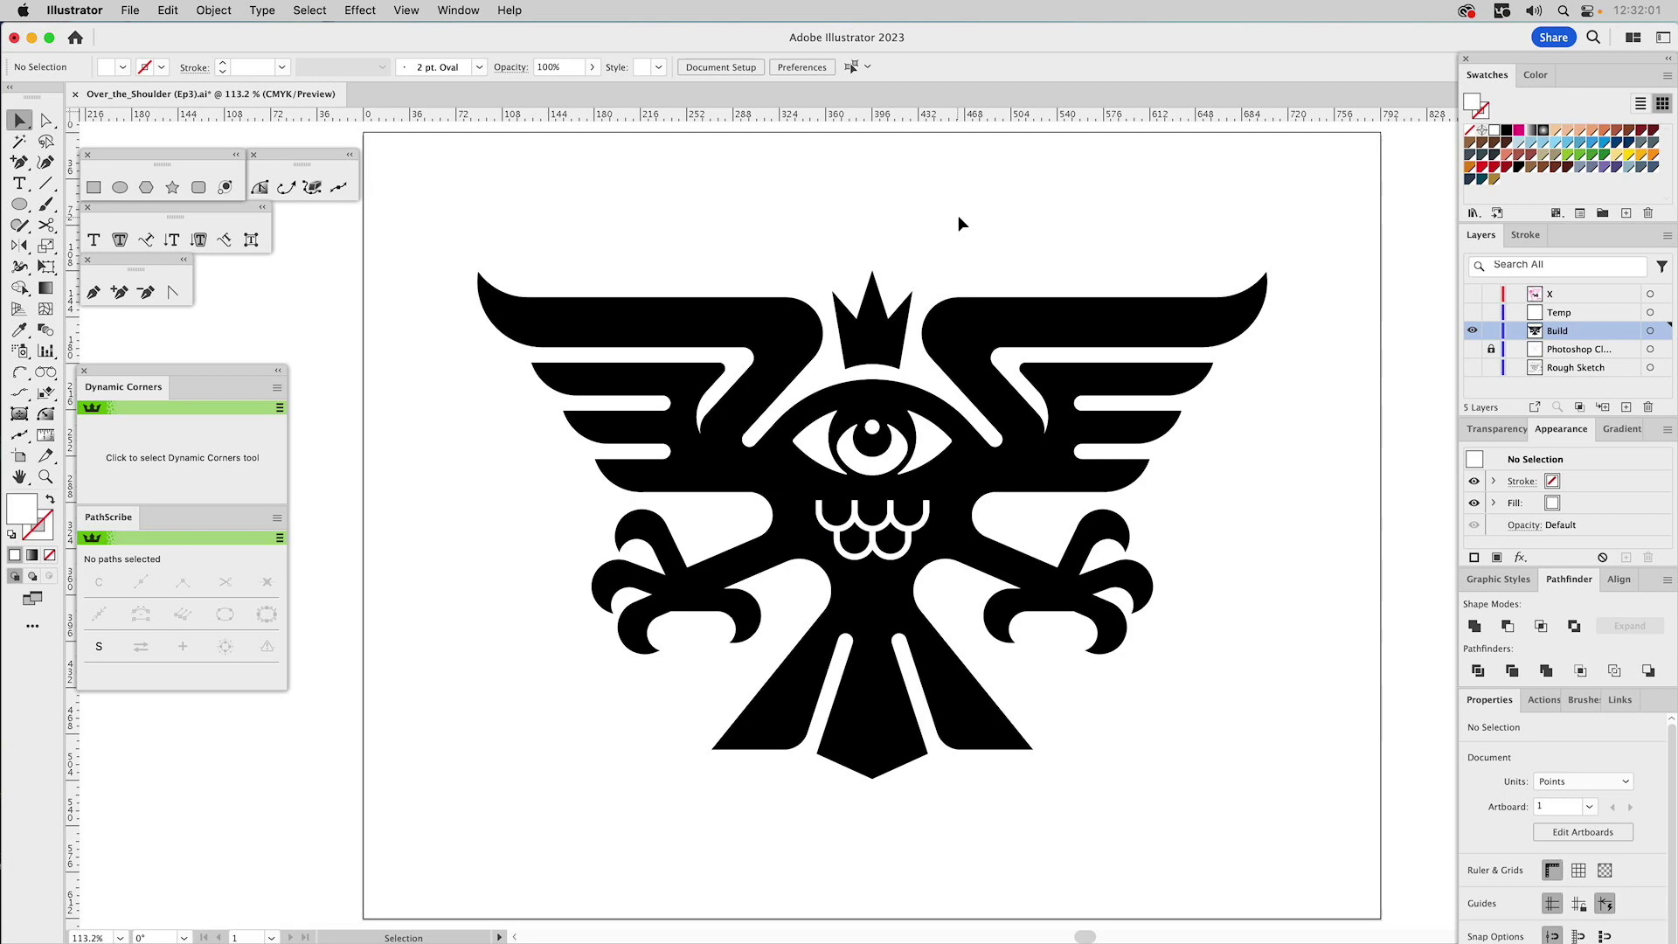
# - Round the crown's three top points and two base corners at 0.466 pt with the True Radius method
pyautogui.press('z')
pyautogui.moveTo(828, 249); pyautogui.dragTo(1179, 559)
pyautogui.click(45, 413)
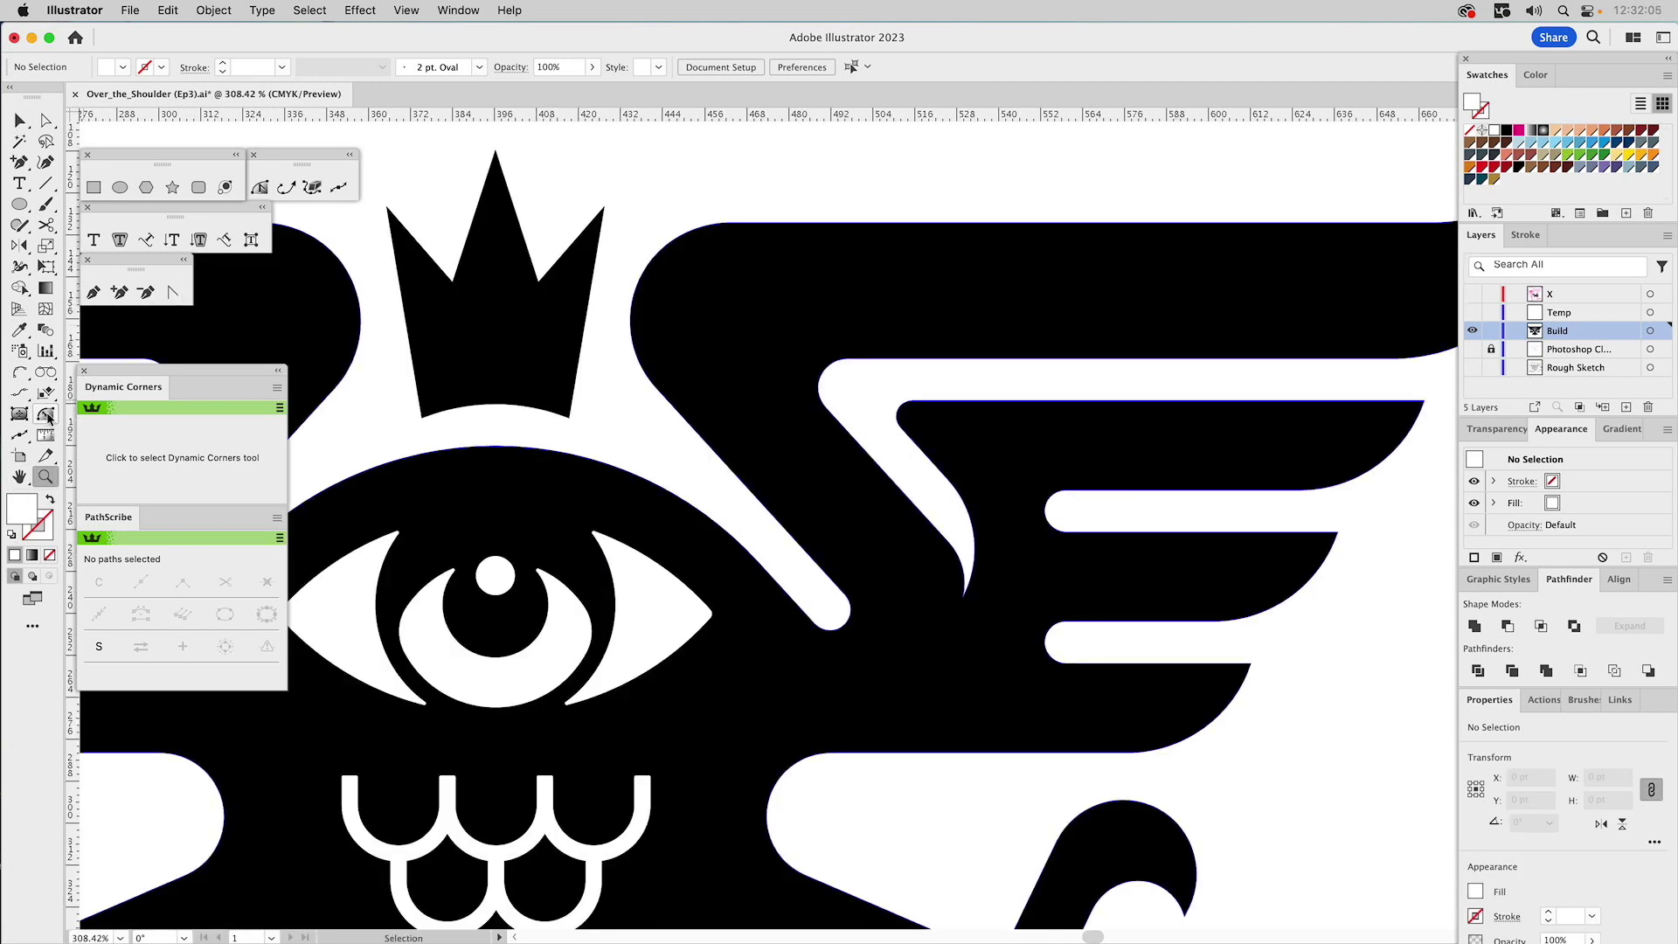
pyautogui.click(389, 212)
pyautogui.moveTo(388, 210); pyautogui.dragTo(390, 213)
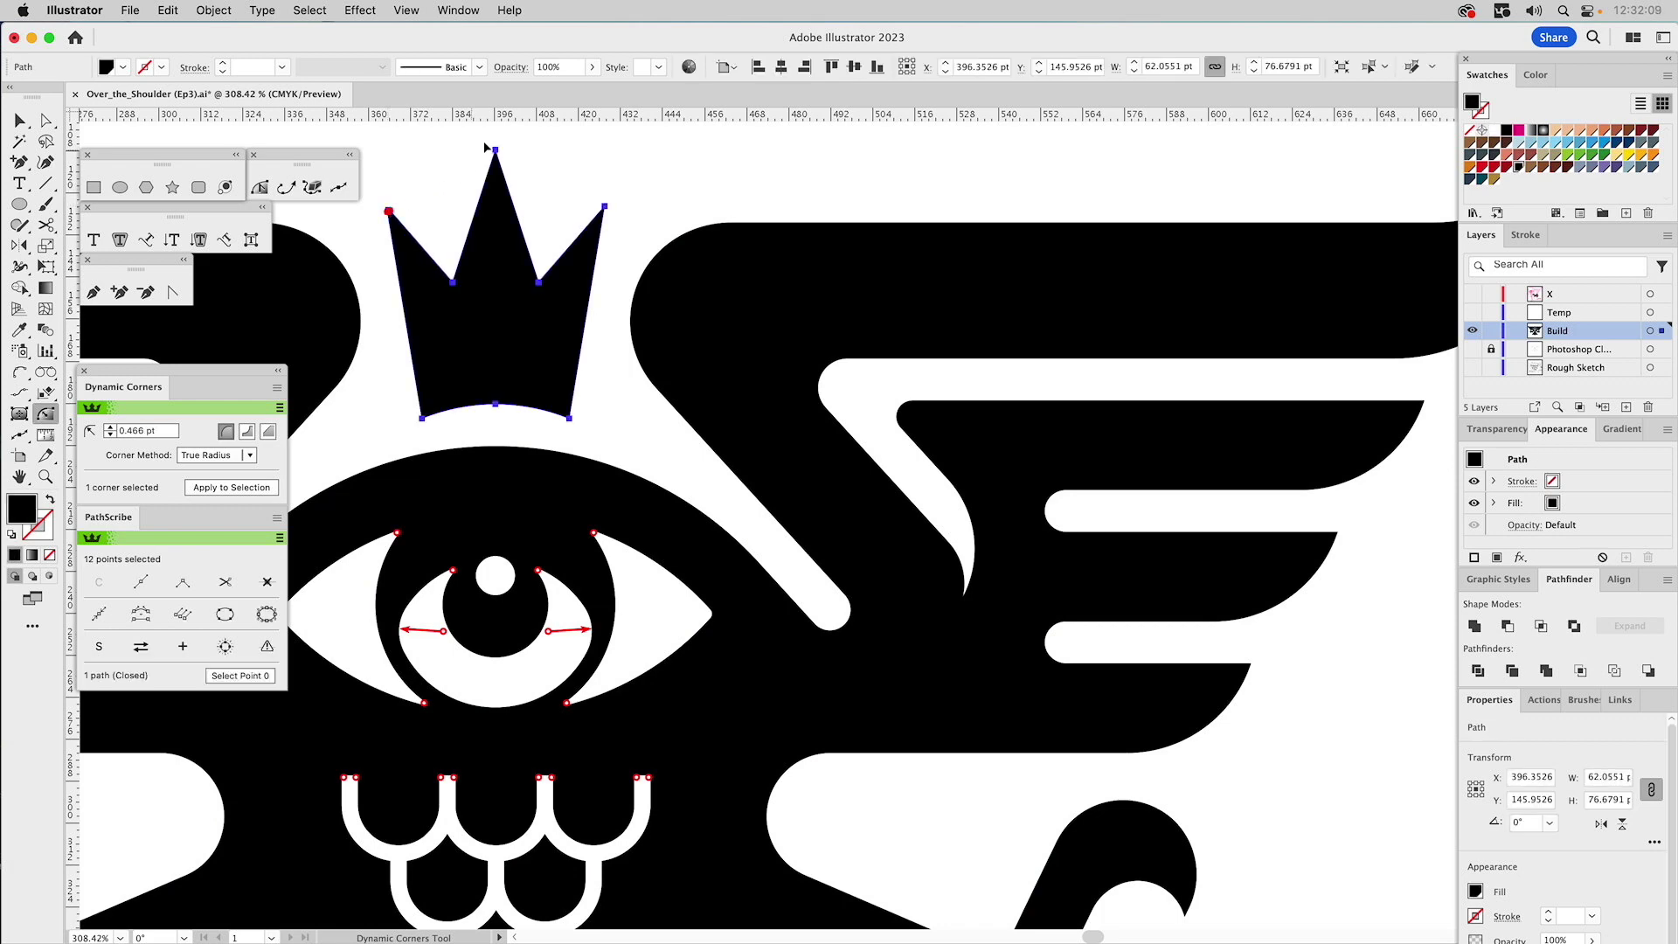
pyautogui.moveTo(495, 151); pyautogui.dragTo(495, 156)
pyautogui.moveTo(602, 208); pyautogui.dragTo(601, 211)
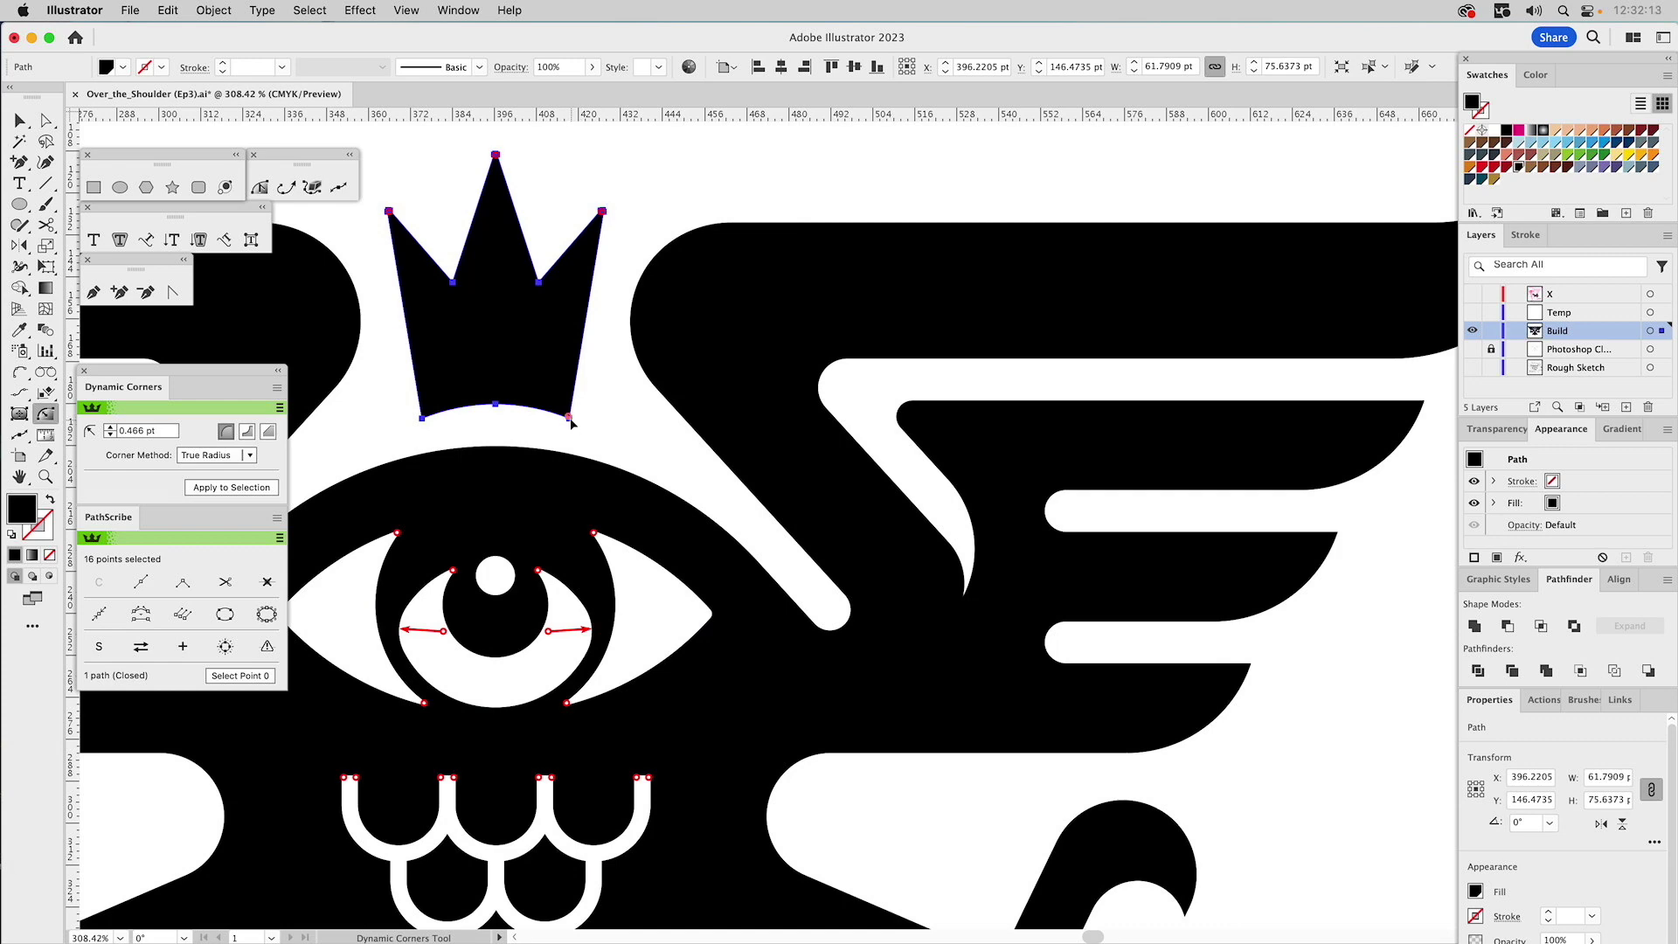
pyautogui.click(423, 418)
pyautogui.moveTo(423, 420); pyautogui.dragTo(424, 418)
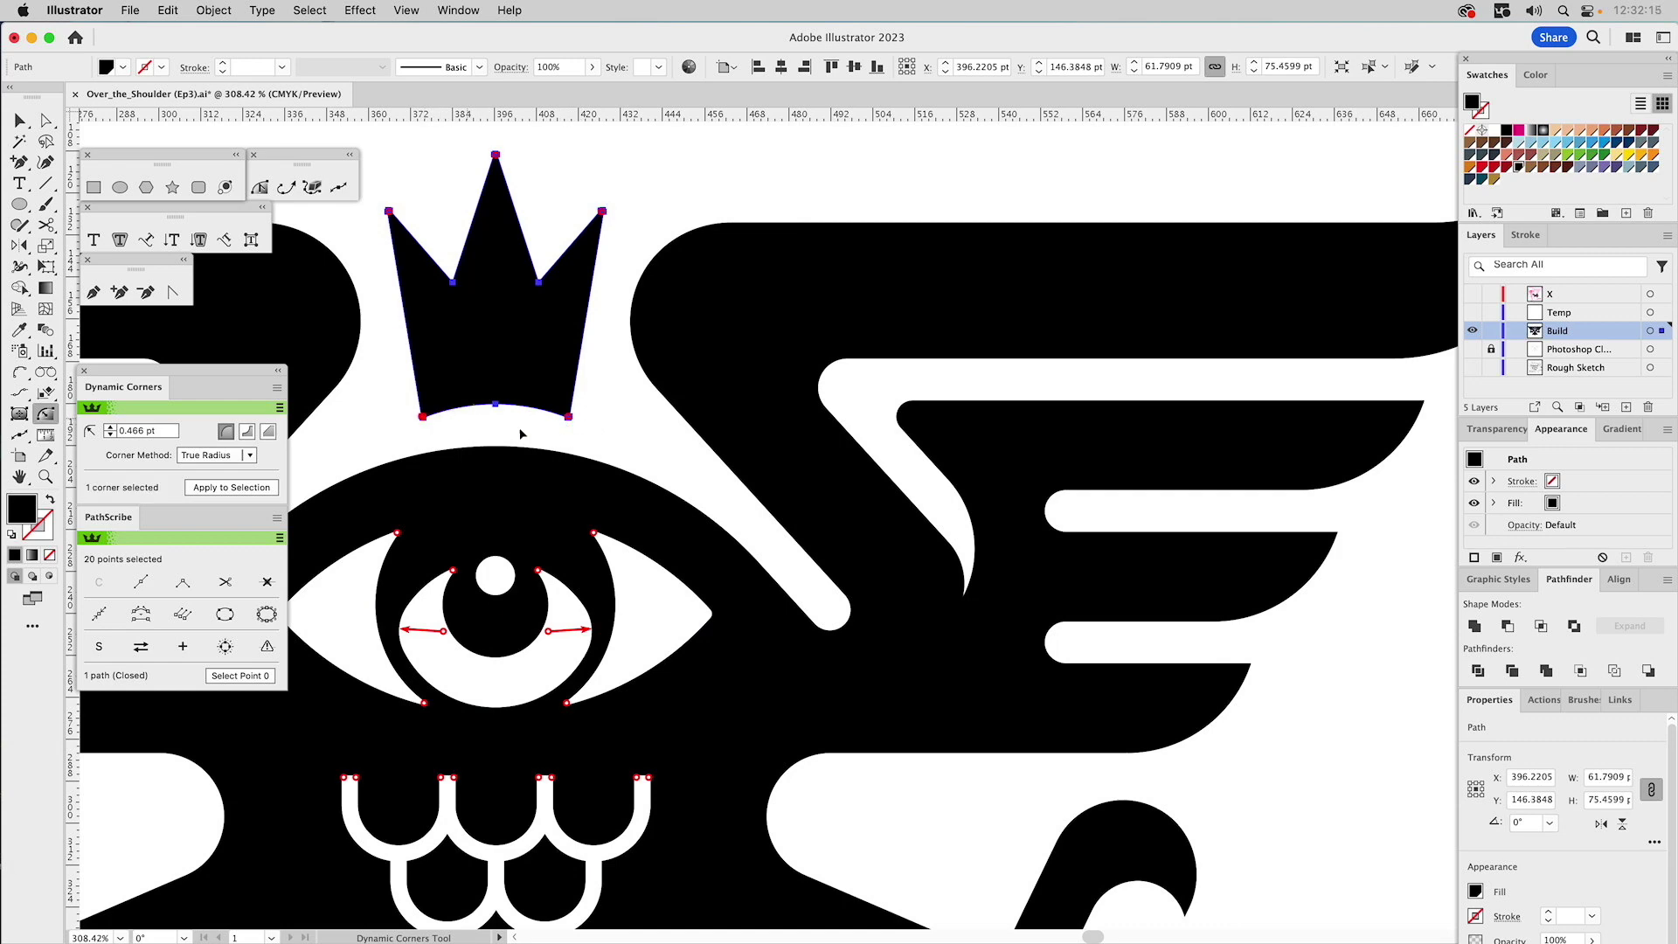
# - Round the right wing's feather tips and the pointed end of its inner gap at 0.466 pt True Radius
pyautogui.keyDown('shift'); pyautogui.click(964, 587); pyautogui.keyUp('shift')
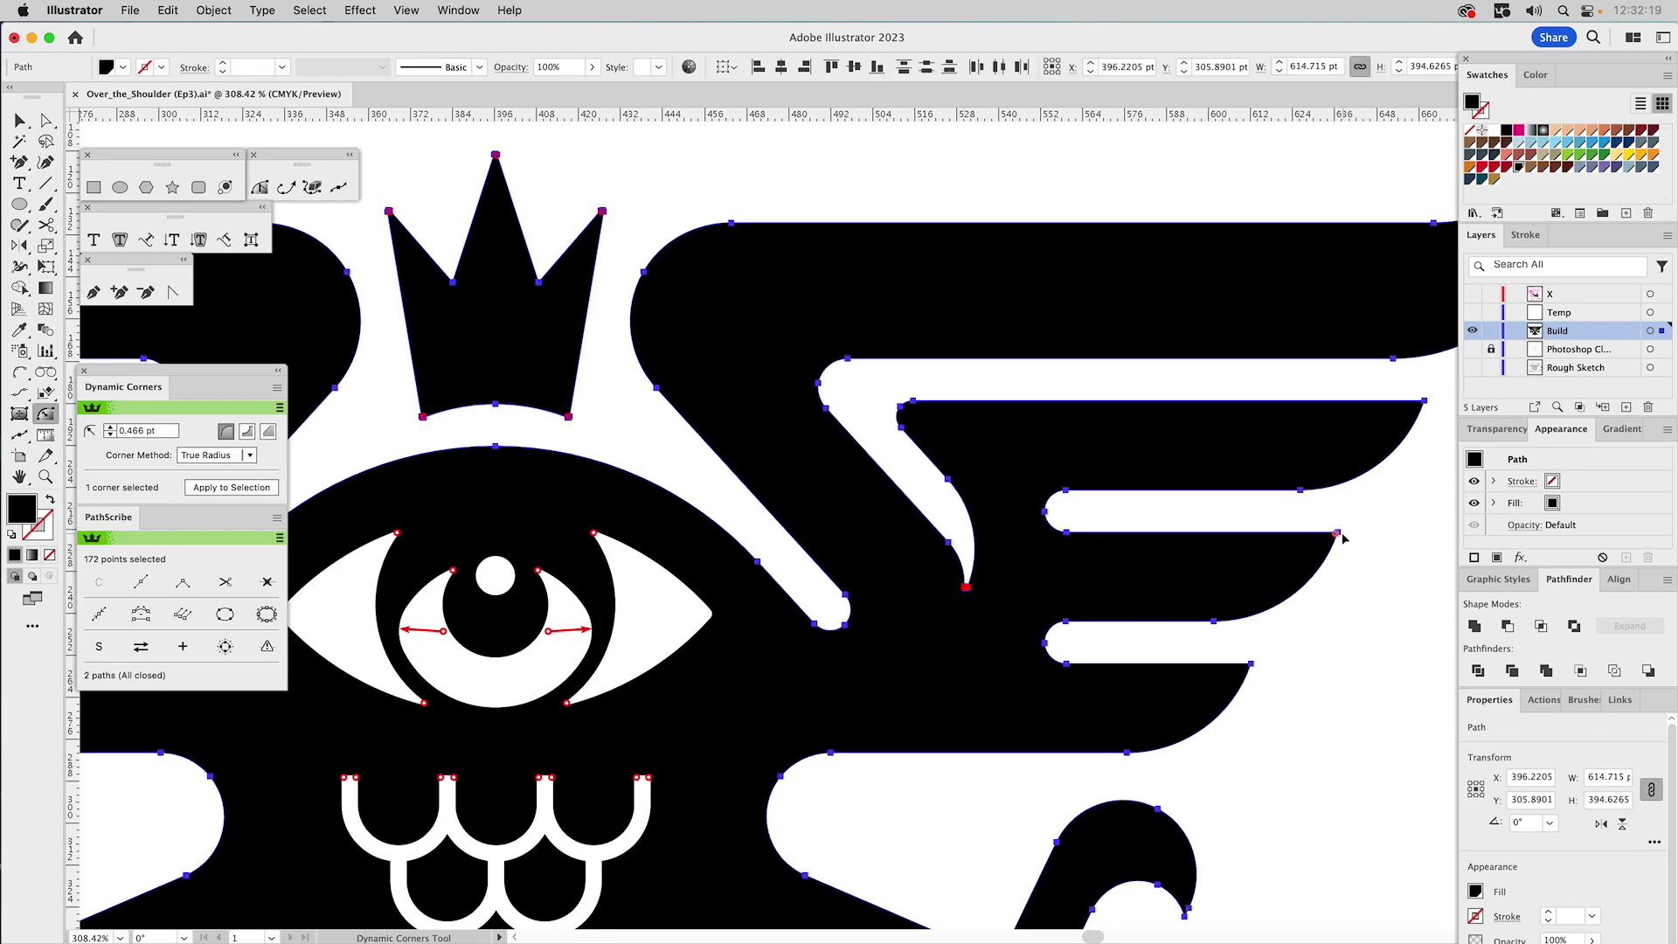
pyautogui.keyDown('shift'); pyautogui.click(1250, 665); pyautogui.keyUp('shift')
pyautogui.moveTo(1425, 404); pyautogui.dragTo(1193, 337)
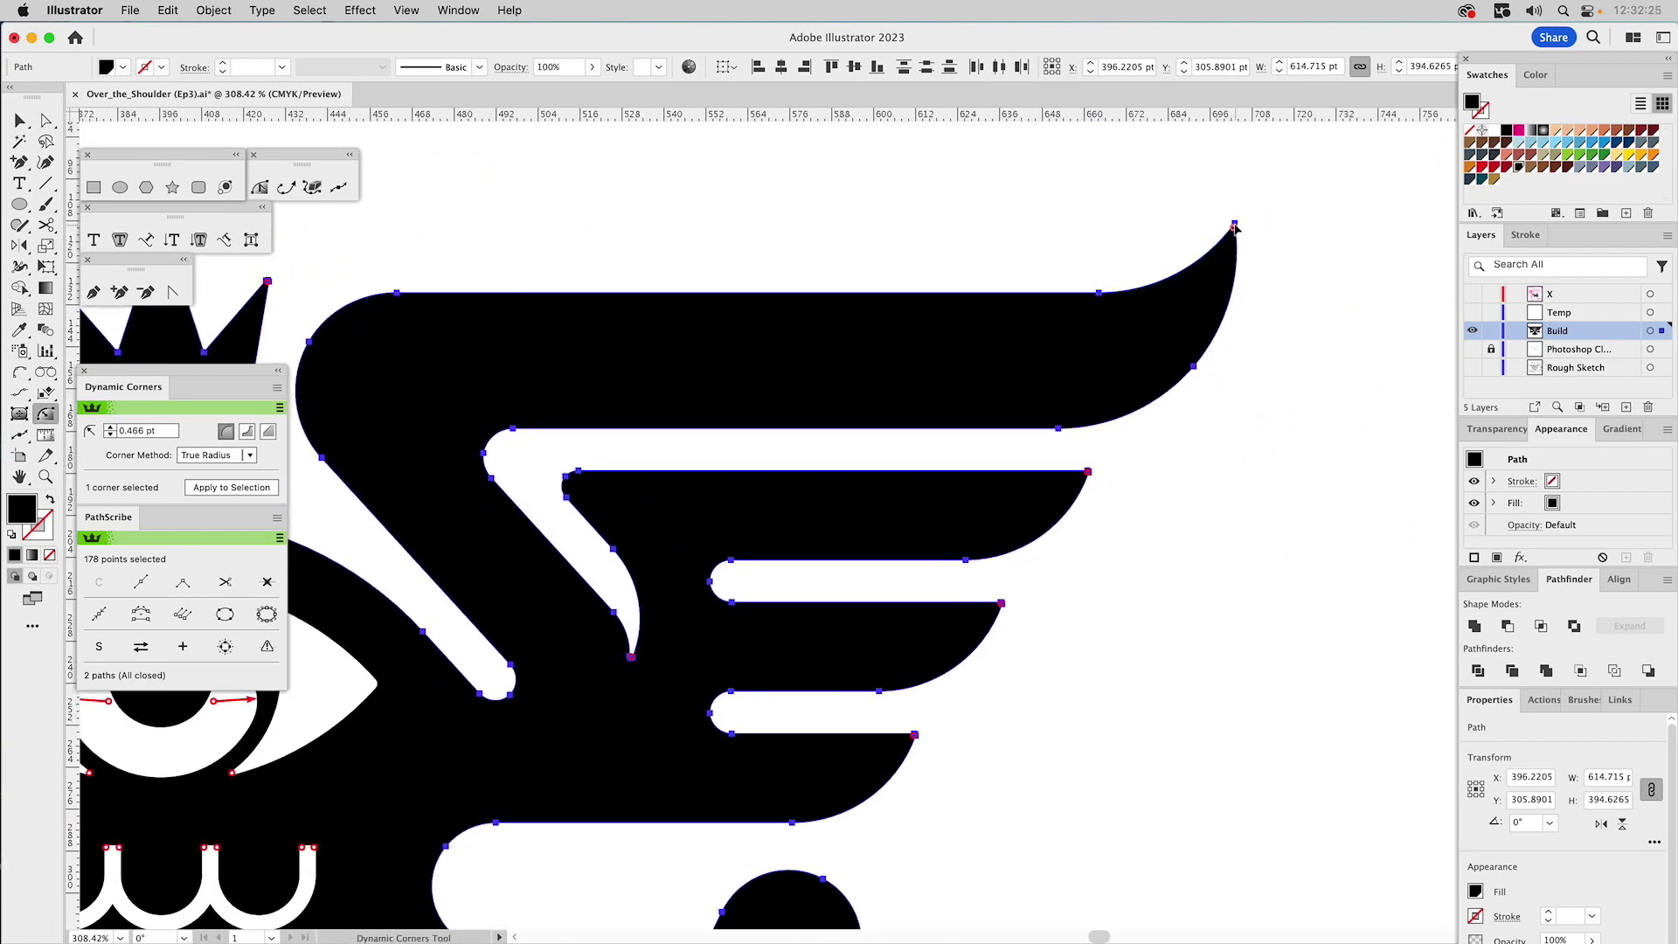
# - Round the left wing's four feather tips and the pointed end of its inner gap at 0.466 pt True Radius
pyautogui.hscroll(-15, 798, 340)
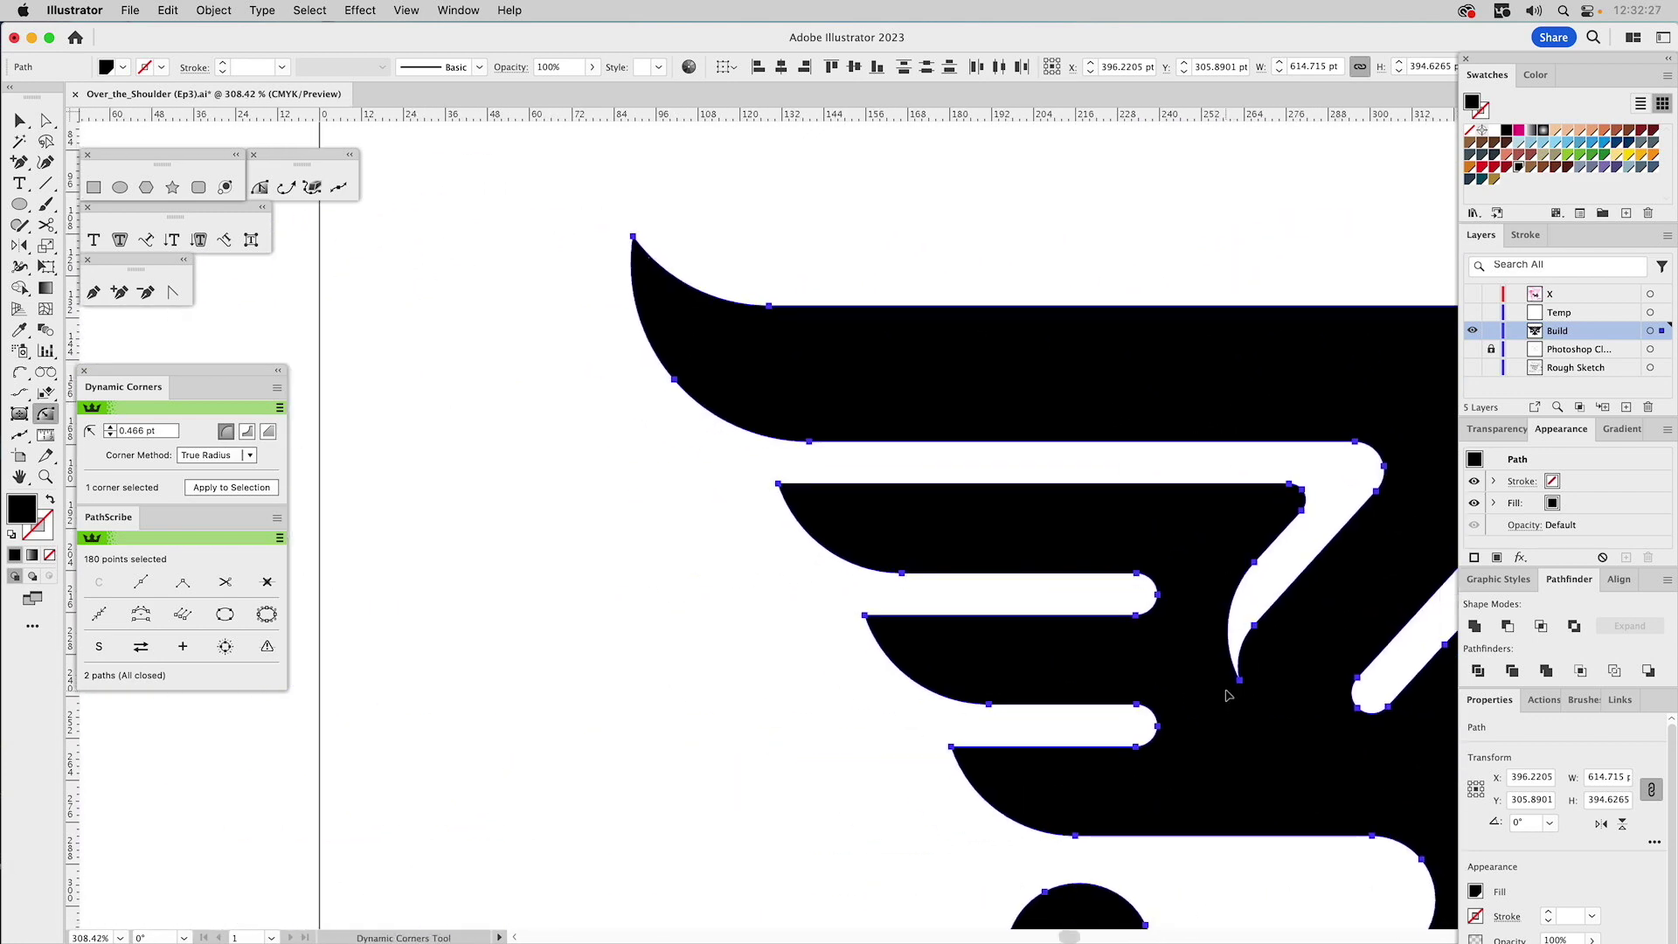
pyautogui.keyDown('shift'); pyautogui.click(952, 747); pyautogui.keyUp('shift')
pyautogui.keyDown('shift'); pyautogui.click(865, 616); pyautogui.keyUp('shift')
pyautogui.keyDown('shift'); pyautogui.click(777, 484); pyautogui.keyUp('shift')
pyautogui.keyDown('shift'); pyautogui.click(633, 237); pyautogui.keyUp('shift')
pyautogui.click(633, 238)
# - Round the sharp talon tips of the left claw at 0.466 pt True Radius
pyautogui.hscroll(10, 719, 236)
pyautogui.scroll(-3, 719, 236)
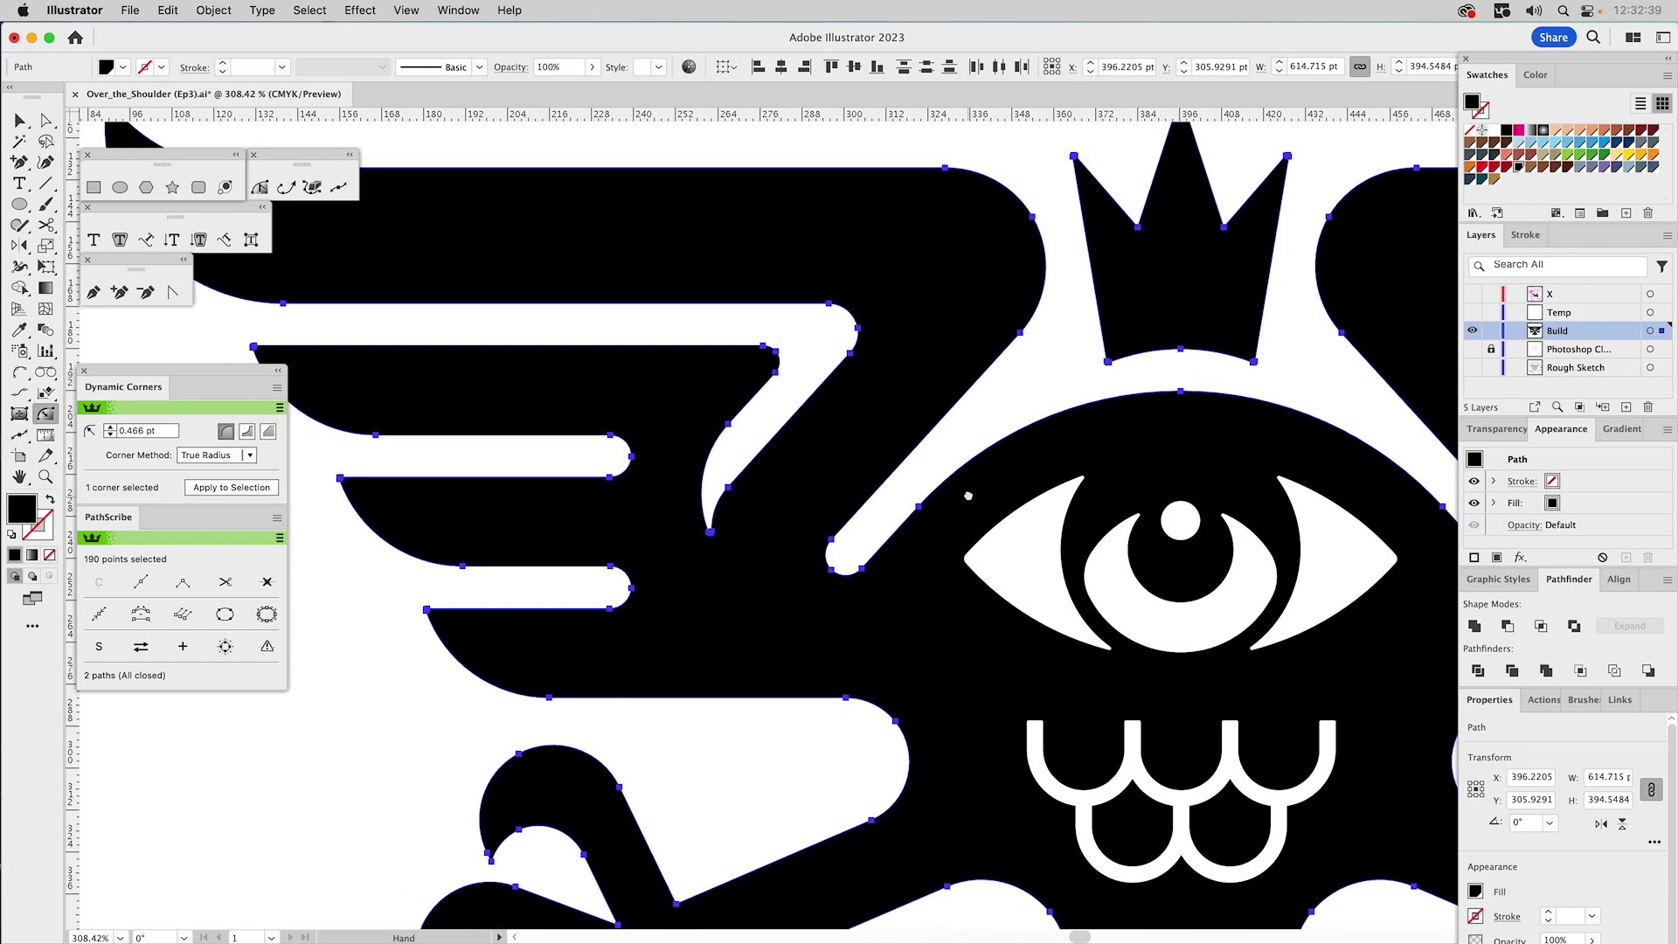
pyautogui.scroll(-10, 968, 499)
pyautogui.hscroll(-2, 830, 382)
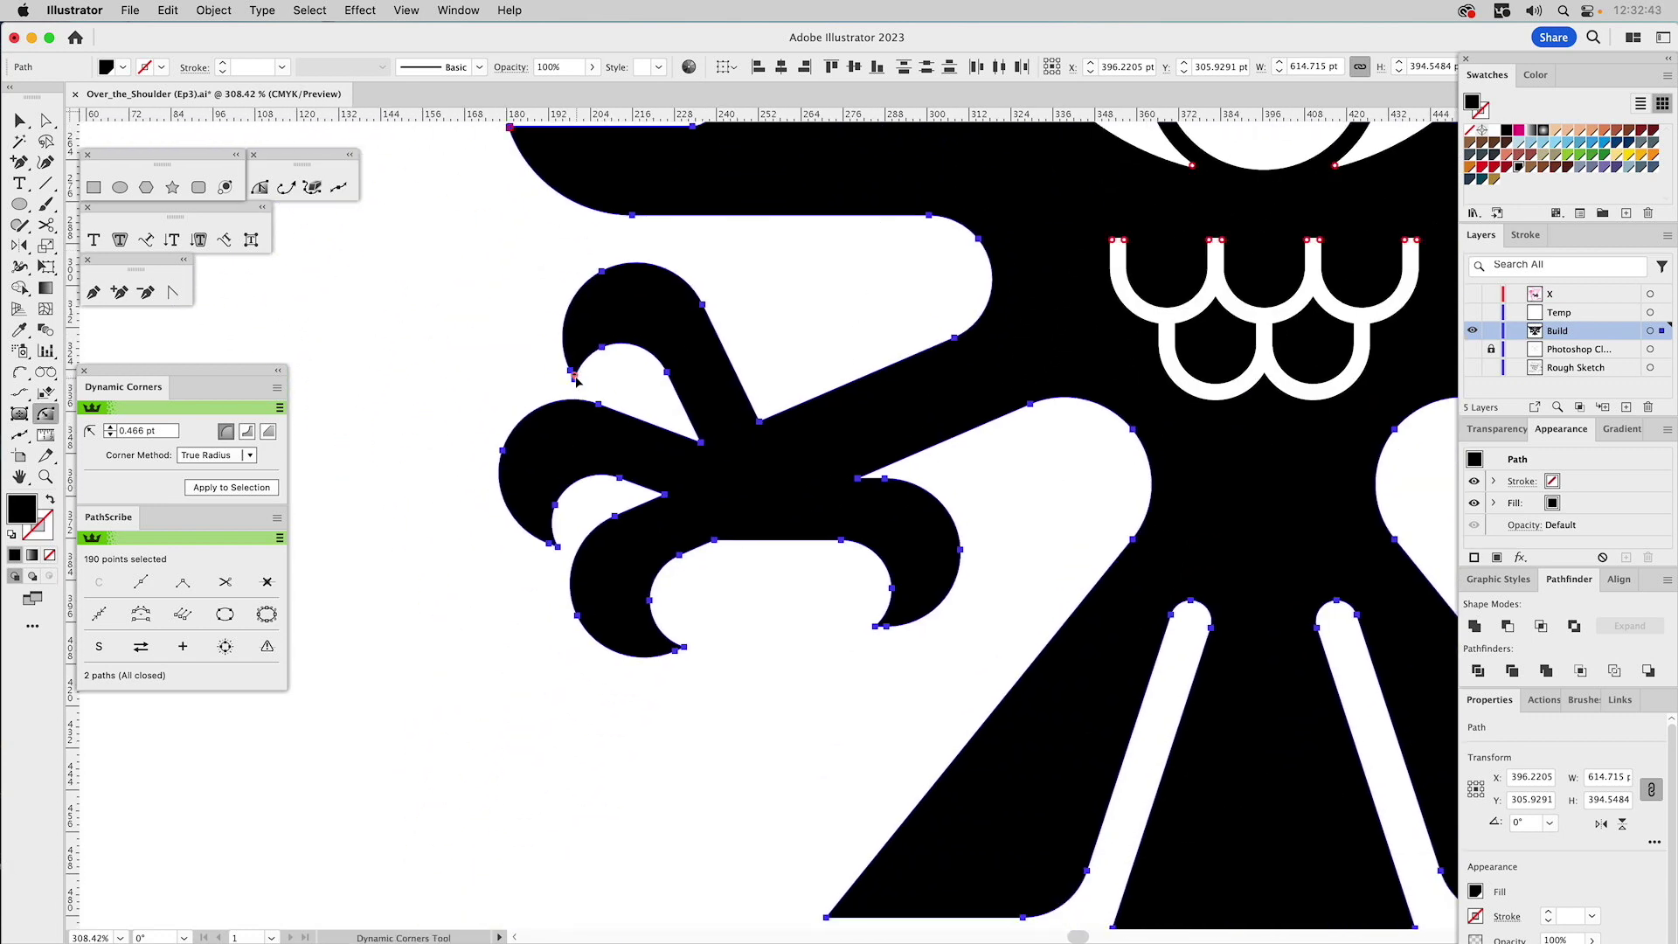
pyautogui.click(573, 376)
pyautogui.click(557, 545)
pyautogui.click(681, 647)
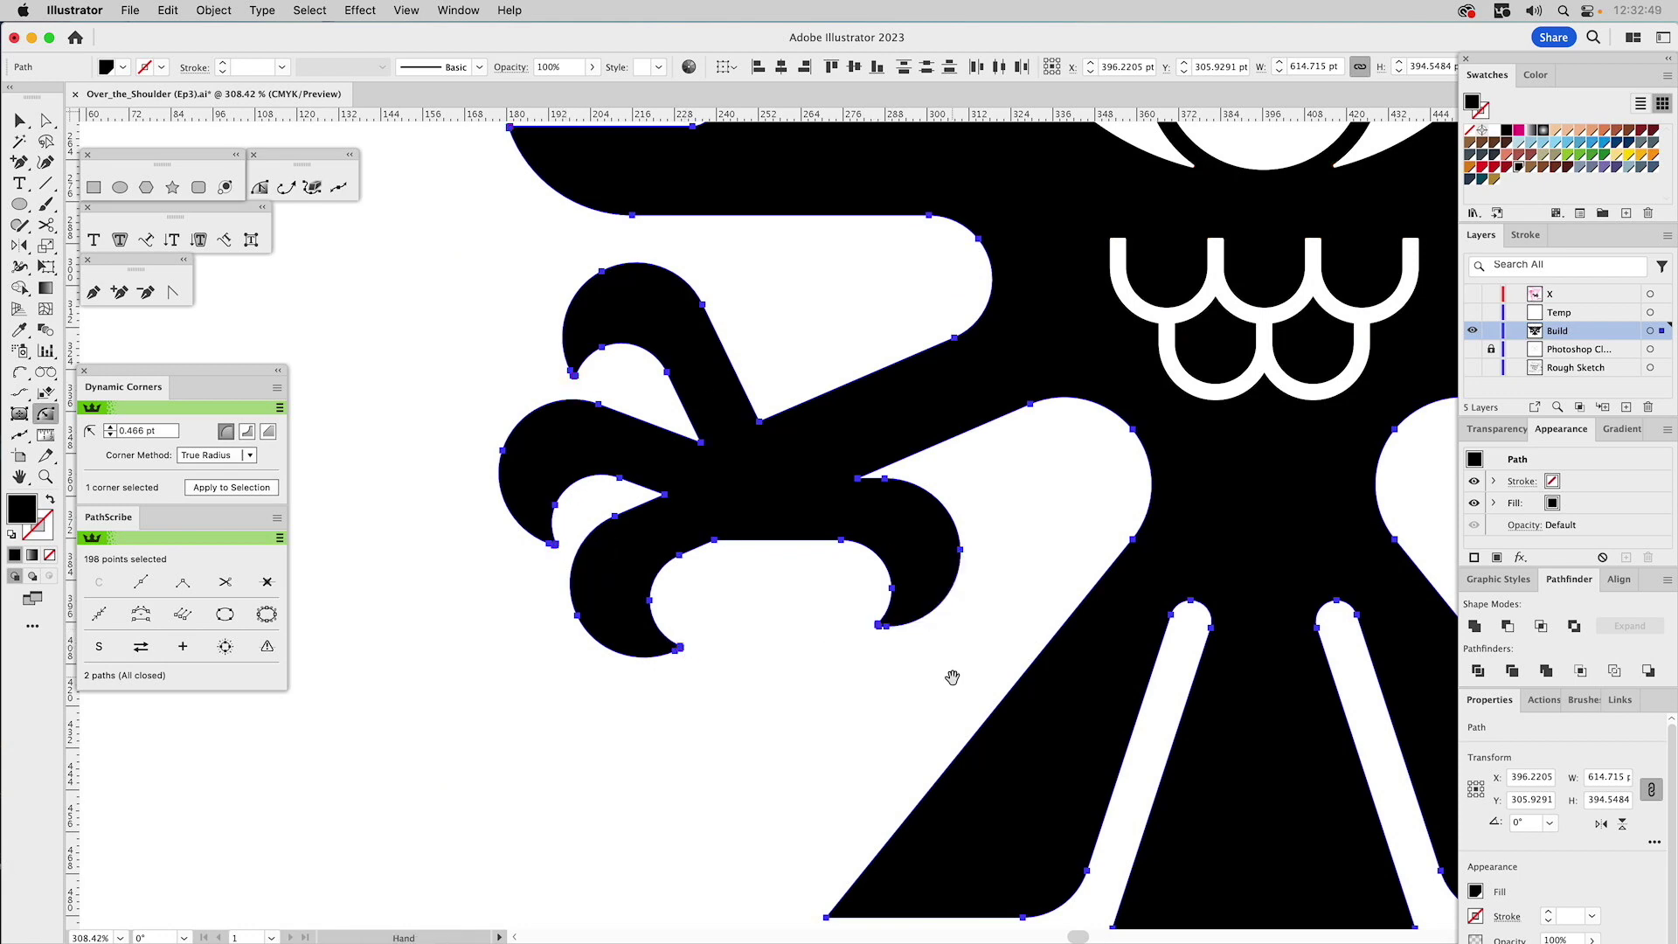
# - Round the far outer corners of the left and right tail feathers at 0.466 pt True Radius
pyautogui.scroll(-10, 950, 673)
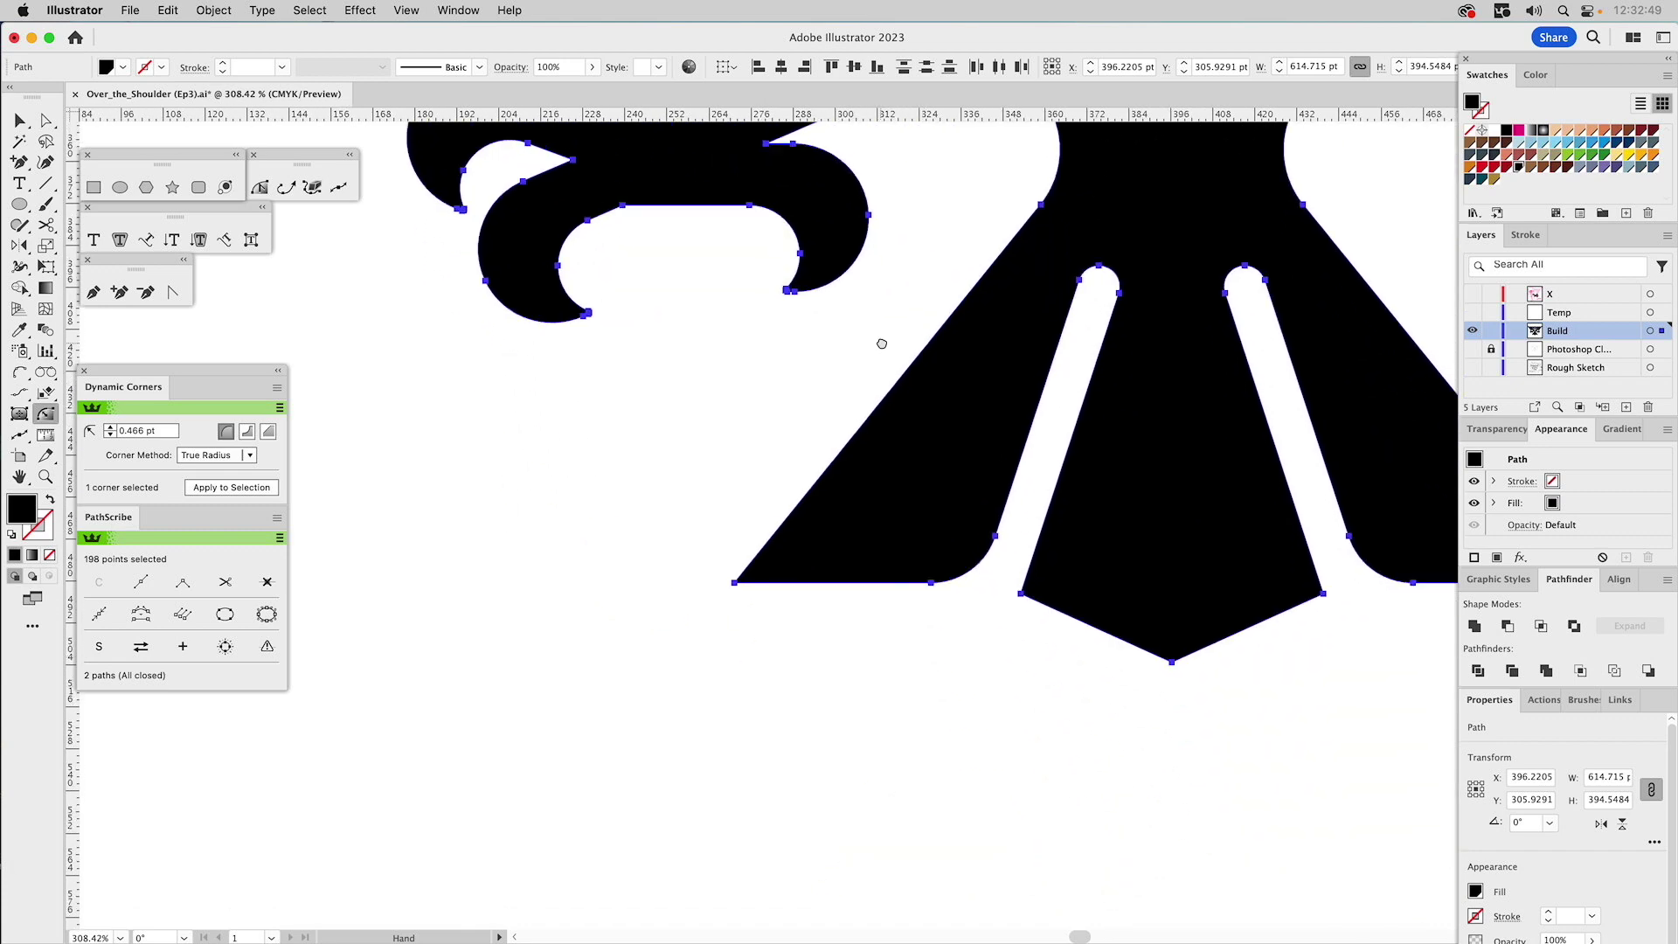
pyautogui.click(736, 581)
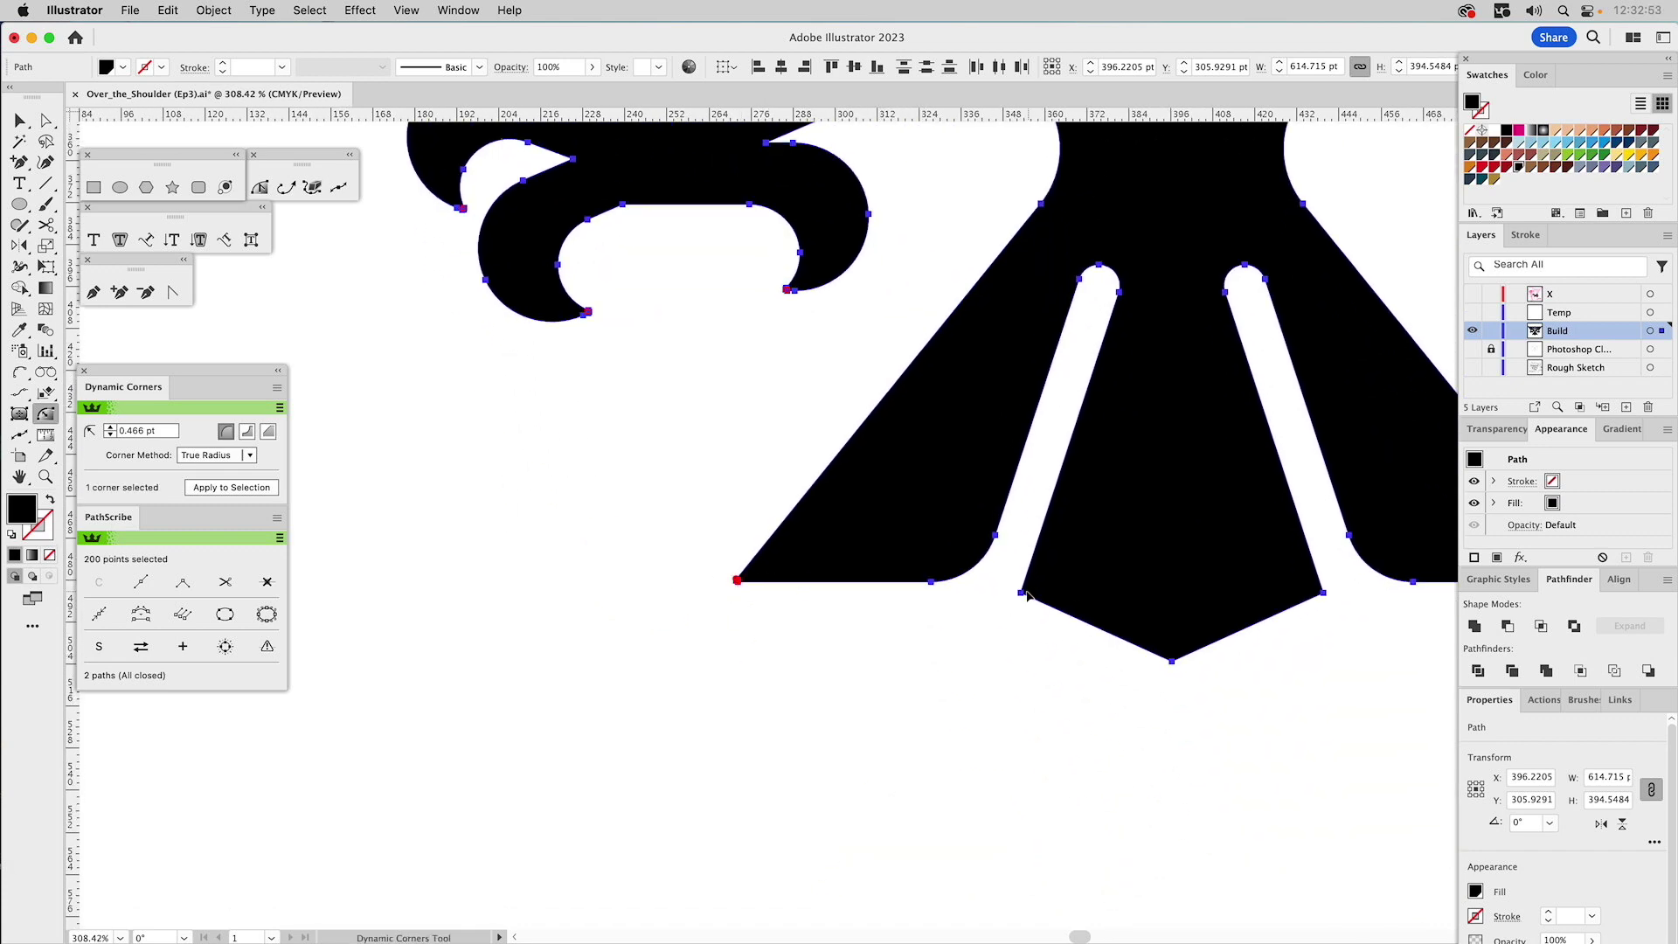
pyautogui.moveTo(1376, 601); pyautogui.dragTo(883, 619)
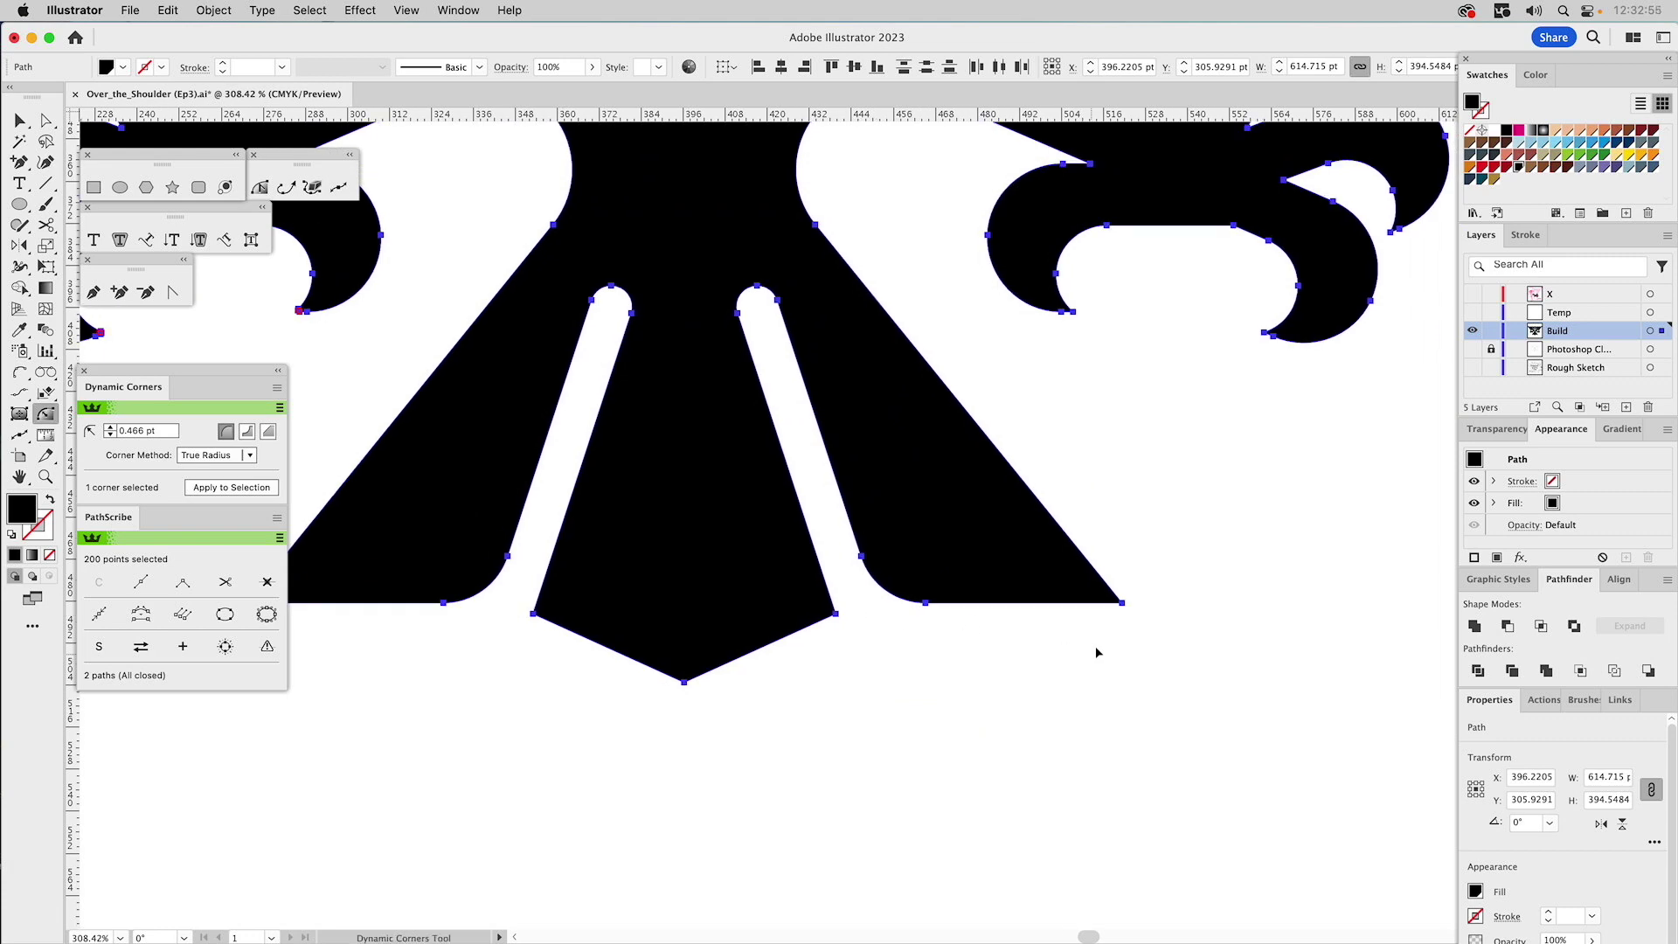
pyautogui.click(1120, 602)
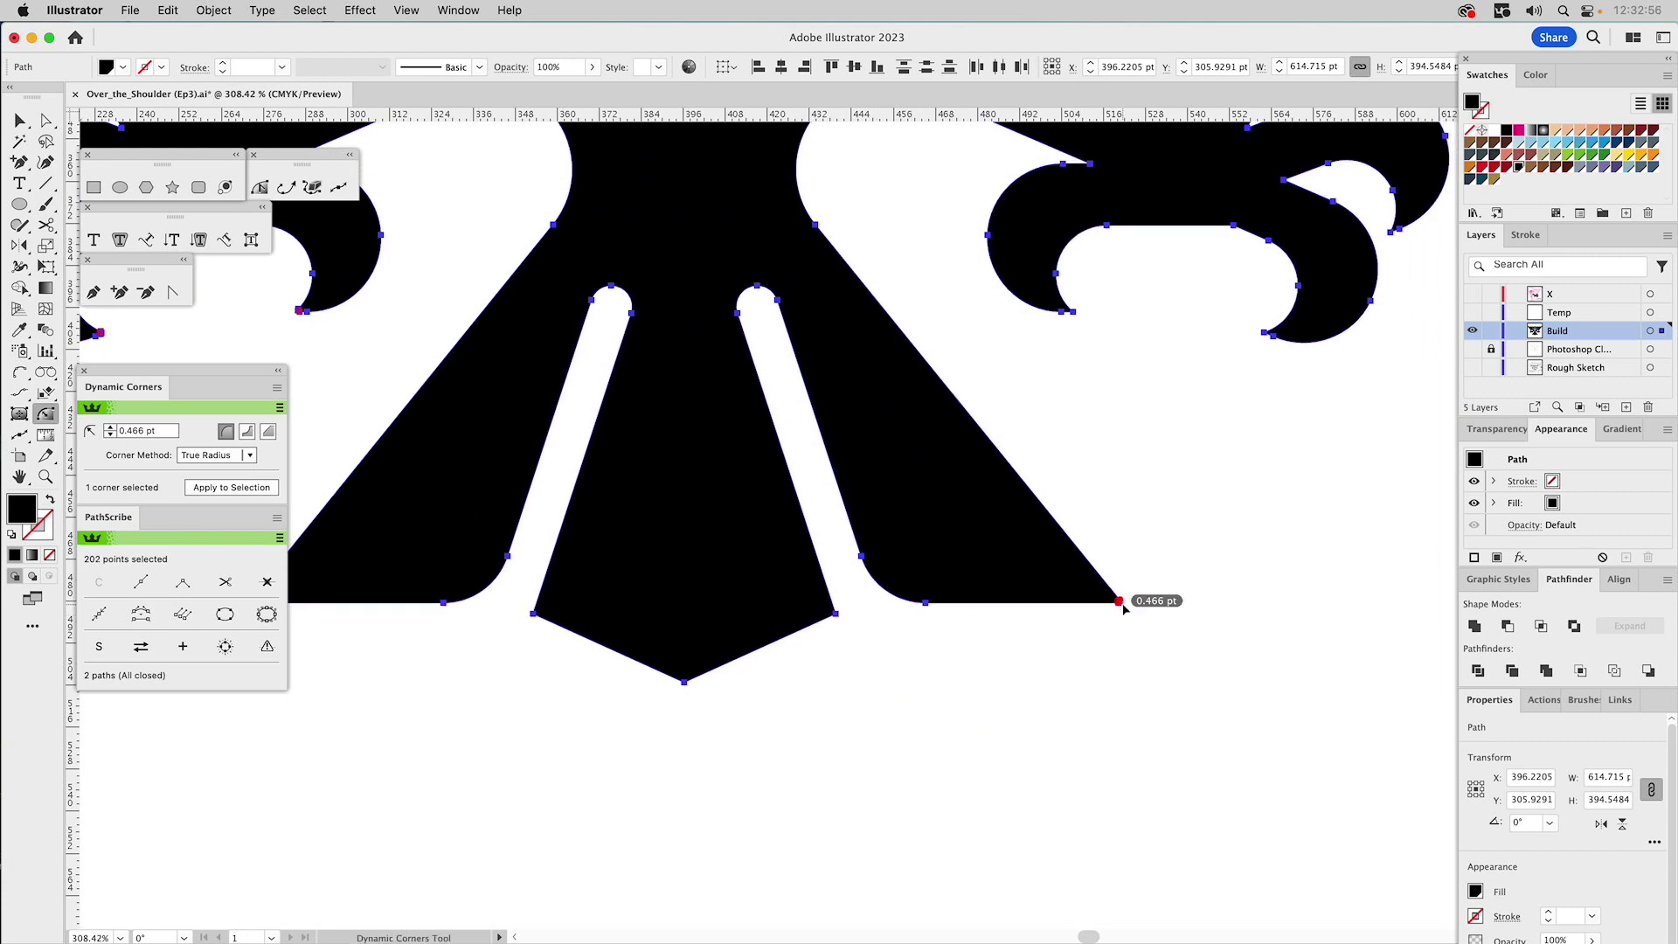
# - Round the four talon tips of the right claw at 0.466 pt True Radius
pyautogui.click(1075, 317)
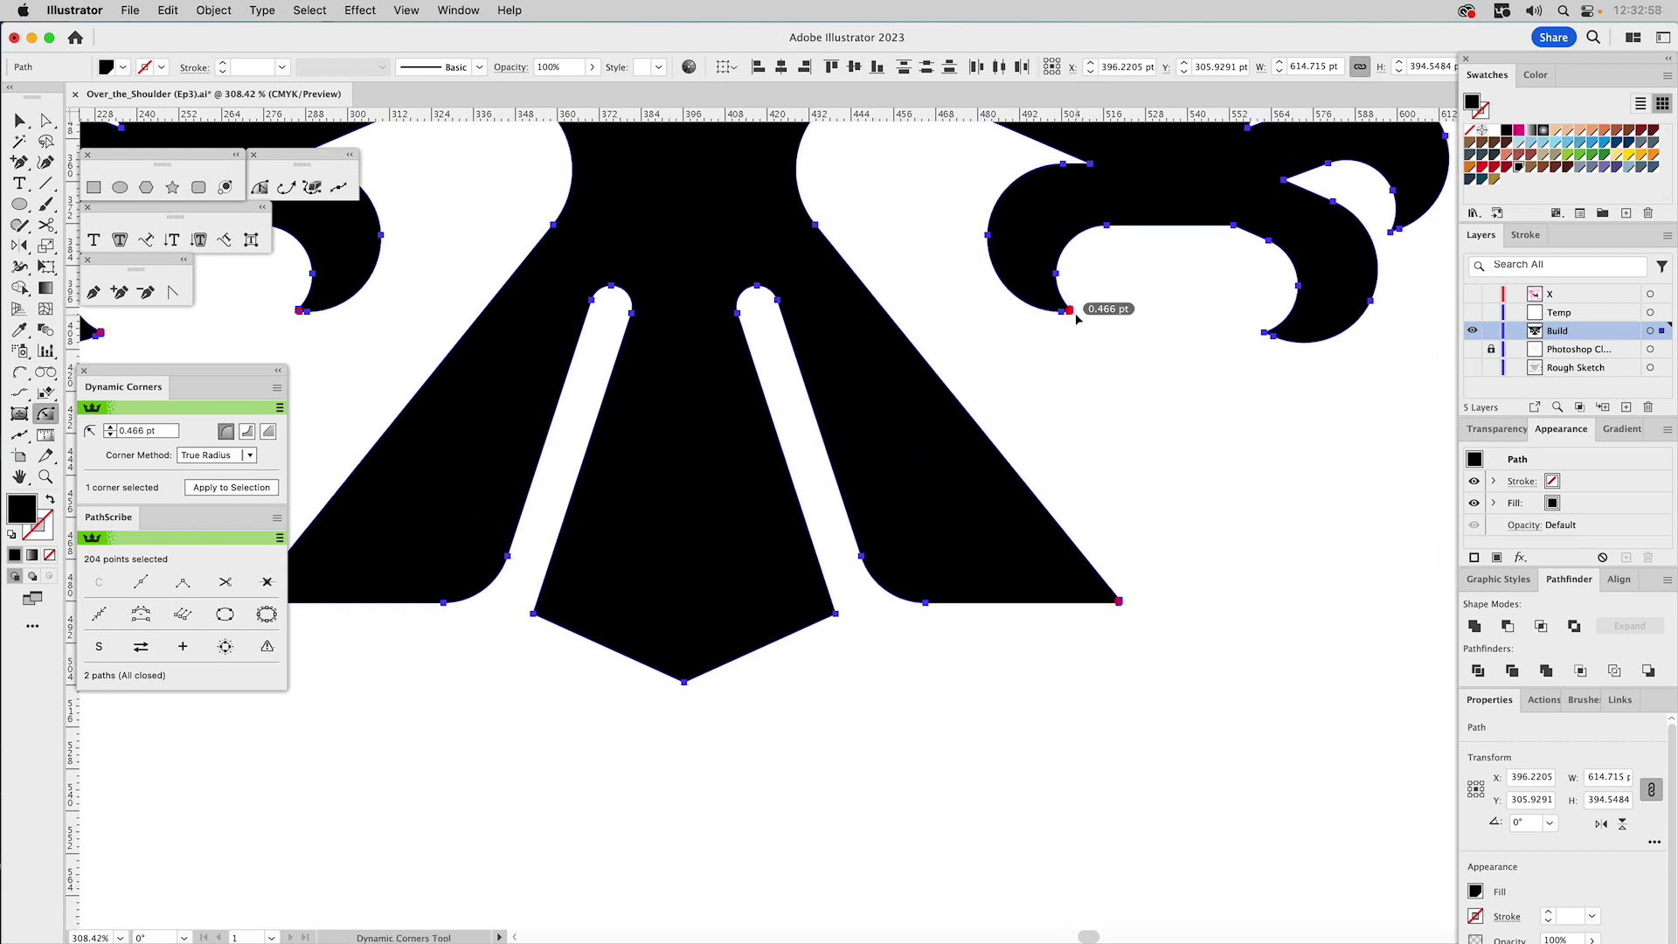
pyautogui.click(1266, 334)
pyautogui.click(1392, 232)
pyautogui.scroll(10, 1066, 527)
pyautogui.hscroll(6, 1066, 527)
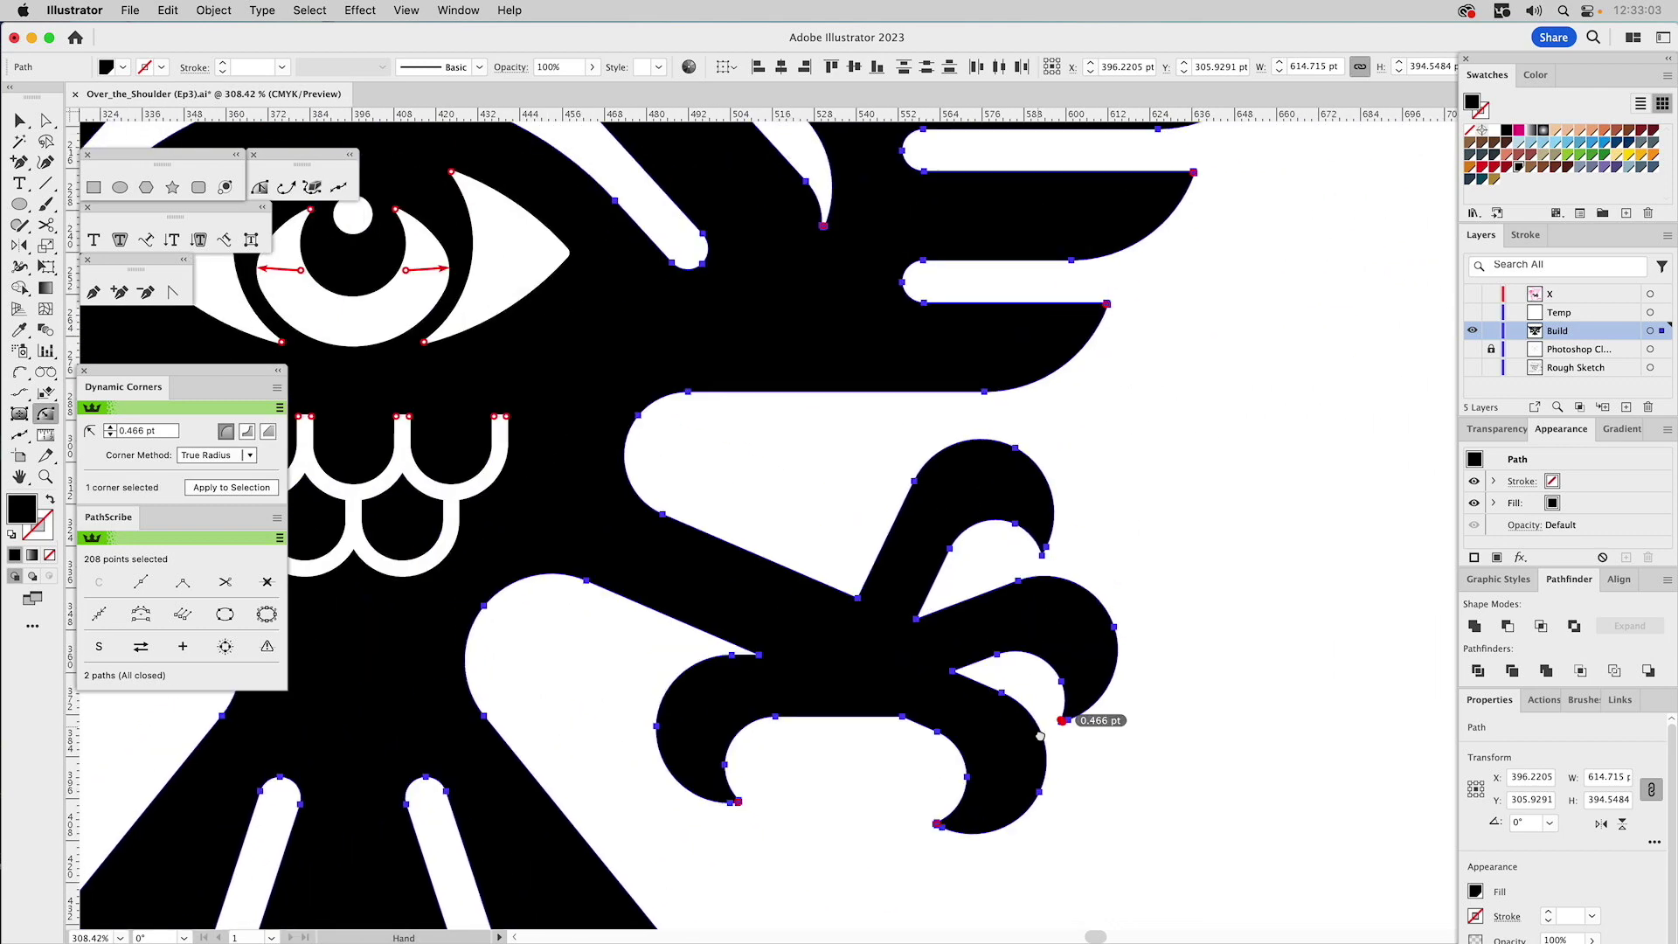
pyautogui.click(1049, 554)
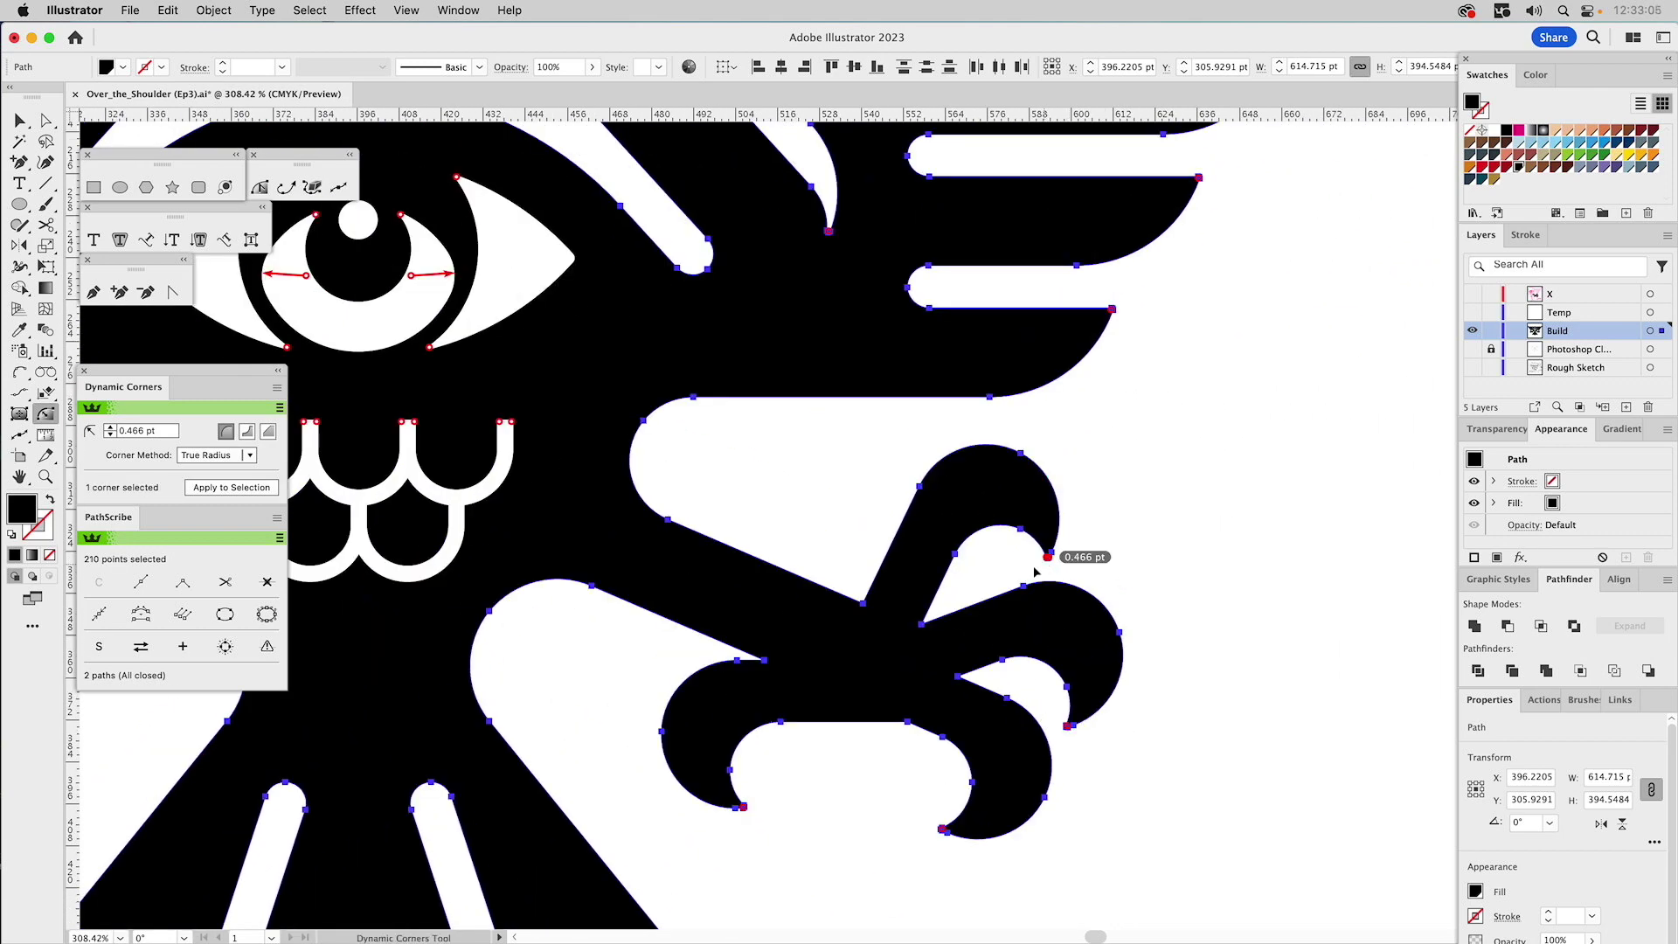
# - Round the two side corners of the central tail feather with a larger radius than the talon tips, and deselect the artwork
pyautogui.scroll(-8, 1005, 542)
pyautogui.hscroll(-10, 1004, 541)
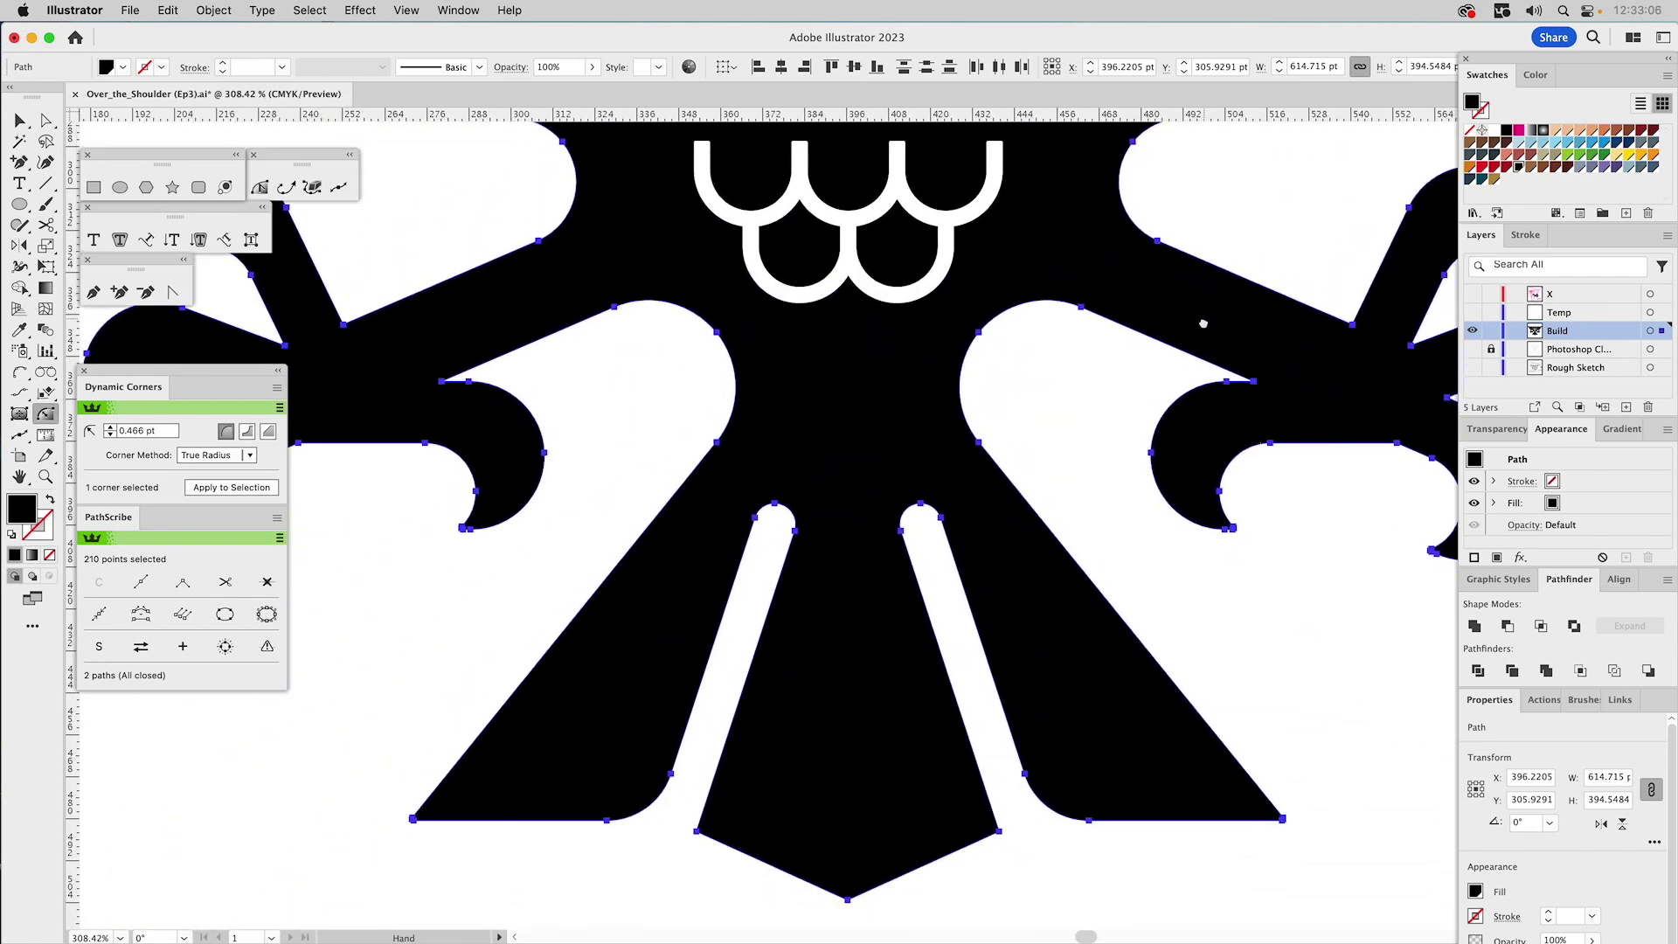
pyautogui.moveTo(1203, 323); pyautogui.dragTo(1175, 336)
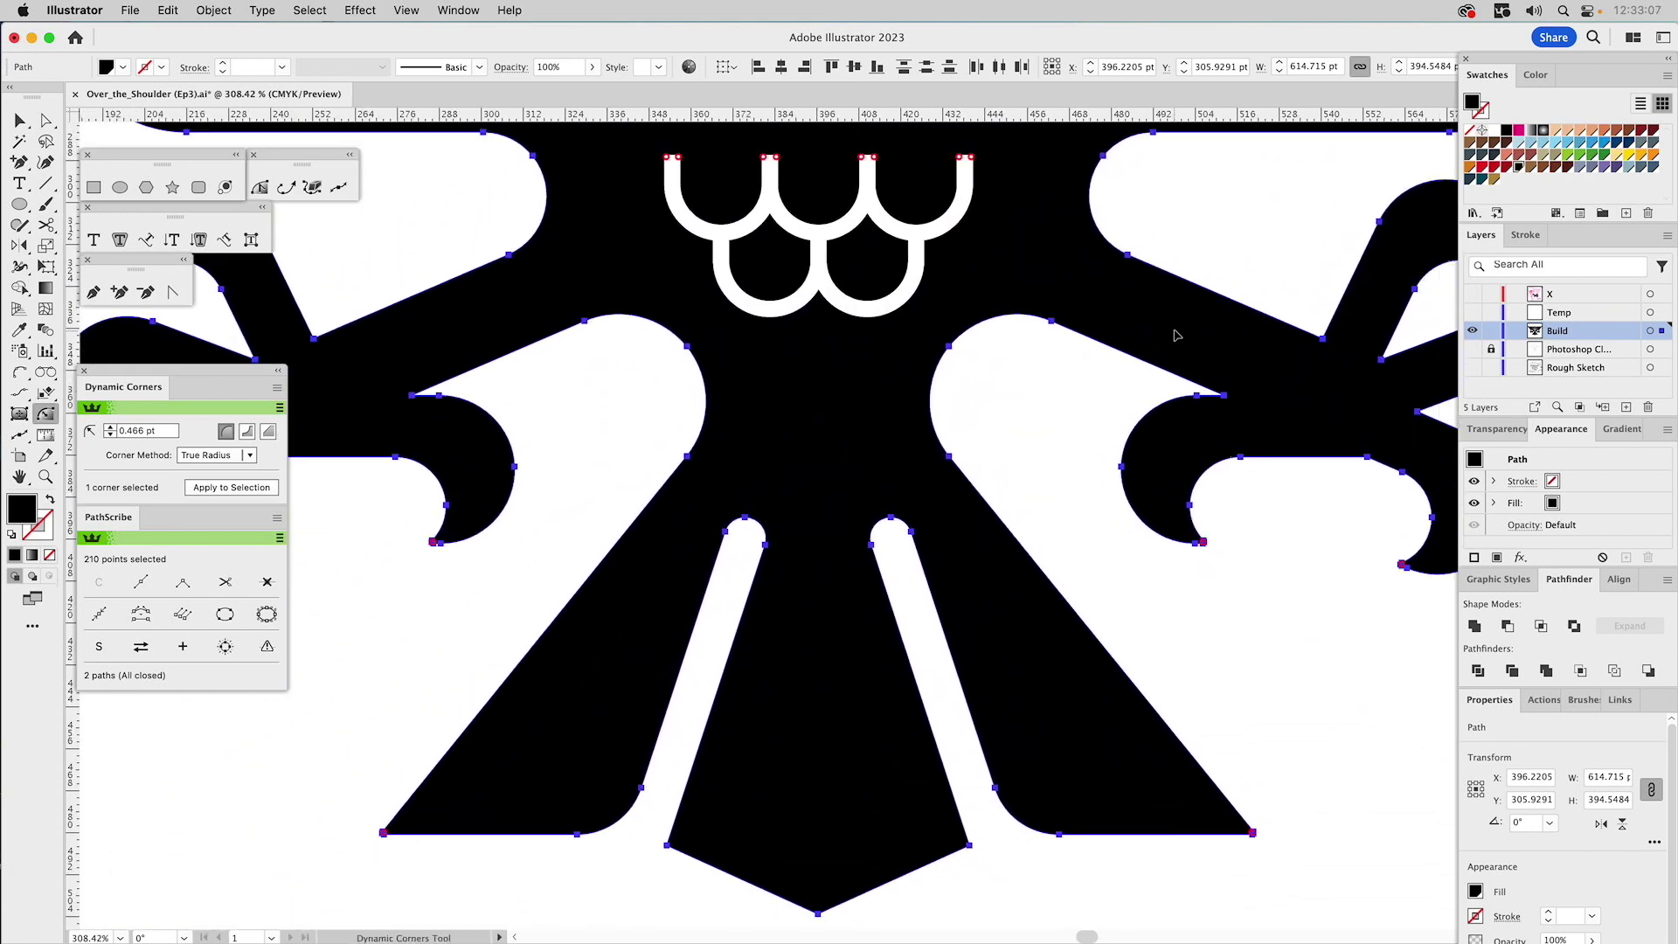
pyautogui.press('space')
pyautogui.moveTo(860, 571); pyautogui.dragTo(997, 315)
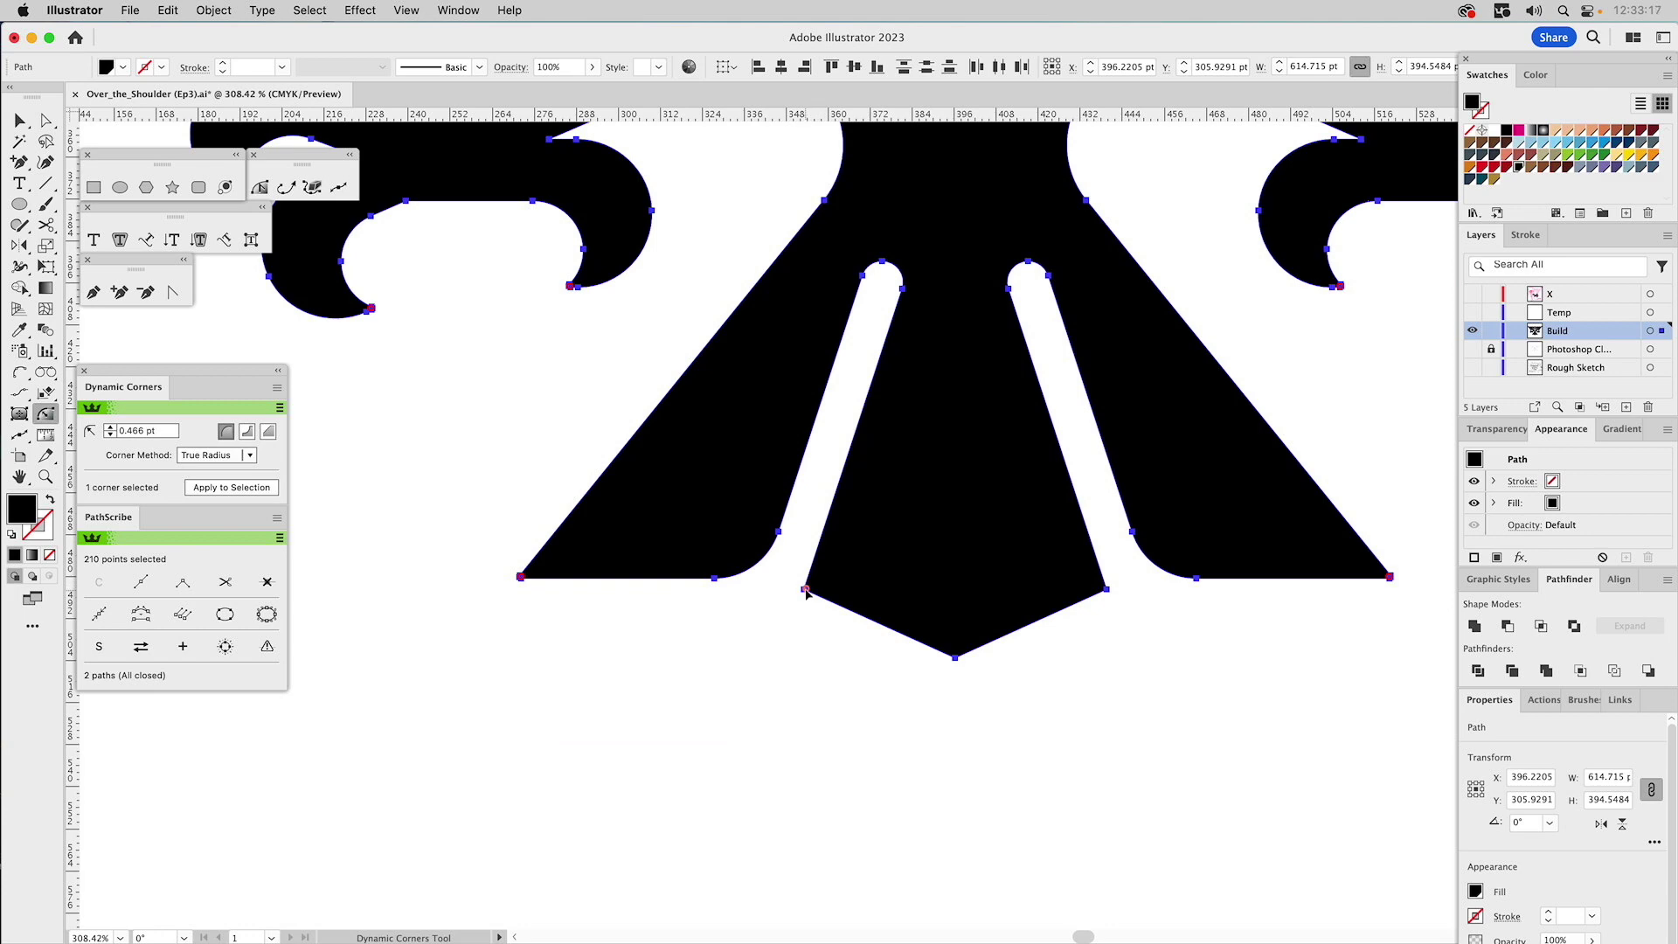
pyautogui.moveTo(806, 595); pyautogui.dragTo(823, 597)
pyautogui.press('v')
pyautogui.click(952, 678)
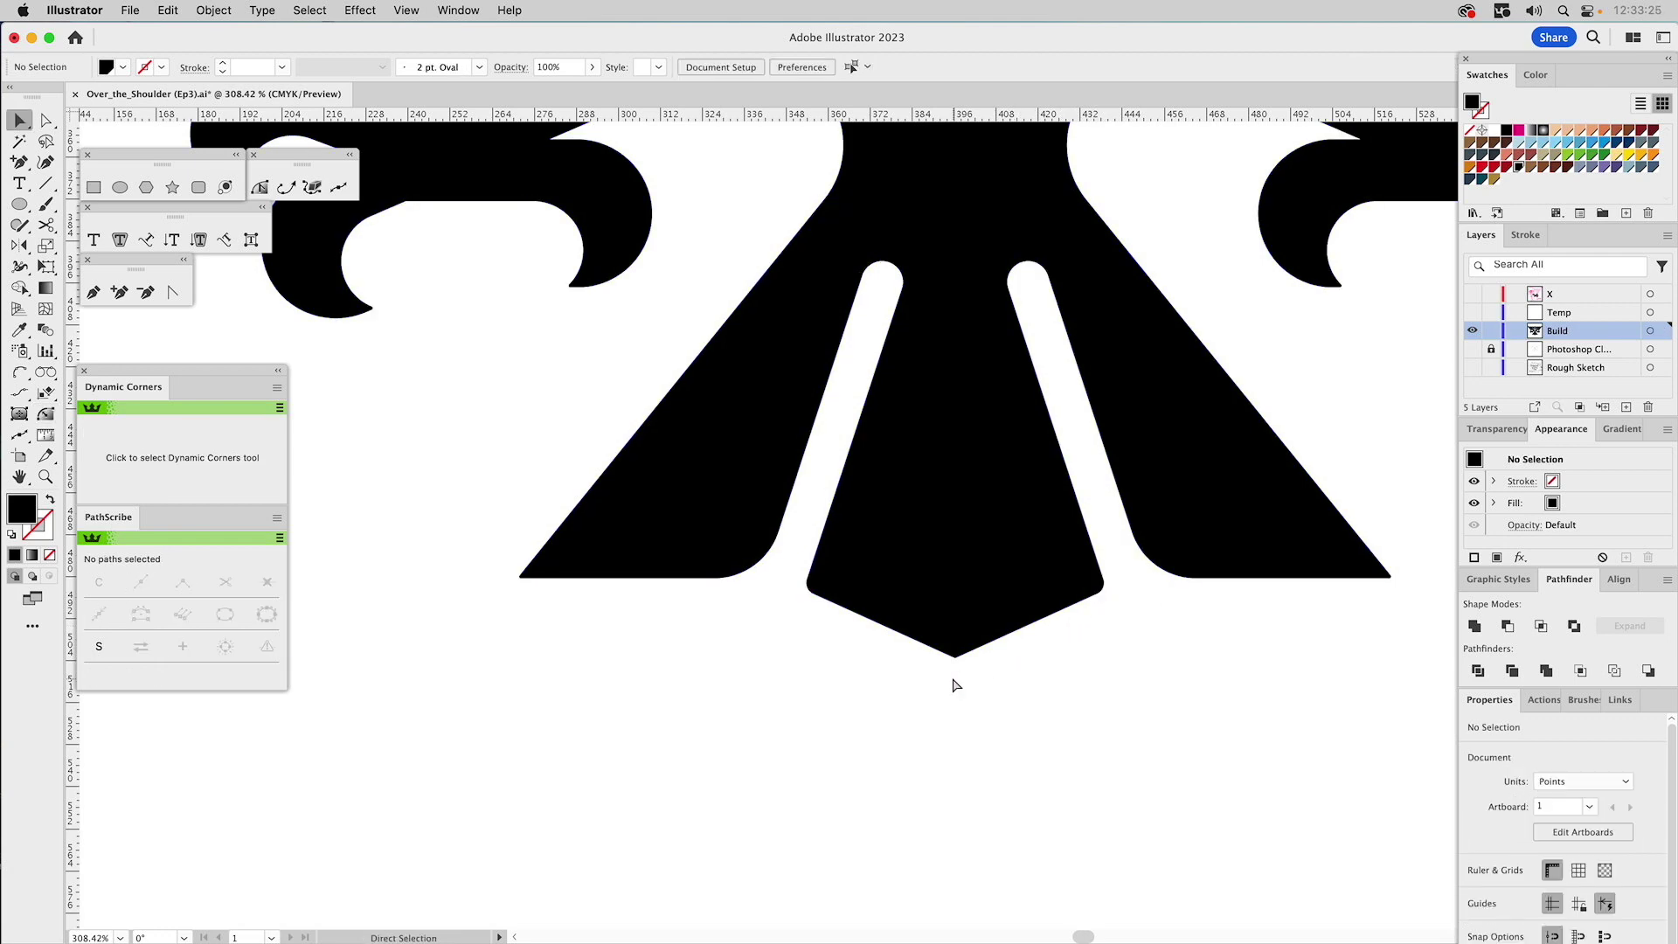
# - Check the whole emblem's paths at artboard size and save the document
pyautogui.press('super+0')
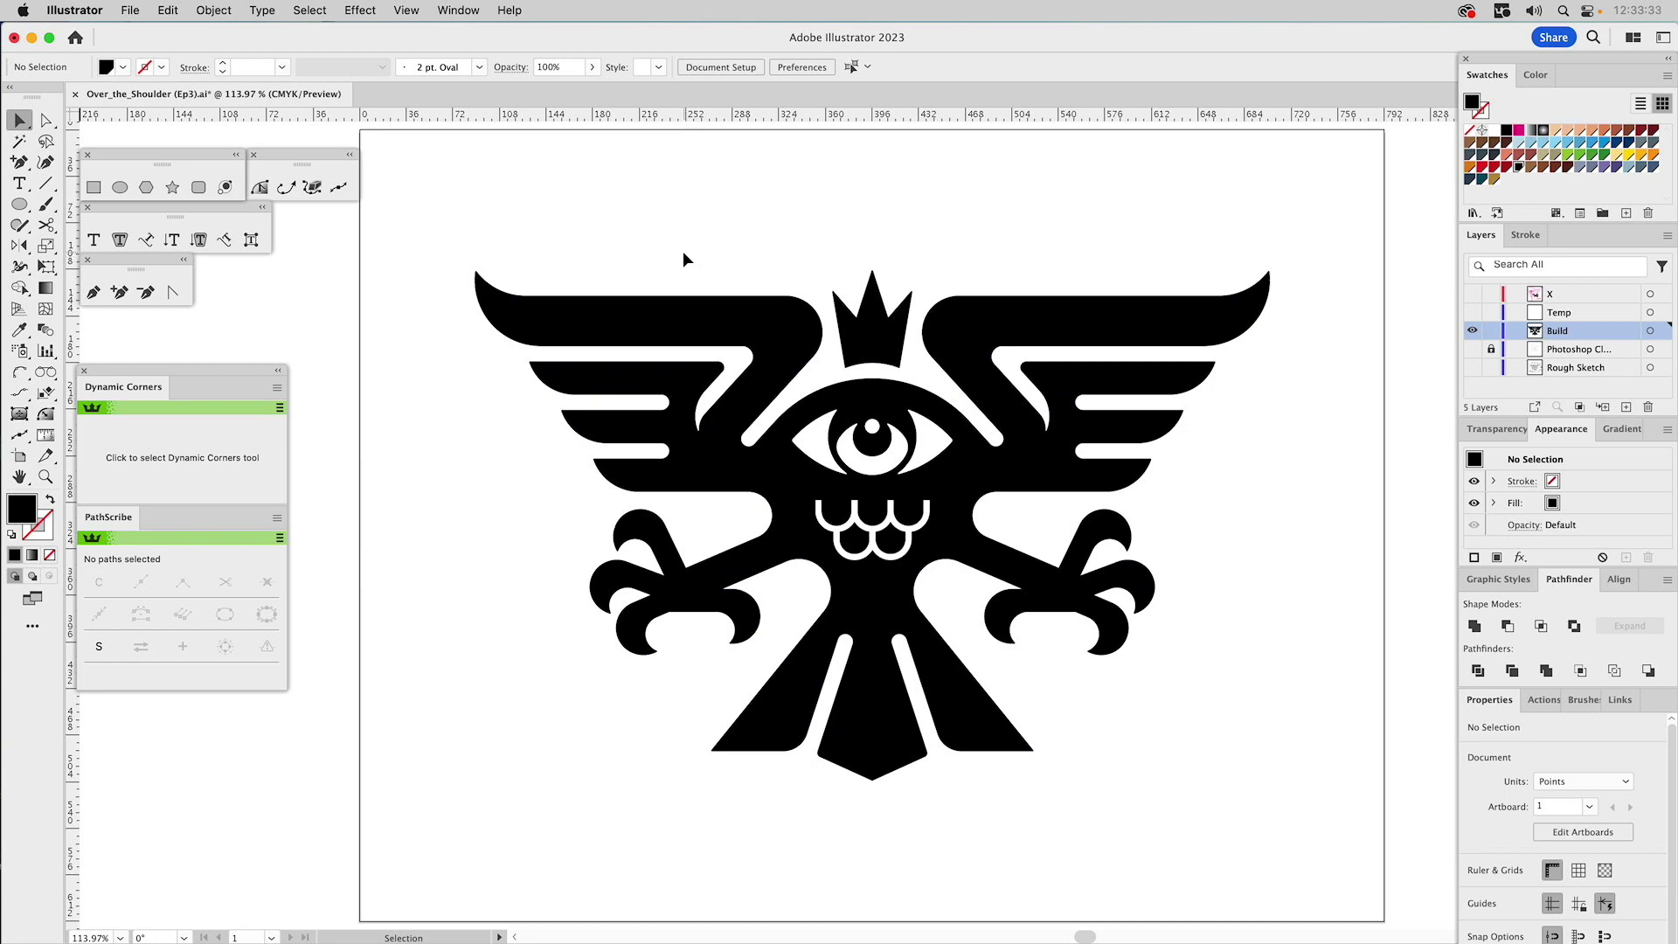
pyautogui.moveTo(688, 255); pyautogui.dragTo(1098, 616)
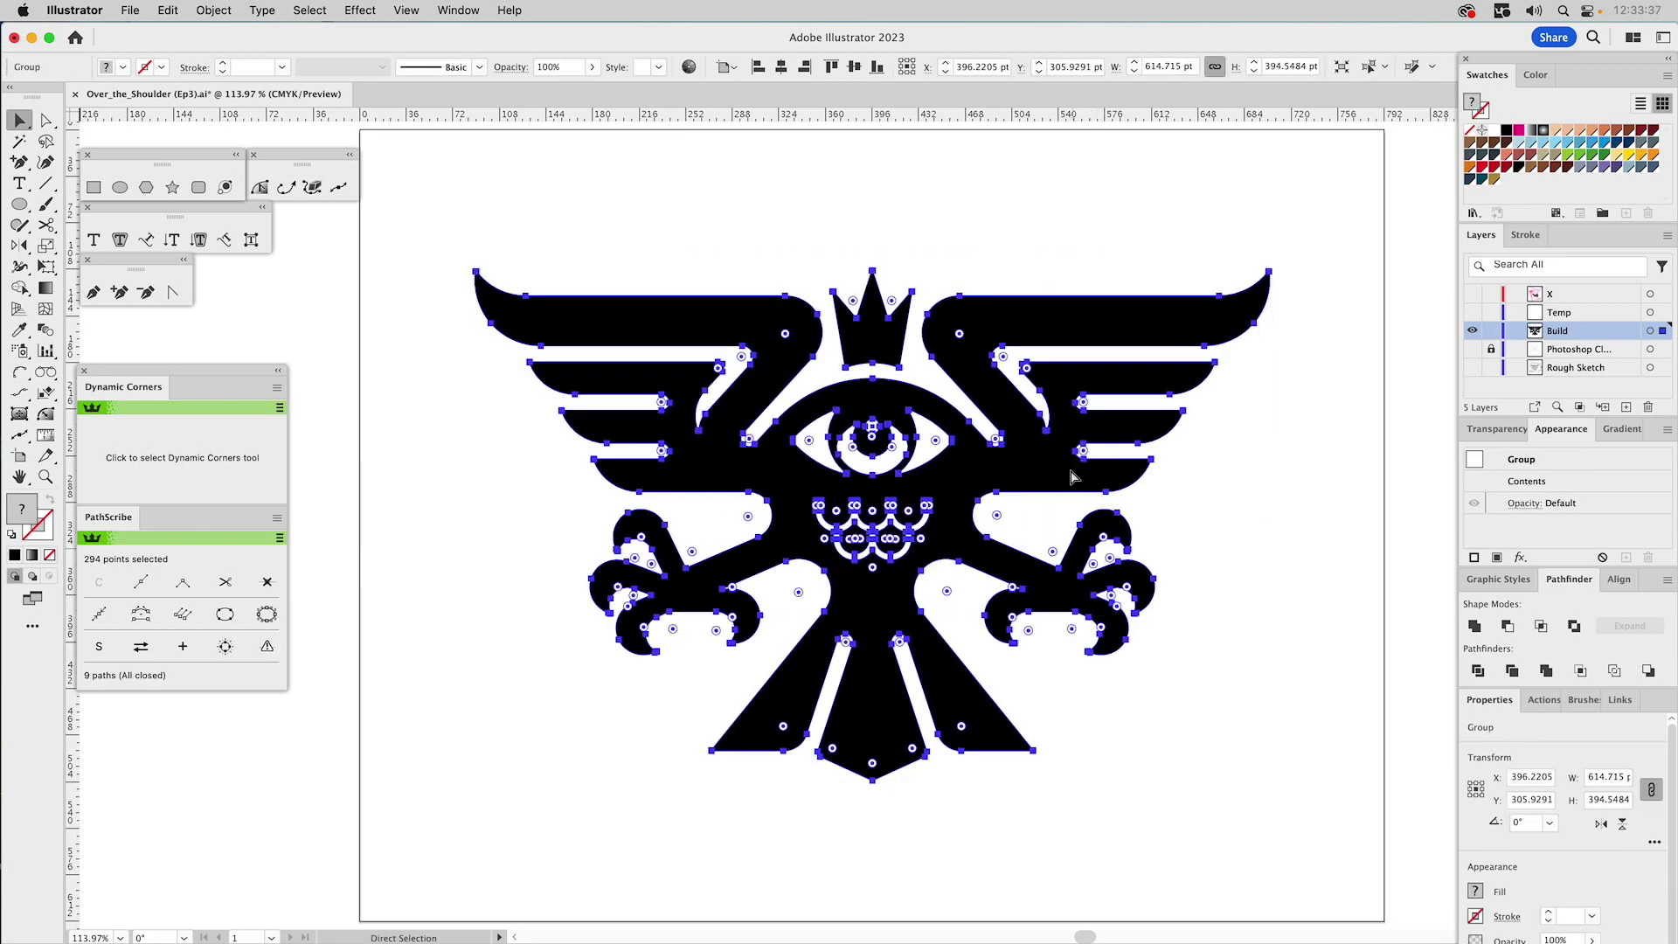
pyautogui.click(986, 228)
pyautogui.press('a')
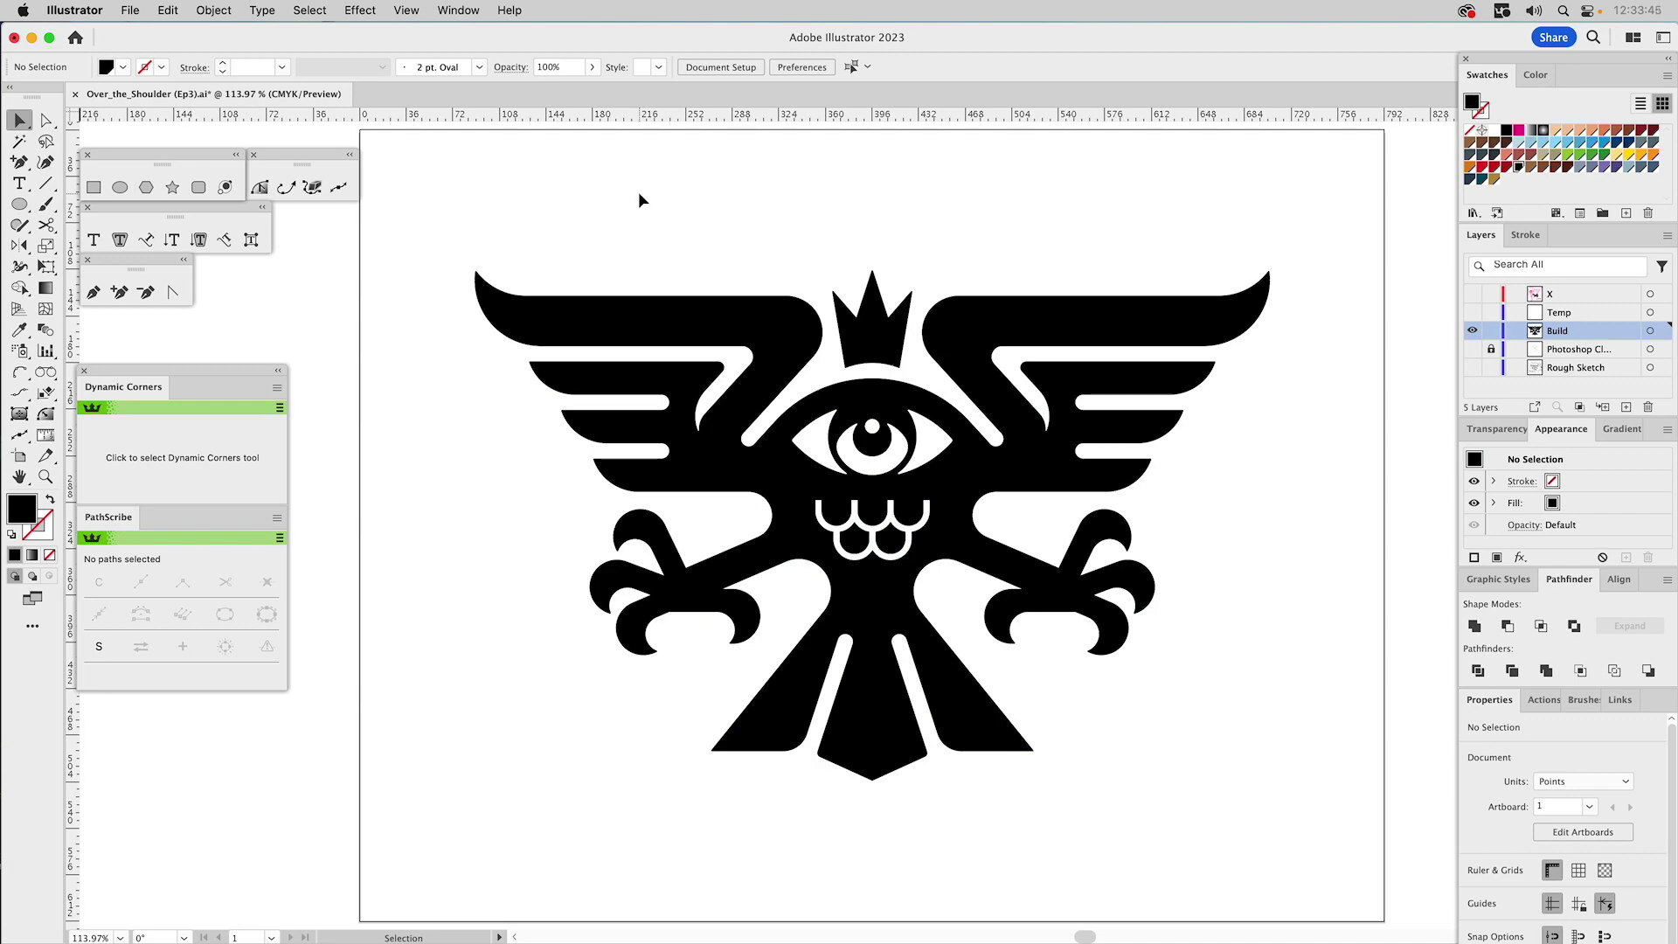
pyautogui.press('super+s')
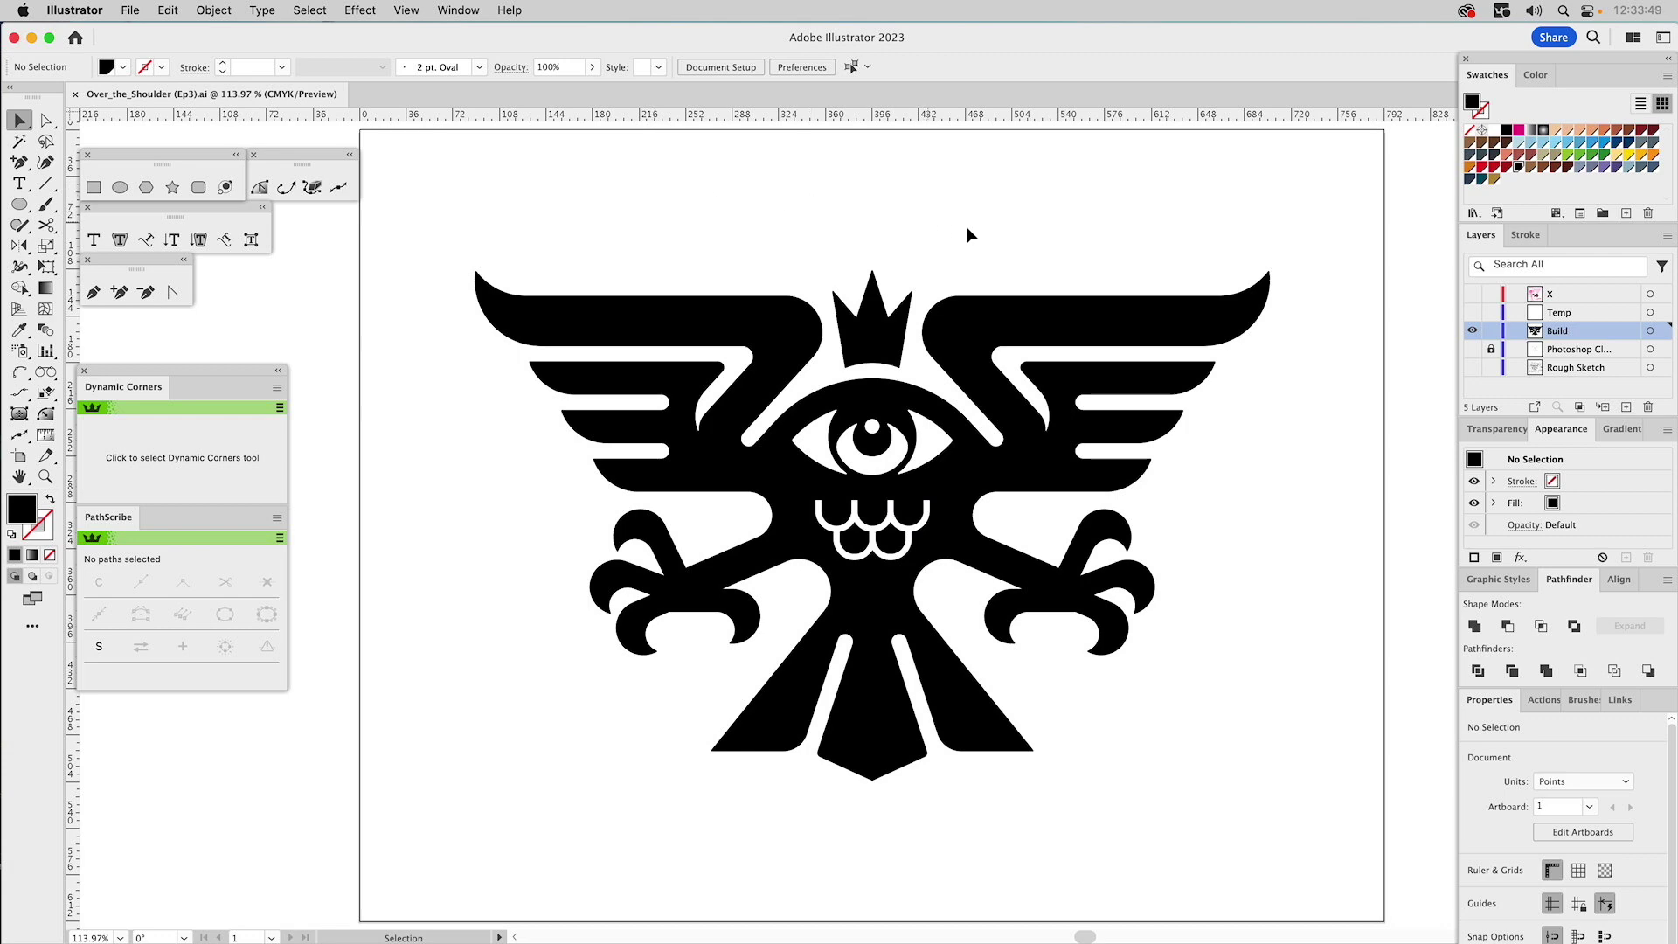
# - Fill only the bird's body shape with the purple swatch C=58 M=59 Y=0 K=22
pyautogui.click(1014, 326)
pyautogui.press('super+shift+a')
pyautogui.press('a')
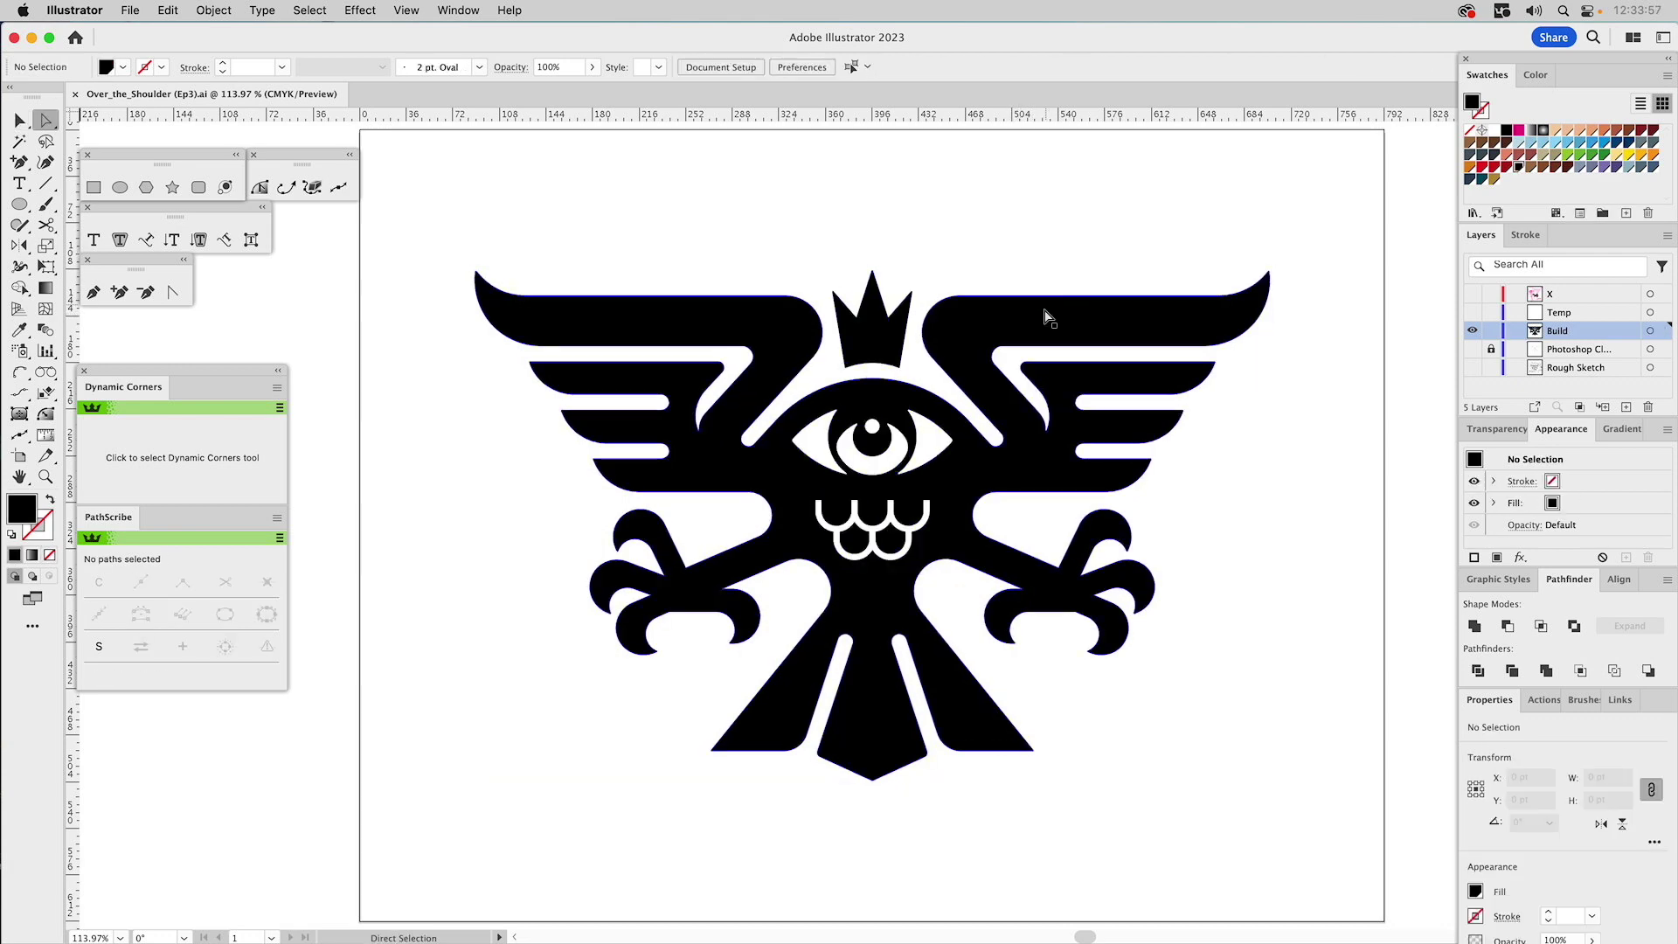
pyautogui.click(1049, 318)
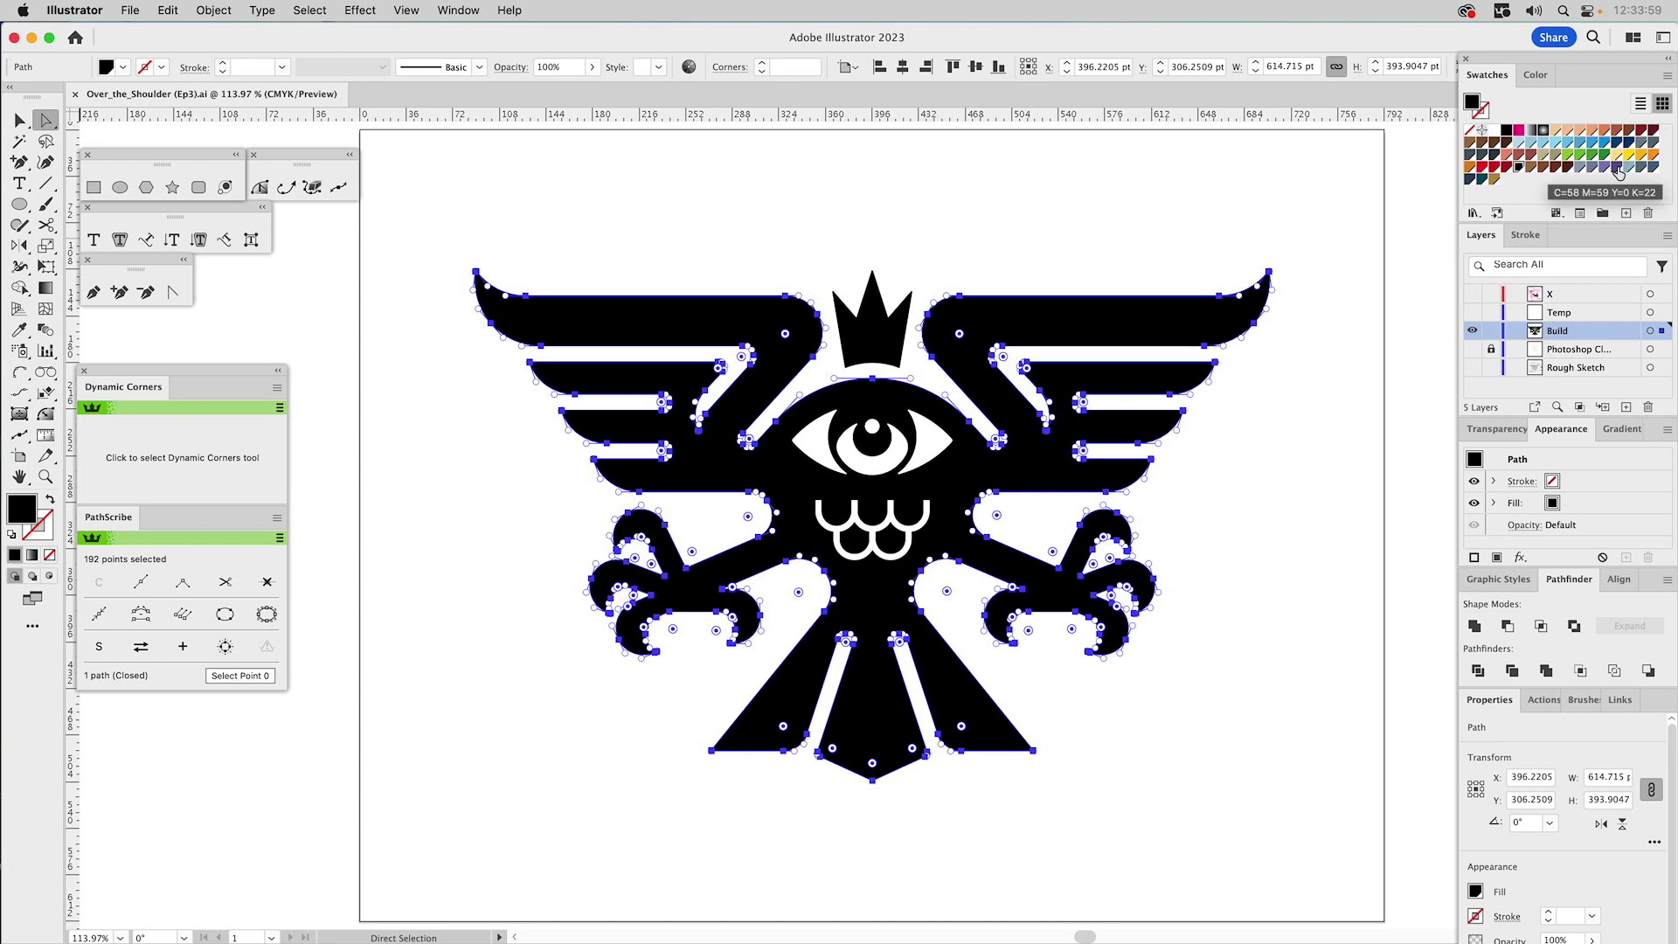
pyautogui.click(1618, 172)
pyautogui.click(1092, 219)
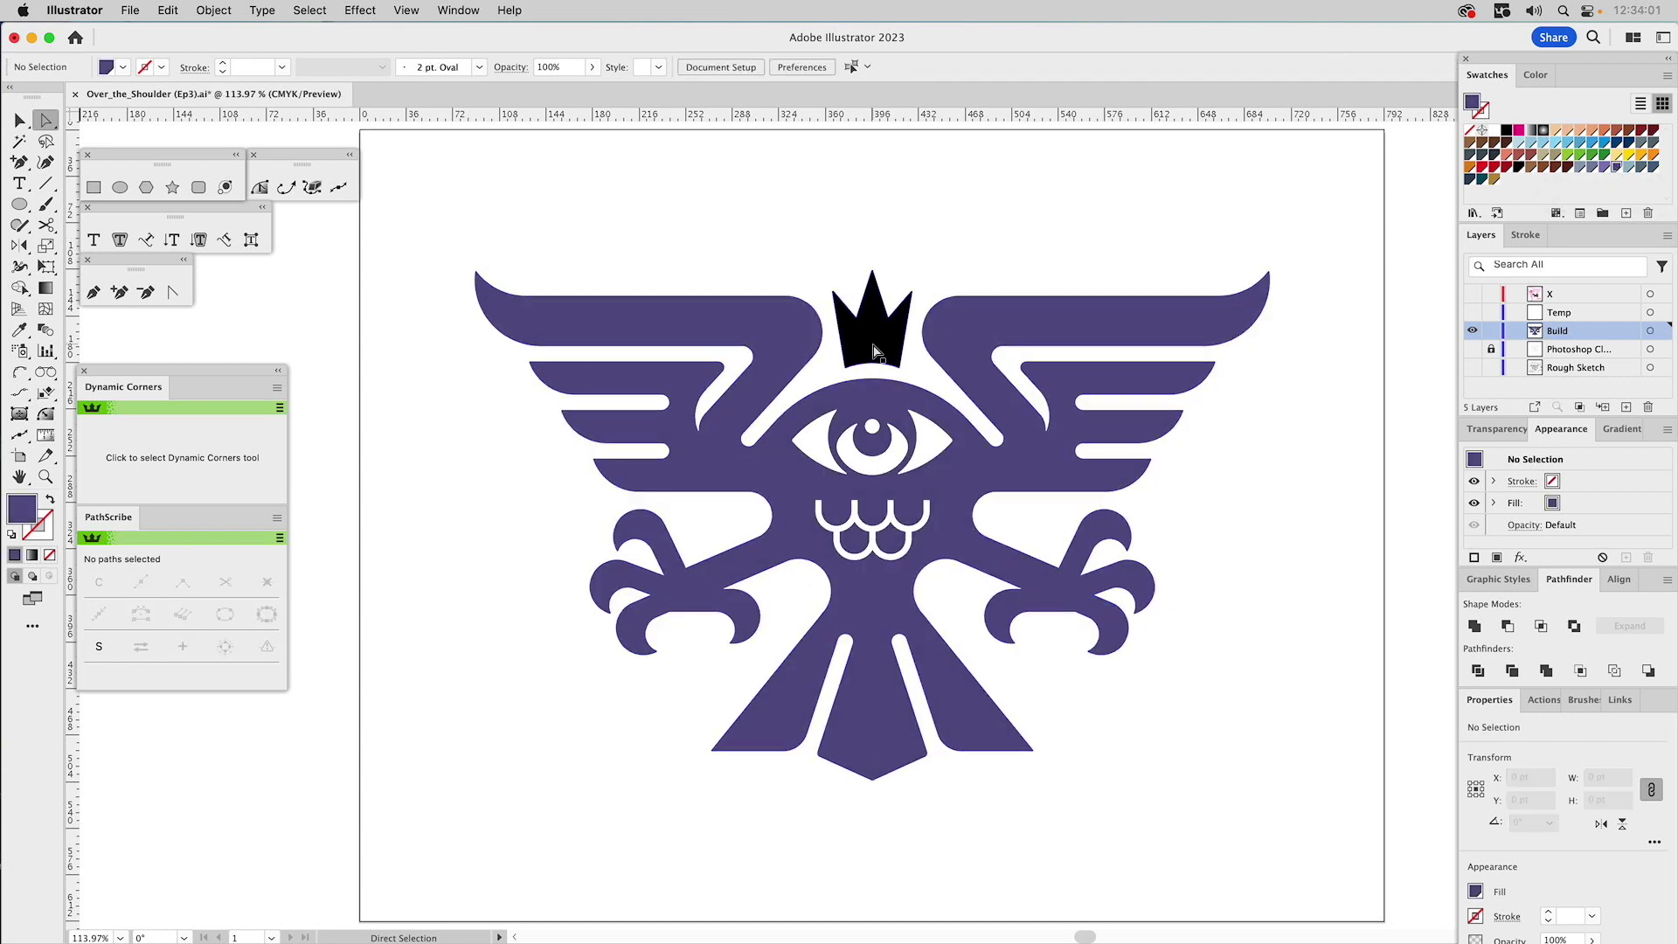
# - Fill the crown with the gold-brown swatch and deselect it
pyautogui.click(874, 352)
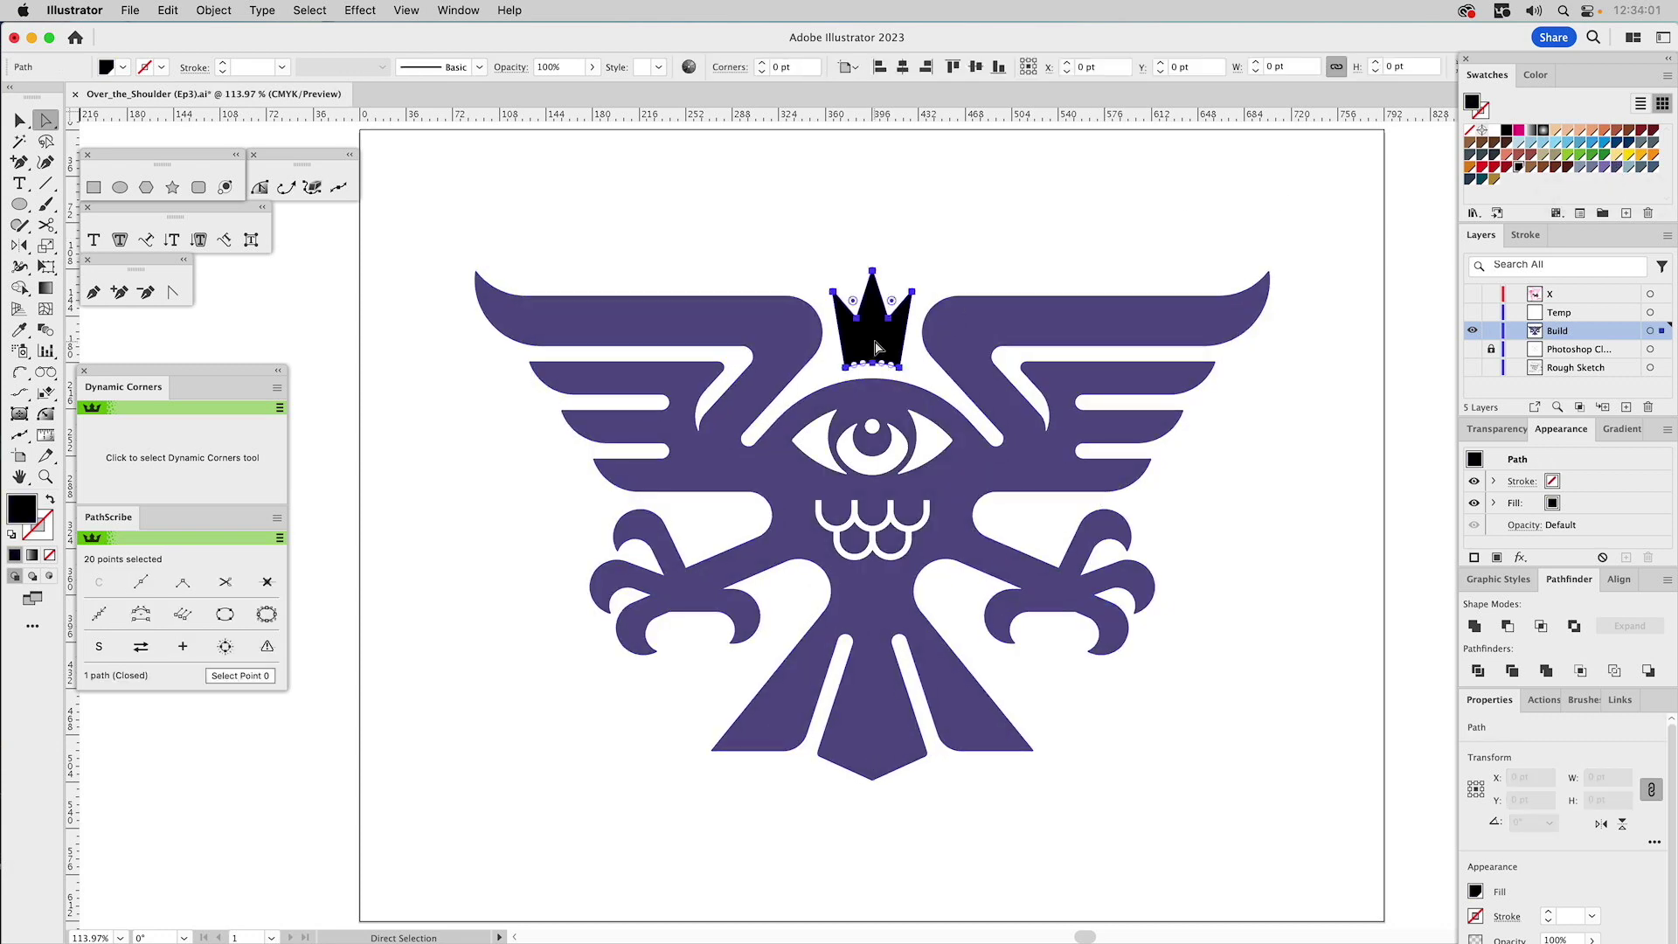
pyautogui.click(1492, 181)
pyautogui.click(1159, 195)
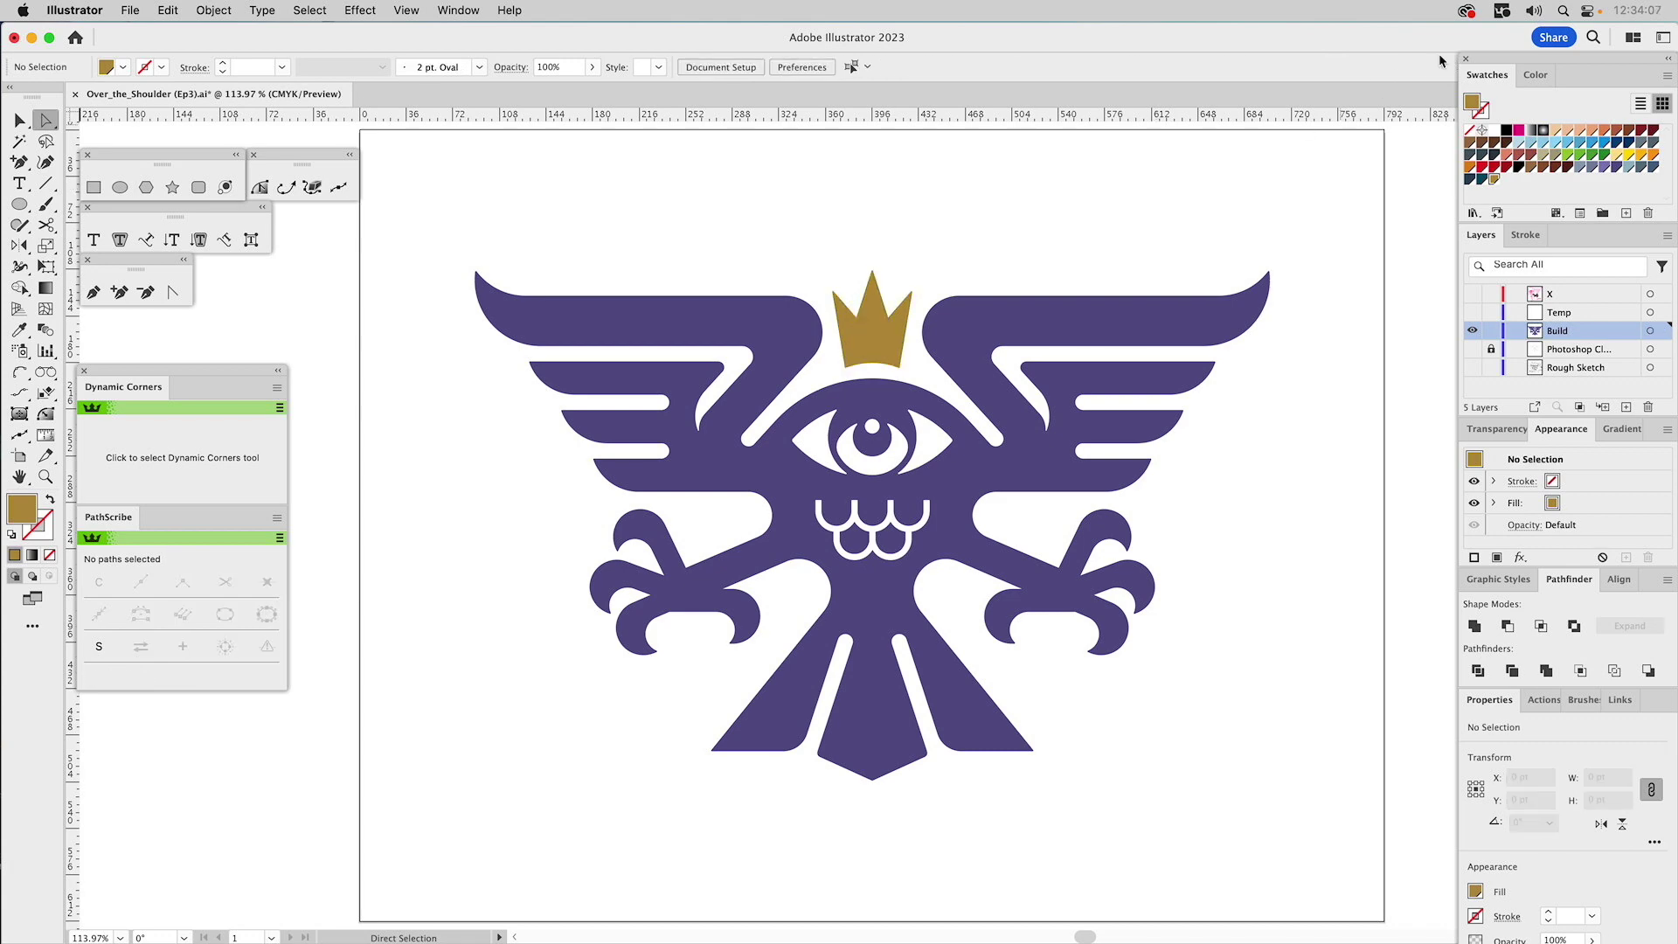
# - Darken the body's global purple swatch to C=70 M=75 Y=0 K=34
pyautogui.doubleClick(1616, 169)
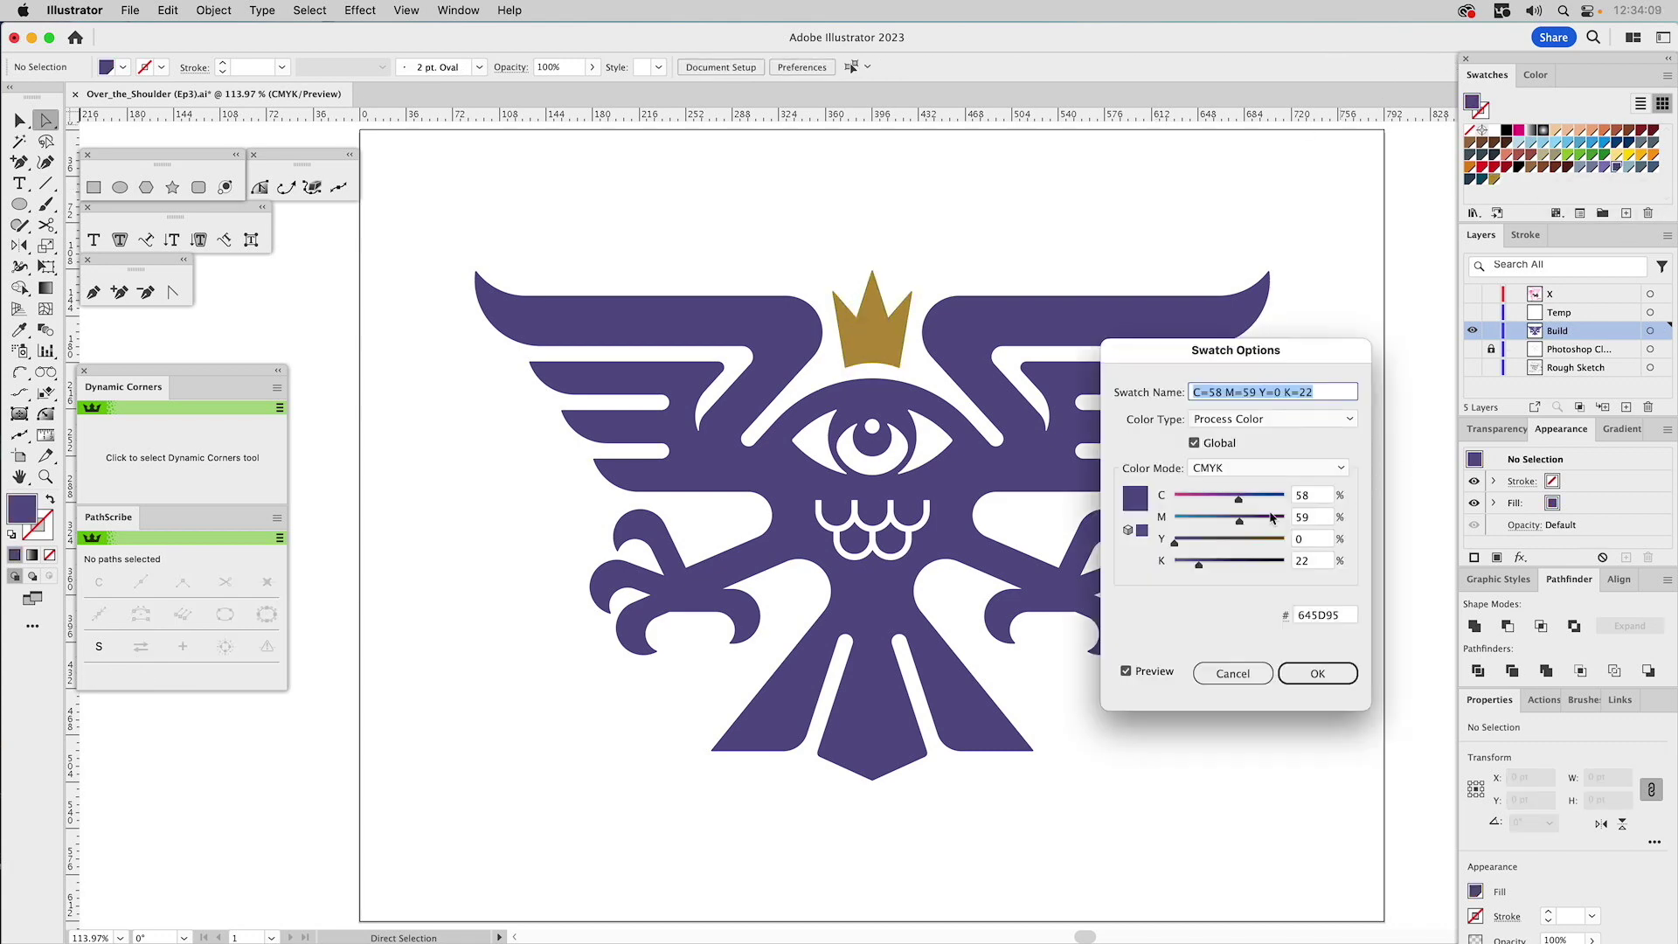
pyautogui.moveTo(1242, 500); pyautogui.dragTo(1214, 570)
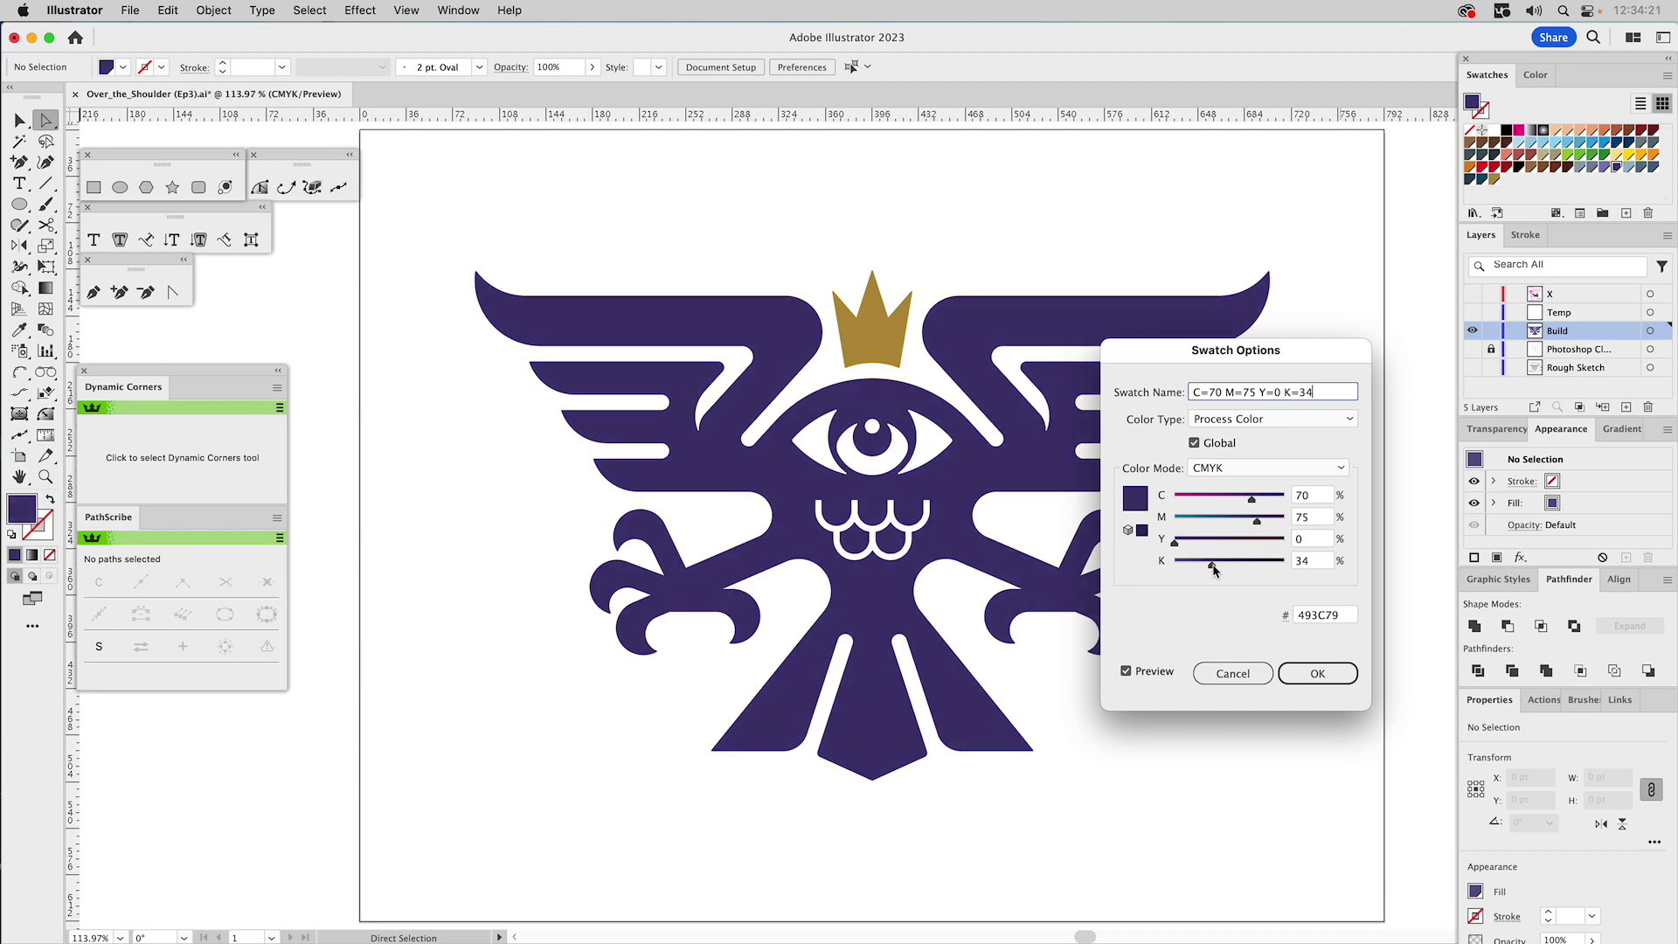
pyautogui.click(1316, 673)
# - Fill the white iris crescent with the same gold-brown swatch as the crown
pyautogui.click(903, 456)
pyautogui.click(1499, 179)
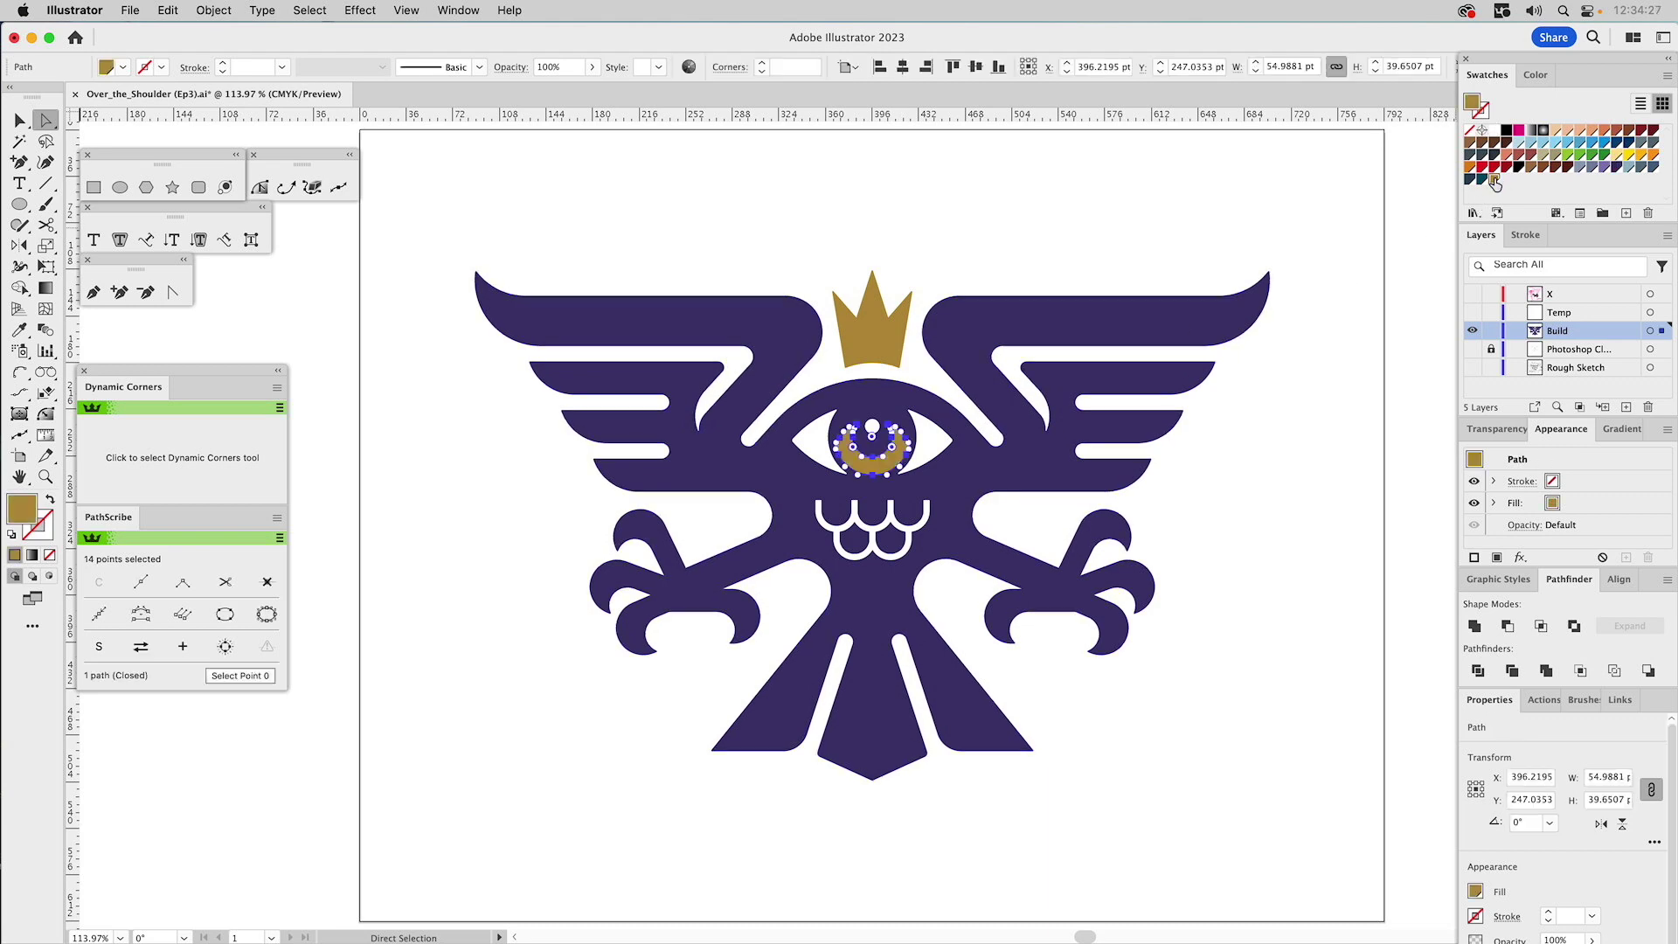
pyautogui.click(1322, 202)
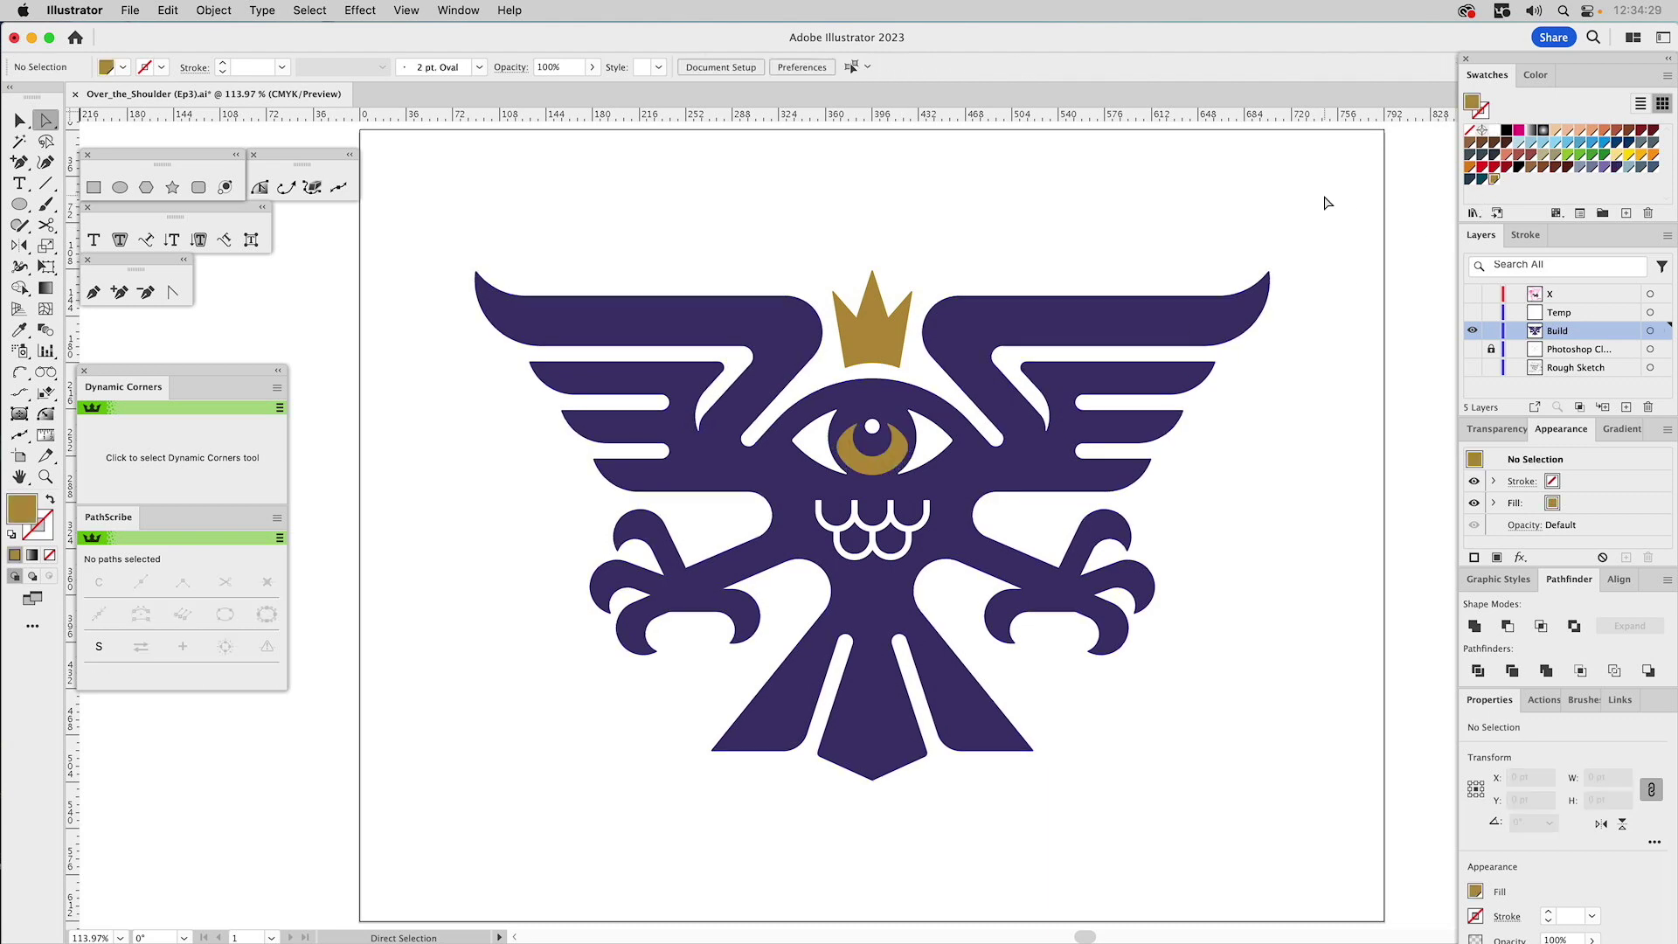
# - Fill the chest scales with a 50% tint of the body's dark purple and deselect them
pyautogui.click(928, 522)
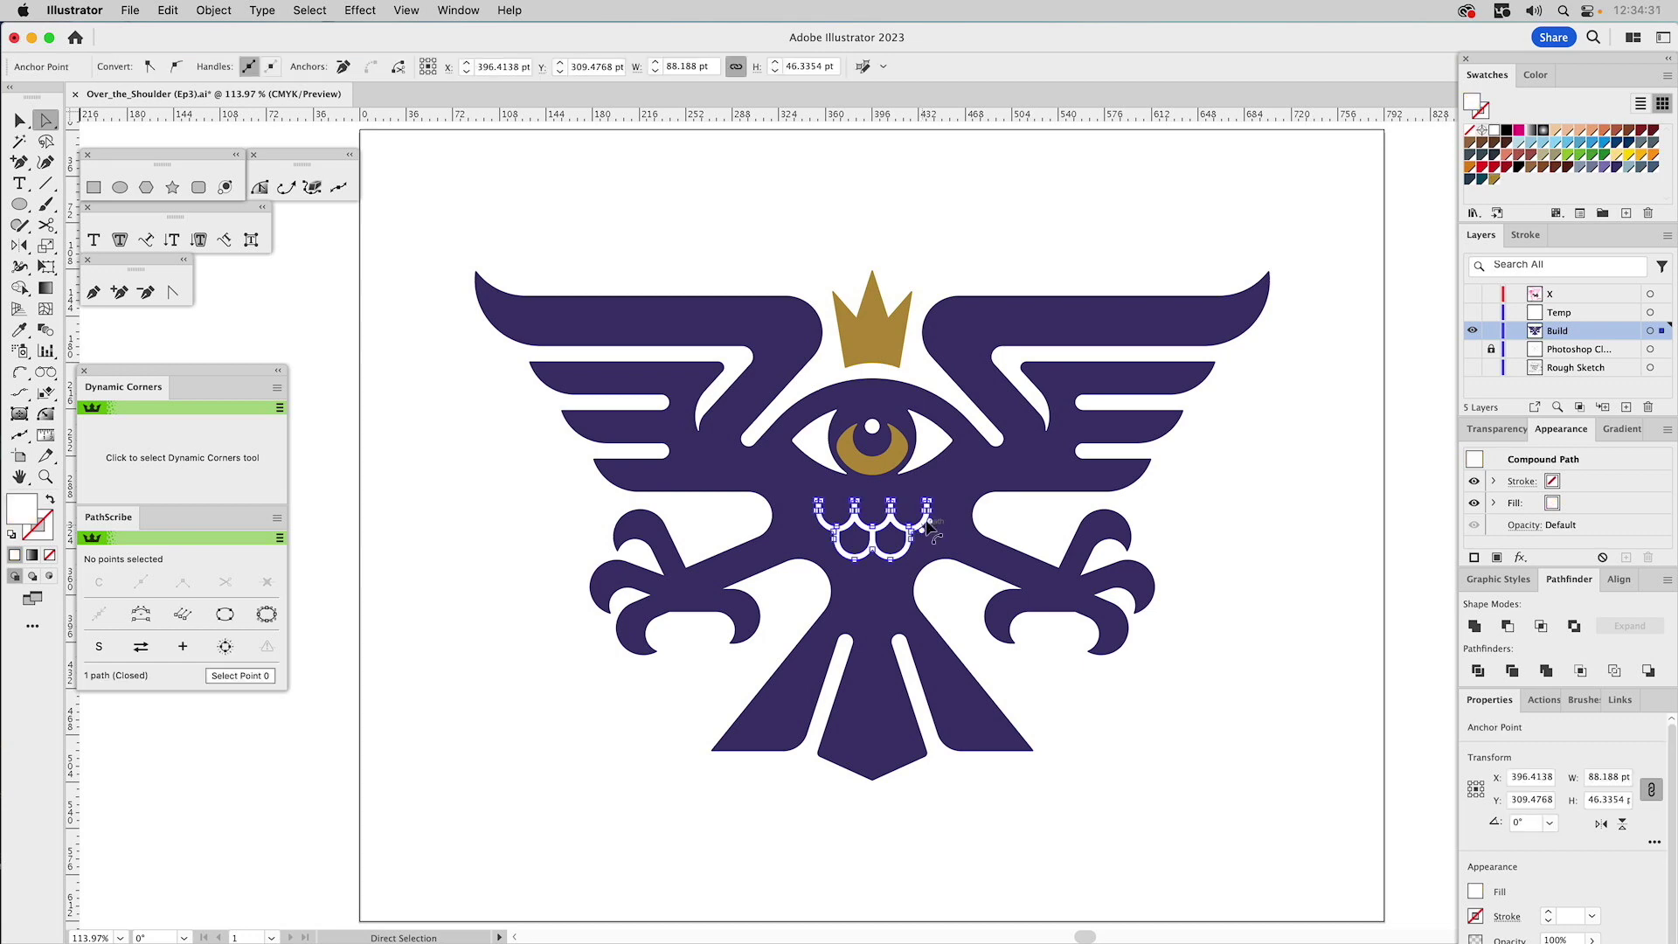
pyautogui.press('i')
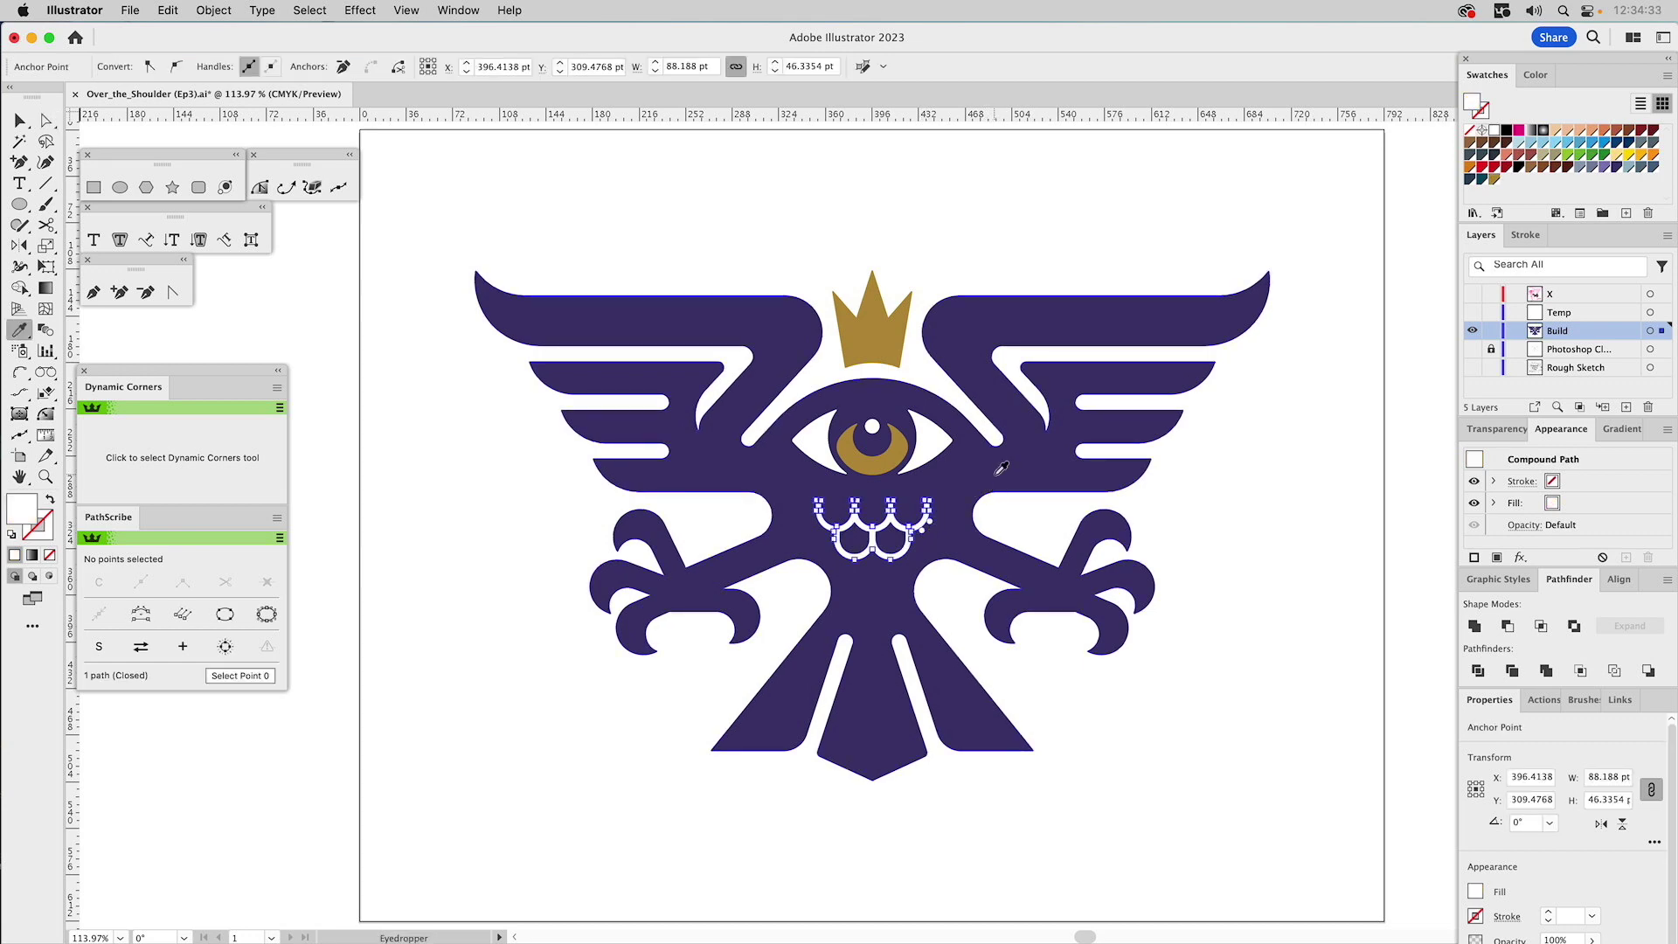
pyautogui.click(999, 471)
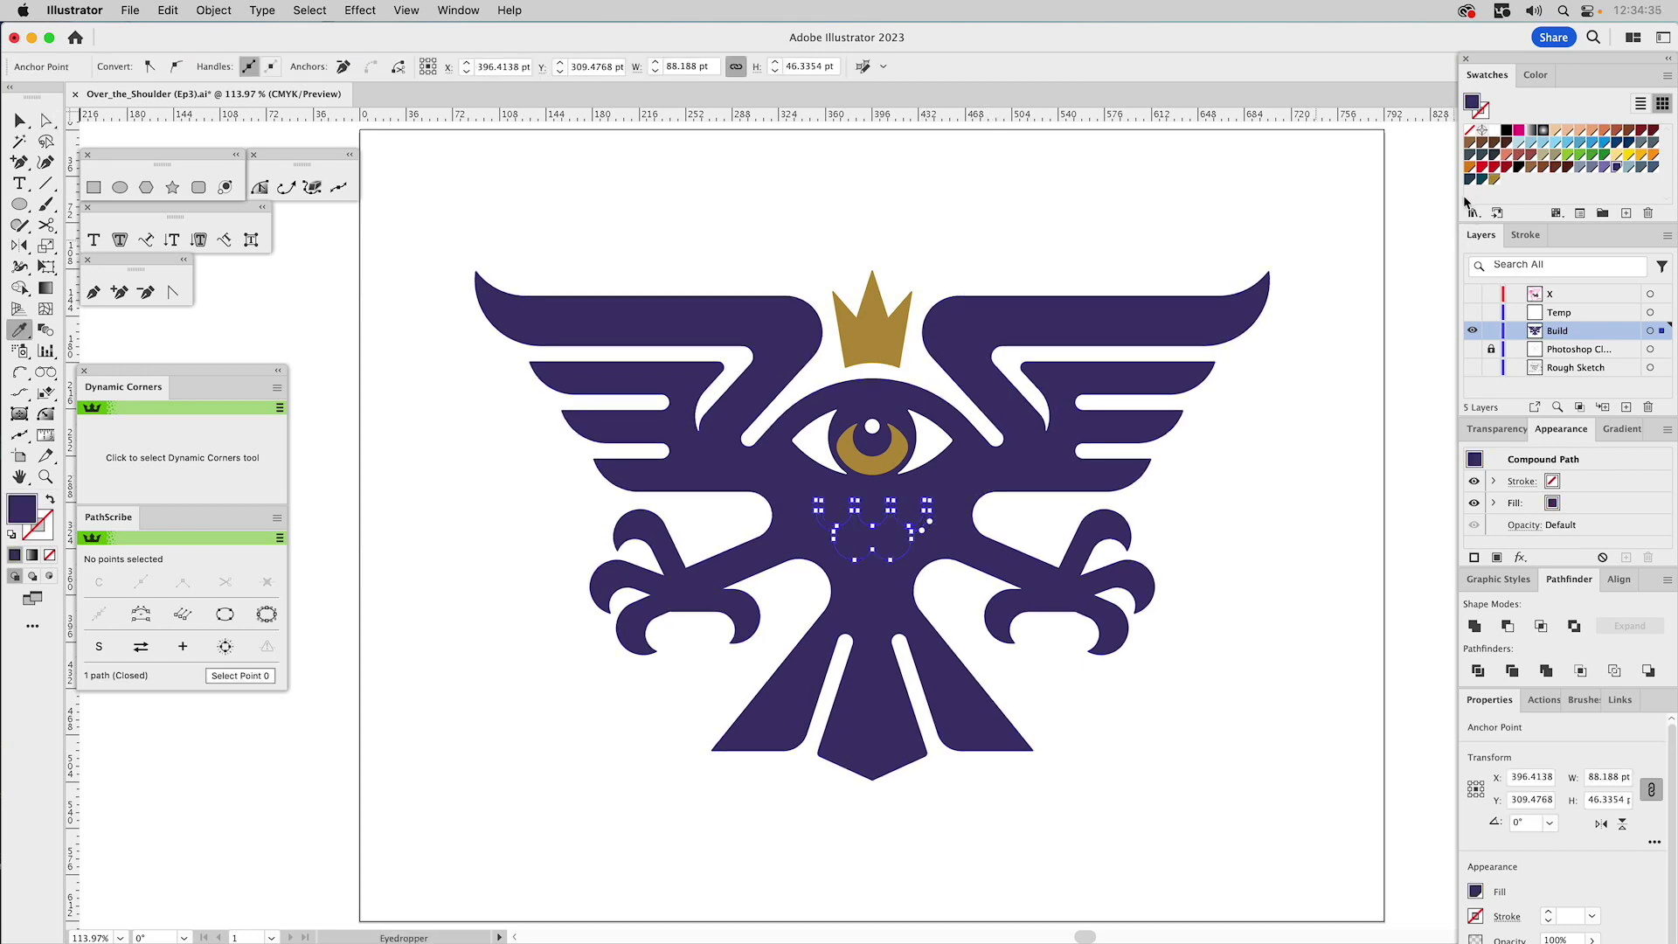
pyautogui.click(1535, 76)
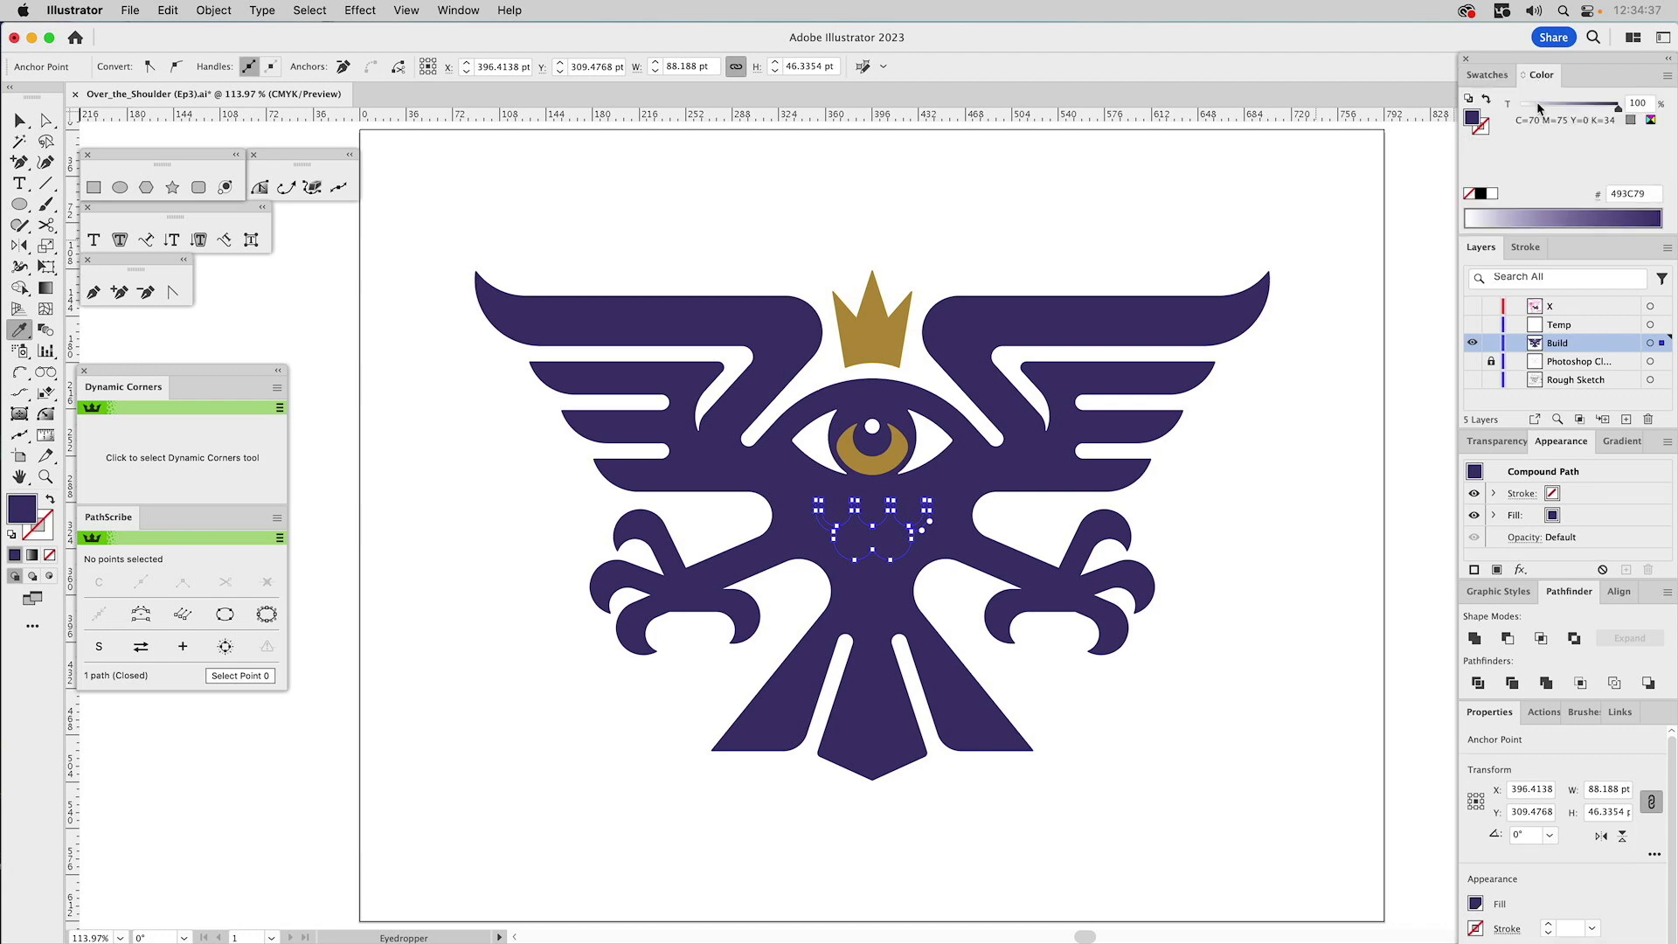
pyautogui.moveTo(1537, 109)
pyautogui.mouseDown()
pyautogui.moveTo(1599, 109)
pyautogui.moveTo(1570, 109)
pyautogui.mouseUp()
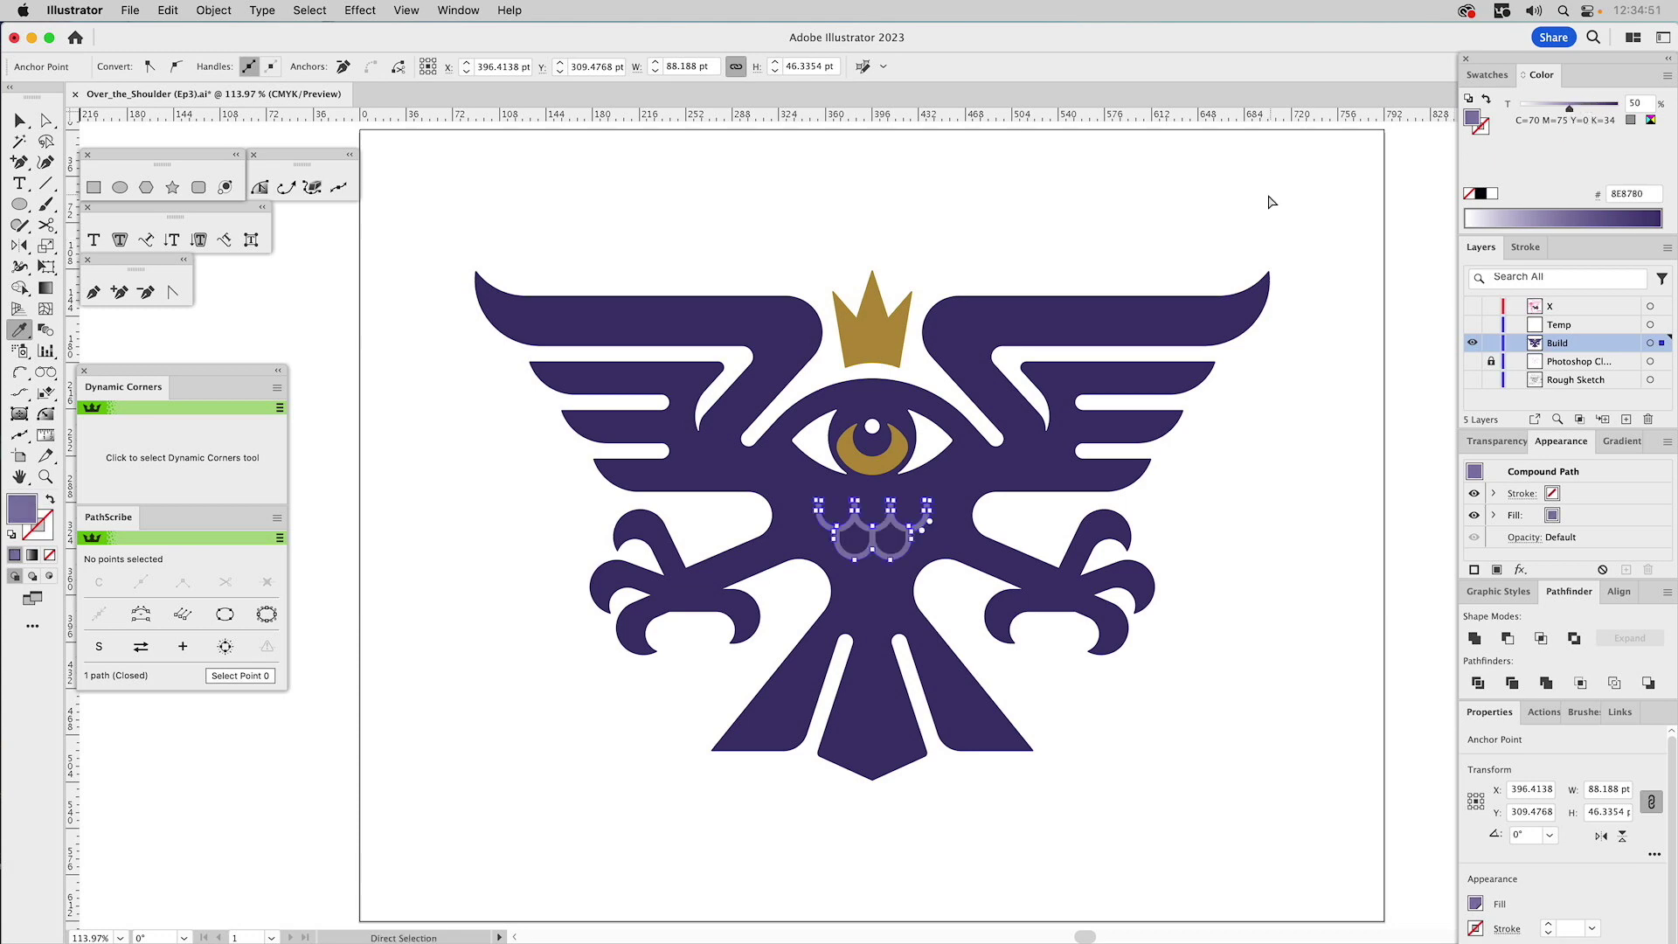
pyautogui.press('super+shift+a')
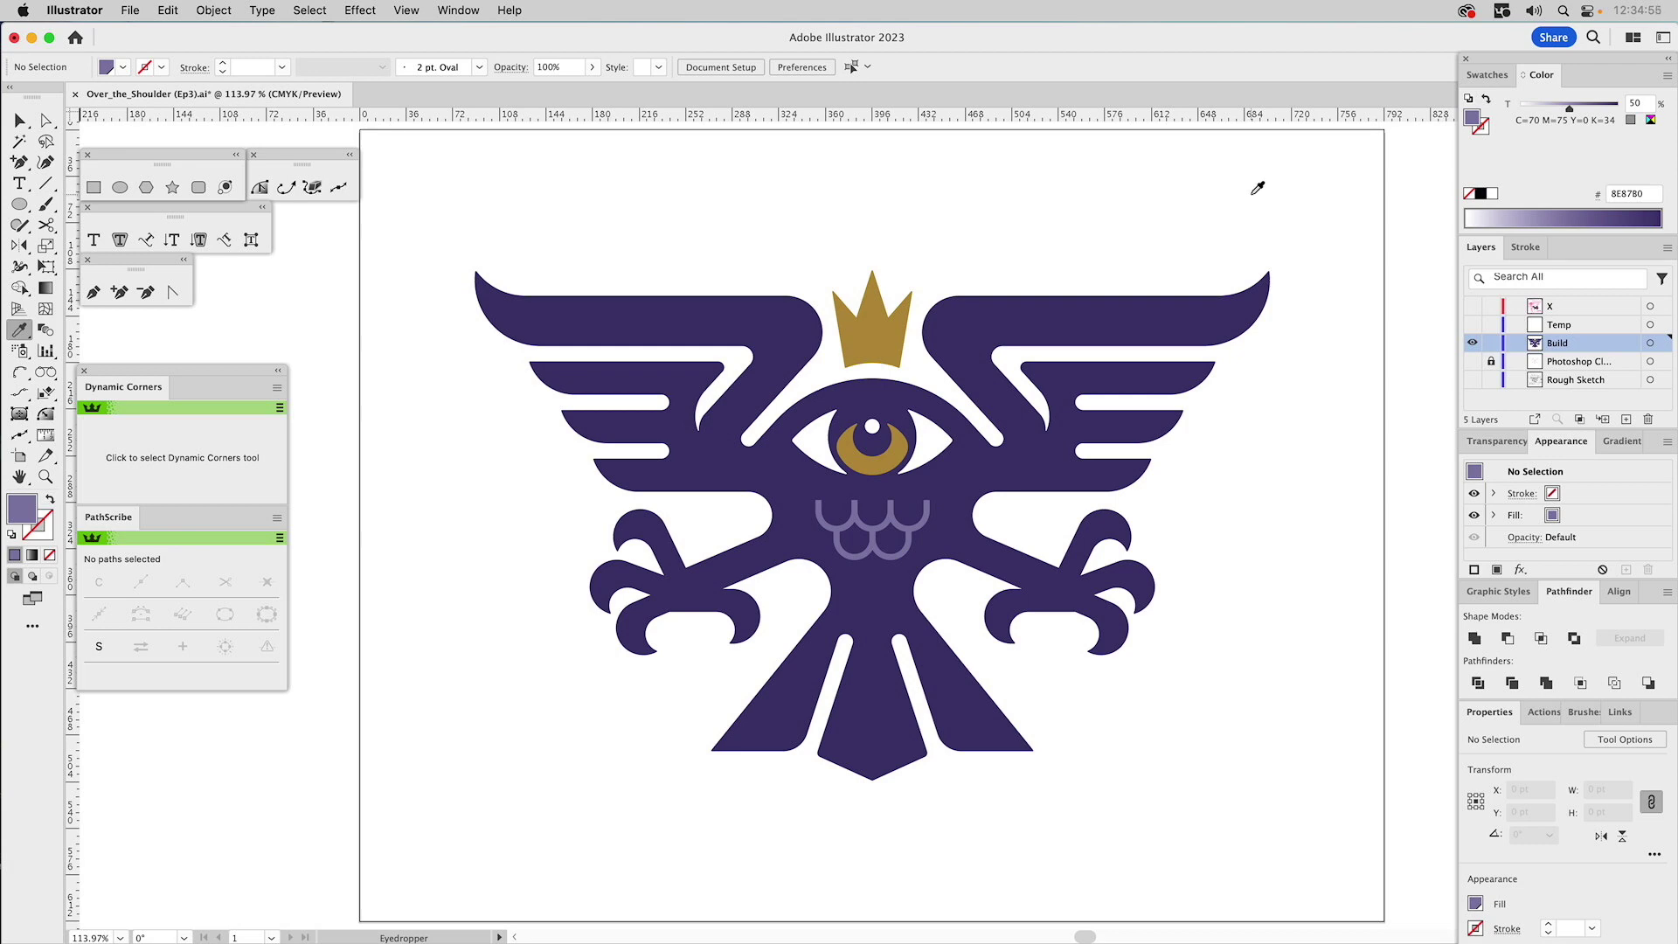
# - Return the chest scales to a white fill and deselect them
pyautogui.press('a')
pyautogui.click(924, 521)
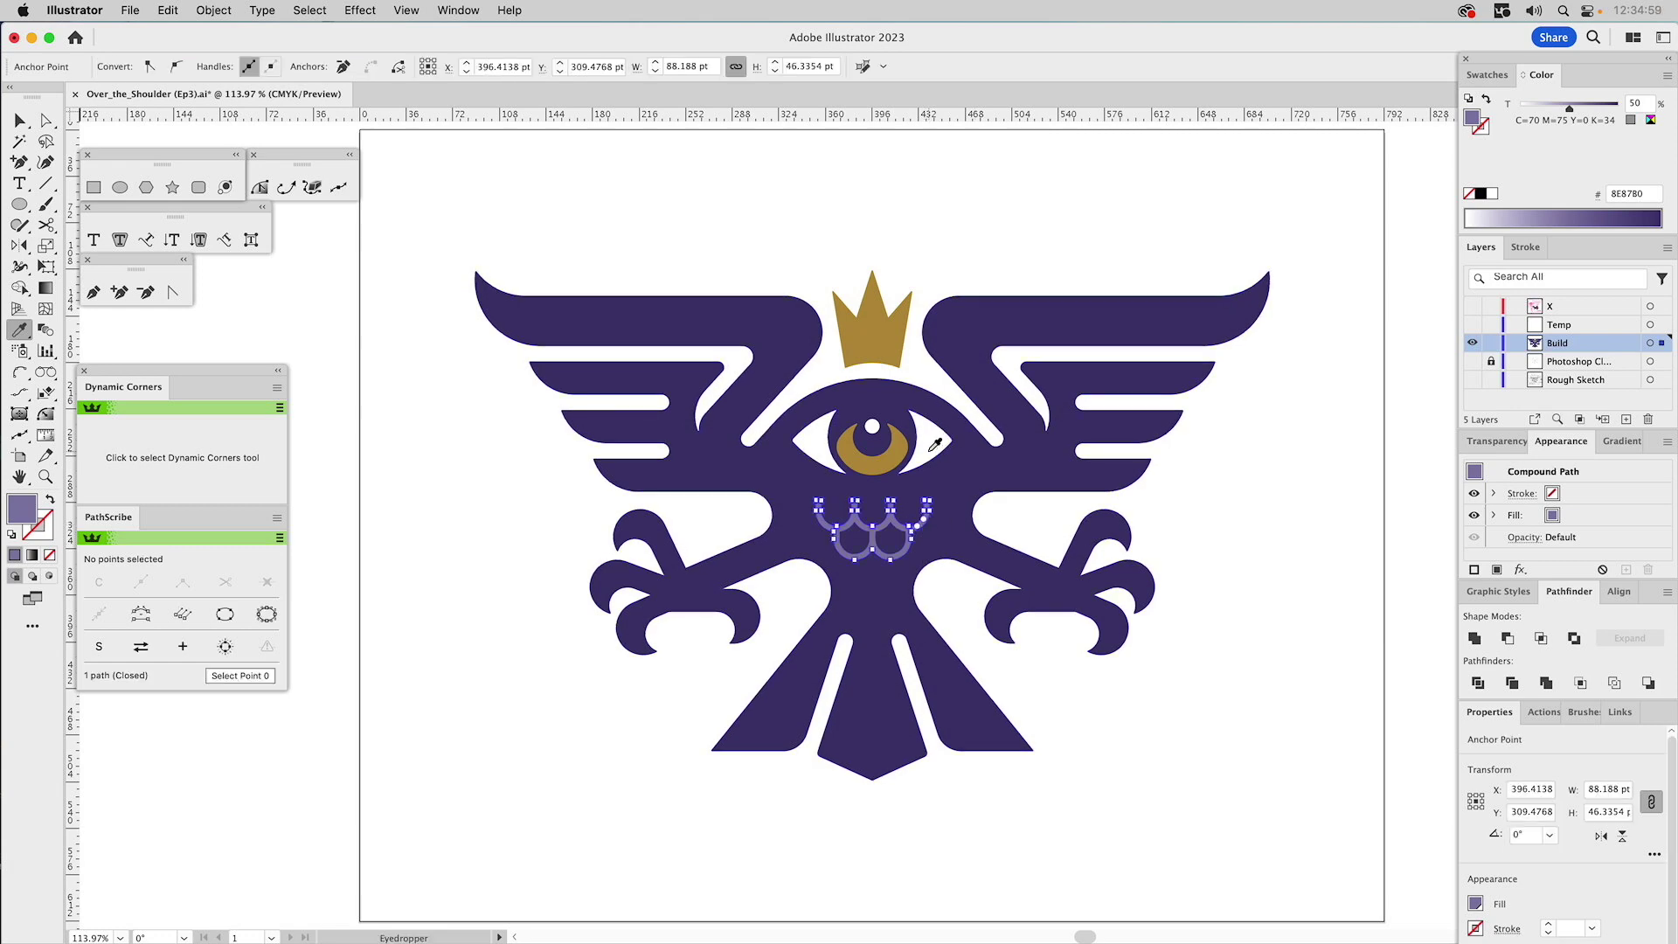
pyautogui.click(985, 224)
pyautogui.press('super+shift+a')
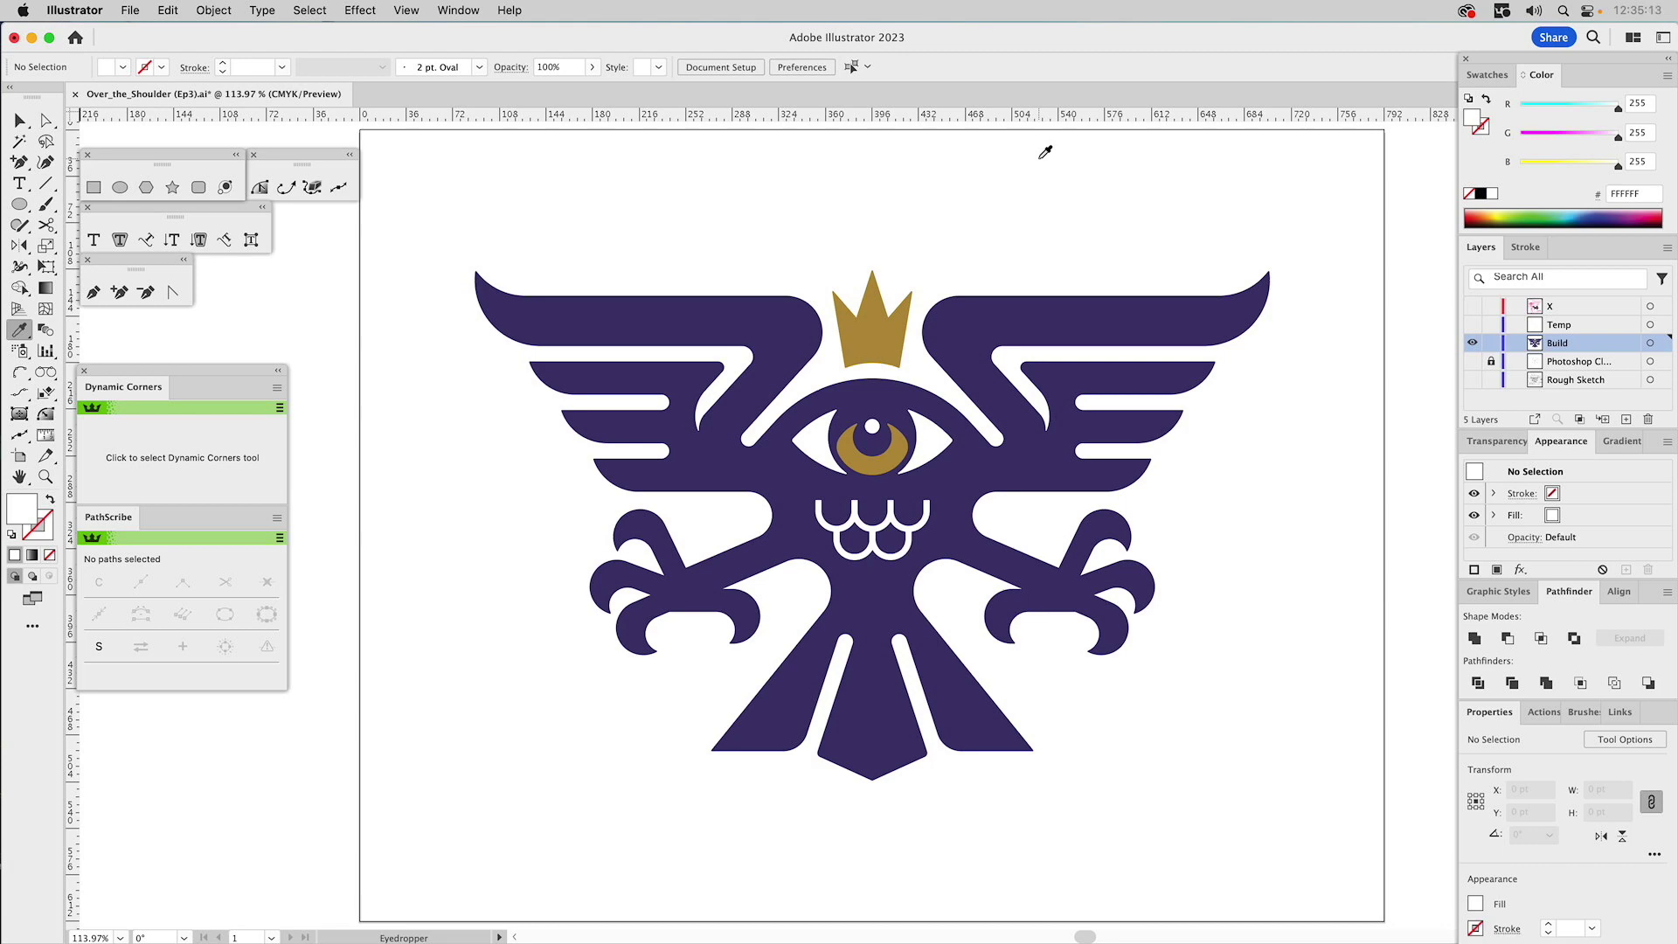
# - Duplicate the Build layer, name the copy Color Exploration and hide the original layer
pyautogui.click(1665, 249)
pyautogui.click(1485, 289)
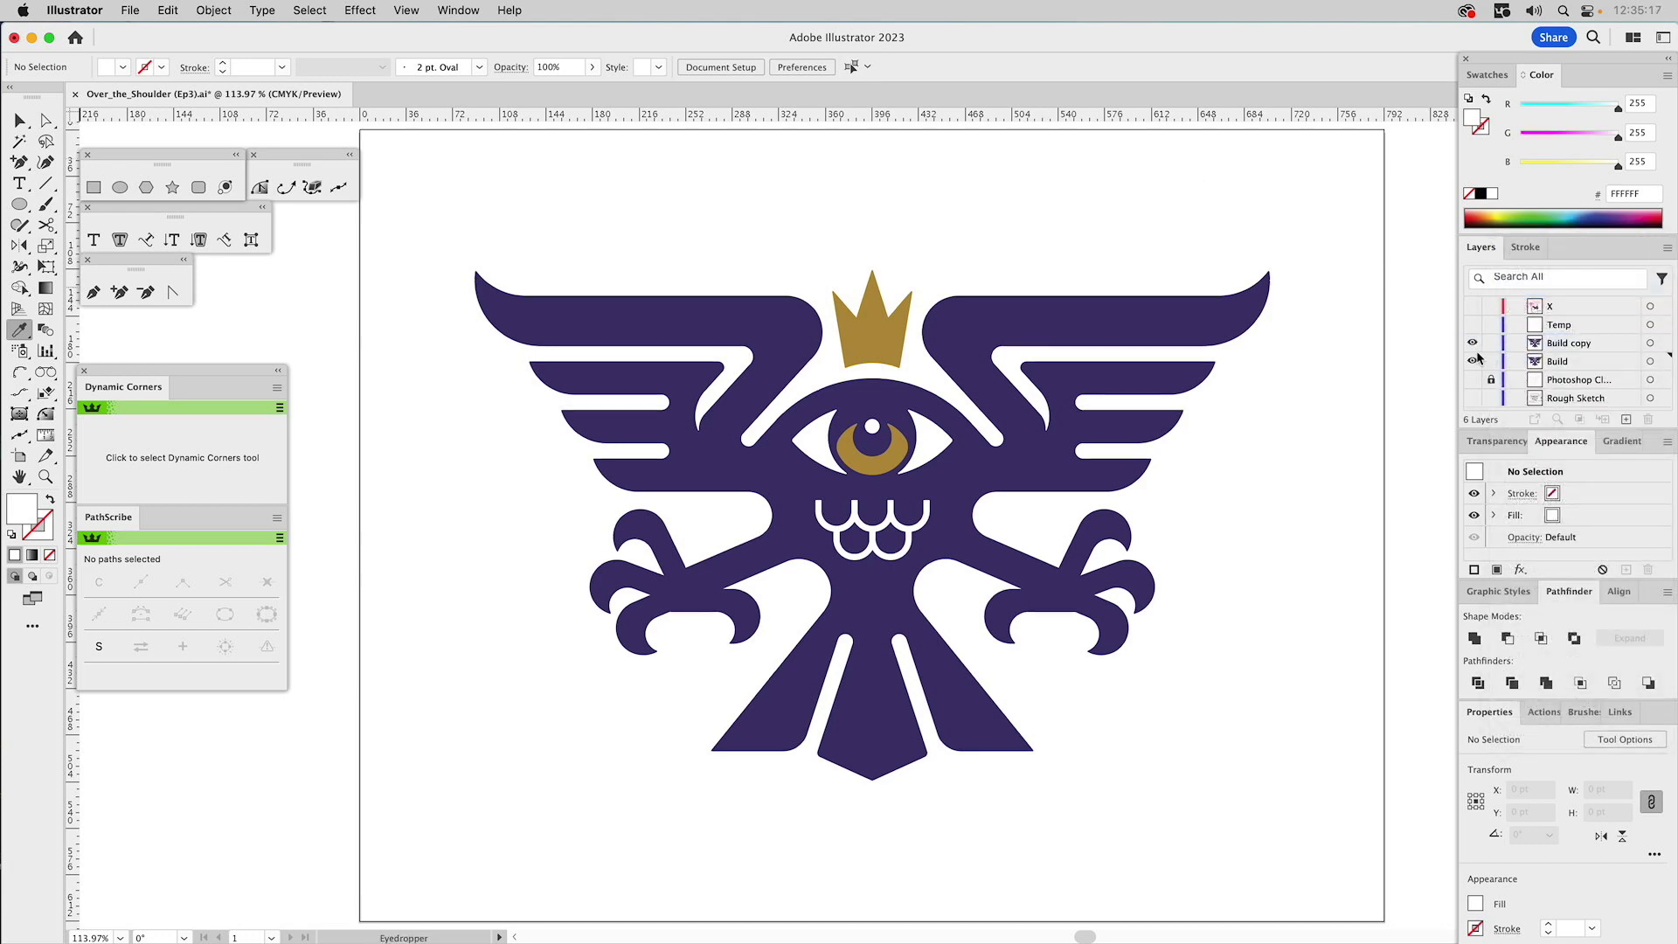
pyautogui.doubleClick(1562, 342)
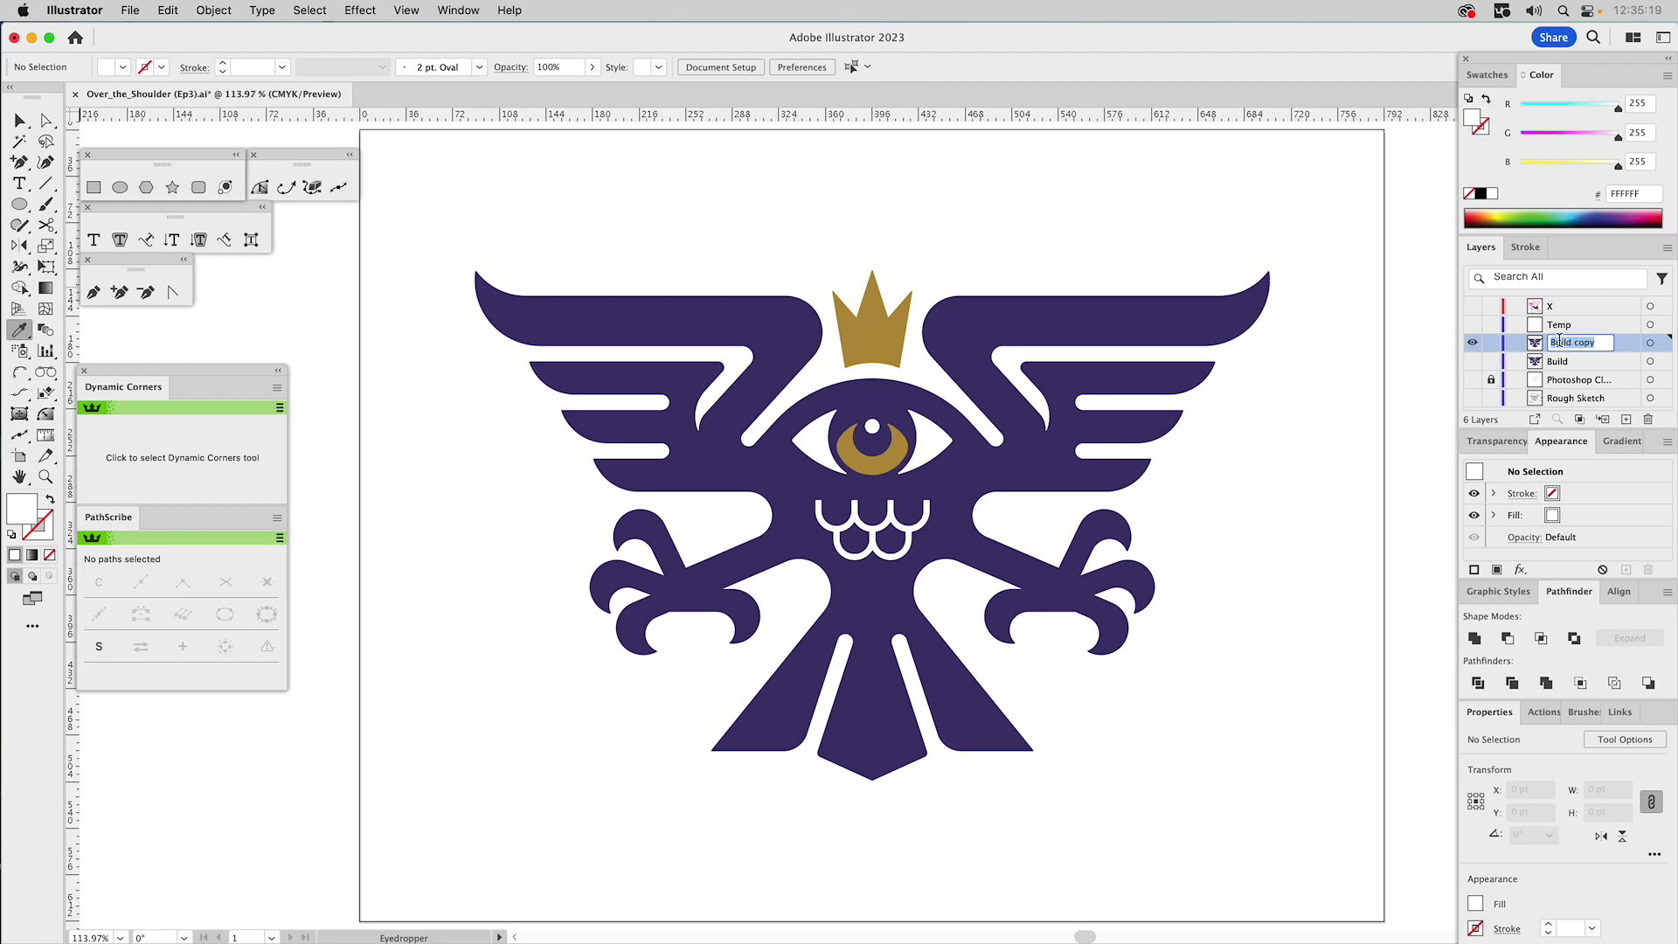
pyautogui.write('Co')
pyautogui.write('lor E')
pyautogui.write('xploration')
pyautogui.press('Return')
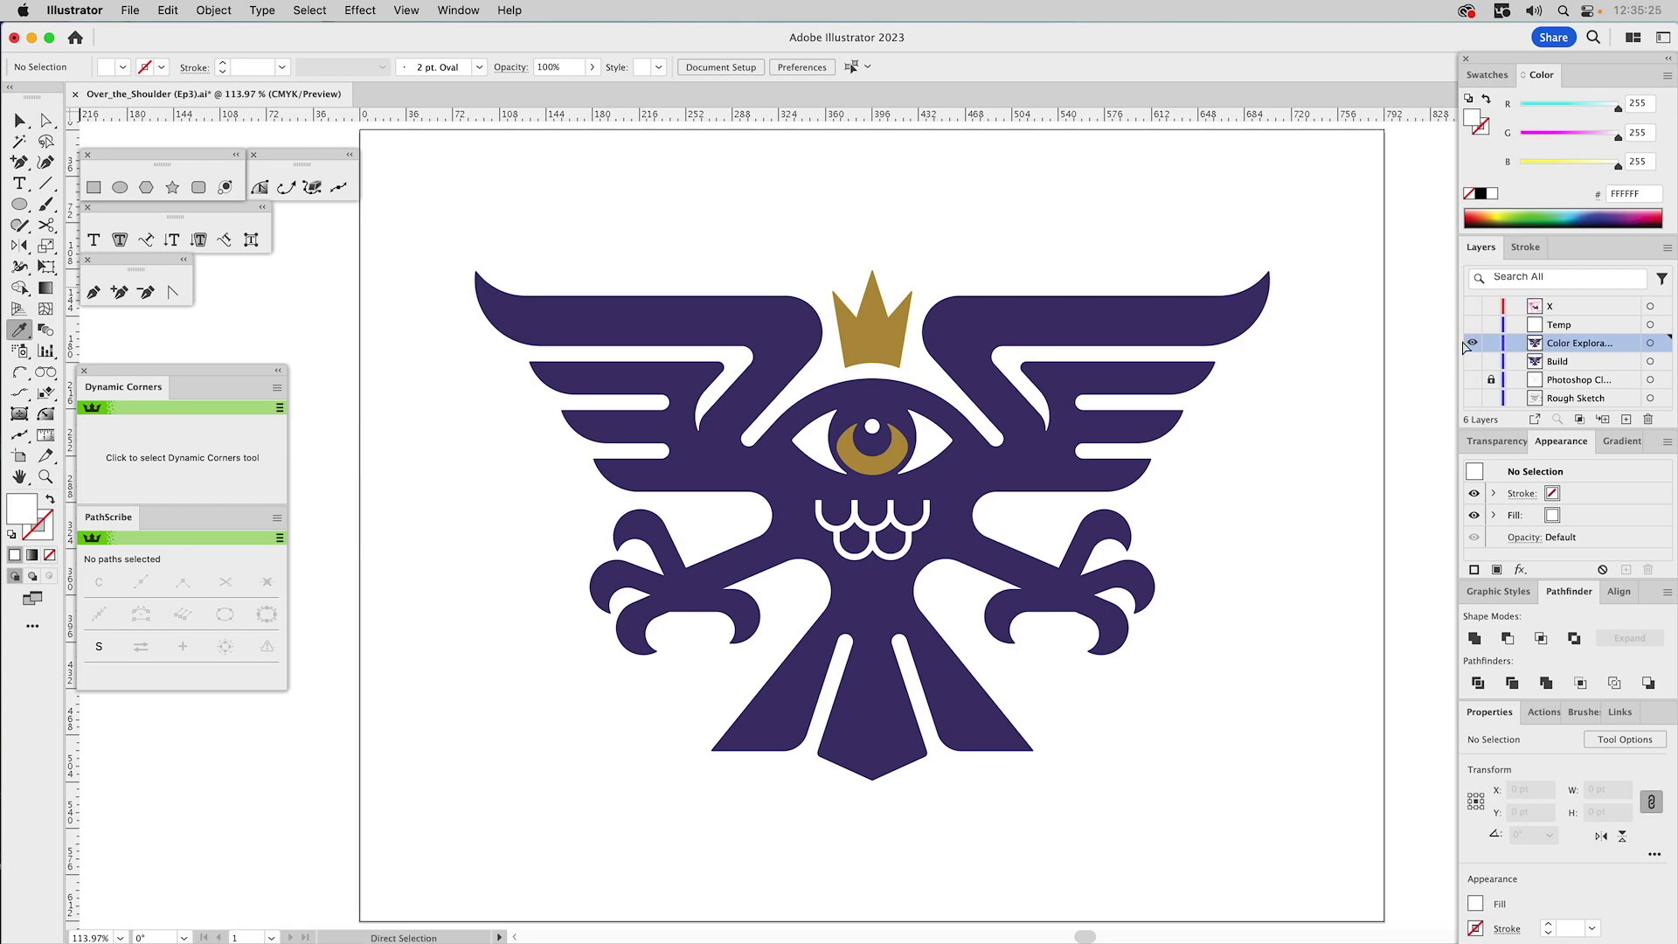
# - Scale the emblem down to about 294 pt wide and duplicate it into a two-by-two grid of four
pyautogui.press('v')
pyautogui.moveTo(706, 229); pyautogui.dragTo(1127, 660)
pyautogui.moveTo(1272, 526); pyautogui.dragTo(857, 517)
pyautogui.click(812, 369)
pyautogui.click(733, 441)
pyautogui.moveTo(733, 441); pyautogui.dragTo(1185, 281)
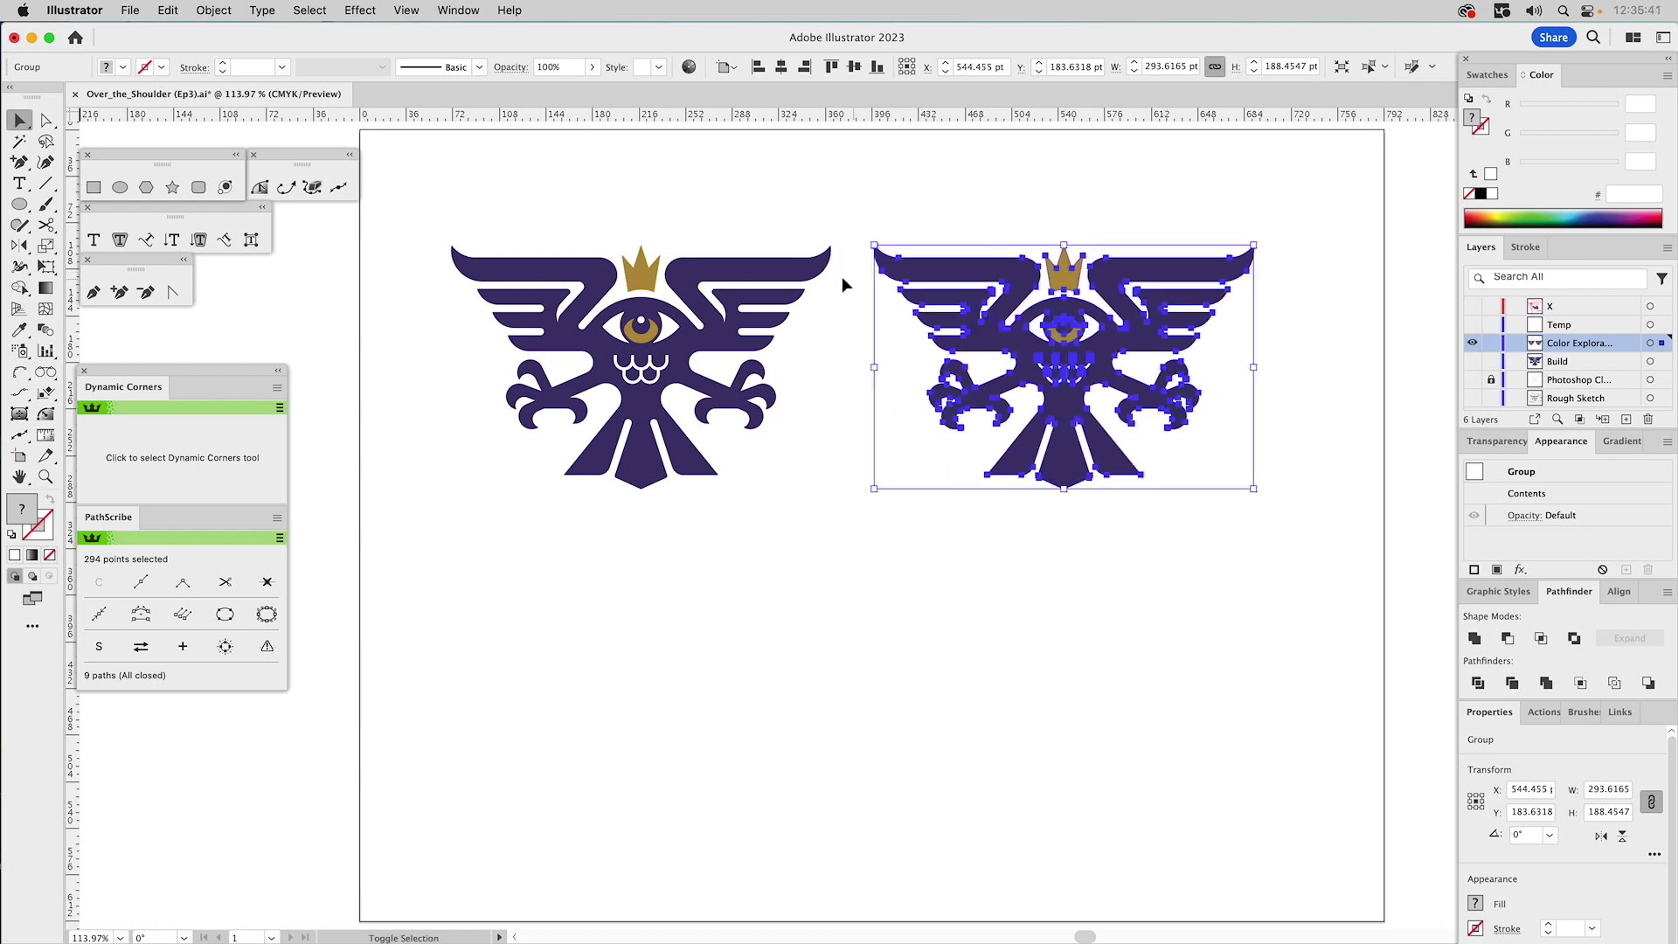
pyautogui.keyDown('shift'); pyautogui.click(812, 259); pyautogui.keyUp('shift')
pyautogui.moveTo(1031, 273); pyautogui.dragTo(1035, 574)
# - Delete all four emblems and undo the deletion
pyautogui.moveTo(599, 231); pyautogui.dragTo(1127, 703)
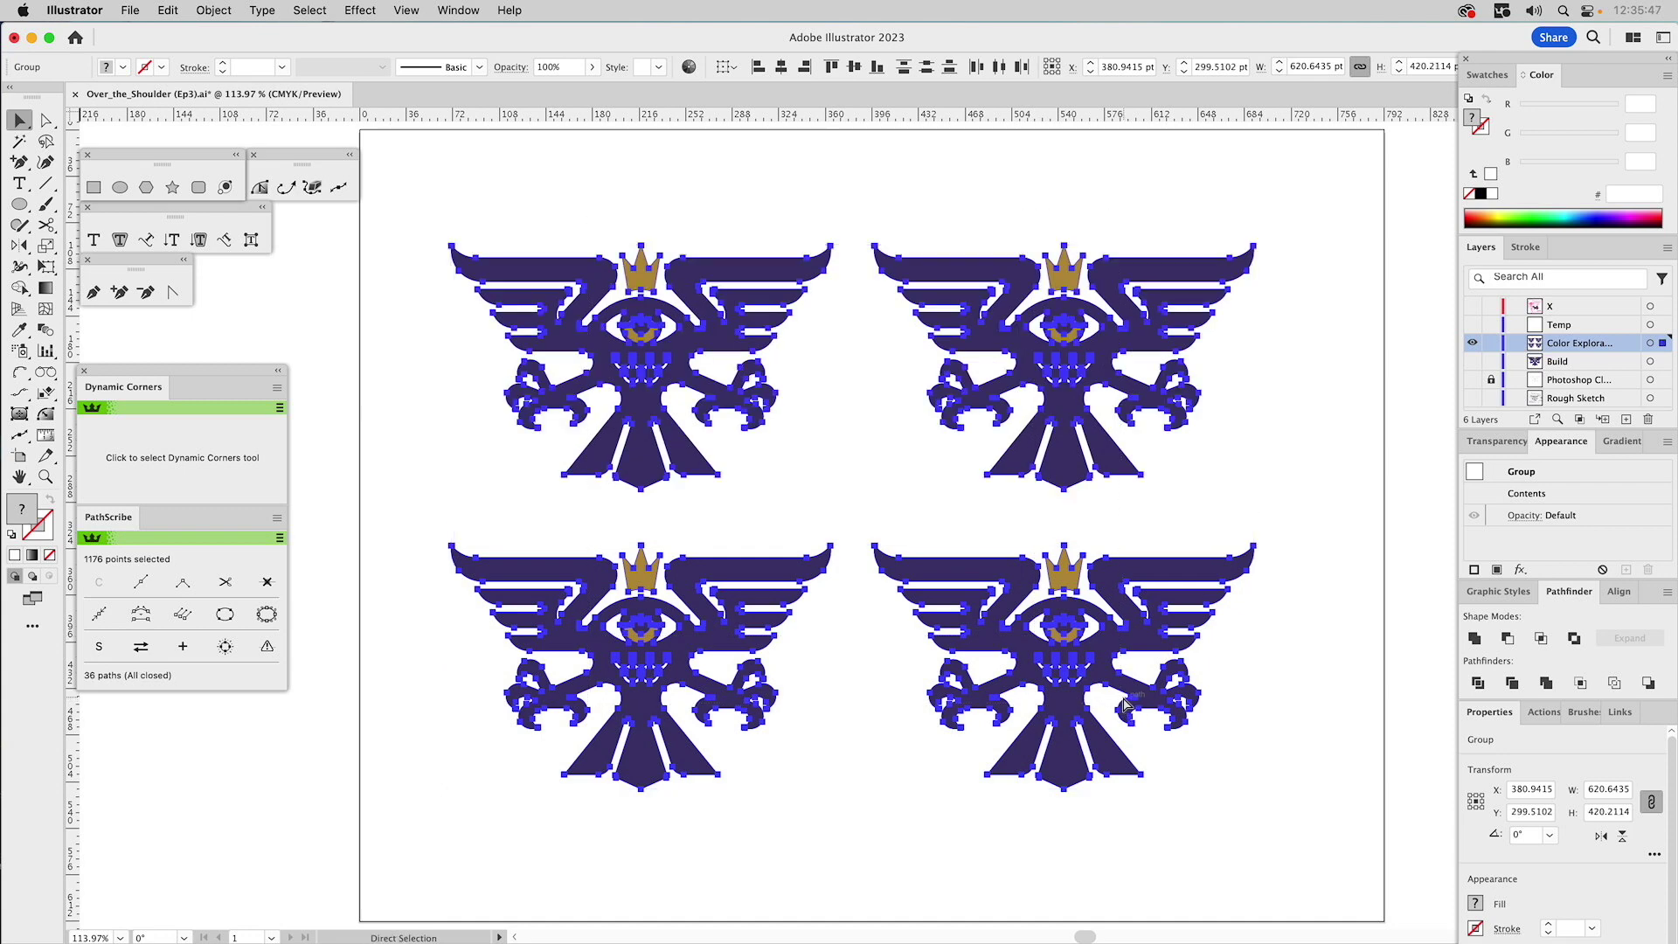
pyautogui.press('Delete')
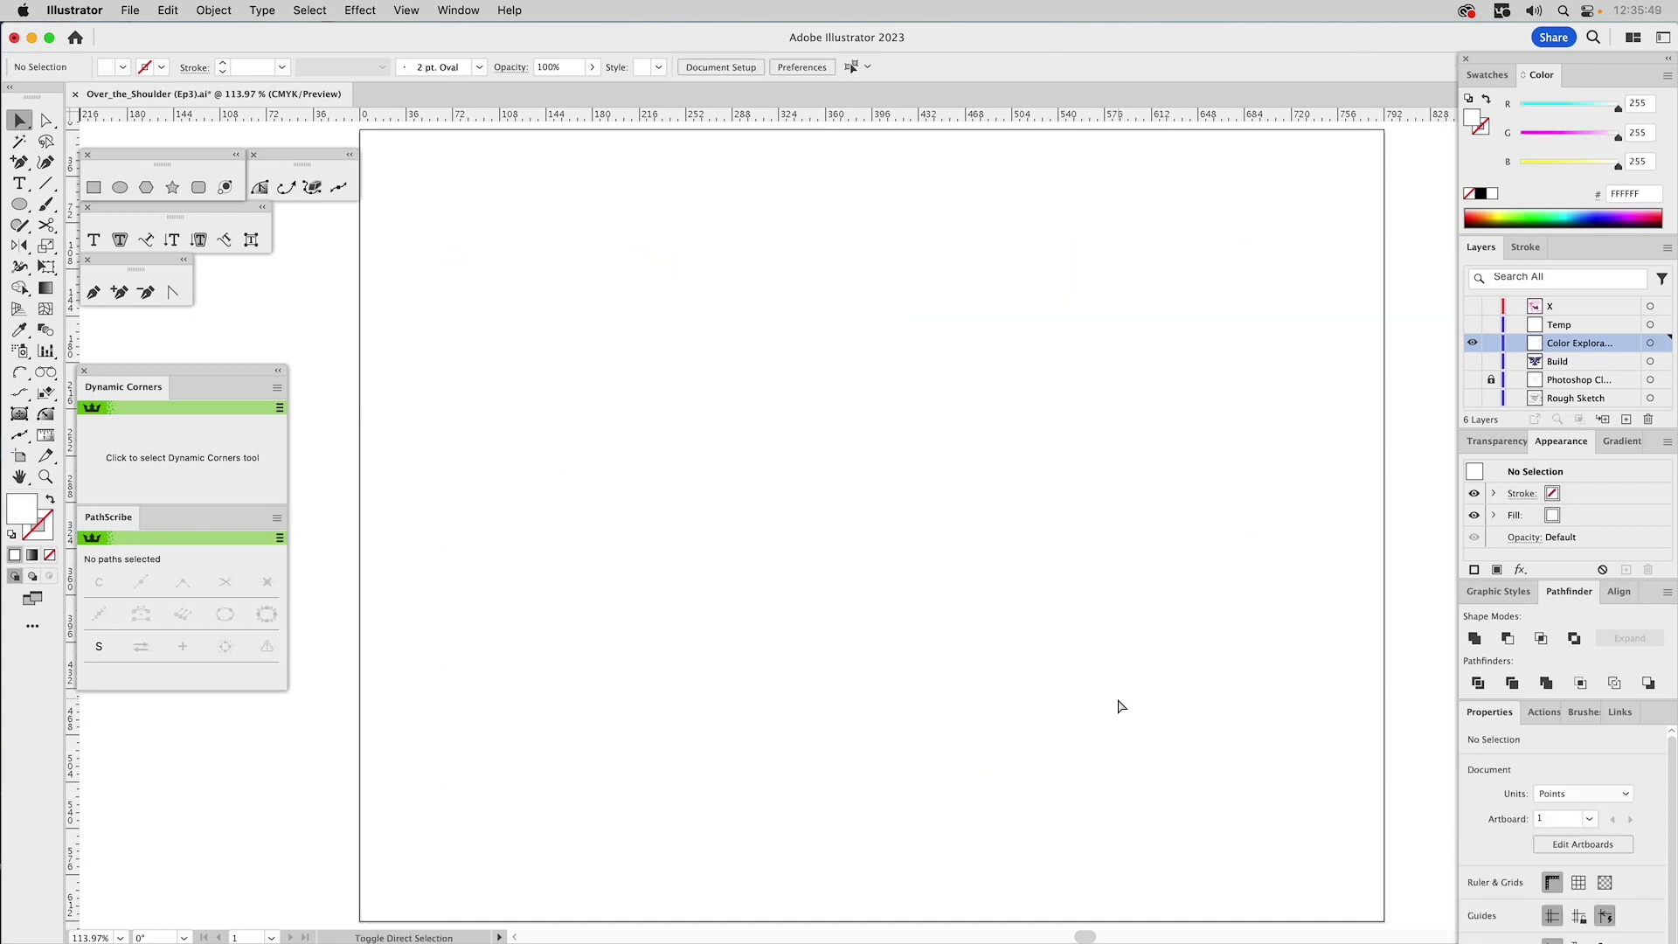
pyautogui.press('super+z')
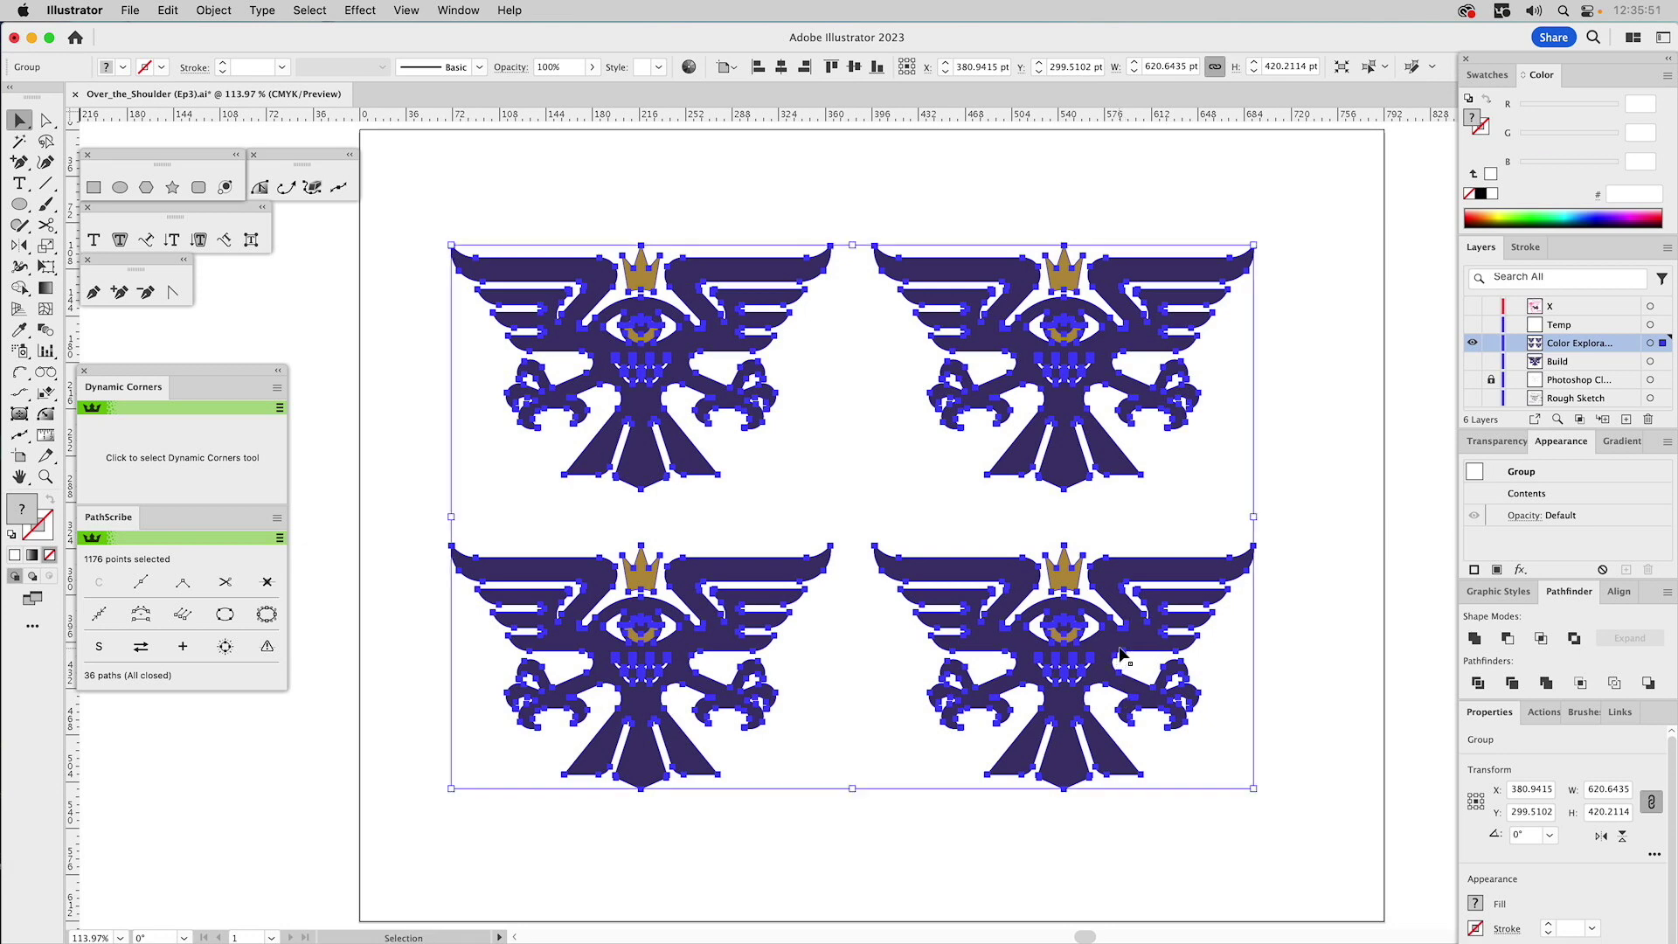
# - Fill only the body of the upper-right emblem with the dark slate swatch and deselect it
pyautogui.press('a')
pyautogui.click(1014, 188)
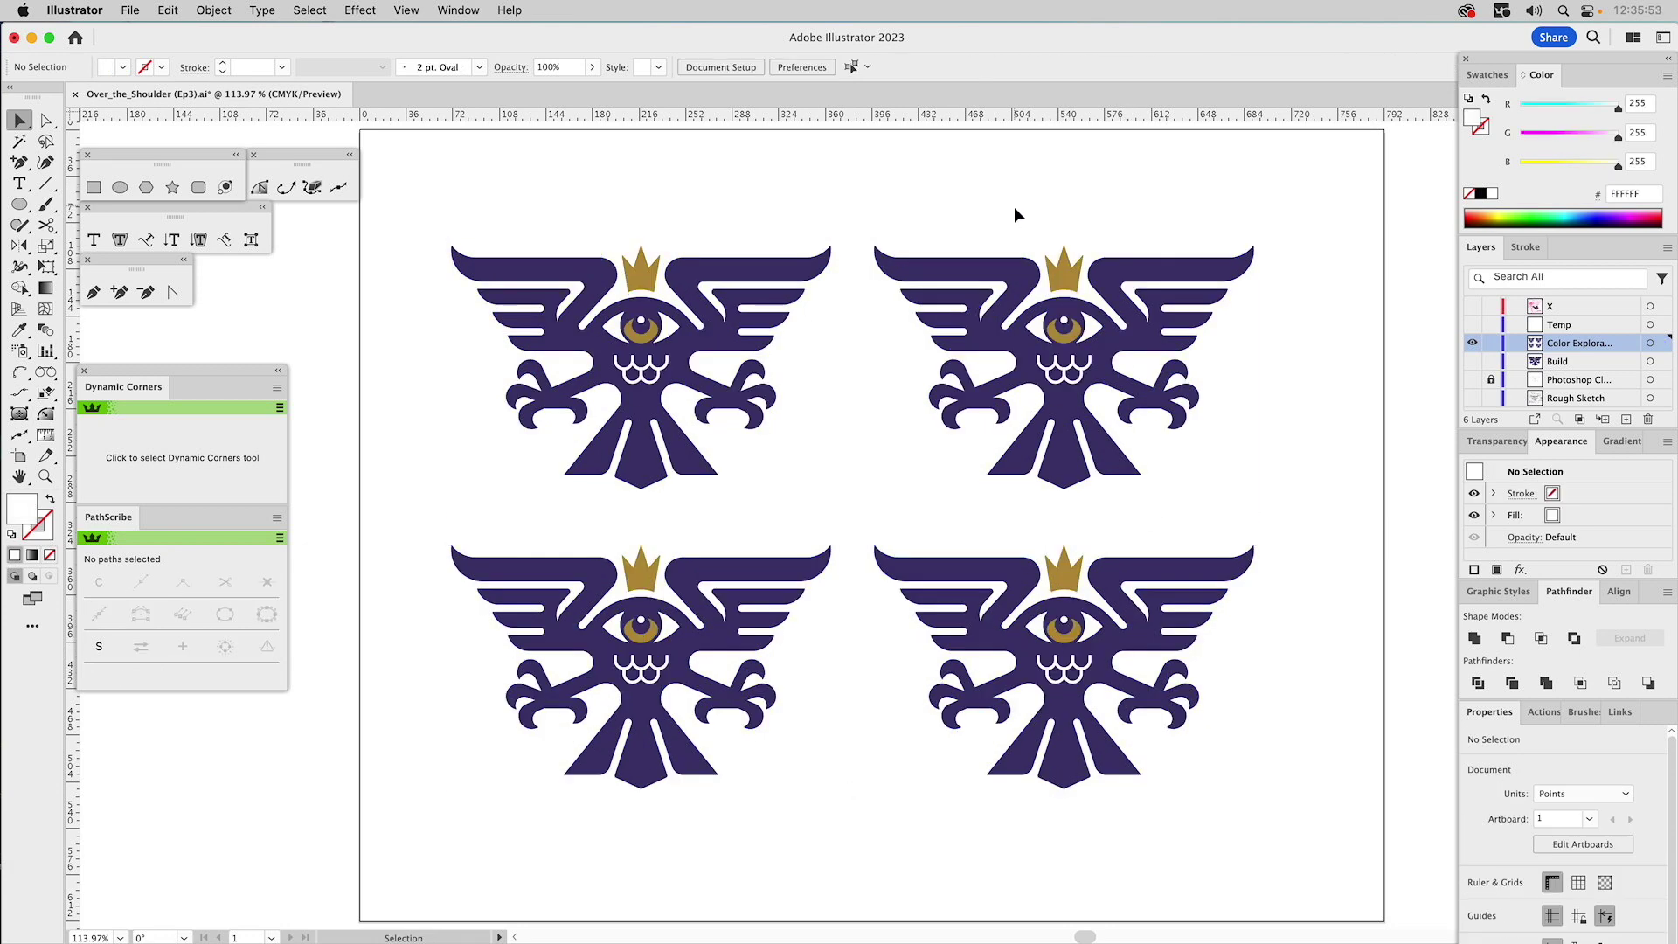
pyautogui.click(1020, 278)
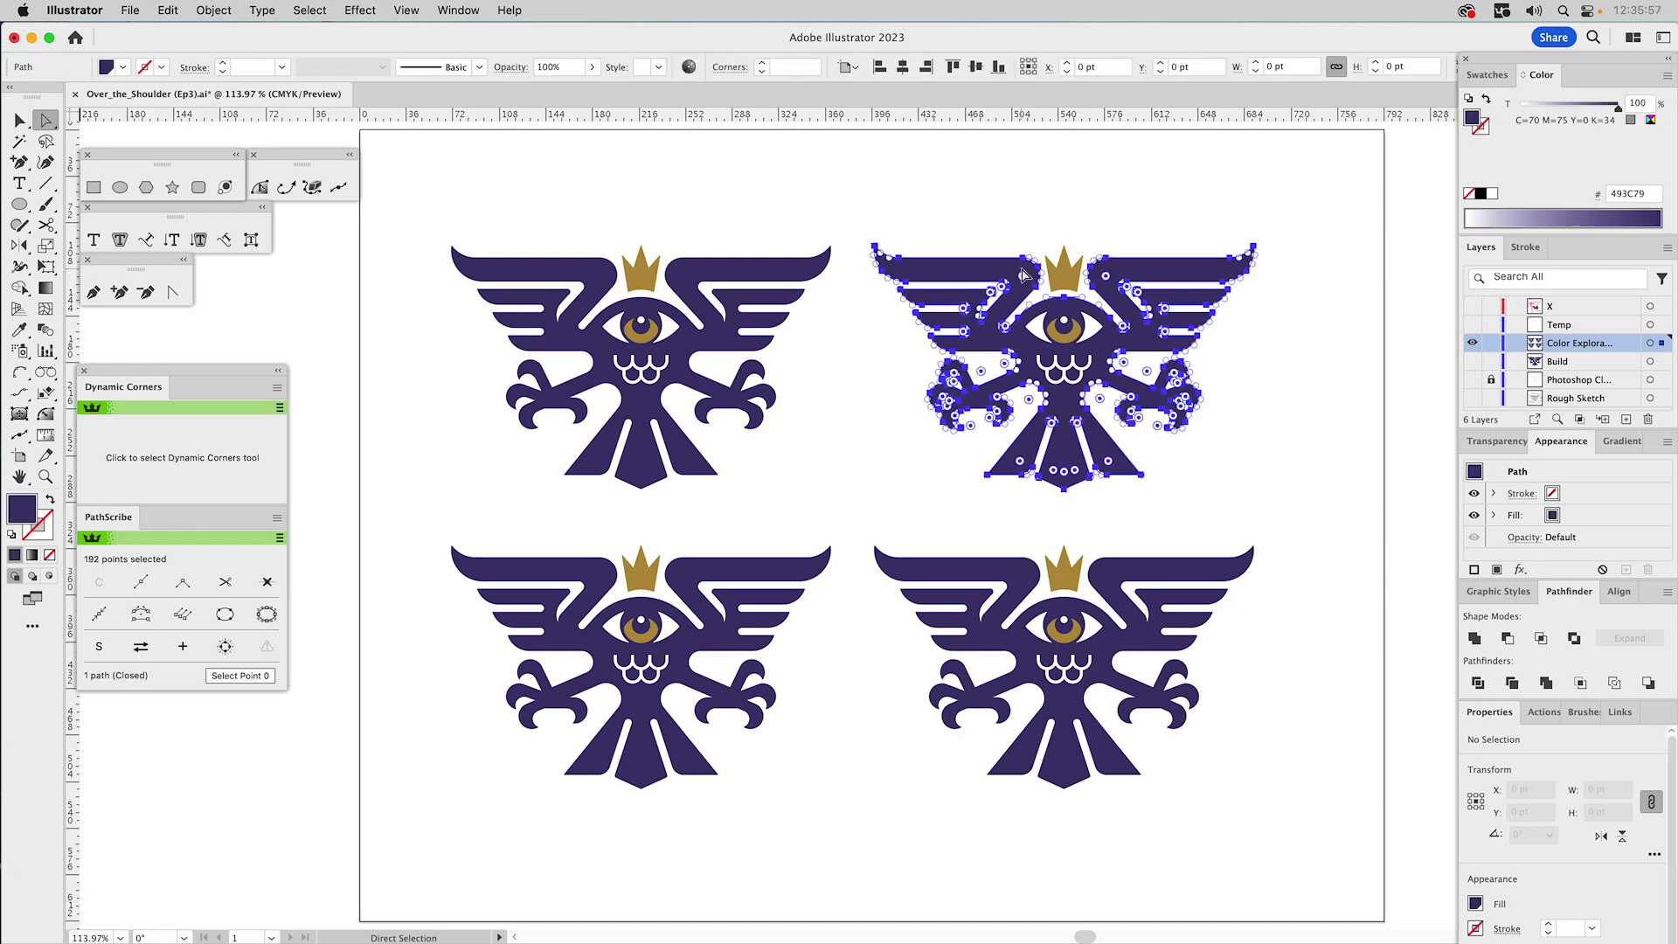
pyautogui.click(1485, 76)
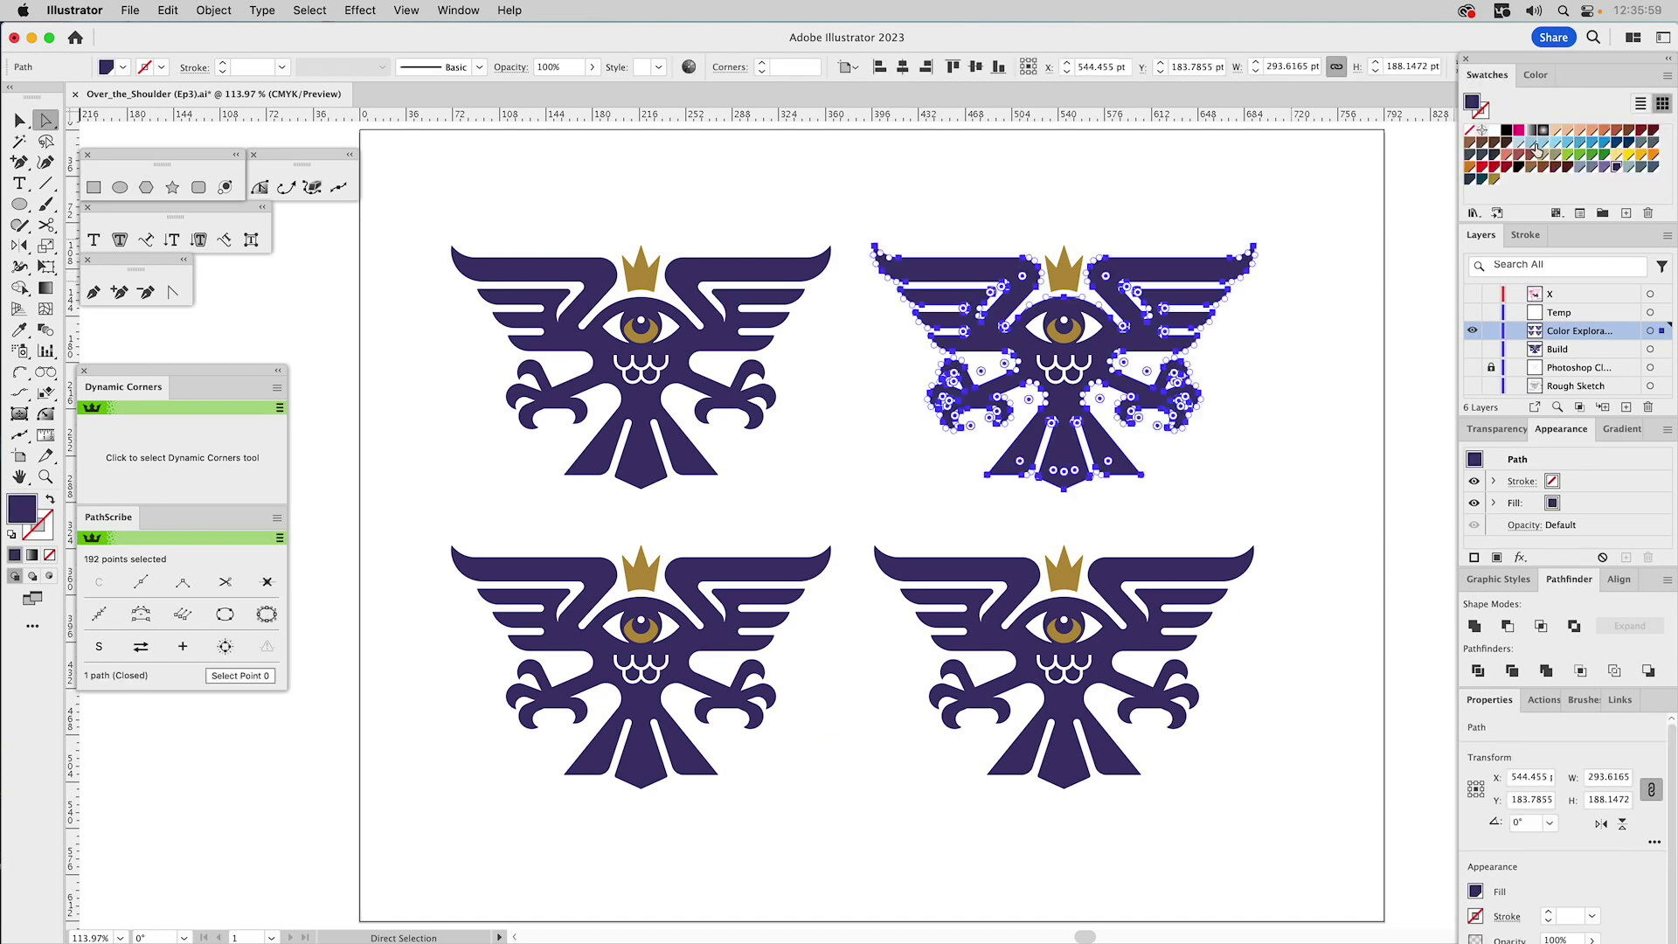
pyautogui.click(1495, 159)
pyautogui.click(1203, 187)
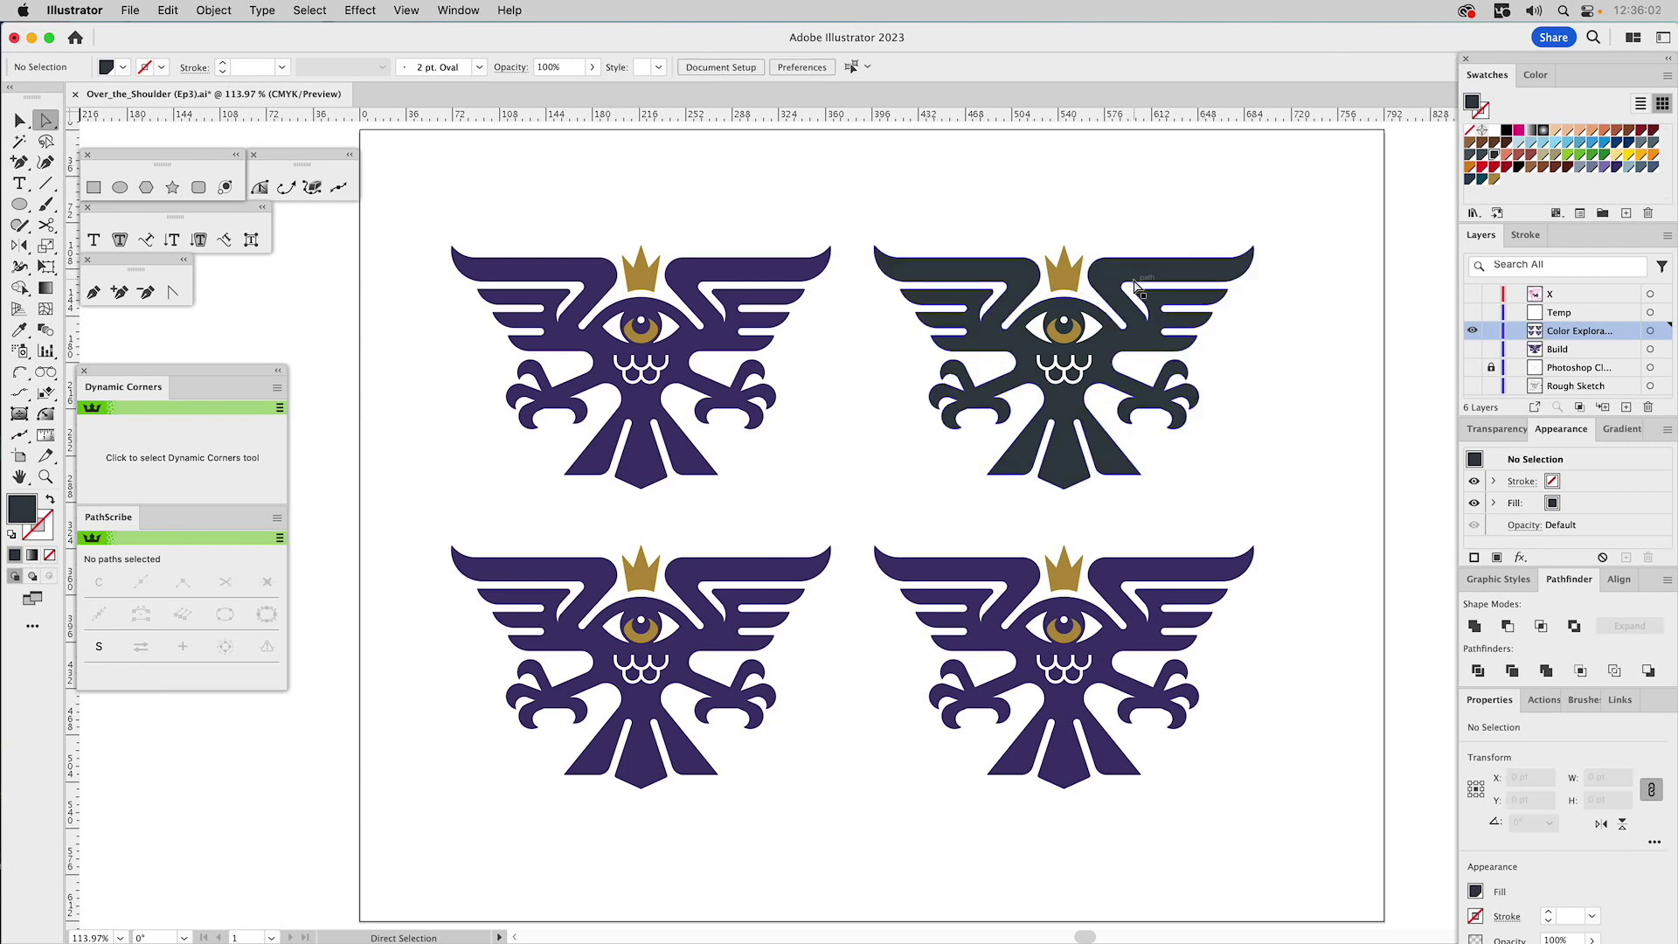
# - Fill the upper-right emblem's crown and iris crescent with the bright lime-green swatch, after trying orange and a darker green
pyautogui.click(1083, 322)
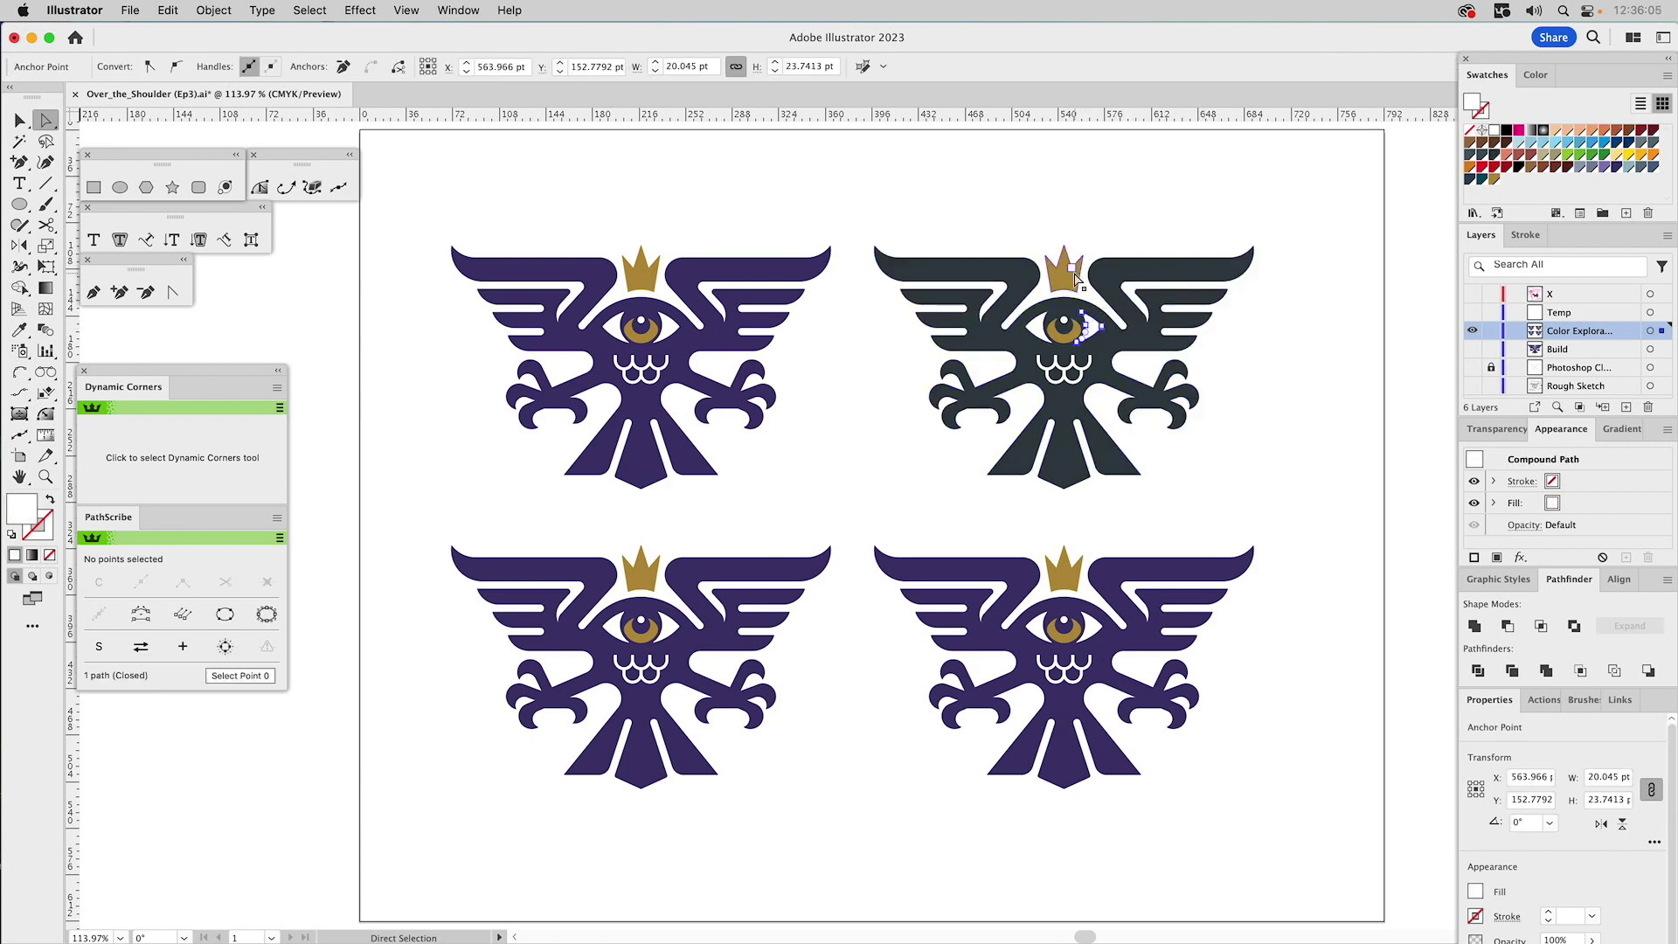
pyautogui.press('super+alt+bracketright')
pyautogui.keyDown('shift'); pyautogui.click(1070, 346); pyautogui.keyUp('shift')
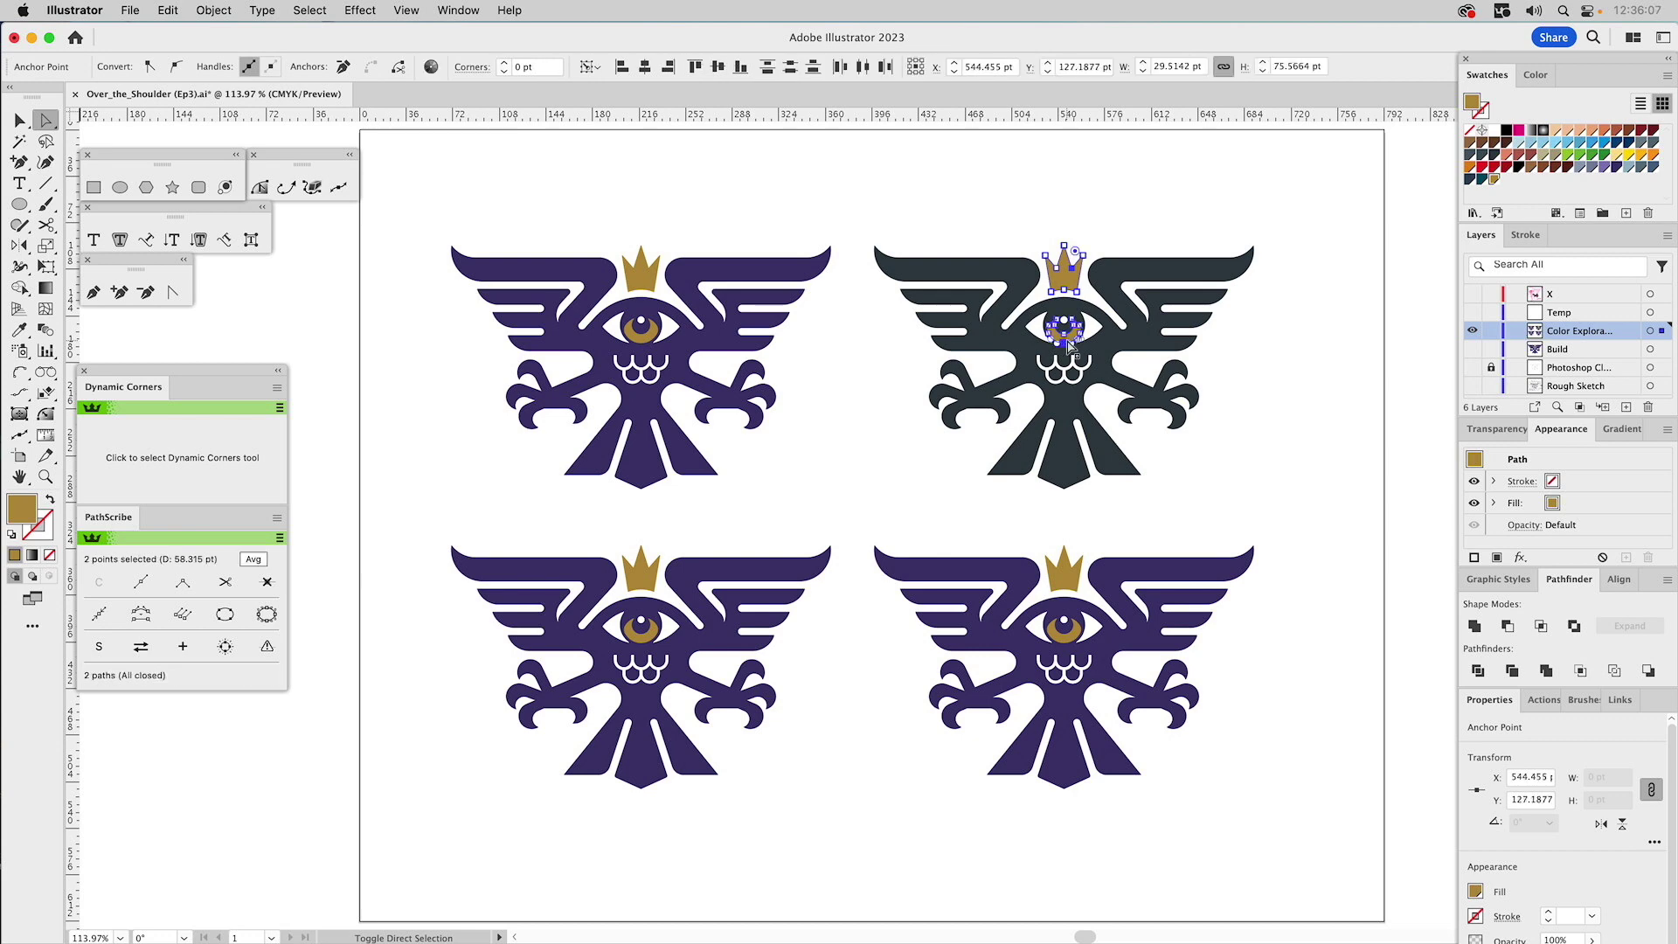
pyautogui.click(1650, 158)
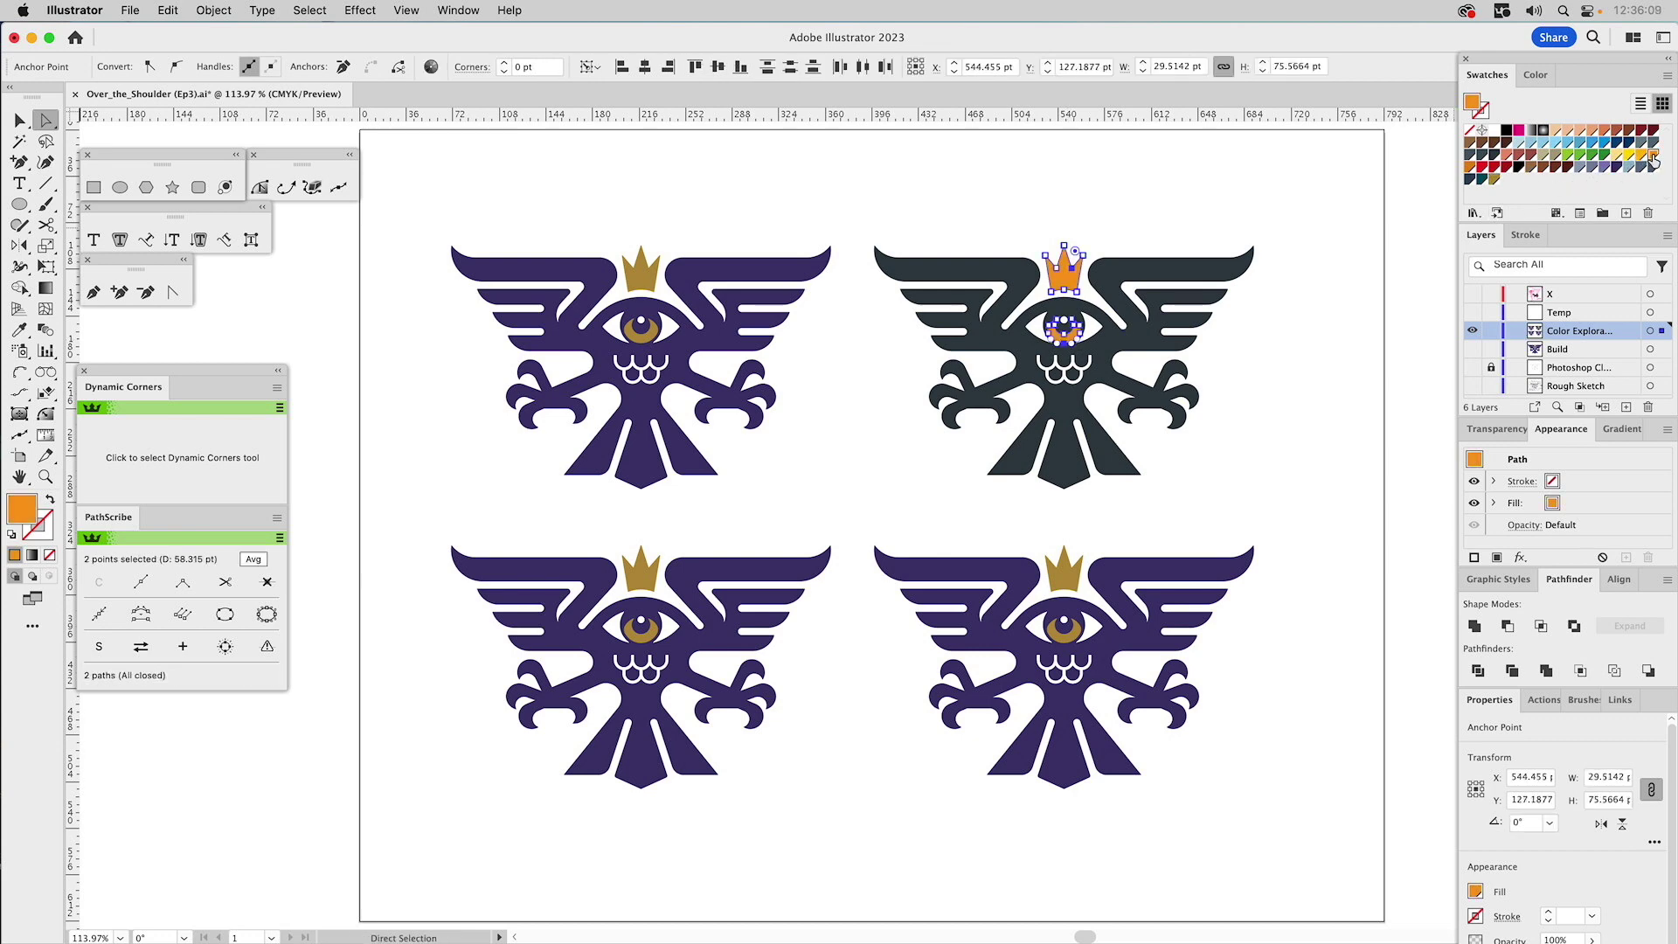
pyautogui.click(1578, 156)
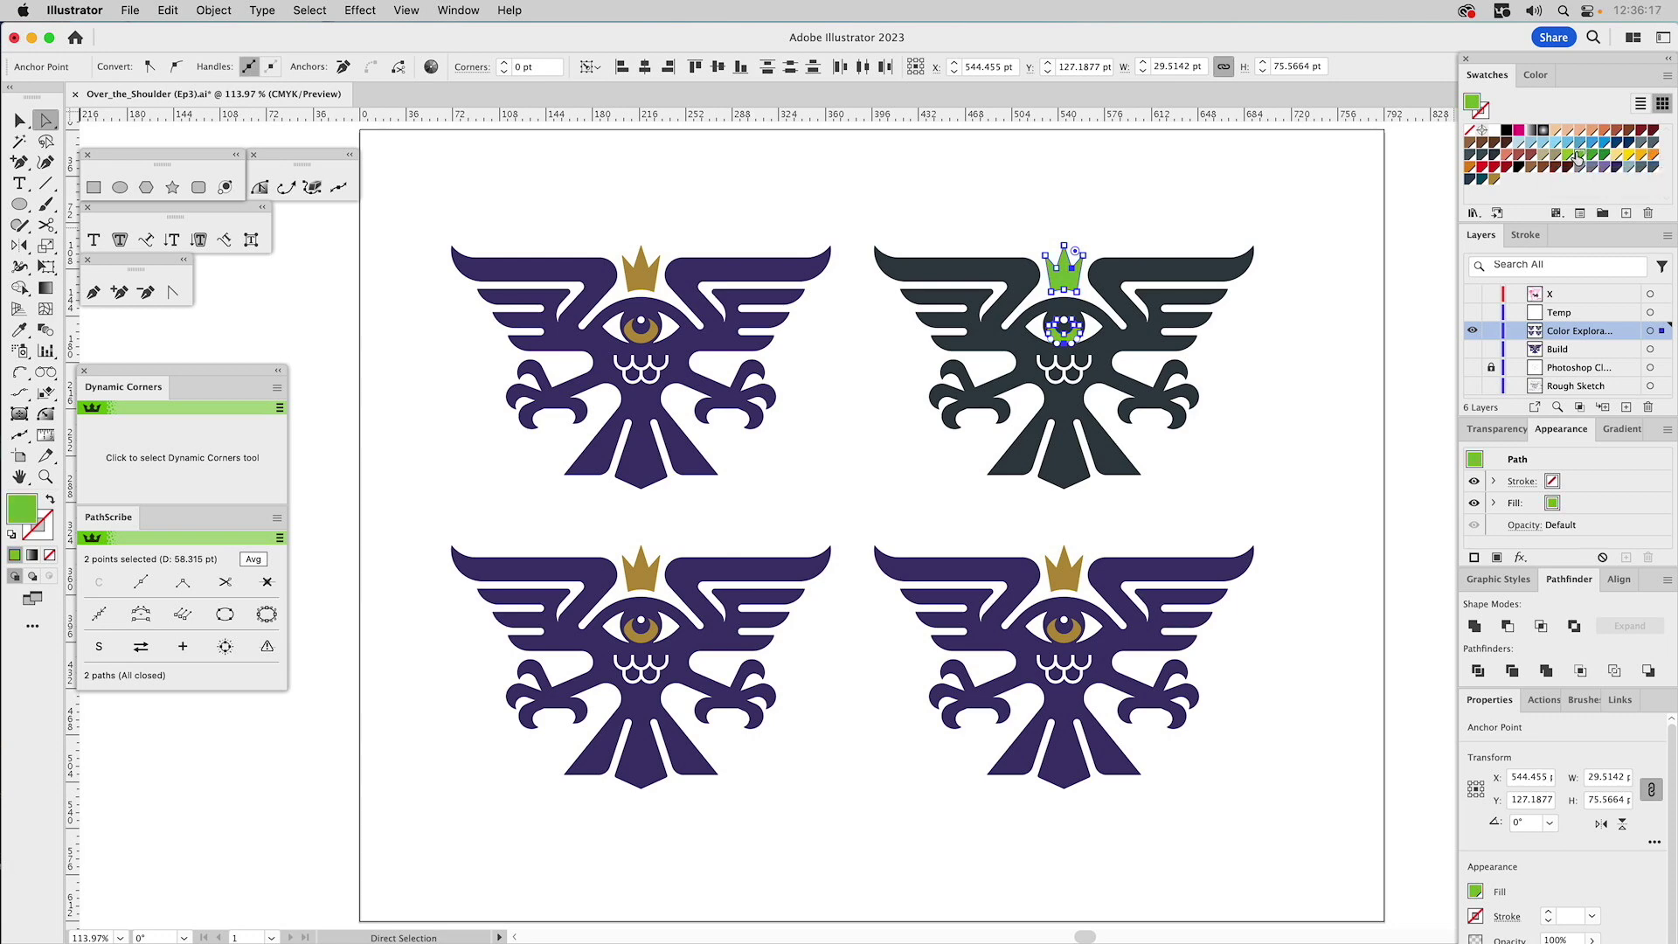
pyautogui.click(1567, 156)
pyautogui.click(1198, 190)
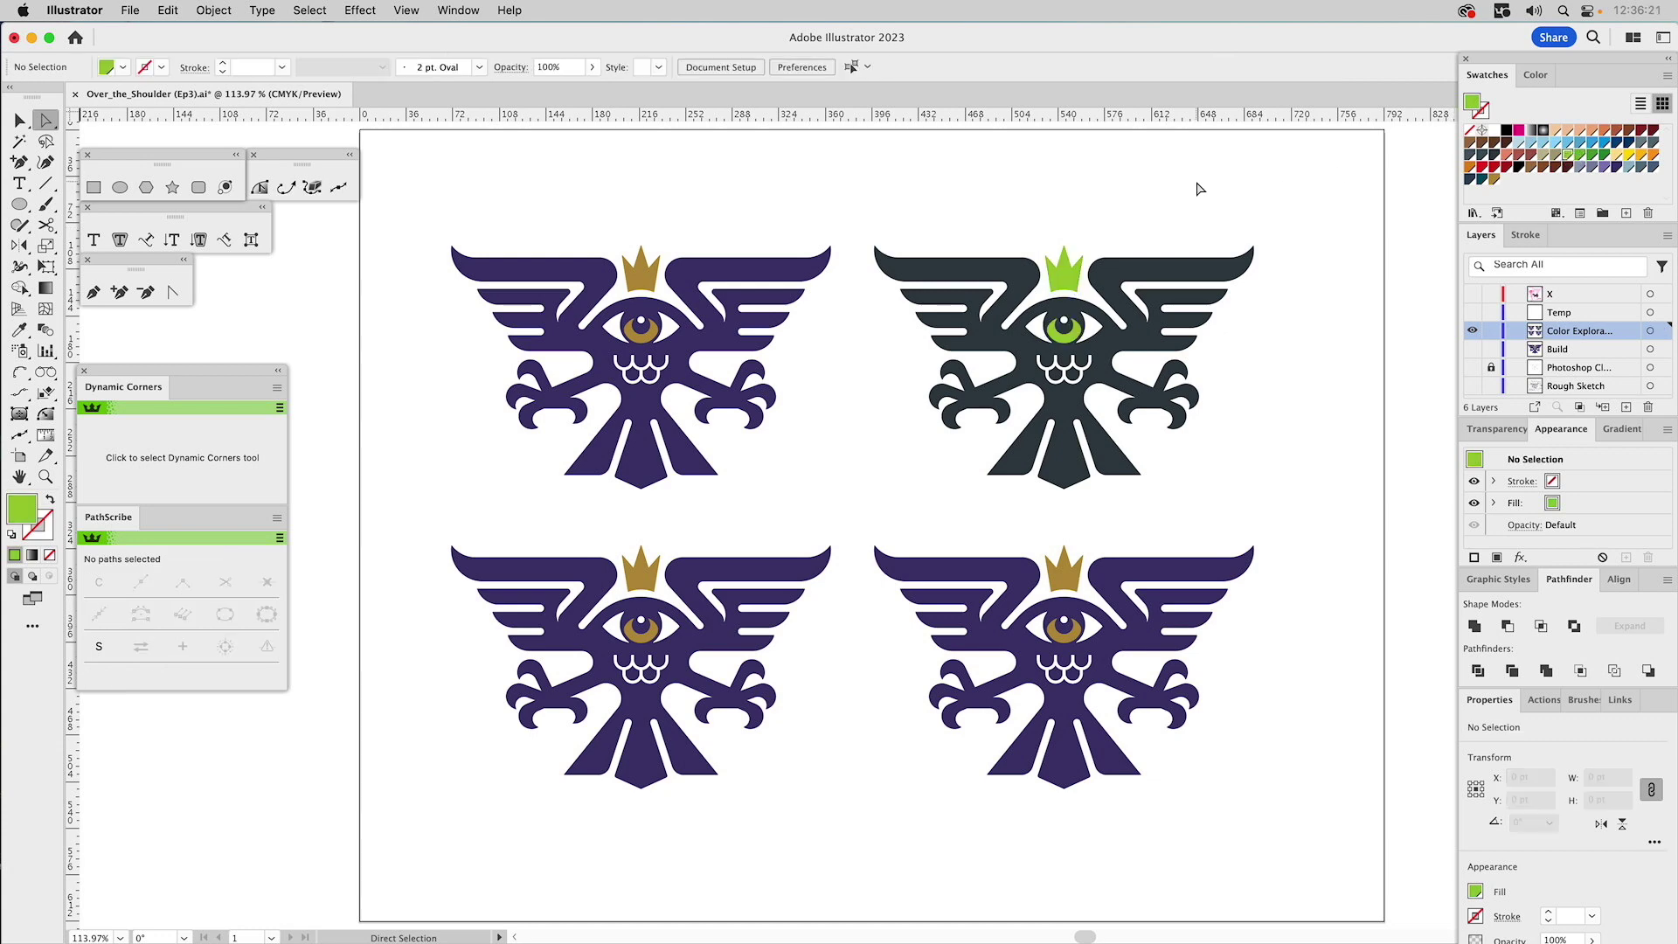
# - Fill the lower-left emblem's body with the red swatch C=7 M=100 Y=100 K=20 and darken the fill to K=50
pyautogui.click(797, 581)
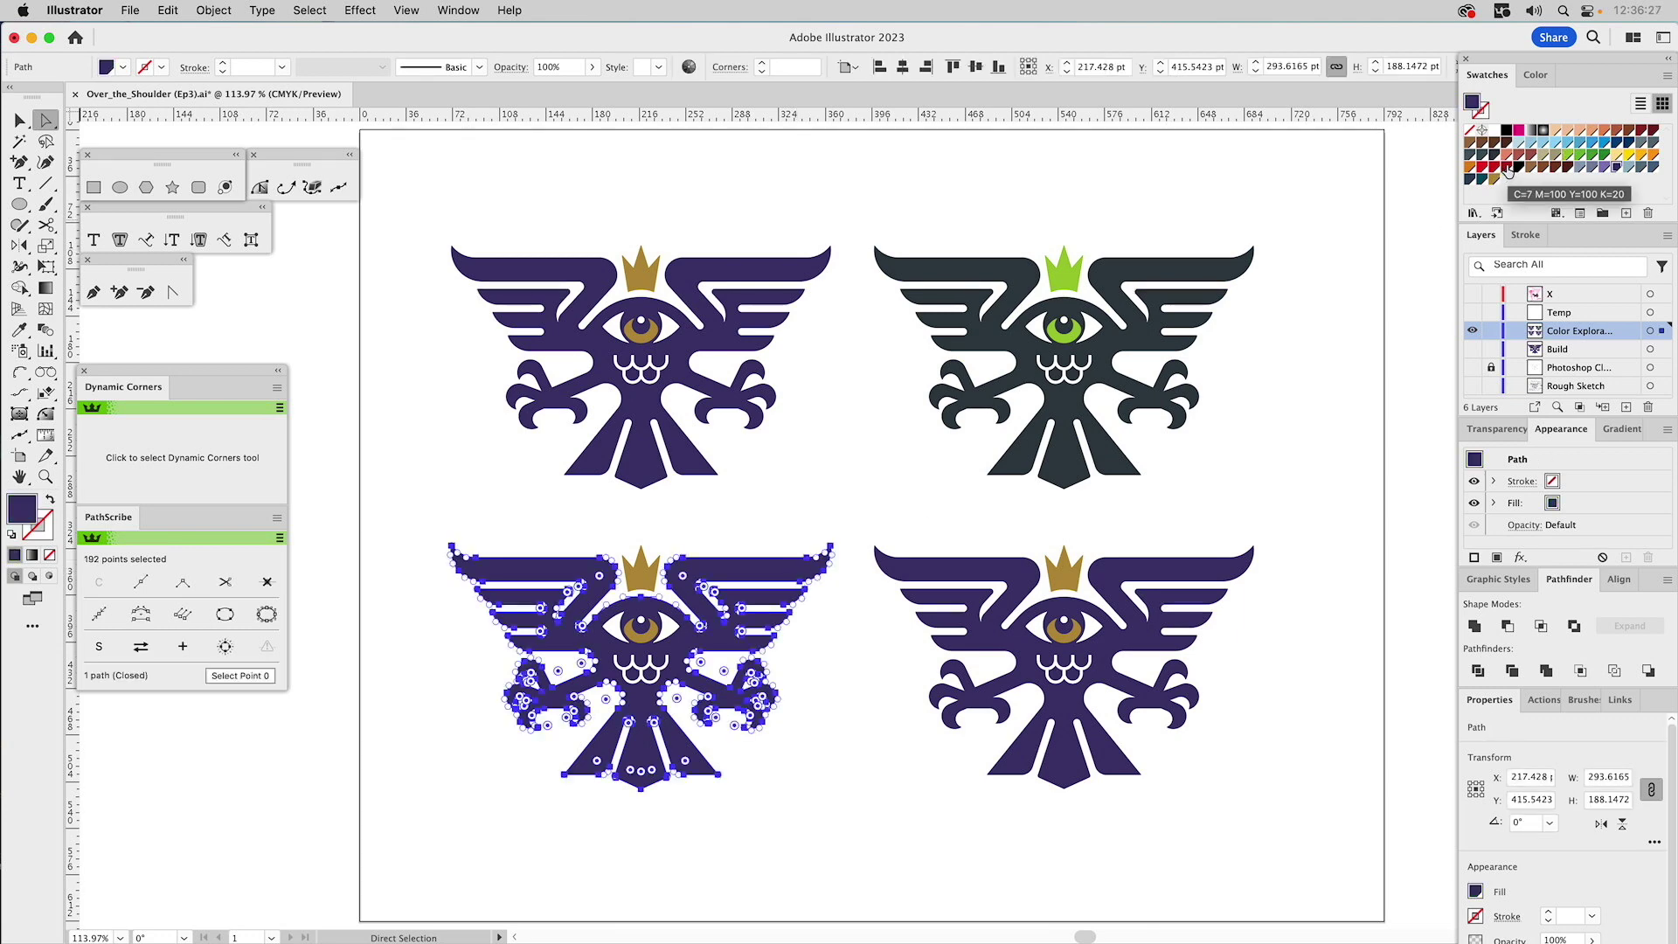
pyautogui.click(1506, 169)
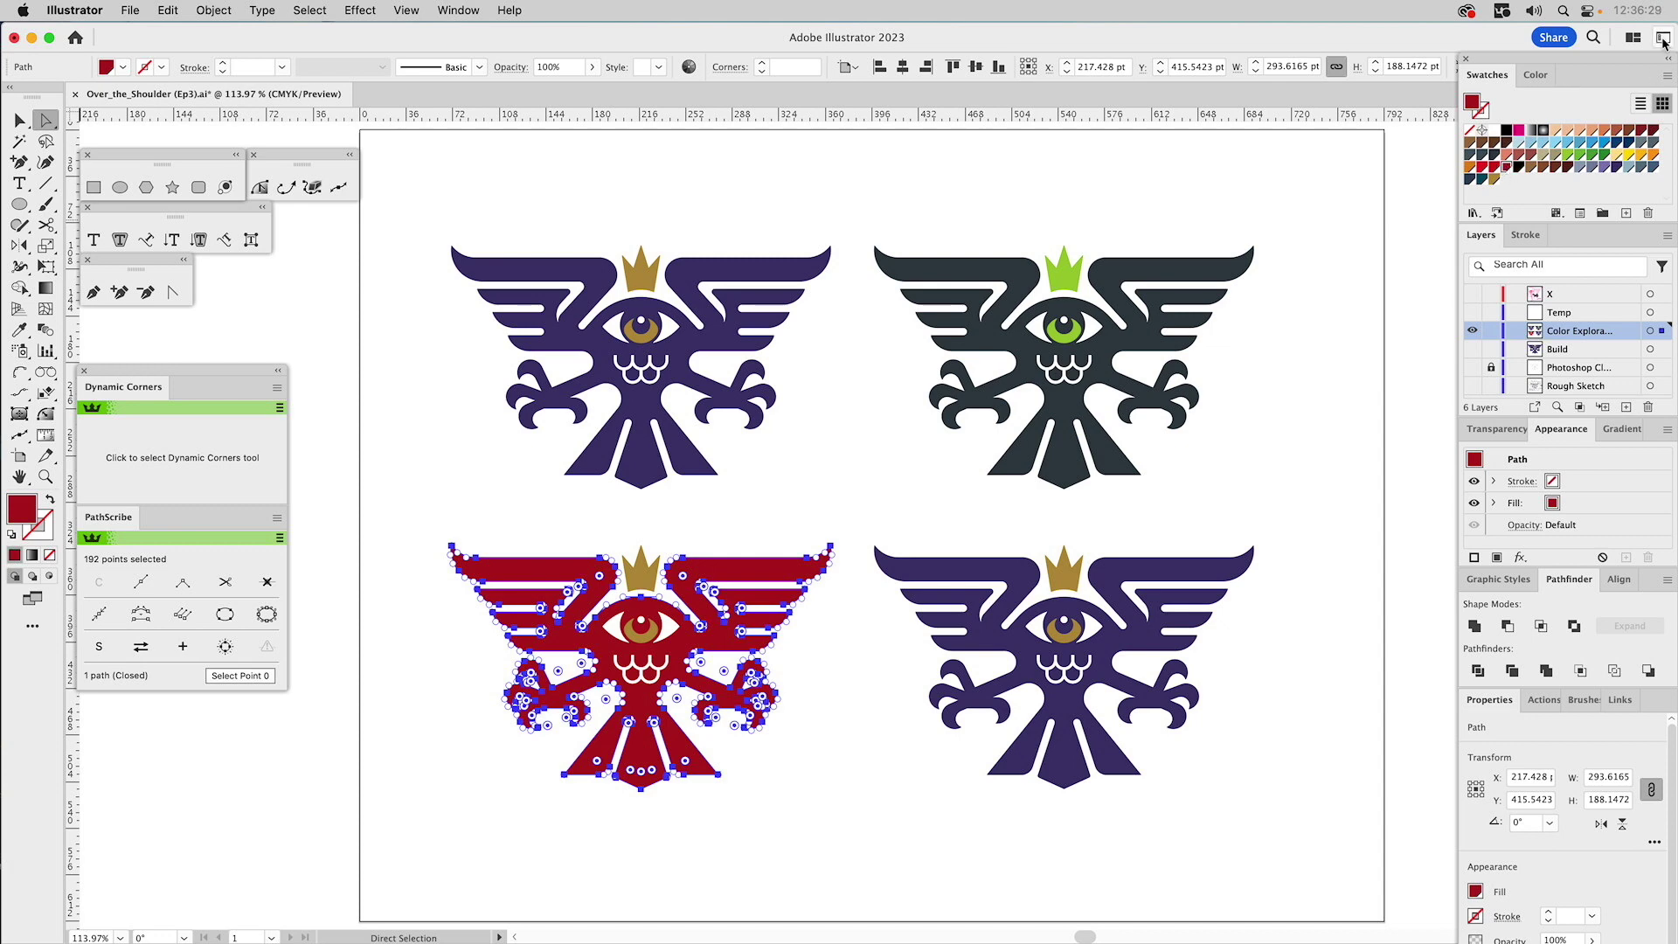
pyautogui.click(1535, 74)
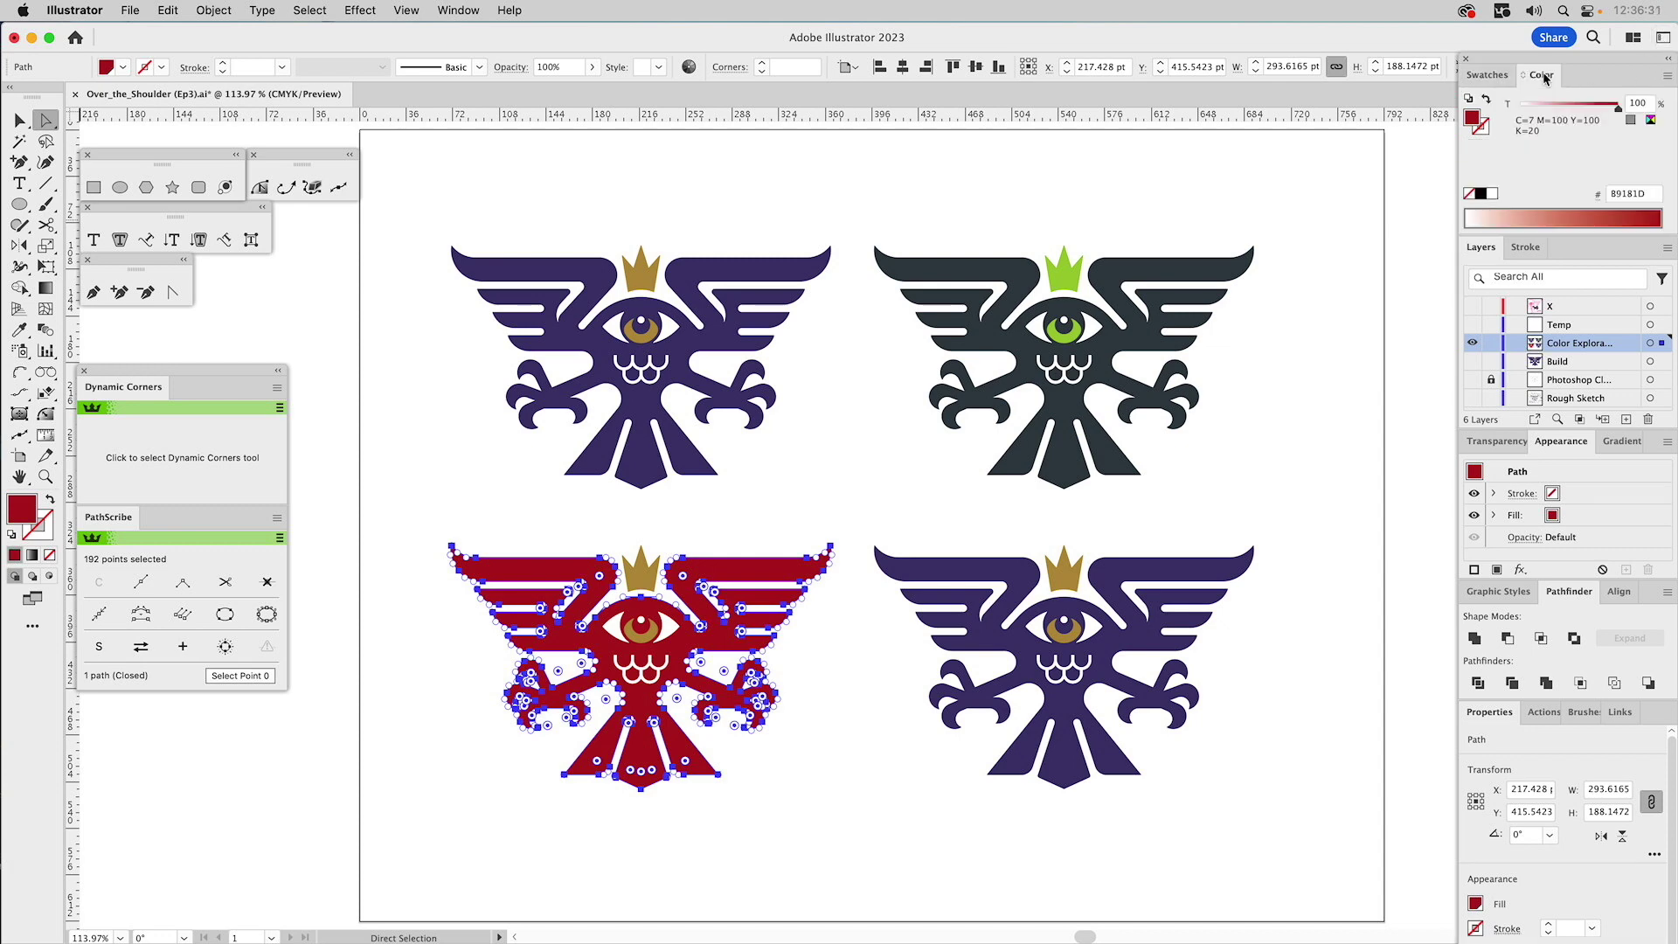
pyautogui.click(1651, 120)
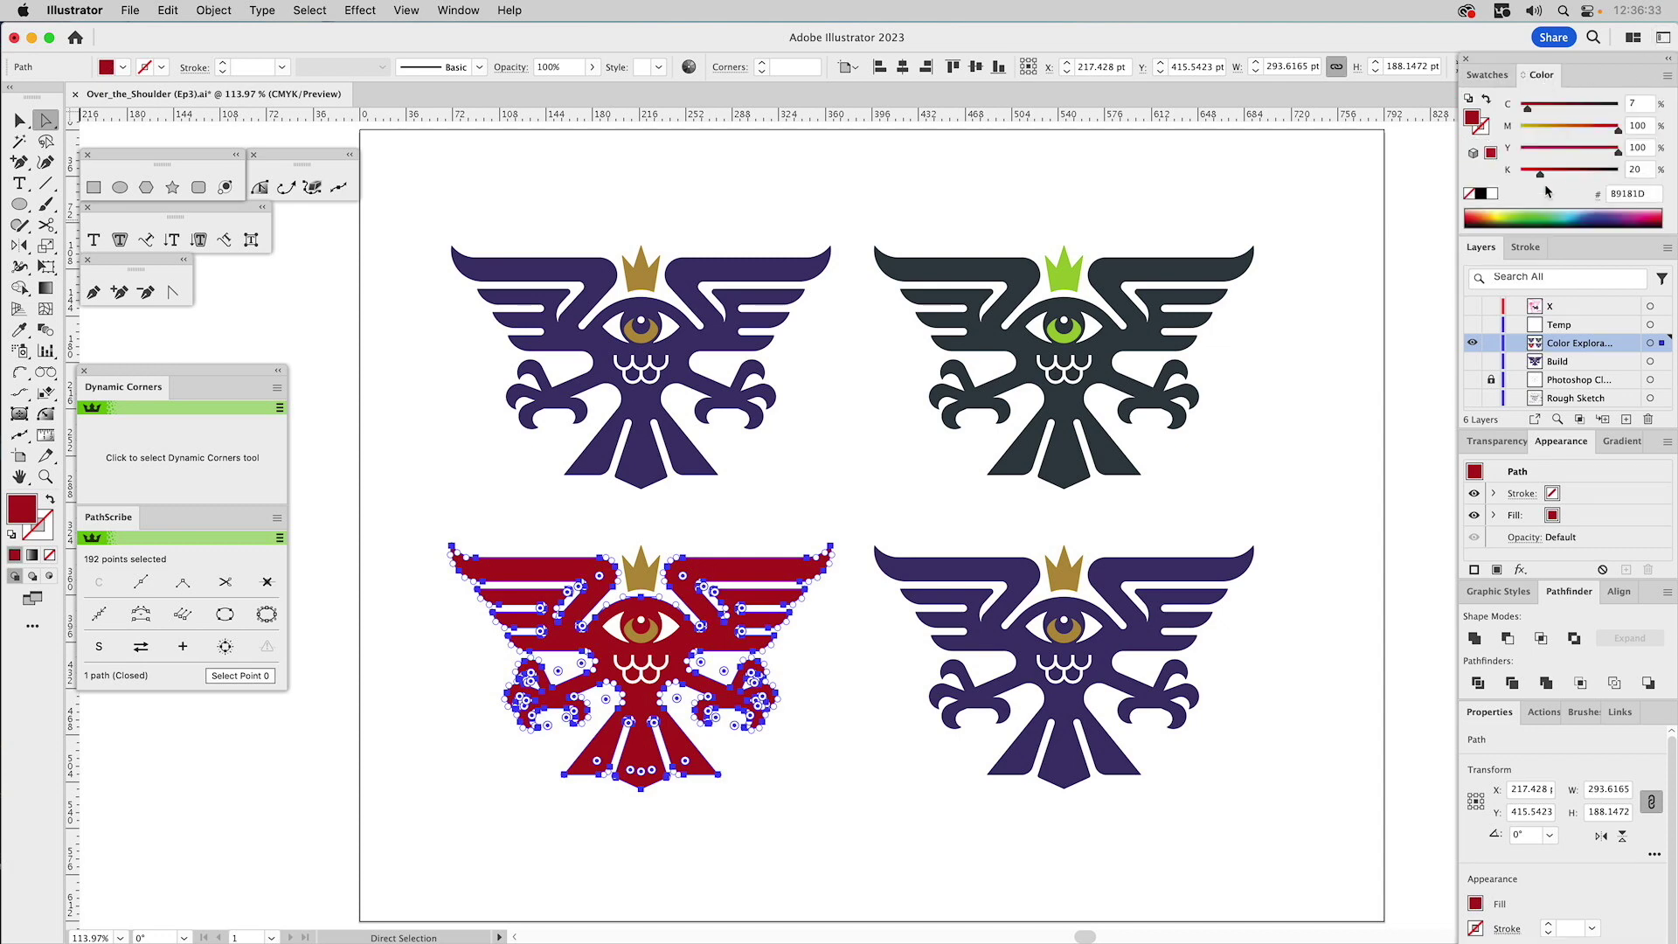
pyautogui.moveTo(1540, 177); pyautogui.dragTo(1568, 179)
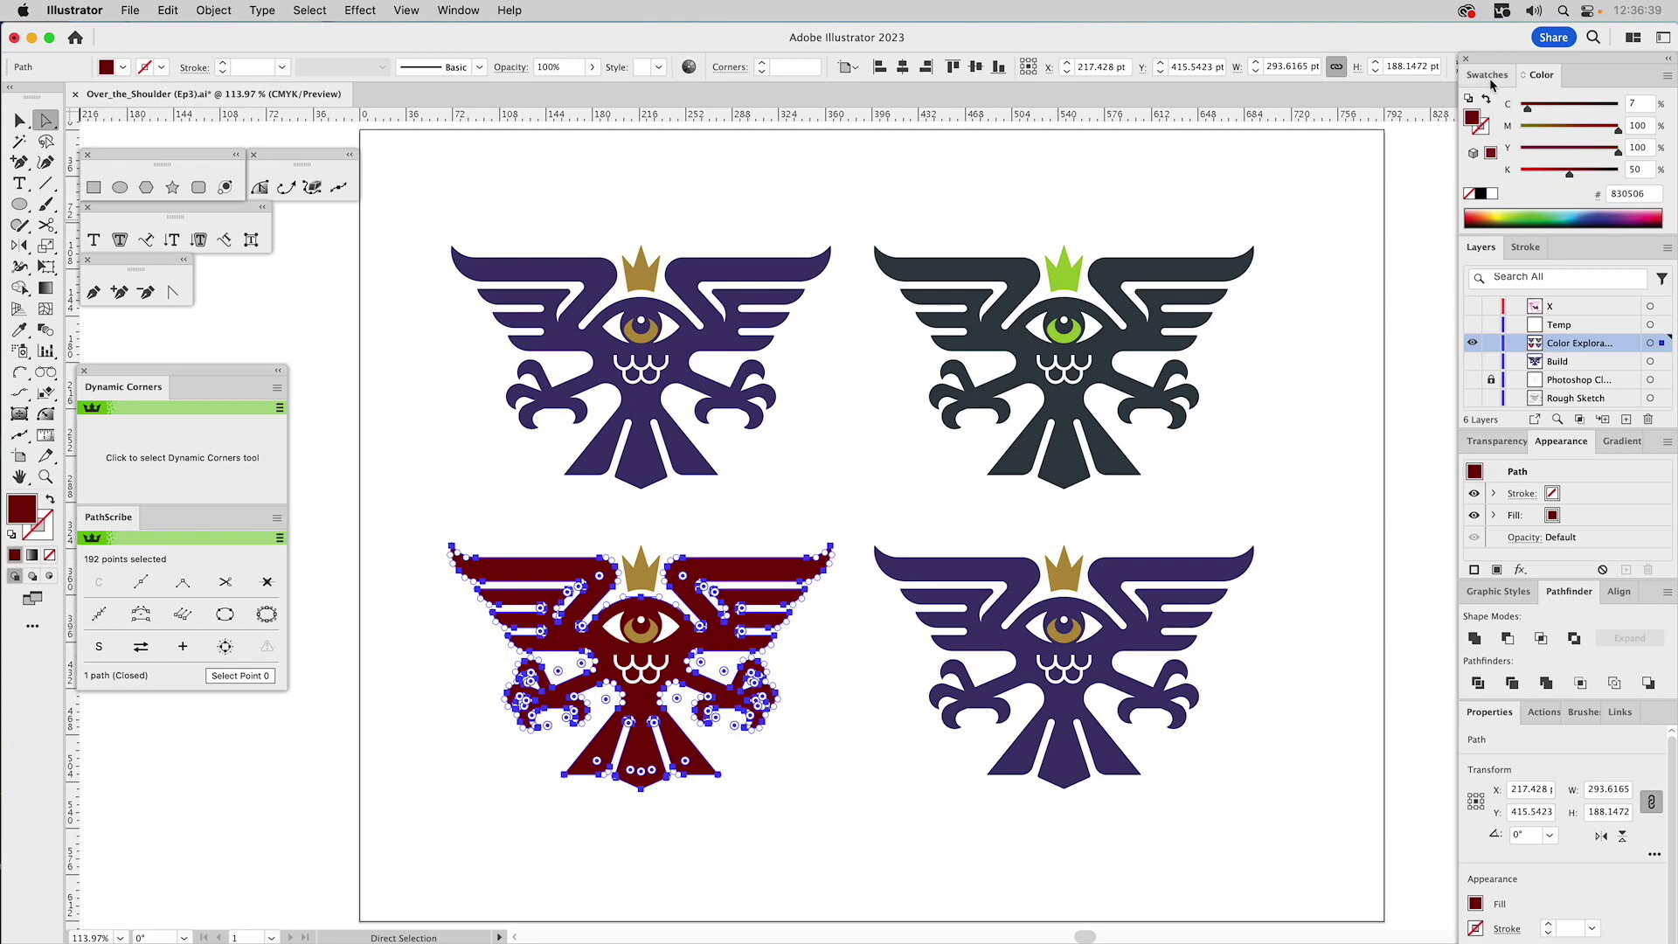
# - Save the lower-left body's dark red as a new swatch and deselect the emblem
pyautogui.click(1488, 75)
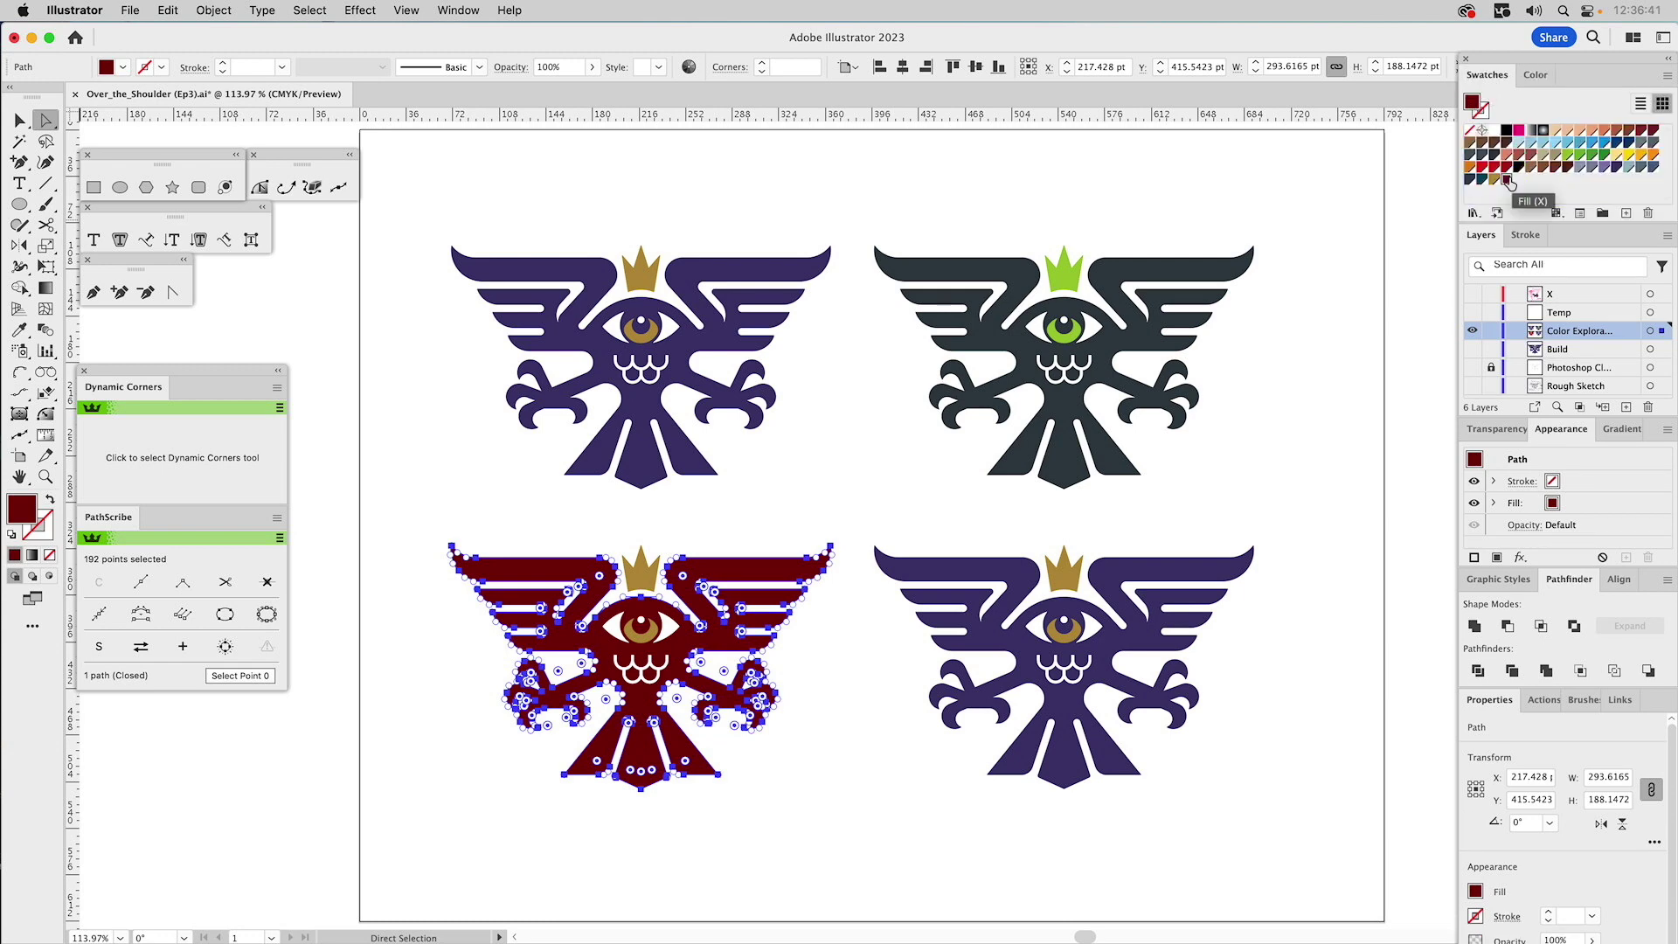
pyautogui.doubleClick(1507, 180)
pyautogui.click(1317, 673)
pyautogui.click(819, 522)
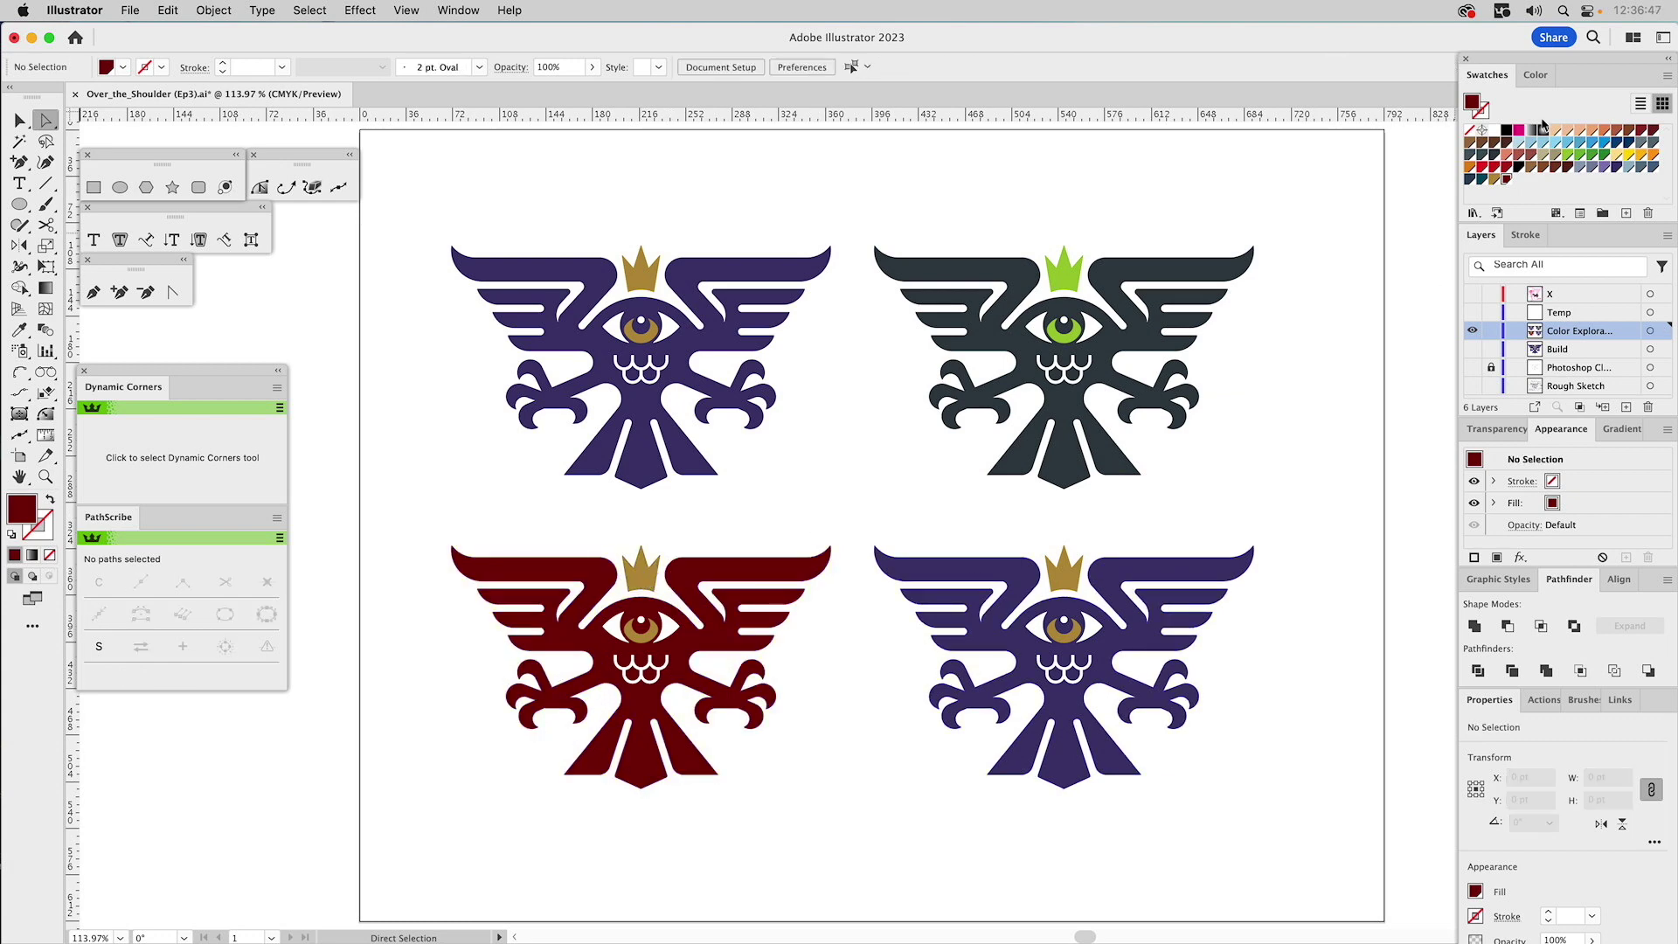
# - Mix a brighter gold of C=15 M=25 Y=90 K=5 starting from the gold-brown swatch, with nothing selected
pyautogui.click(1494, 181)
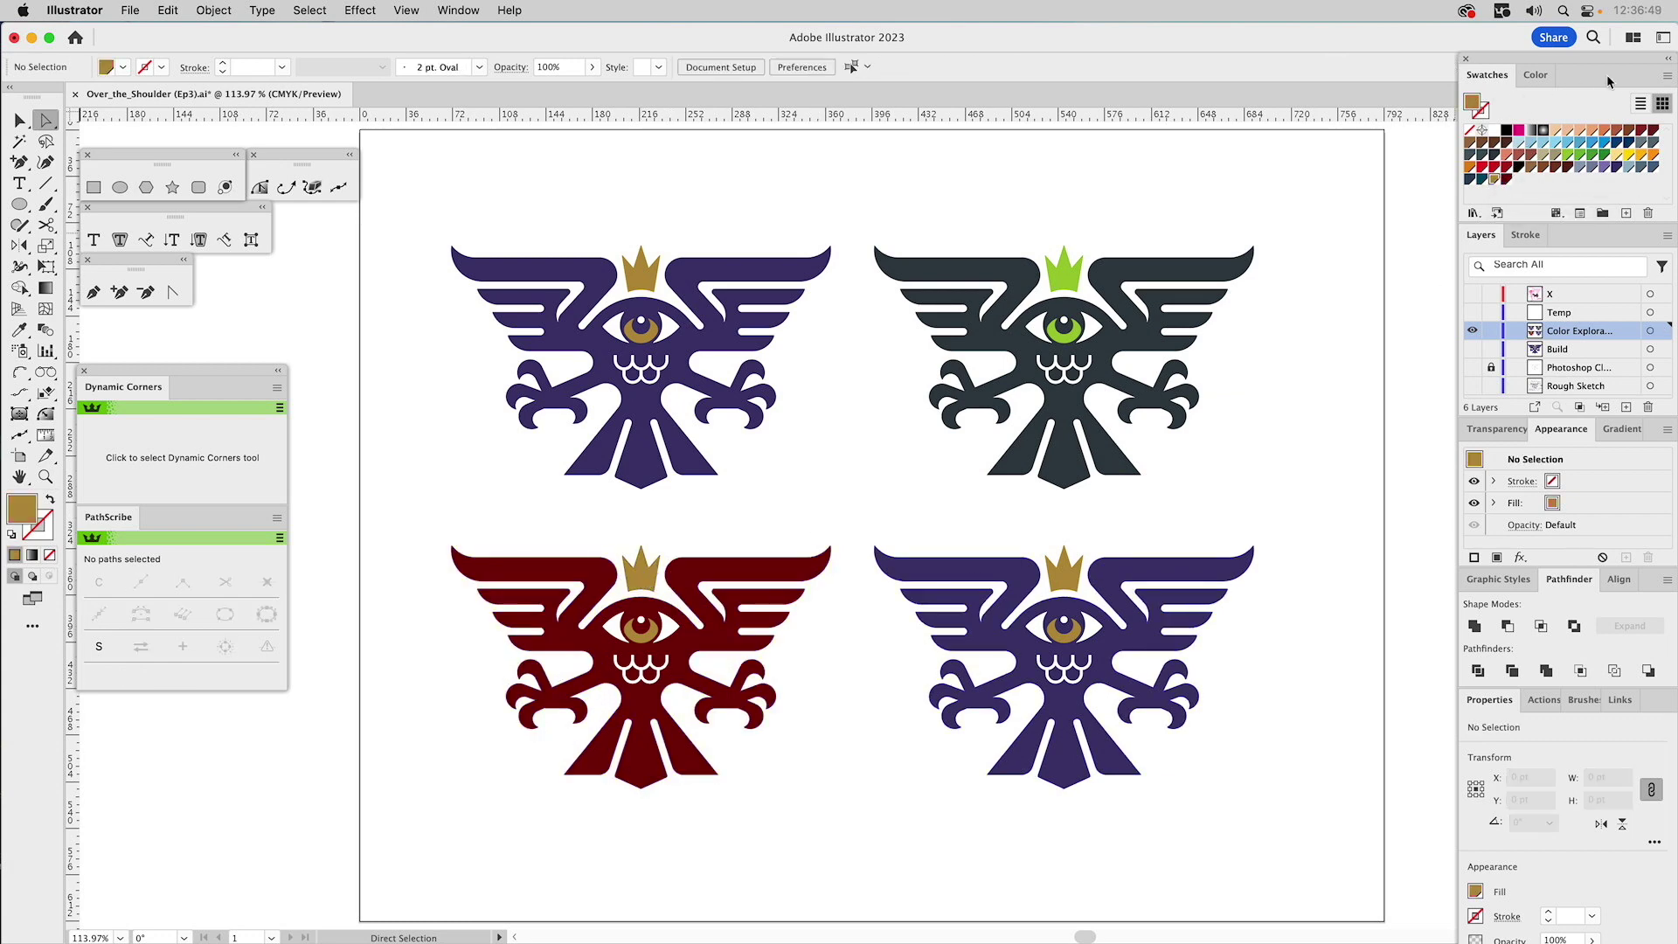
pyautogui.click(1541, 76)
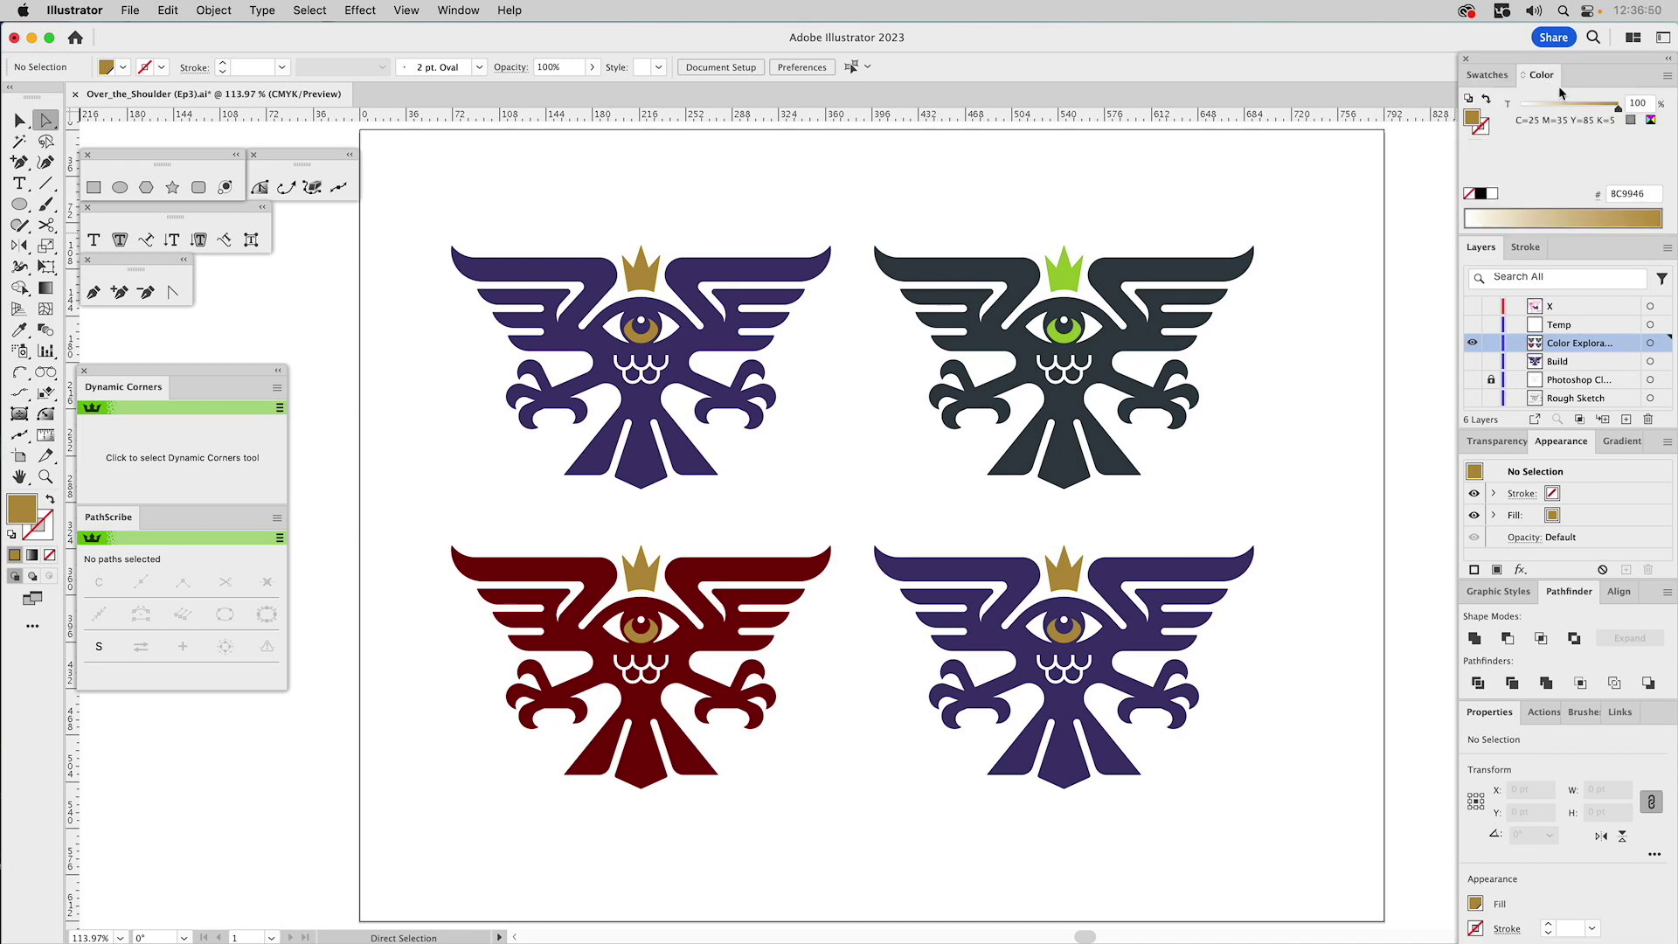
pyautogui.click(1648, 121)
pyautogui.moveTo(1605, 155); pyautogui.dragTo(1610, 158)
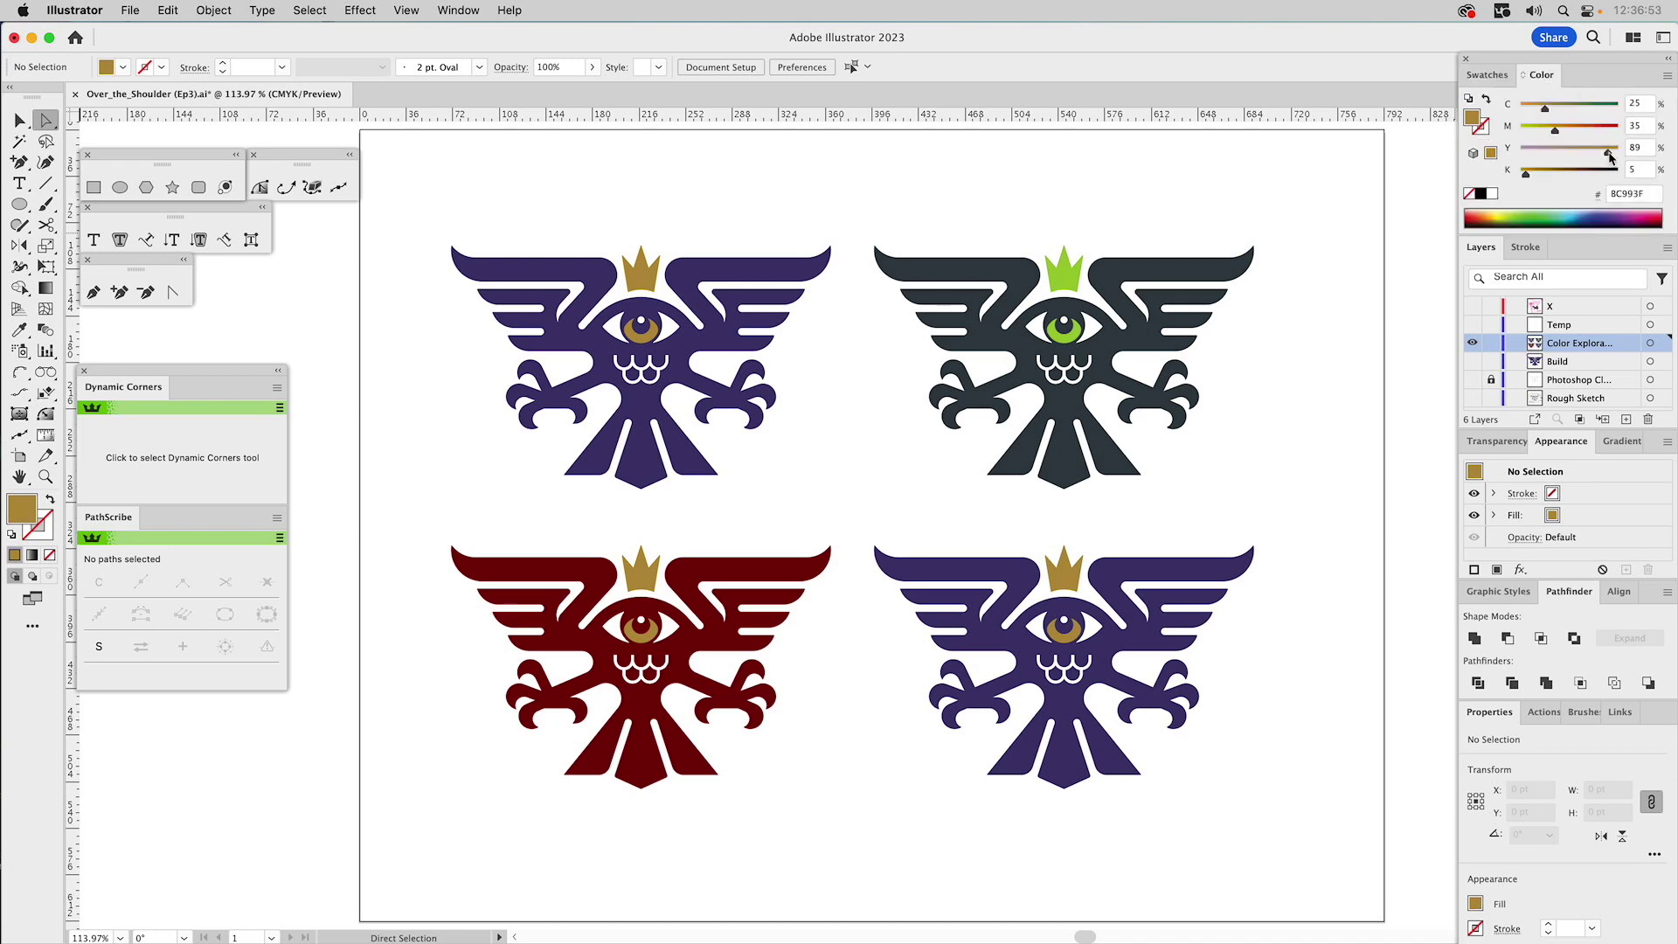
pyautogui.moveTo(1543, 115); pyautogui.dragTo(1536, 116)
pyautogui.moveTo(1554, 131); pyautogui.dragTo(1544, 133)
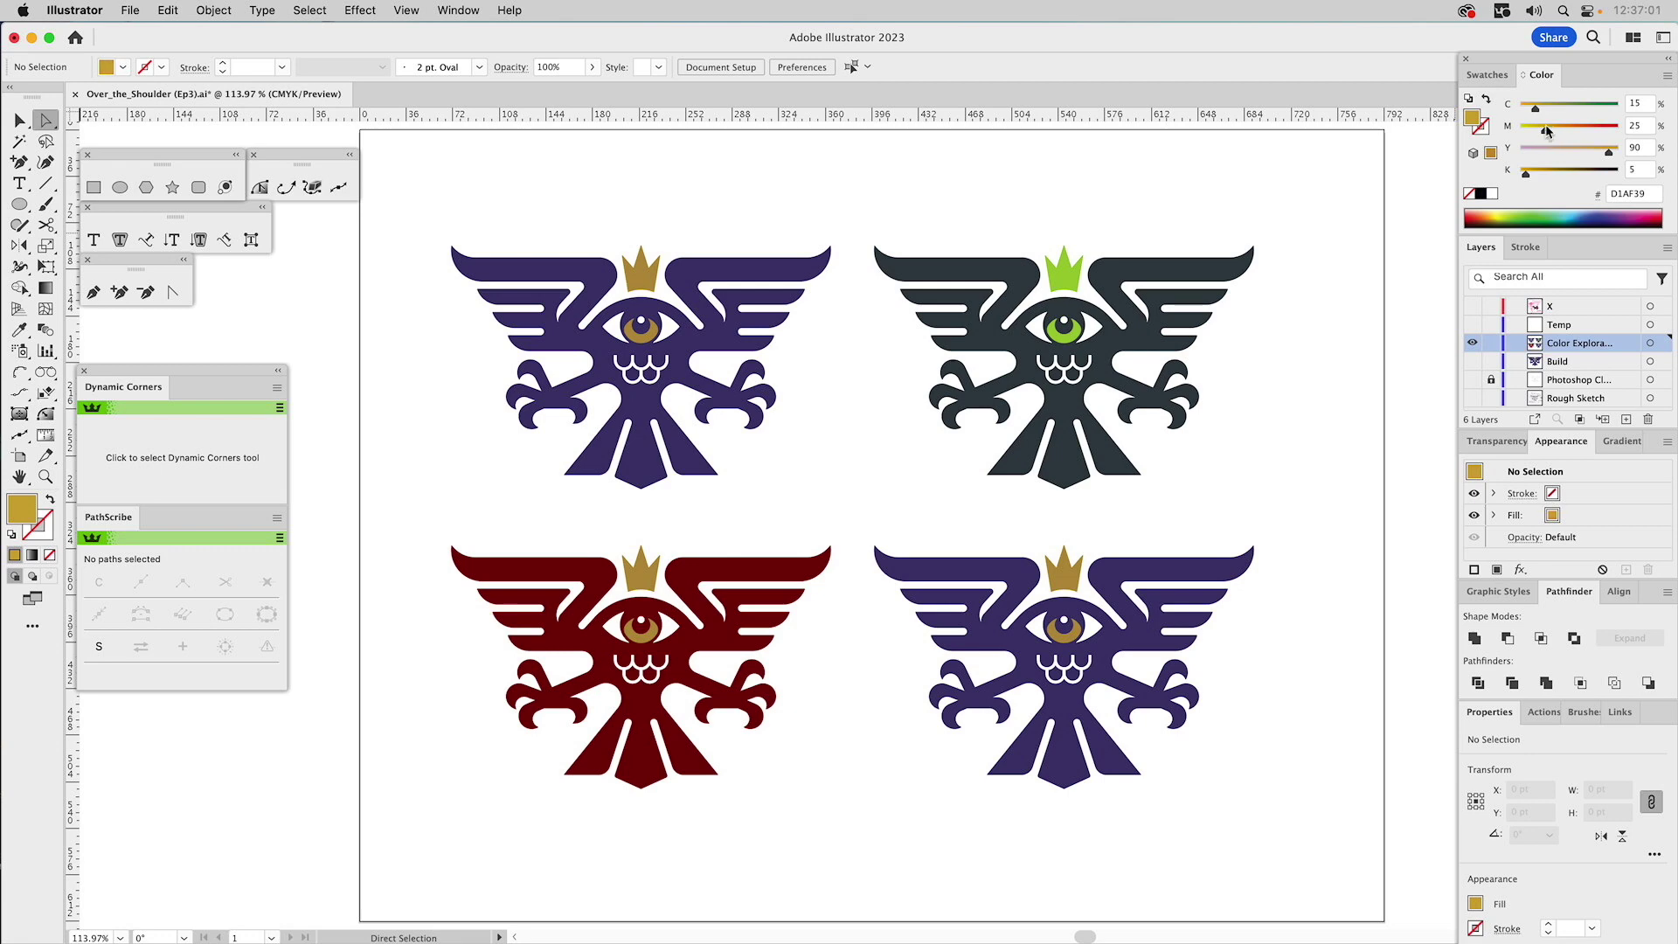
# - Save the mixed gold C=15 M=25 Y=90 K=5 as a new swatch and make it a global color
pyautogui.click(1486, 74)
pyautogui.moveTo(1483, 105); pyautogui.dragTo(1519, 180)
pyautogui.doubleClick(1519, 180)
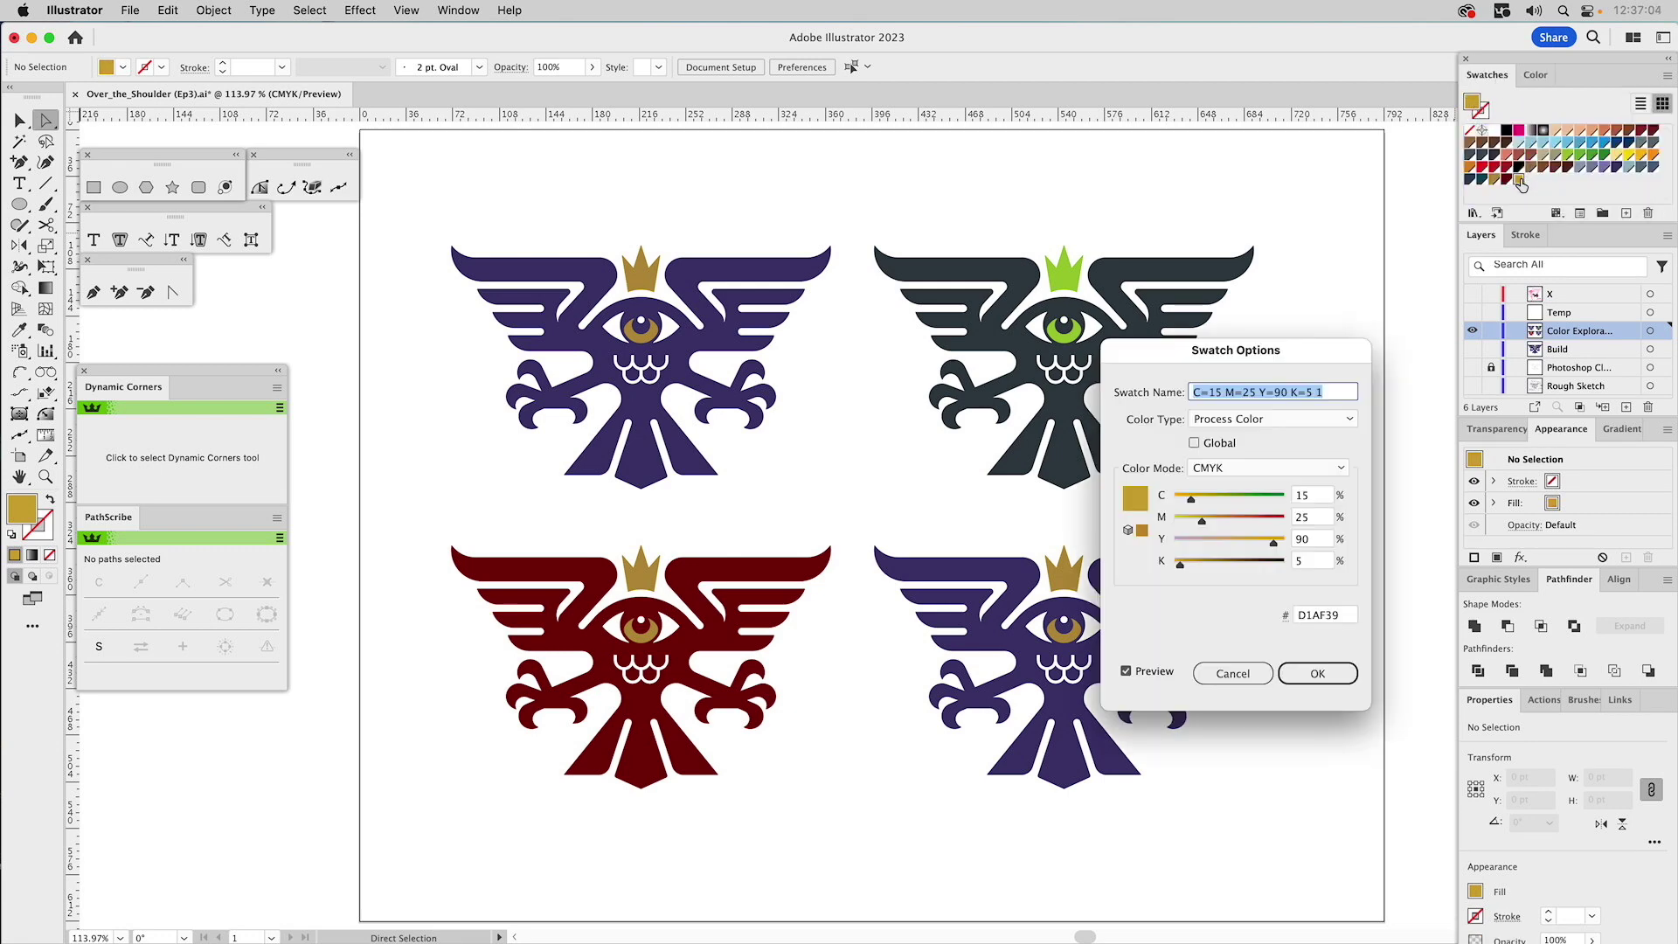
pyautogui.click(1214, 443)
pyautogui.click(1317, 675)
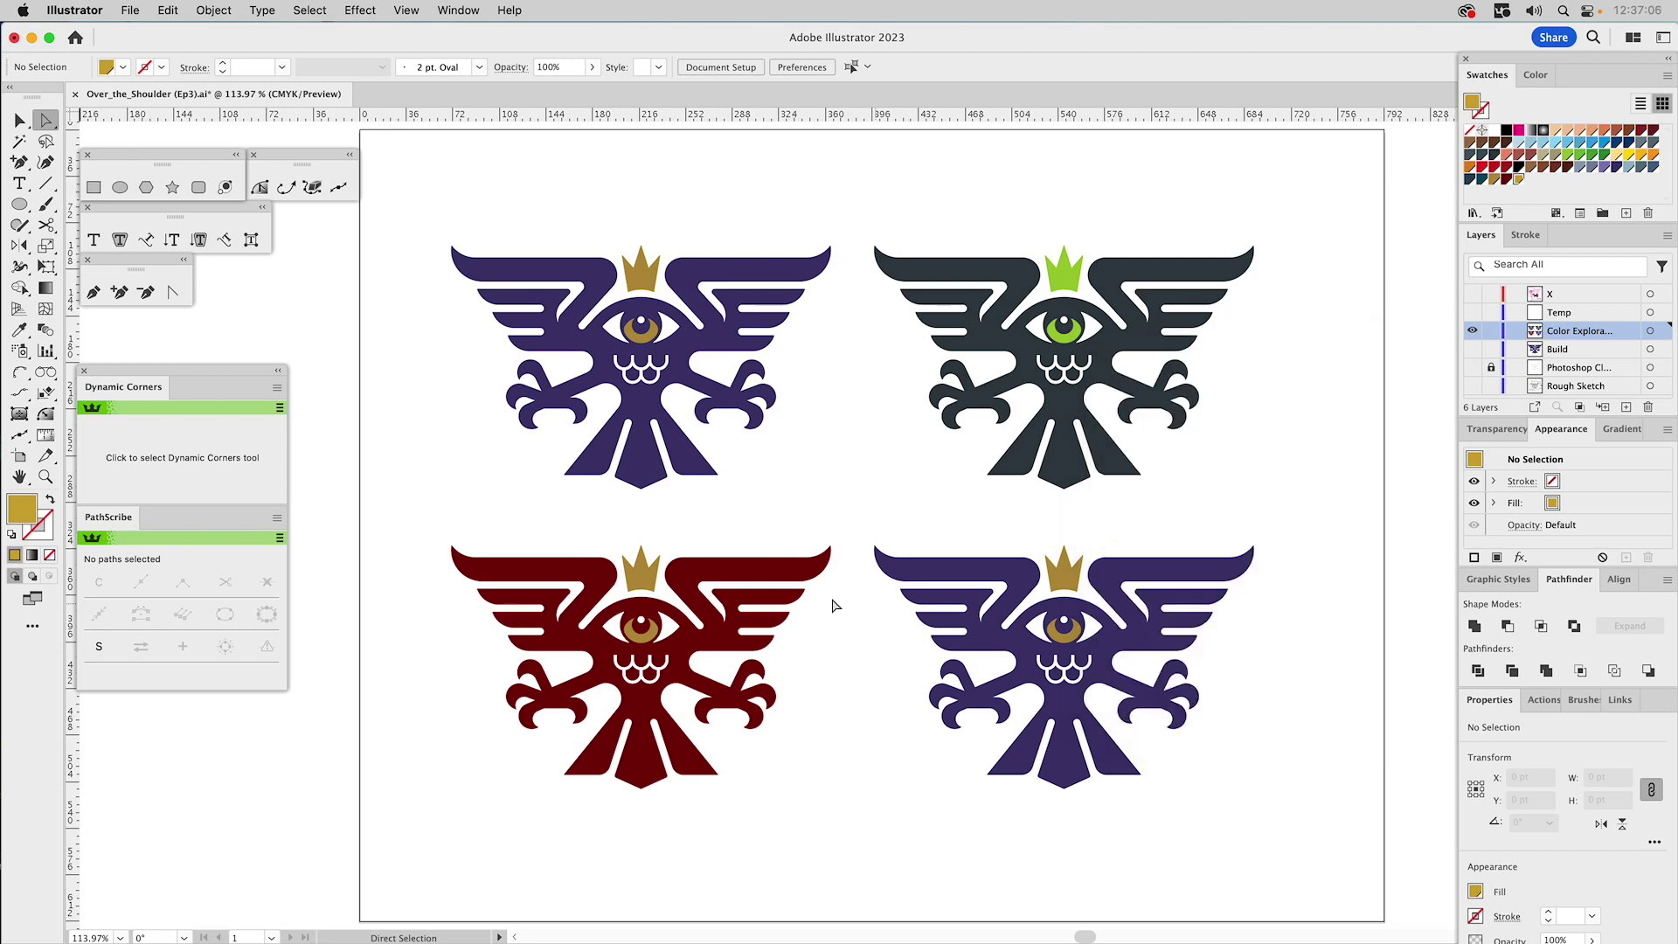
# - Fill the lower-left emblem's crown and iris crescent with the new brighter gold swatch and deselect them
pyautogui.click(642, 624)
pyautogui.keyDown('shift'); pyautogui.click(652, 587); pyautogui.keyUp('shift')
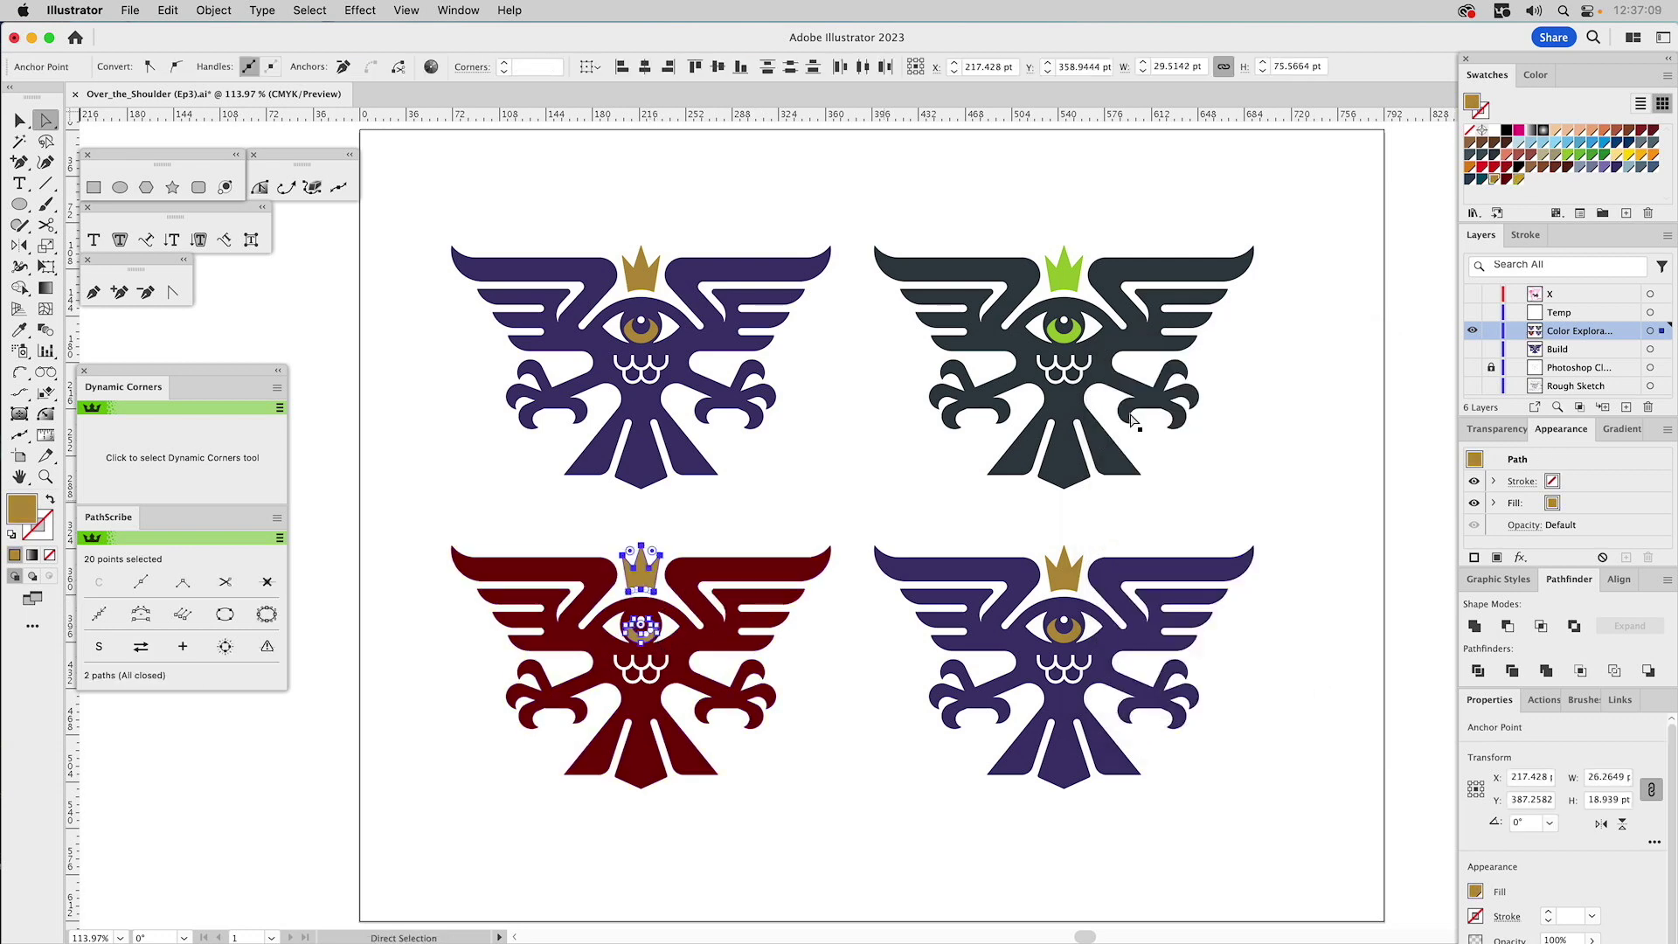
pyautogui.click(1519, 181)
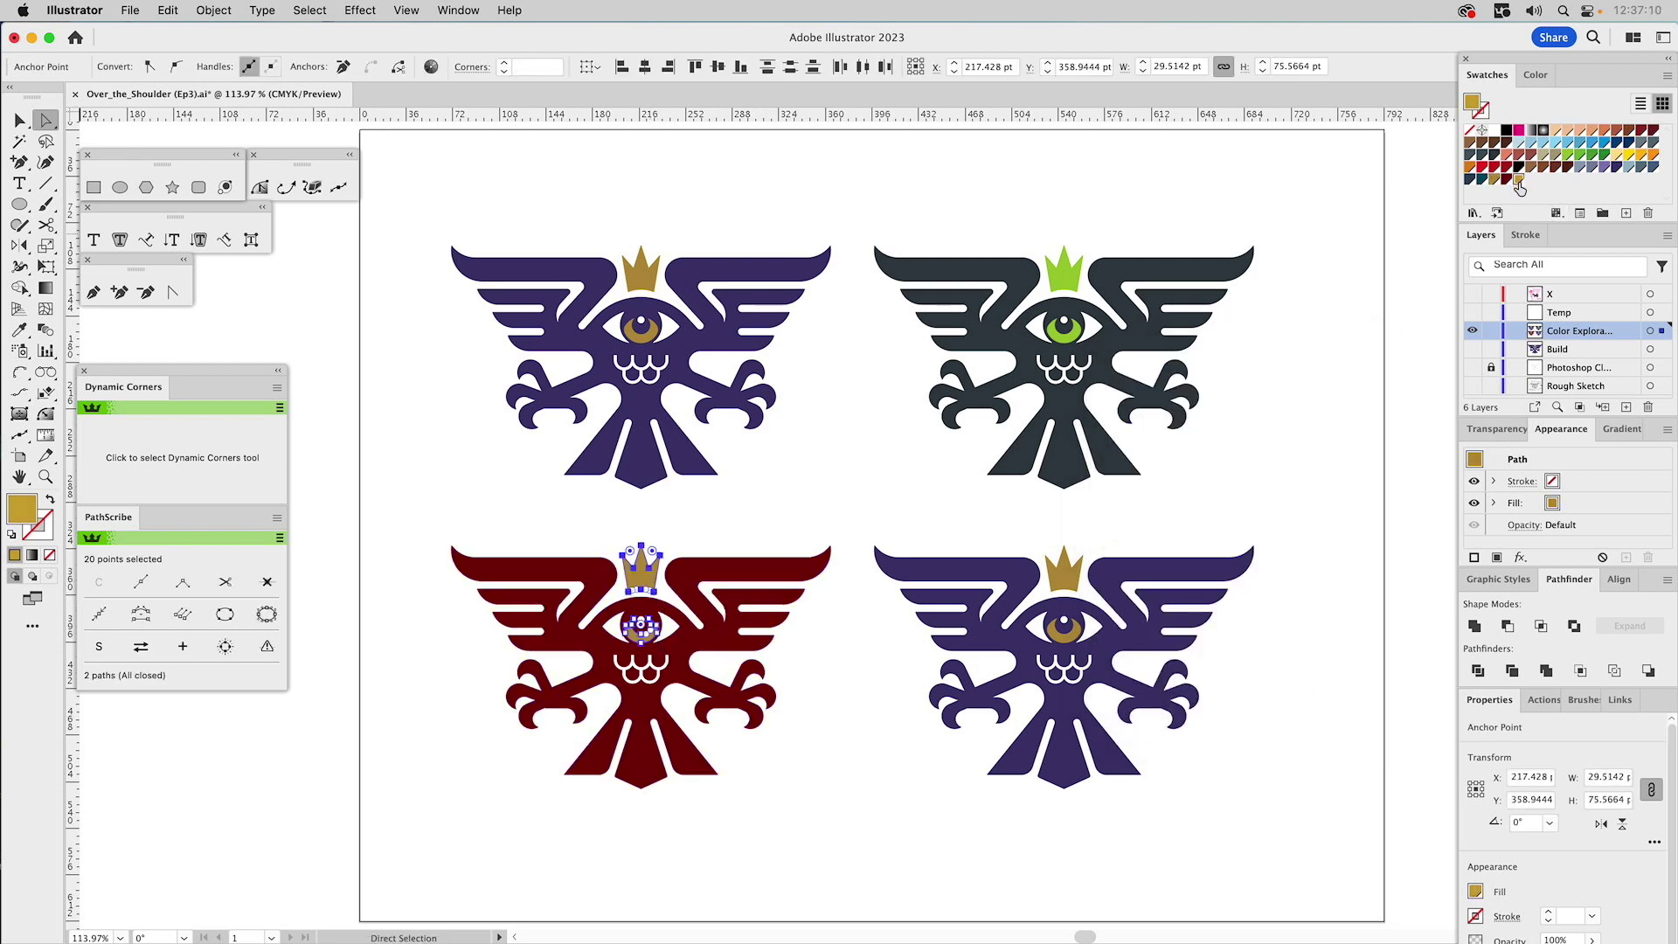
pyautogui.click(1317, 287)
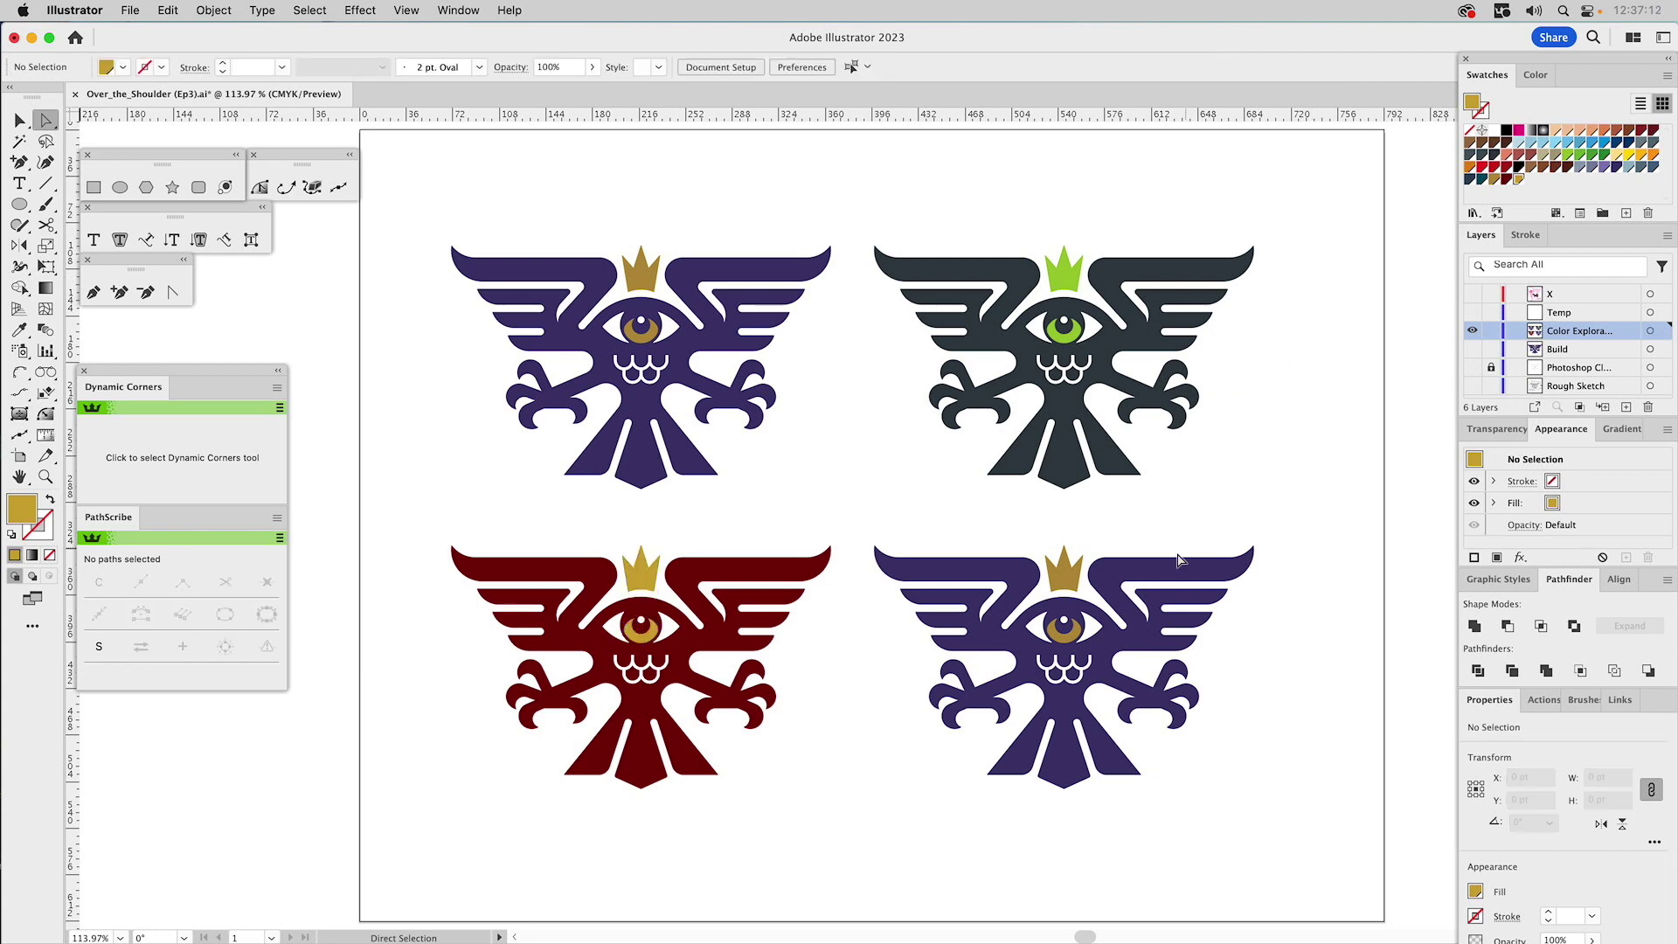
# - Recolor the lower-right emblem with the dark blue swatch on the body and a pale blue-gray swatch on the crown and iris crescent
pyautogui.click(1120, 565)
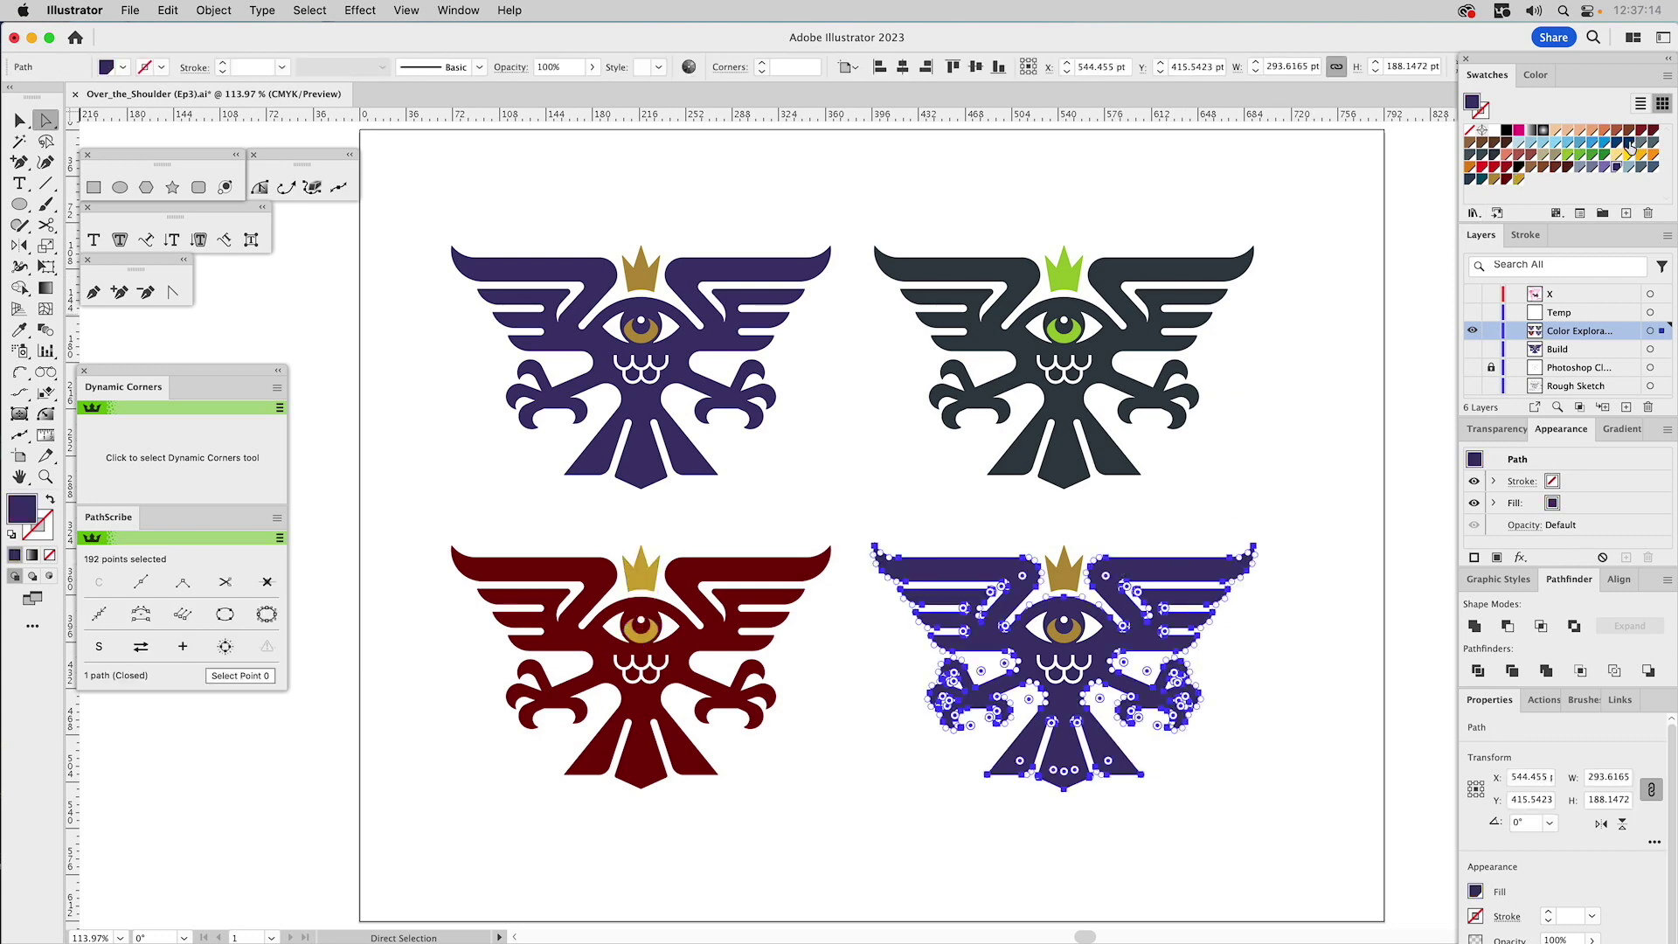
pyautogui.click(1627, 142)
pyautogui.click(1060, 579)
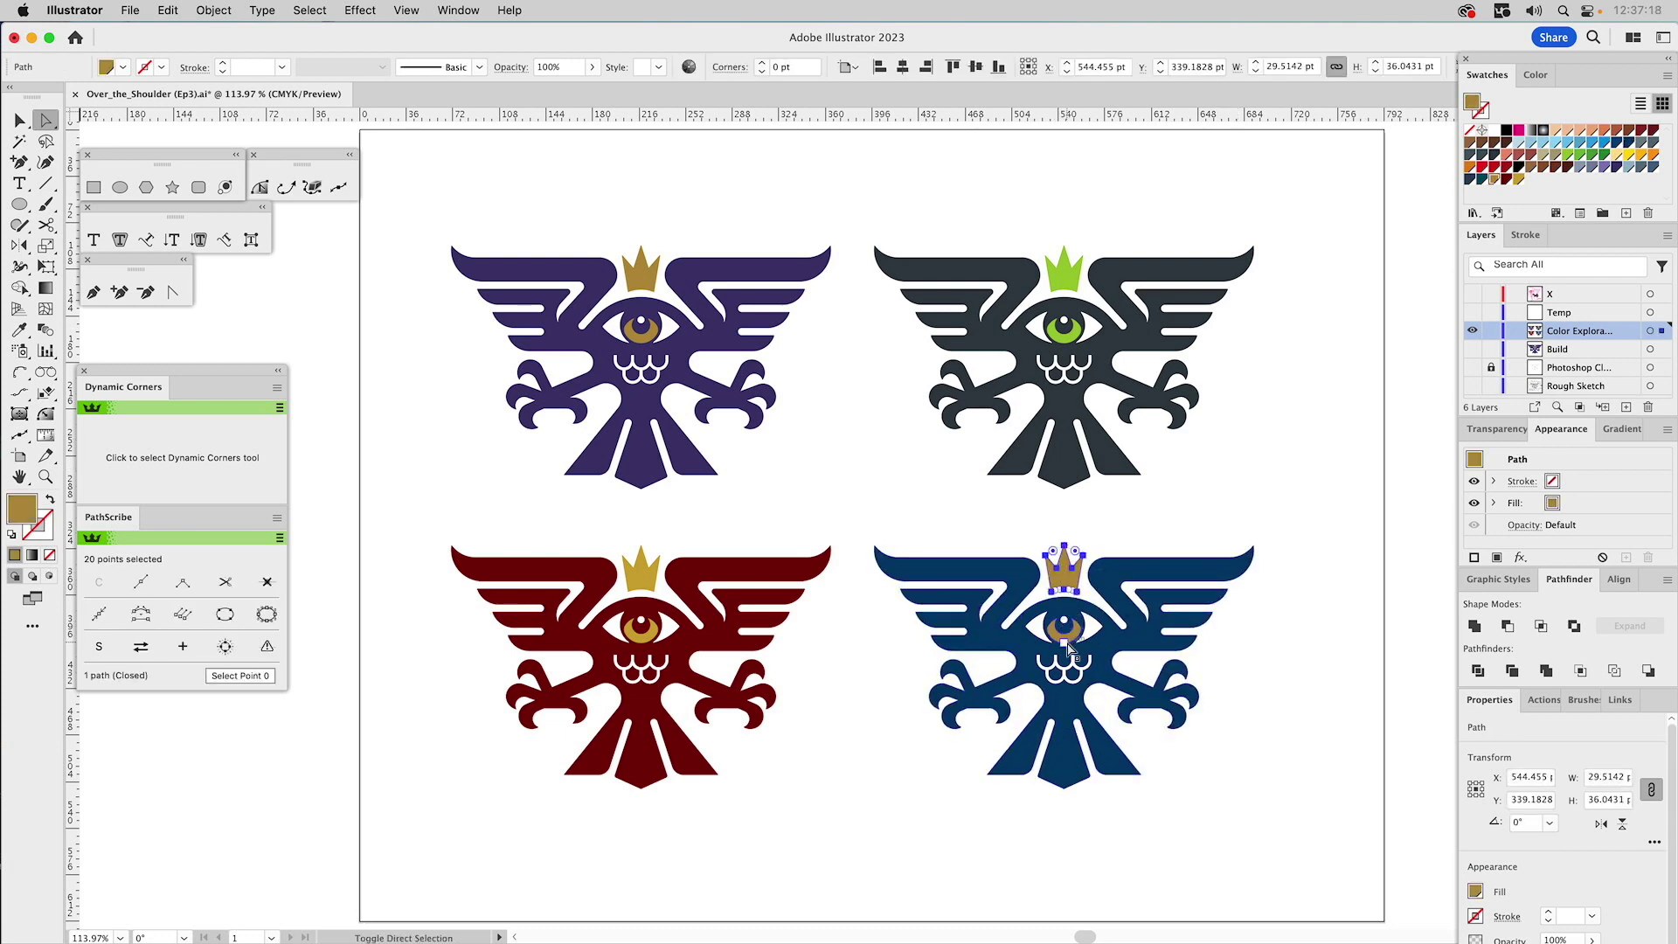
pyautogui.keyDown('shift'); pyautogui.click(1064, 636); pyautogui.keyUp('shift')
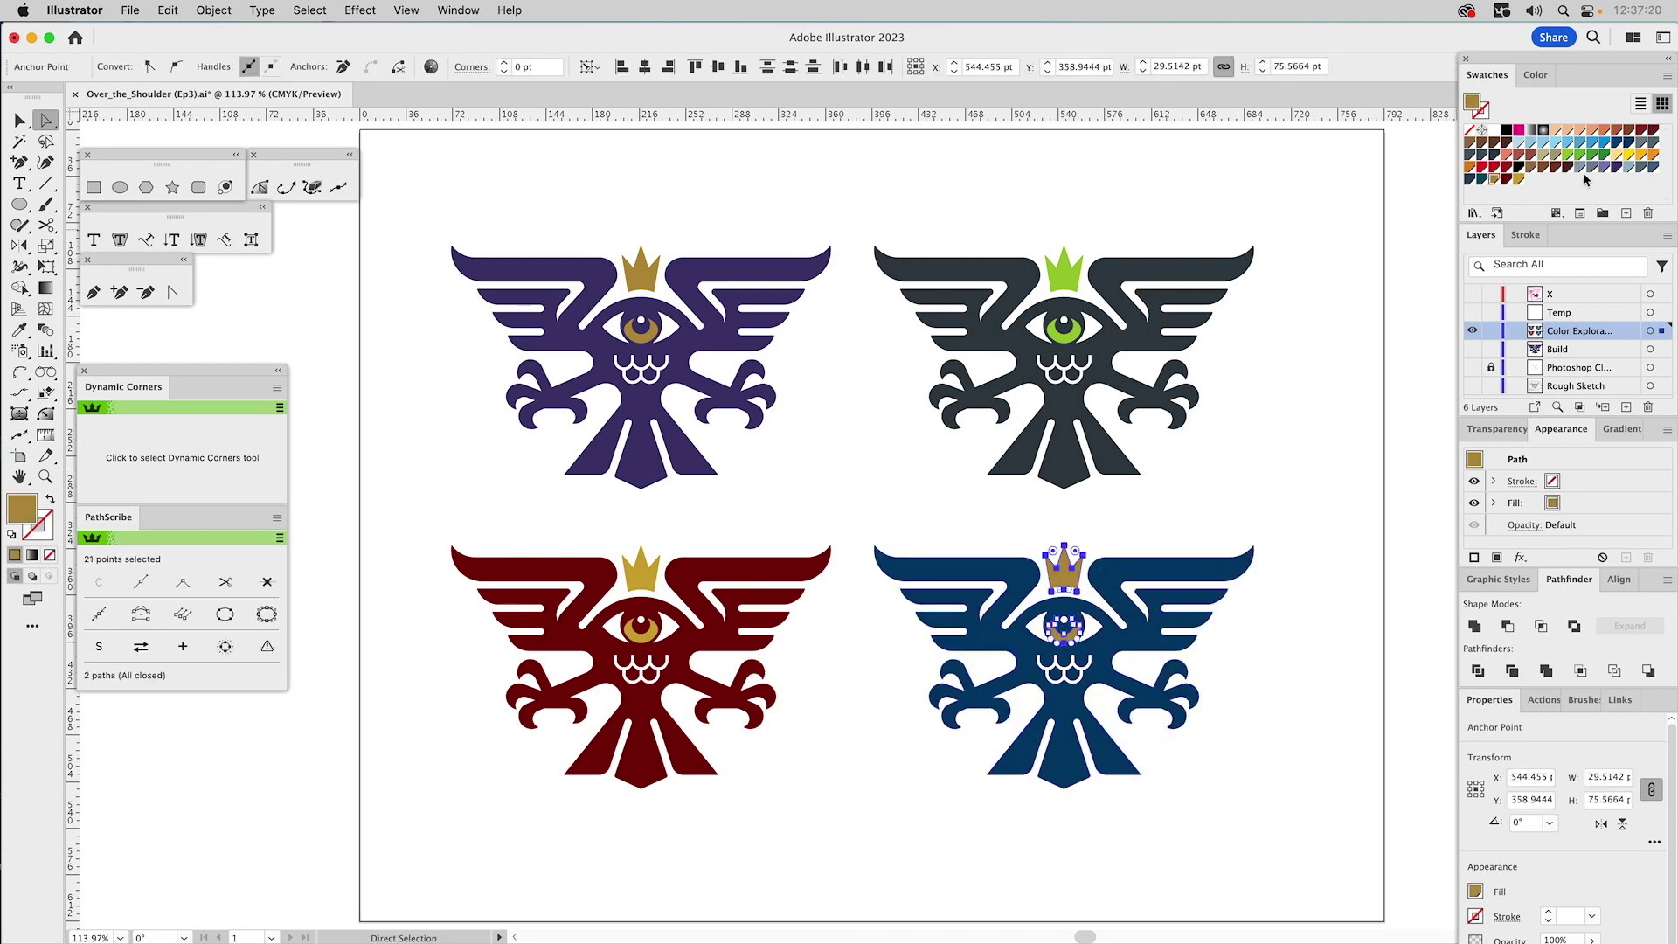
pyautogui.click(1627, 169)
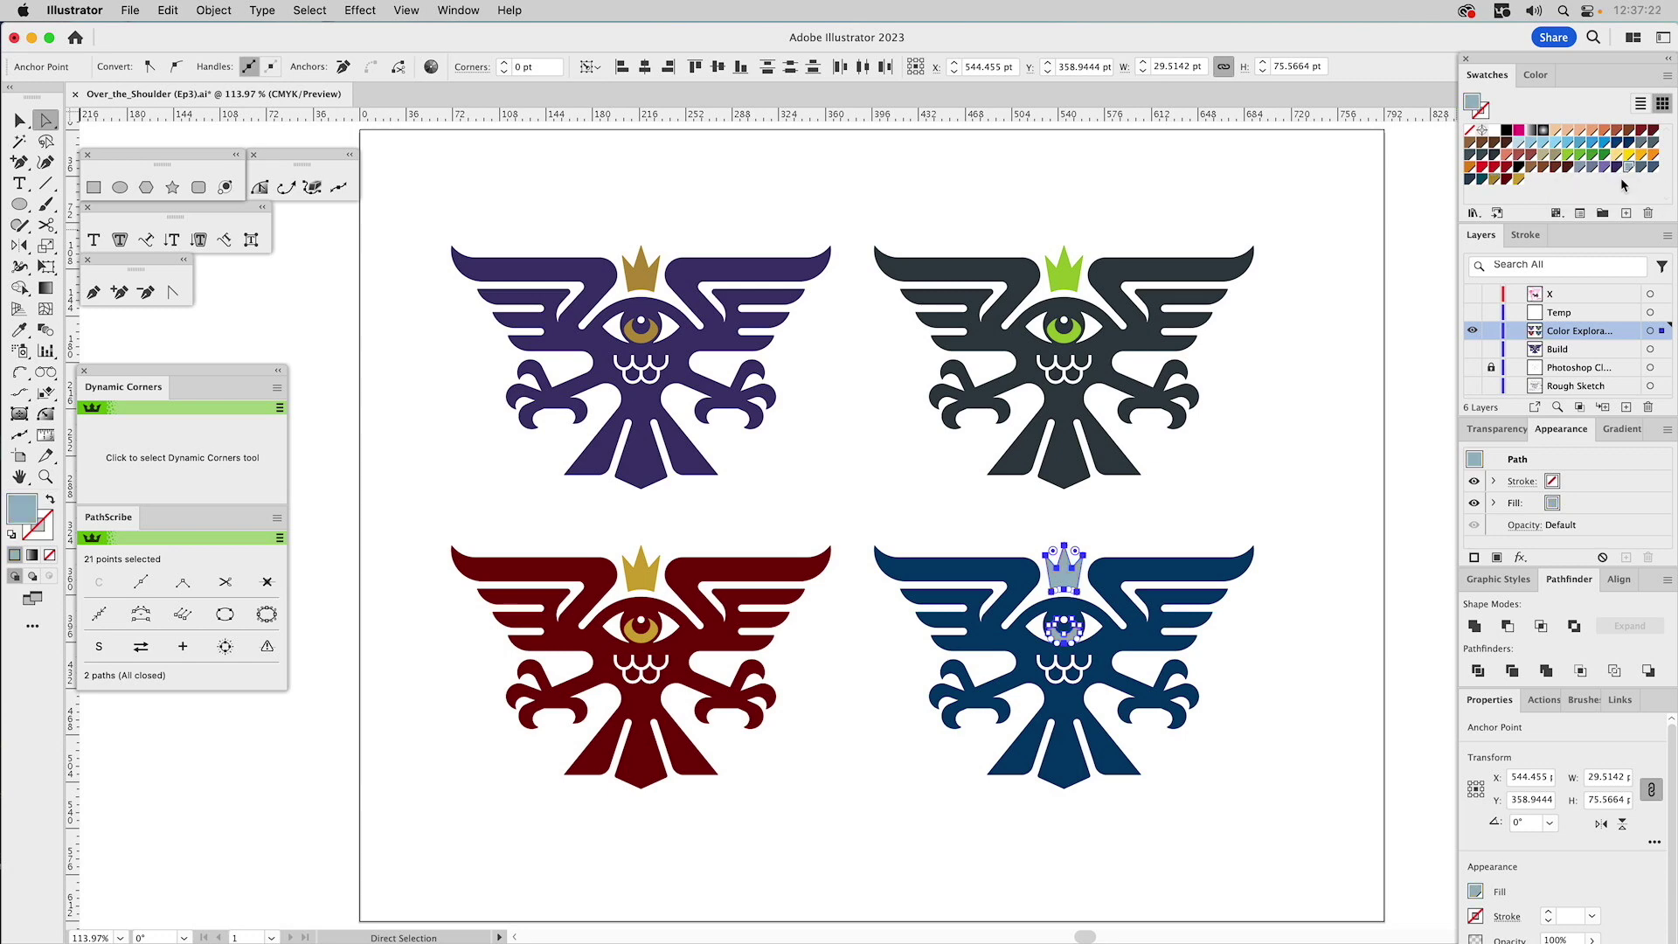
pyautogui.click(1296, 452)
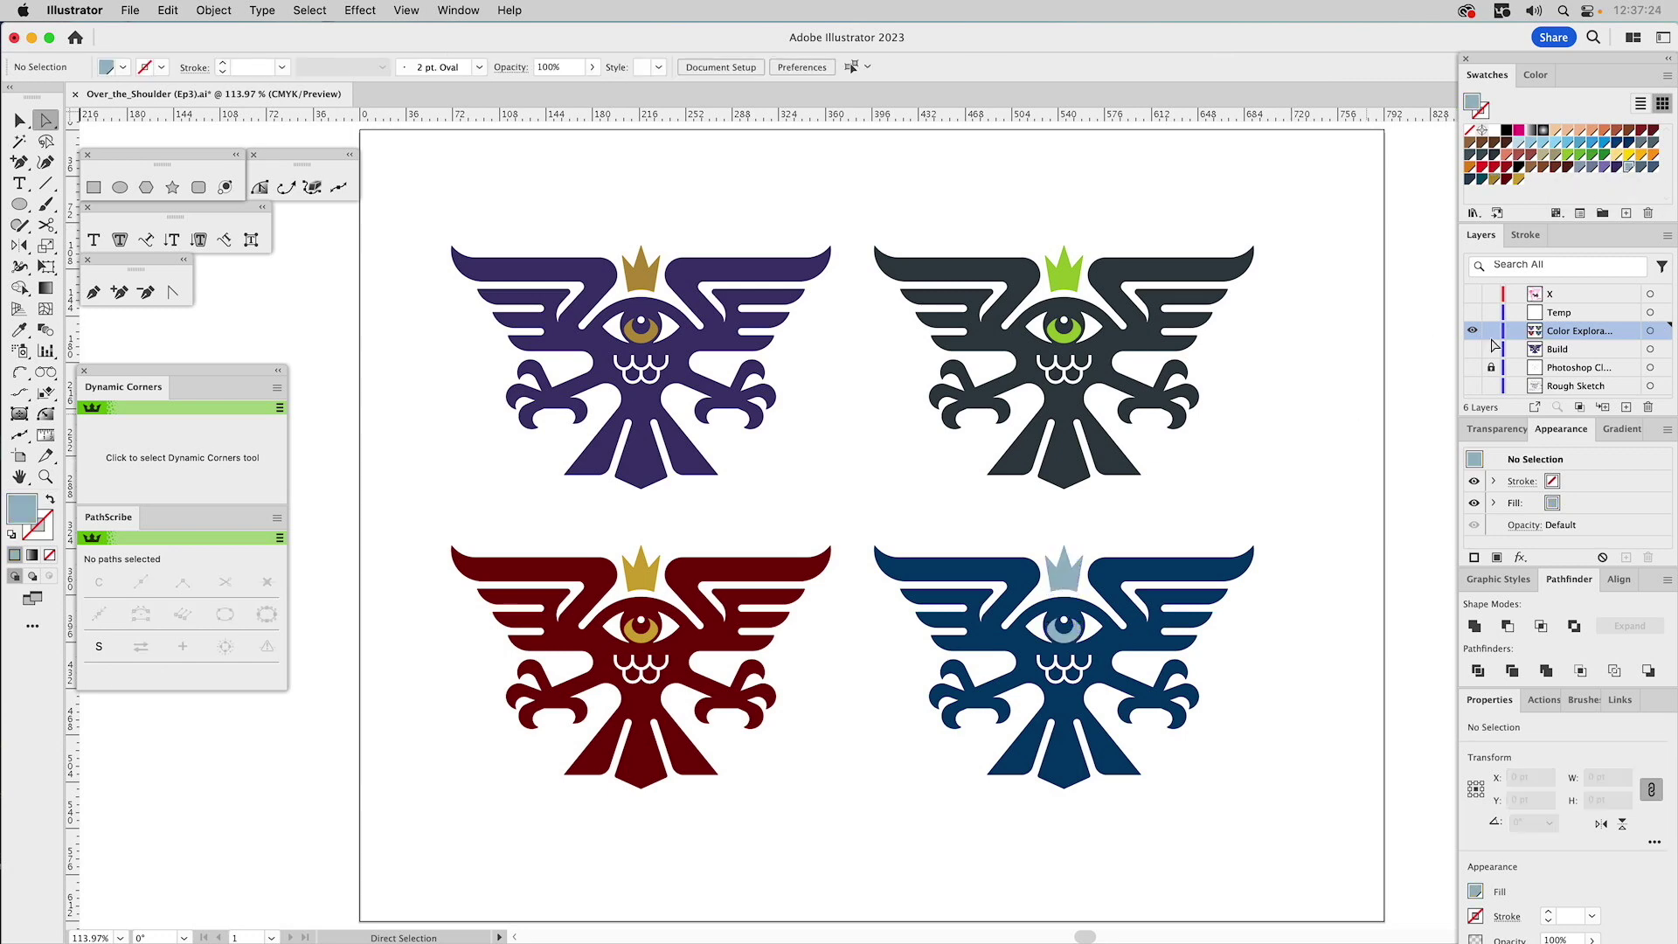
# - Darken the global blue swatch used on the lower-right body to K=55, comparing it with the preview off and on
pyautogui.doubleClick(1629, 144)
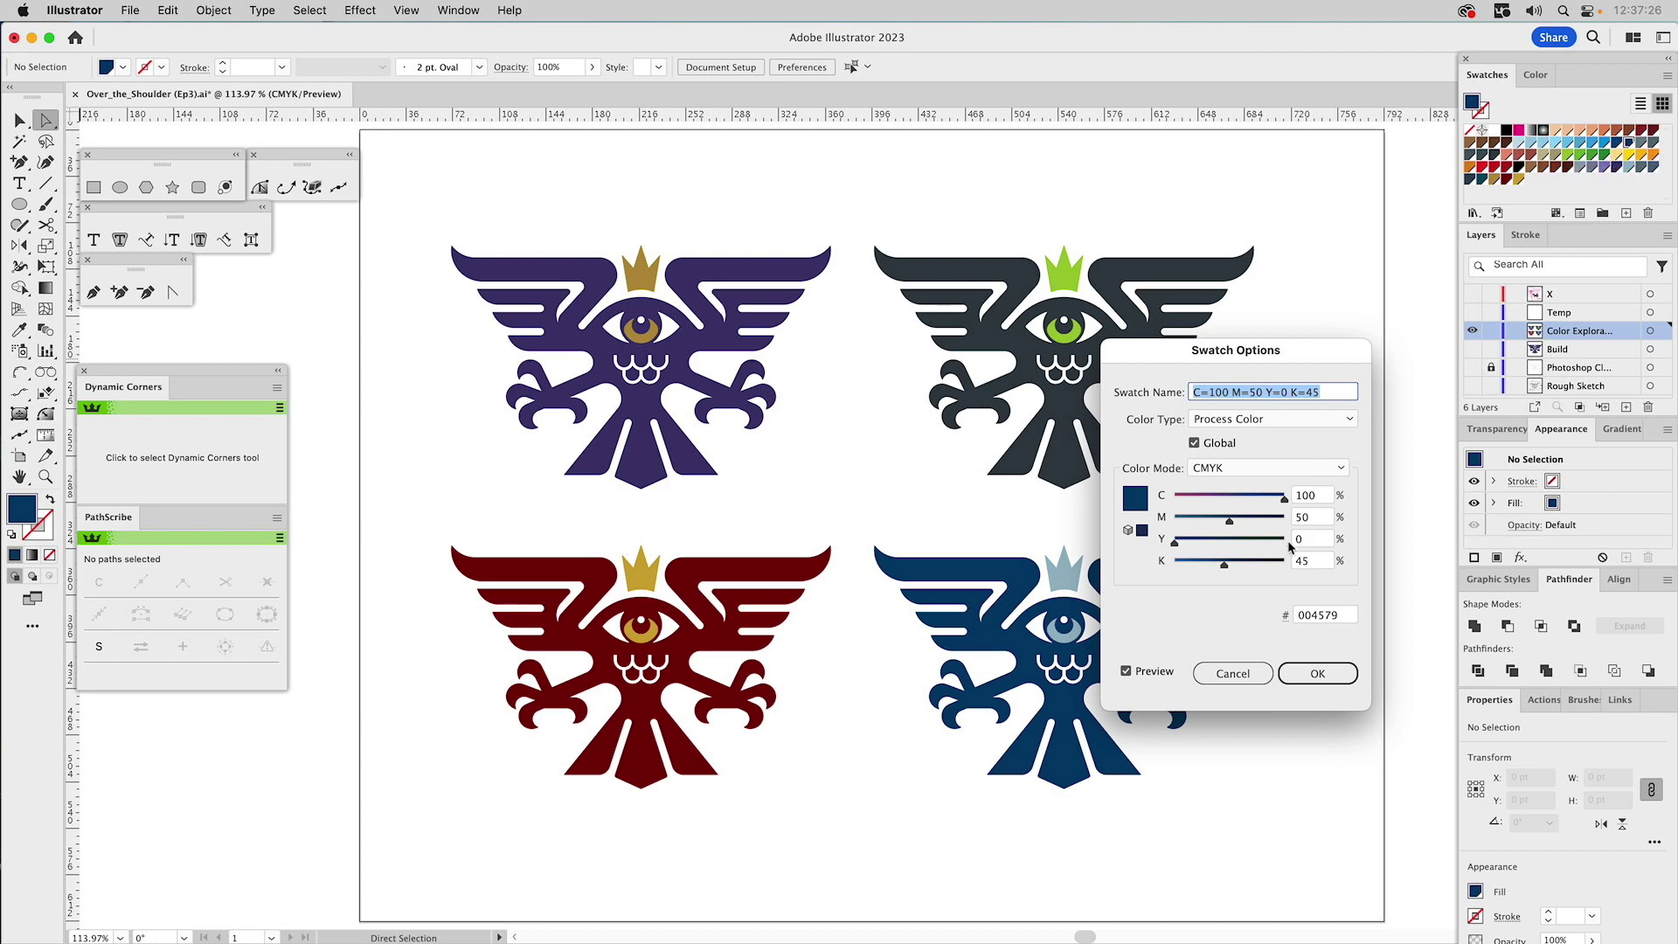
pyautogui.moveTo(1228, 568); pyautogui.dragTo(1235, 568)
pyautogui.click(1153, 673)
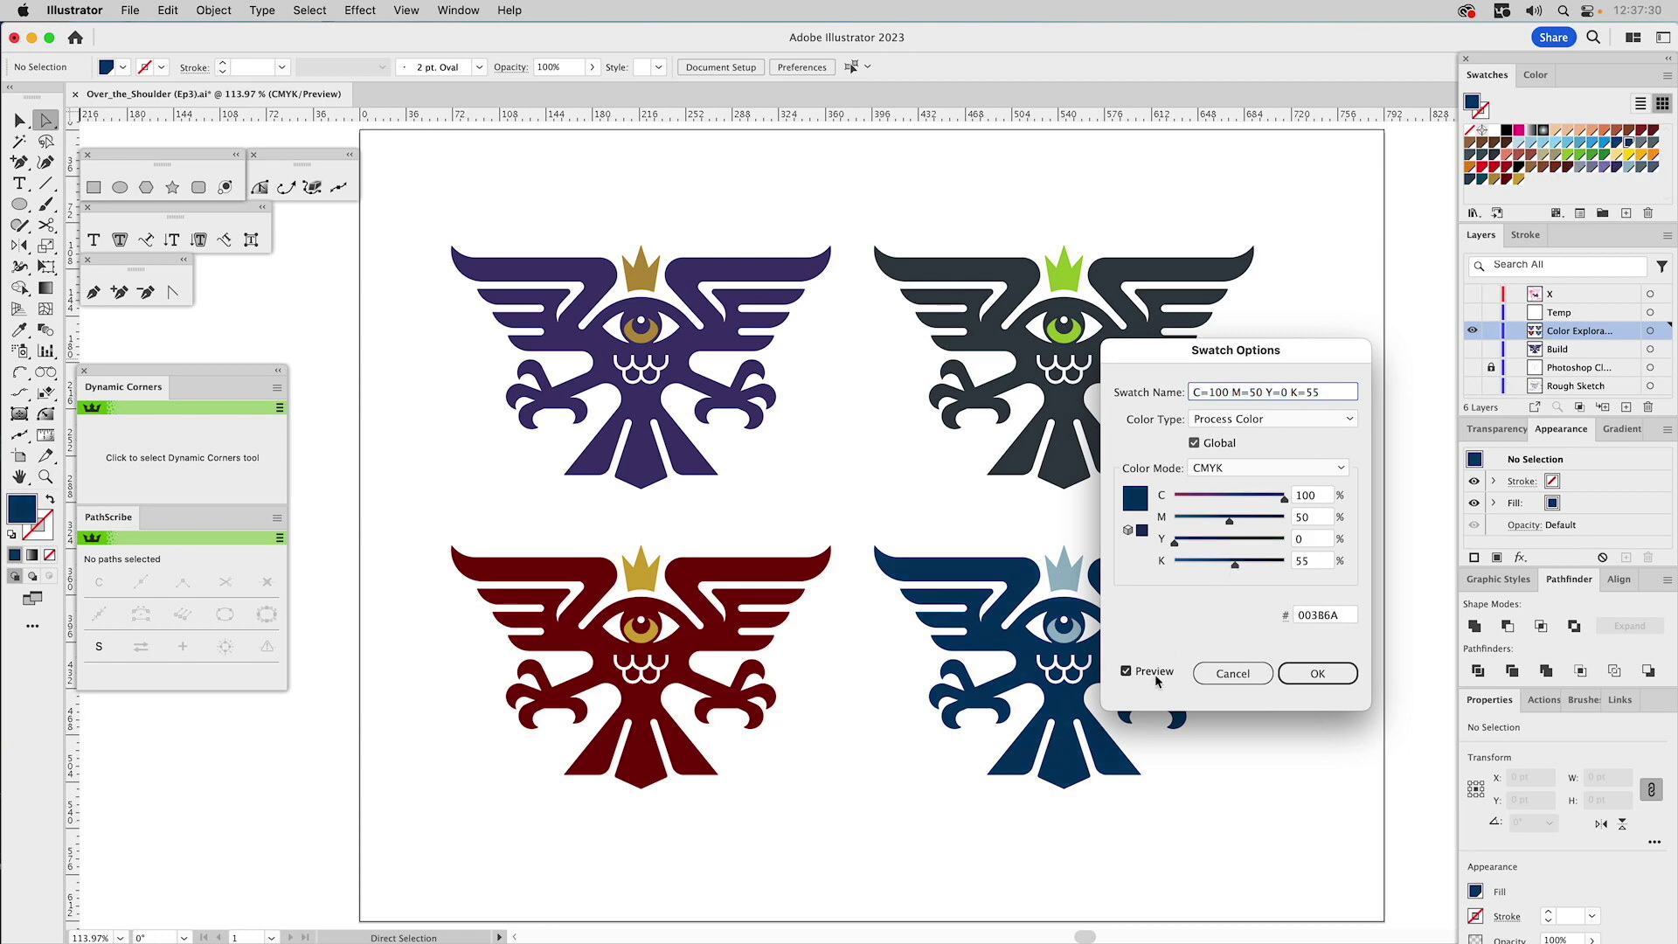
pyautogui.click(1154, 674)
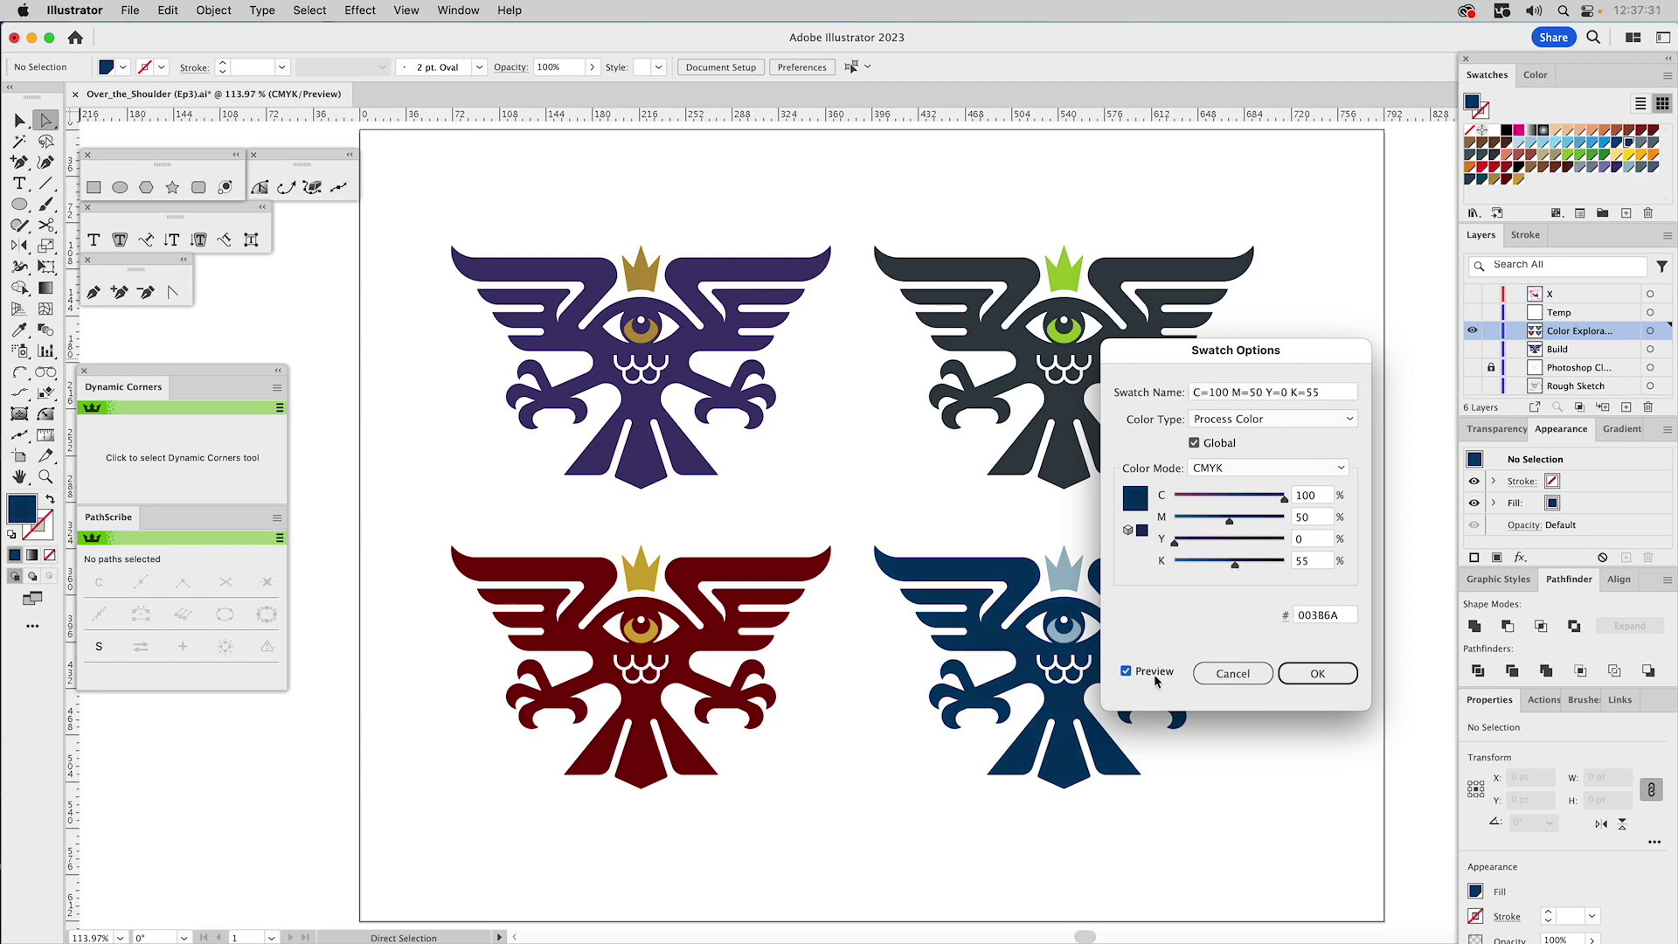
pyautogui.click(1307, 675)
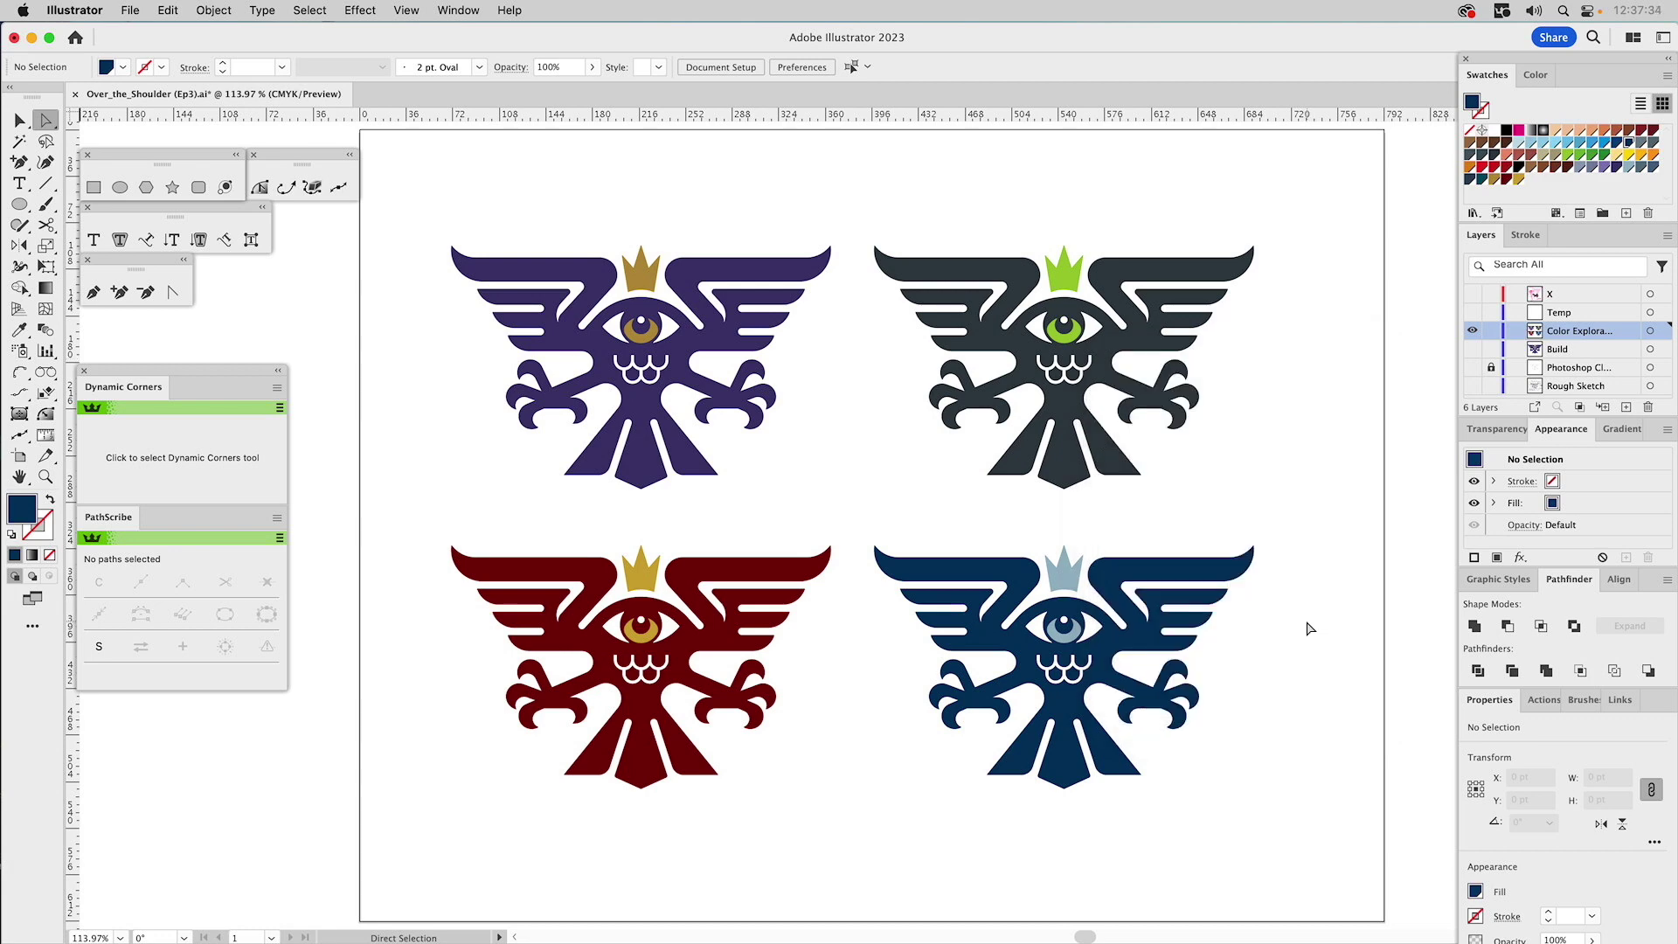
pyautogui.click(1075, 570)
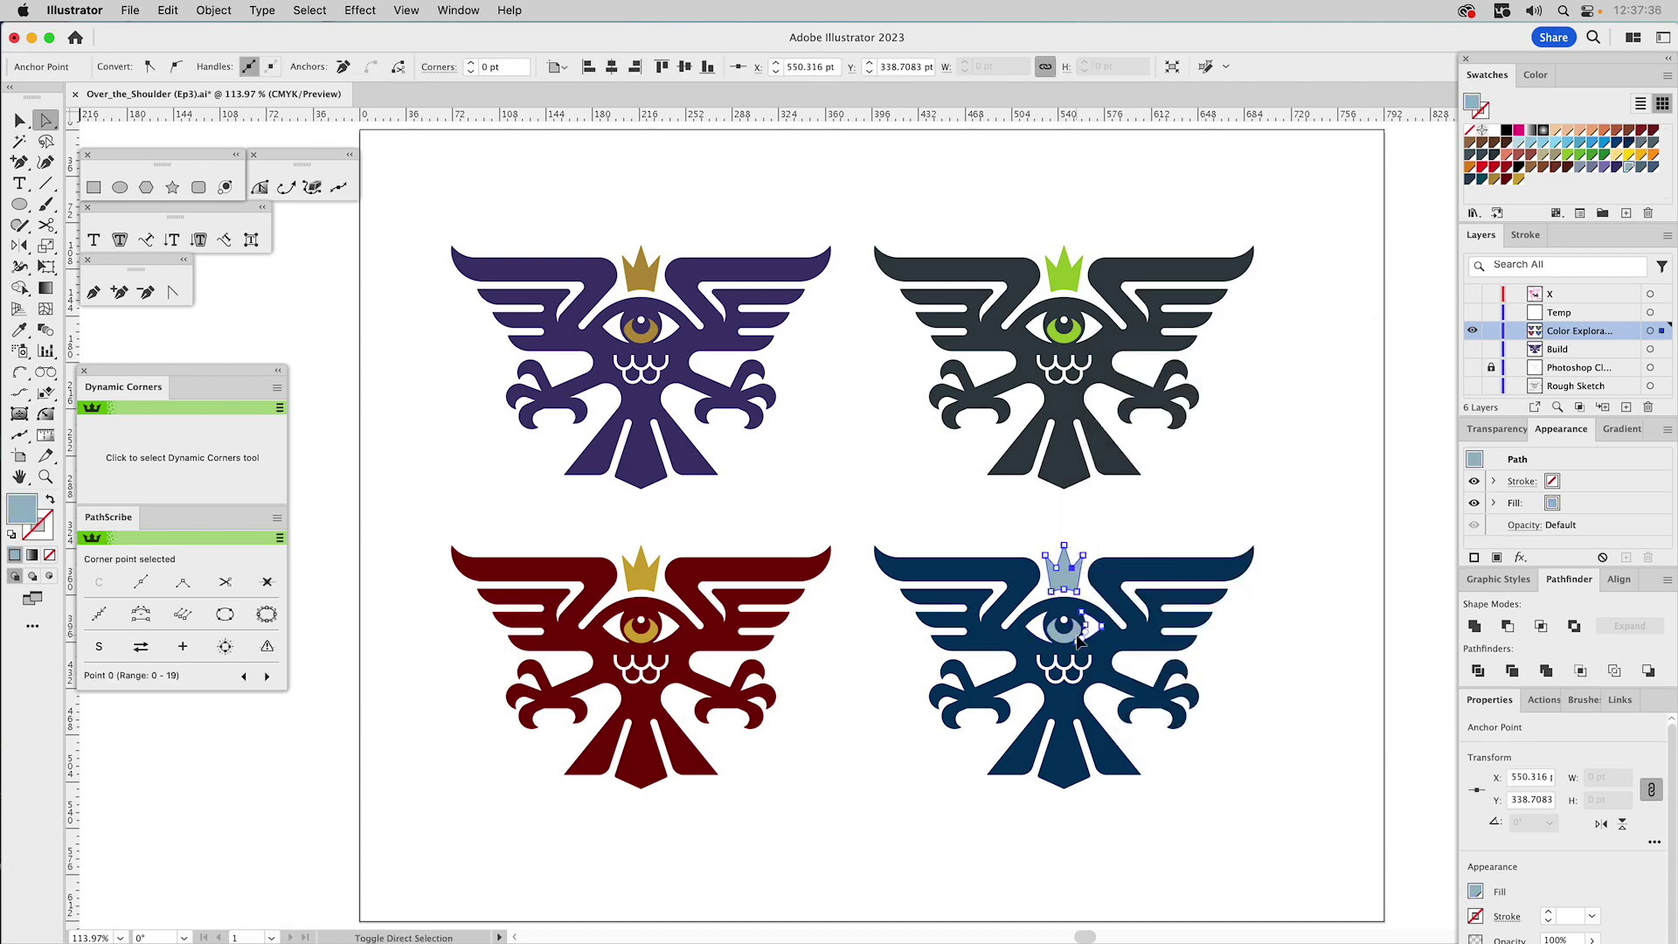
pyautogui.keyDown('shift'); pyautogui.click(1071, 630); pyautogui.keyUp('shift')
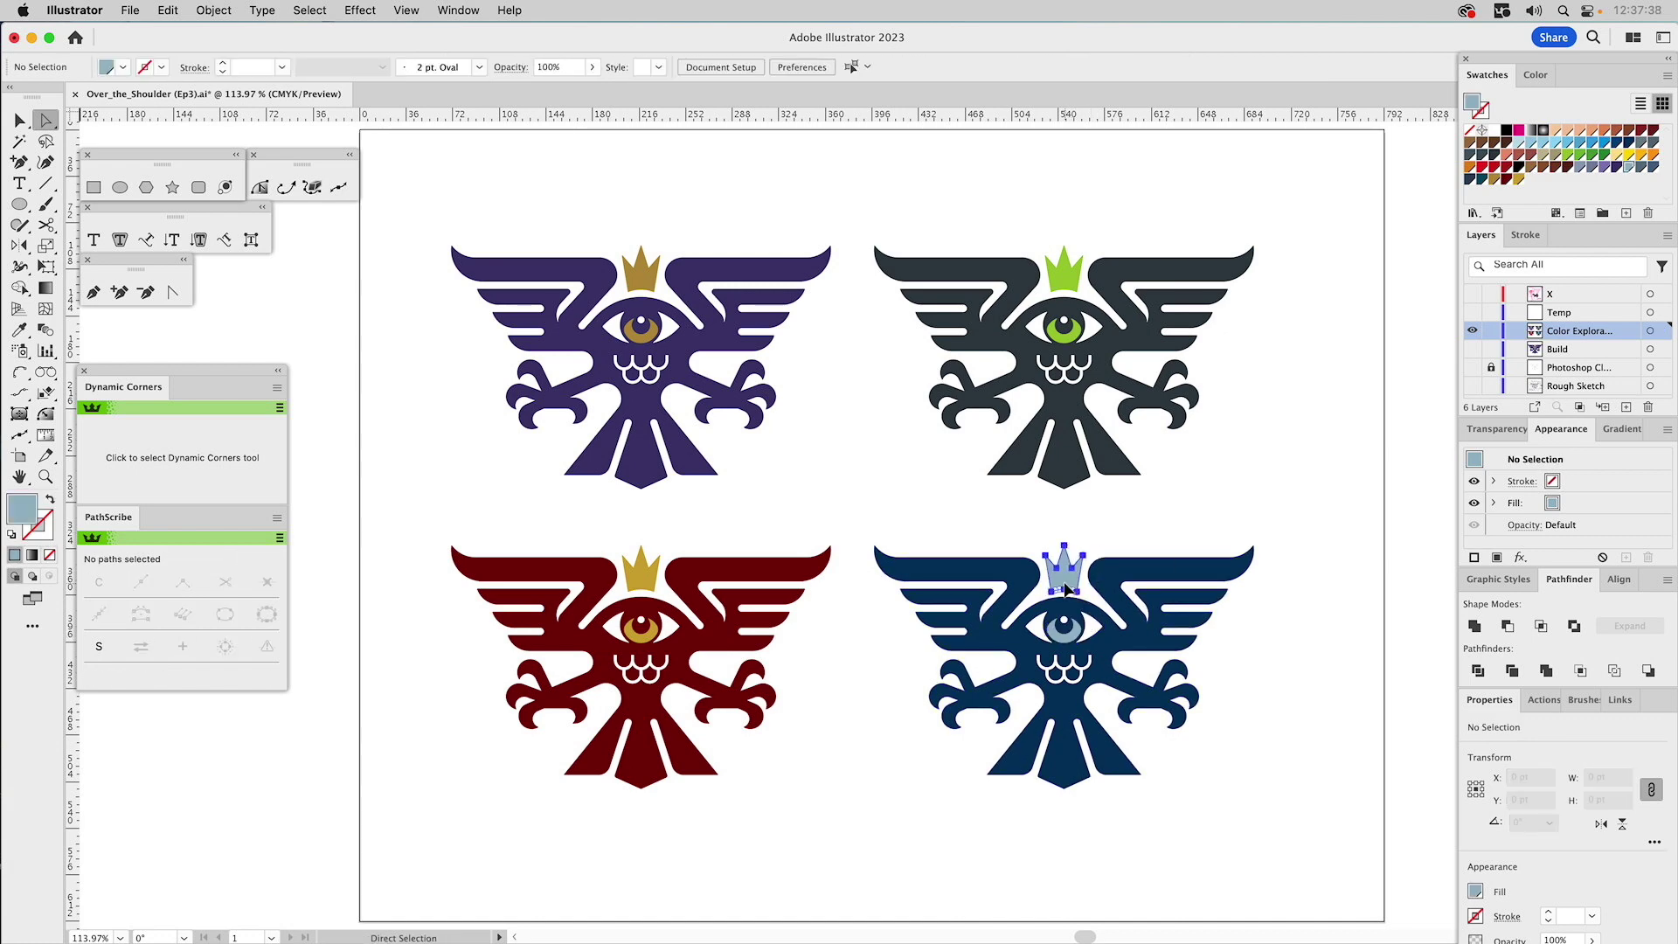
pyautogui.keyDown('shift'); pyautogui.click(1065, 645); pyautogui.keyUp('shift')
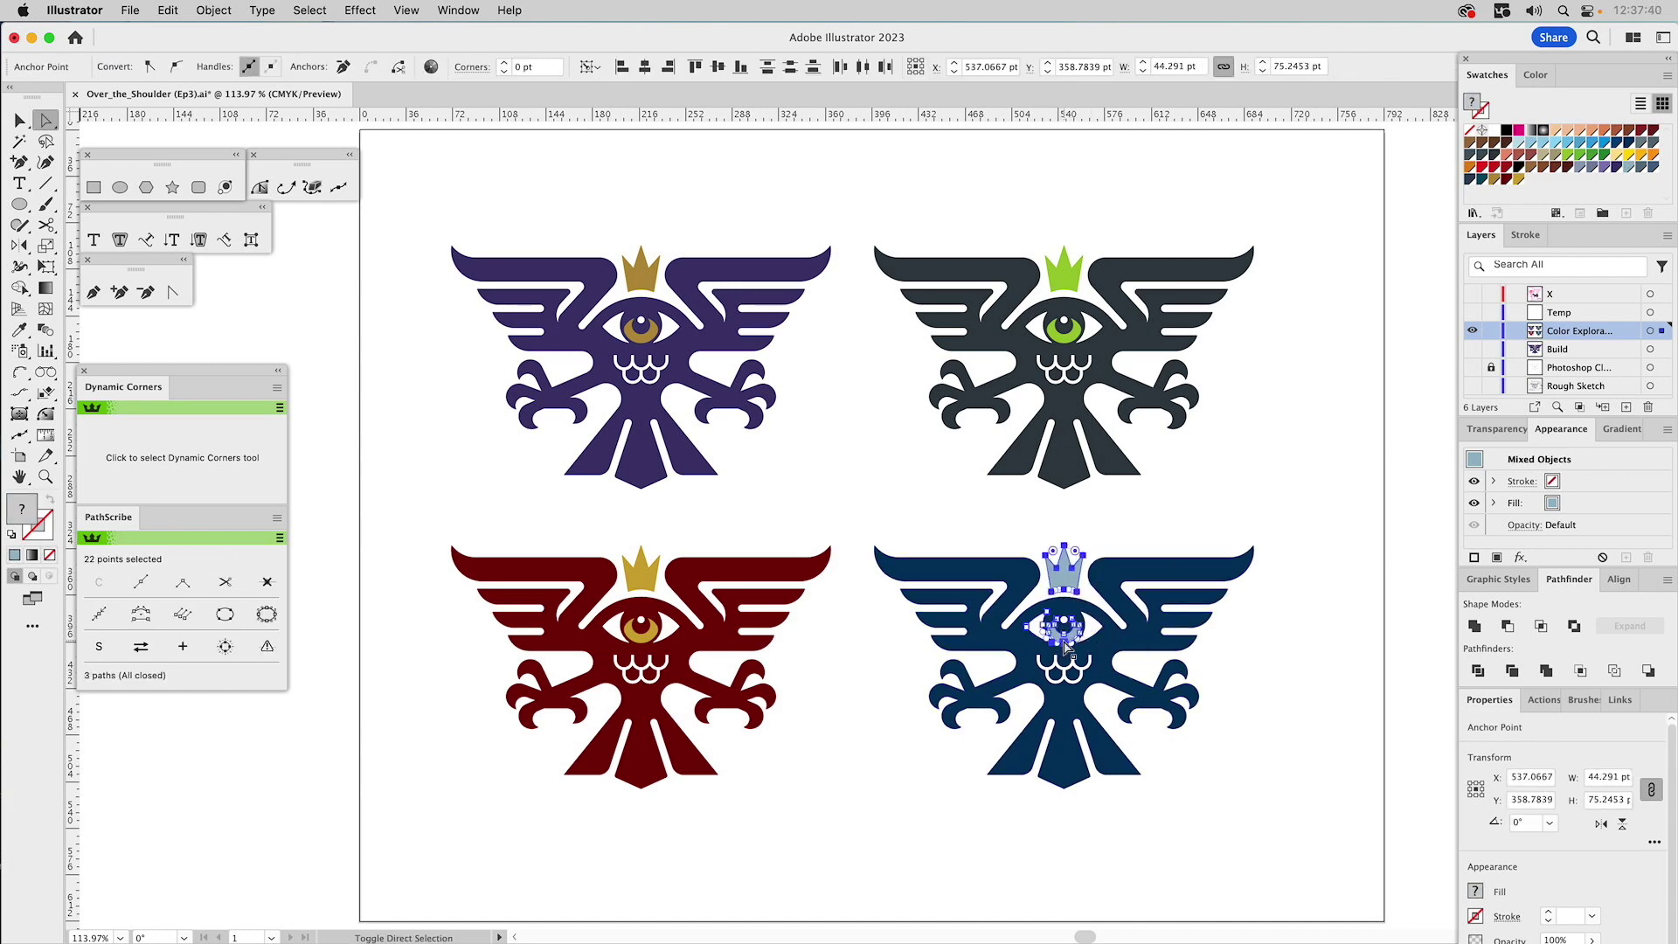
pyautogui.click(1113, 527)
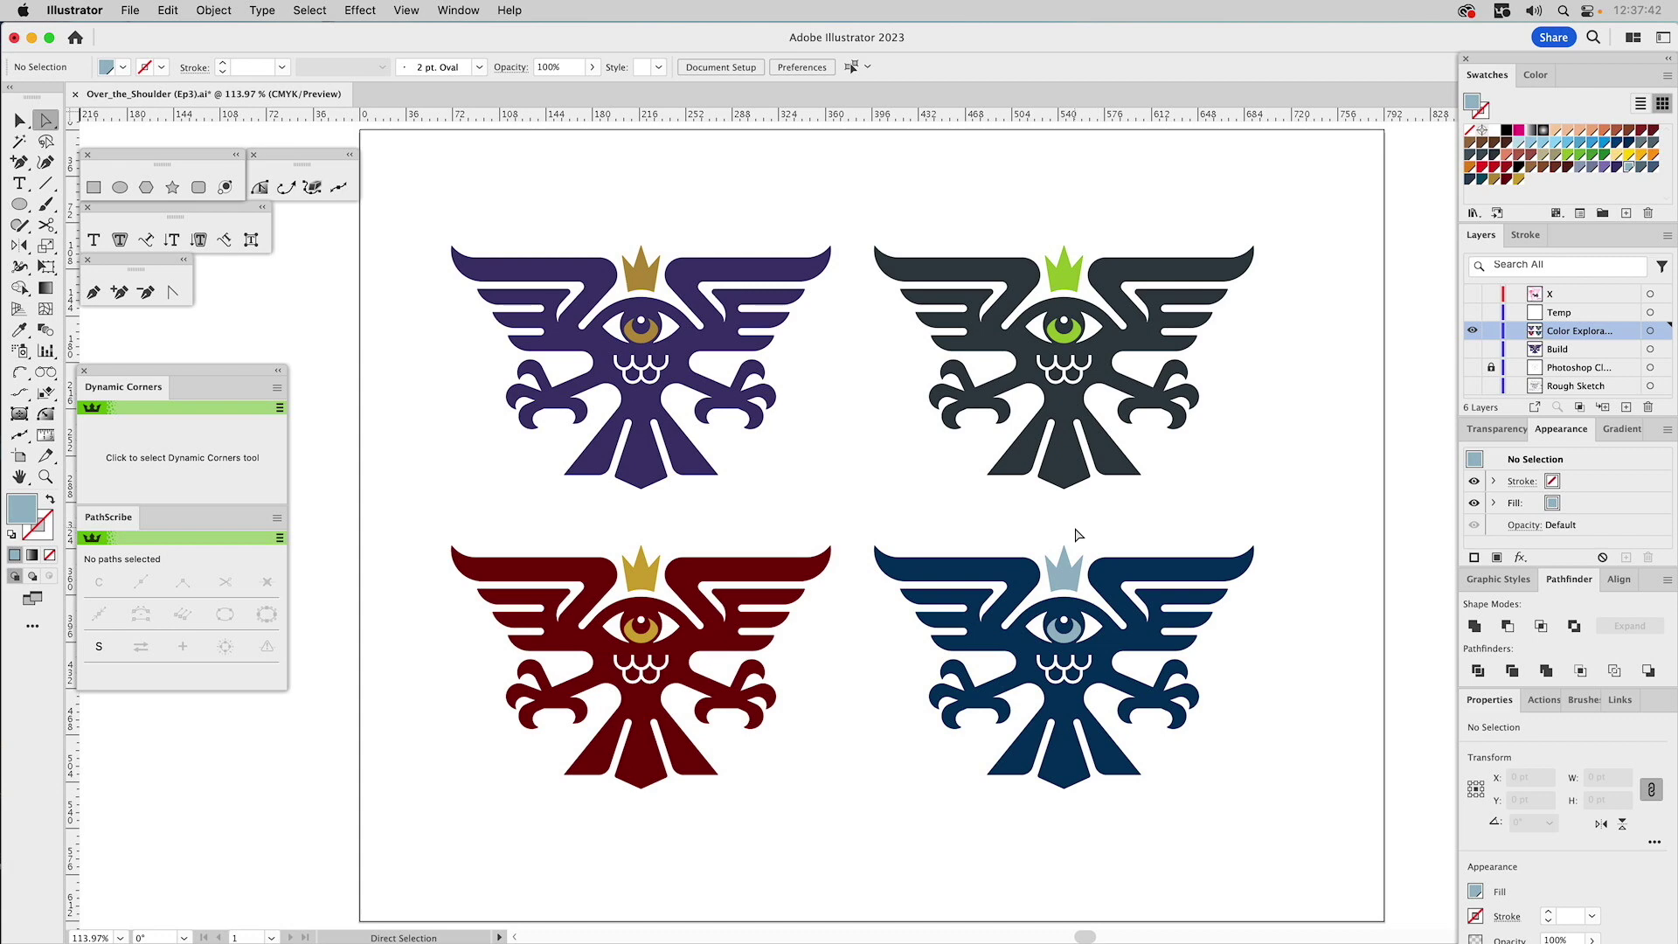
# - Fill the lower-right emblem's crown and iris crescent with the darker slate blue-gray swatch and deselect them
pyautogui.press('super+space')
pyautogui.moveTo(1005, 523); pyautogui.dragTo(1149, 703)
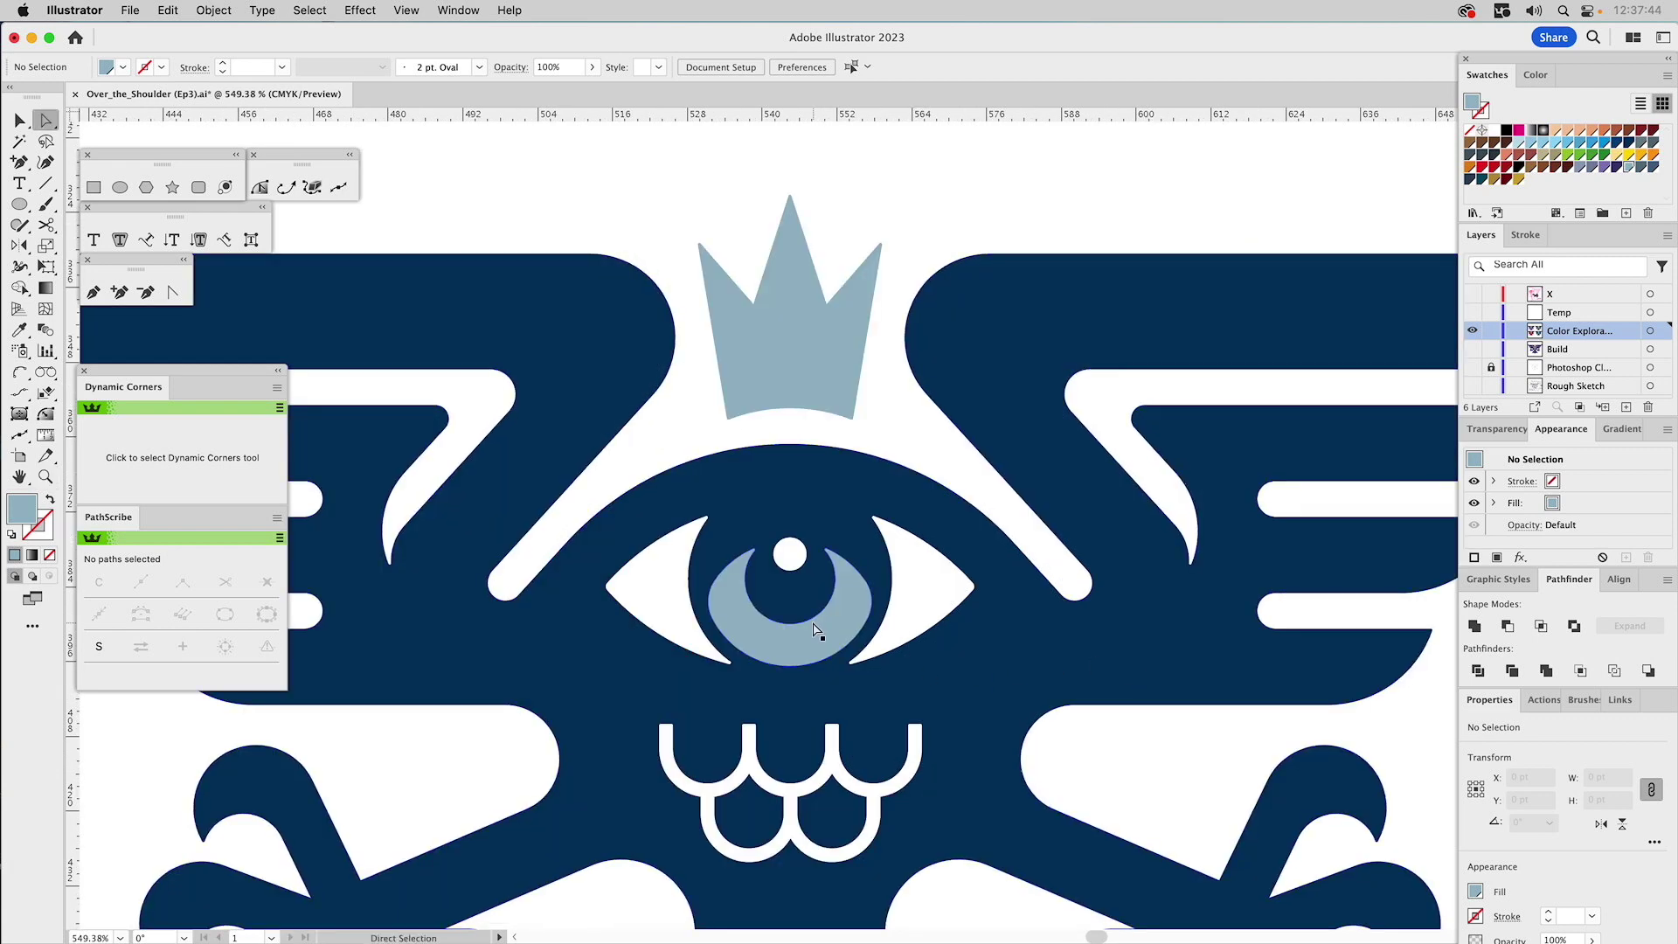
pyautogui.click(813, 629)
pyautogui.keyDown('shift'); pyautogui.click(794, 355); pyautogui.keyUp('shift')
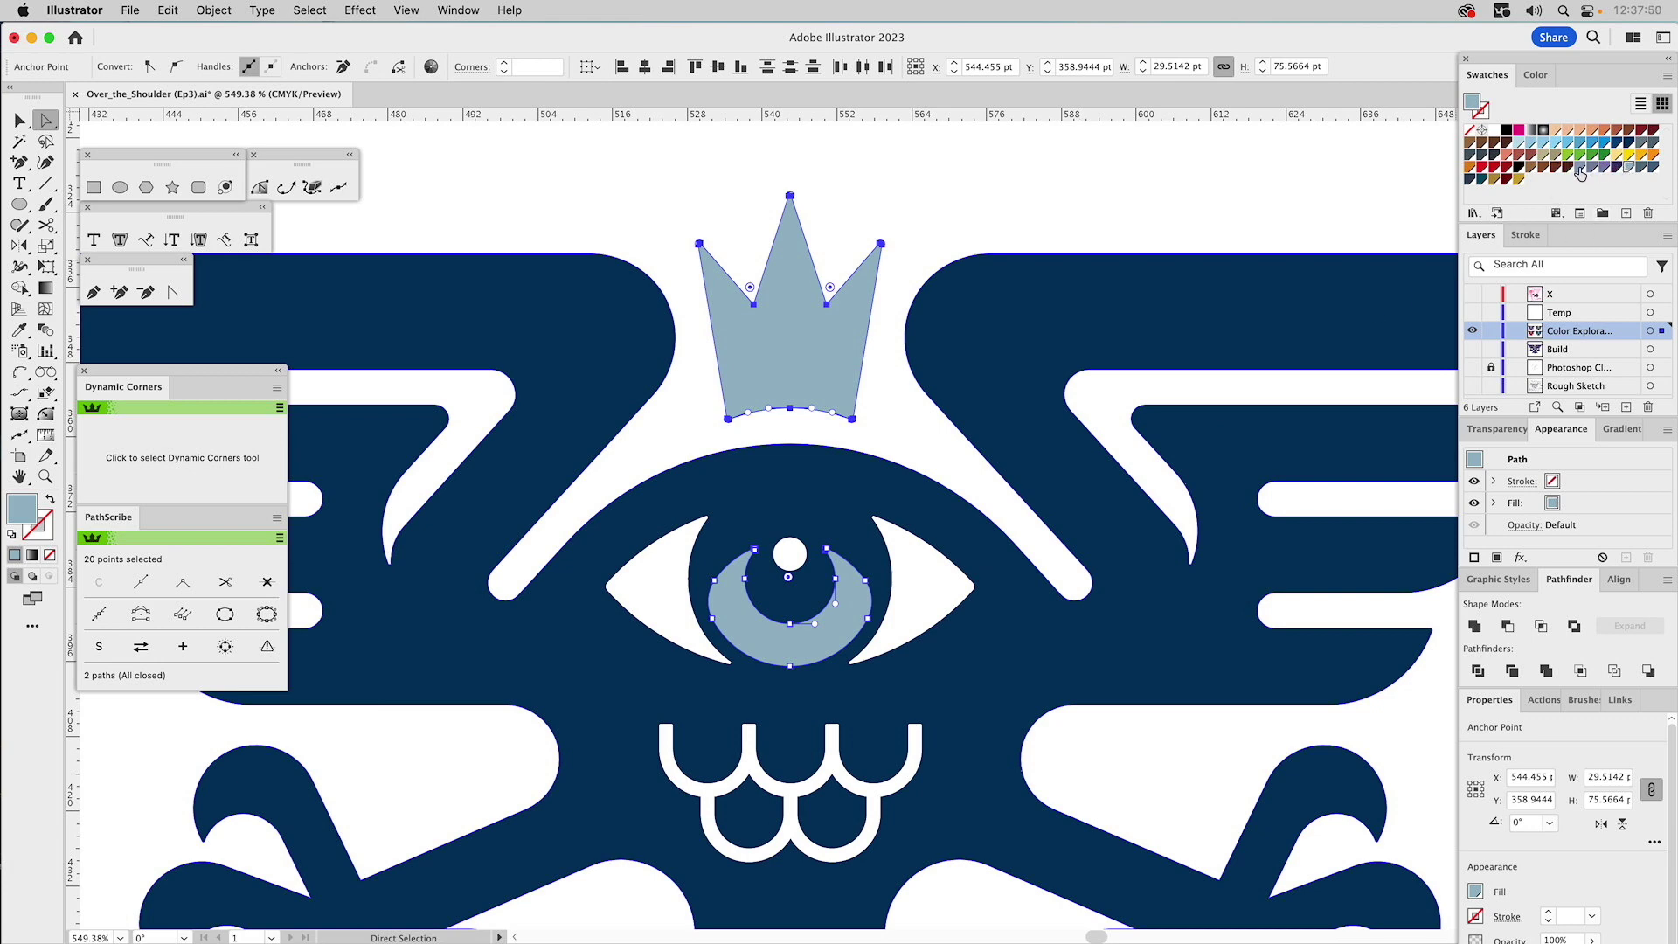
pyautogui.click(1579, 168)
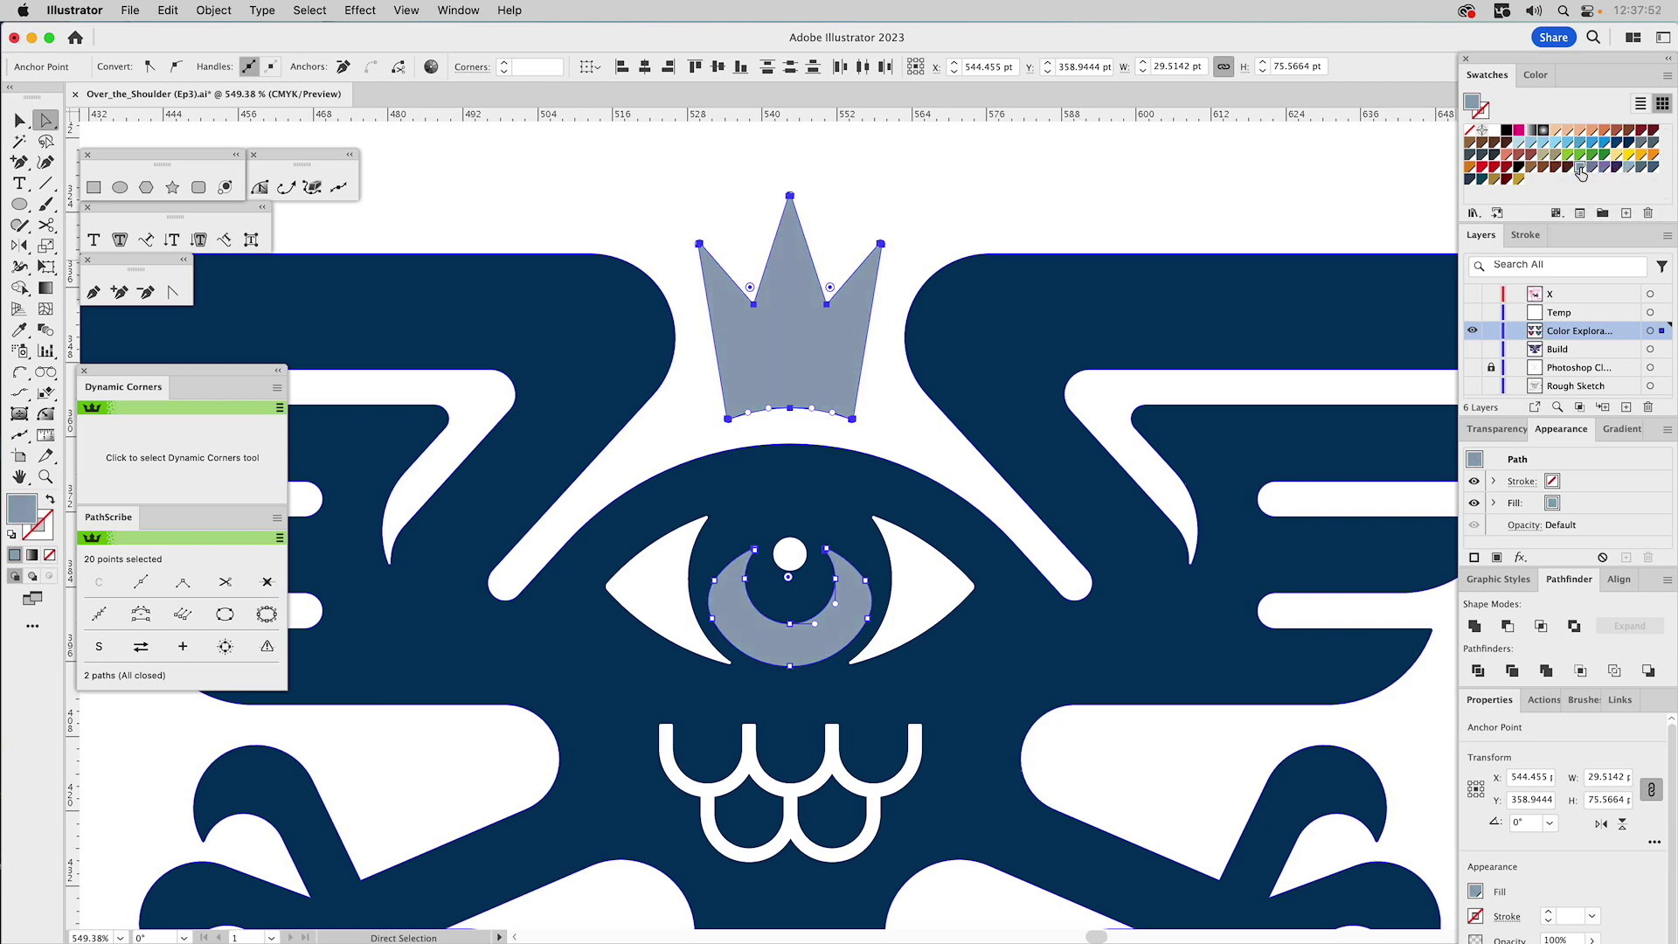
pyautogui.click(972, 181)
pyautogui.press('super+0')
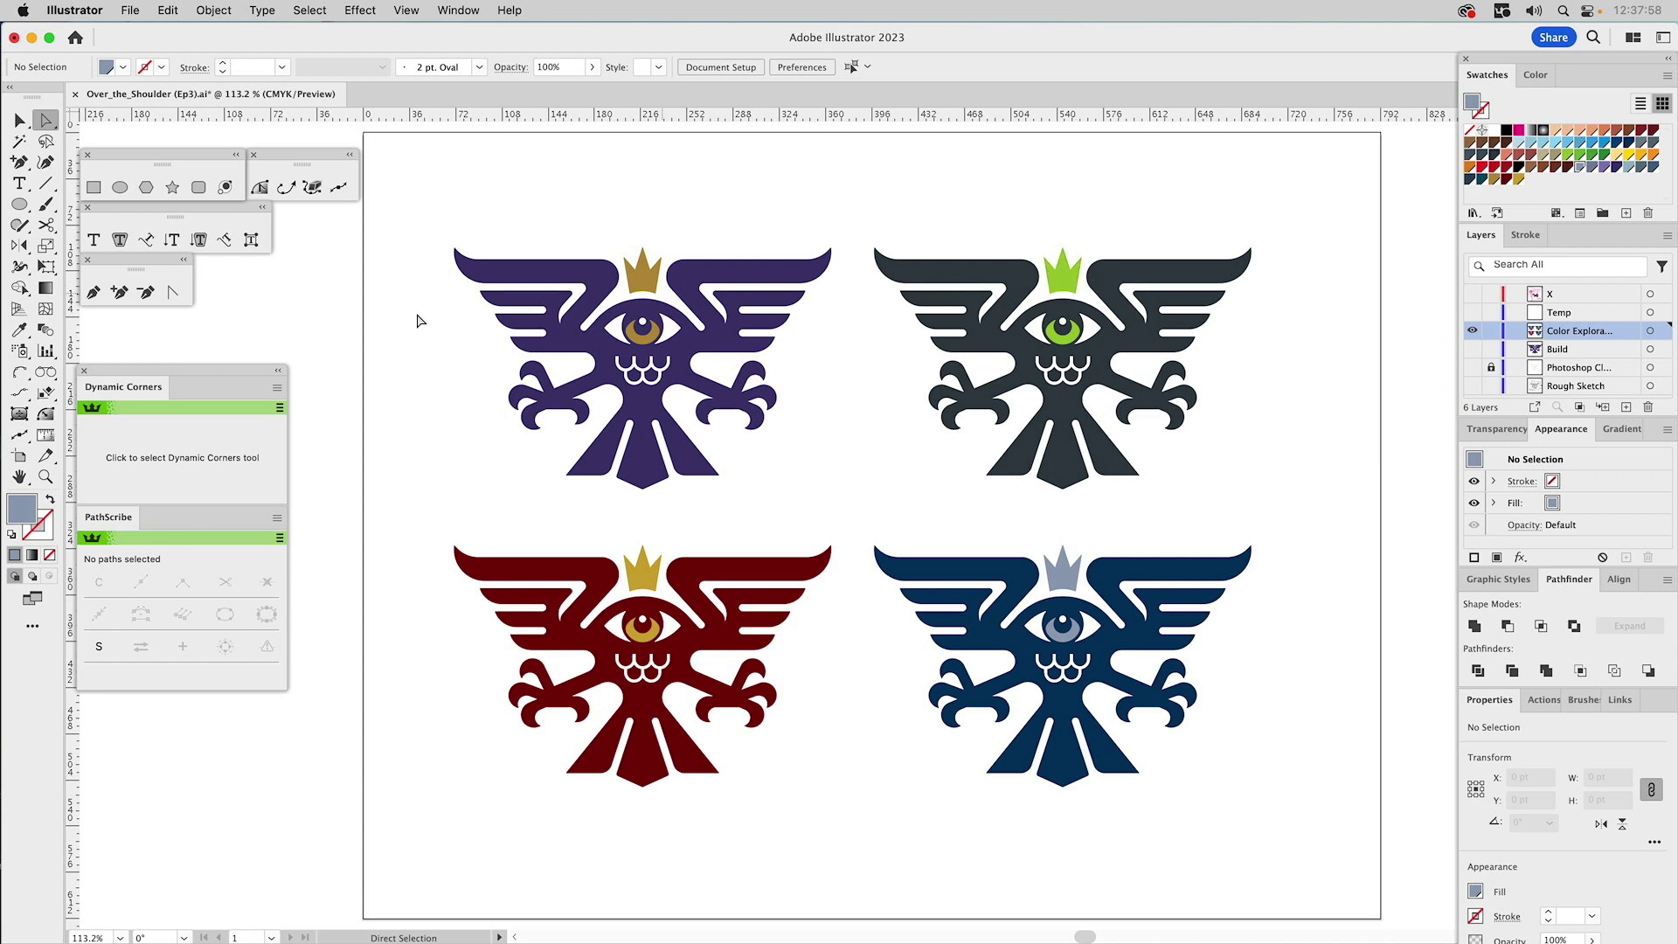
# - Fill the upper-right emblem's crown and iris crescent with the orange swatch C=0 M=40 Y=100 K=0
pyautogui.click(46, 476)
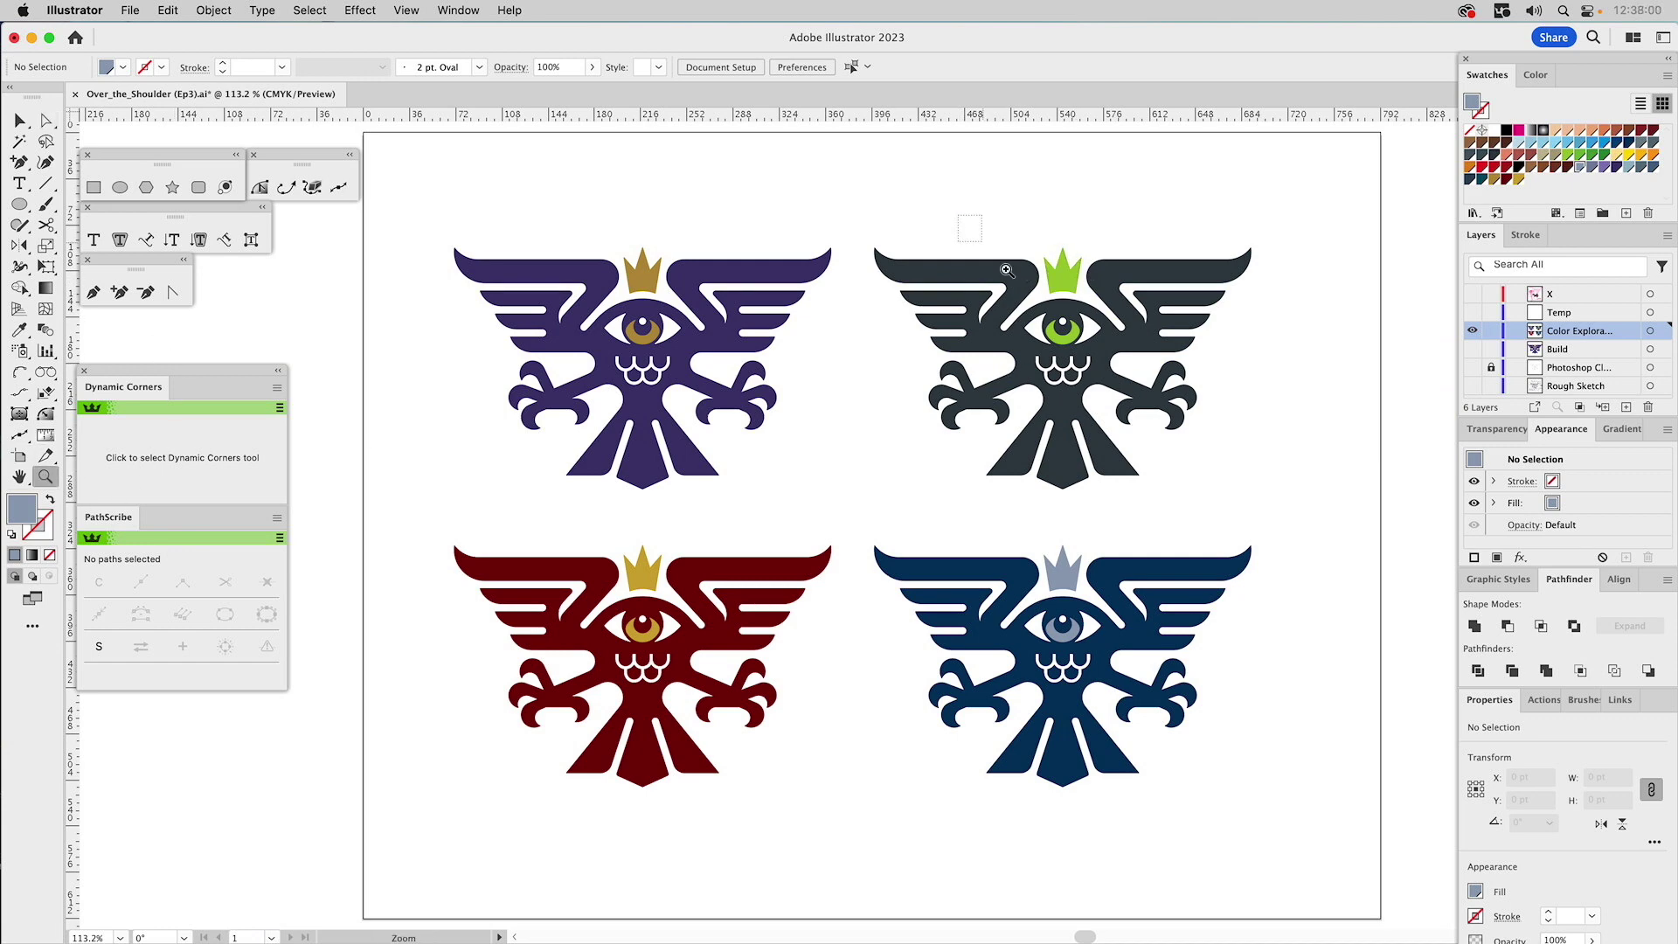
pyautogui.moveTo(966, 225); pyautogui.dragTo(1152, 472)
pyautogui.press('a')
pyautogui.click(902, 330)
pyautogui.keyDown('shift'); pyautogui.click(902, 502); pyautogui.keyUp('shift')
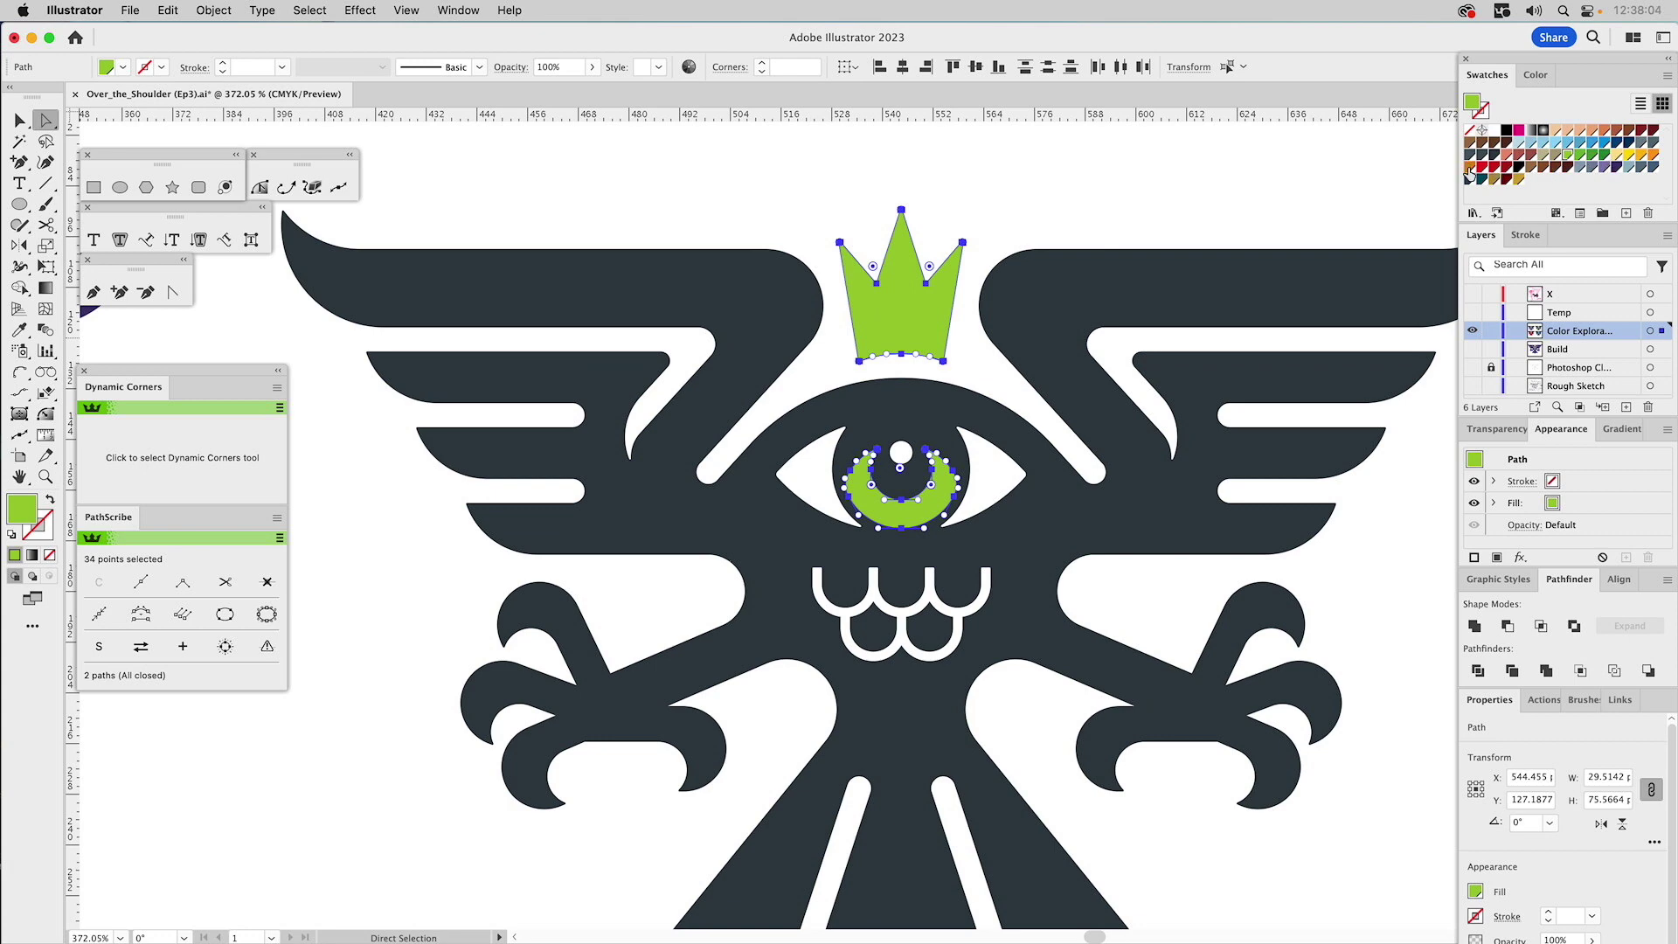
pyautogui.click(1654, 156)
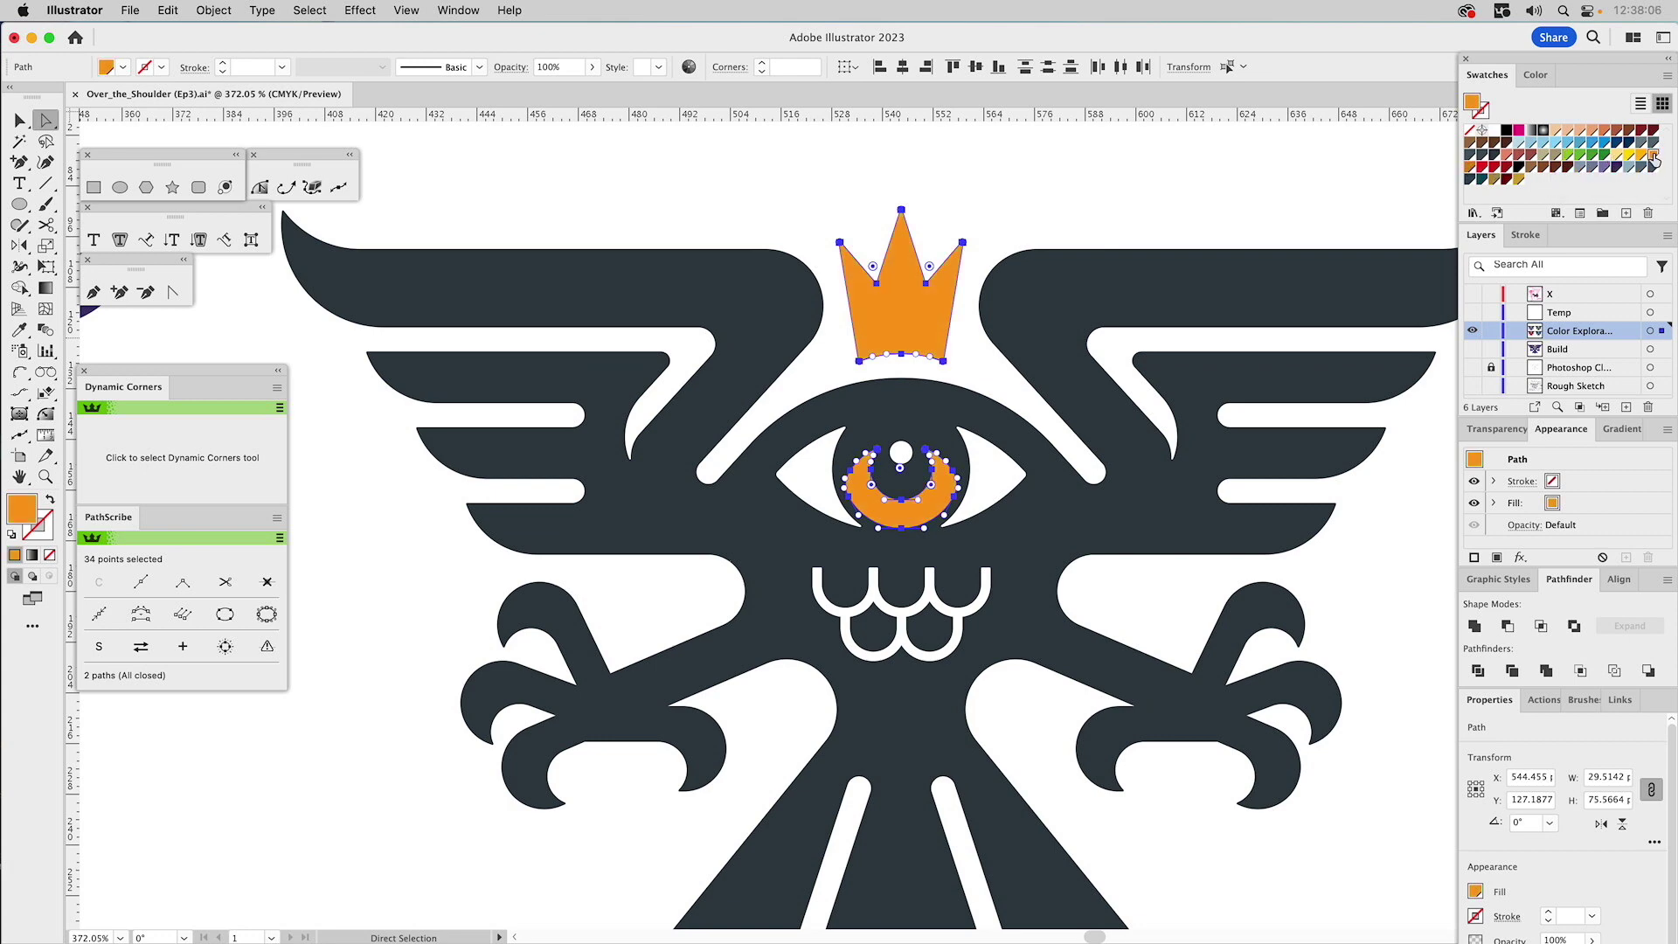
# - Shift the orange fill of the upper-right crown and iris crescent toward red by setting magenta to 65%
pyautogui.click(1536, 79)
pyautogui.click(1651, 121)
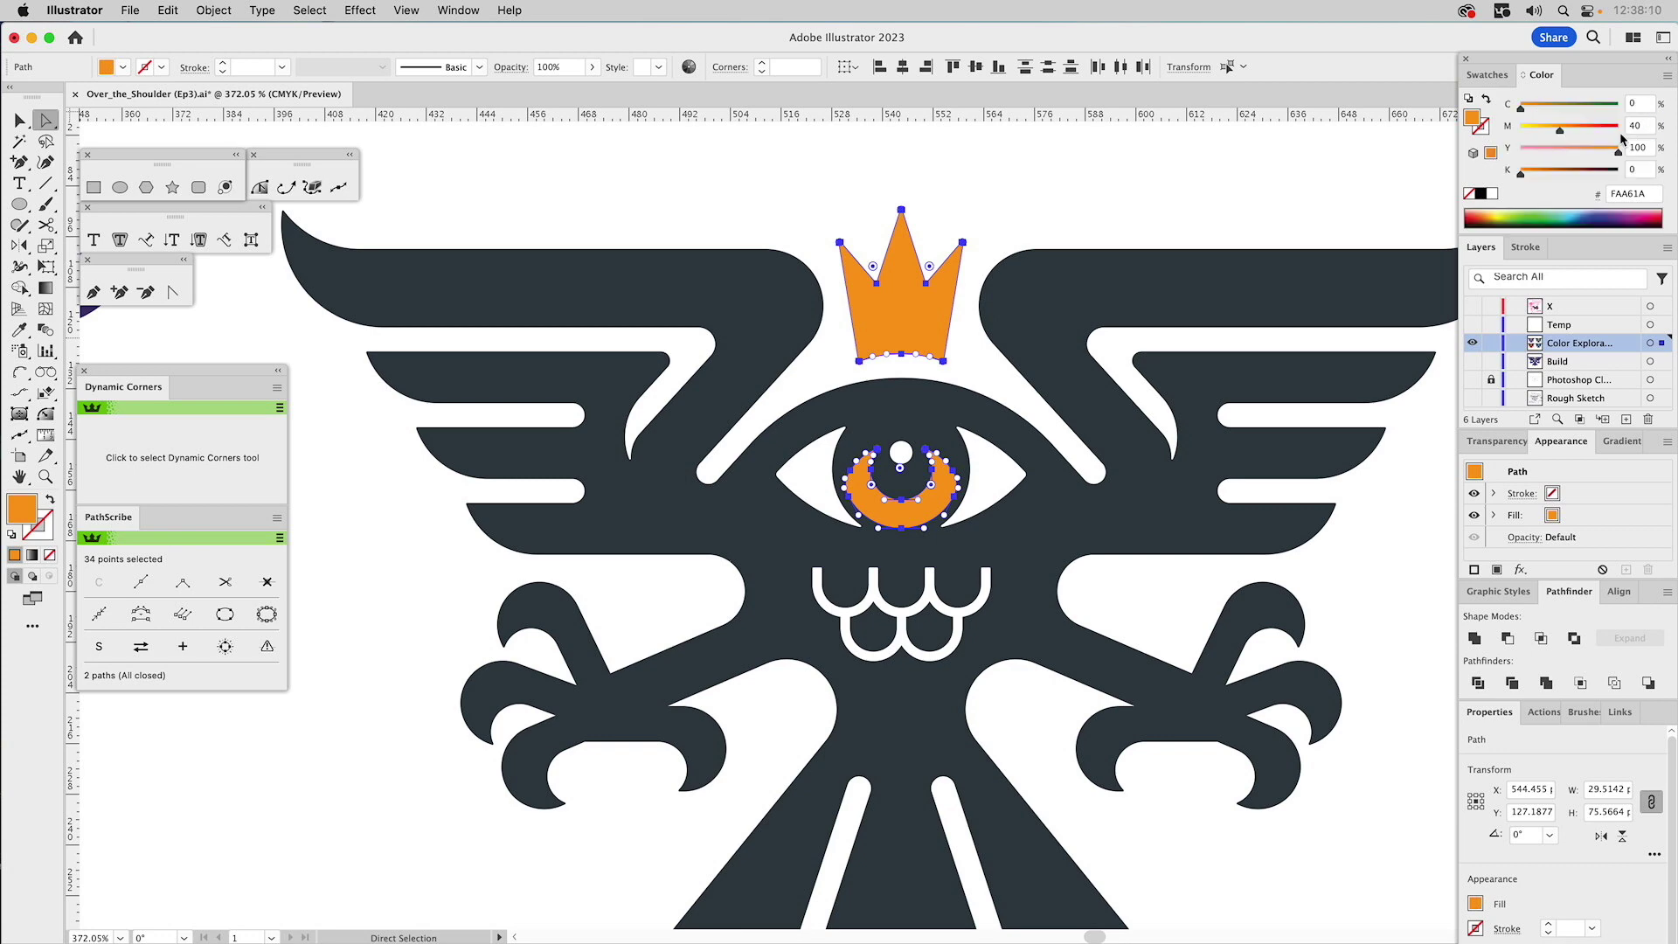
pyautogui.moveTo(1560, 132); pyautogui.dragTo(1582, 130)
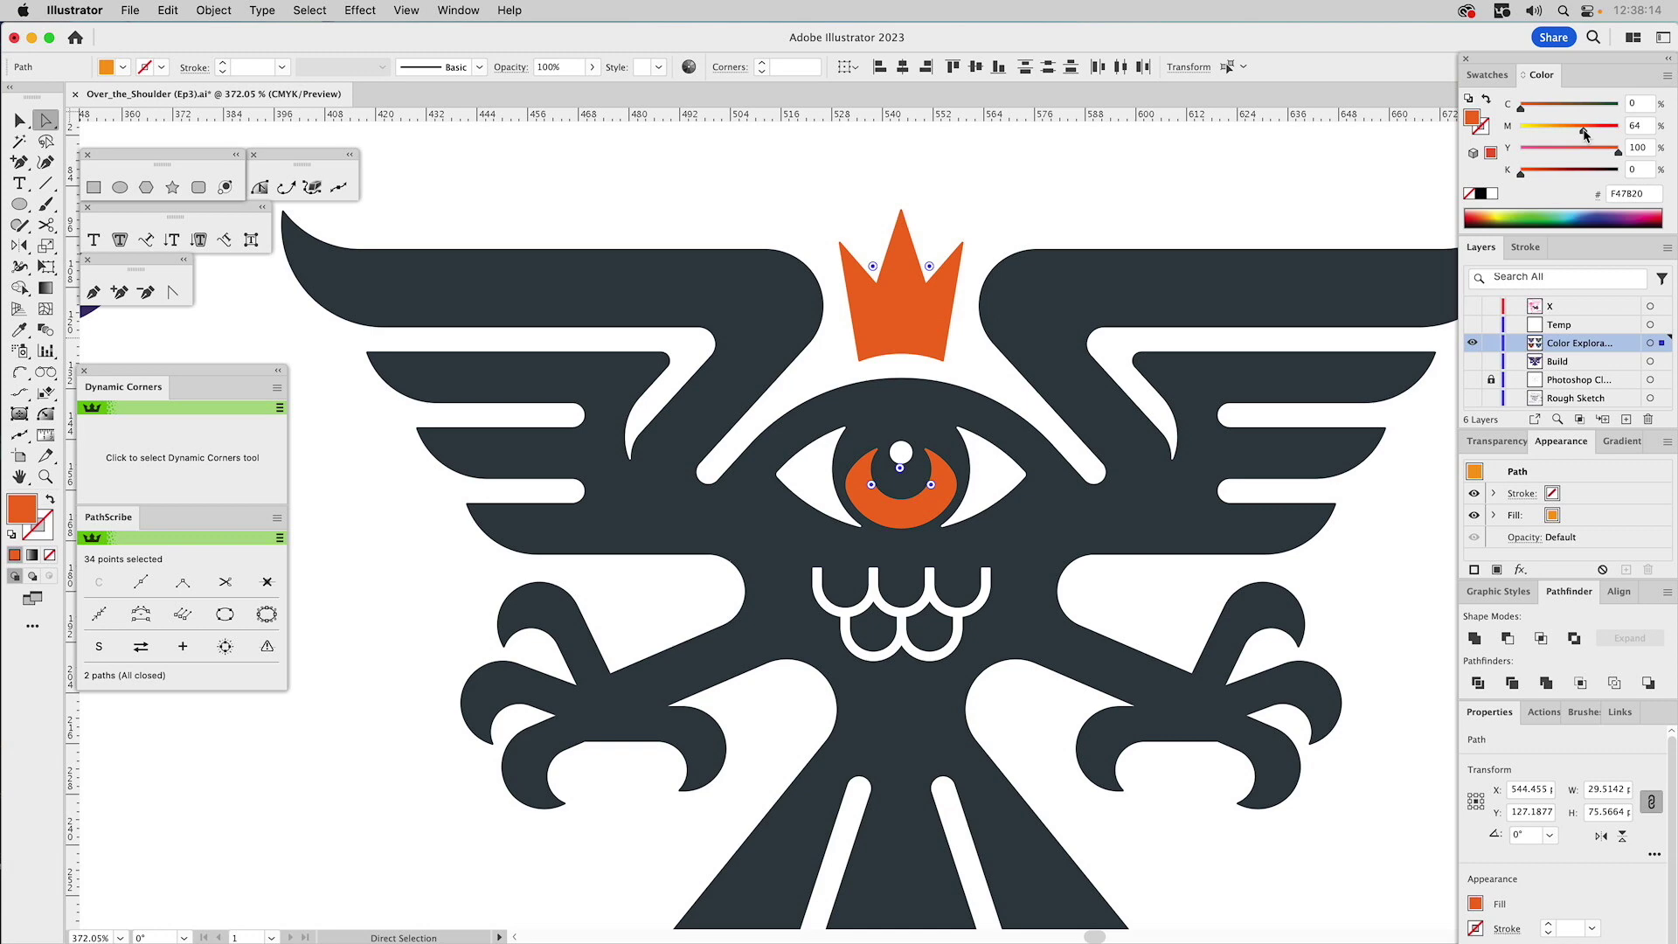
pyautogui.moveTo(1586, 131); pyautogui.dragTo(1586, 133)
# - Save the red-orange fill C=0 M=65 Y=100 K=0 as a new swatch and make it a global color
pyautogui.click(1486, 76)
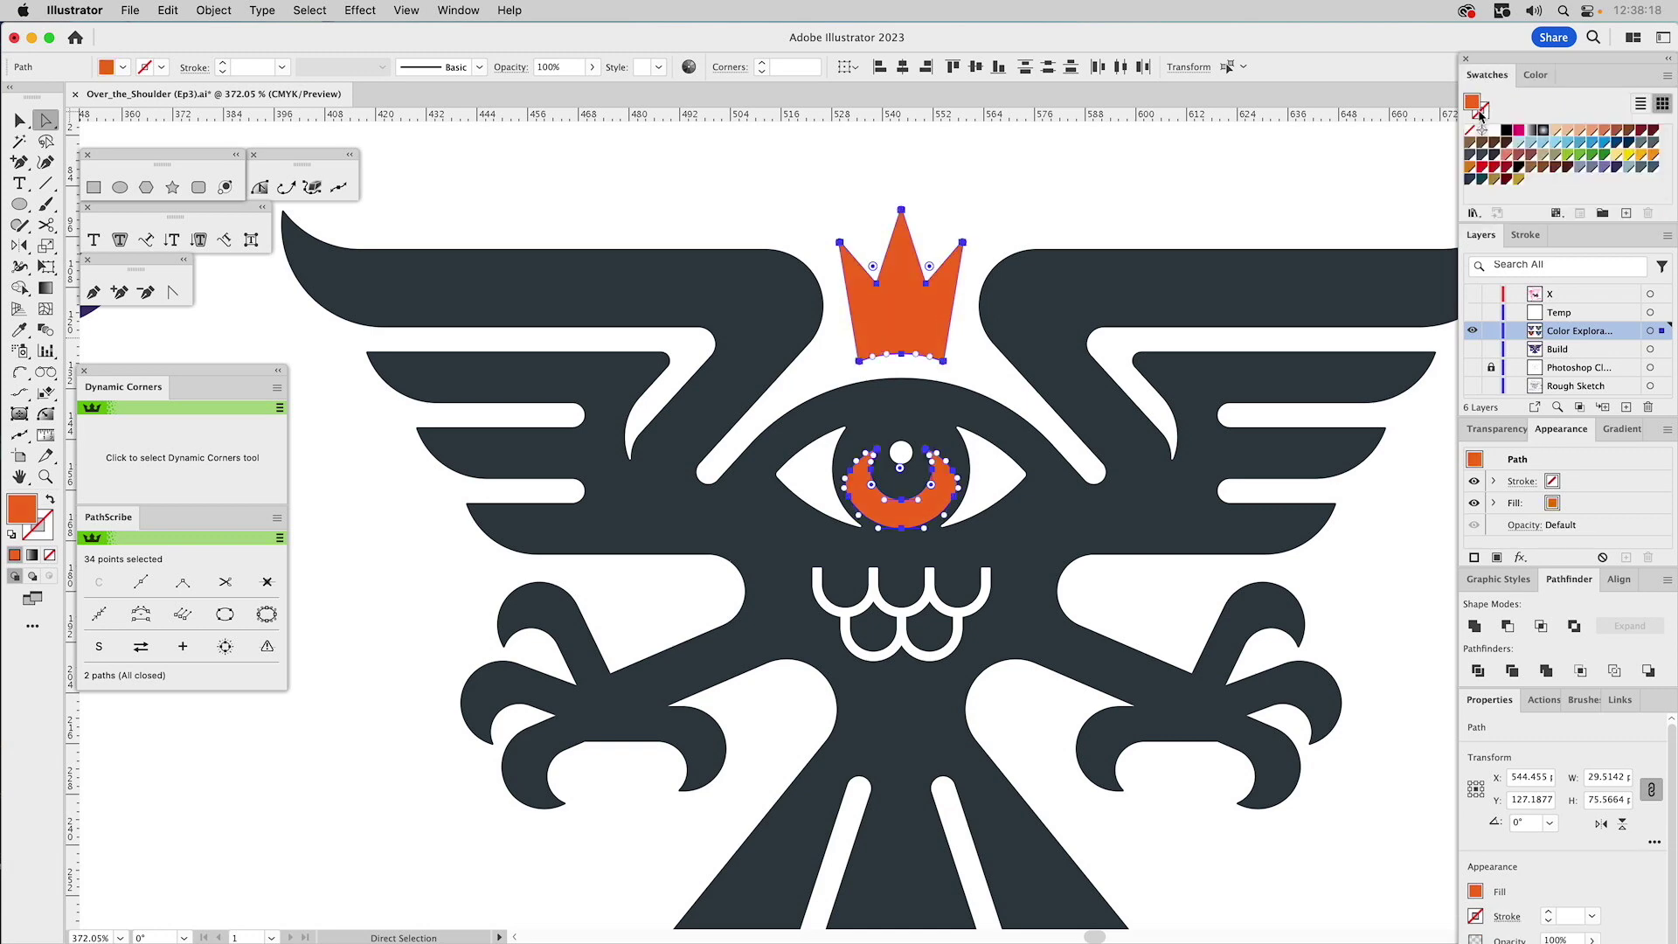
pyautogui.moveTo(1475, 108); pyautogui.dragTo(1530, 180)
pyautogui.doubleClick(1531, 180)
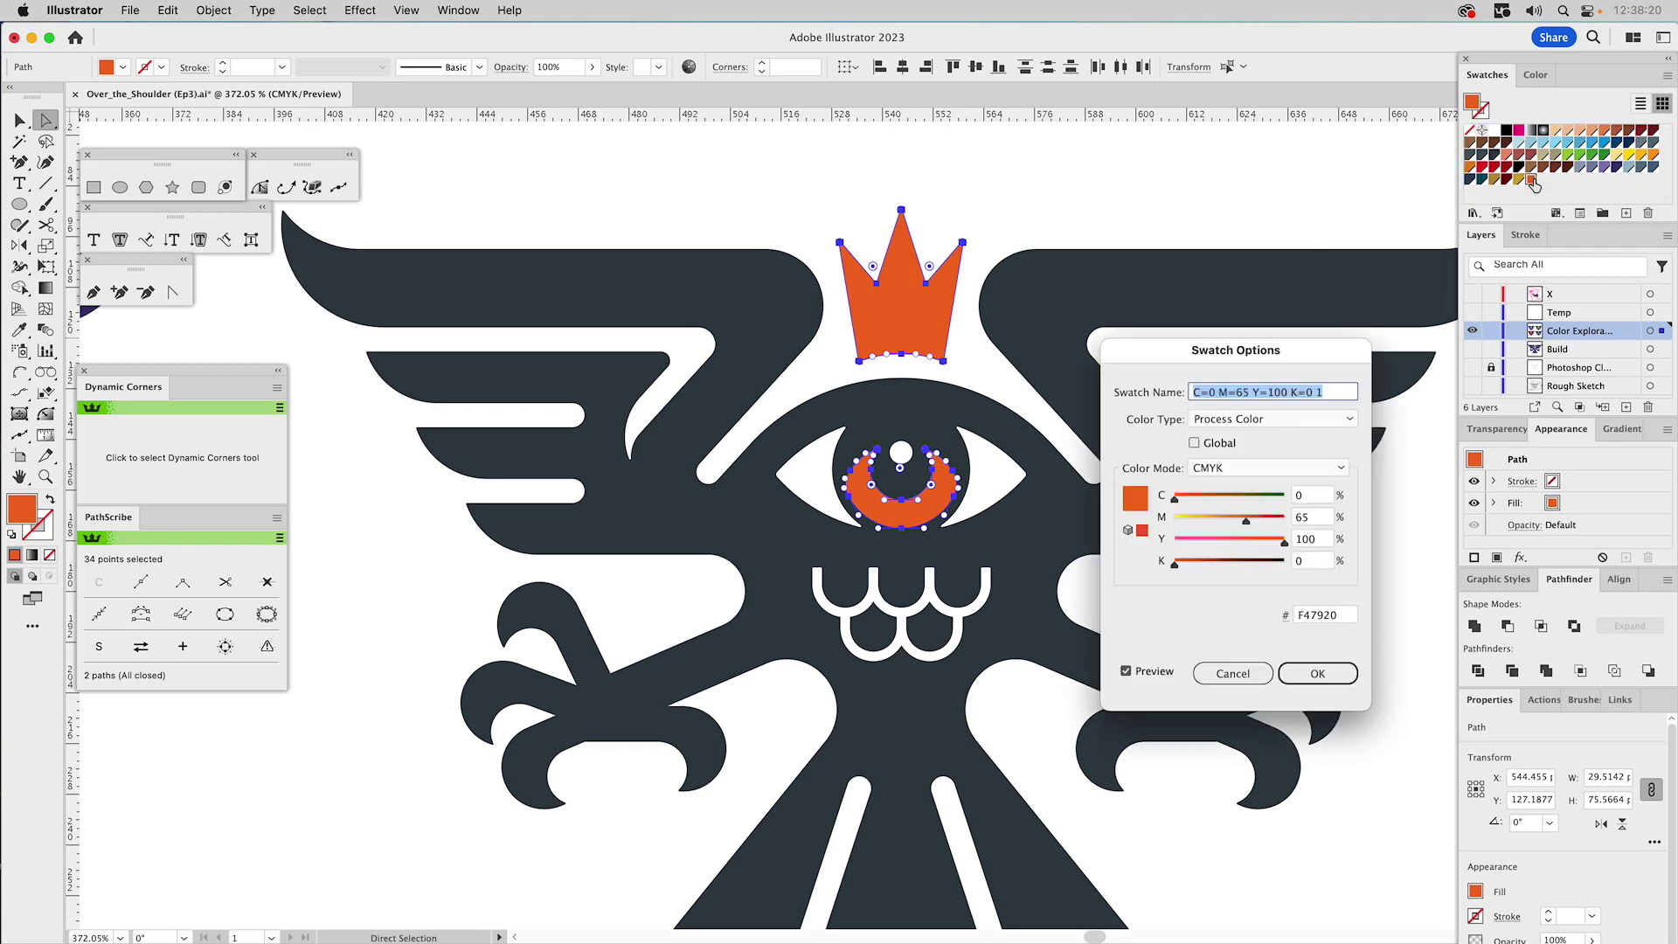
pyautogui.click(1219, 443)
pyautogui.click(1316, 673)
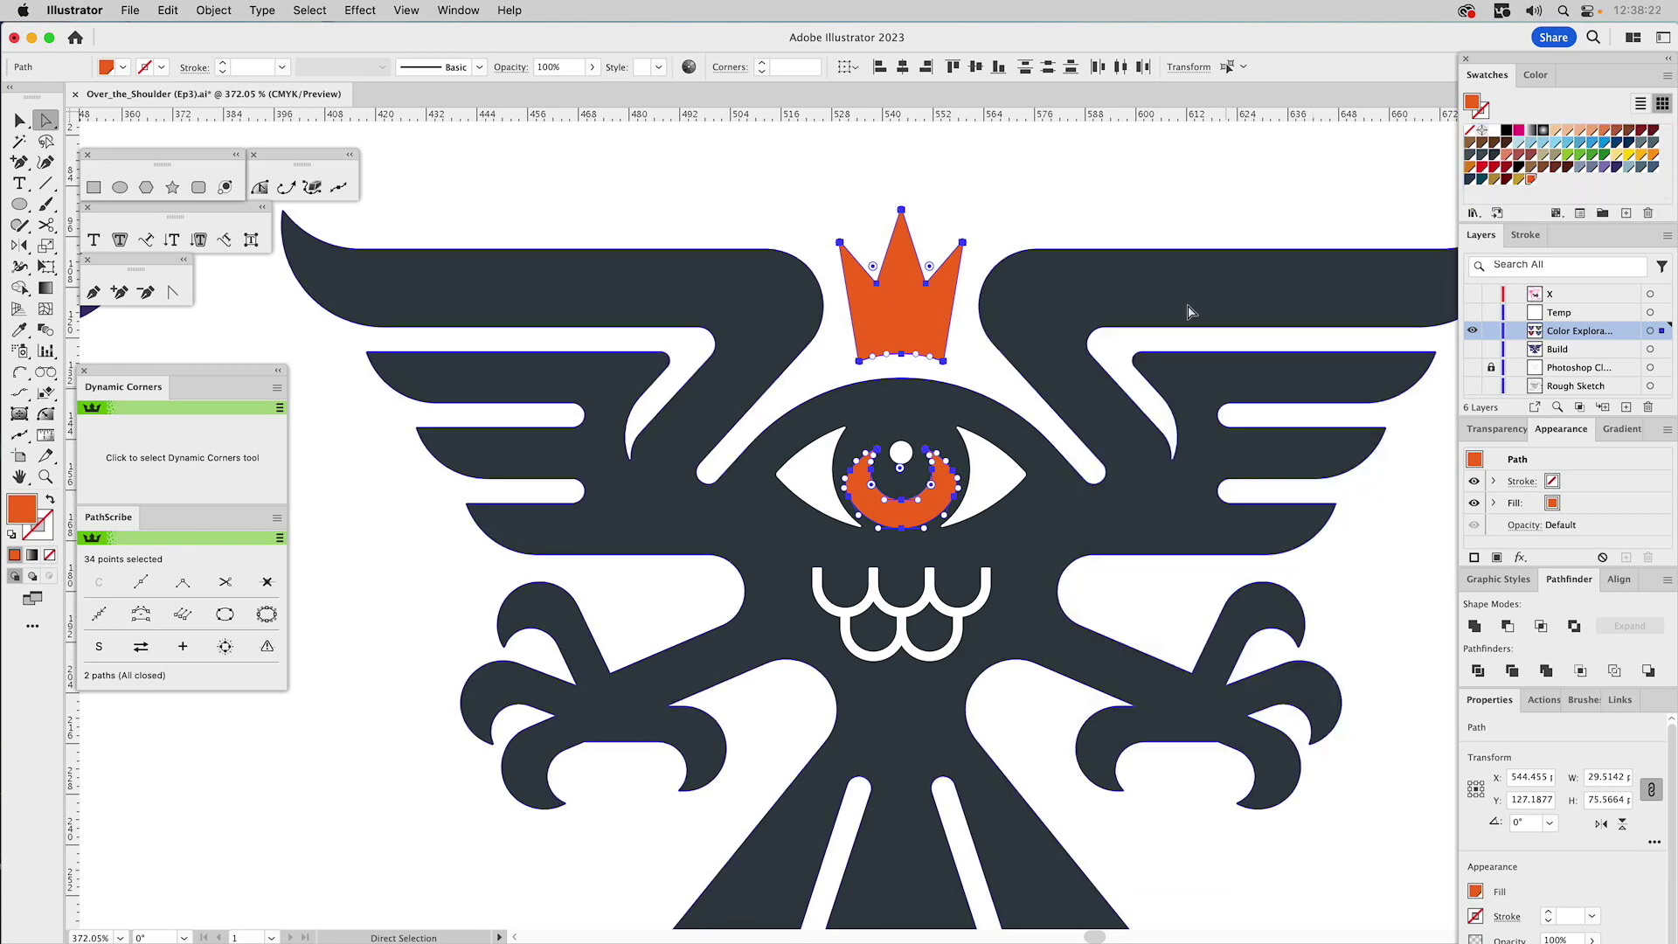
# - Deselect the artwork and save the document with all four color variations in view
pyautogui.click(1125, 186)
pyautogui.press('super+0')
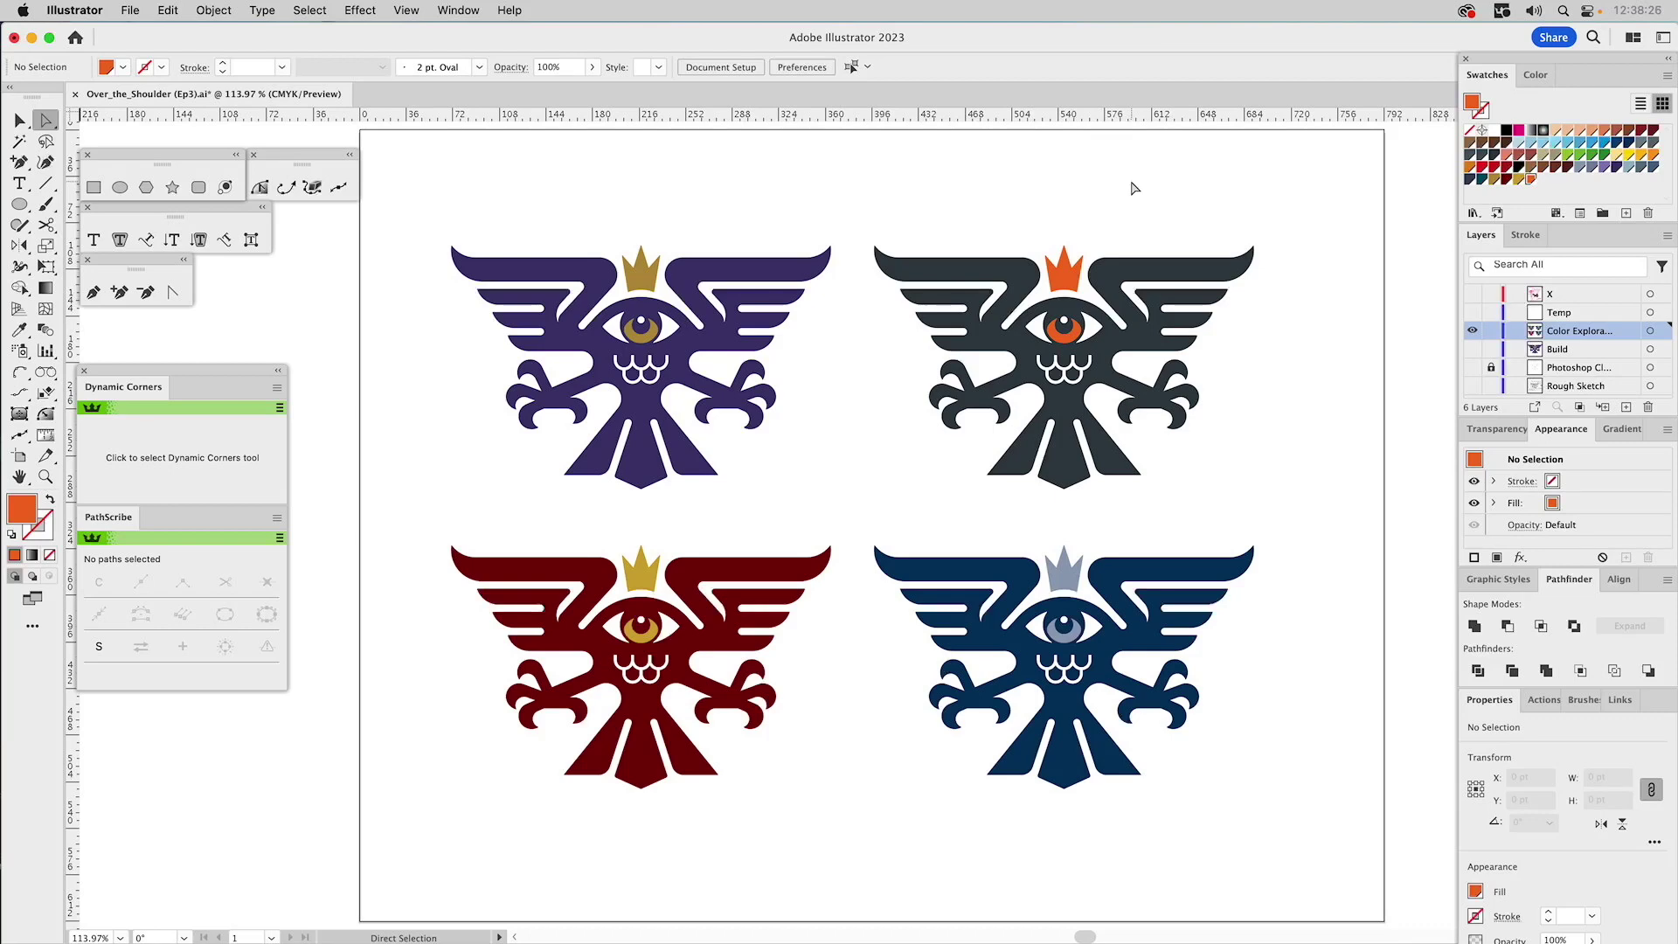
pyautogui.press('super')
pyautogui.press('super+s')
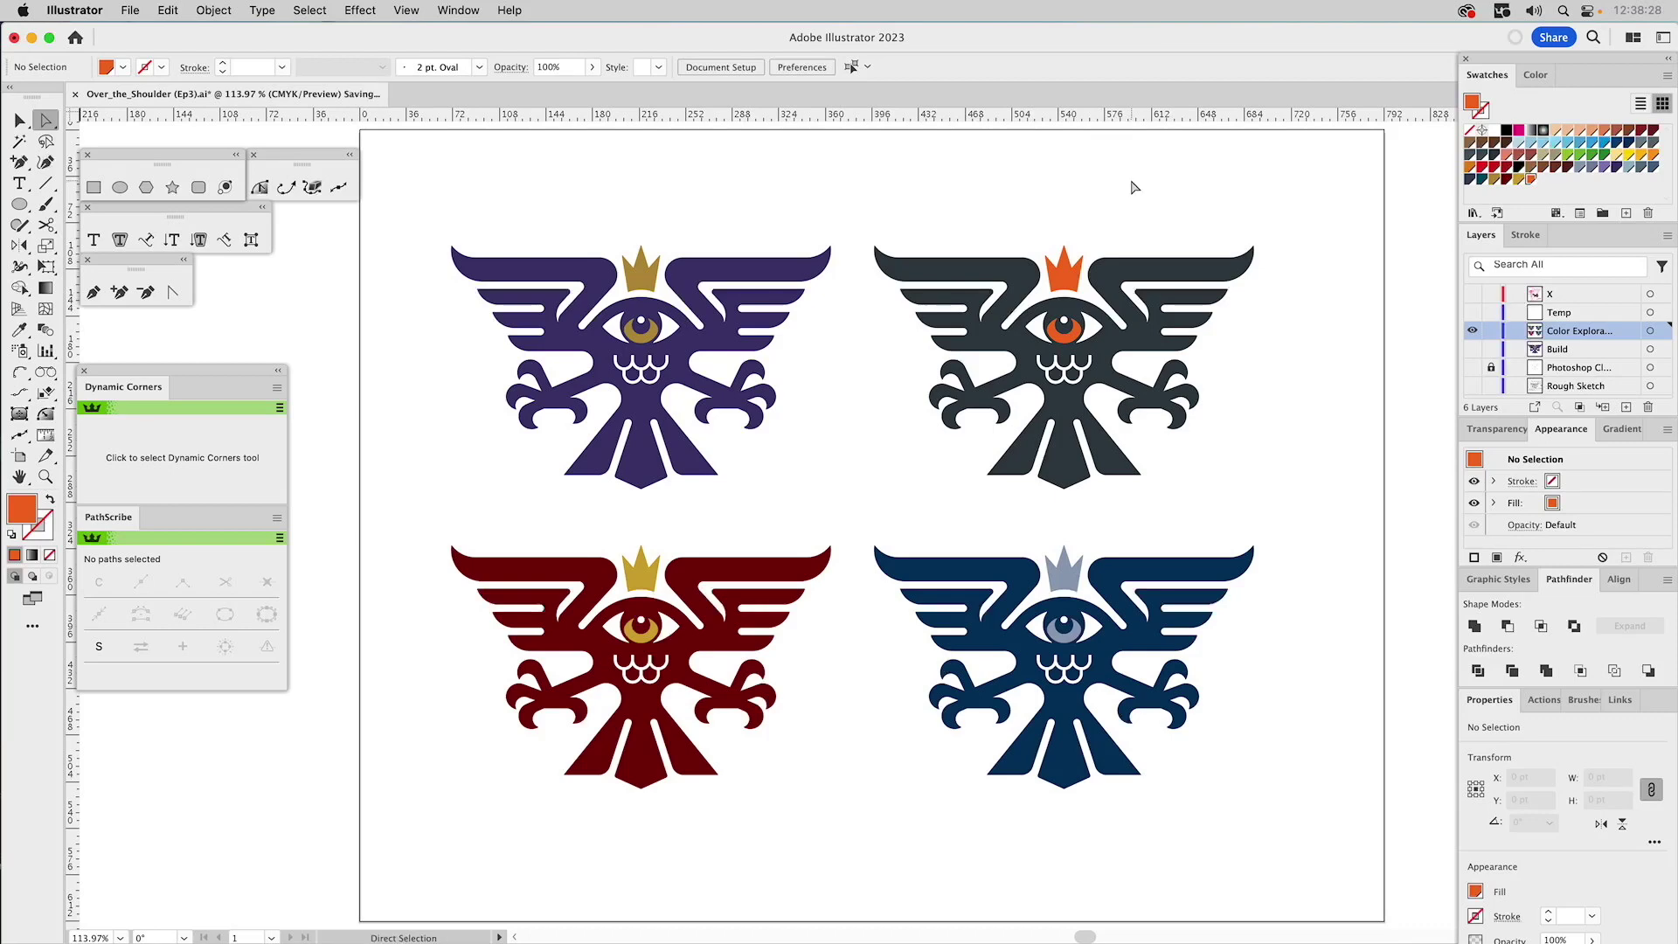